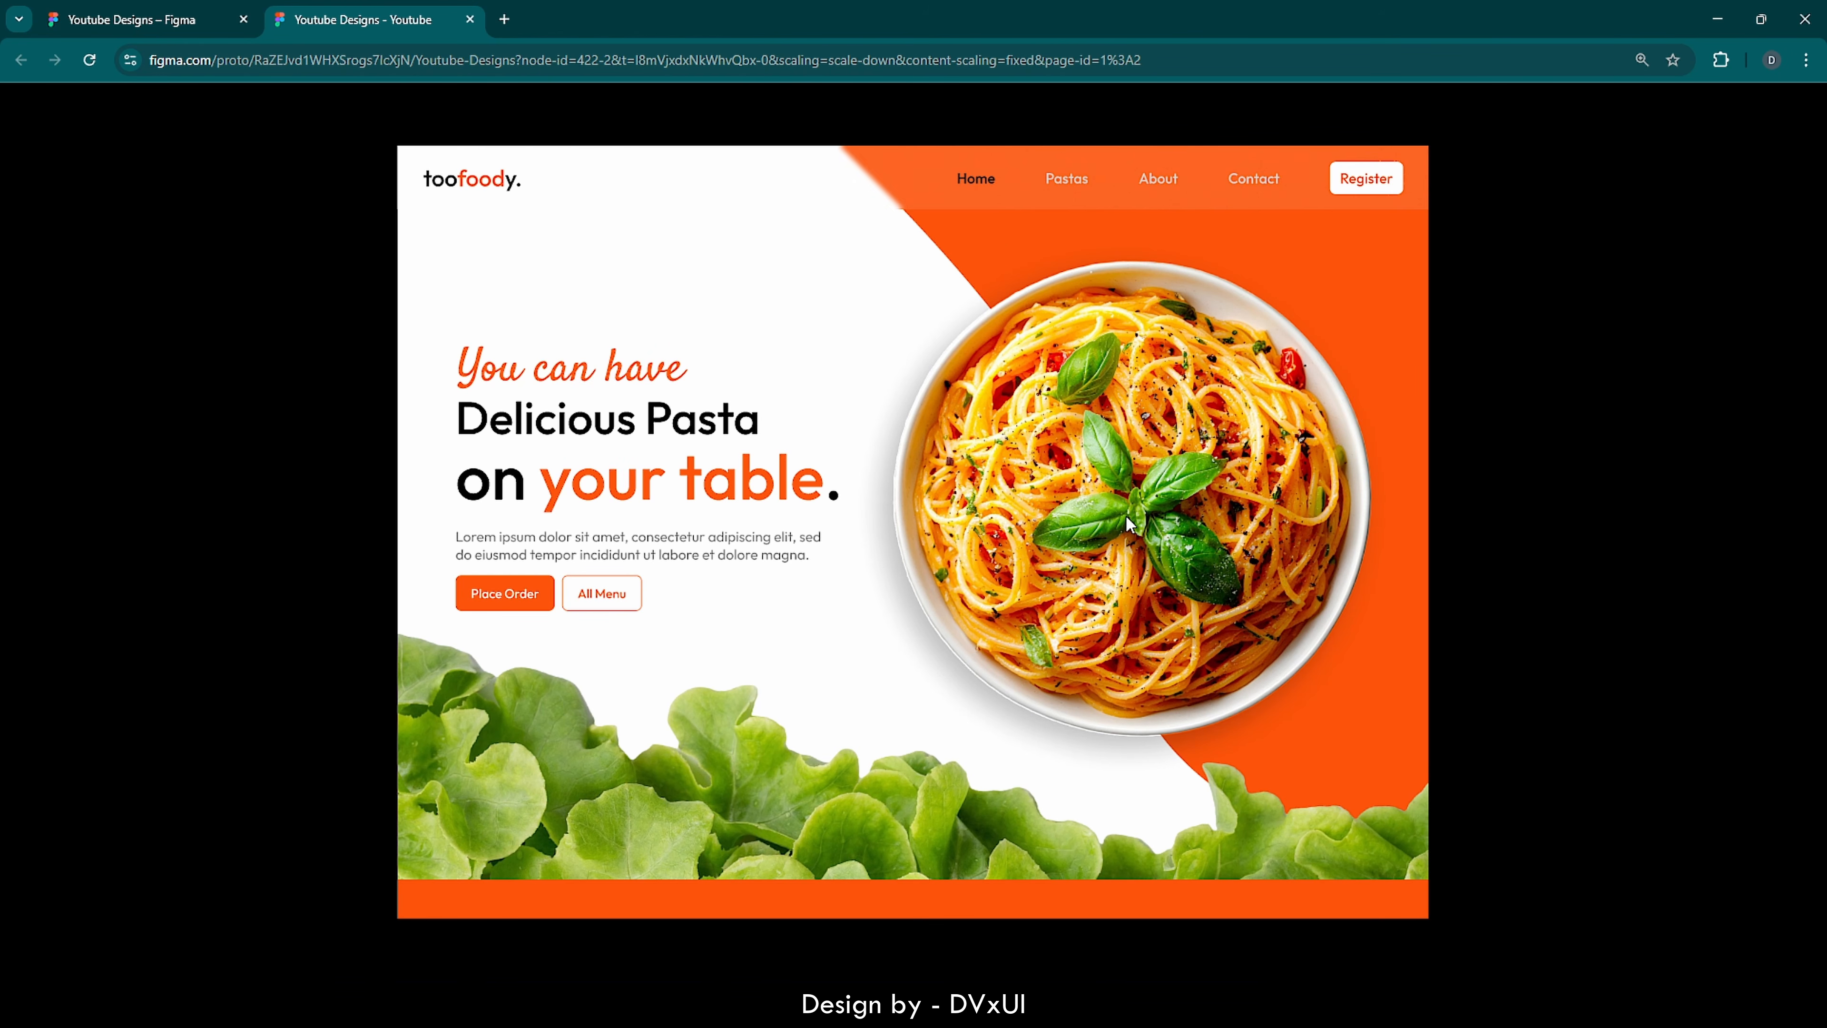
- Review the finished toofoody landing page prototype from the hero through offers, noodles and reviews to the footer
scroll(1125, 514, "down", 10)
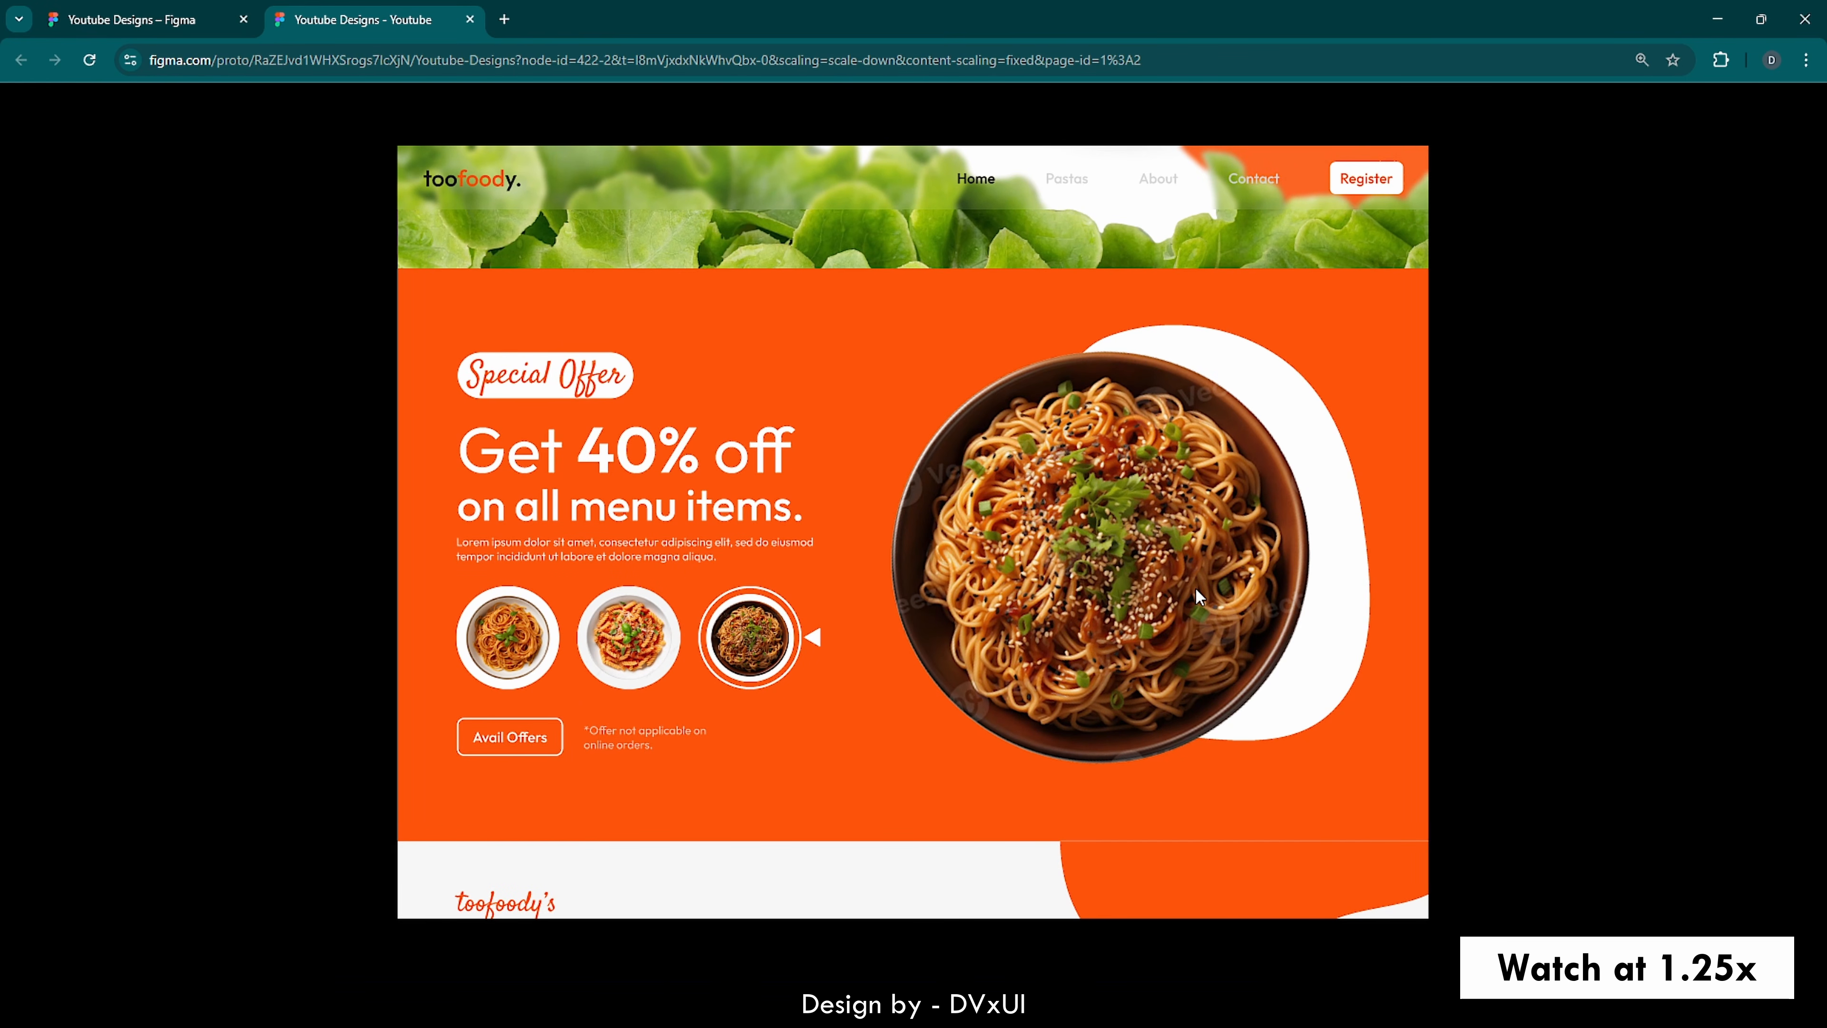
scroll(1197, 590, "down", 3)
scroll(1196, 589, "down", 3)
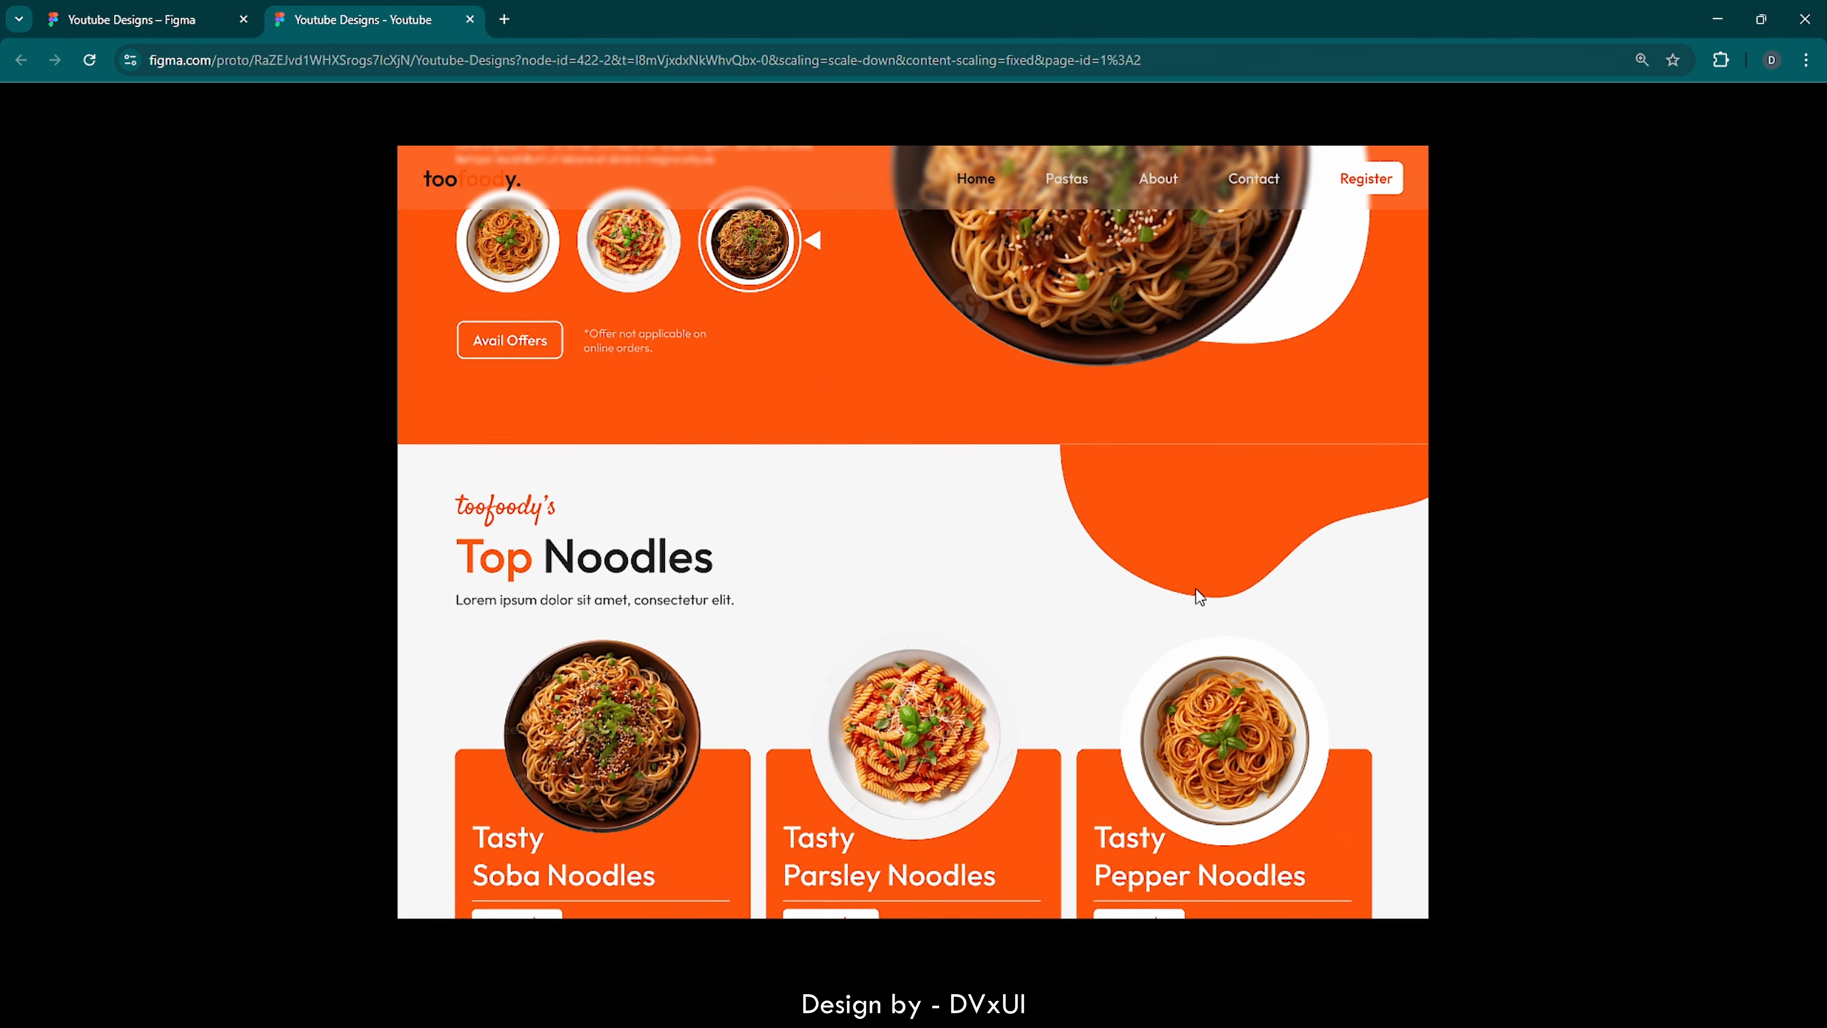
scroll(1196, 589, "down", 3)
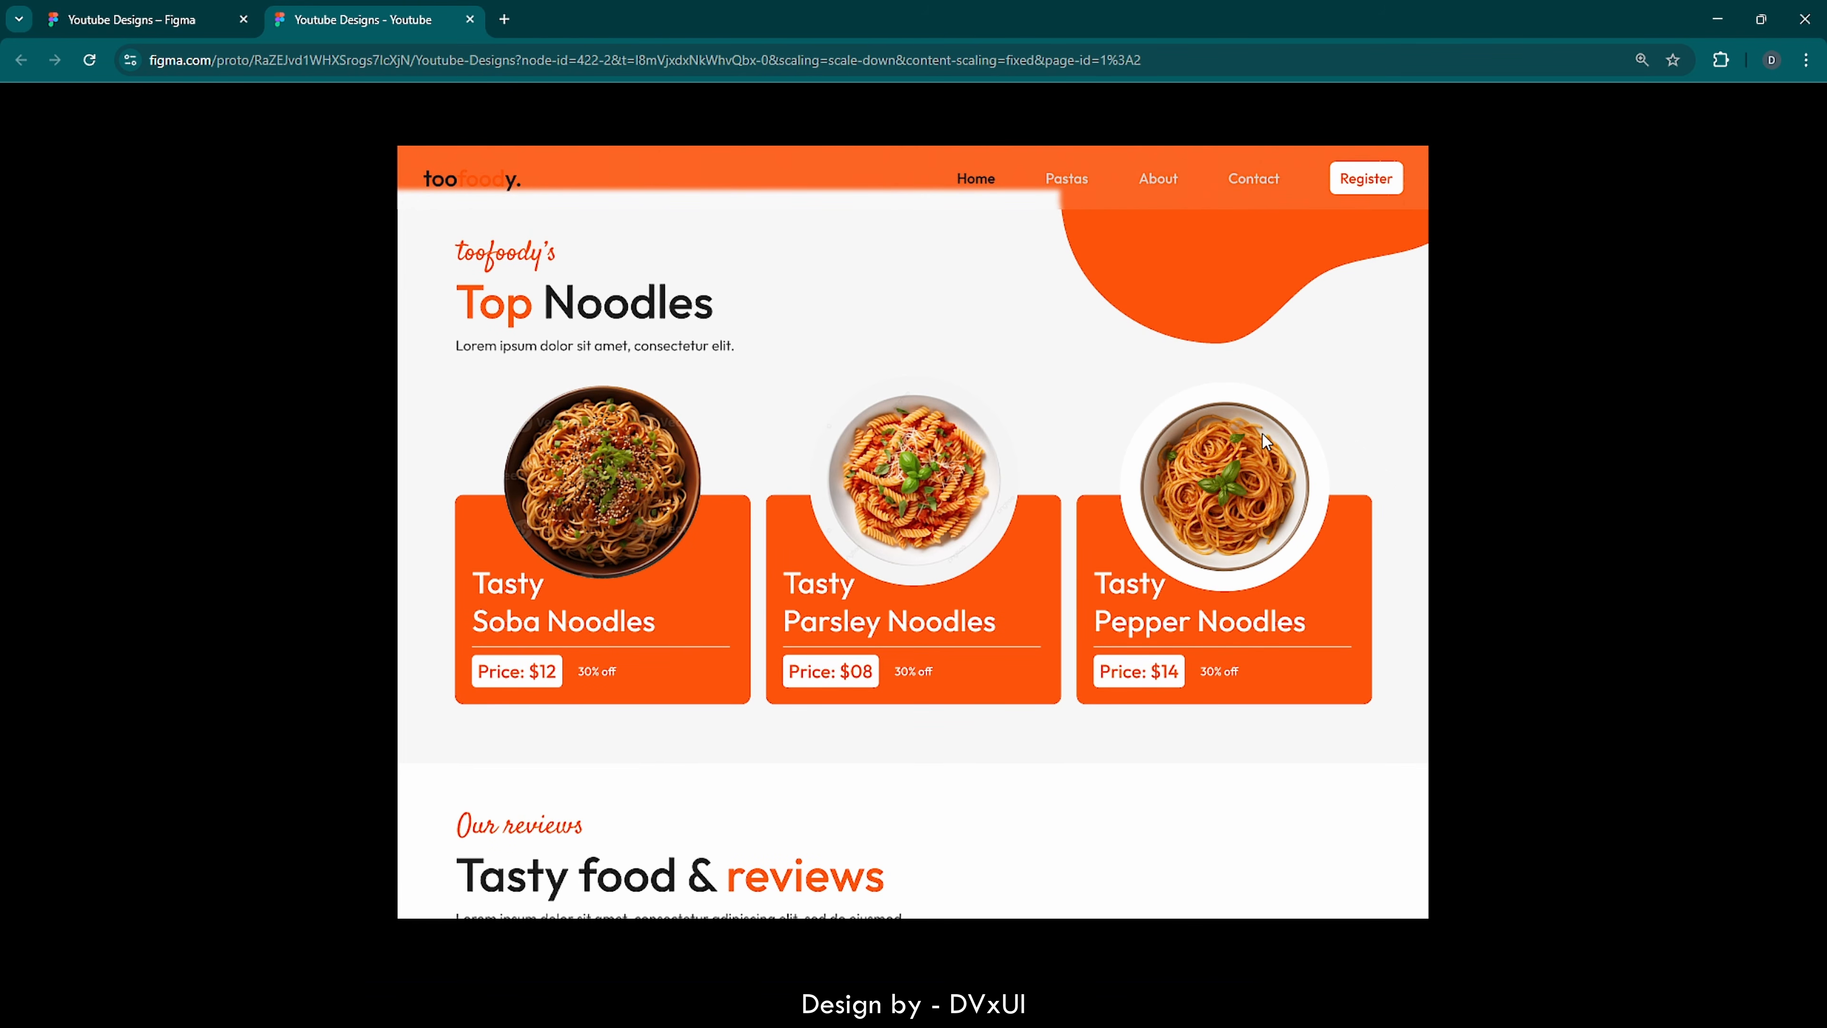
scroll(1086, 600, "down", 1)
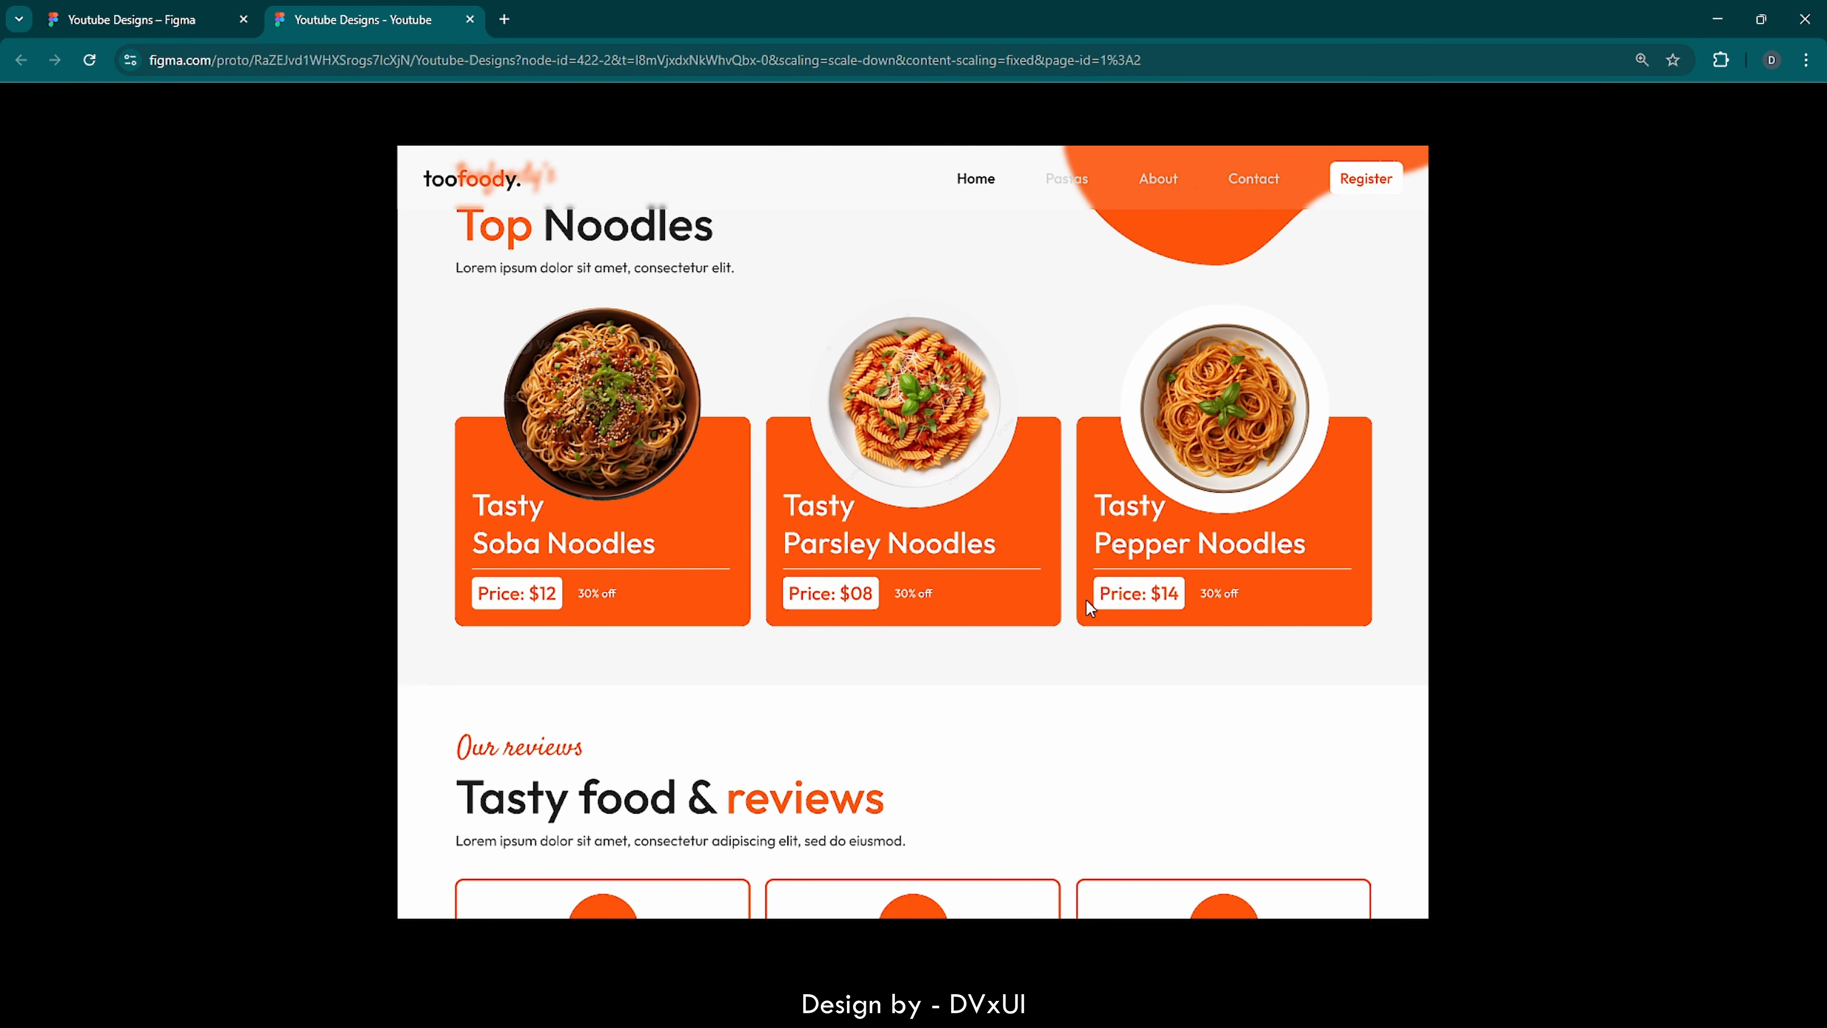
scroll(1087, 602, "down", 4)
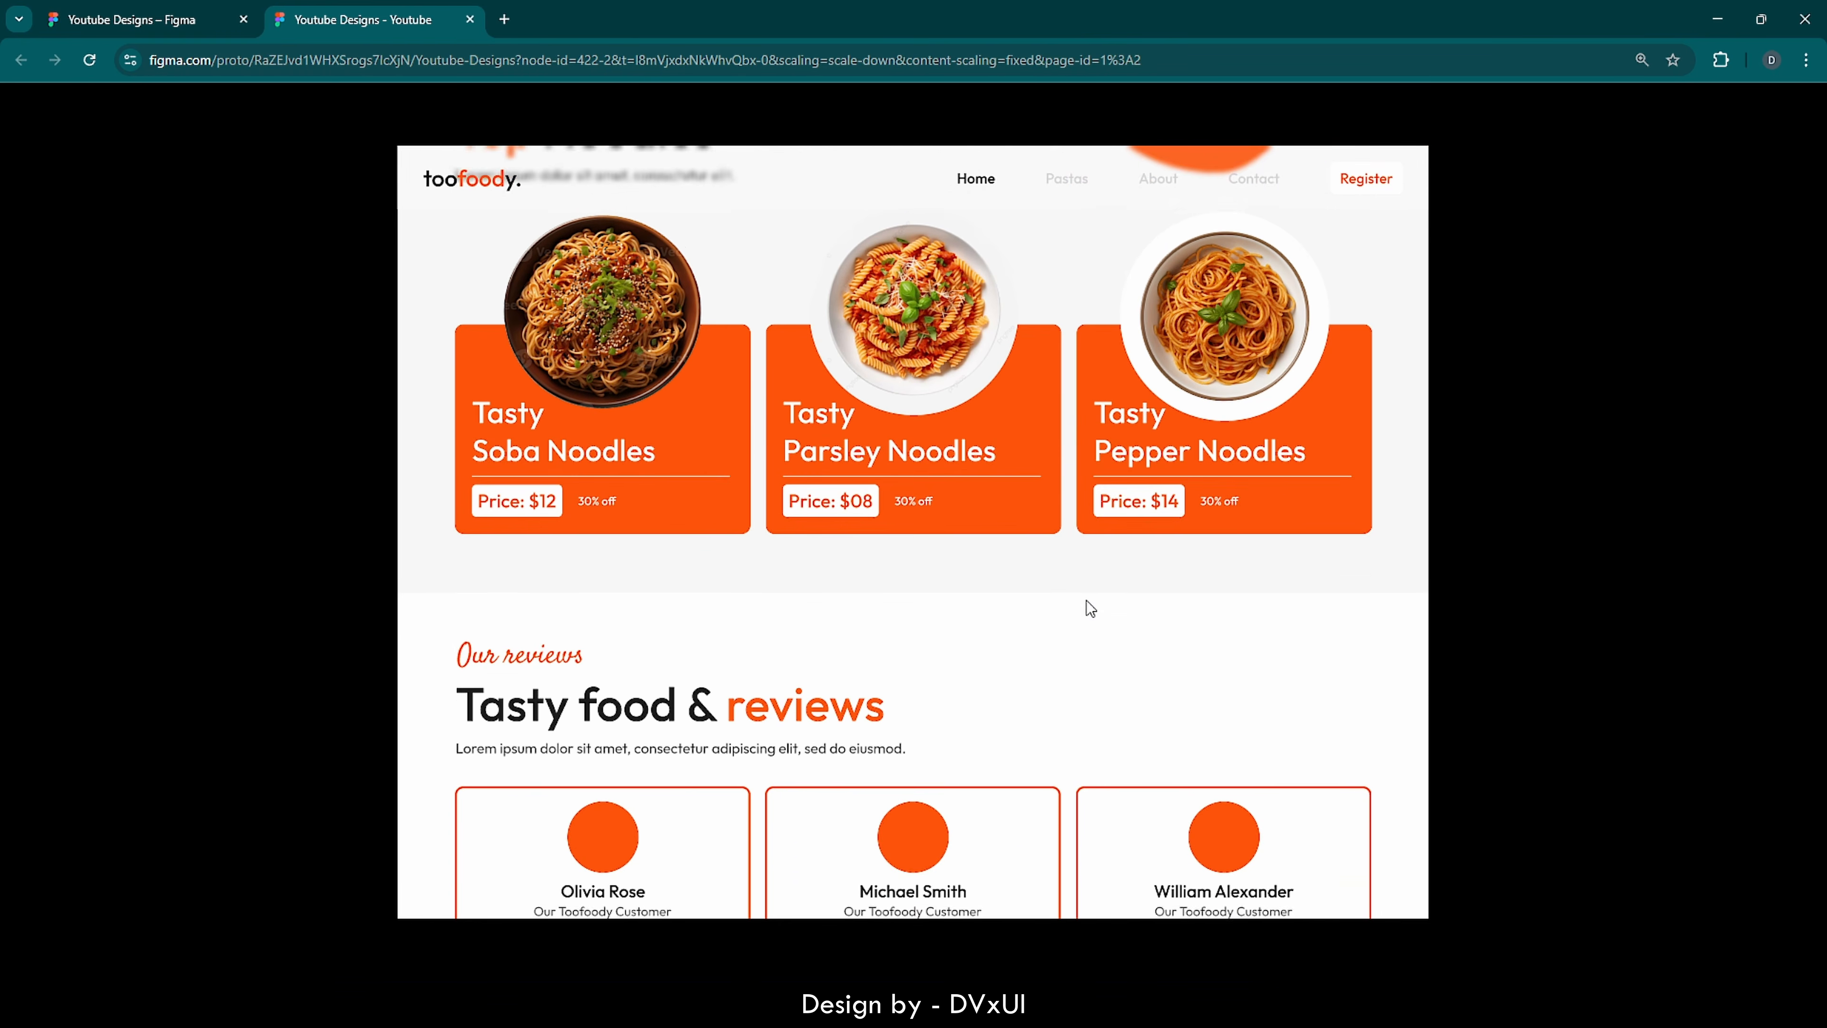
scroll(1086, 607, "down", 1)
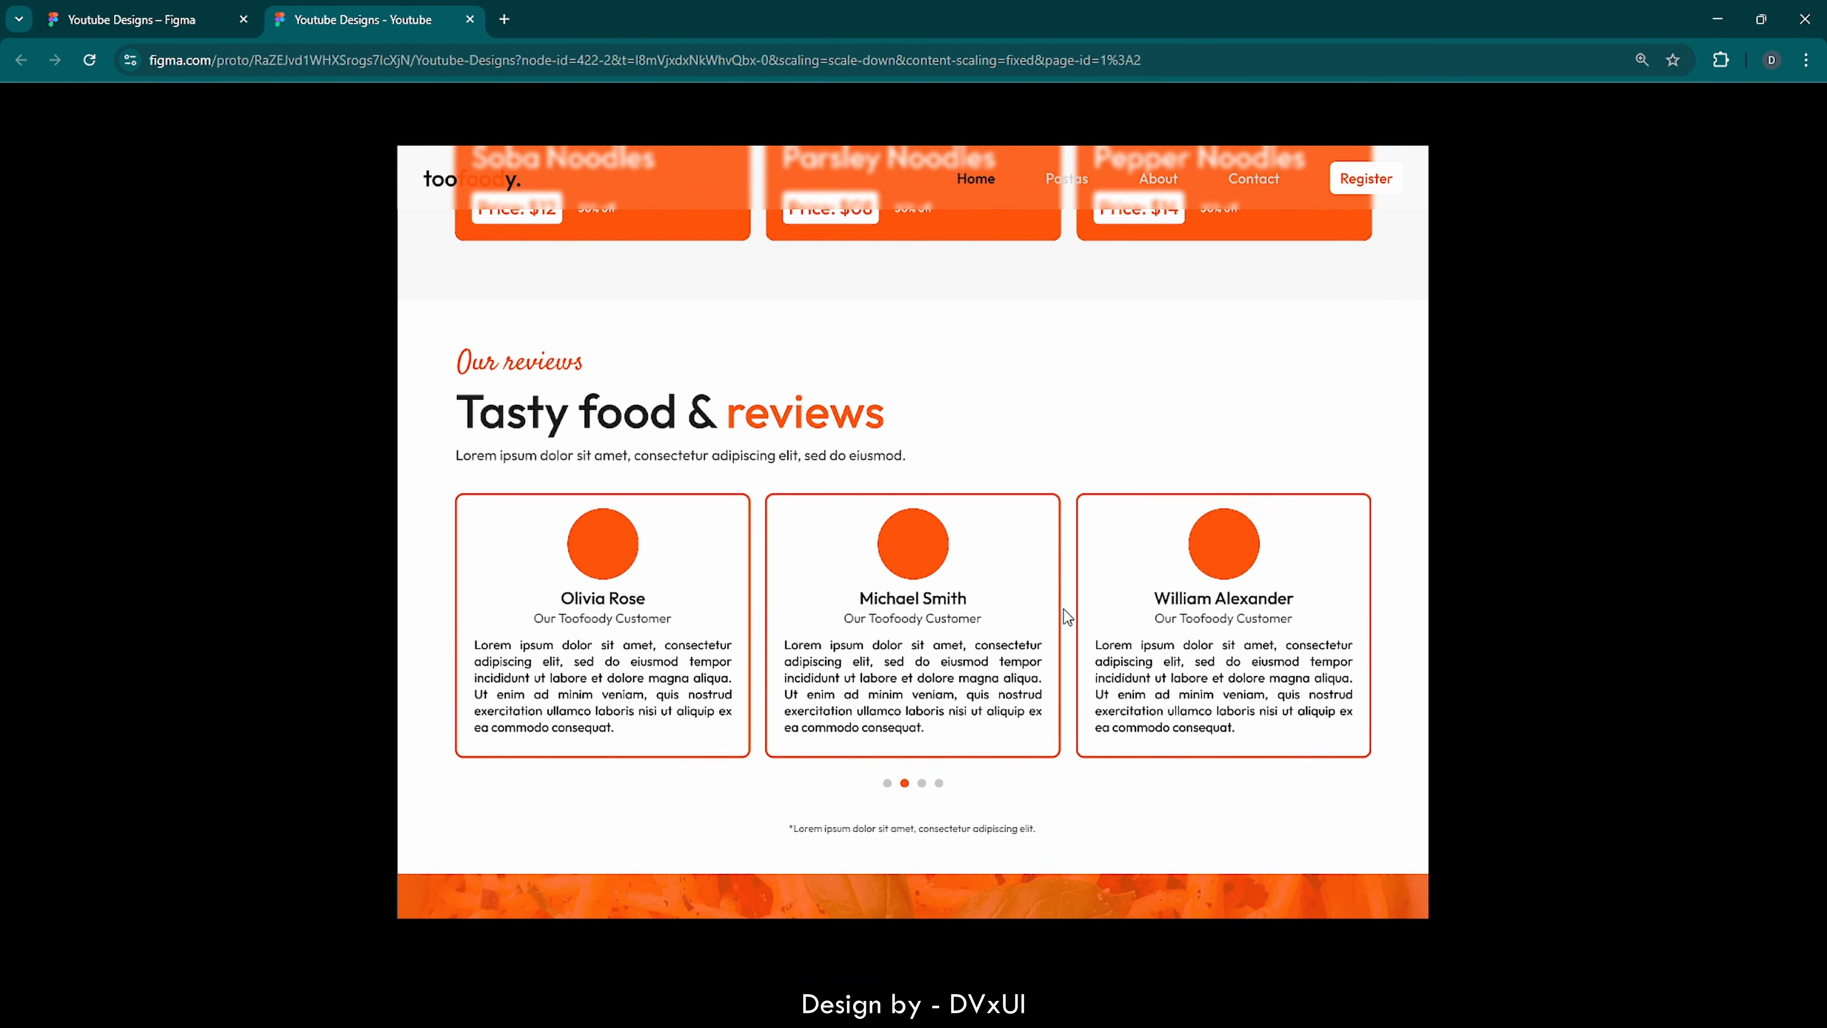
scroll(1067, 617, "down", 5)
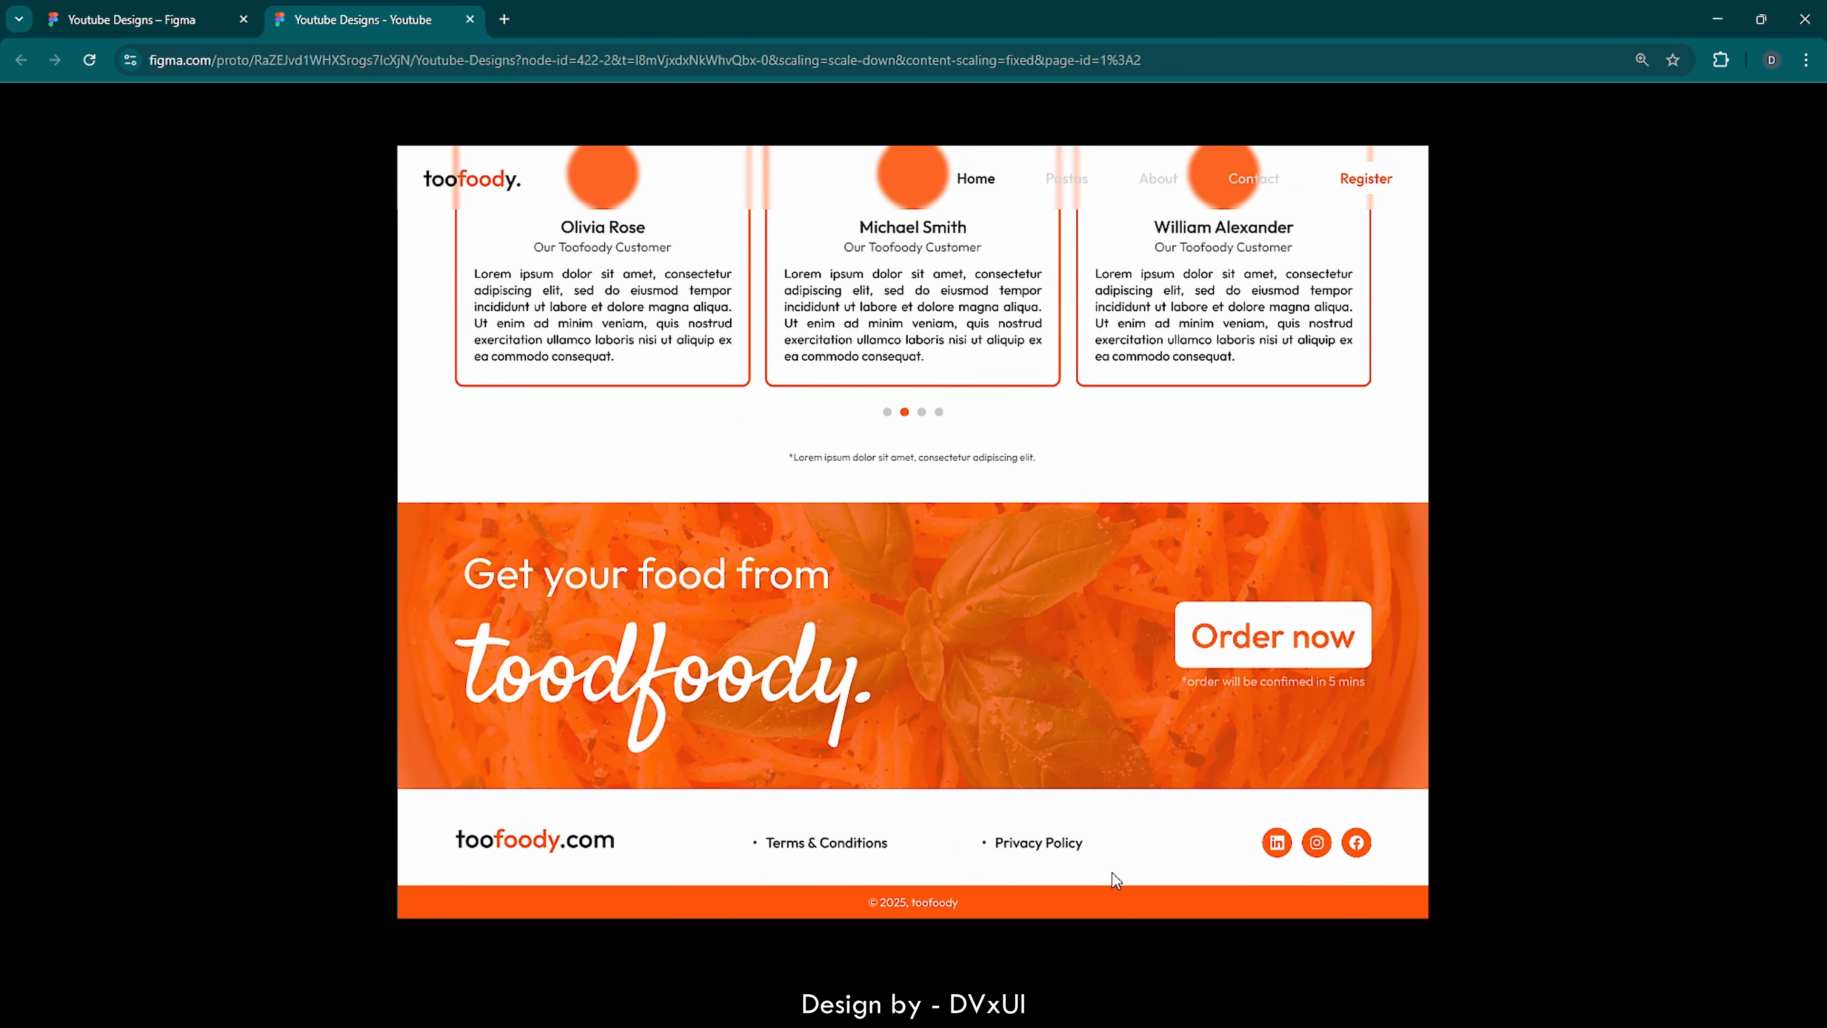
scroll(1091, 613, "up", 5)
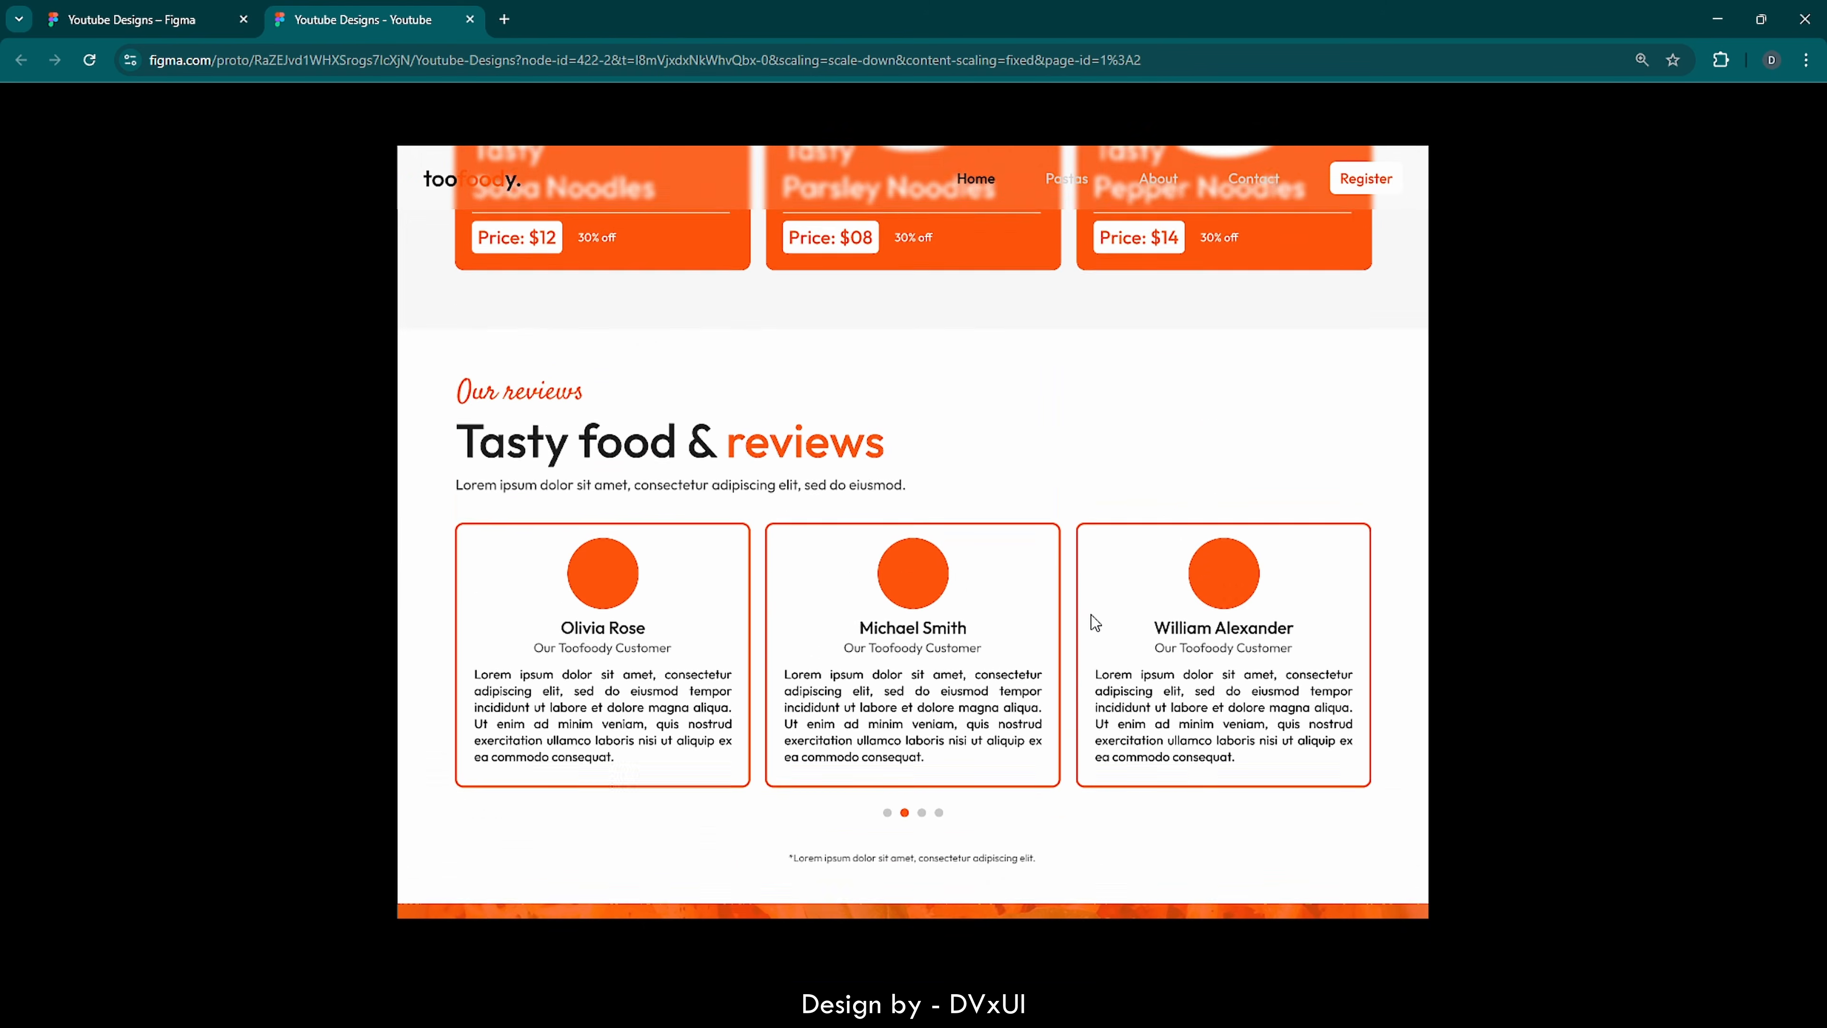
scroll(1091, 614, "up", 20)
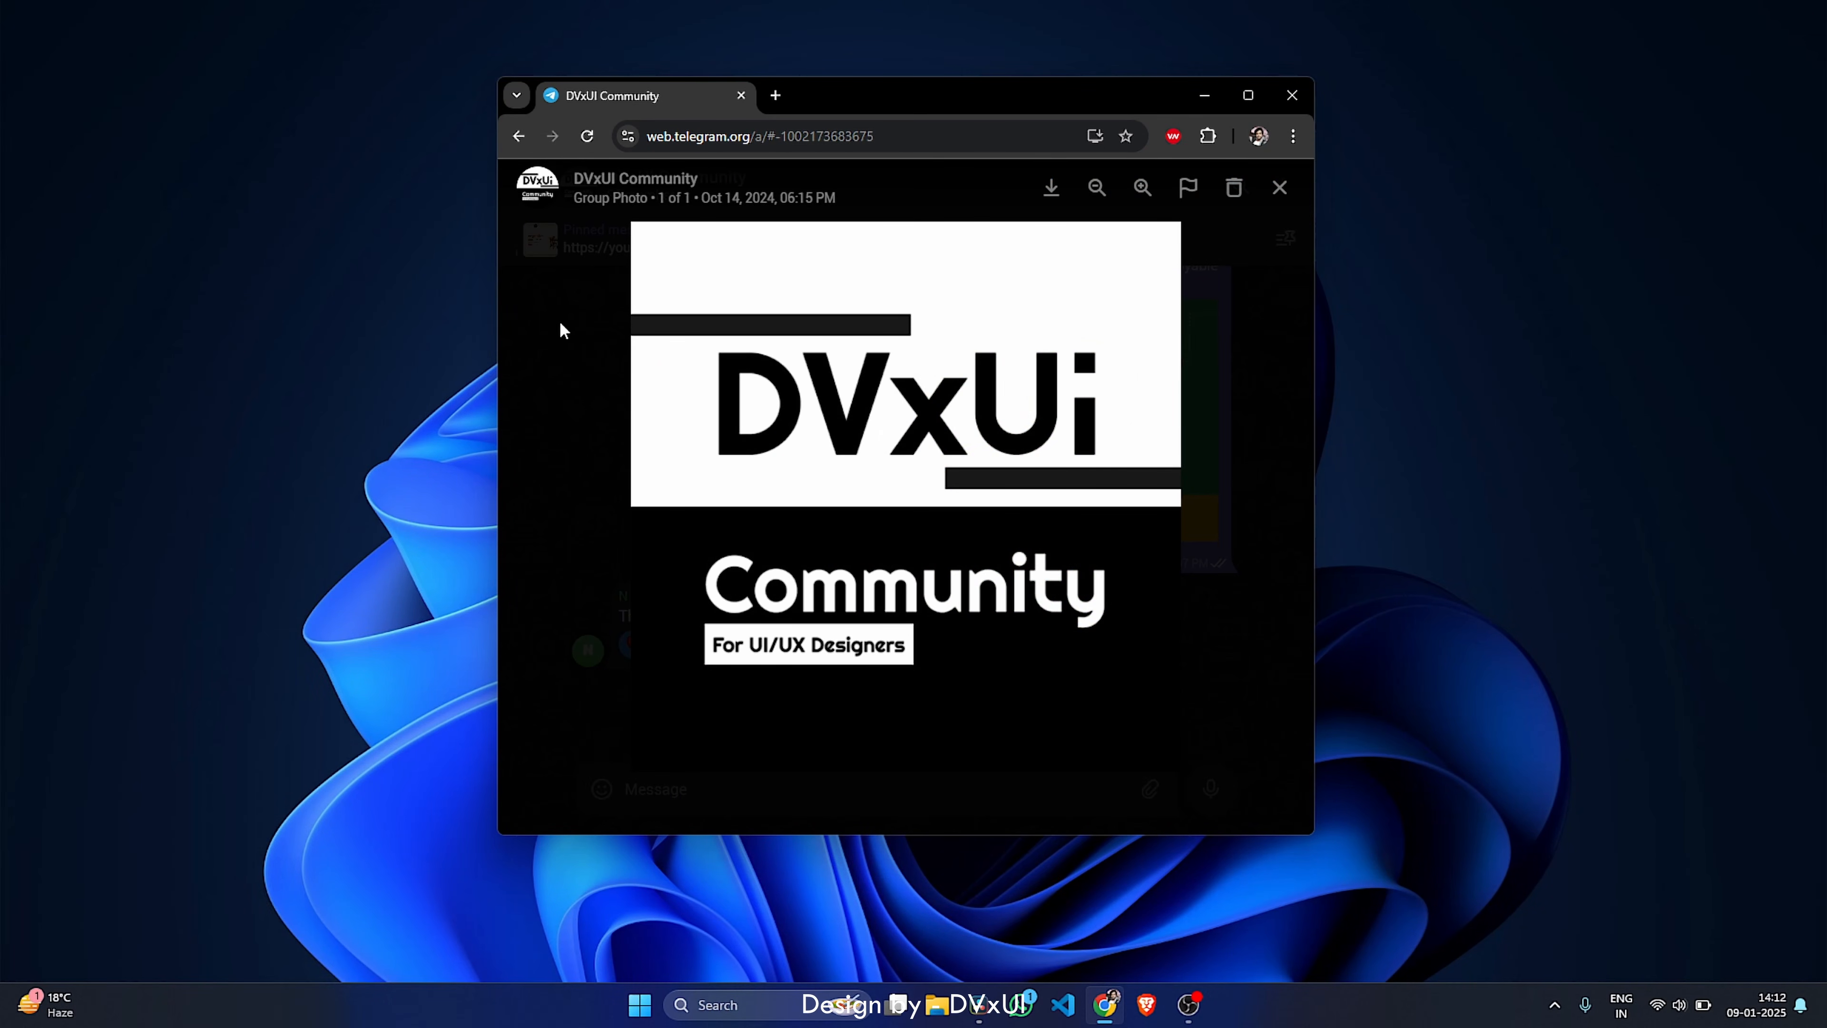
- Close the enlarged group photo in the DVxUI Community chat and look through the earlier design feedback messages
left_click(560, 338)
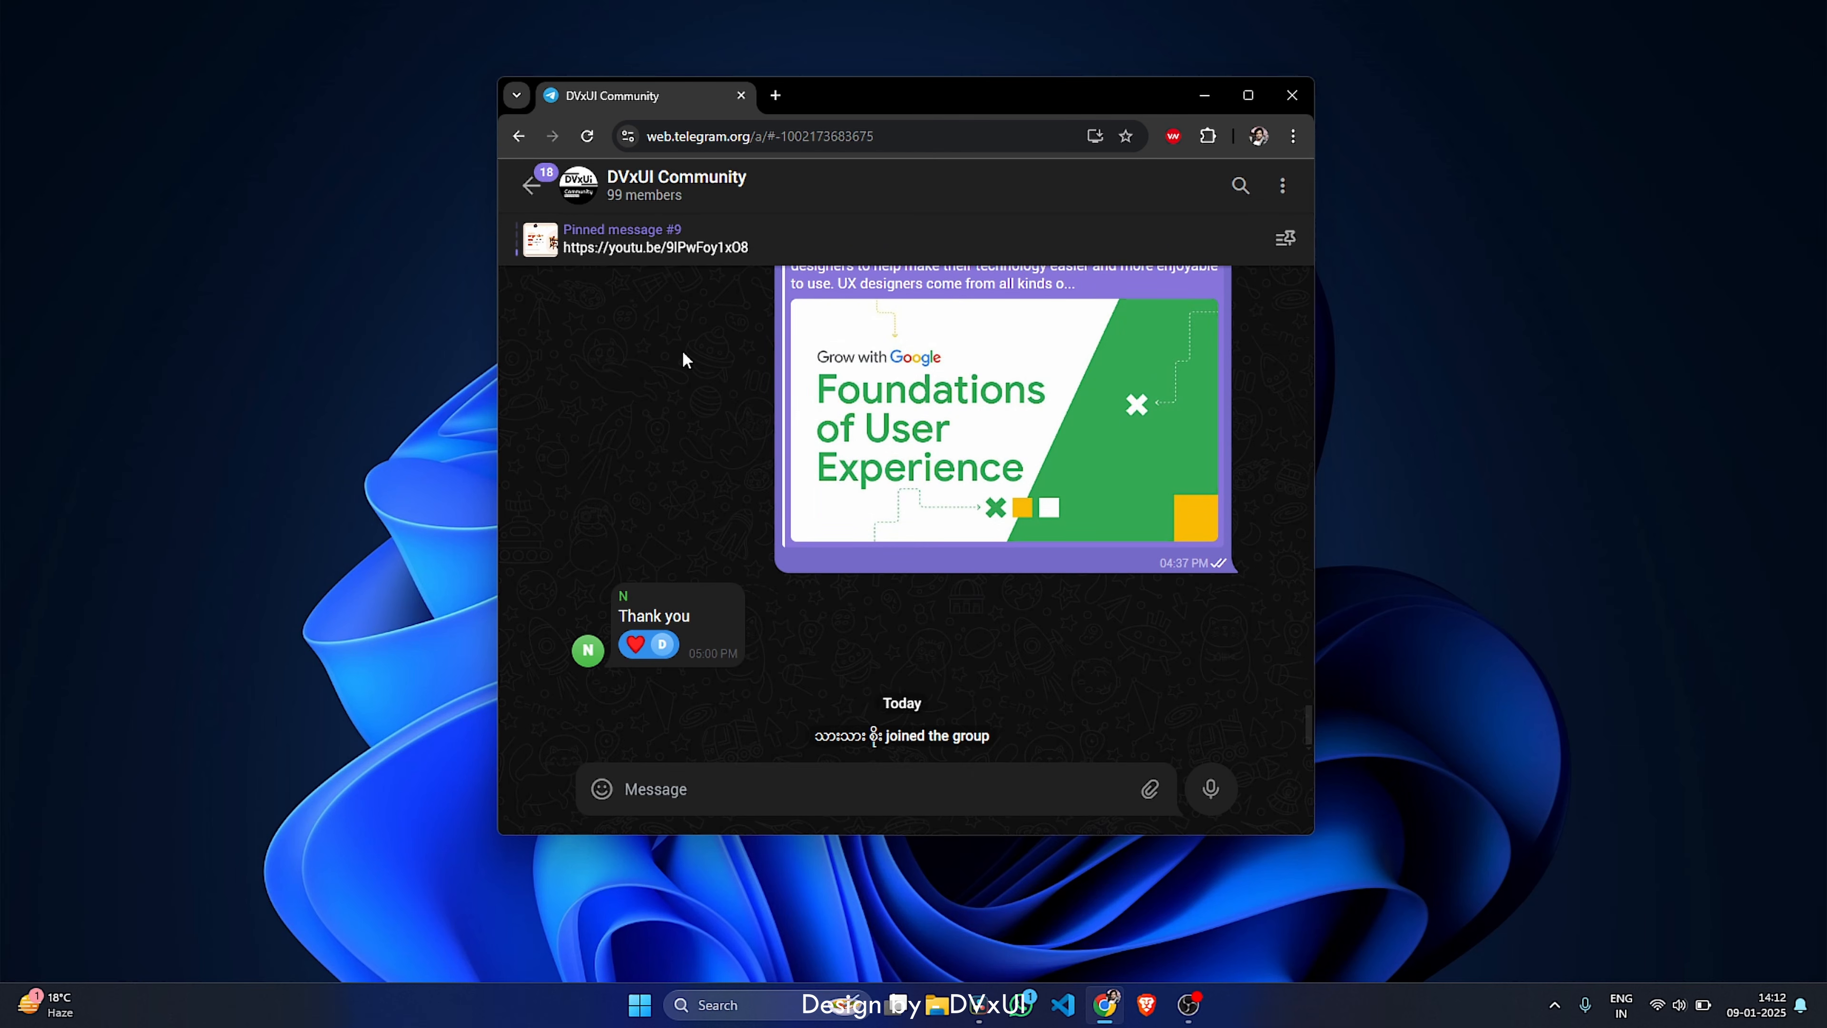
scroll(683, 354, "up", 5)
scroll(683, 352, "up", 10)
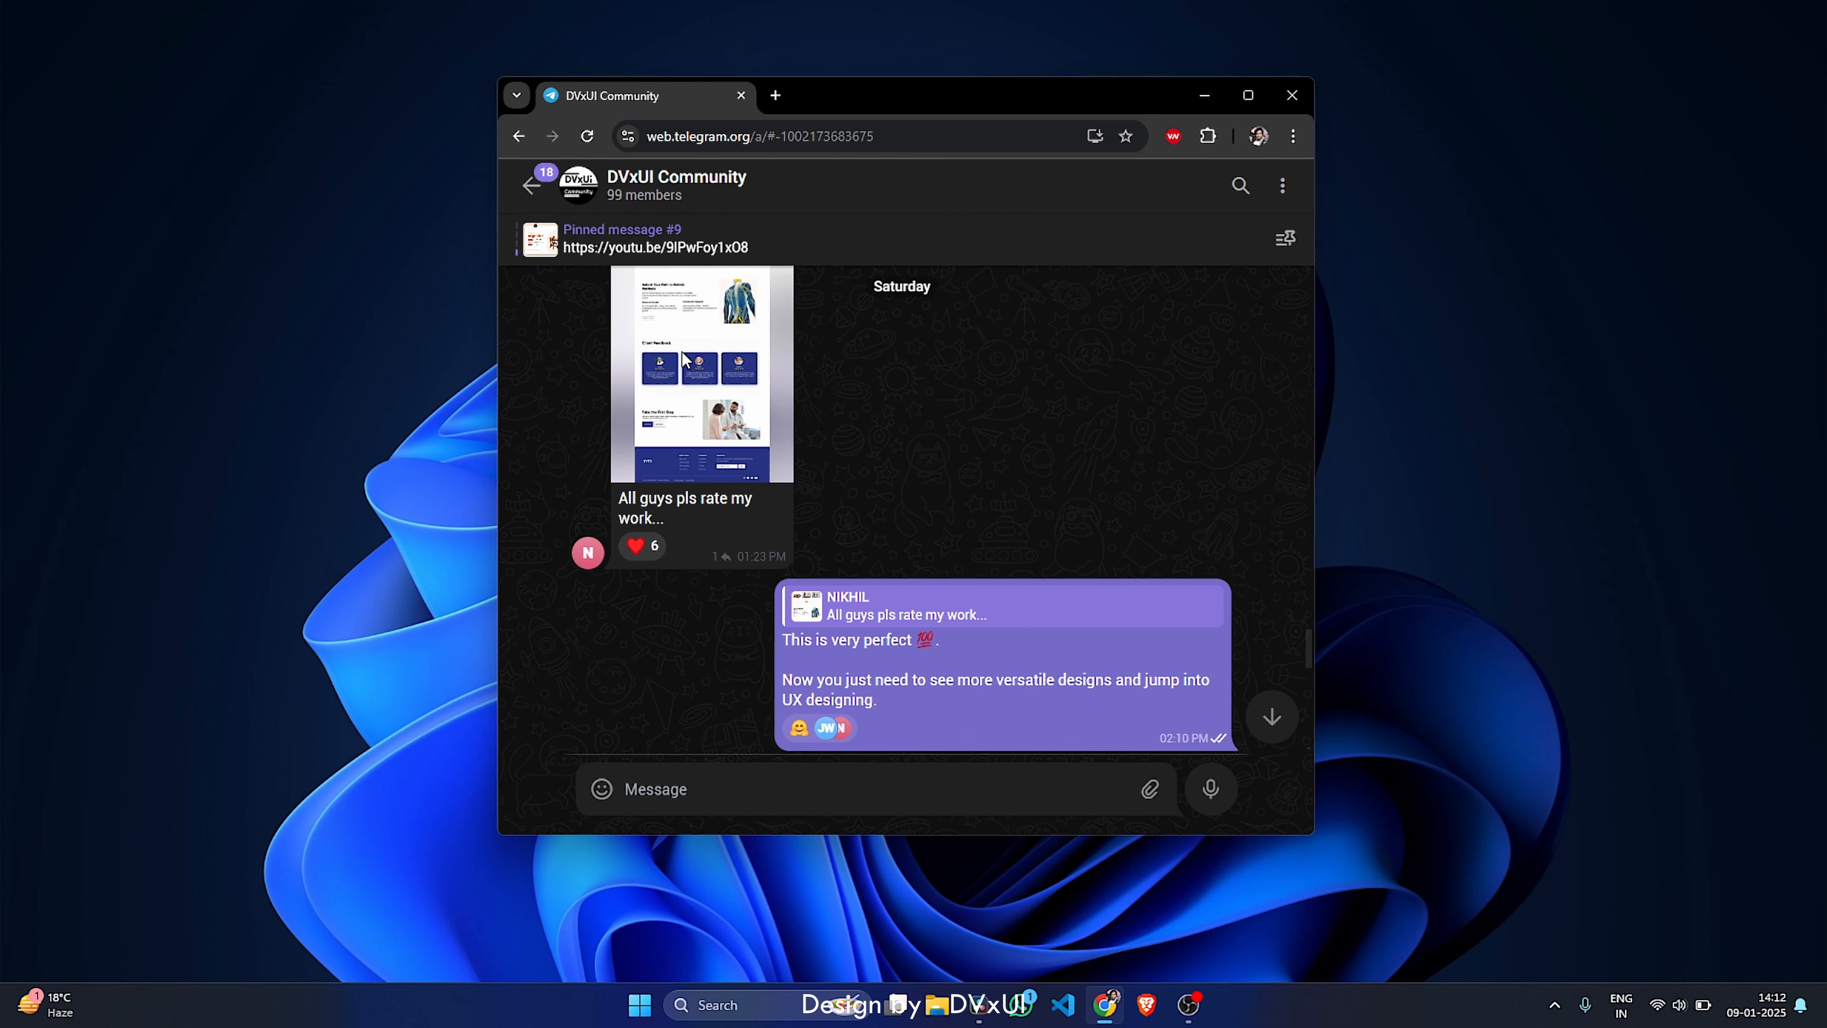
scroll(683, 360, "up", 5)
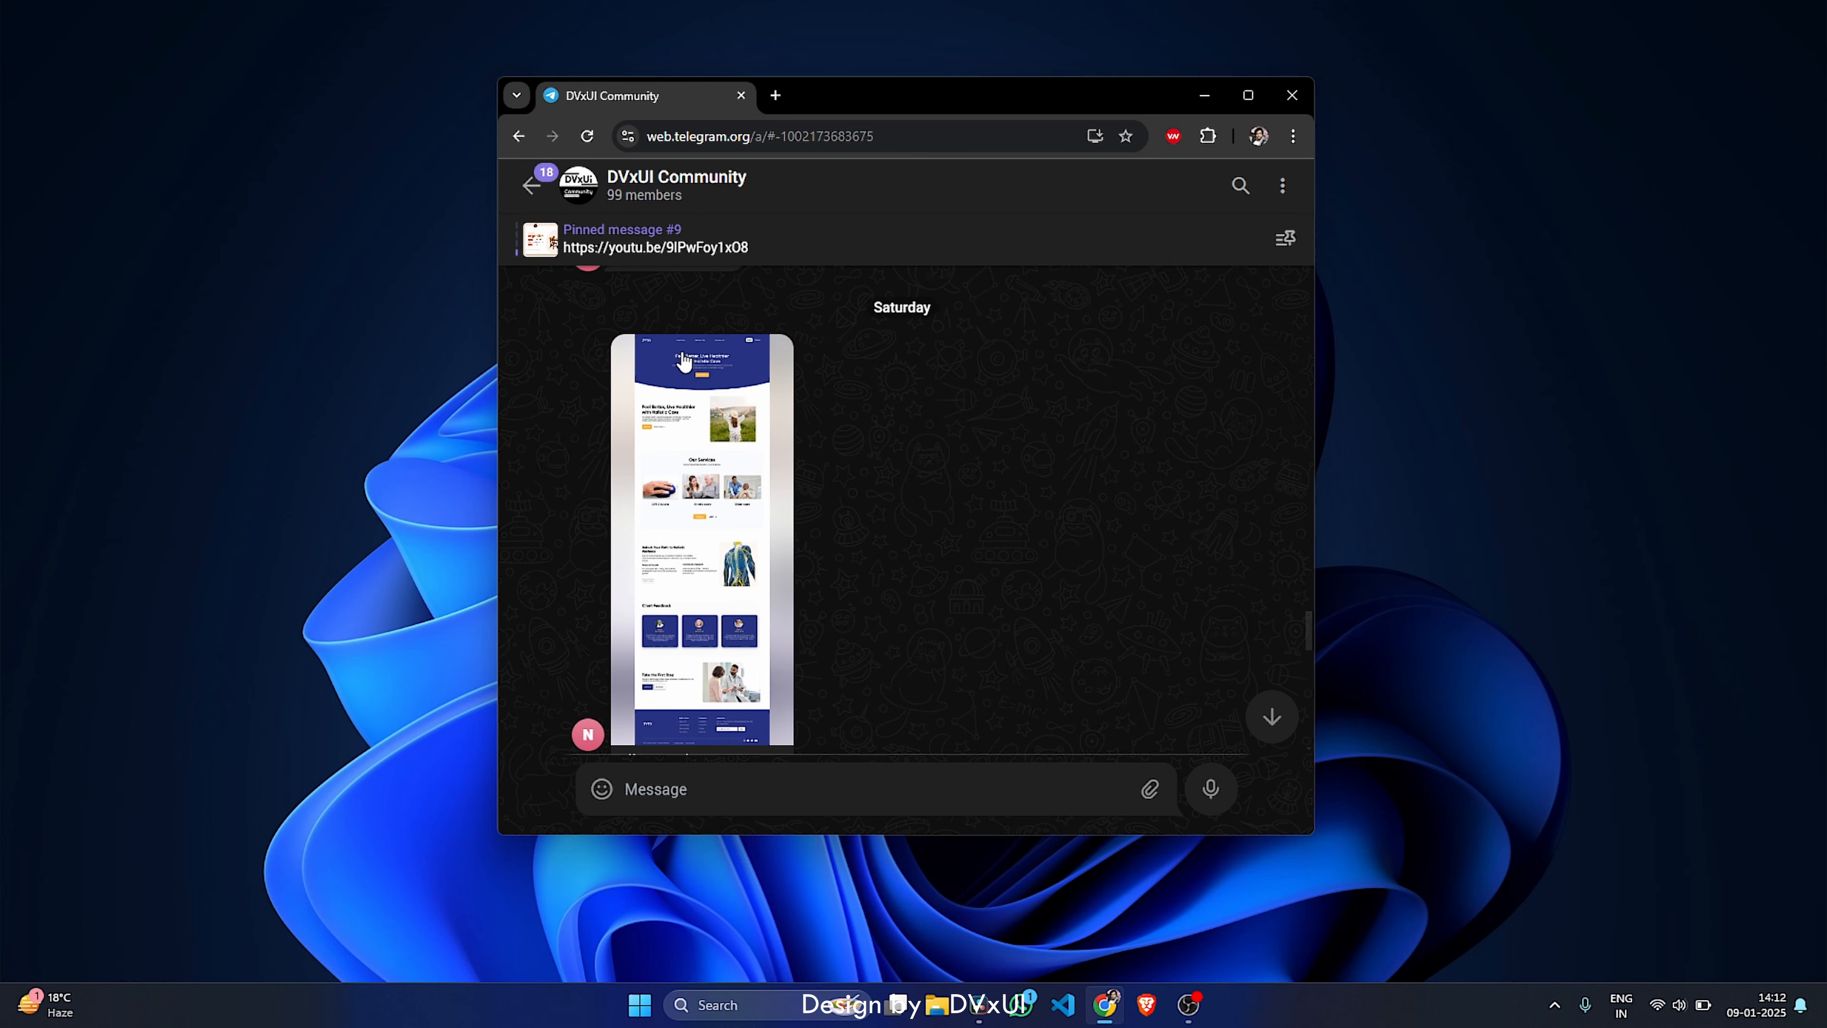
scroll(683, 360, "up", 3)
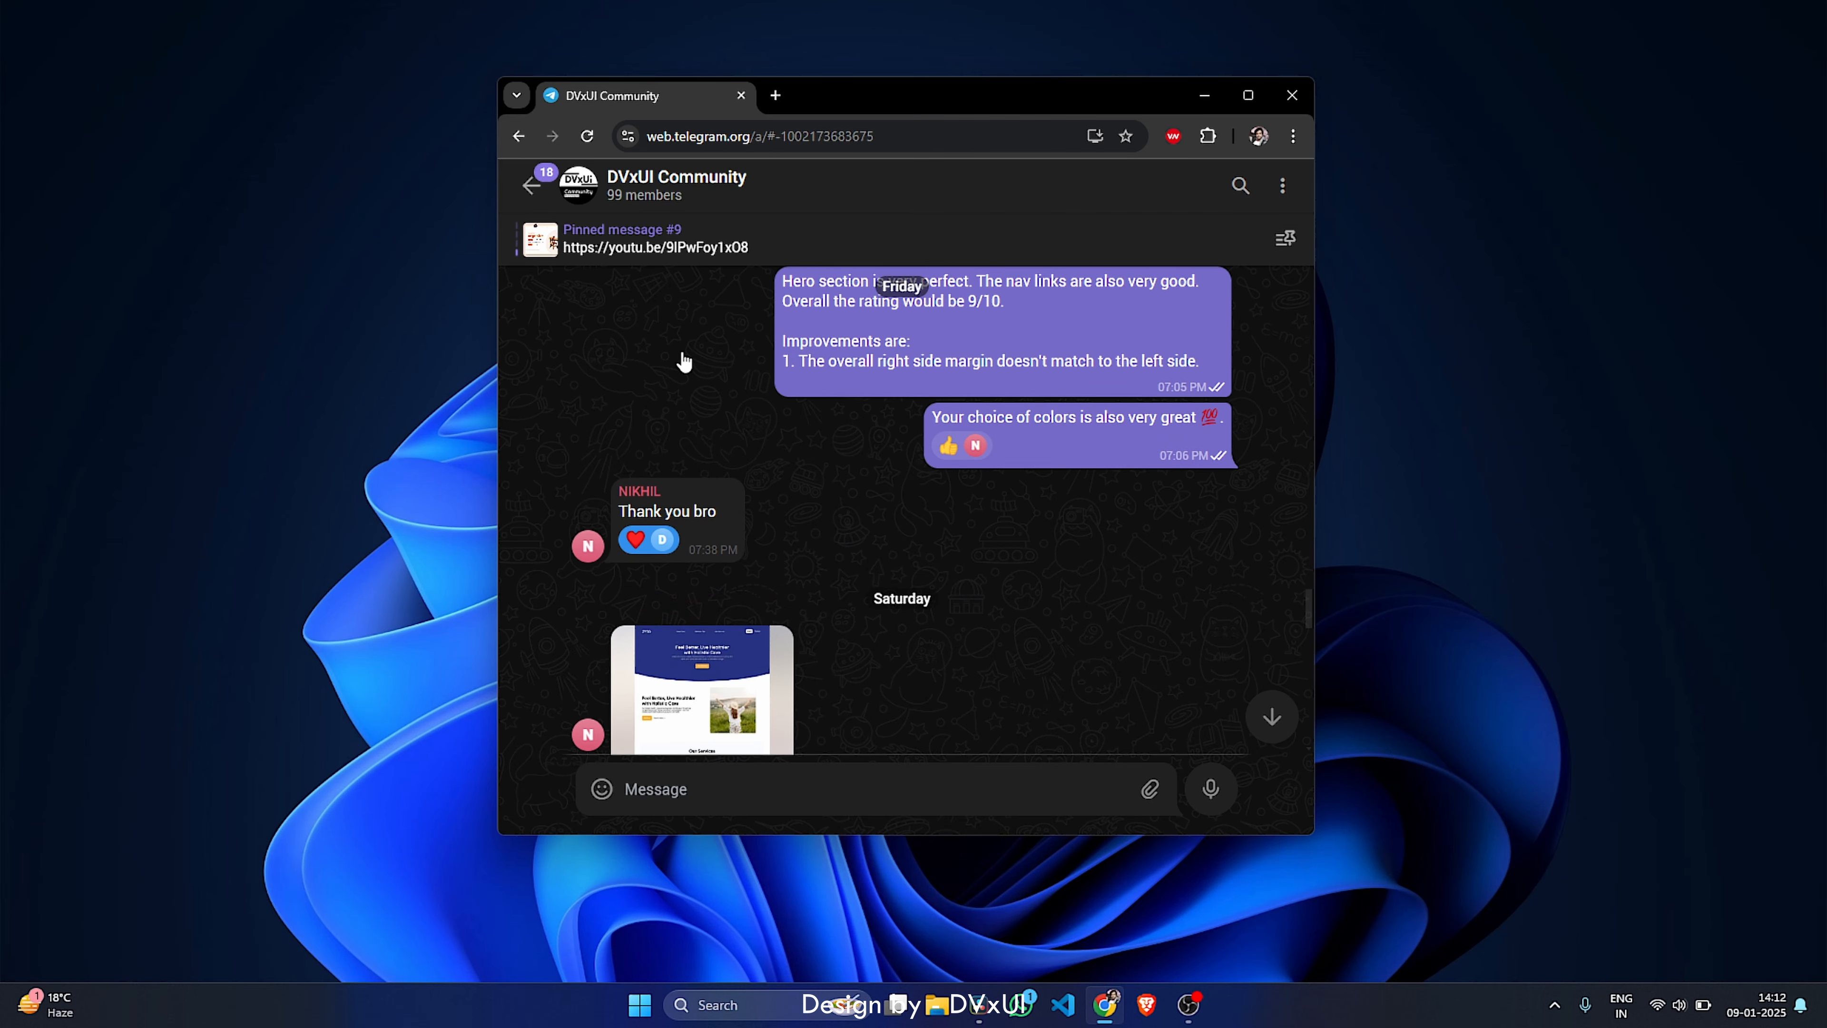
scroll(683, 352, "up", 4)
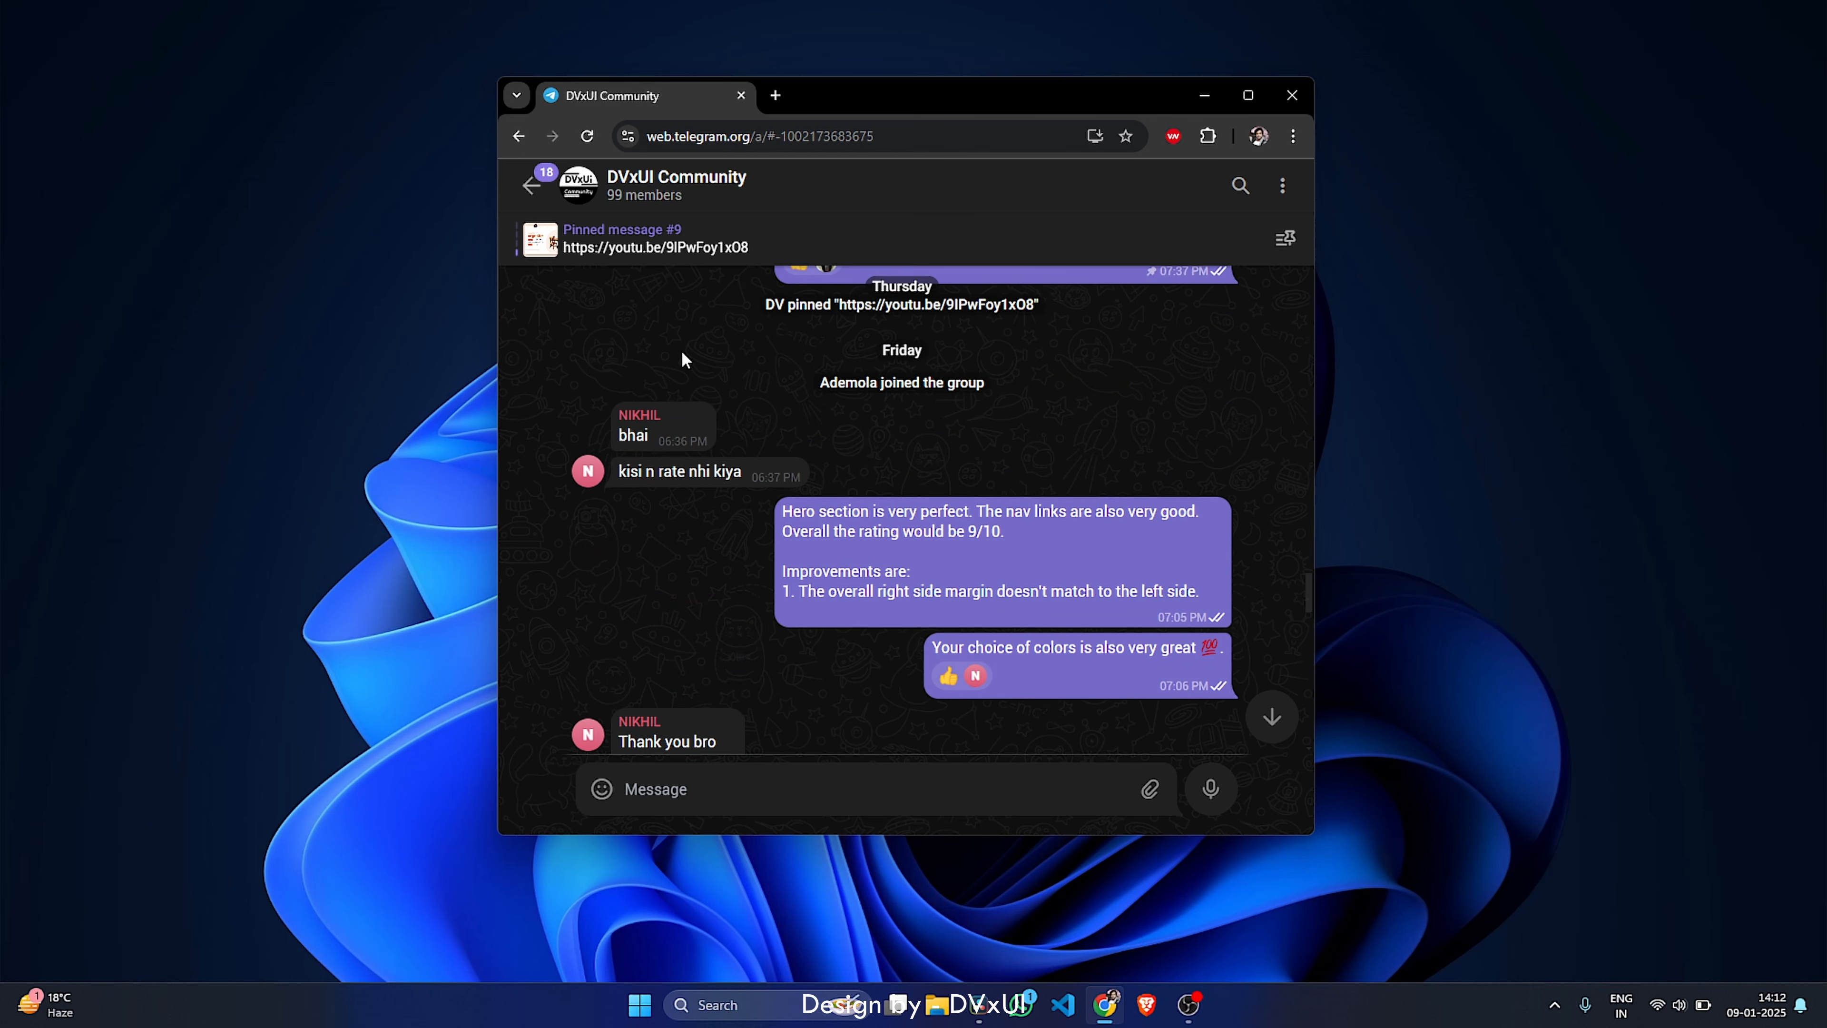
scroll(681, 349, "up", 3)
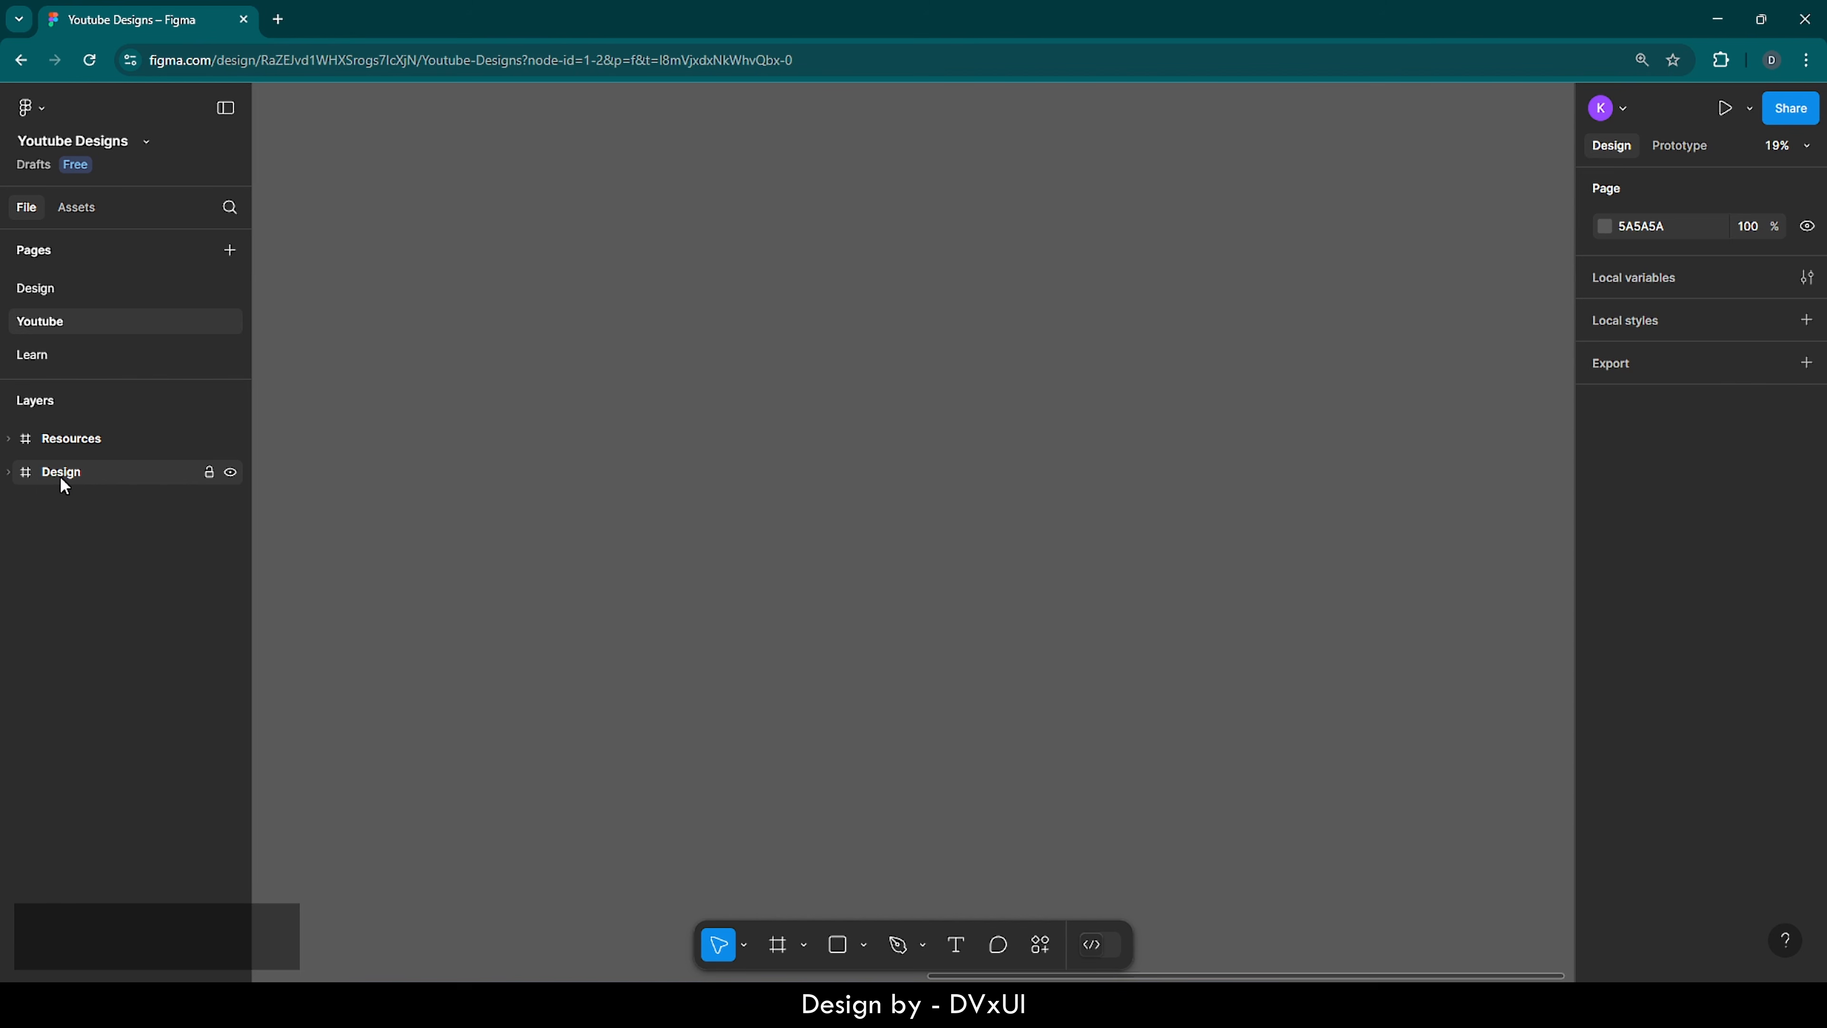
- Examine the Resources frame in the Youtube Designs file, including its food images, vector shapes, social icons and colour swatch
double_click(26, 442)
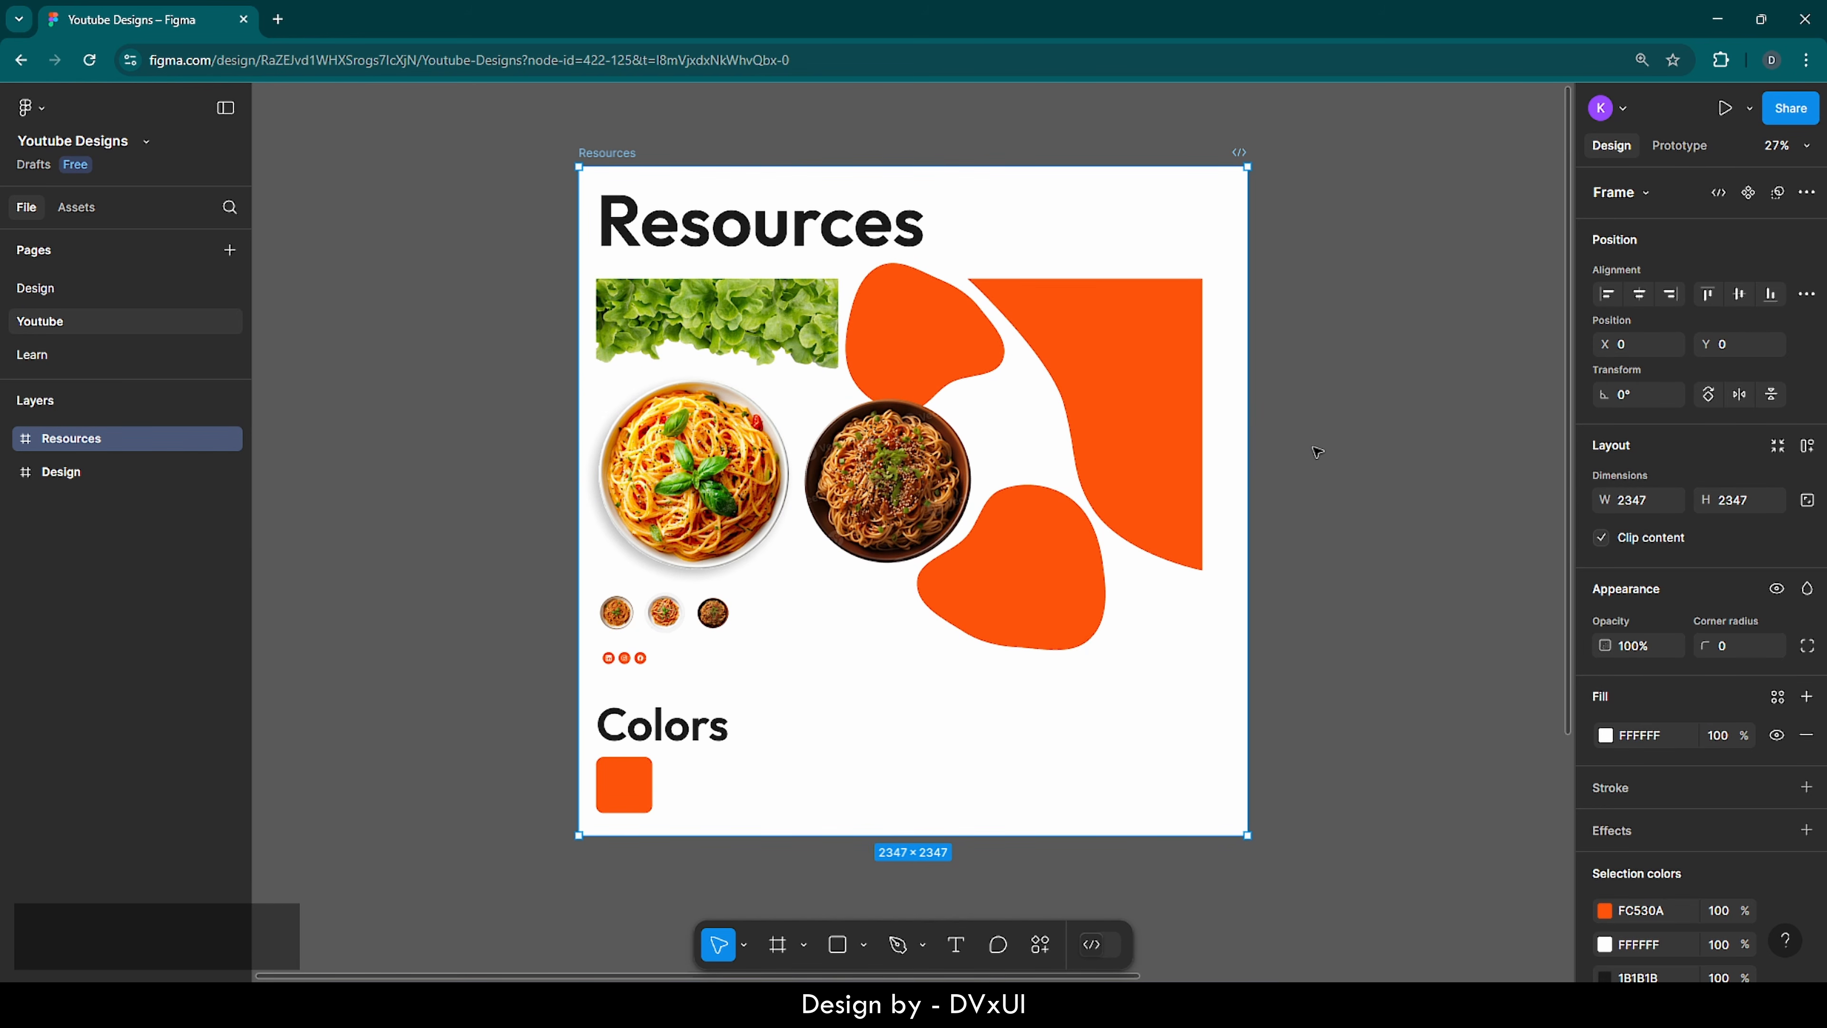
left_click(465, 302)
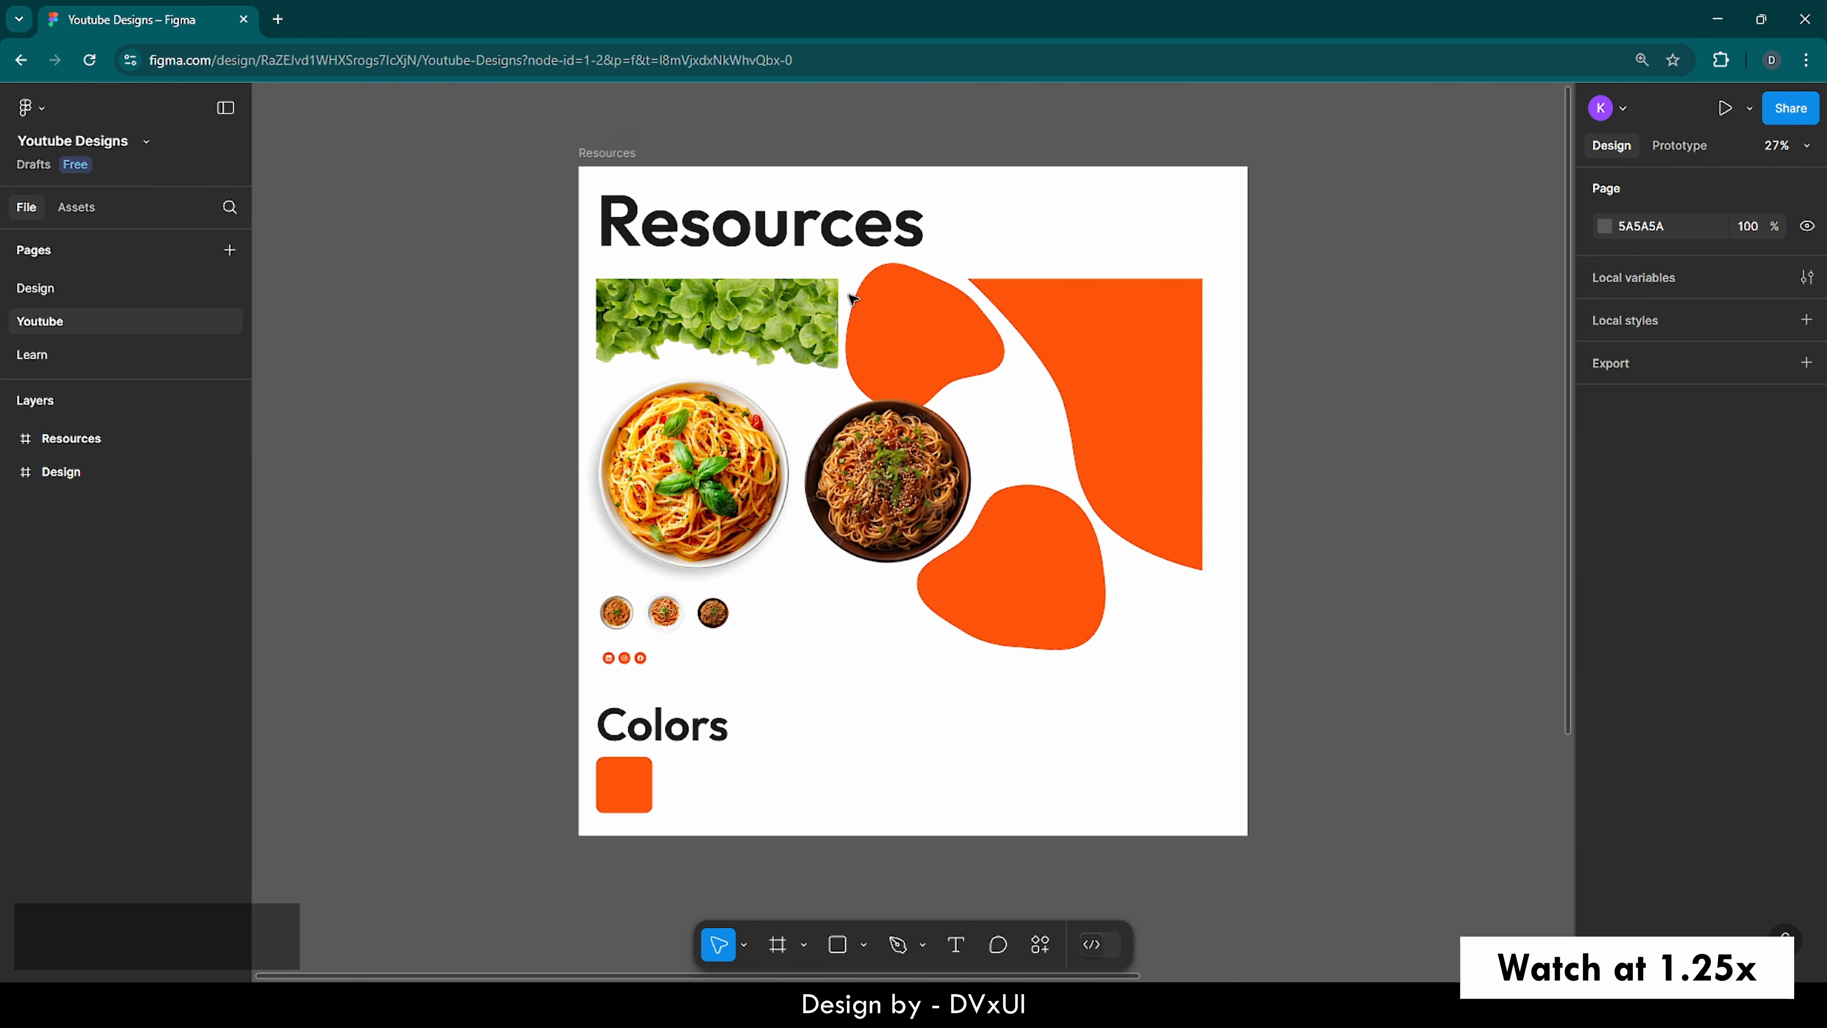
left_click(918, 316)
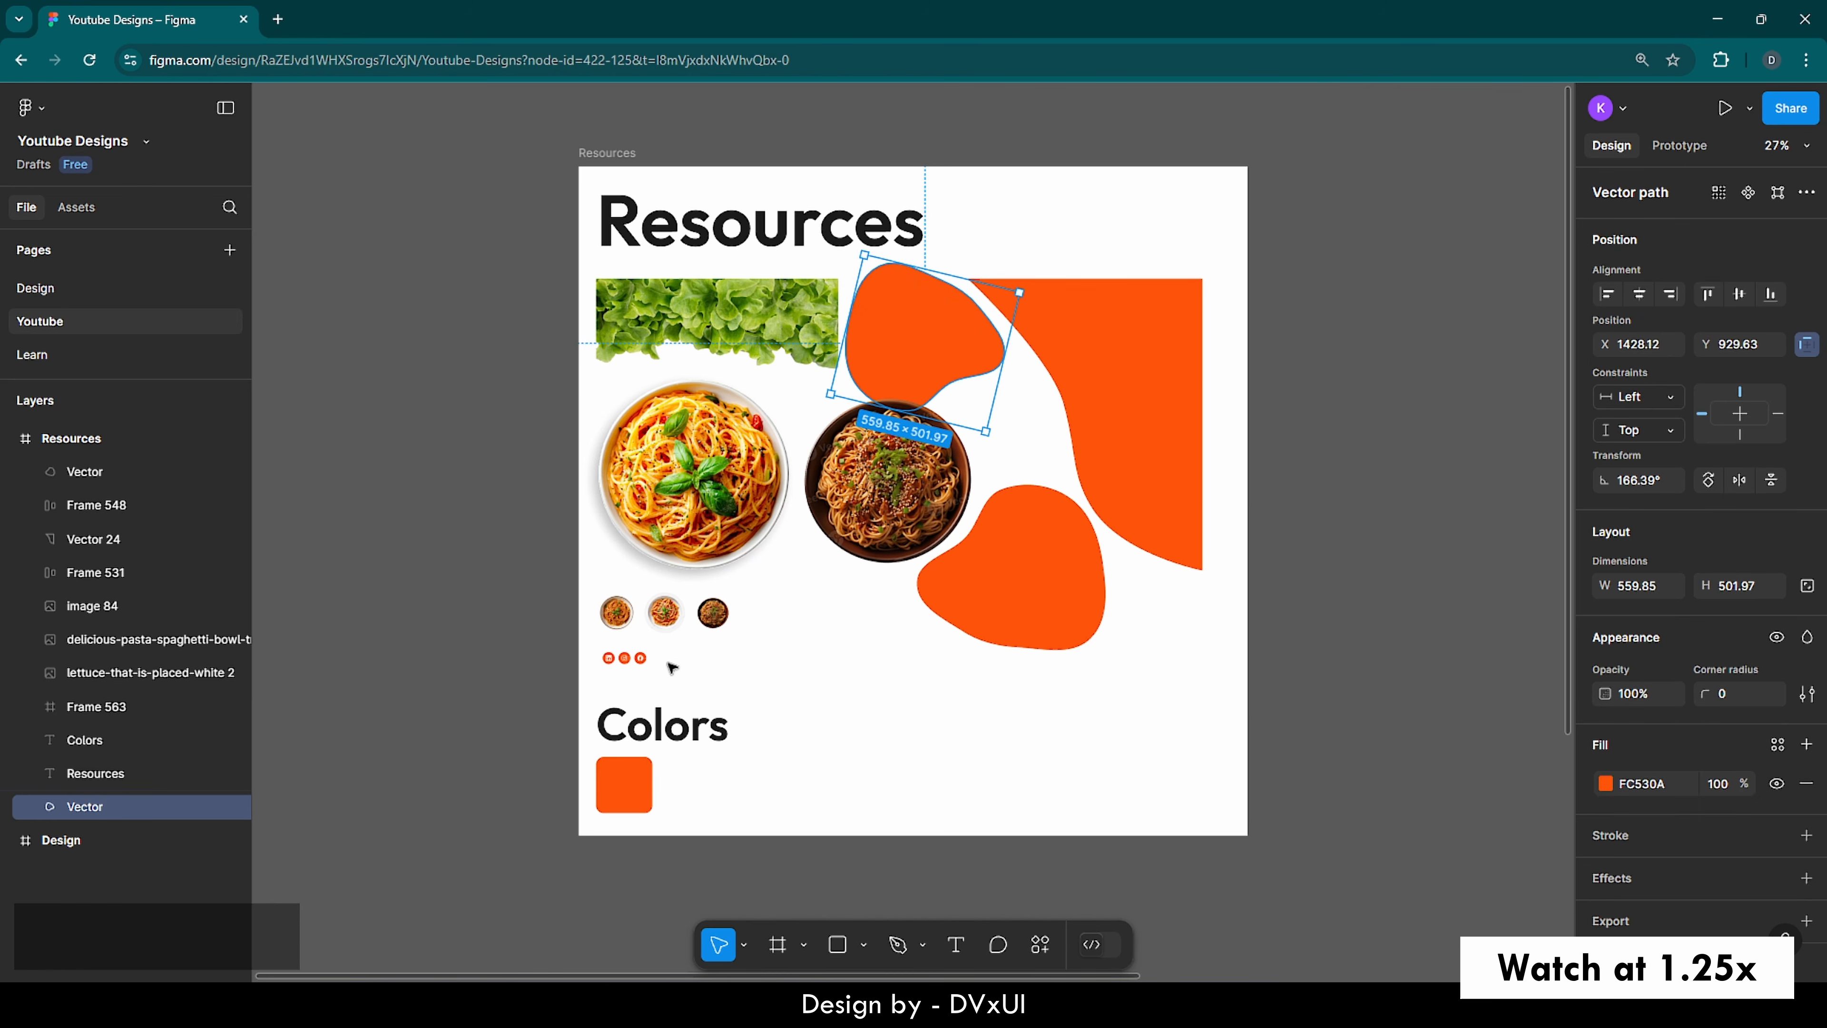
left_click(626, 658)
scroll(626, 658, "up", 10)
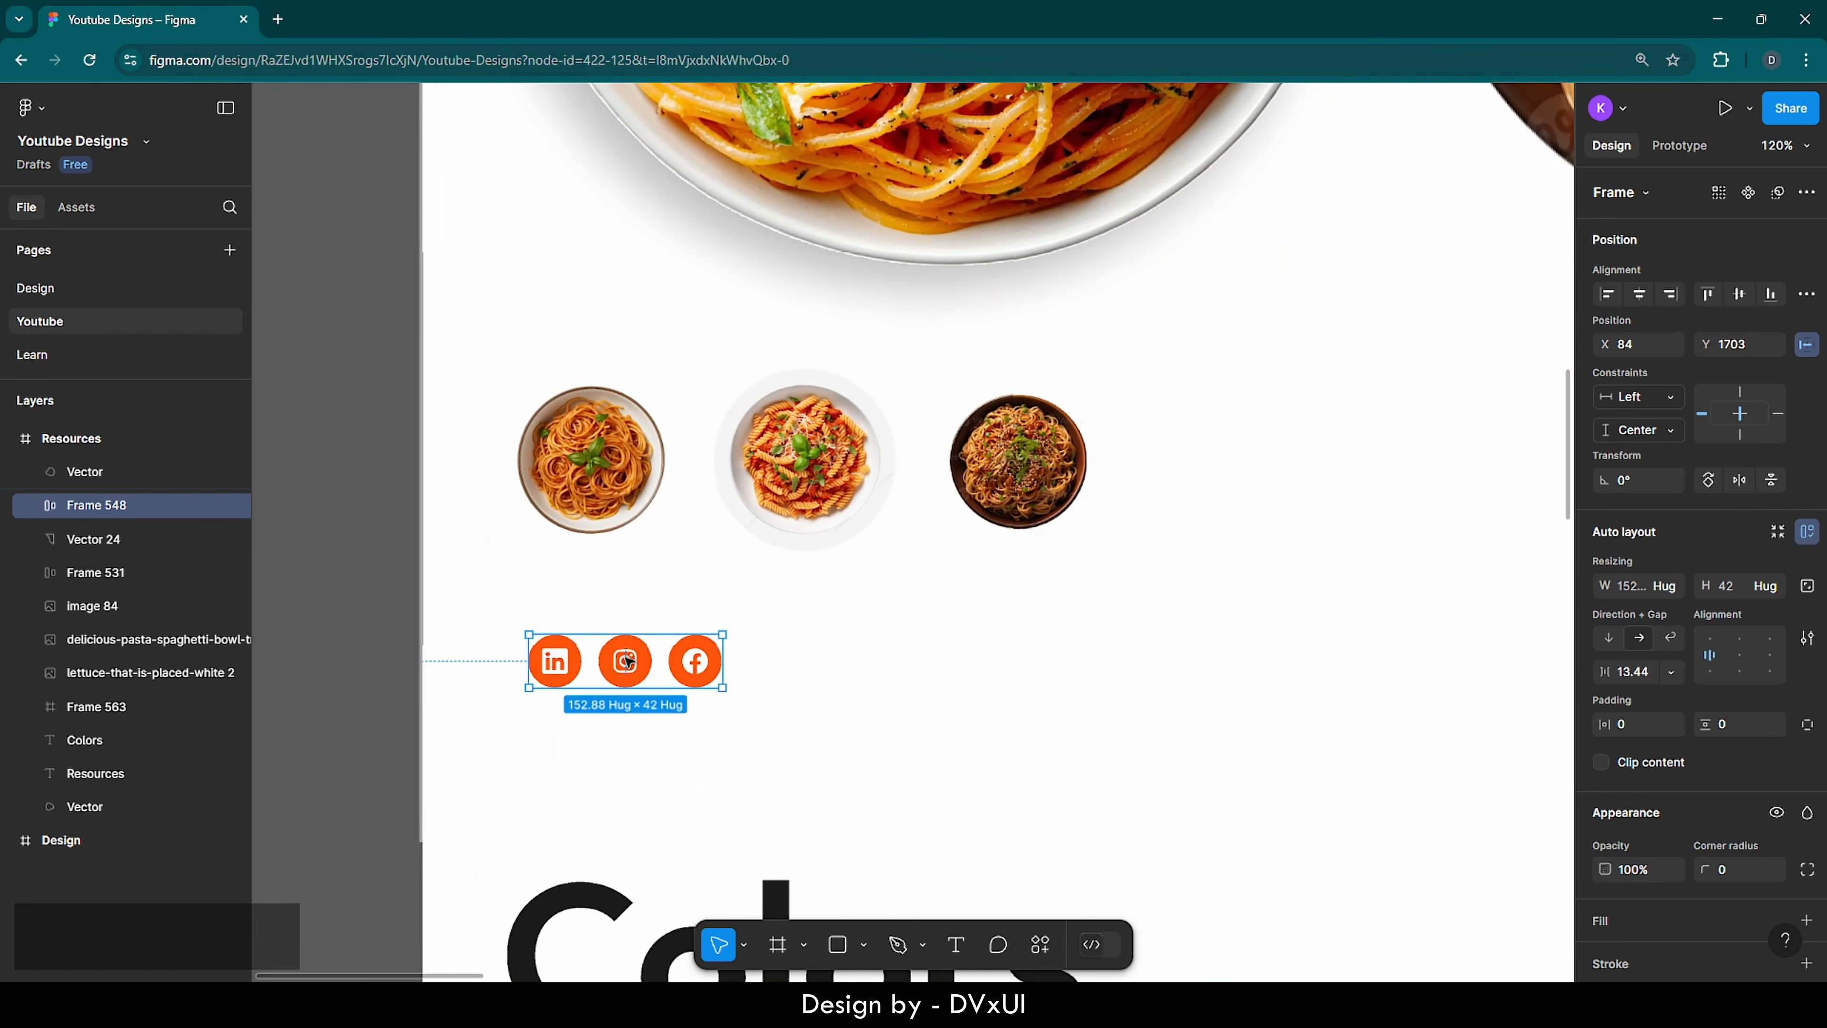
scroll(627, 661, "up", 1)
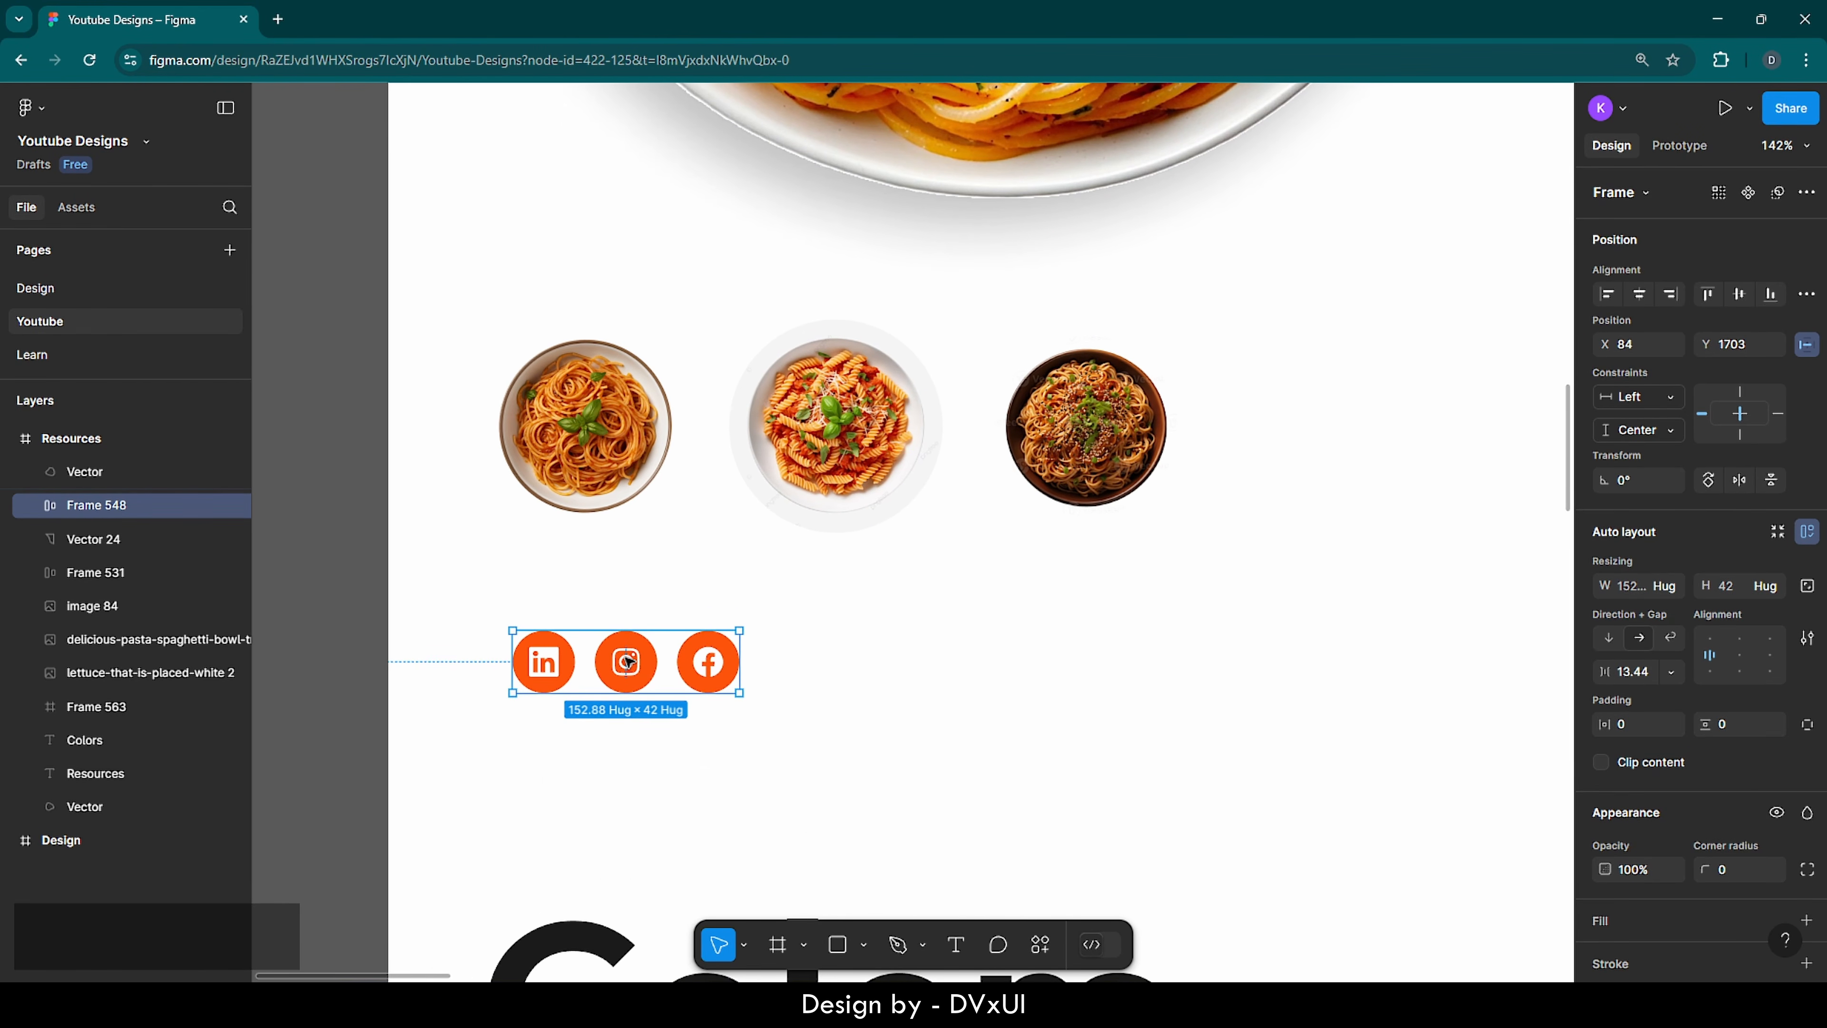
scroll(627, 661, "down", 8)
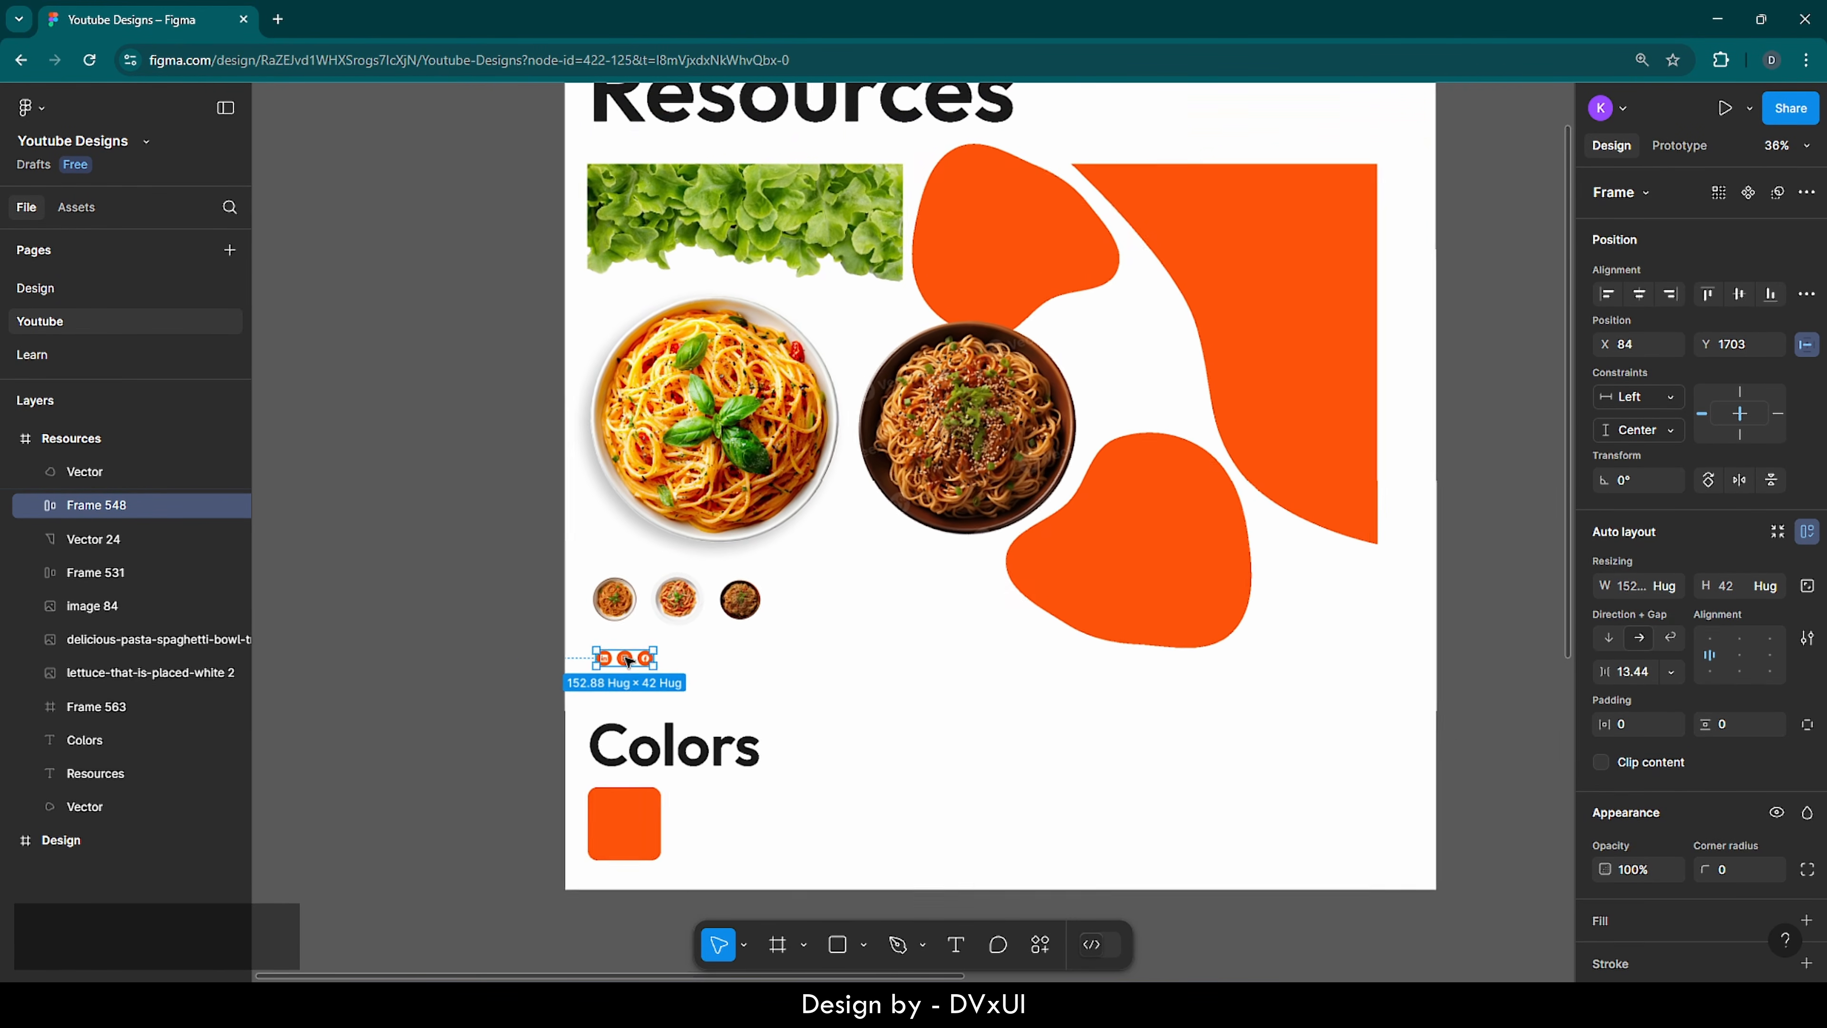
scroll(628, 661, "down", 2)
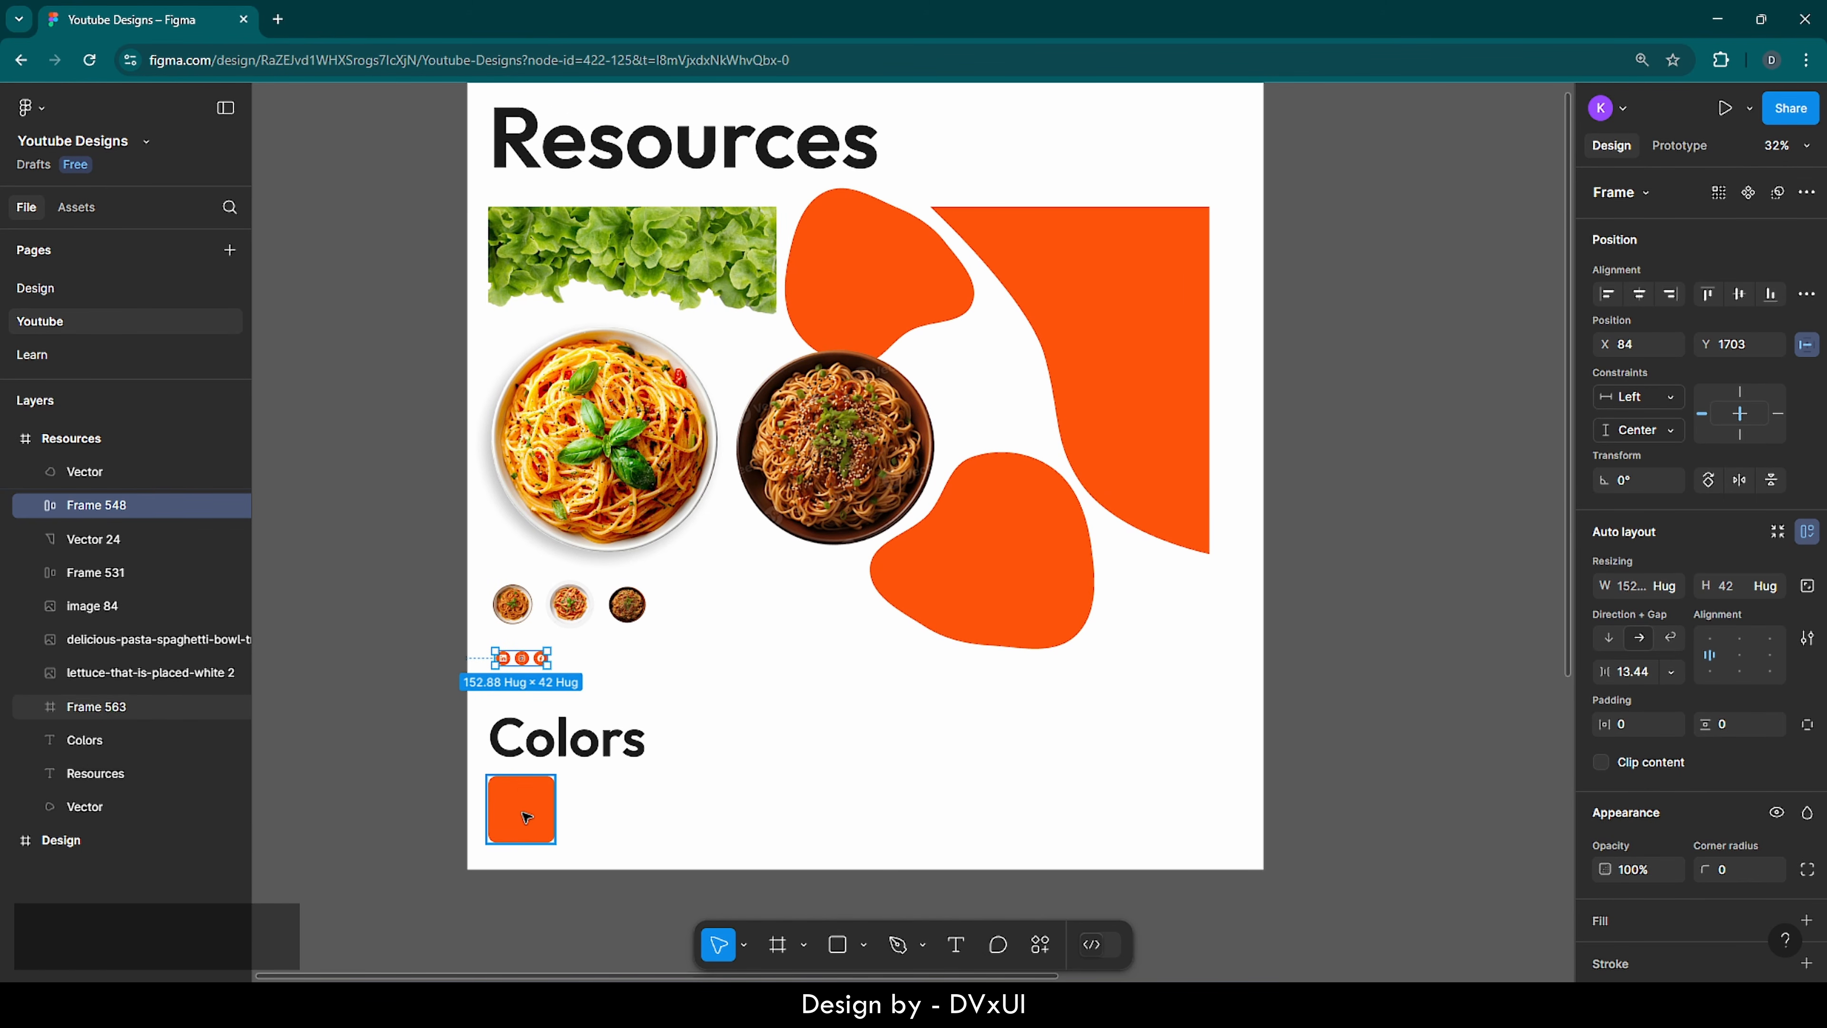
scroll(527, 817, "up", 1)
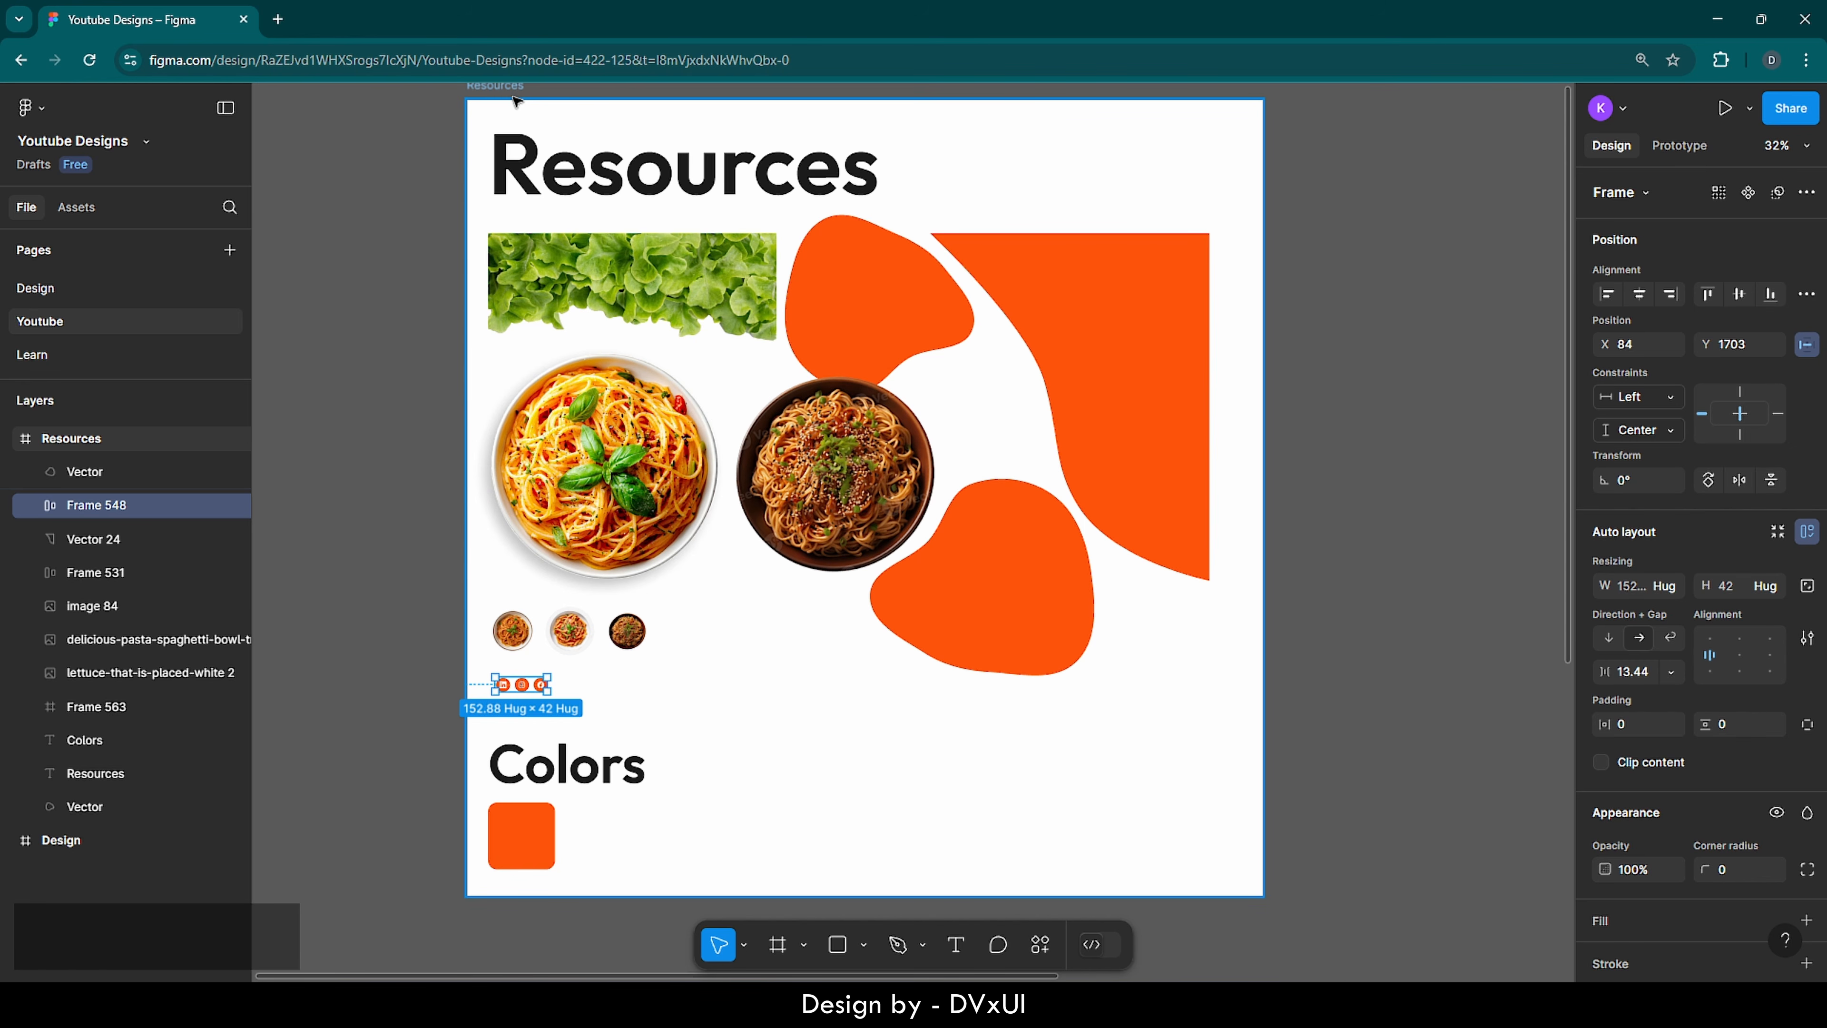
left_click(10, 439)
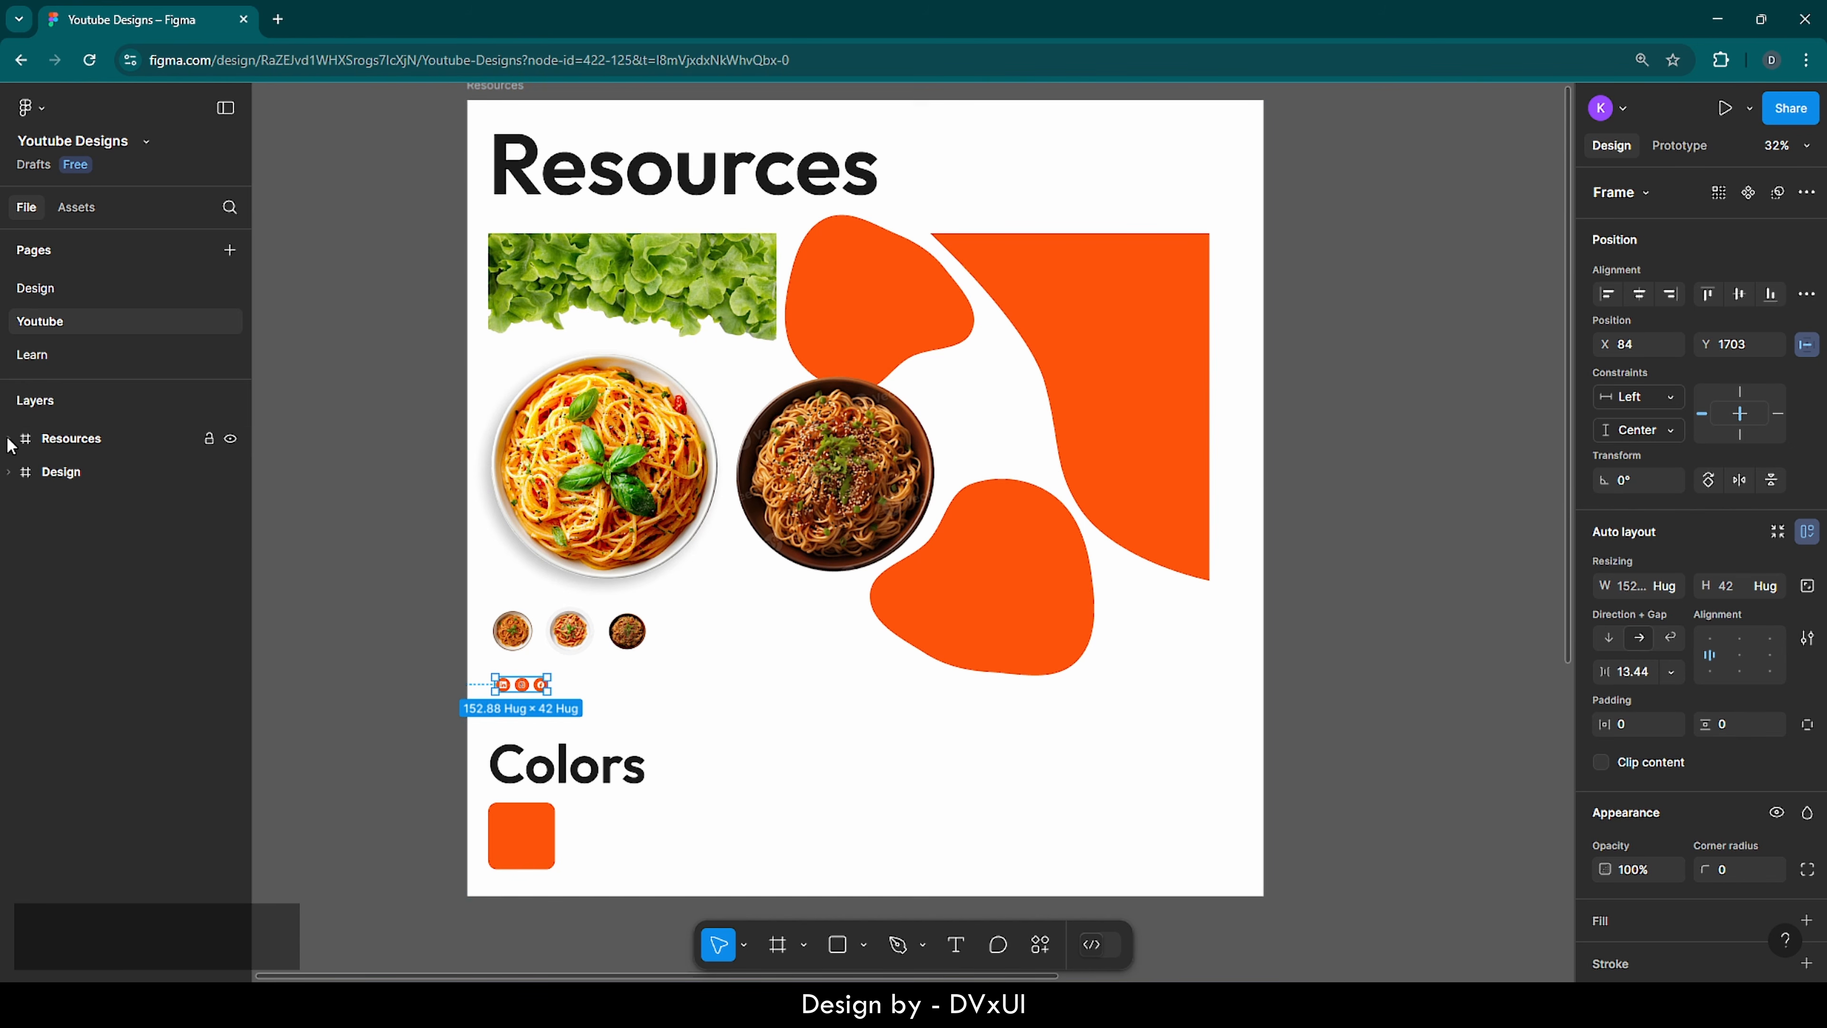
- Inspect the finished Design frame and its Hero section as the reference for the landing page layout
left_click(31, 479)
key("shift+2")
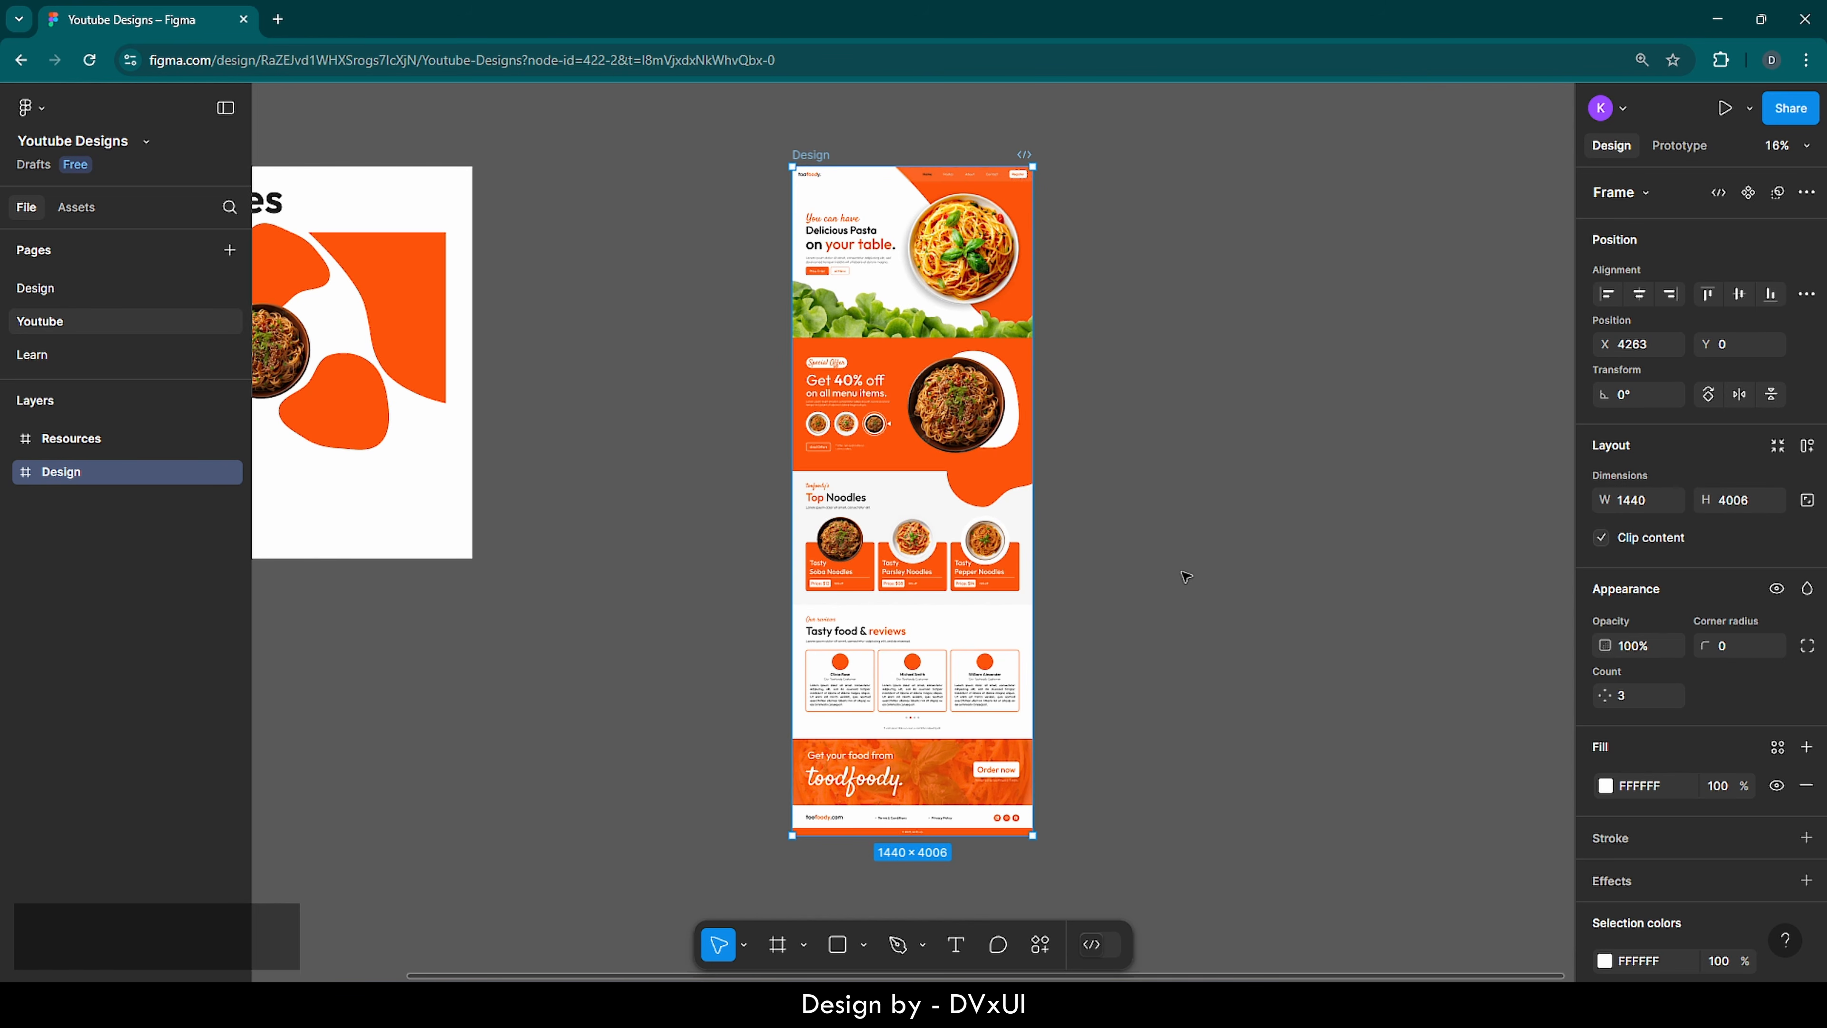
scroll(1185, 577, "right", 5)
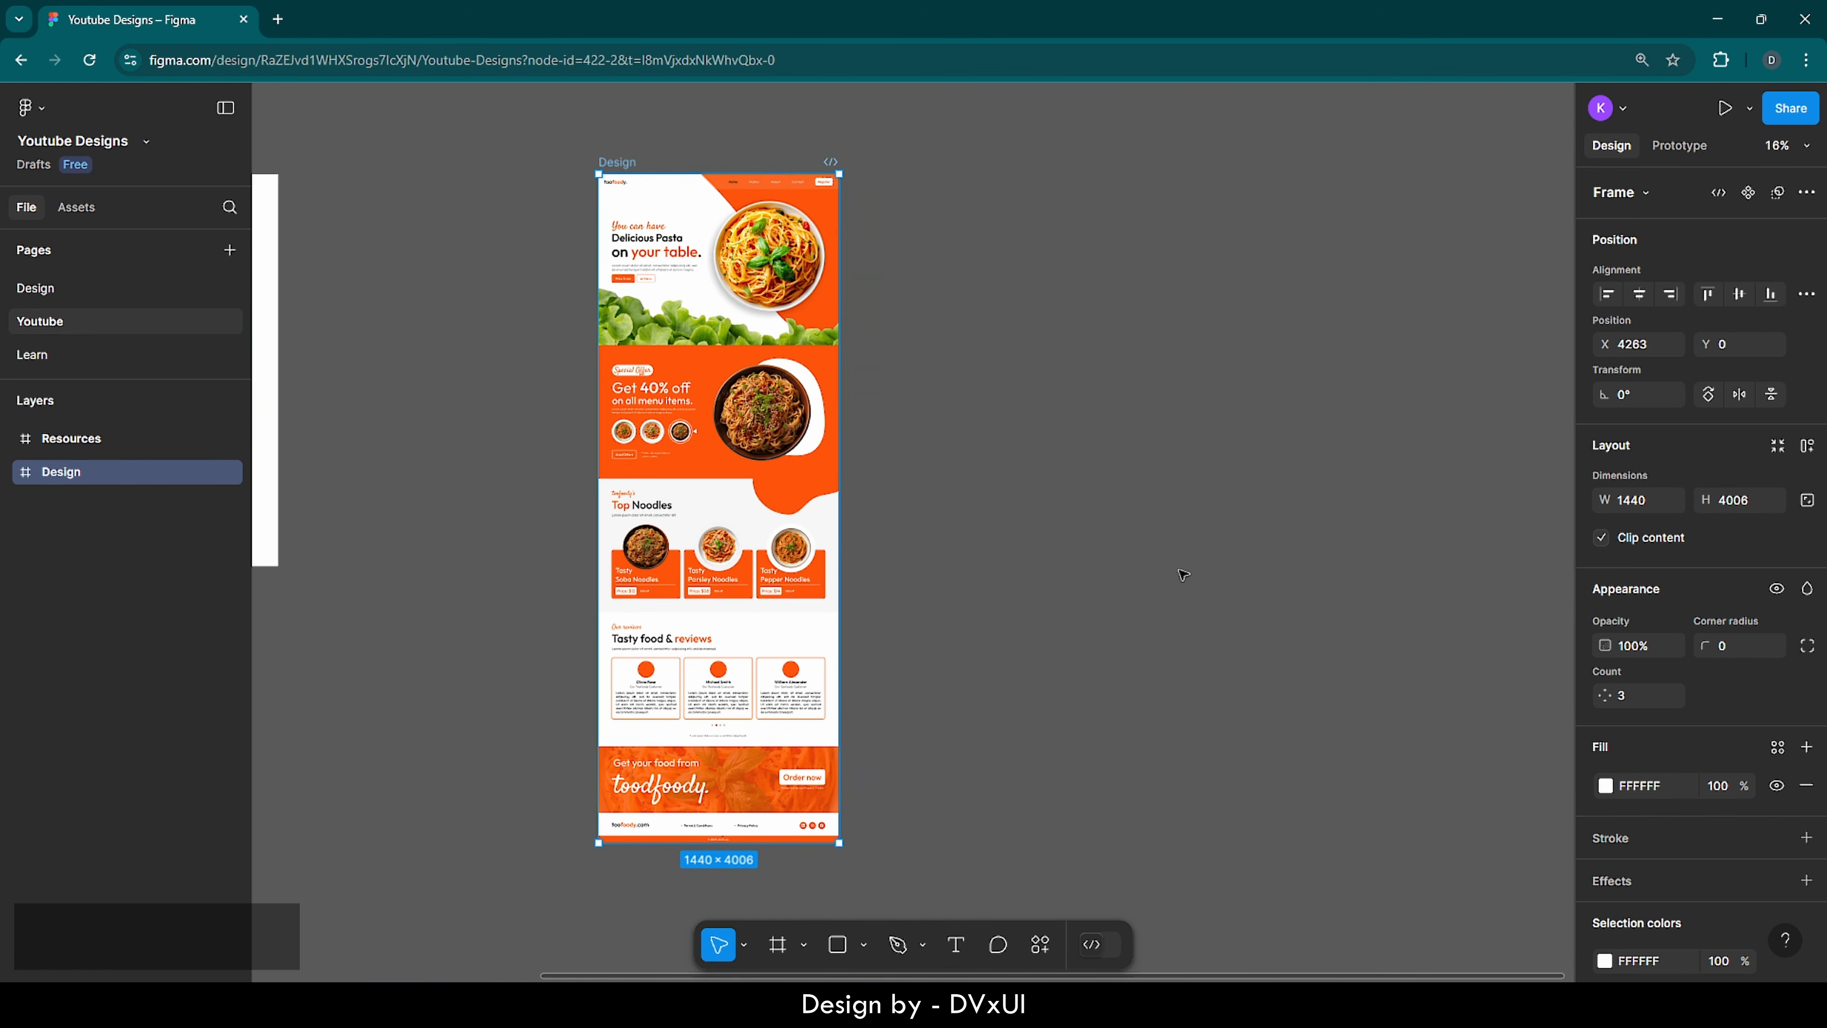
left_click(715, 242)
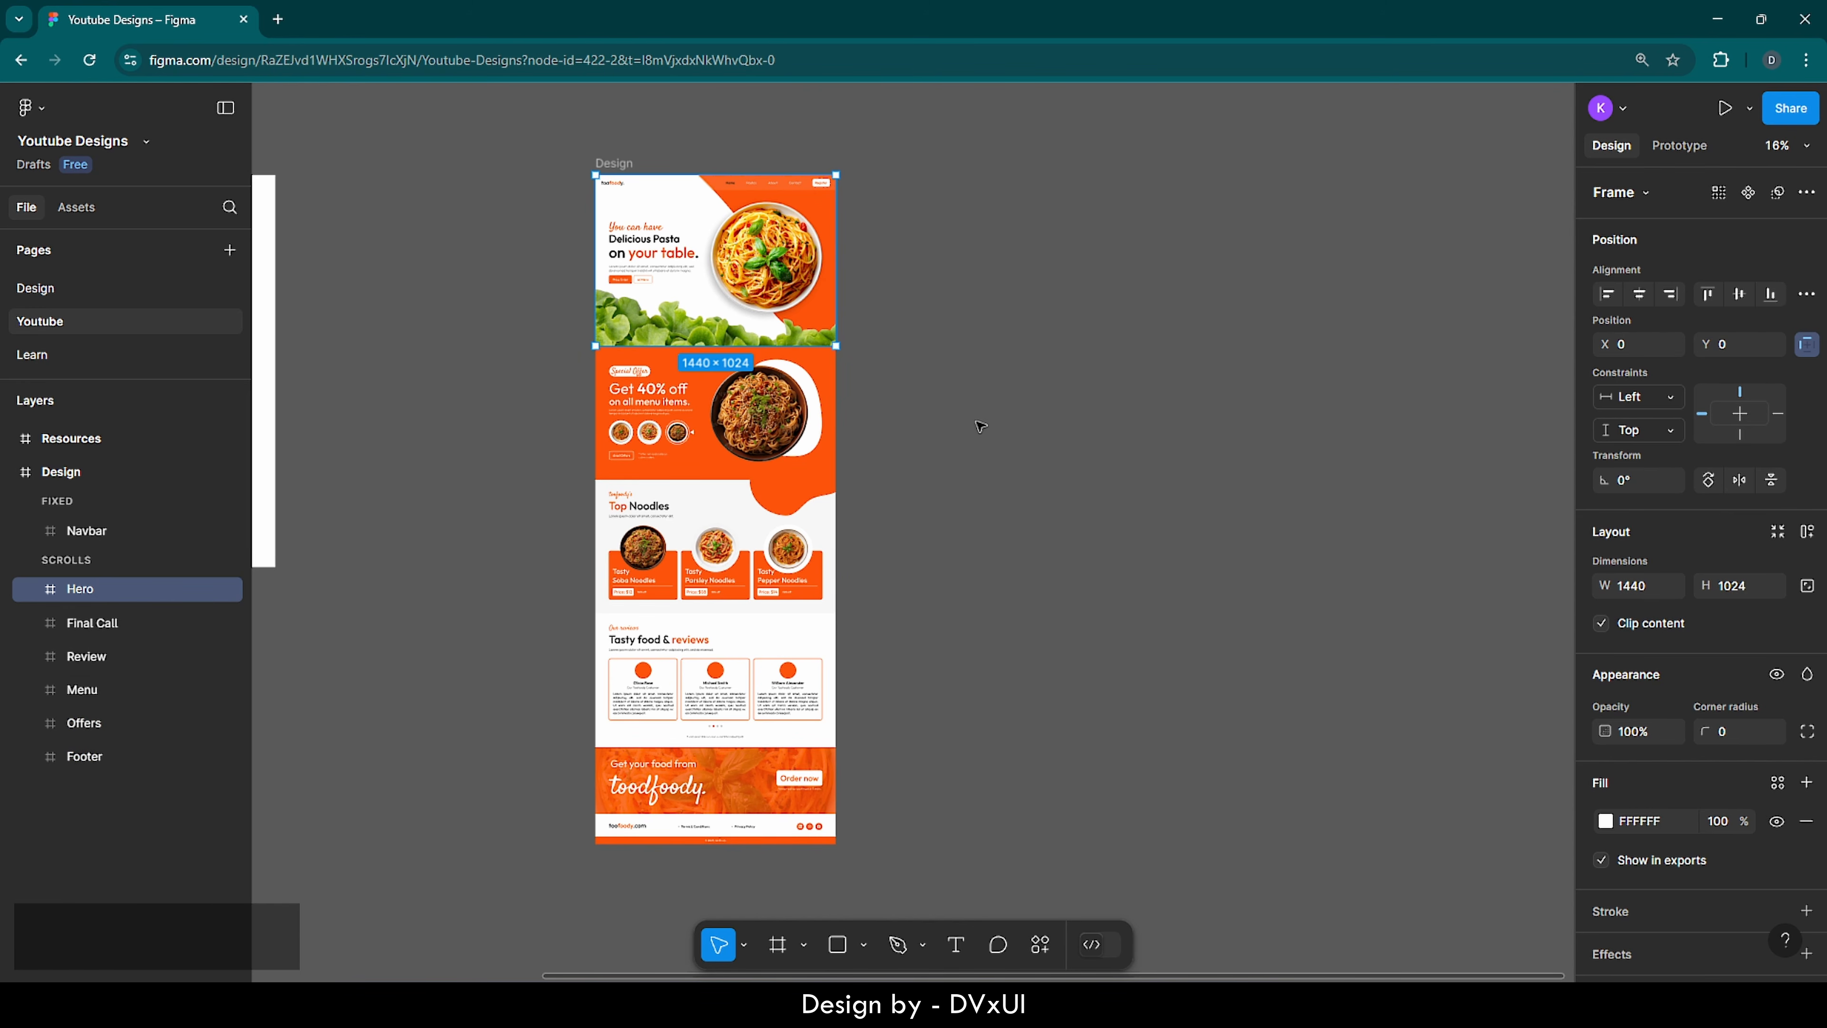
scroll(980, 426, "right", 5)
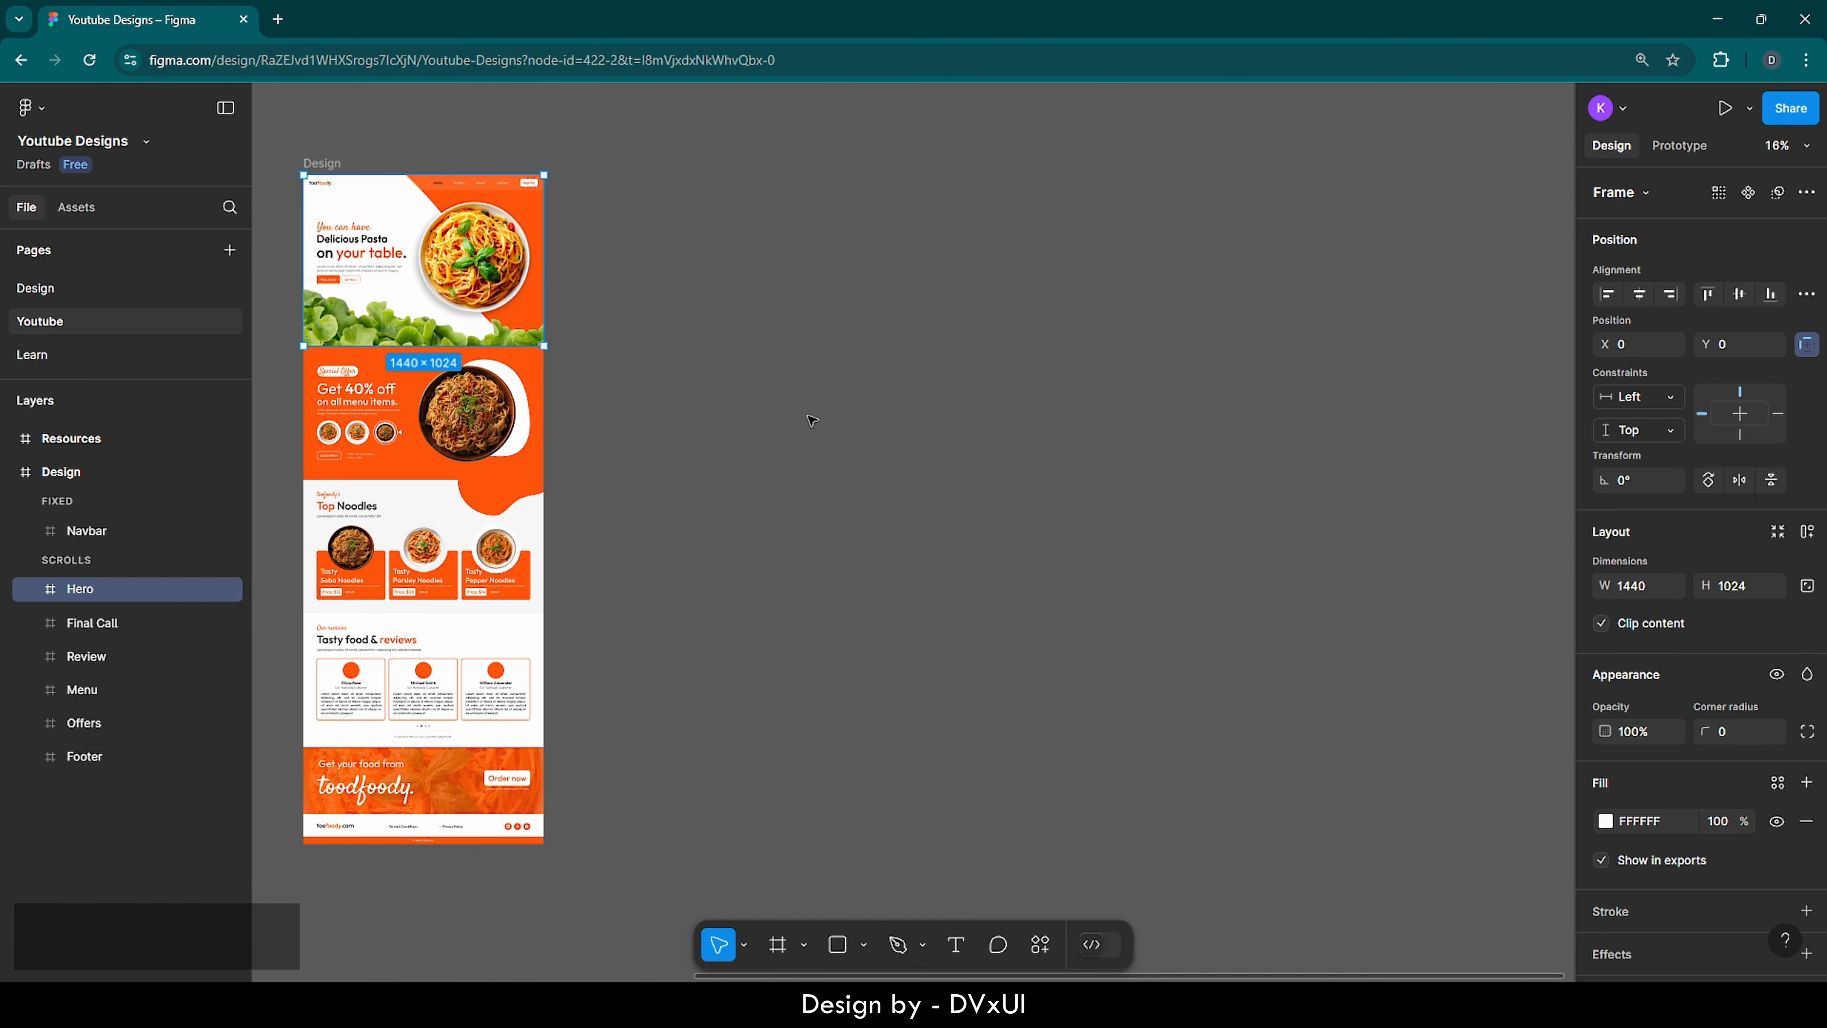
scroll(812, 421, "right", 1)
left_click(314, 165)
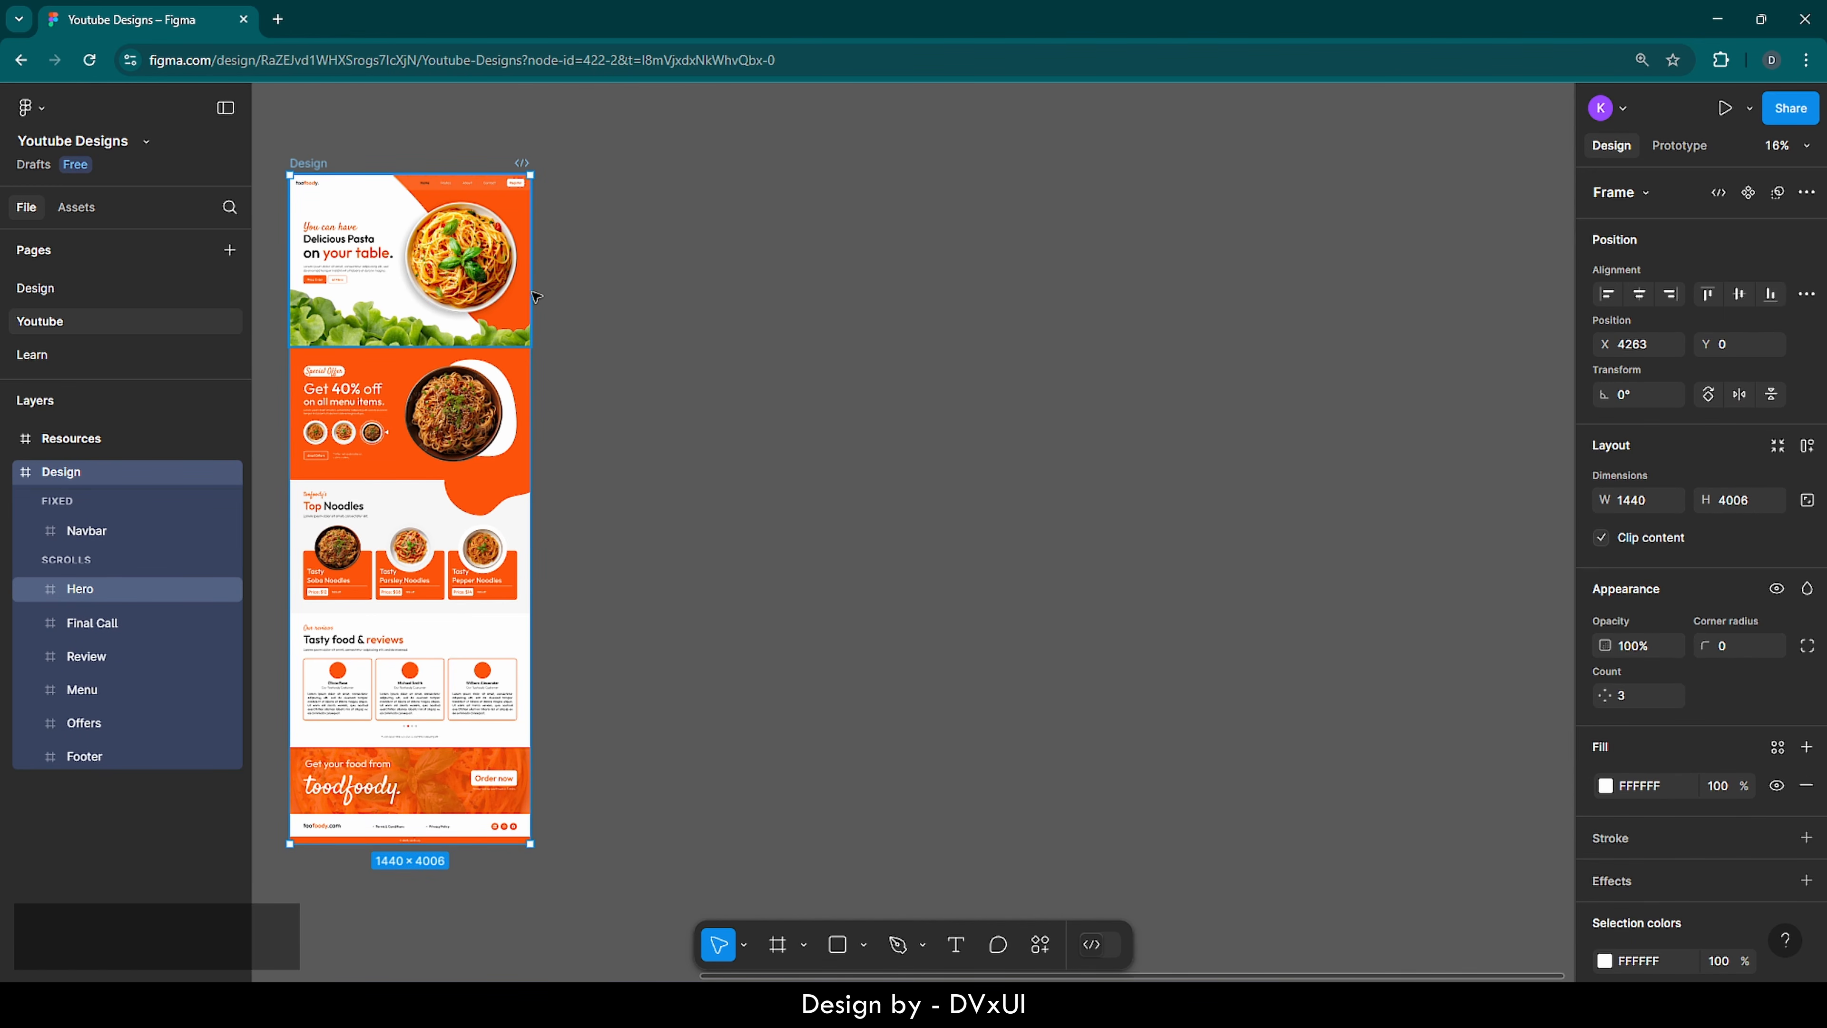
- Create a new 1440×1024 Desktop frame on an empty area of the canvas beside the Design frame
scroll(950, 281, "up", 5)
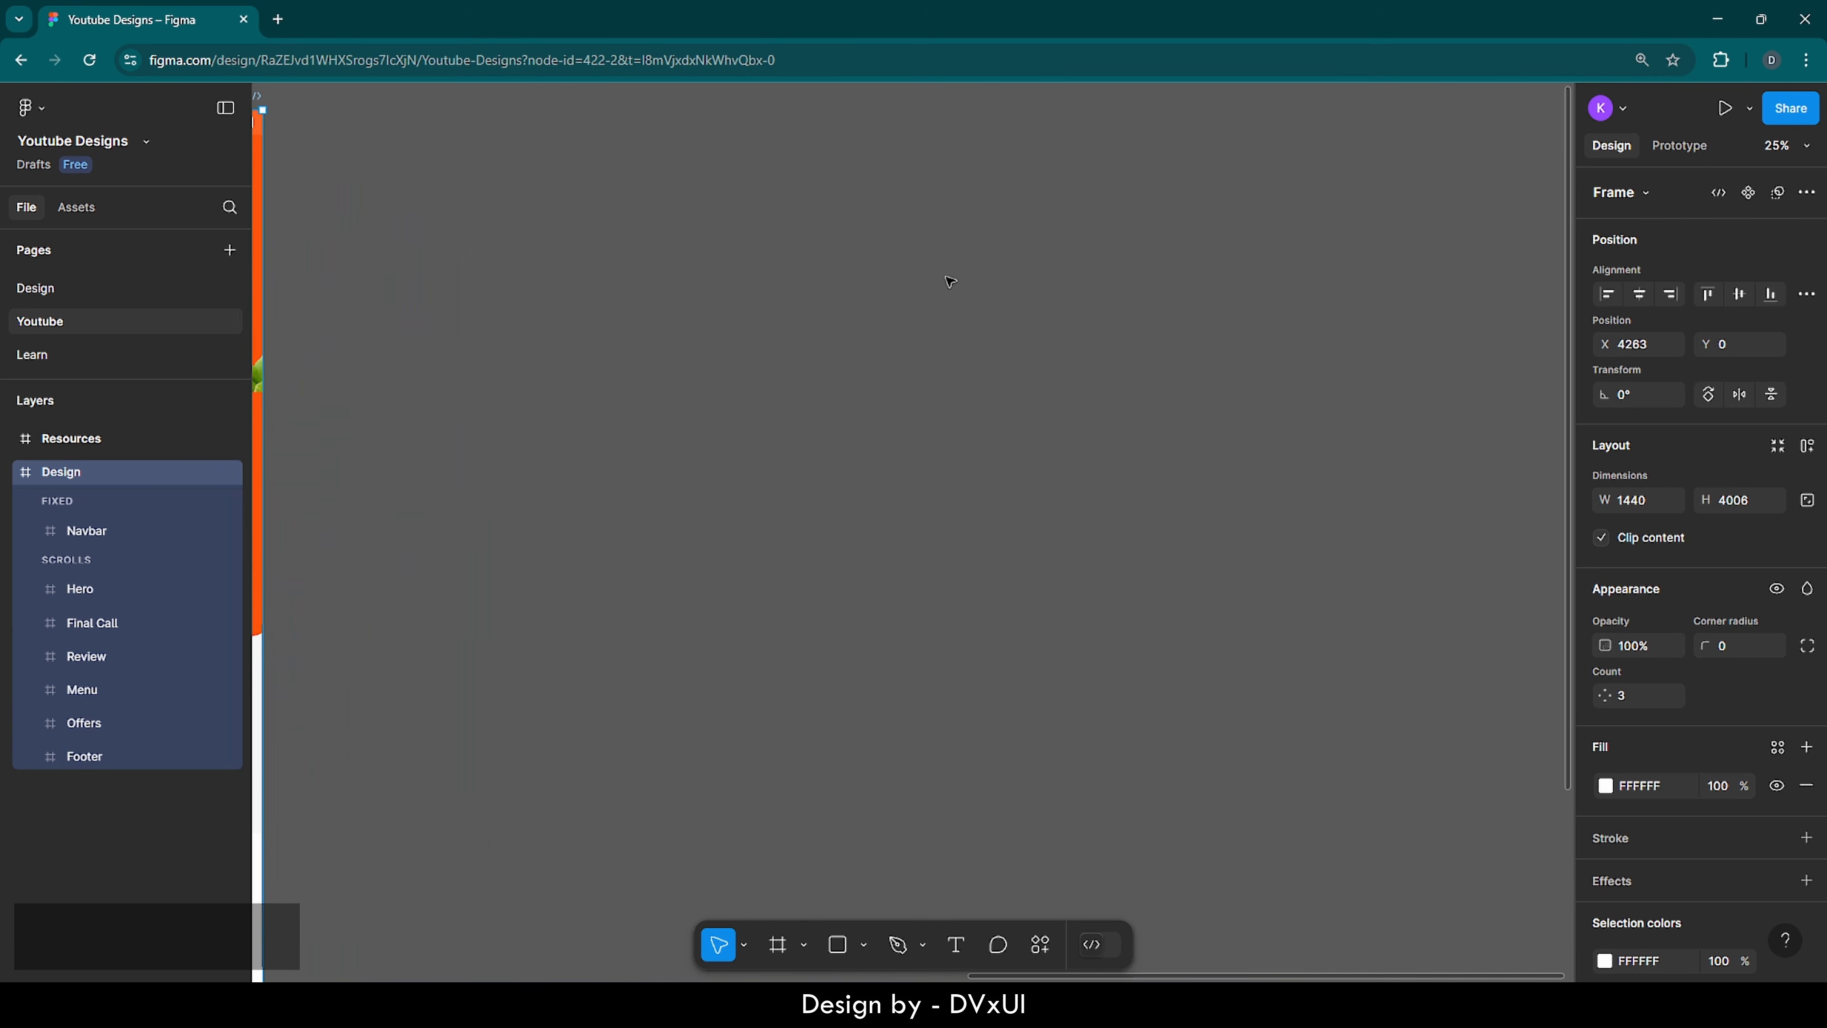
left_click(786, 532)
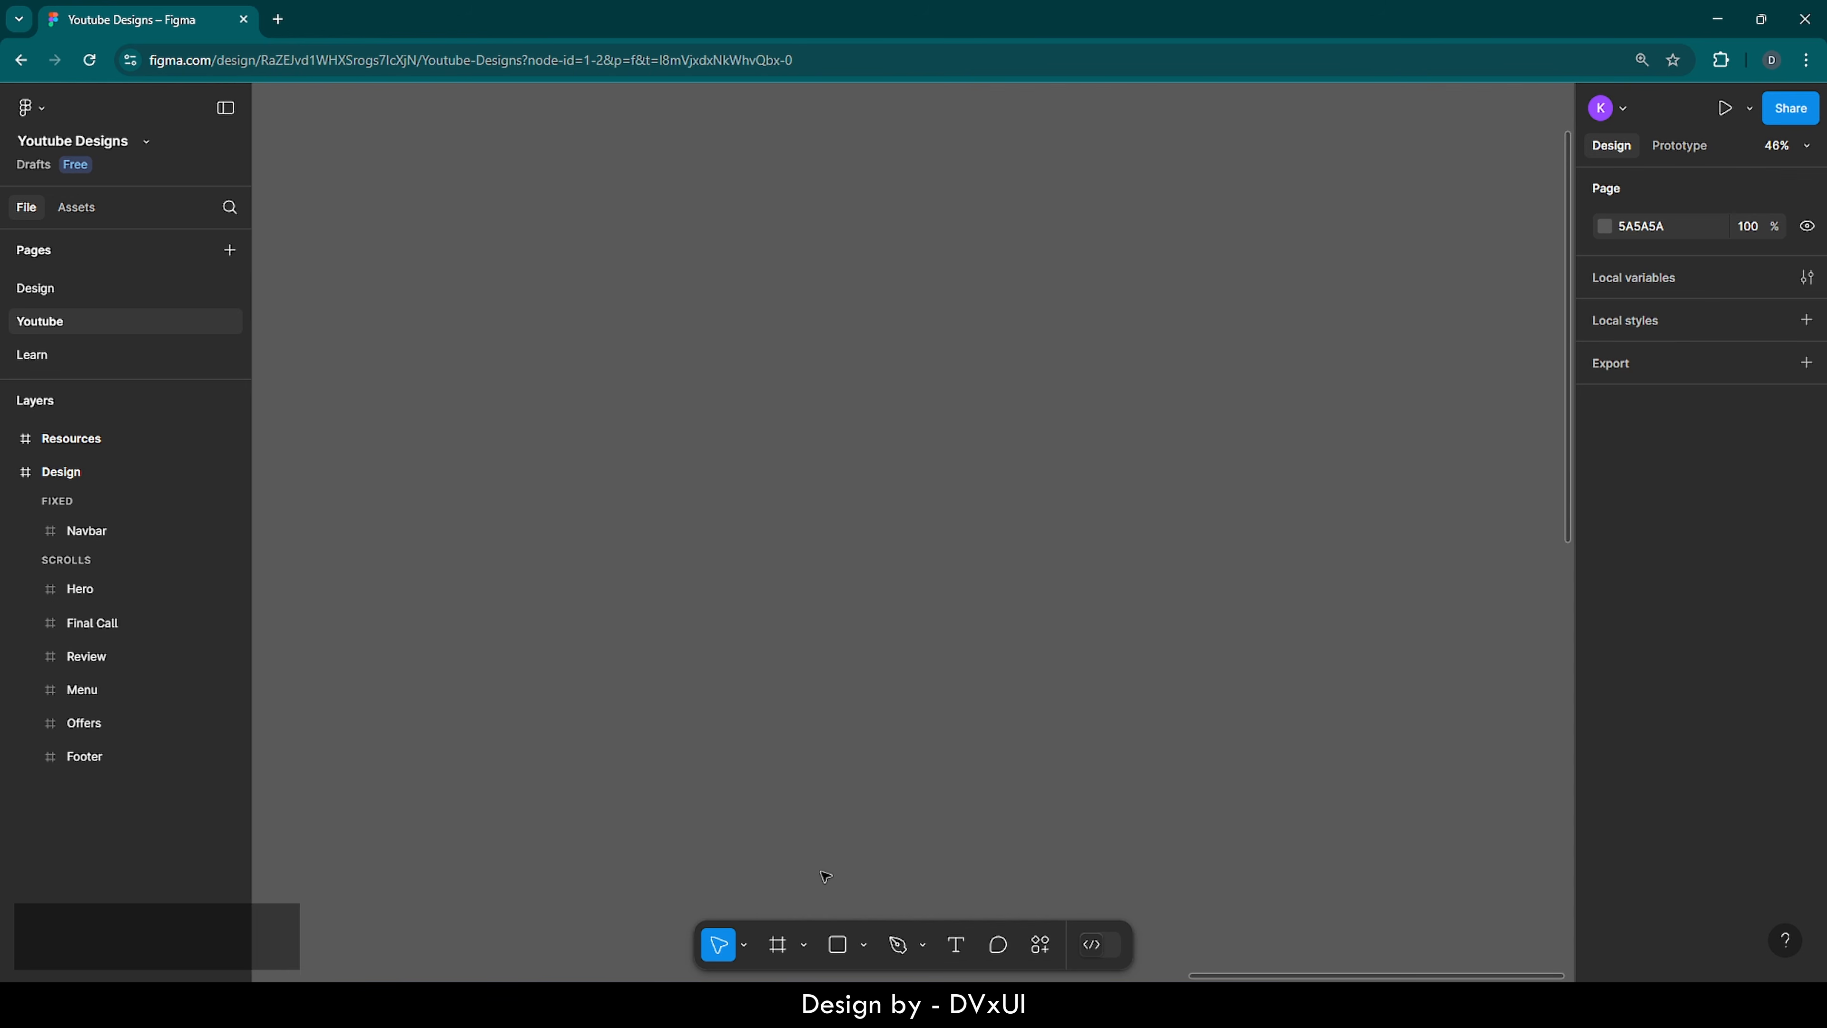
left_click(781, 946)
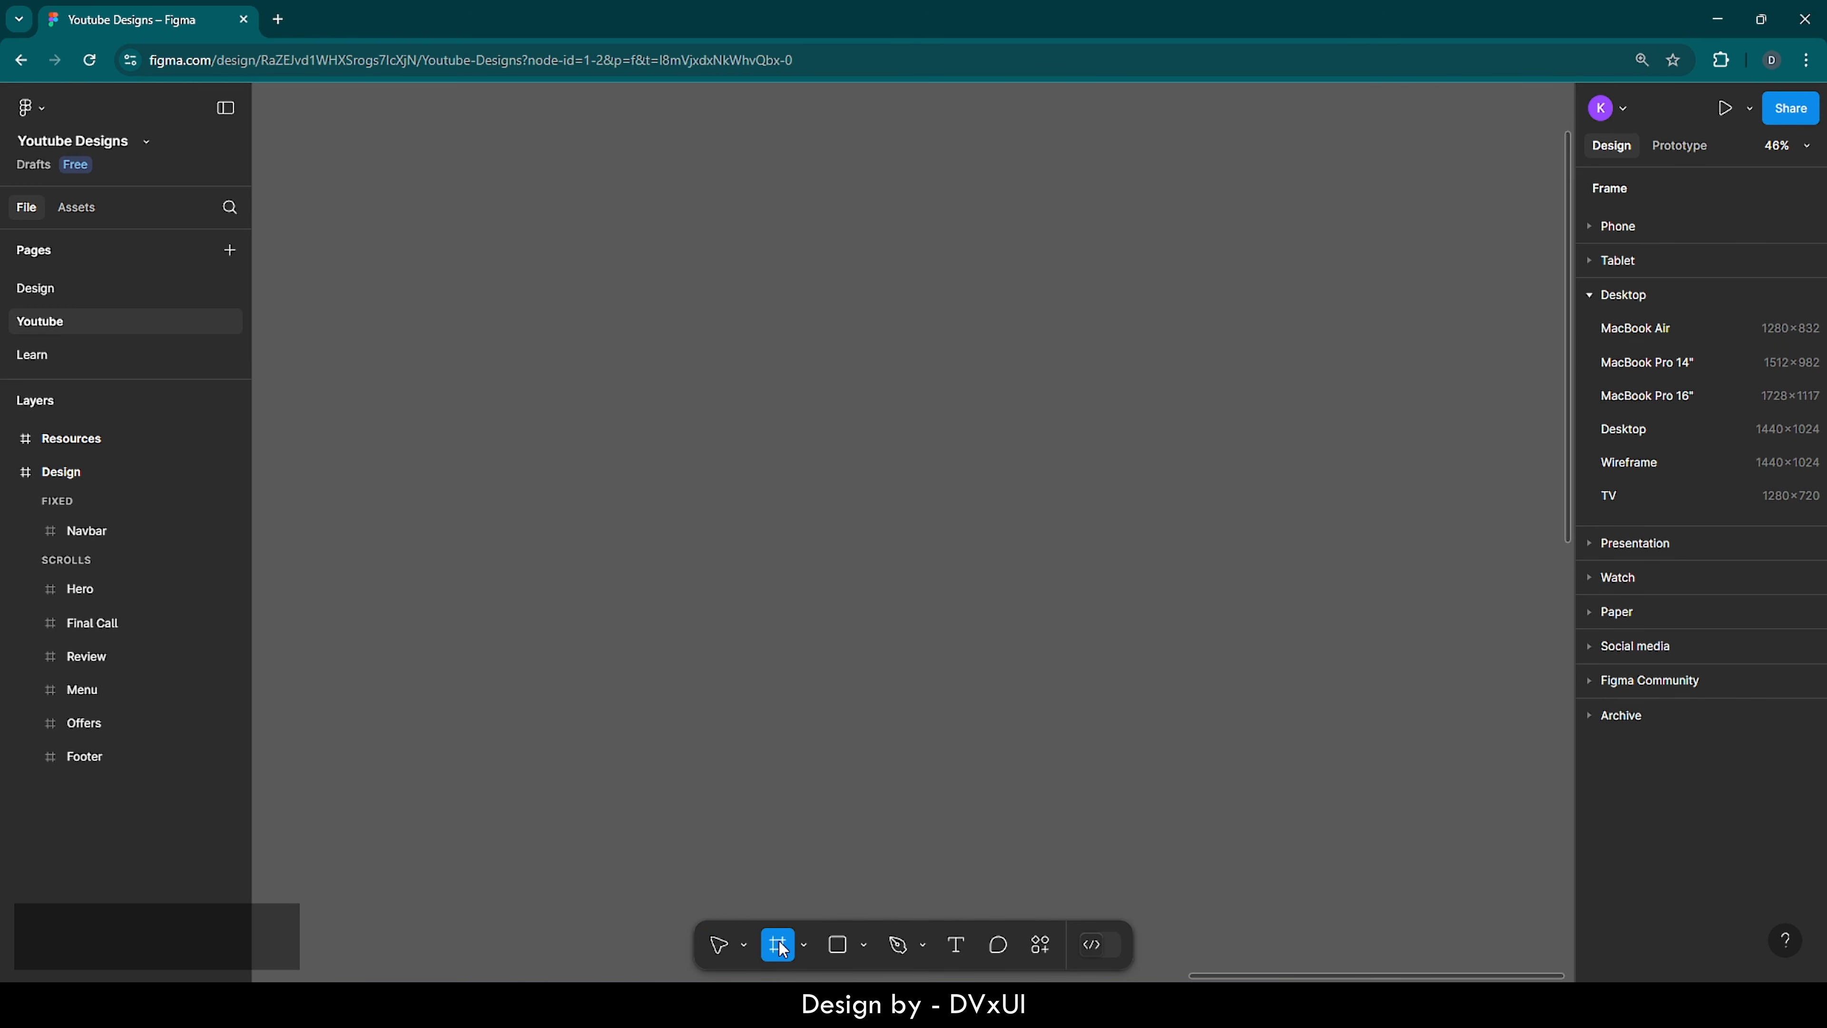
key("f")
key("f")
left_click(1644, 431)
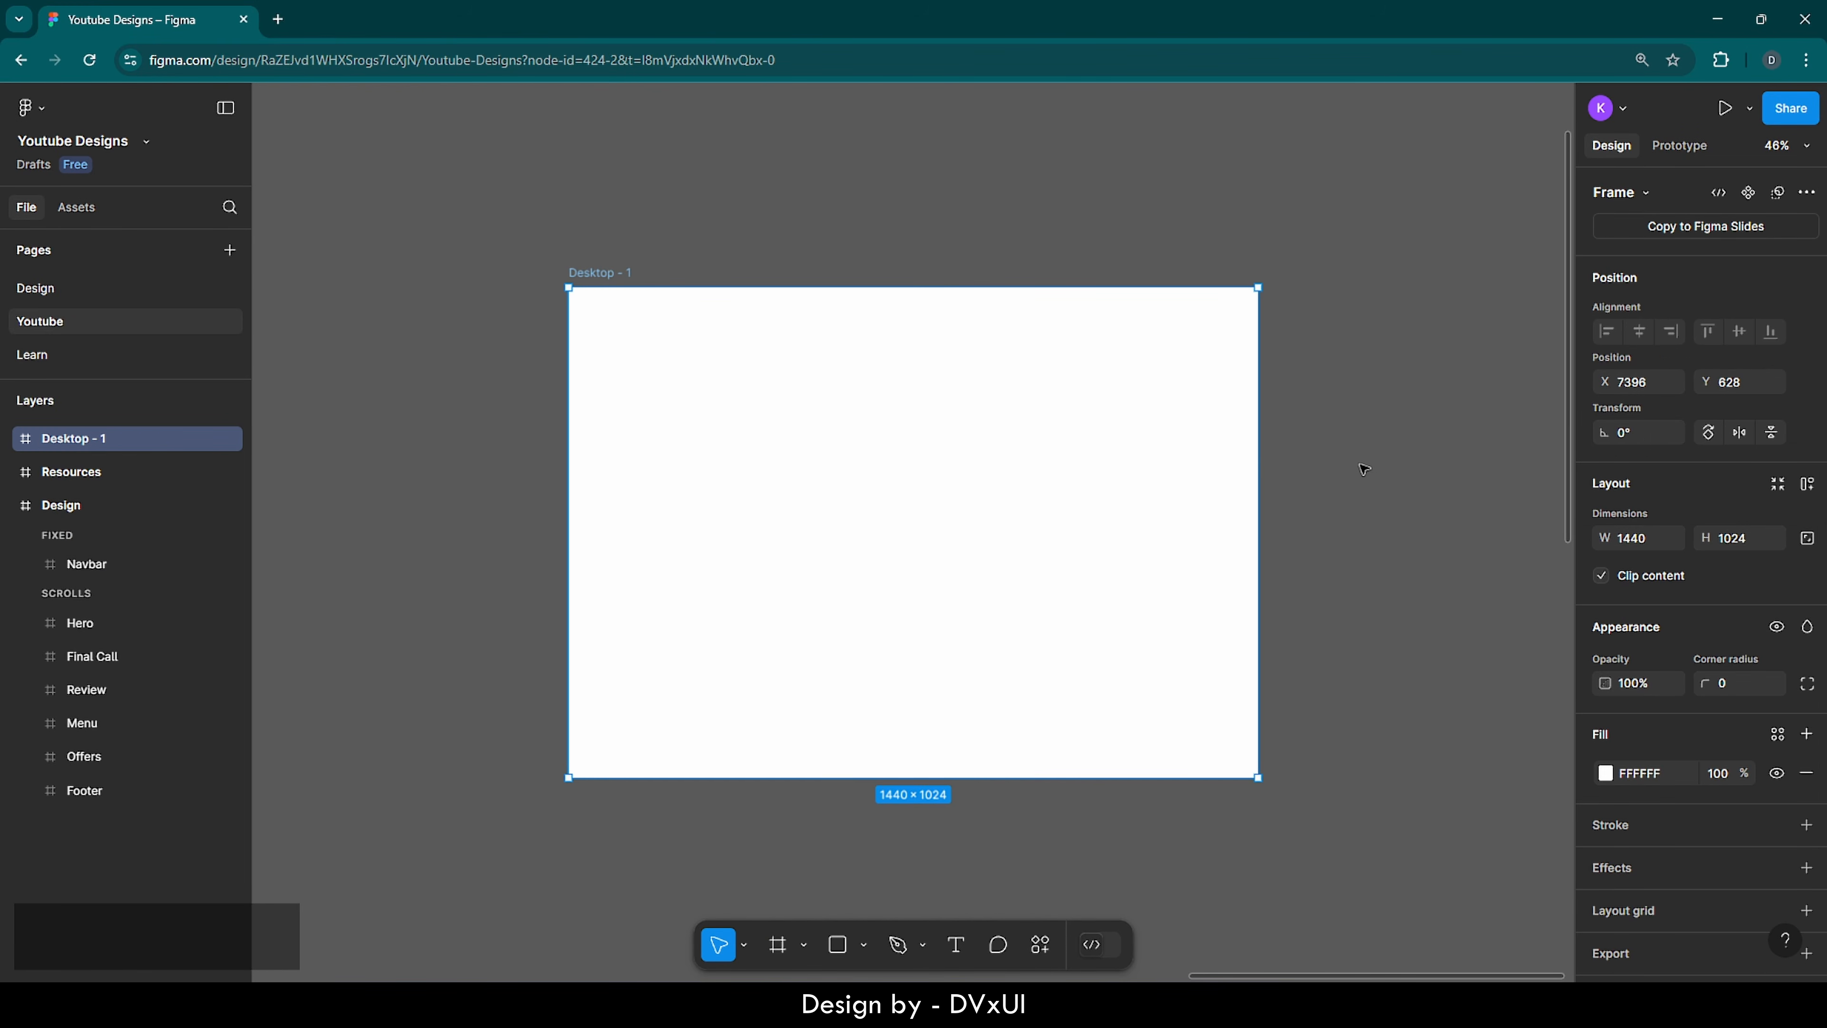
scroll(1362, 479, "up", 3)
scroll(1362, 480, "left", 3)
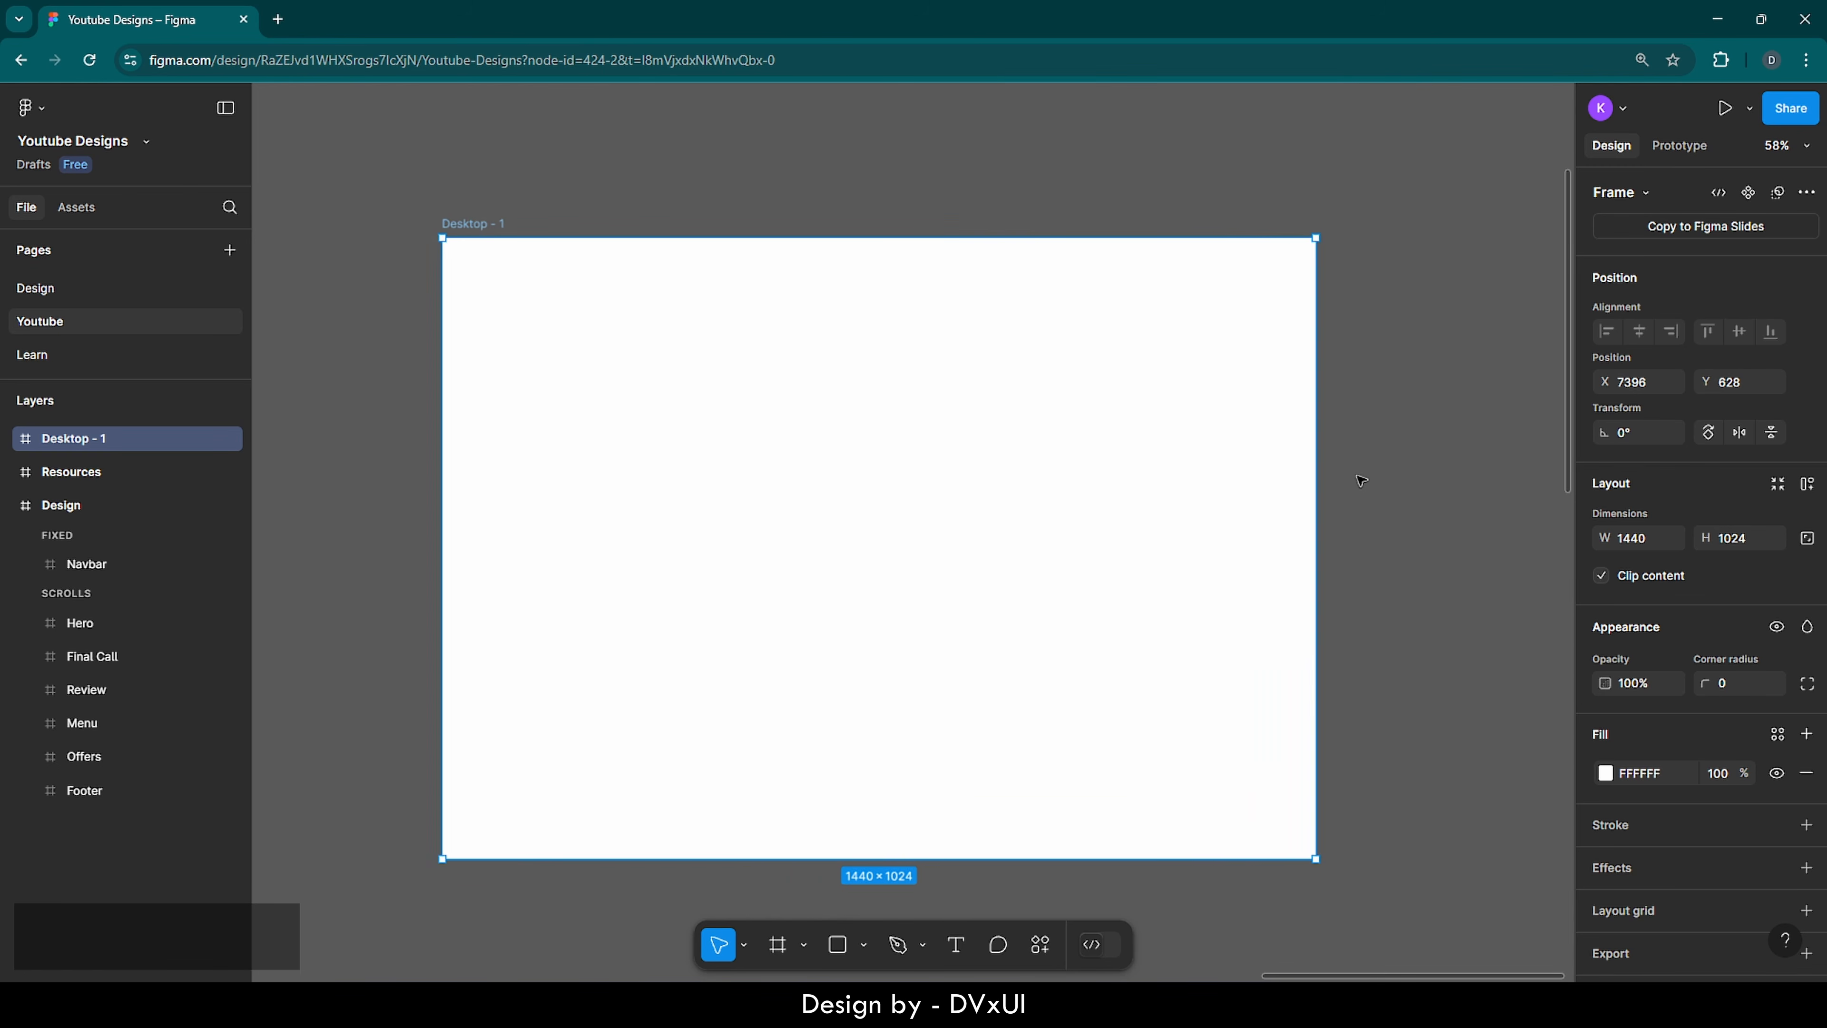
scroll(1359, 478, "down", 1)
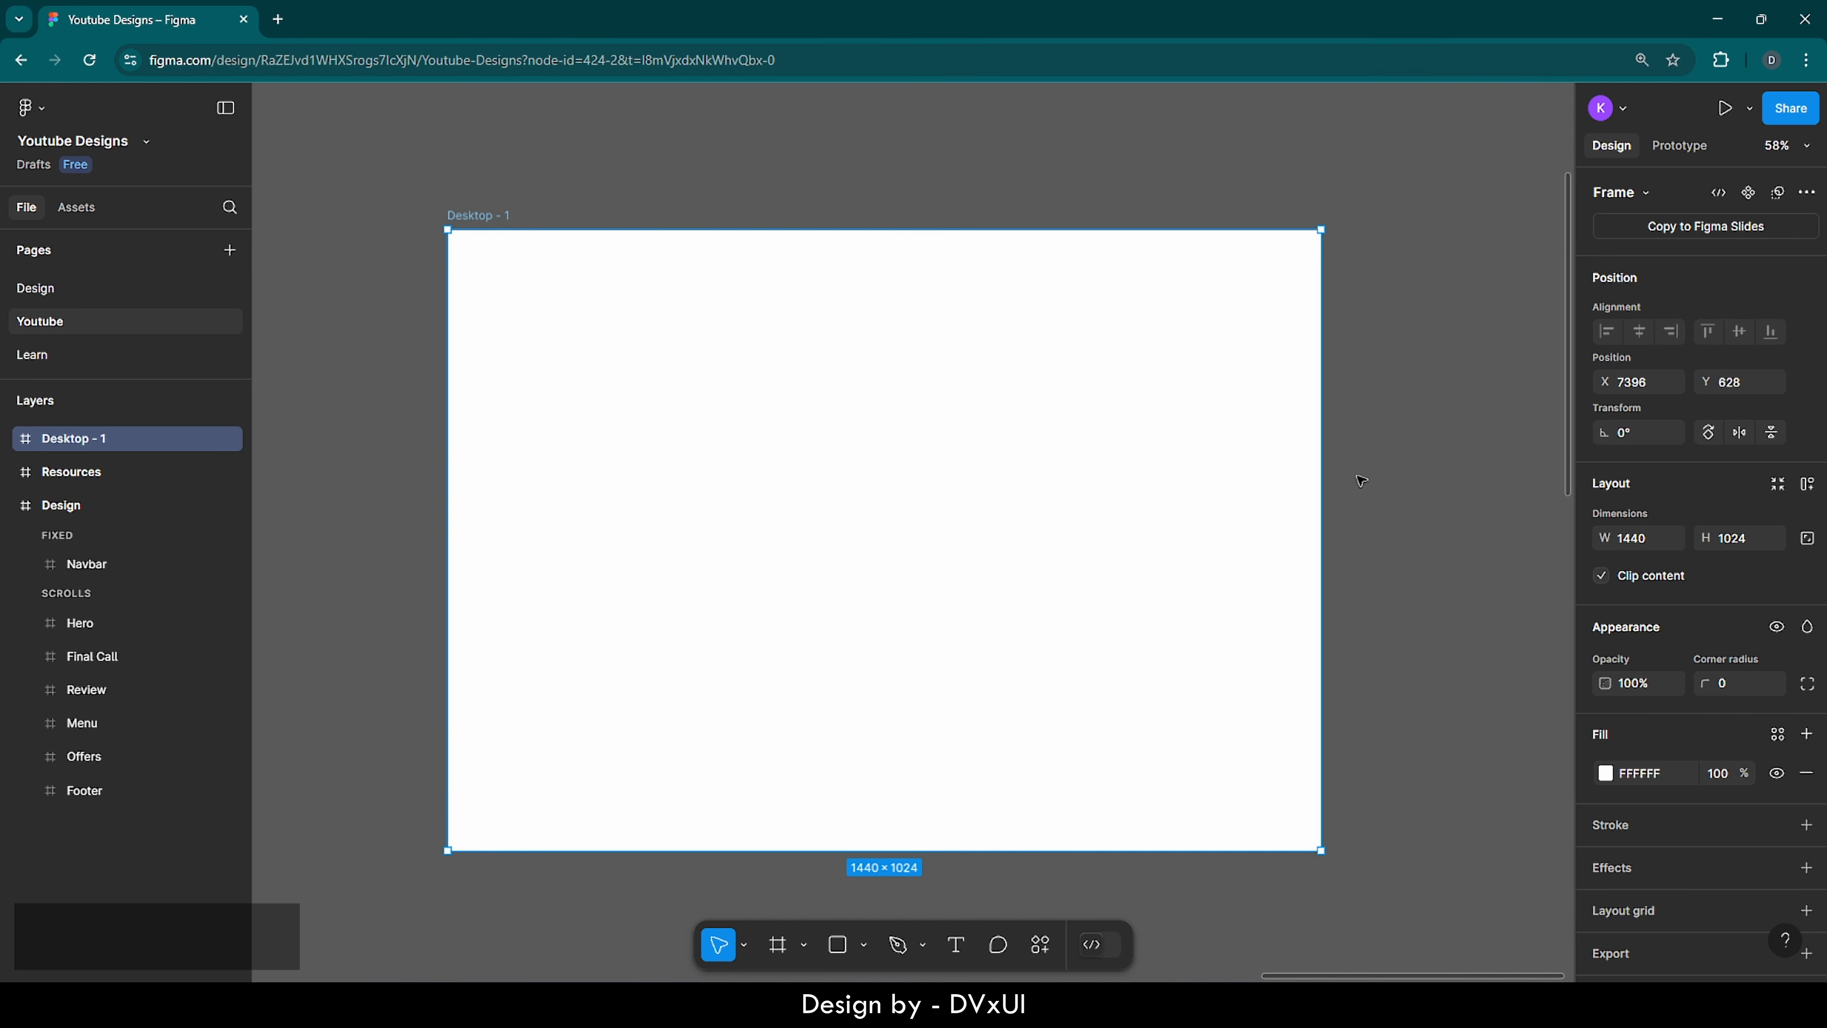
- Rename the new 1440×1024 desktop frame as Hero and collapse the Design frame's layers
left_click(1410, 375)
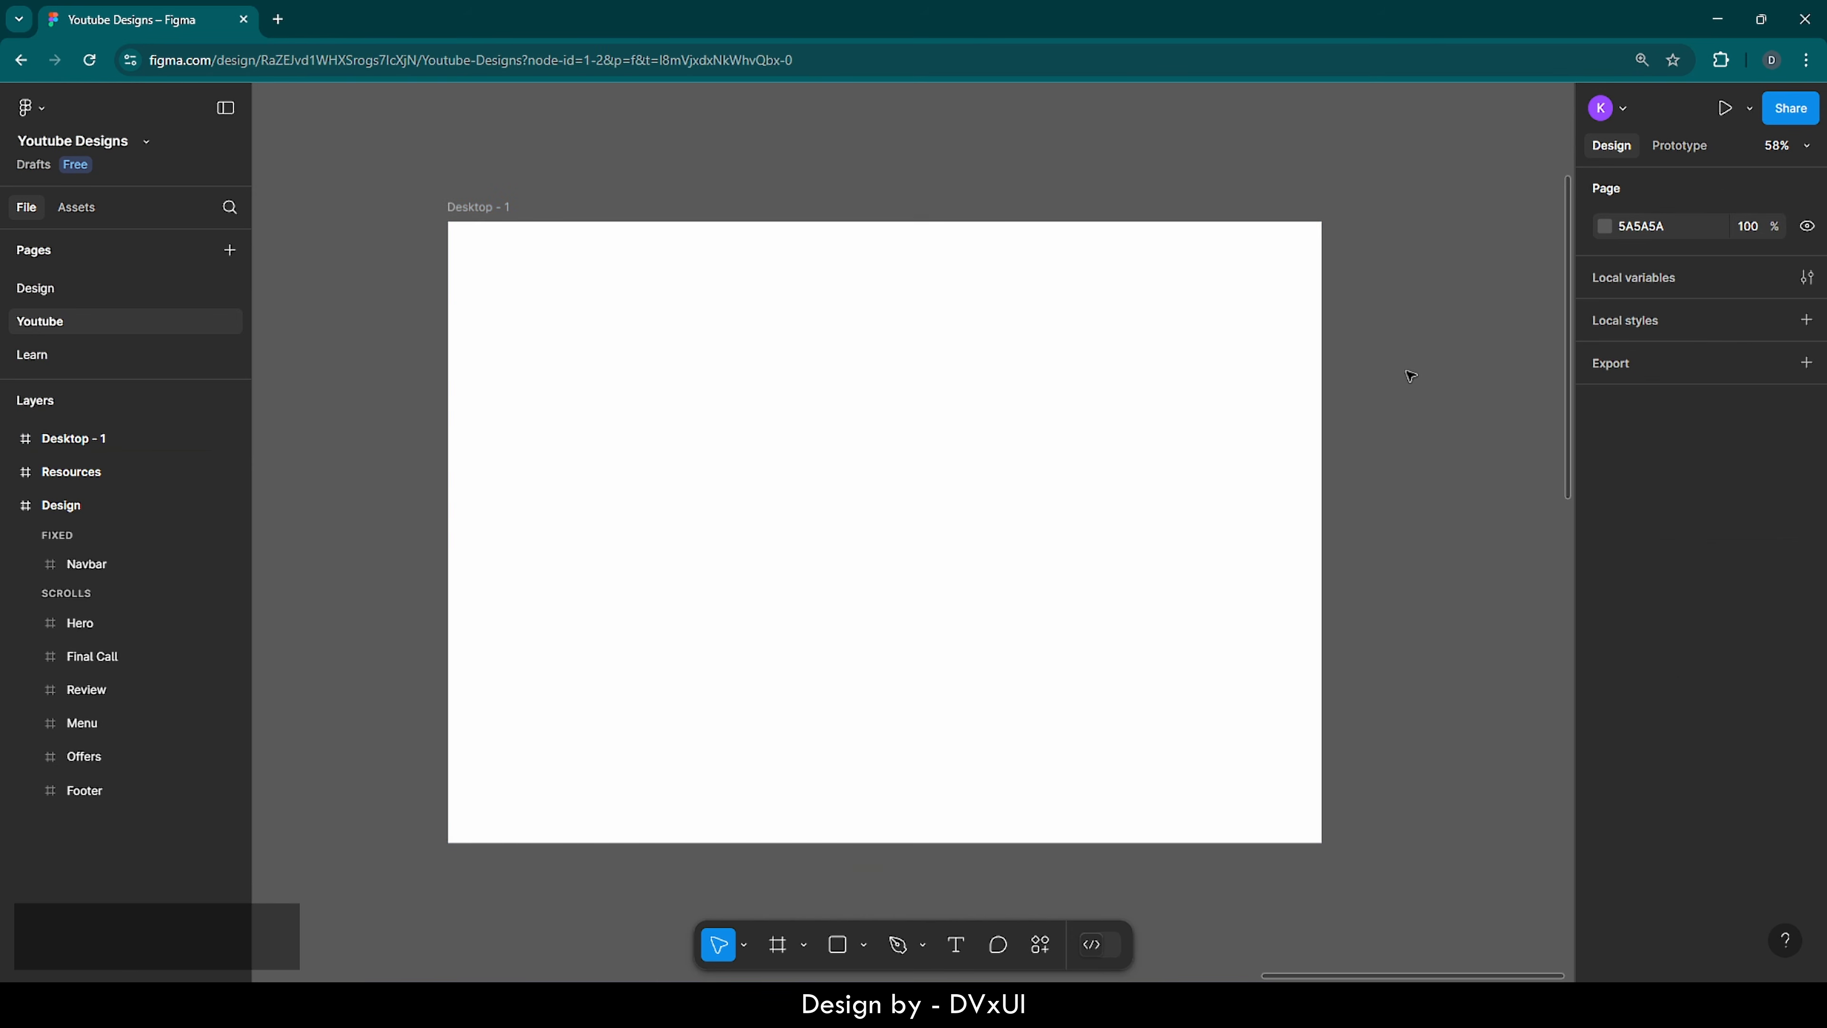
left_click(567, 270)
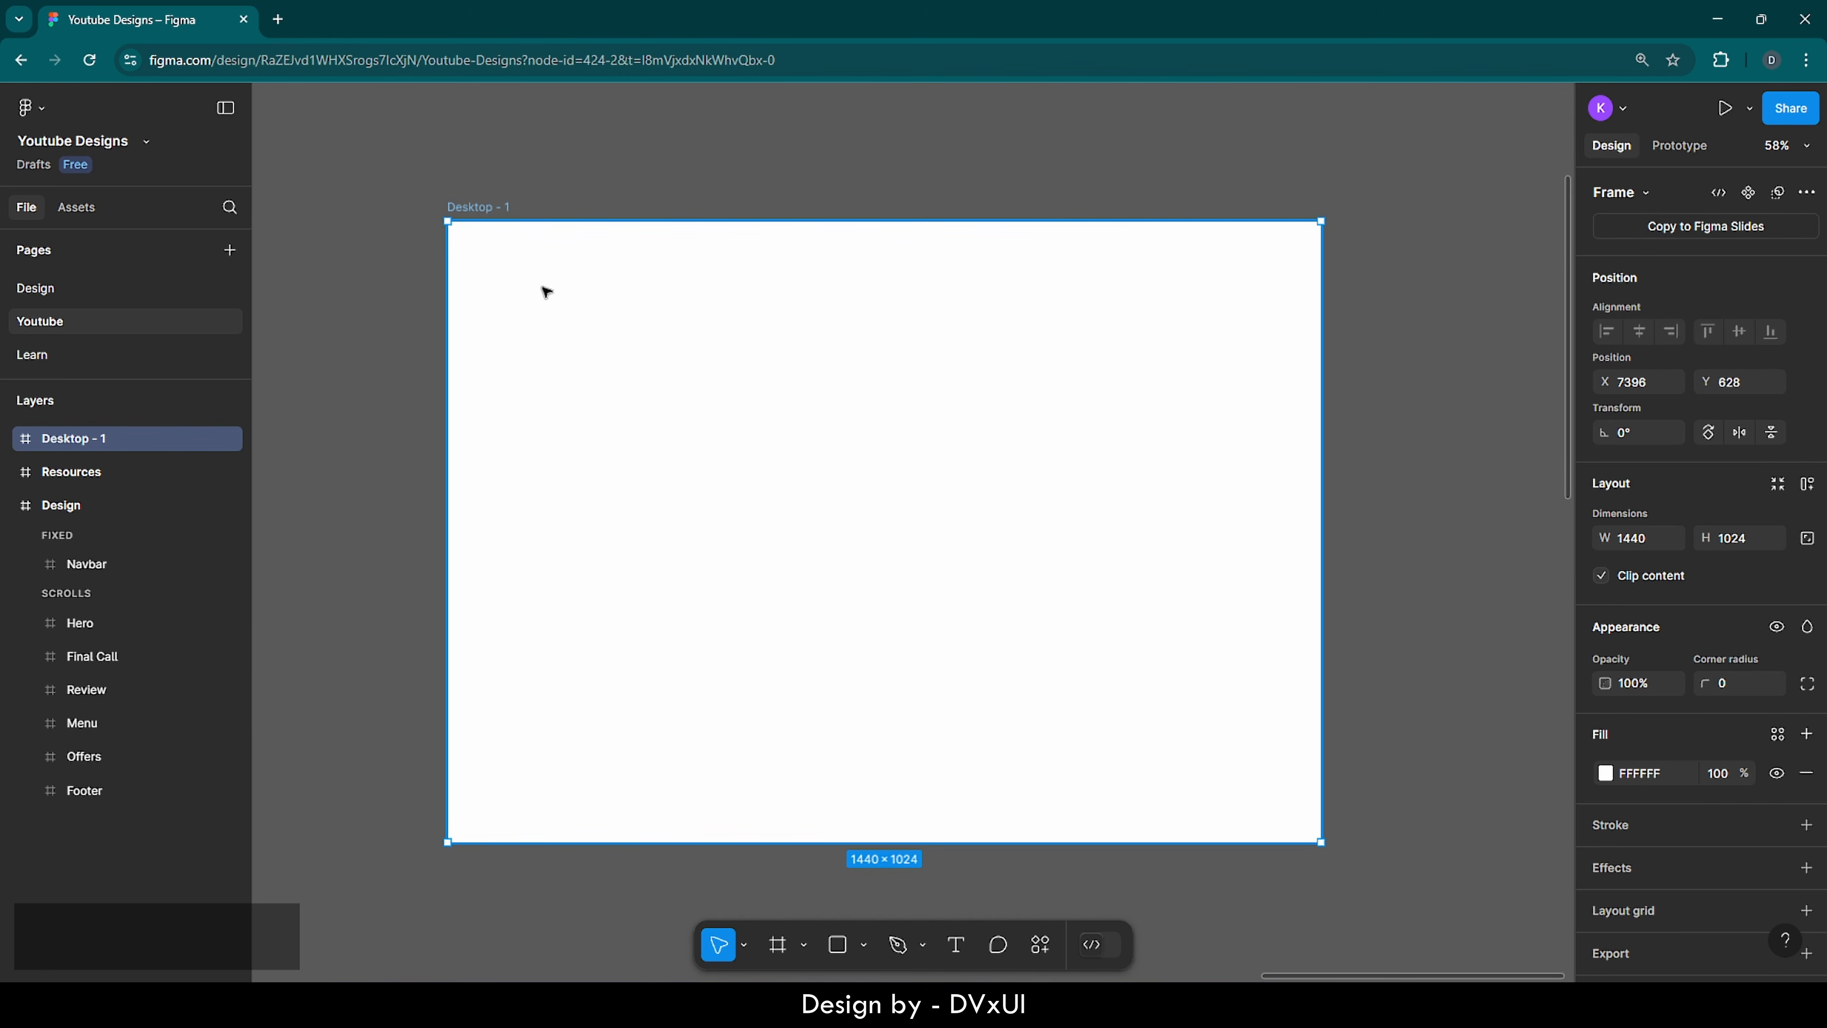
double_click(79, 439)
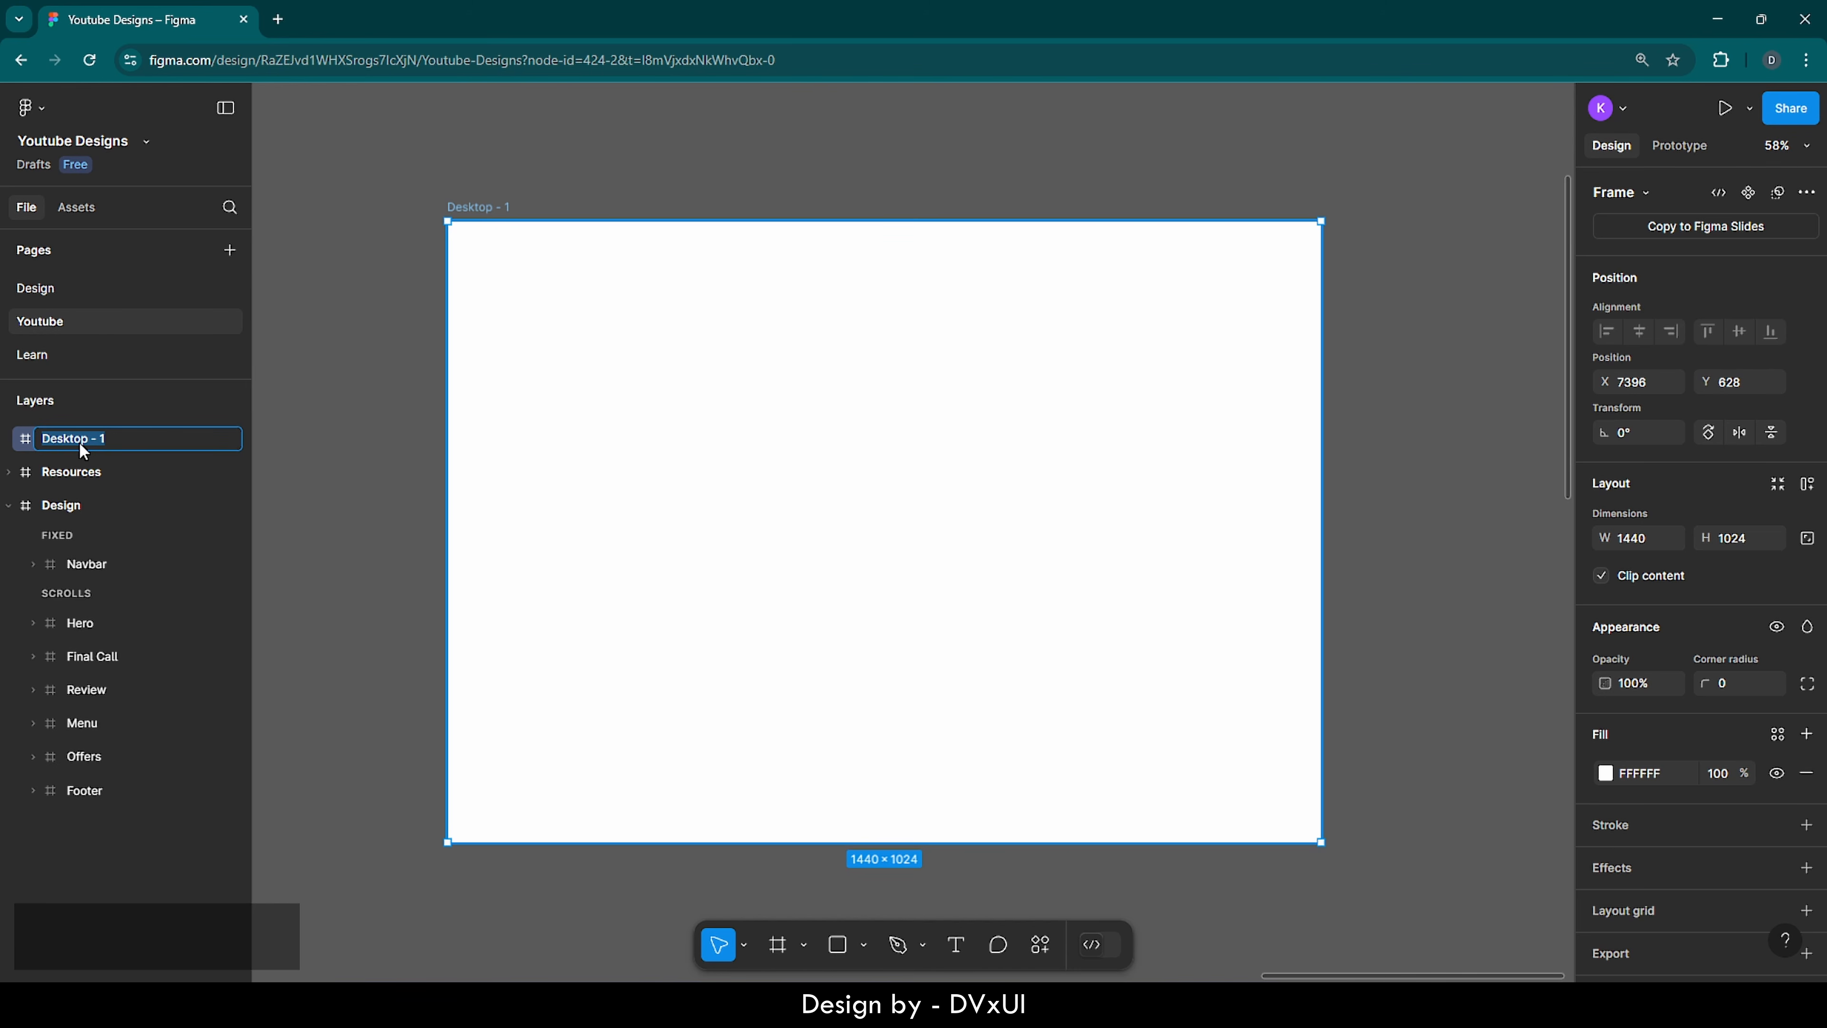
type("Hero")
key("Return")
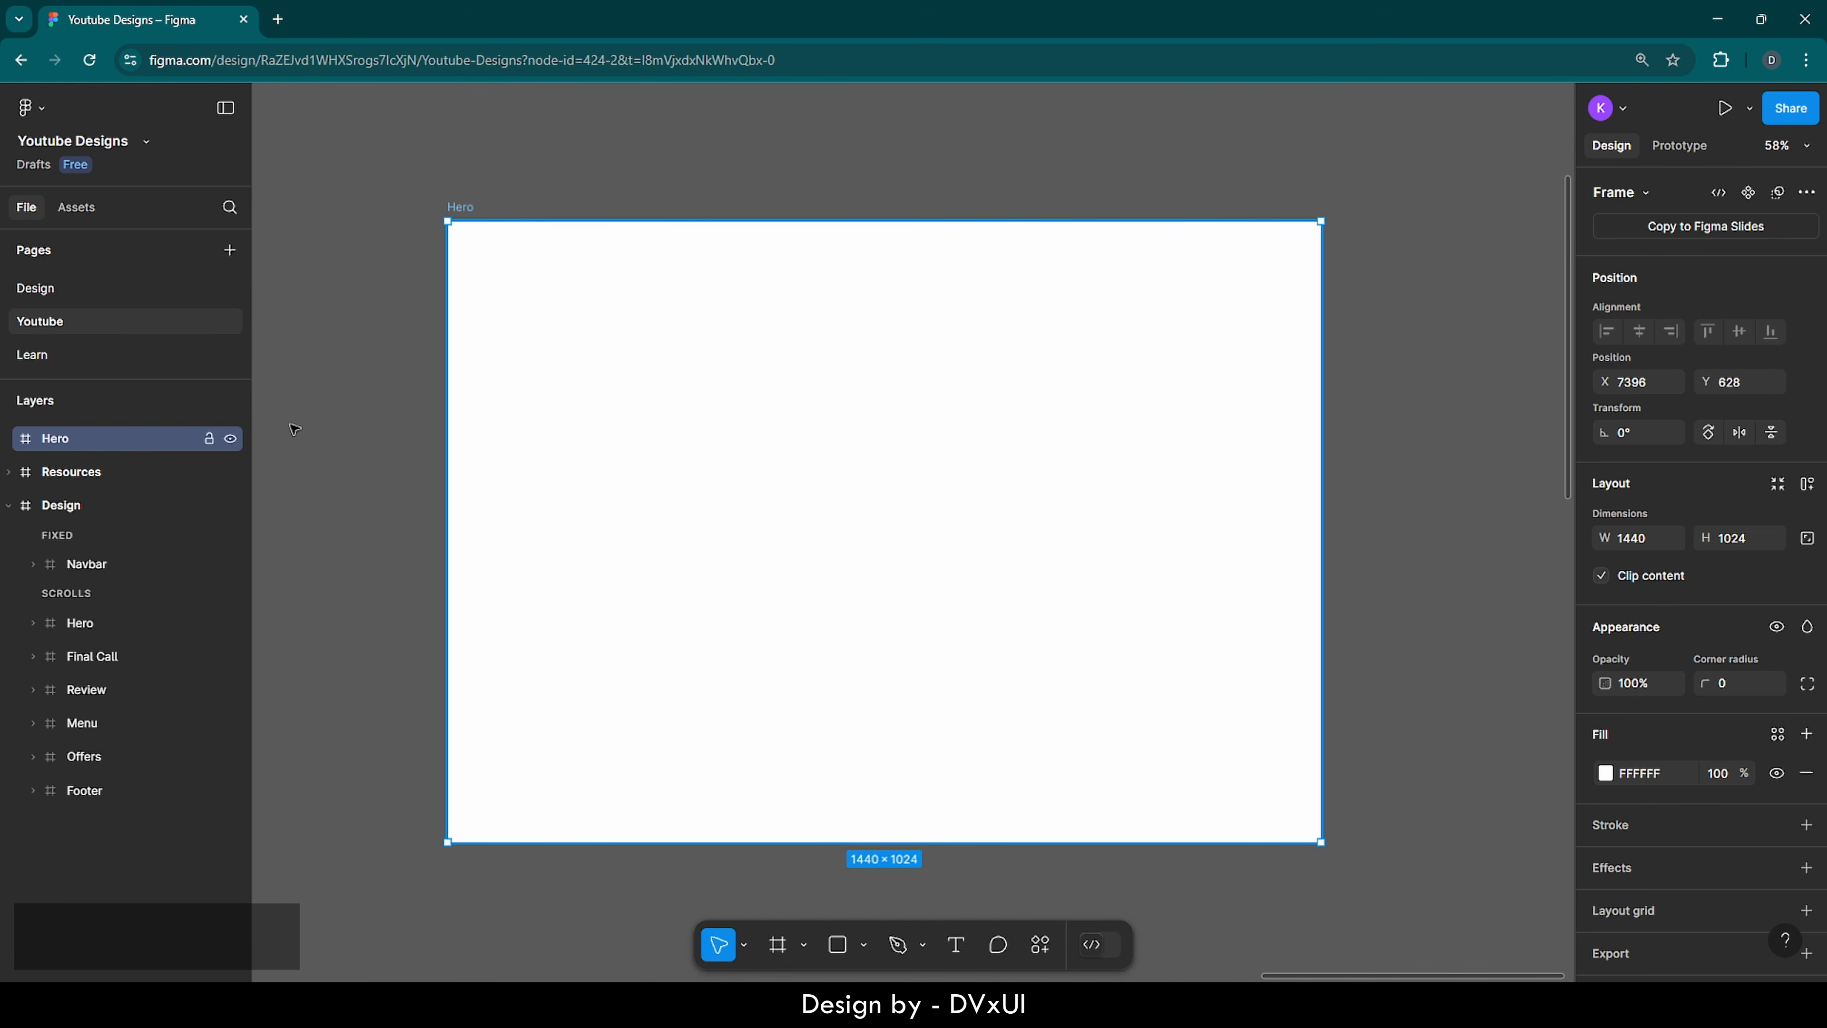
left_click(10, 505)
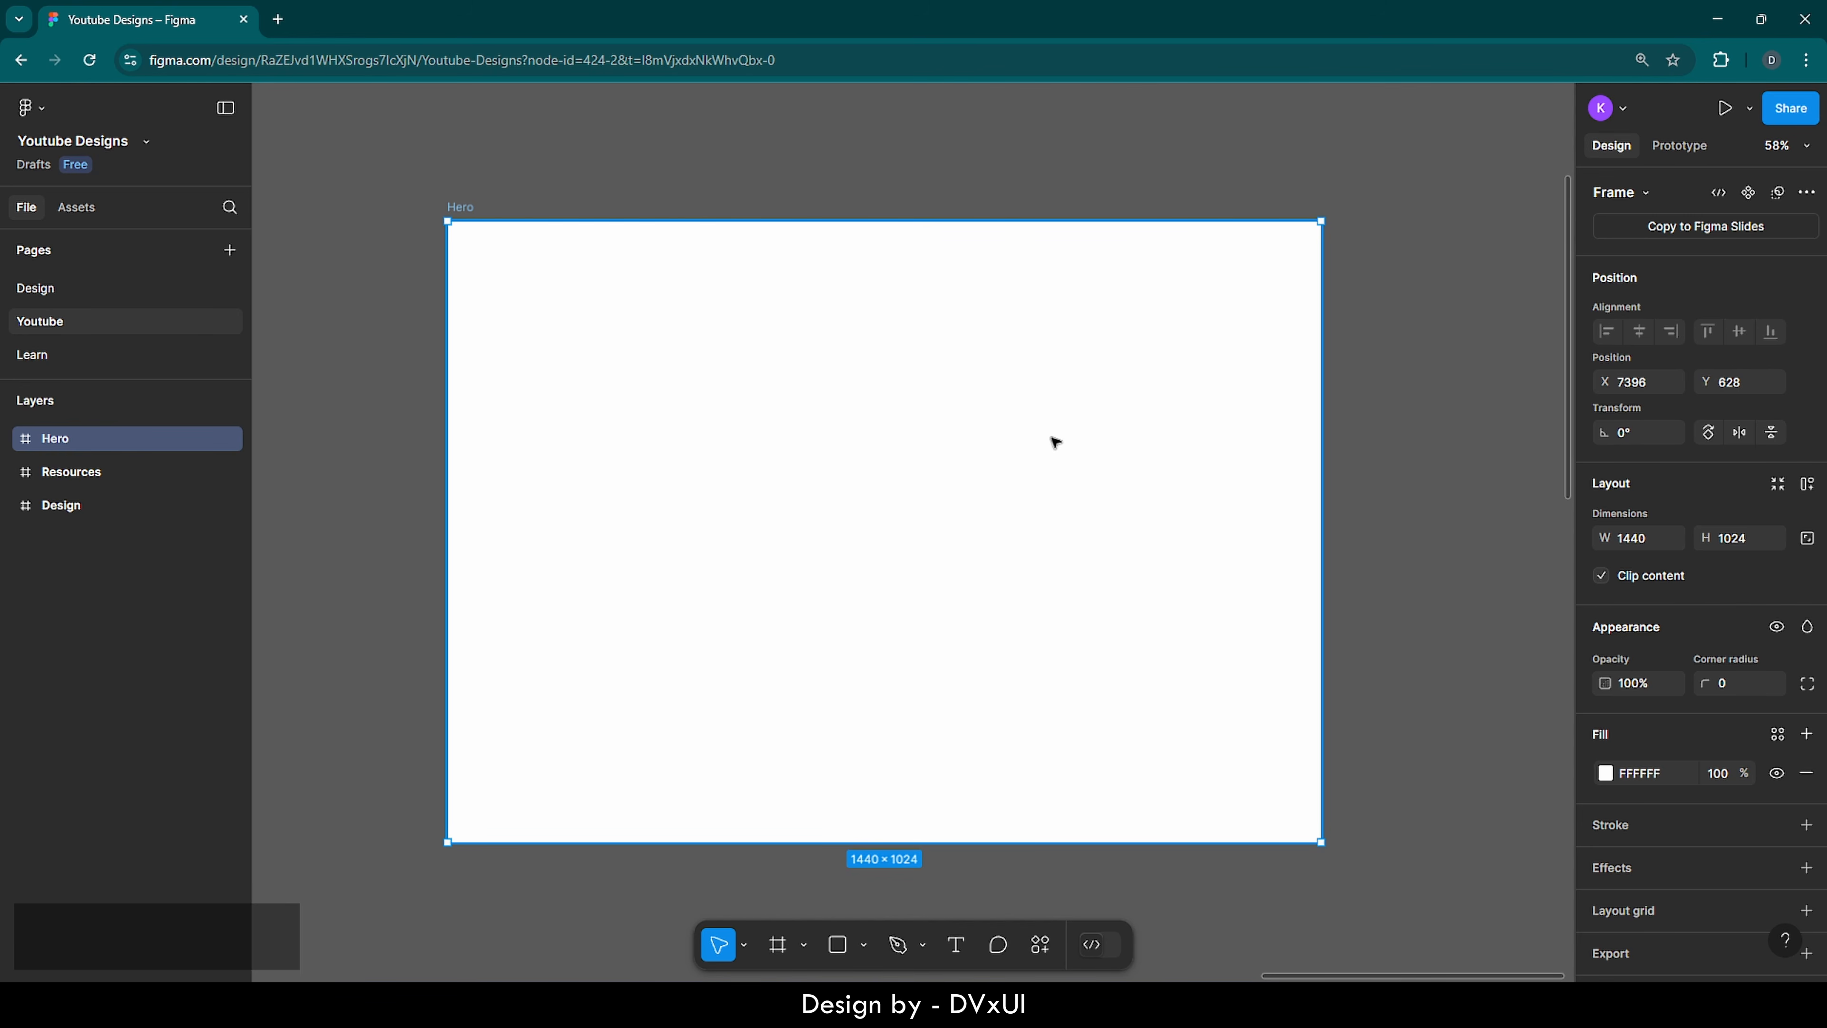
- Duplicate the empty Hero frame beside the original and rename the copy as Navbar
key("ctrl+v")
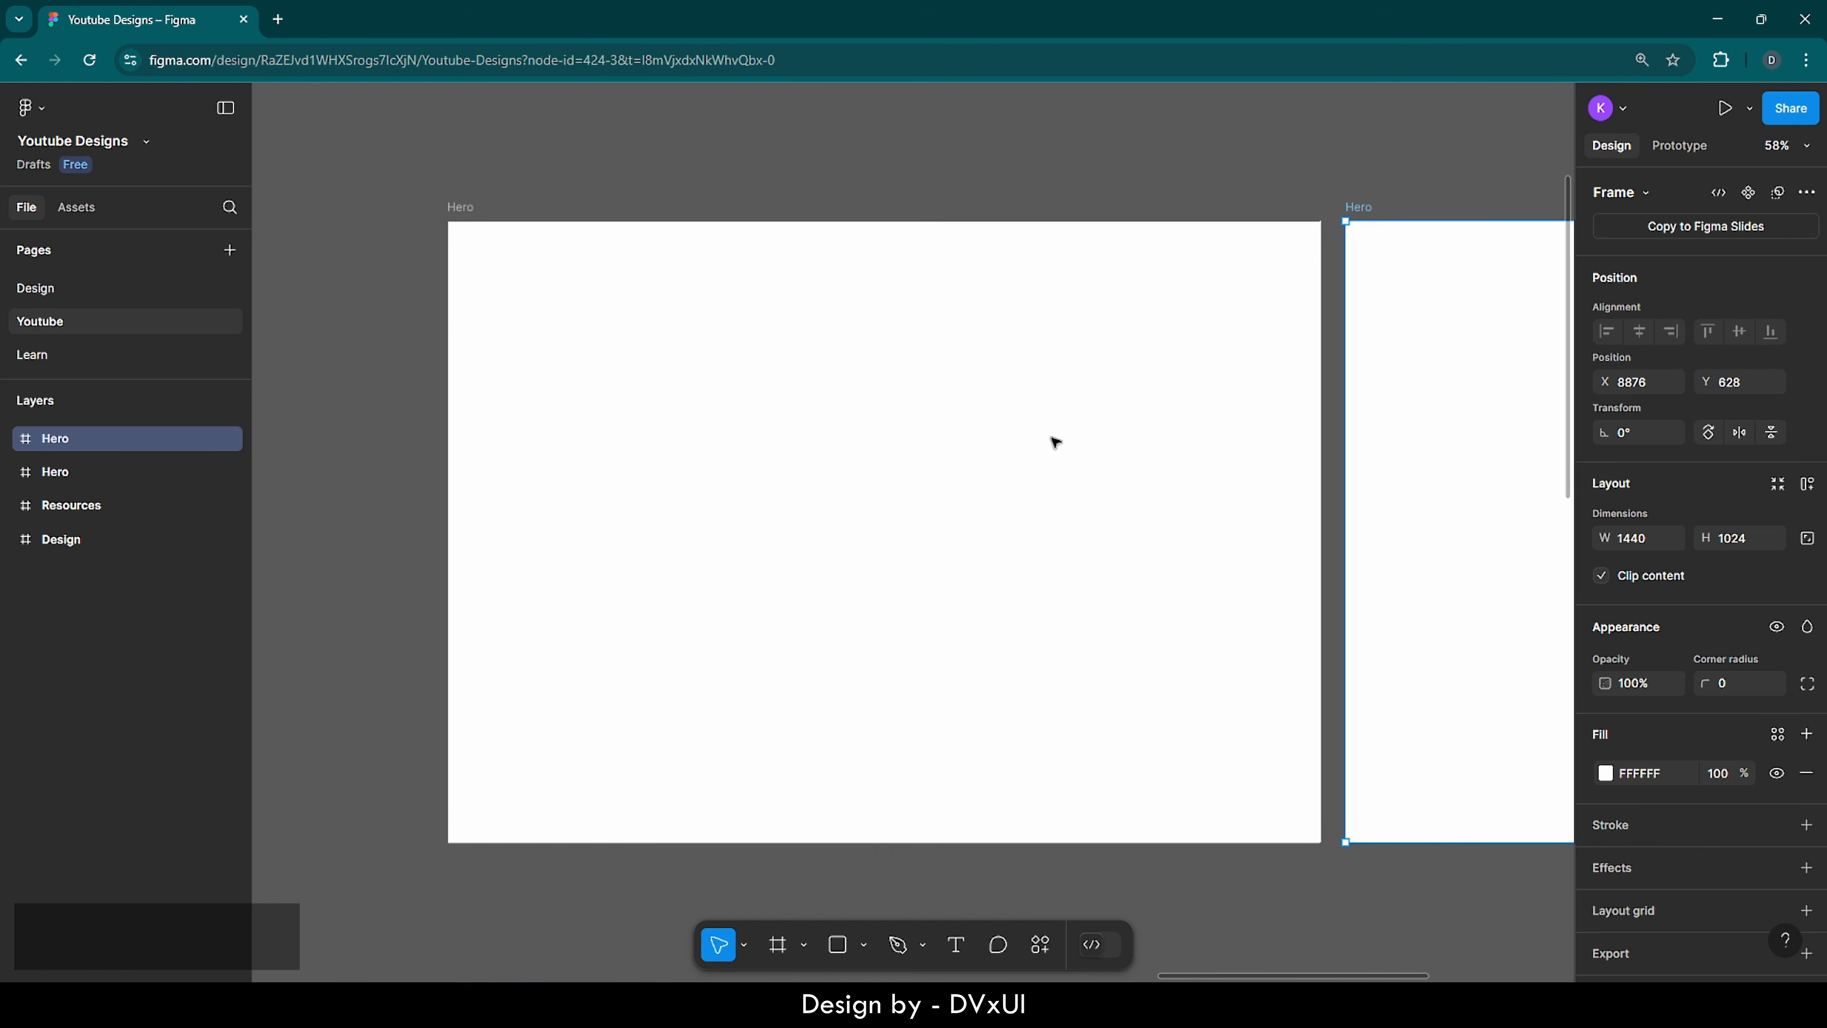
scroll(1163, 445, "right", 8)
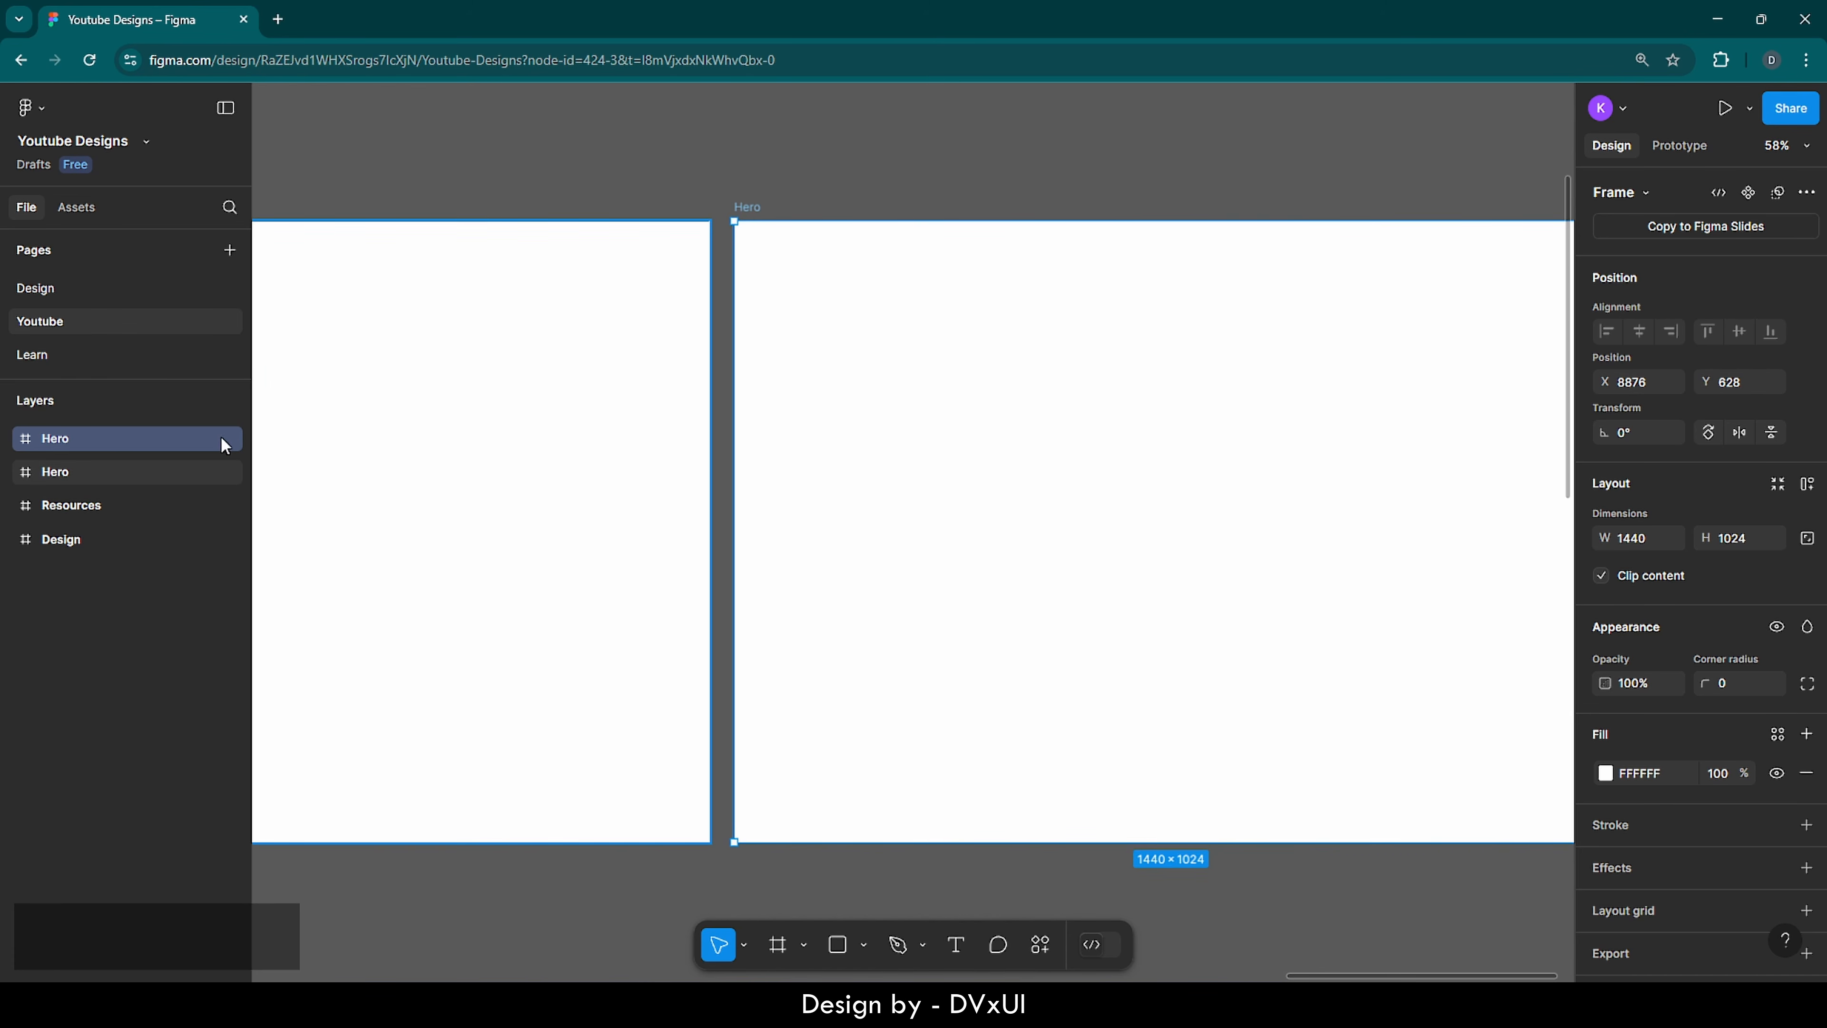
double_click(64, 441)
type("Na")
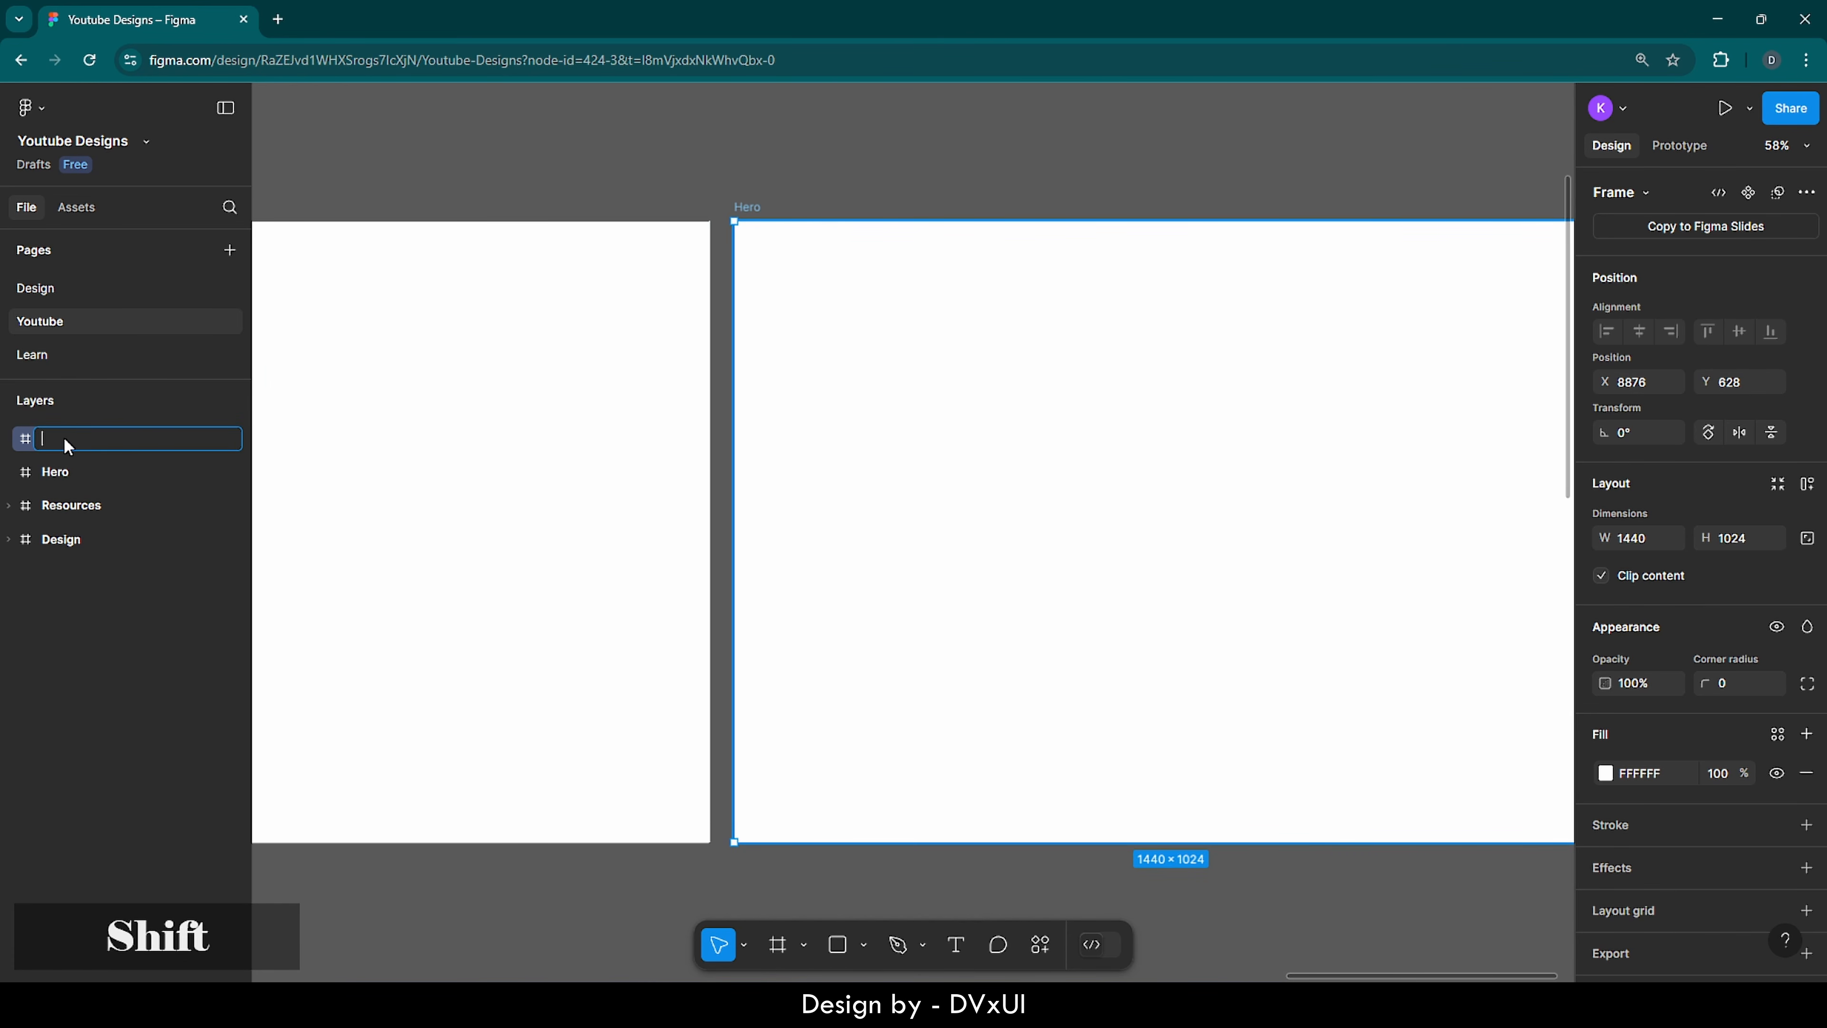
type("vbar")
key("Return")
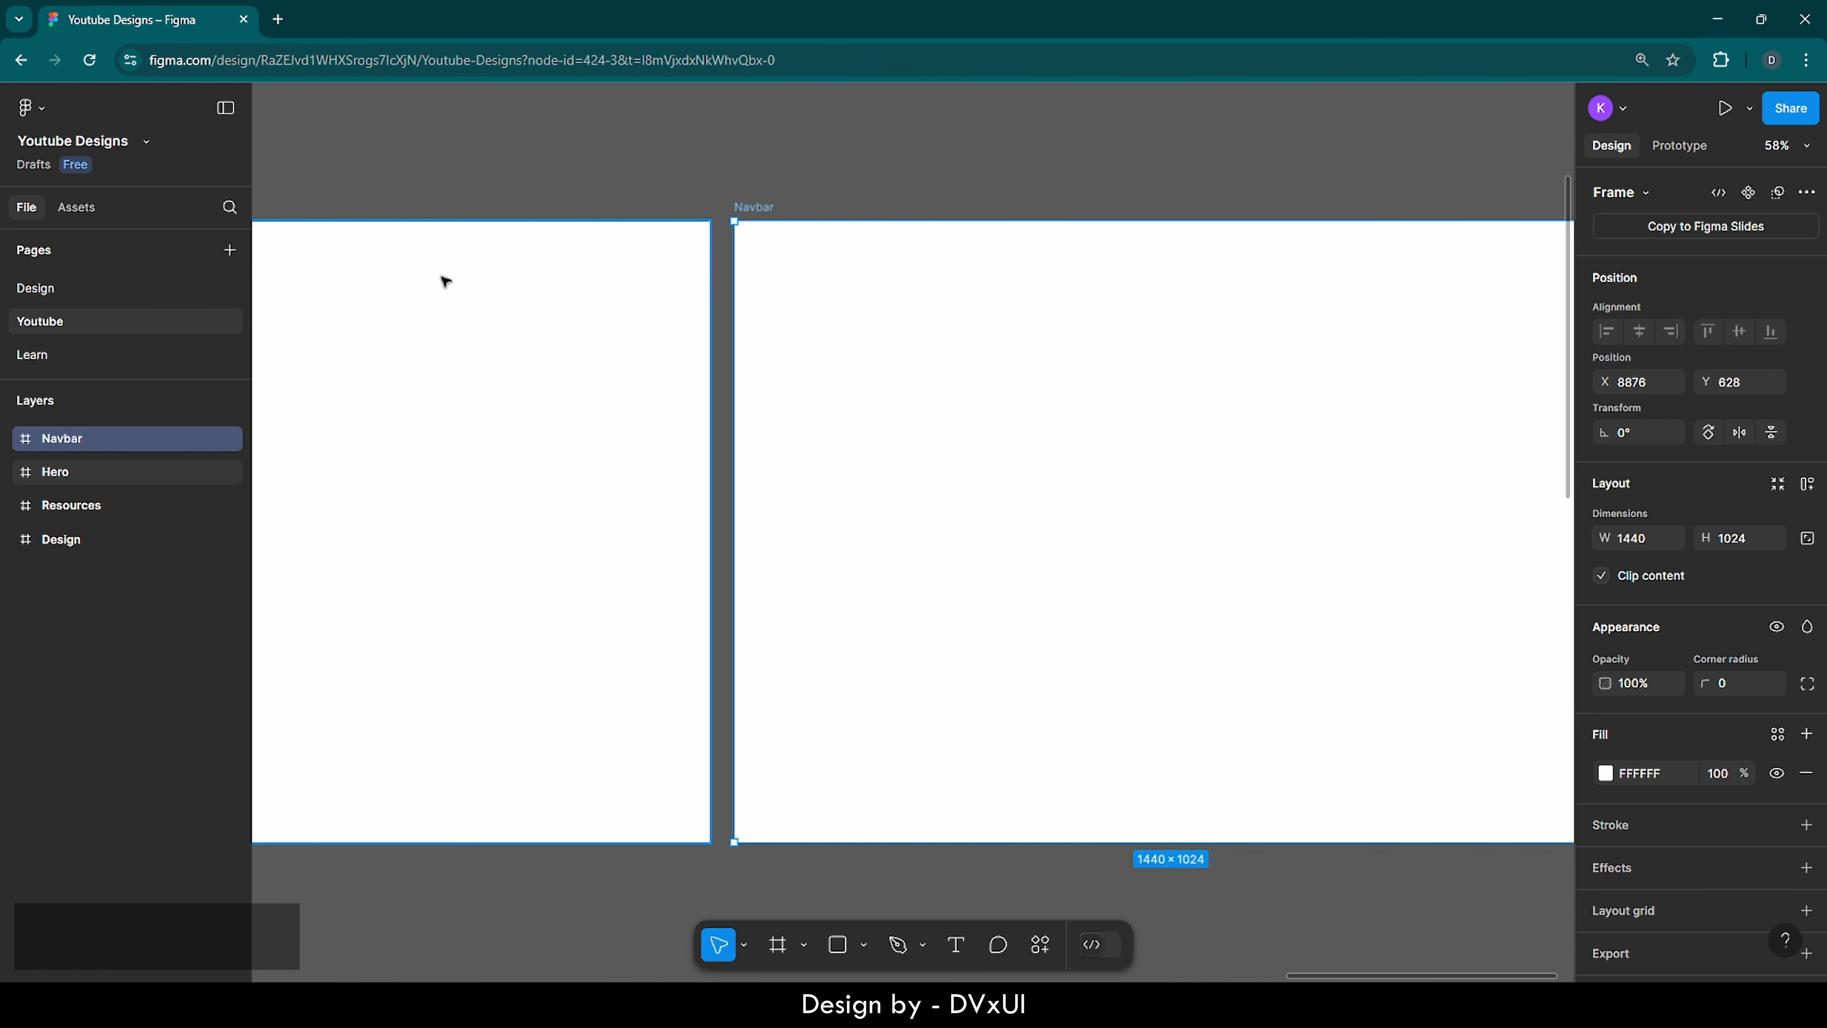
- Set the Navbar frame's height to 90
scroll(779, 206, "right", 4)
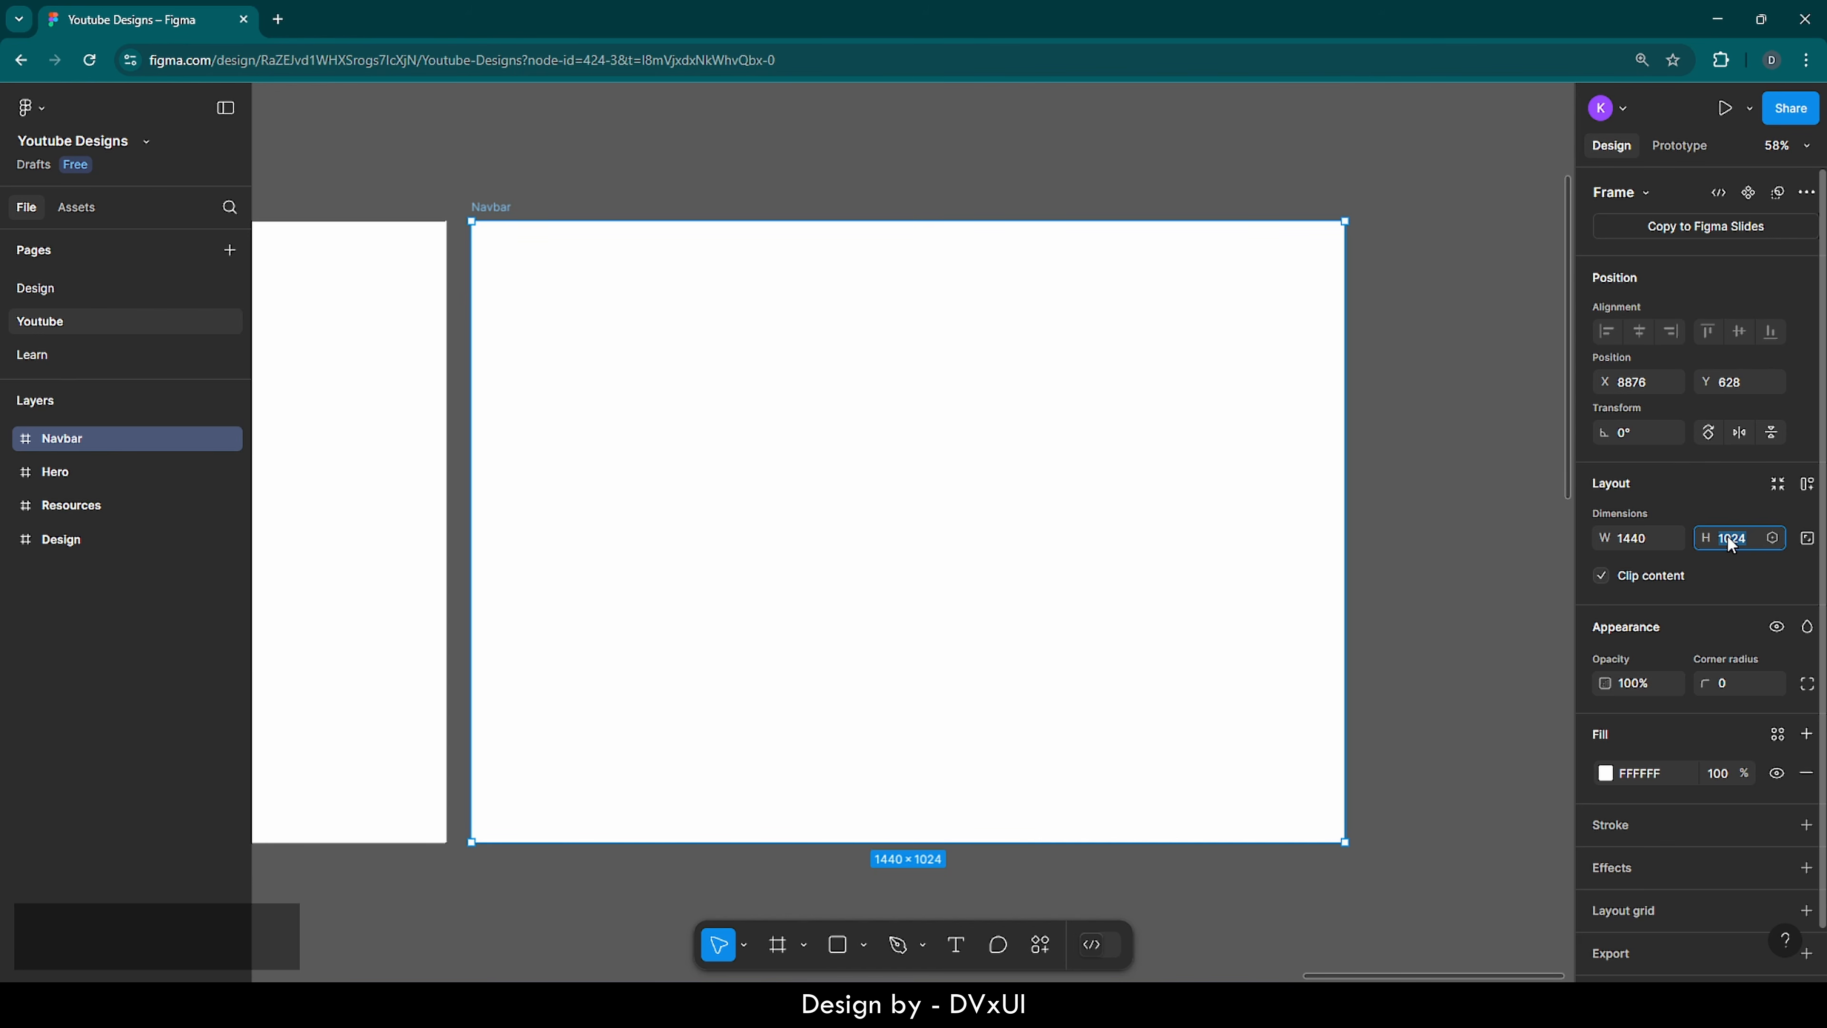
type("90")
key("Return")
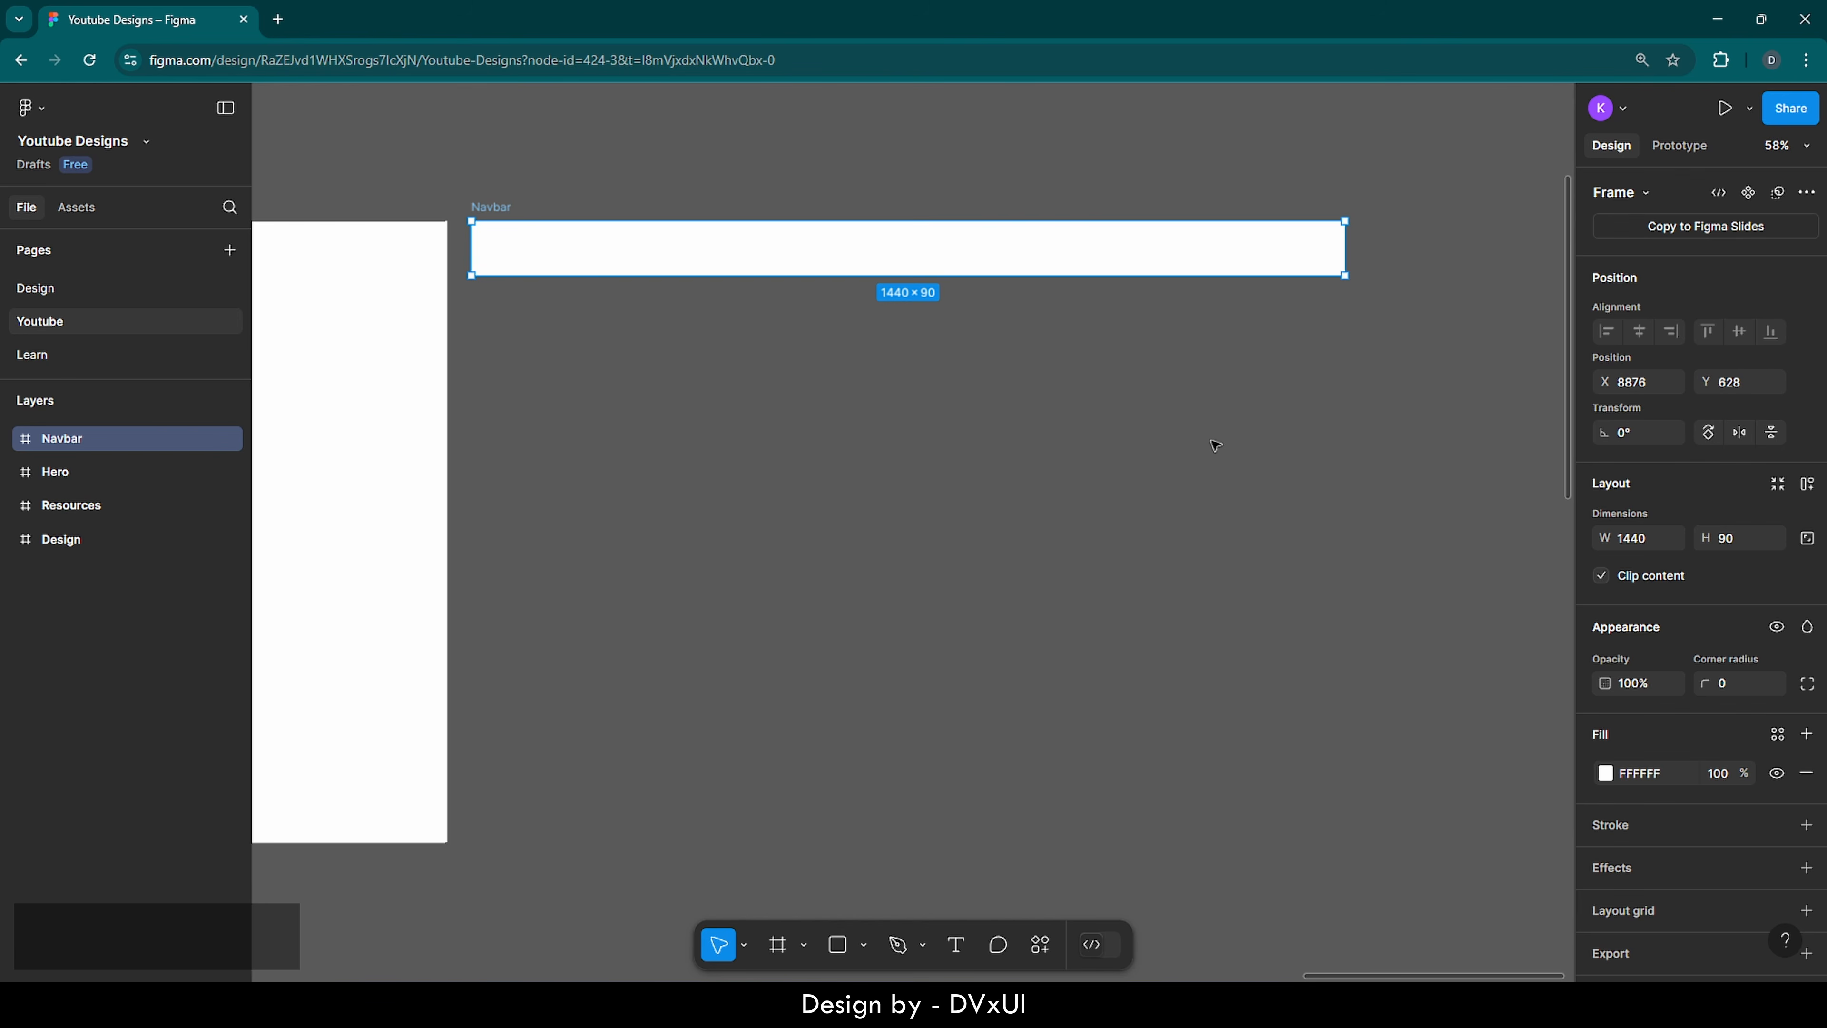
left_click(1237, 504)
scroll(741, 149, "up", 1)
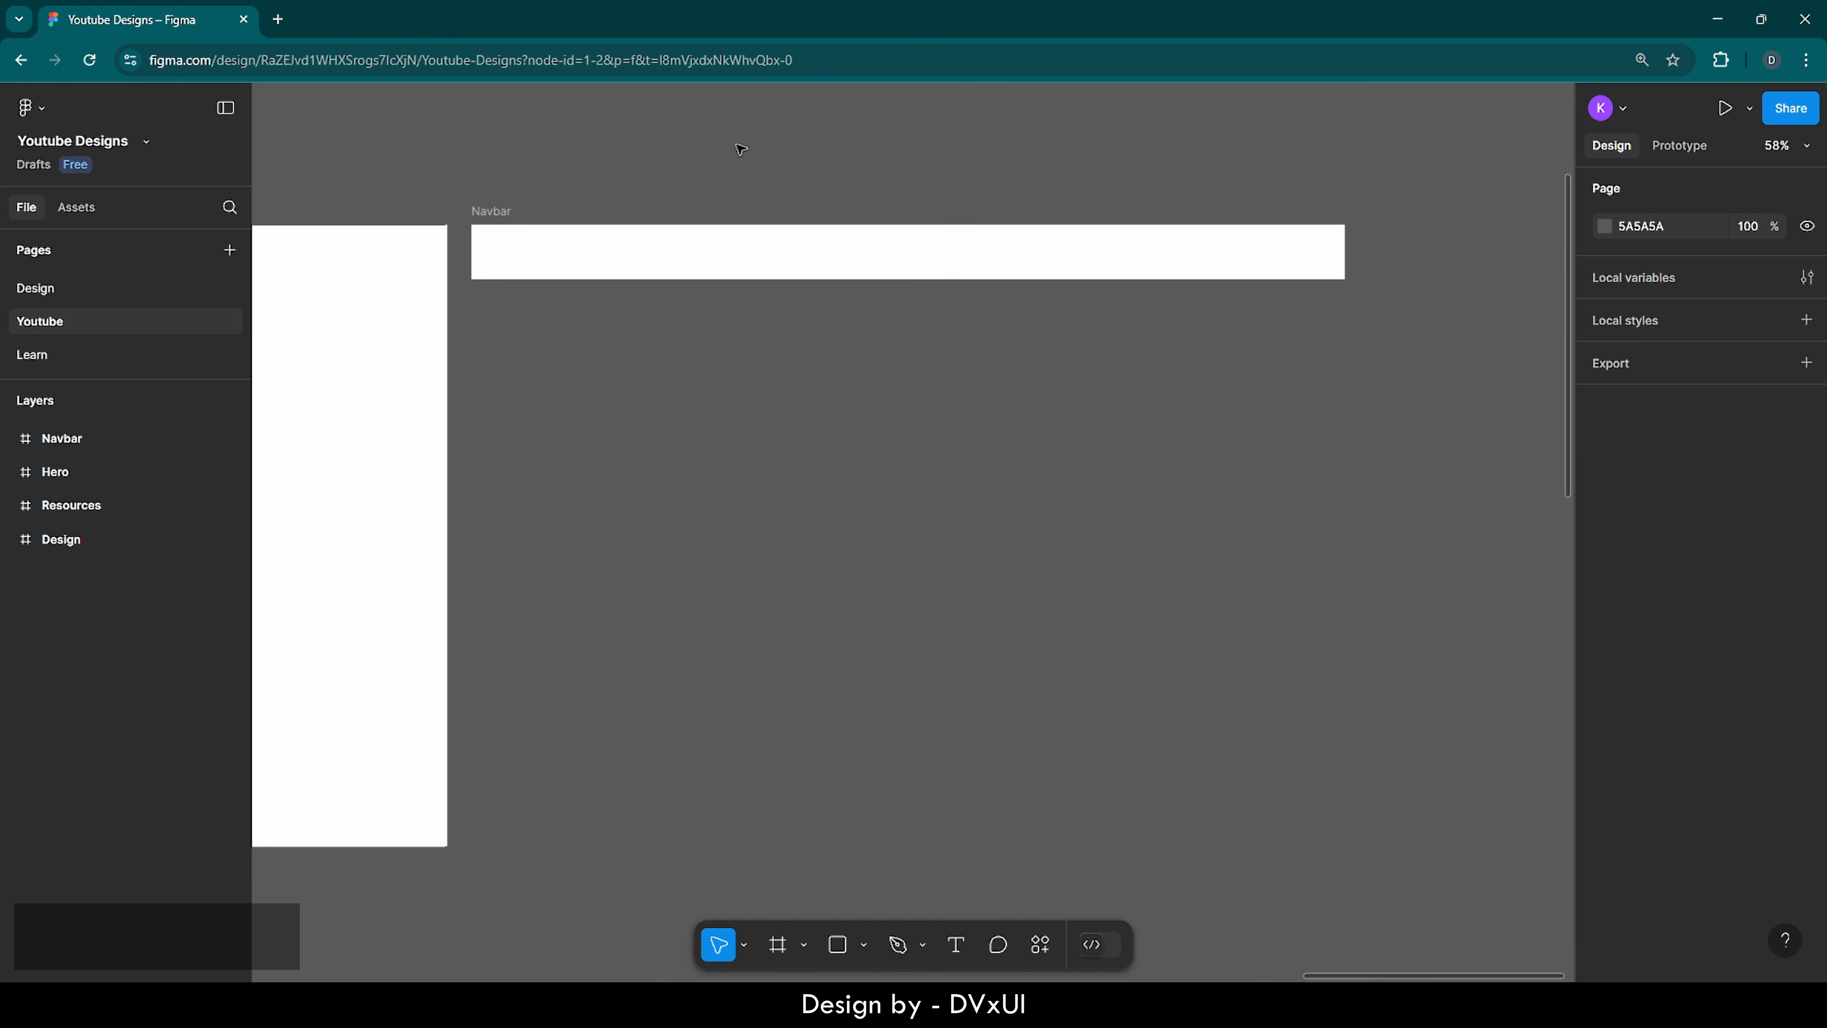
- Add the logo text "toofoody." inside the Navbar frame near its left end
left_click(940, 274)
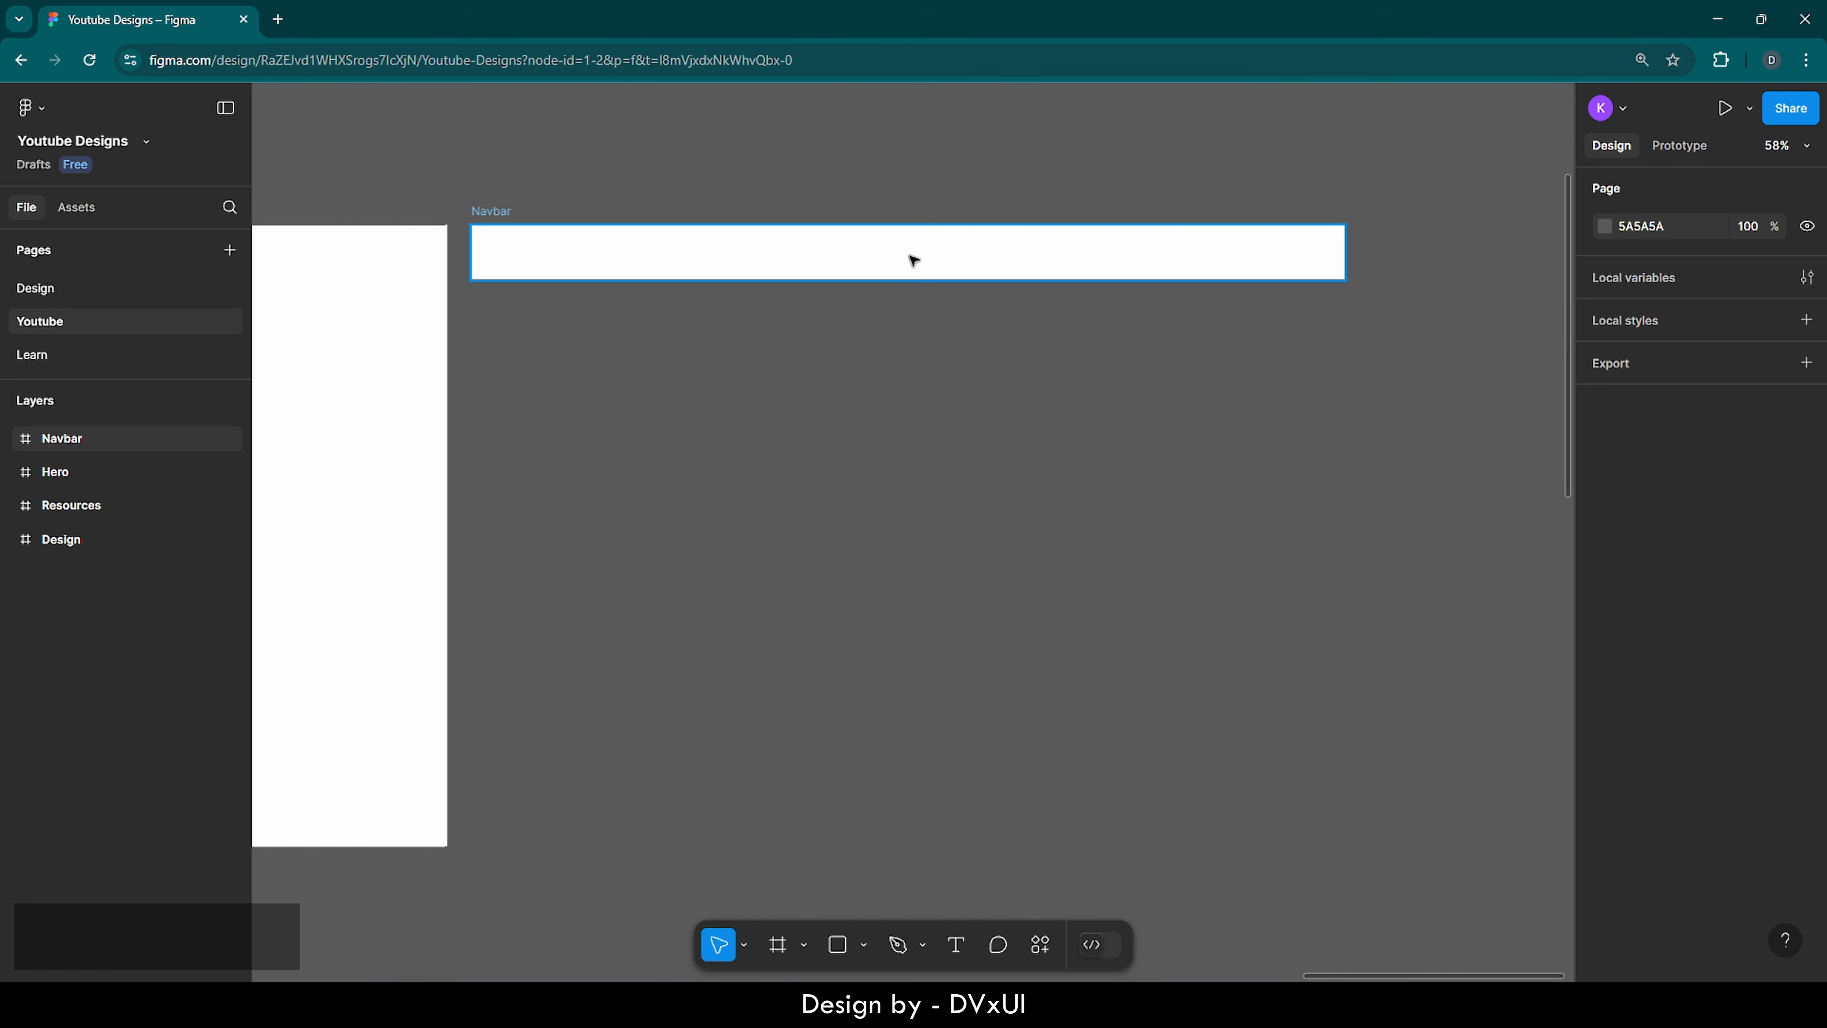
left_click(669, 250)
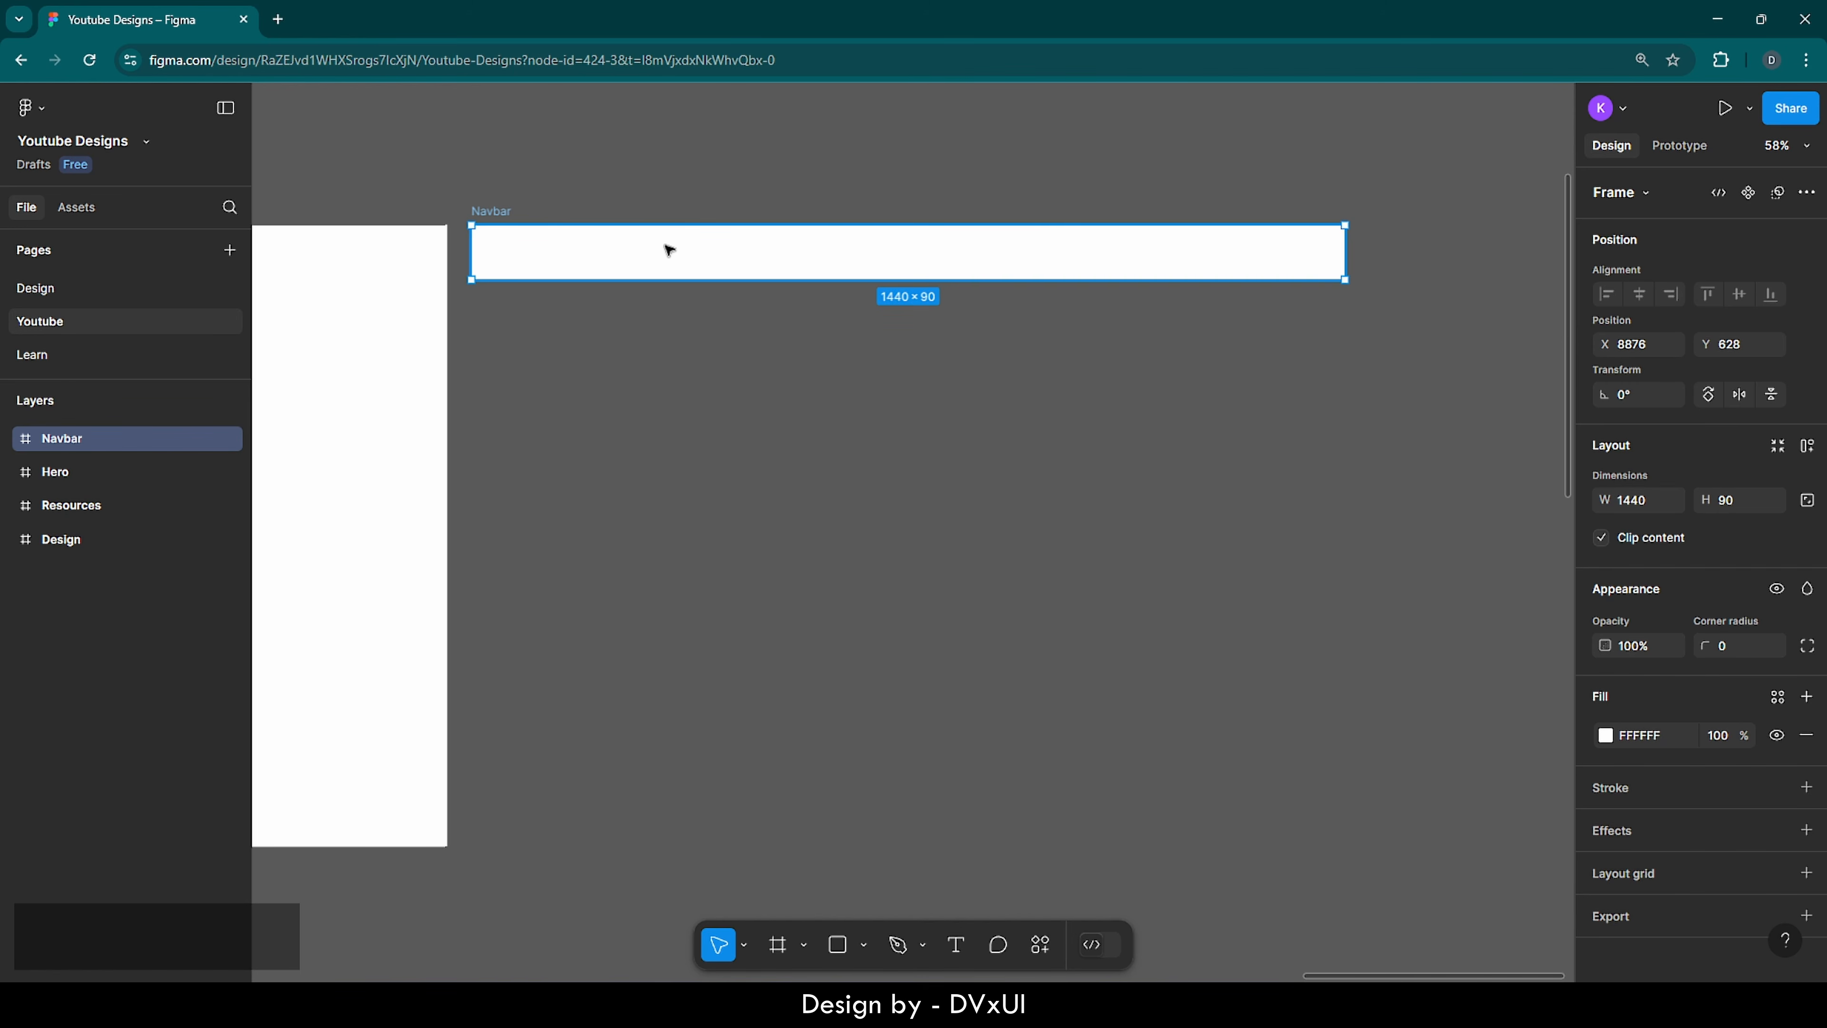
scroll(567, 201, "up", 5)
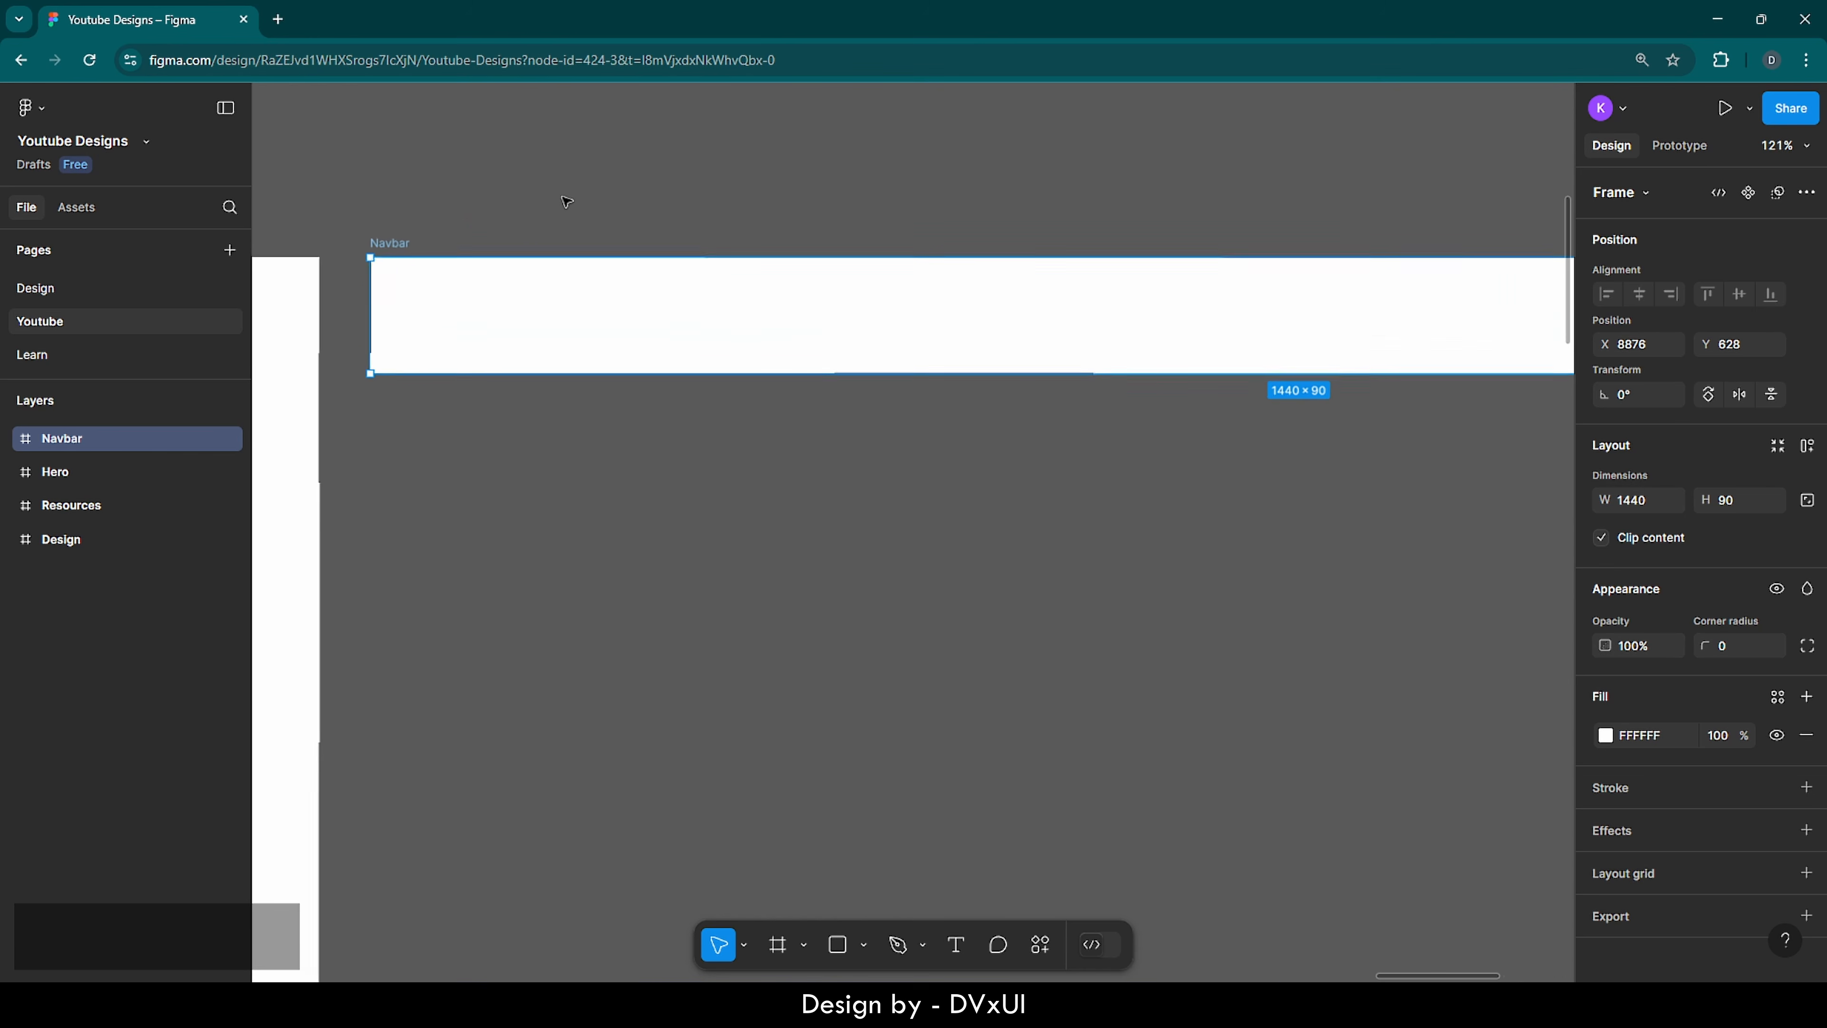
left_click(957, 948)
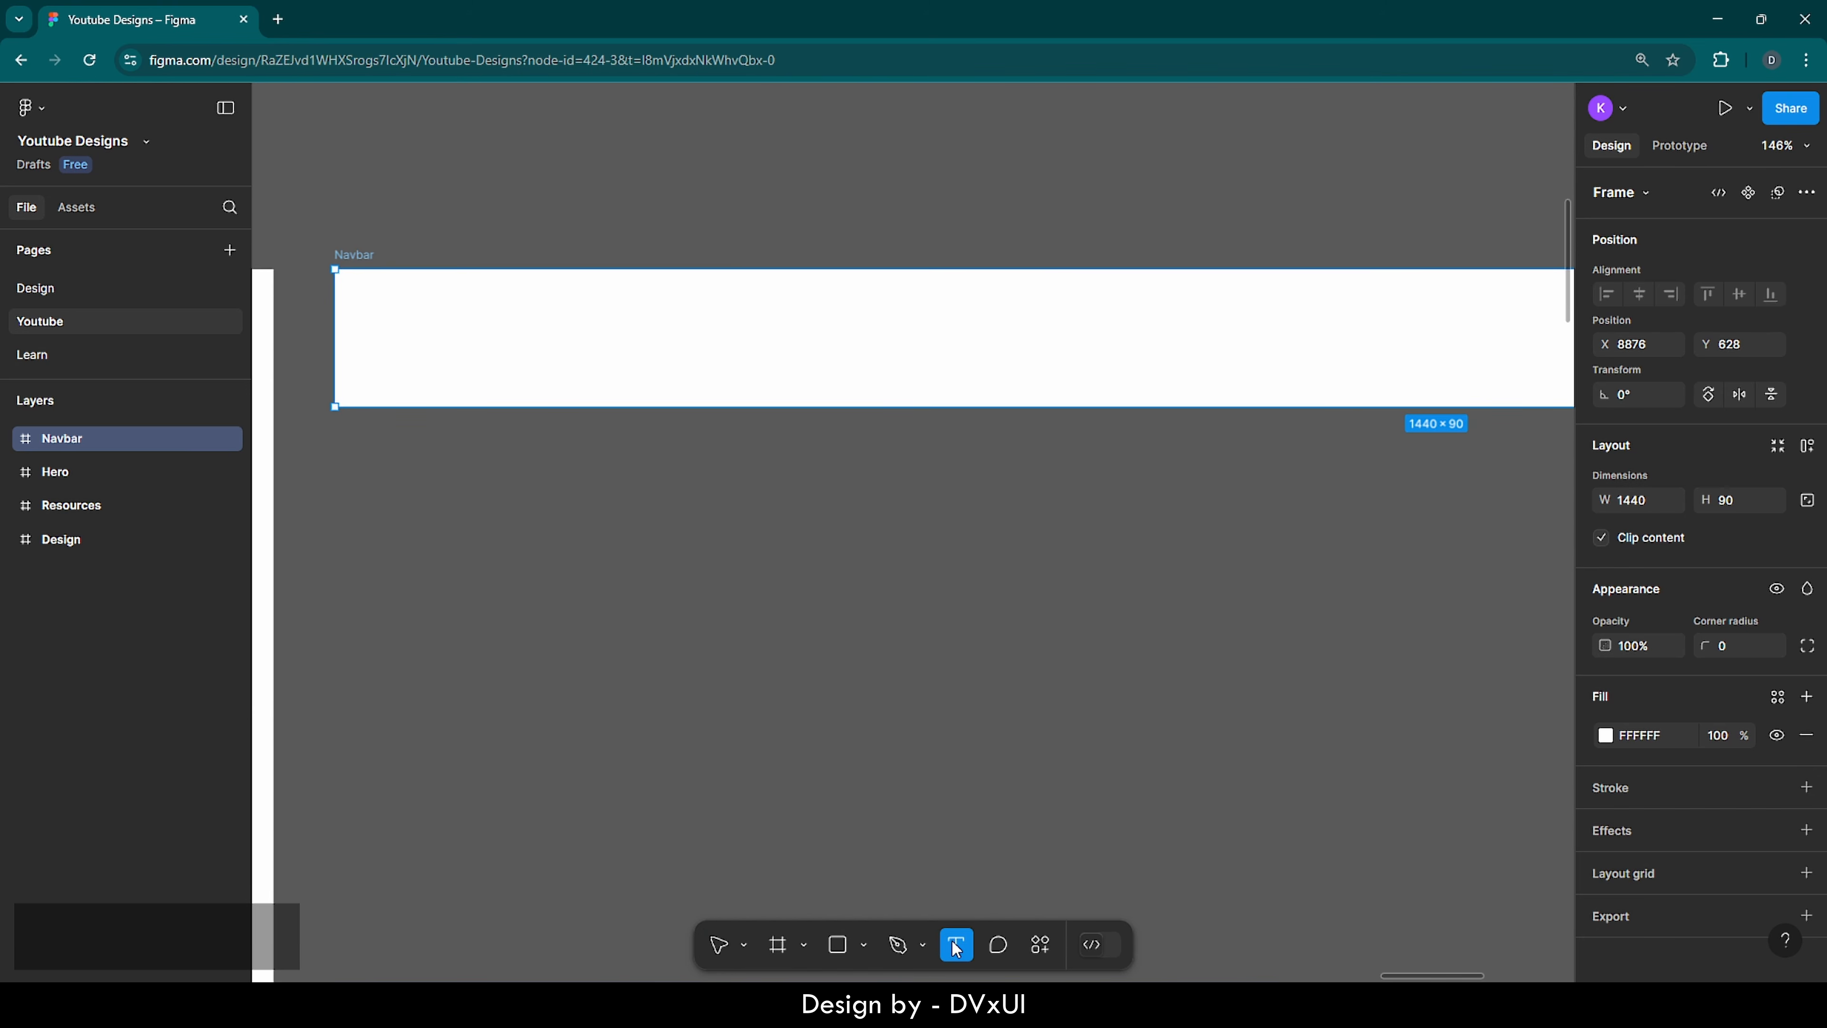
left_click(458, 316)
type("to")
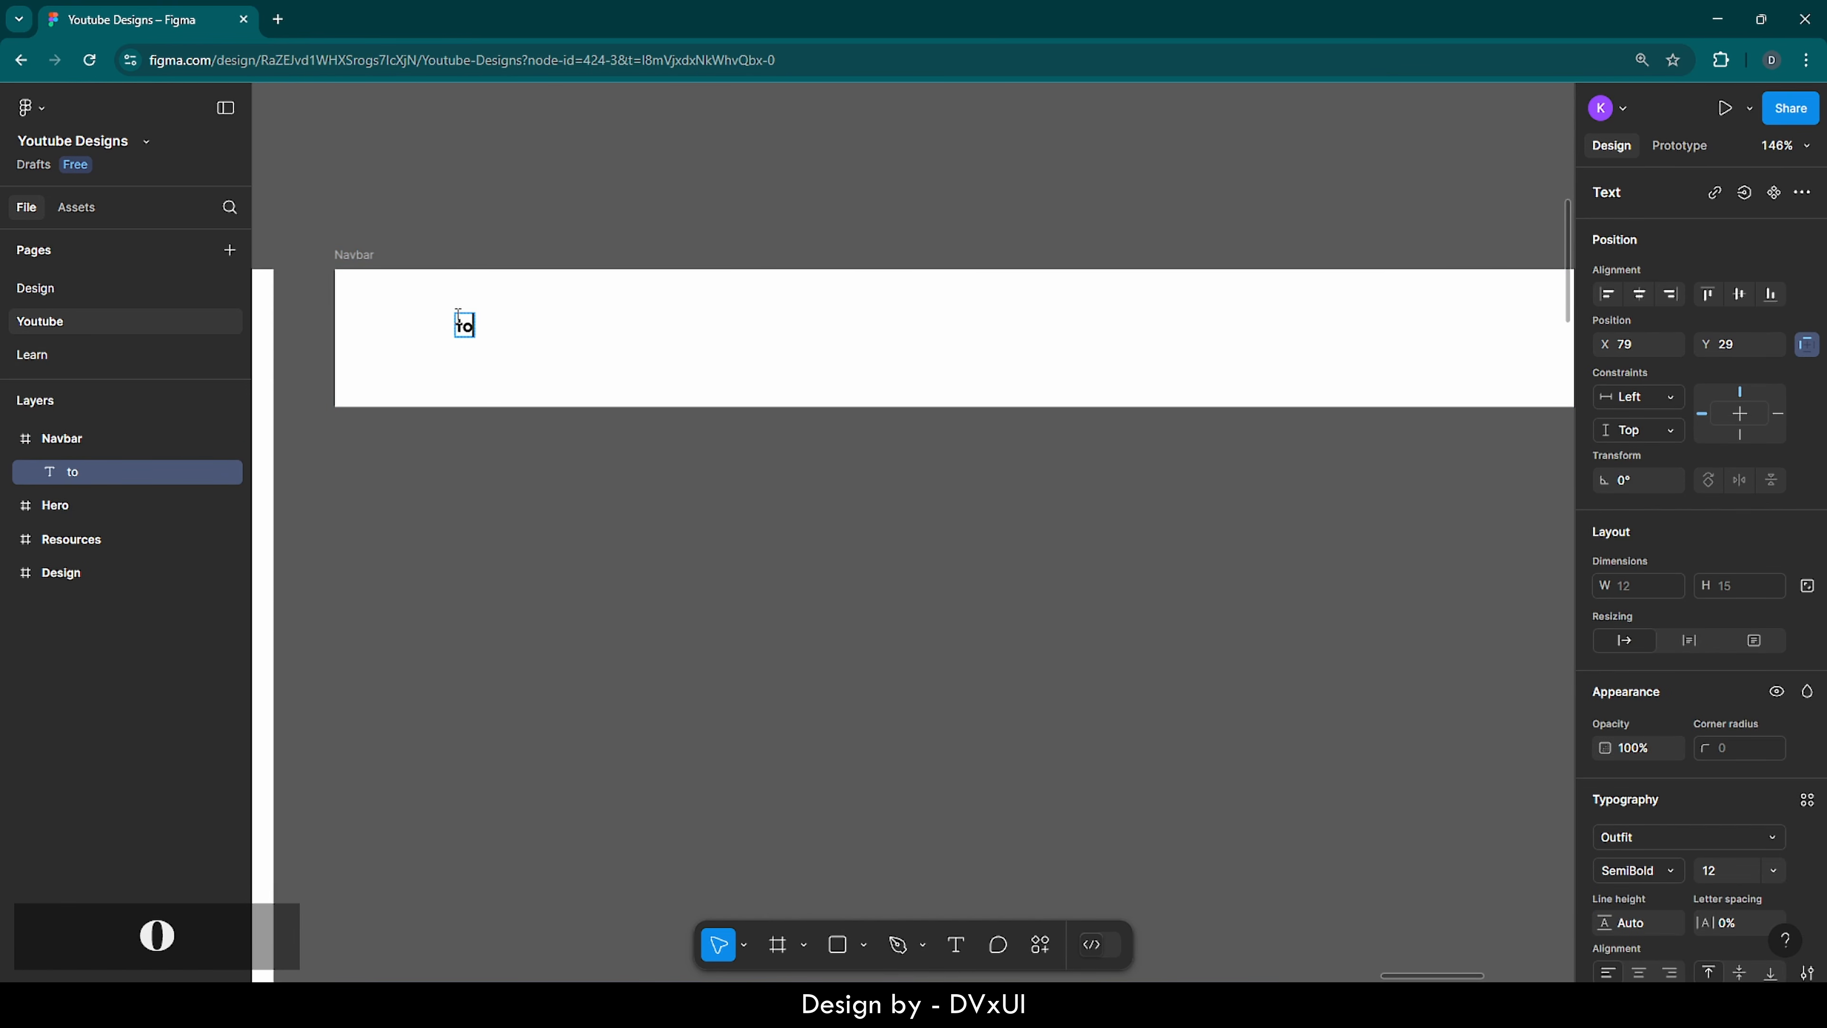
type("ofoody")
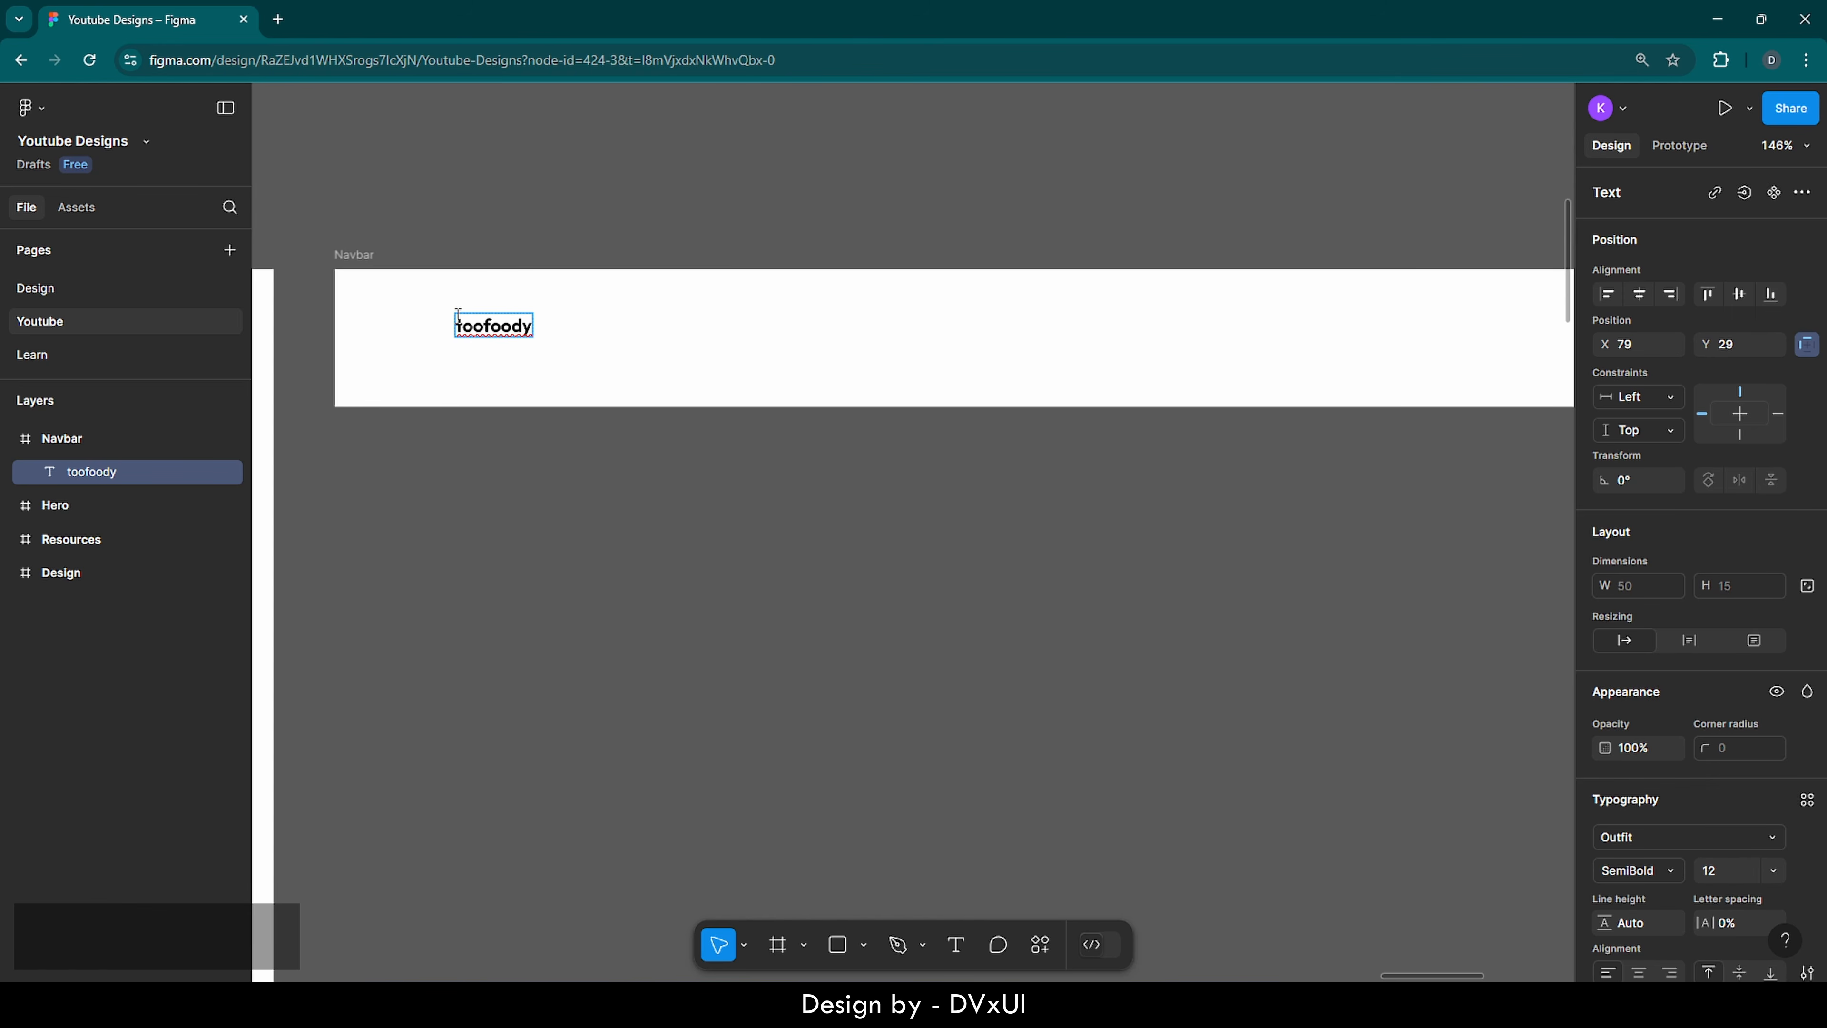
type(".")
- Set the toofoody. logo text to font size 32 and Medium weight
key("ctrl+a")
scroll(1731, 866, "down", 3)
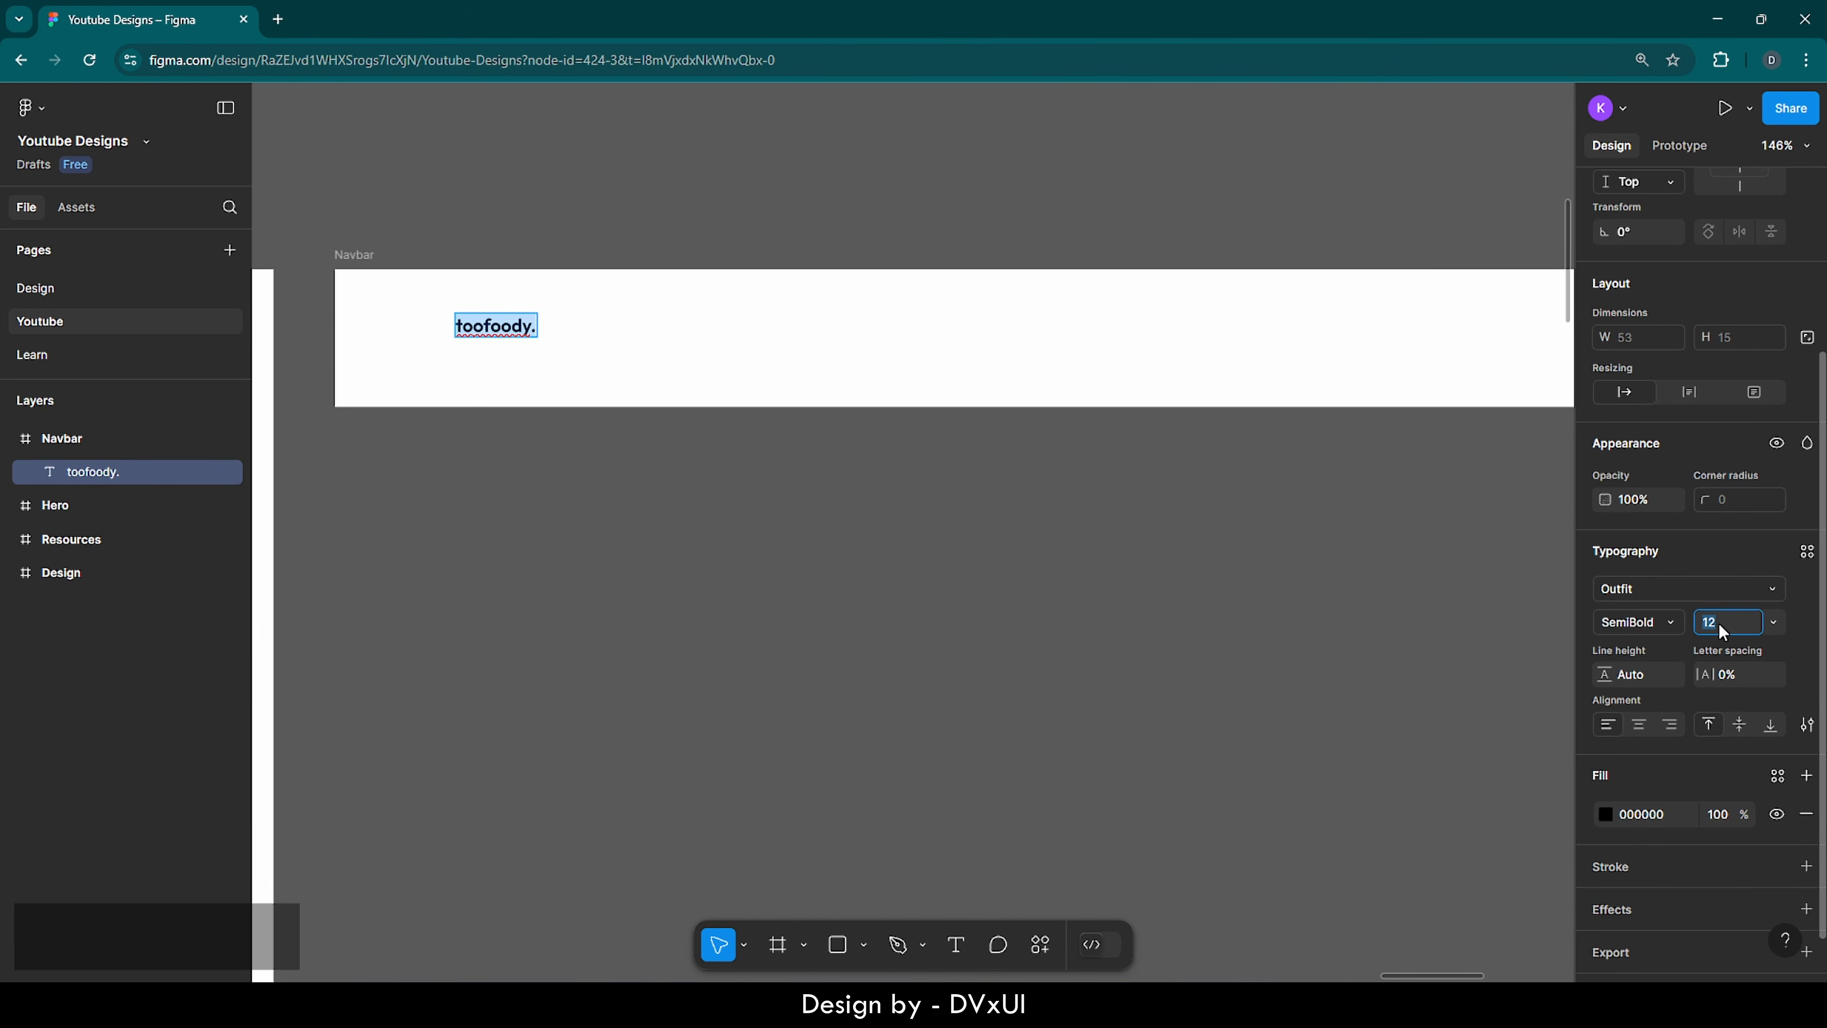
key("BackSpace")
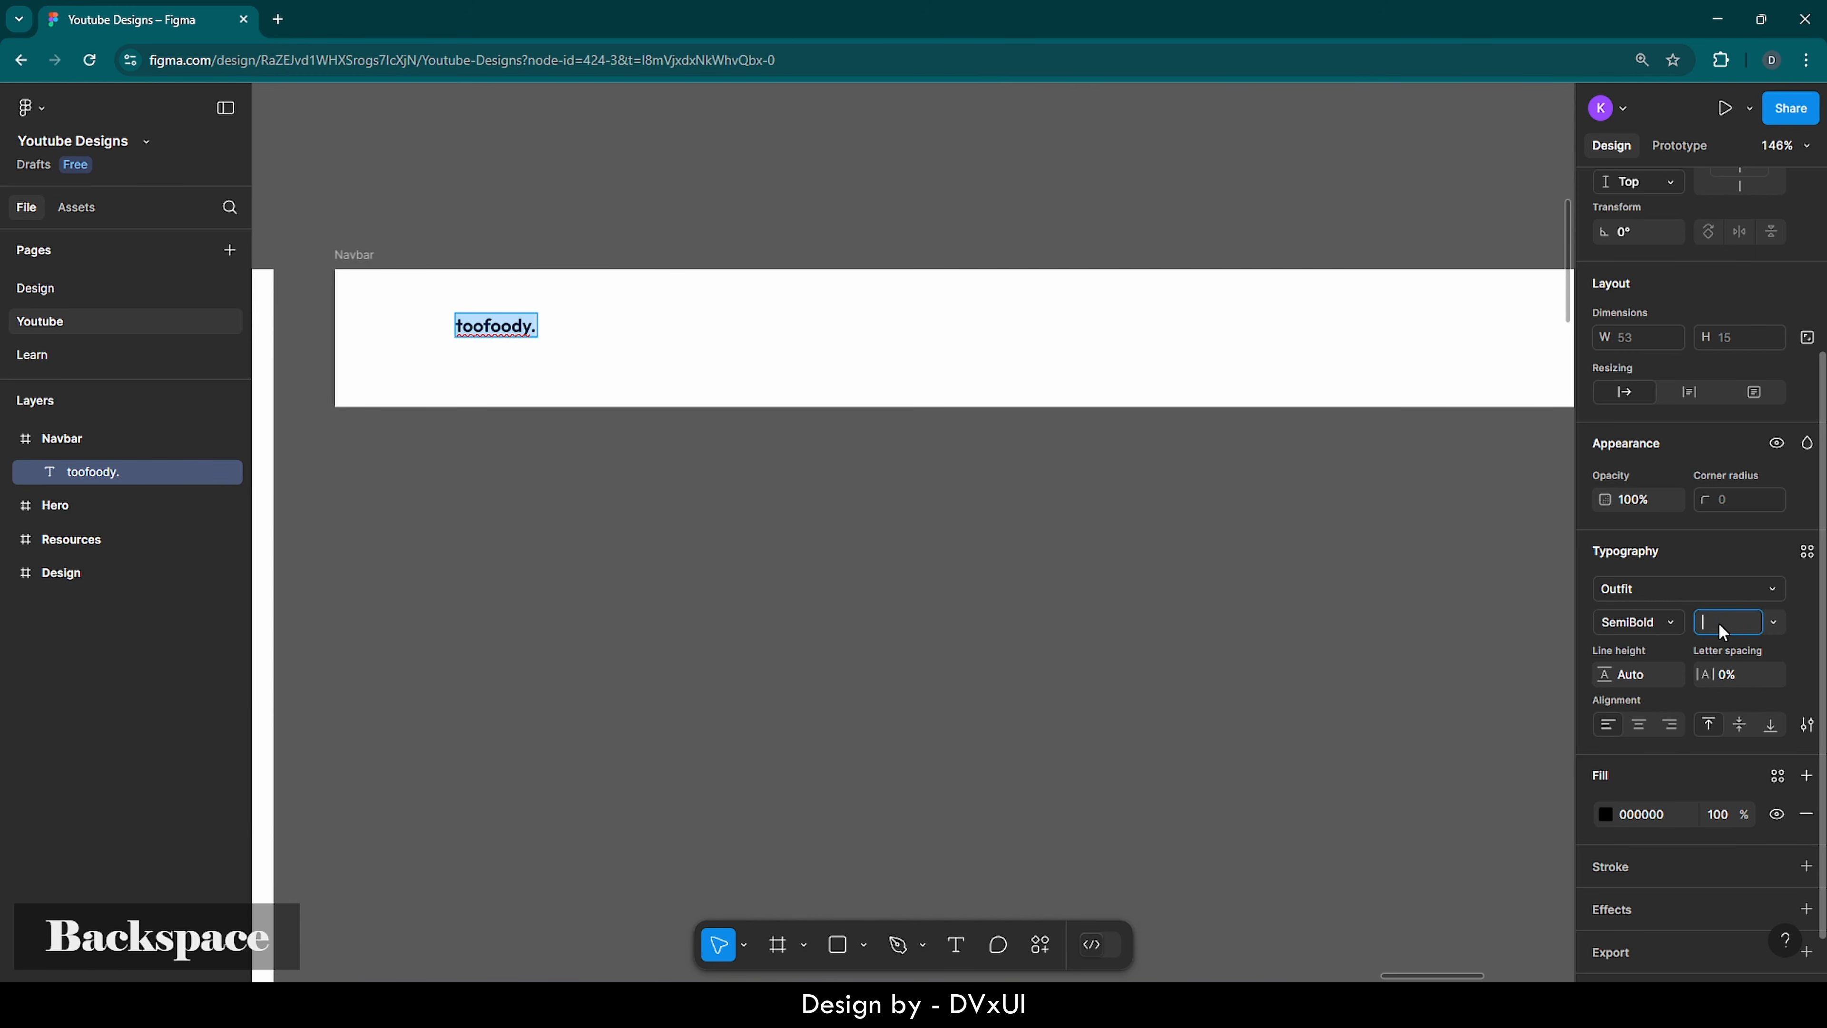
type("32")
key("Return")
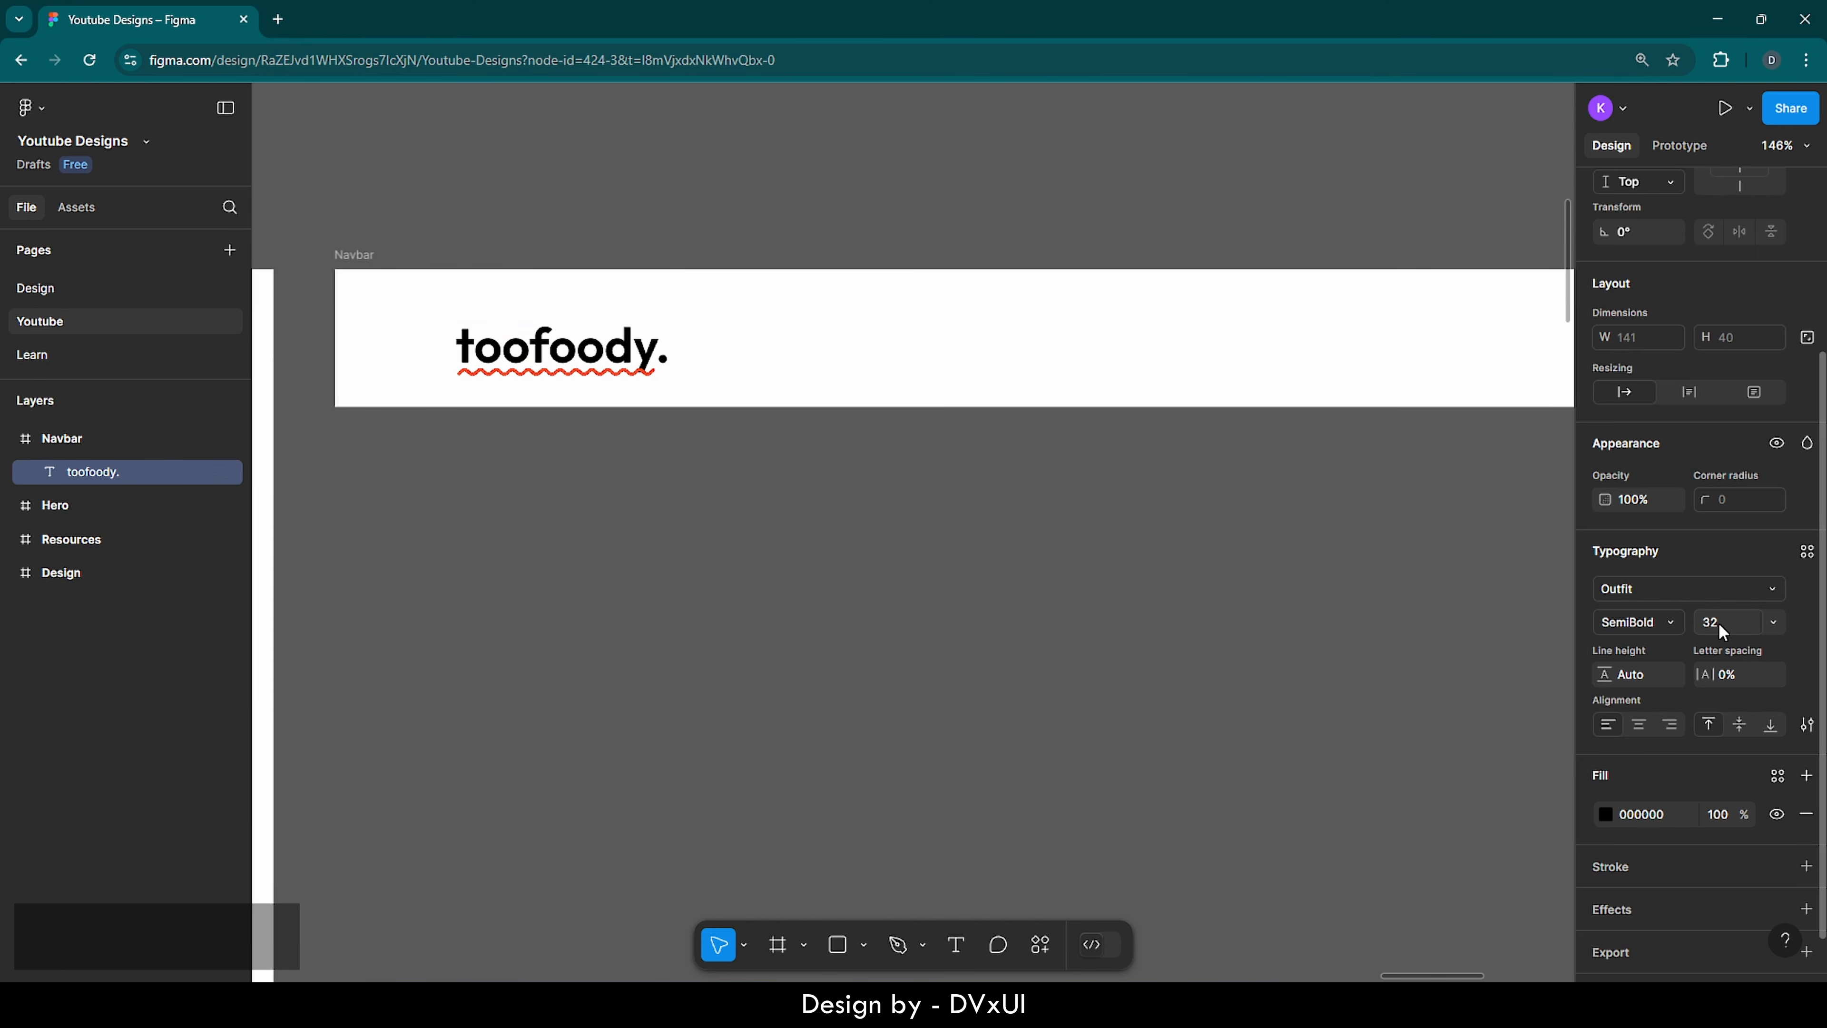
left_click(1650, 622)
left_click(1650, 594)
scroll(1639, 768, "down", 1)
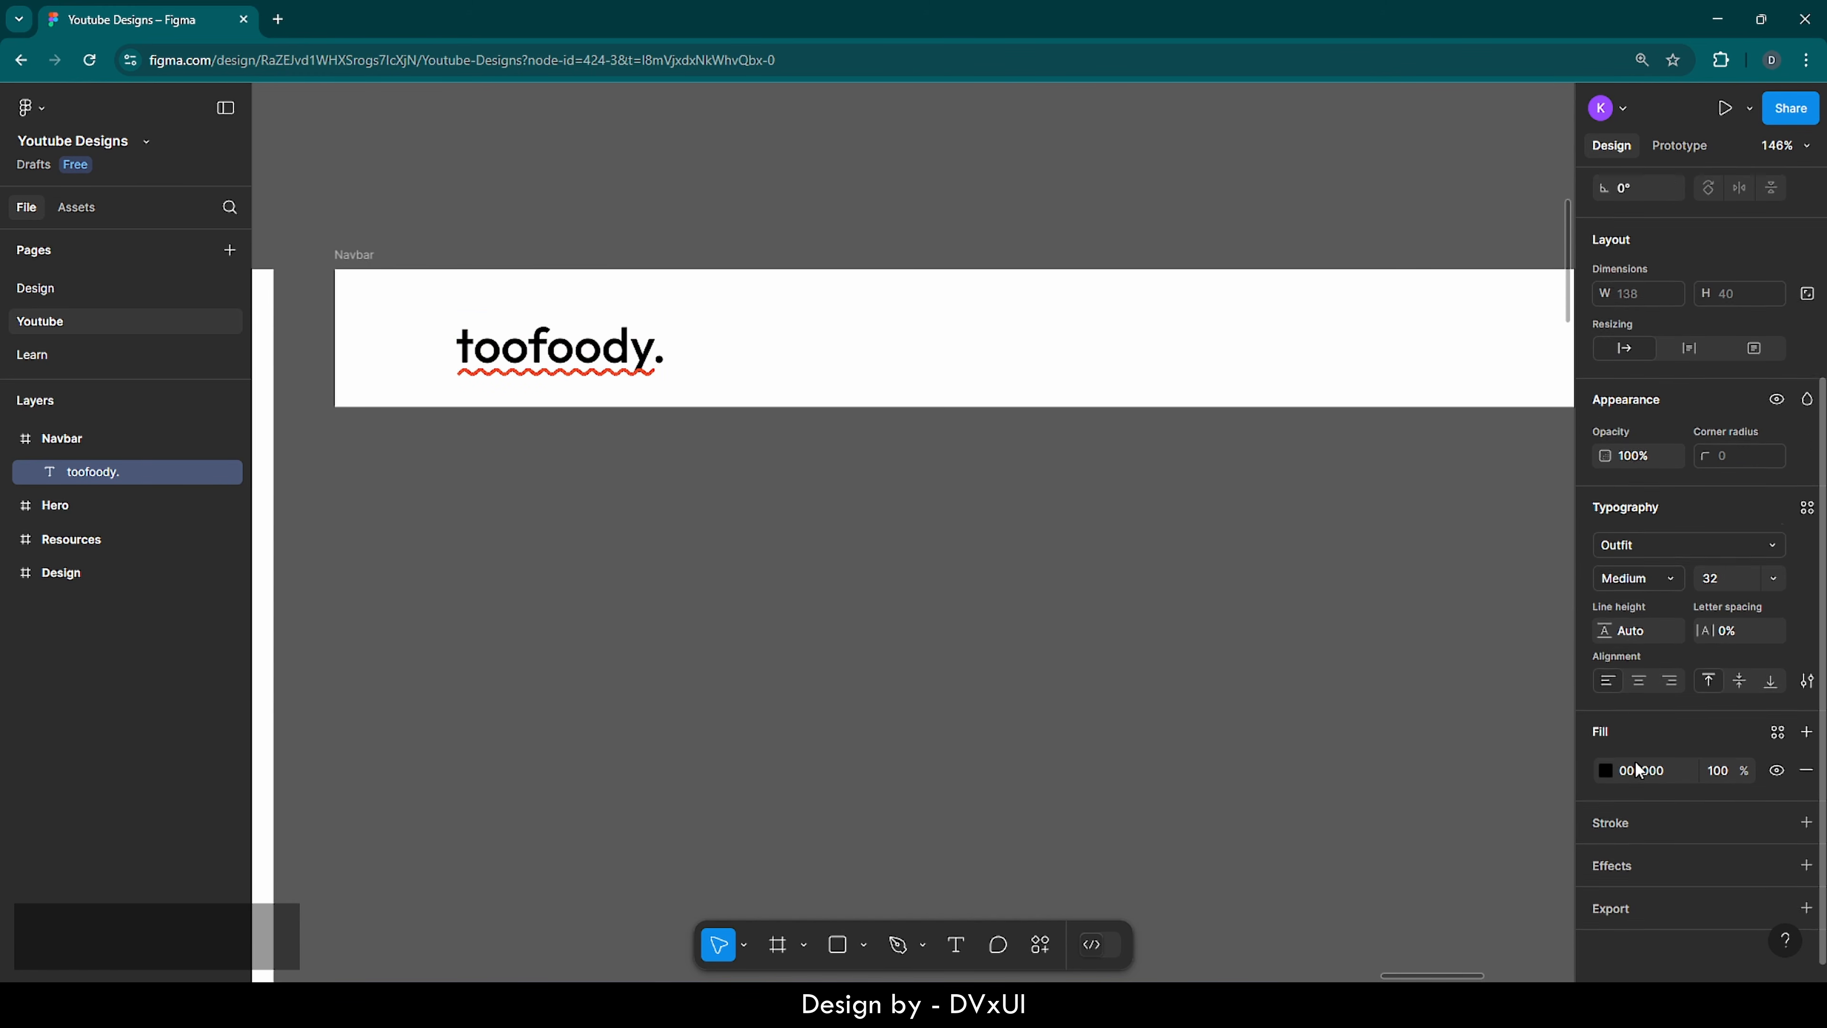
- Colour the letters "food" in the logo text orange, FC530A, using the page's existing colour
key("Return")
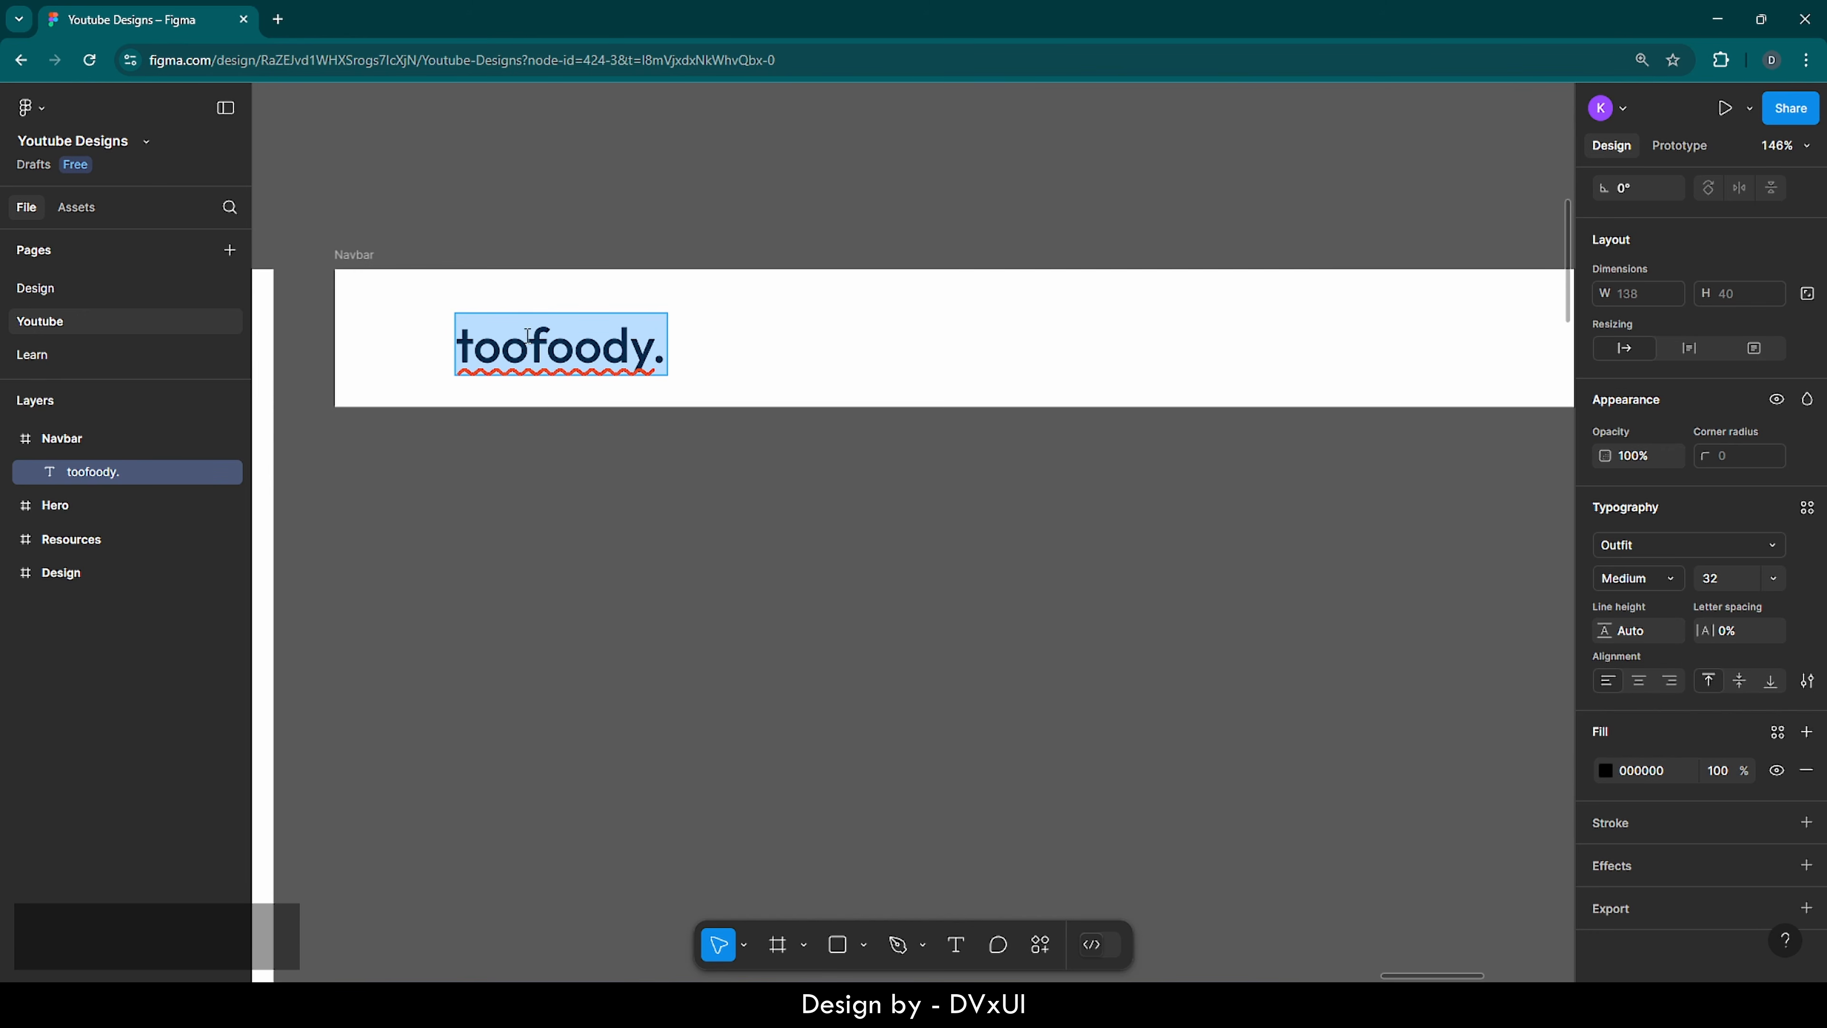
left_click_drag(538, 340, 640, 353)
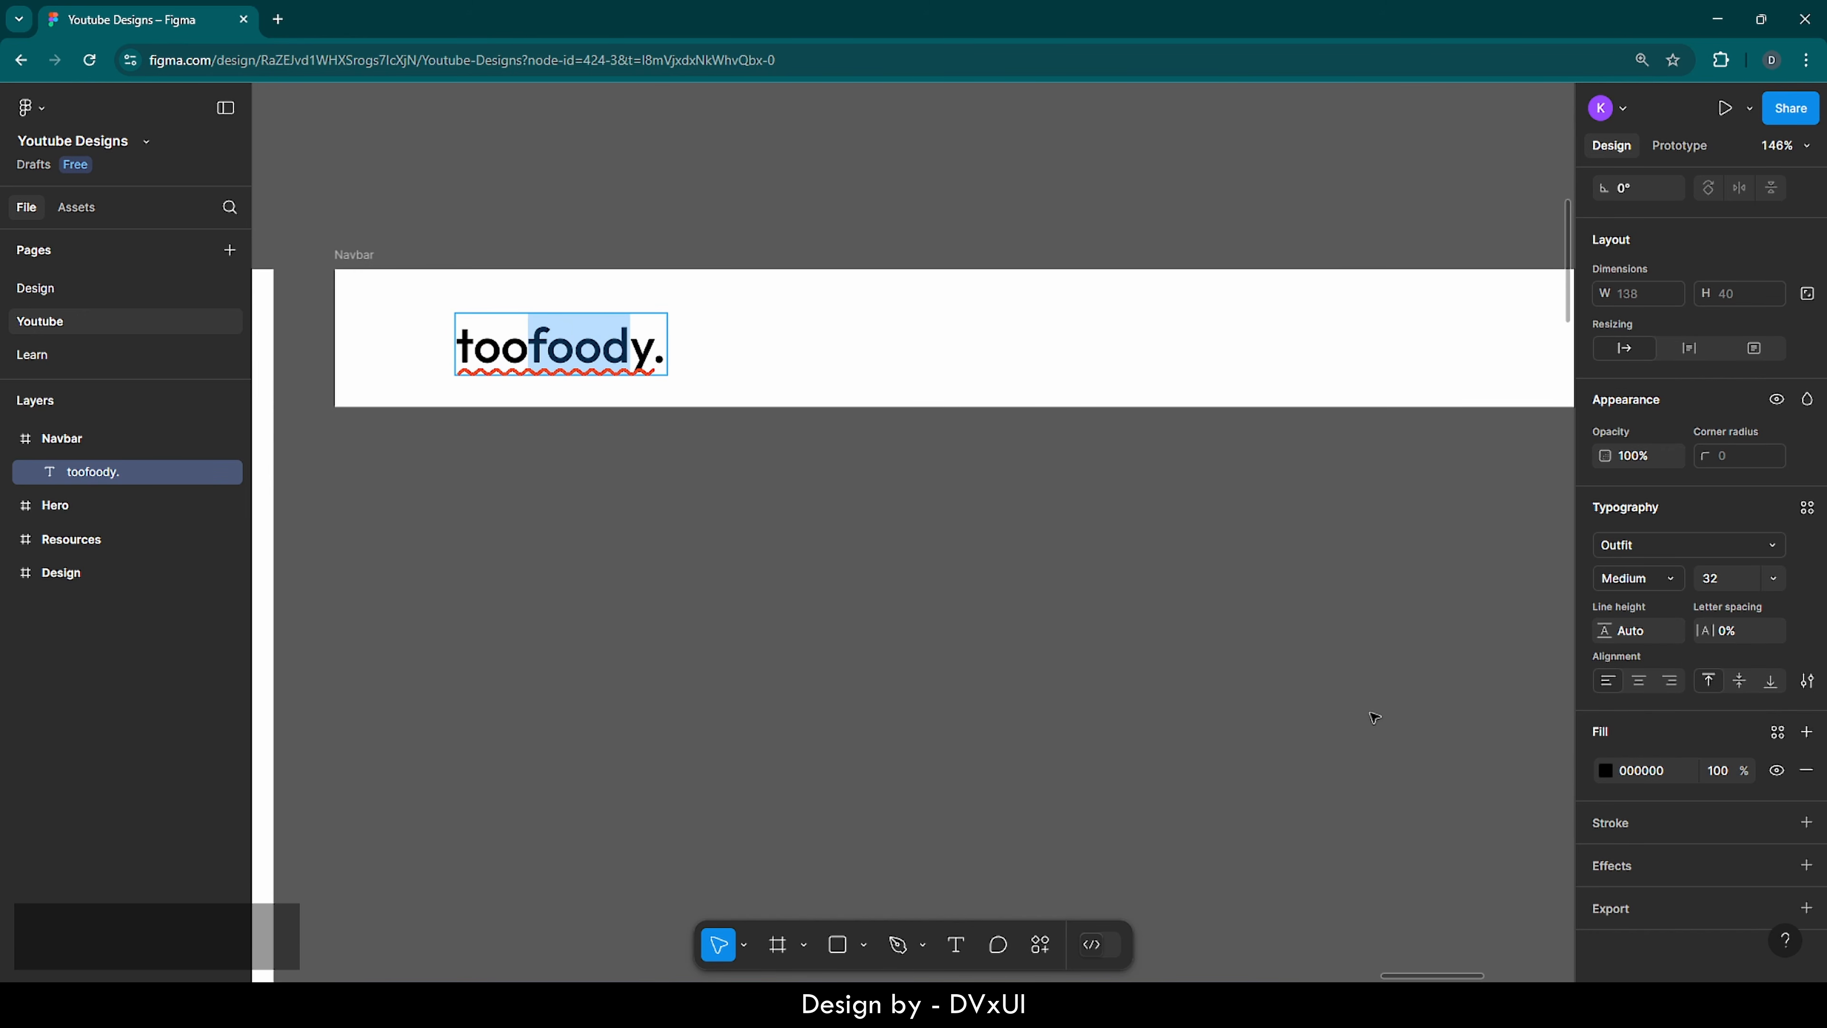
left_click(1604, 770)
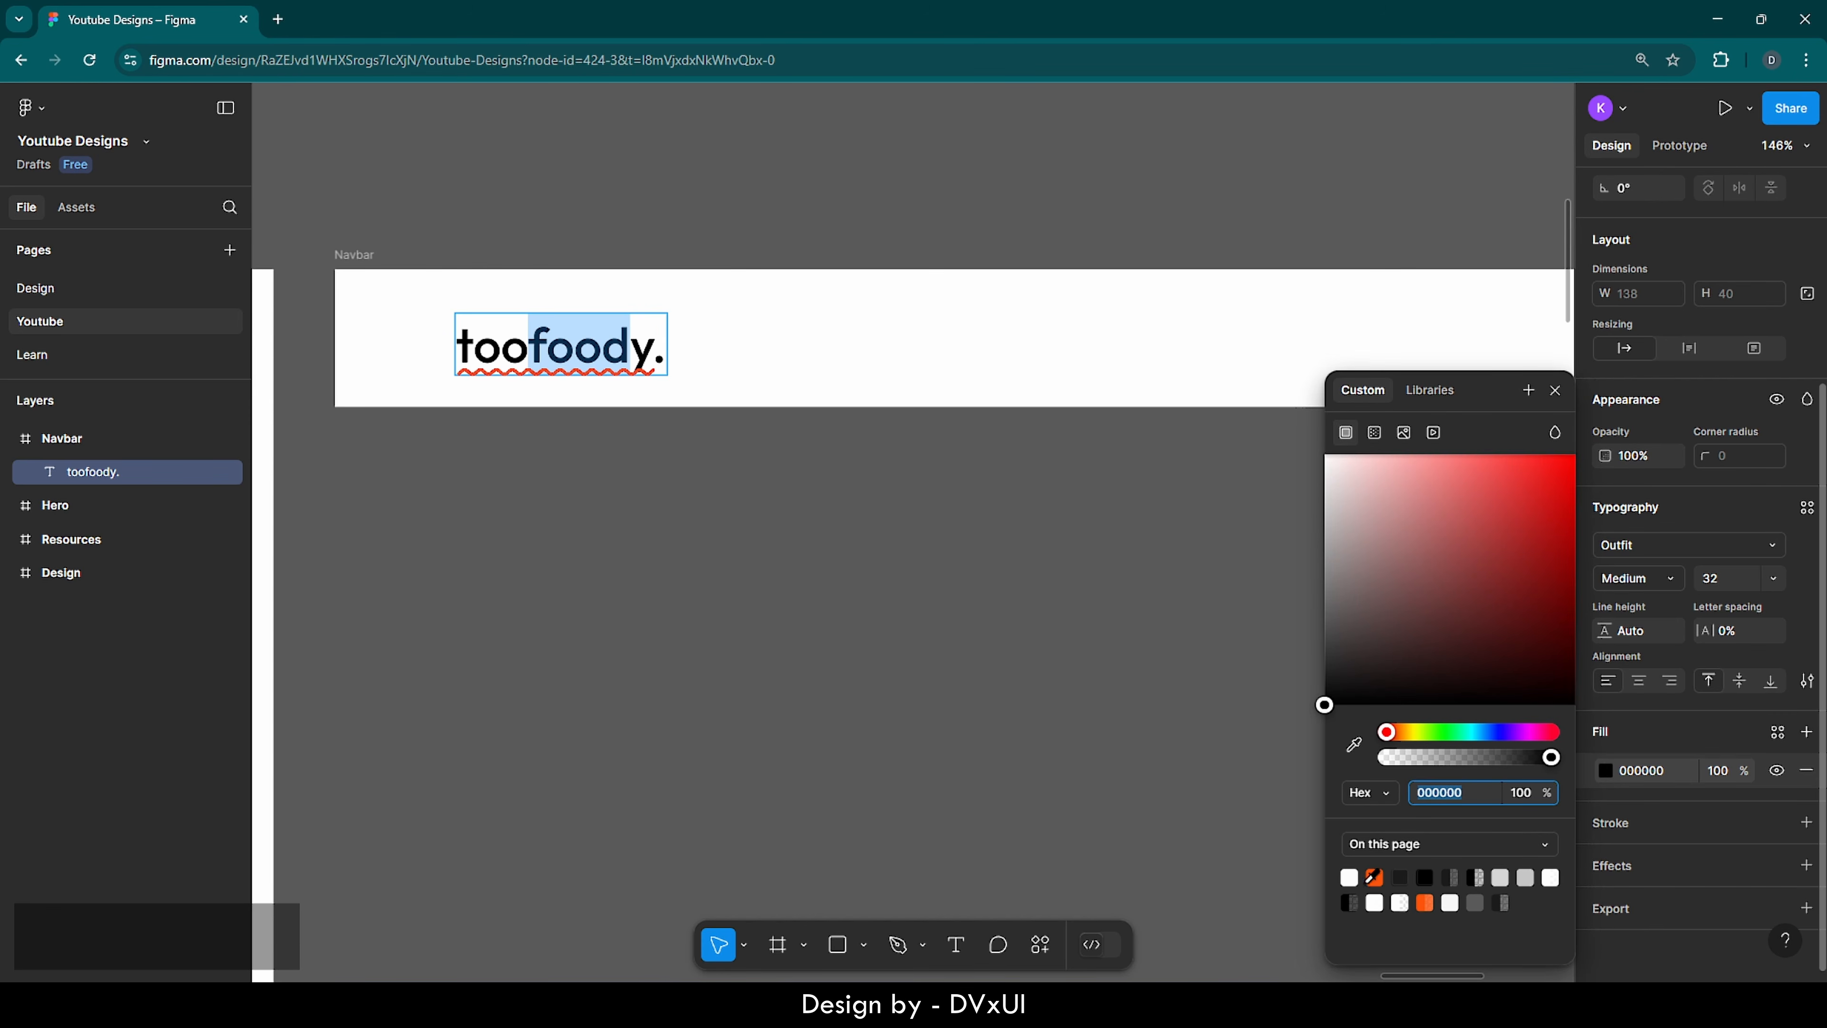
left_click(1376, 876)
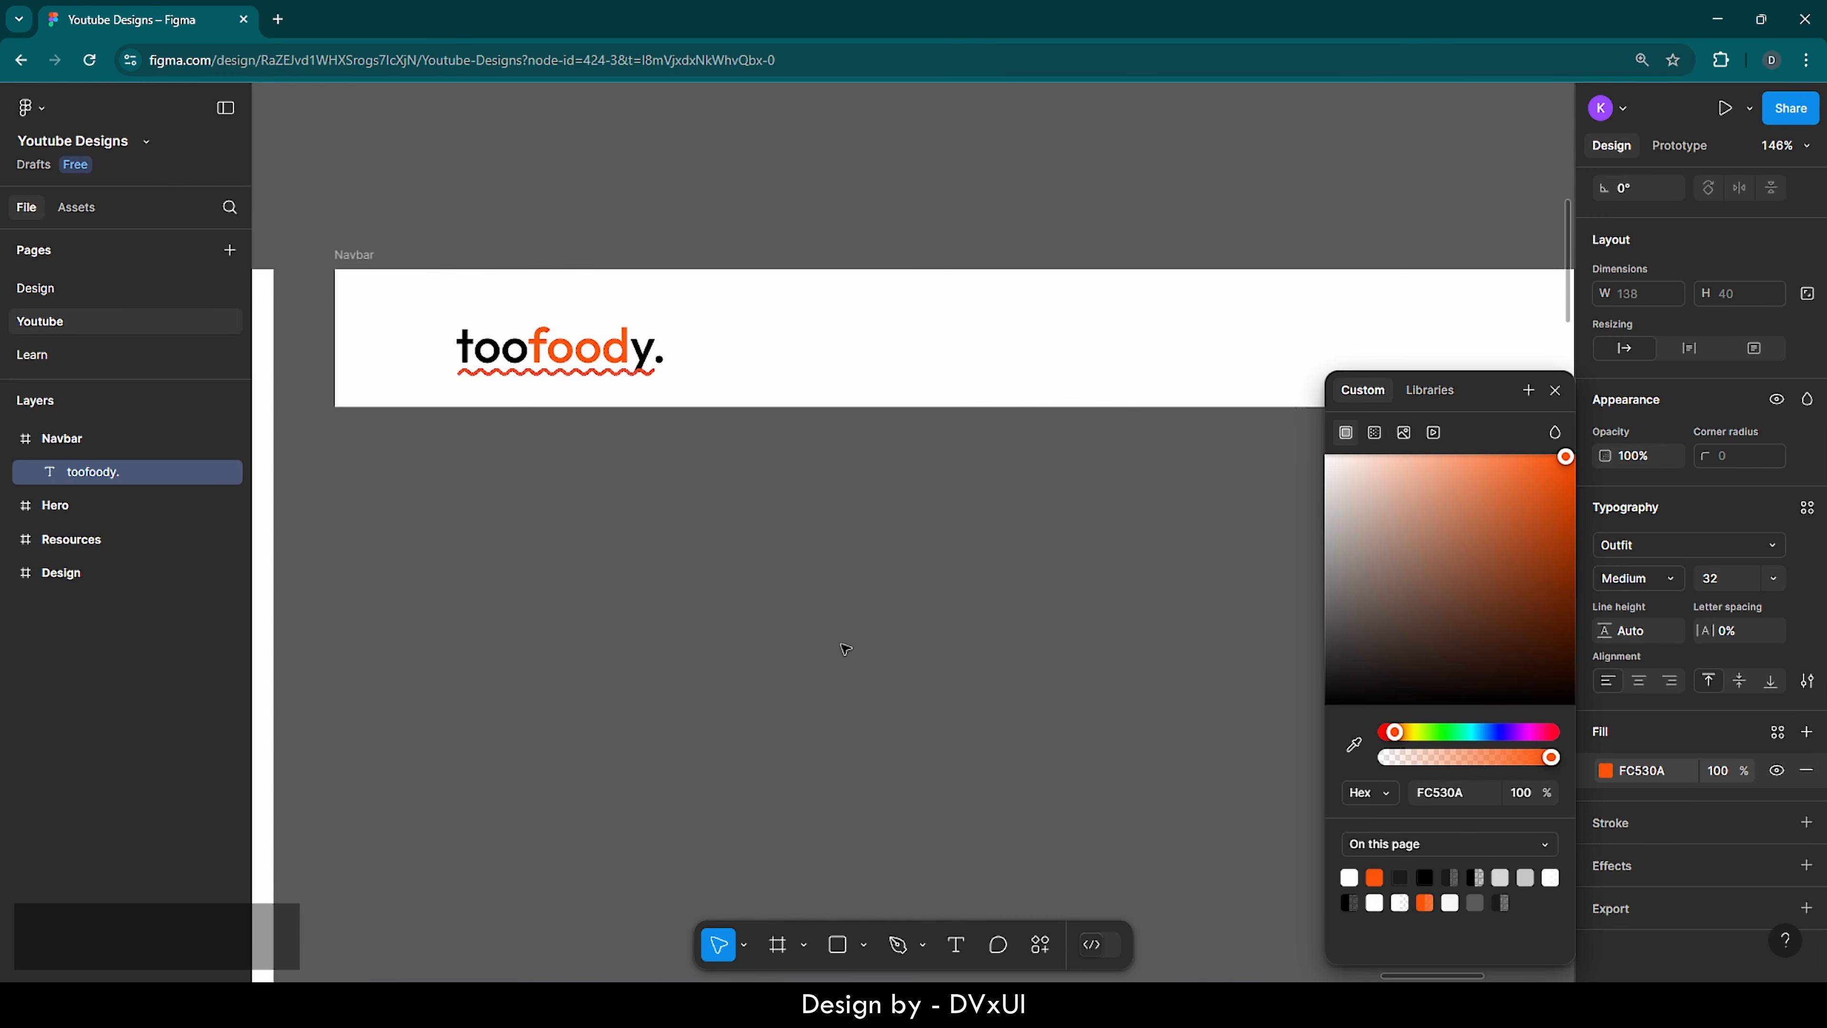
key("Escape")
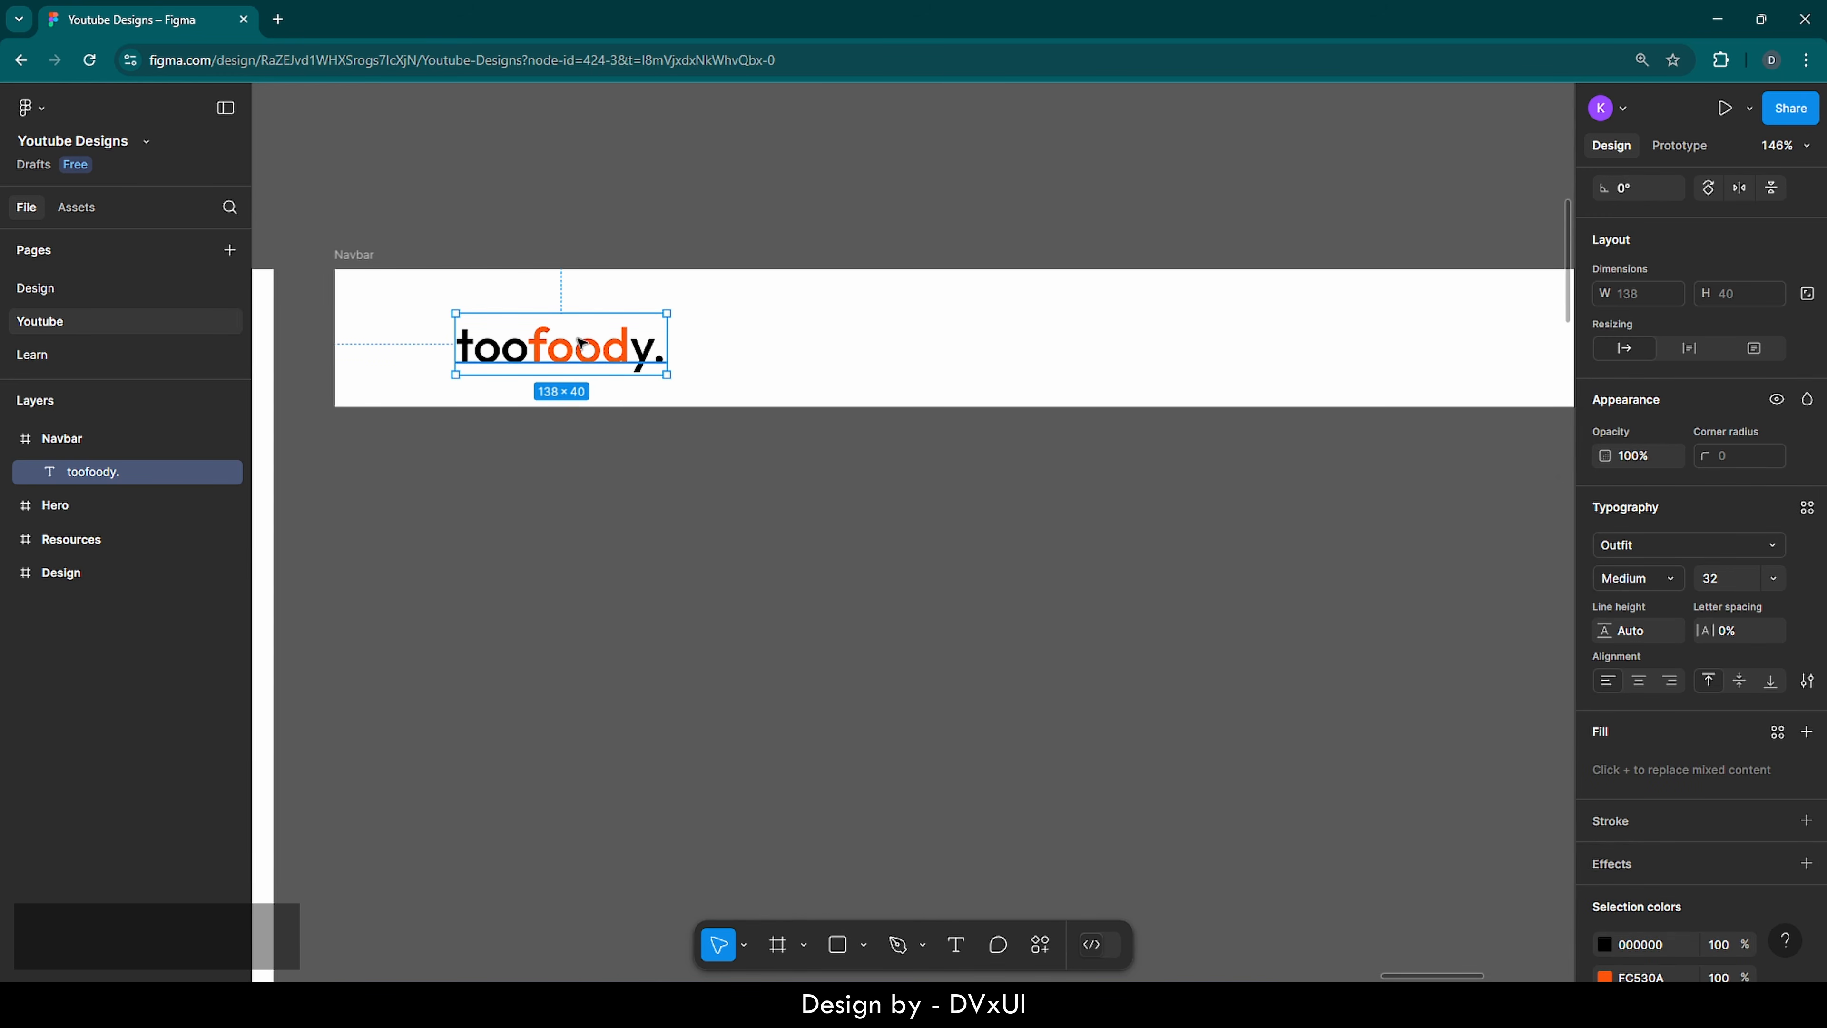
- Move the logo text closer to the Navbar's left edge, vertically centred, at X 37 and Y 25
left_click_drag(571, 350, 508, 339)
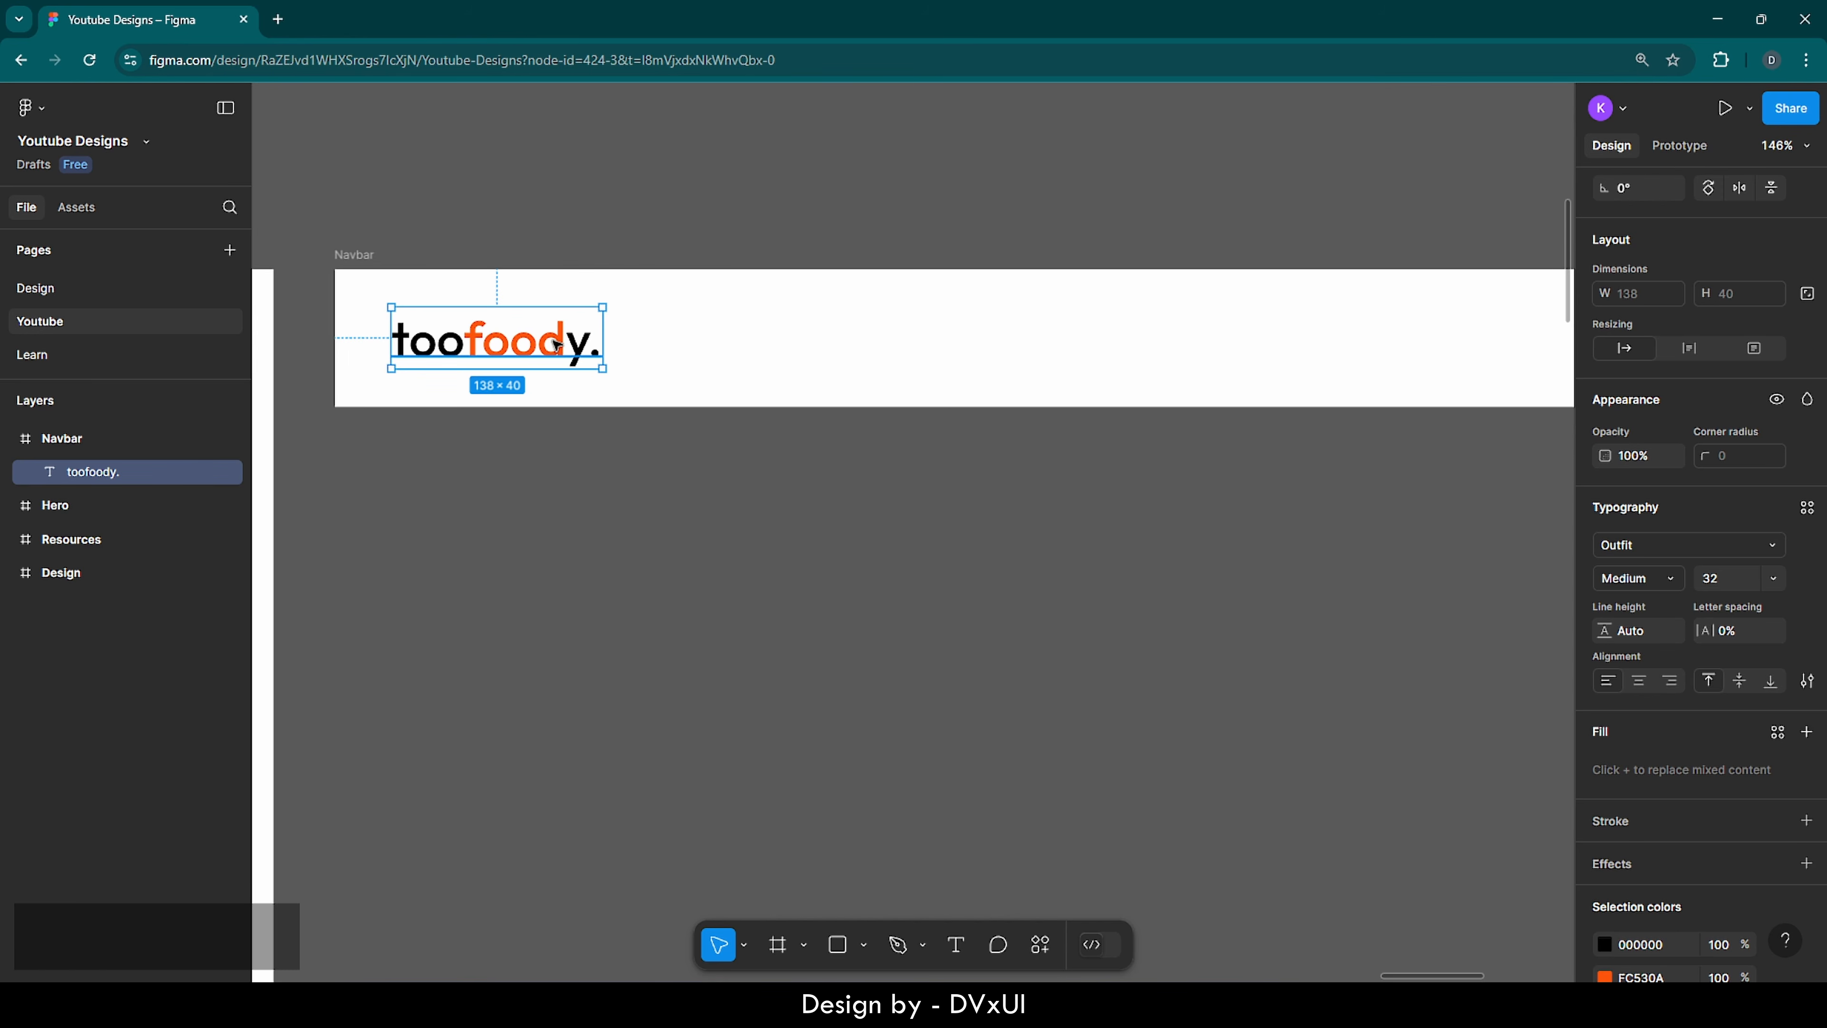
scroll(1674, 286, "up", 4)
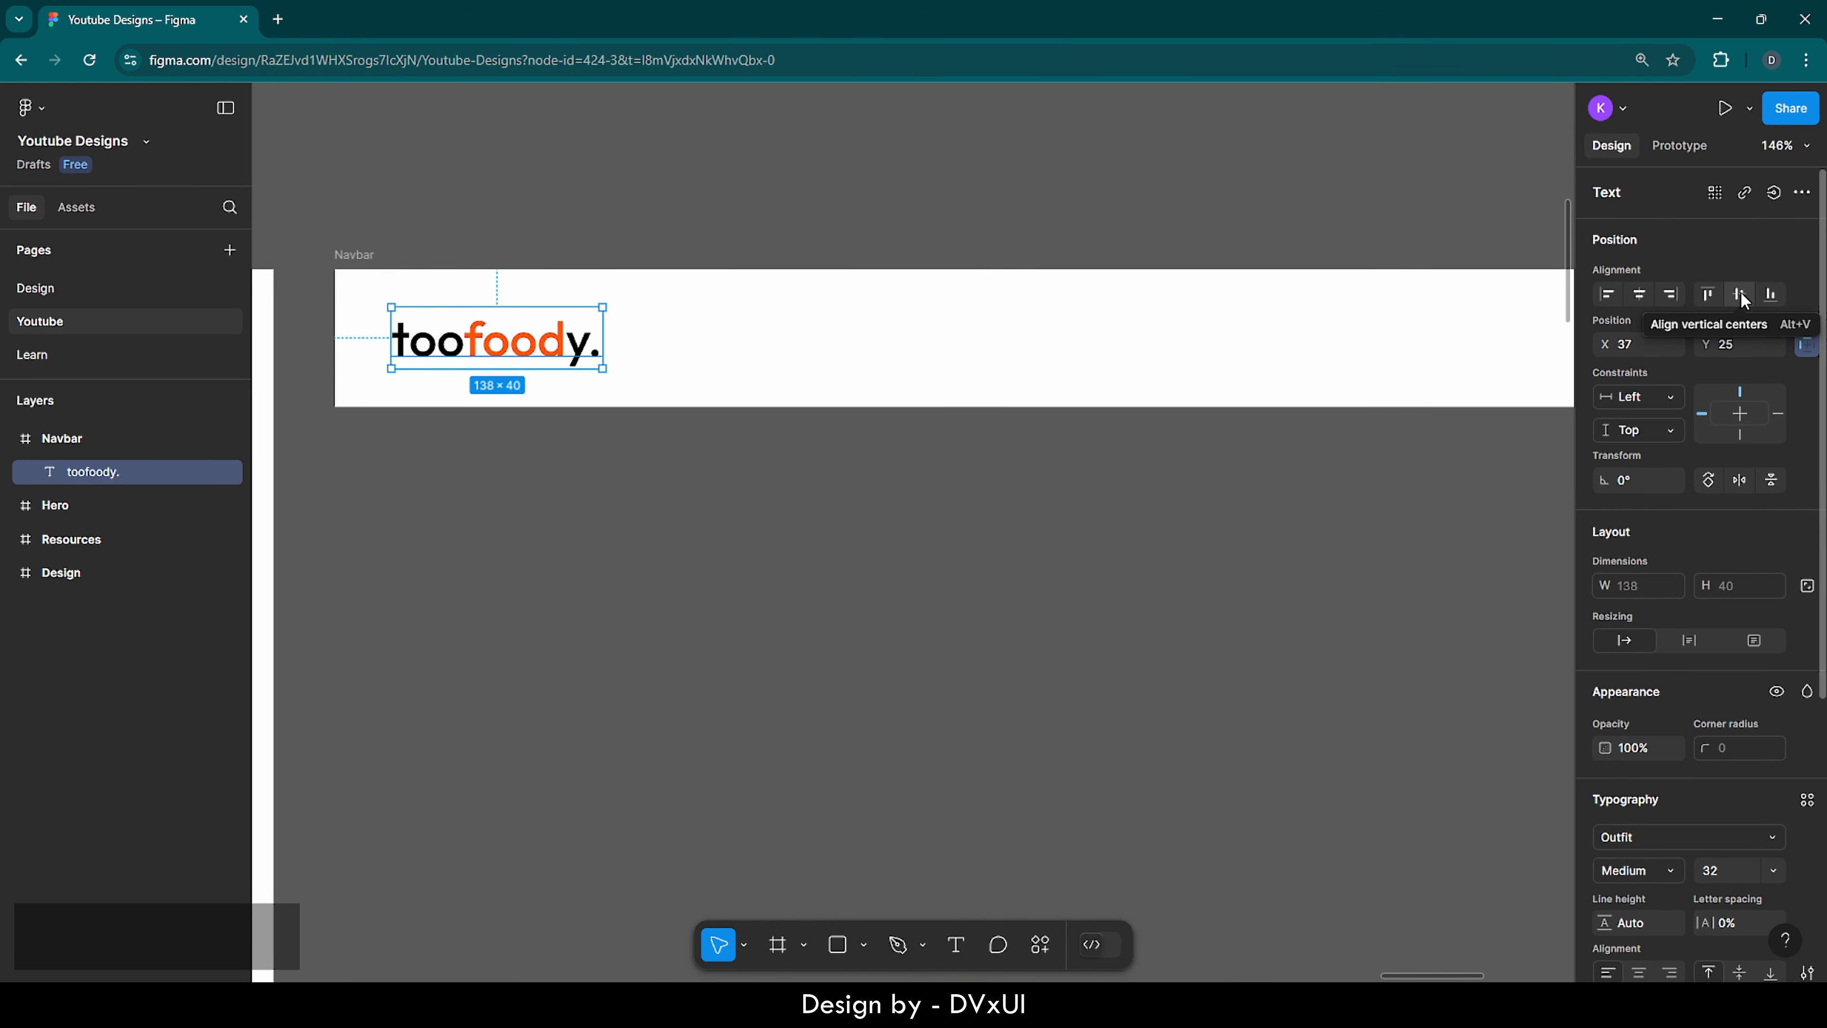
left_click(1248, 342)
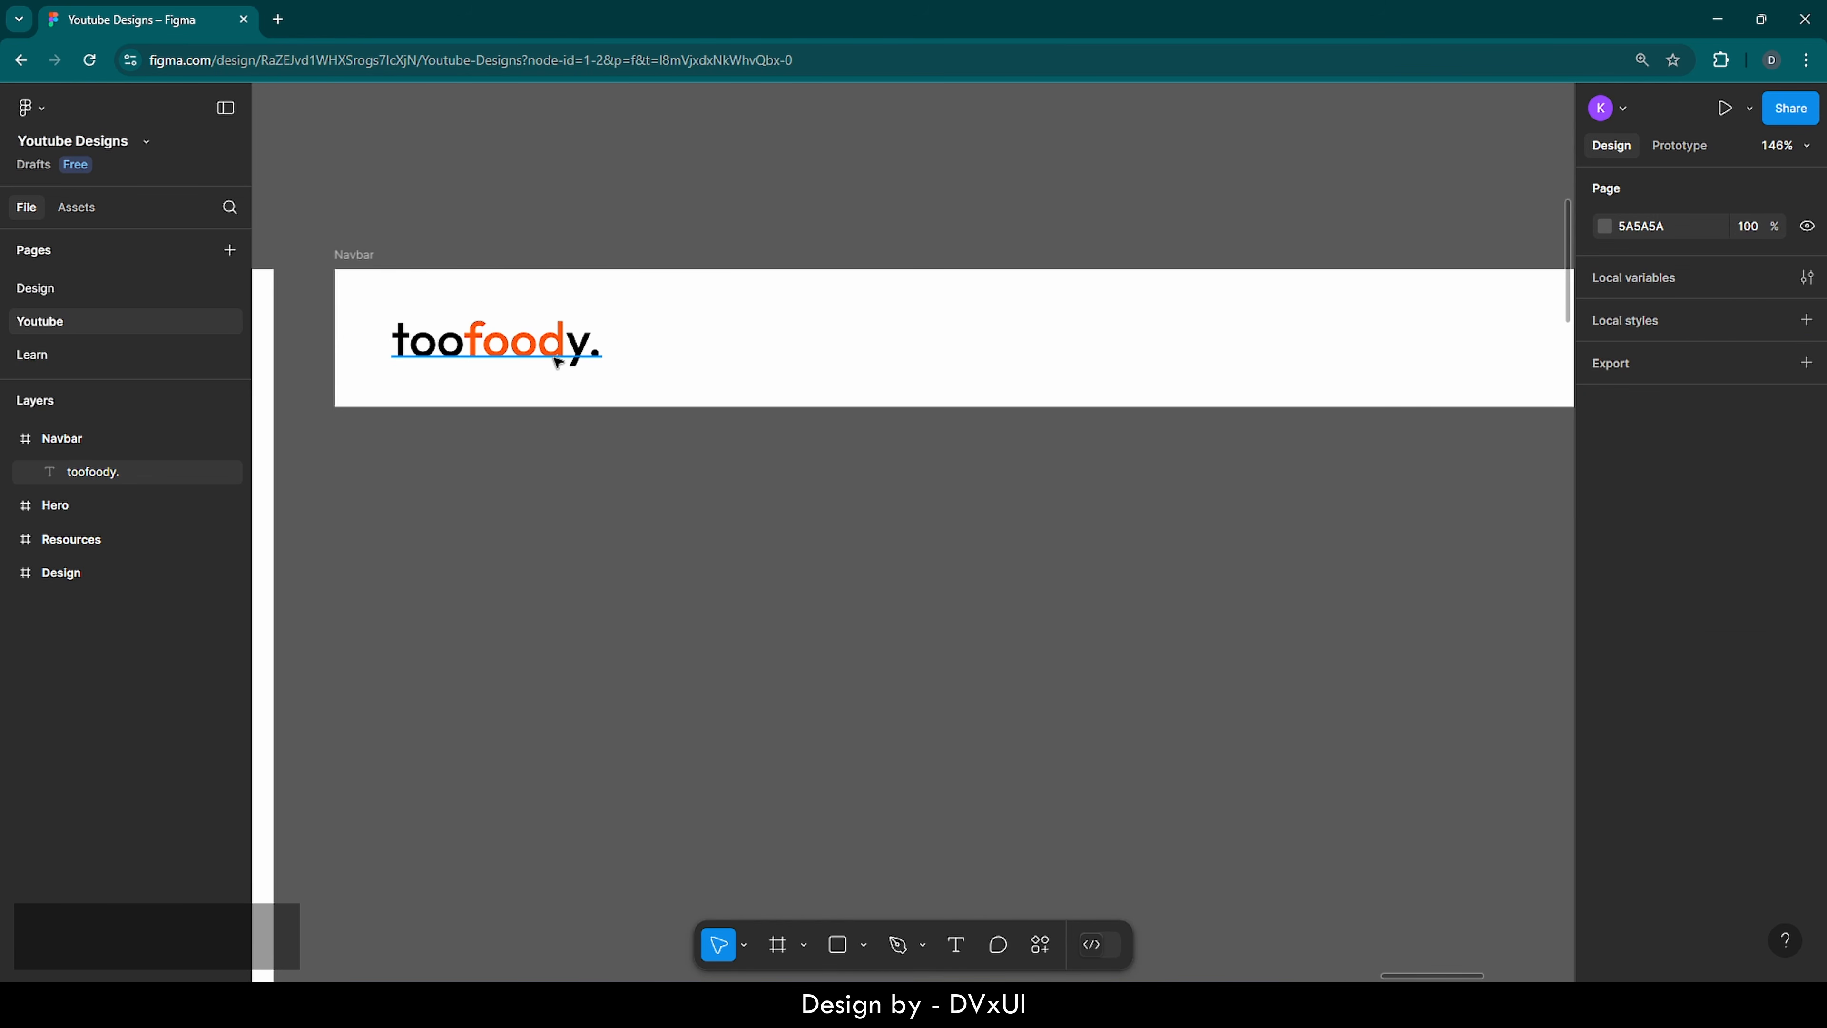
- Add a "Home" text link in the Navbar's empty area well right of the logo, at X 827 and Y 37
left_click(559, 330)
scroll(963, 330, "right", 1)
scroll(962, 330, "down", 3)
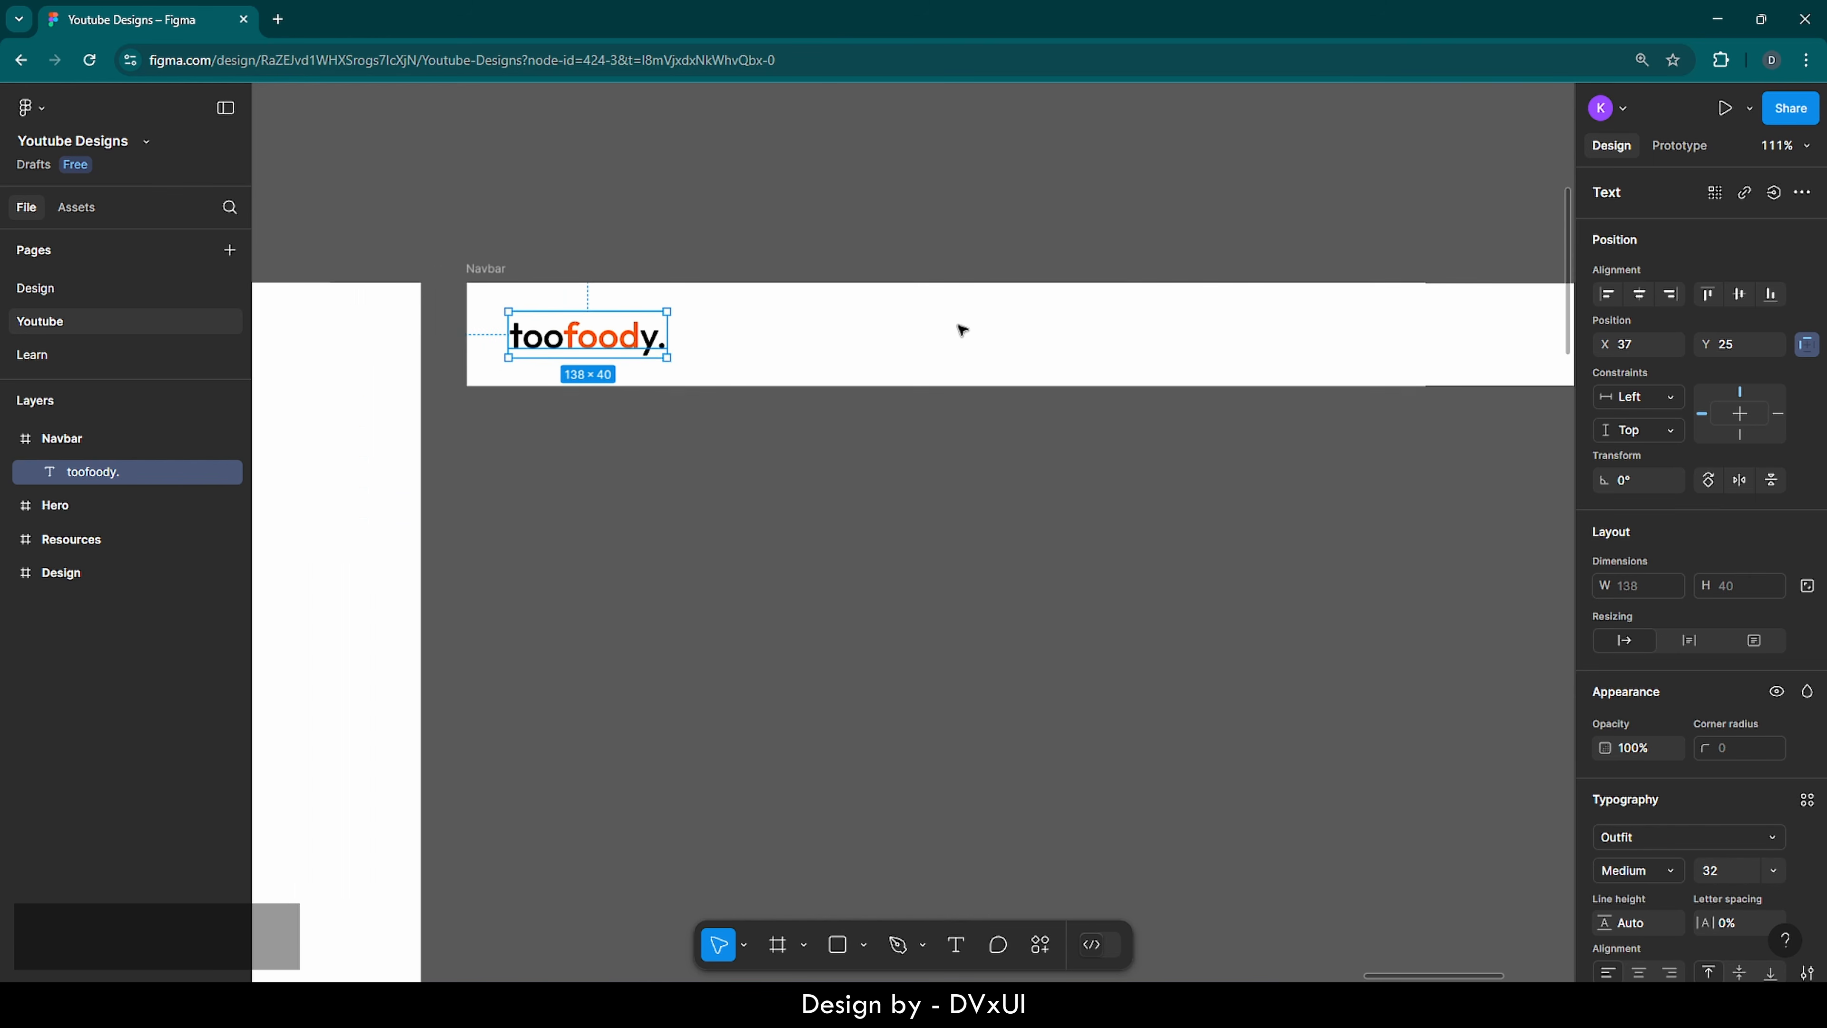
scroll(962, 330, "right", 2)
scroll(963, 330, "down", 2)
scroll(963, 330, "right", 1)
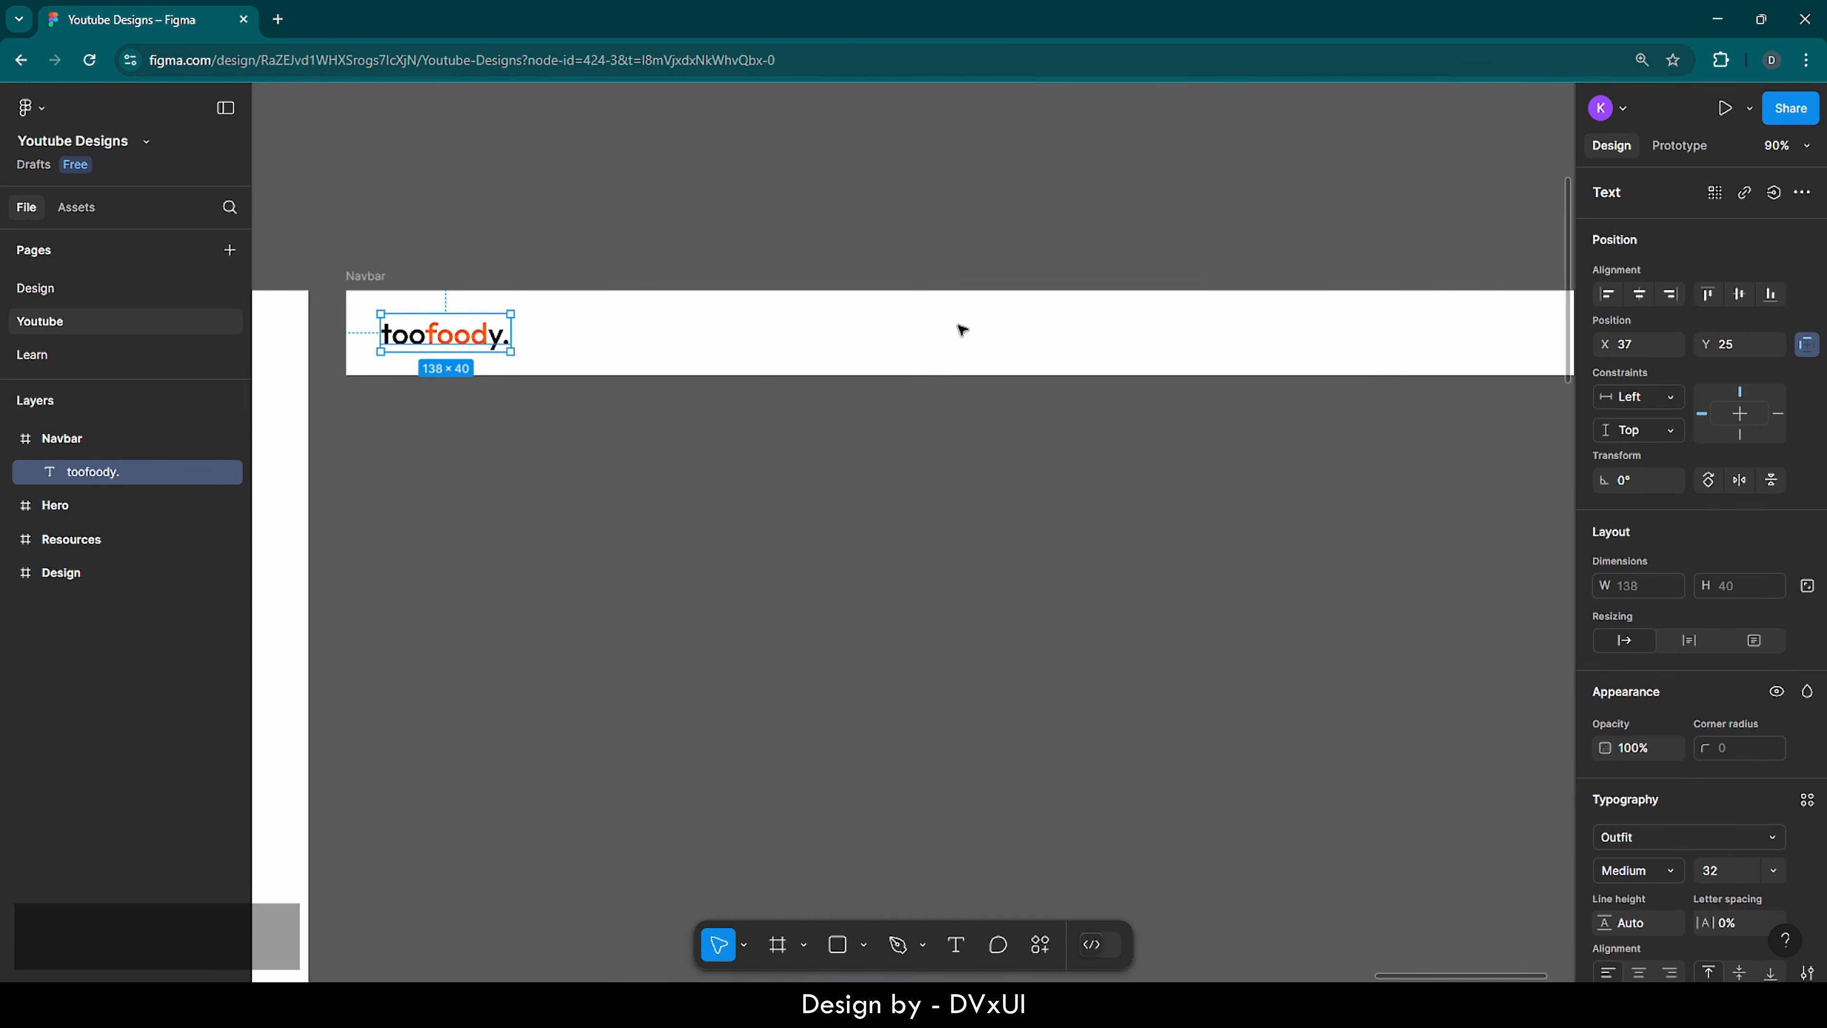
scroll(963, 330, "right", 1)
scroll(962, 330, "down", 1)
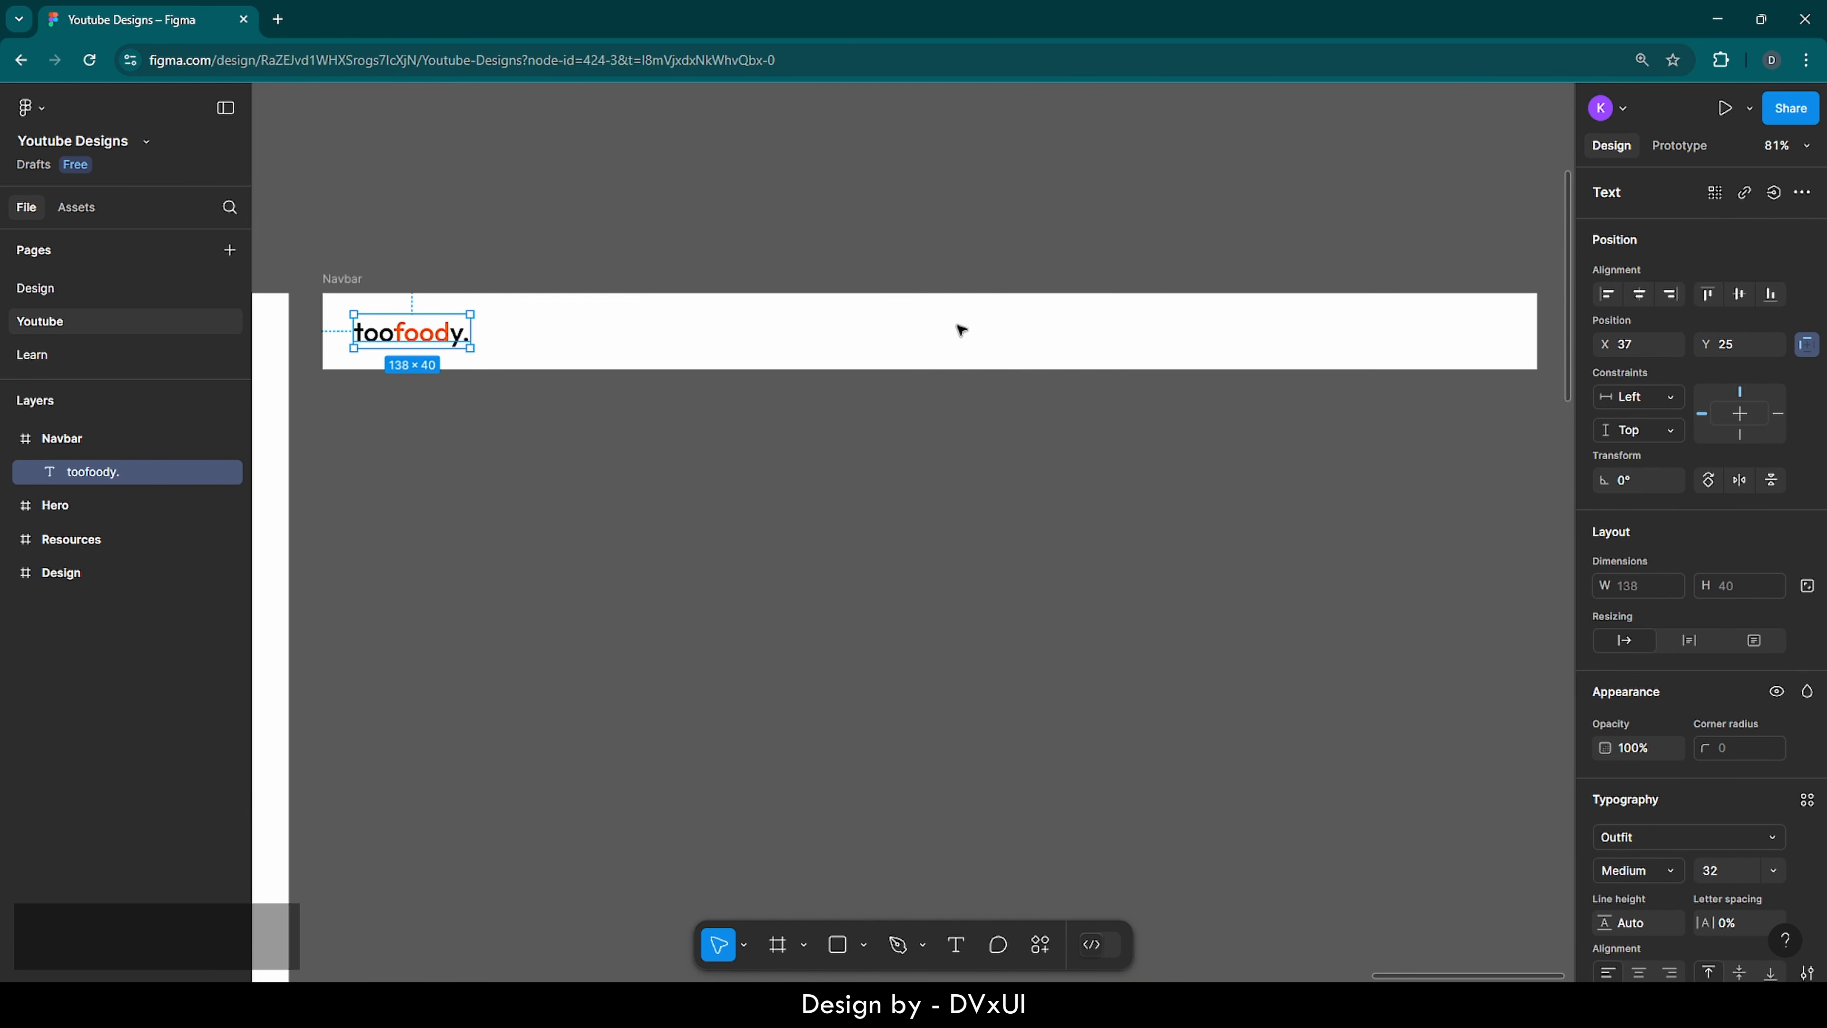
key("ctrl")
key("t")
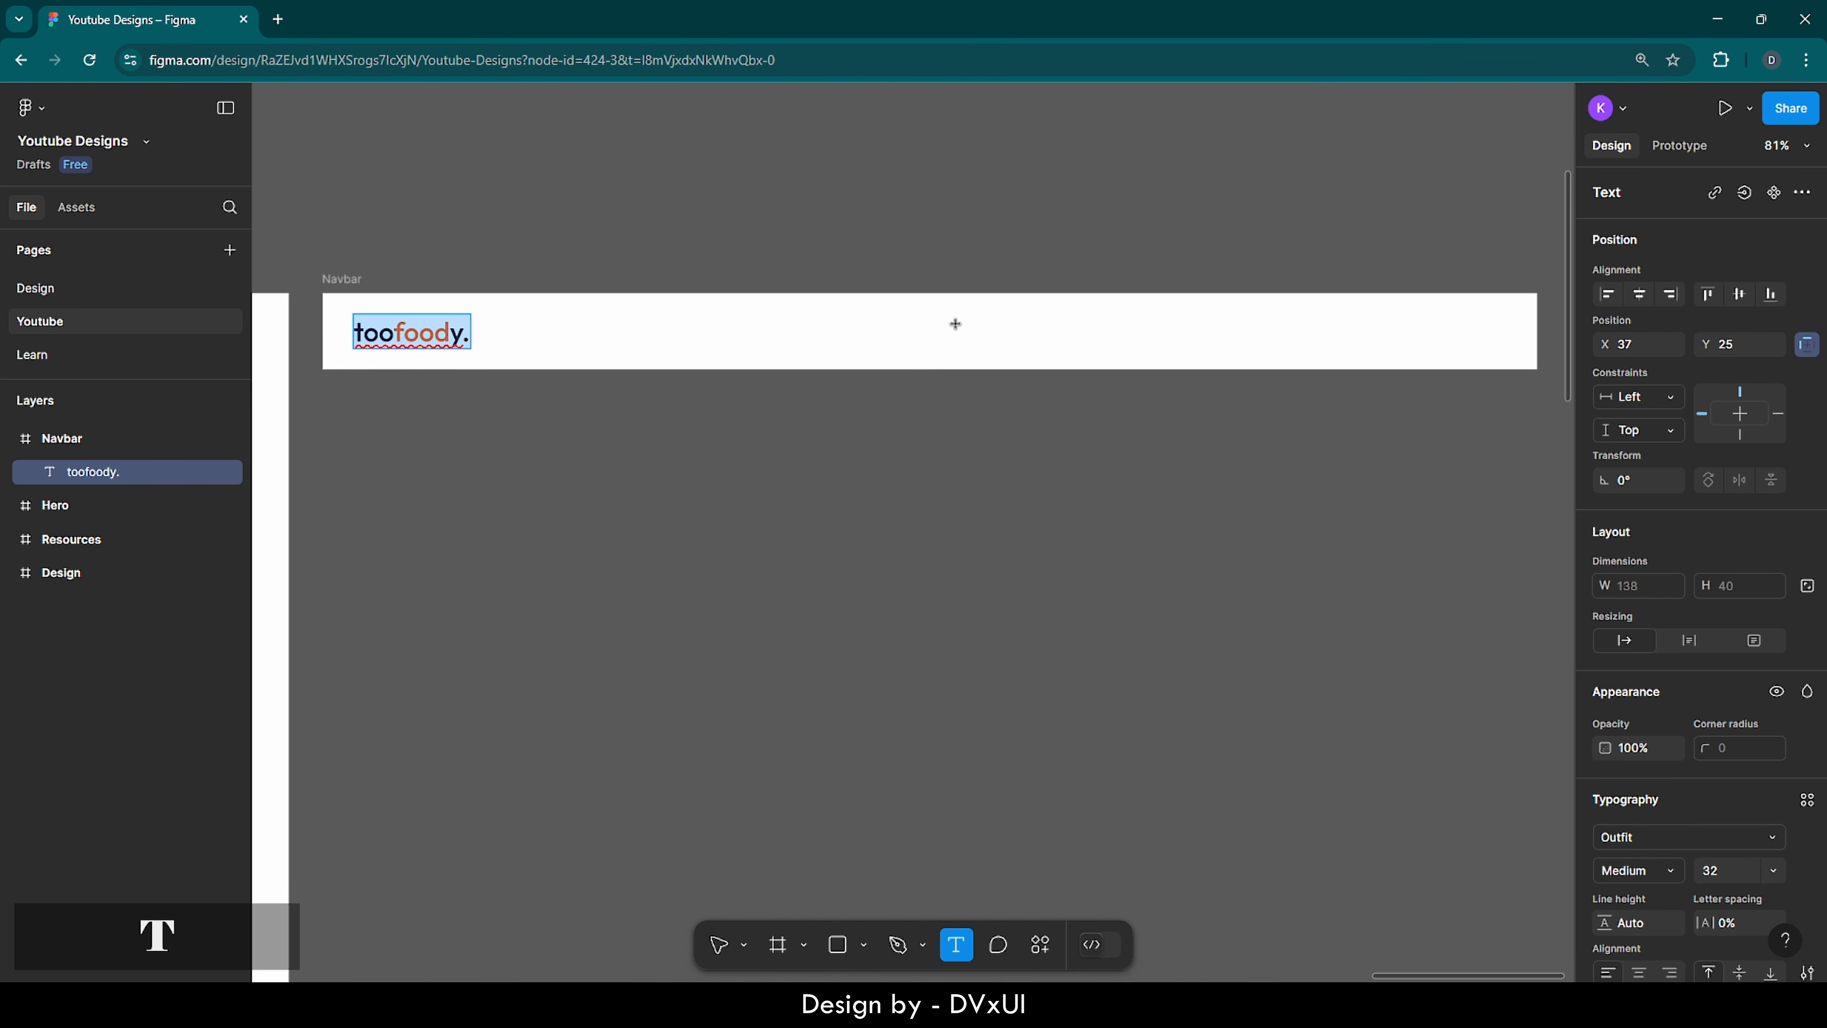
left_click(1021, 325)
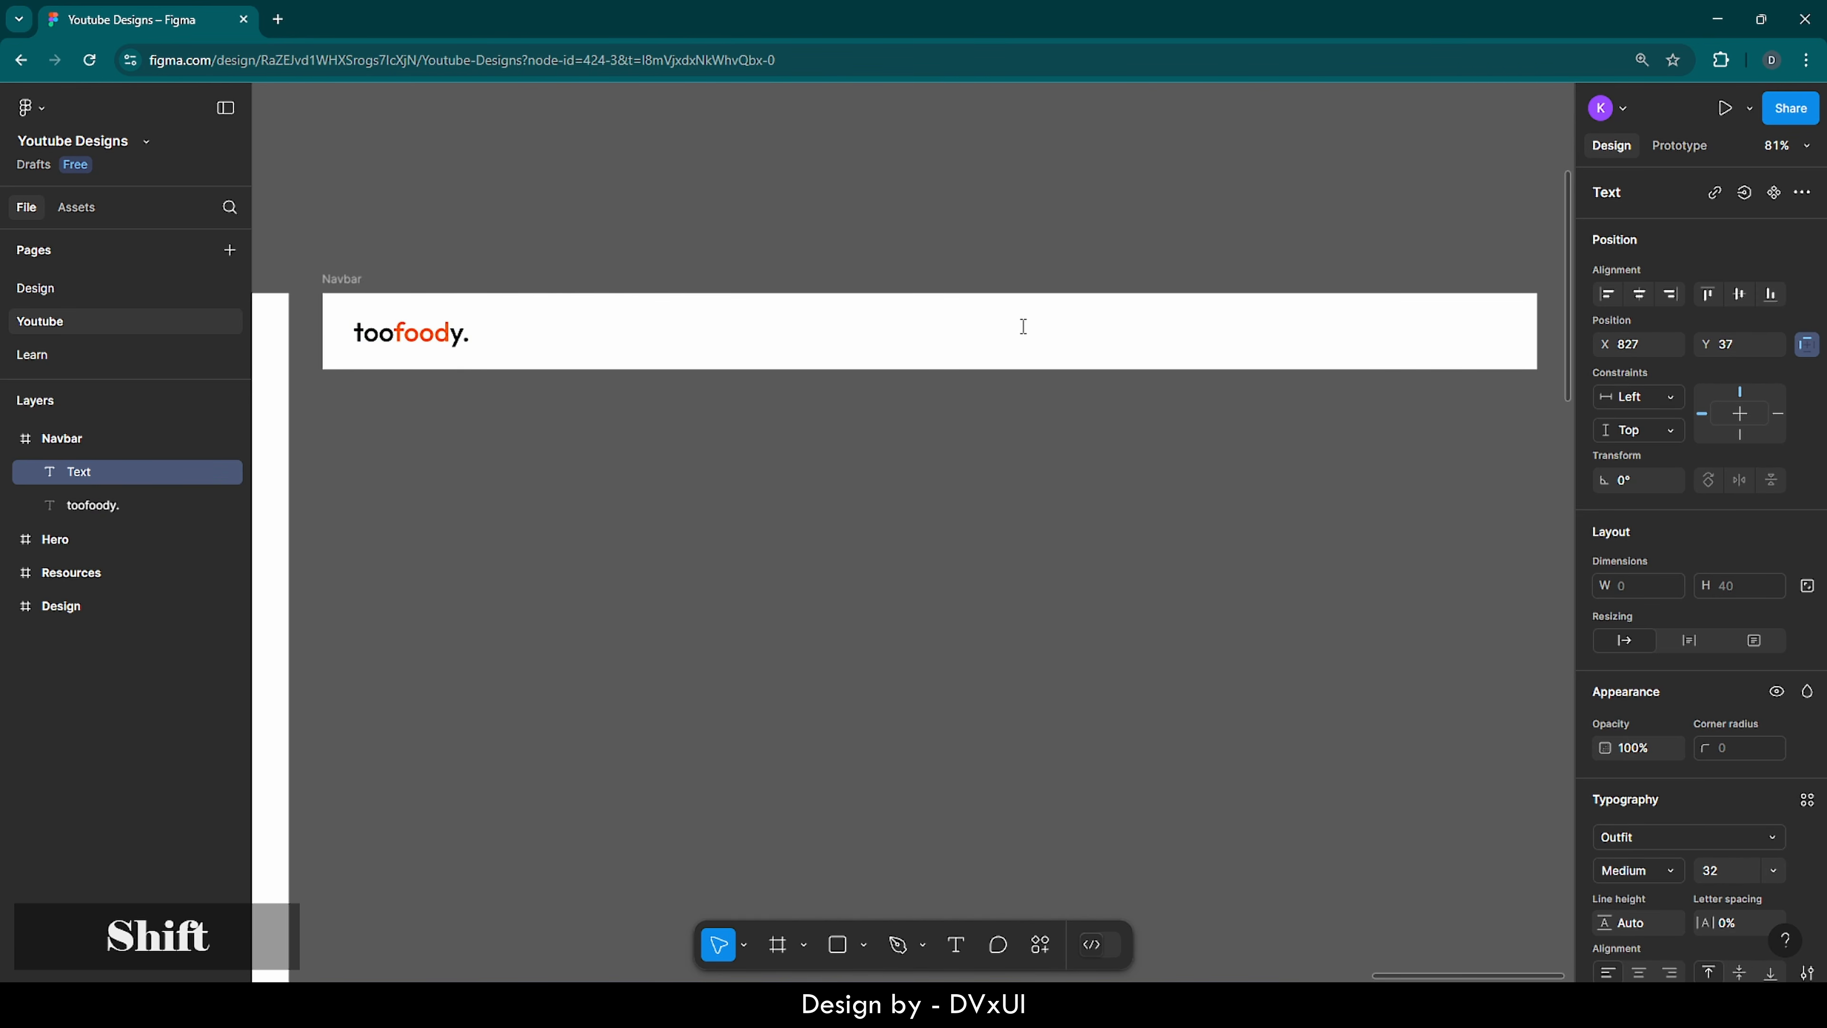
type("Home")
key("Escape")
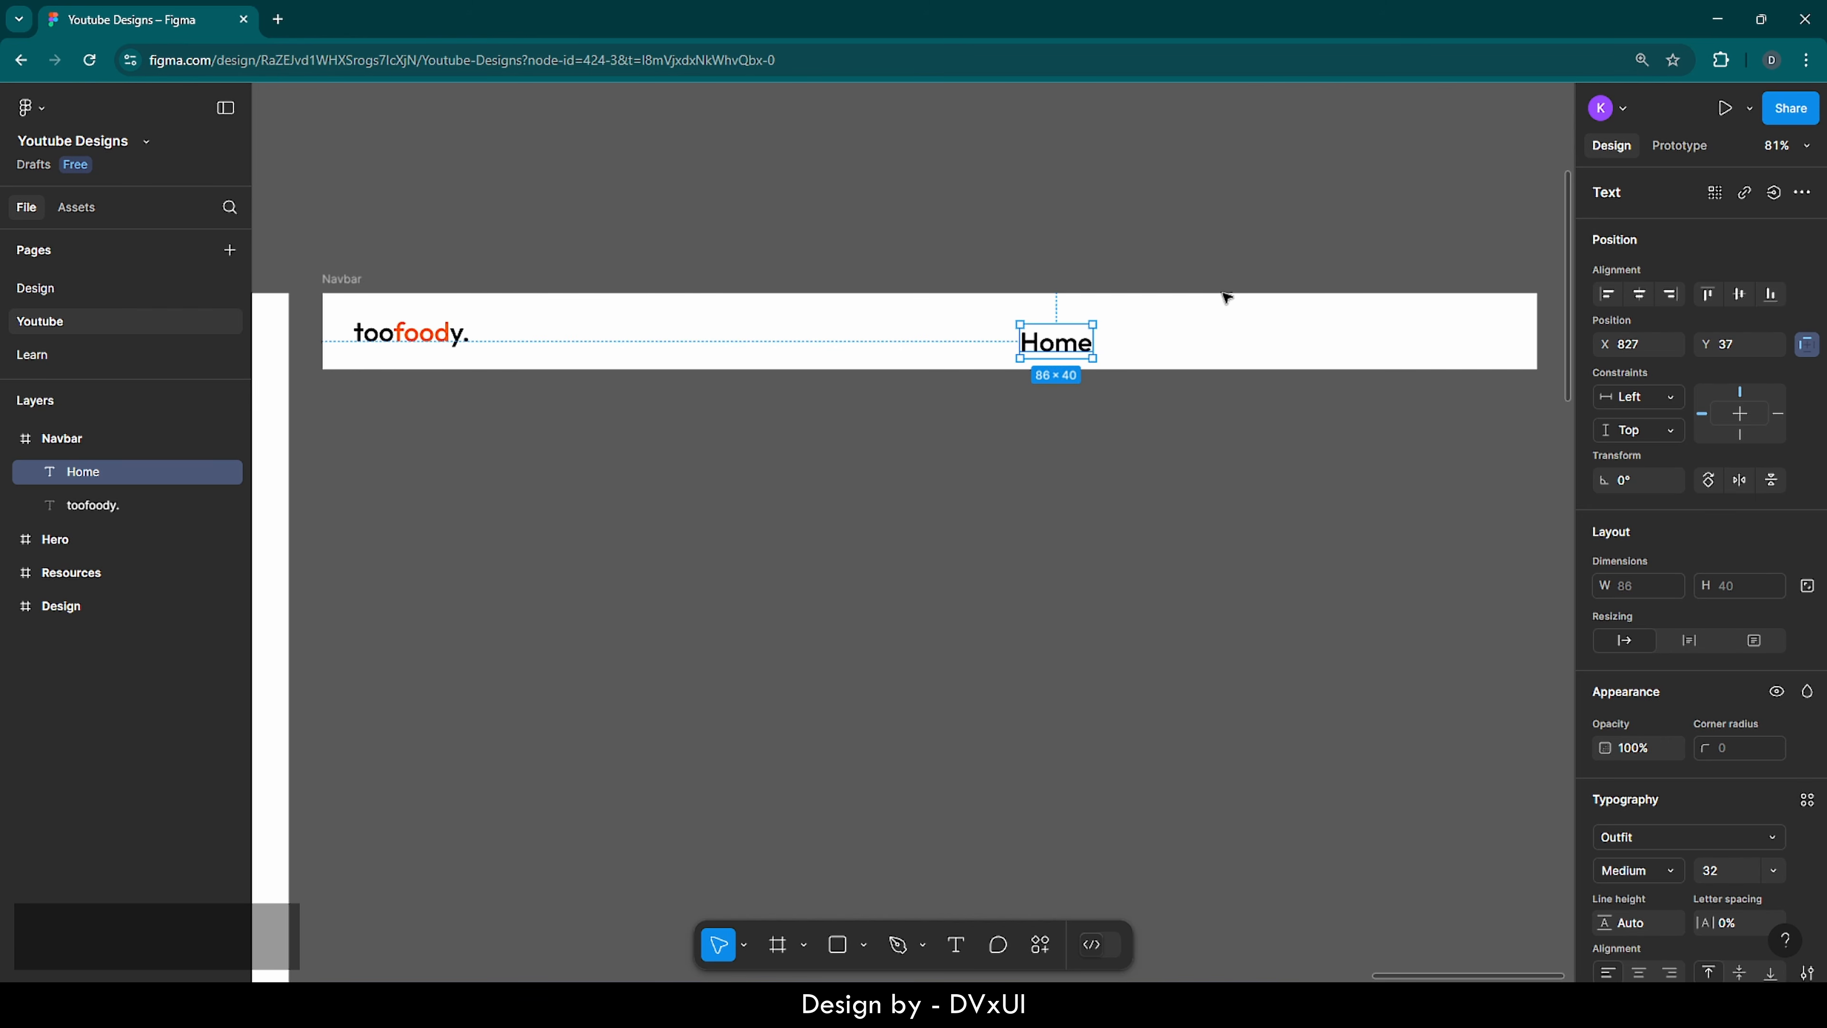
- Duplicate the Home link, place the copy just to its right at X 949 and change its text to "Pastas"
key("ctrl+c")
key("ctrl+v")
left_click_drag(1055, 346, 1158, 347)
double_click(1158, 347)
type("Pastas")
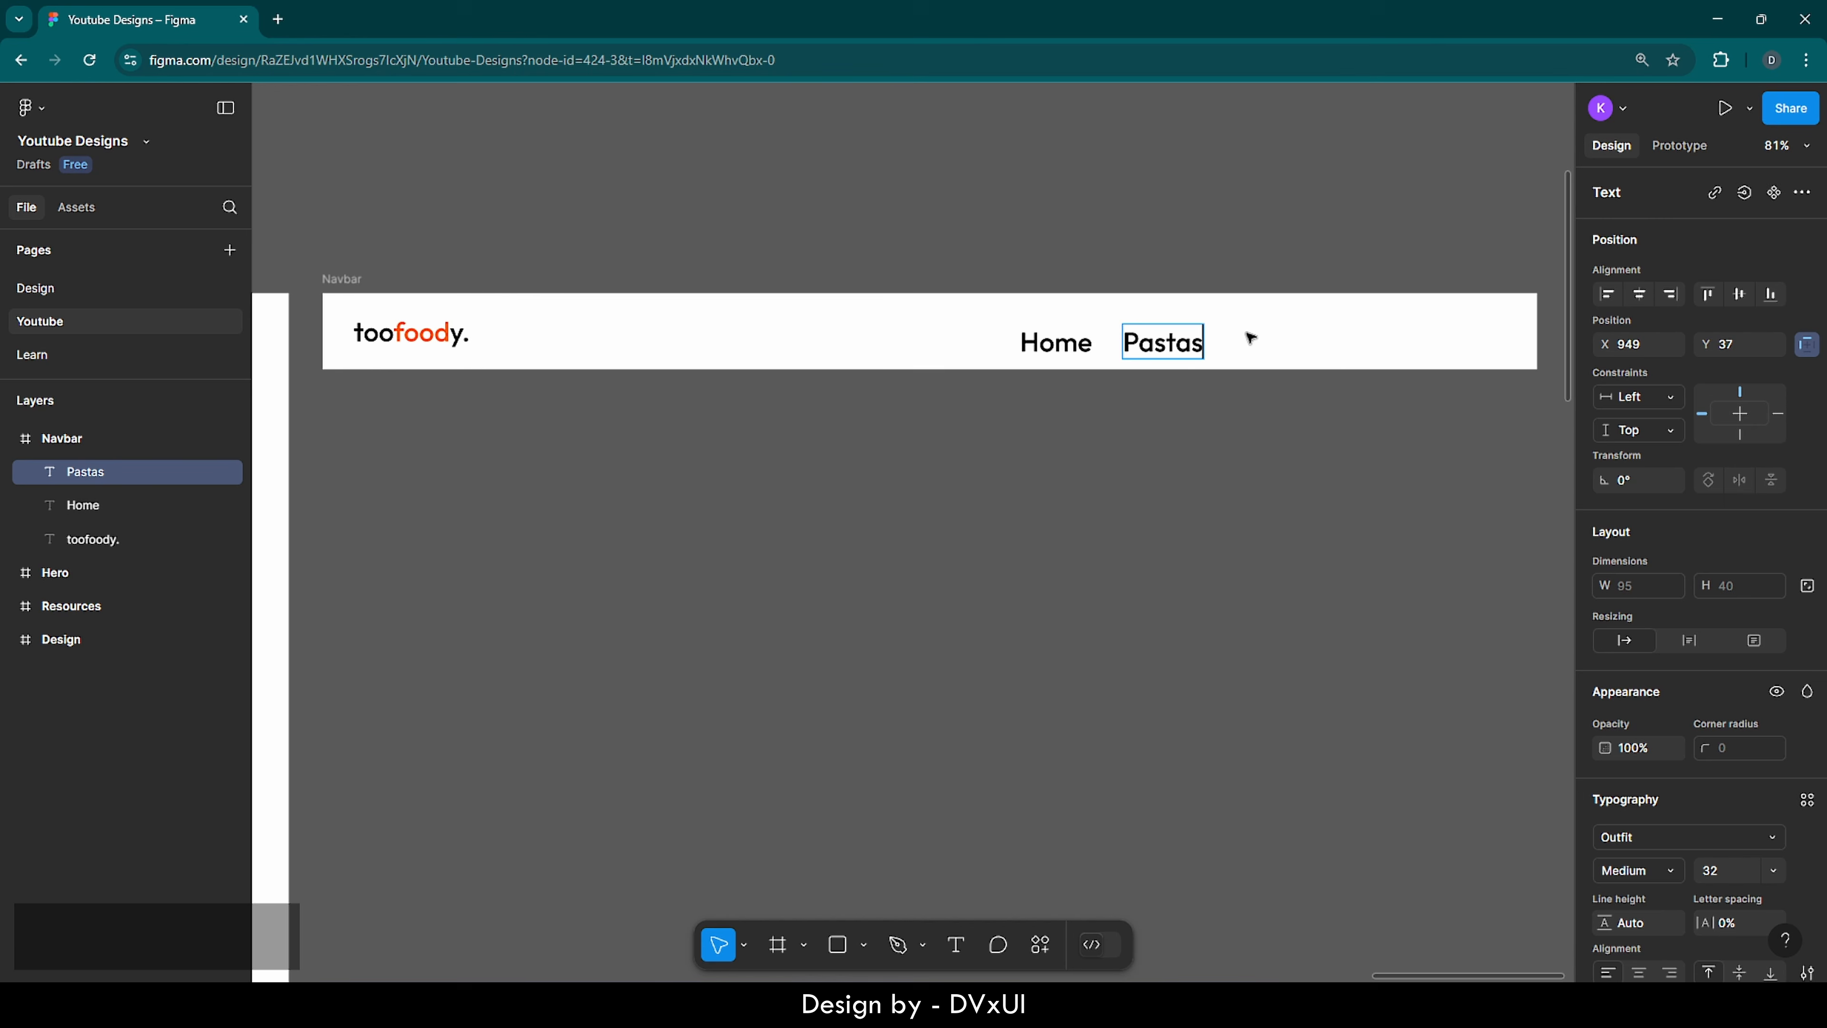
key("Escape")
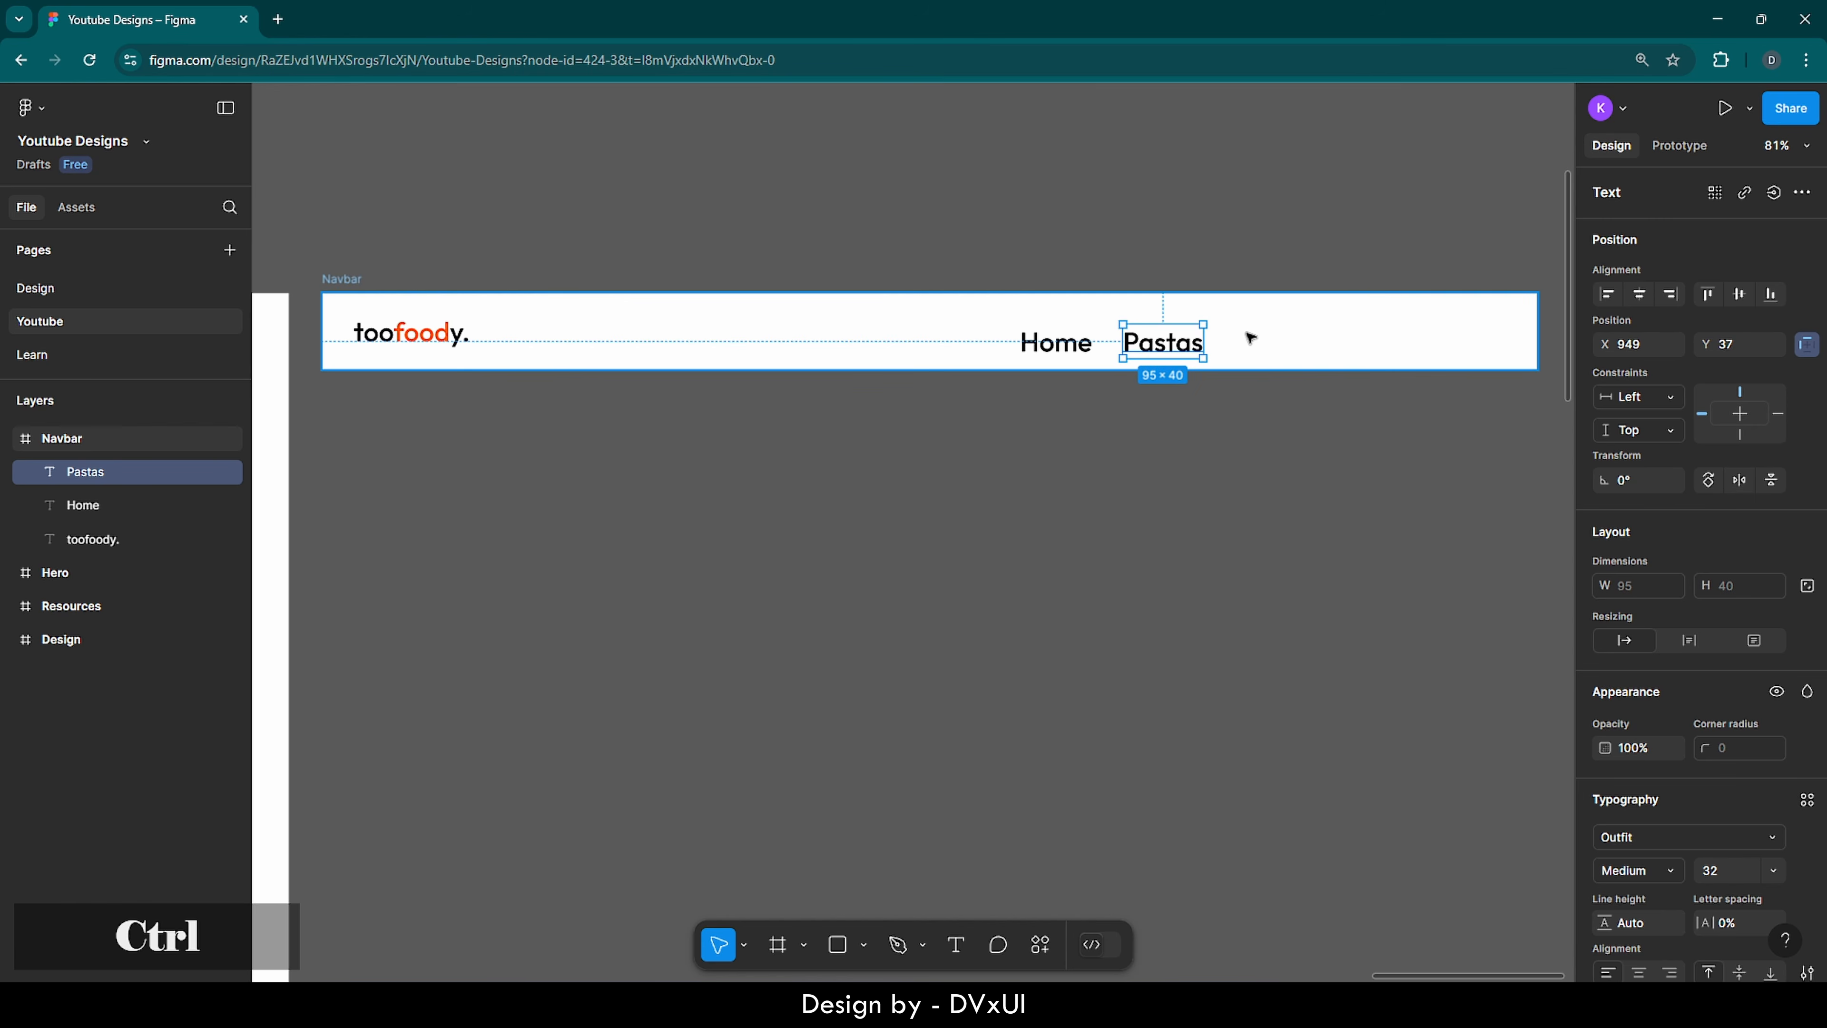
- Duplicate the Pastas link, place the copy to its right at X 1088 and change its text to "About"
key("ctrl+c")
key("ctrl+v")
left_click_drag(1151, 344, 1268, 344)
double_click(1267, 344)
key("BackSpace")
type("Abous")
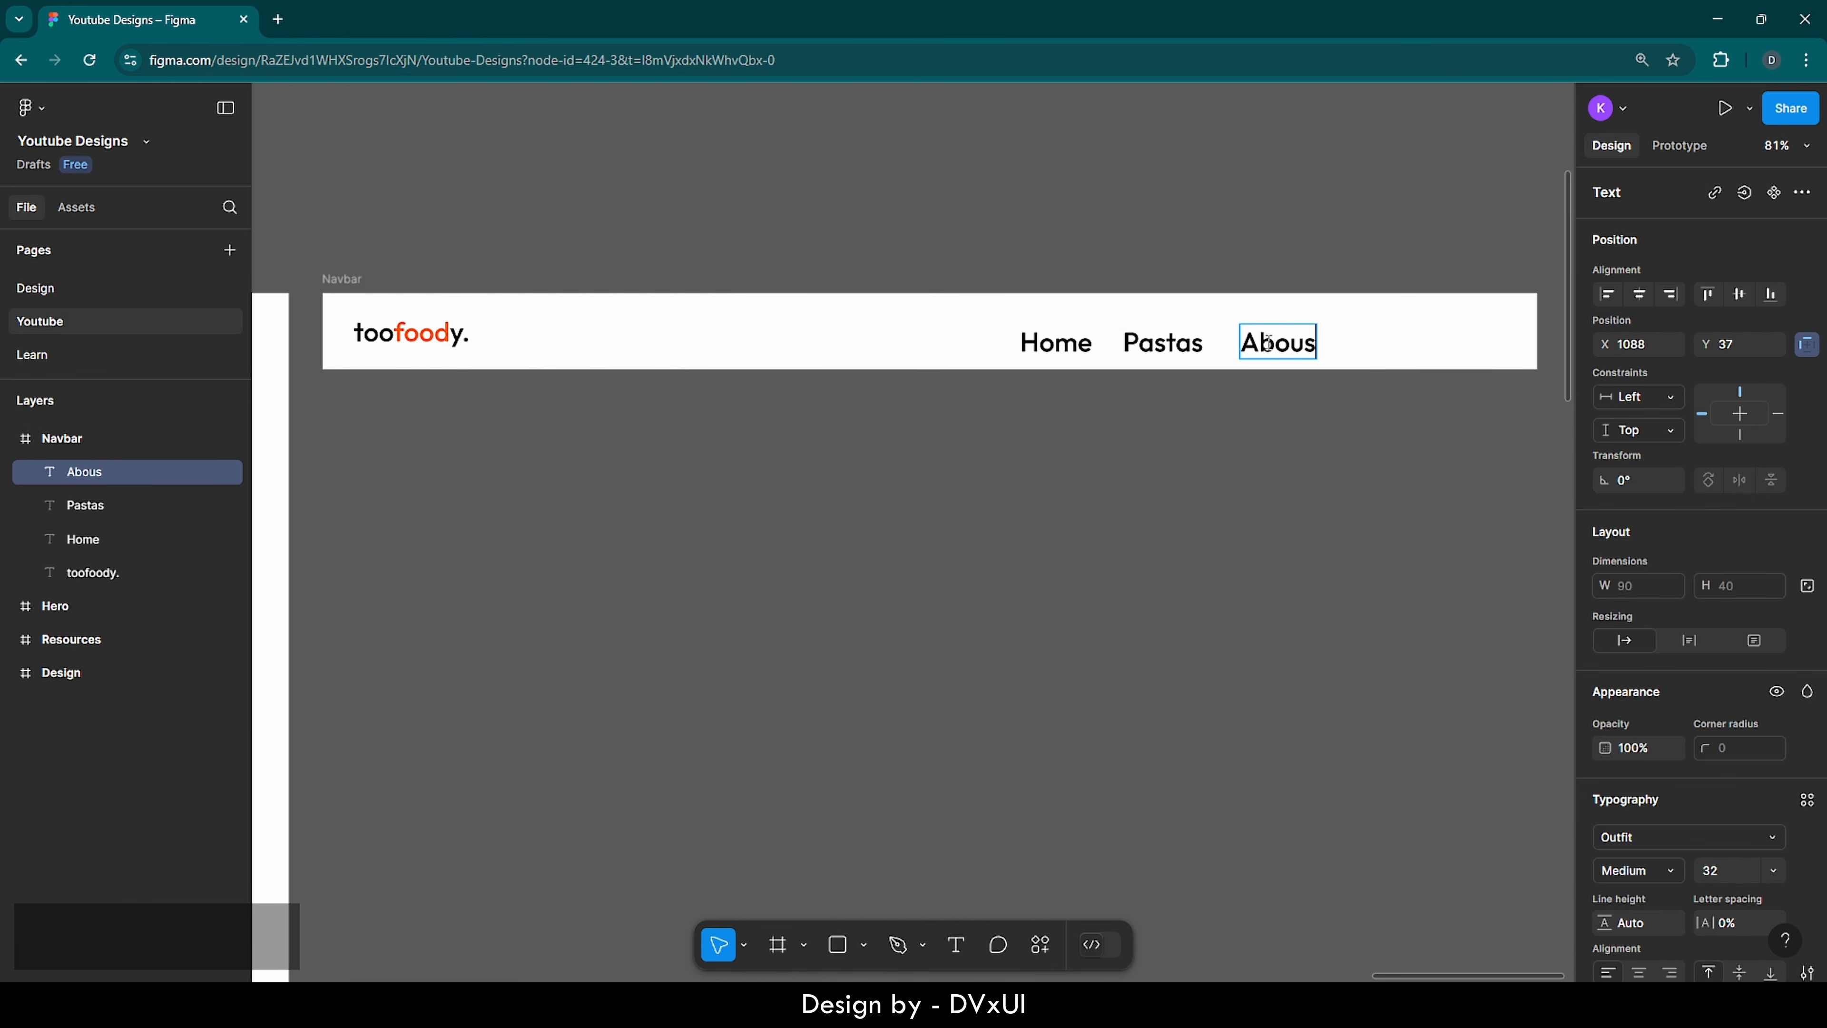
key("BackSpace")
type("t")
key("Escape")
- Add another copy of the link beside About, at X 1195, and change its text to "Contact"
key("ctrl+v")
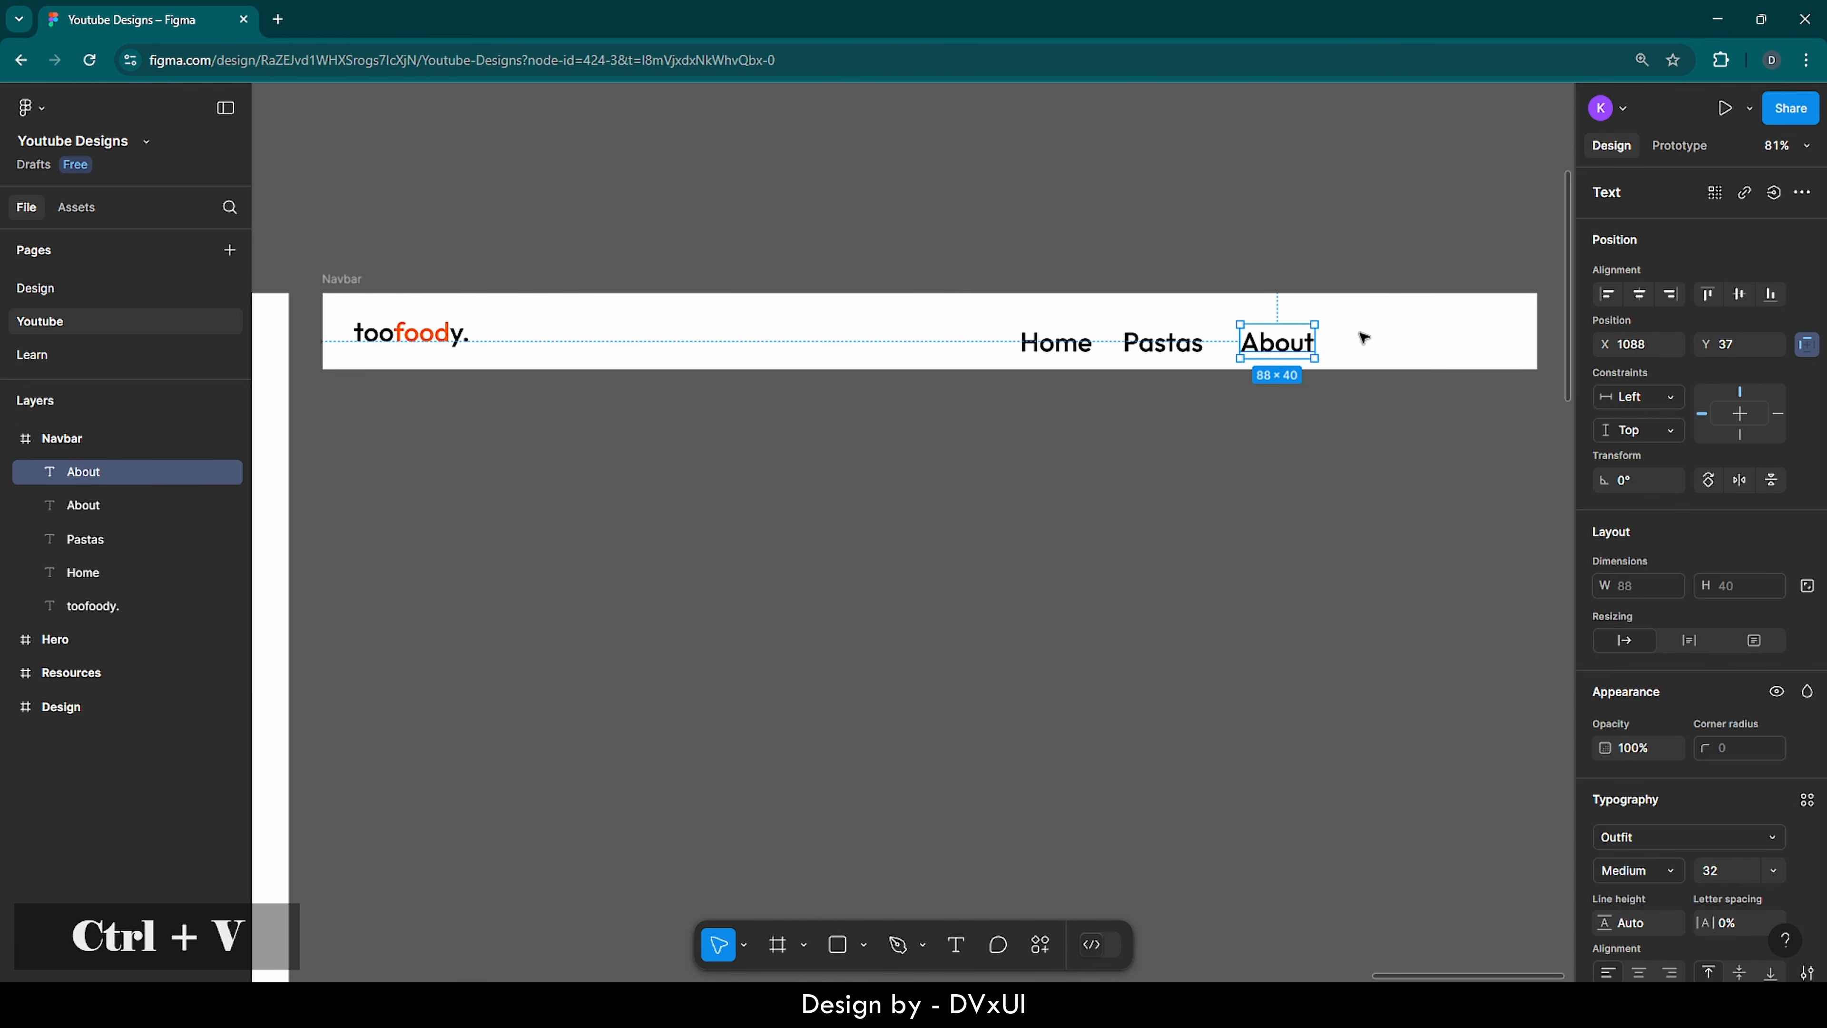
left_click_drag(1300, 348, 1385, 348)
double_click(1385, 348)
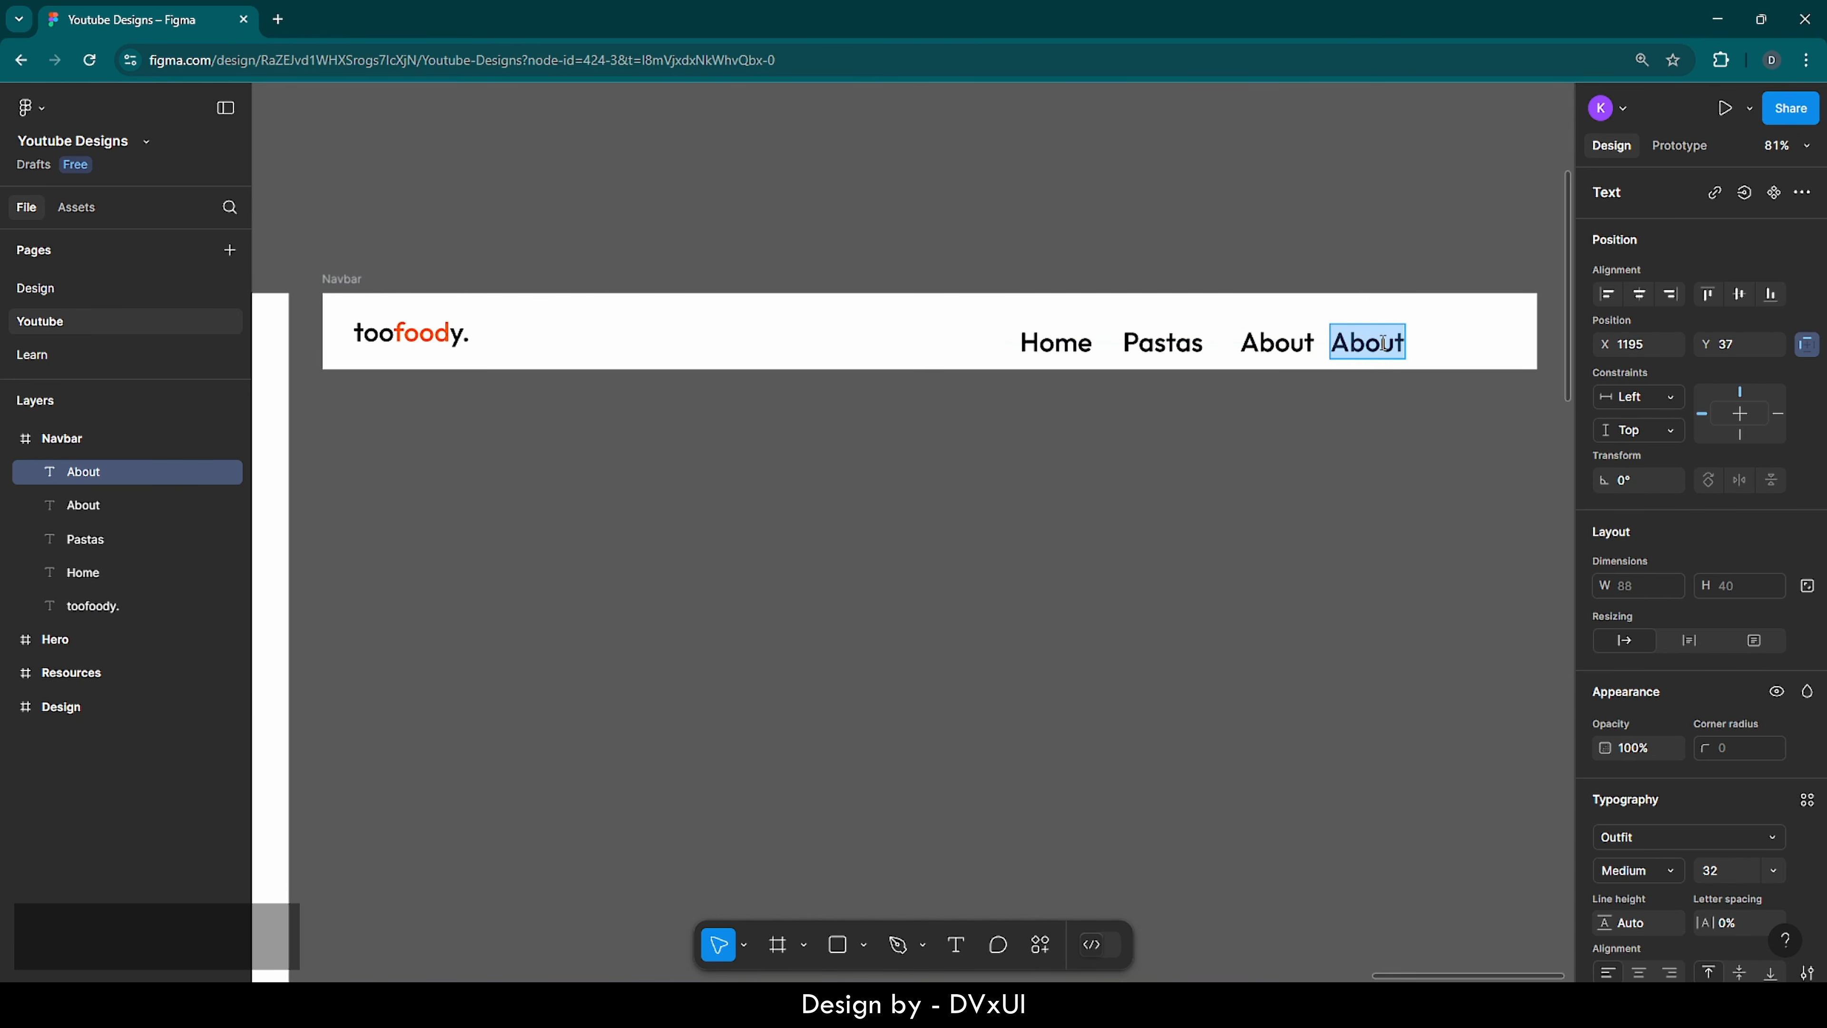
type("Contact")
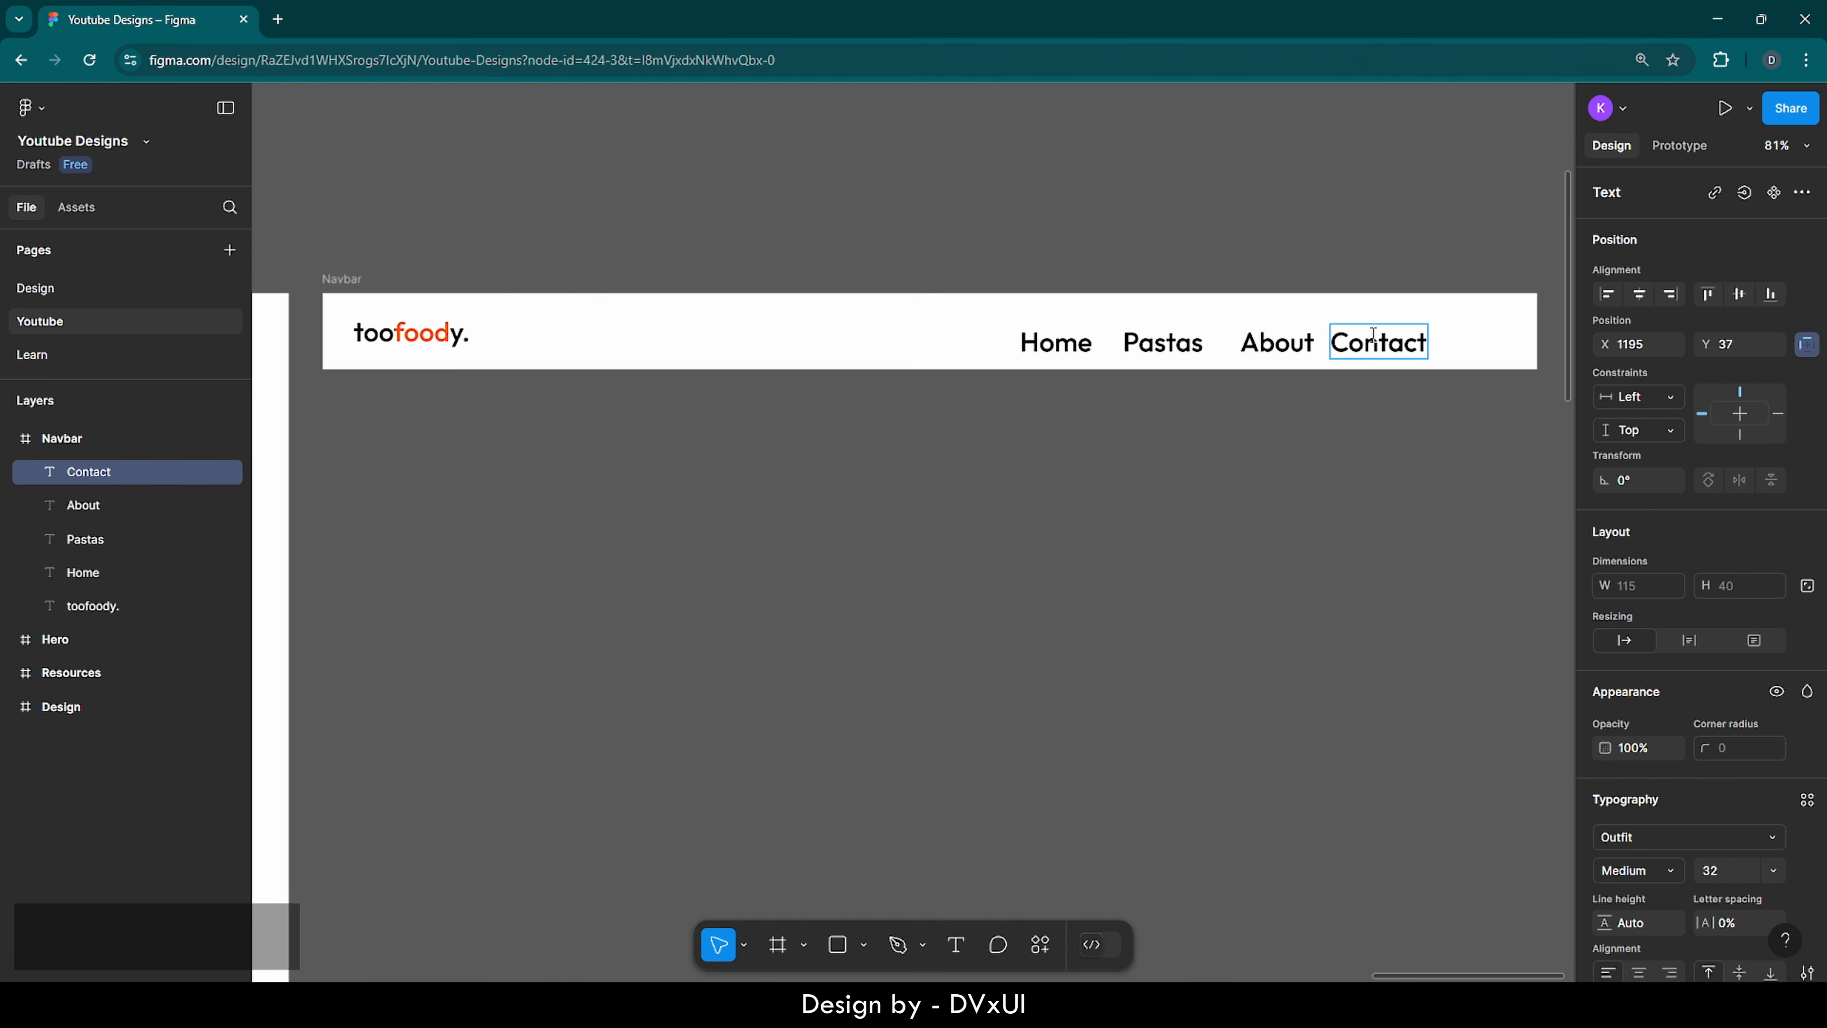
key("Escape")
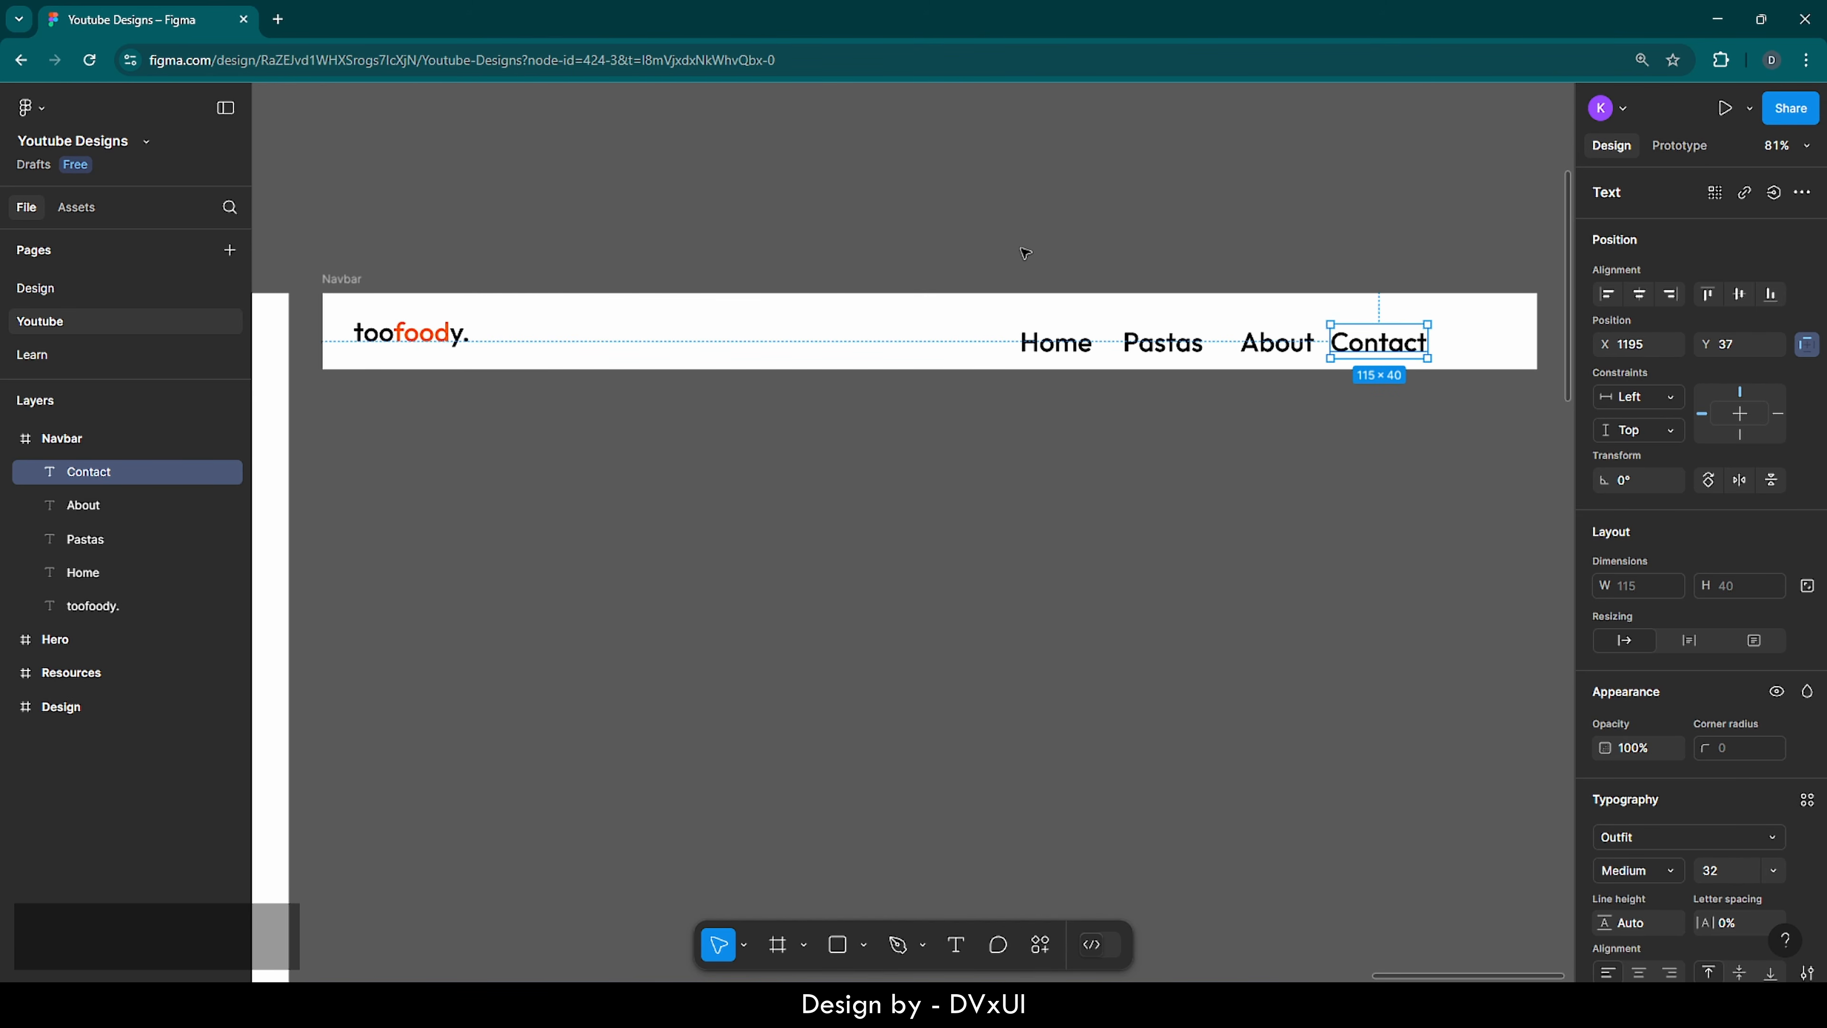
- Set the font size of the four links Home, Pastas, About and Contact to 20
left_click_drag(1021, 247, 1376, 353)
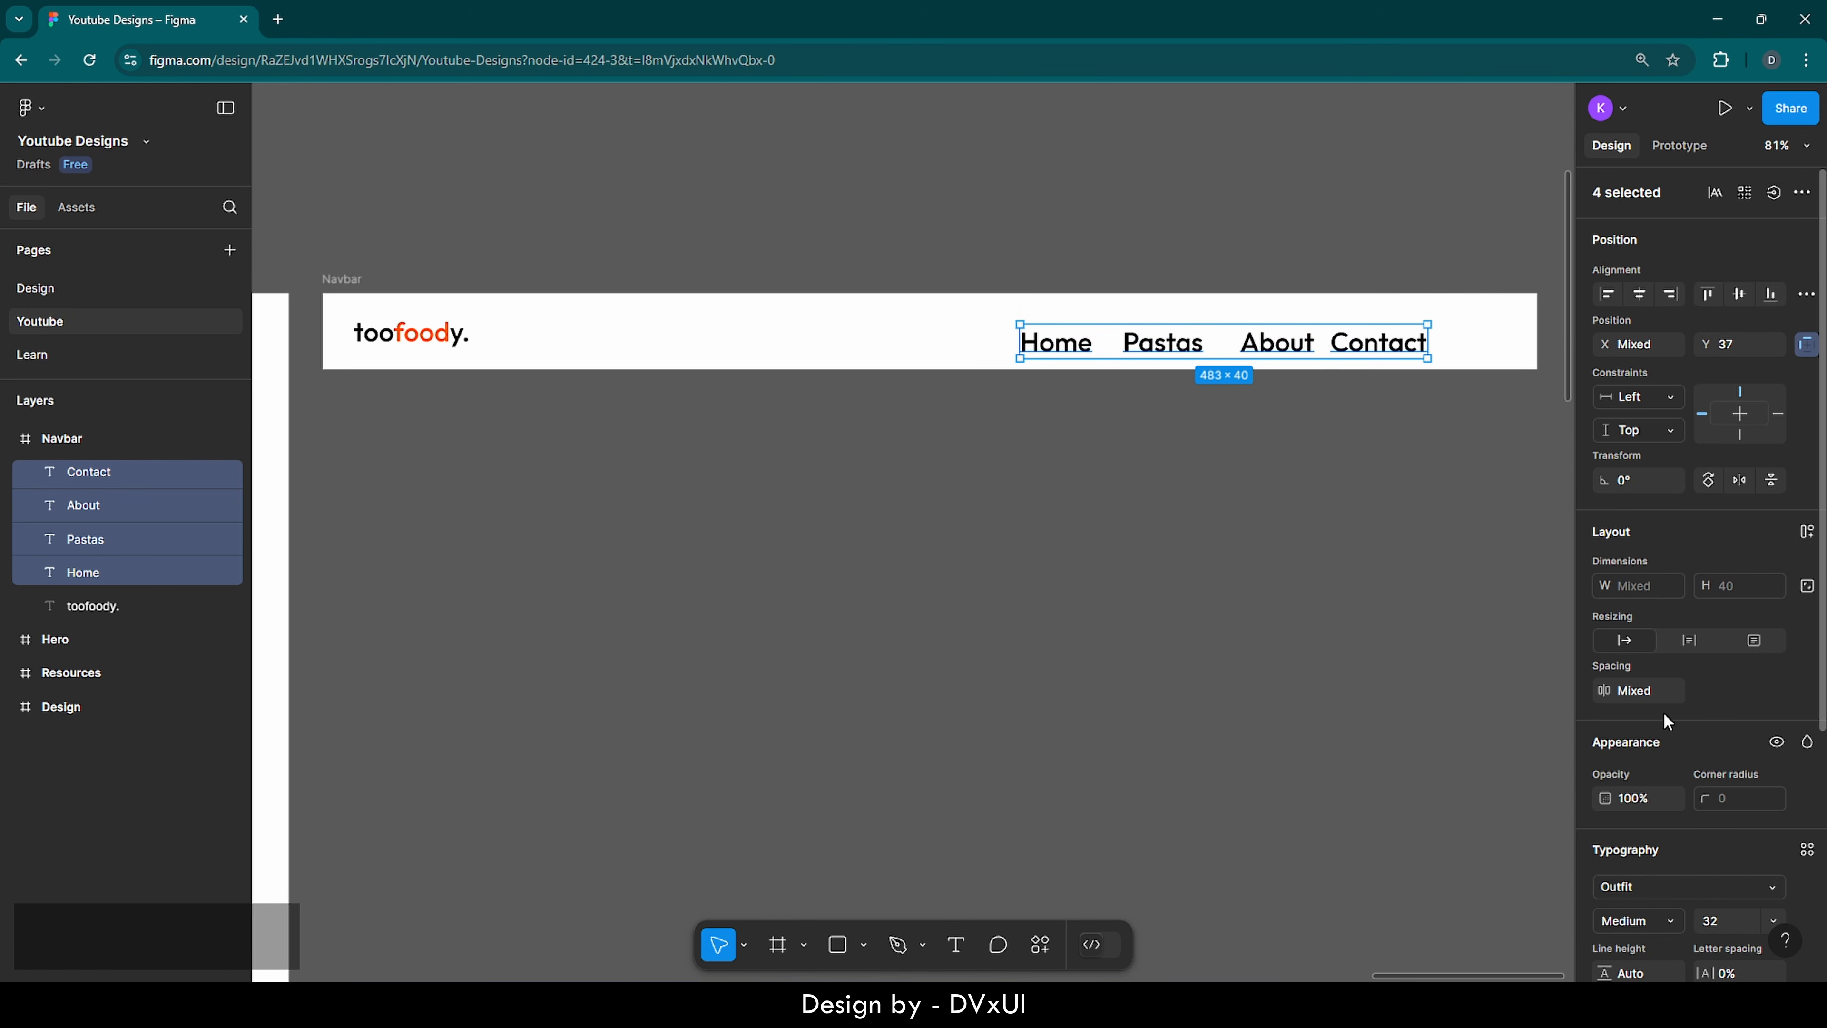
scroll(1663, 712, "down", 5)
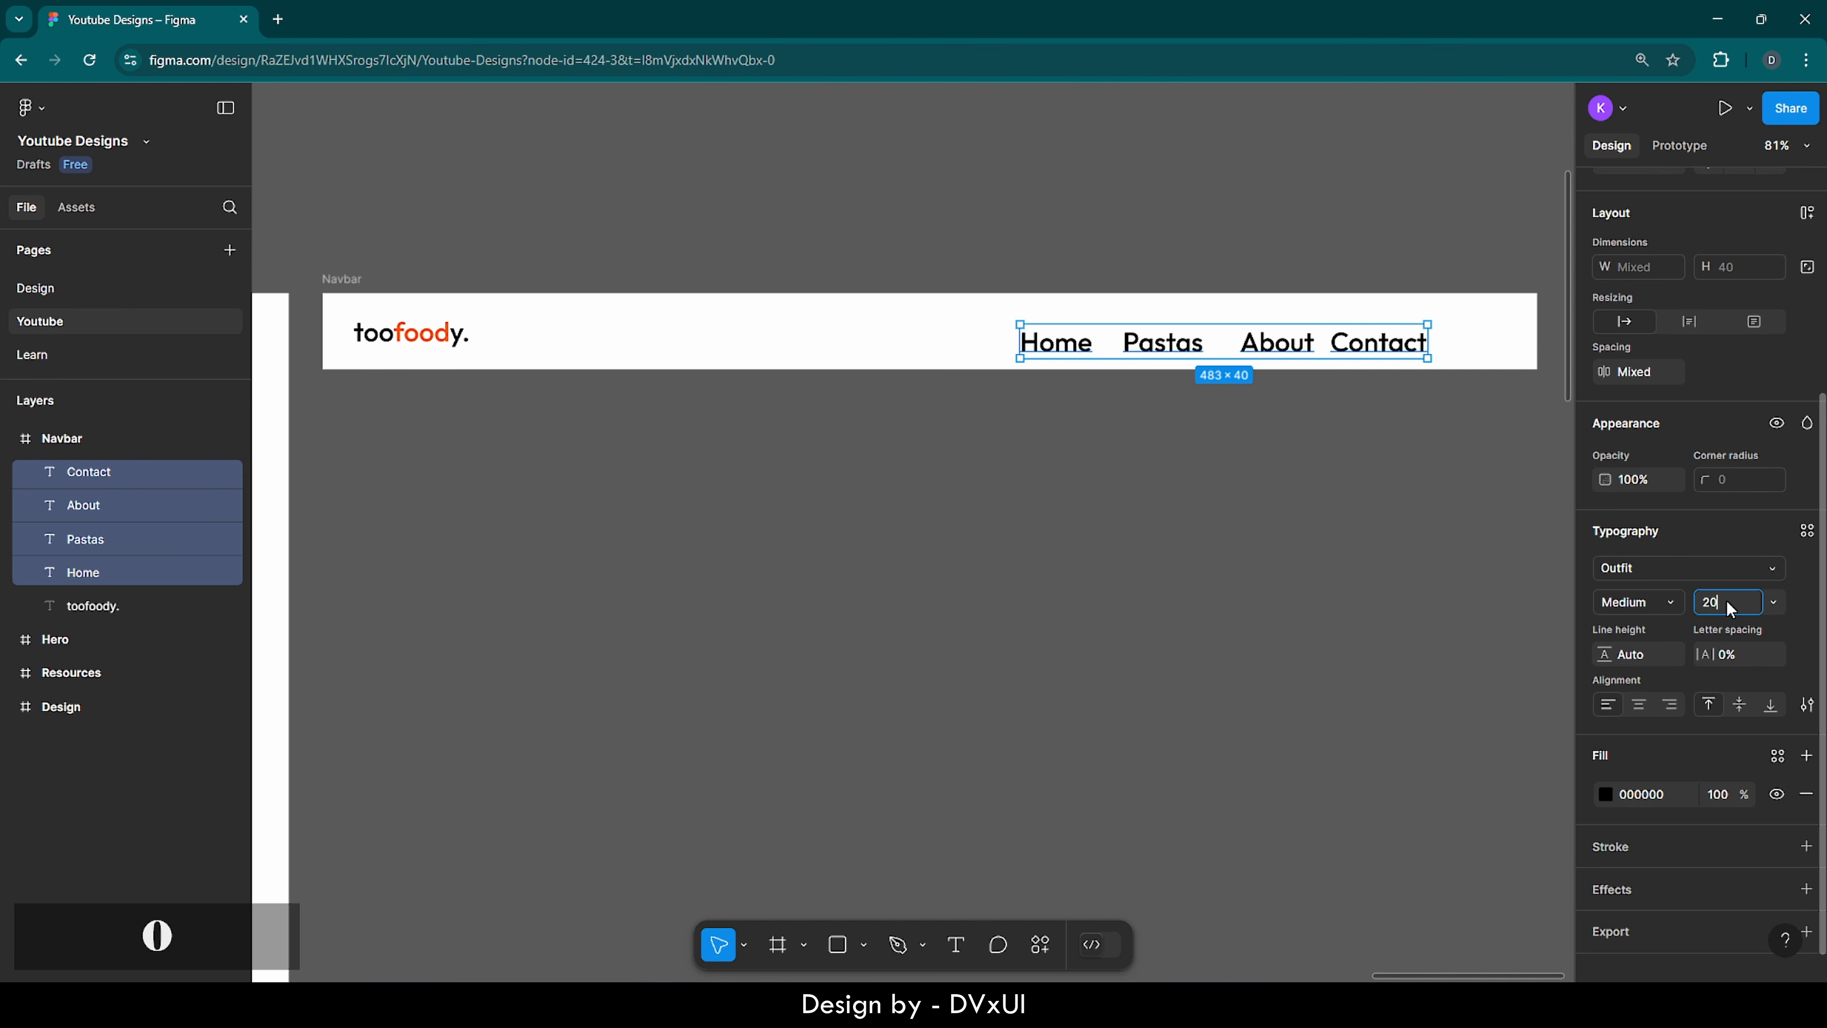
type("20")
key("Return")
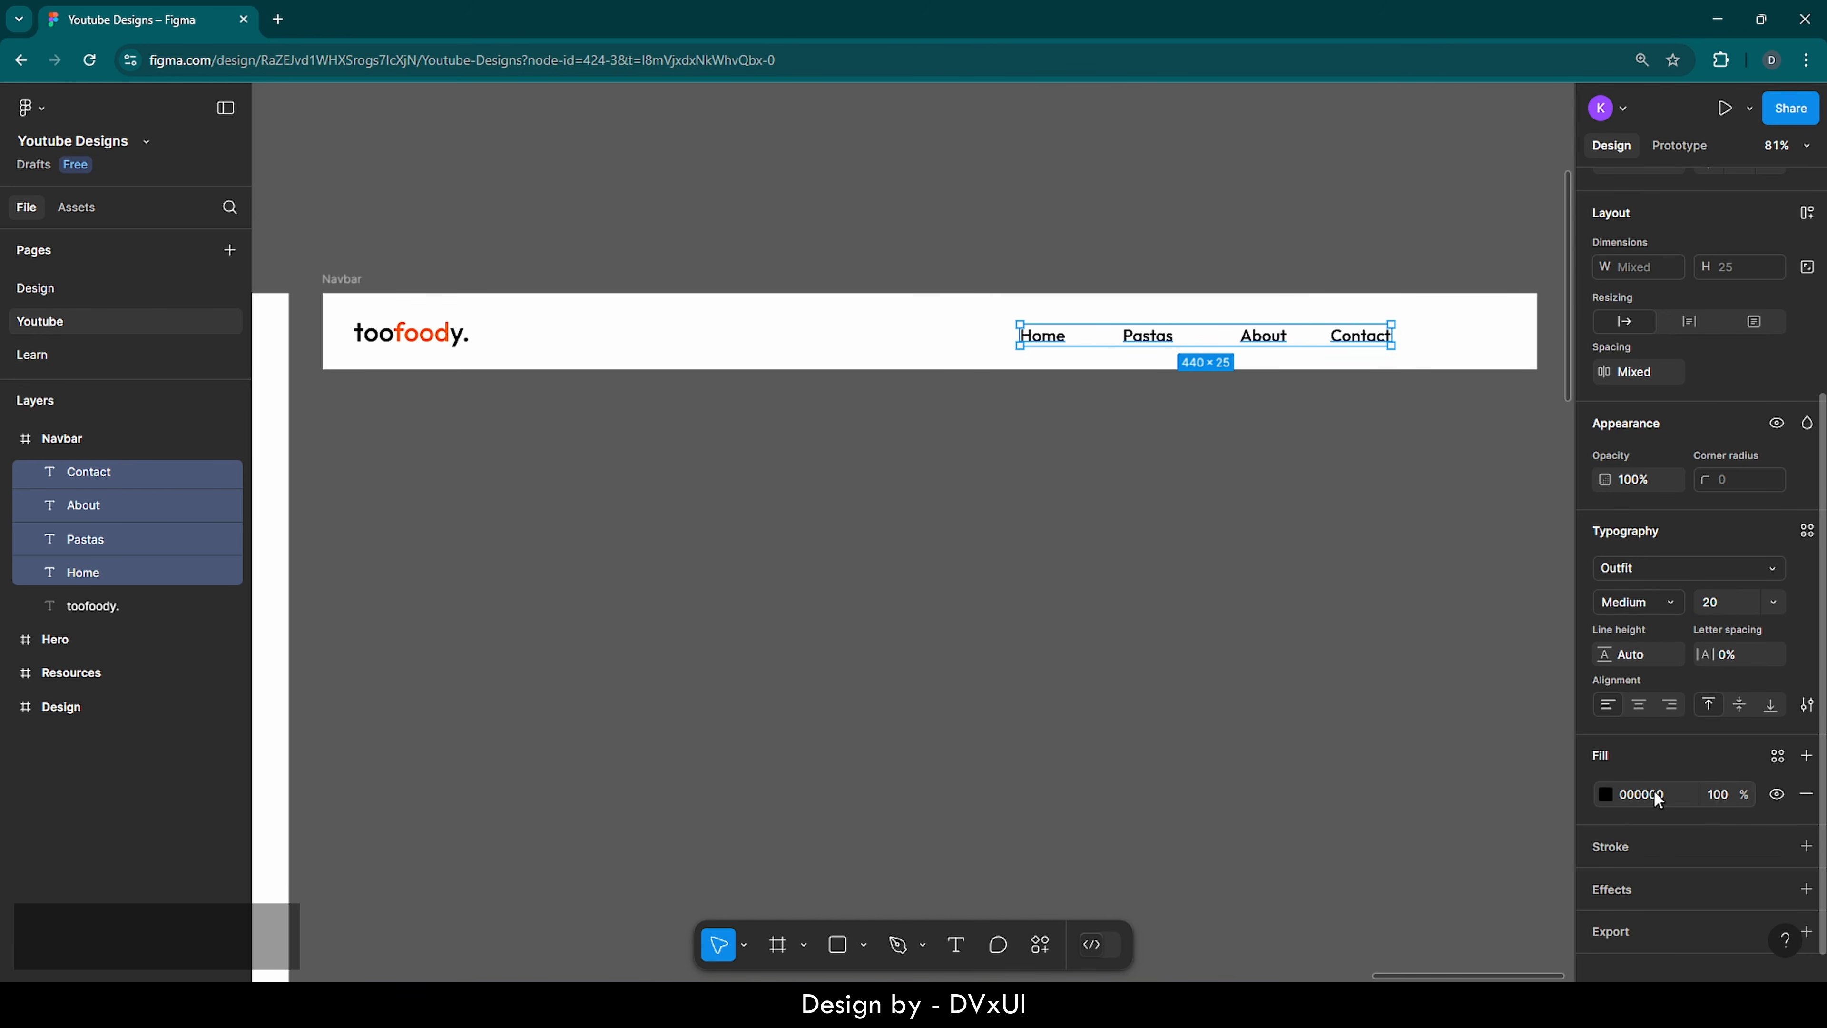
- Wrap the four navigation links in a horizontal auto layout and set the gap between them to 70
scroll(1639, 423, "up", 4)
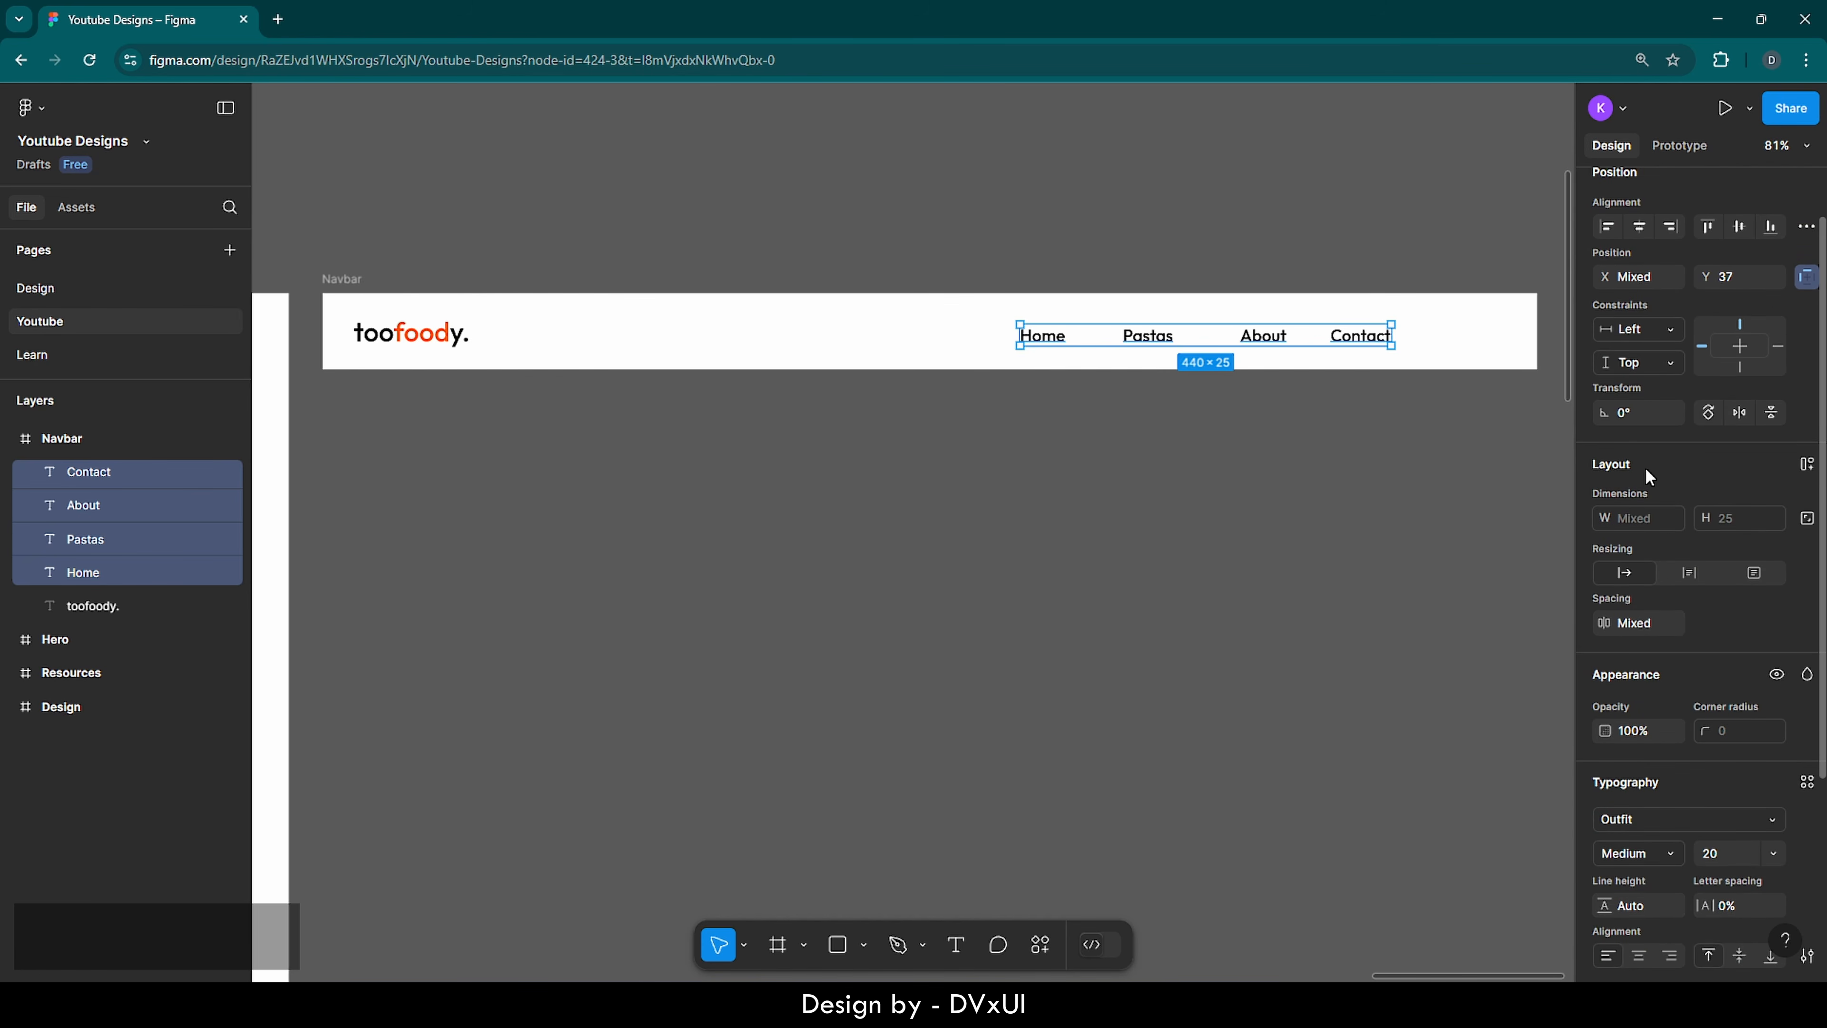
left_click(1808, 465)
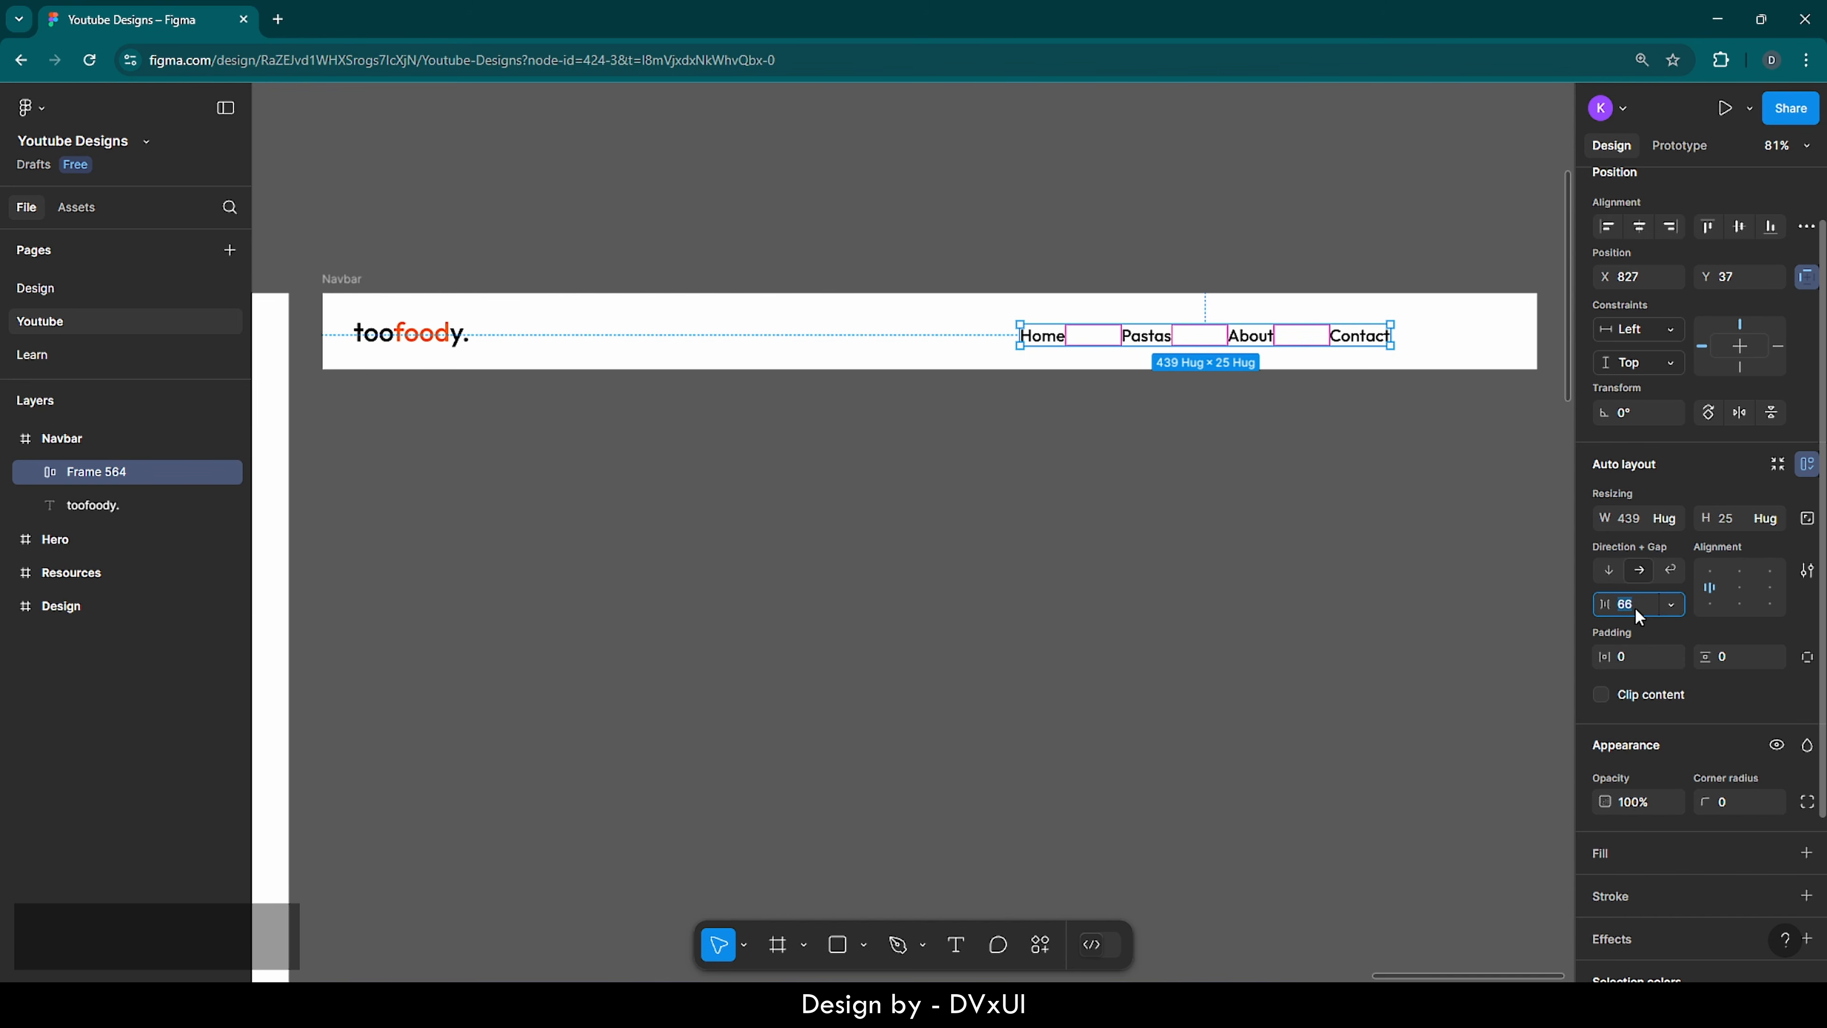
type("70")
key("Return")
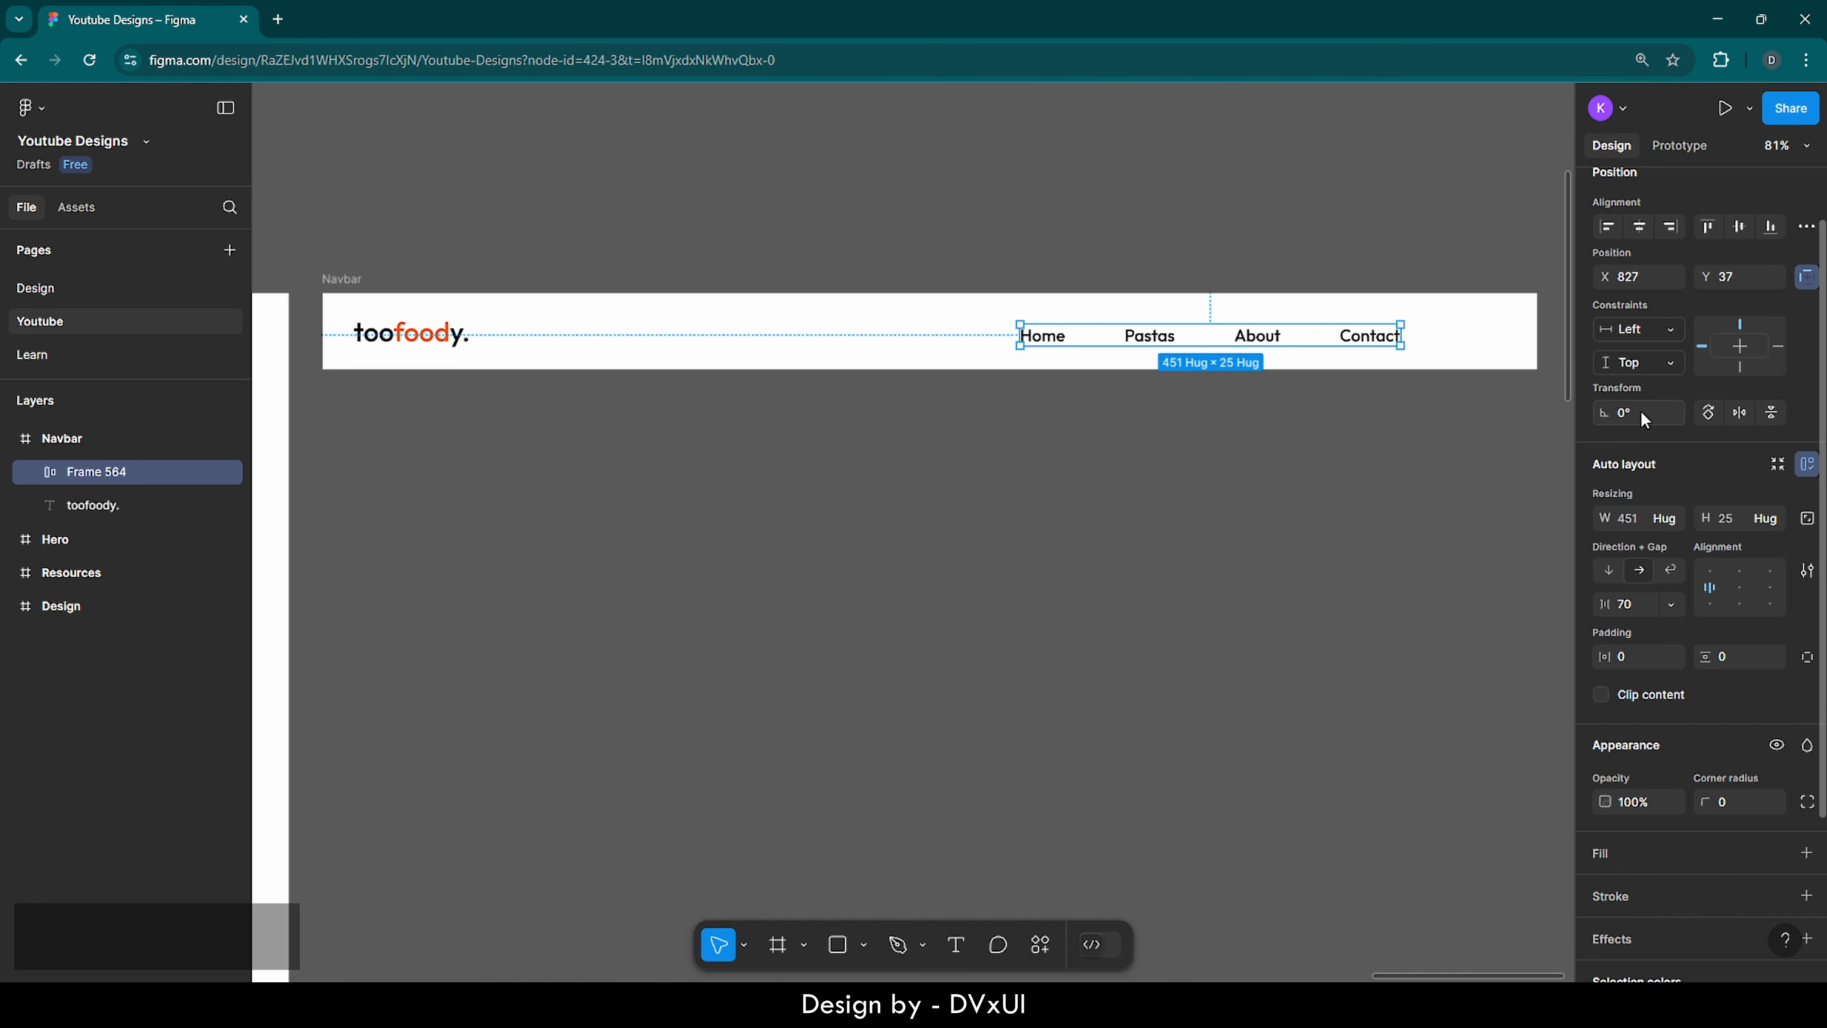
- Centre the link group vertically in the Navbar and shift it 40 px left to X 787
left_click(1737, 229)
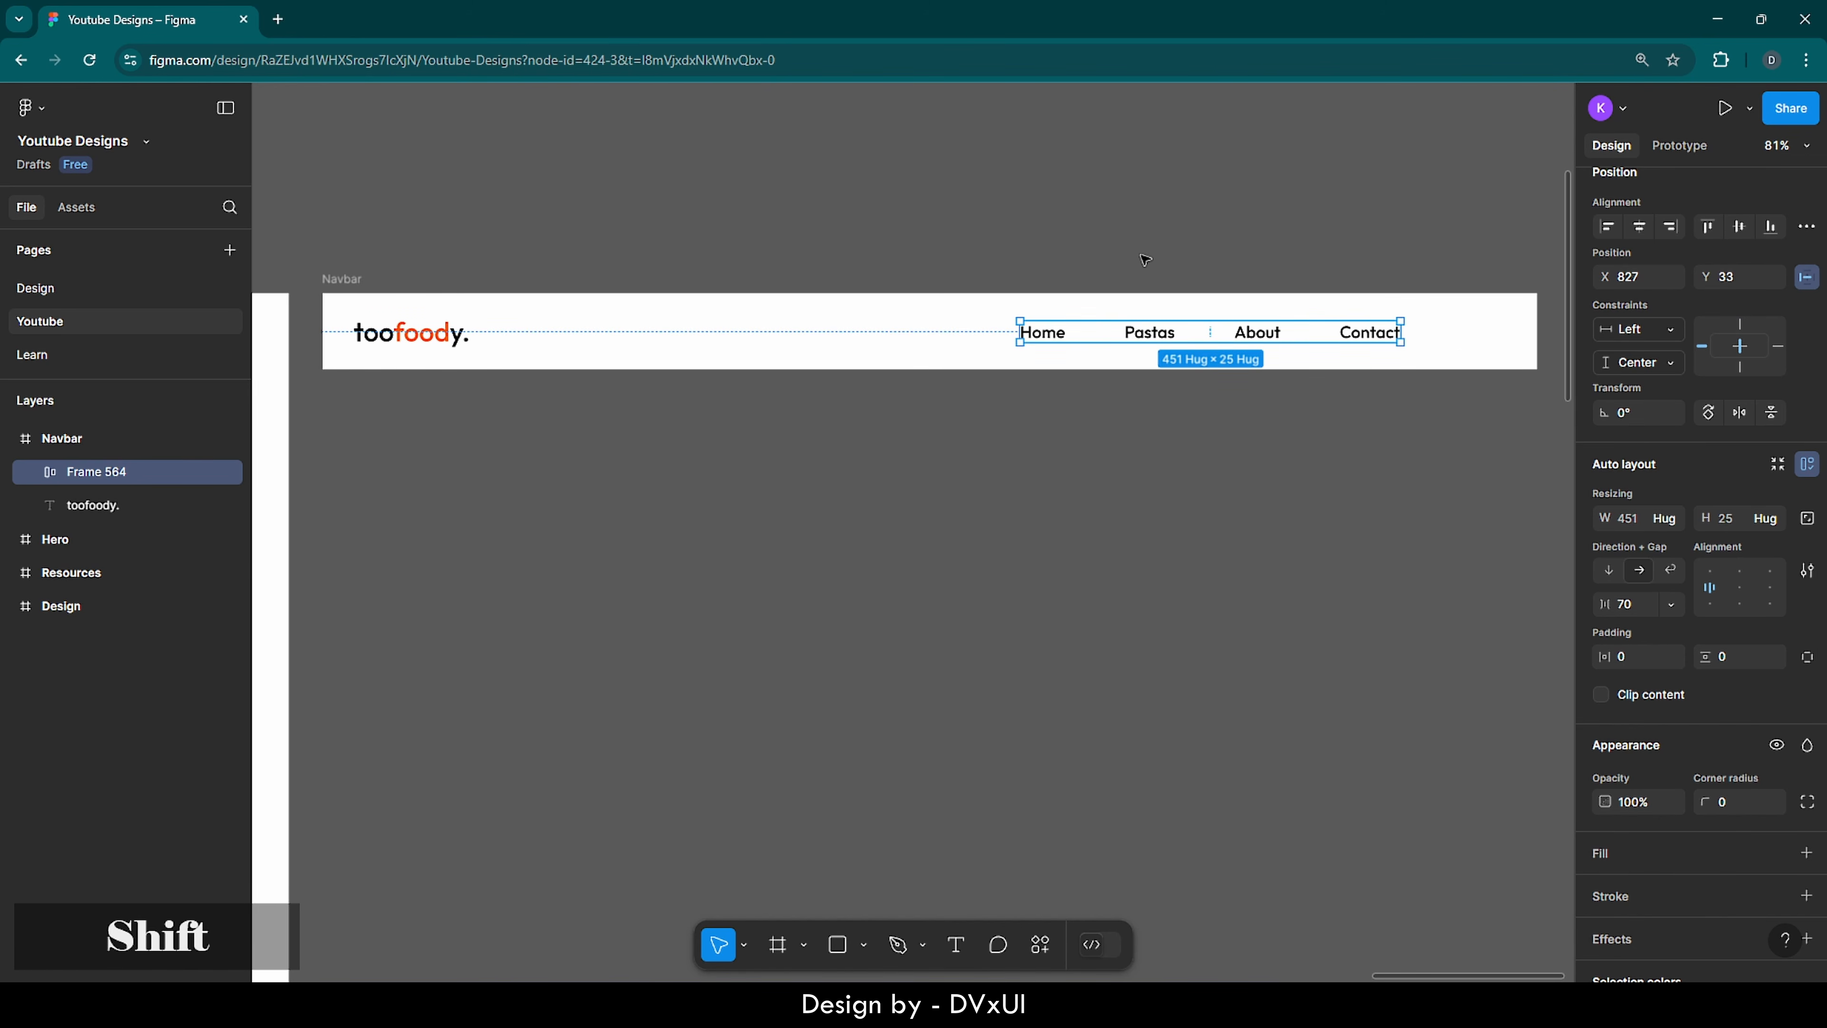
key("shift+Left")
key("shift+Left")
key("shift+Left")
key("shift+Left")
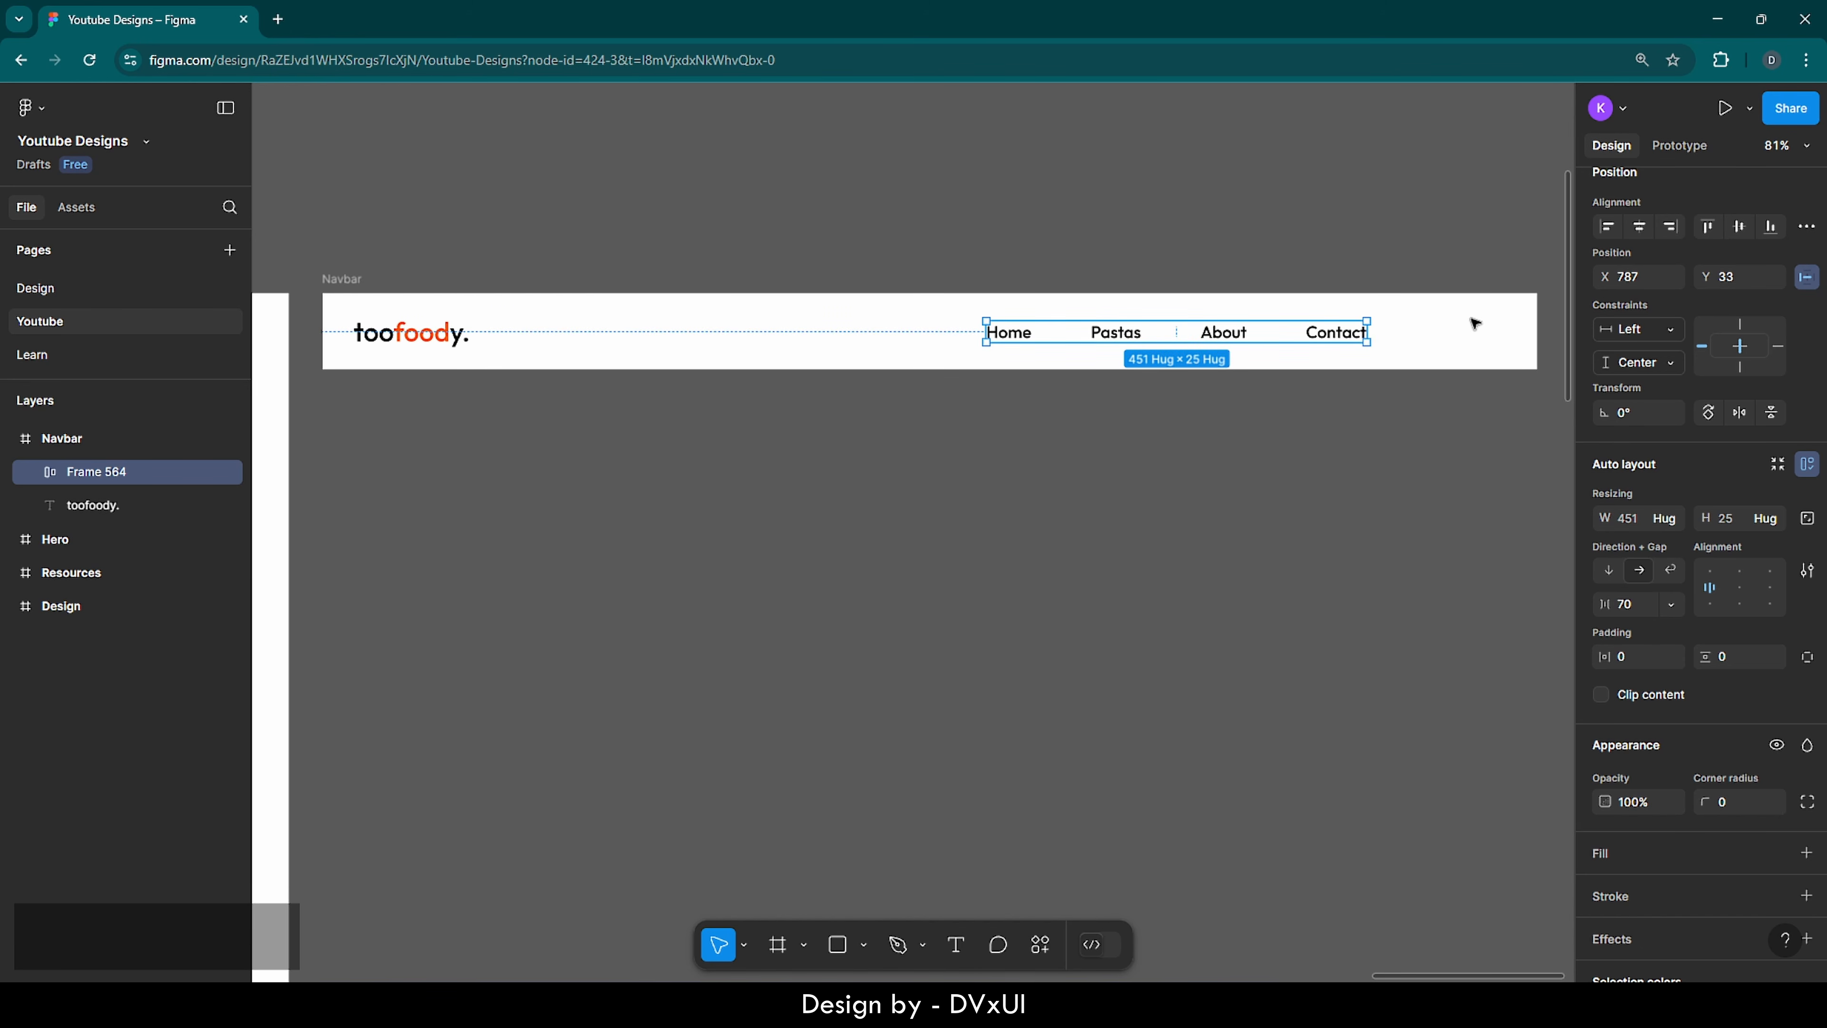
- Add the text "Register" near the Navbar's right end in Medium size 20 and wrap it in an auto layout frame
key("t")
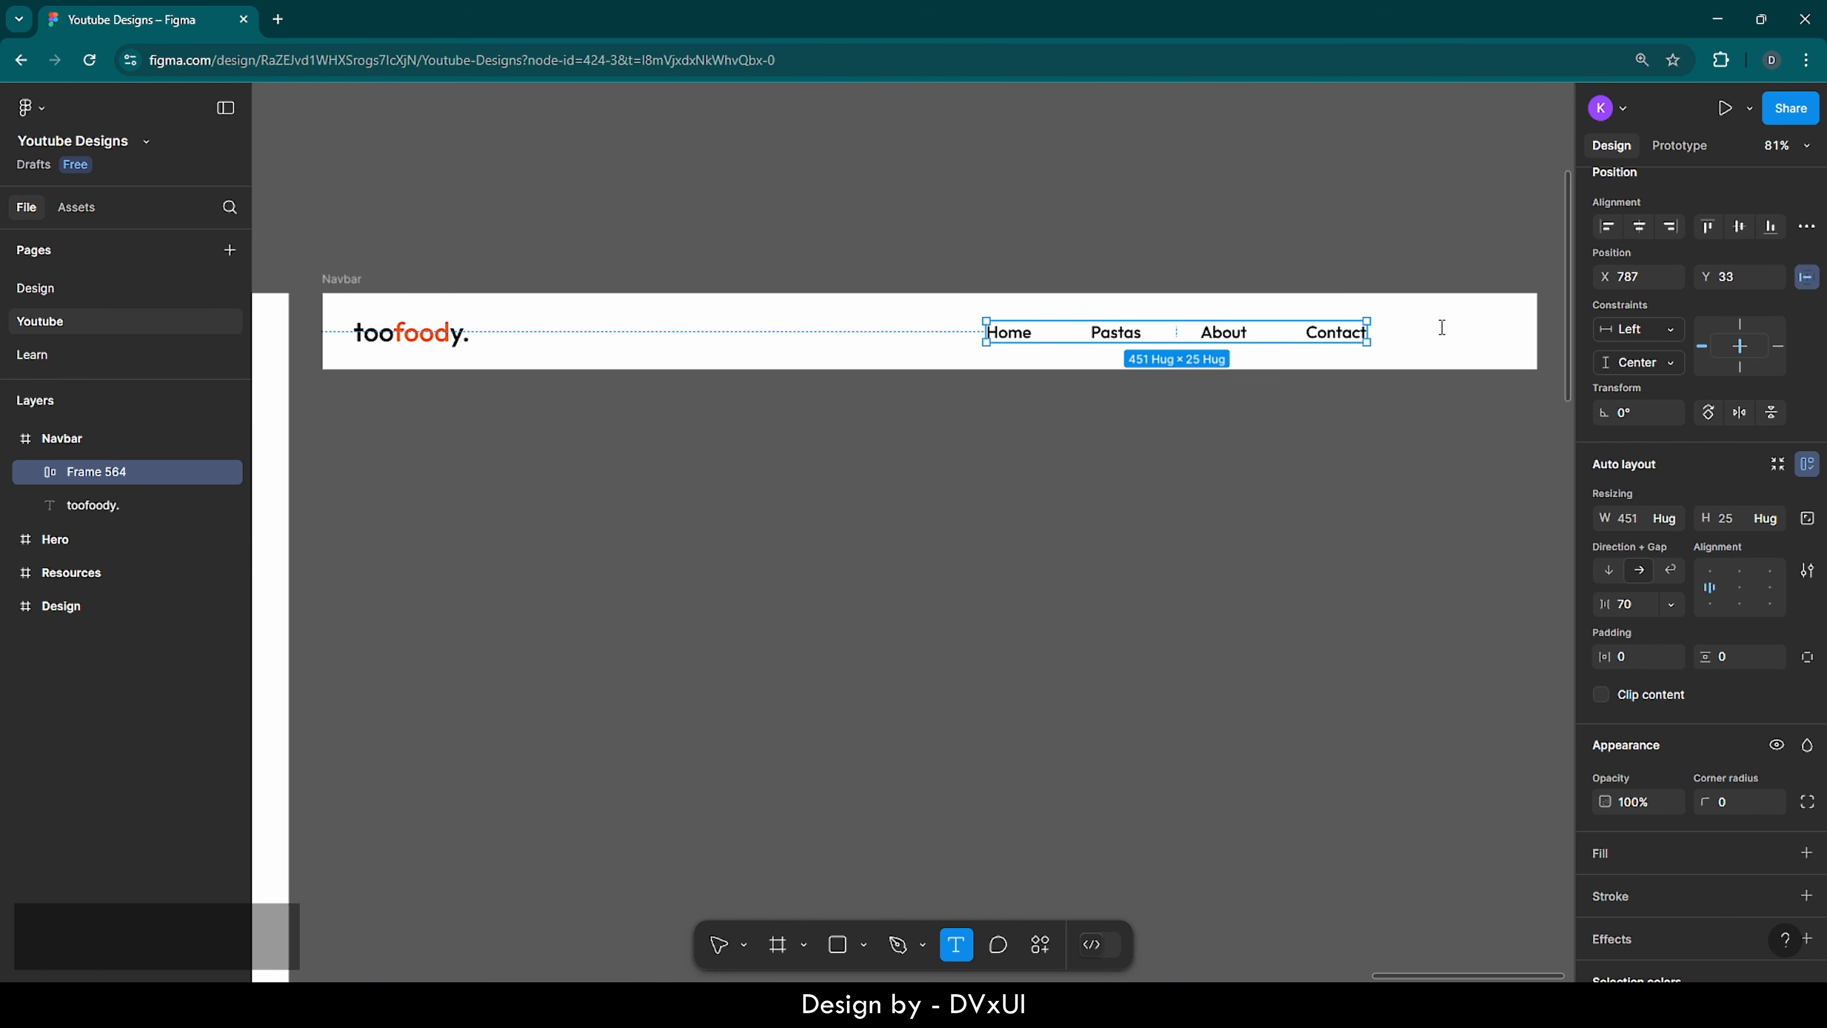
left_click(1442, 327)
type("Reg")
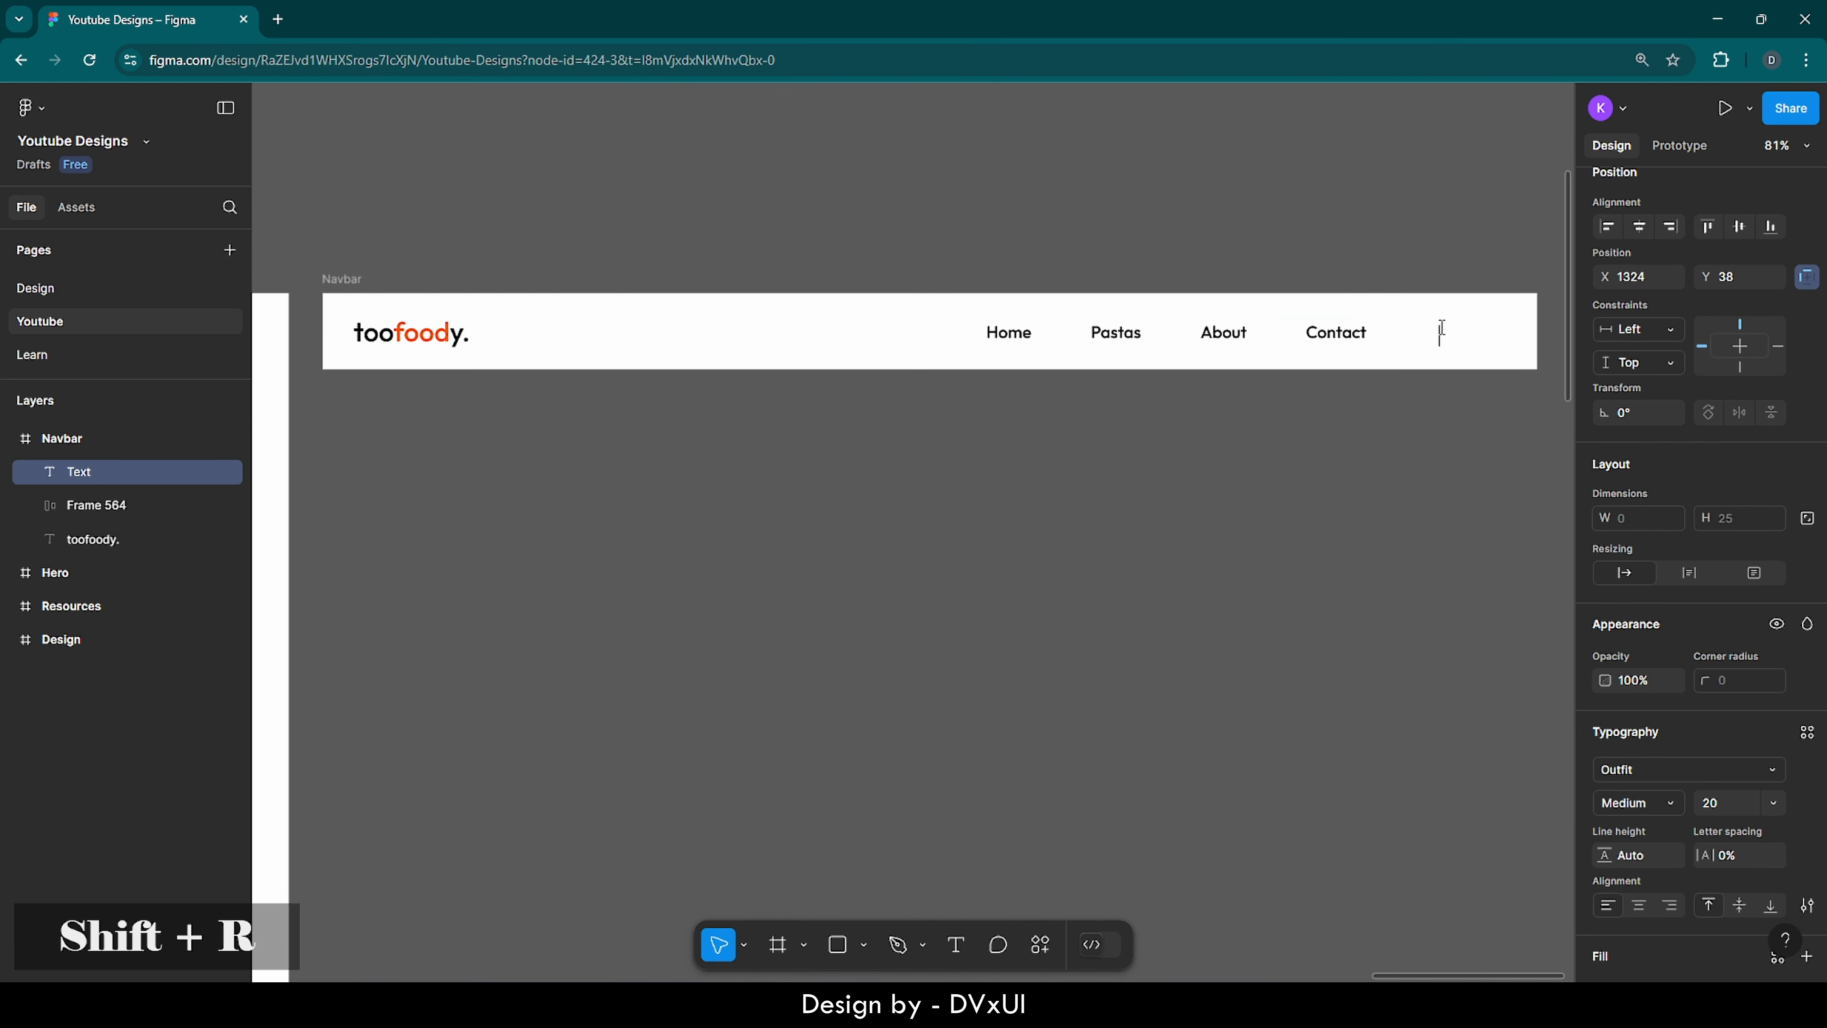
type("ister")
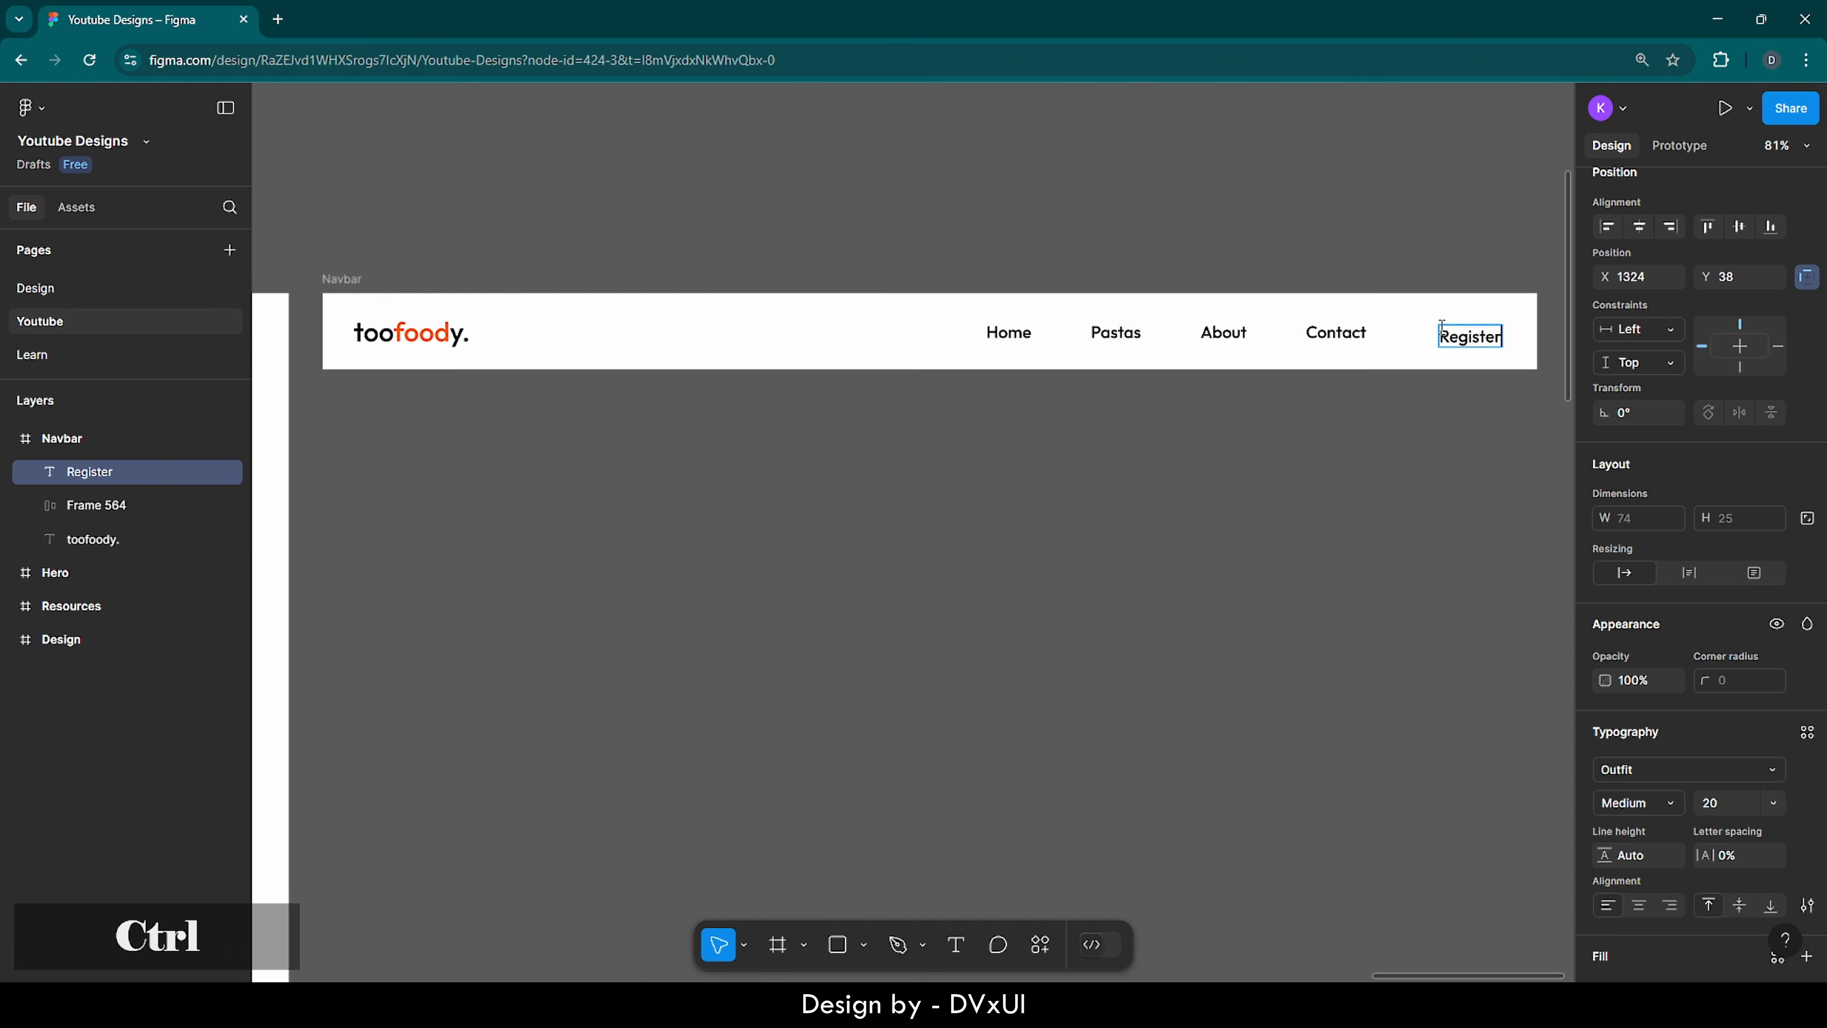
key("ctrl+a")
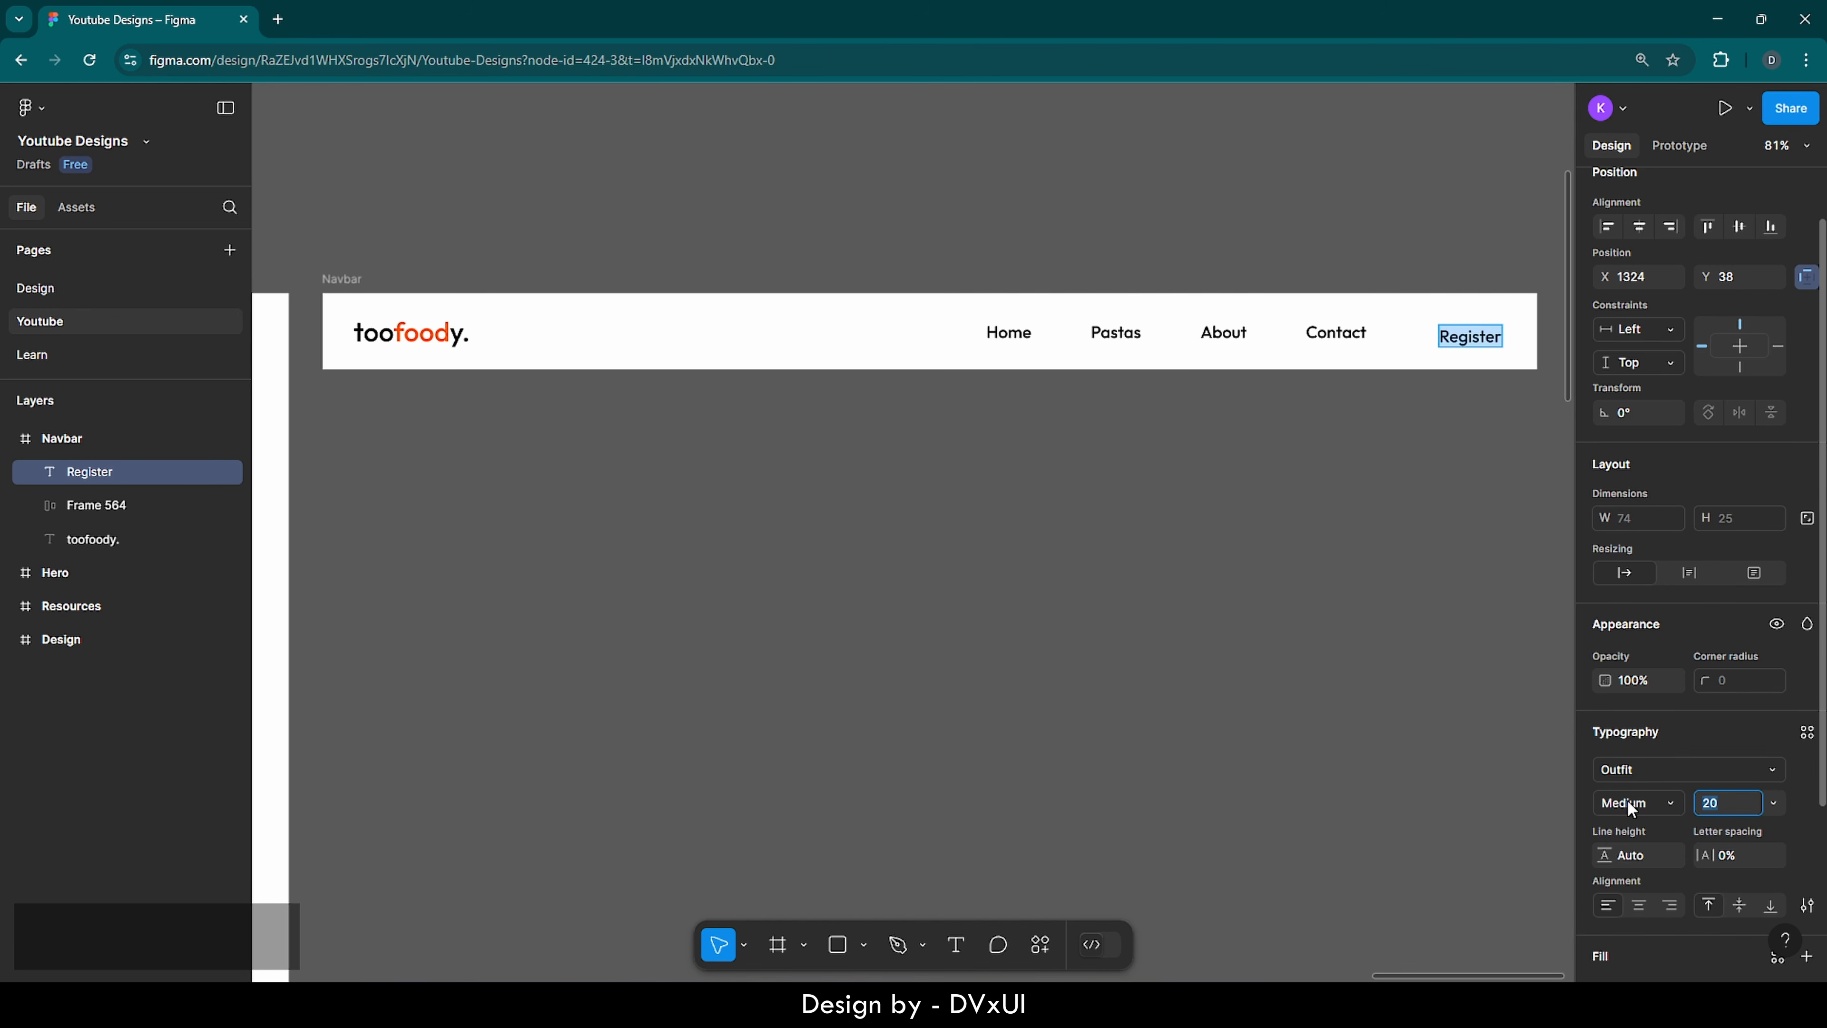
scroll(1682, 631, "up", 1)
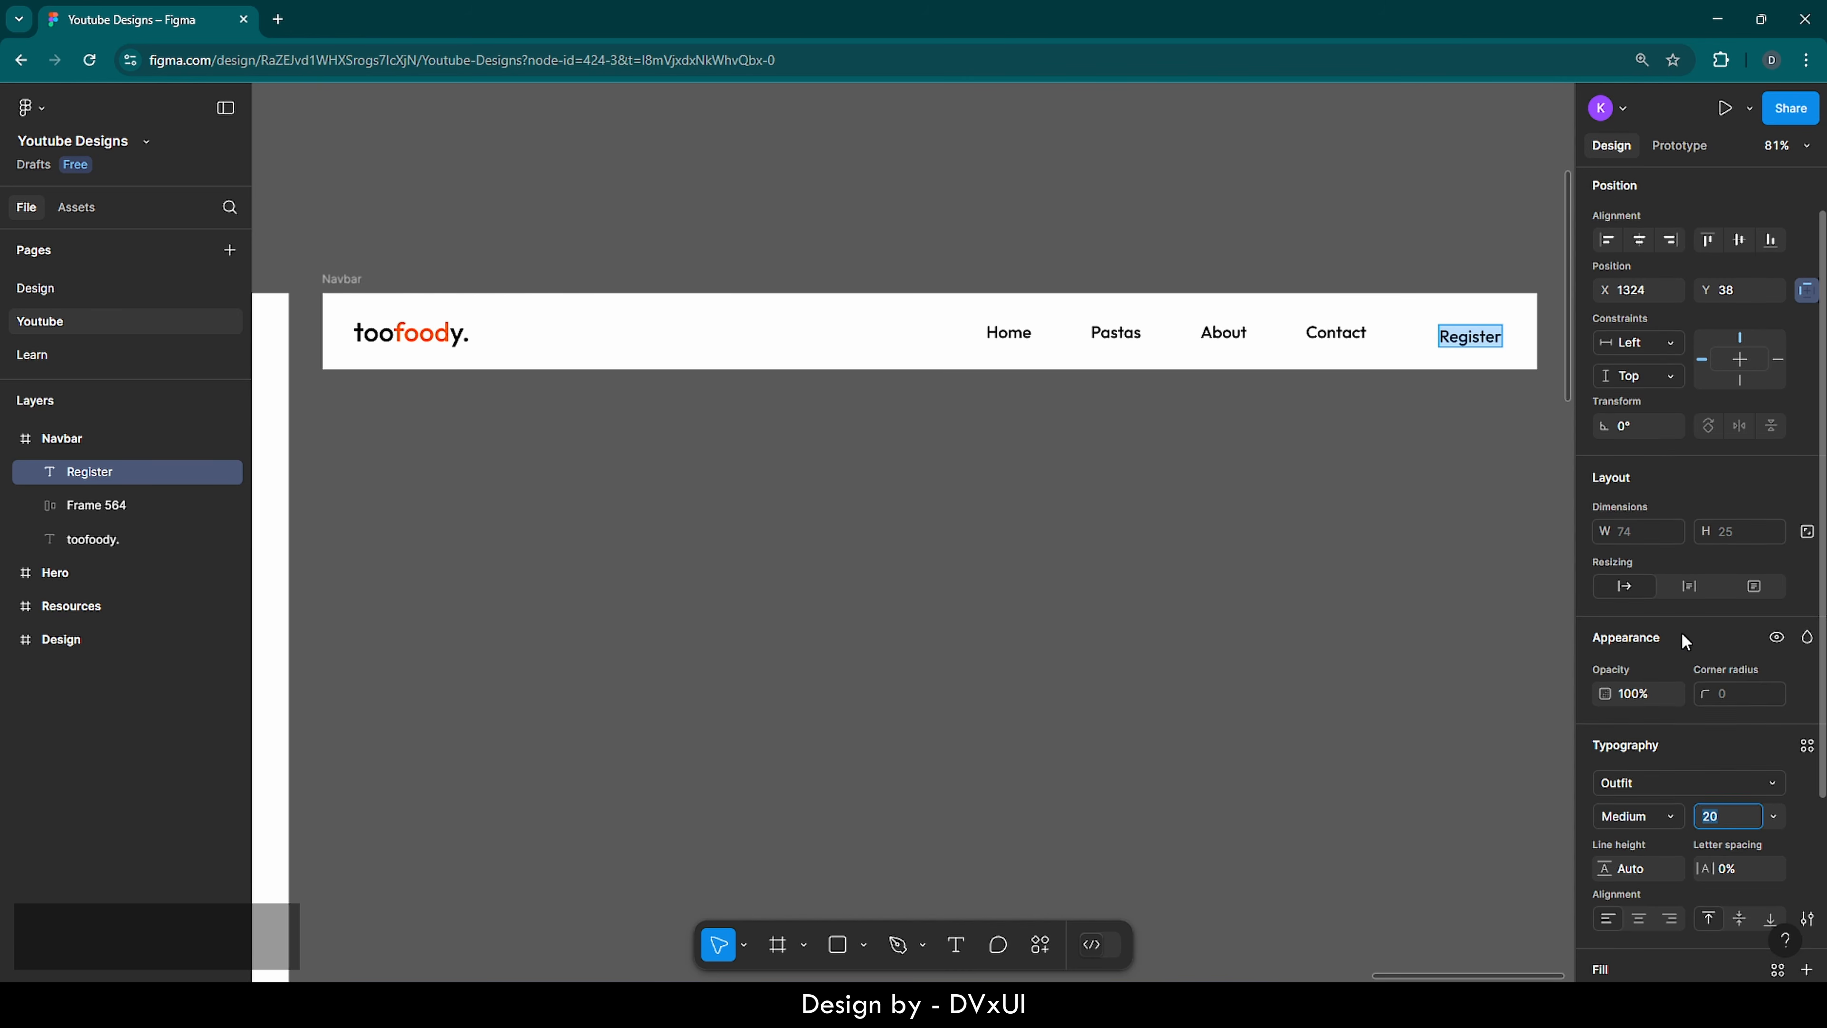
key("Escape")
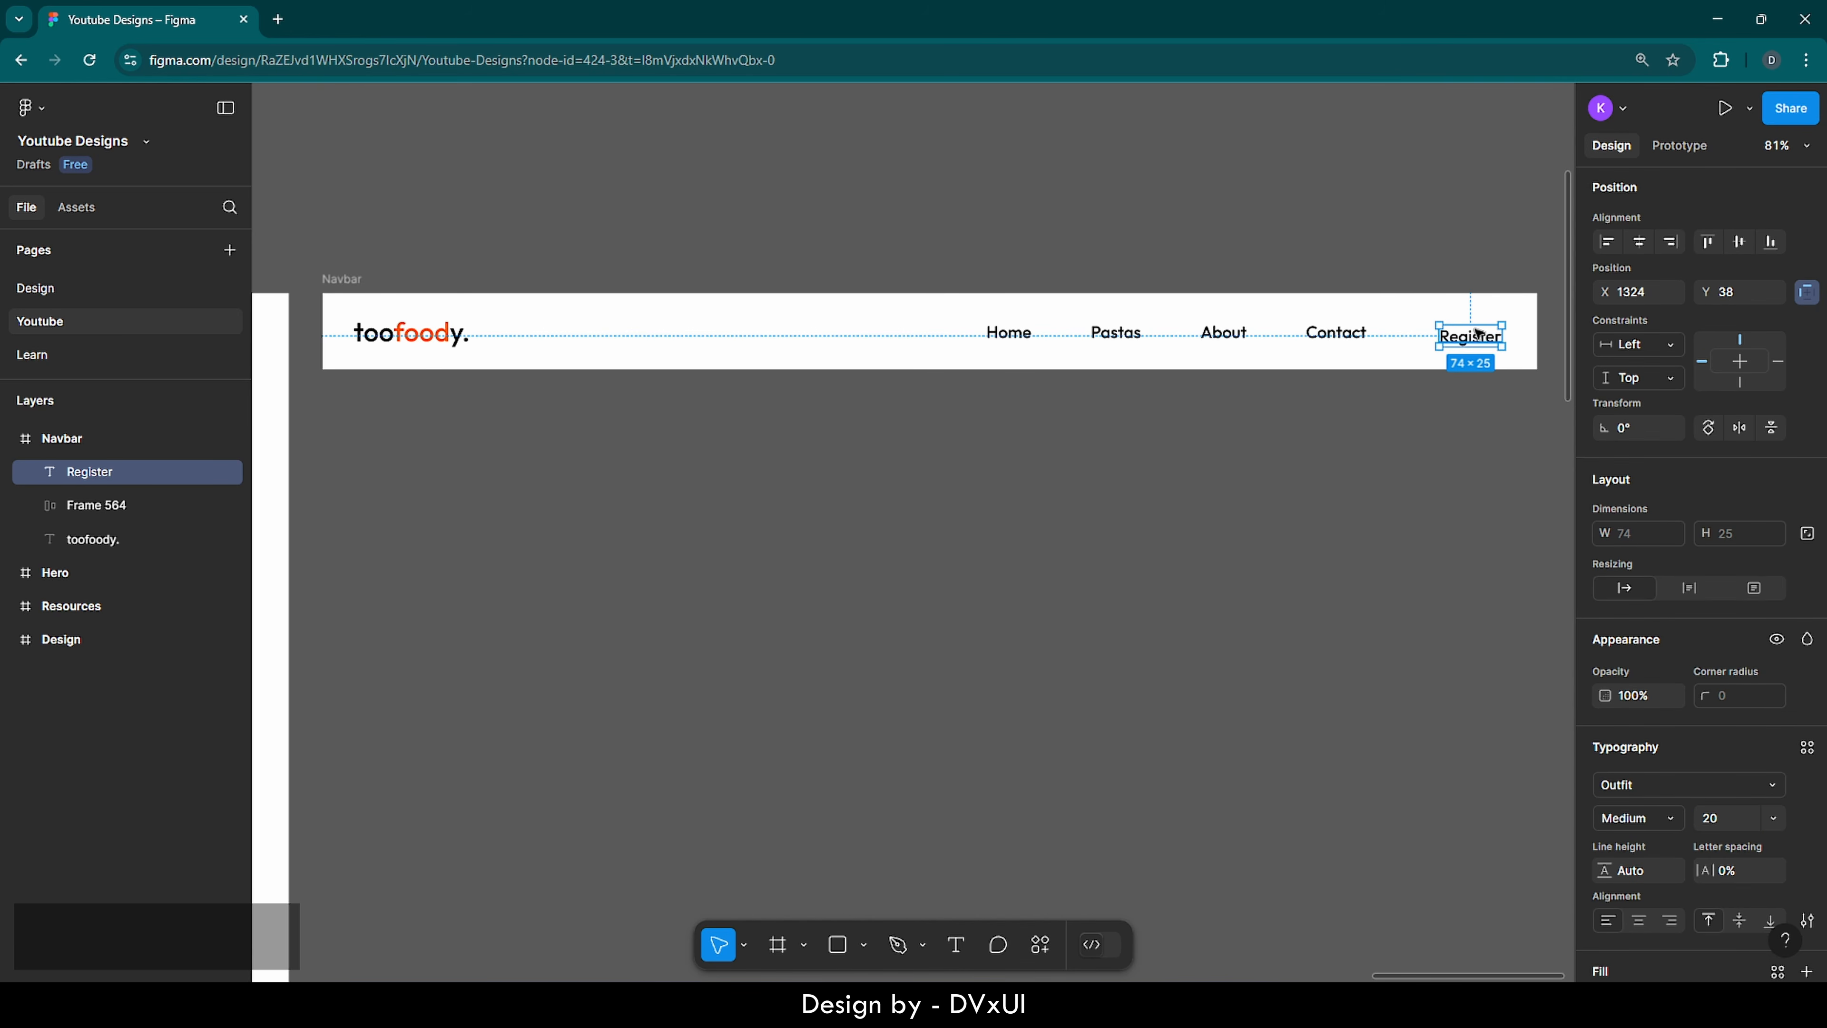
right_click(1475, 334)
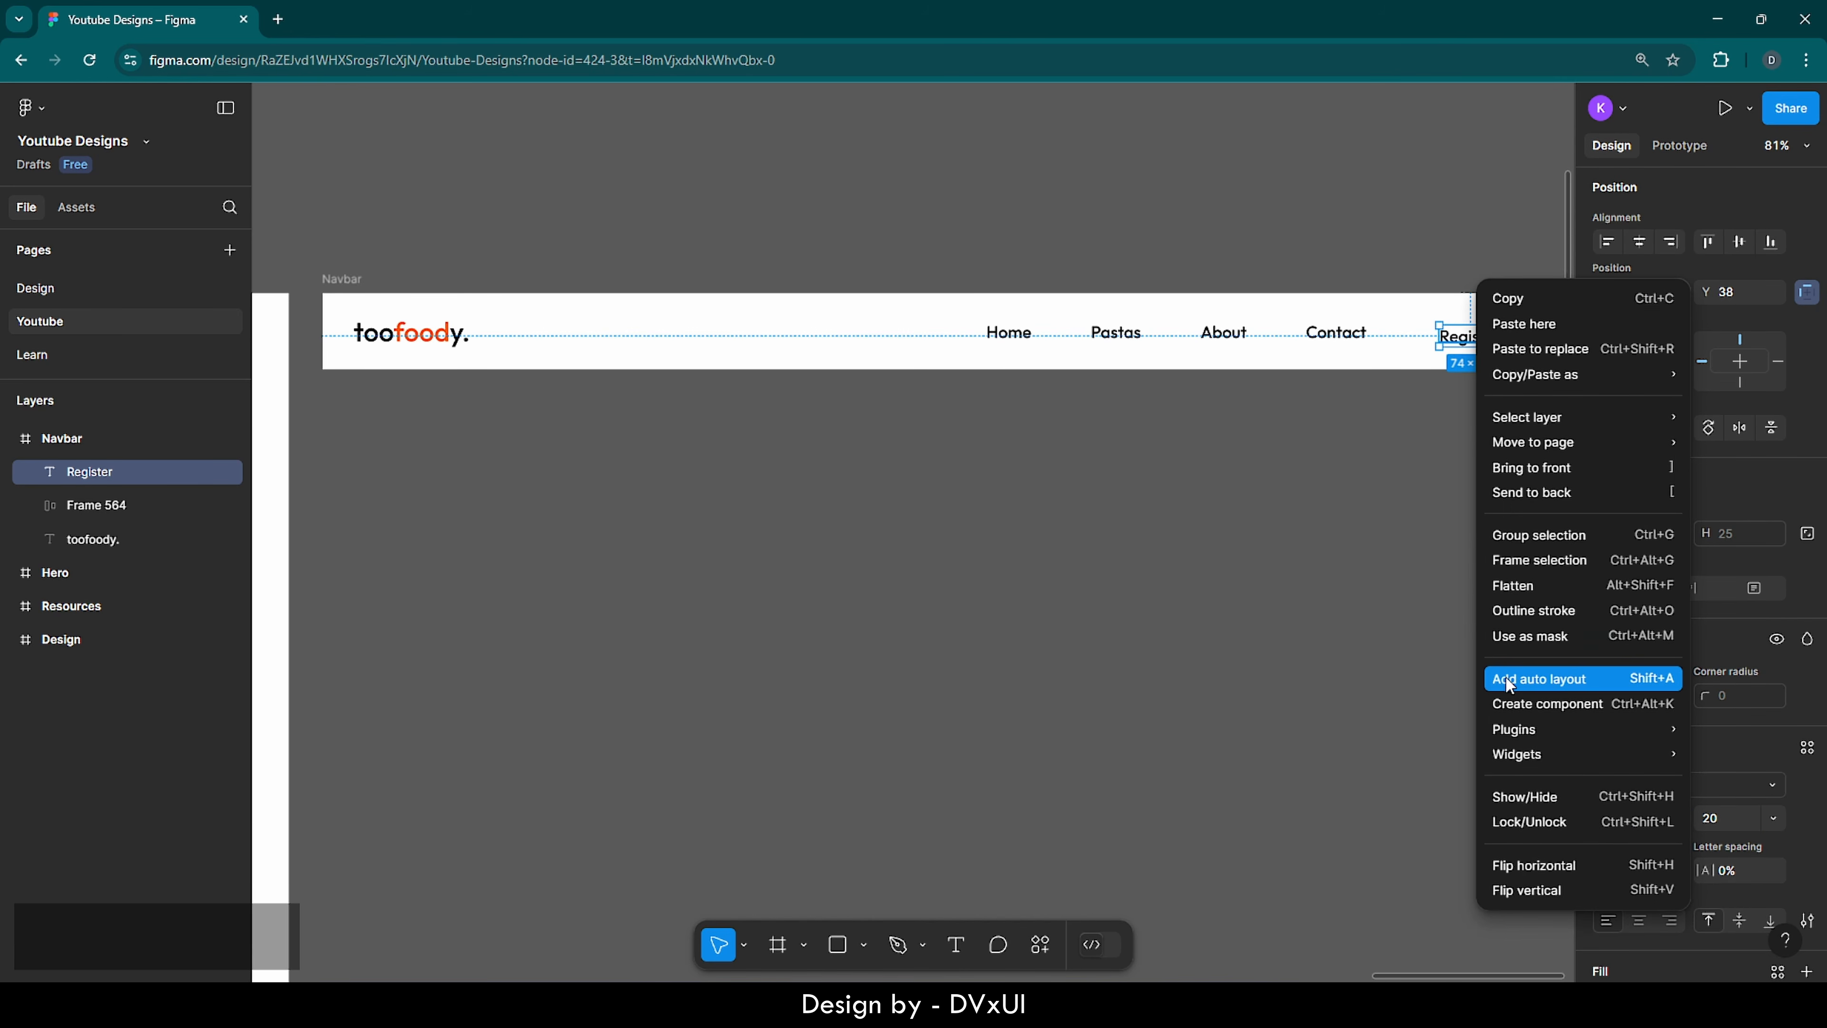
left_click(1519, 679)
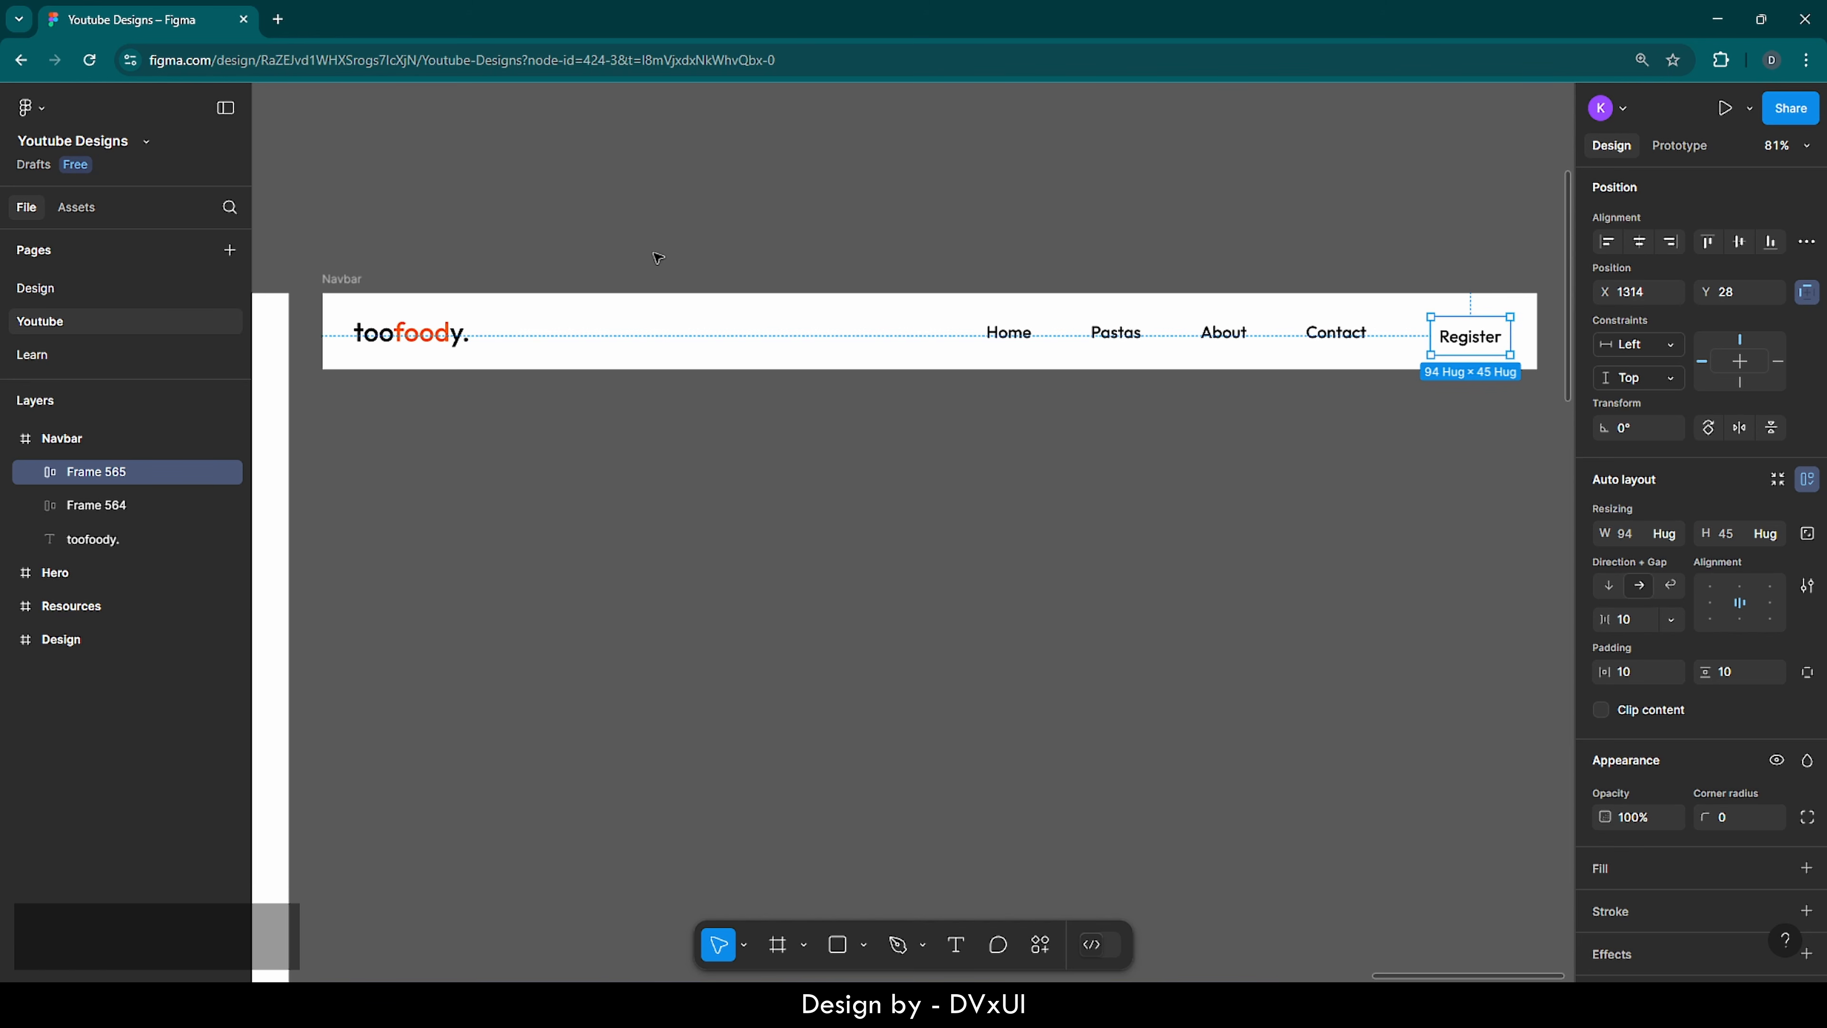
- Set the opacity of the Navbar frame's white fill to 10% and deselect the frame
left_click(342, 279)
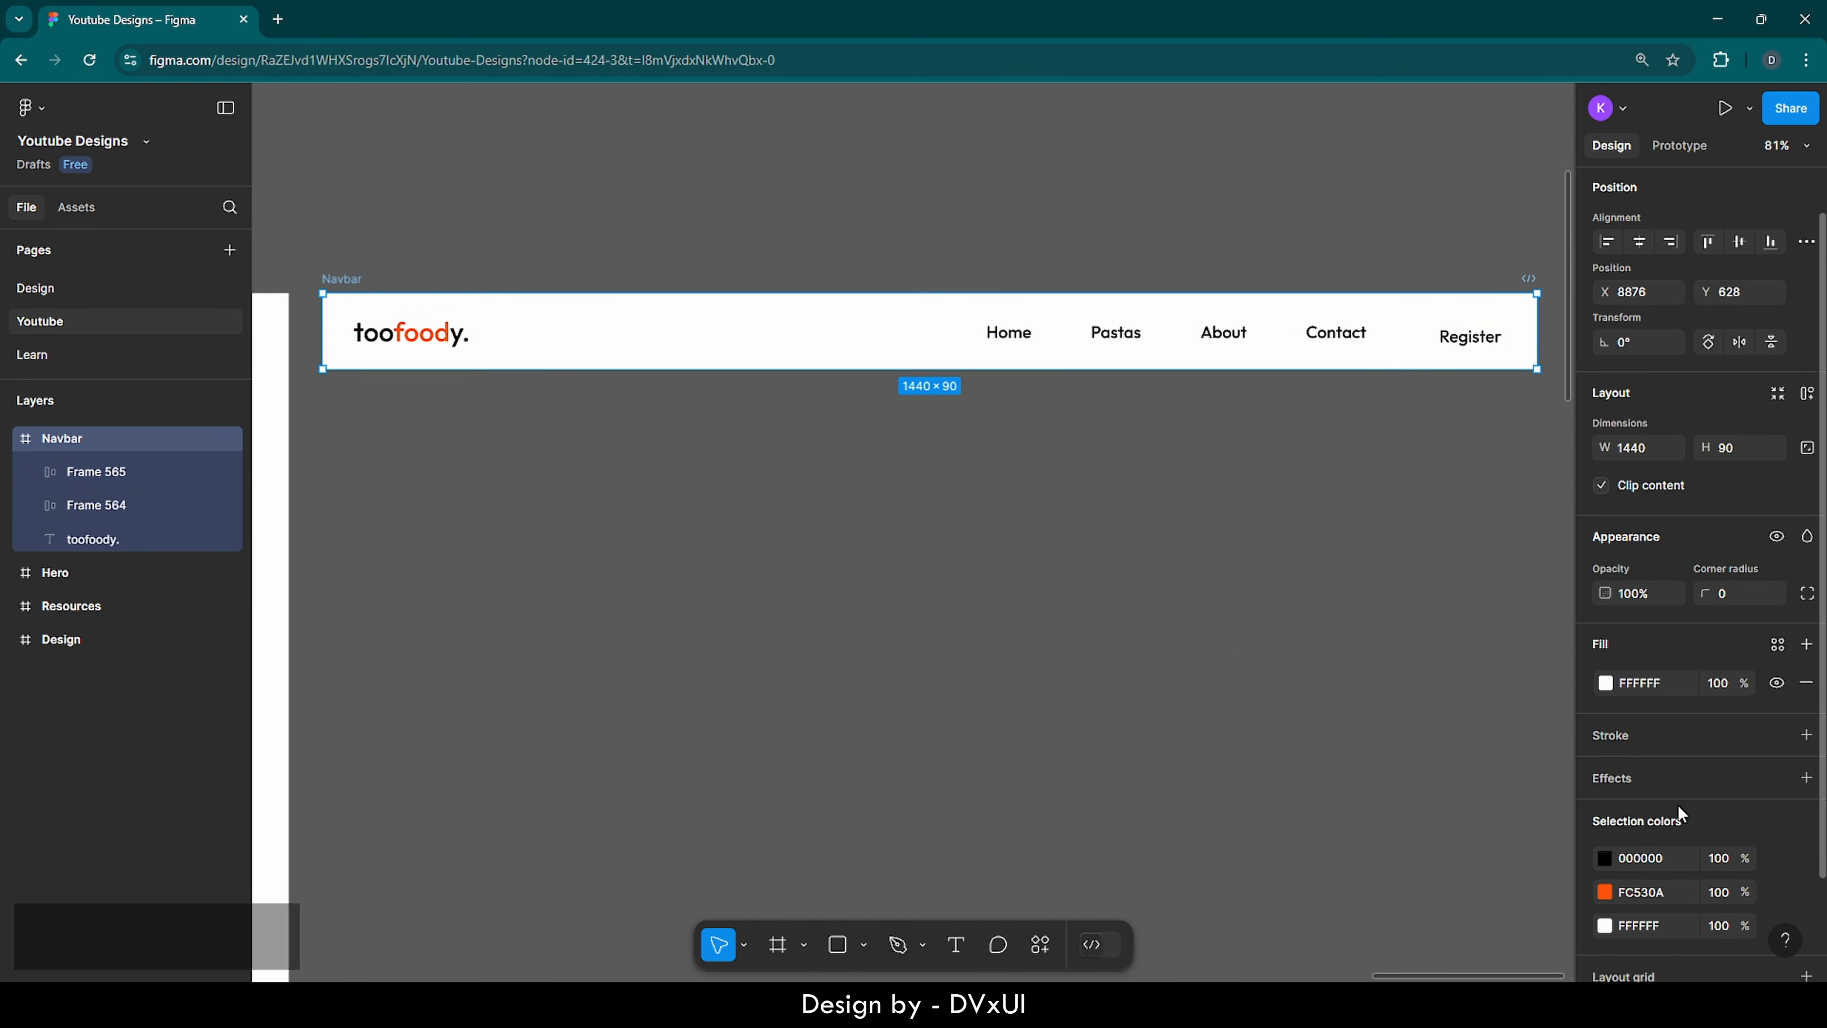
left_click(1716, 683)
type("10")
key("Return")
left_click_drag(1402, 478, 1520, 479)
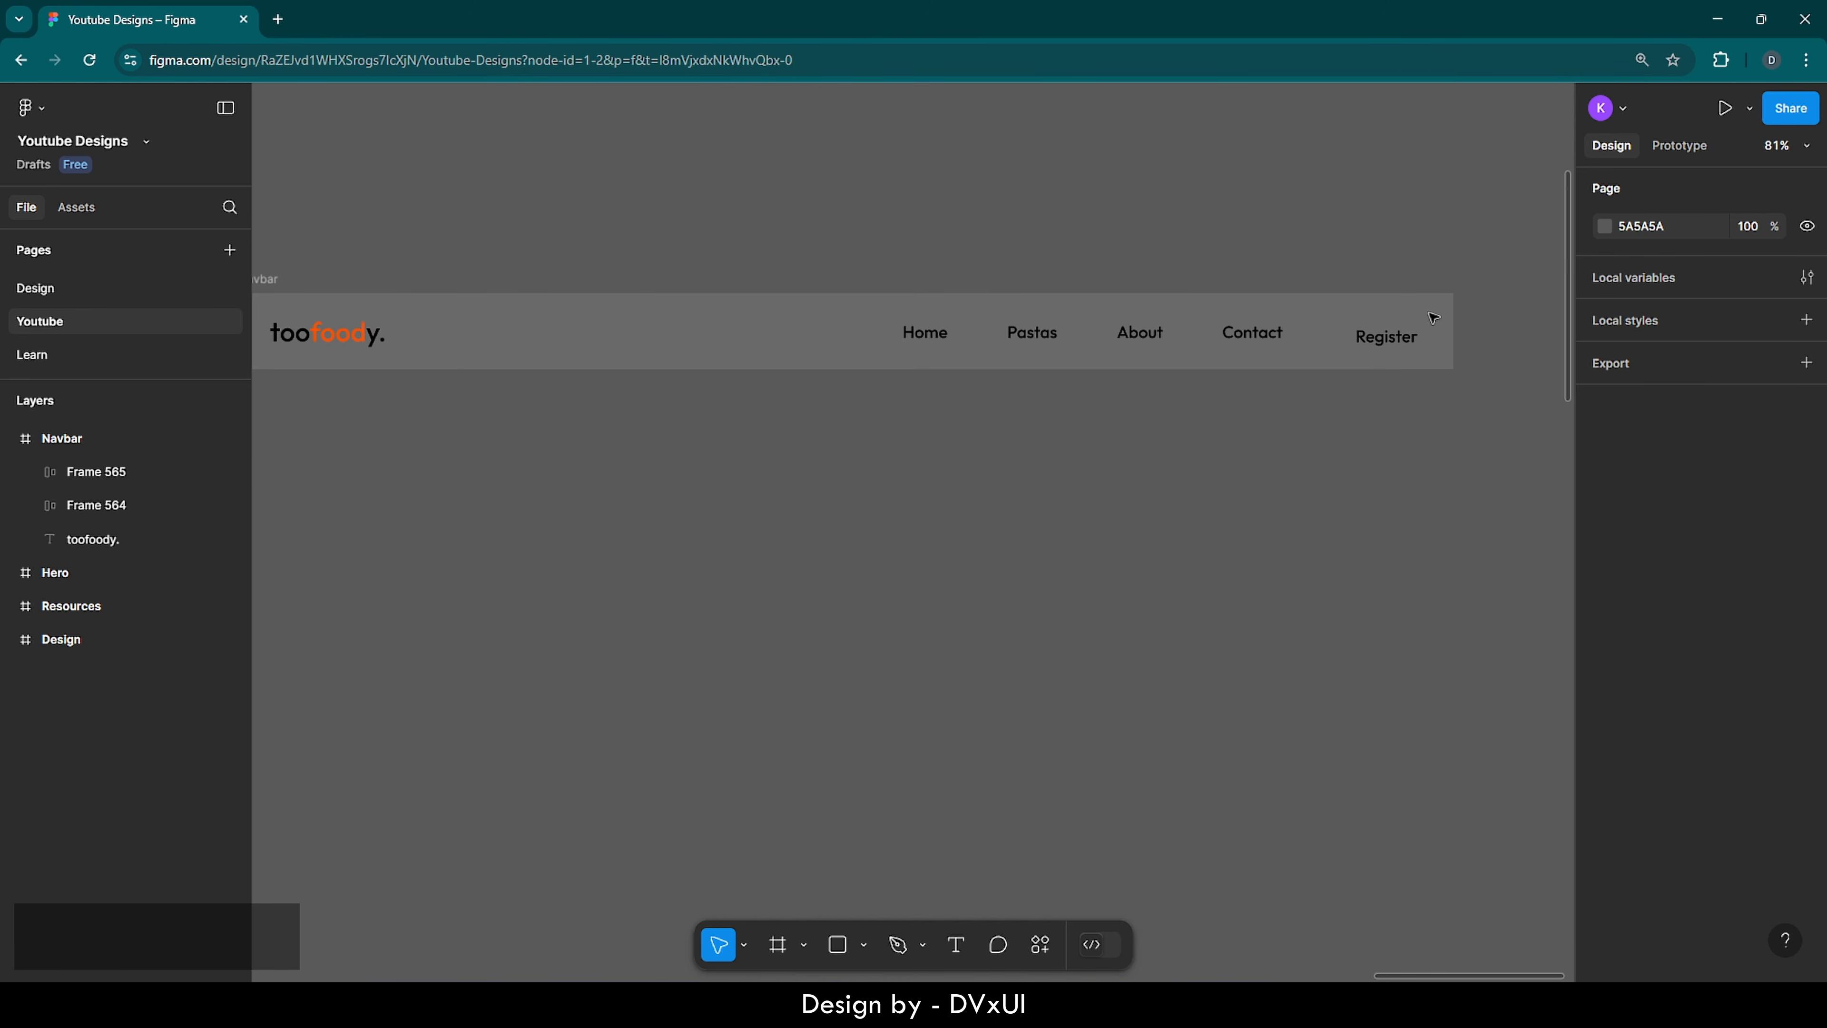
- Give the auto layout frame around the Register text a white FFFFFF fill
left_click(1403, 339)
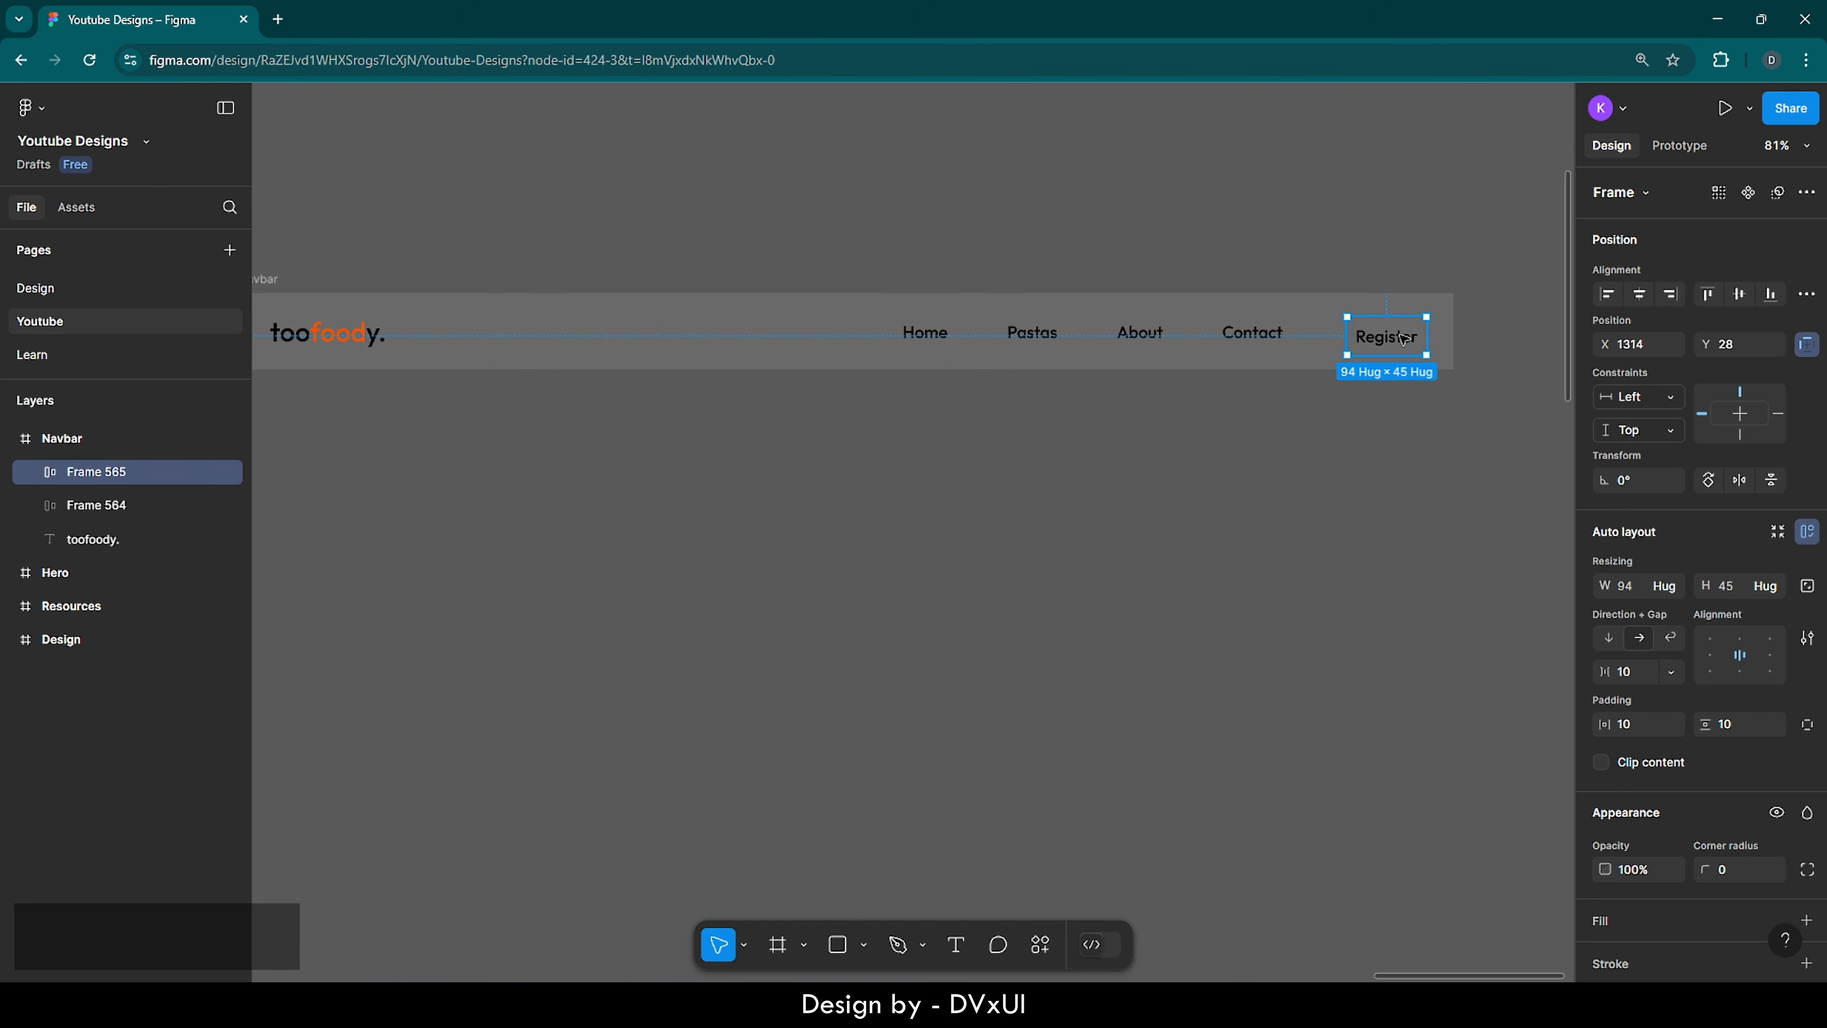
scroll(1627, 790, "down", 3)
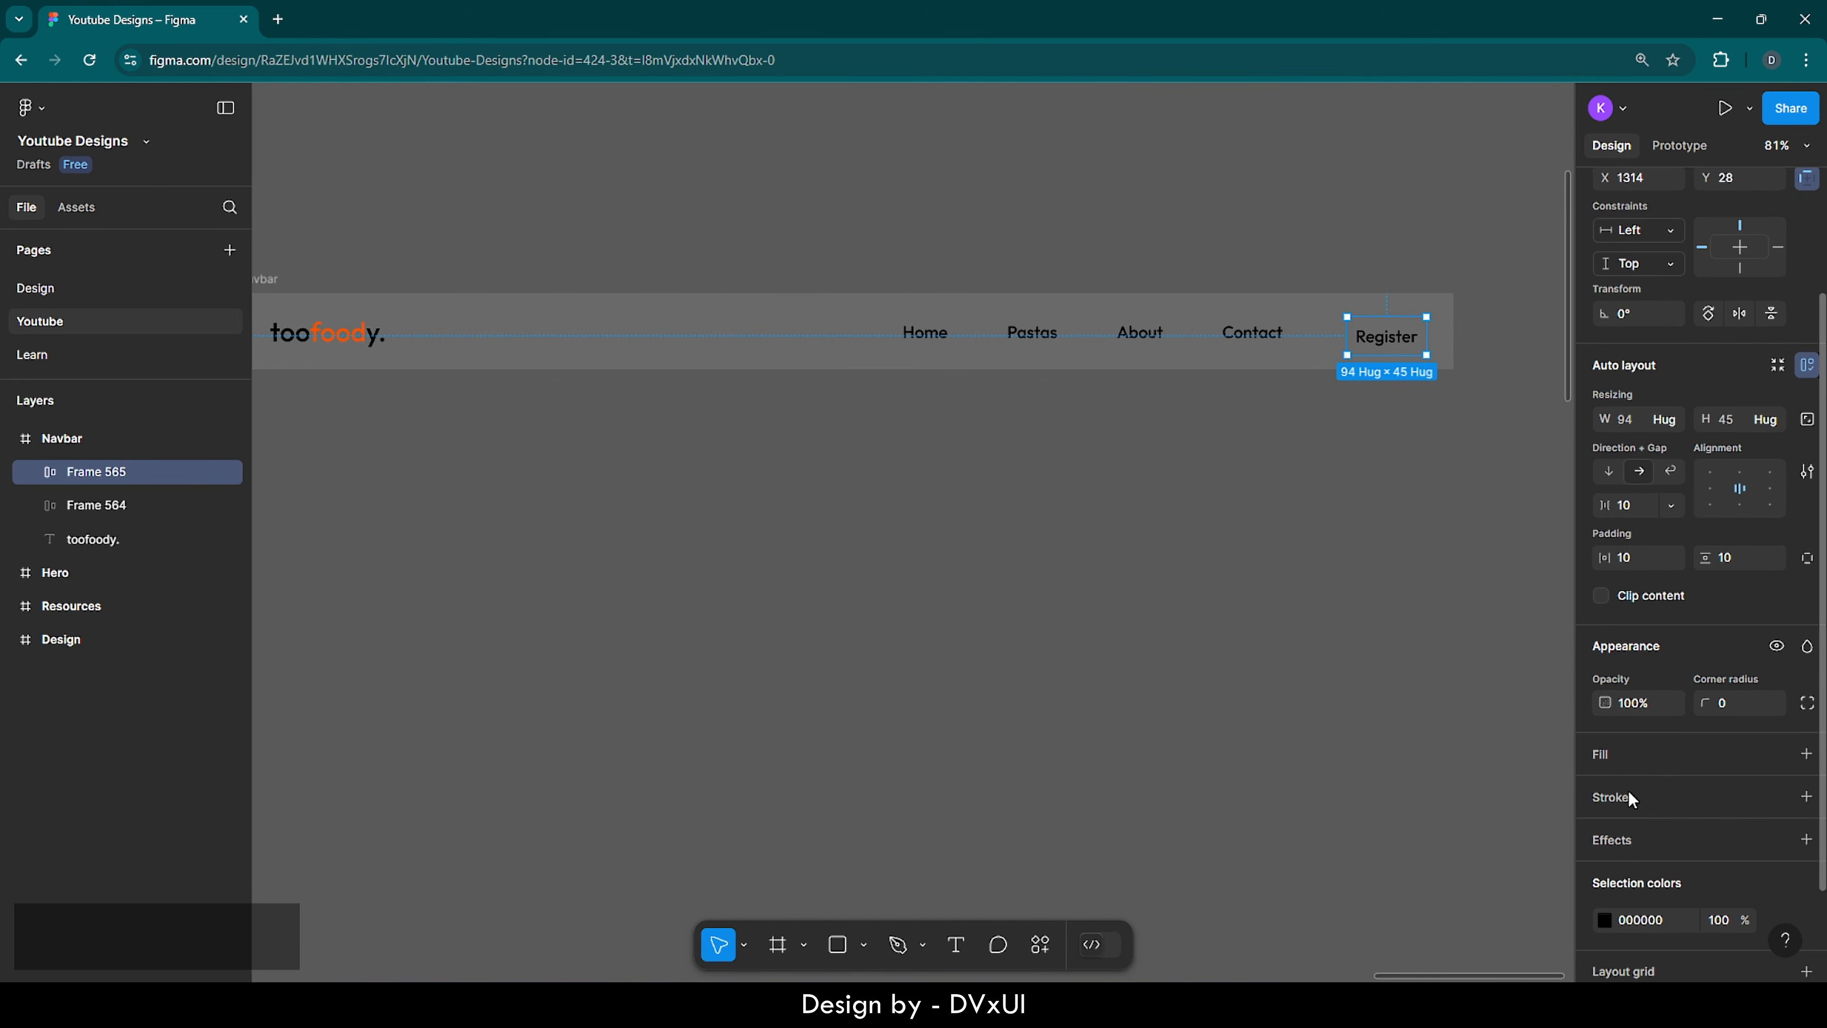
left_click(1604, 749)
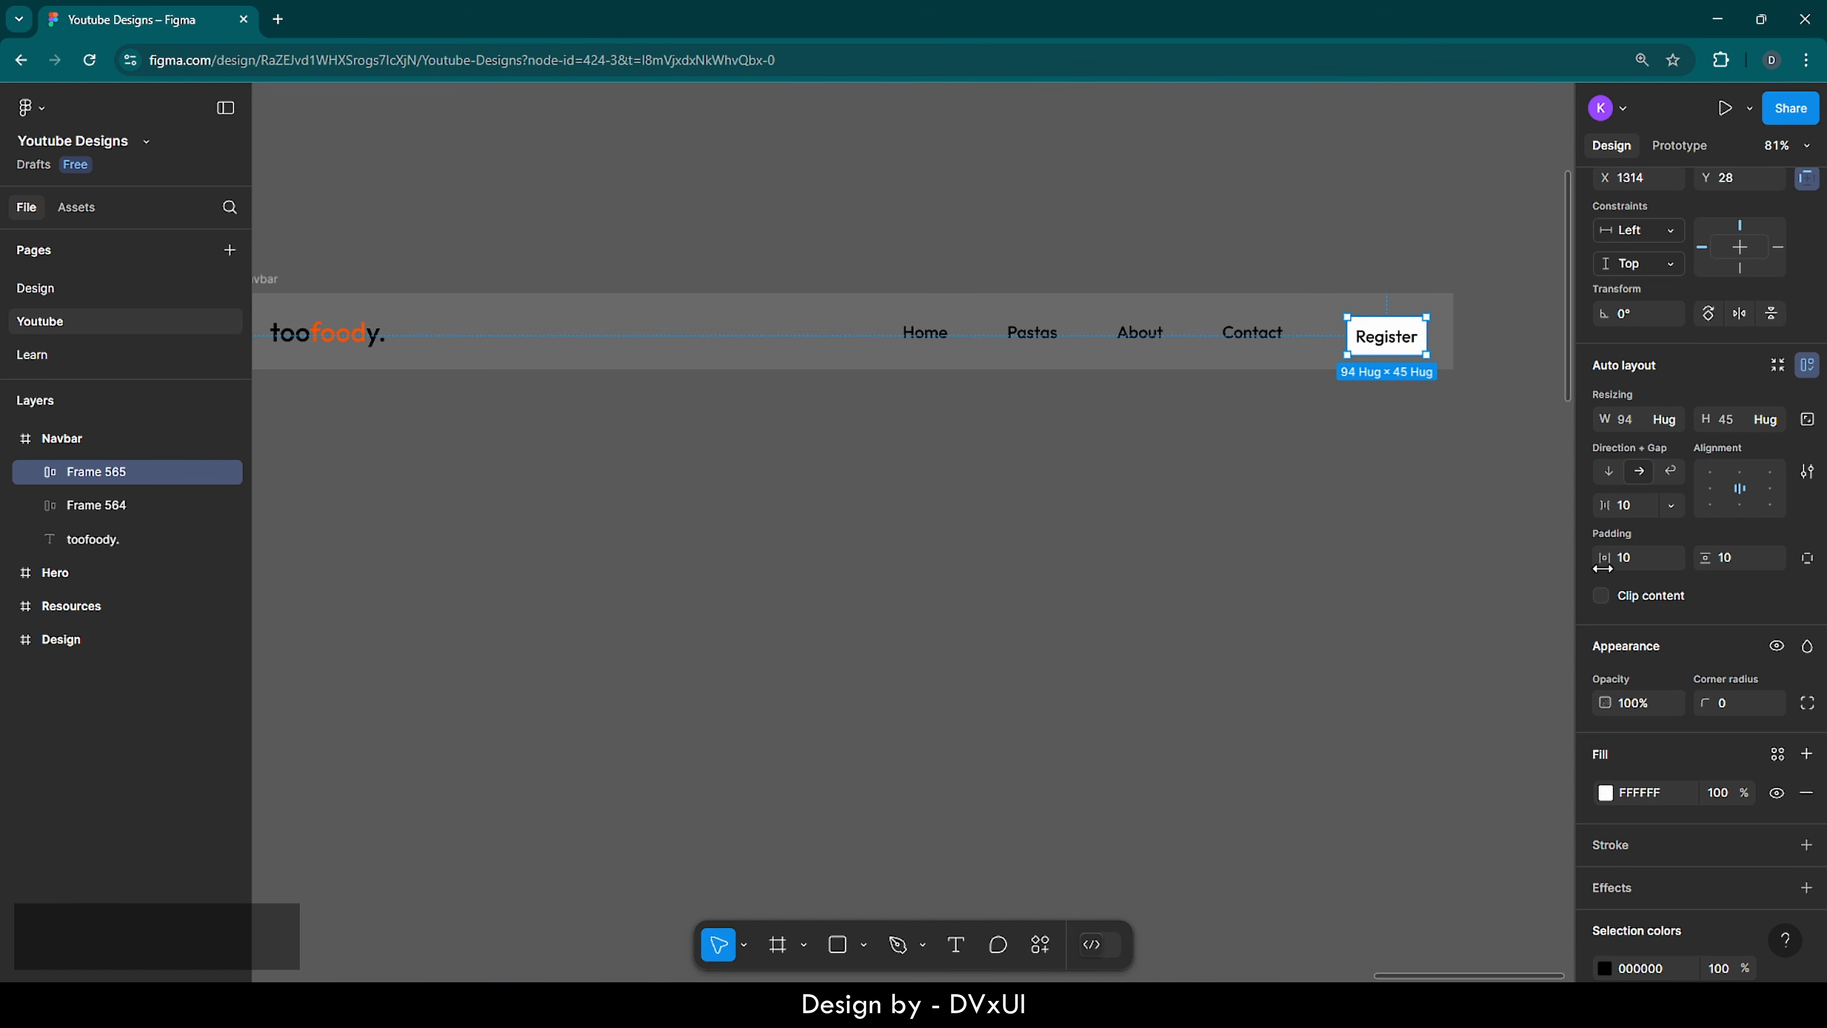
- Round the corners of the white frame around the Register text with a radius of 8
left_click(1747, 711)
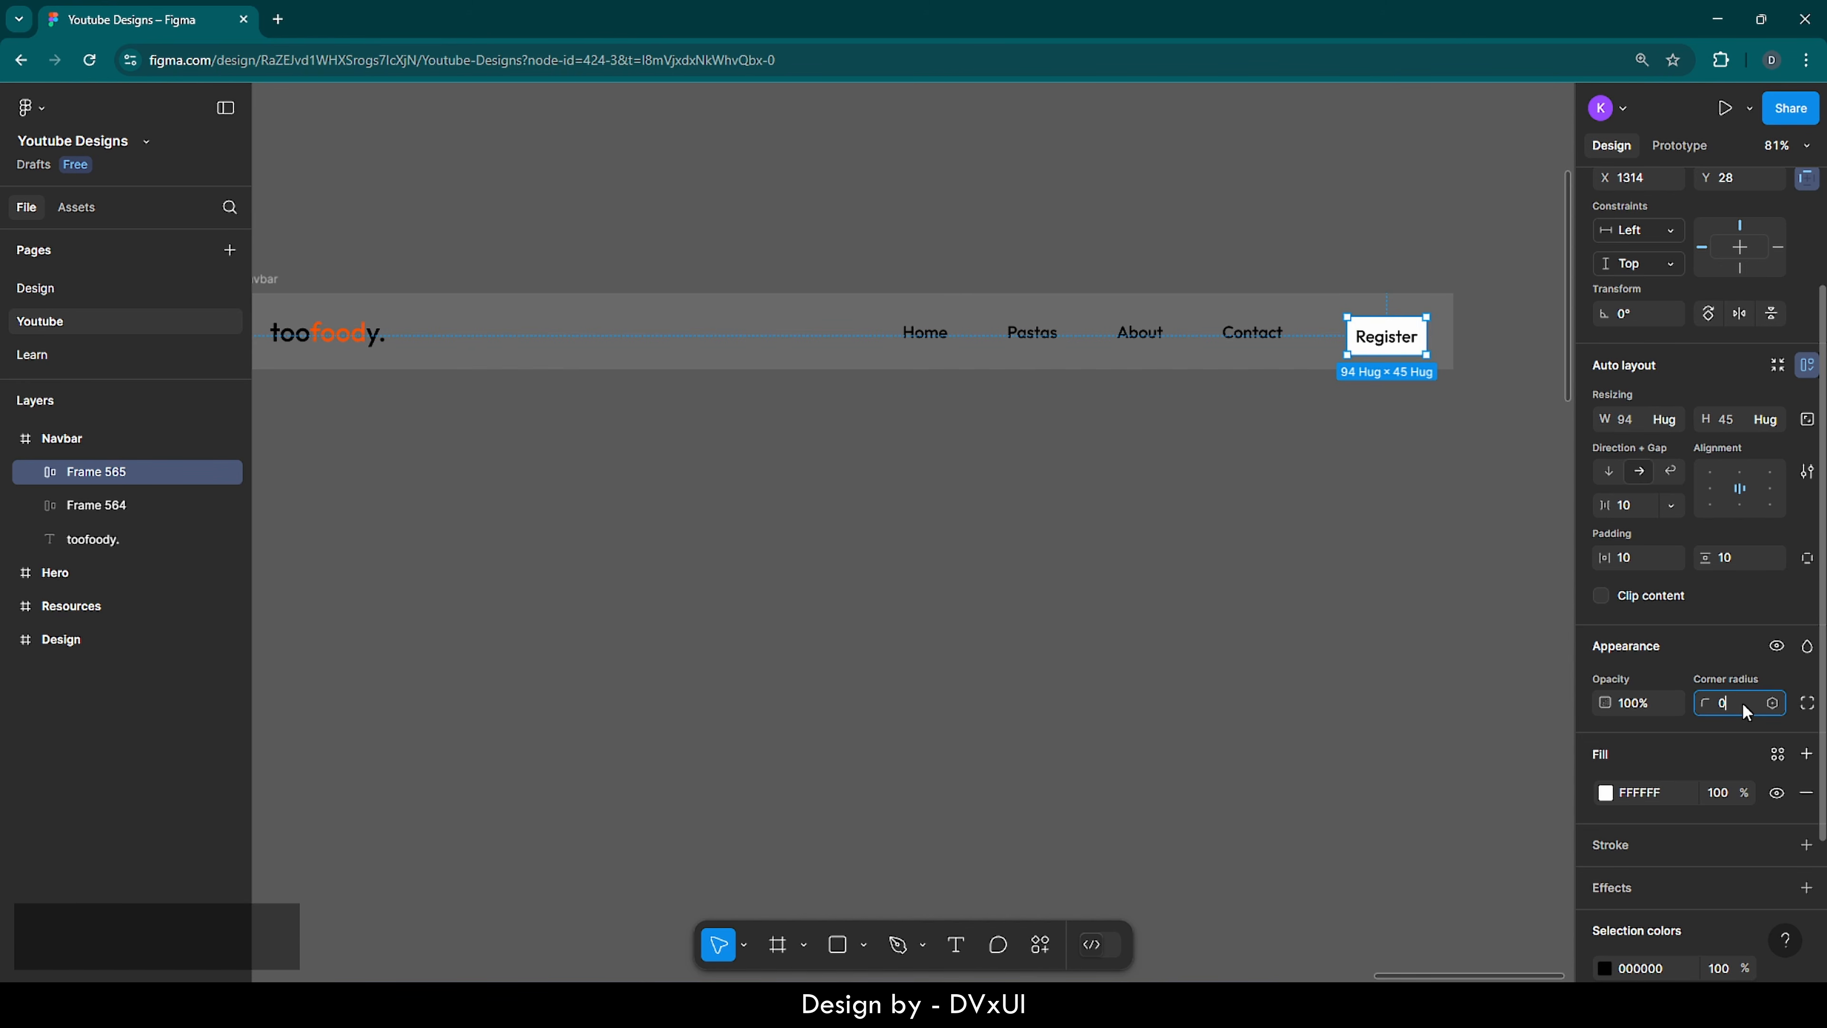
key("BackSpace")
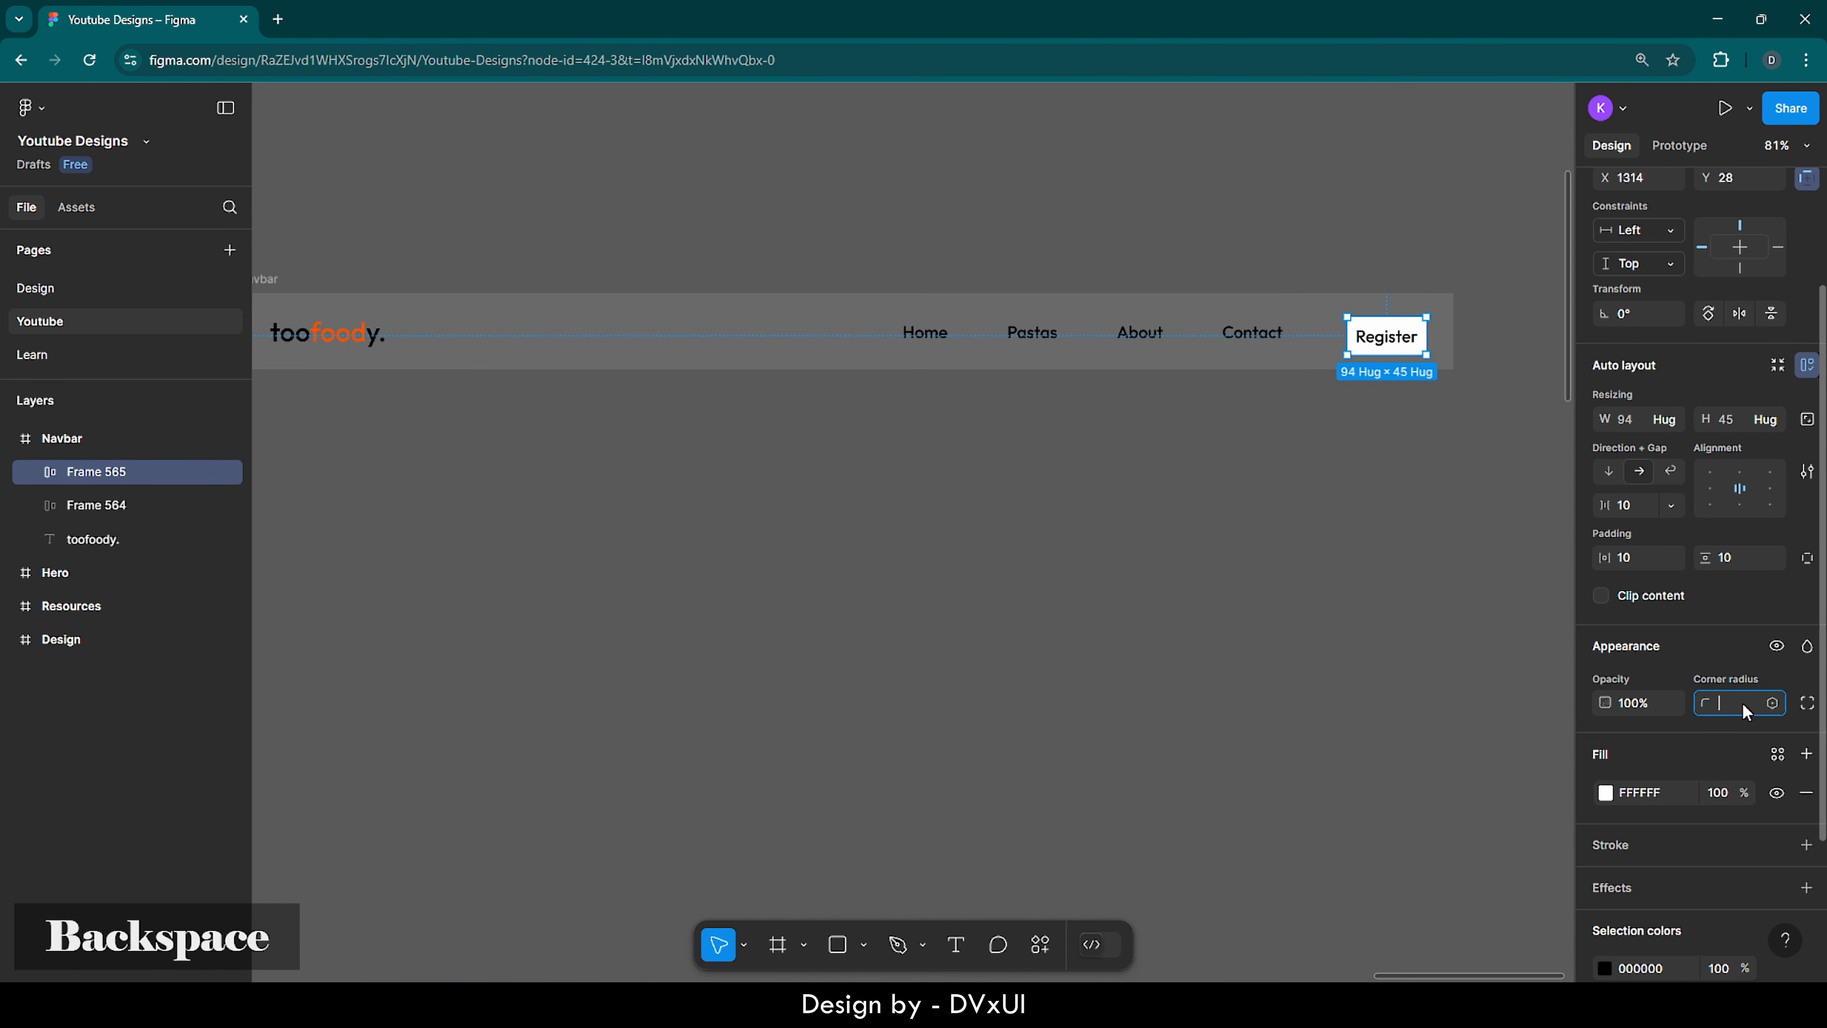
type("8")
key("Return")
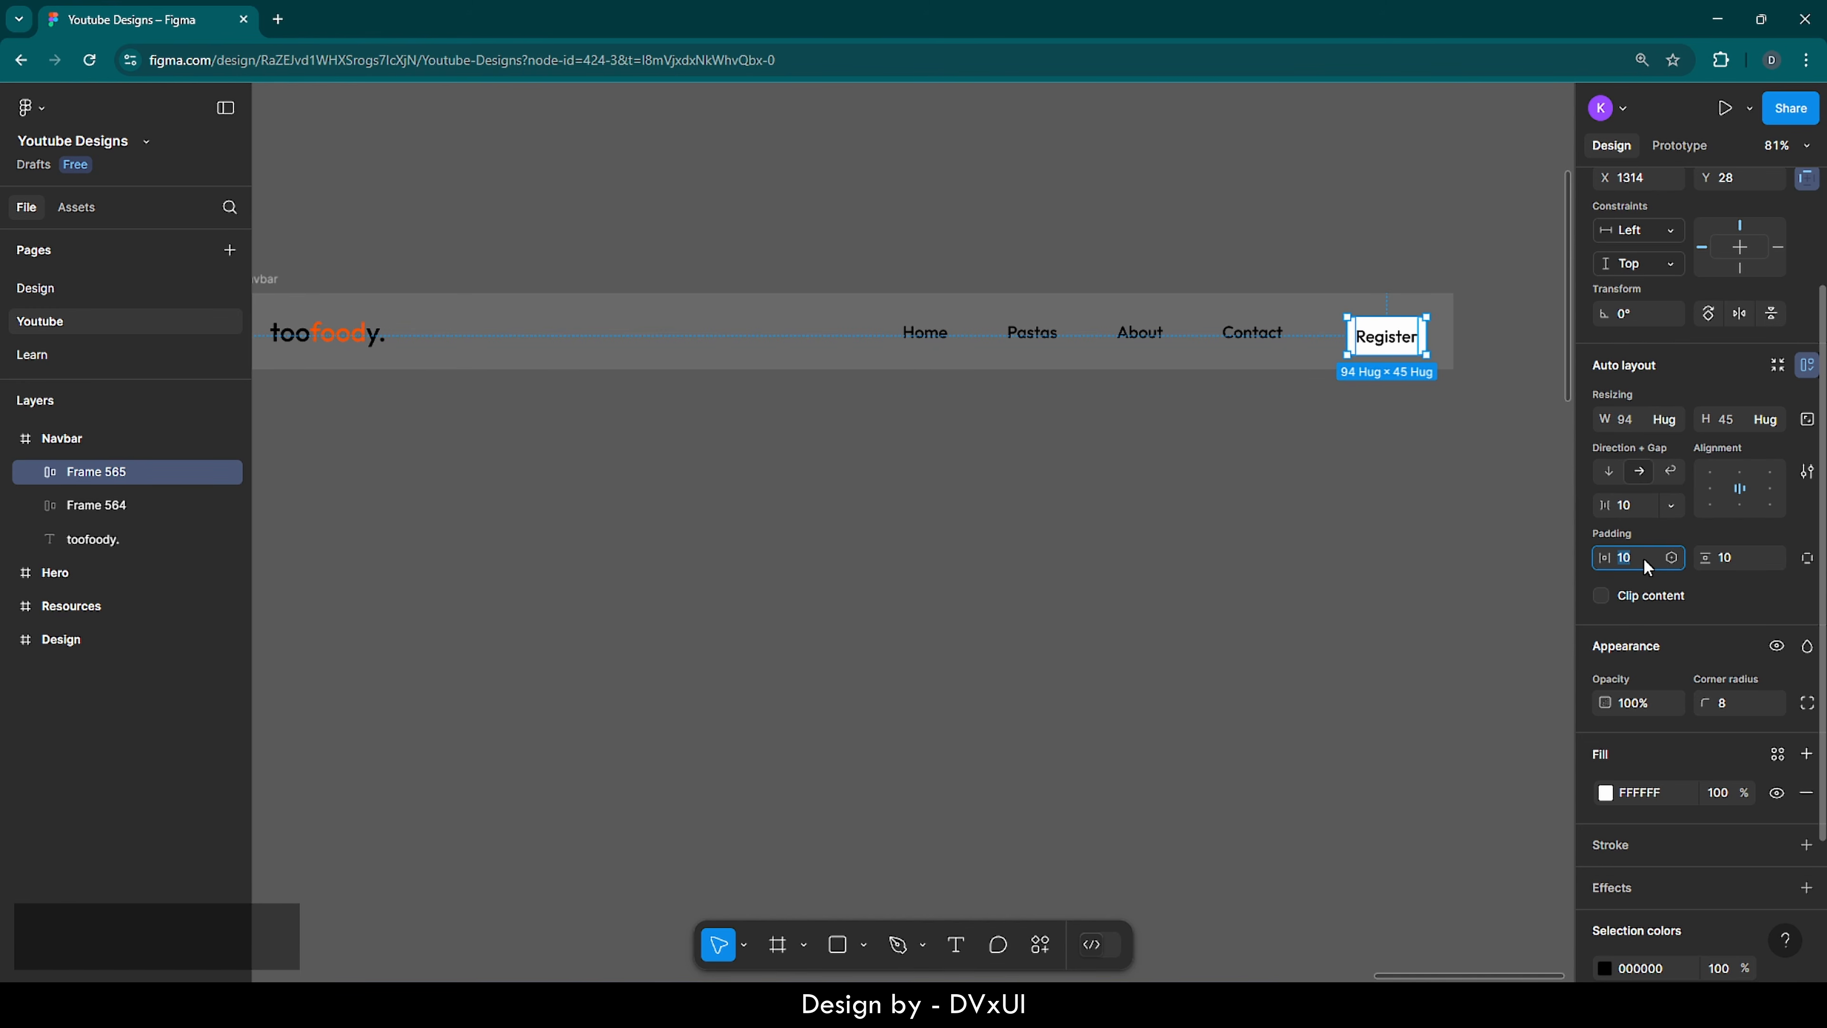
- Set the Register button's horizontal padding to 14 and its vertical padding to 10
type("14")
key("Return")
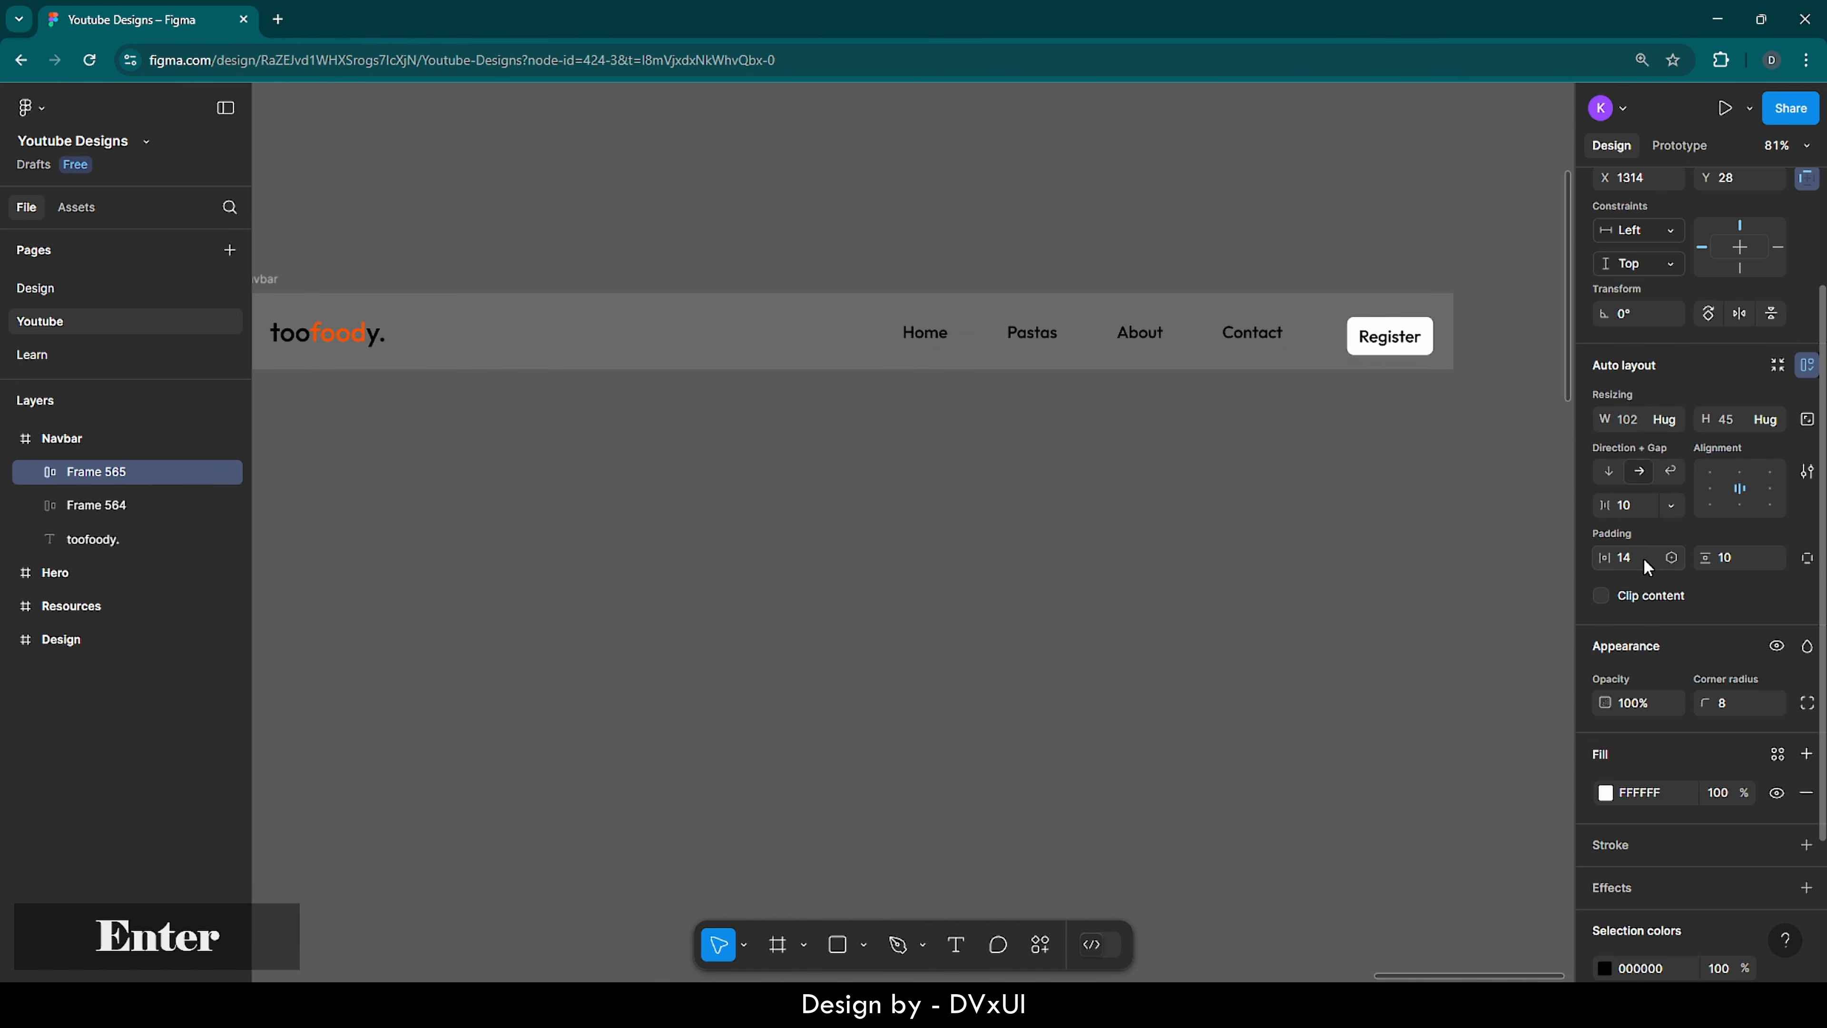
left_click(1737, 557)
key("BackSpace")
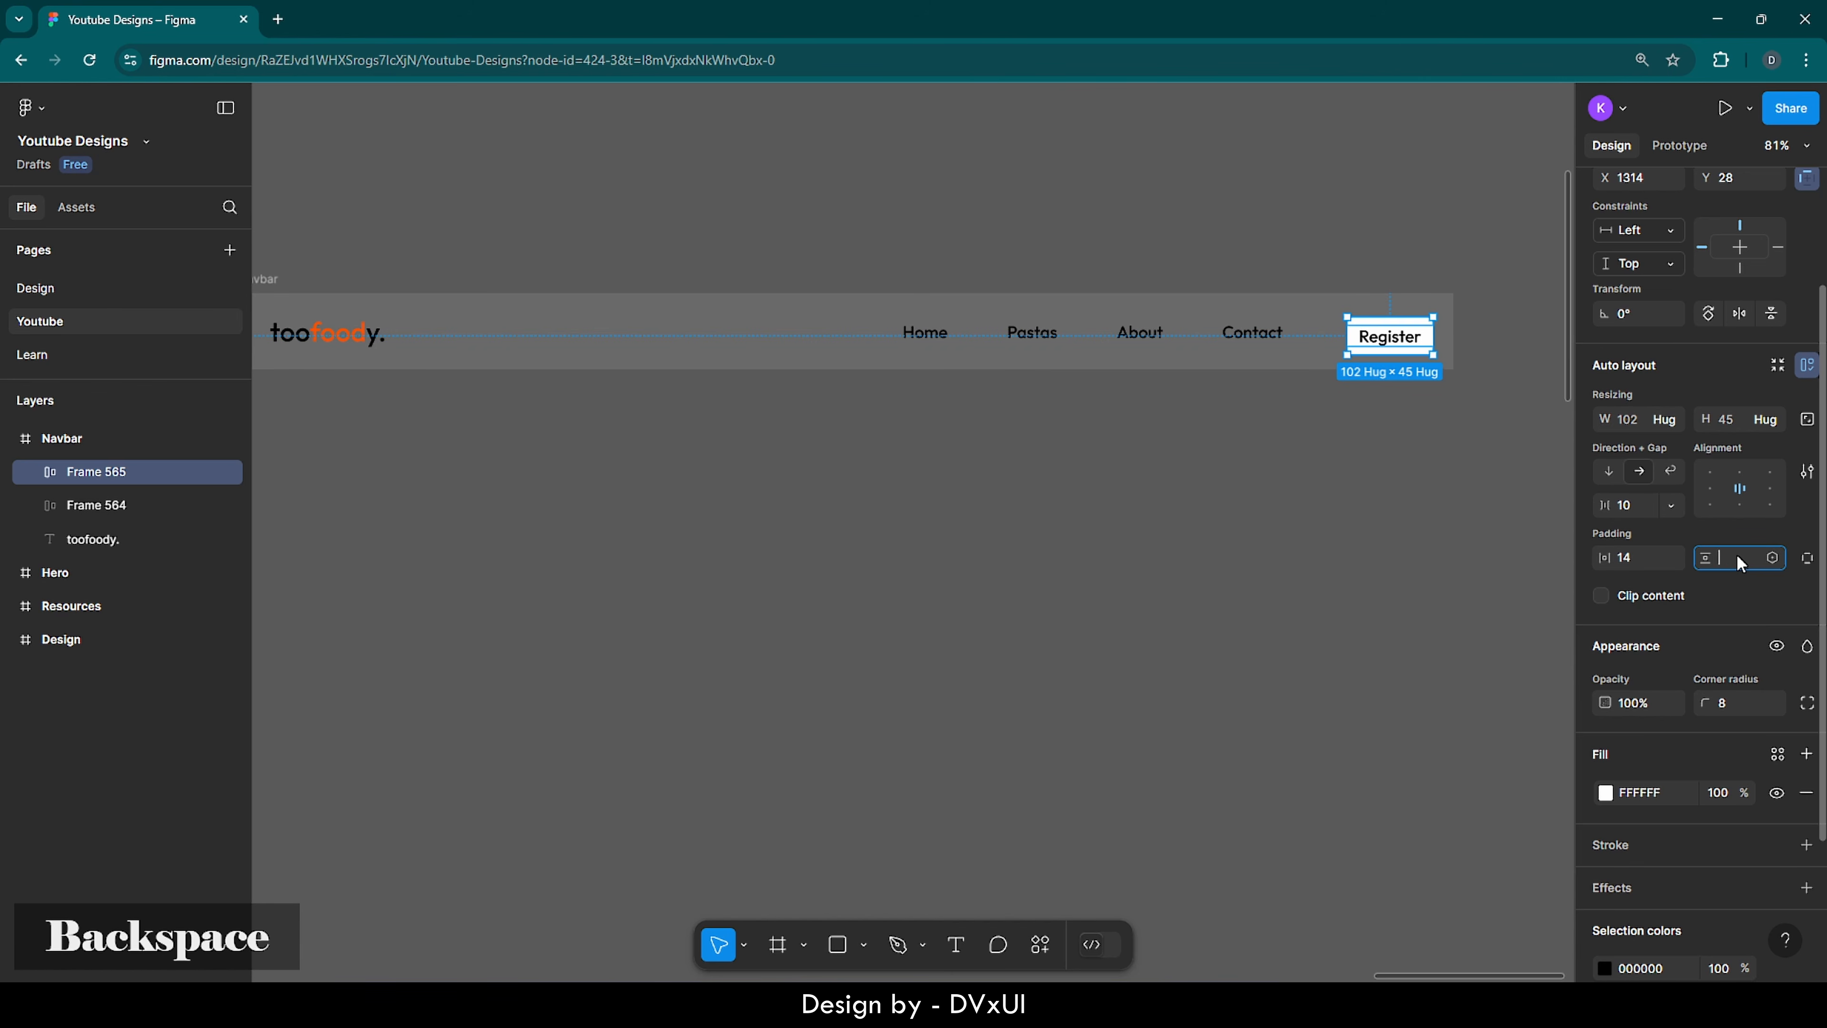
type("10")
key("Return")
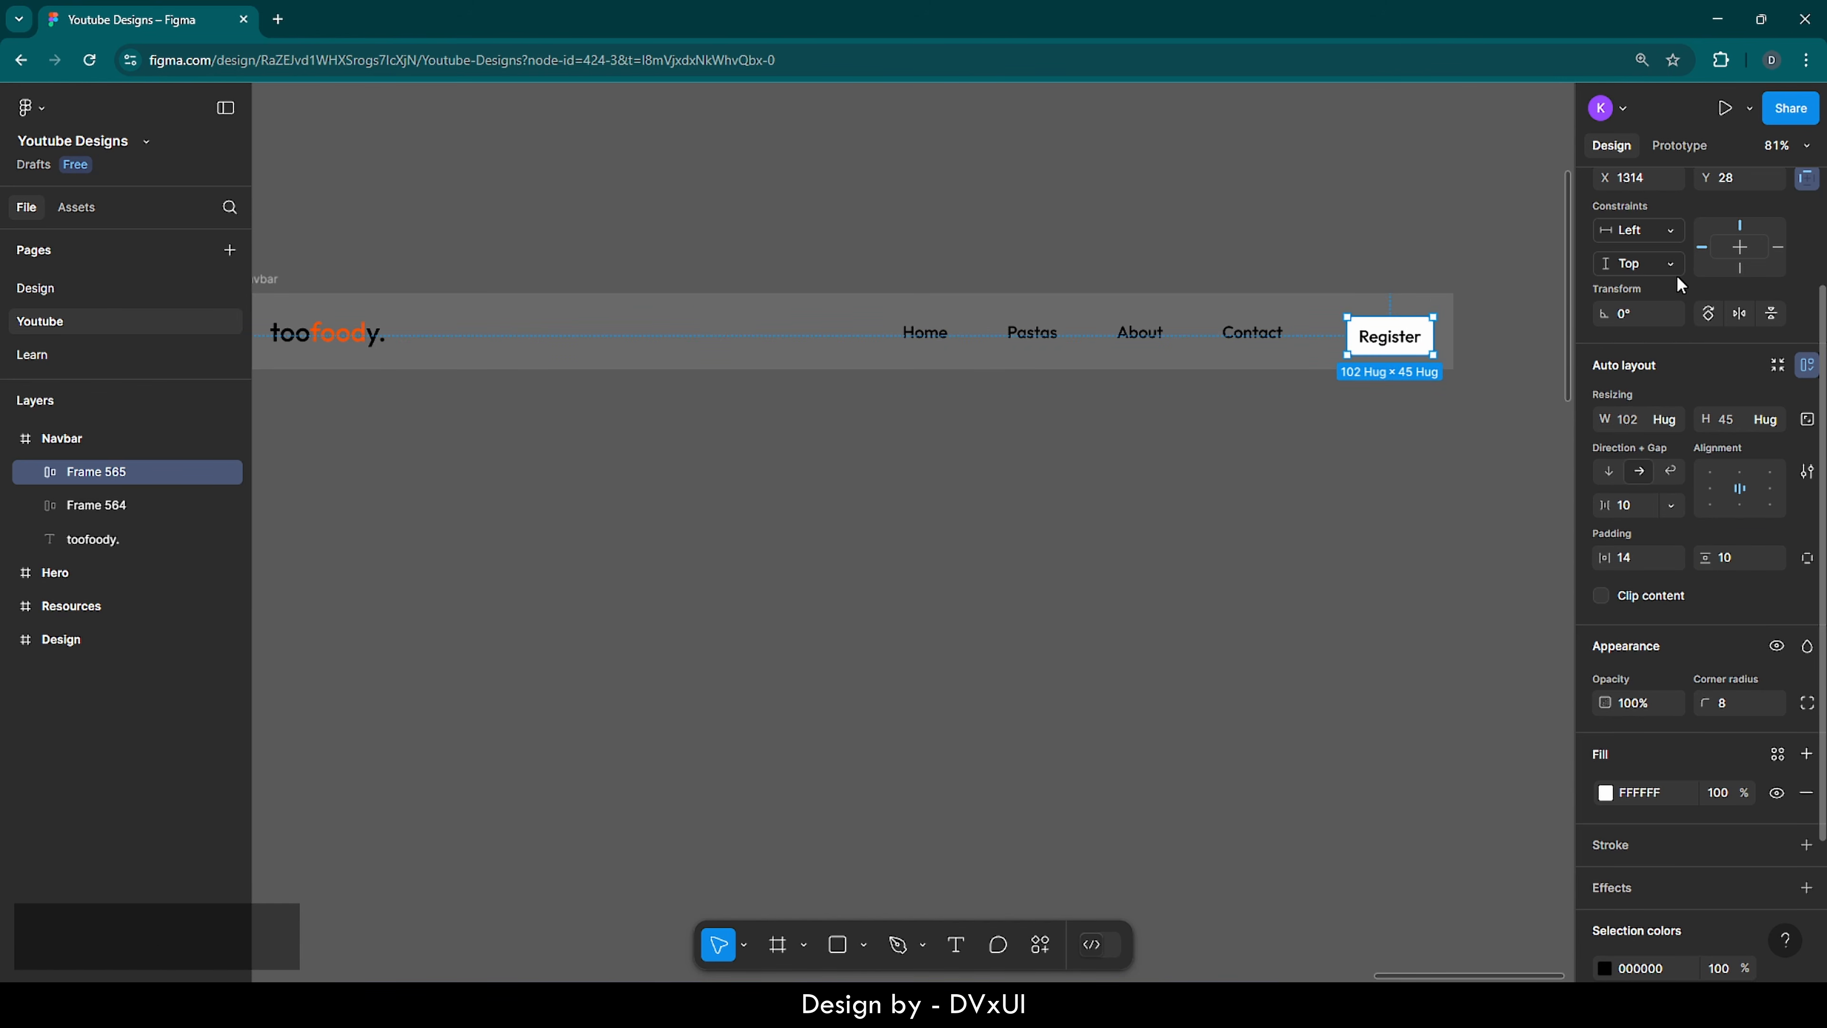
- Centre the Register button vertically in the Navbar and set the spacing between it and the link group to 80
scroll(1678, 278, "up", 3)
left_click(1734, 292)
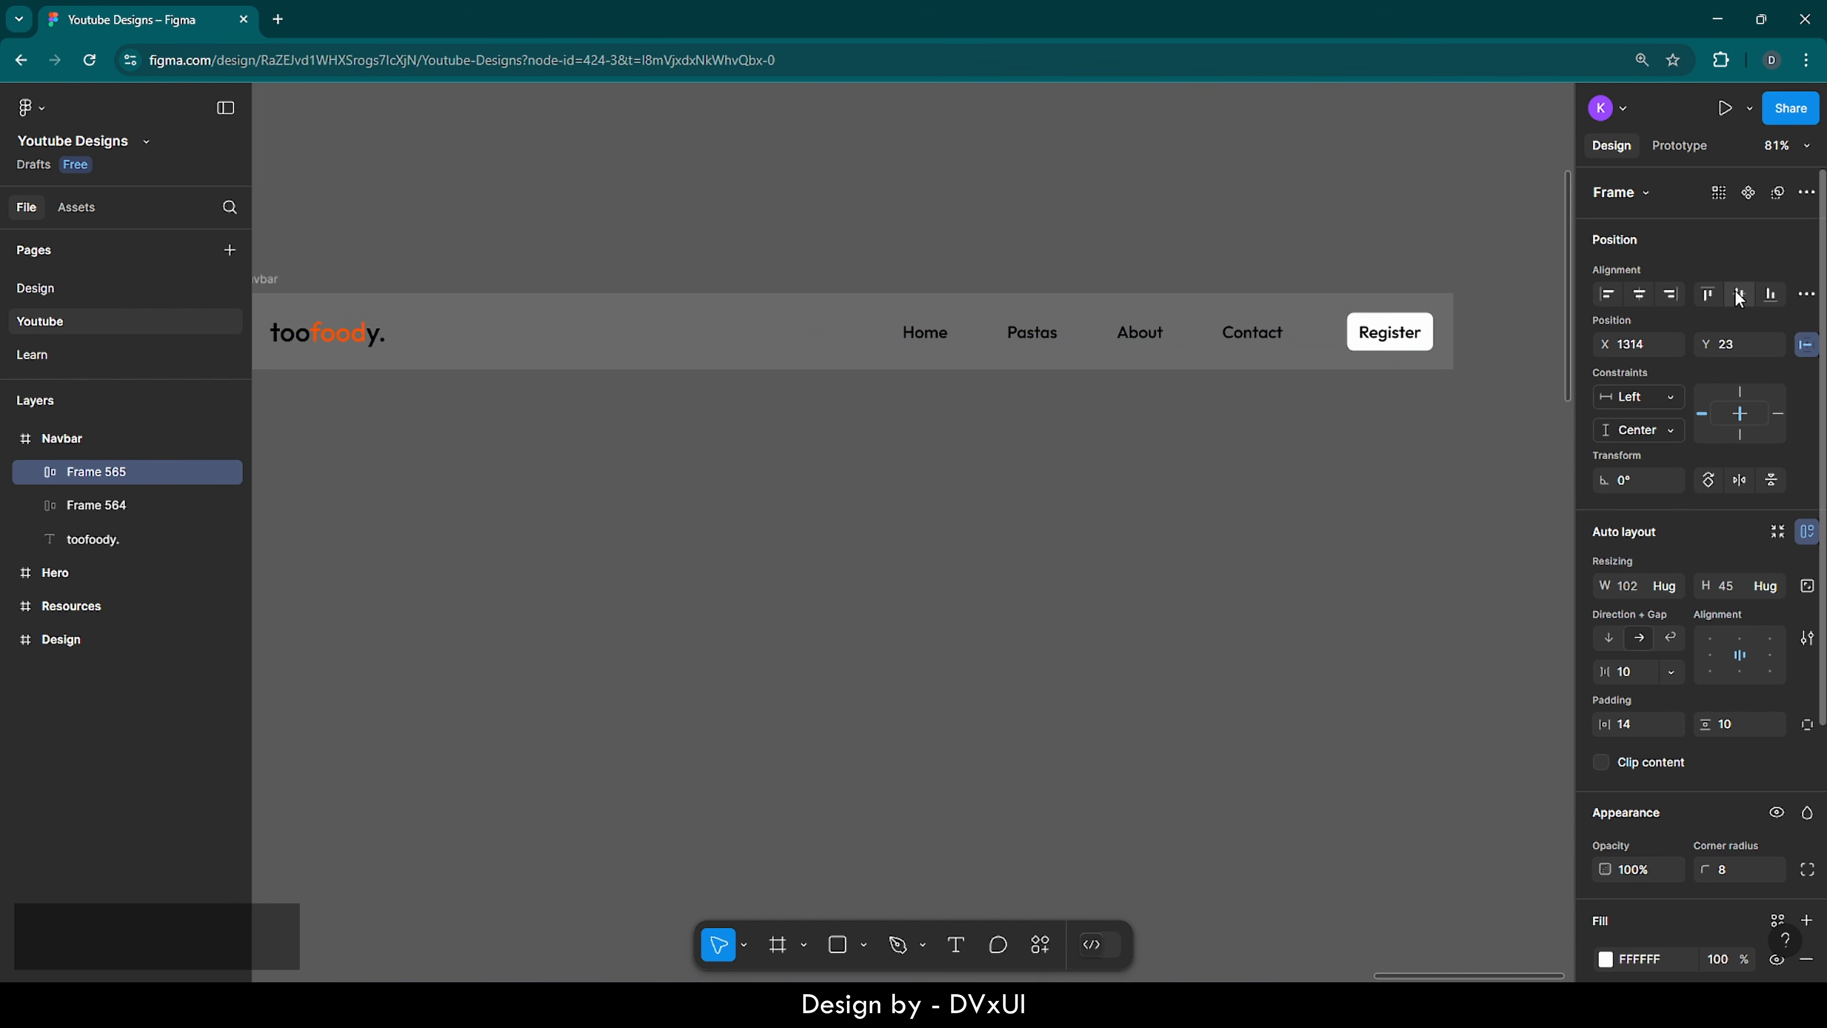
scroll(1366, 258, "left", 2)
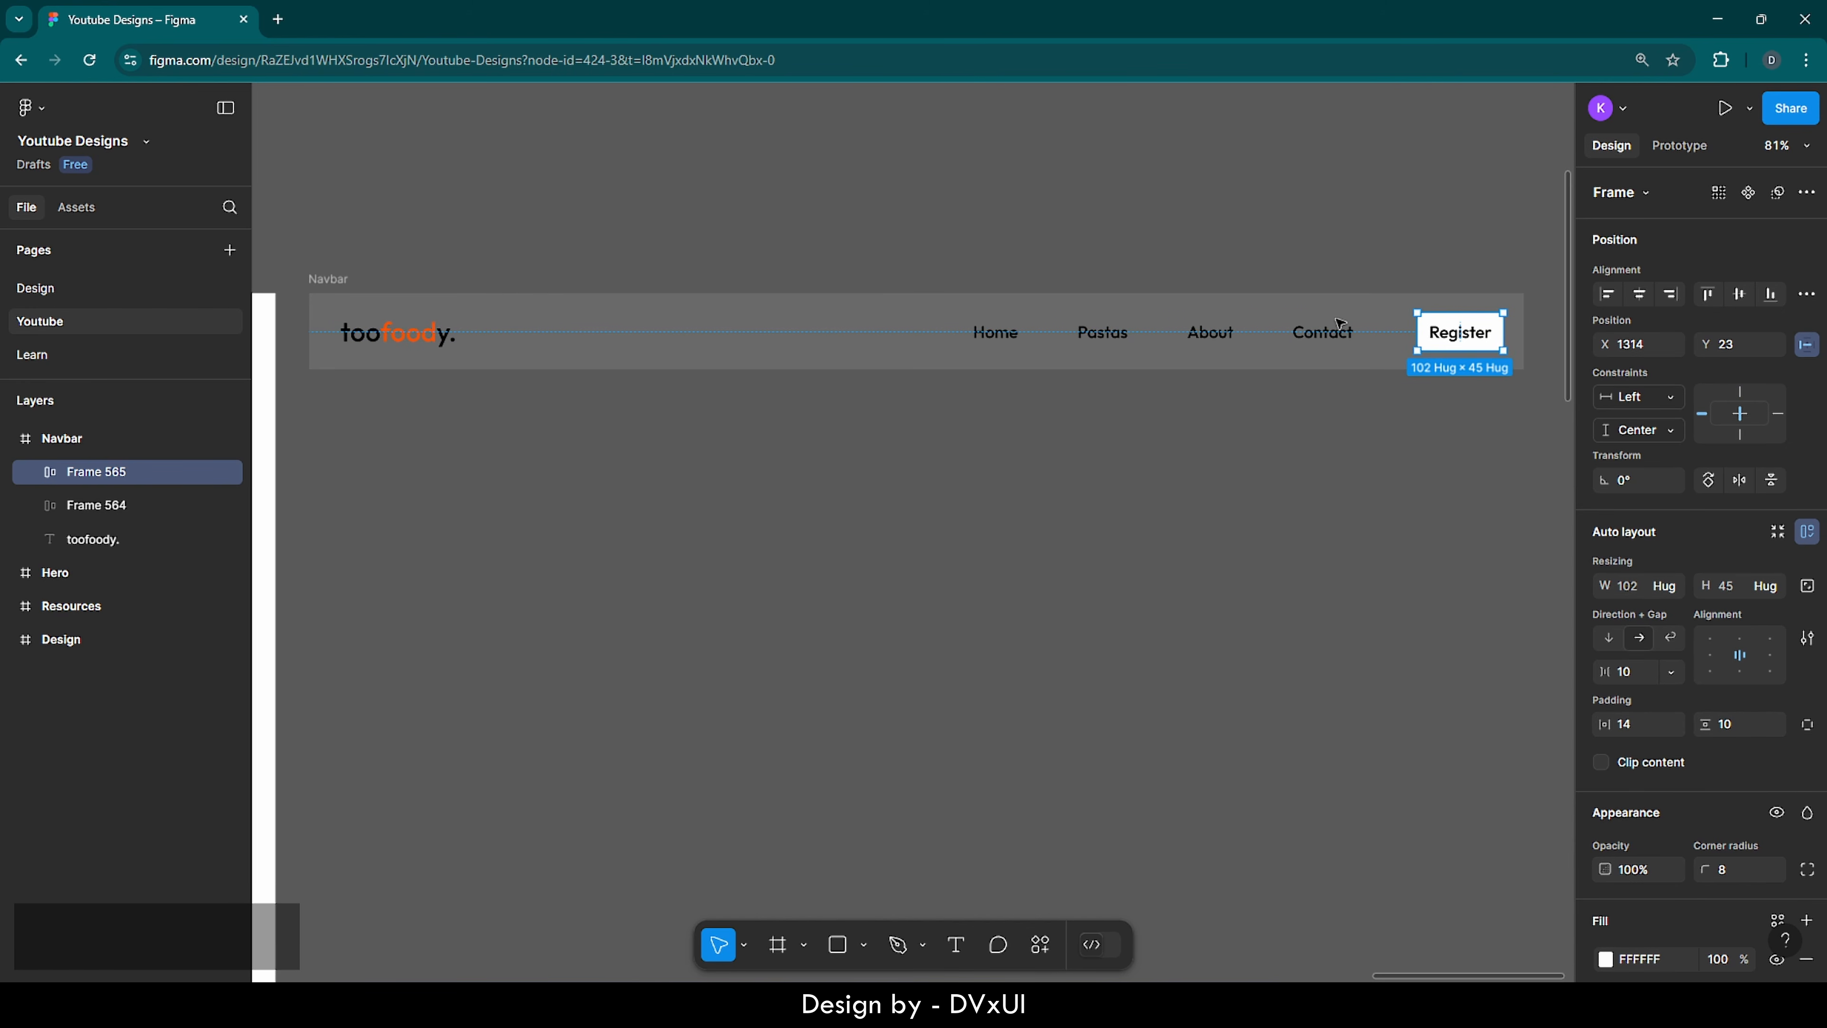
left_click(1321, 344, "shift")
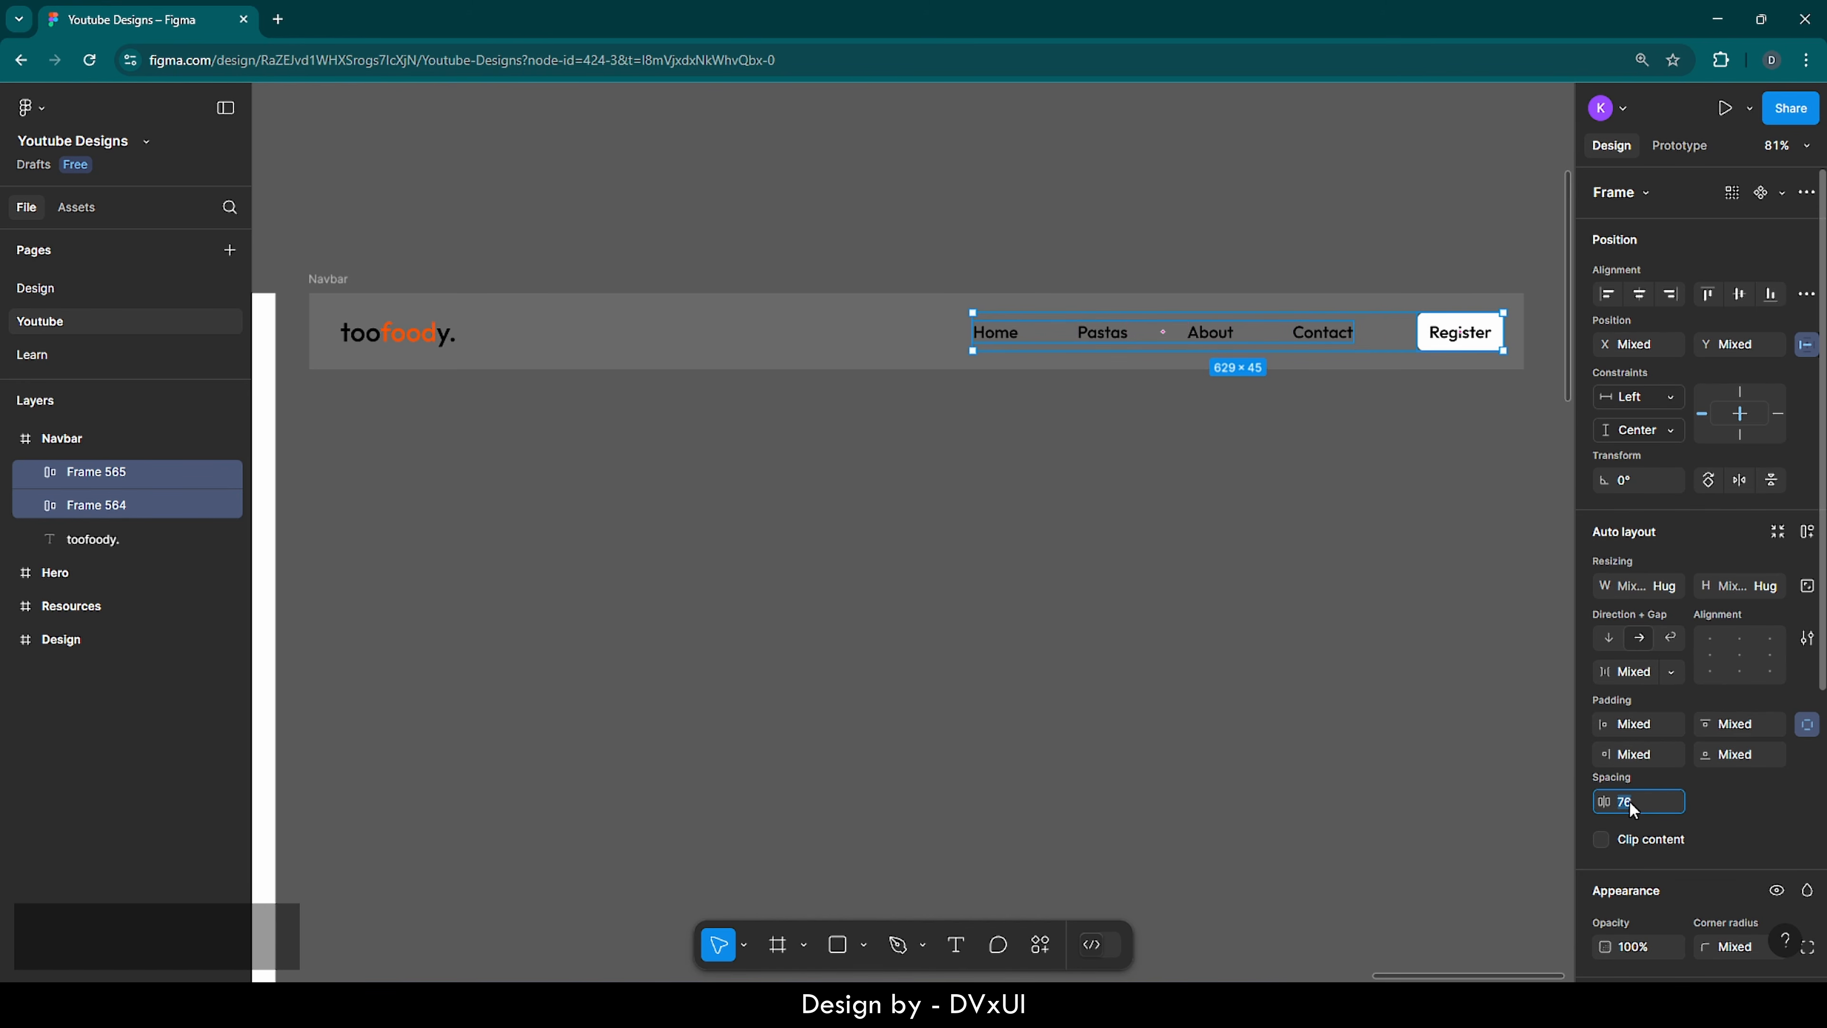
type("80")
key("Return")
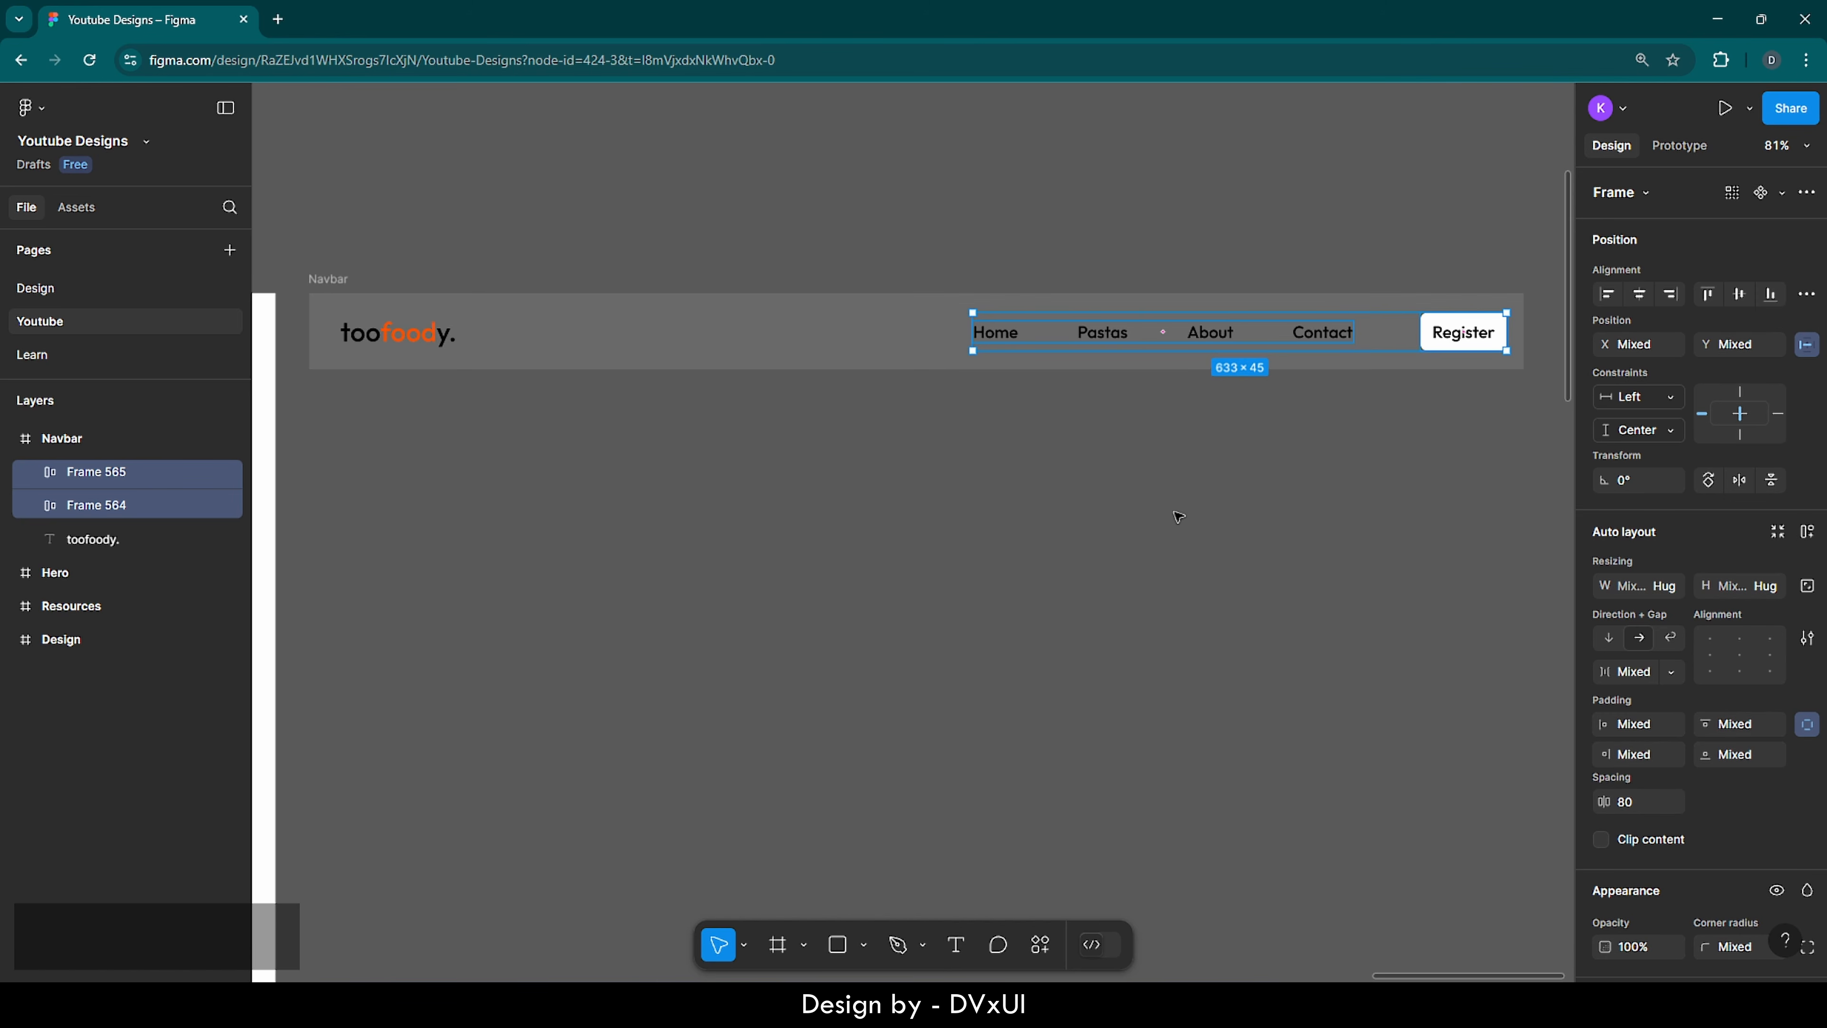
- Shift the link group and the Register button together 20 px left in the Navbar and deselect them
key("shift")
key("shift+Left")
key("shift+Left")
key("shift+Left")
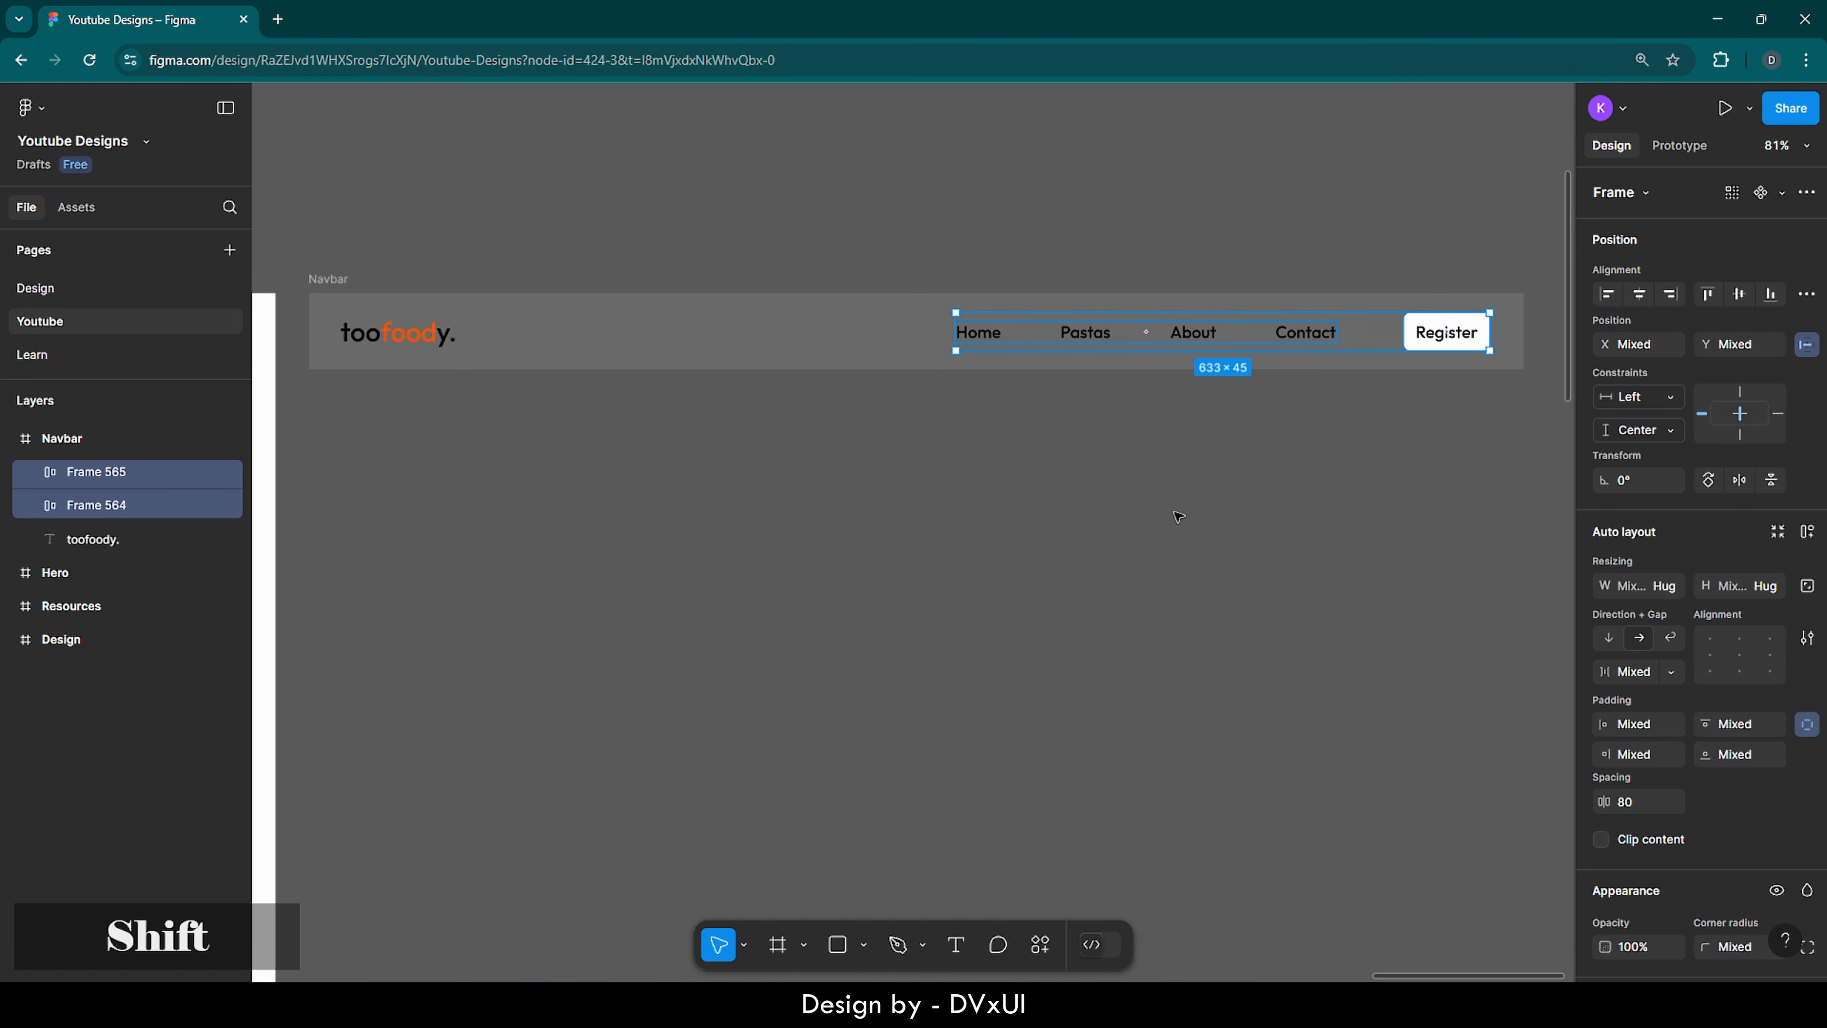
left_click(1178, 515)
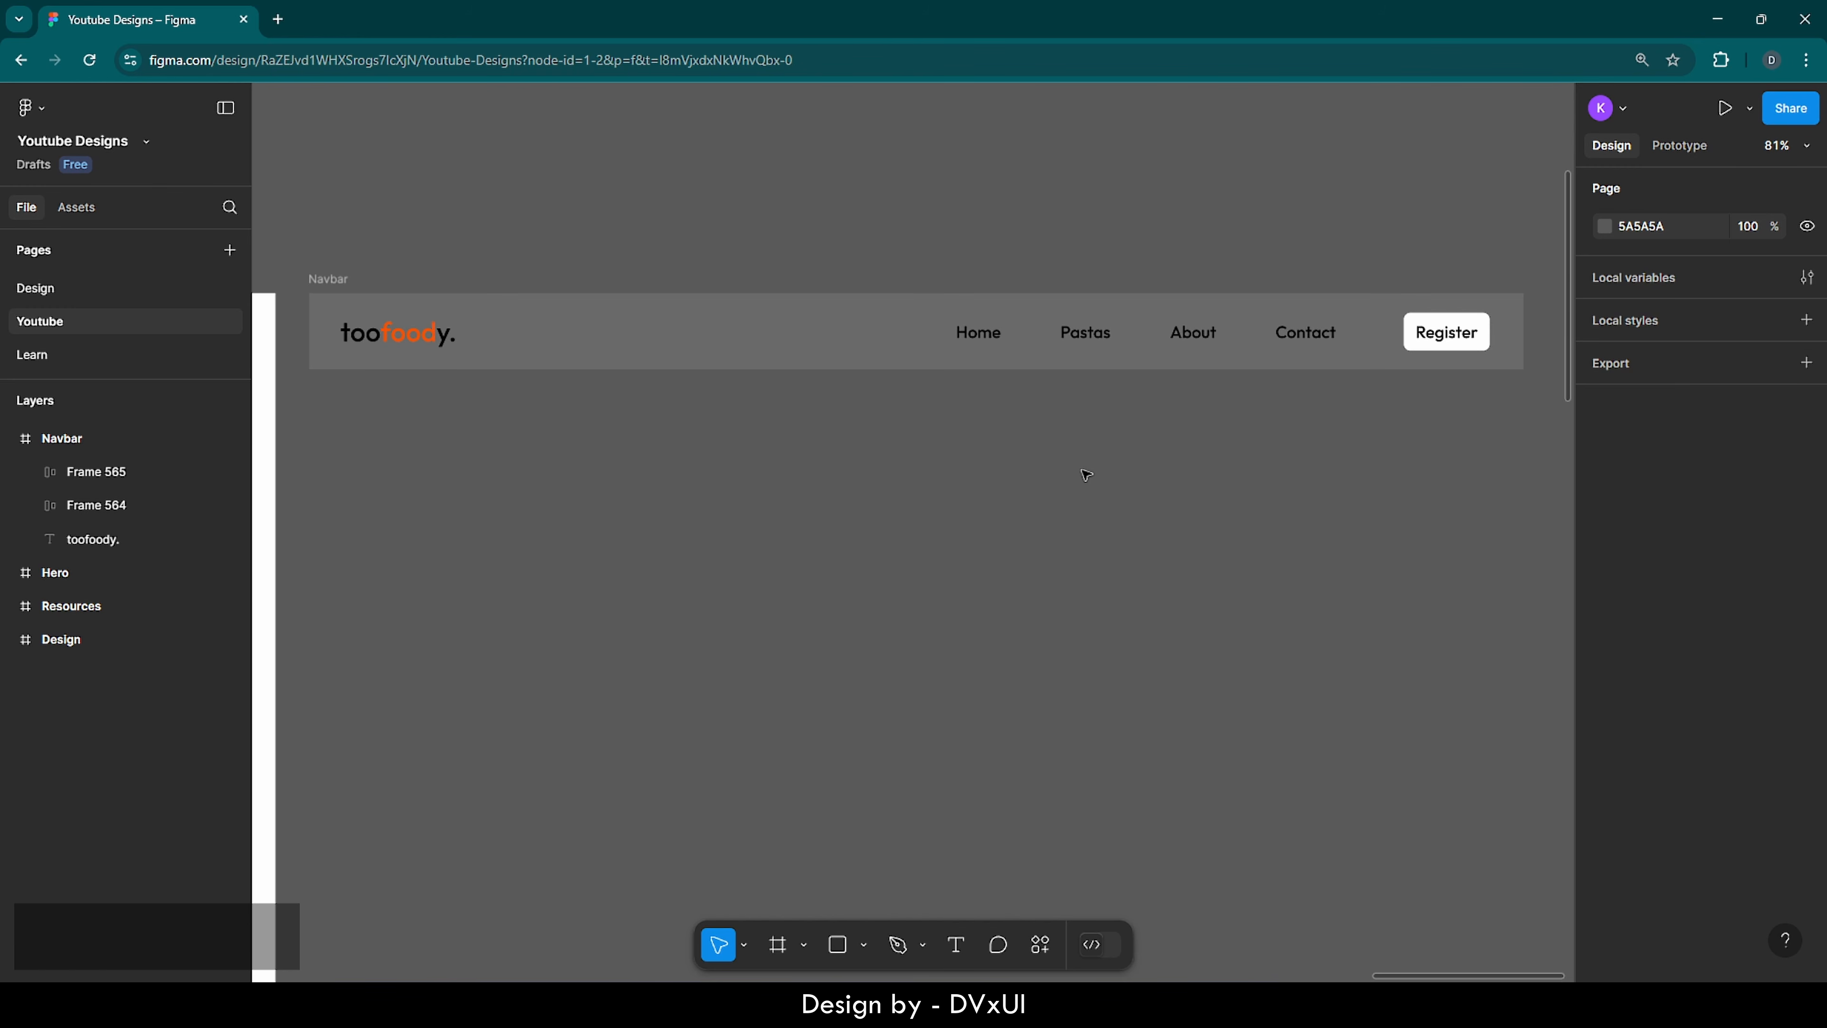
- Recolour the Register text with the orange already used on the page and deselect it
double_click(1428, 331)
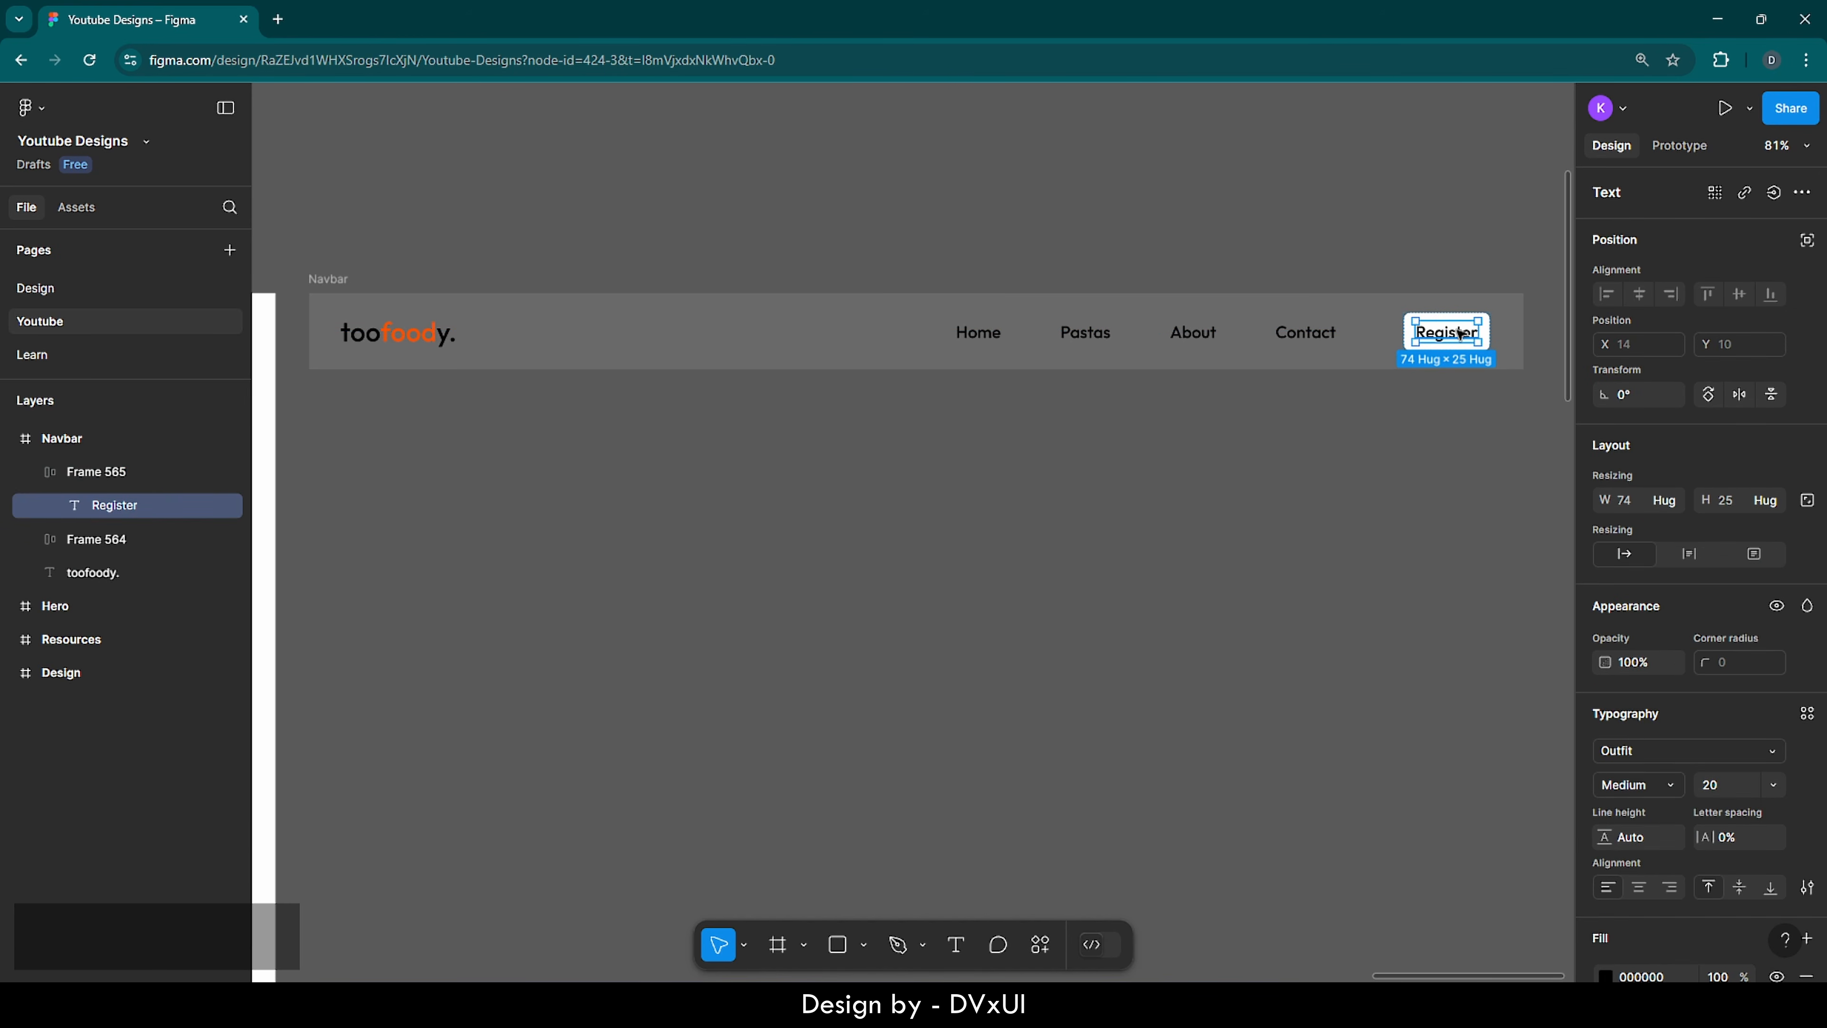
scroll(1656, 751, "down", 3)
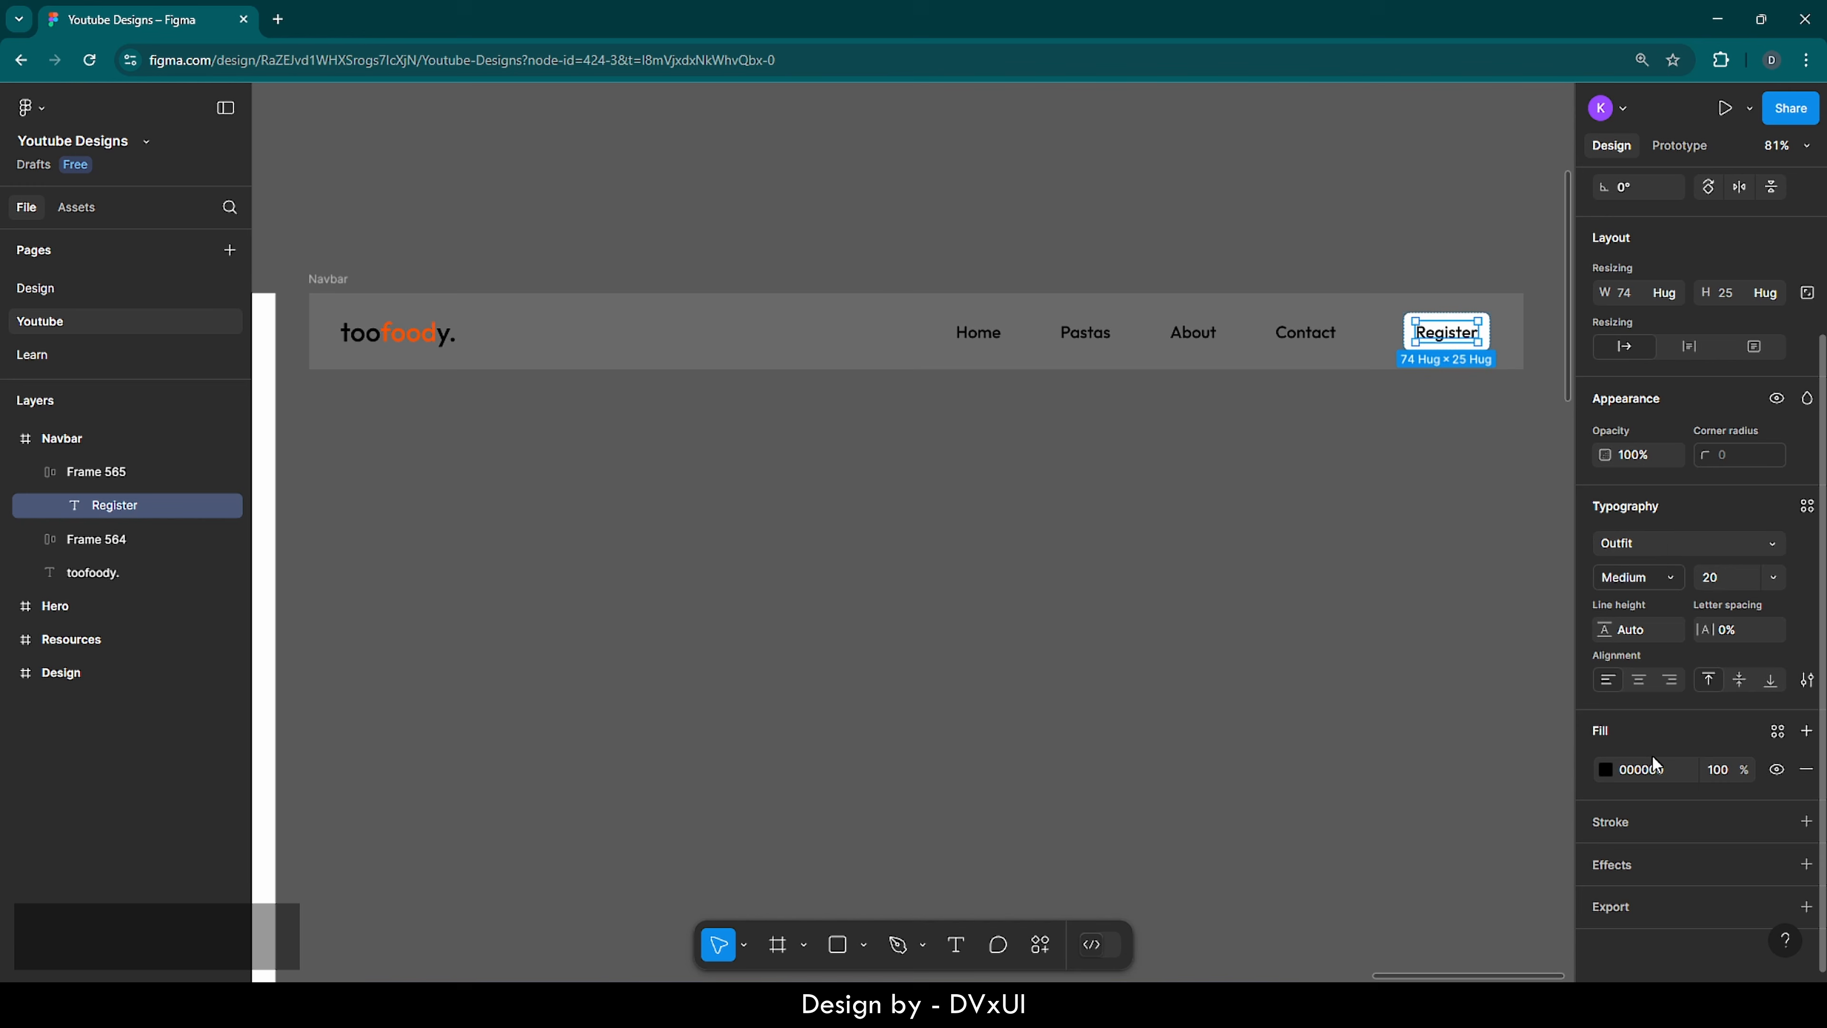
left_click(1605, 768)
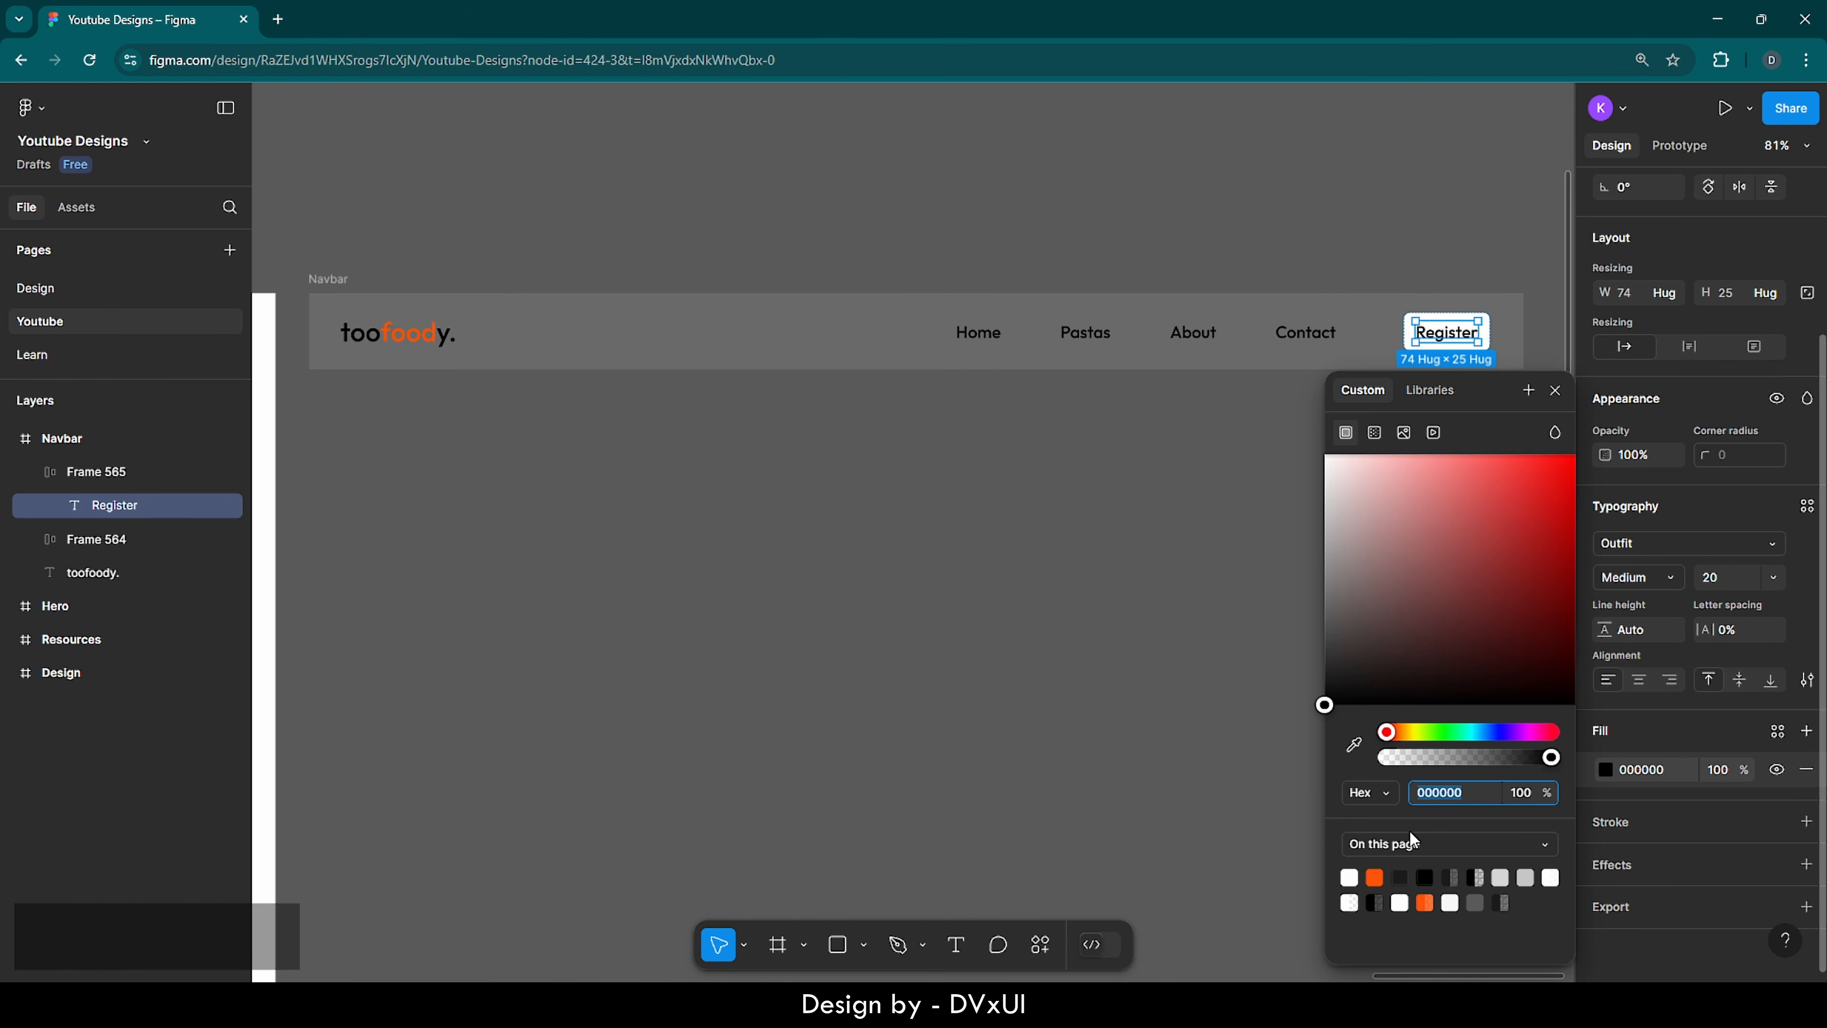
left_click(1374, 878)
left_click(1149, 676)
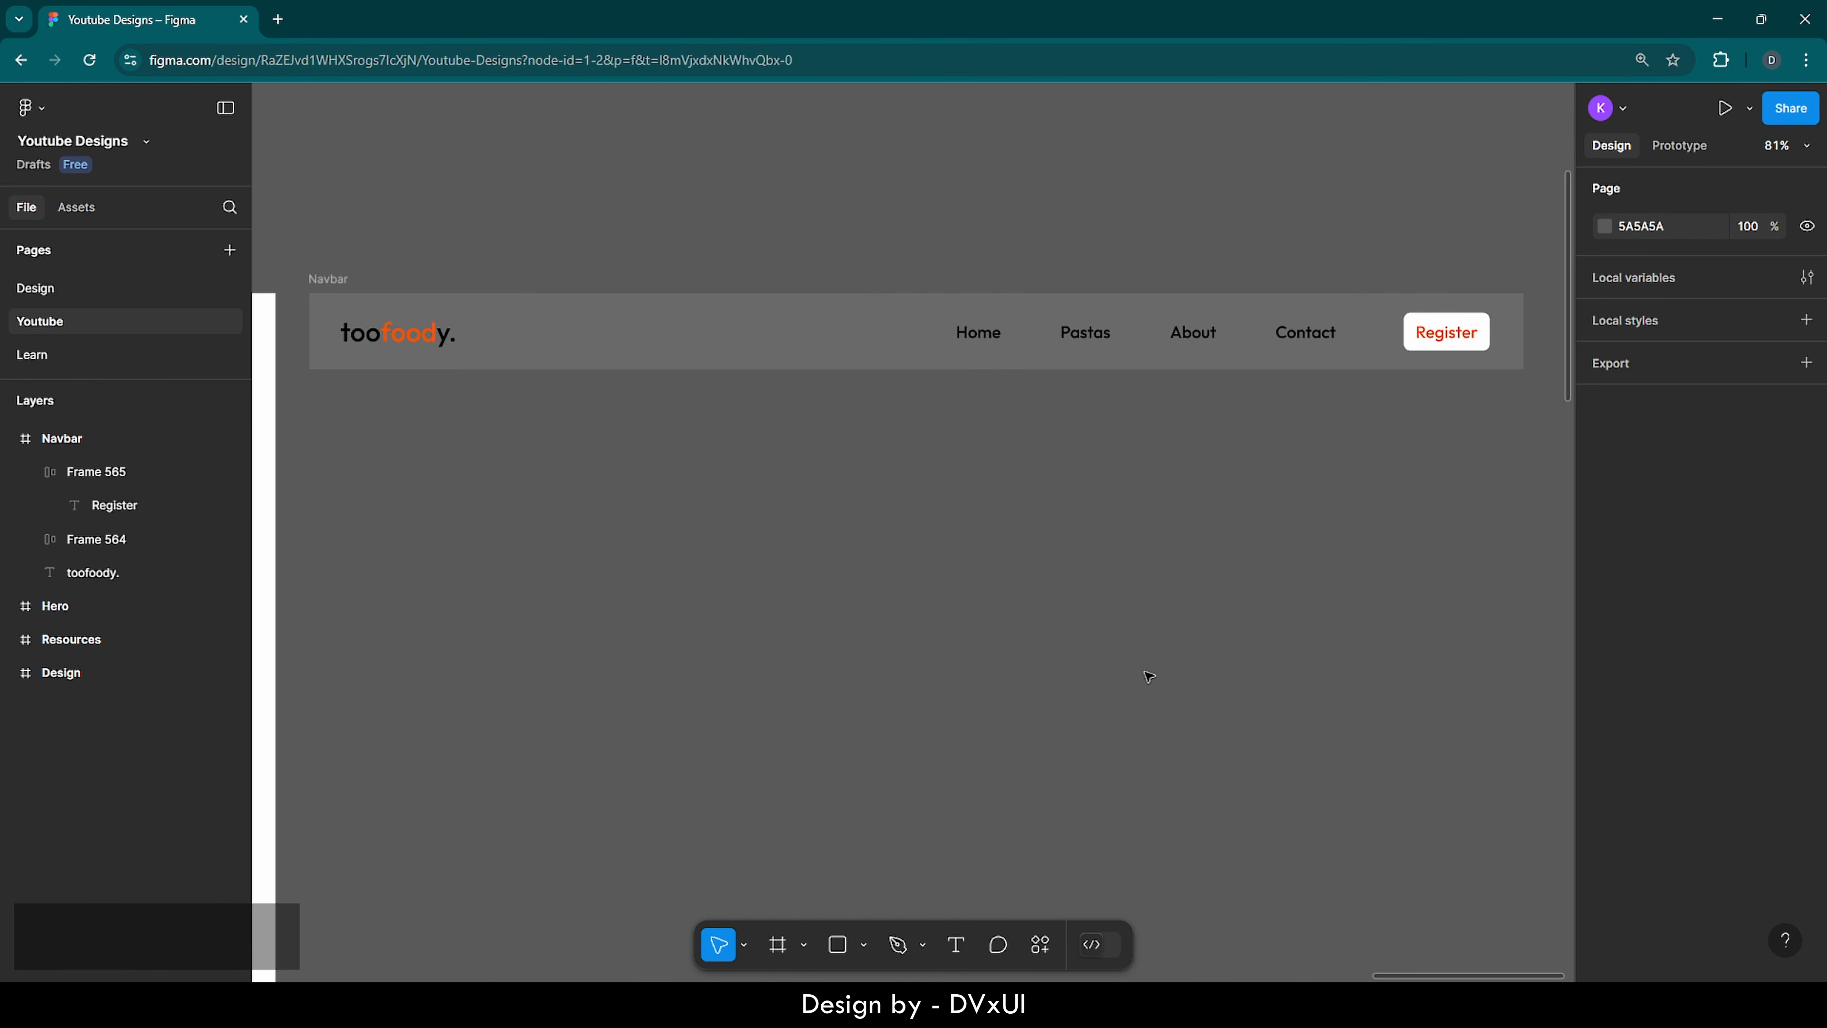
- Set the fill of the Pastas, About and Contact links together to D9D9D9, leaving out Home
double_click(1070, 332)
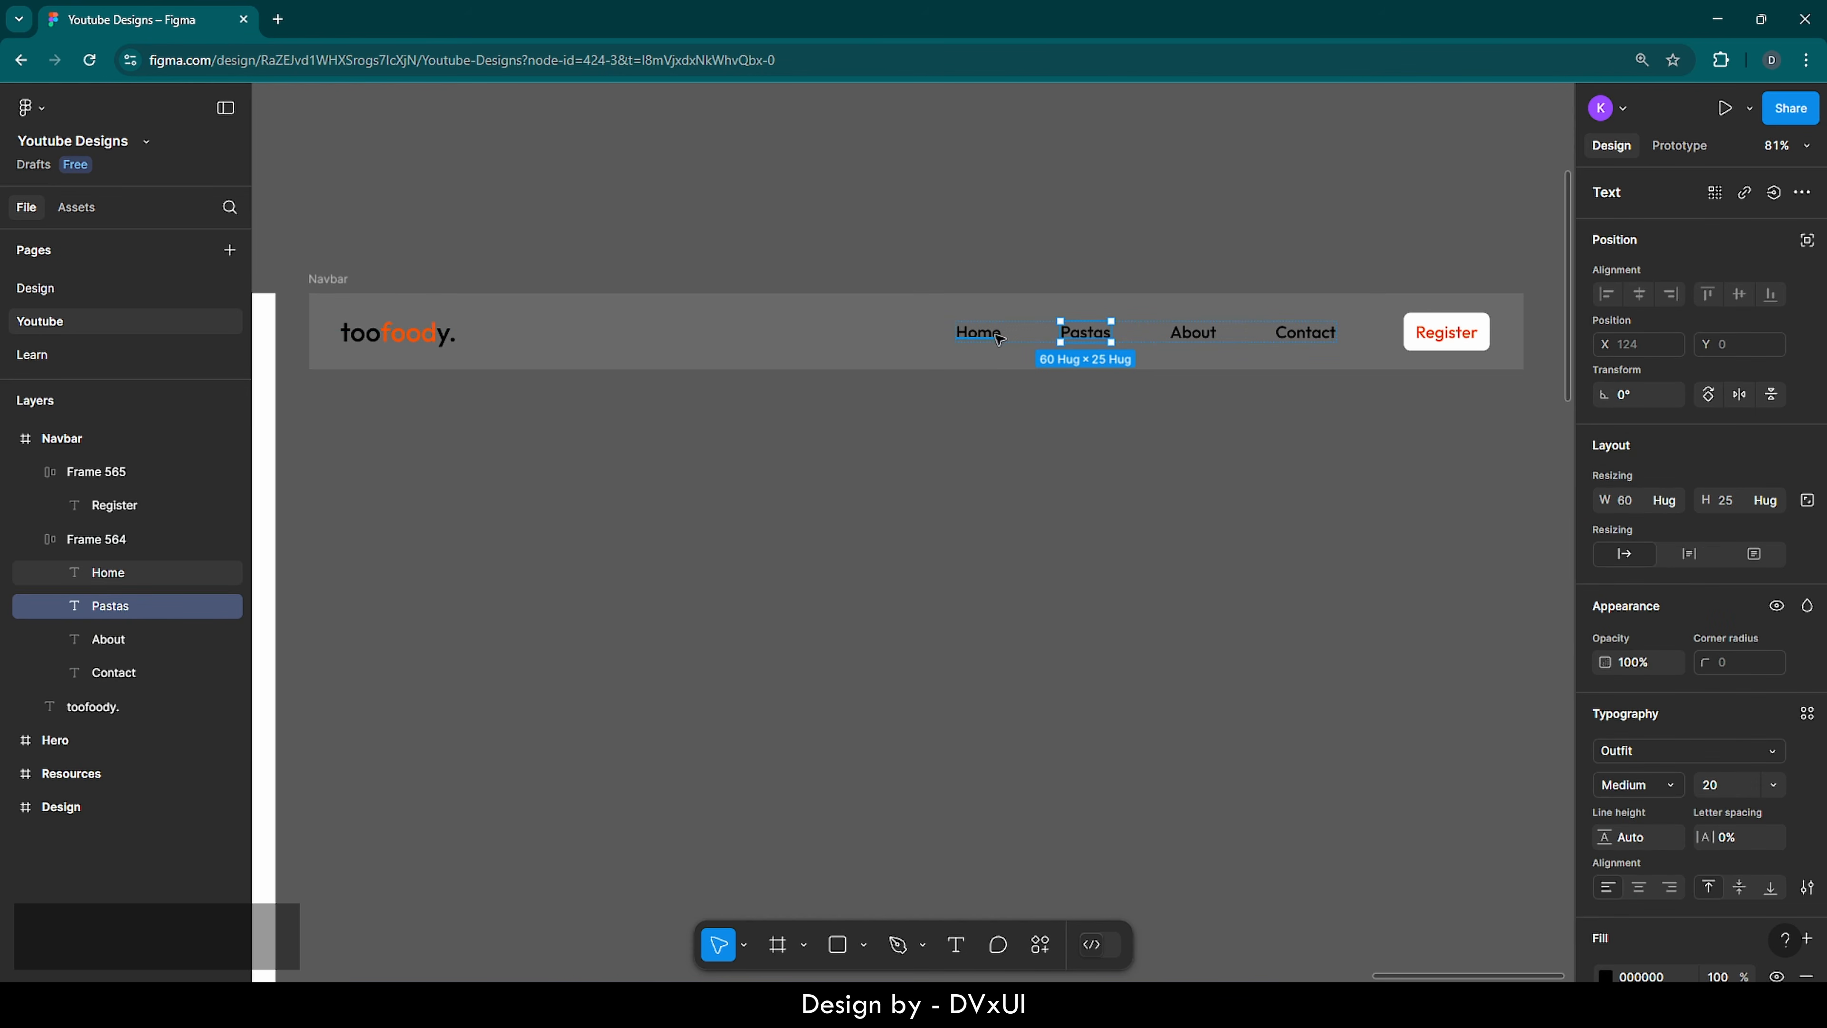
left_click(1030, 333)
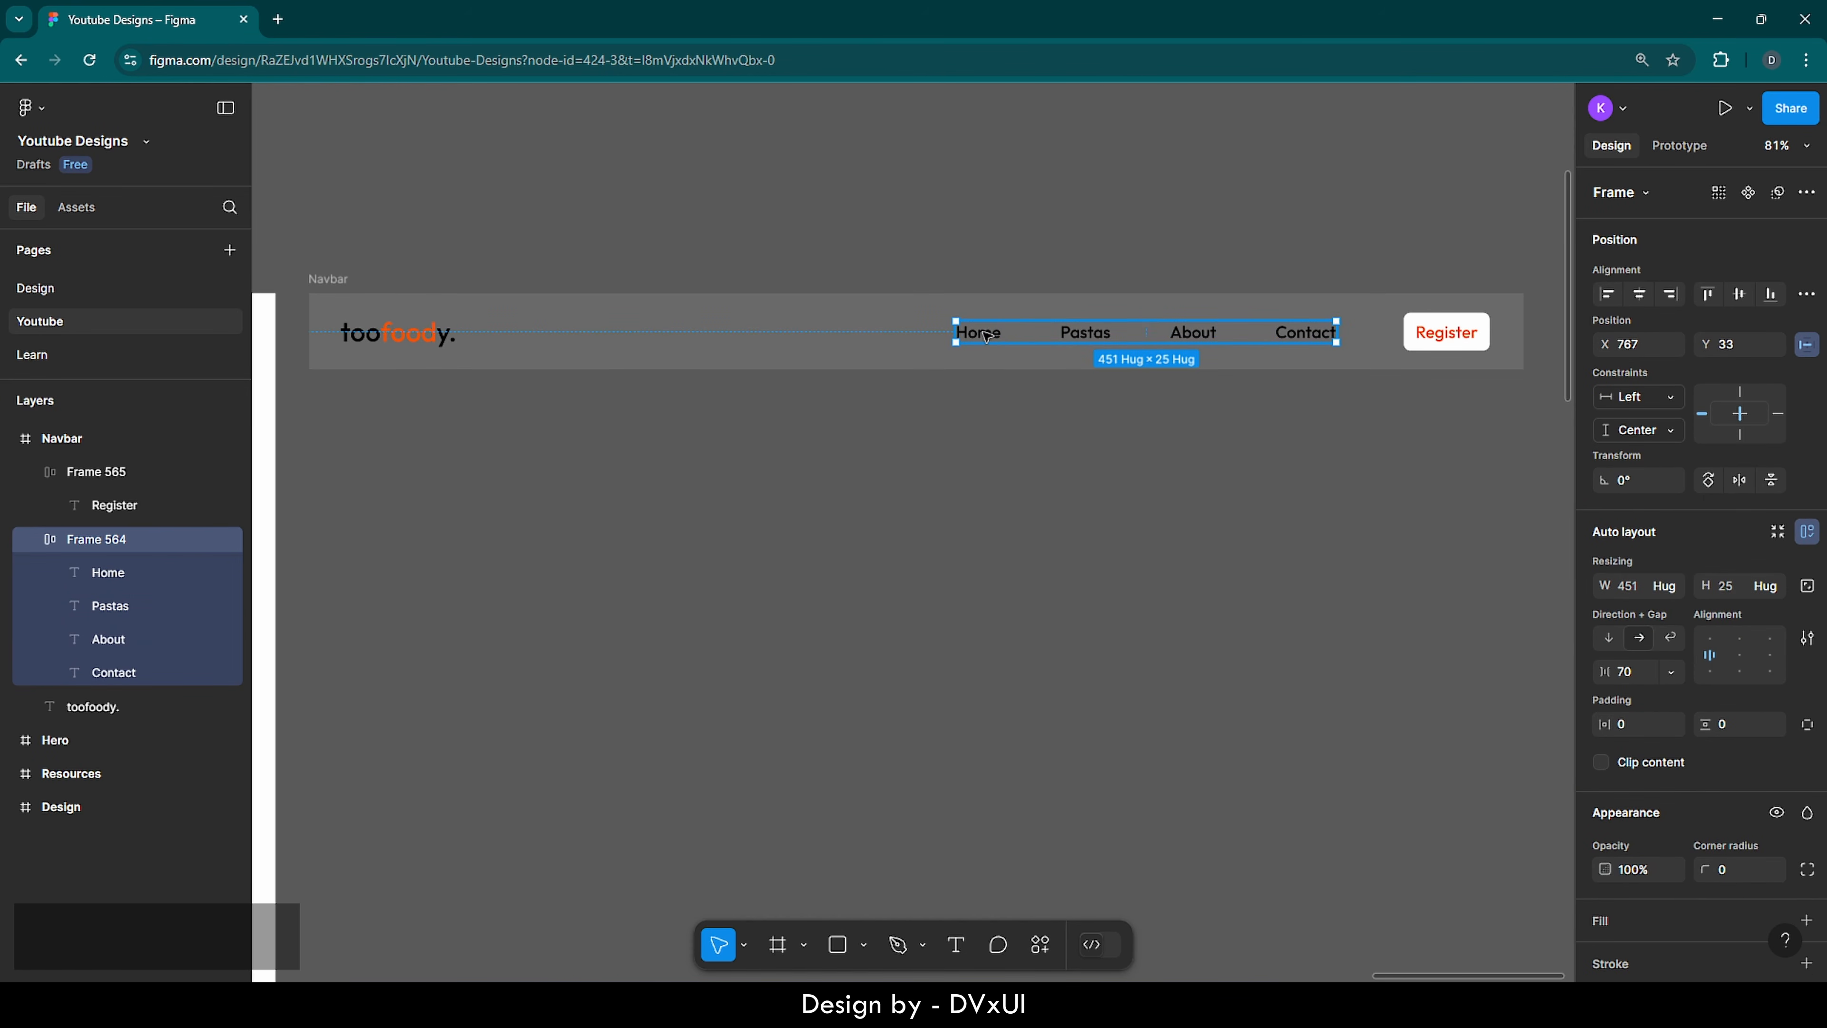
left_click(986, 335)
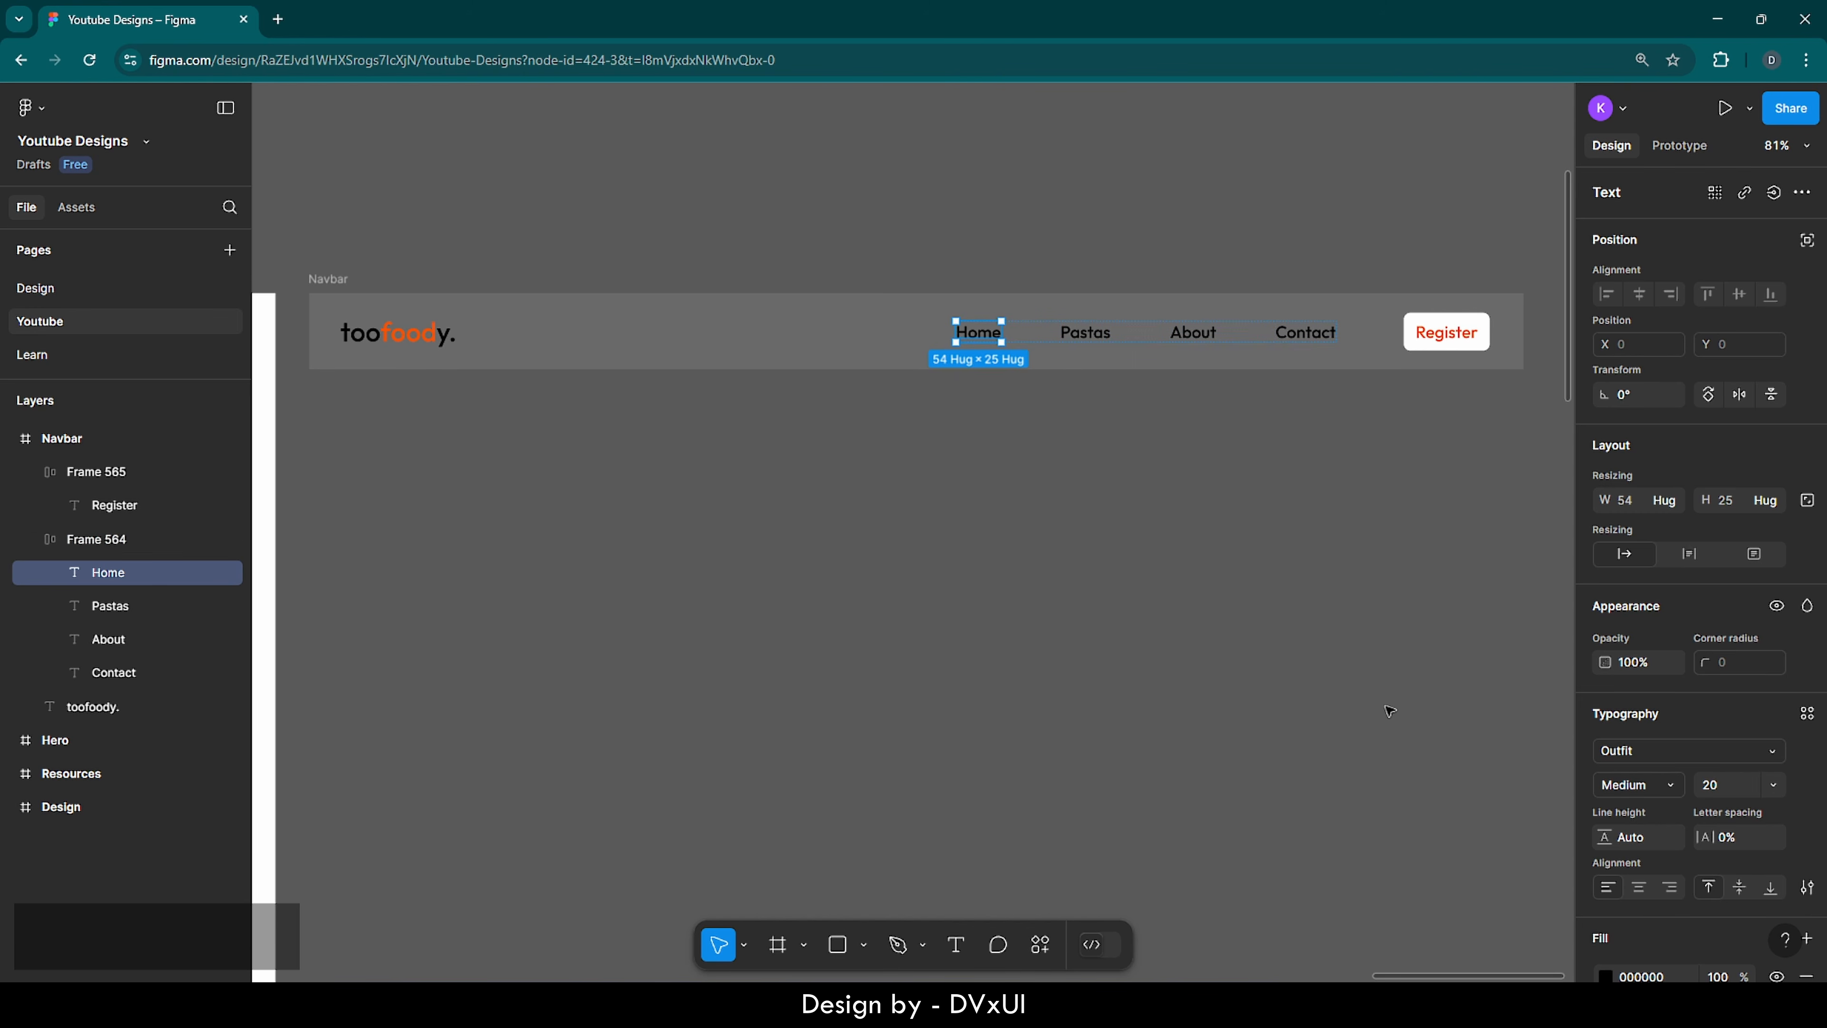
scroll(1713, 856, "down", 3)
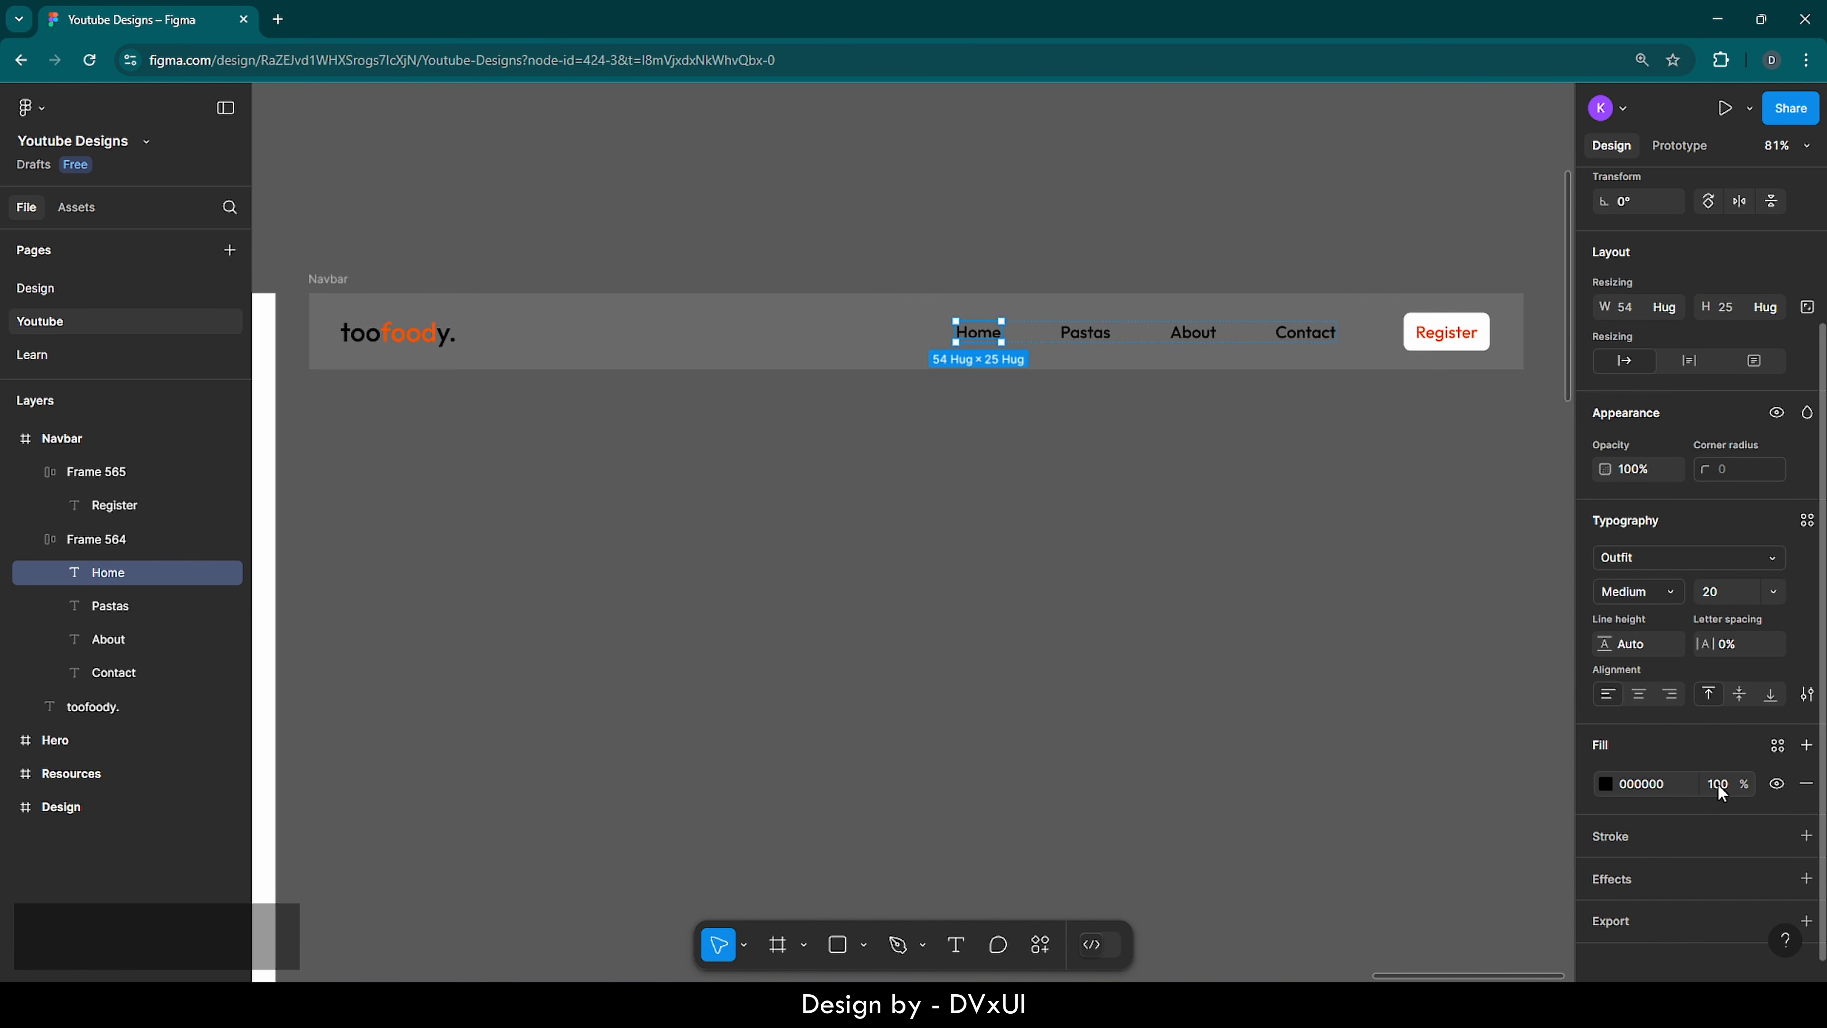
left_click(1078, 340)
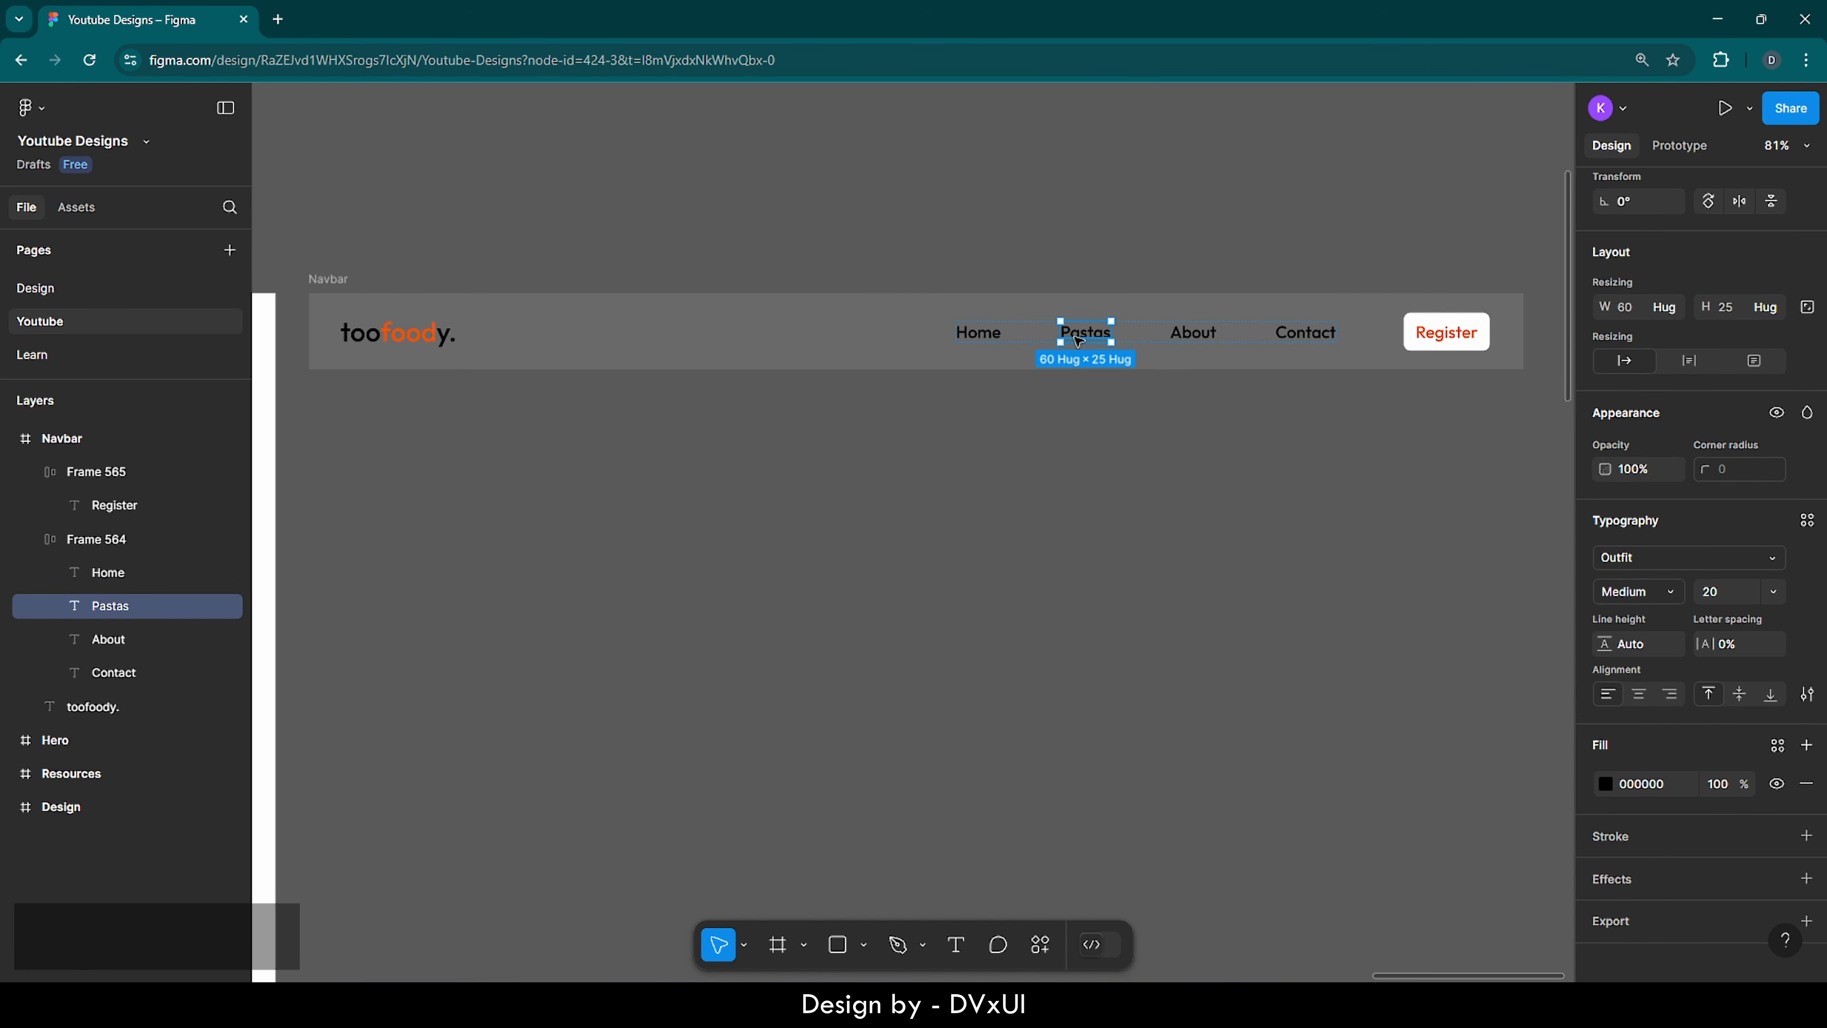
left_click(1195, 335, "shift")
left_click(1293, 331, "shift")
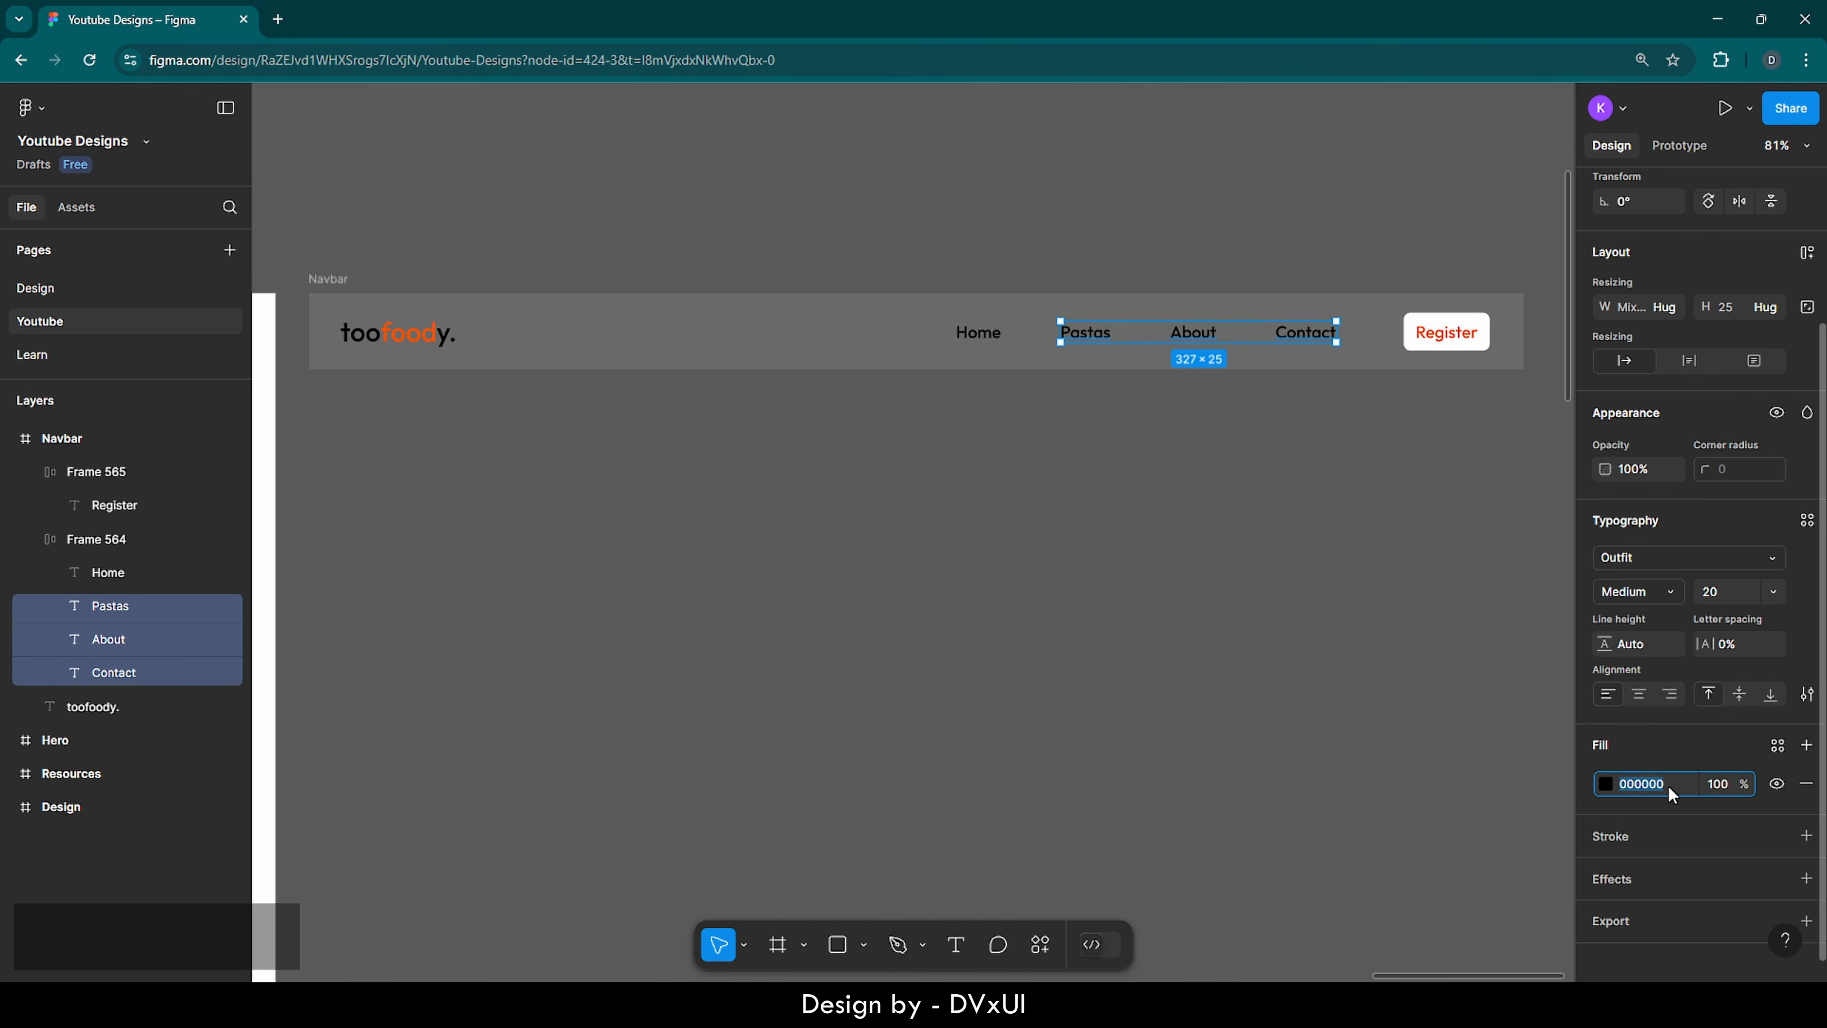
type("D9D9D9")
key("Return")
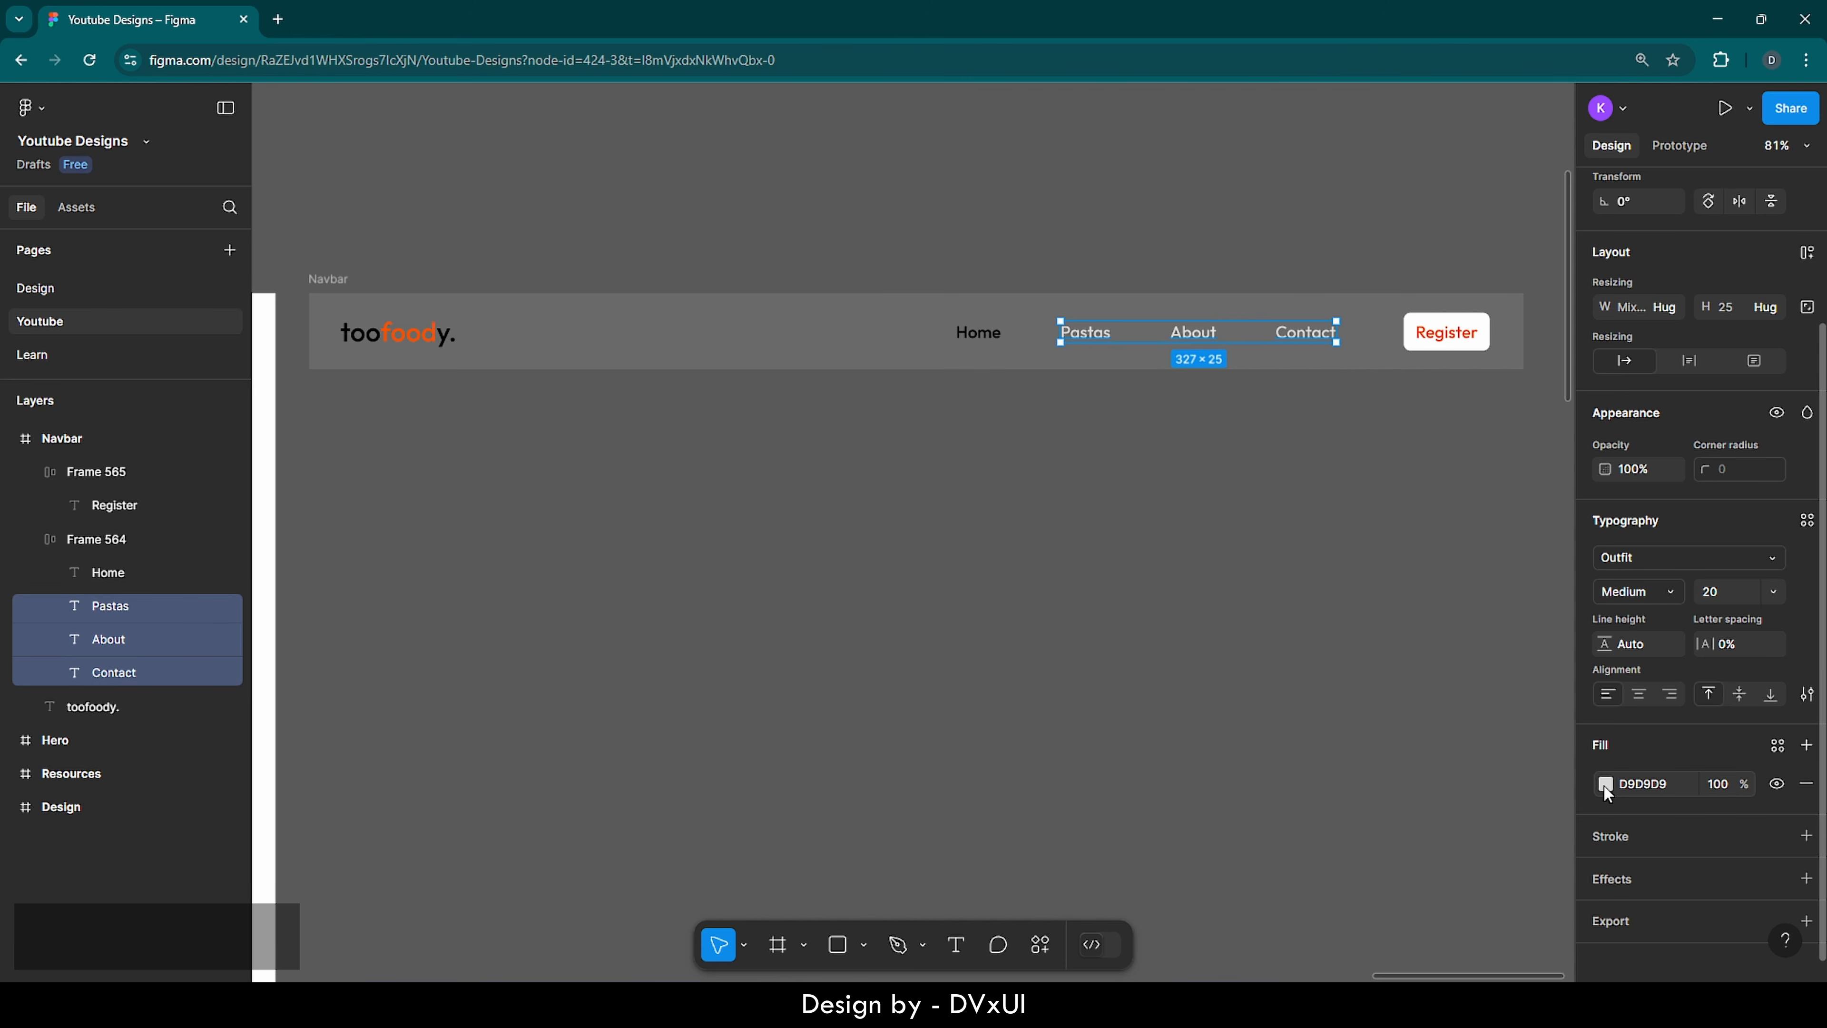
- Darken the fill of the Pastas, About and Contact links to grey 9D9D9D and check the link group's colours
left_click(1605, 784)
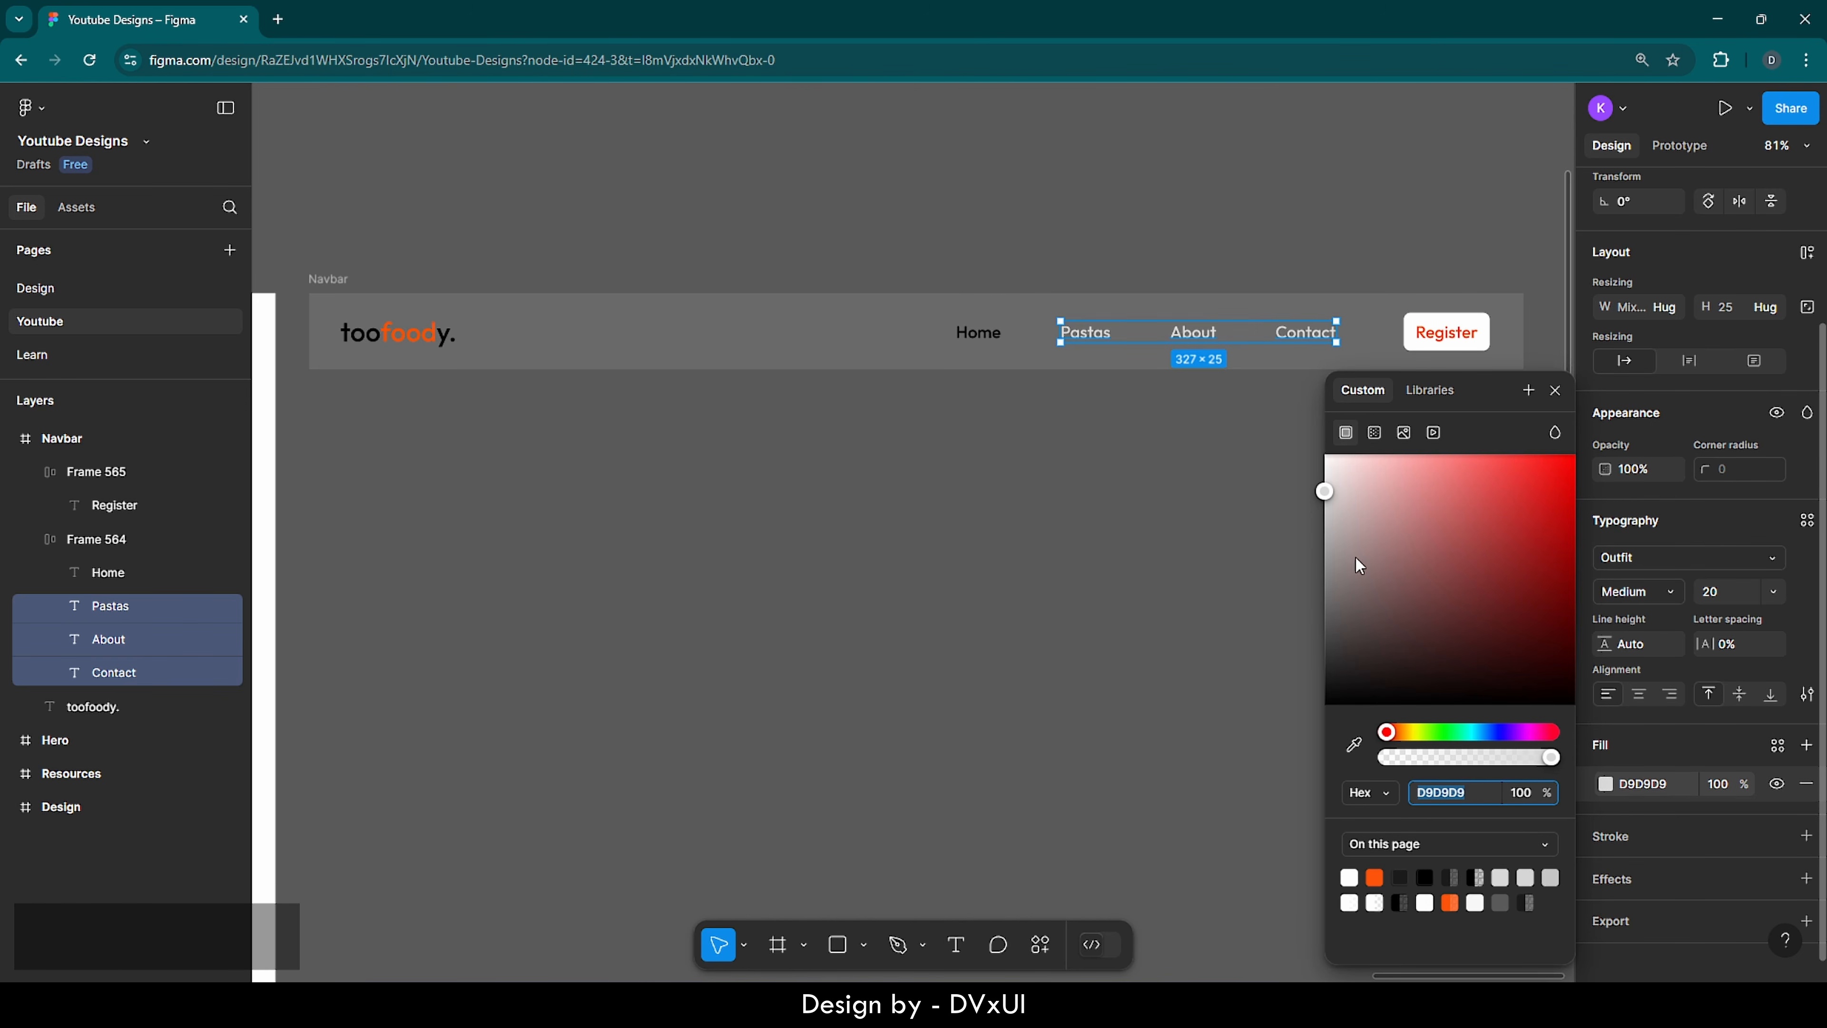
left_click_drag(1325, 490, 1322, 556)
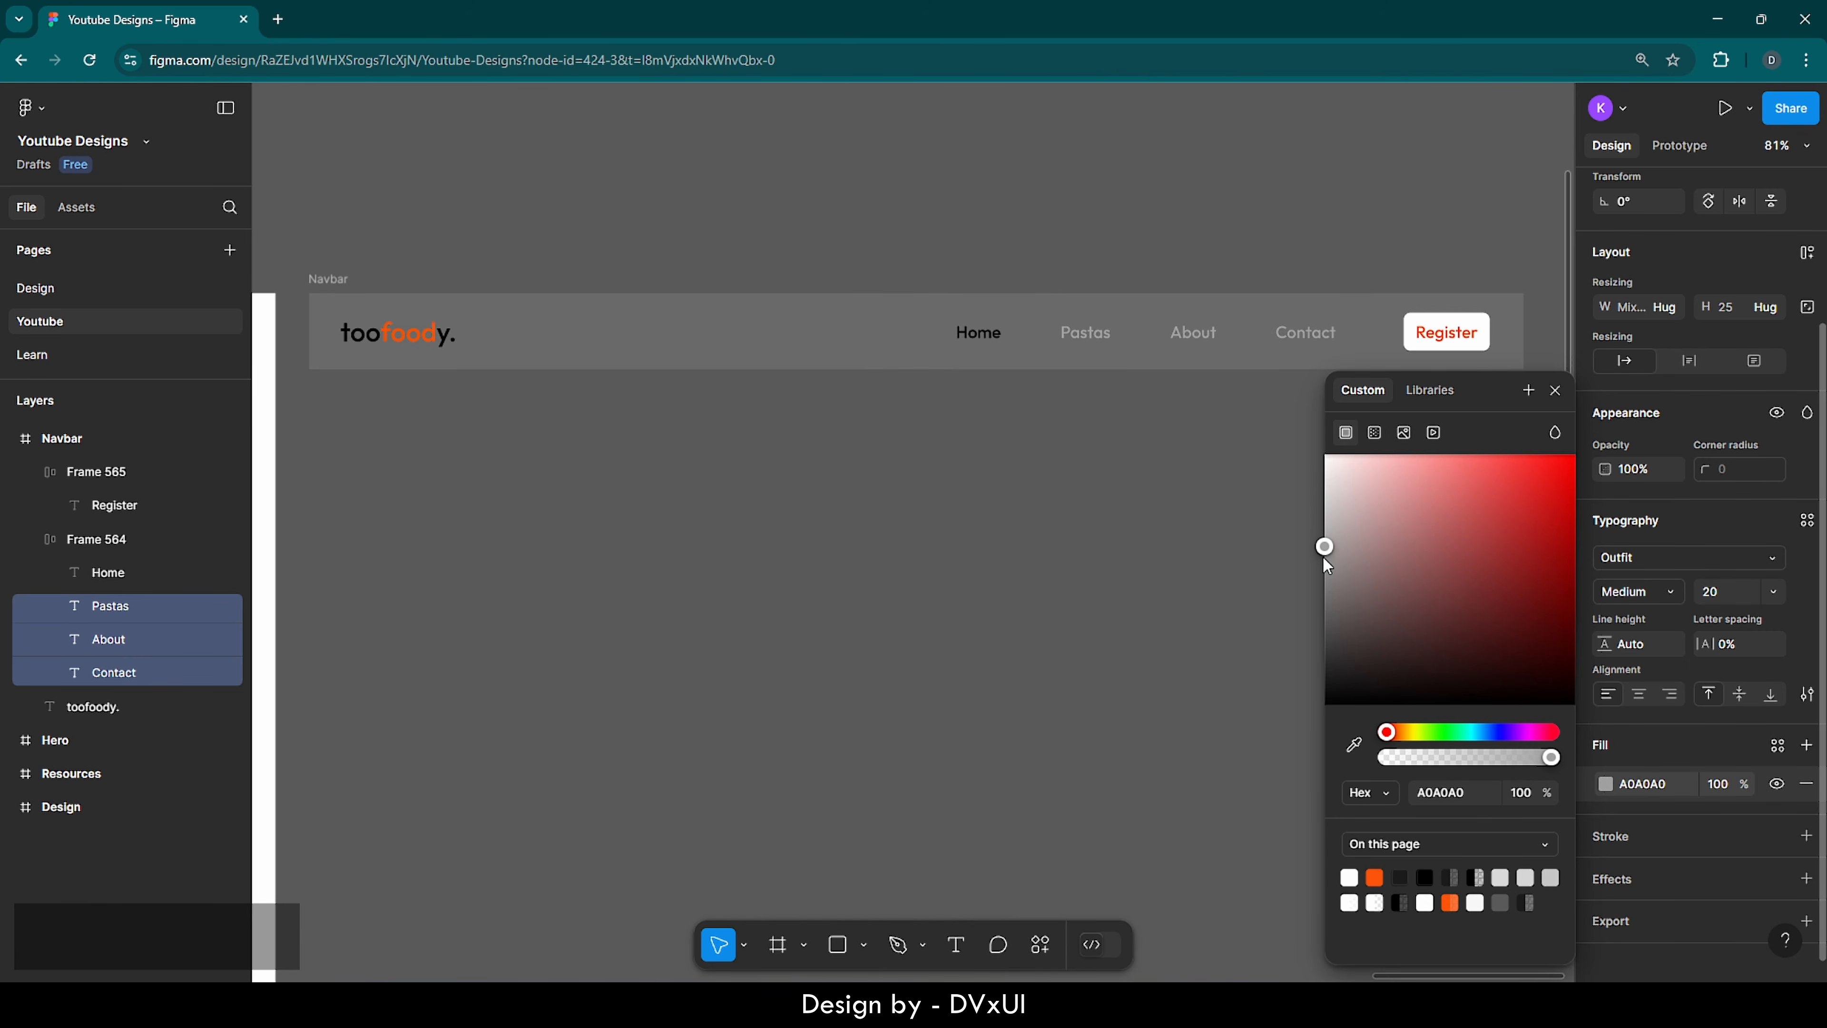
left_click(1183, 562)
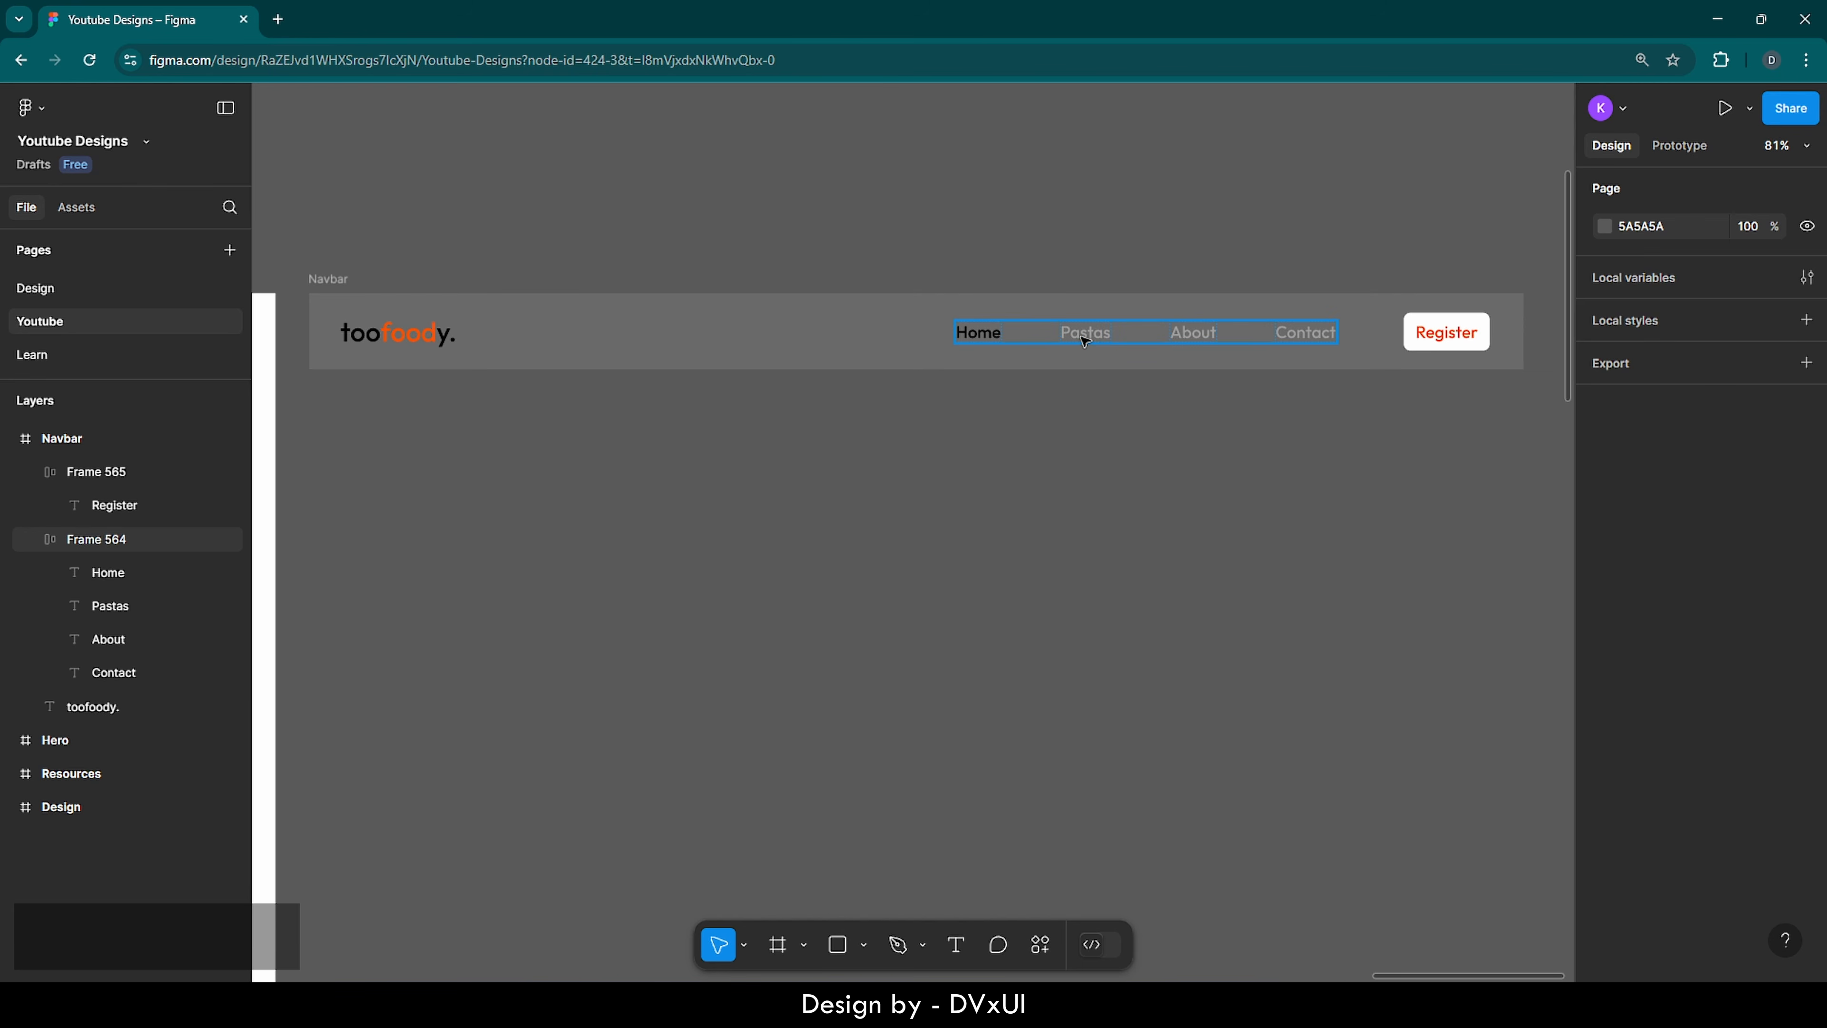
left_click(1105, 335)
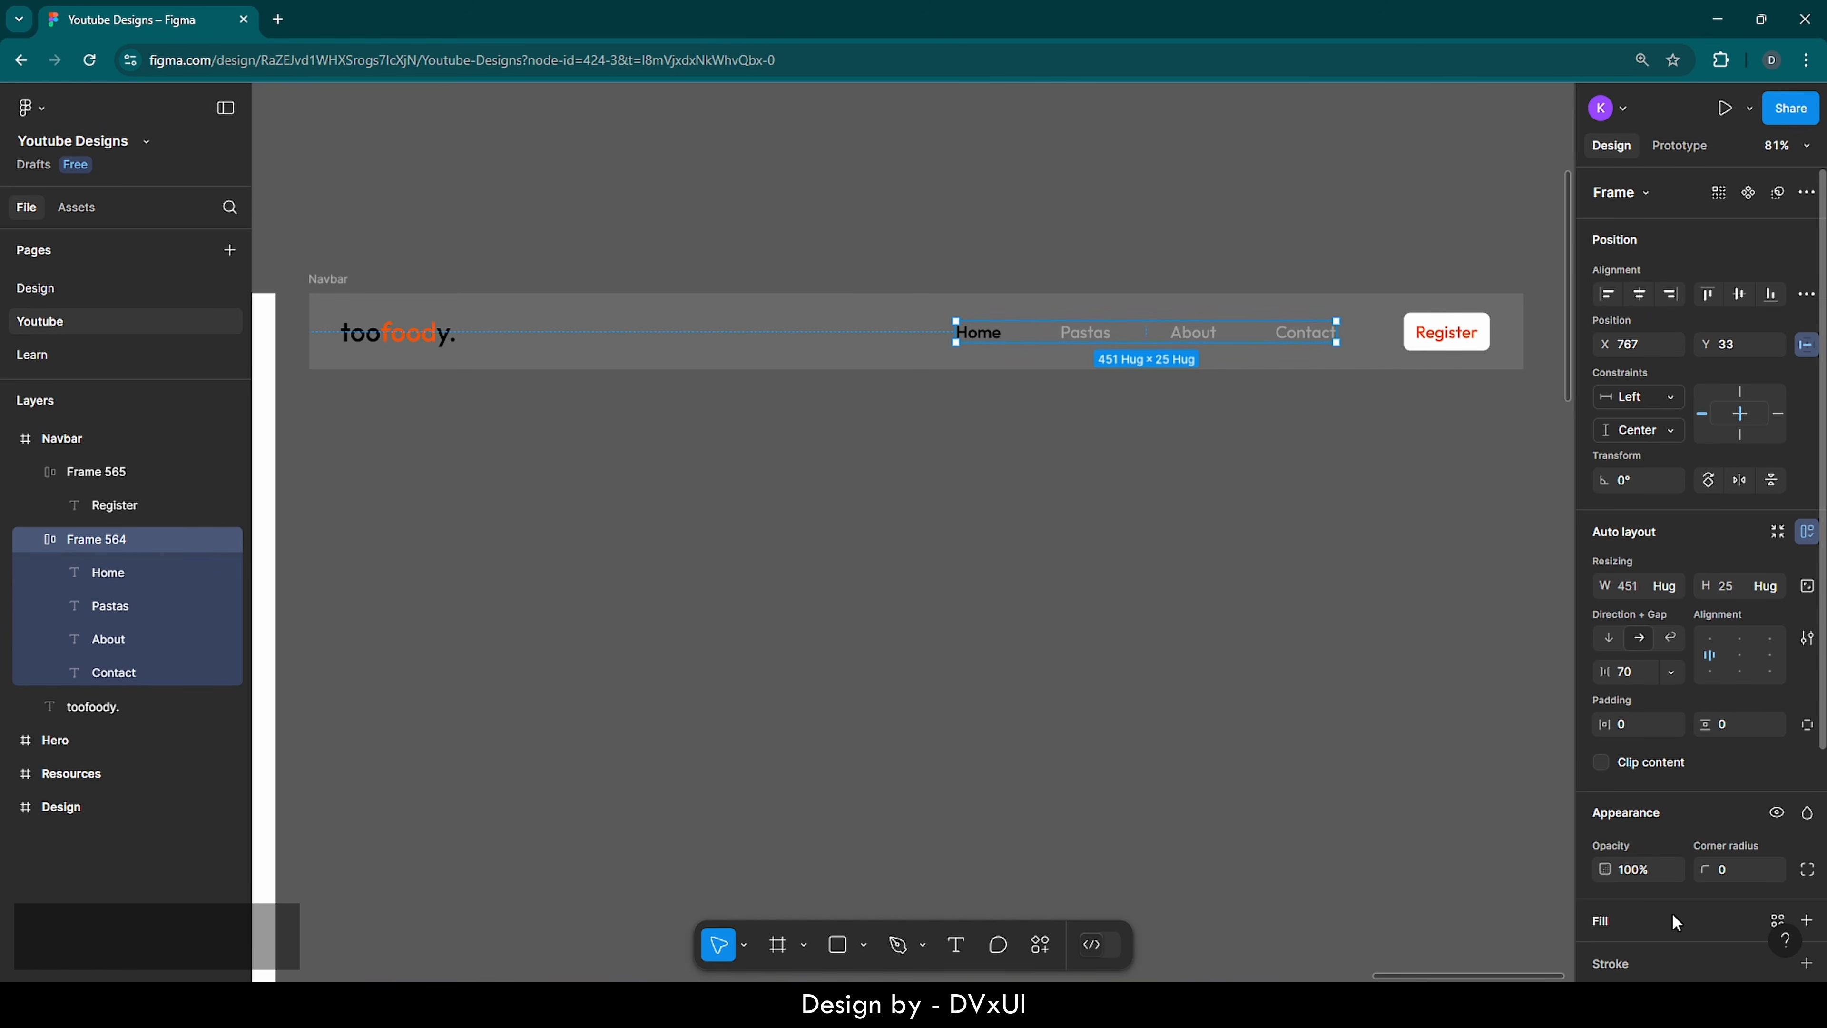
scroll(1671, 913, "down", 4)
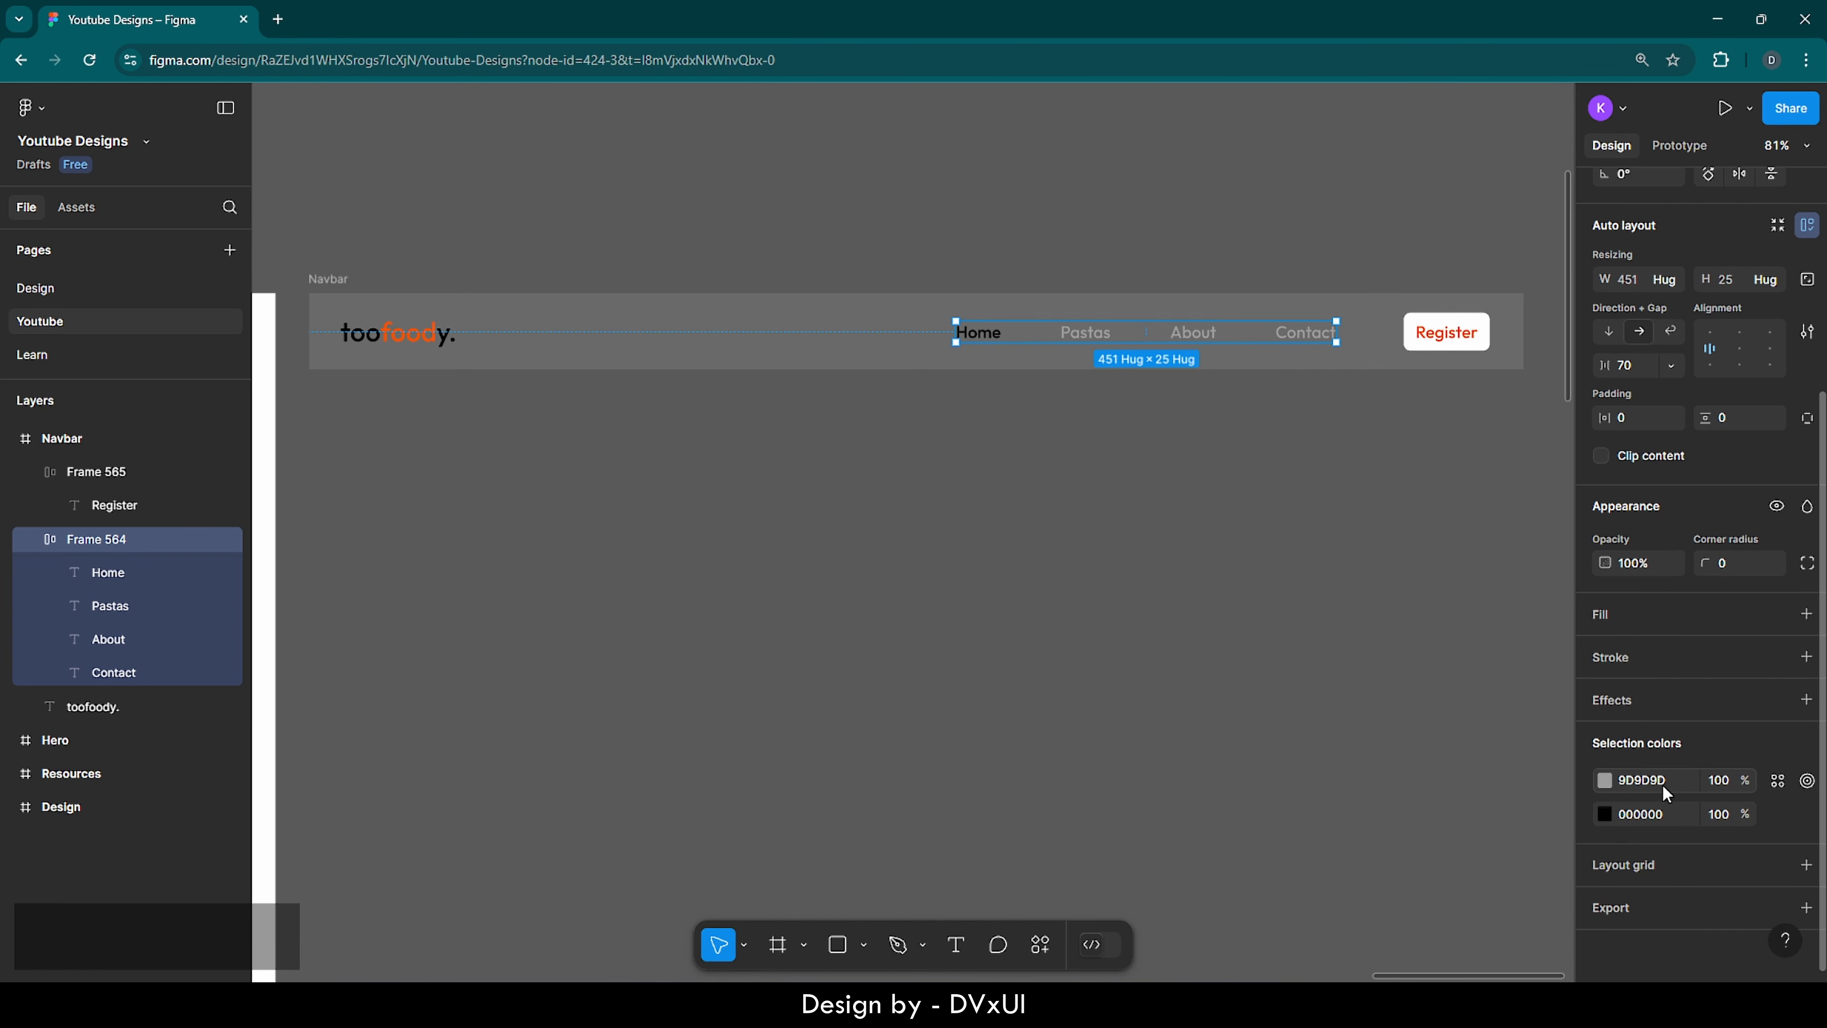
left_click(1295, 524)
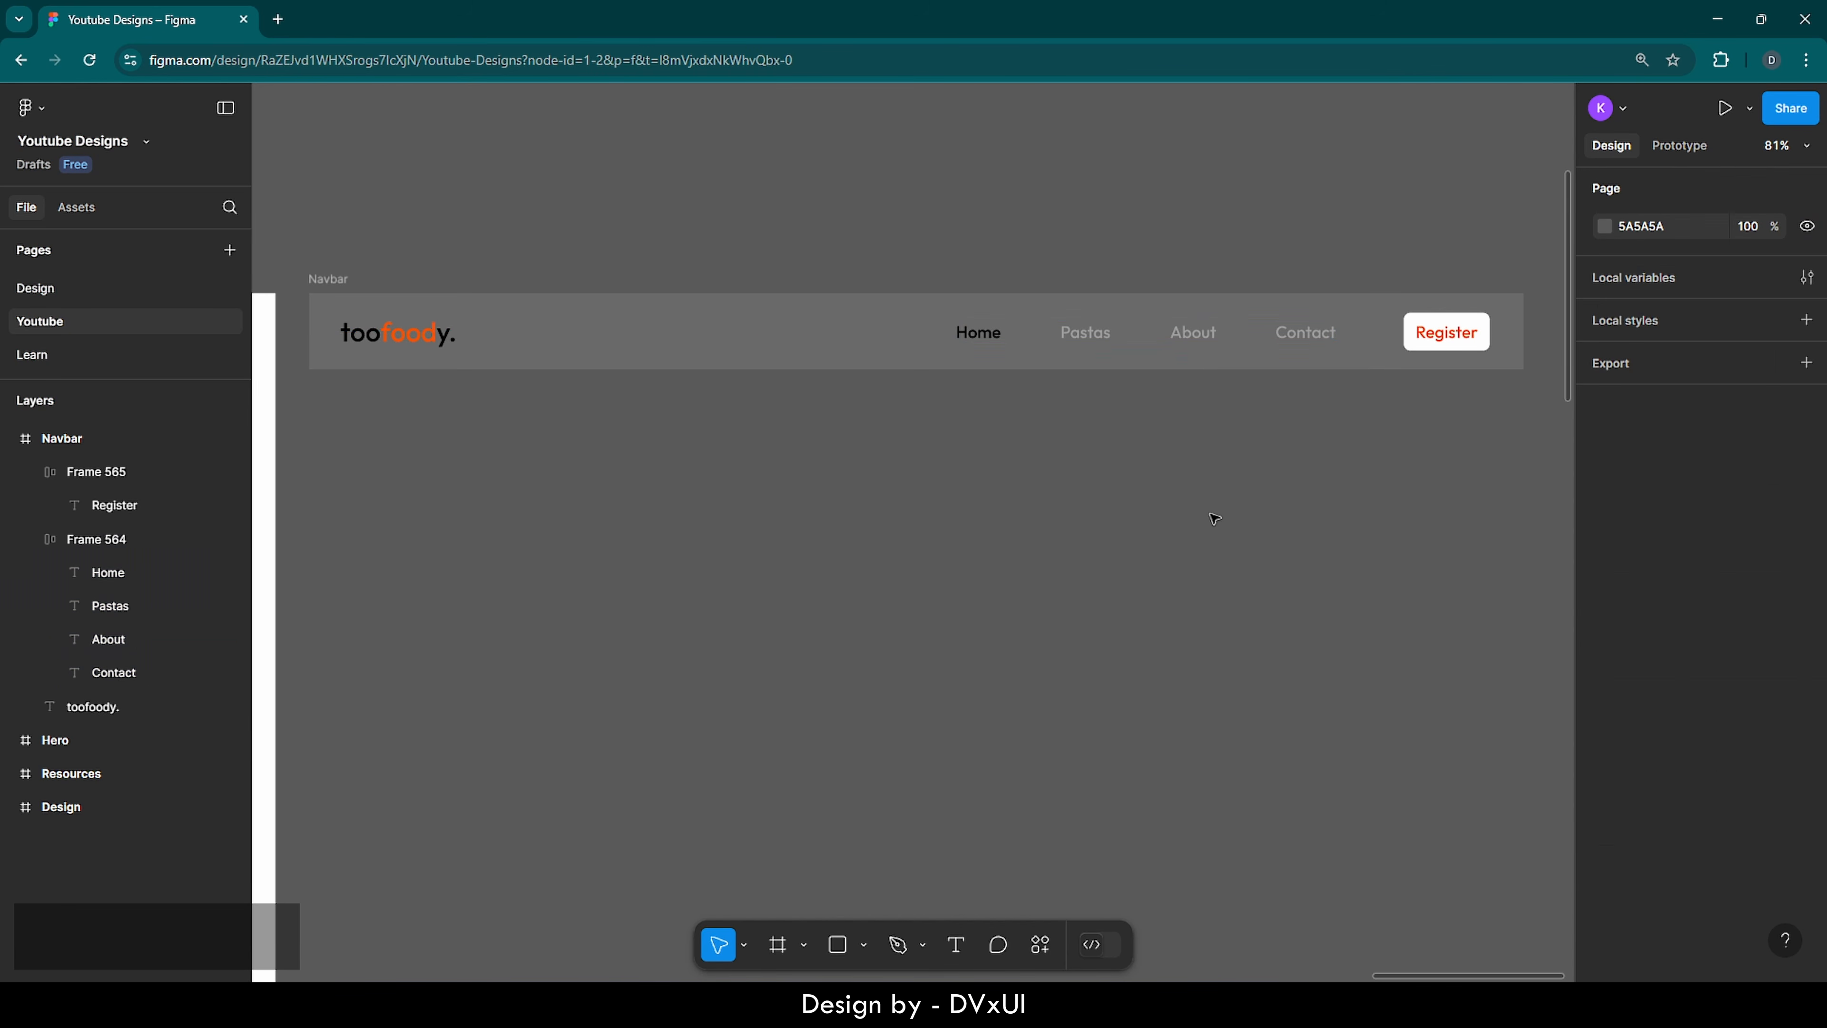
- Cut the Navbar frame from the canvas and paste it inside the Hero frame
left_click(327, 280)
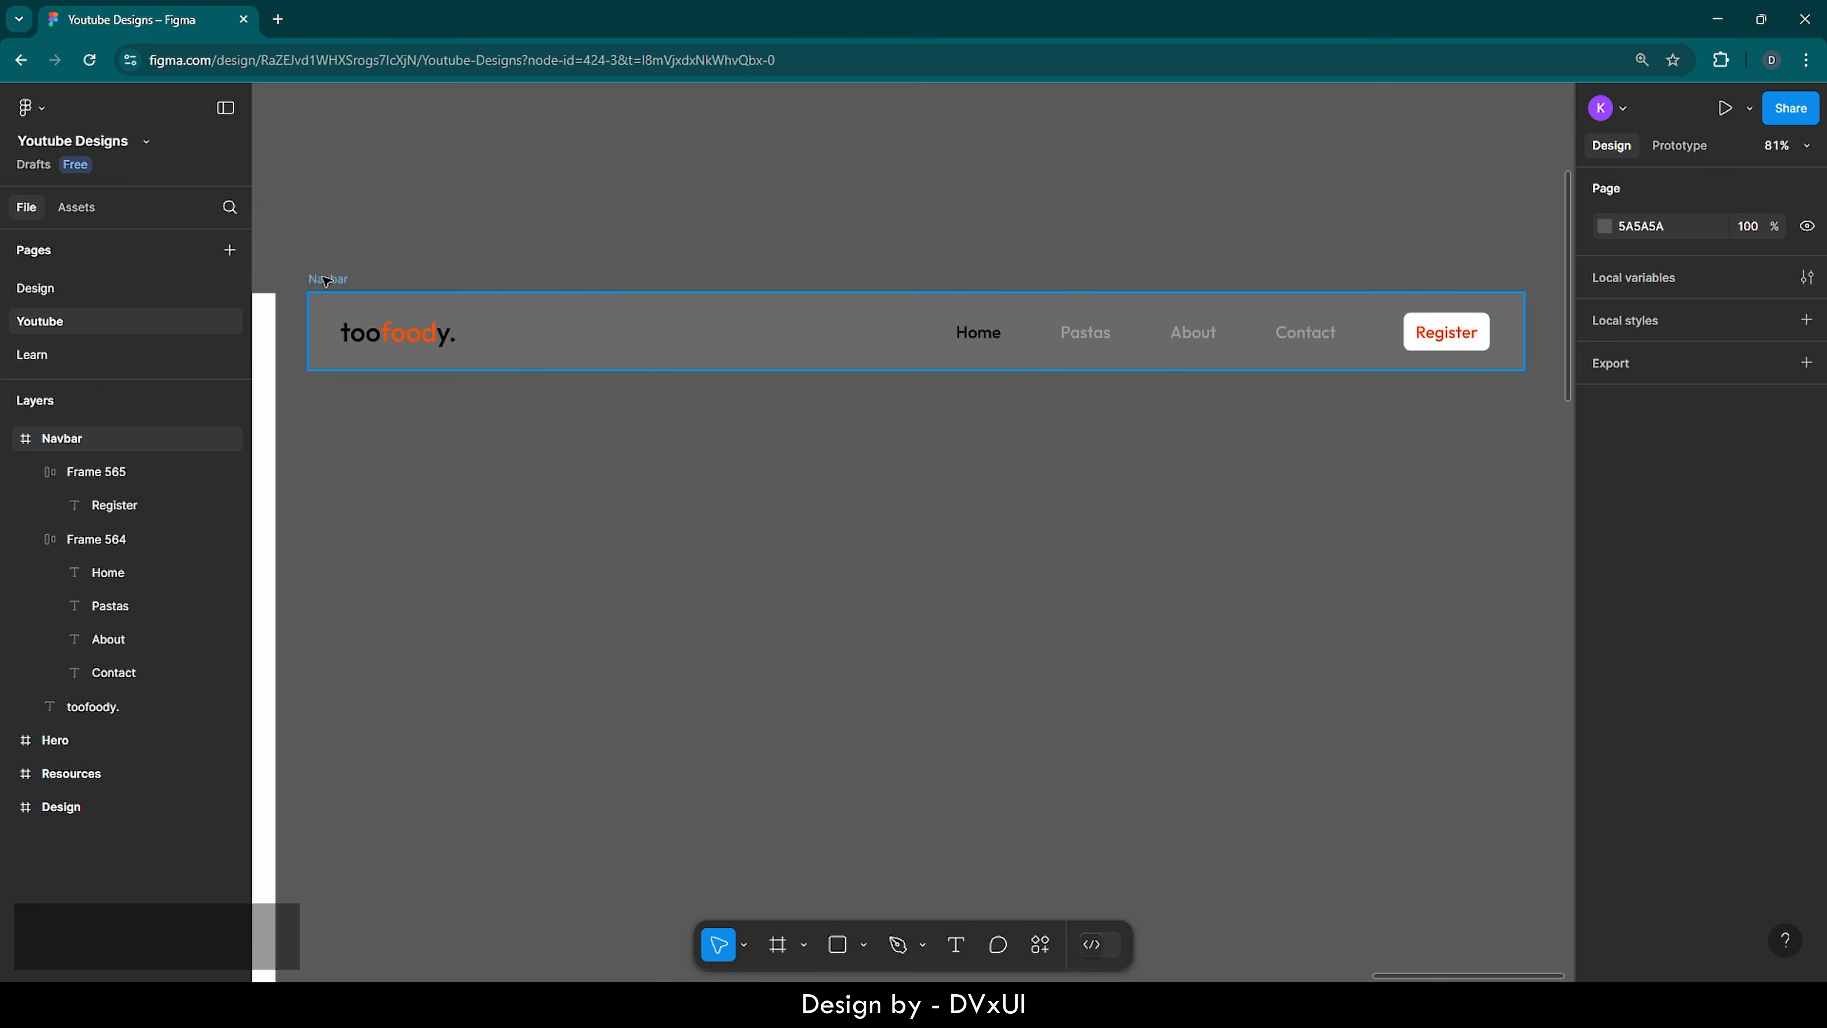
left_click(328, 281)
key("ctrl+c")
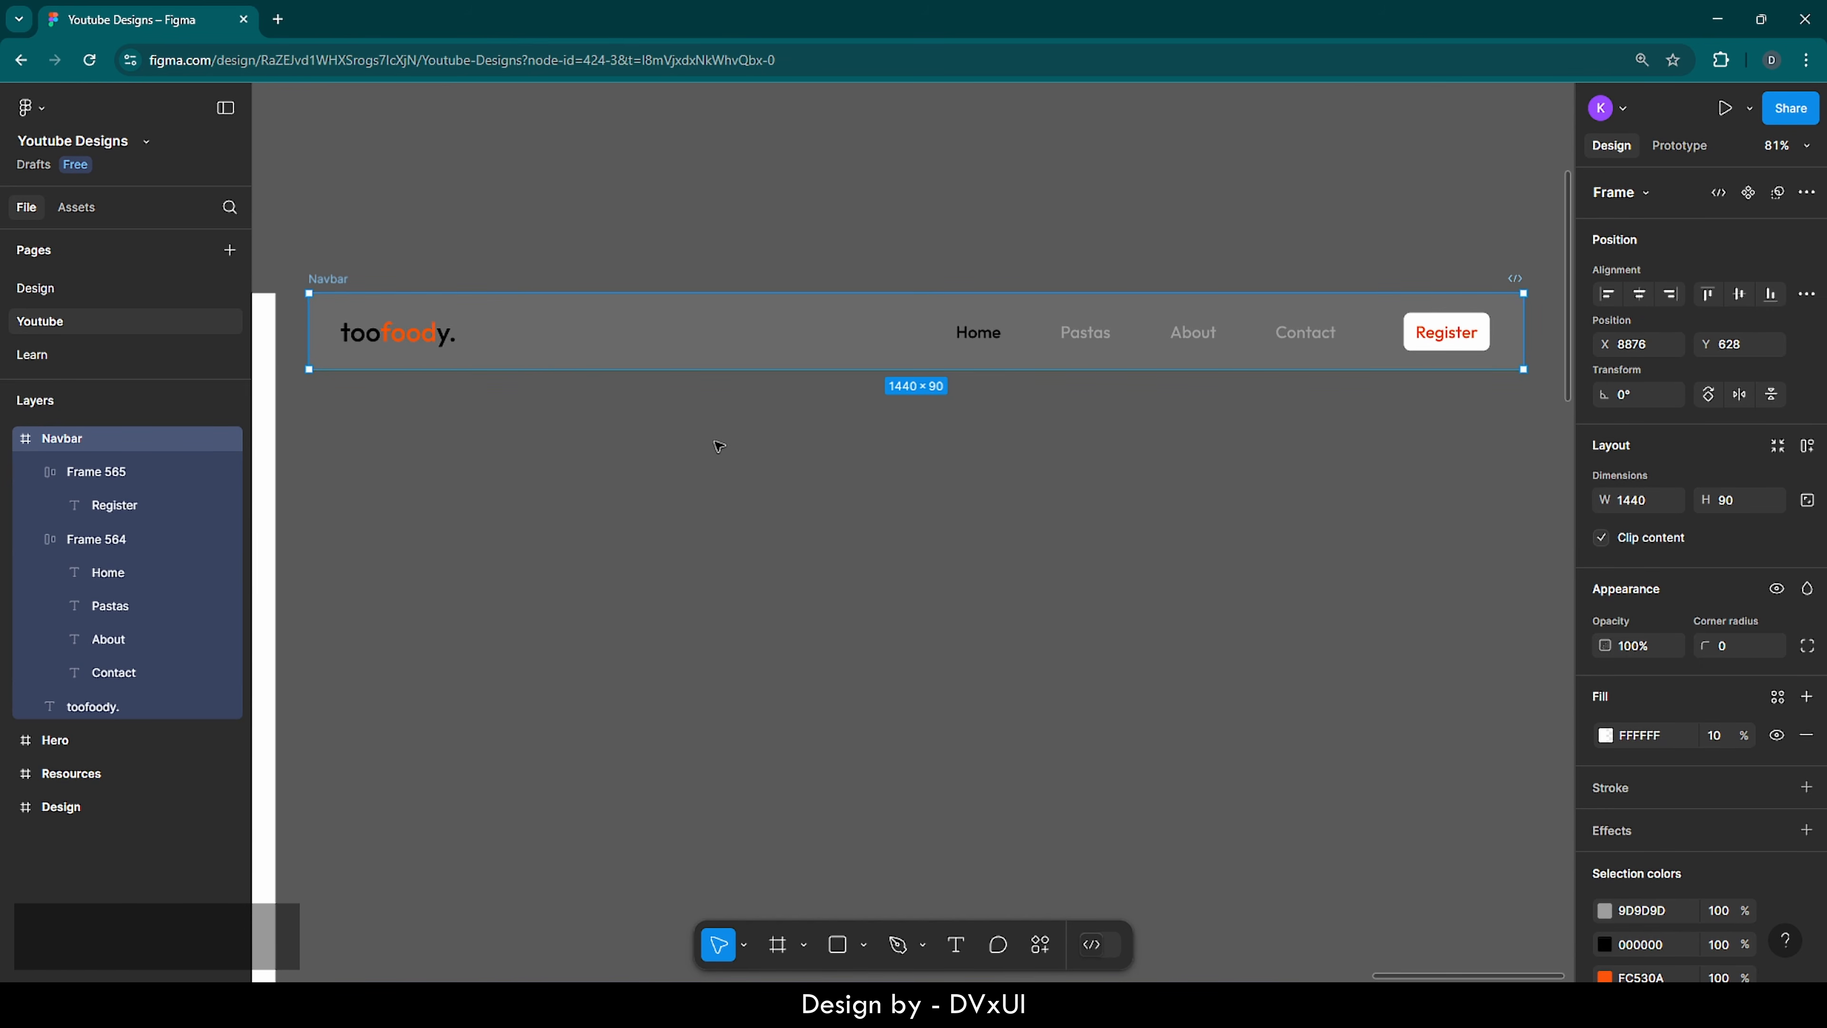
scroll(718, 446, "left", 5)
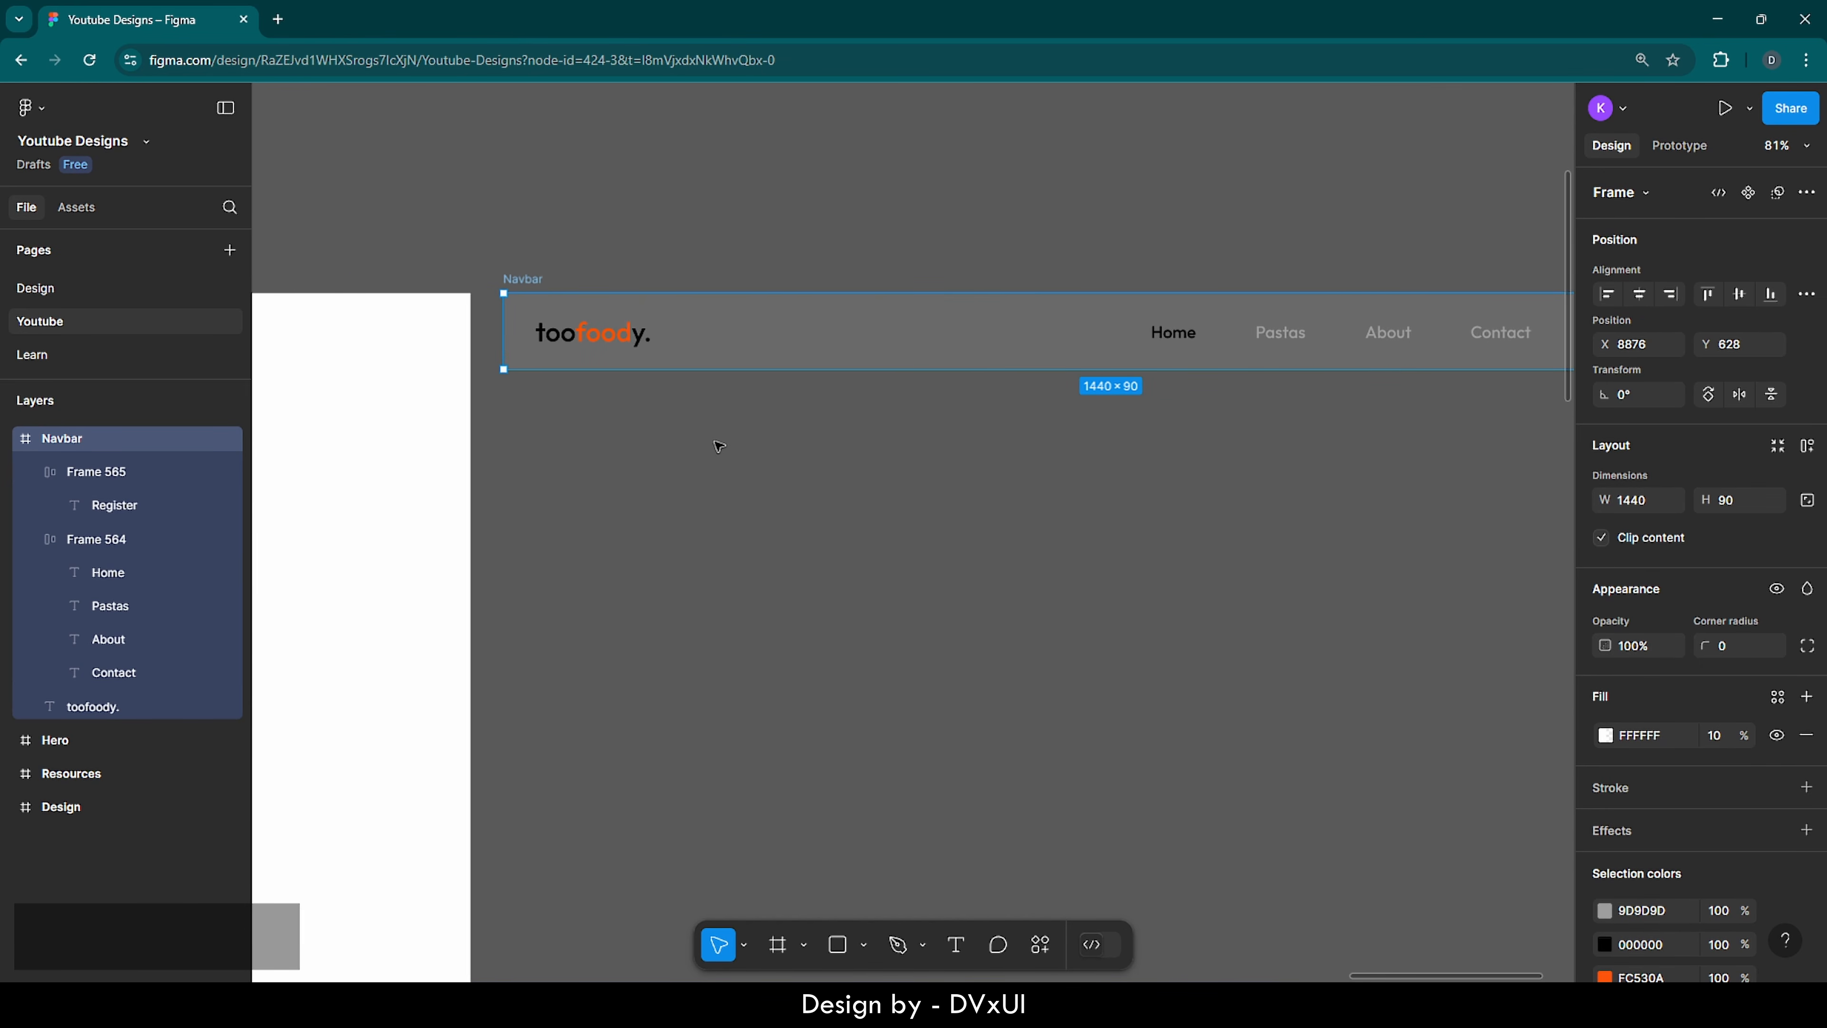
key("ctrl")
key("ctrl+x")
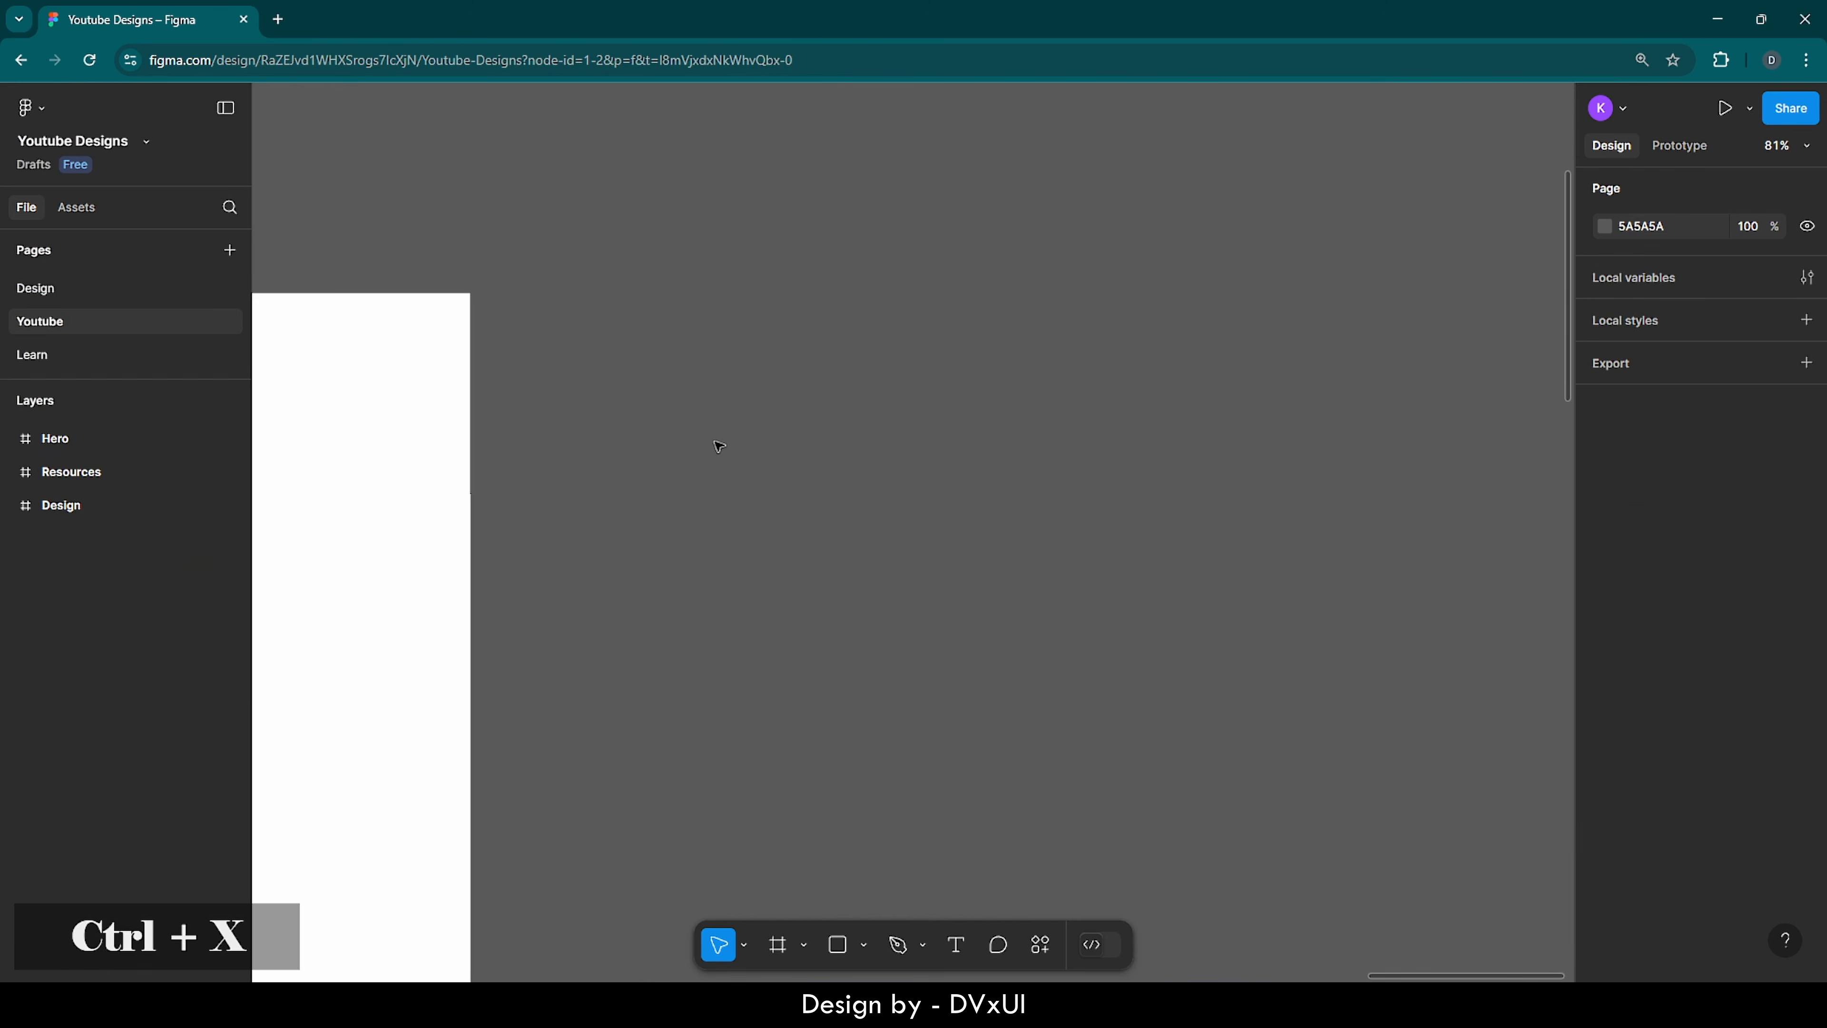
left_click(555, 311)
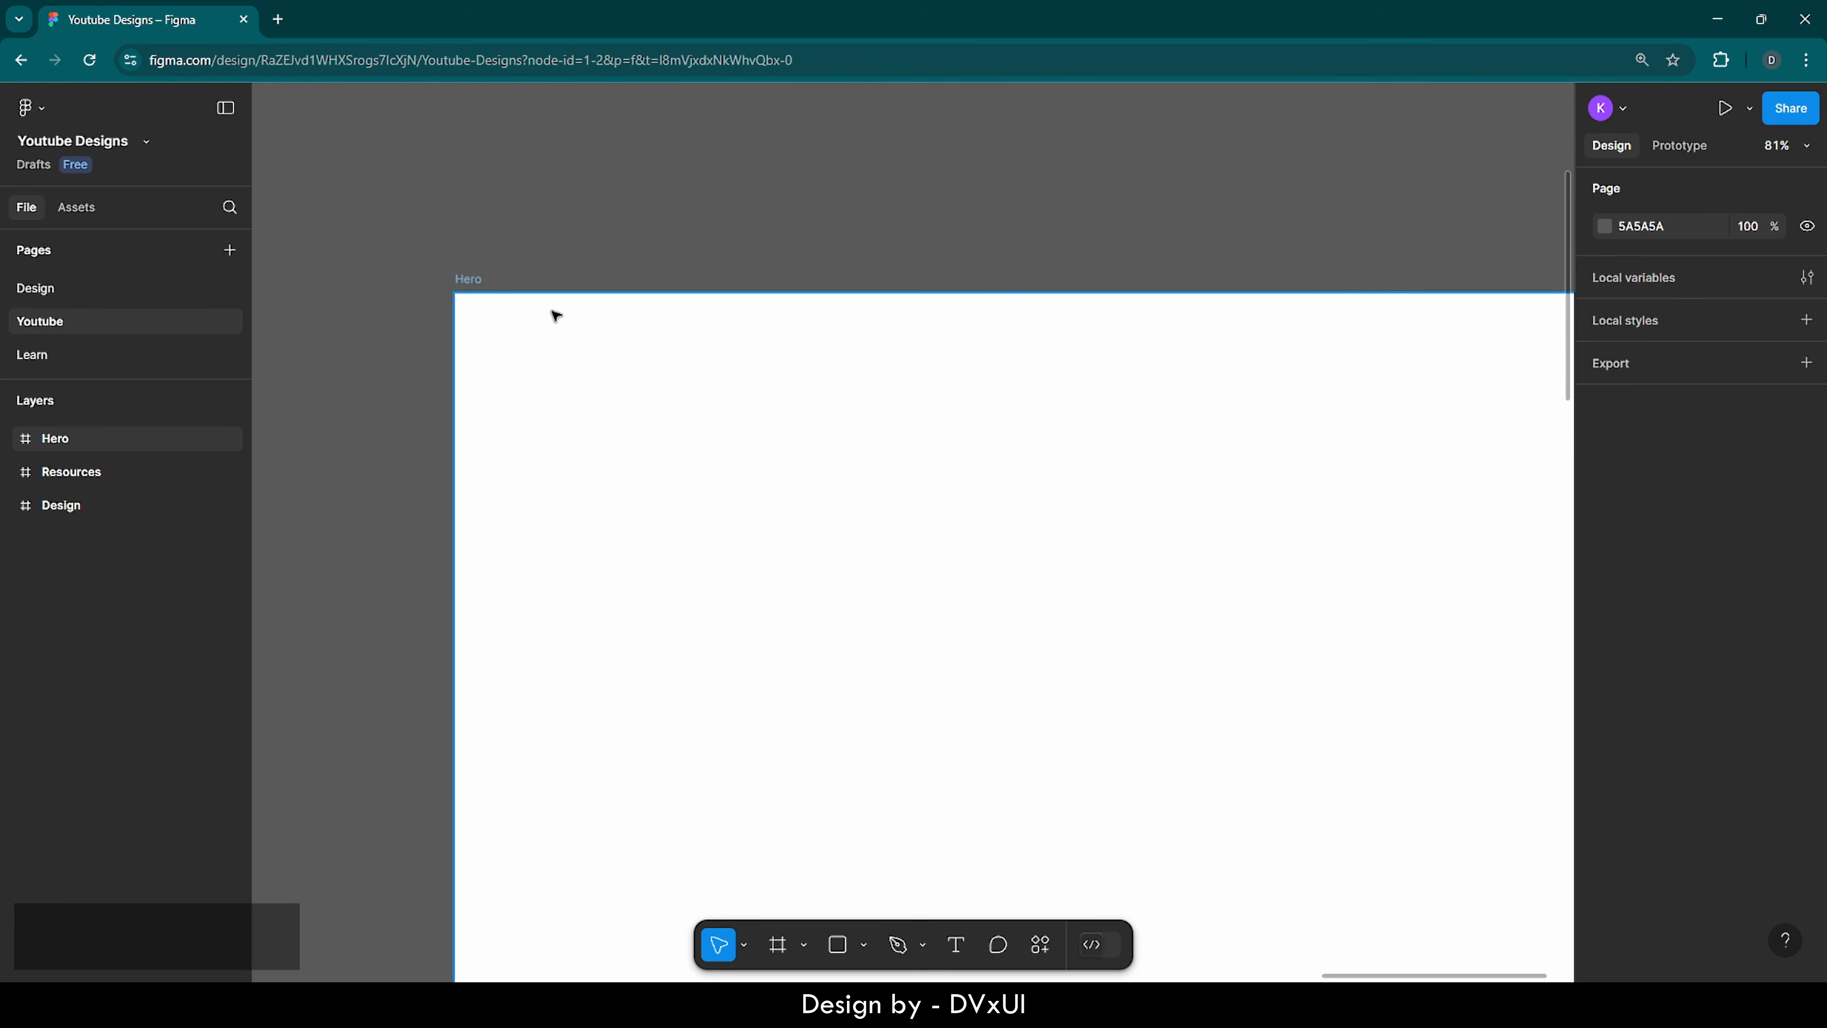
key("ctrl+v")
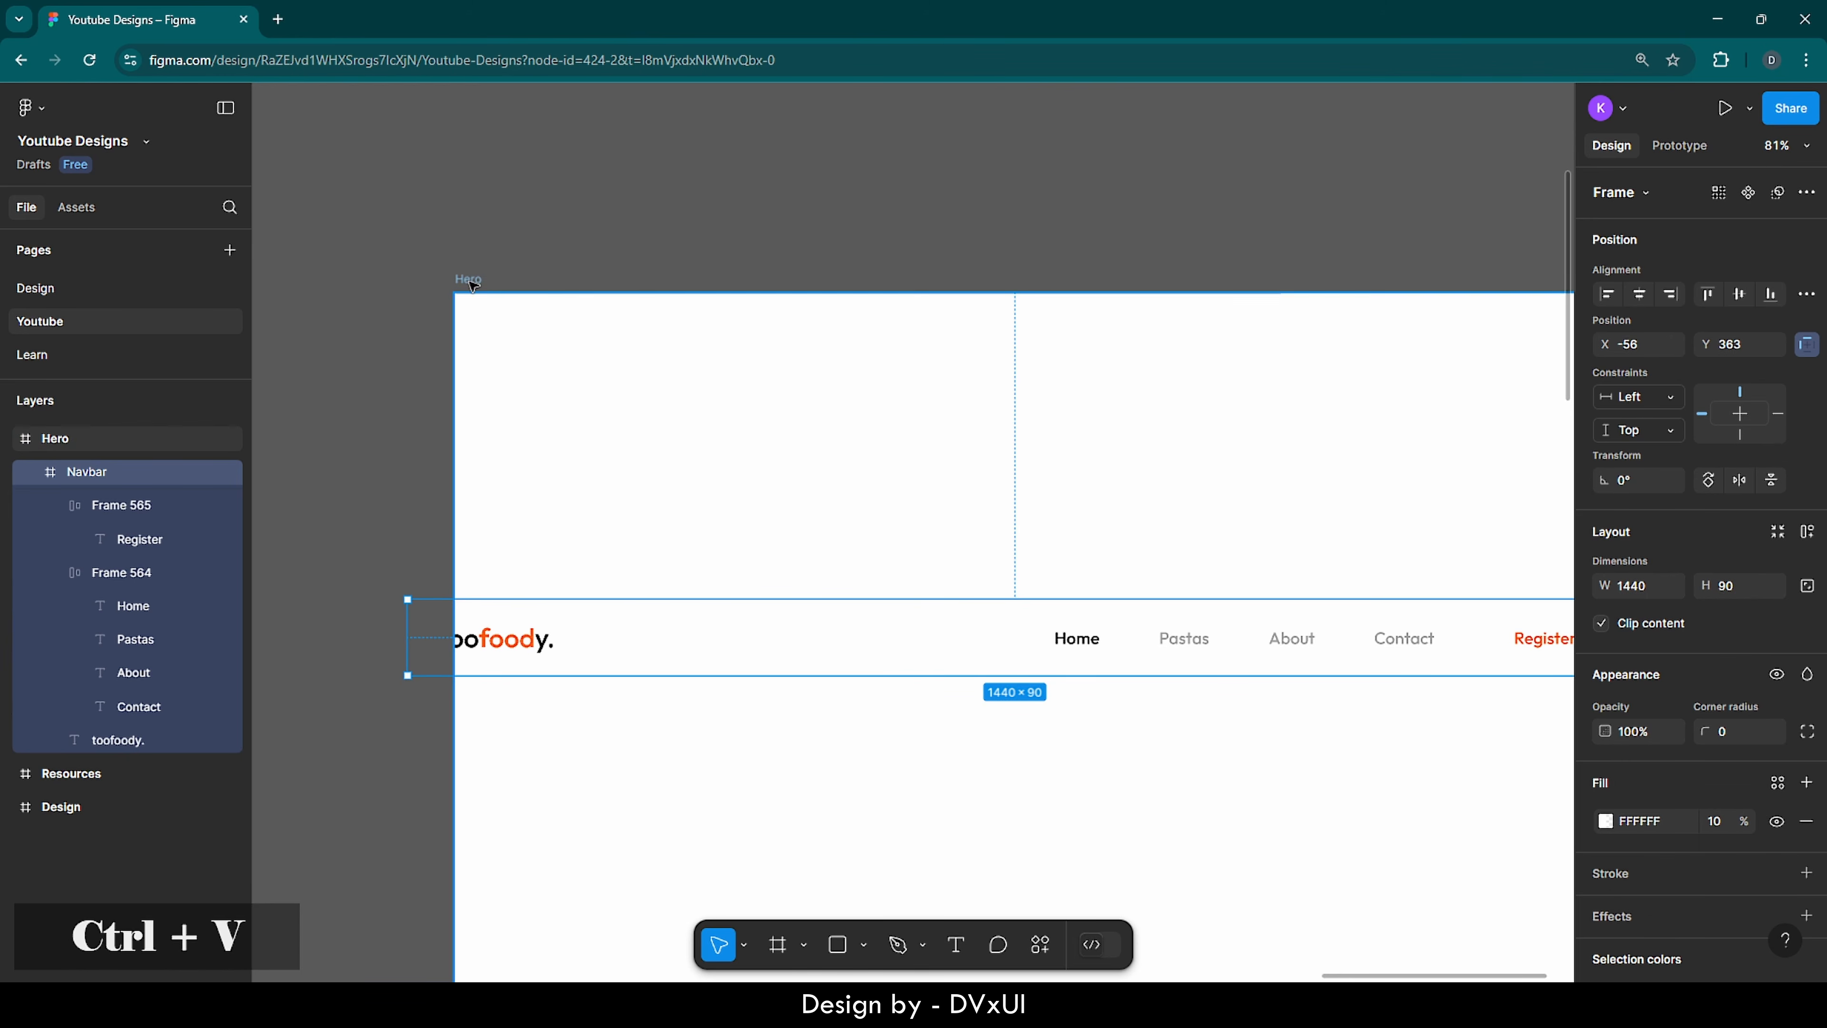
- Align the Navbar to the horizontal centre and top edge of the Hero frame and deselect it
scroll(742, 435, "right", 2)
scroll(742, 435, "right", 2)
scroll(742, 436, "down", 3)
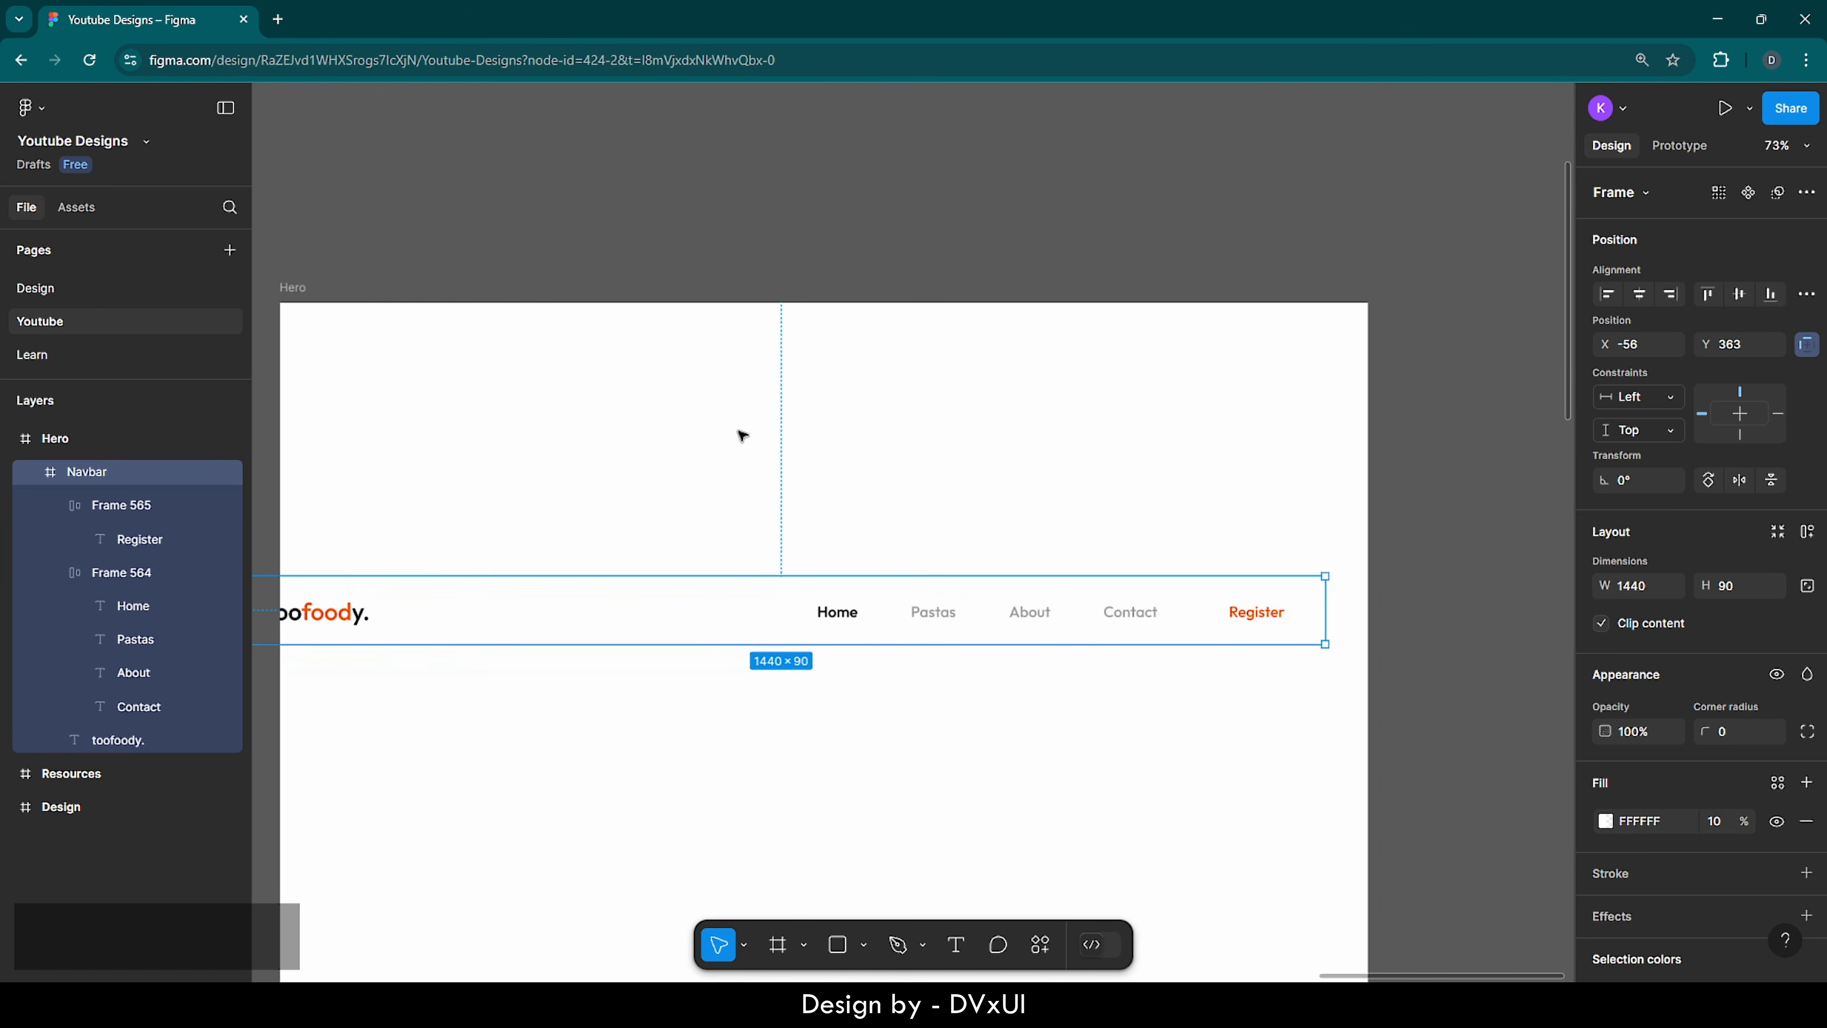
scroll(743, 435, "down", 3)
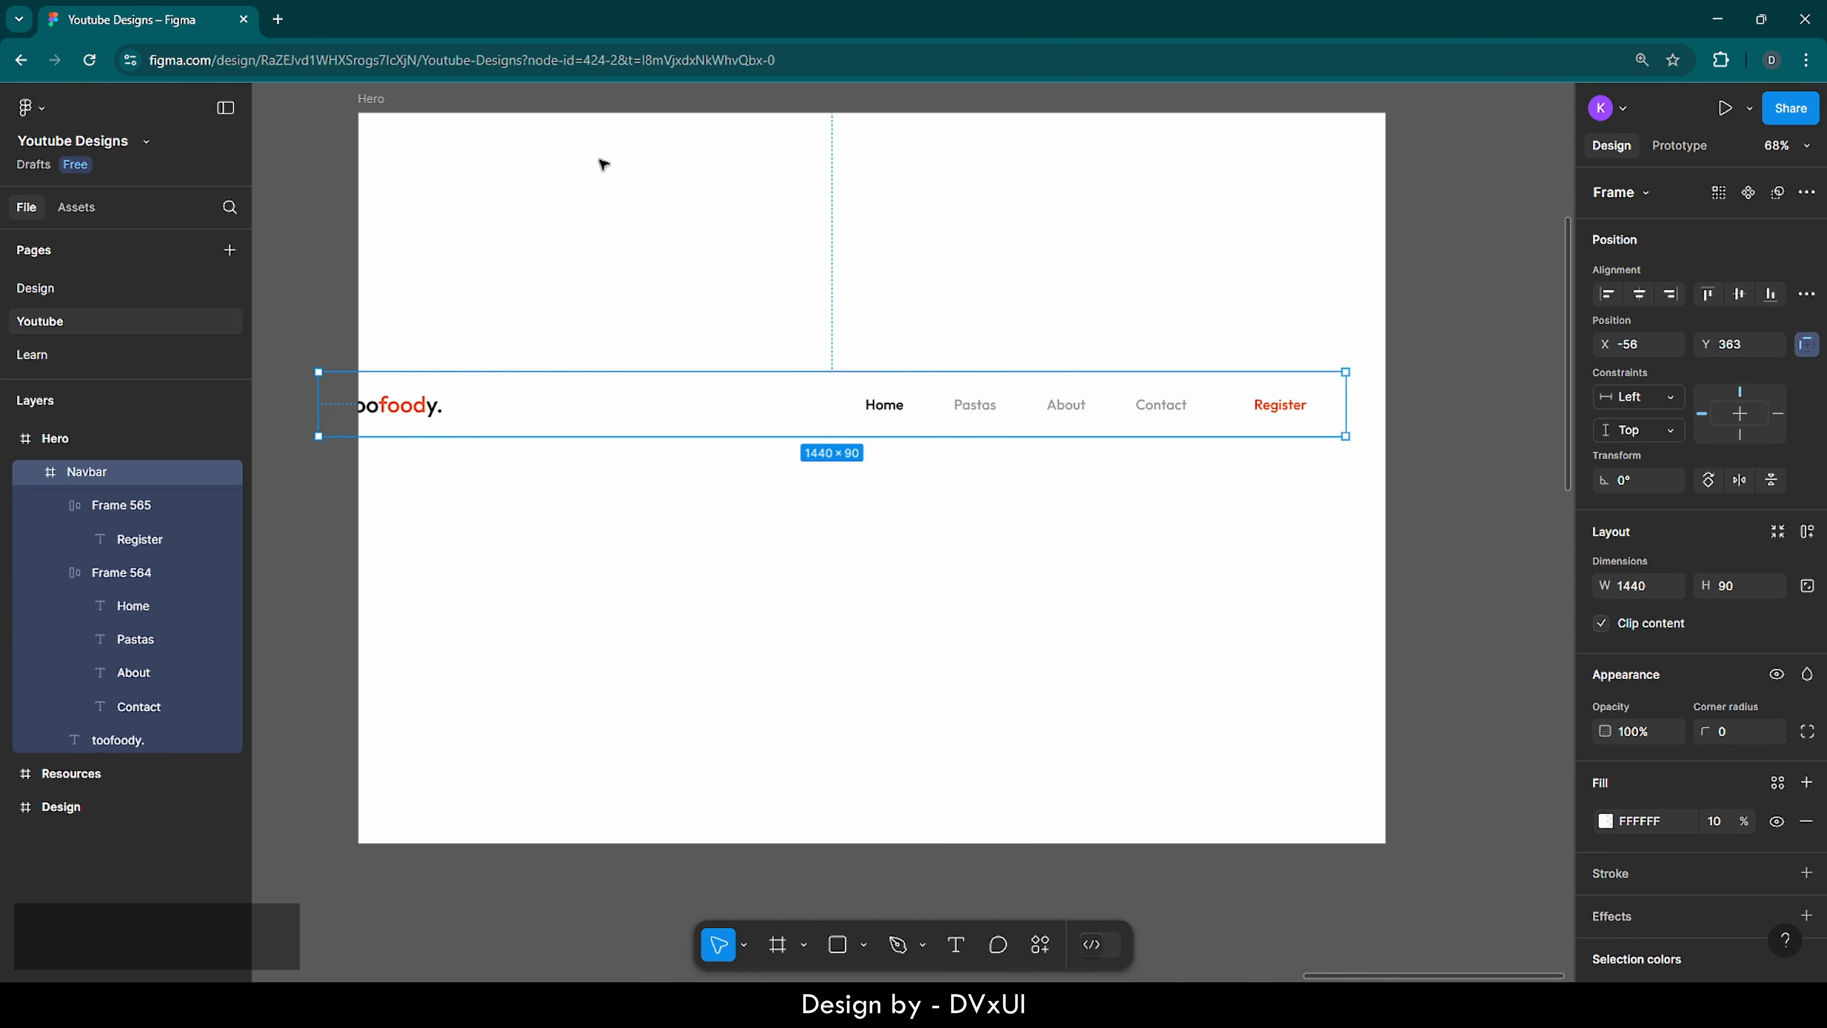
left_click(1639, 295)
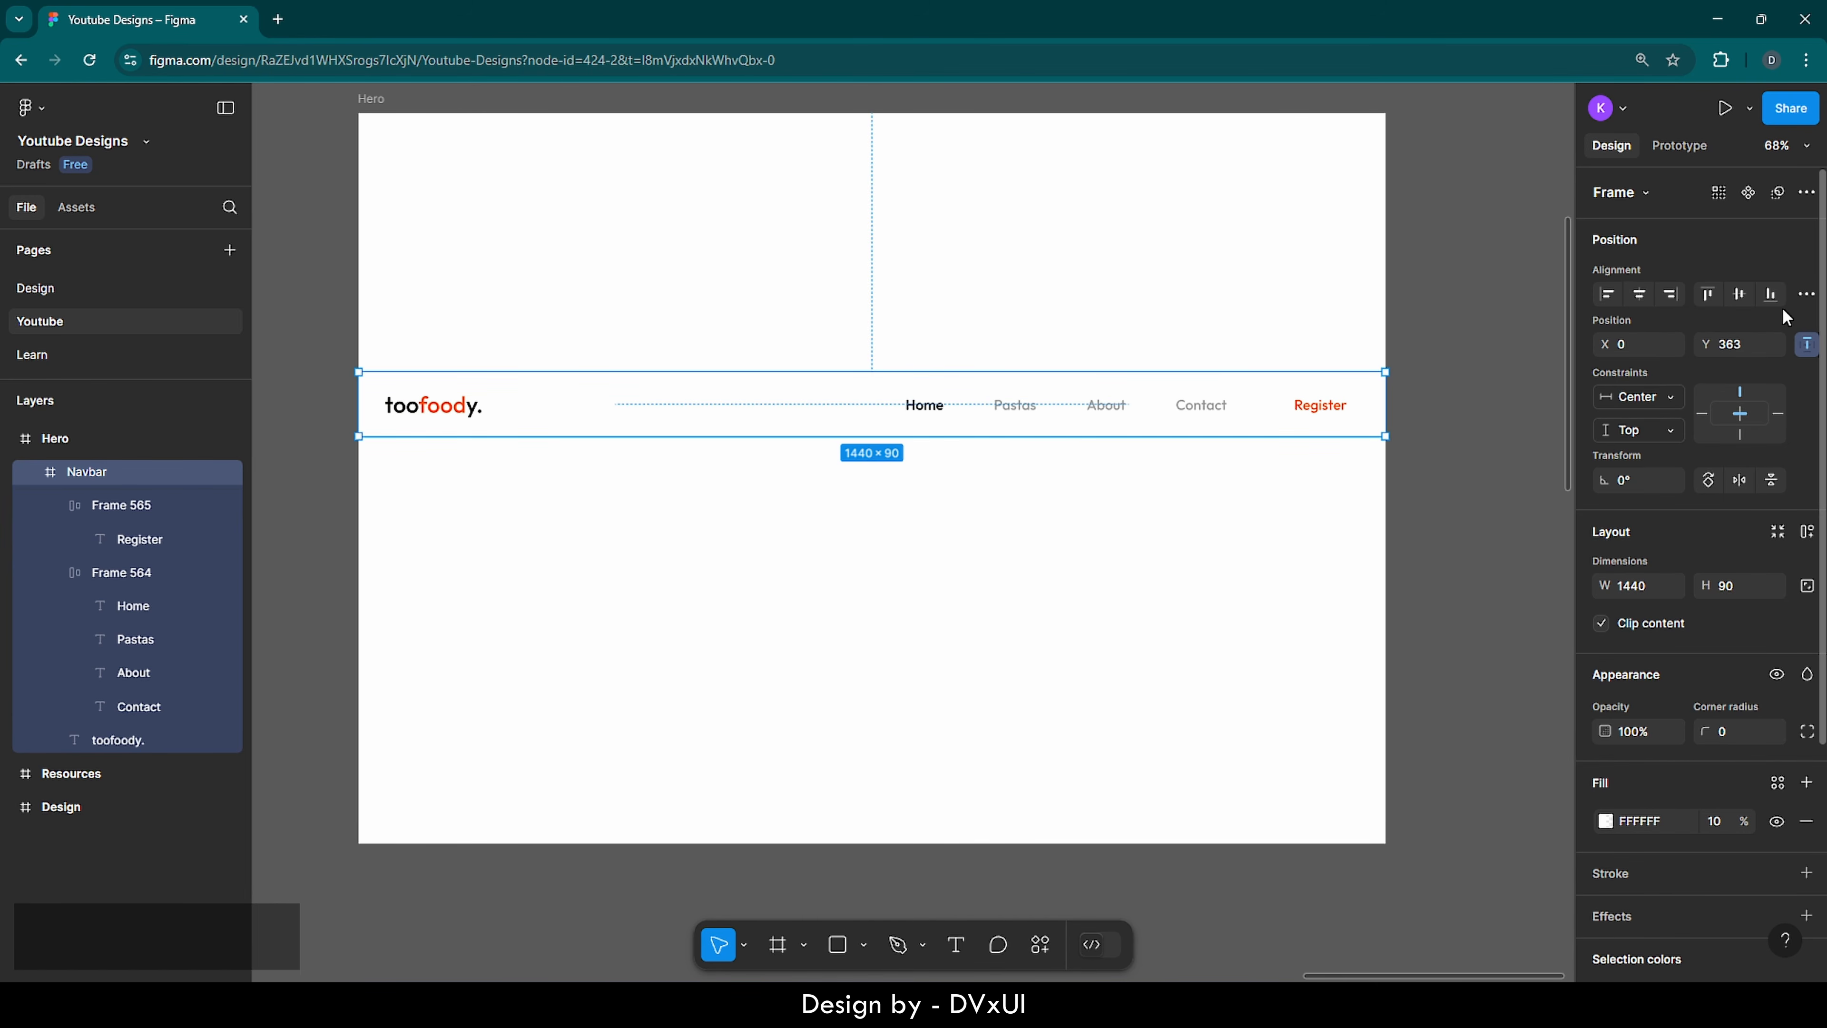
left_click(1712, 291)
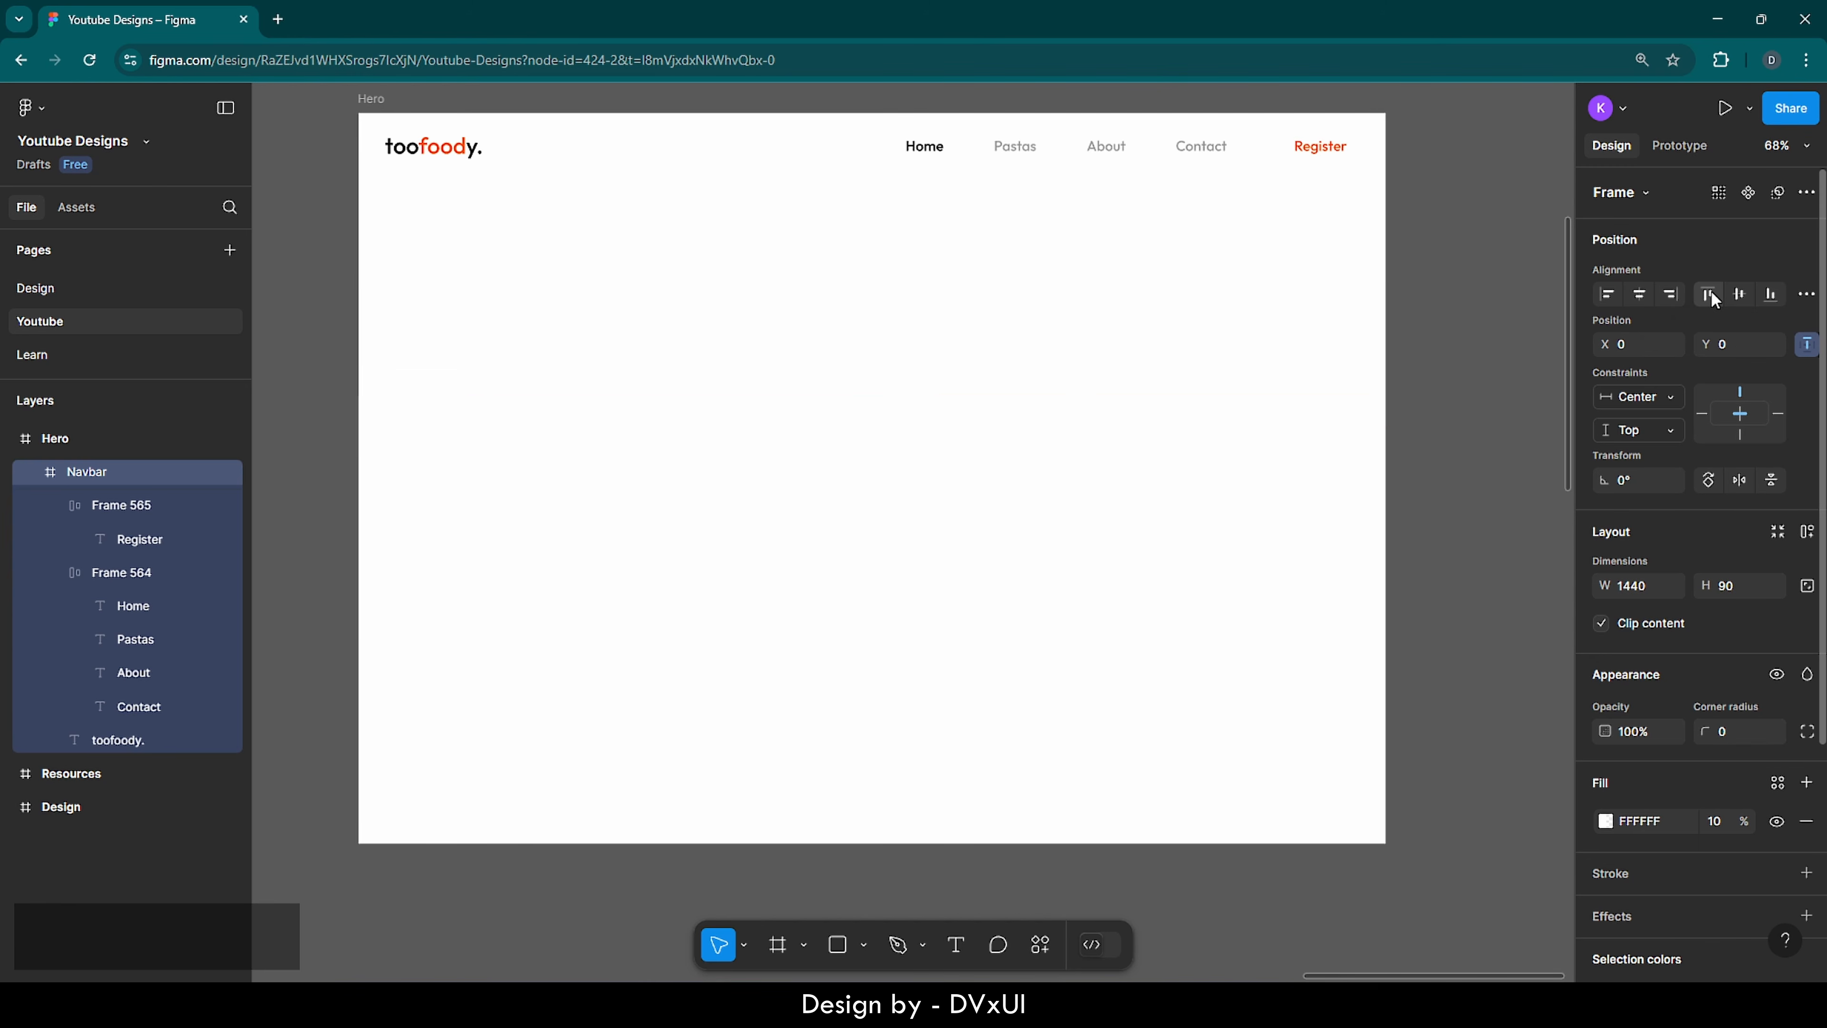
left_click(1457, 242)
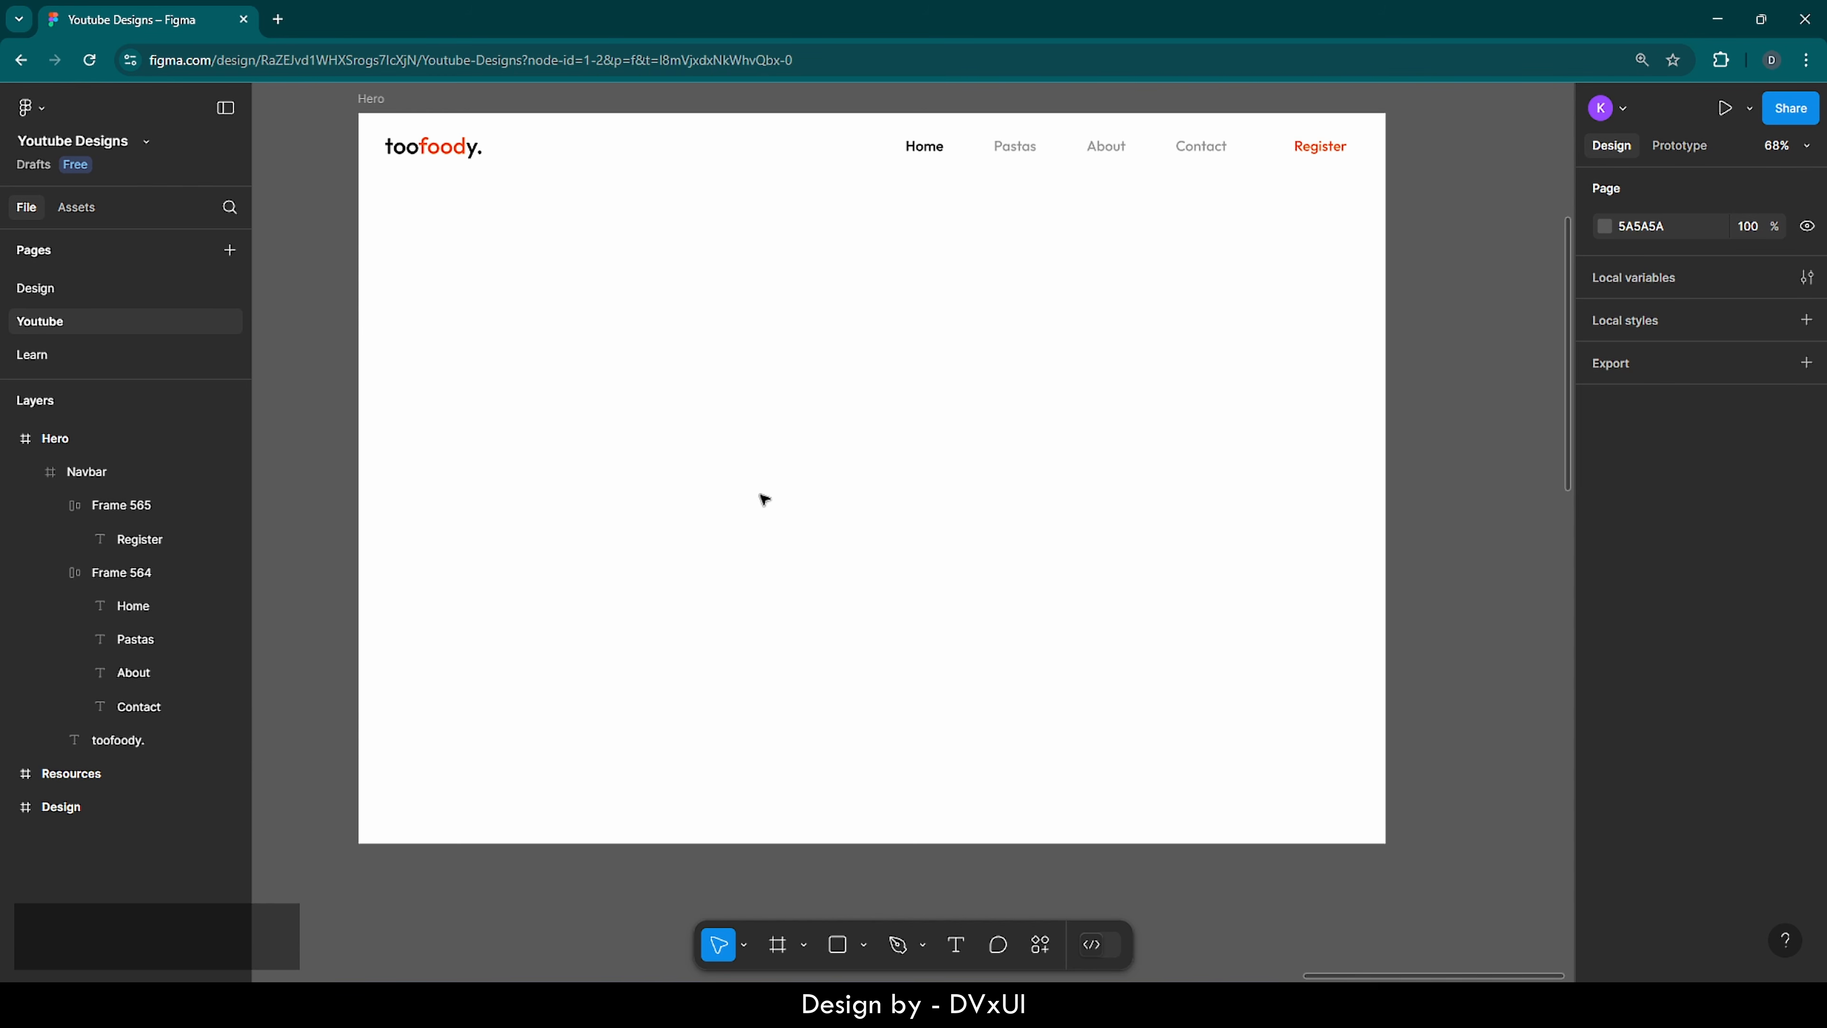
- Copy the large orange curved shape and the spaghetti bowl image from the Resources frame into the Hero frame
left_click(6, 441)
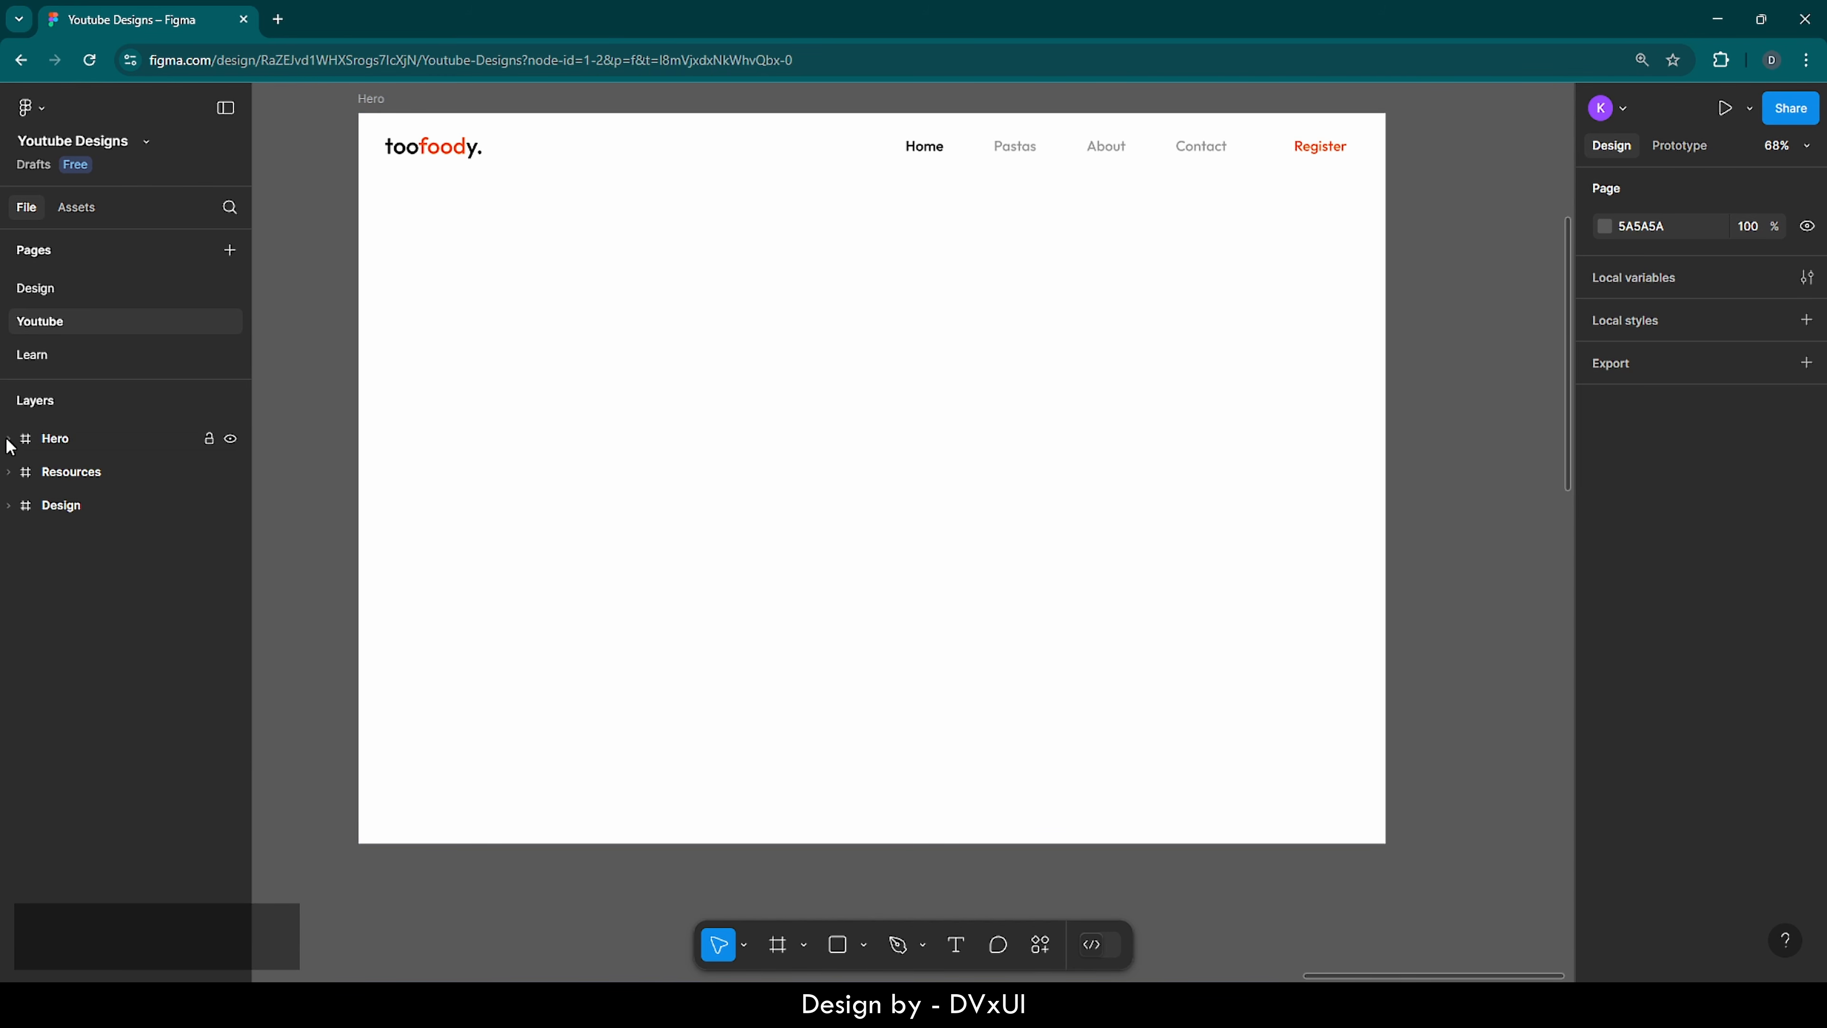
left_click(32, 475)
key("shift+2")
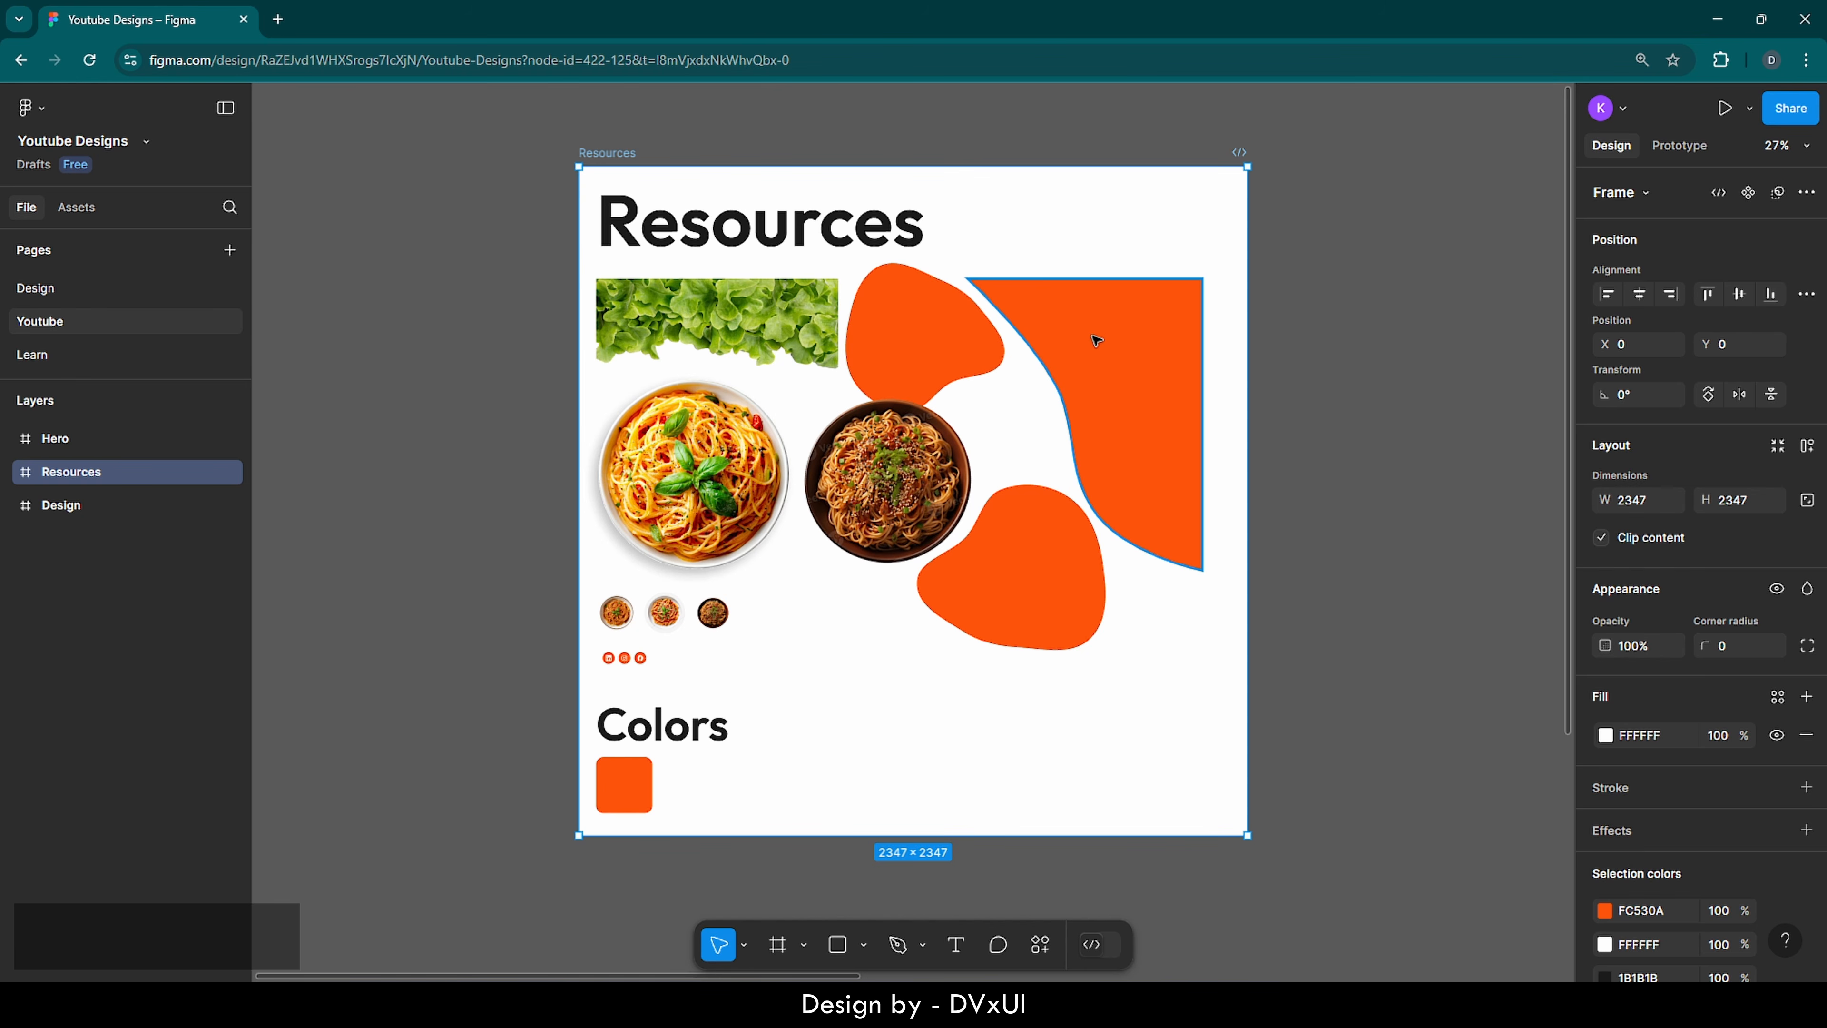
left_click(1096, 339)
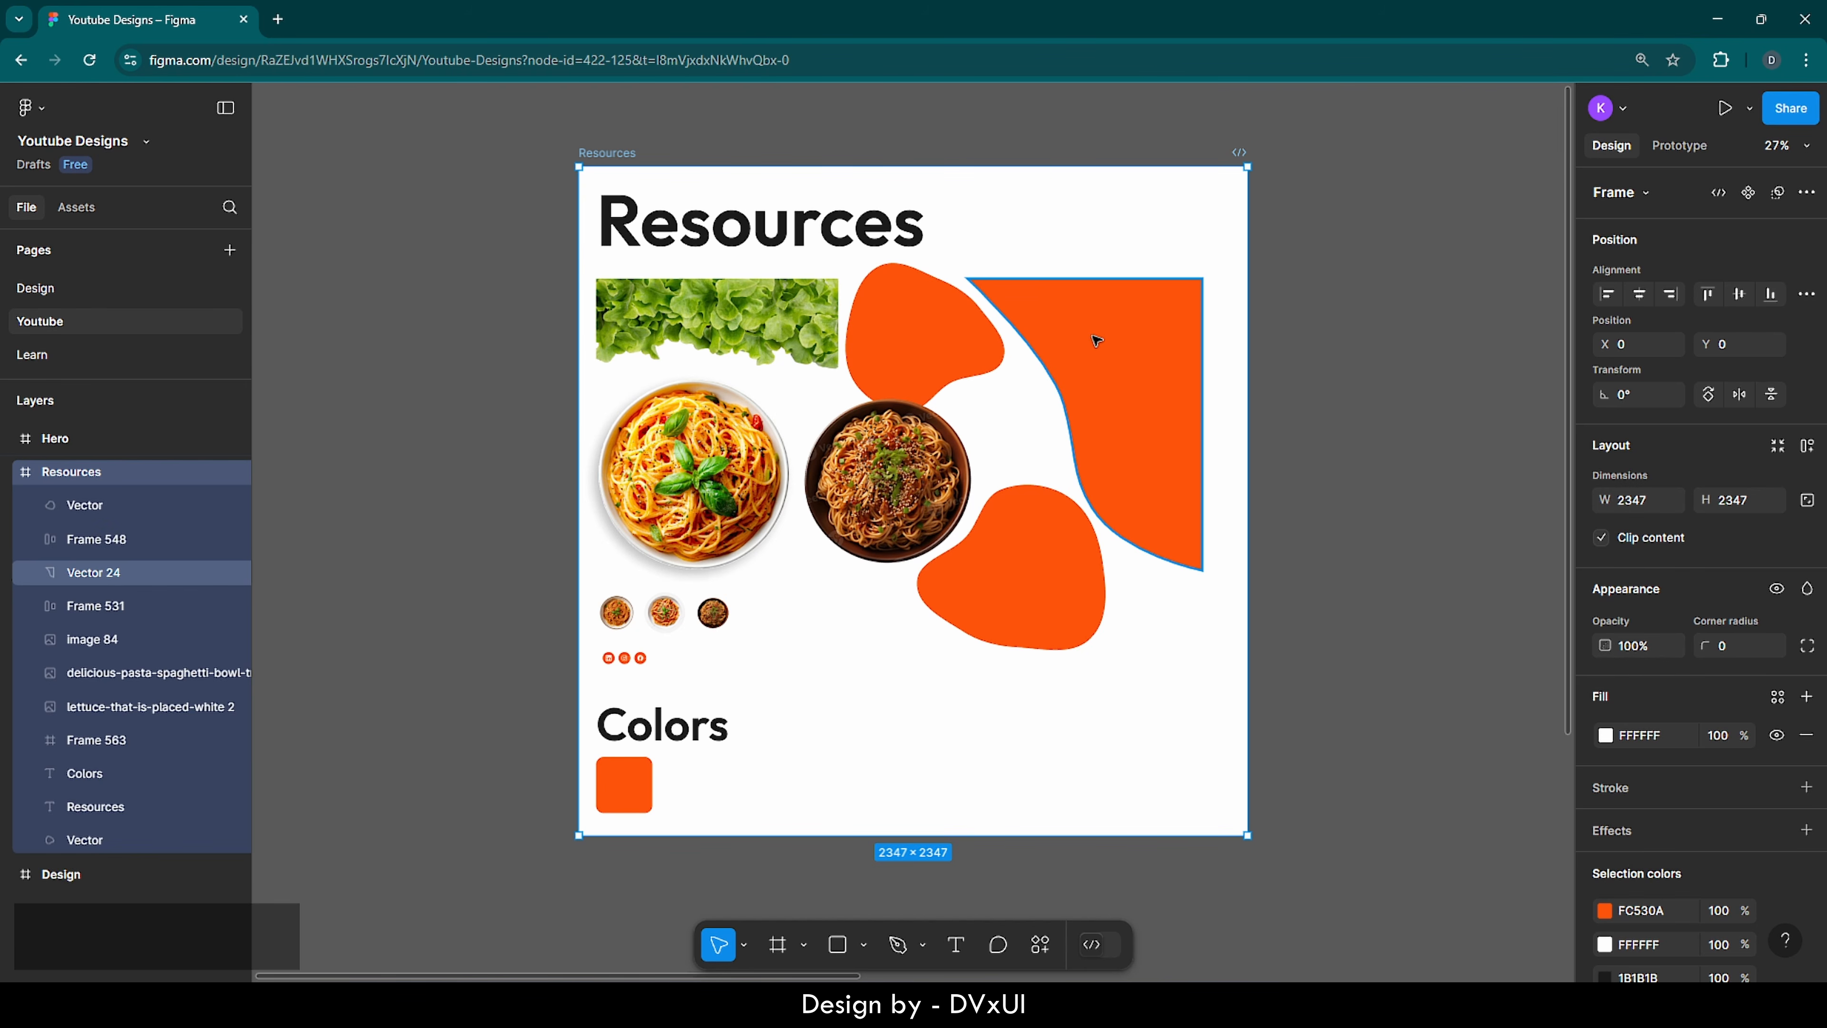
left_click(703, 435, "shift")
key("ctrl+c")
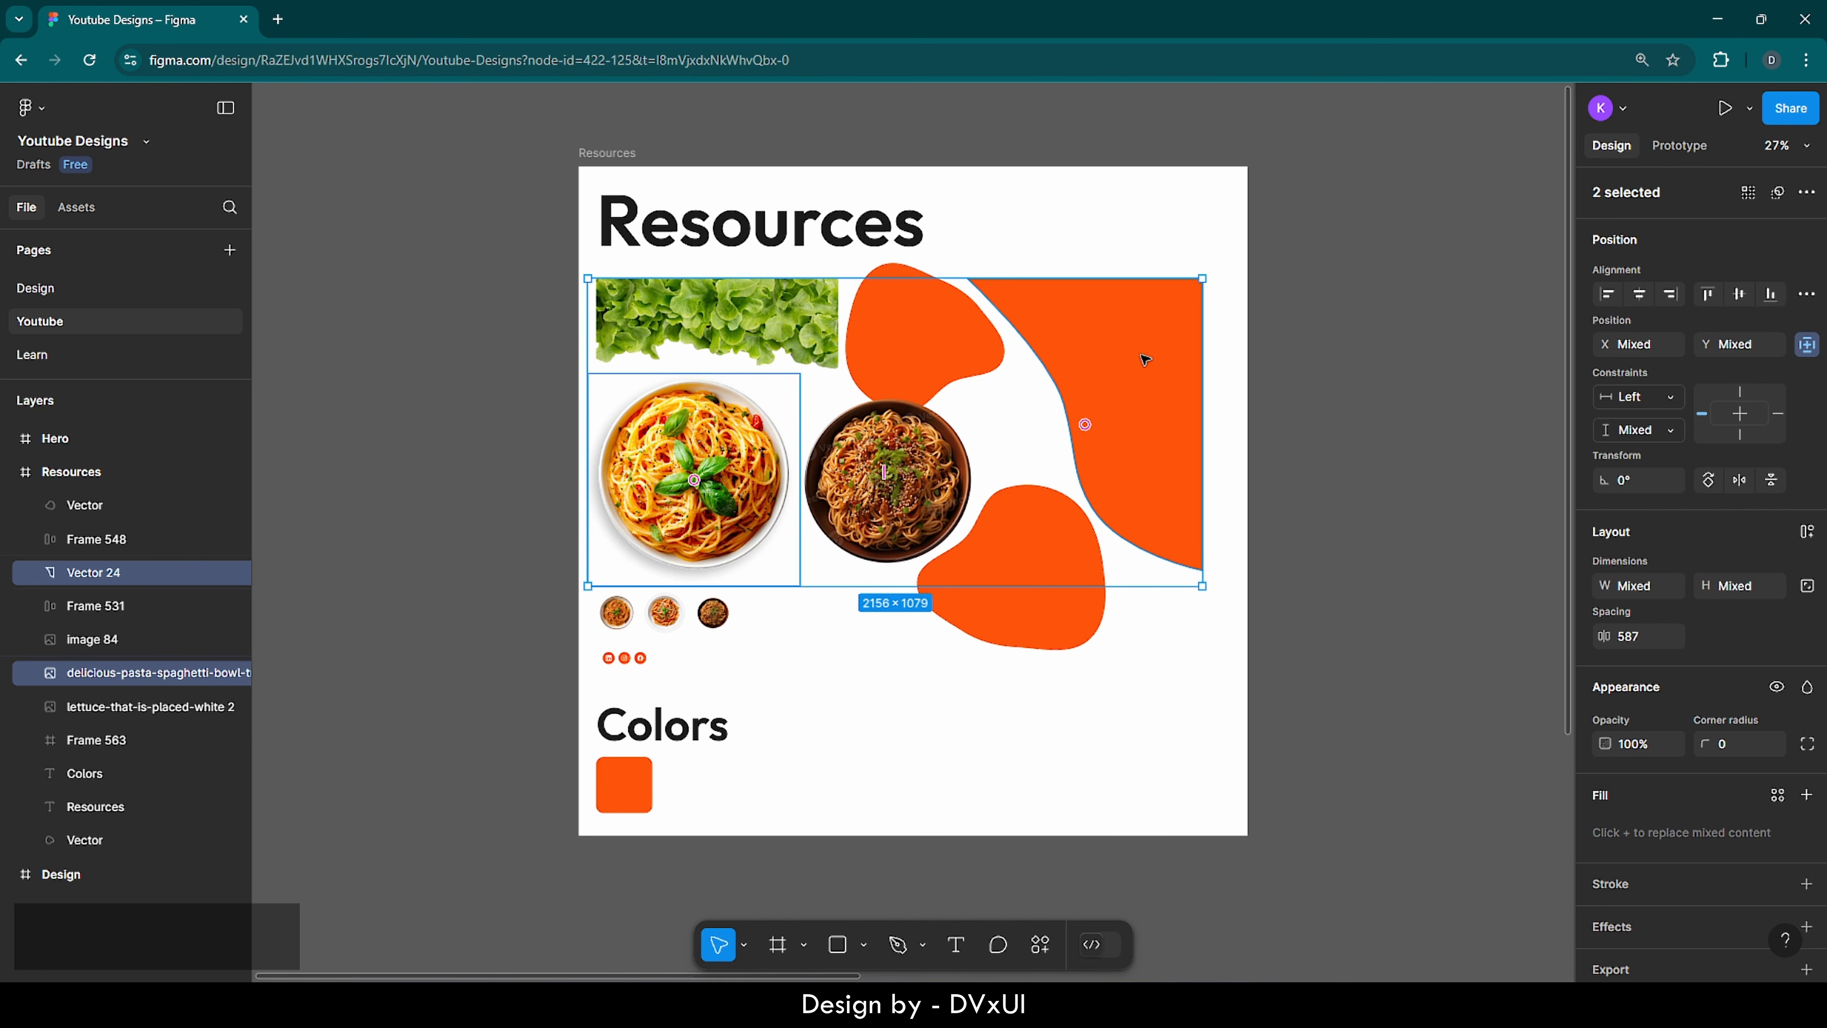
double_click(25, 440)
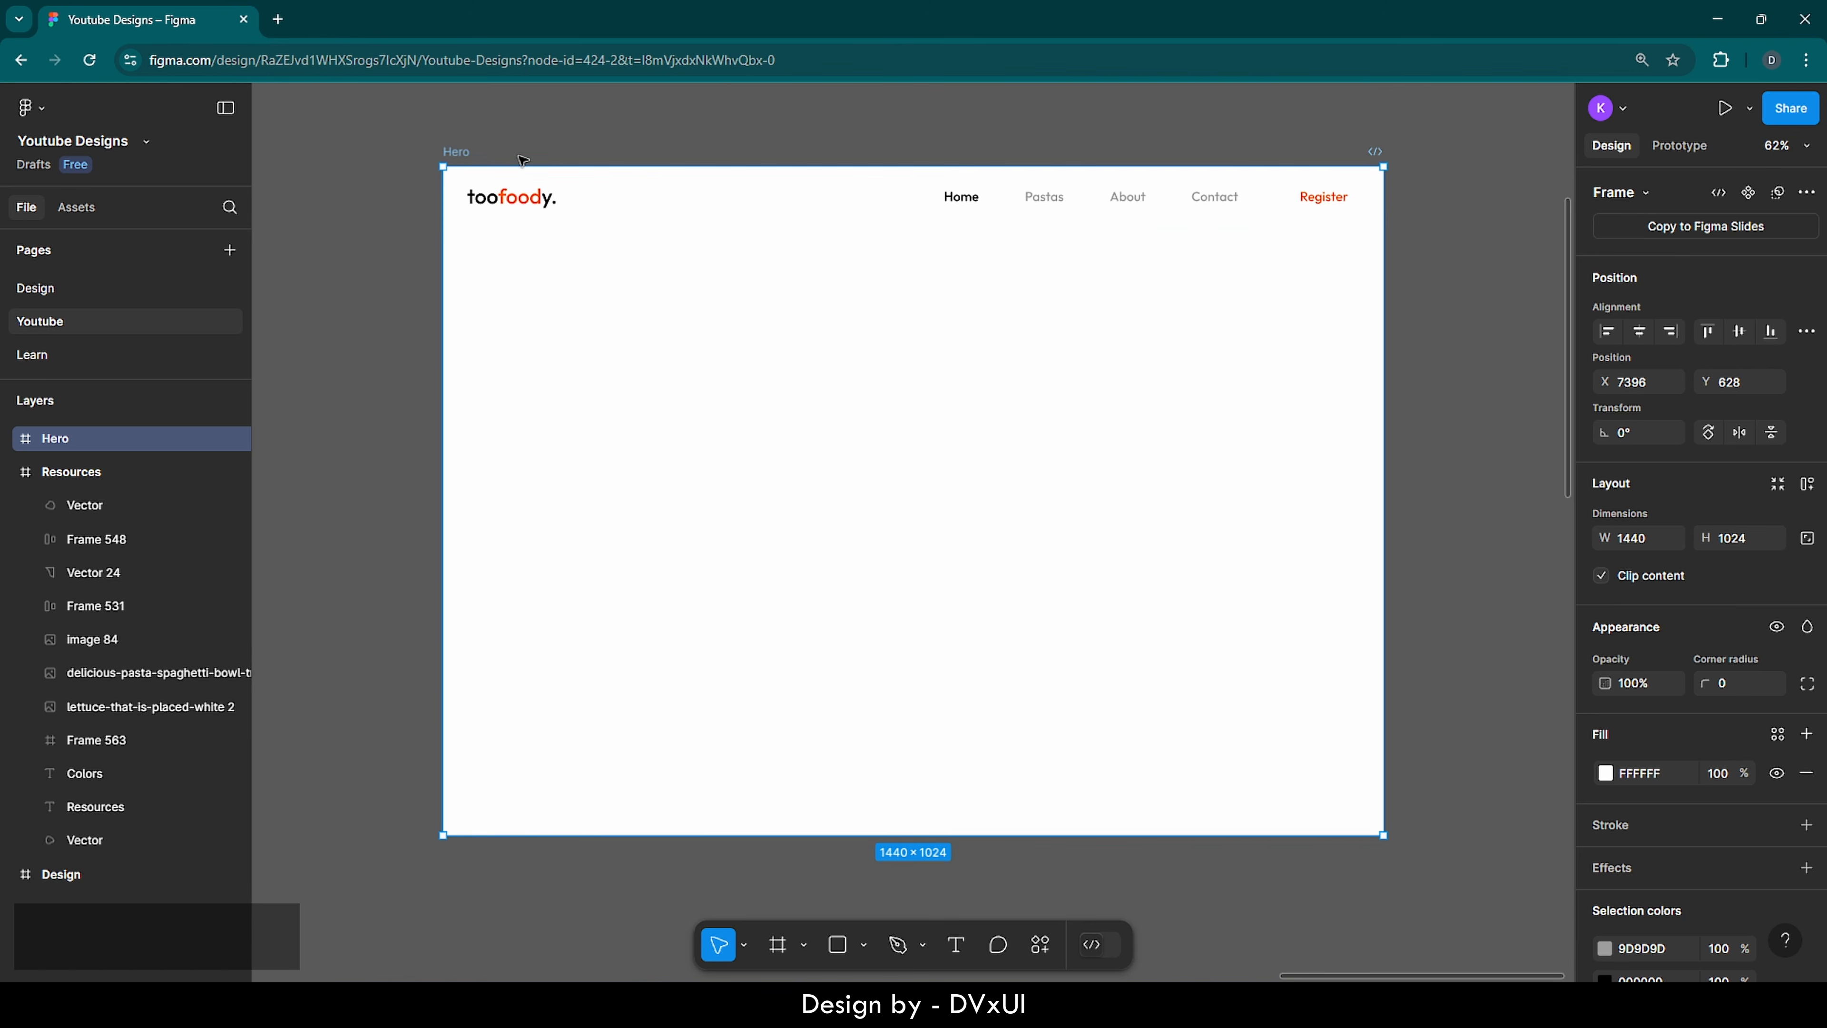
key("ctrl+v")
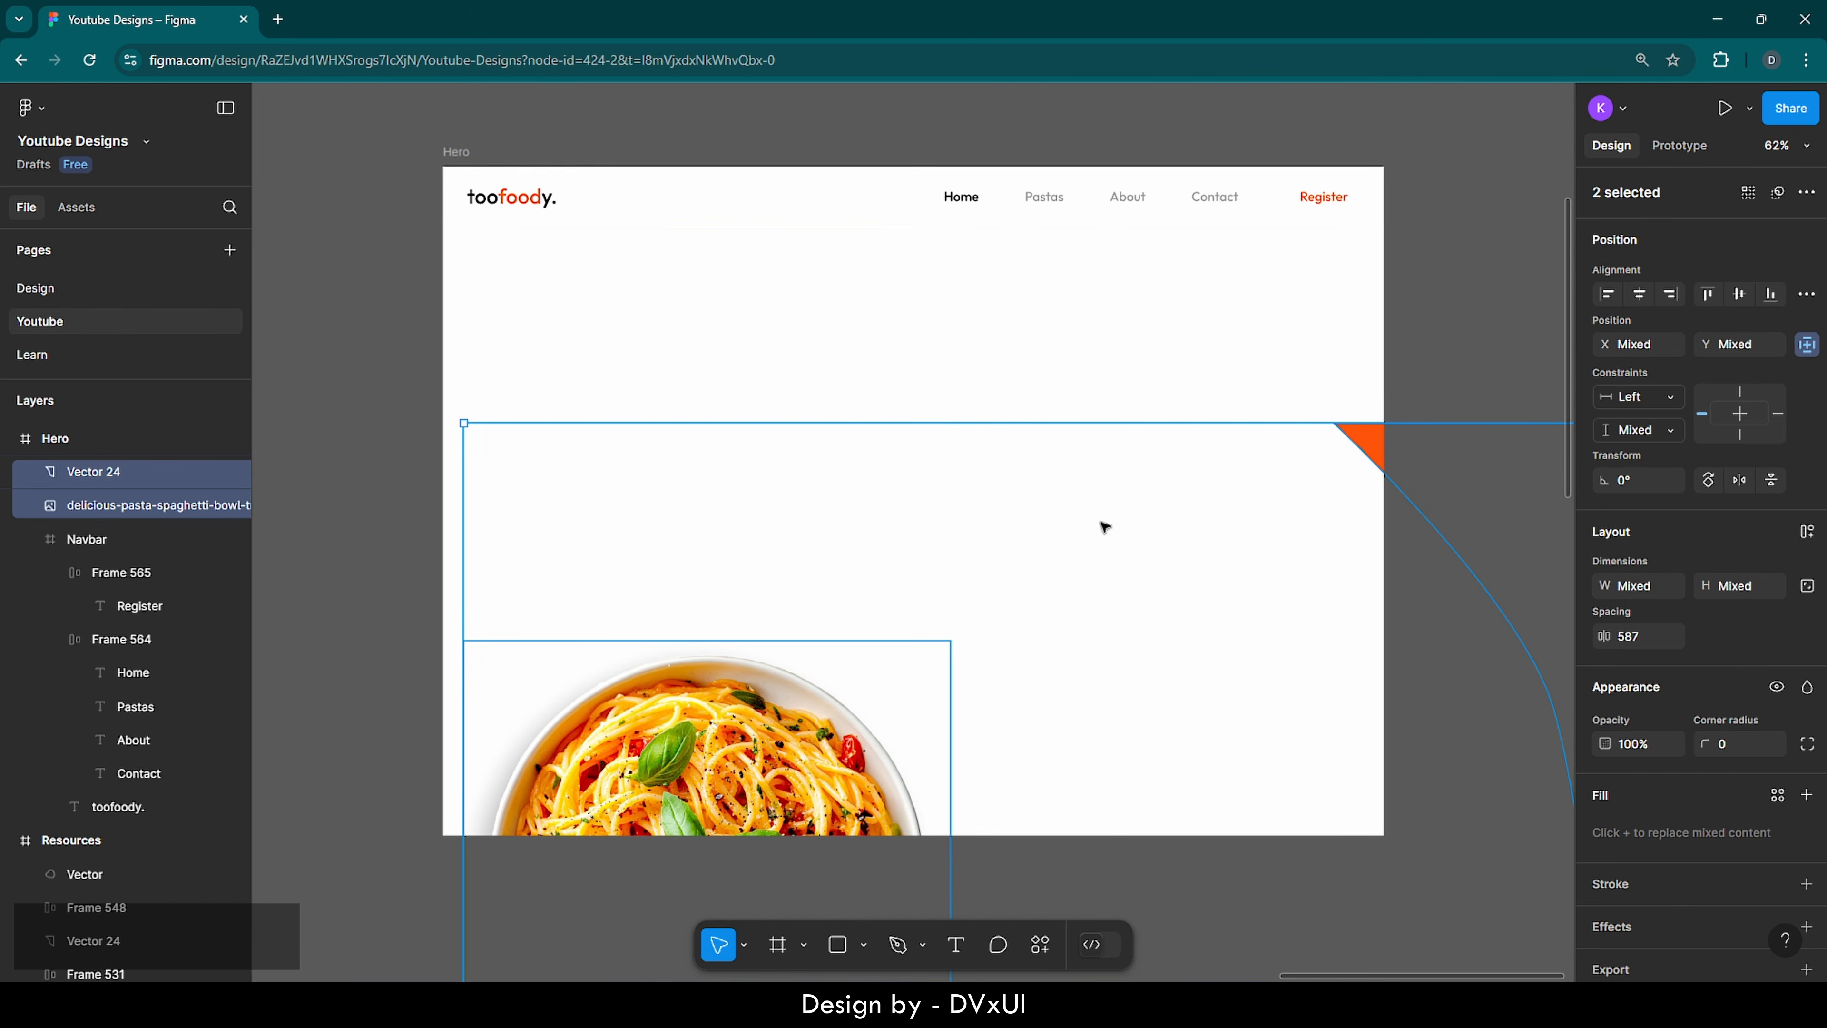
- Align the orange curved shape to the top and right edges of the Hero frame
left_click(1346, 461)
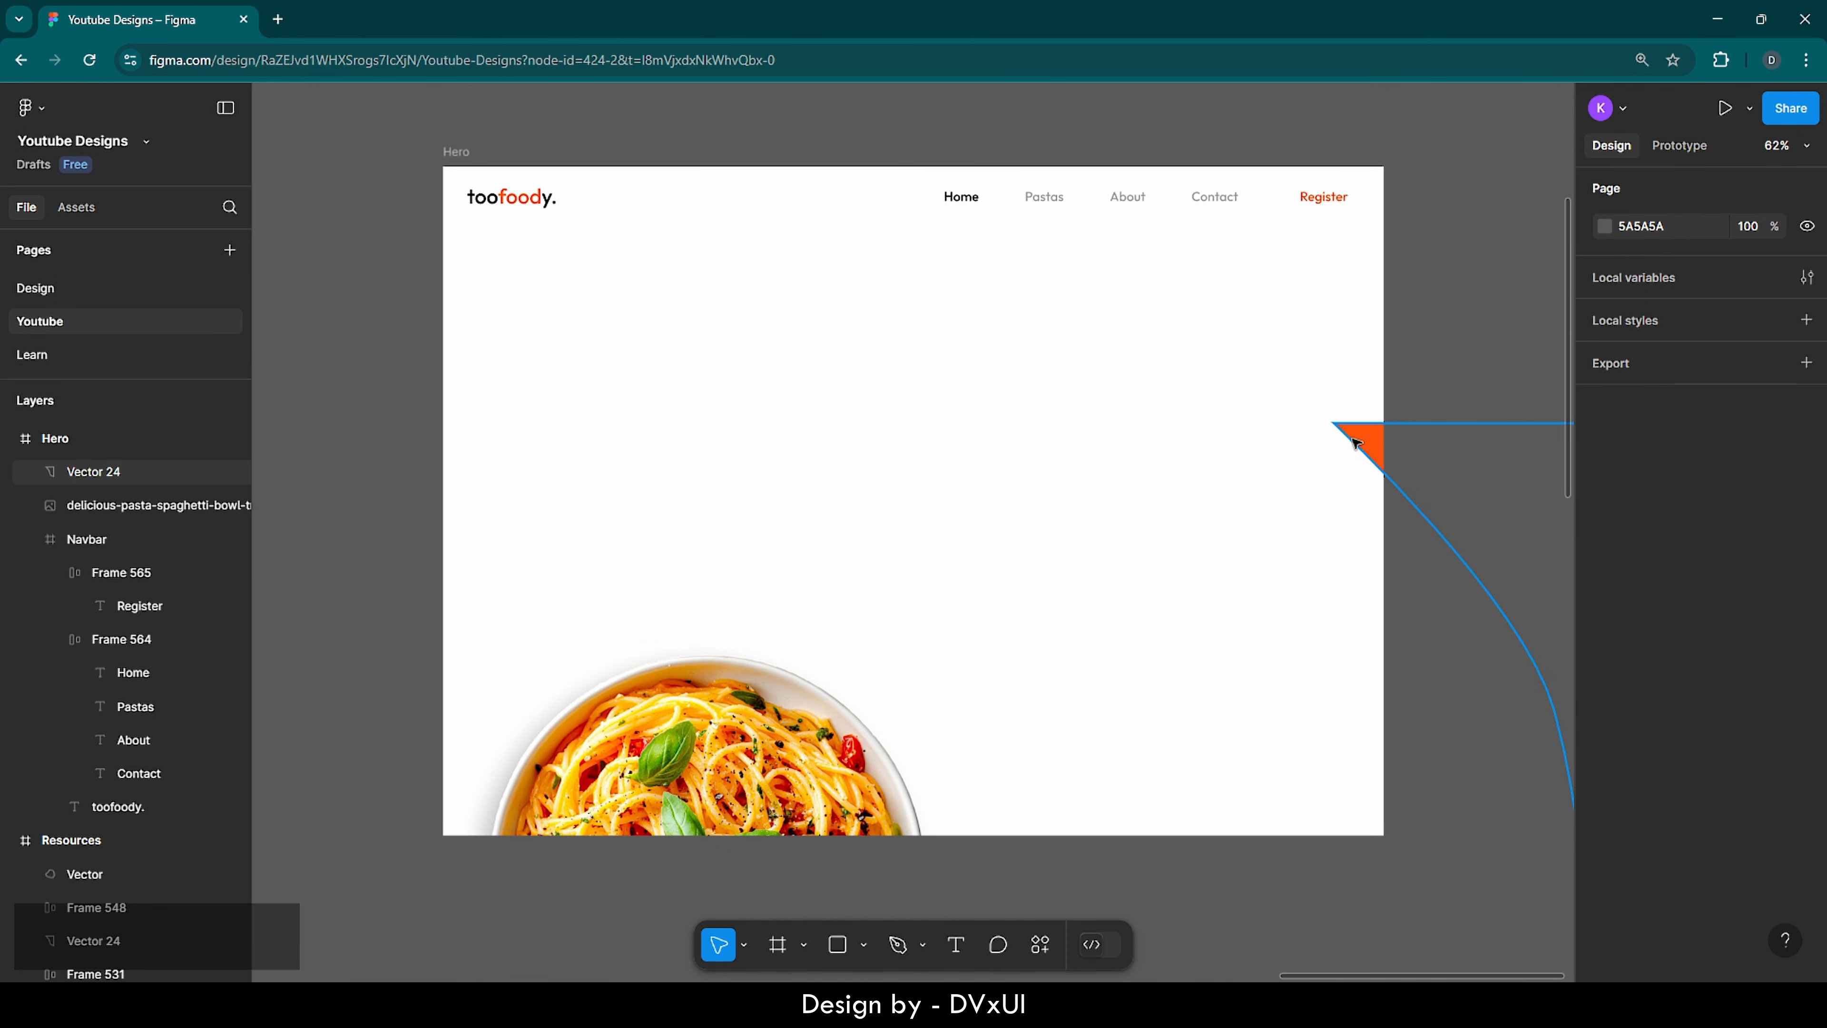
left_click_drag(1355, 444, 876, 327)
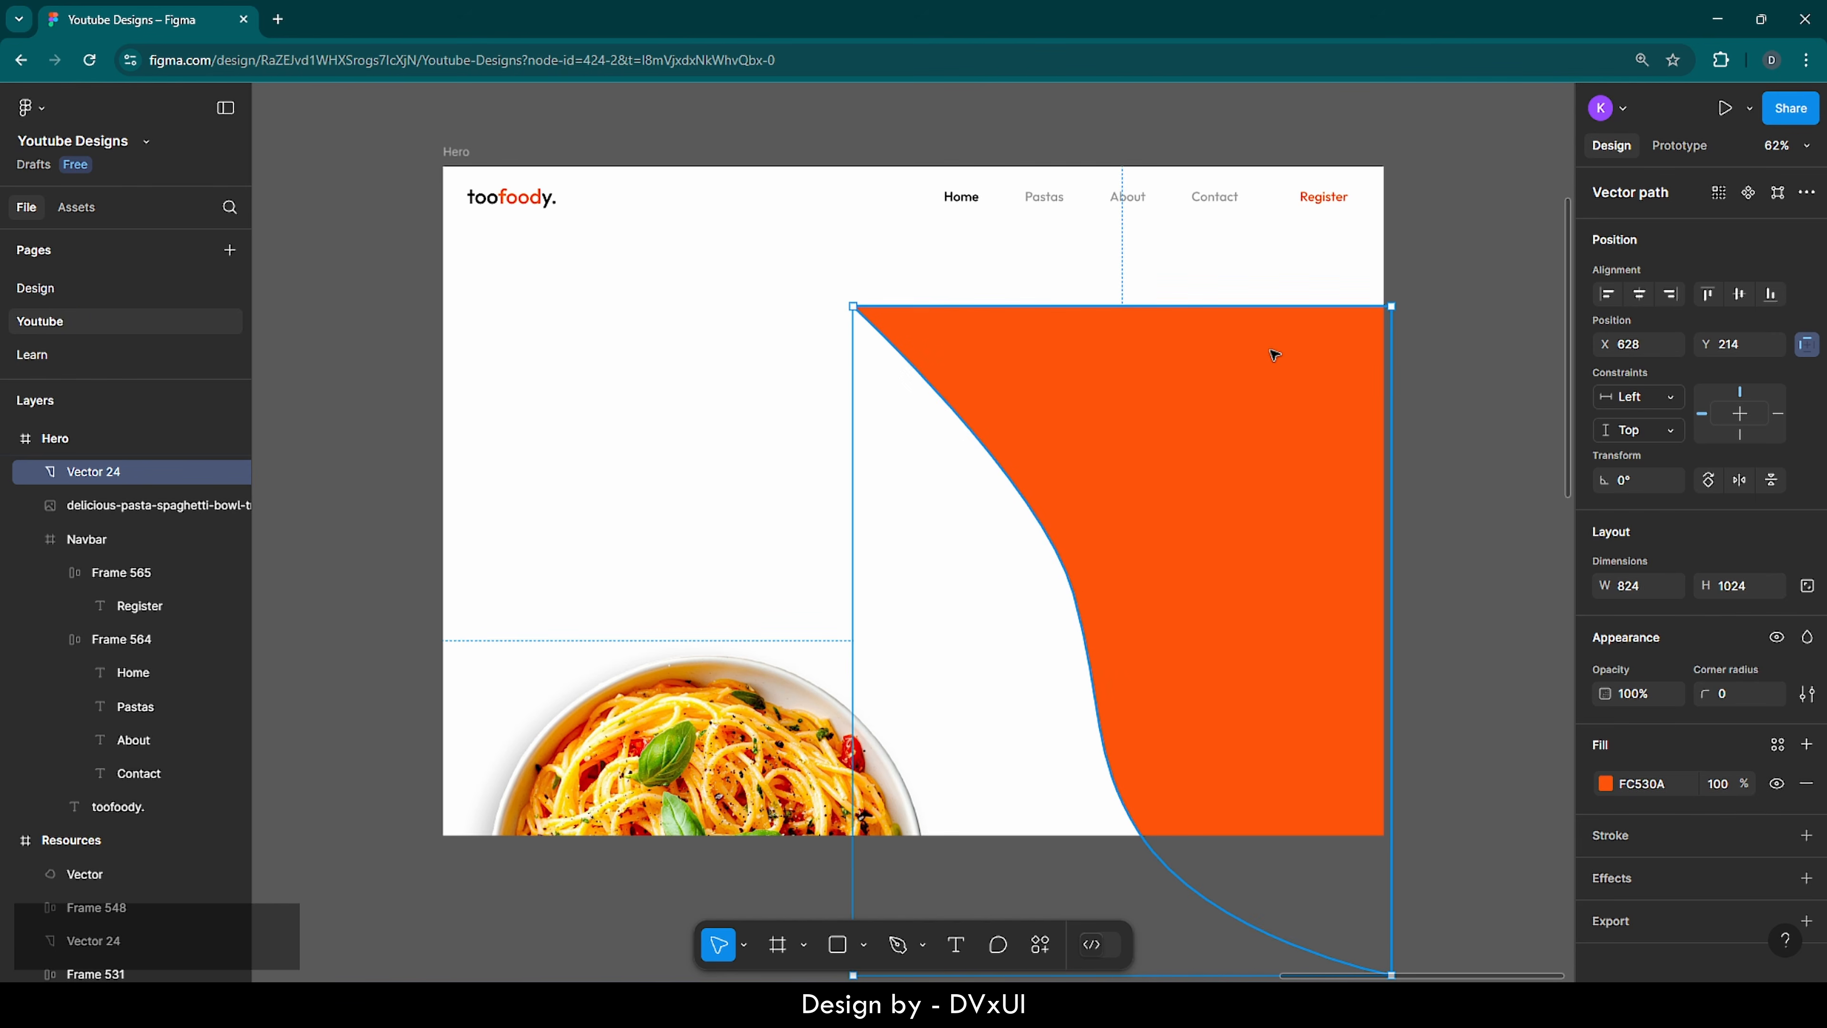
left_click(1708, 294)
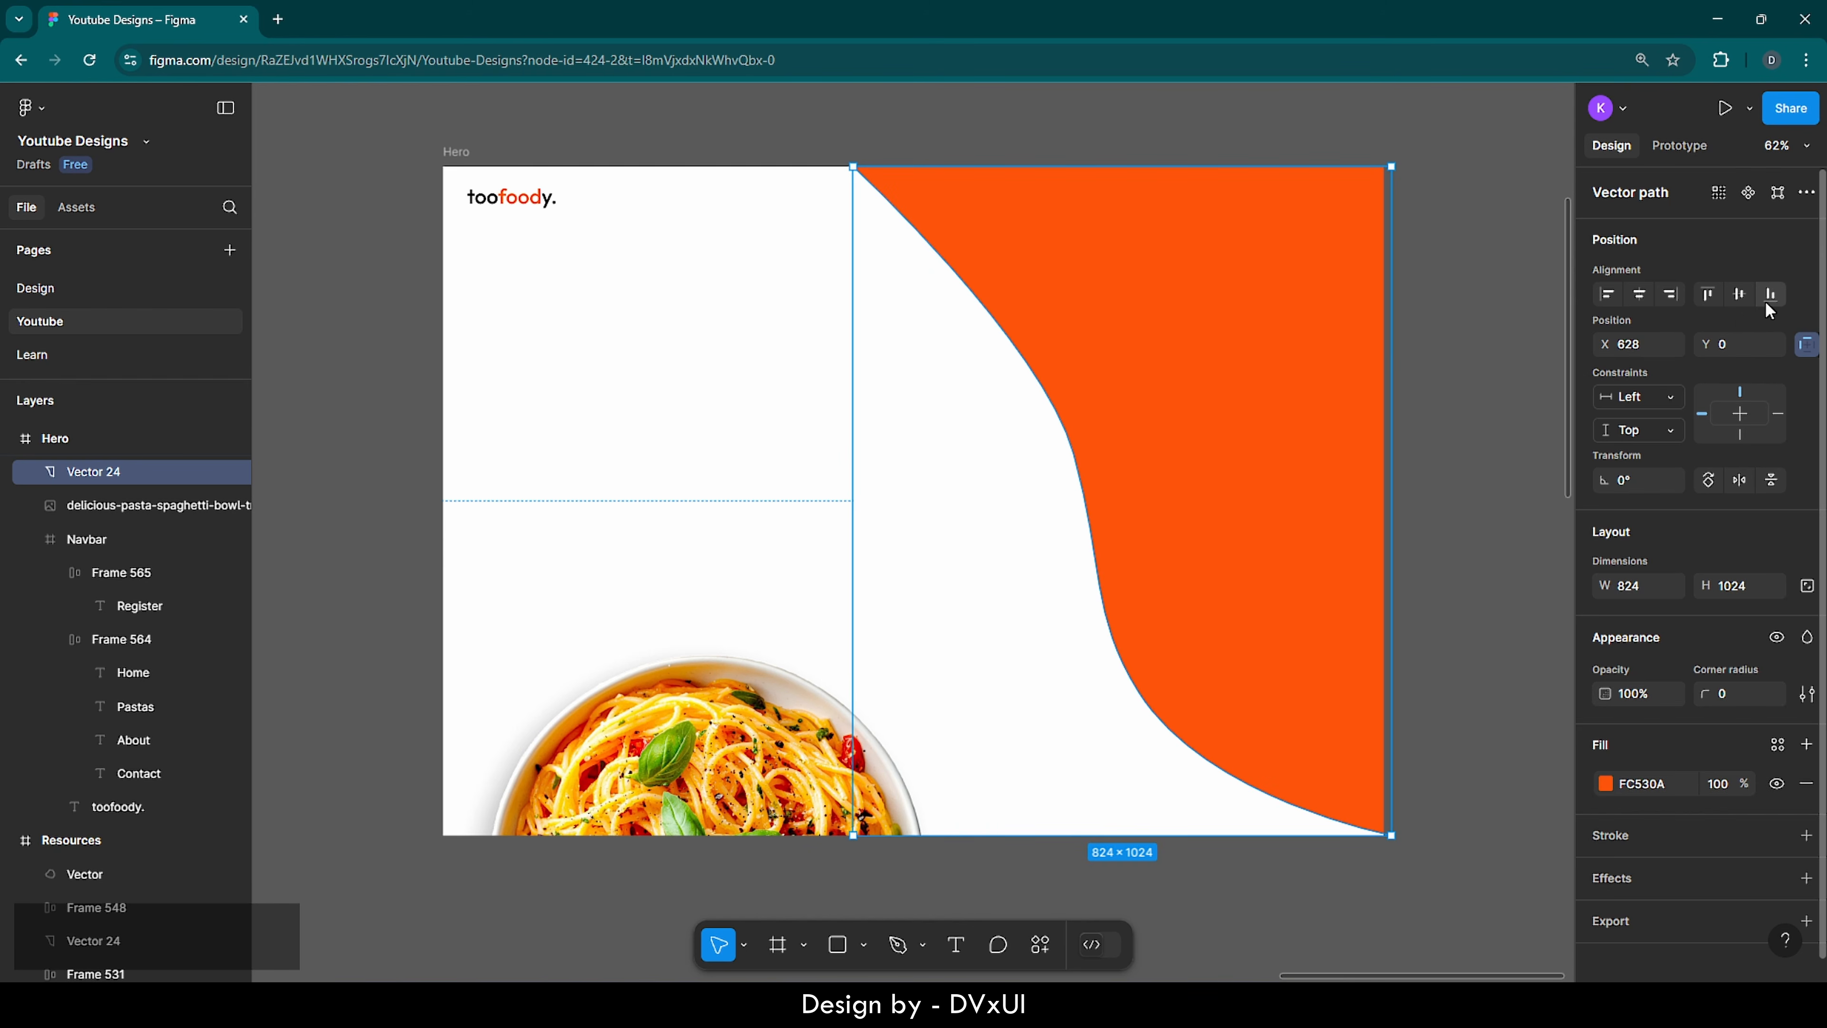
left_click(1678, 294)
left_click(1496, 243)
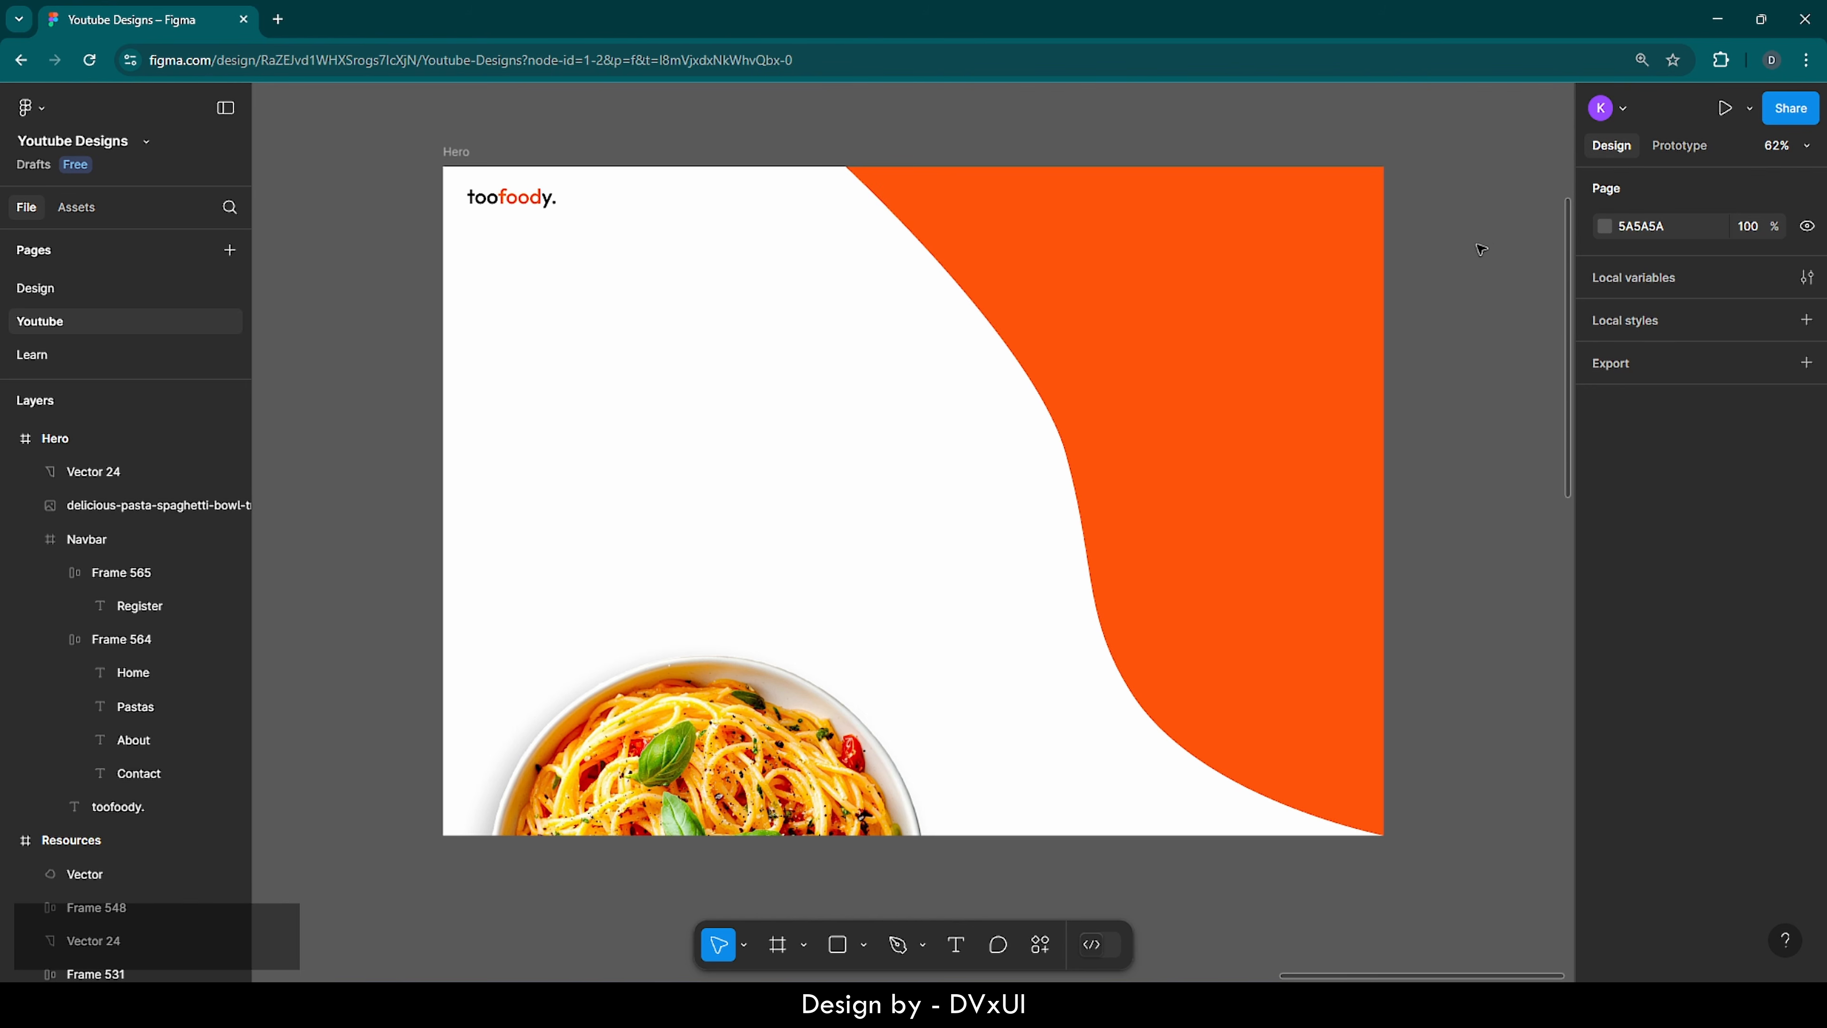
- Send the orange curved shape to the back of the Hero frame, behind the Navbar
left_click(1213, 347)
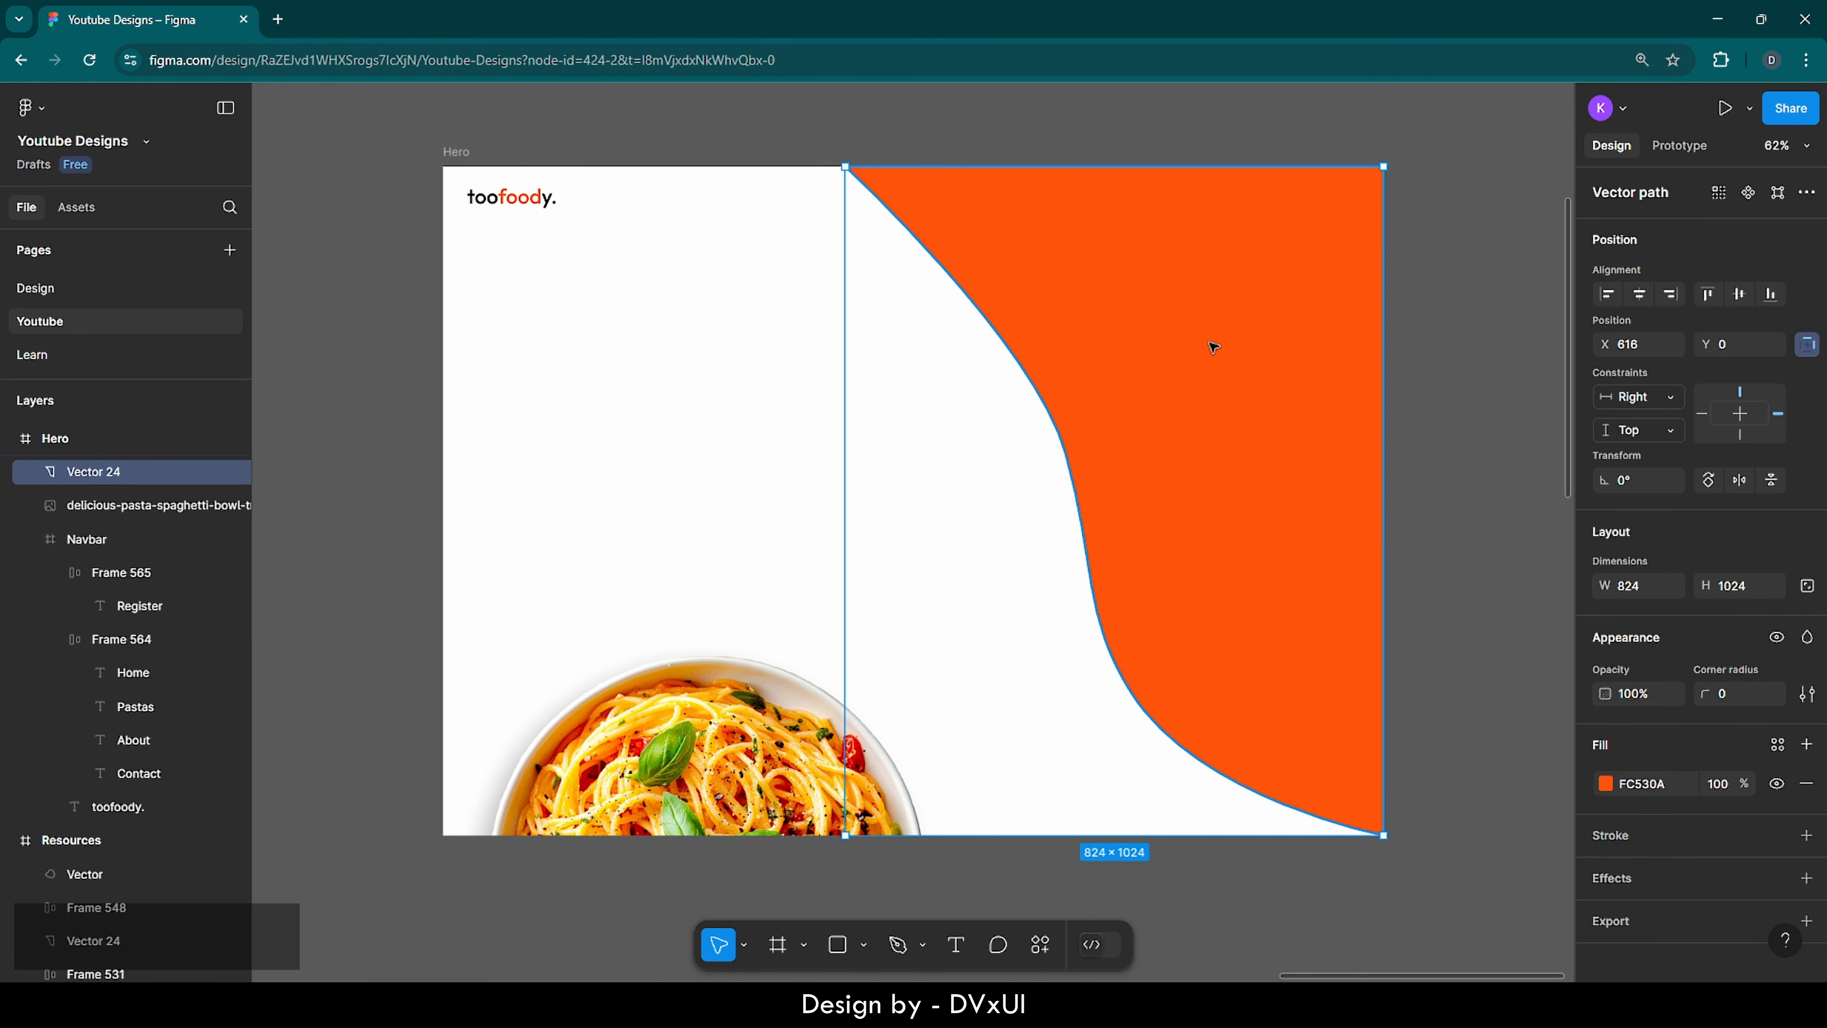
right_click(1213, 348)
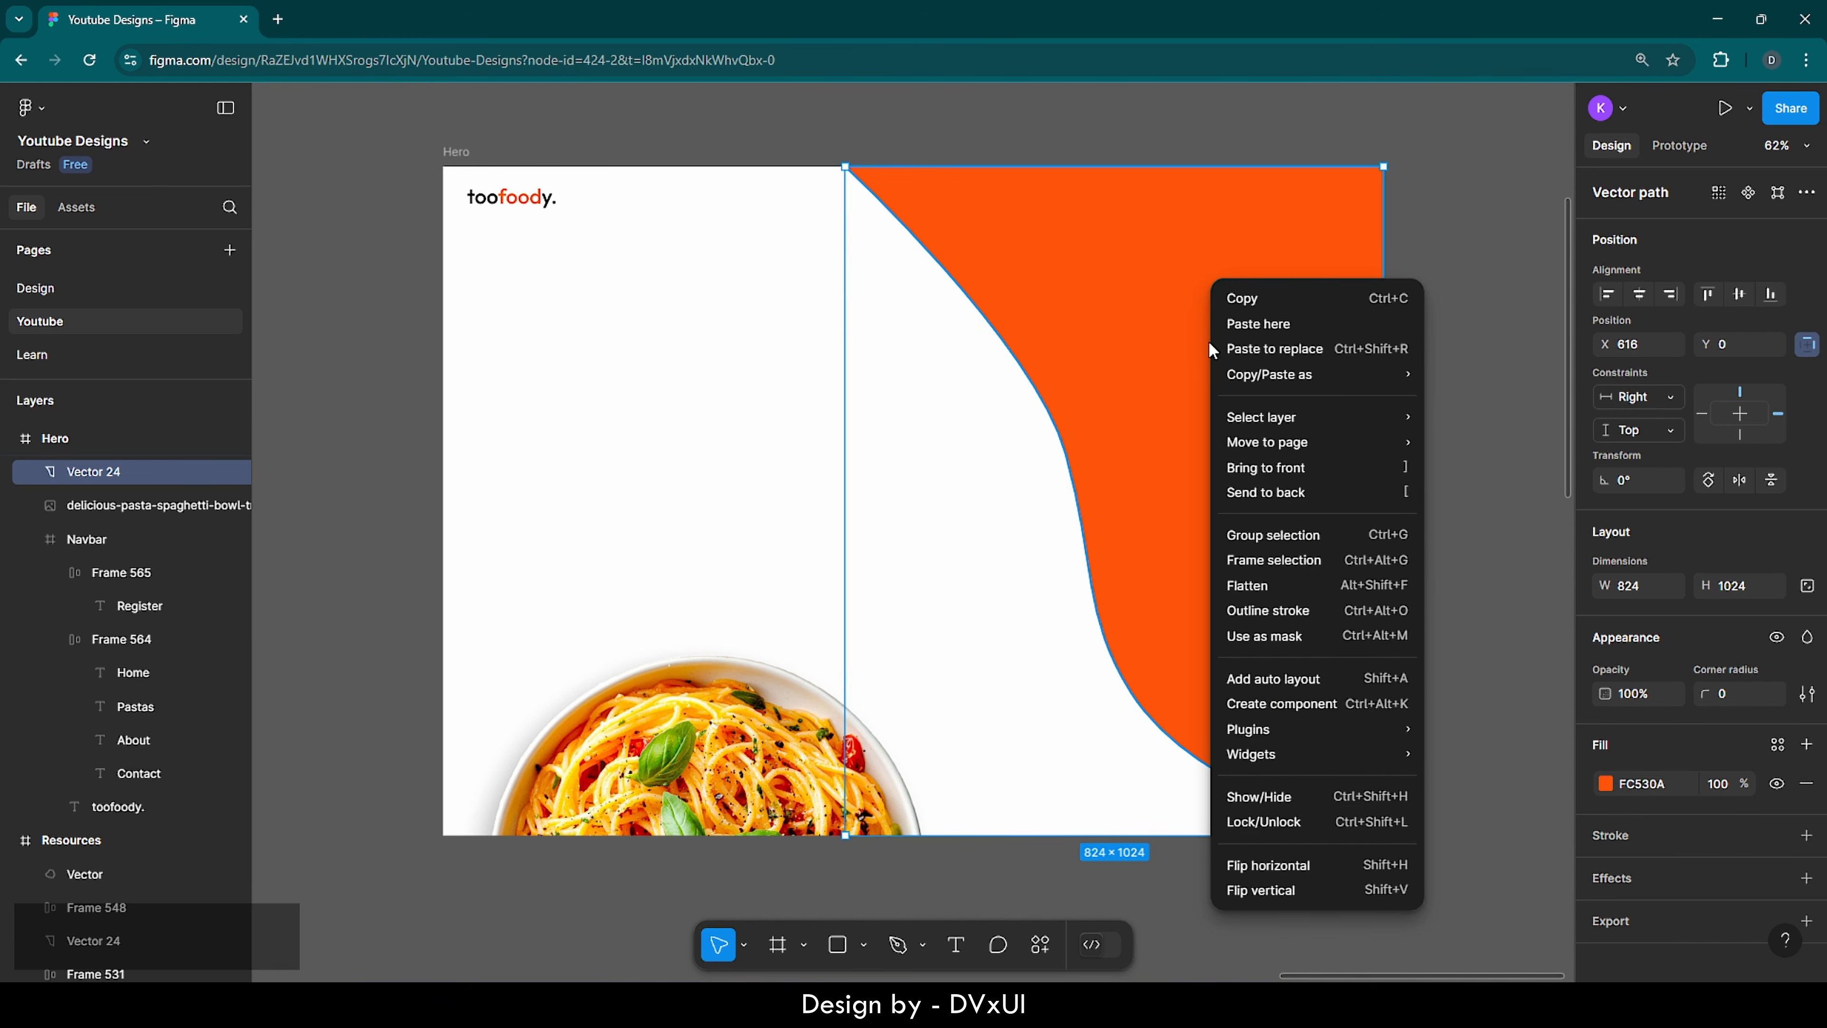
left_click(1268, 496)
left_click(1439, 472)
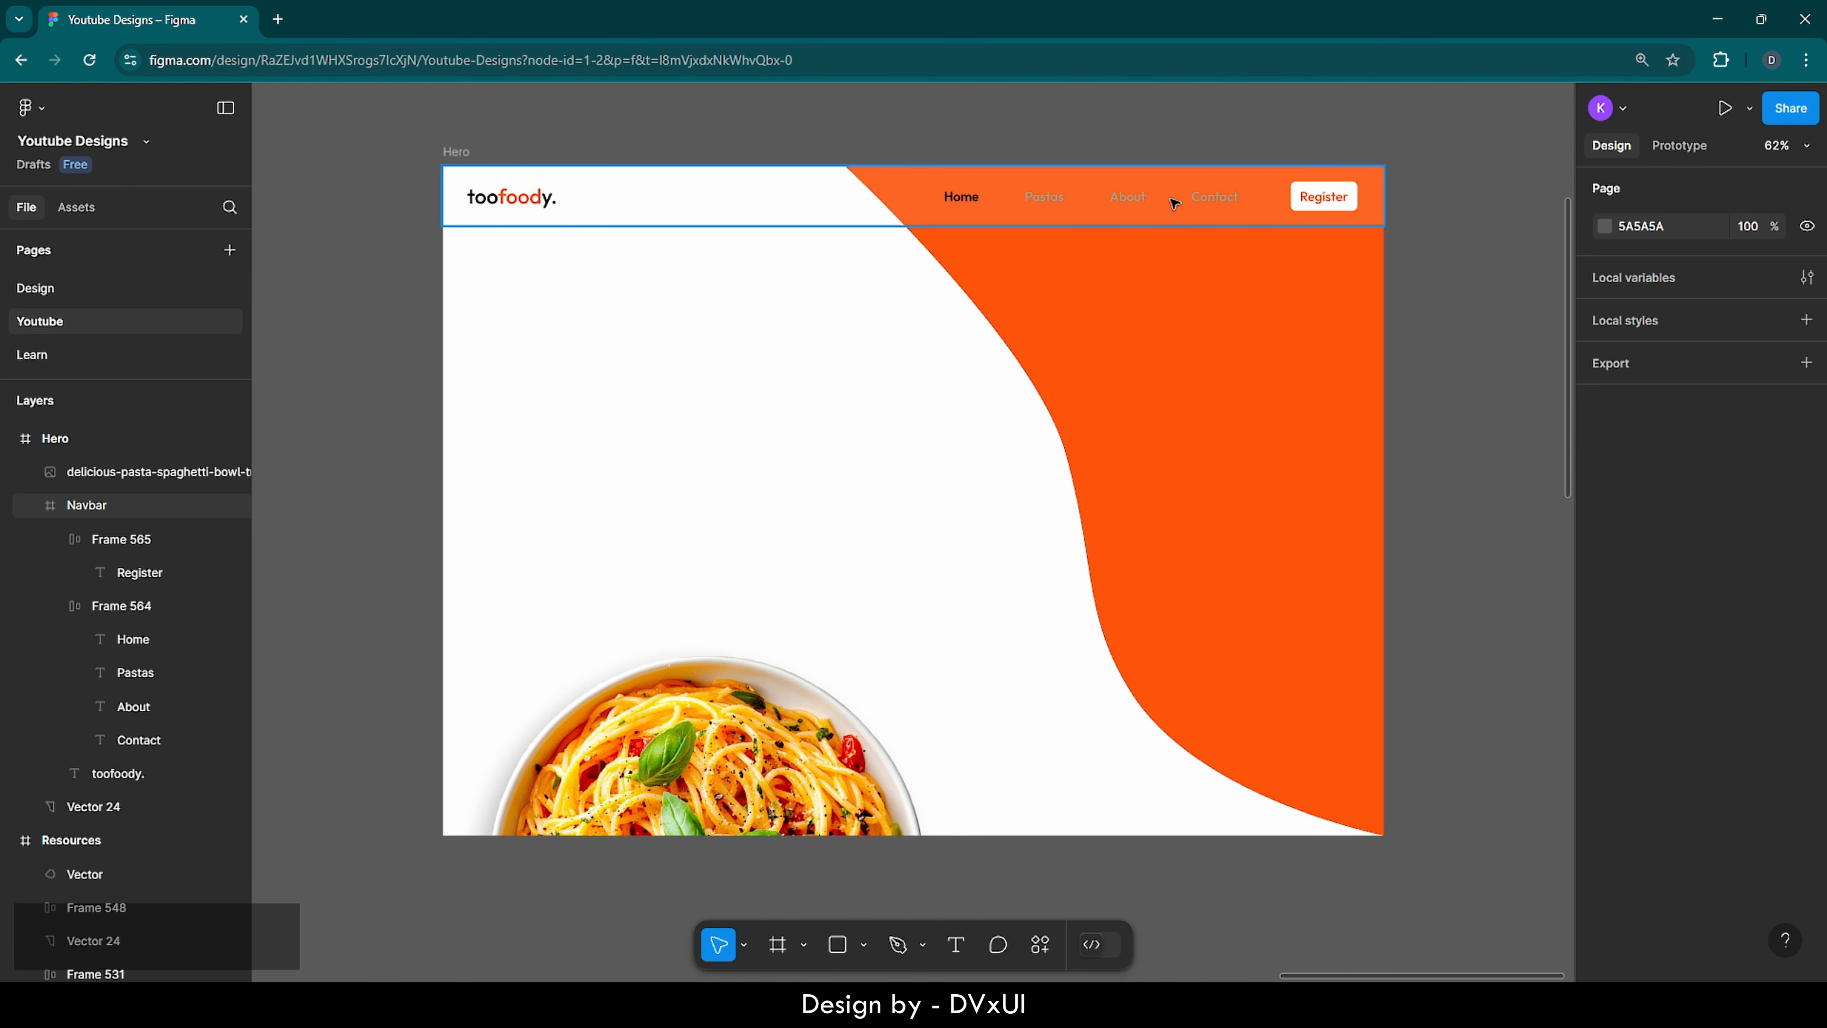
- Darken the fill of the Pastas, About and Contact links together to grey 565656
left_click(1139, 202, "ctrl")
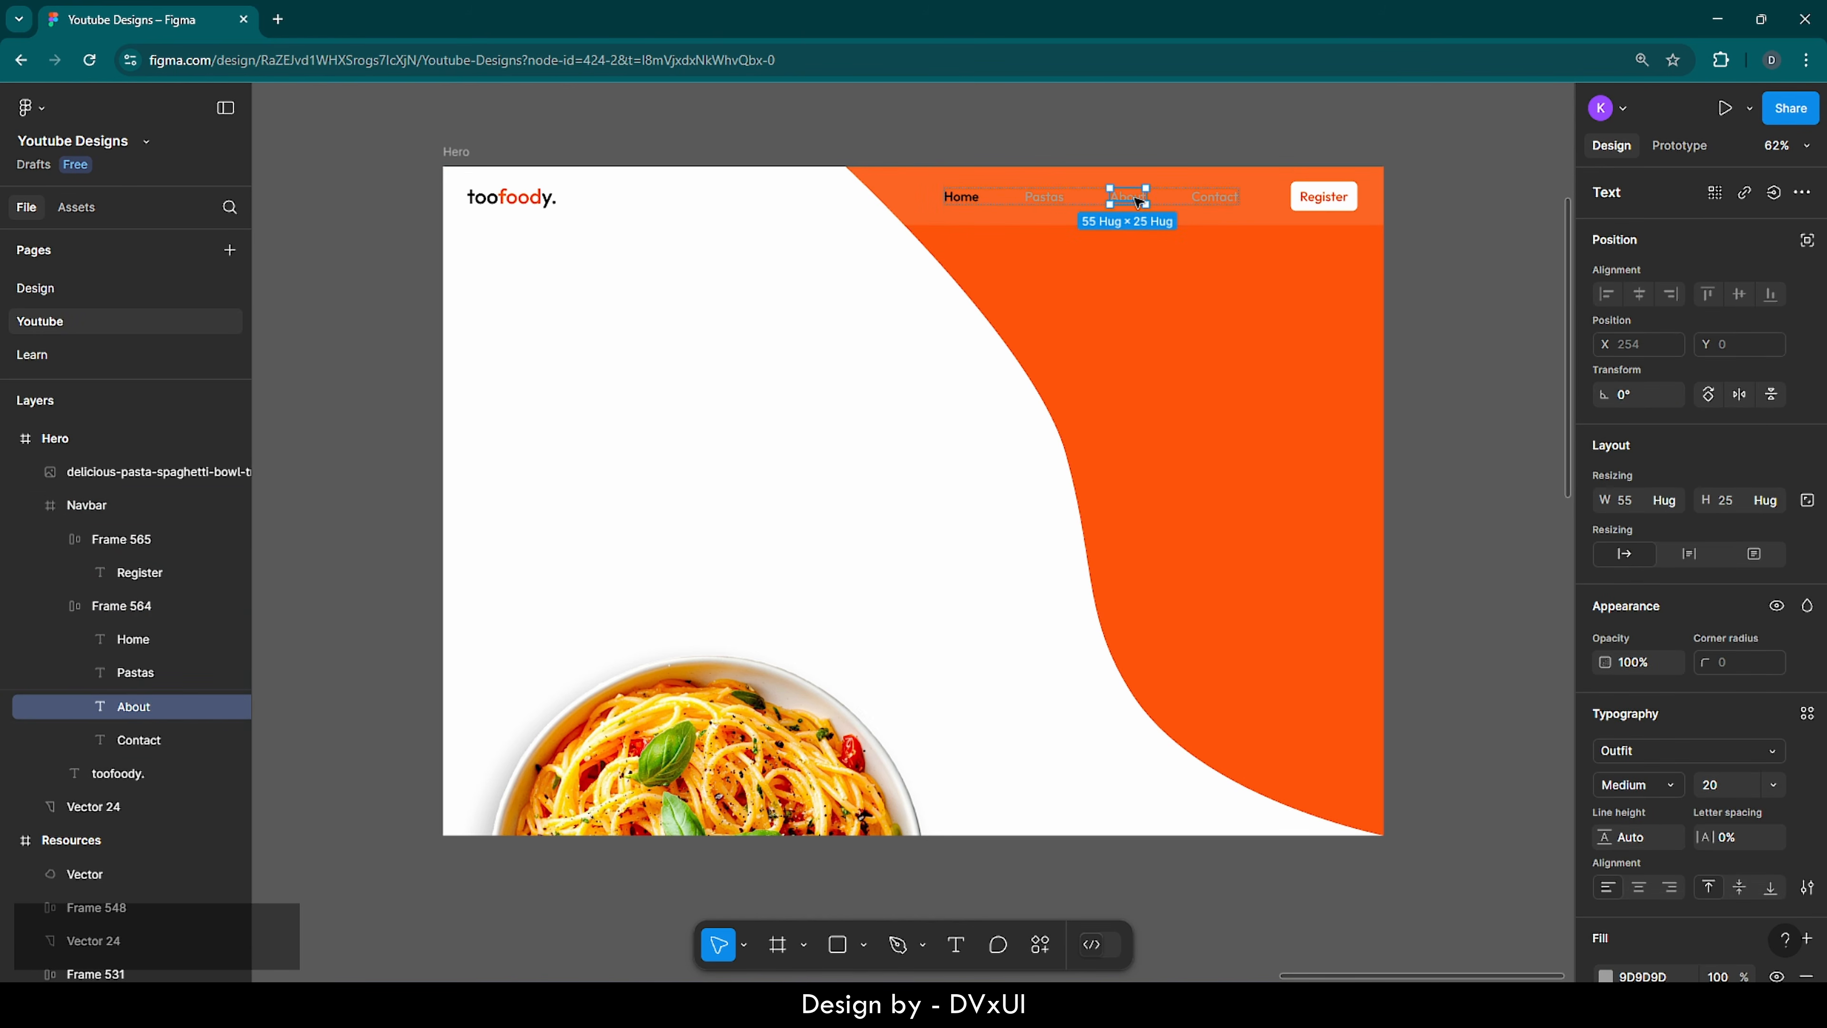
key("Tab")
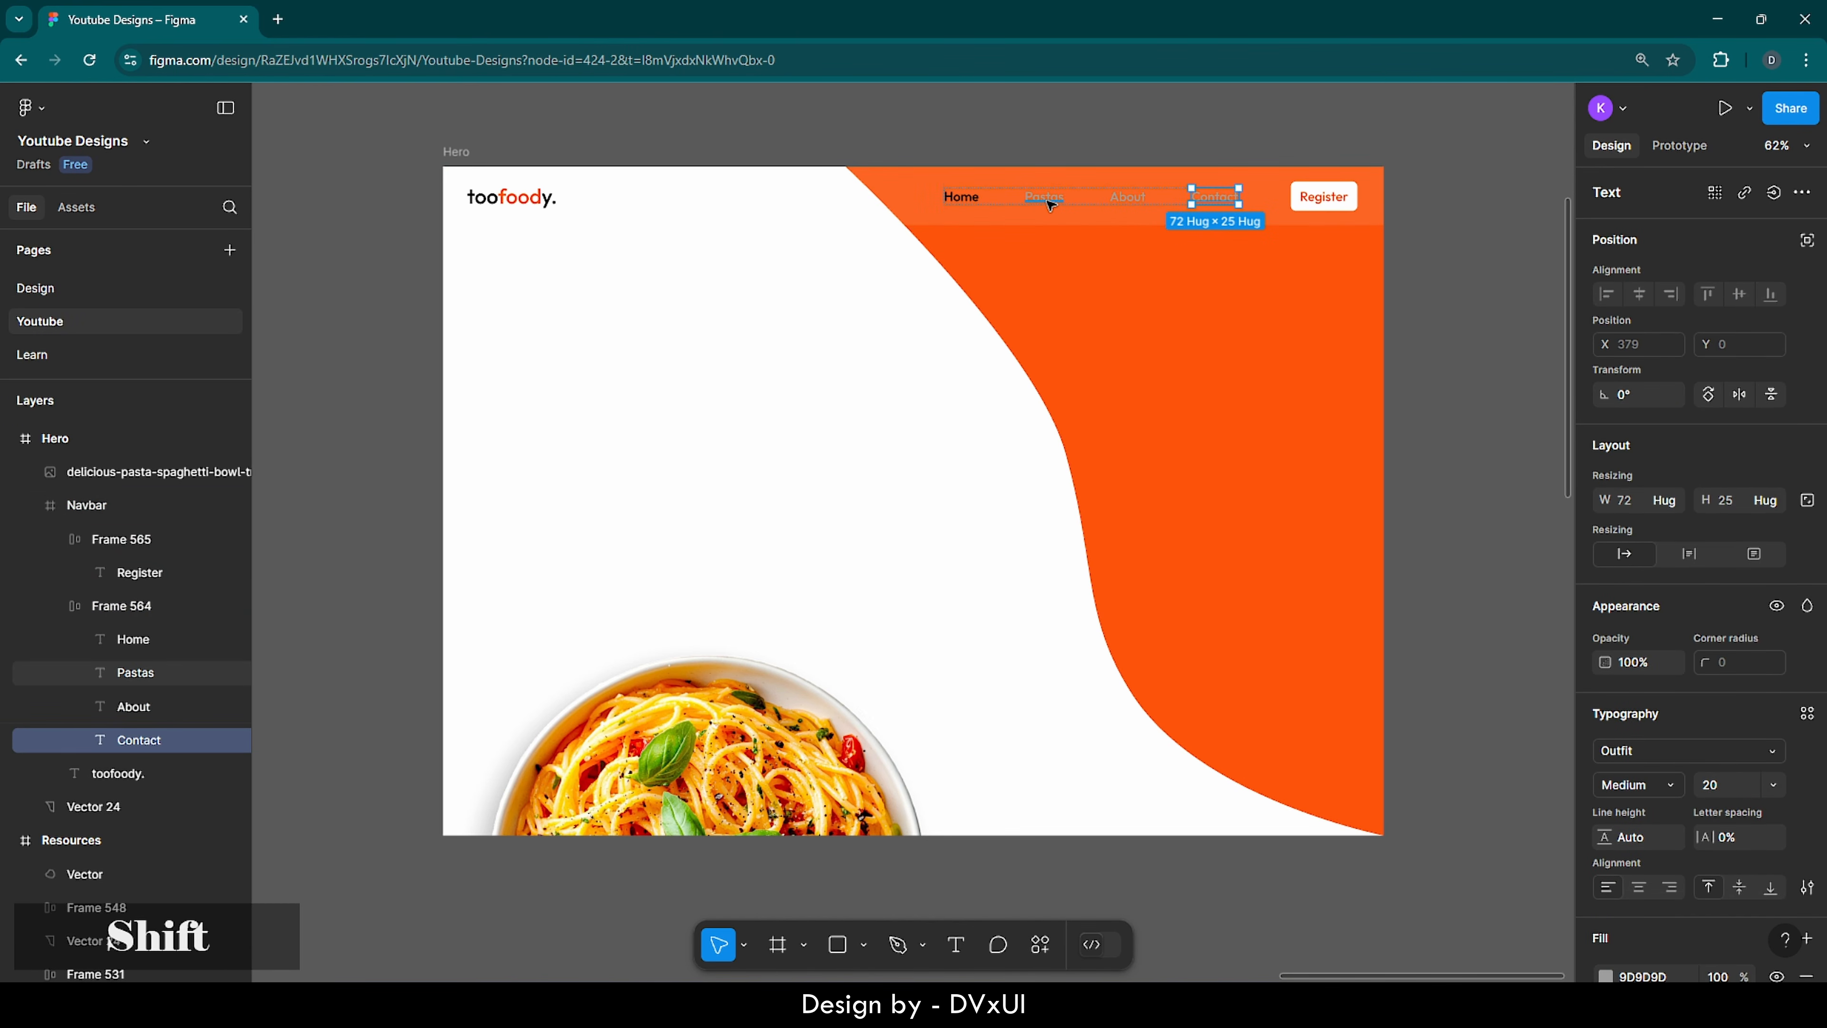
left_click(1046, 198, "shift")
left_click(1129, 199, "shift")
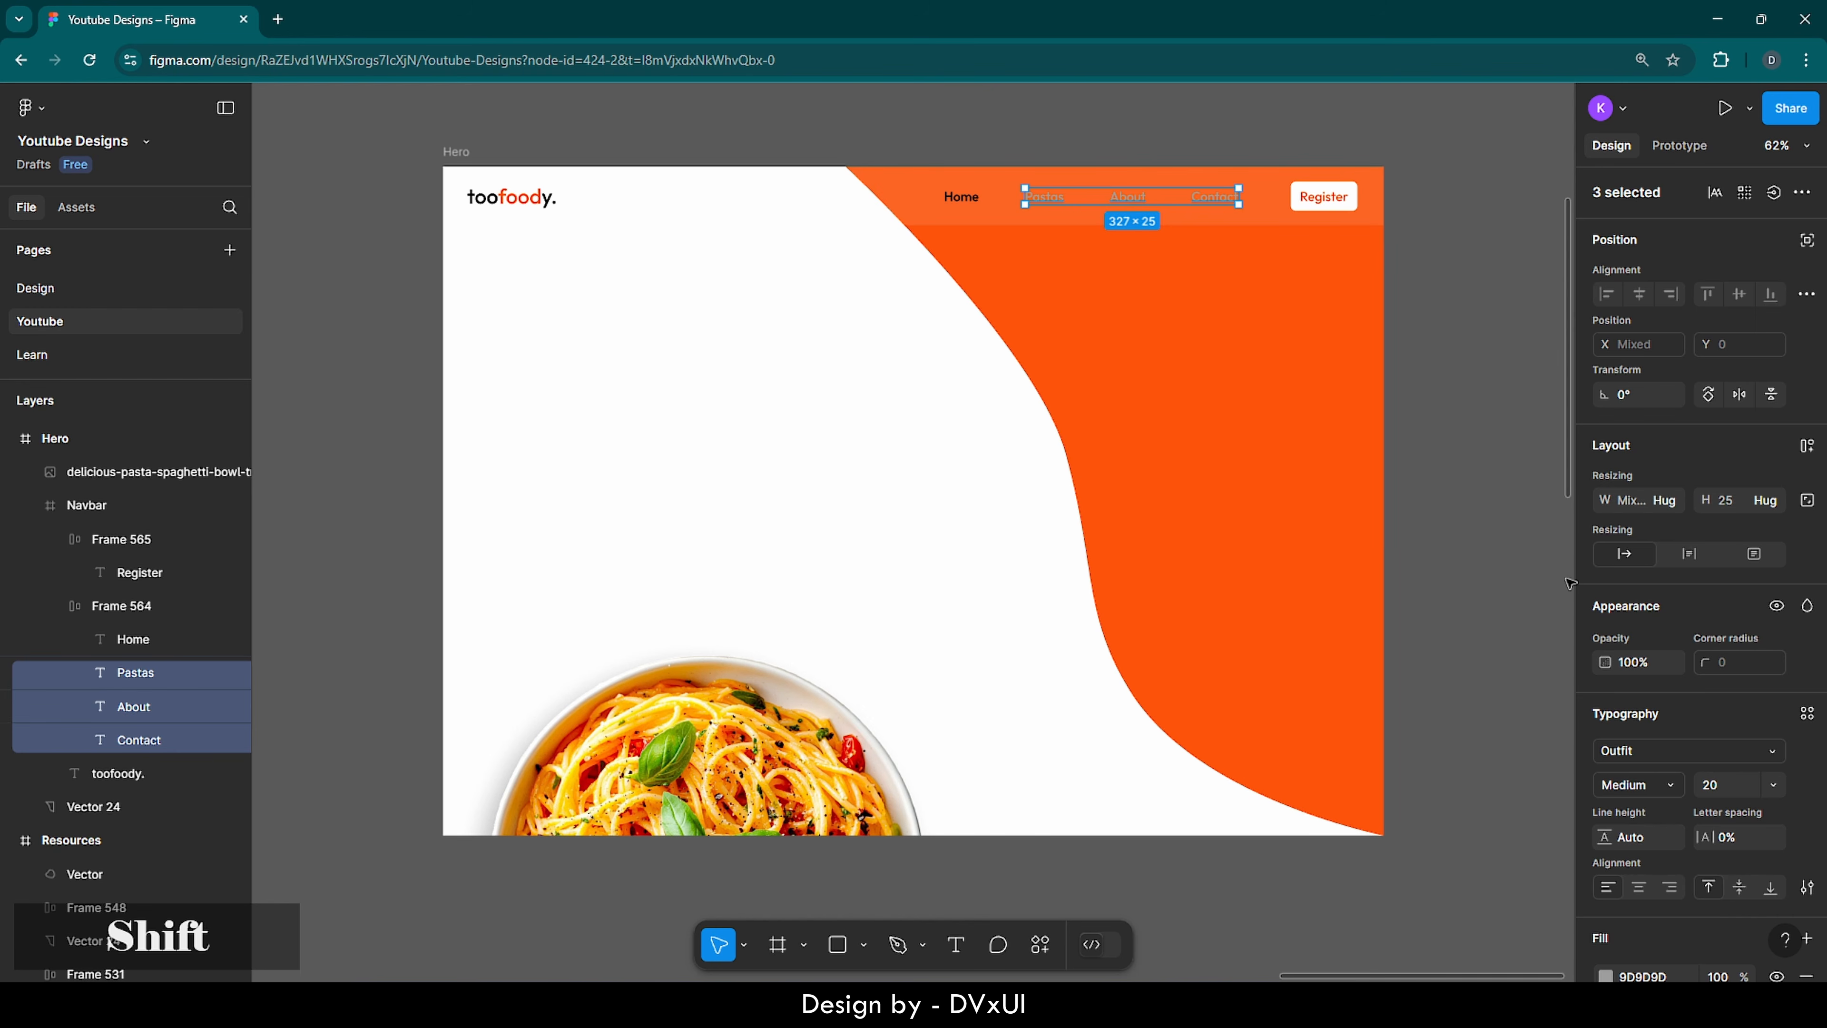
scroll(1677, 766, "down", 3)
left_click(1603, 768)
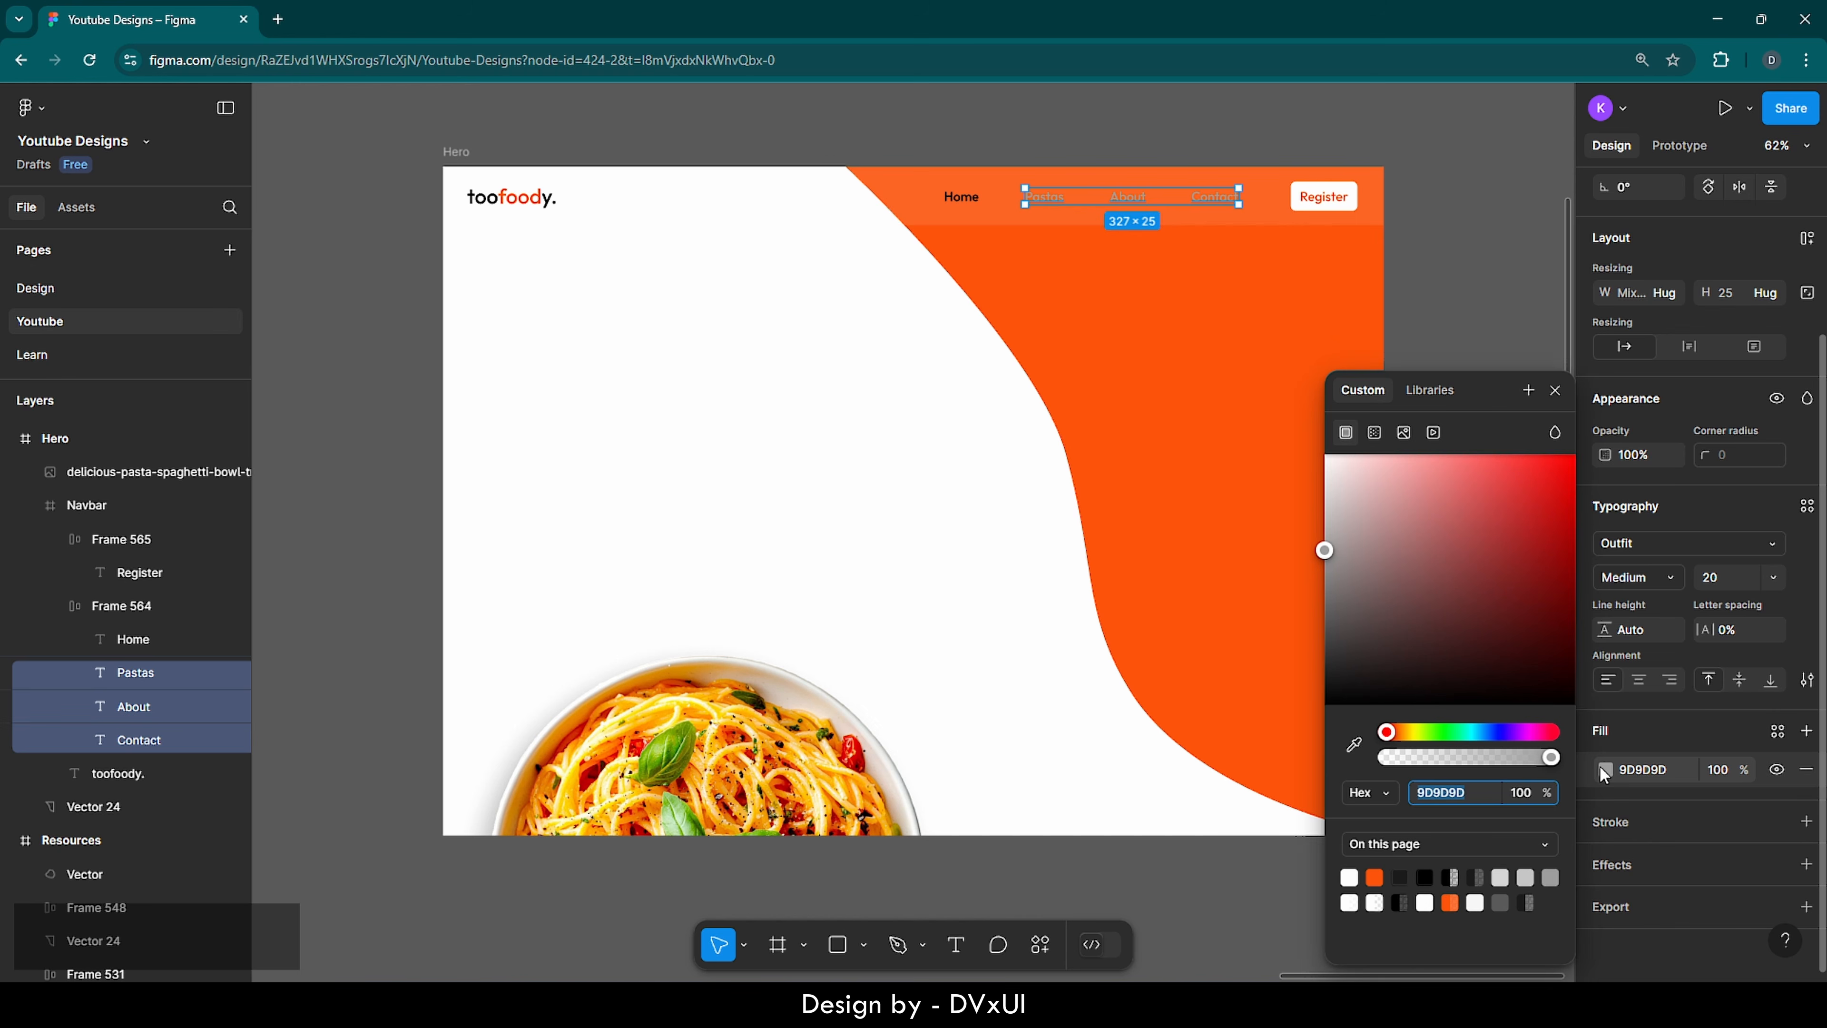
left_click_drag(1327, 552, 1323, 627)
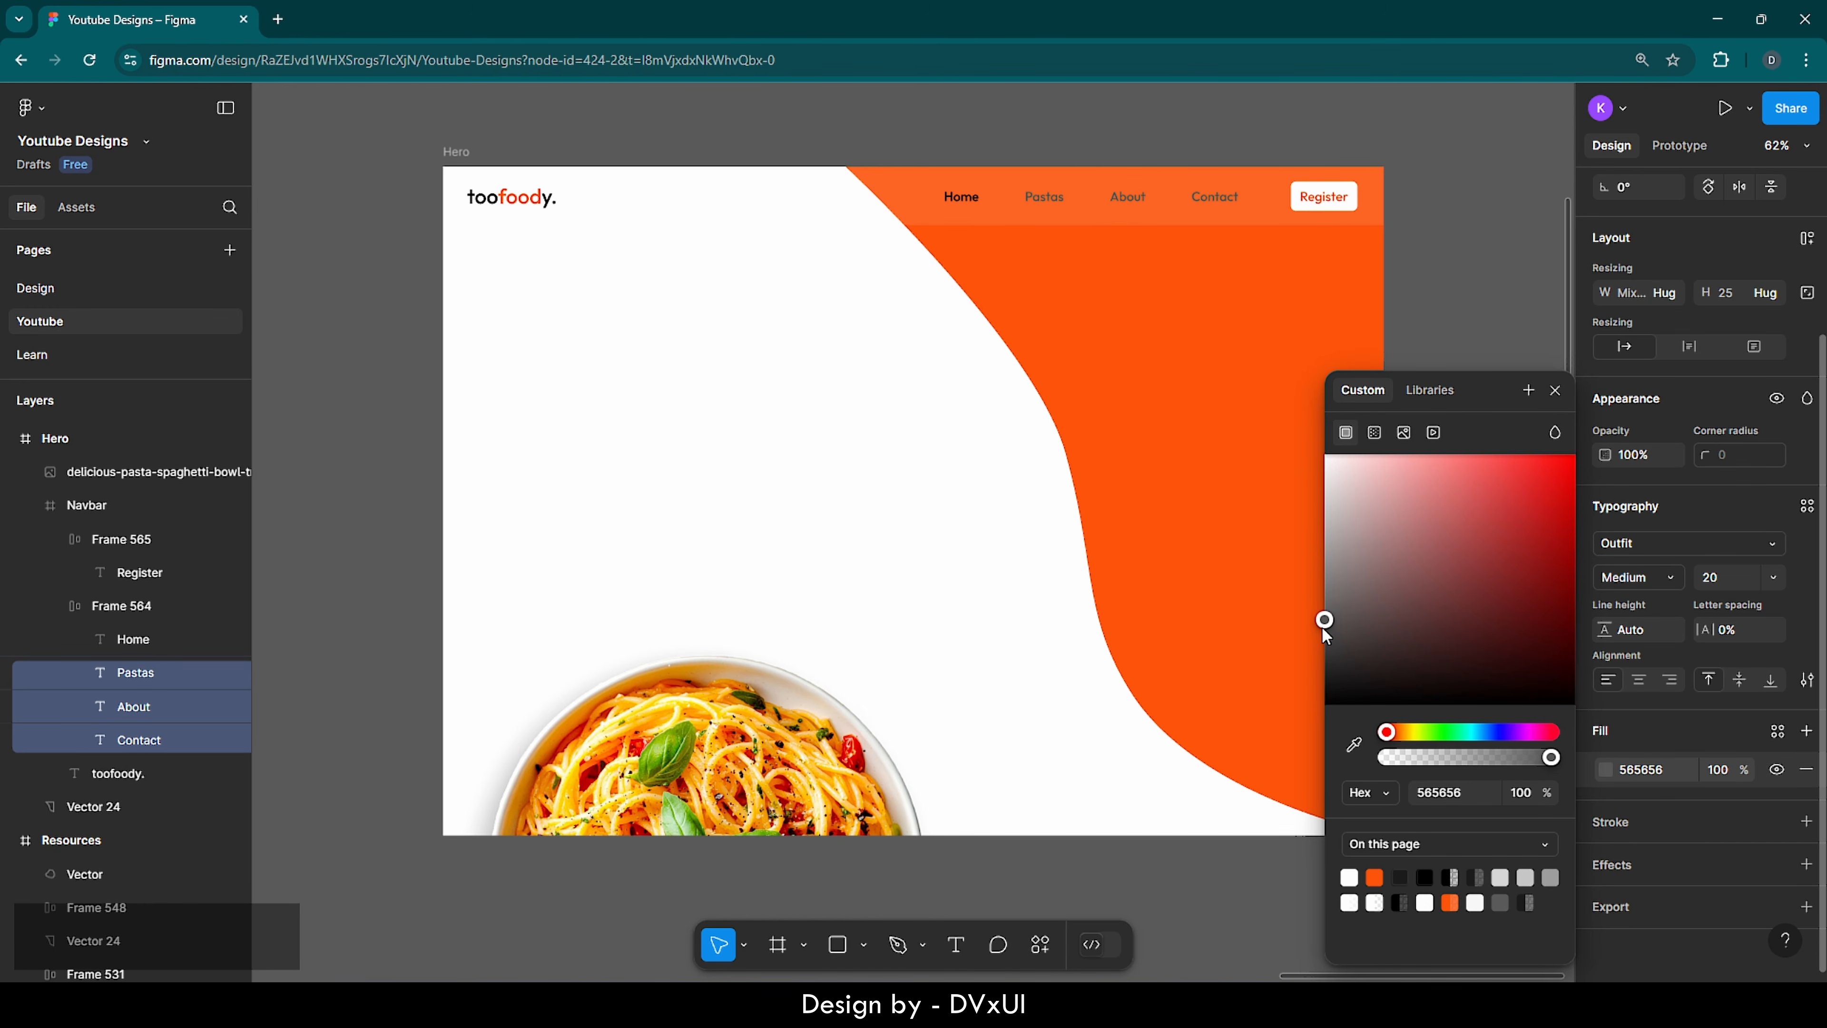
left_click(1484, 320)
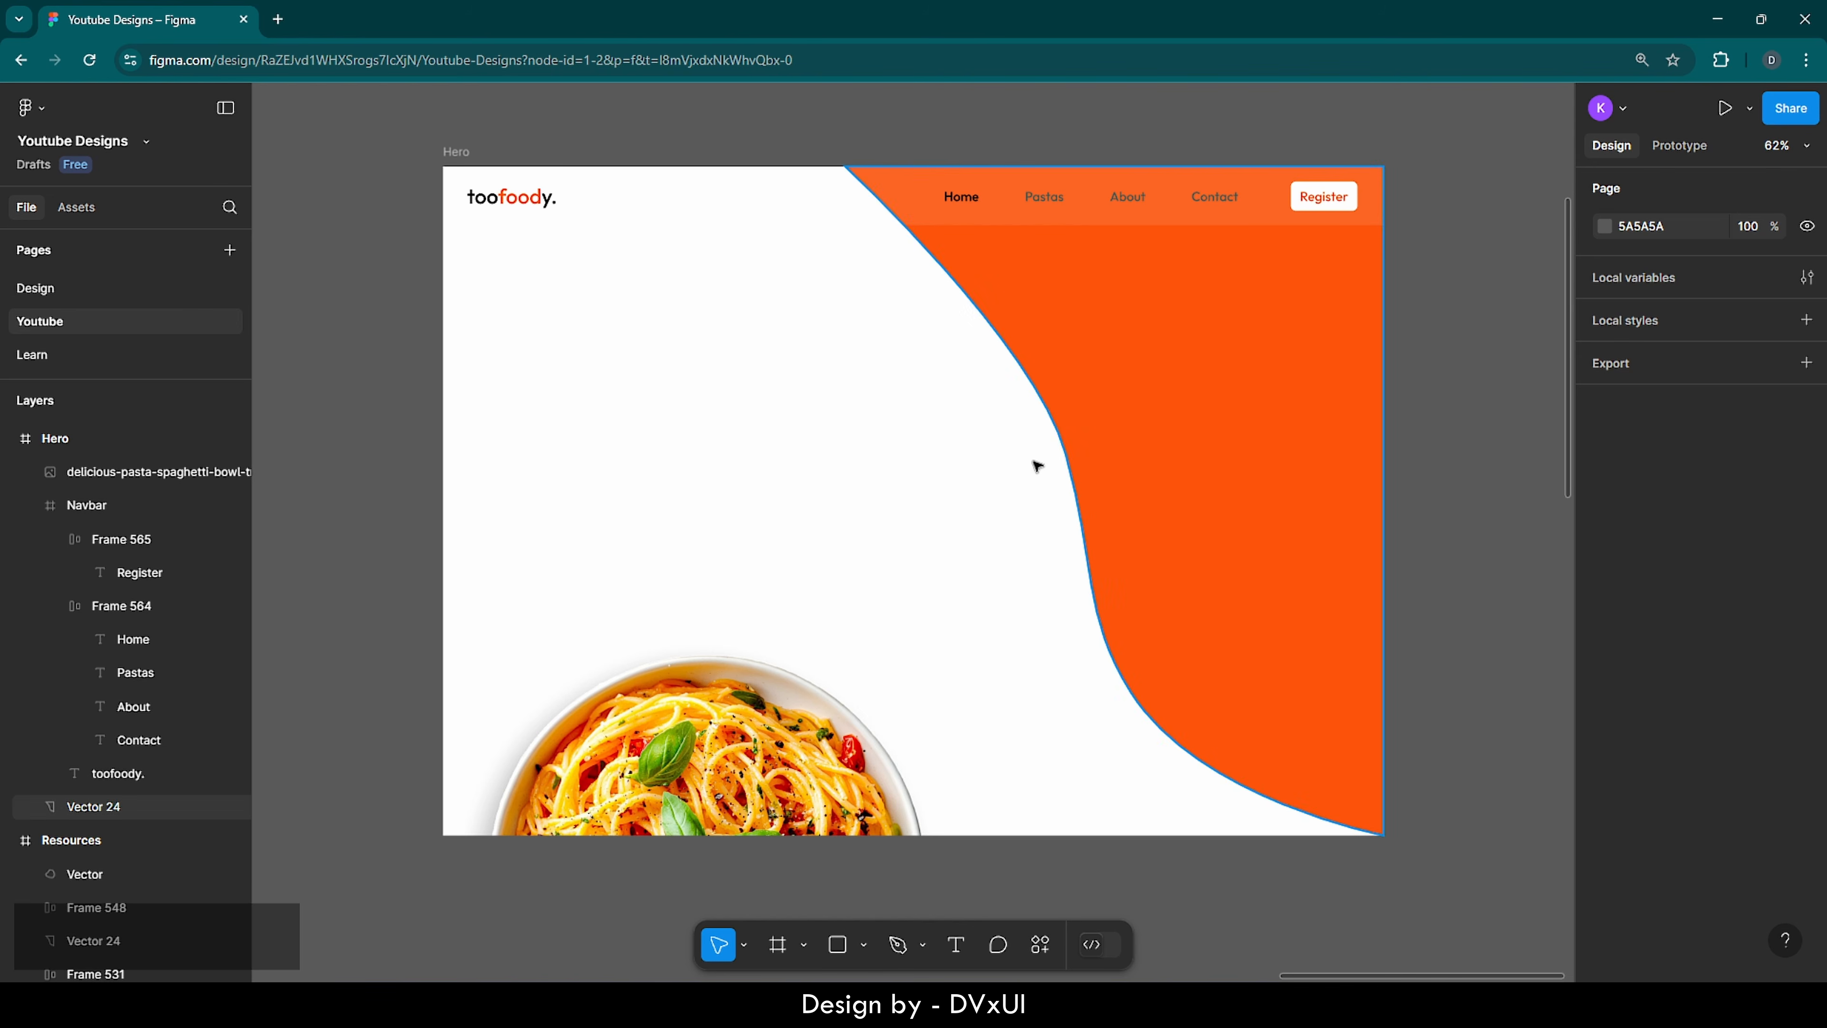
- Move the spaghetti bowl image onto the edge of the orange curve, at about X 567, Y 184
left_click(664, 702)
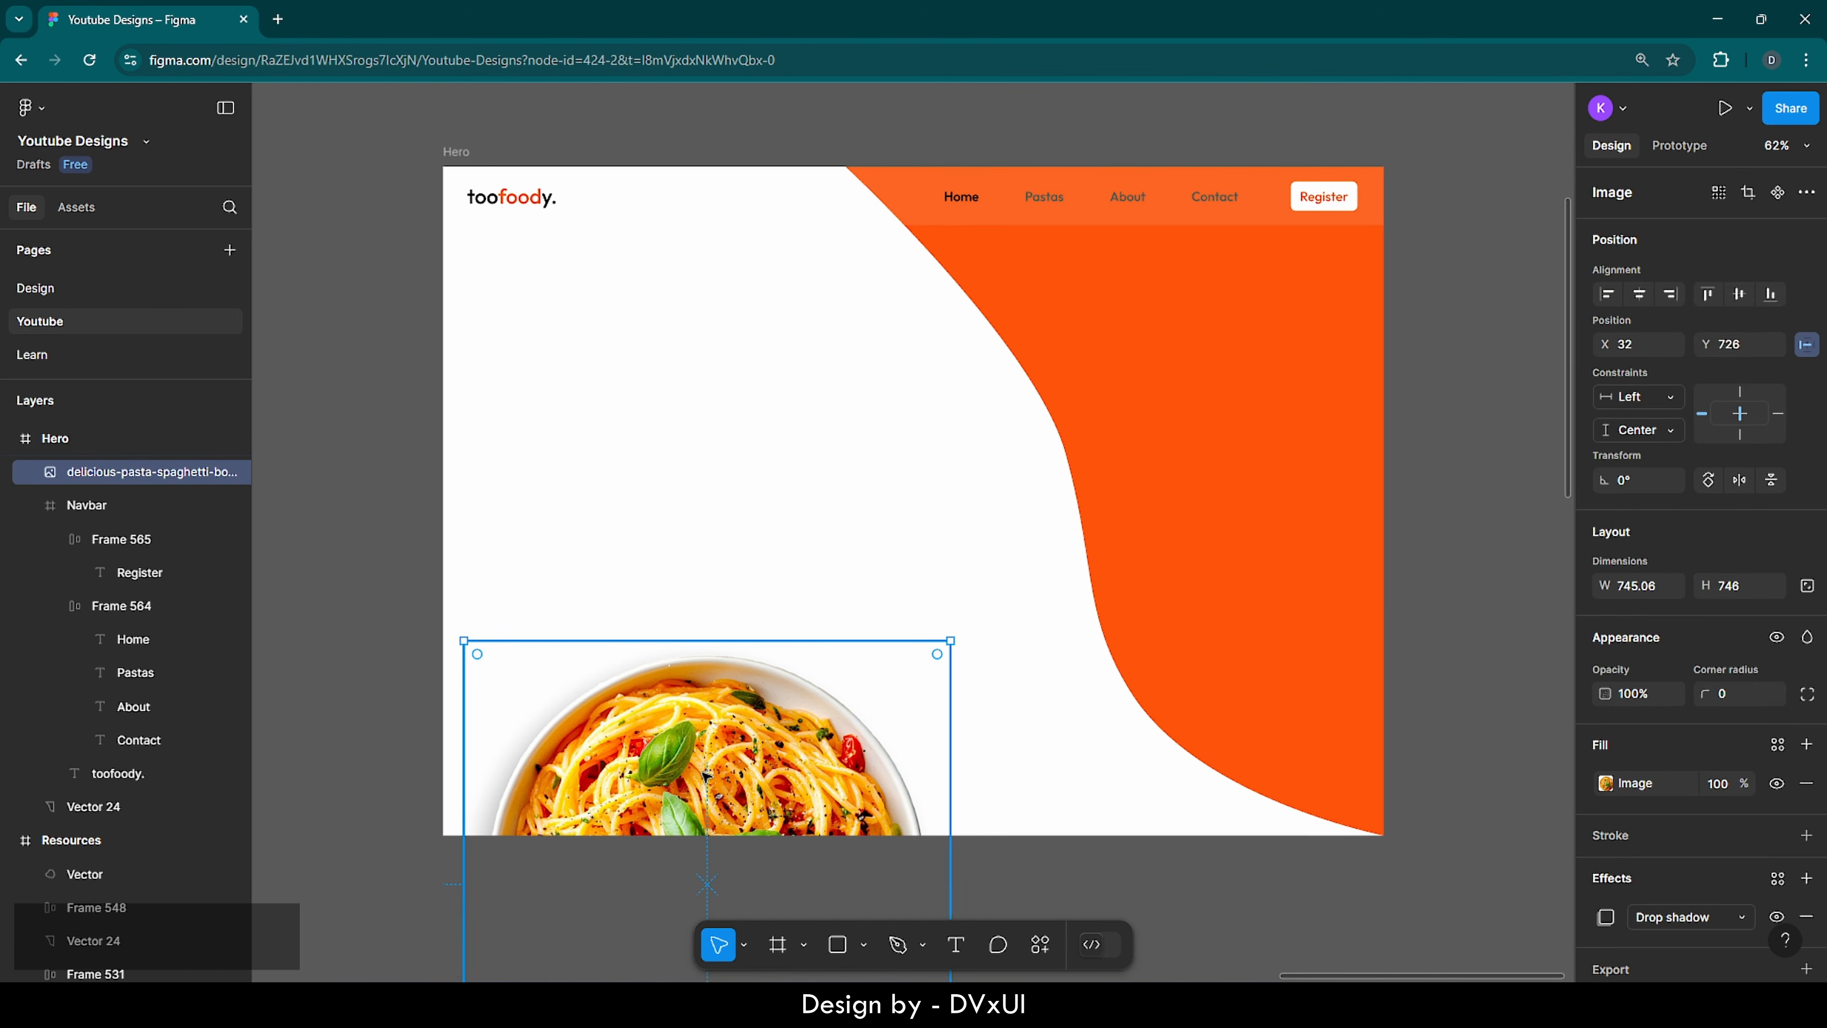
left_click_drag(706, 776, 1059, 423)
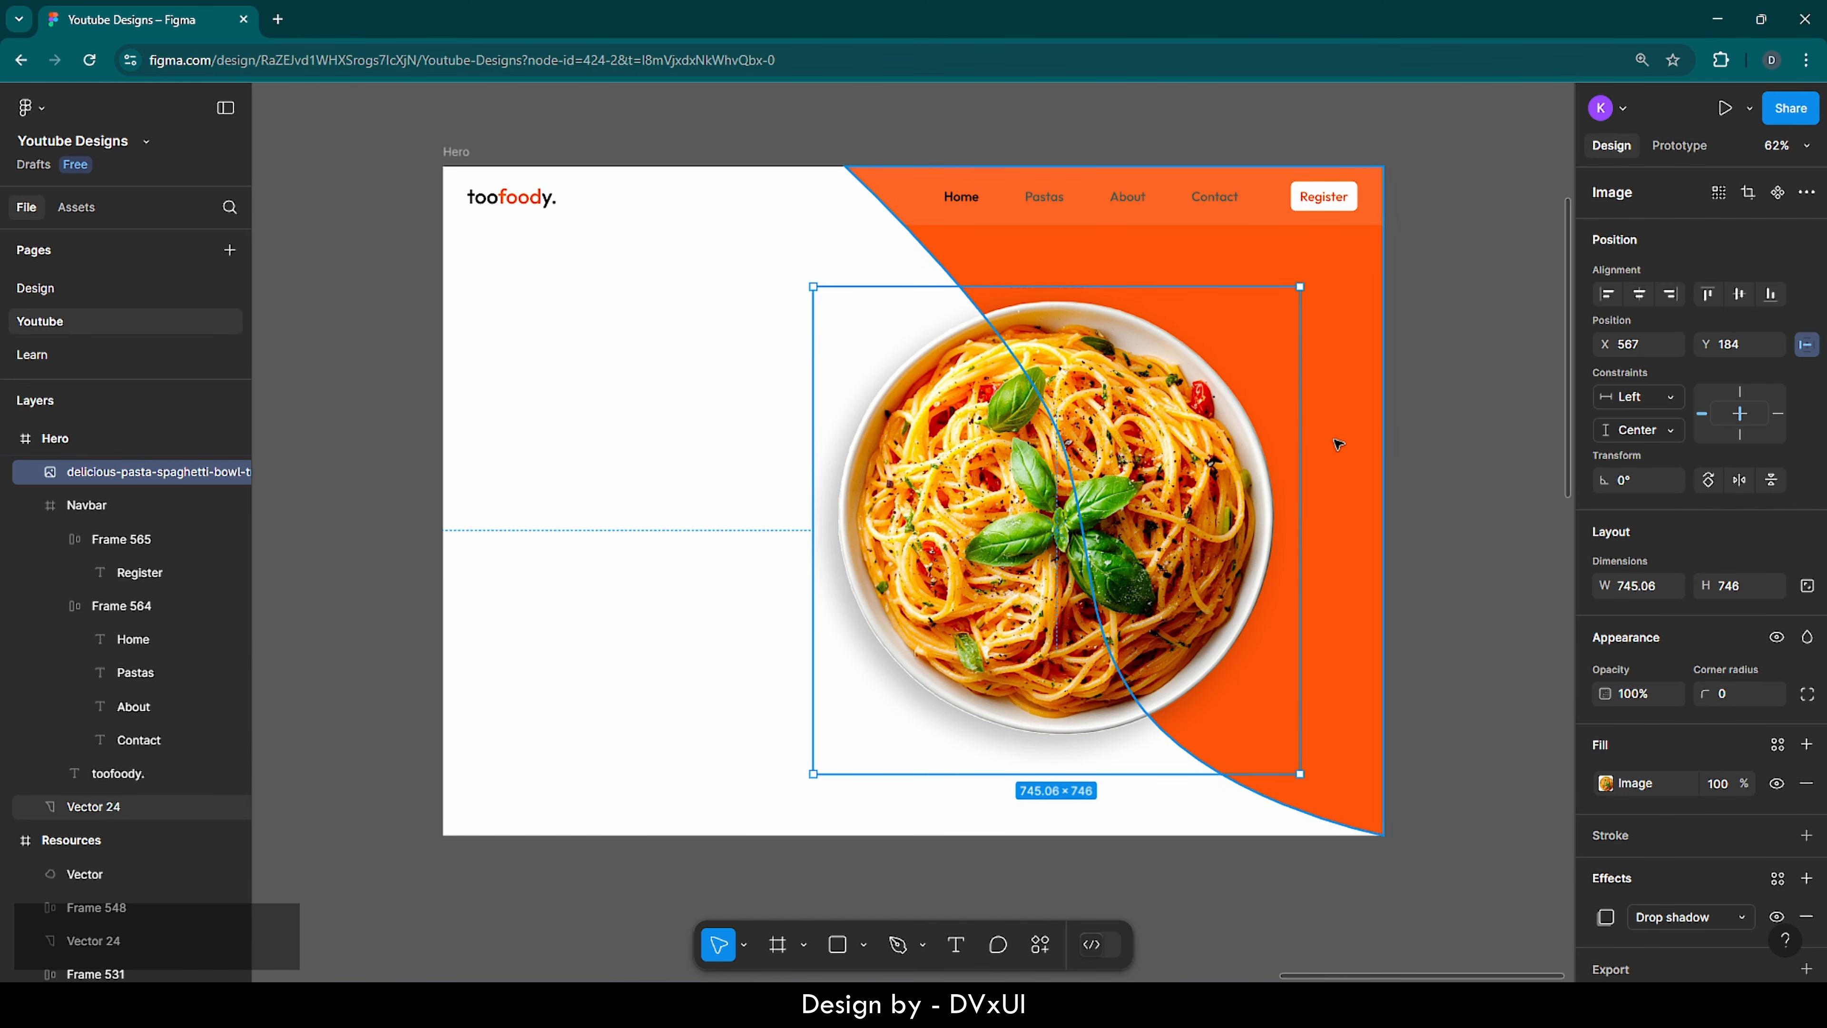
key("alt")
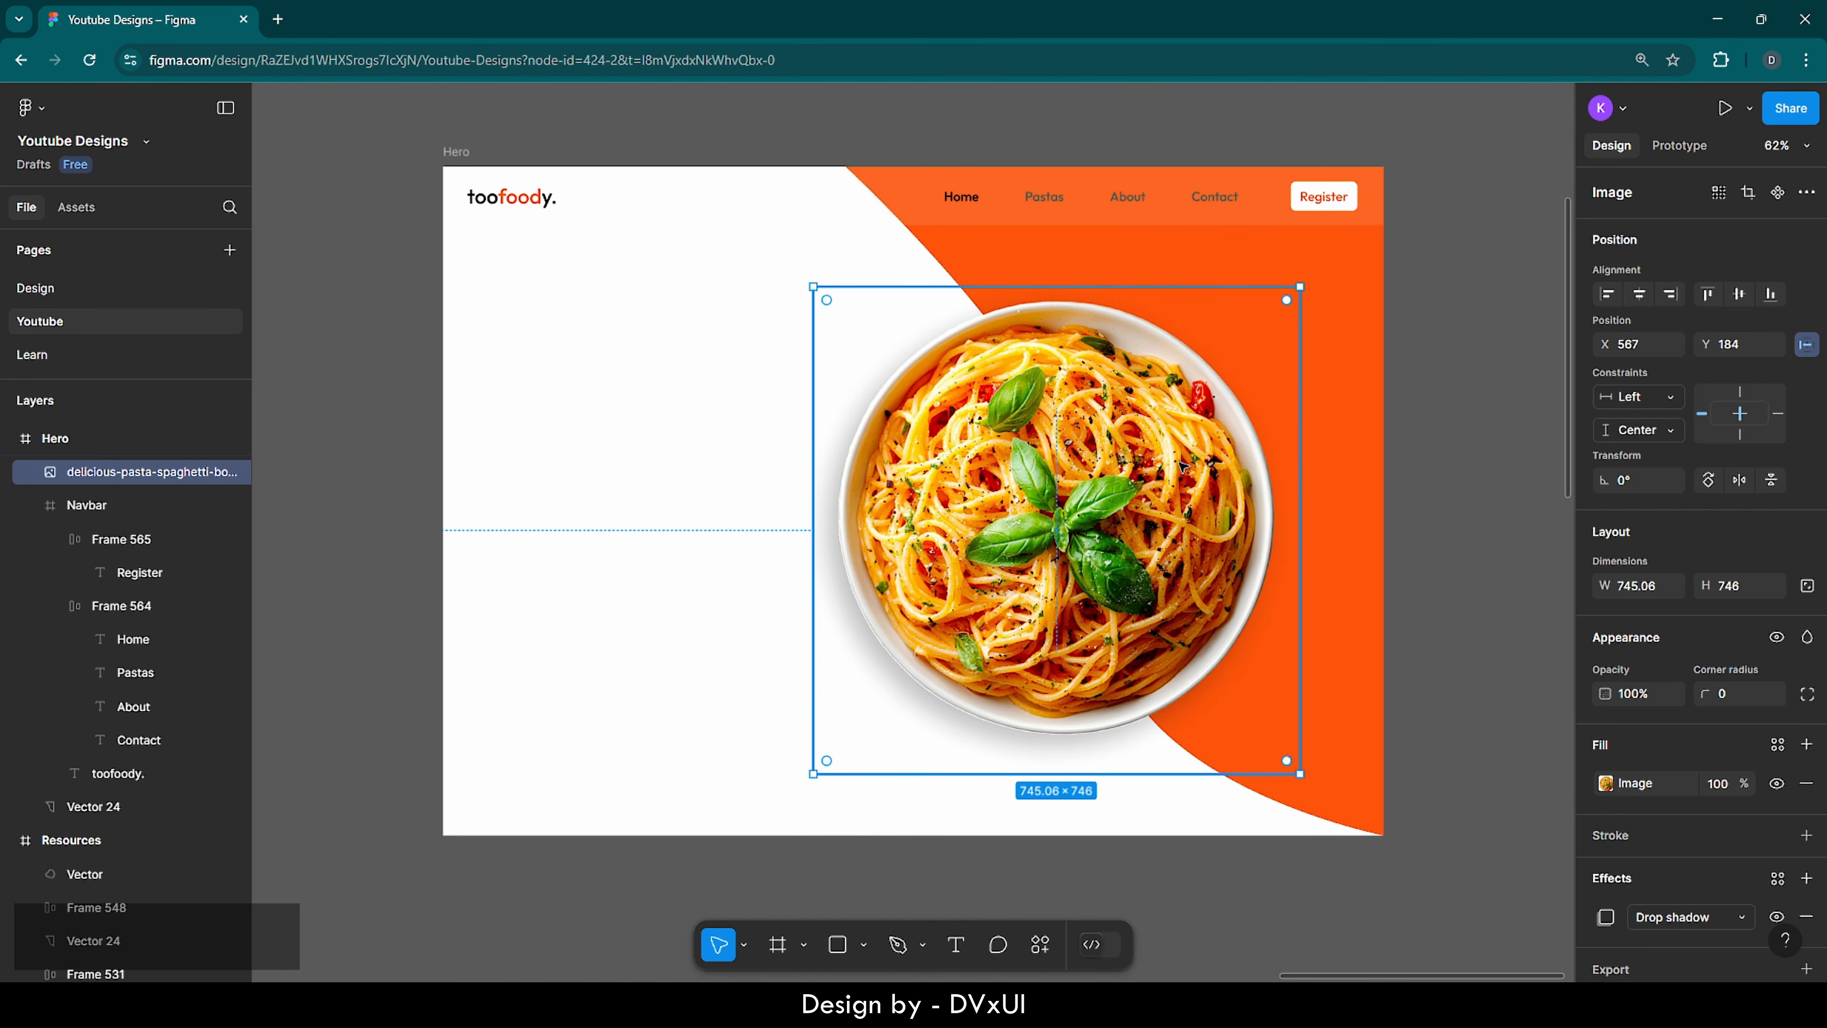
- Nudge the spaghetti bowl image horizontally to X 647 while checking its spacing to the Hero edges
key("shift+Right")
key("shift+Right")
key("shift+Right")
key("shift+Right")
key("shift+Right")
key("shift+Right")
key("shift+Right")
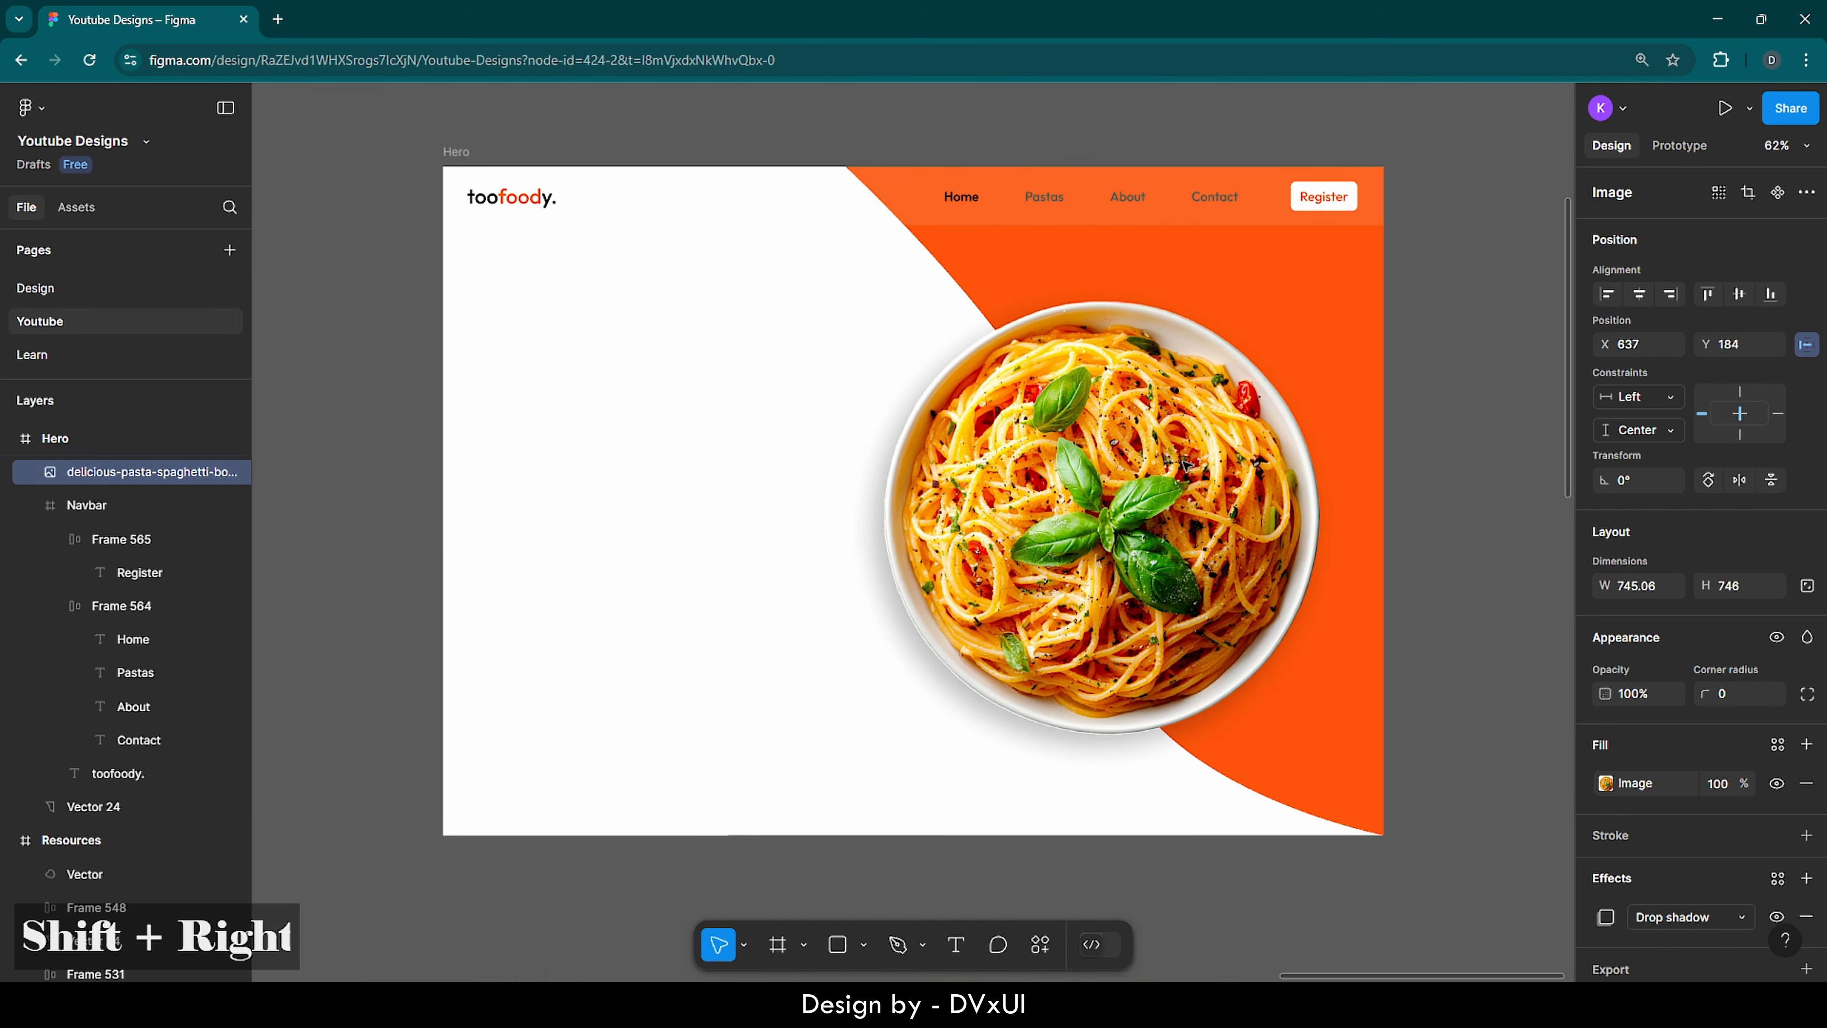
key("alt")
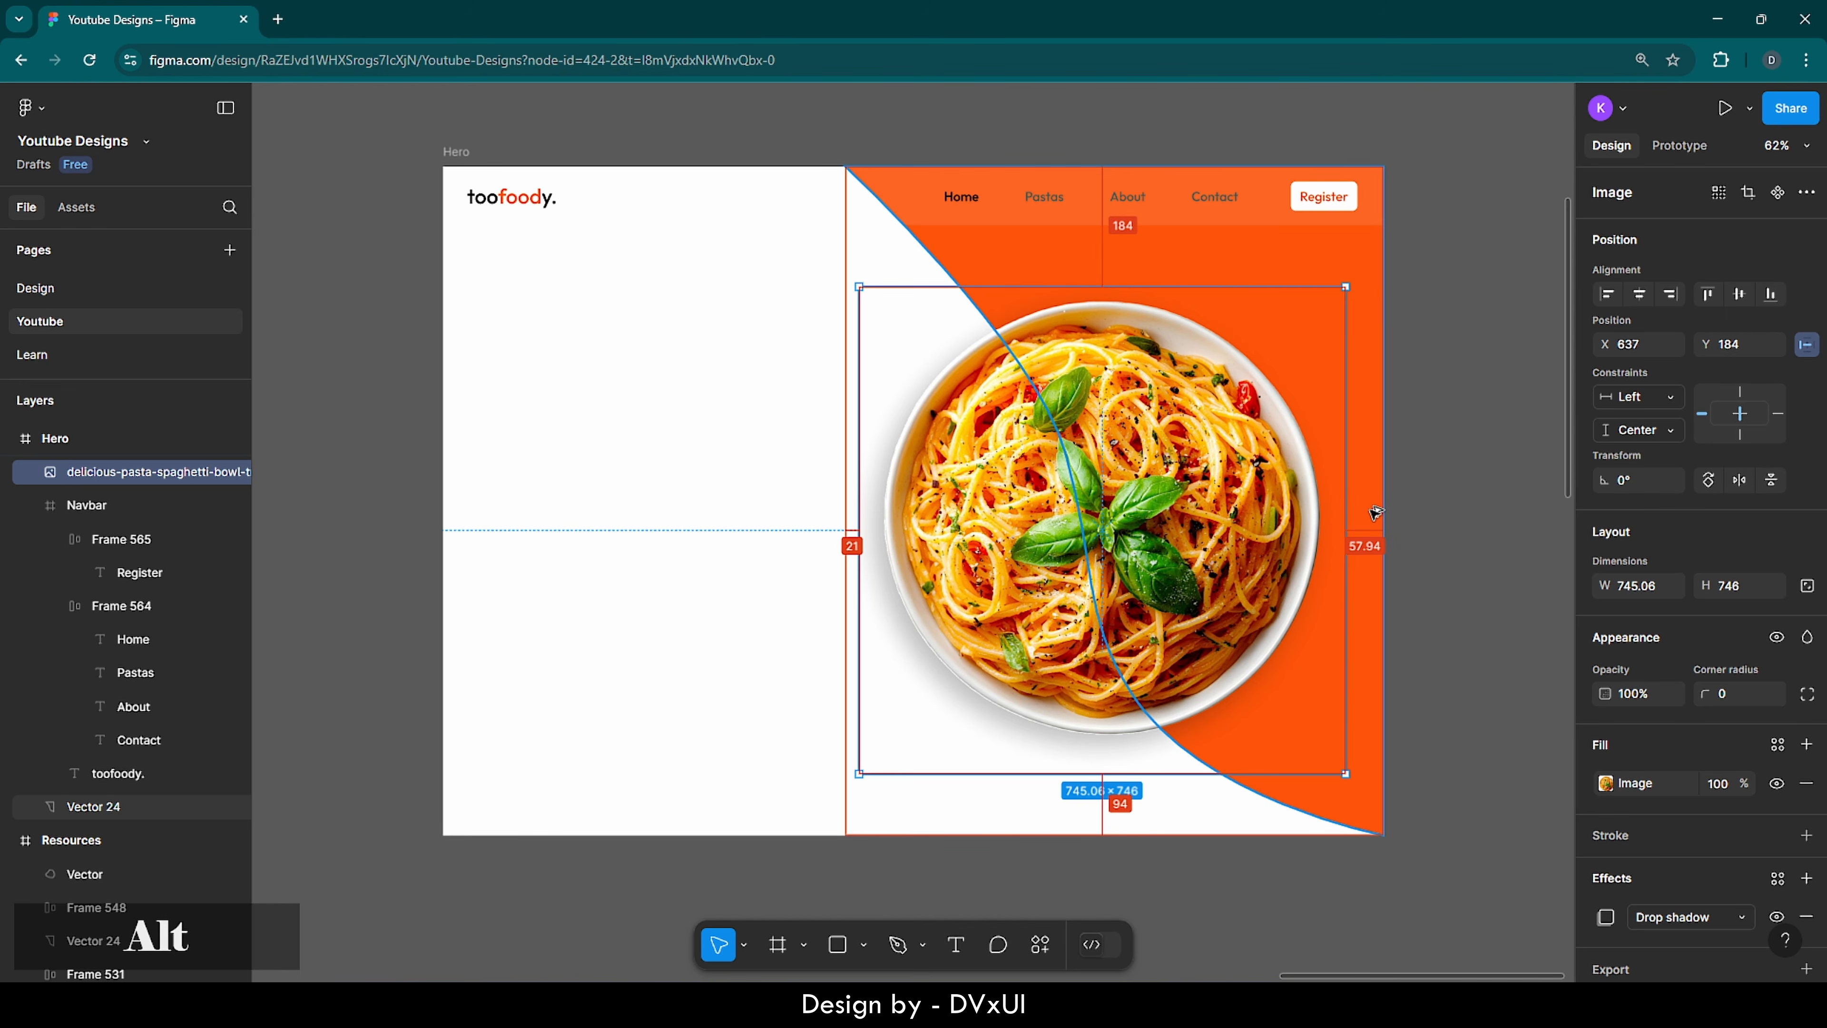
key("shift")
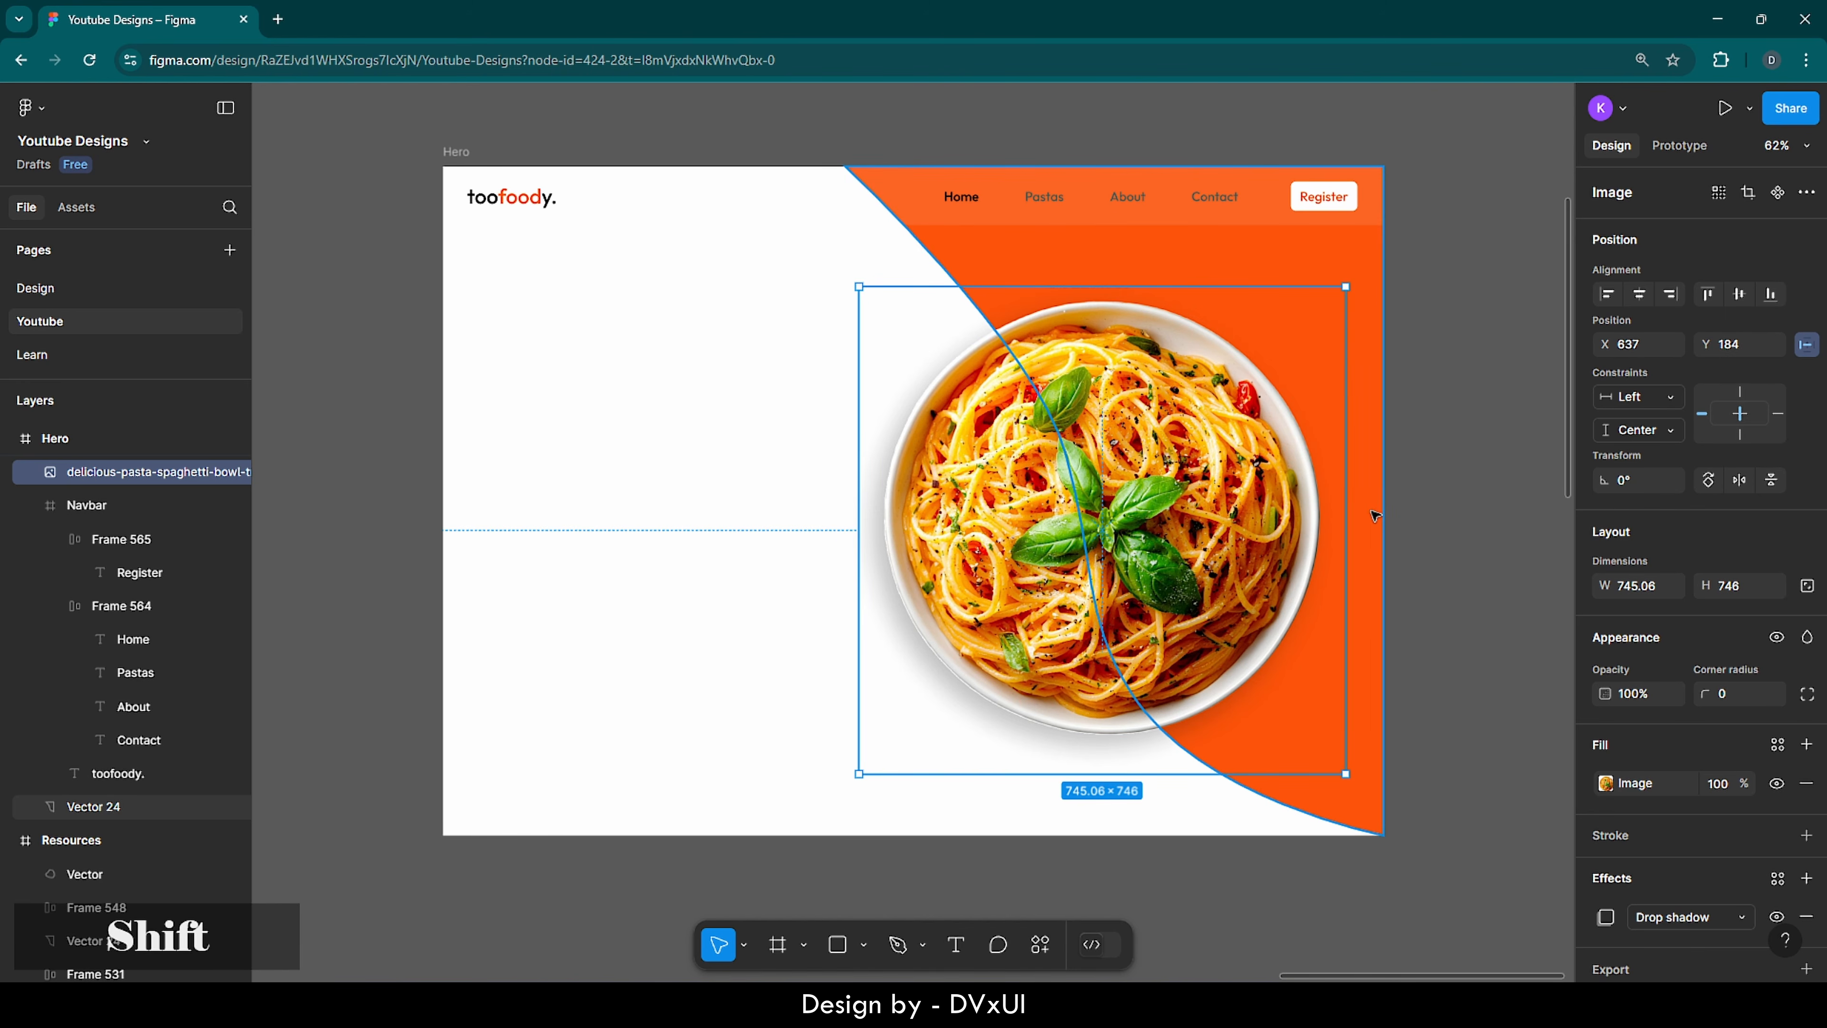
key("shift+Right")
key("alt")
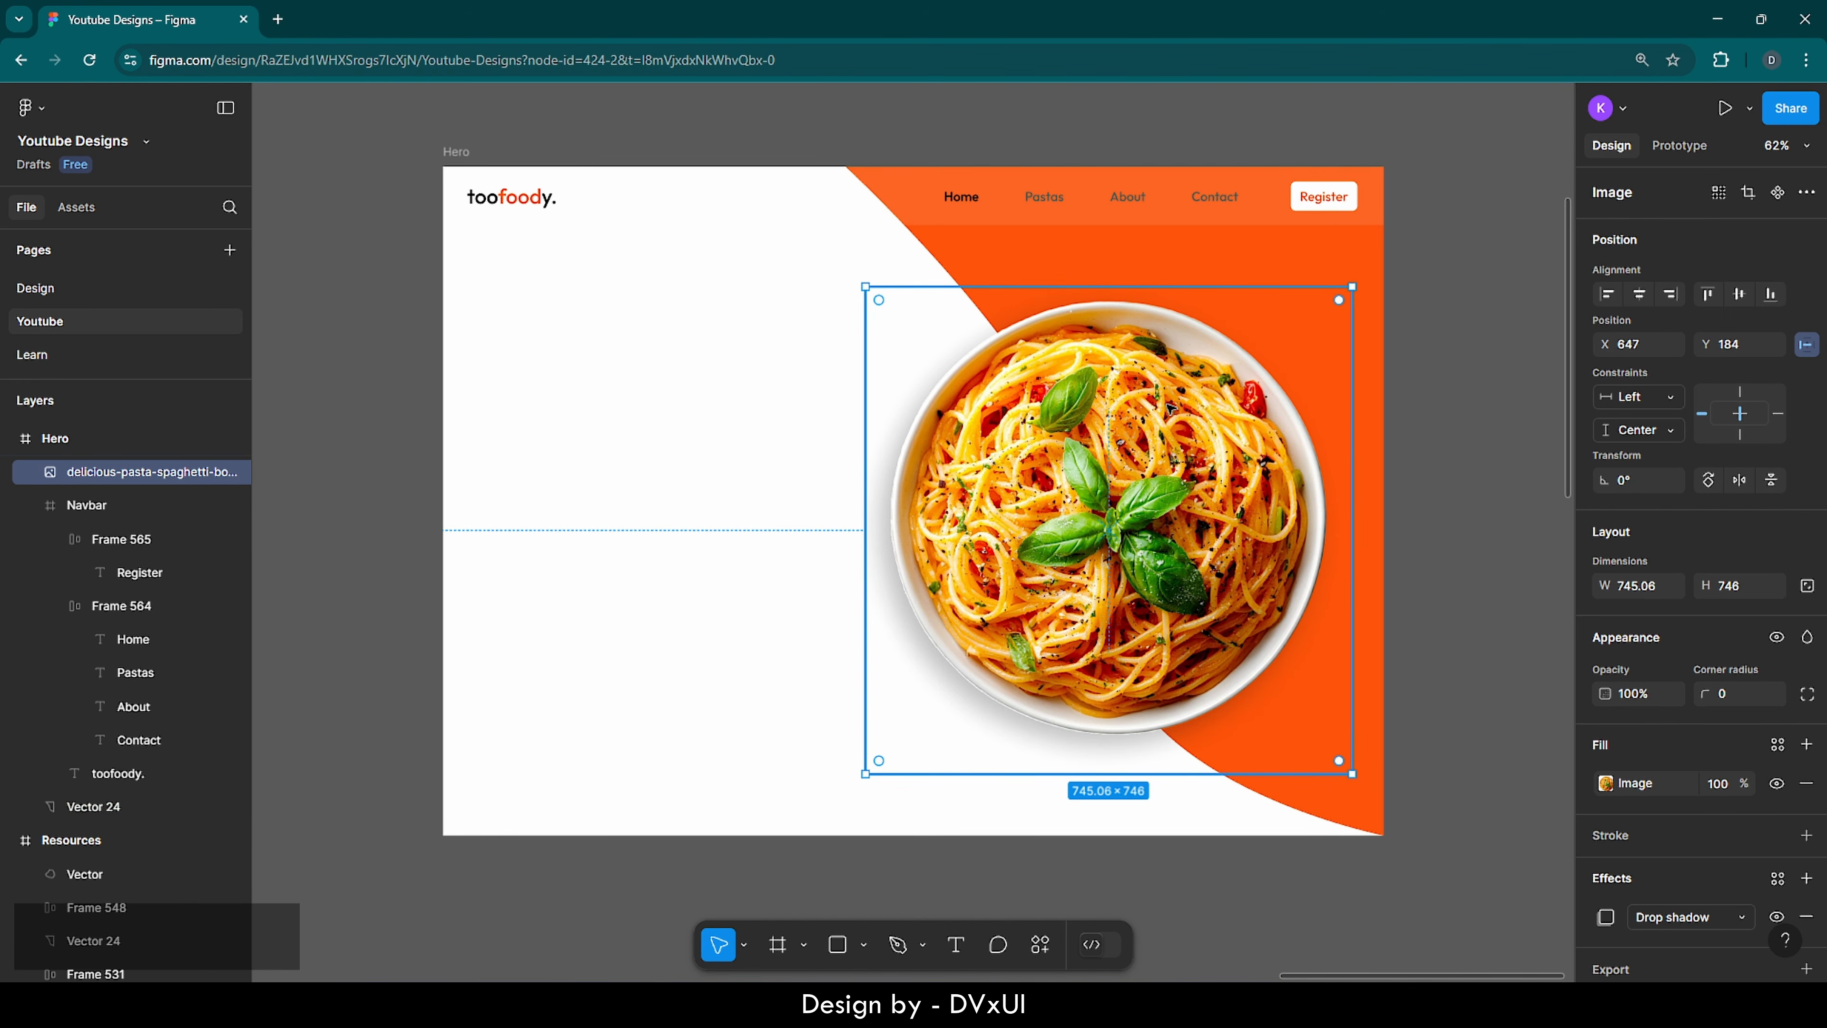
- Nudge the spaghetti bowl image up to Y 134 while checking its distance from the Navbar
key("shift")
key("shift+Up")
key("shift+Up")
key("shift+Up")
key("shift+Up")
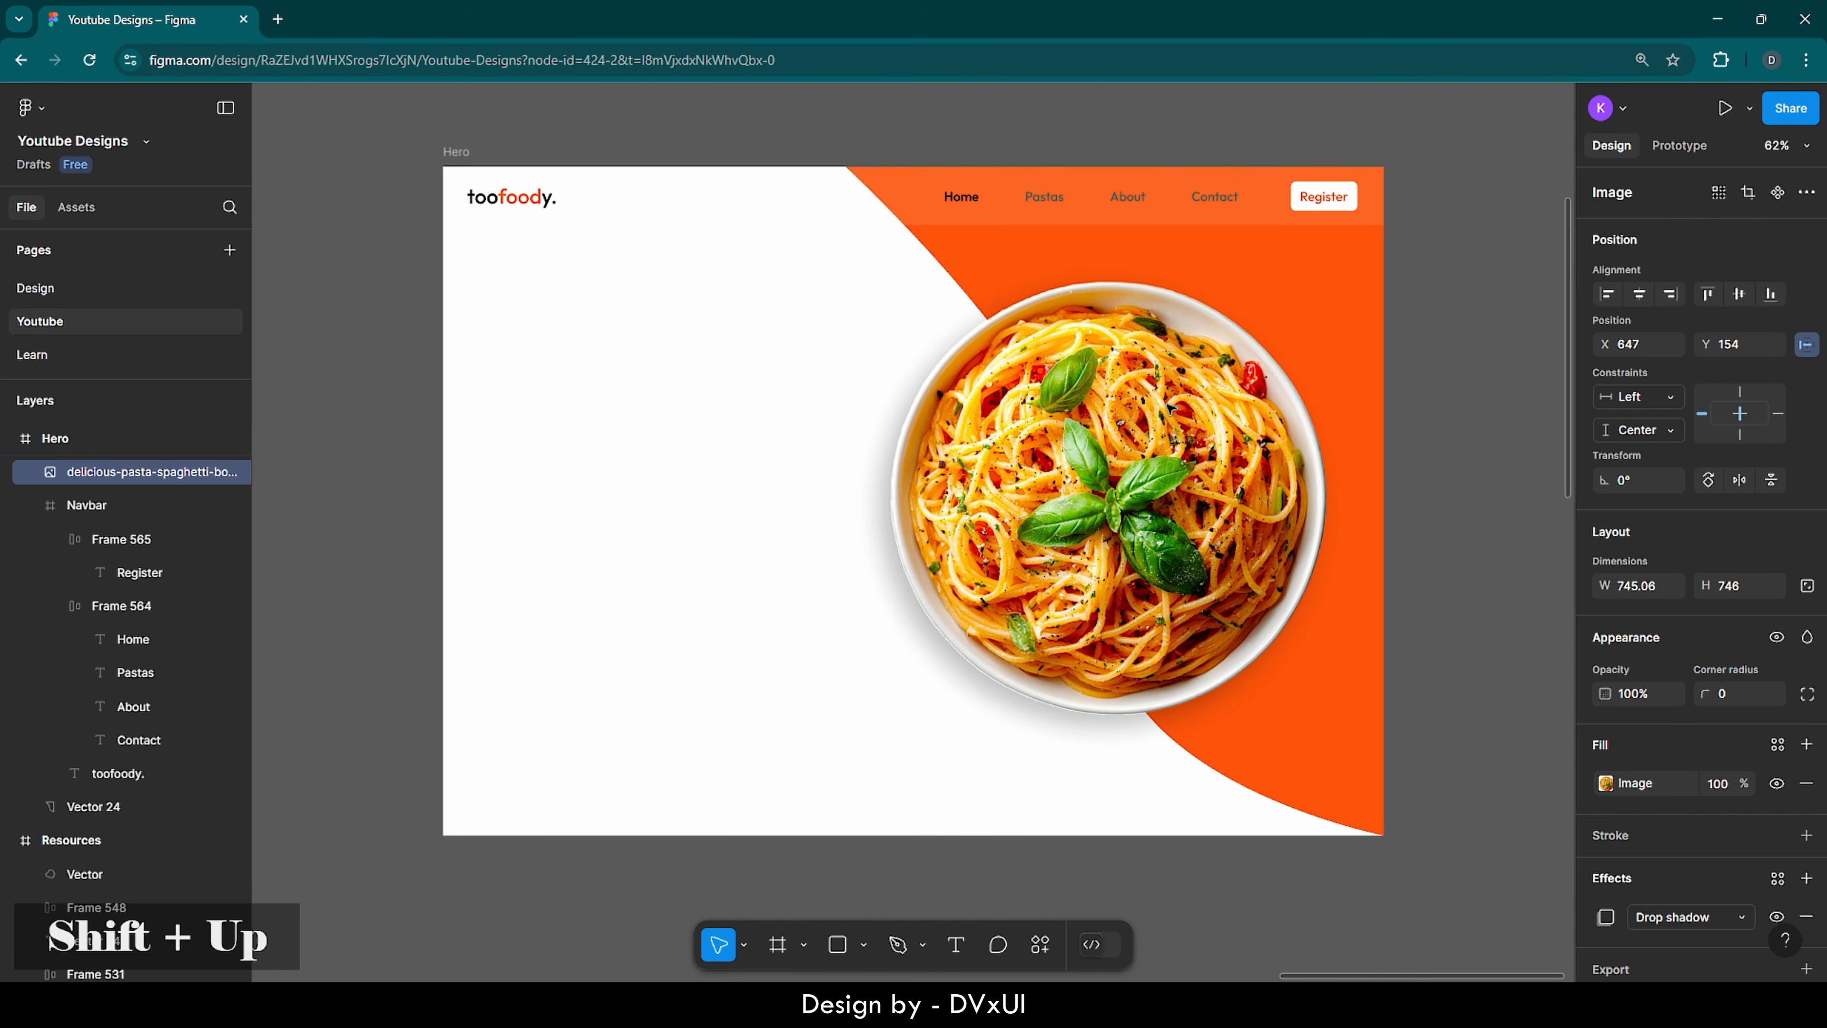
key("shift+Down")
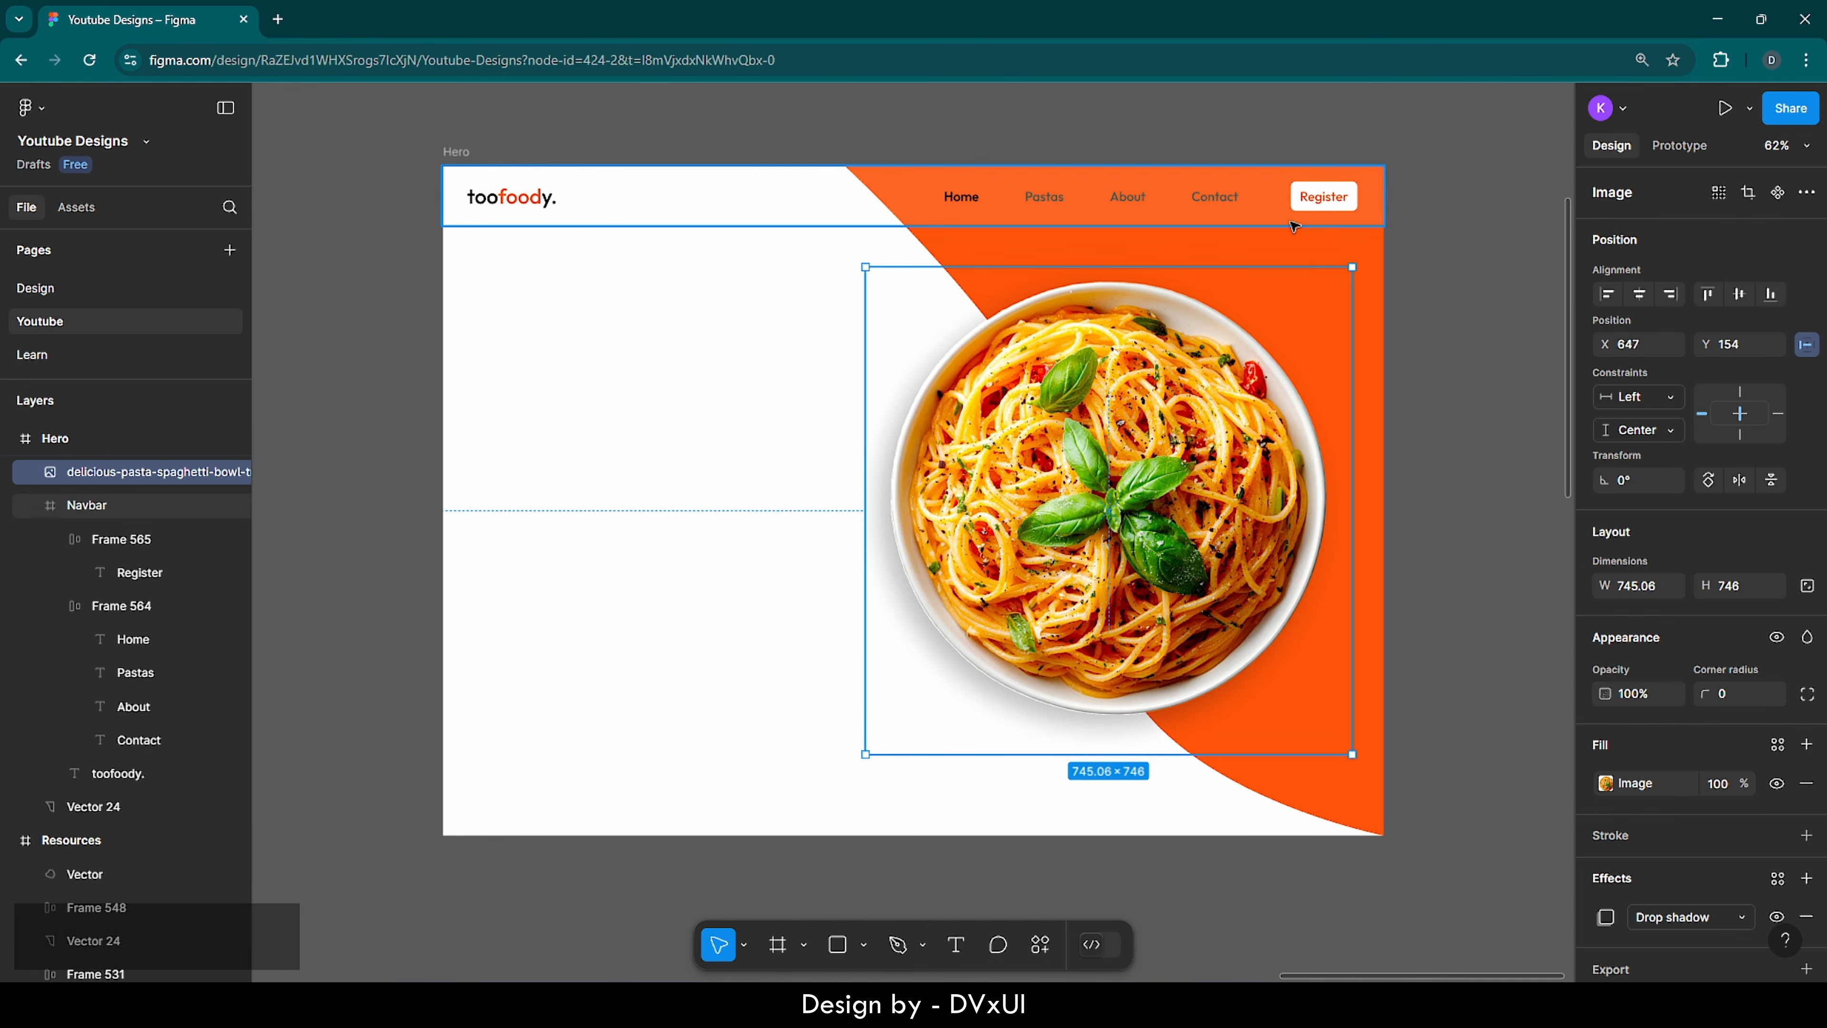
key("alt")
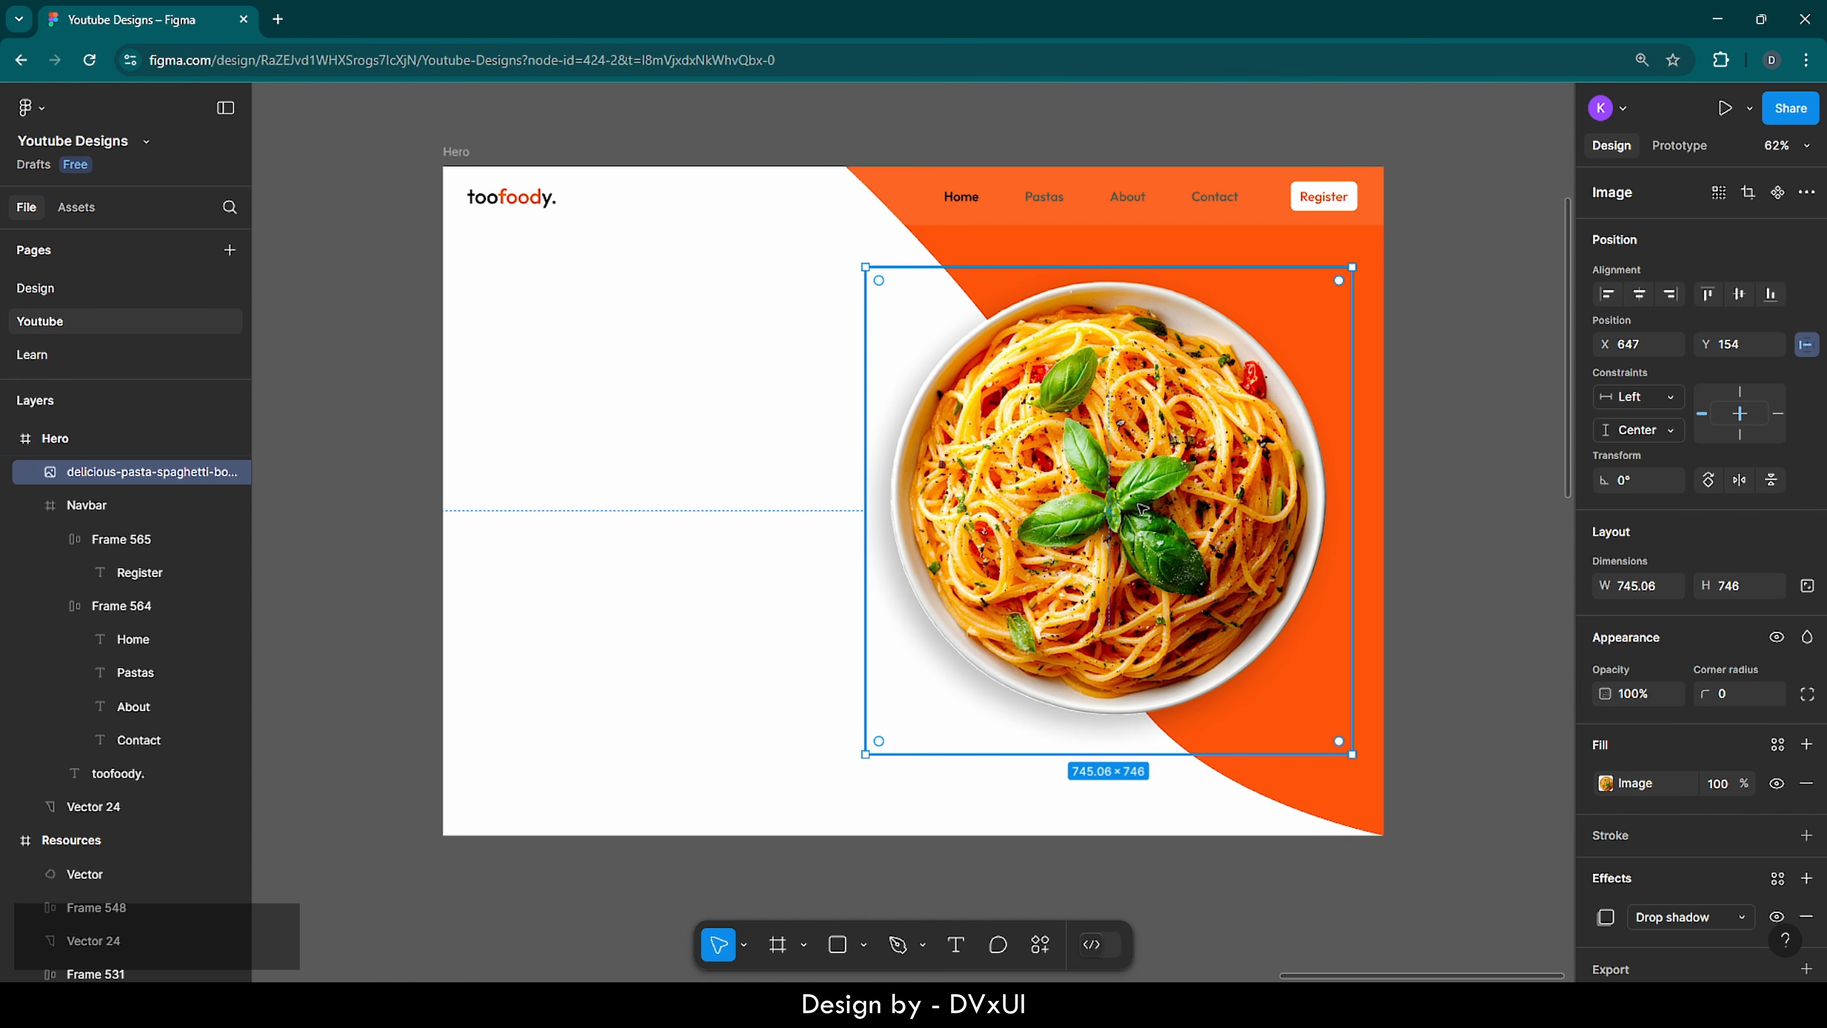
key("shift+Up")
key("shift+Up")
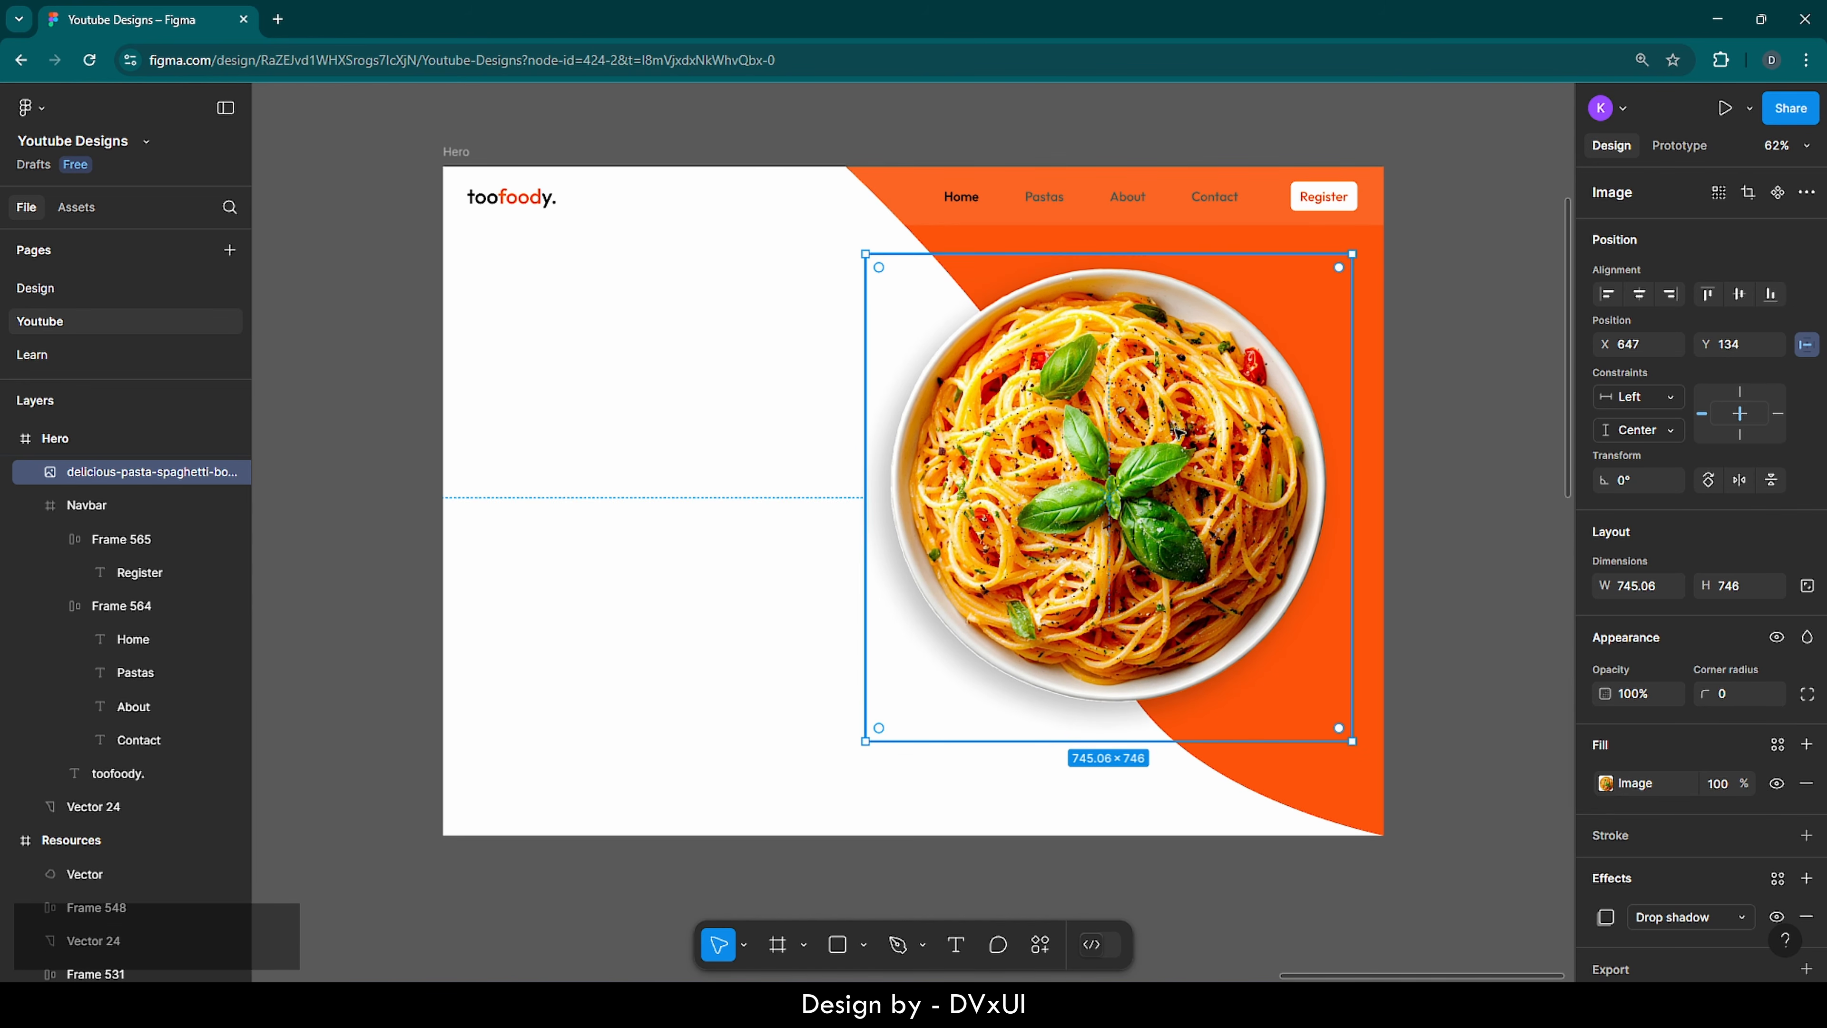
- Check the spacing between the spaghetti bowl image and the edges of the Hero frame
key("alt")
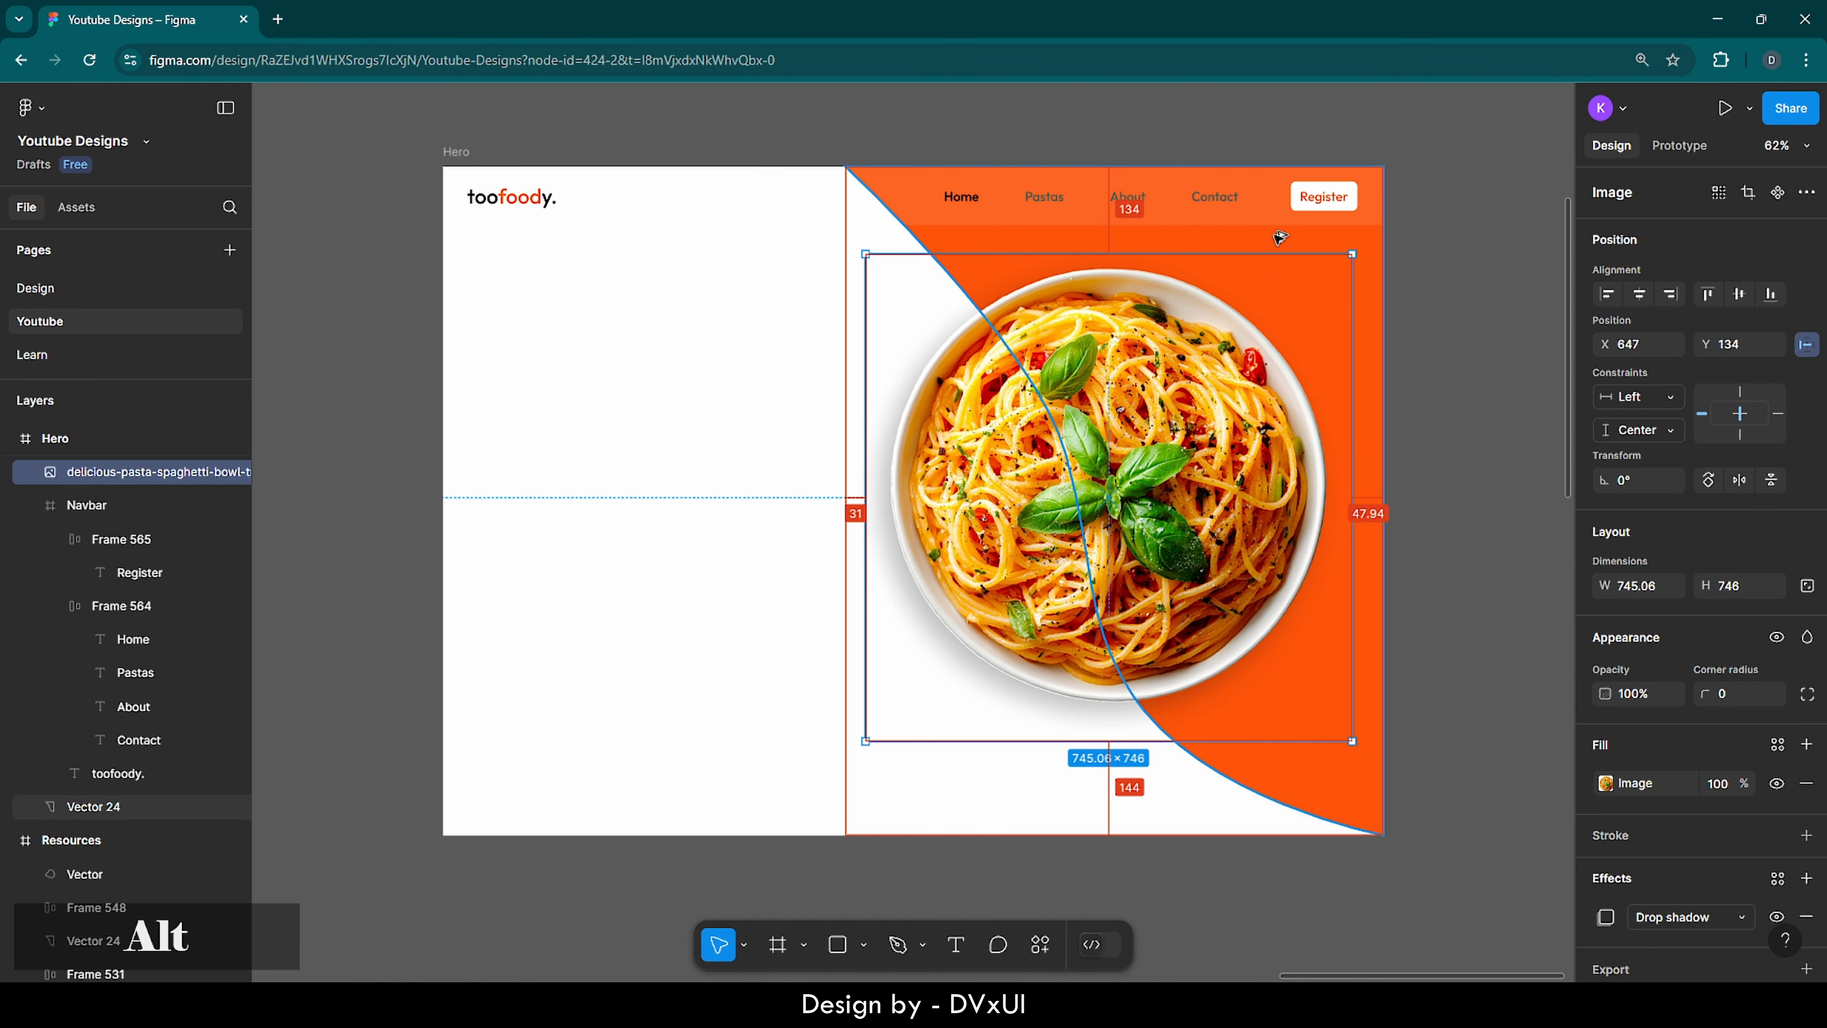
left_click(1450, 283)
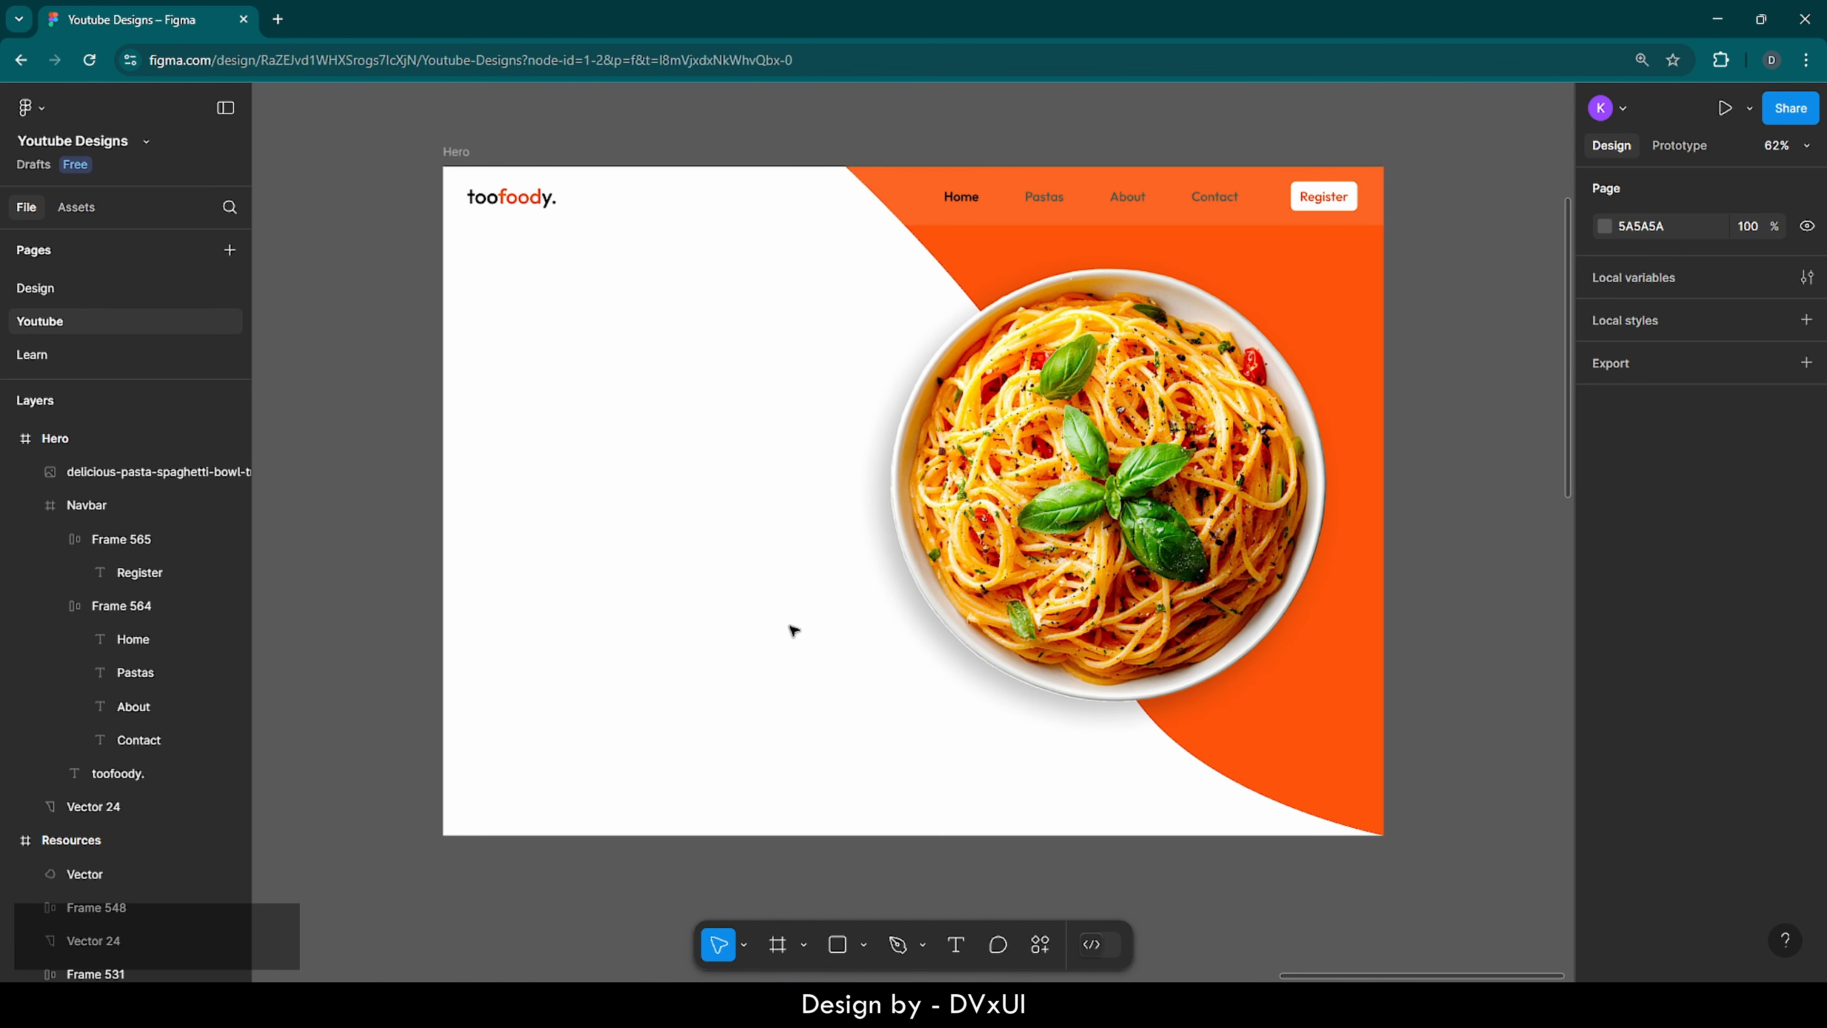
- Add a layout grid to the Hero frame and switch its type to Columns
left_click(453, 154)
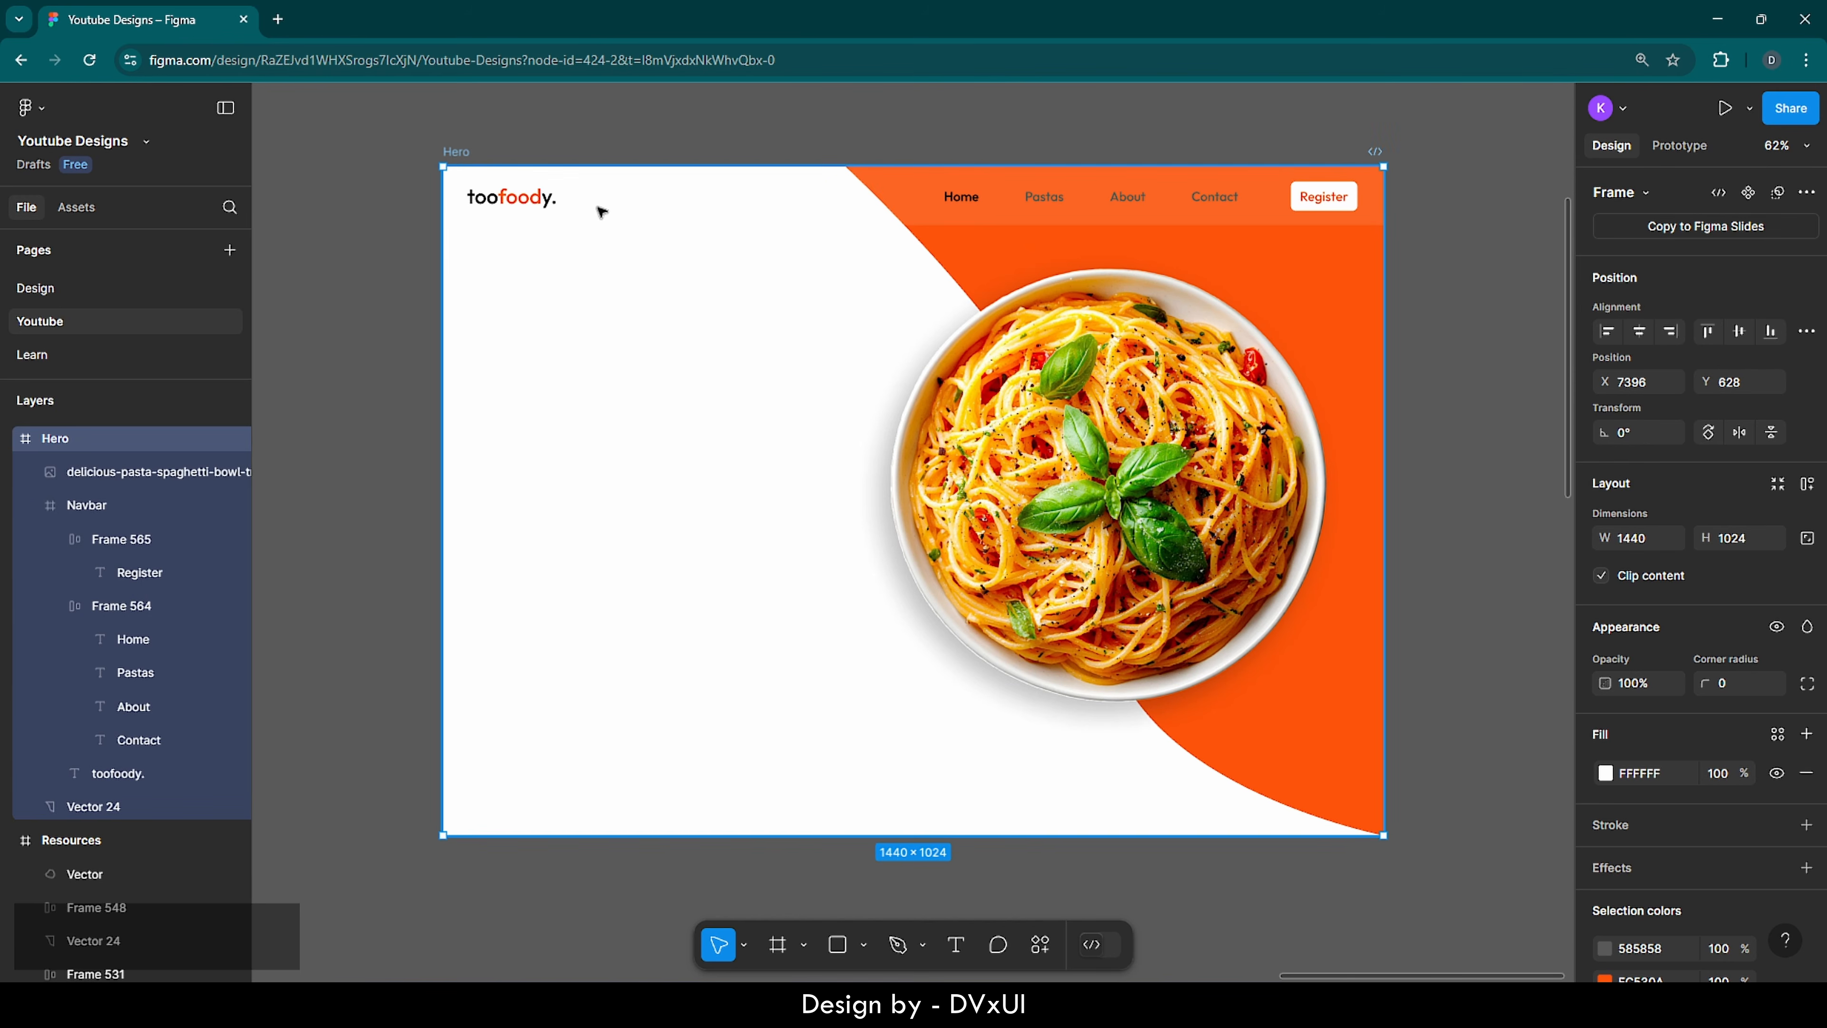
scroll(1702, 890, "down", 4)
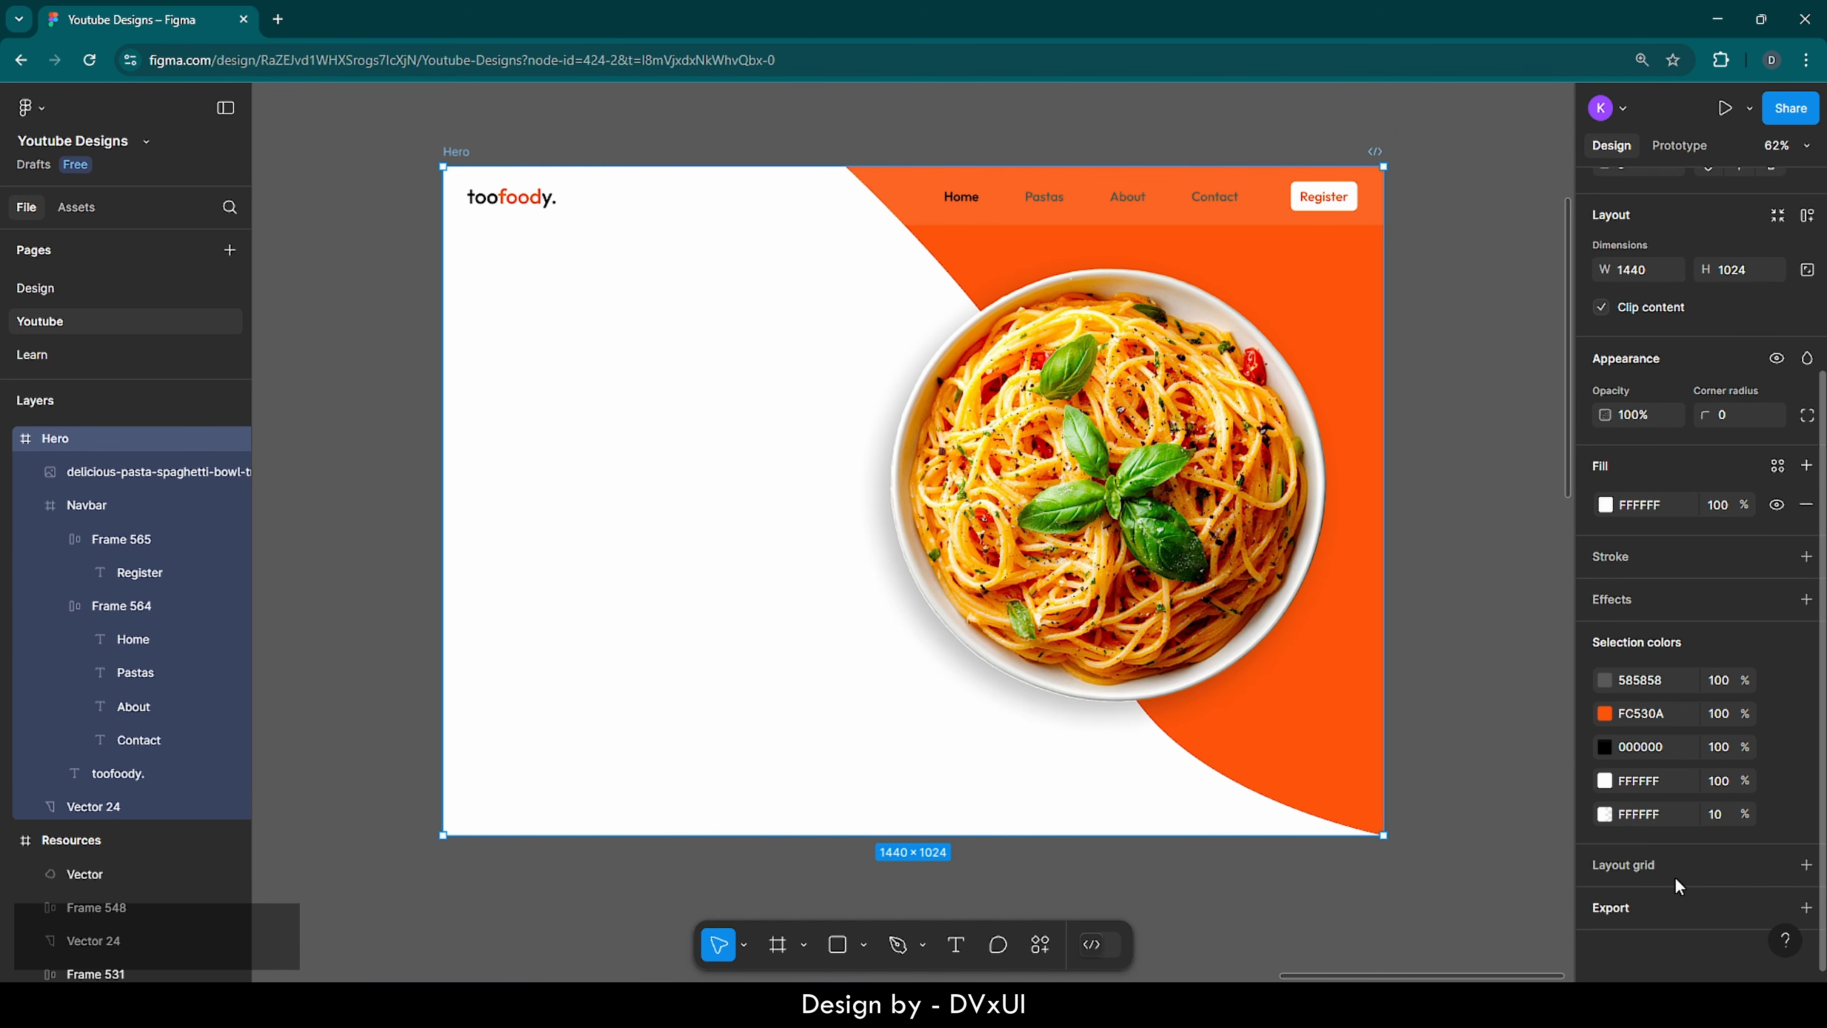
left_click(1625, 863)
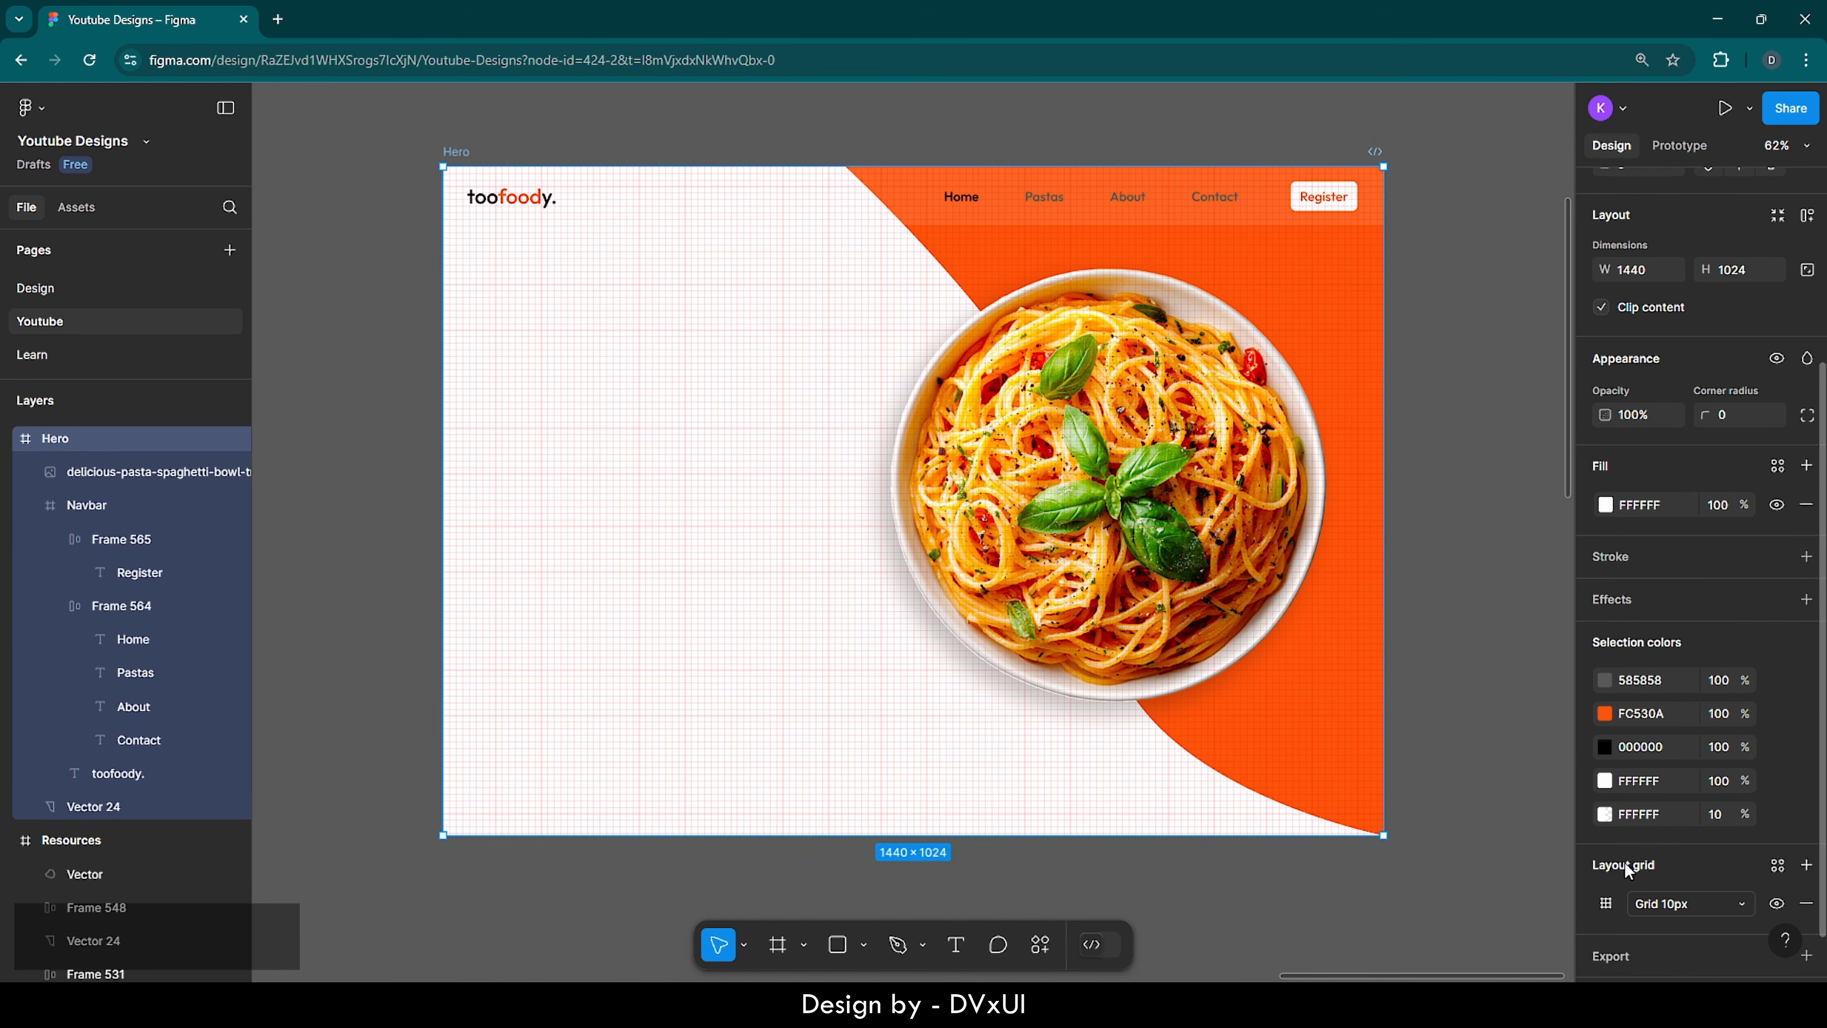
left_click(1606, 904)
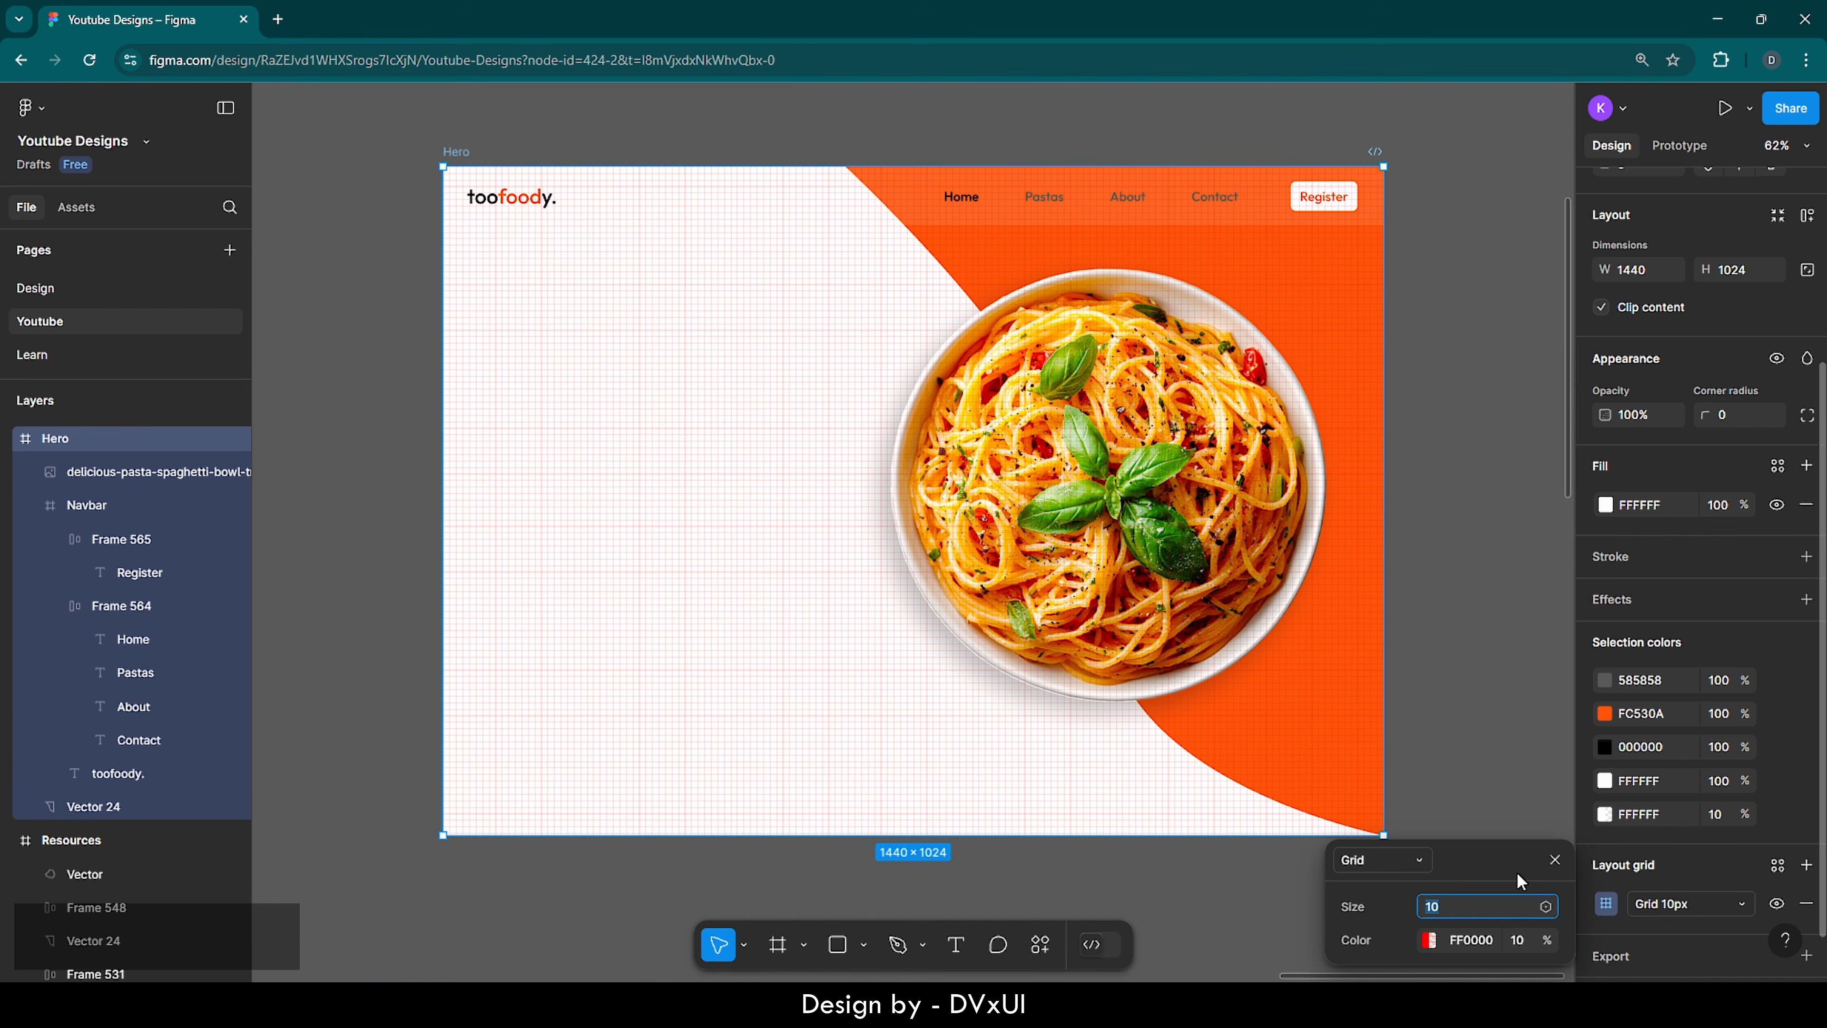
left_click(1380, 861)
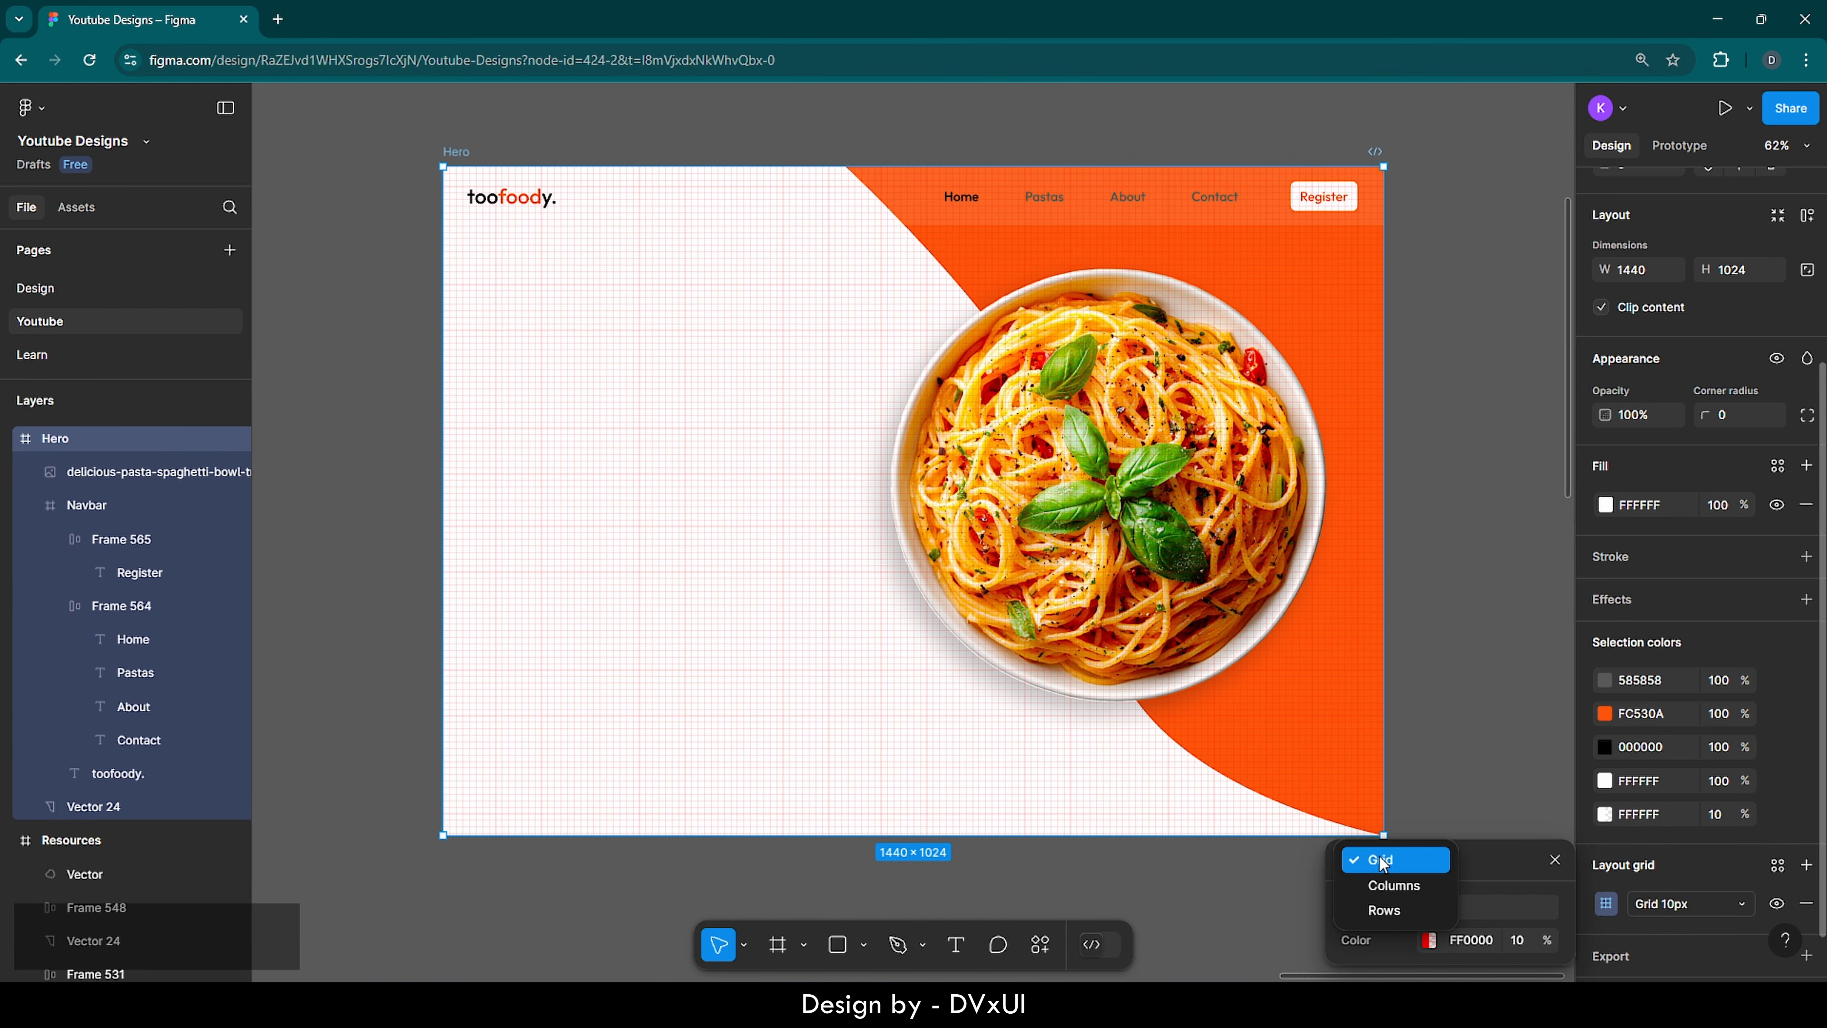
left_click(1386, 887)
- Set the Hero frame's column grid to a count of 12 and a margin of 80
key("BackSpace")
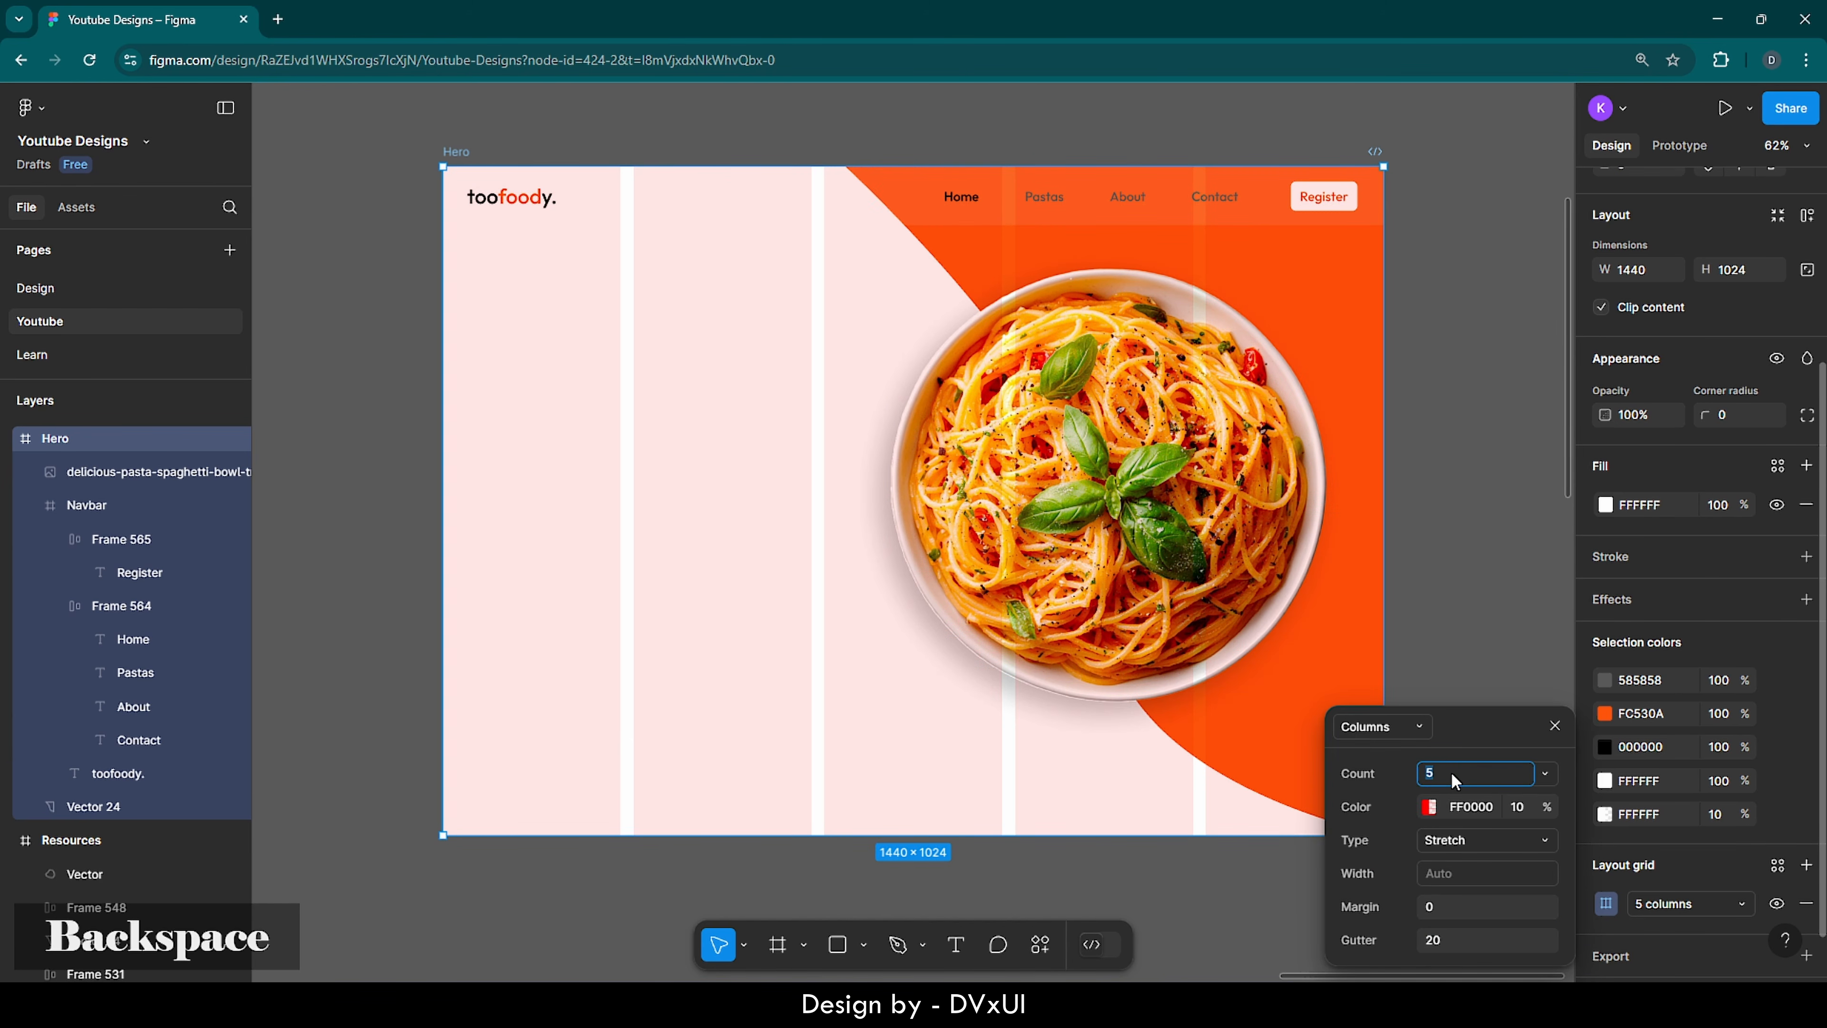
type("12")
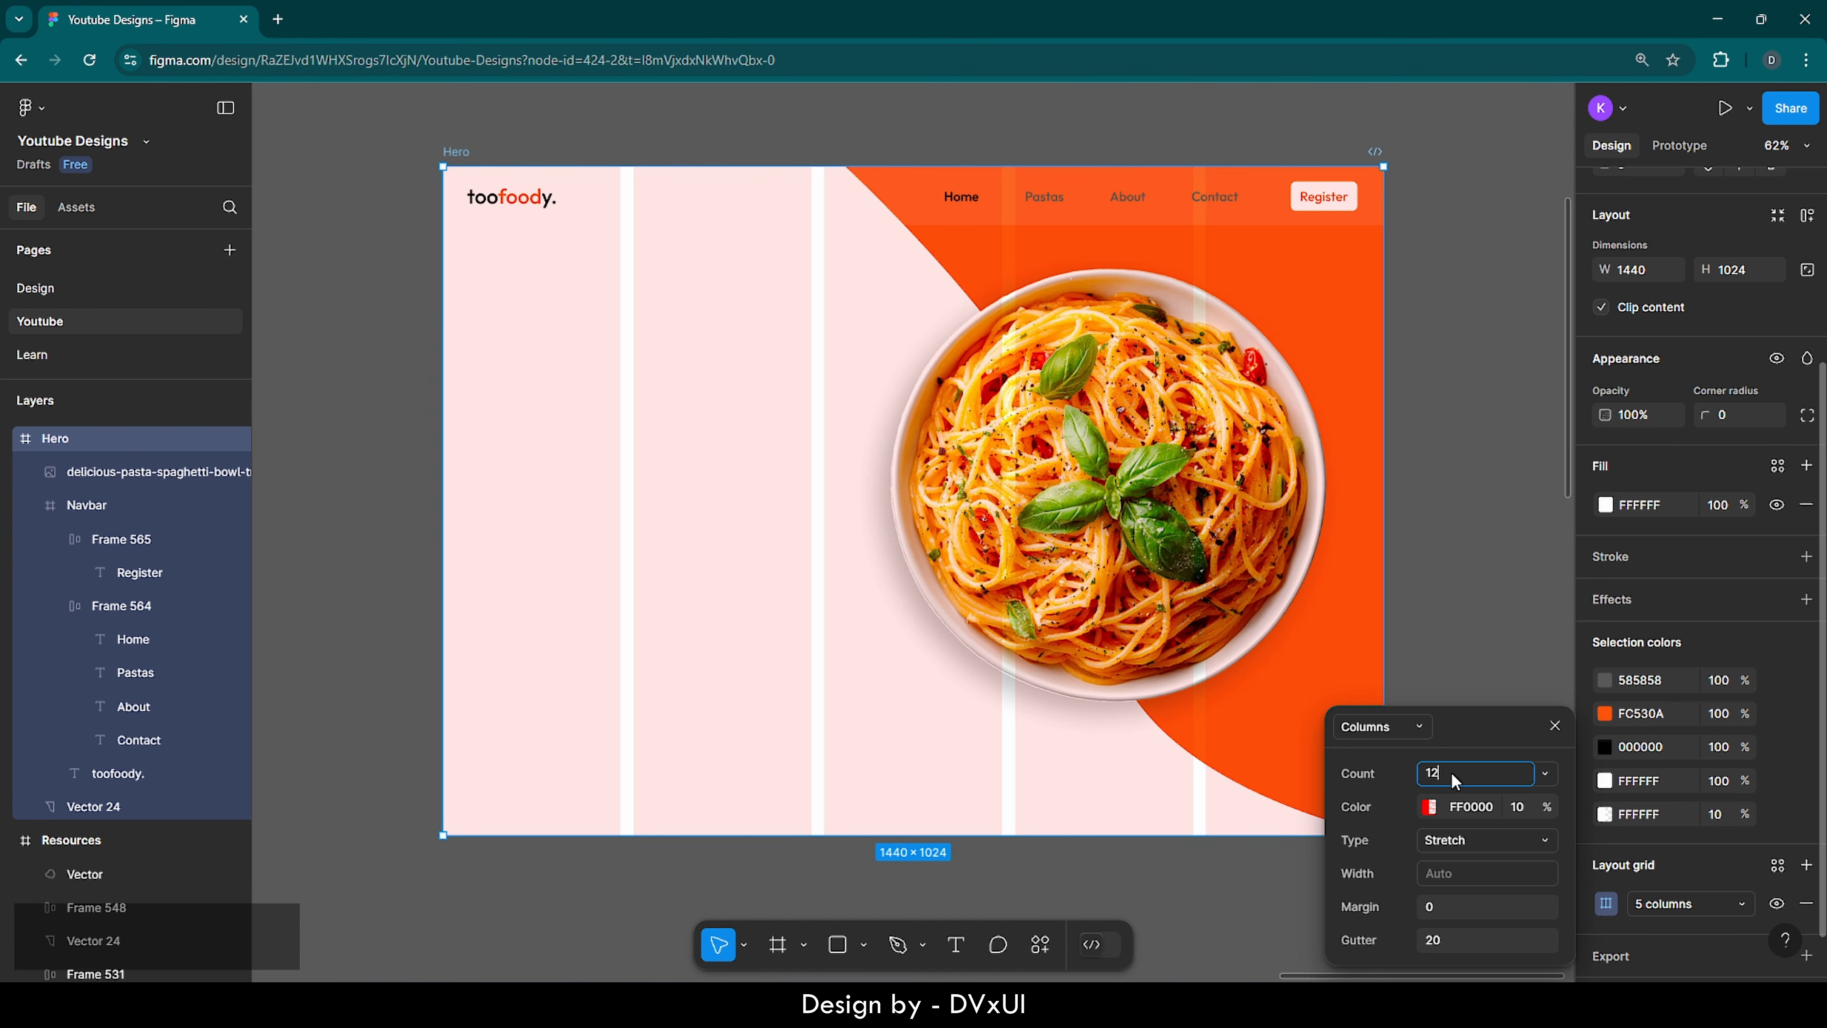
key("Return")
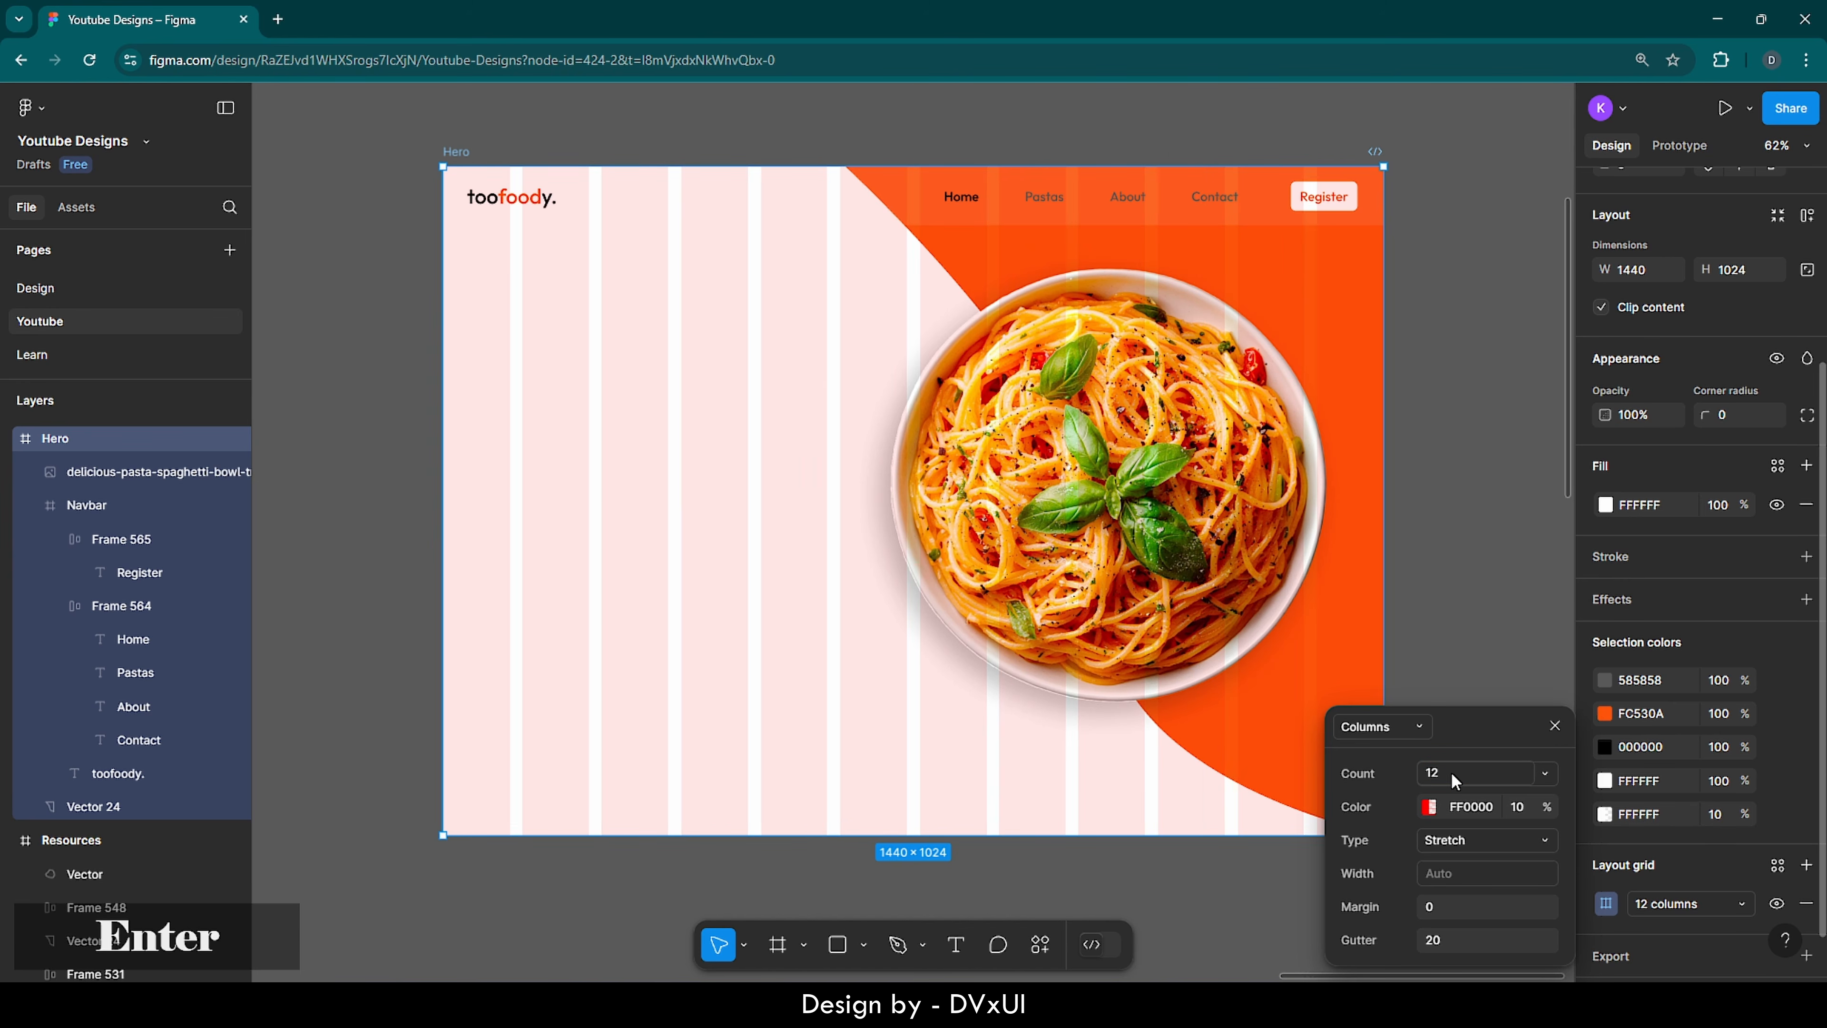
left_click(1472, 908)
type("80")
key("Return")
left_click(1487, 517)
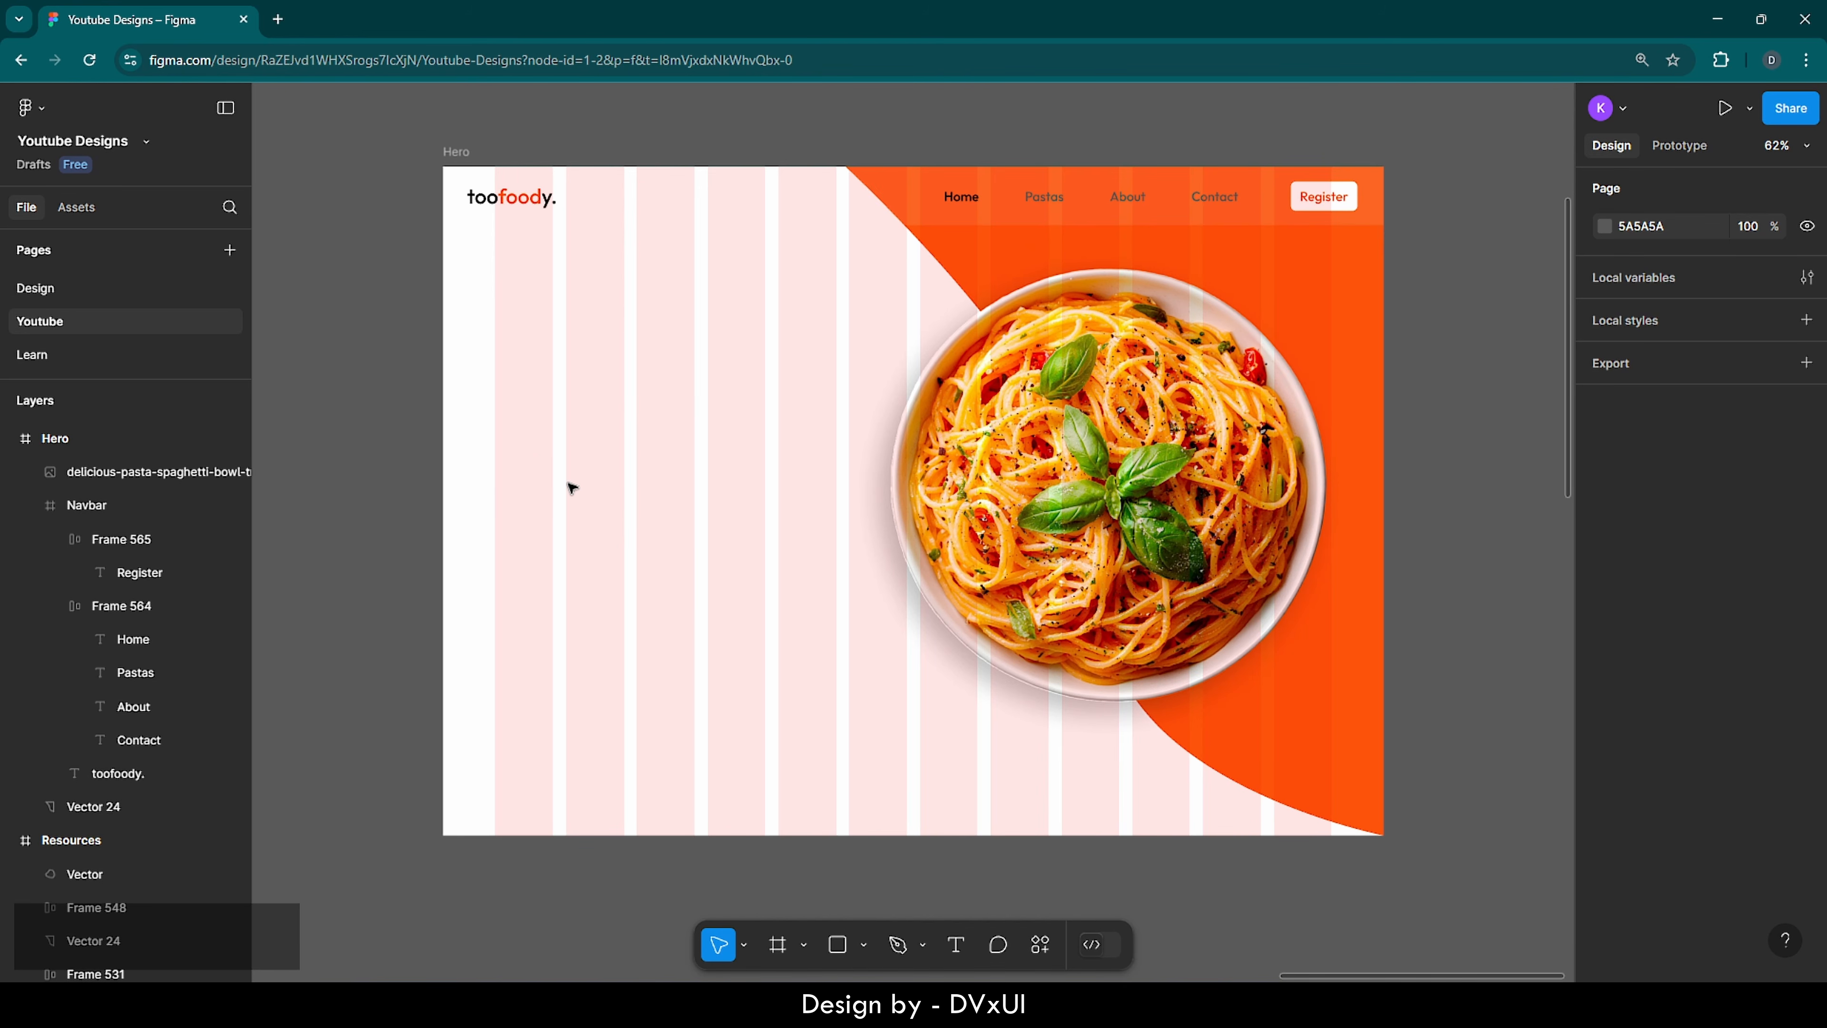
- Add the text "You can have" in the Hero's white area, at about X 129, Y 391
key("t")
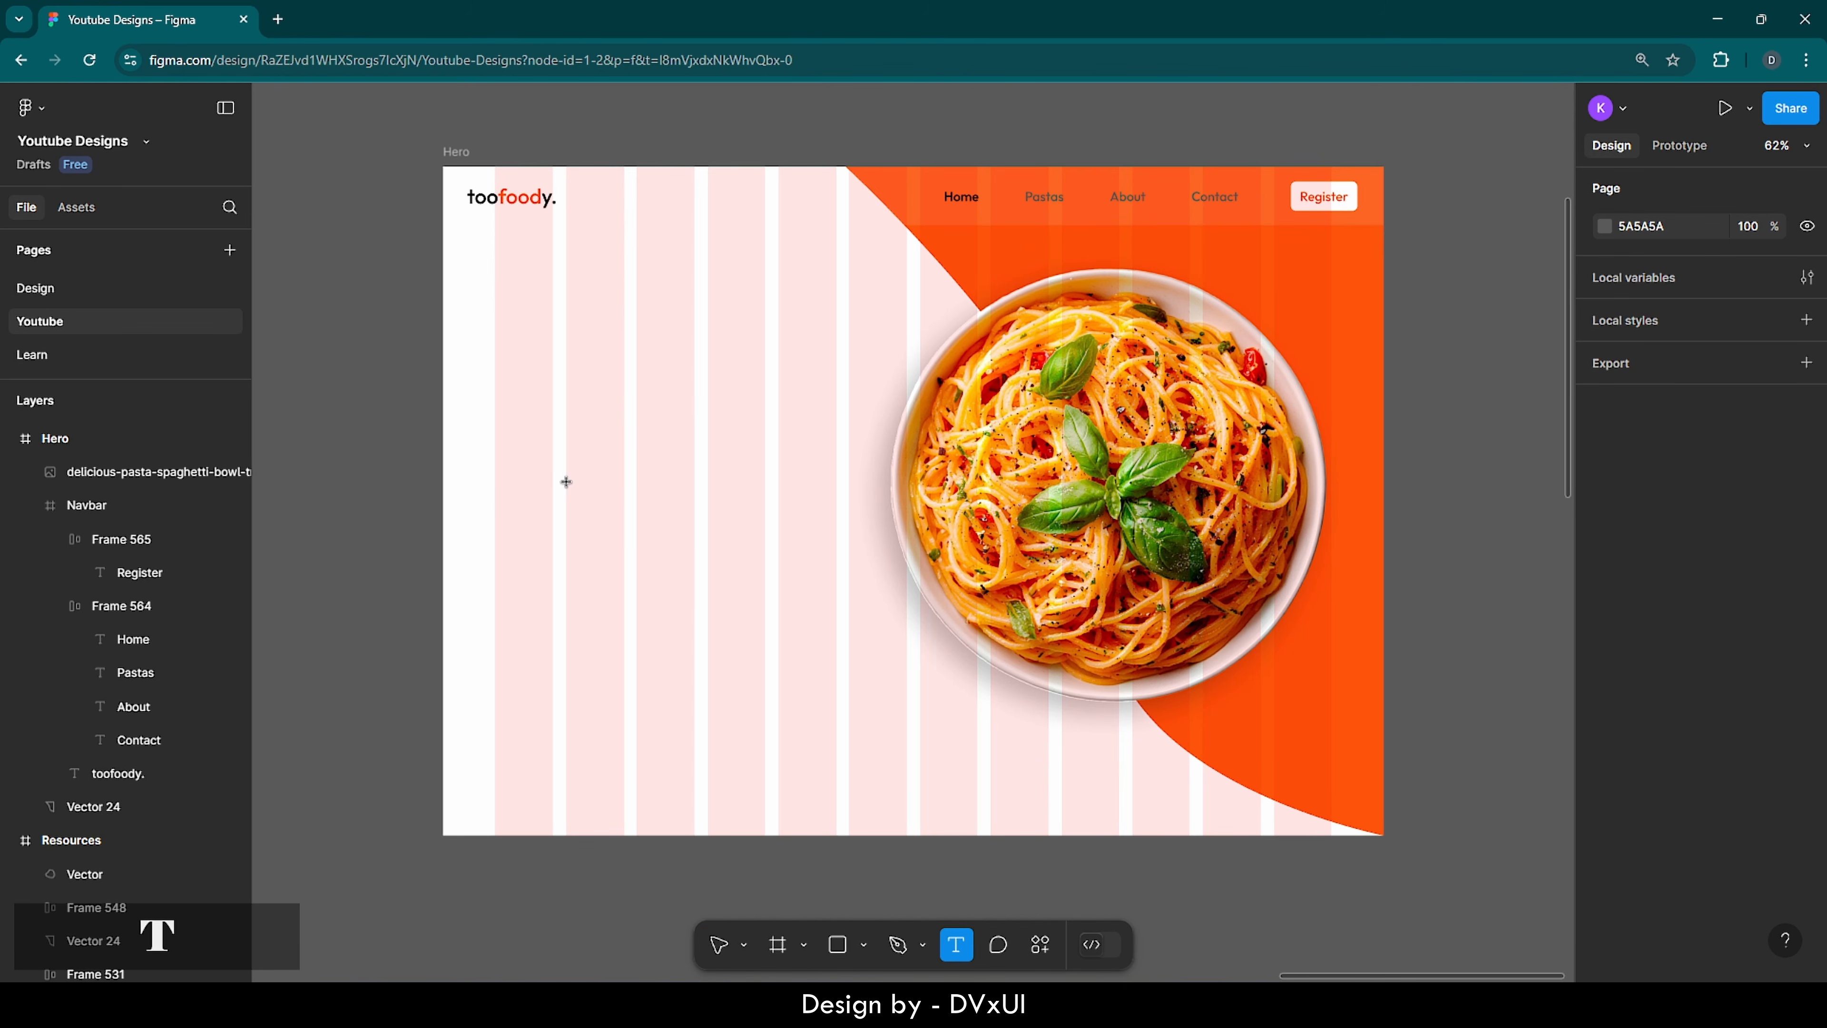
left_click(530, 423)
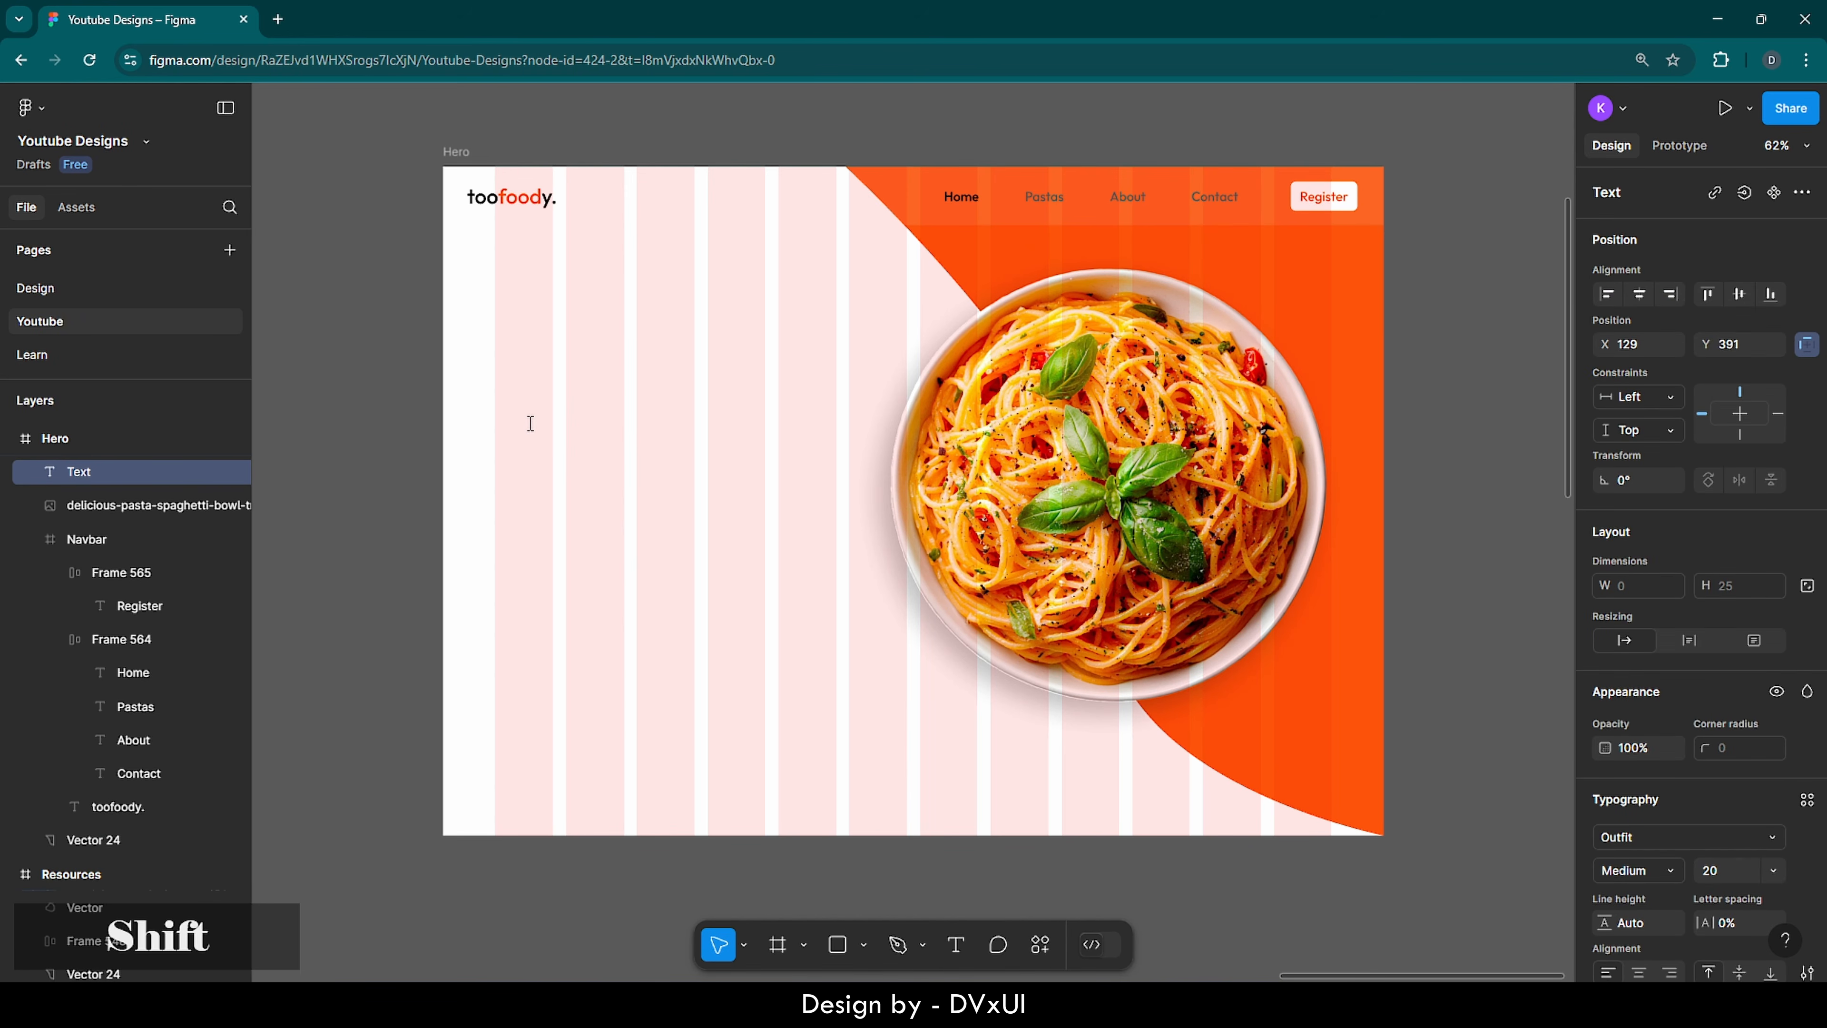
type("You can")
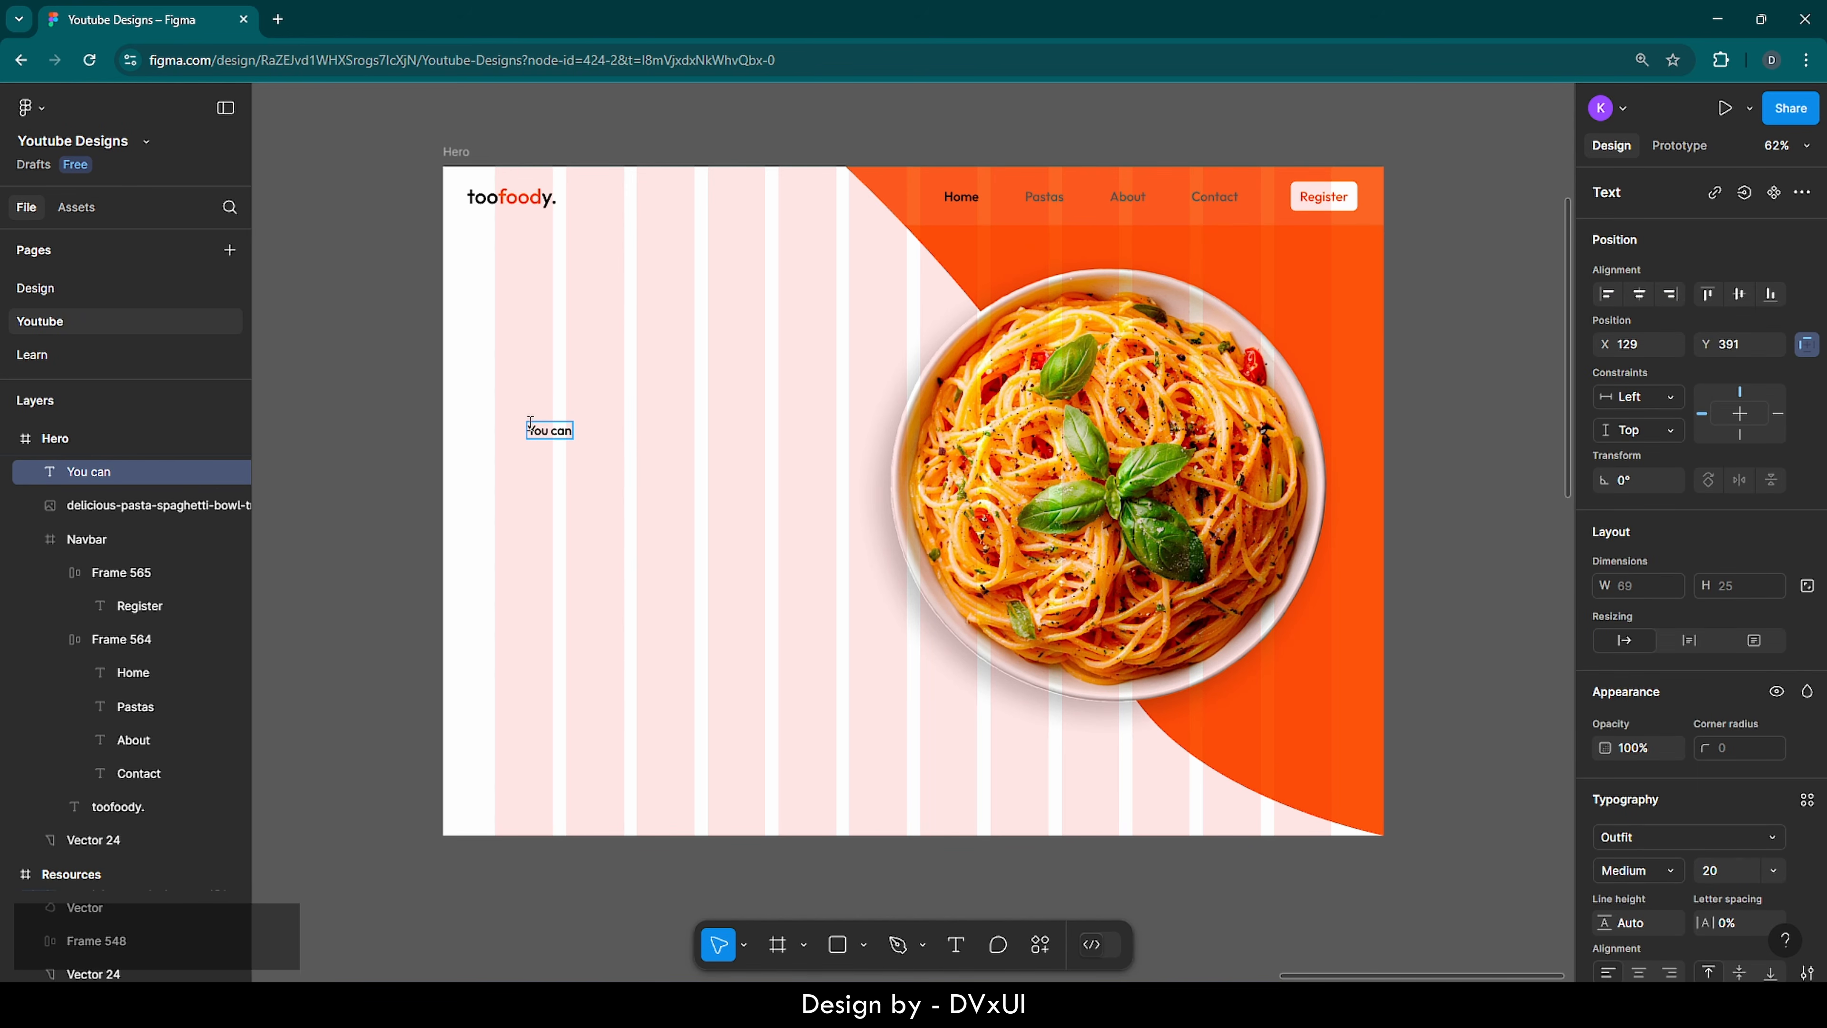
type(" have")
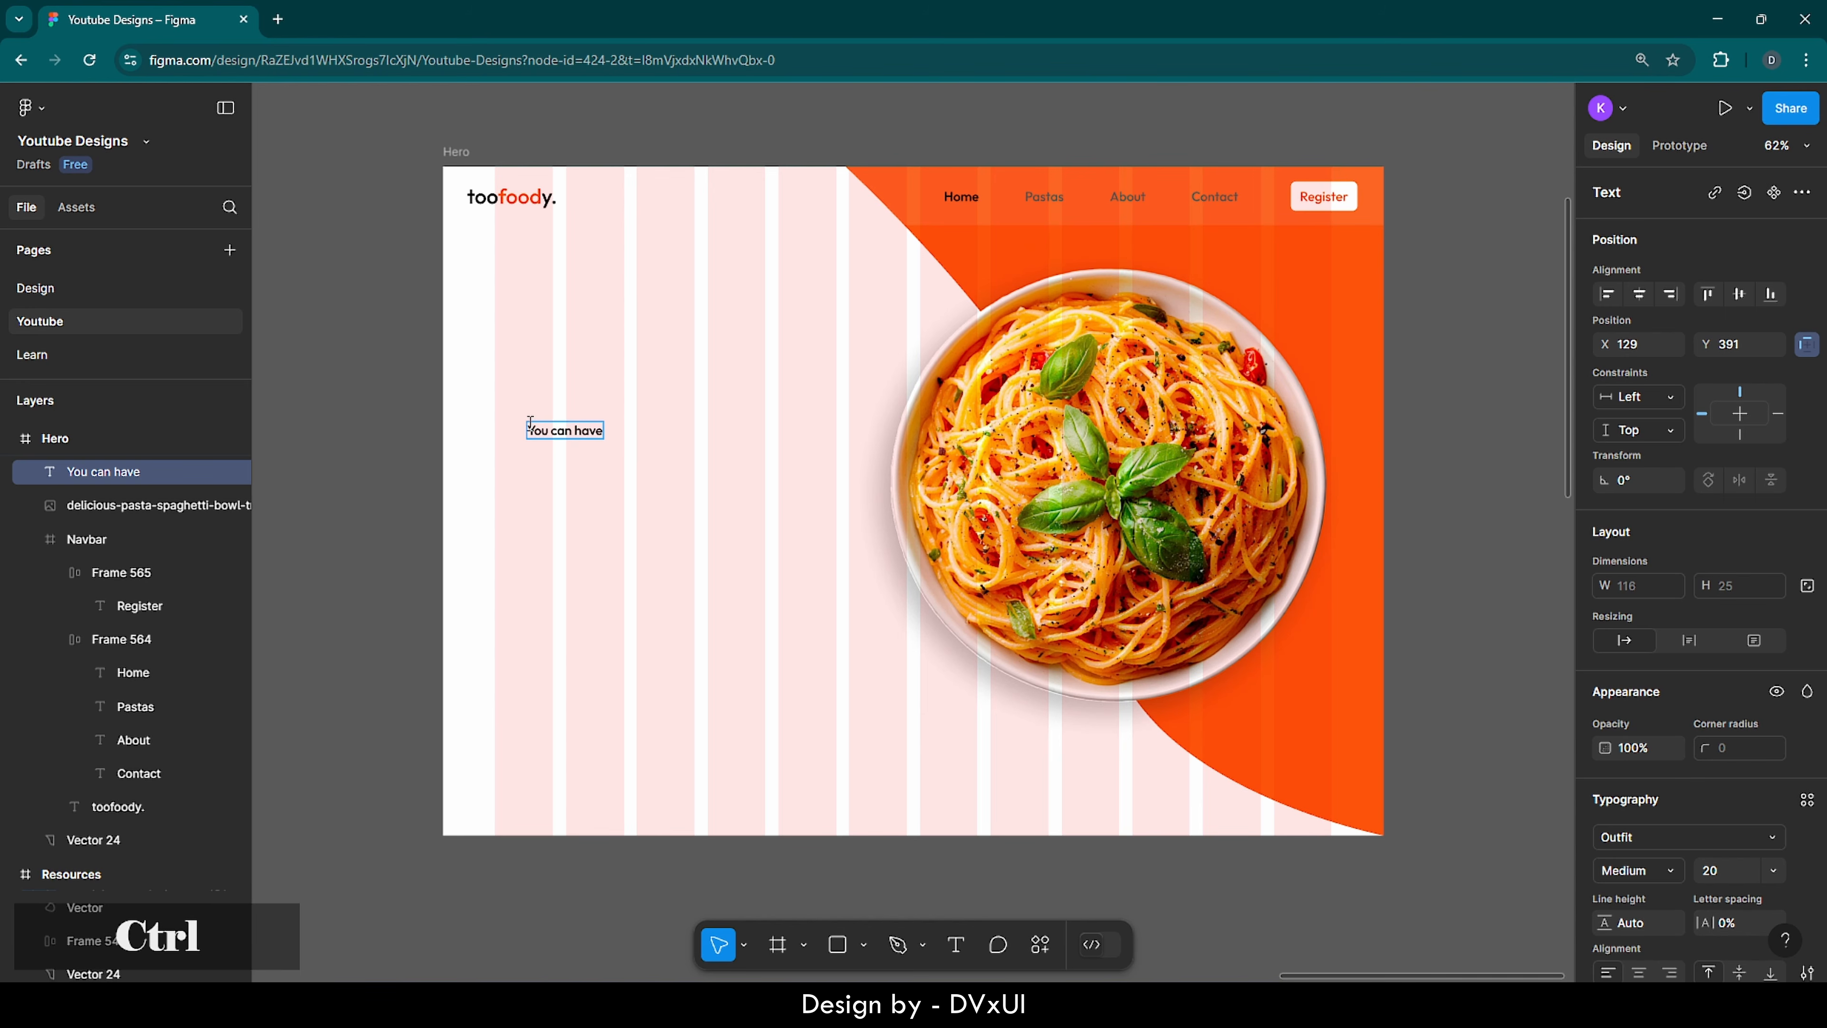
- Set the "You can have" text to size 64 and Regular weight
key("ctrl+a")
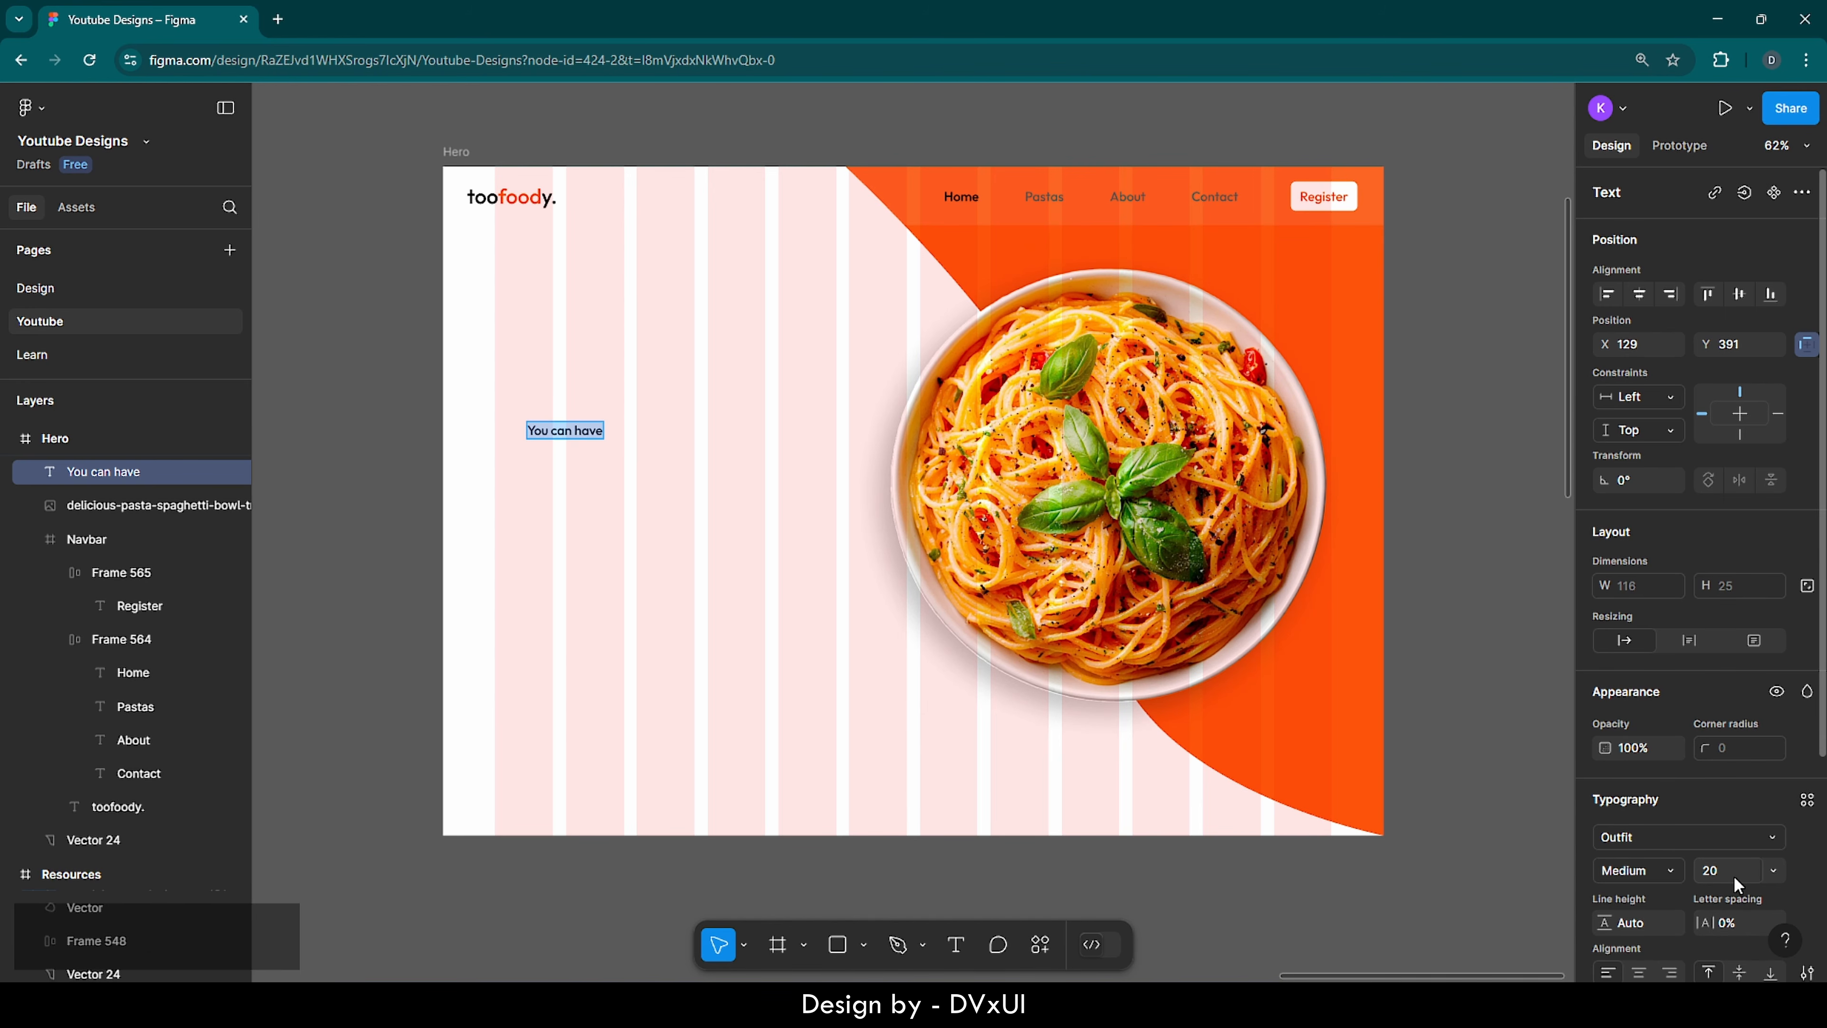
type("64")
key("Return")
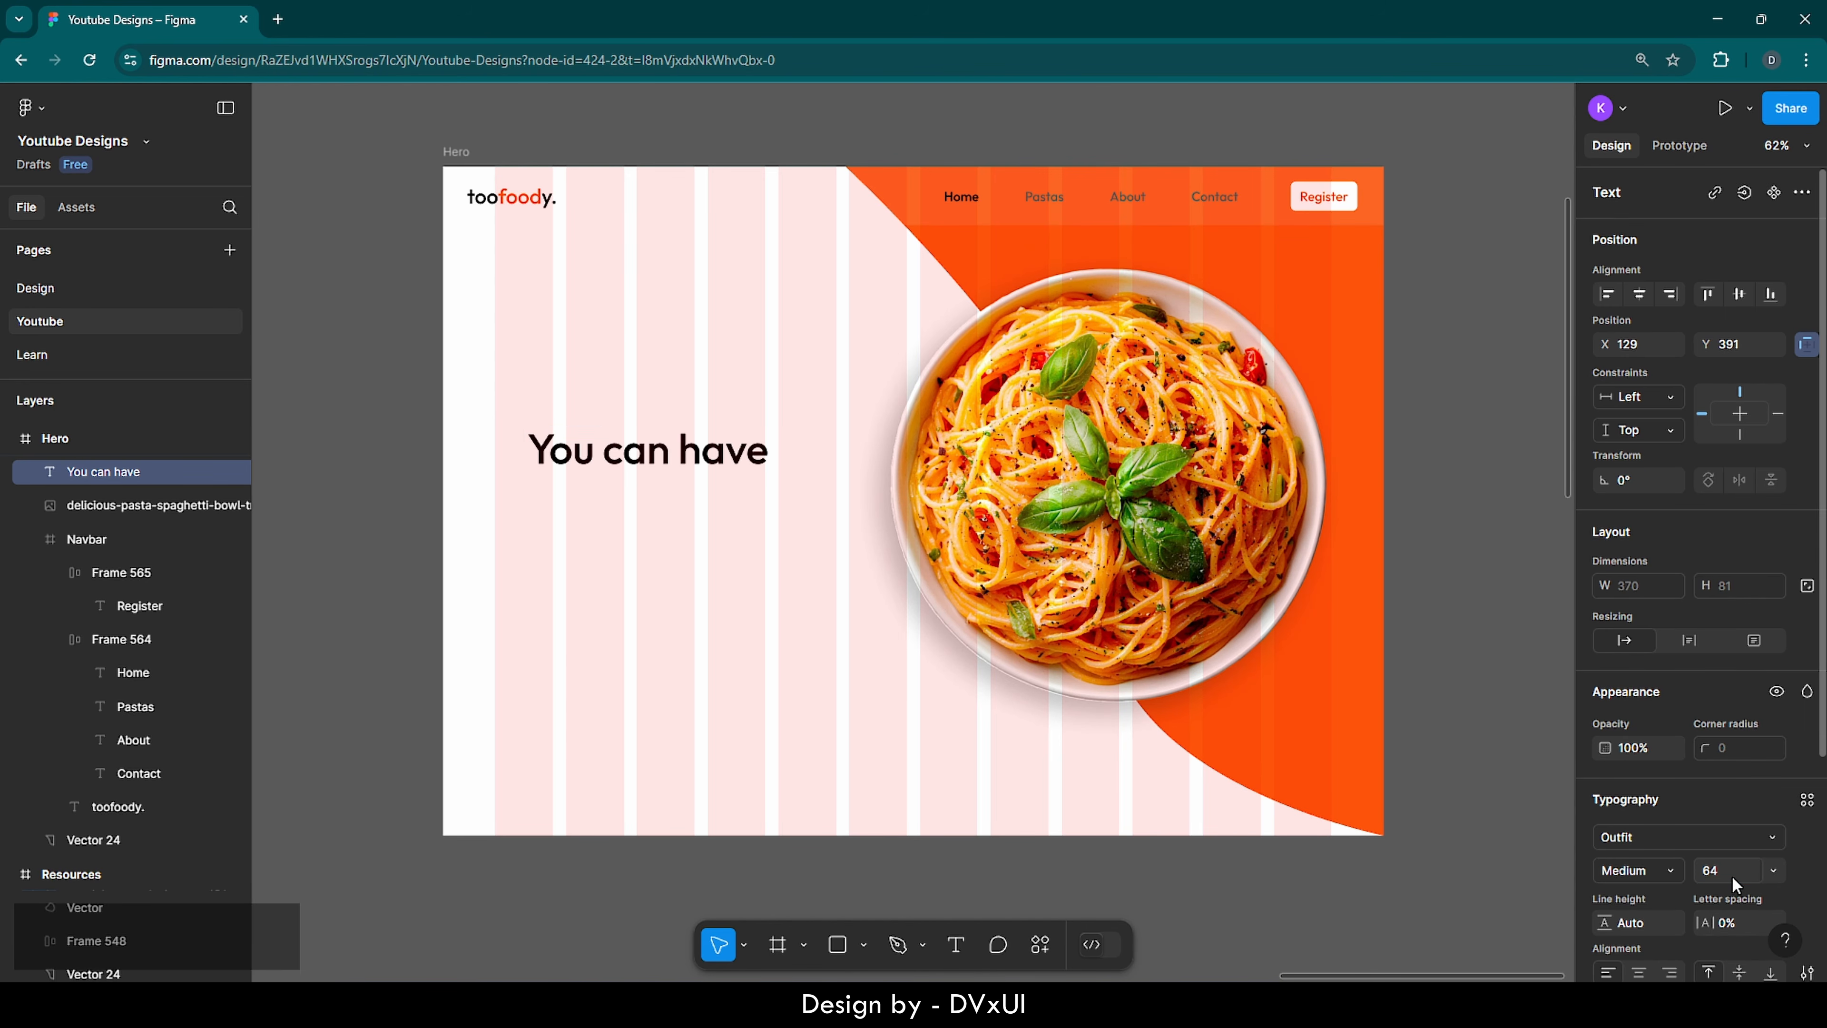
left_click(1674, 875)
left_click(1663, 741)
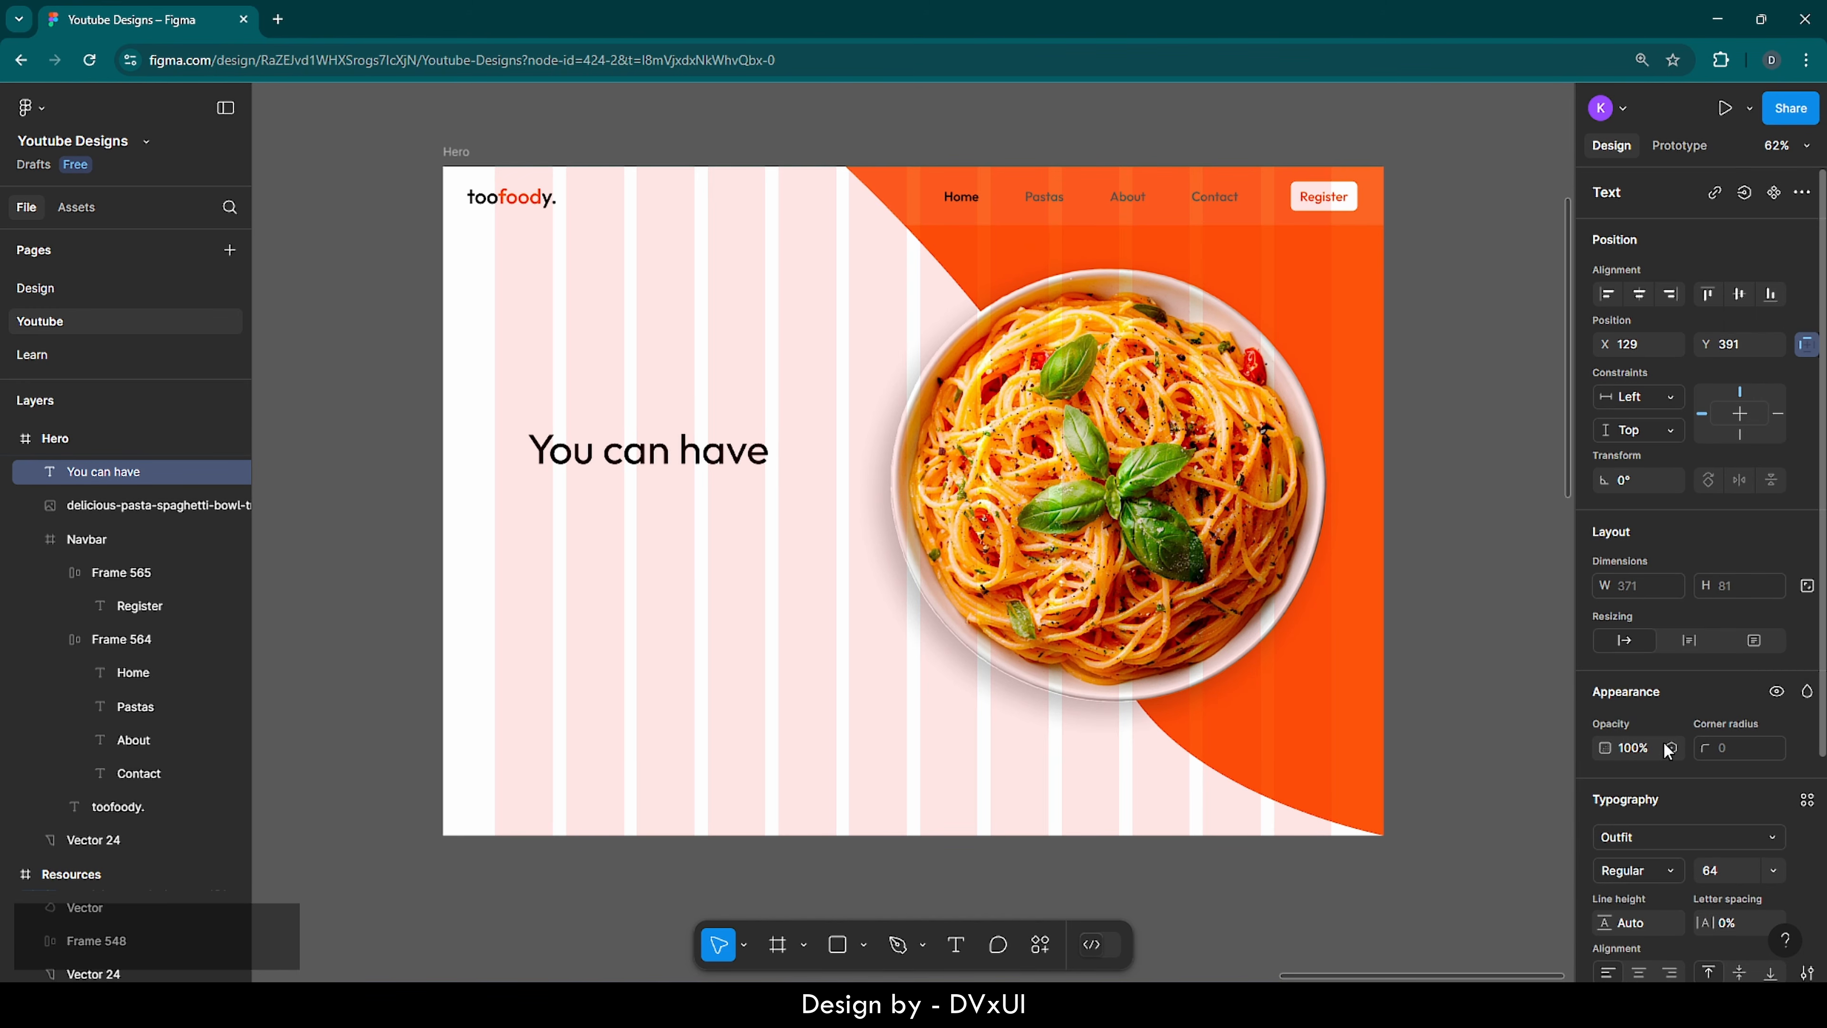
- Change the font of "You can have" to Satisfy and move the text to X 80, Y 272, on the first grid column
left_click(1650, 830)
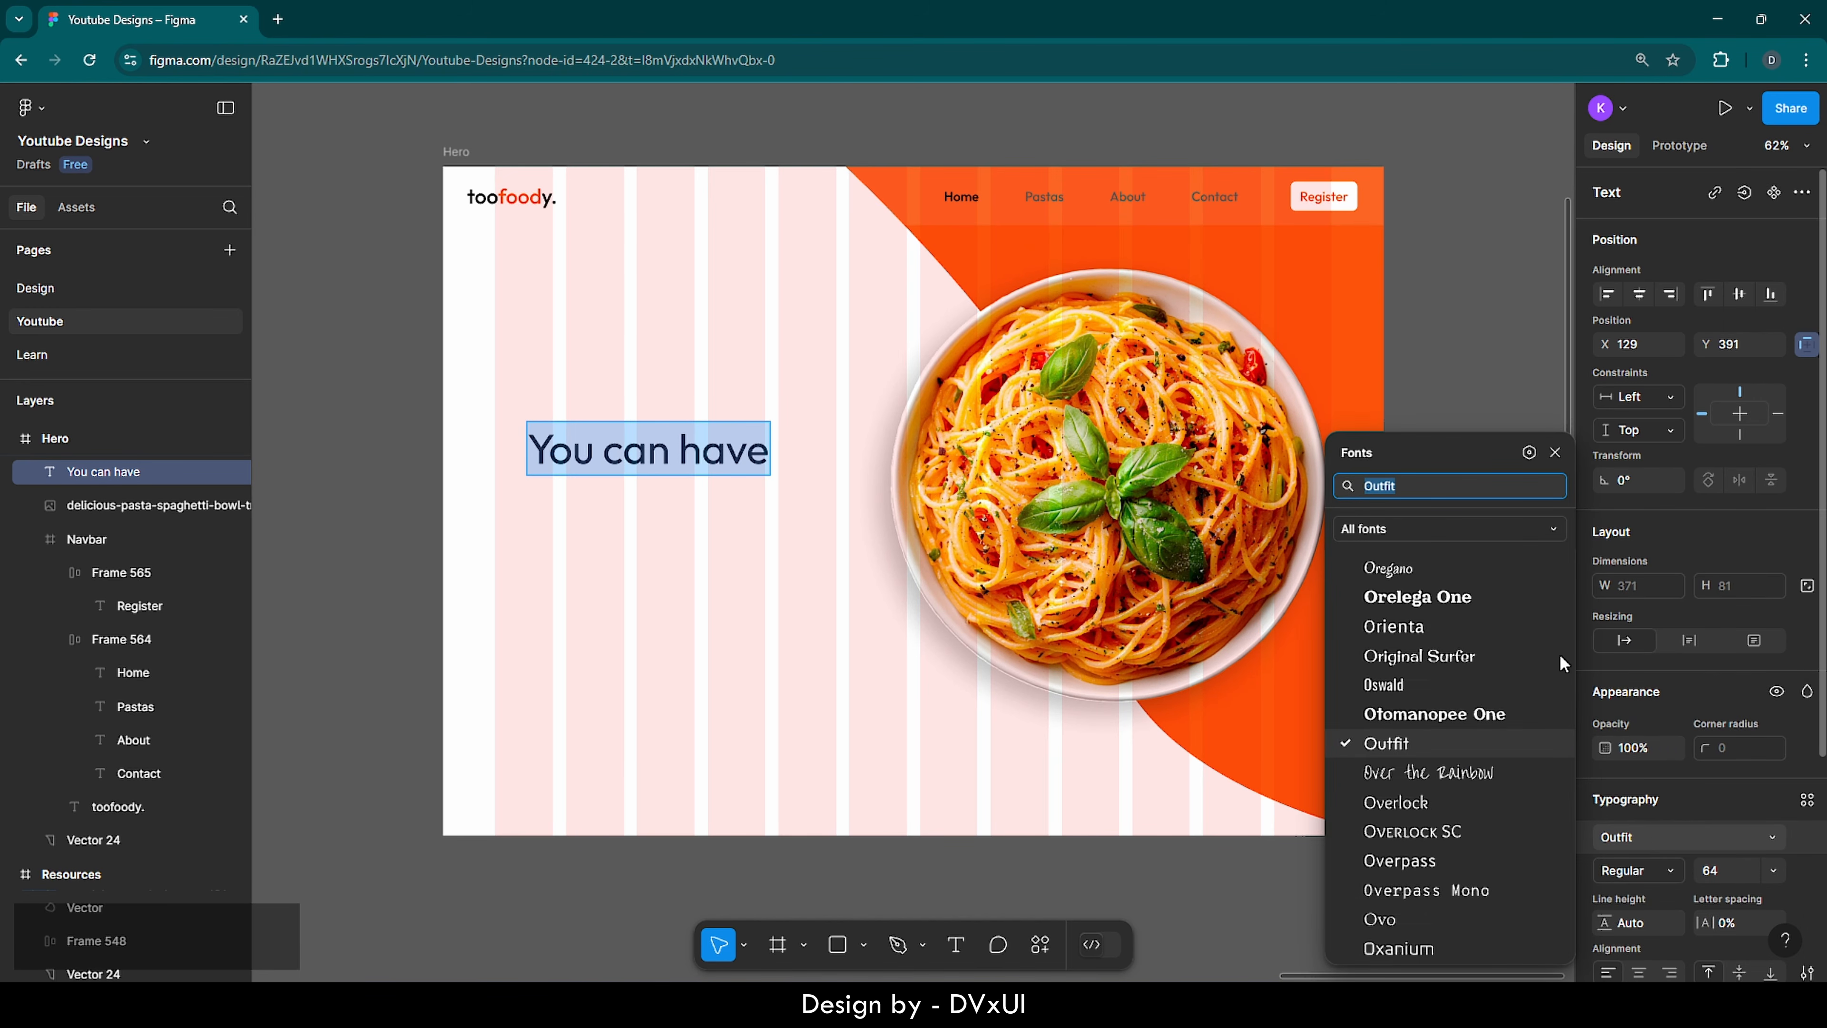
key("BackSpace")
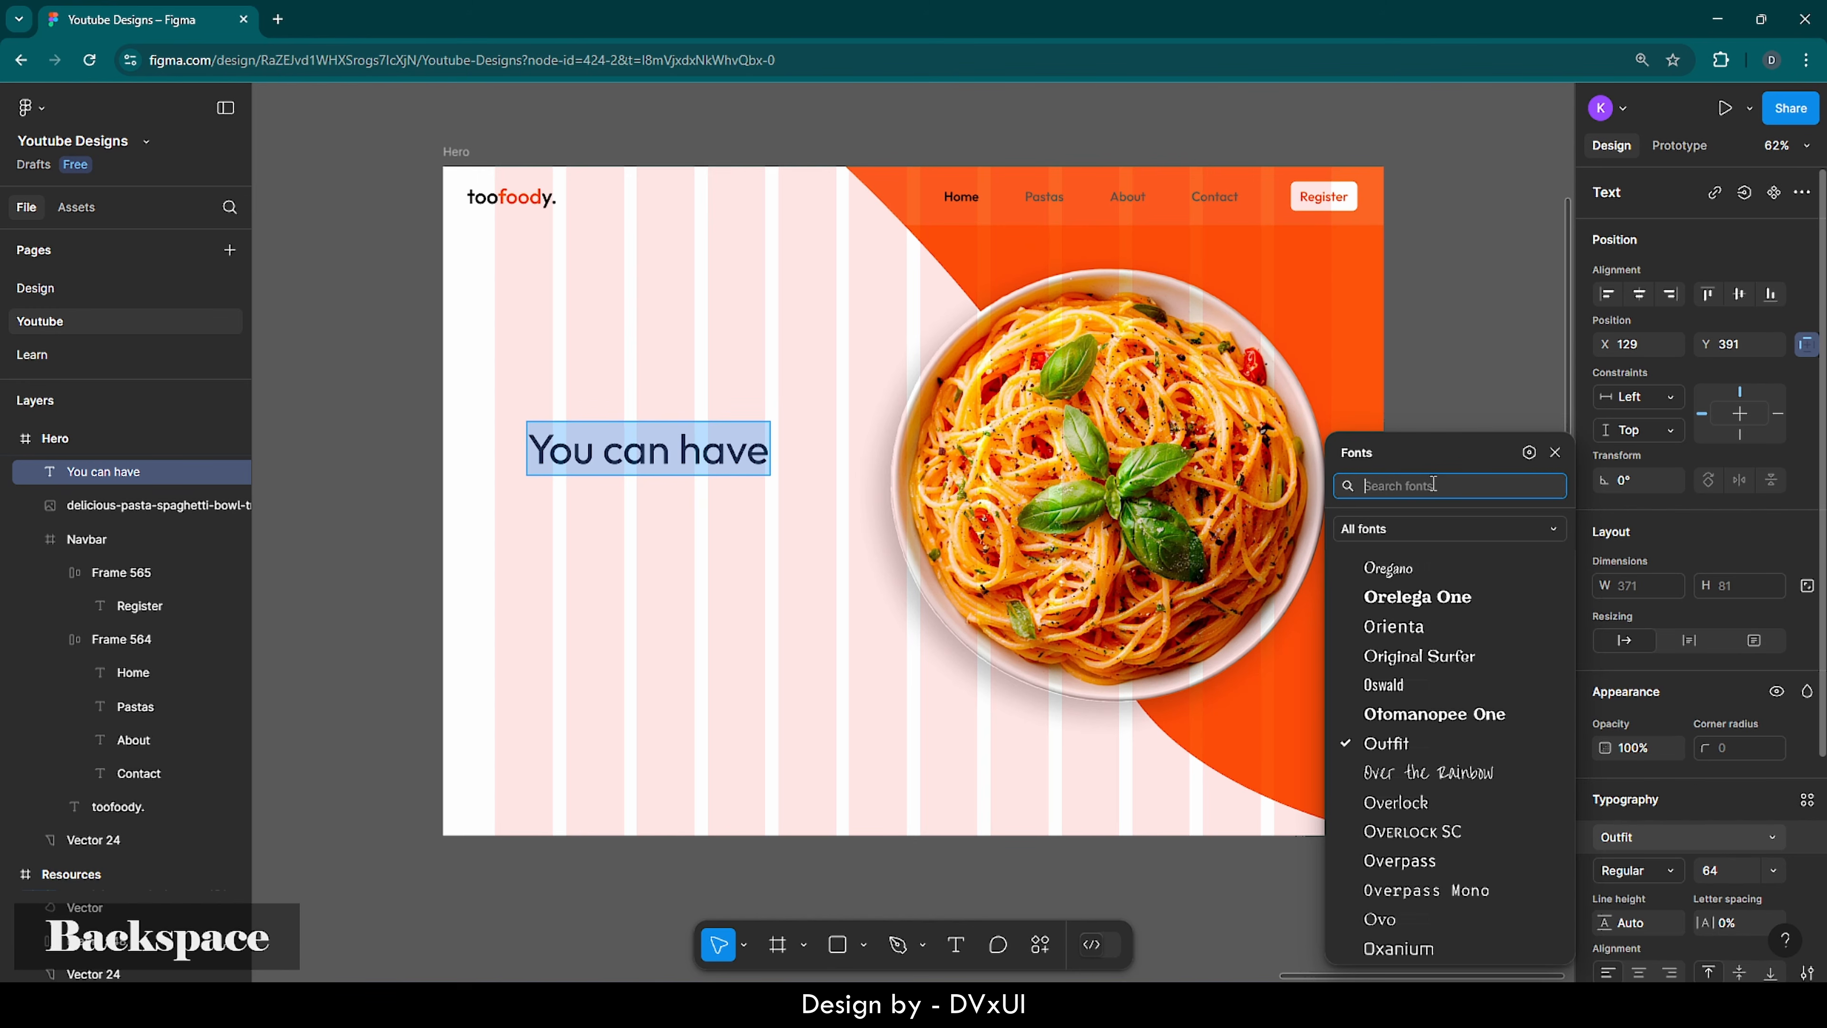
type("satif")
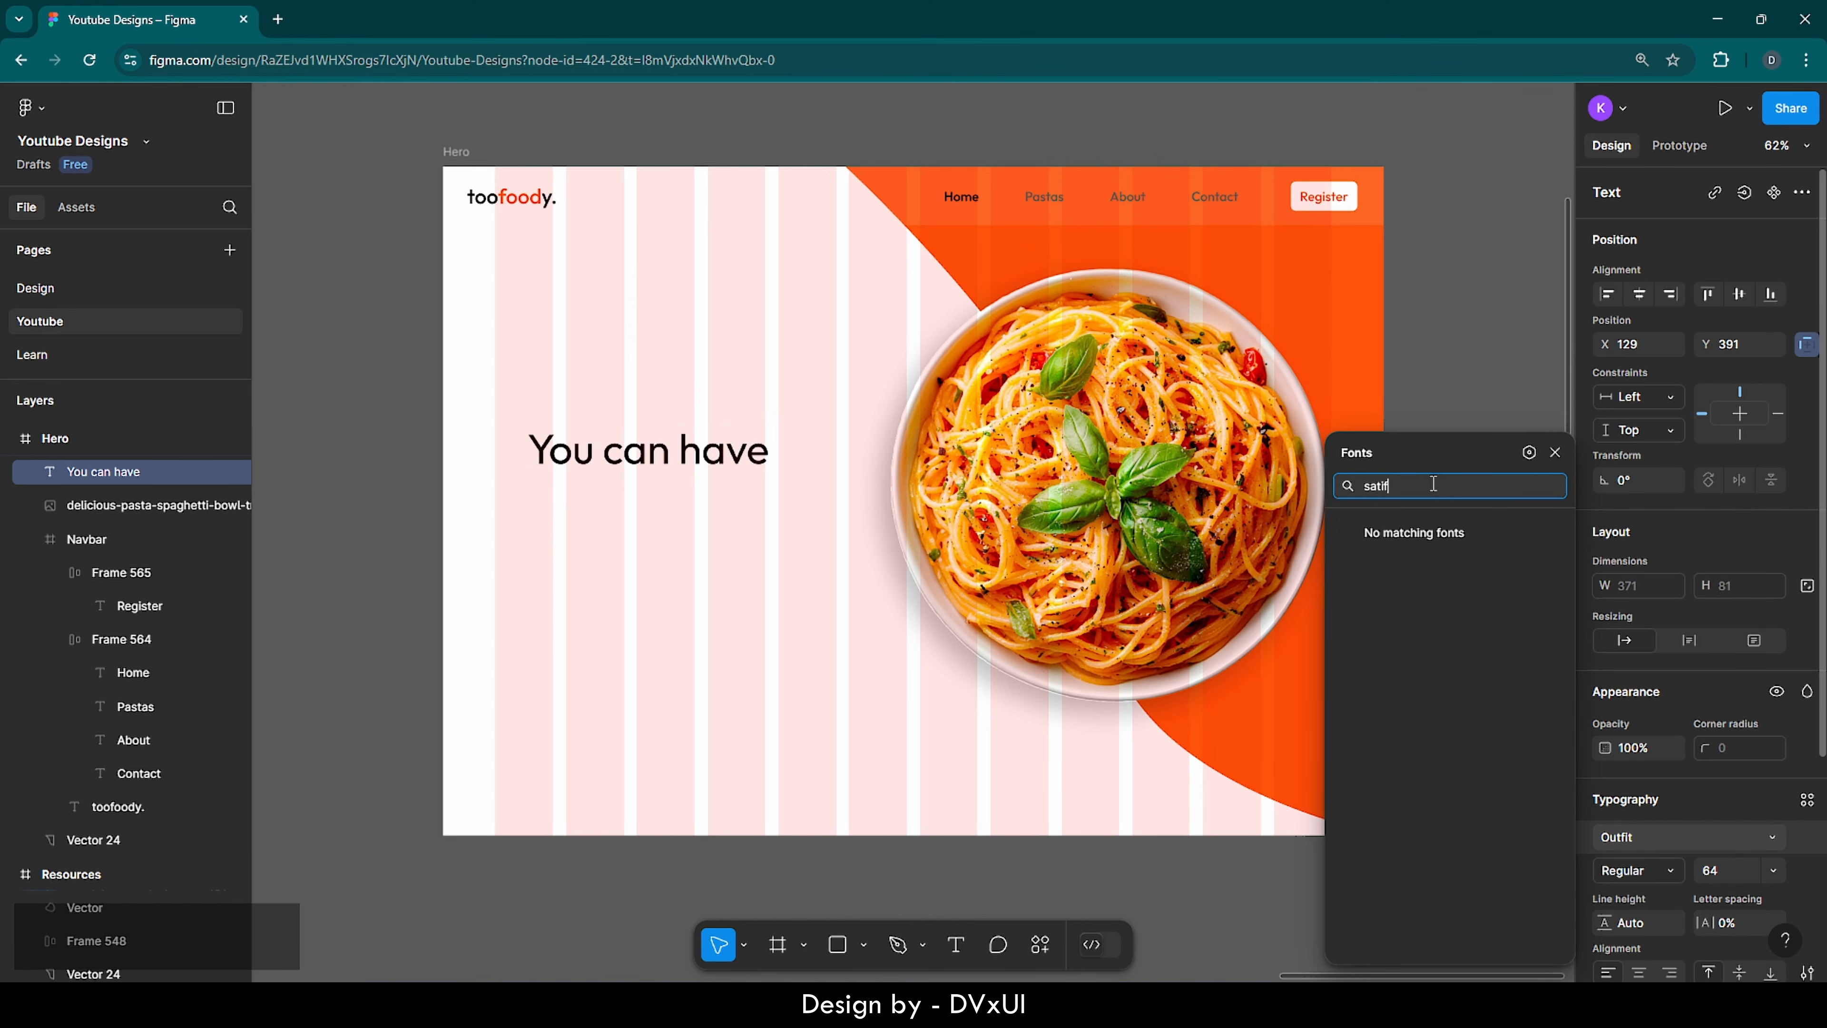
key("BackSpace")
key("Return")
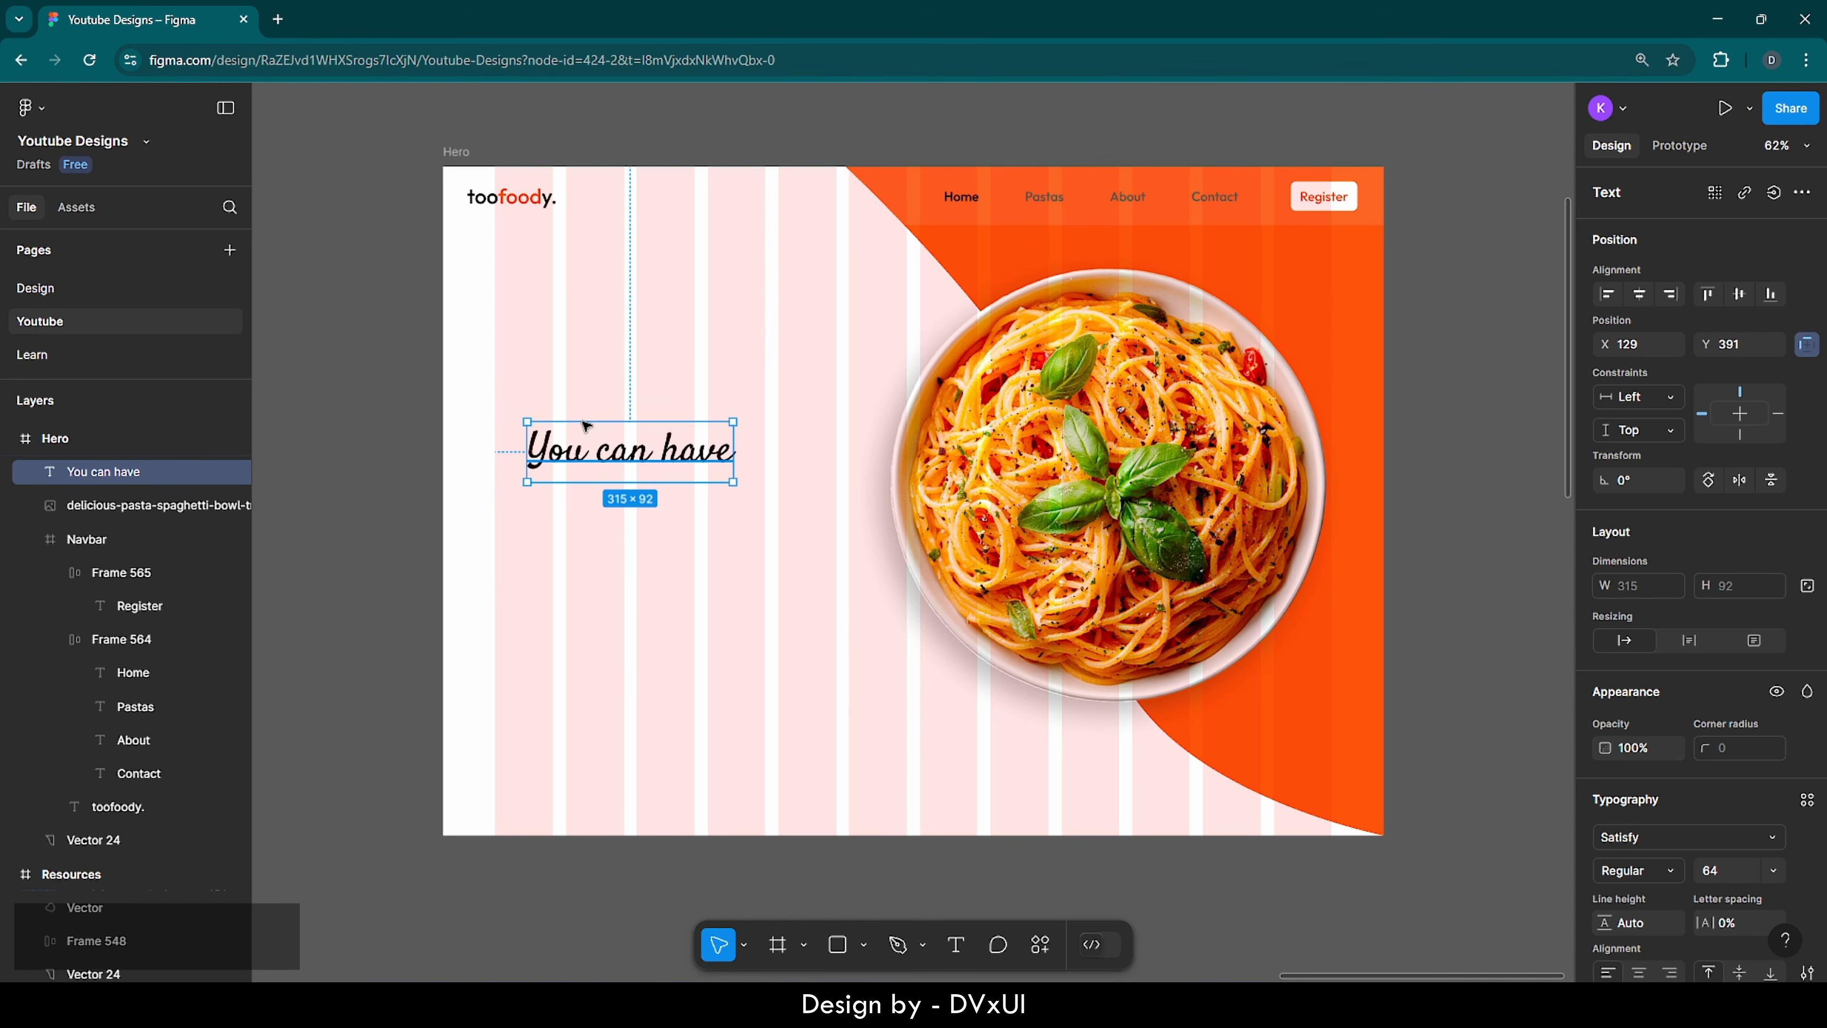
left_click_drag(606, 466, 573, 389)
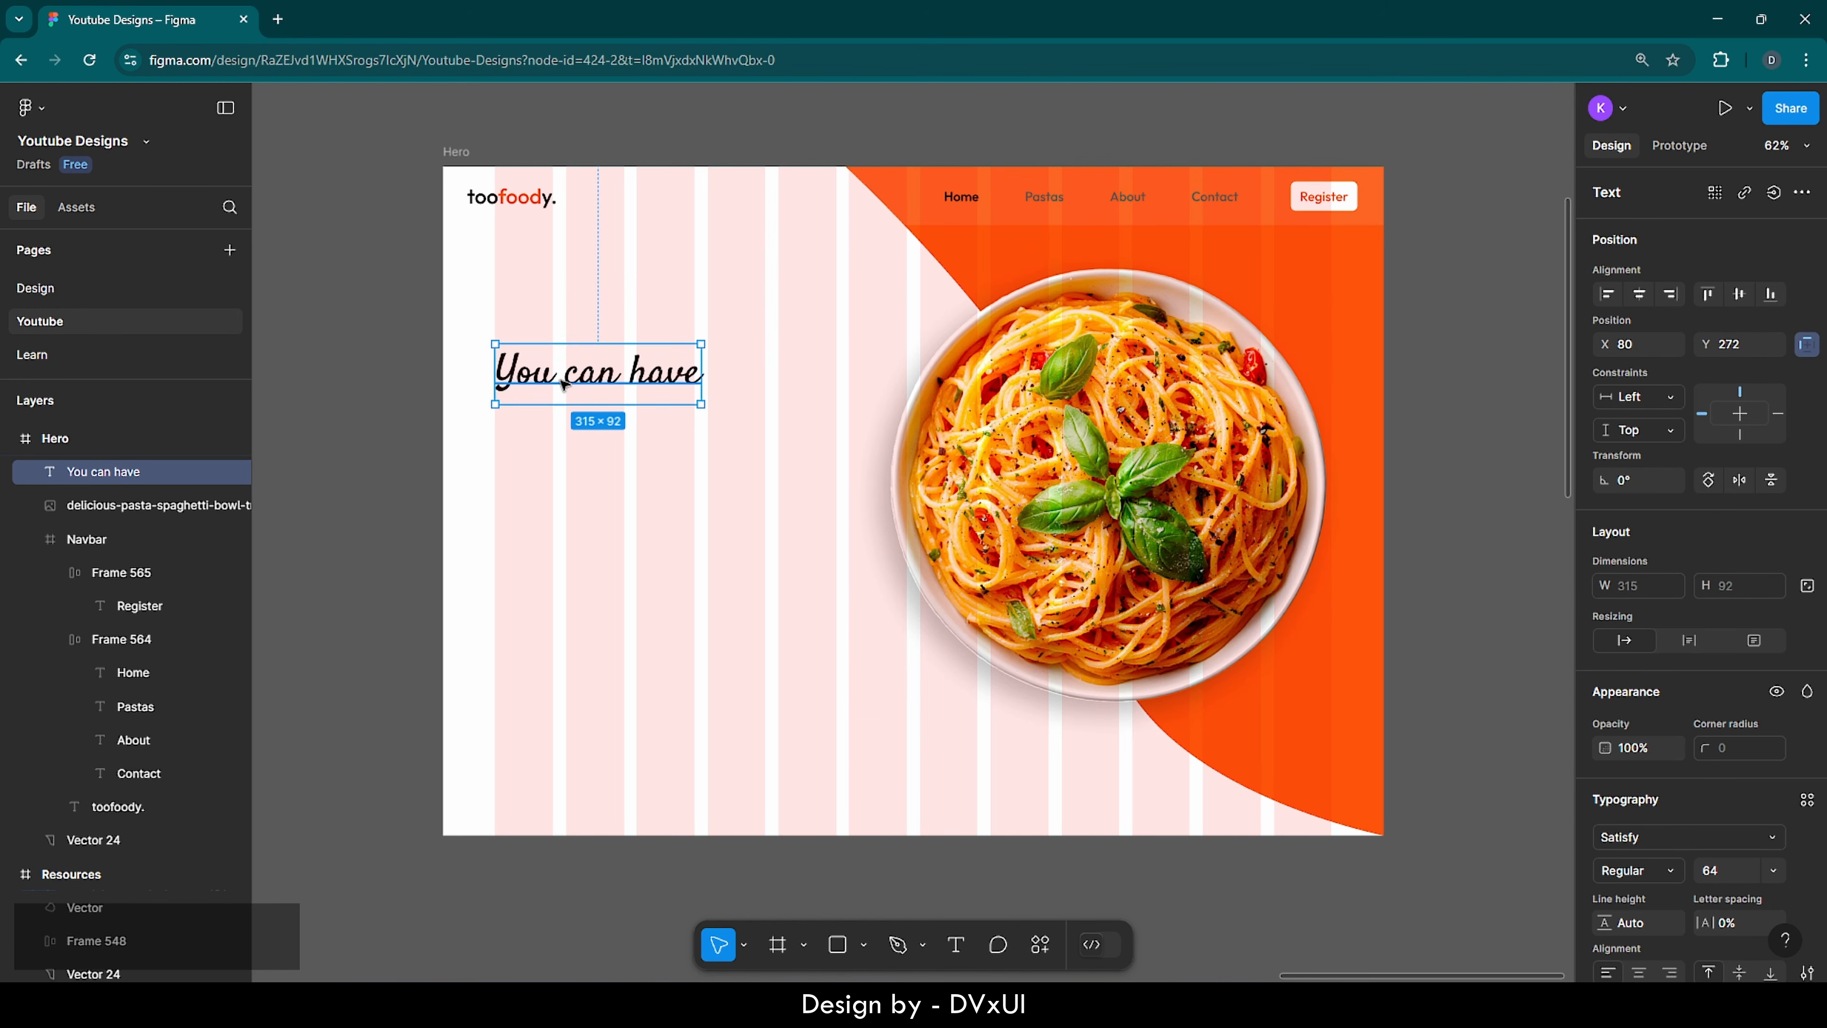
- Duplicate the "You can have" text directly below at Y 355 and replace the copy's wording with "Delicious Pasta"
key("ctrl+v")
left_click_drag(563, 383, 564, 437)
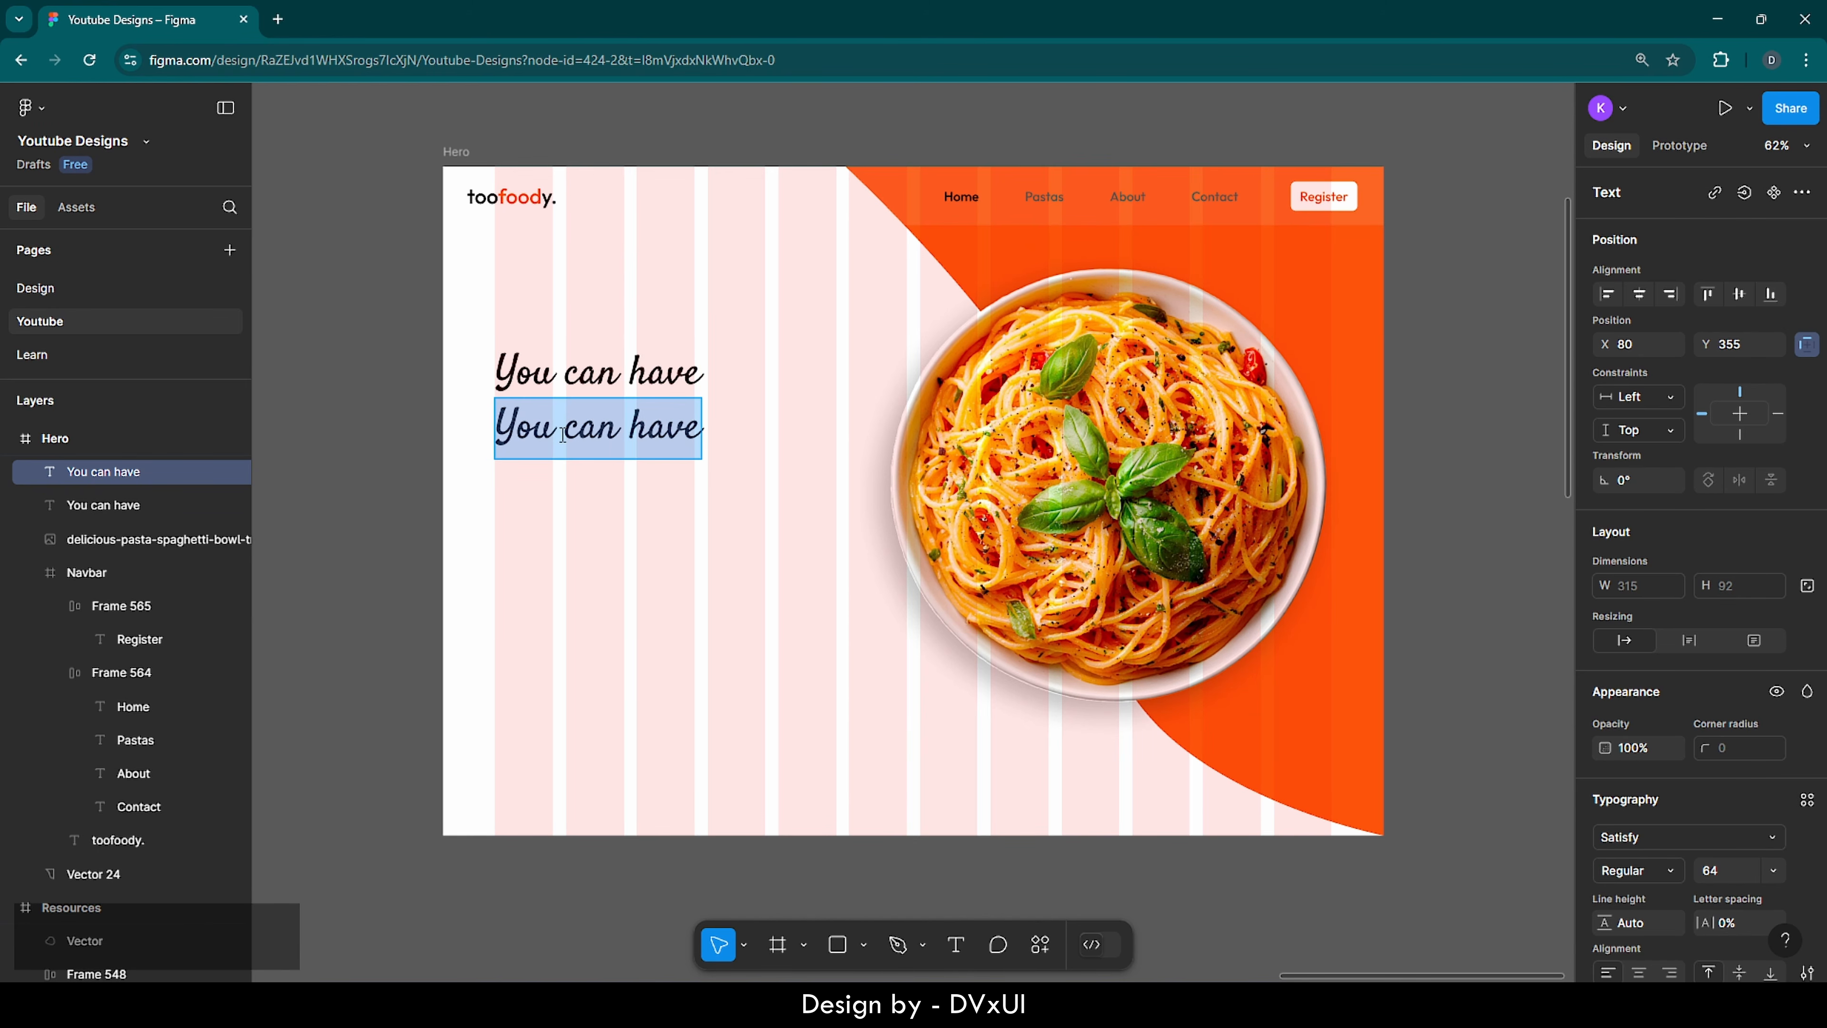
key("BackSpace")
type("Deli")
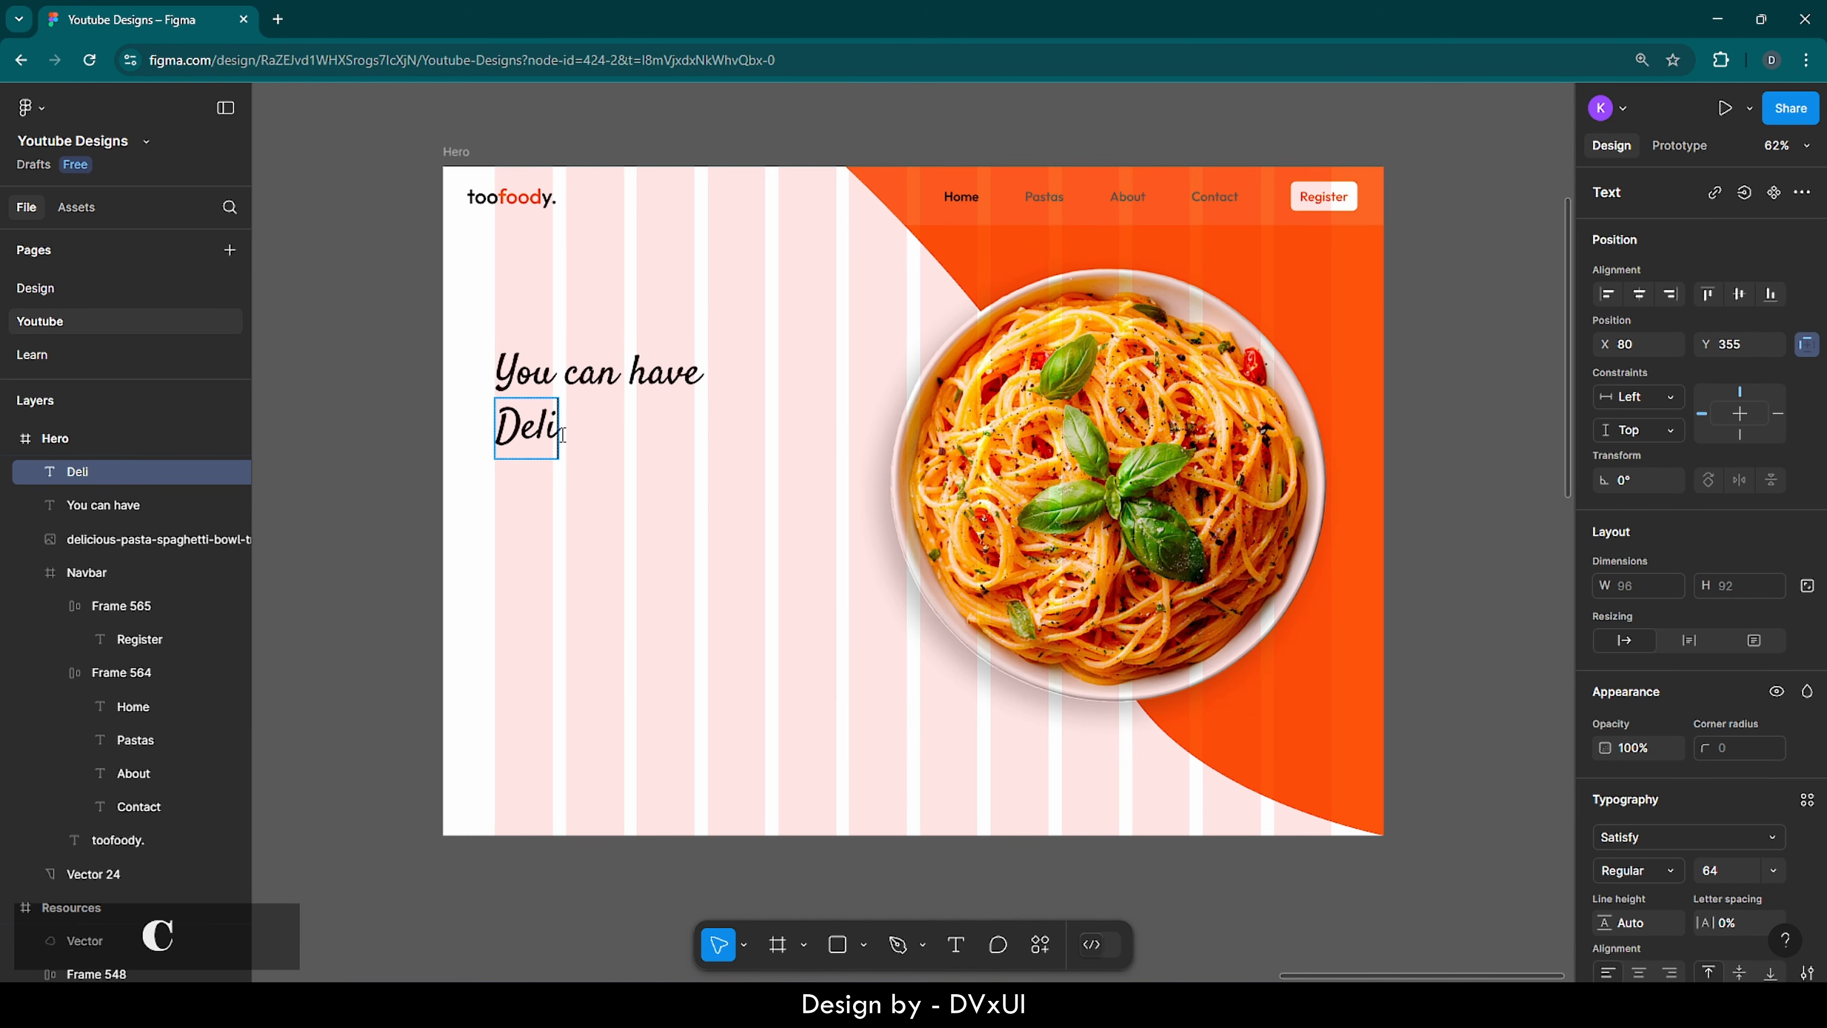
type("cious P")
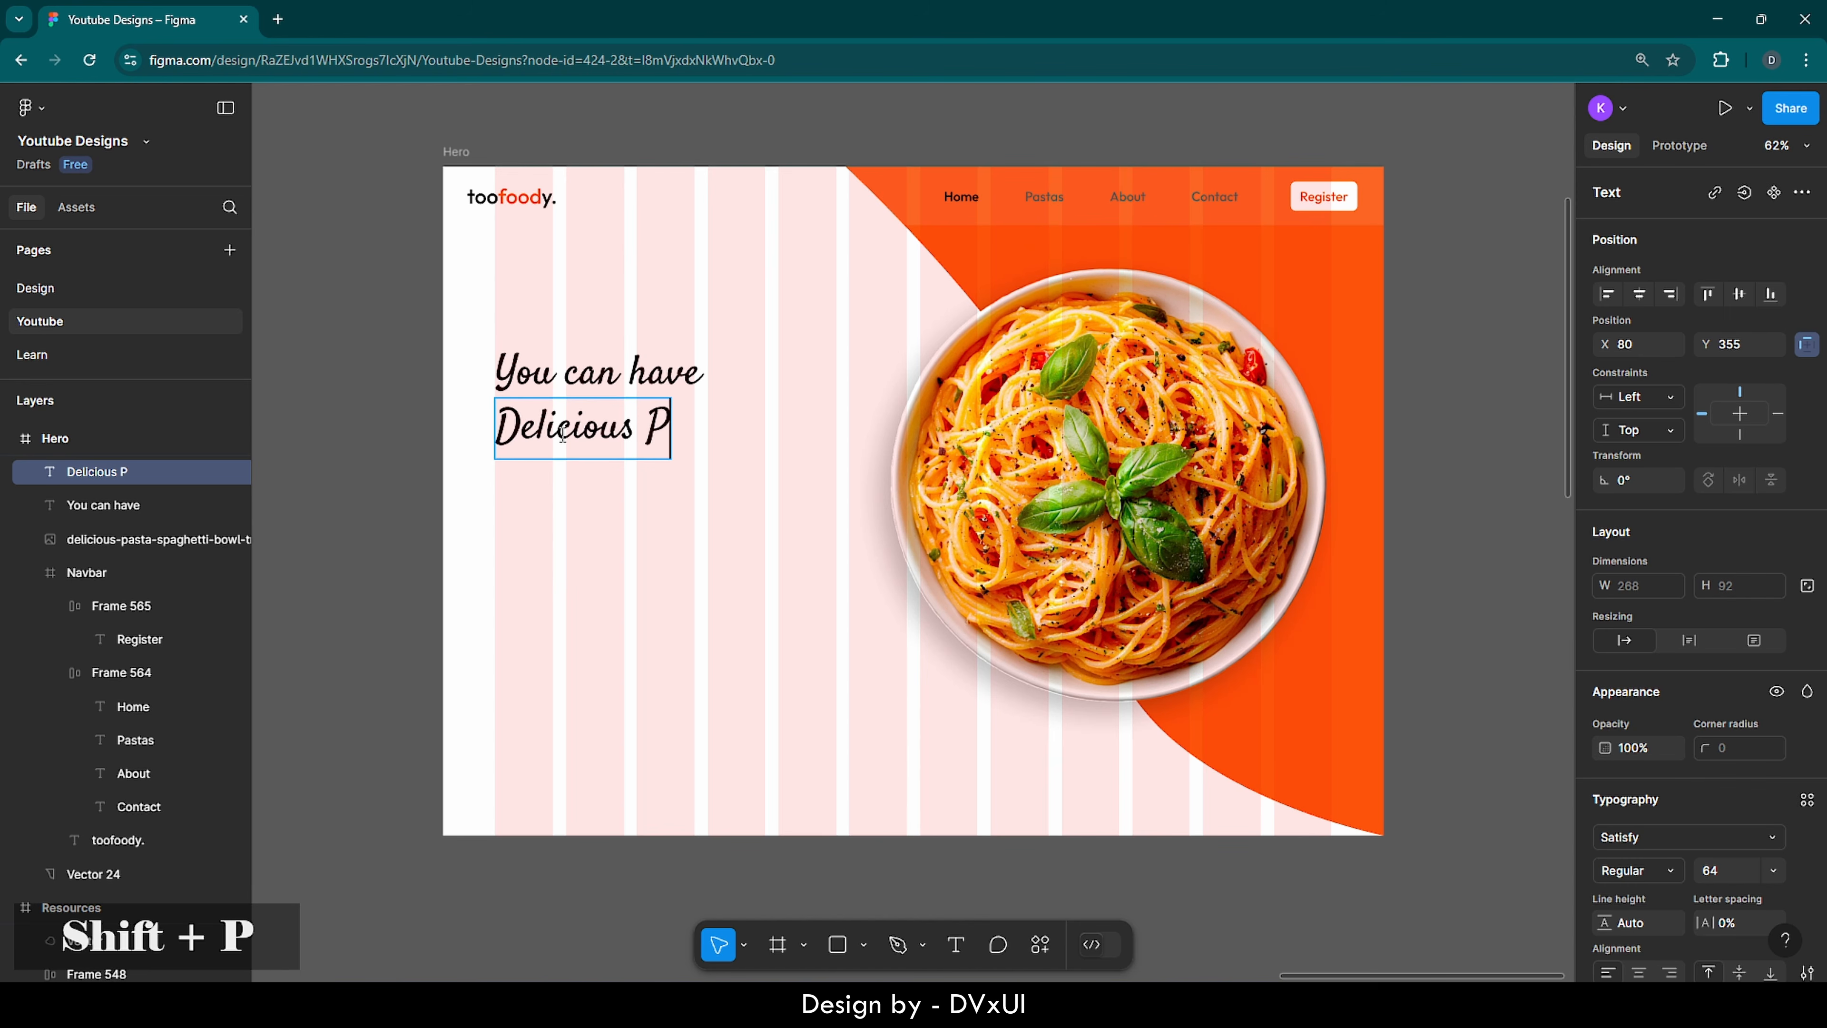
type("asta")
- Change the "Delicious Pasta" text to the Outfit font in Medium weight
key("ctrl+a")
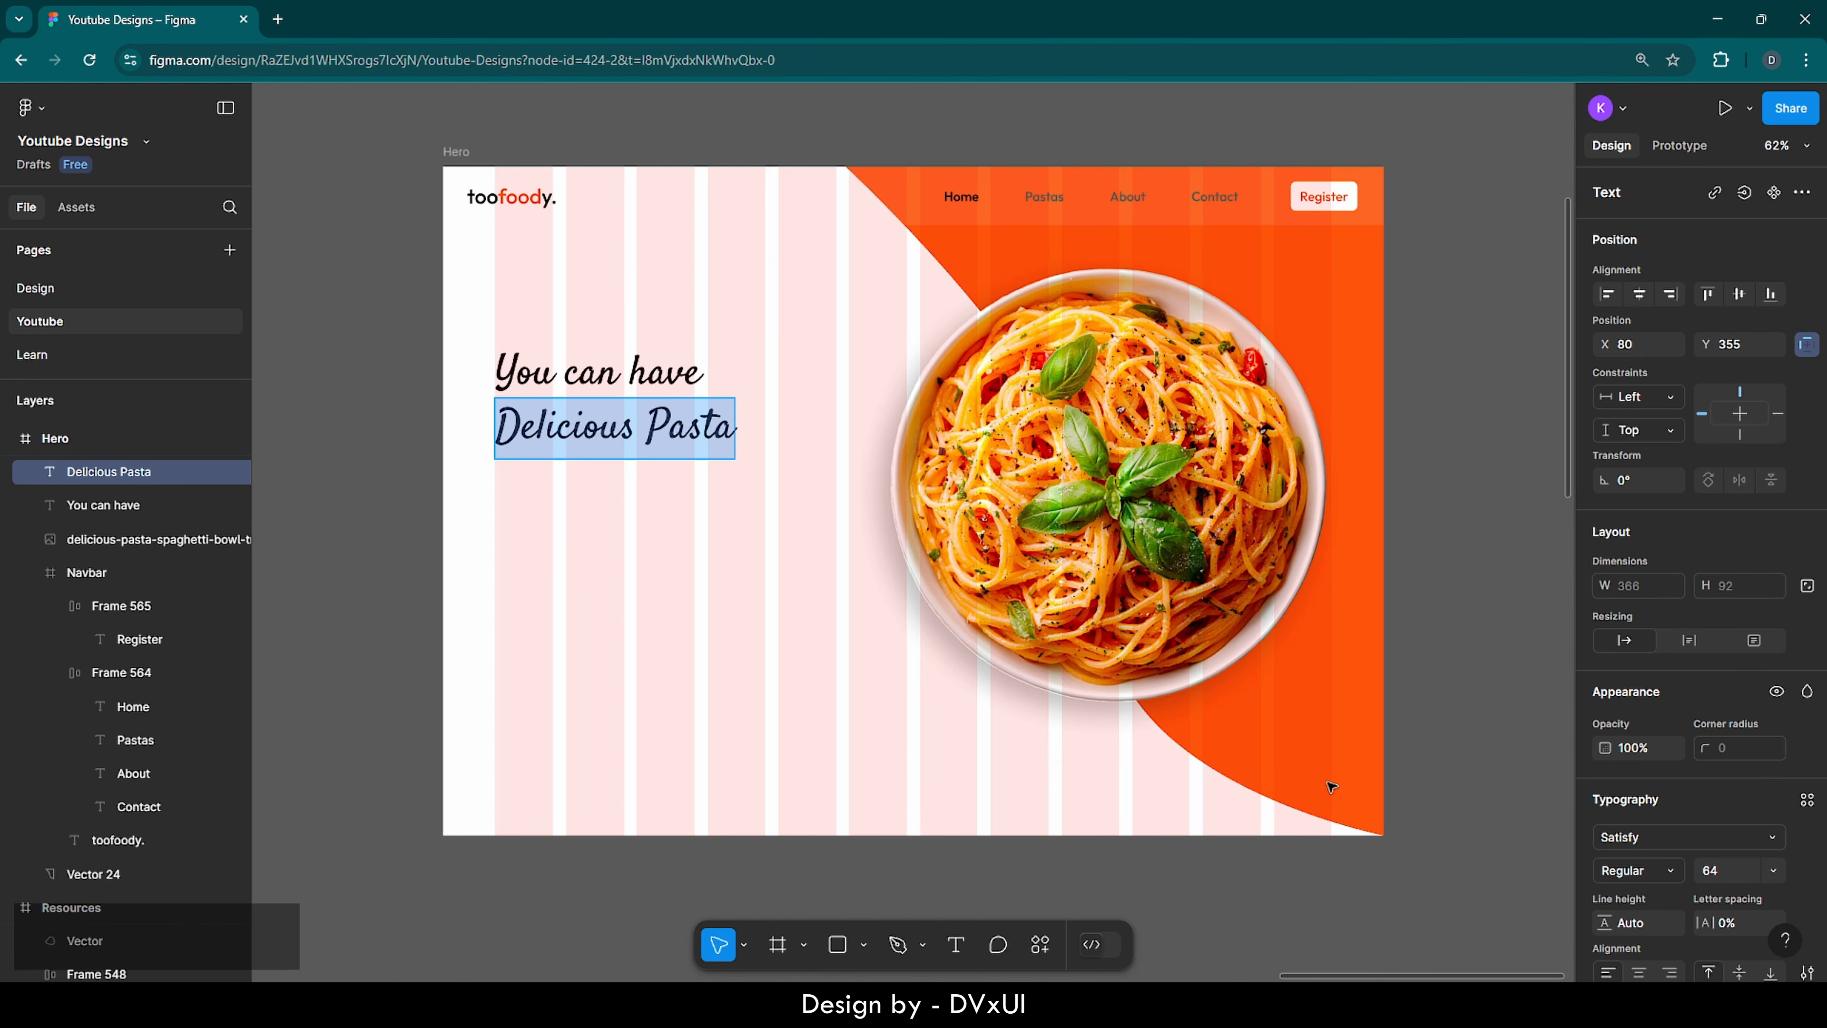
left_click(1658, 830)
type("out")
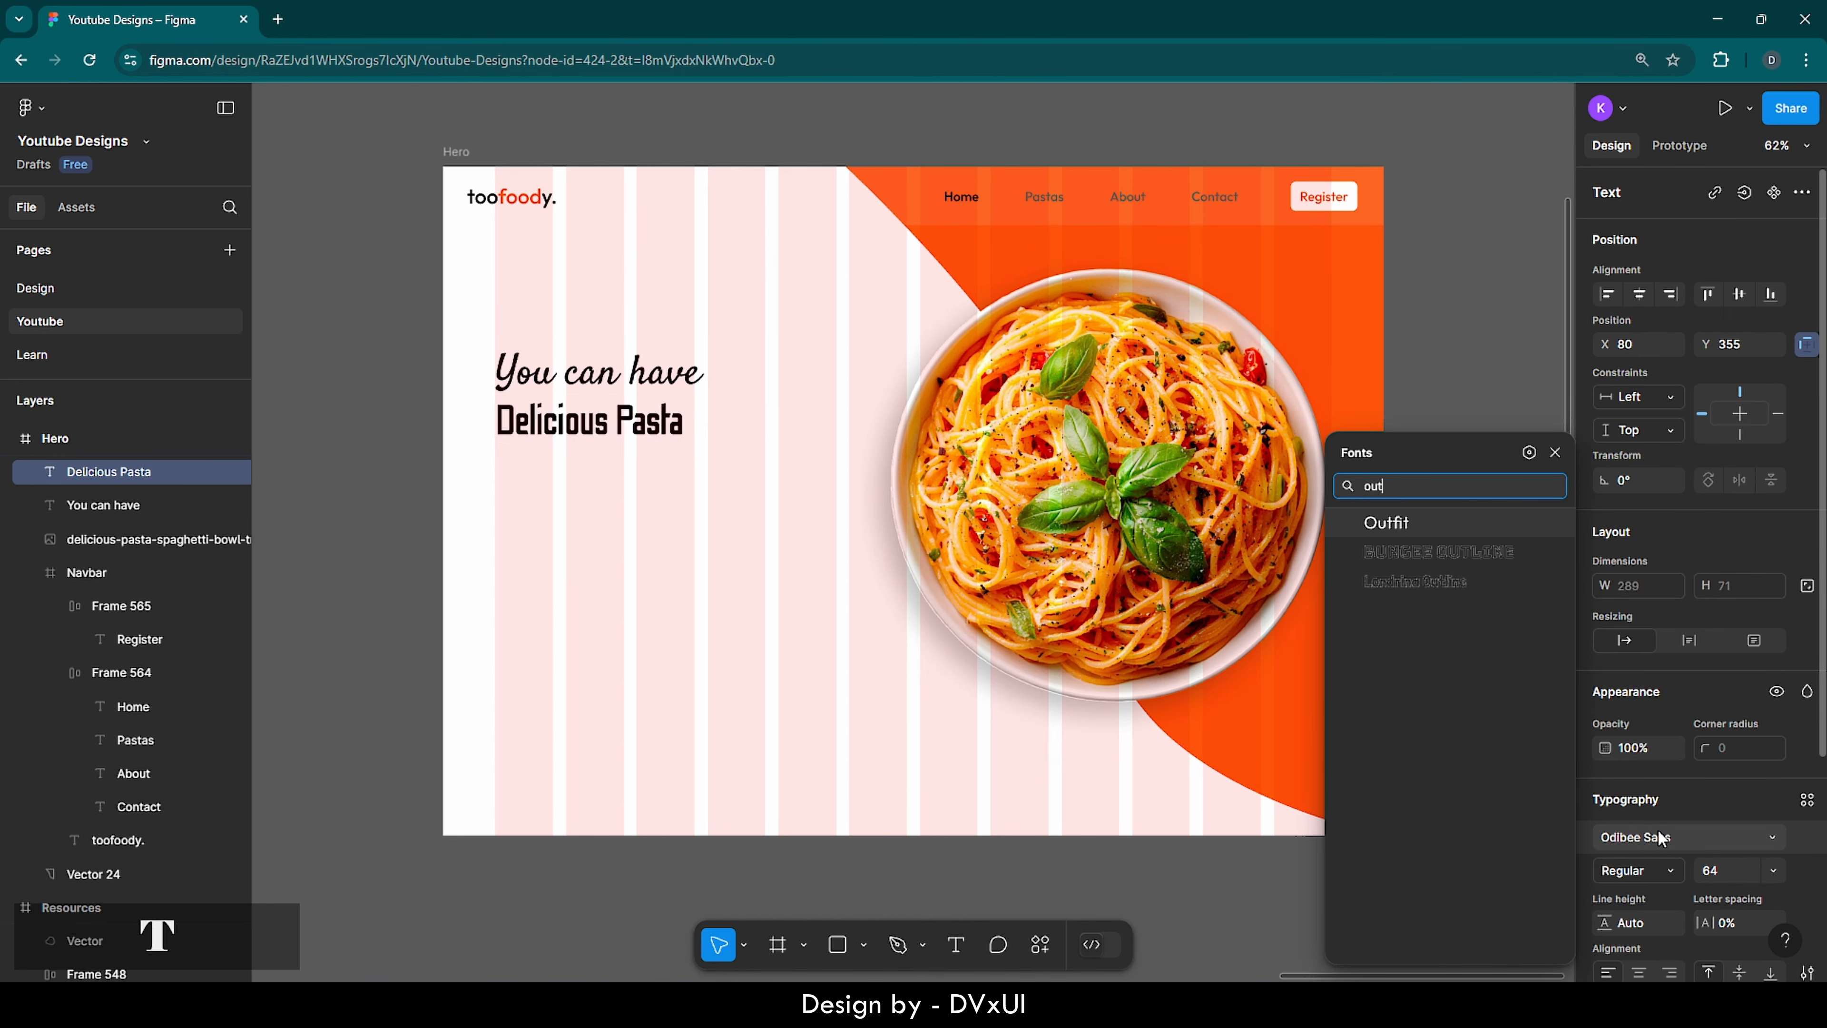
key("Return")
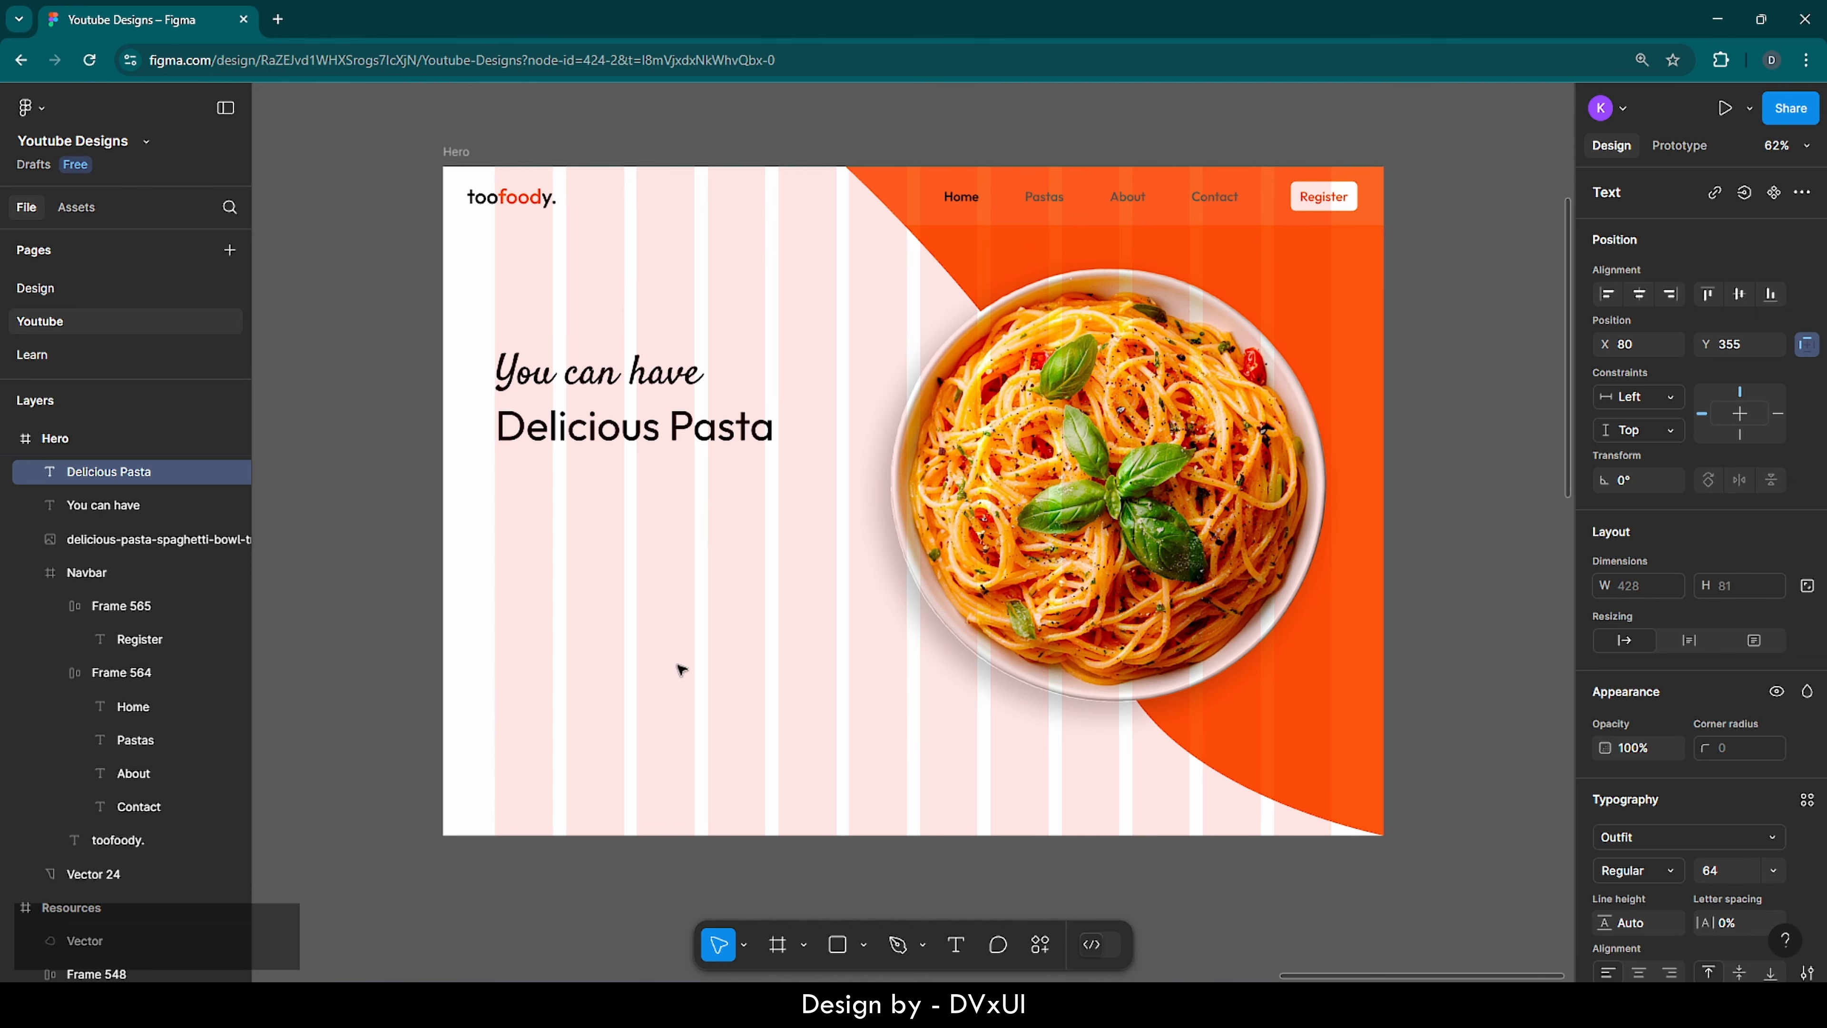
key("Escape")
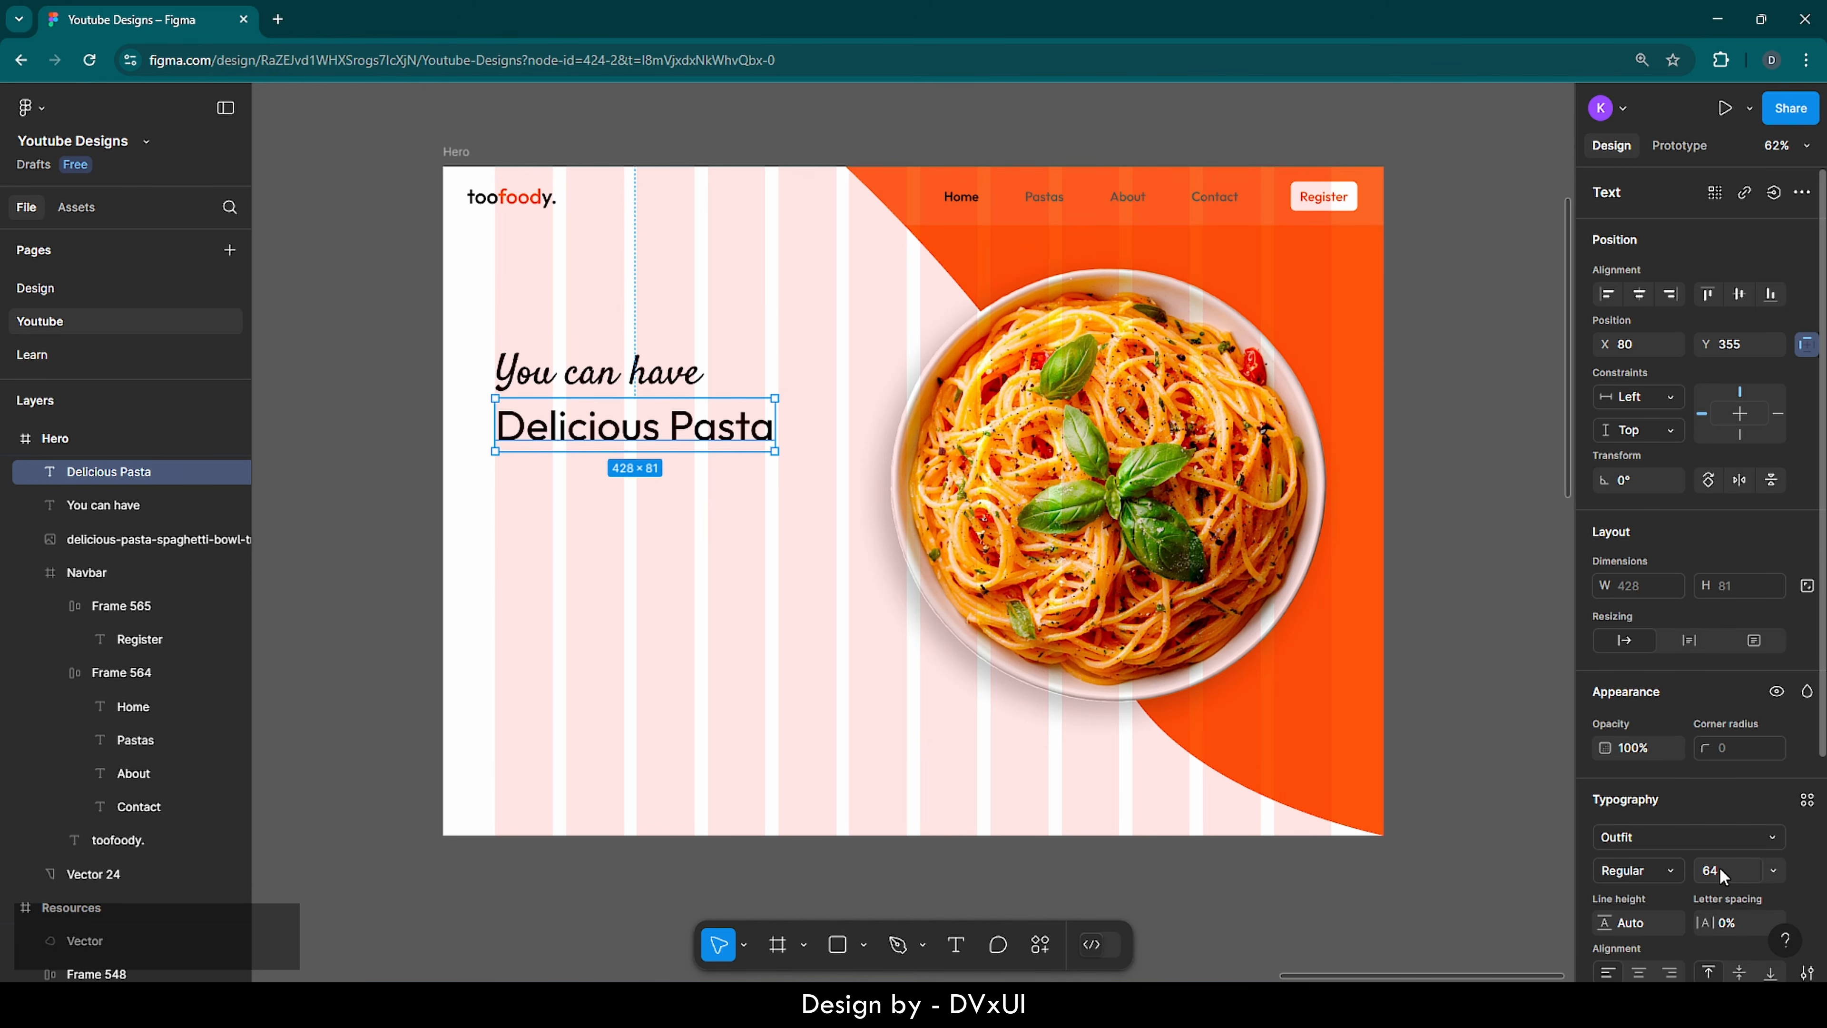
left_click(1667, 870)
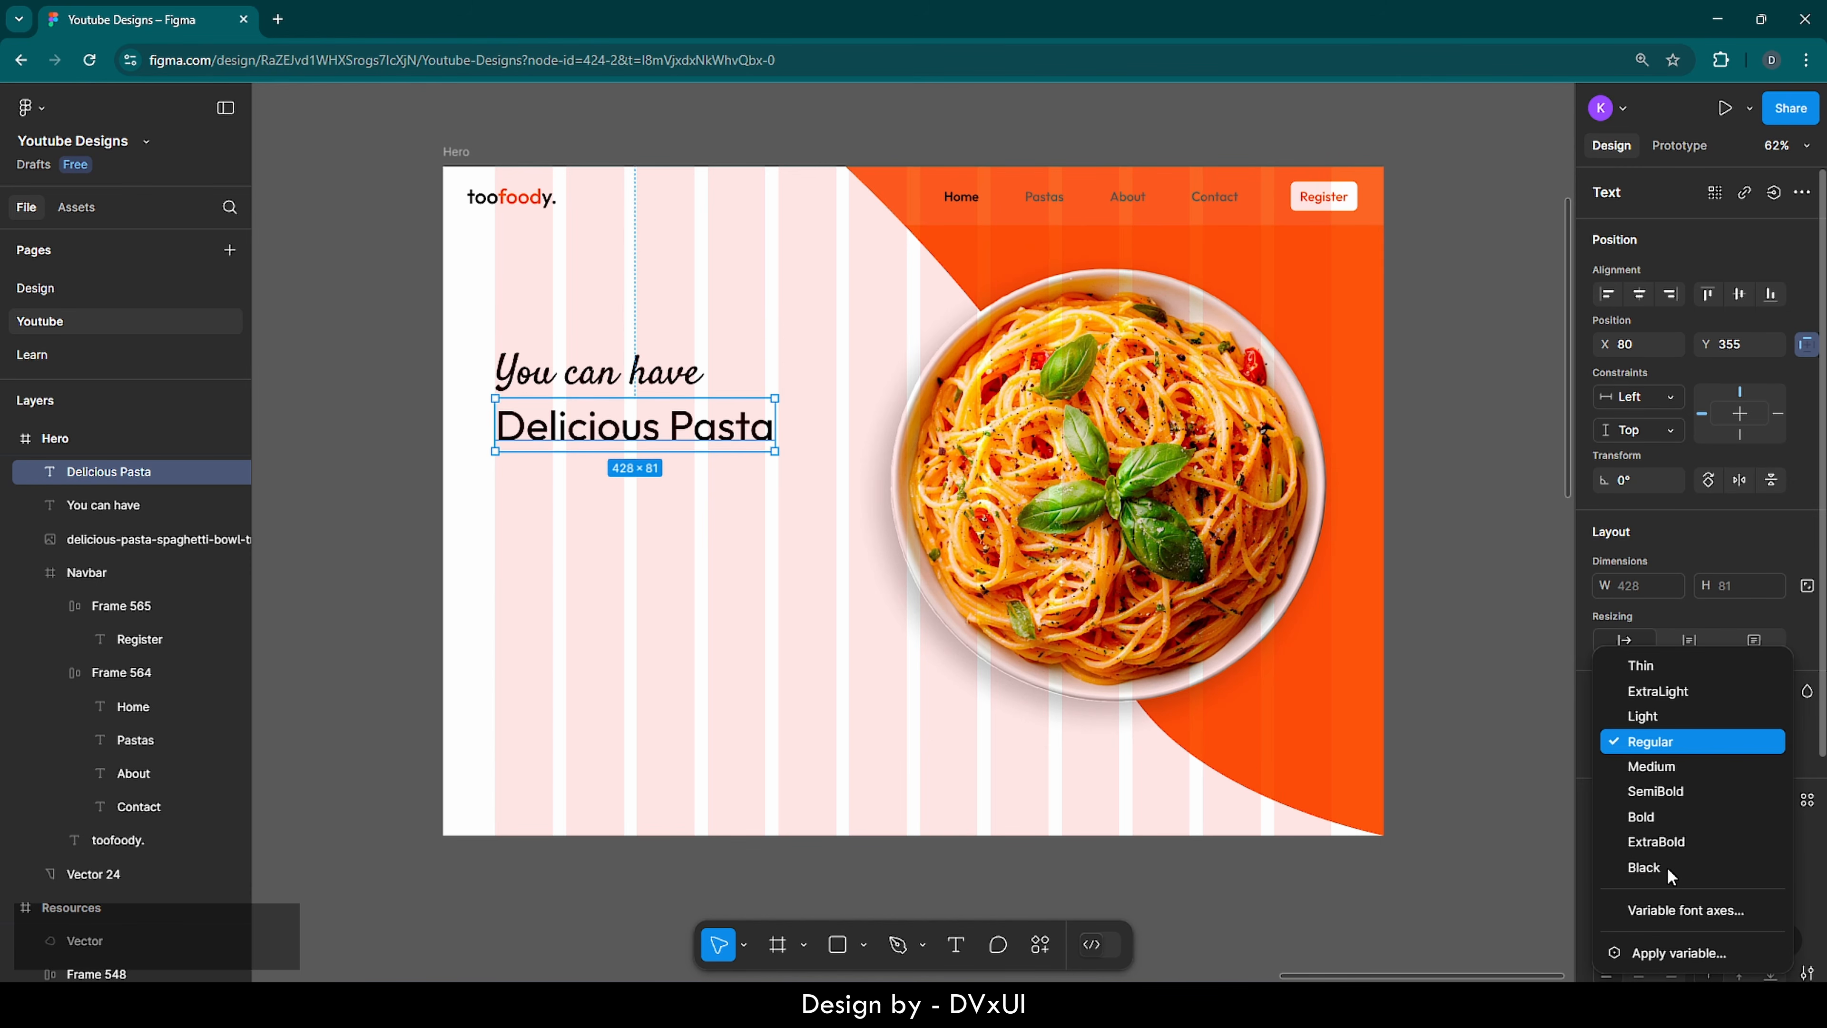
left_click(1661, 754)
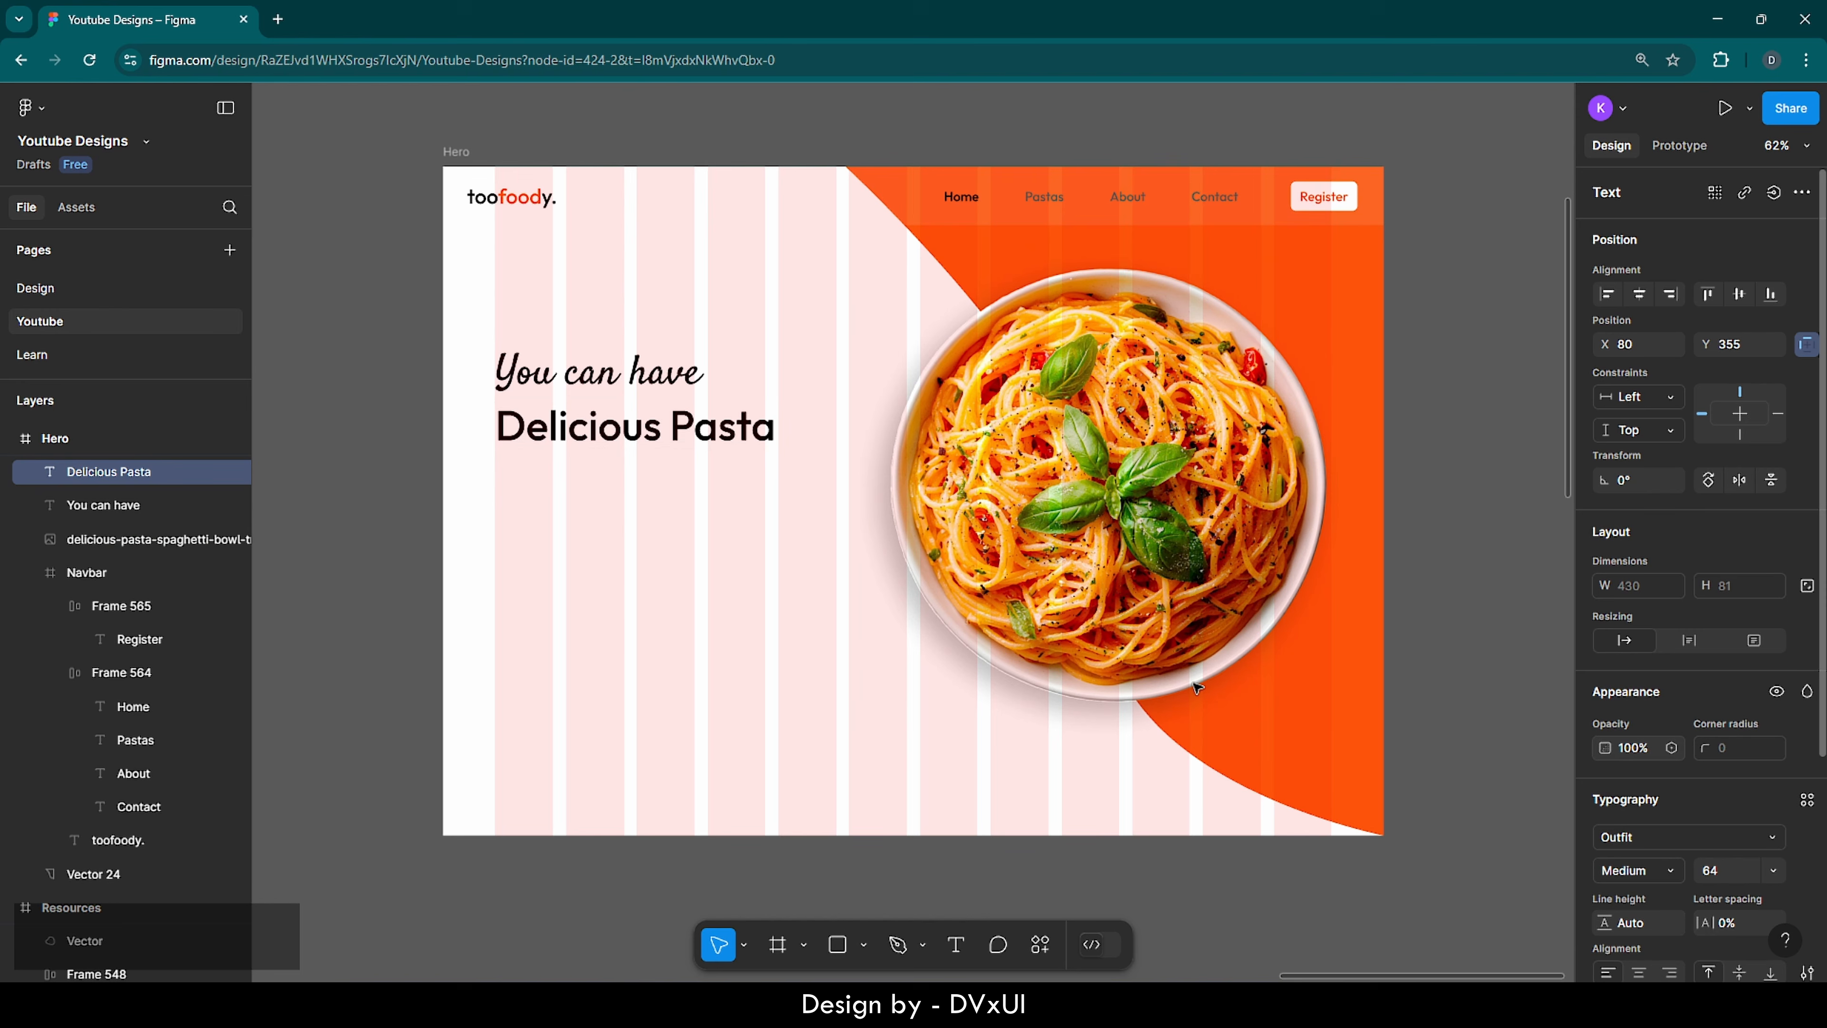
left_click(639, 536)
- Duplicate the "Delicious Pasta" text directly below at Y 436 and replace the copy's wording with "on your table."
left_click(623, 432)
key("ctrl+c")
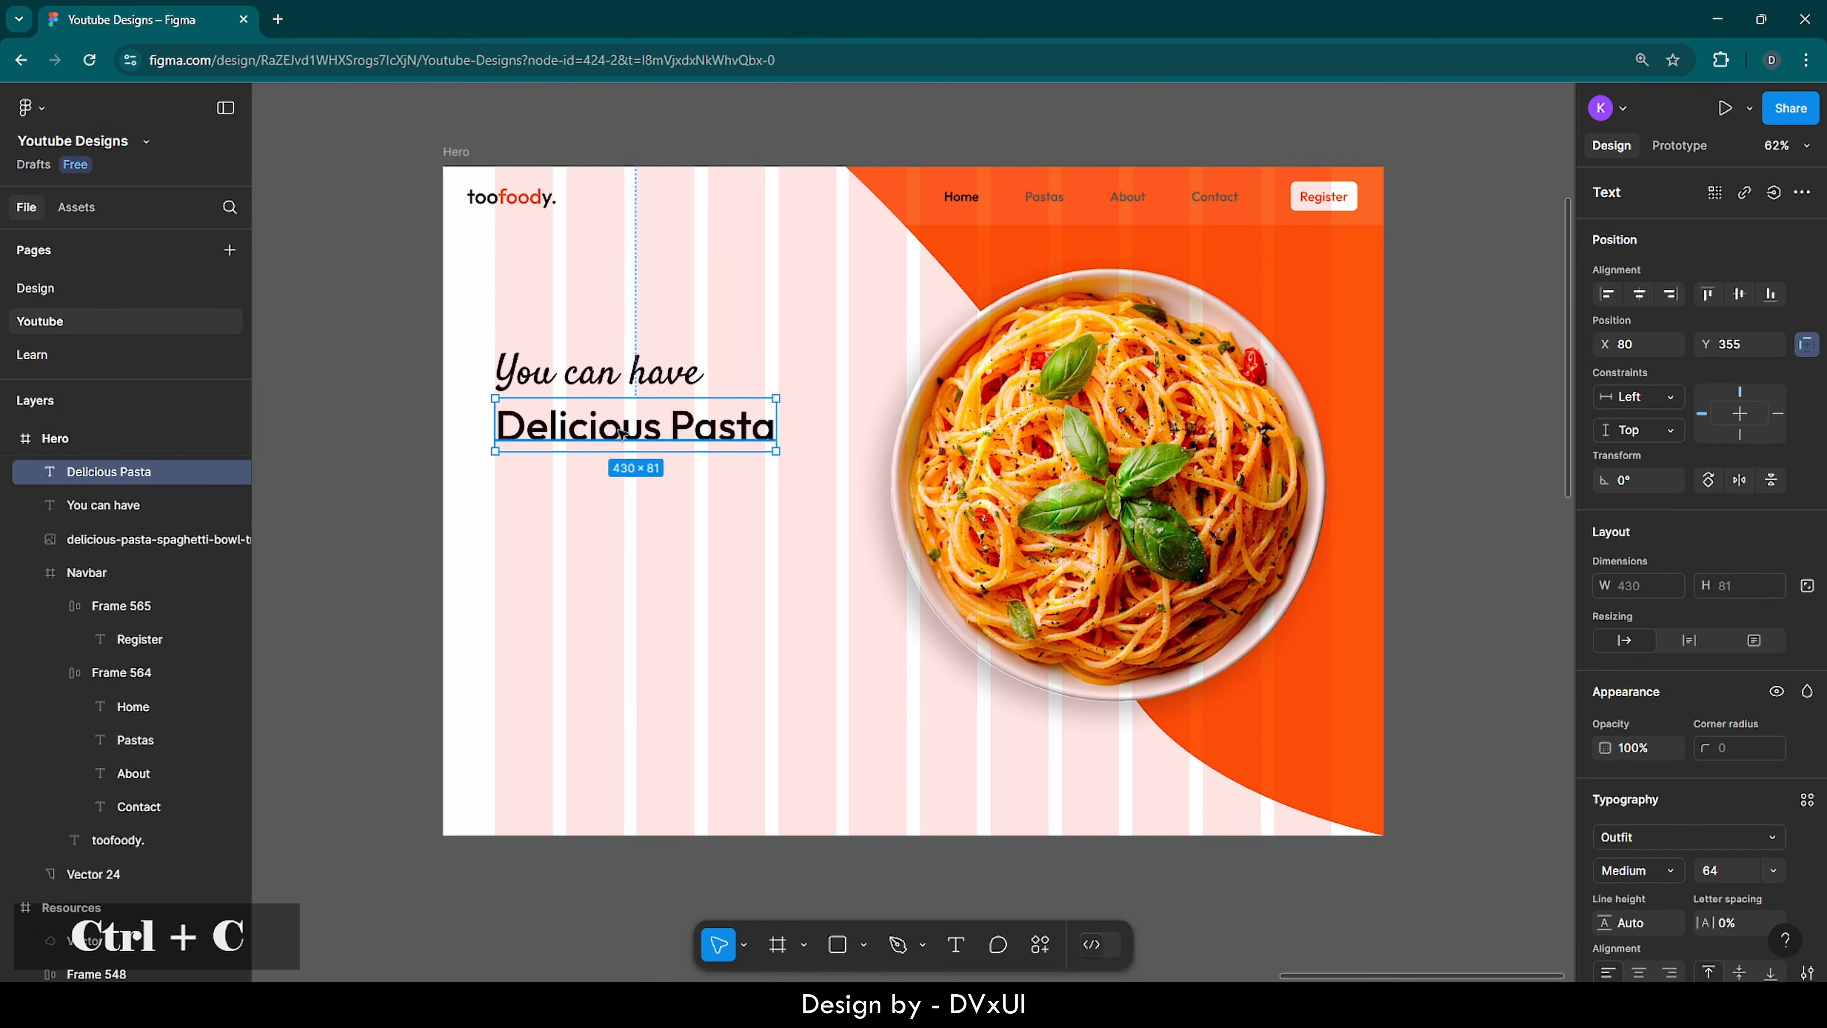
key("ctrl+v")
left_click_drag(622, 432, 622, 486)
double_click(622, 485)
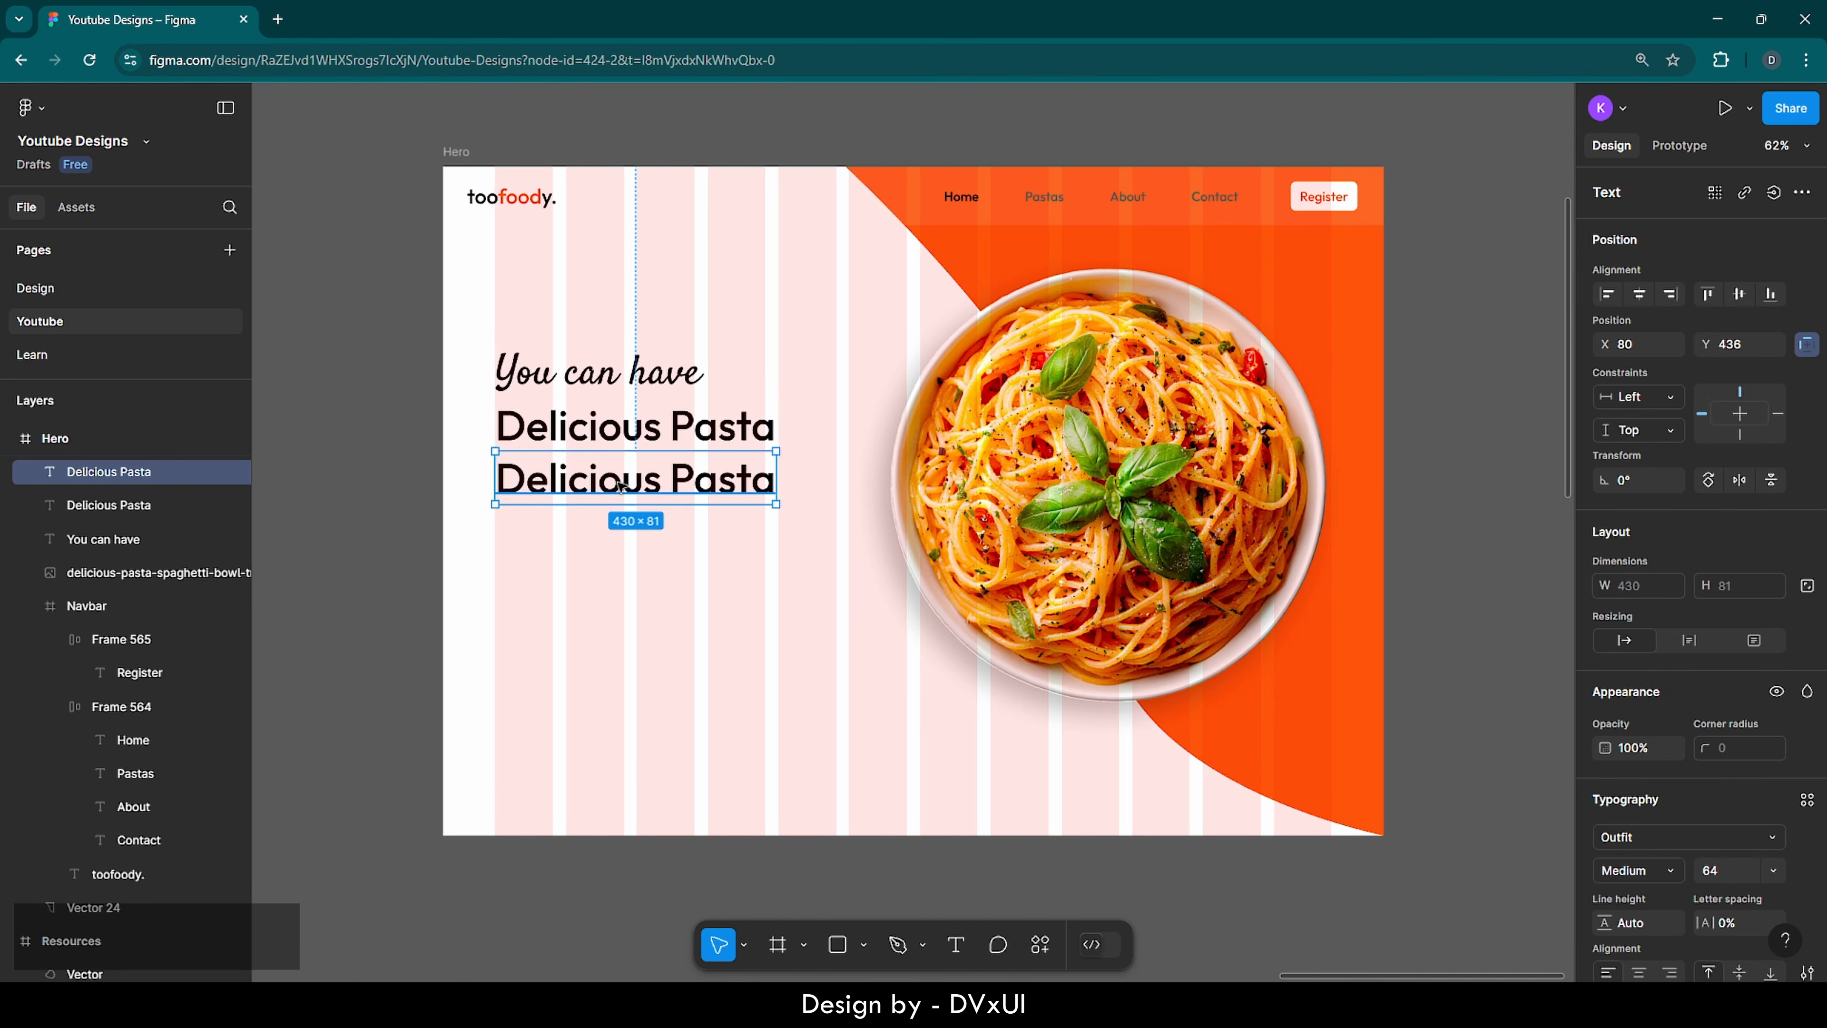
key("BackSpace")
type("on ")
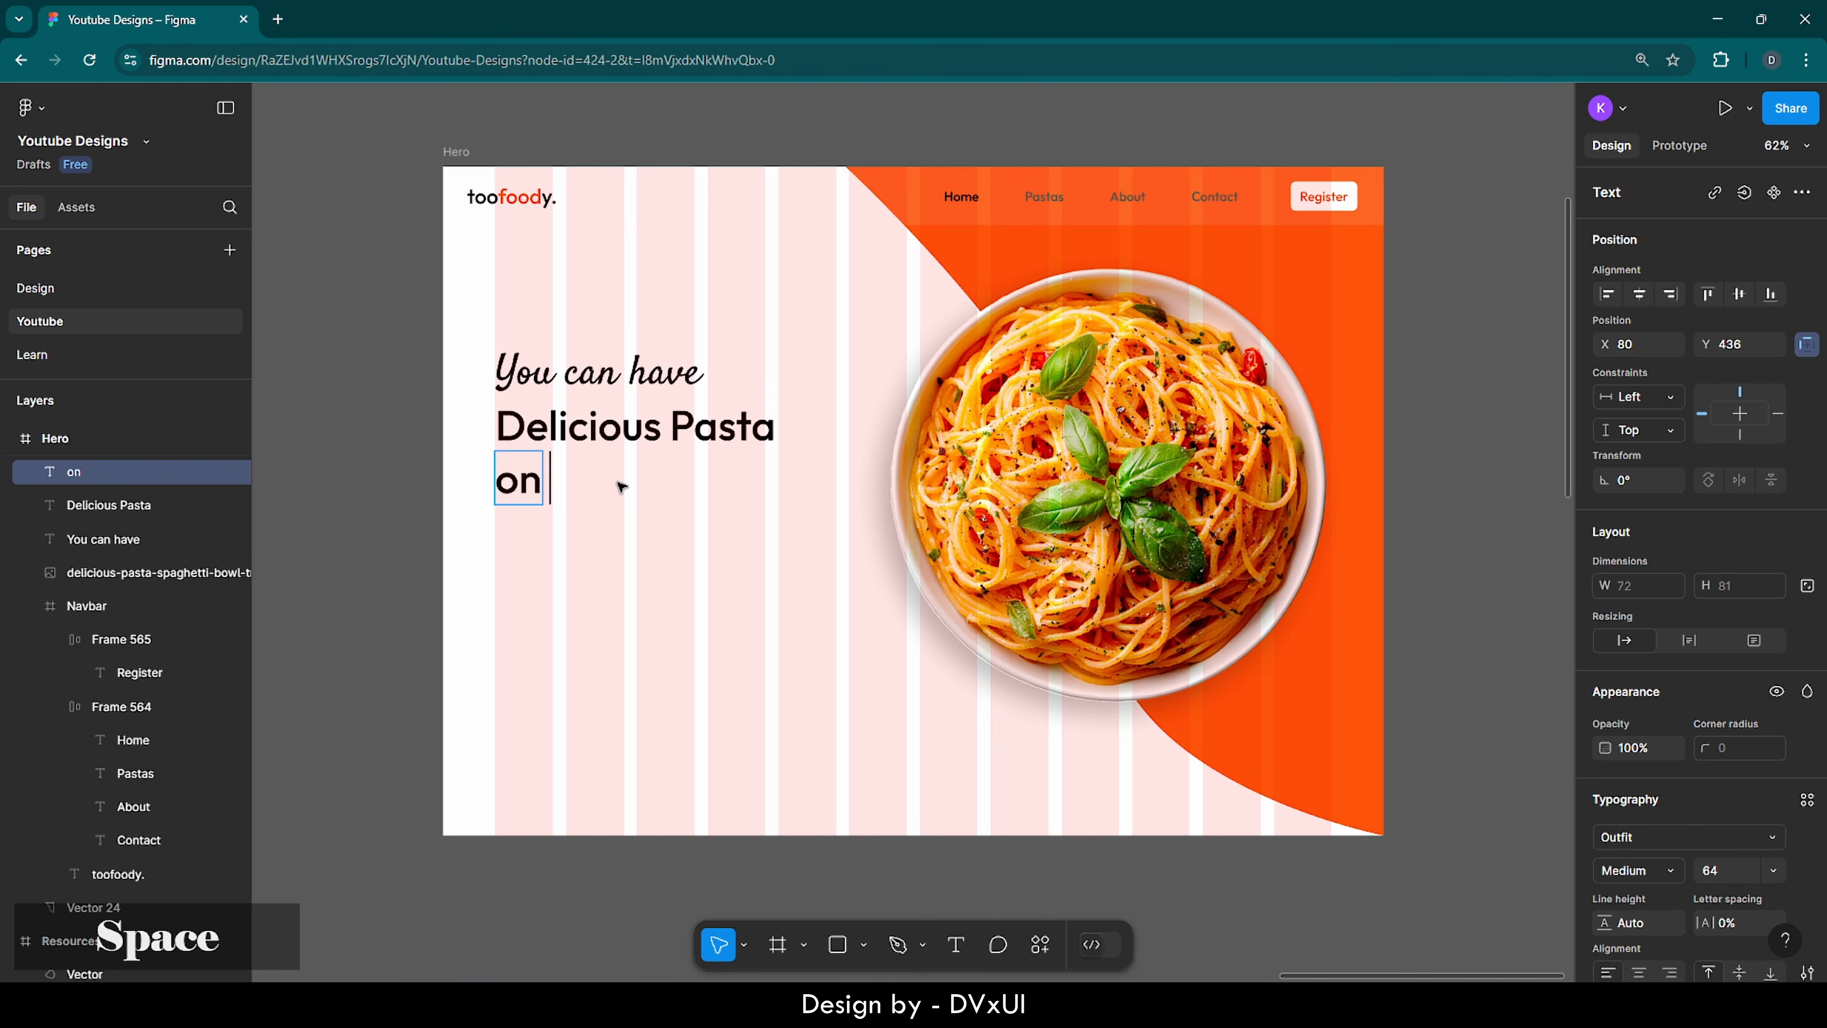
type("your table.")
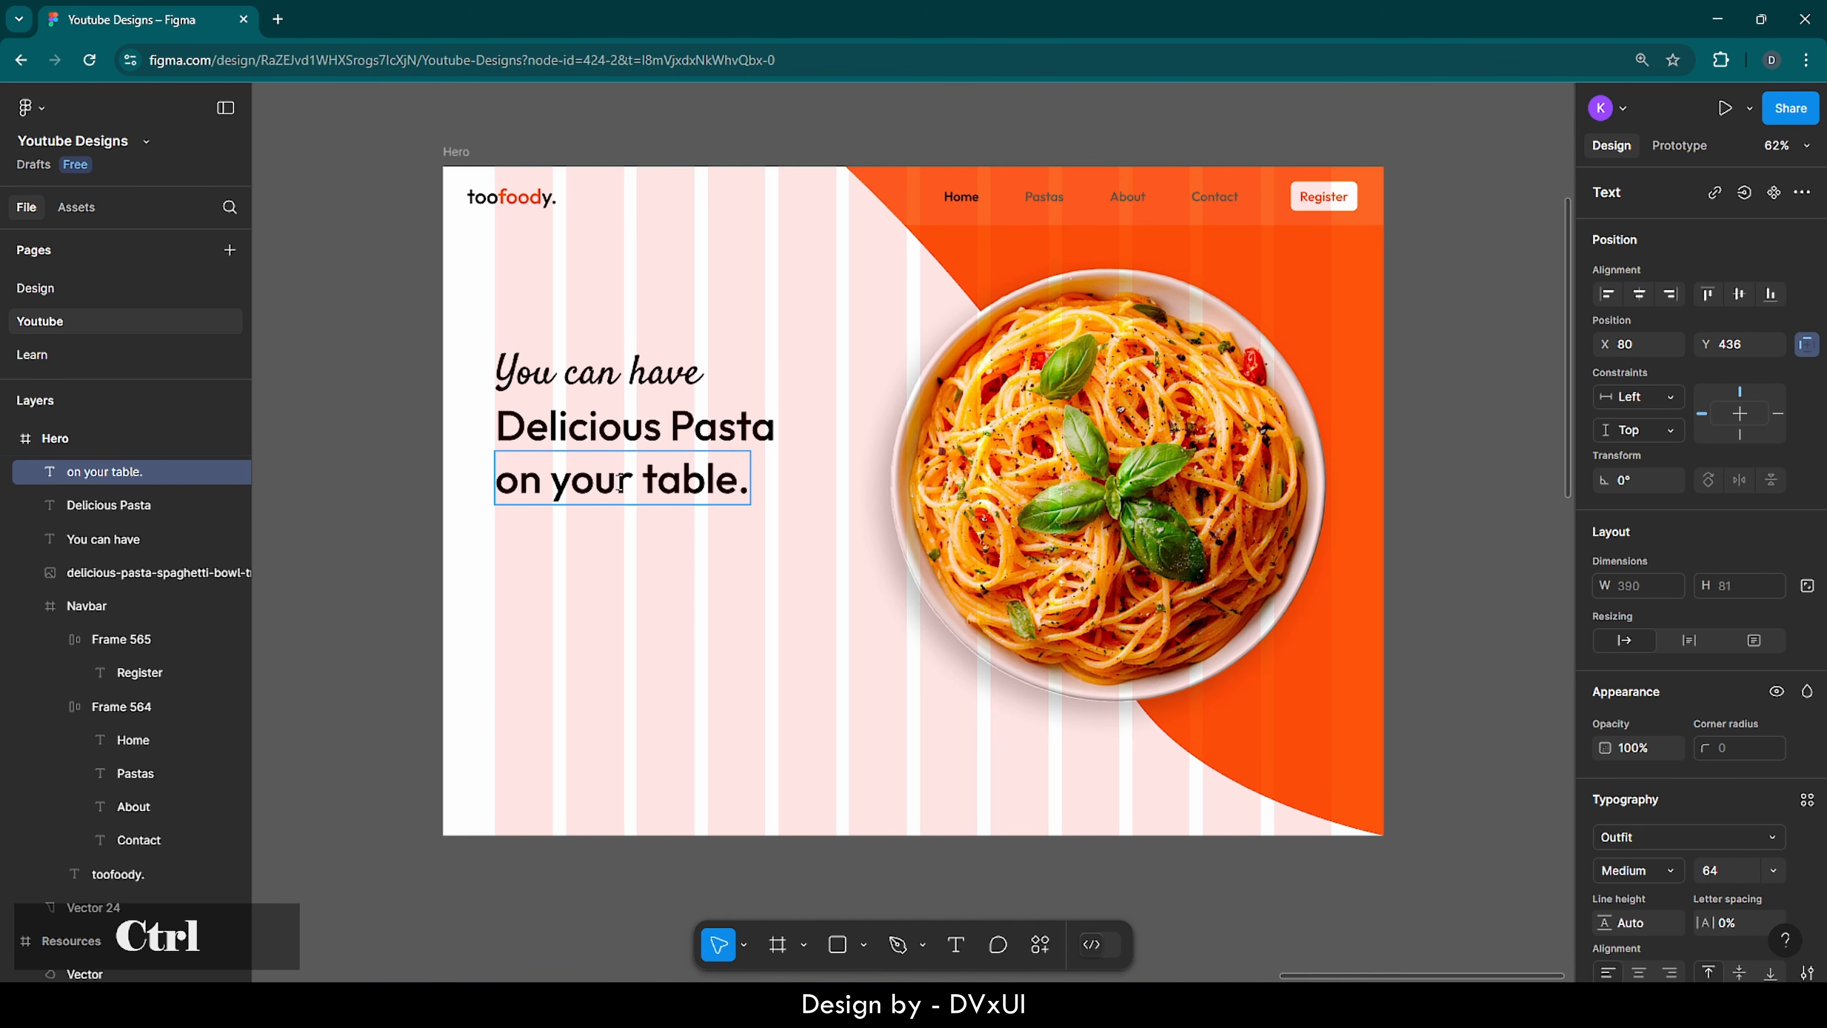
- Set the size of the "on your table." text to 88
key("ctrl+a")
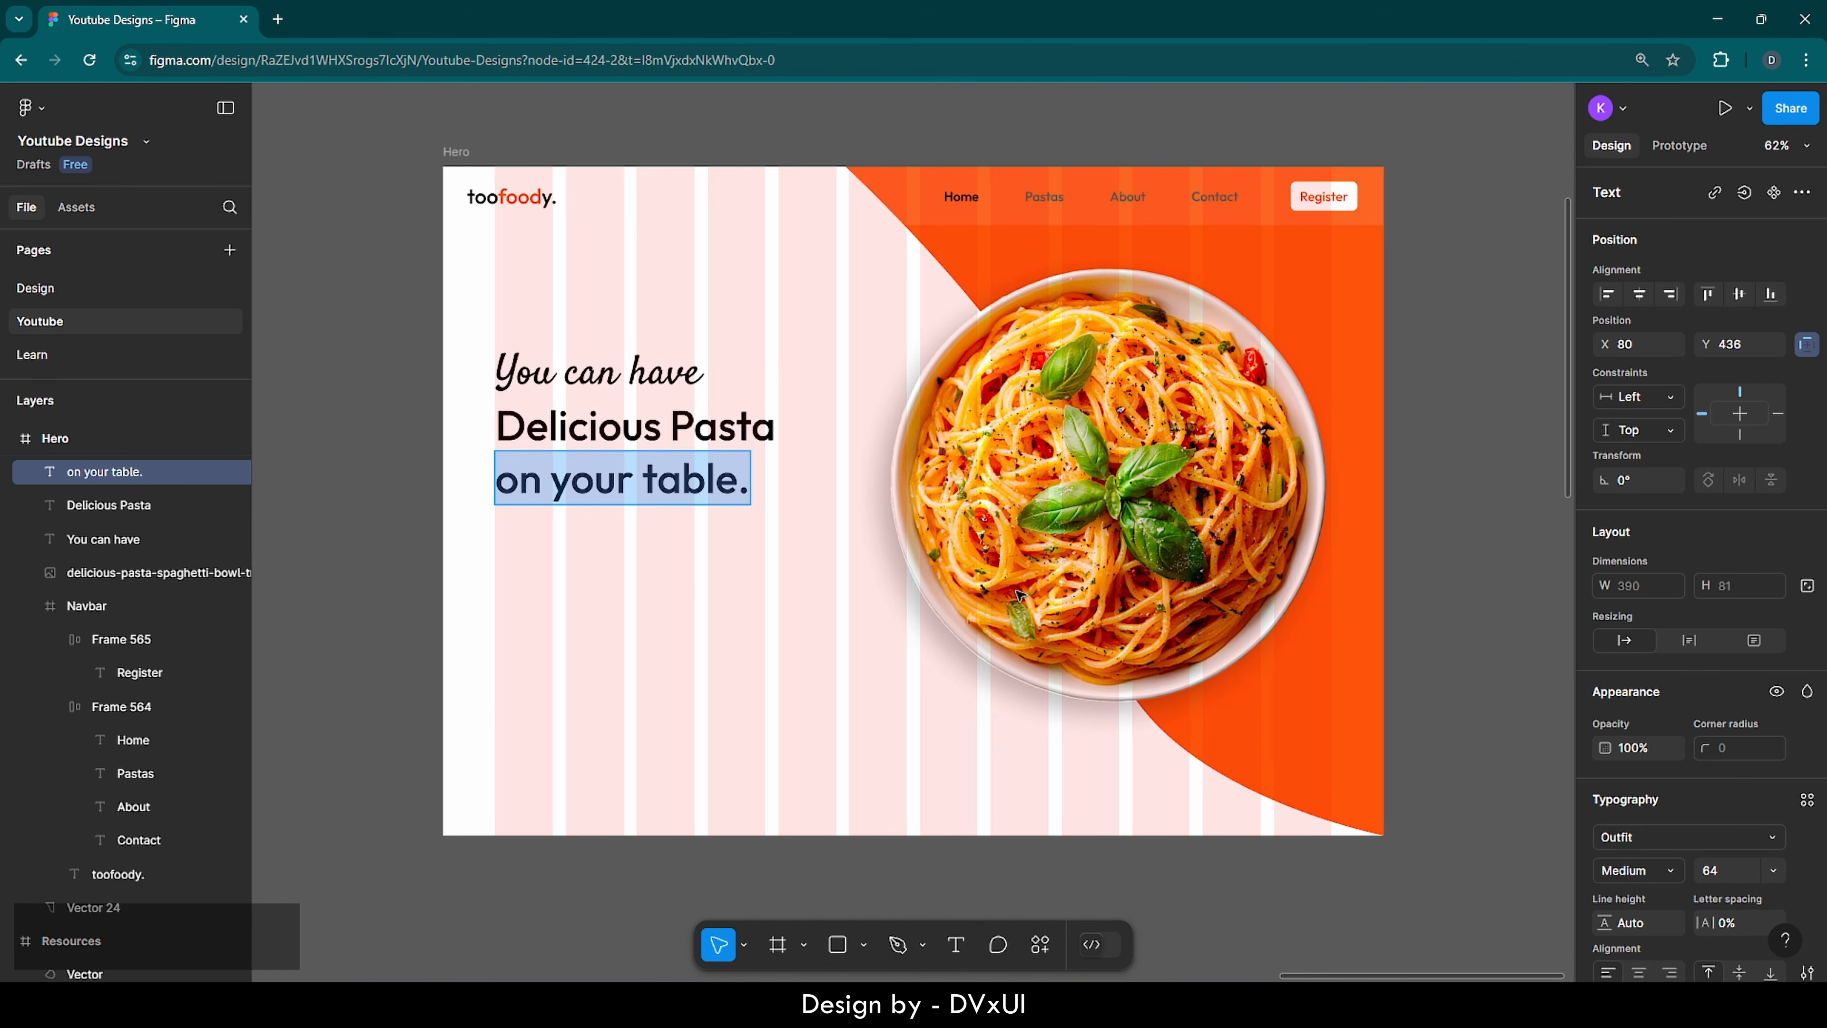
scroll(1690, 843, "down", 3)
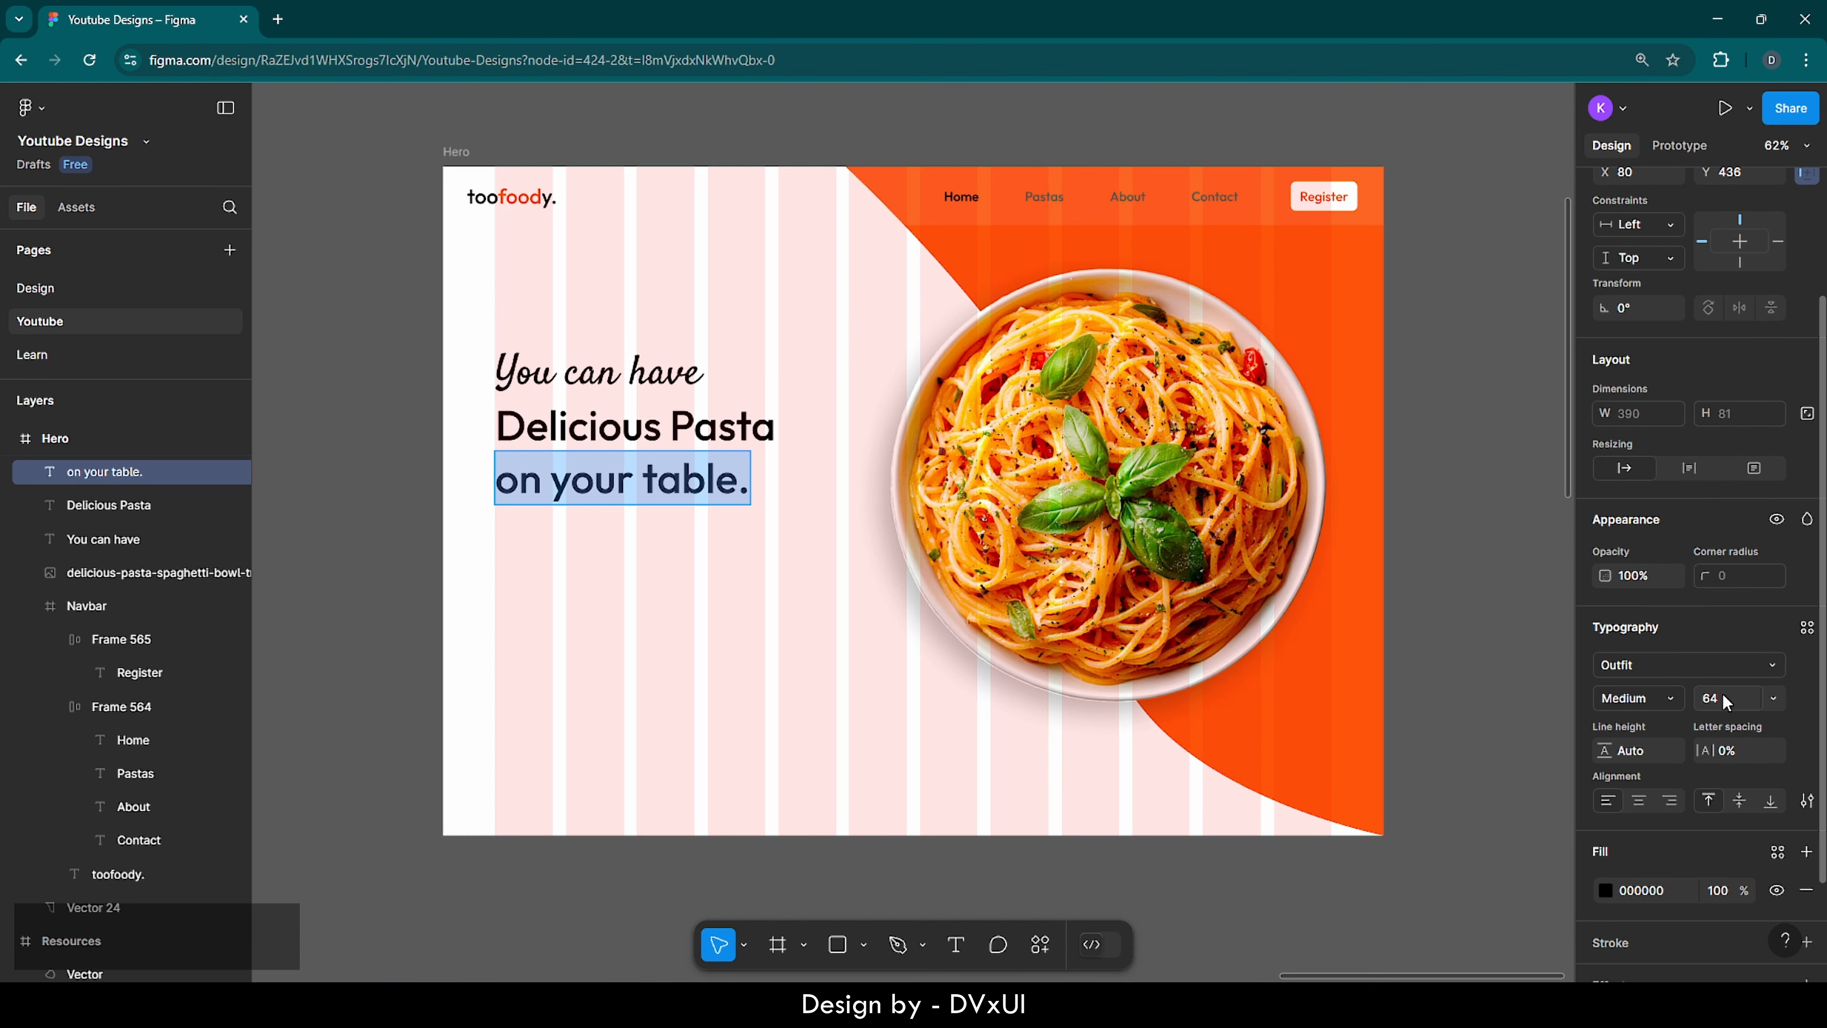
key("BackSpace")
type("88")
key("Return")
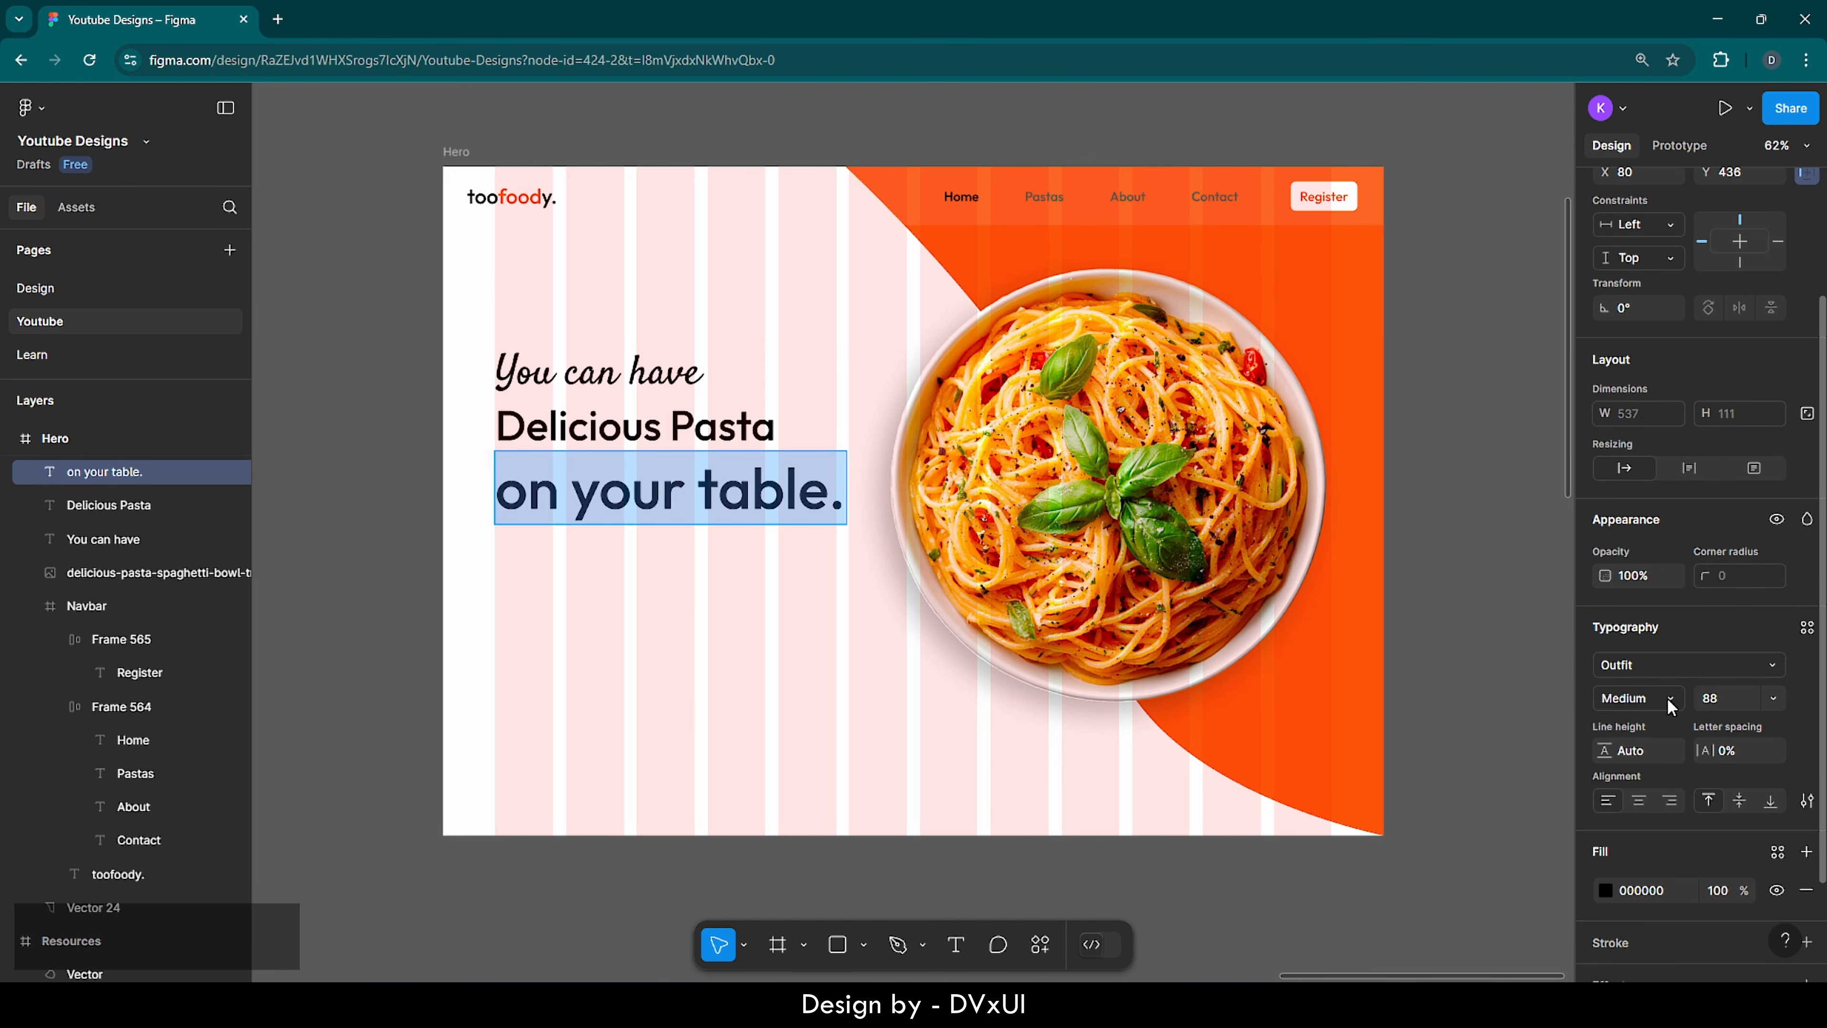
left_click(835, 653)
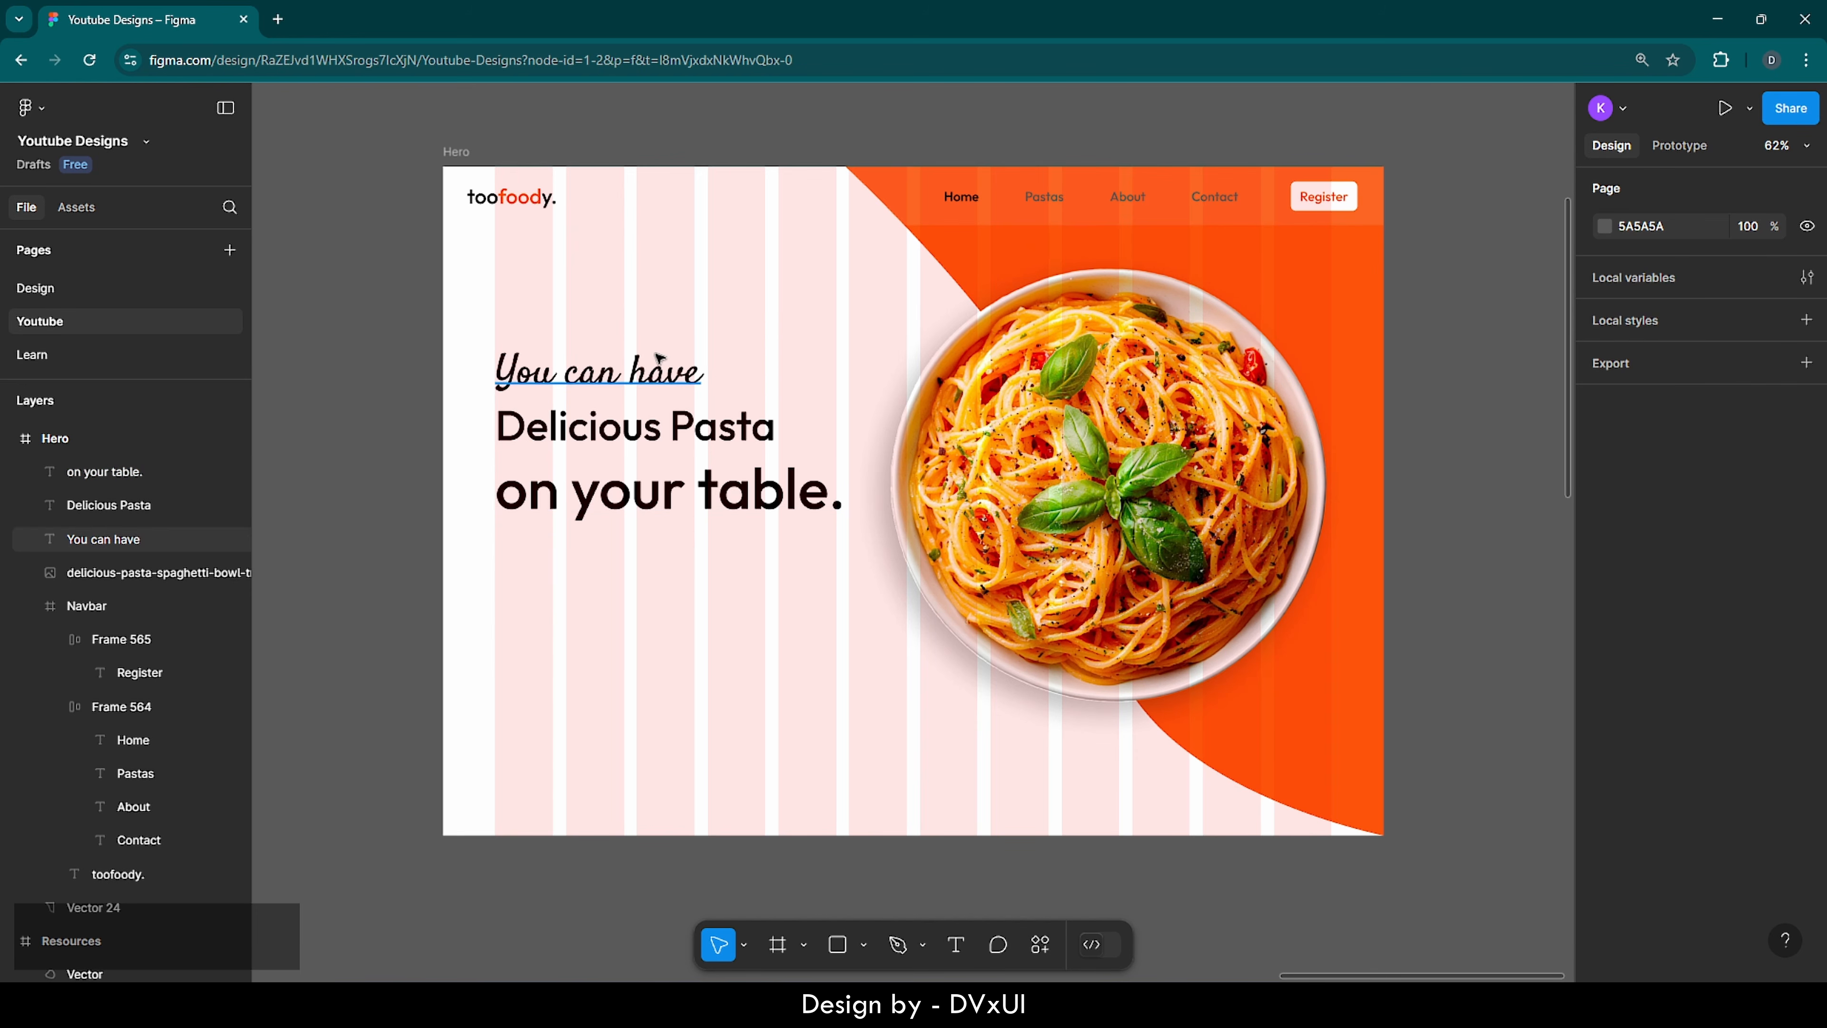
- Fill the "You can have" text with the page's existing orange colour
left_click(634, 369)
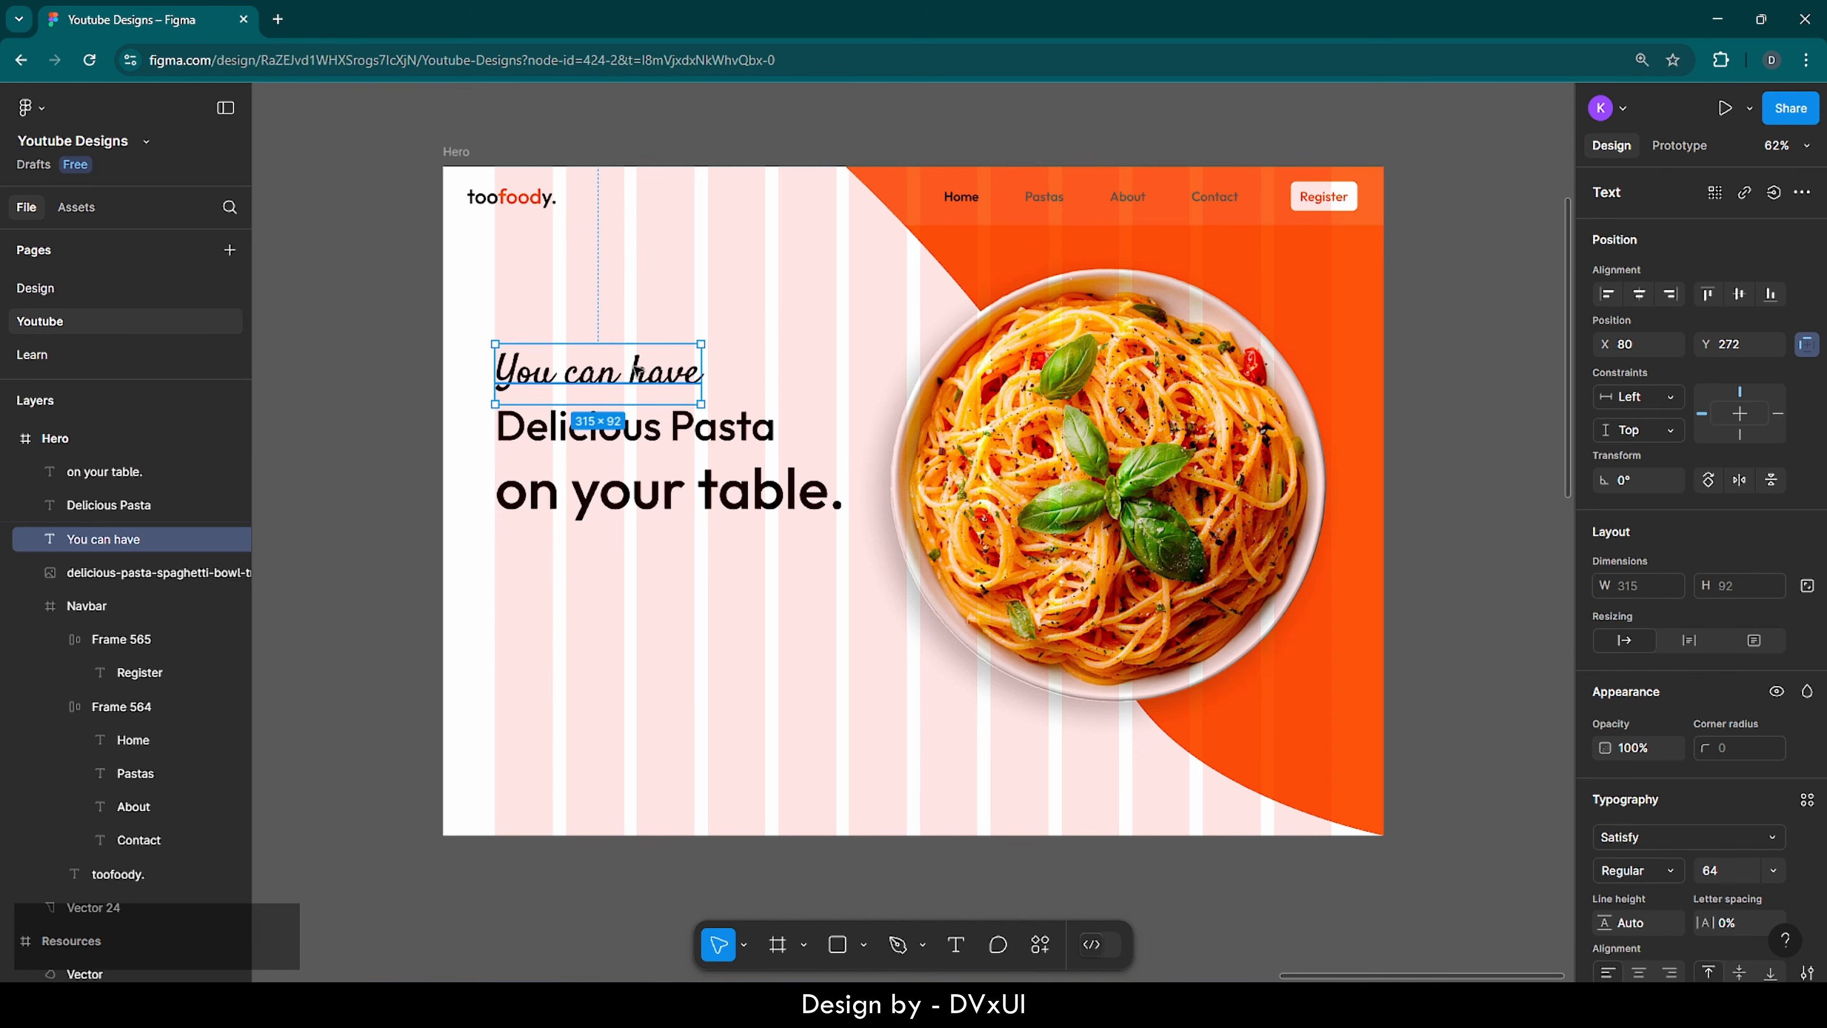
scroll(1741, 873, "down", 4)
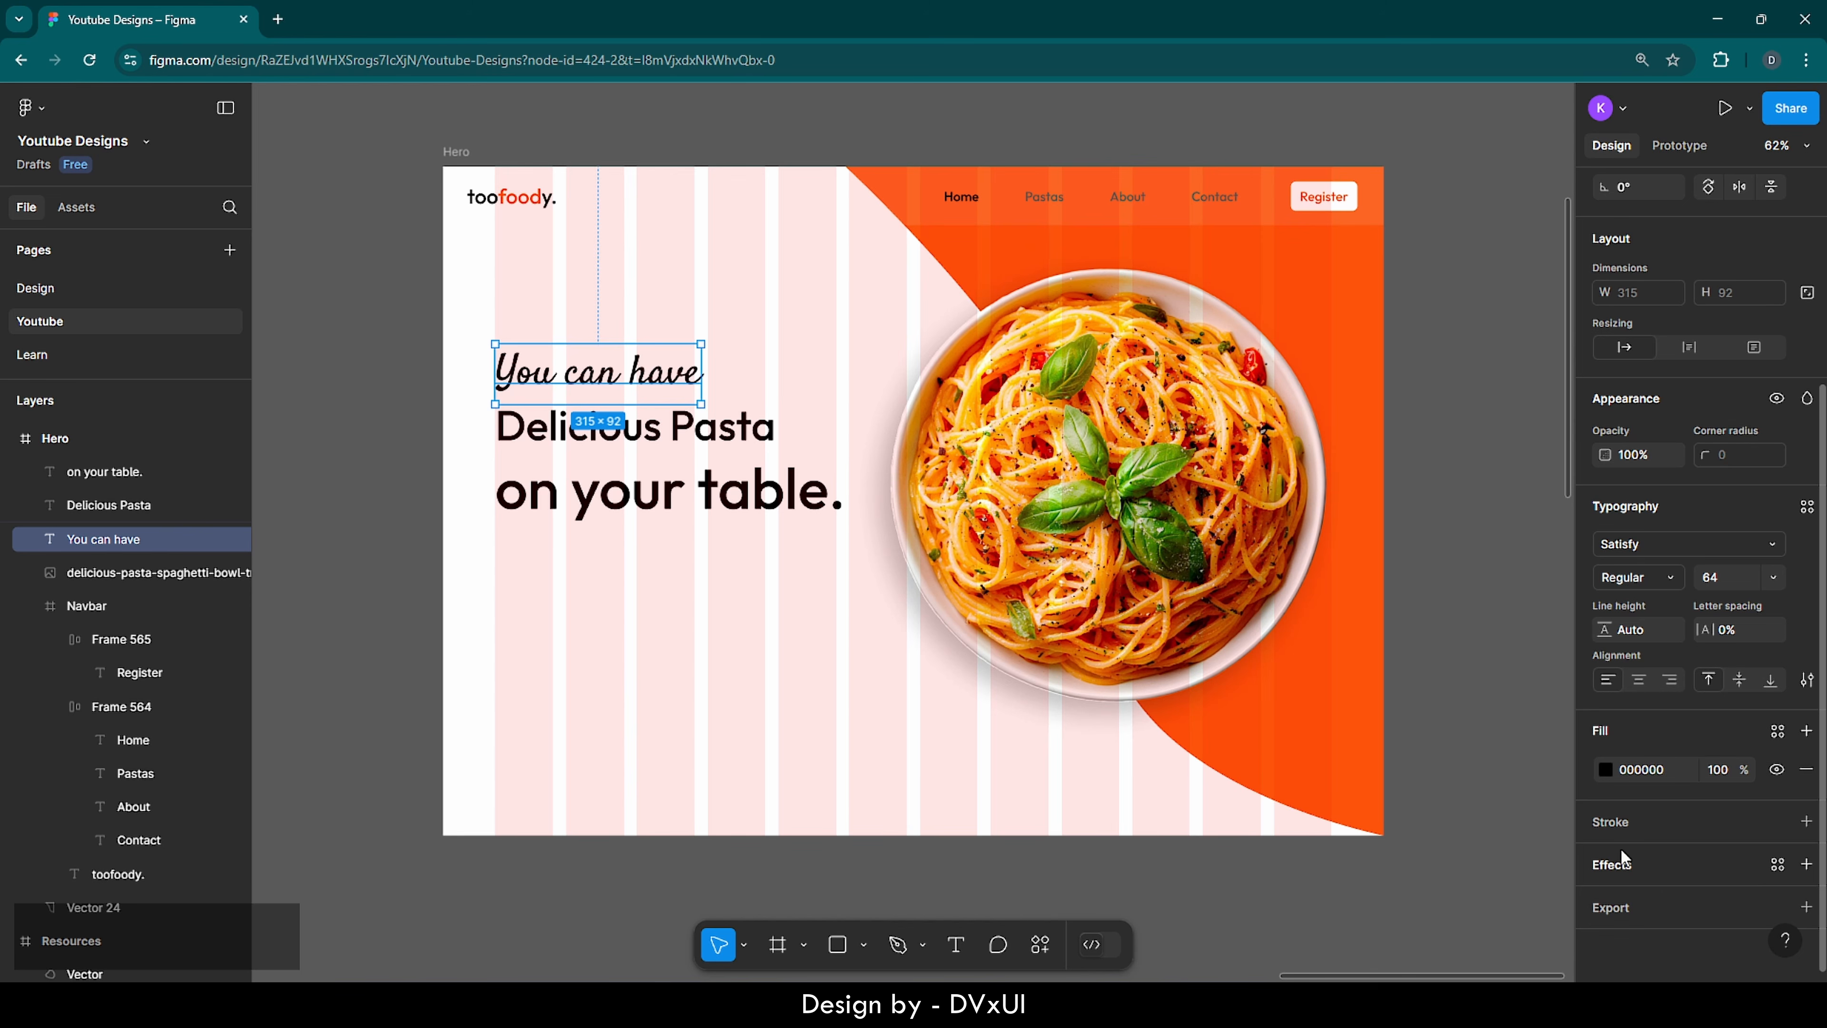
left_click(1604, 770)
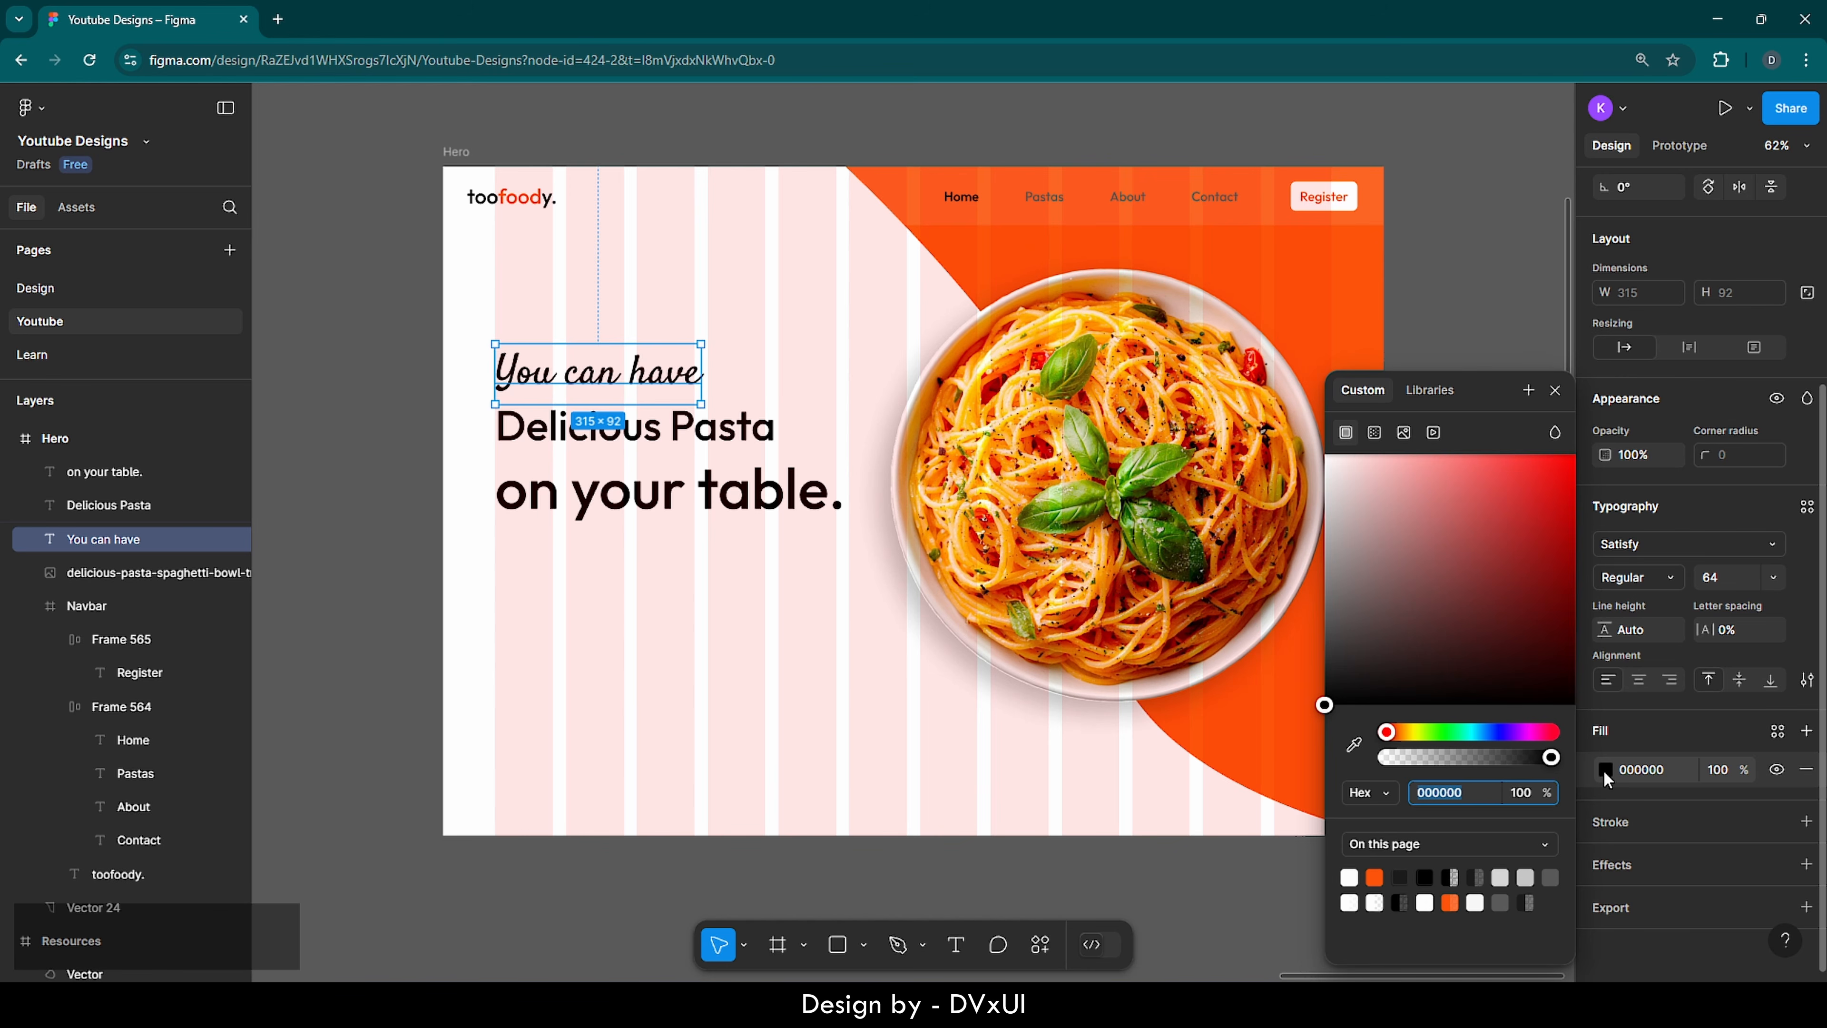
left_click(1371, 876)
- Colour only the words "your table" in the third headline line orange, FC530A
double_click(685, 506)
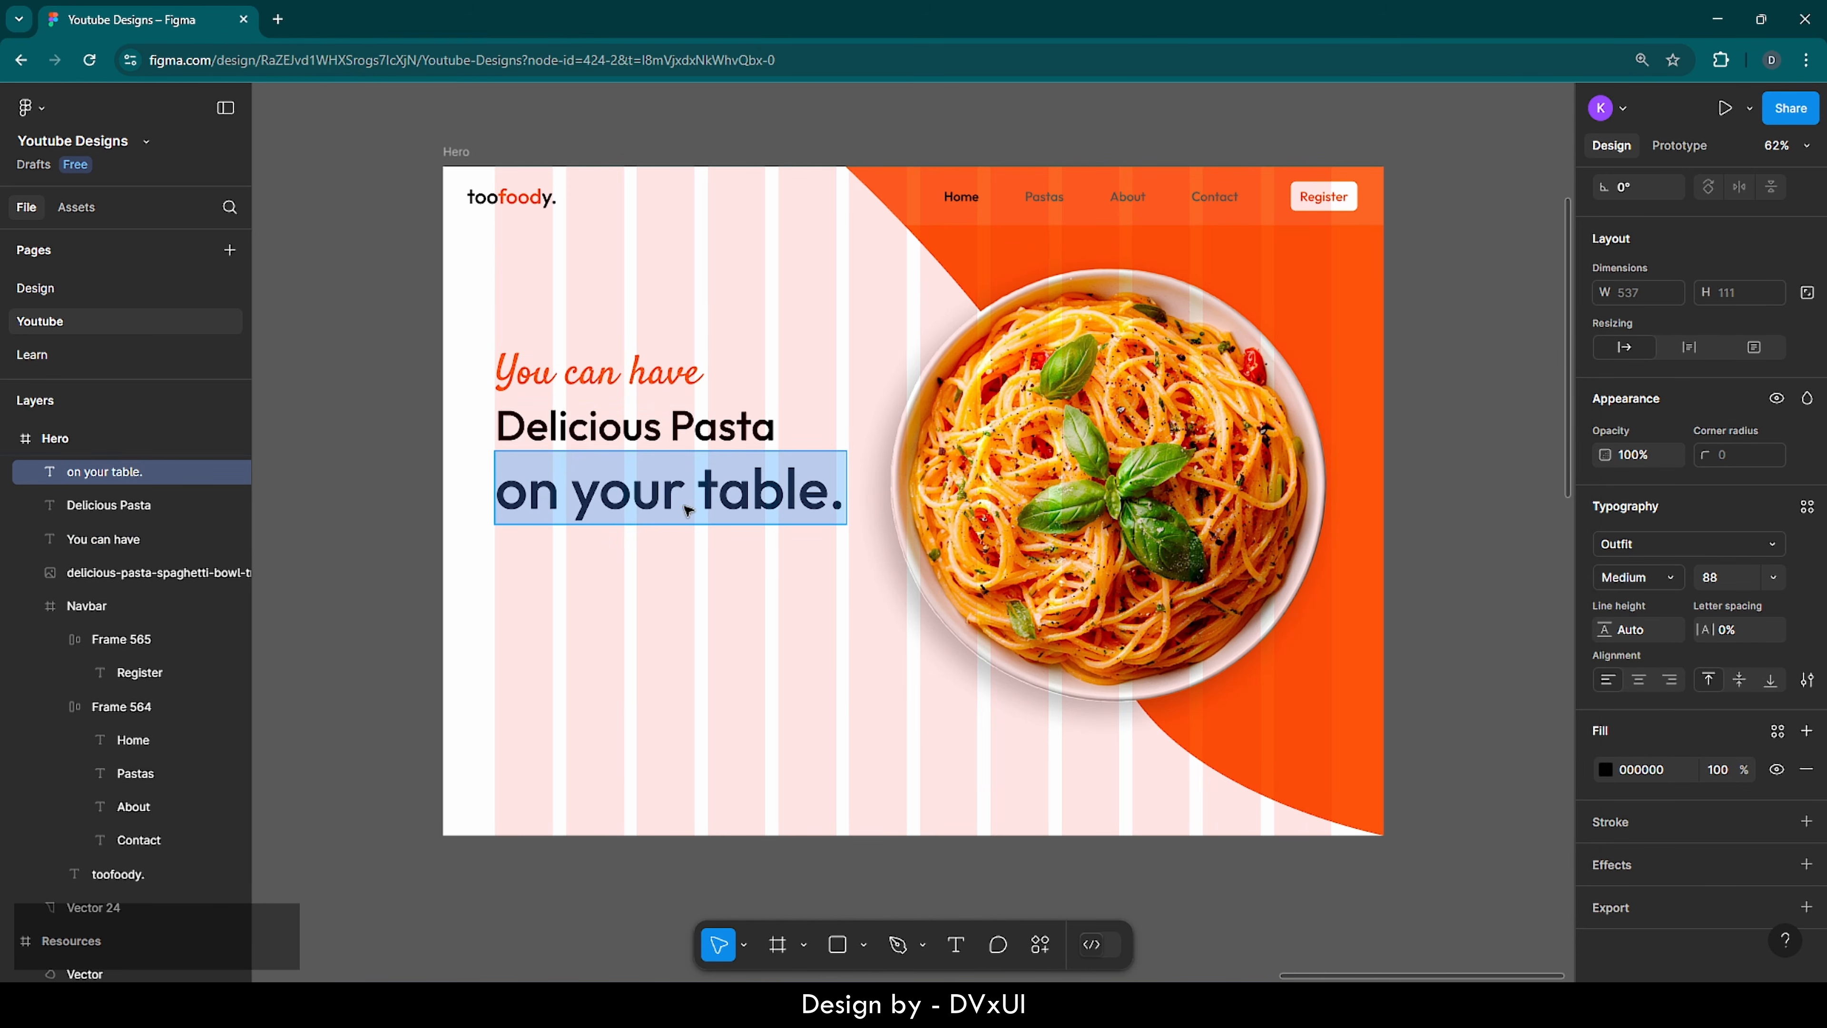
left_click_drag(579, 498, 831, 509)
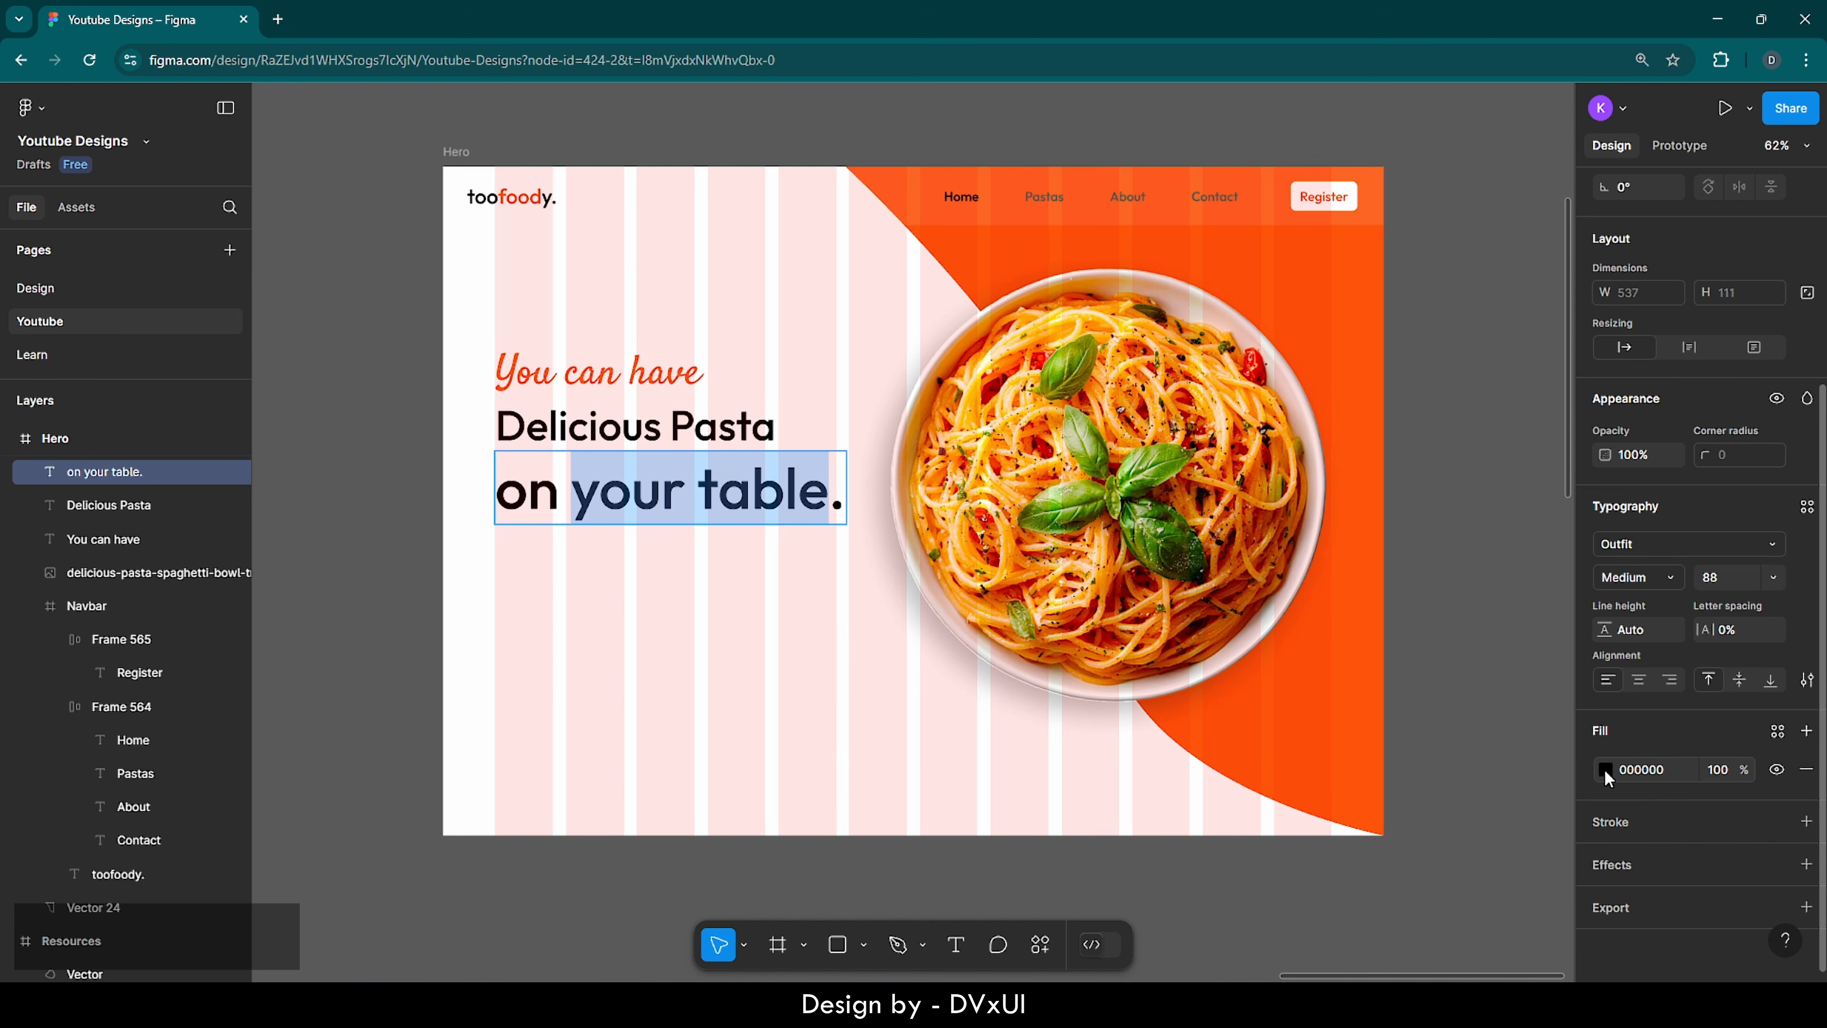
left_click(1604, 769)
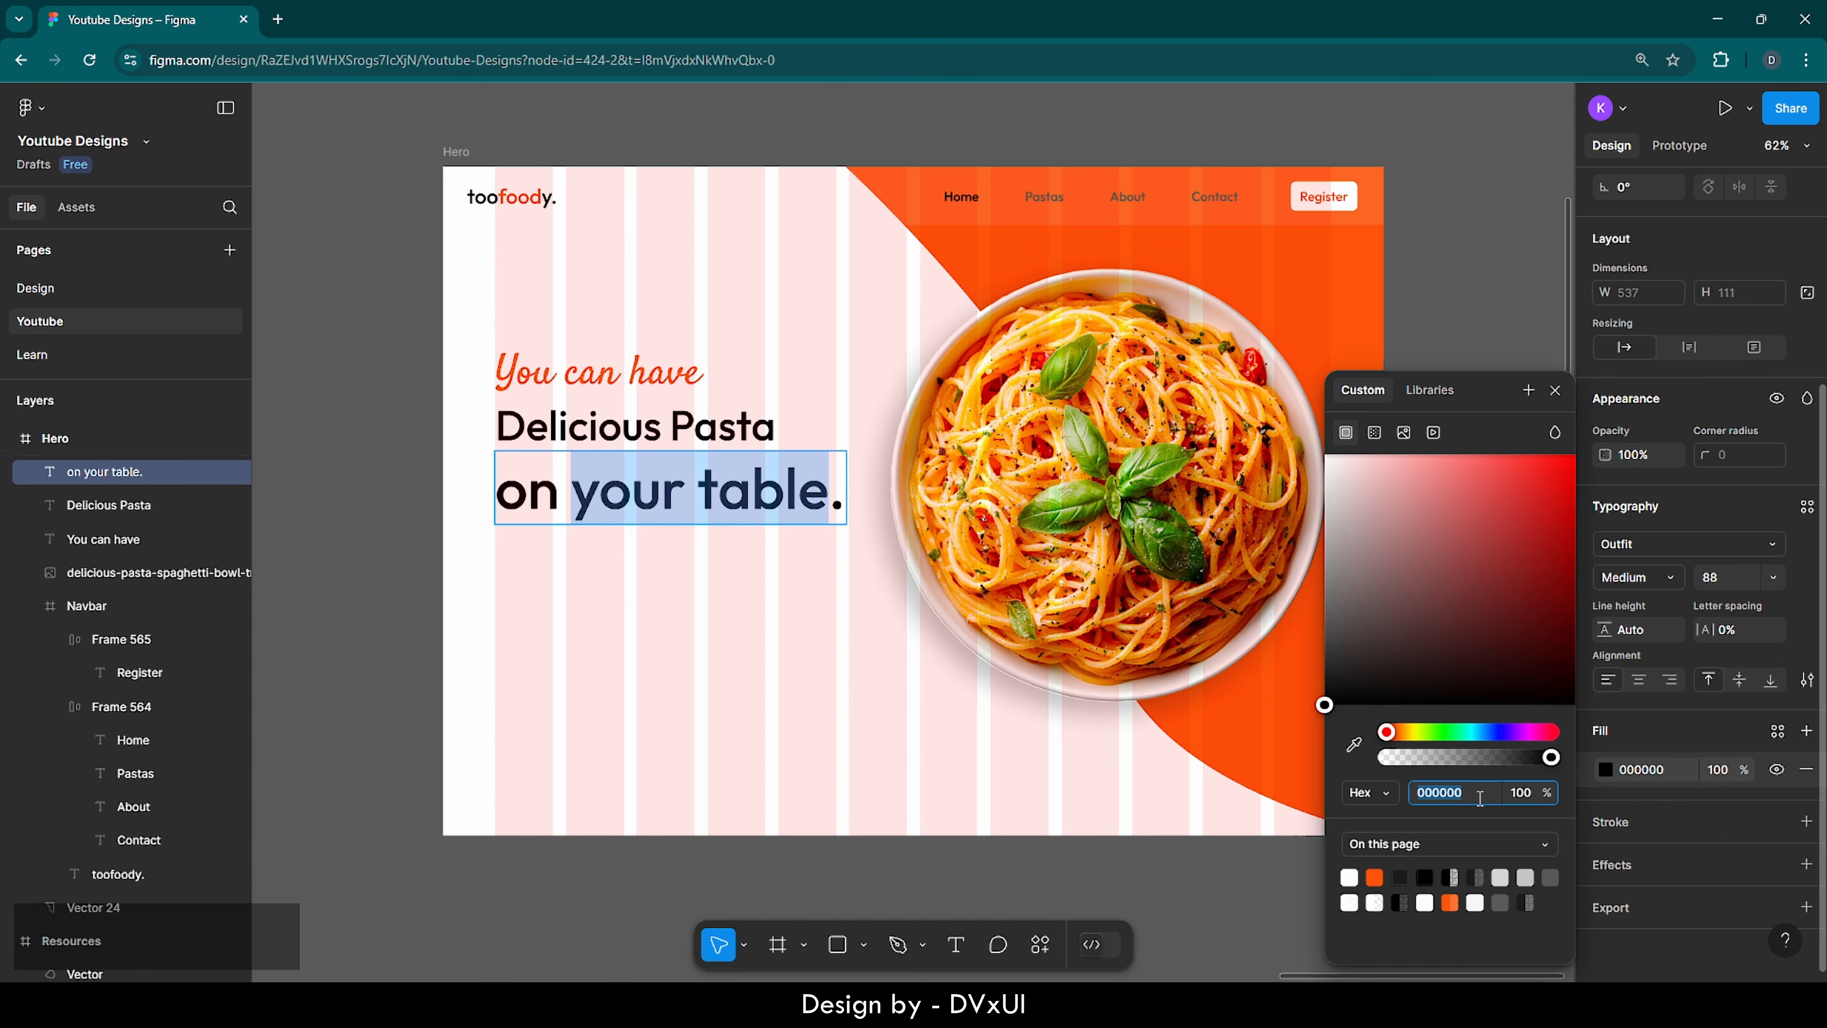
left_click(1377, 876)
key("Escape")
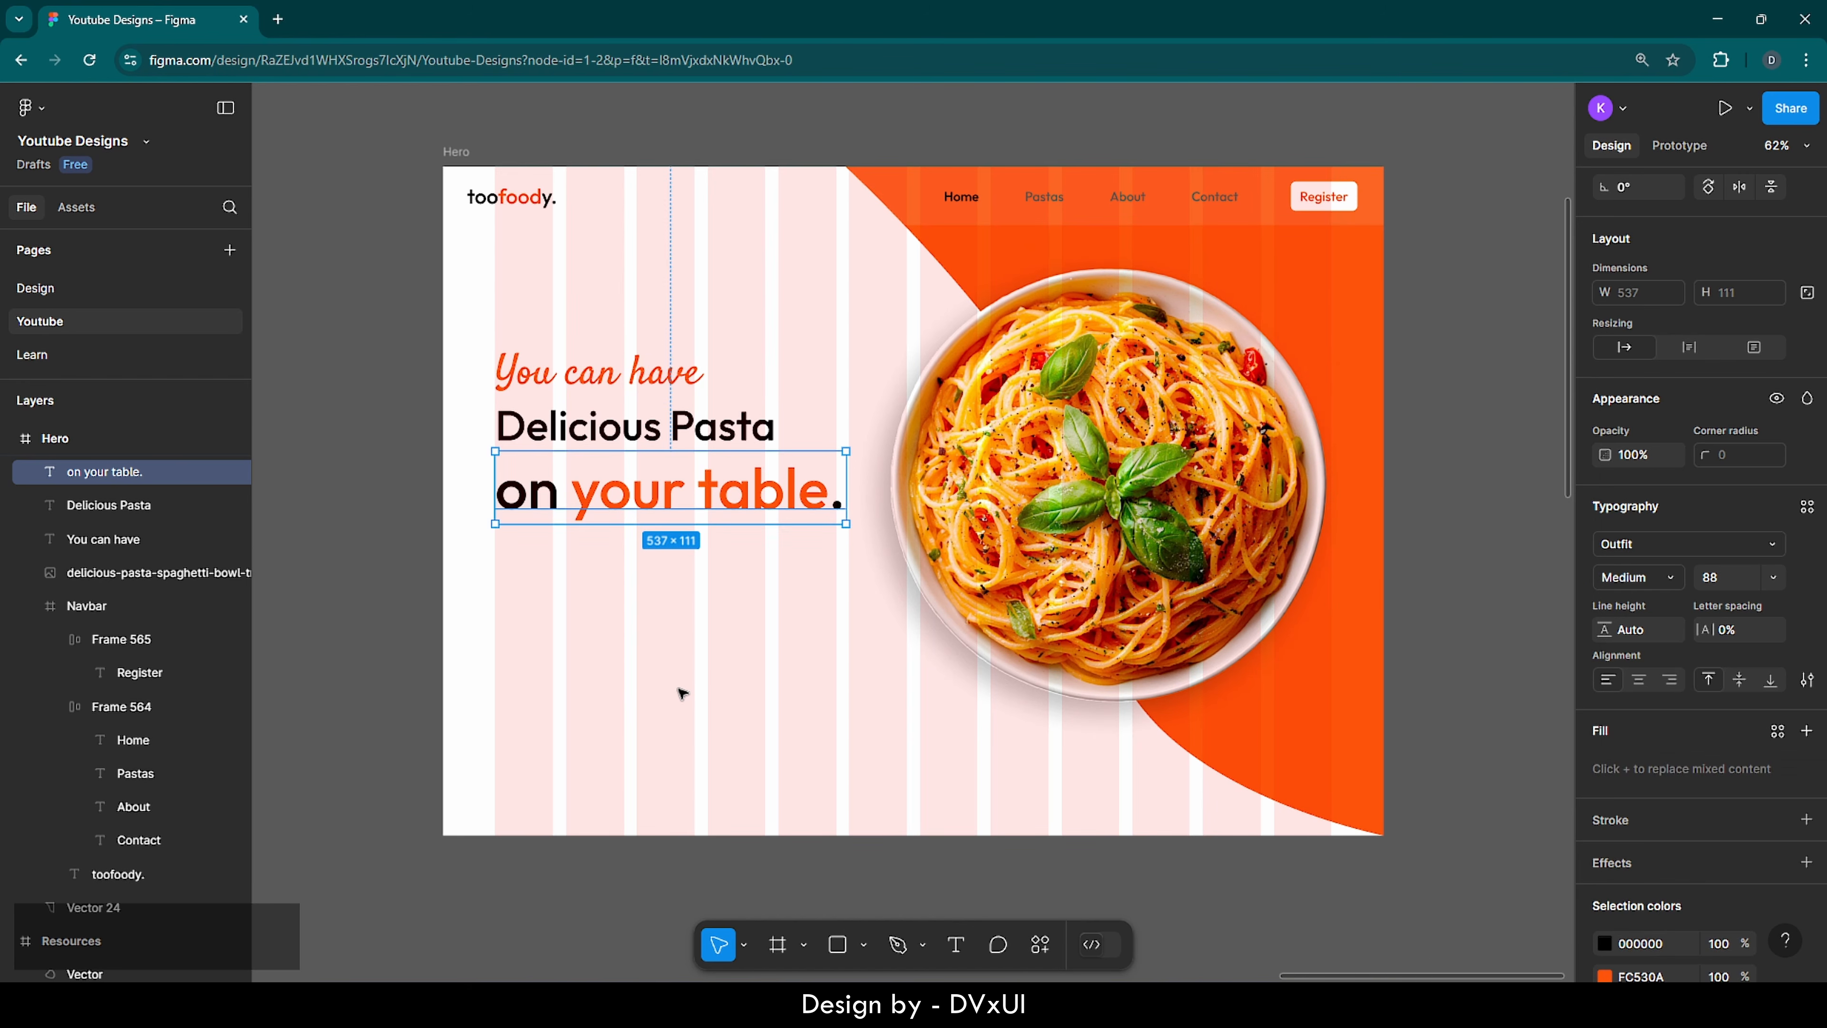
left_click(682, 693)
- Even out the vertical distribution of the three headline texts and set their spacing to -10
left_click(633, 489)
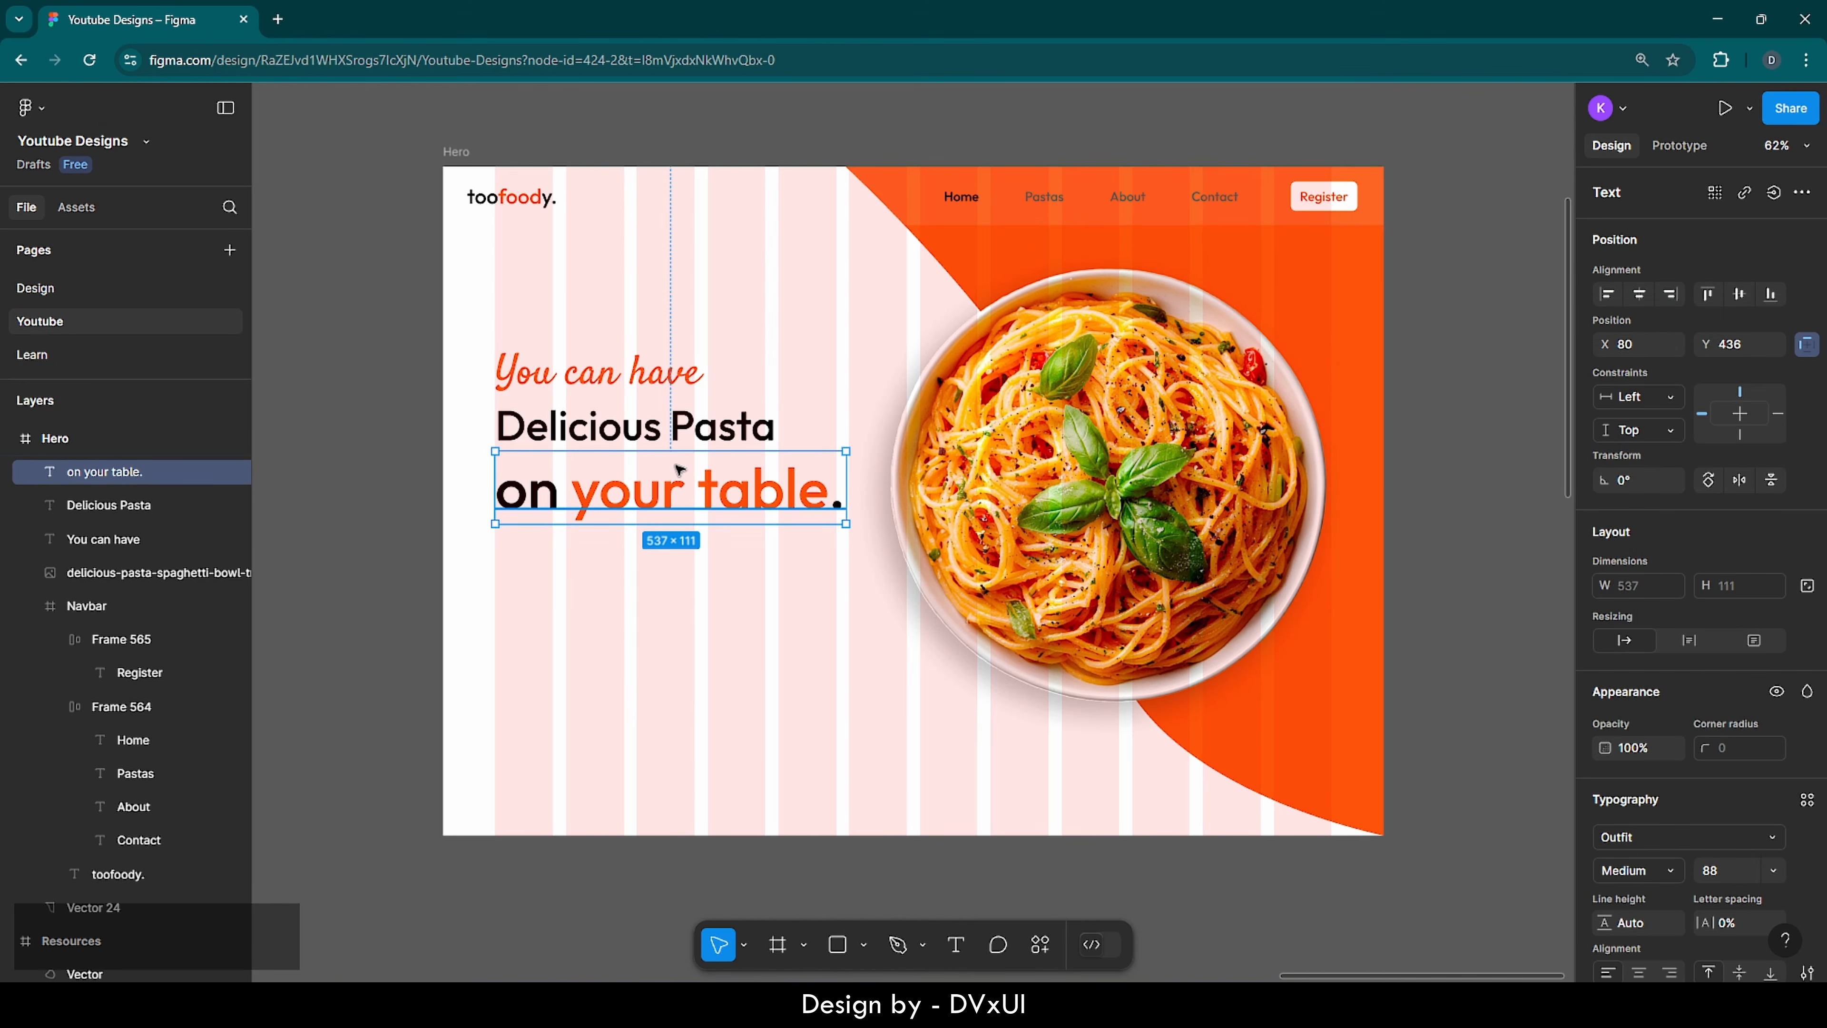
left_click(675, 430, "shift")
left_click(651, 381, "shift")
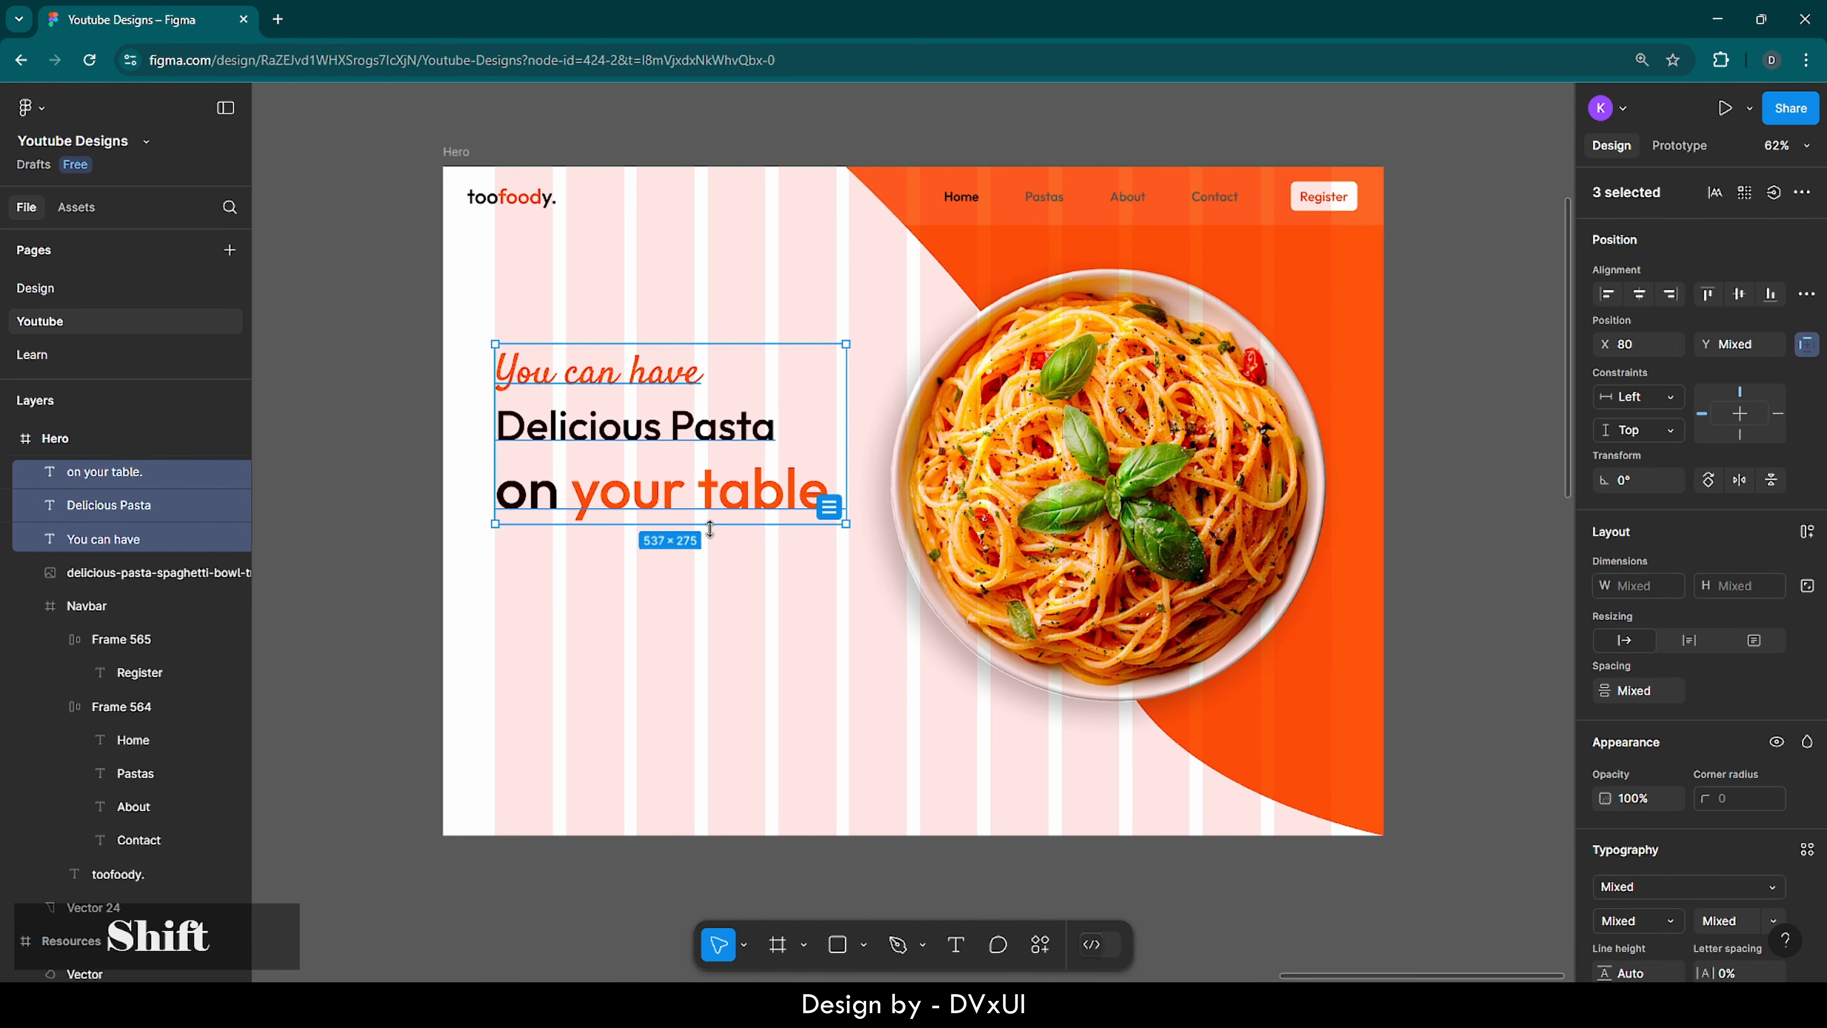
left_click(829, 509)
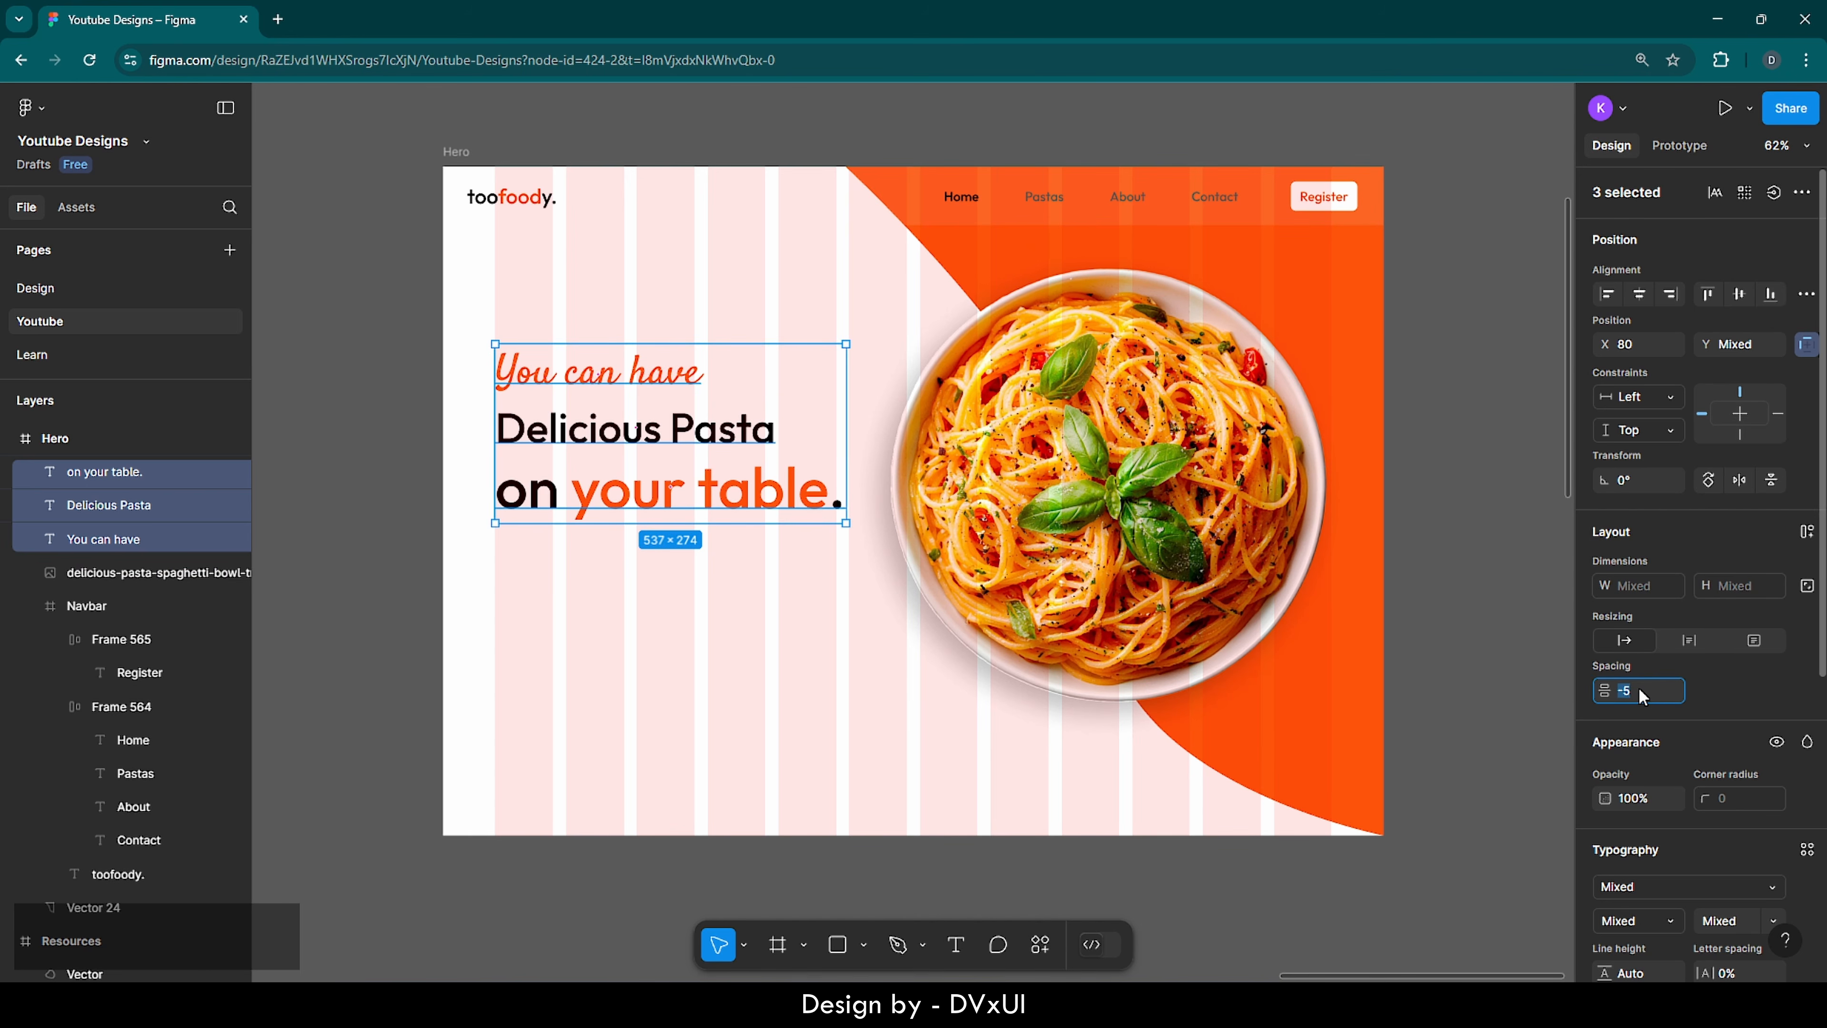
key("Down")
key("Down")
key("Down")
key("Down")
key("Down")
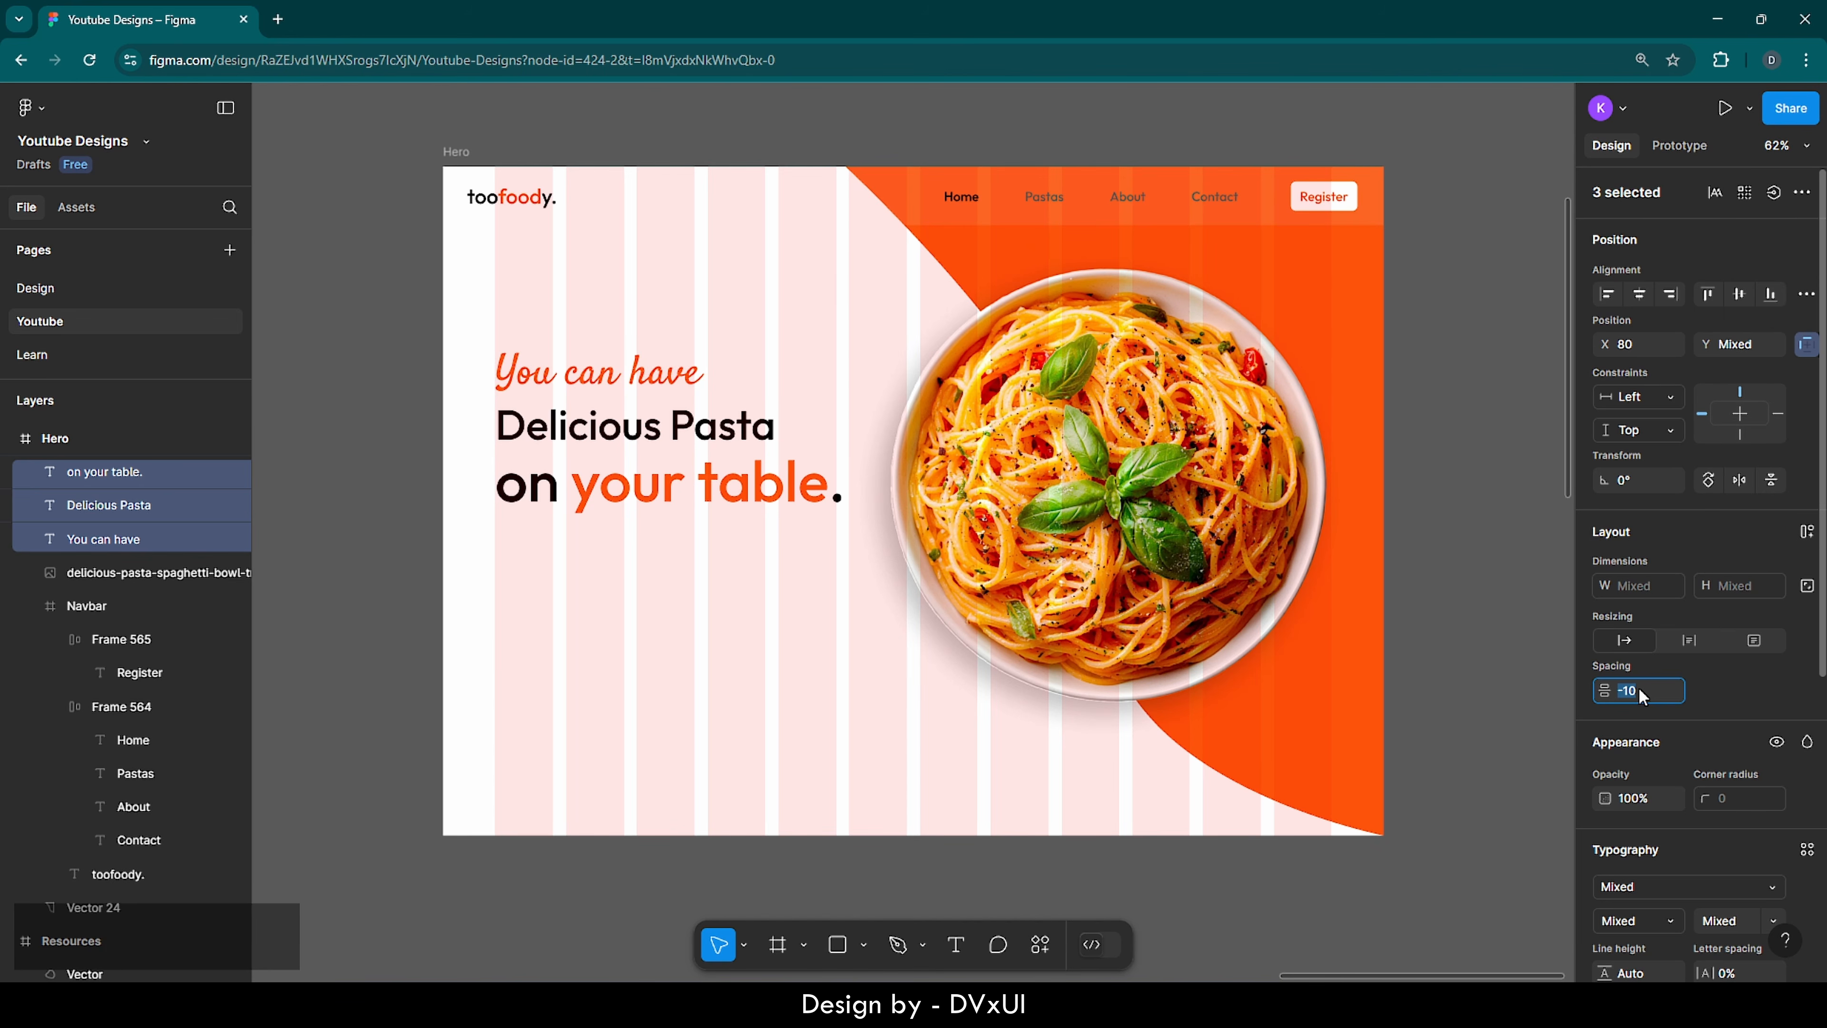
left_click(716, 676)
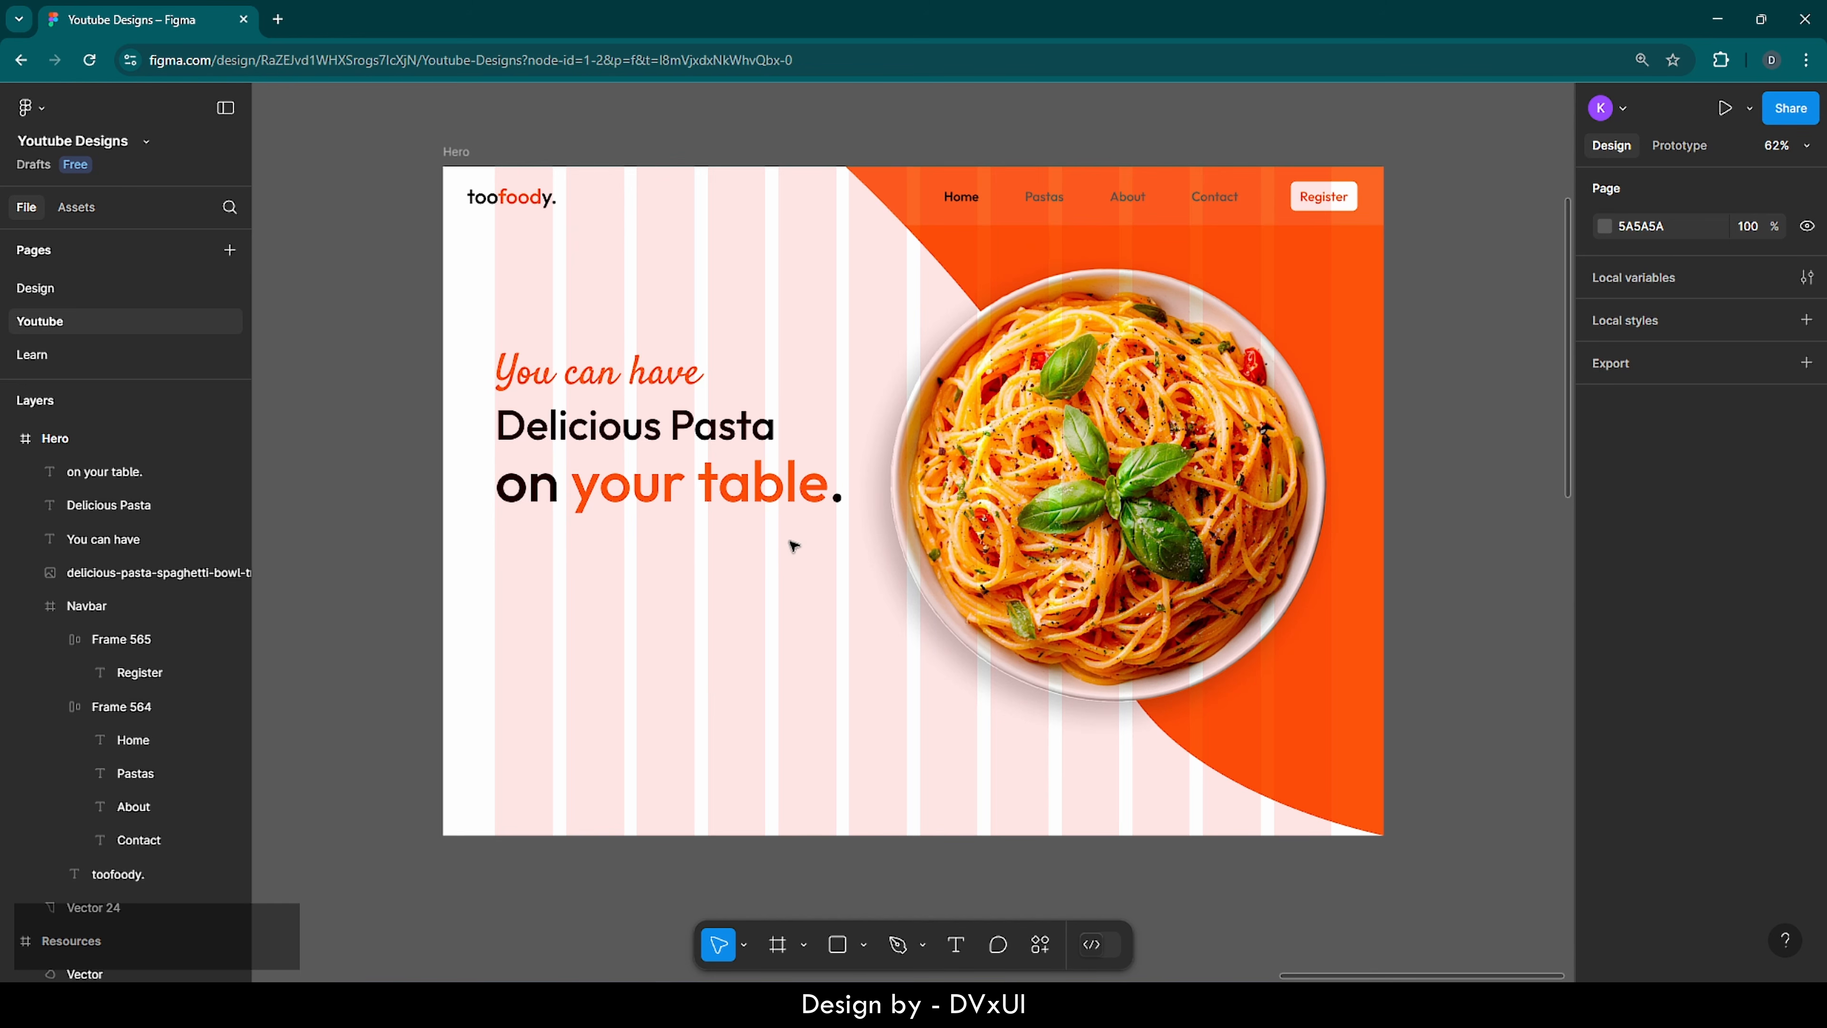
- Open loremipsum.io in a new browser tab and copy the first sentence of the generated text, through "dolore magna aliqua."
left_click(277, 23)
type("lore")
key("Return")
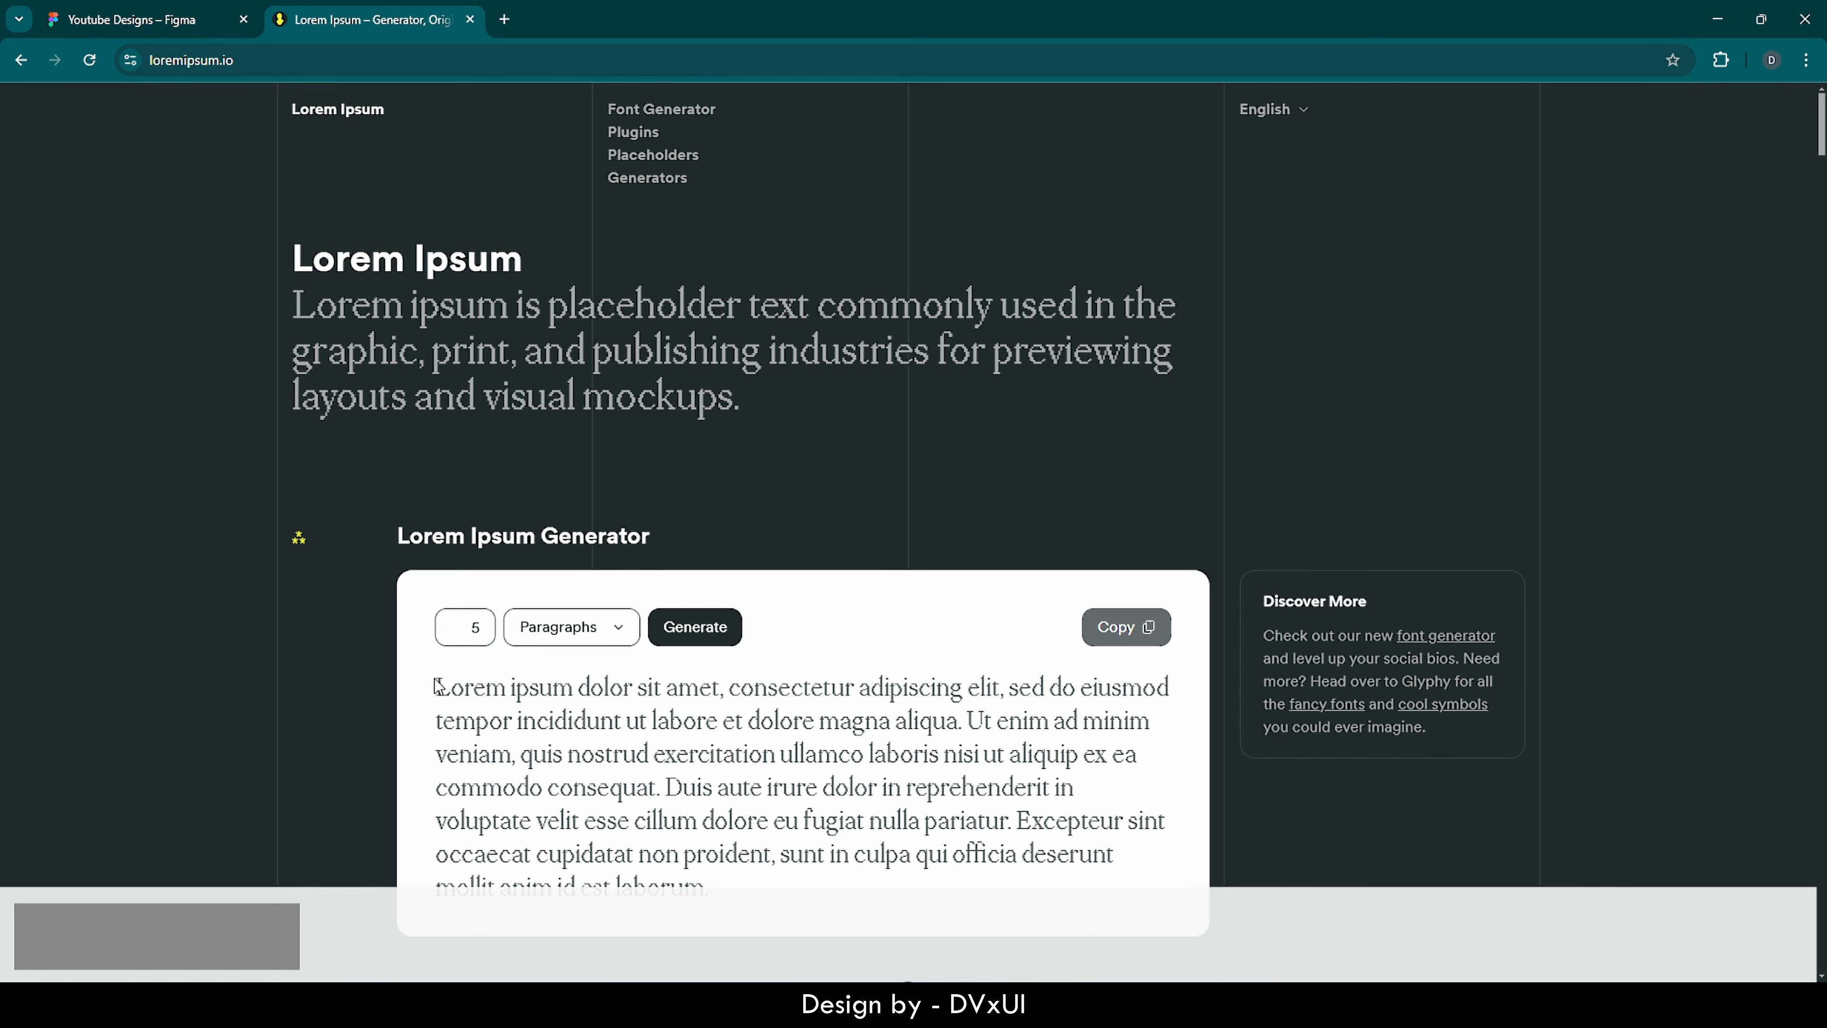
left_click_drag(438, 686, 965, 719)
key("ctrl+c")
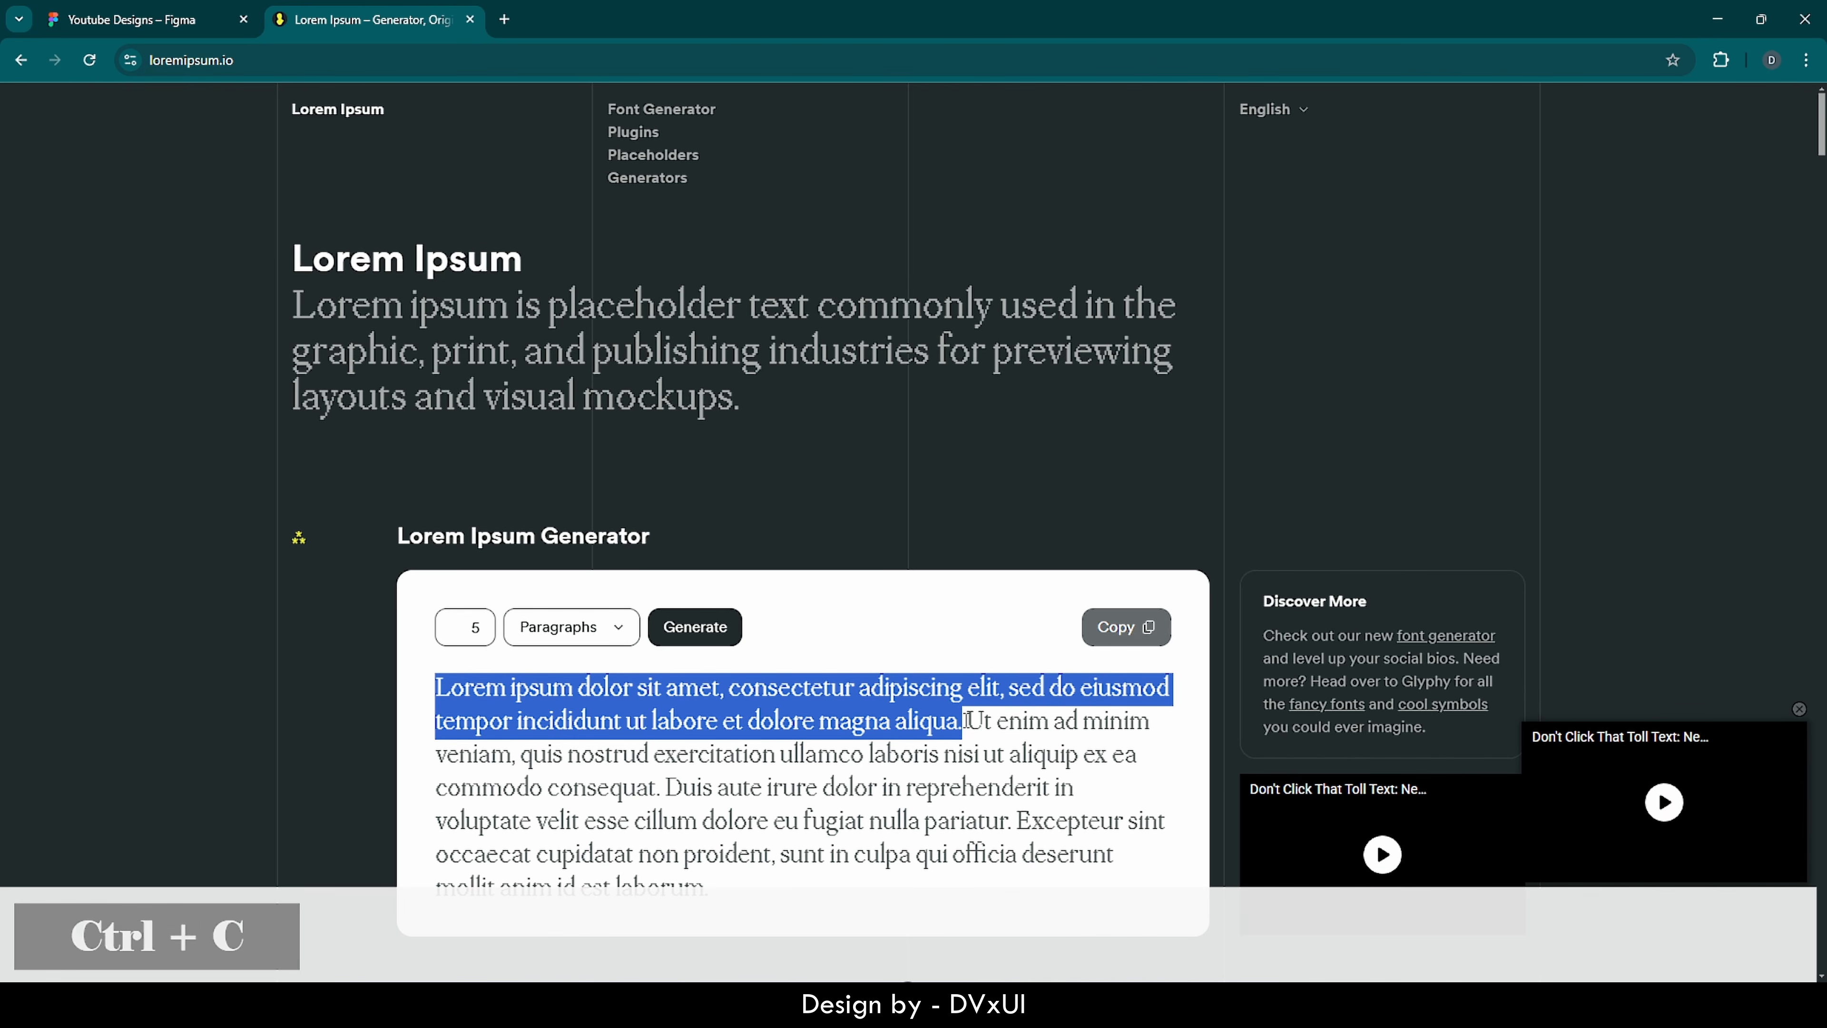
- Return to the Figma design and paste the copied lorem ipsum sentence as a new text below the headline
left_click(134, 8)
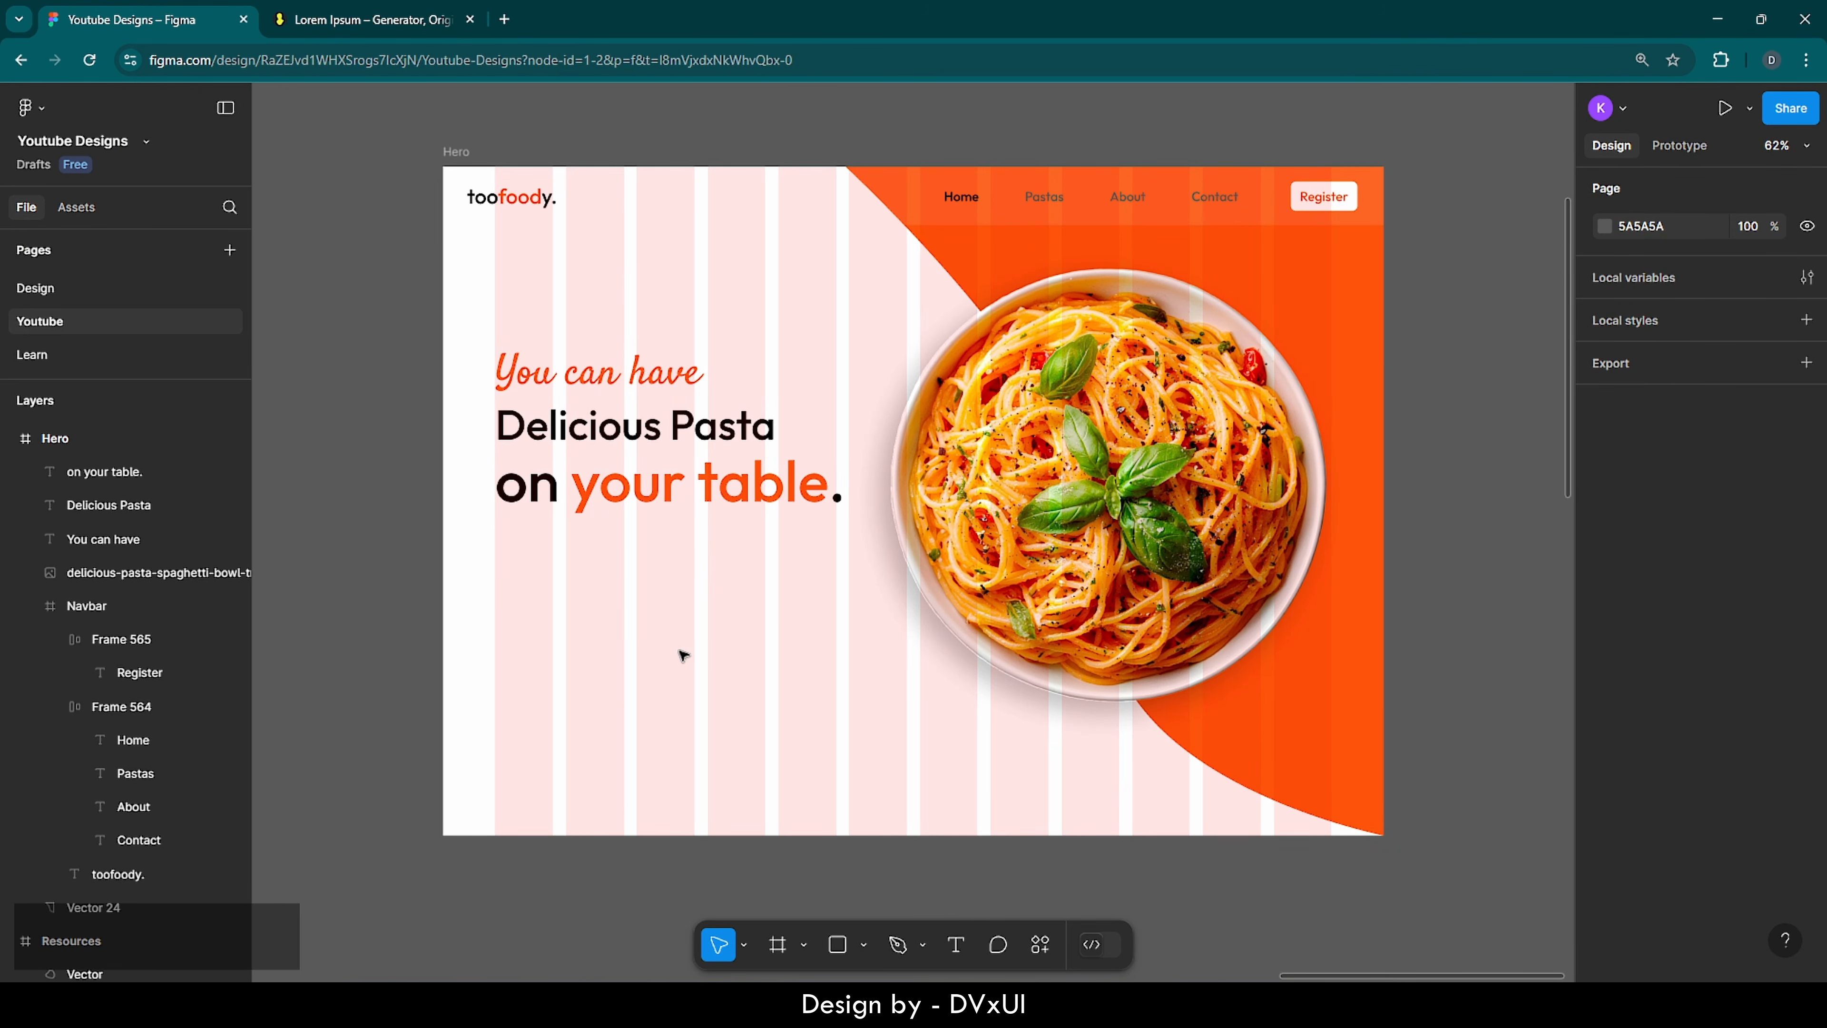
key("t")
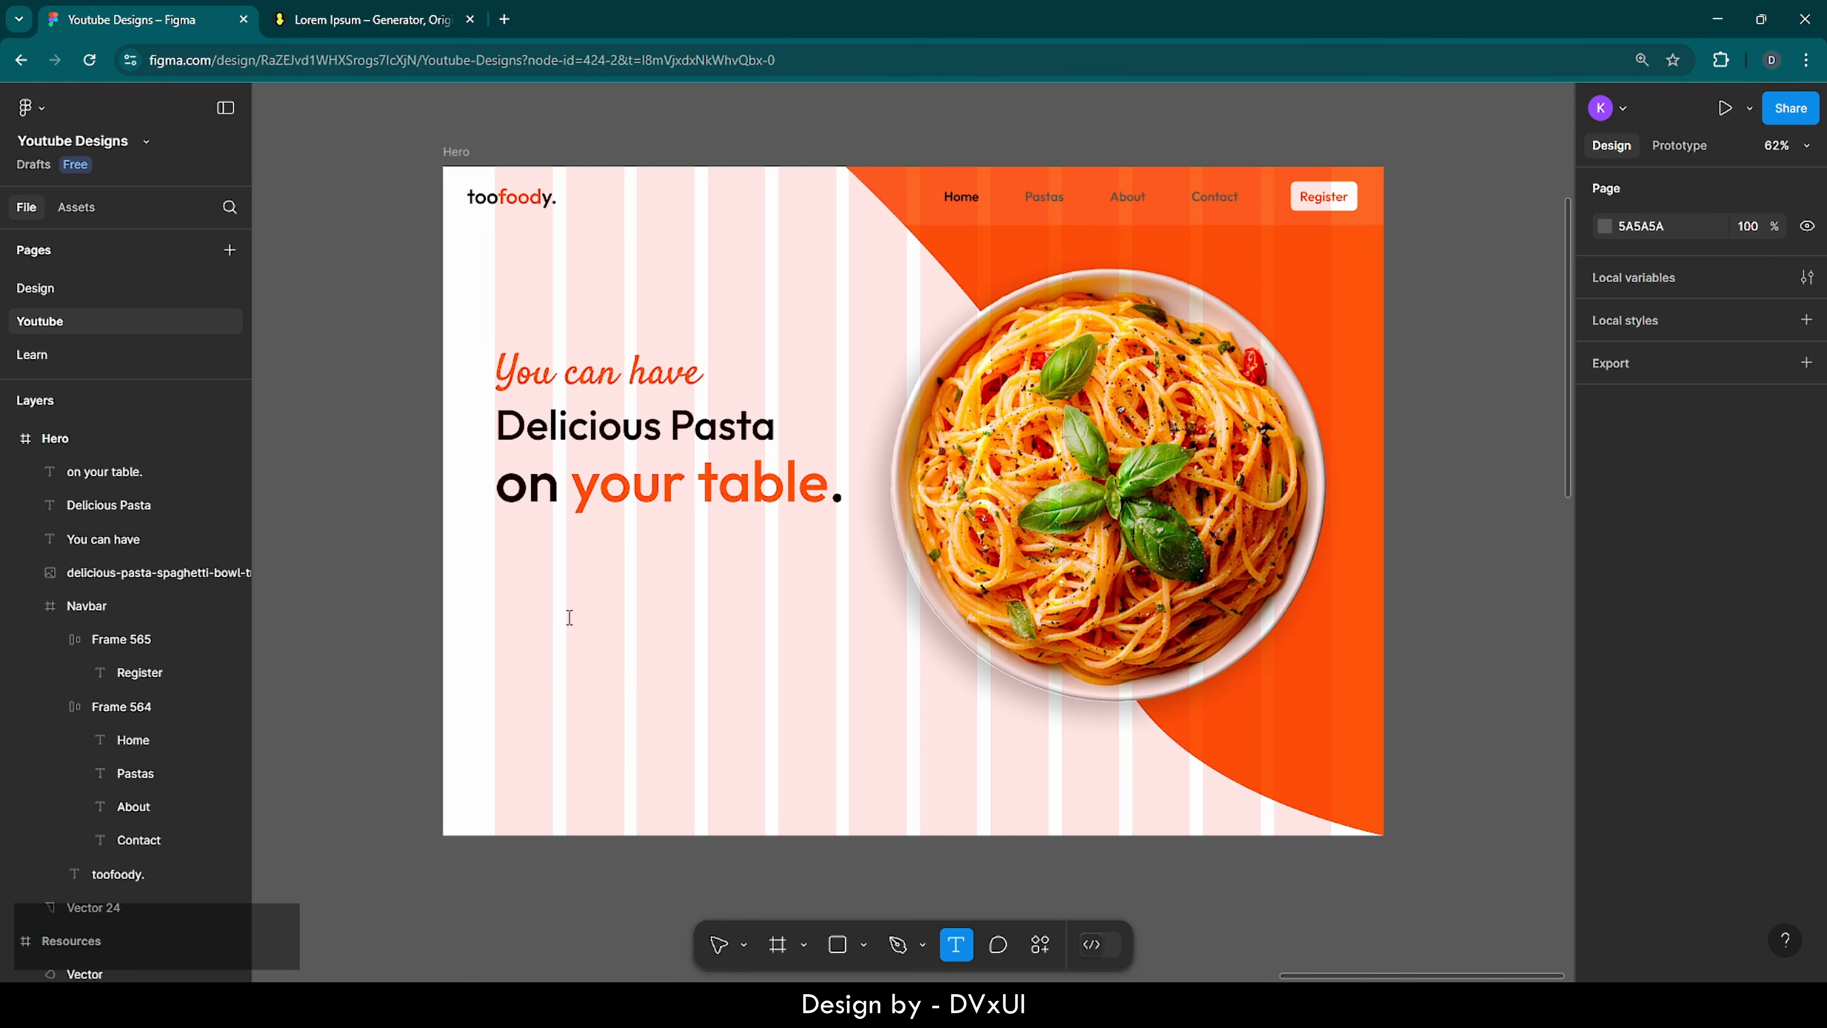
left_click(569, 617)
key("ctrl+v")
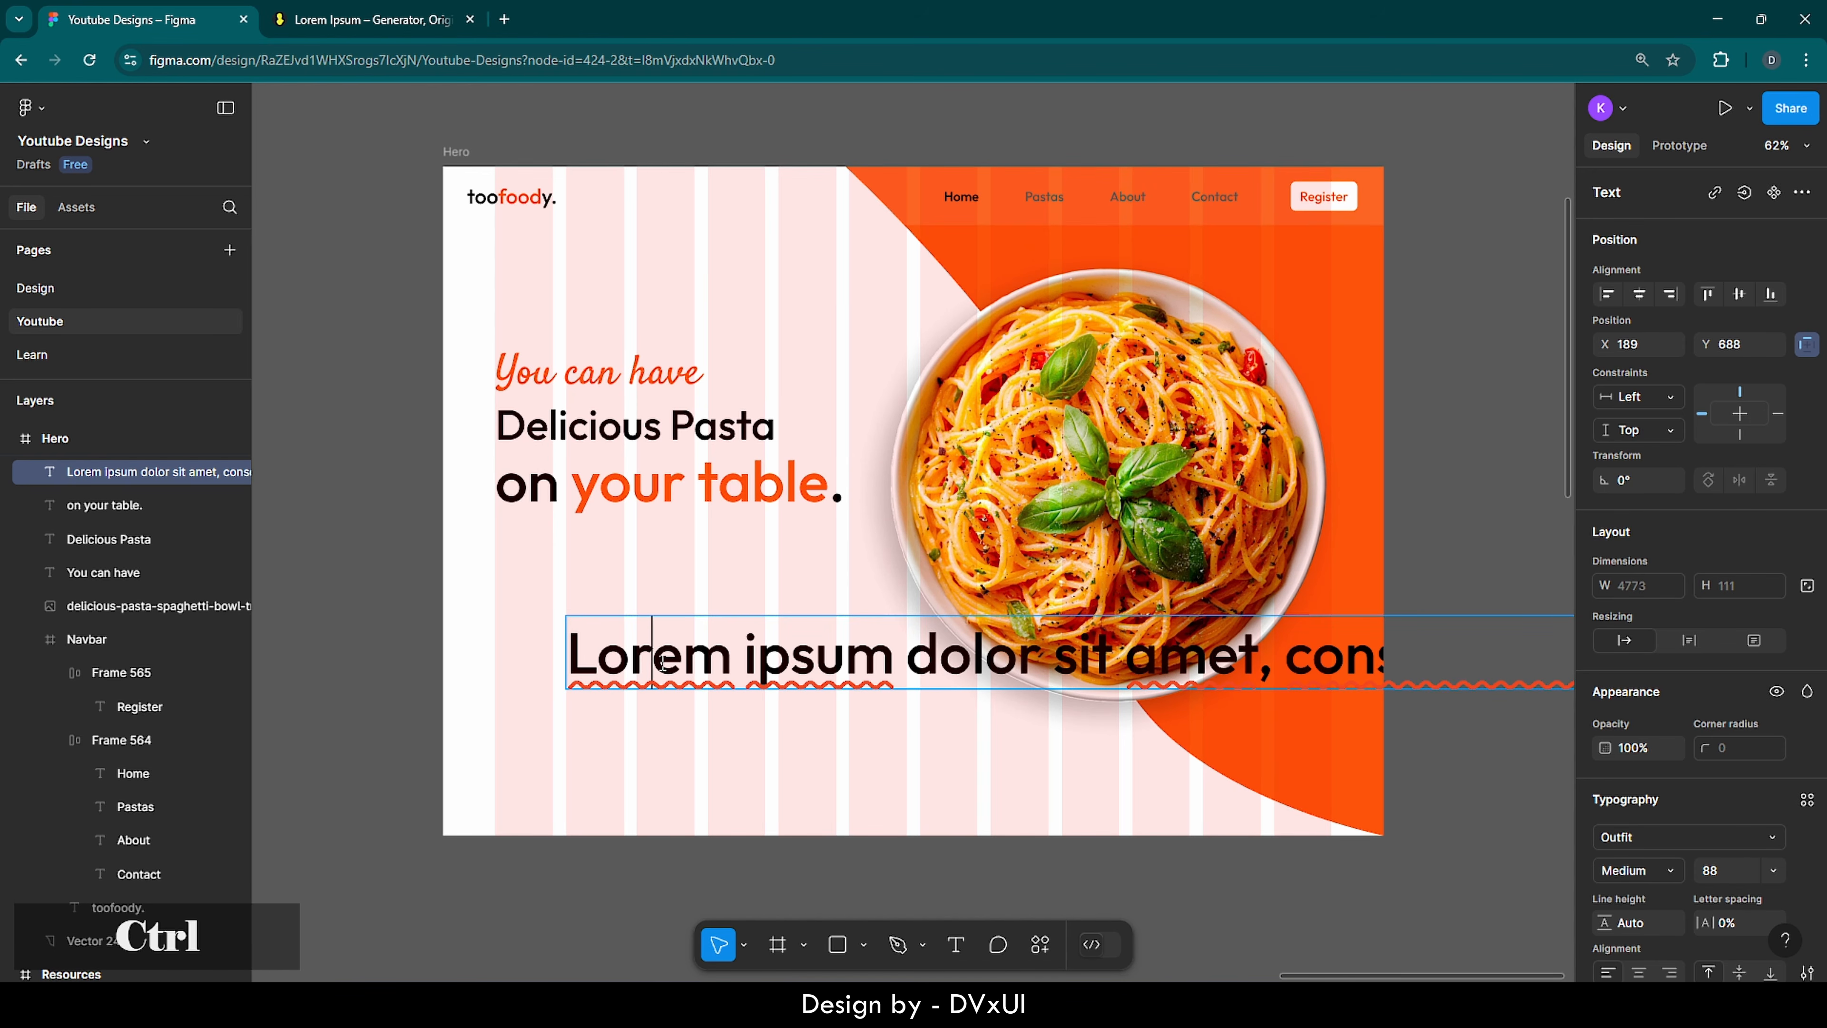
- Set the lorem ipsum text to size 19 and Regular weight
key("ctrl+a")
scroll(1701, 865, "down", 3)
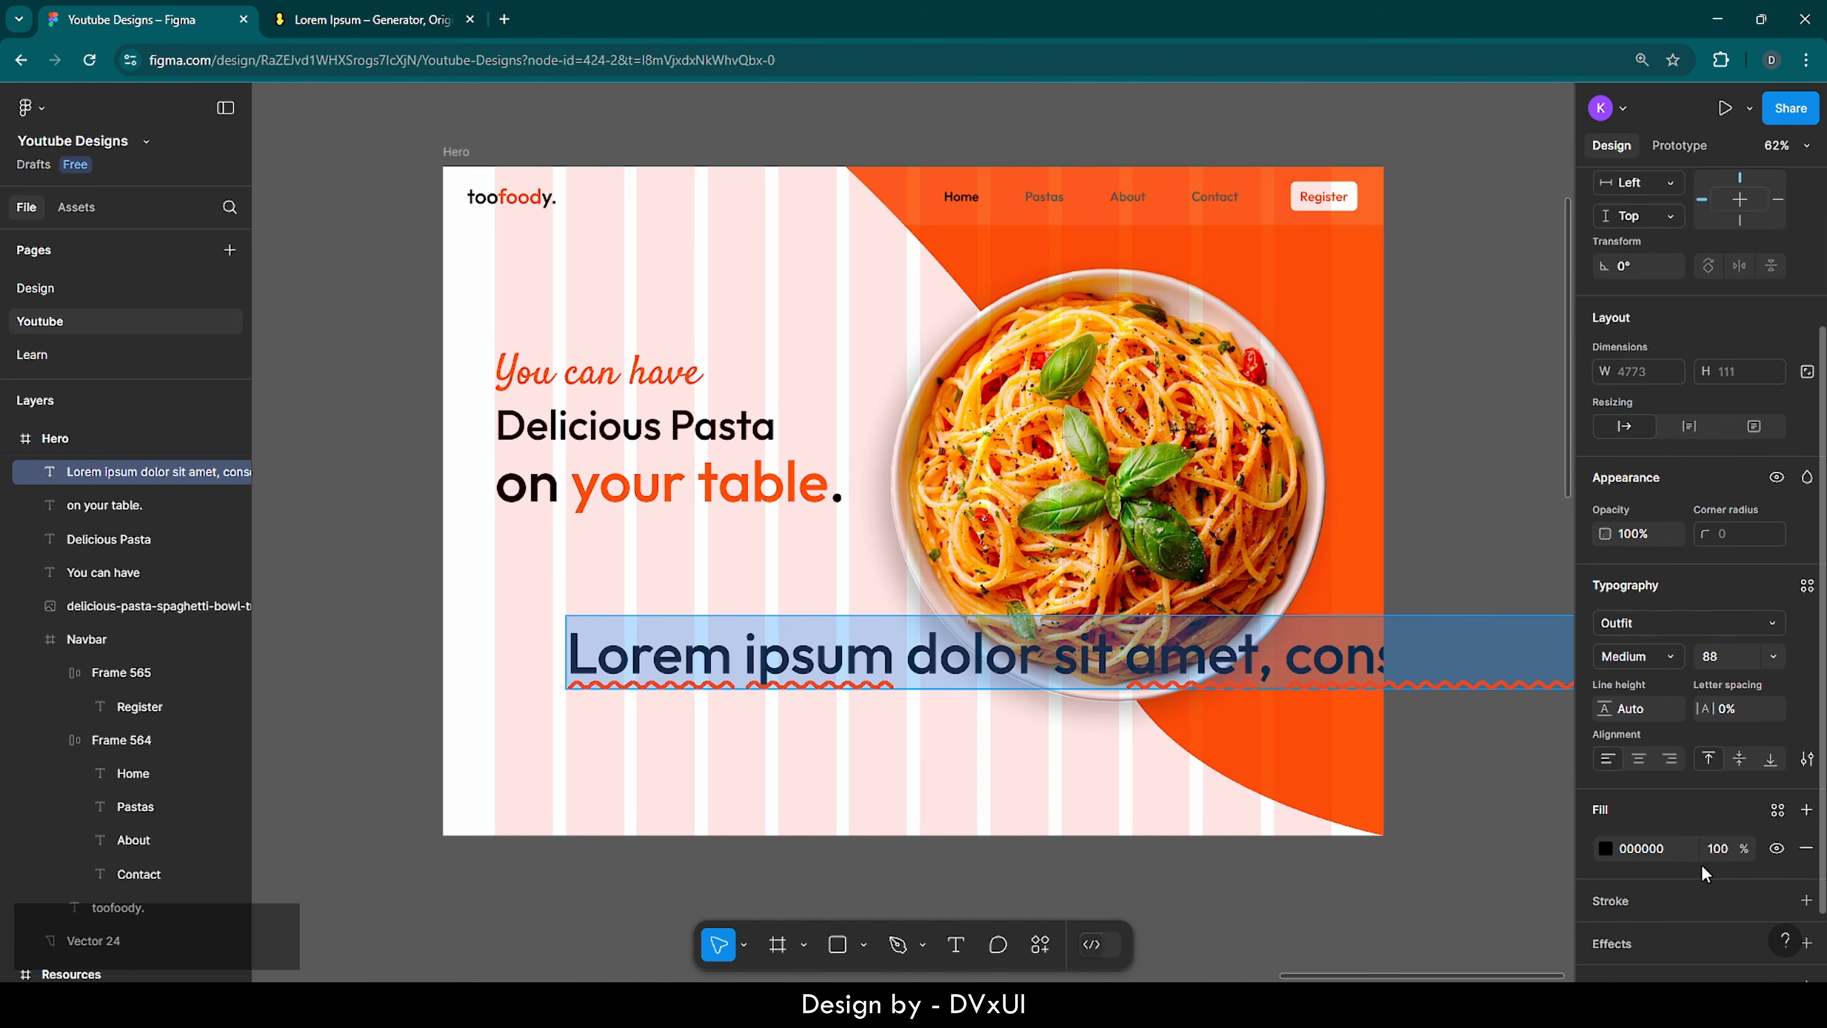
scroll(1701, 865, "down", 1)
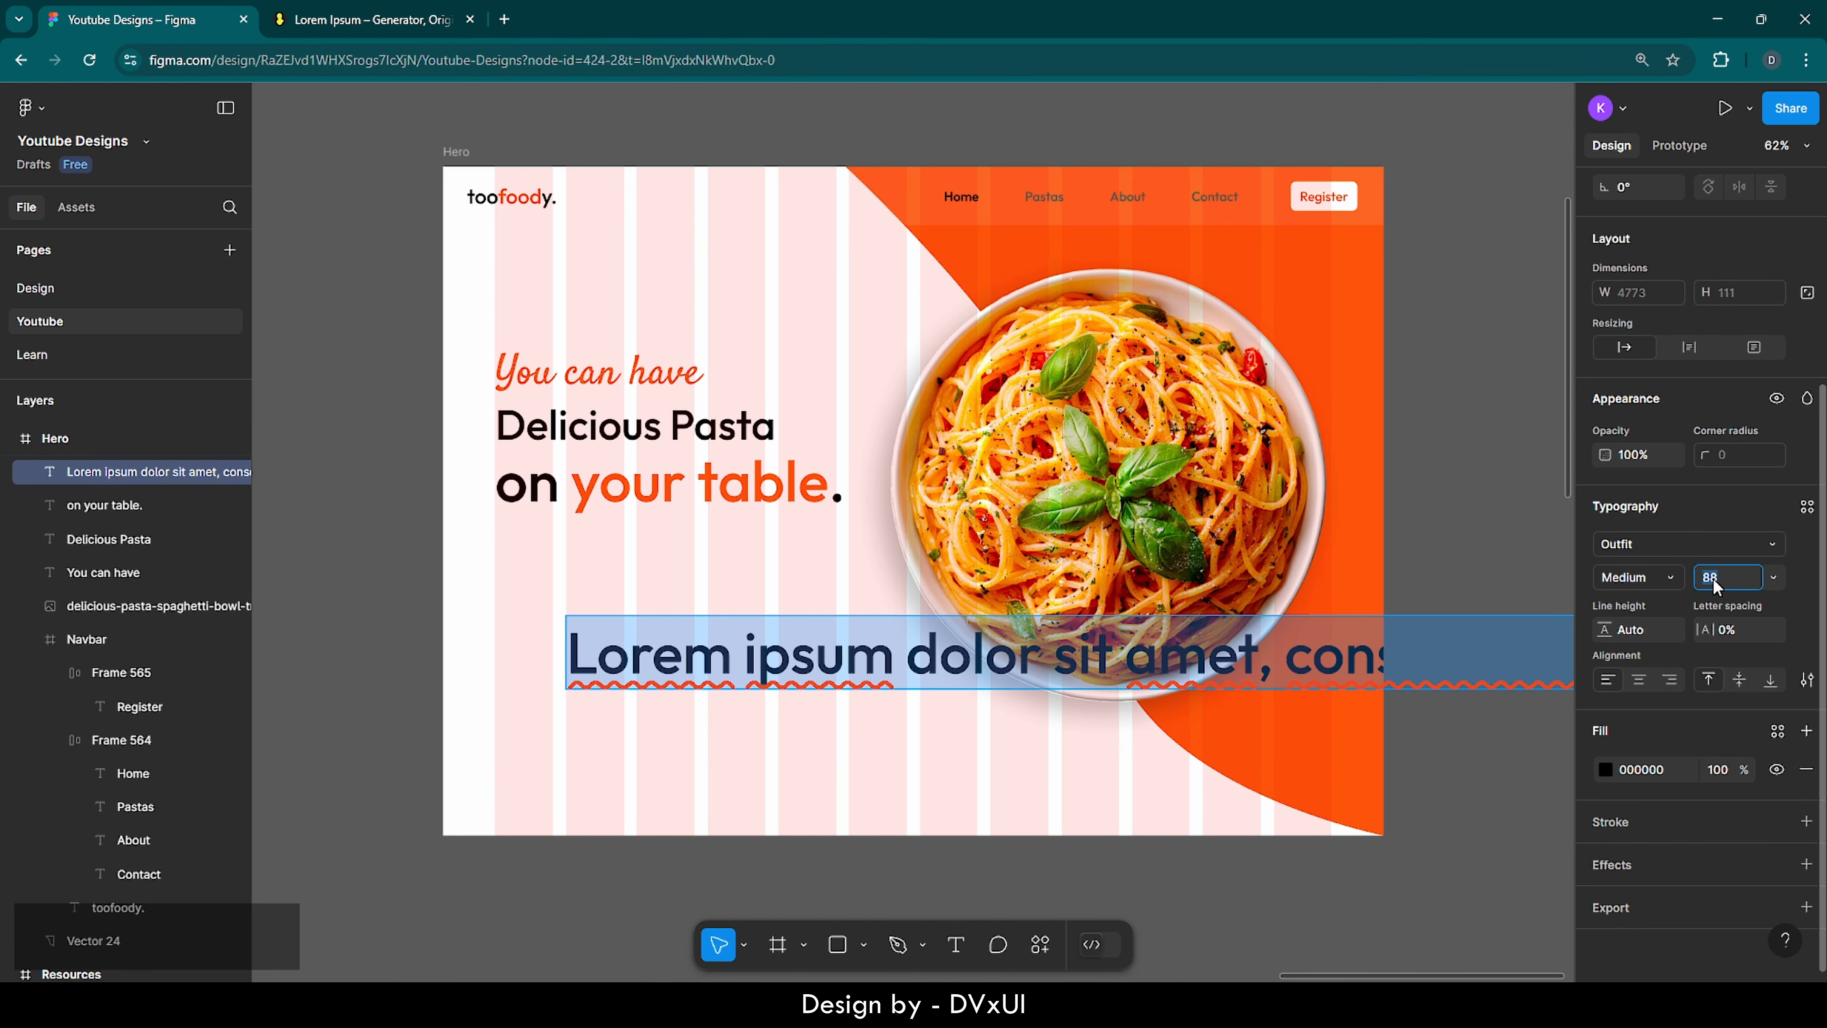
key("BackSpace")
type("19")
key("Return")
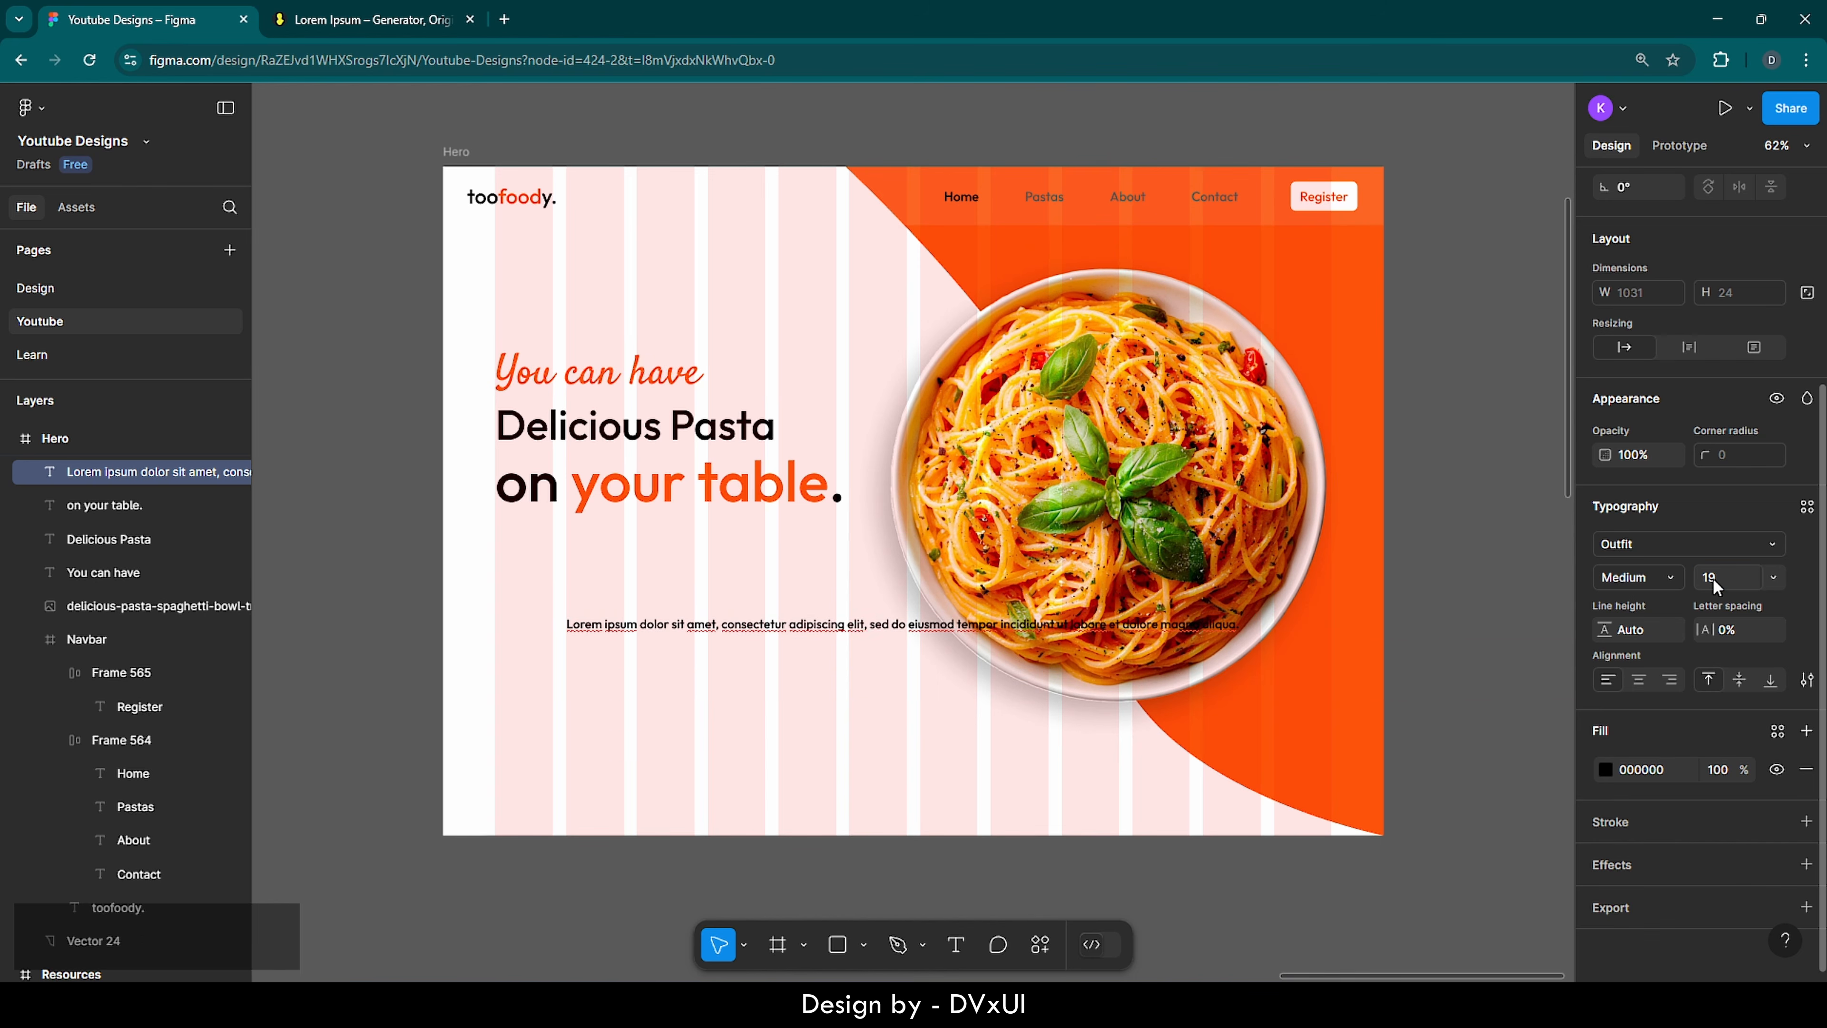
left_click(1653, 582)
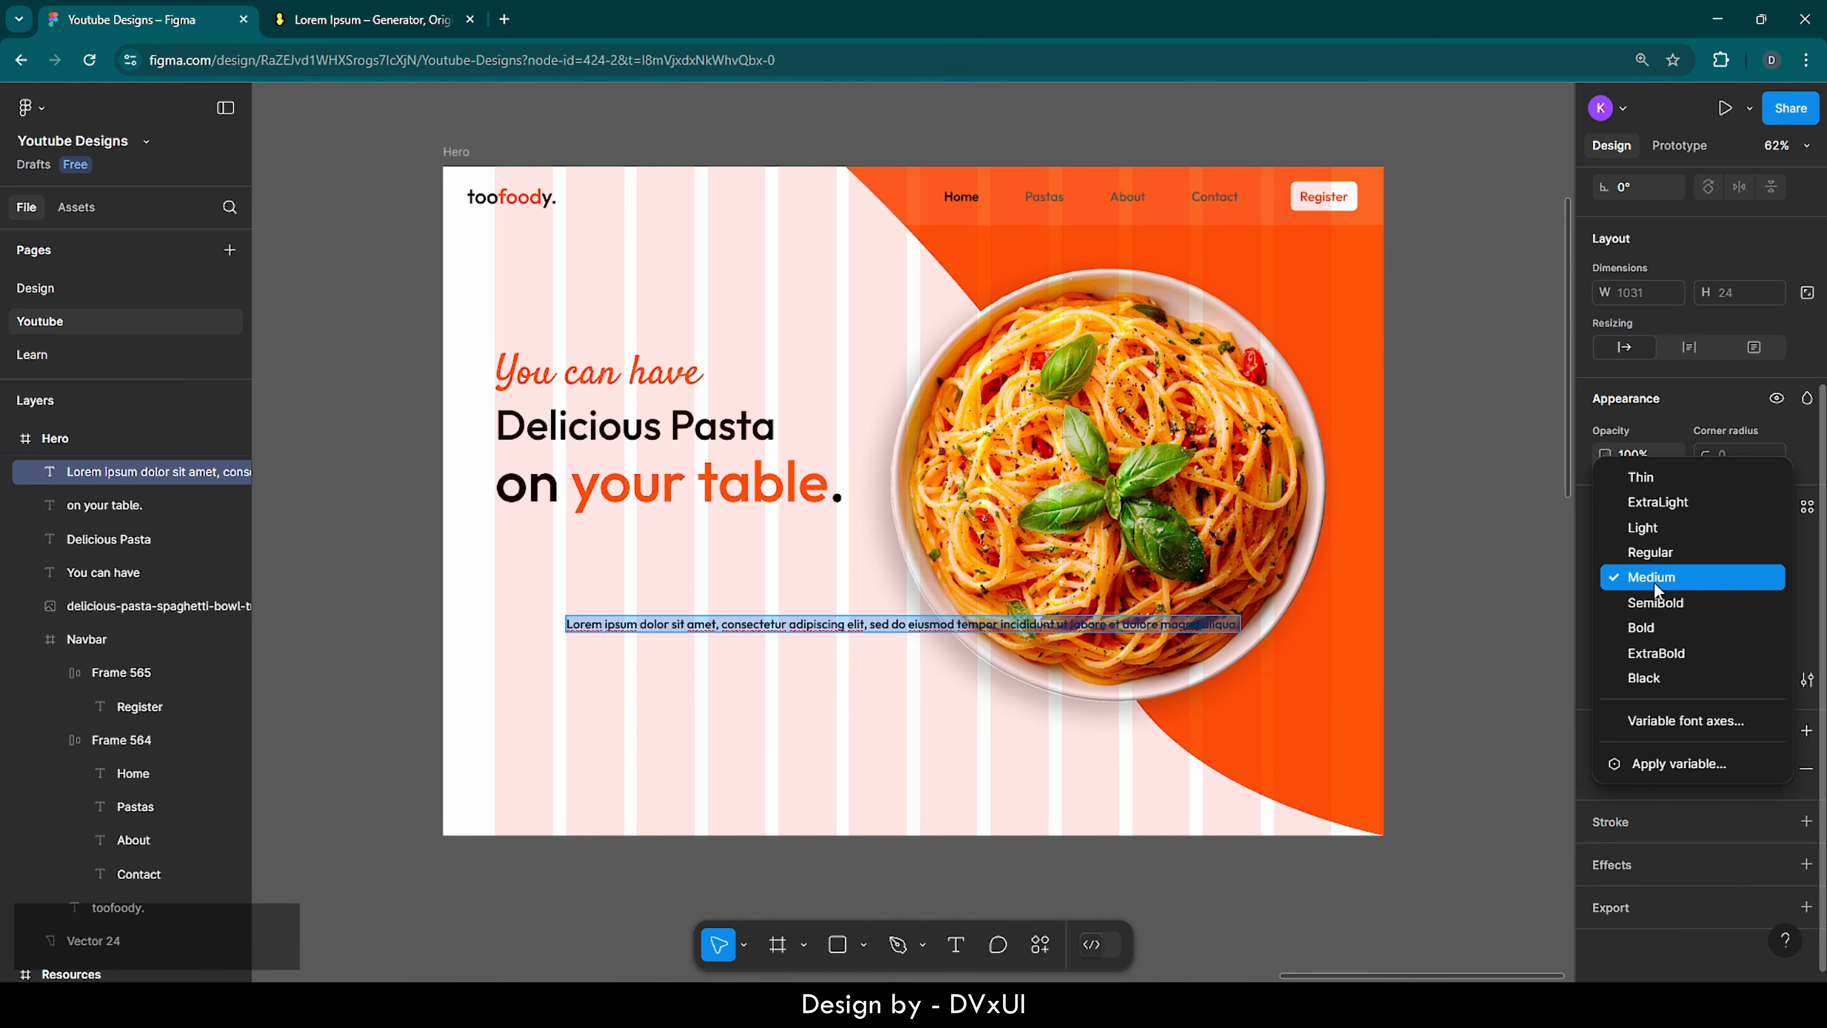
left_click(1653, 554)
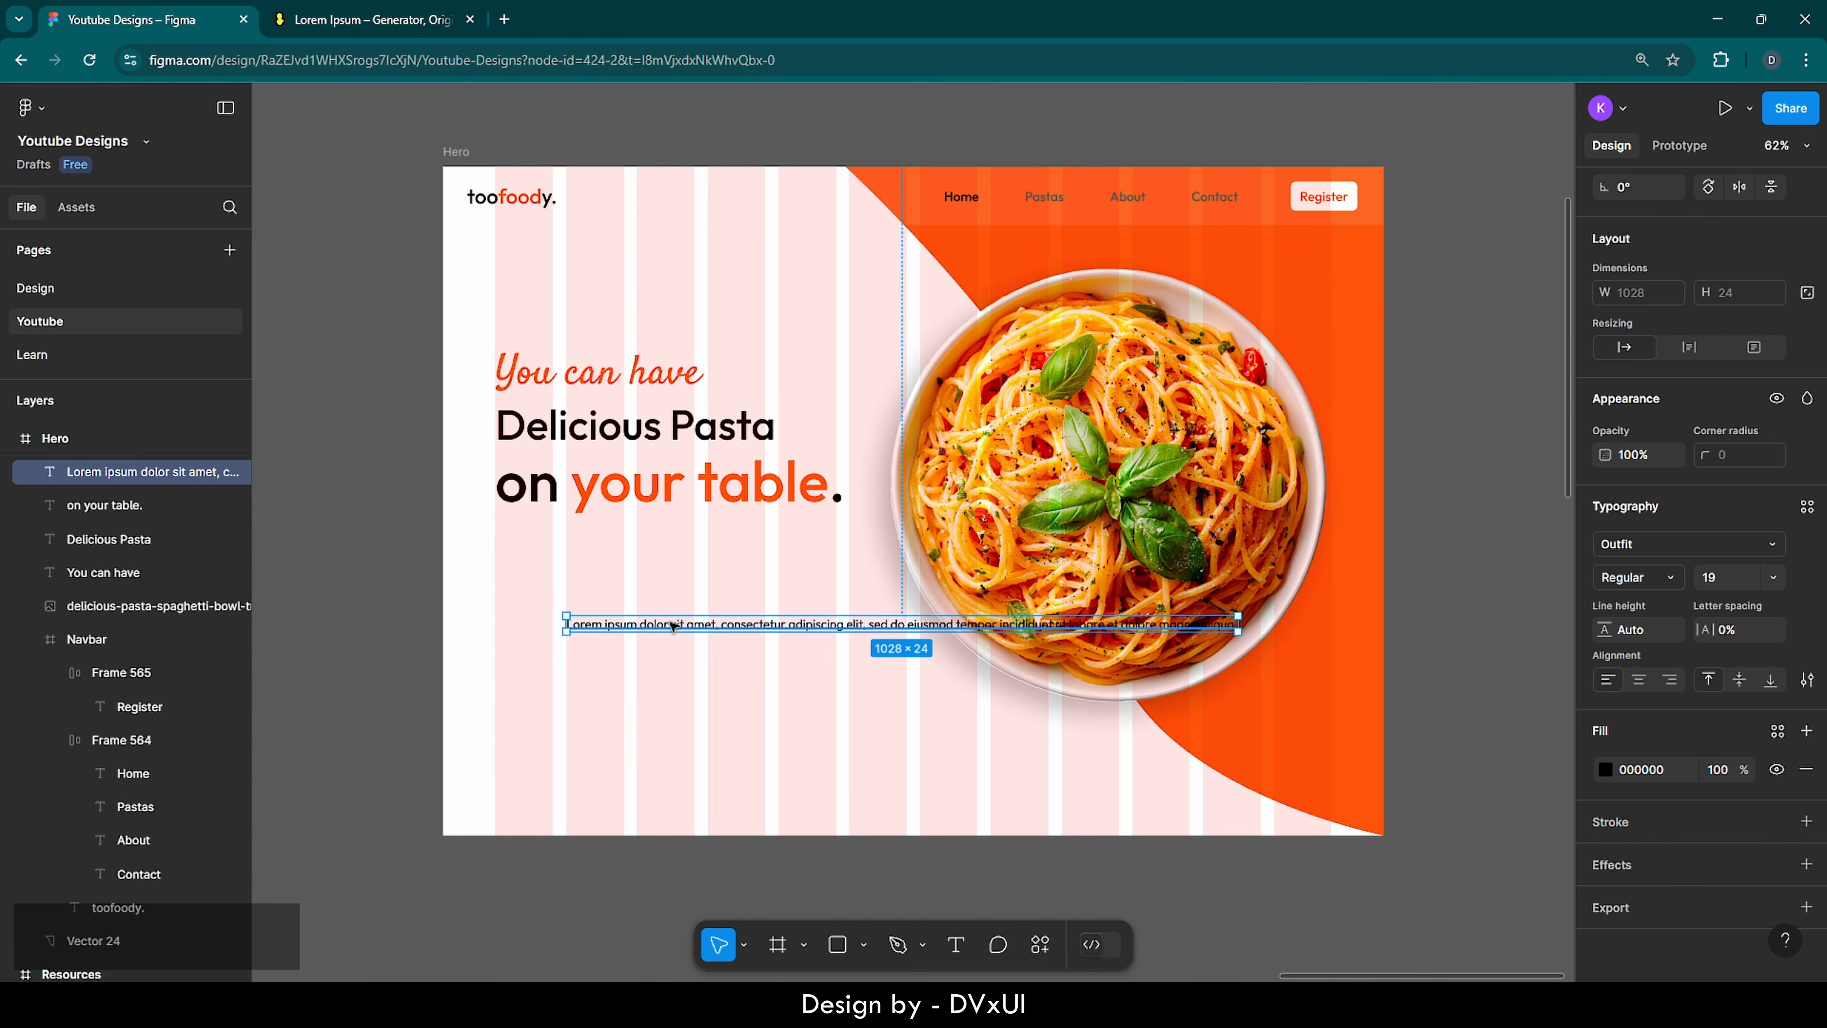
- Fit the lorem ipsum paragraph just below the headline on the first grid column, about 527 wide, and set its fill opacity to 70%
left_click_drag(673, 626, 602, 539)
left_click_drag(1167, 537, 839, 546)
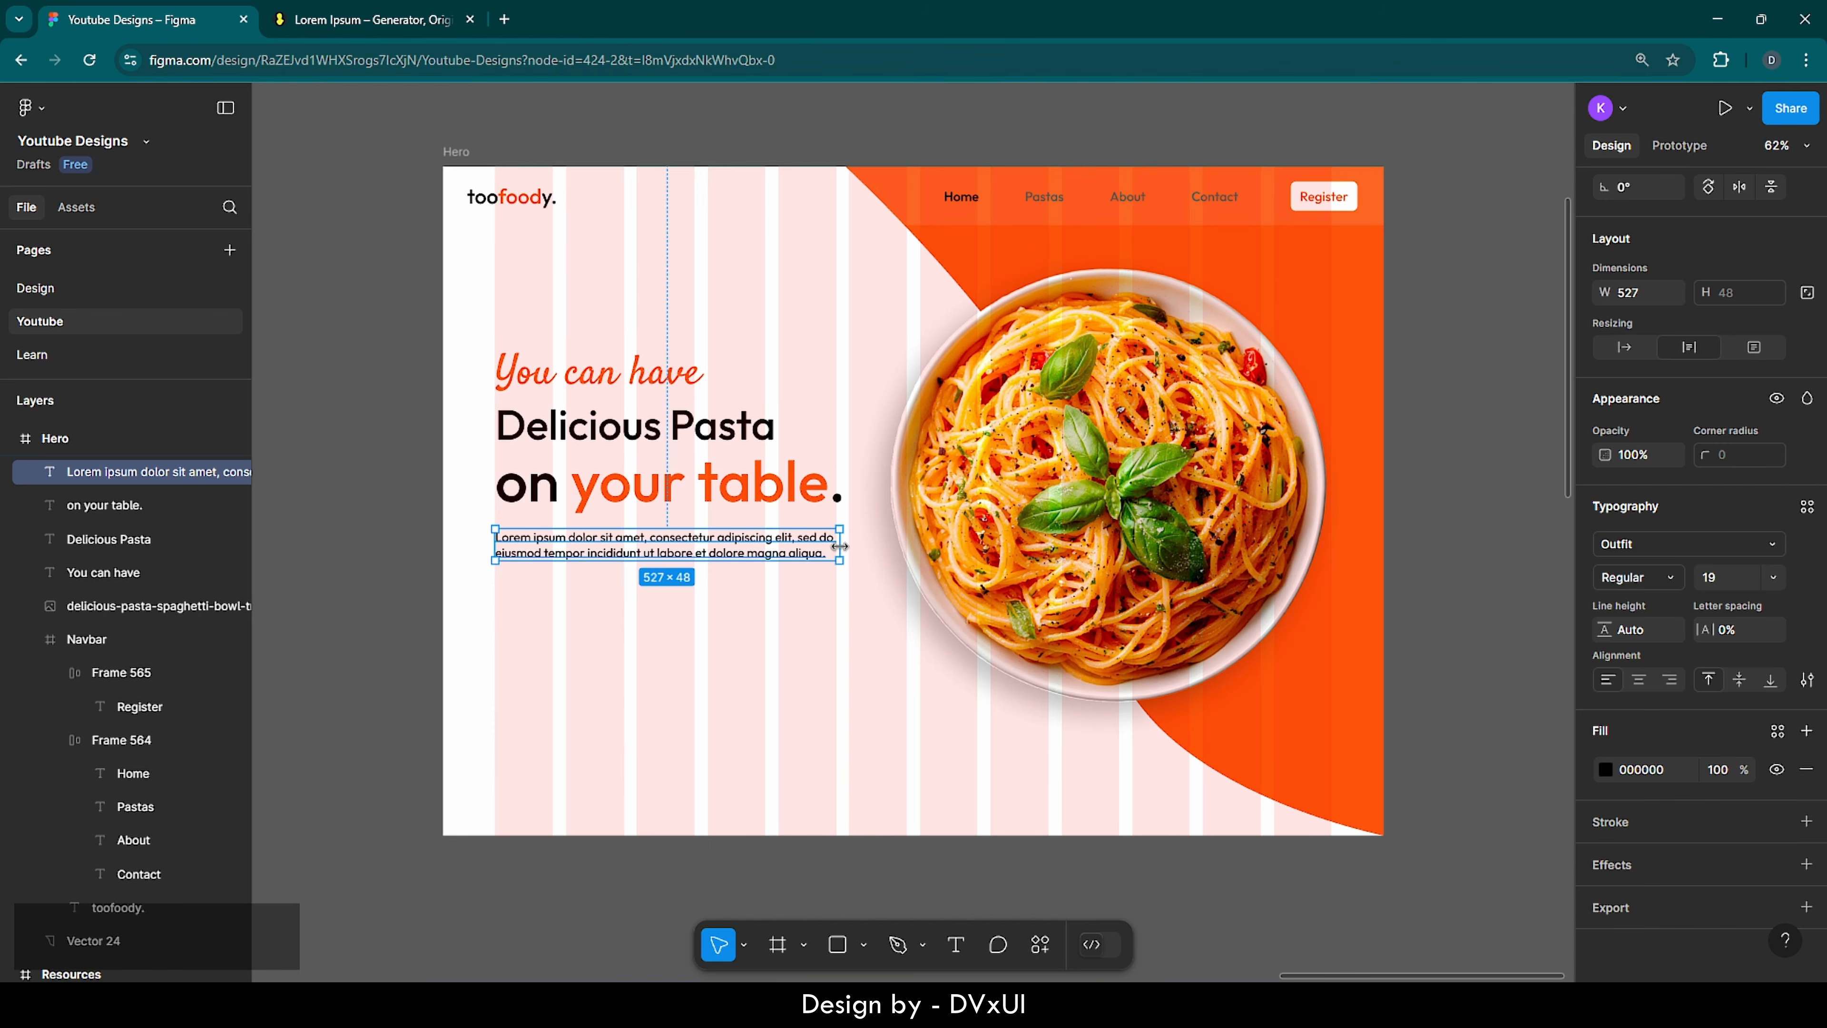
left_click(1717, 770)
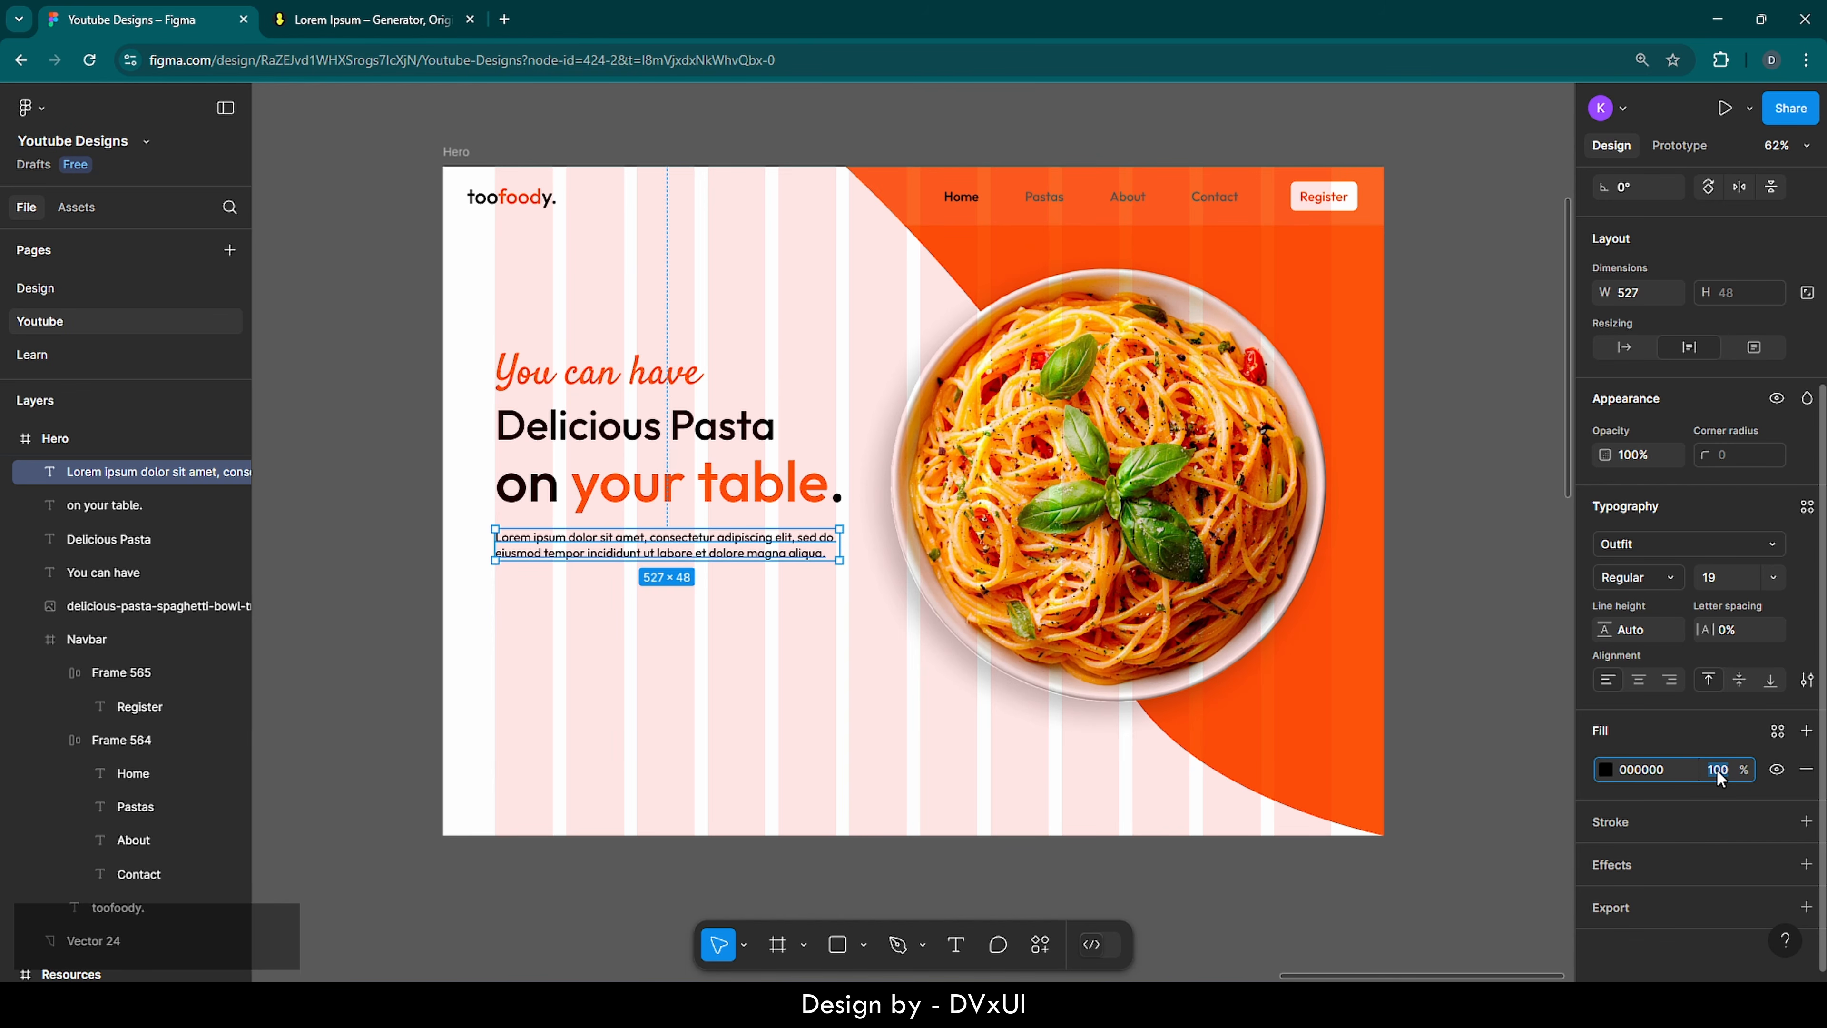
type("70")
key("Return")
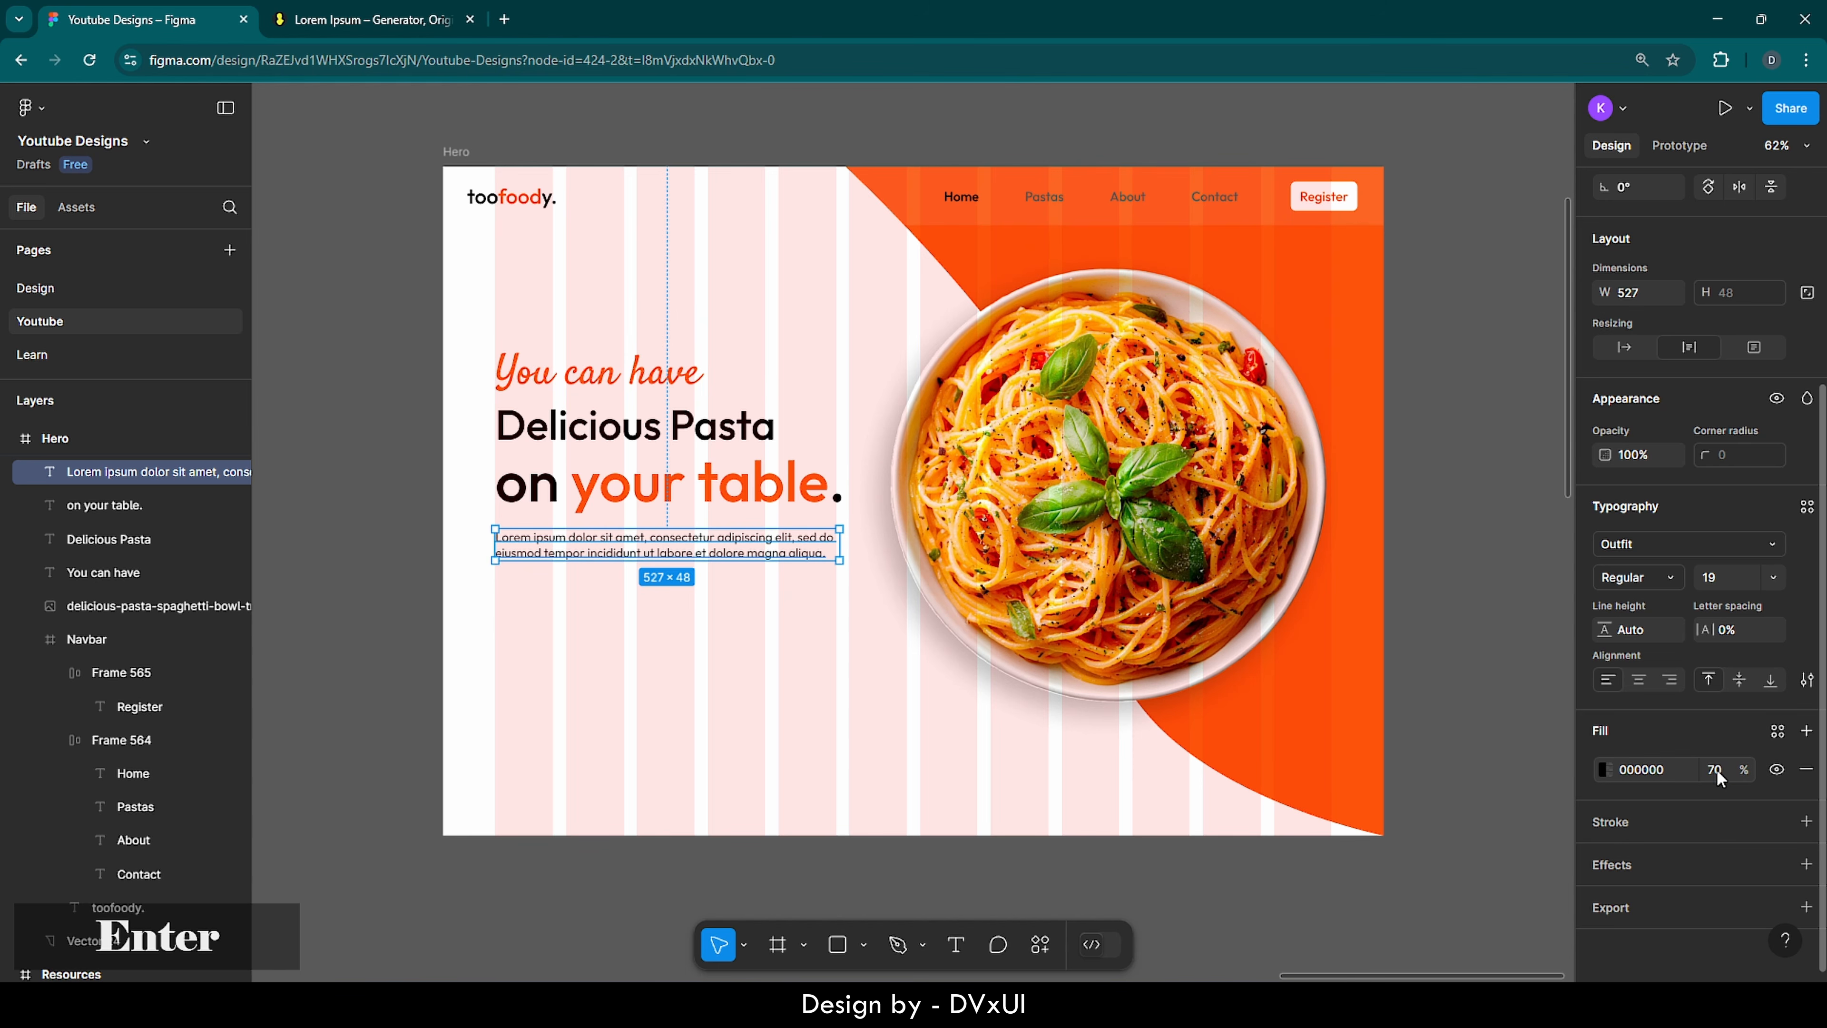
left_click(705, 713)
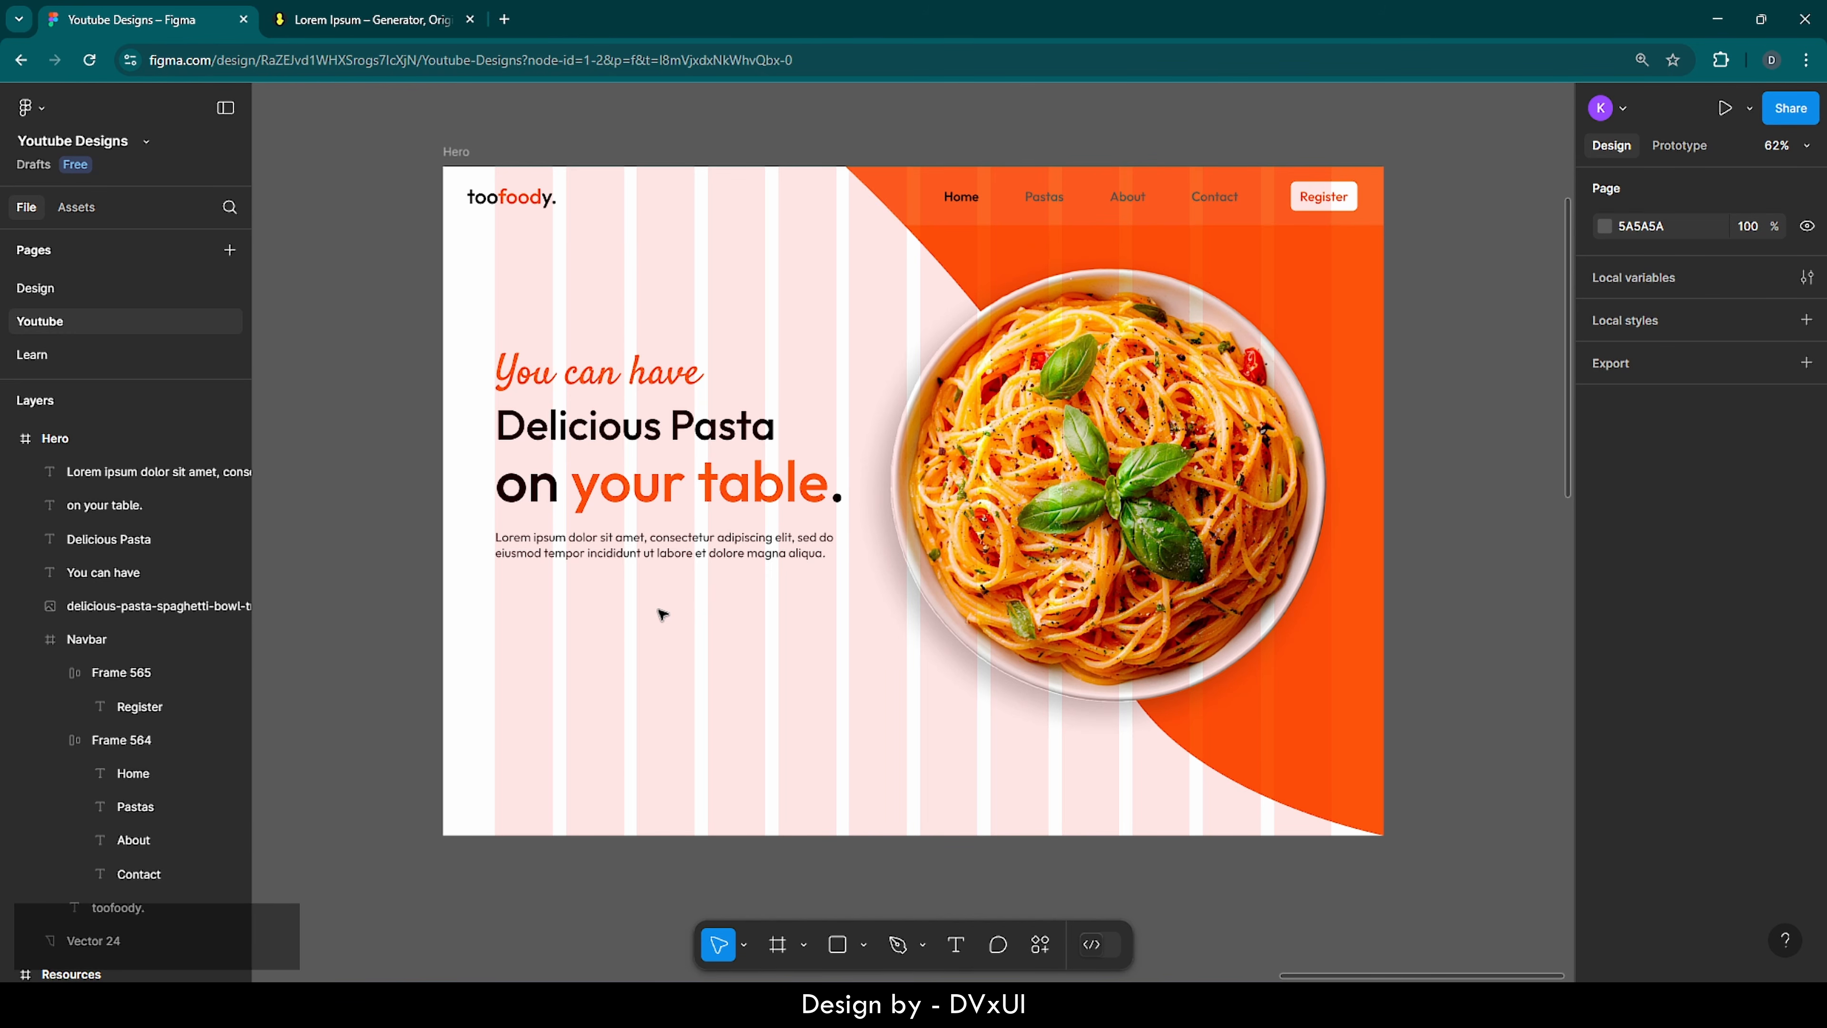
- Add a new text reading "Place Order" below the lorem ipsum paragraph
key("t")
left_click(663, 637)
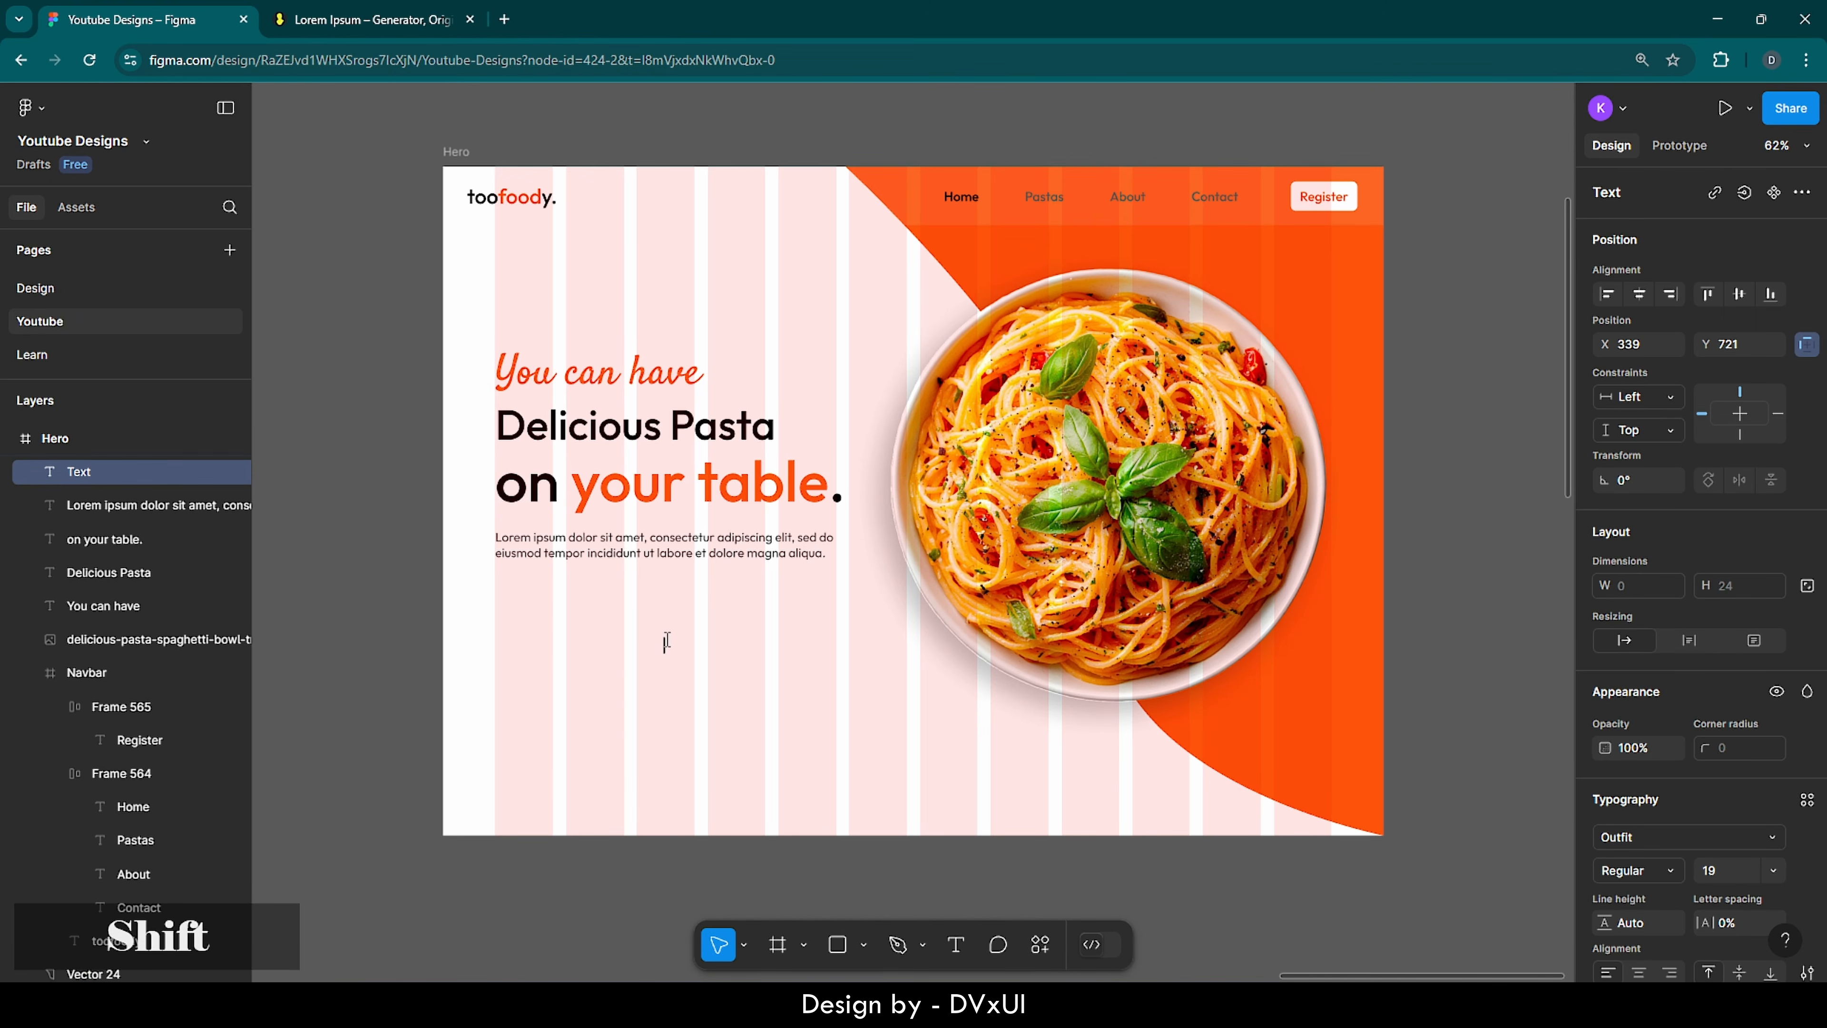
type("Place Order")
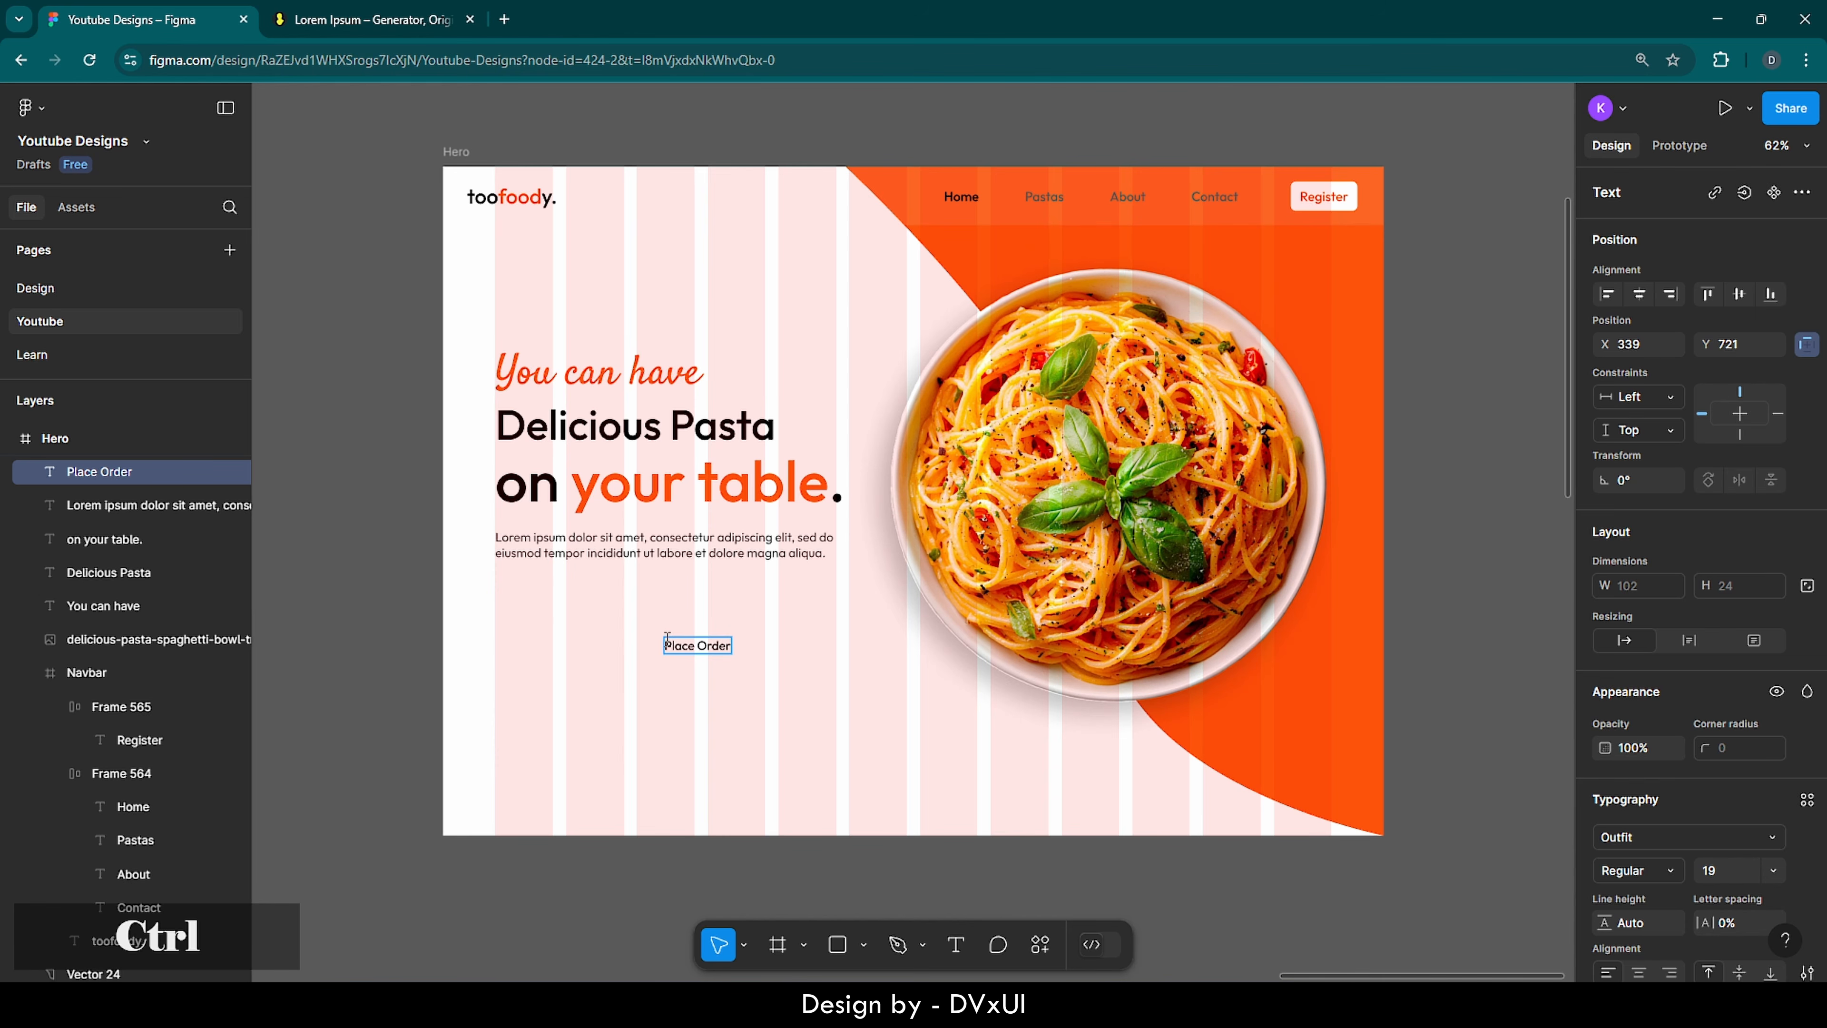
- Set the Place Order text to size 20 and Medium weight
key("ctrl+a")
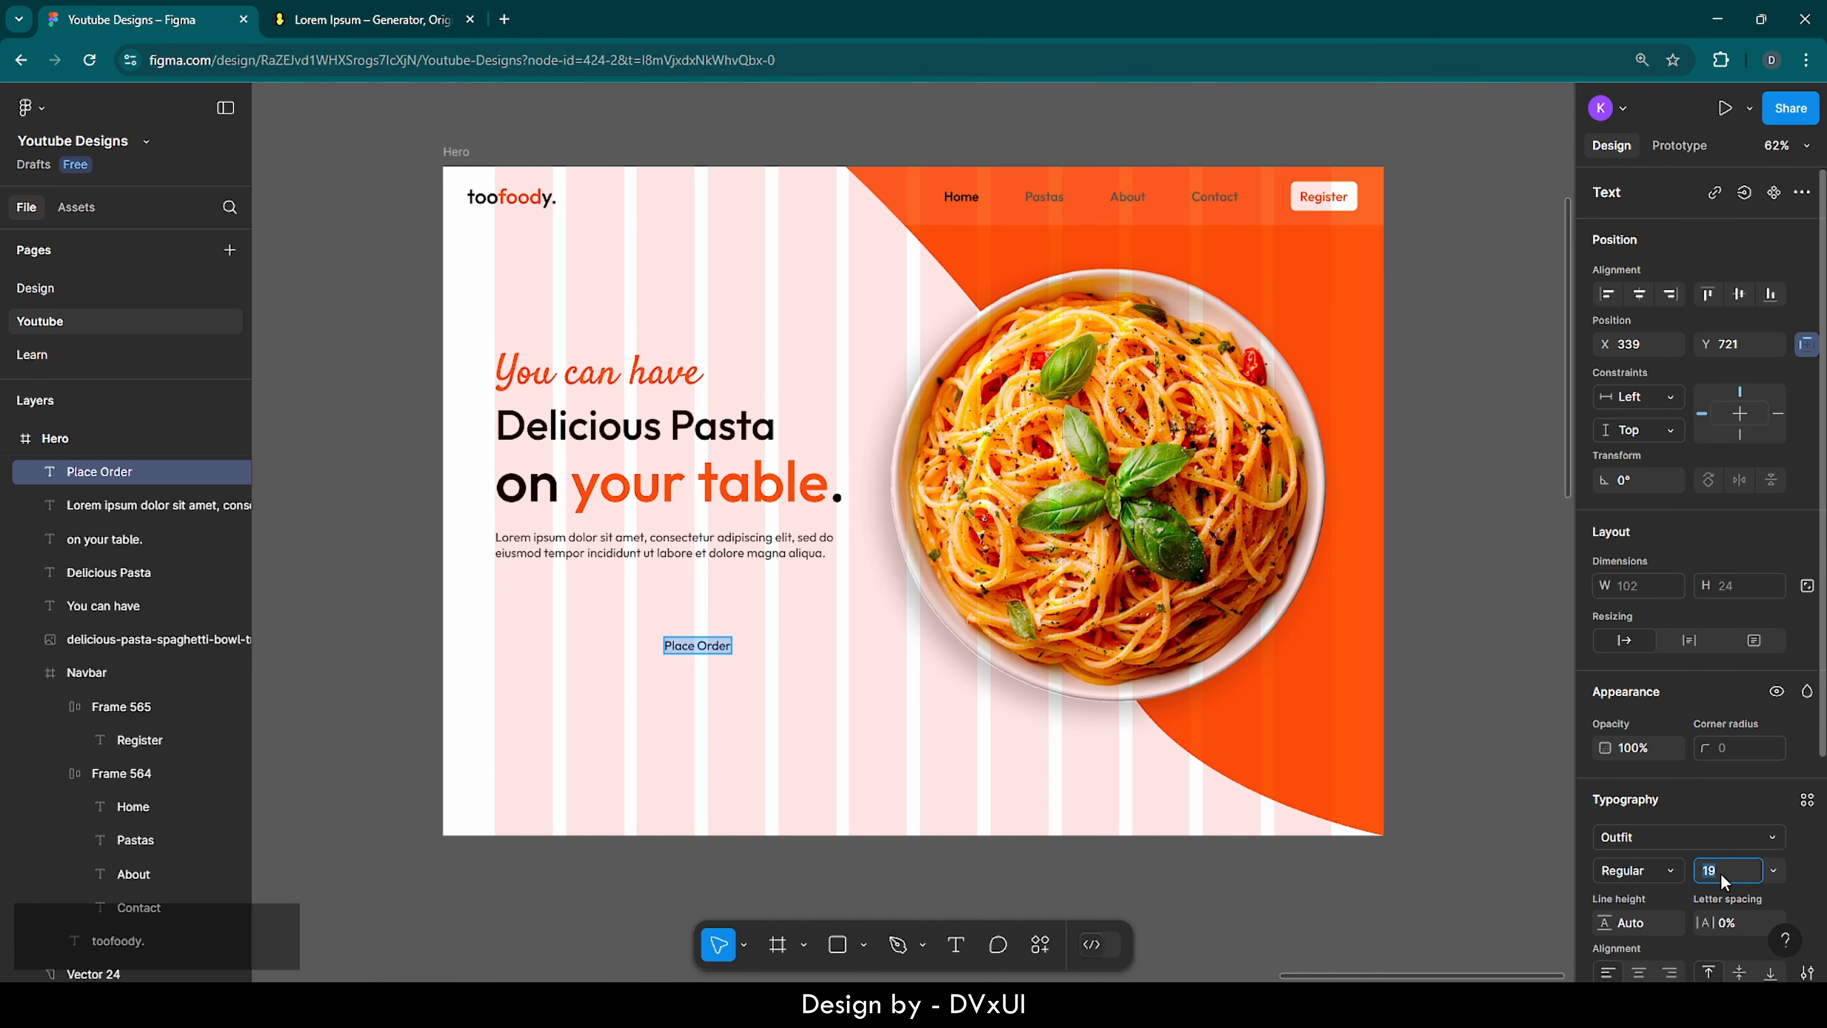
key("BackSpace")
type("20")
key("Return")
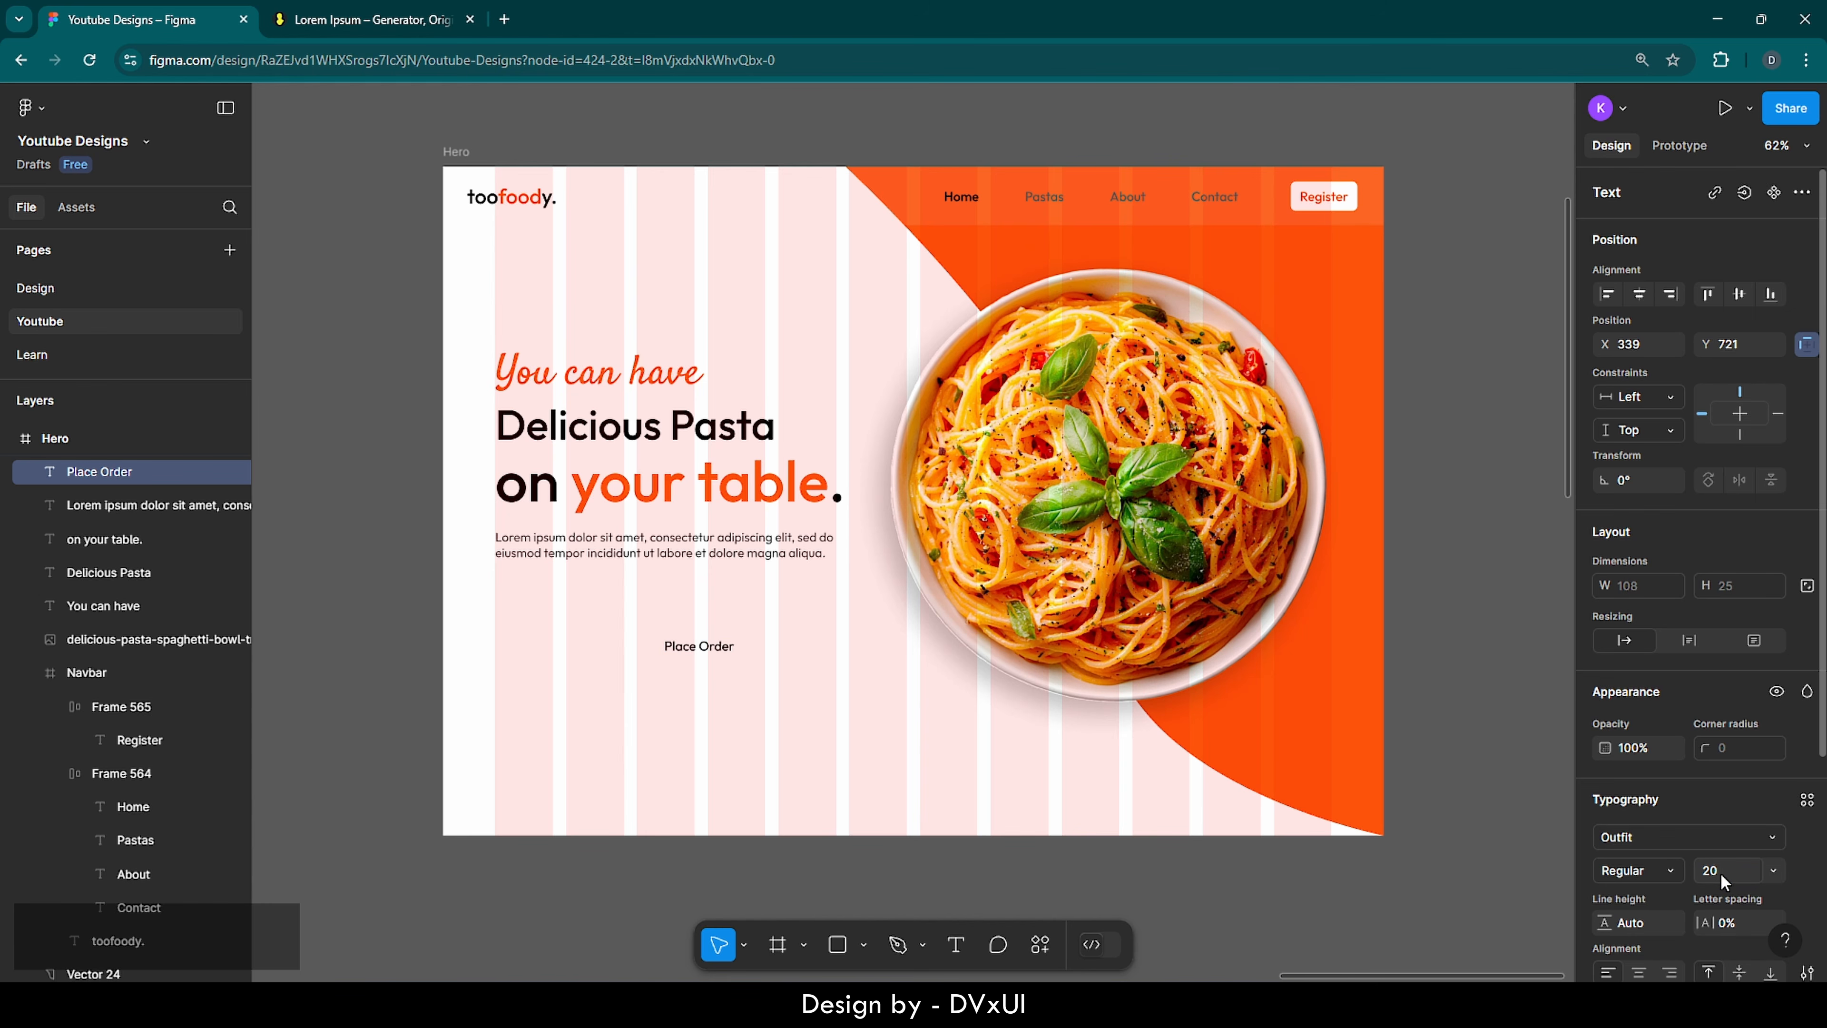
left_click(1626, 871)
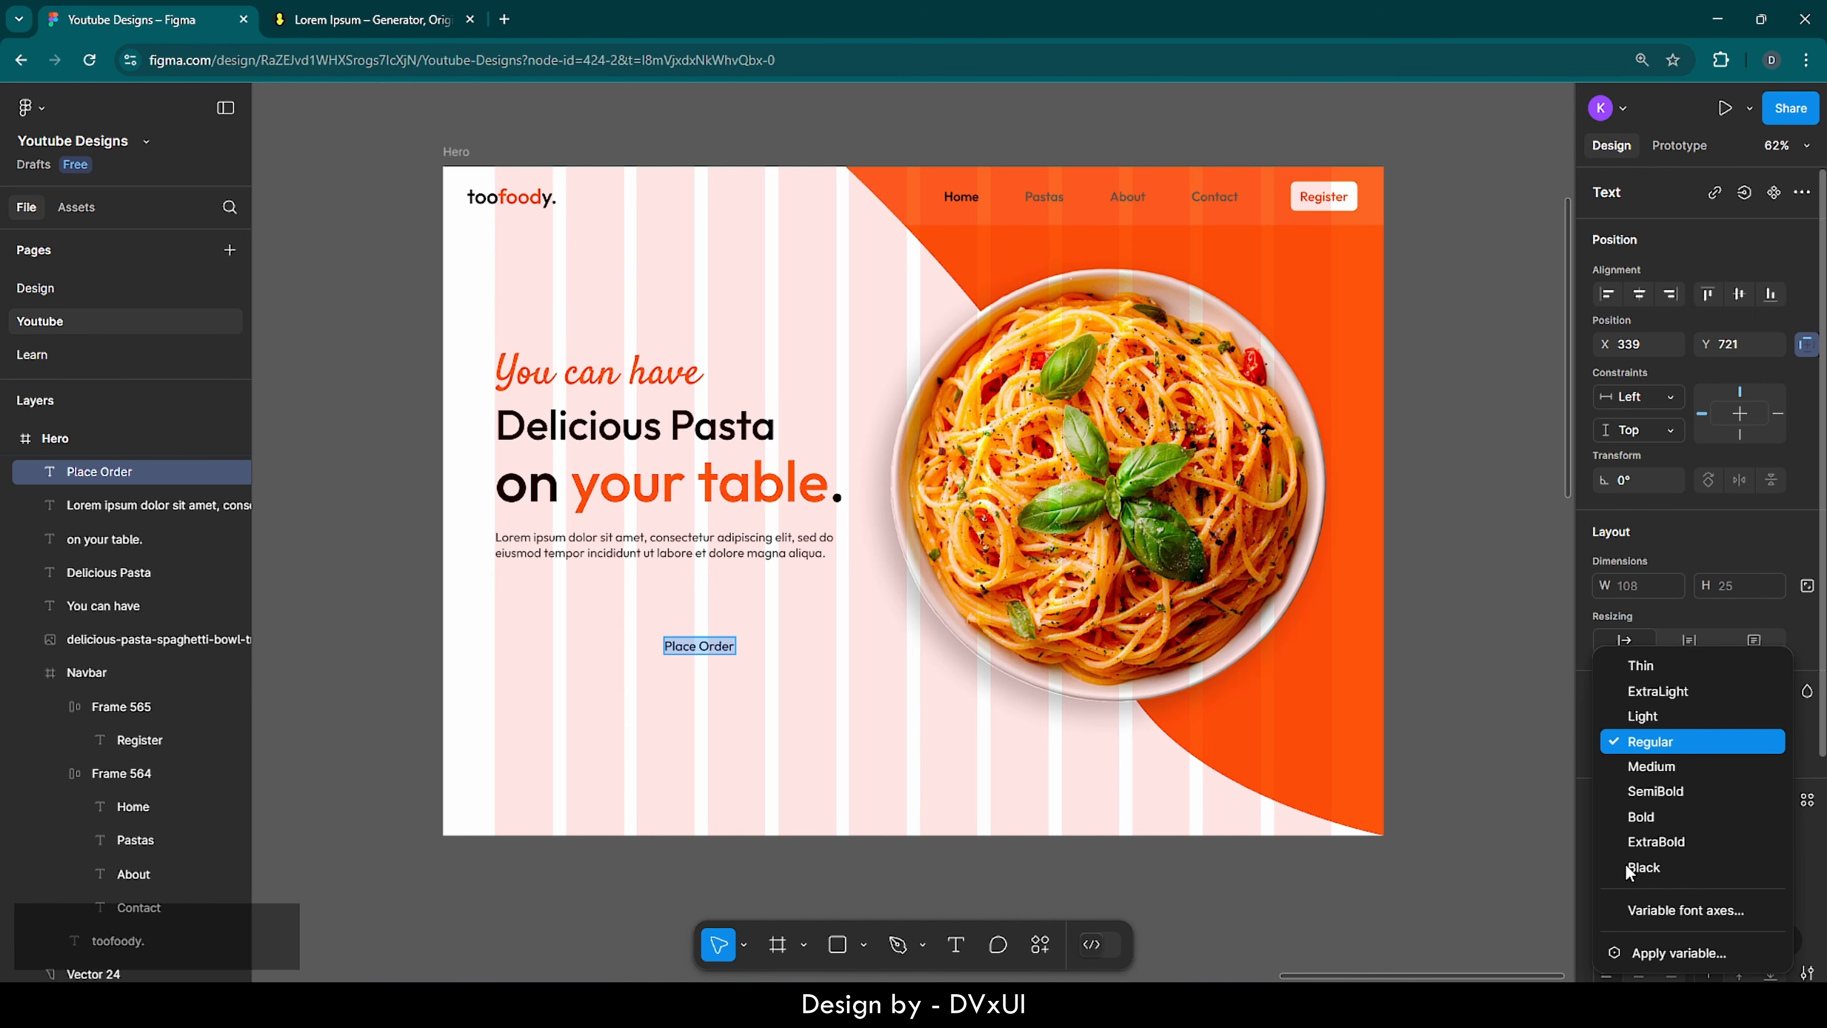
left_click(1654, 770)
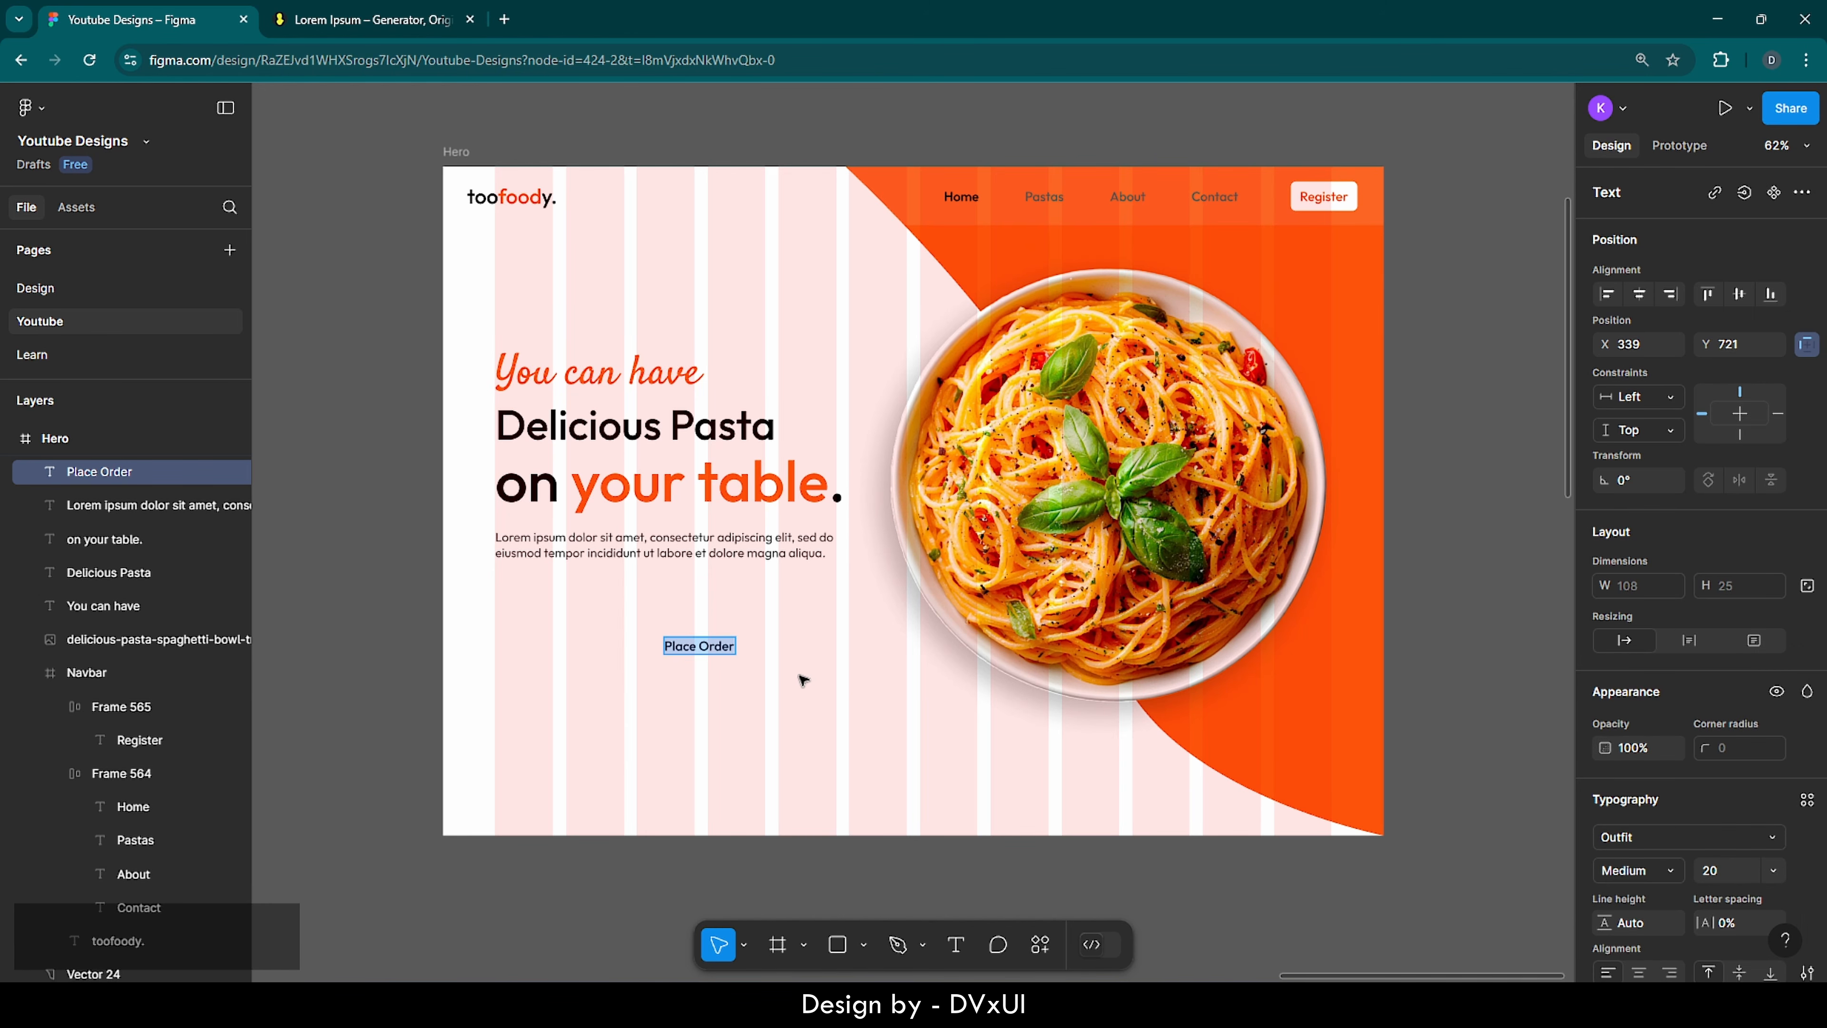
- Move the Place Order text below the paragraph to the starting edge of the first grid column
left_click(702, 648)
left_click_drag(705, 650, 536, 601)
scroll(486, 569, "up", 10)
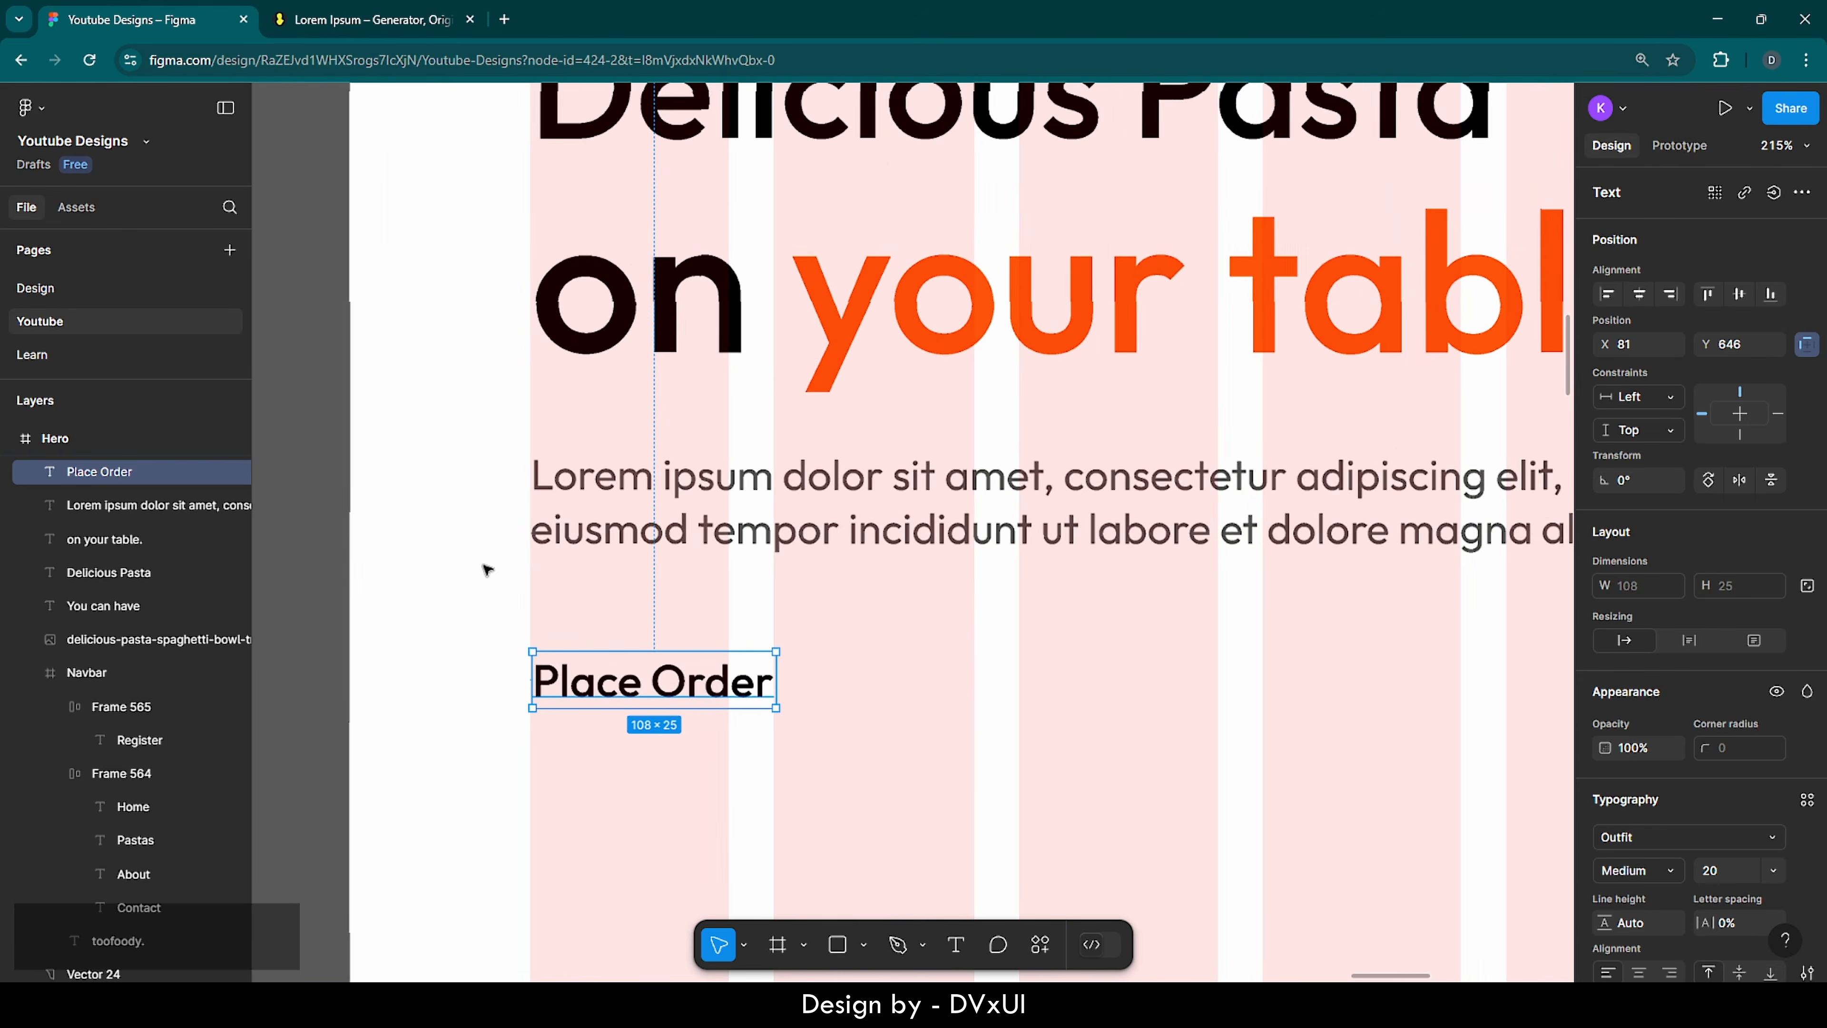
- Wrap the Place Order text in an auto layout frame and fill the frame with the page's orange FC530A
scroll(487, 569, "down", 2)
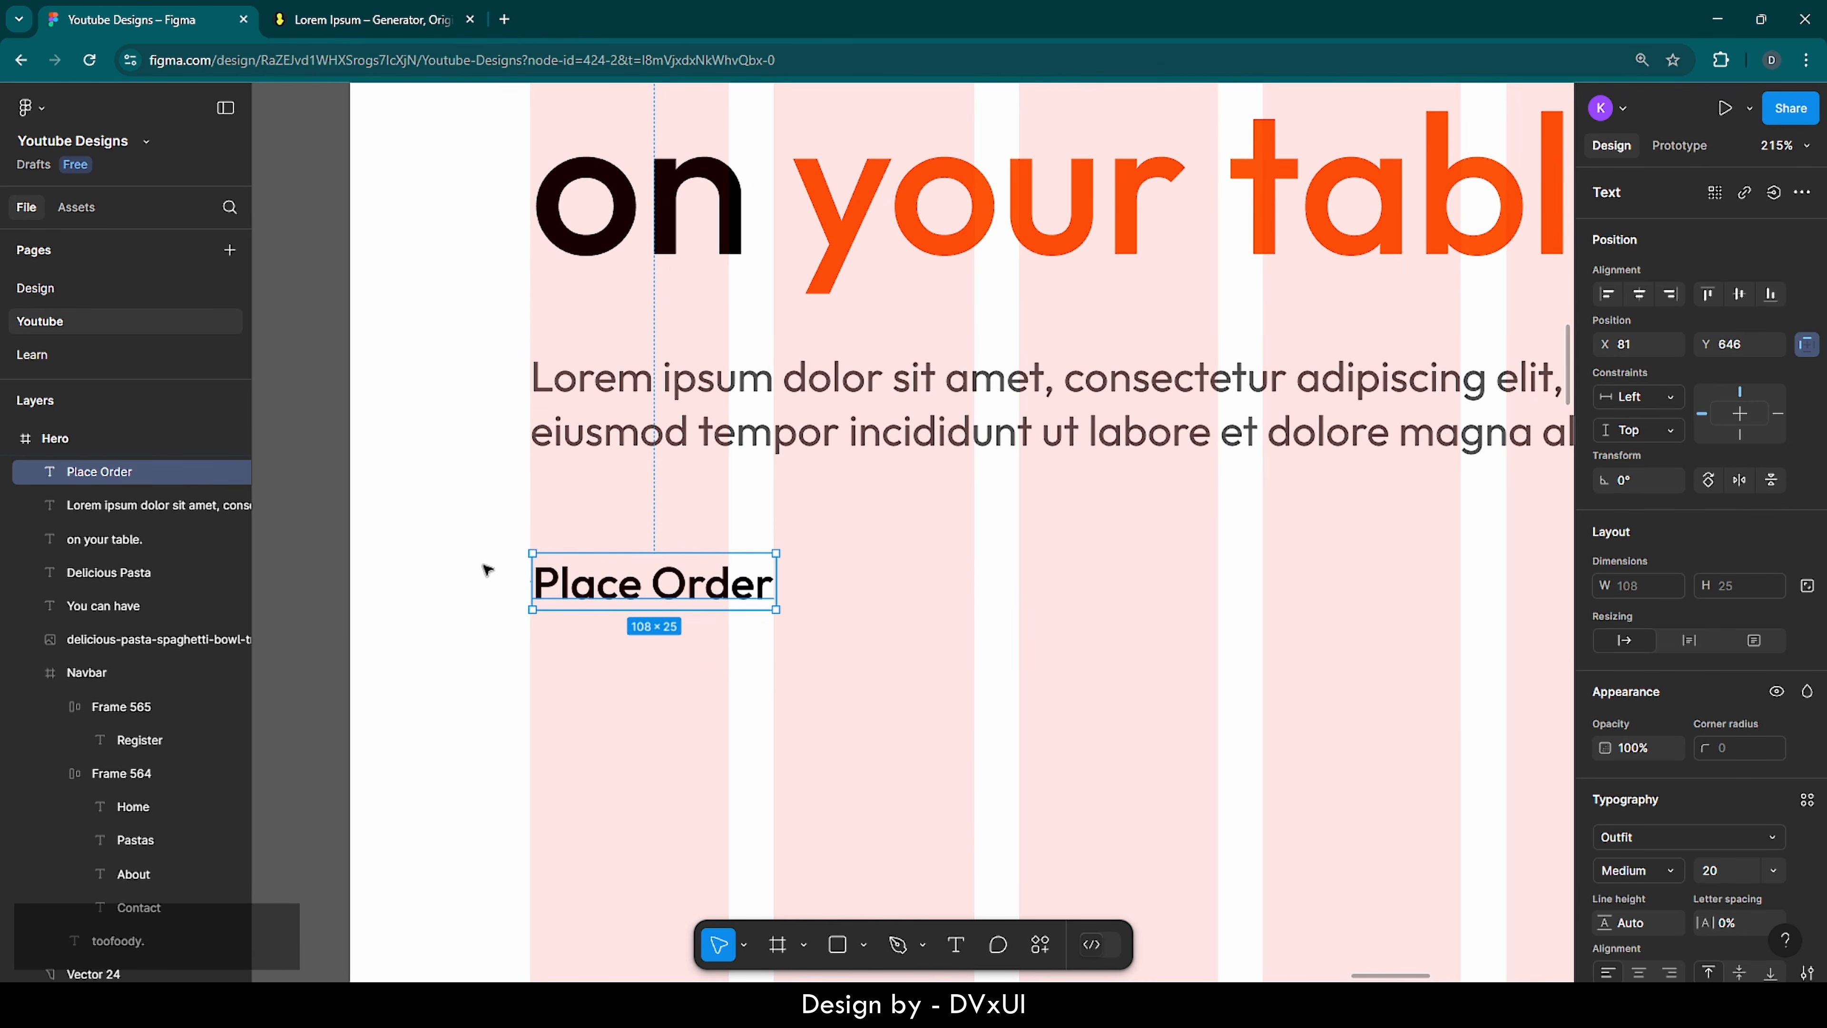
right_click(683, 599)
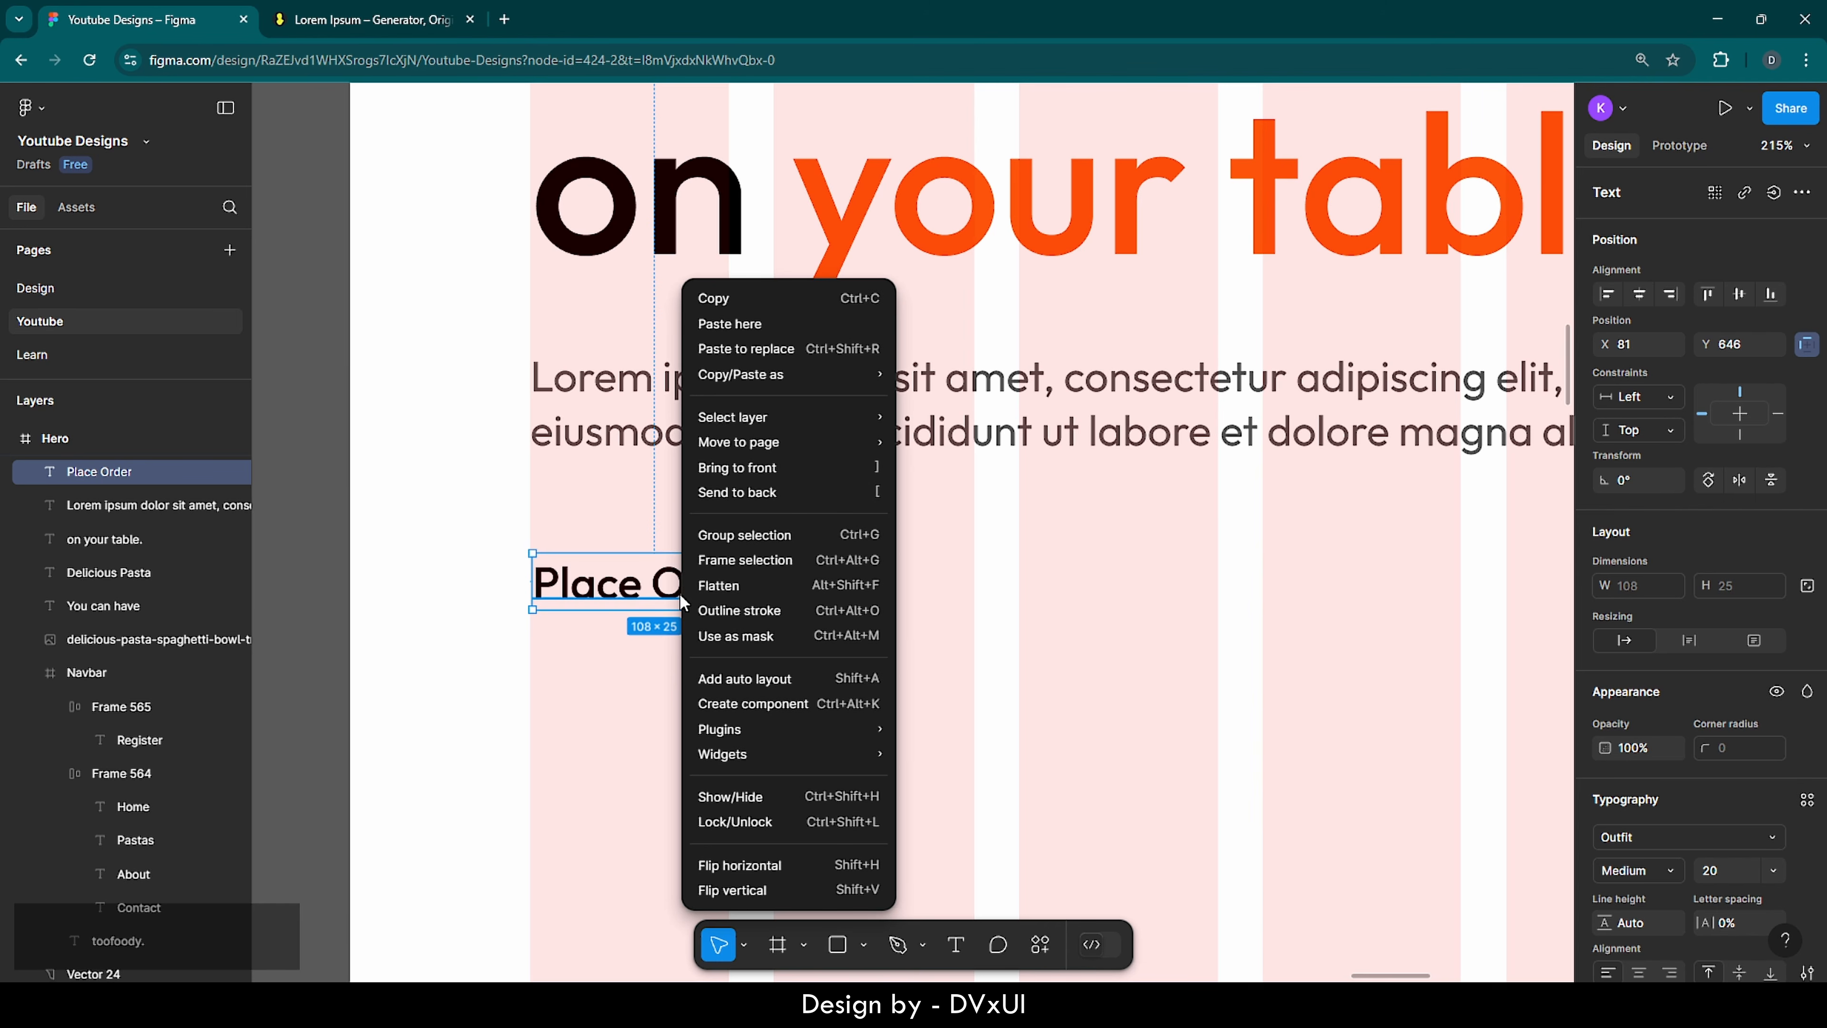
left_click(725, 678)
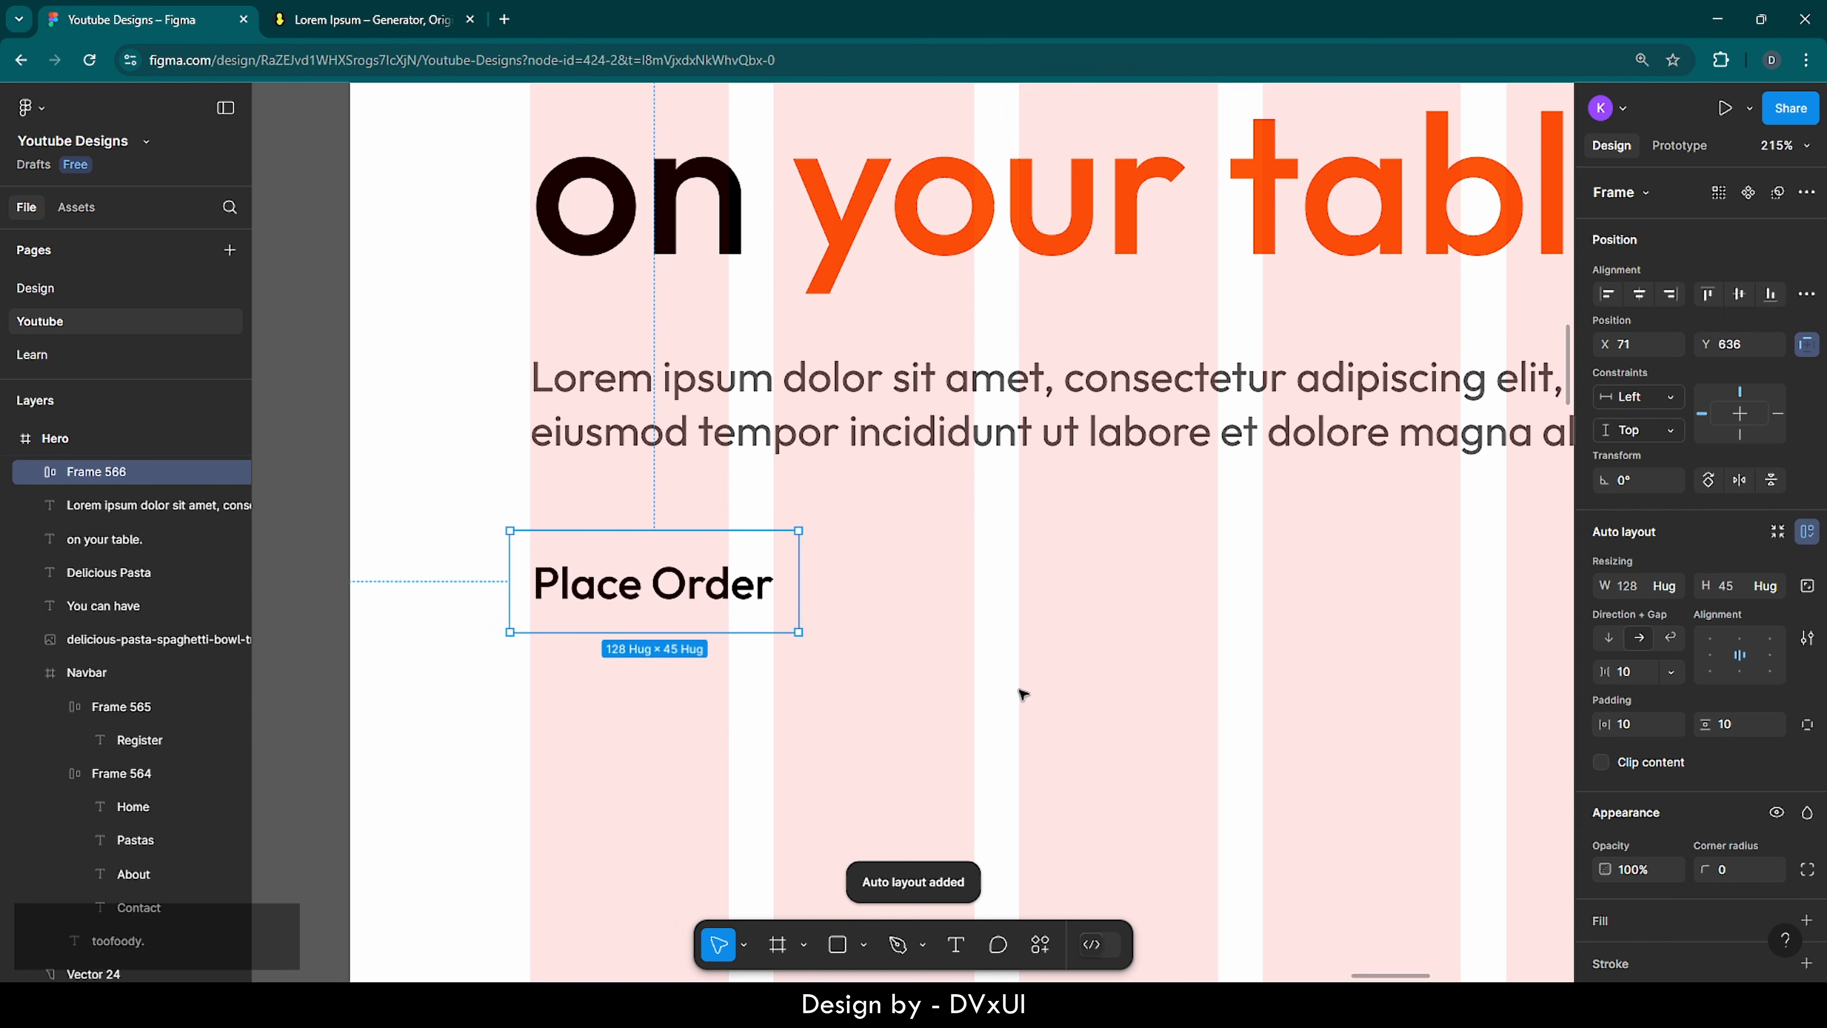
scroll(1647, 789, "down", 2)
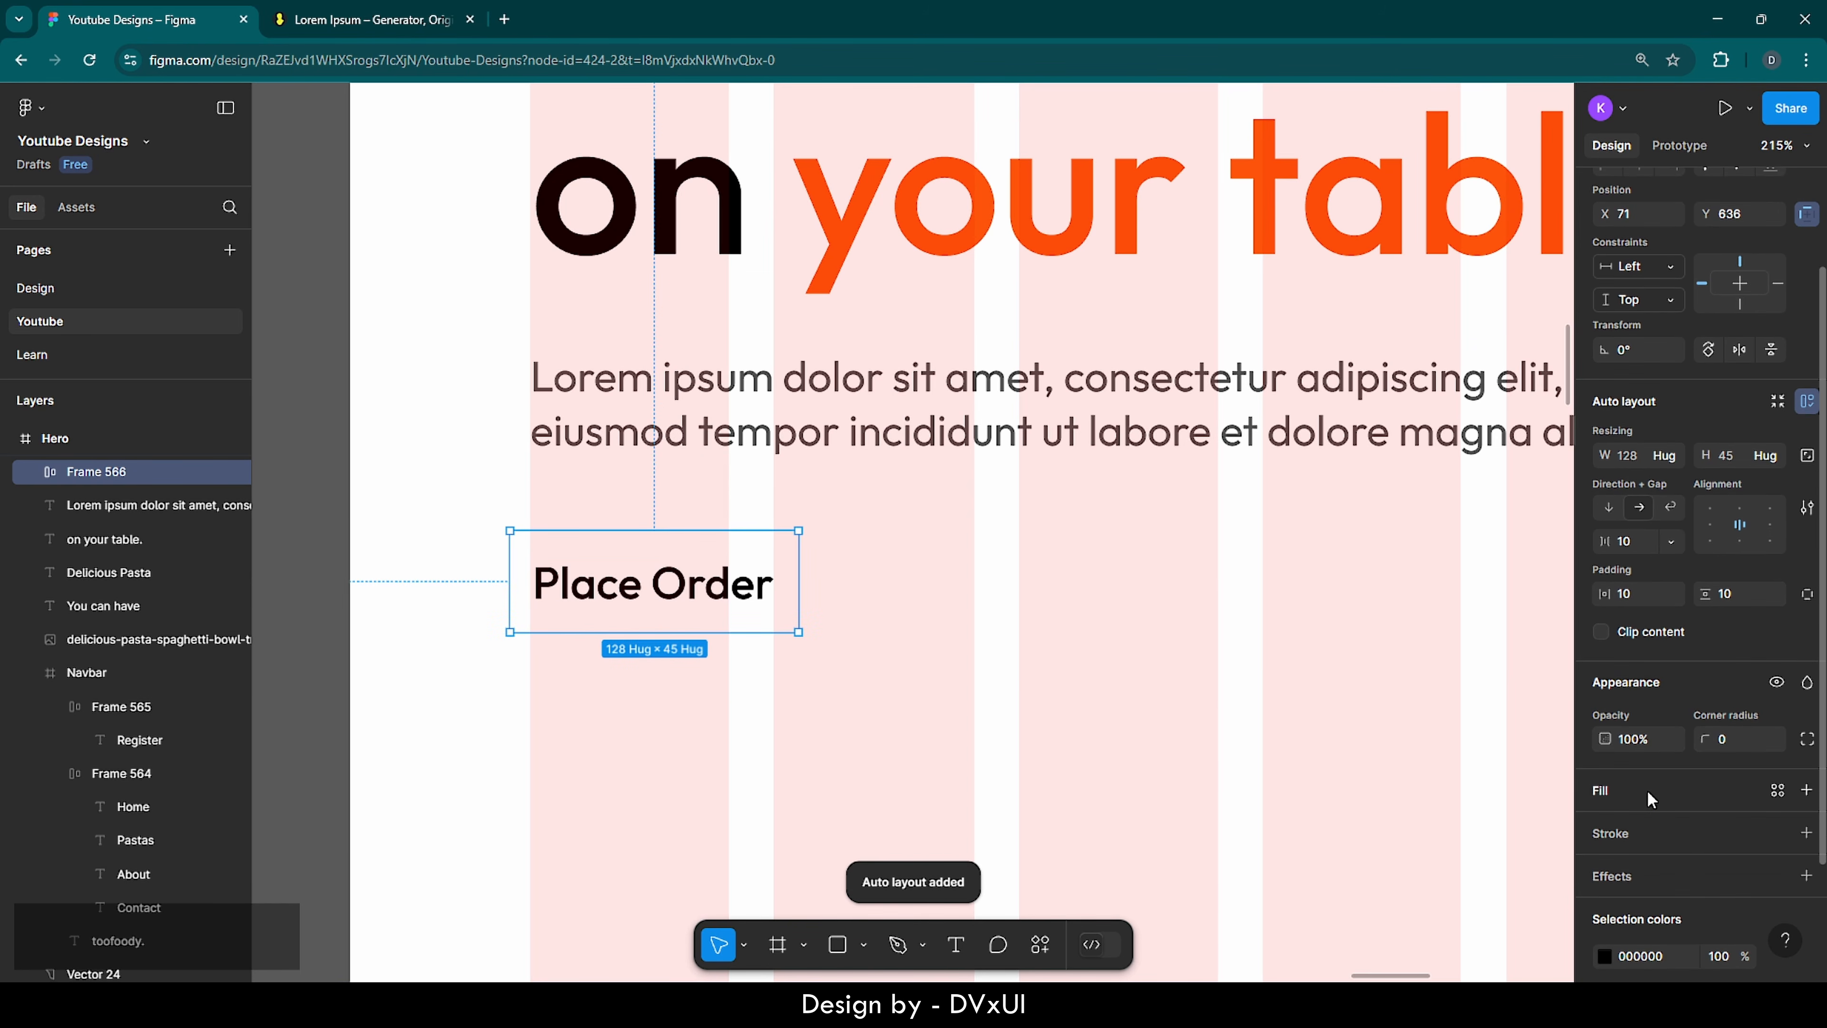
left_click(1601, 791)
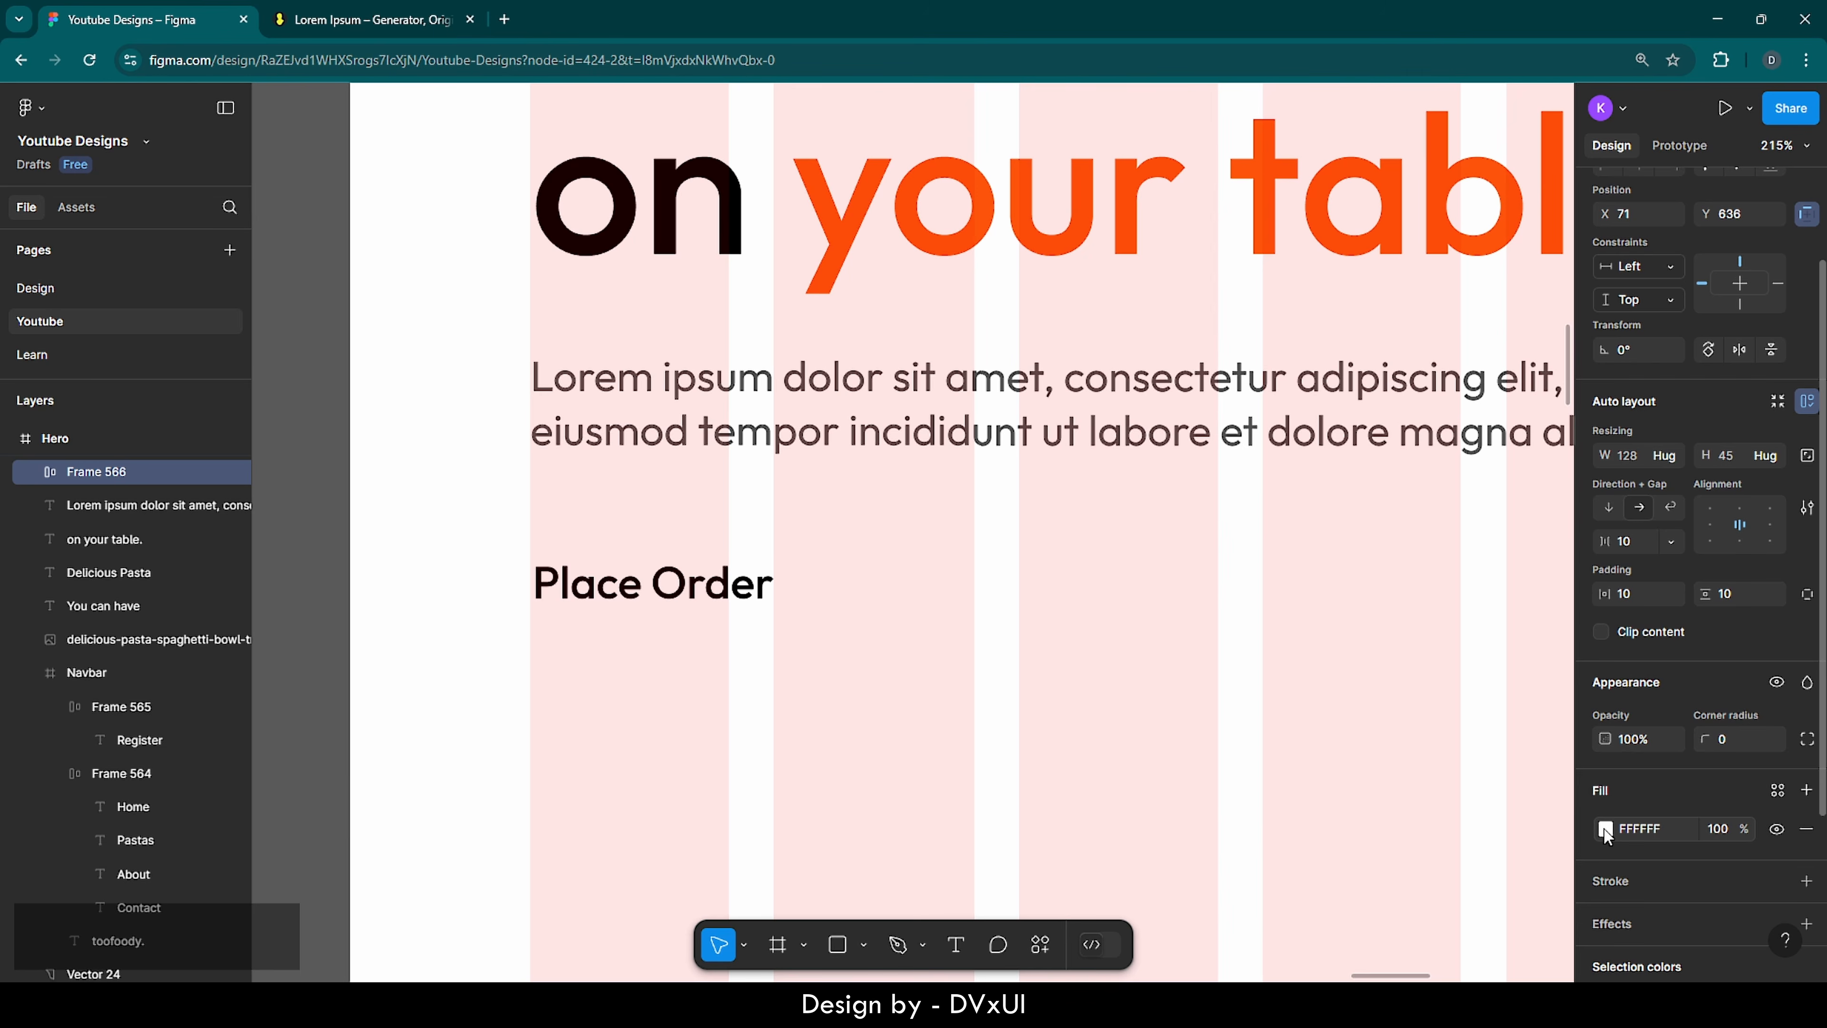
left_click(1605, 829)
left_click(1375, 876)
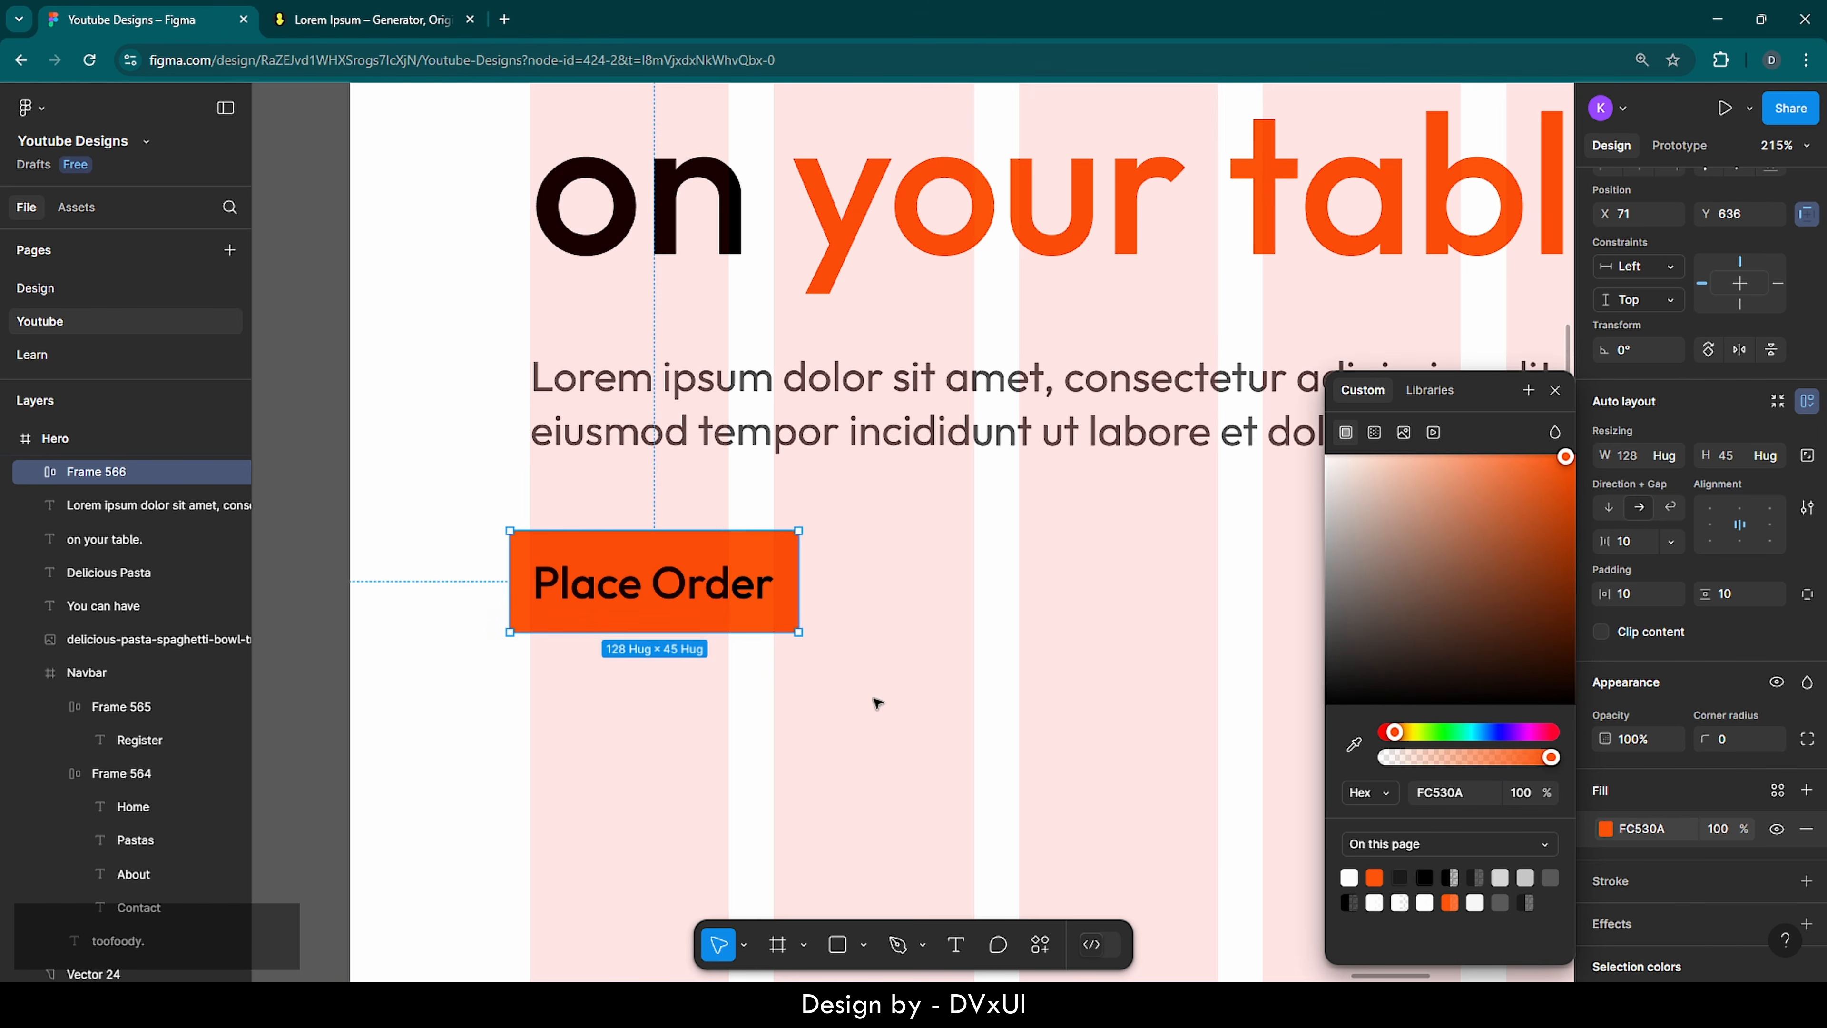
left_click(860, 694)
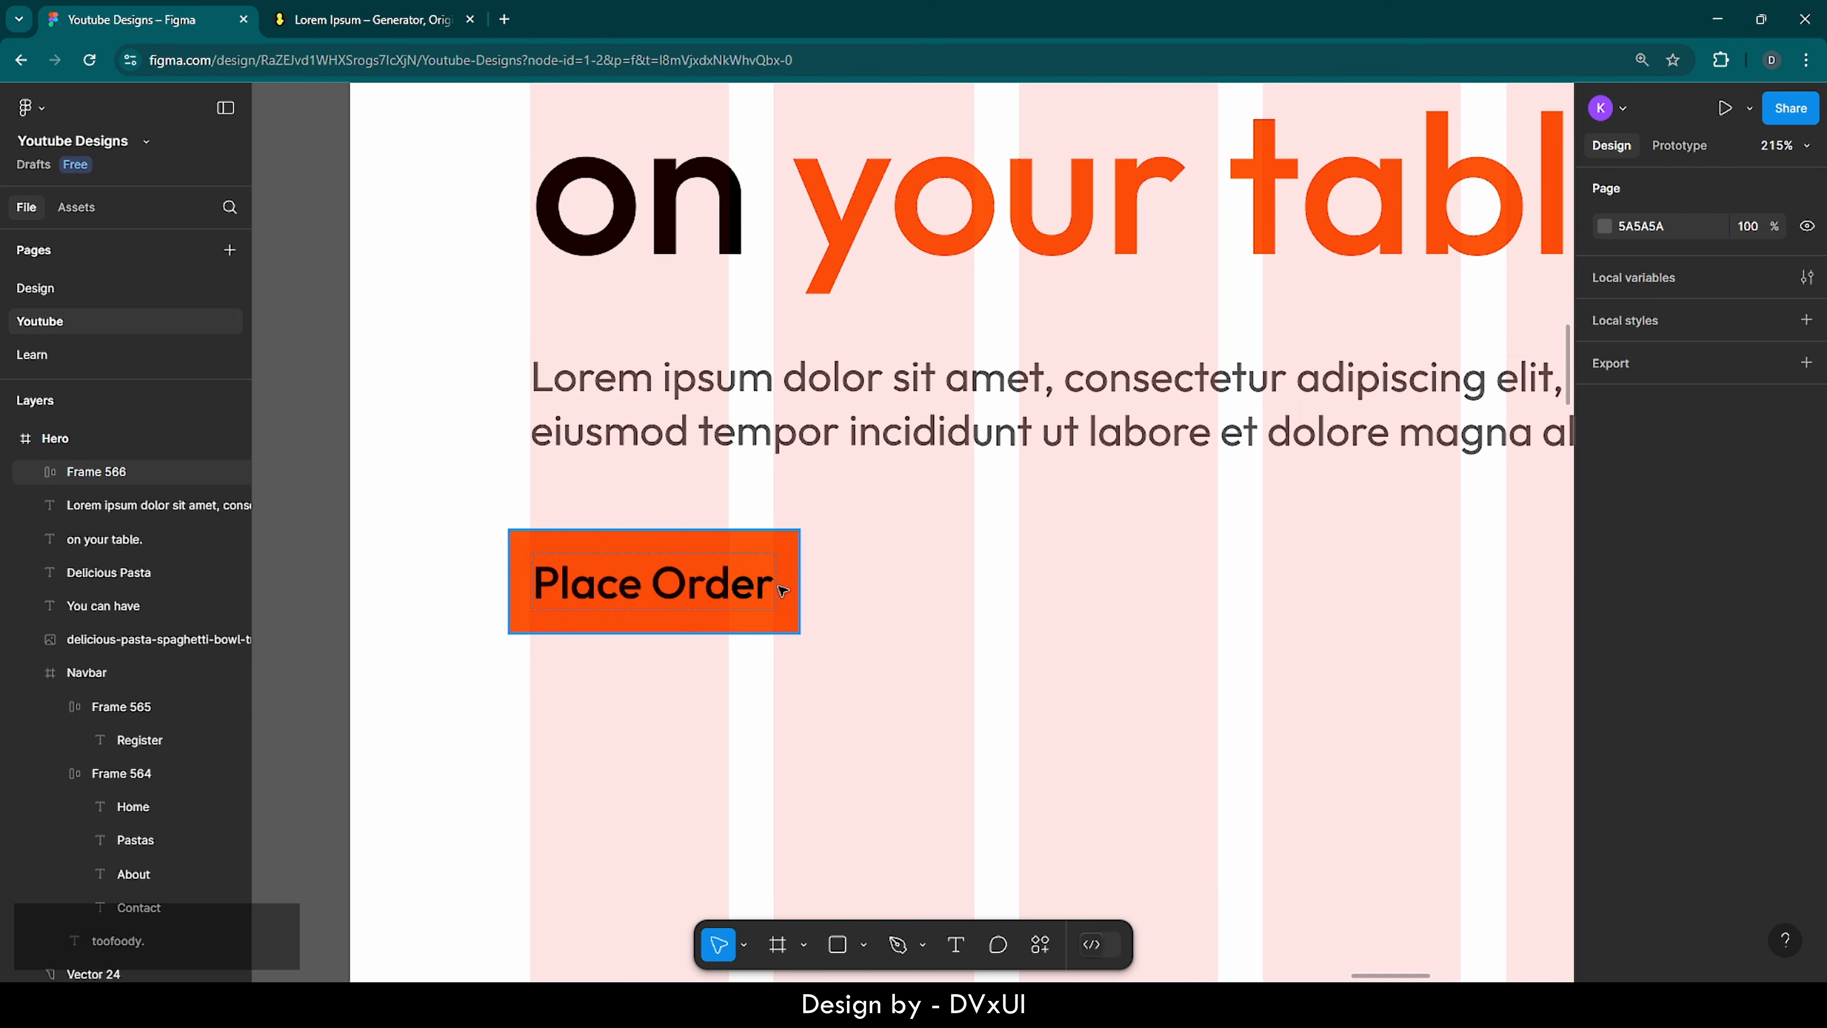
- Change the Place Order label's fill to white
double_click(732, 586)
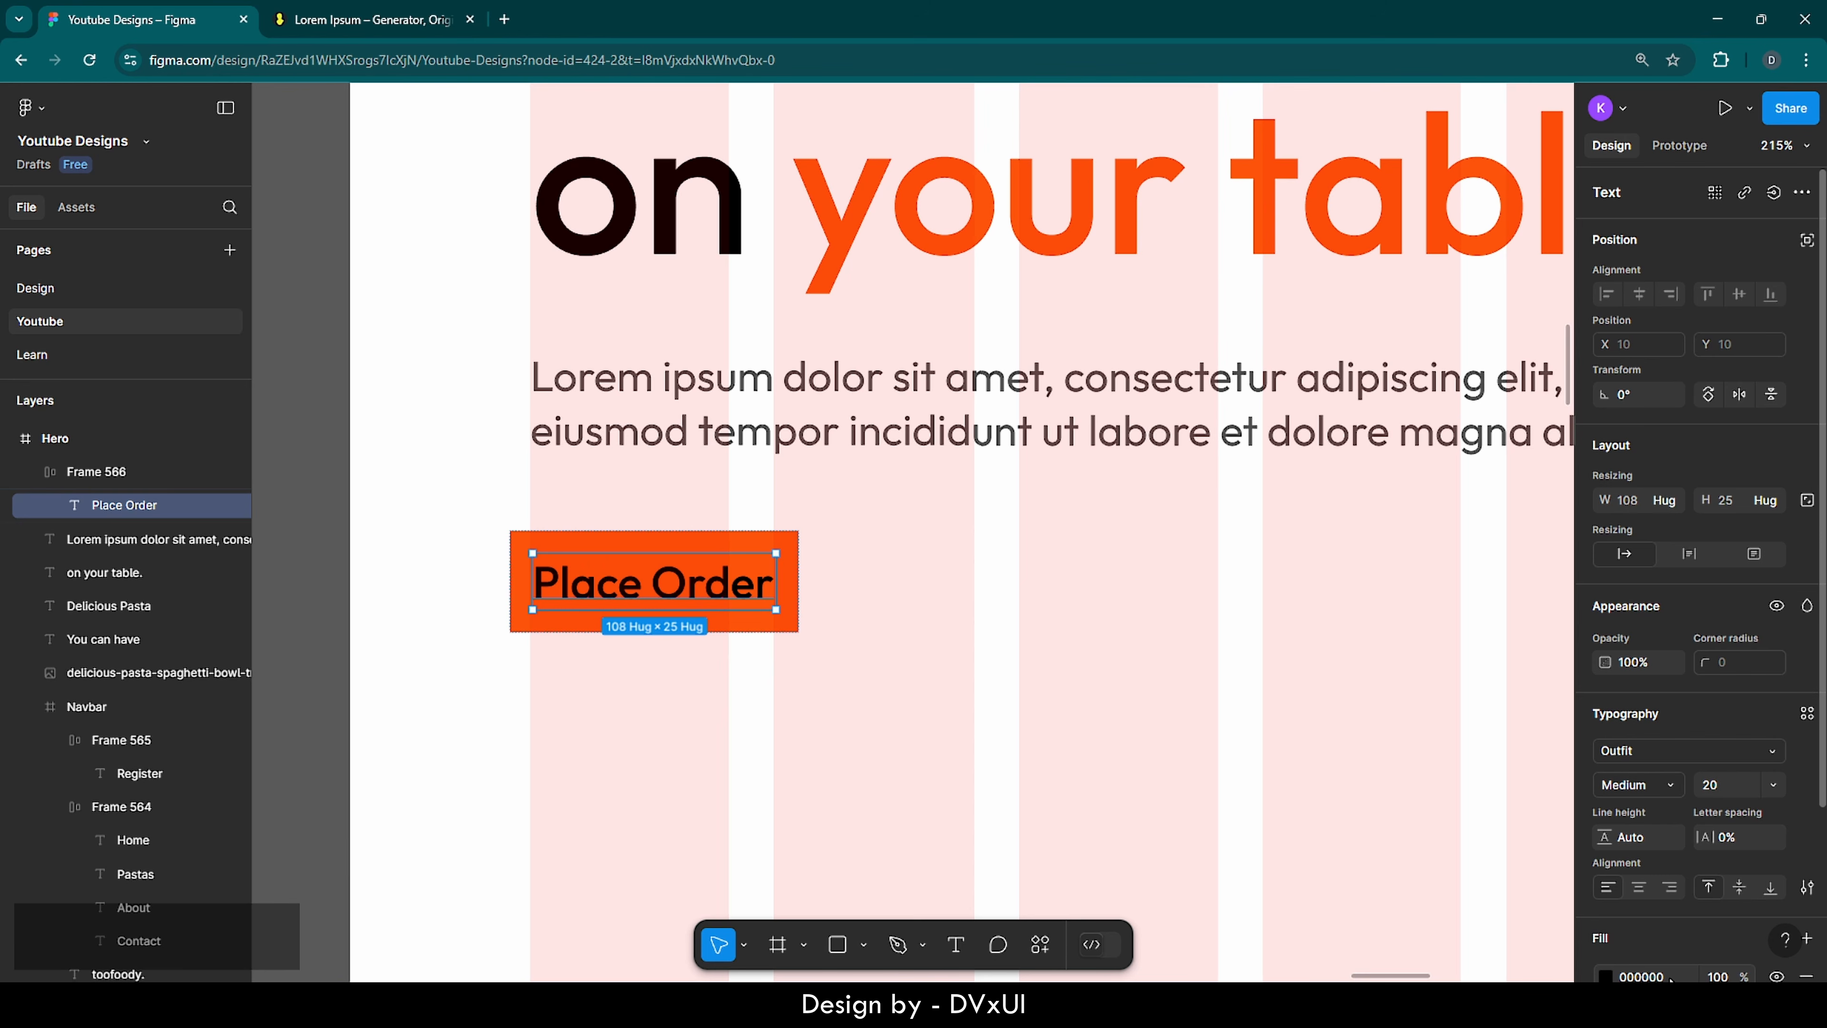
scroll(1673, 790, "down", 3)
left_click(1654, 770)
key("BackSpace")
type("white")
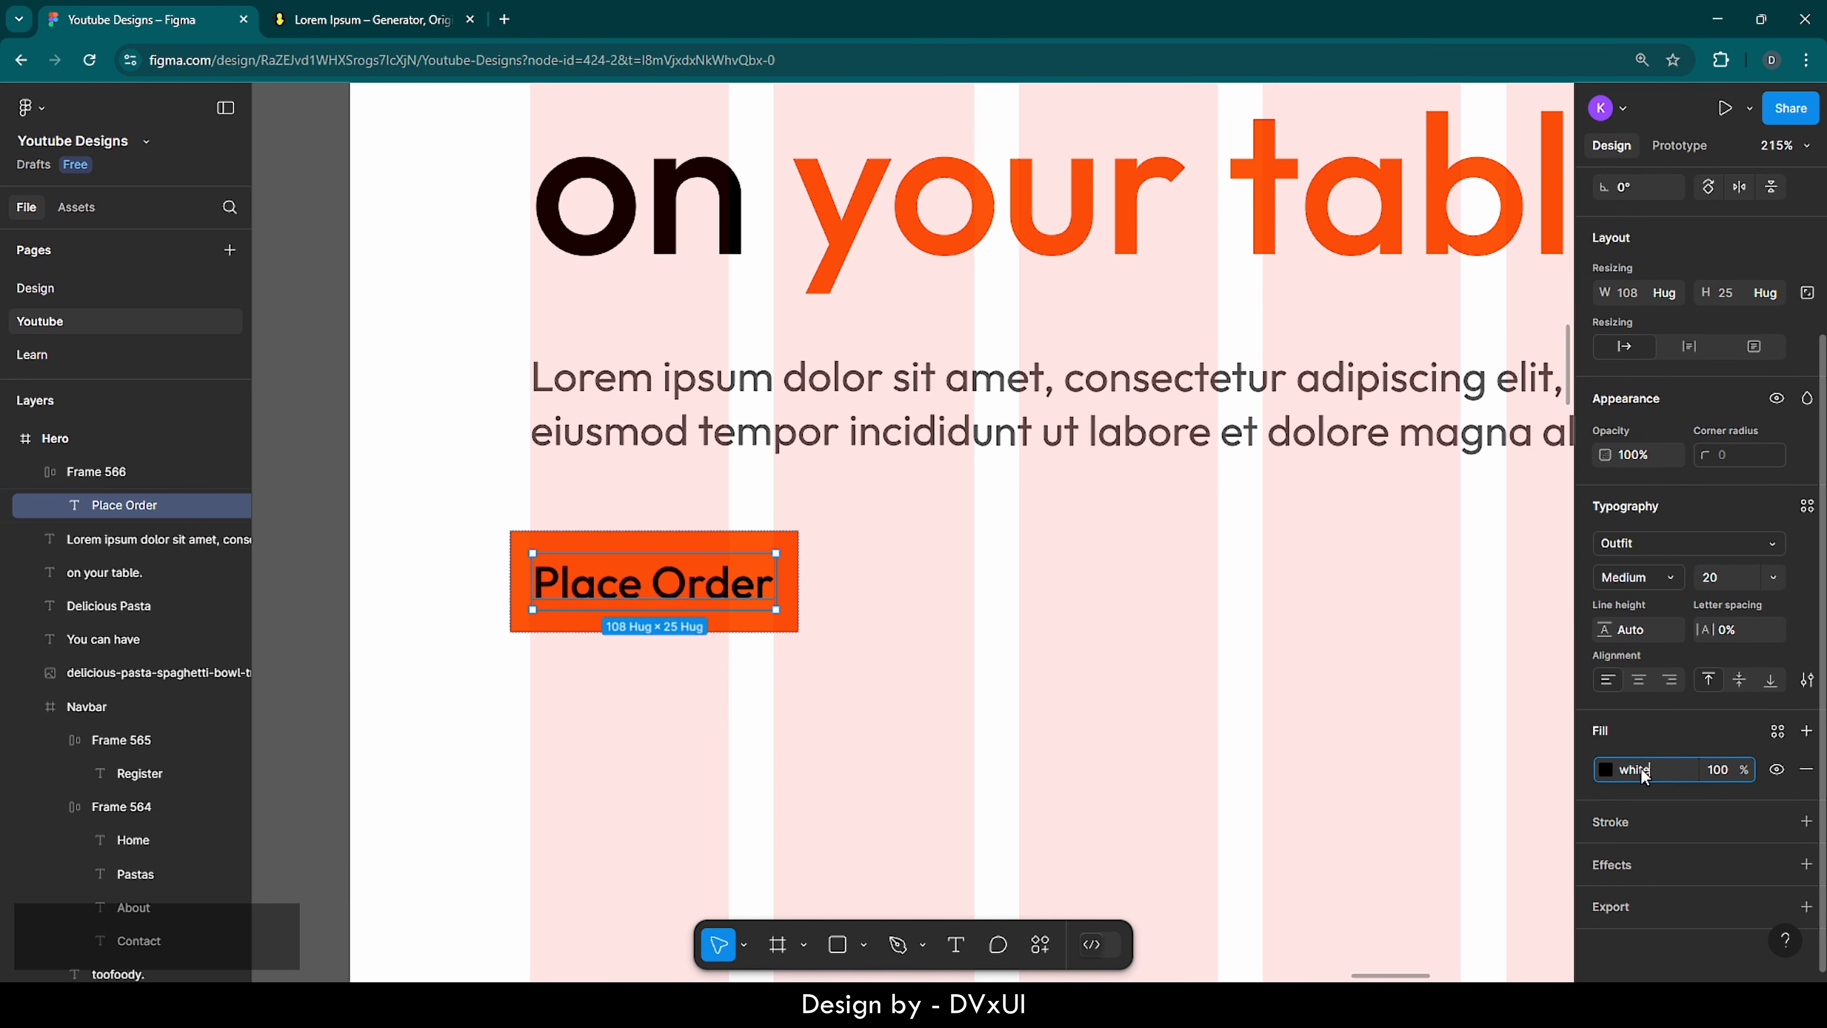
key("Return")
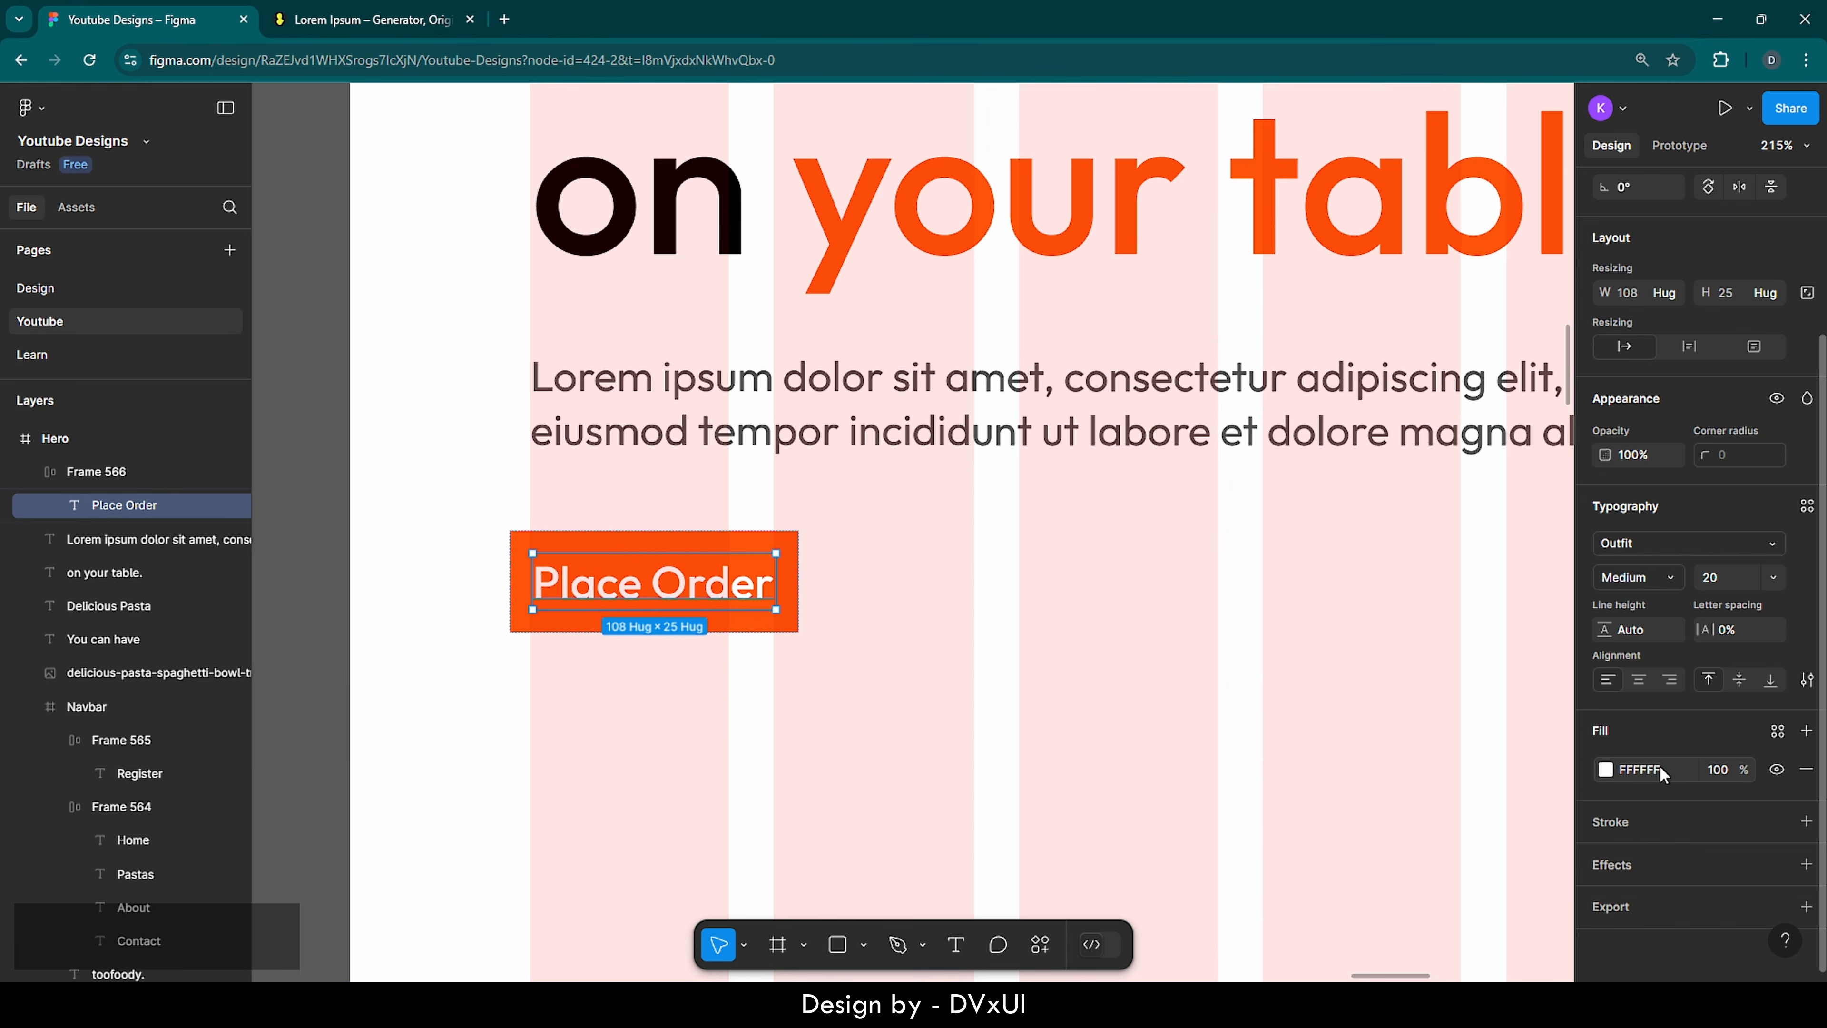
- Set the Place Order button's padding to 22 horizontal and 14 vertical
left_click(791, 543)
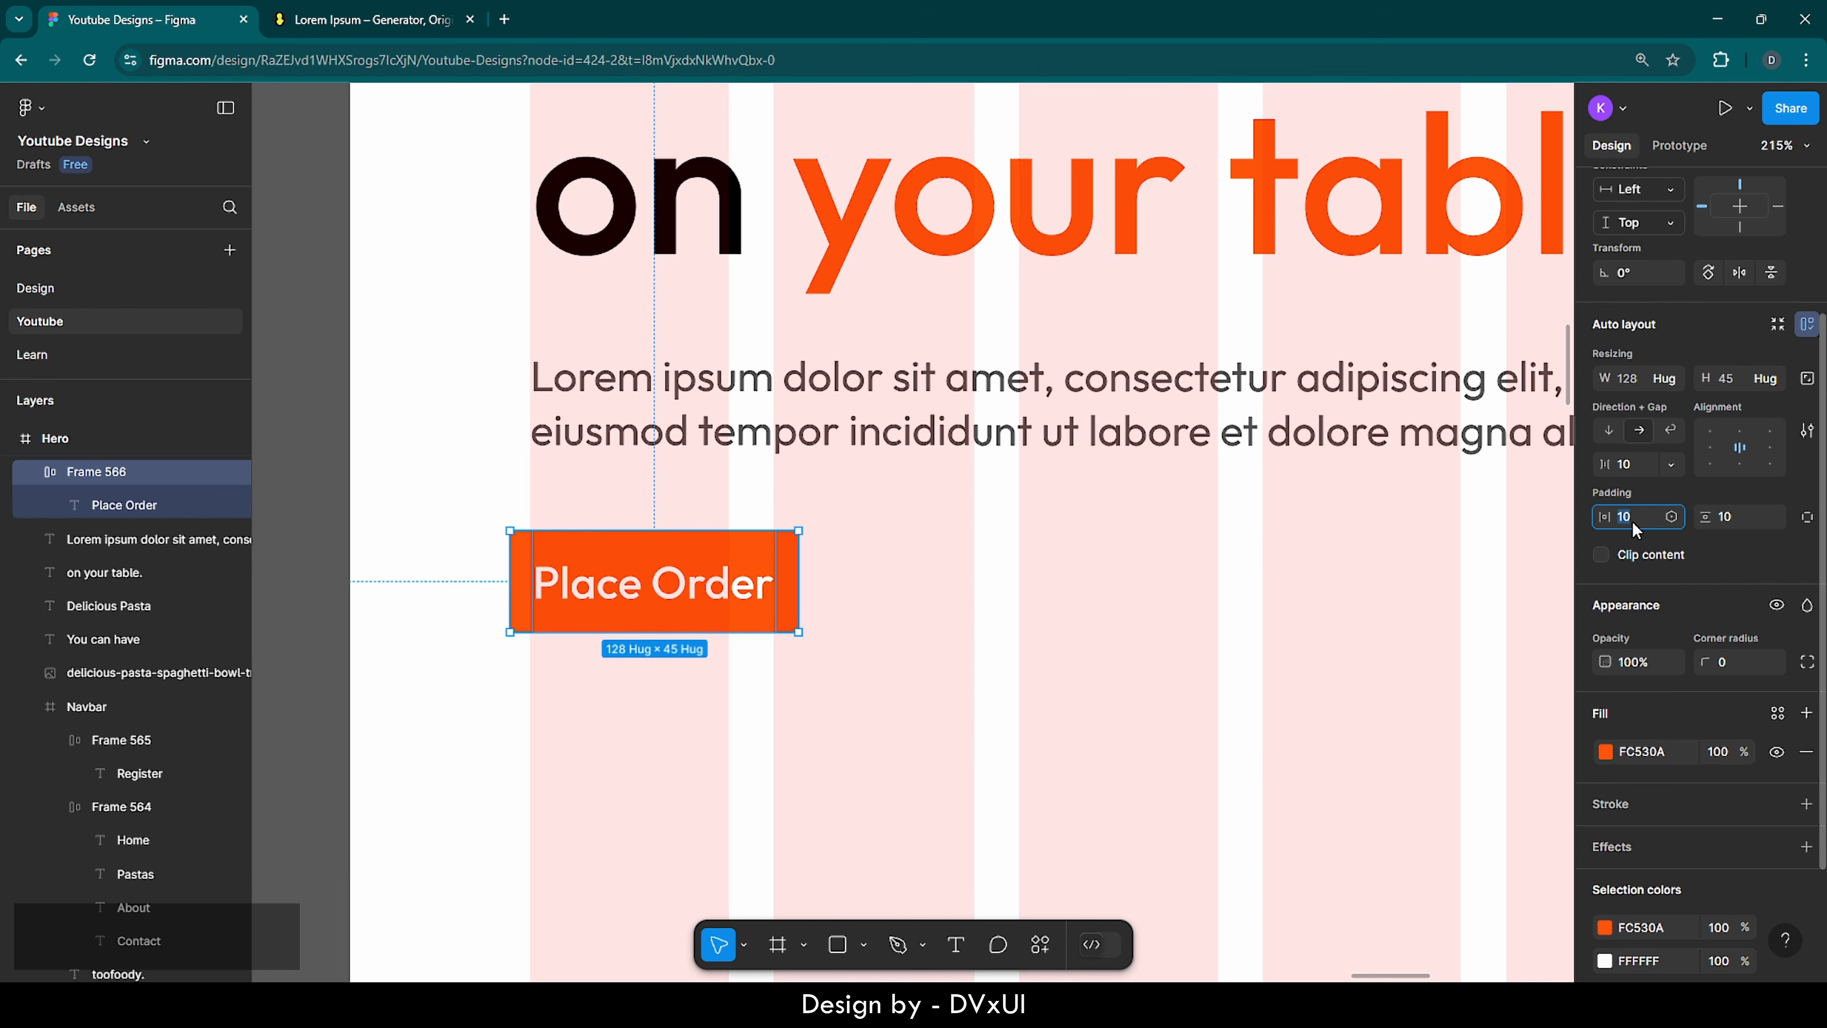
type("22")
key("Return")
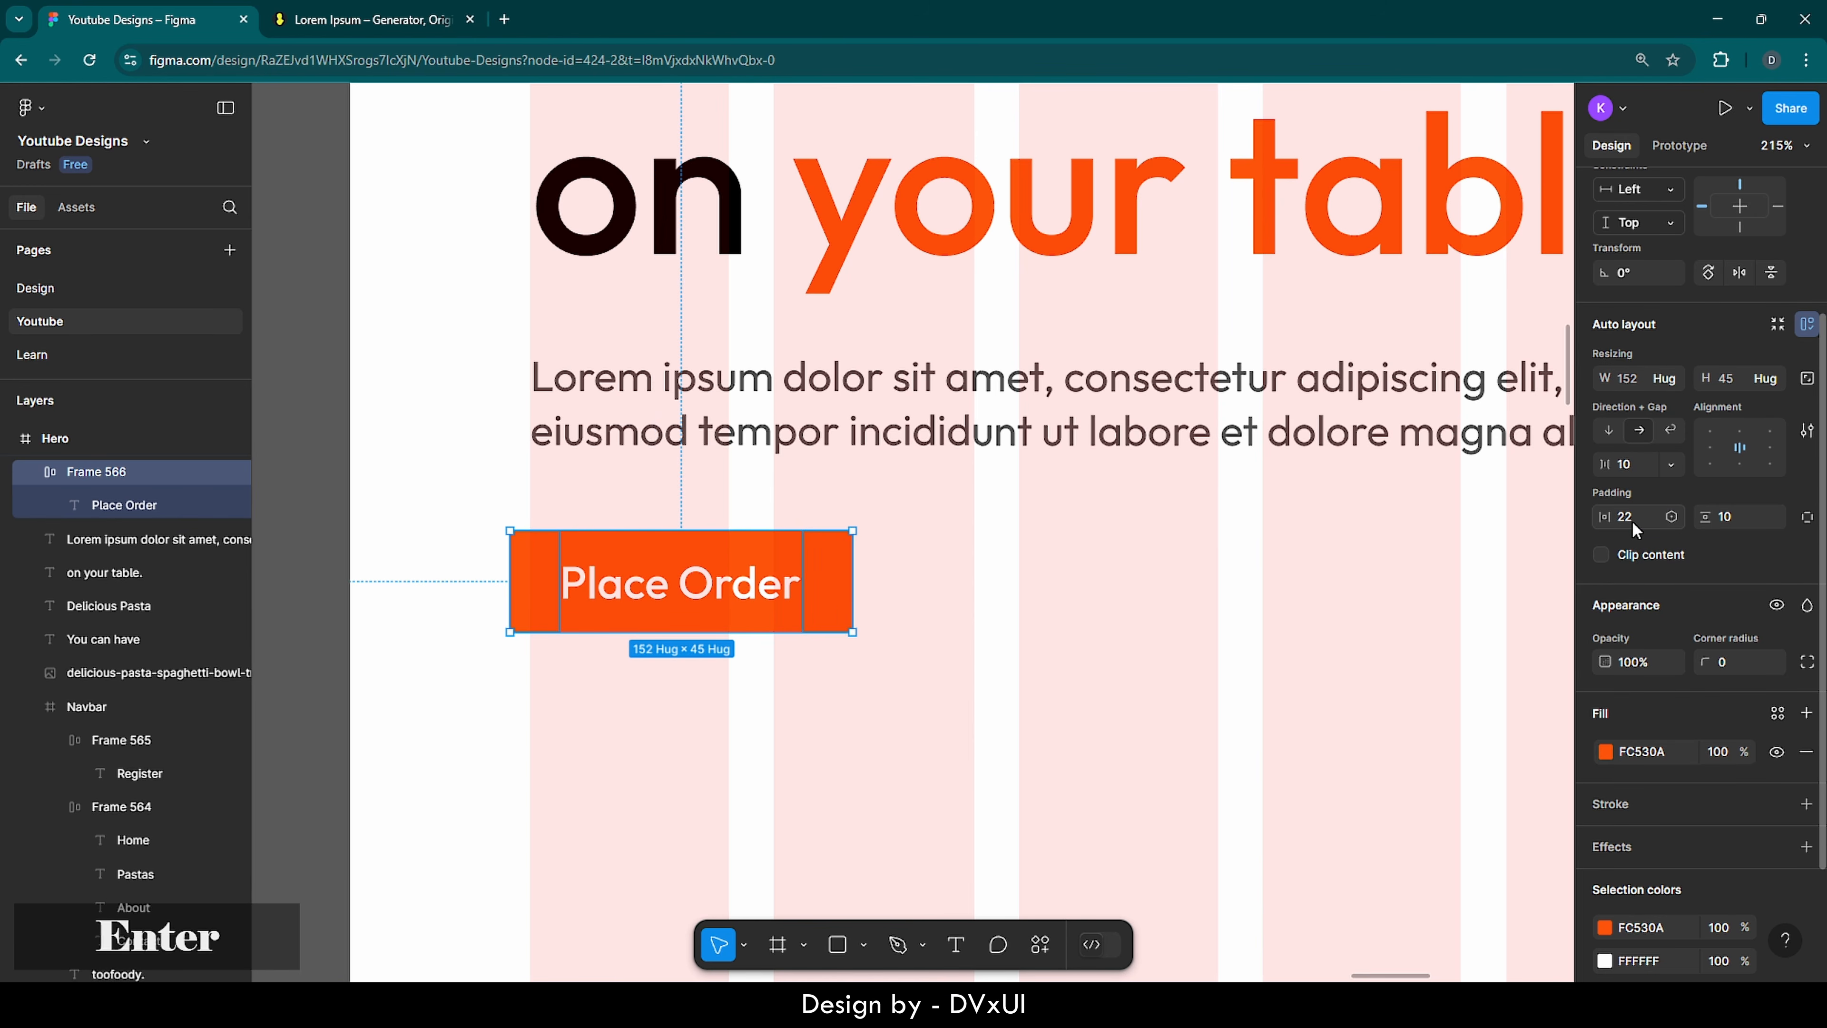
type("14")
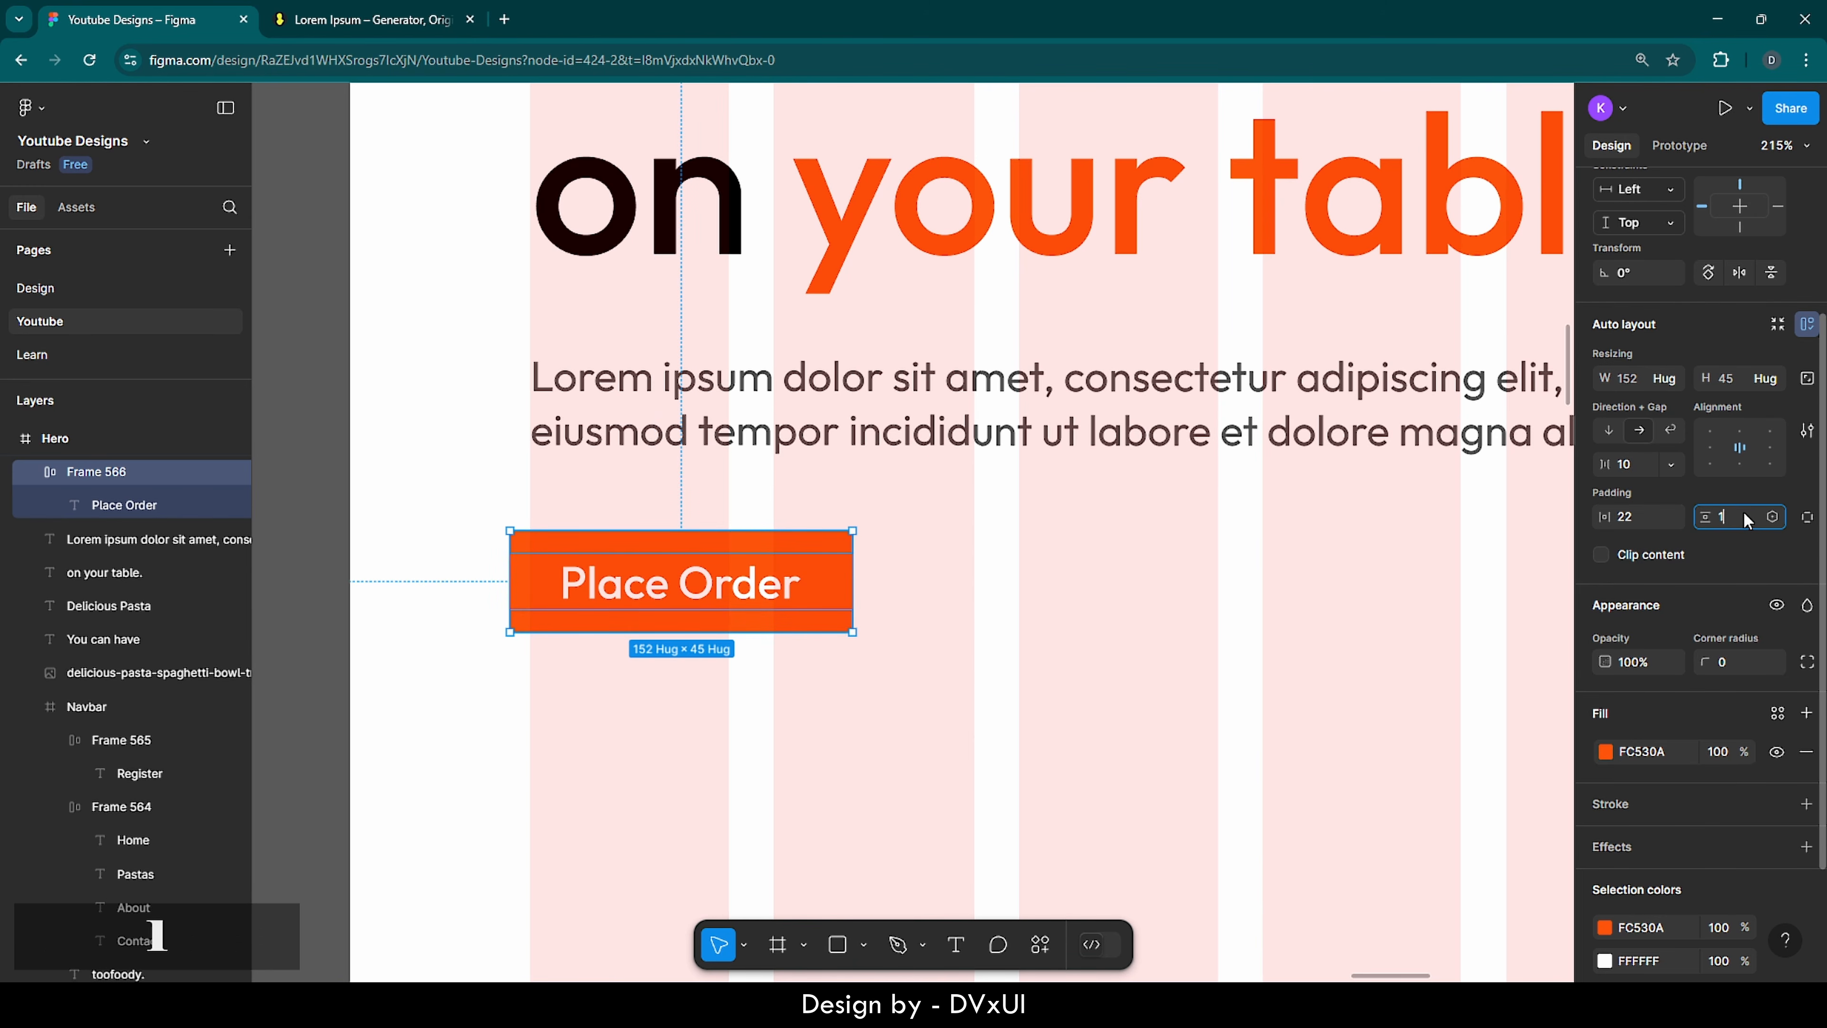
key("Return")
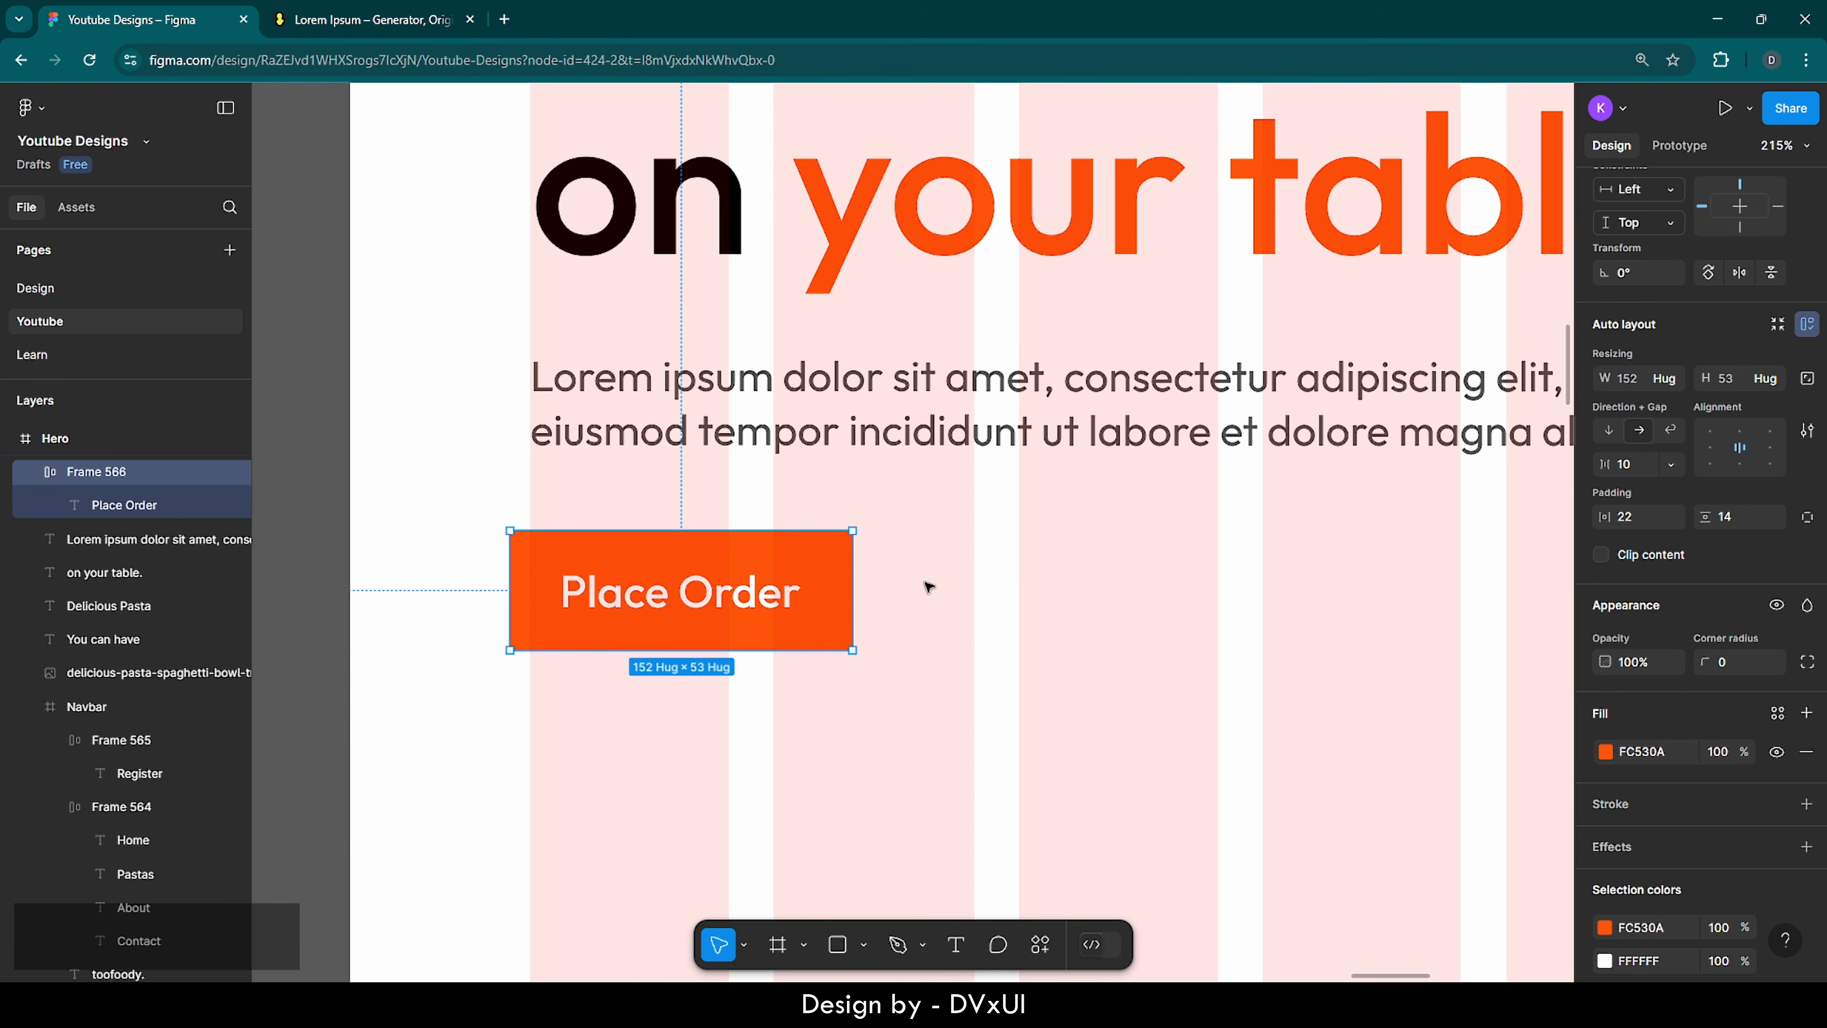
- Align the Place Order button with the first grid column under the paragraph and place a copy beside it with an 18 gap
left_click_drag(703, 601, 716, 581)
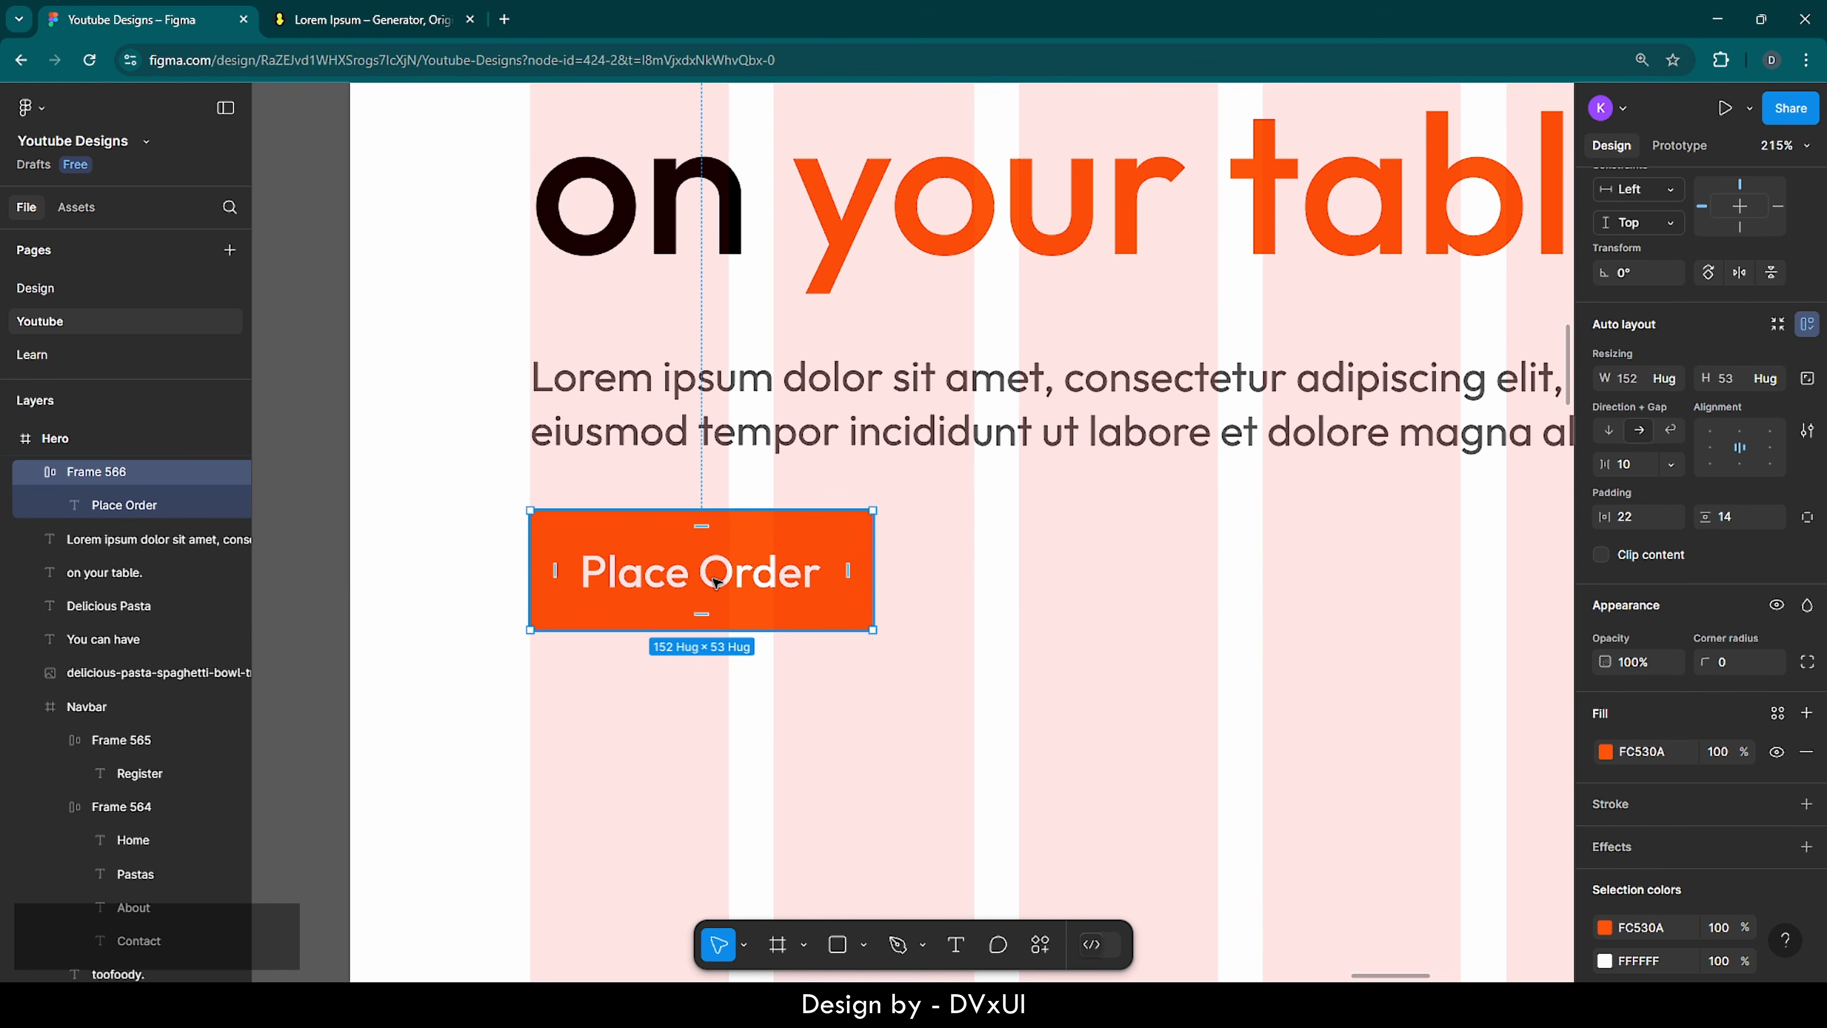
key("ctrl+v")
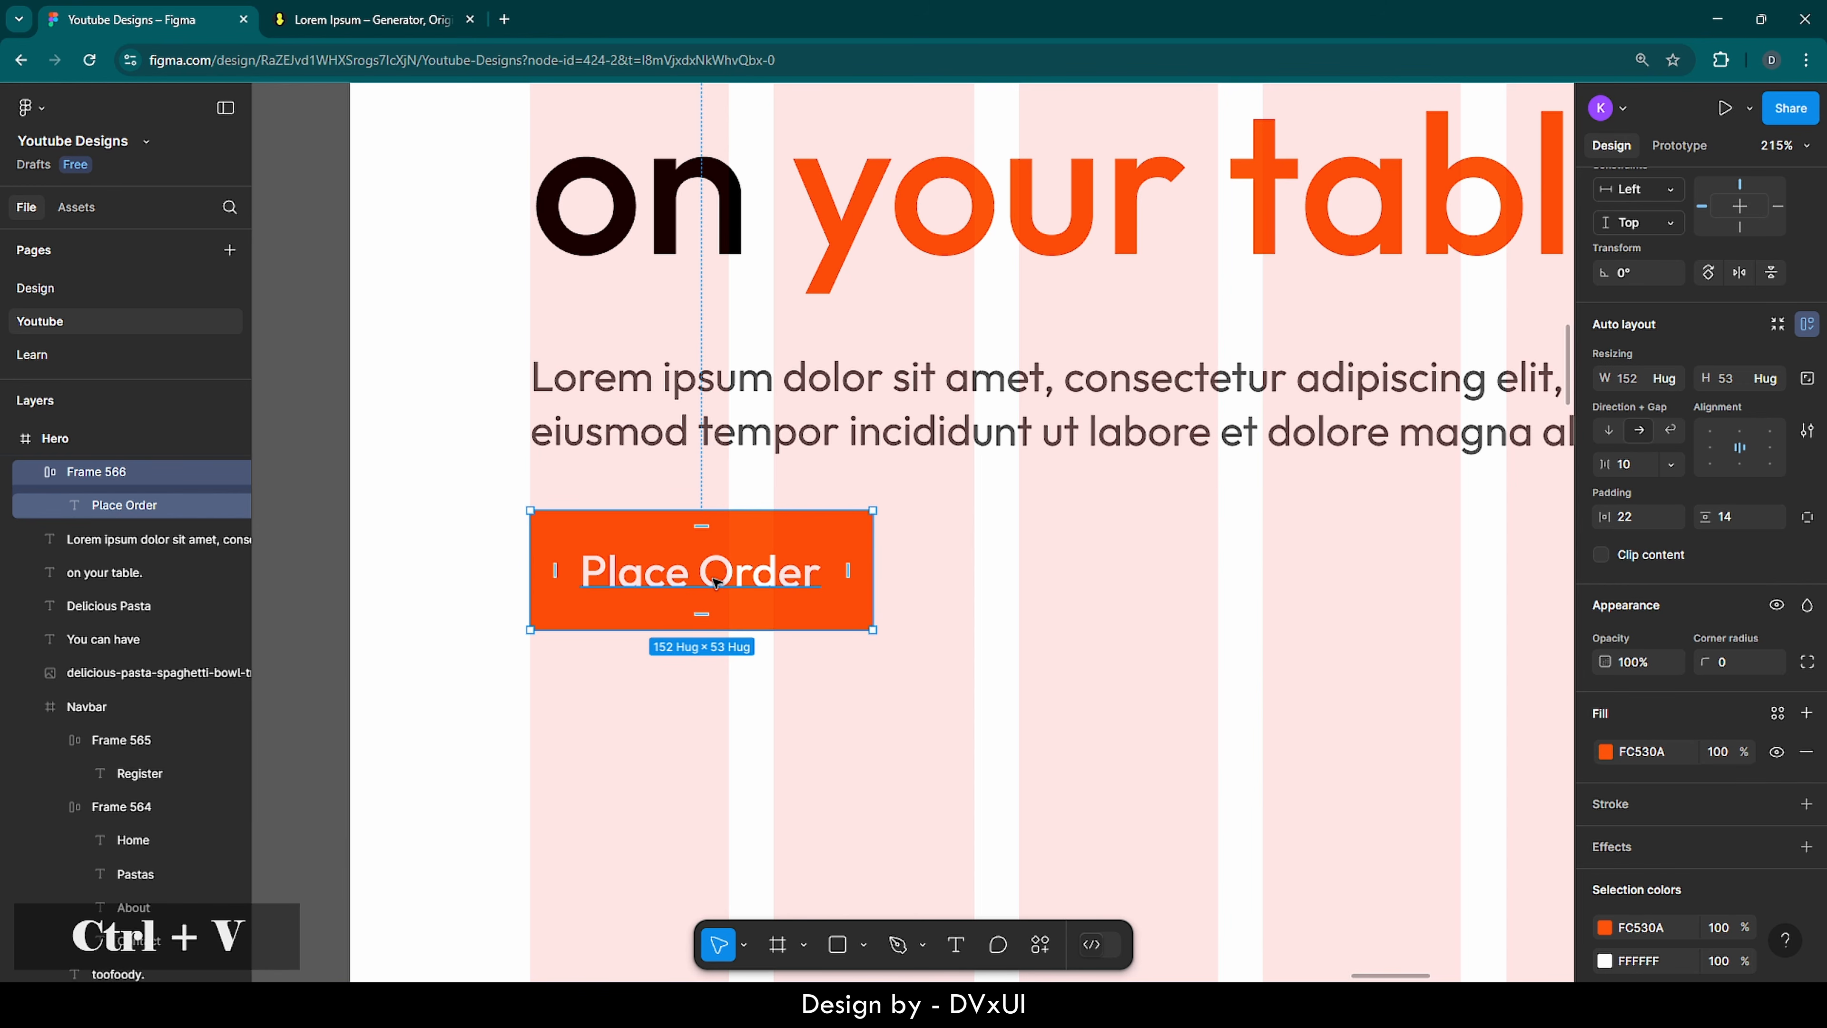
left_click_drag(715, 581, 1099, 583)
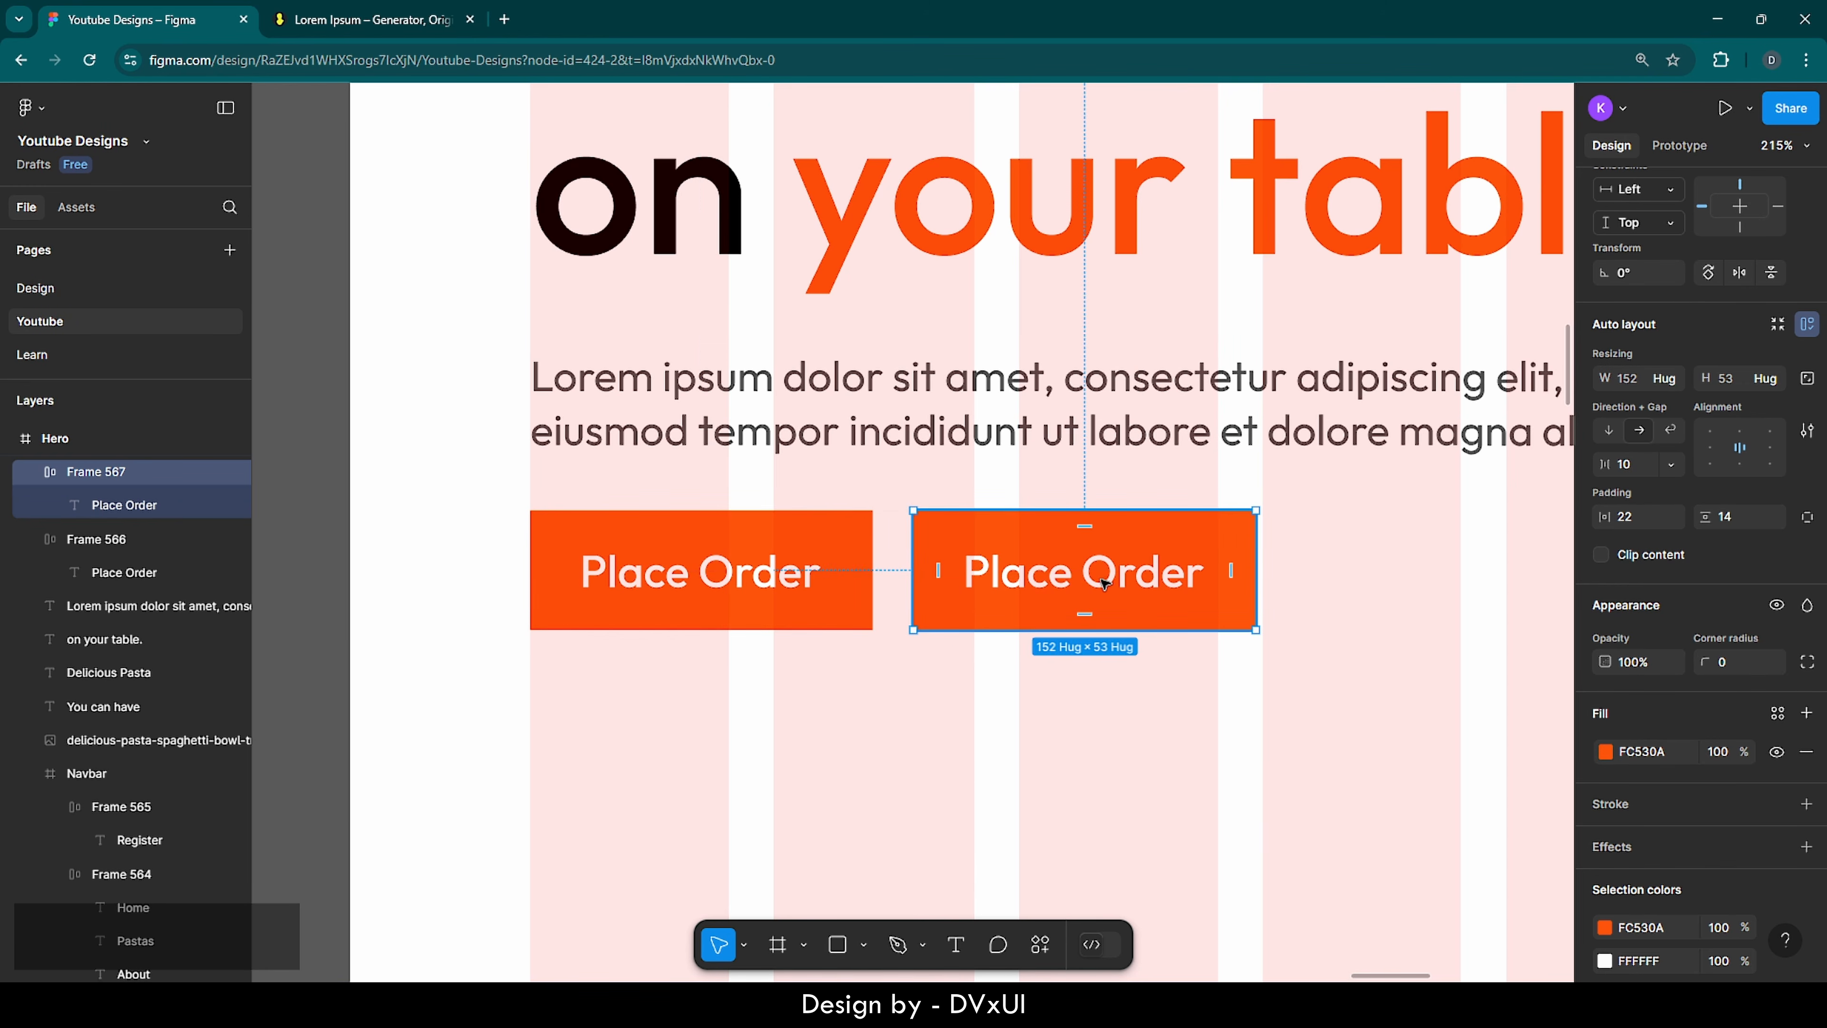
- Round the corners of both Place Order buttons with a radius of 8
left_click(840, 572, "shift")
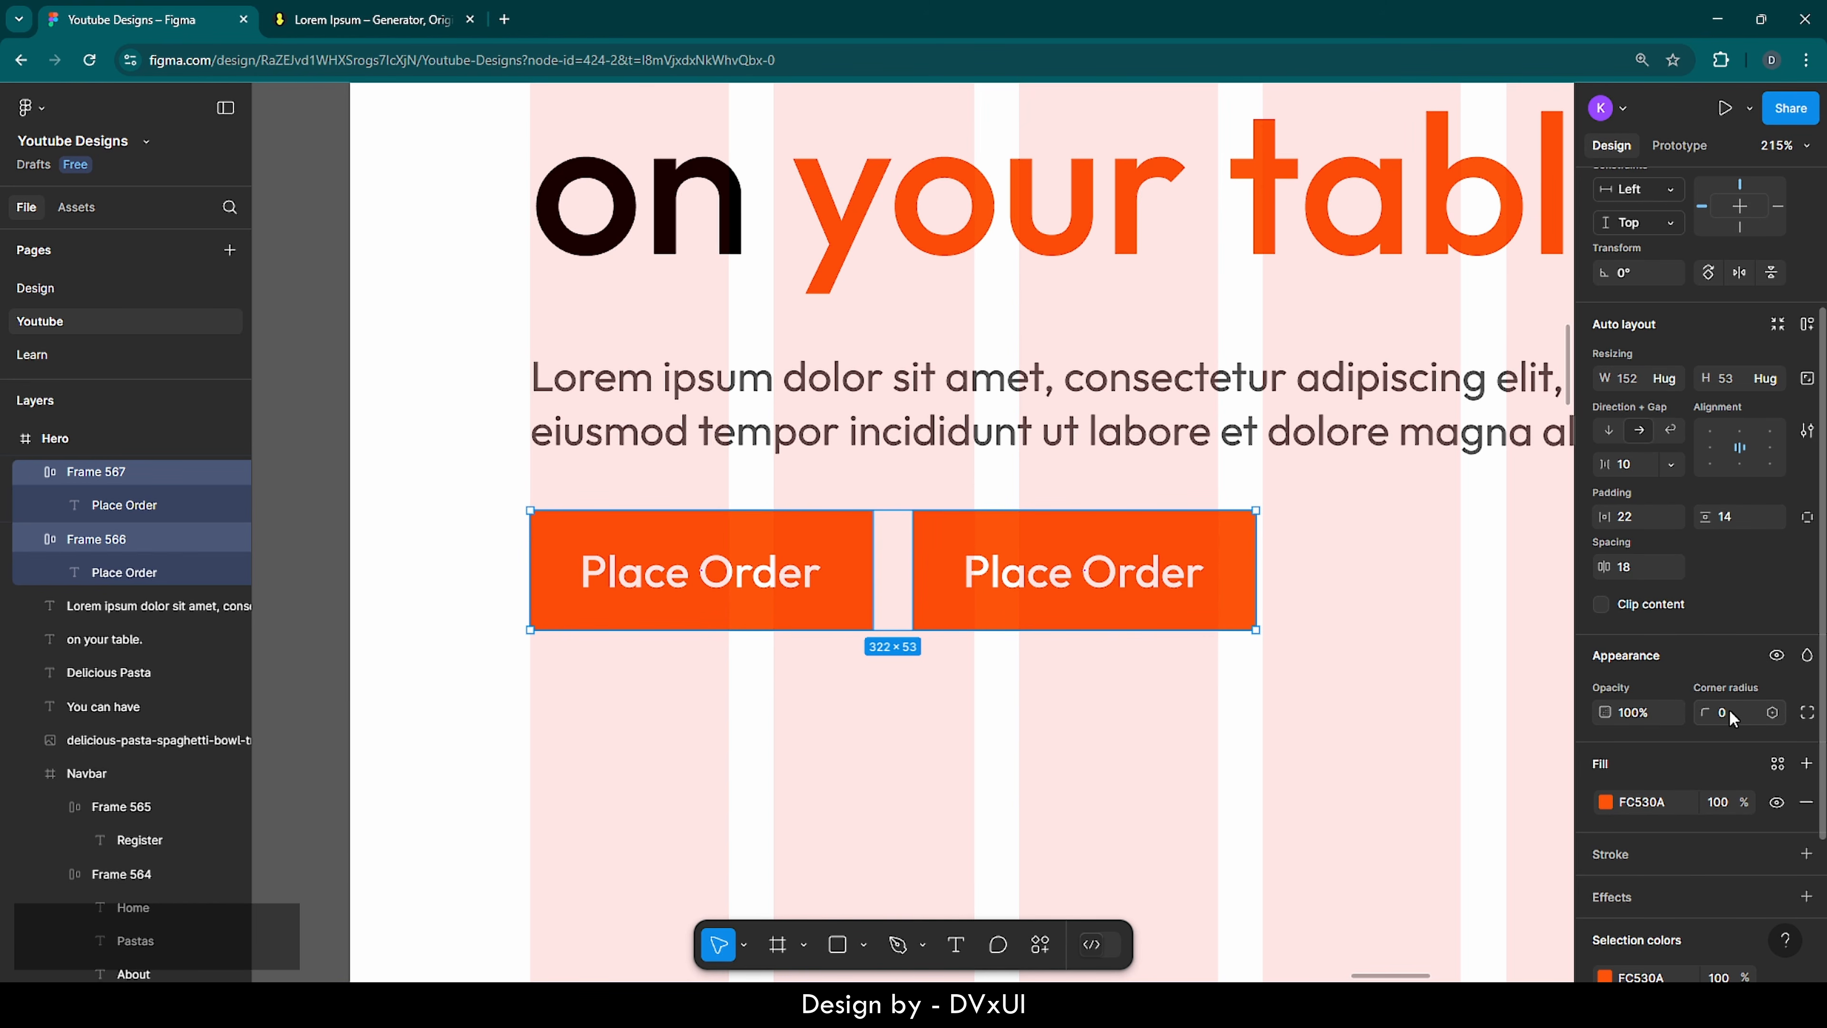
type("8")
key("Return")
left_click(959, 794)
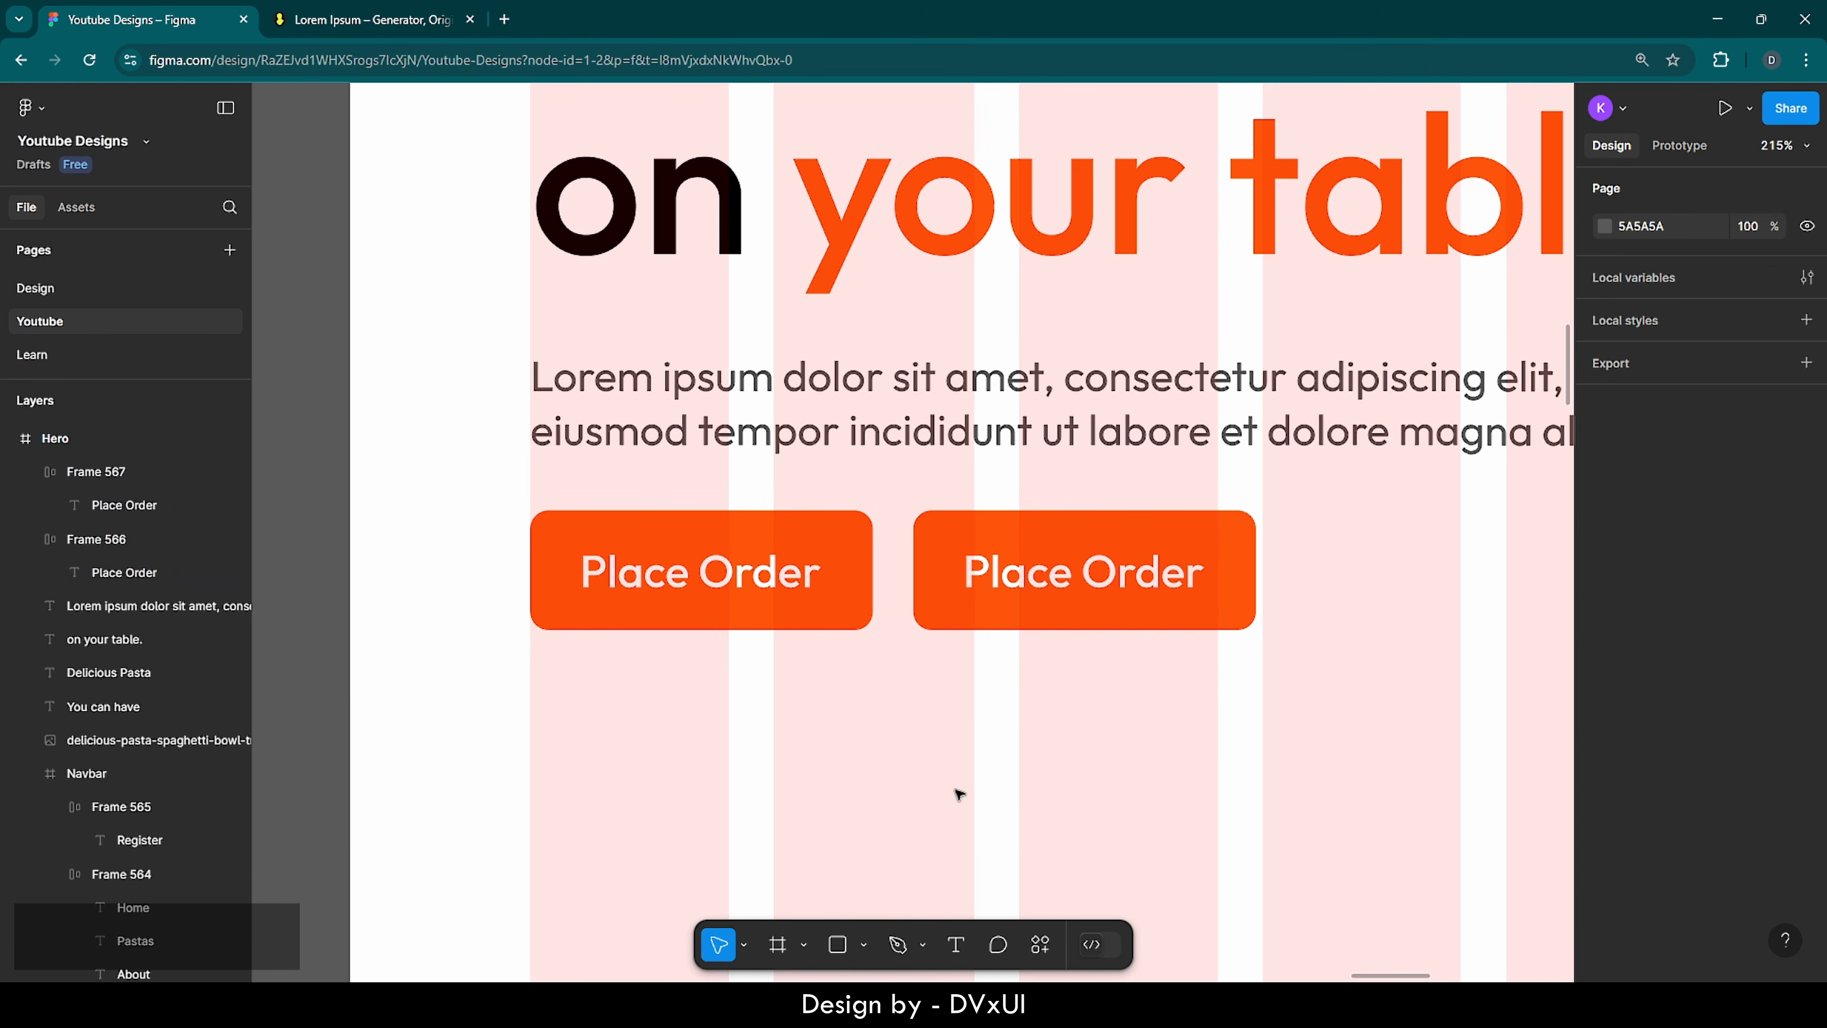
- Remove the second button's fill and give it an inside stroke of weight 1
left_click(1048, 568)
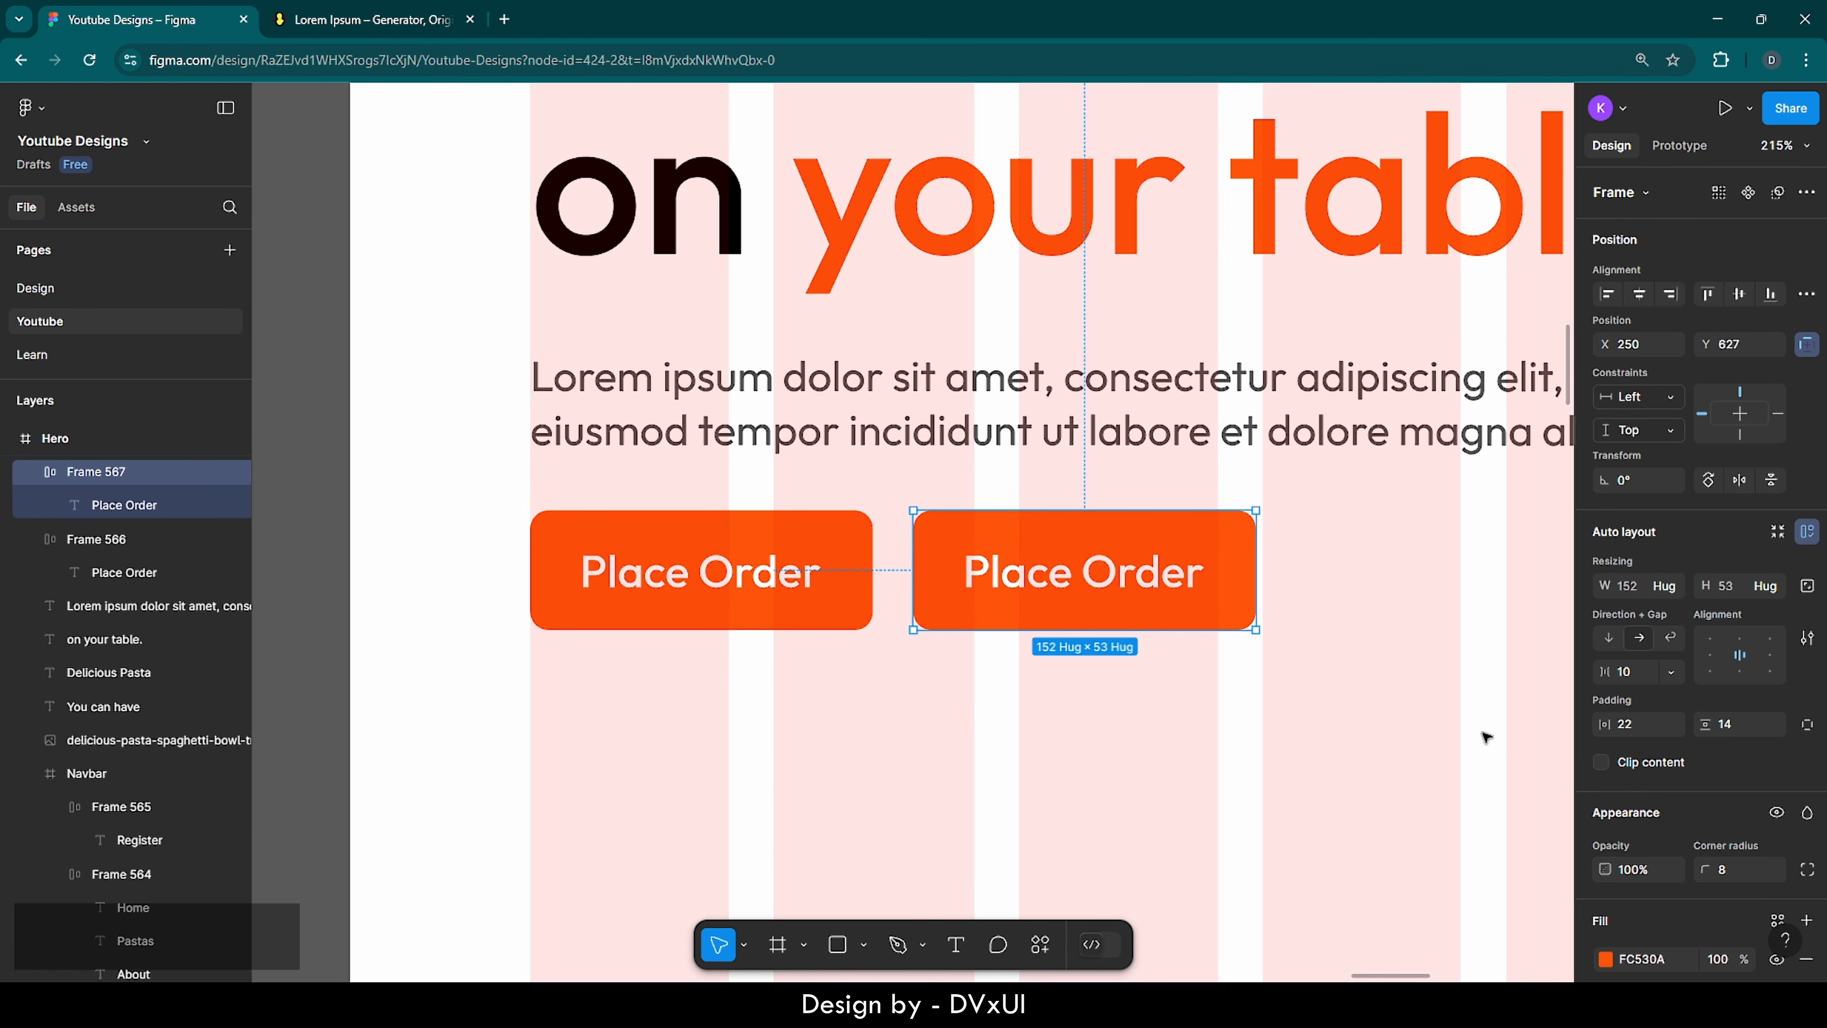
scroll(1631, 814, "down", 5)
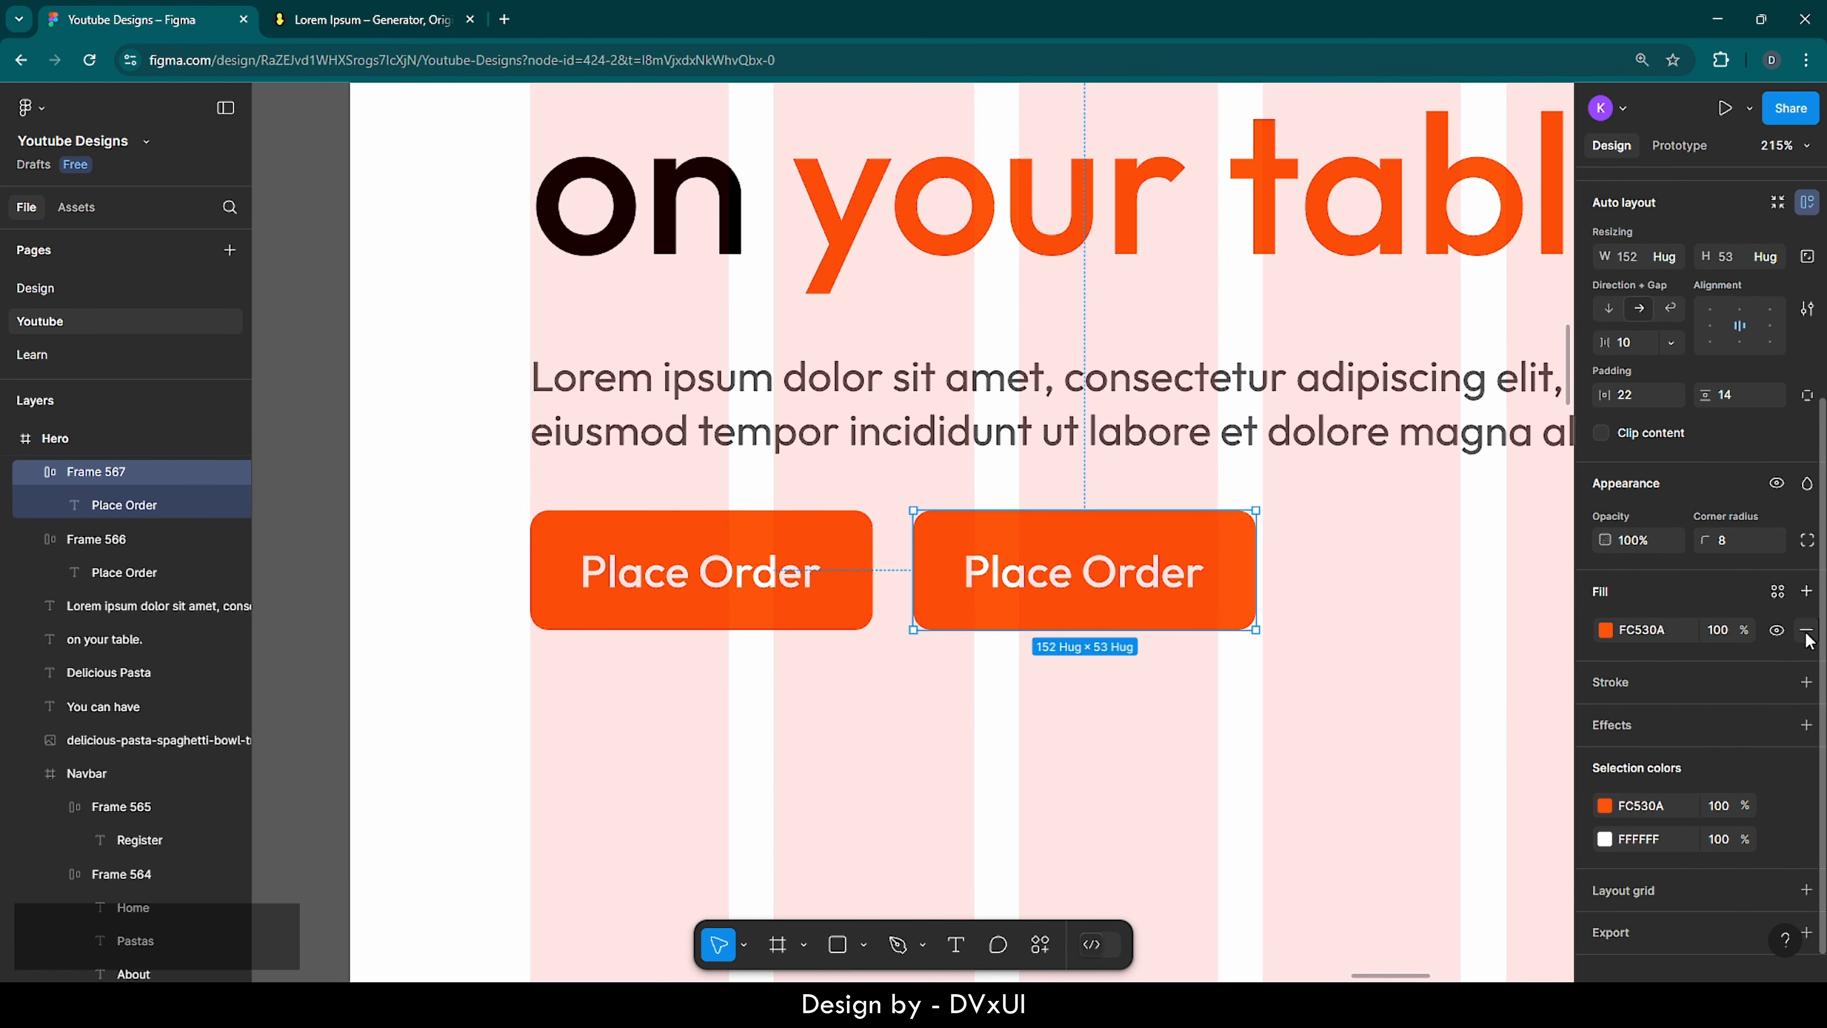
left_click(1806, 631)
left_click(1618, 636)
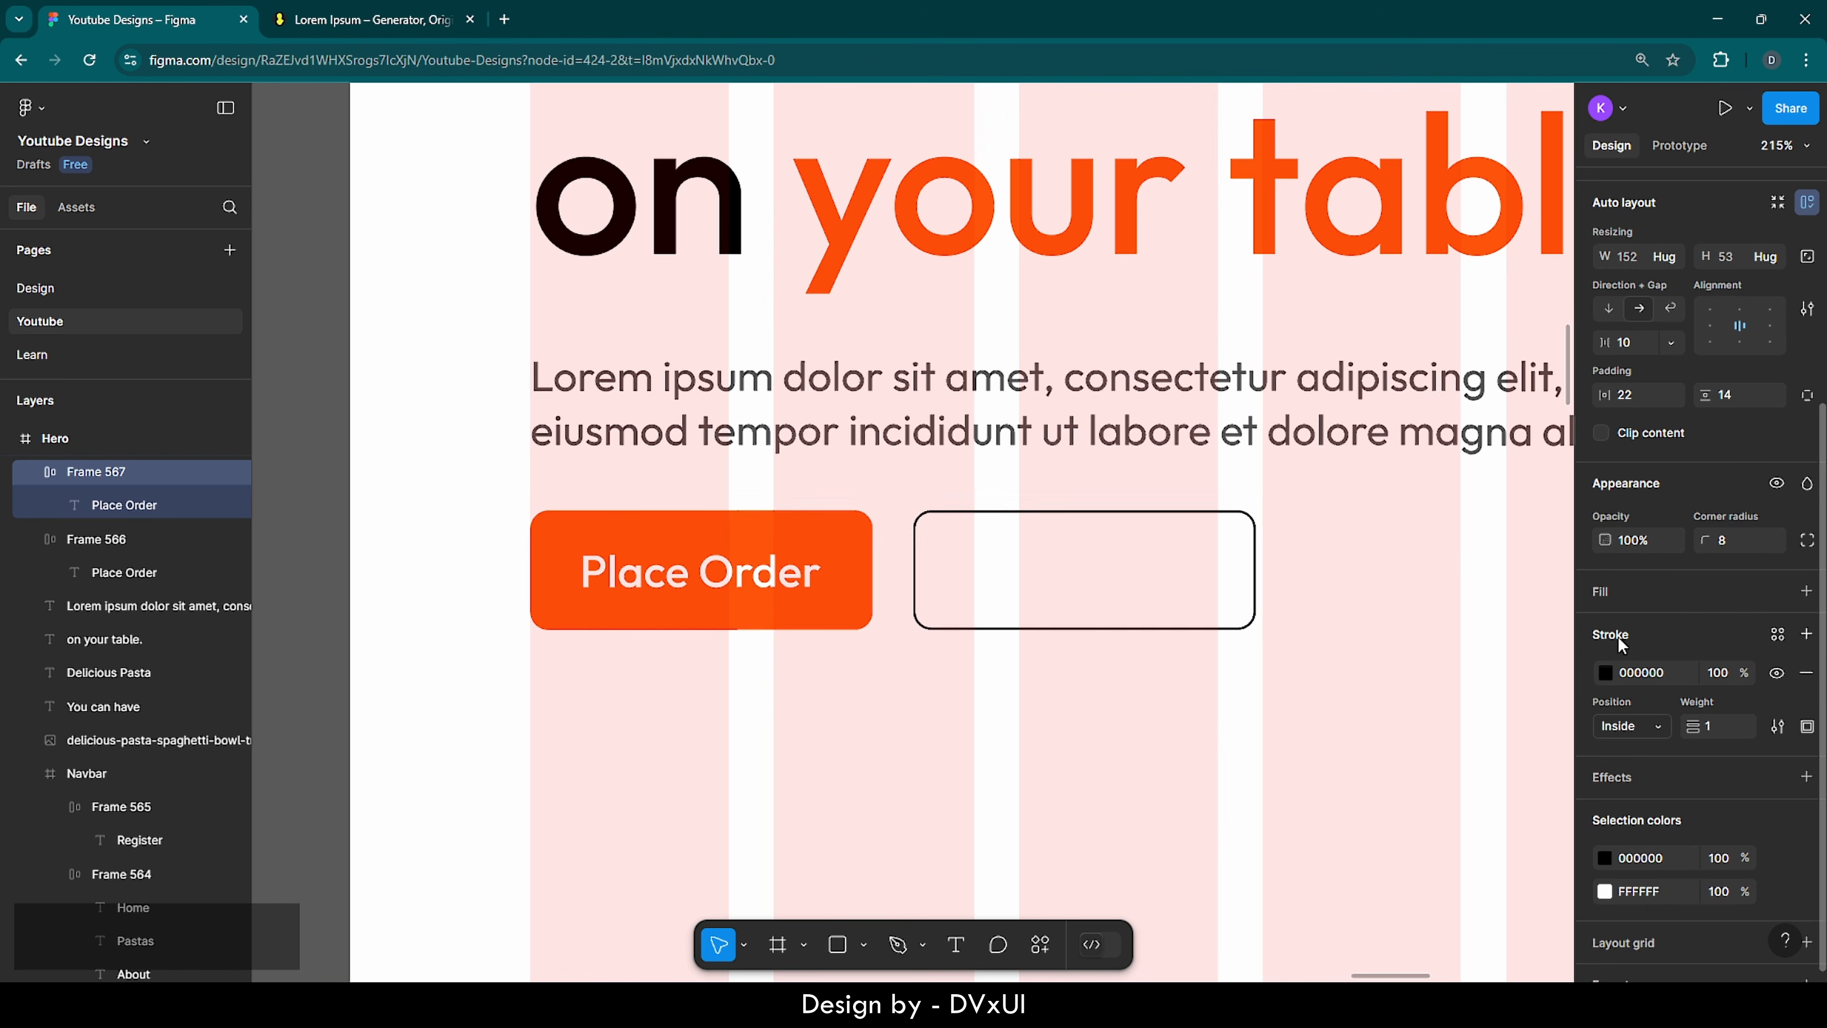
- Color the second button's label with the page's orange FC530A
double_click(1086, 574)
left_click(1605, 770)
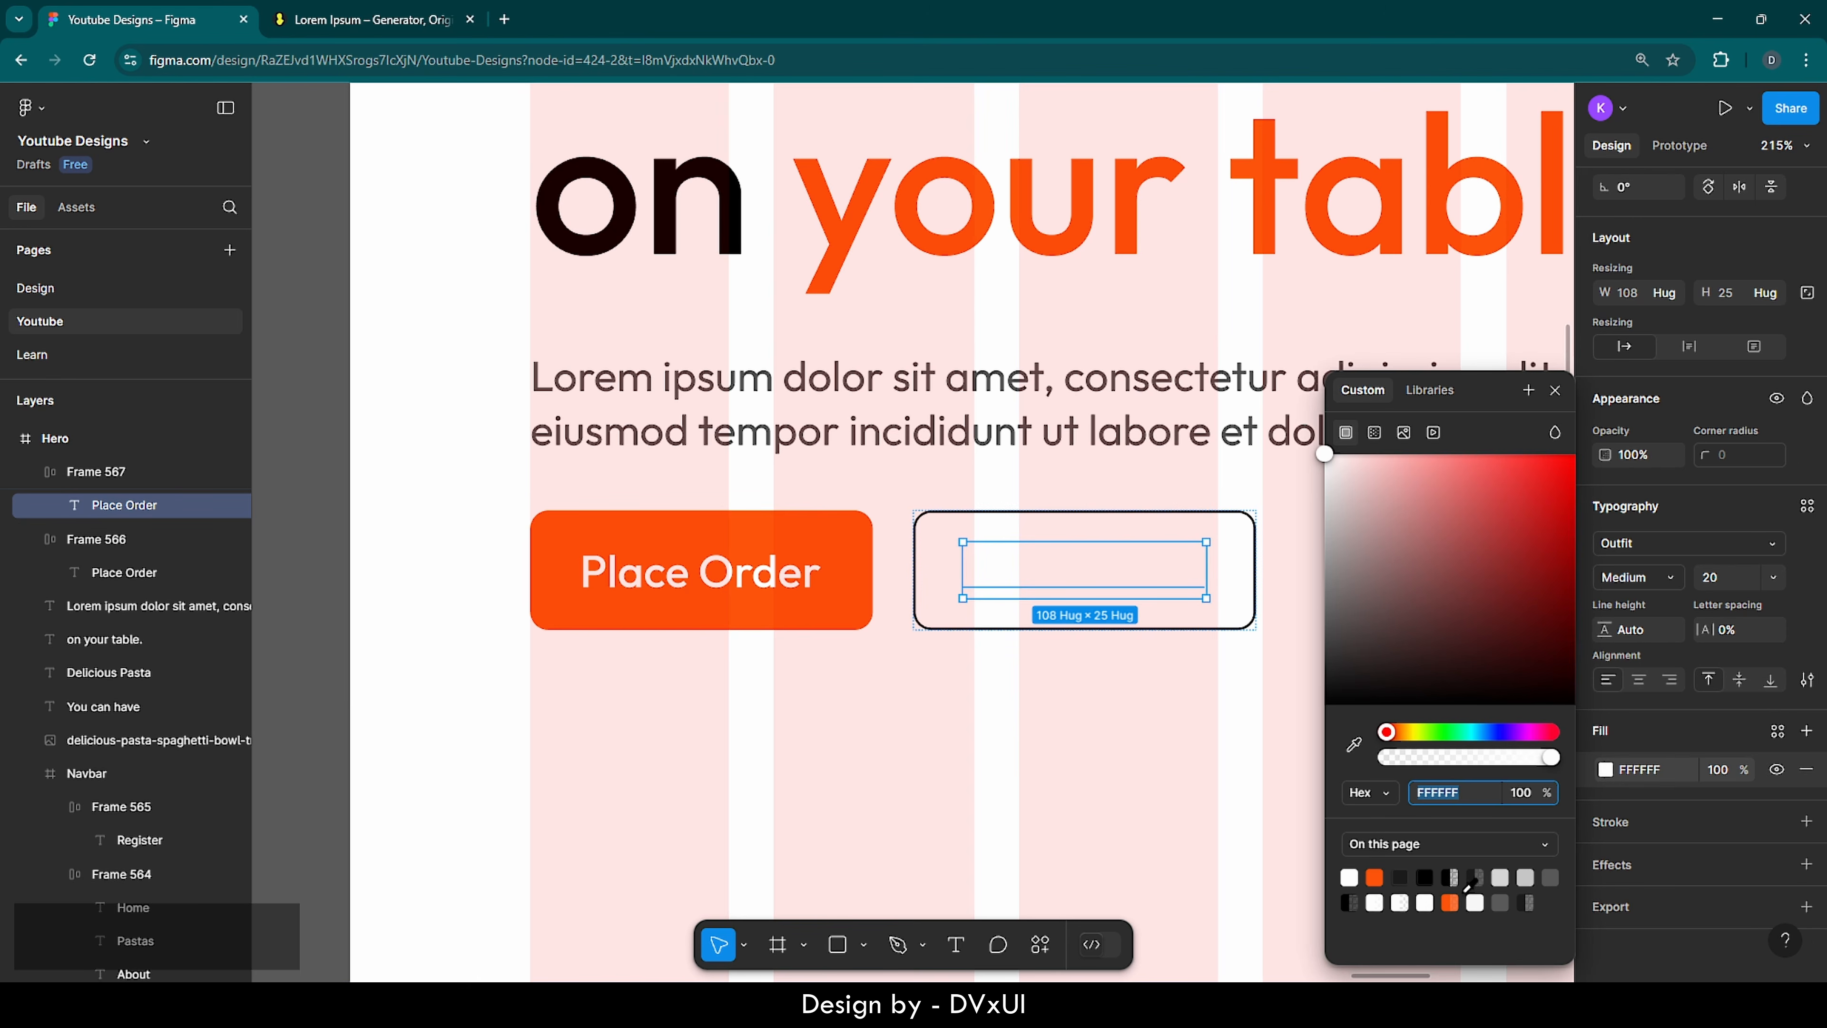
left_click(1374, 878)
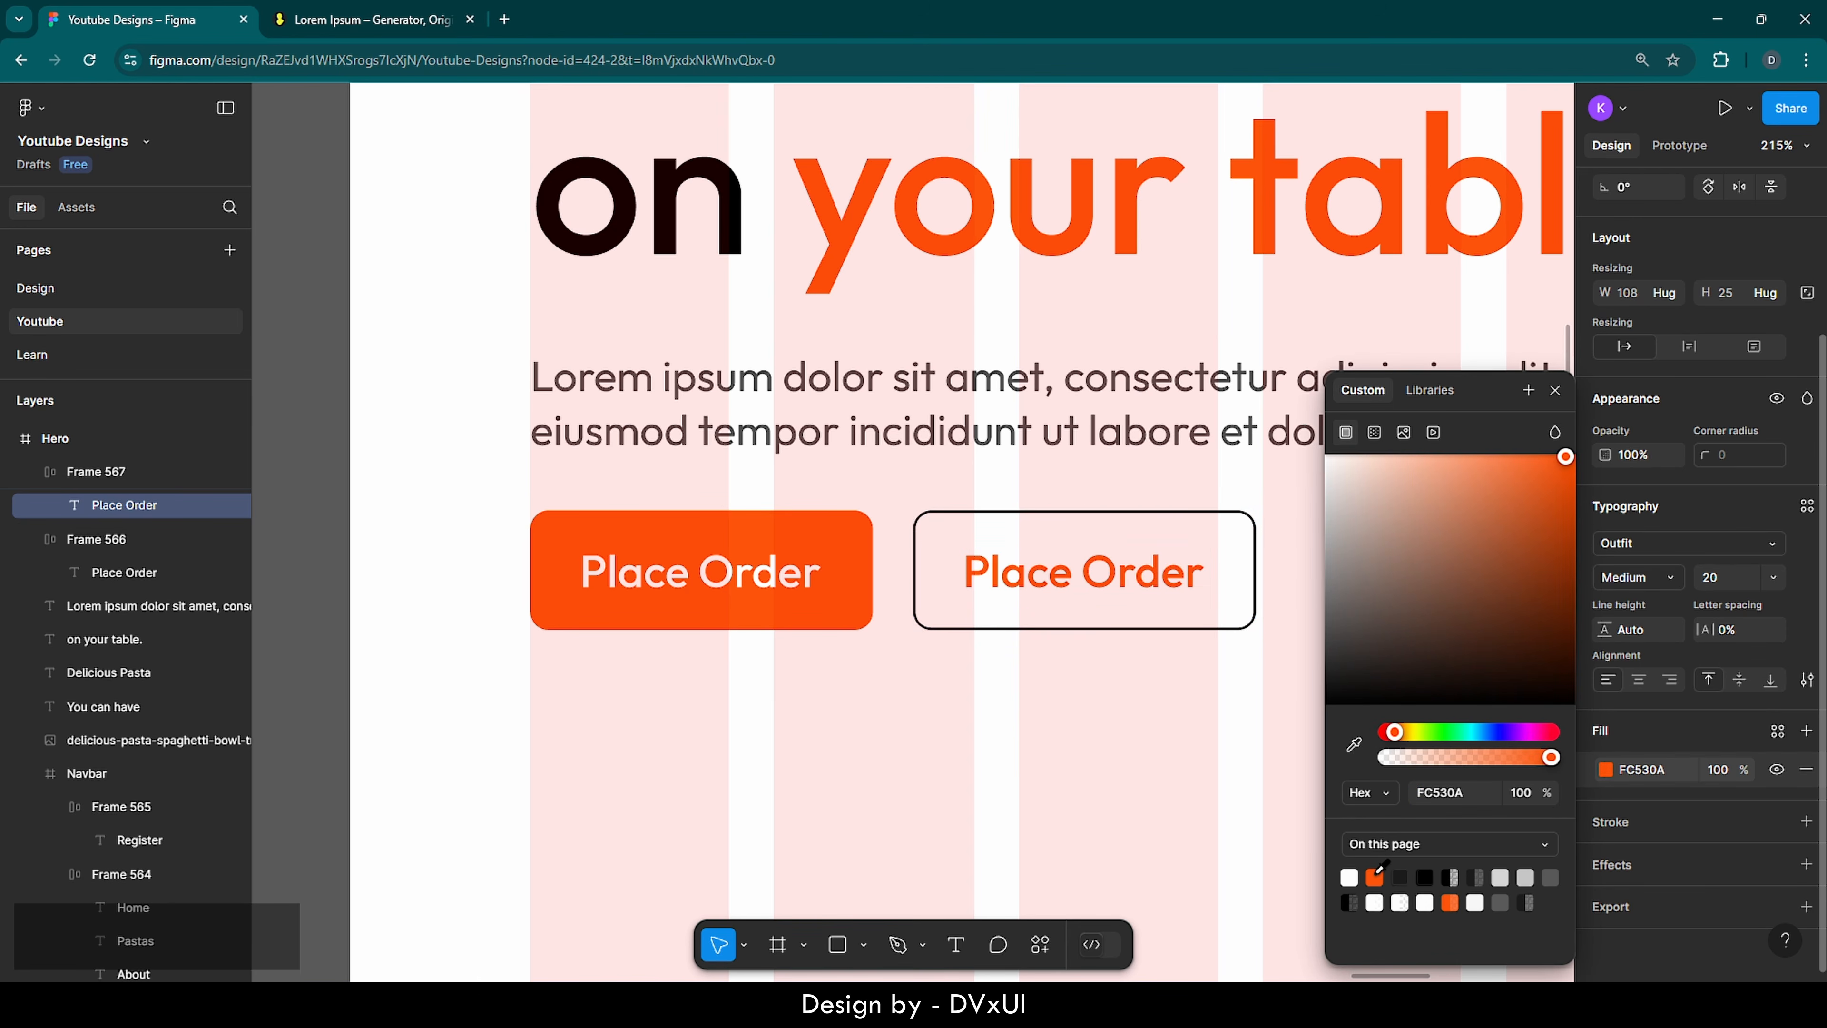
- Change the second button's stroke color to the page's orange FC530A
left_click(1252, 575)
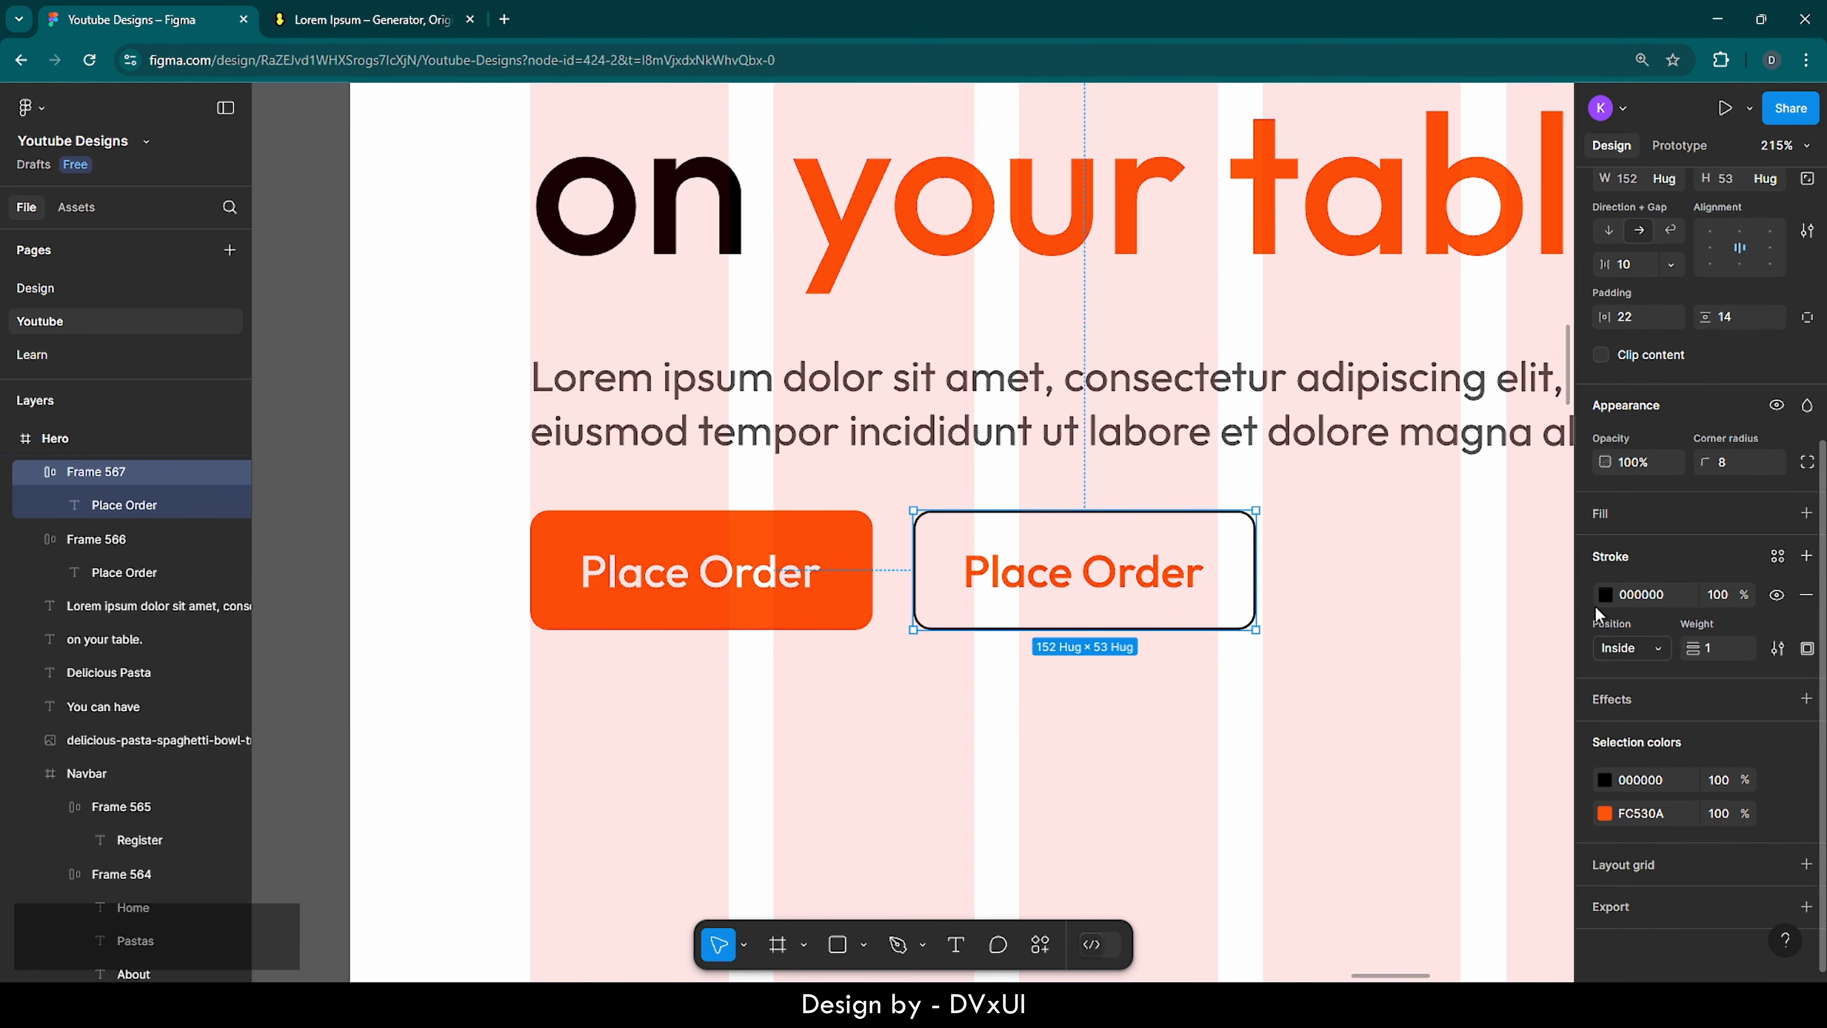
left_click(1605, 594)
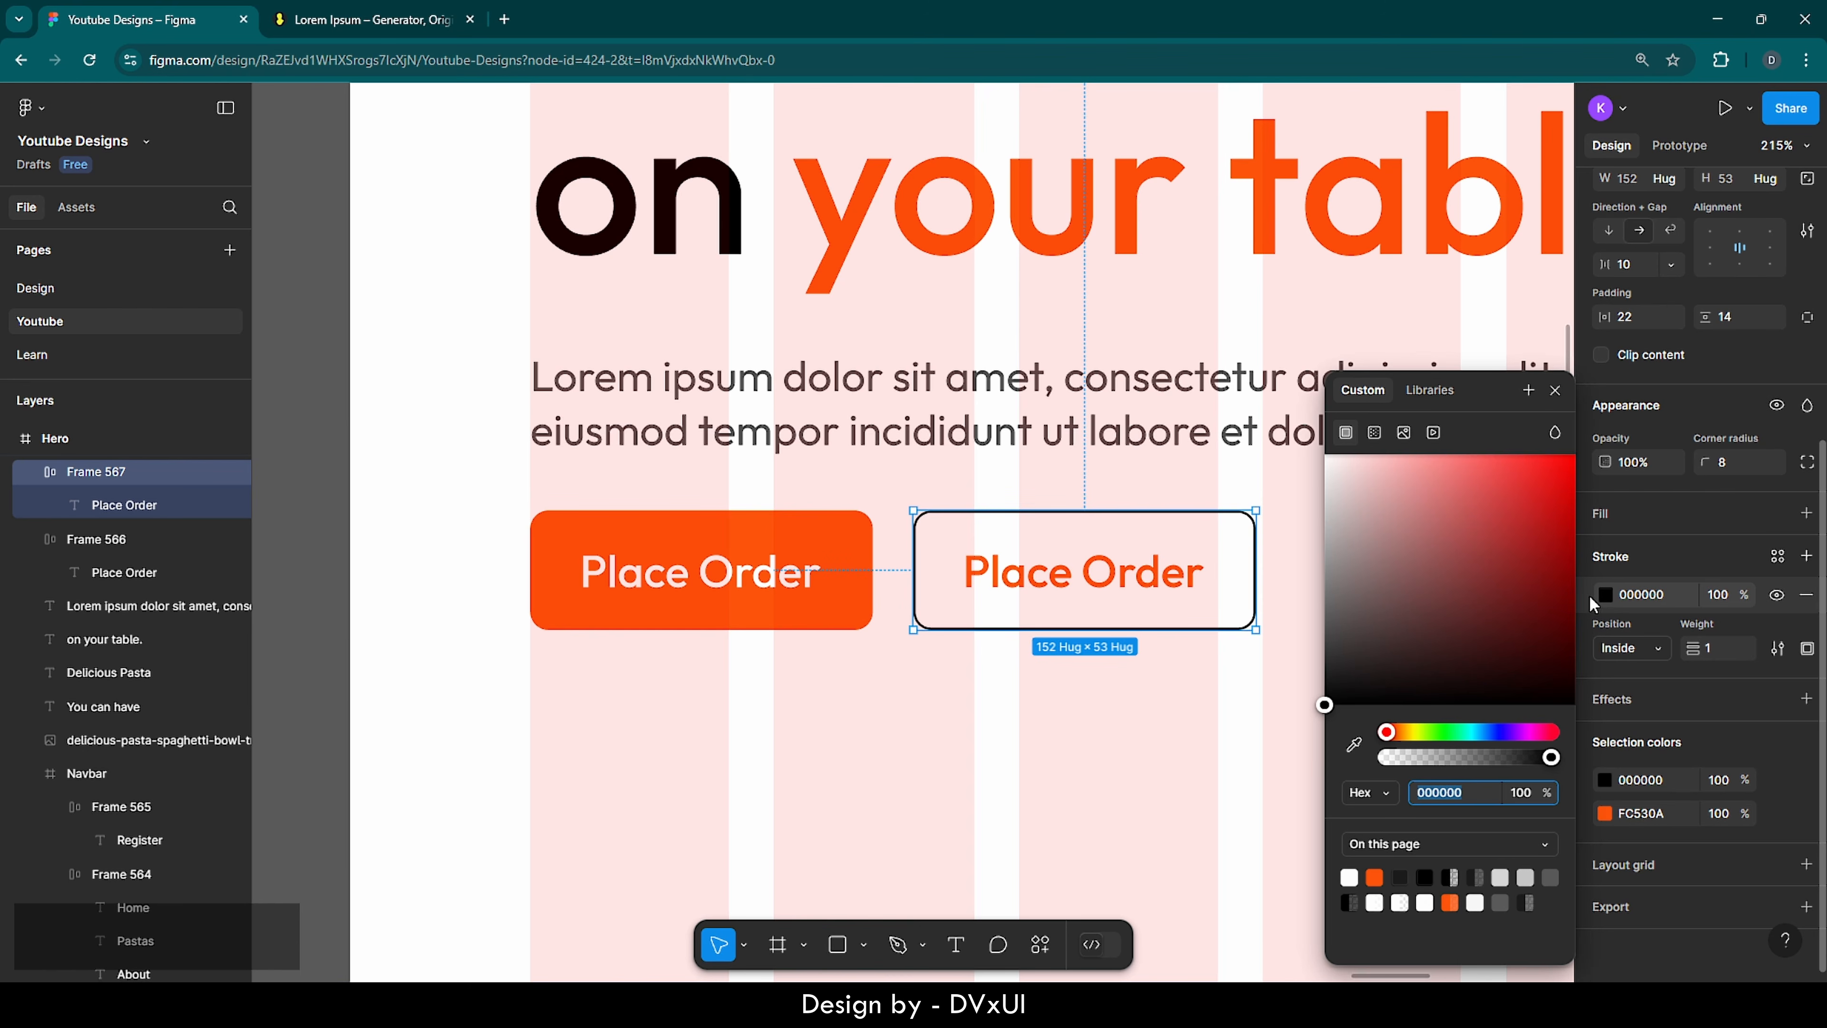
left_click(1375, 876)
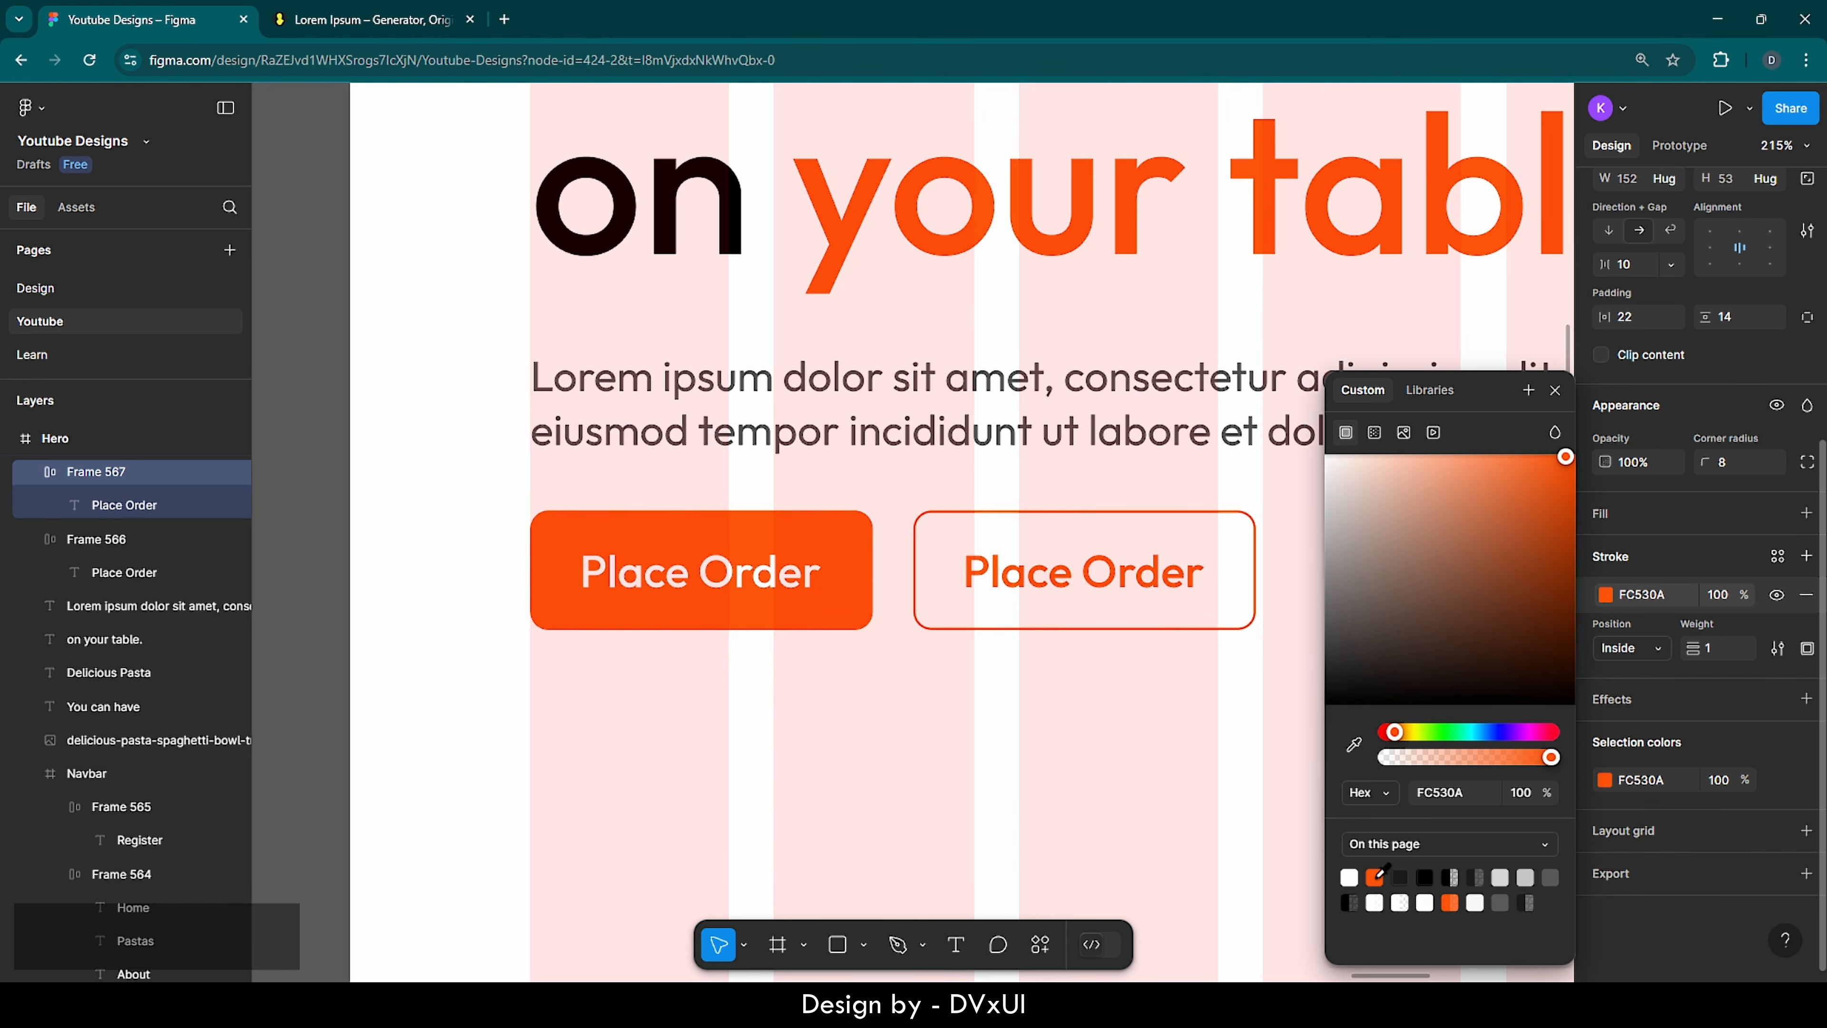
left_click(910, 775)
left_click(1162, 563)
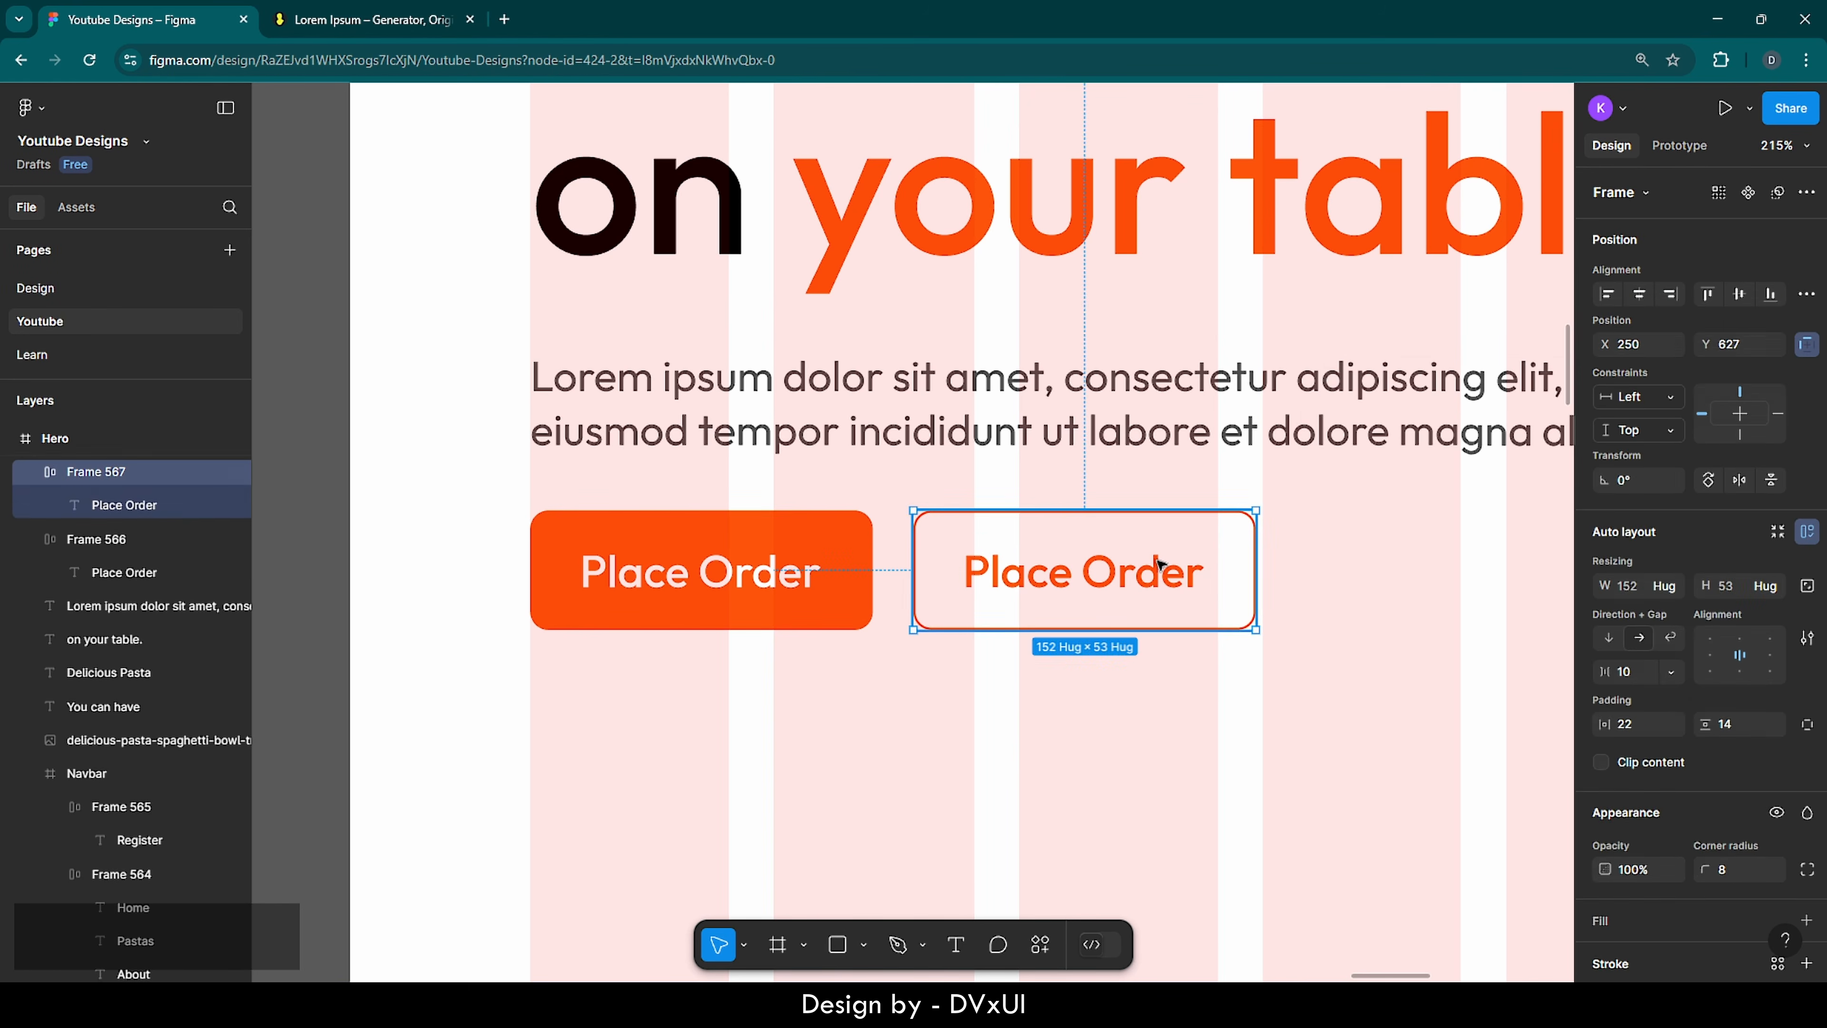
- Replace the outlined button's label with "All Menu"
double_click(1159, 560)
key("BackSpace")
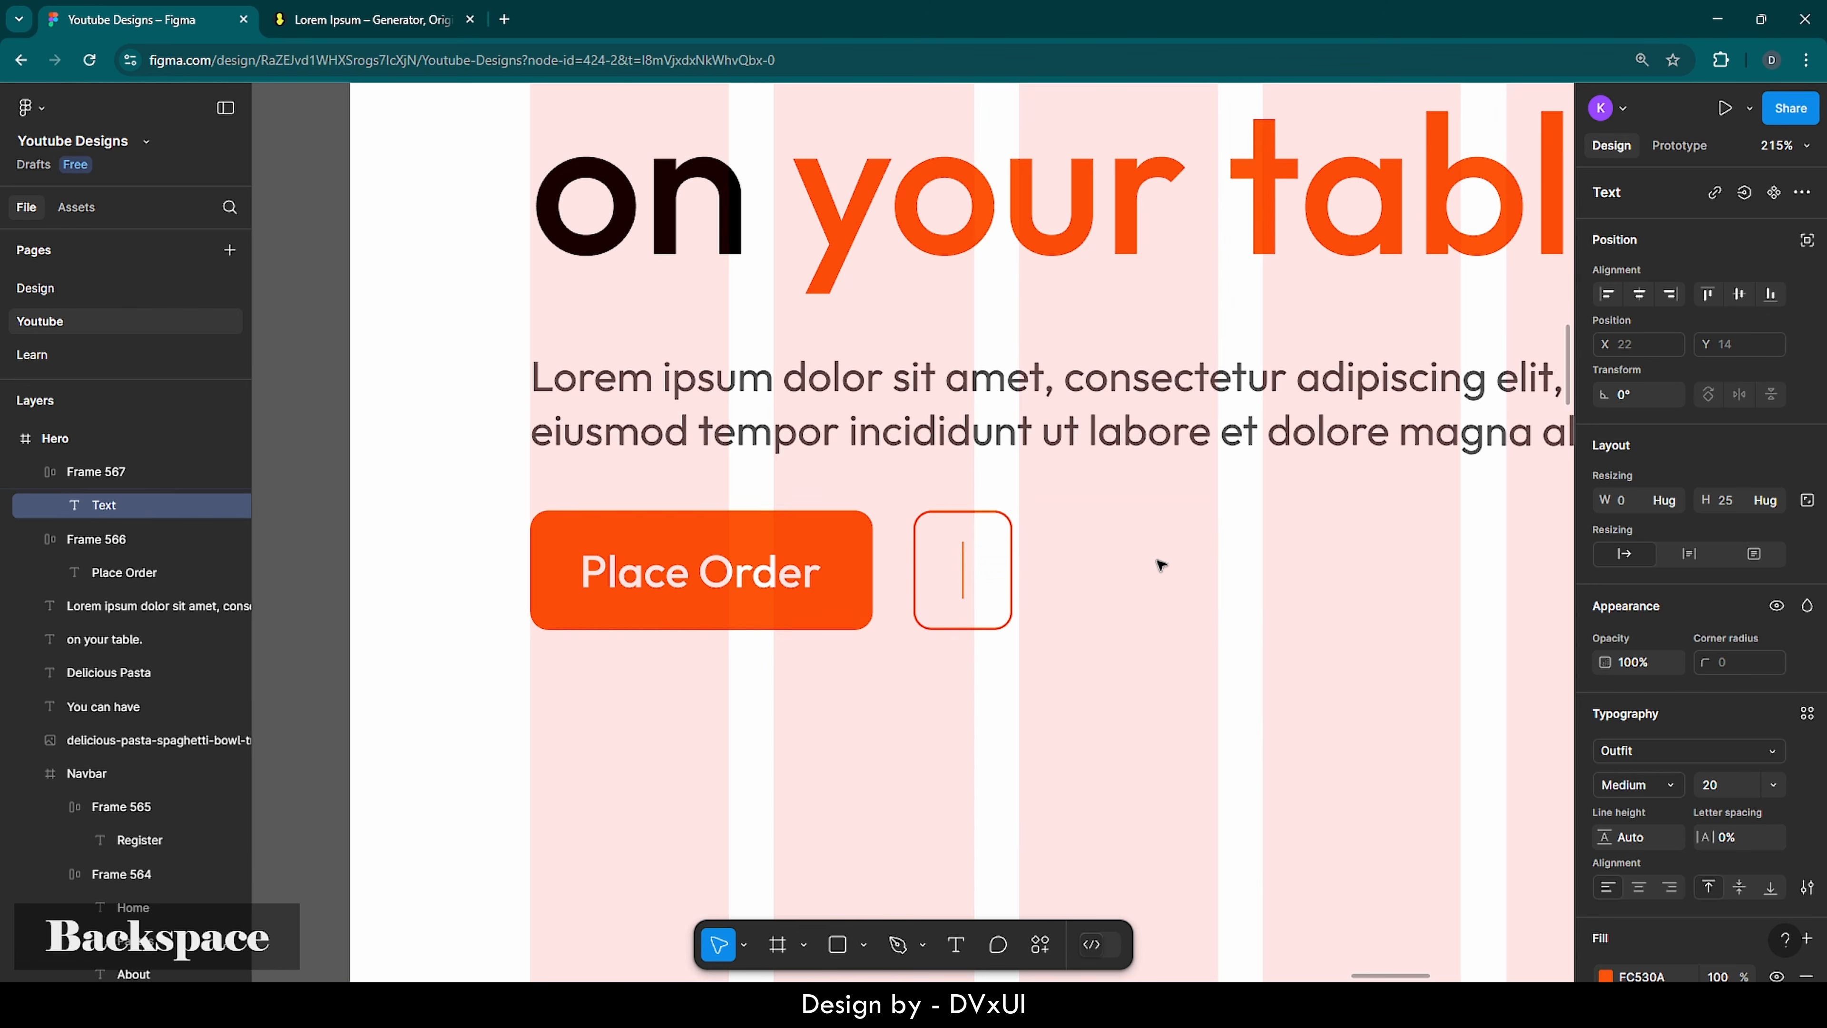
type("All men")
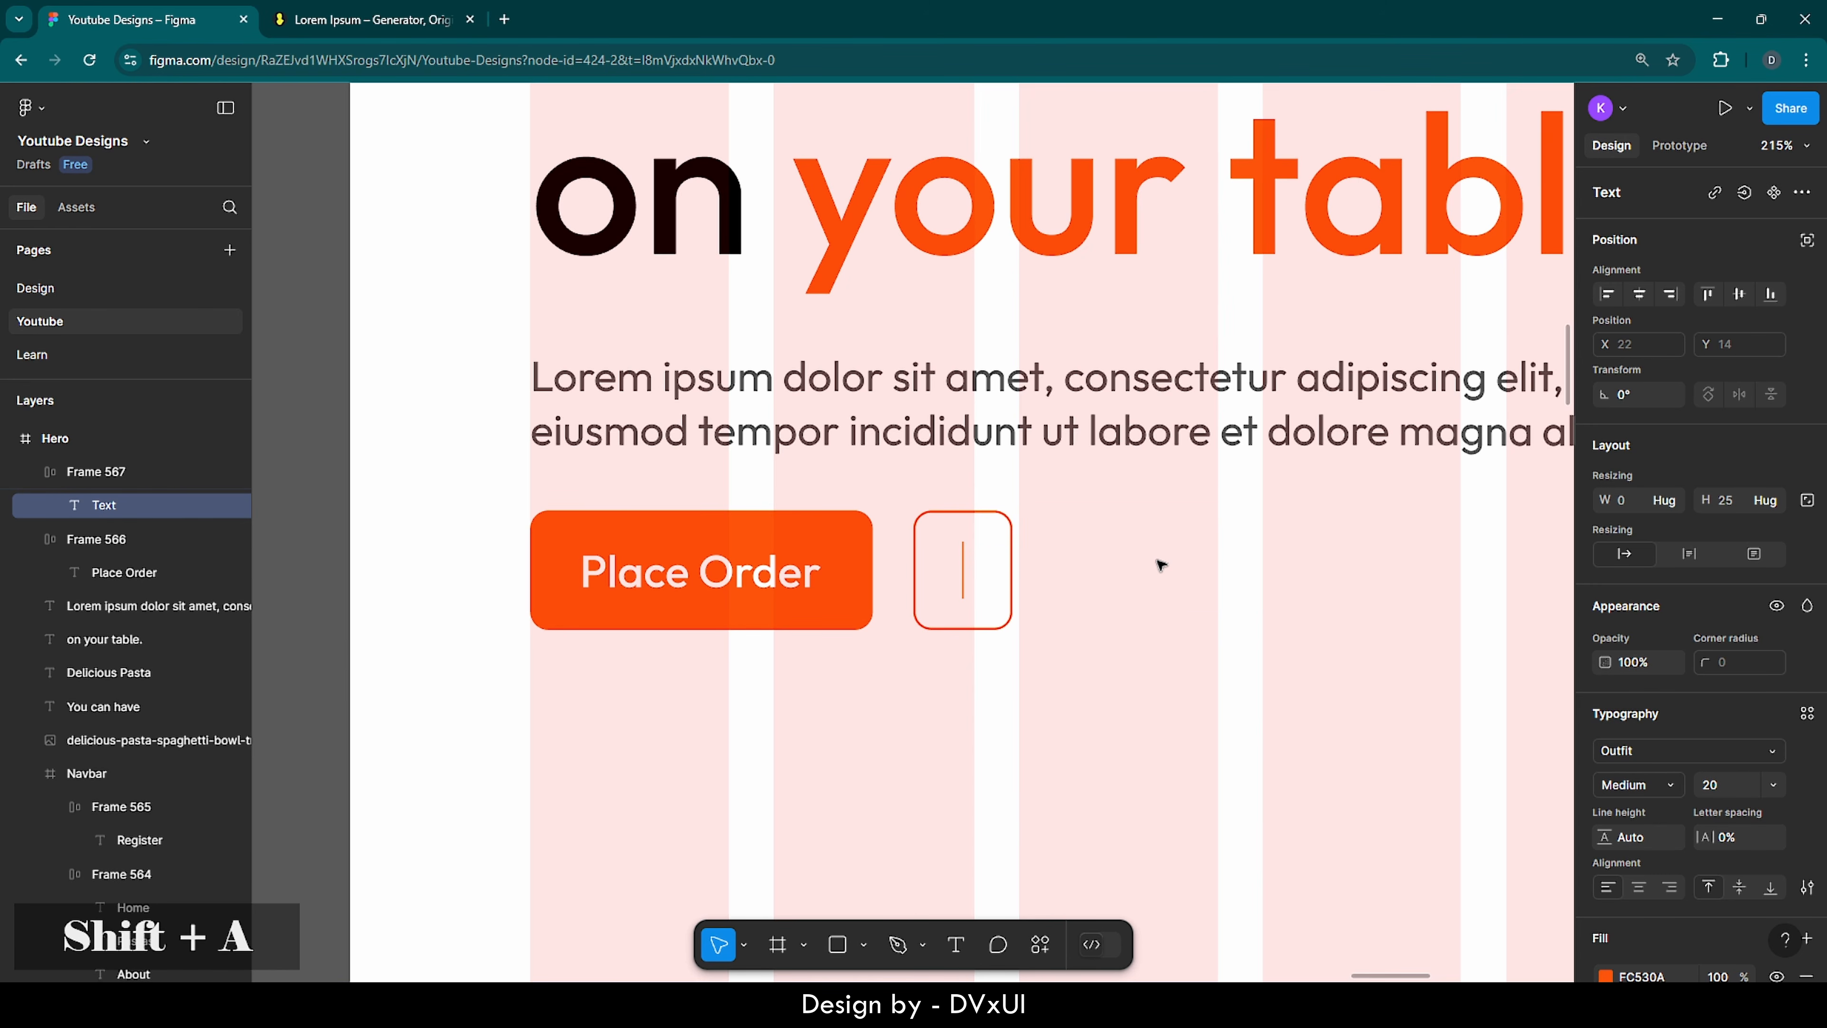
type("u")
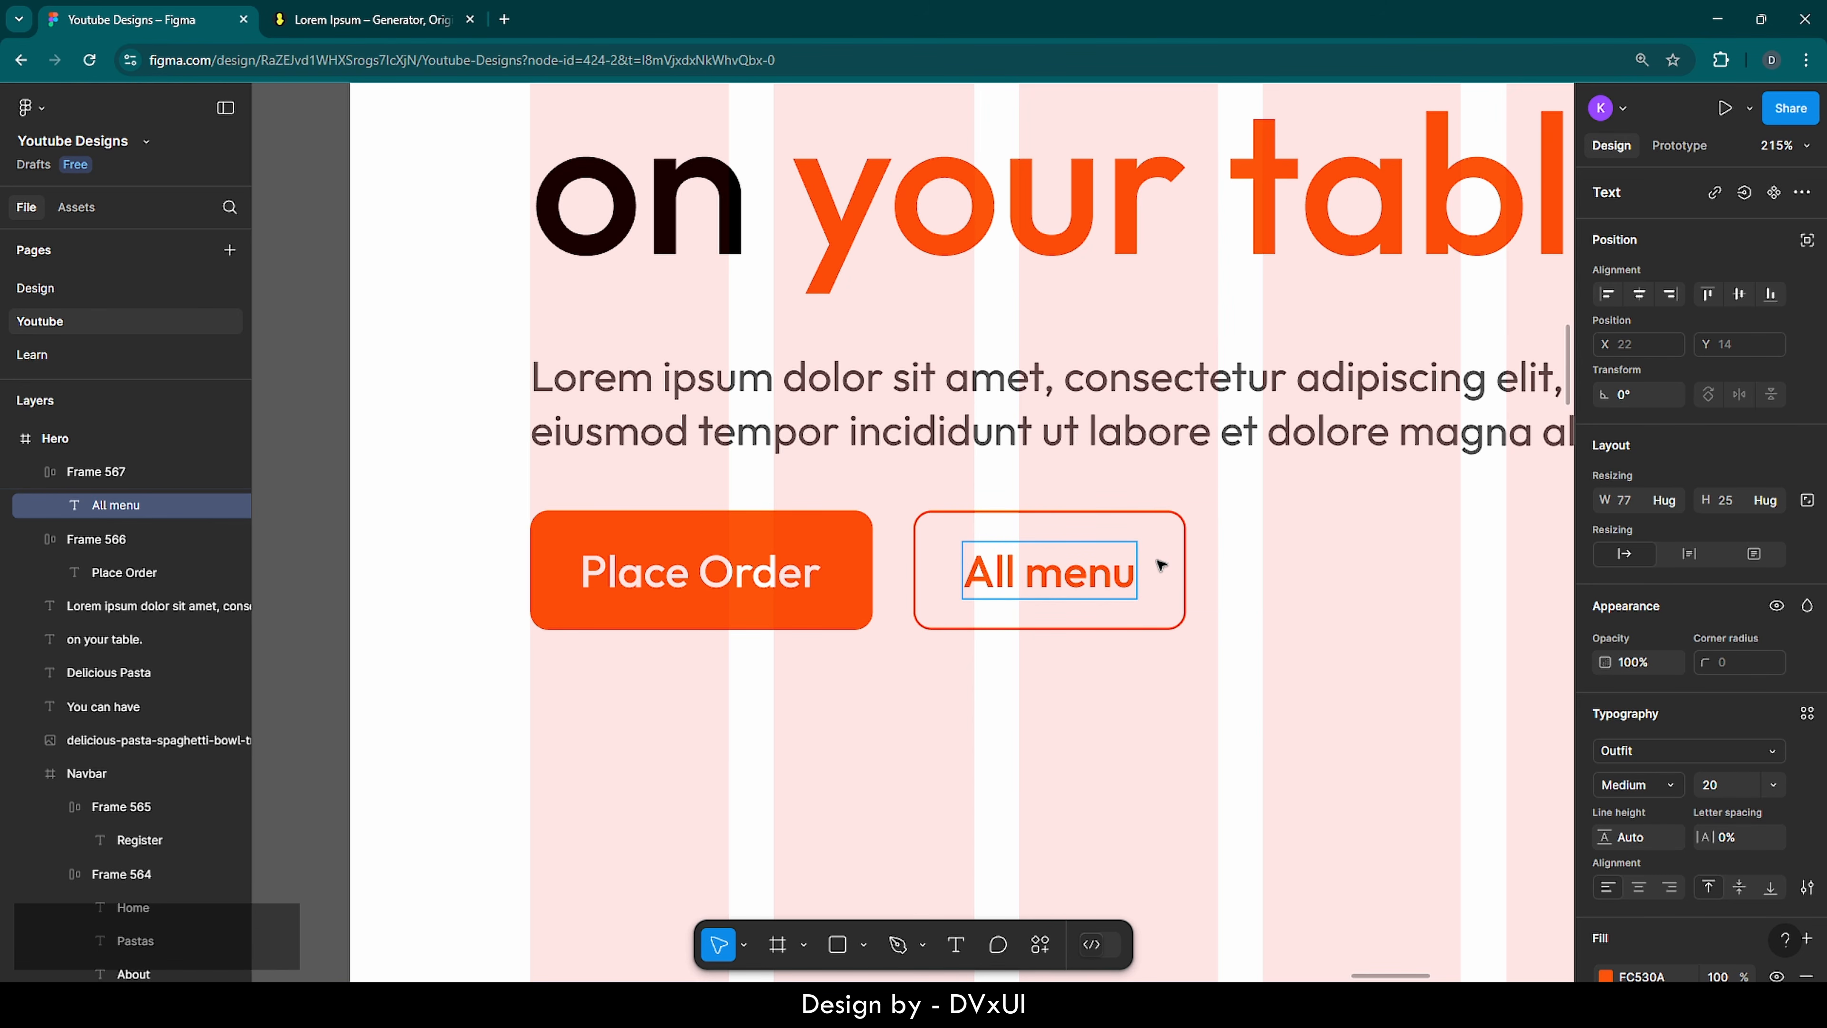
key("BackSpace")
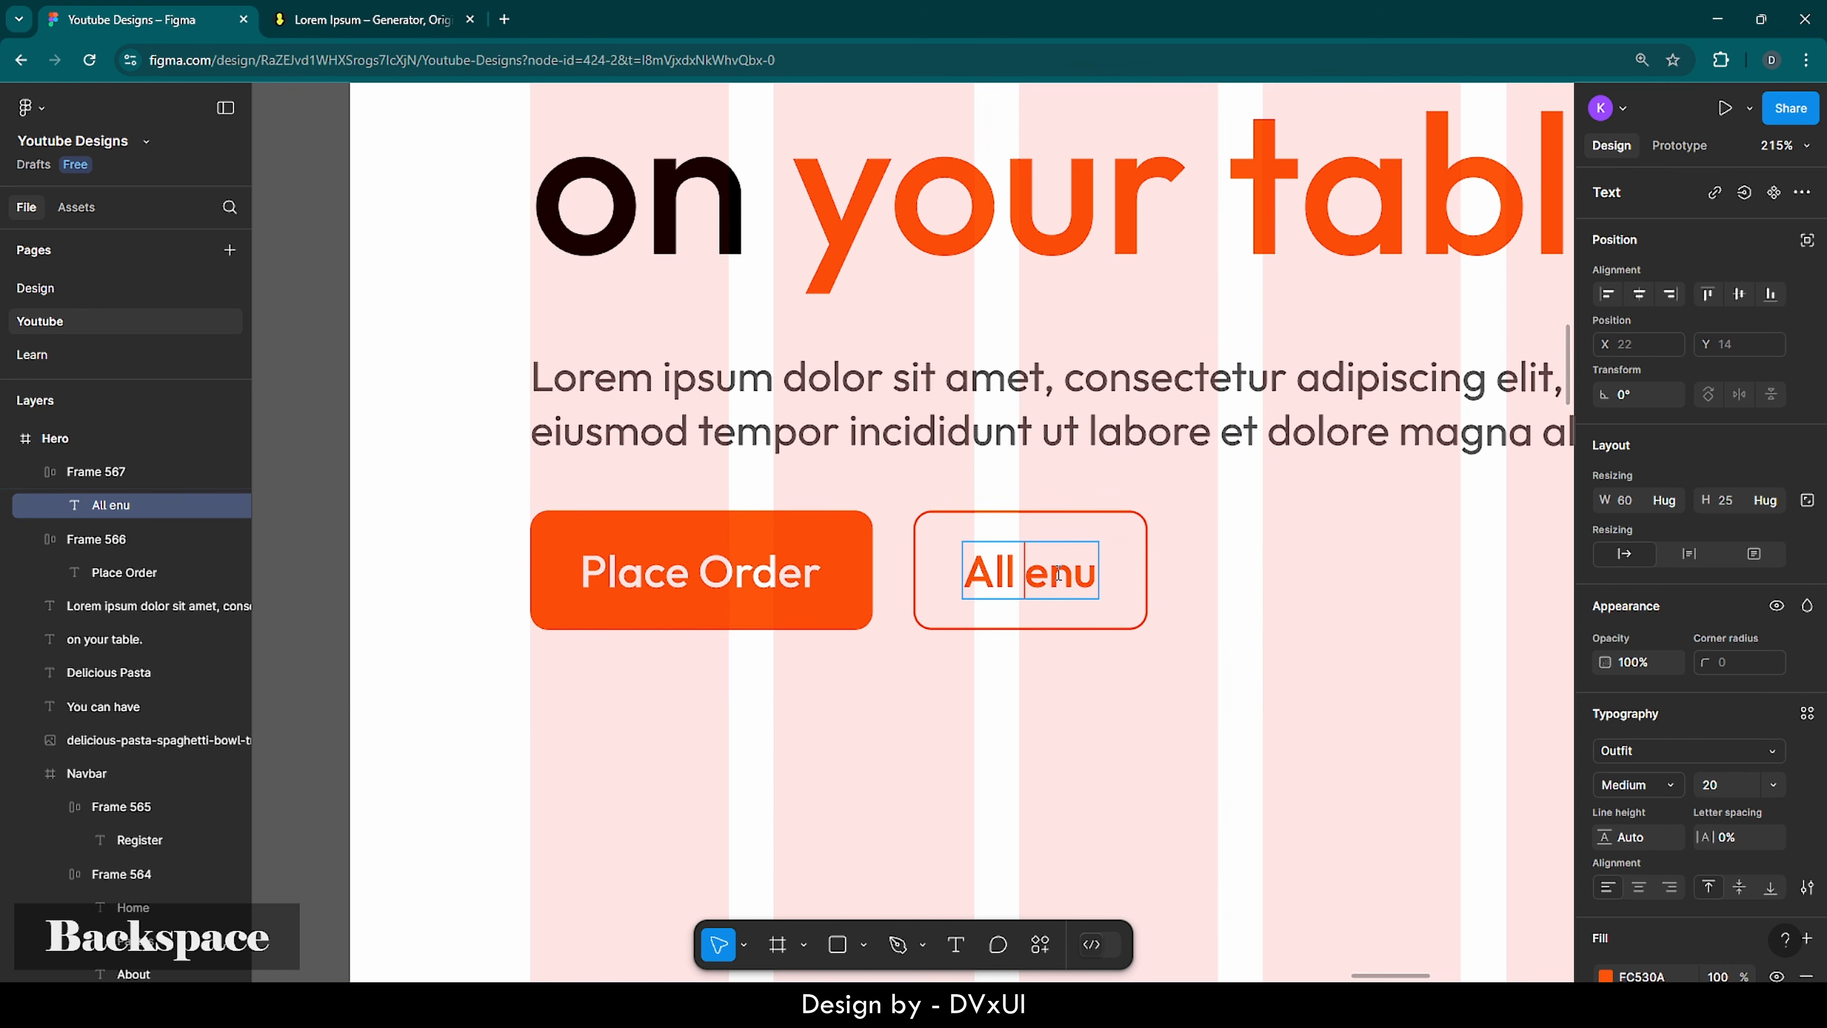
type("M")
left_click(867, 722)
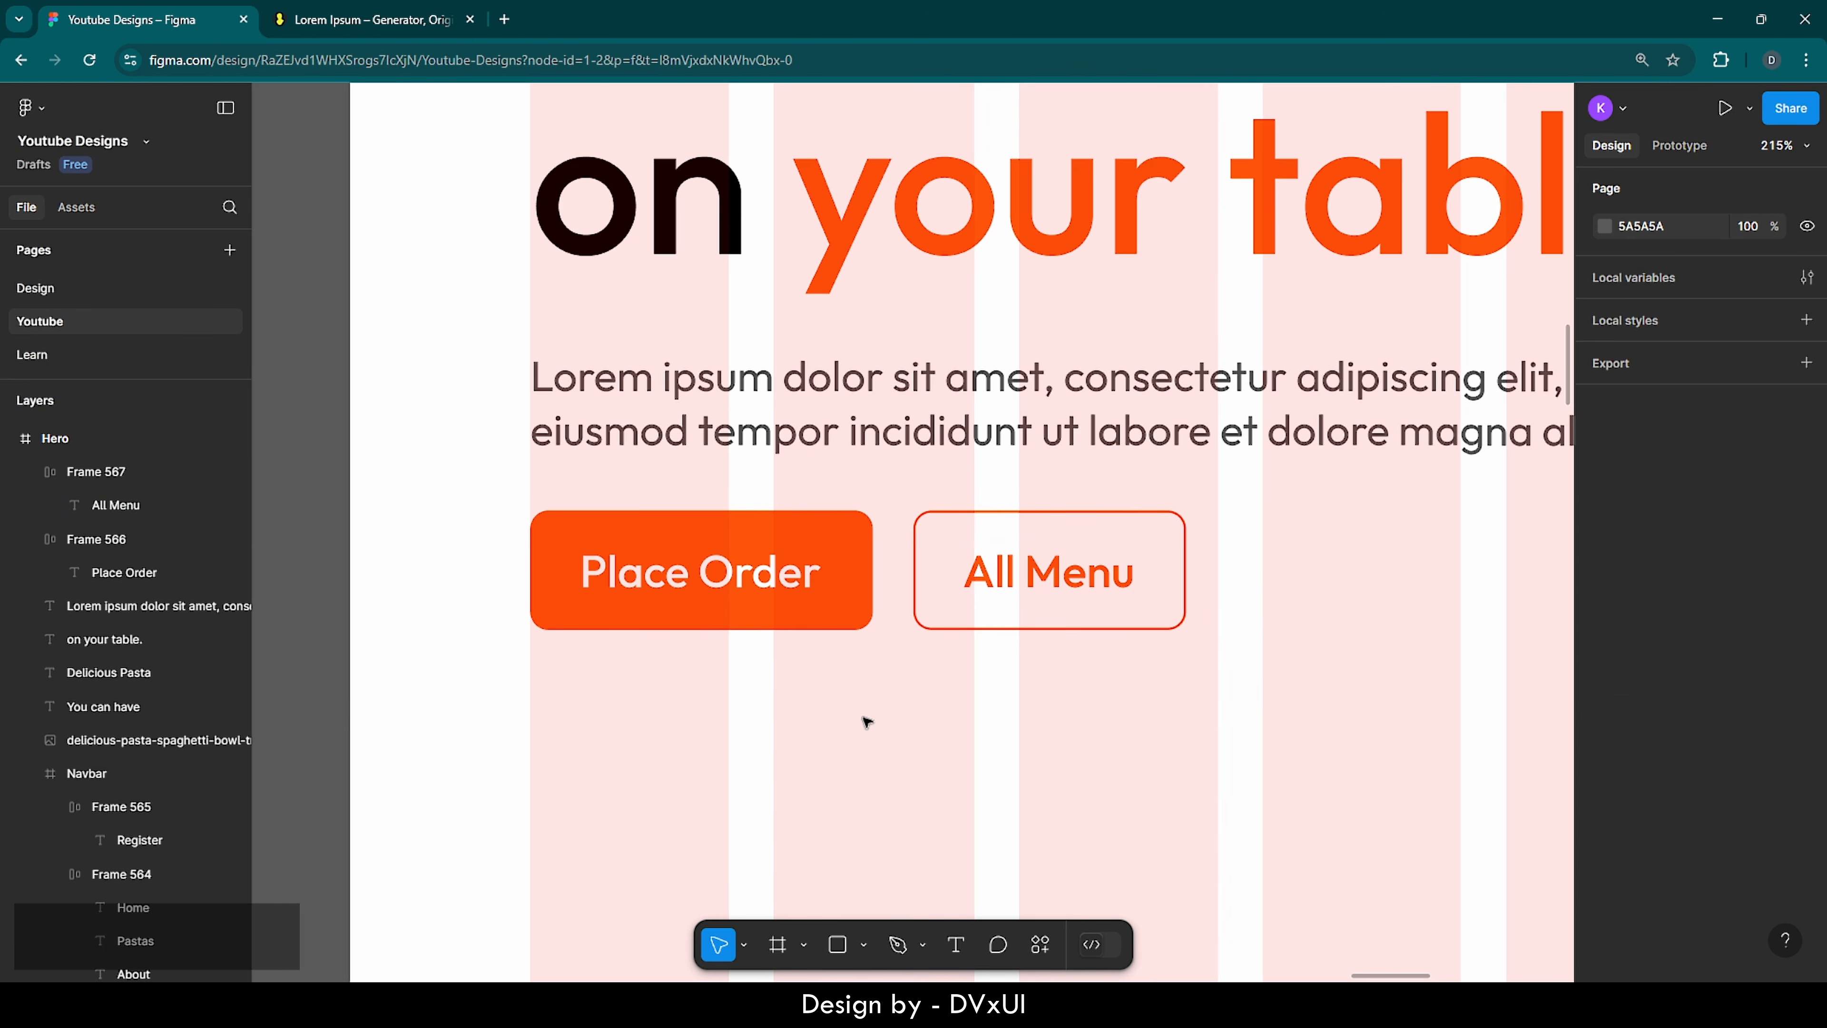
- Examine the whole Hero frame with its headline, paragraph, buttons and pasta image
scroll(867, 722, "down", 10)
scroll(867, 722, "right", 3)
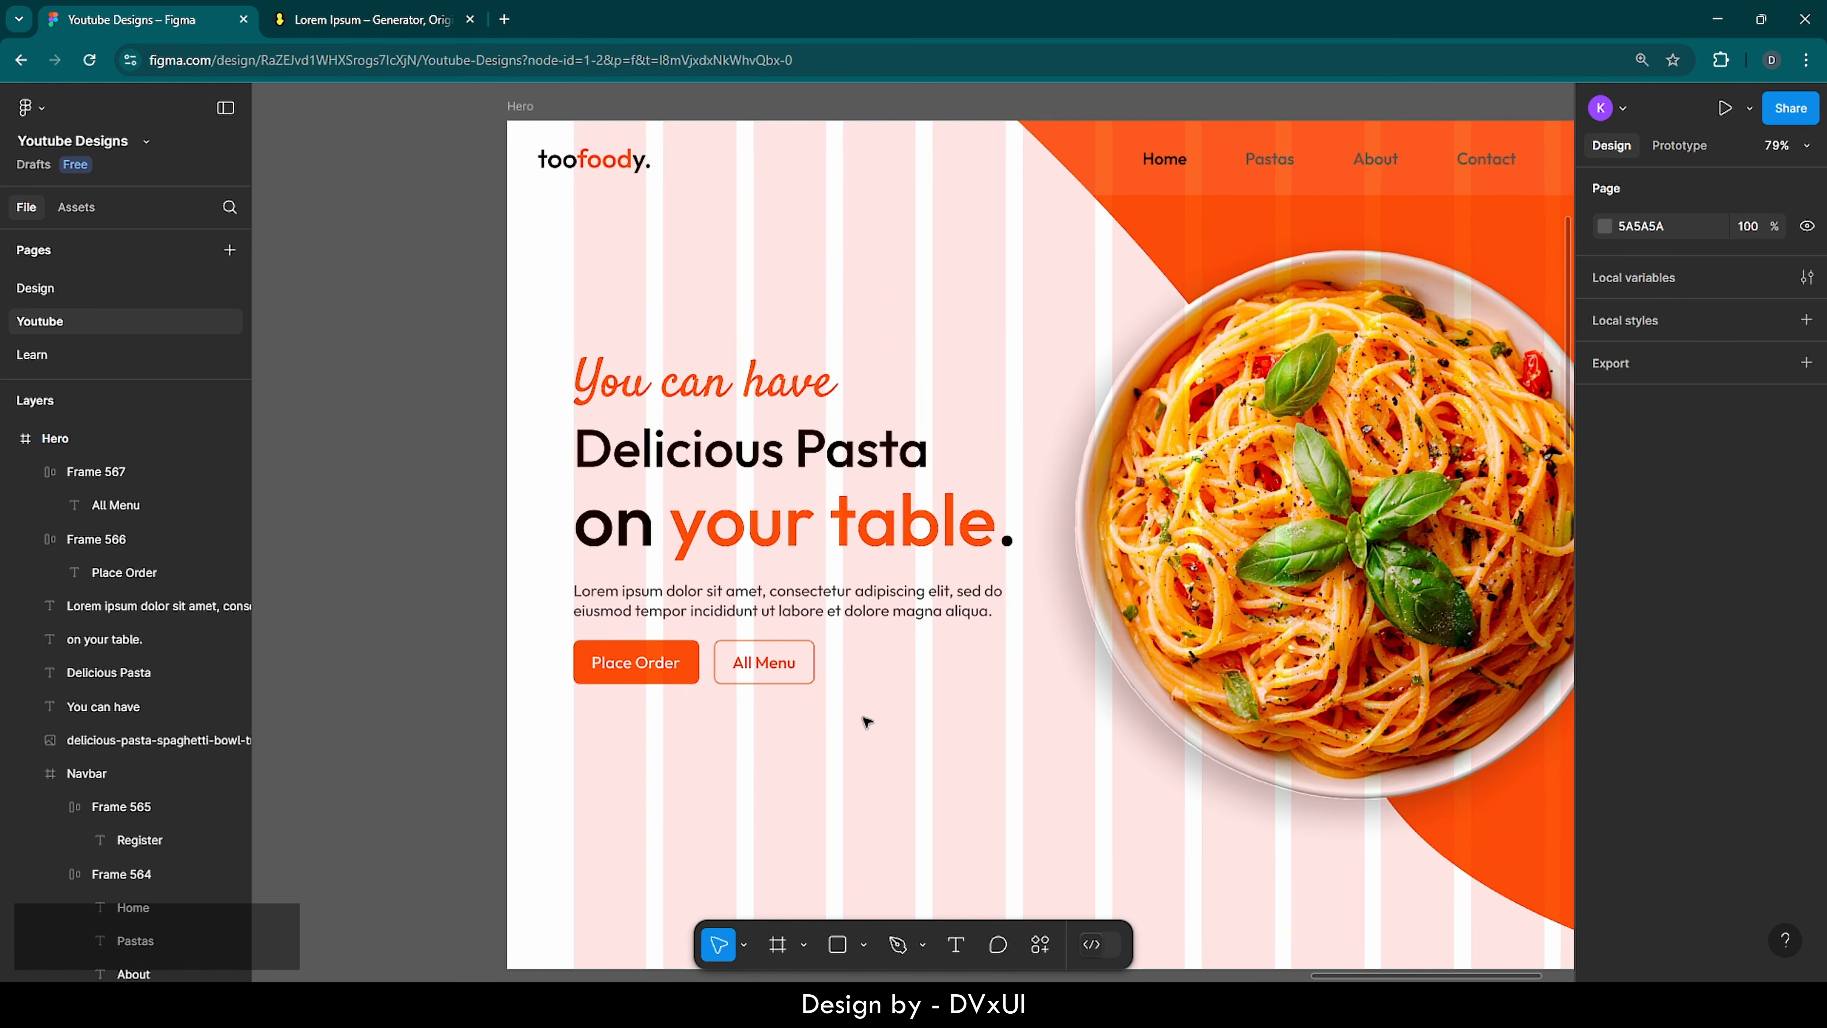
scroll(867, 722, "down", 1)
scroll(867, 721, "right", 4)
scroll(867, 722, "down", 1)
scroll(867, 722, "down", 1)
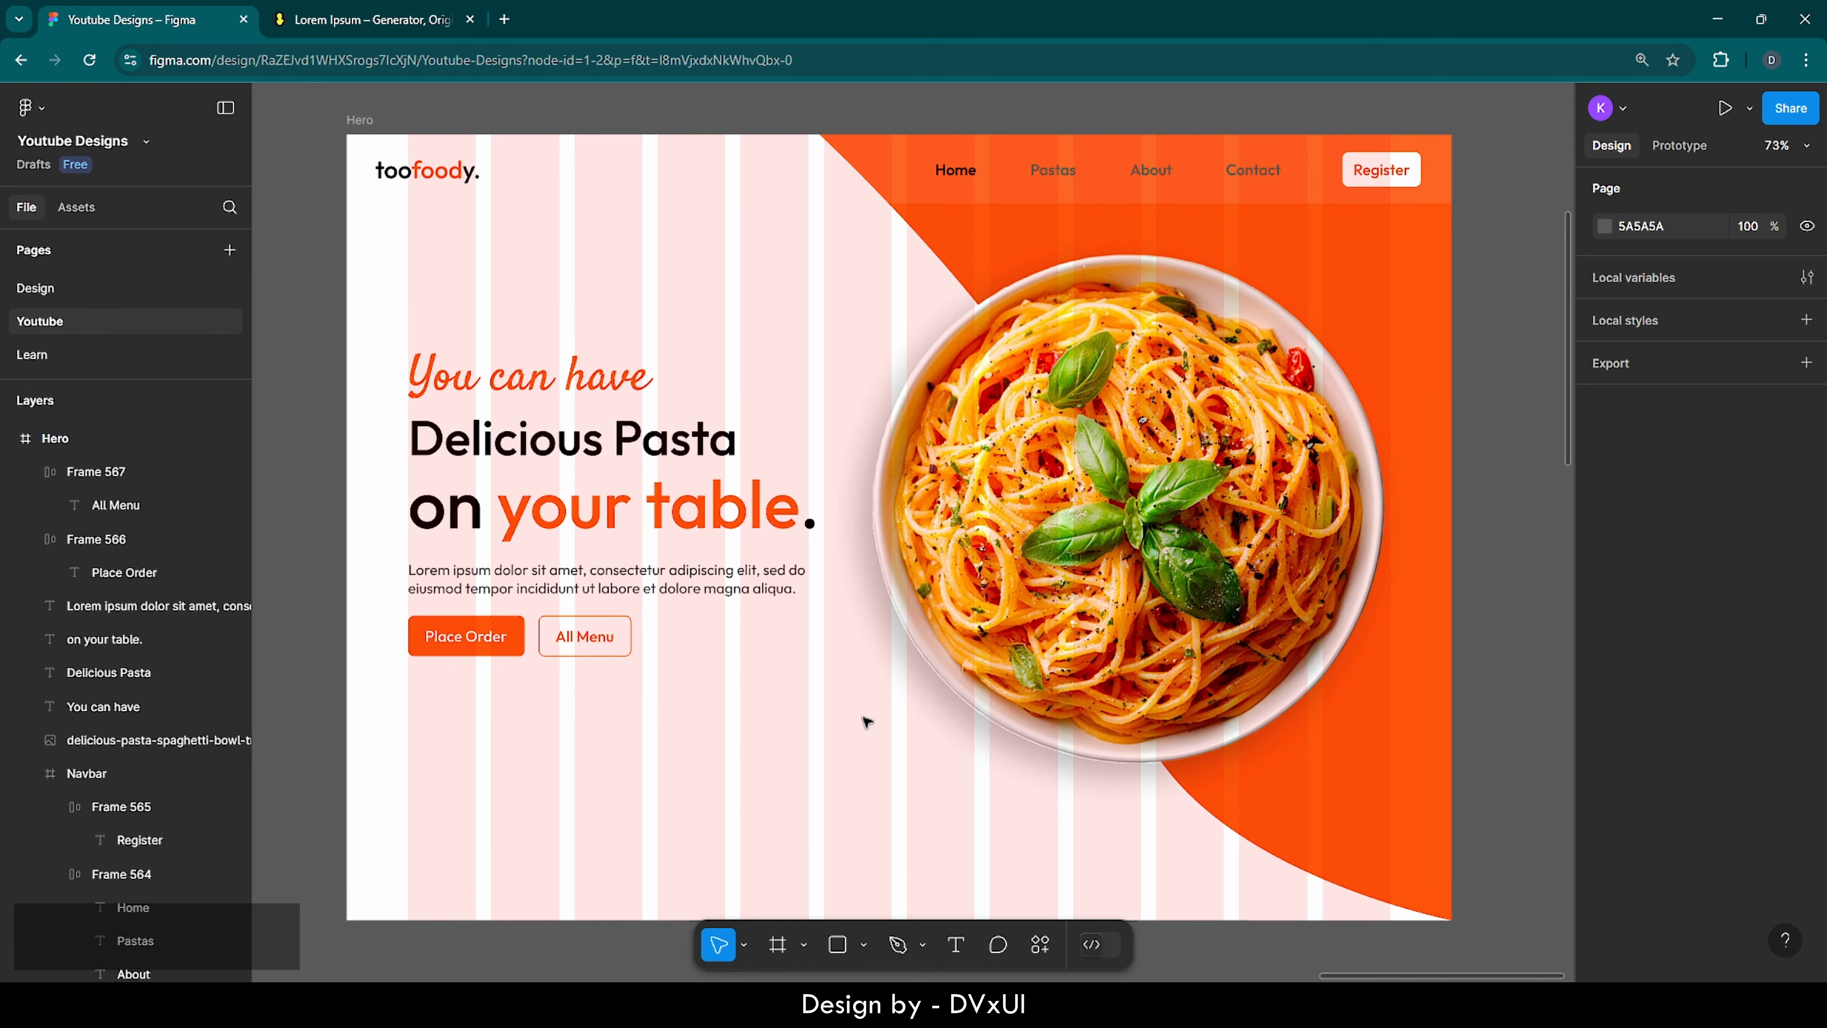
scroll(867, 721, "down", 1)
scroll(867, 722, "left", 1)
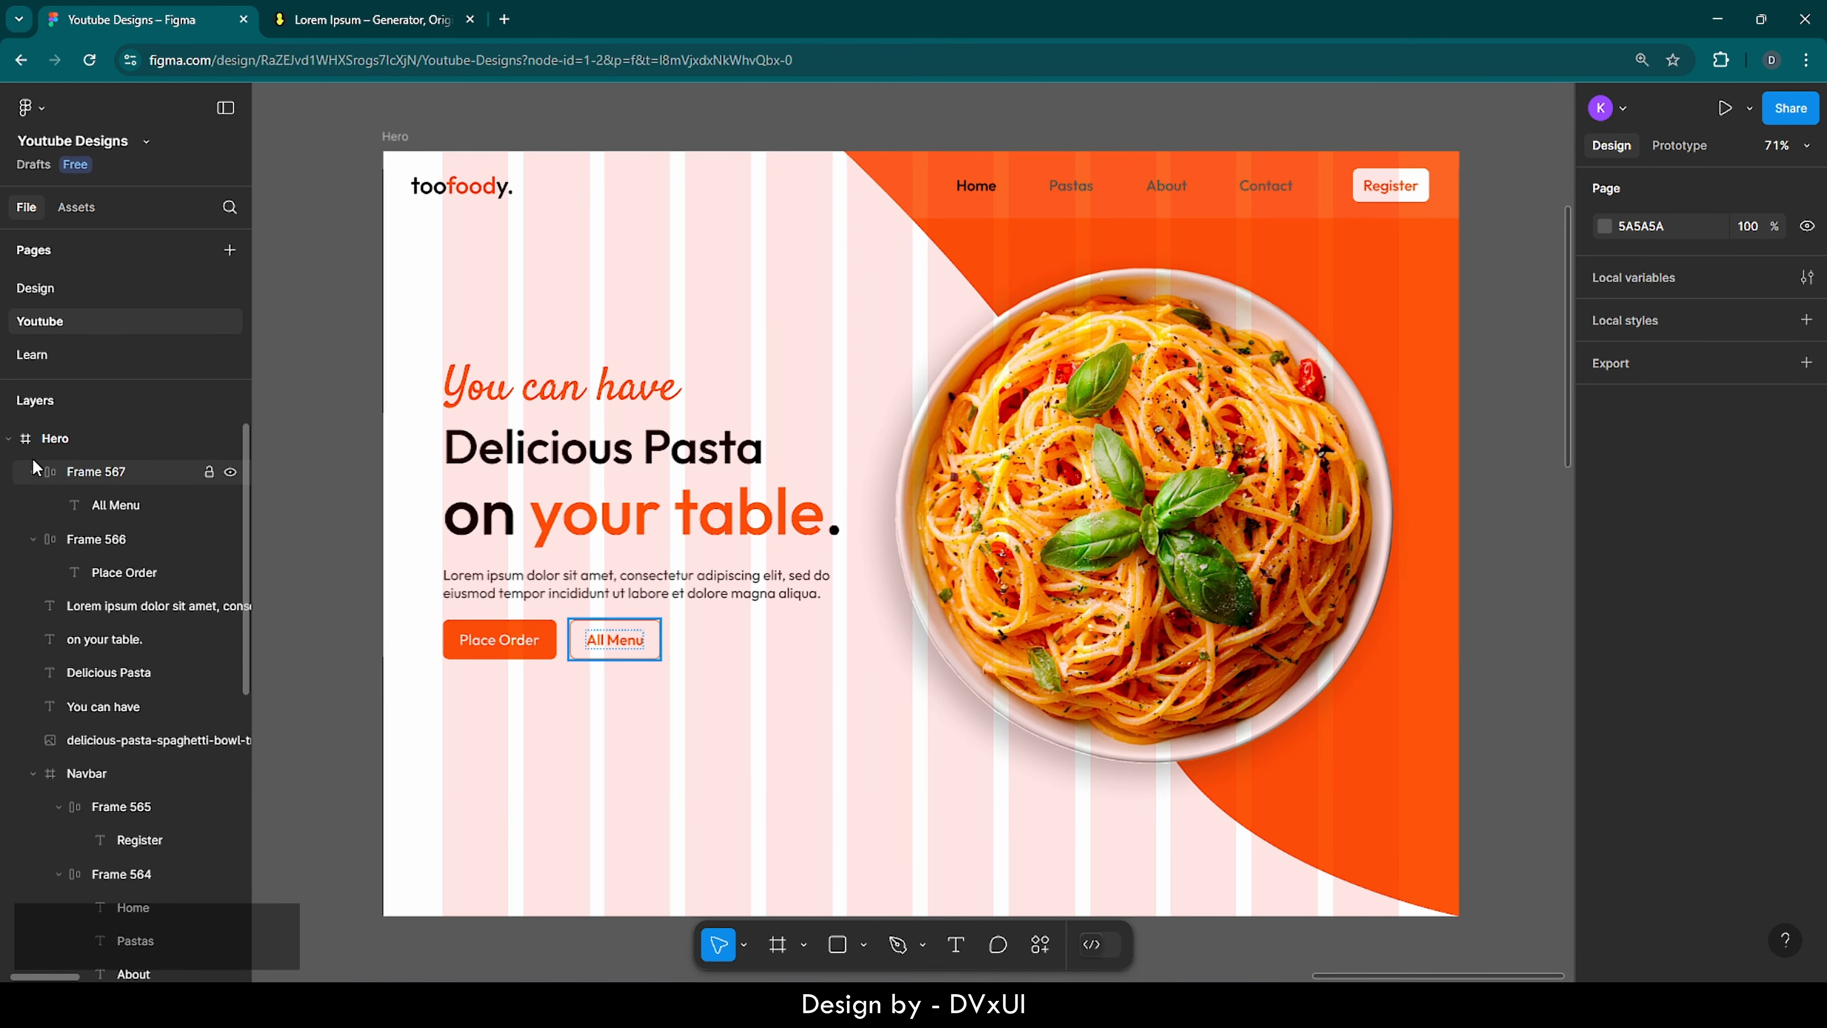
left_click(9, 438)
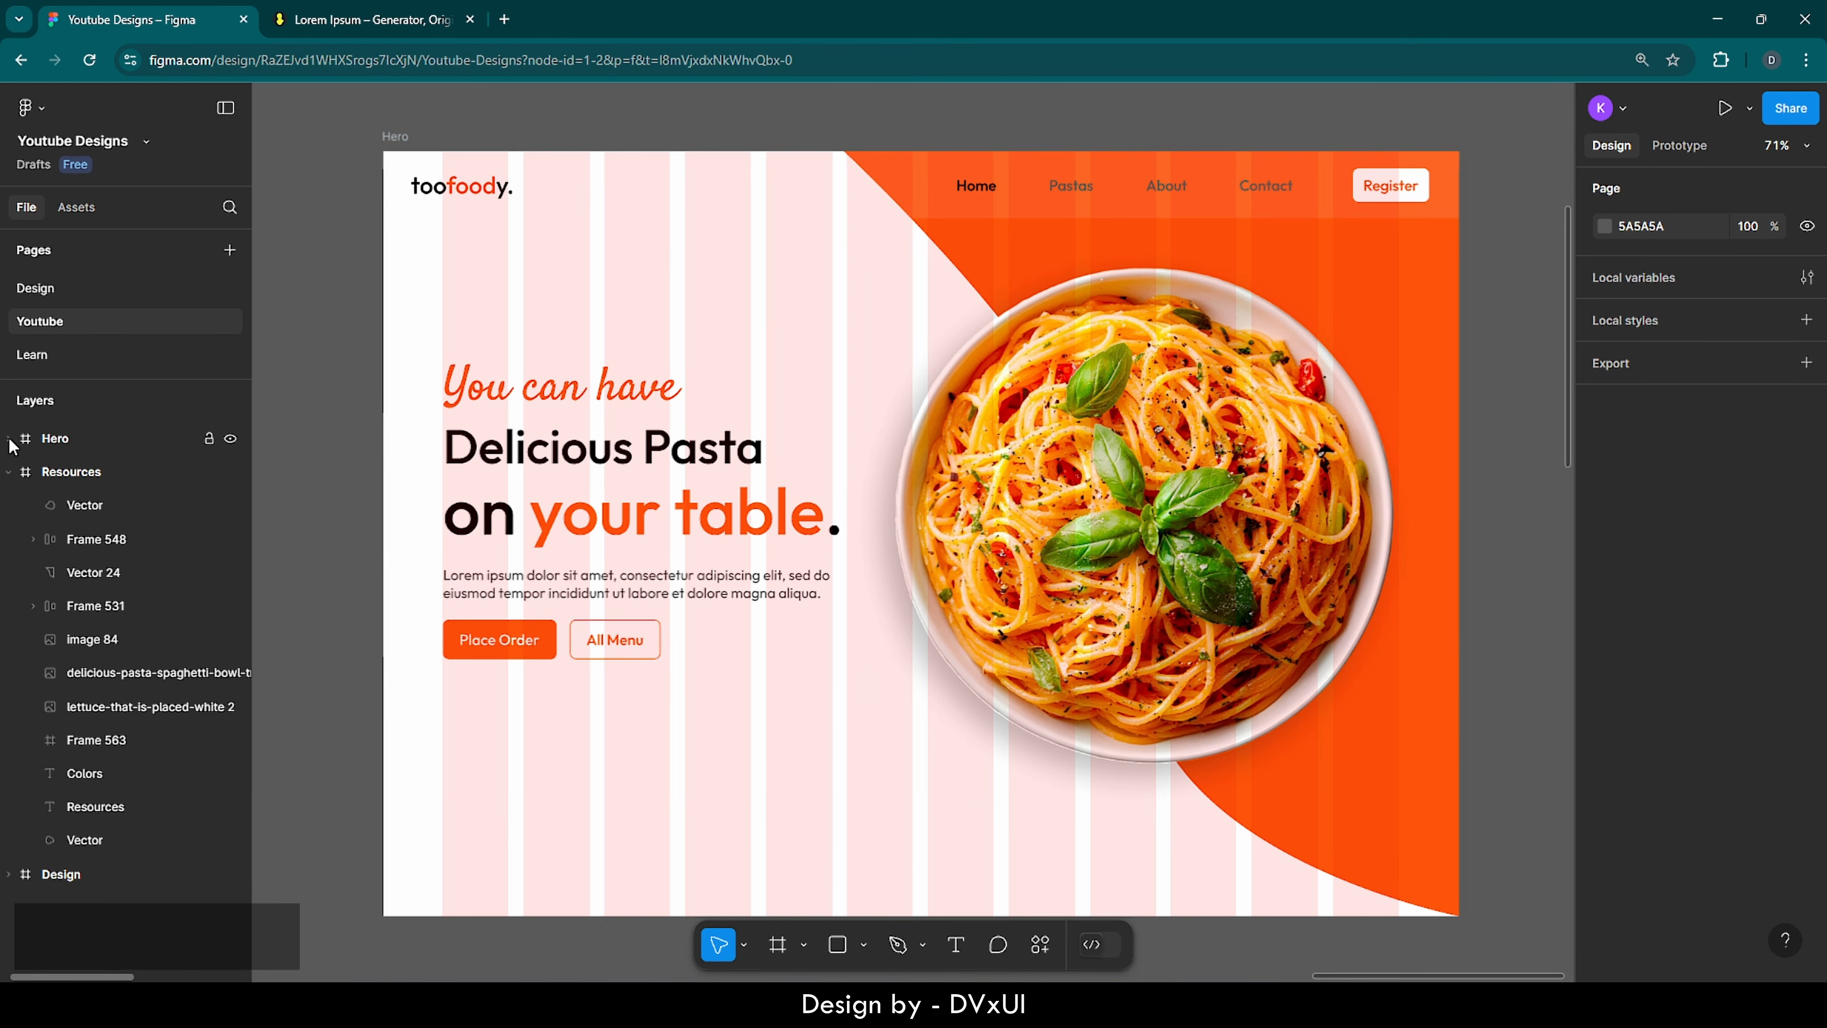
double_click(26, 473)
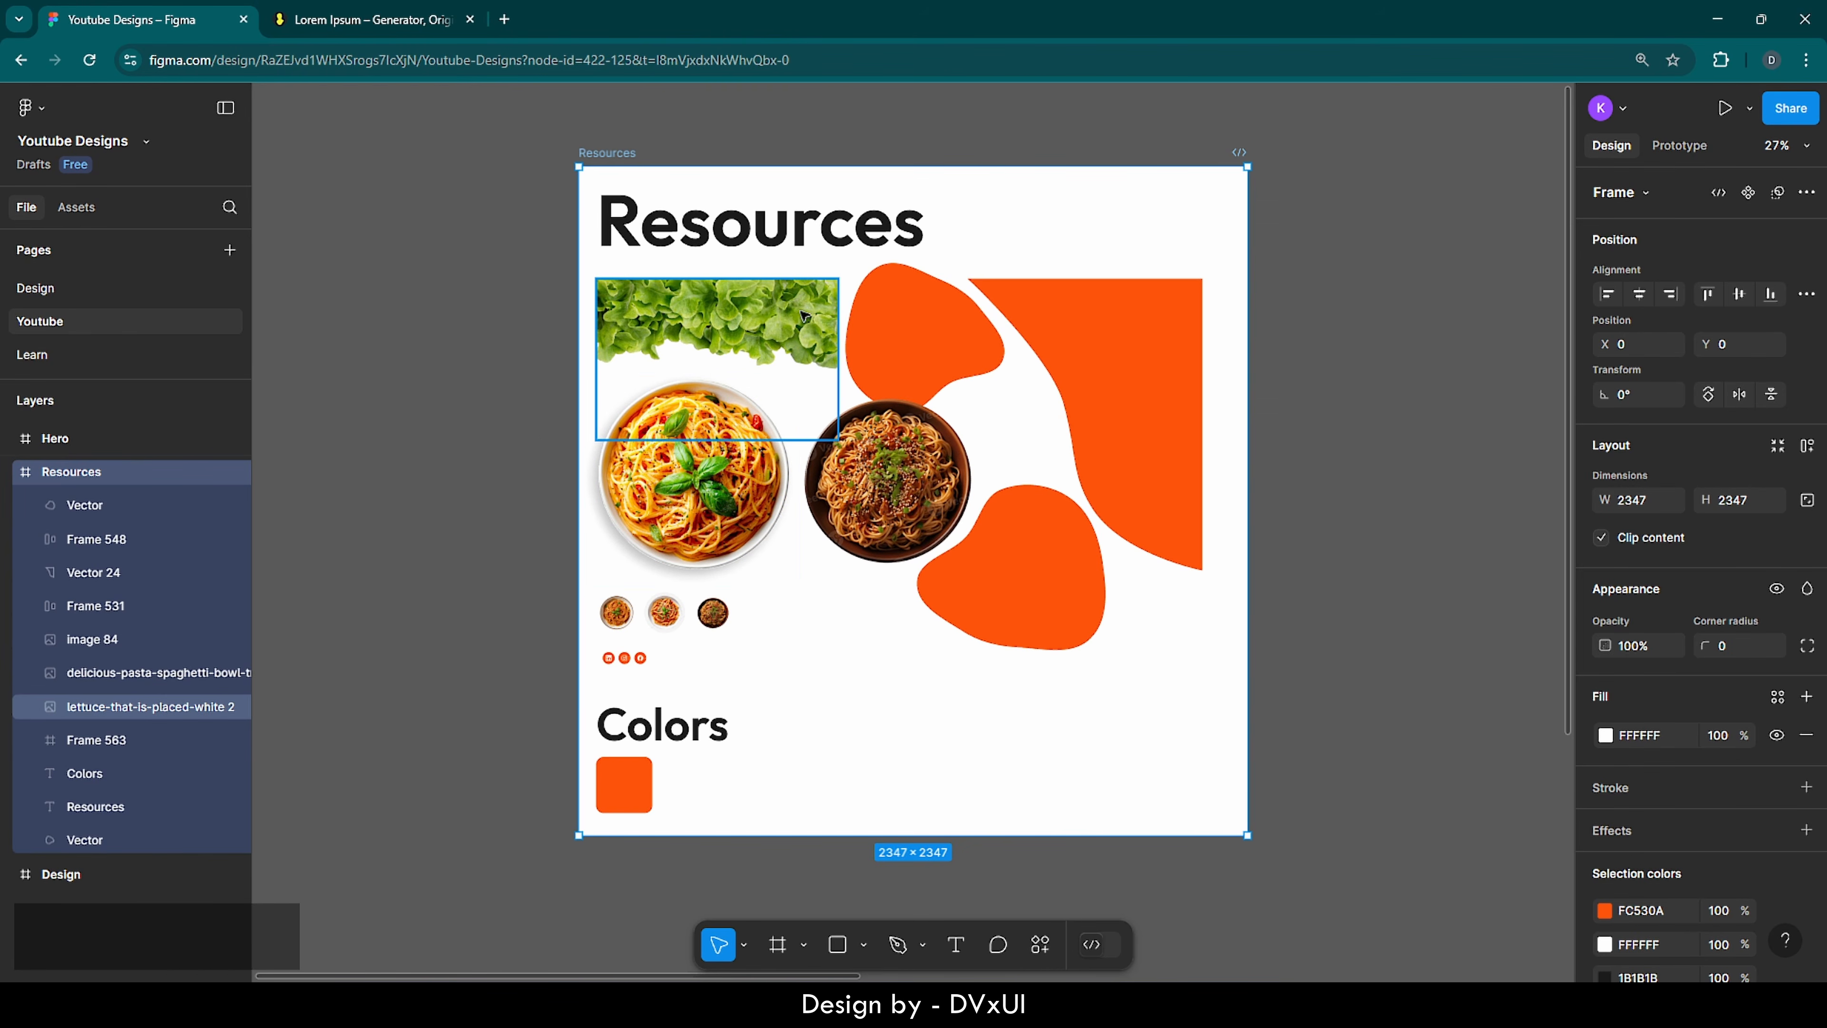
key("ctrl+c")
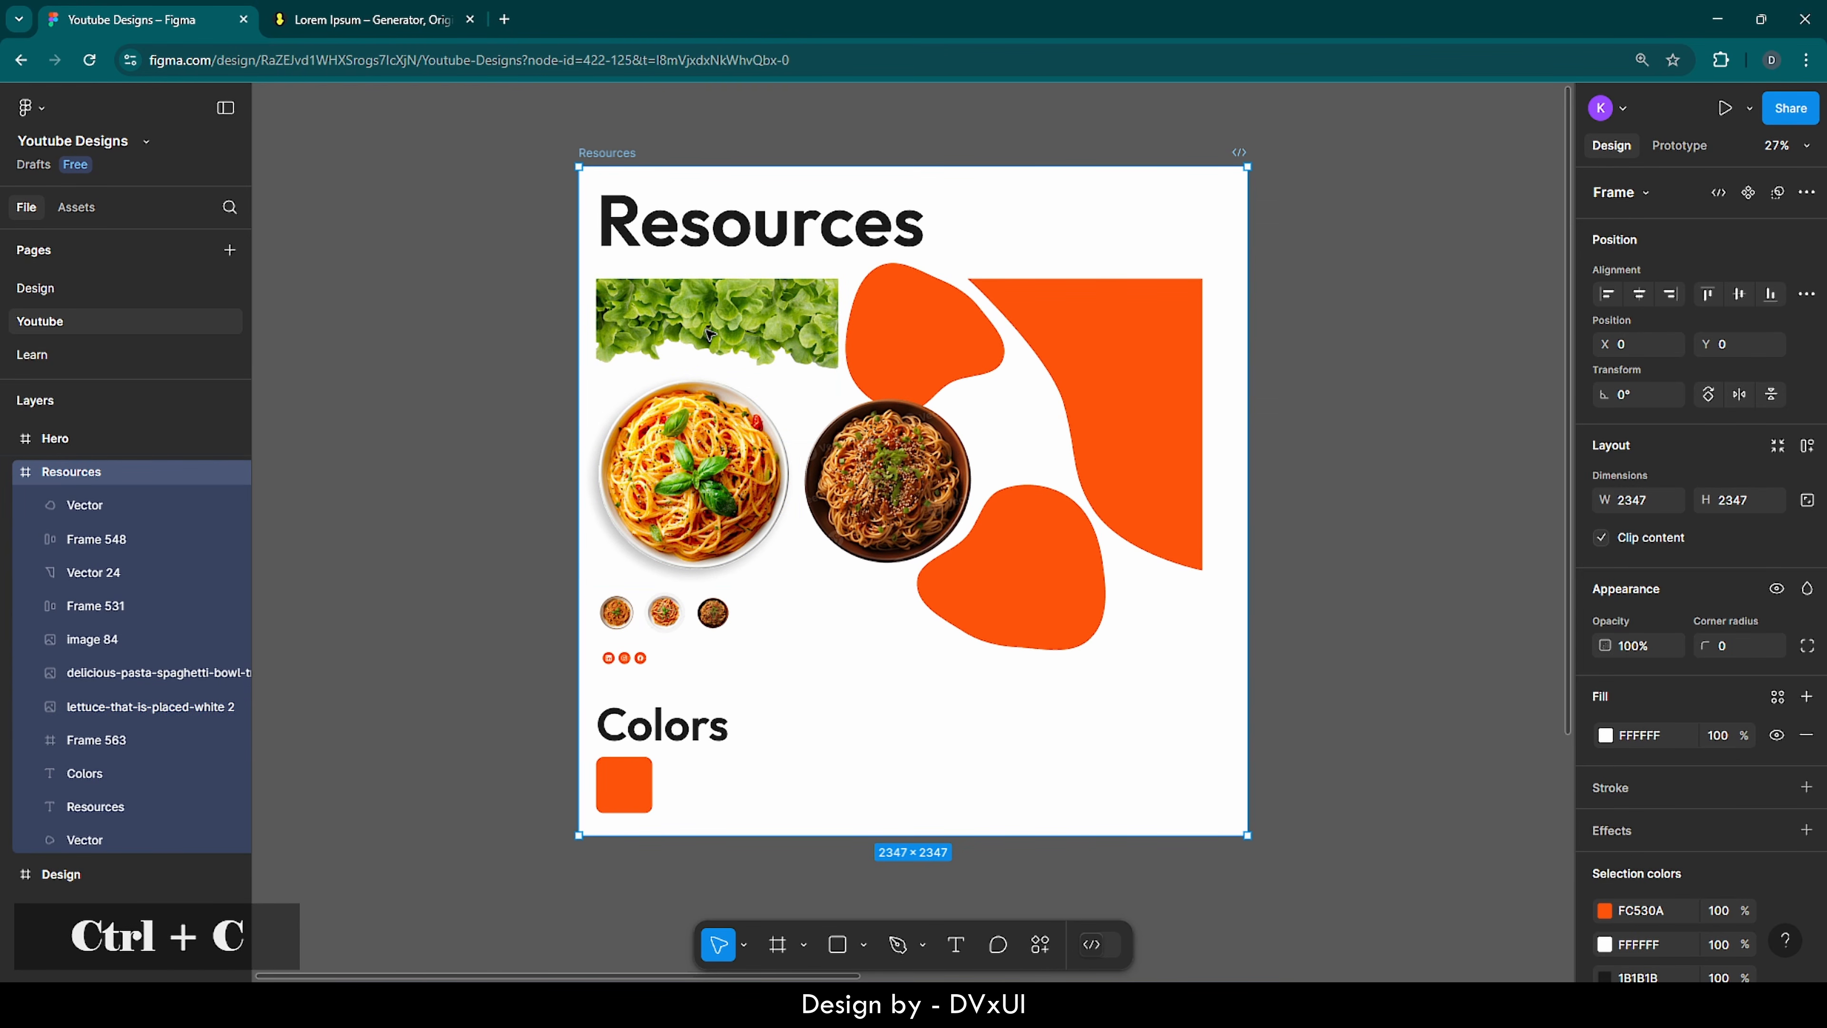
double_click(26, 438)
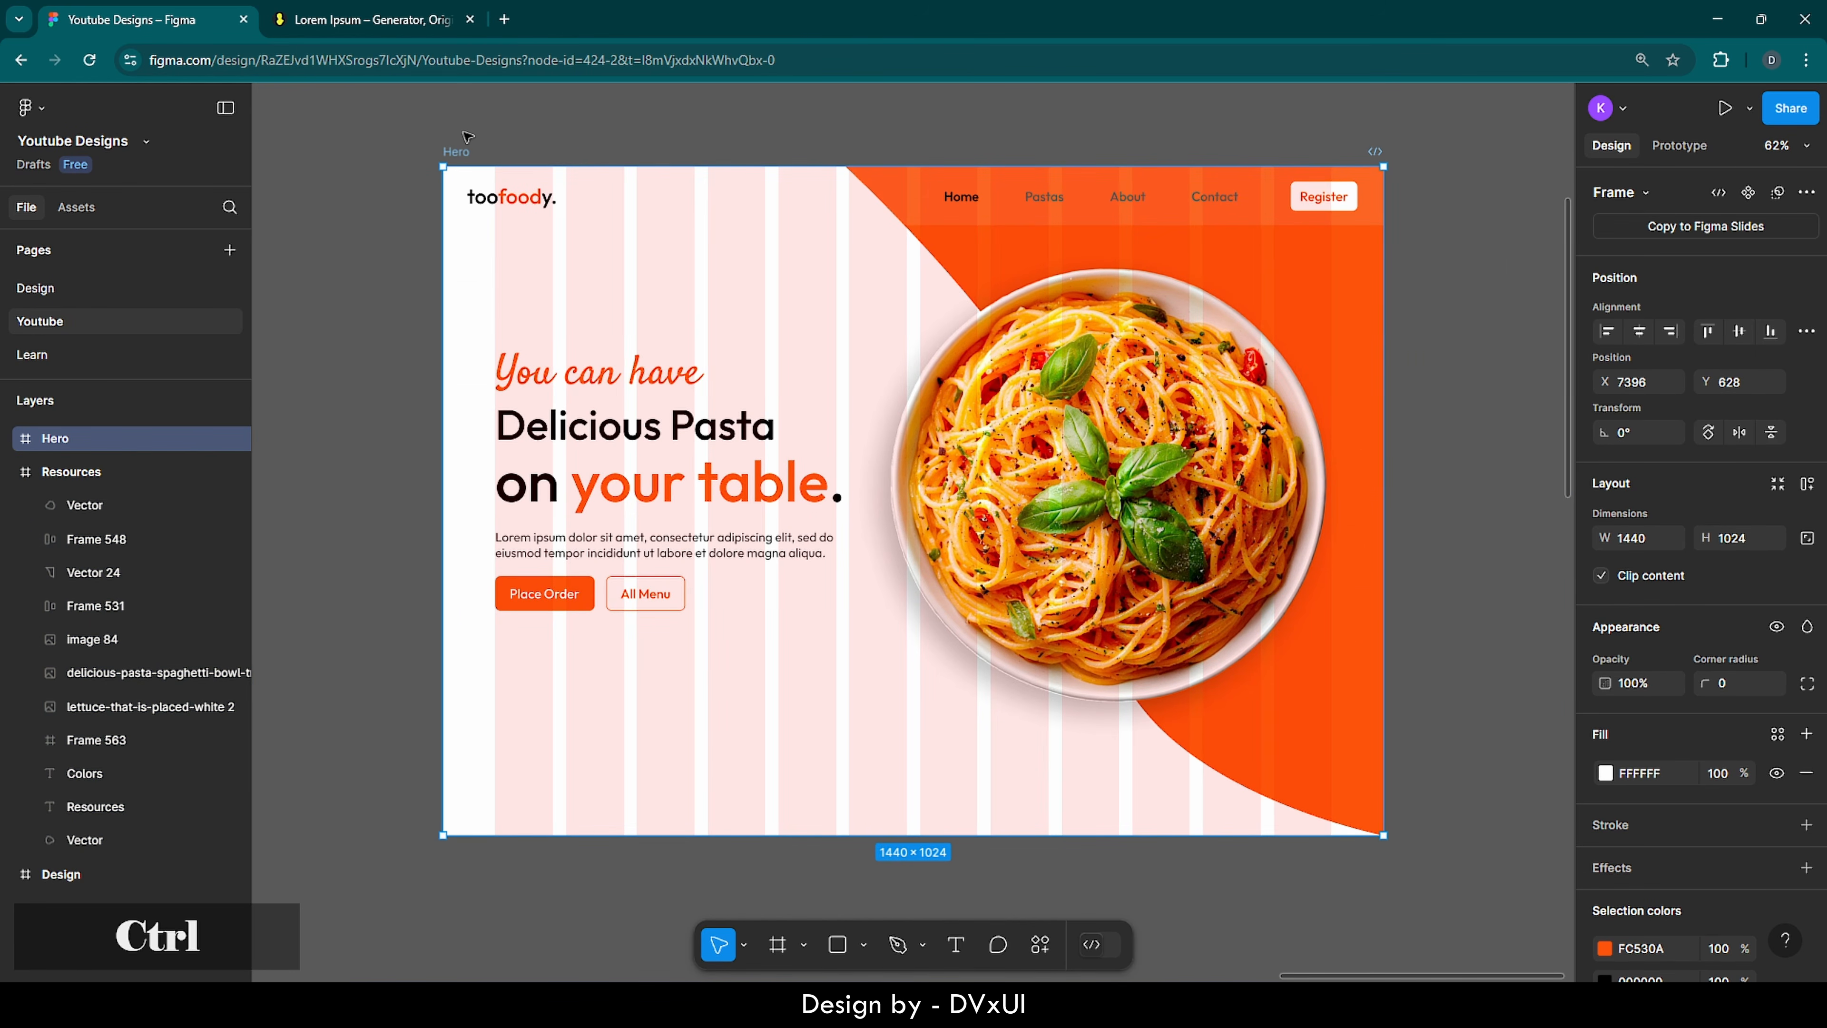
key("ctrl+v")
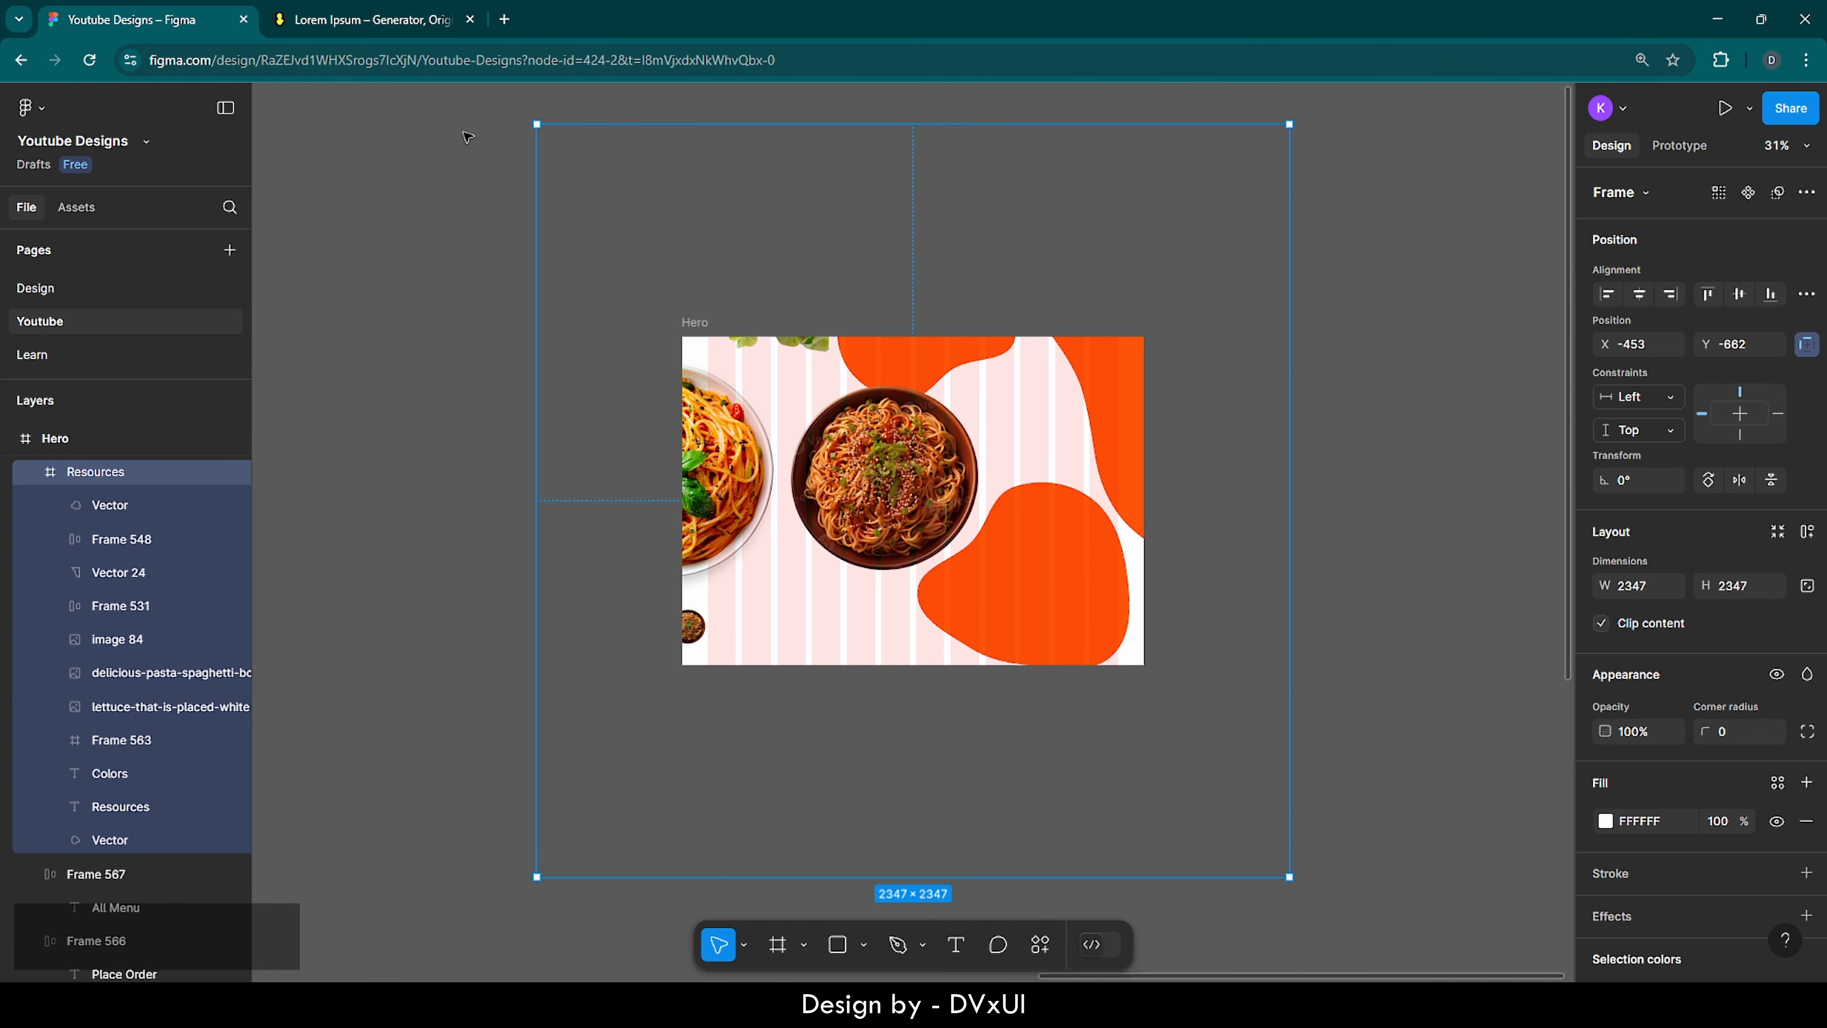
key("ctrl+z")
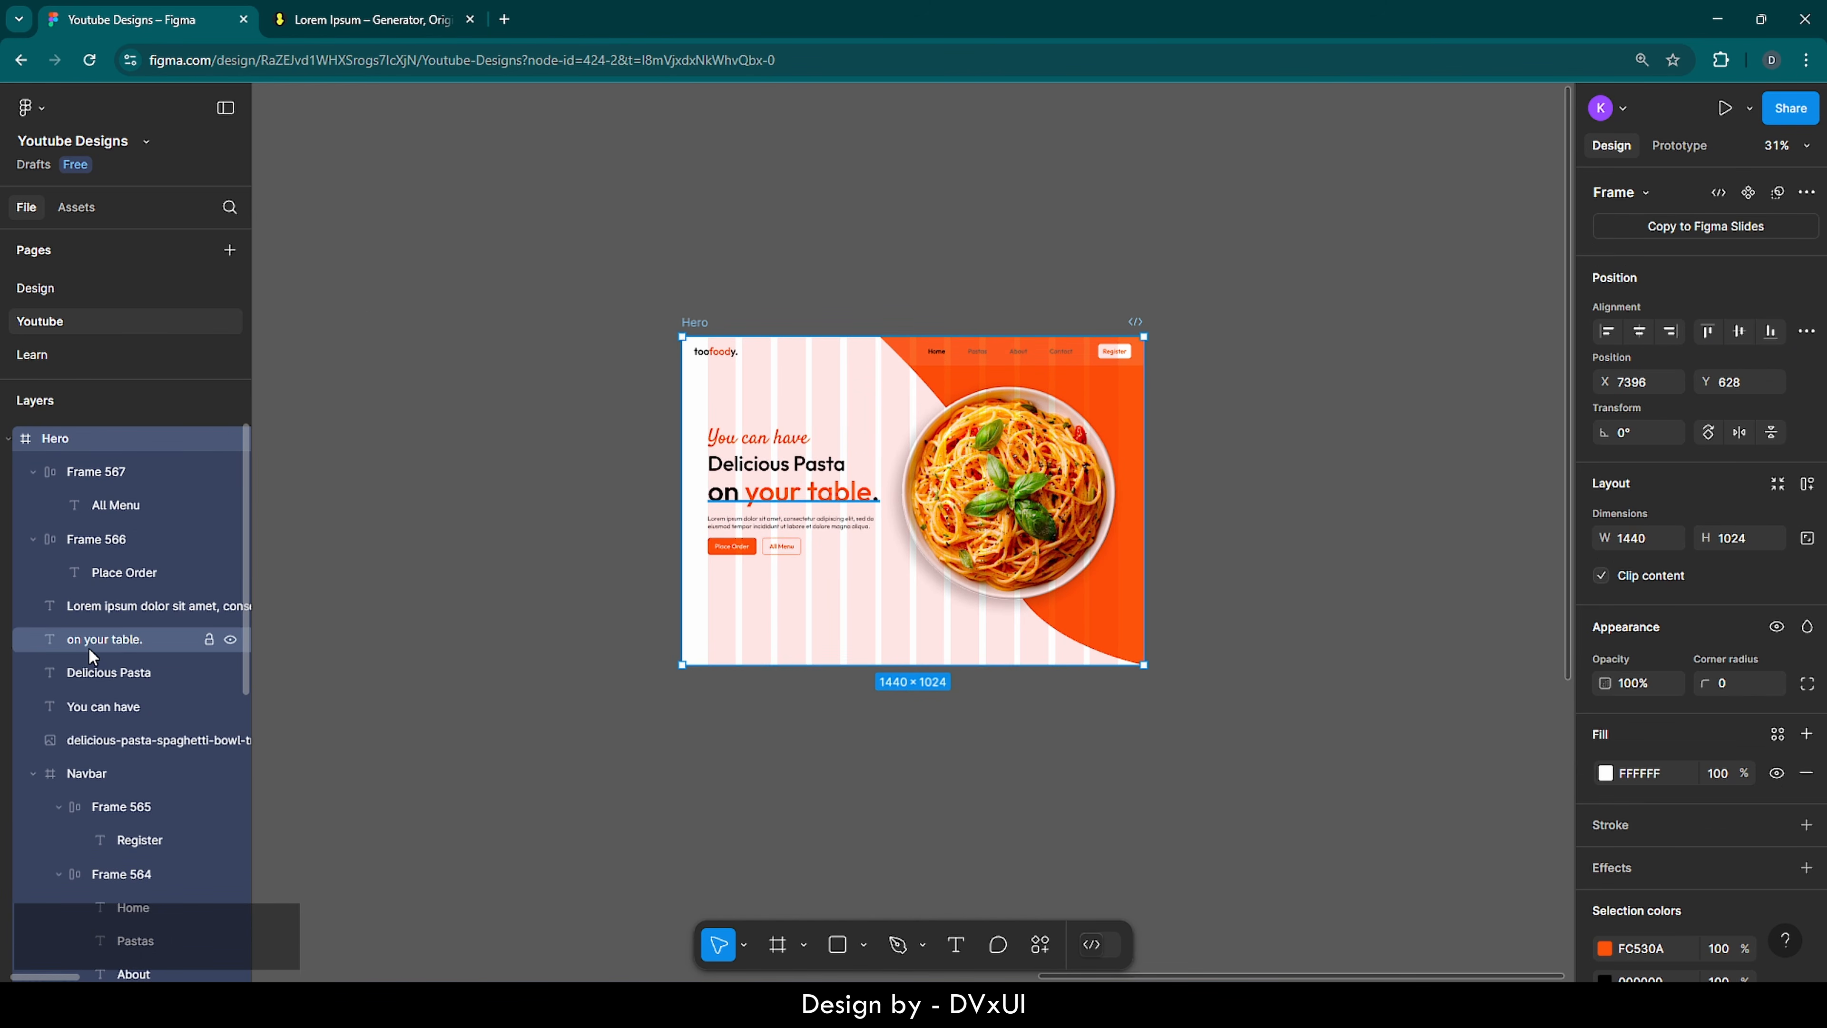
- Copy the lettuce image from the Resources frame into the Hero frame
left_click(10, 436)
left_click(29, 475)
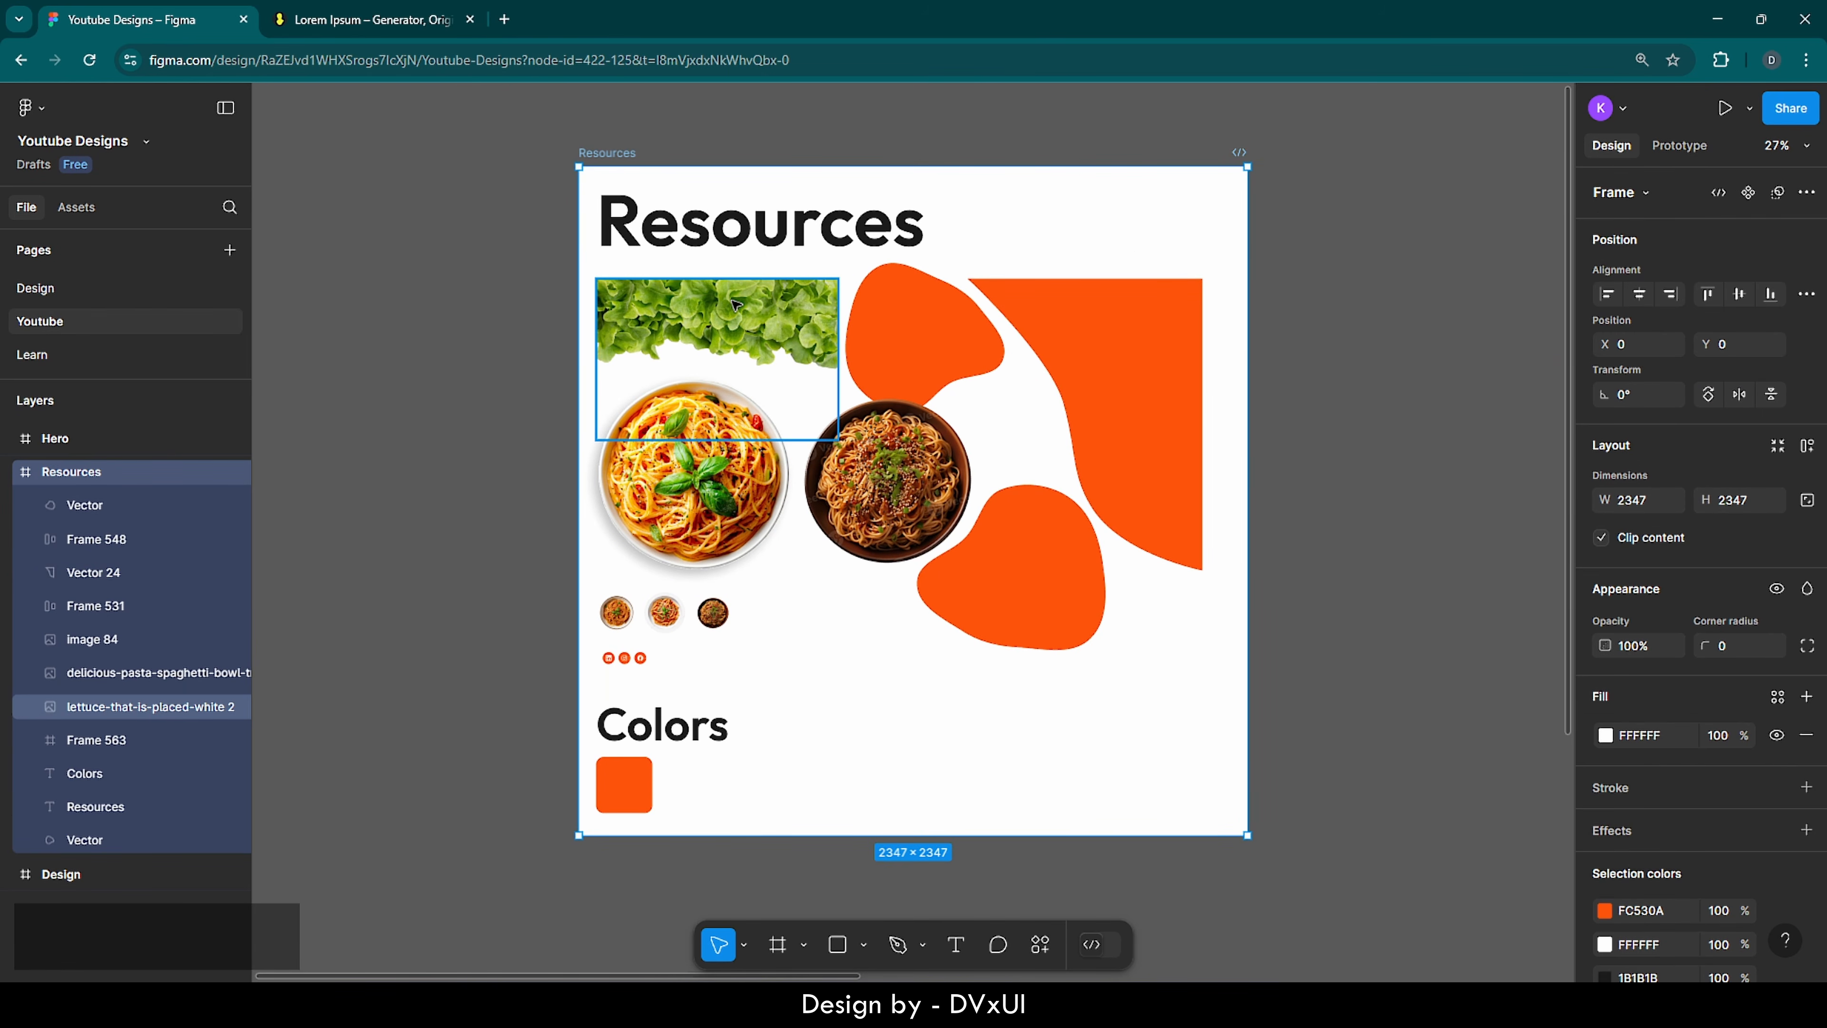
left_click(734, 305)
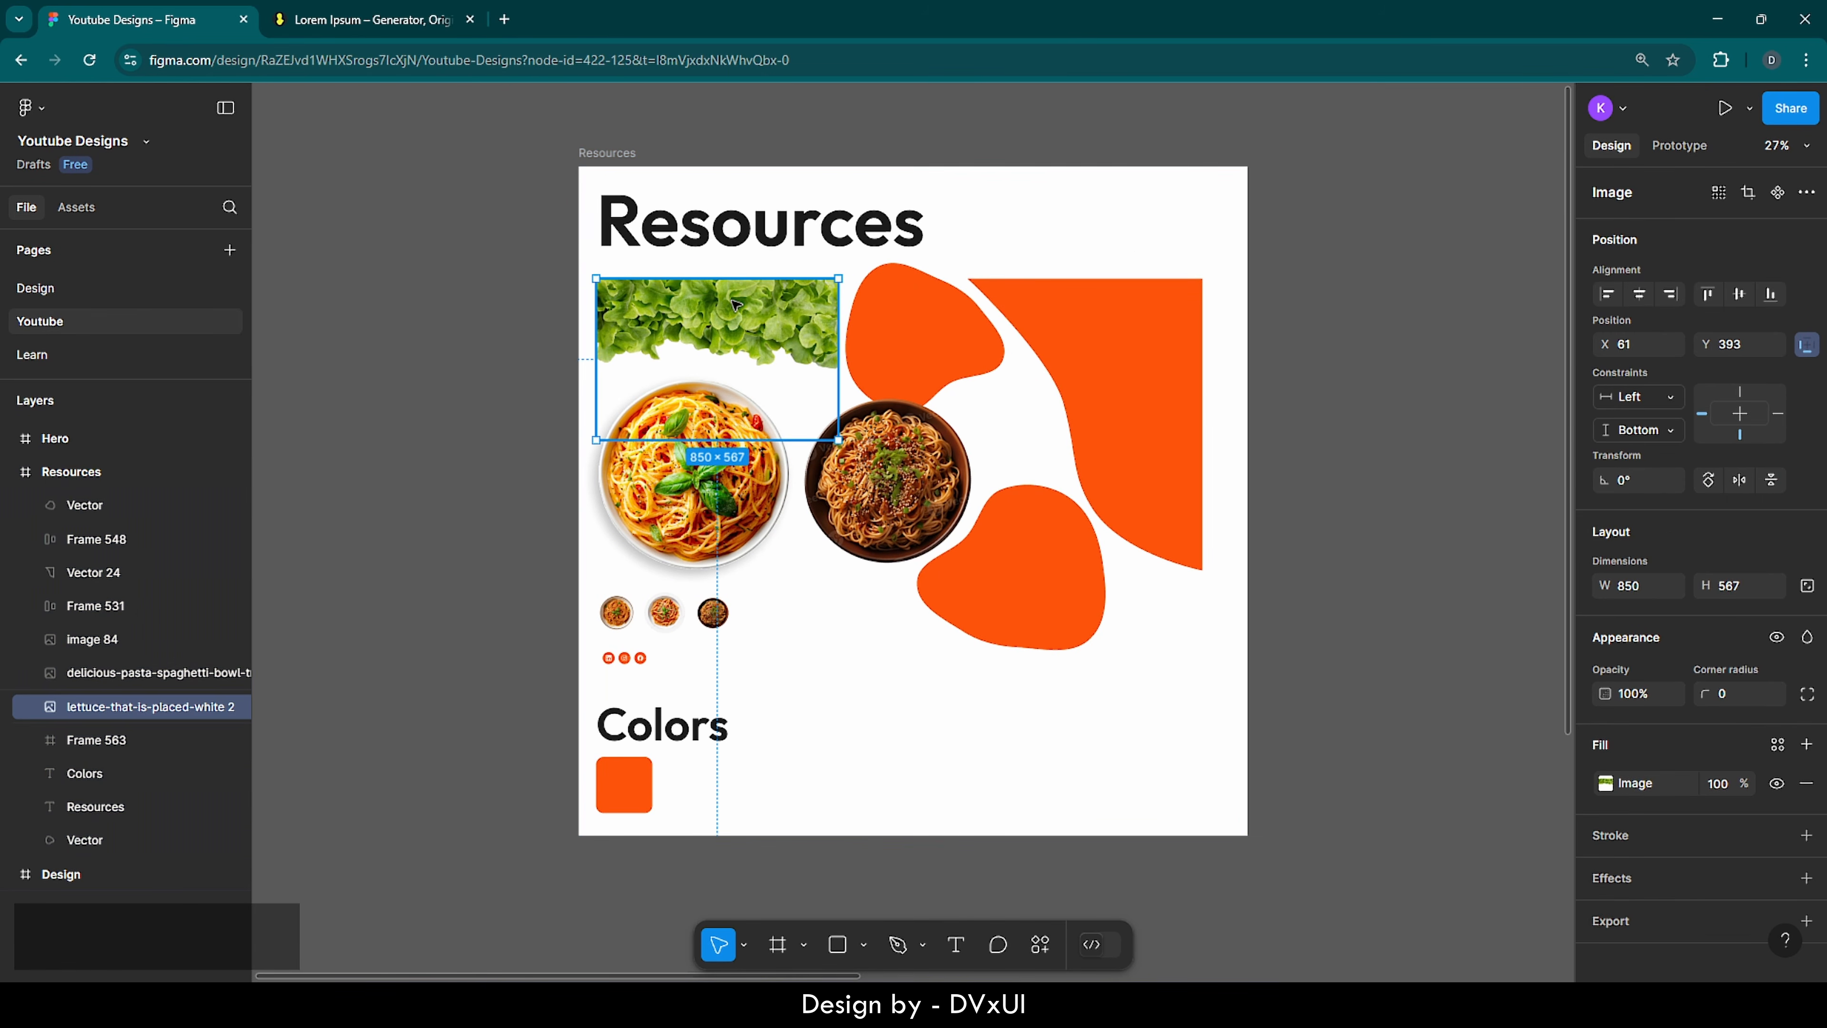
key("ctrl+c")
left_click(53, 438)
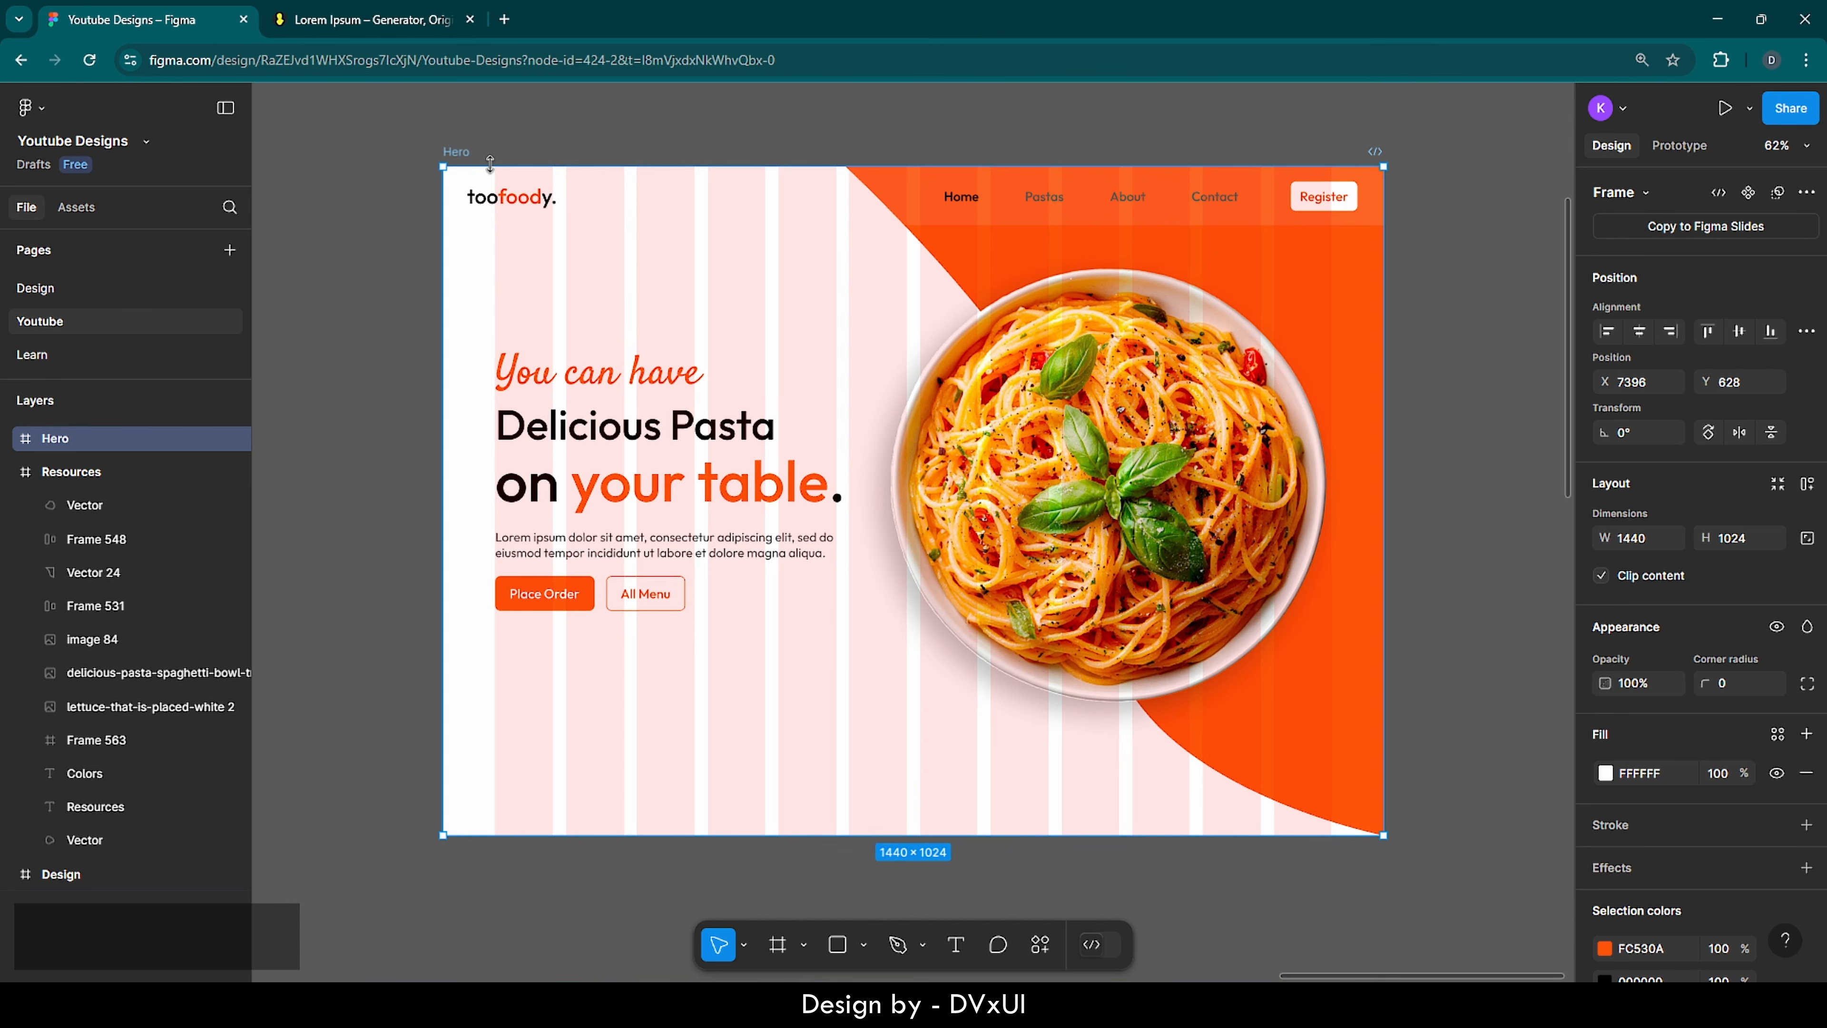
key("ctrl+v")
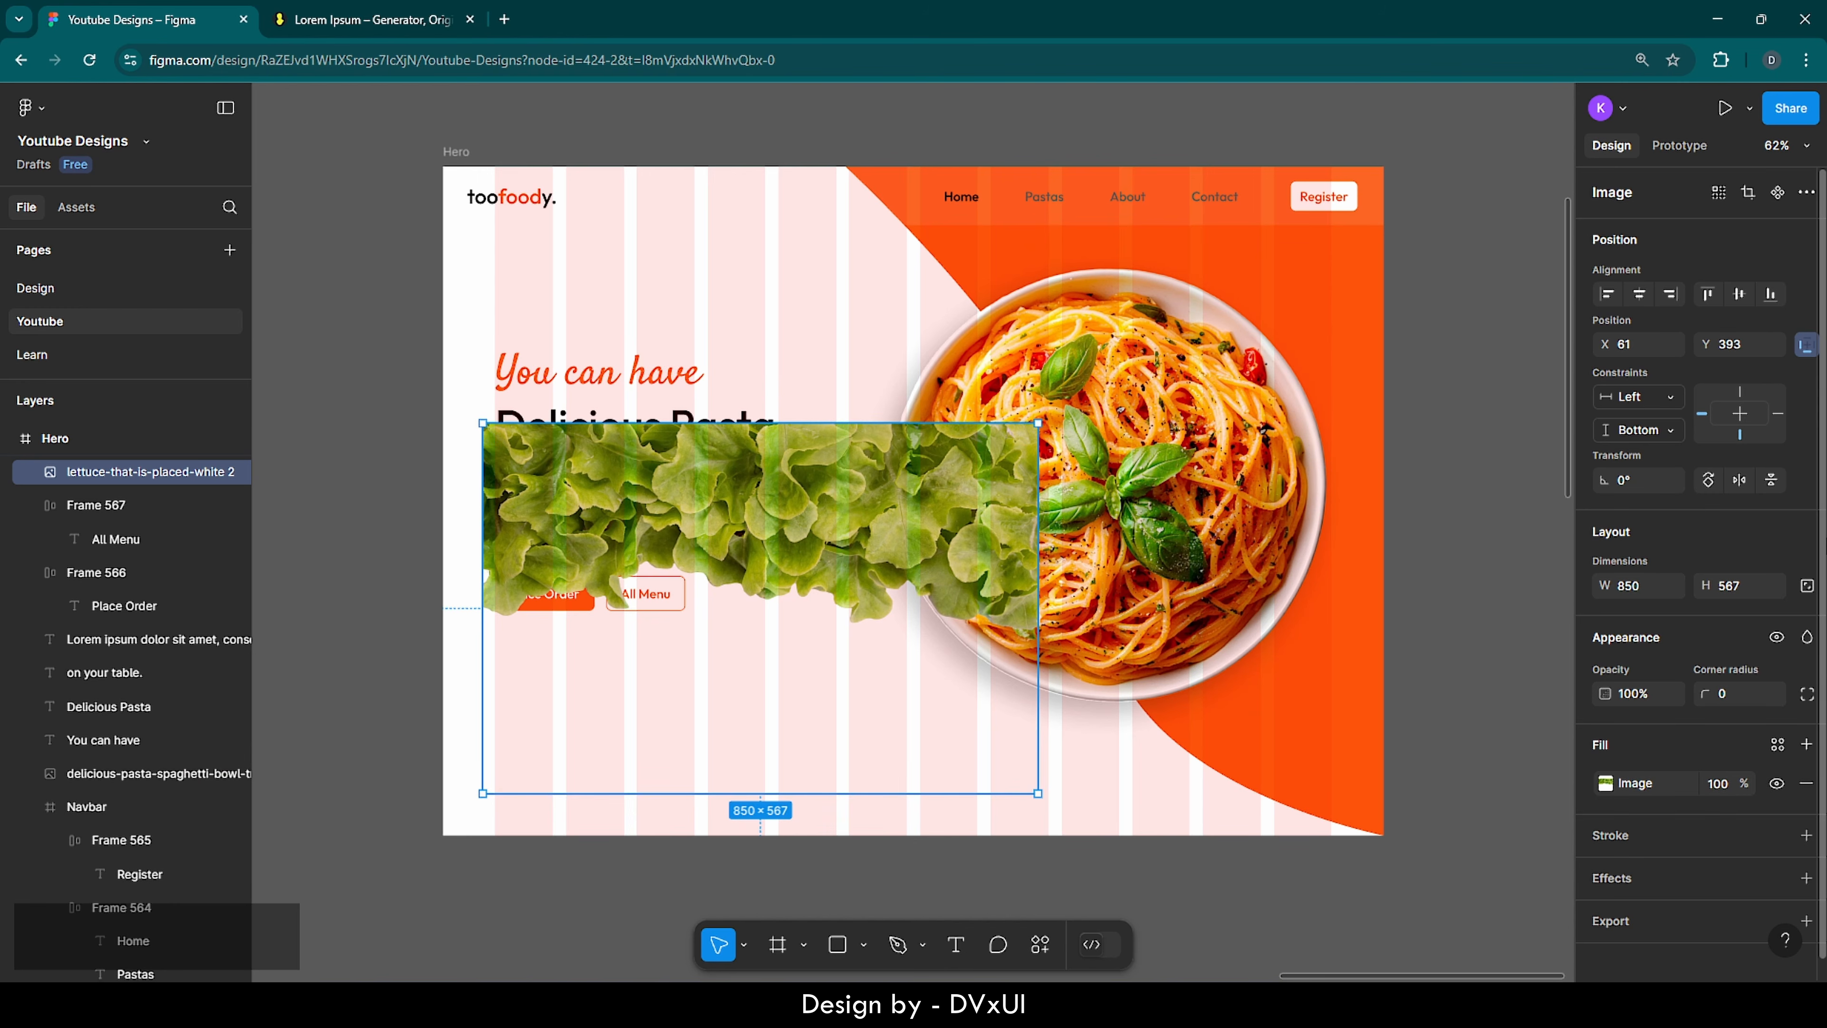
- Flip the lettuce image vertically and horizontally, and set its rotation to 173°
left_click(1773, 479)
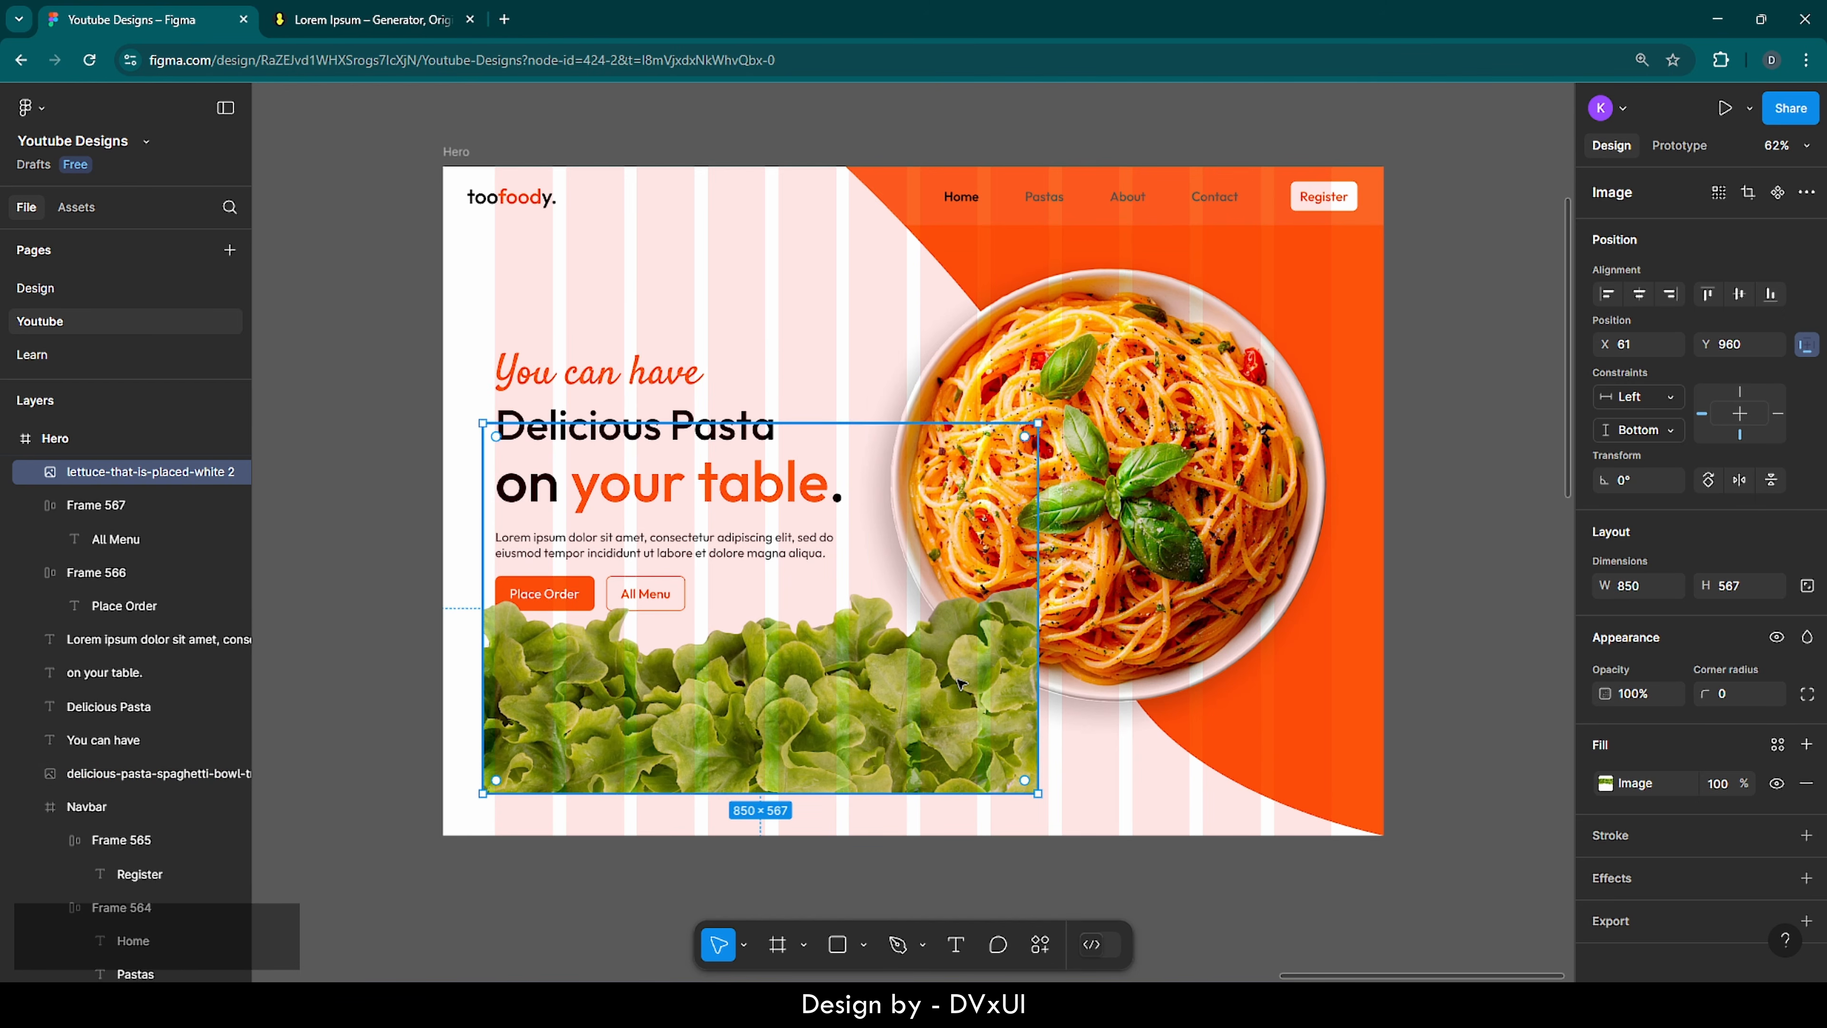
left_click(1738, 480)
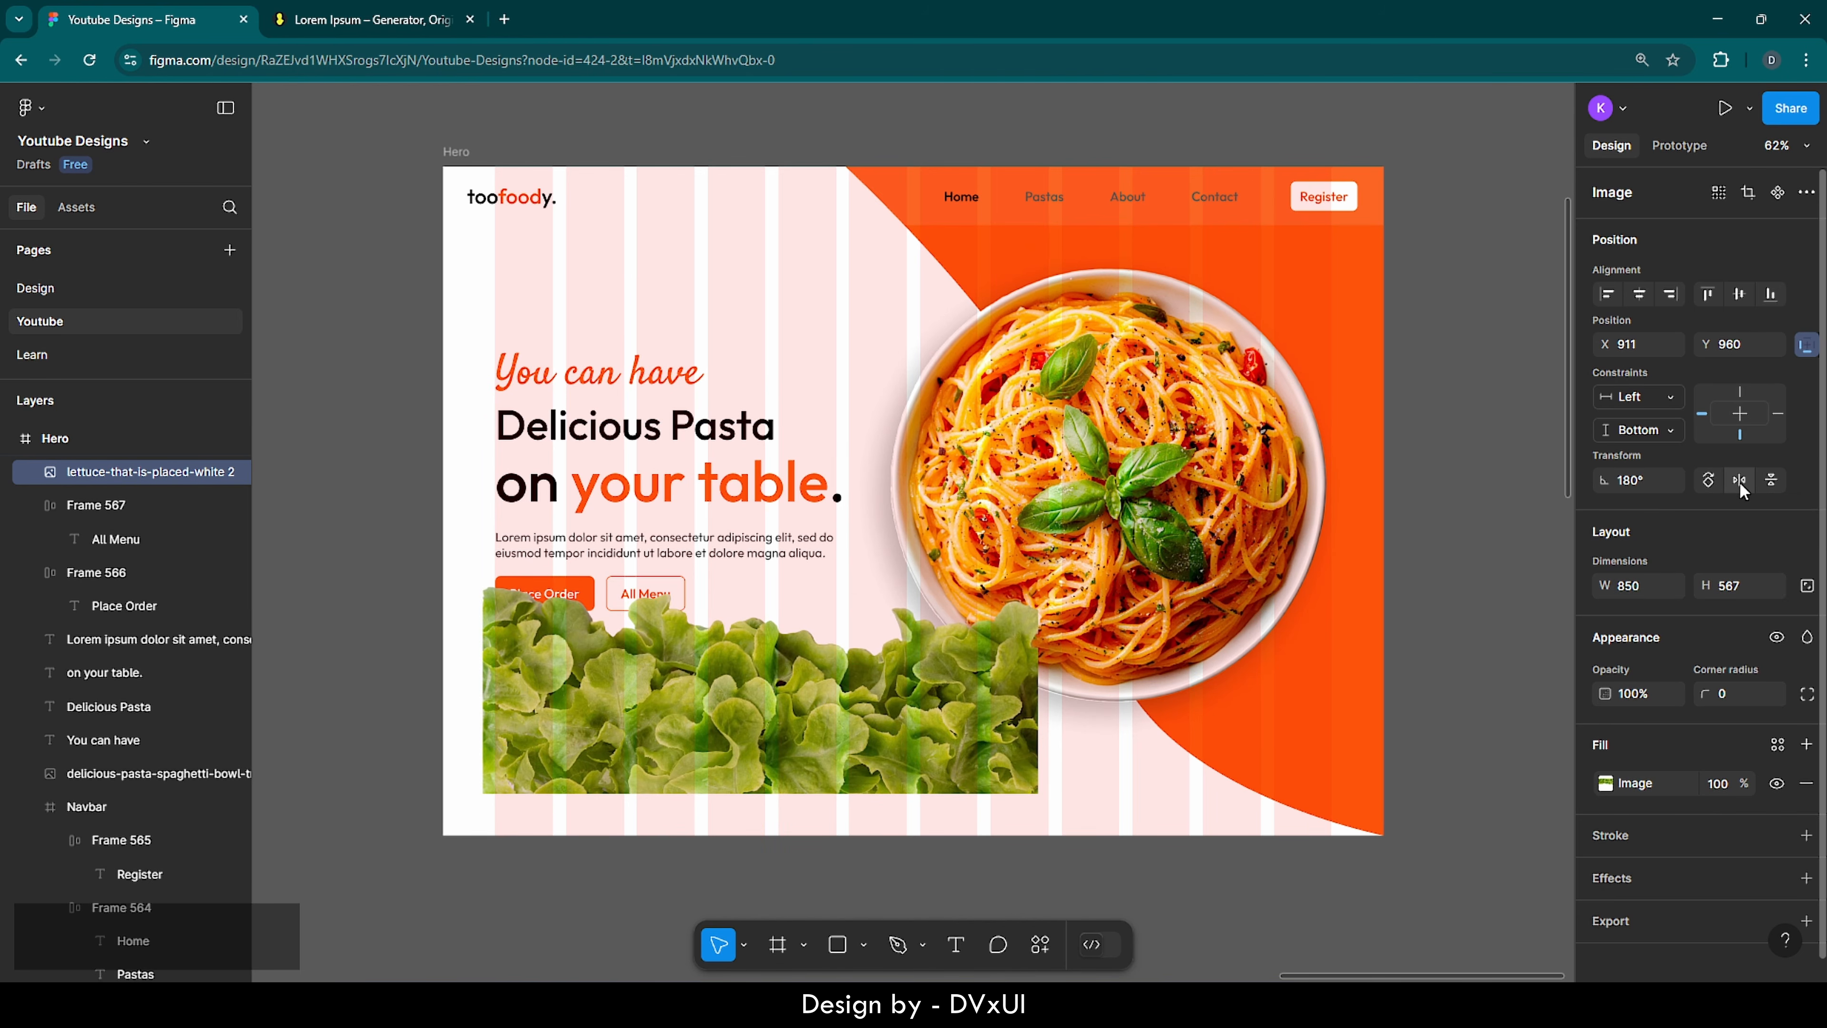
left_click(1649, 479)
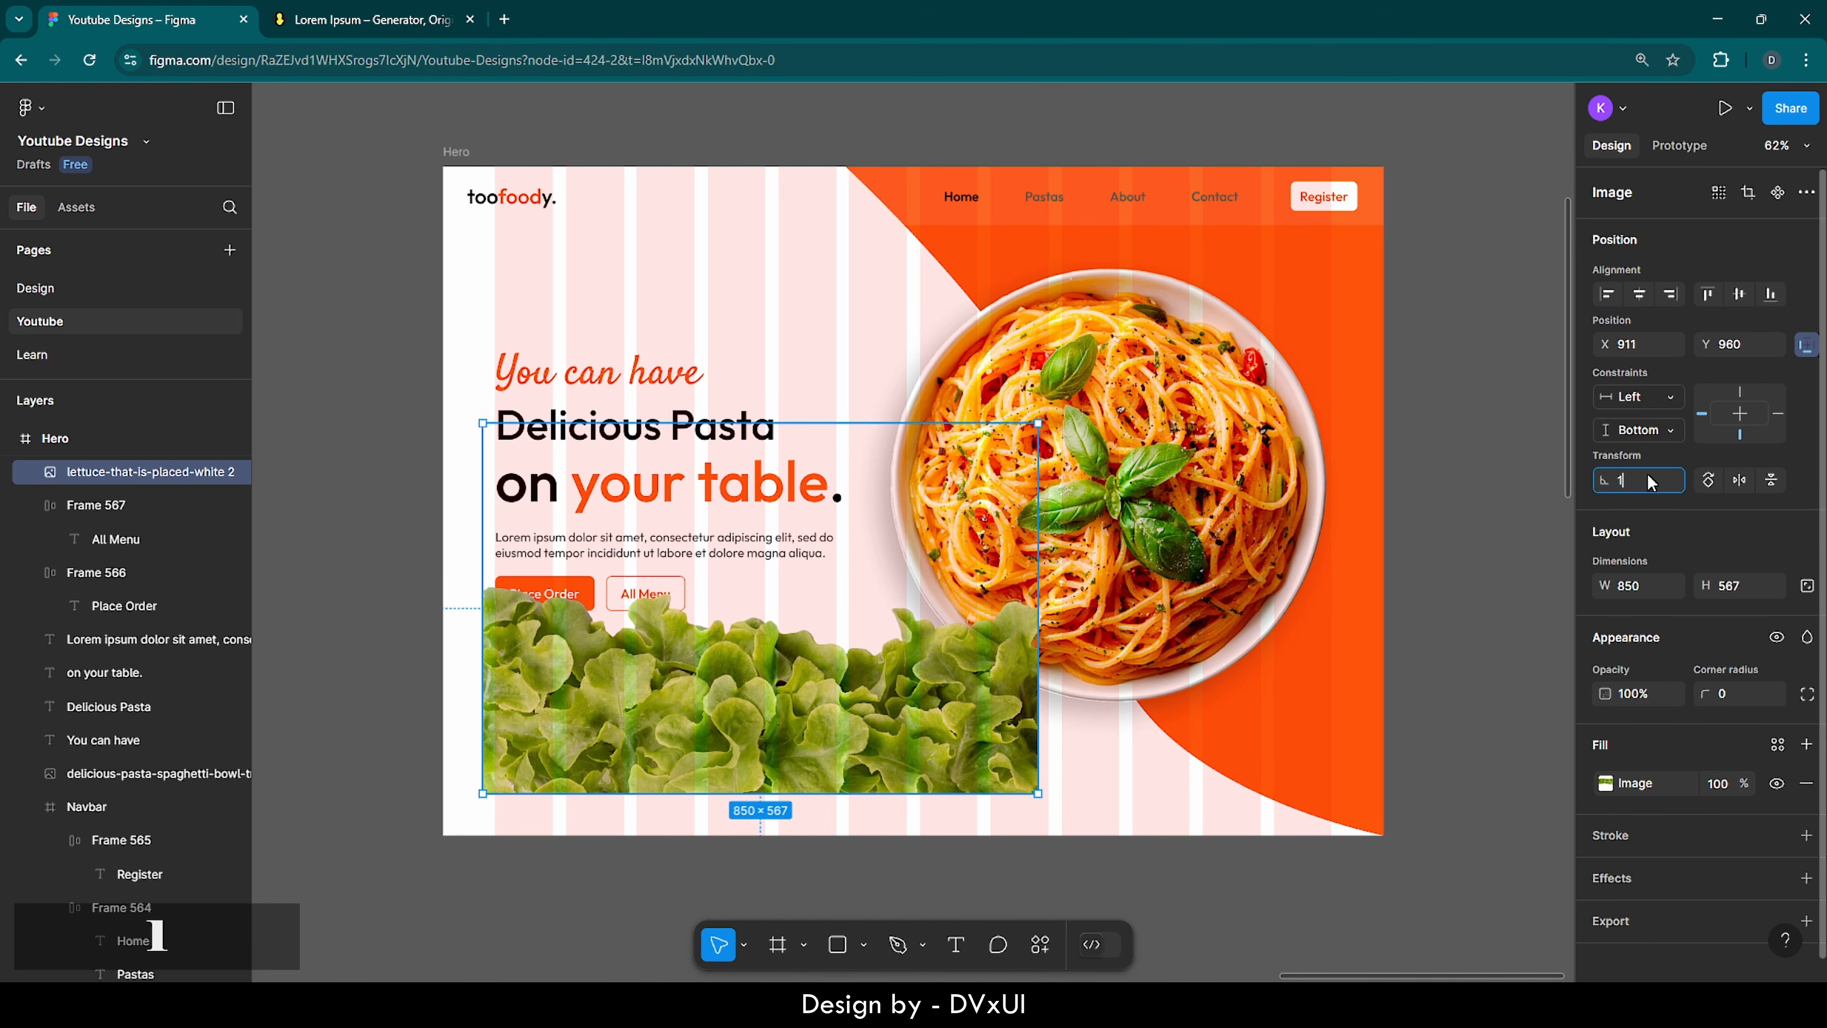
type("173")
key("Return")
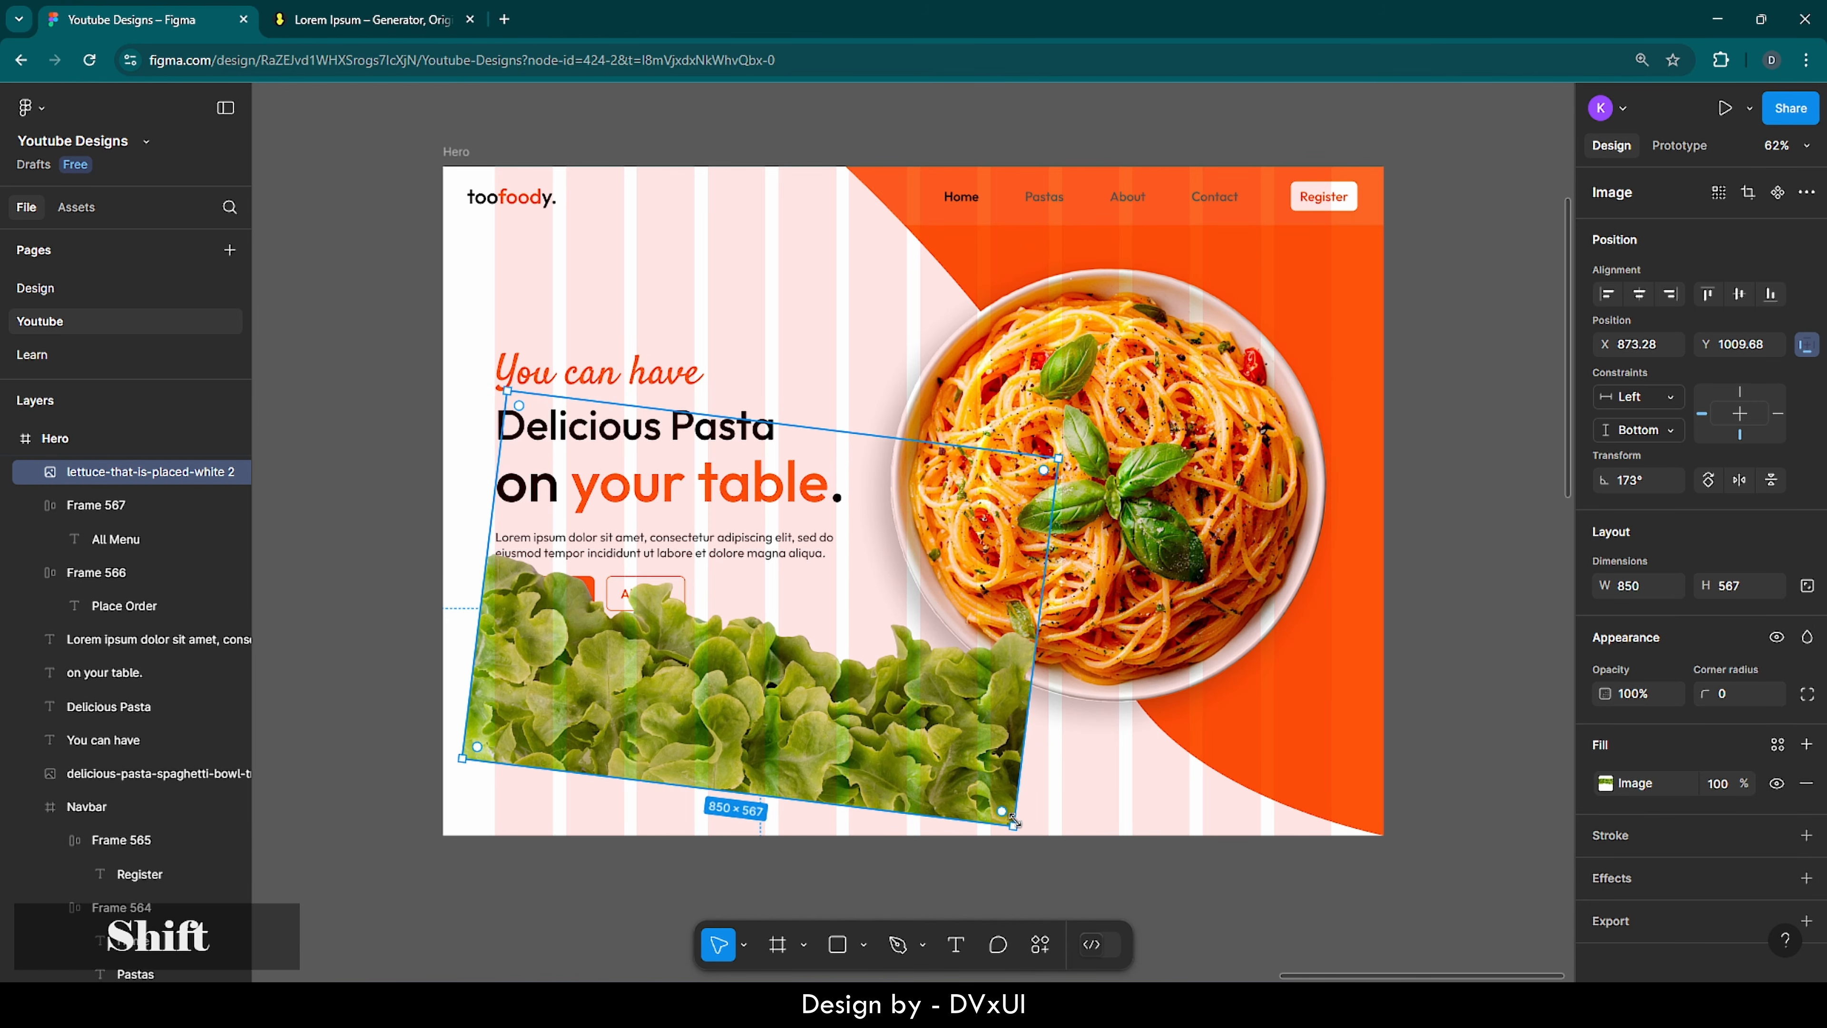
- Enlarge the lettuce image to about 1533 × 1022 and position it so the leaves span the Hero frame's bottom edge
left_click_drag(1014, 823, 1255, 849)
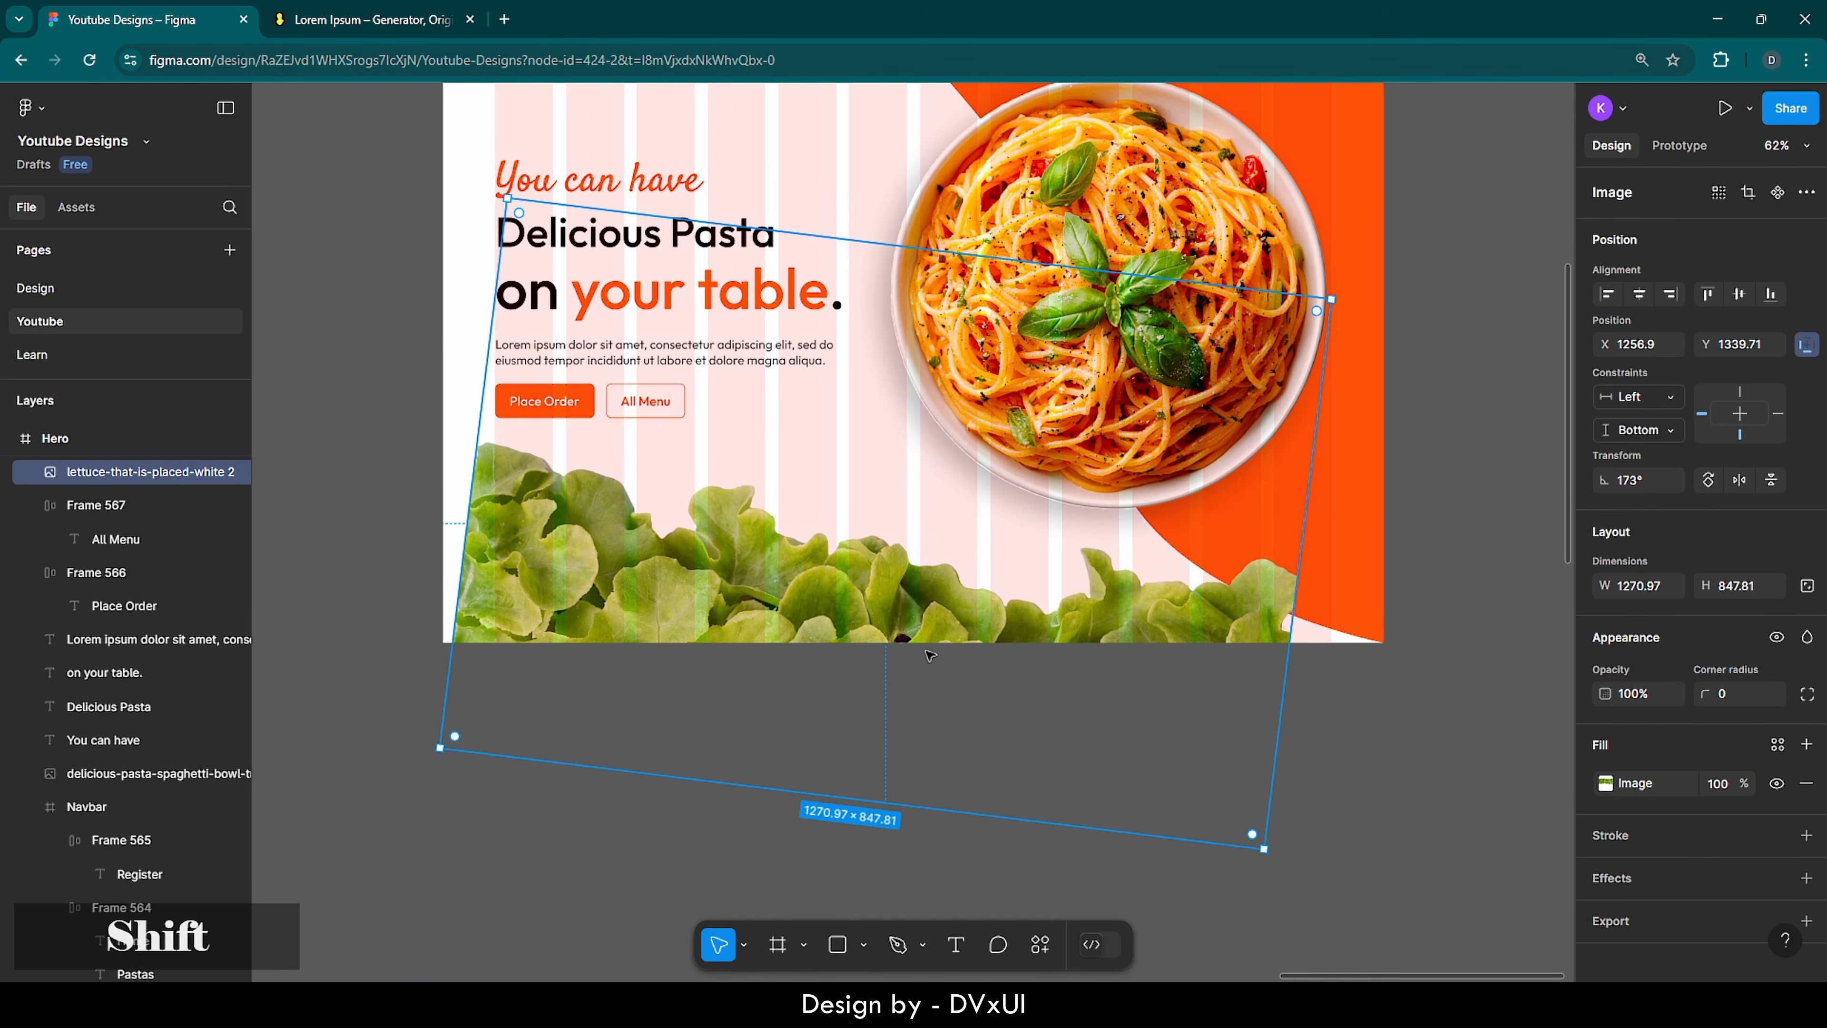
left_click_drag(894, 620, 847, 602)
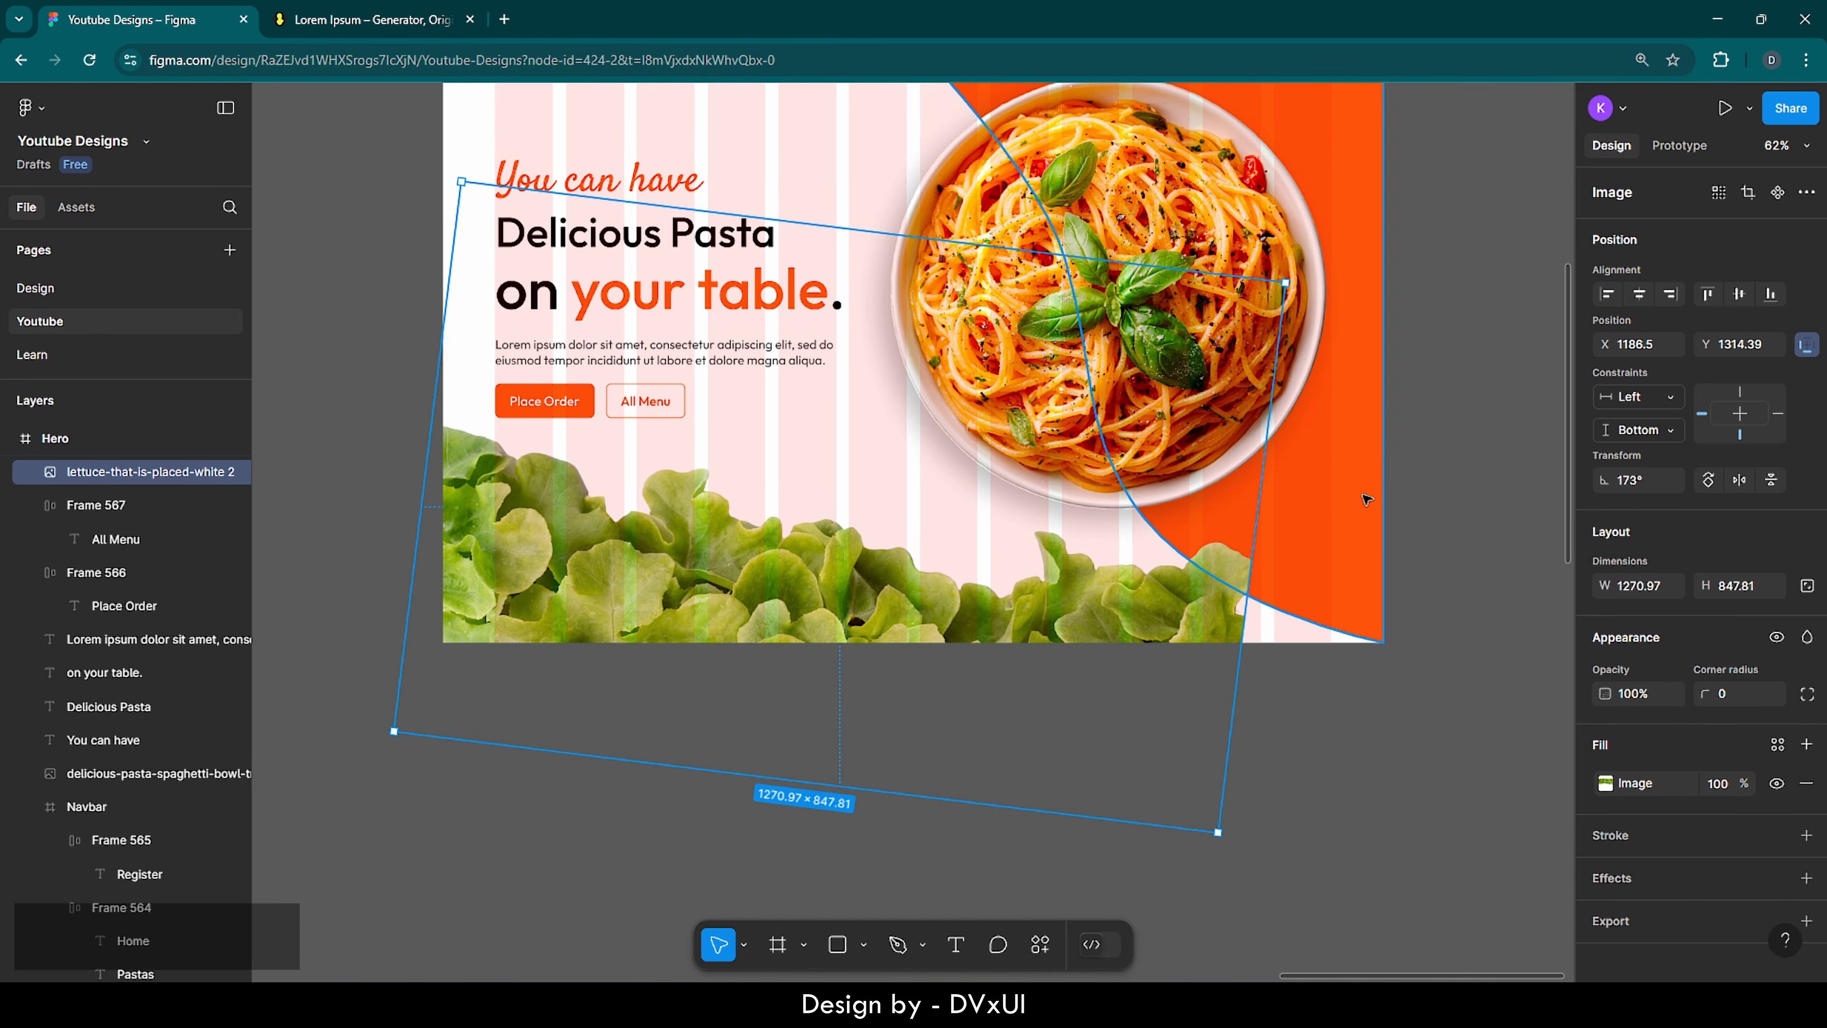
scroll(1366, 502, "up", 2)
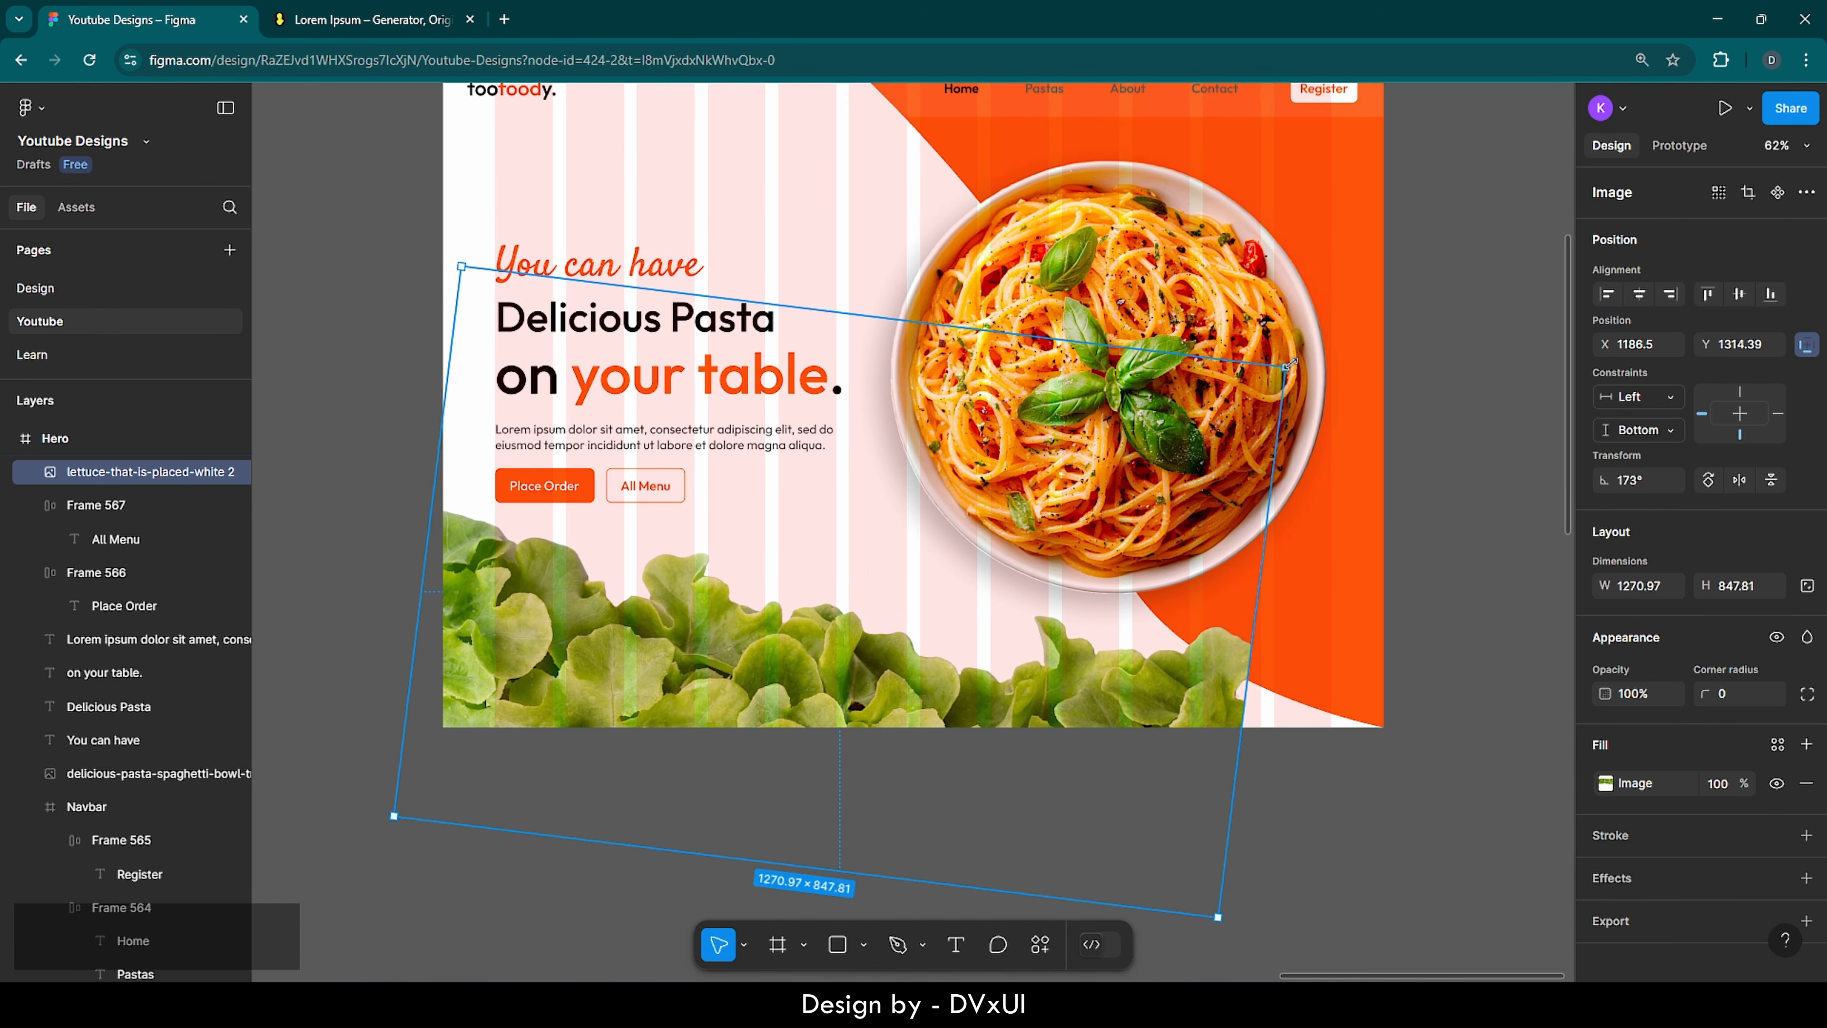
left_click_drag(1285, 367, 1469, 275)
left_click_drag(993, 664, 989, 718)
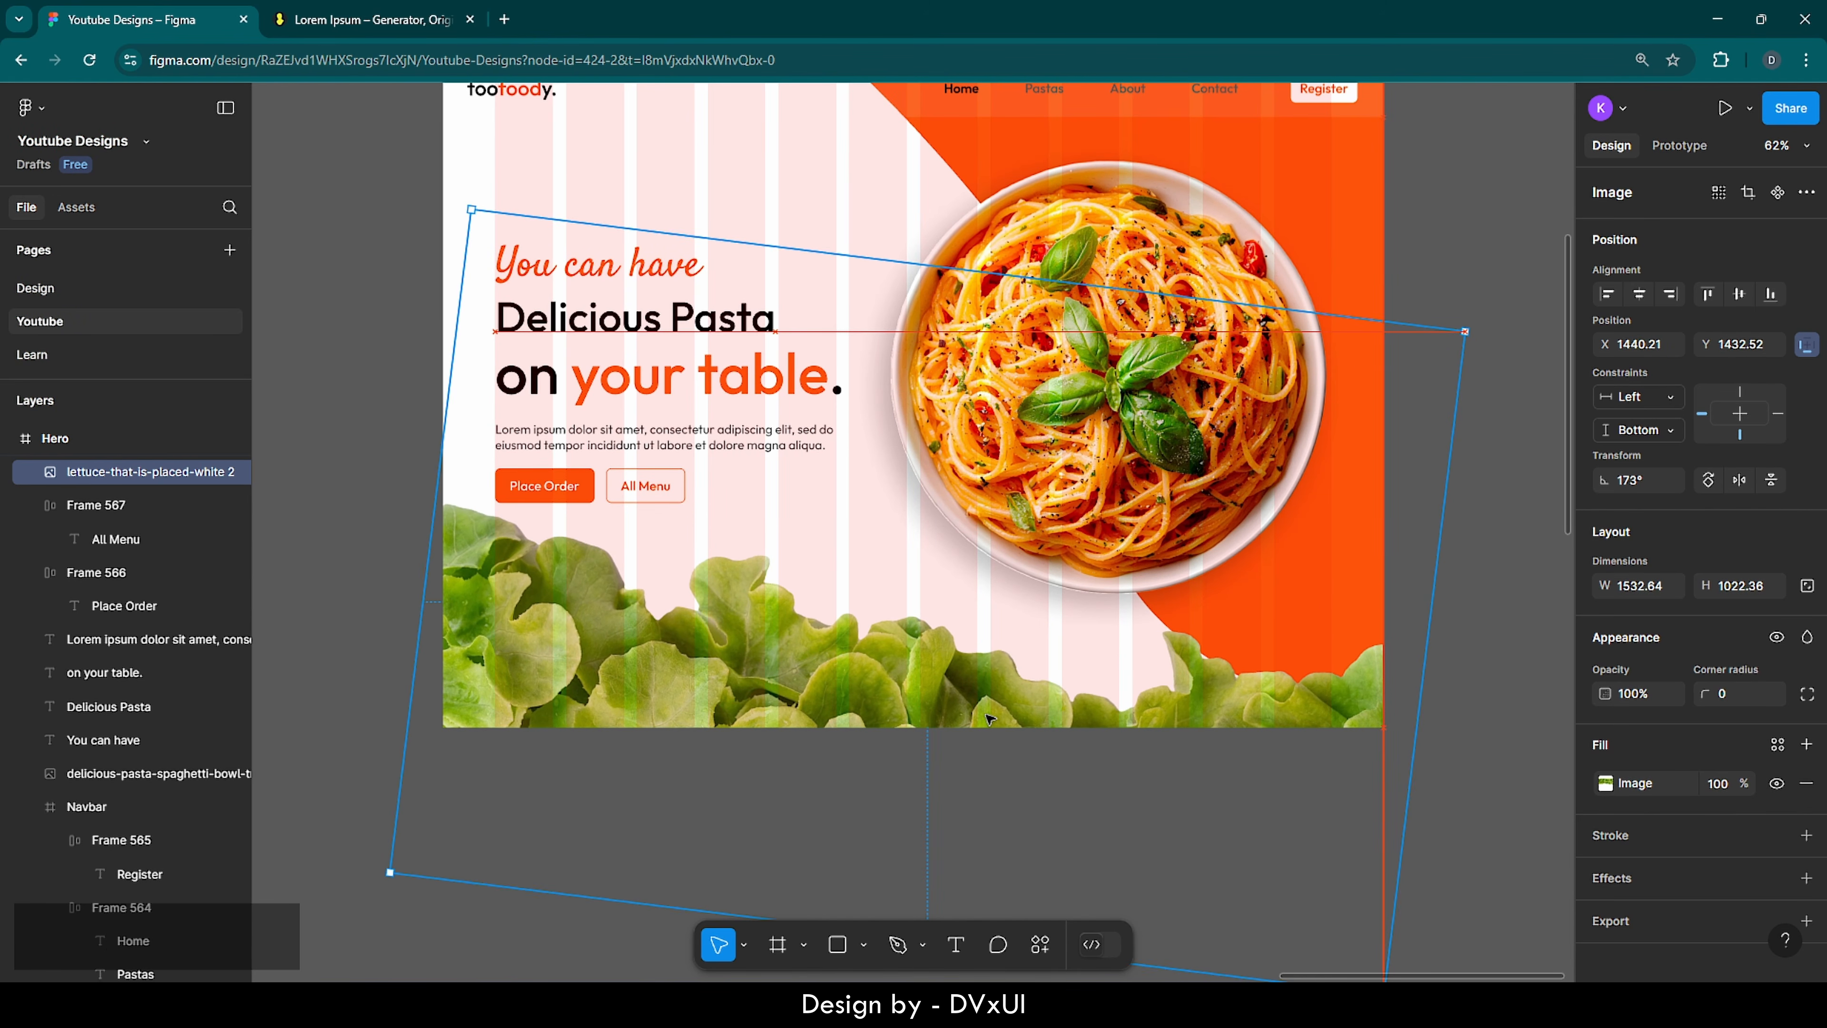
left_click_drag(989, 718, 991, 716)
right_click(926, 685)
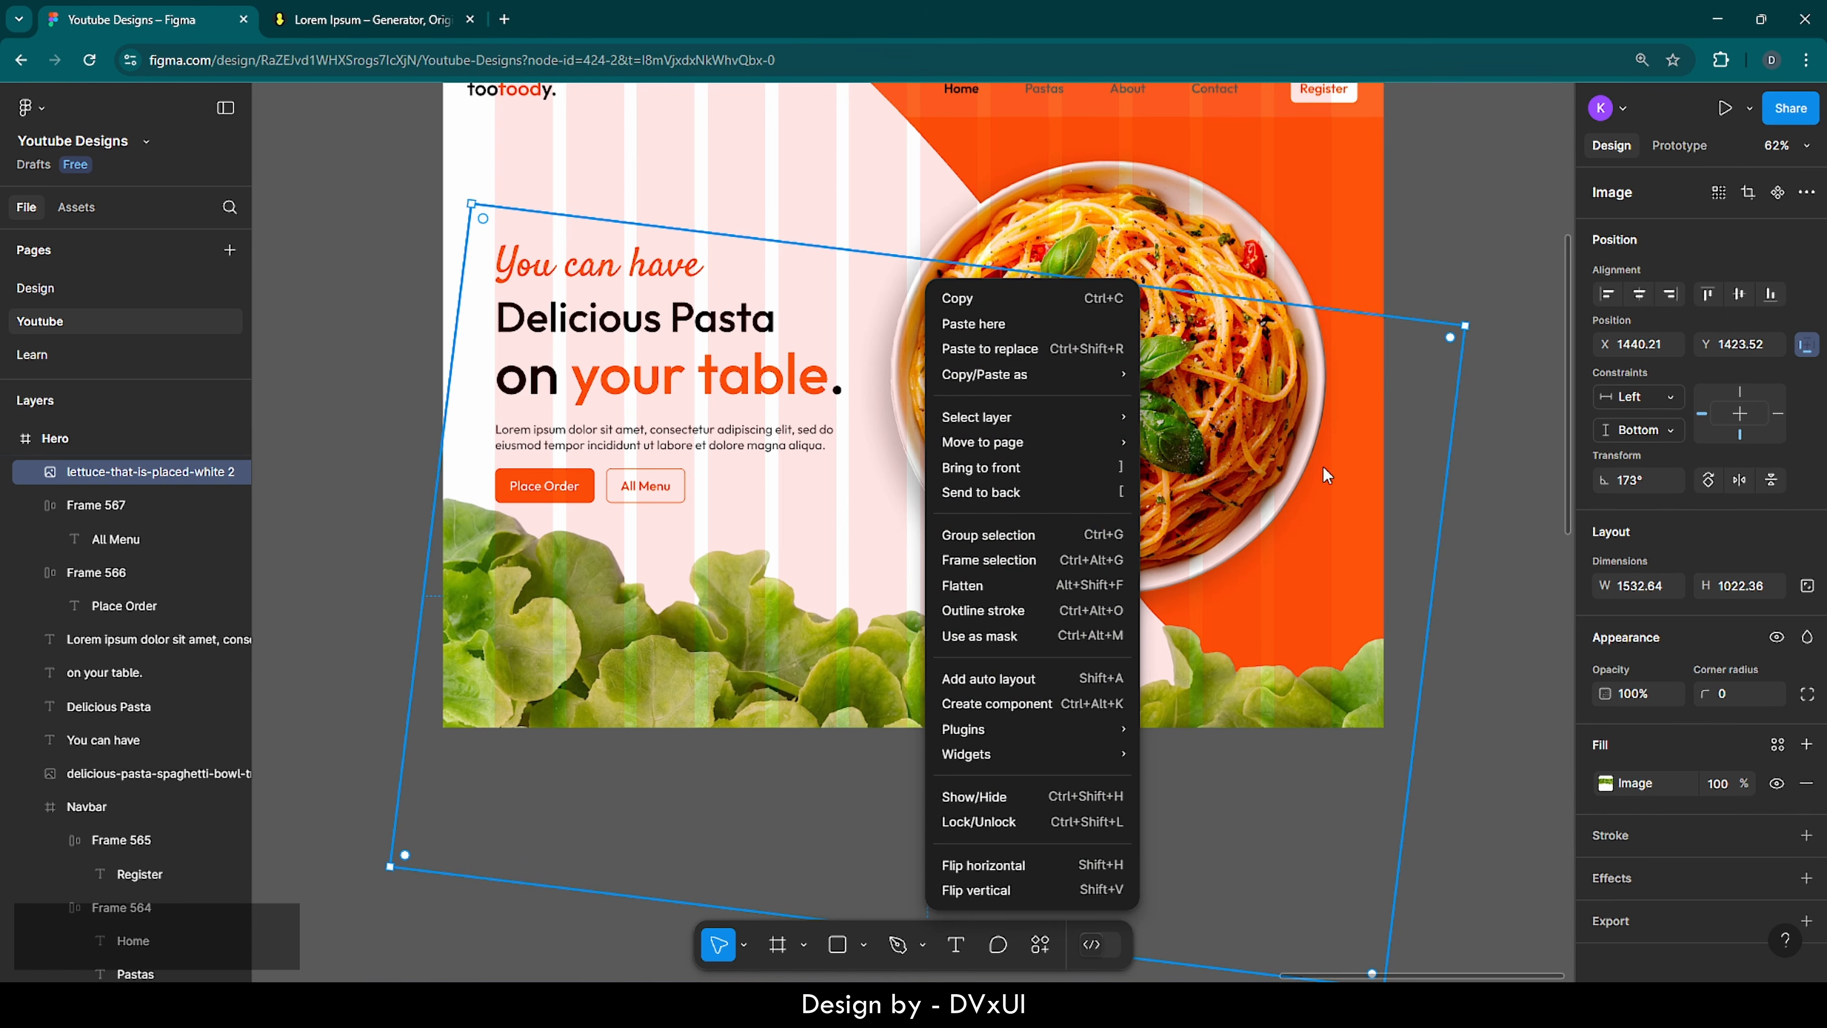
key("Escape")
- Lock the lettuce image layer in the Hero frame
scroll(332, 455, "up", 2)
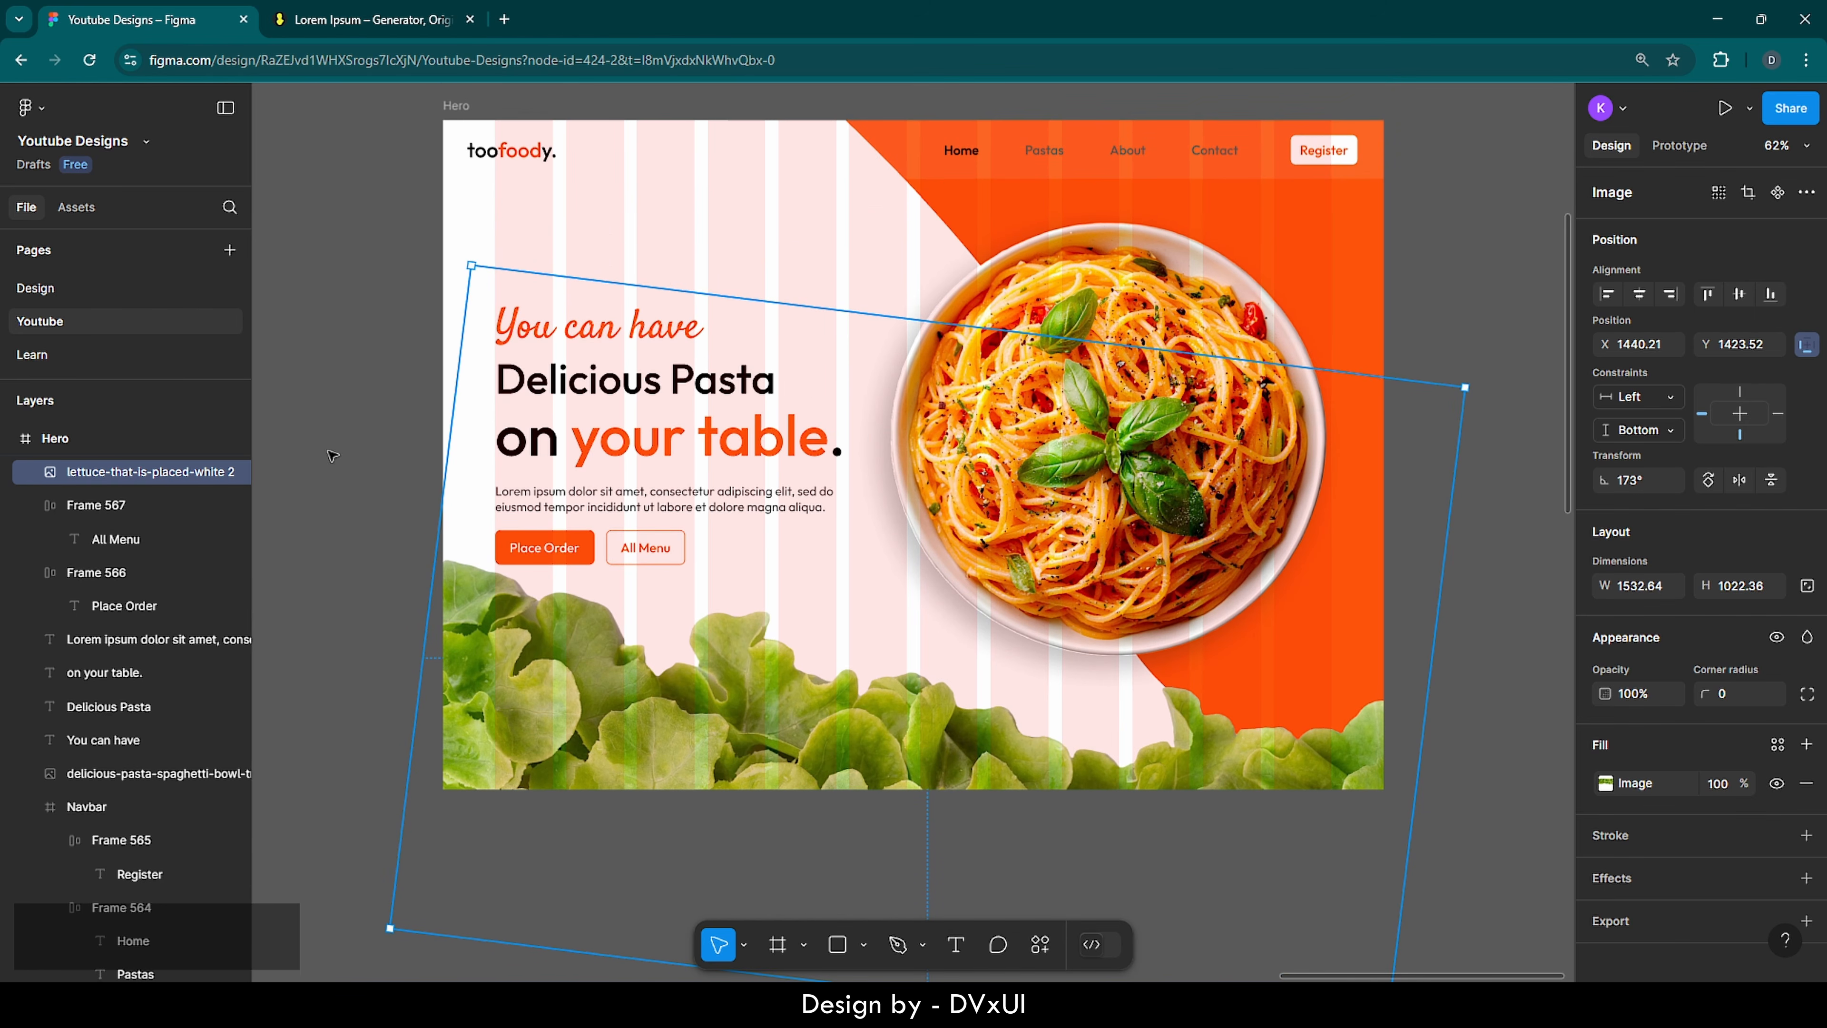
left_click(208, 472)
left_click(412, 297)
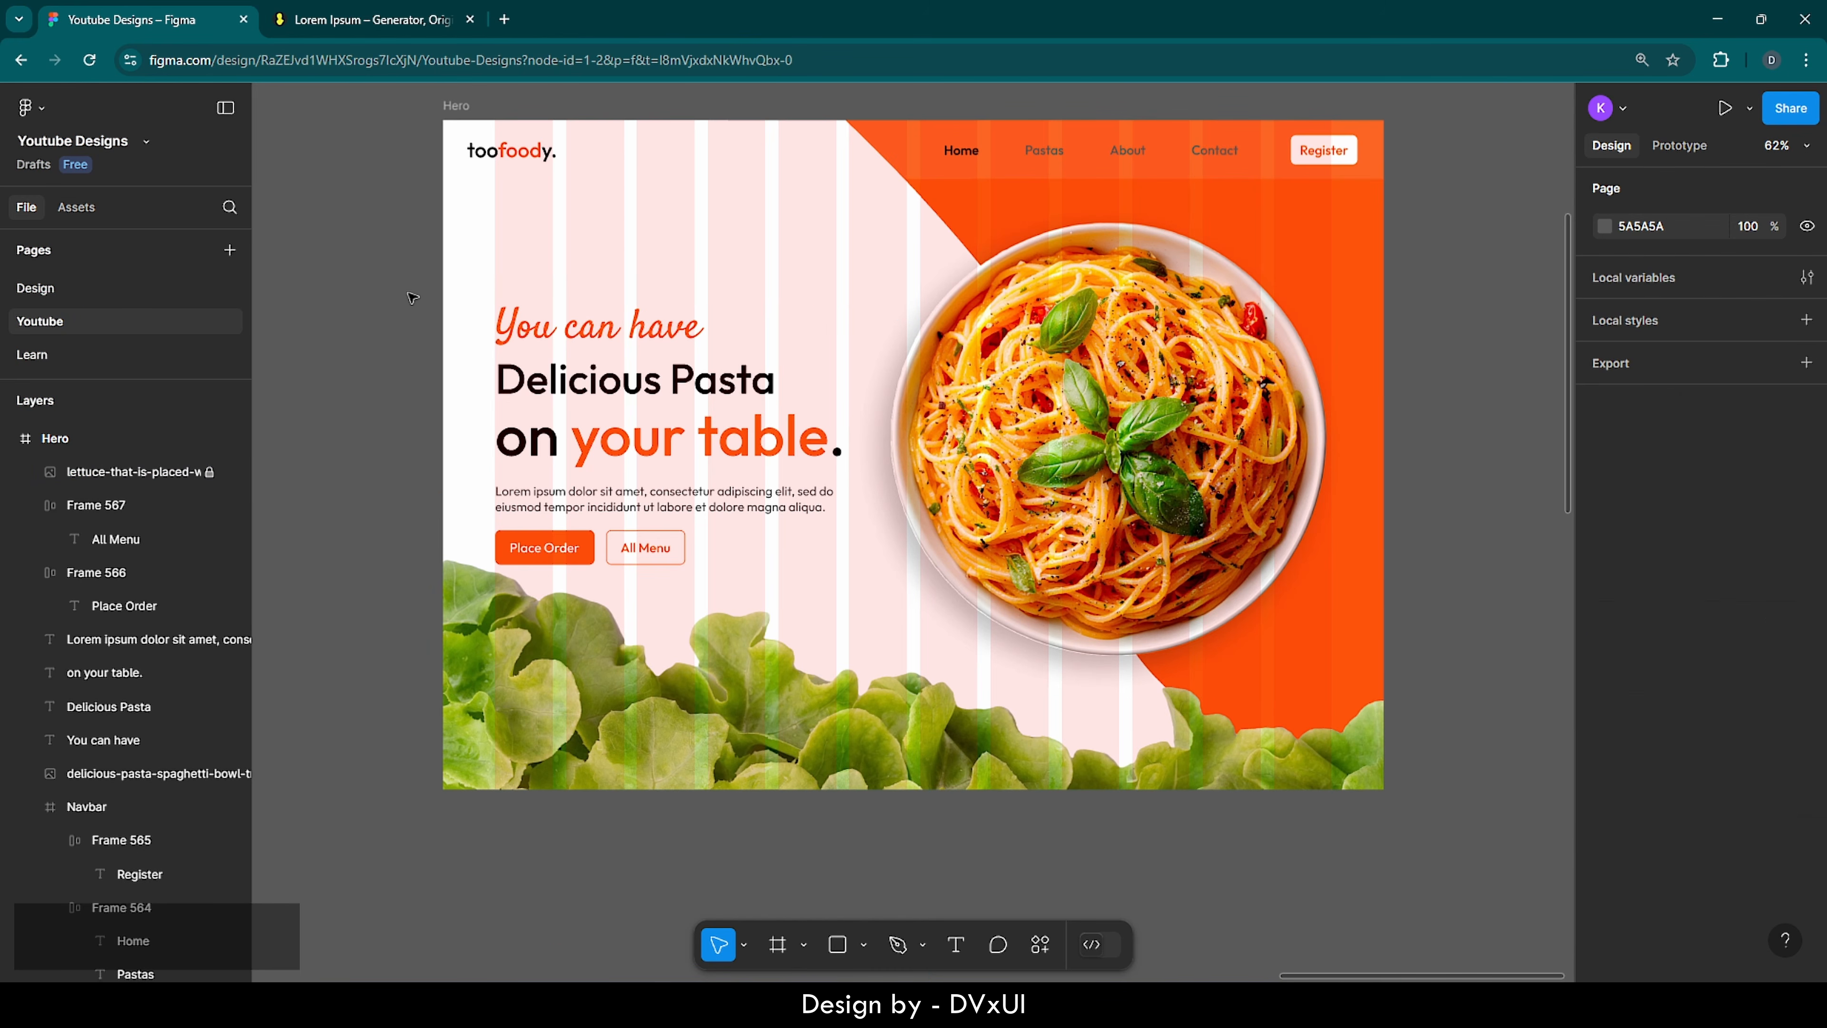
- Nudge the headline texts, paragraph and both buttons upward together to leave more space above the lettuce
scroll(432, 306, "up", 1)
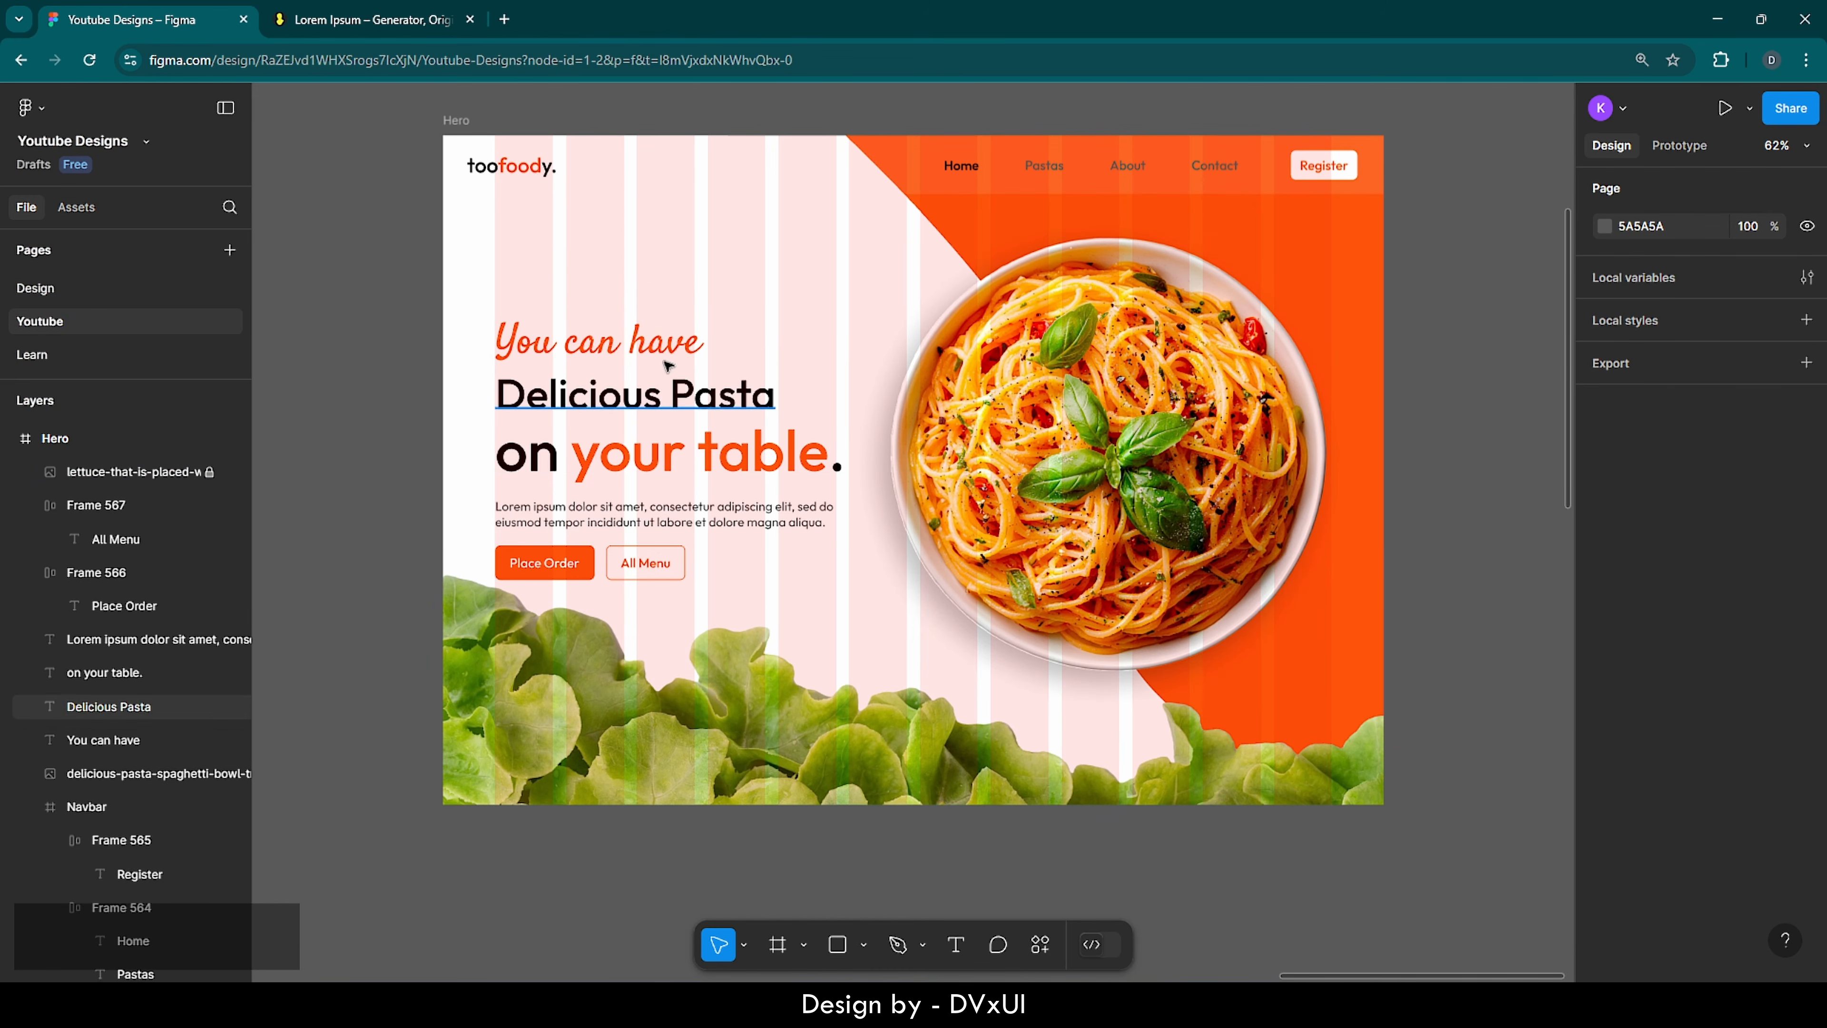
left_click_drag(357, 298, 641, 558)
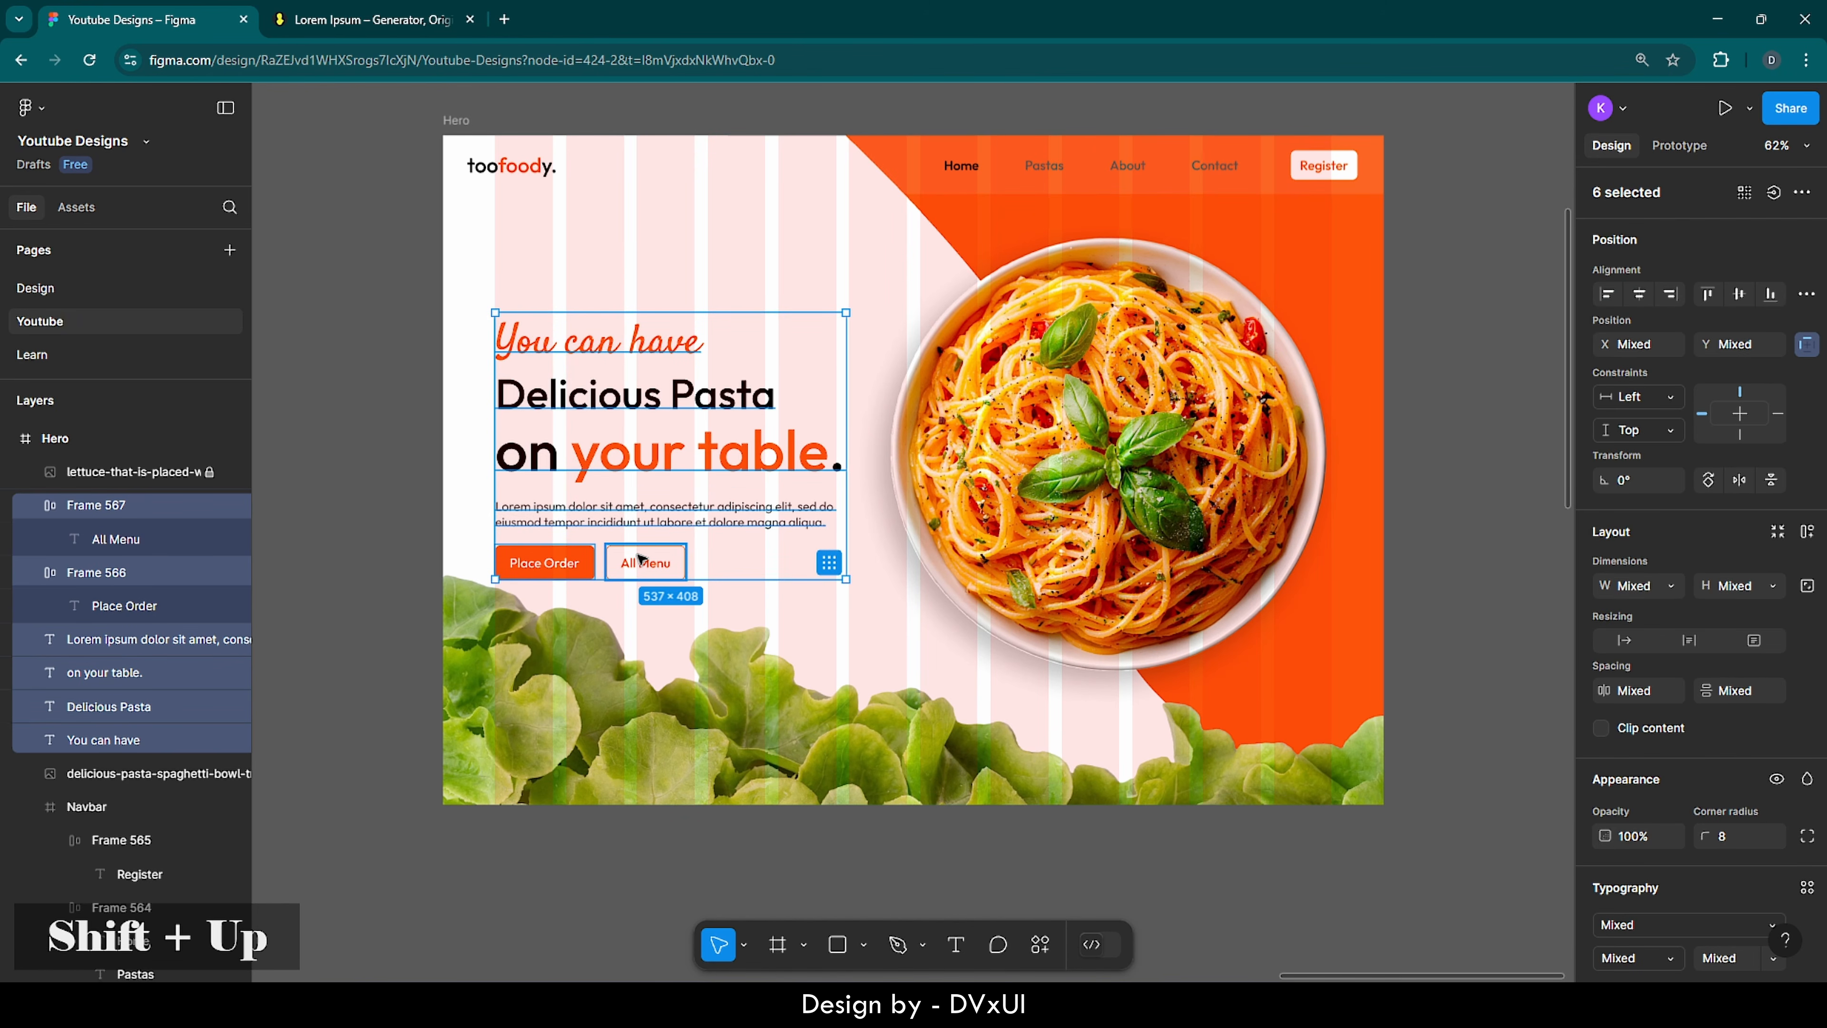
key("shift+Up")
key("shift+Up")
key("shift+Up")
key("shift+Up")
key("shift+Up")
key("shift+Up")
key("shift+Up")
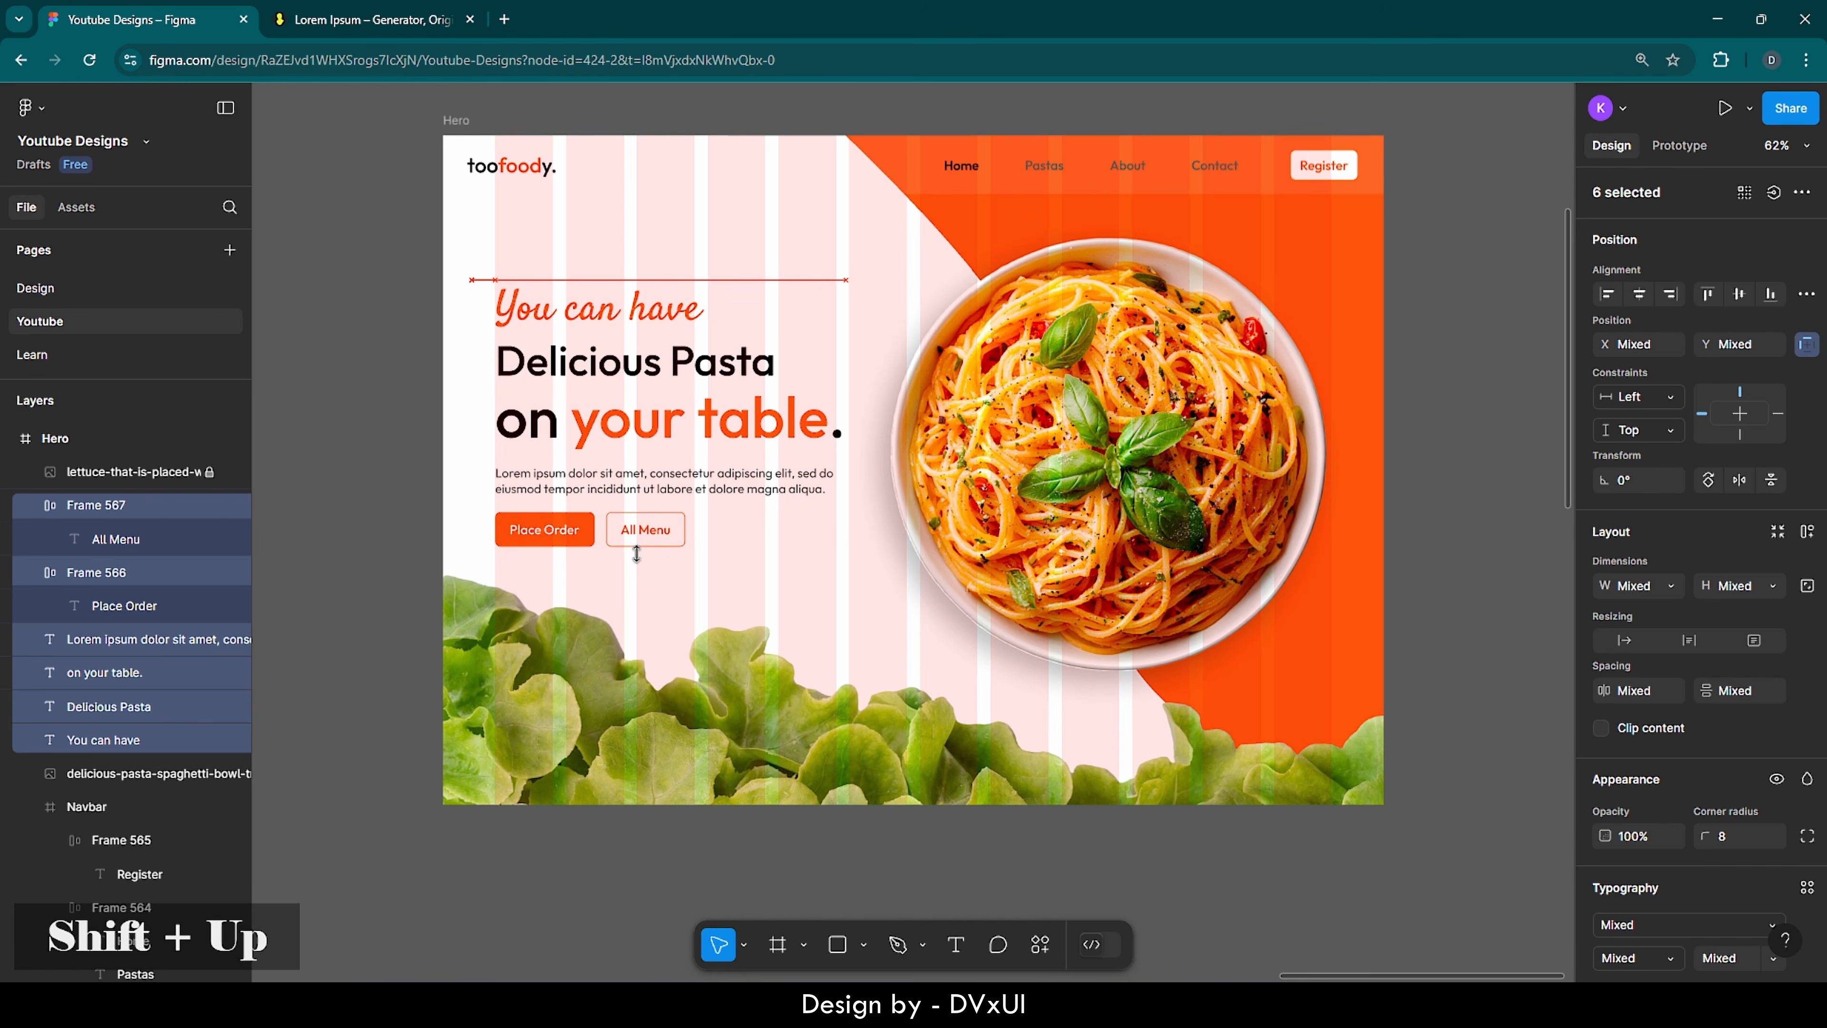
key("Down")
key("Down")
key("Down")
key("Down")
key("Down")
key("Down")
key("Down")
key("Down")
key("Down")
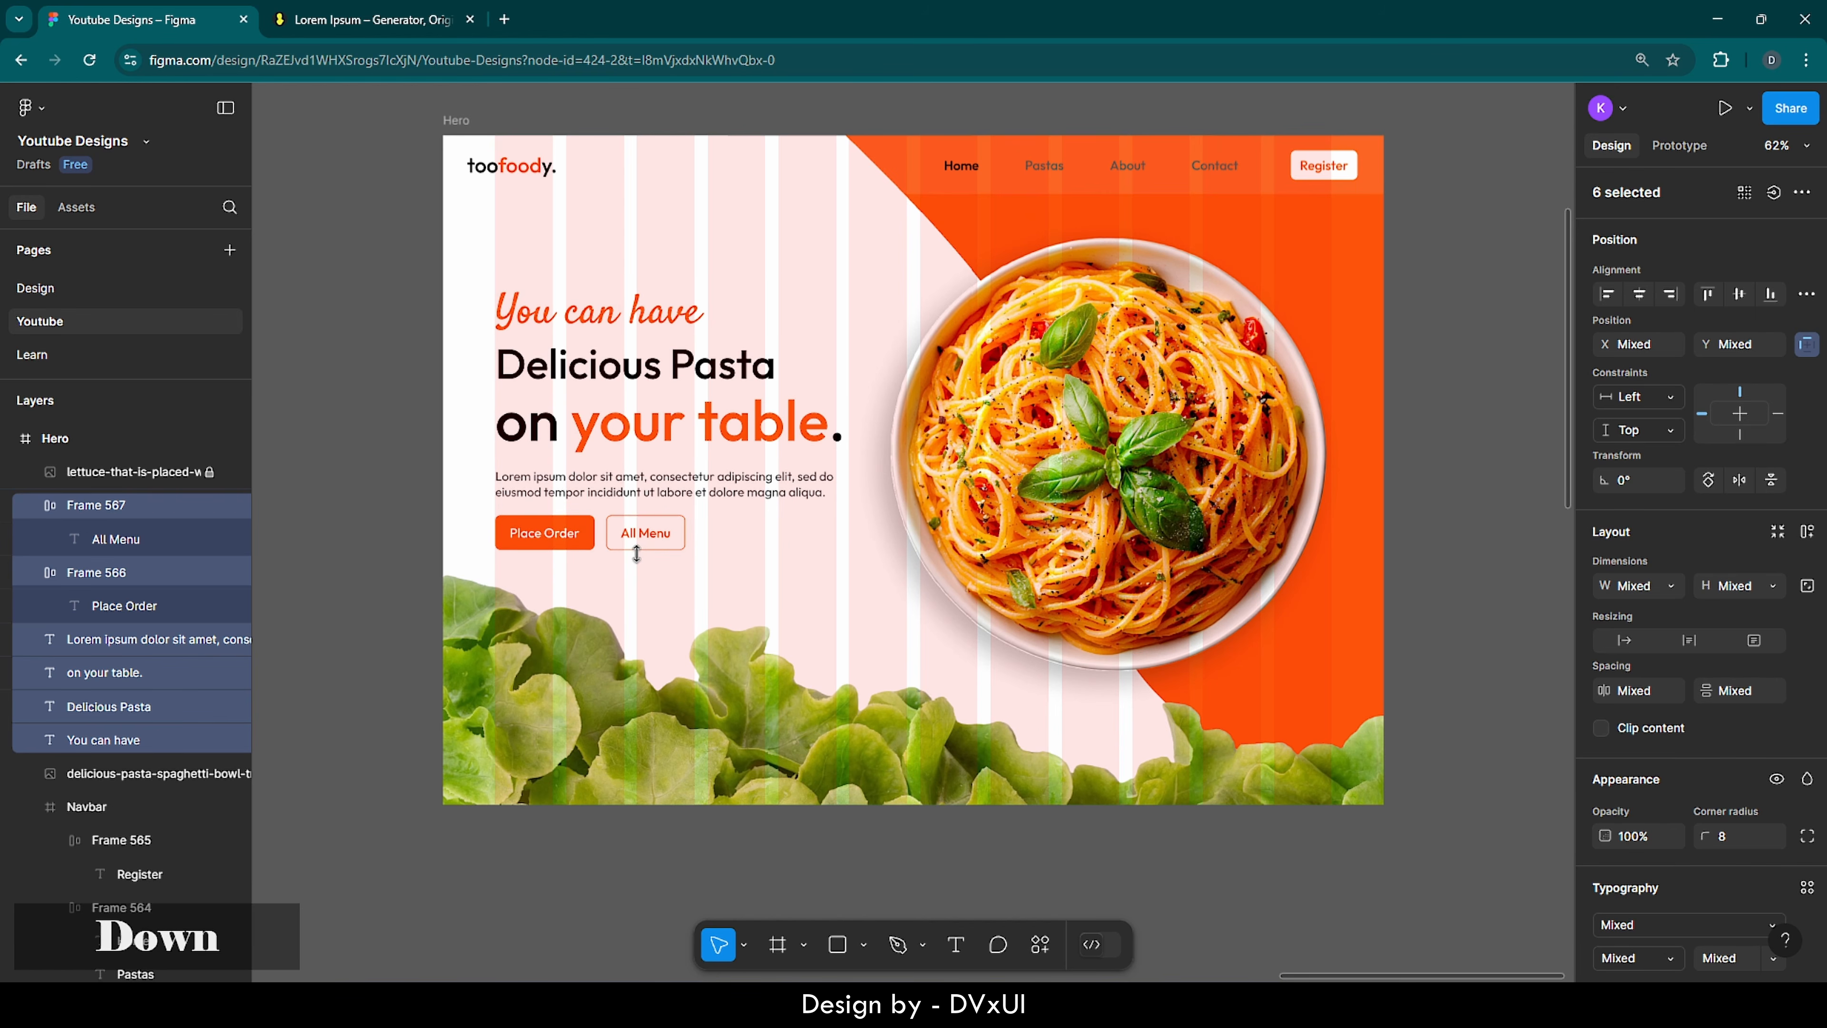
left_click(353, 542)
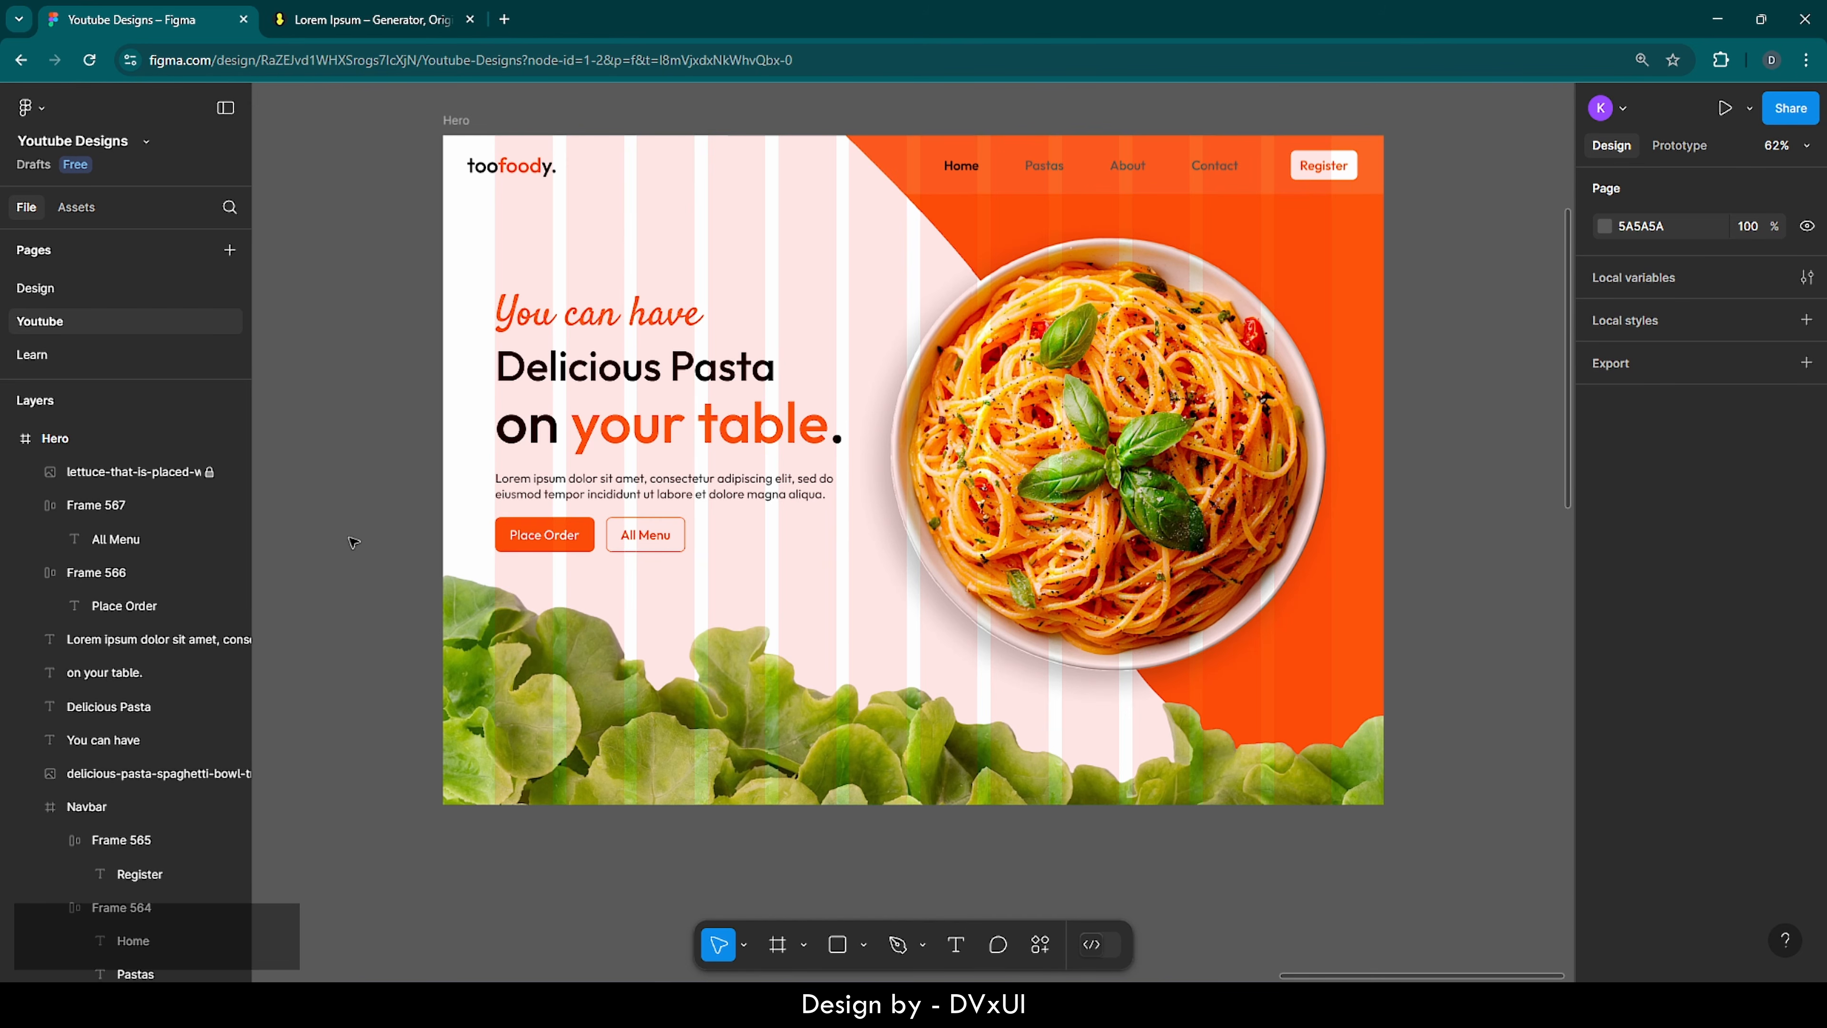
scroll(352, 541, "down", 6)
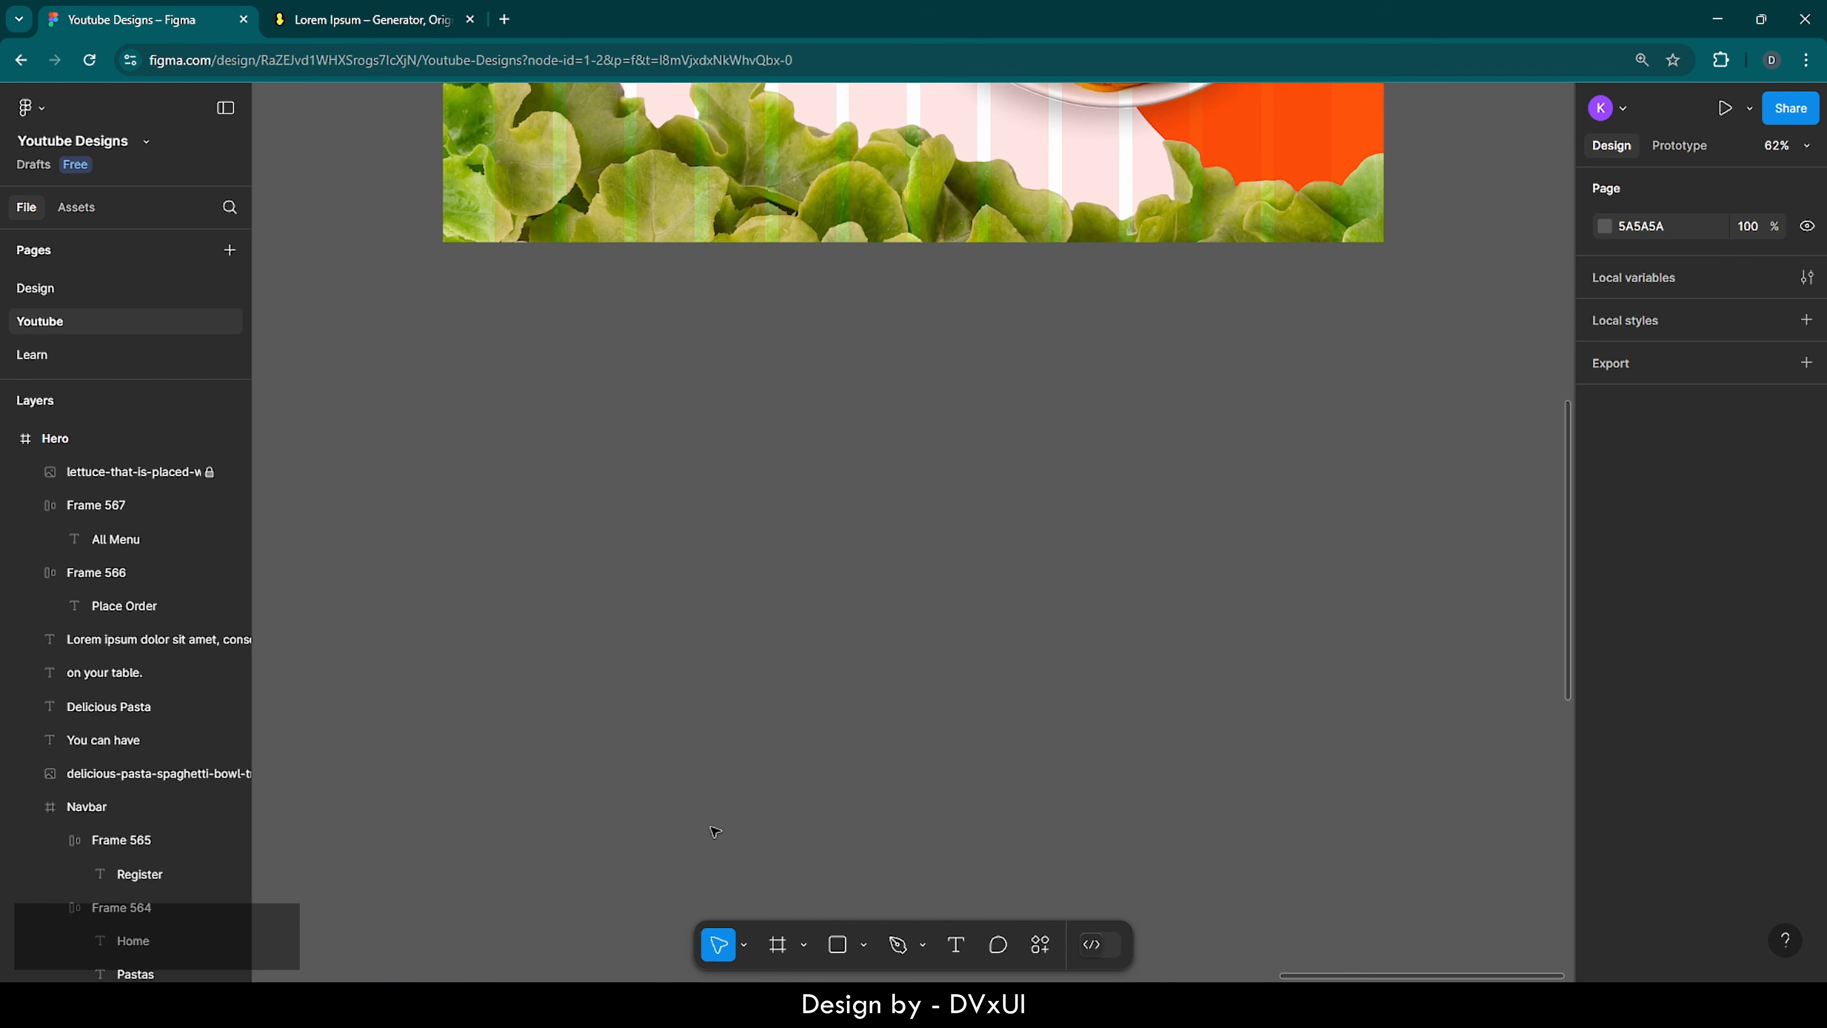
- Add a 1440 × 1024 Desktop frame and place it directly below the Hero frame, aligned with its sides
left_click(777, 944)
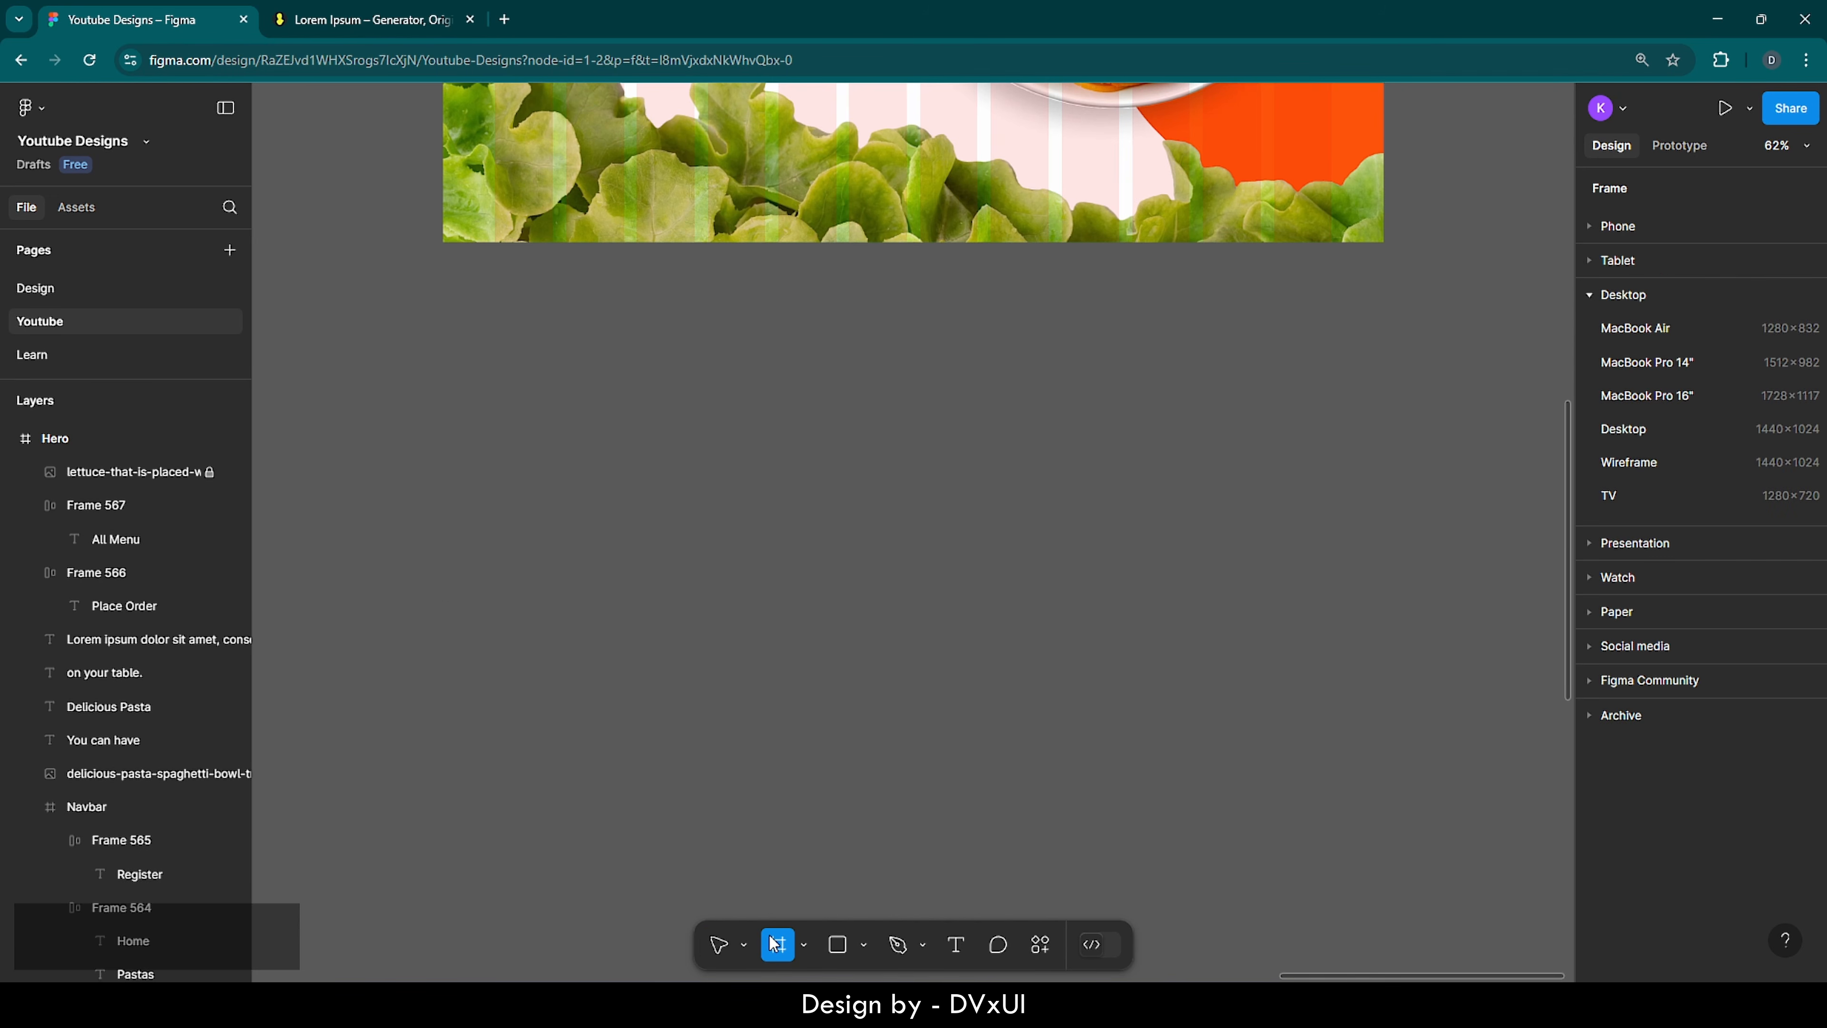
left_click(484, 395)
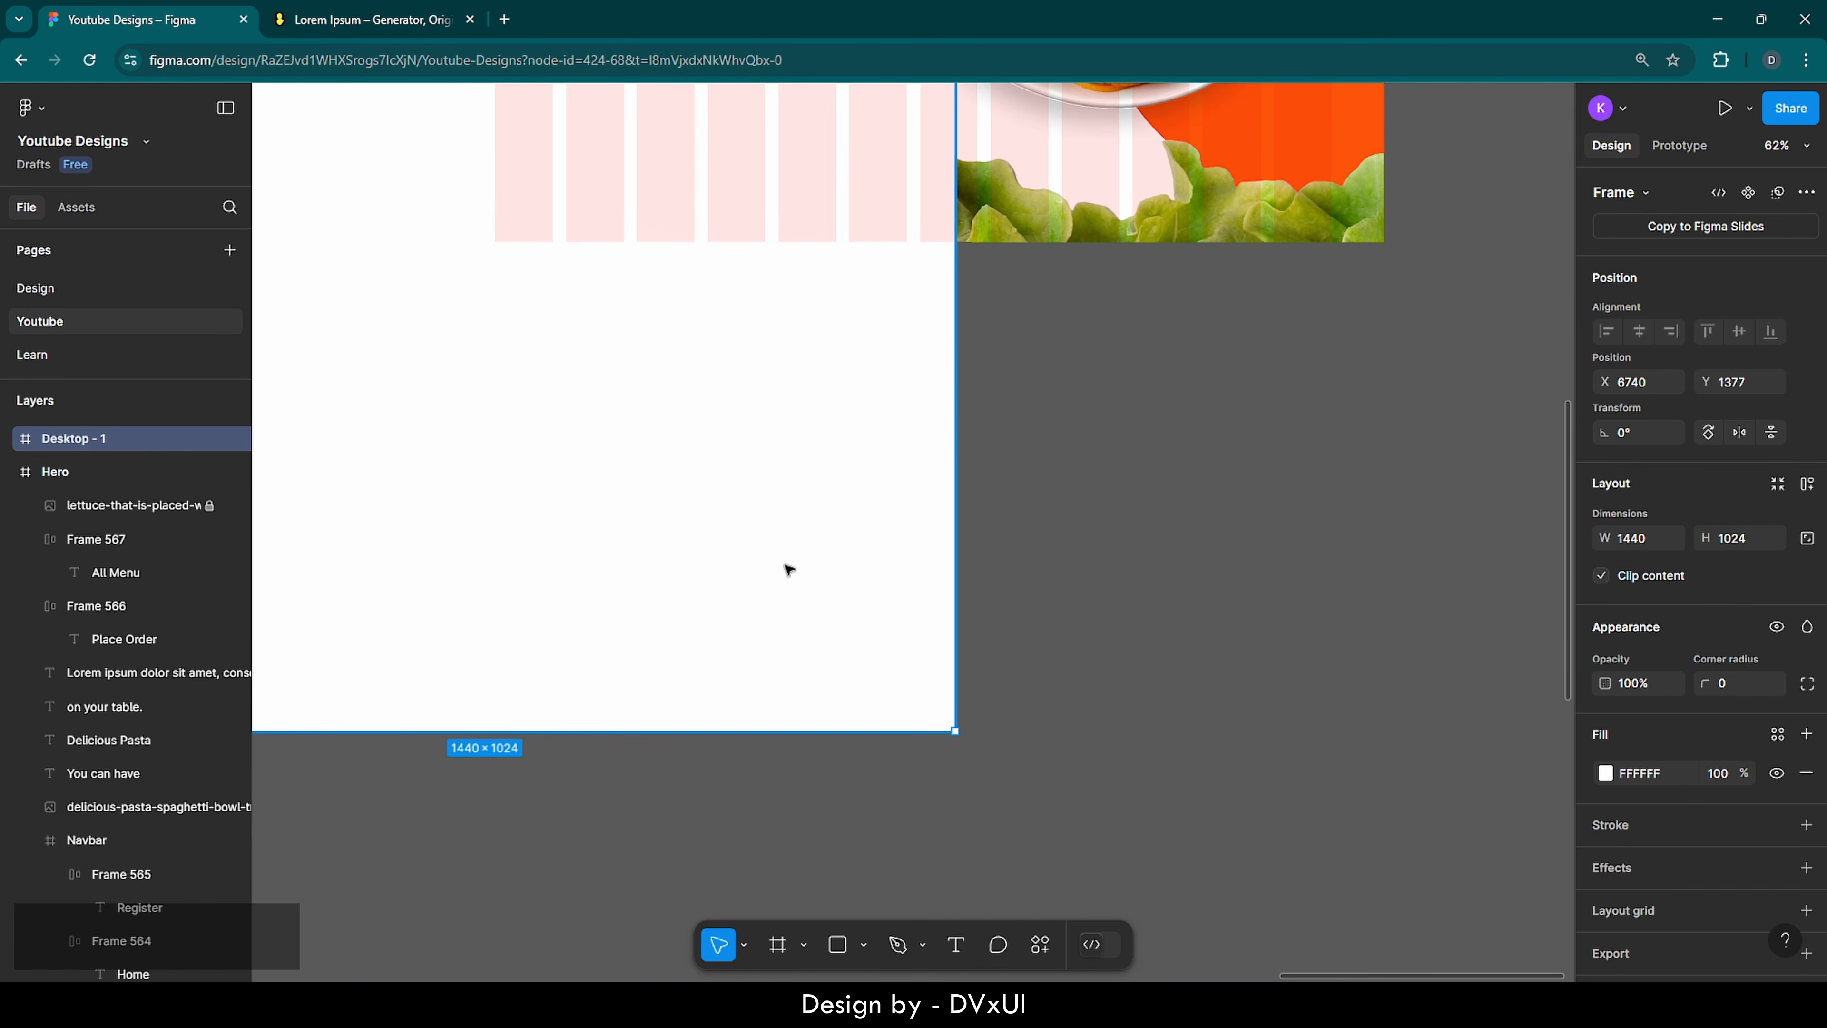
left_click_drag(789, 569, 1067, 639)
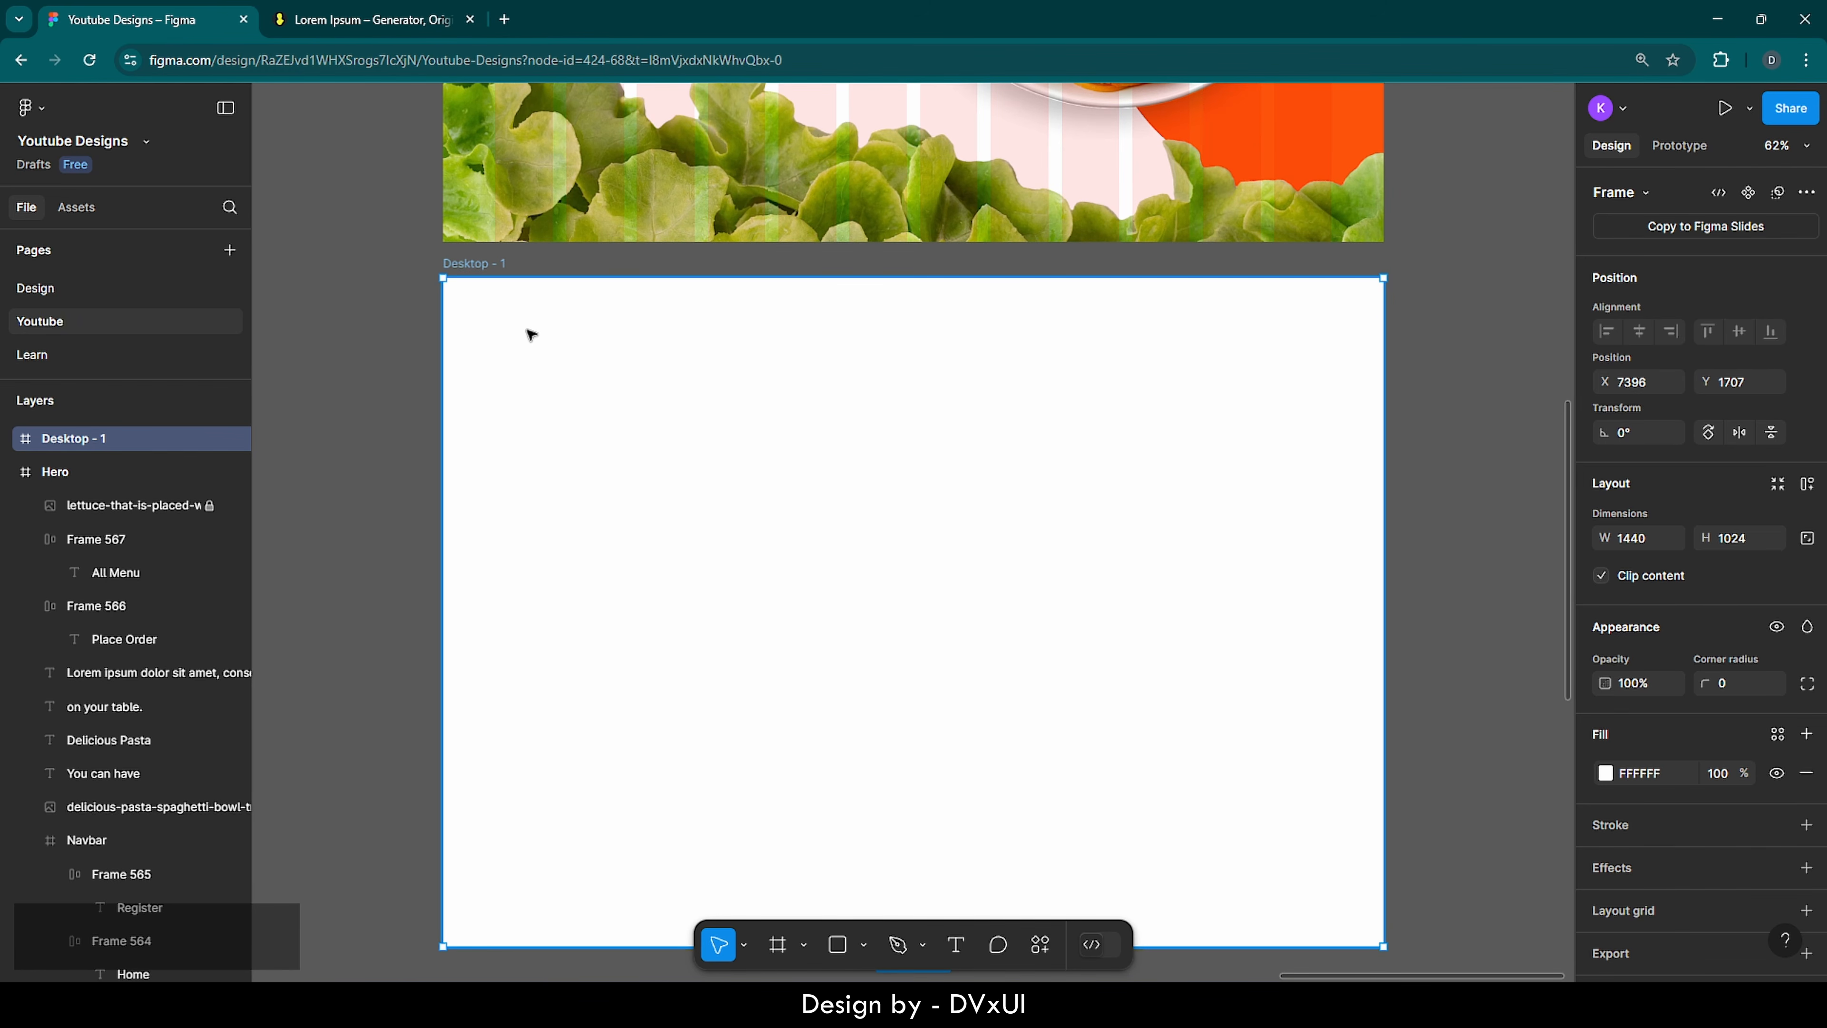
scroll(530, 333, "up", 4)
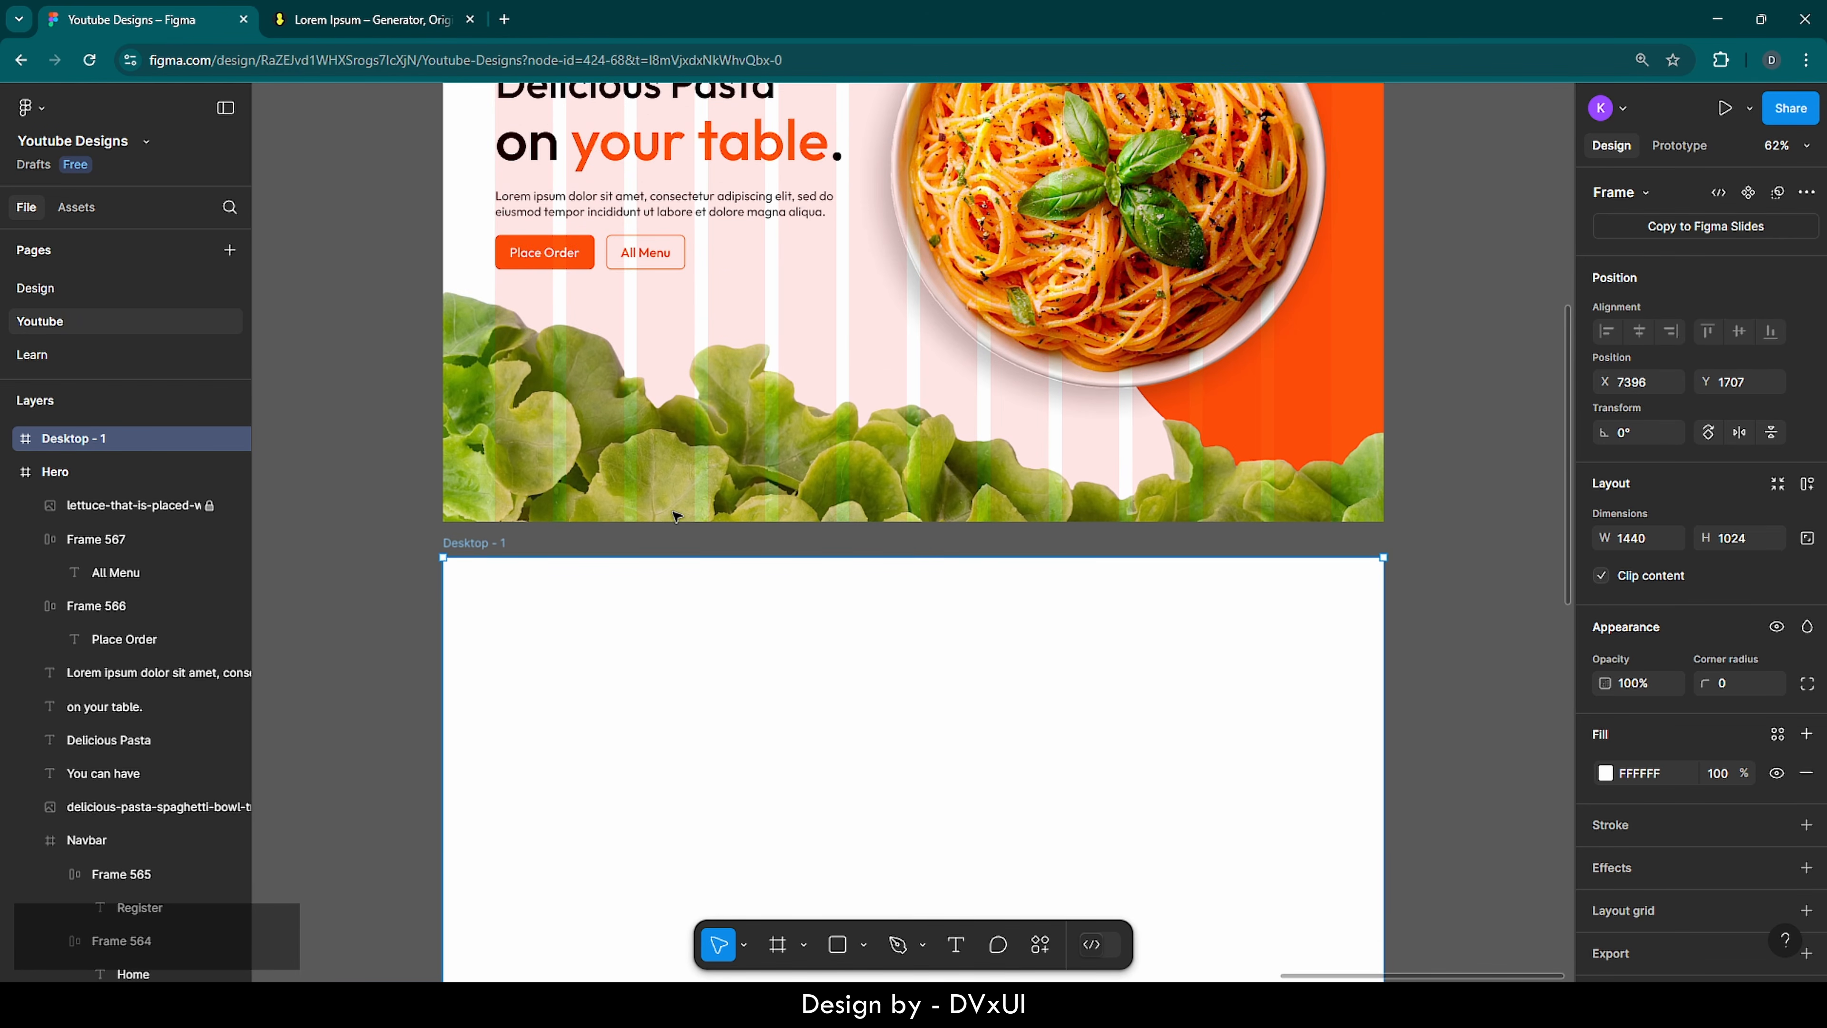
- Set the new frame's height to 800 and its fill to the page's orange FC530A
scroll(676, 515, "down", 5)
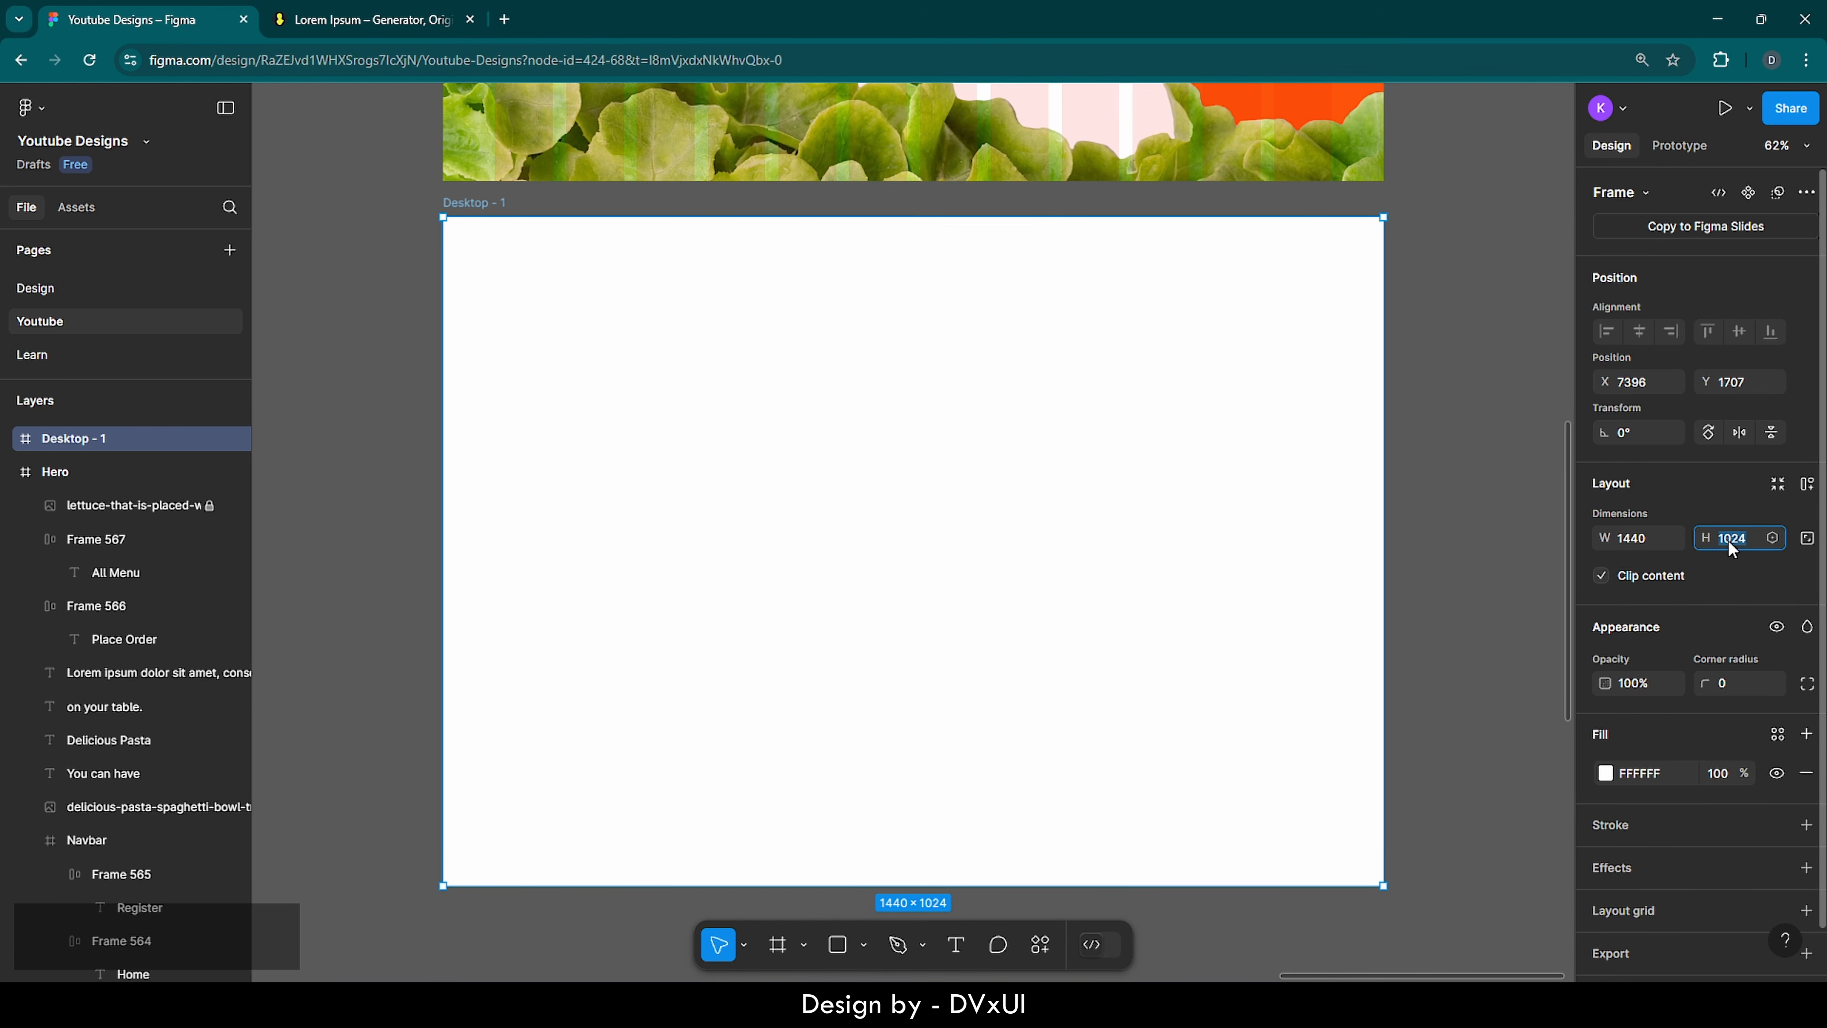
type("800")
key("Return")
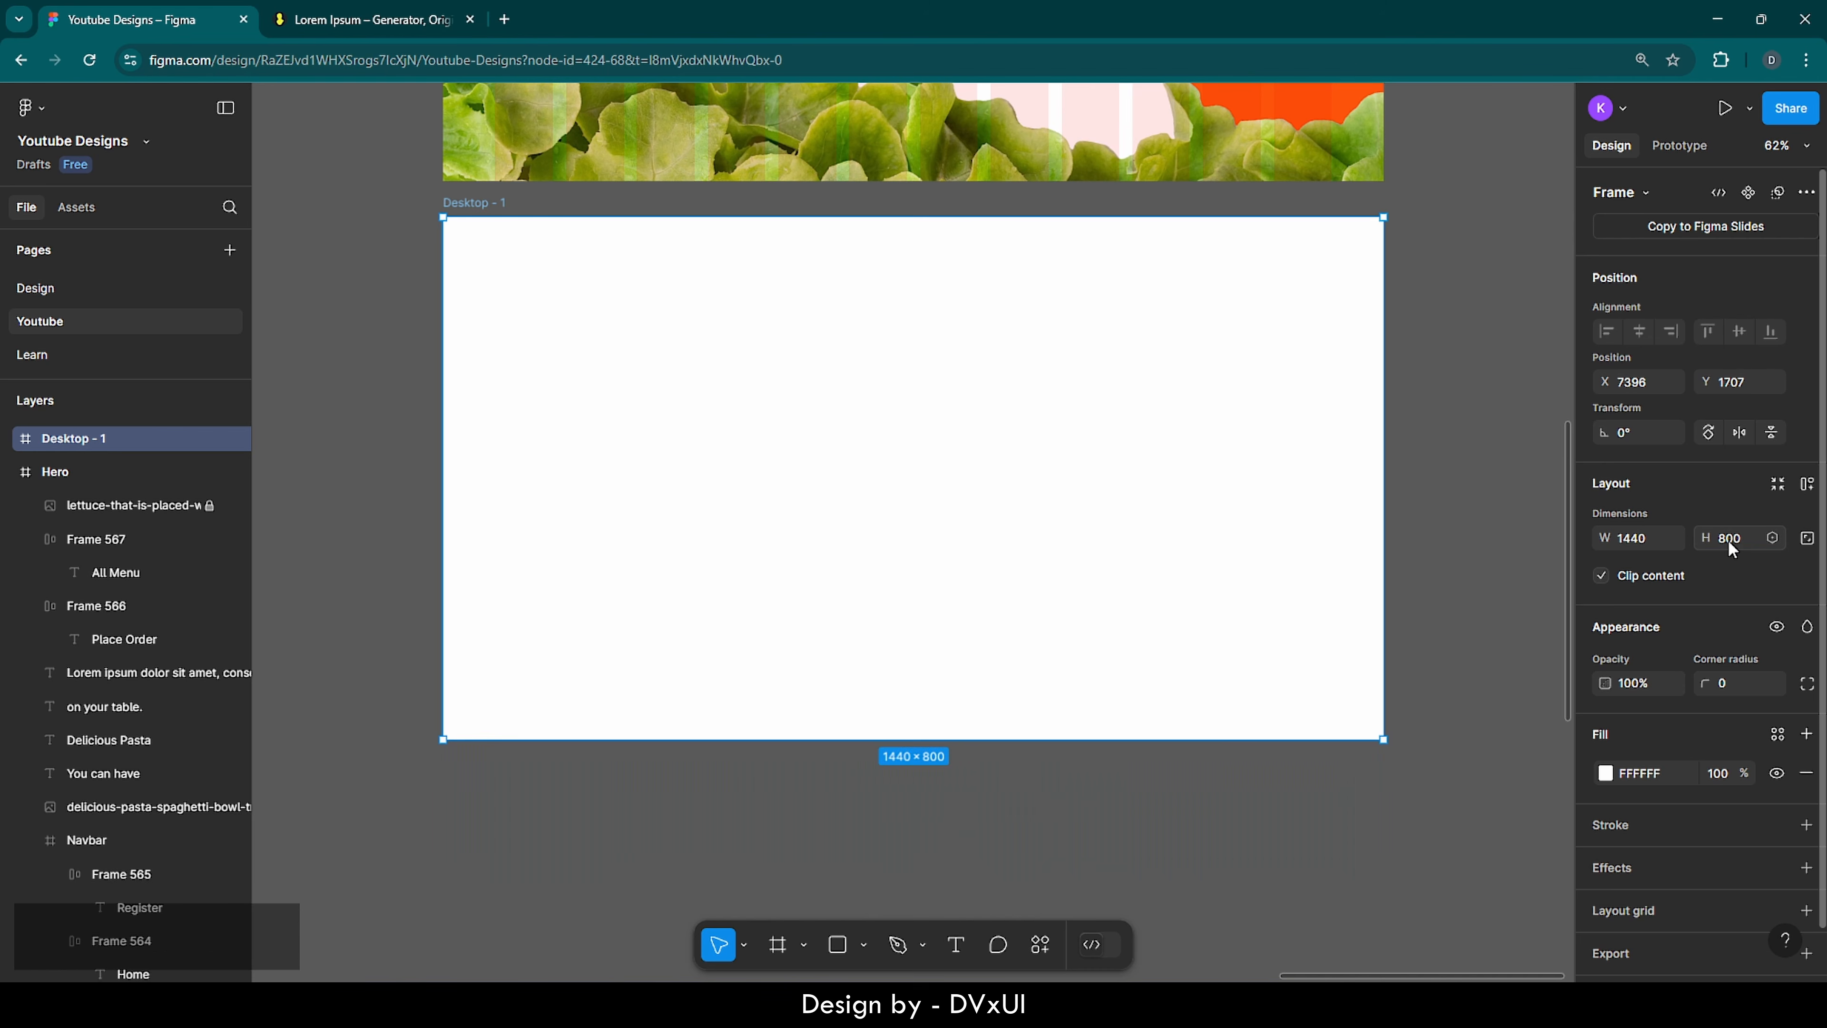
left_click(1605, 773)
left_click(1377, 875)
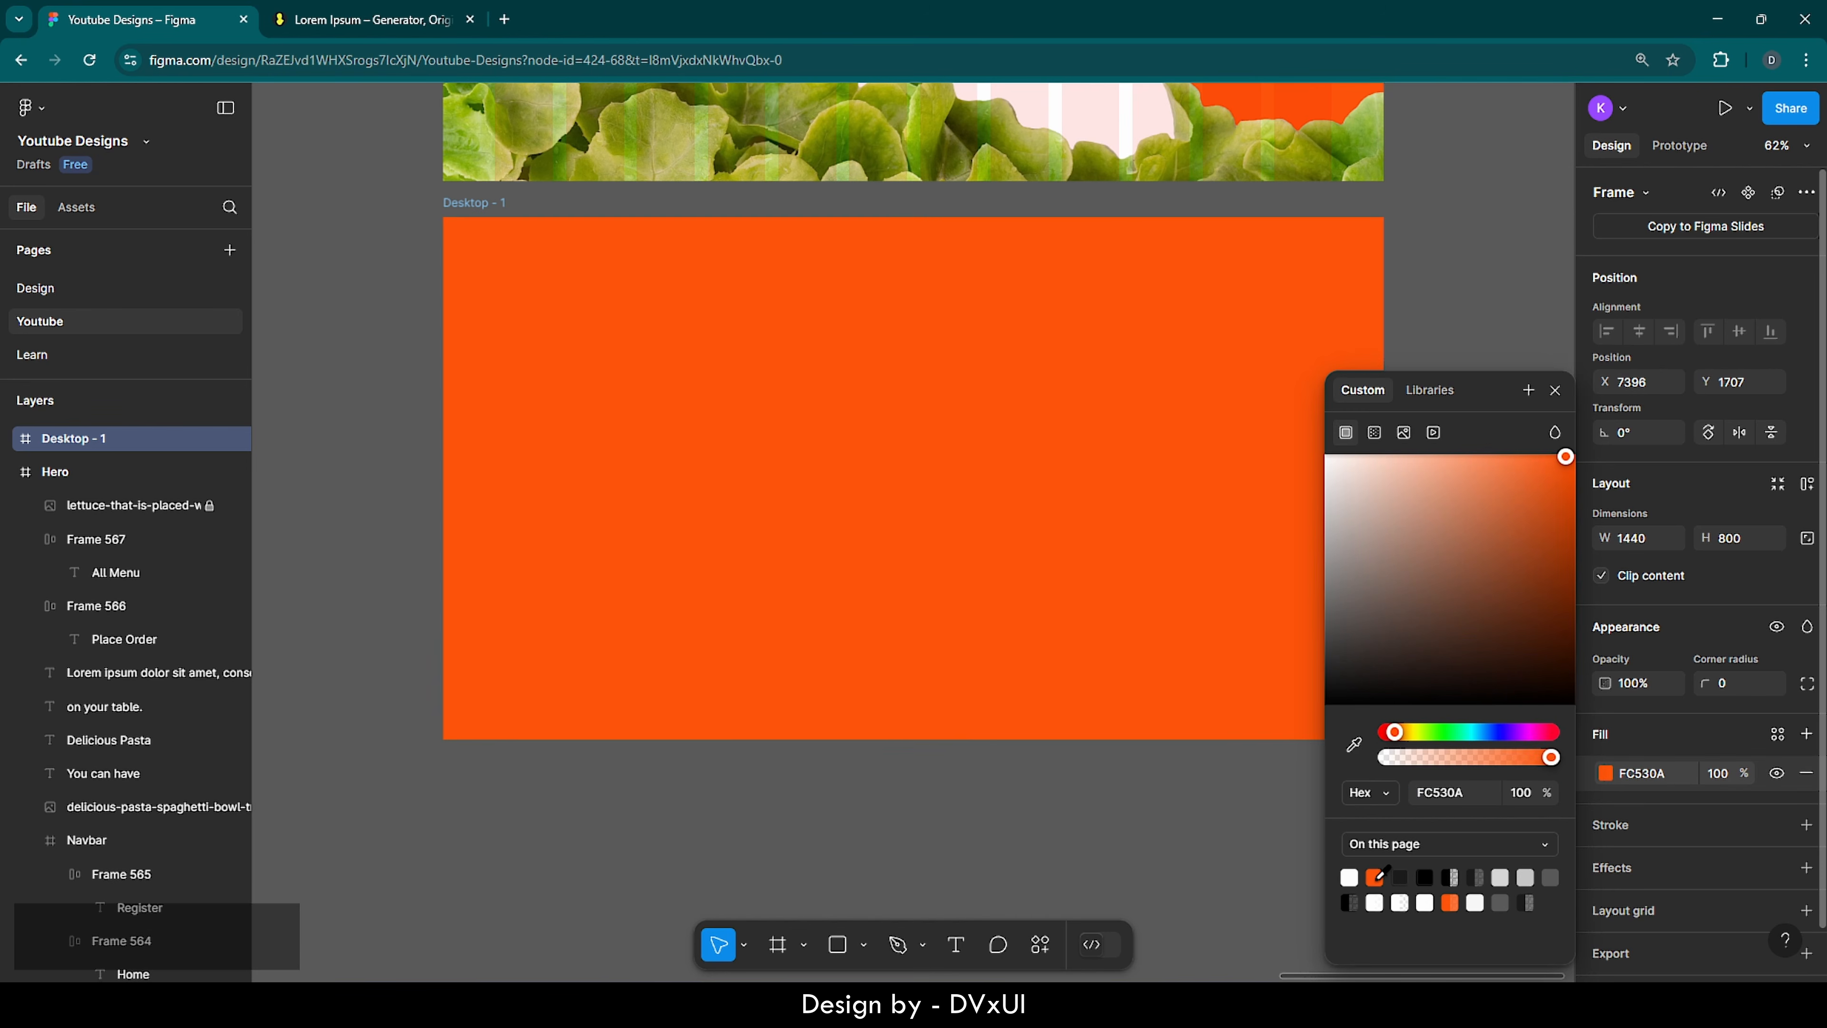
left_click(1537, 355)
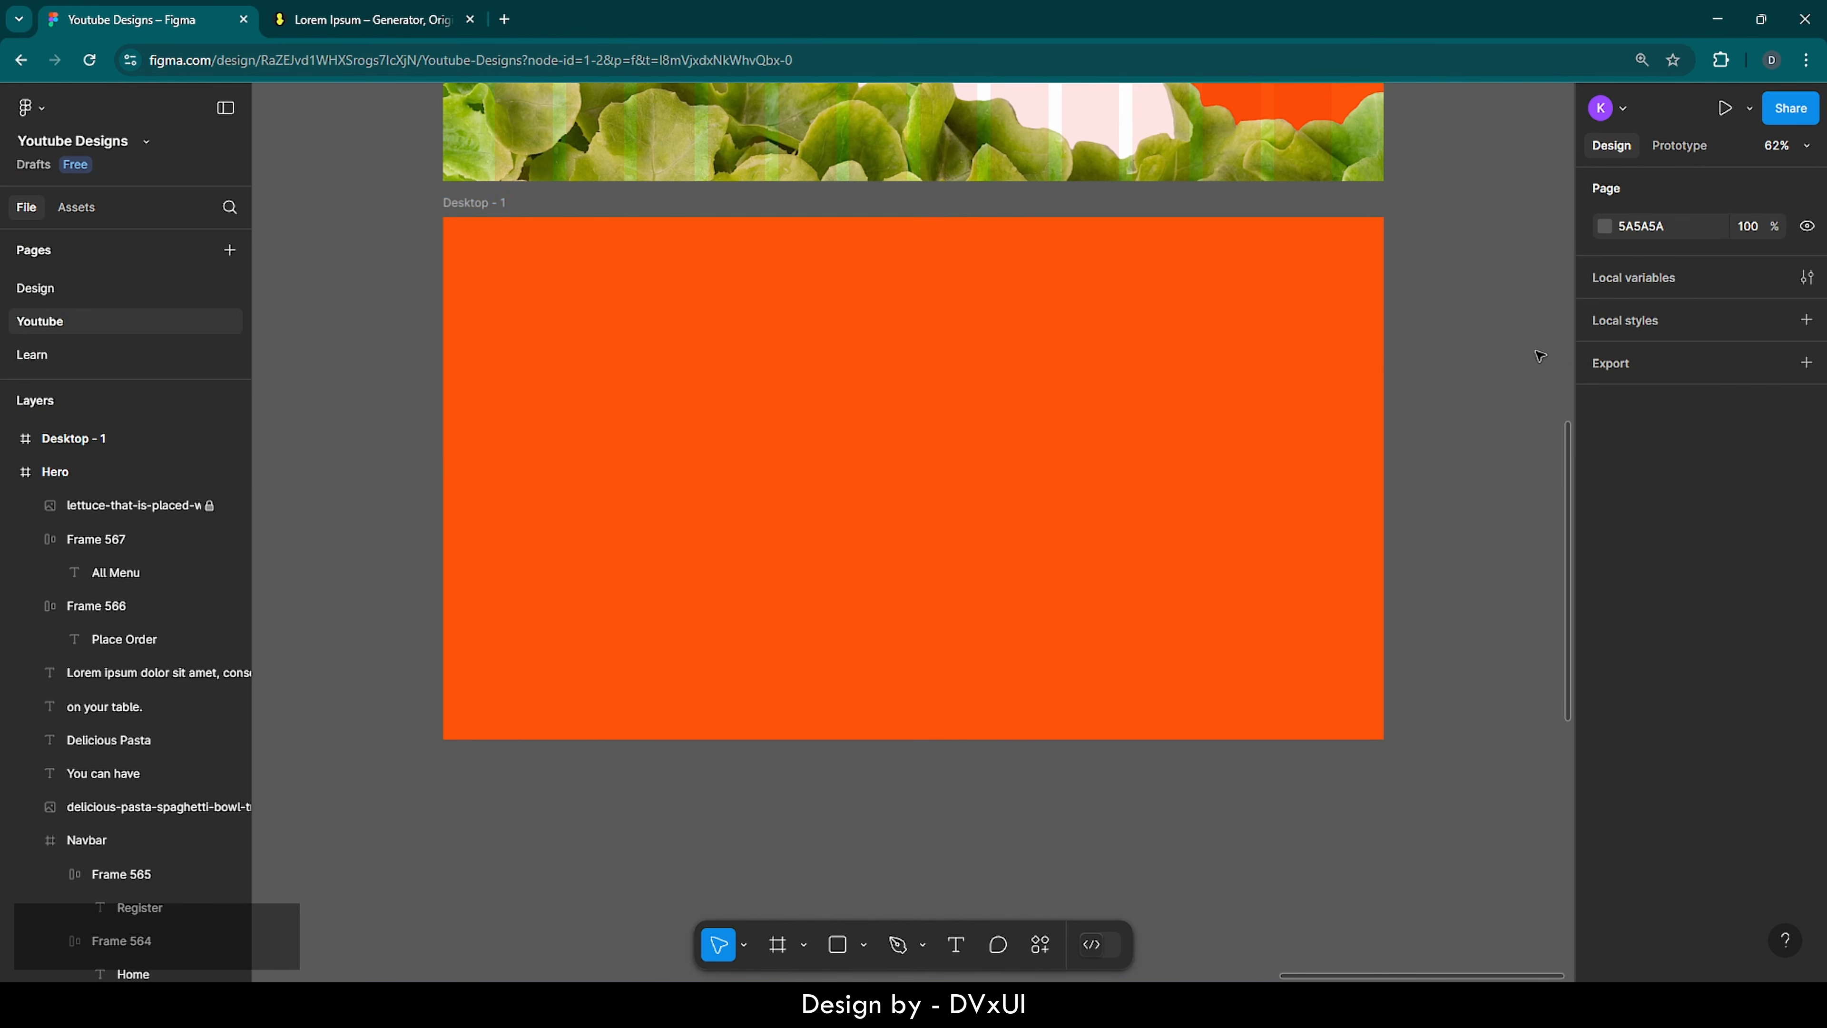
- Add a layout grid of 12 columns with a margin of 80 to the orange frame
left_click(1288, 404)
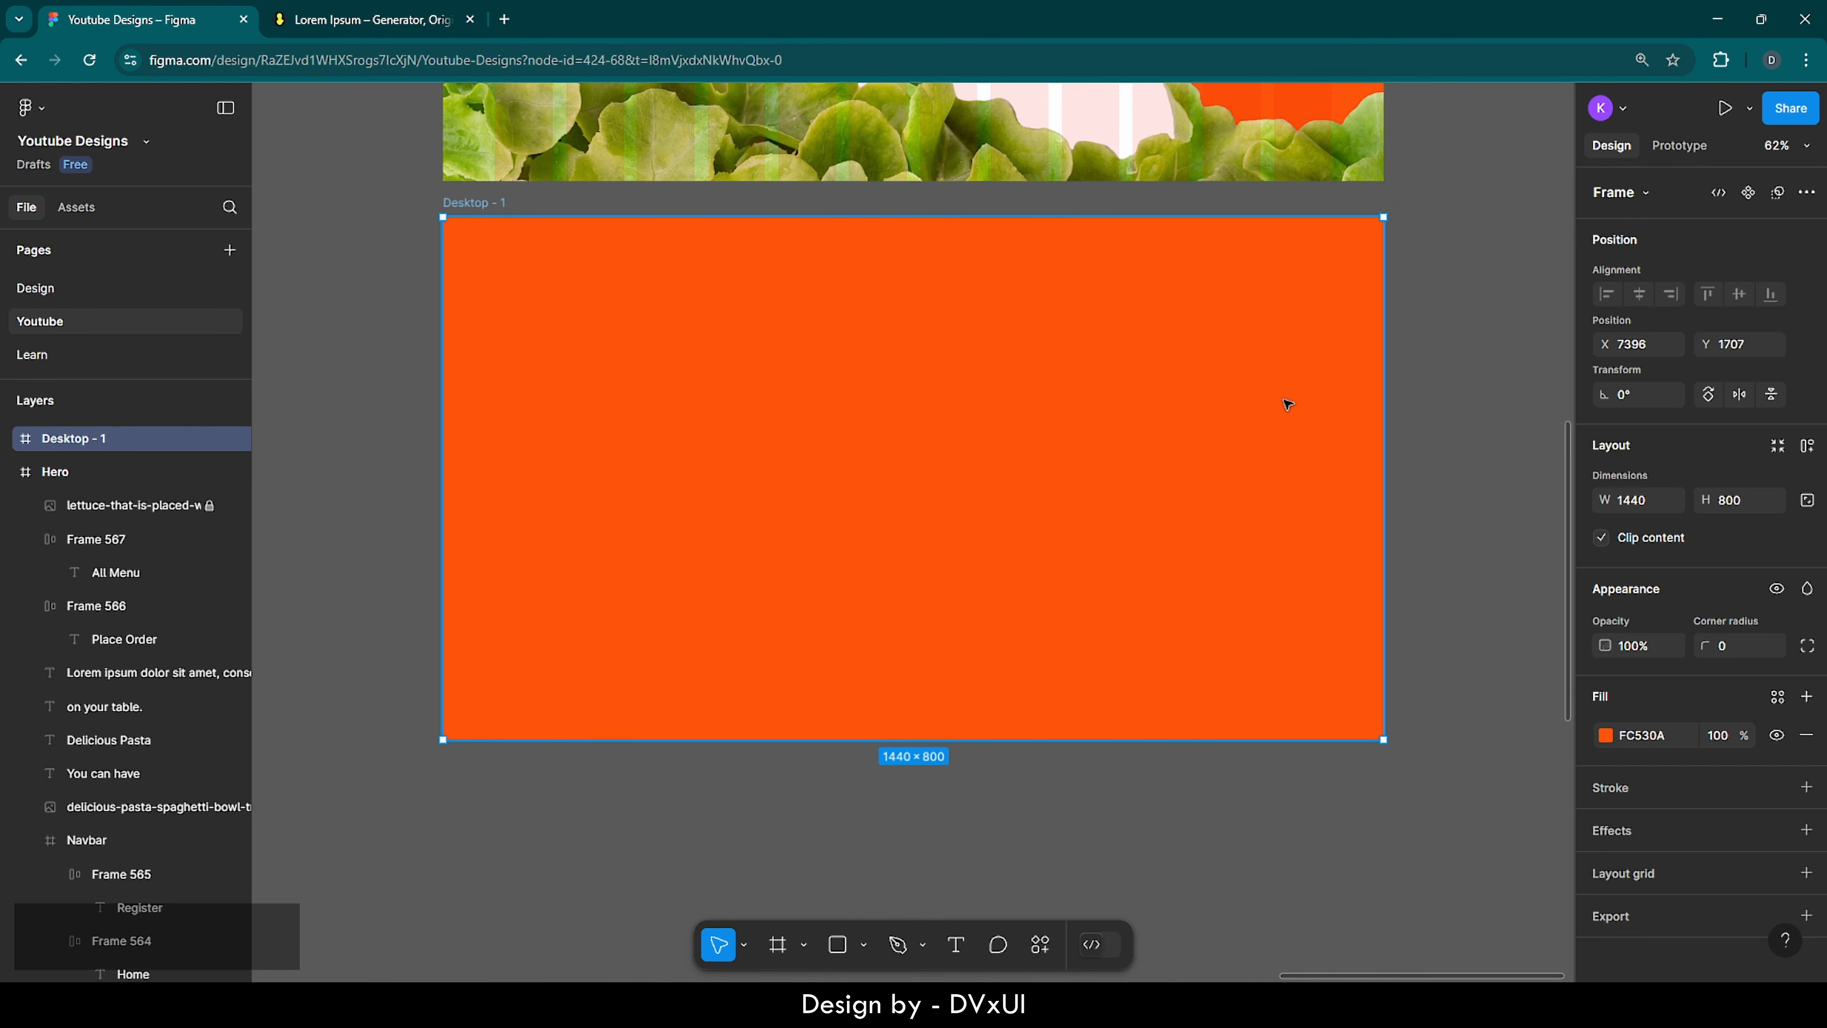
left_click(1610, 868)
left_click(1606, 911)
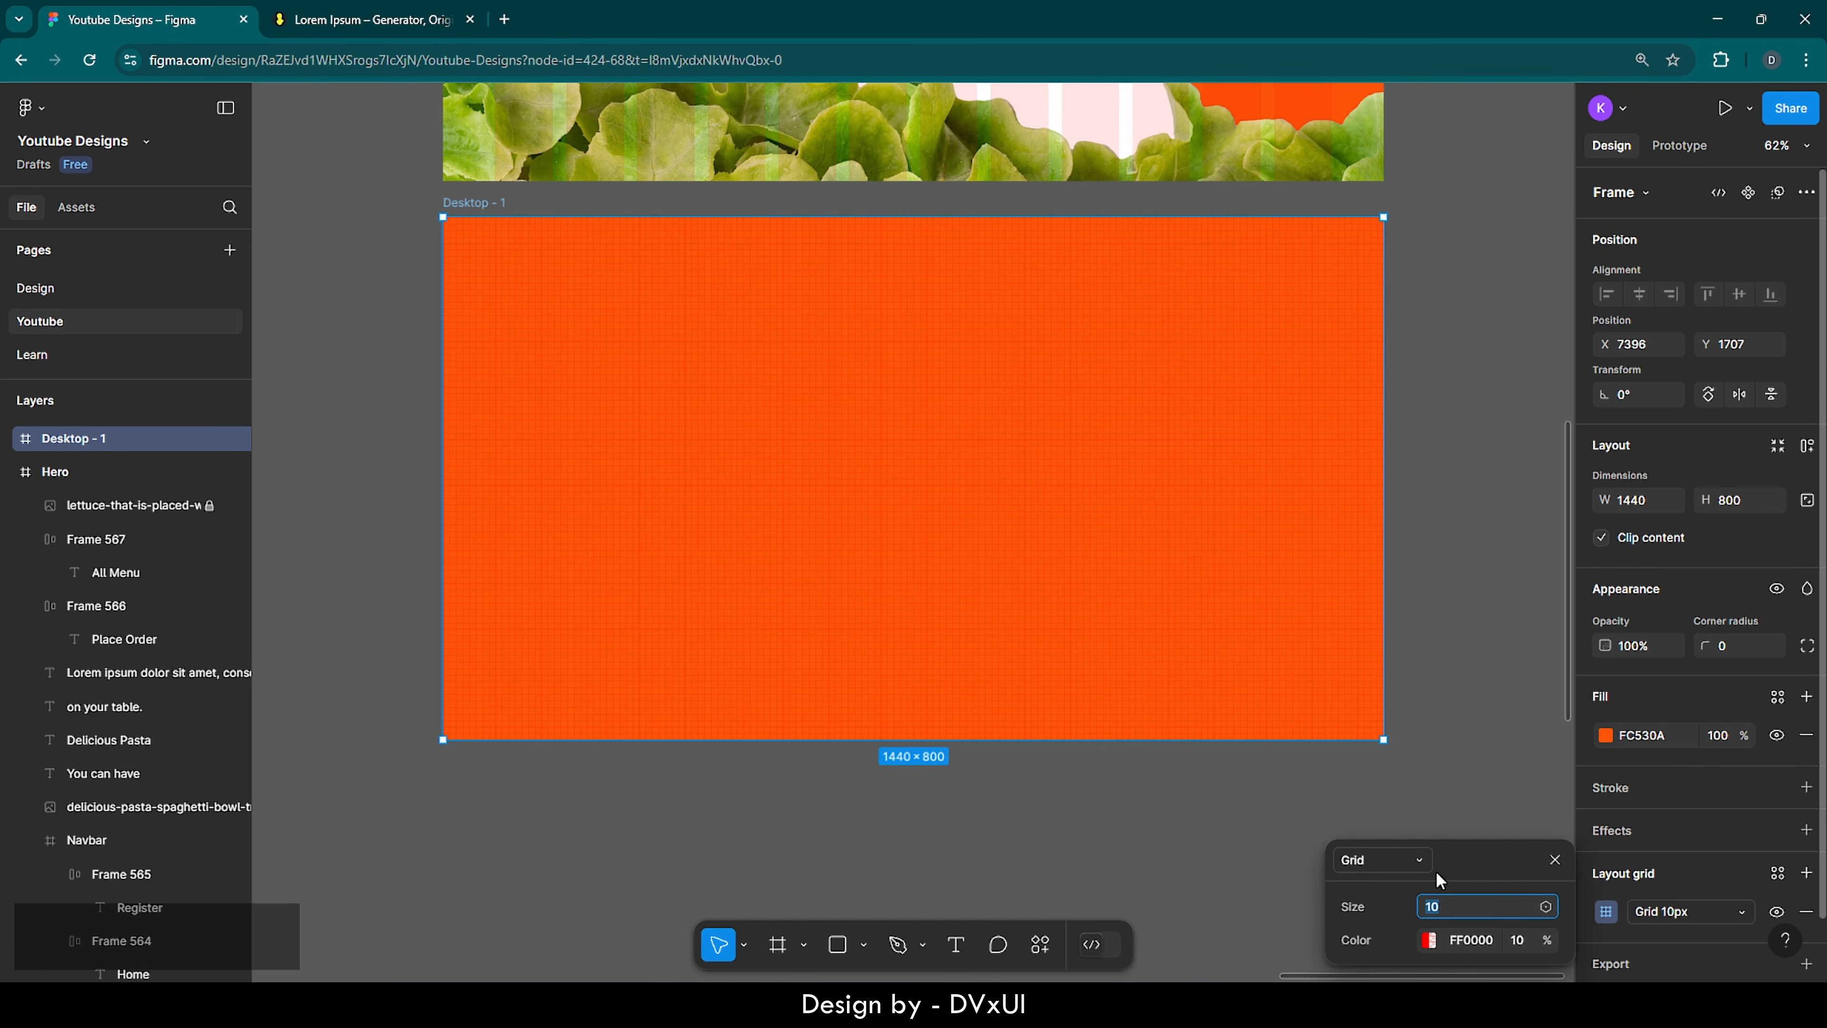
left_click(1399, 858)
left_click(1397, 880)
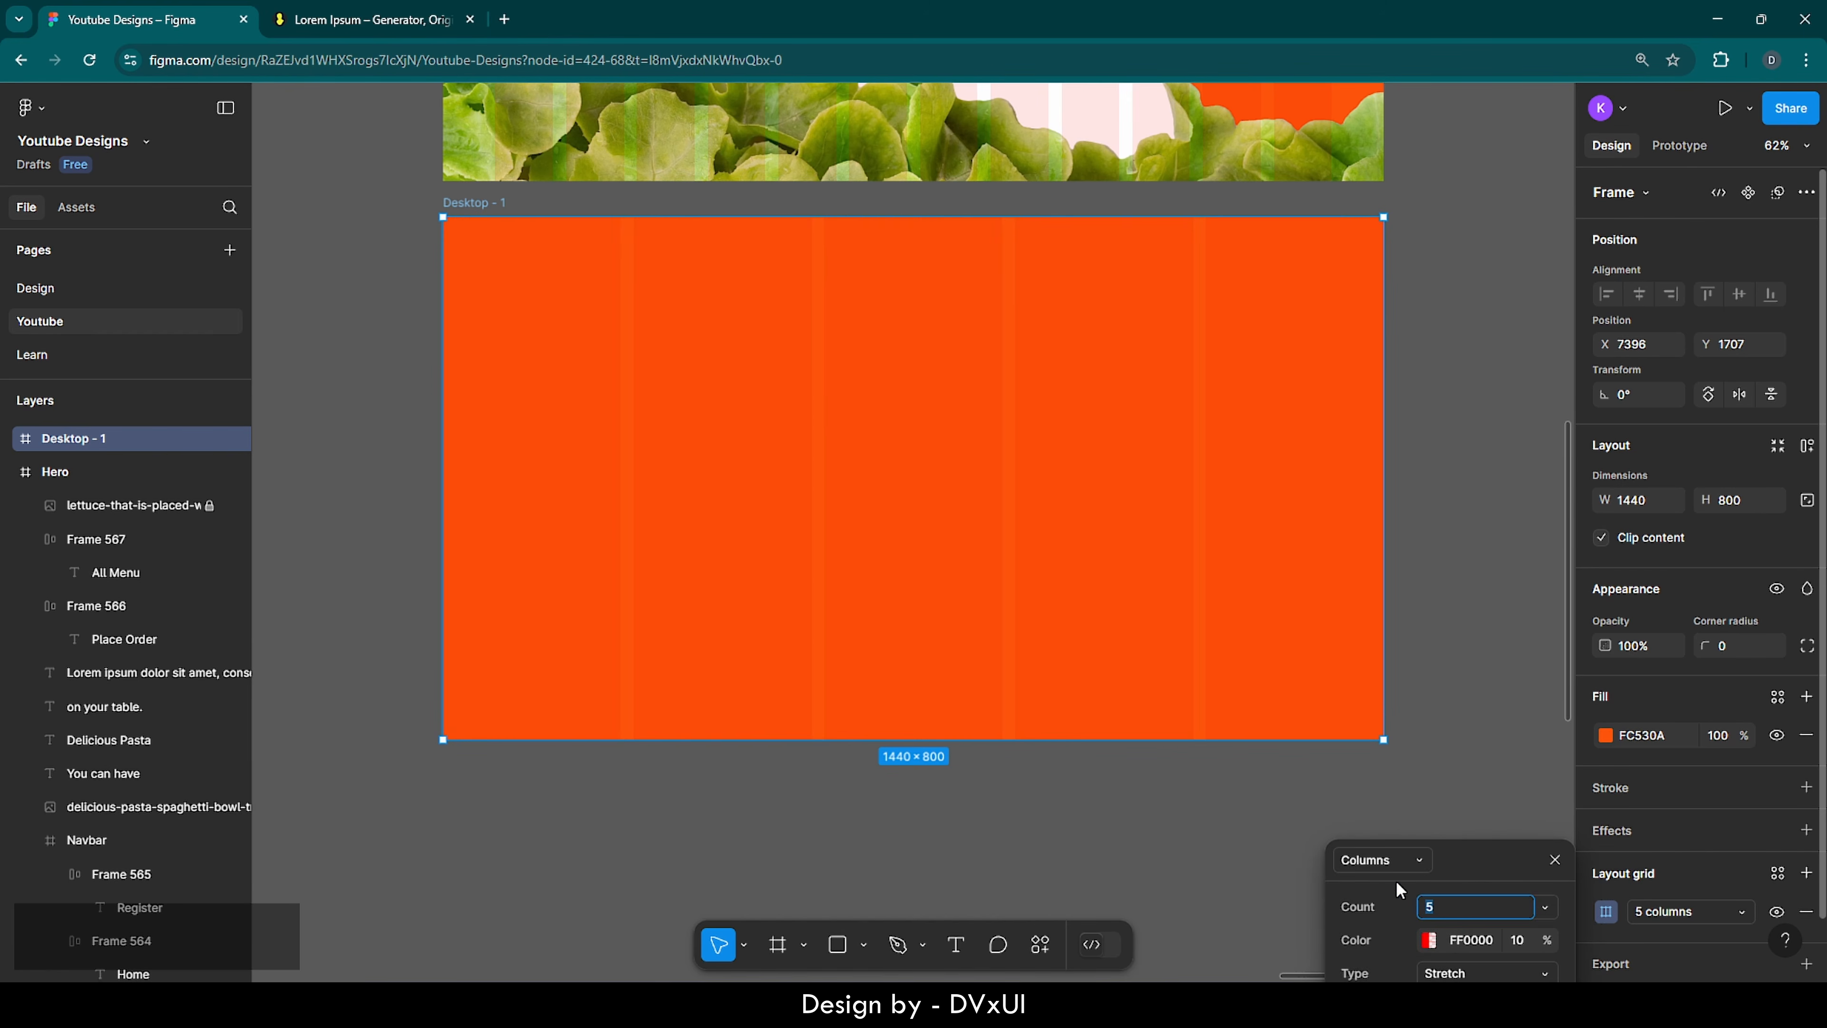
type("12")
key("Return")
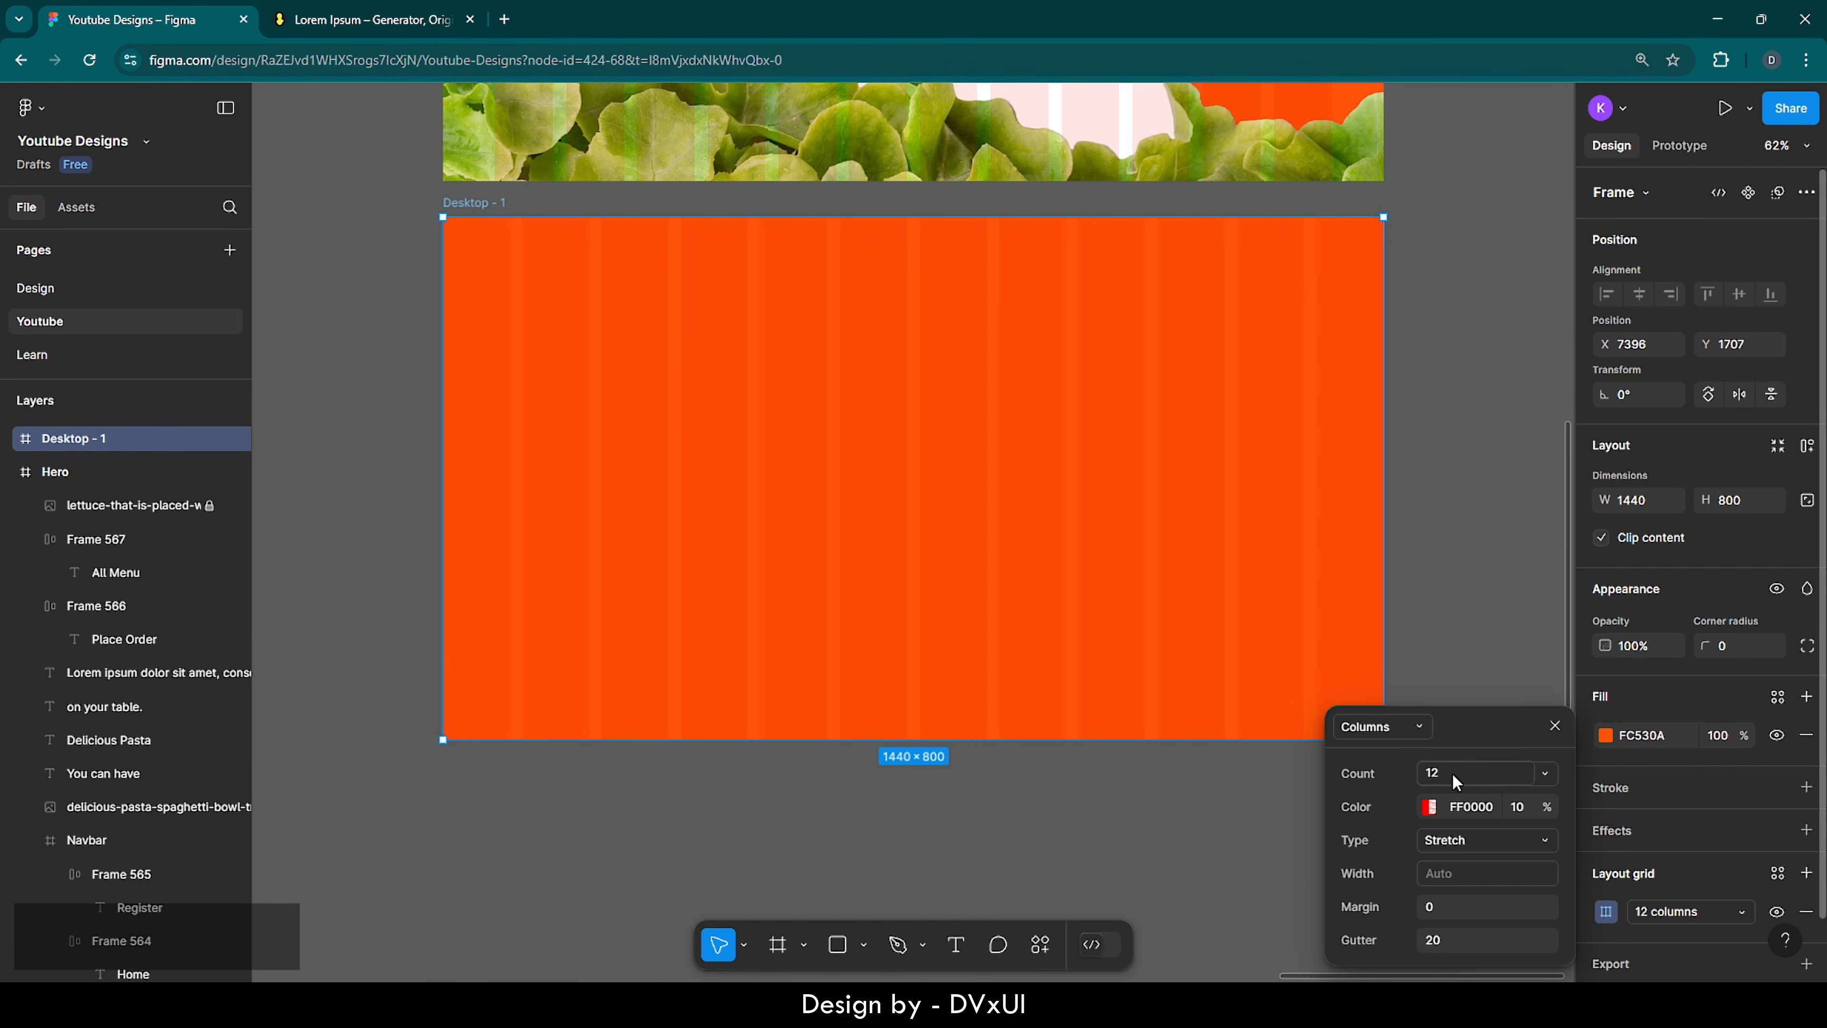
left_click(1456, 900)
key("BackSpace")
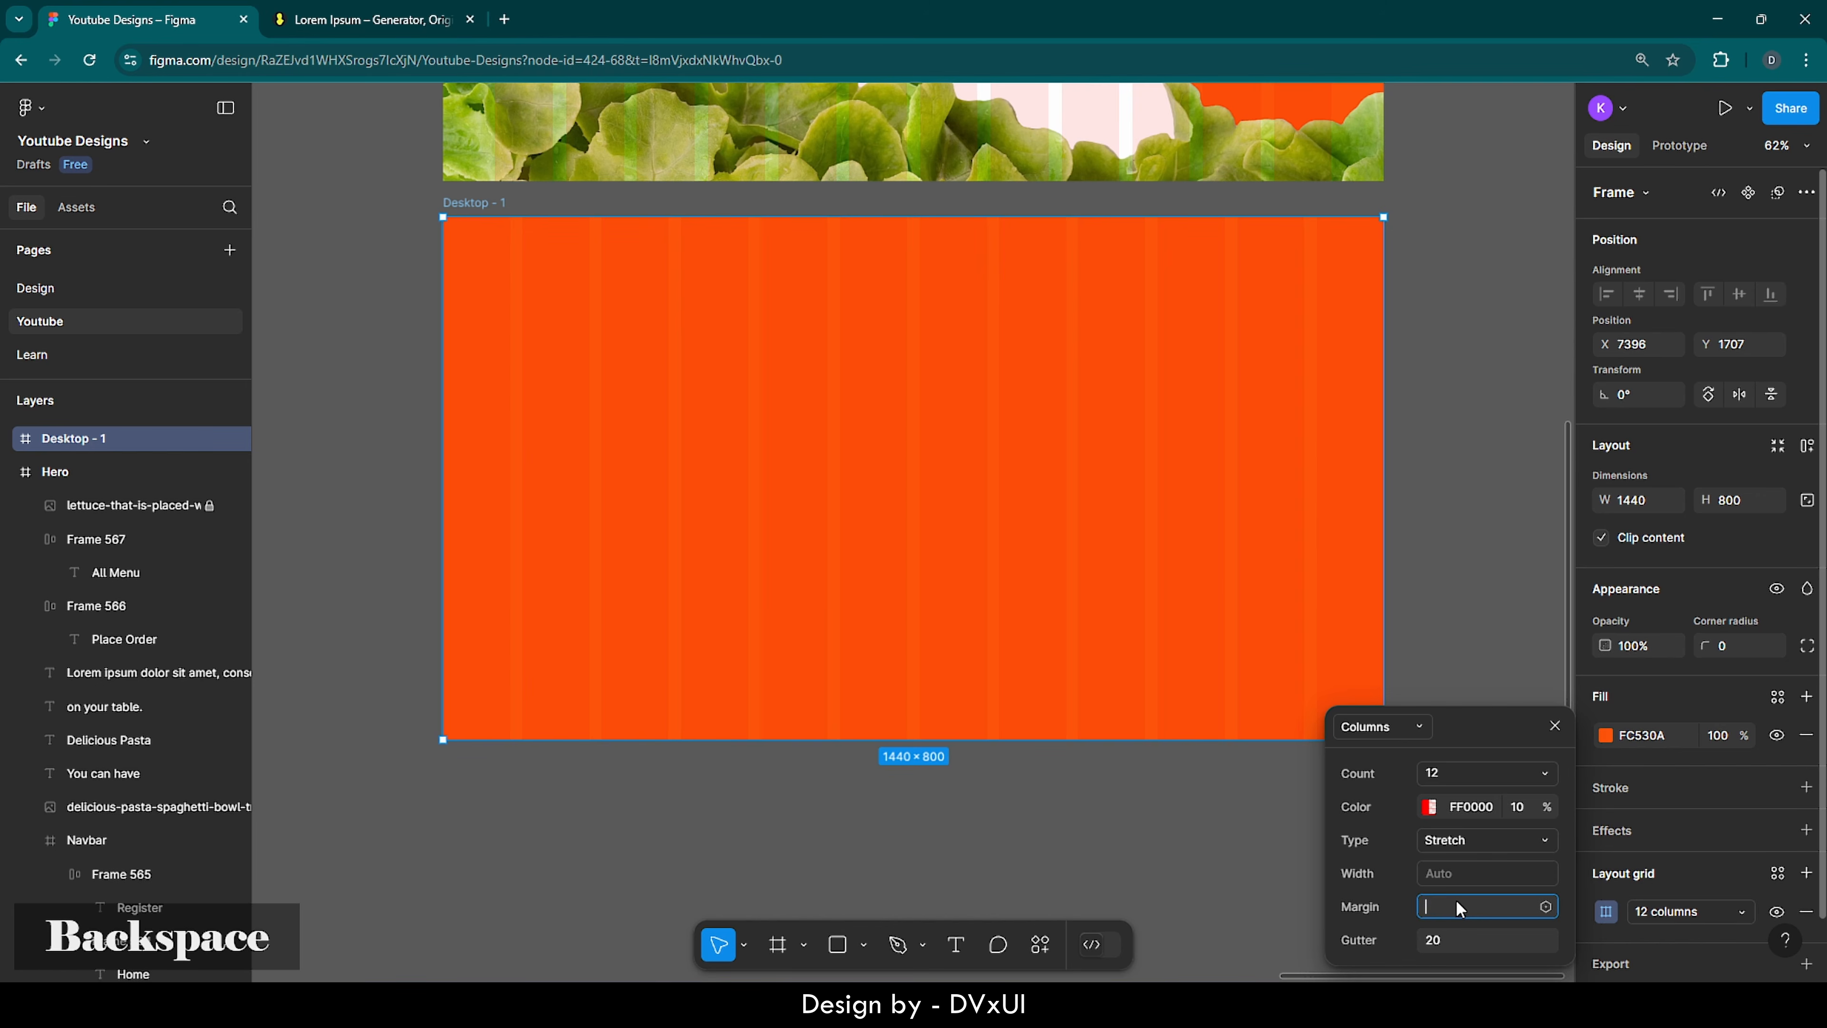
type("80")
key("Return")
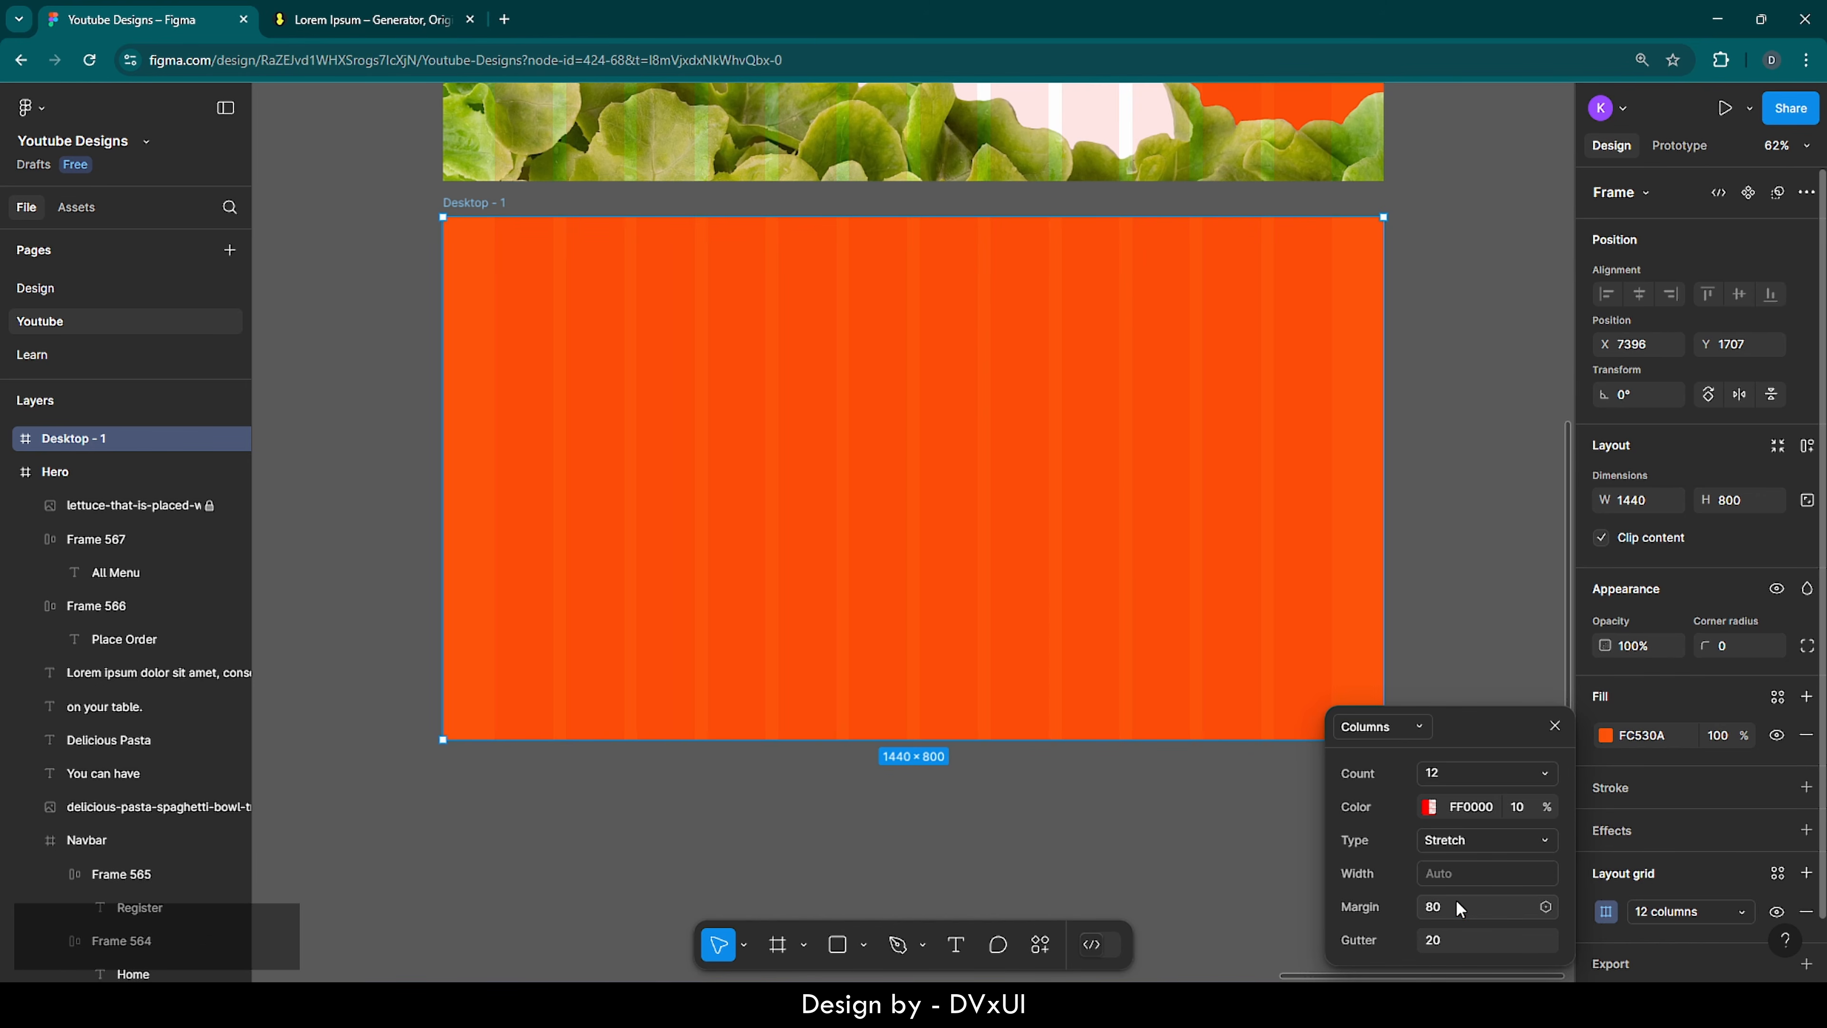
left_click(1456, 595)
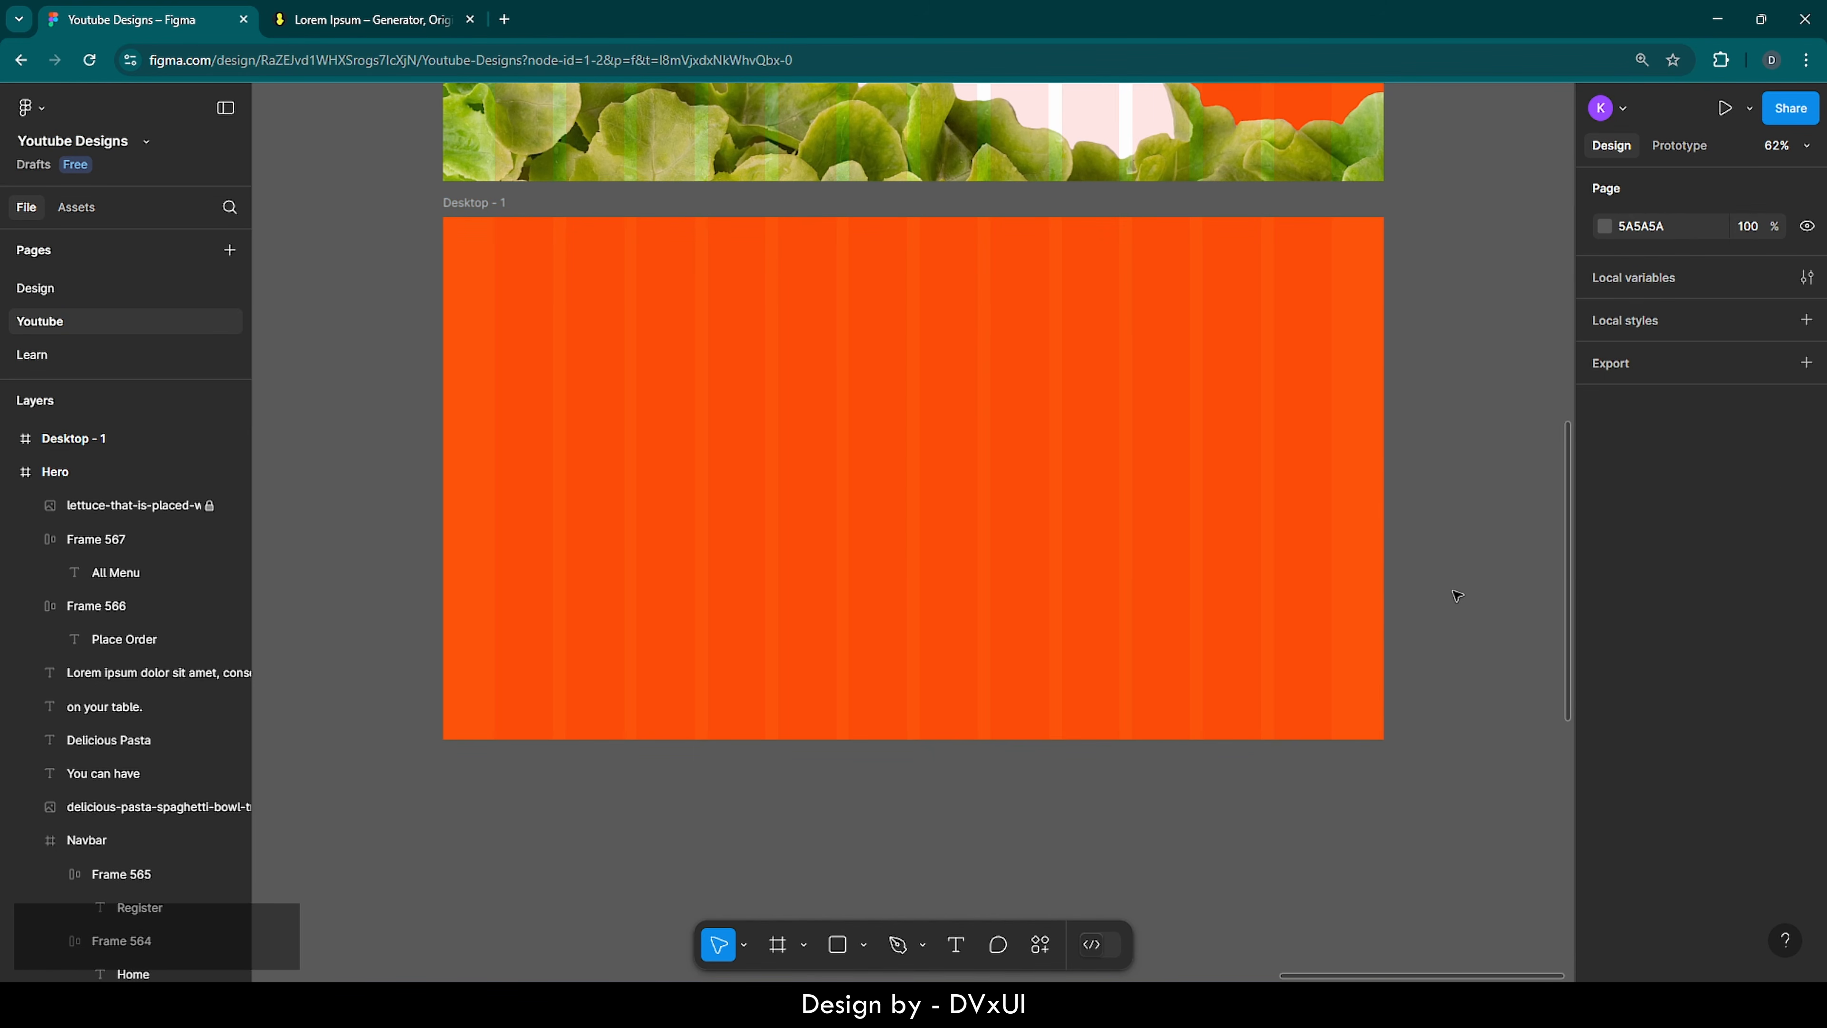
- Change the orange frame's column grid color to D9D9D9 at 20% opacity
left_click(980, 510)
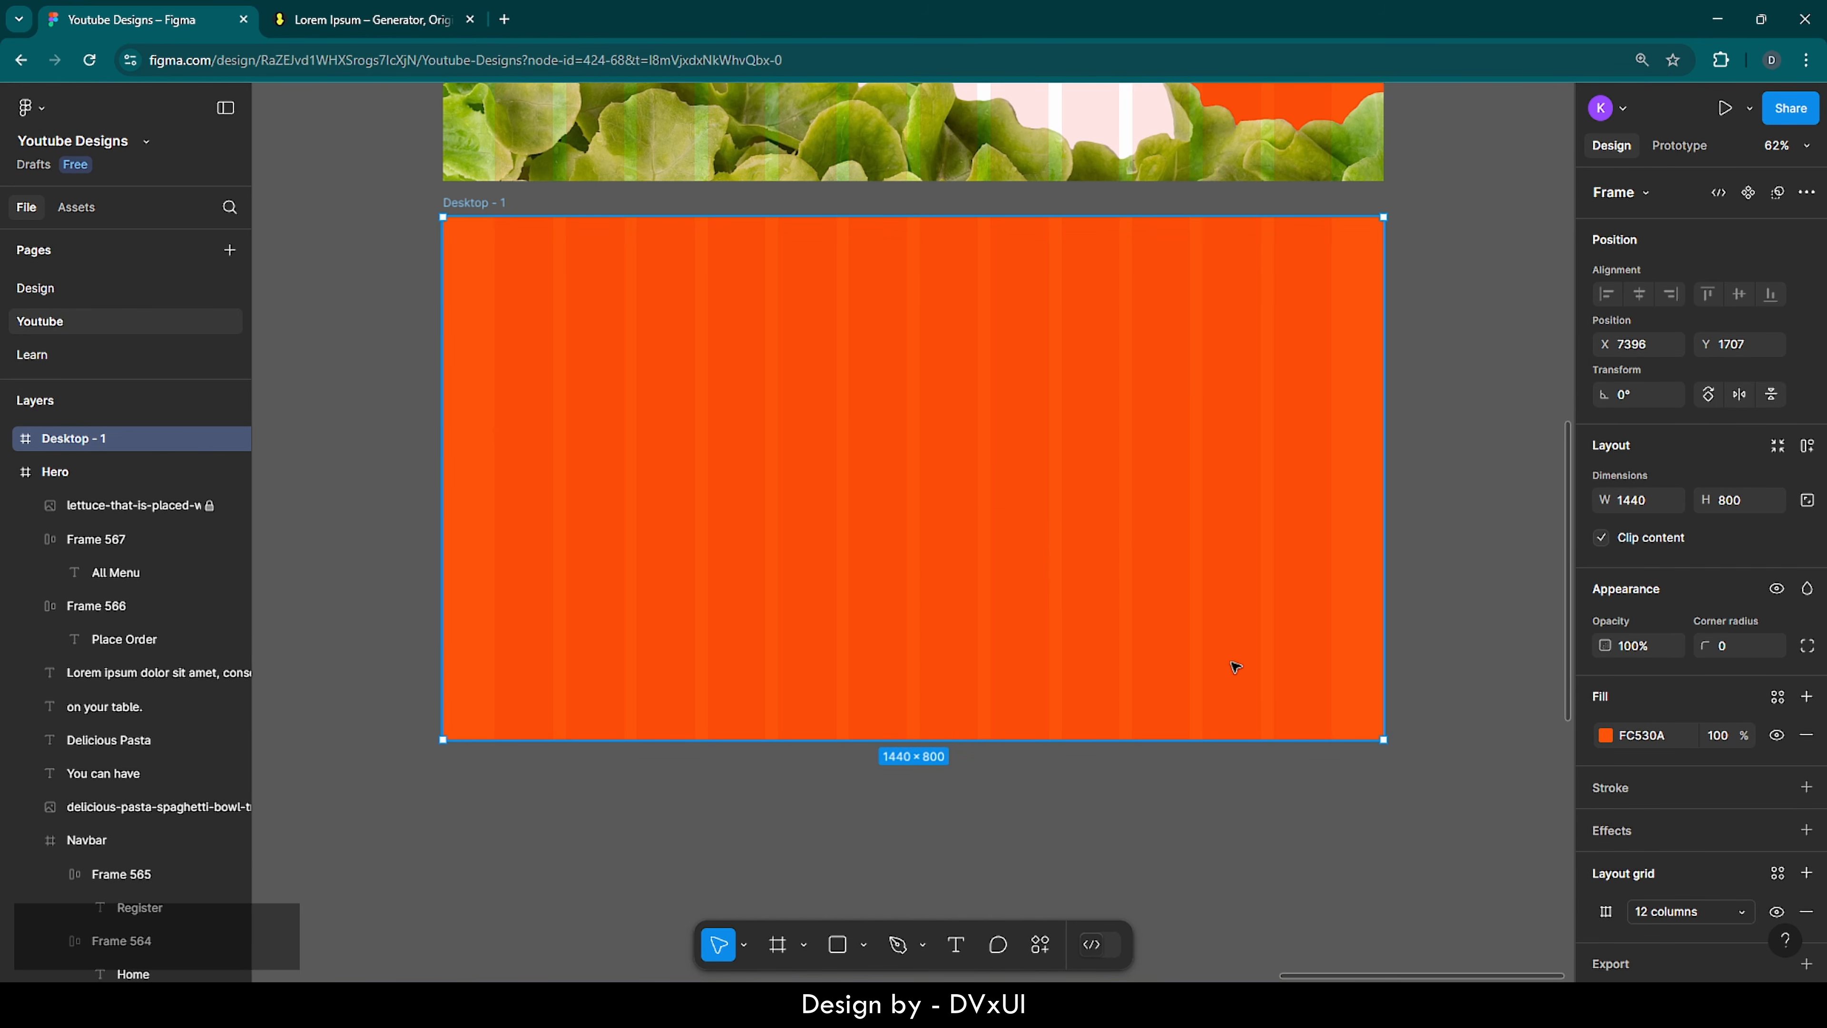
left_click(1605, 911)
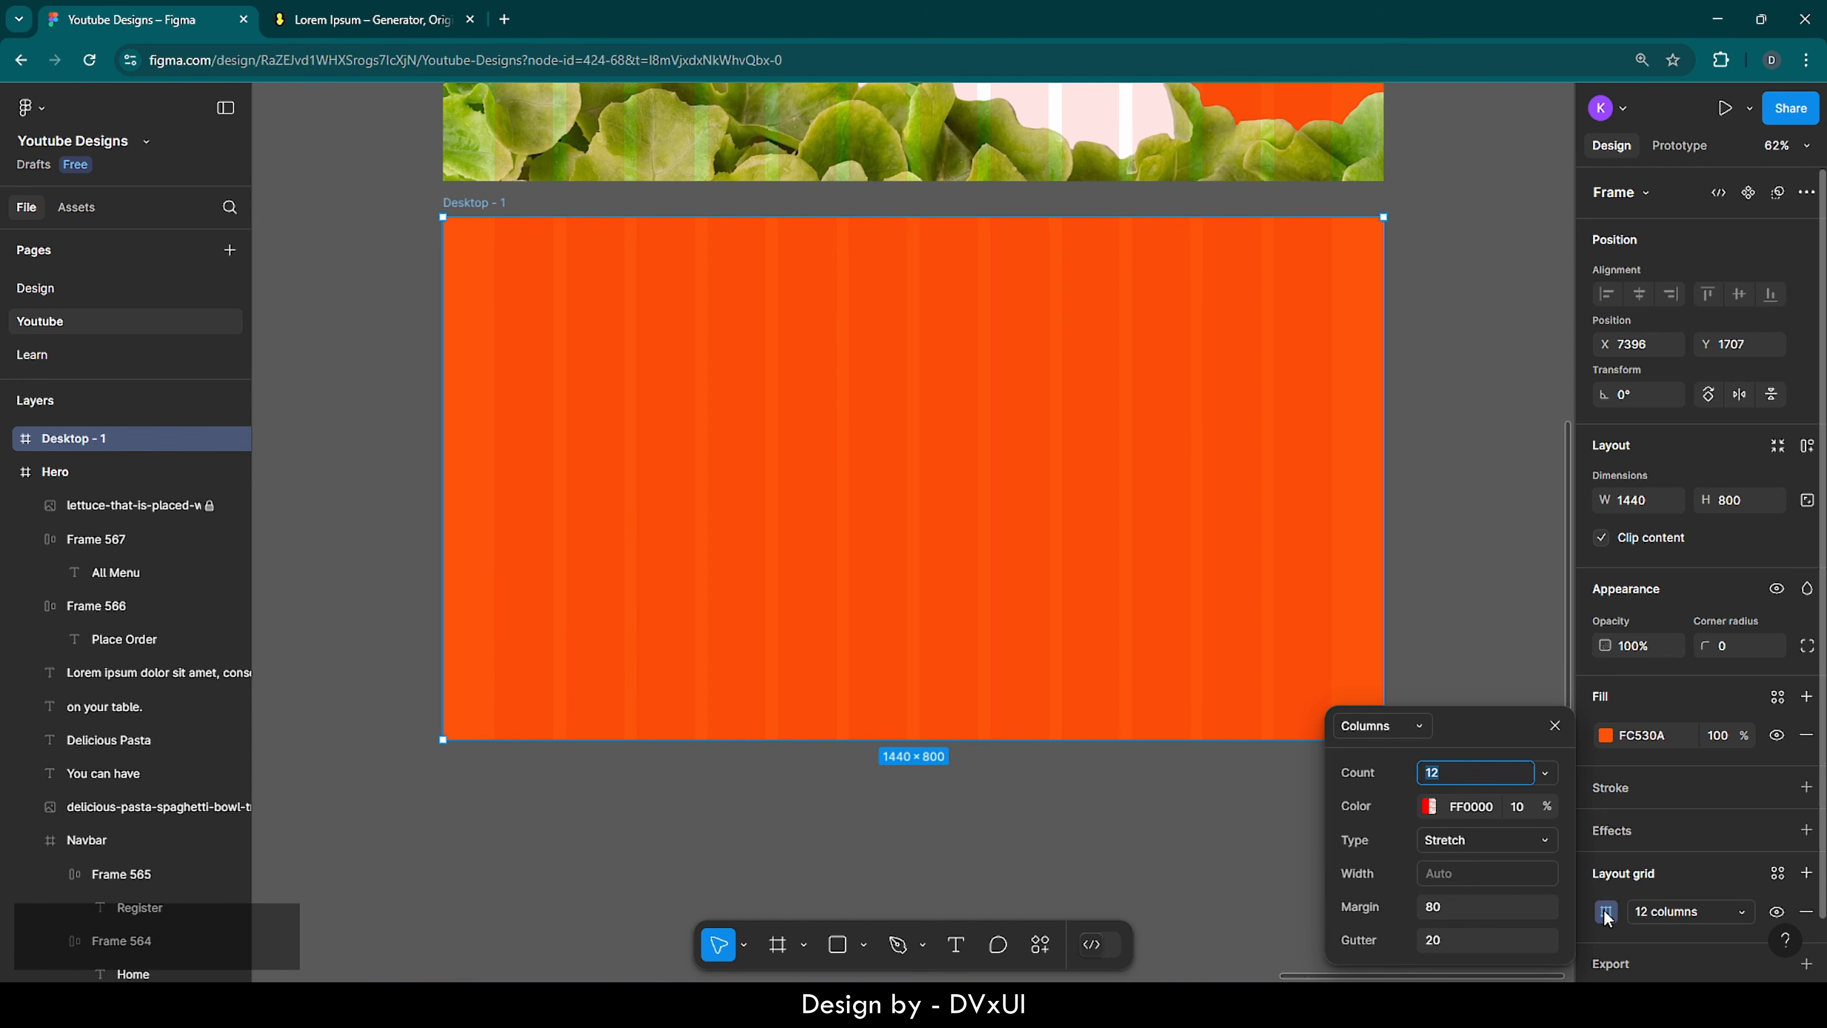
left_click(1461, 813)
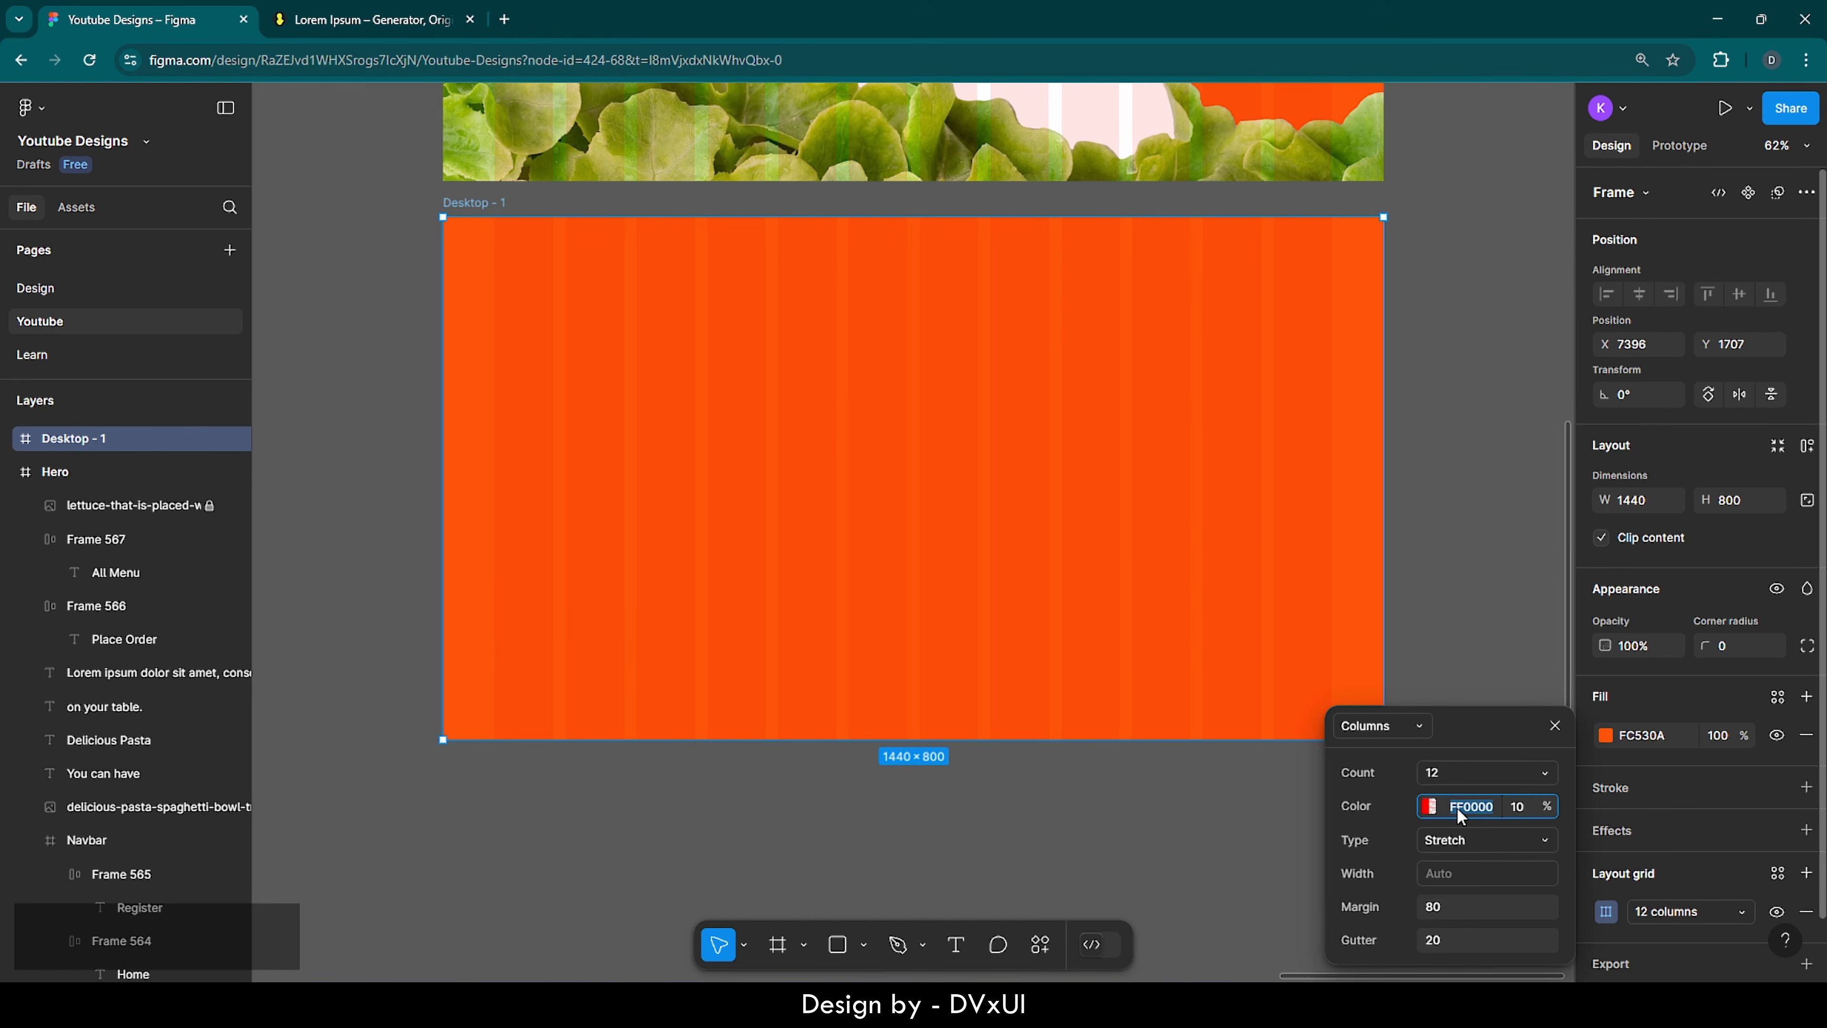
type("D9D9D9")
key("Return")
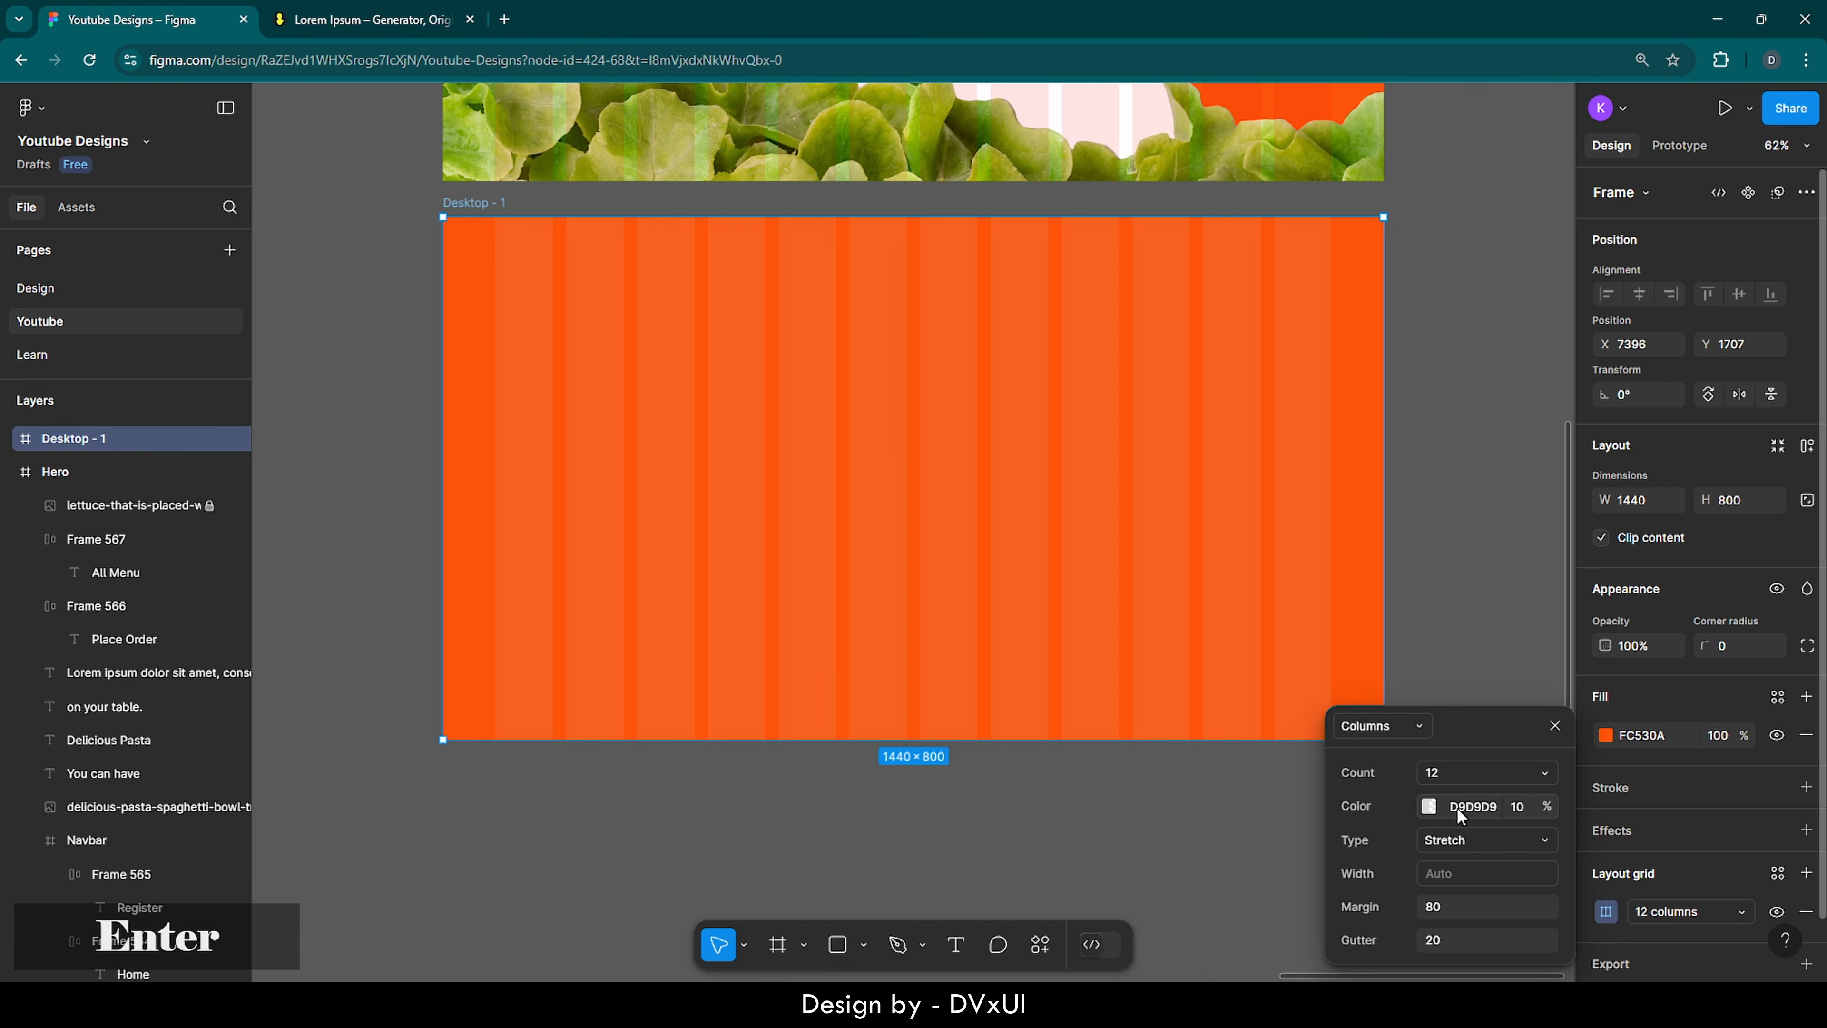
left_click(1519, 805)
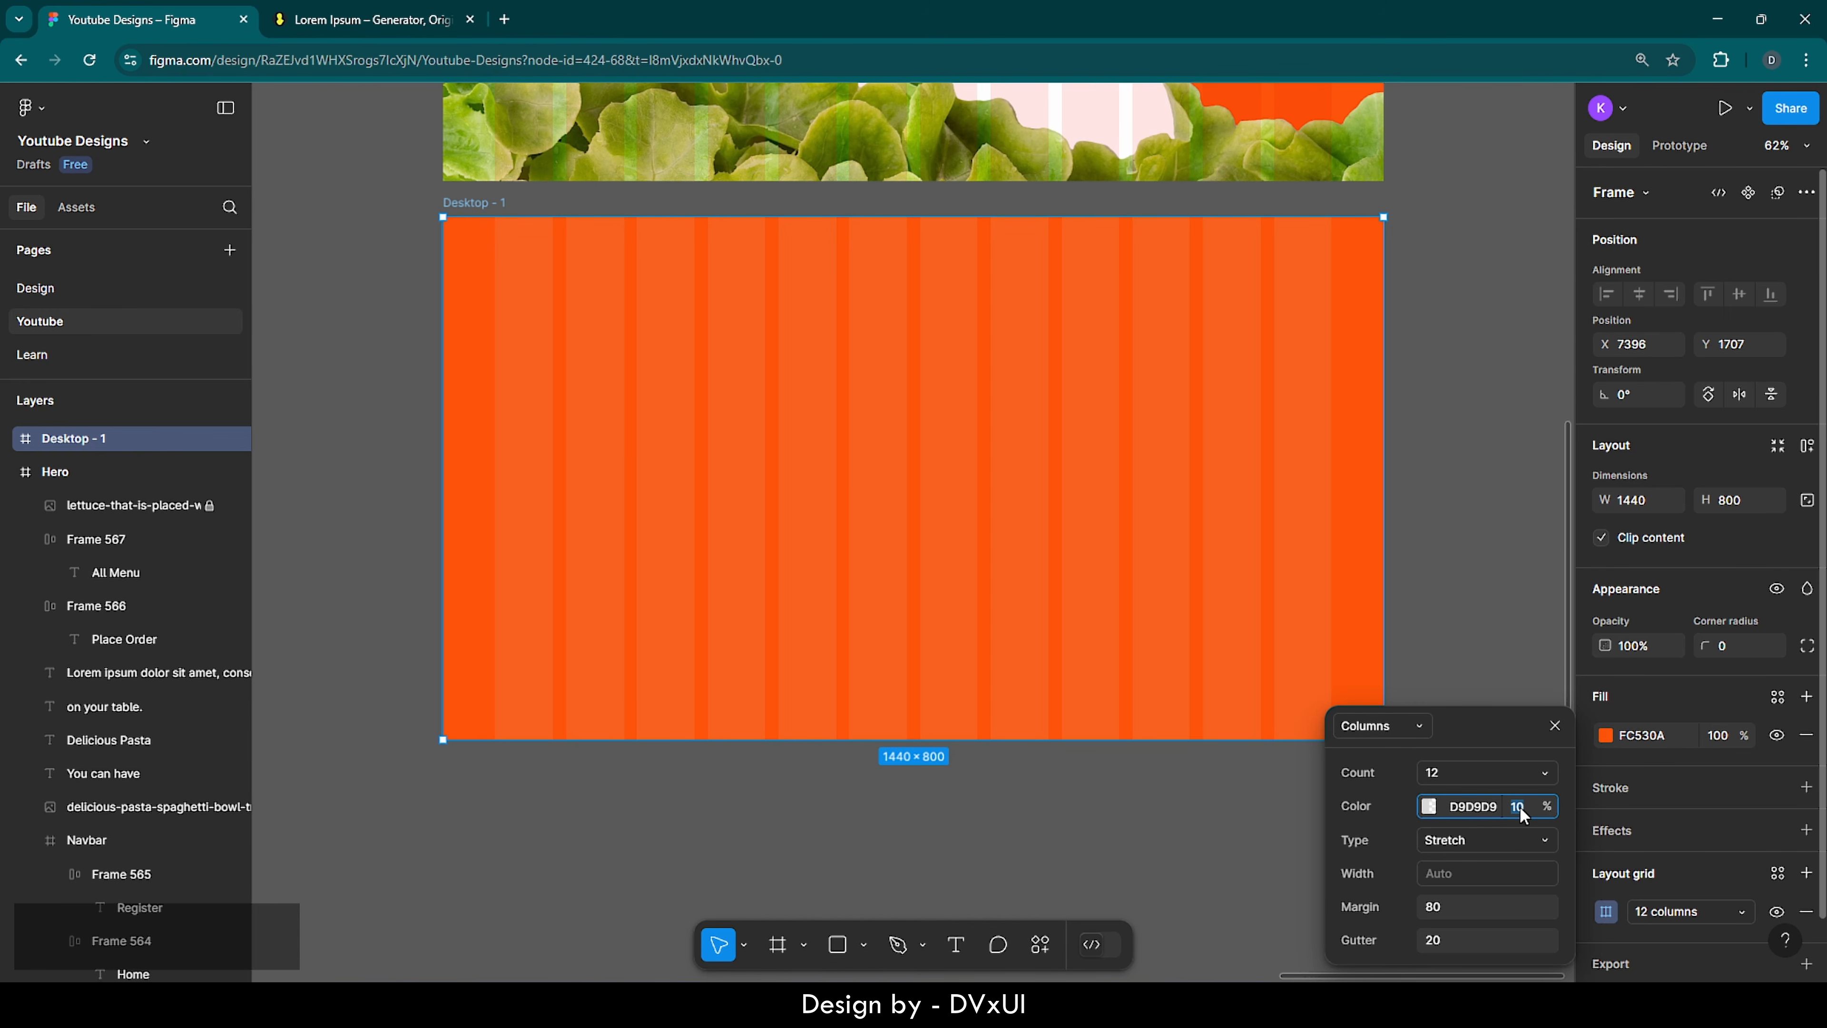
type("20")
key("Return")
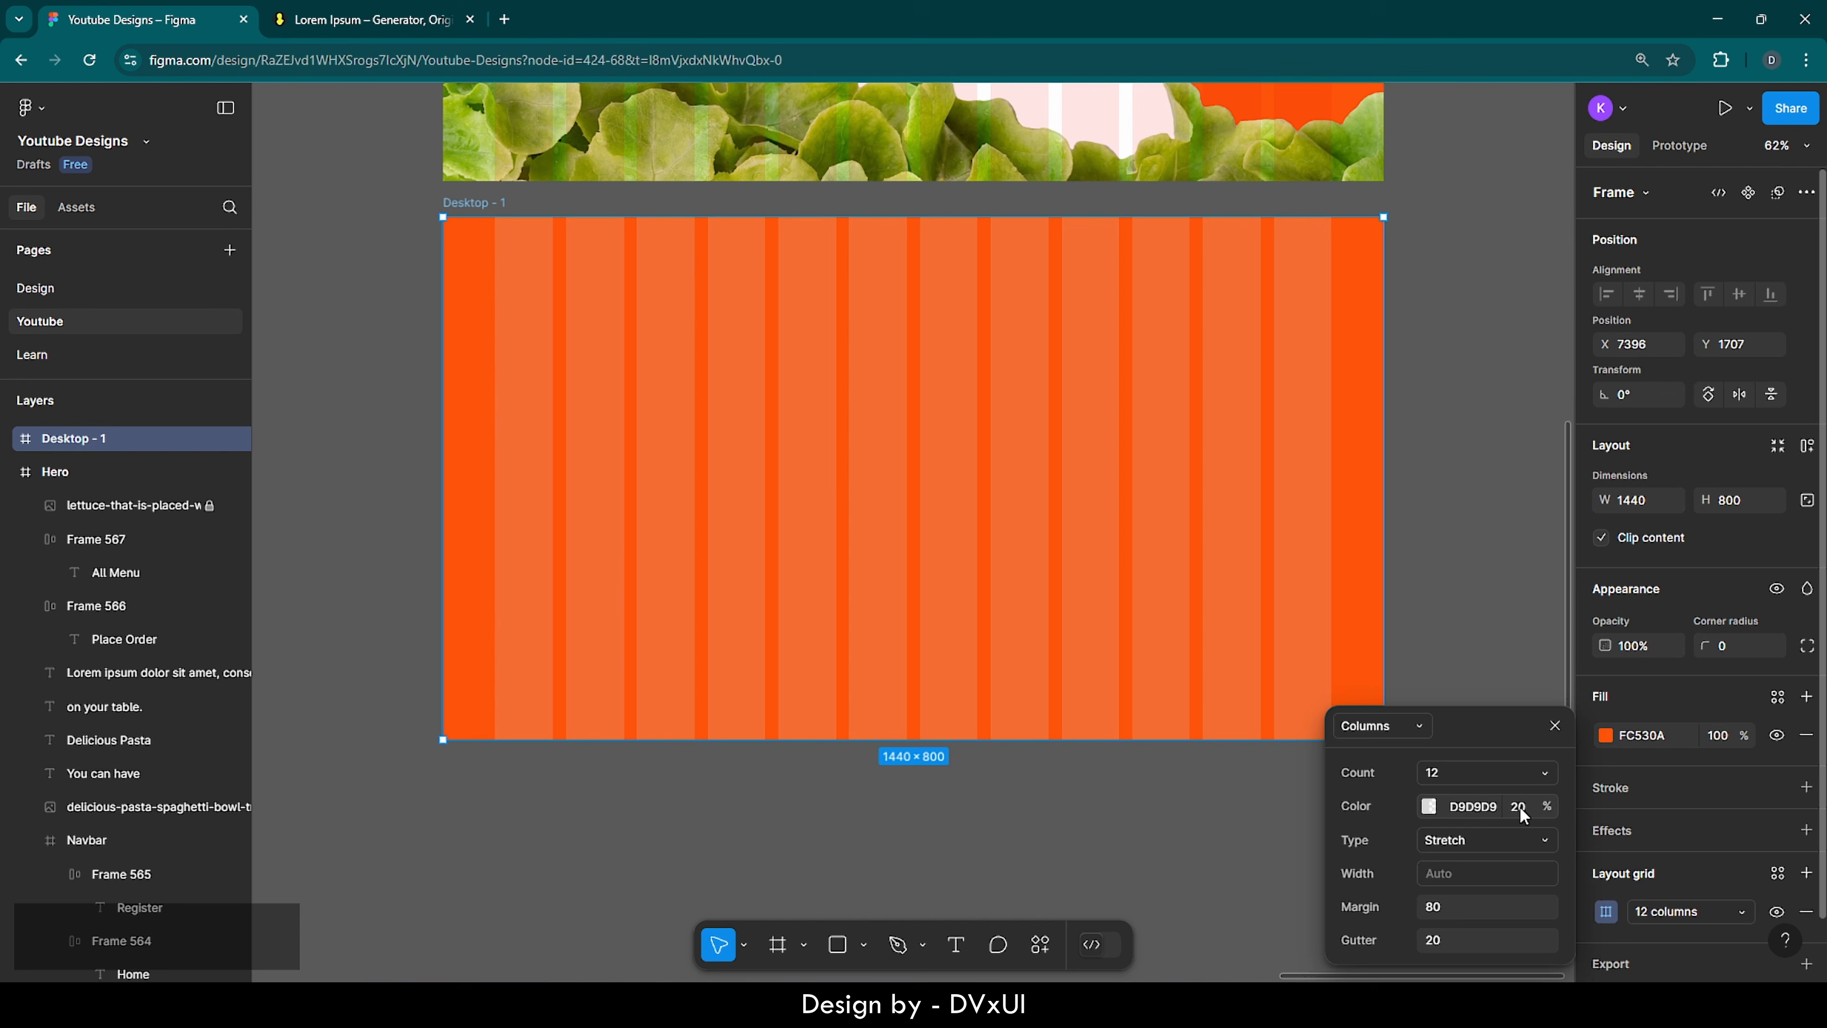
left_click(1489, 480)
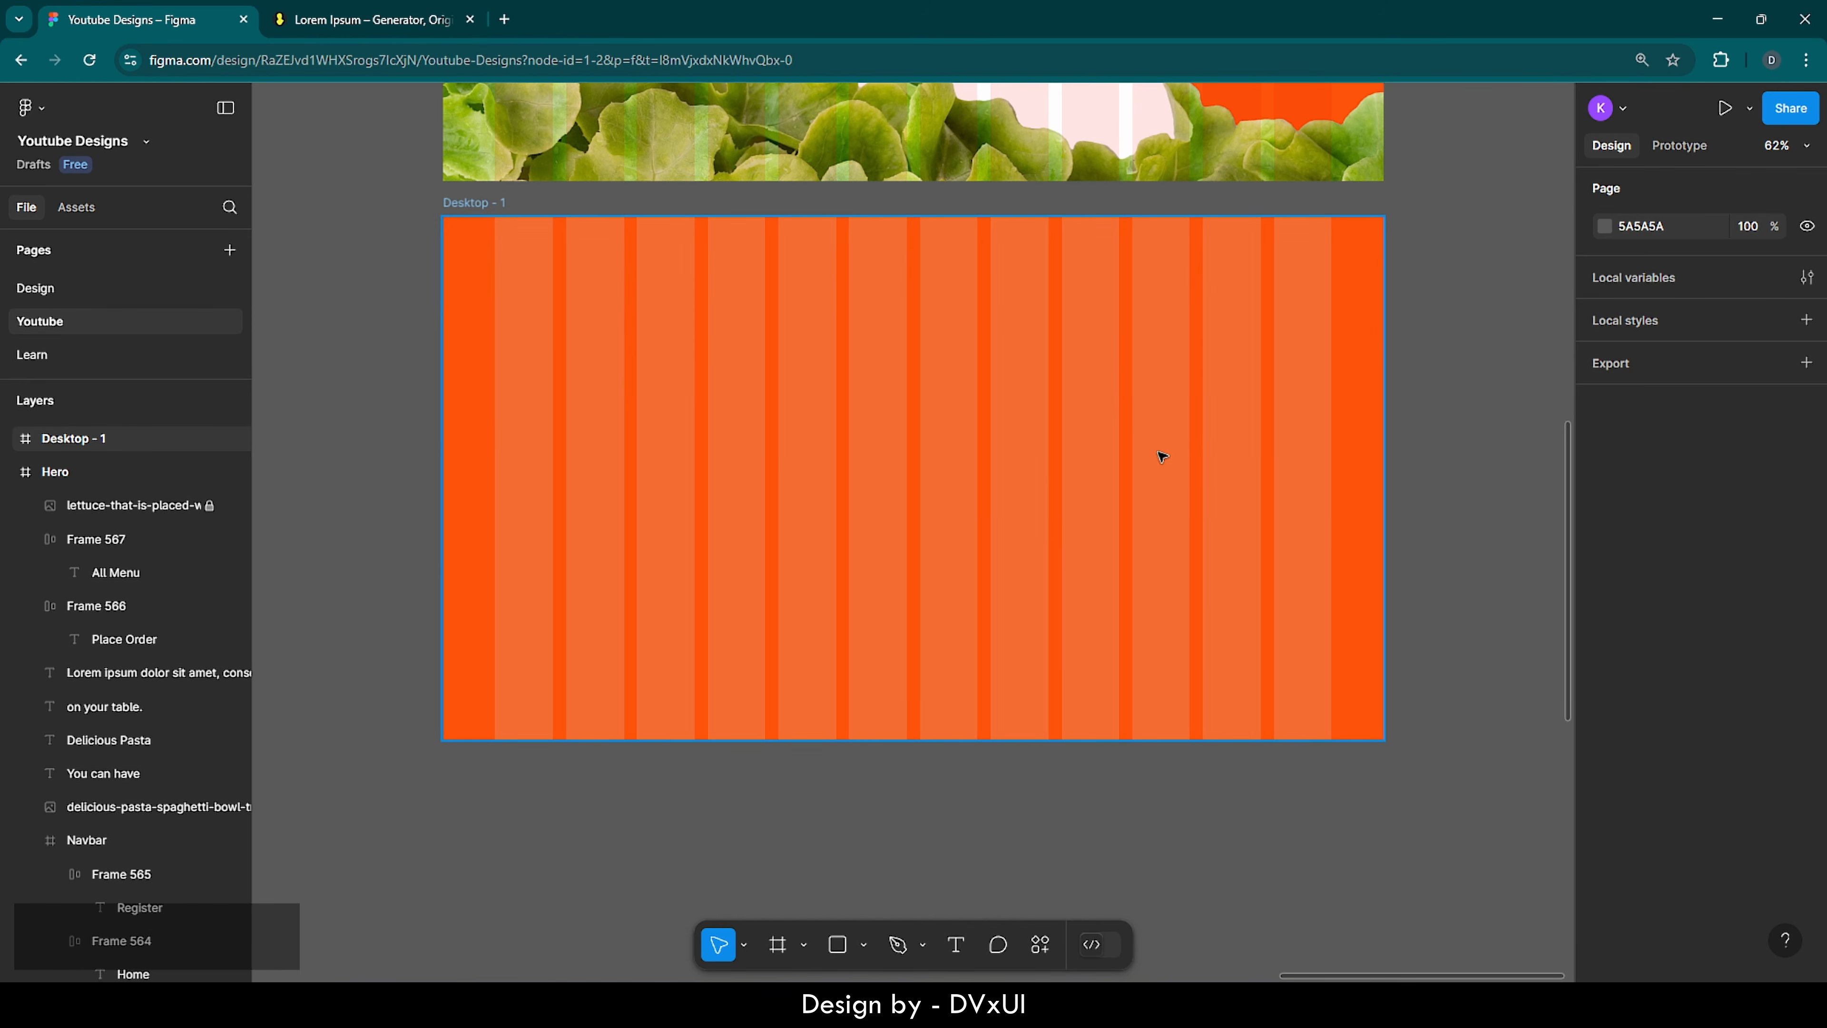
- Add the text "Special Offers" to the empty orange Desktop - 1 frame and set its font size to 44
left_click(957, 958)
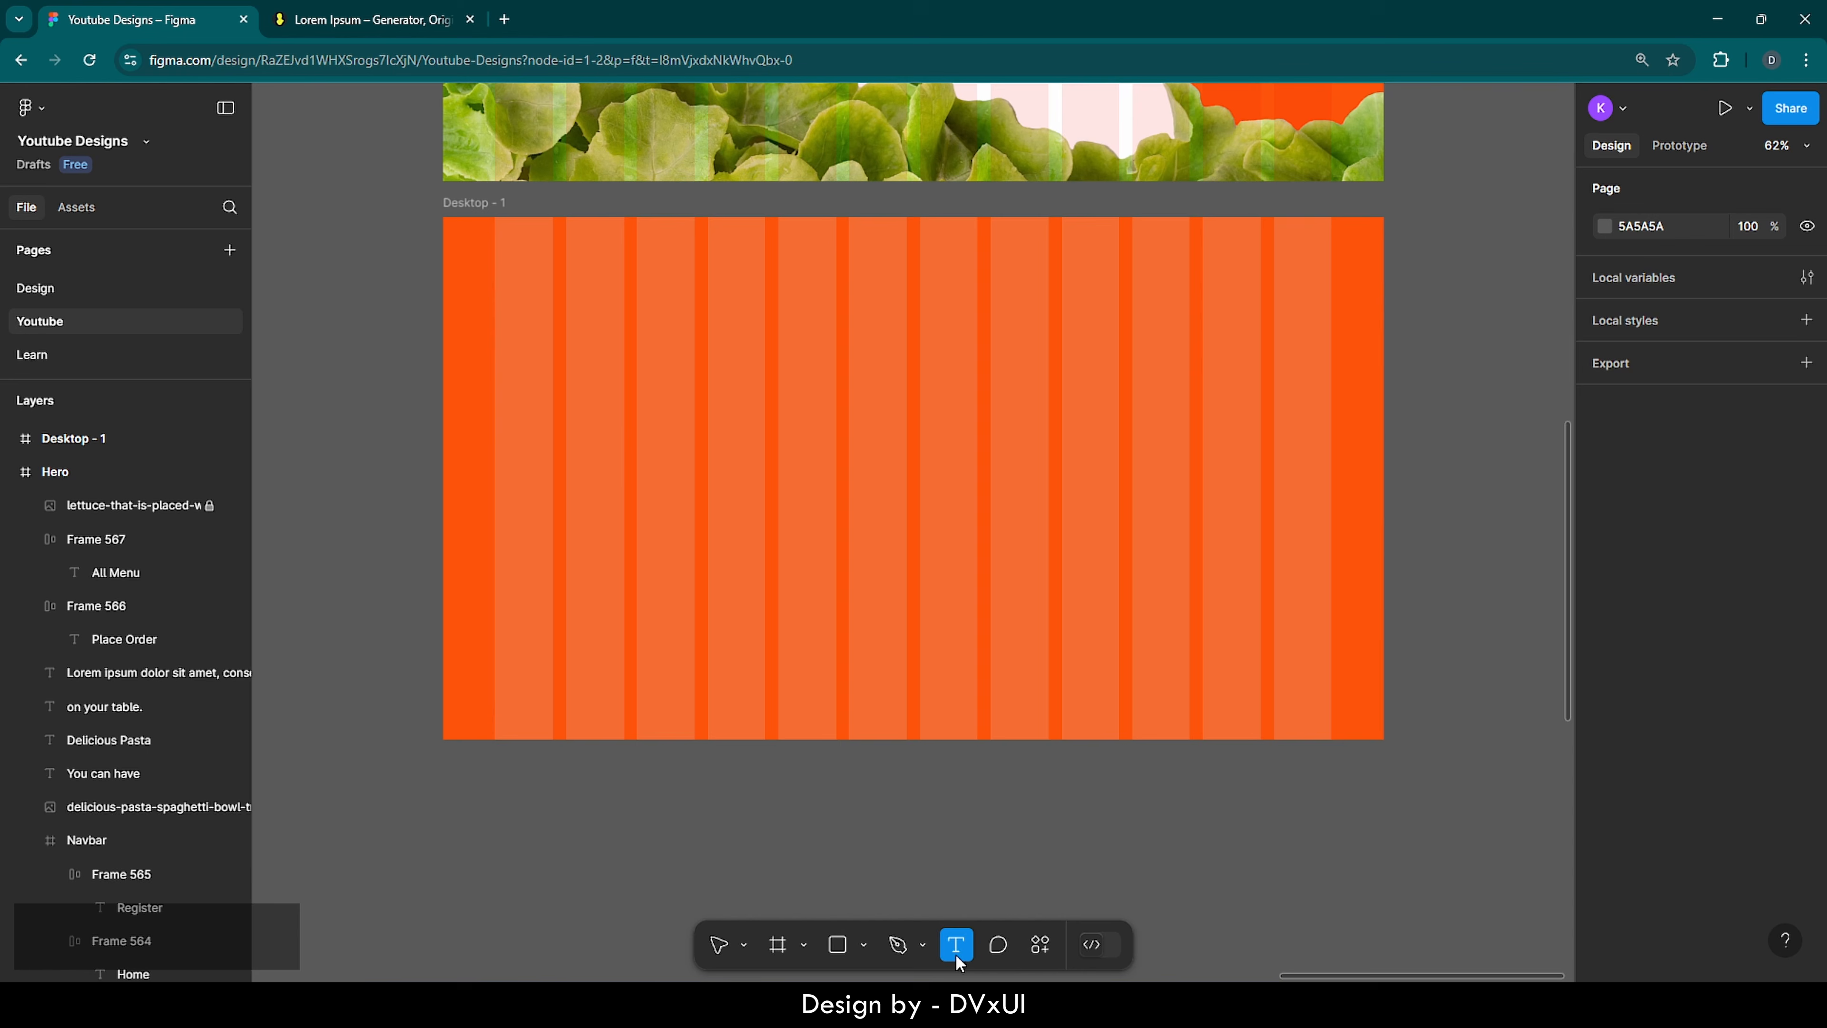
left_click(619, 431)
type("Spec")
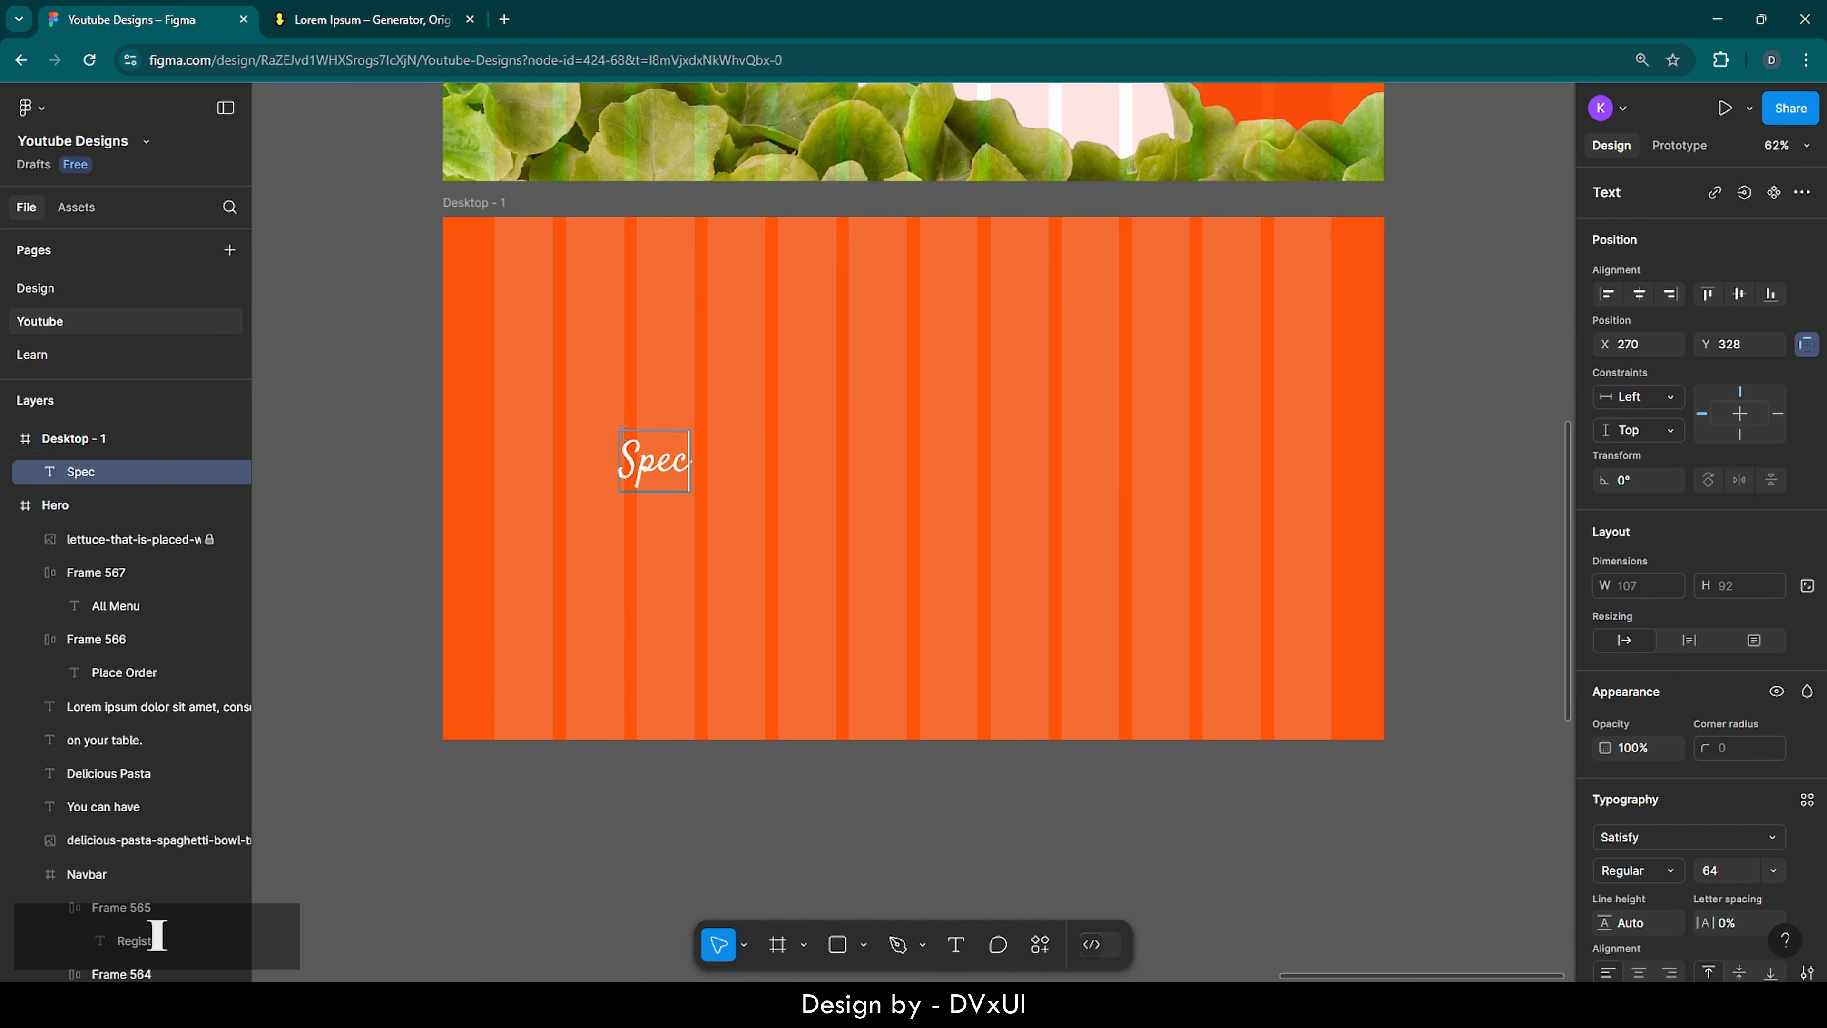
type("ial Offer")
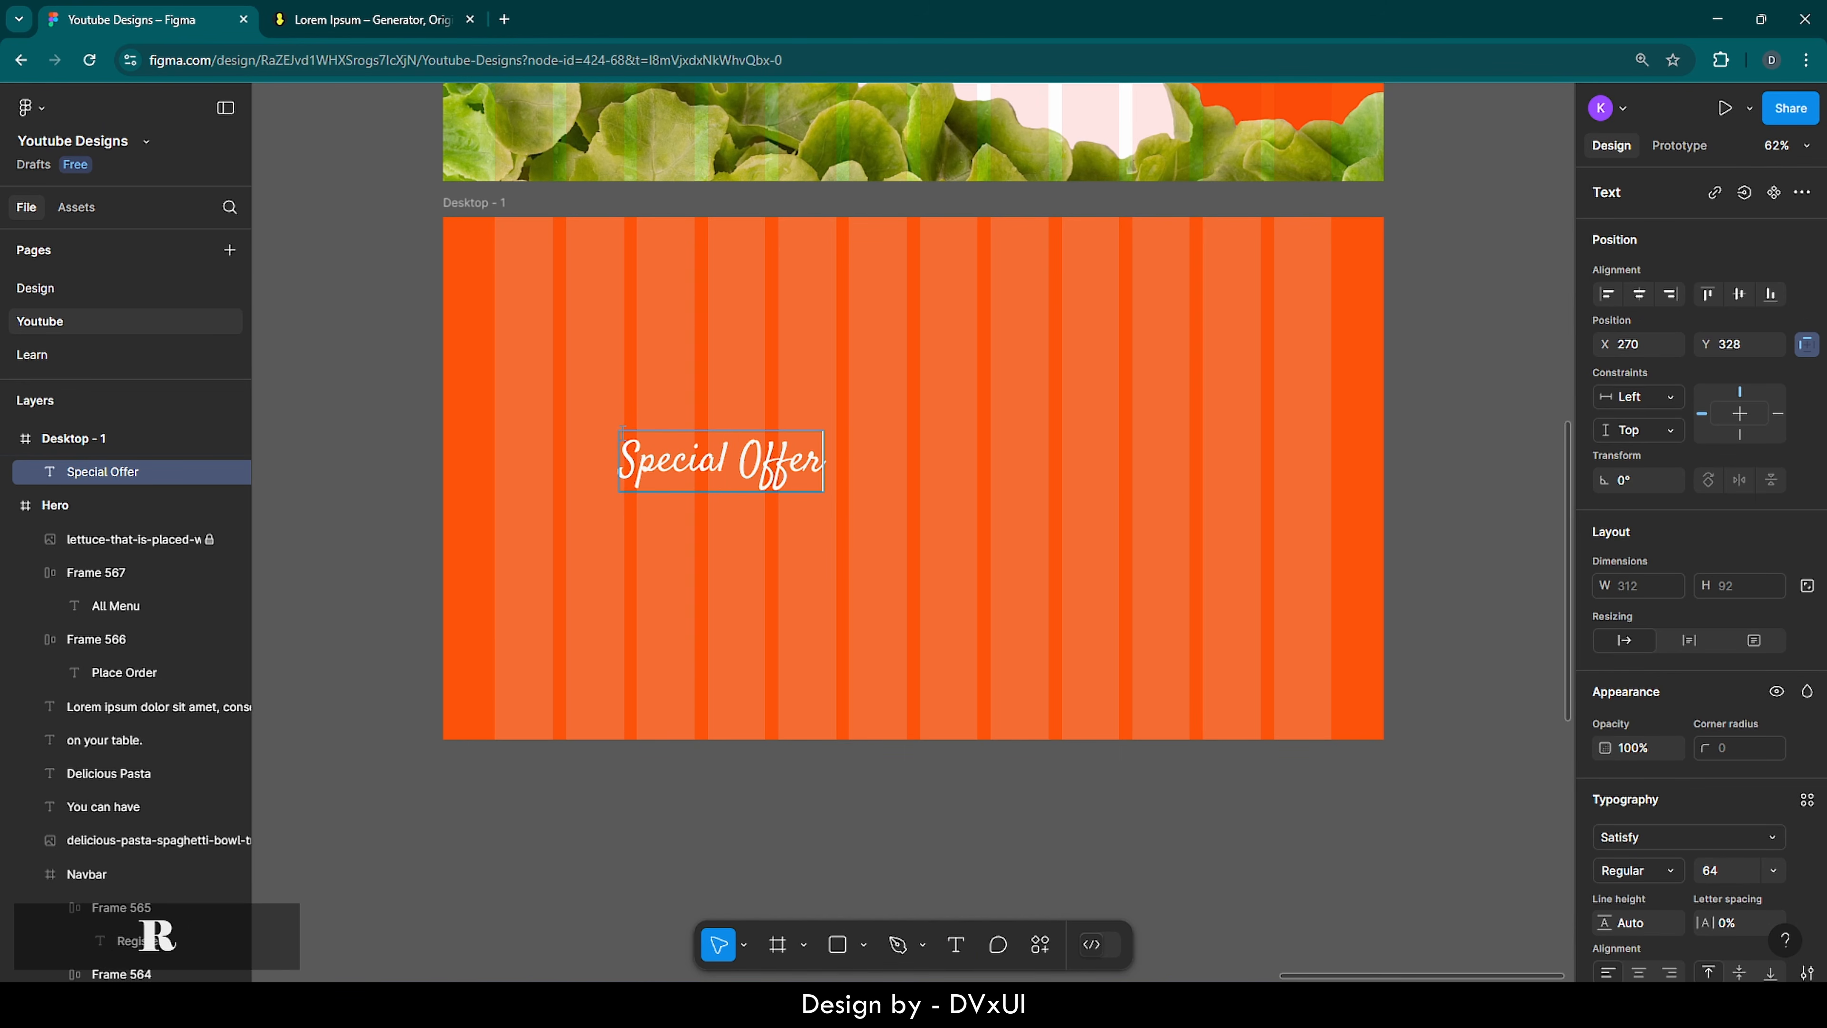
type("s")
key("ctrl+a")
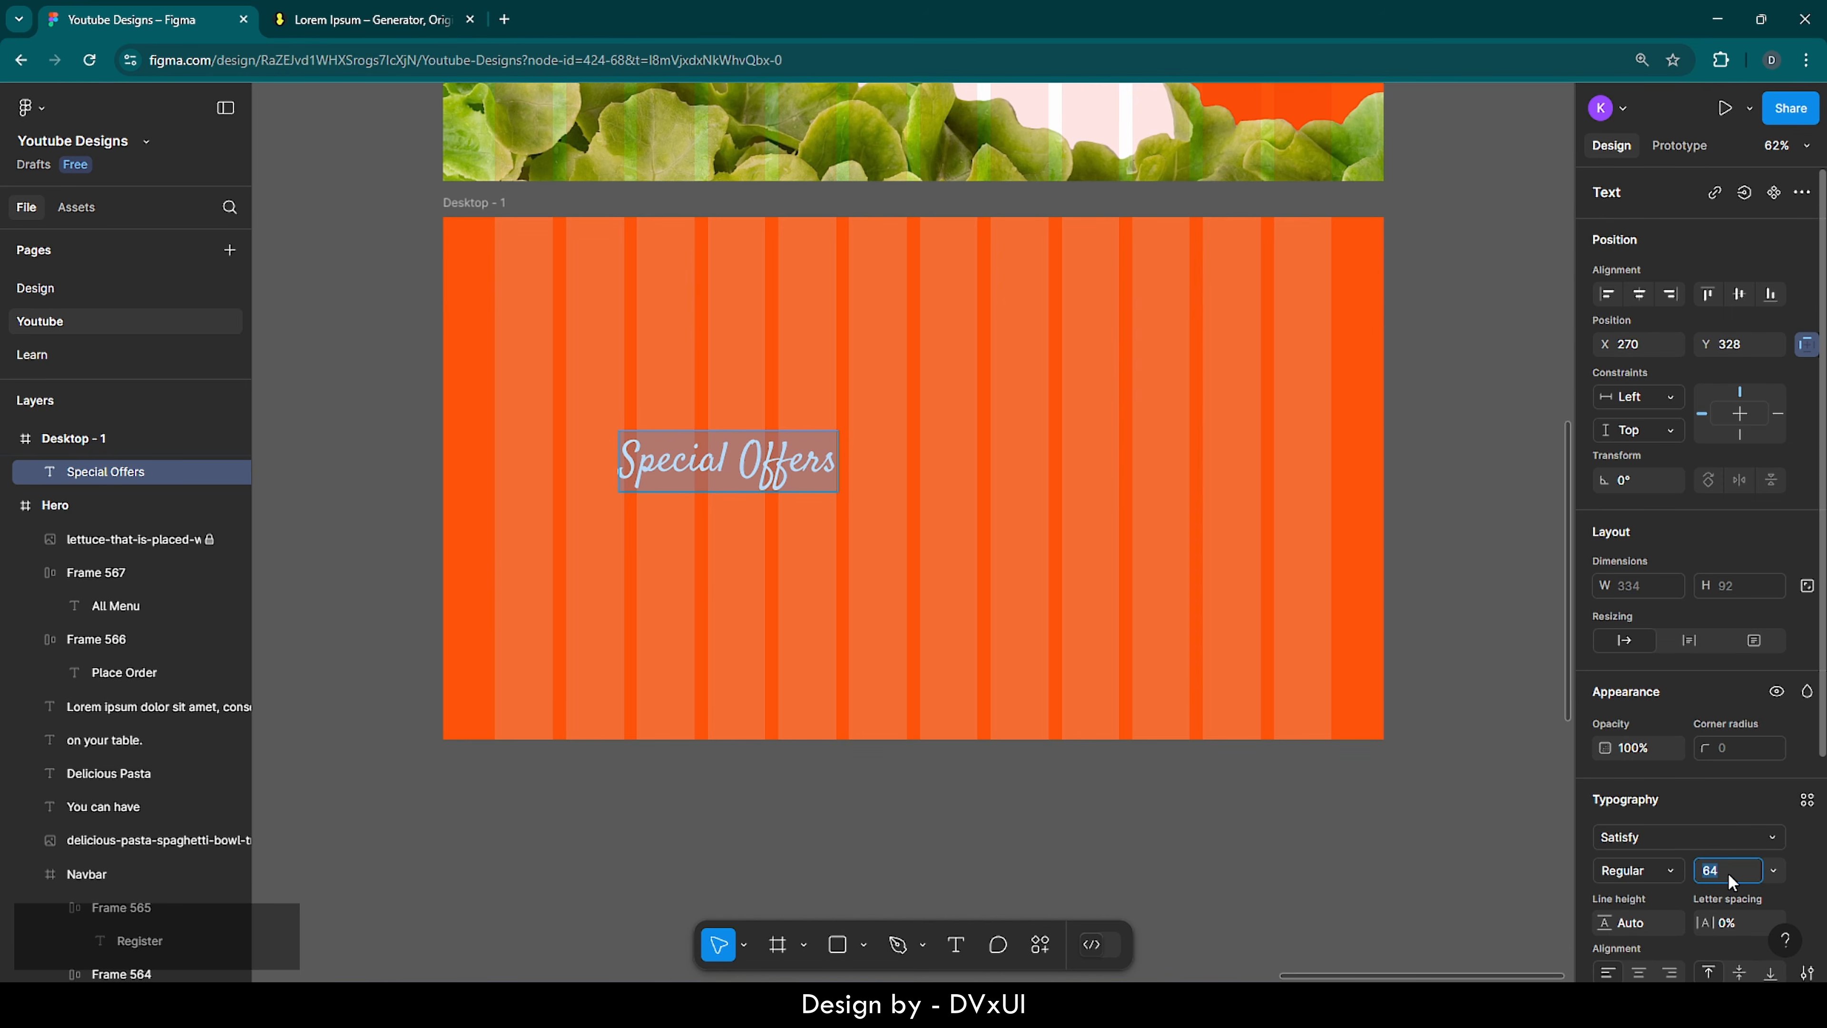
type("44")
key("Return")
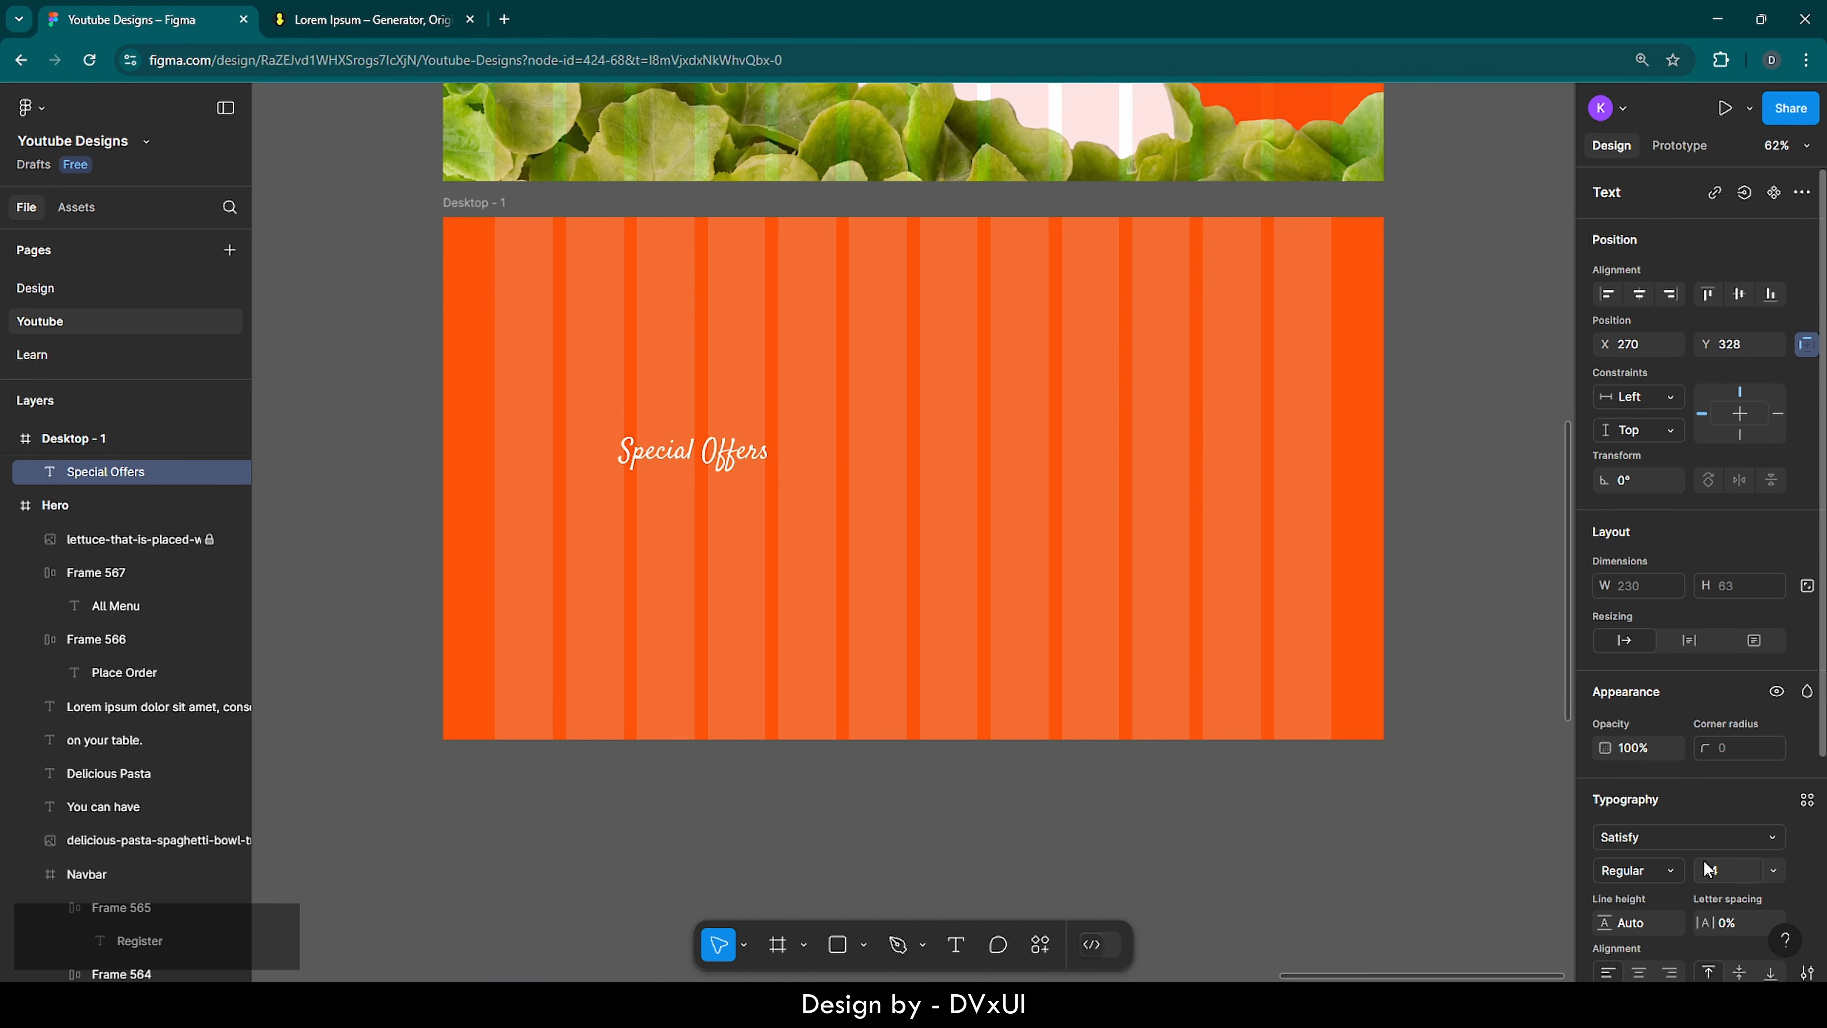
- Wrap the "Special Offers" text in an auto layout with vertical padding 0 and horizontal padding 14
right_click(686, 439)
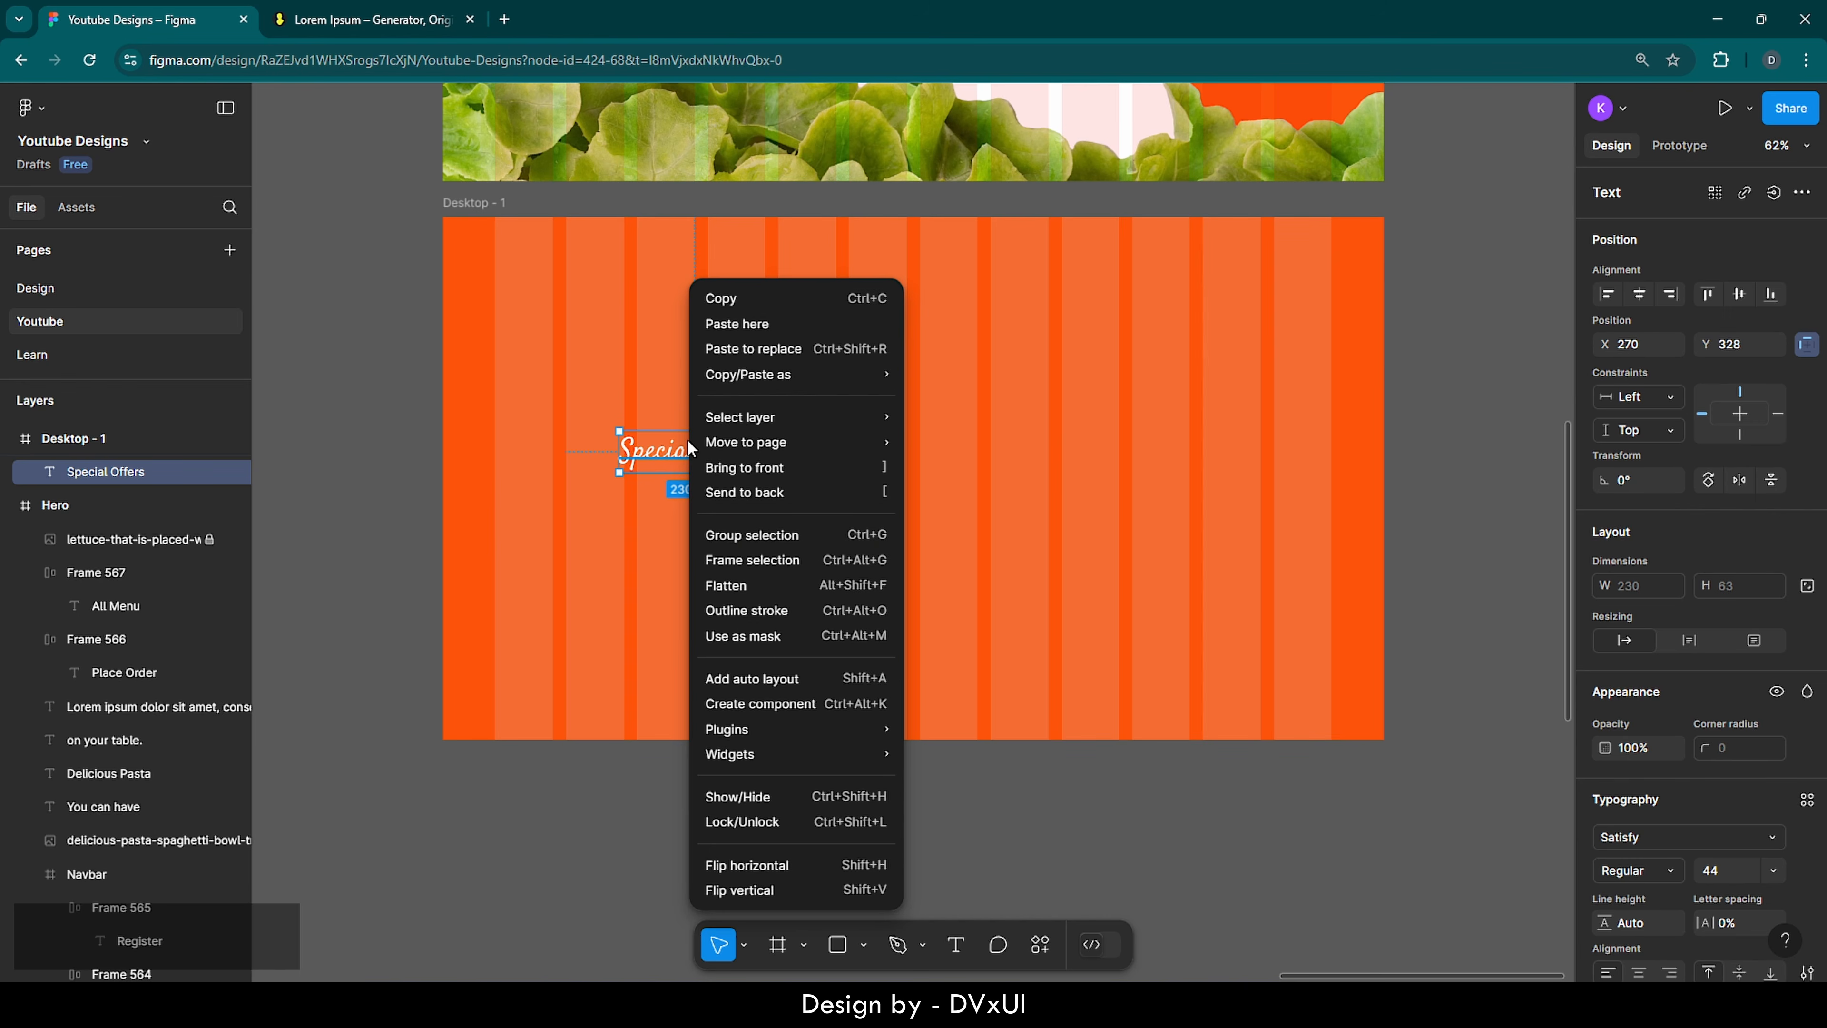
left_click(770, 686)
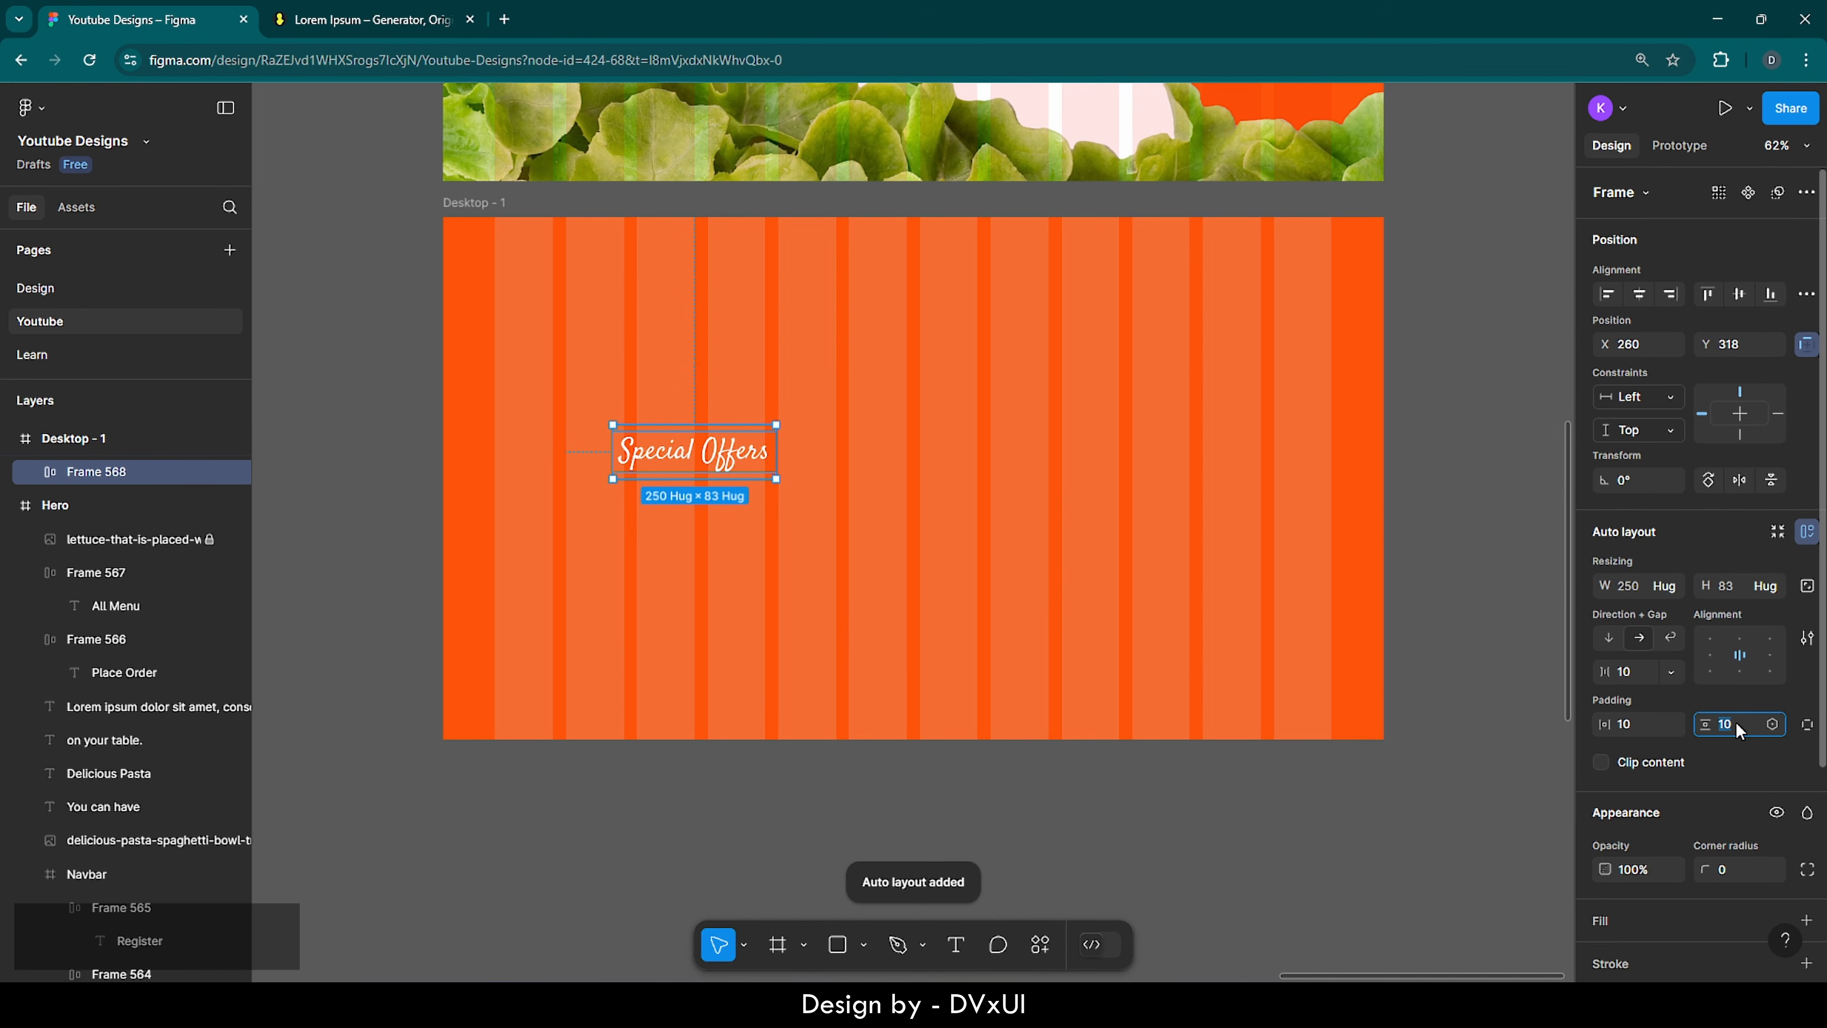
type("0")
key("Return")
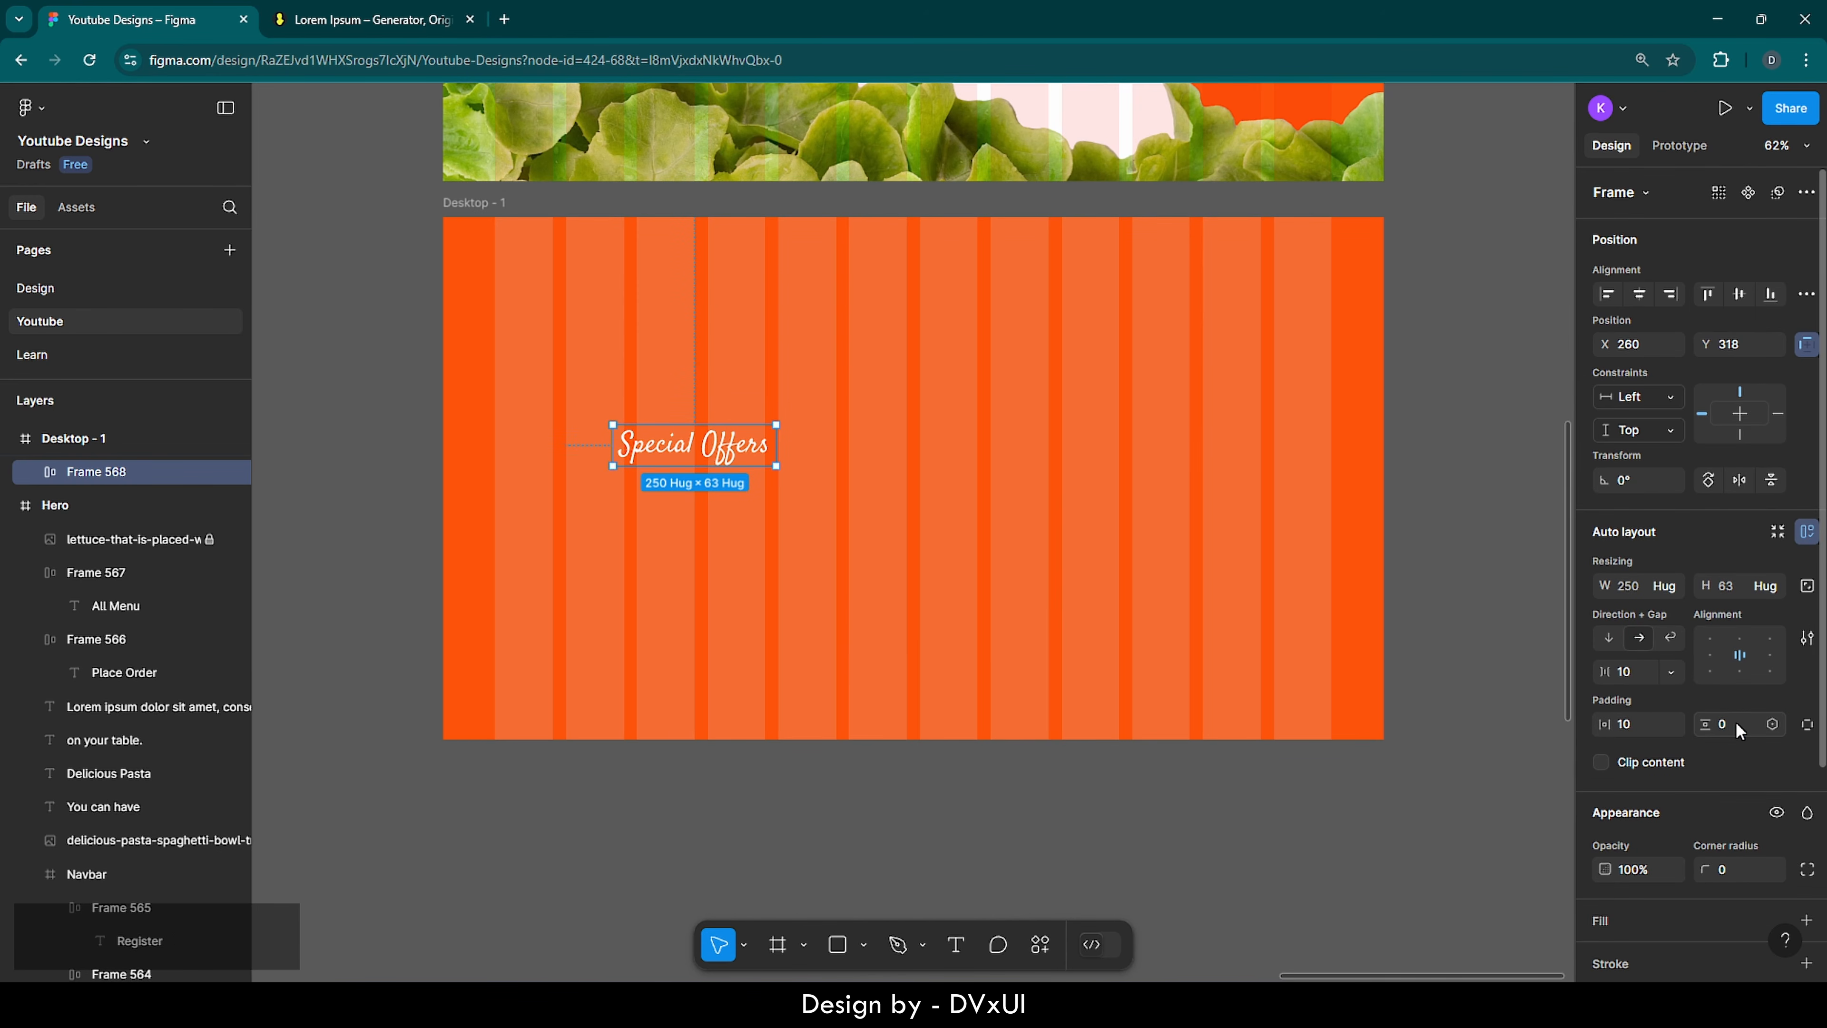
key("BackSpace")
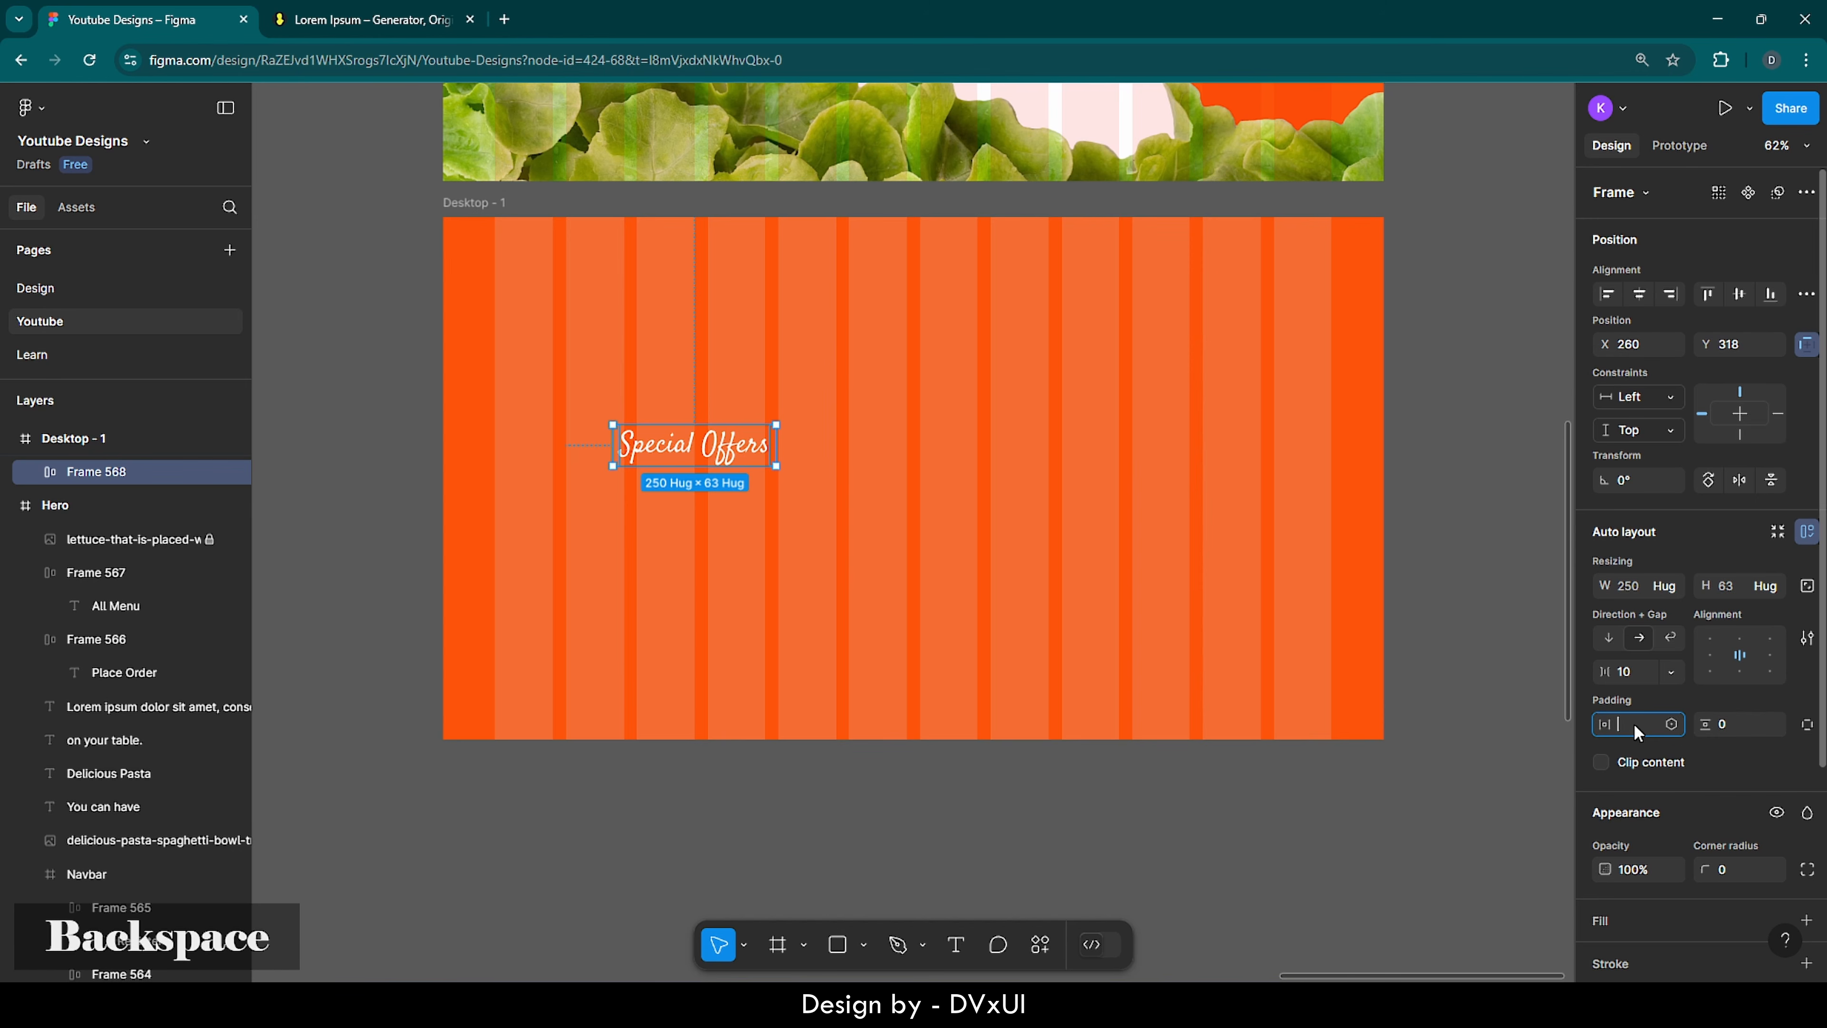
type("14")
key("Return")
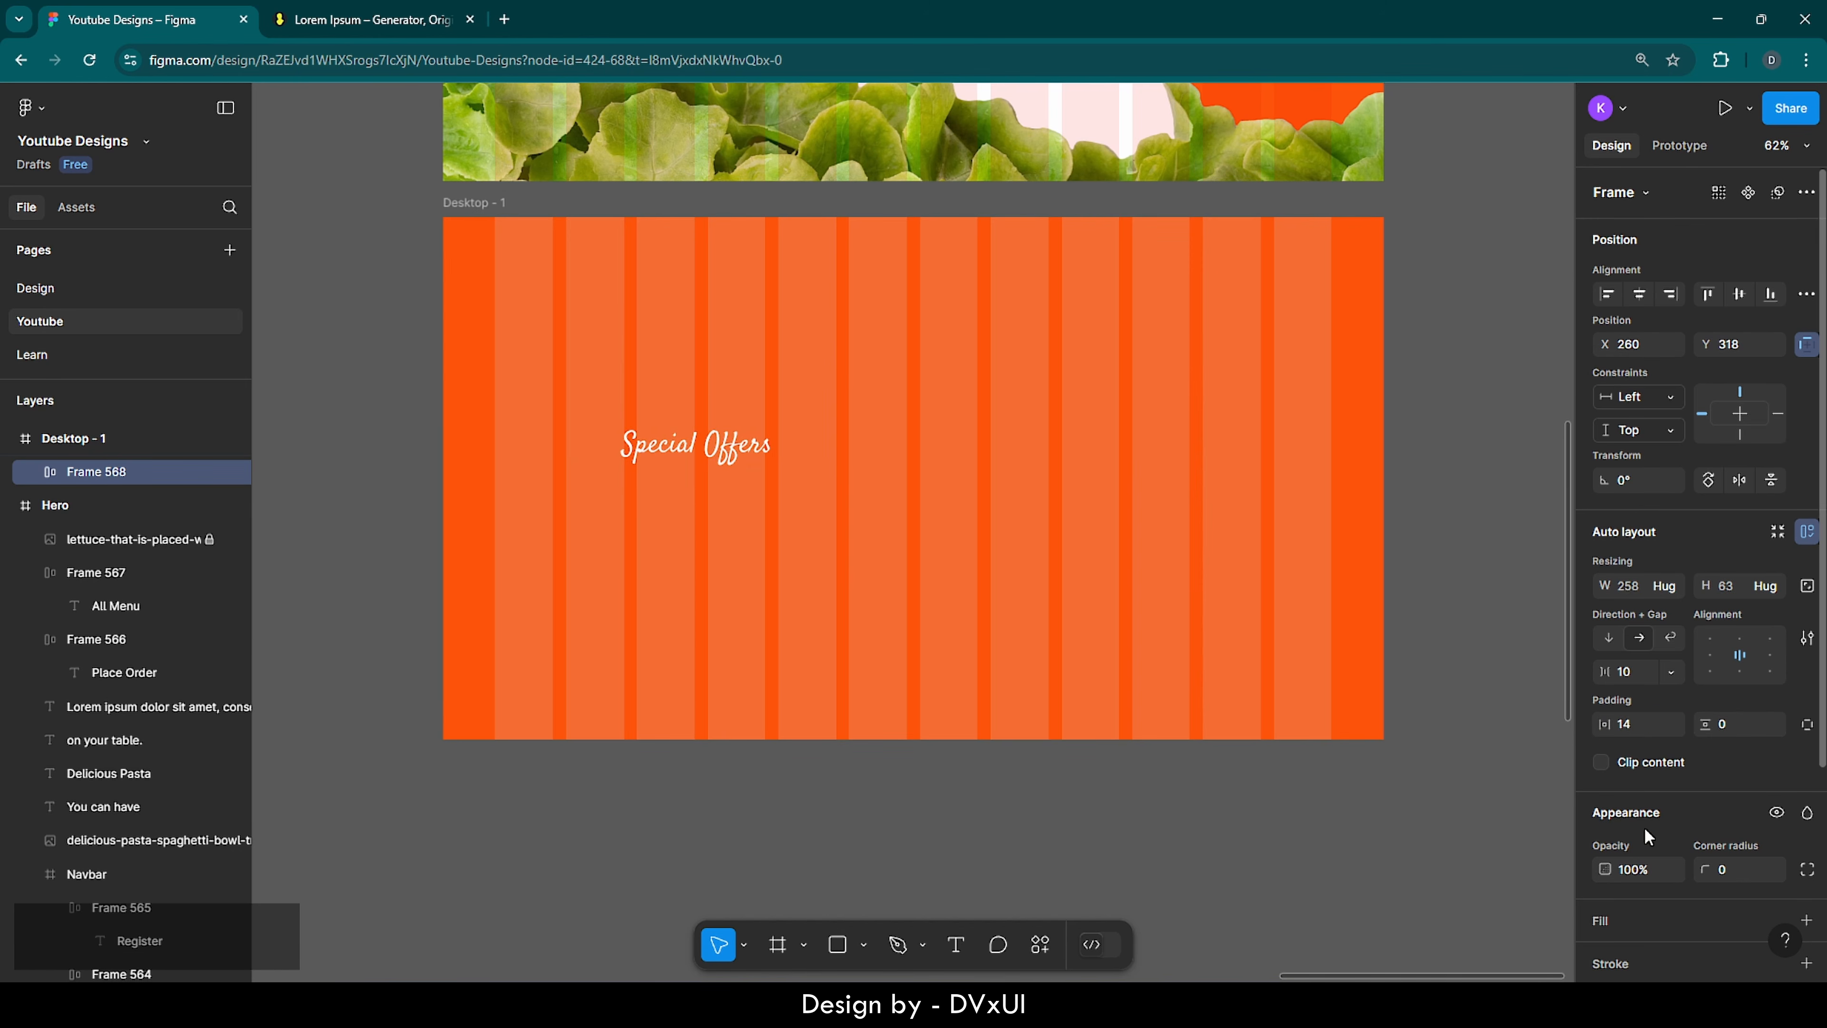
- Give the "Special Offers" auto layout frame a white FFFFFF fill and a corner radius of 50
scroll(1645, 827, "down", 3)
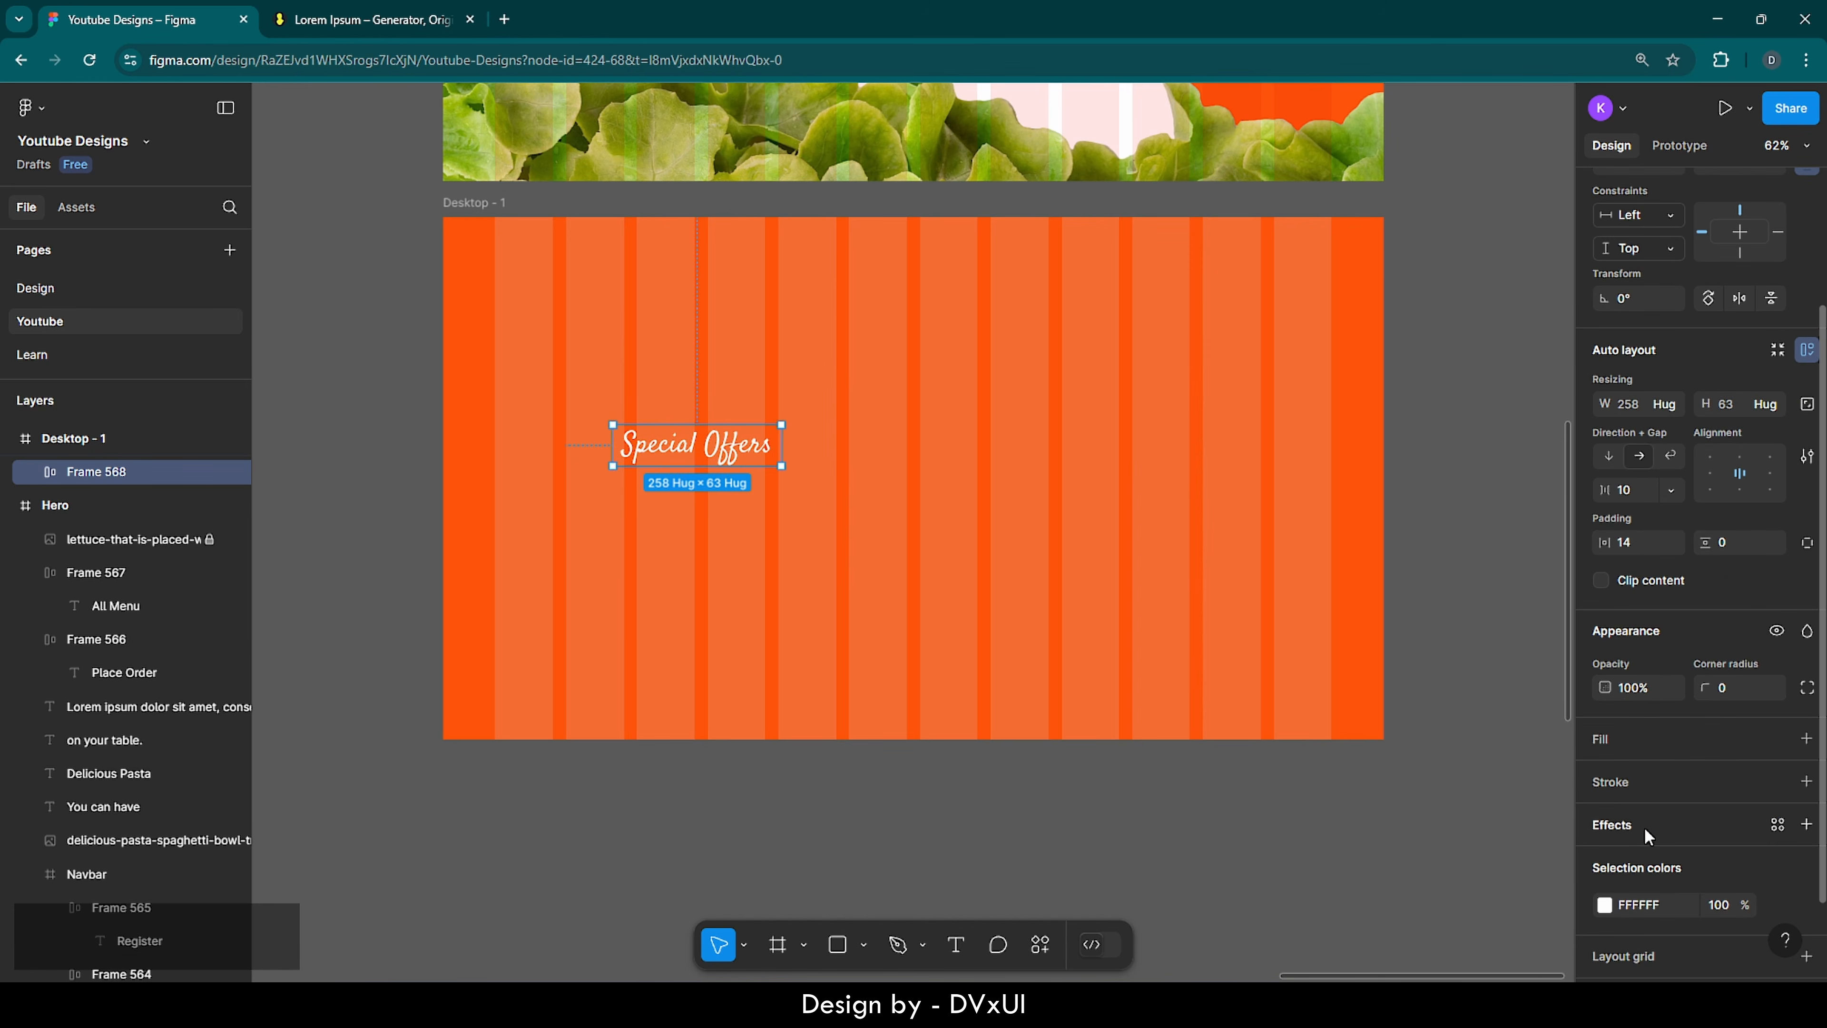
left_click(1642, 742)
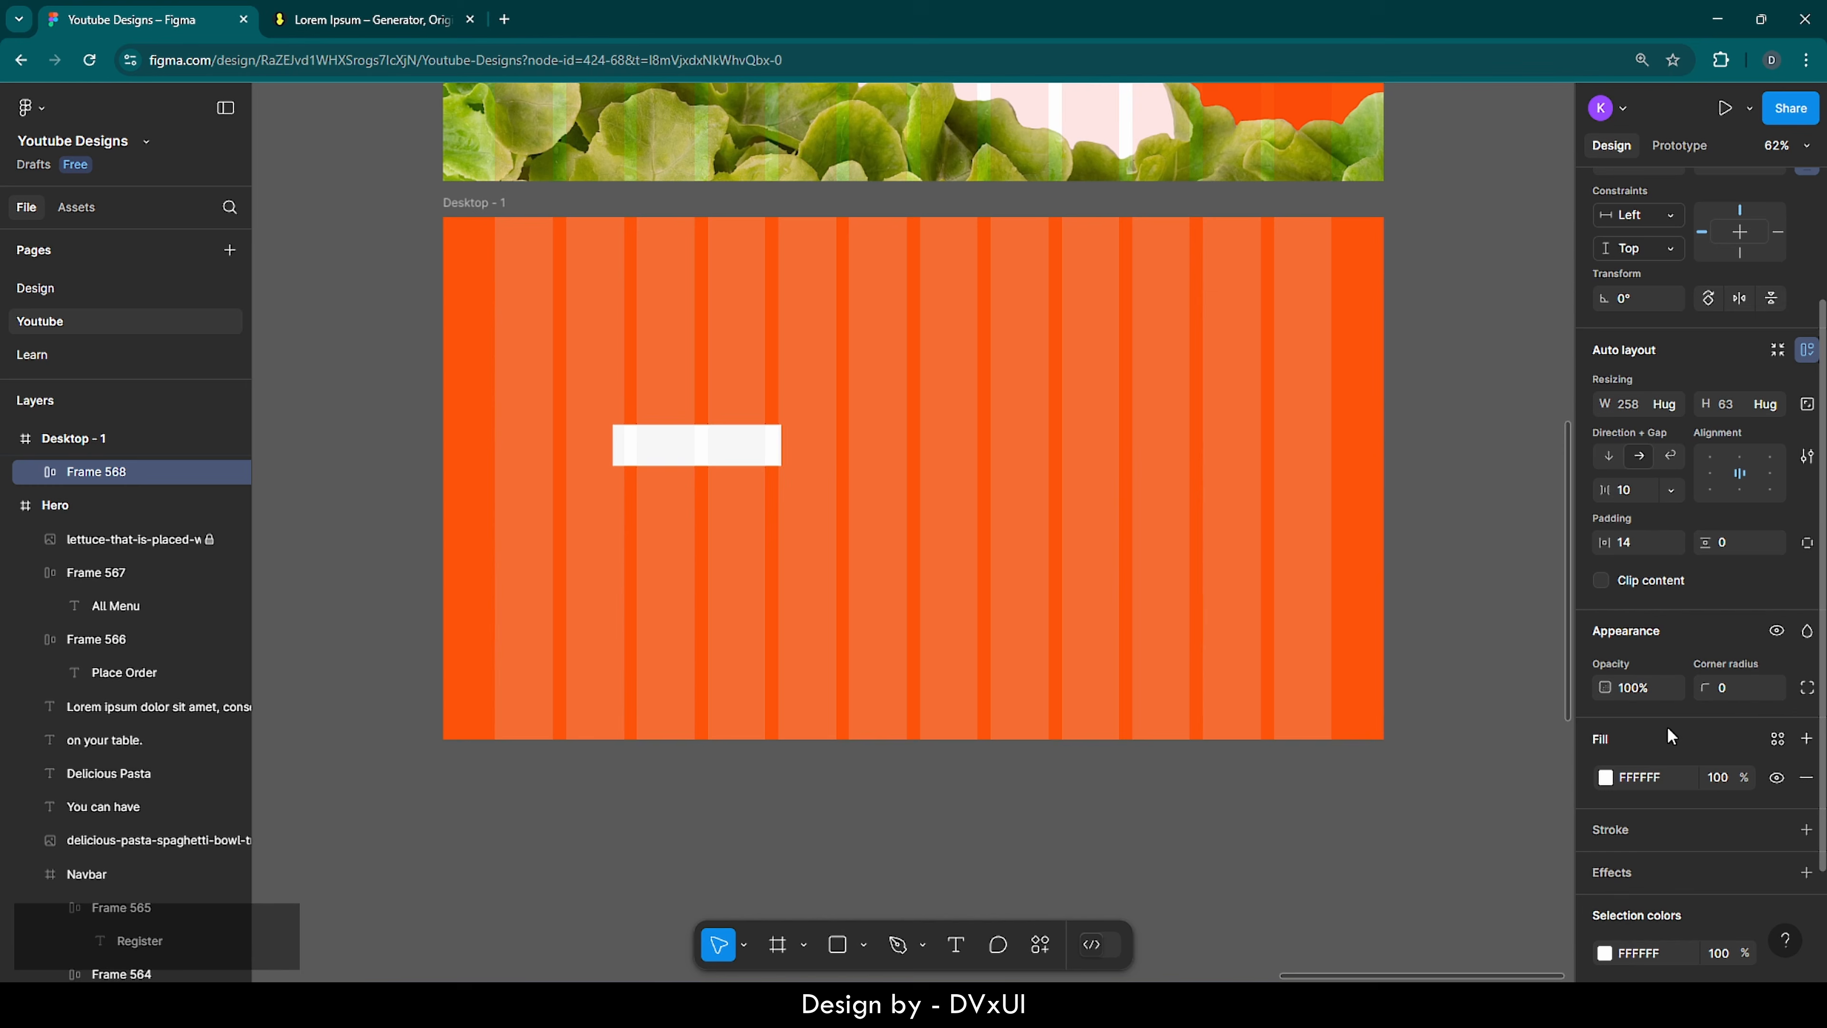
left_click(1730, 687)
key("shift+Up")
key("shift+Up")
key("shift+Up")
key("shift+Up")
key("shift+Up")
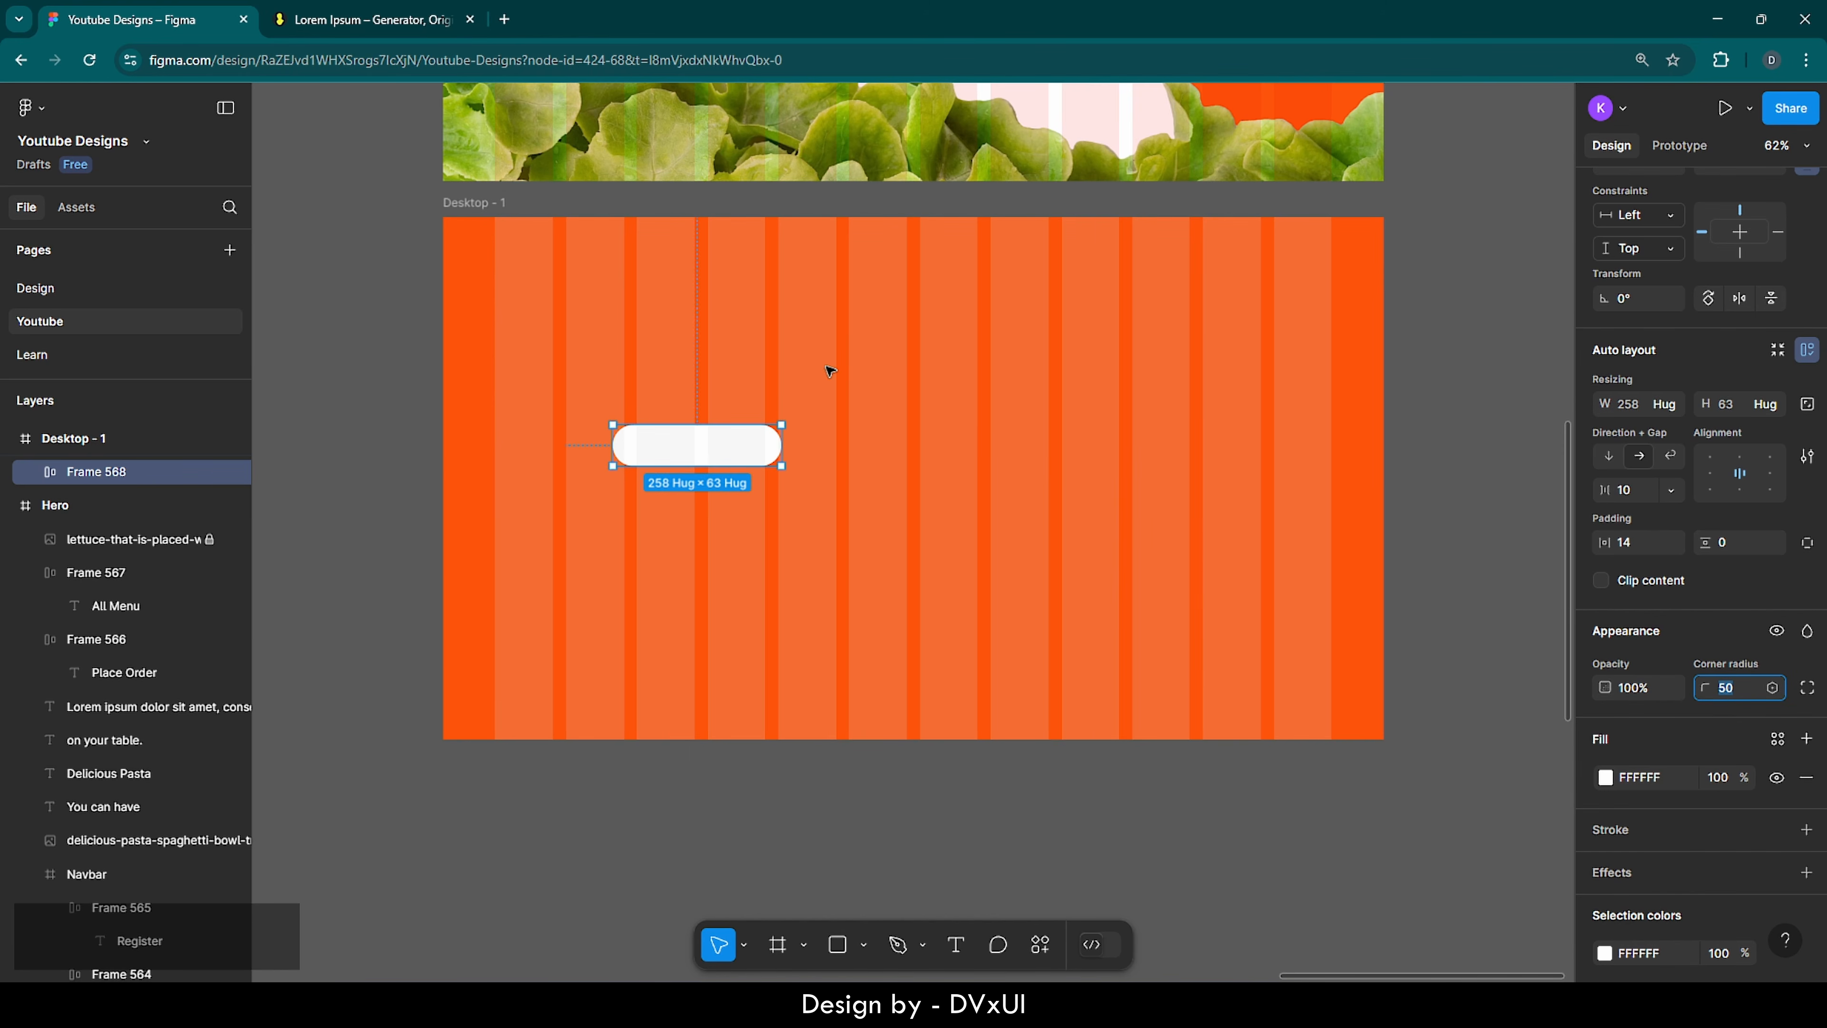
- Change the "Special Offers" text colour inside the badge to the page's orange FC530A
double_click(696, 452)
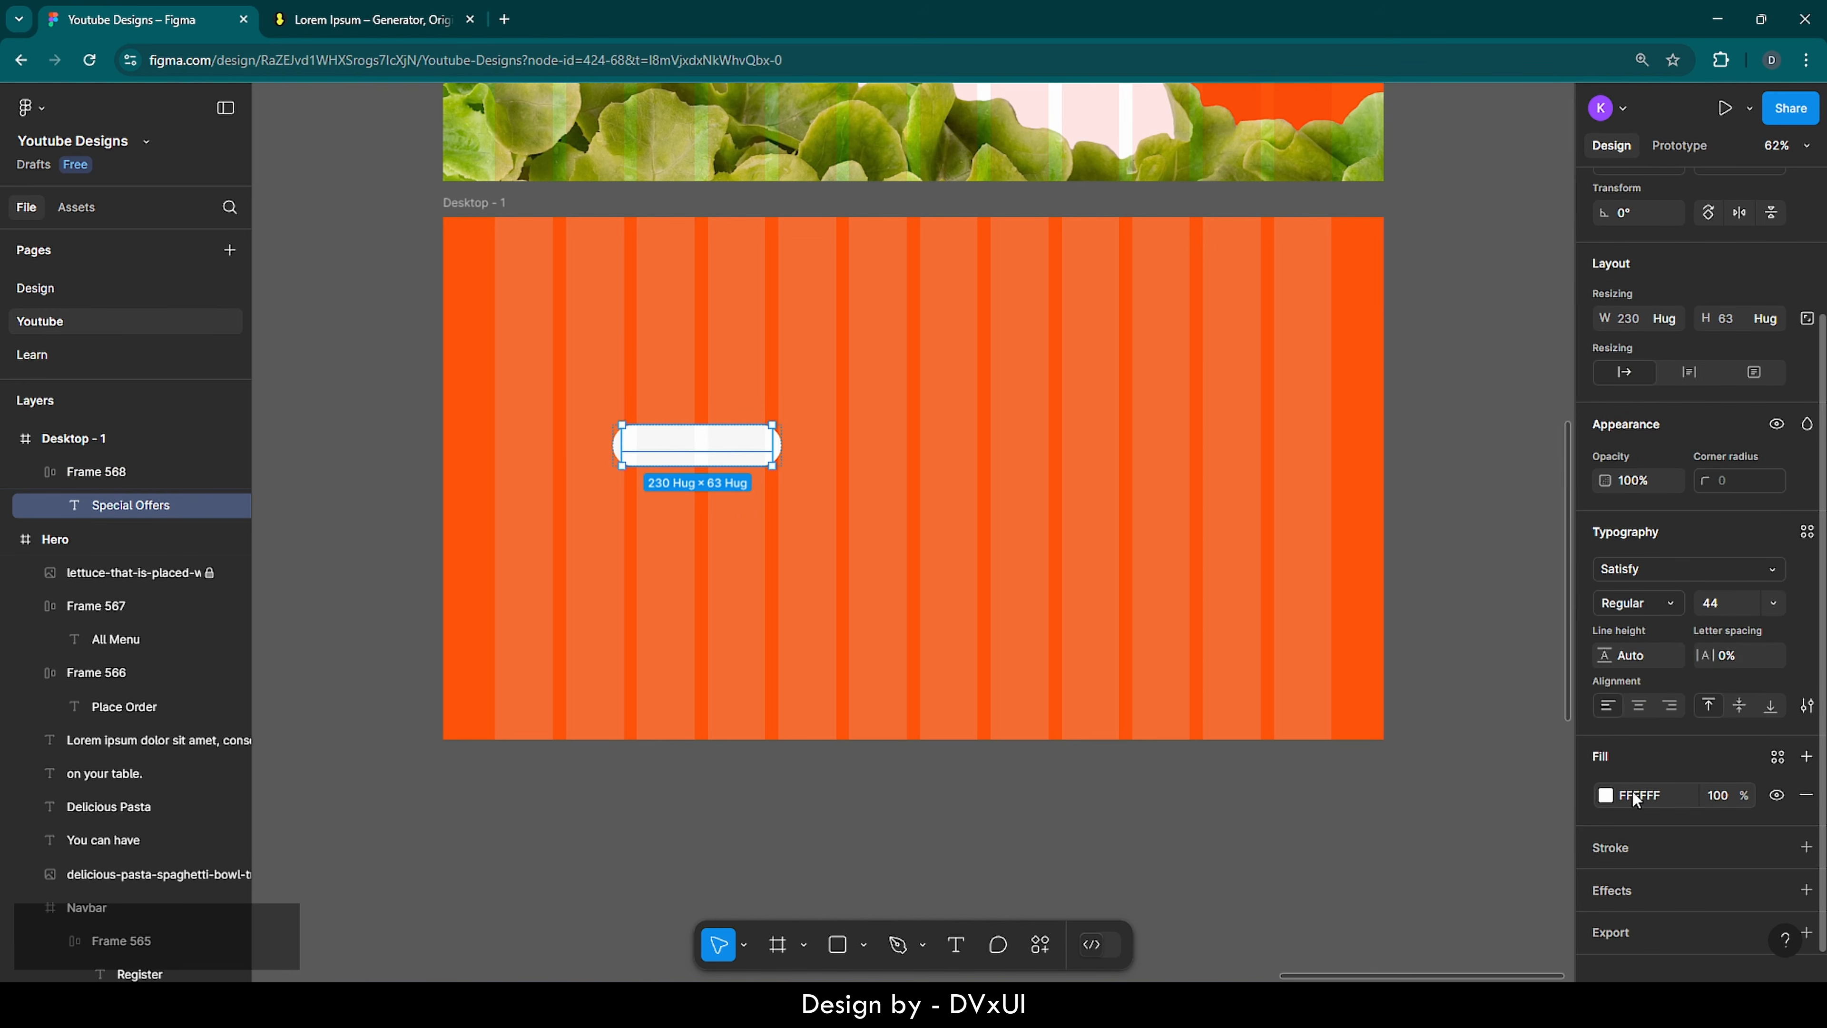
left_click(1606, 795)
left_click(1375, 876)
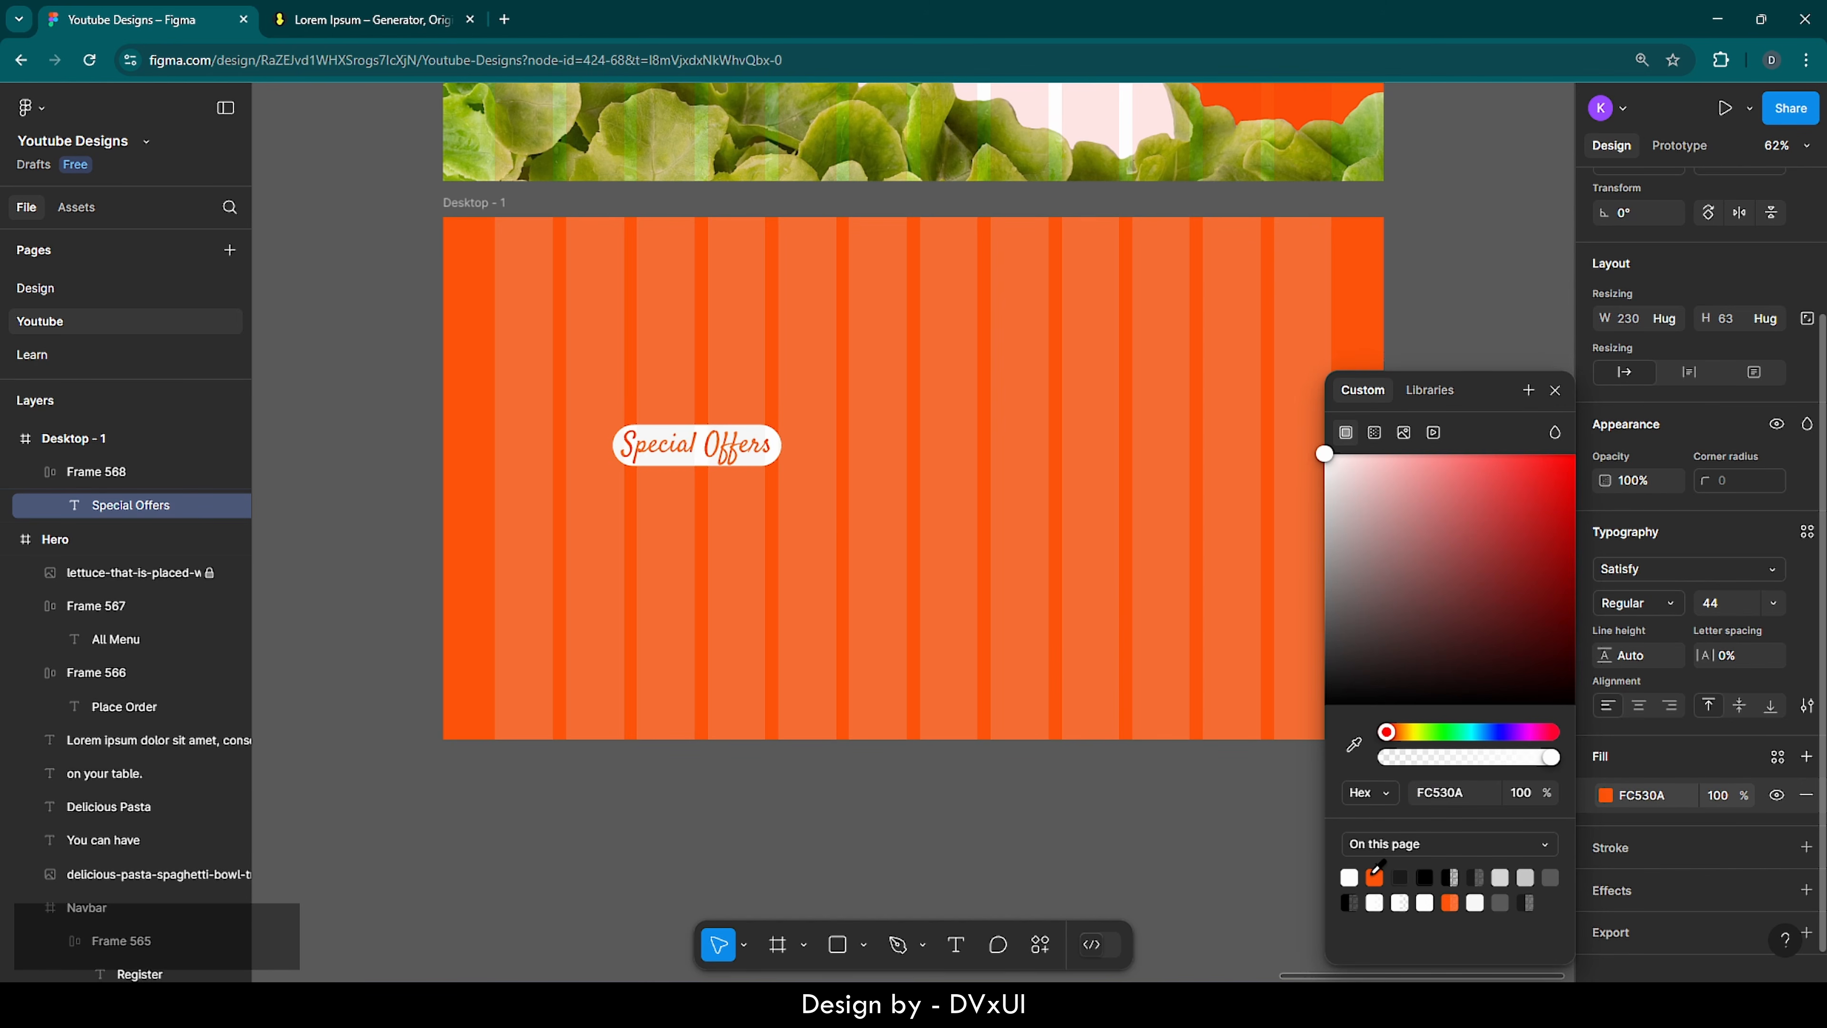
left_click(820, 524)
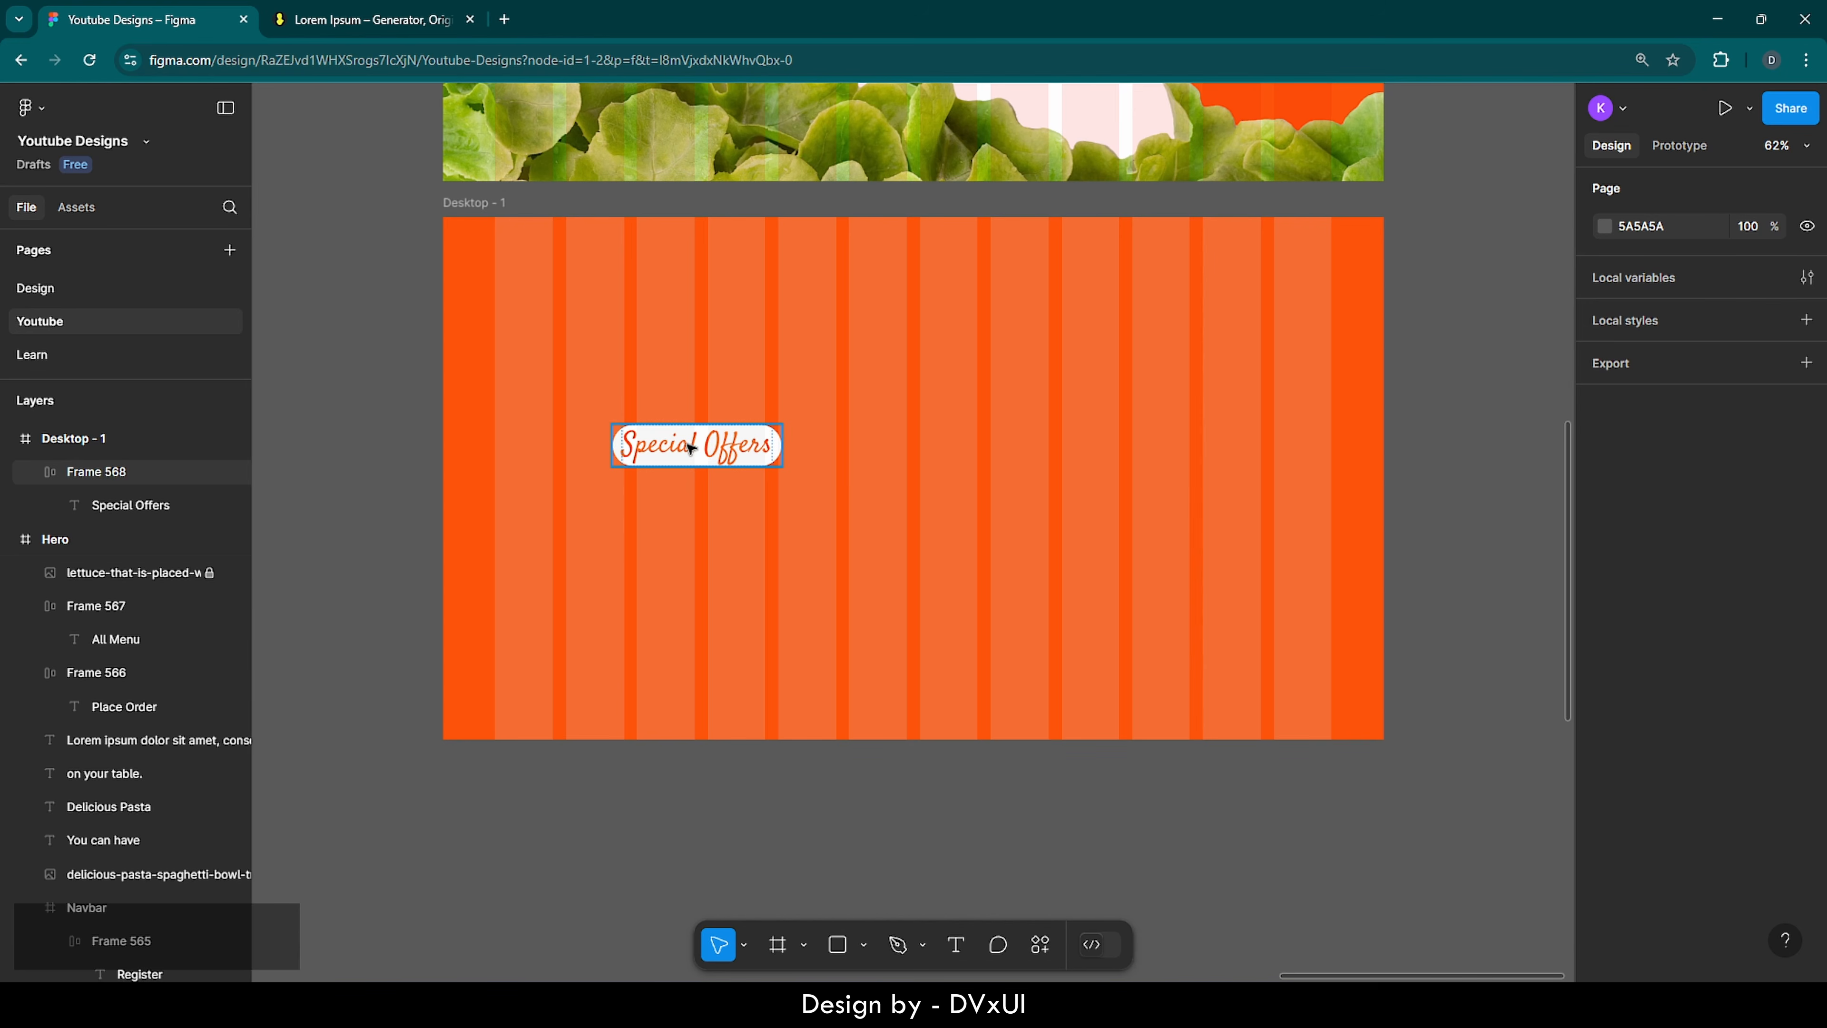
- Move the "Special Offers" badge to the first grid column's edge at X 80, Y 117
left_click_drag(695, 448, 578, 322)
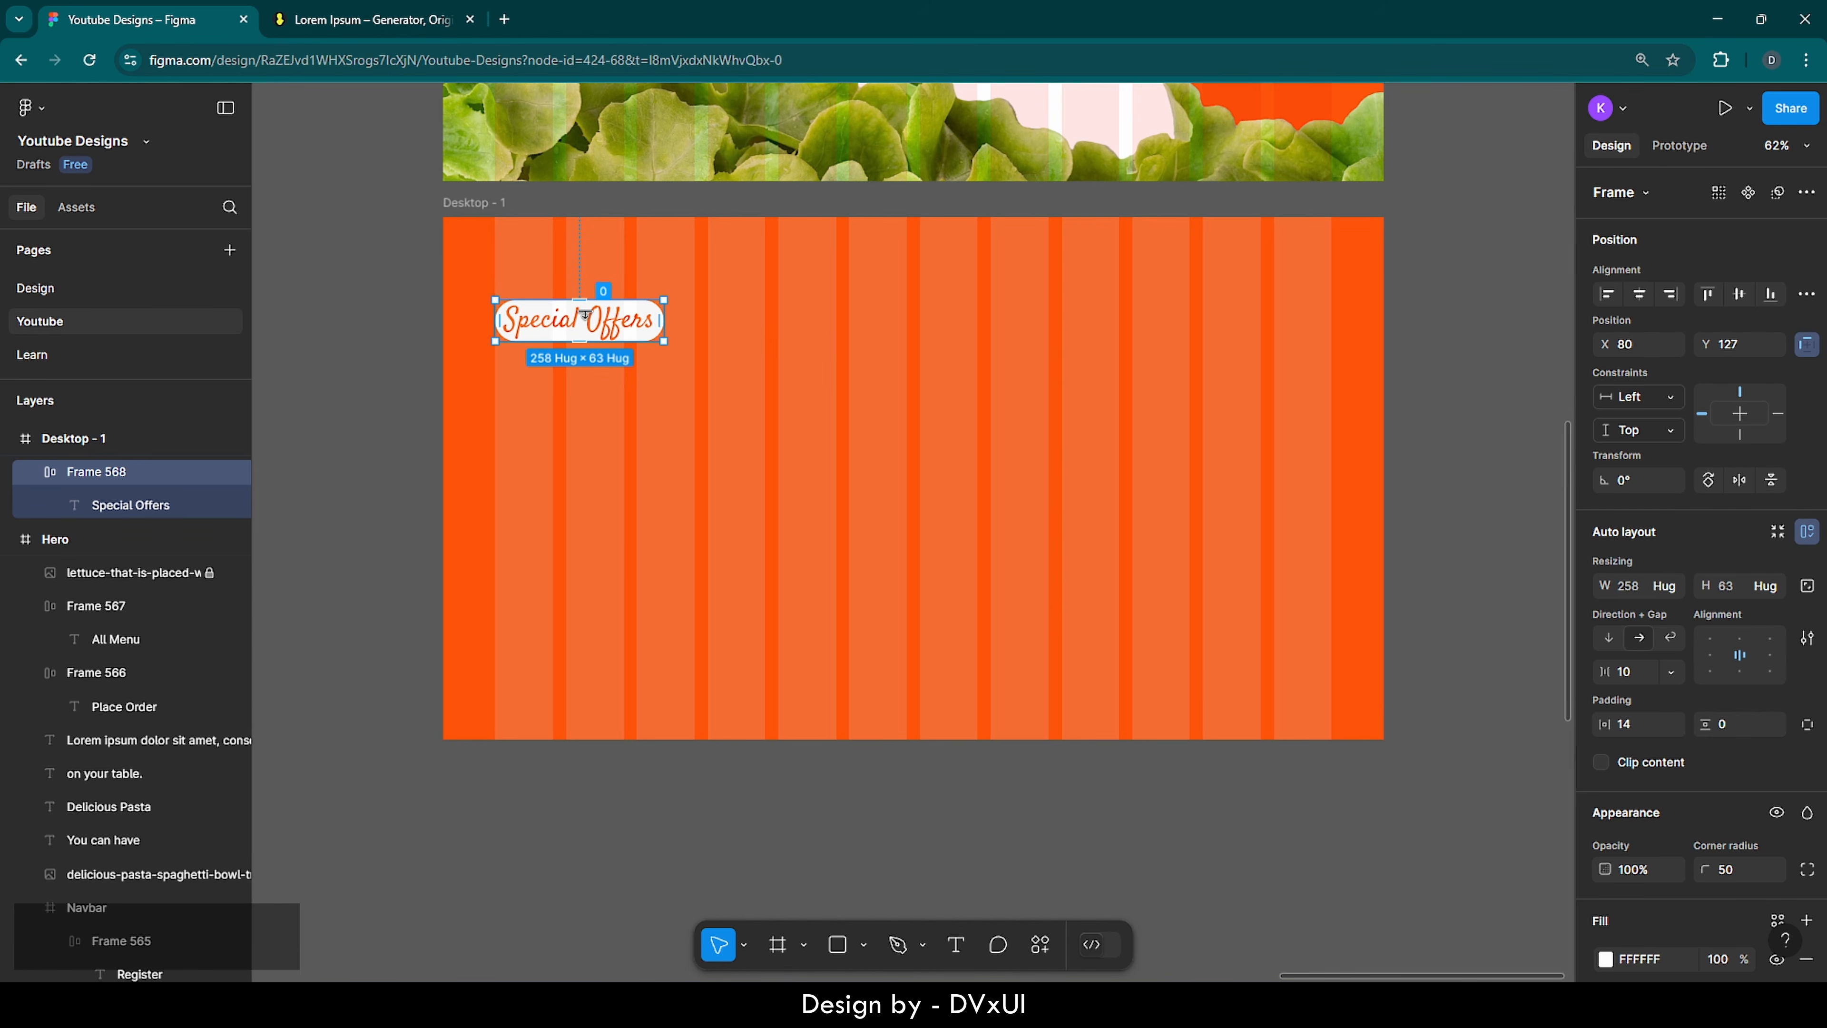
key("alt")
key("shift+Up")
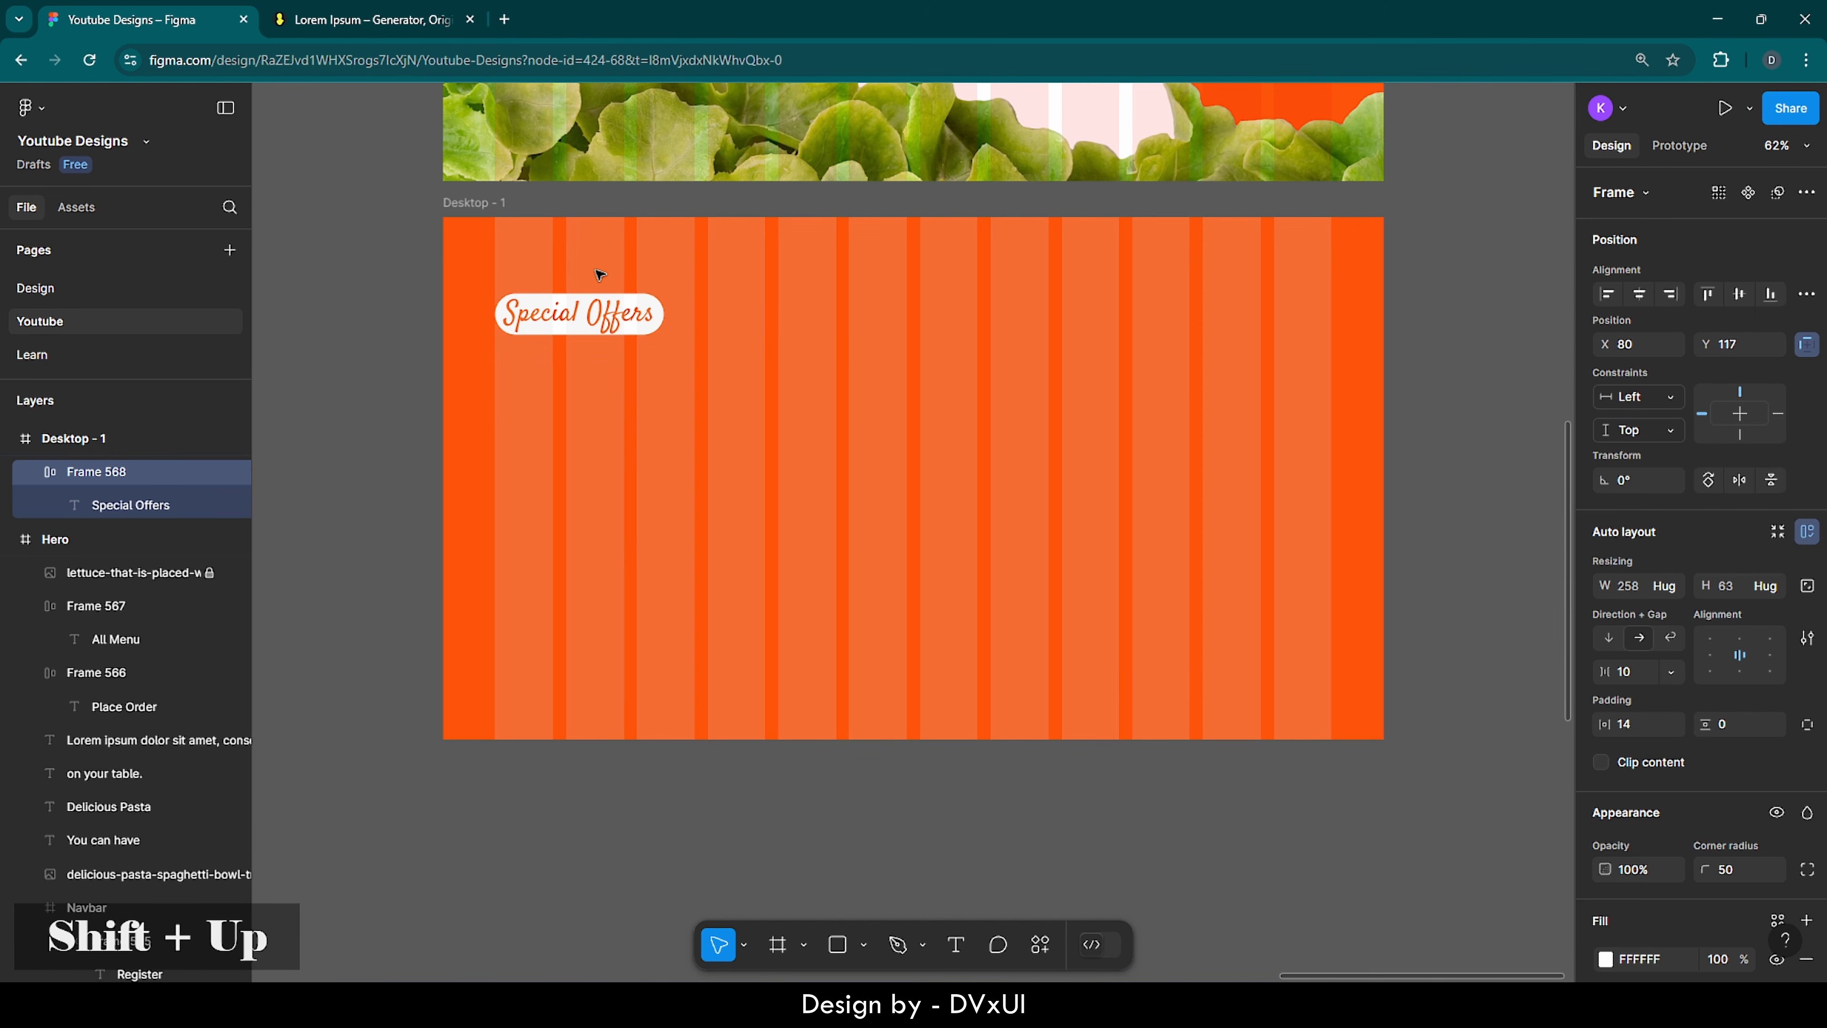
key("alt")
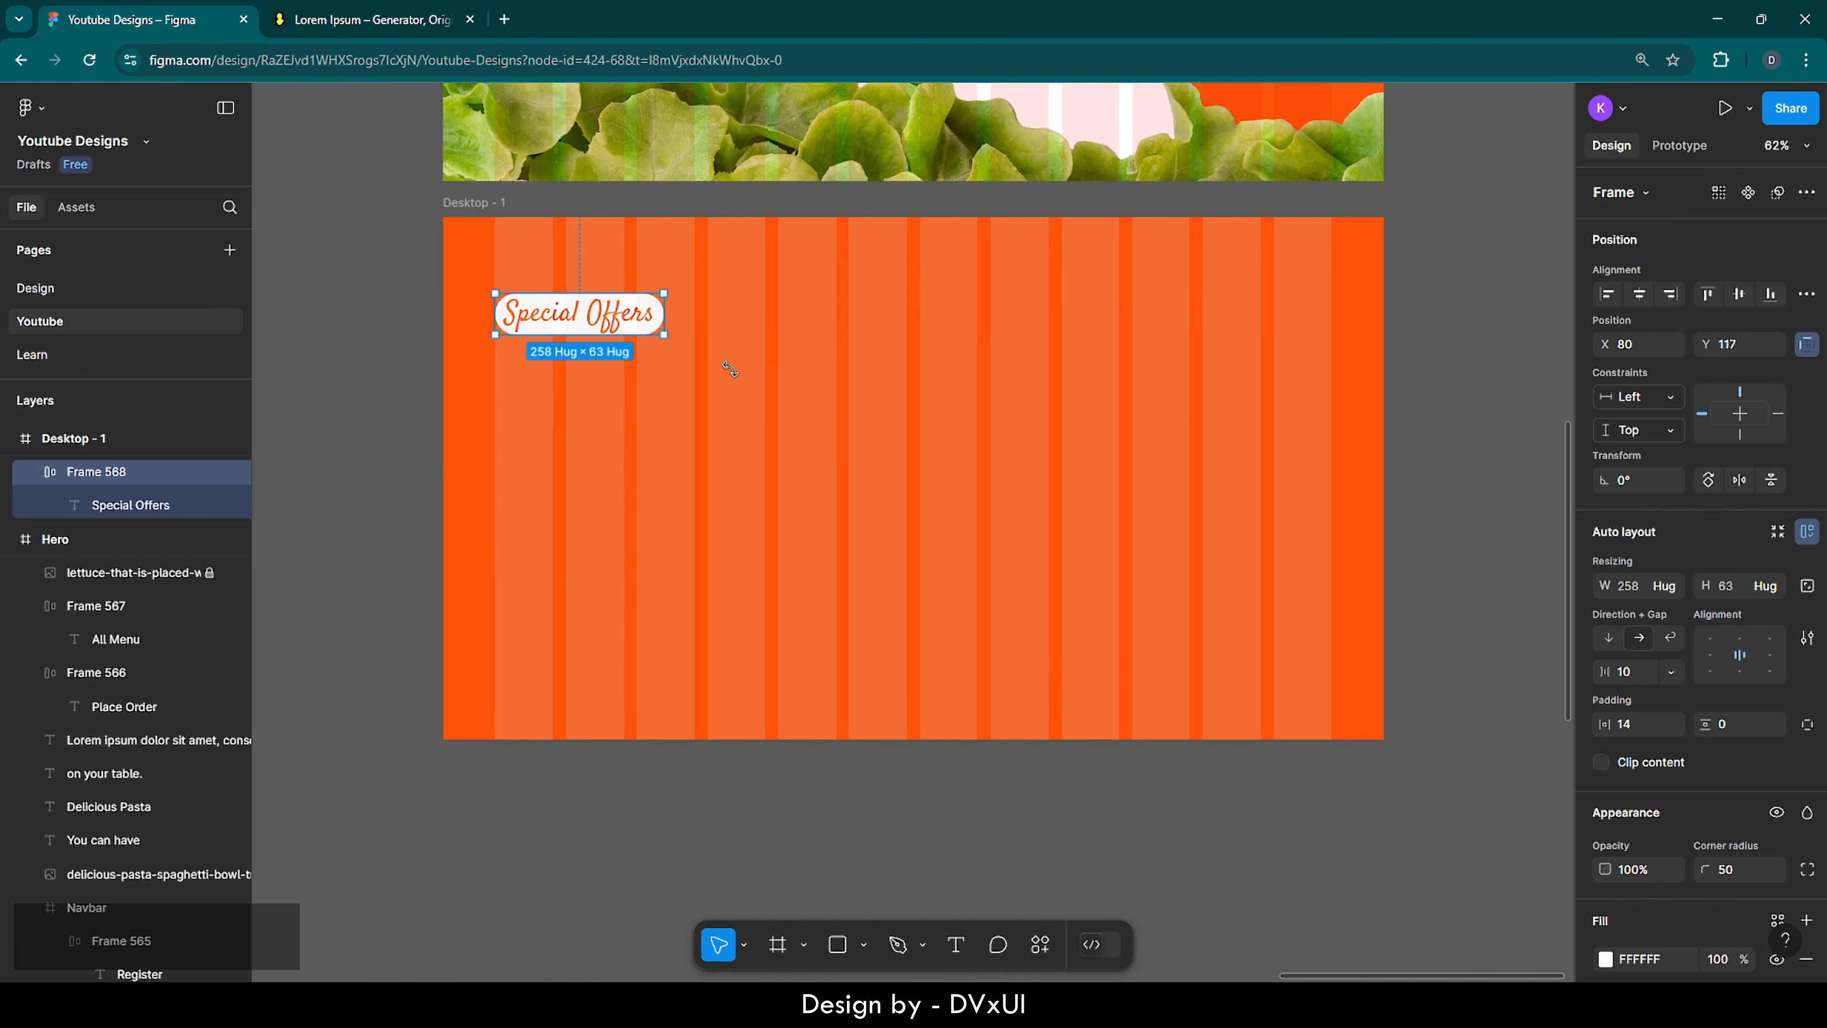
left_click(744, 414)
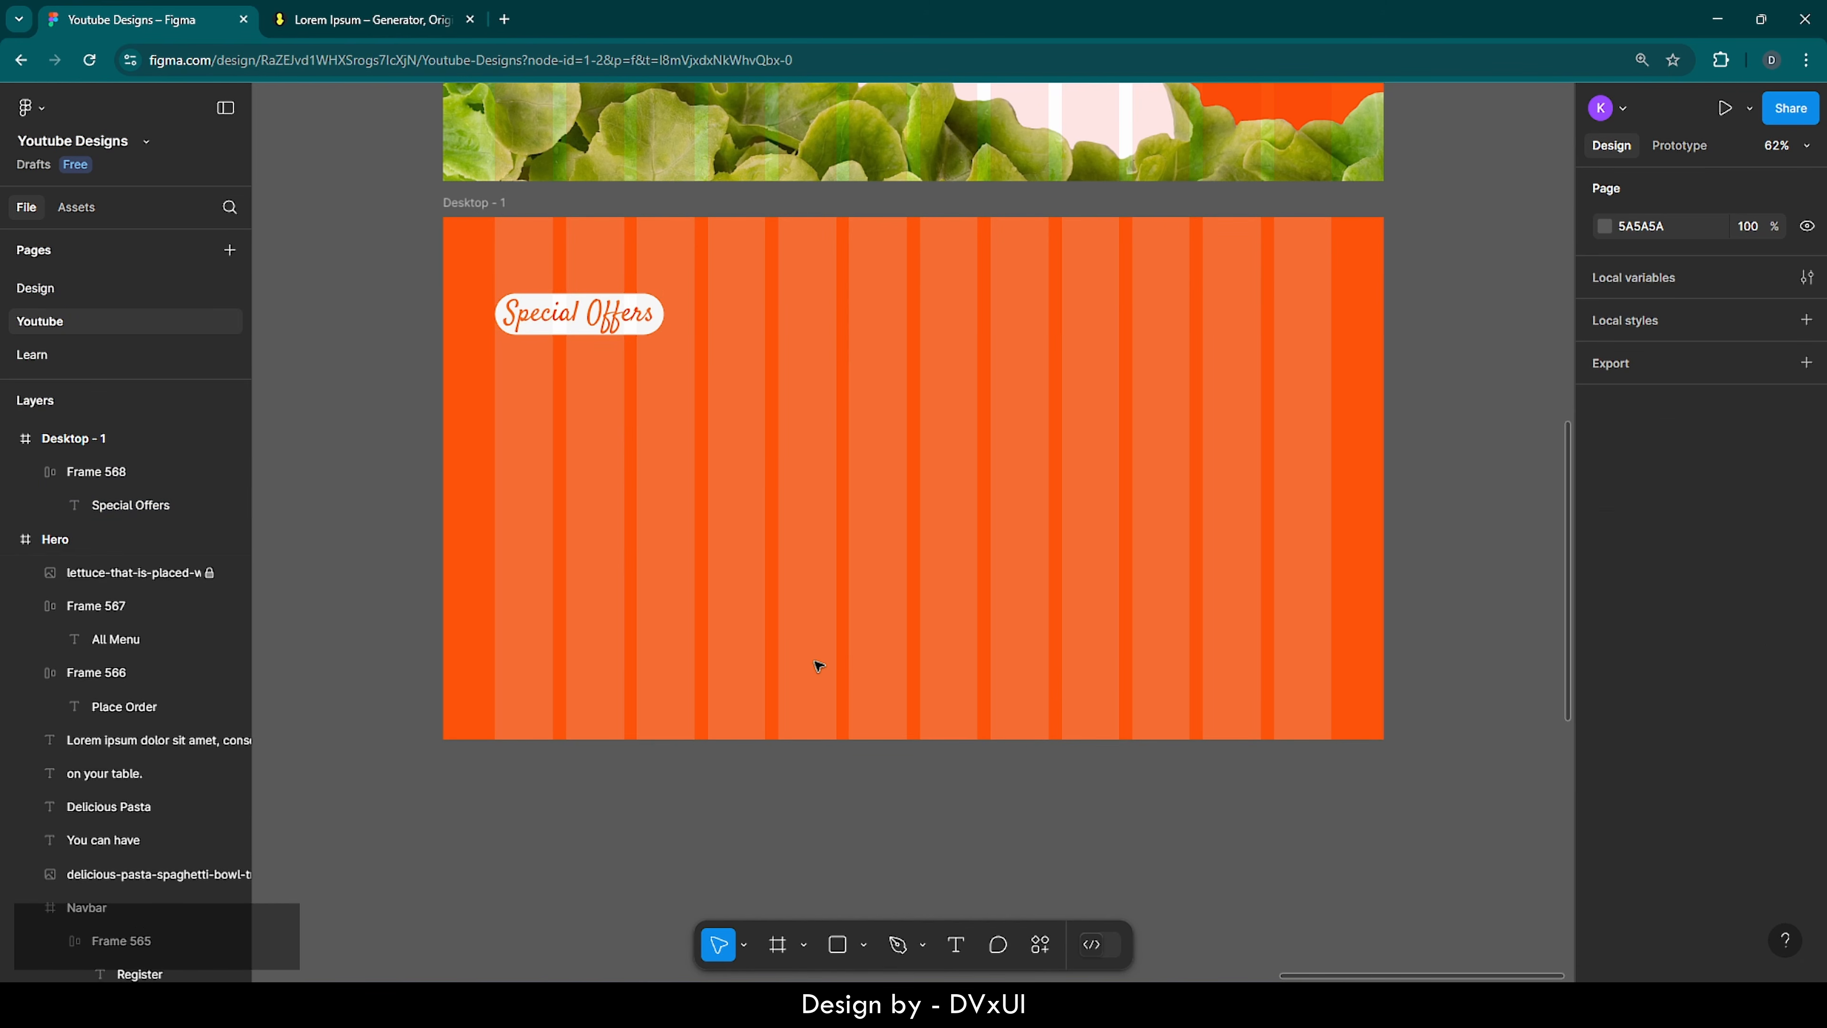
- Add the text "Get 40% off" to the Desktop - 1 frame below the badge
left_click(960, 949)
key("shift+g")
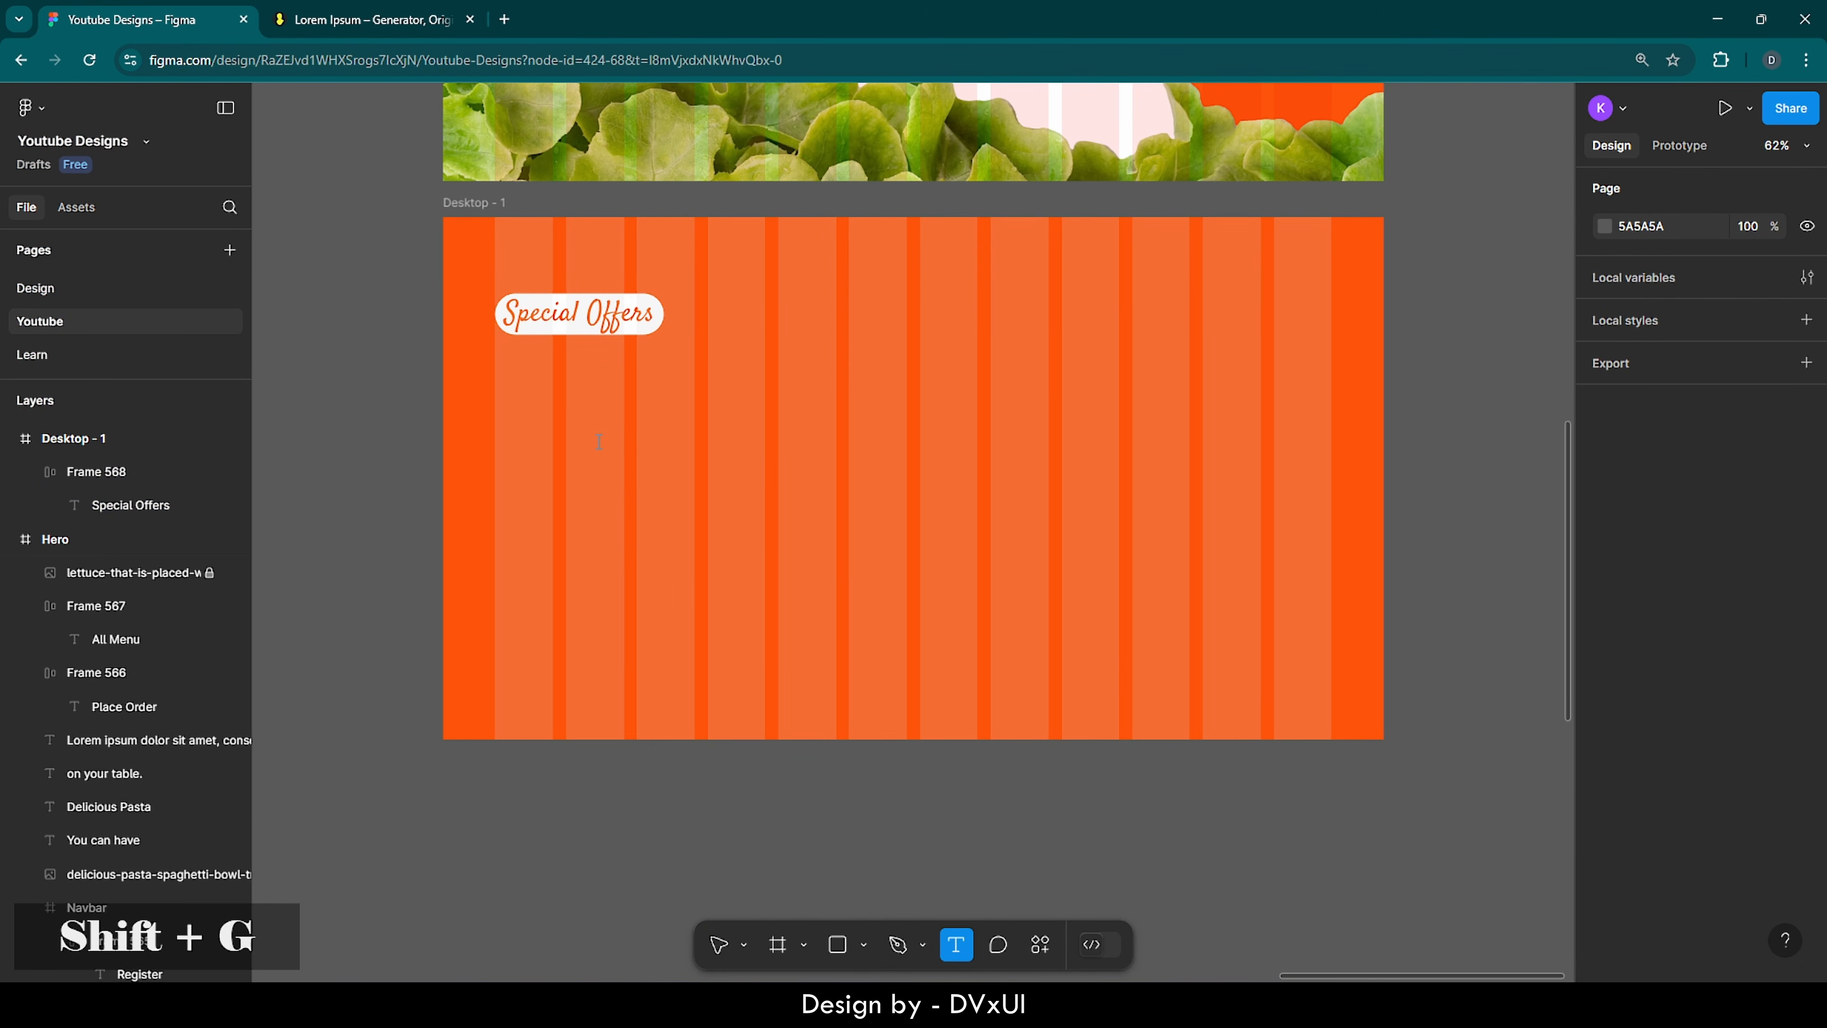
left_click(599, 441)
type("Get")
key("Escape")
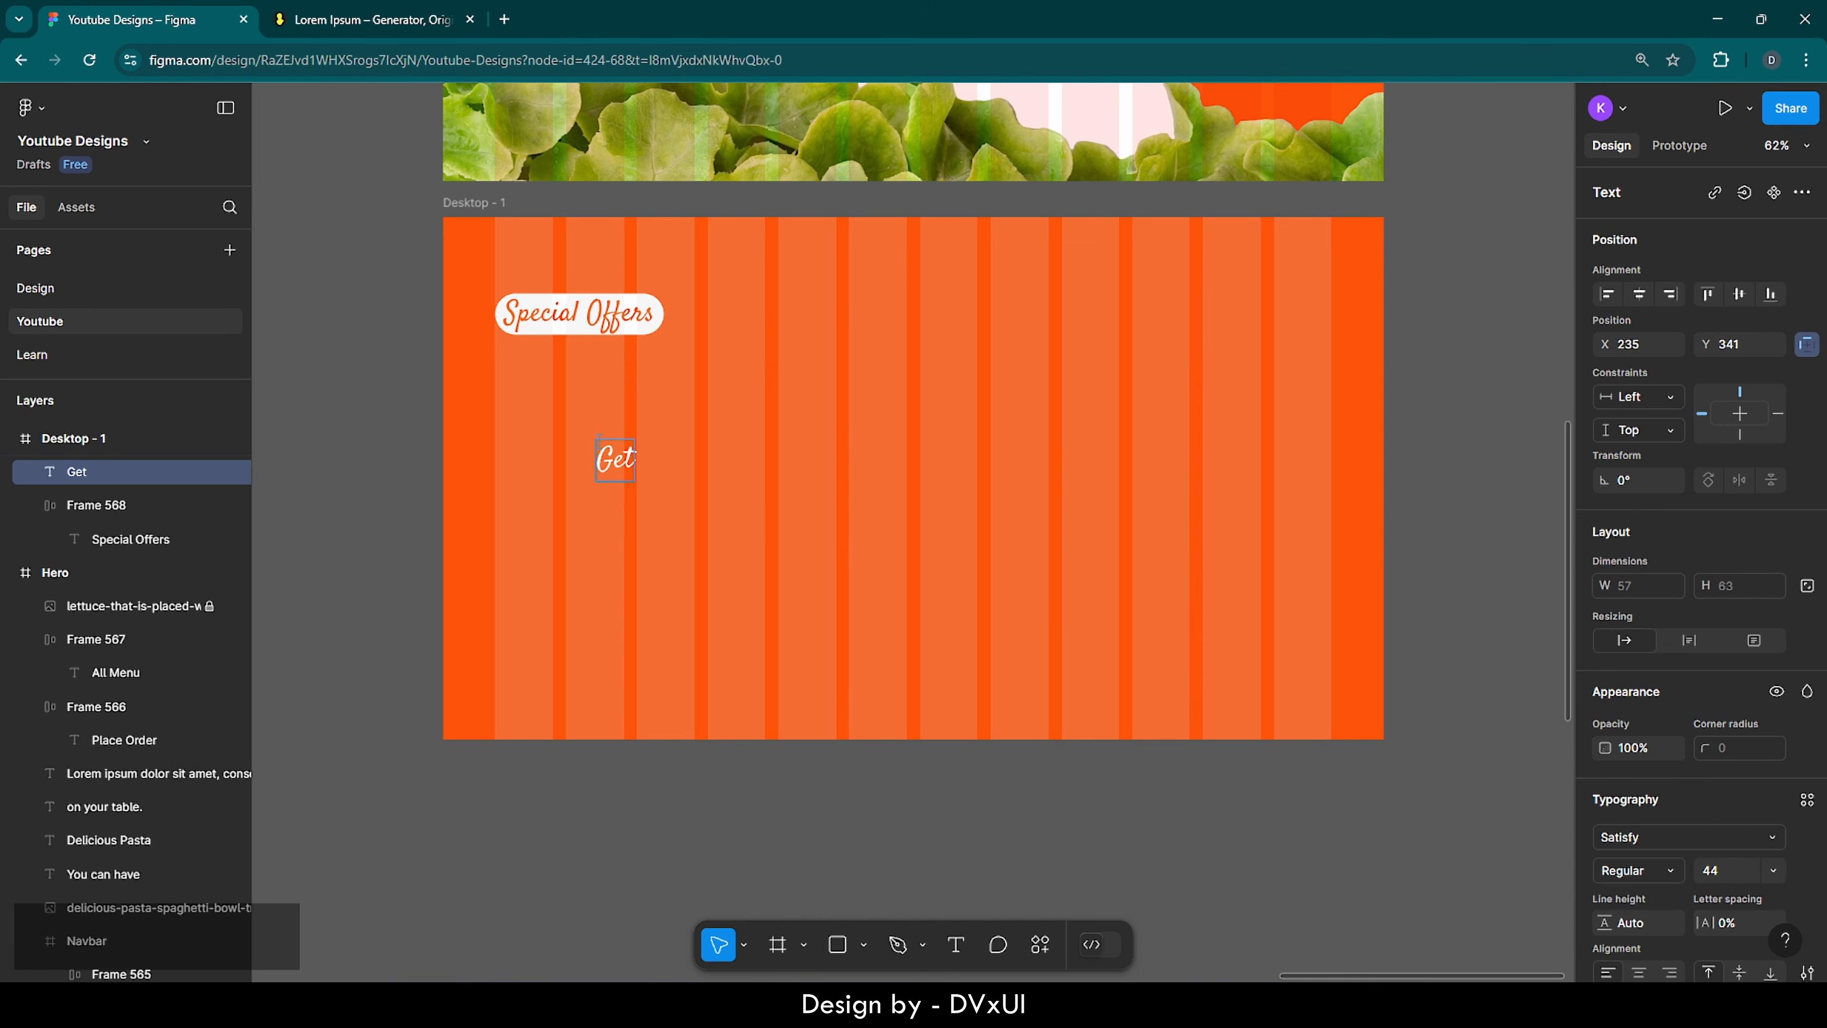
type("40% off")
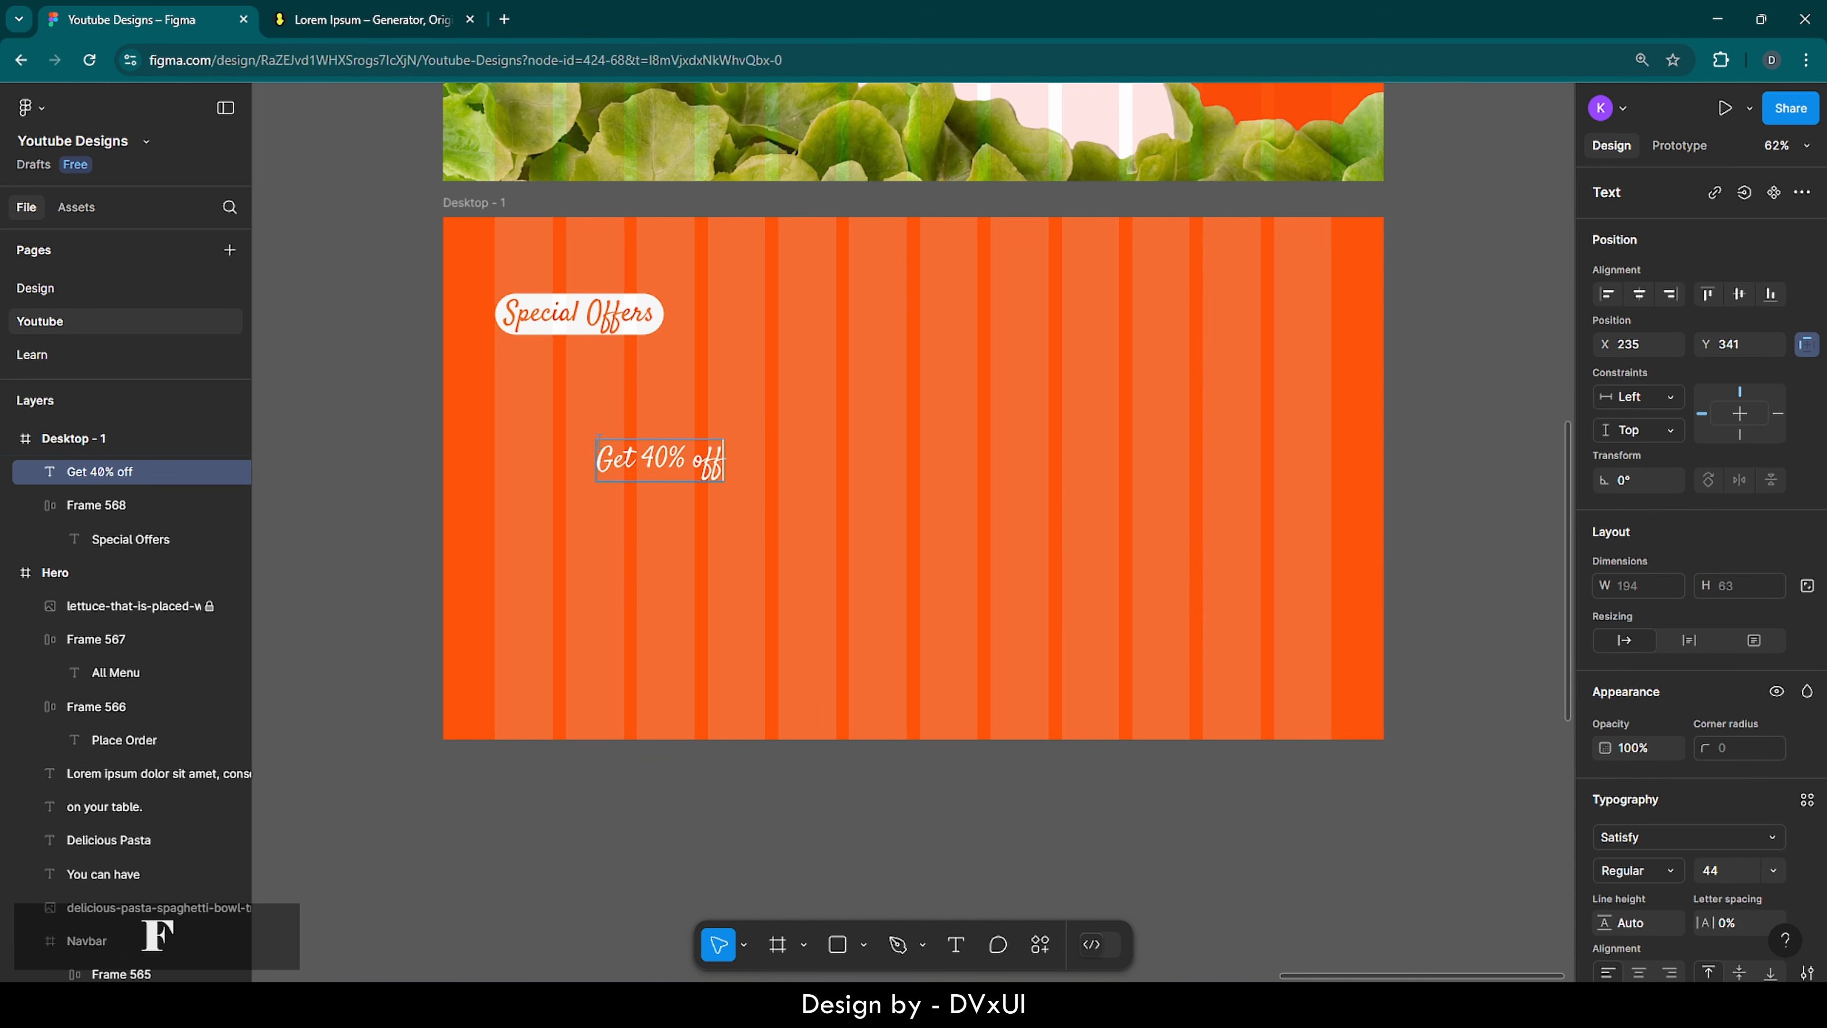
- Format the "Get 40% off" text in Outfit SemiBold at size 90
key("ctrl+a")
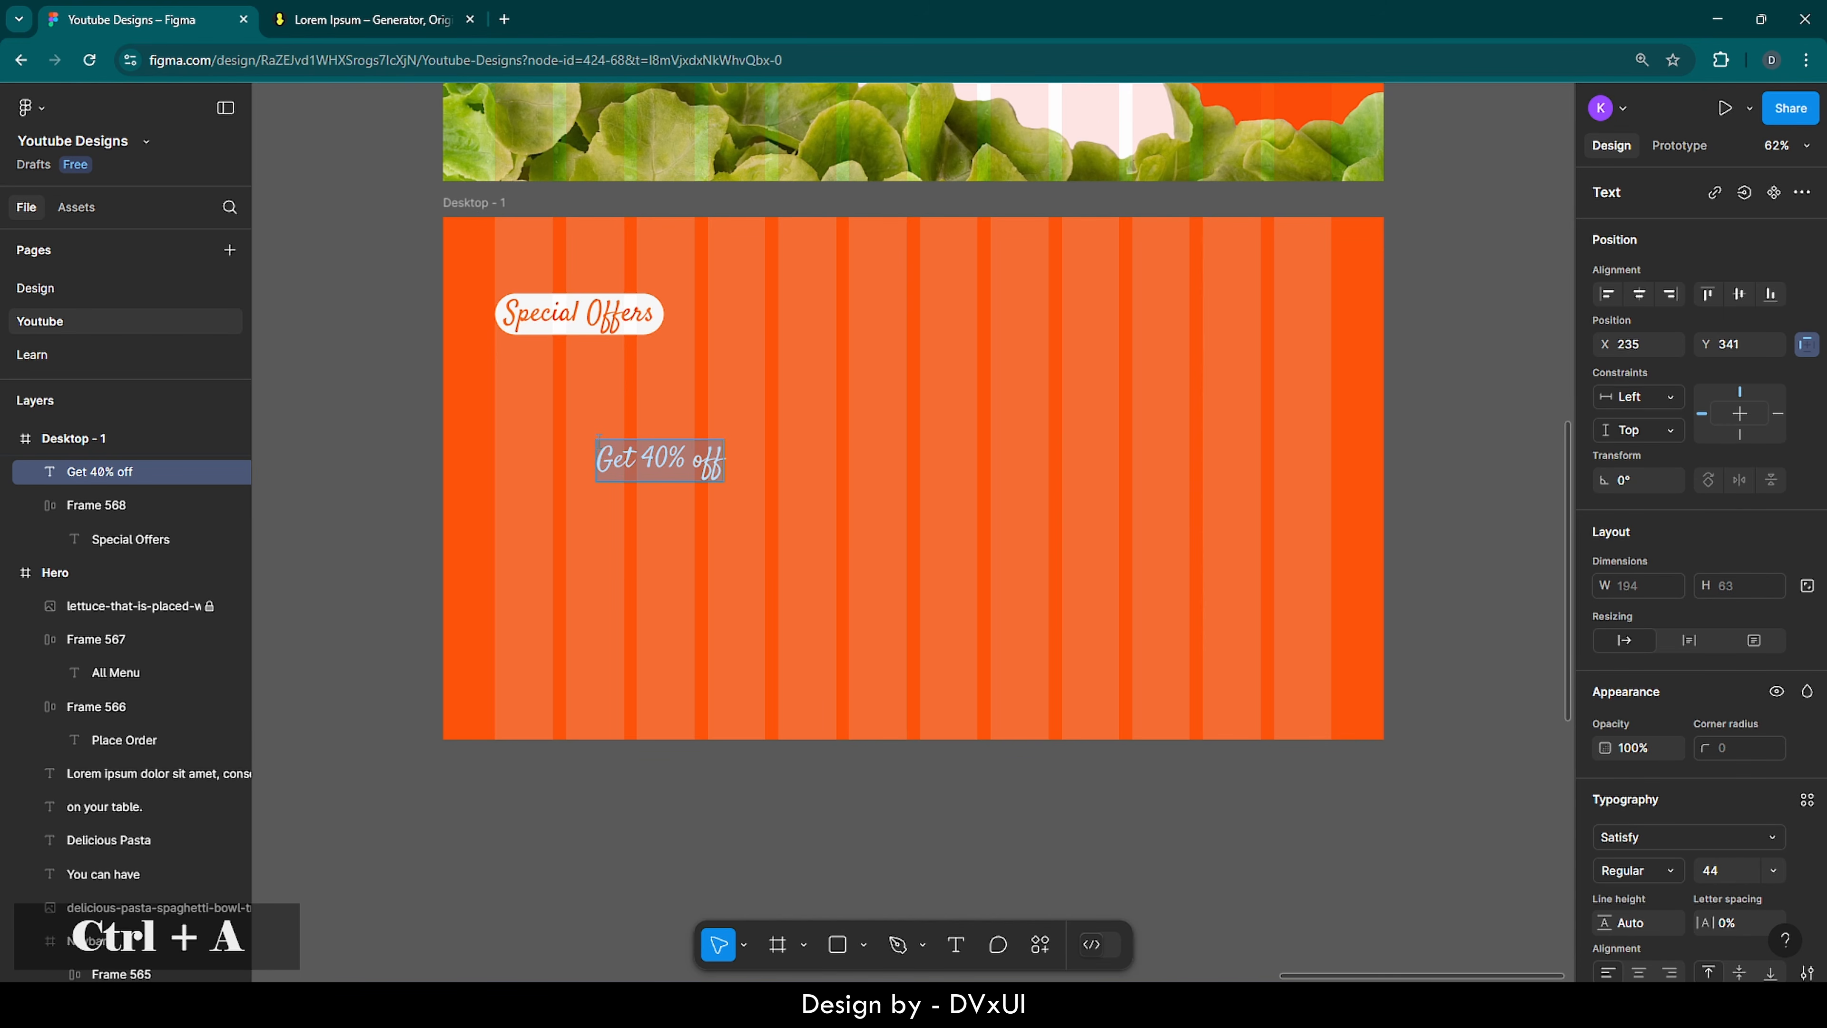
left_click(1673, 834)
type("outfit")
key("Return")
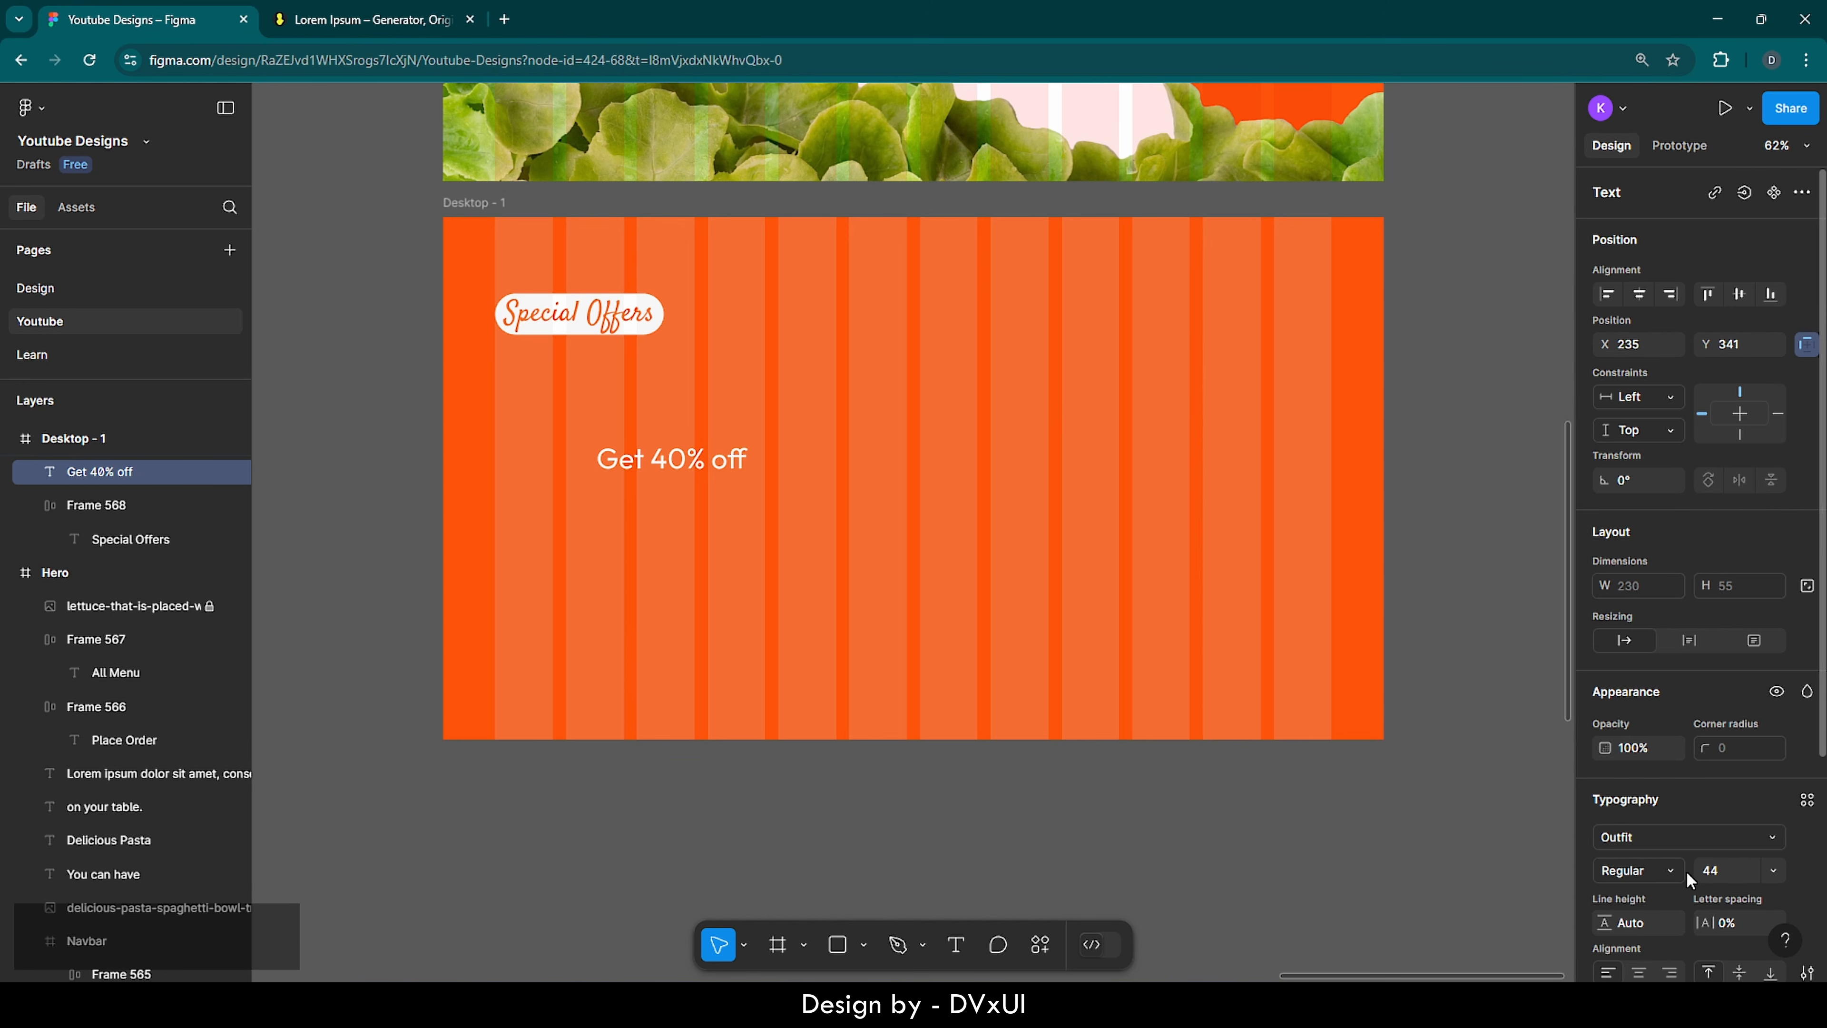
left_click(1668, 871)
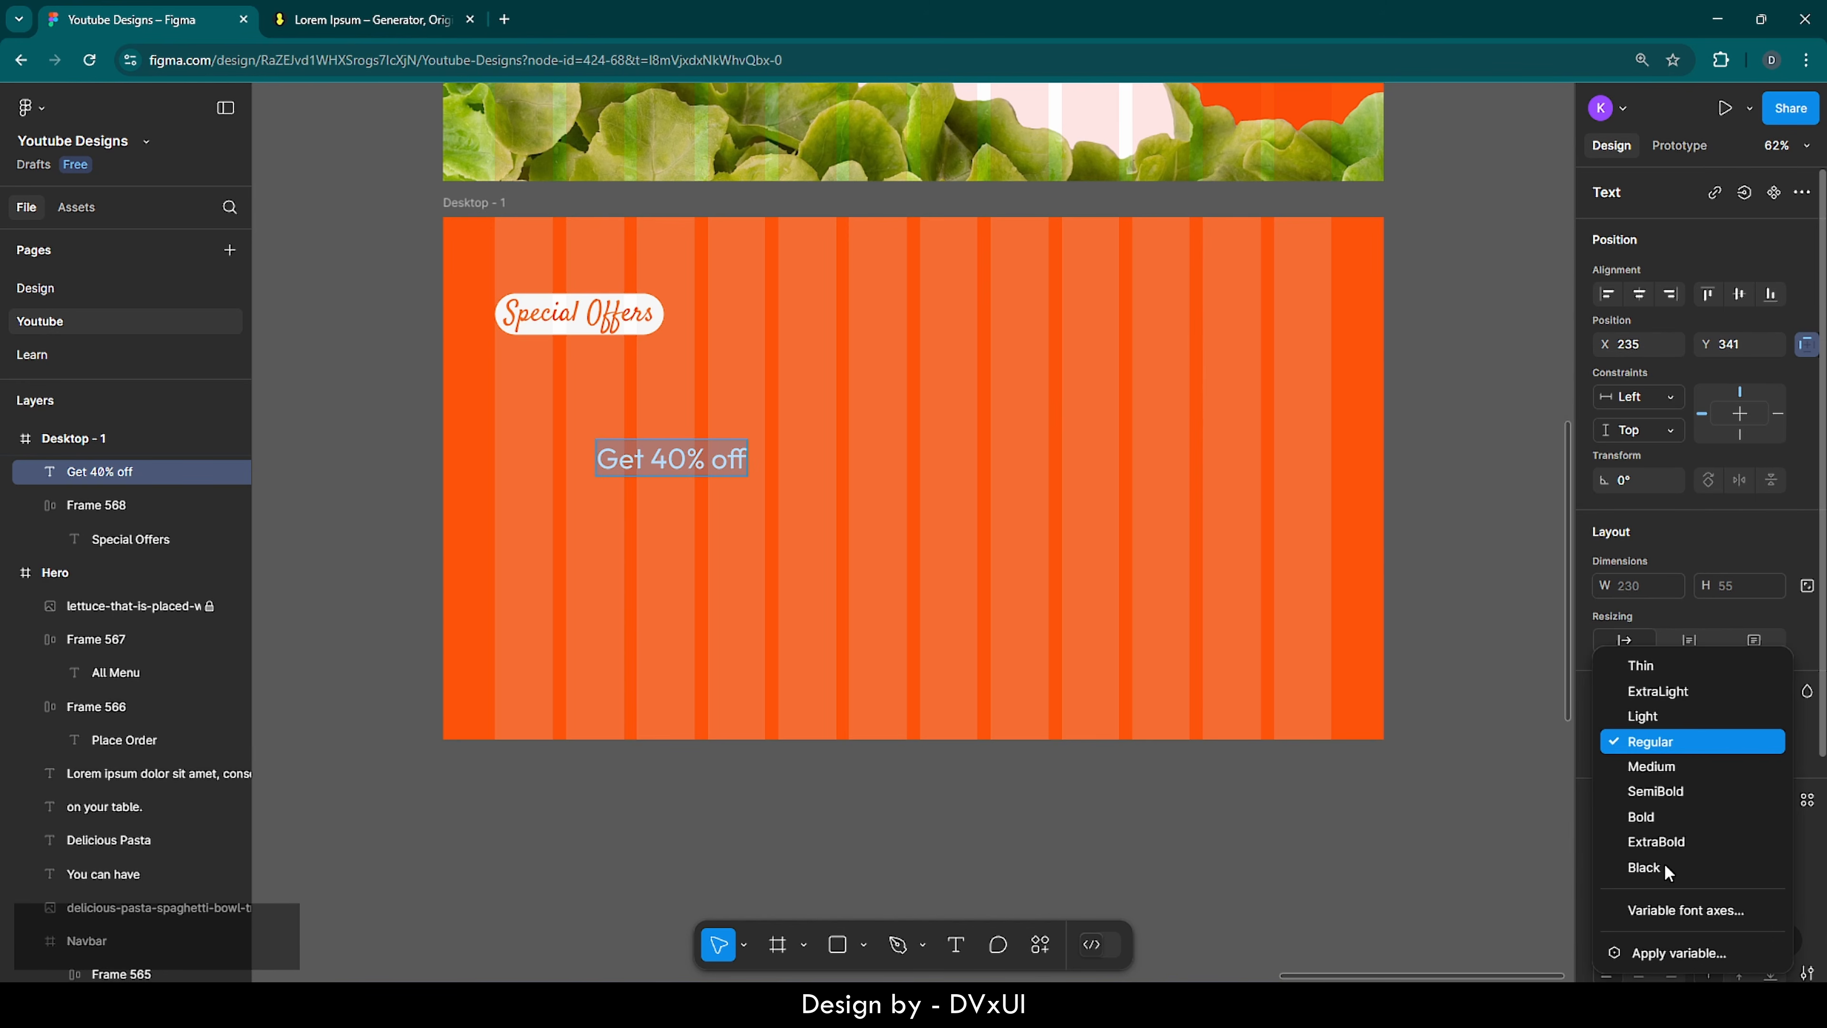
left_click(1661, 787)
left_click(1724, 880)
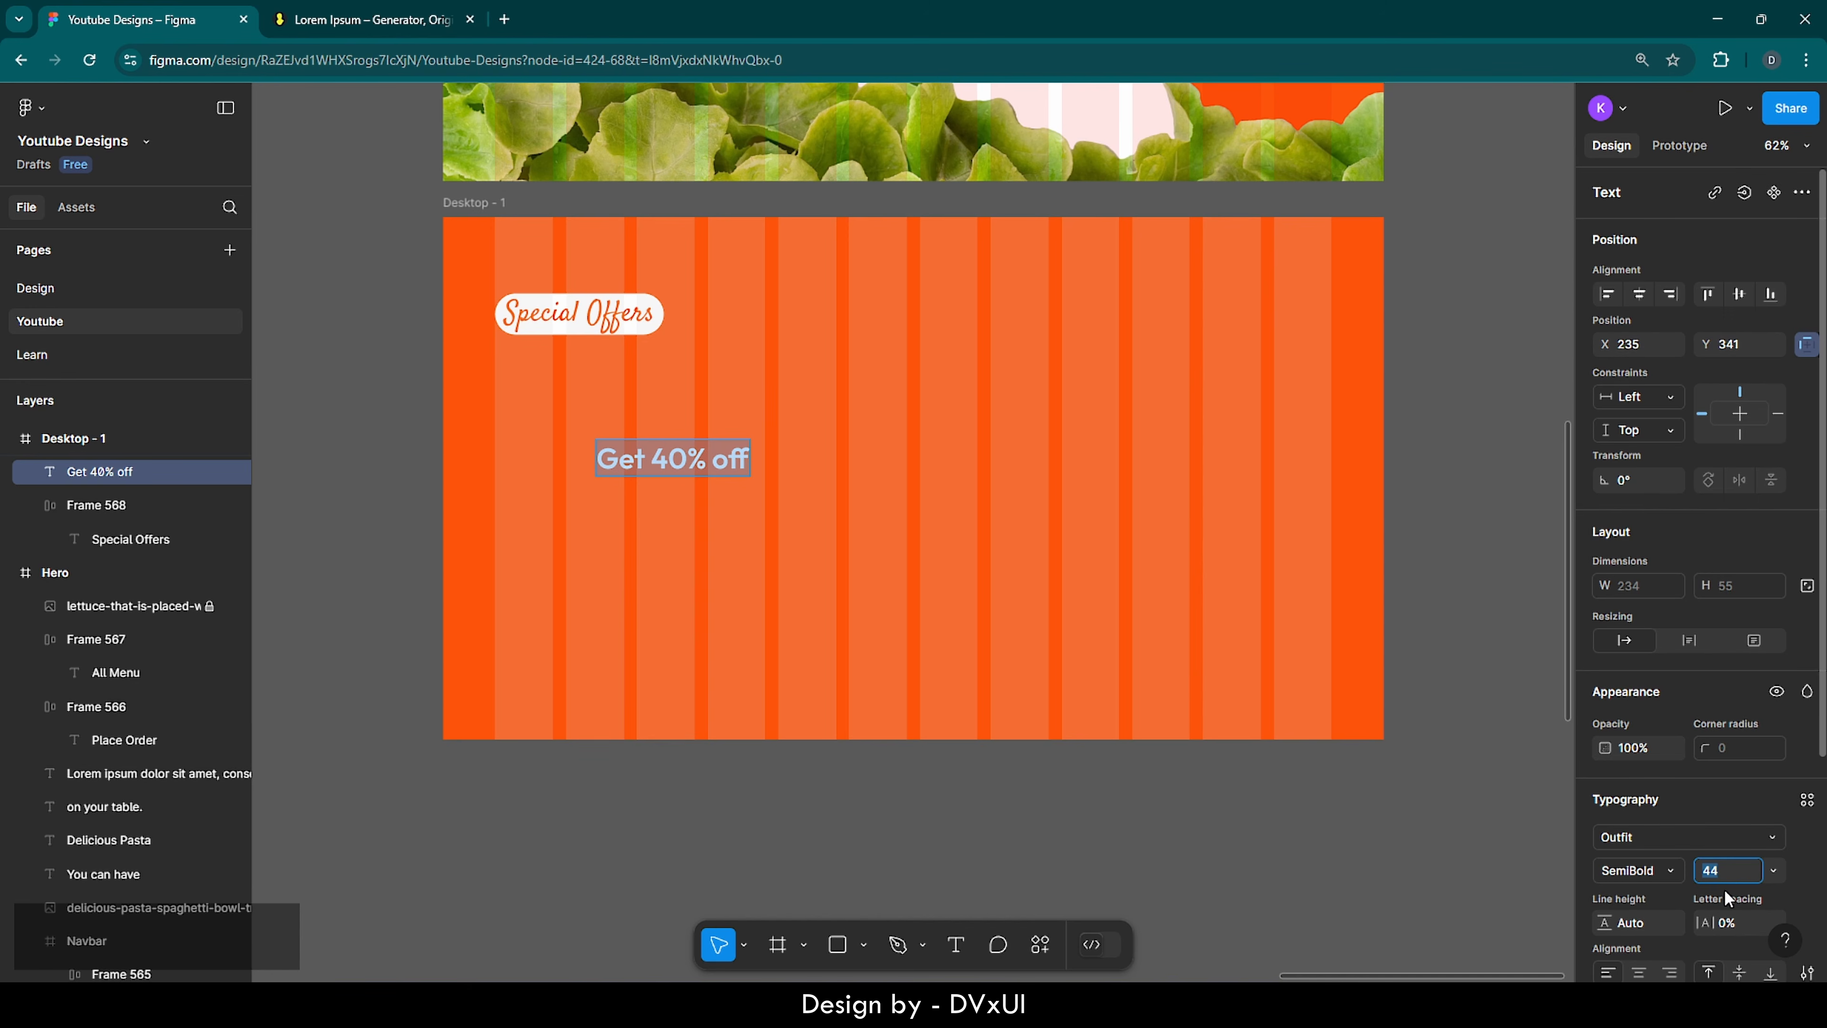
type("90")
key("Return")
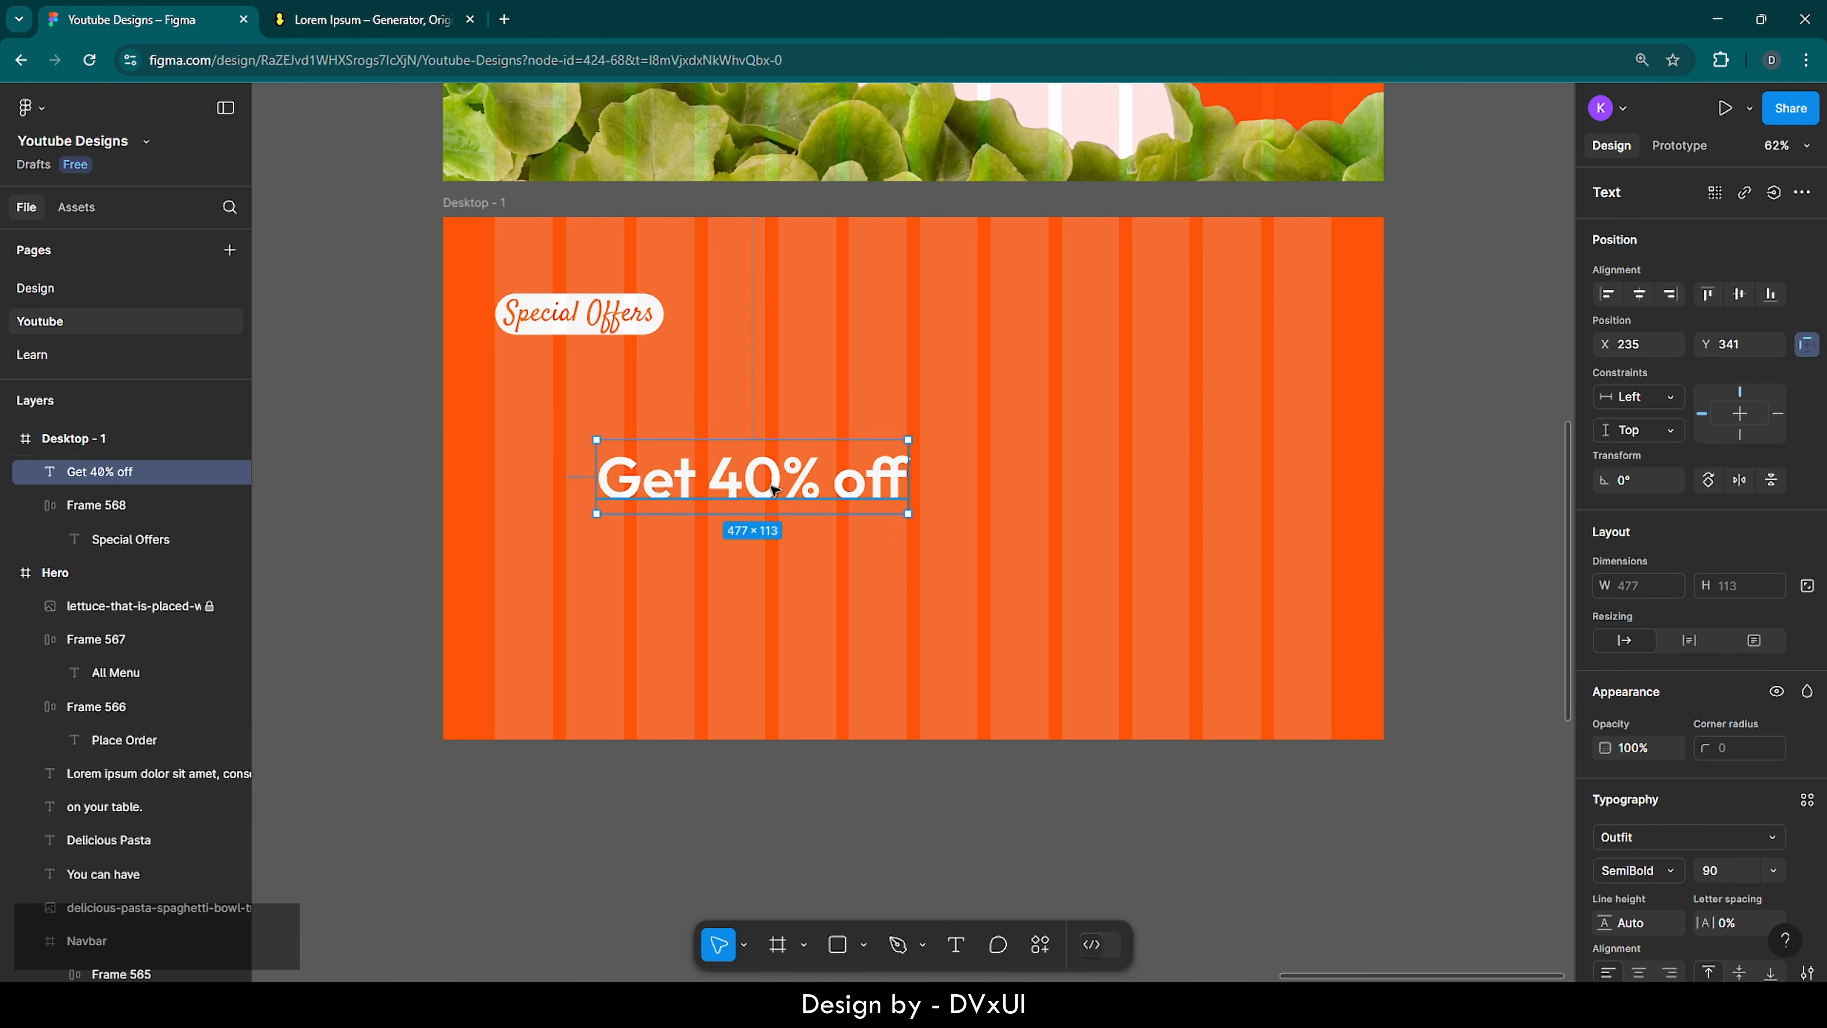
- Align the "Get 40% off" heading with the badge's left edge just beneath it, and place a copy directly below at X 80, Y 287
left_click_drag(774, 487, 645, 449)
key("ctrl+c")
key("ctrl+v")
- Replace the text of the lower heading copy with "on all menu items."
double_click(645, 450)
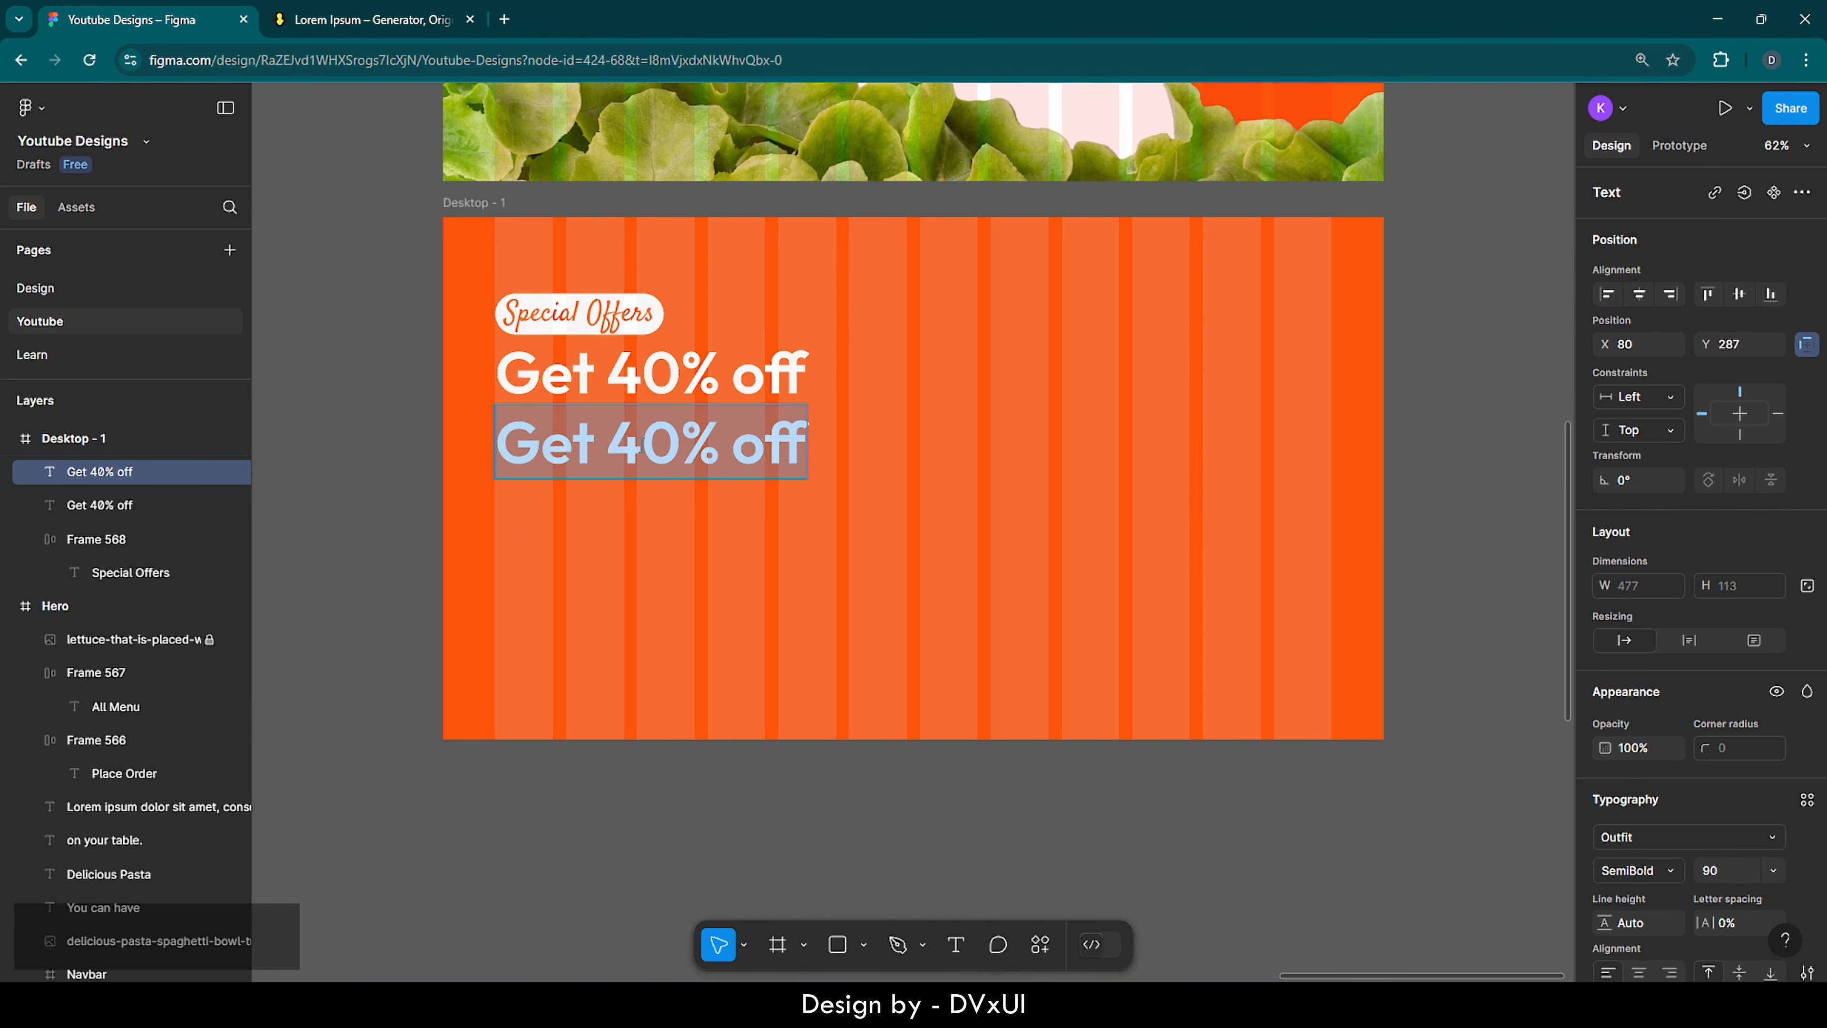
key("BackSpace")
type("on ")
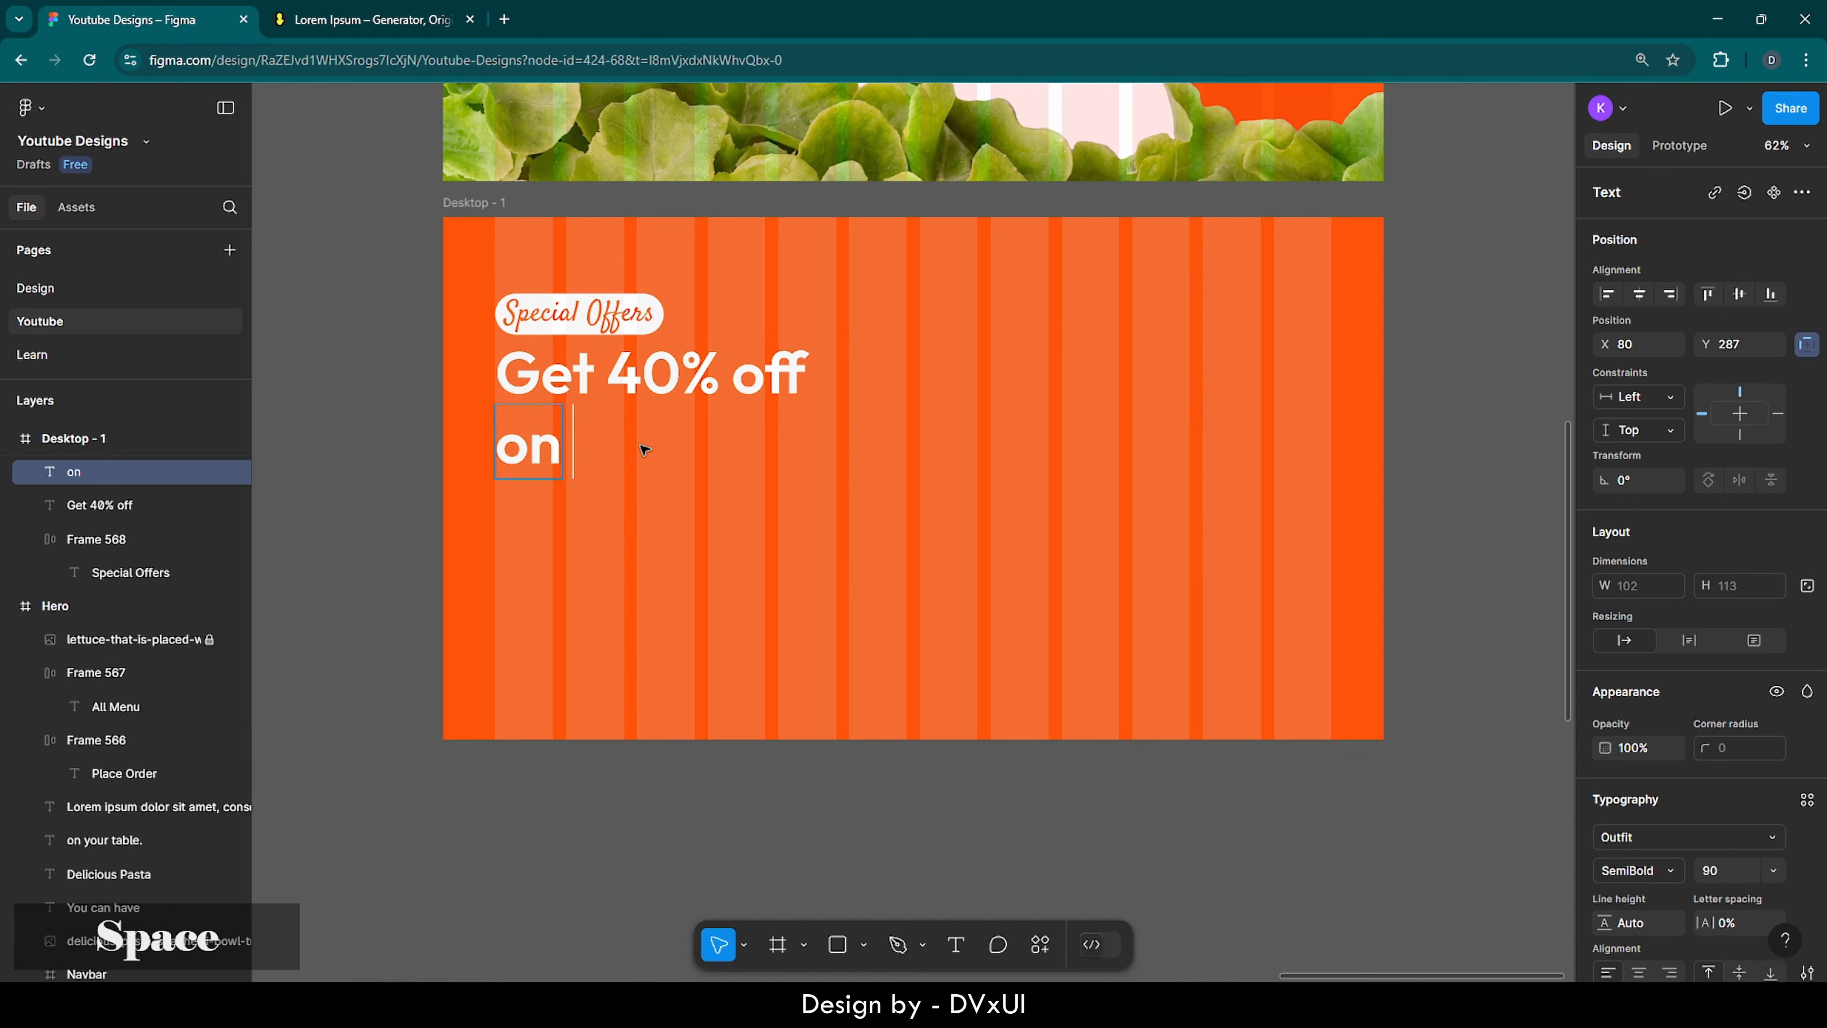
type("all menu")
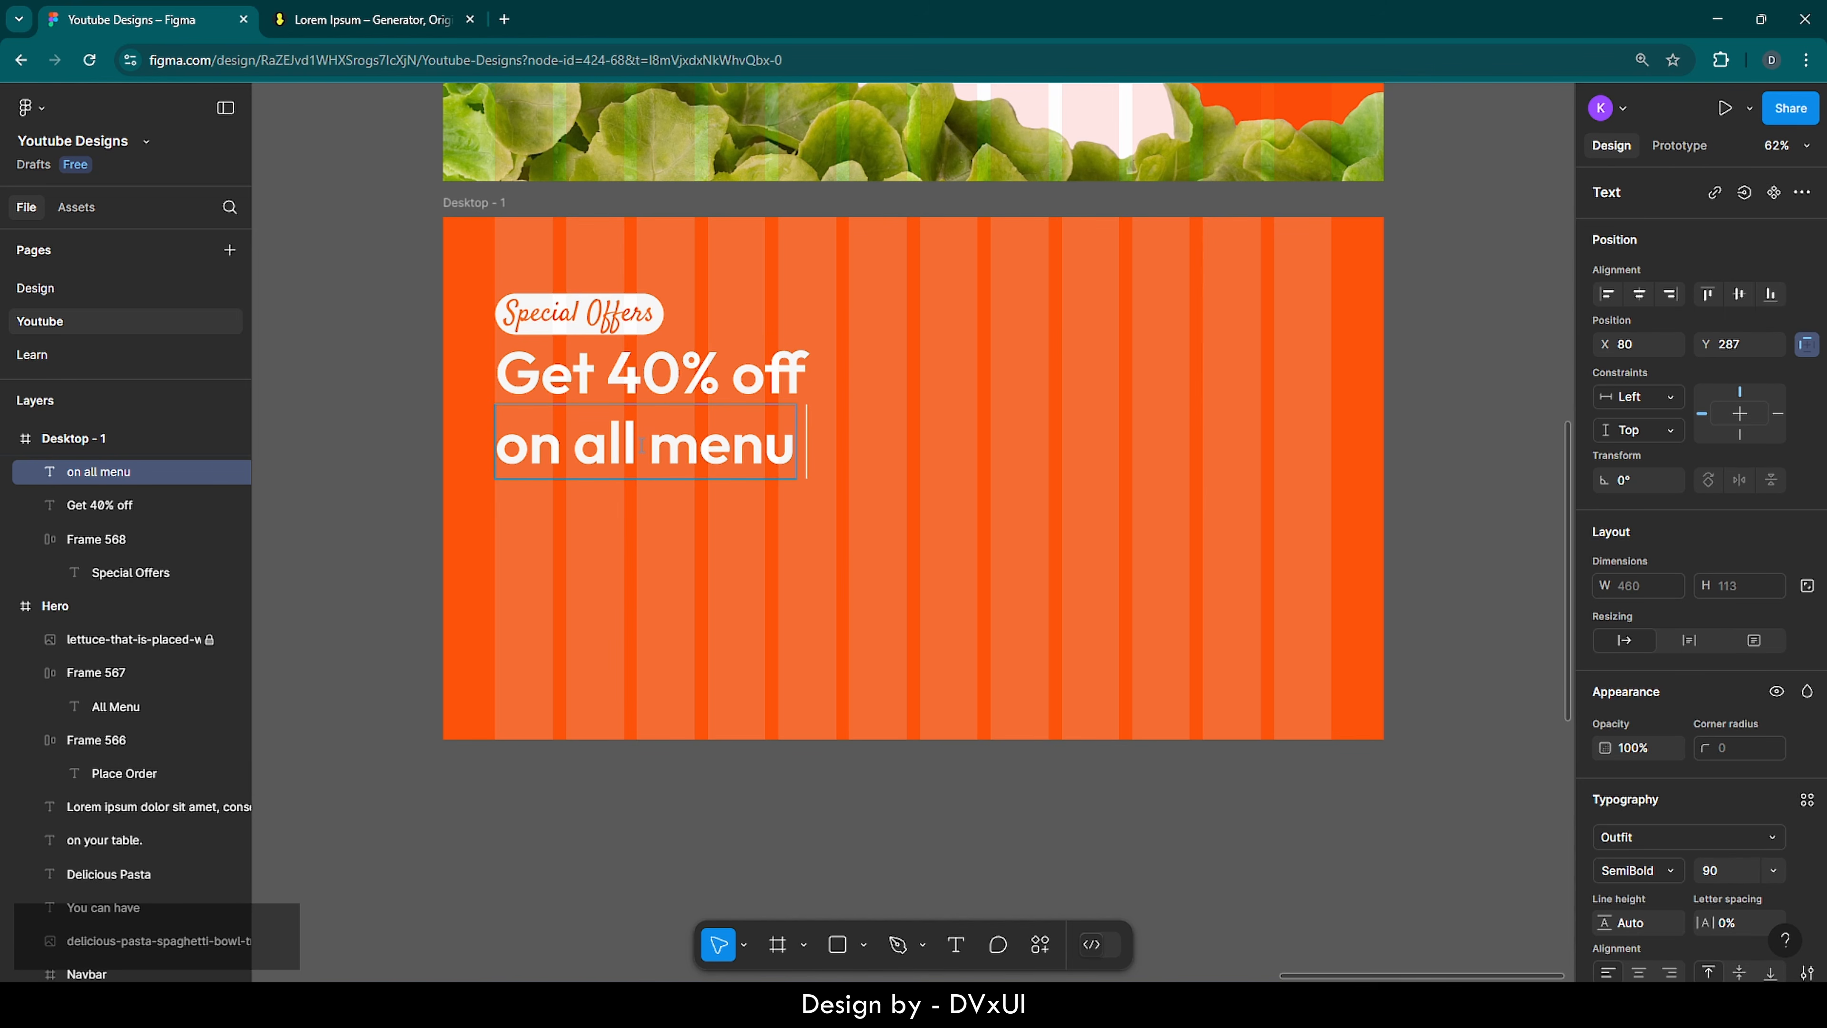
type(" itemss")
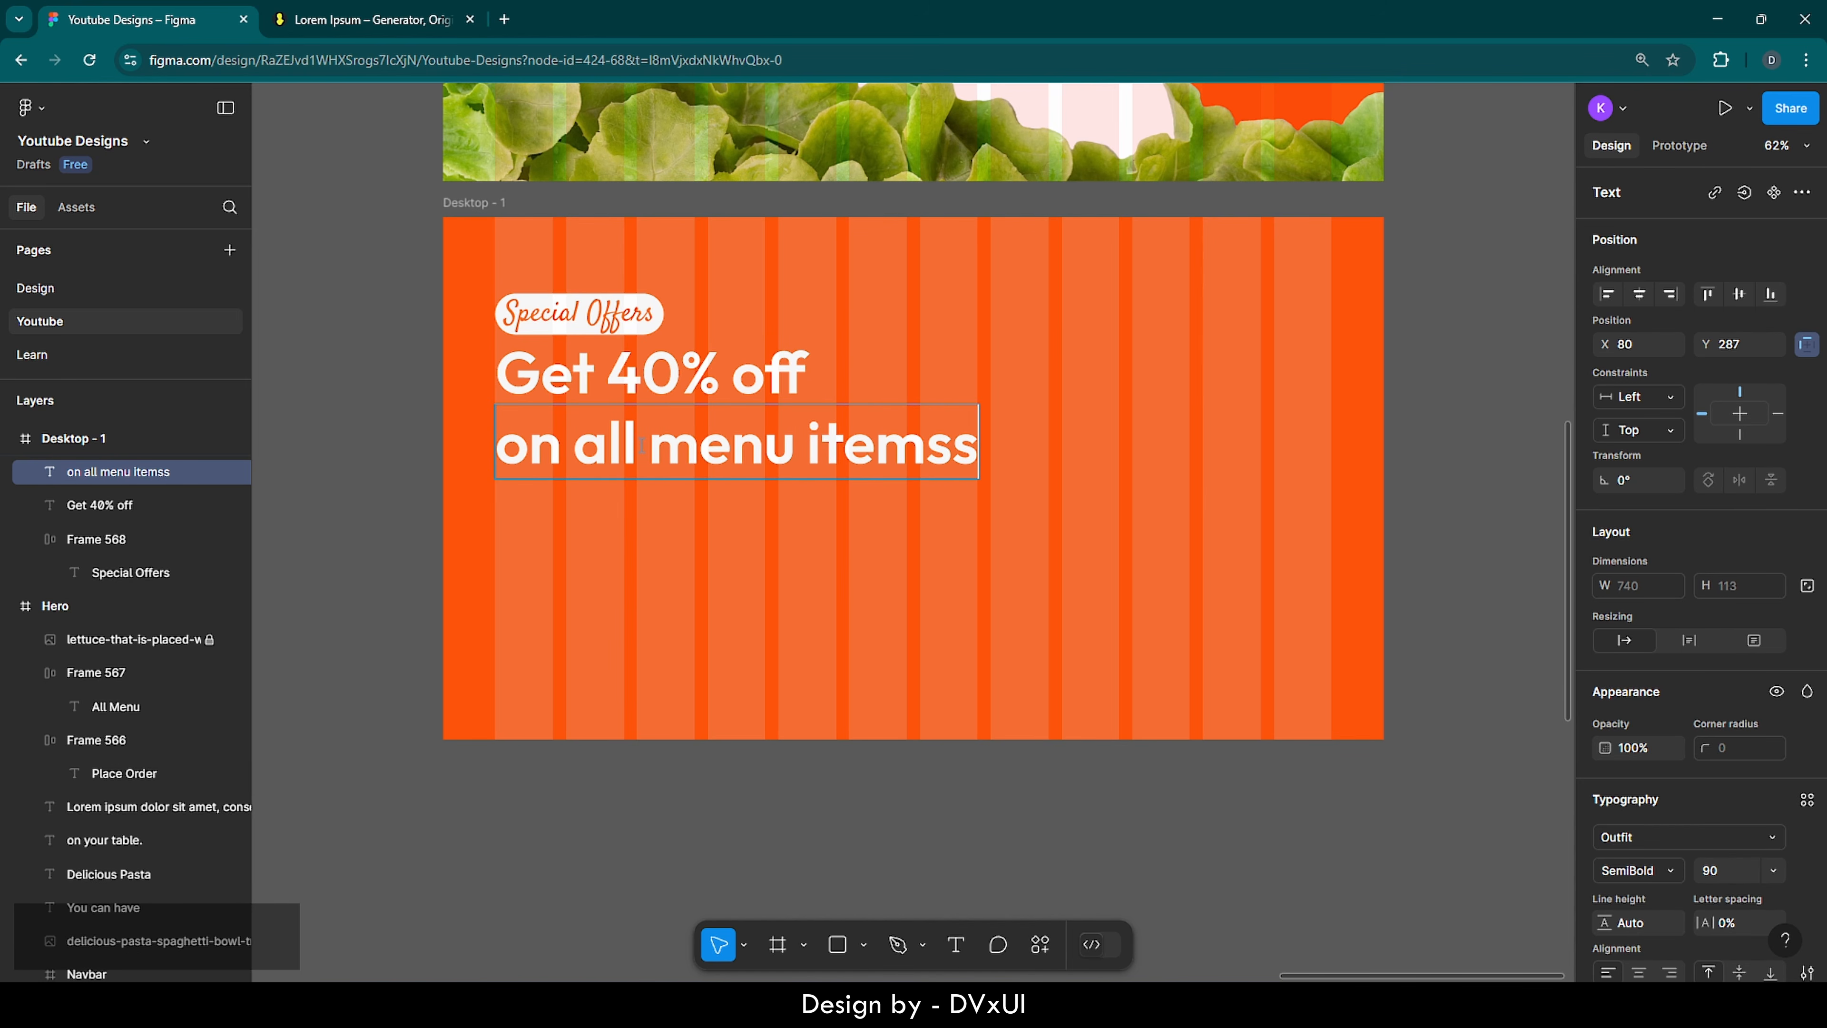
key("BackSpace")
type(".")
- Set the "on all menu items." line to font size 60 and Medium weight
key("ctrl+a")
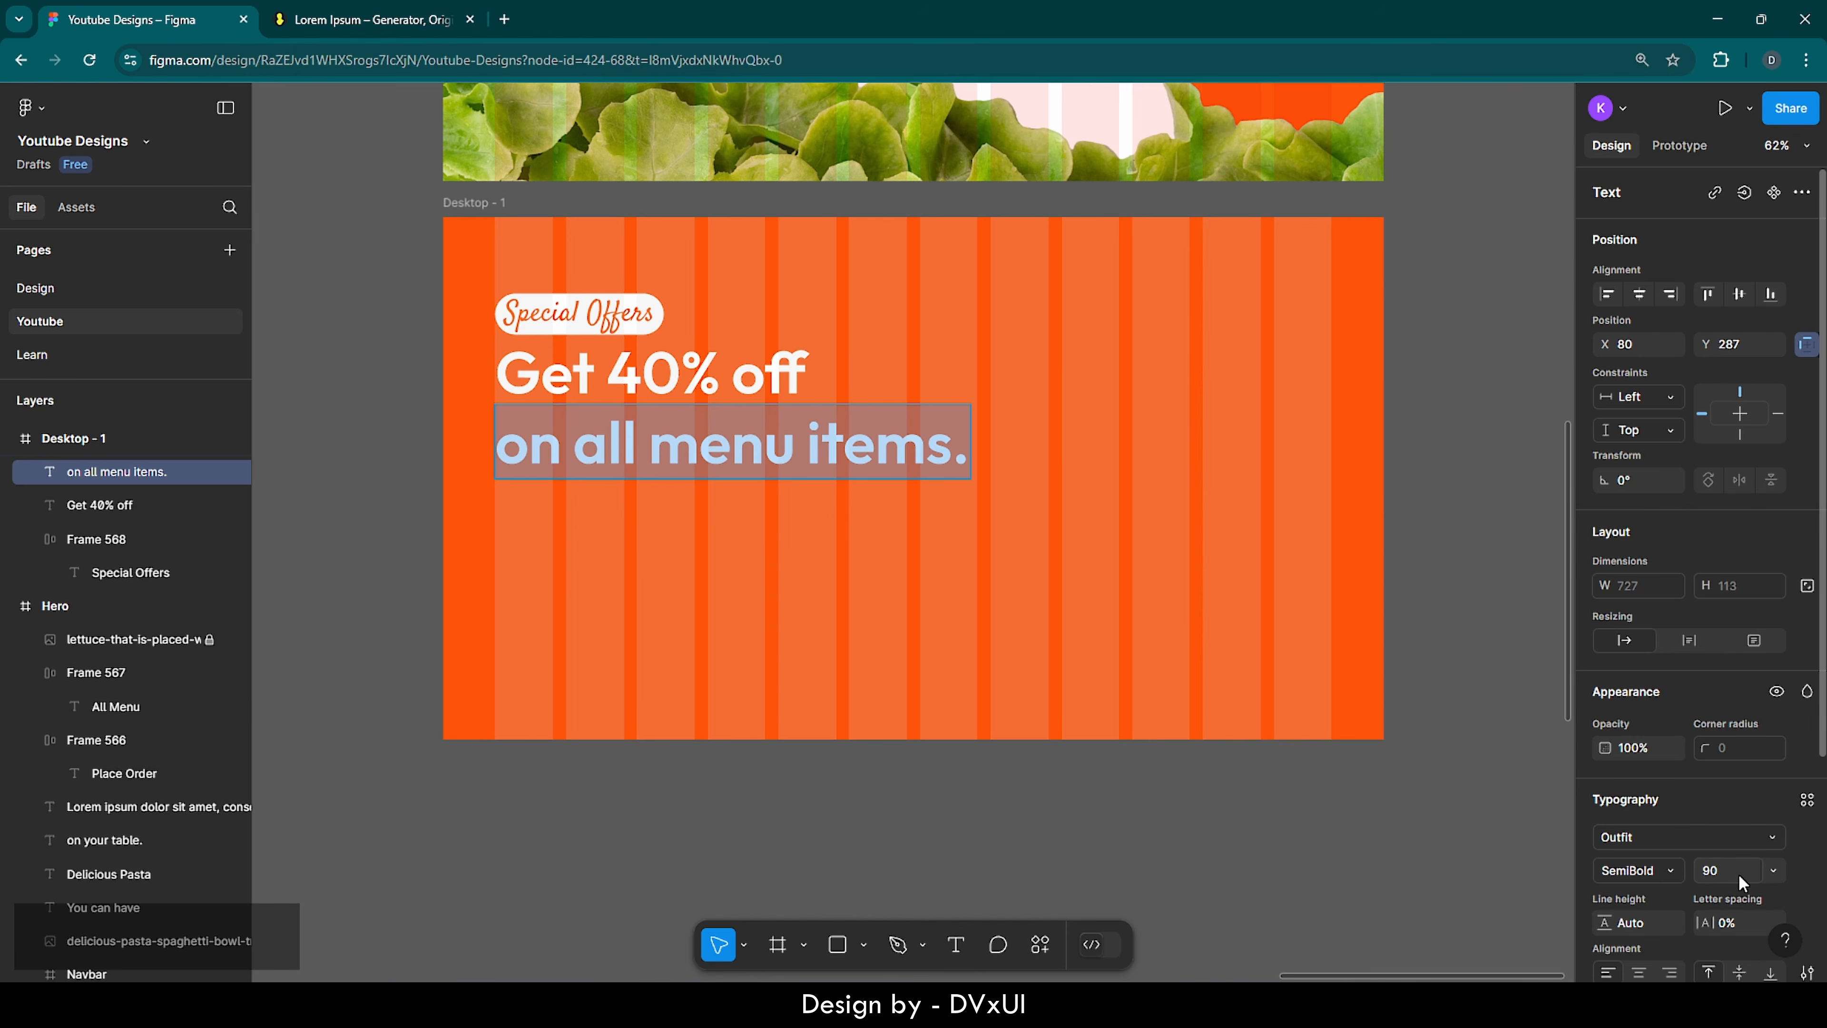
key("BackSpace")
type("60")
key("Return")
left_click(1680, 869)
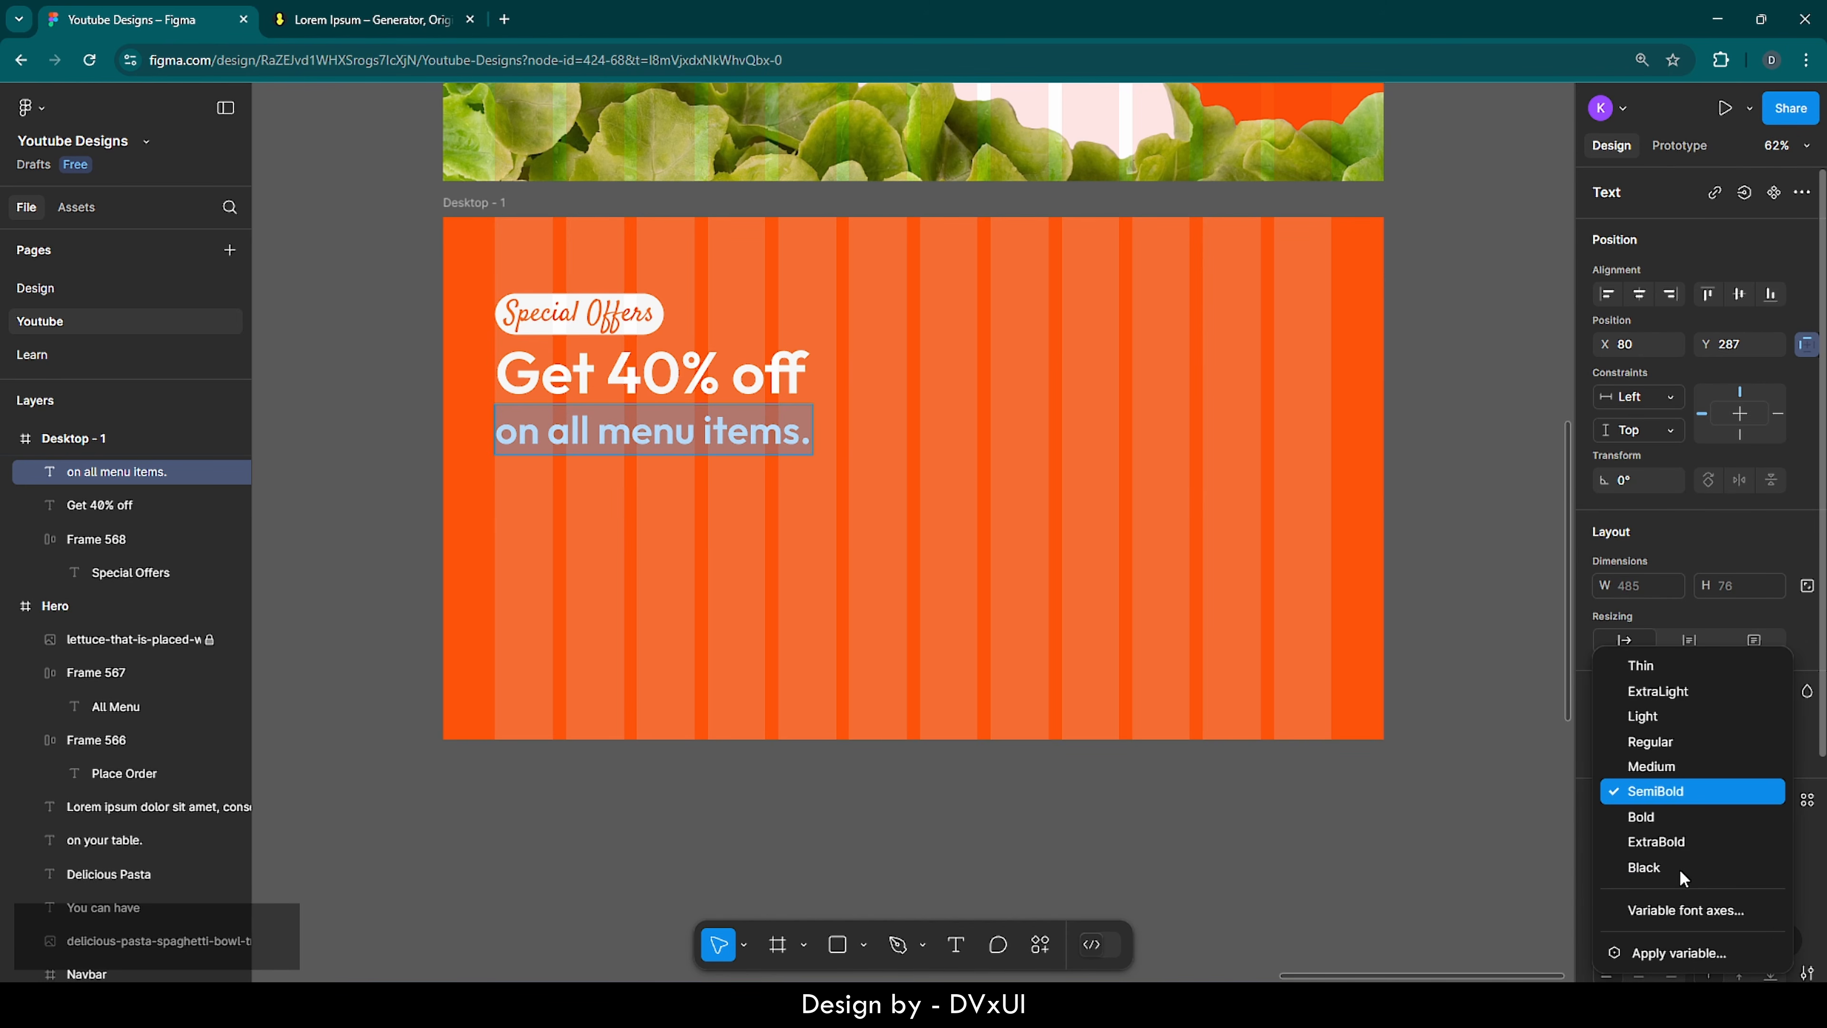
left_click(1650, 764)
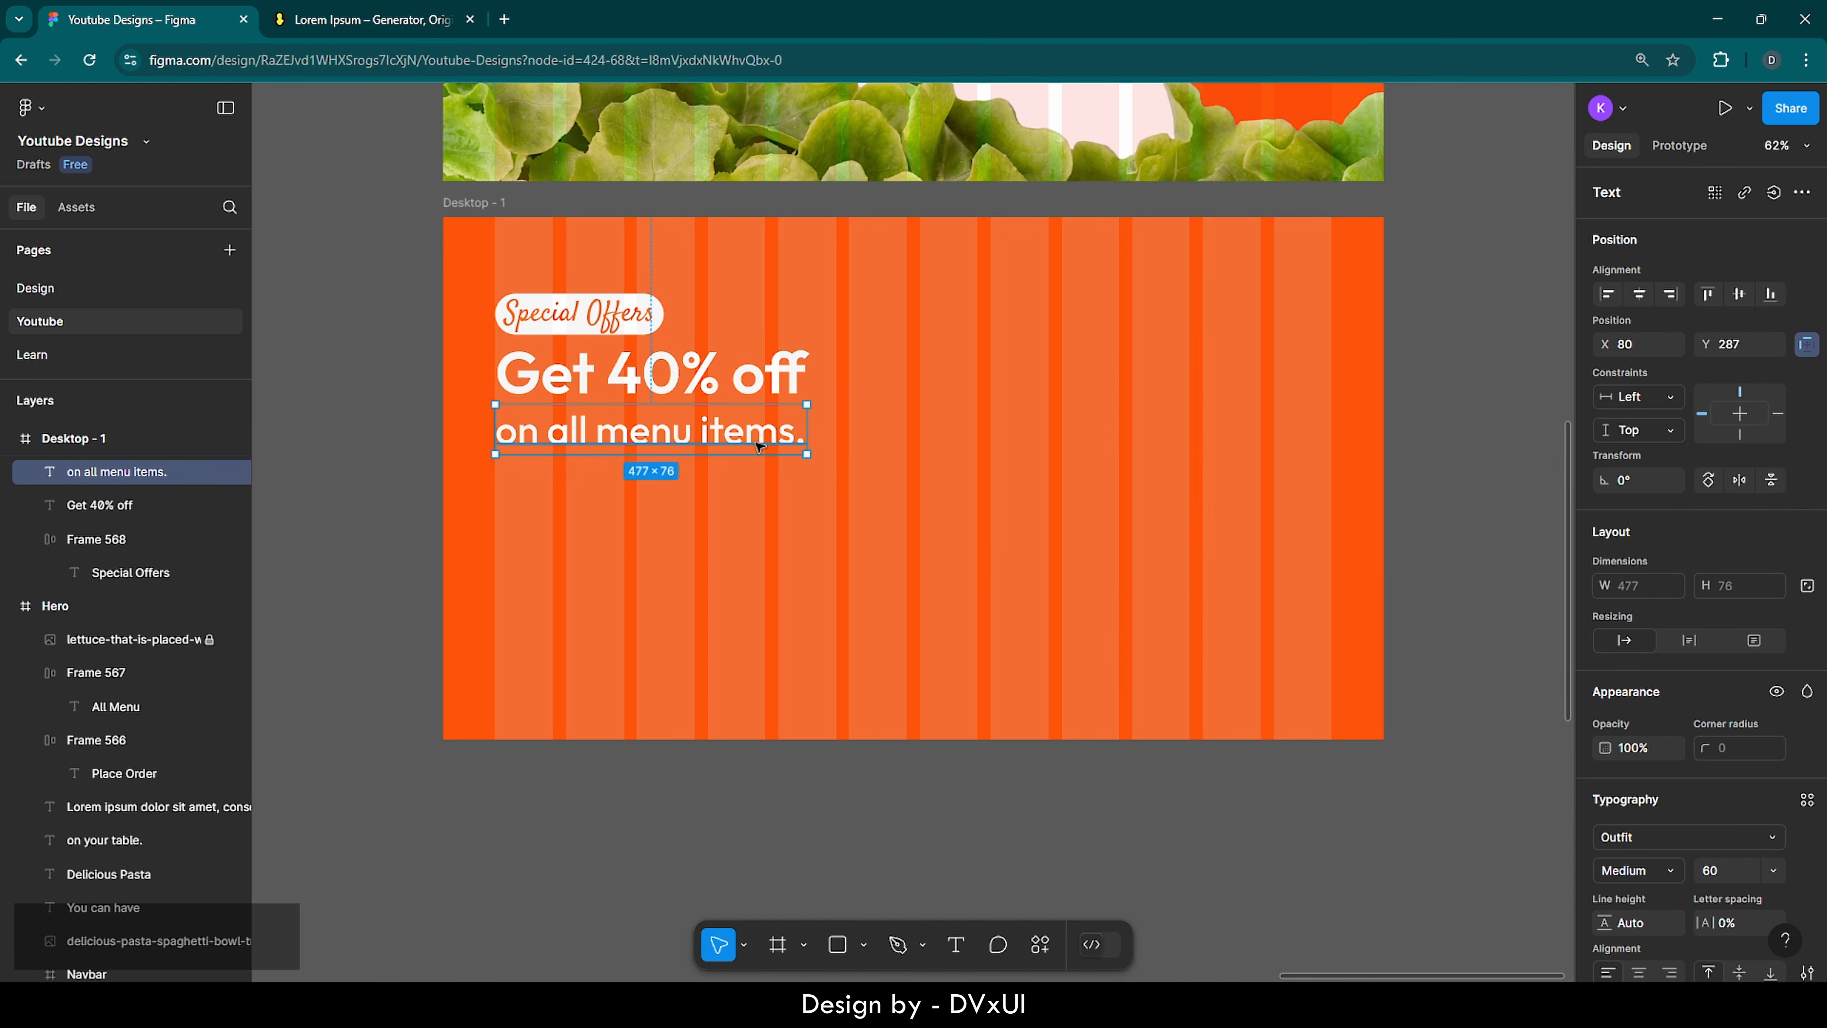
- Set the "Get 40% off" heading to Medium weight
left_click(763, 379)
double_click(738, 375)
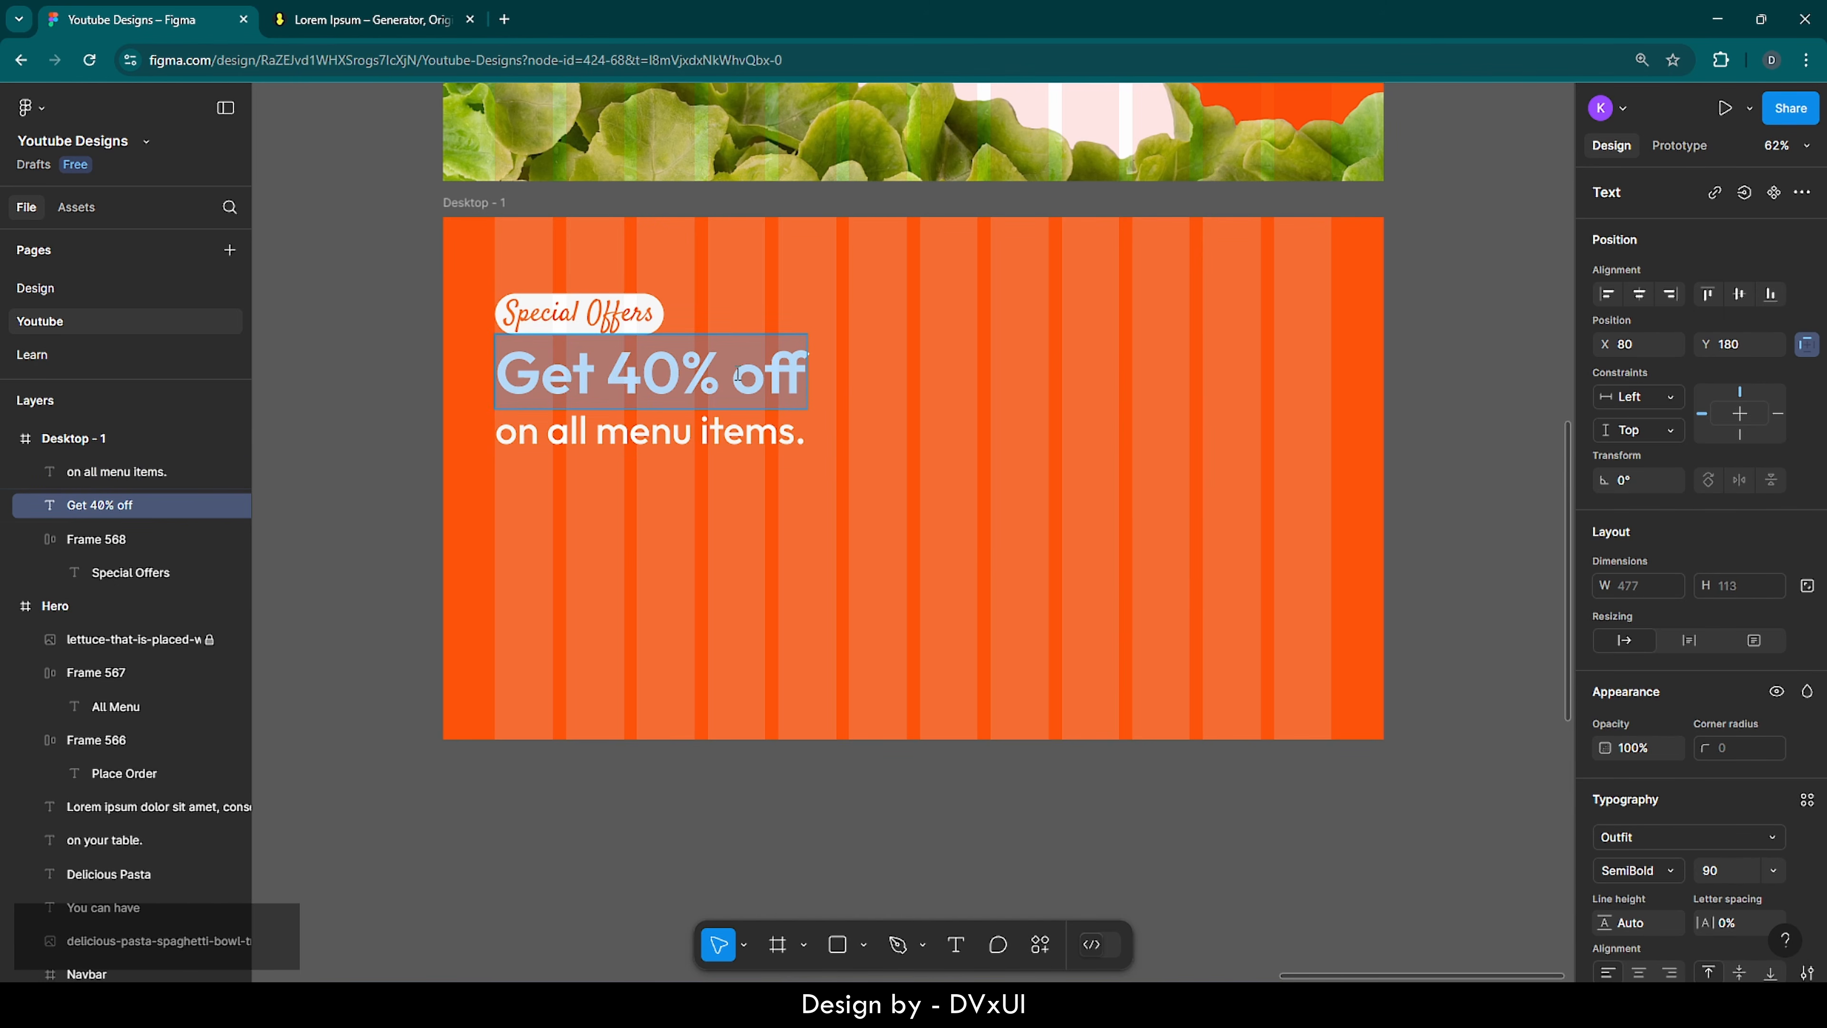
left_click_drag(727, 372, 783, 373)
left_click(784, 373)
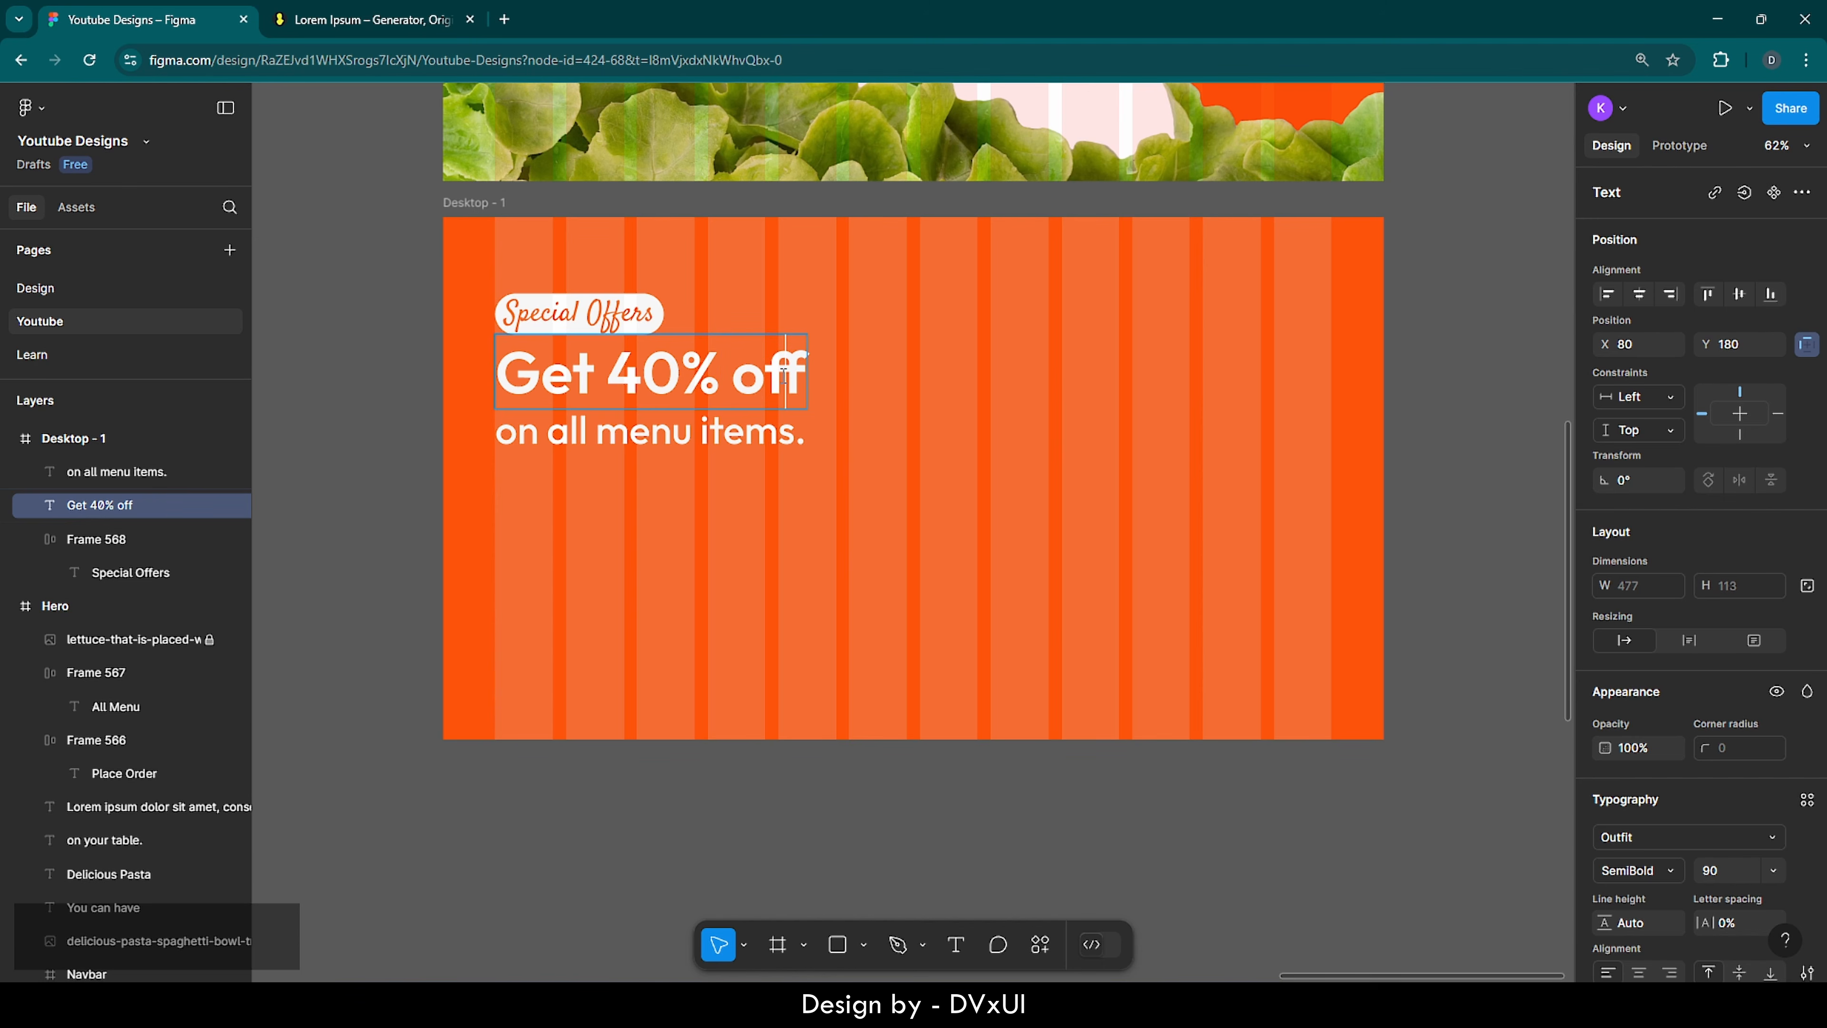
key("ctrl+a")
left_click(1668, 875)
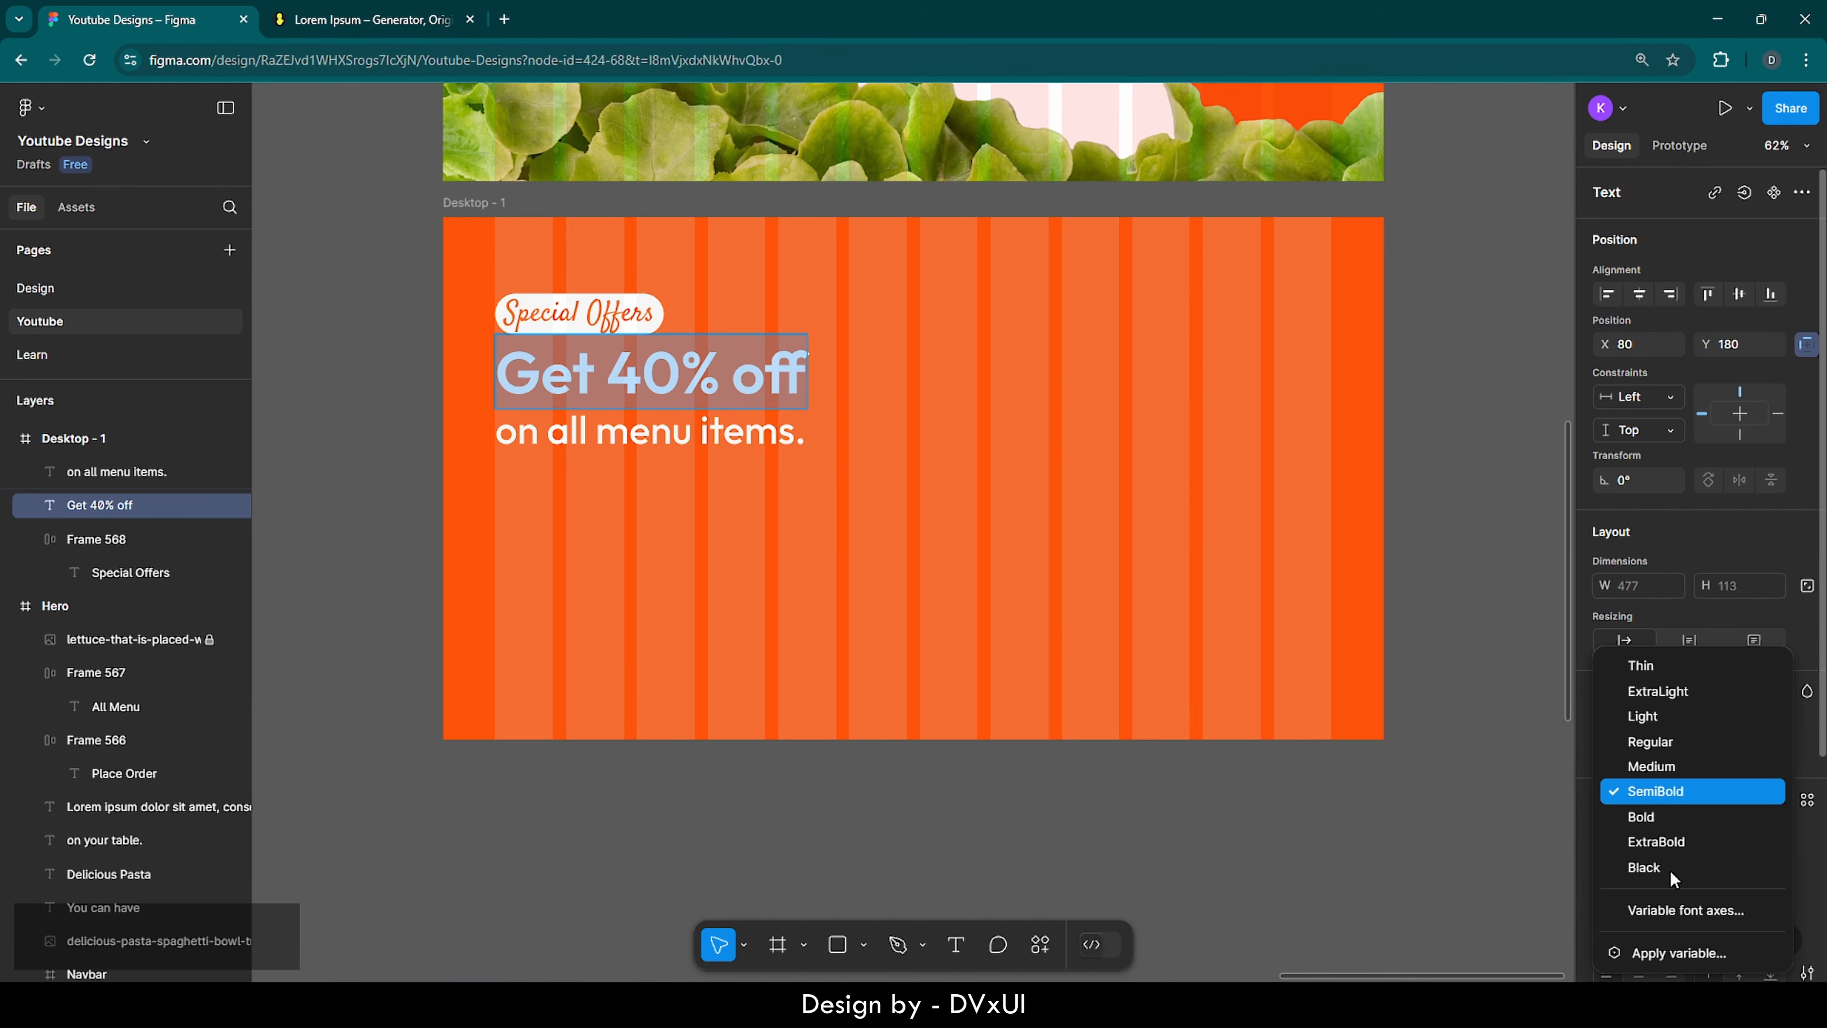
left_click(1658, 767)
key("Escape")
- Nudge both heading lines down together to widen the gap below the Special Offers badge
left_click(730, 445, "shift")
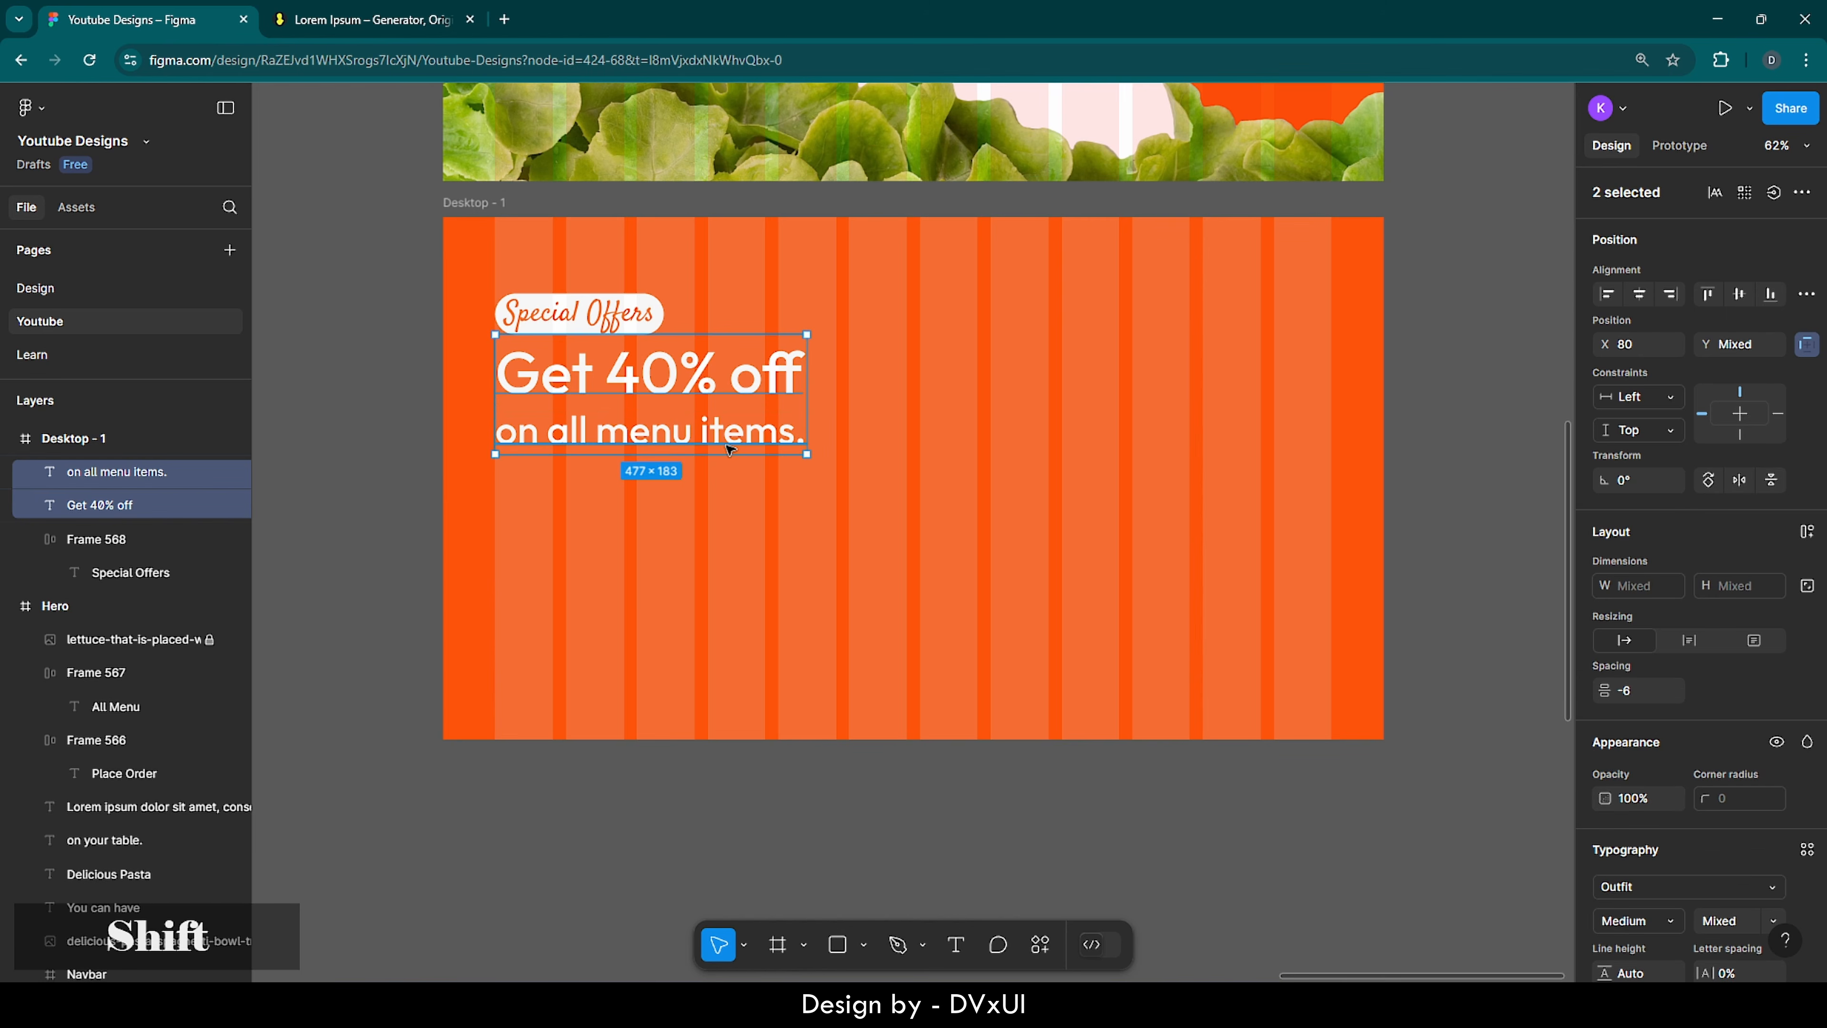
key("shift+Down")
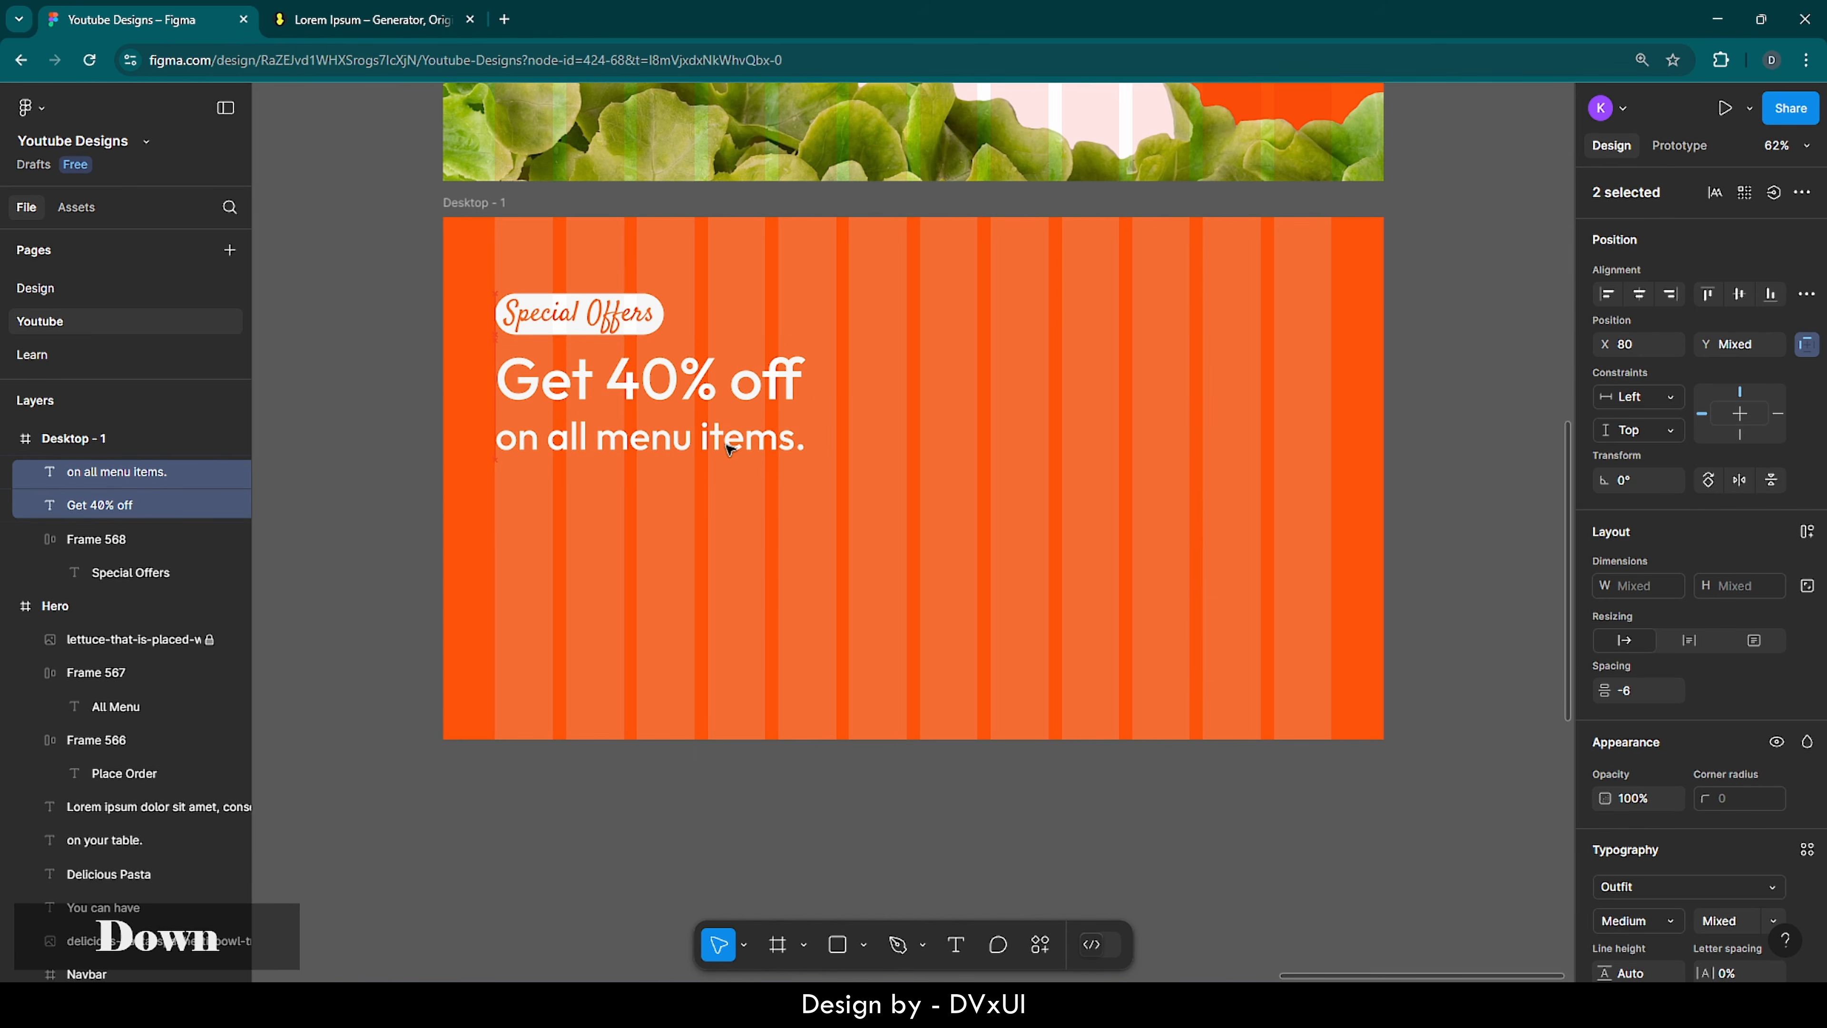
left_click(887, 523)
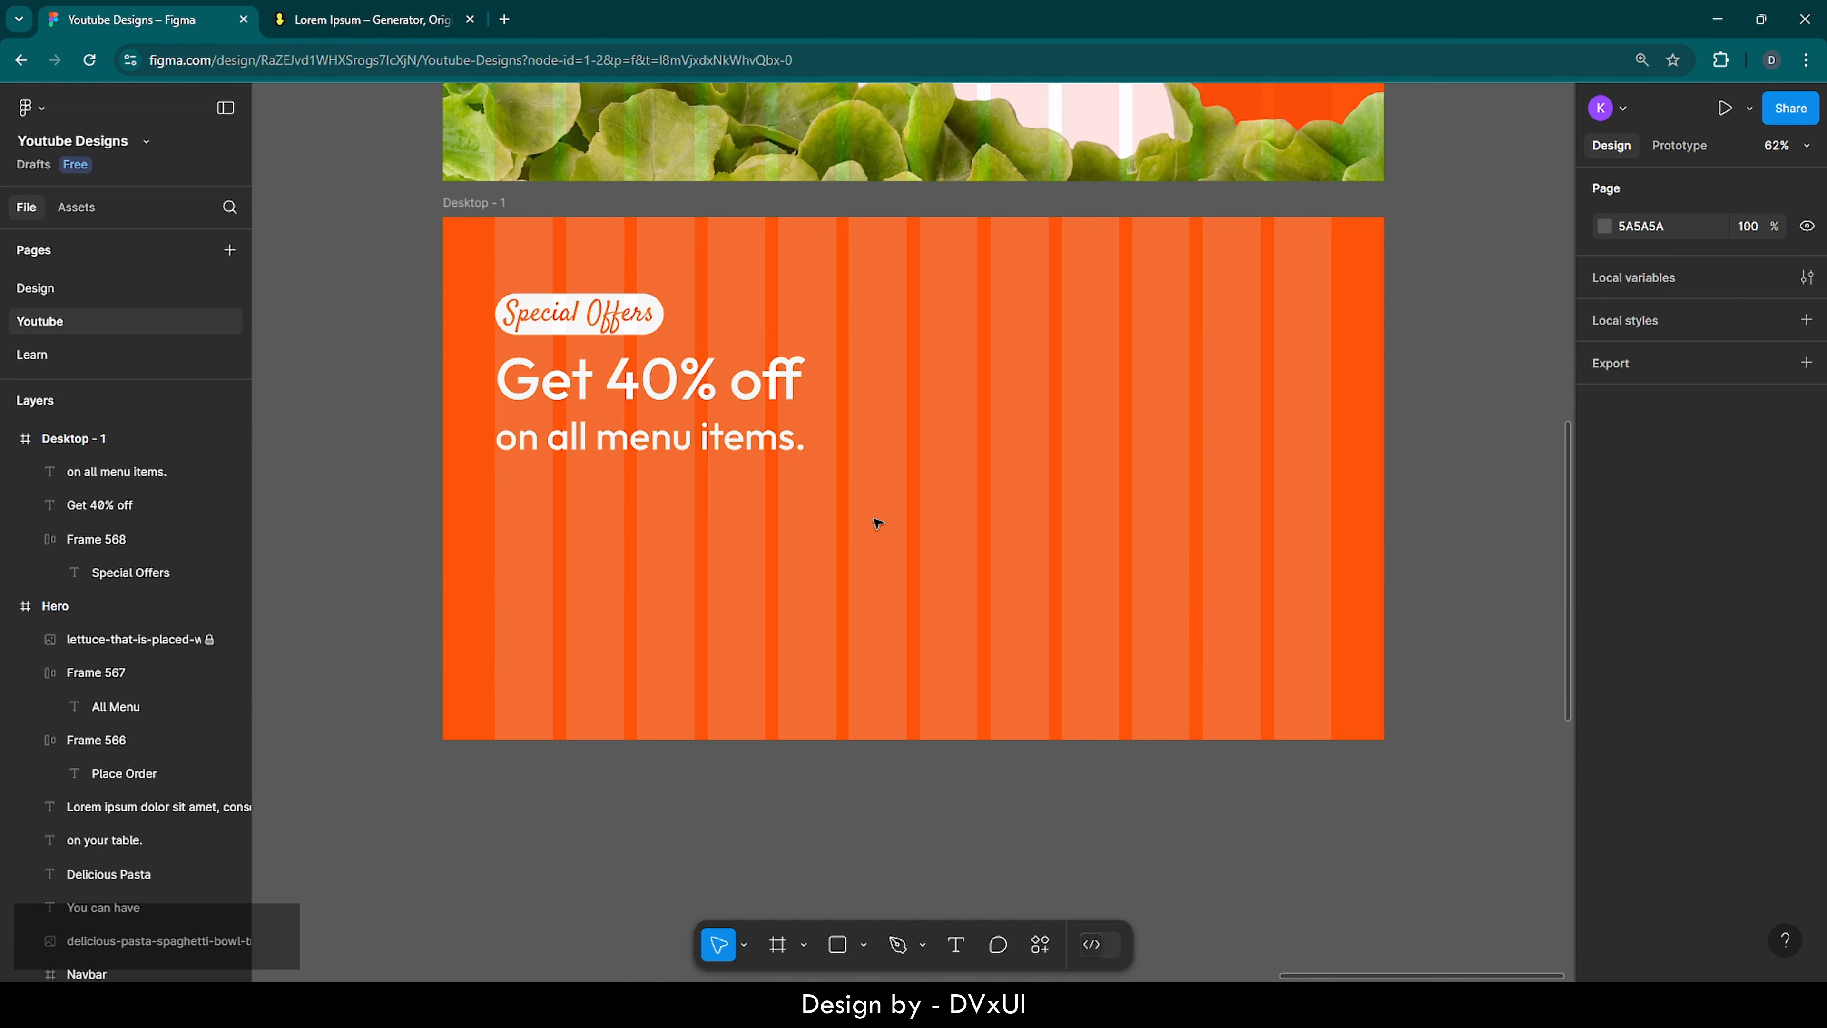
- Copy the two-line Lorem ipsum paragraph from the Hero frame into the orange Desktop - 1 frame
scroll(748, 520, "up", 6)
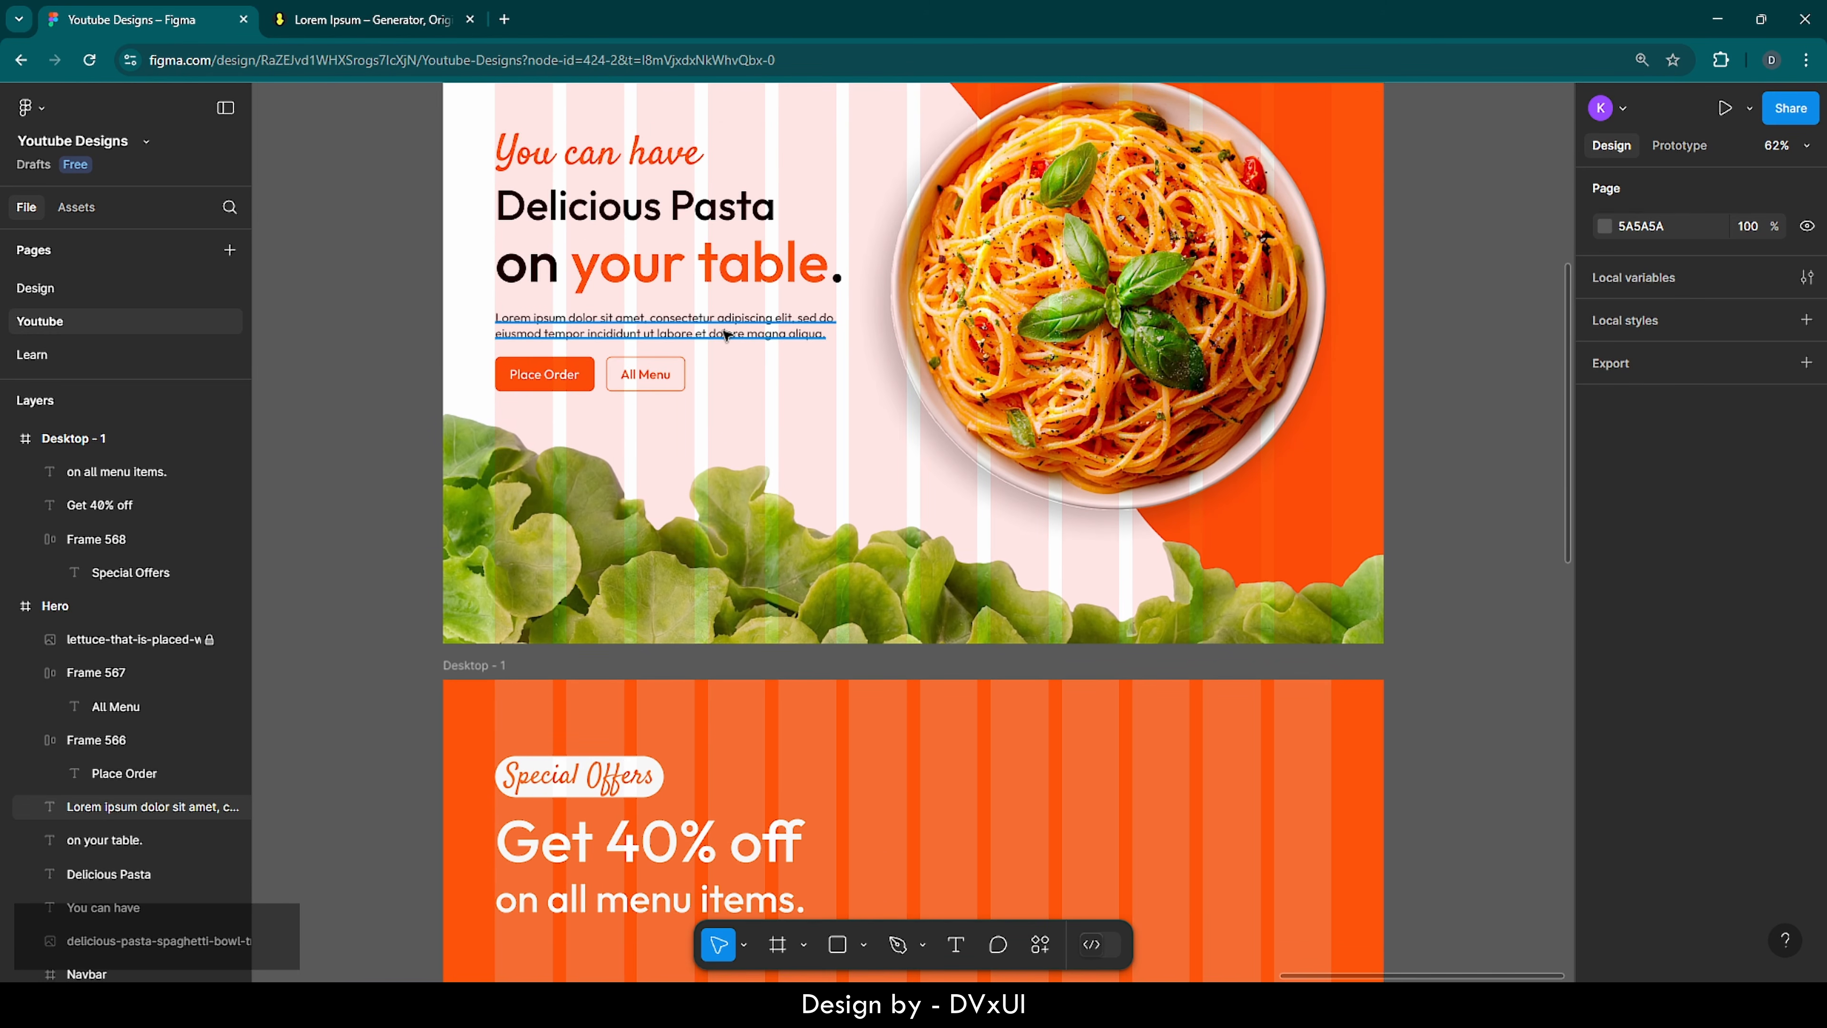
left_click(727, 335)
key("ctrl+c")
scroll(712, 729, "down", 5)
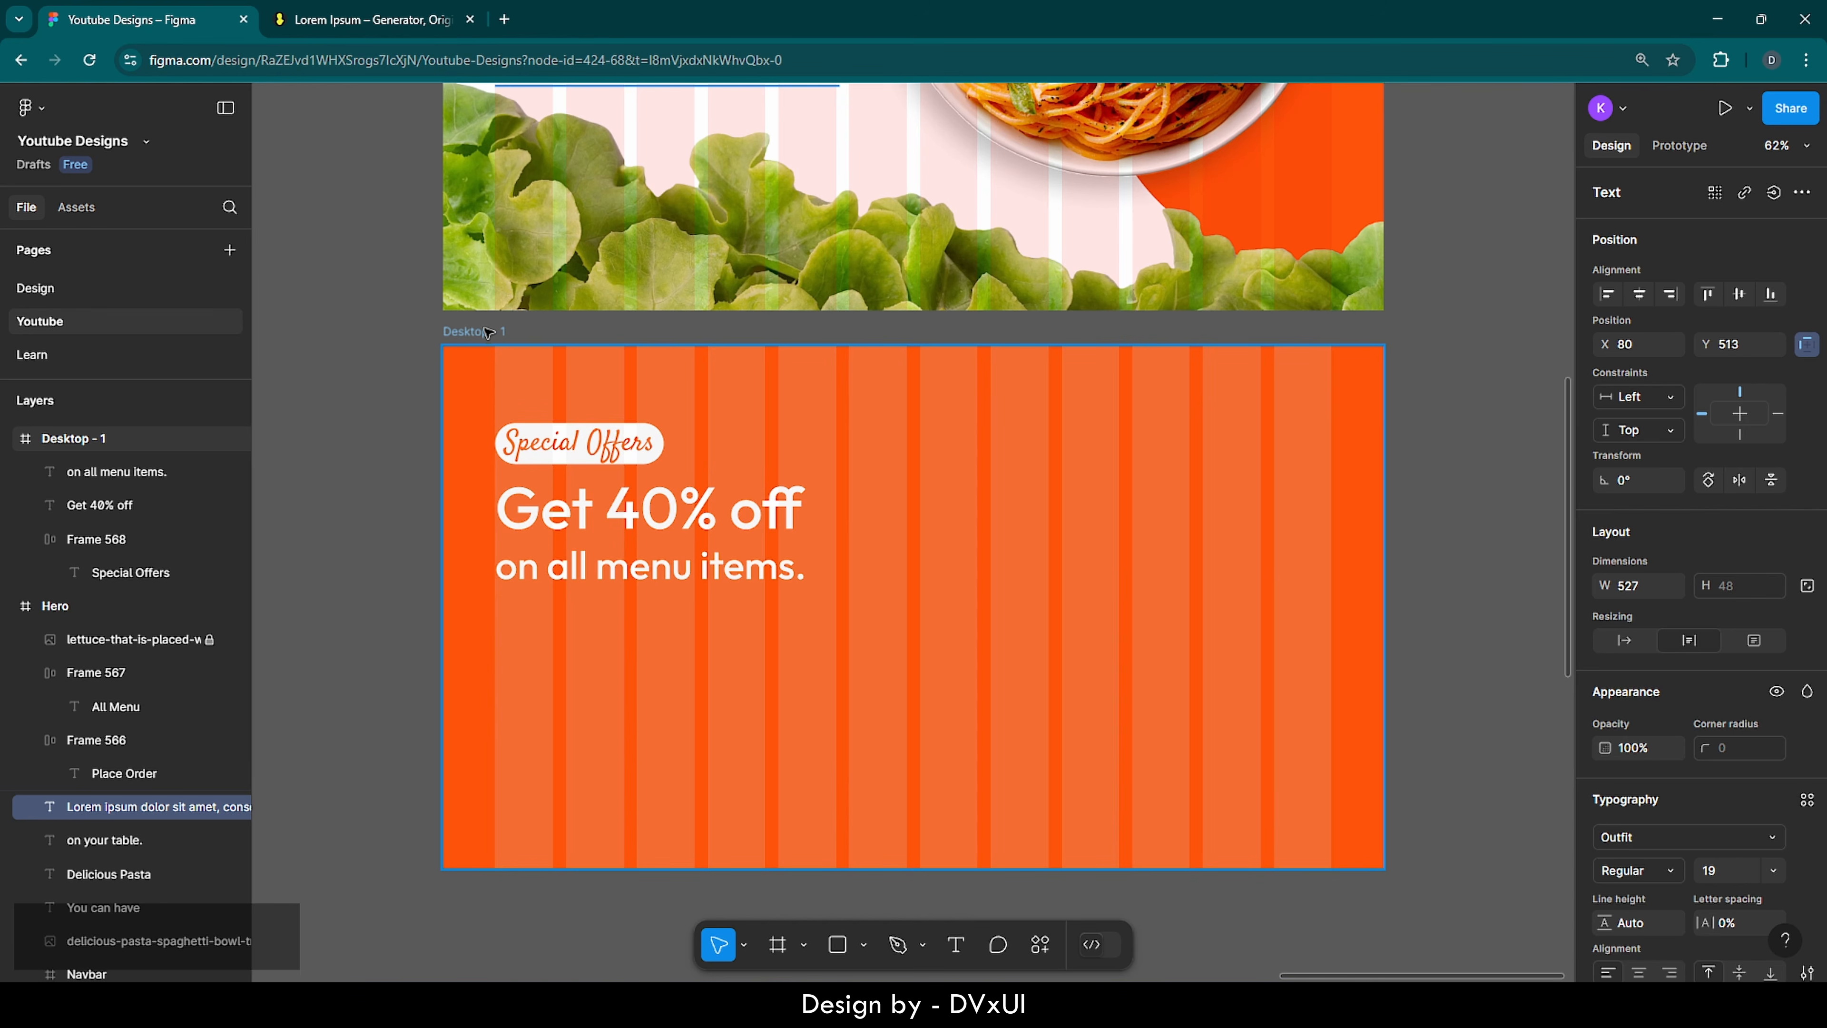
left_click(487, 331)
key("ctrl+v")
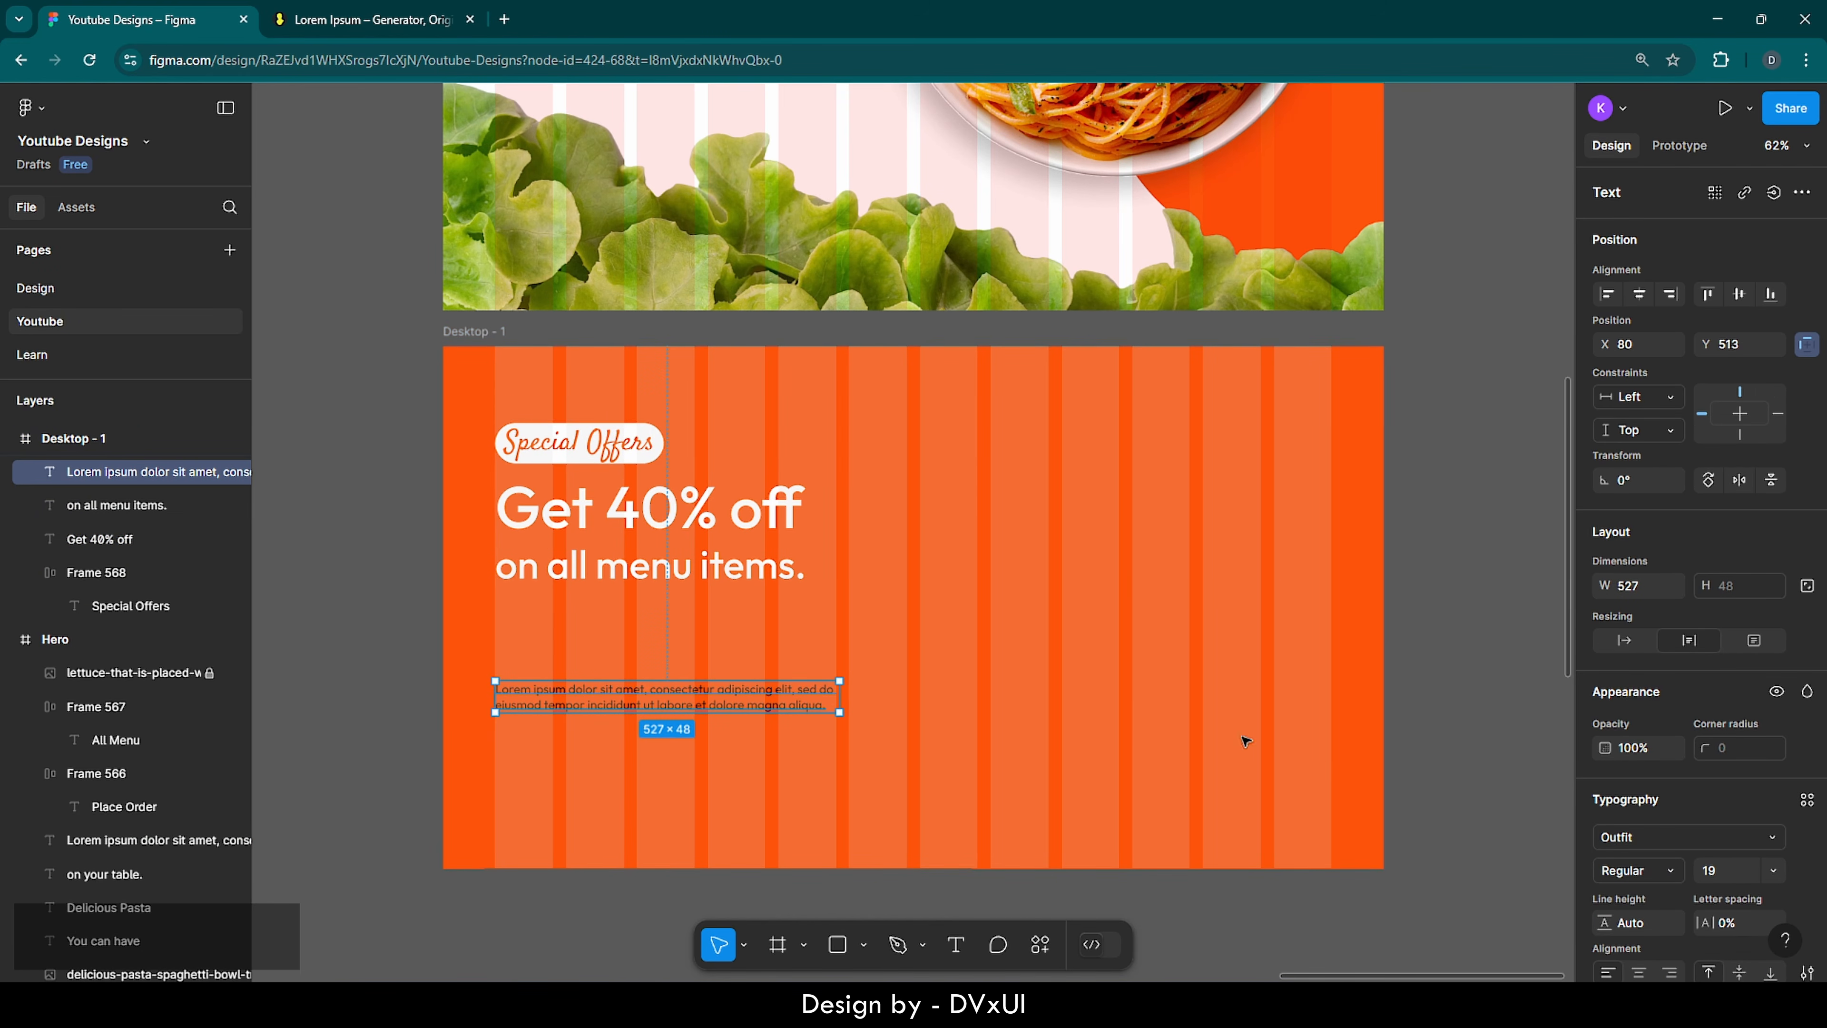
- Change the pasted paragraph's fill color to white, FFFFFF
scroll(1603, 763, "down", 4)
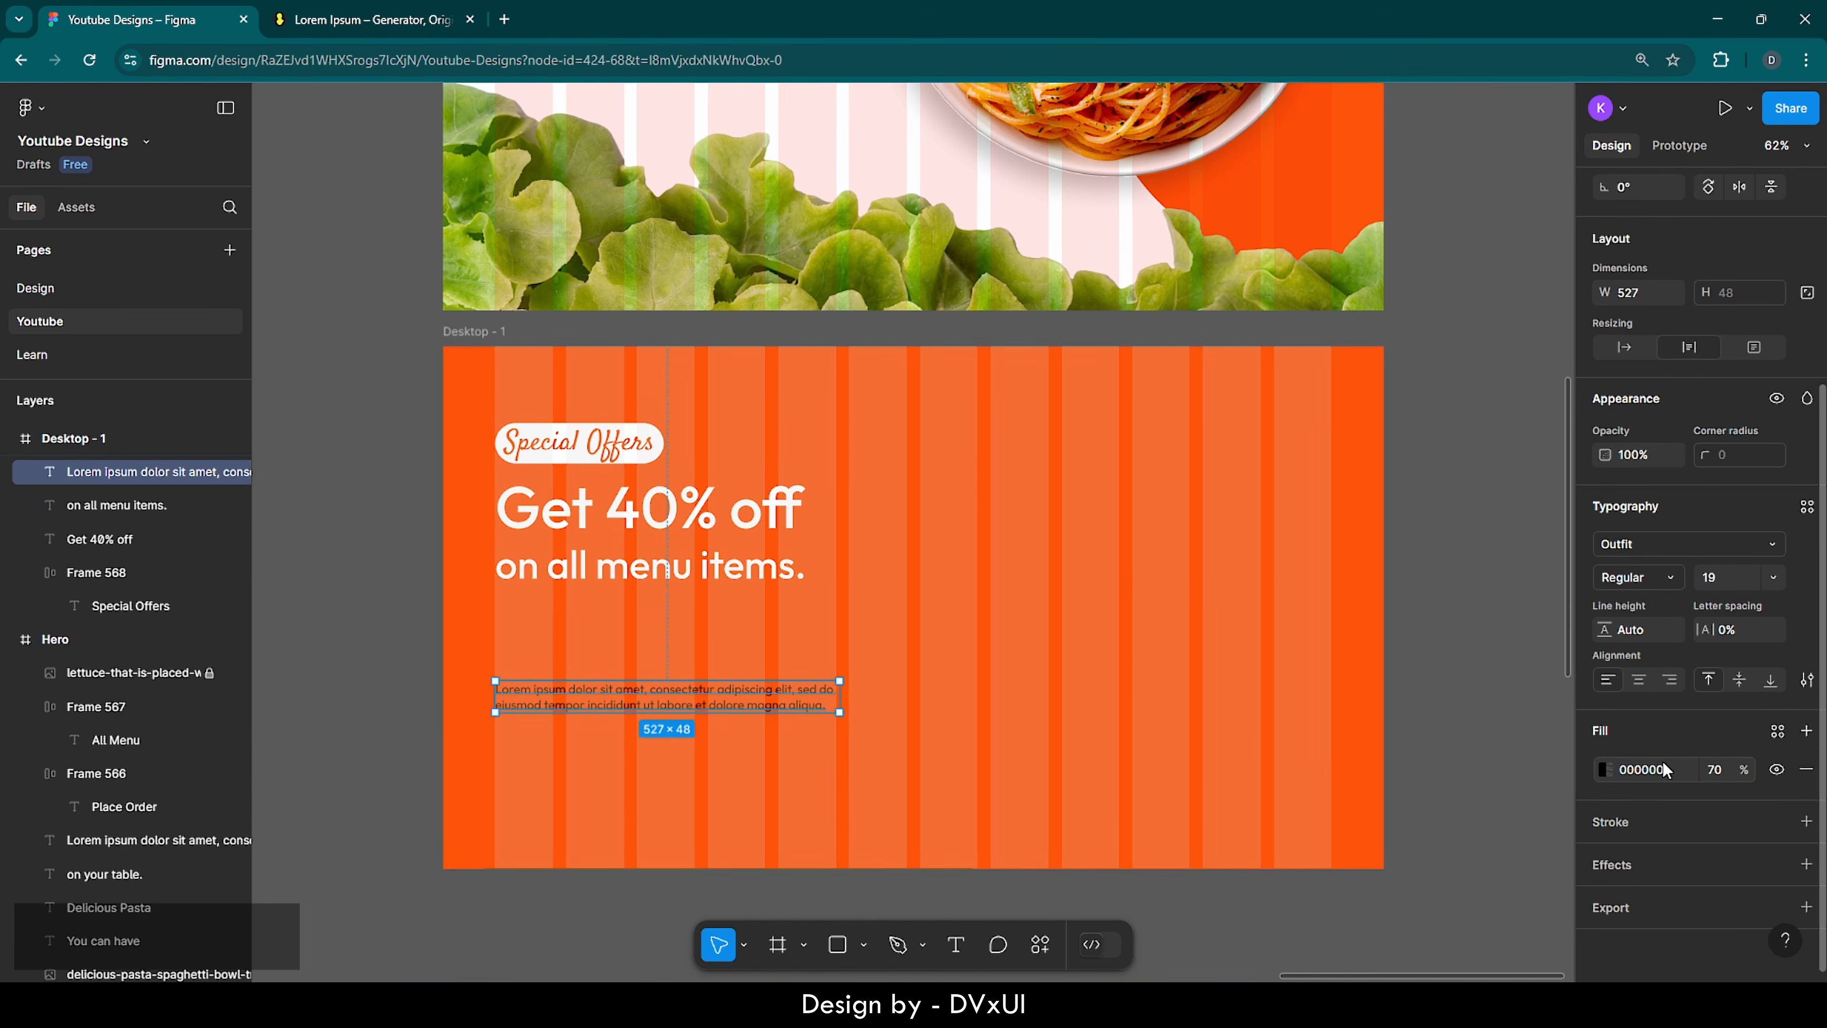
left_click(1653, 777)
type("ff")
key("Return")
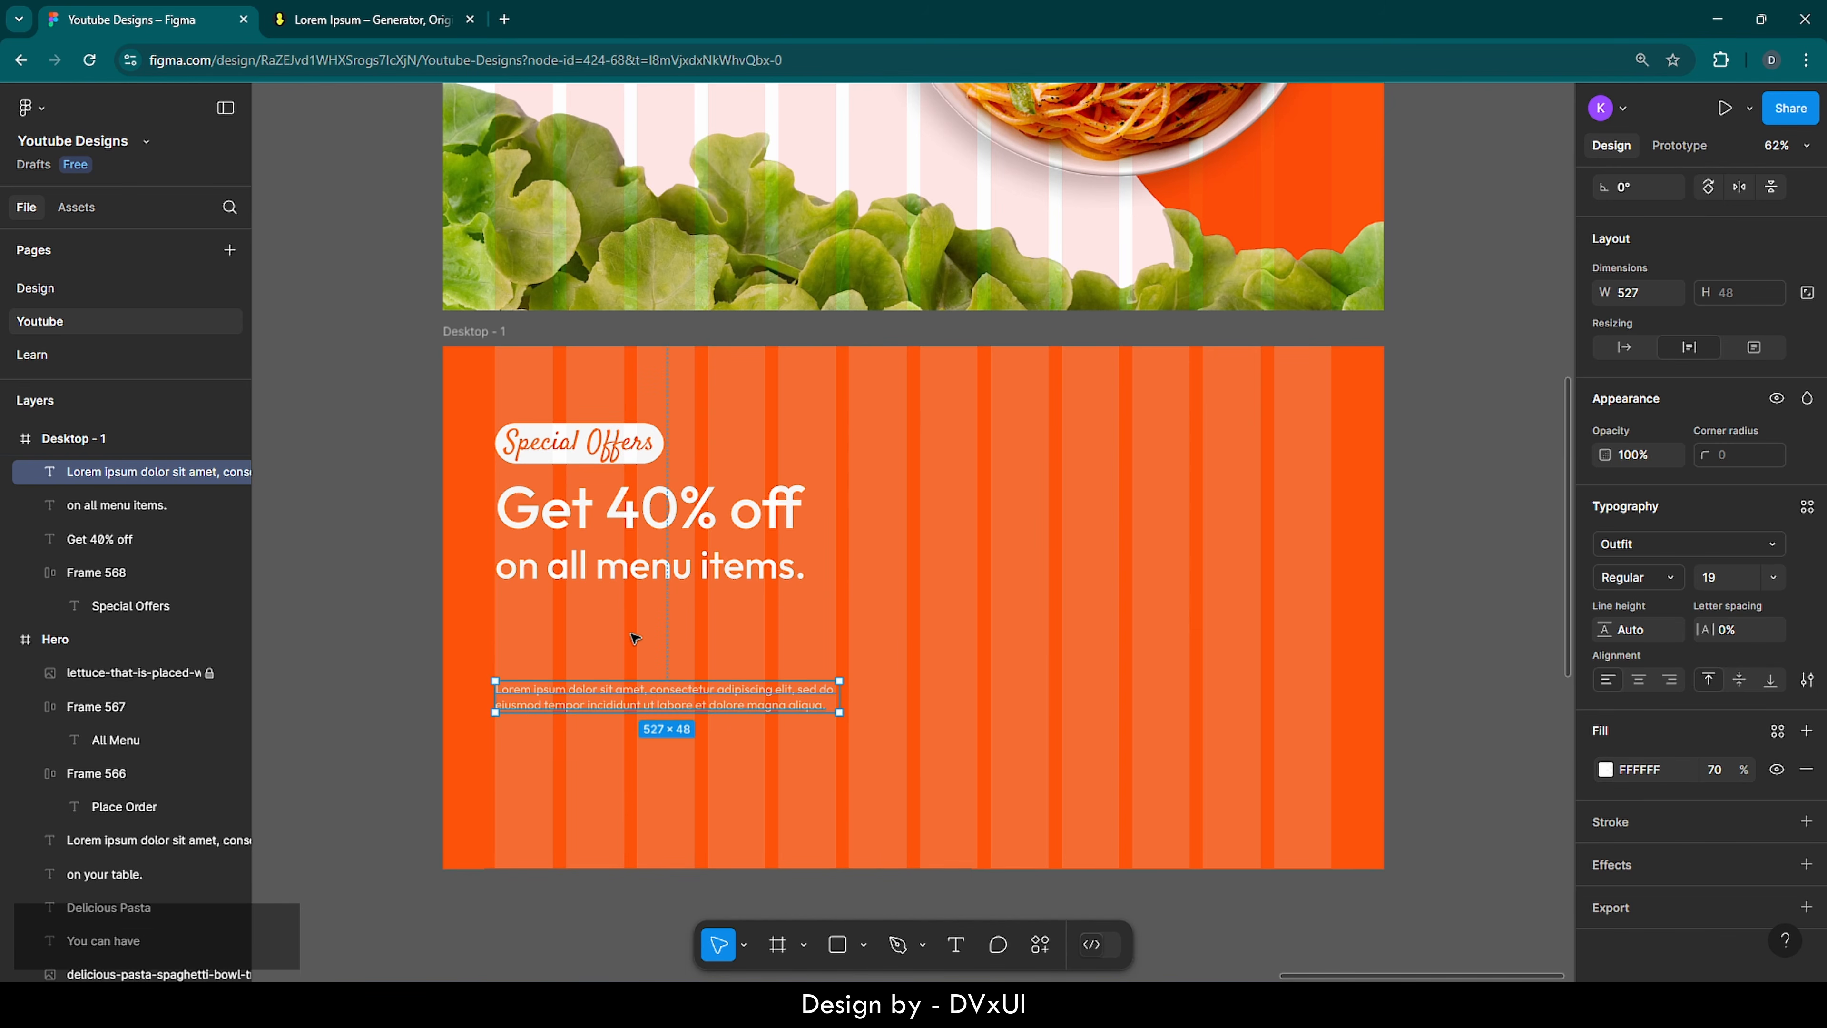
- Move the white Lorem ipsum paragraph up until it sits just beneath the "on all menu items." line
key("shift+Up")
key("shift+Up")
key("shift+Up")
key("shift+Up")
key("shift+Up")
key("shift+Up")
key("shift+Up")
key("shift+Up")
key("shift+Up")
key("shift+Up")
key("shift+Up")
key("shift+Up")
key("shift+Up")
key("shift+Up")
key("shift+Up")
key("shift+Up")
key("shift+Up")
key("shift+Up")
key("shift+Up")
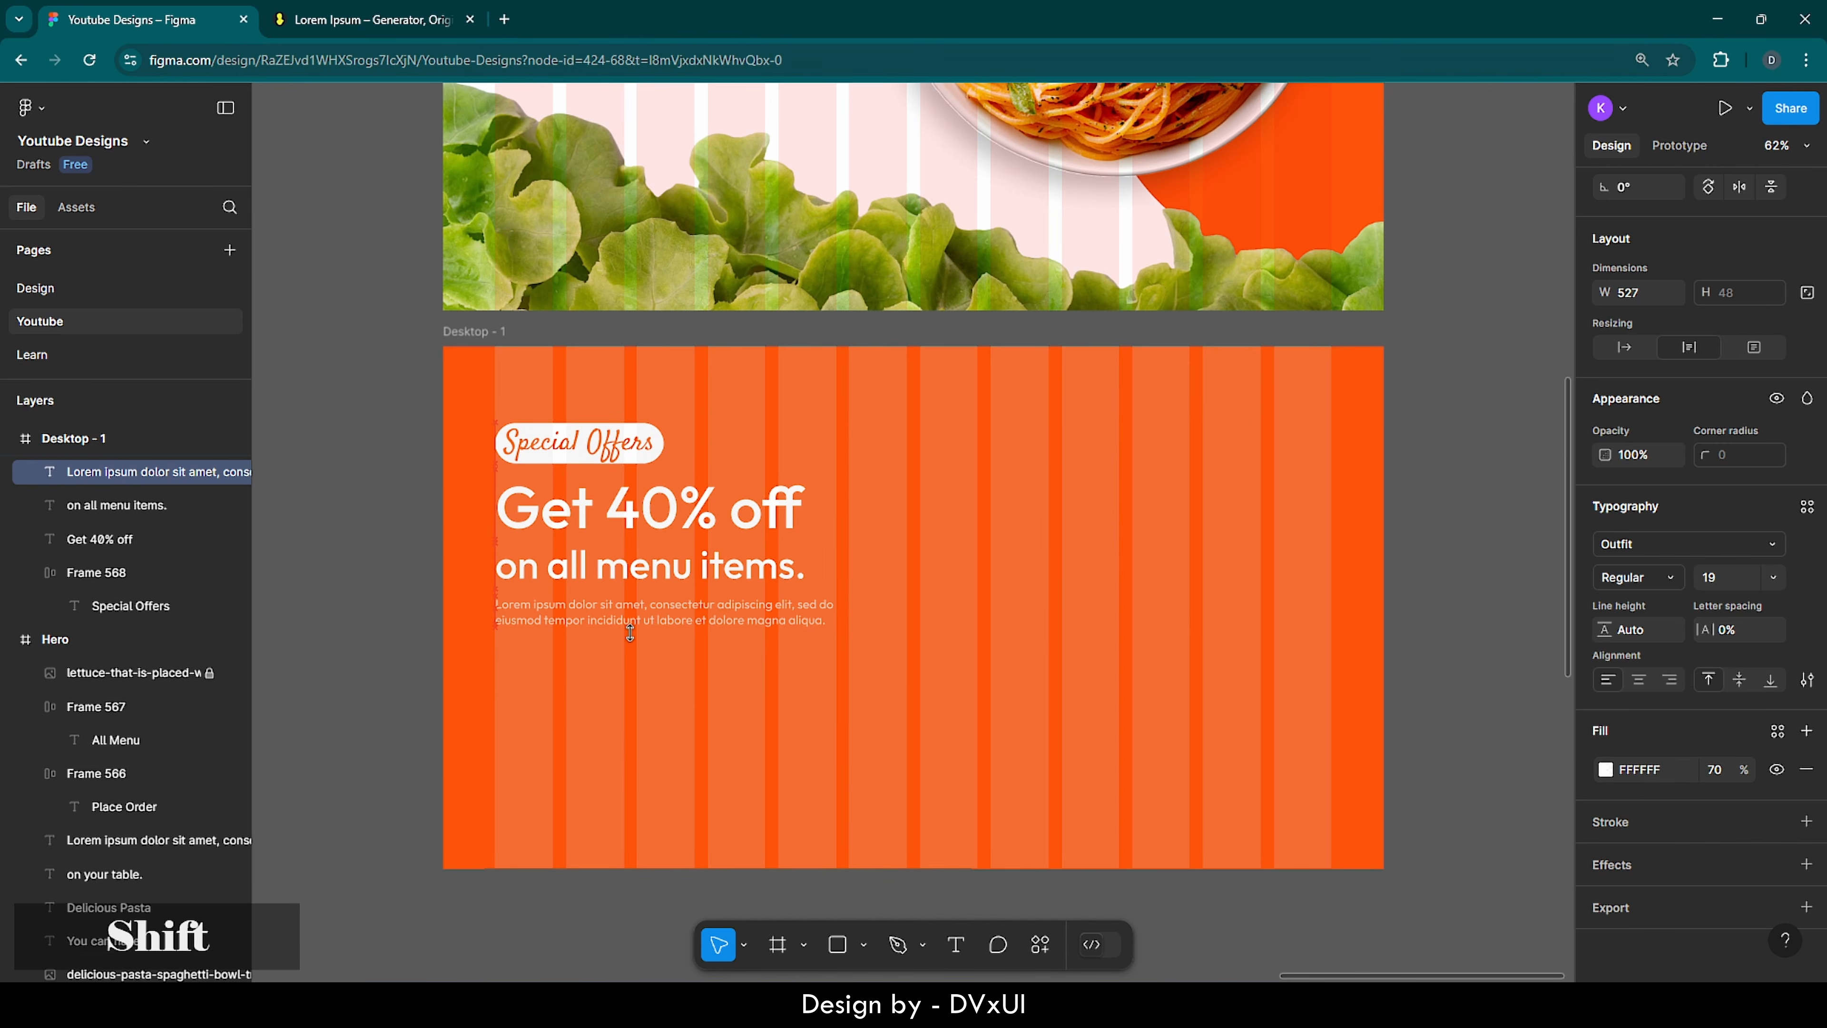
key("Up")
key("Up")
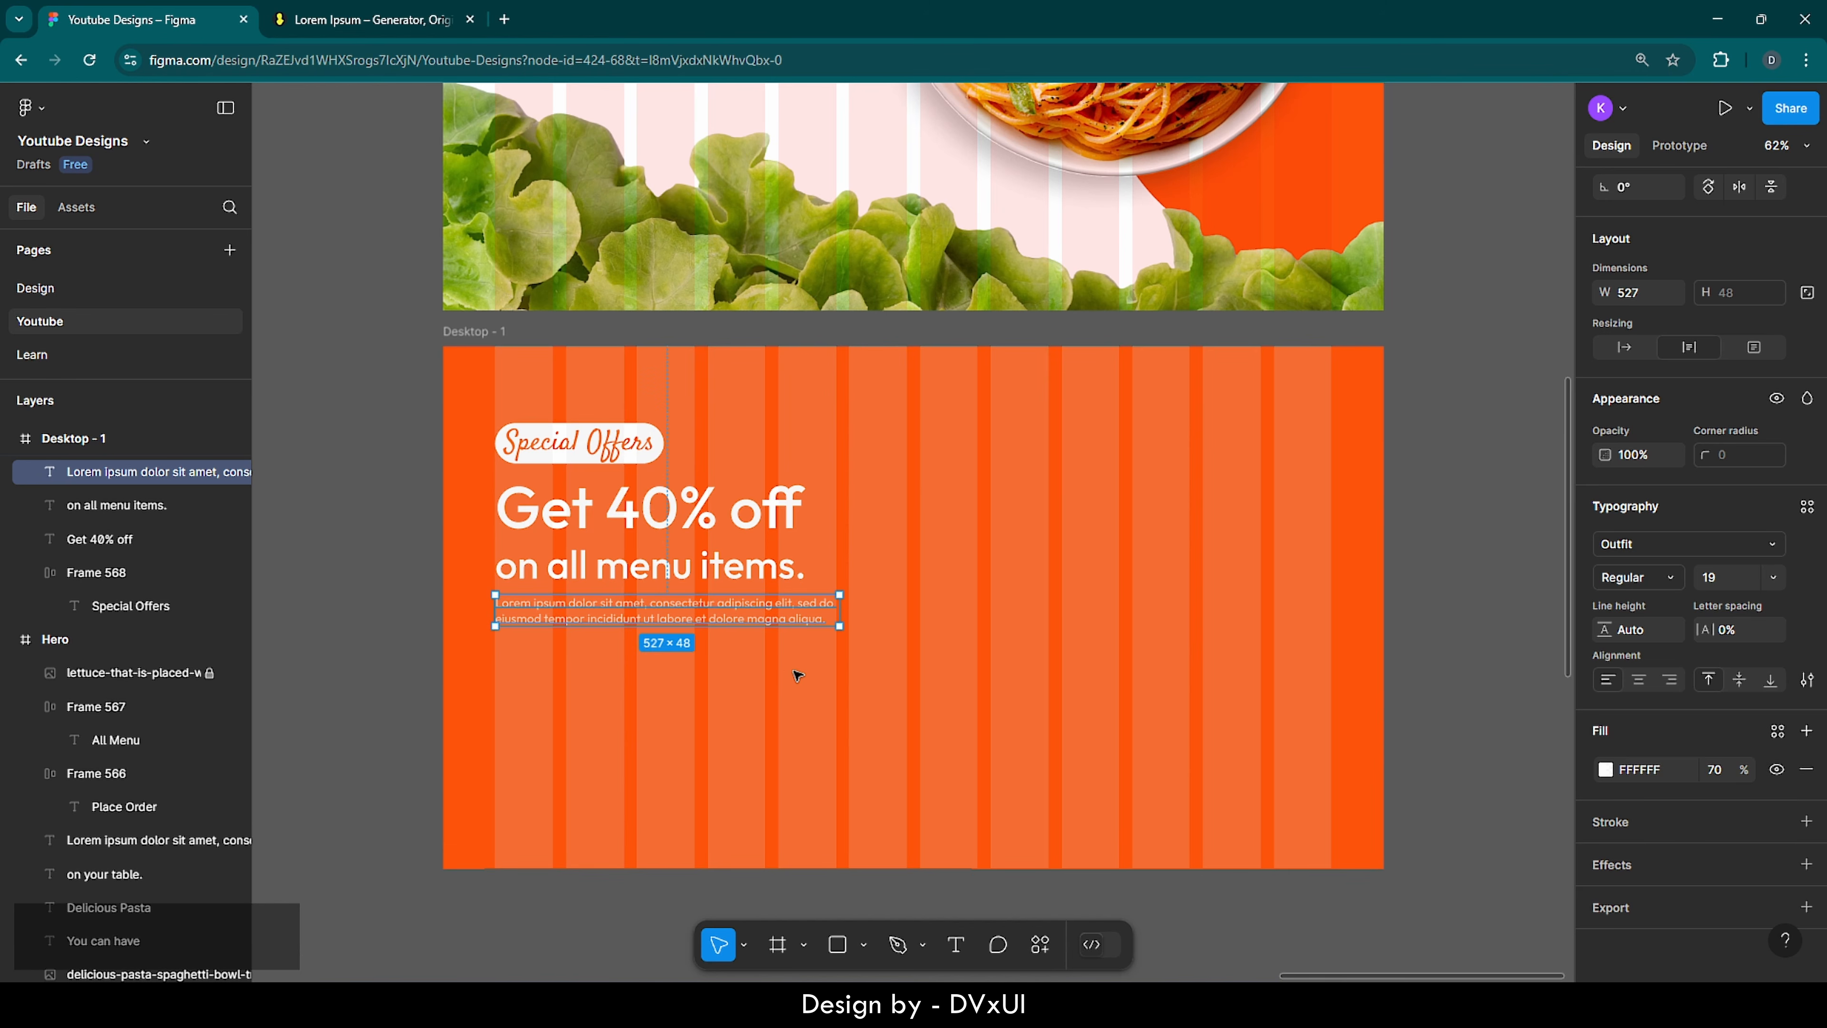
left_click(797, 675)
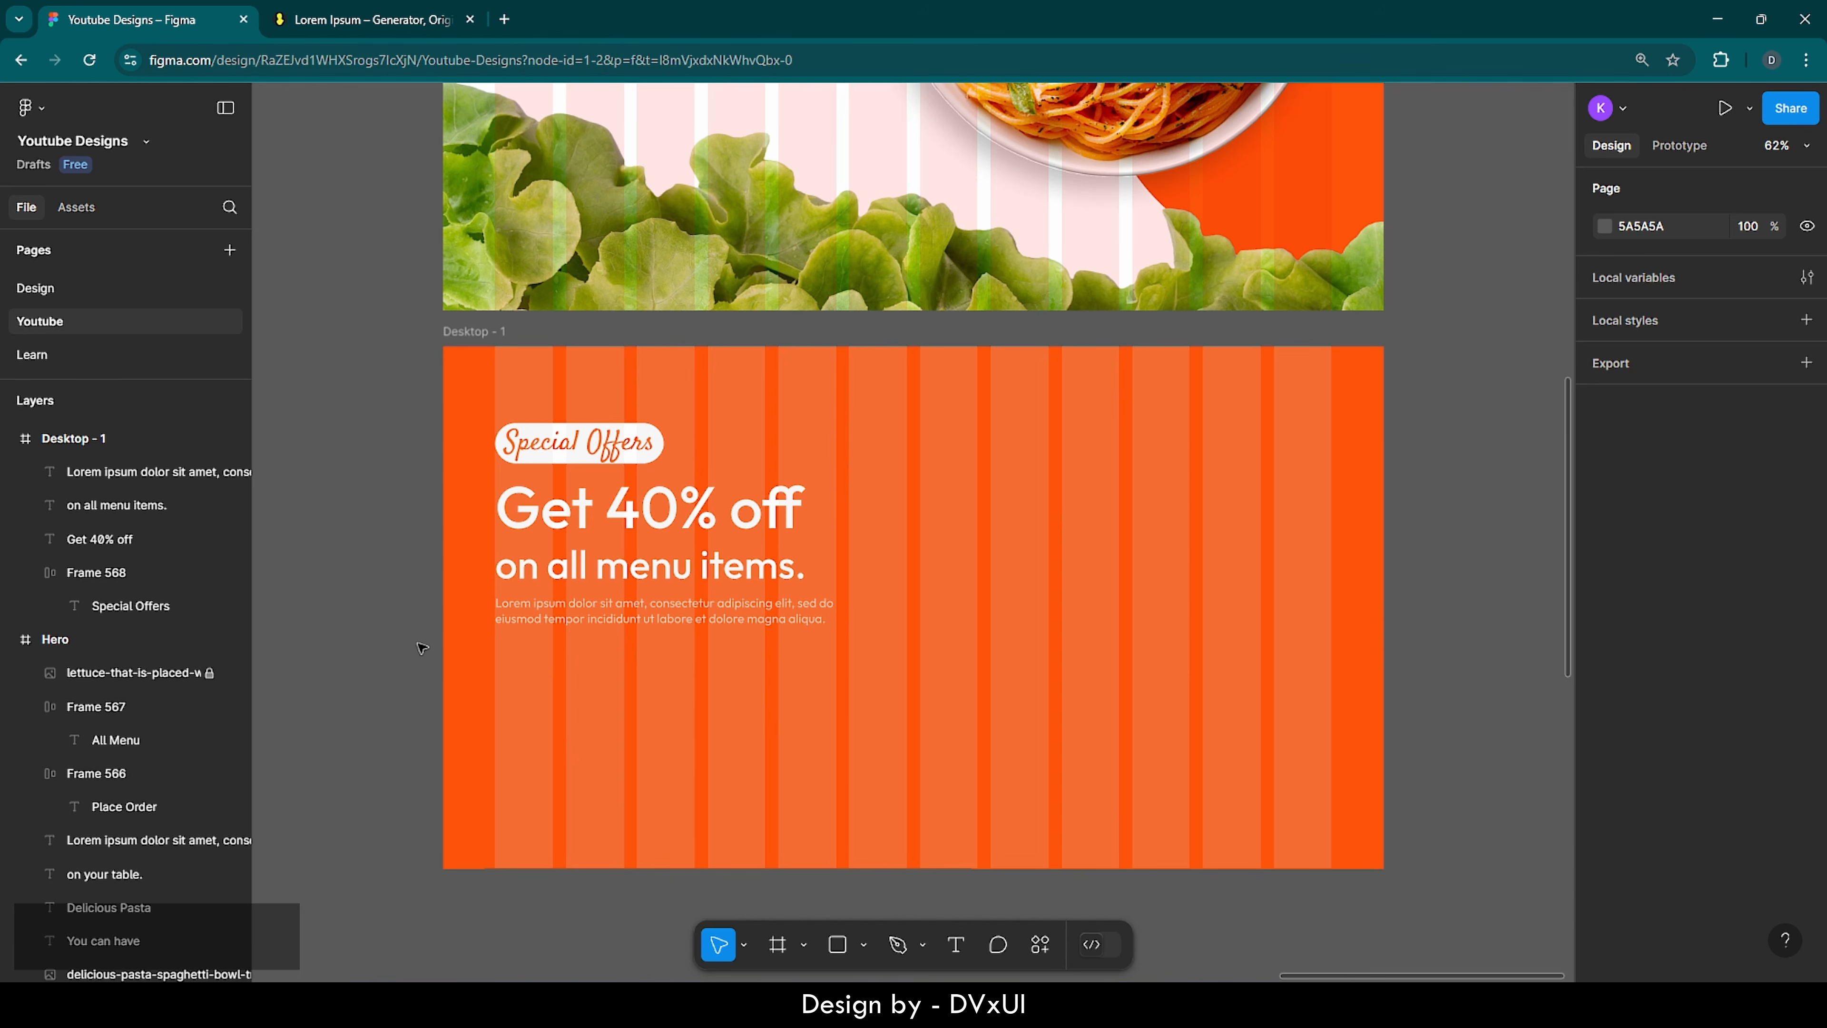
- Collapse the Desktop - 1 and Hero layers and rename the Desktop - 1 frame as Offers
left_click(9, 439)
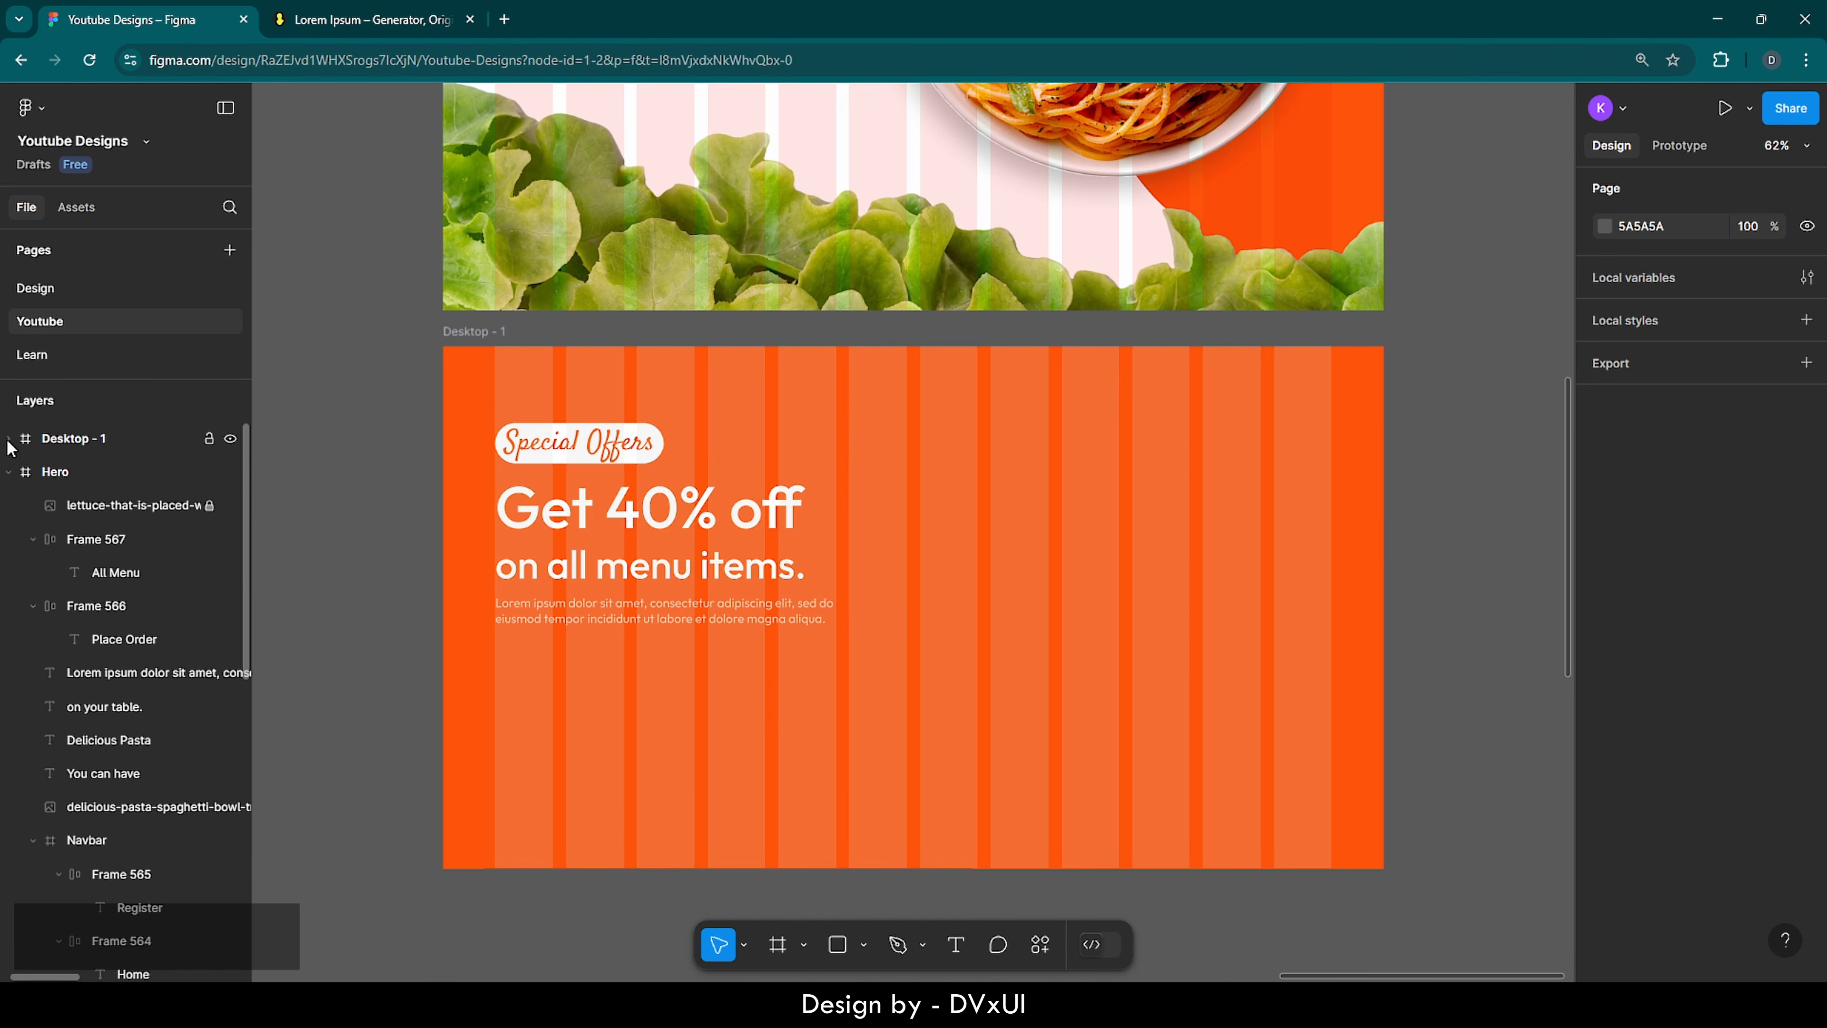
left_click(8, 472)
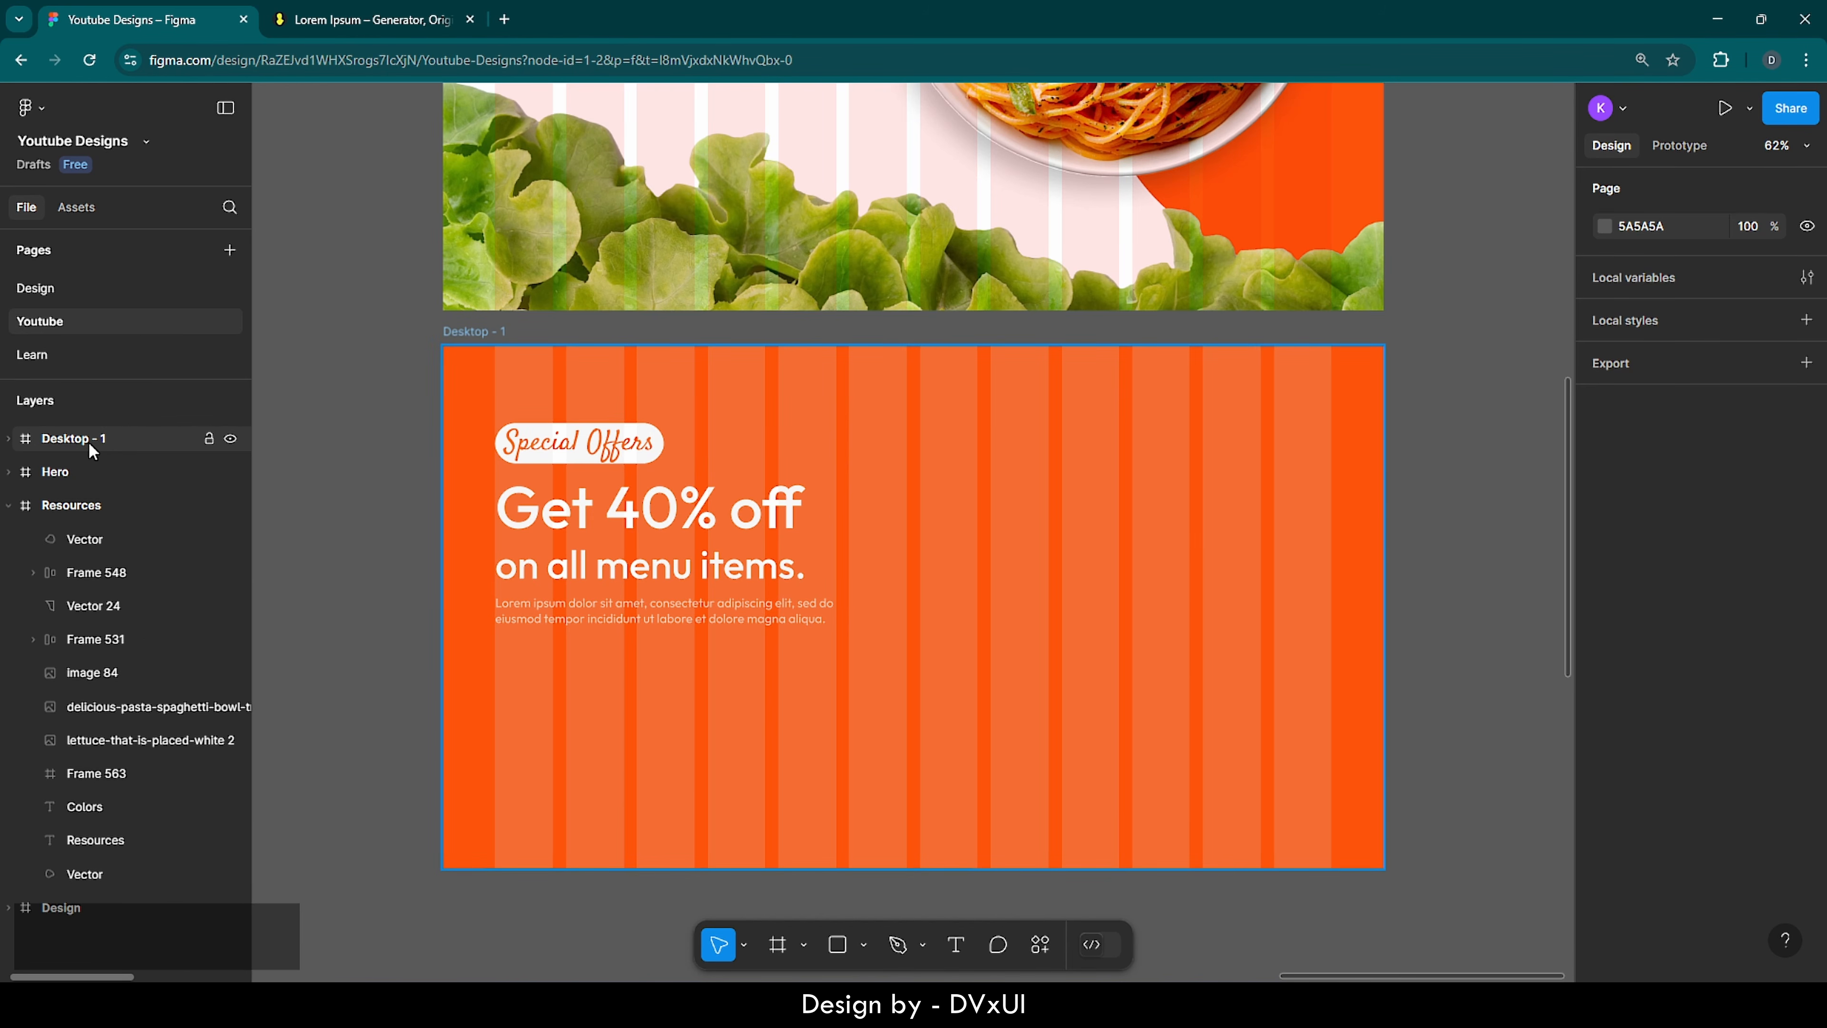
double_click(72, 438)
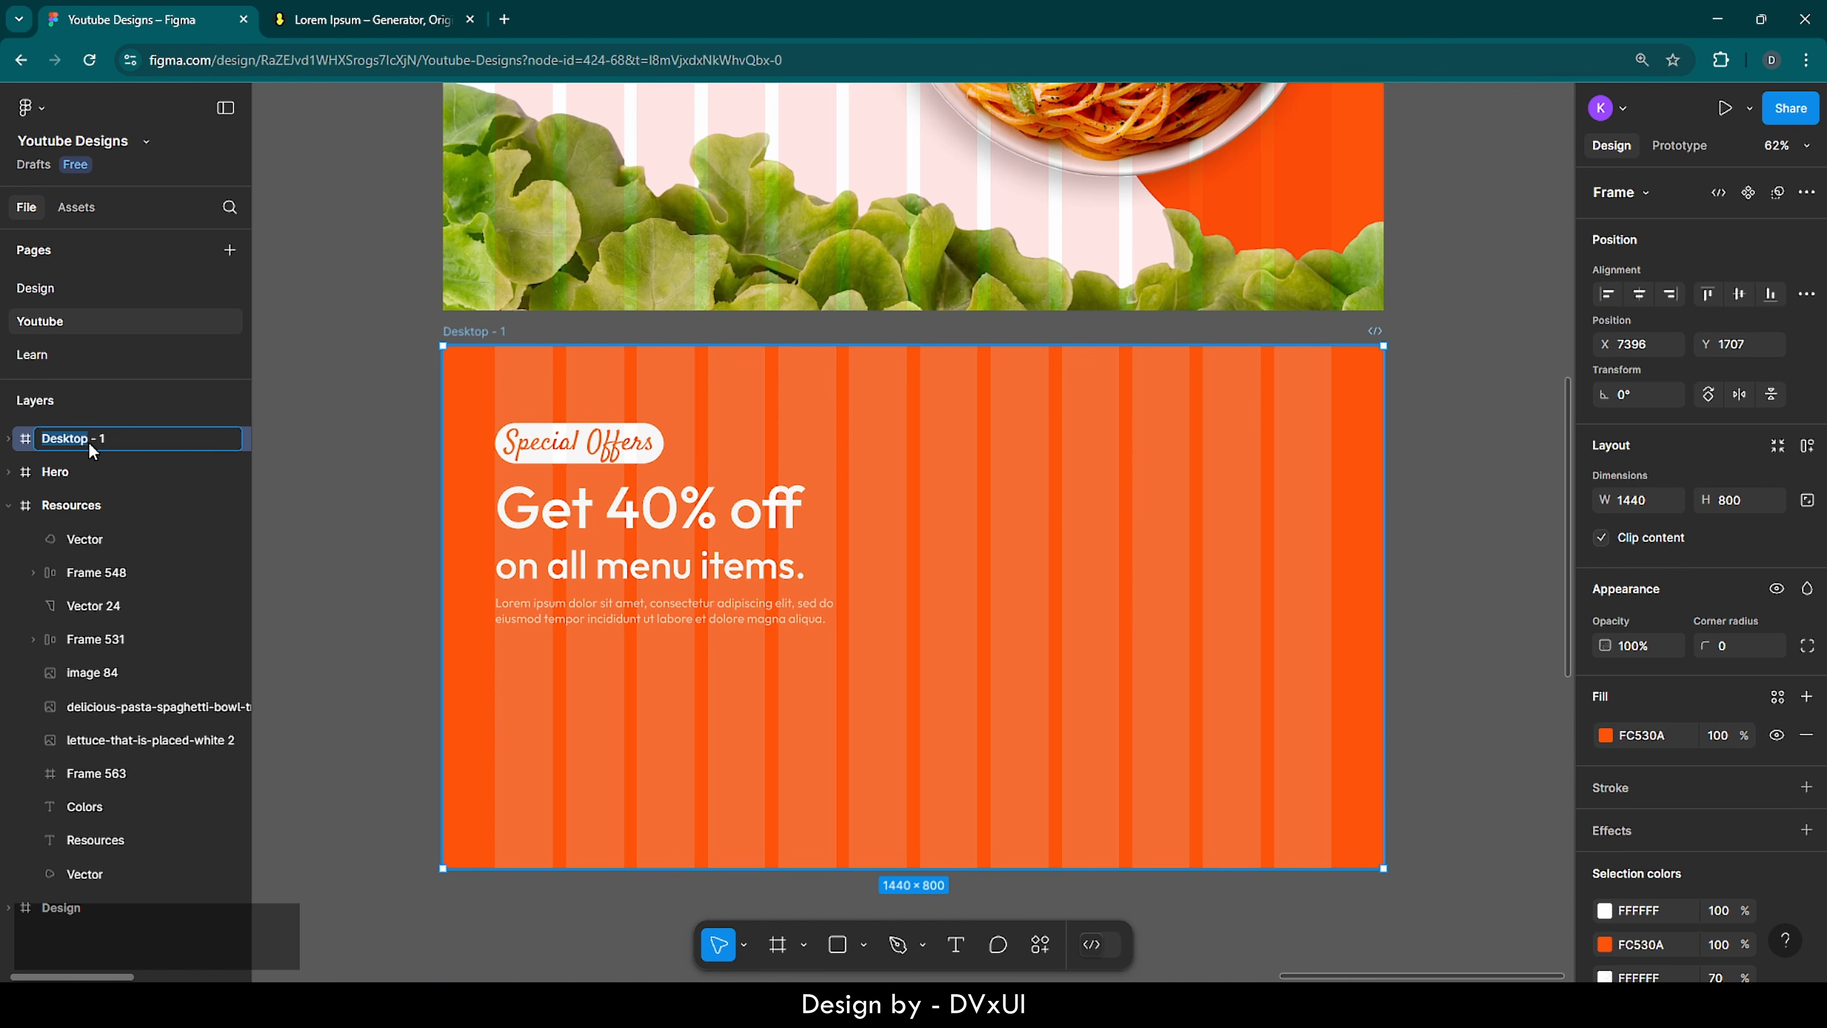
key("ctrl+a")
key("BackSpace")
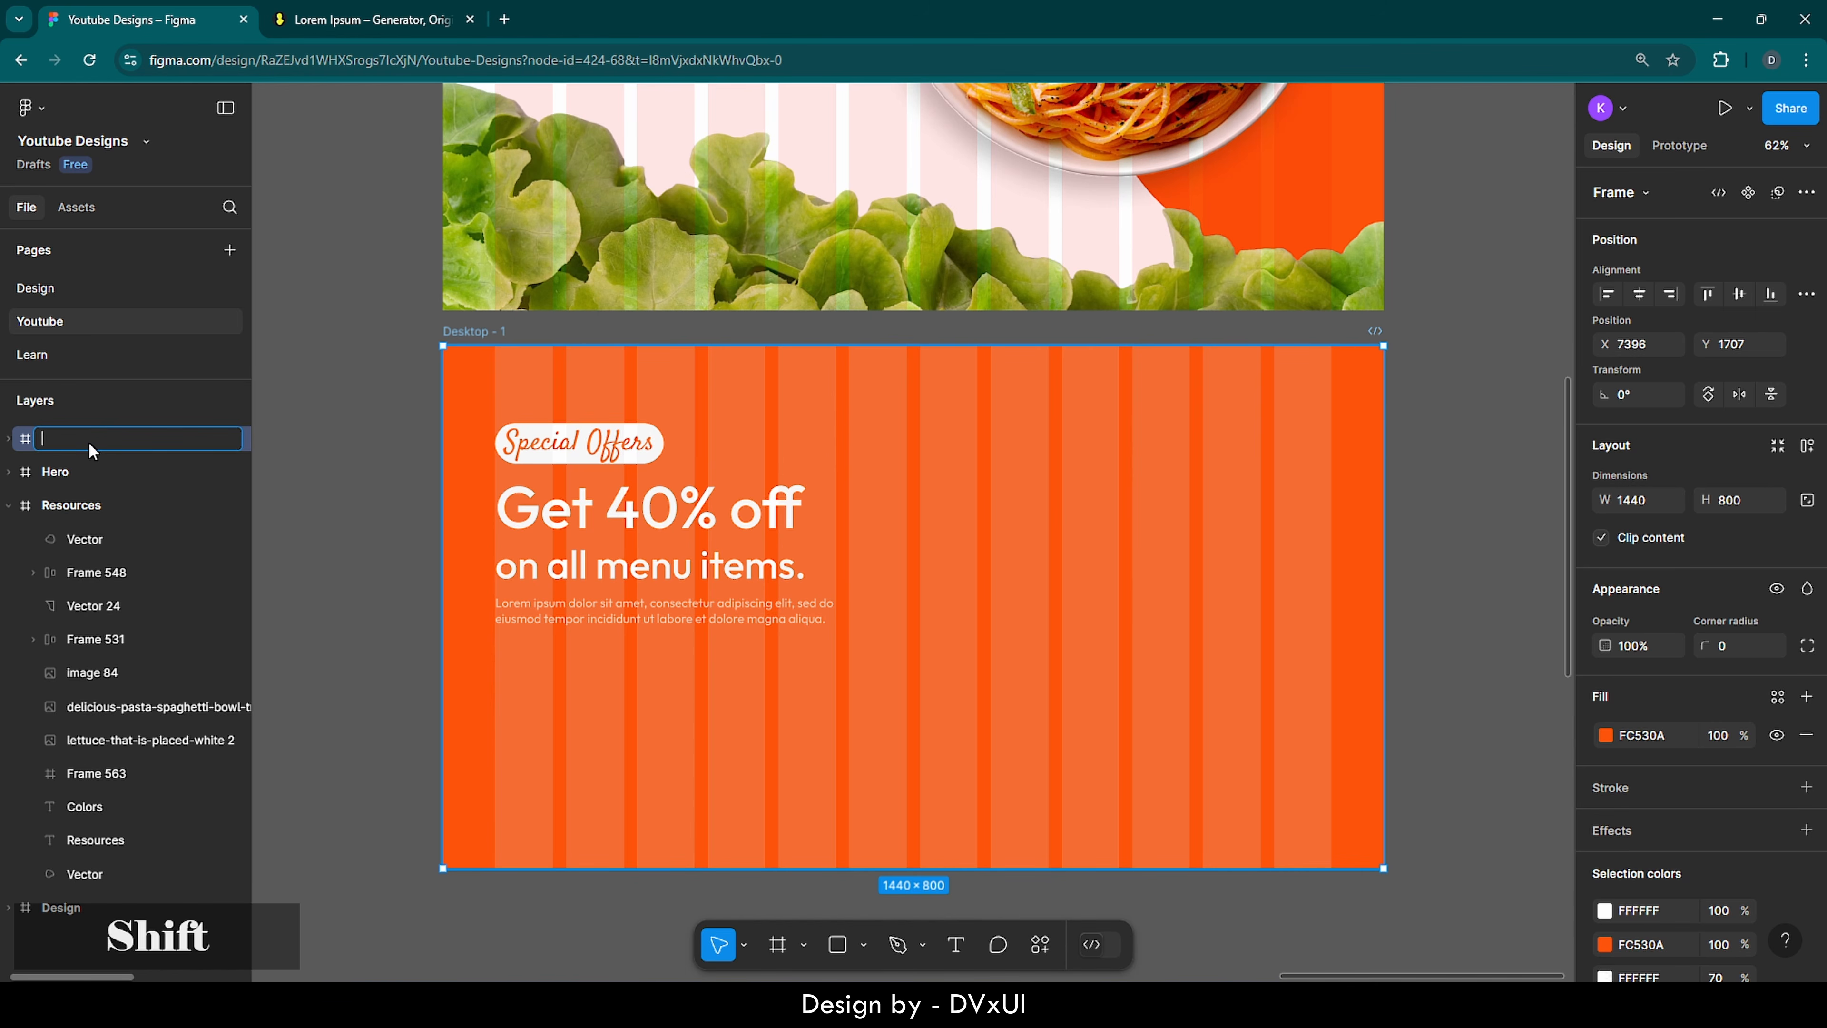
type("Offers")
key("Return")
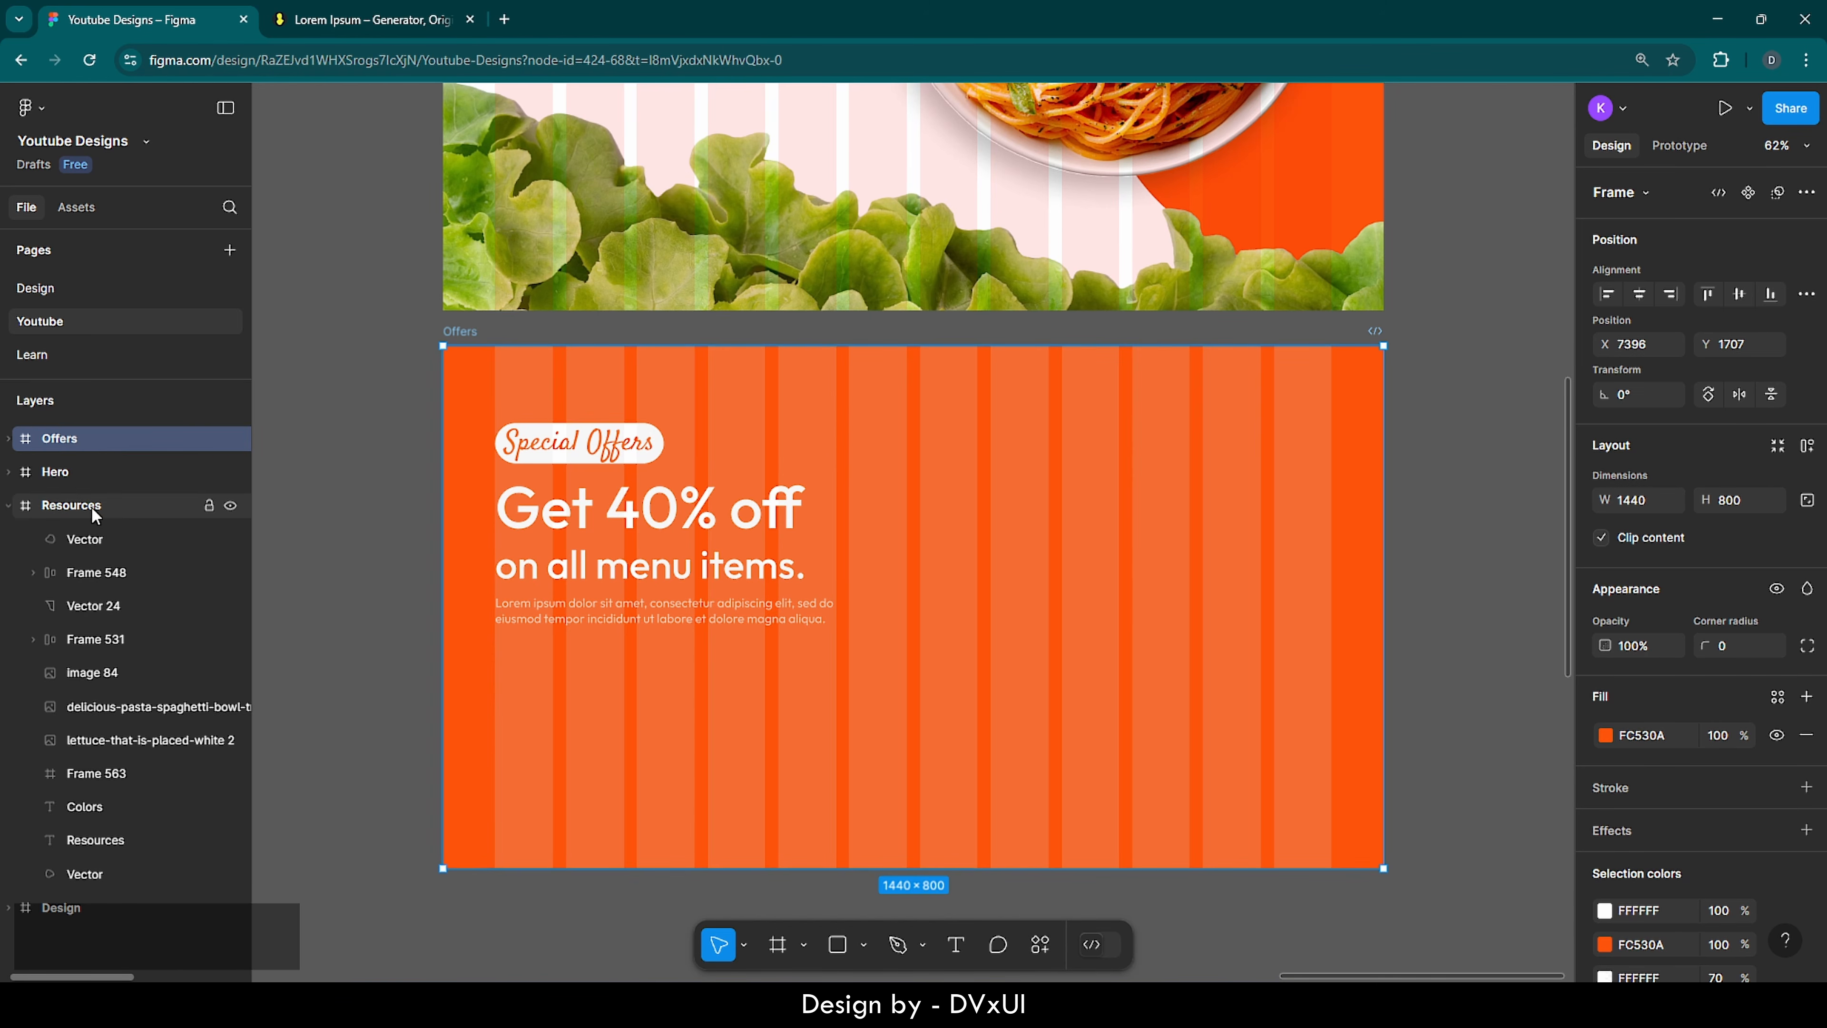
- Copy the row of three small pasta plates from the Resources frame into the Offers frame
double_click(26, 505)
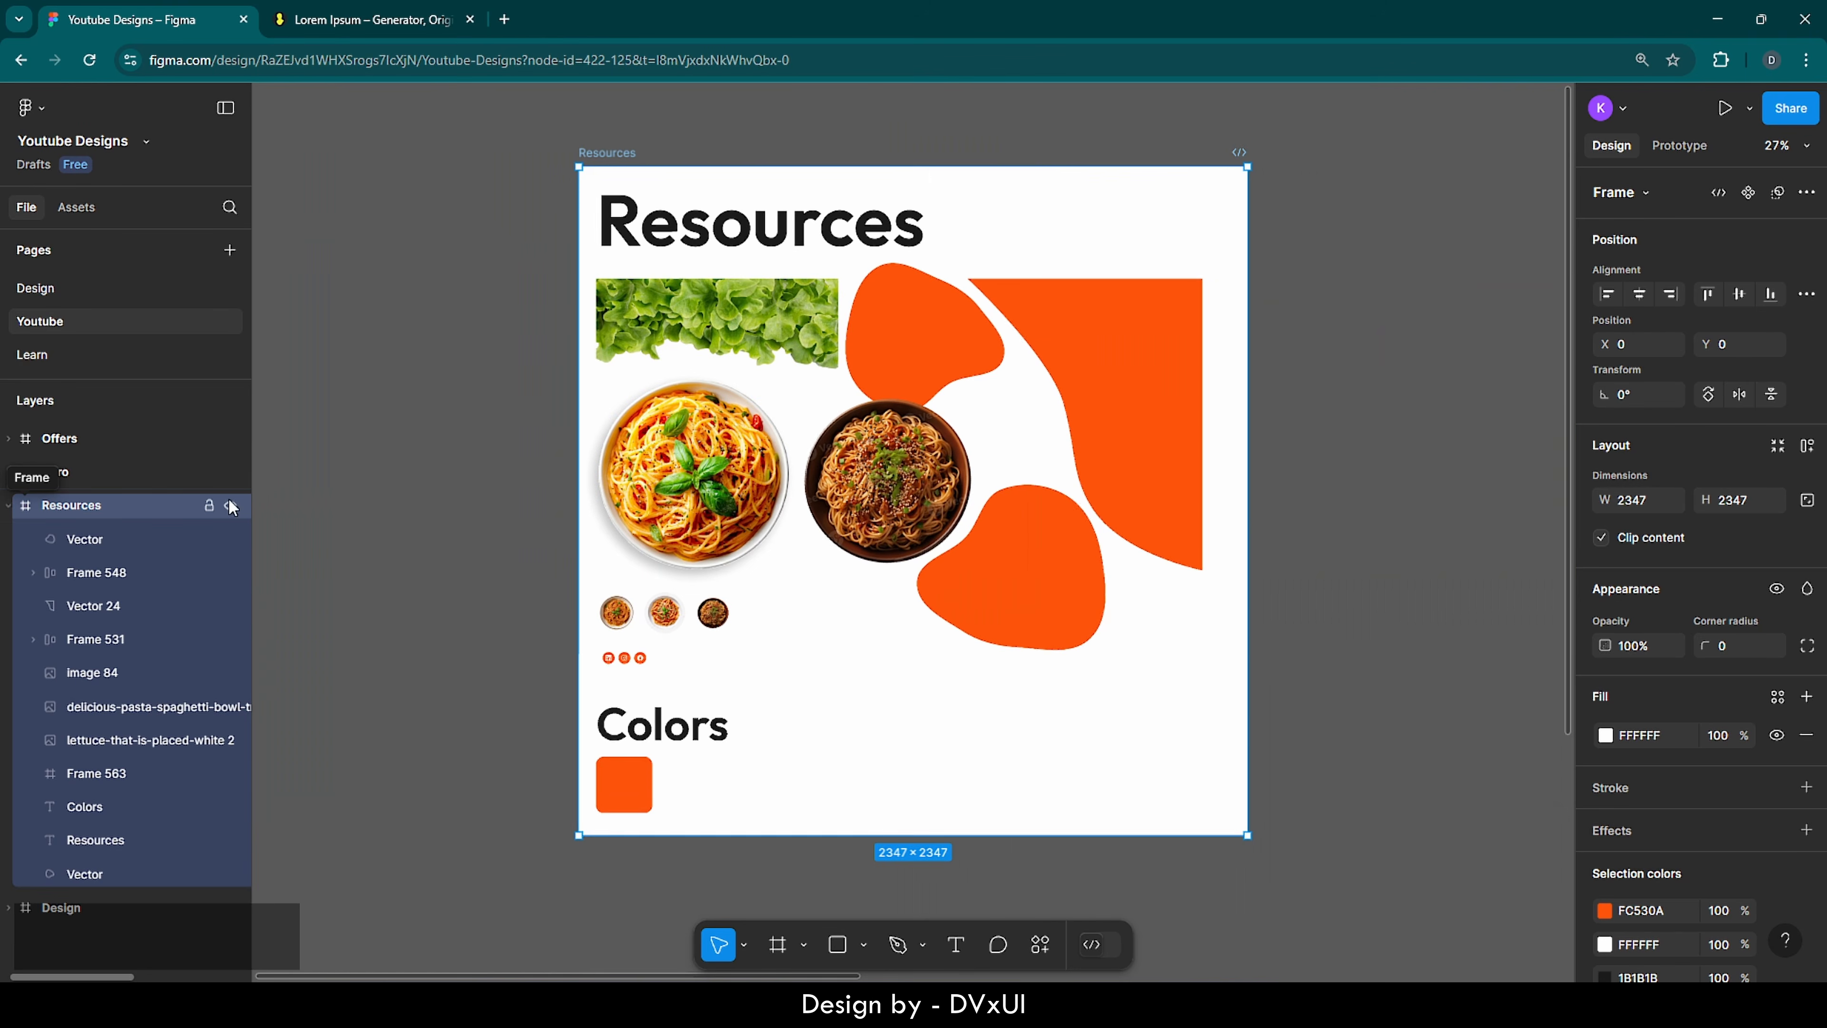
left_click(656, 617)
scroll(656, 618, "up", 5)
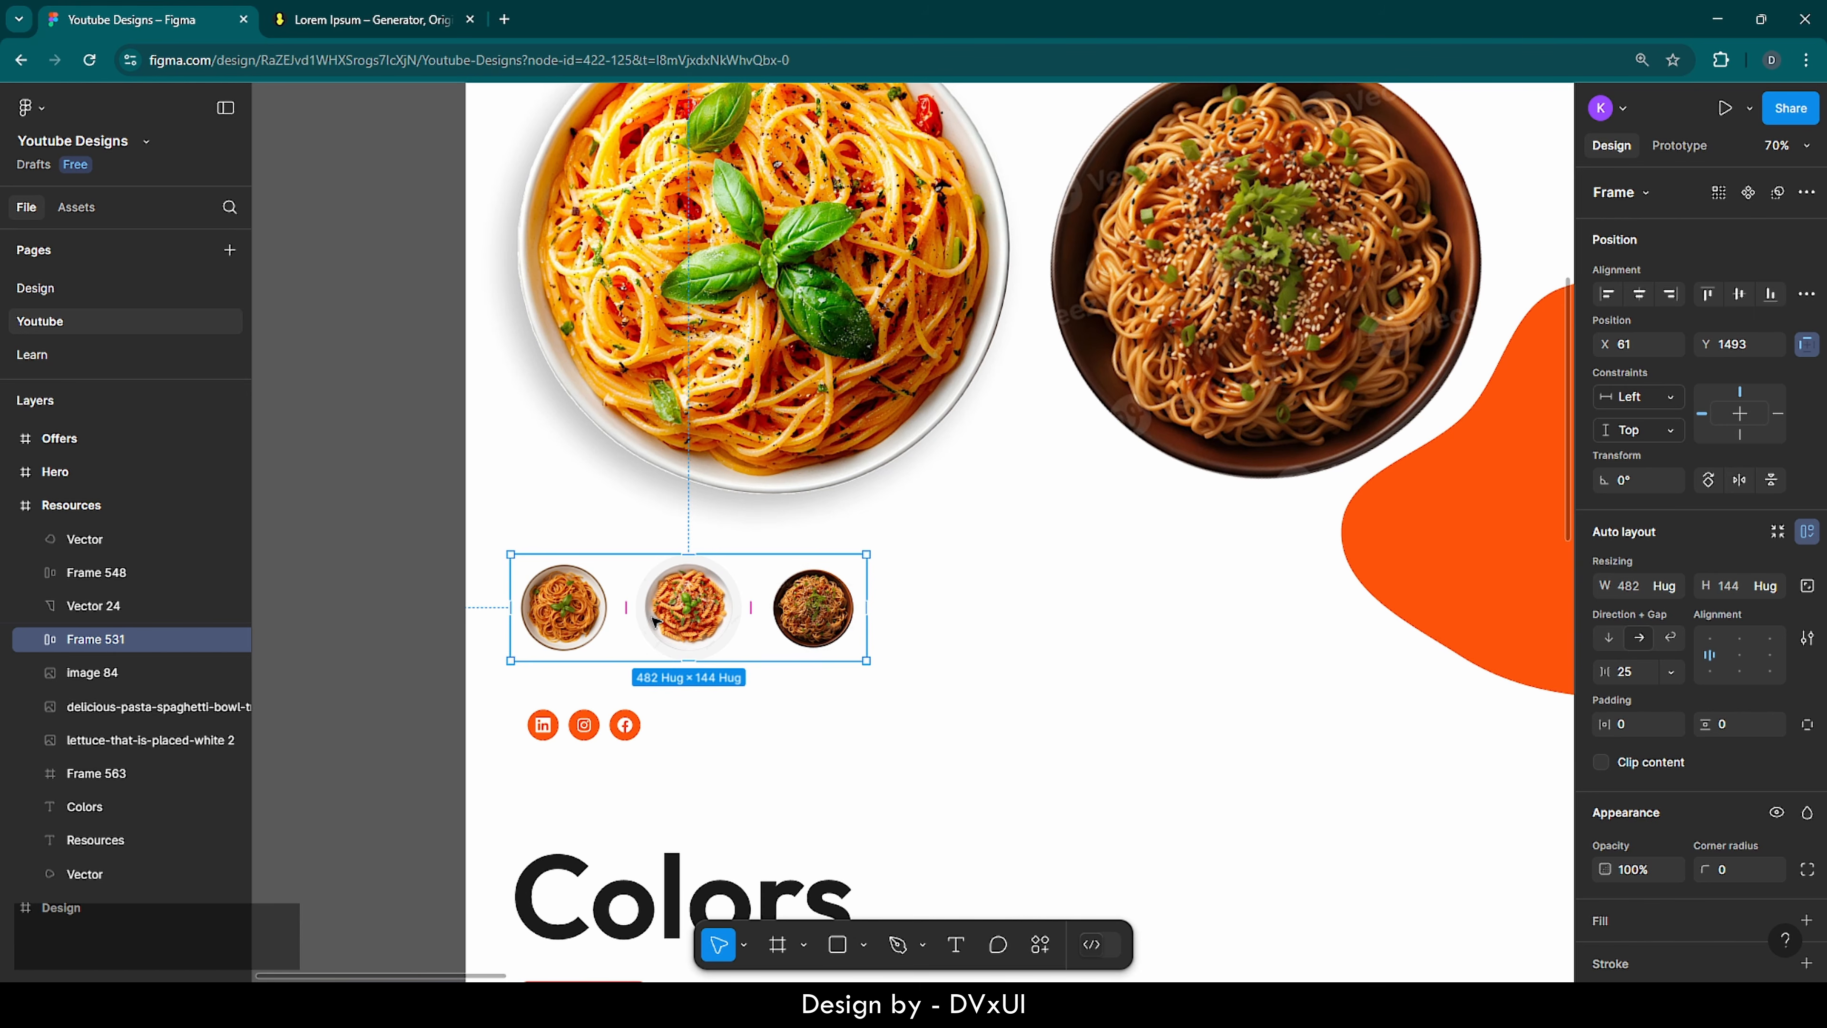
key("ctrl+c")
left_click(27, 442)
key("ctrl+v")
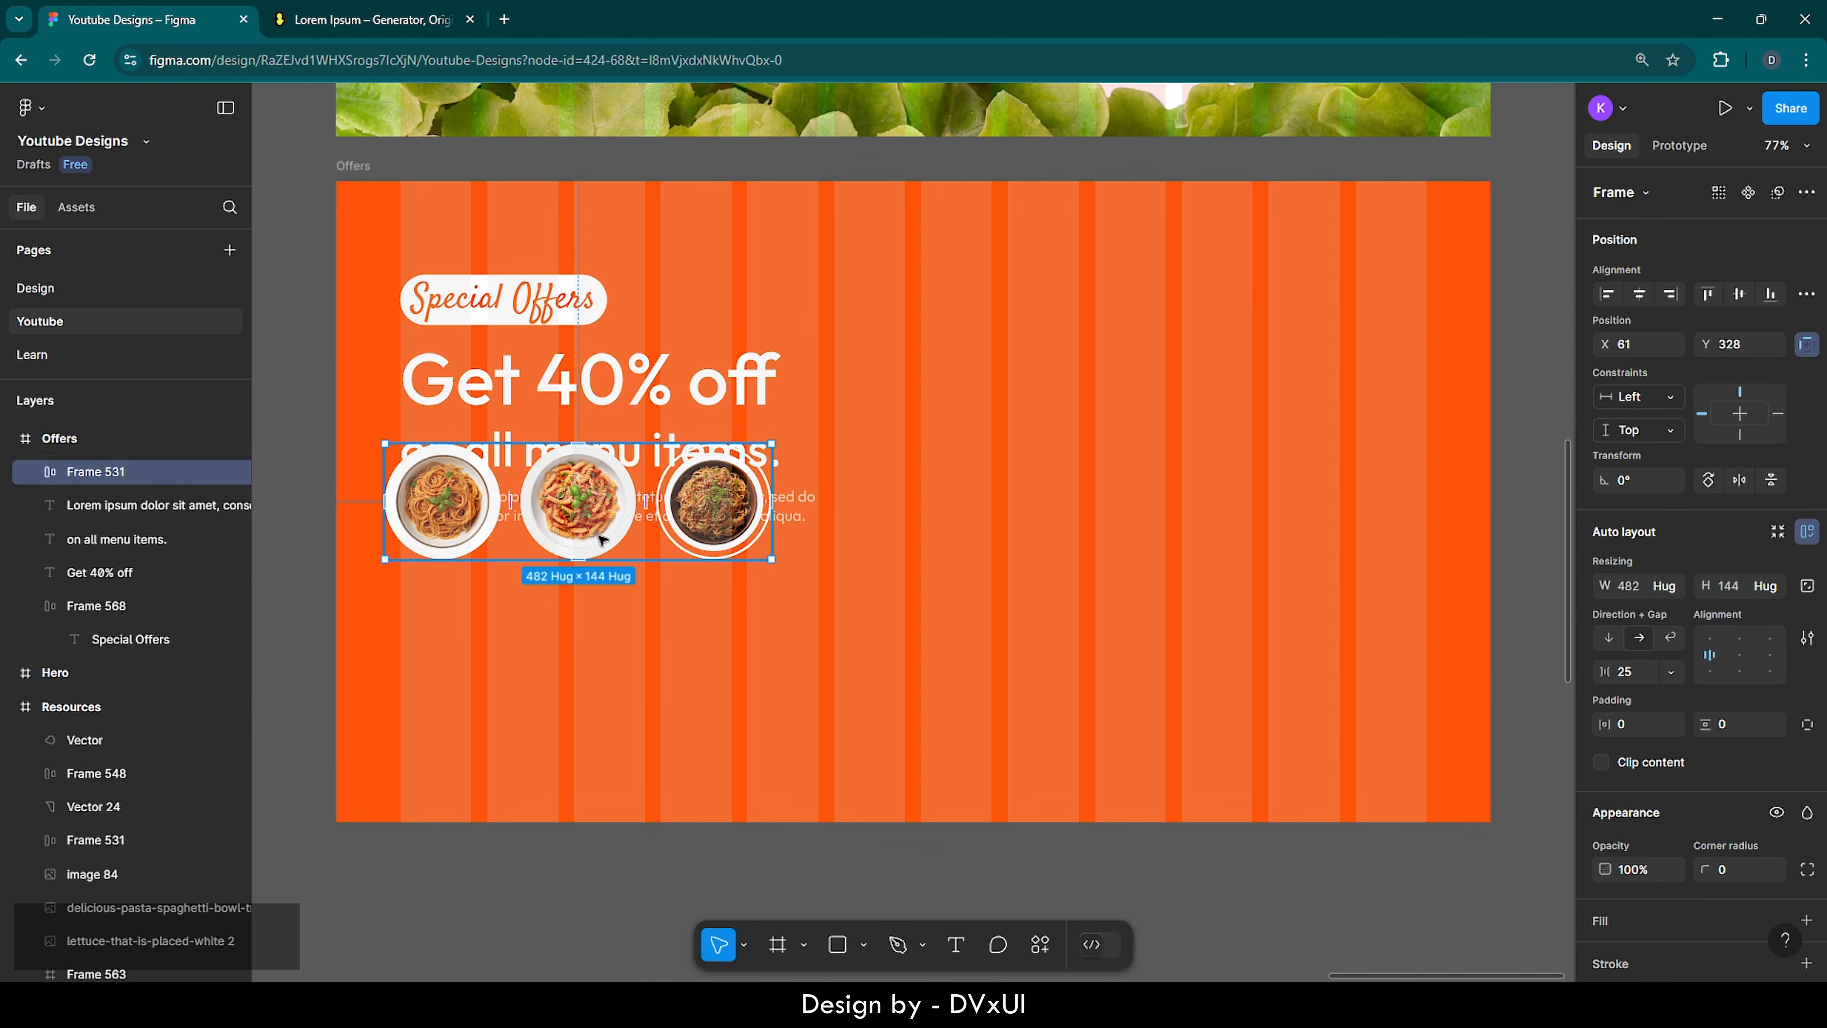
- Position the row of three plates beneath the Lorem ipsum paragraph at X 80, Y 455
left_click_drag(589, 501, 604, 614)
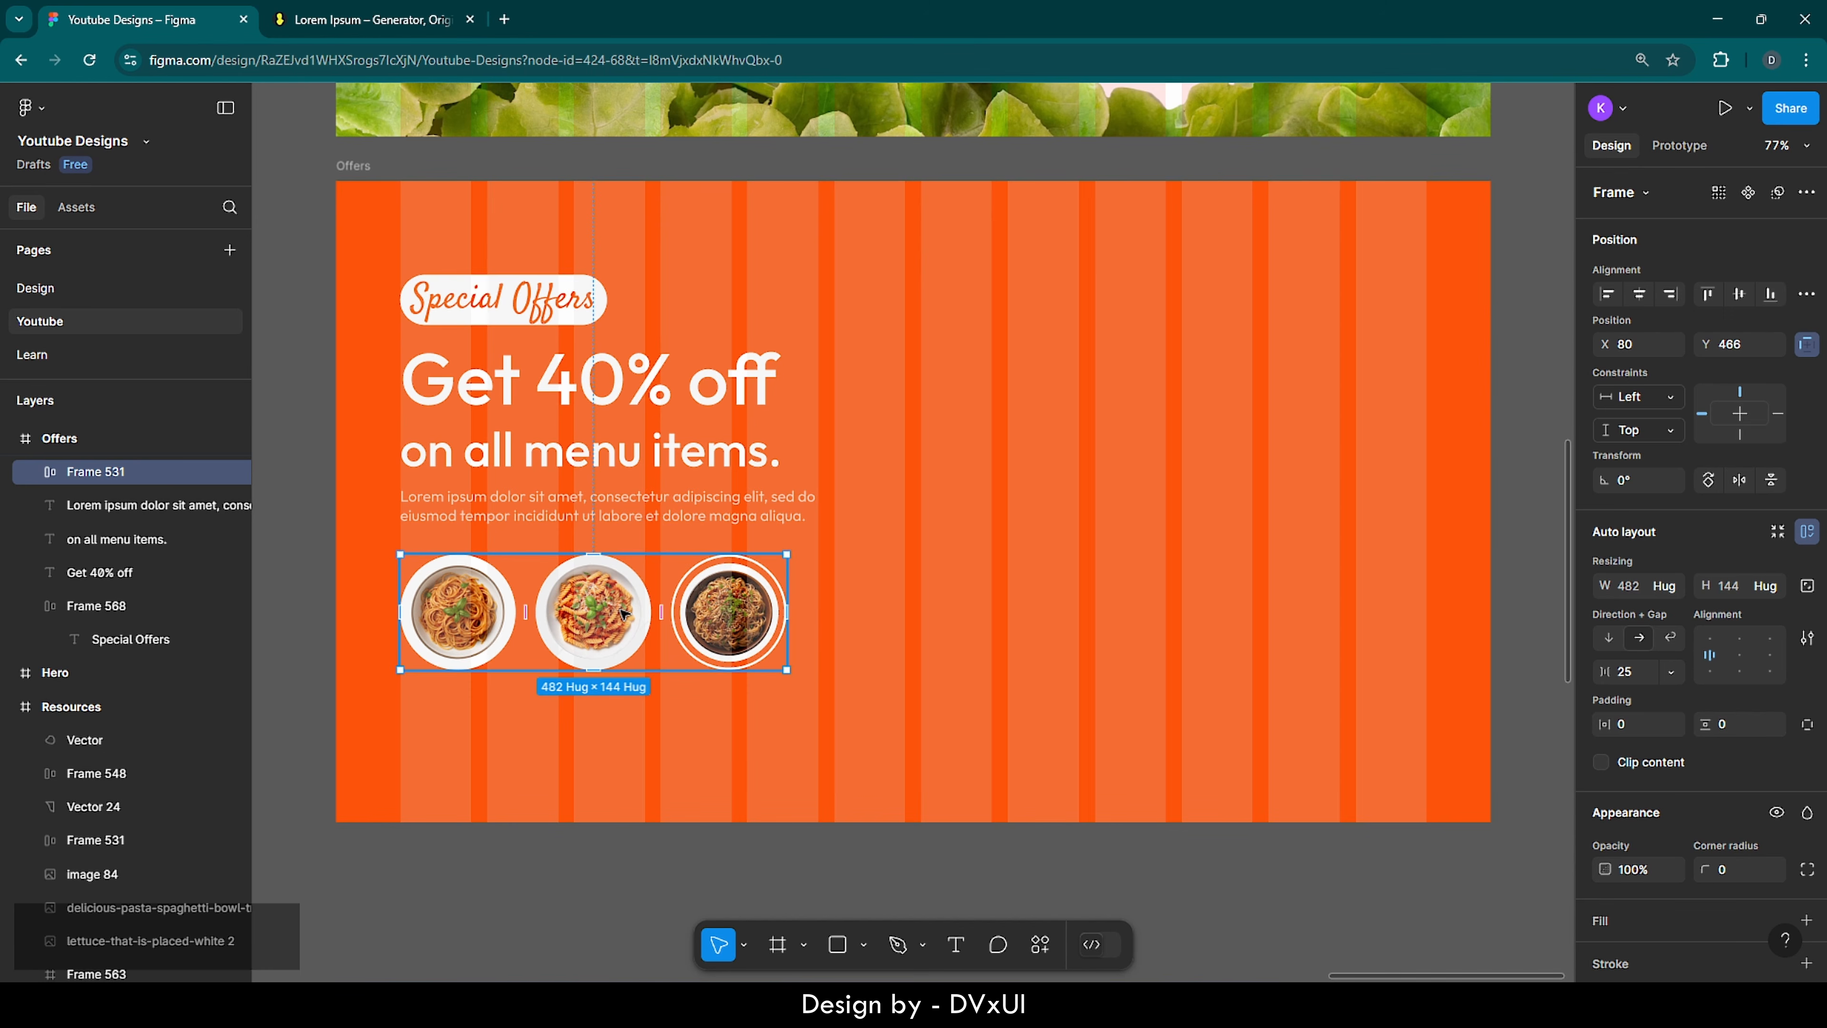
key("Up")
key("Up")
key("Up")
key("Up")
key("Up")
key("Up")
key("Up")
key("Up")
key("Up")
key("Up")
key("Up")
key("Up")
key("Down")
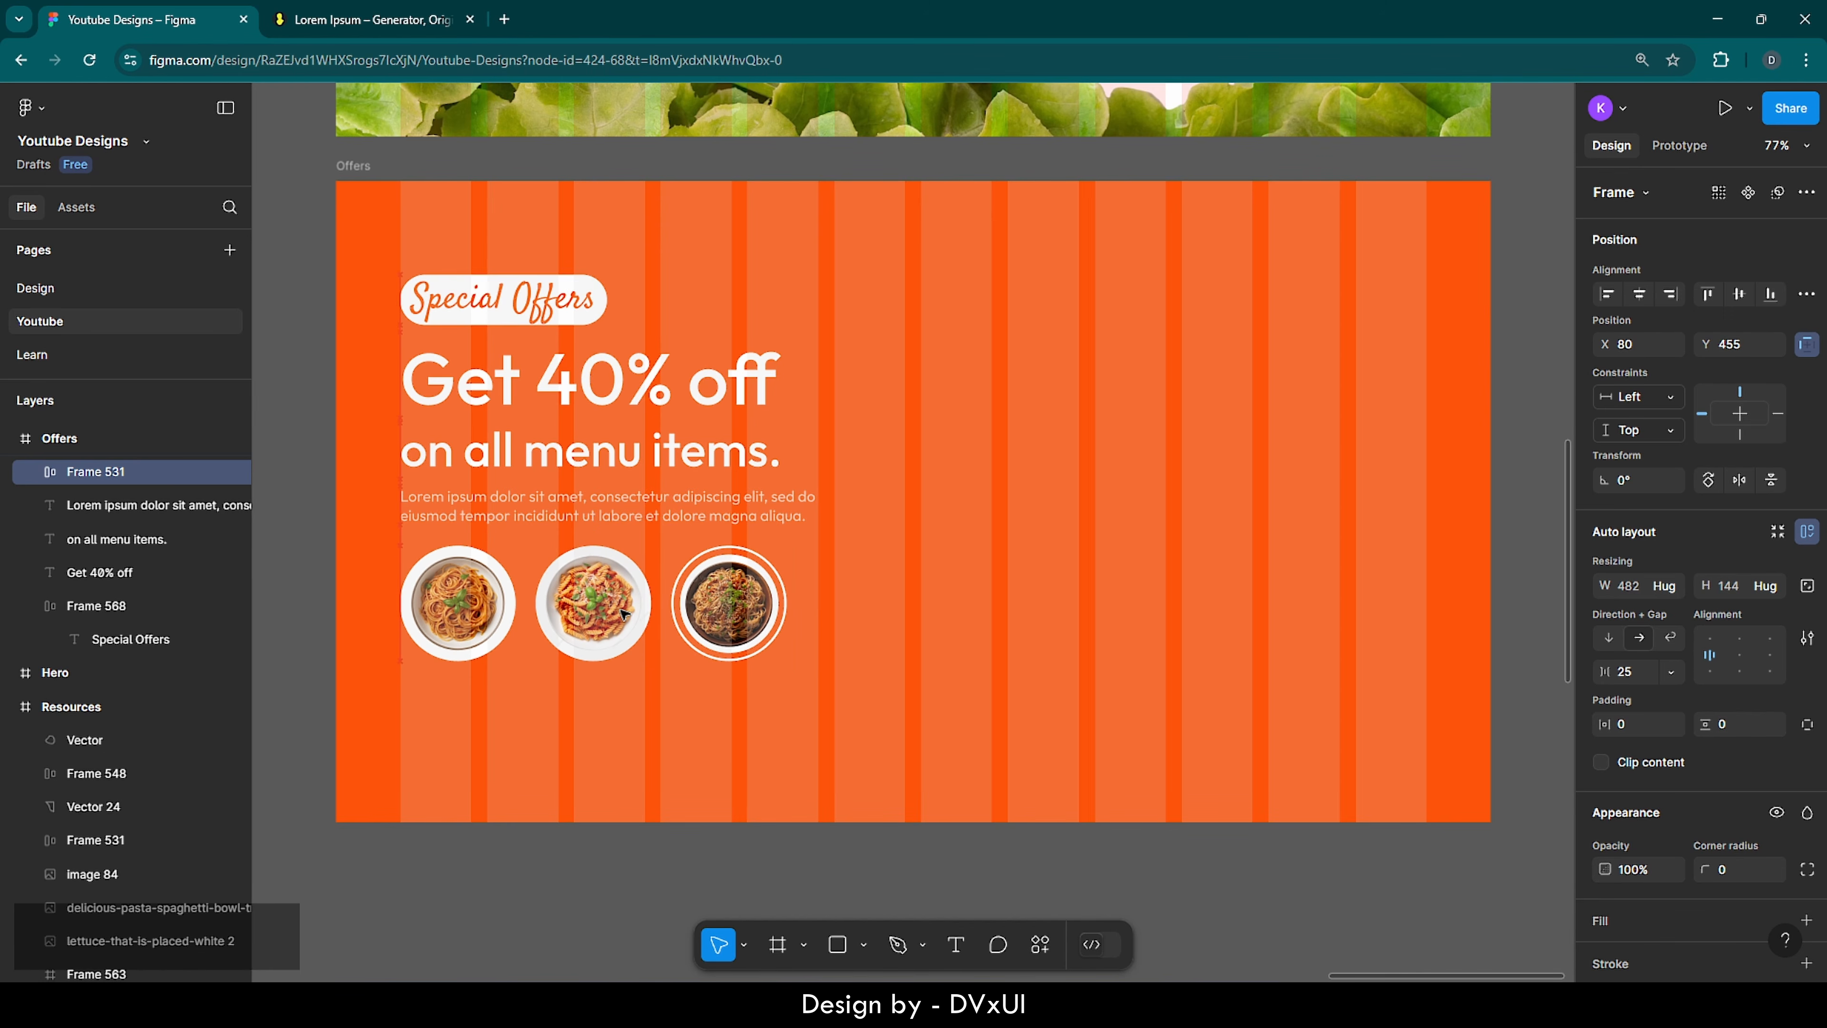
left_click(917, 691)
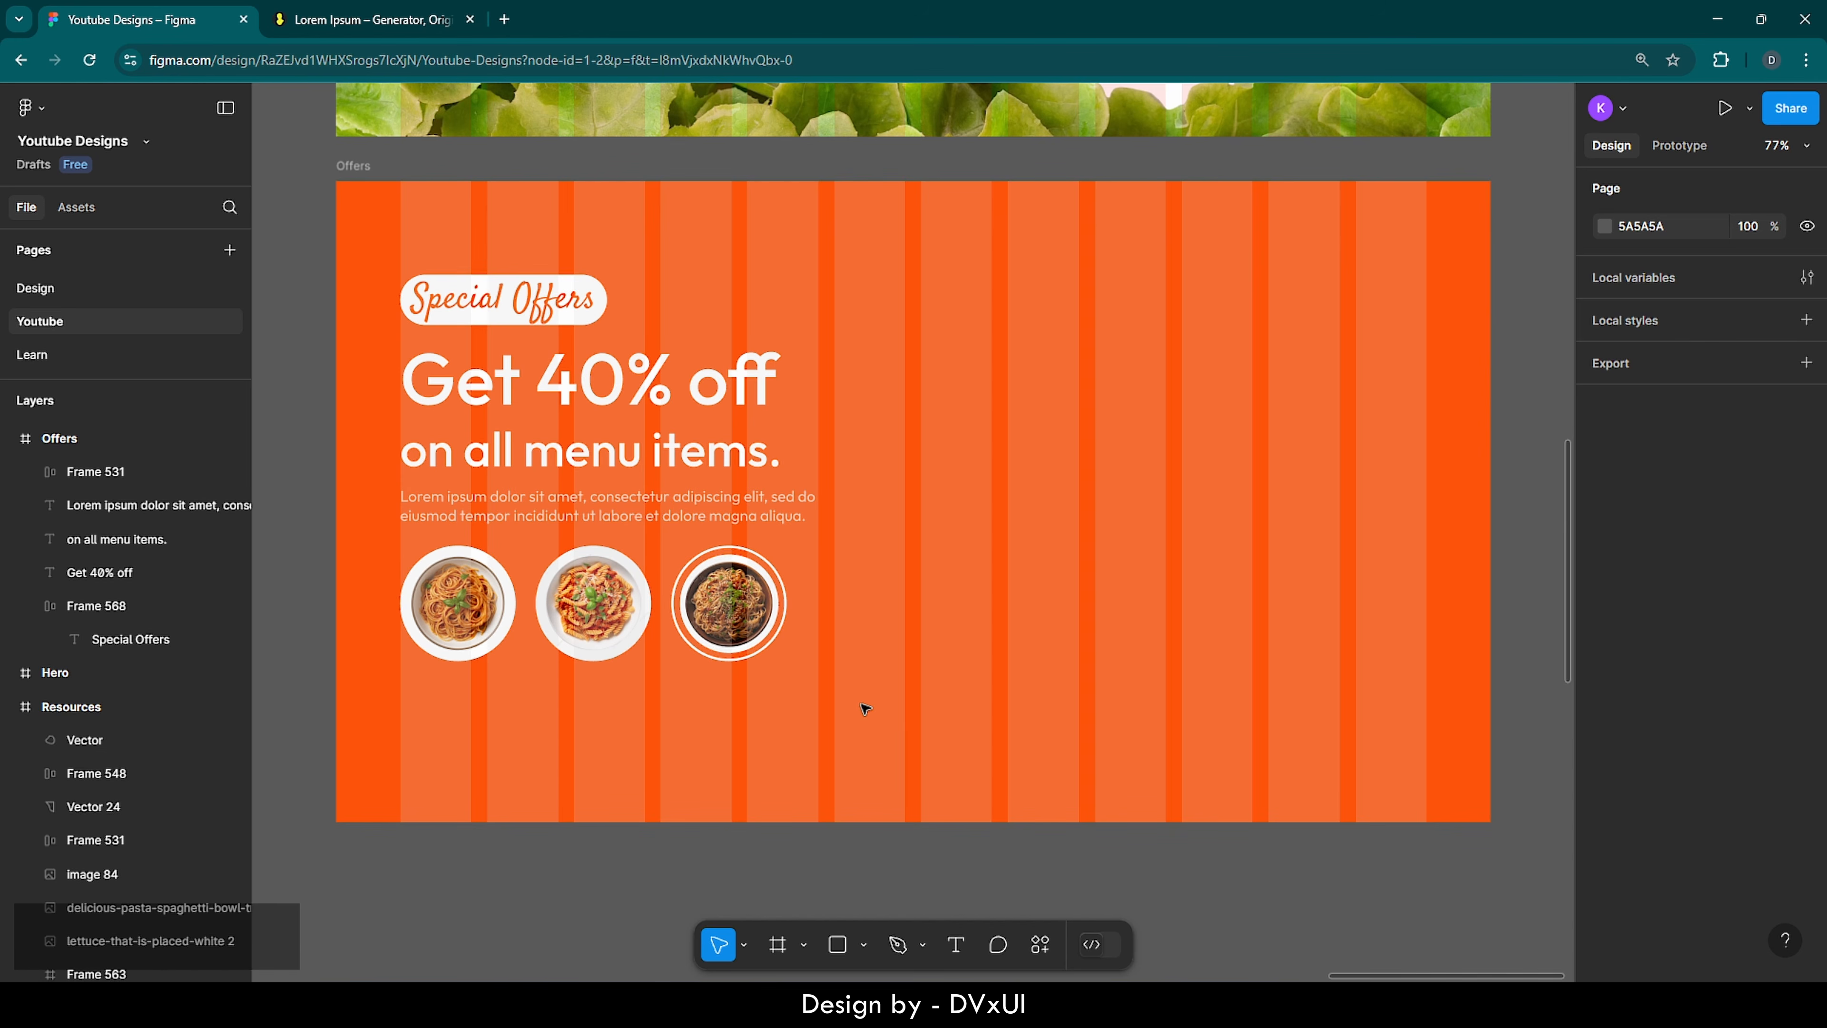
- Add an "Avail Offers" text below the plates, near the lower edge of the Offers frame
scroll(547, 731, "up", 3)
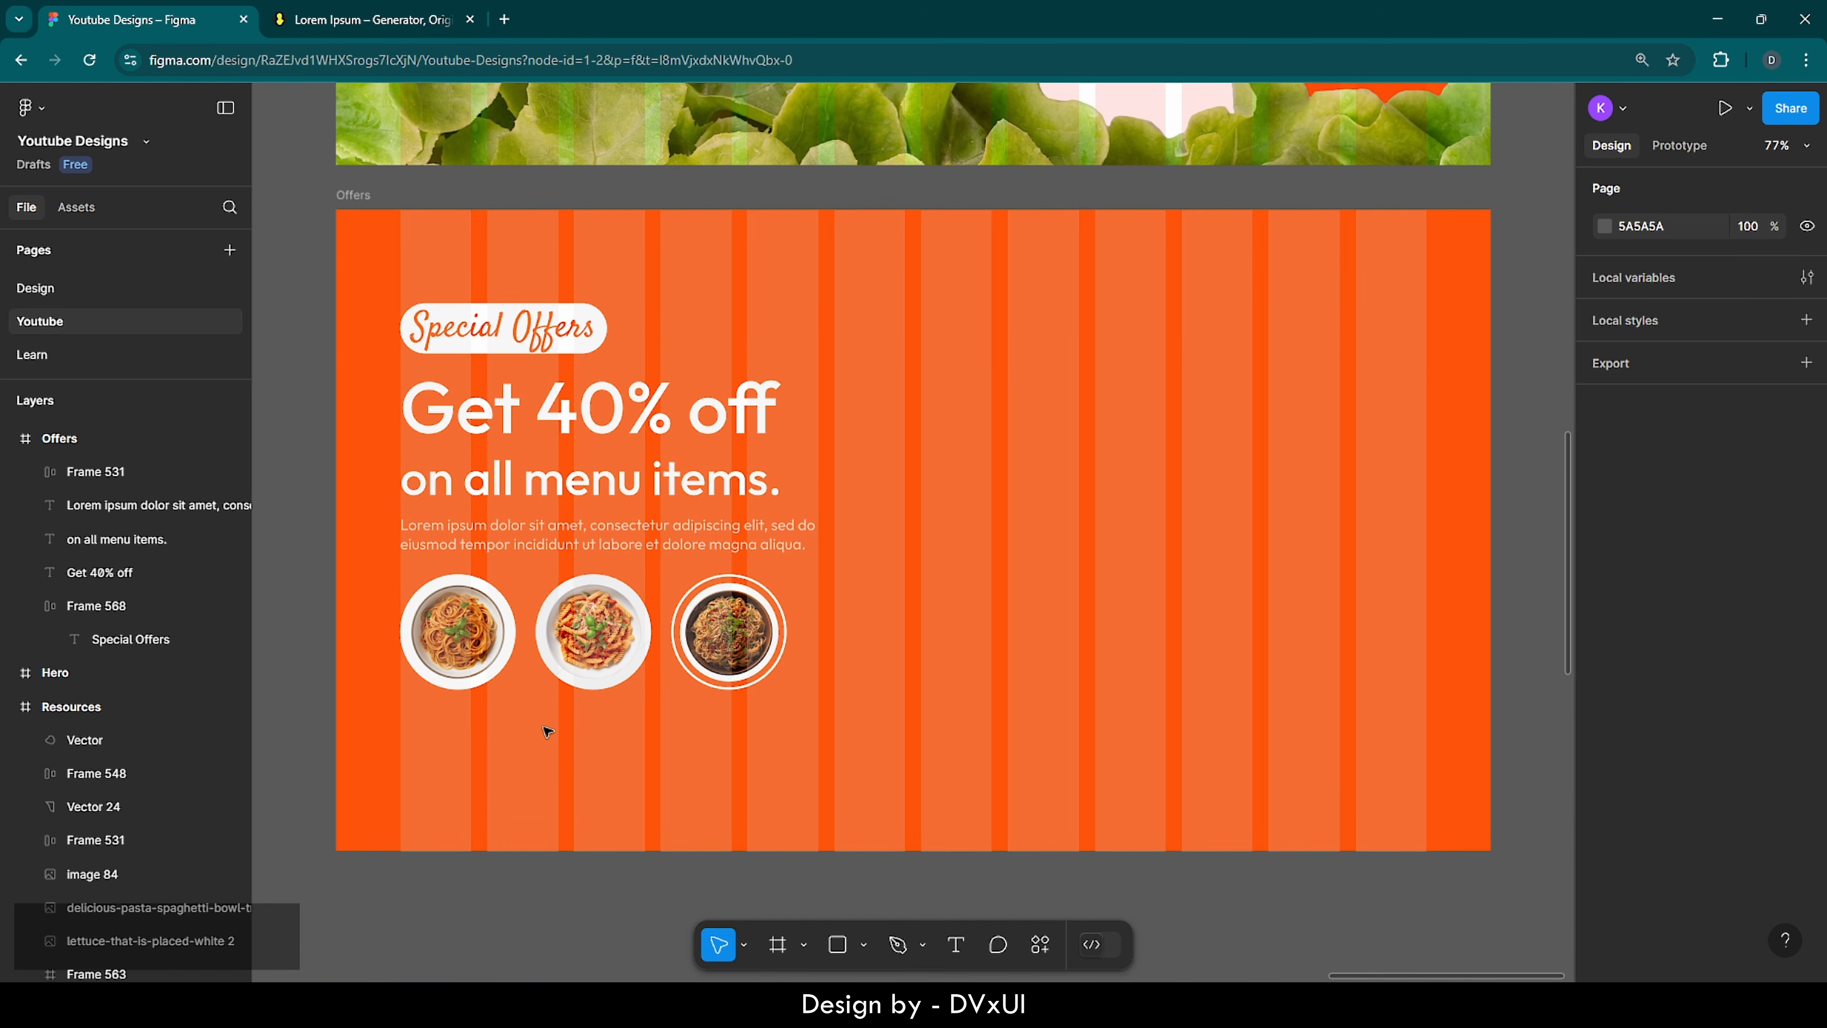
scroll(609, 725, "down", 2)
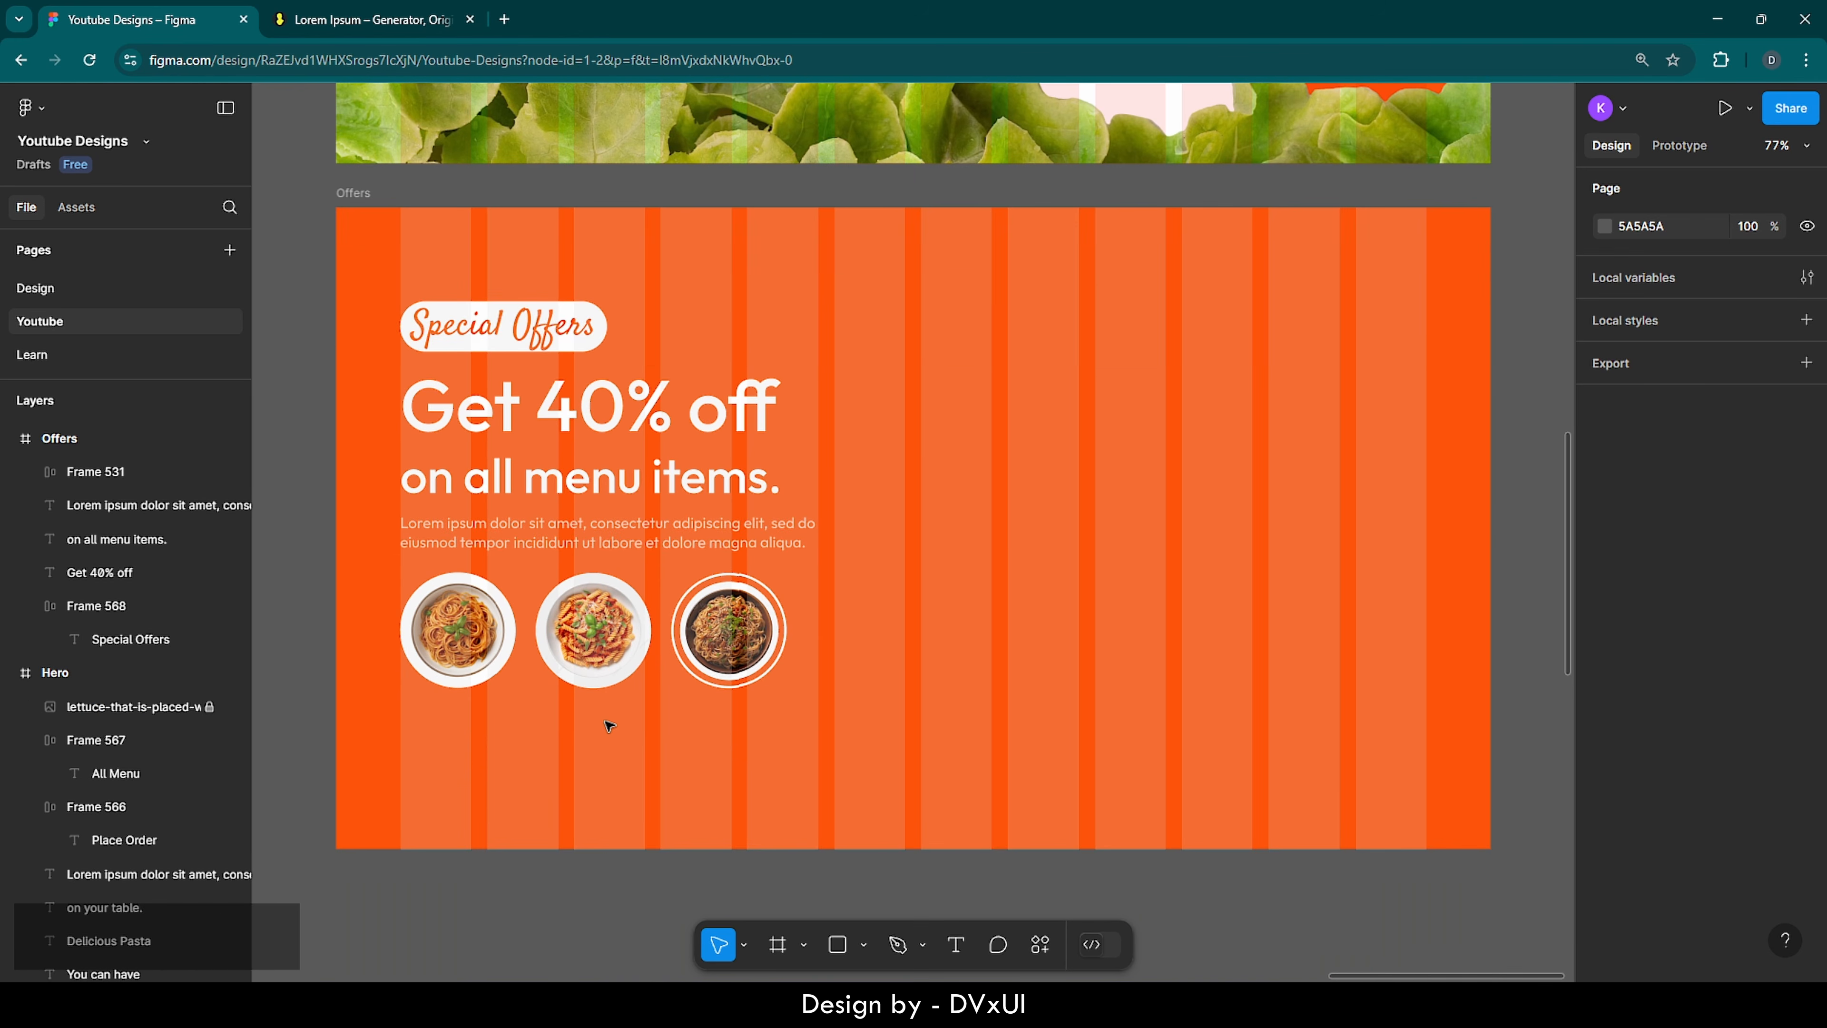
left_click(956, 945)
left_click(510, 772)
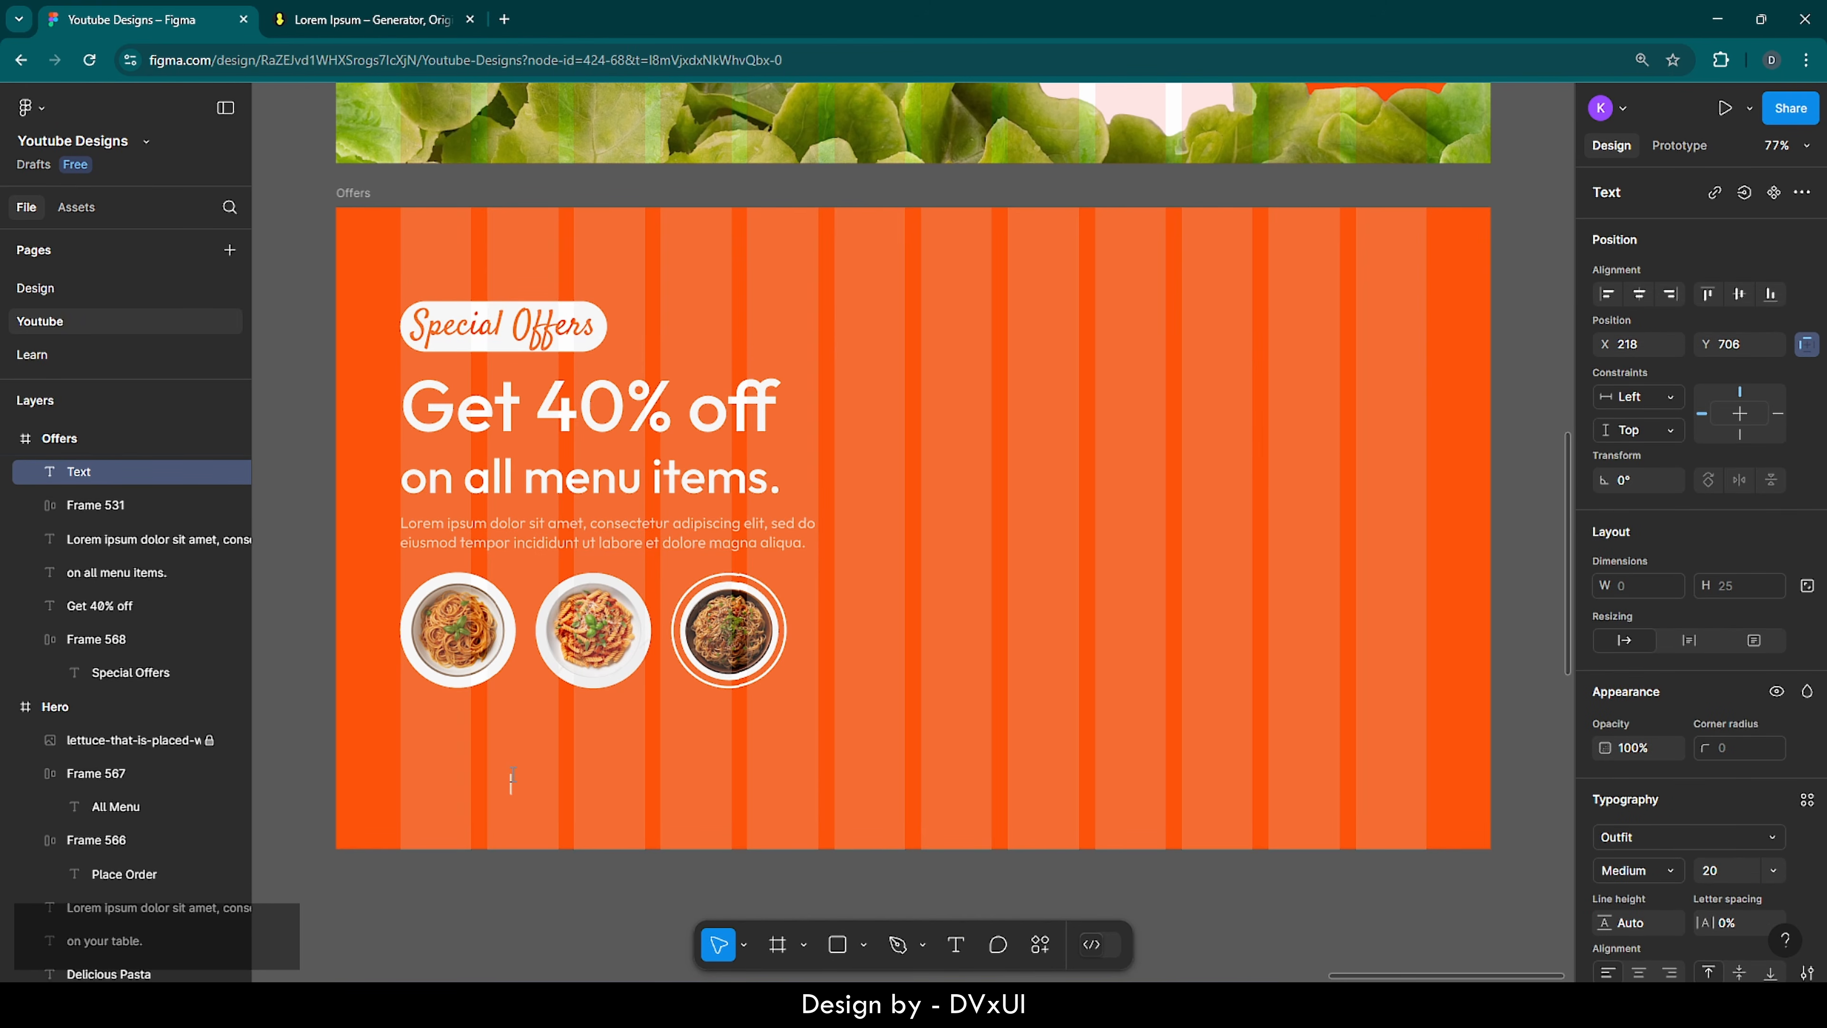
type("Avail")
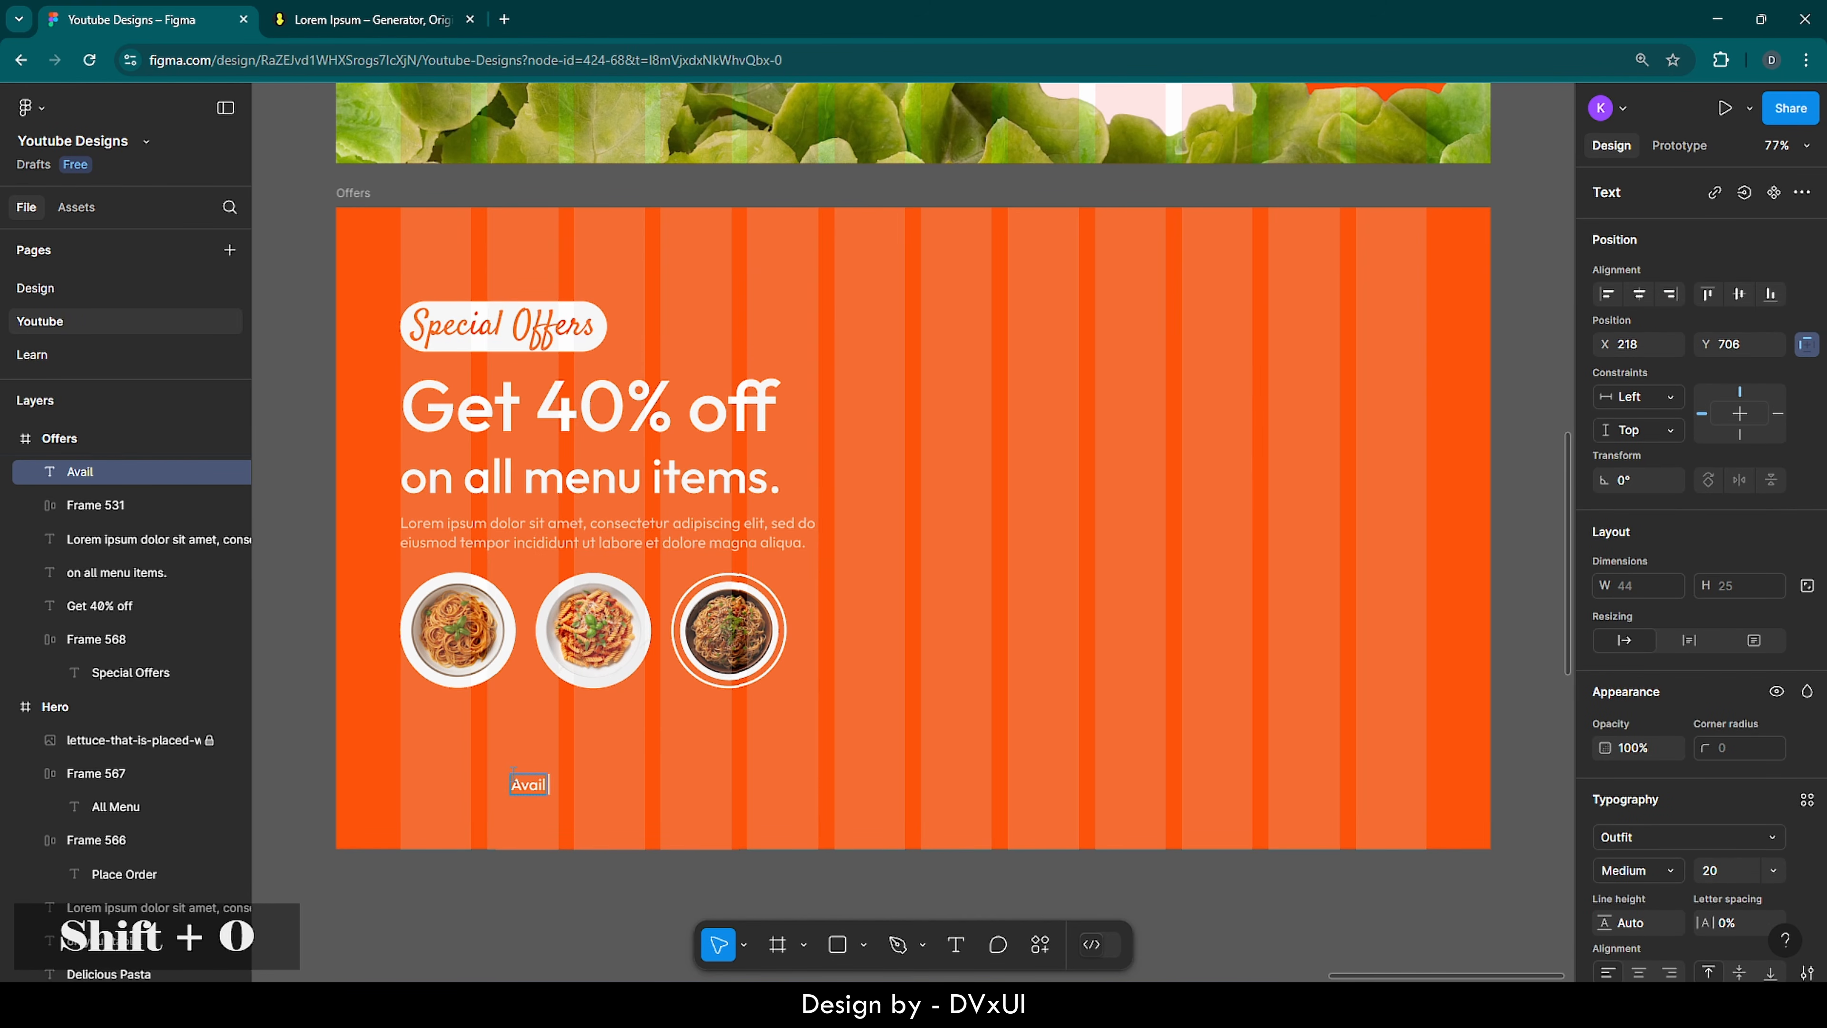
type(" Offers")
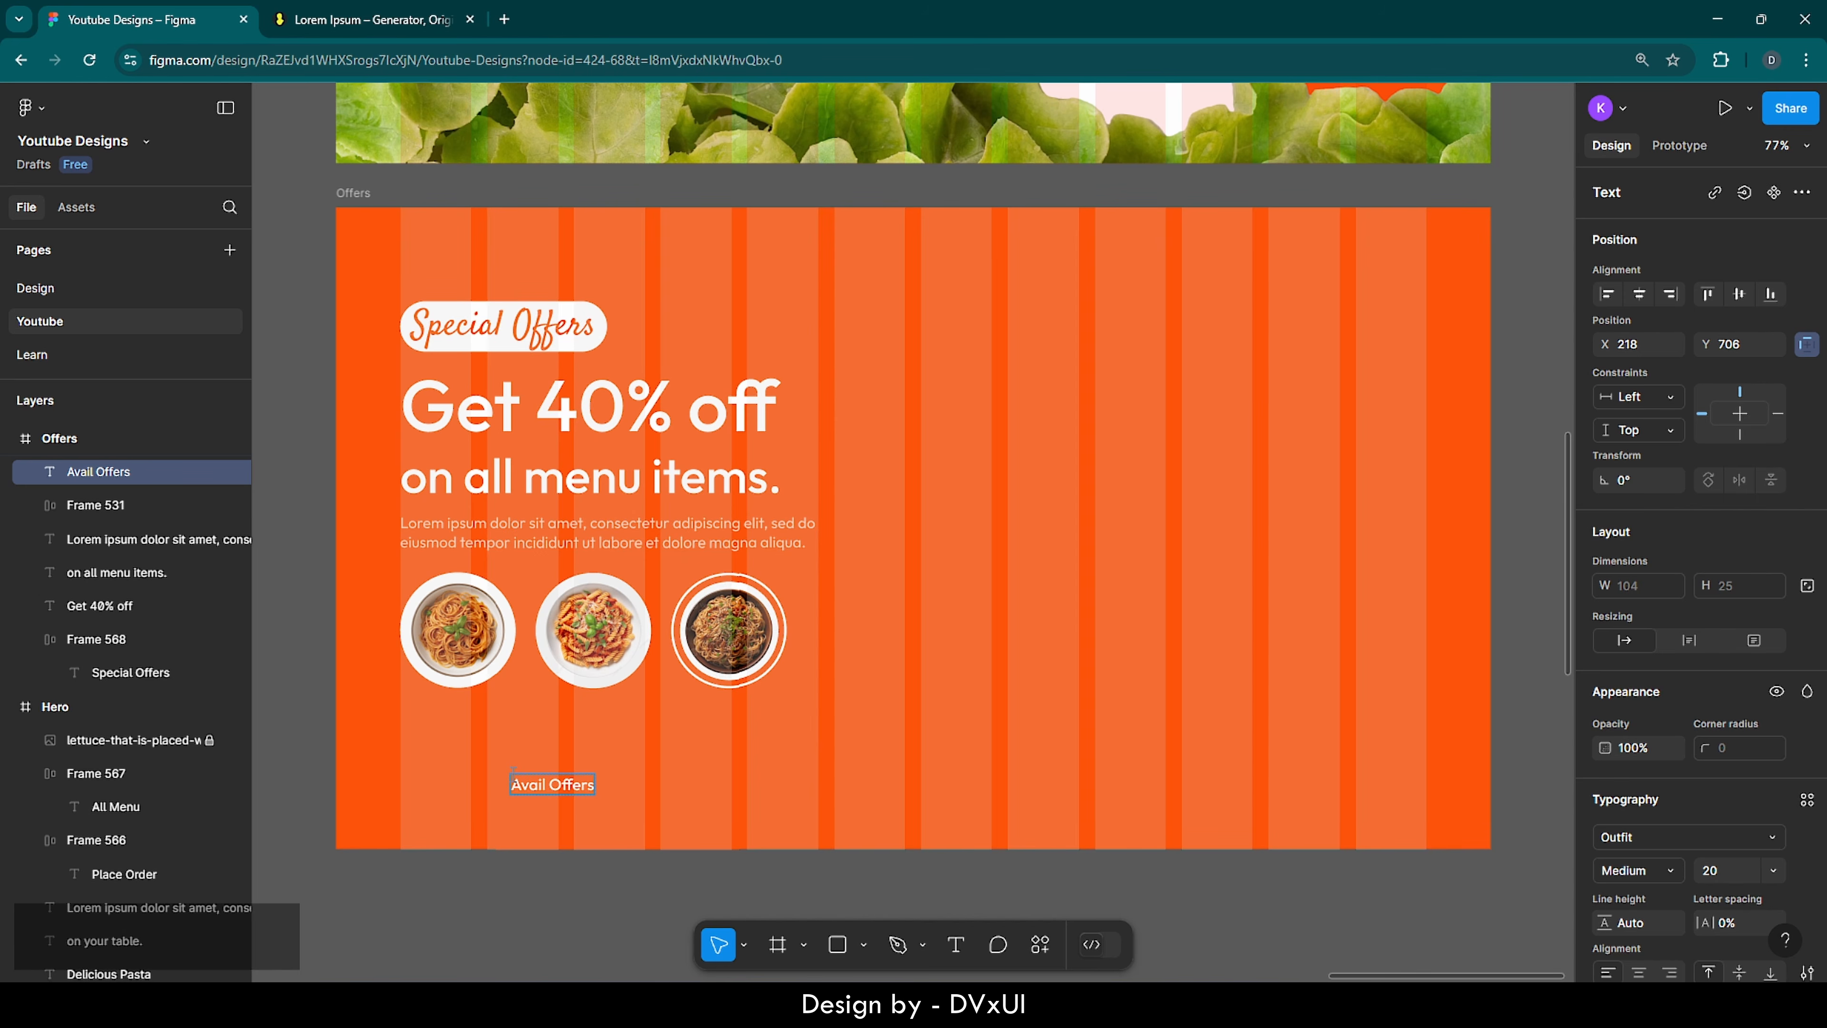
key("ctrl+a")
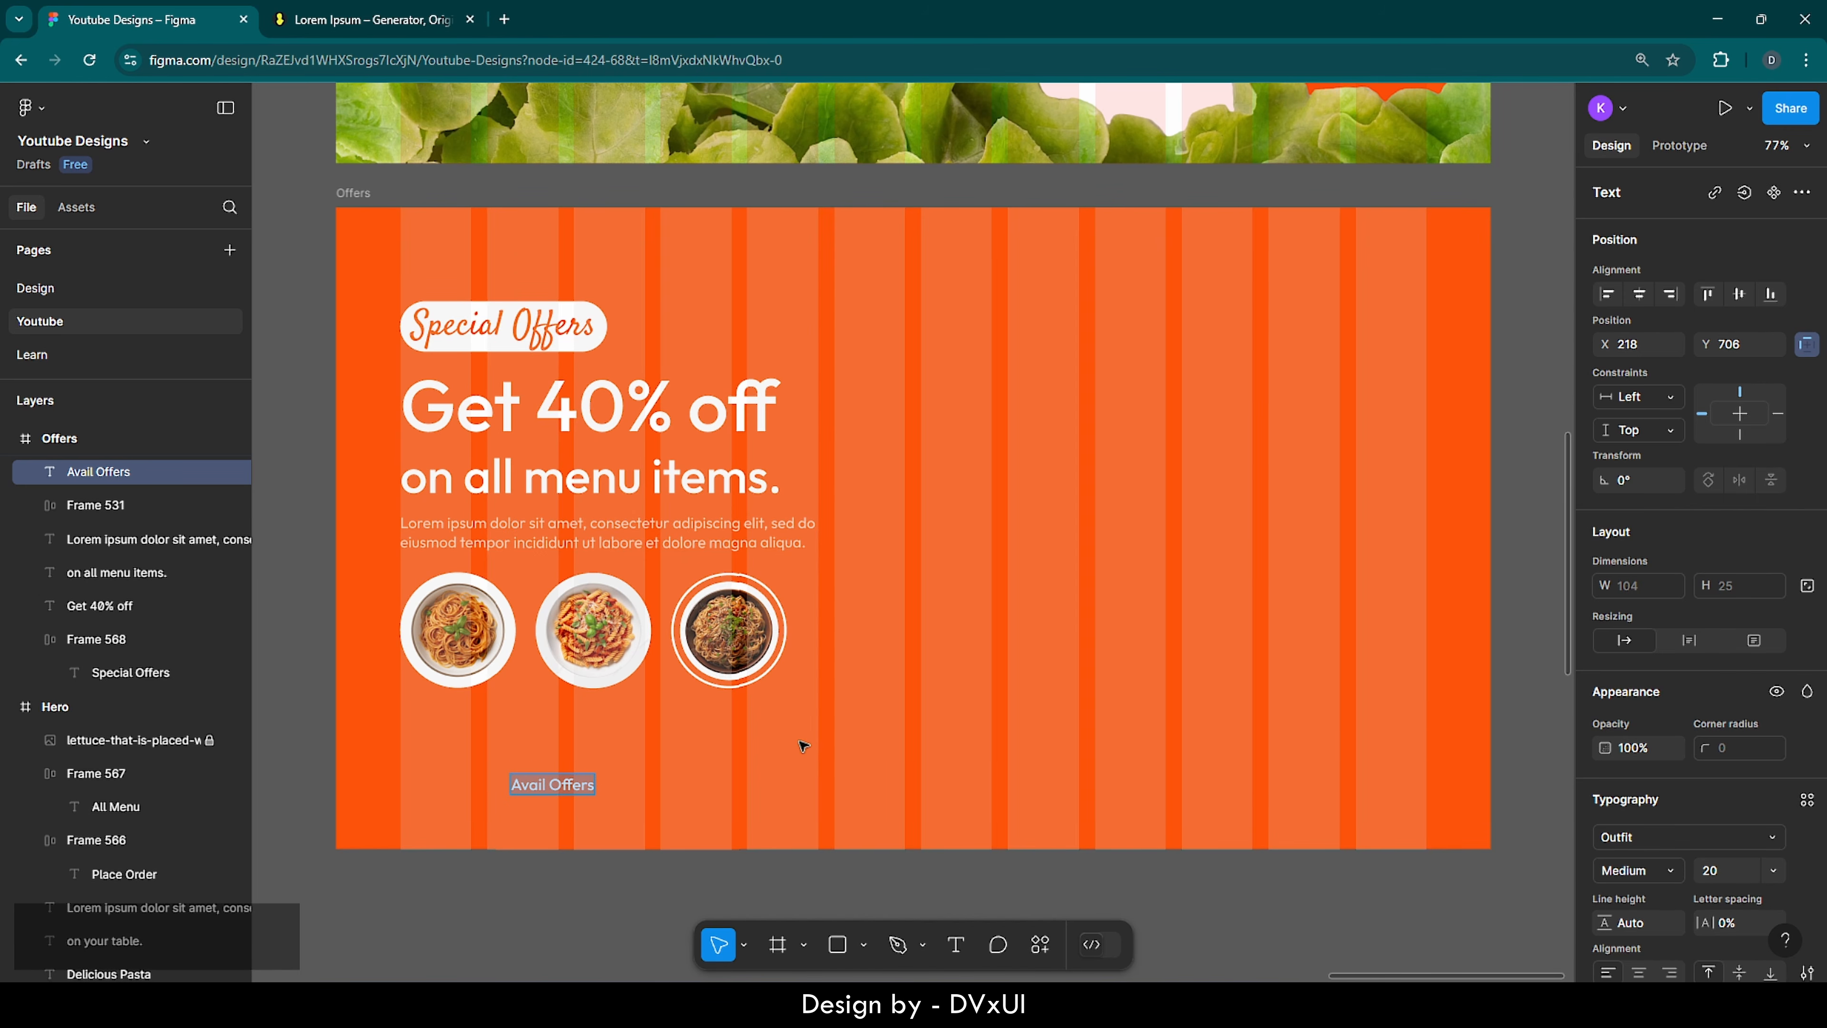
key("Escape")
- Wrap the Avail Offers text in an auto layout with horizontal padding 22 and vertical padding 14
right_click(547, 784)
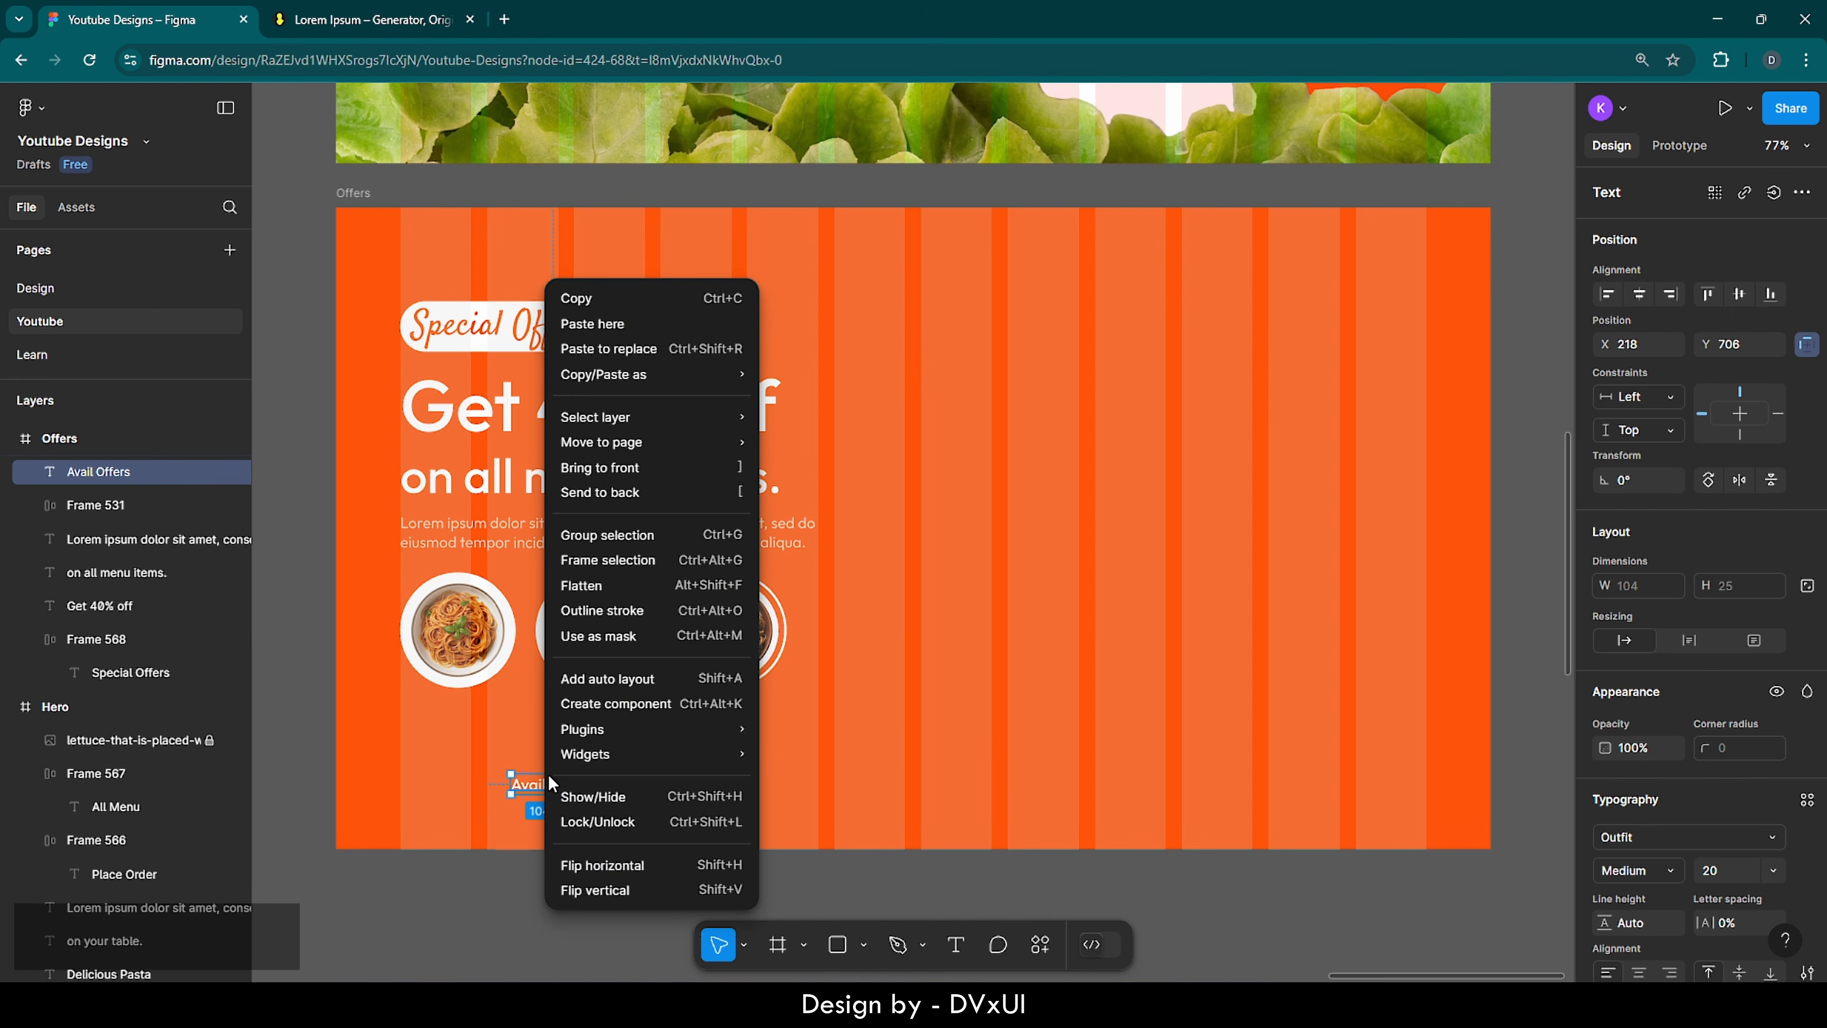
left_click(591, 677)
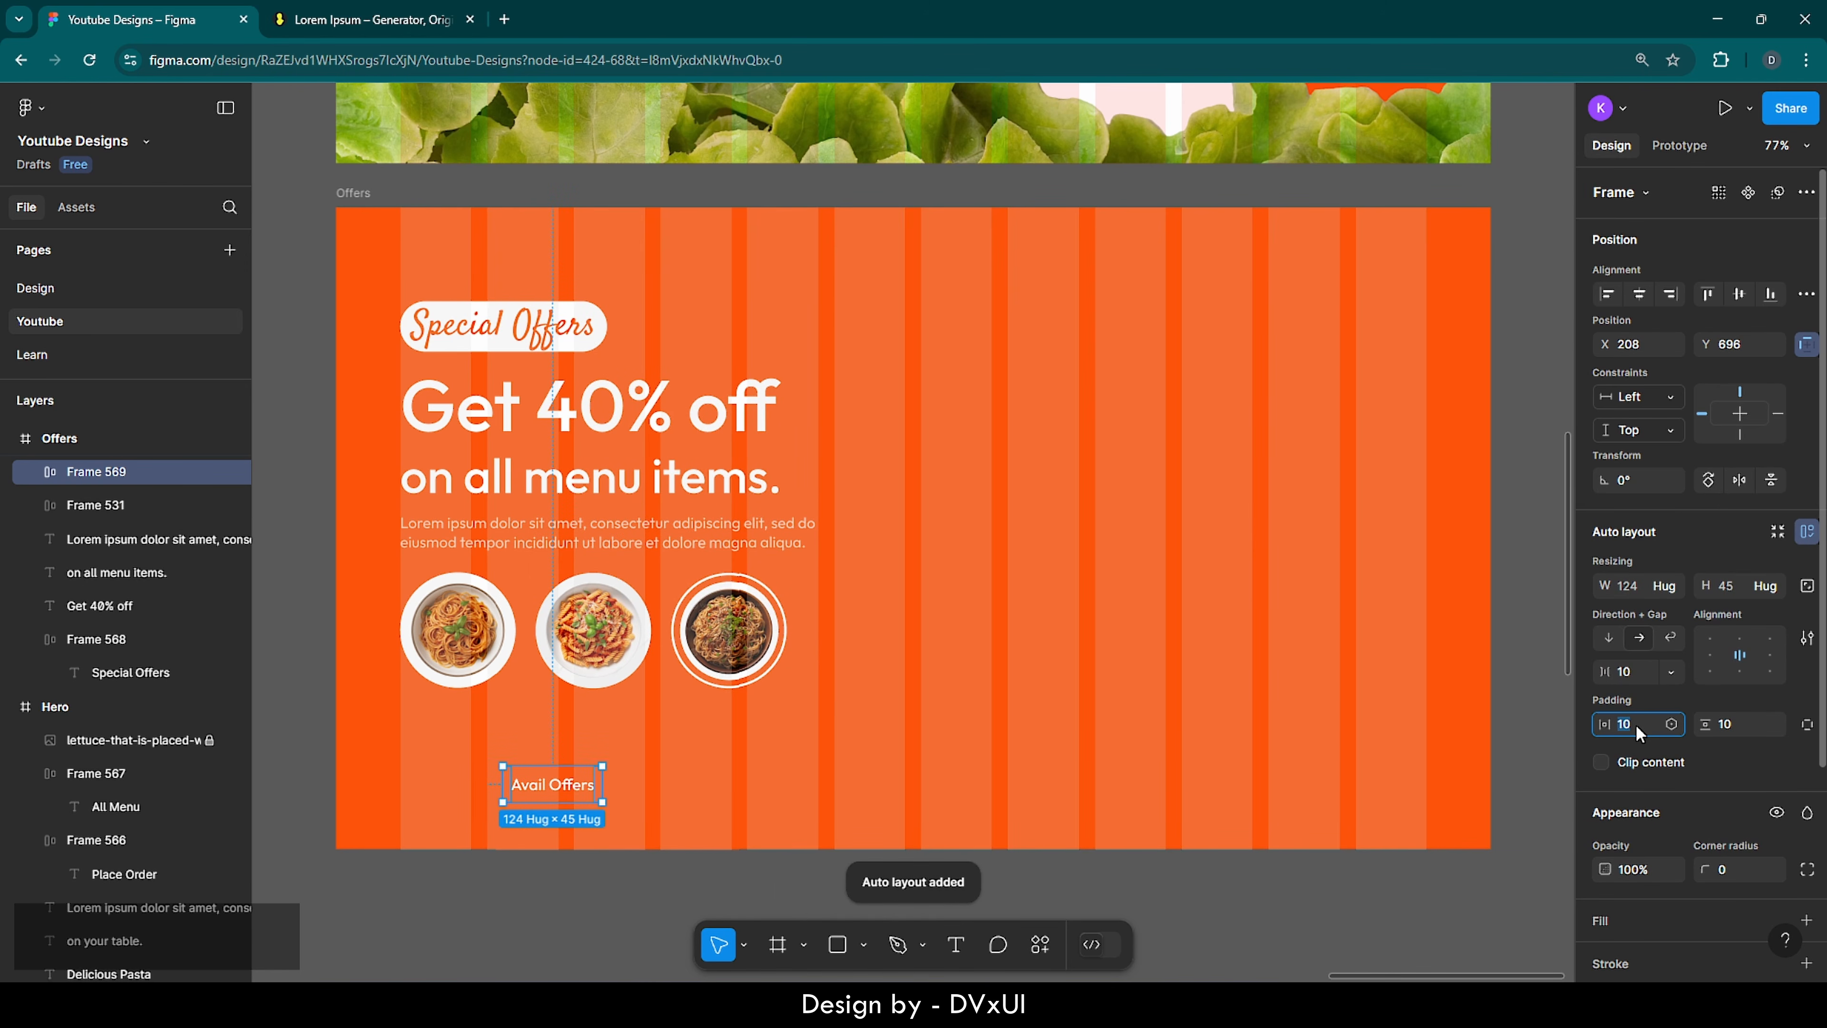
key("BackSpace")
type("22")
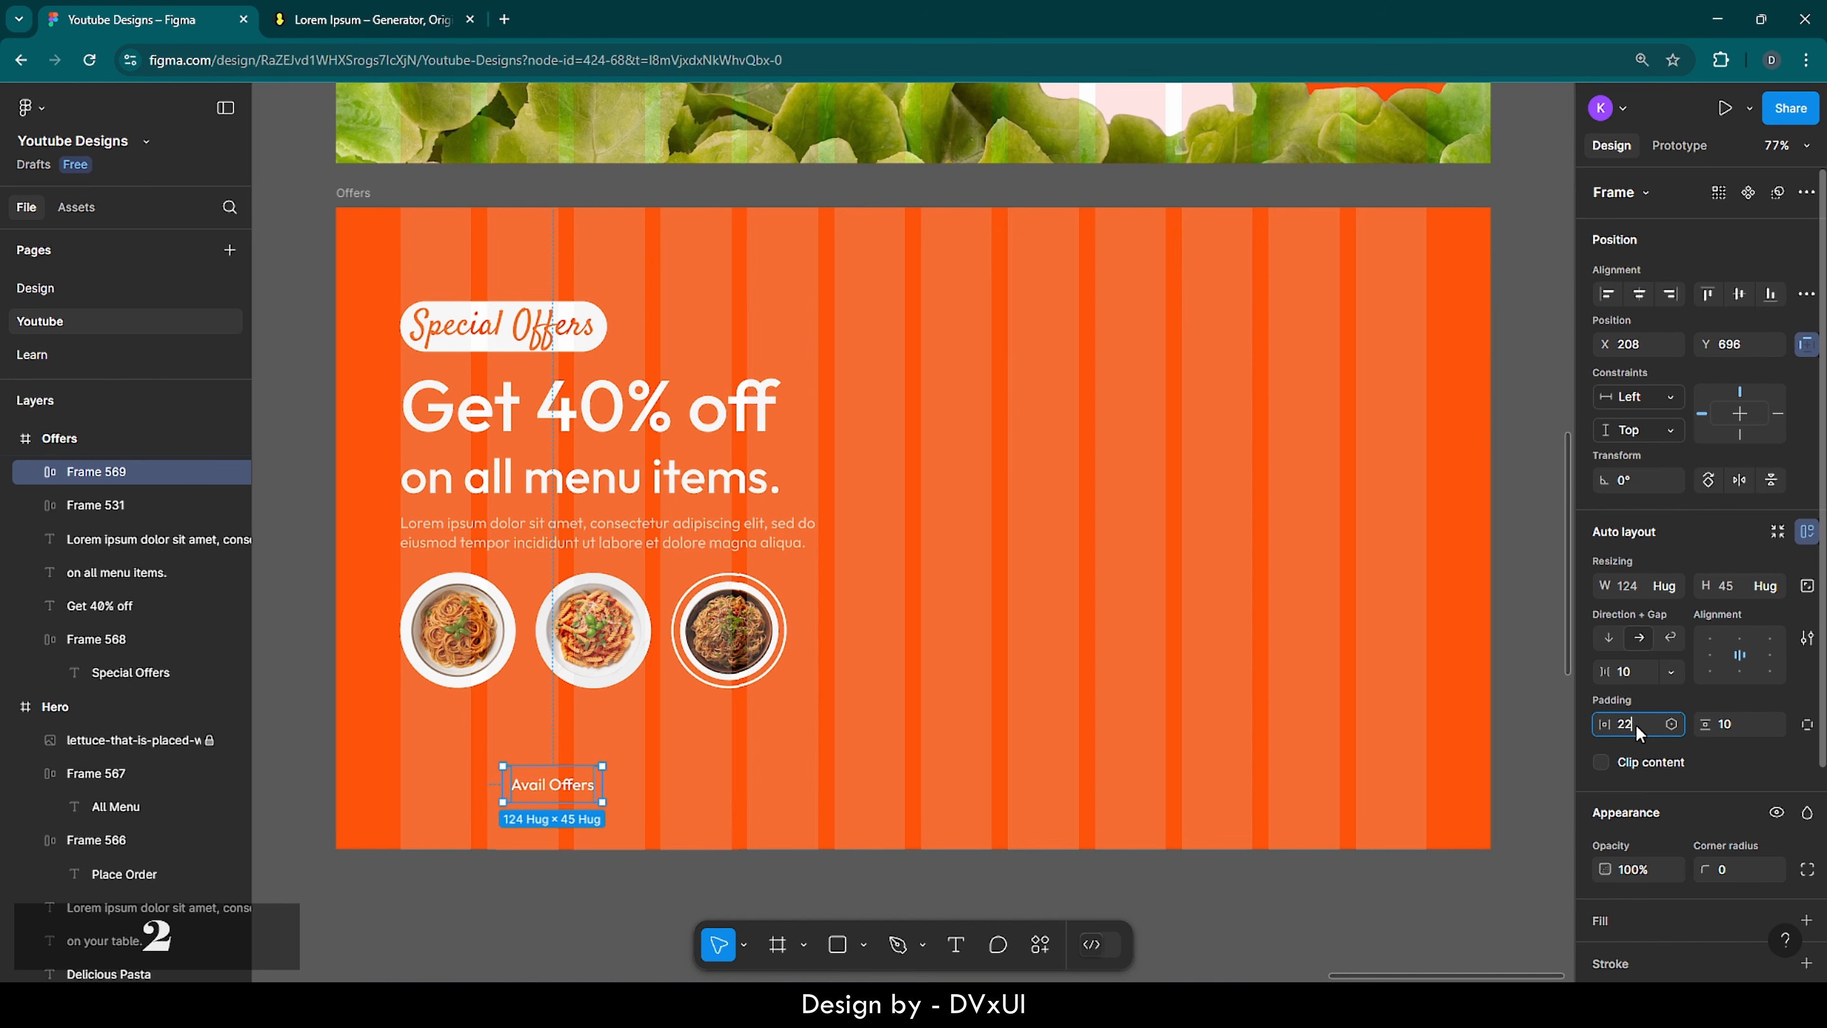
key("Return")
left_click(1737, 730)
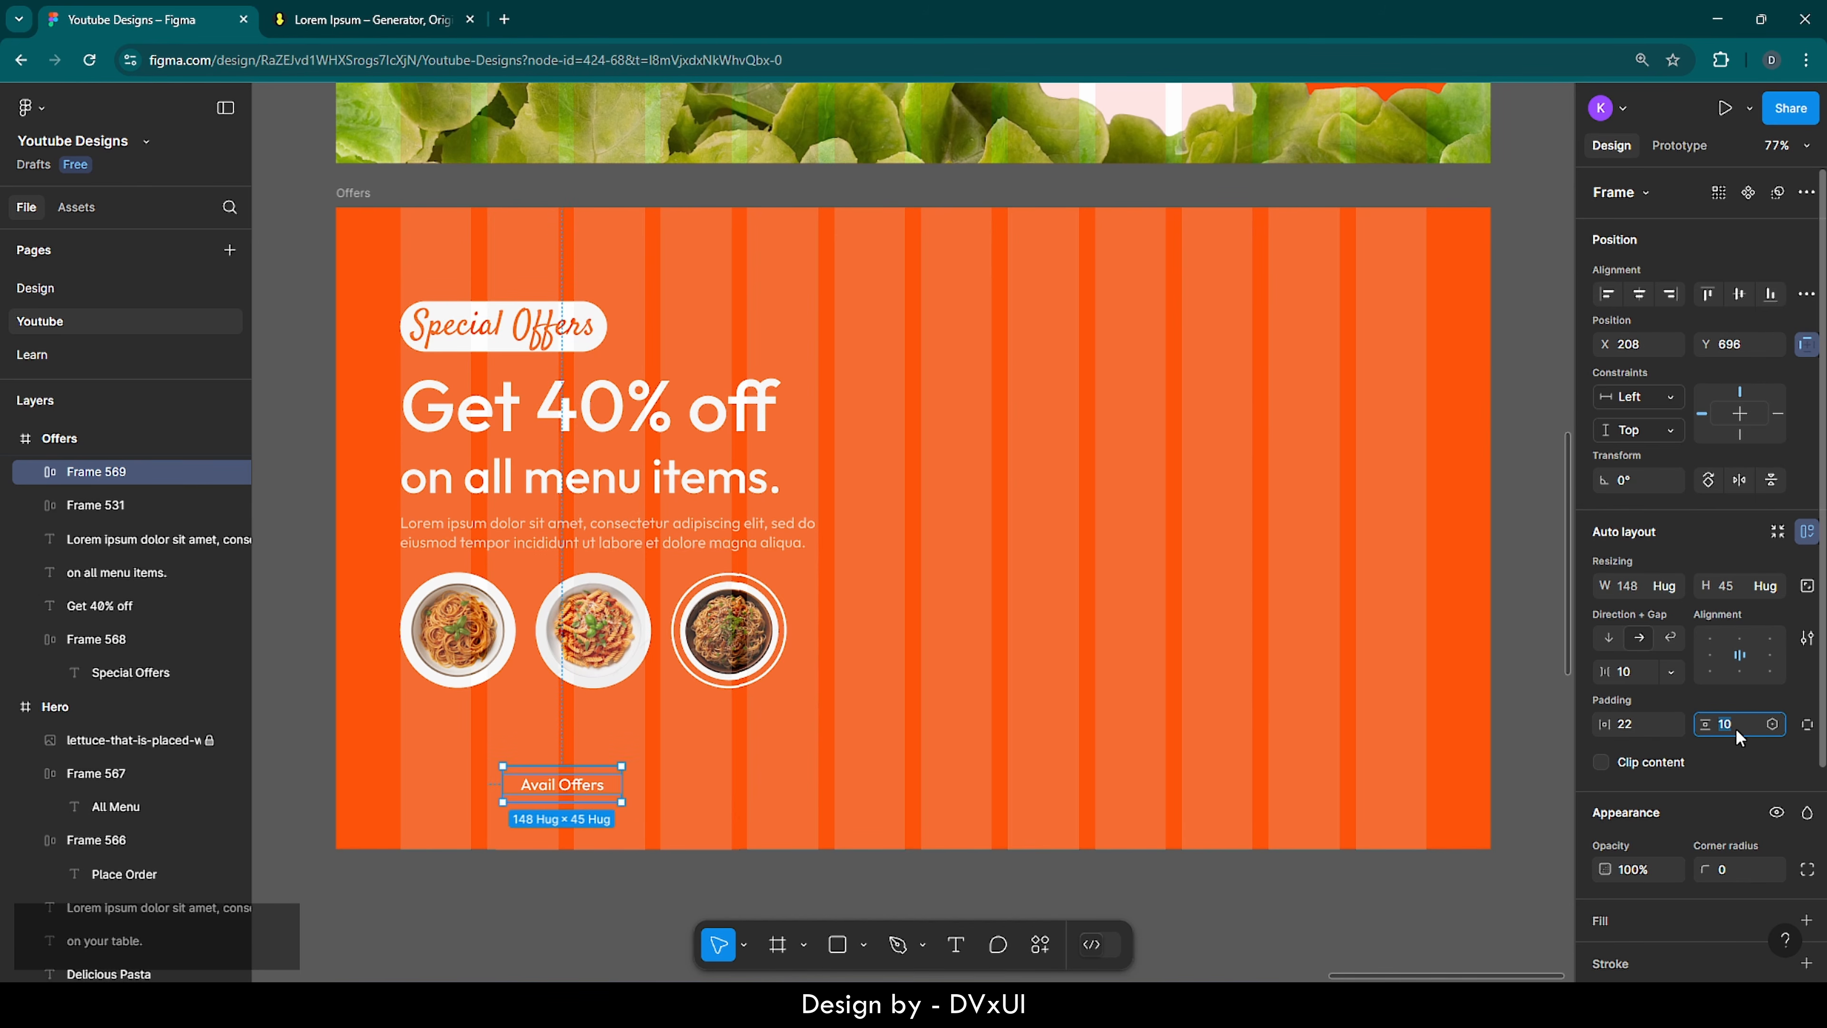
key("BackSpace")
type("14")
key("Return")
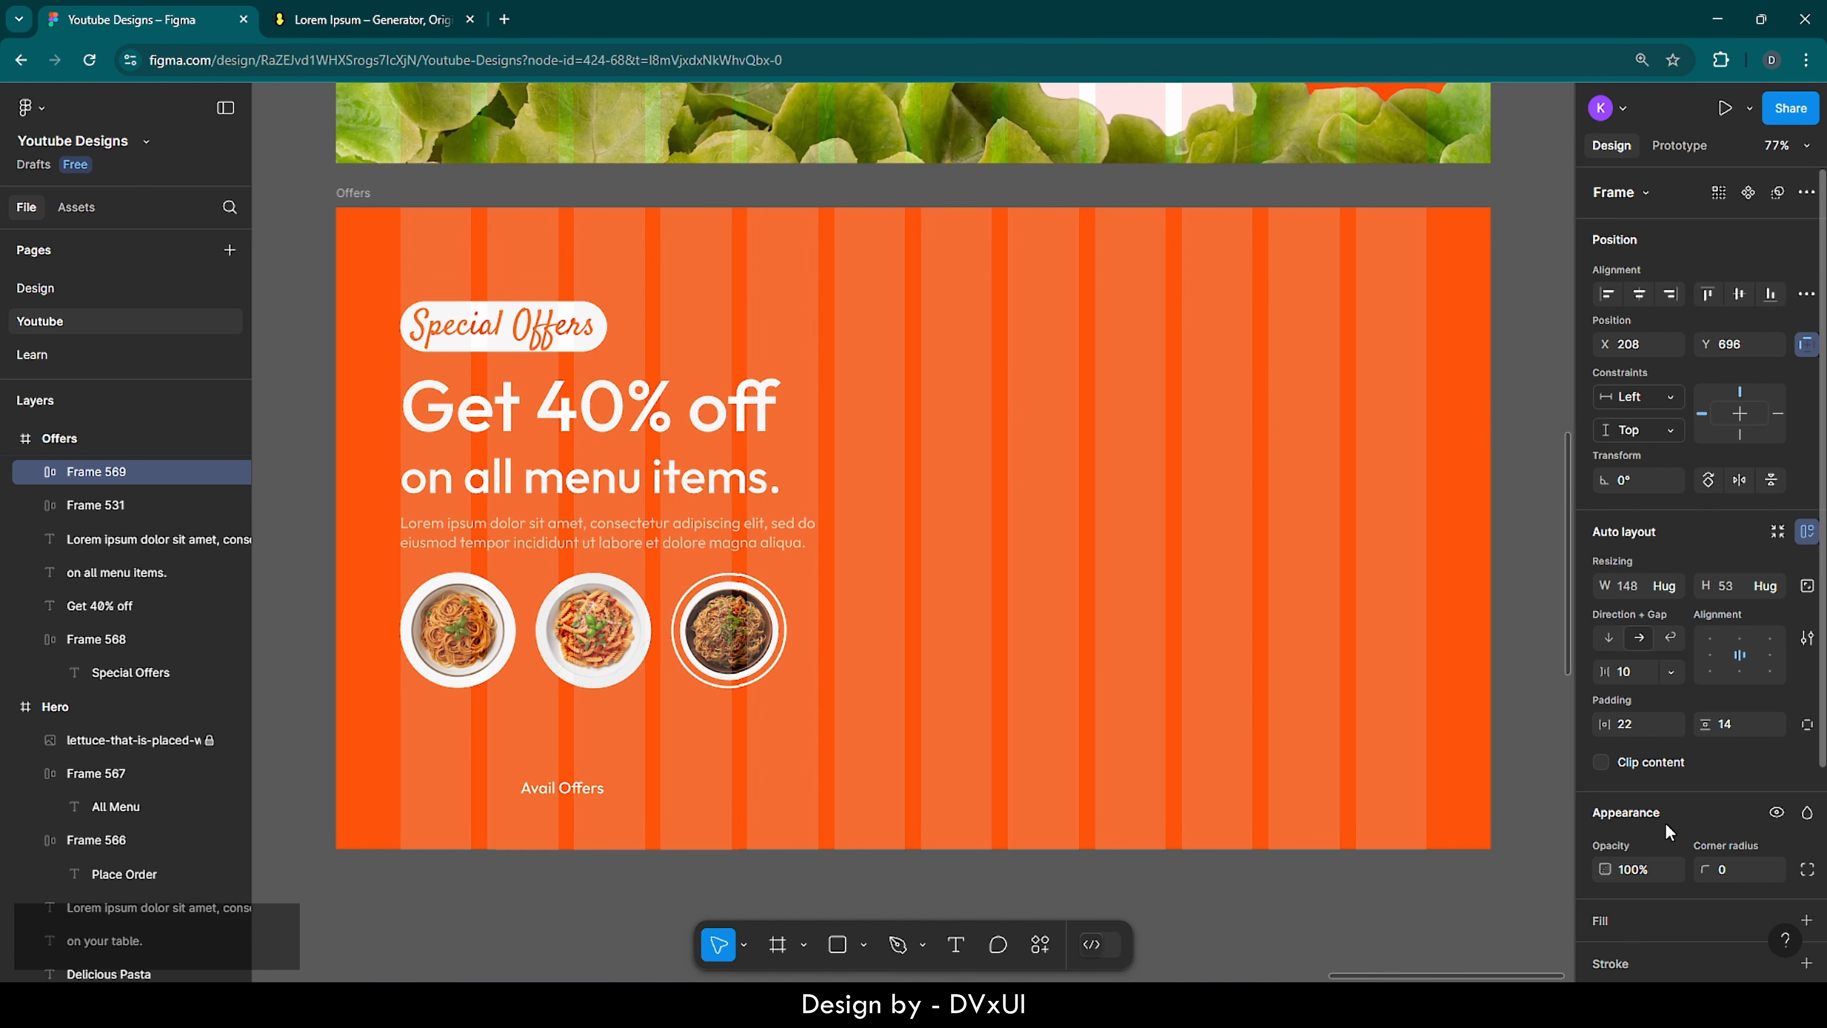
- Add a white FFFFFF stroke to the Avail Offers button frame
scroll(1665, 826, "down", 3)
left_click(1630, 726)
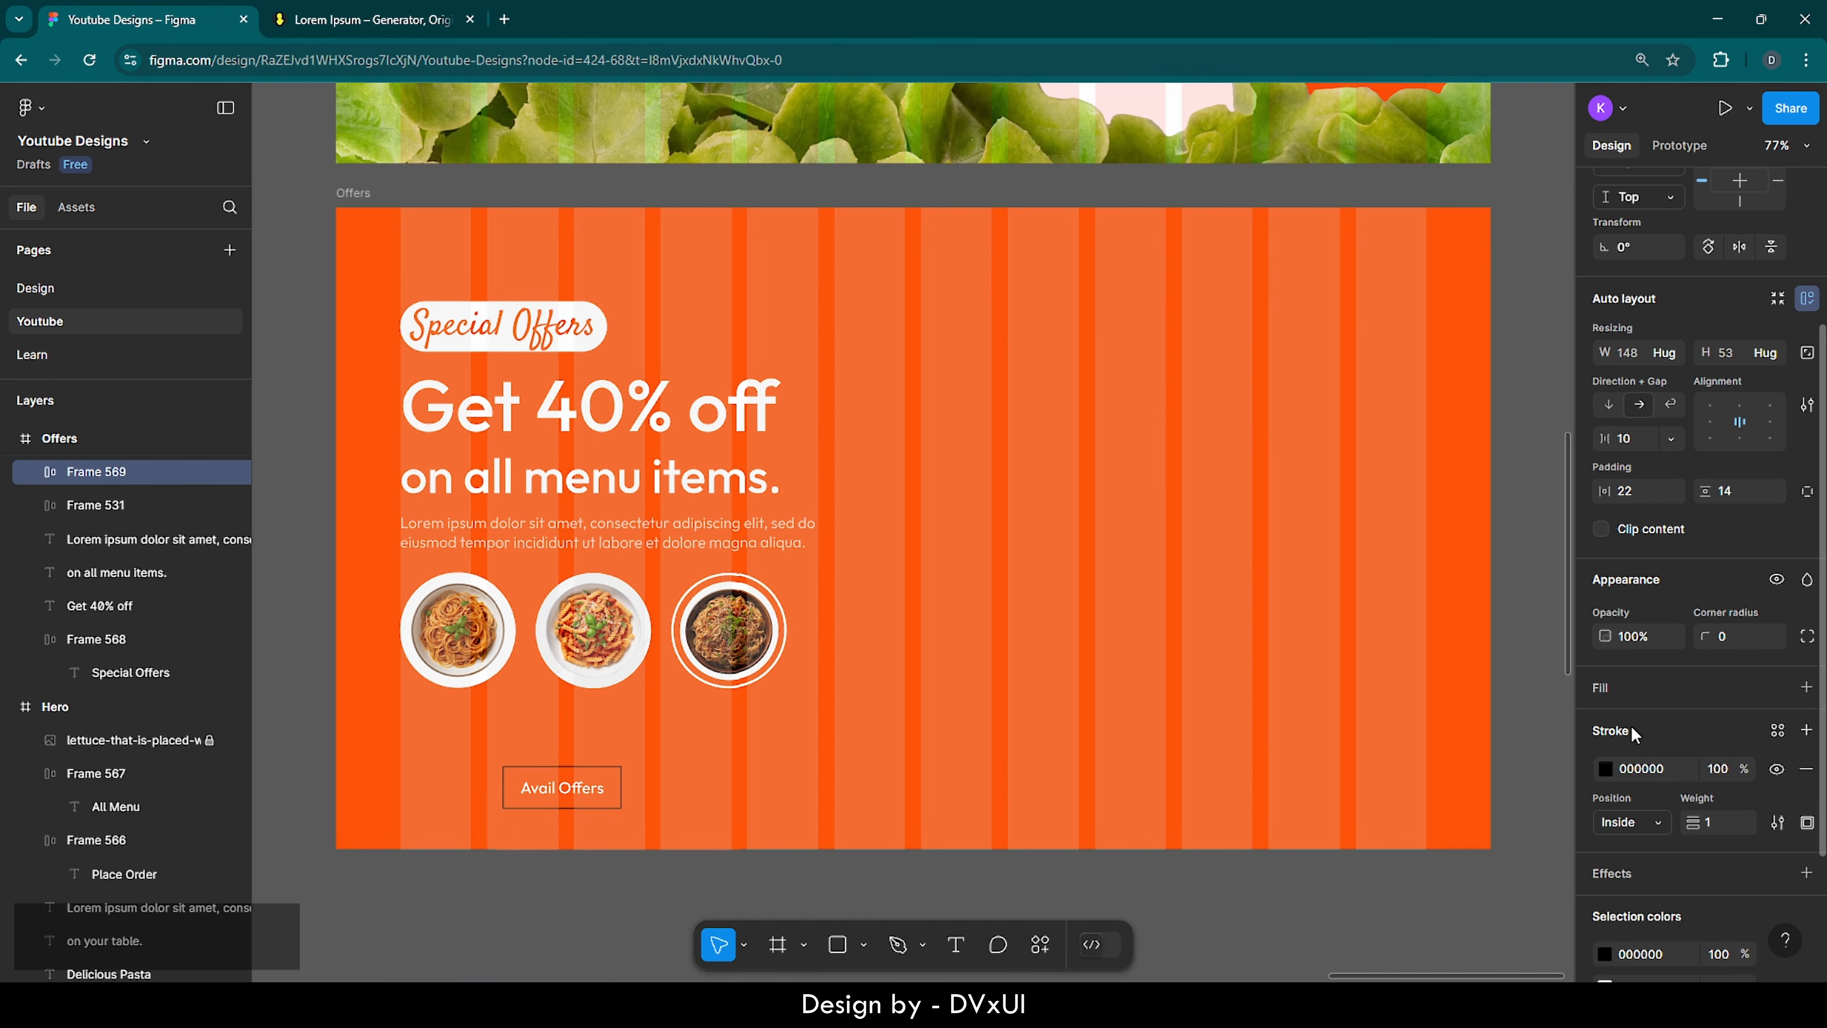
left_click(1653, 768)
type("F")
key("Return")
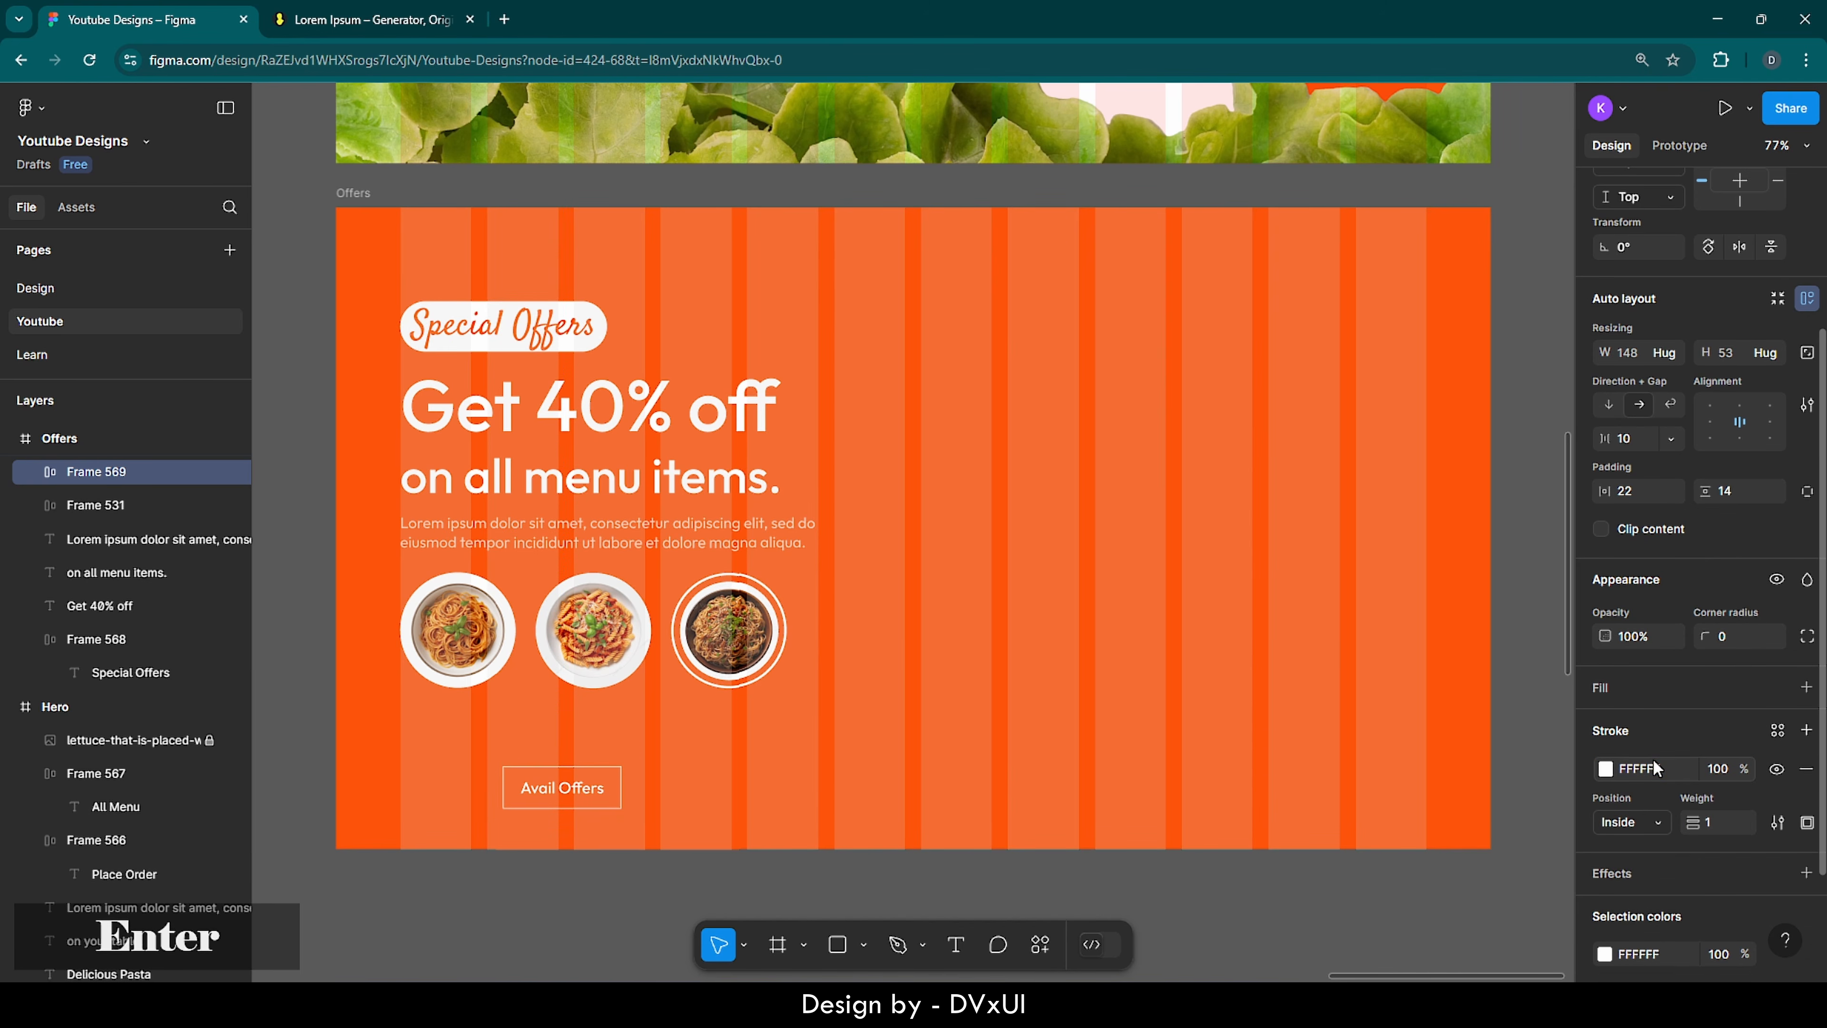
- Set the Avail Offers button's corner radius to 8 and move it beneath the plates, aligned with the first plate's outer edge
left_click(1733, 636)
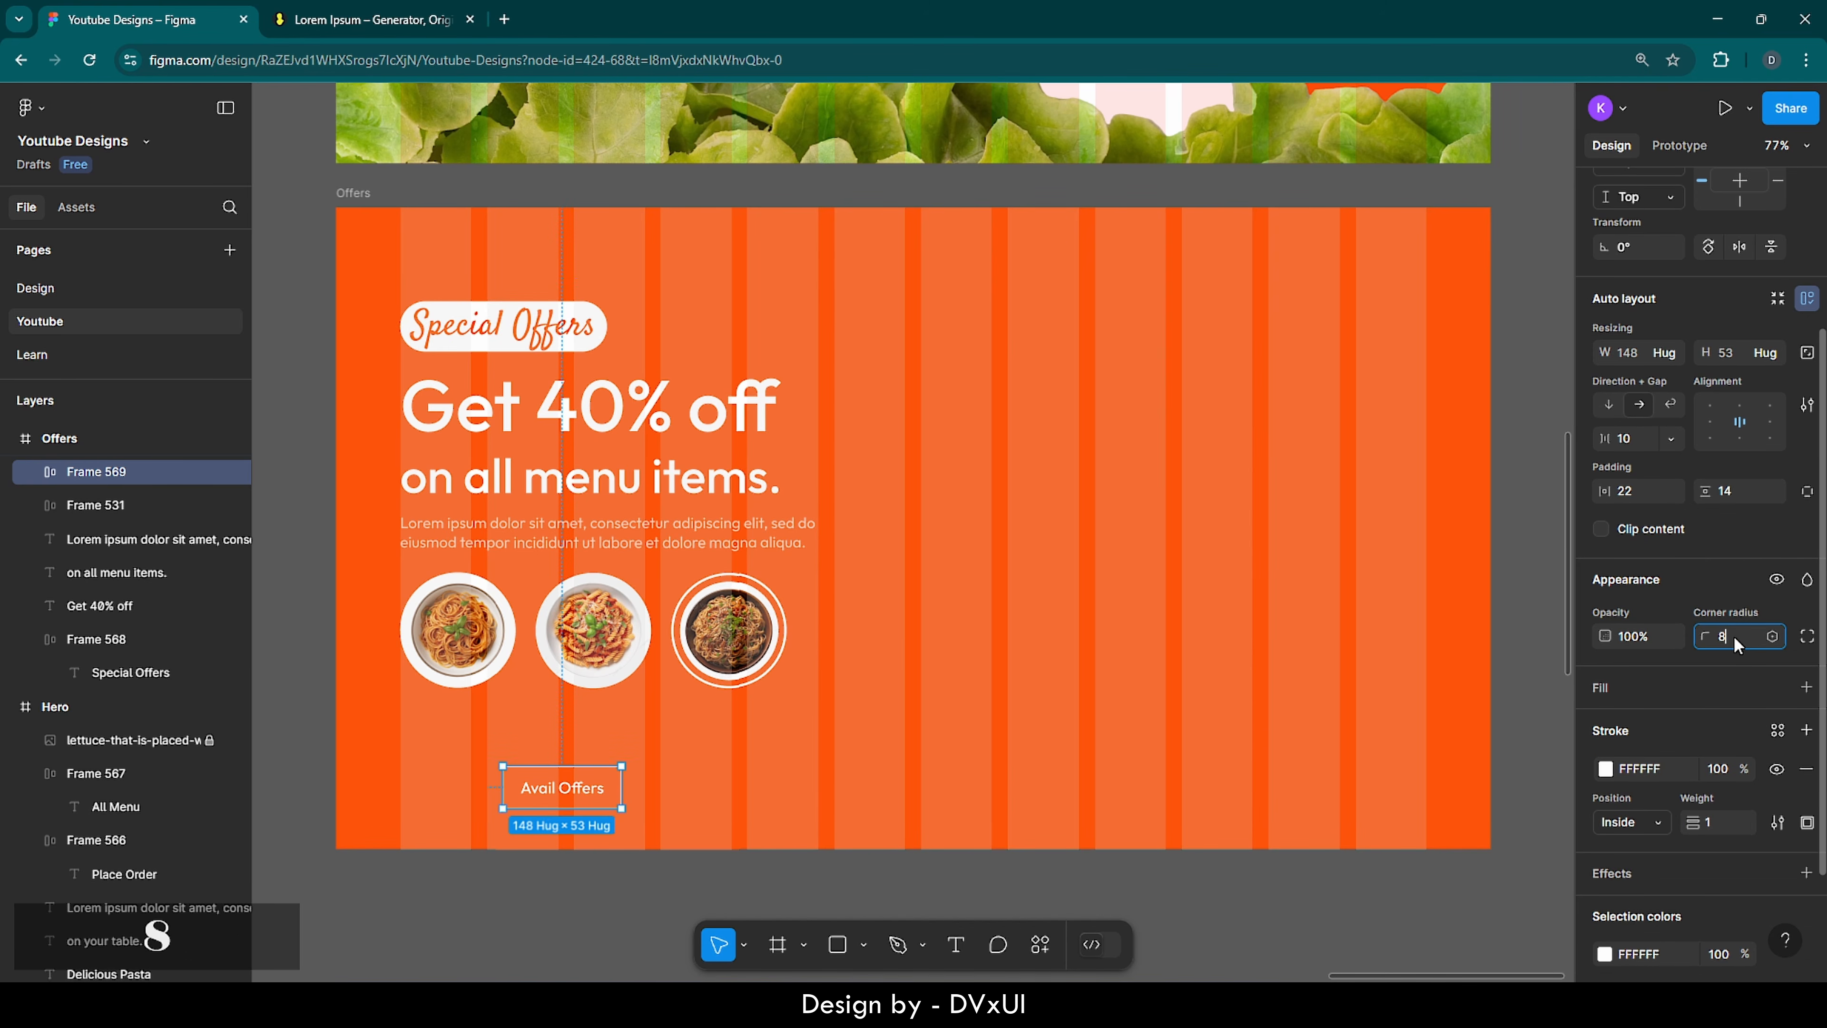
type("8")
key("Return")
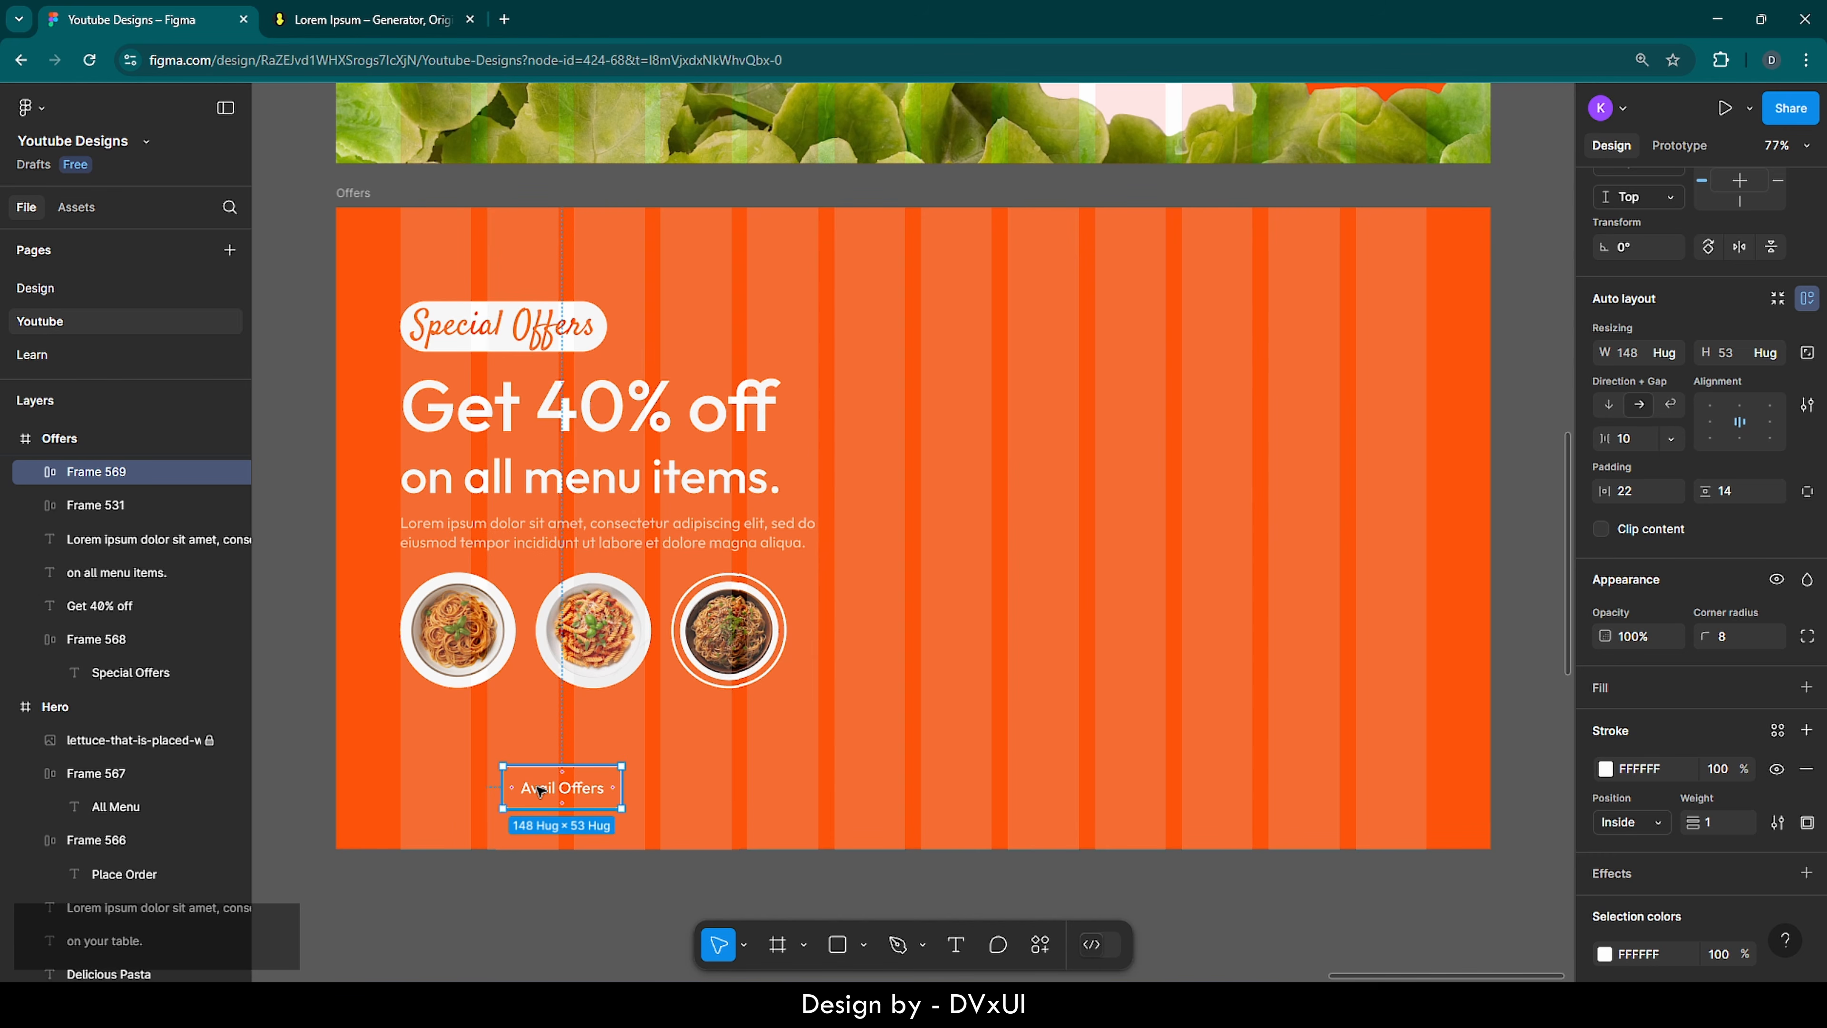
left_click_drag(538, 789, 437, 741)
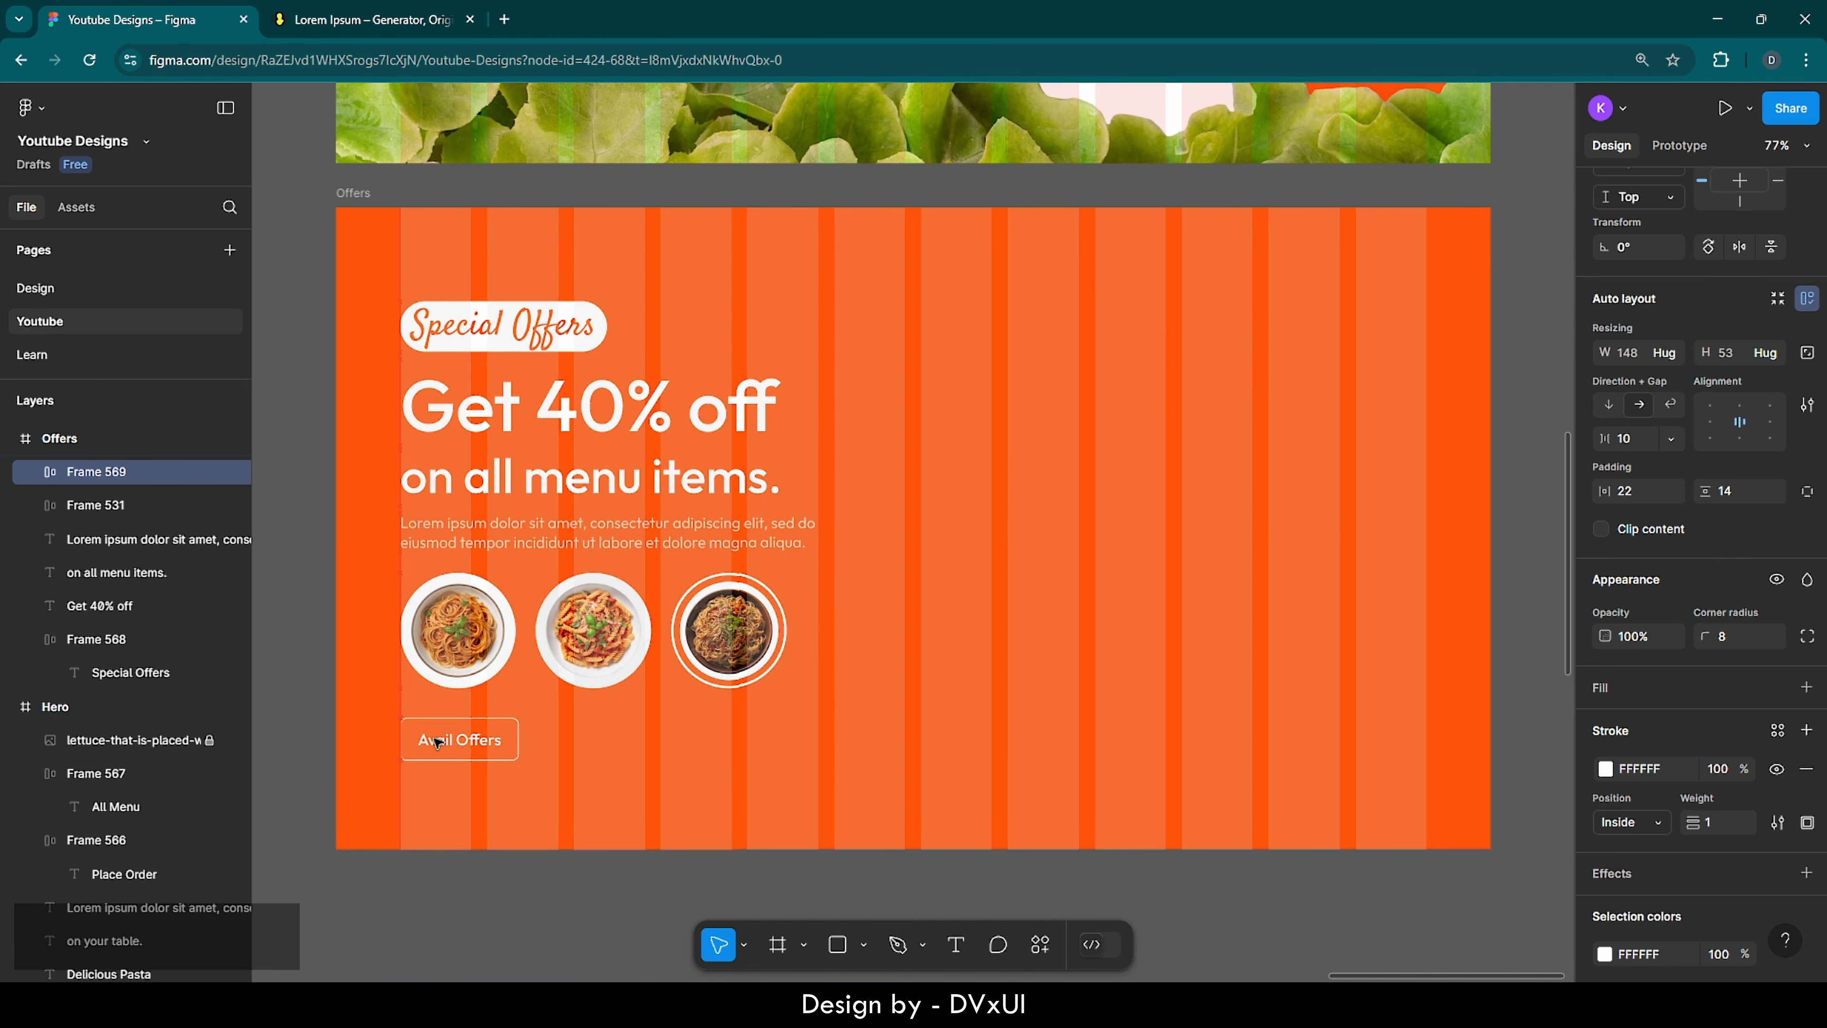
left_click(808, 832)
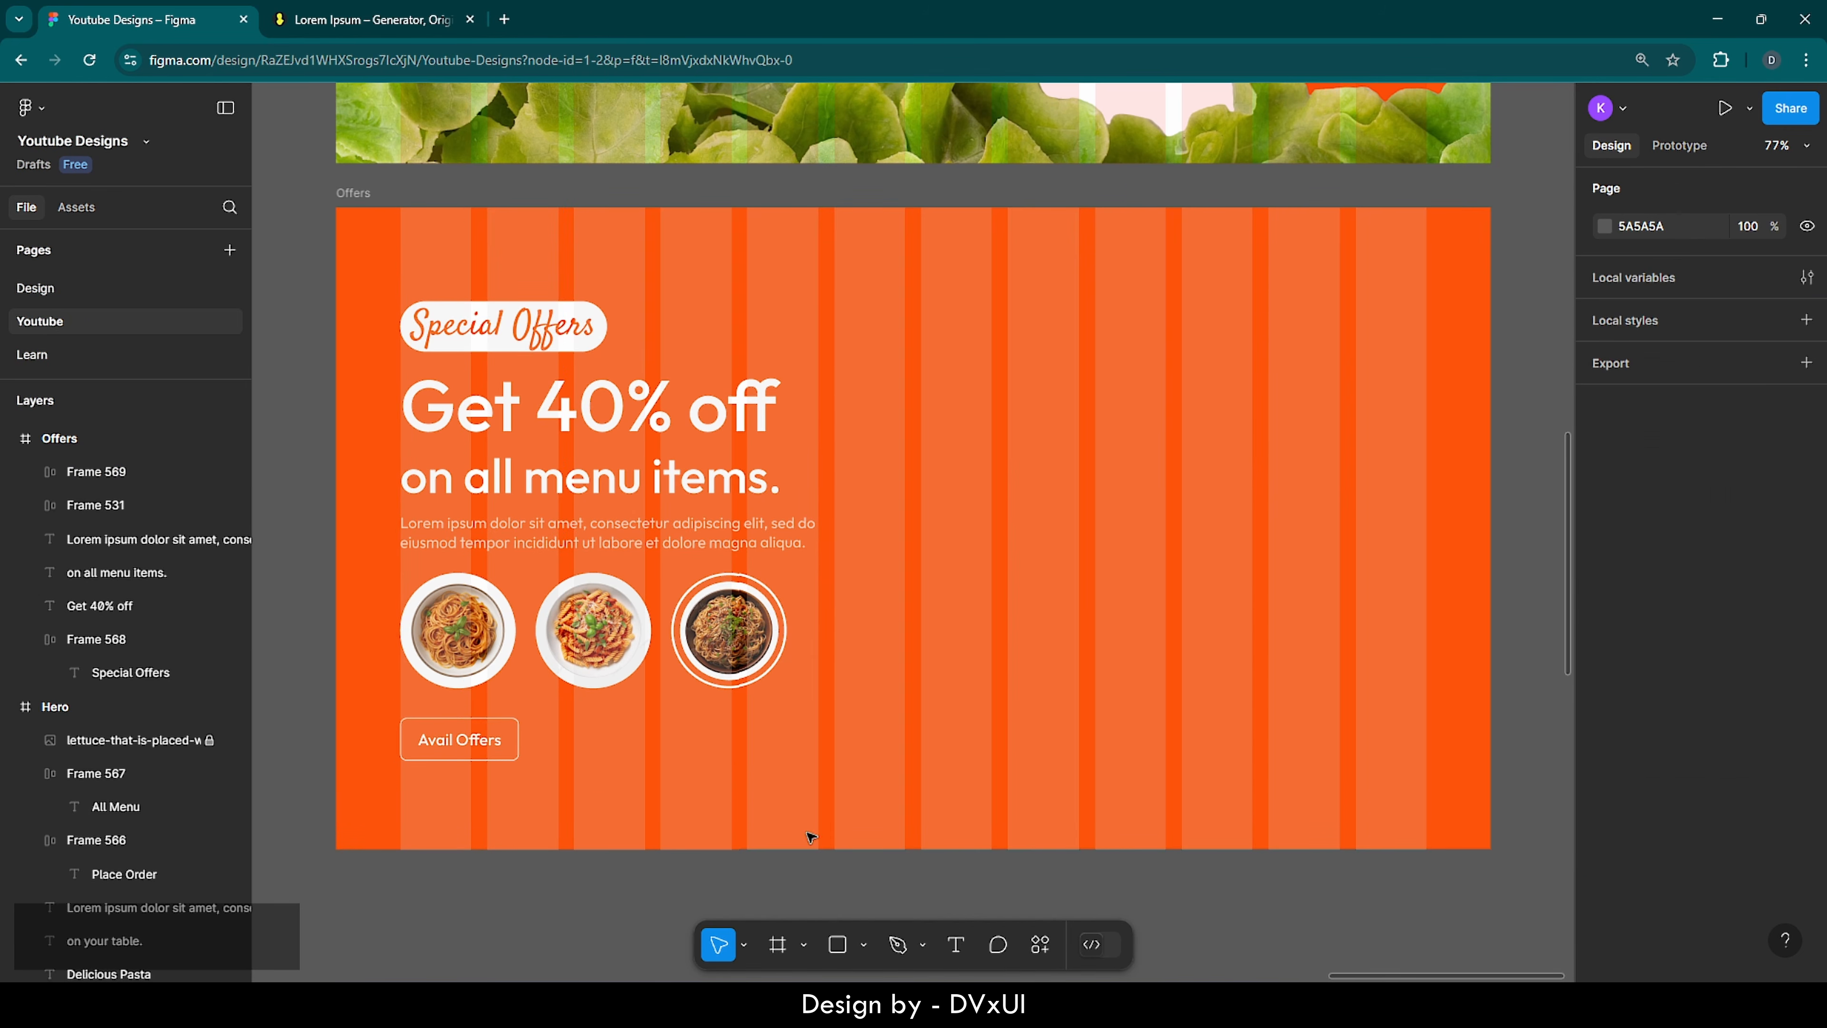
- Add a "Lorem" text beside the Avail Offers button, beneath the middle plate
left_click(956, 947)
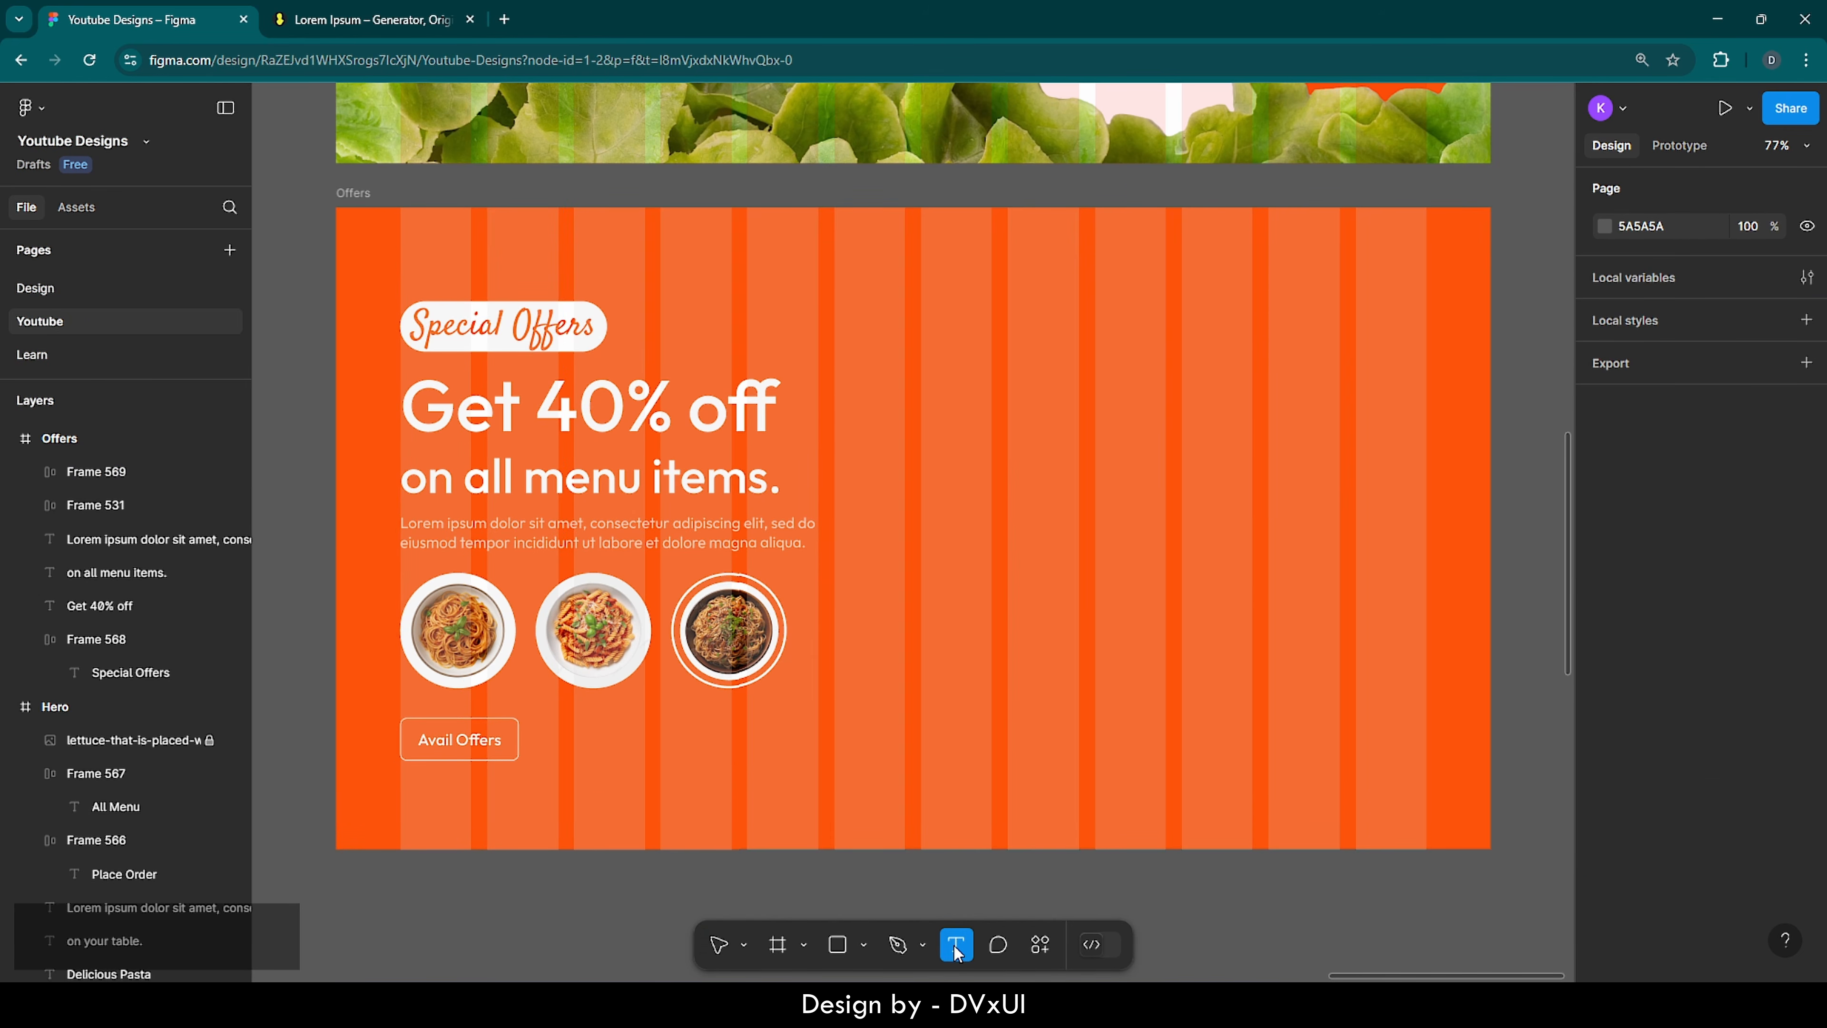
left_click(565, 726)
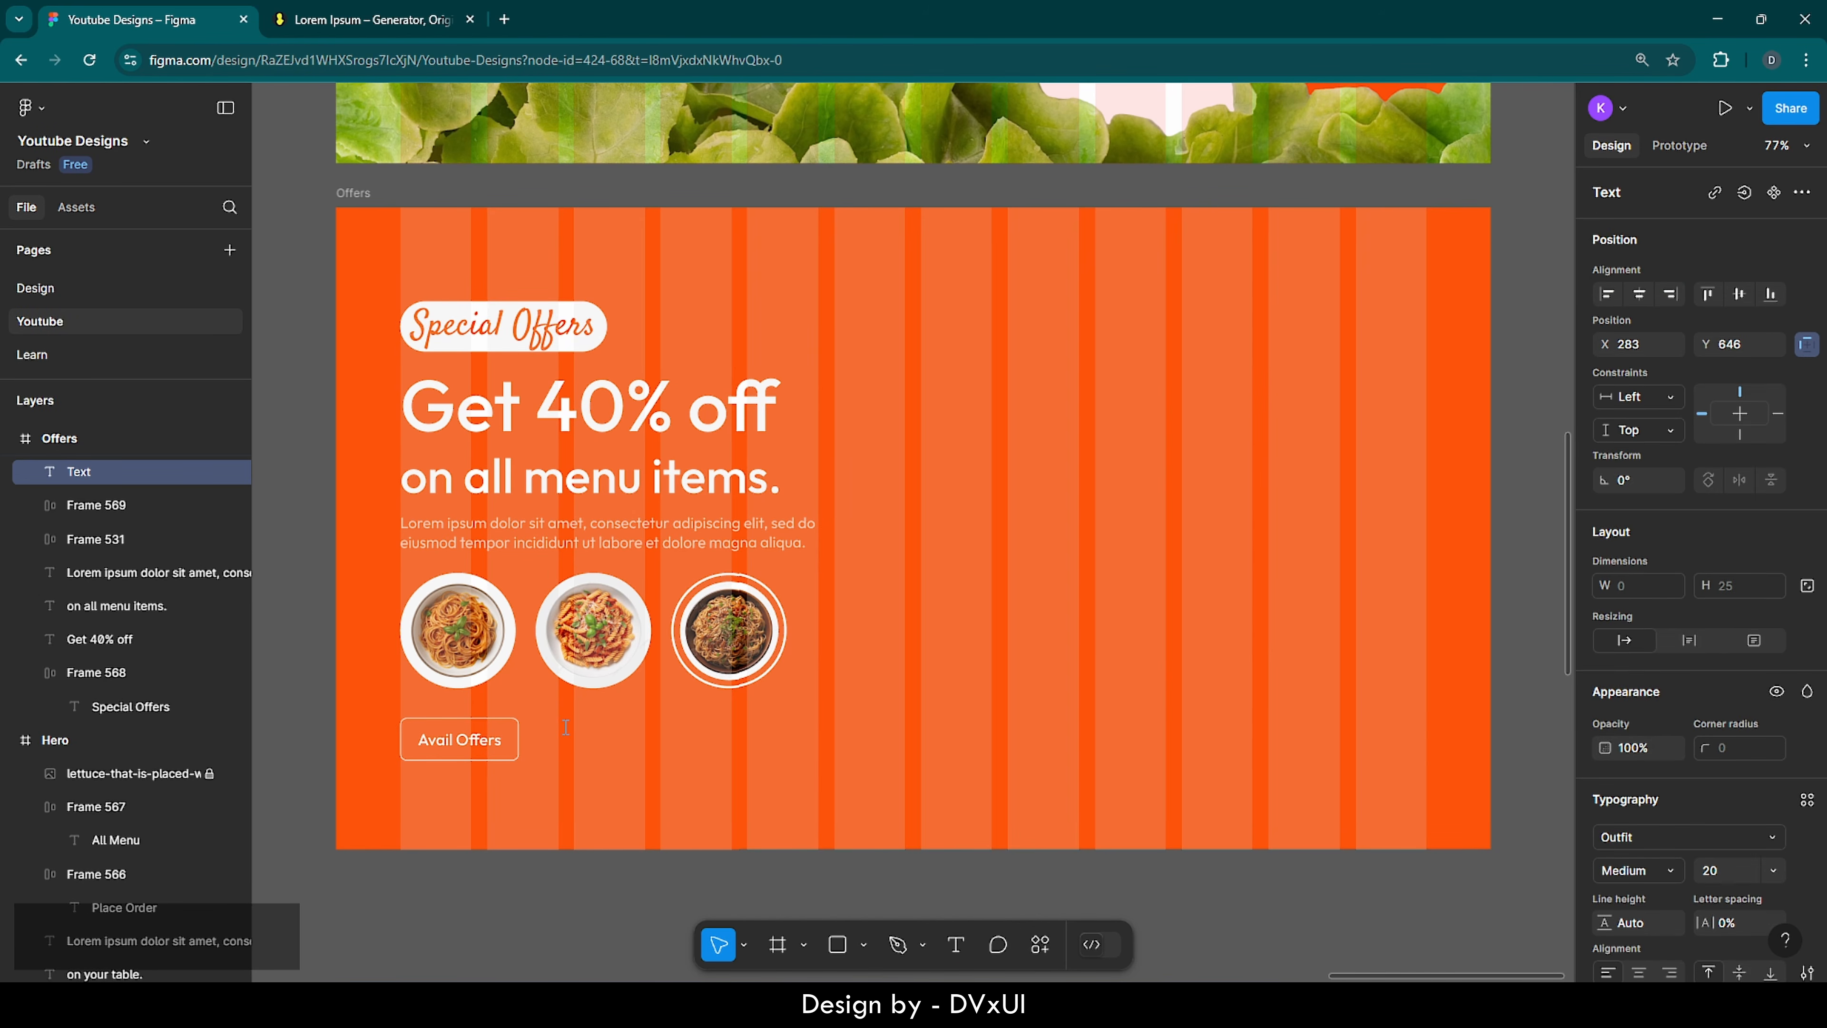
type("*")
key("BackSpace")
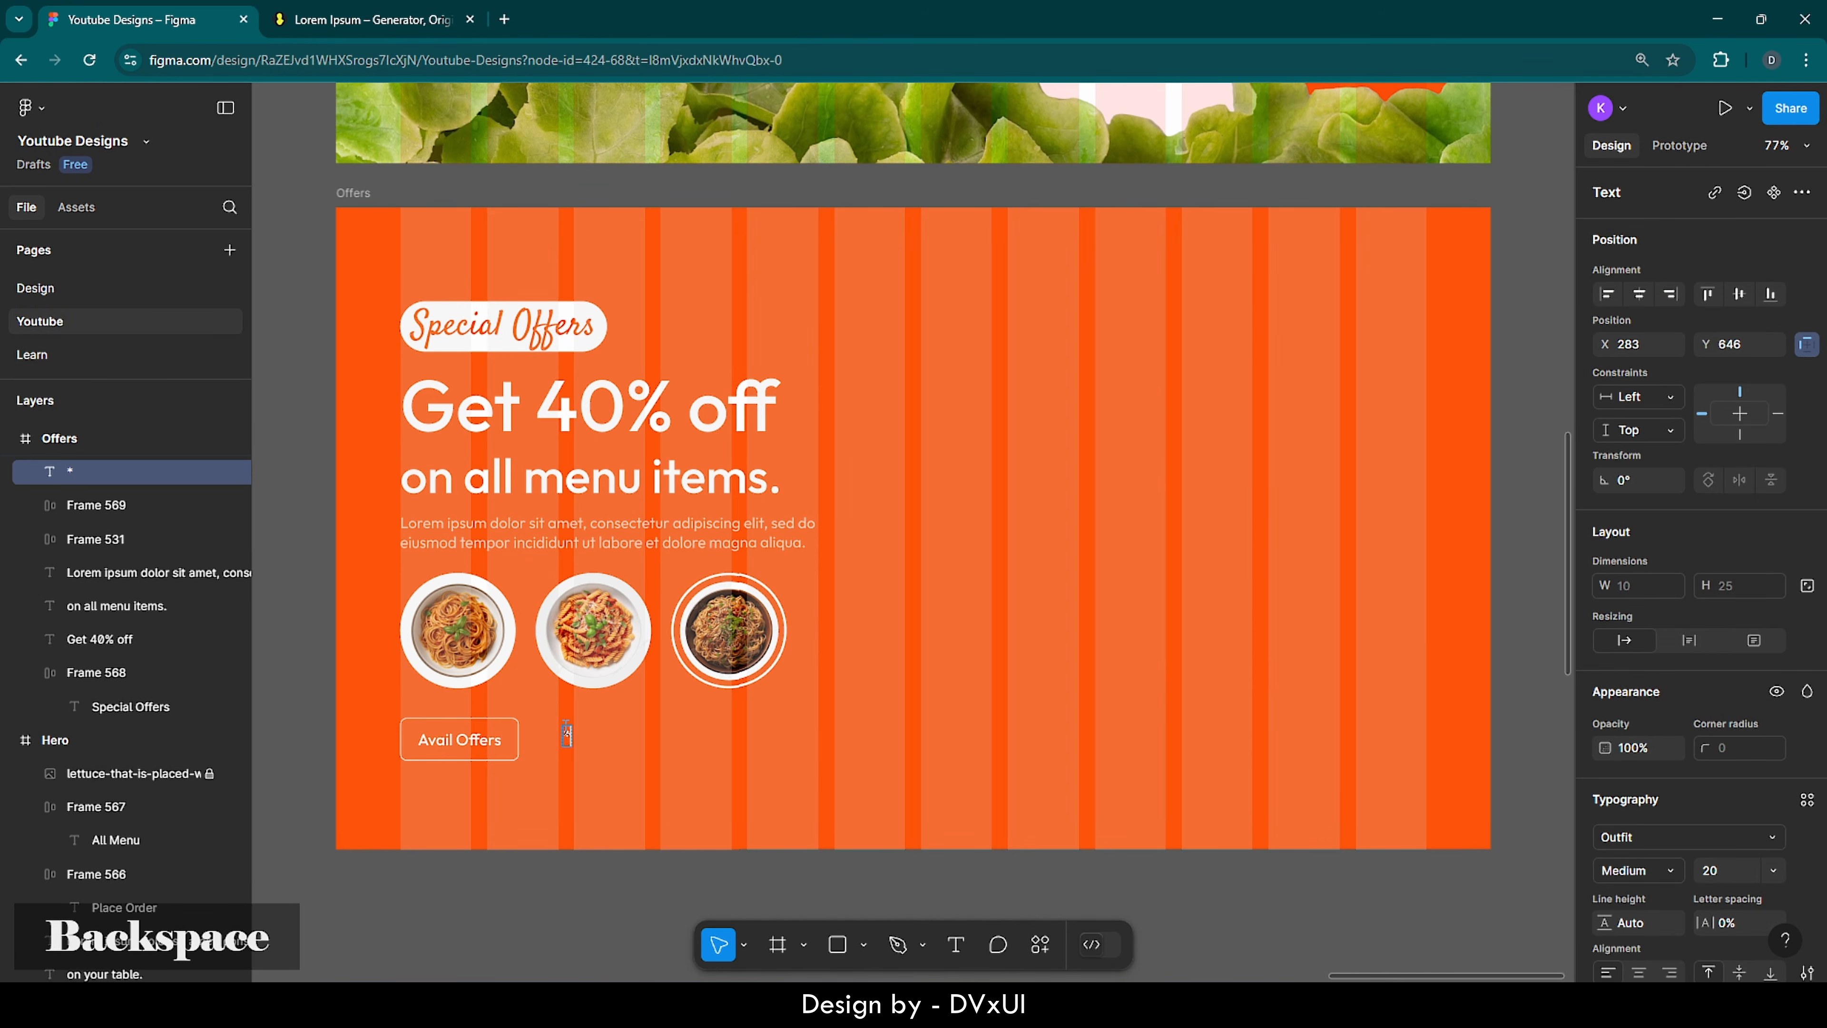
type("Lorem")
- Replace the "Lorem" text with an asterisk followed by "Lorem ipsum dolor sit amet, consectetur adipiscing elit," copied from the paragraph above the plates
scroll(567, 730, "up", 6)
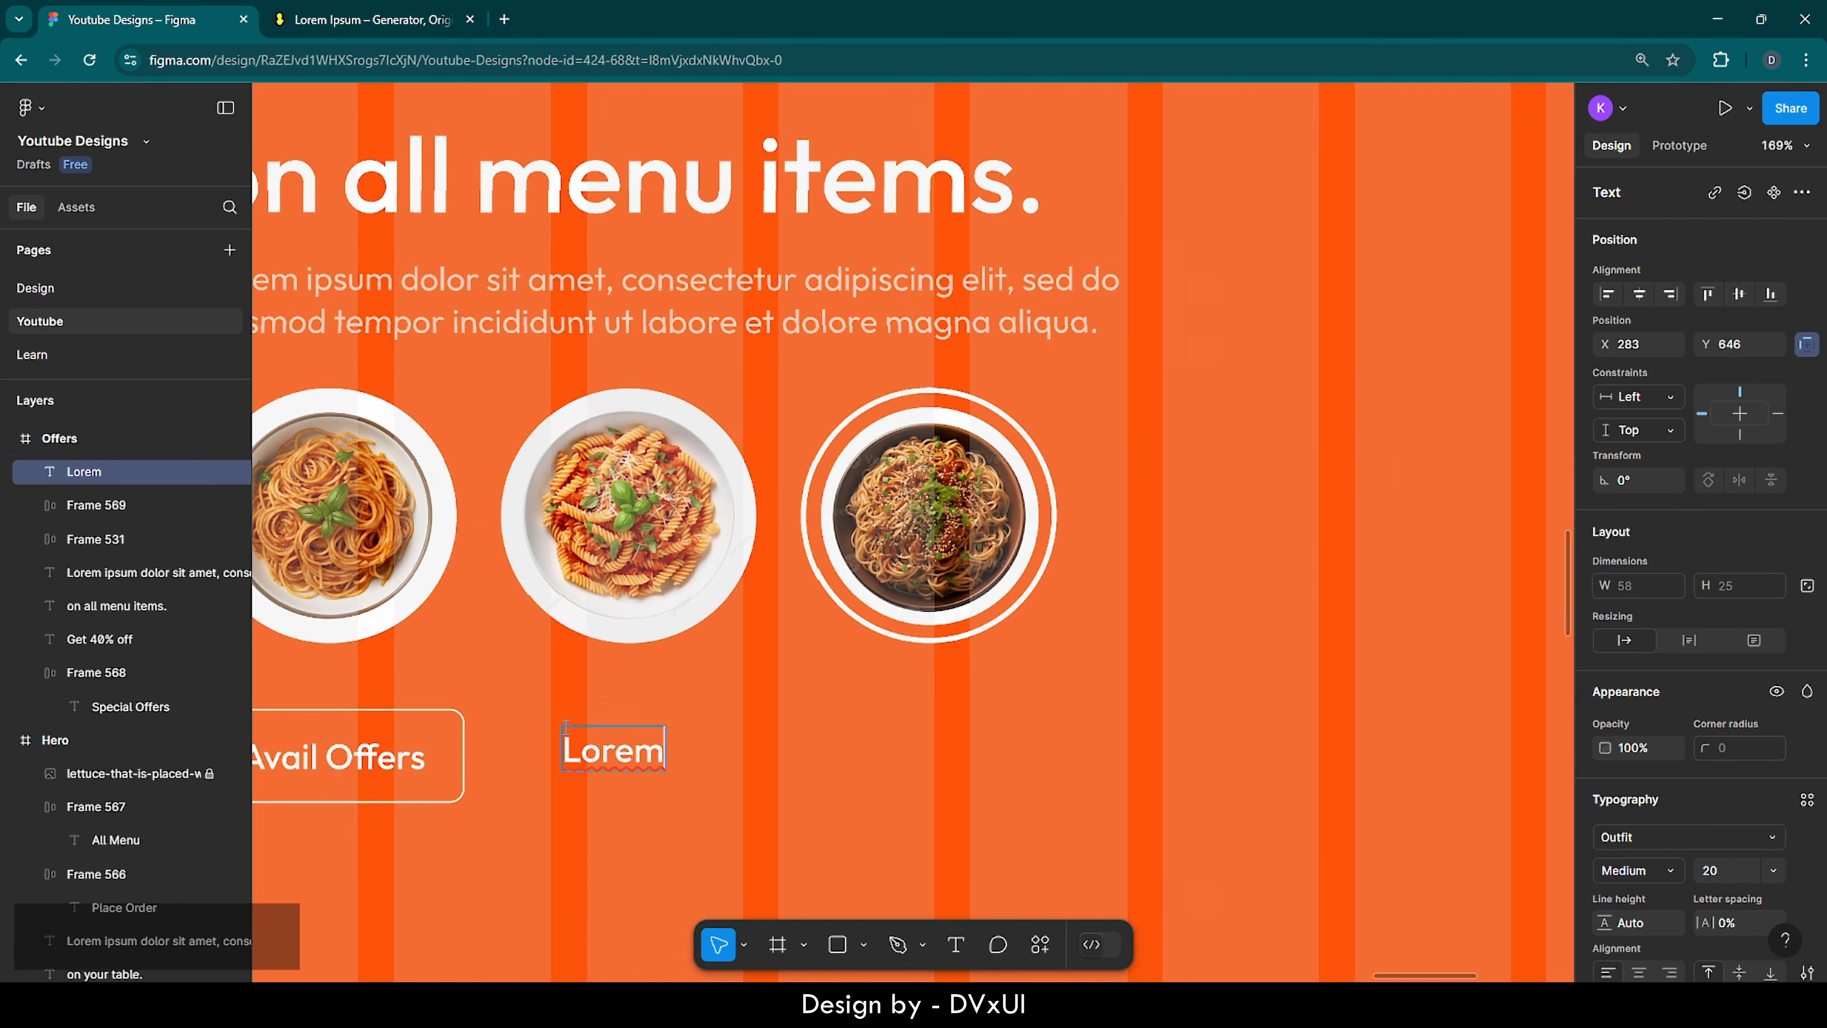
scroll(569, 732, "left", 1)
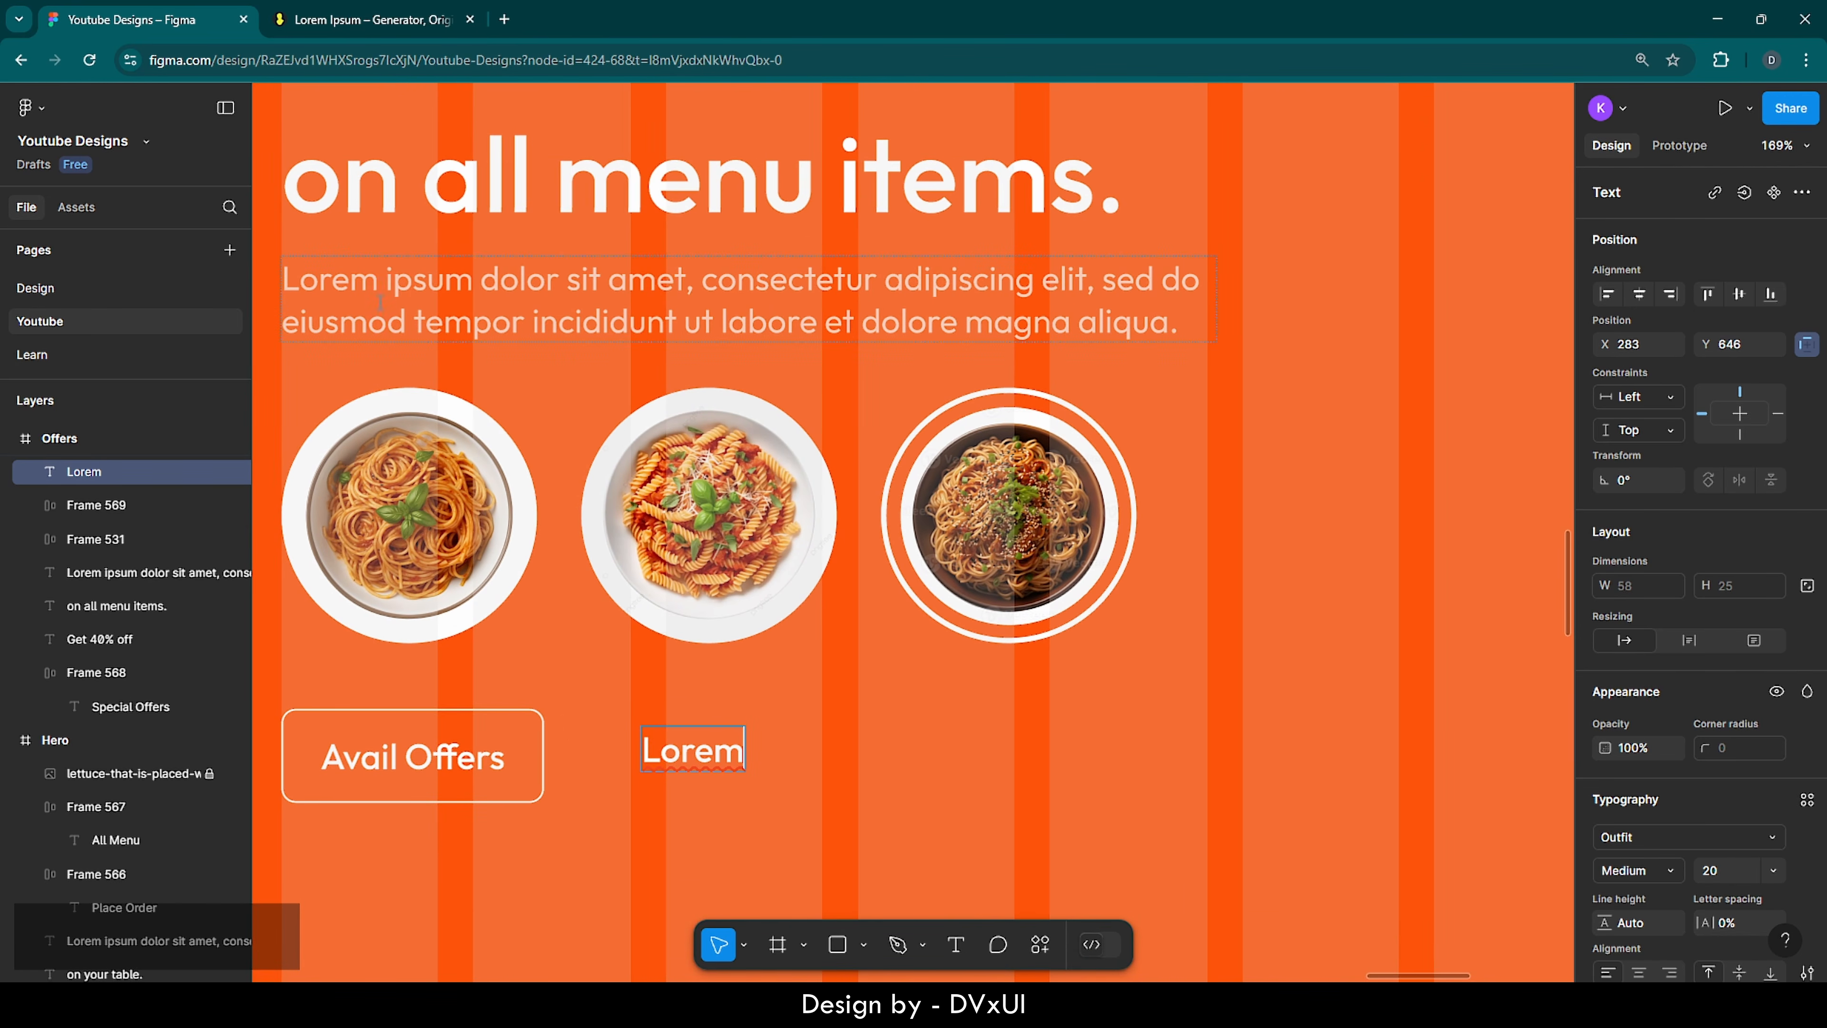
left_click(284, 281)
left_click_drag(284, 281, 1074, 281)
key("ctrl+c")
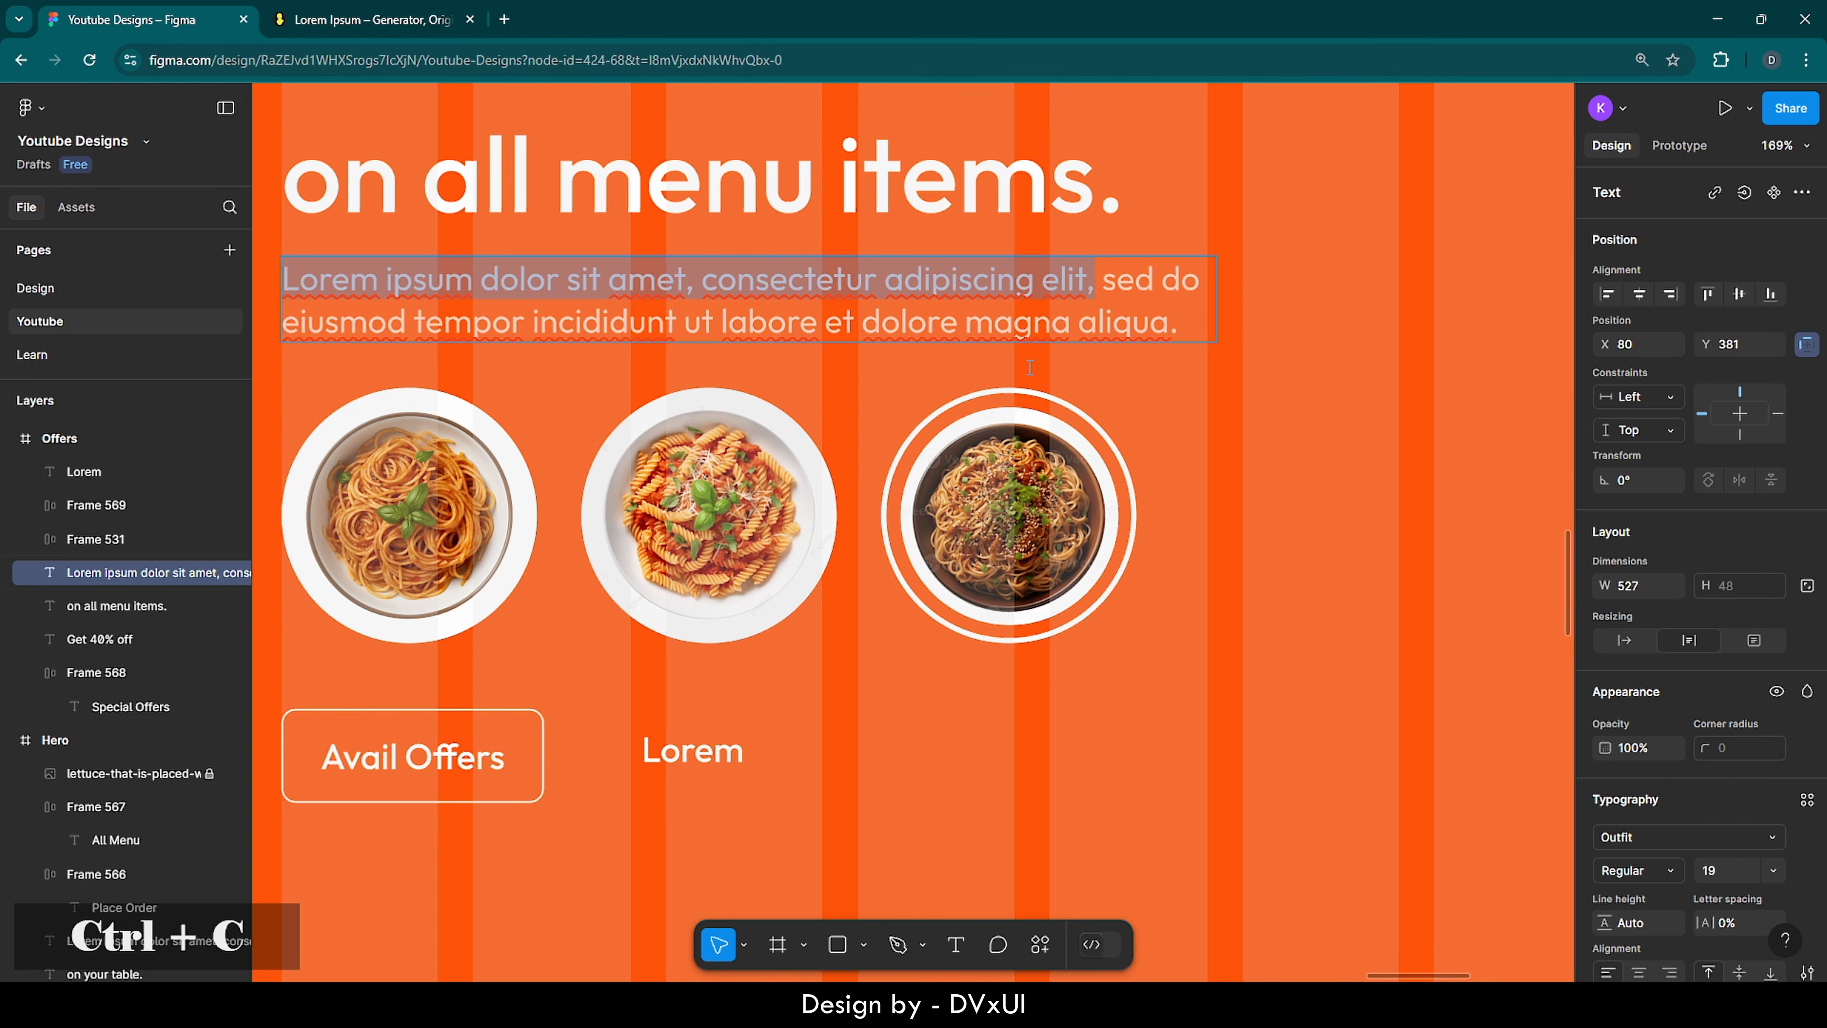
double_click(692, 750)
type("*")
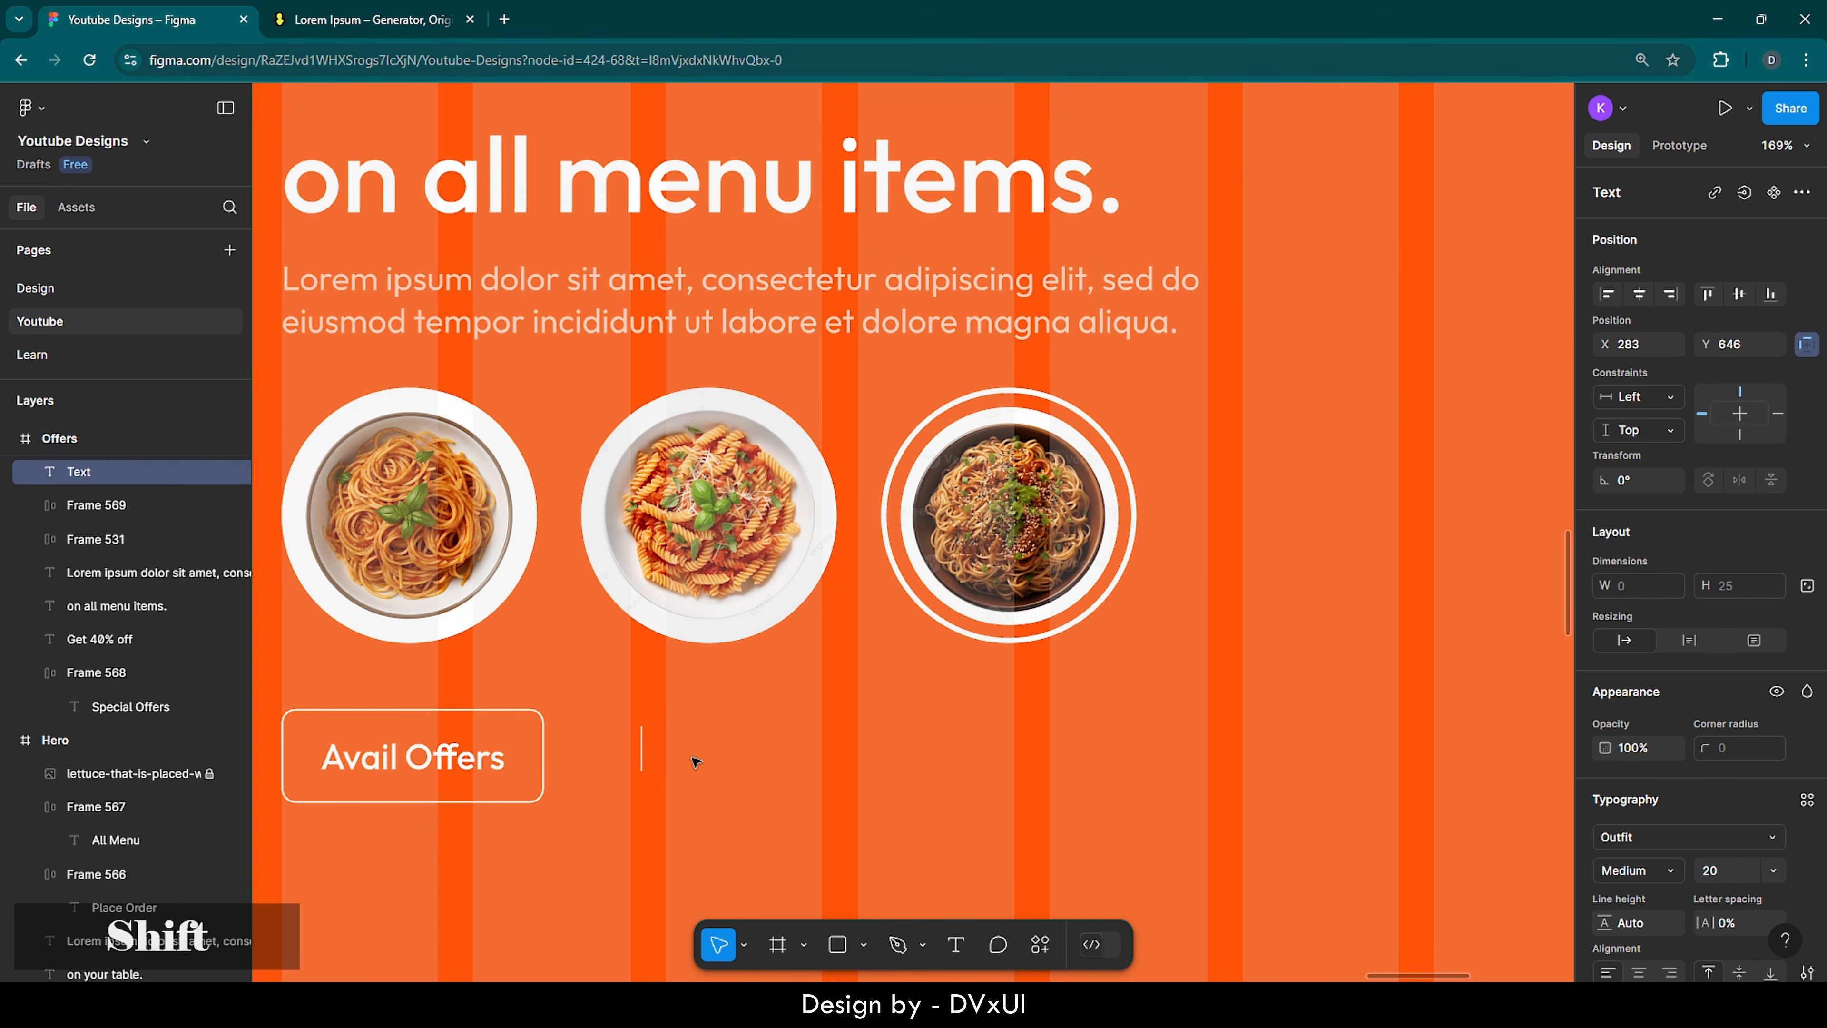
key("ctrl+v")
- Break the asterisk note into two lines before "consectetur" and end it with a period instead of the comma
left_click(792, 752)
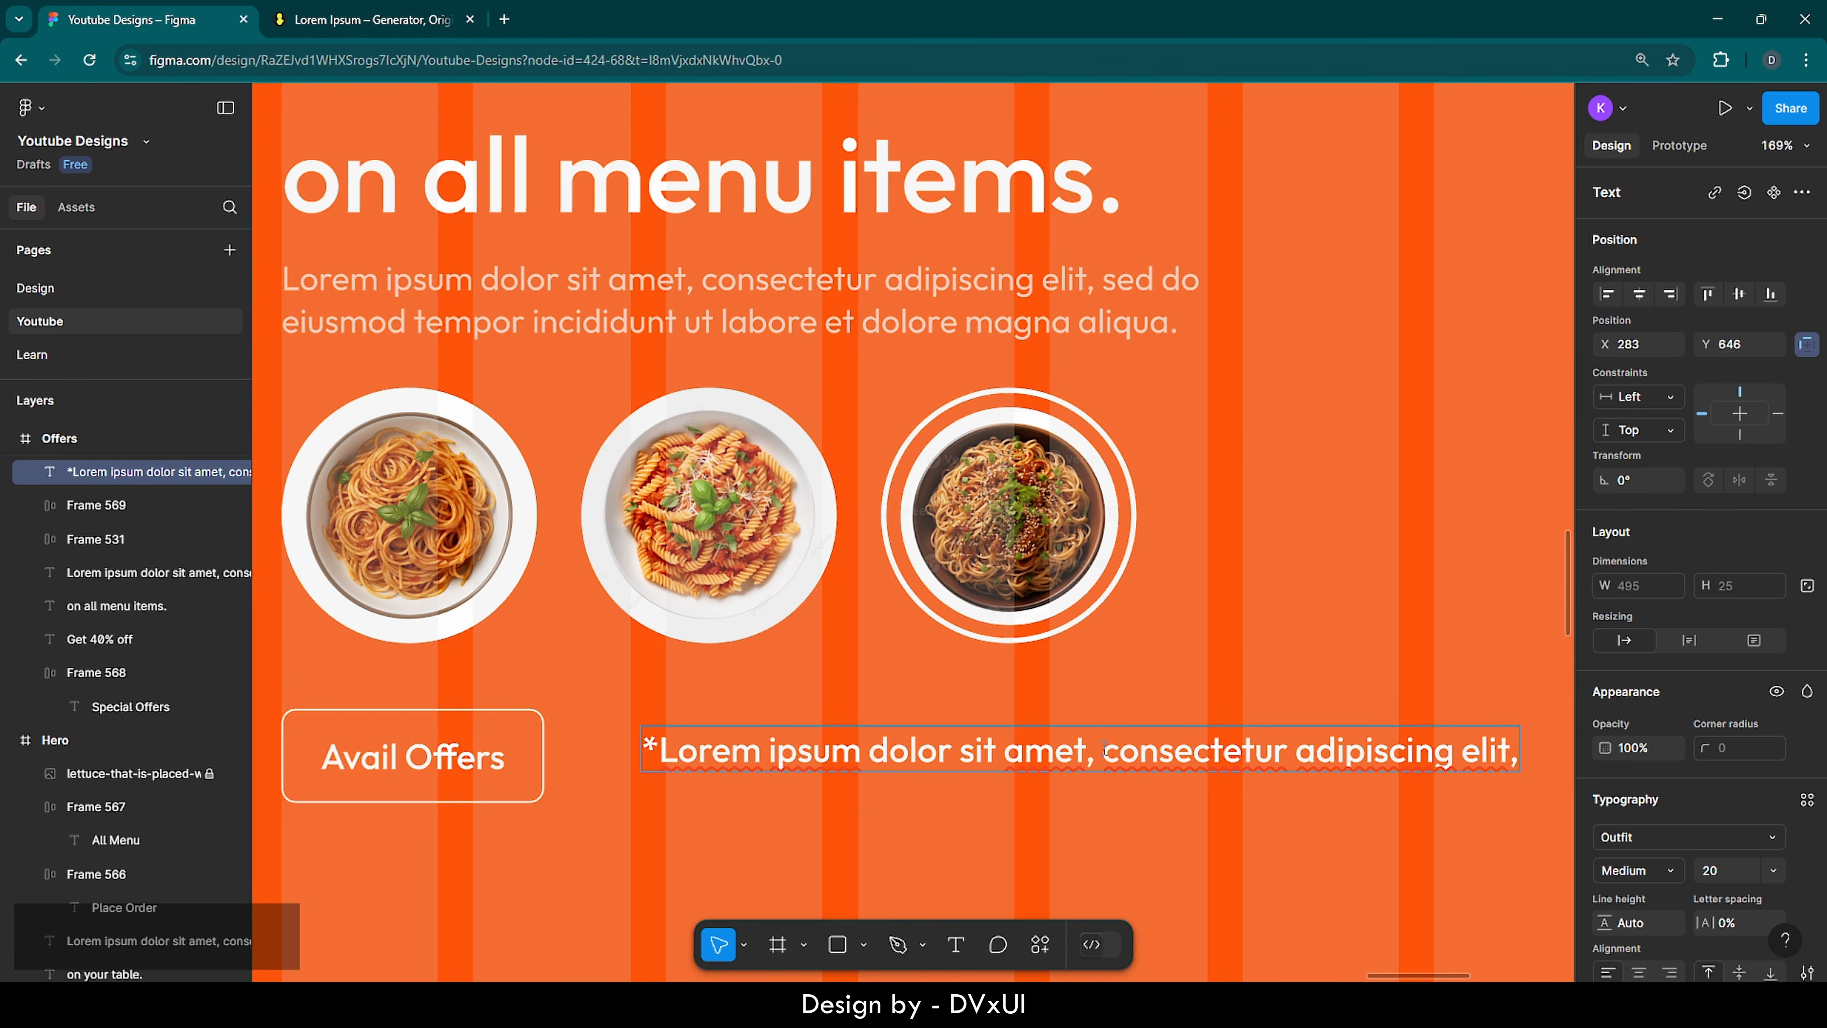
key("Return")
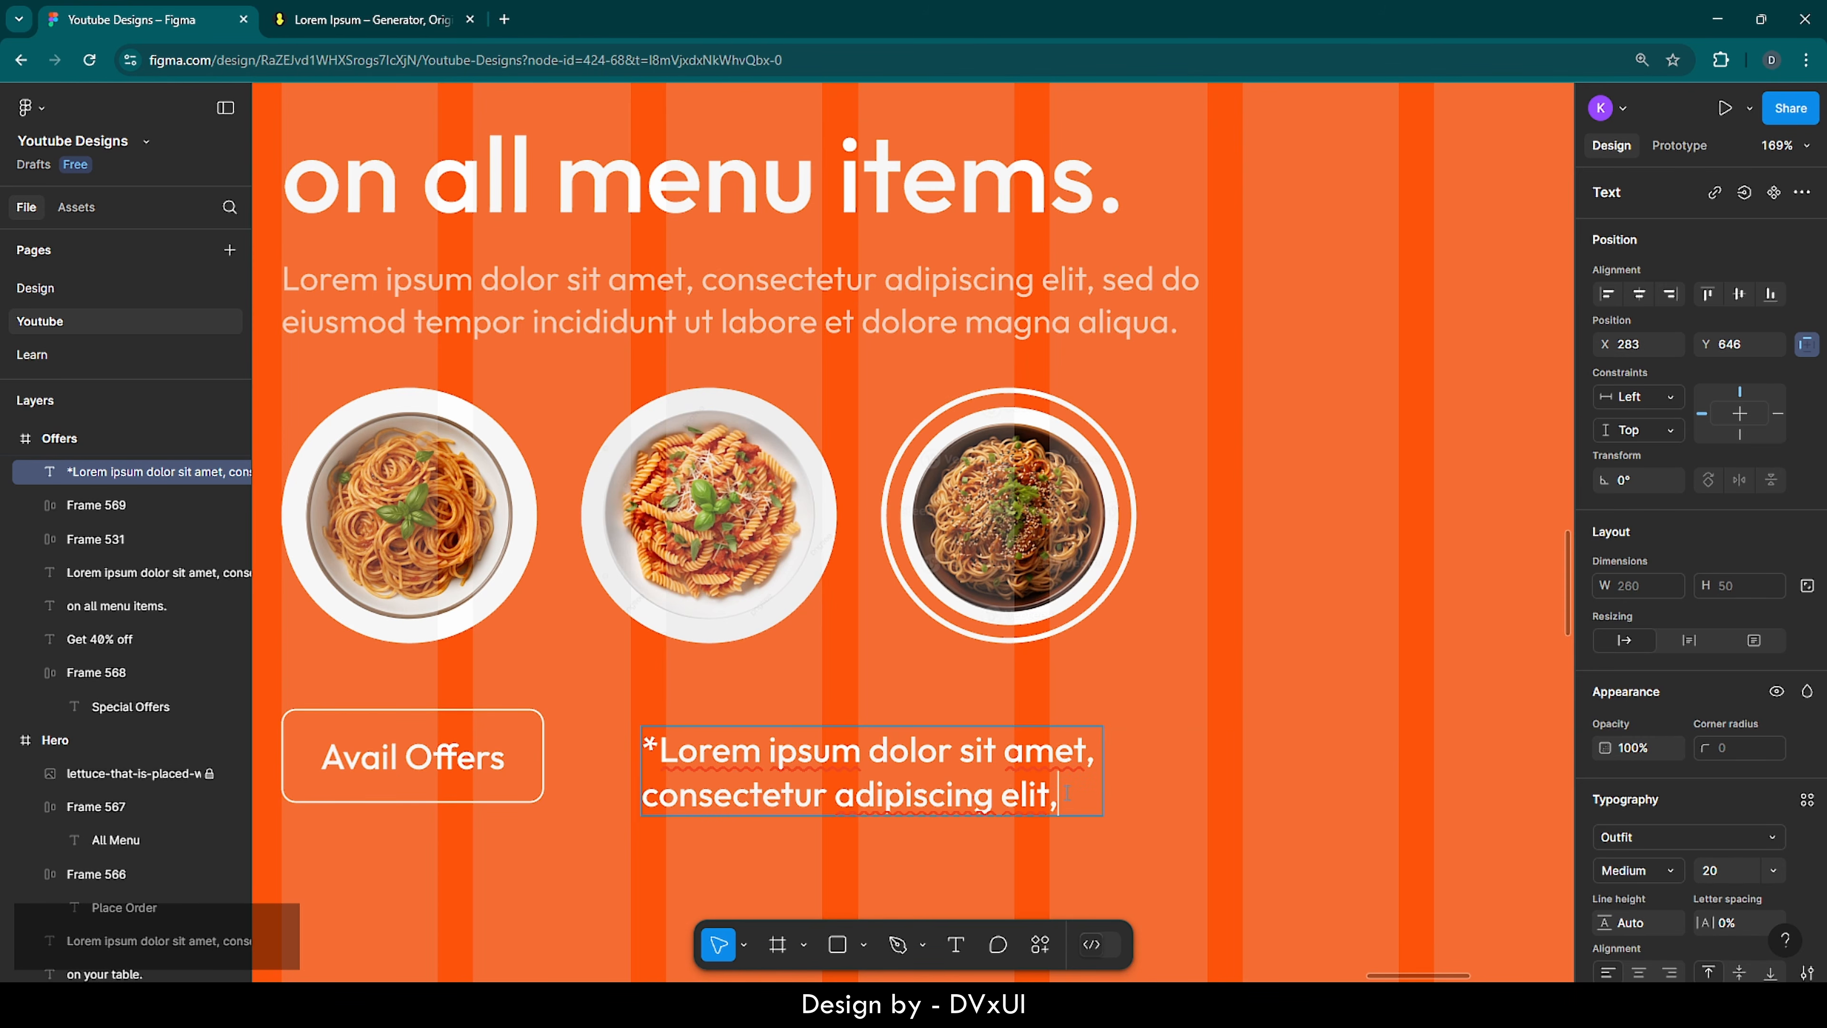
key("BackSpace")
type(".")
- Set the whole asterisk note to font size 16 and Regular weight
key("ctrl+a")
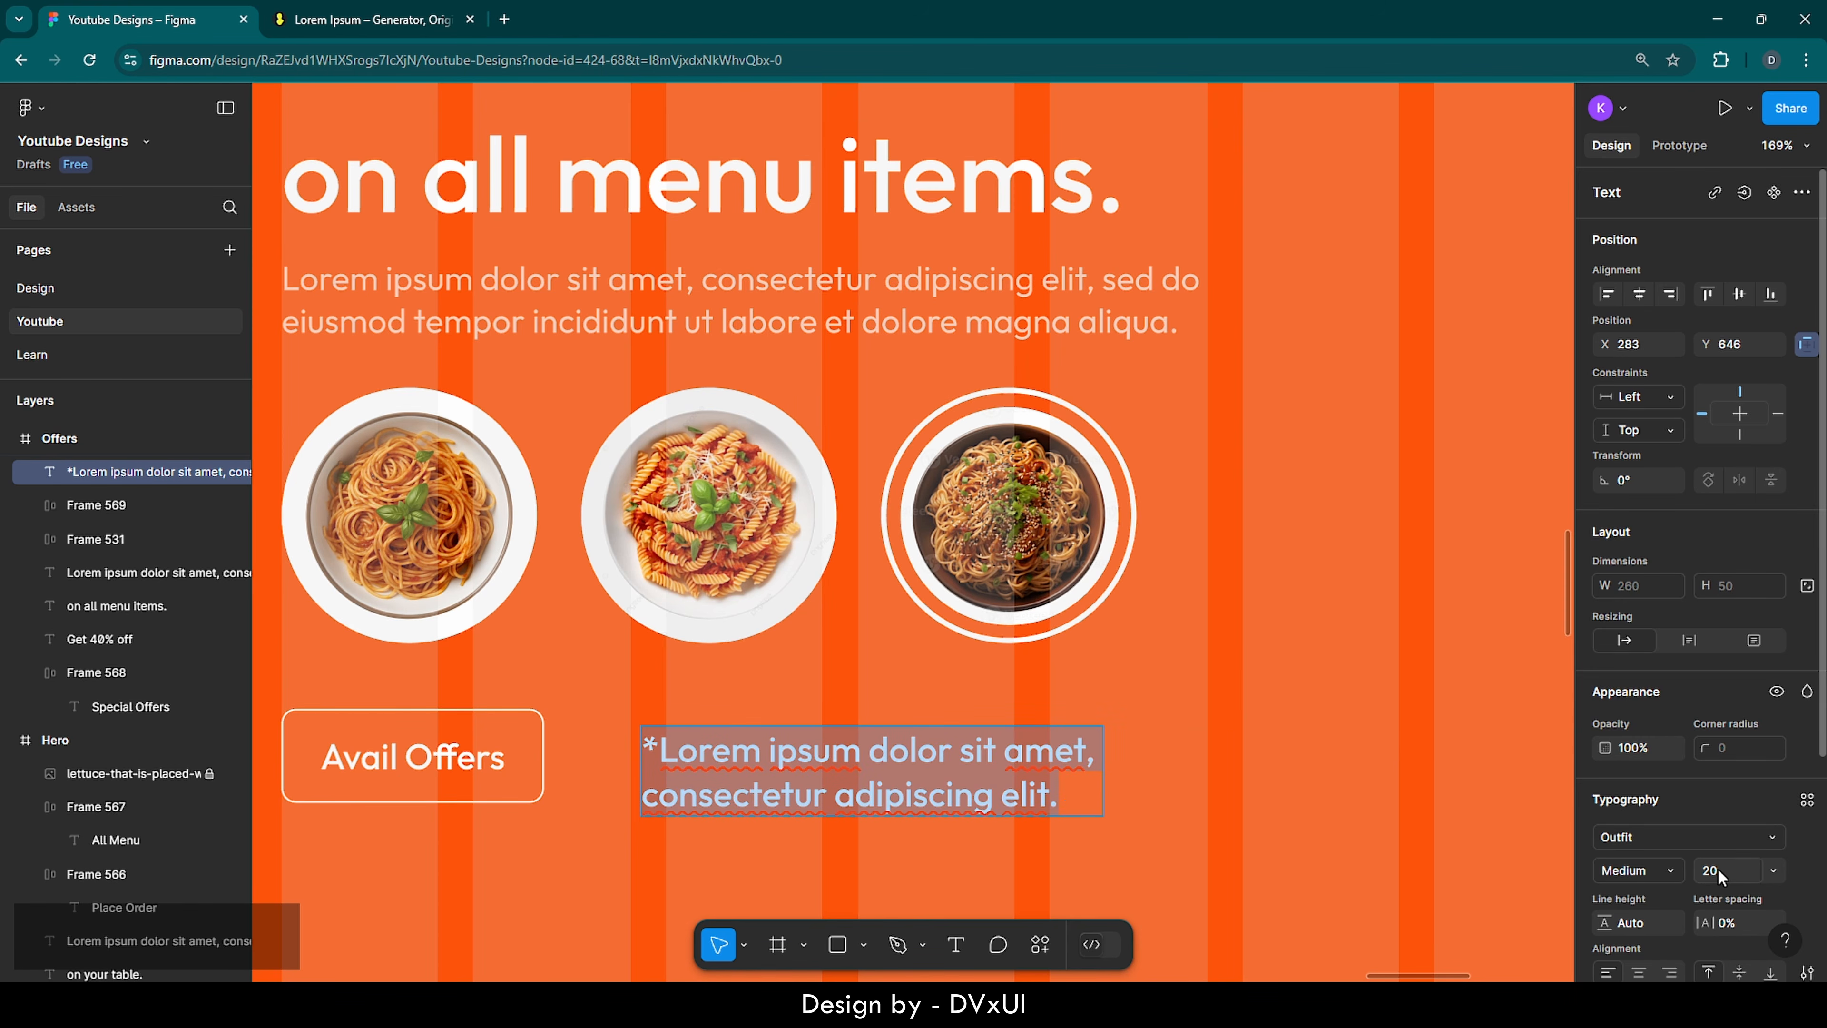
type("16")
key("Return")
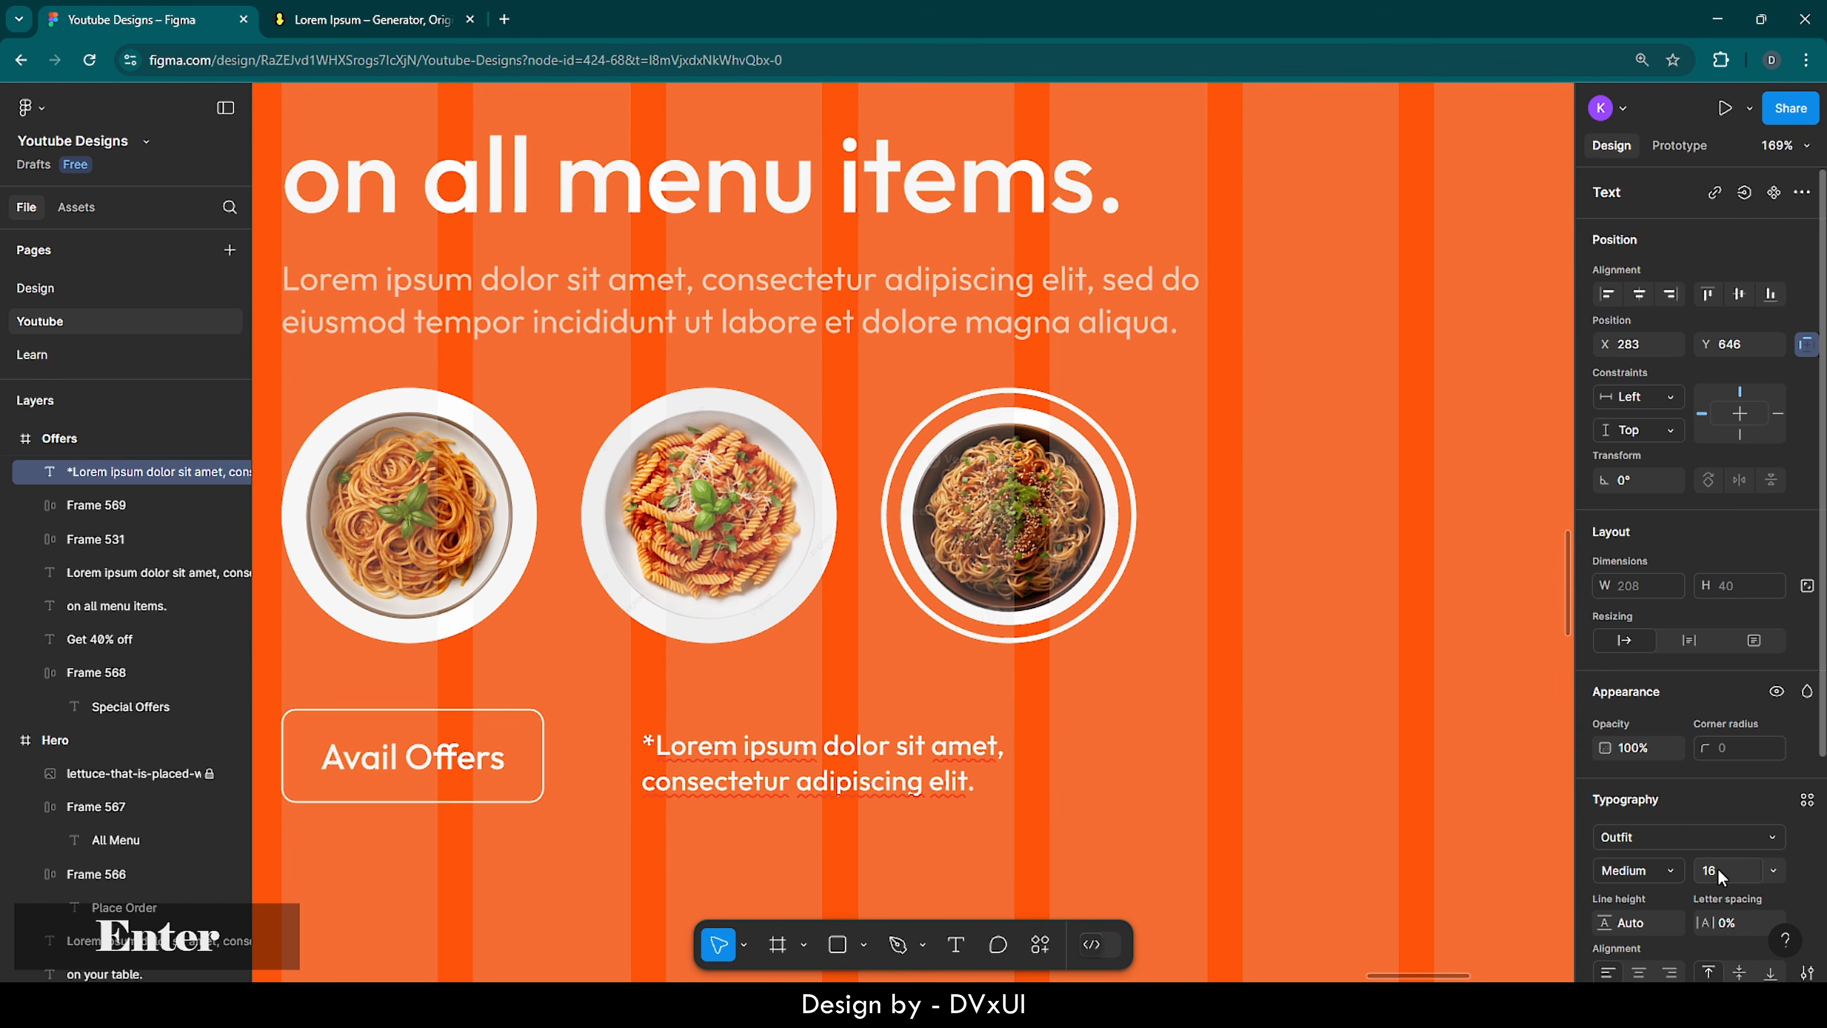
left_click(1639, 870)
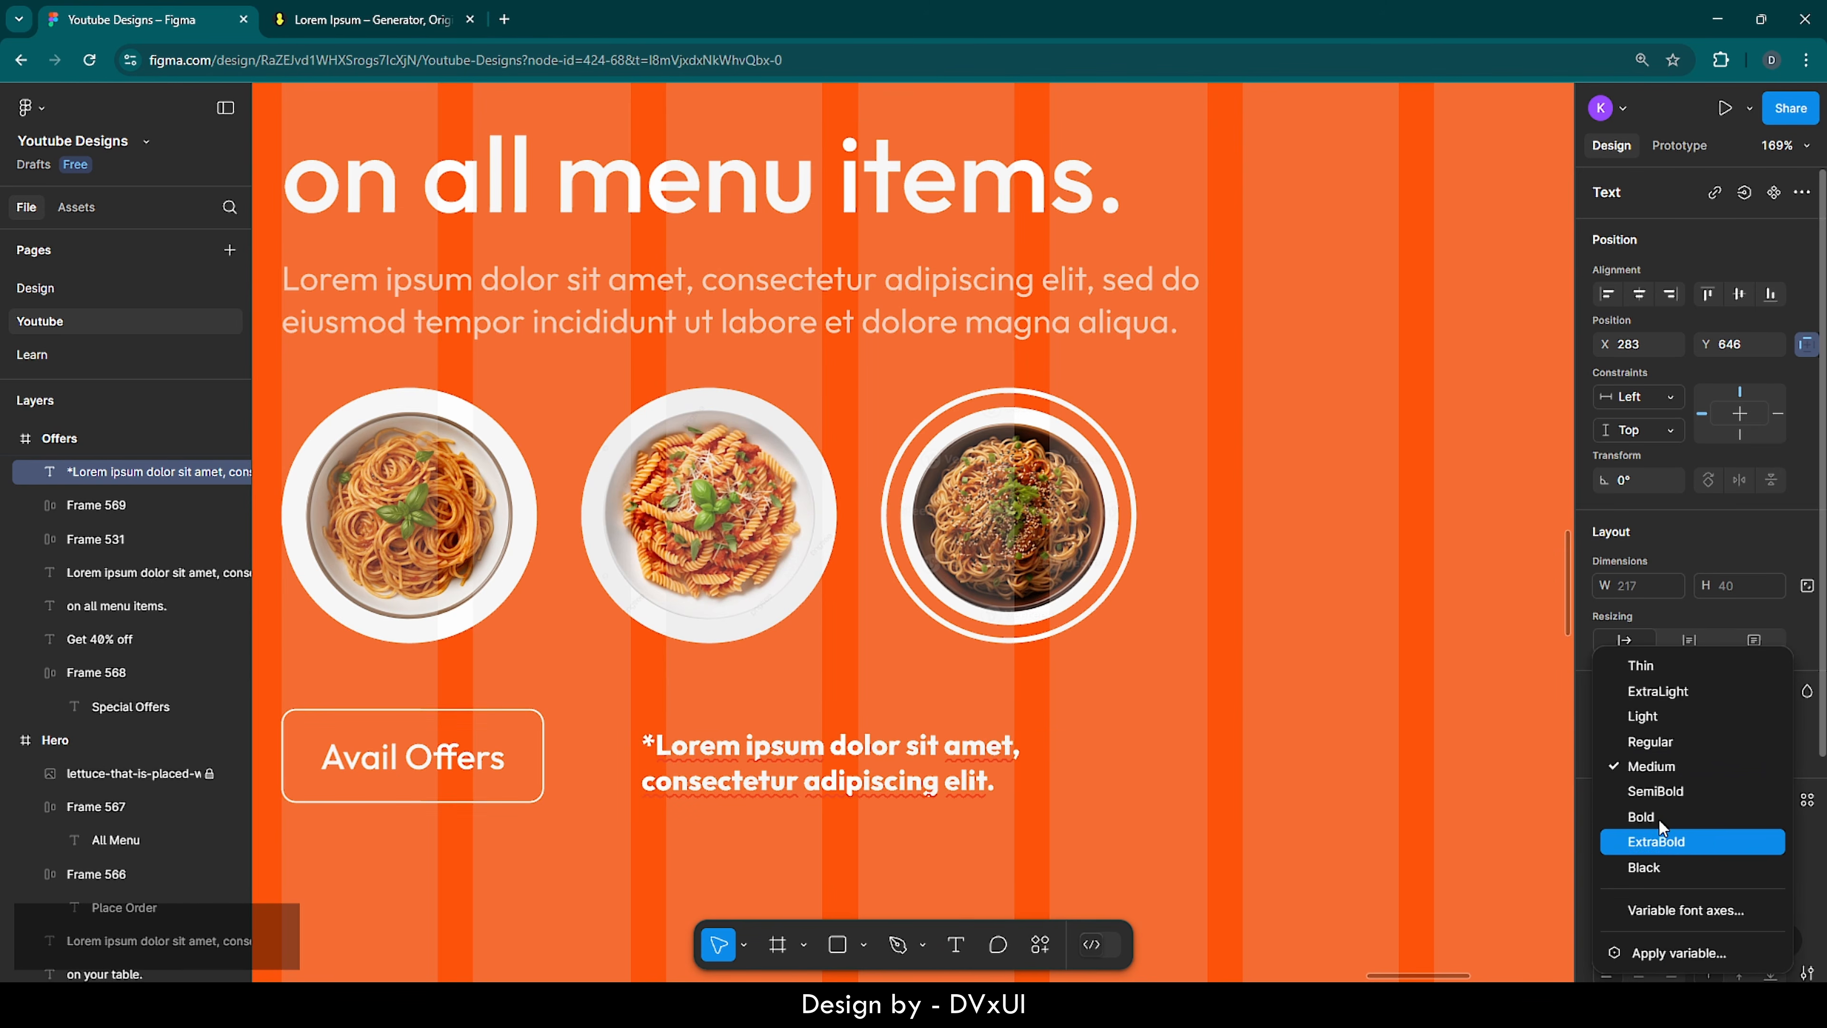
left_click(1654, 743)
key("Escape")
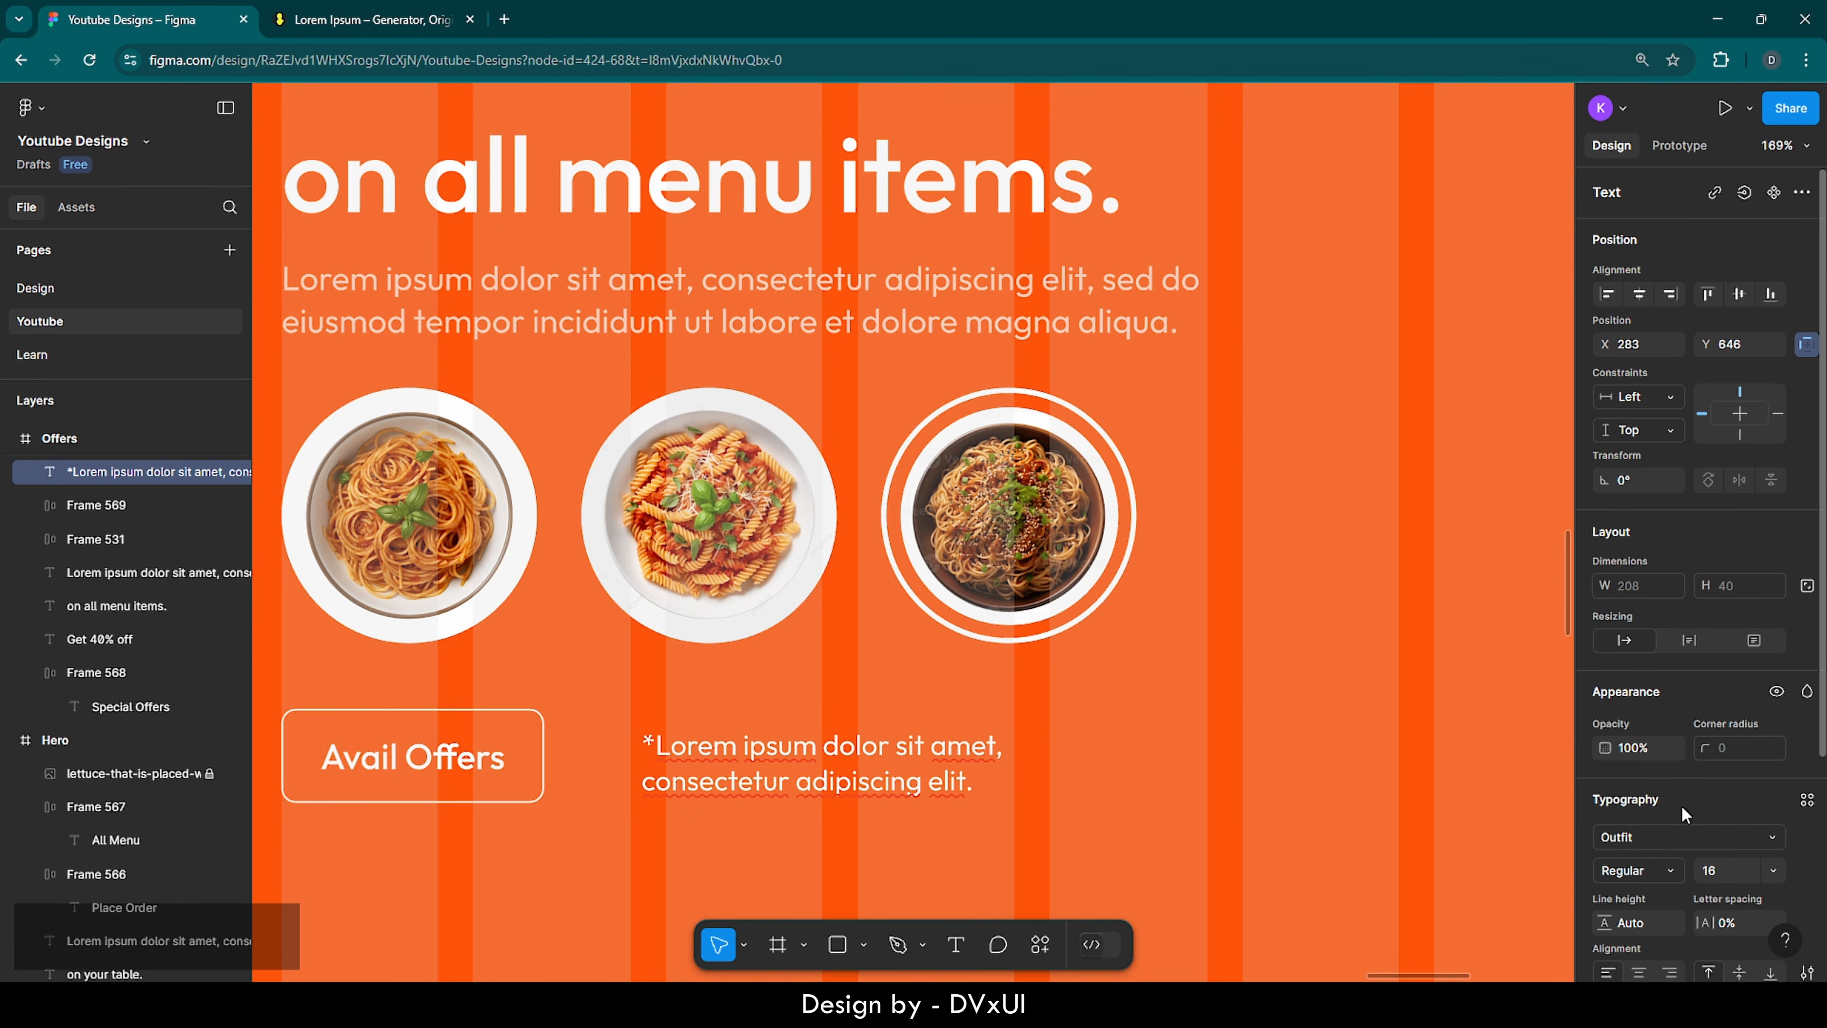
- Set the asterisk note's white fill opacity to 60%
scroll(1682, 805, "down", 3)
scroll(1682, 806, "down", 1)
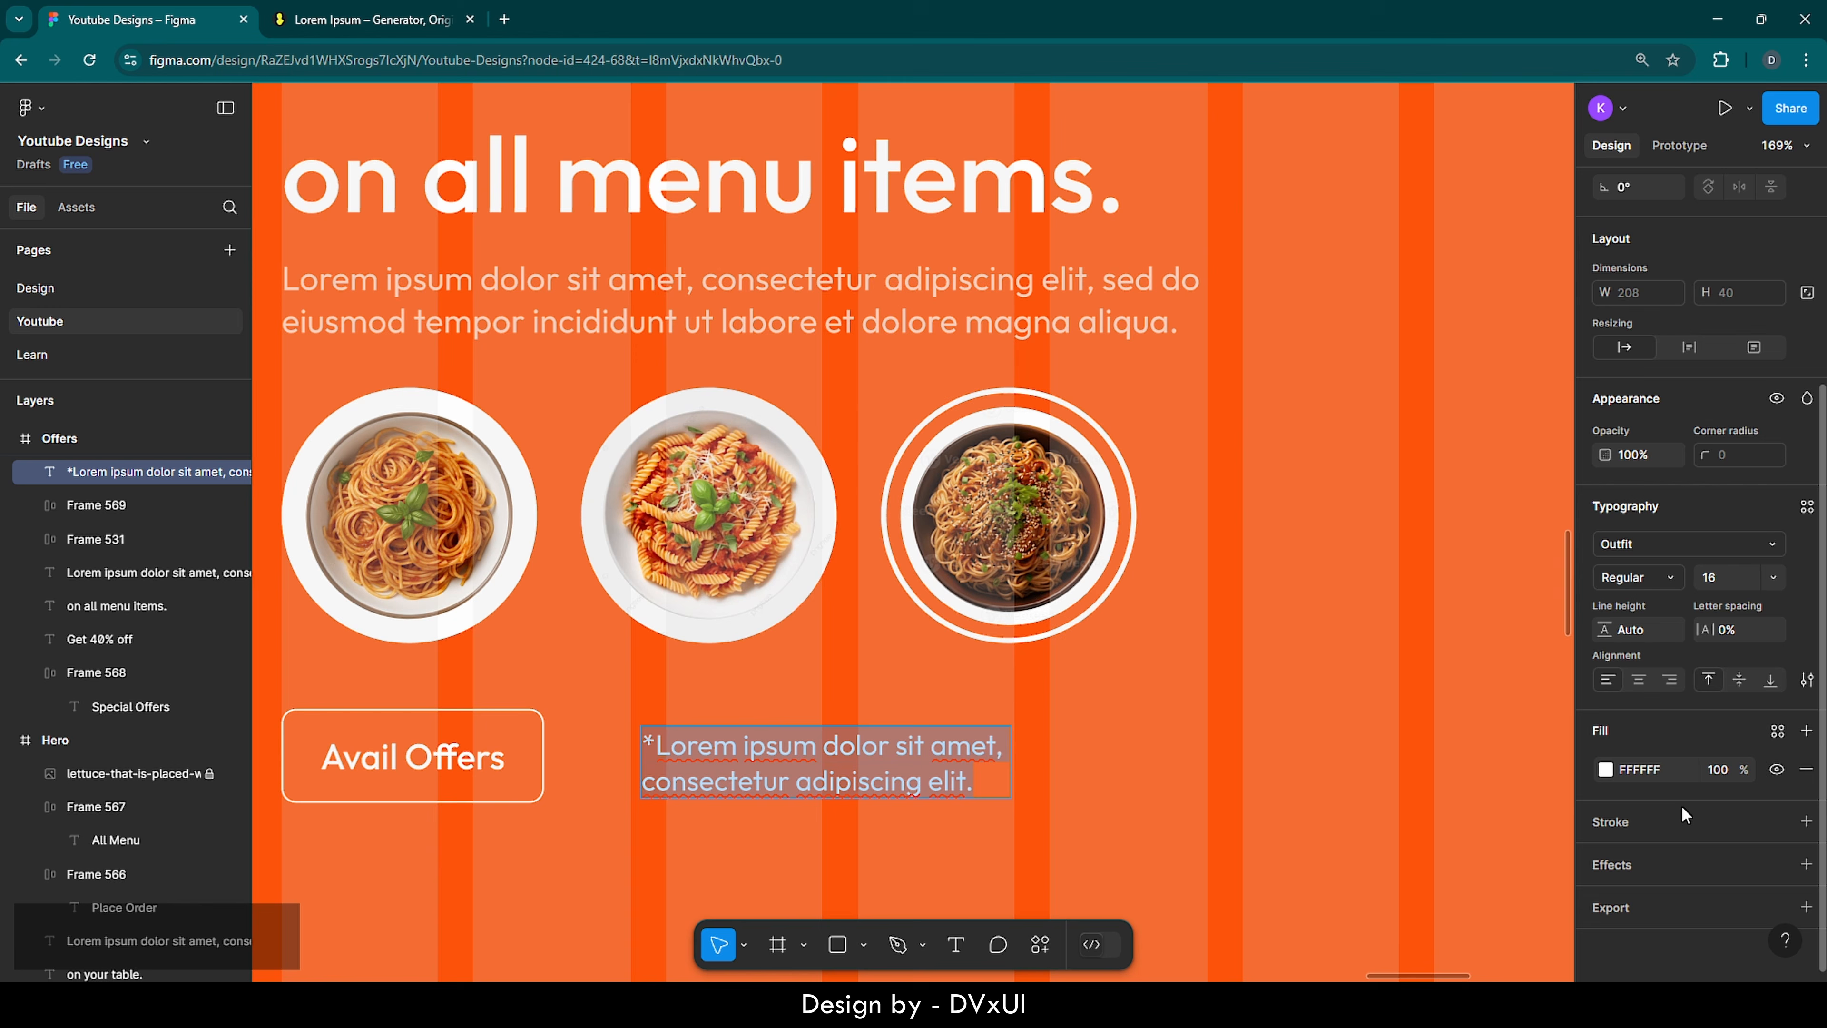
left_click(1720, 769)
key("BackSpace")
type("50")
key("BackSpace")
key("BackSpace")
type("60")
key("Return")
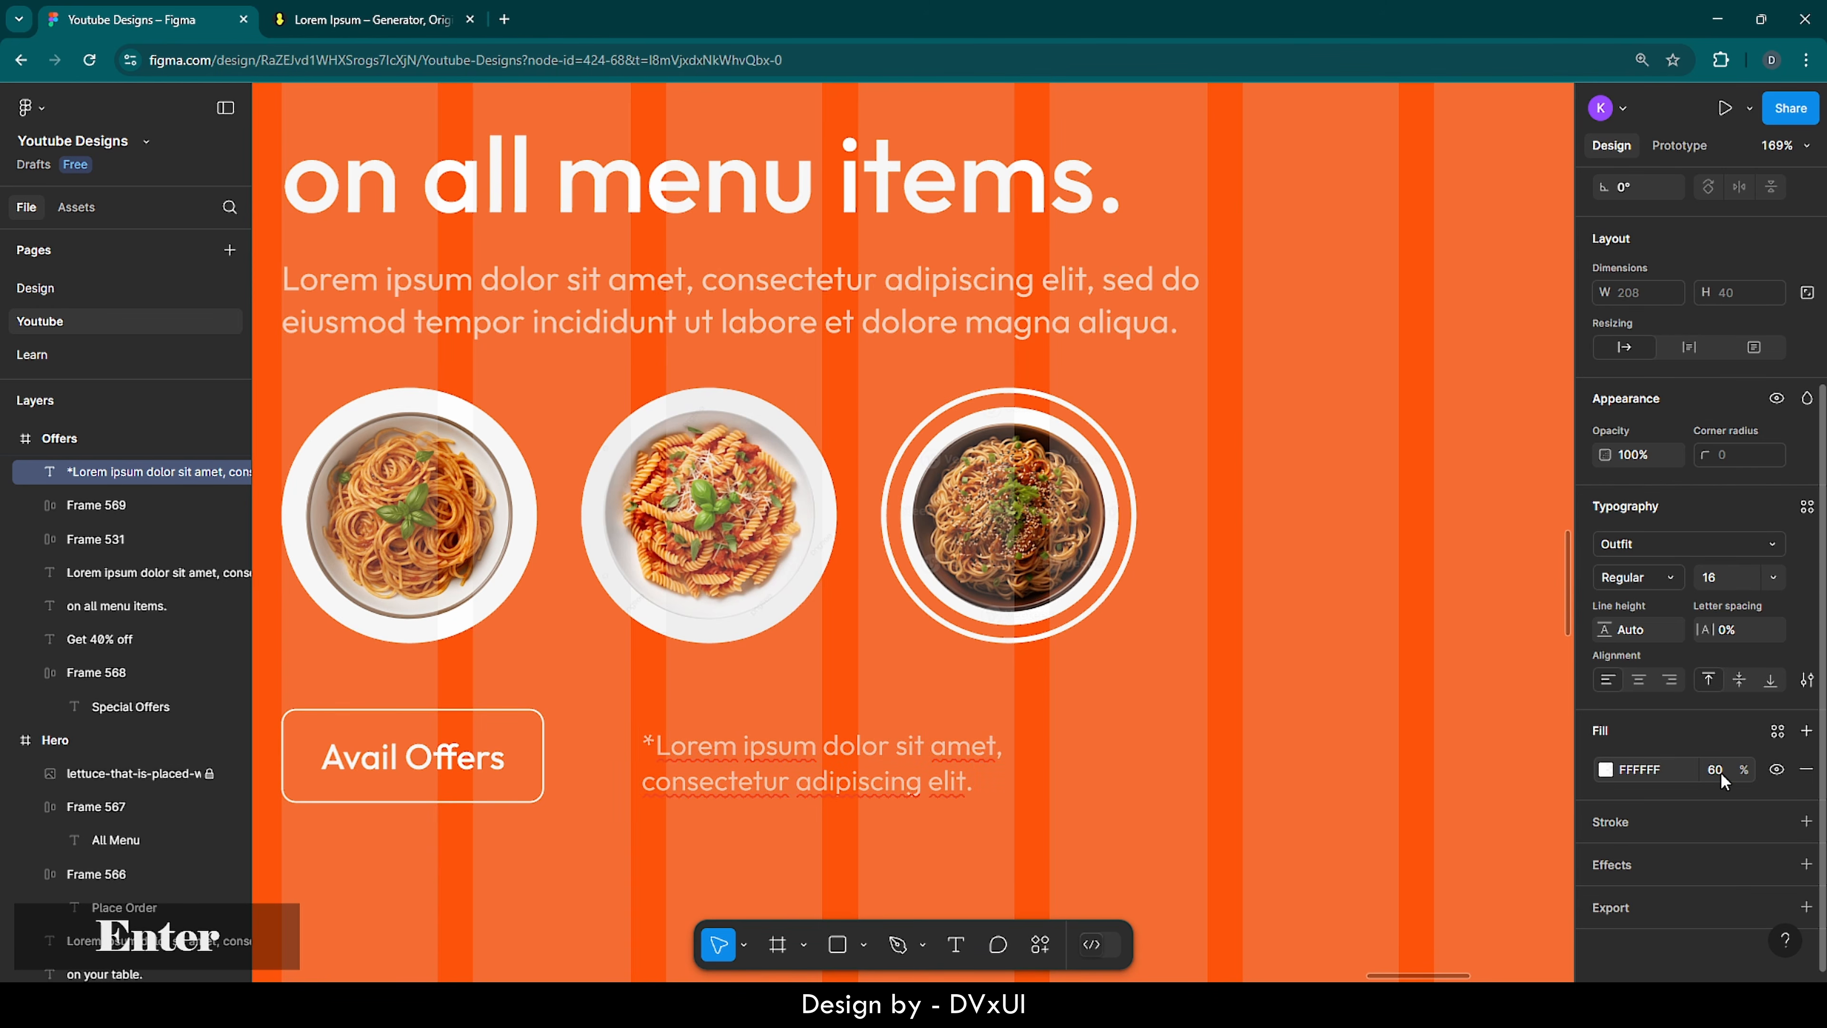
- Nudge the asterisk note closer to the Avail Offers button and centre it vertically beside the button
key("shift+Up")
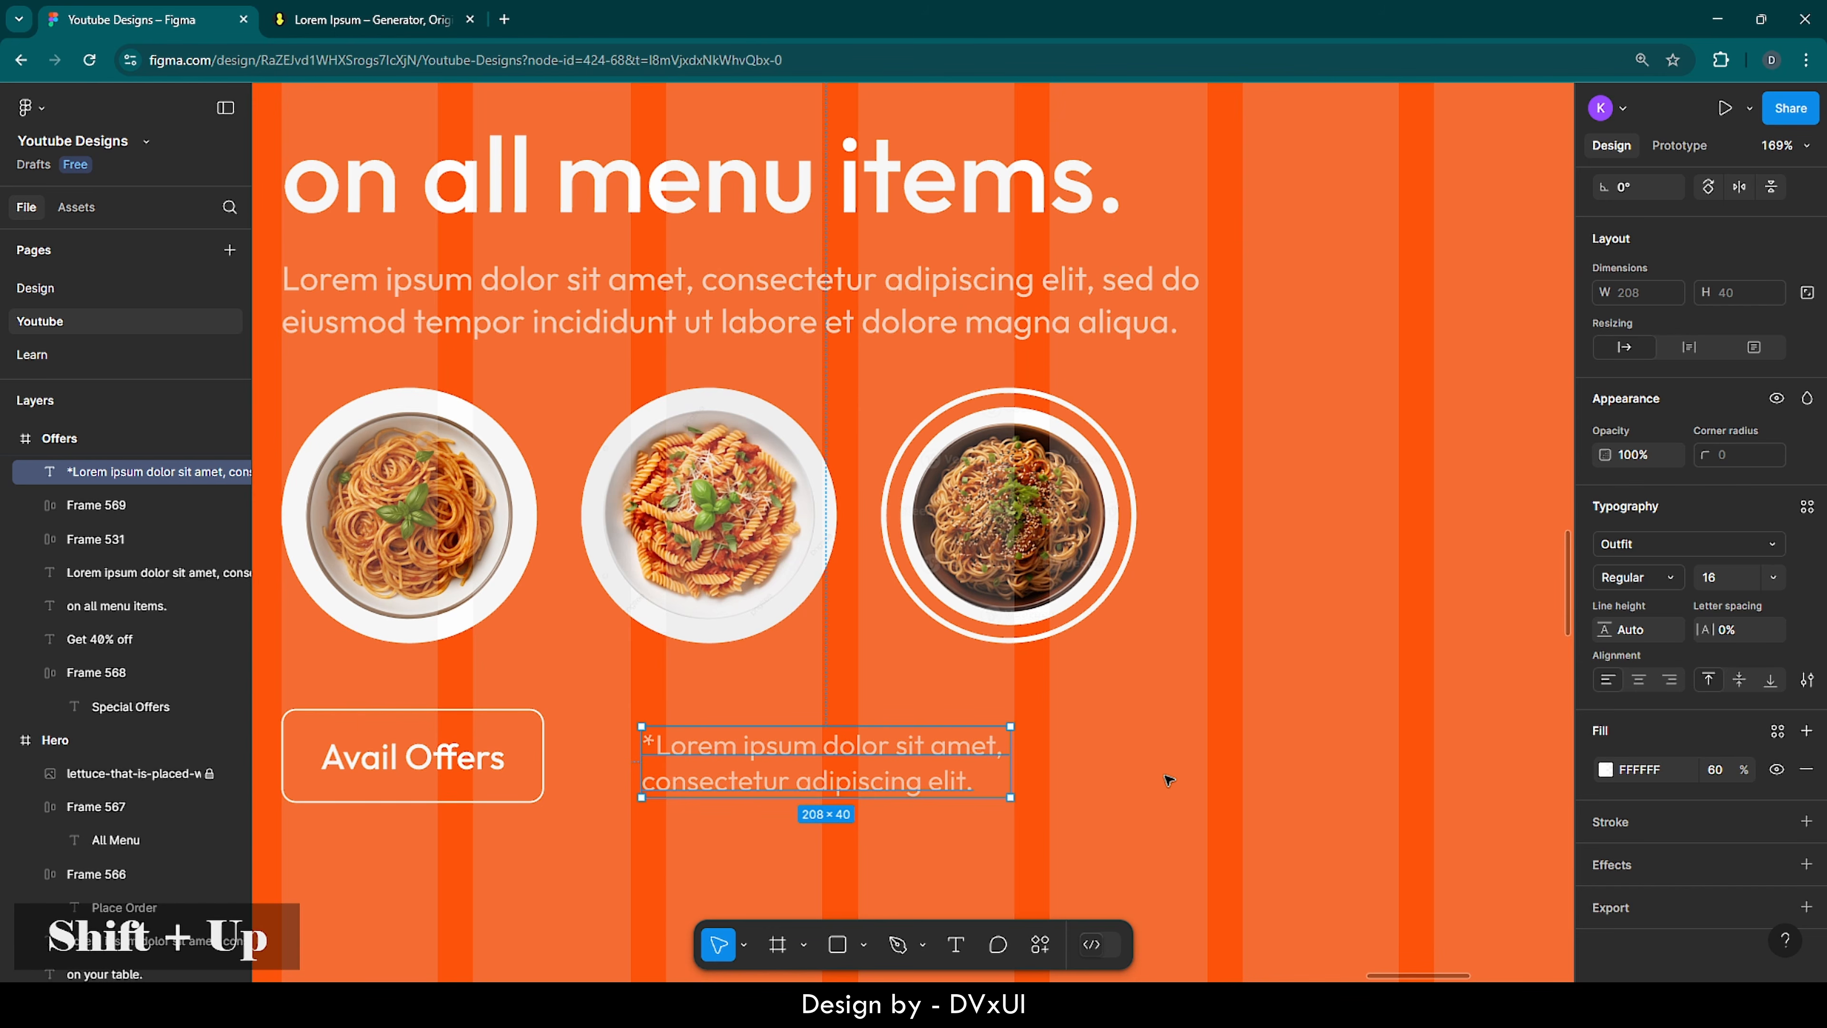
key("Down")
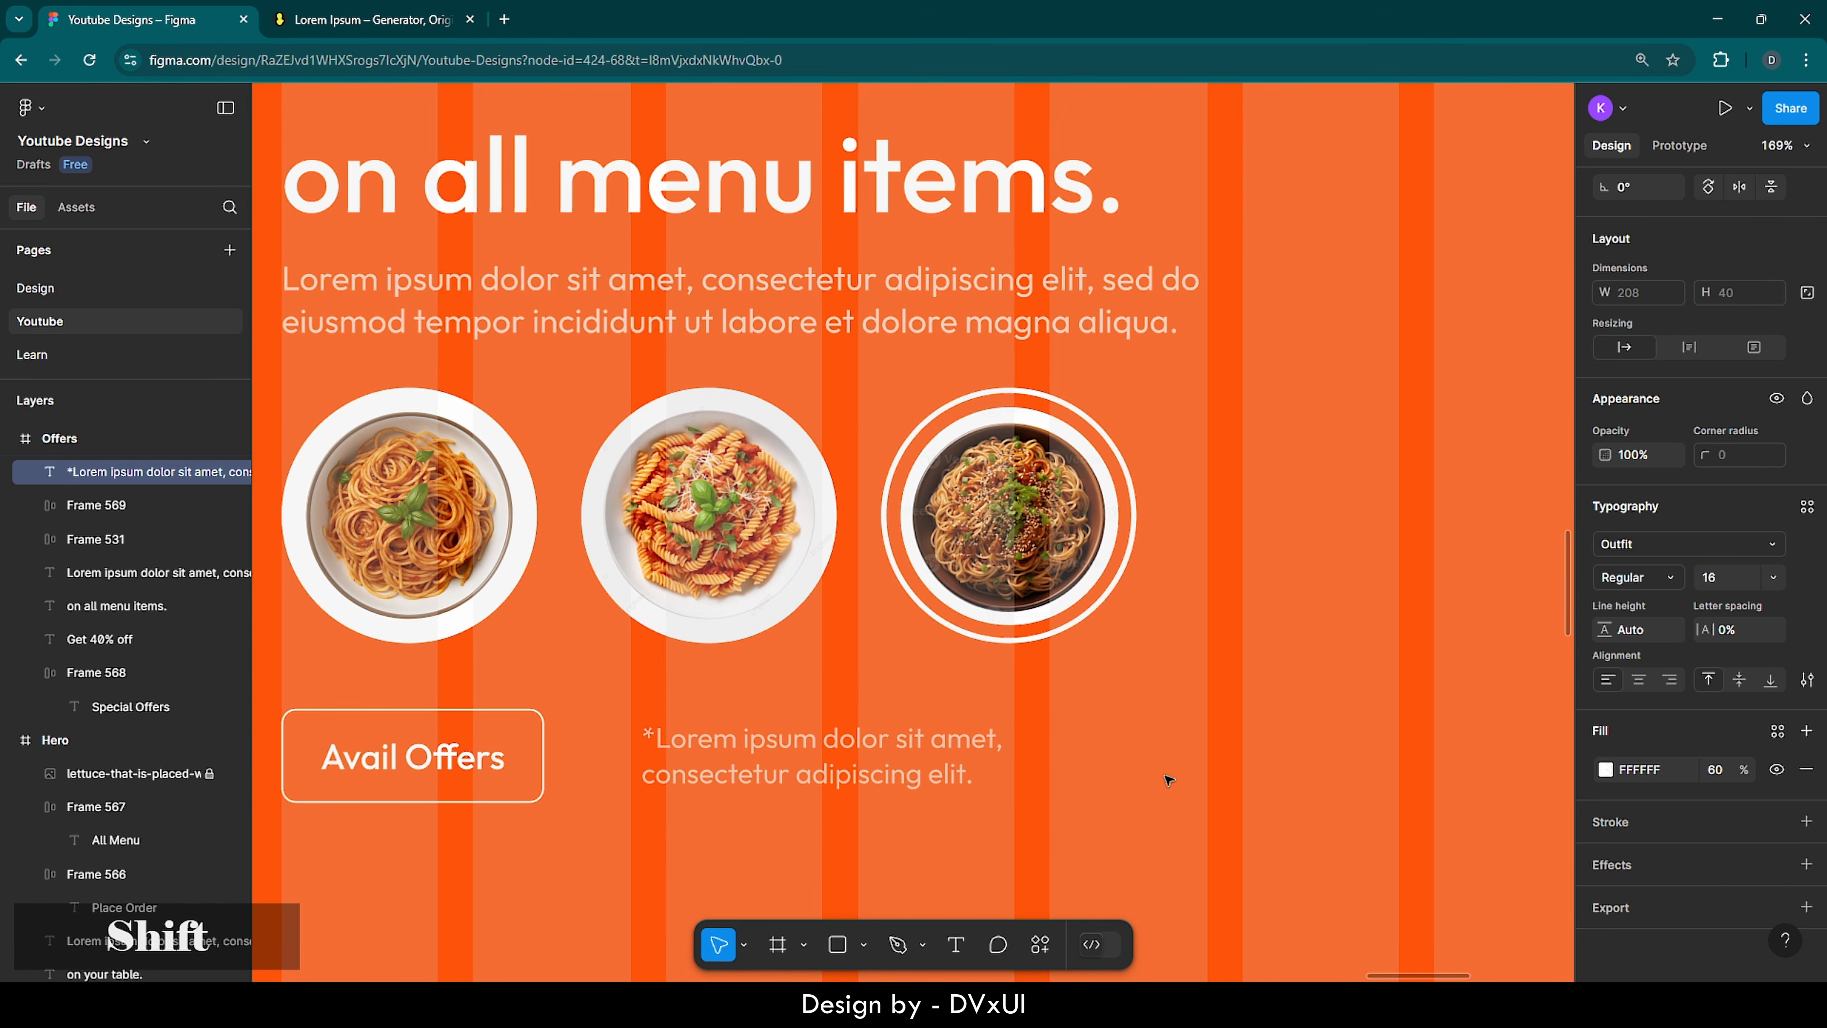
key("shift+Left")
key("shift+Left")
key("shift+Left")
key("Up")
key("Down")
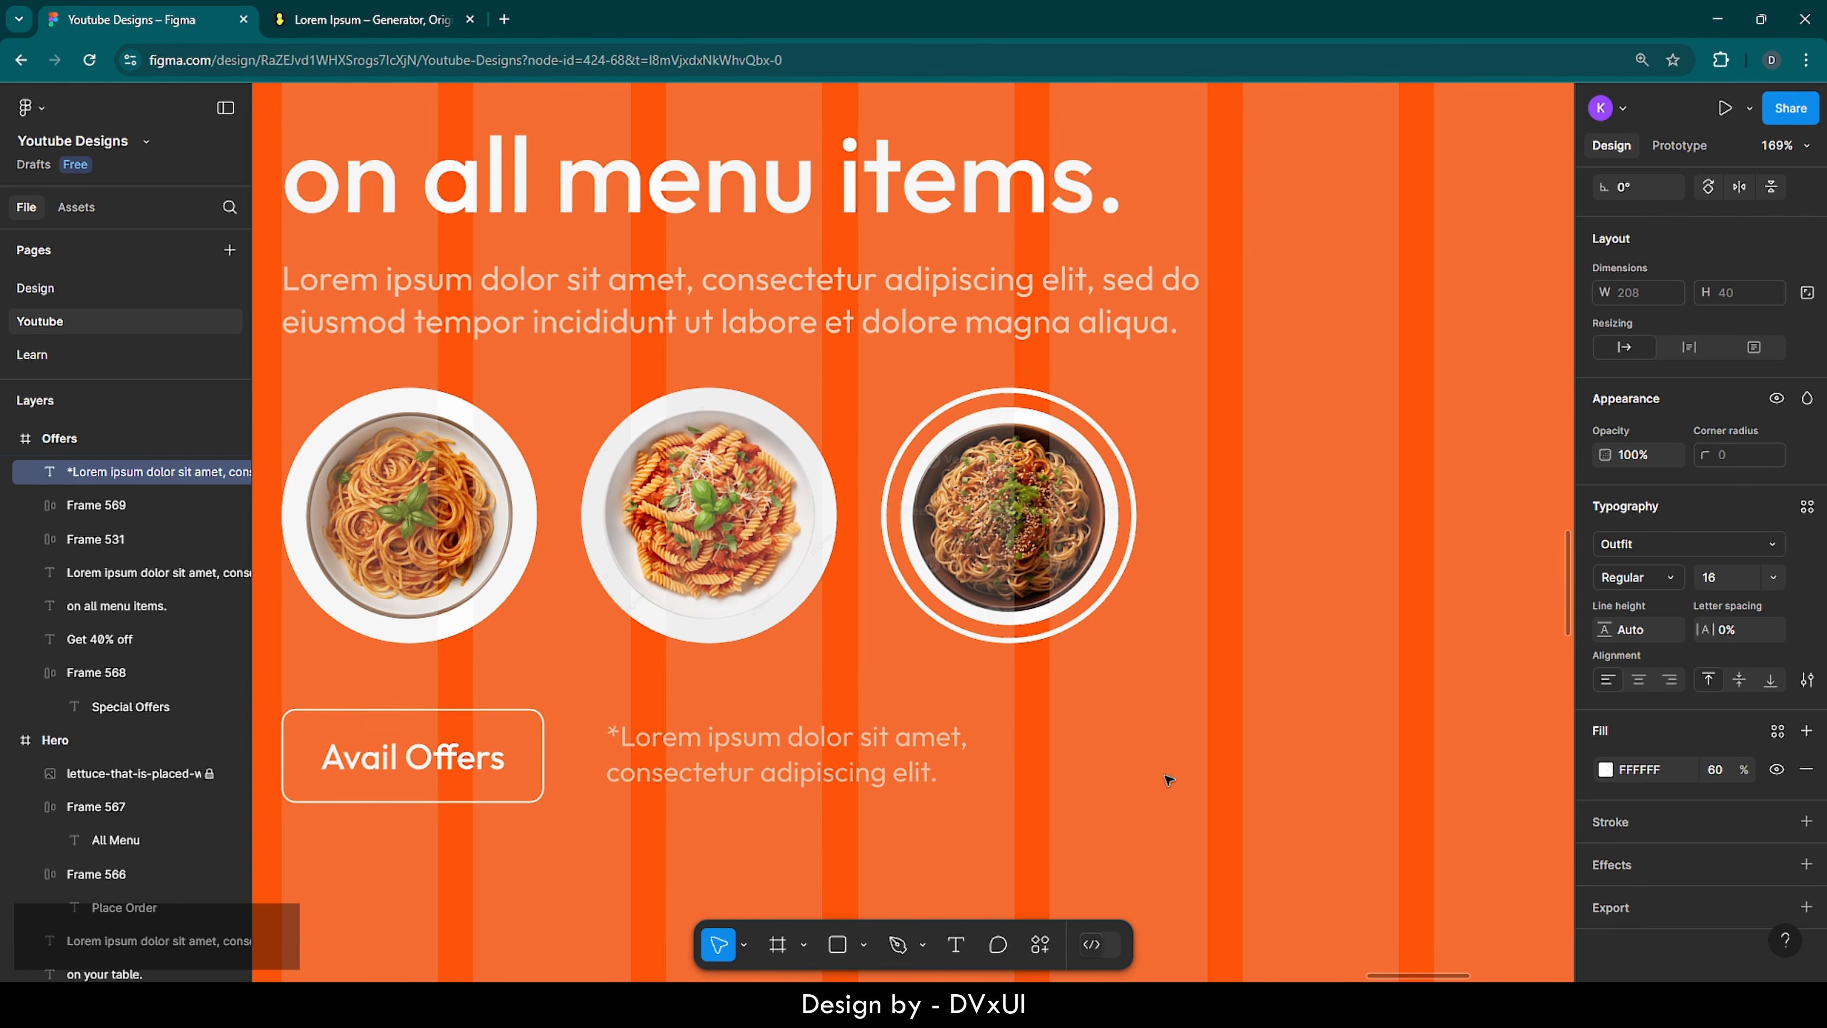
key("Down")
left_click(755, 882)
- Collapse the Offers, Hero and Resources layers and bring the Resources frame into view
scroll(755, 882, "down", 5)
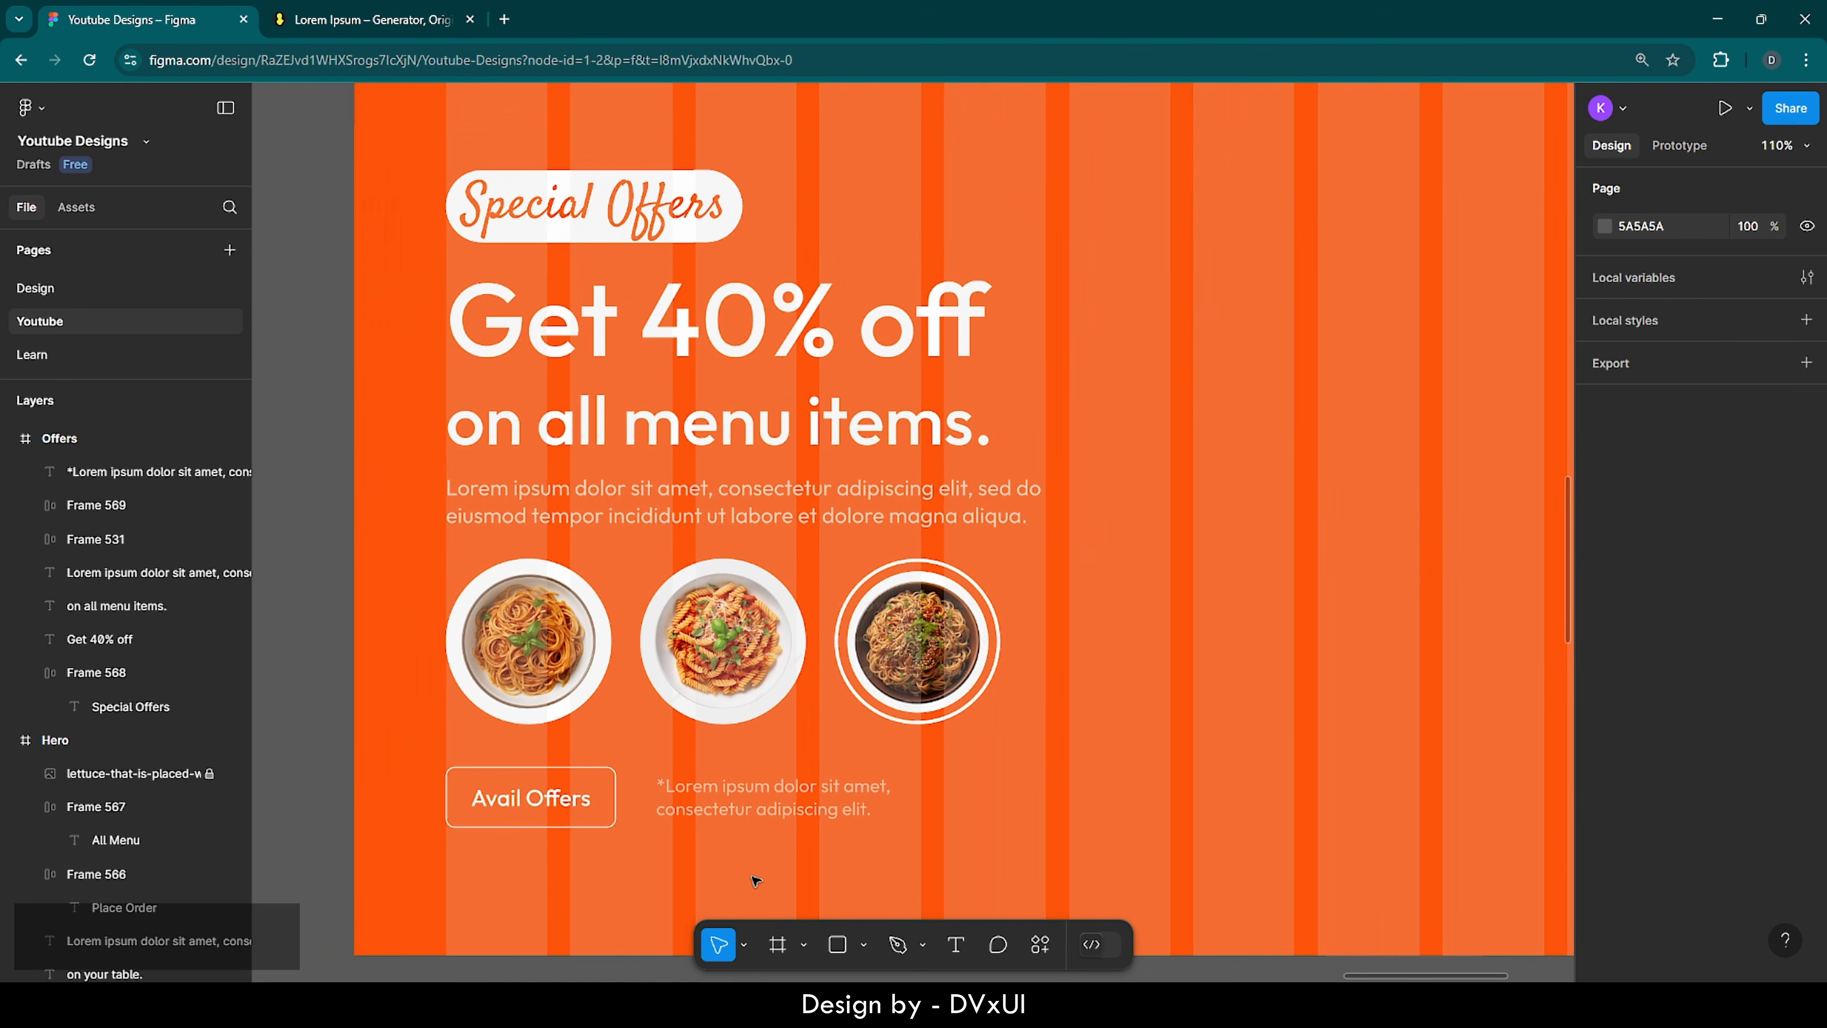
scroll(755, 881, "right", 3)
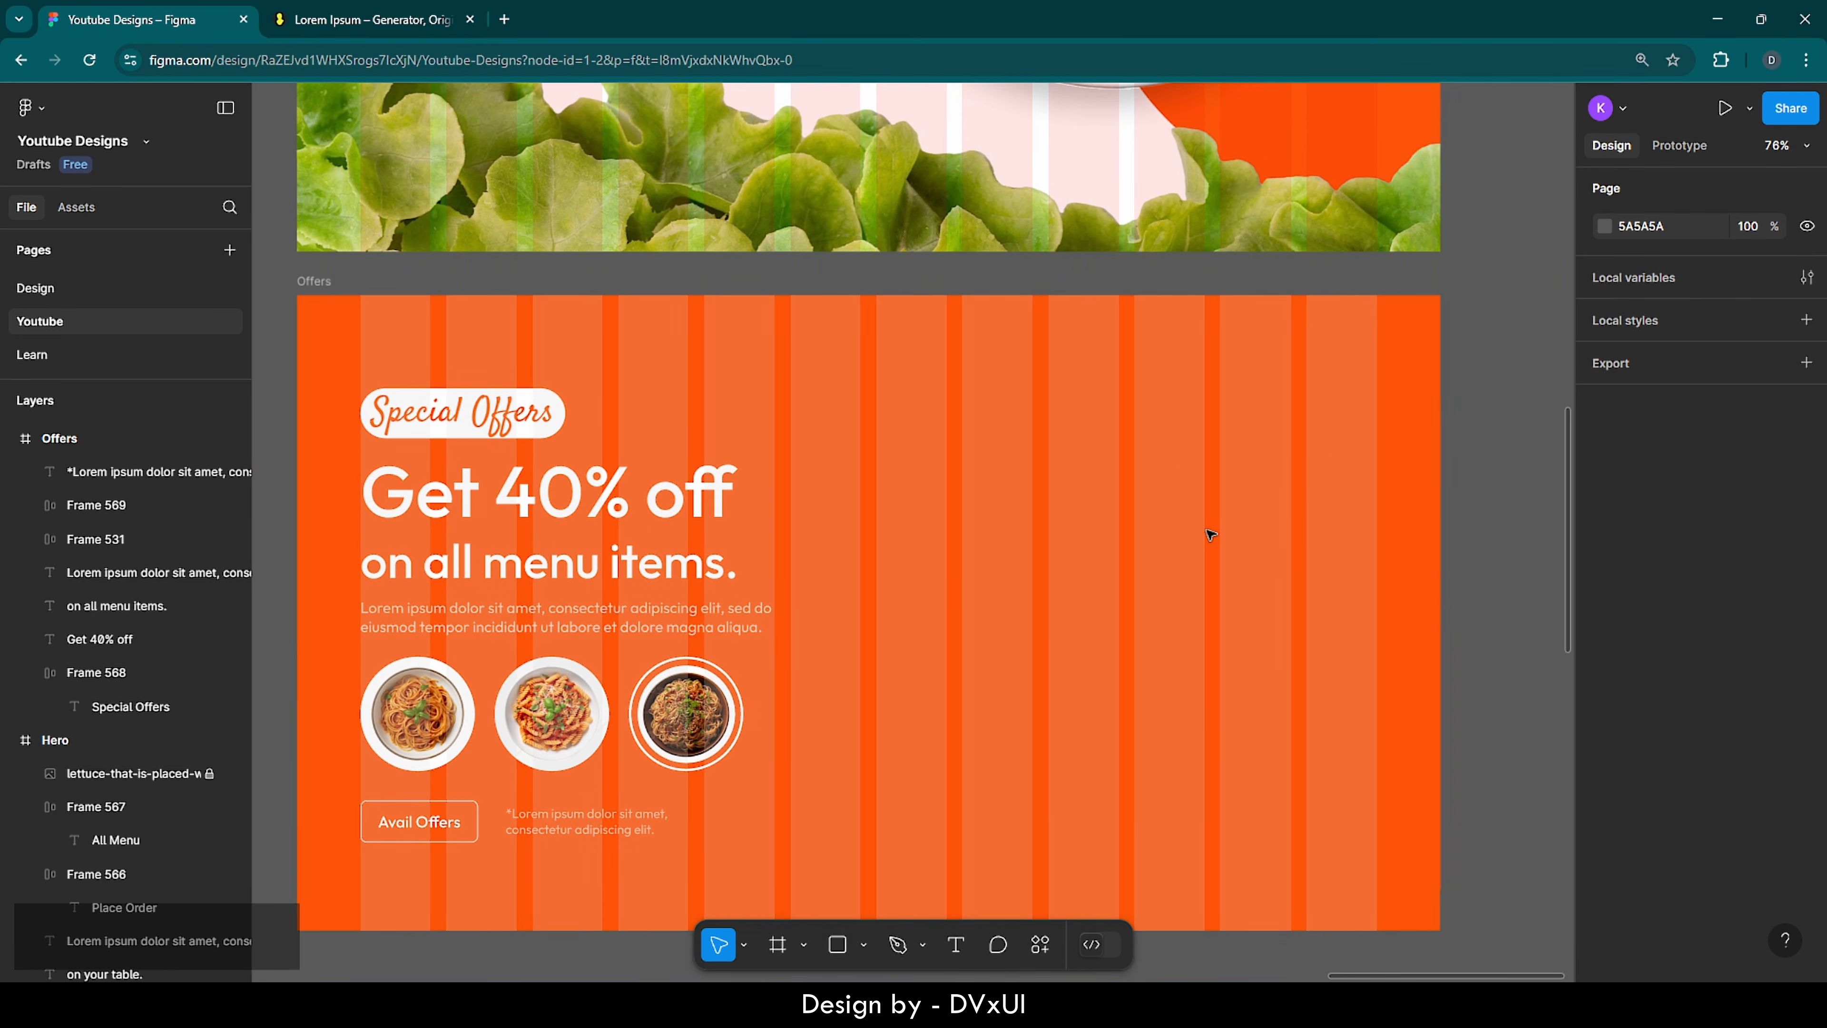
scroll(1210, 534, "down", 1)
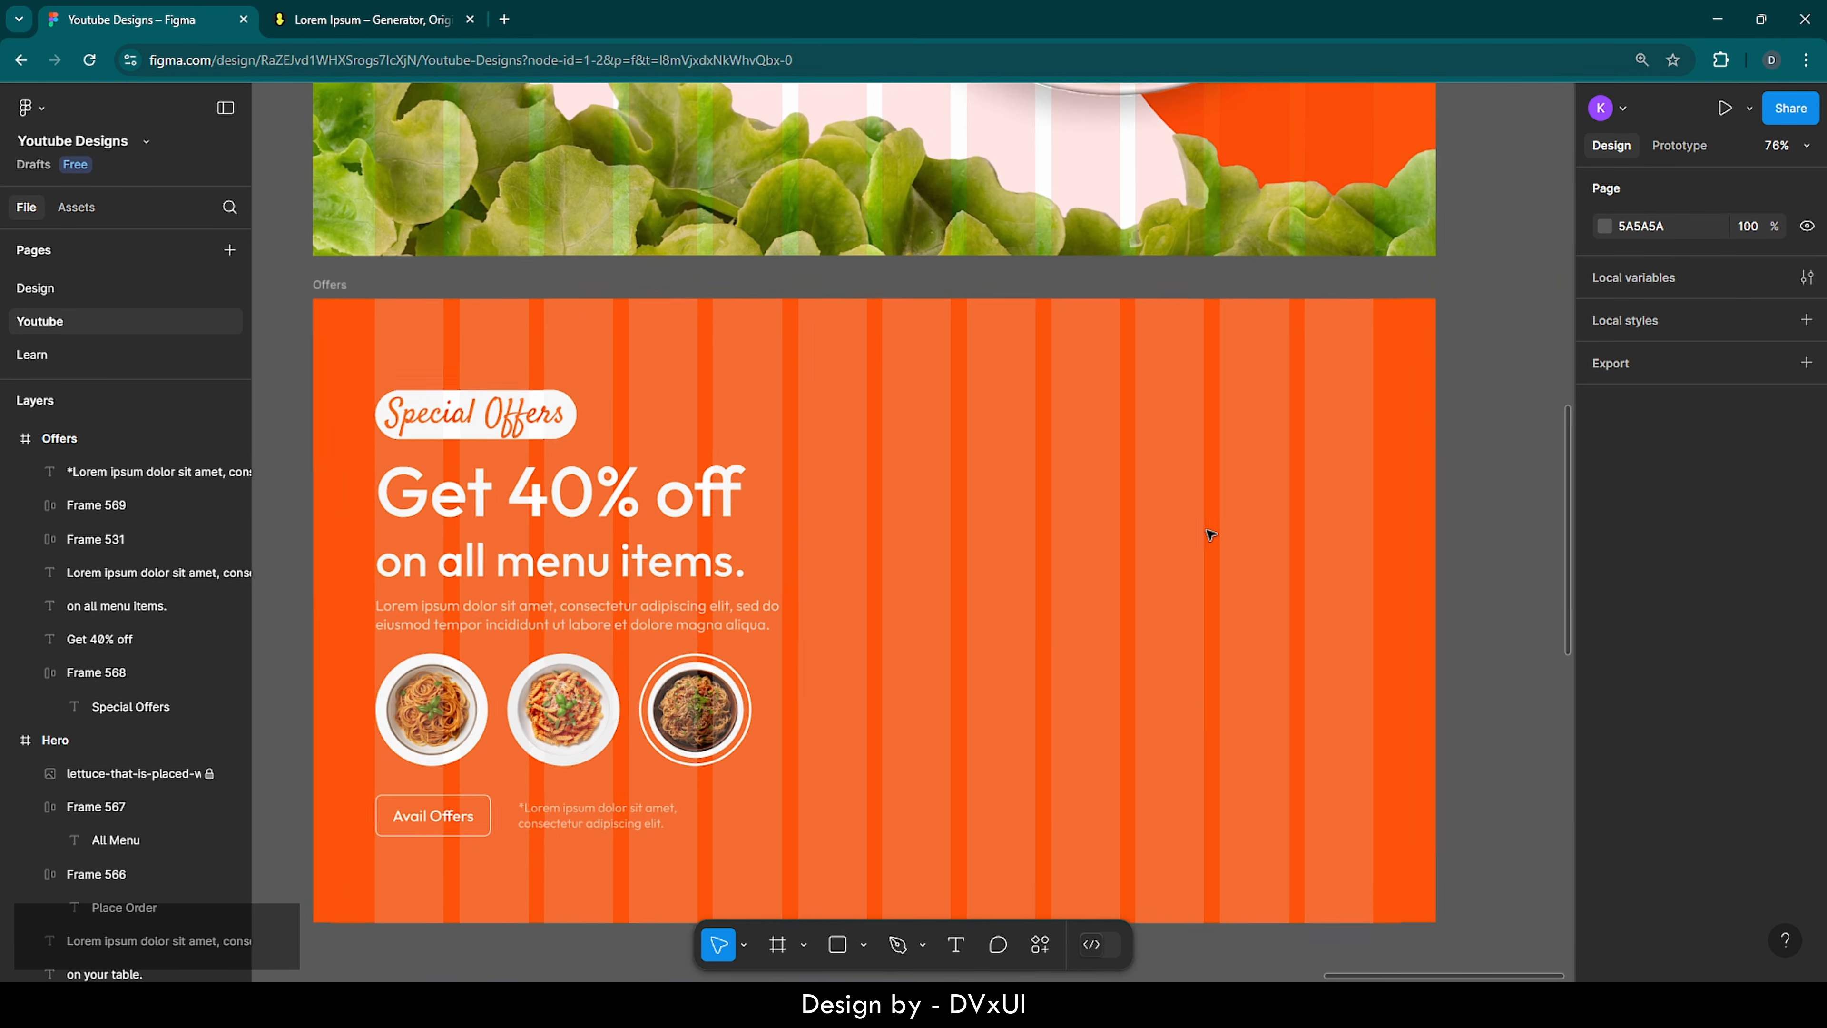
left_click(7, 439)
left_click(8, 472)
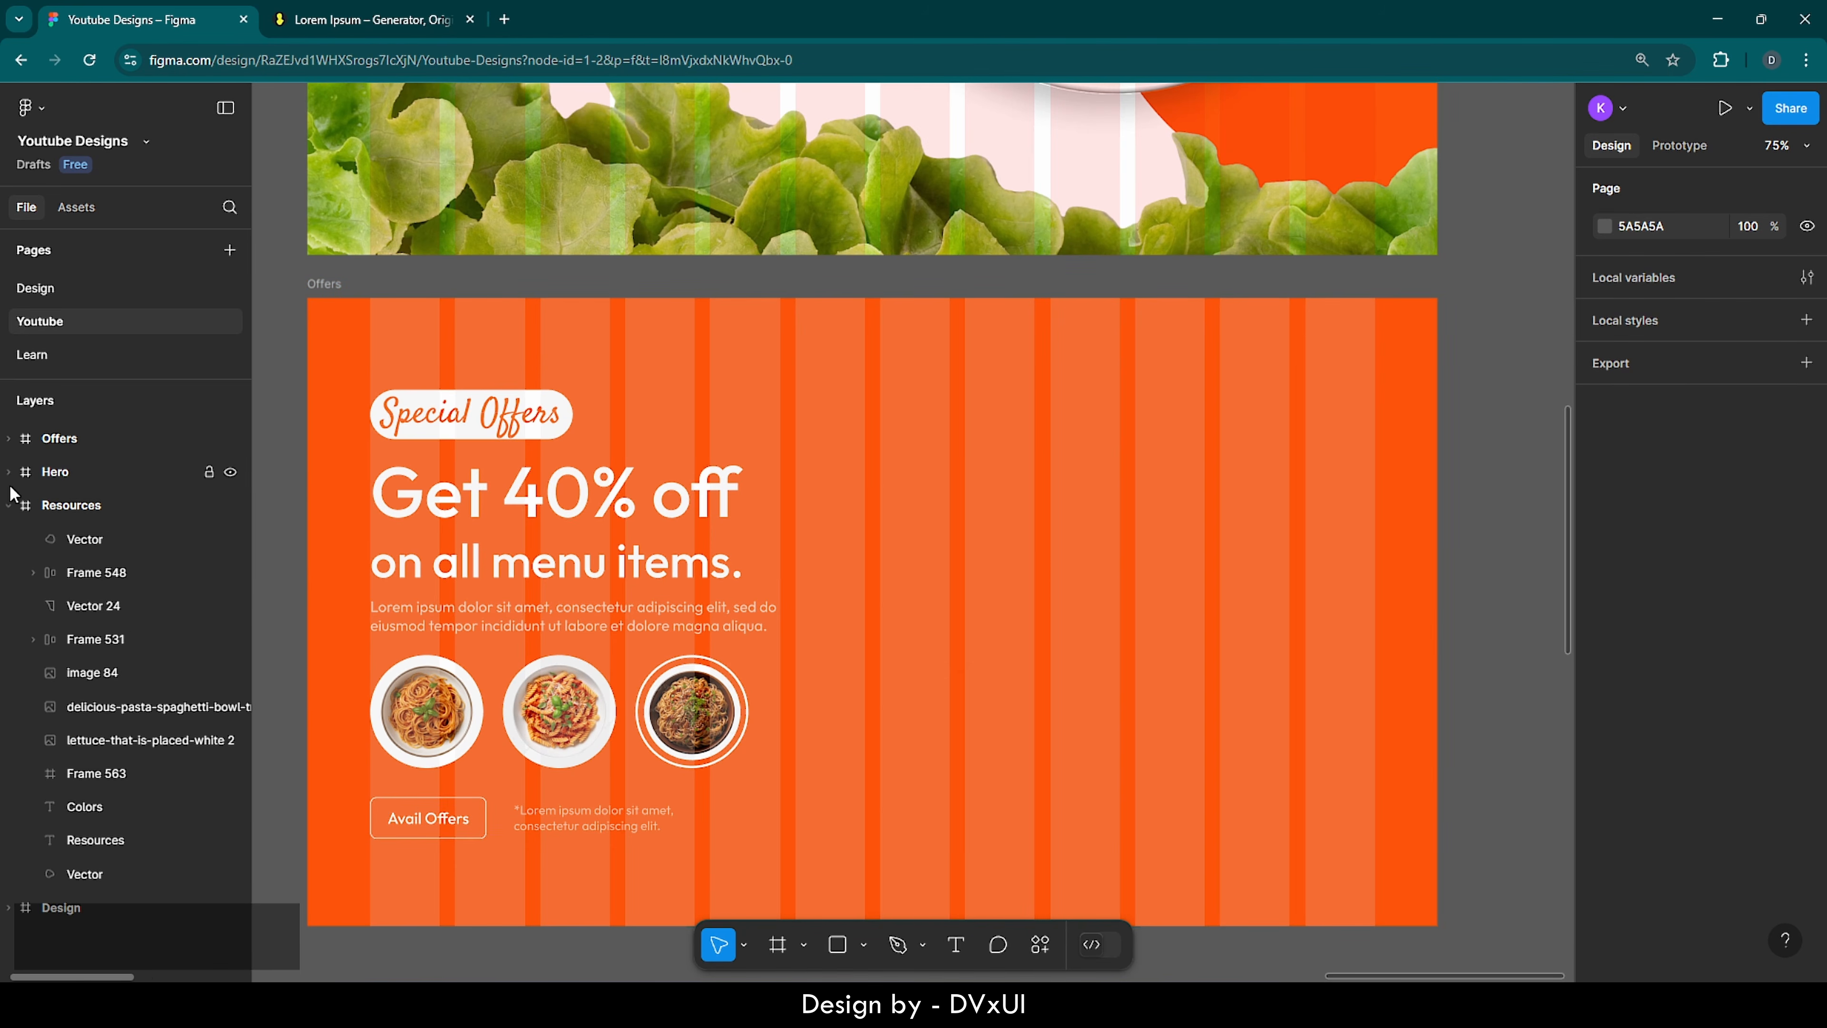
left_click(8, 505)
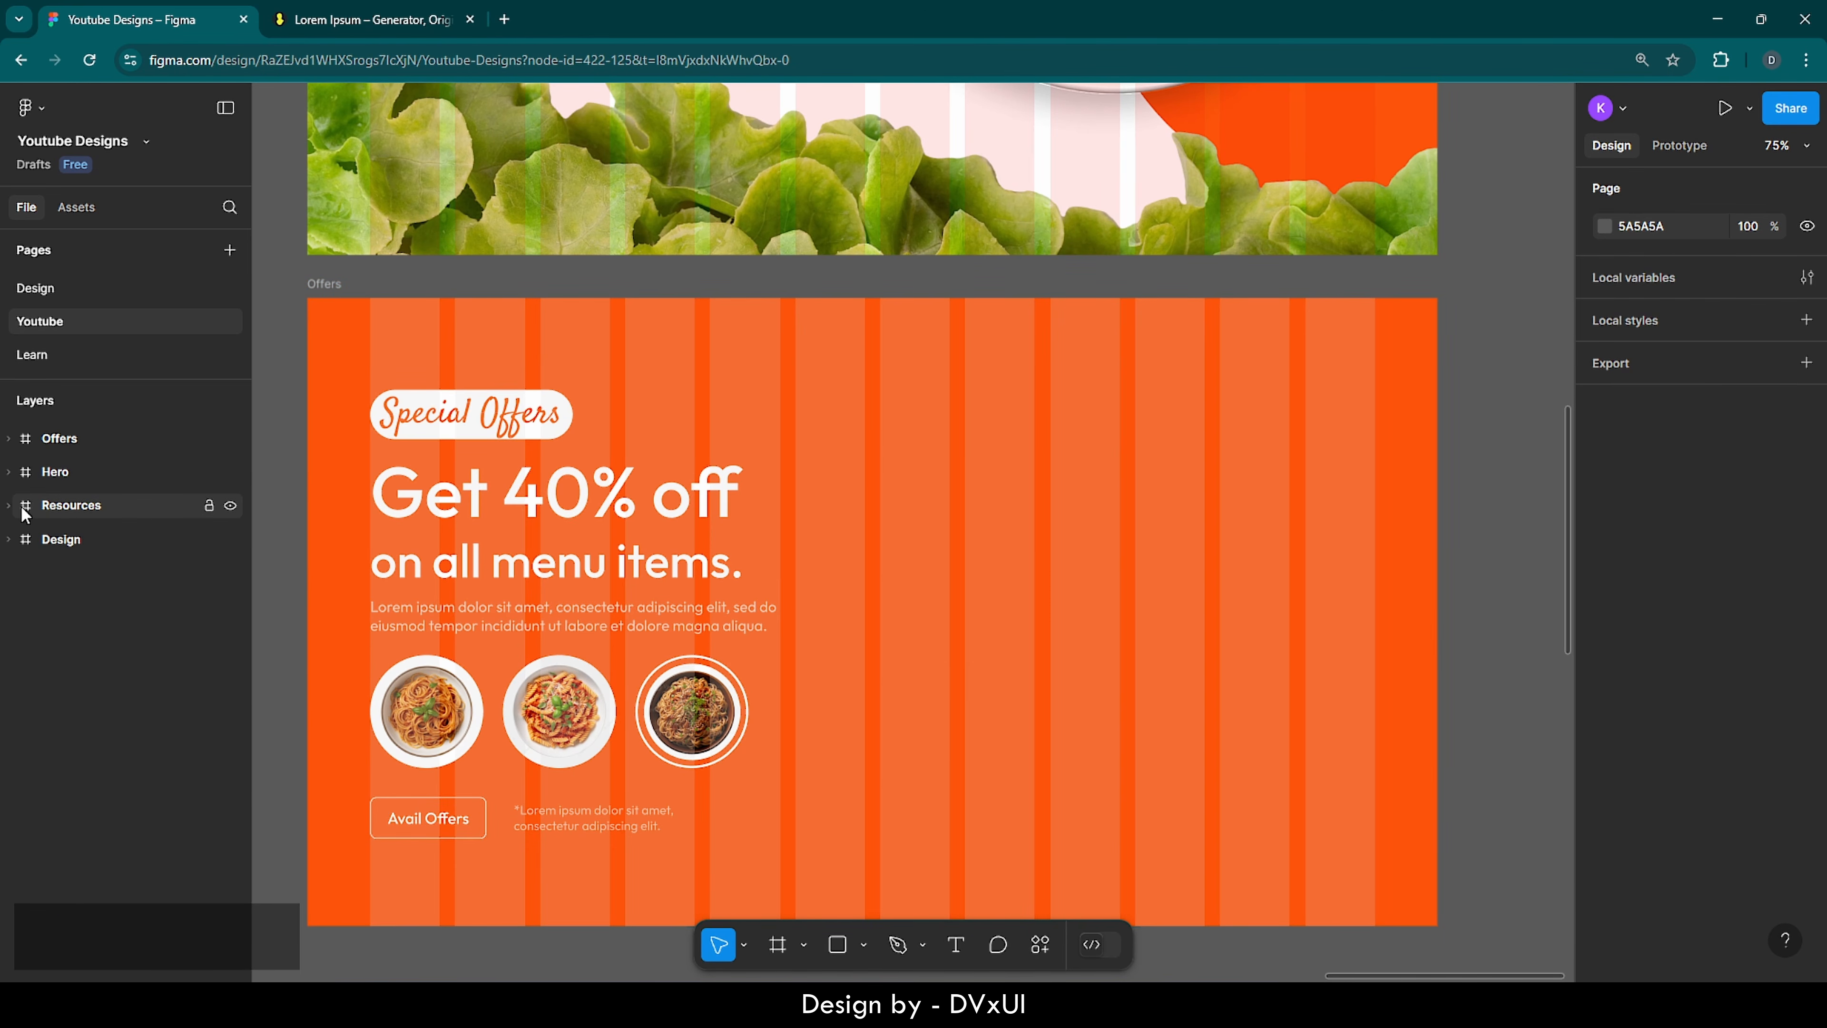
left_click(25, 513)
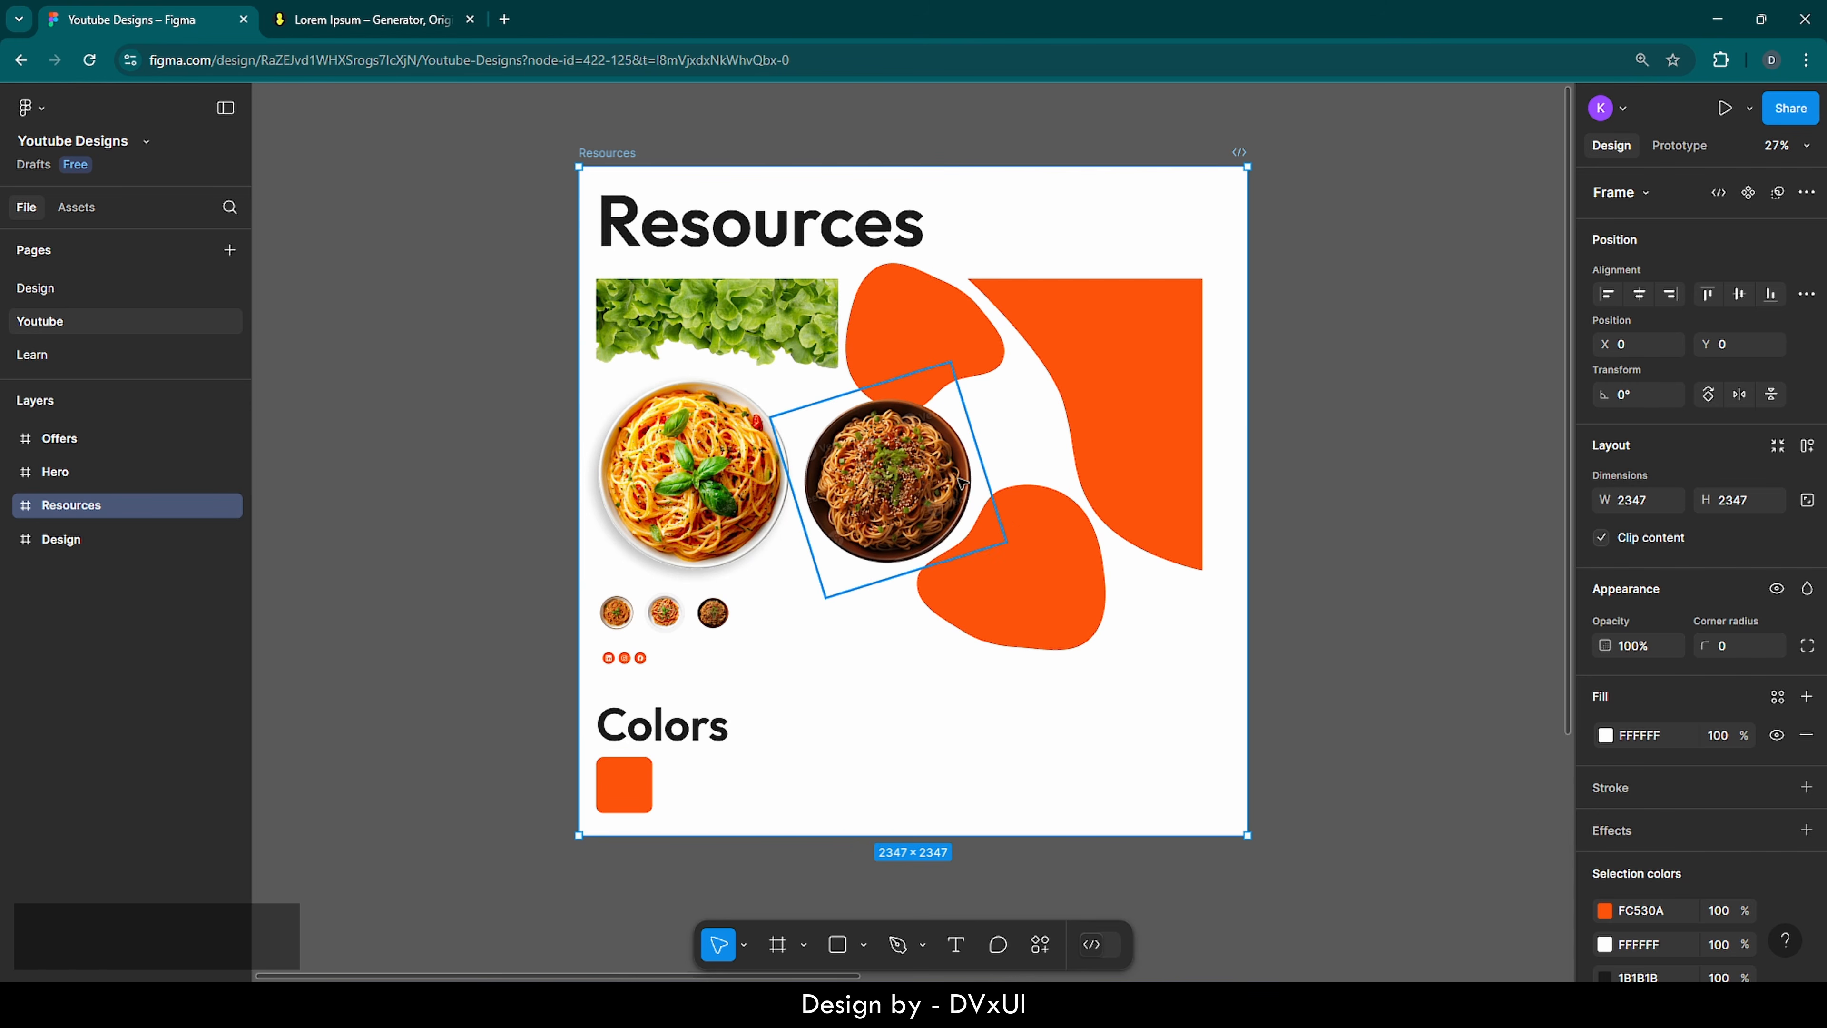
- Copy the dark noodle bowl image and the lower orange blob from Resources, paste them into the Offers frame and move them further into it
left_click(908, 473)
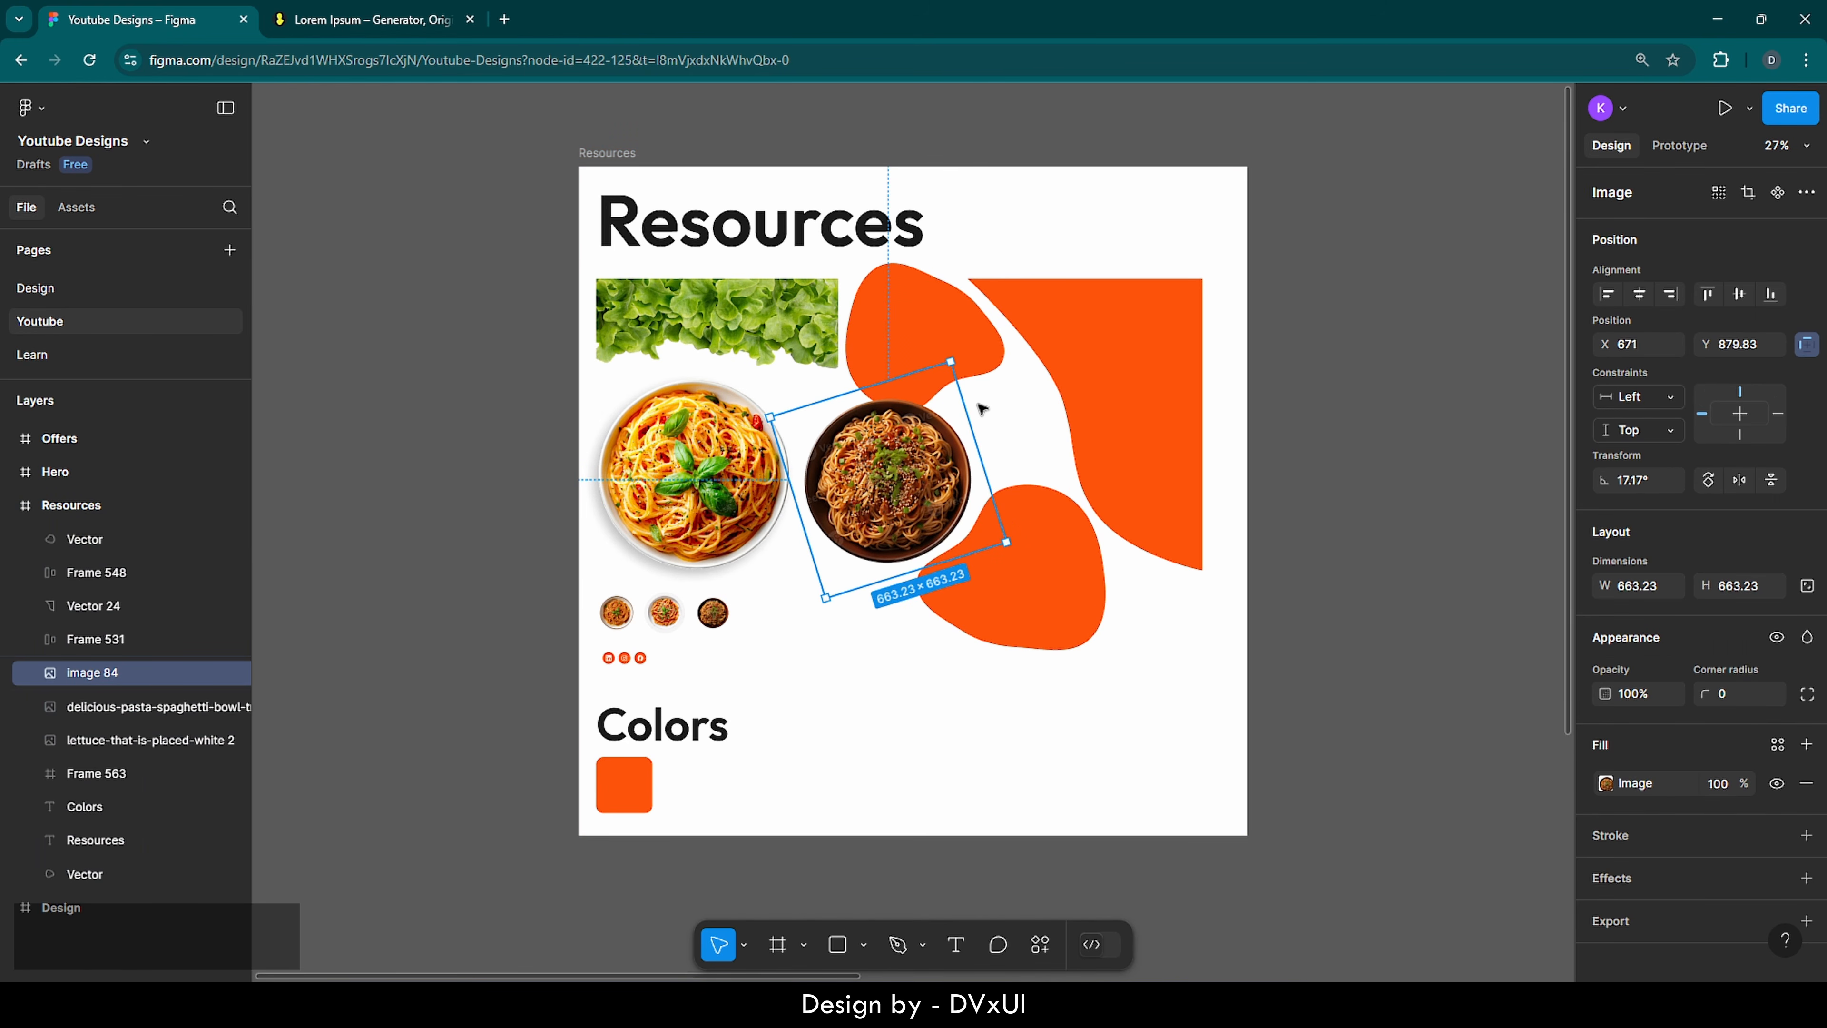
left_click(1032, 559, "shift")
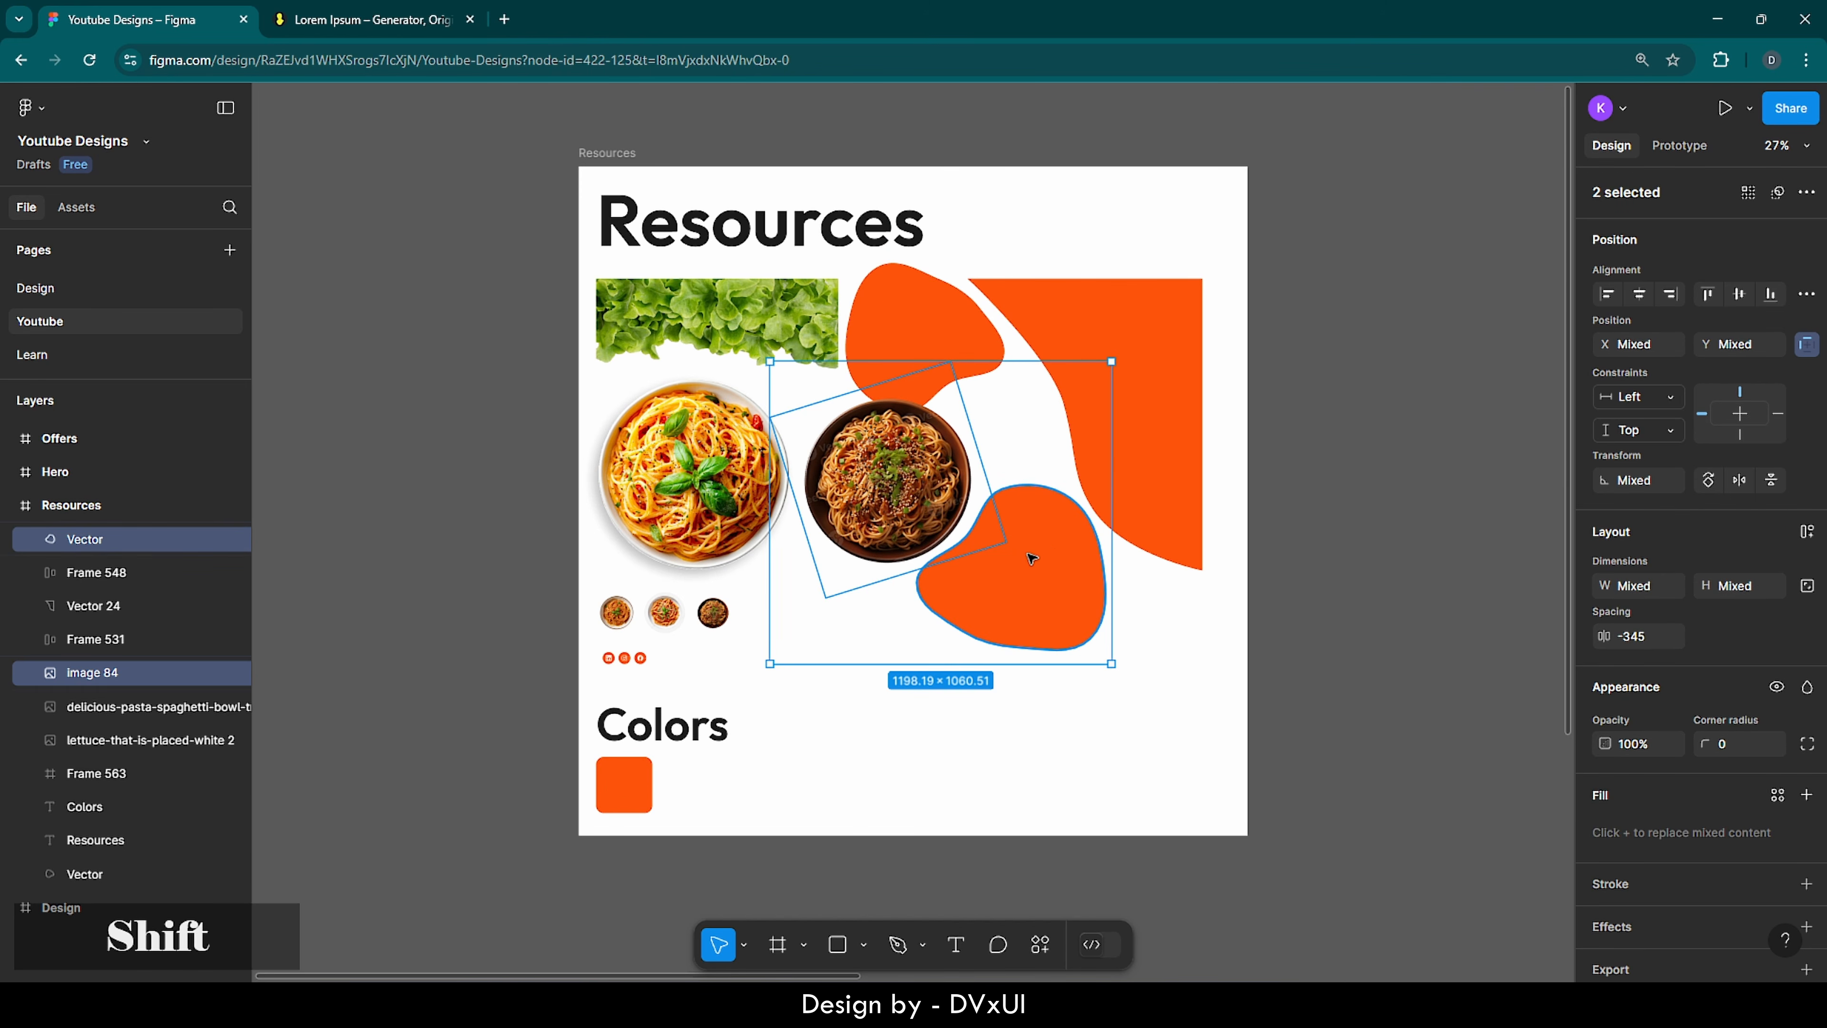
key("ctrl+c")
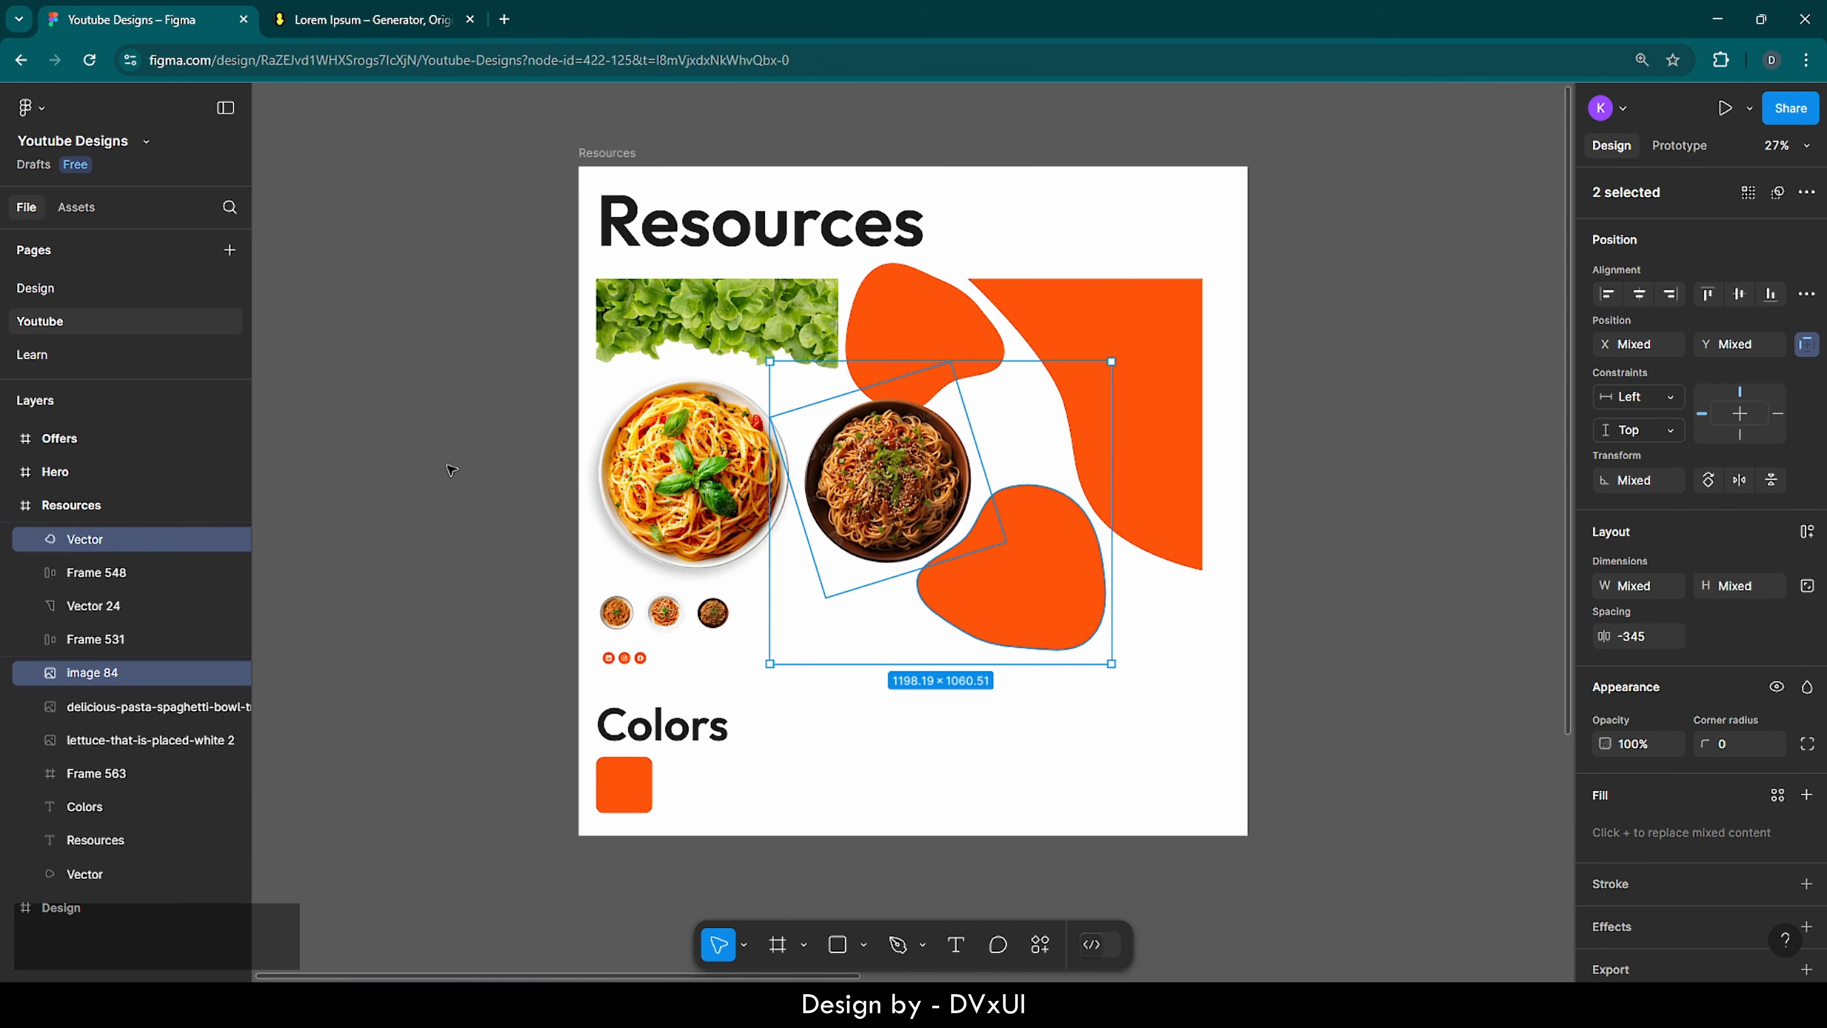
left_click(24, 442)
key("shift+2")
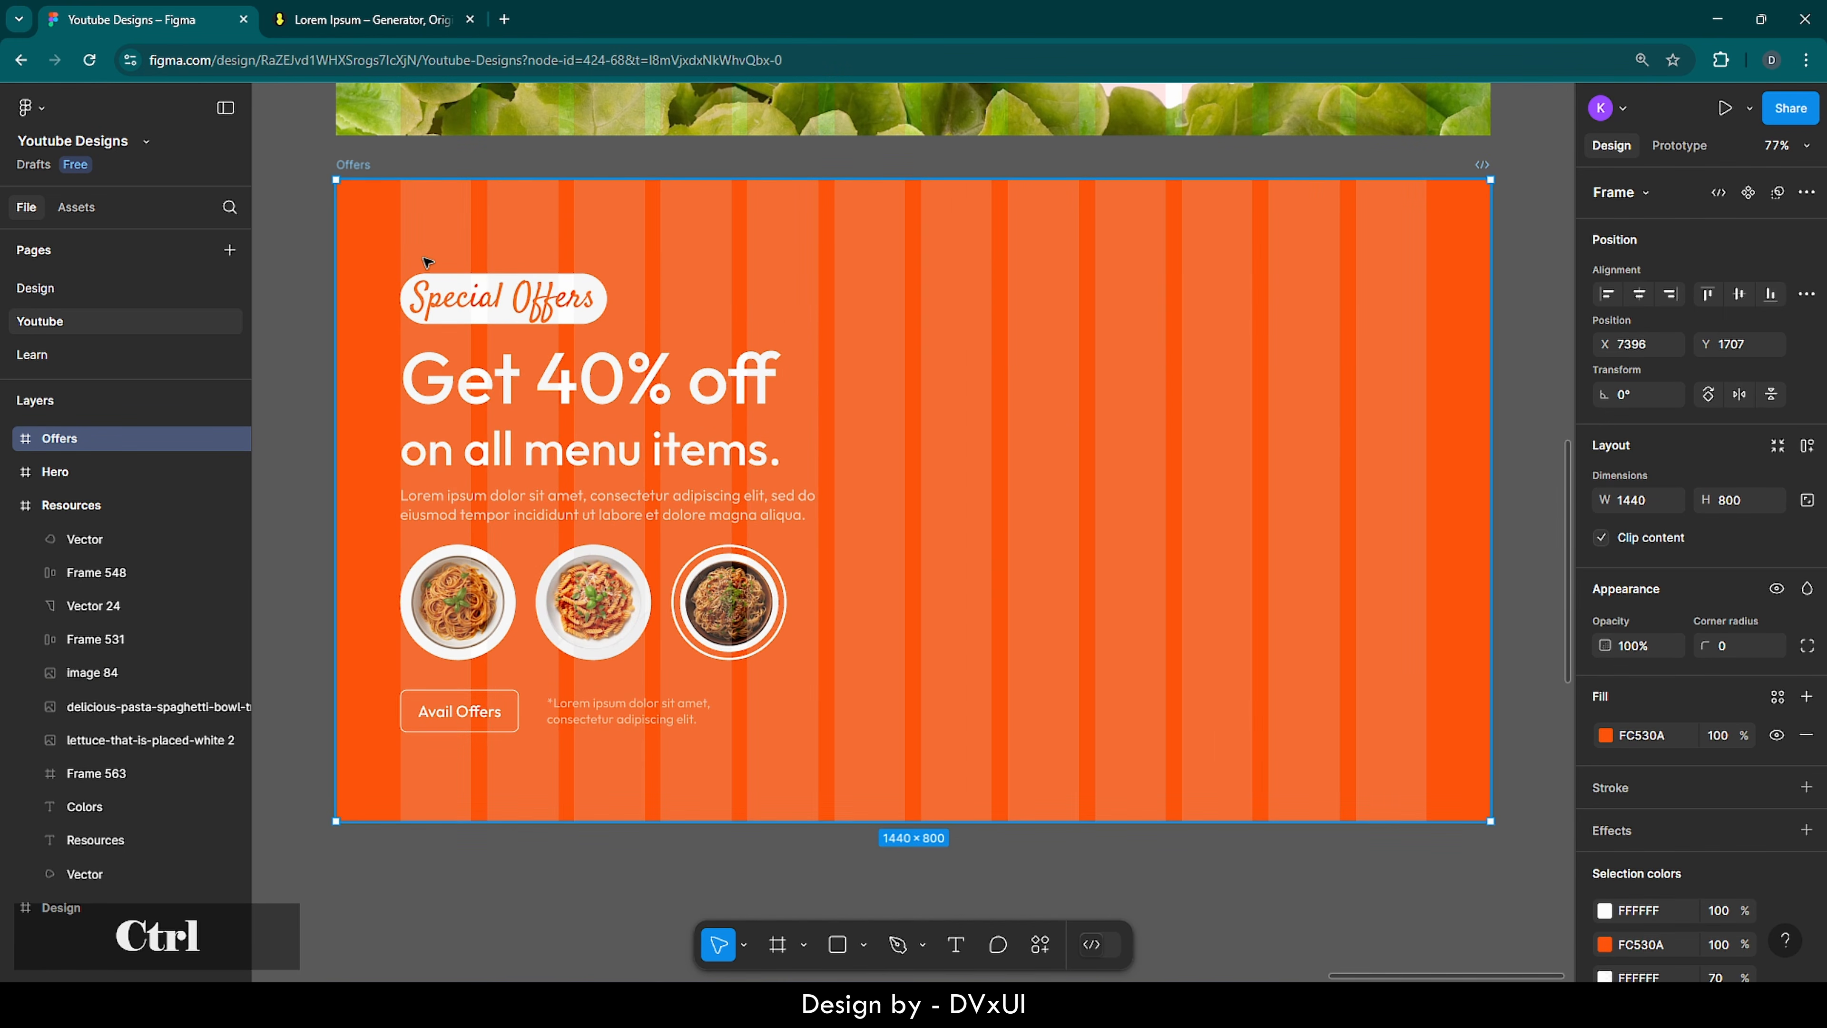
key("ctrl+v")
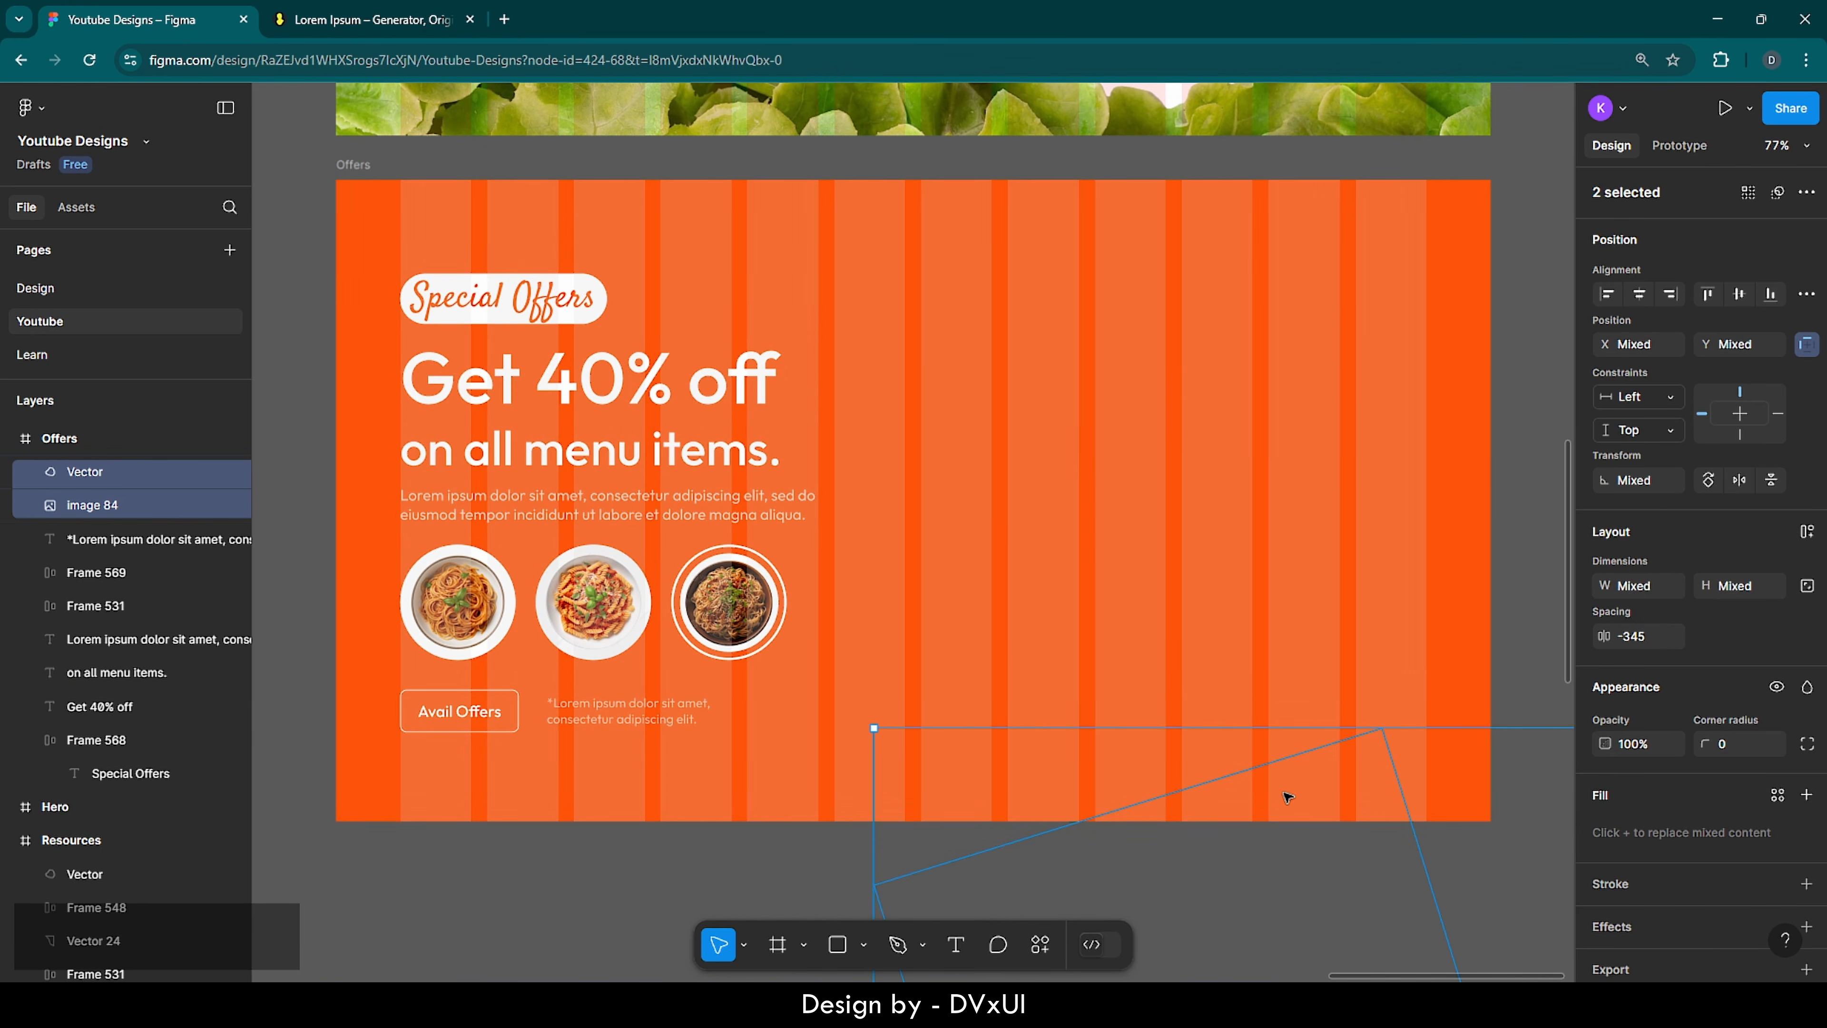
left_click_drag(1287, 798, 1383, 646)
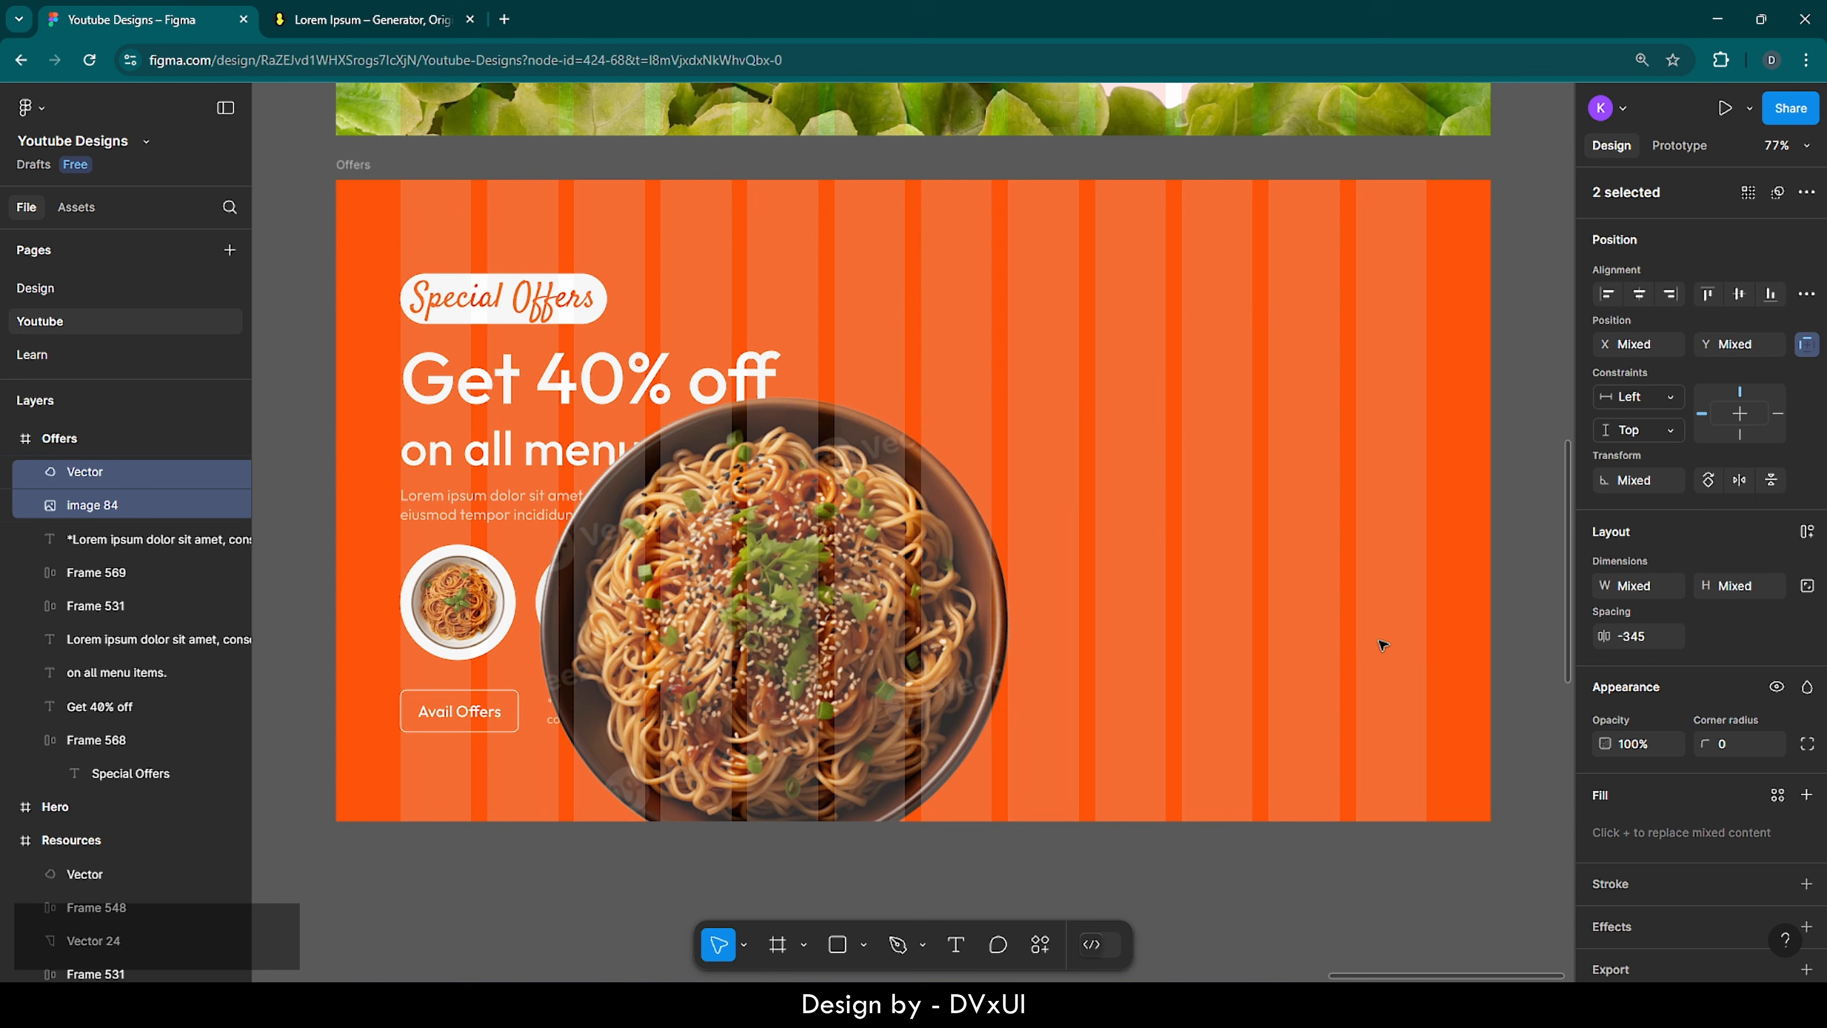
left_click(1095, 395)
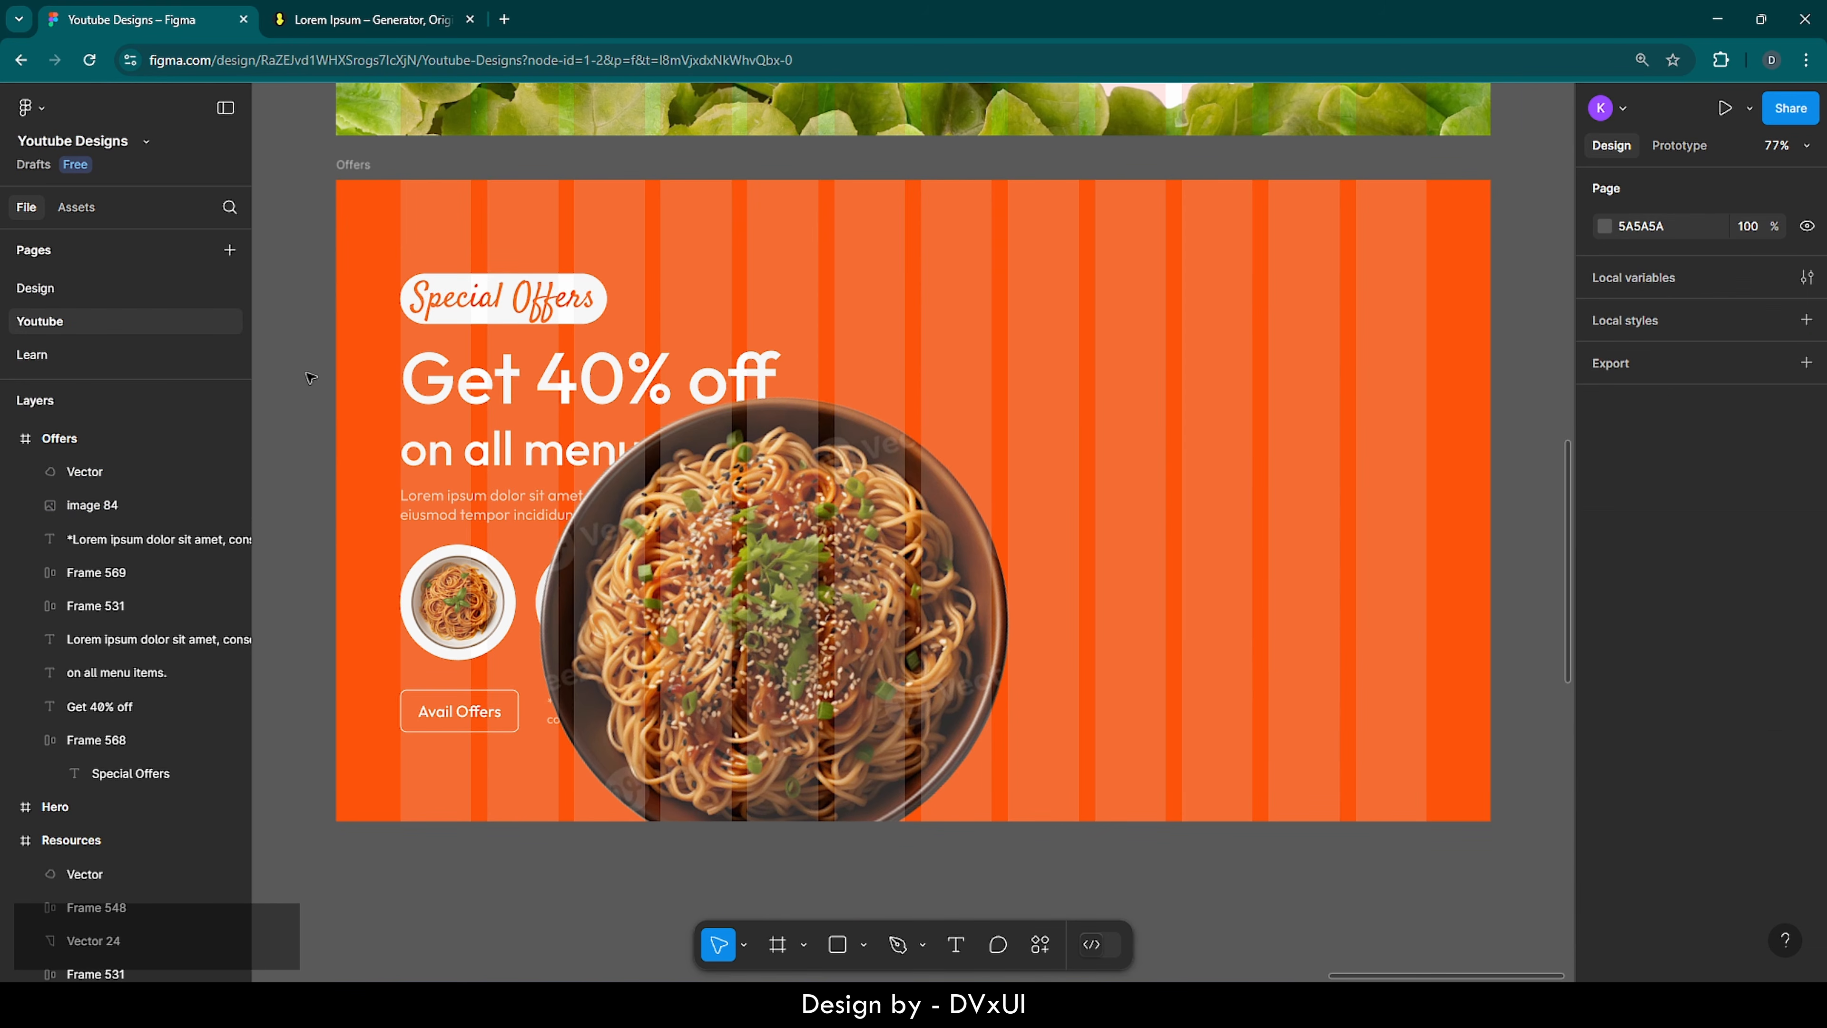
- Fill the pasted blob with white FFFFFF and move it onto the empty right half of the Offers frame
left_click(74, 470)
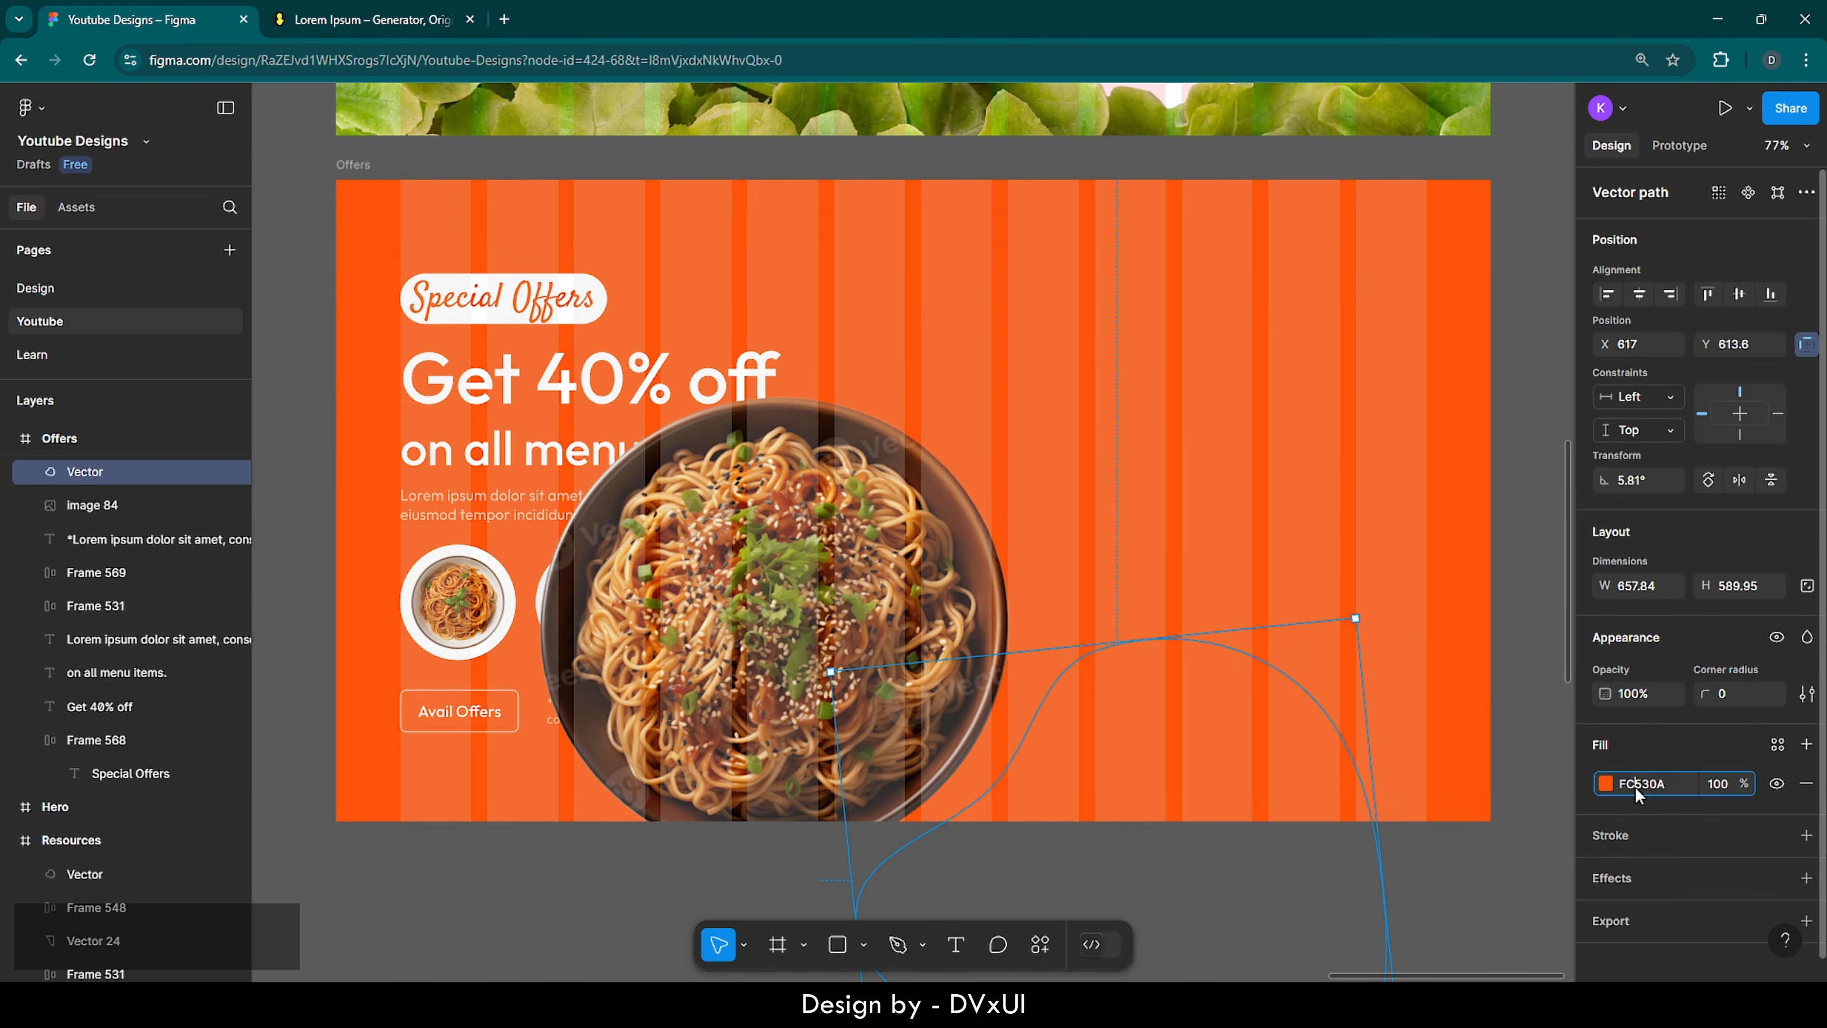
type("F")
key("Return")
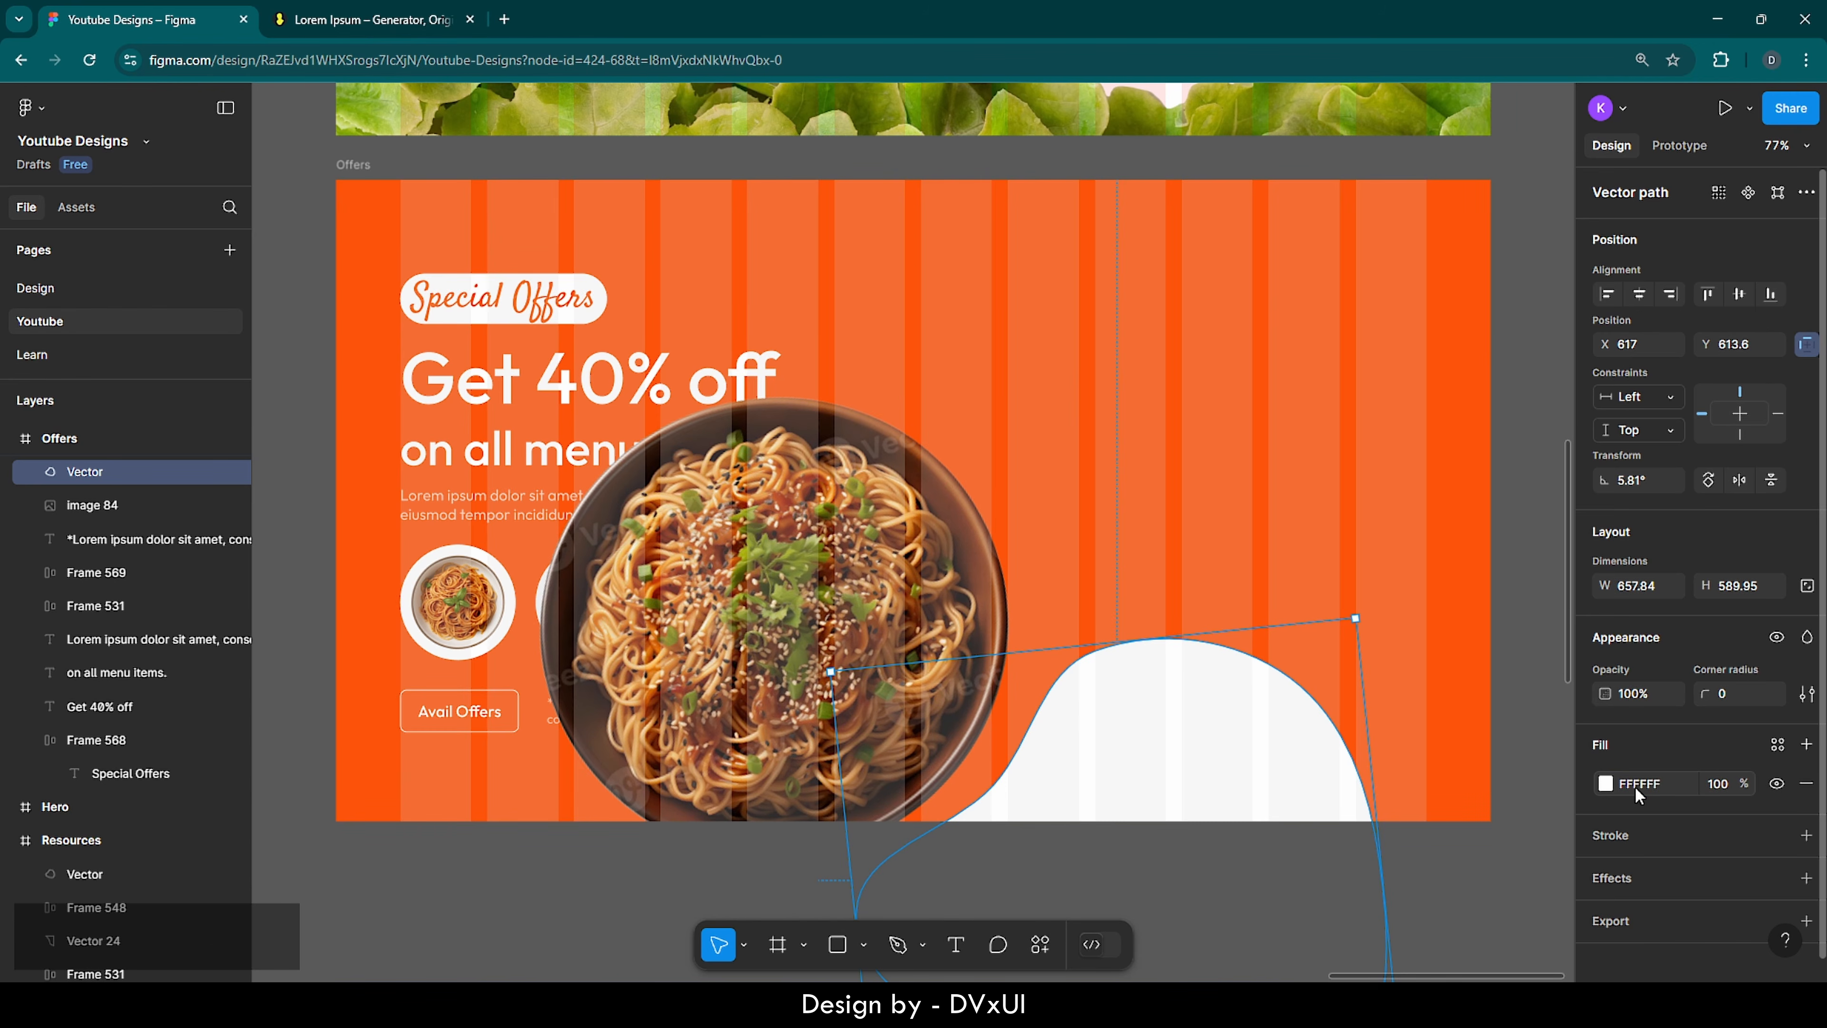
left_click_drag(1183, 763, 1235, 396)
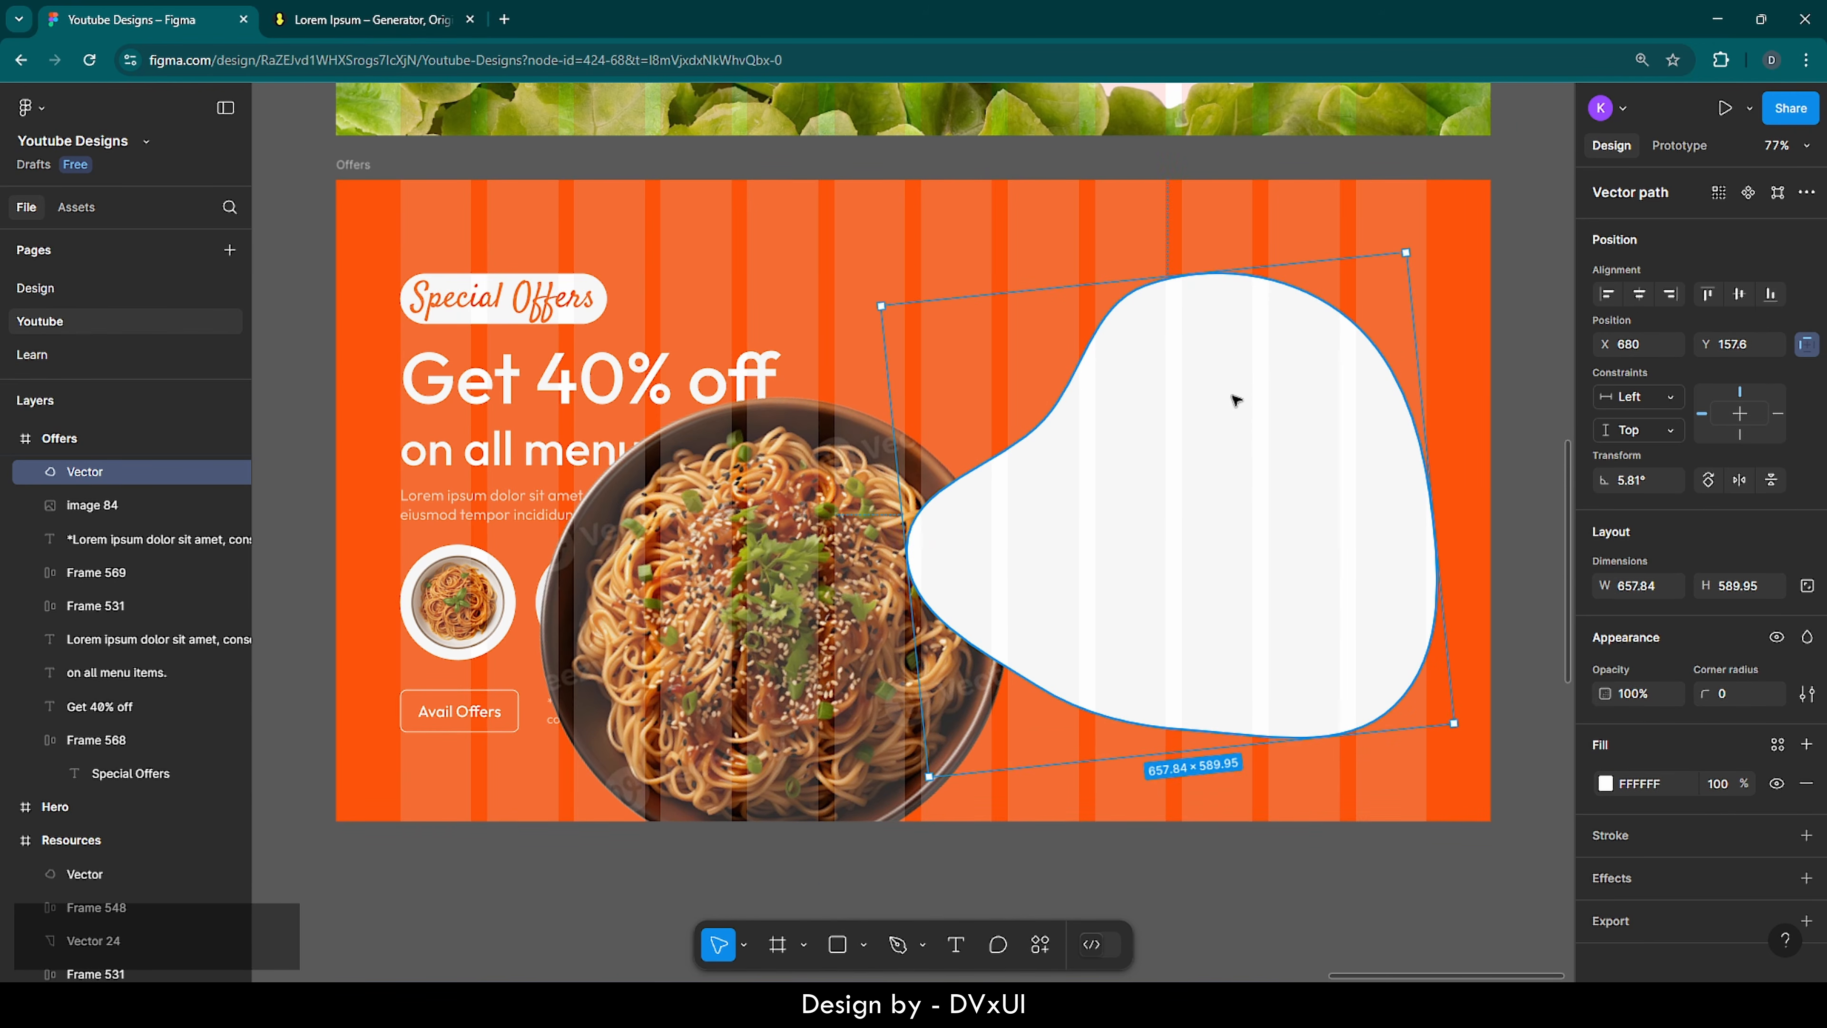
left_click_drag(1216, 473, 1233, 481)
- Move the noodle bowl image over the white blob and reorder the blob layer directly beneath the image
left_click(820, 538)
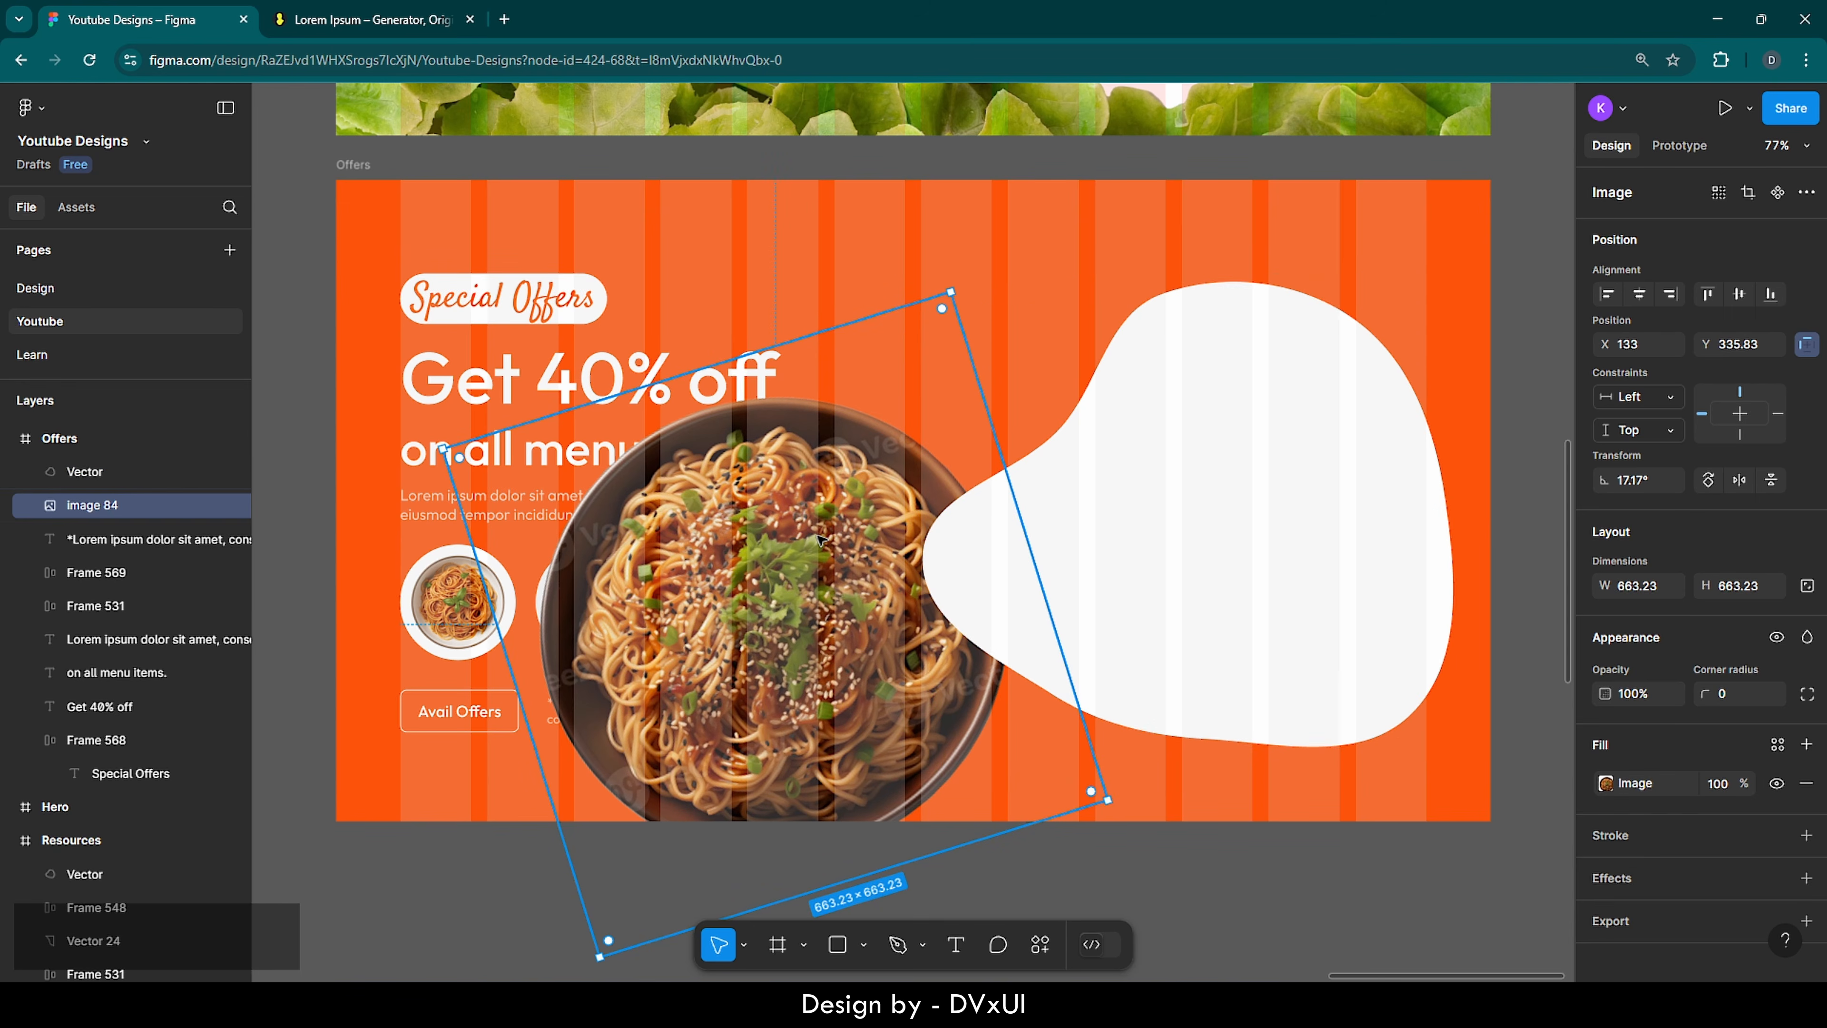
left_click_drag(770, 530, 1099, 446)
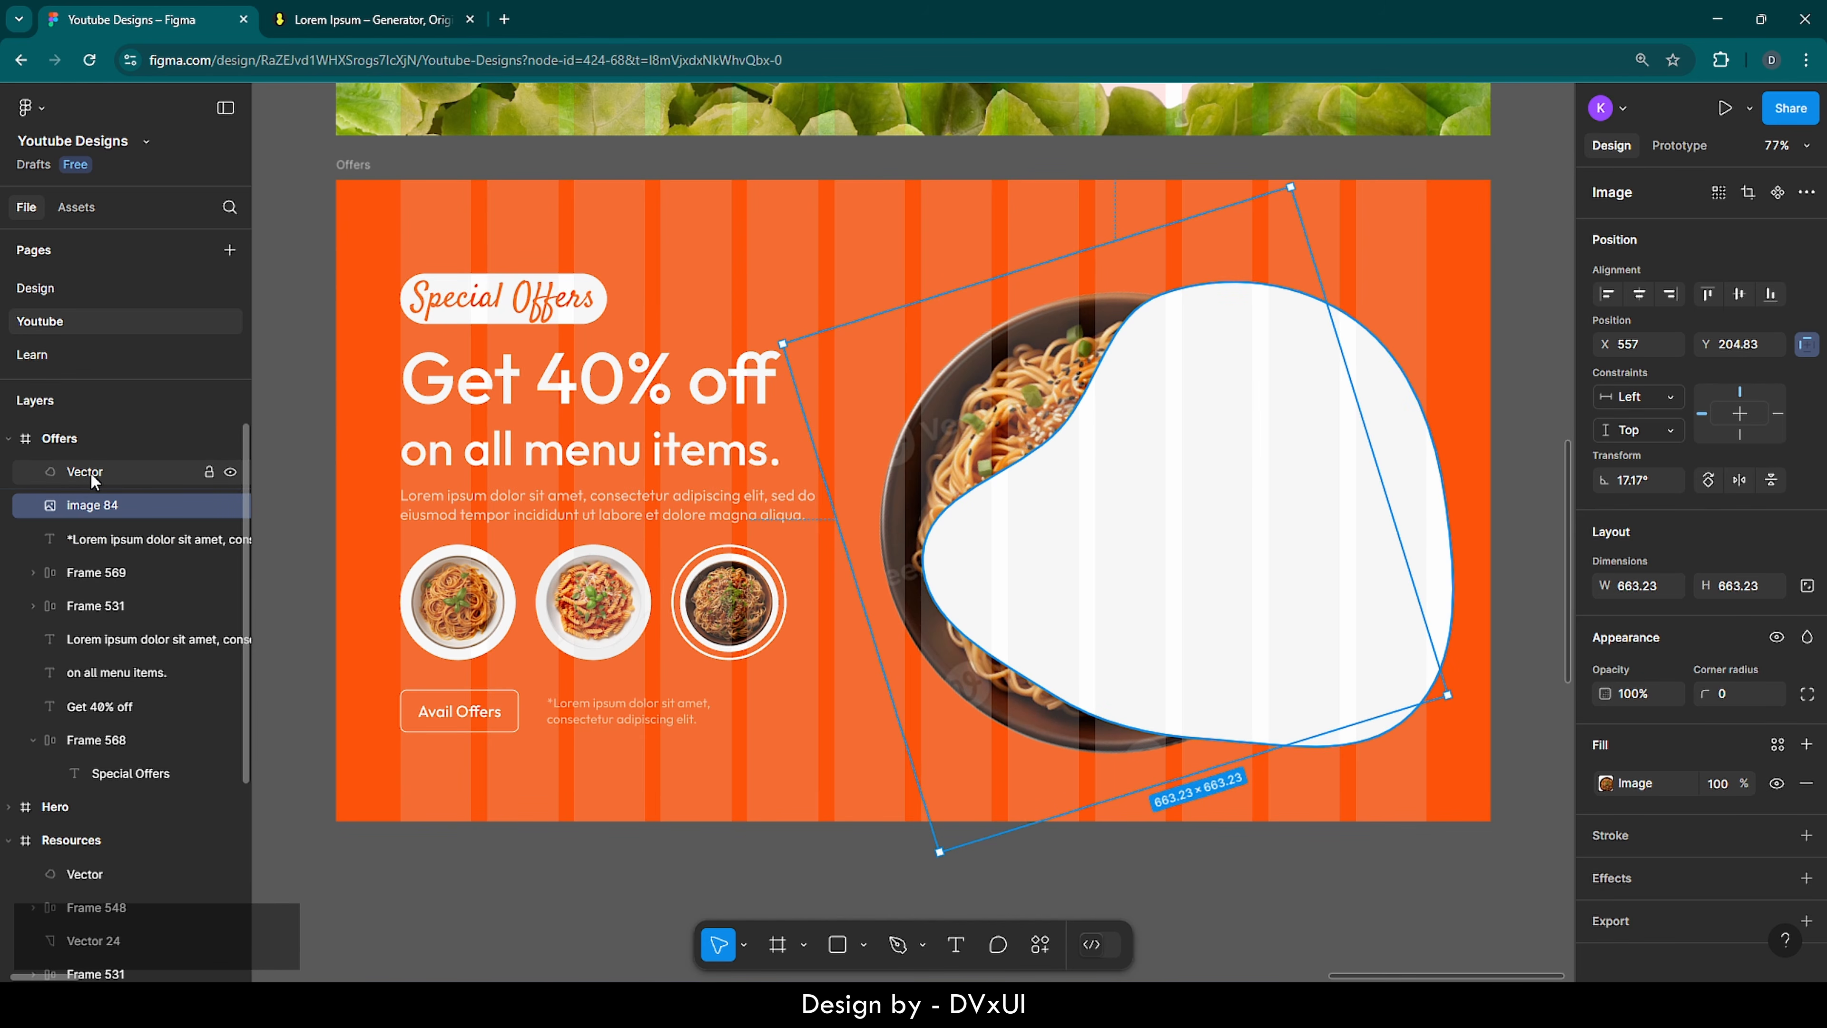
left_click_drag(74, 472, 86, 529)
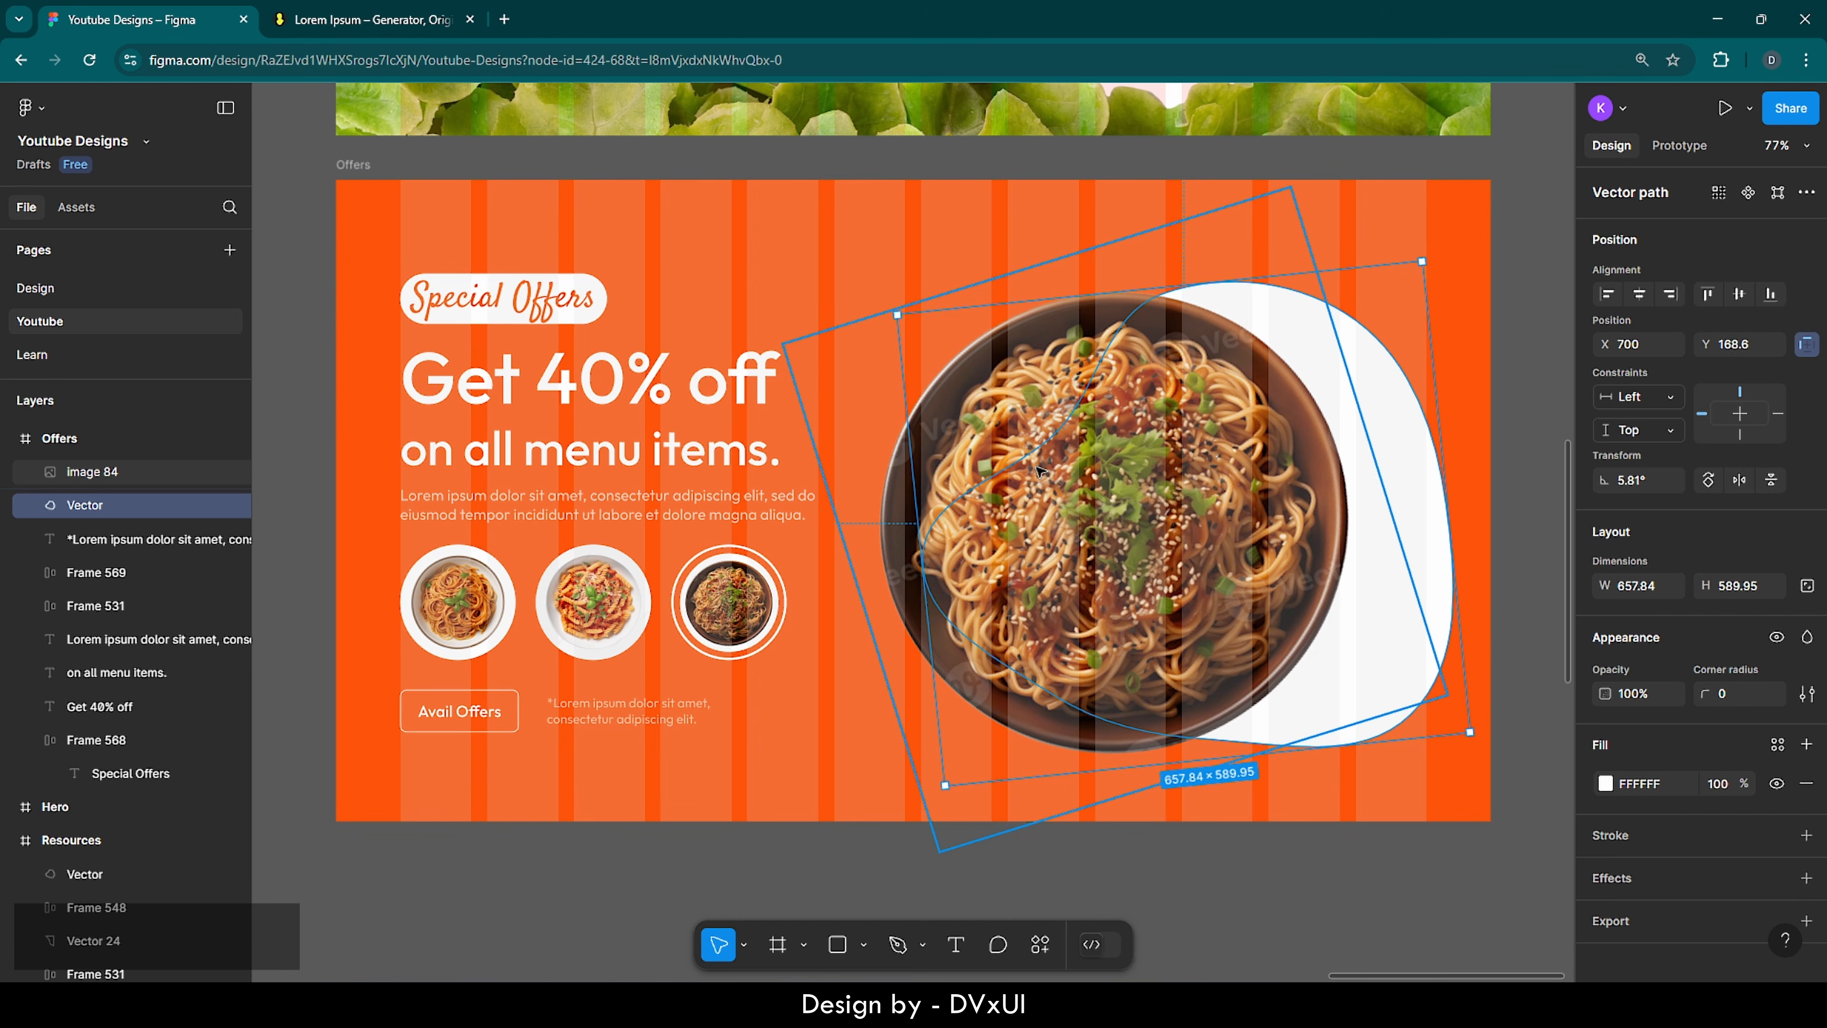
left_click(1191, 437)
left_click_drag(1089, 436, 1126, 444)
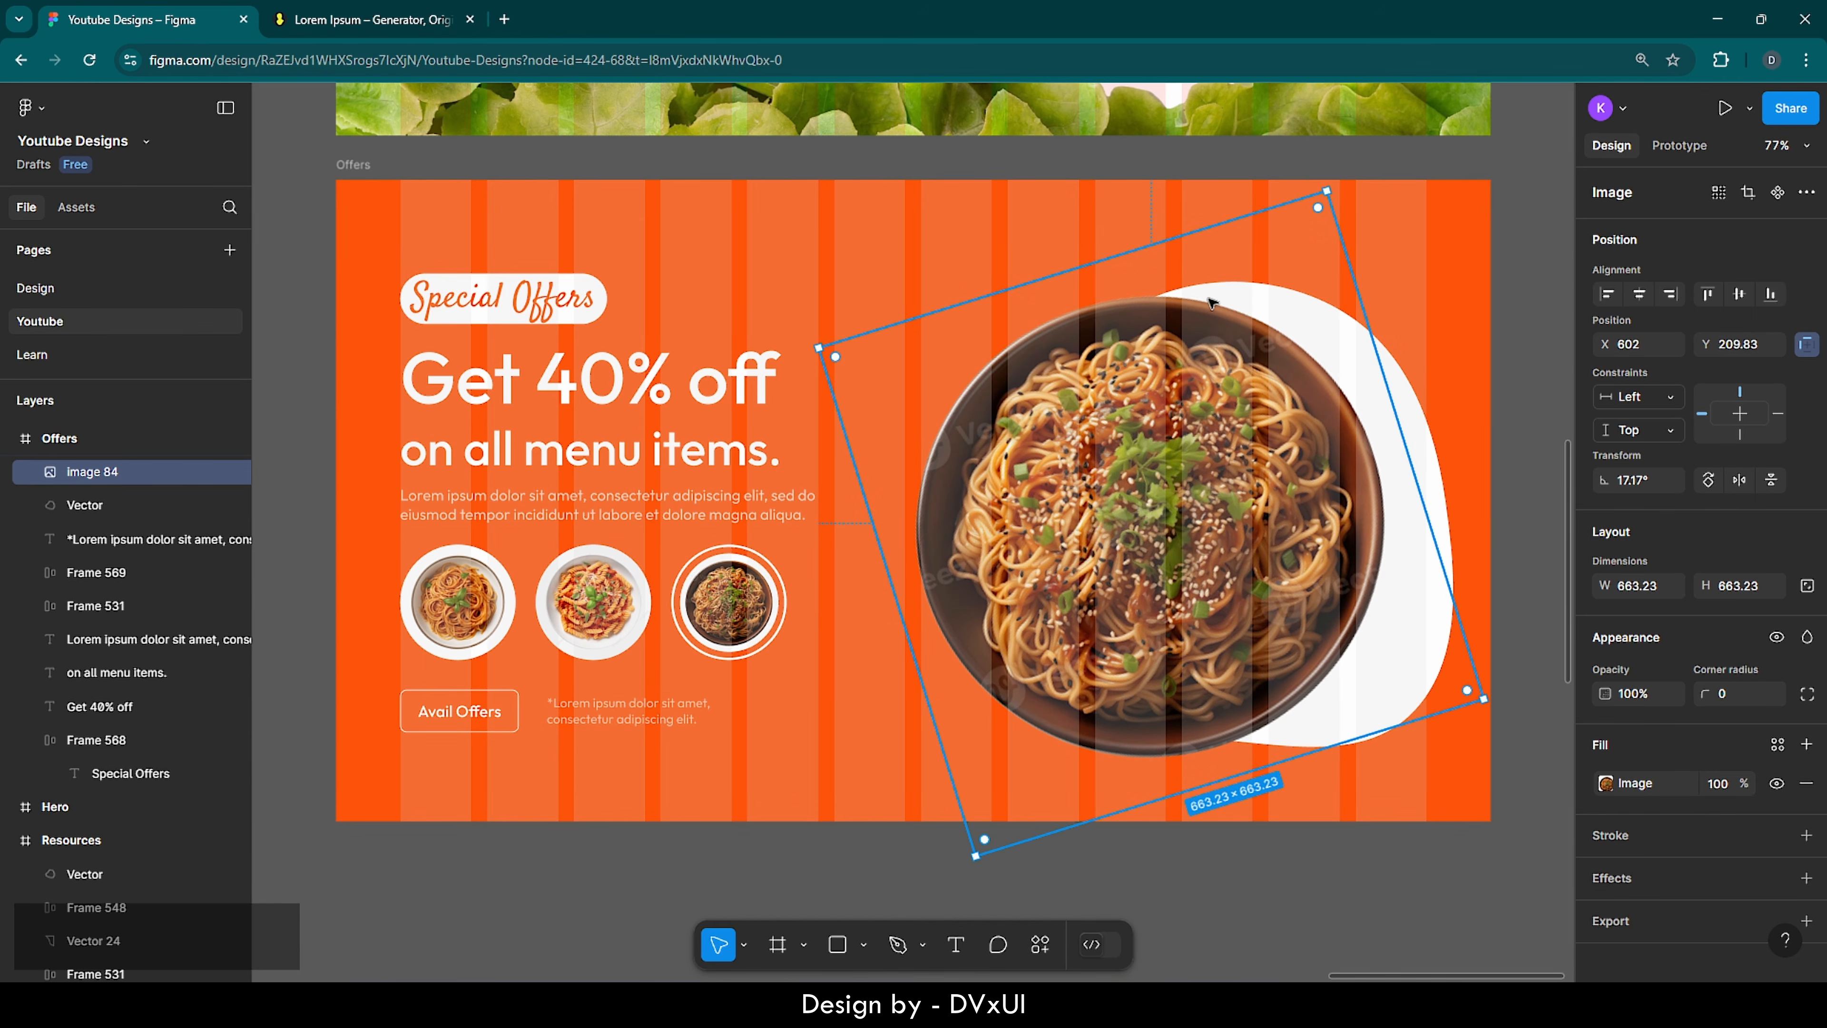
- Nudge the noodle bowl and white blob together slightly up and left within the Offers frame
left_click(1402, 374, "shift")
key("shift+Up")
key("shift+Up")
key("shift+Left")
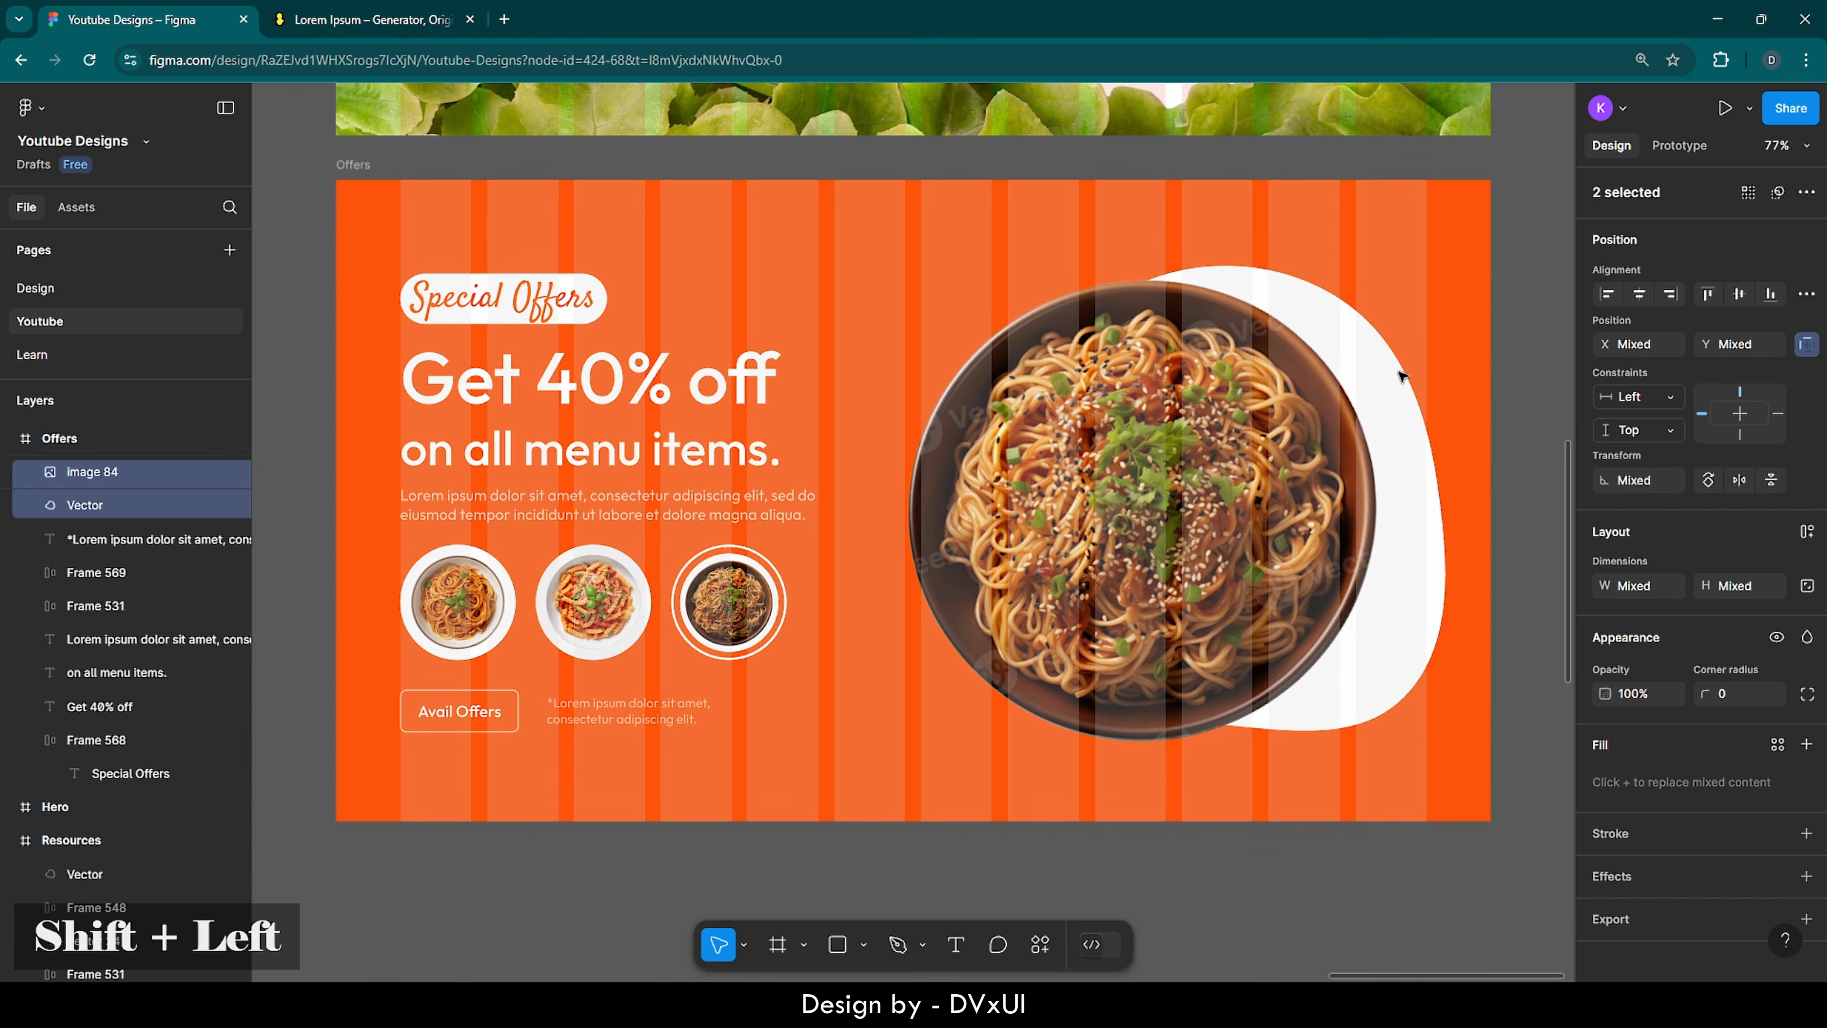
key("shift+Left")
key("shift+Up")
key("shift+Right")
key("shift+Right")
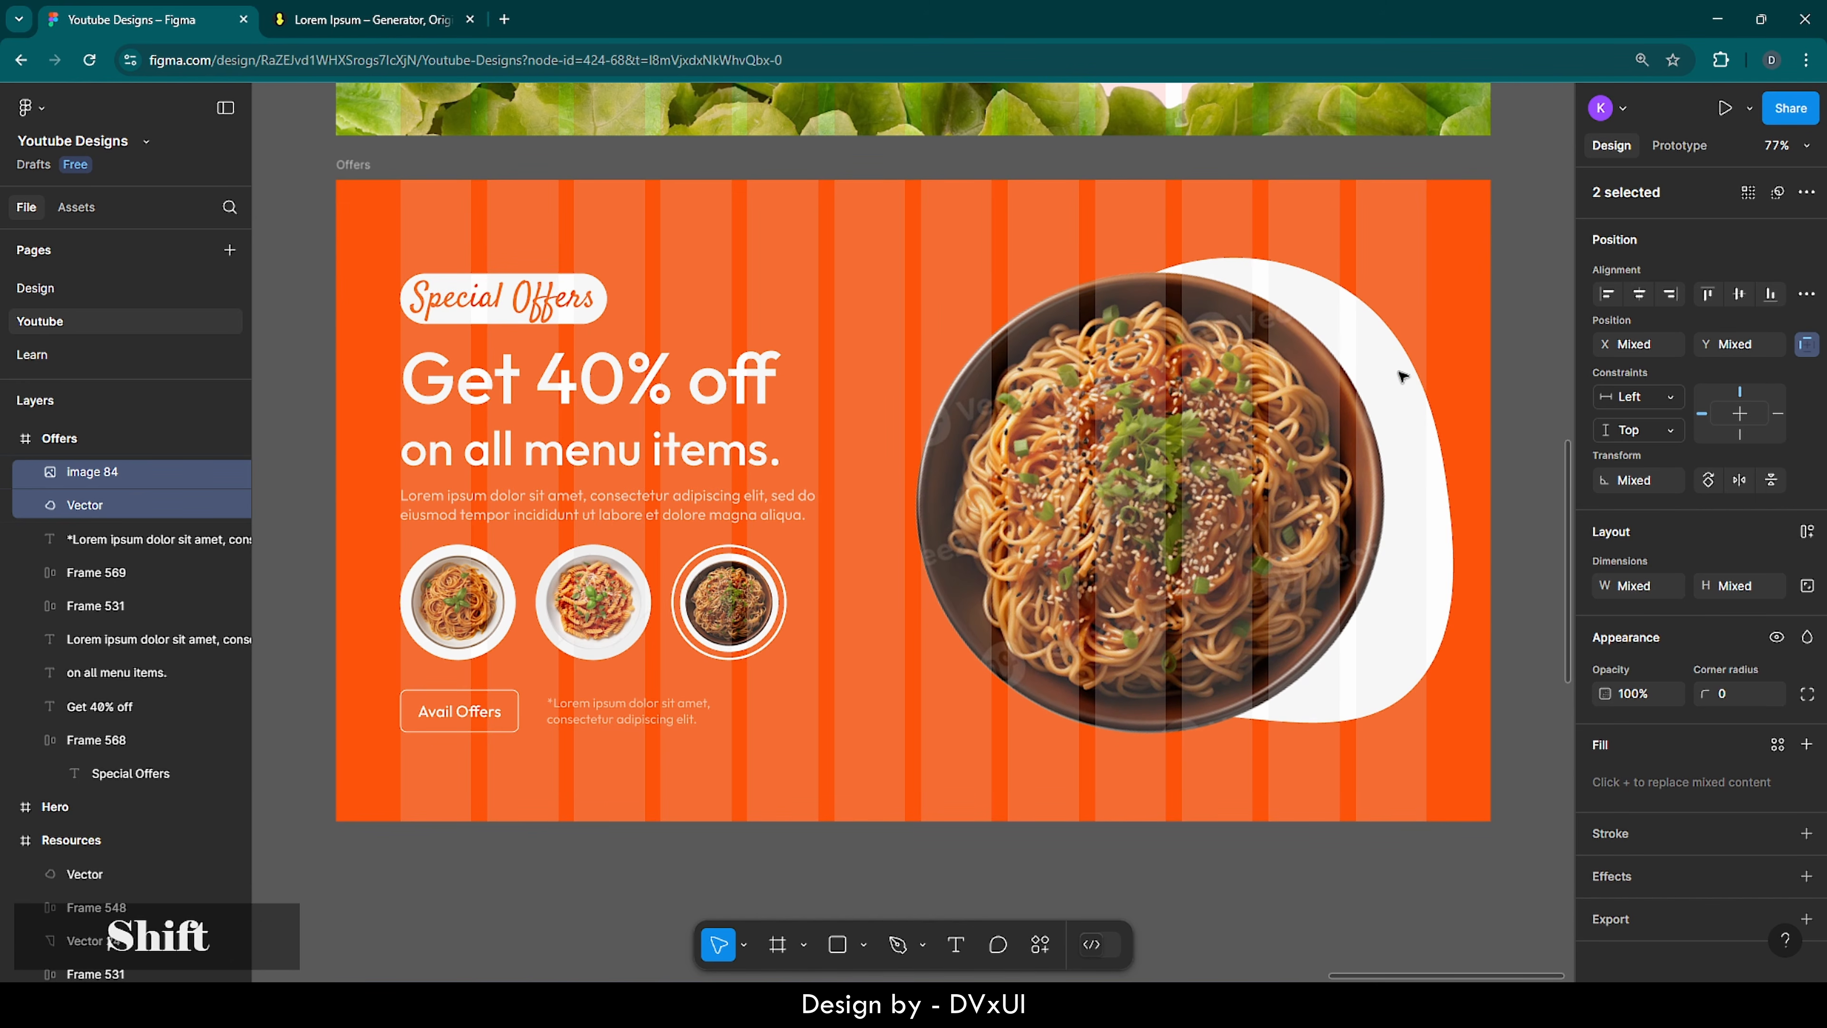
key("shift+Down")
key("shift+Up")
key("shift+Down")
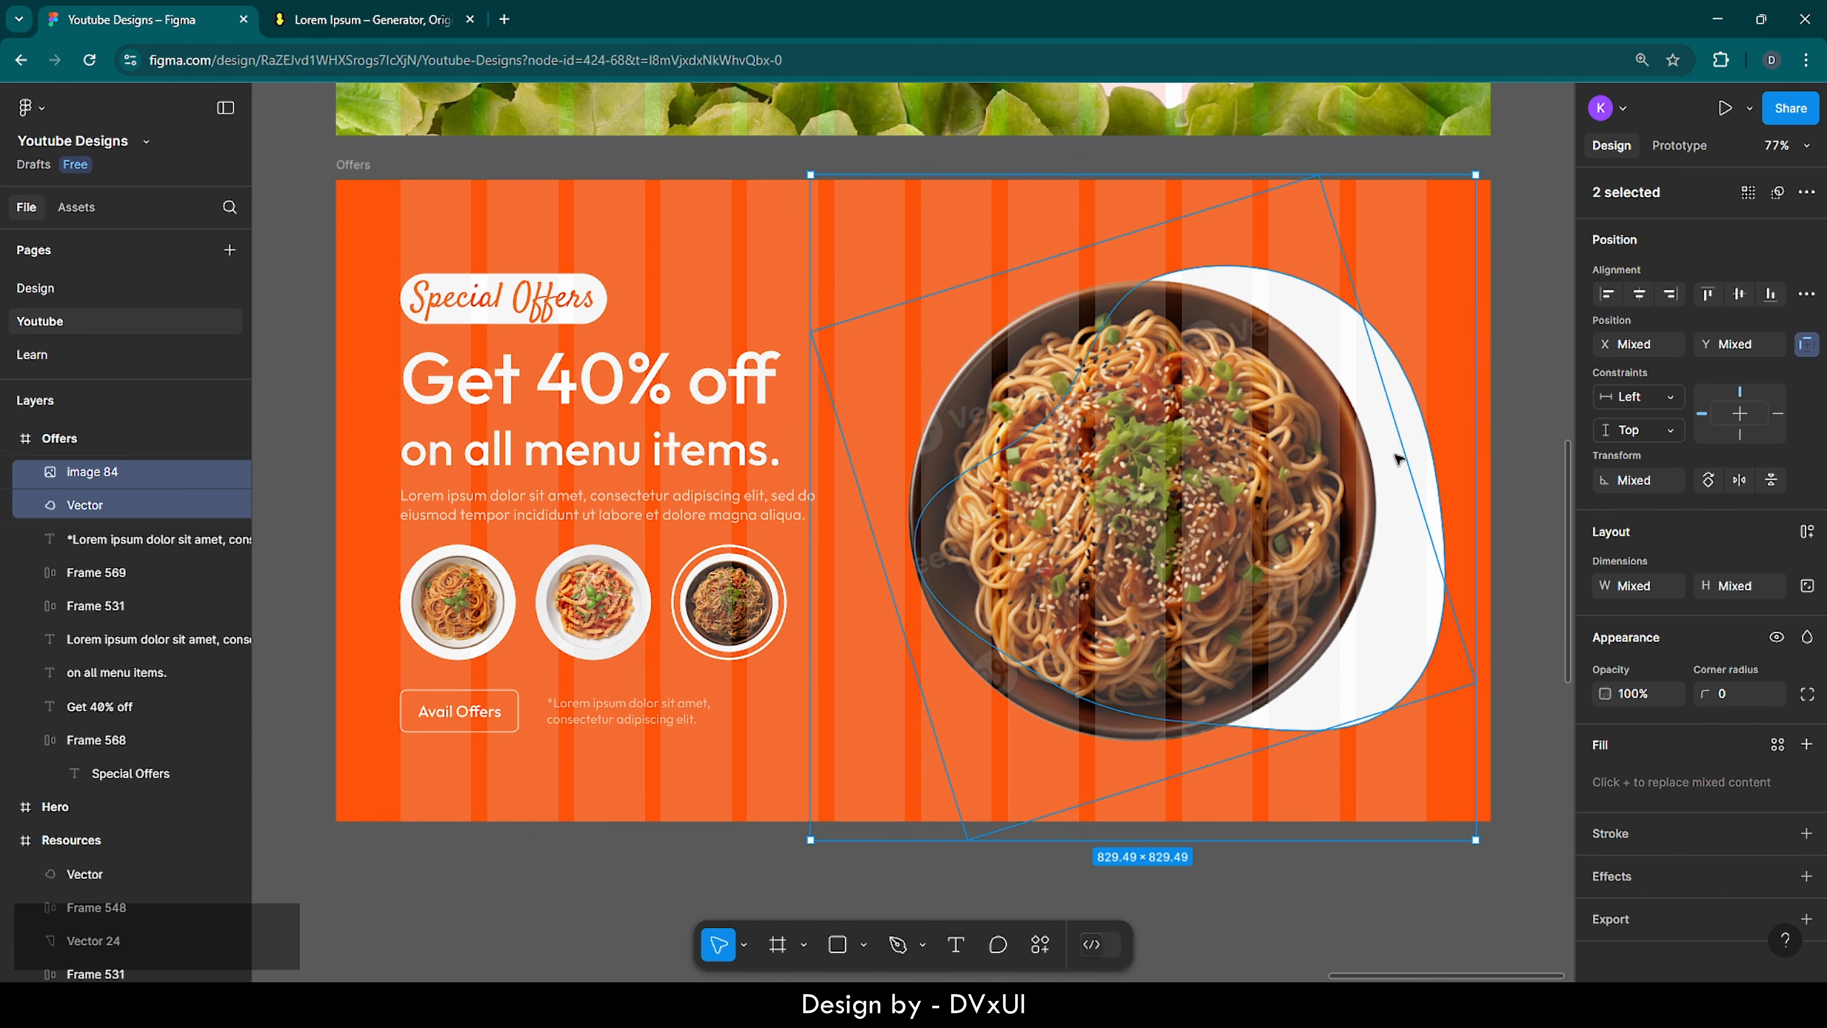
left_click(1515, 469)
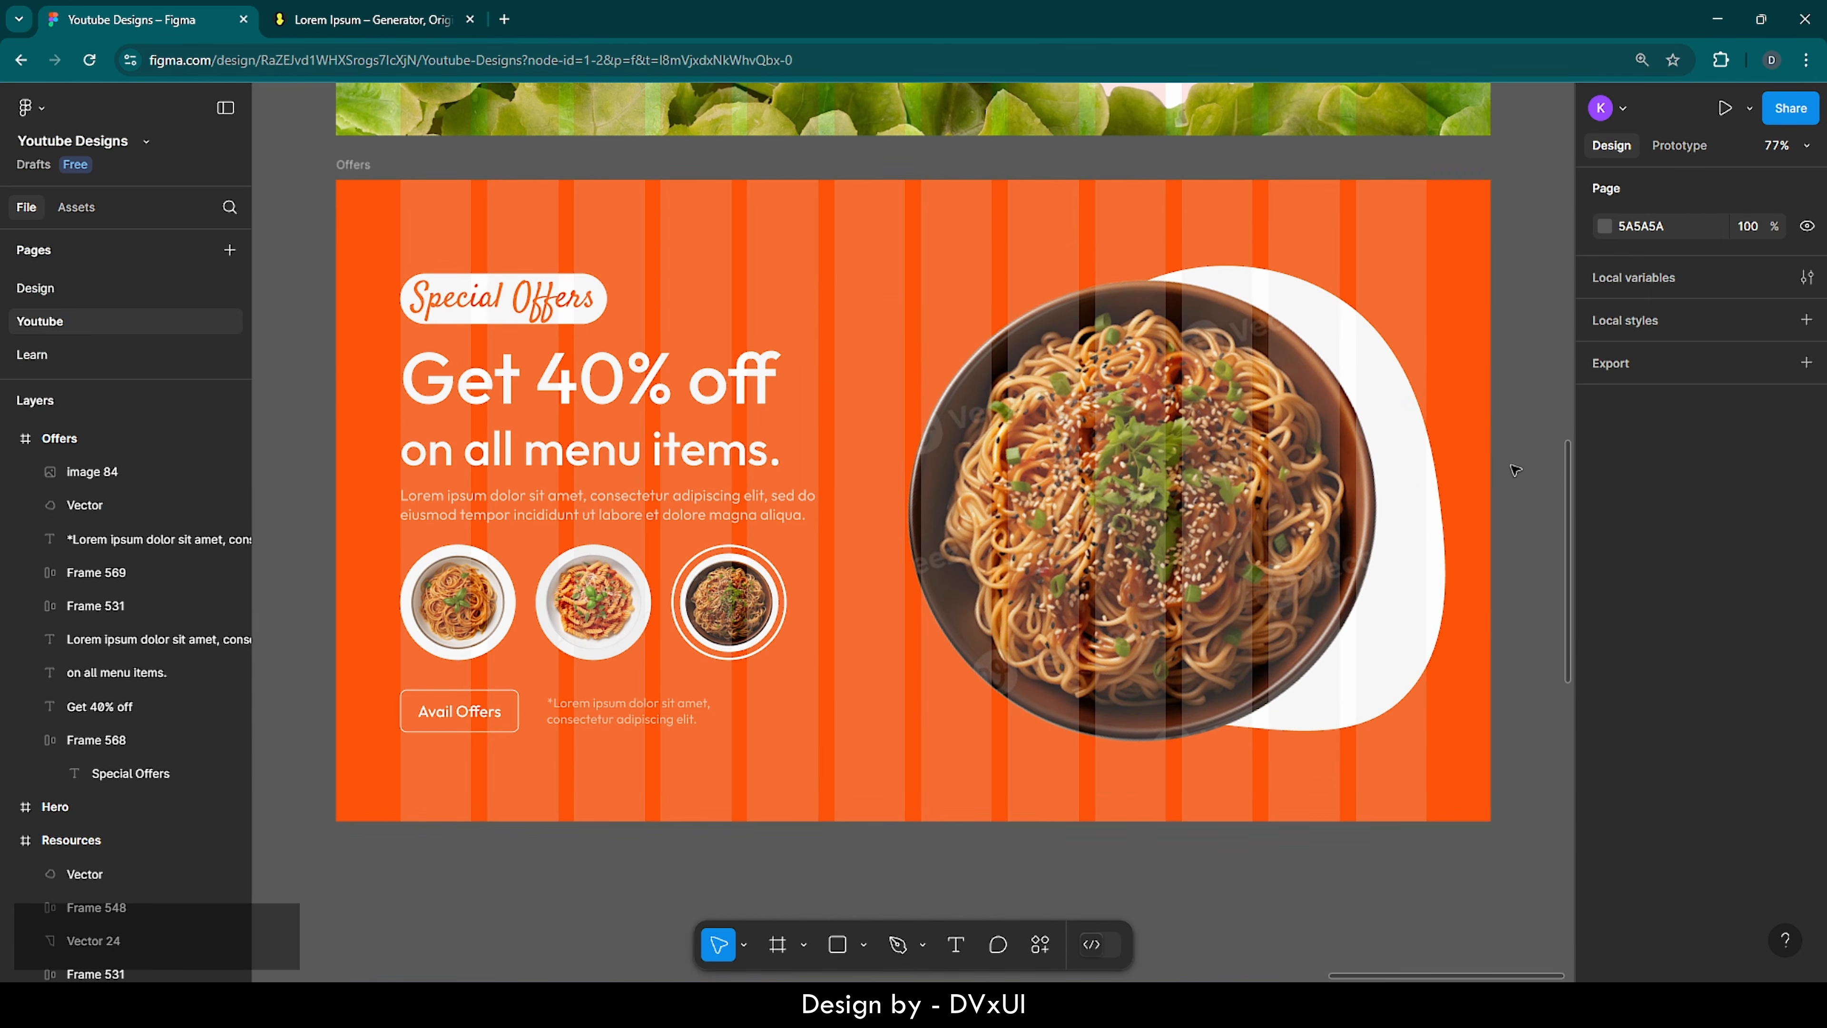
- Hide the 12-column layout grid of the Offers frame
left_click(351, 167)
scroll(1697, 922, "down", 3)
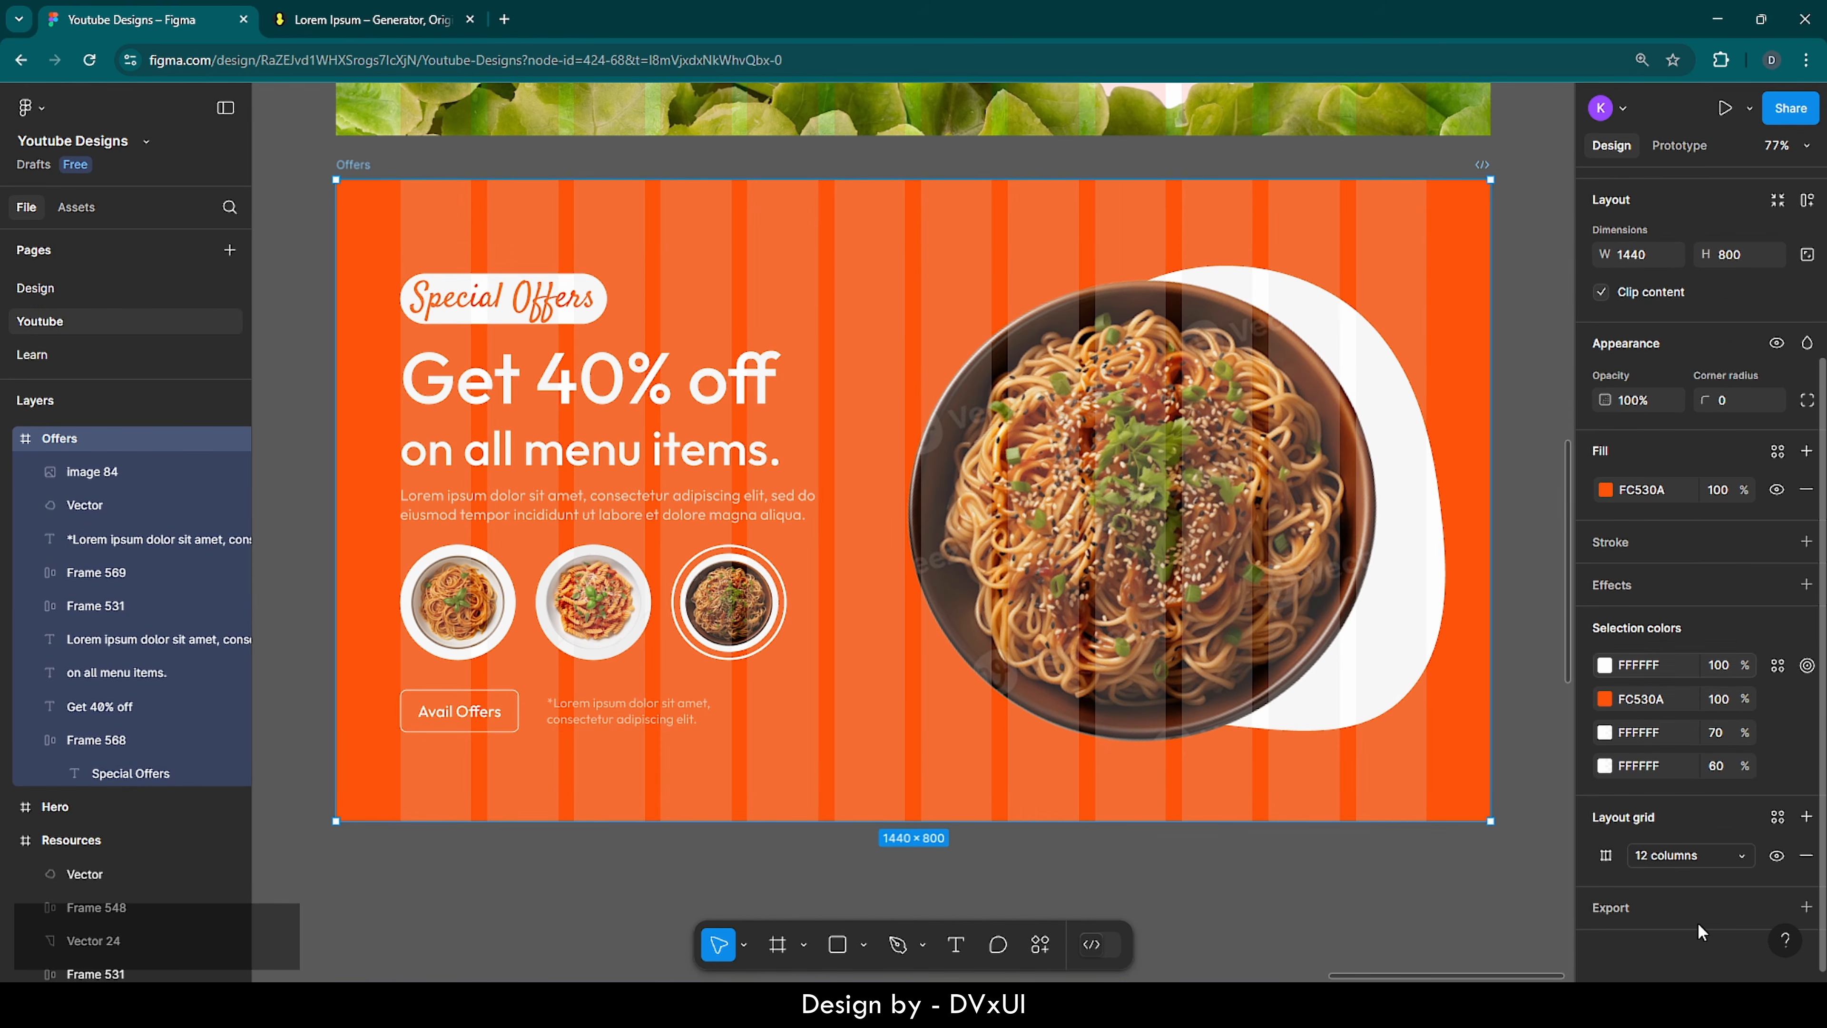
left_click(1776, 855)
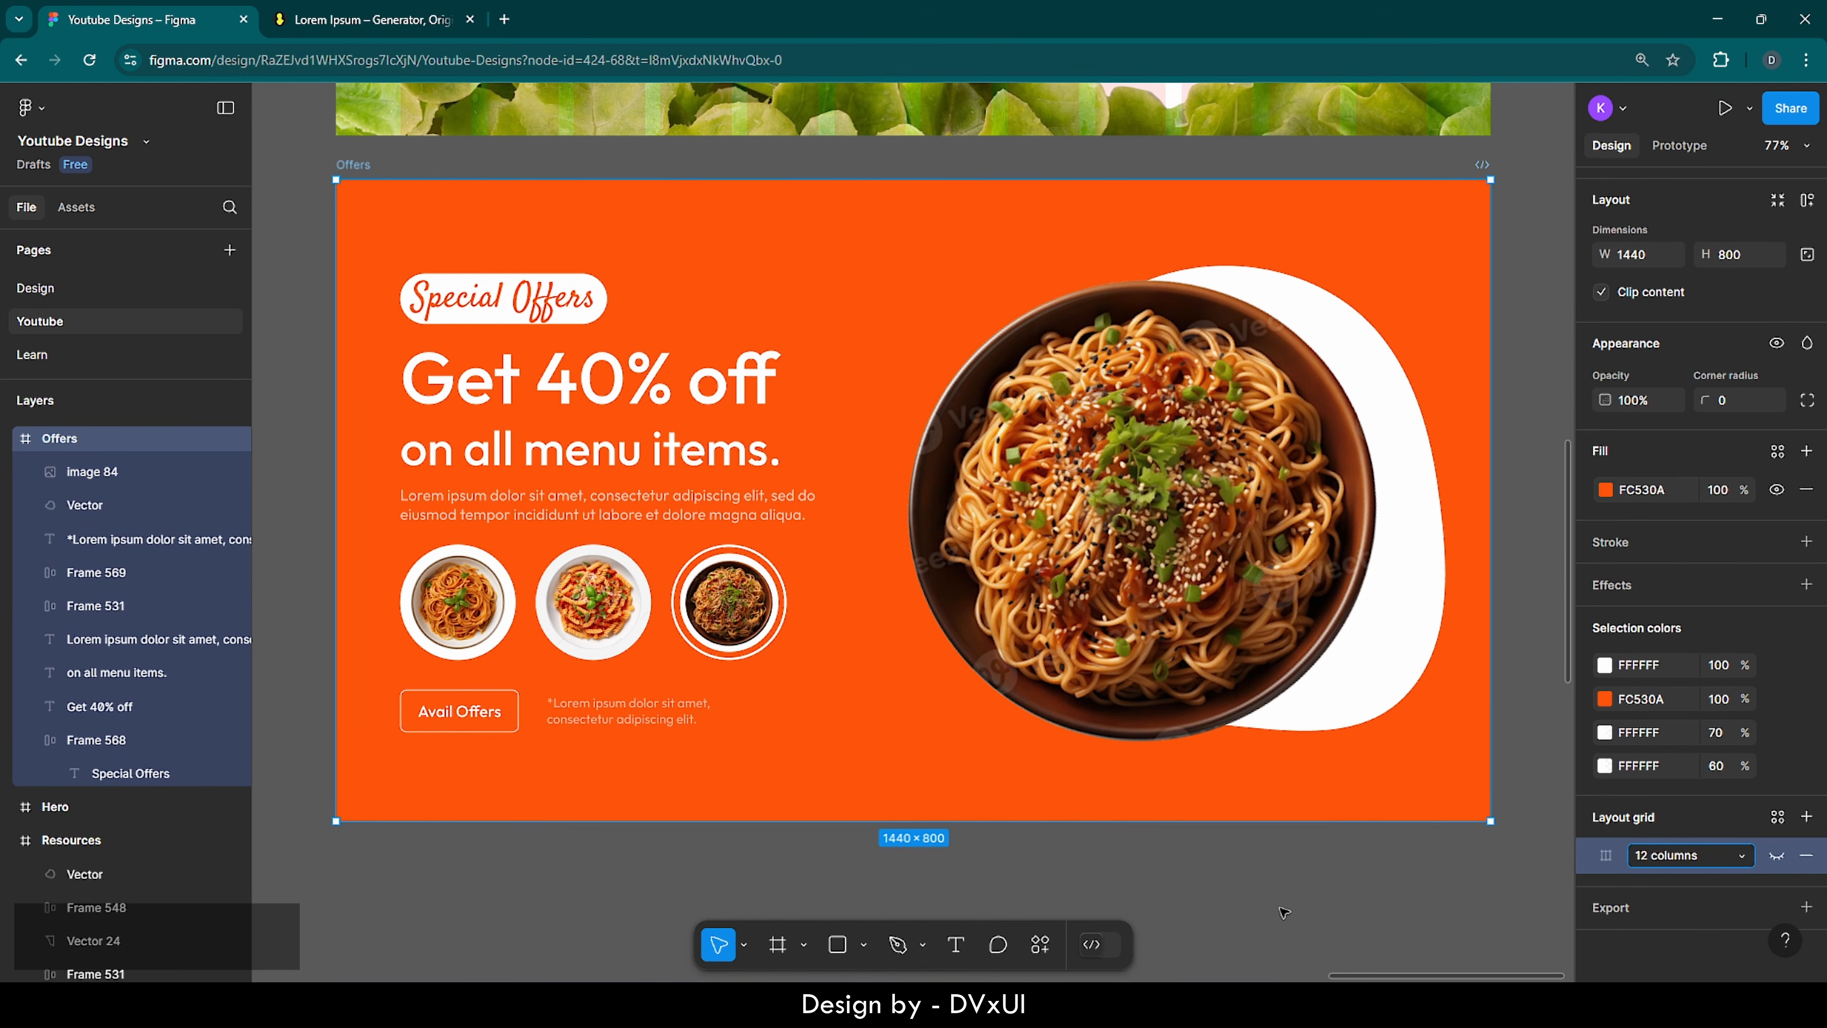
left_click(1246, 915)
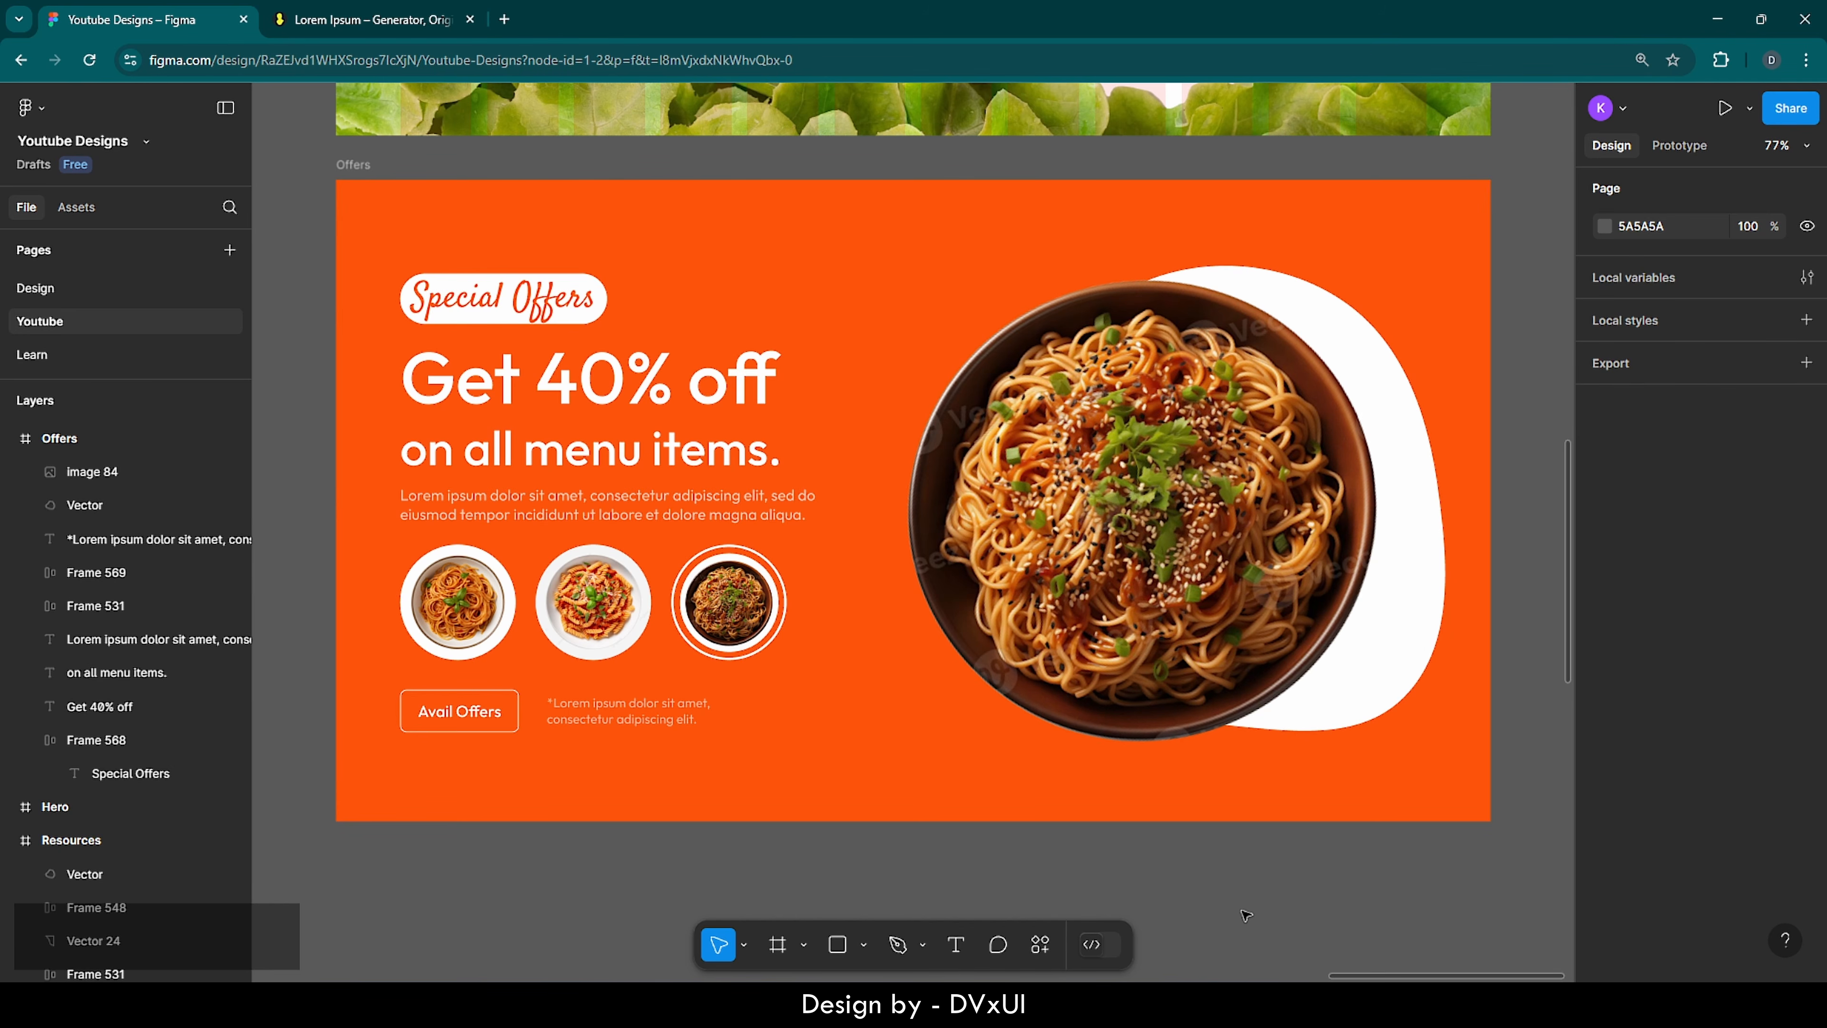
- Add a 1440 × 1024 desktop frame and place it below the Offers frame, left-aligned with it at X 7396, Y 2616
scroll(1246, 916, "down", 2)
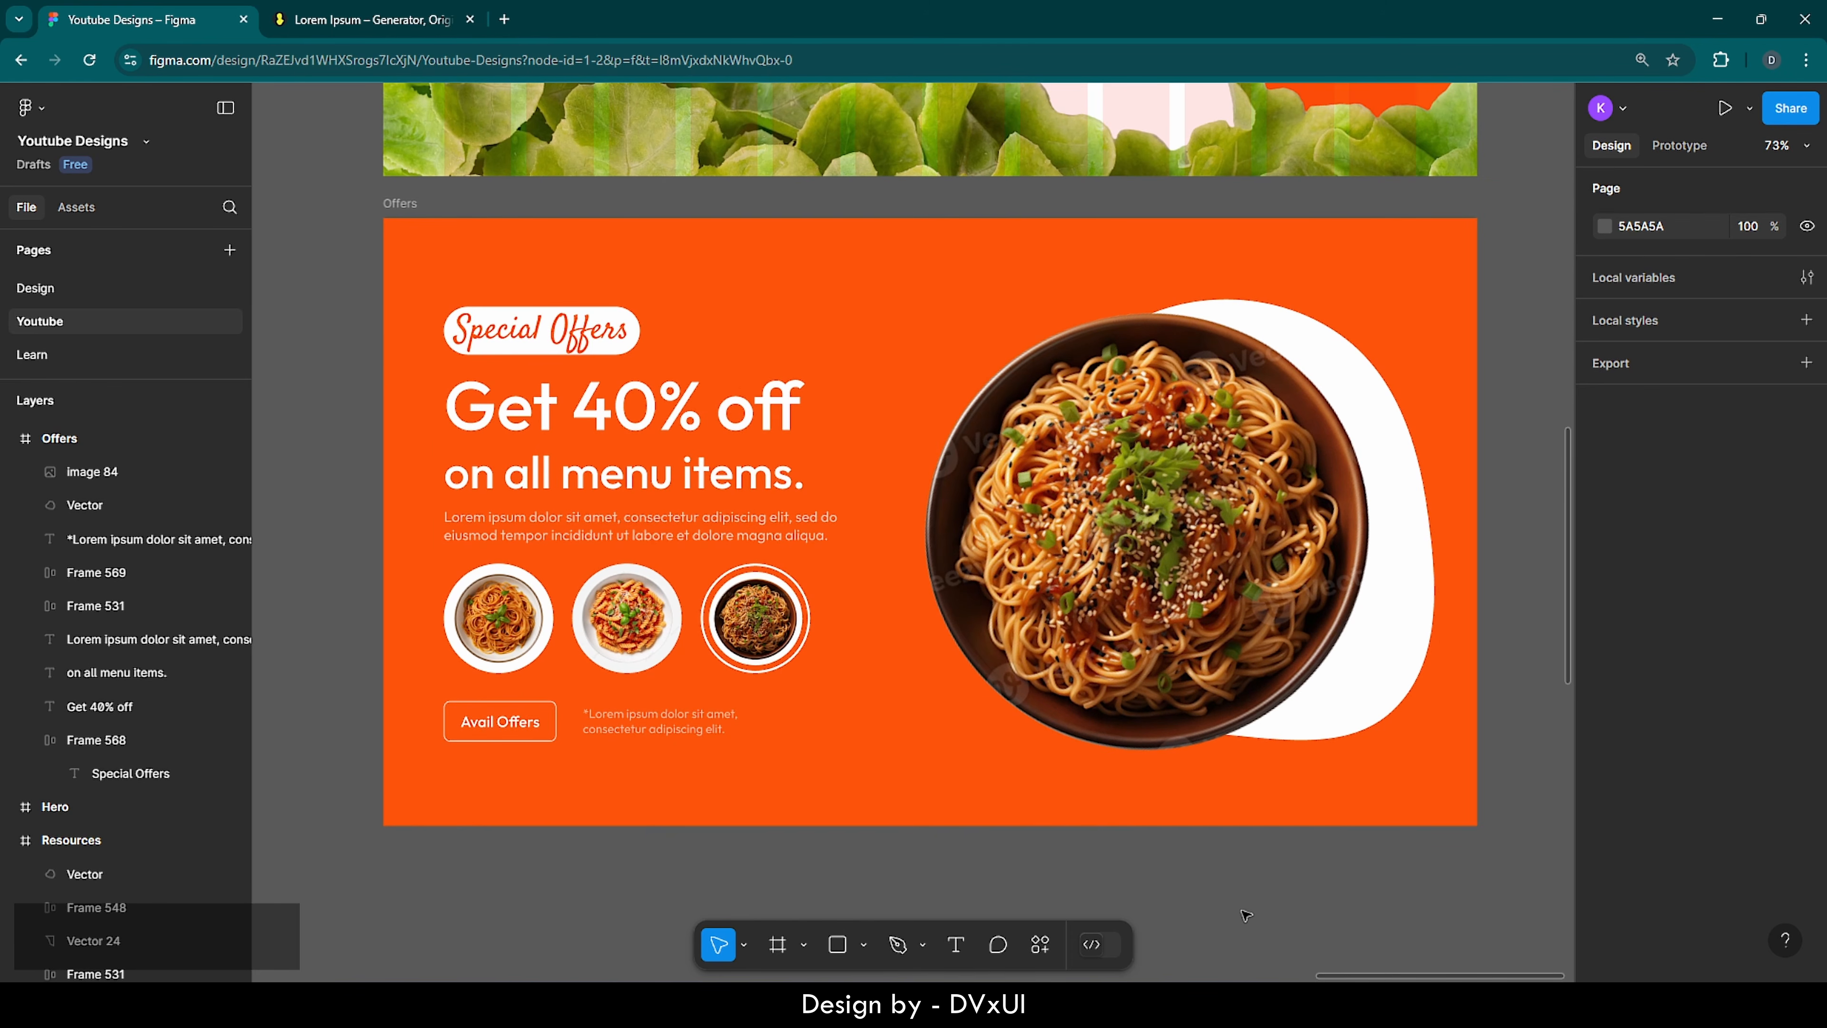
scroll(1246, 915, "down", 3)
scroll(1246, 915, "up", 1)
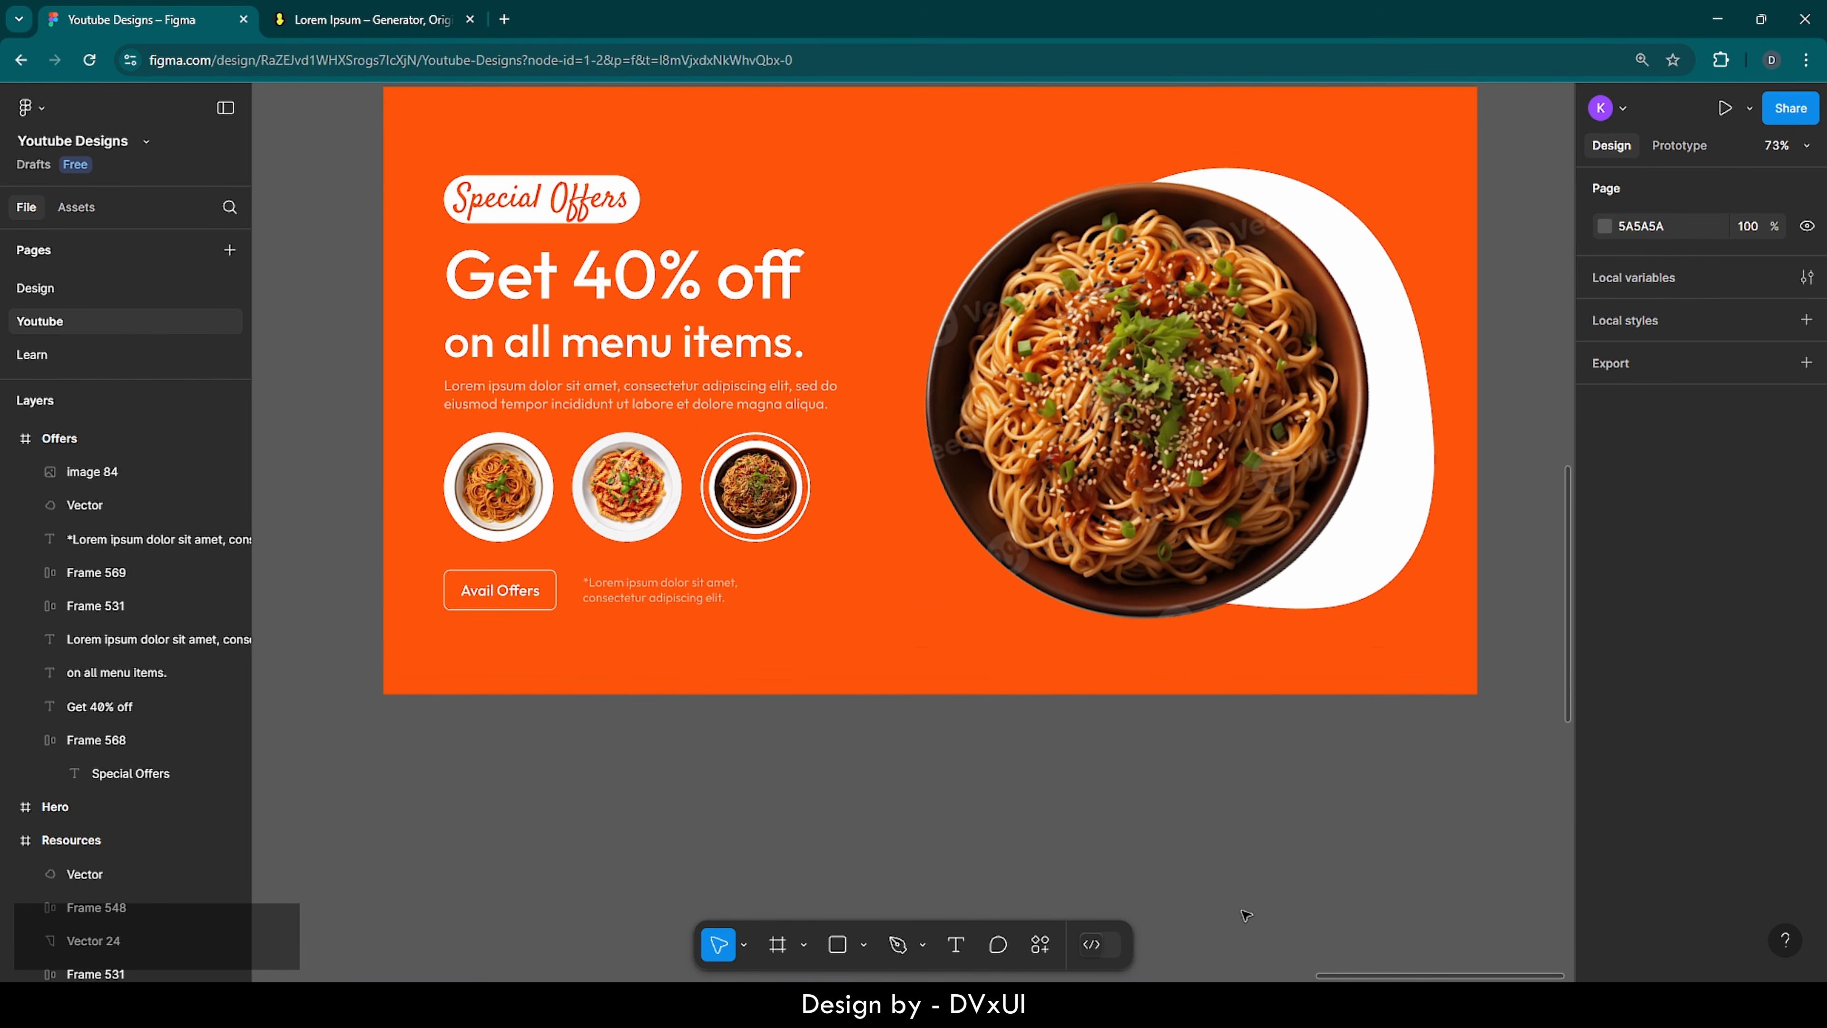
left_click(776, 945)
left_click(423, 839)
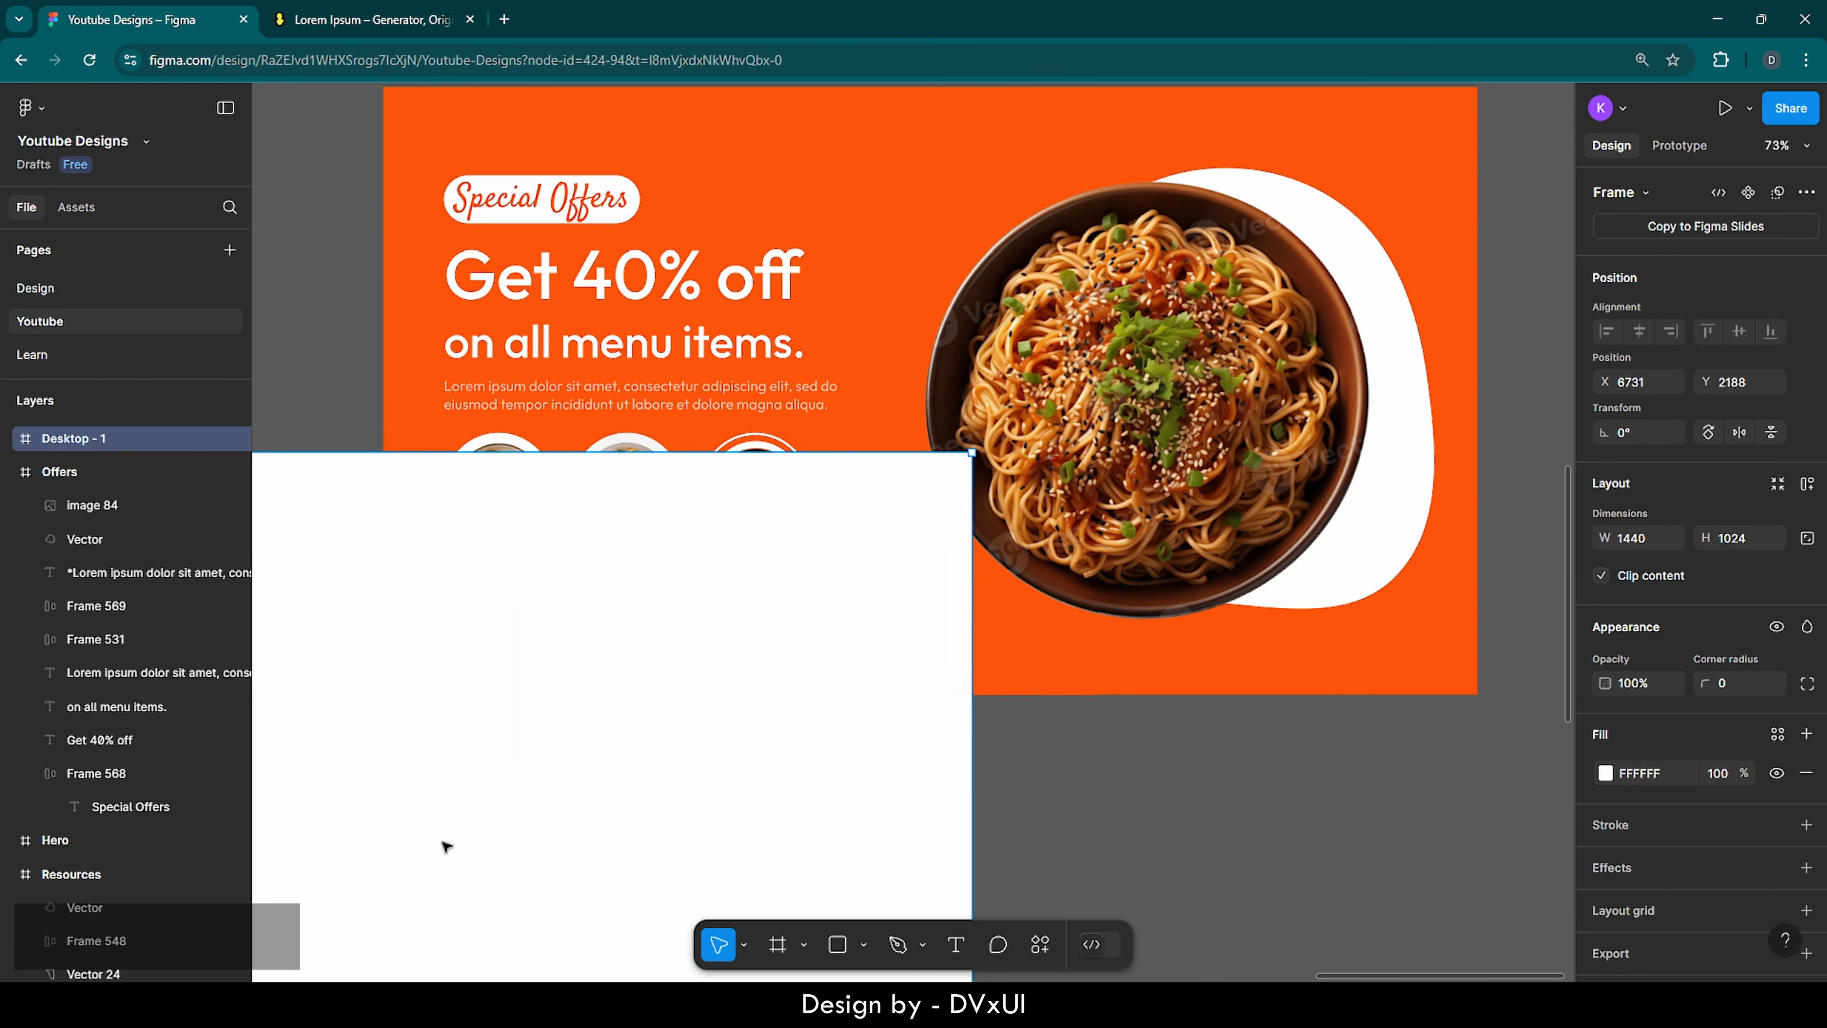
scroll(591, 836, "down", 5)
left_click_drag(591, 837, 914, 792)
scroll(828, 958, "down", 3)
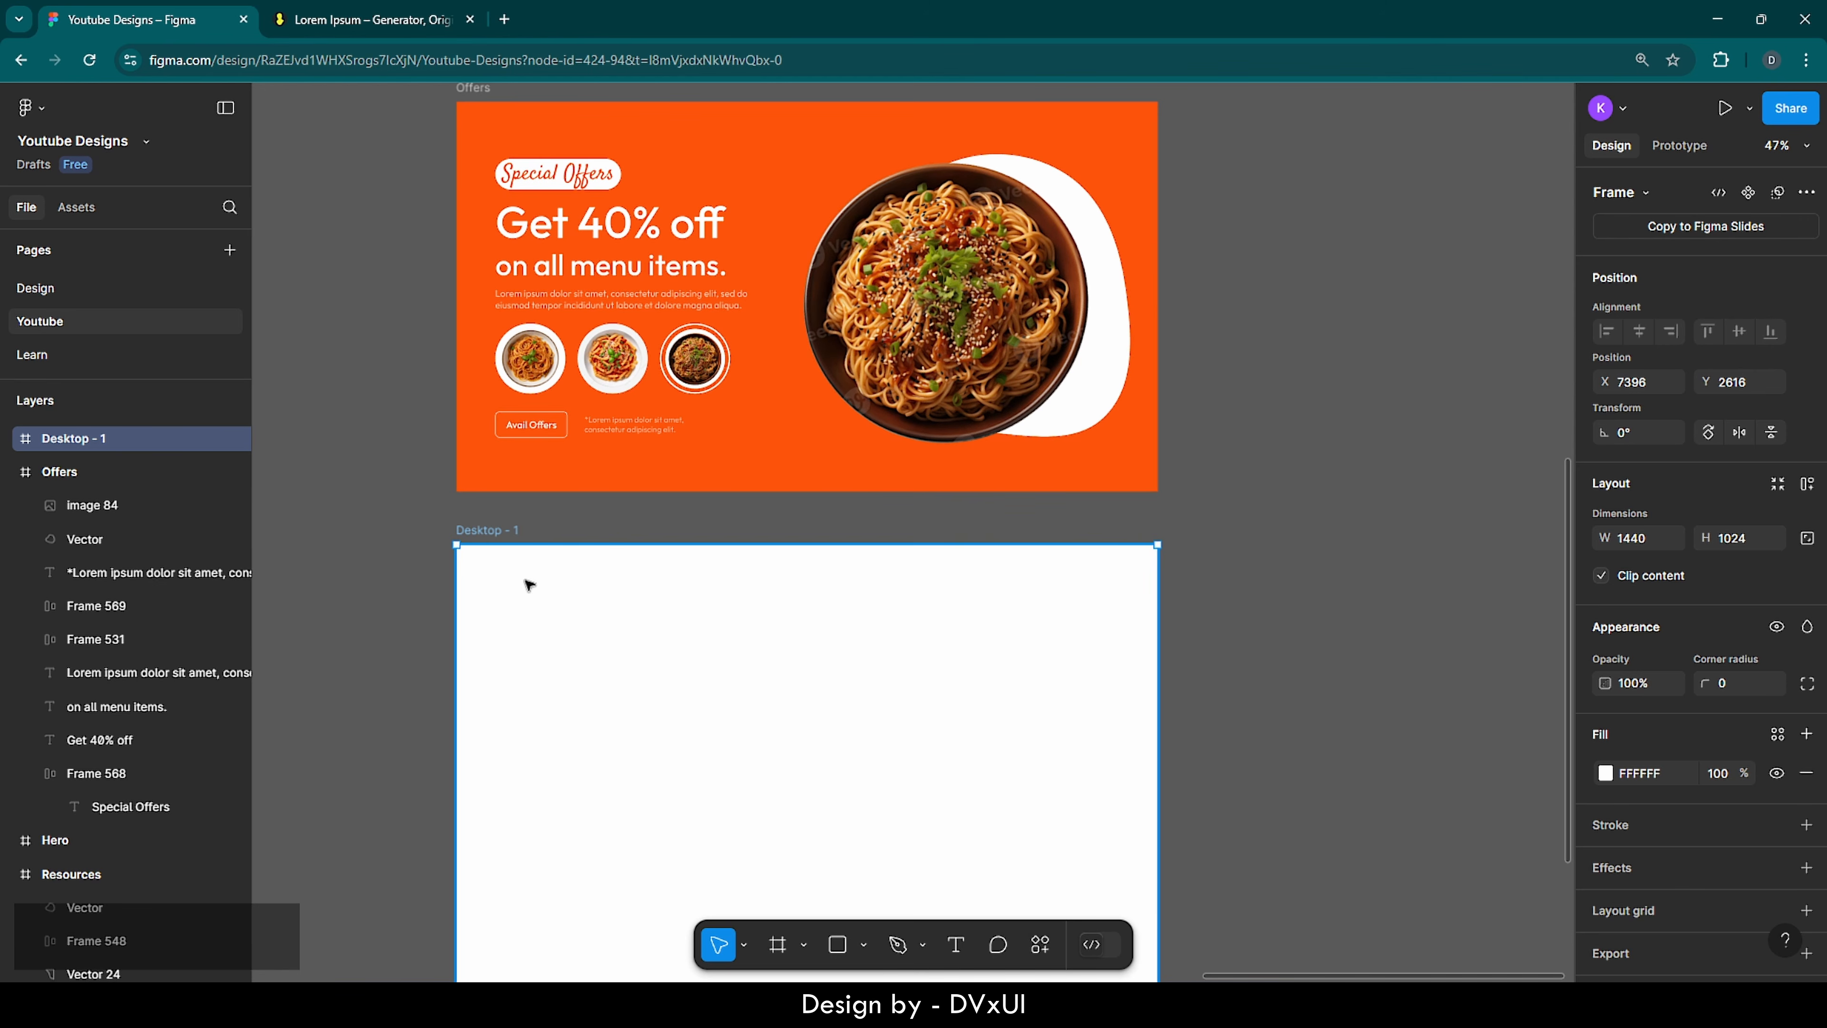
- Rename the new desktop frame Menu and set its height to 800
double_click(63, 441)
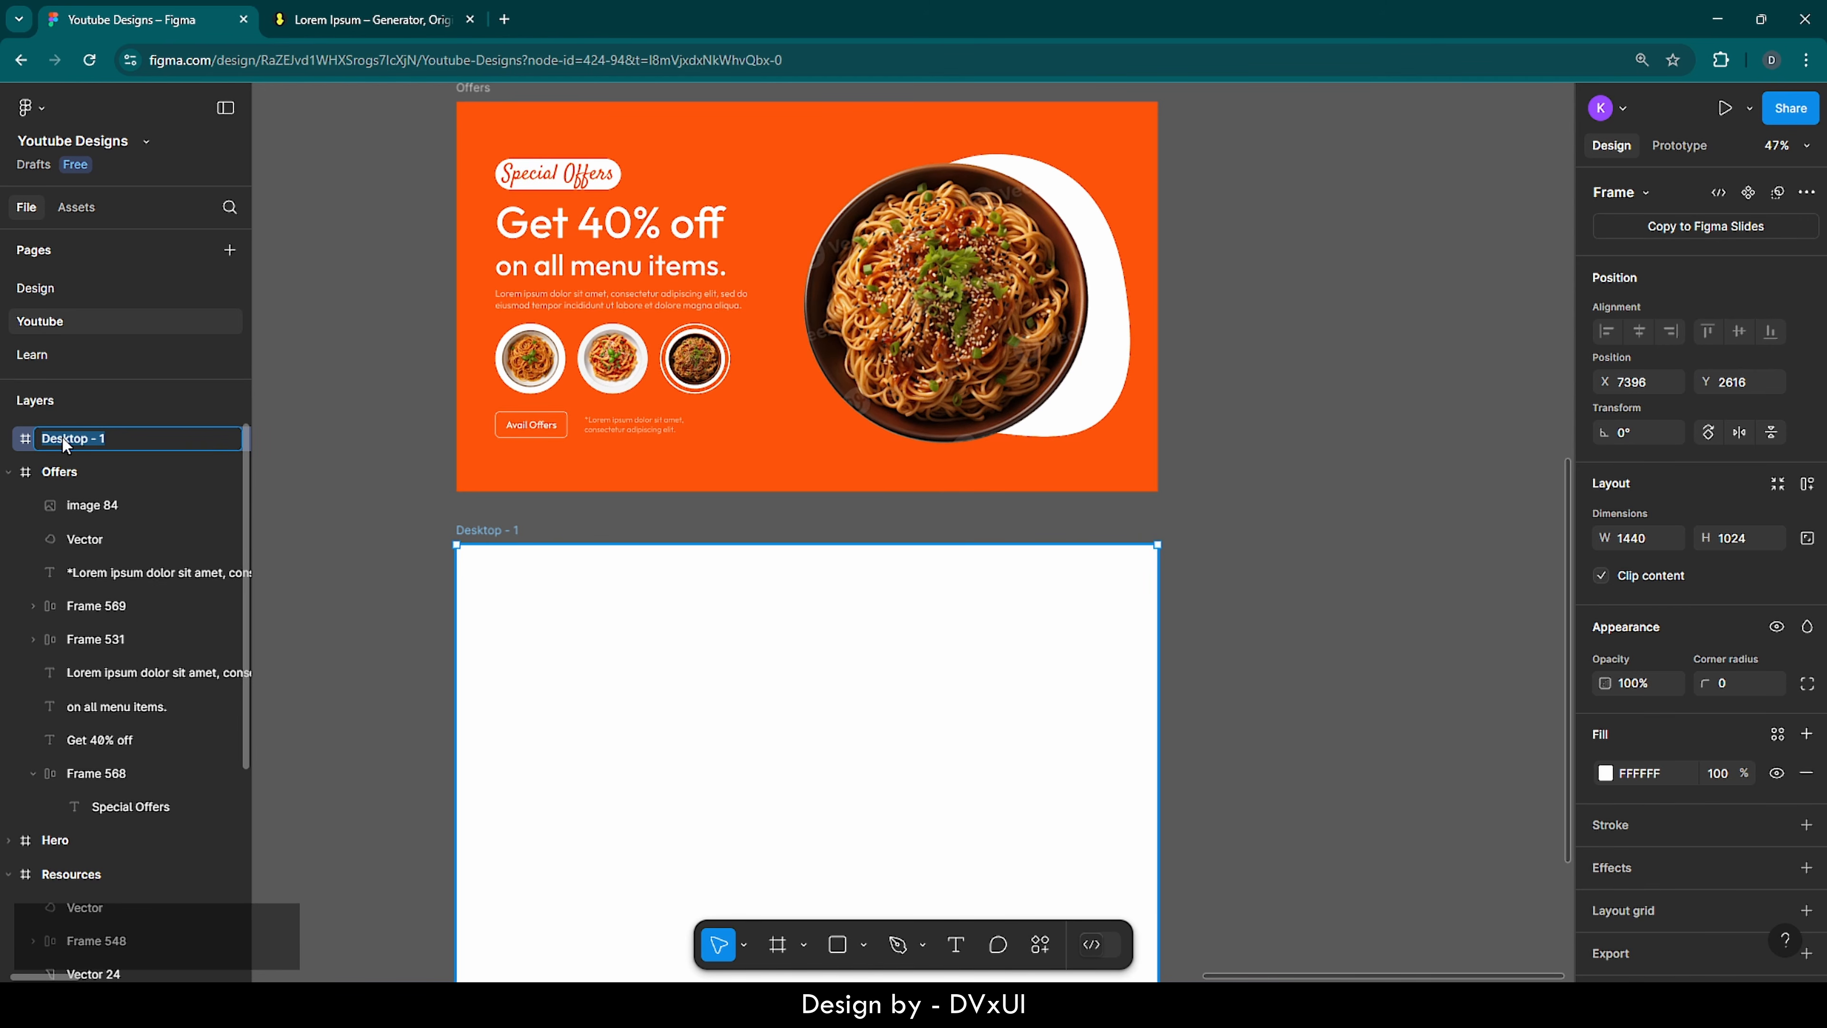
key("BackSpace")
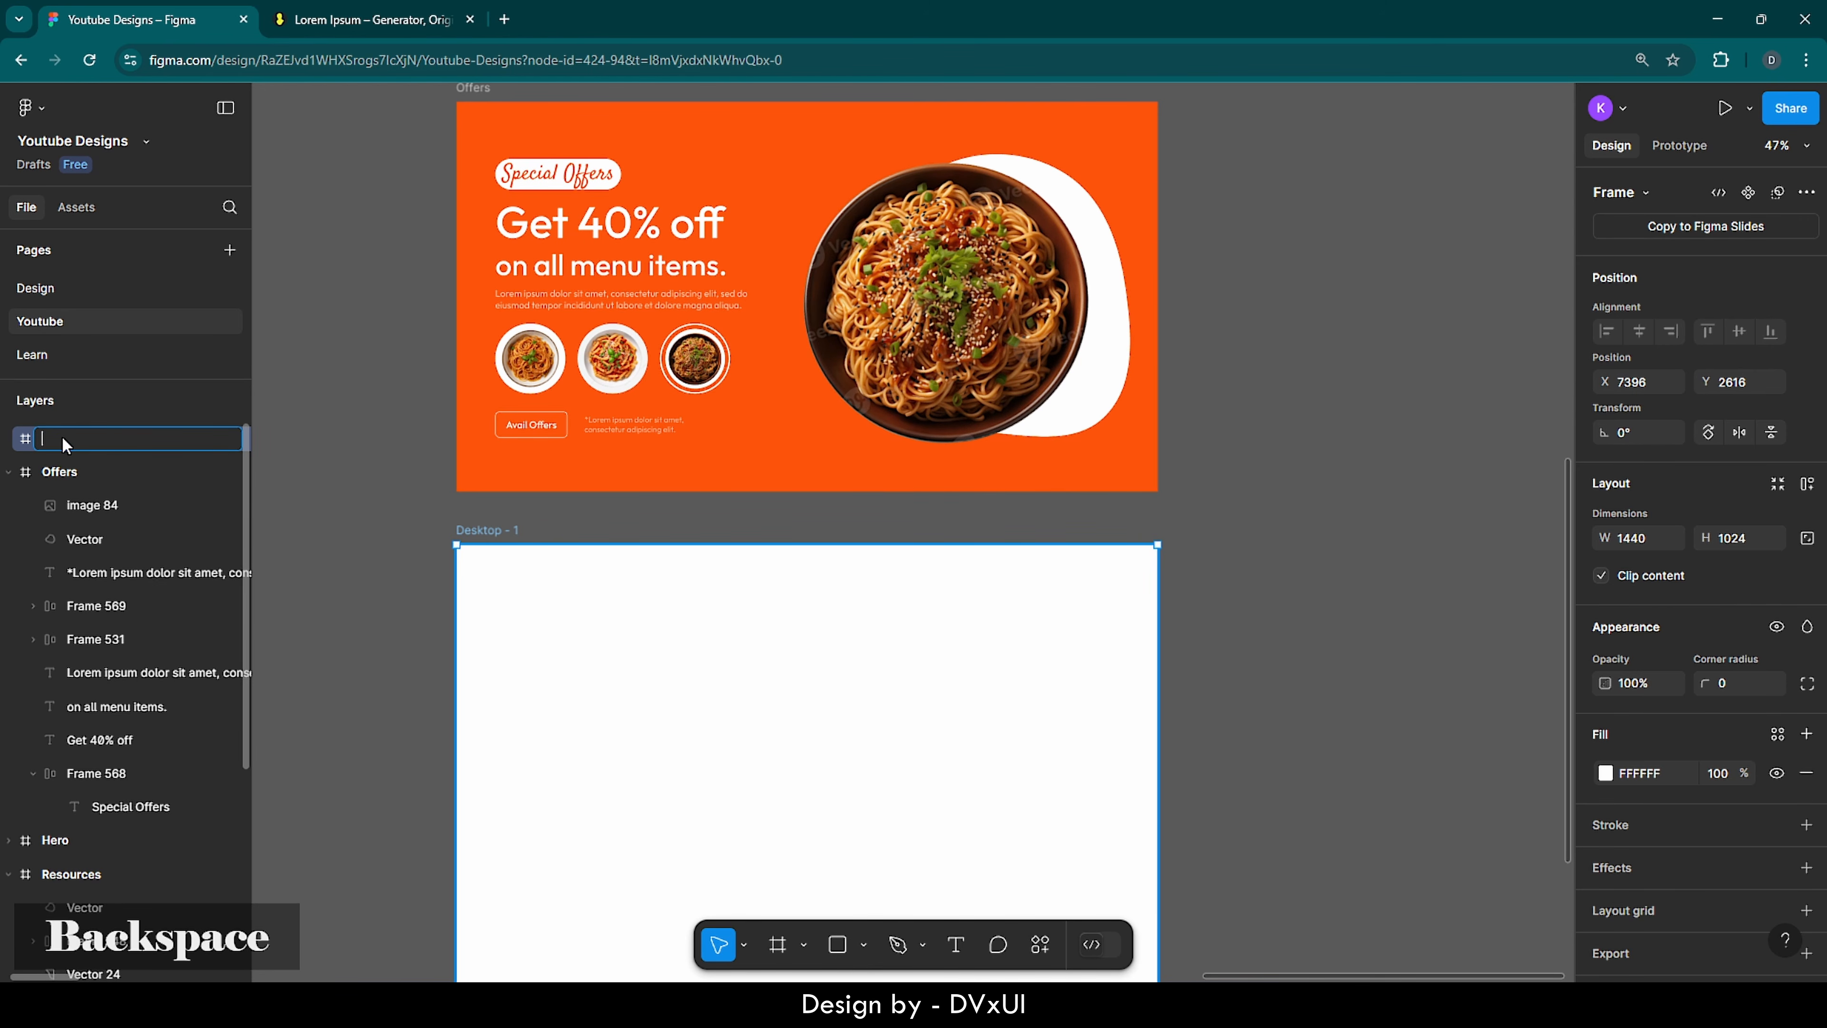
type("Mnenu")
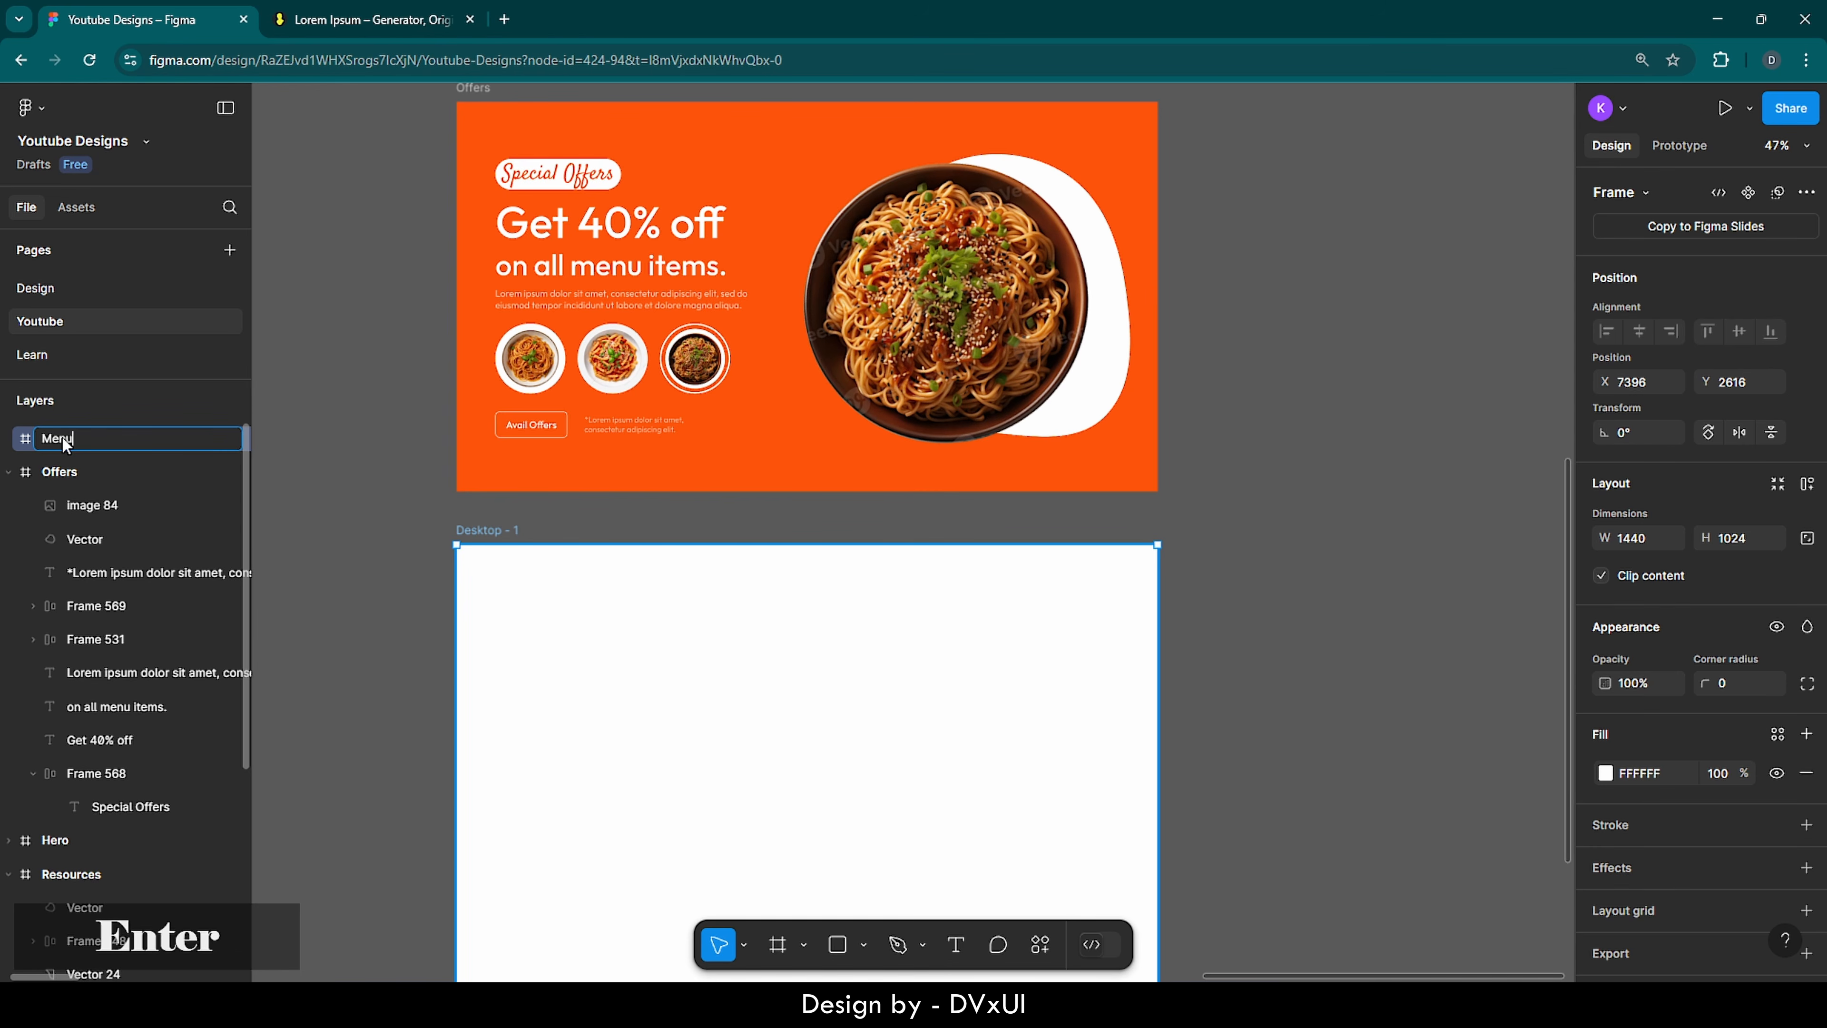
key("Return")
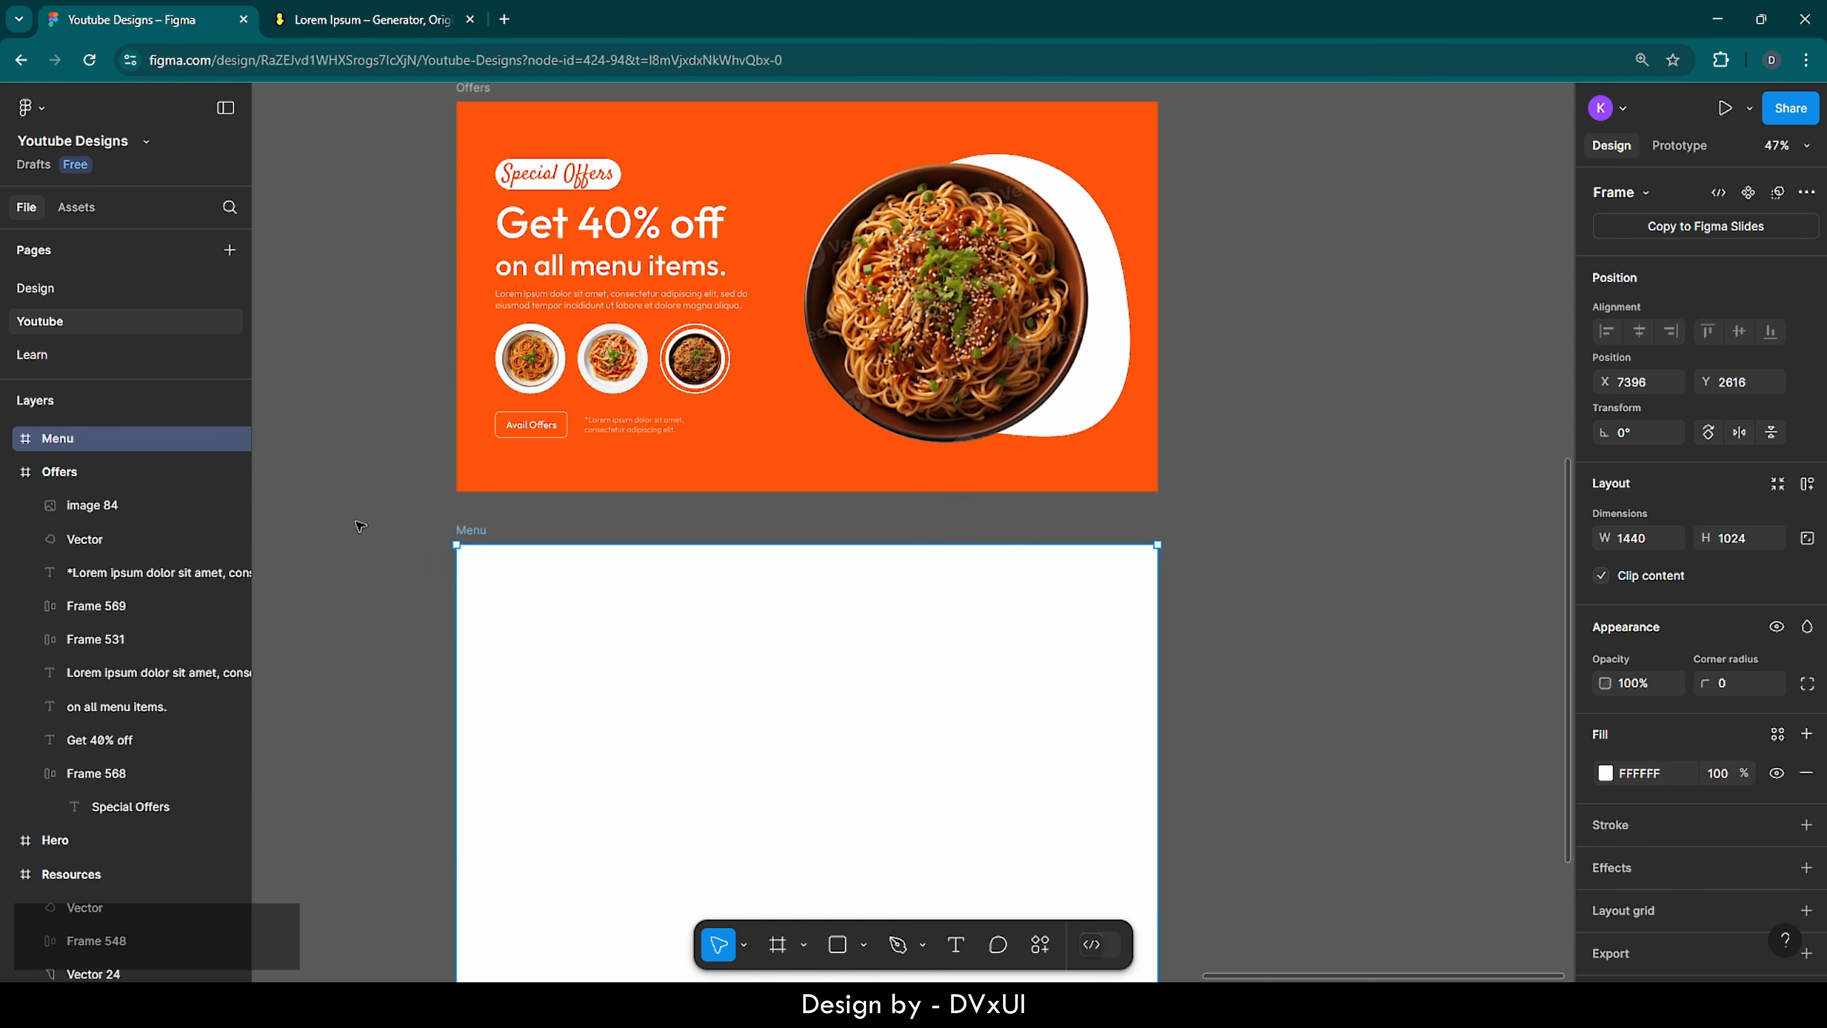
scroll(359, 523, "down", 3)
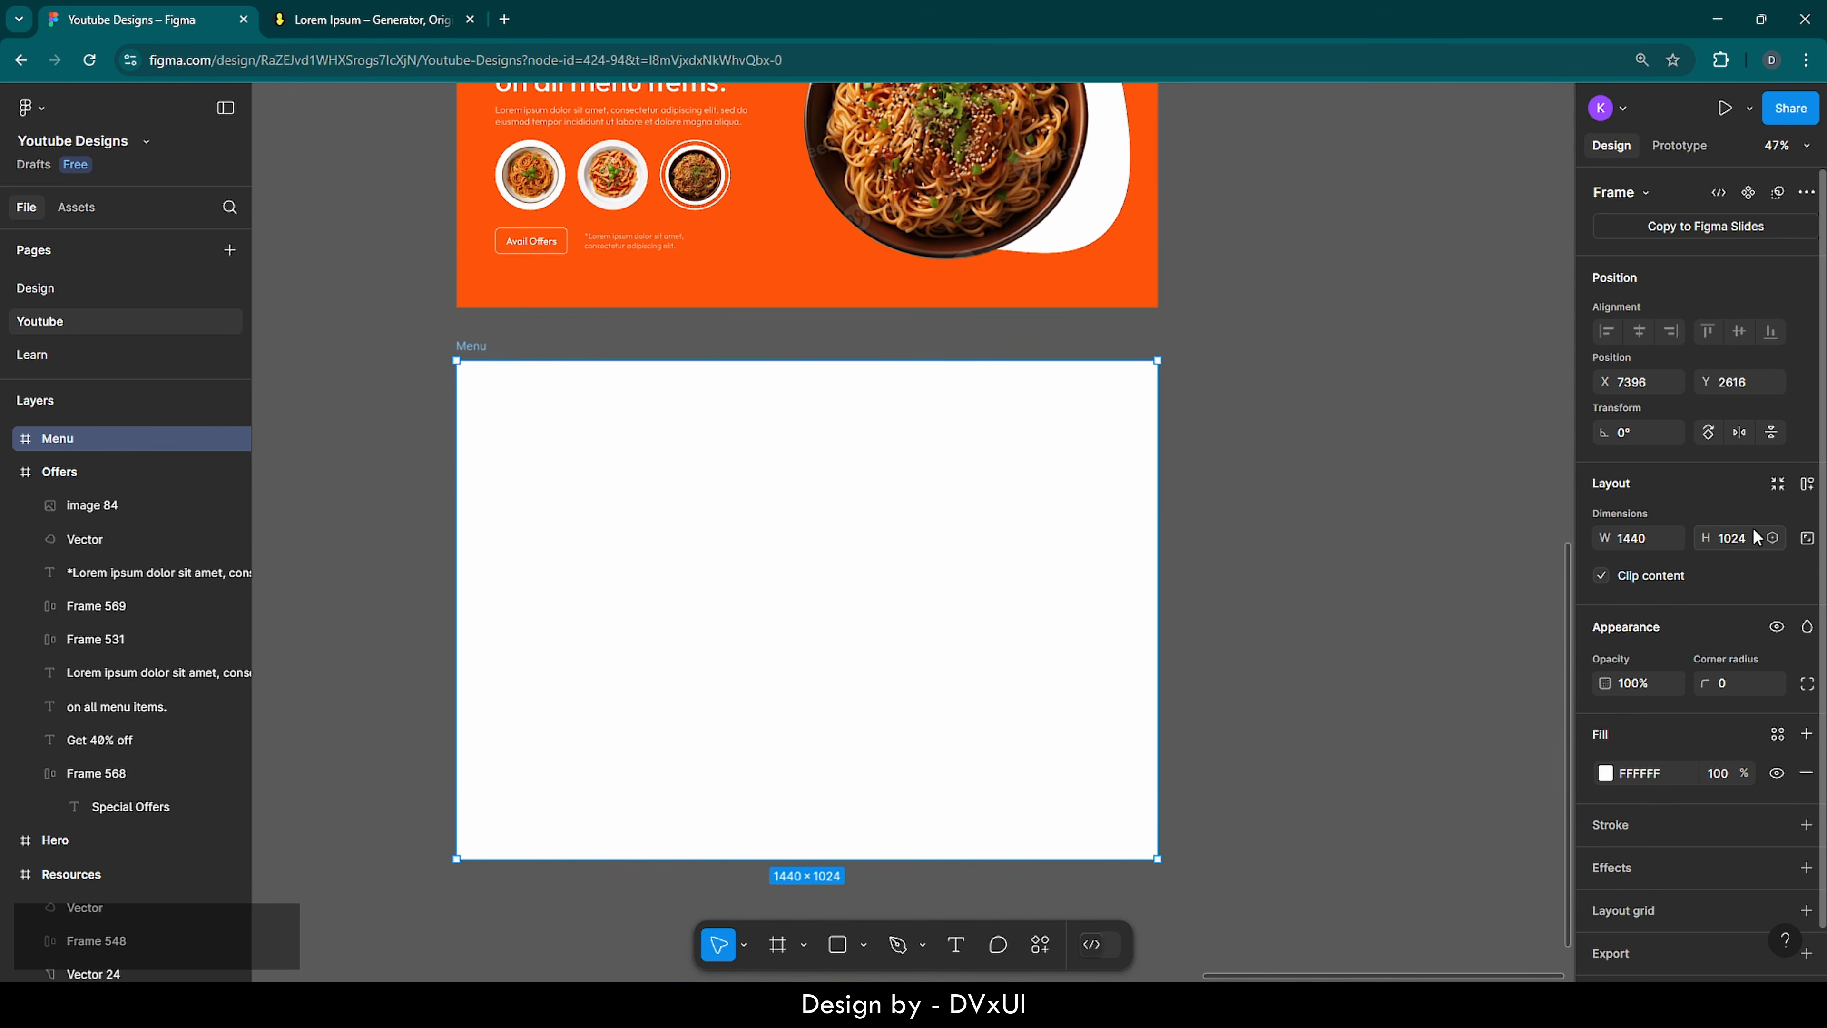
type("800")
key("Return")
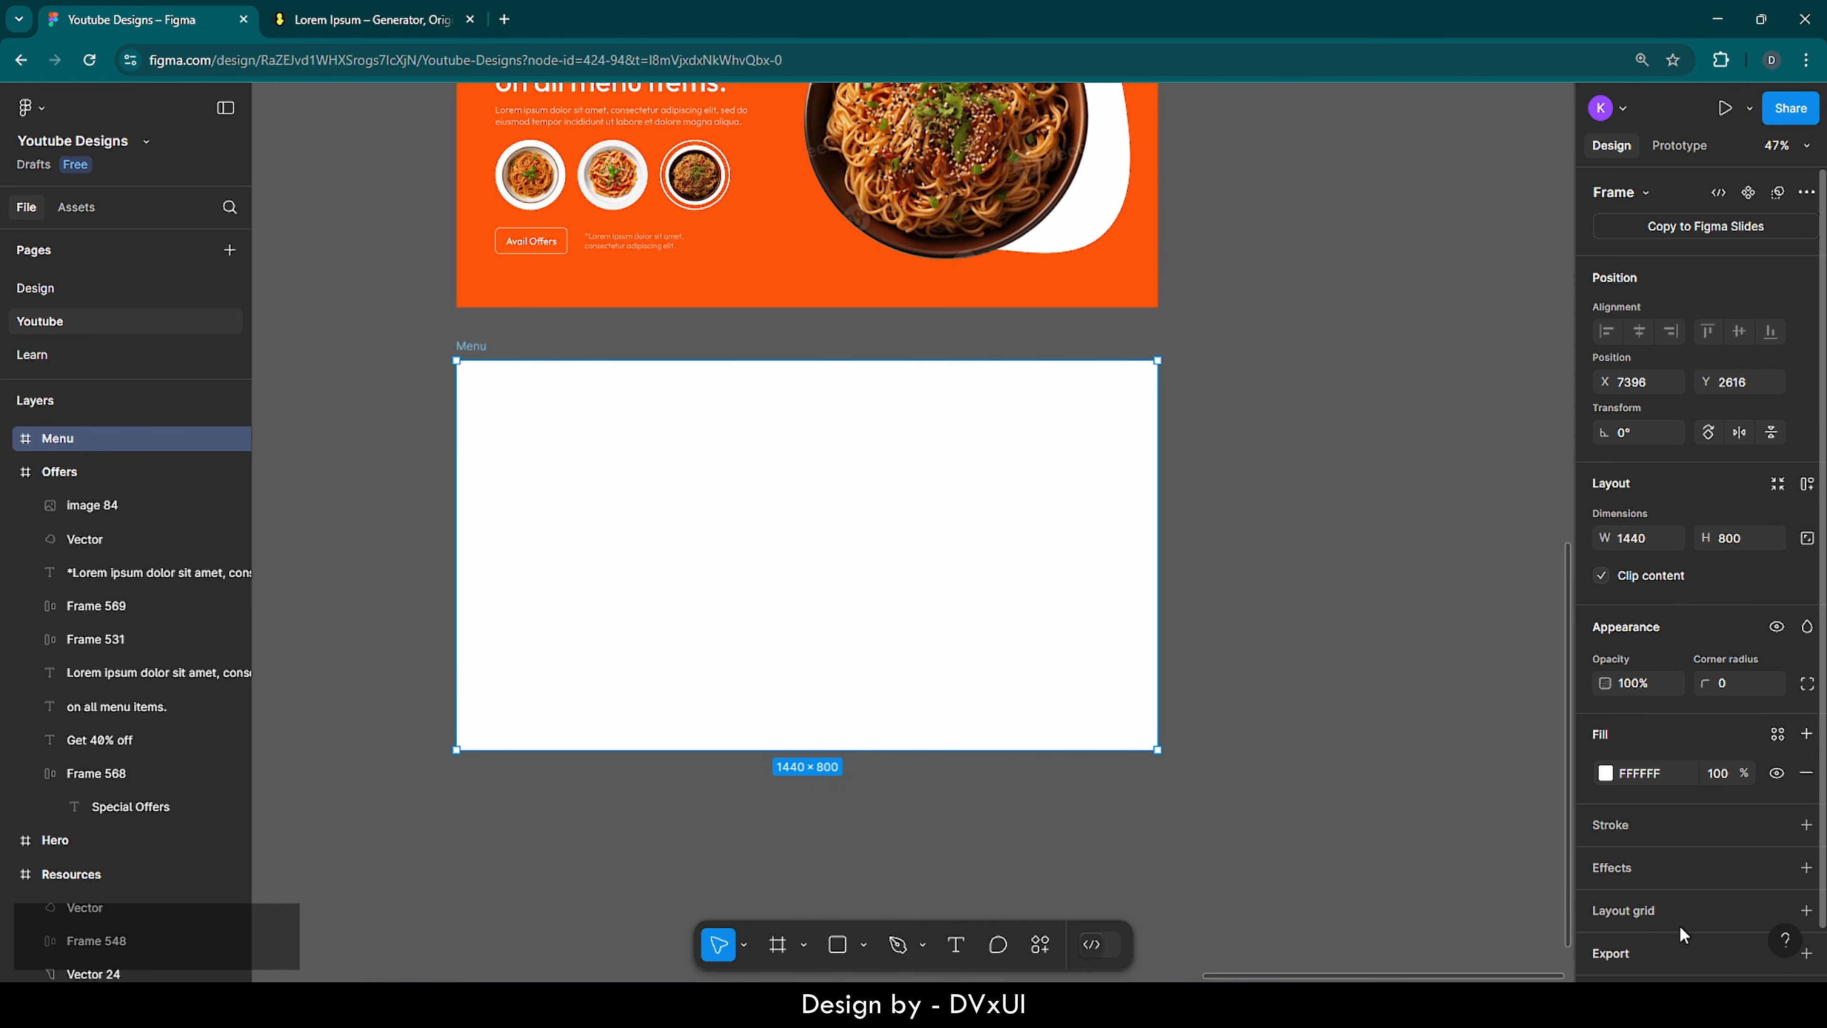
- Add a layout grid to the Menu frame, change it to Columns and set the count to 12
scroll(1671, 927, "down", 1)
left_click(1633, 863)
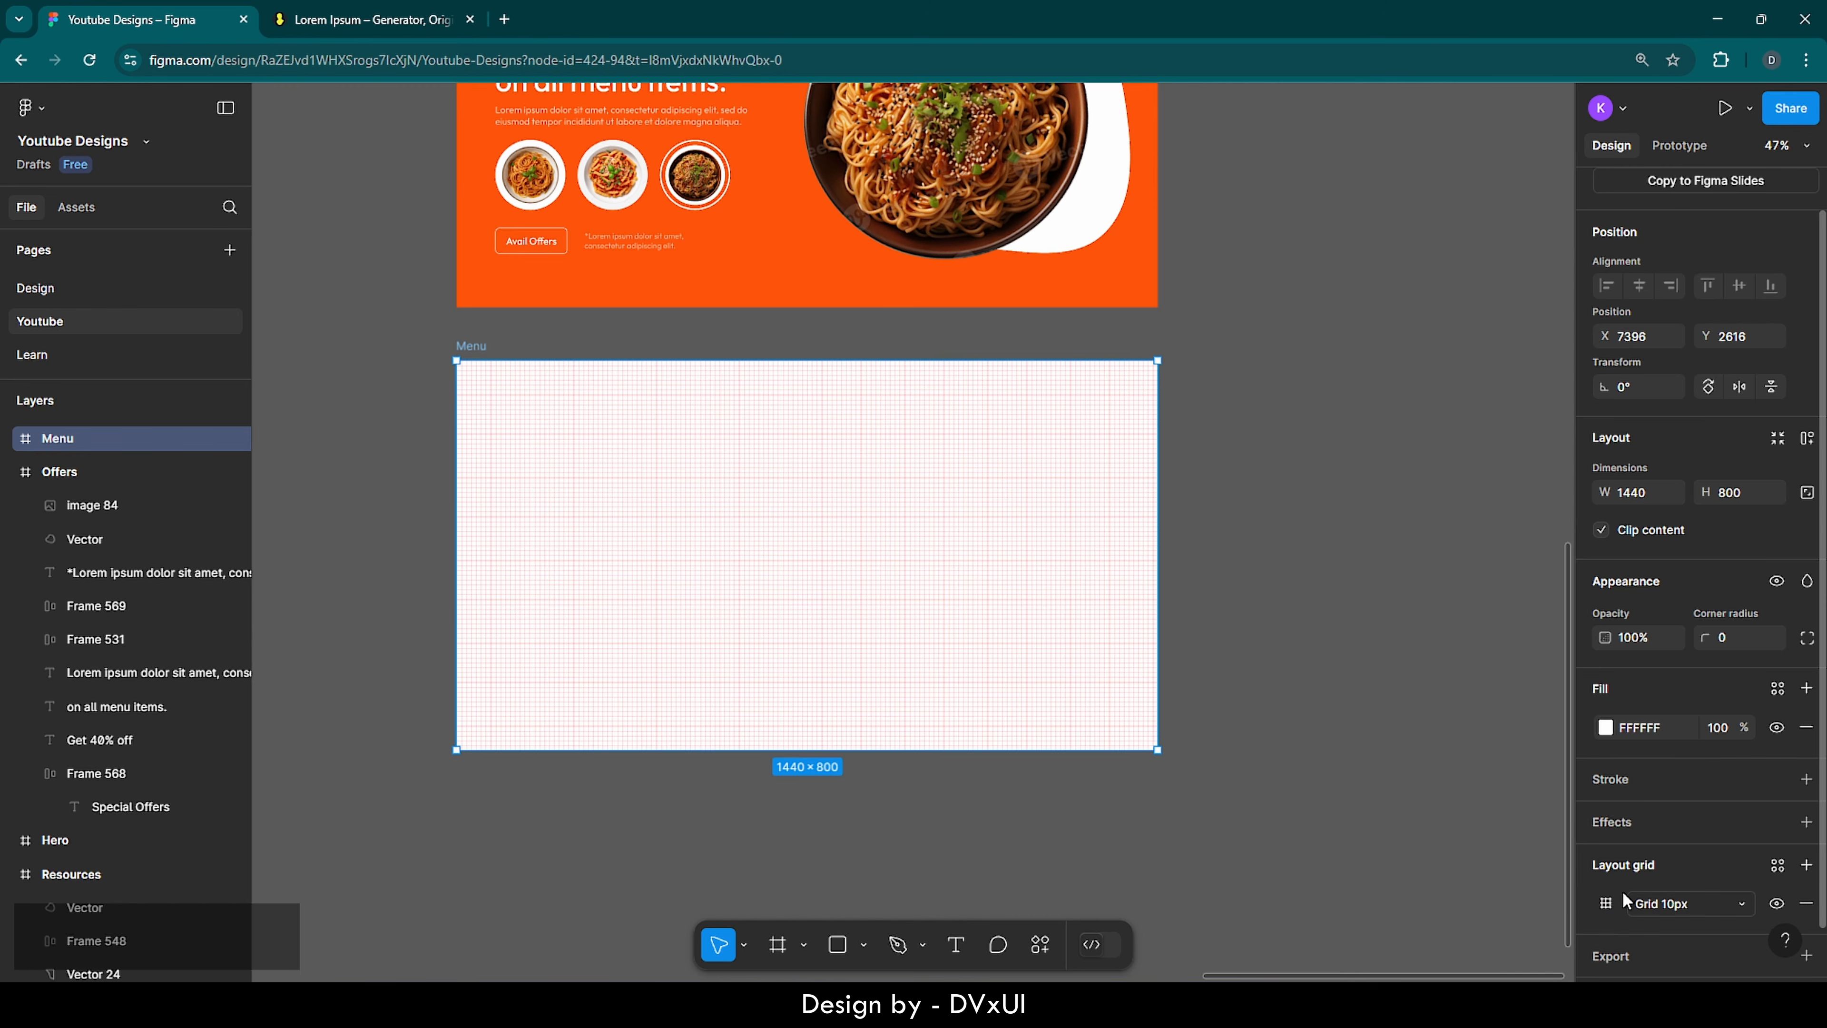
left_click(1605, 903)
left_click(1399, 861)
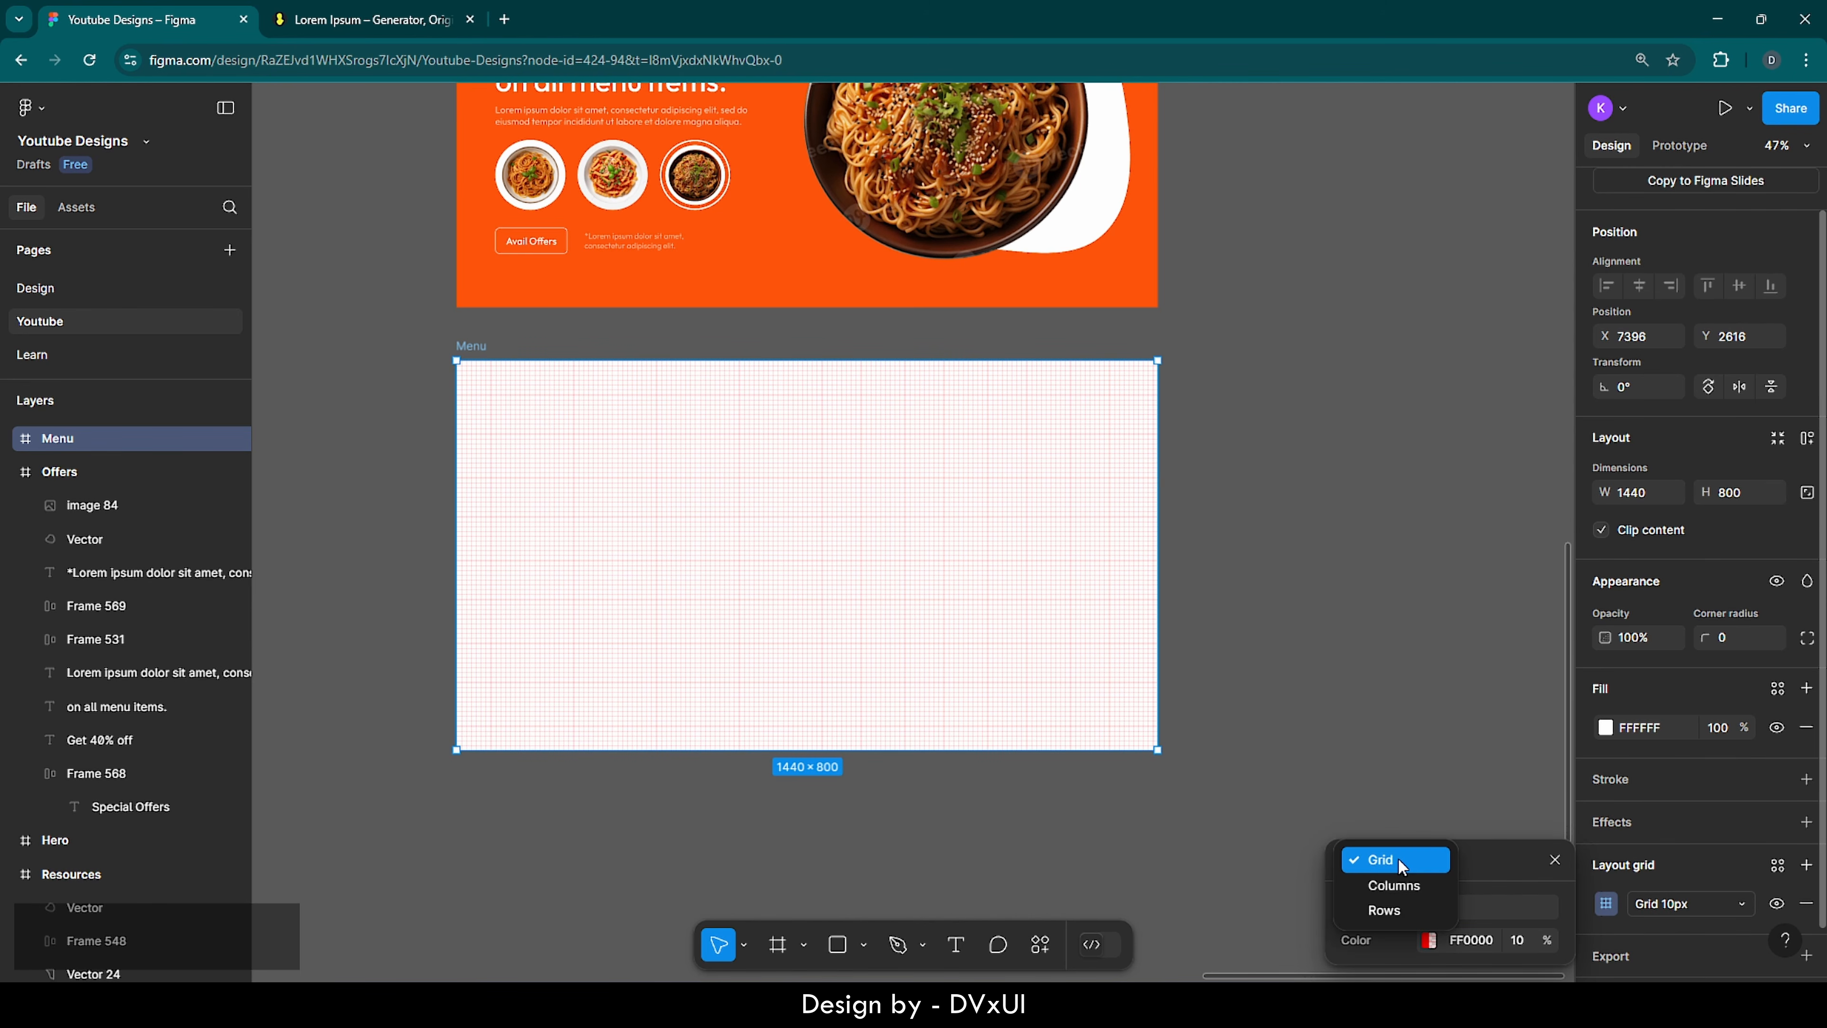
left_click(1399, 885)
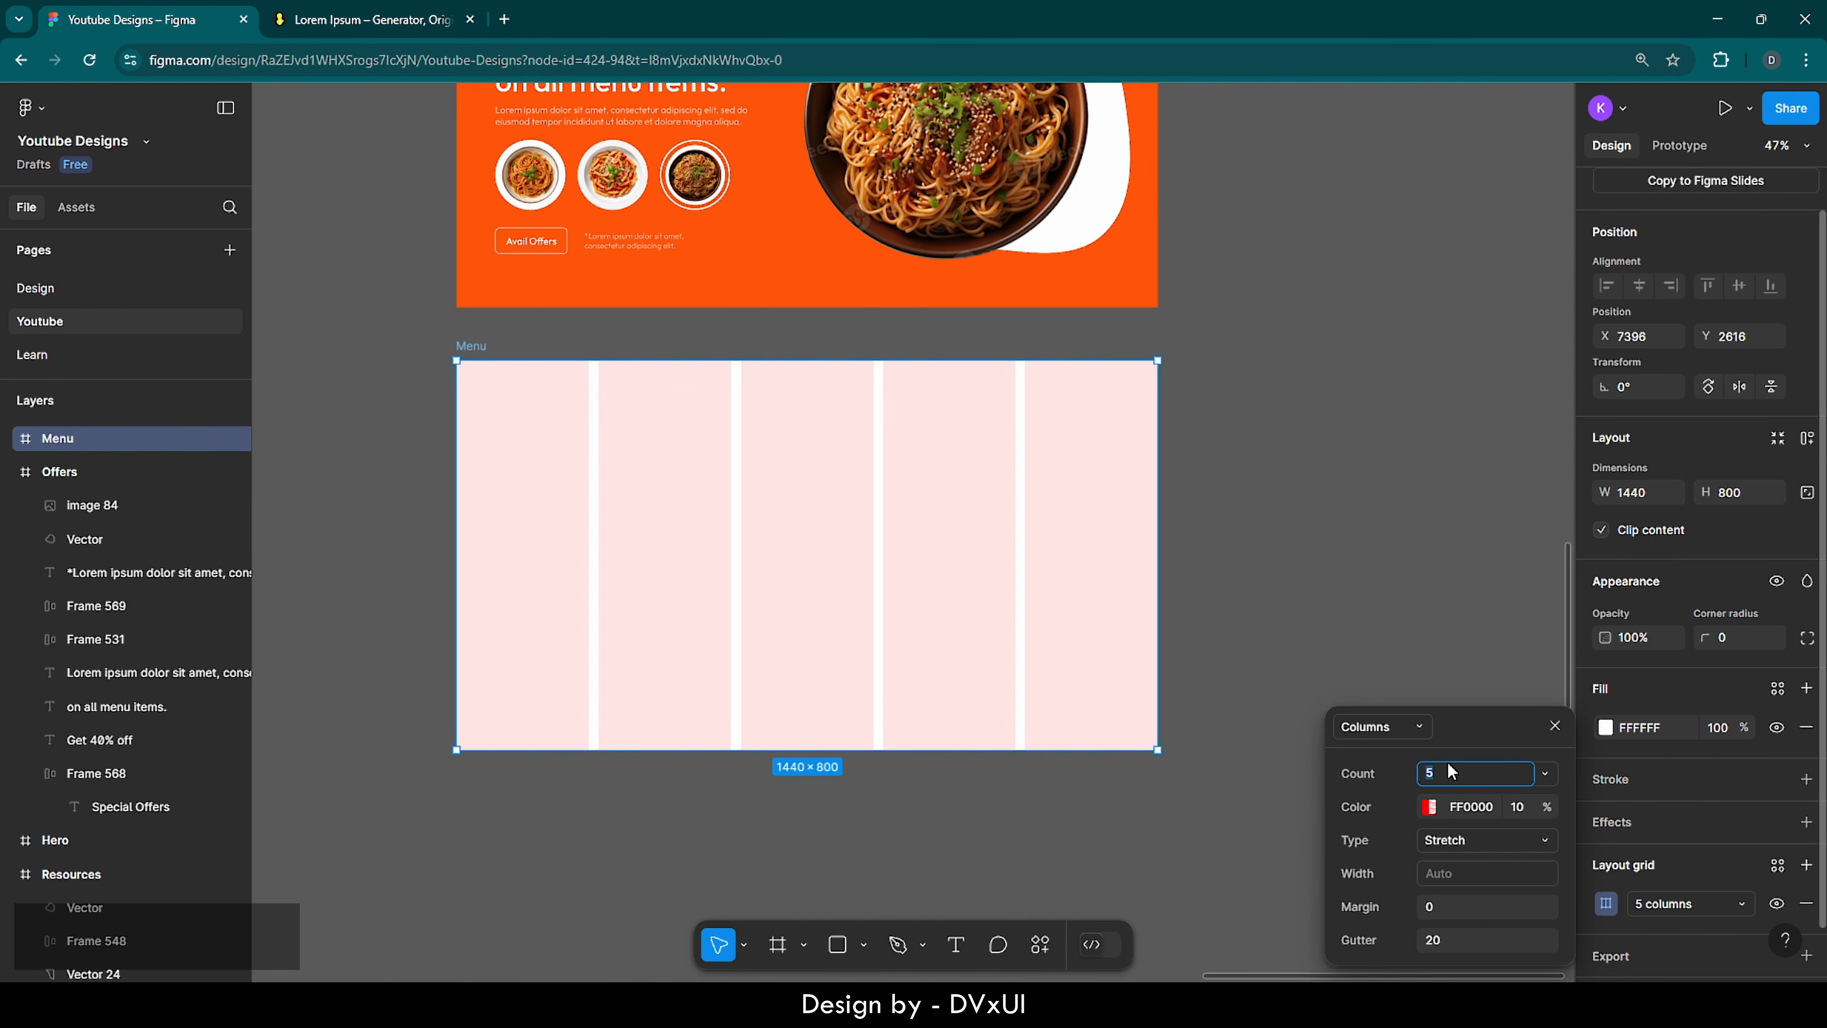
type("12")
key("Return")
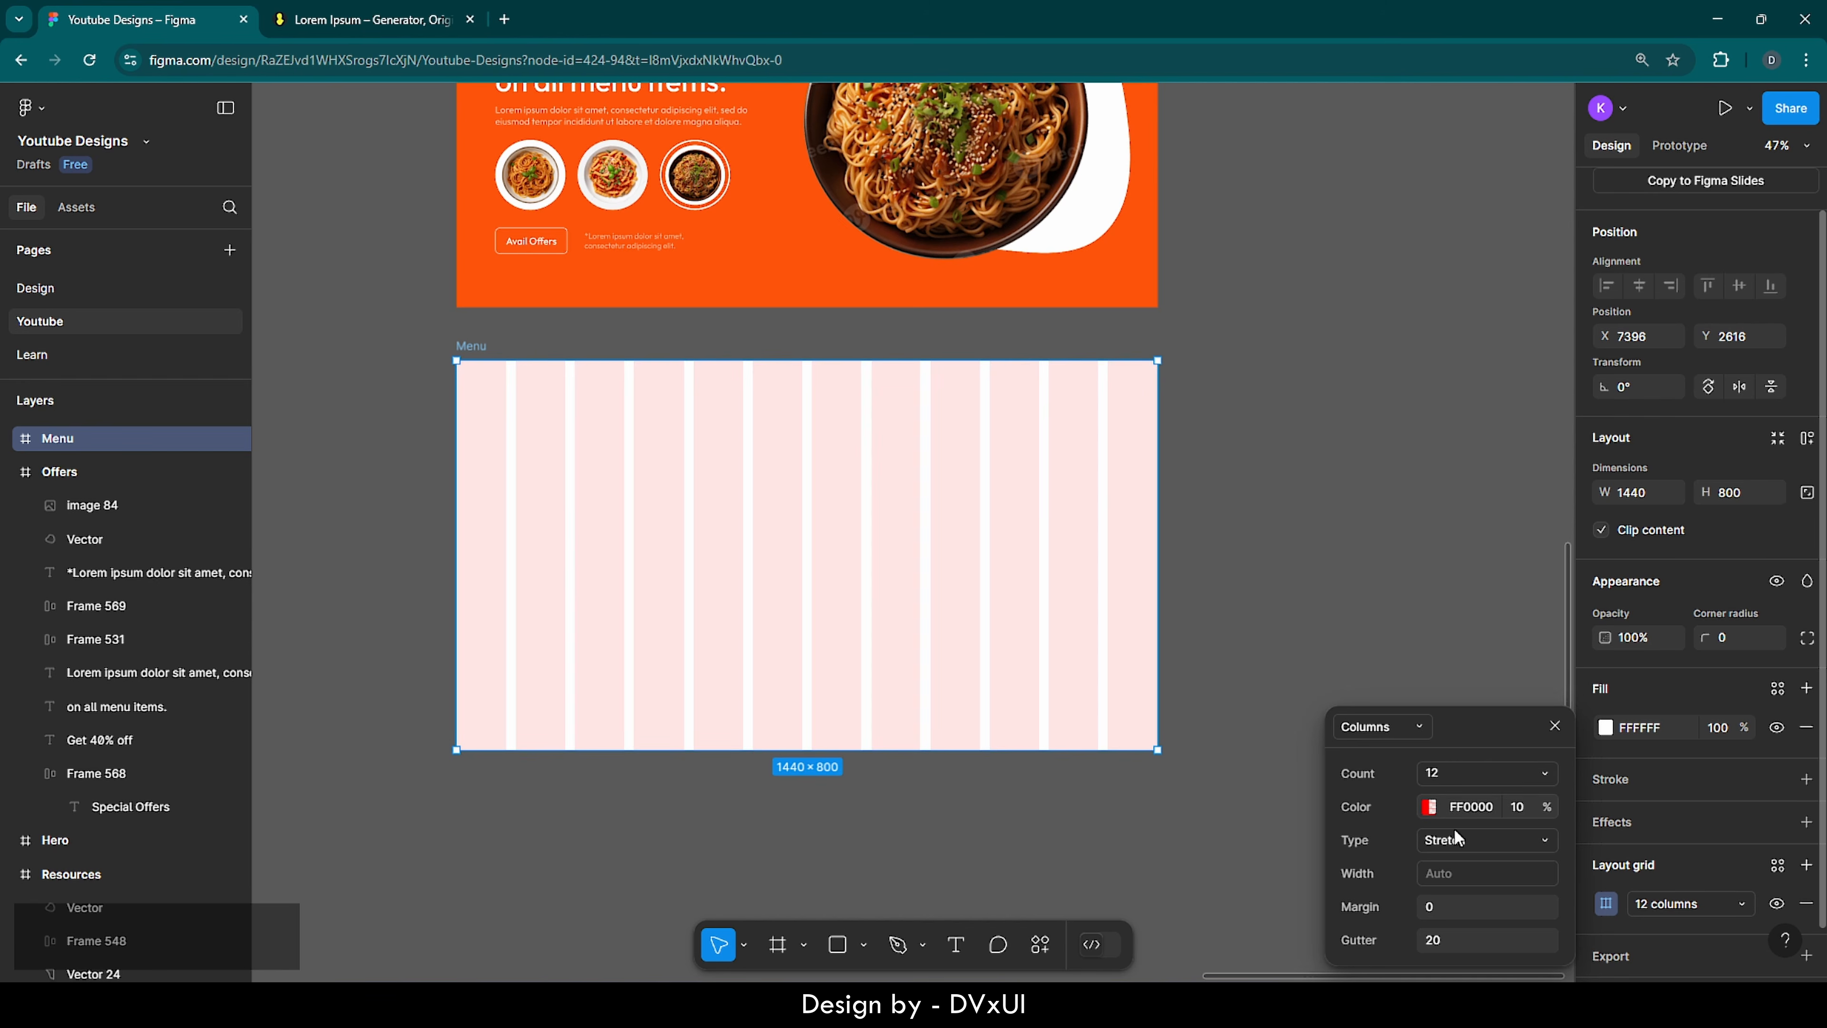
- Set the margin of the Menu frame's 12-column layout grid to 80
left_click(1468, 908)
type("80")
key("Return")
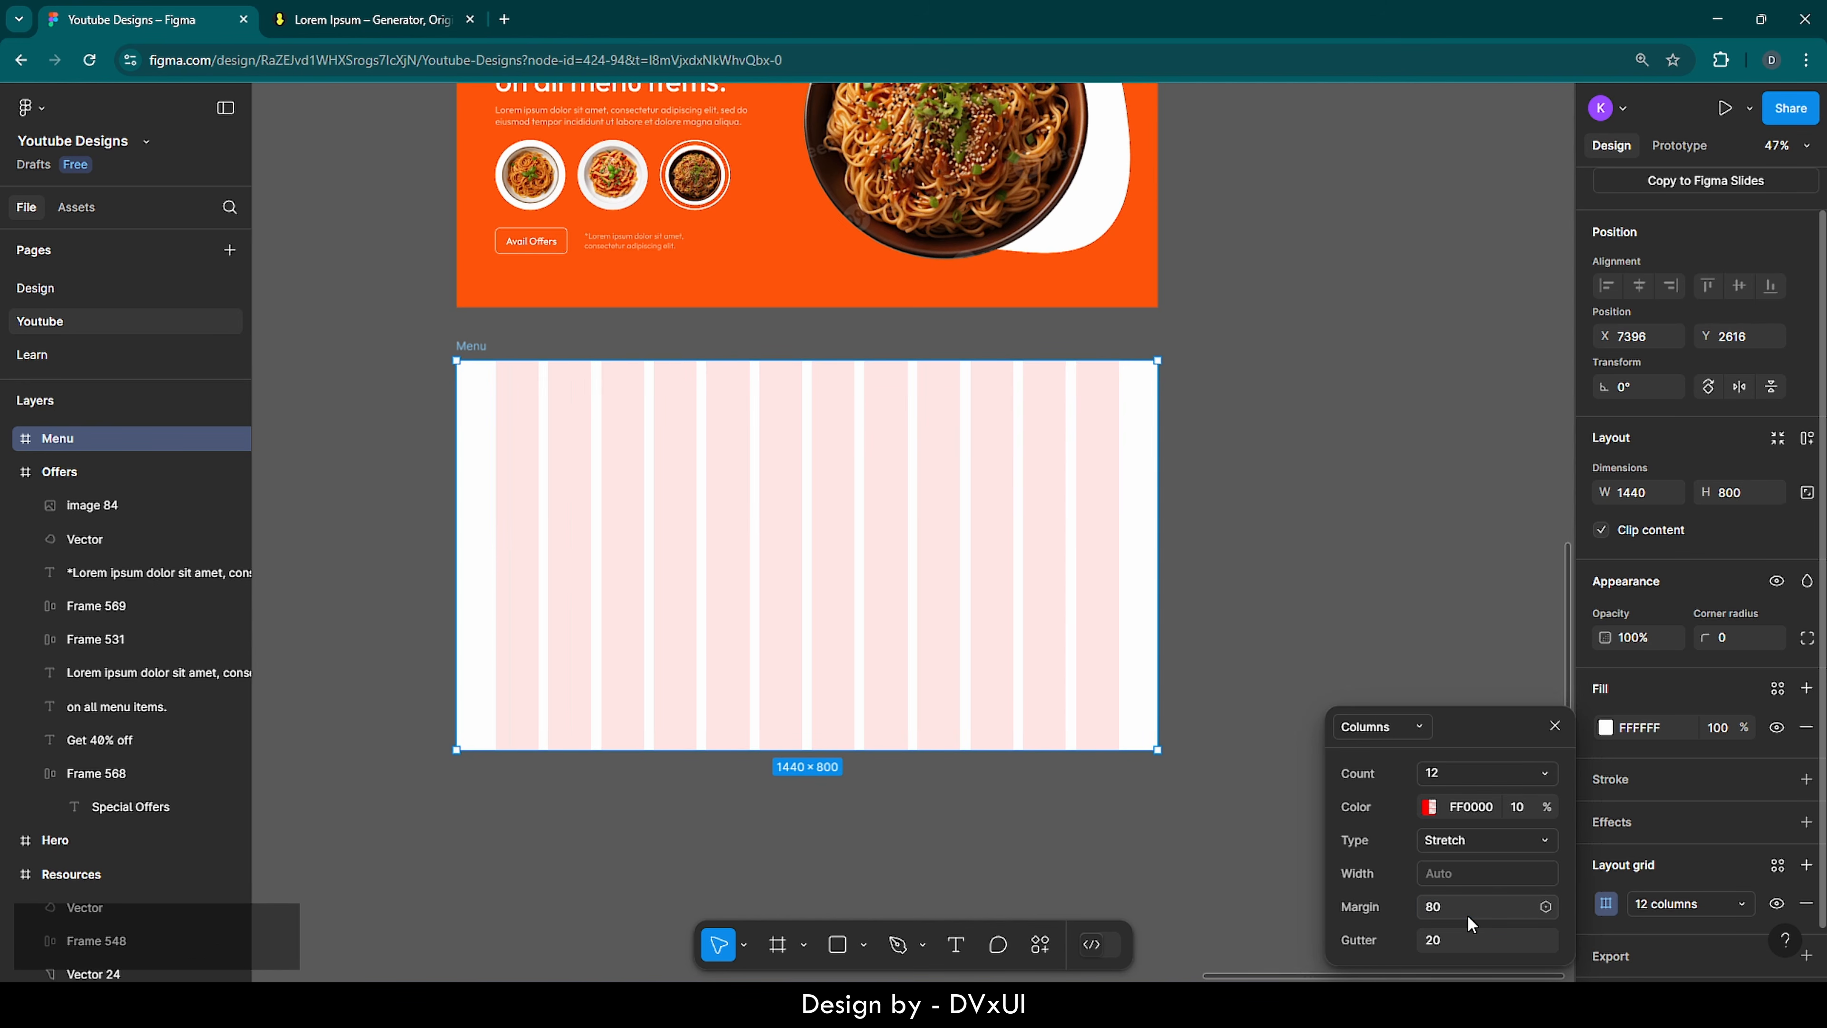
left_click(1310, 663)
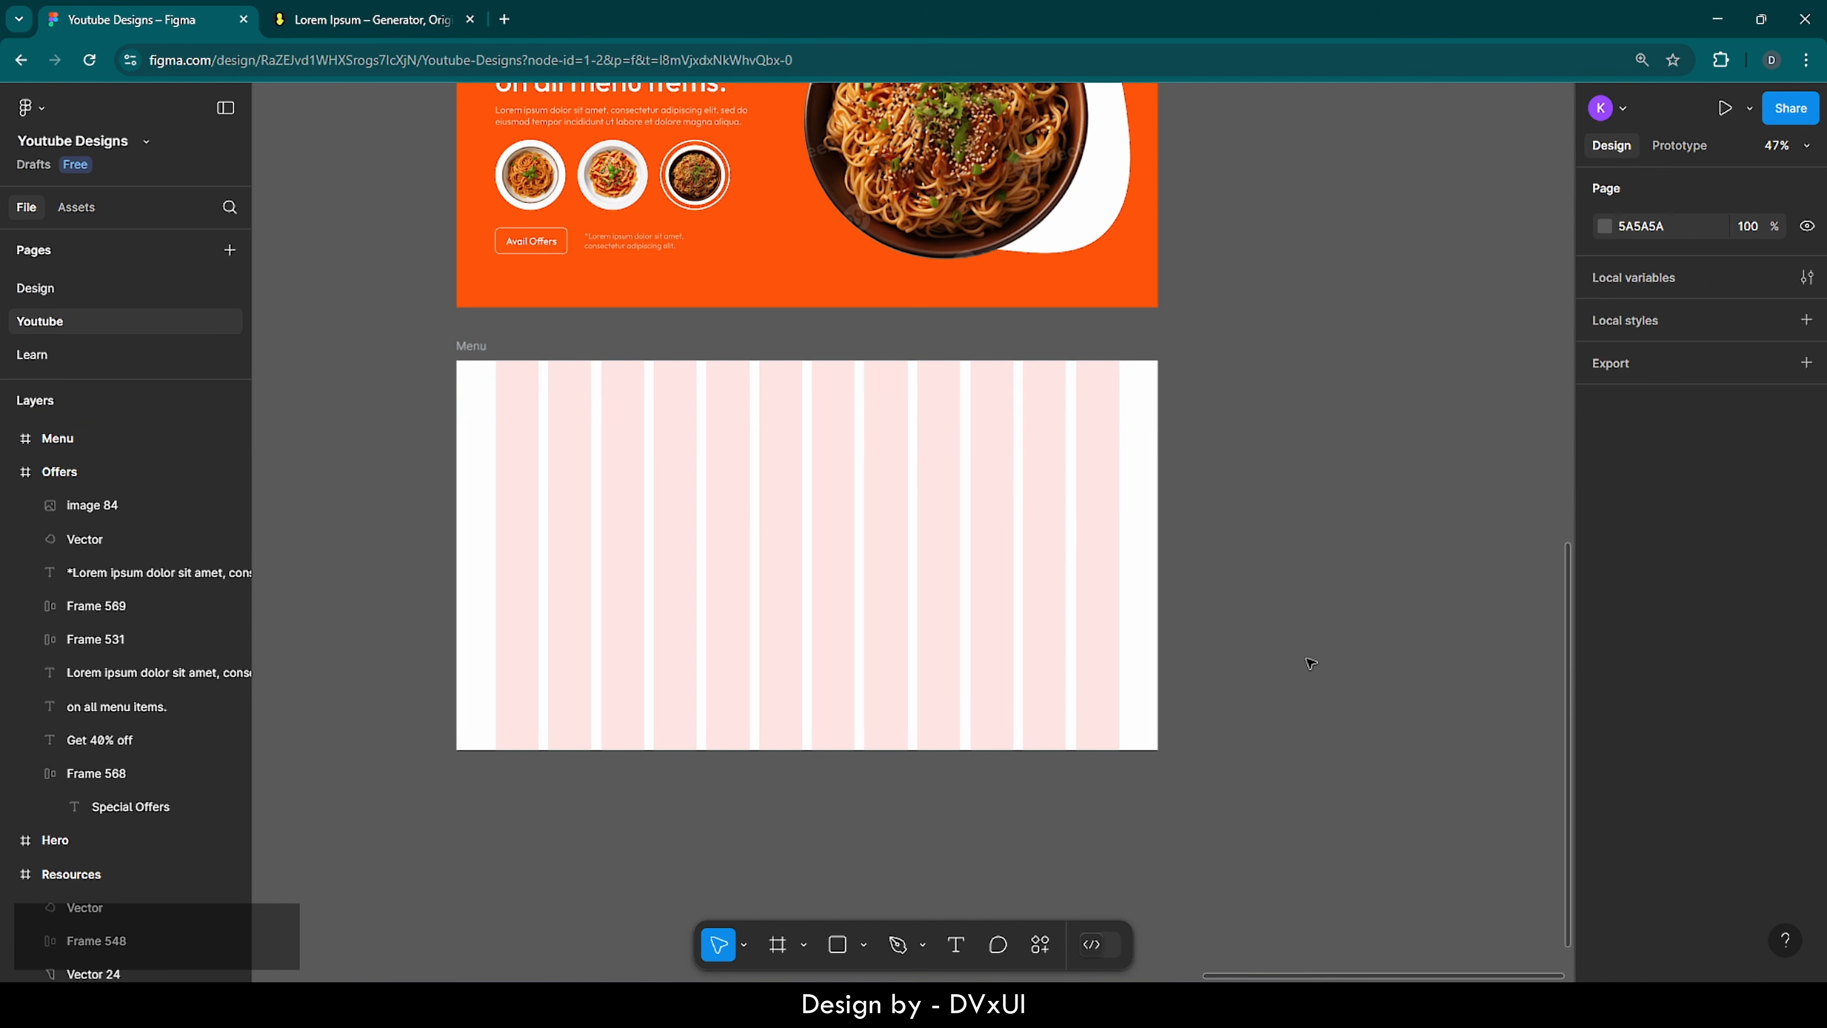
- Add the text "toofoody's" in the first grid column near the upper-left corner of the Menu frame
left_click(955, 941)
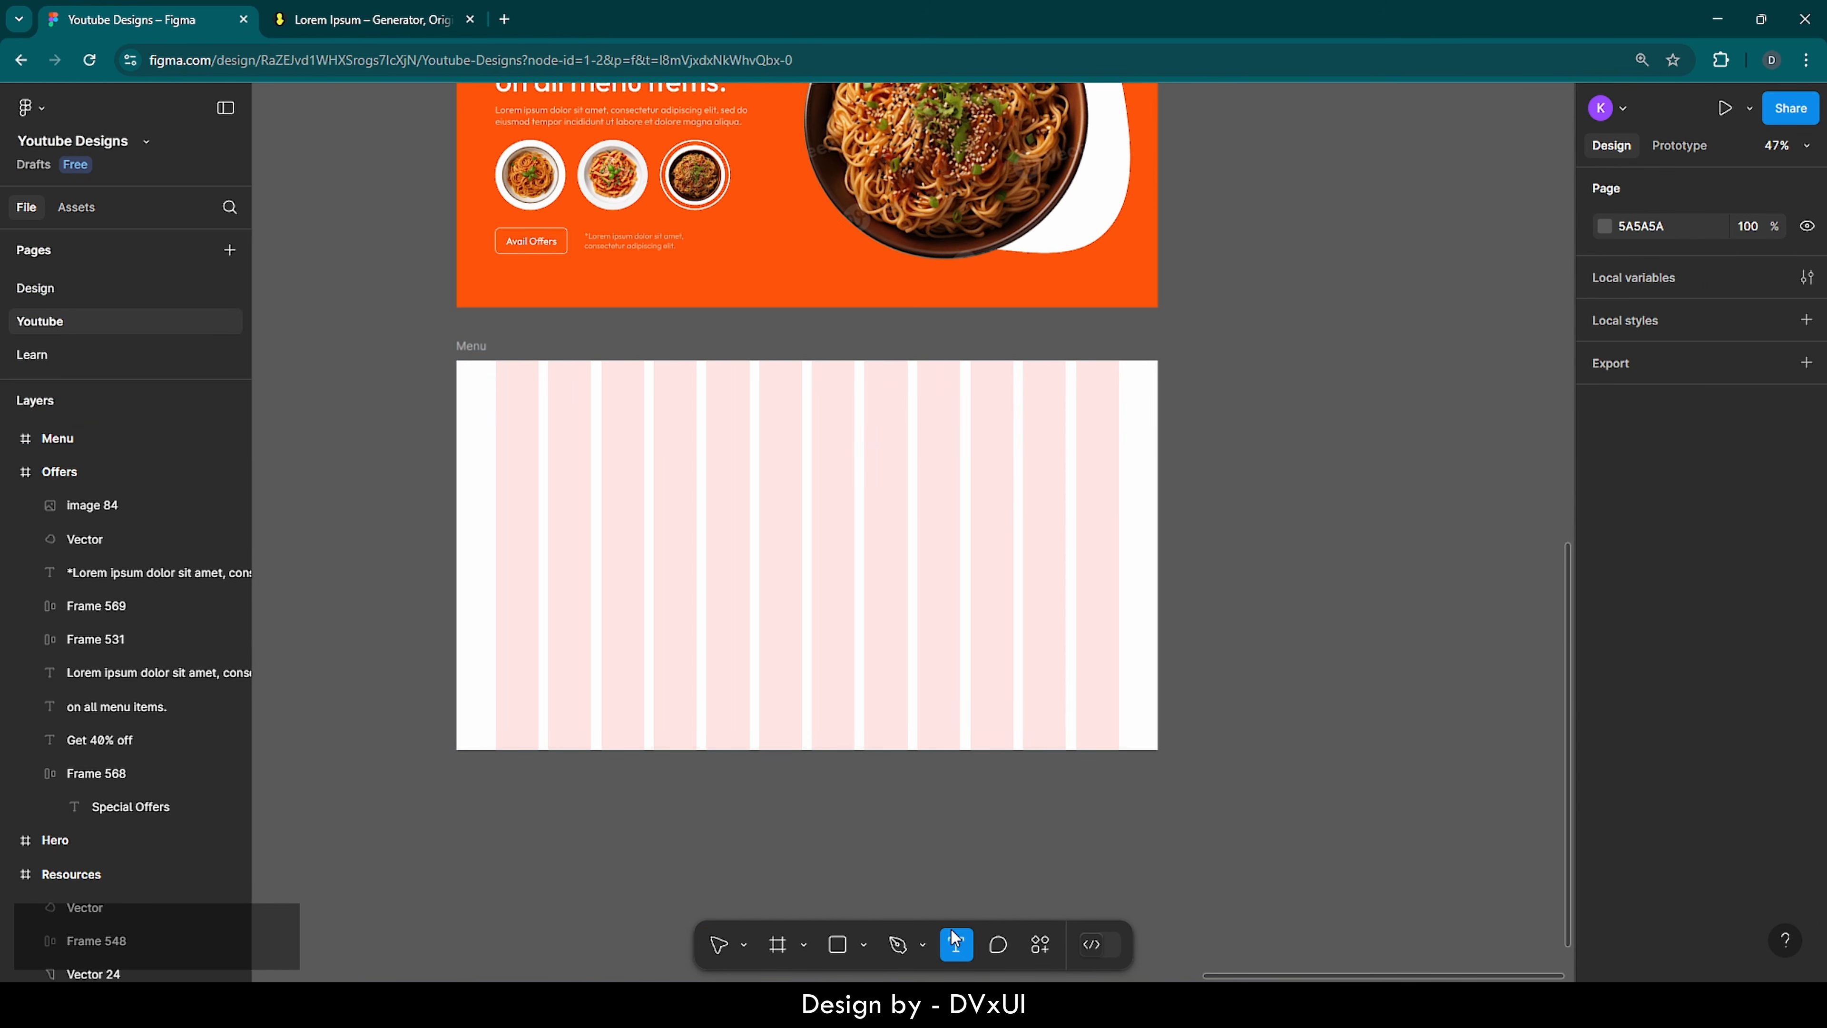
left_click(503, 402)
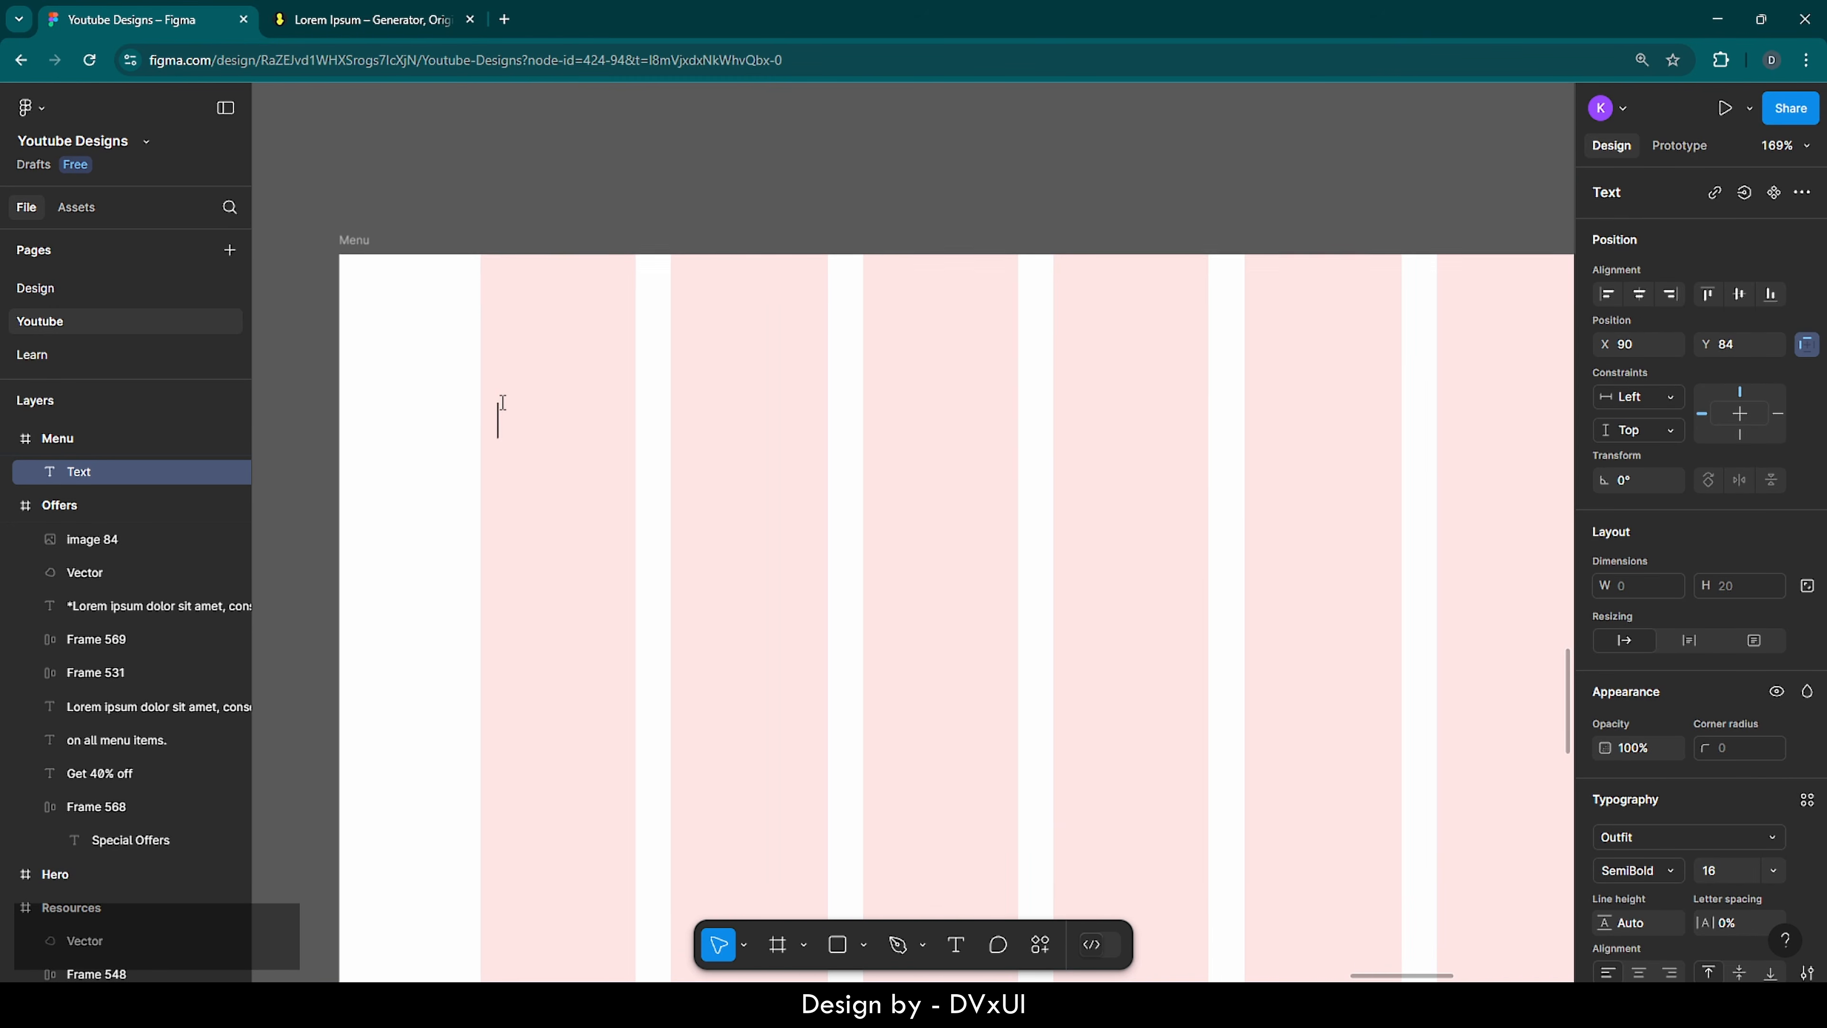
type("toofoody's")
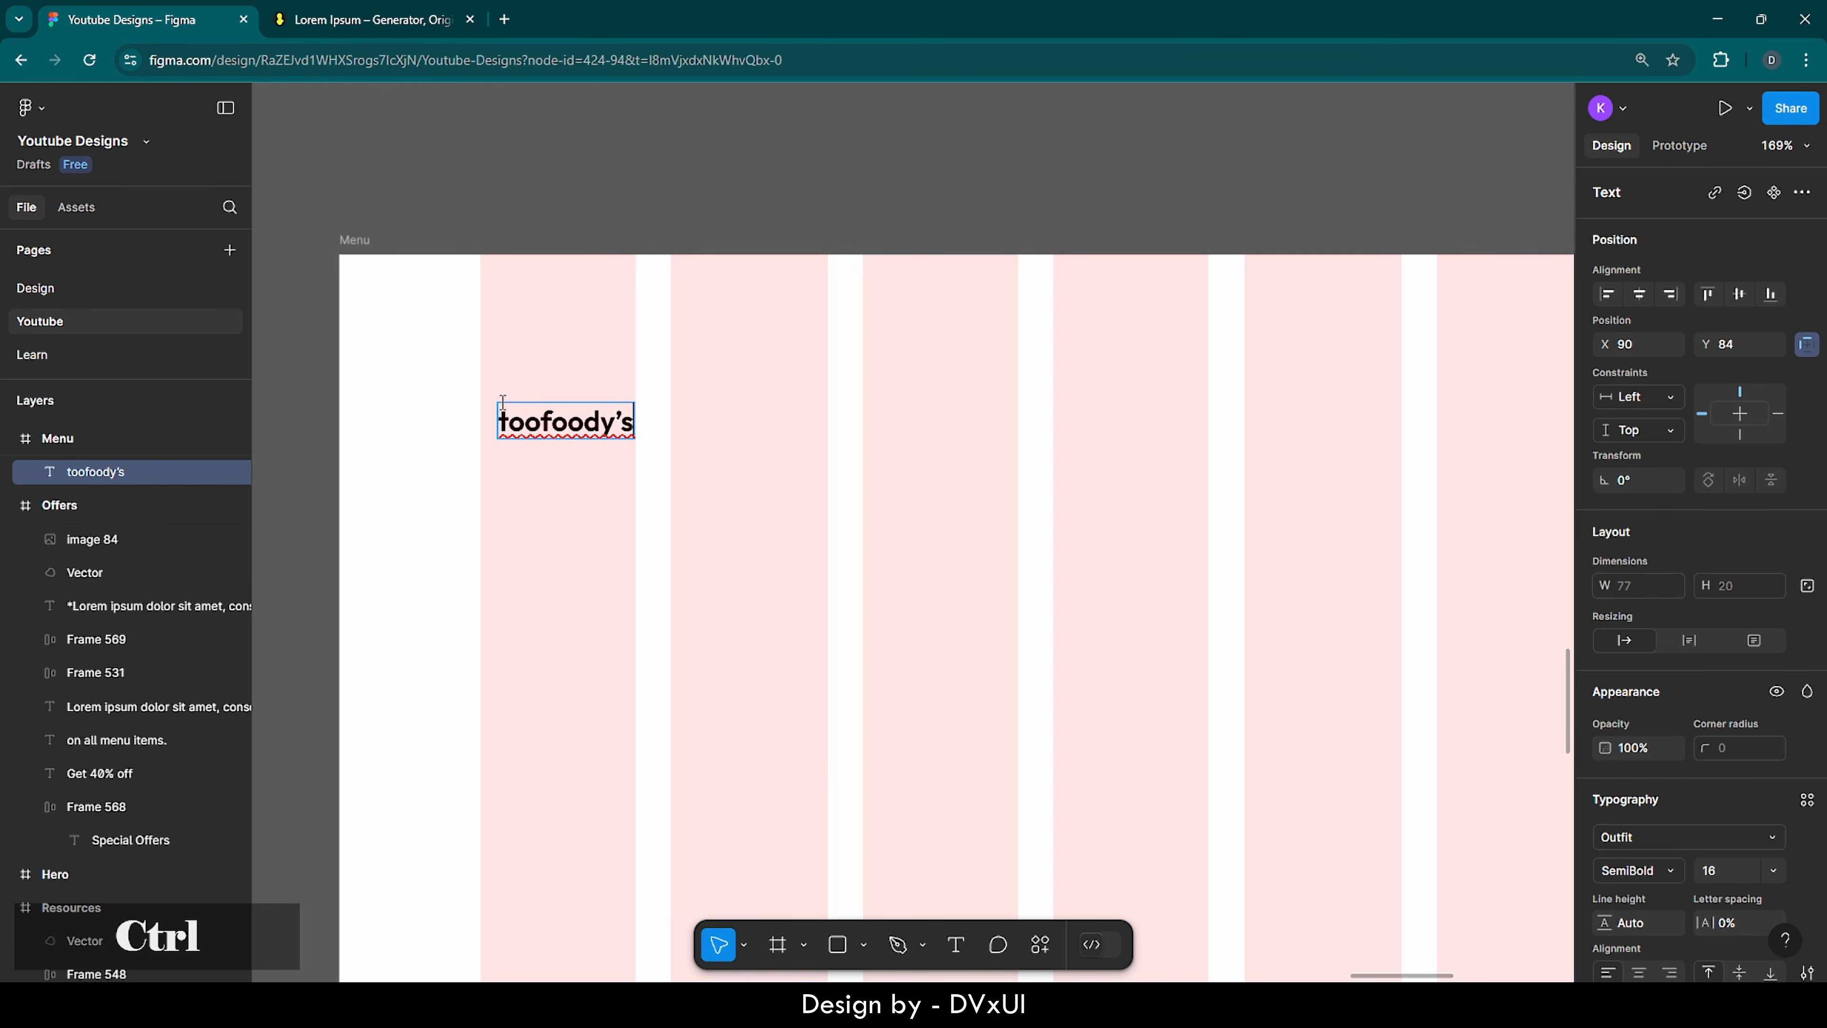
- Change the font of the whole "toofoody's" text to Satisfy
key("ctrl+a")
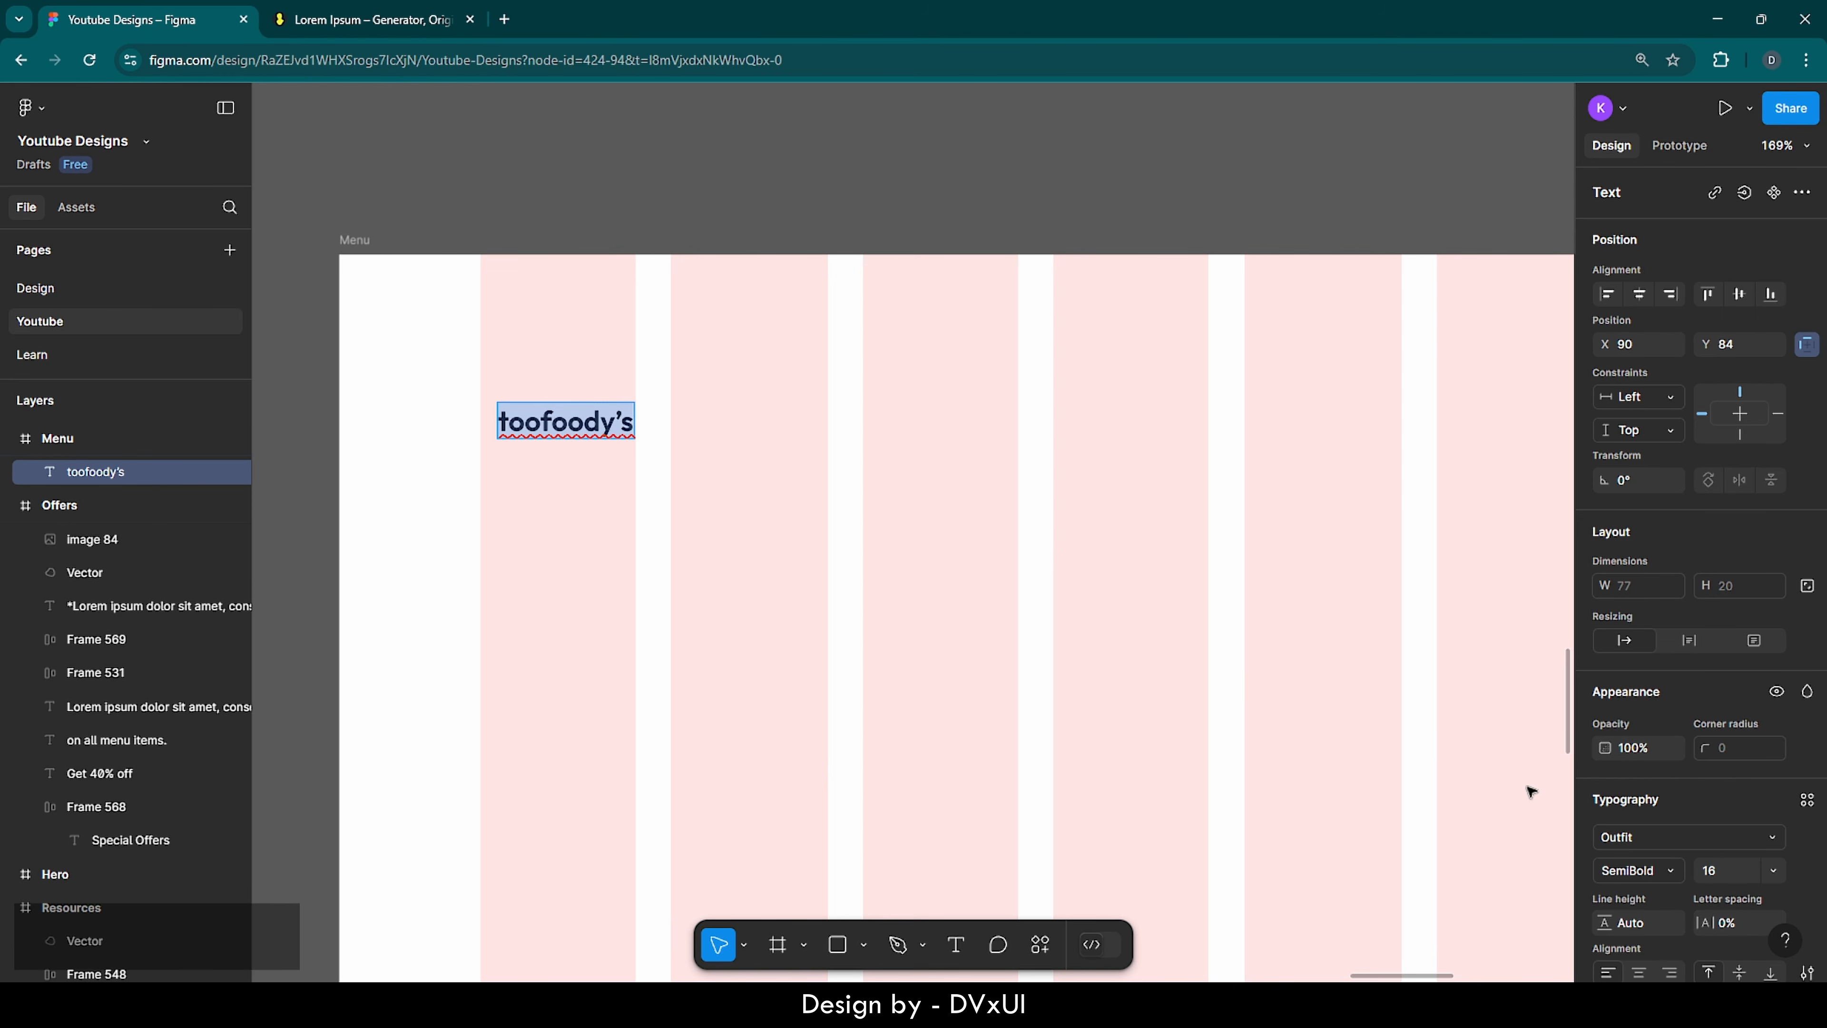
left_click(1611, 839)
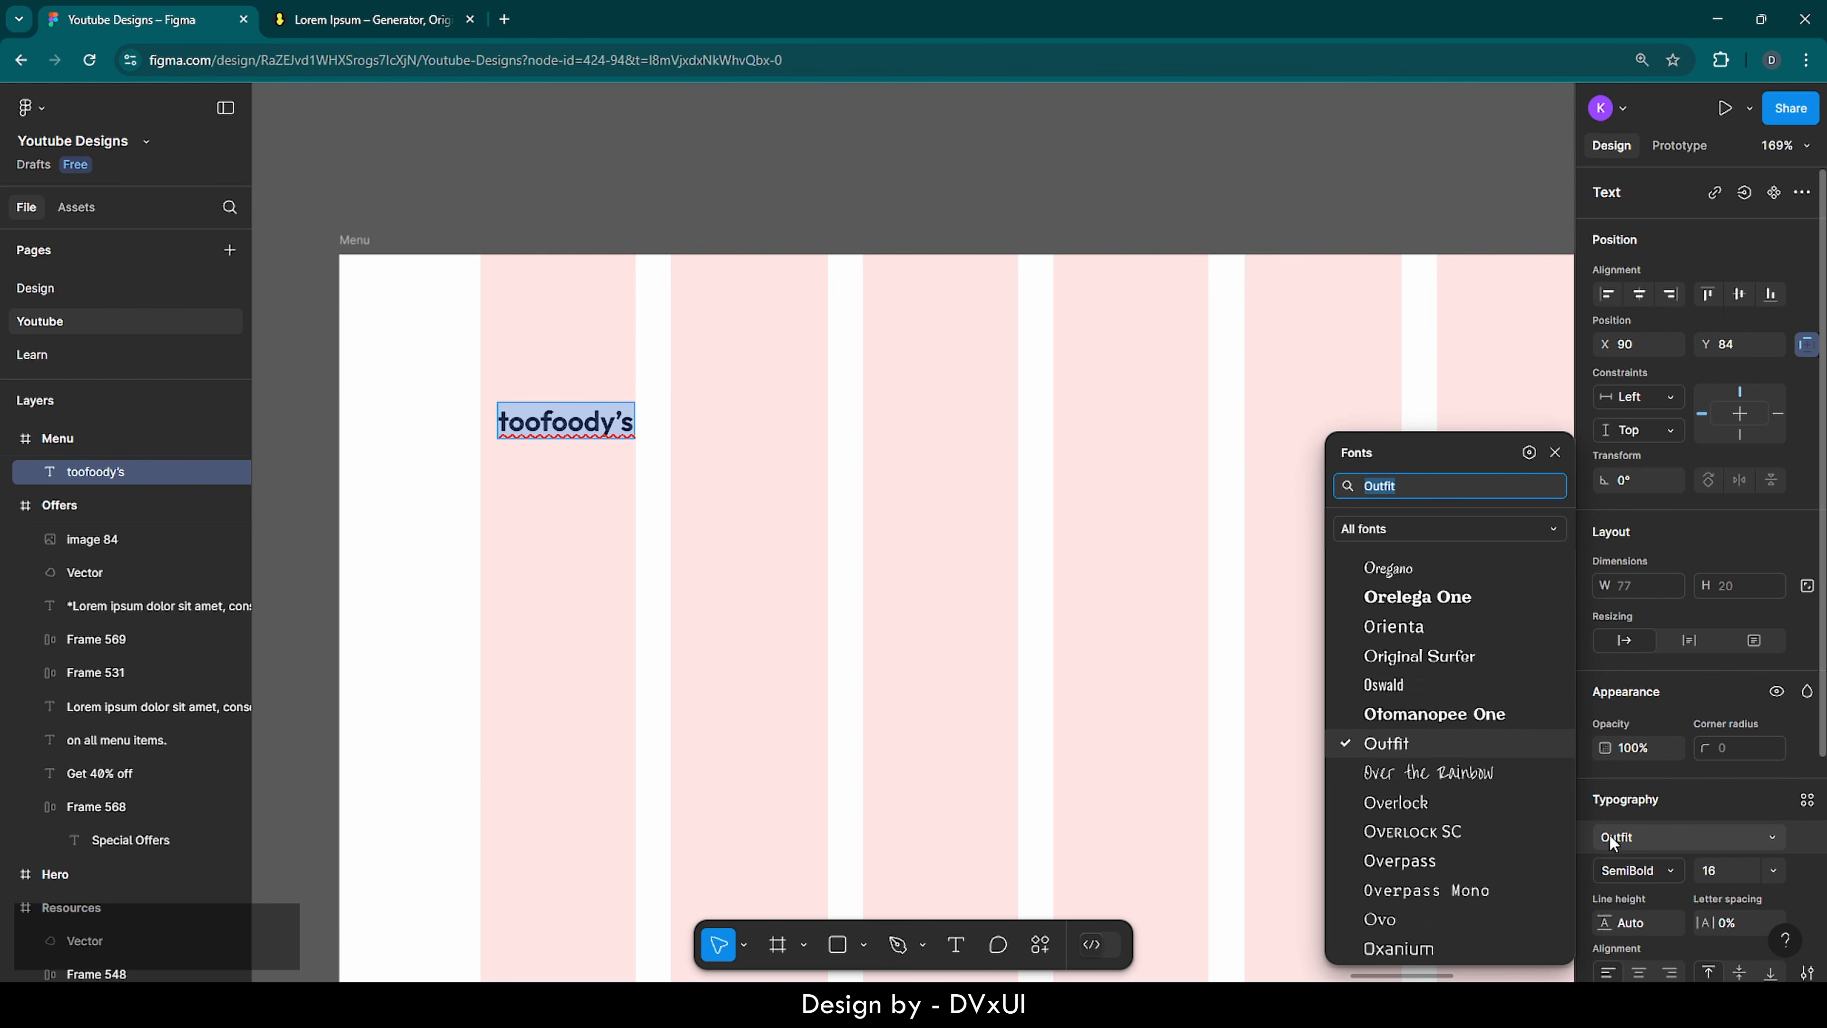
type("satu")
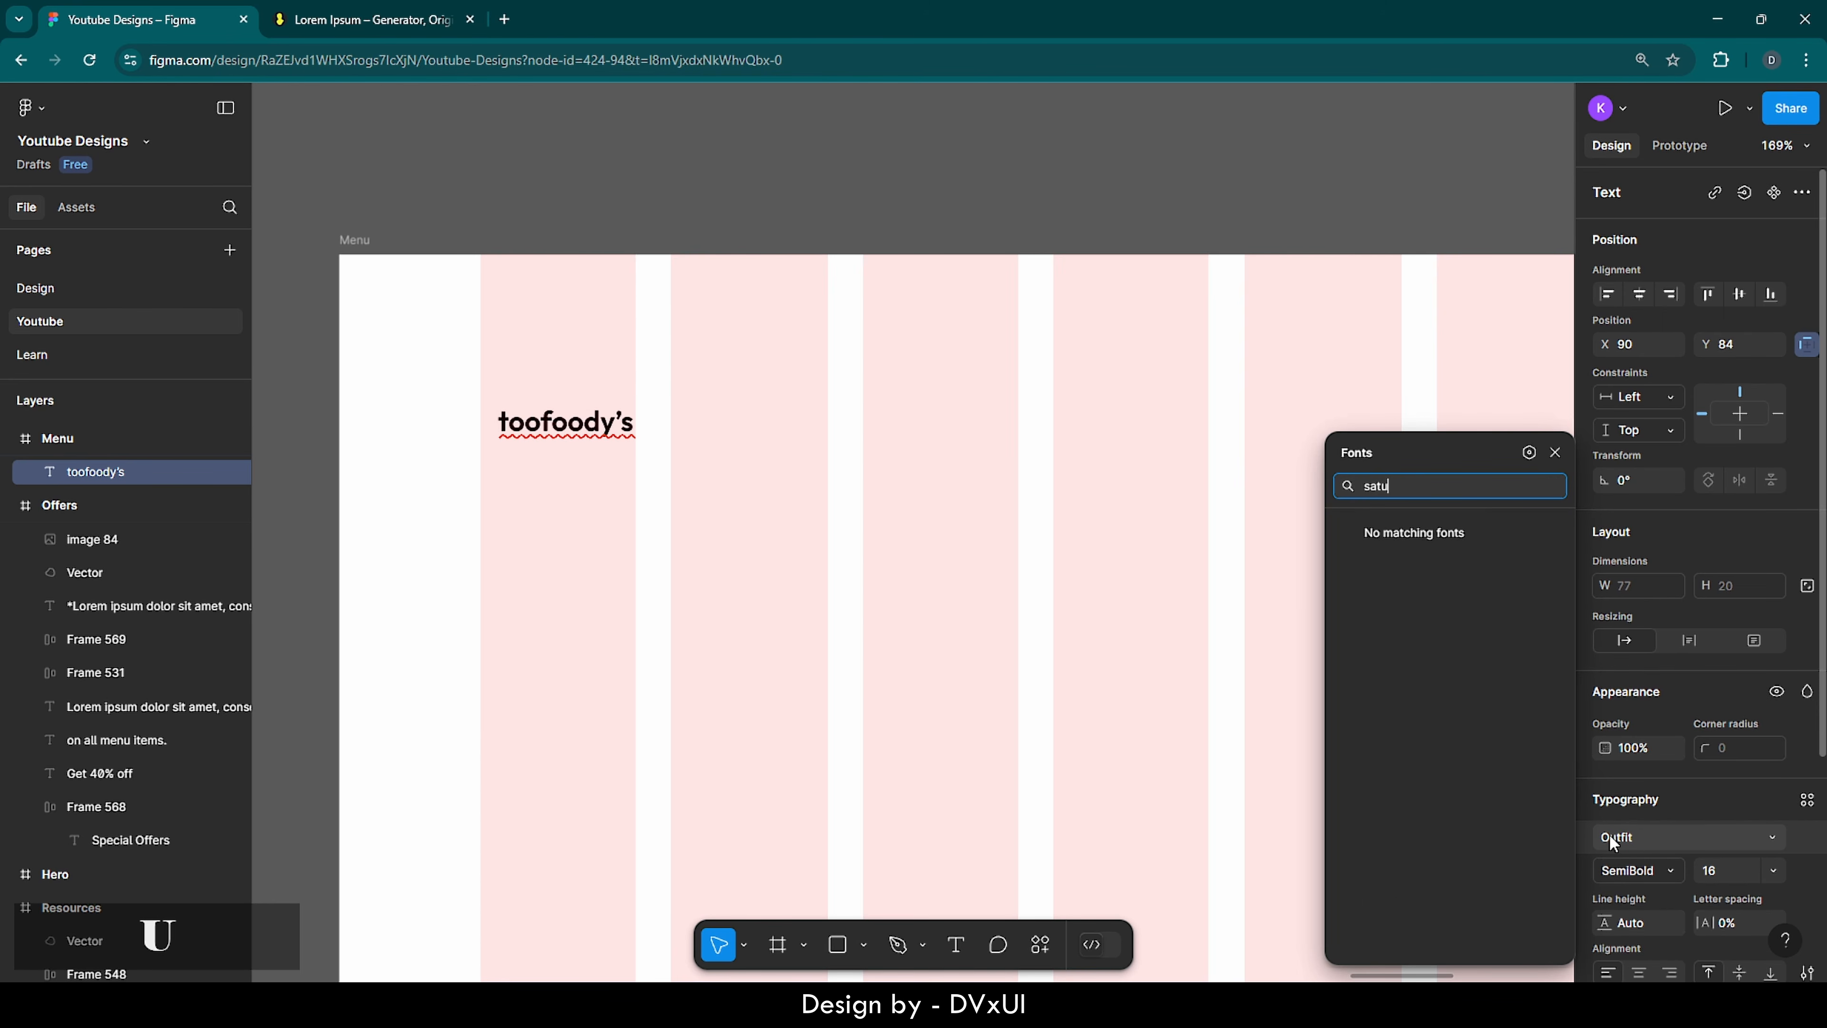
key("BackSpace")
key("Return")
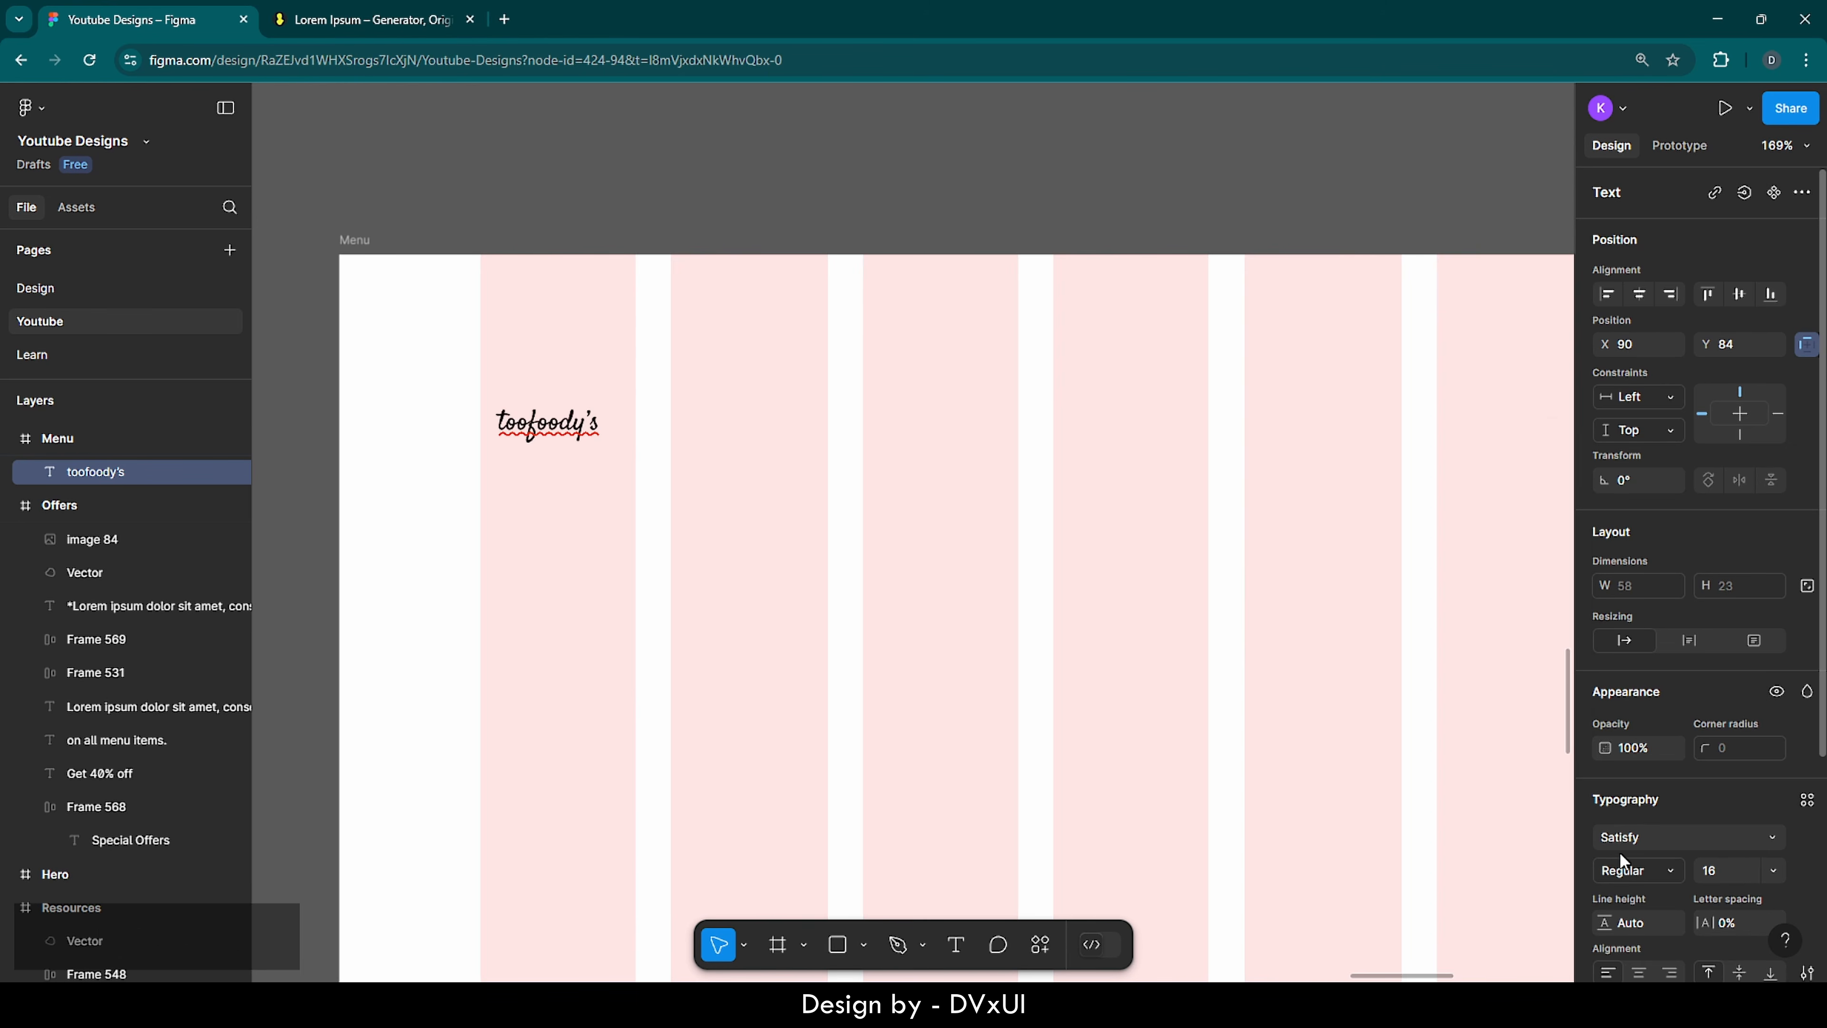
- Set the fill colour of the "toofoody's" text to orange FC530A
scroll(1645, 903, "down", 4)
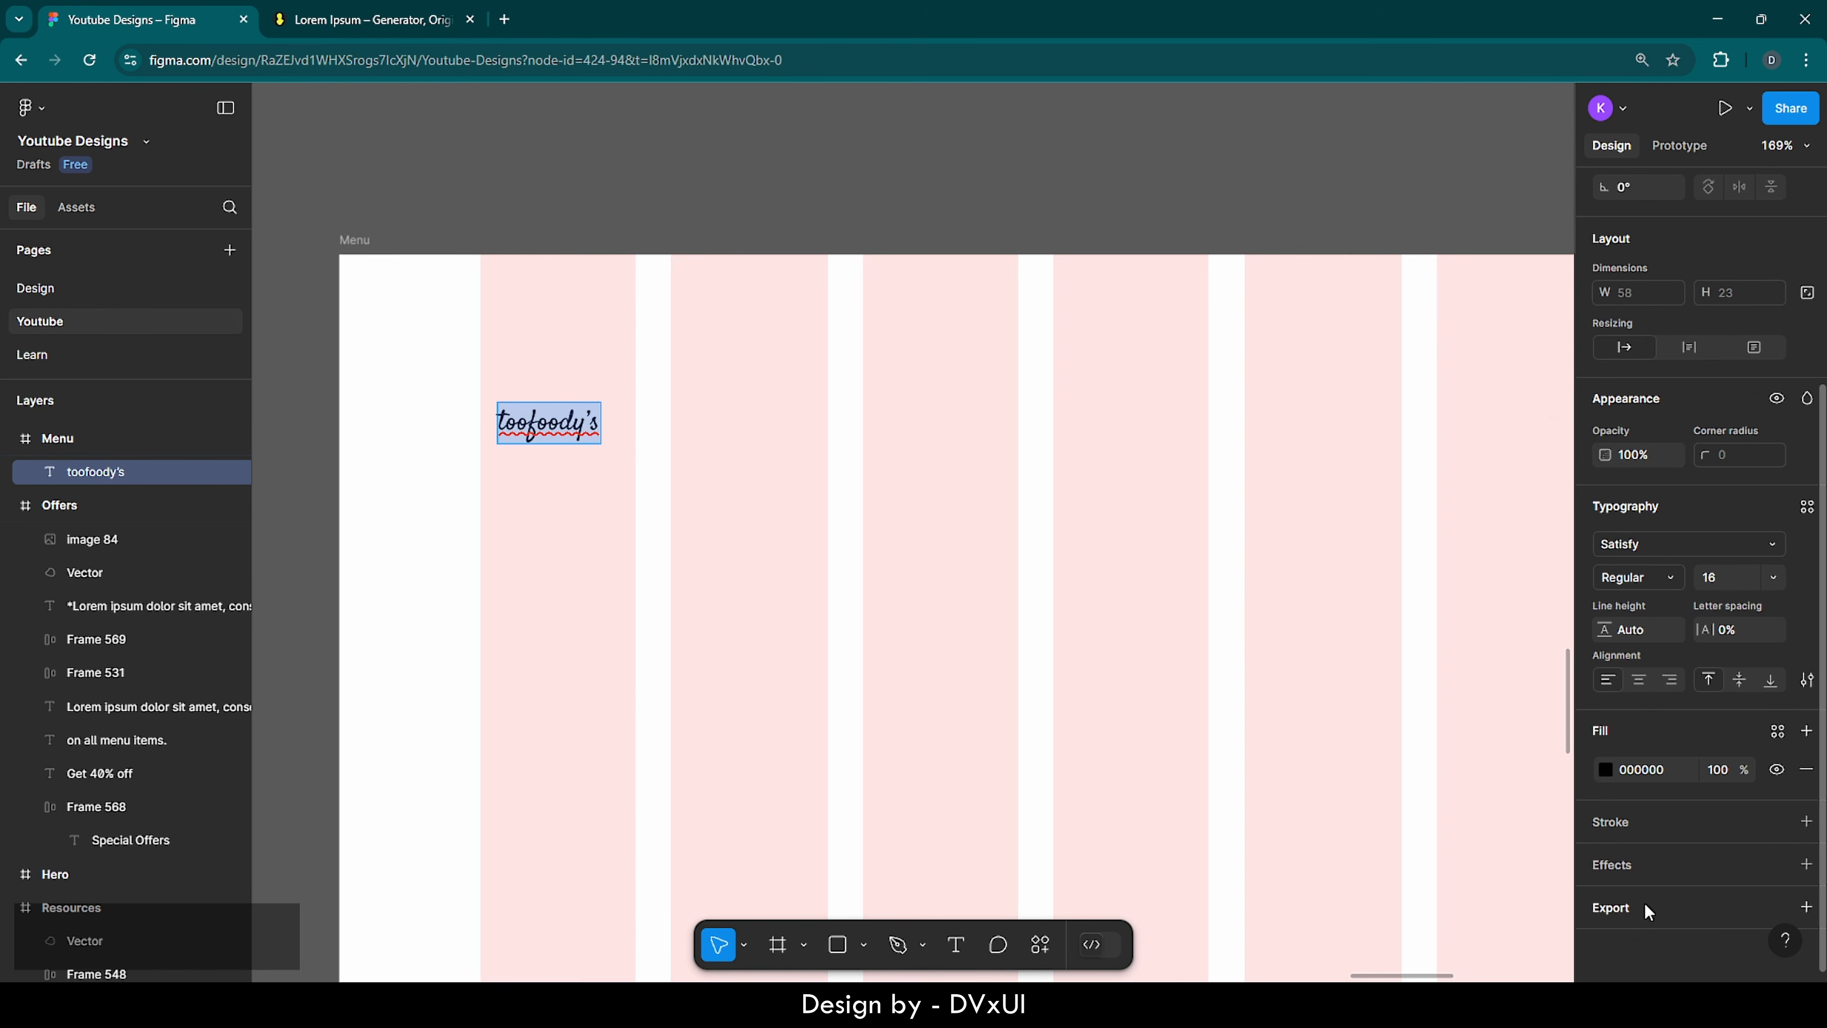
left_click(1600, 767)
left_click(1441, 799)
type("FC530A")
key("Return")
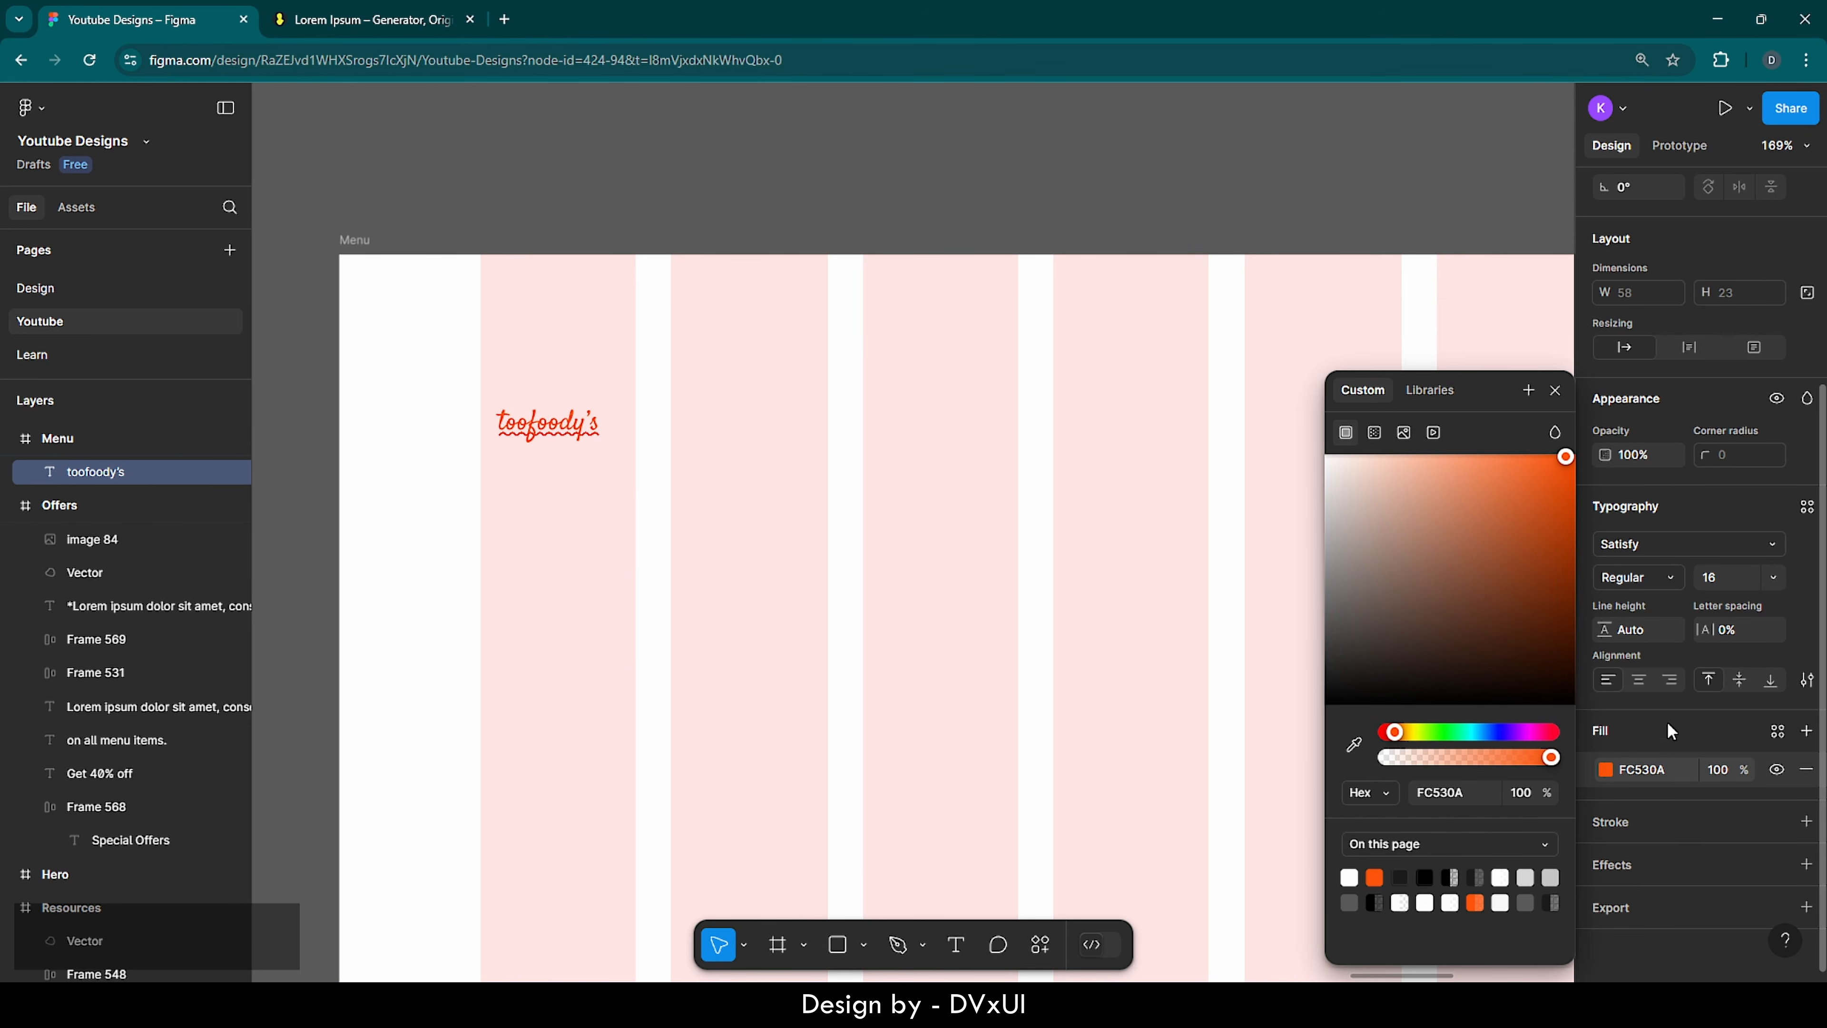
- Set the "toofoody's" text size to 38 and move the text slightly down
left_click(1729, 577)
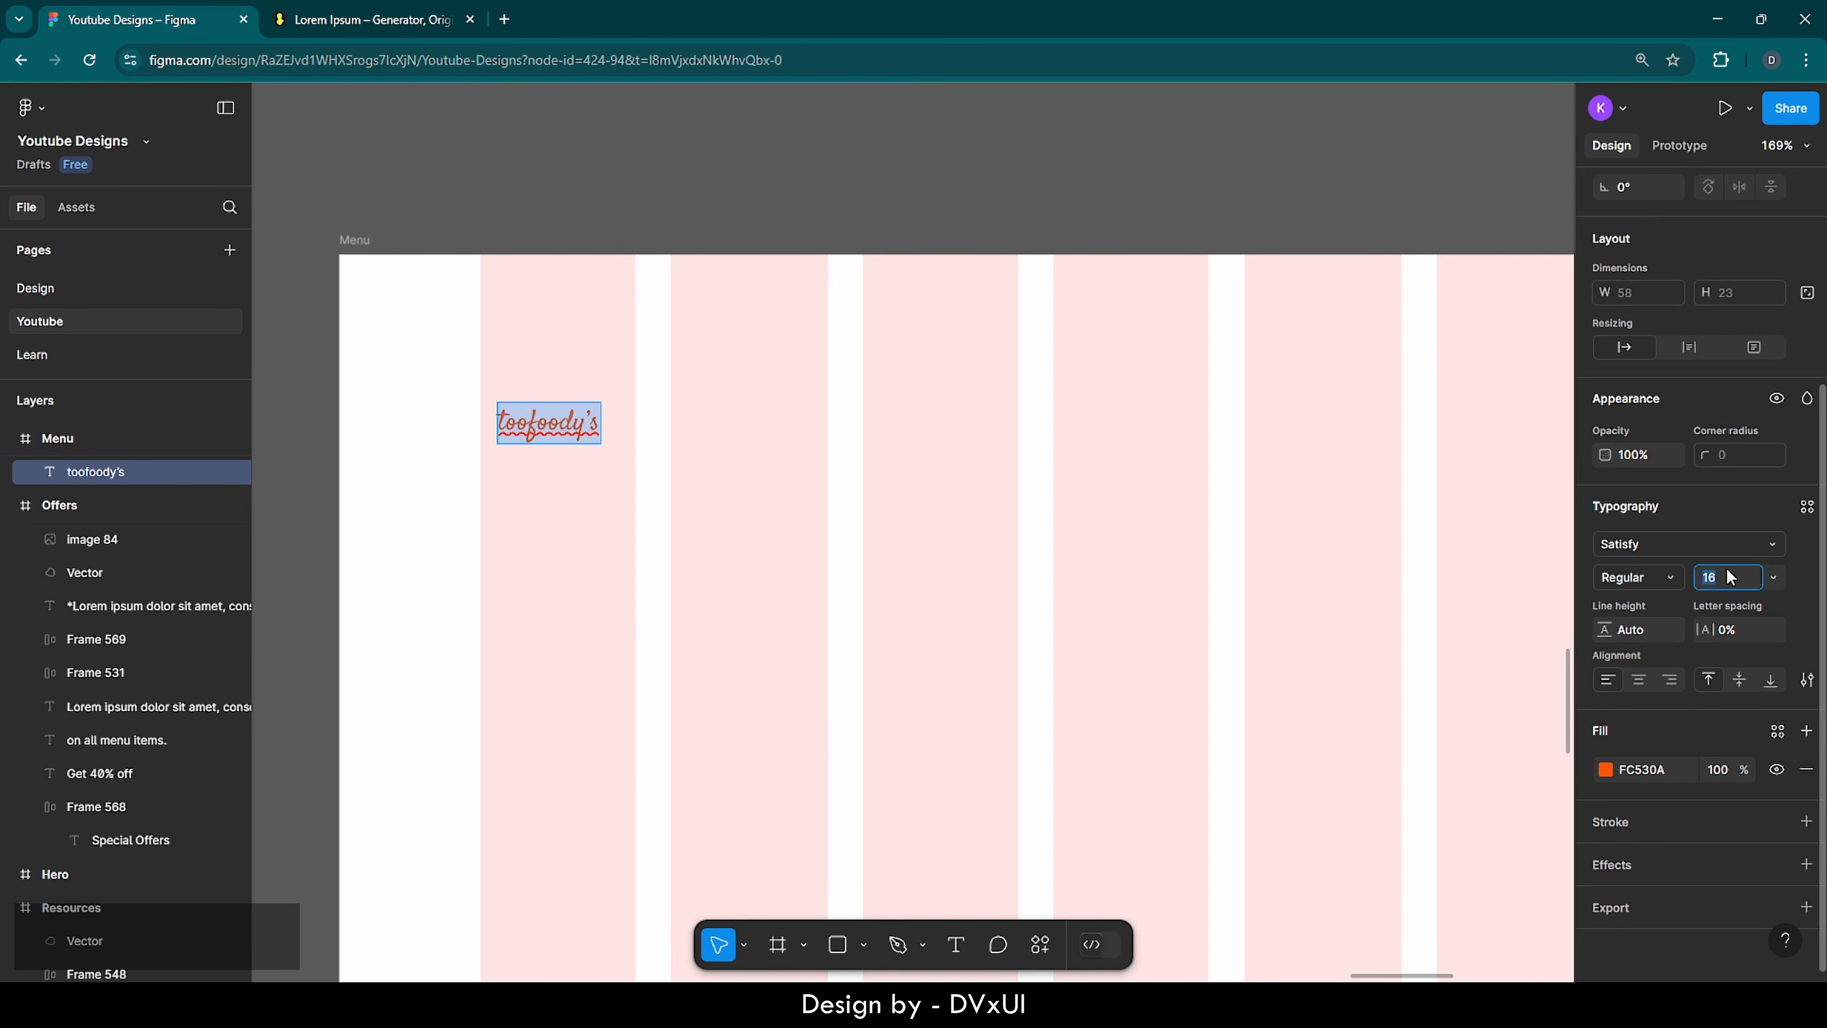
type("38")
key("Return")
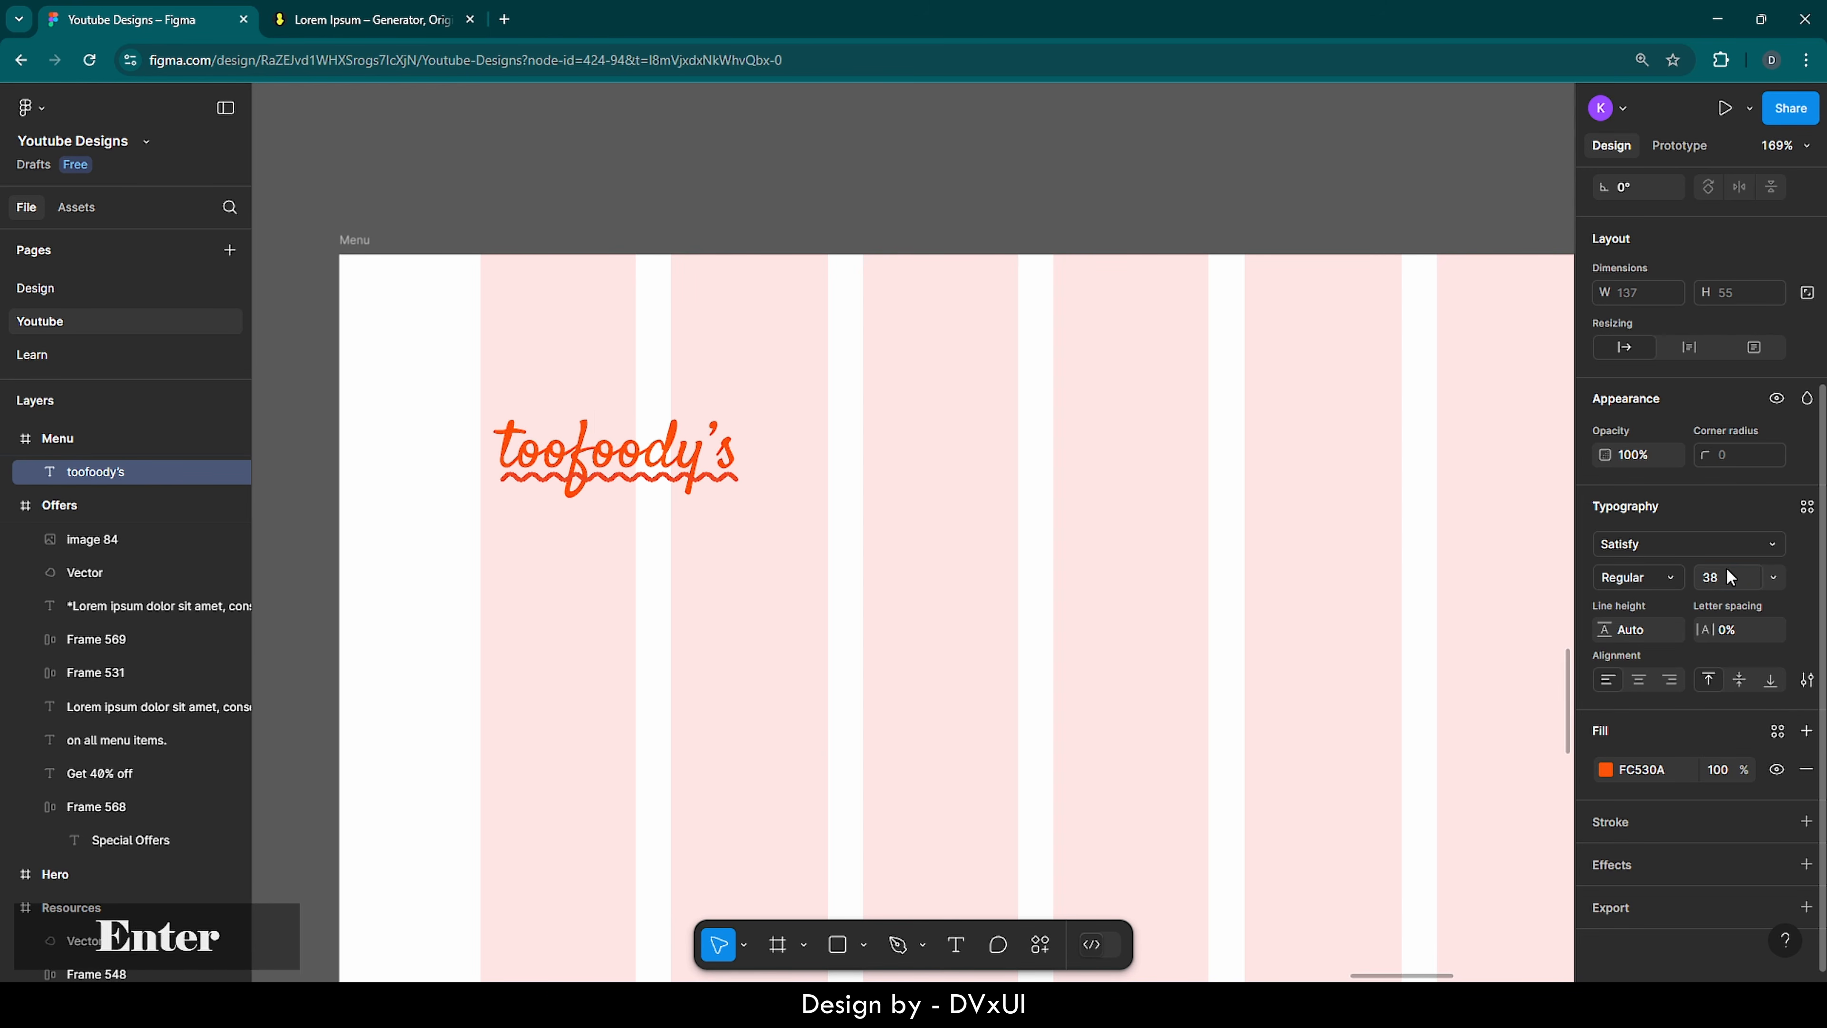
left_click(948, 573)
mouse_move(640, 460)
left_mouse_down()
mouse_move(640, 514)
mouse_move(644, 482)
left_mouse_up()
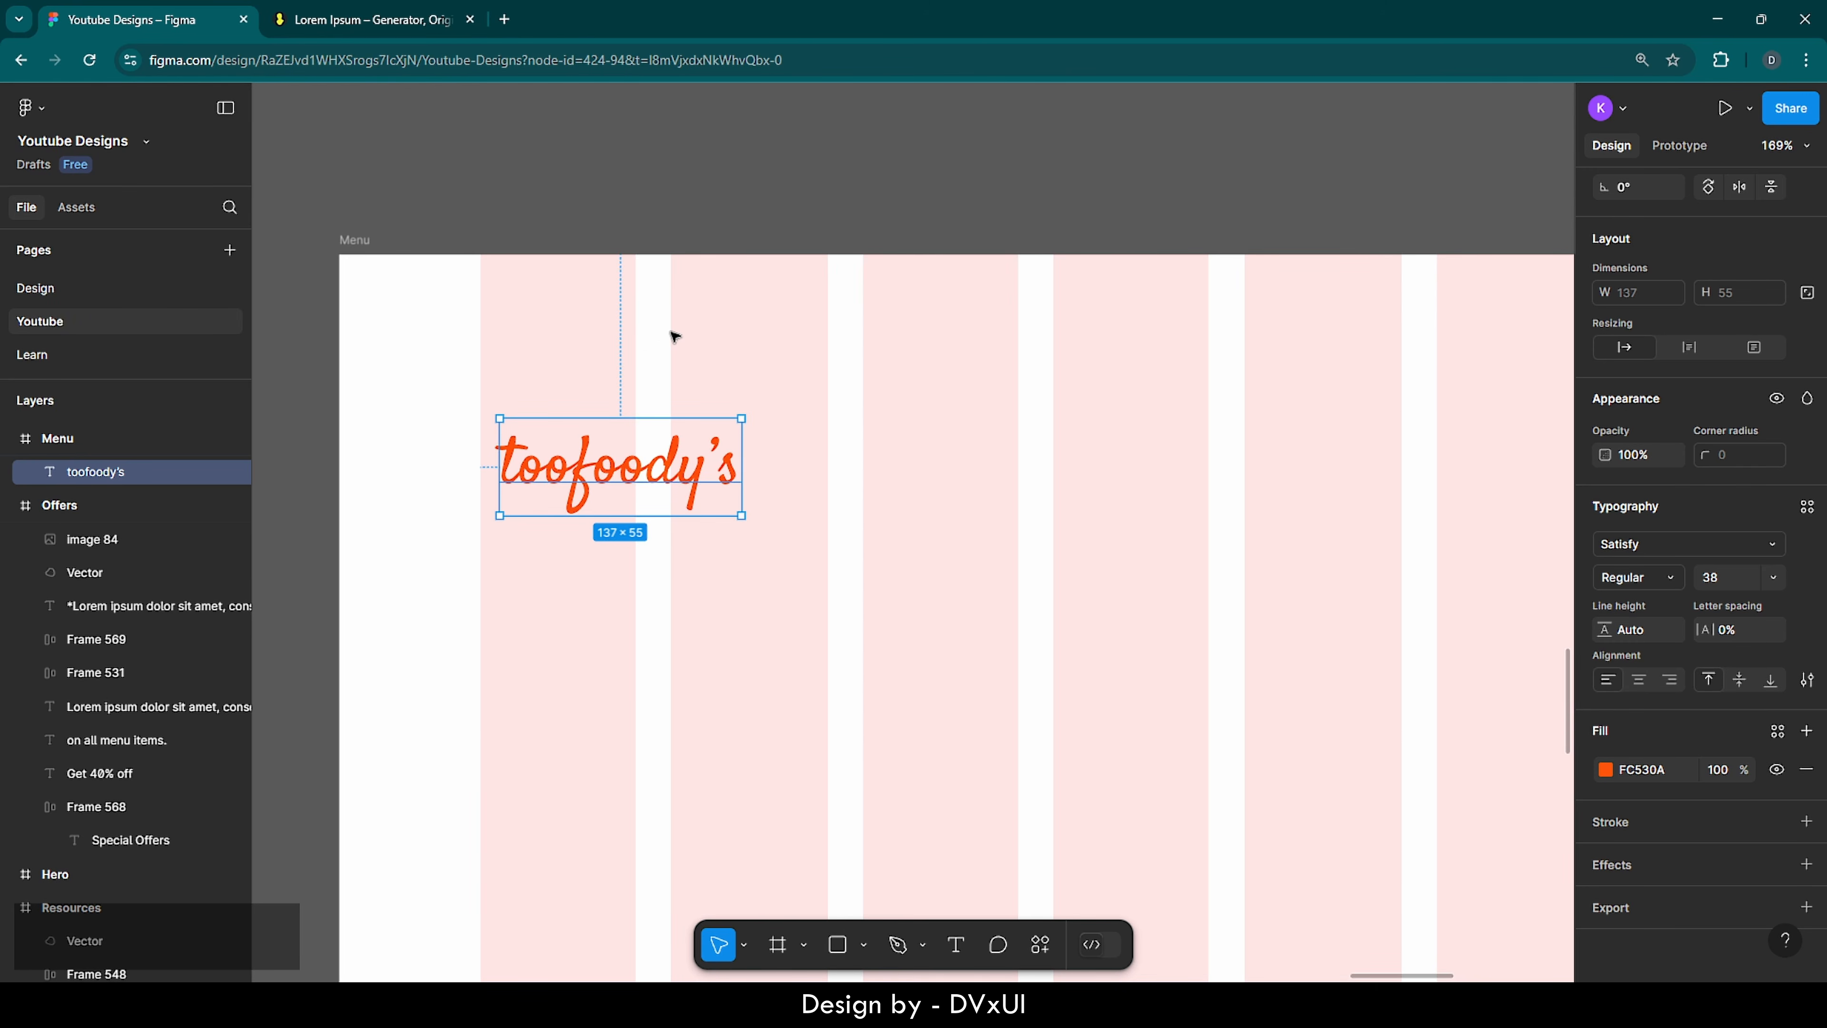
- Duplicate the "toofoody's" text, place the copy directly below the original and change its wording to "Top Noodles"
key("ctrl")
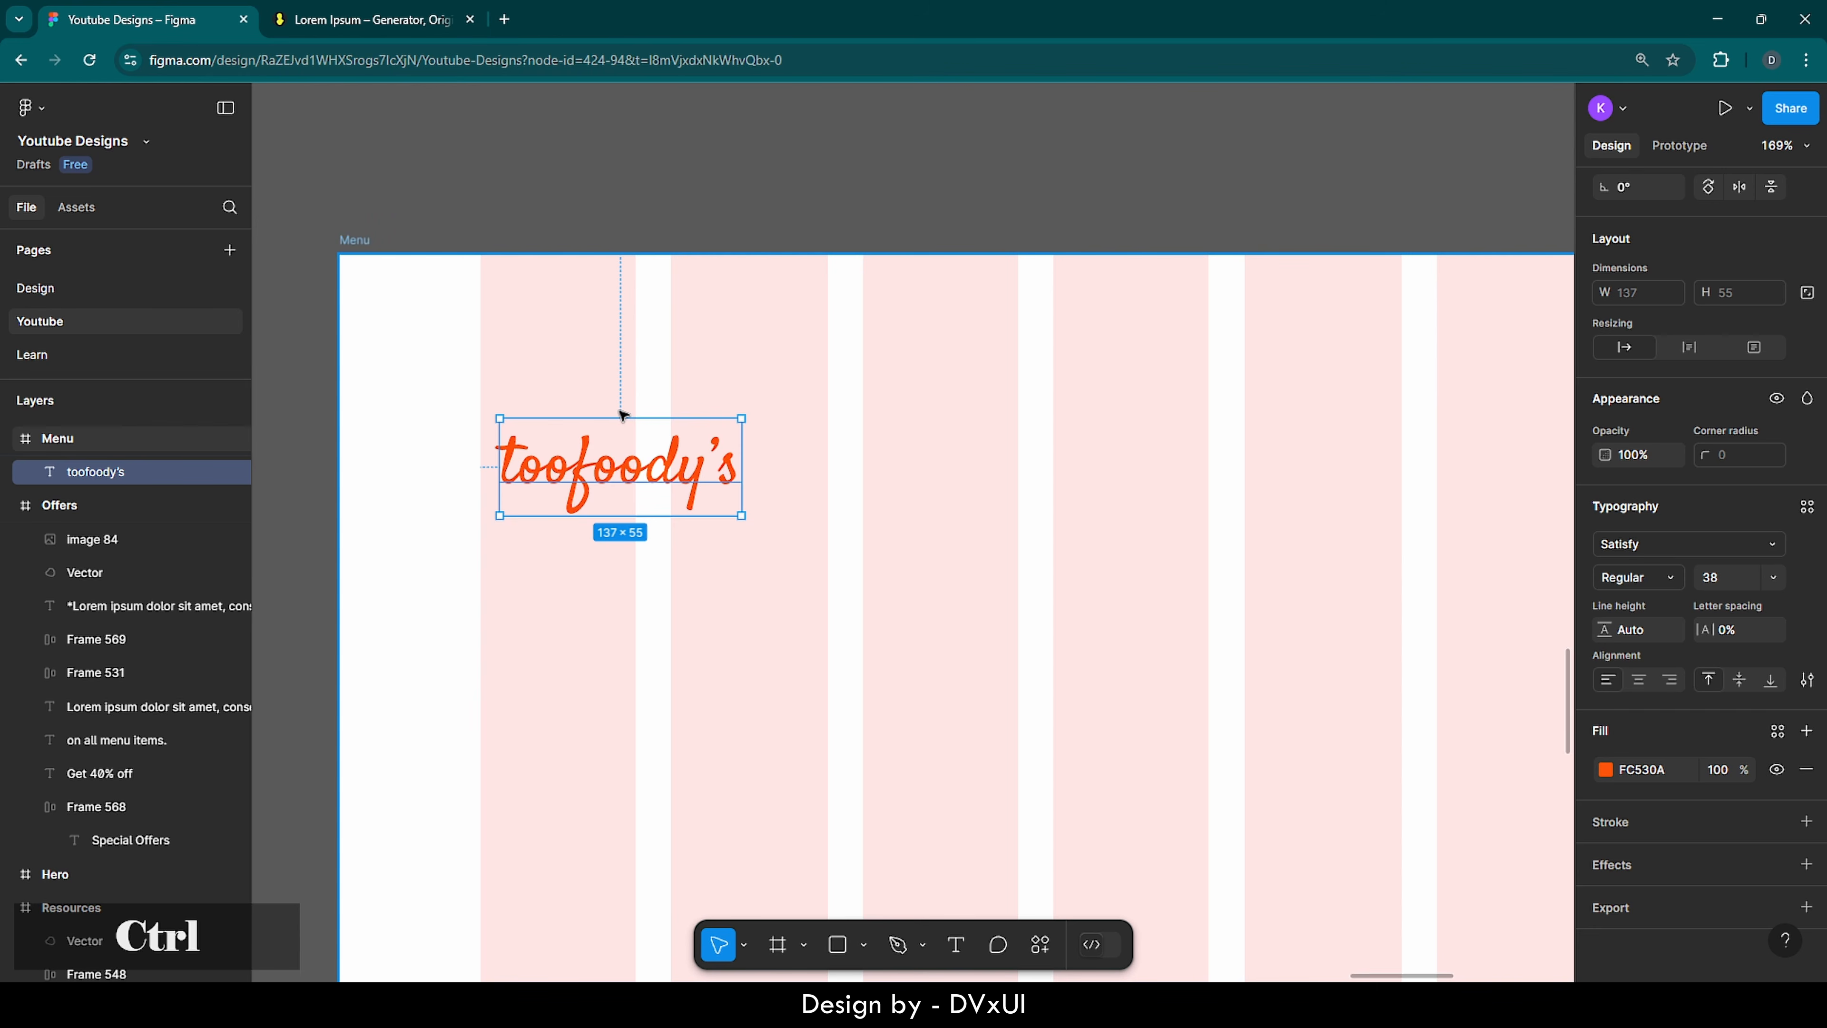
key("ctrl+v")
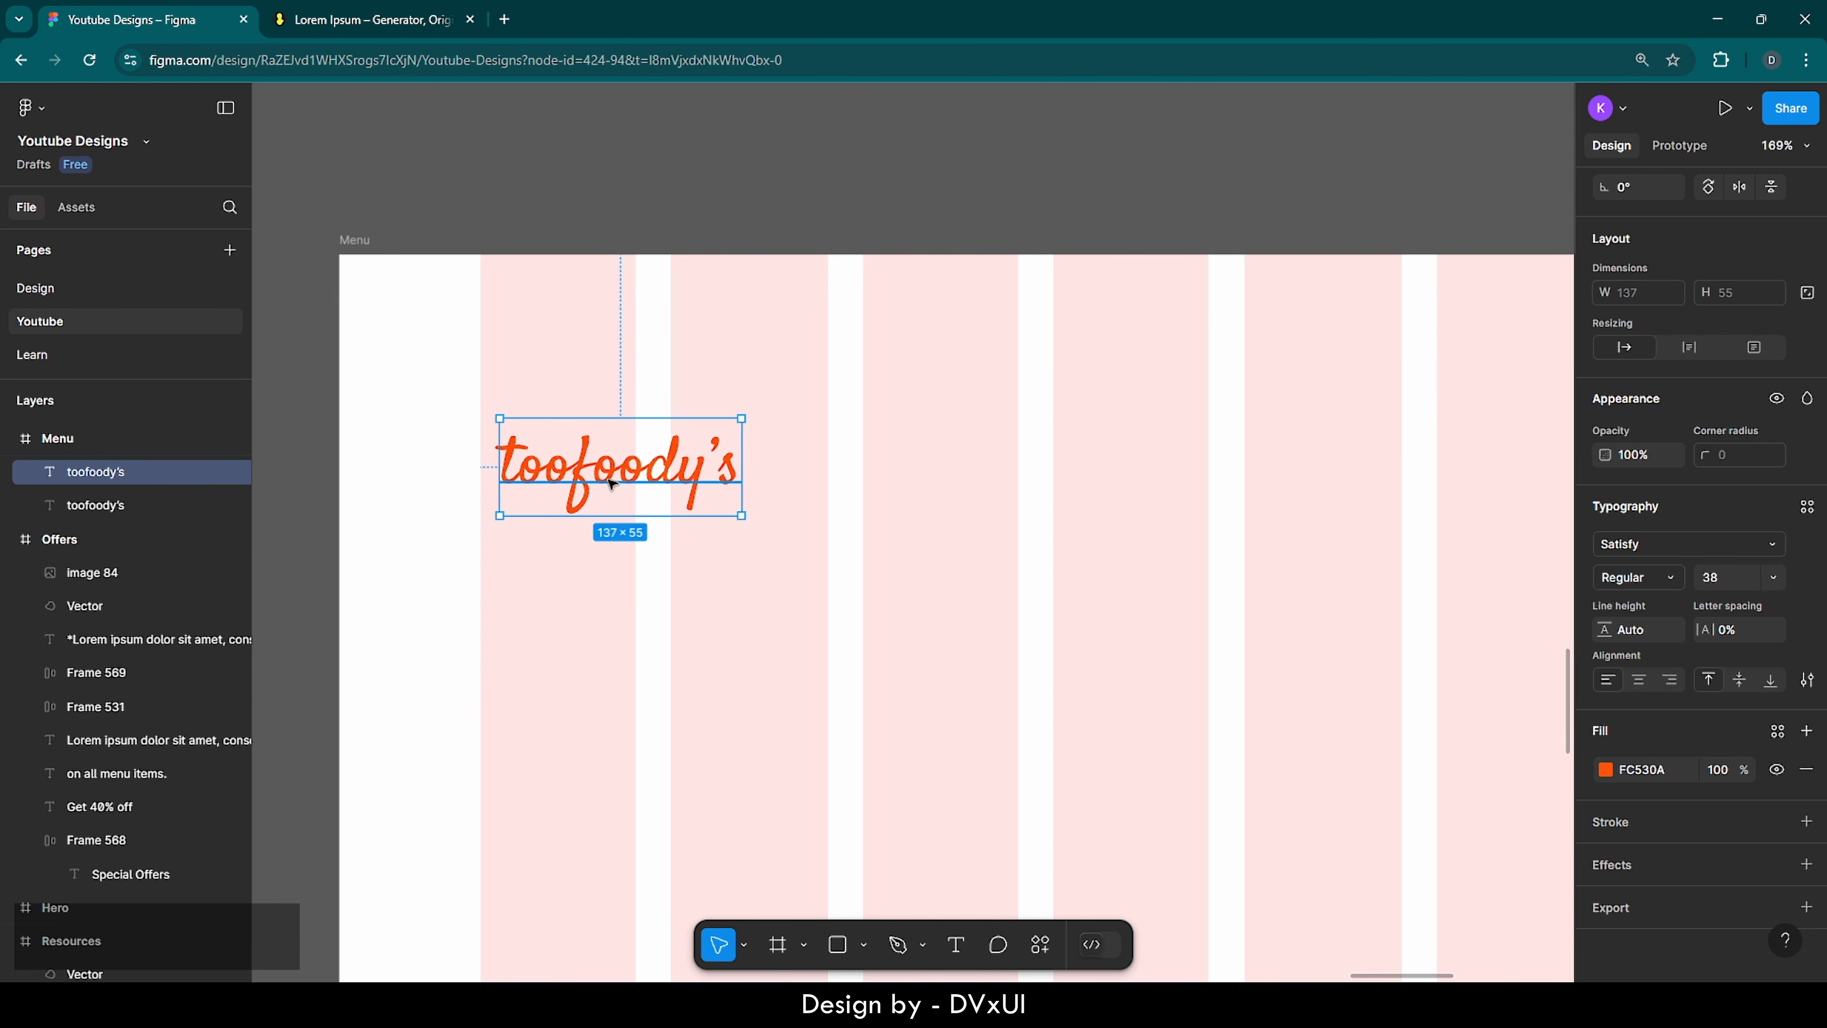
left_click_drag(611, 483, 611, 557)
double_click(611, 556)
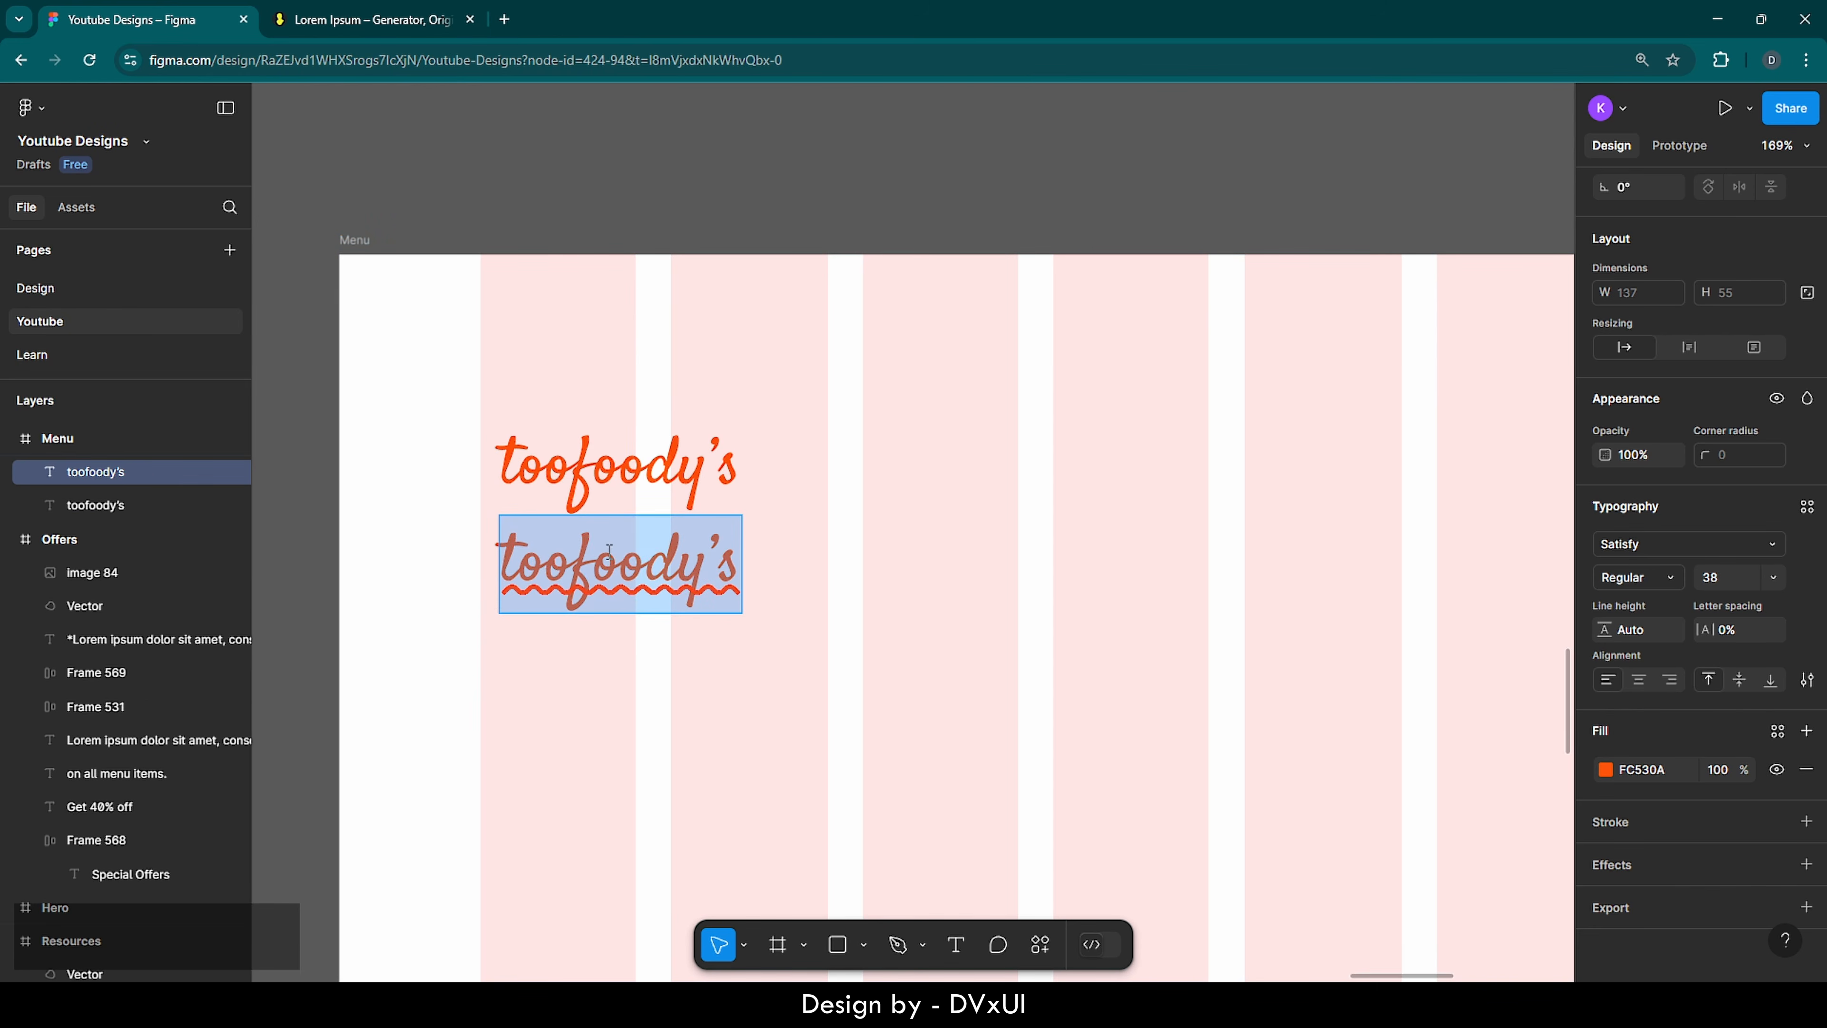
type("Top Noofle")
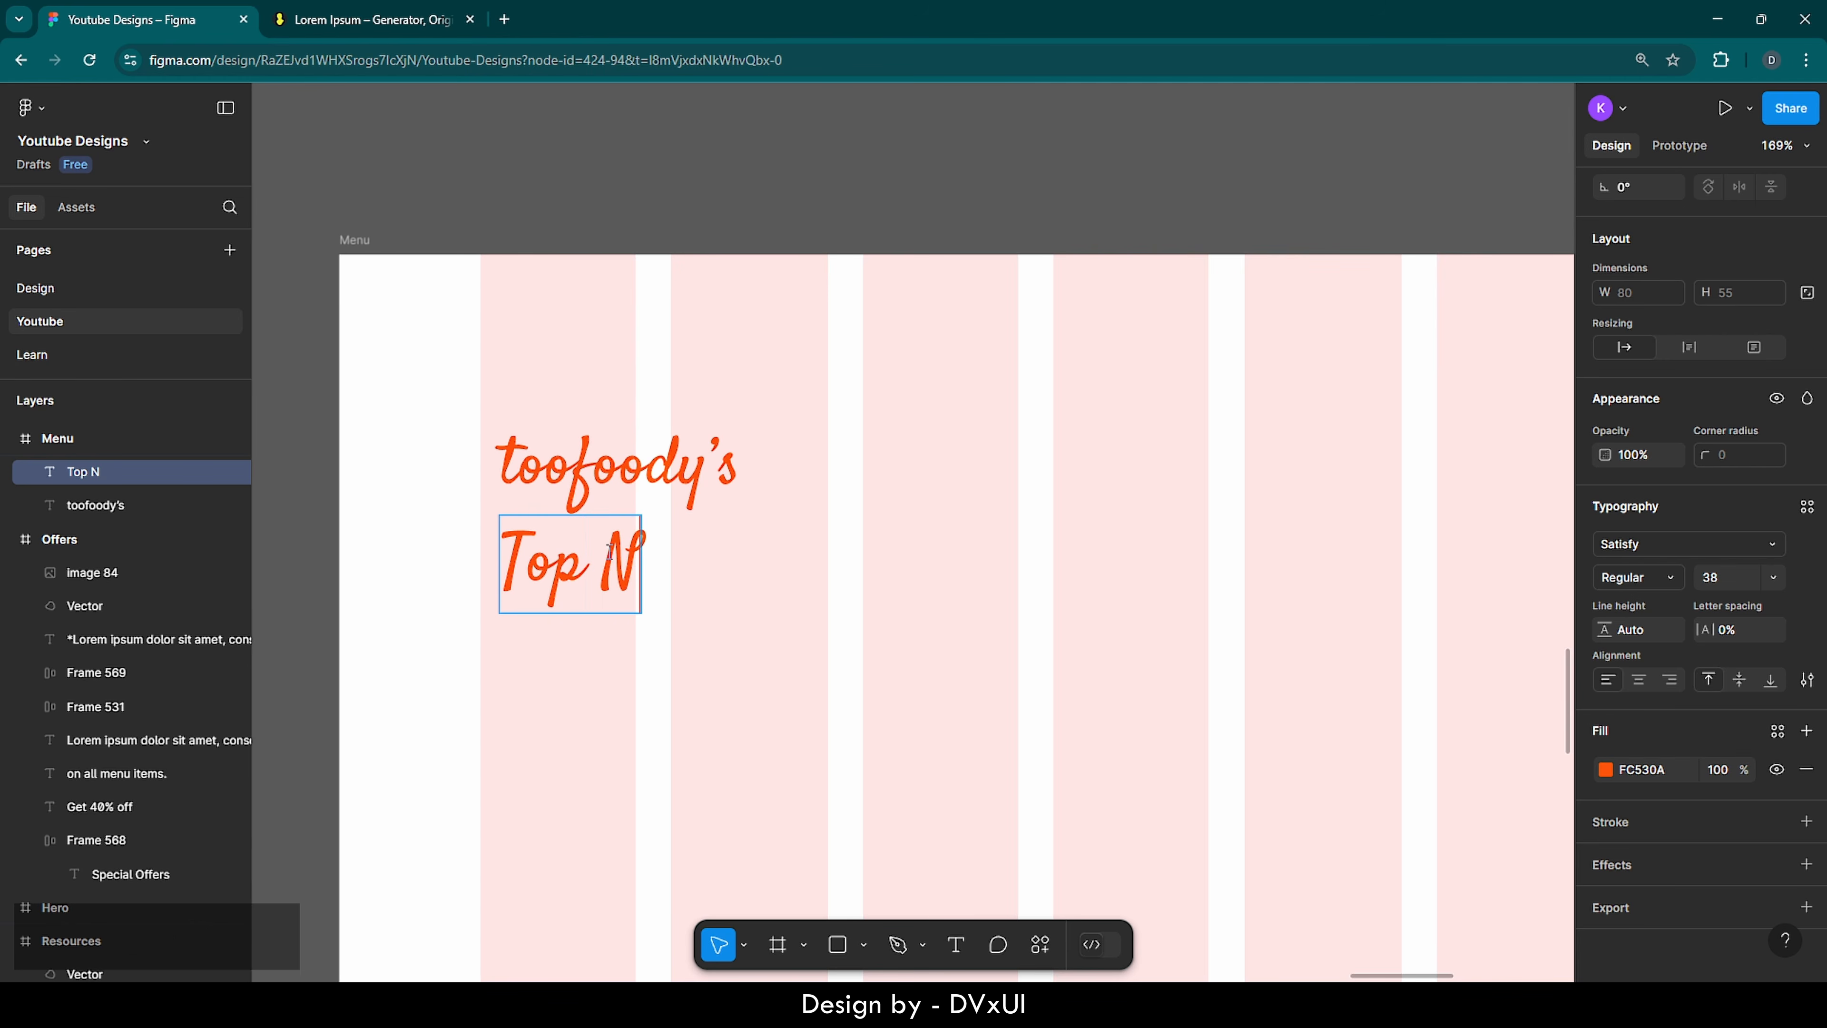
key("BackSpace")
key("BackSpace")
key("BackSpace")
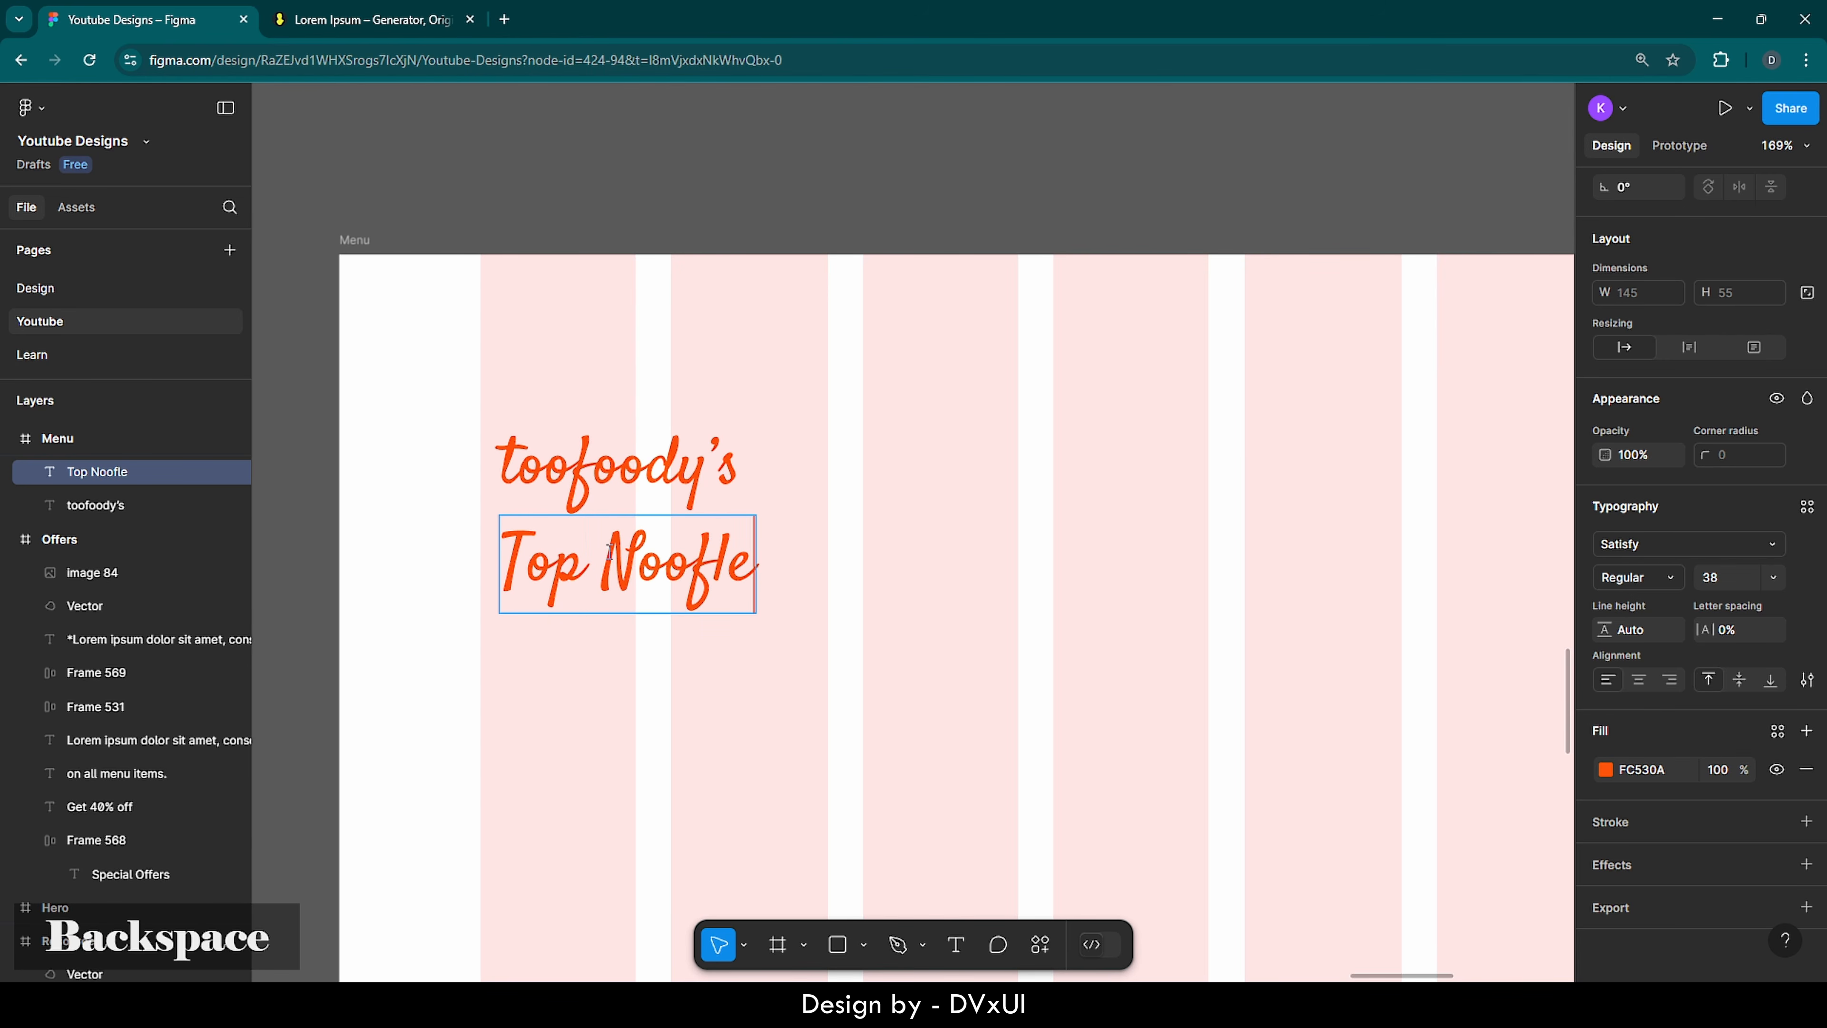
type("dles")
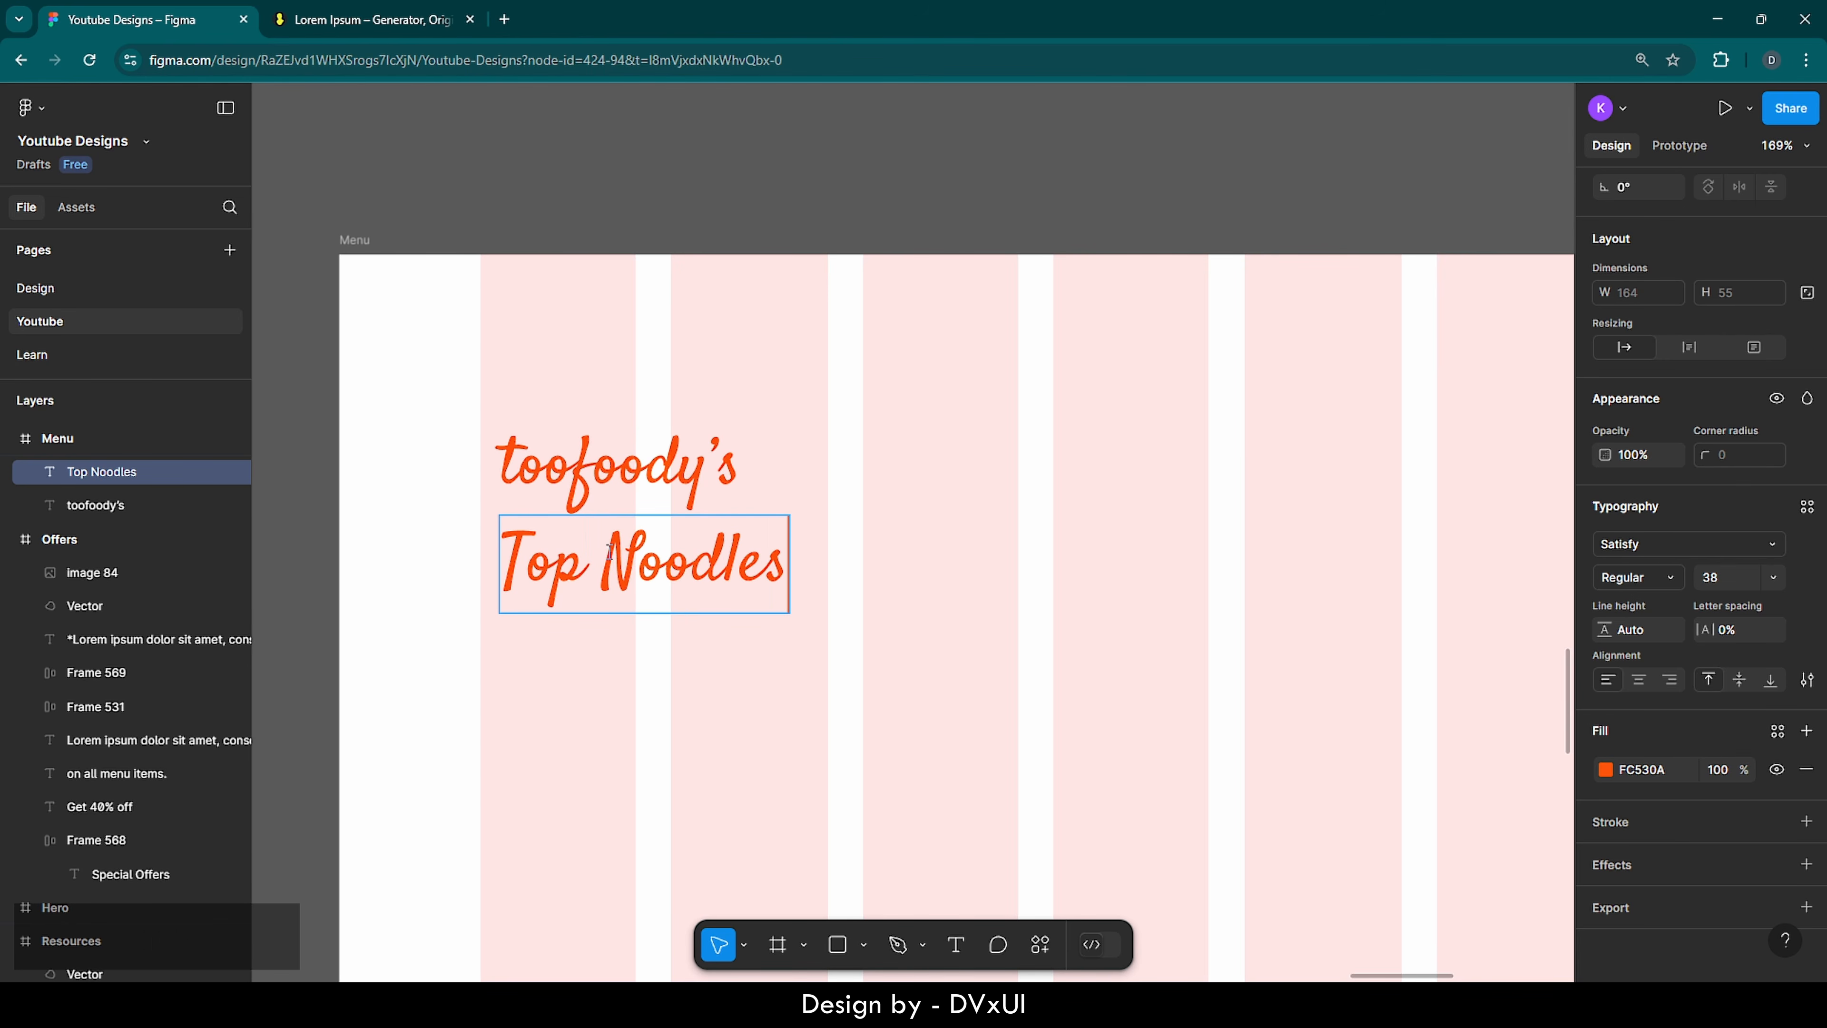
- Format the "Top Noodles" heading in Outfit Medium at size 66
key("ctrl+a")
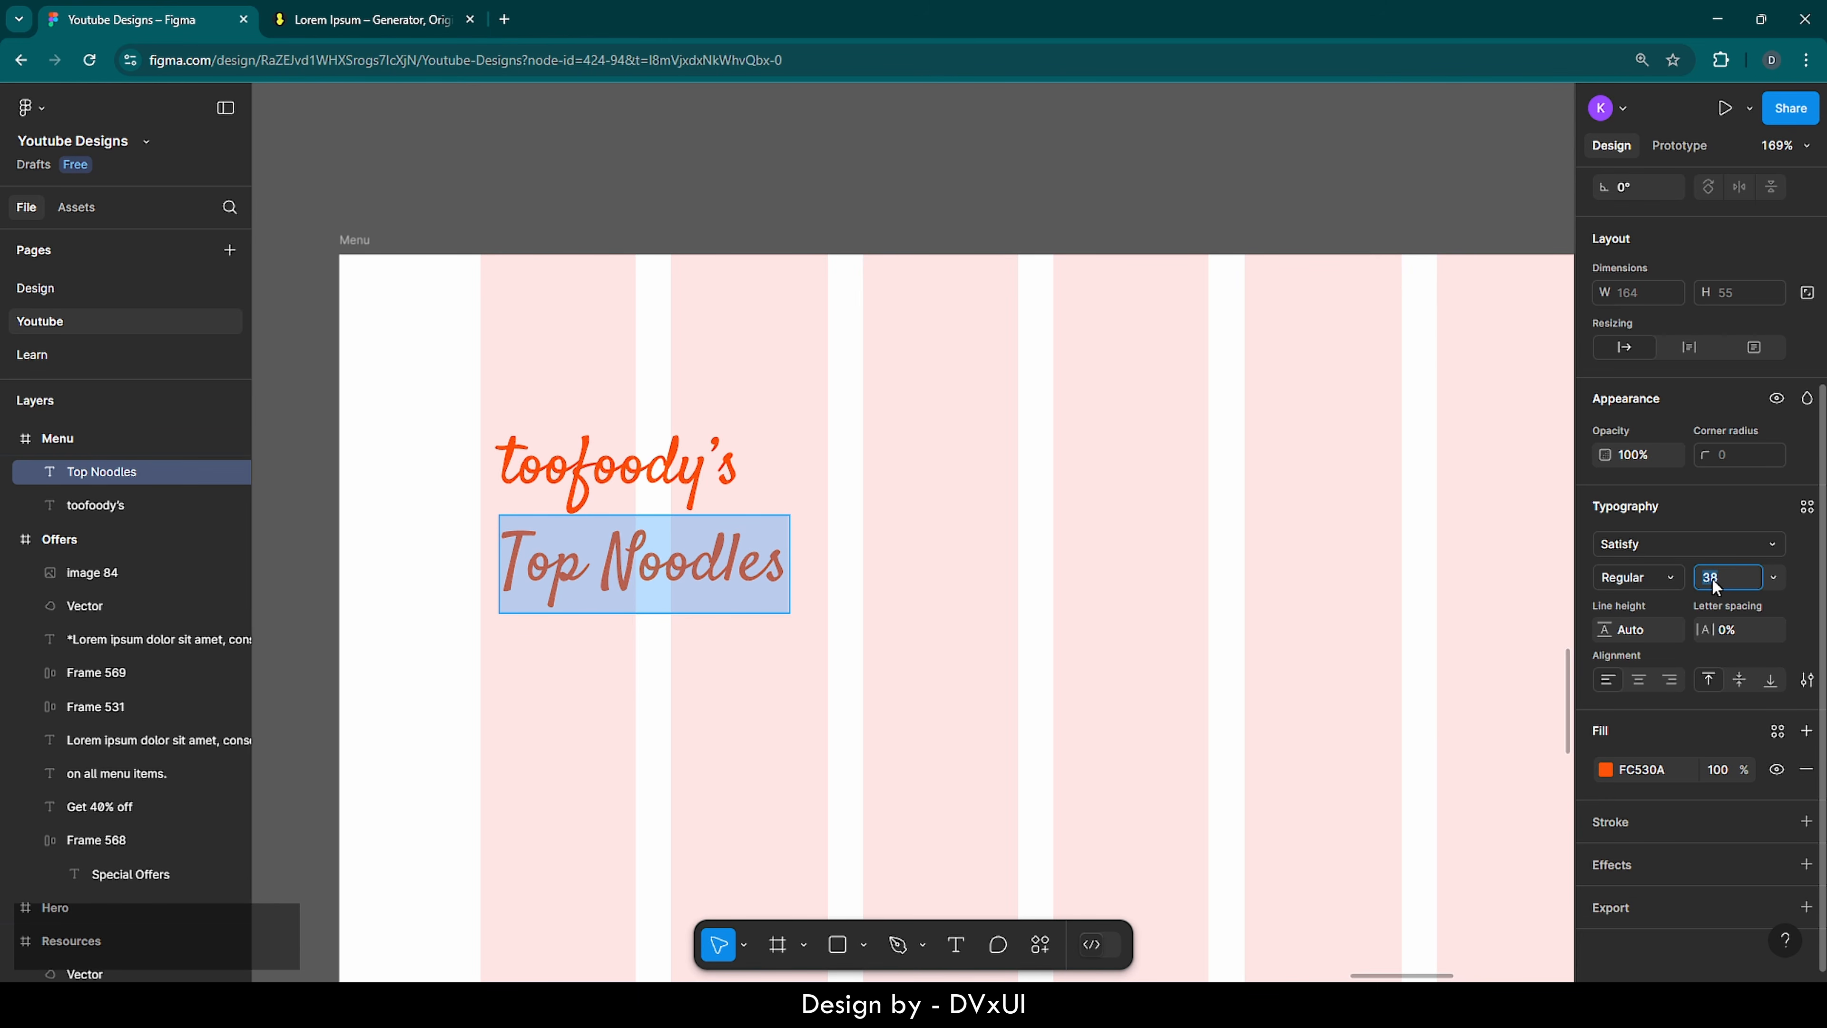
type("66")
key("Return")
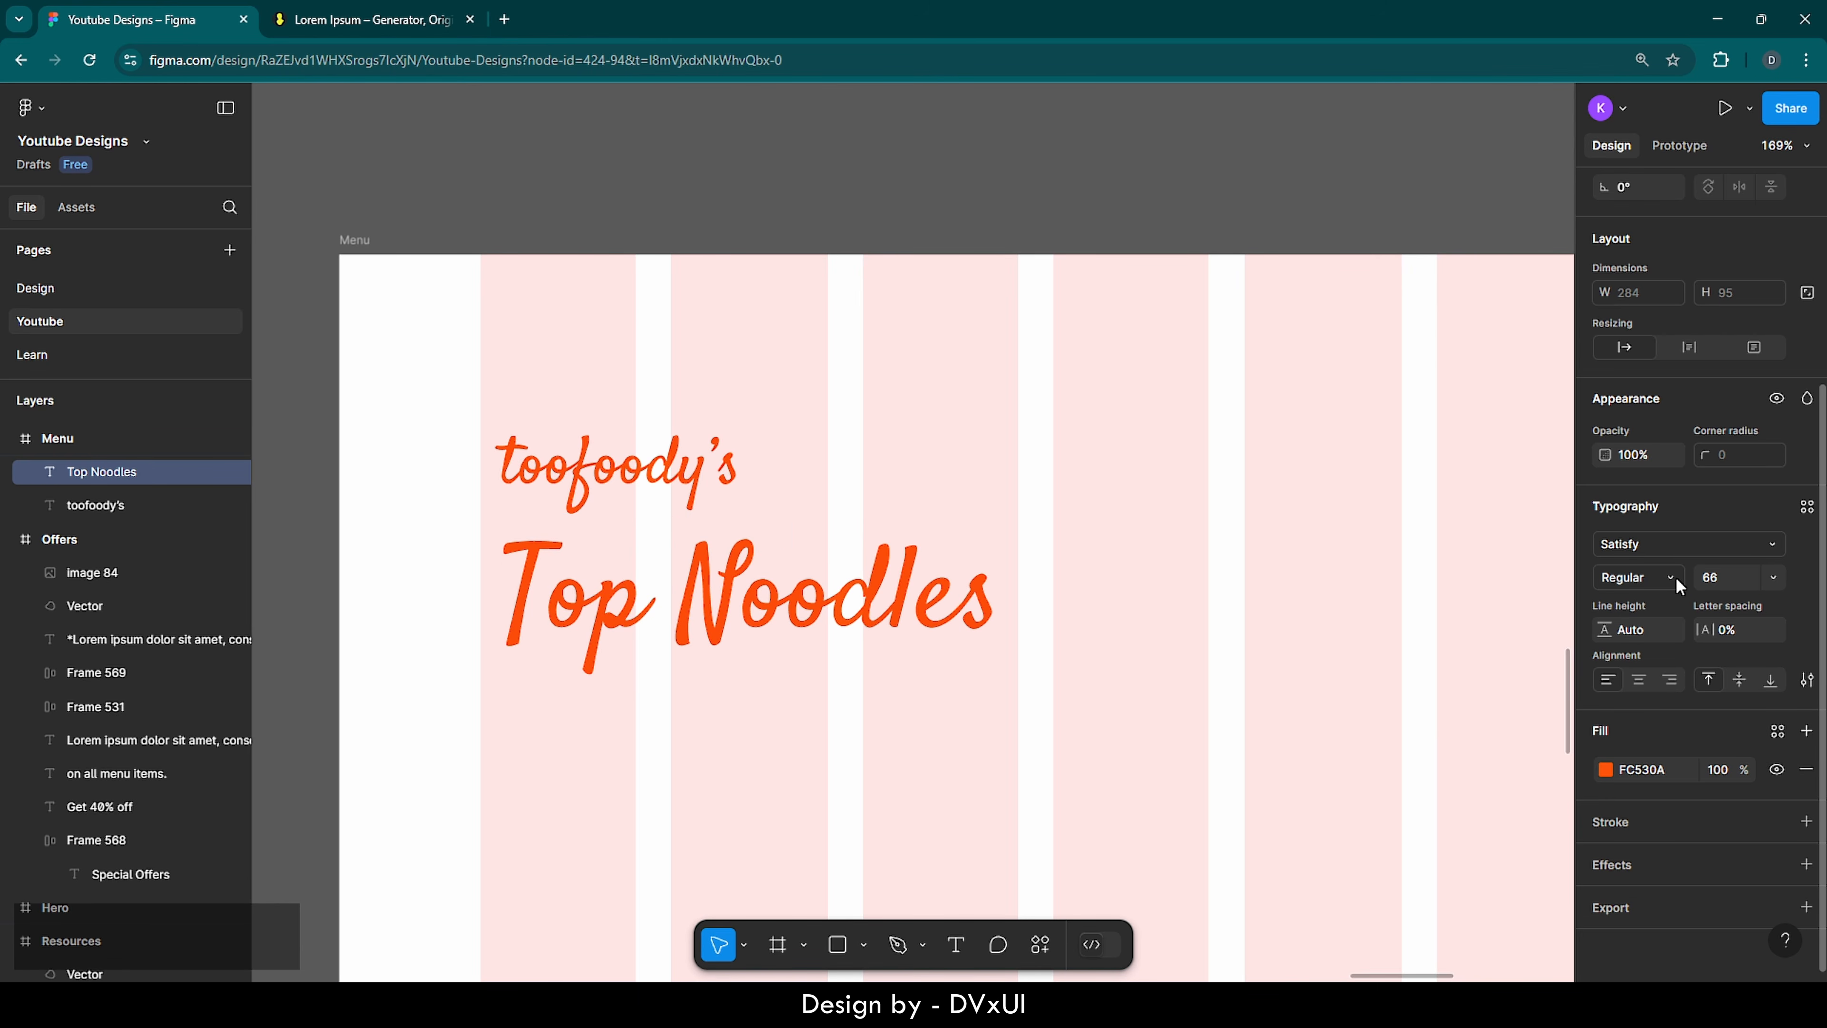
left_click(1676, 577)
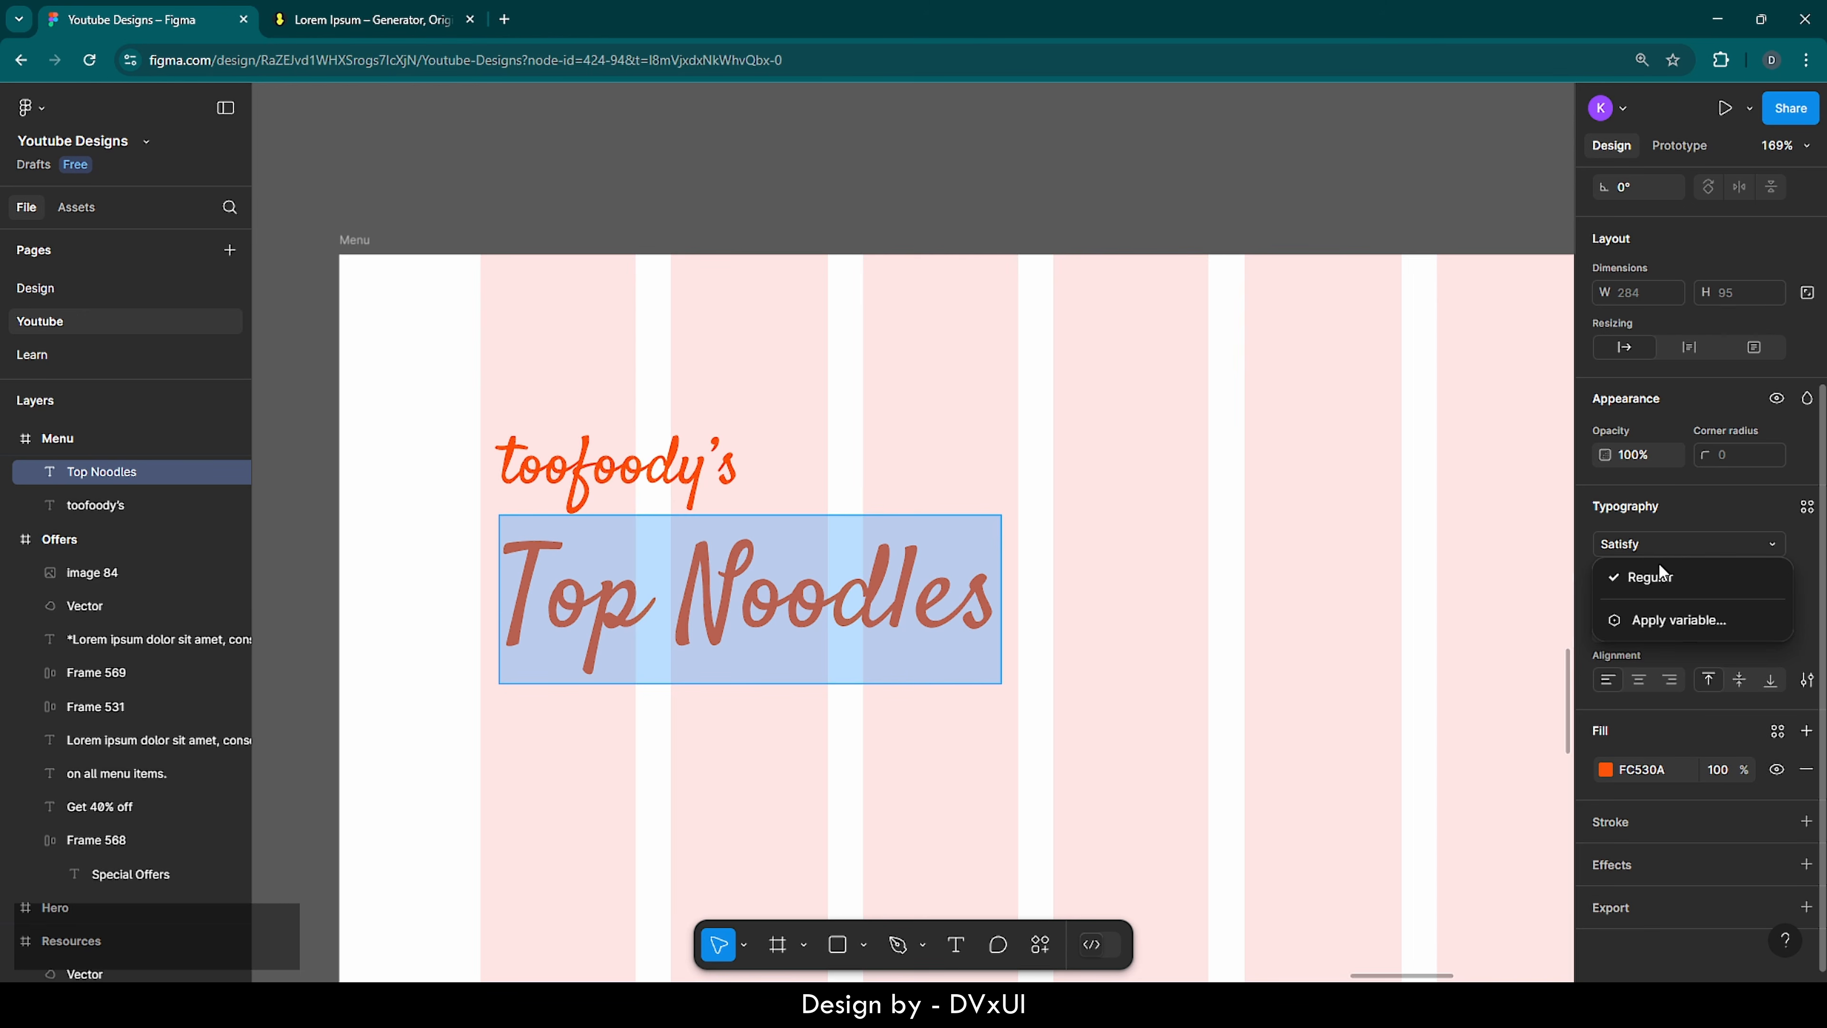
left_click(1665, 538)
left_click(1666, 545)
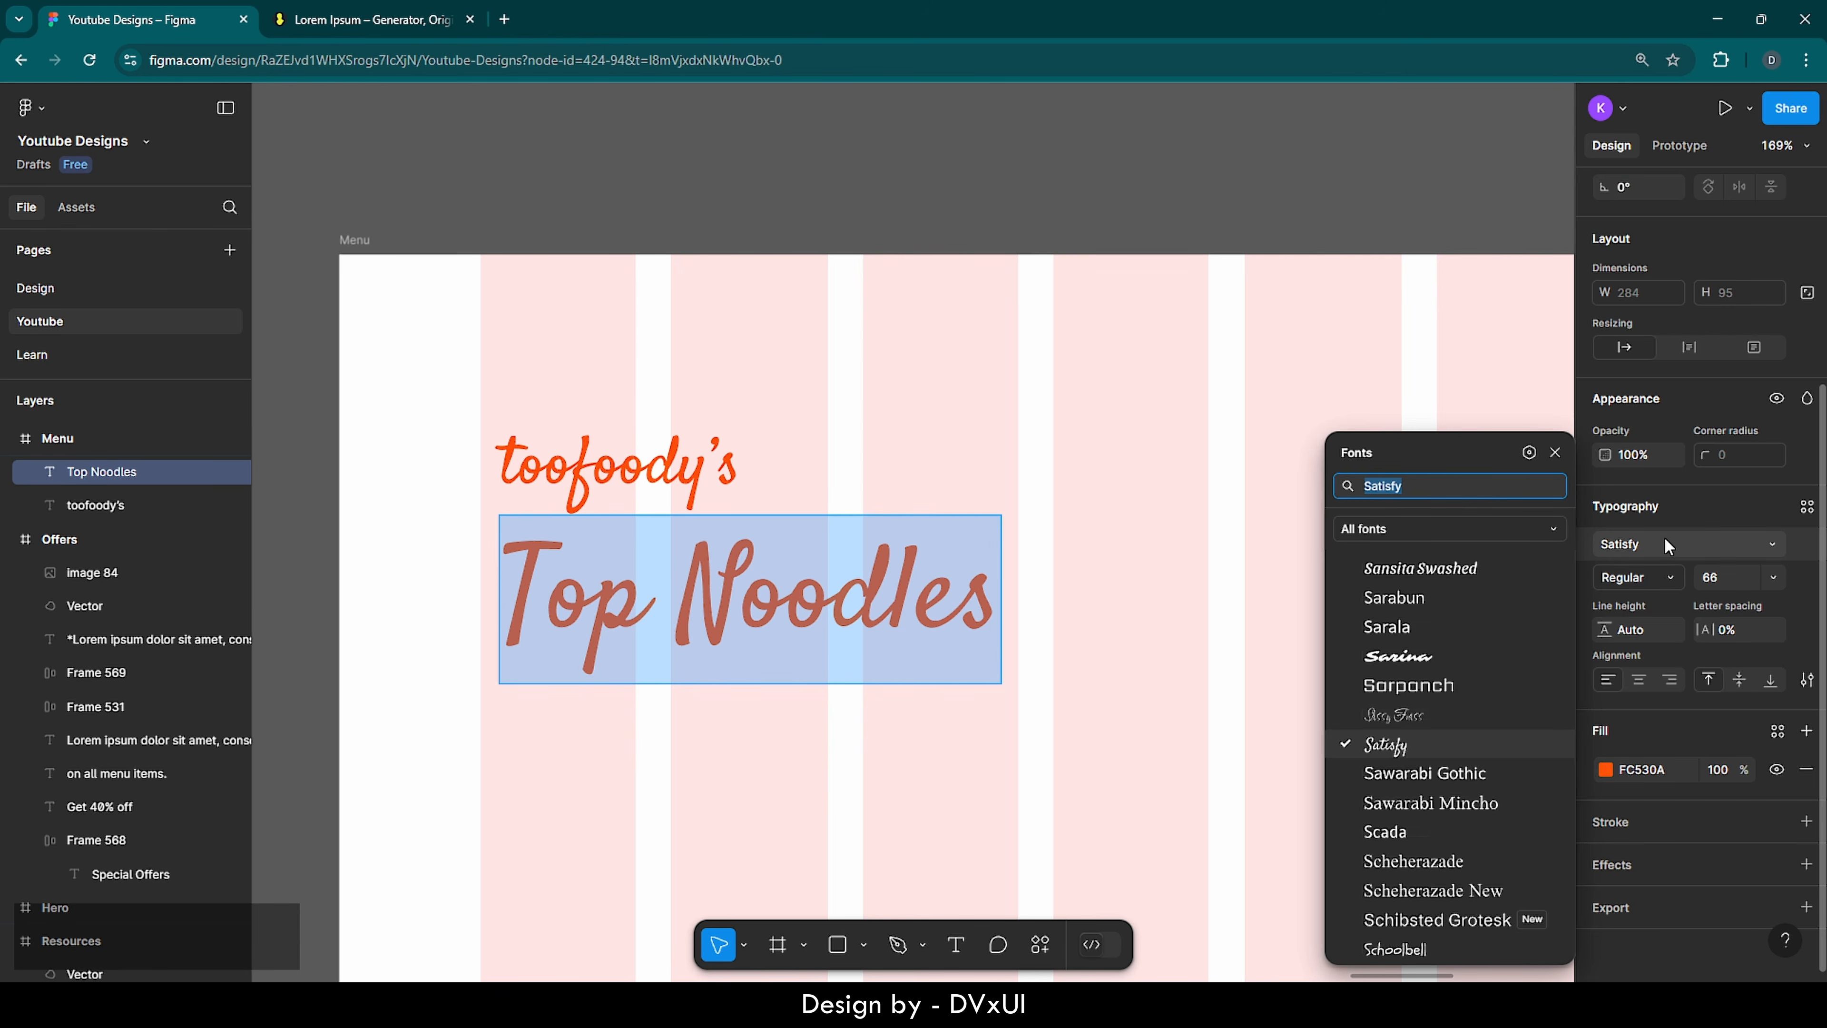
type("outfit")
key("Return")
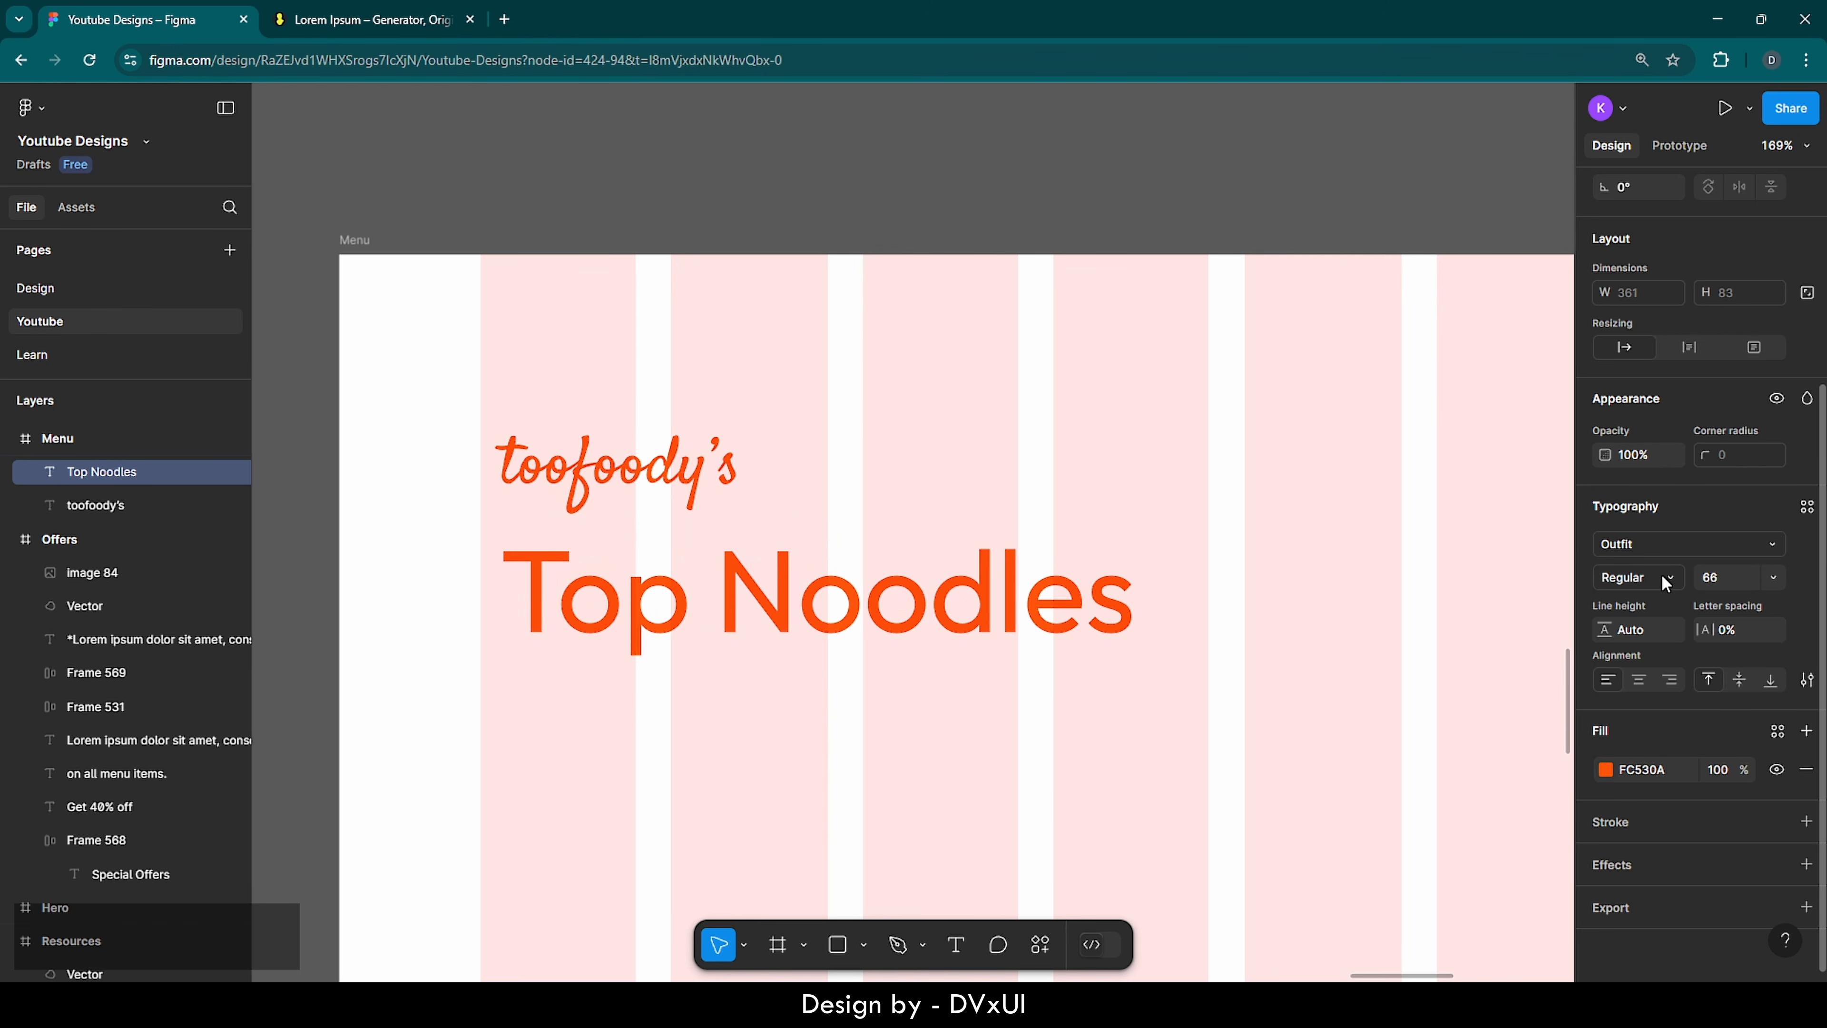
left_click(1663, 573)
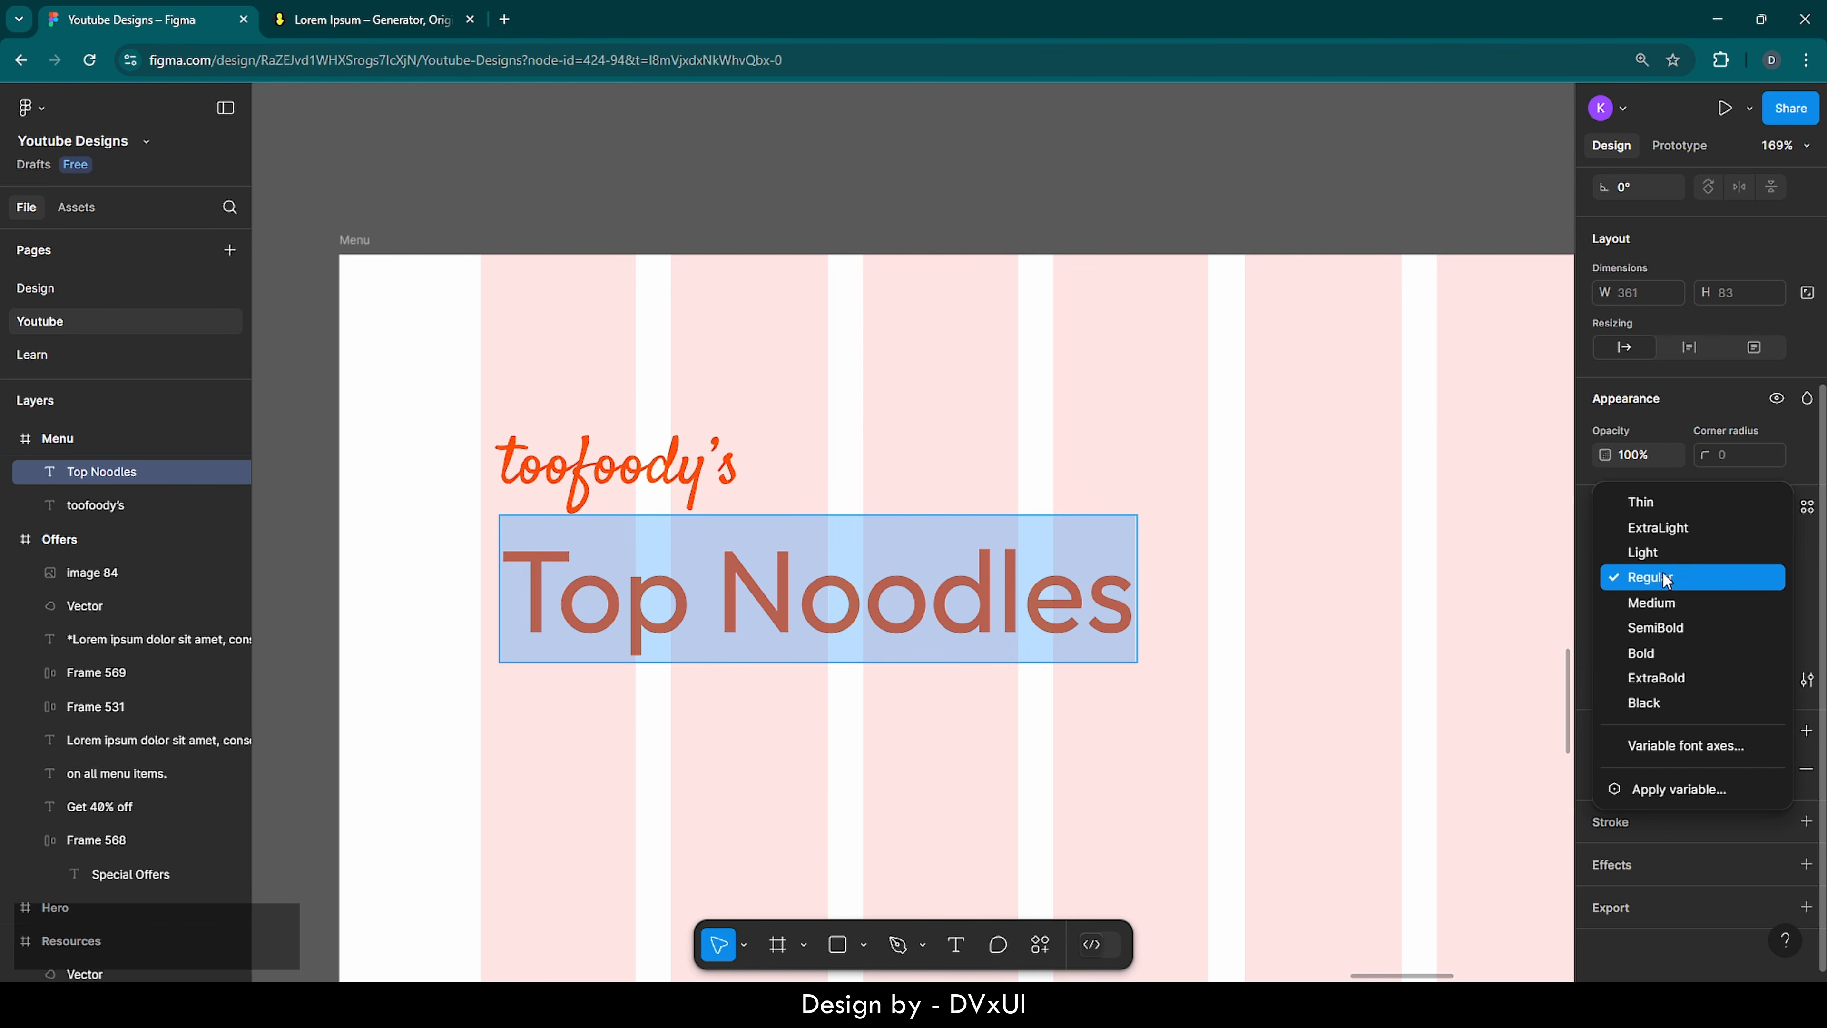
left_click(1660, 601)
- Colour only the word "Noodles" in the heading black (000000)
double_click(785, 624)
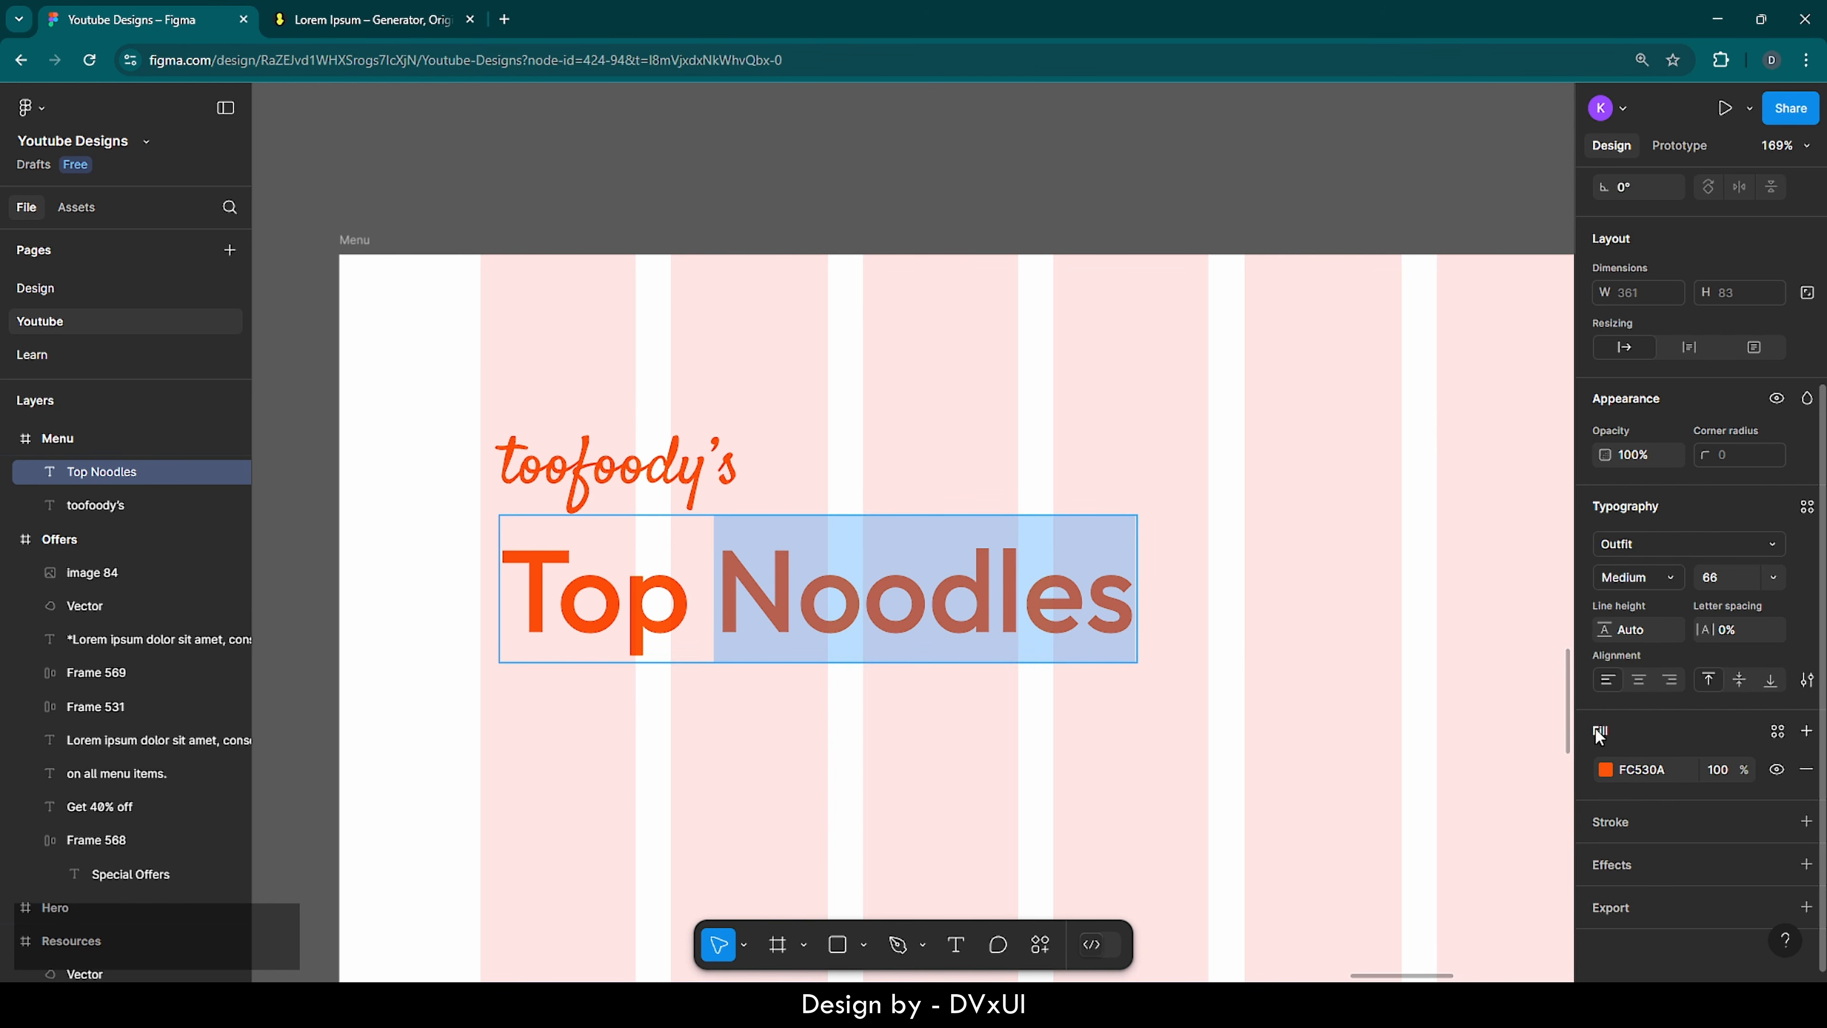
left_click(1649, 767)
type("black")
key("Return")
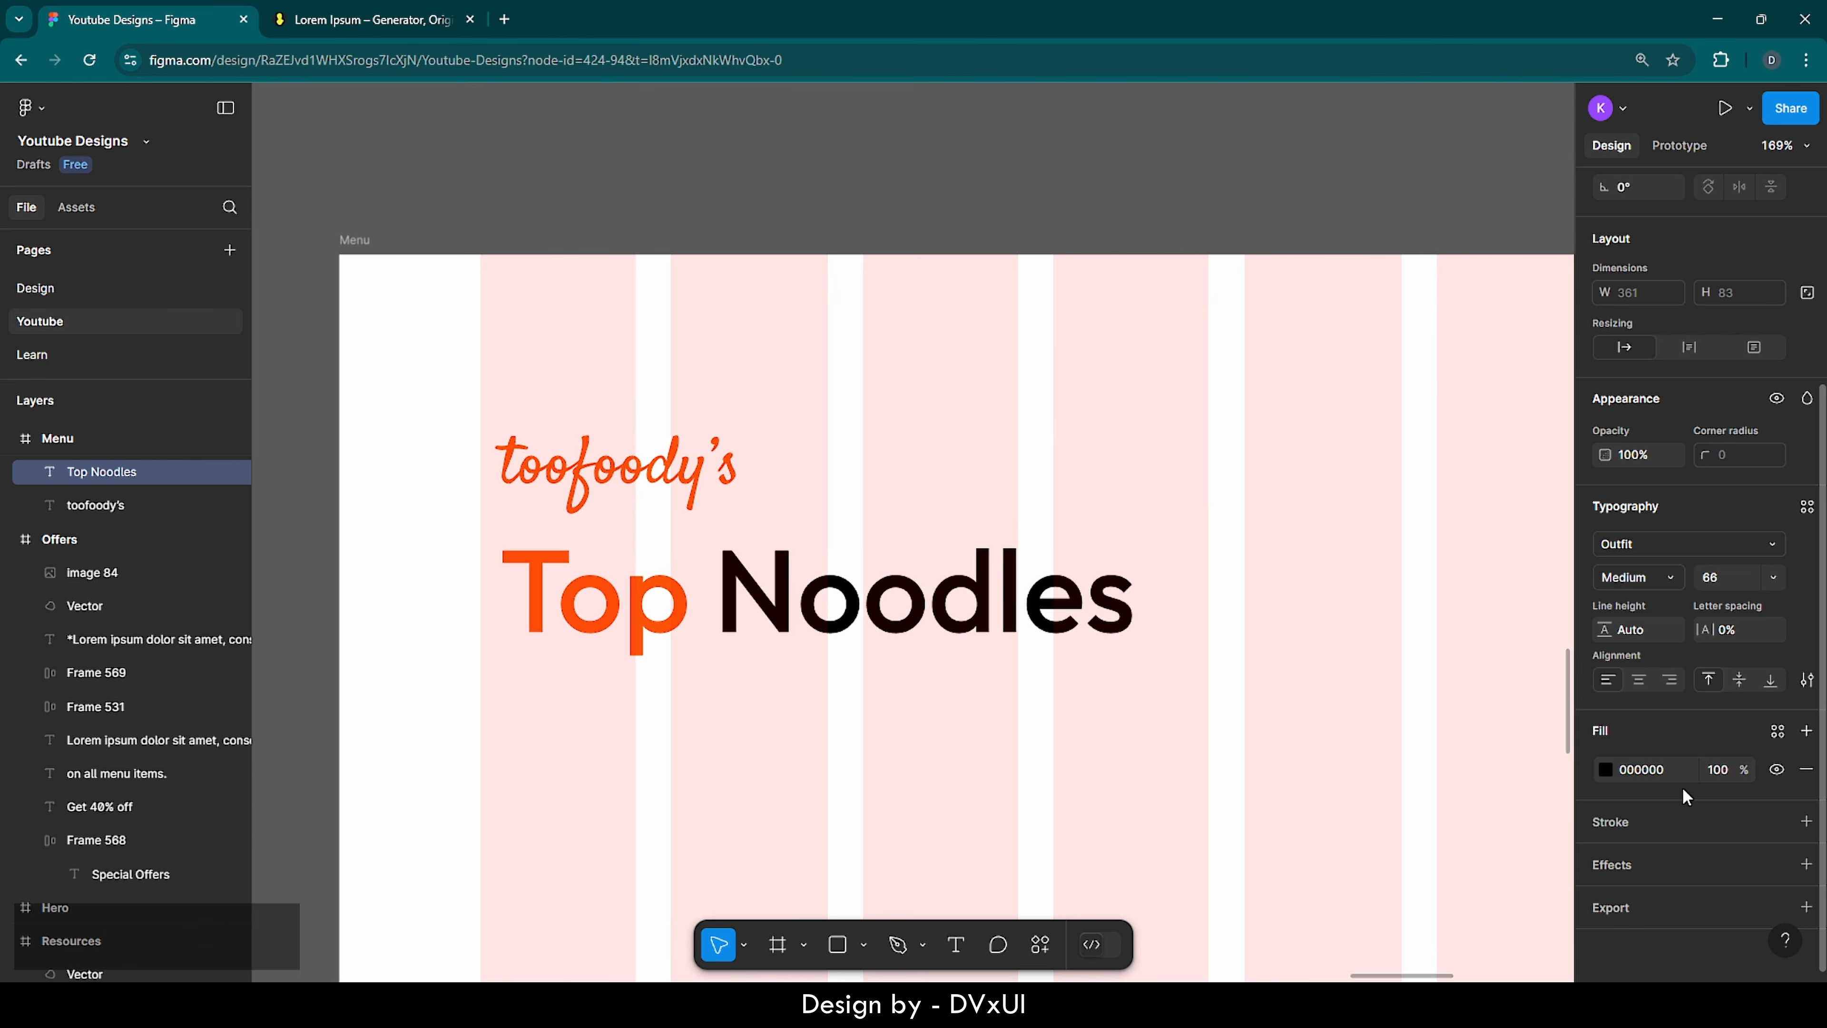
key("Escape")
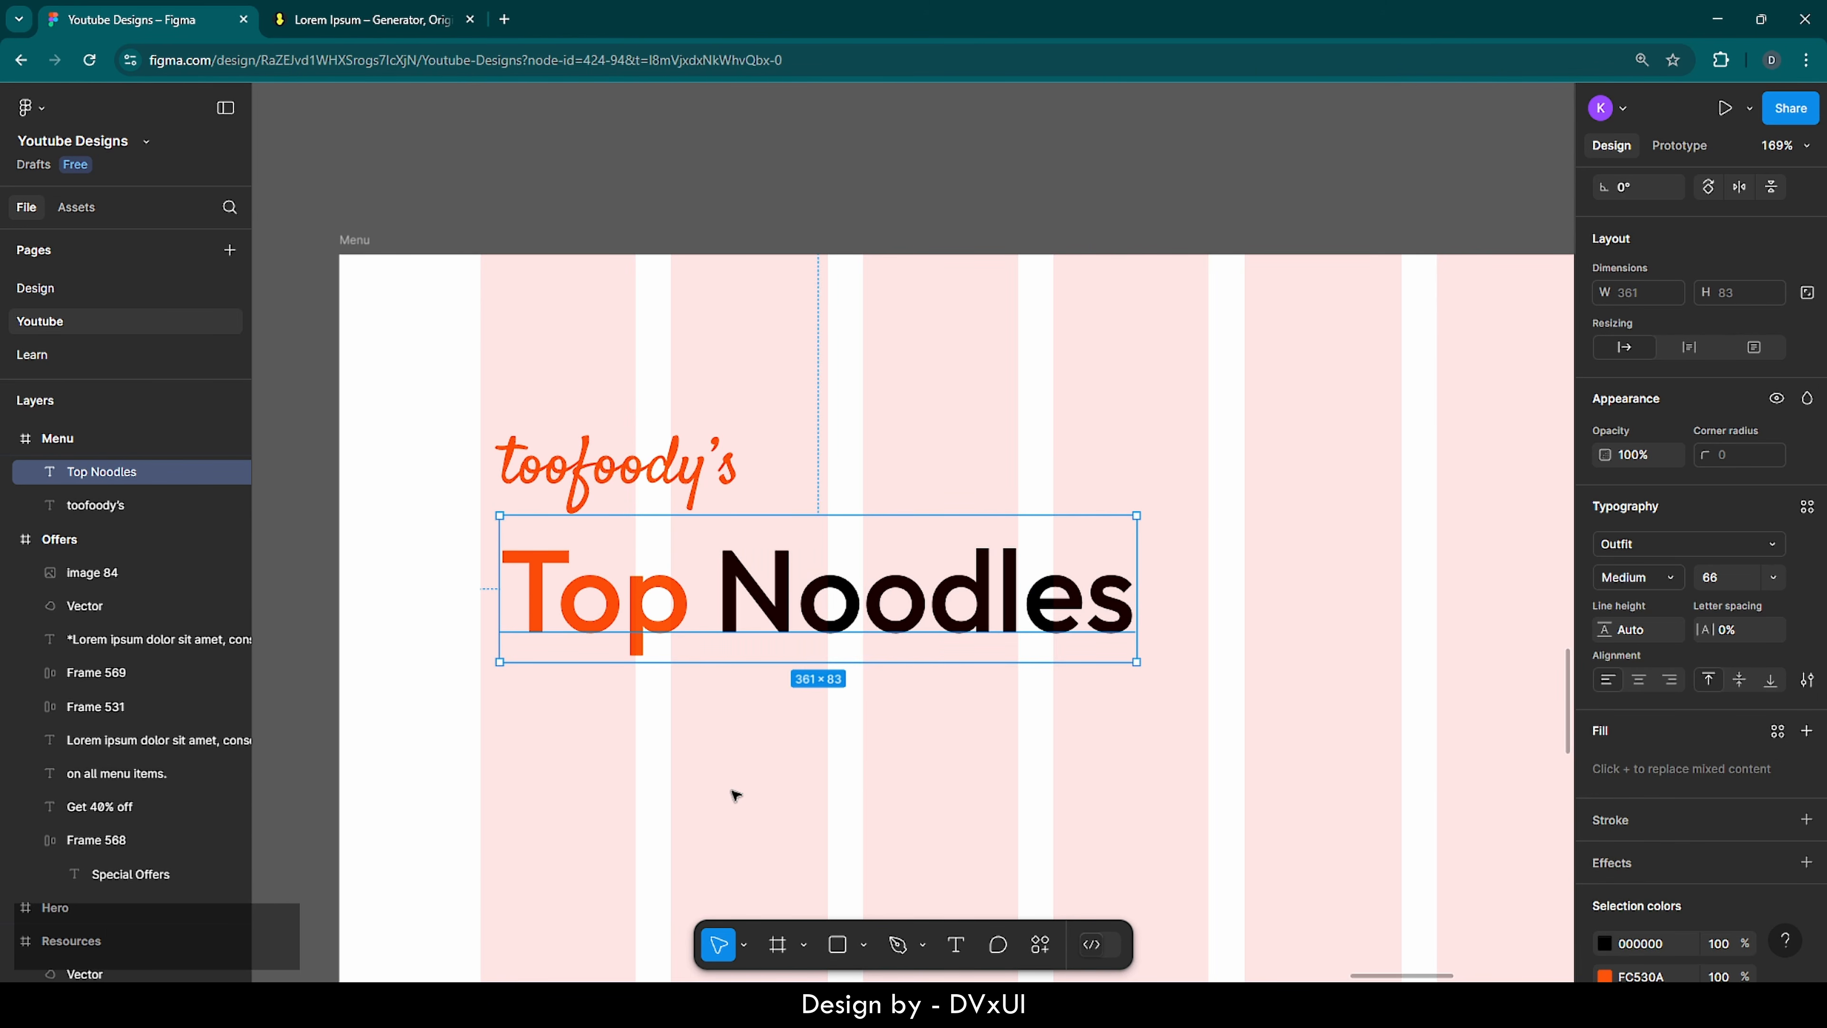
- Nudge both heading texts together left to the first grid column's left edge and one pixel down
left_click(603, 492, "shift")
key("Left")
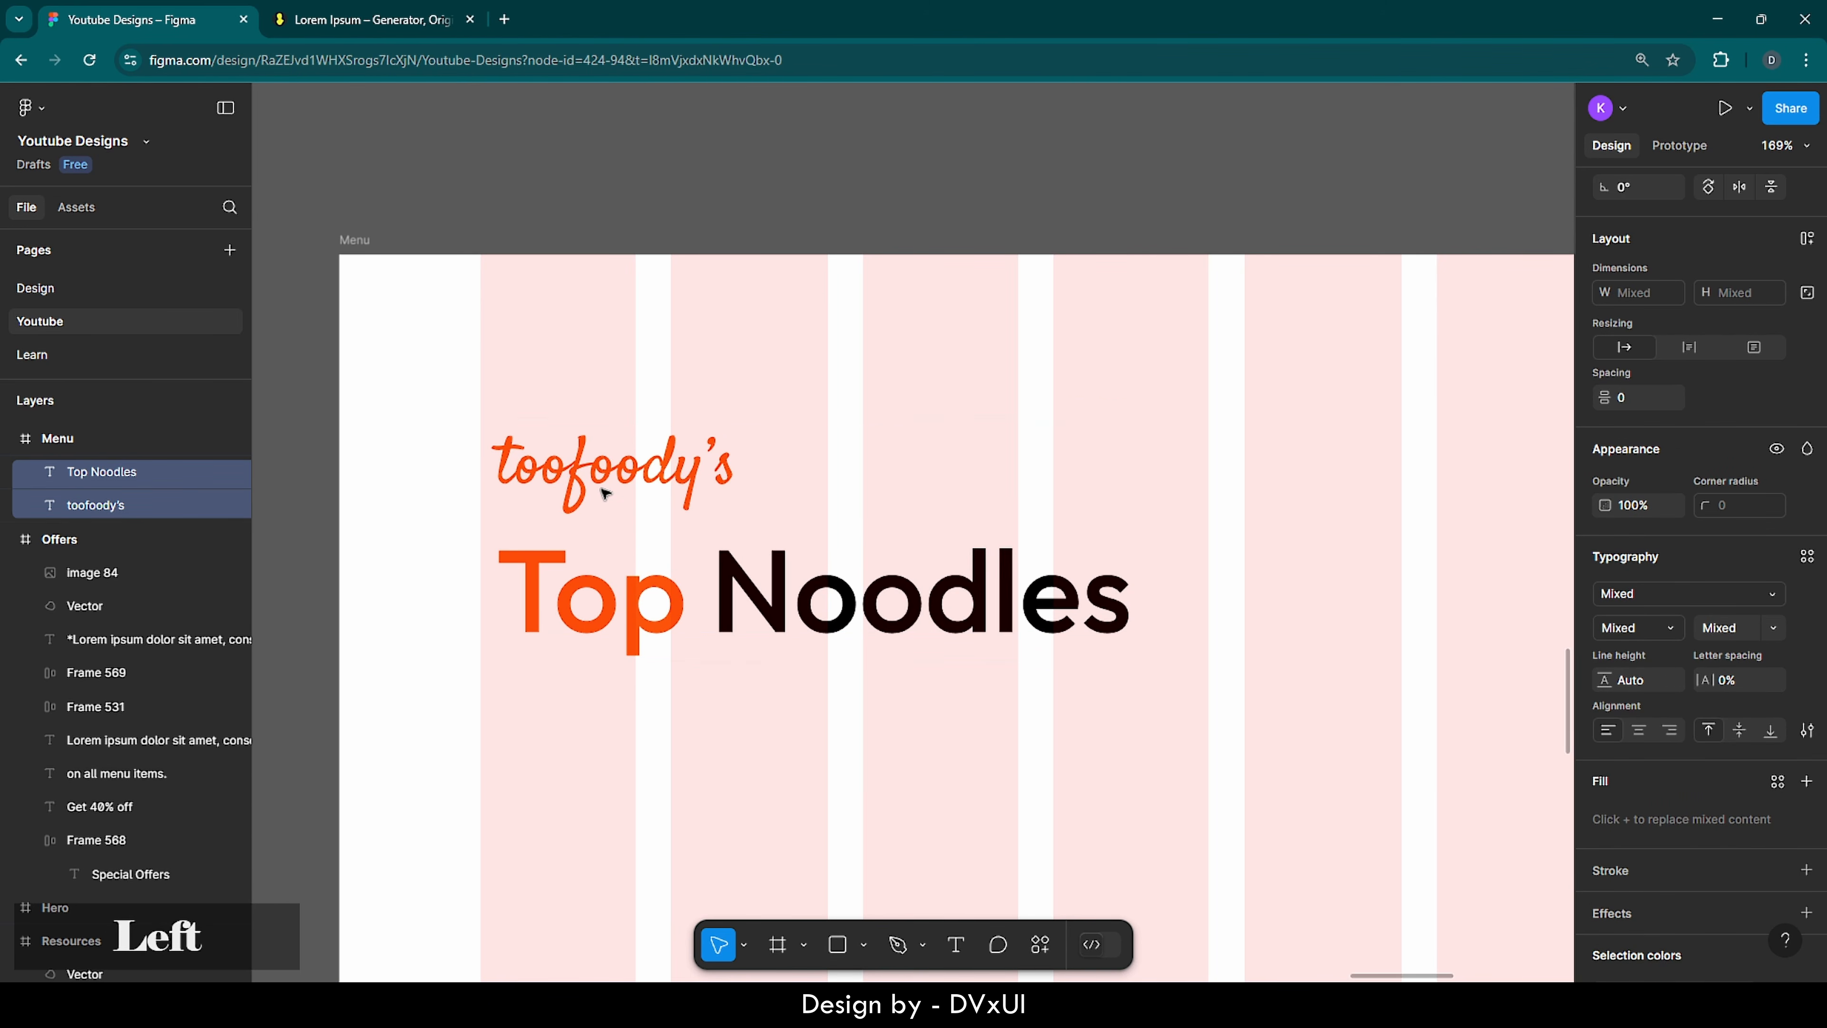
key("Left")
key("Left")
key("Left")
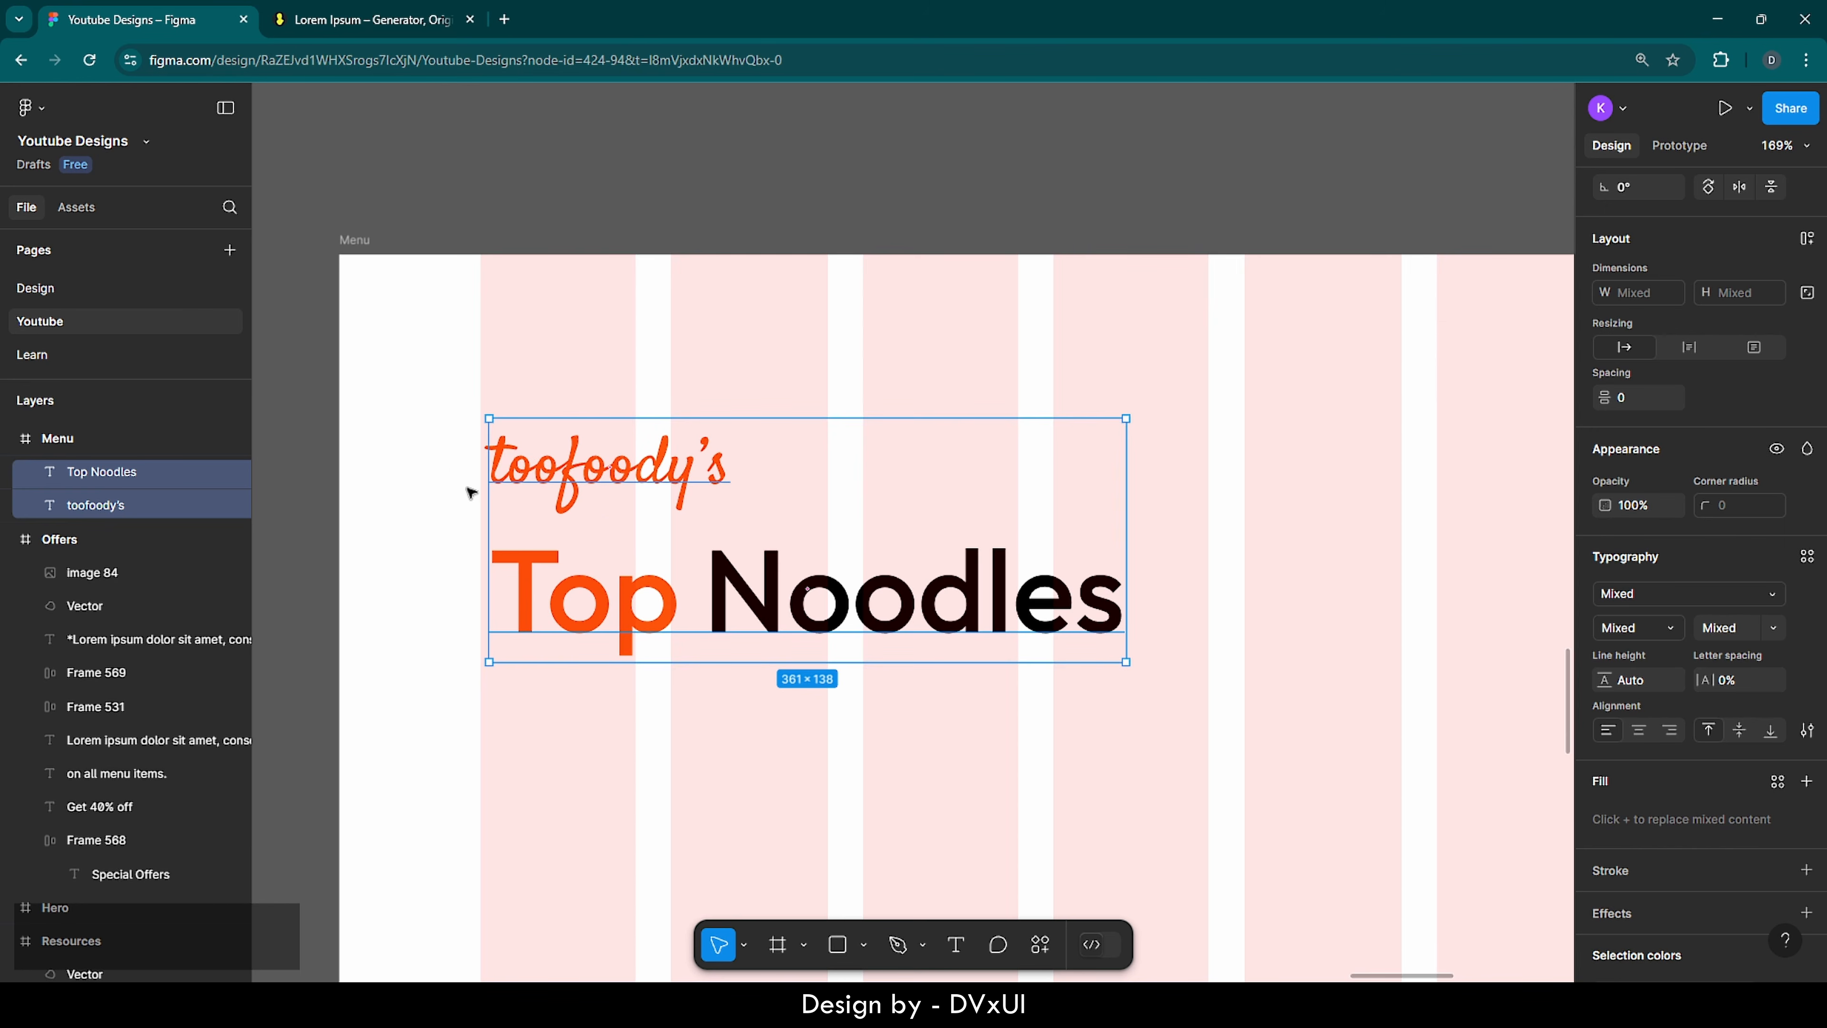
key("Left")
key("Left")
key("Left")
key("Left")
key("Left")
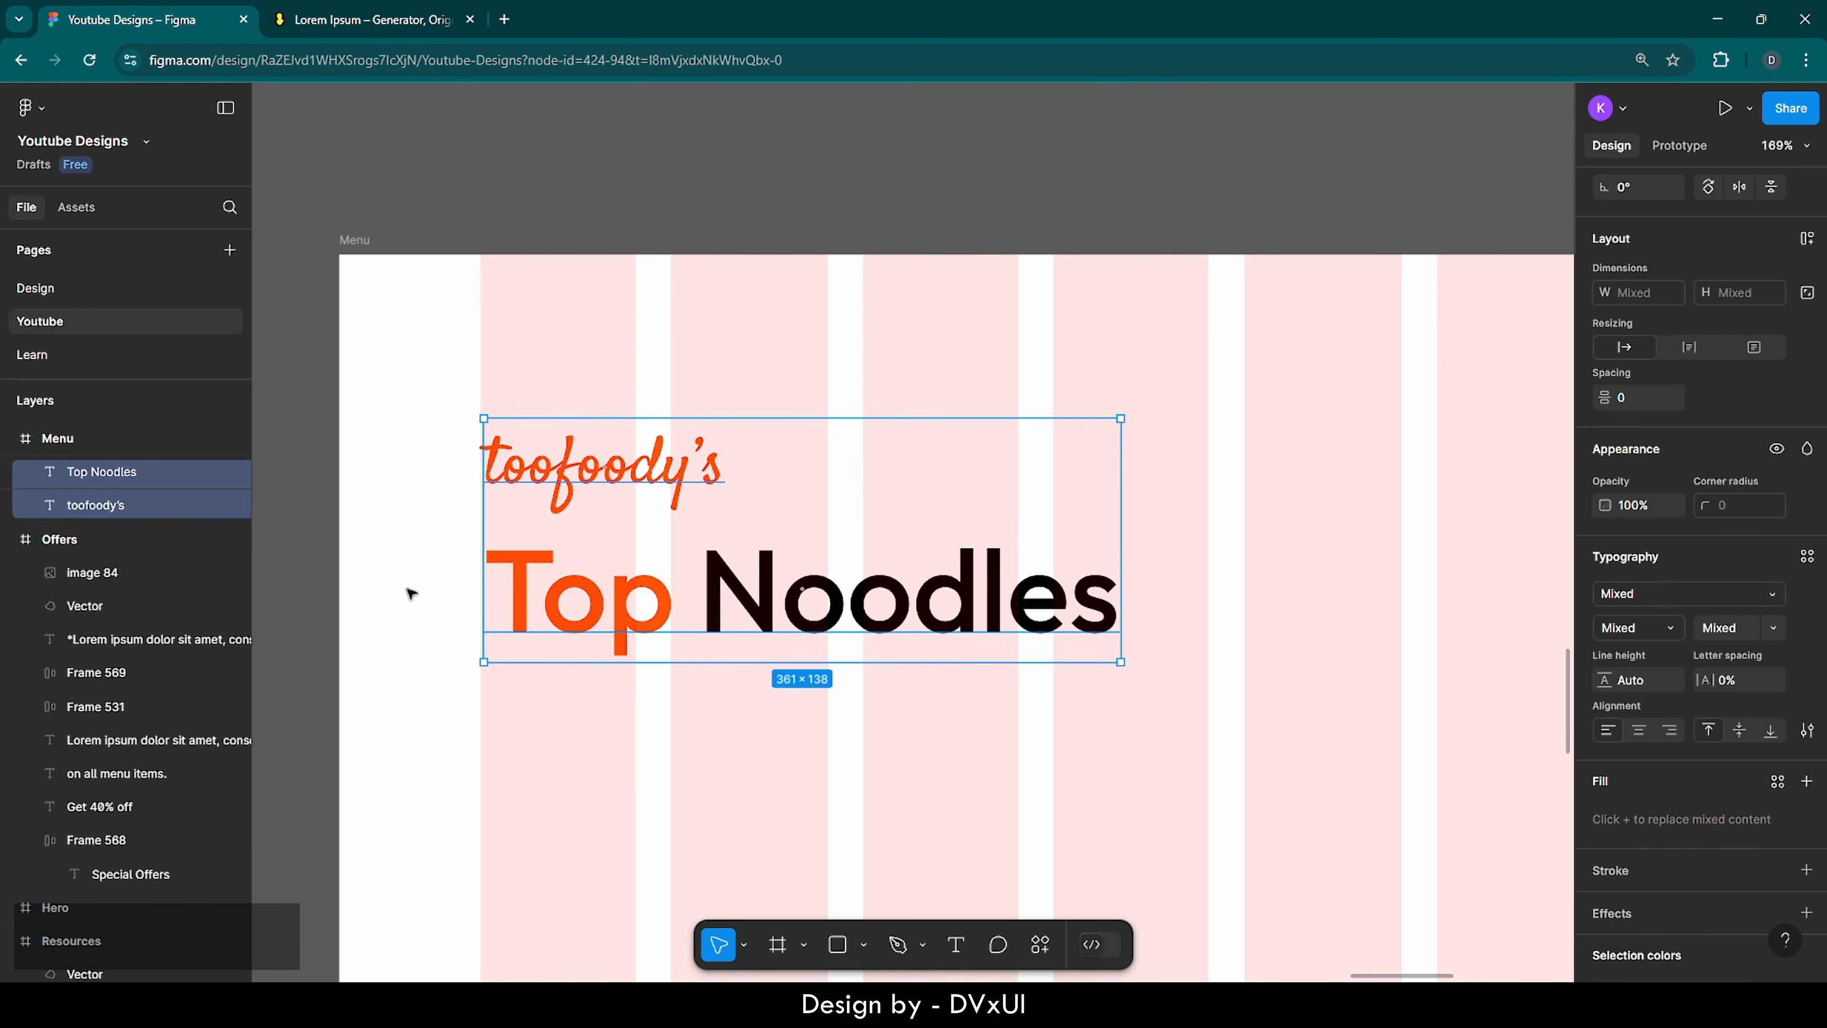
key("Down")
key("Left")
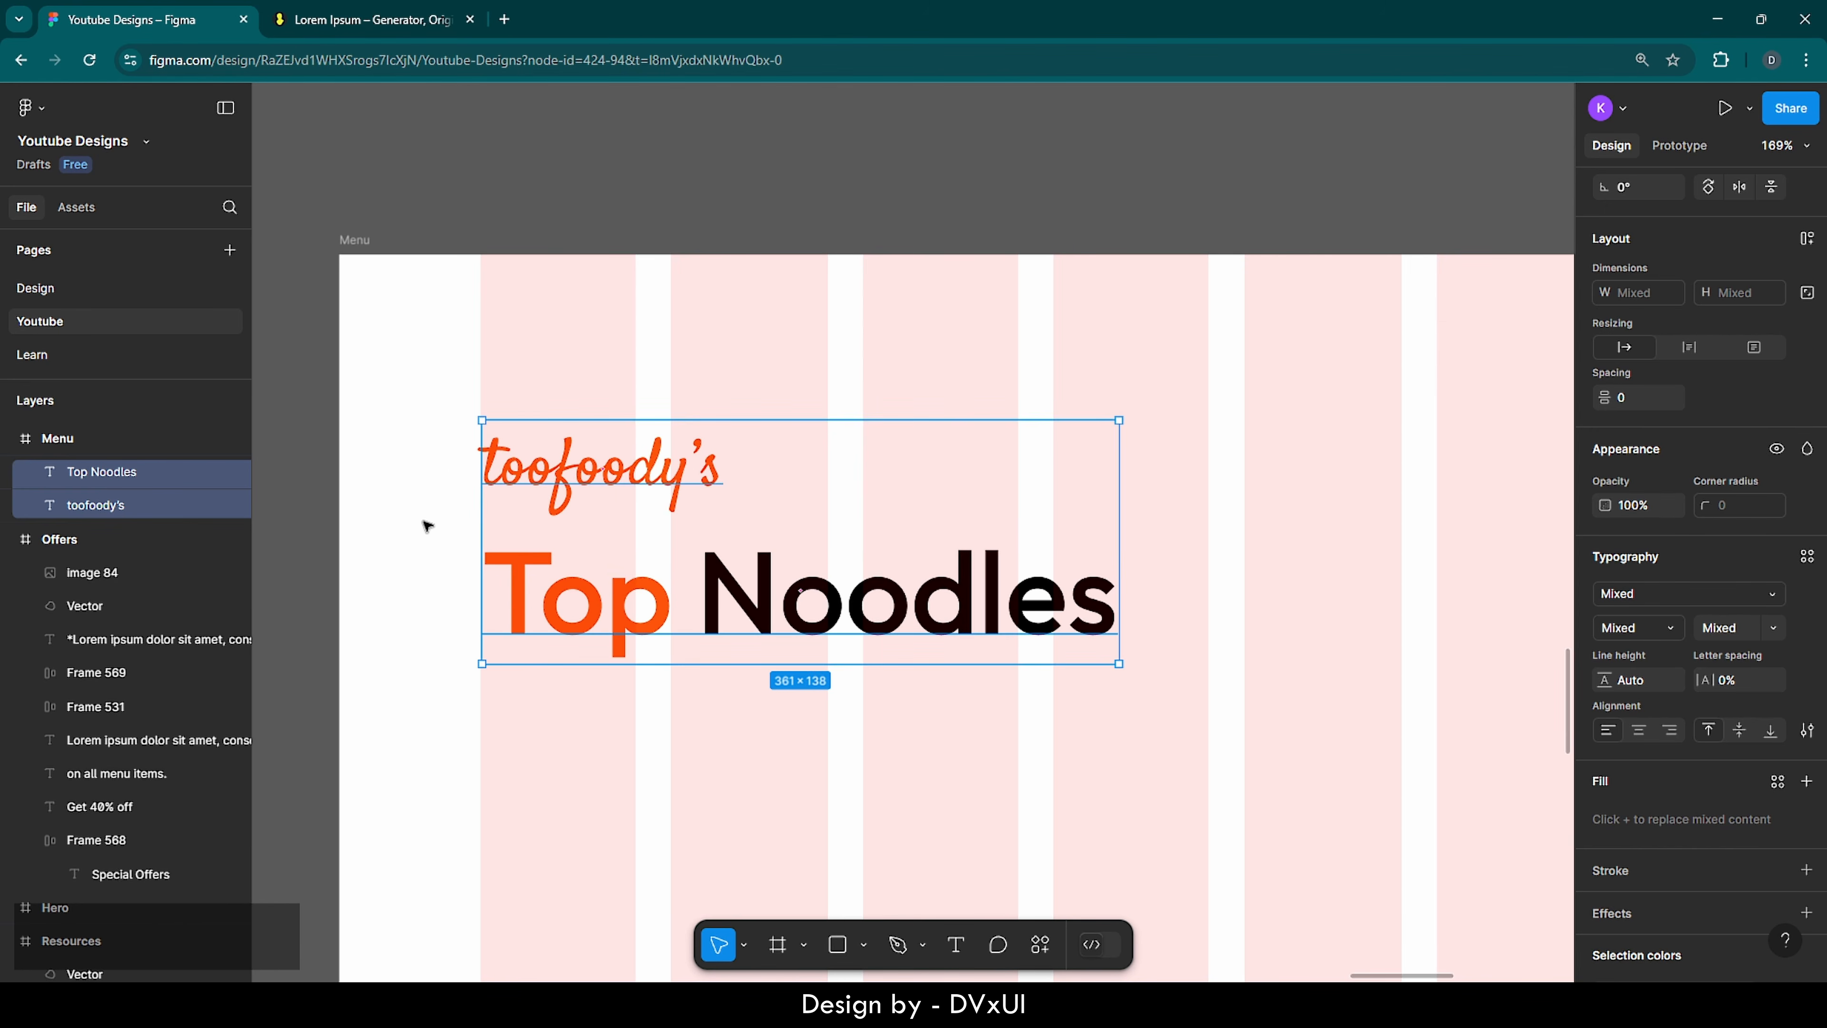
left_click(669, 751)
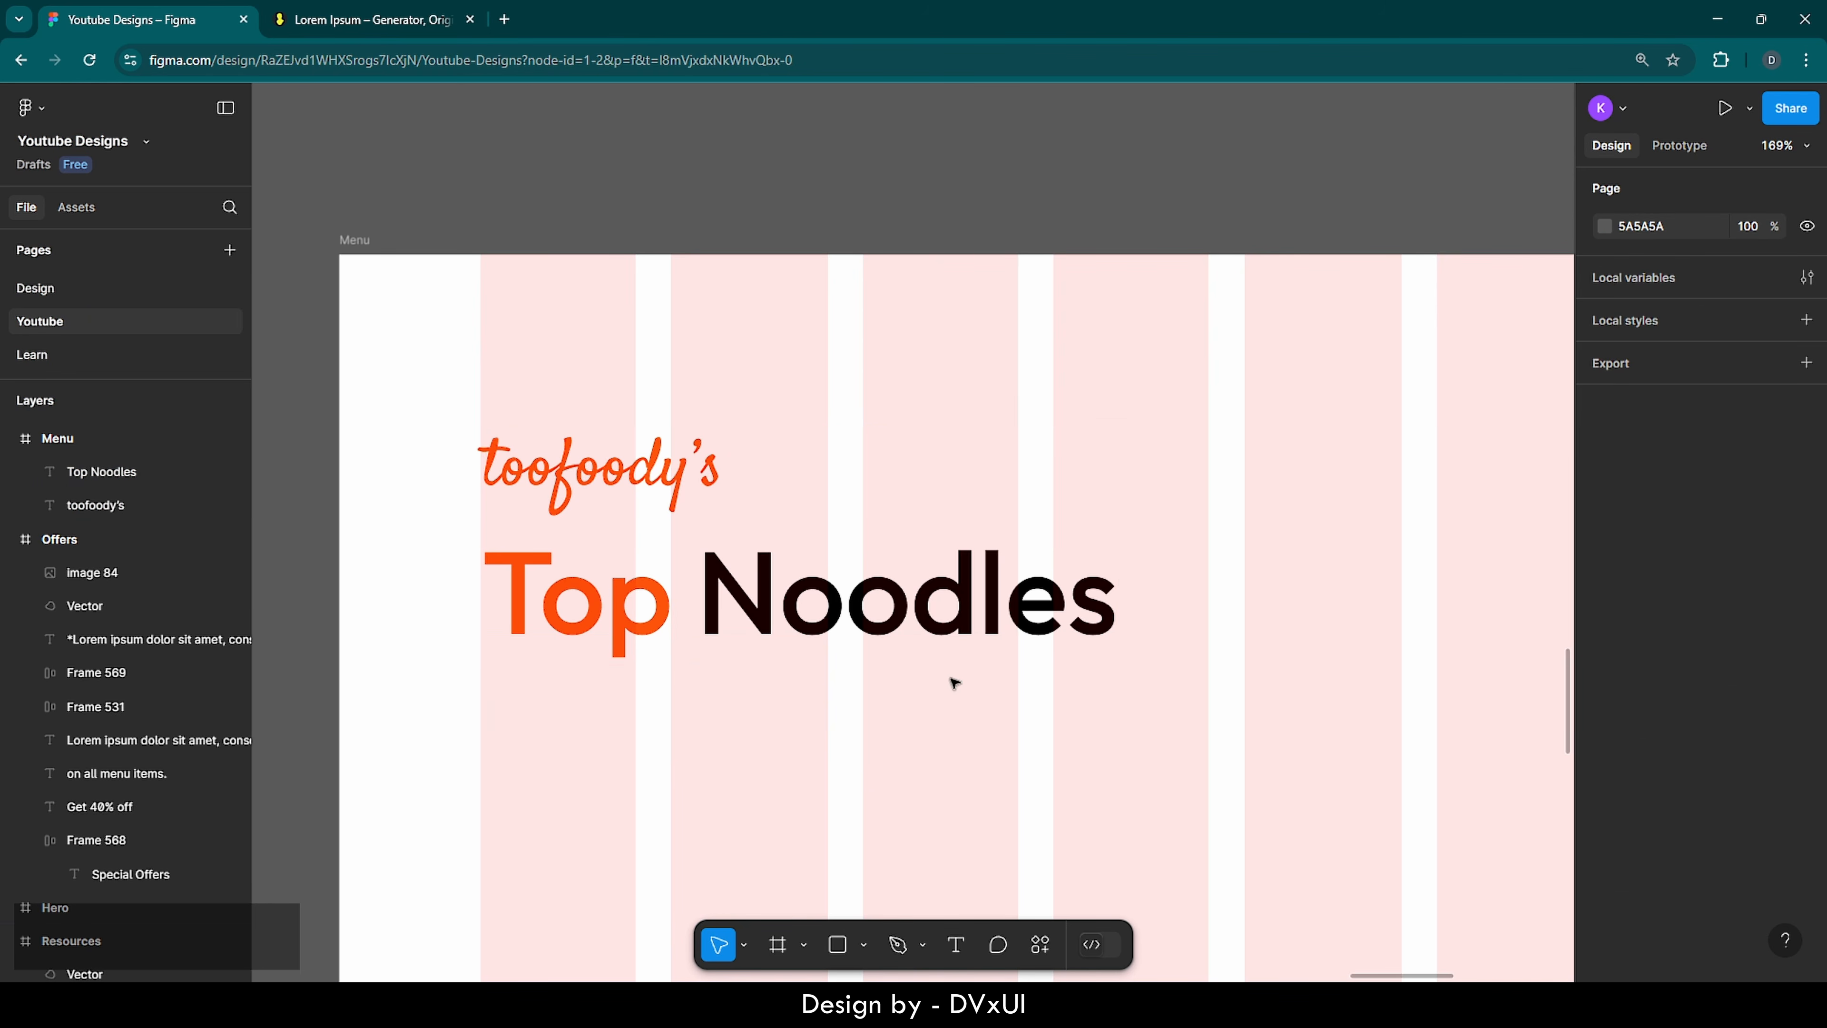
- Add a text layer reading "Lorem" below the "Top Noodles" heading in the Menu frame
scroll(863, 712, "down", 1)
left_click(957, 944)
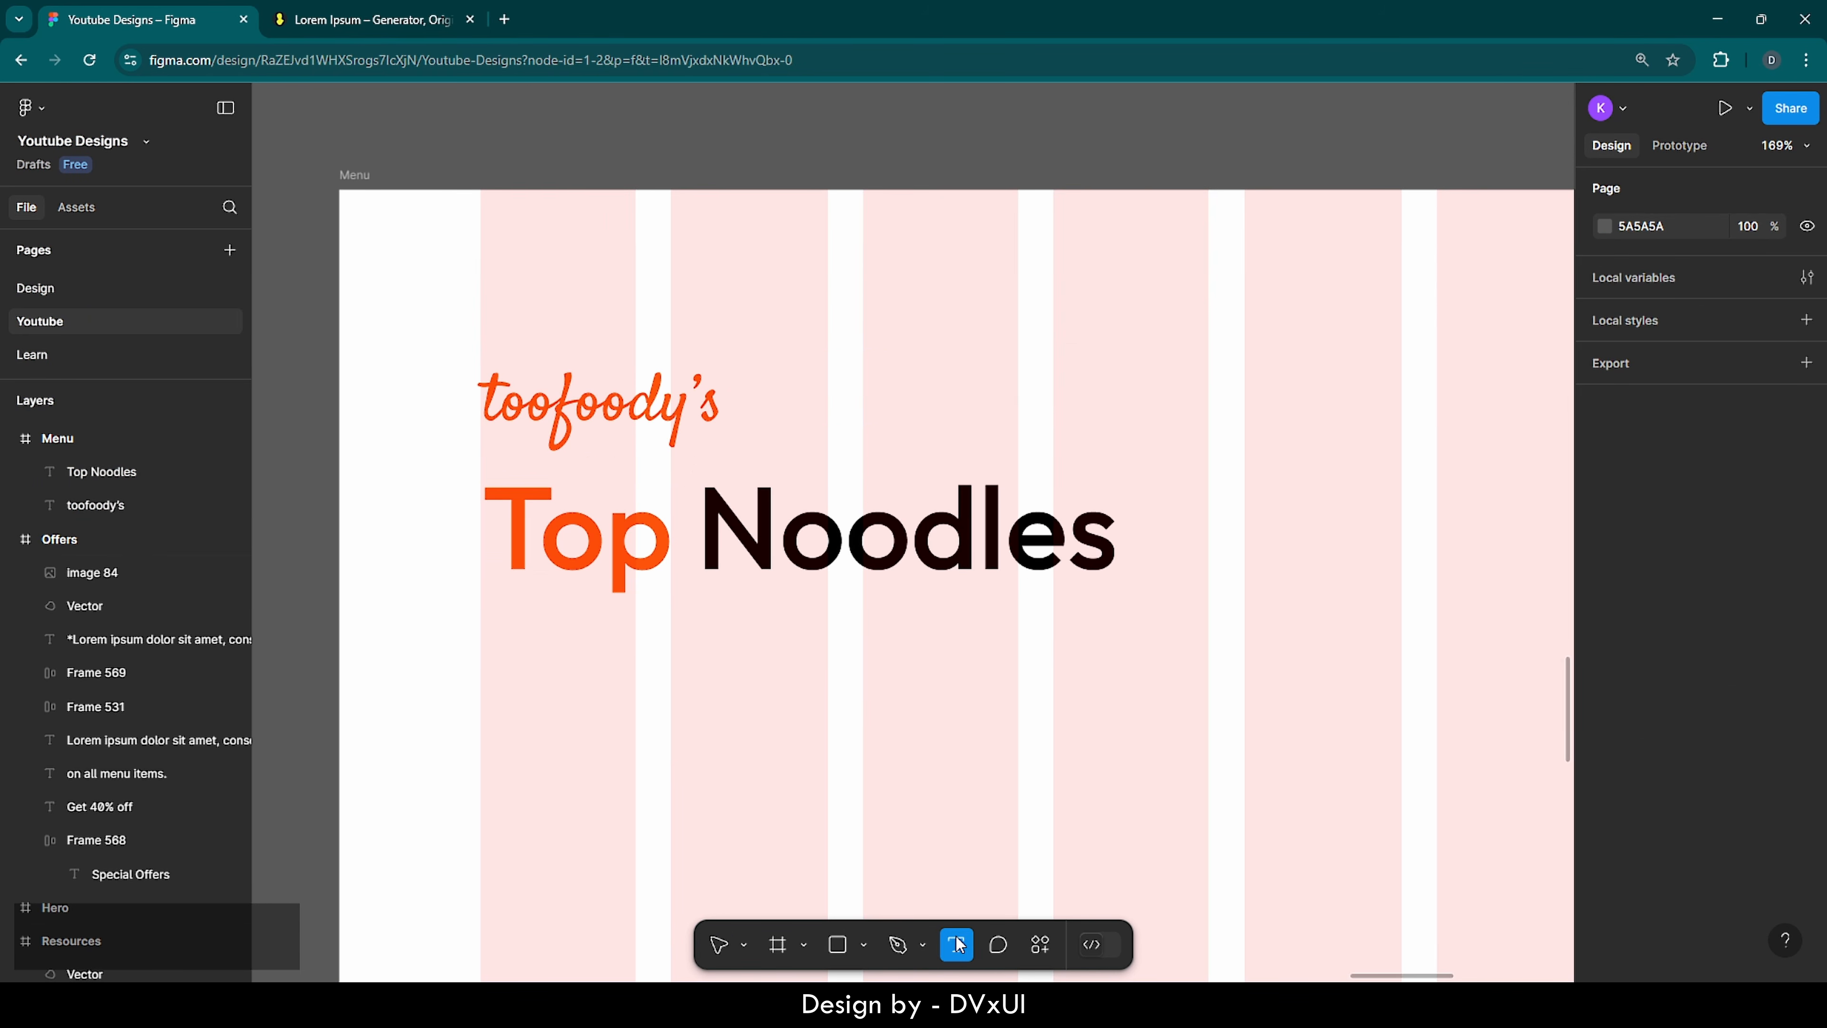
left_click(517, 643)
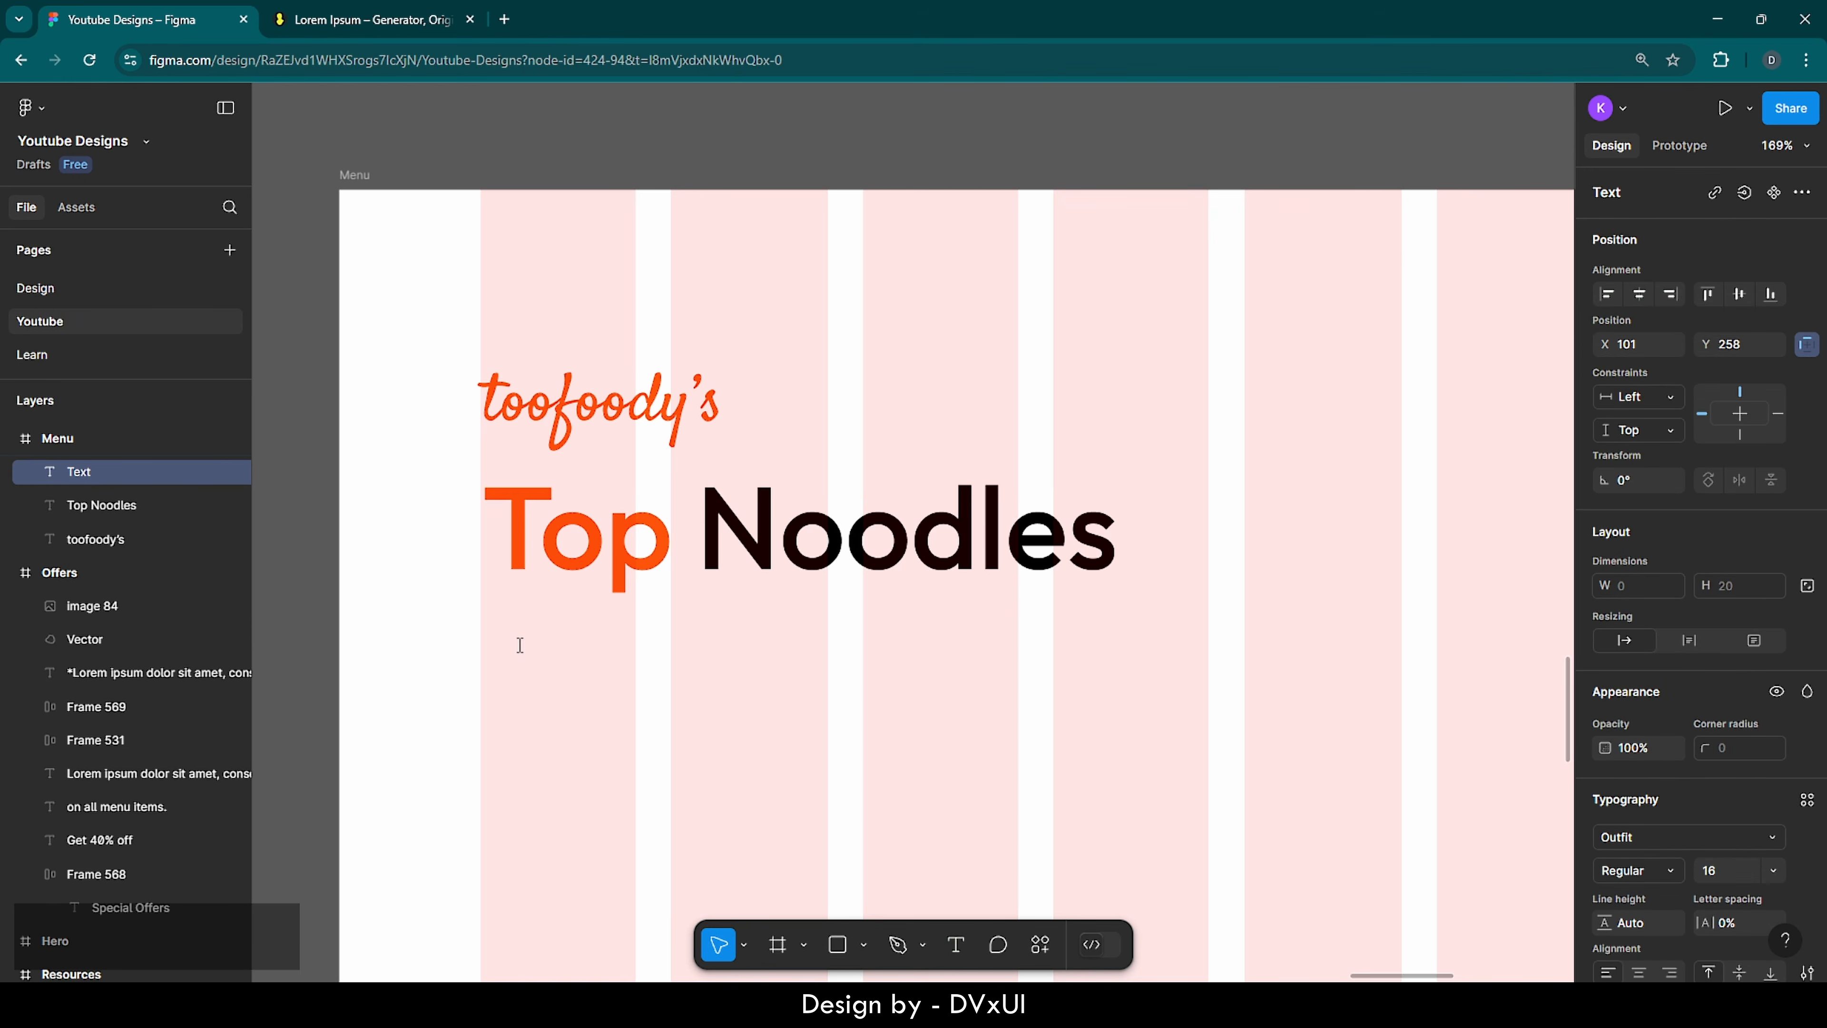
type("Lorem")
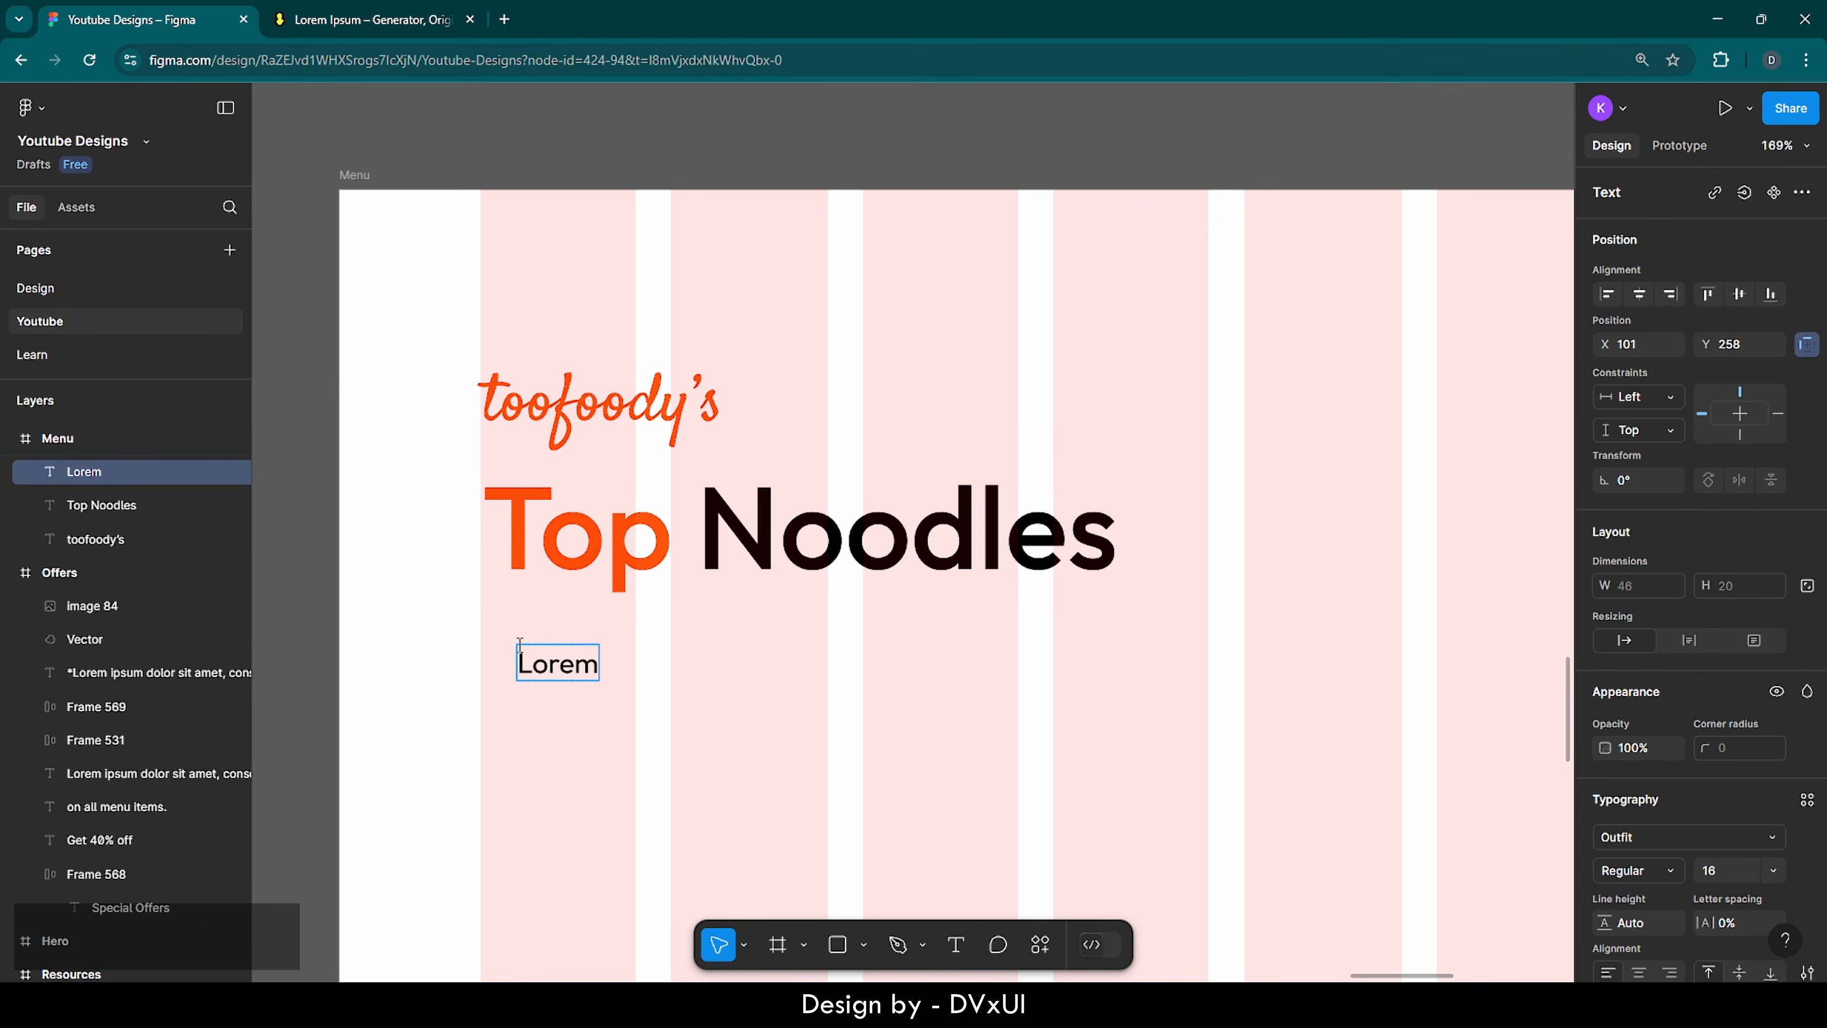
- Copy "Lorem ipsum dolor sit amet, consectetur adipiscing elit," from the Lorem Ipsum generator page
left_click(366, 20)
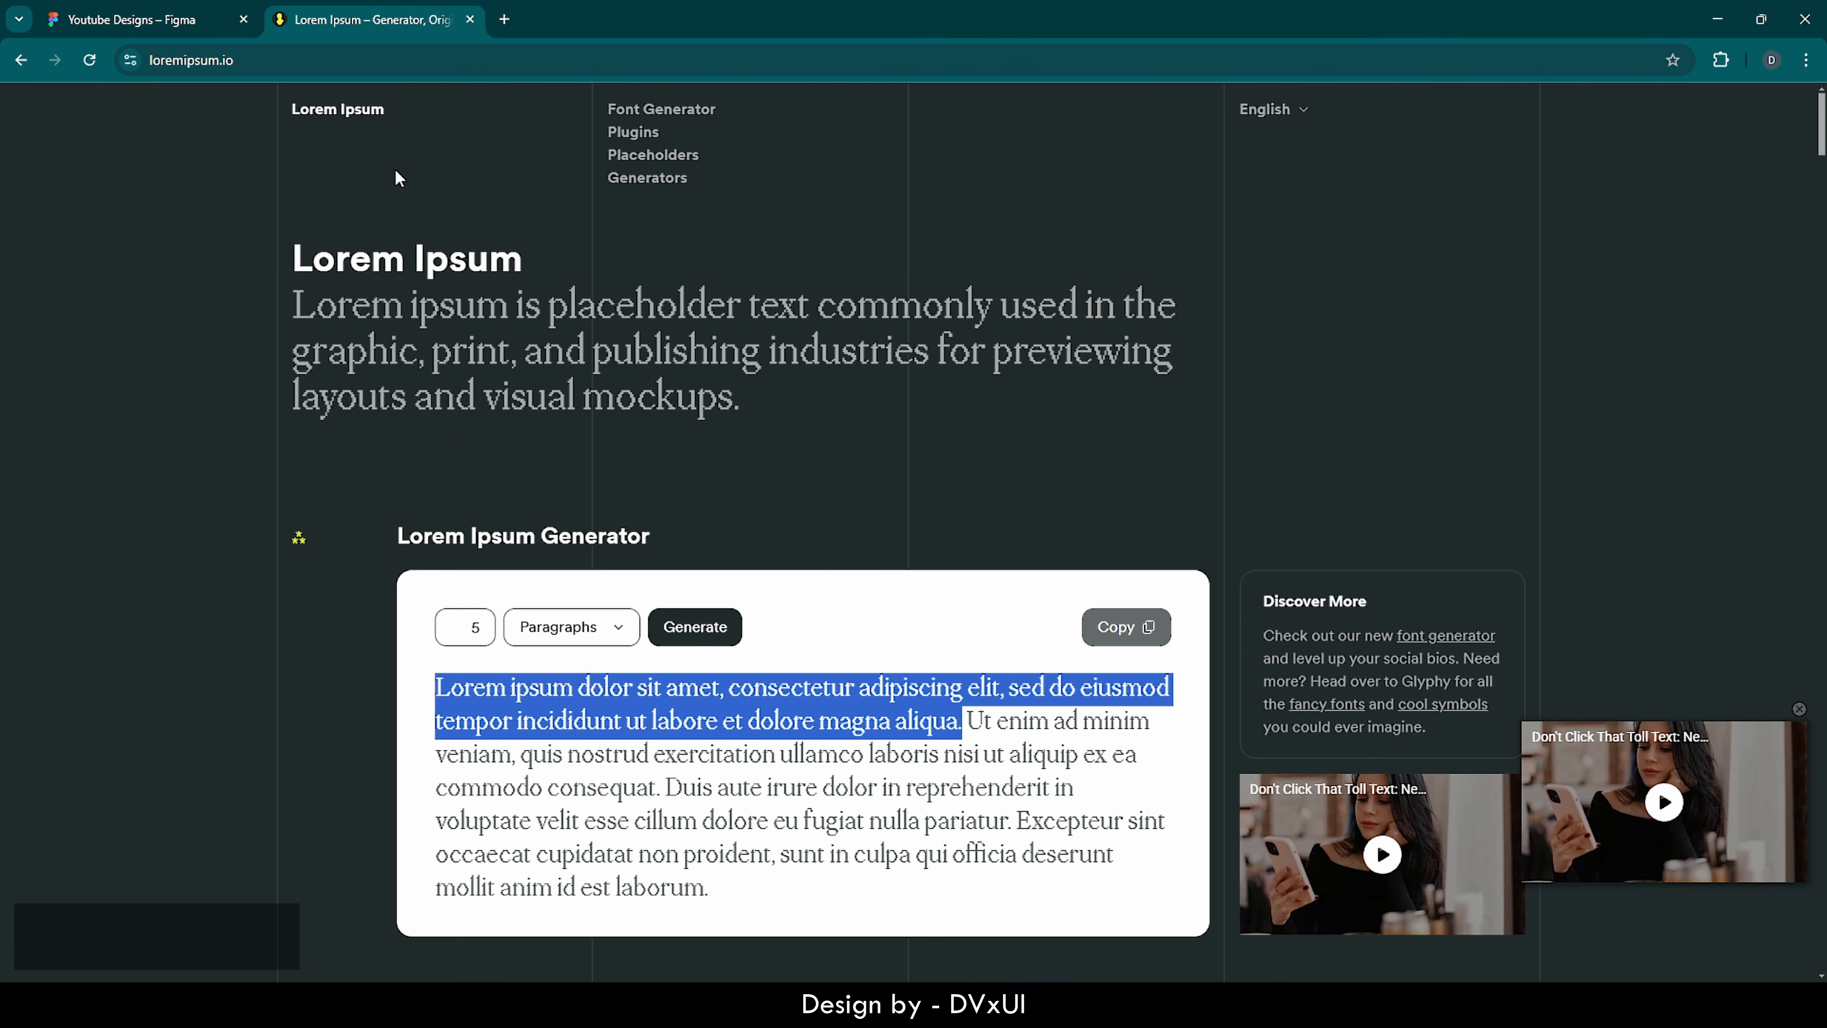
left_click(447, 697)
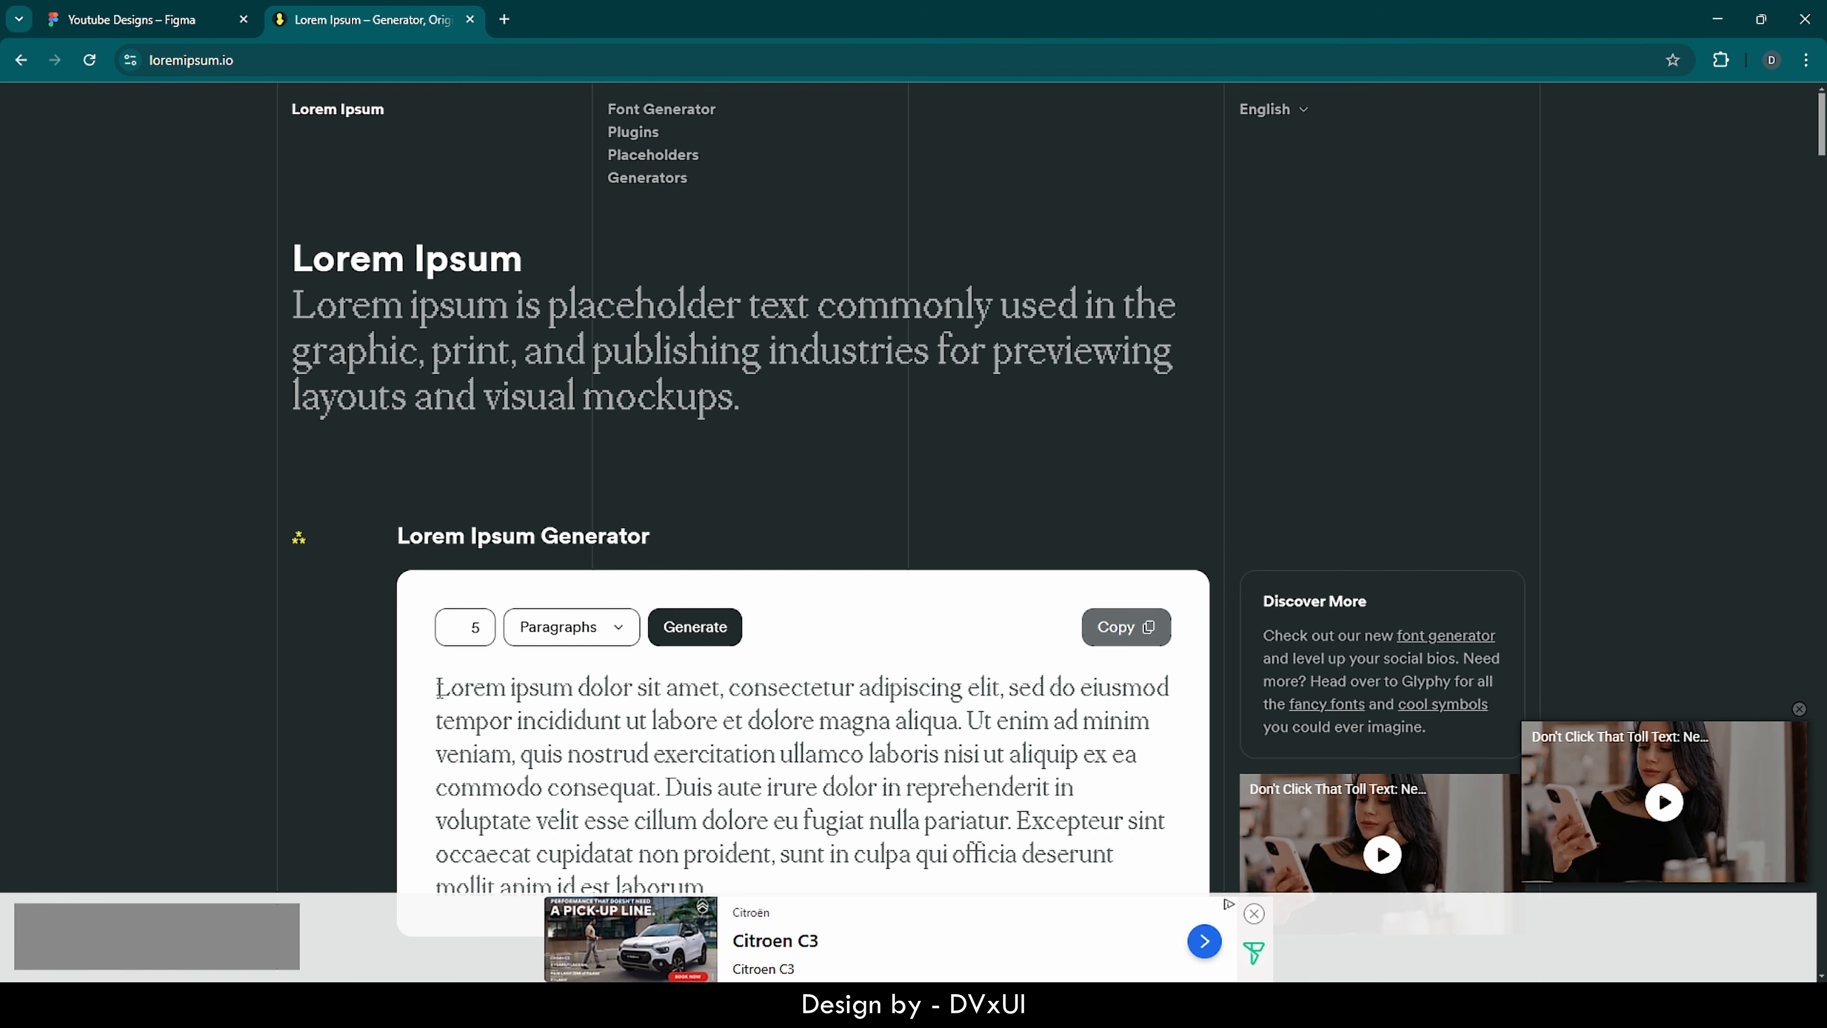
left_click_drag(440, 689, 1004, 690)
key("ctrl+c")
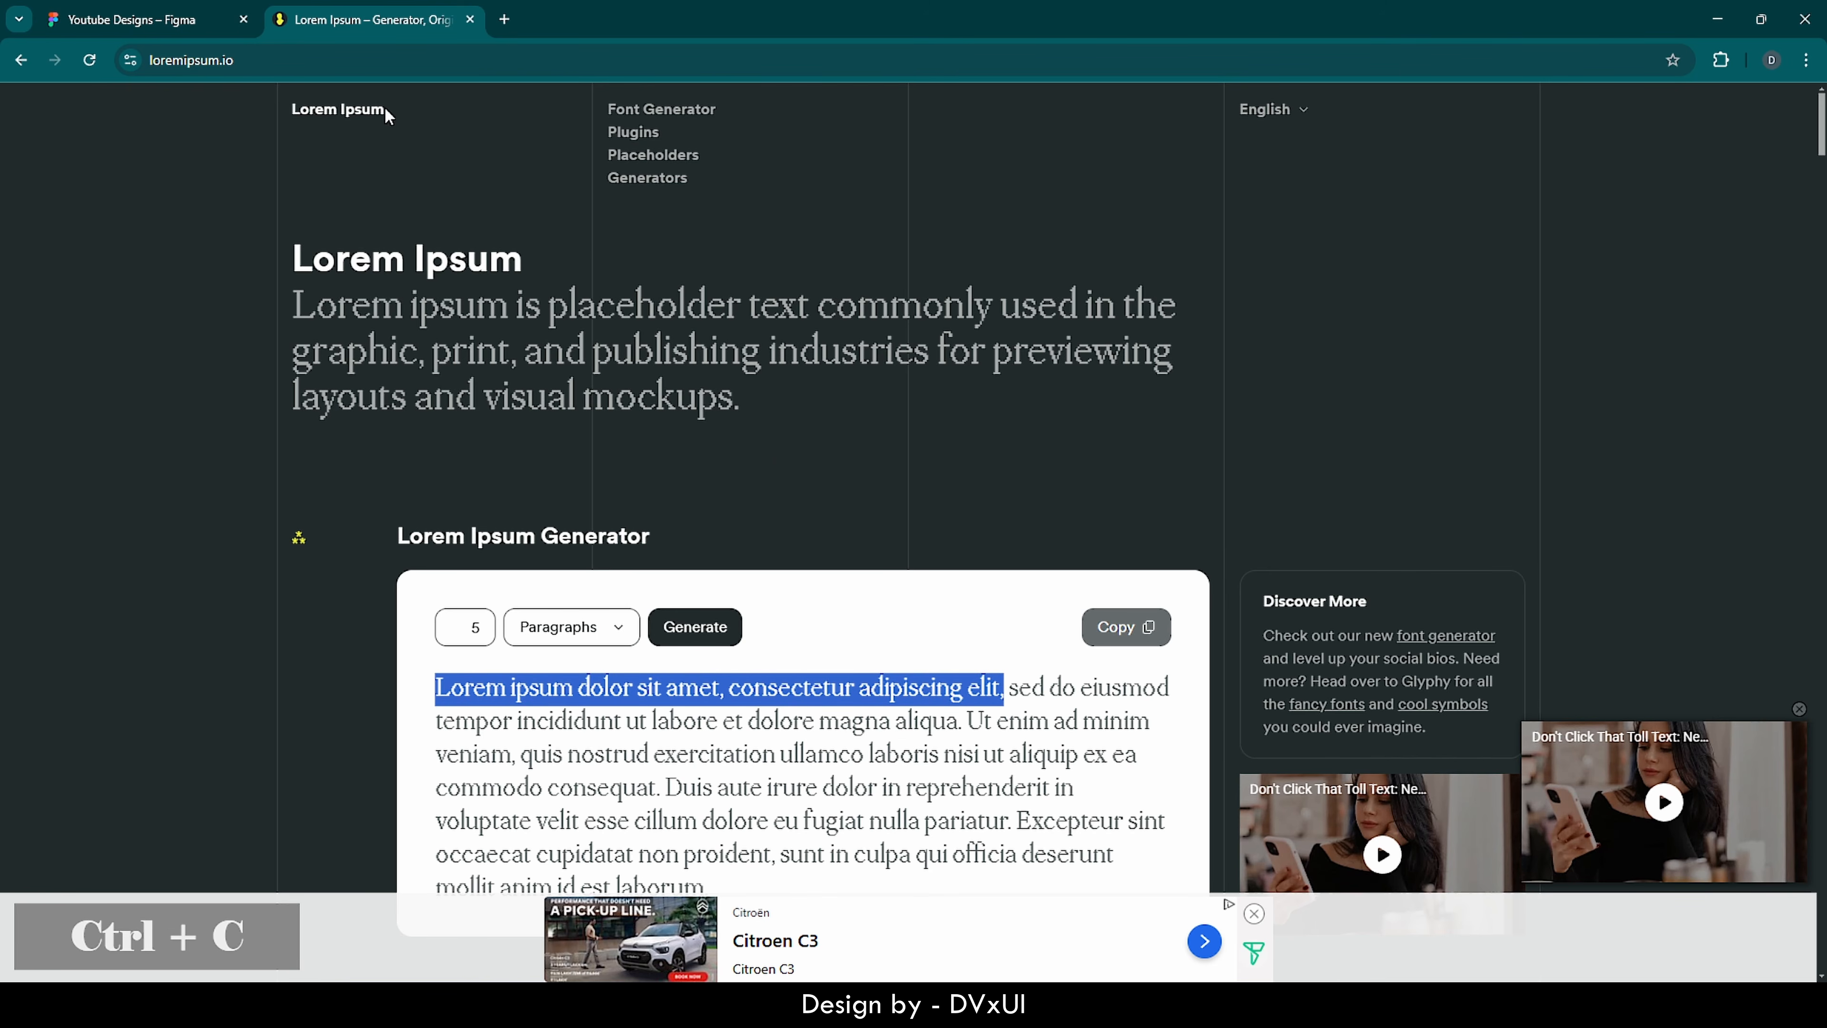
- Back in Figma, replace the word "Lorem" below the heading with the copied sentence and remove its trailing comma
left_click(136, 20)
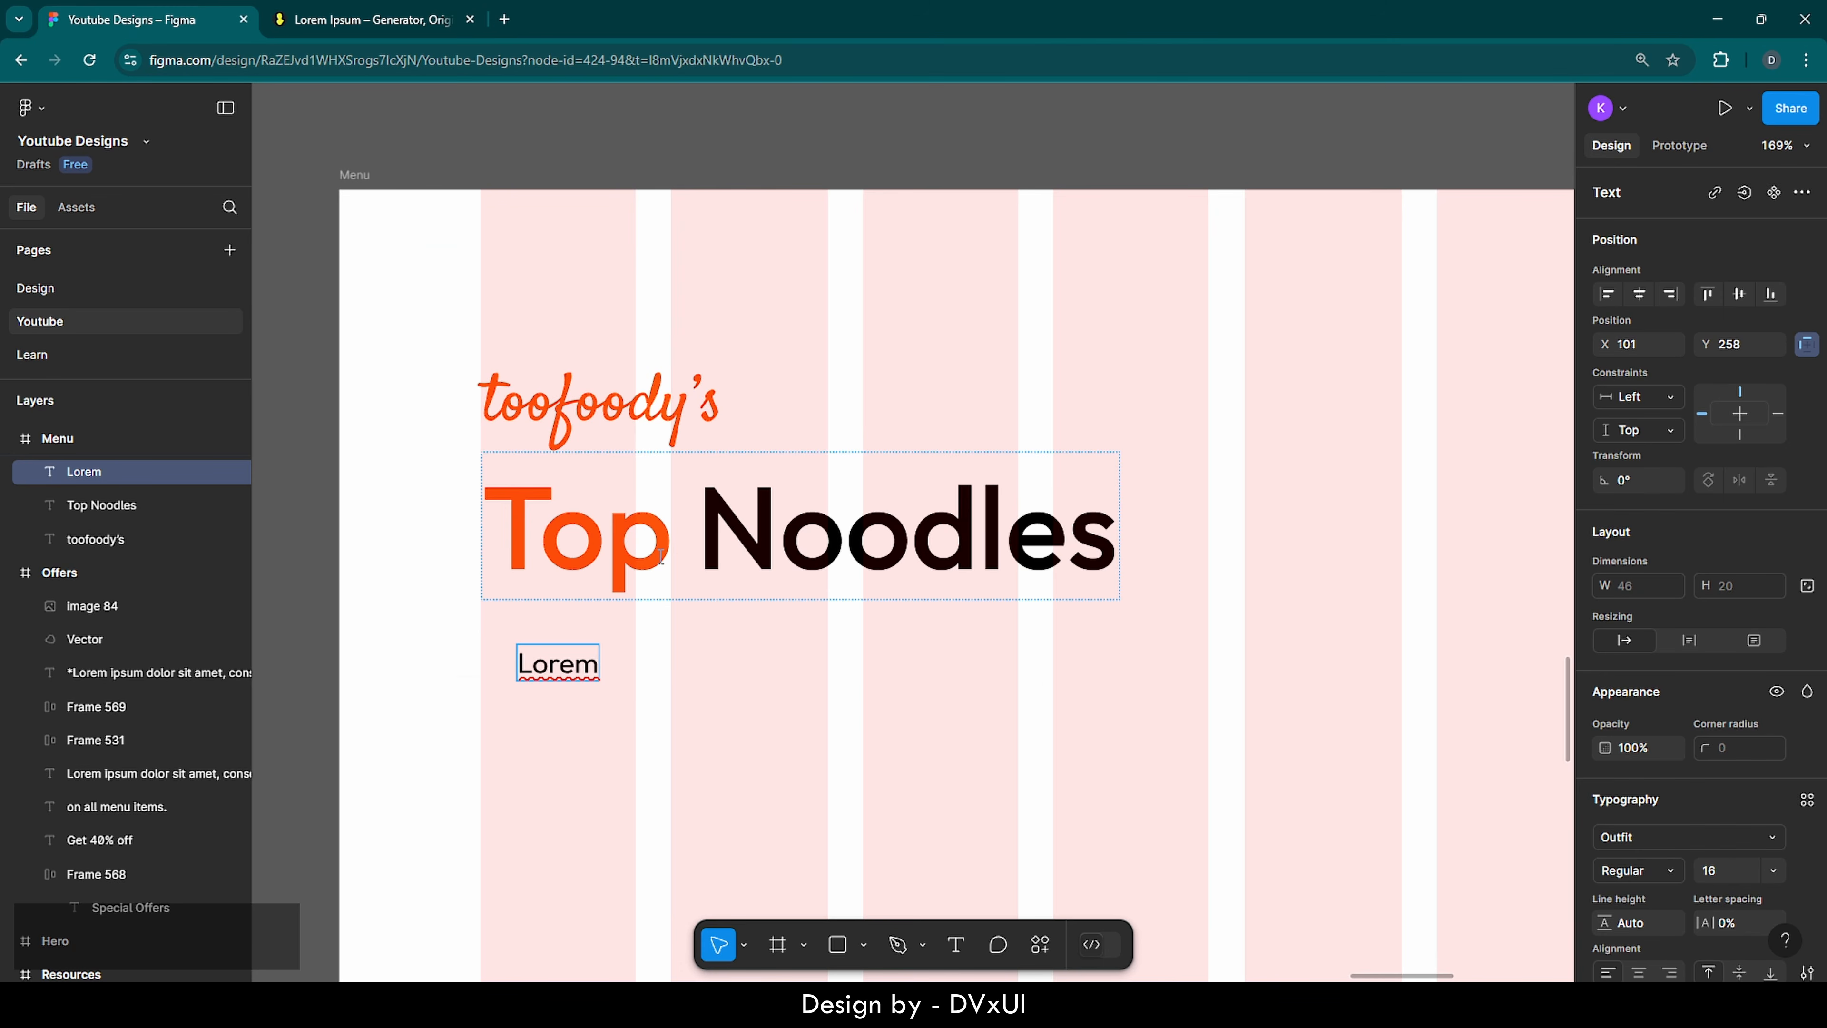
double_click(563, 657)
key("ctrl+v")
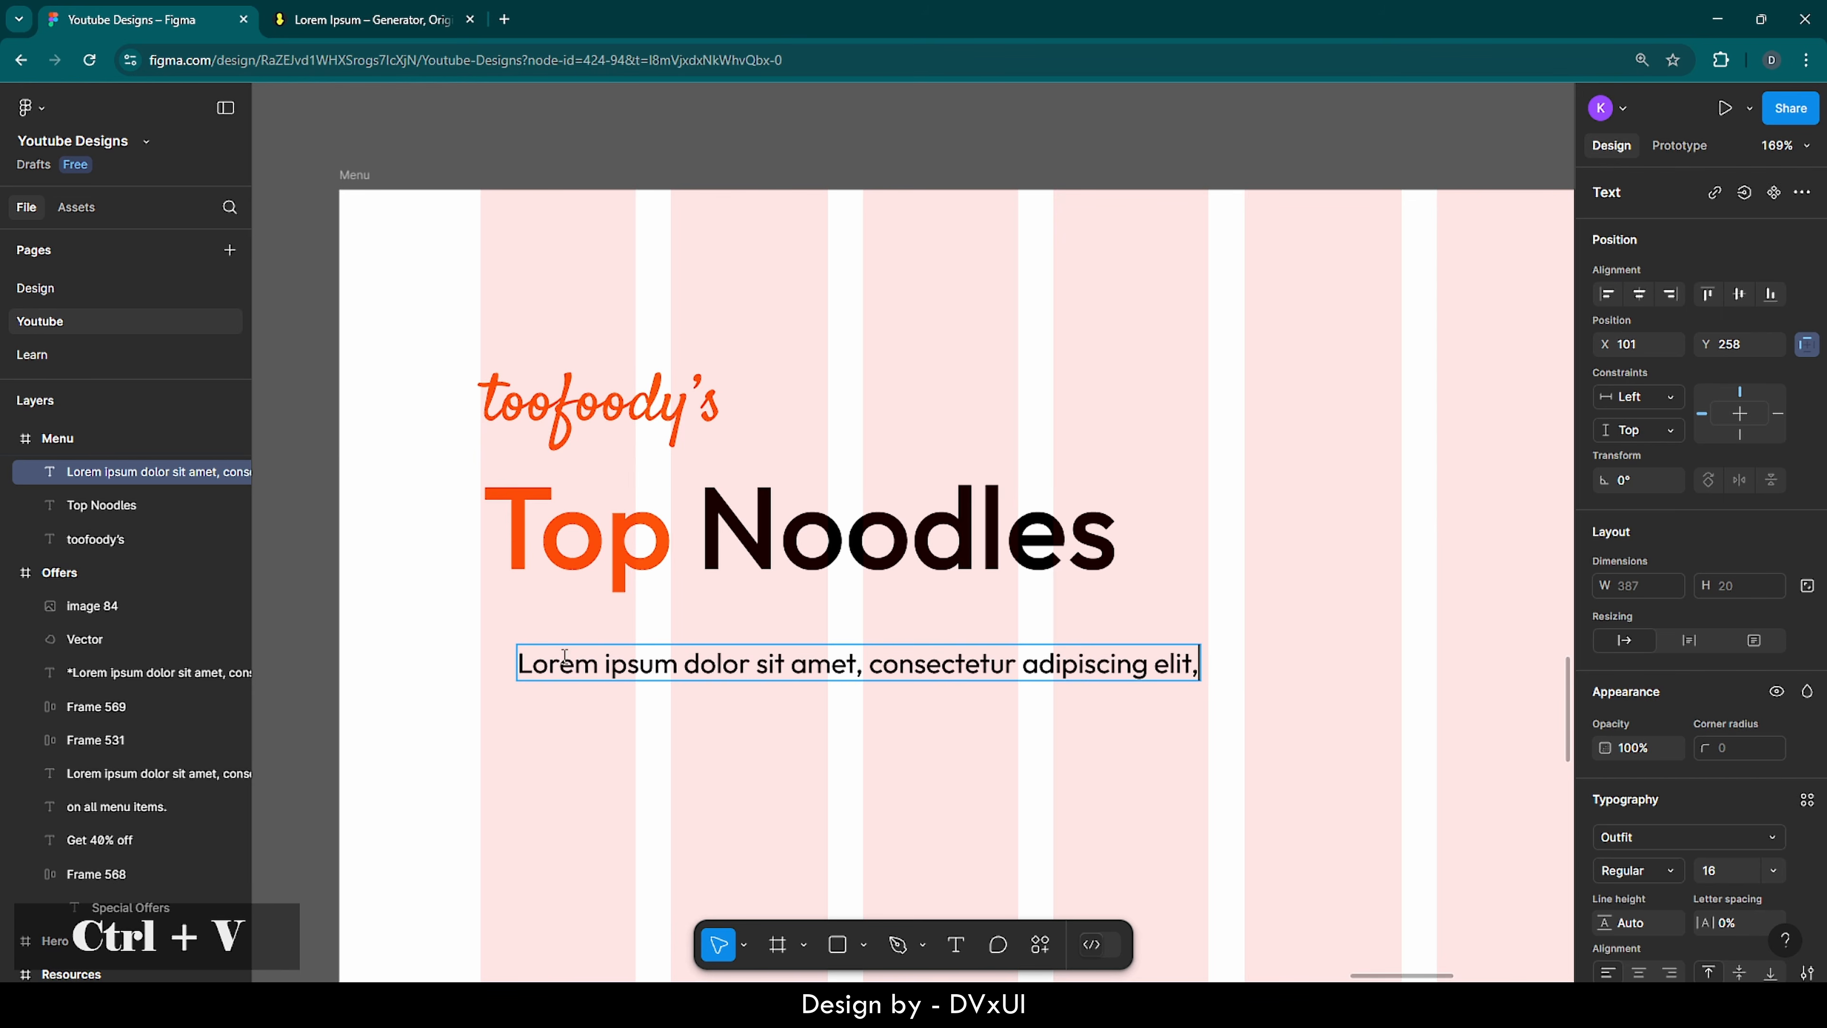
key("BackSpace")
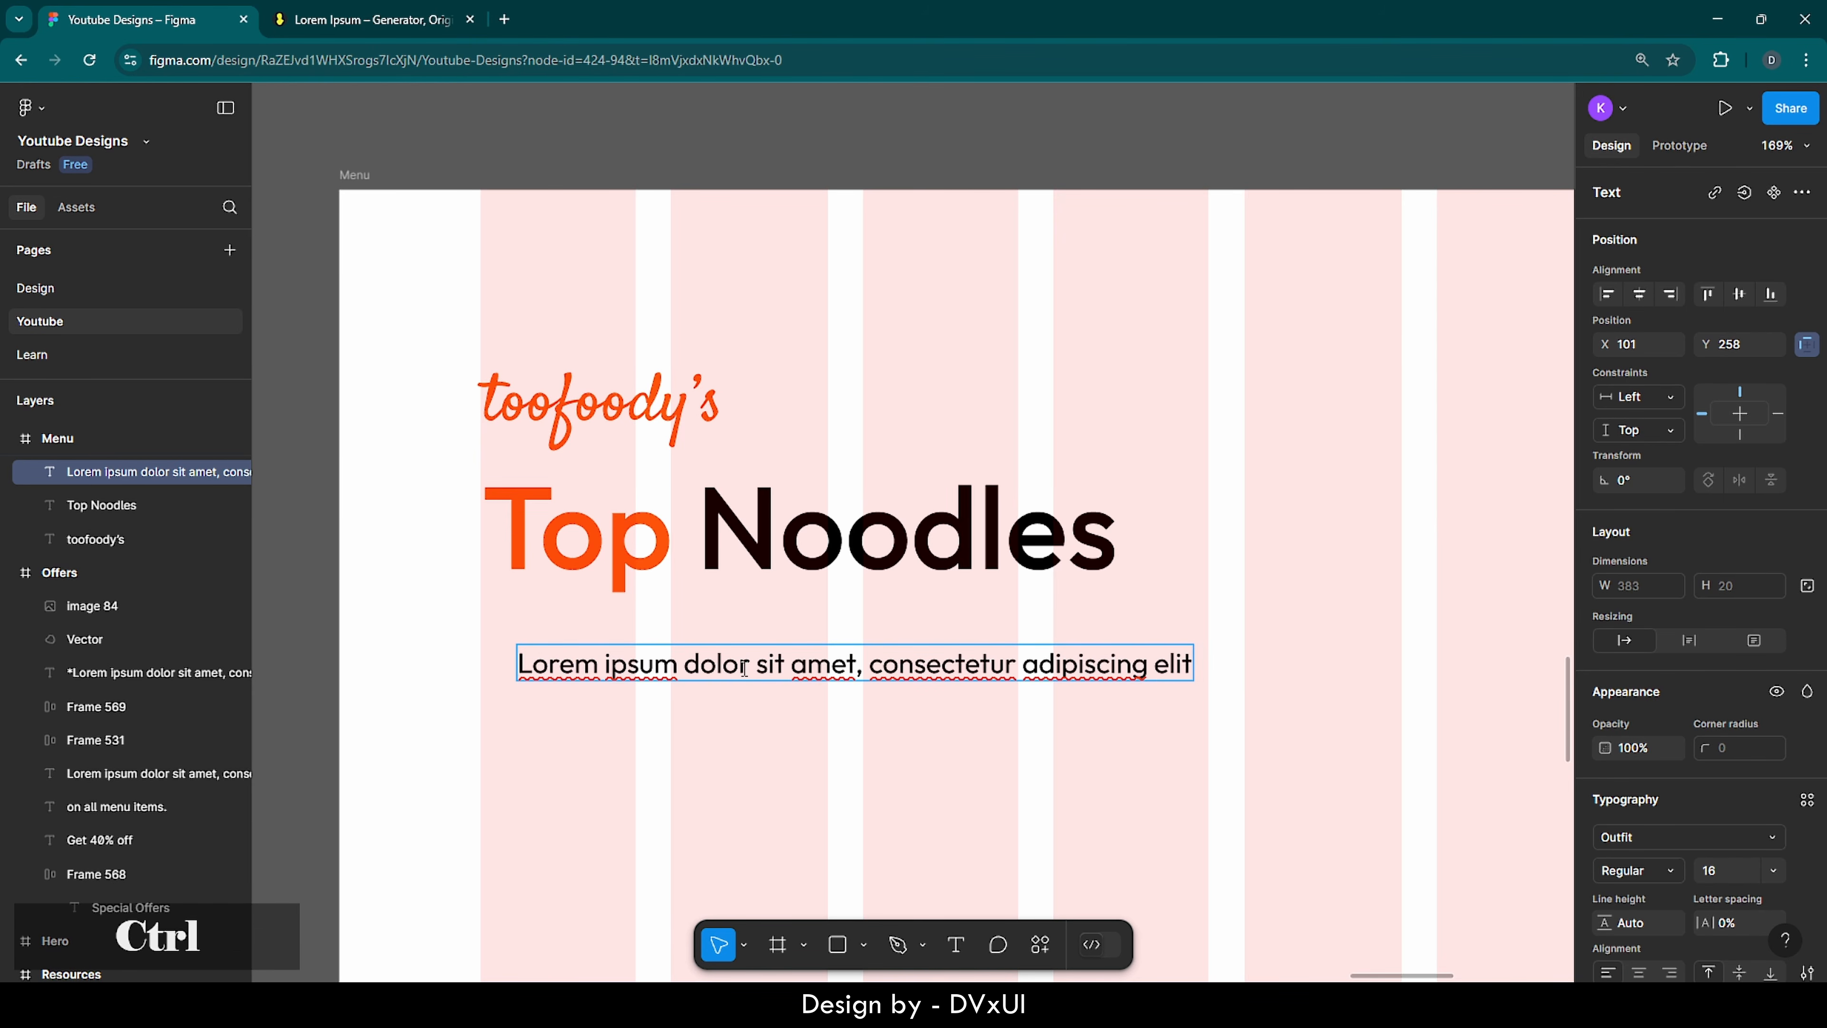
- Set the sentence's fill opacity to 70% and move it directly under "Top Noodles", aligned with the heading's left edge
key("ctrl+a")
scroll(1783, 884, "down", 4)
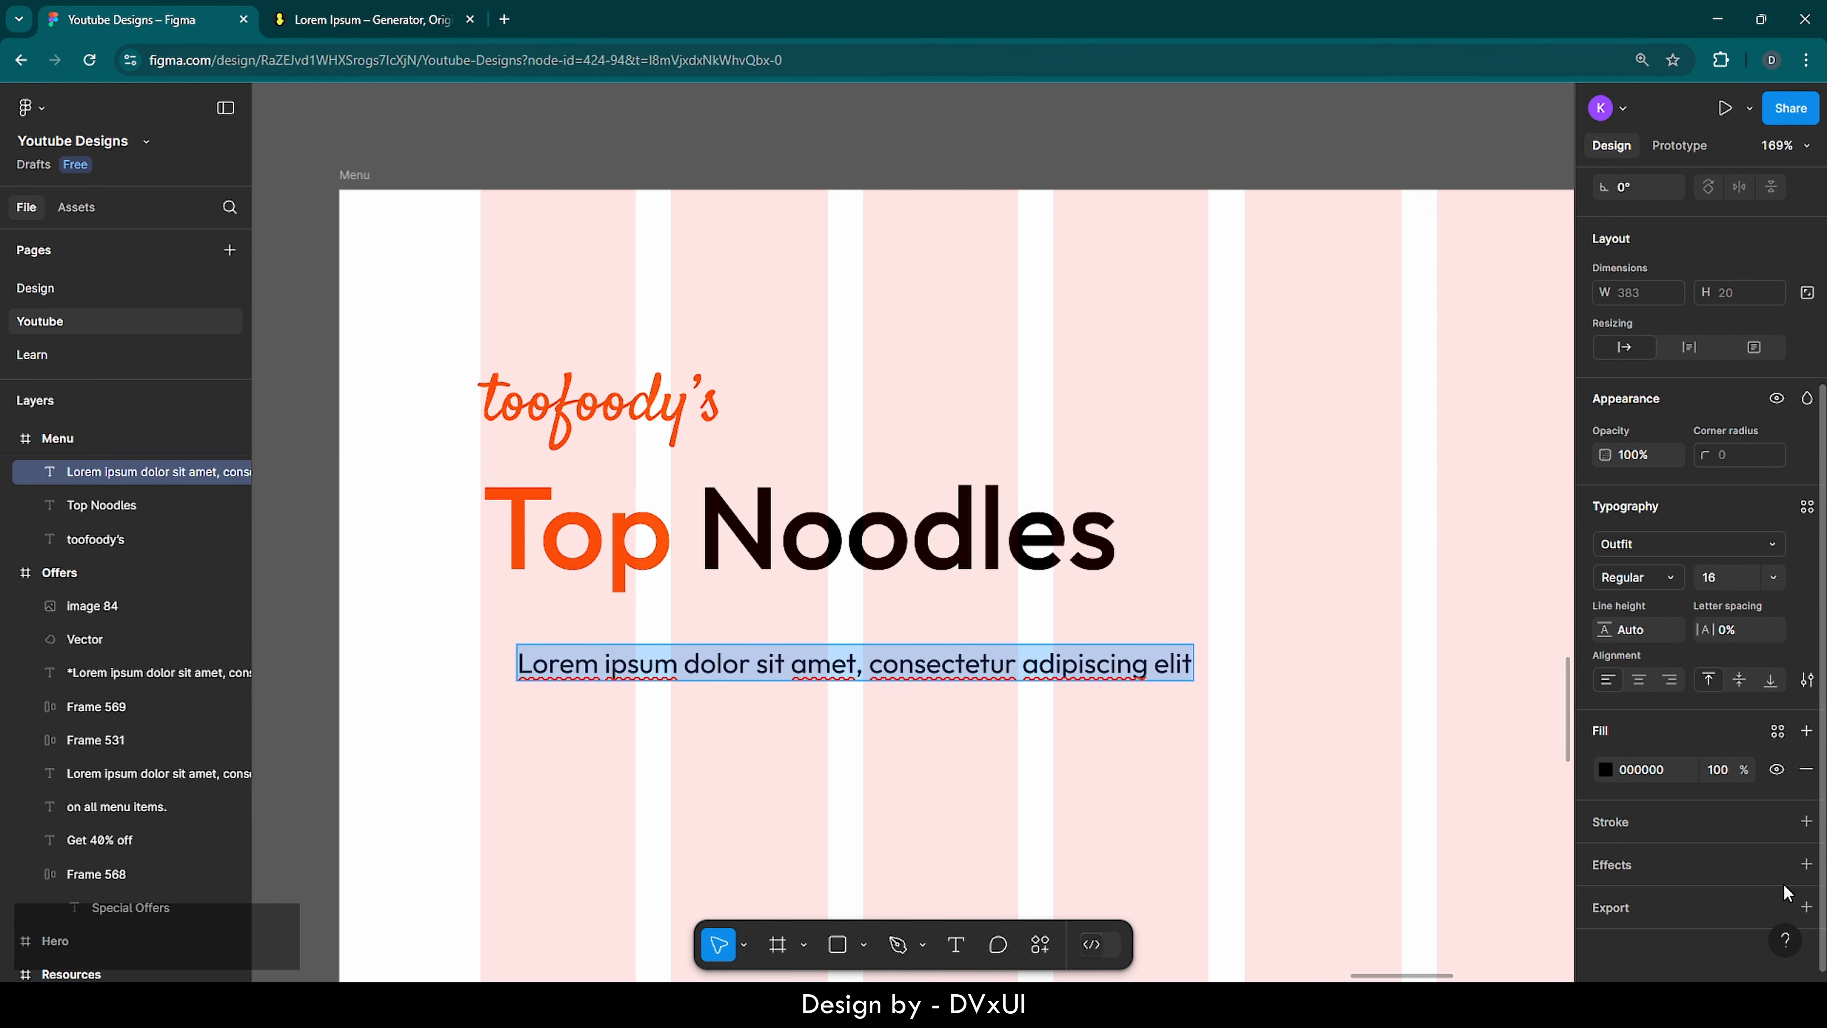
left_click(1730, 769)
type("70")
key("Return")
left_click(1174, 751)
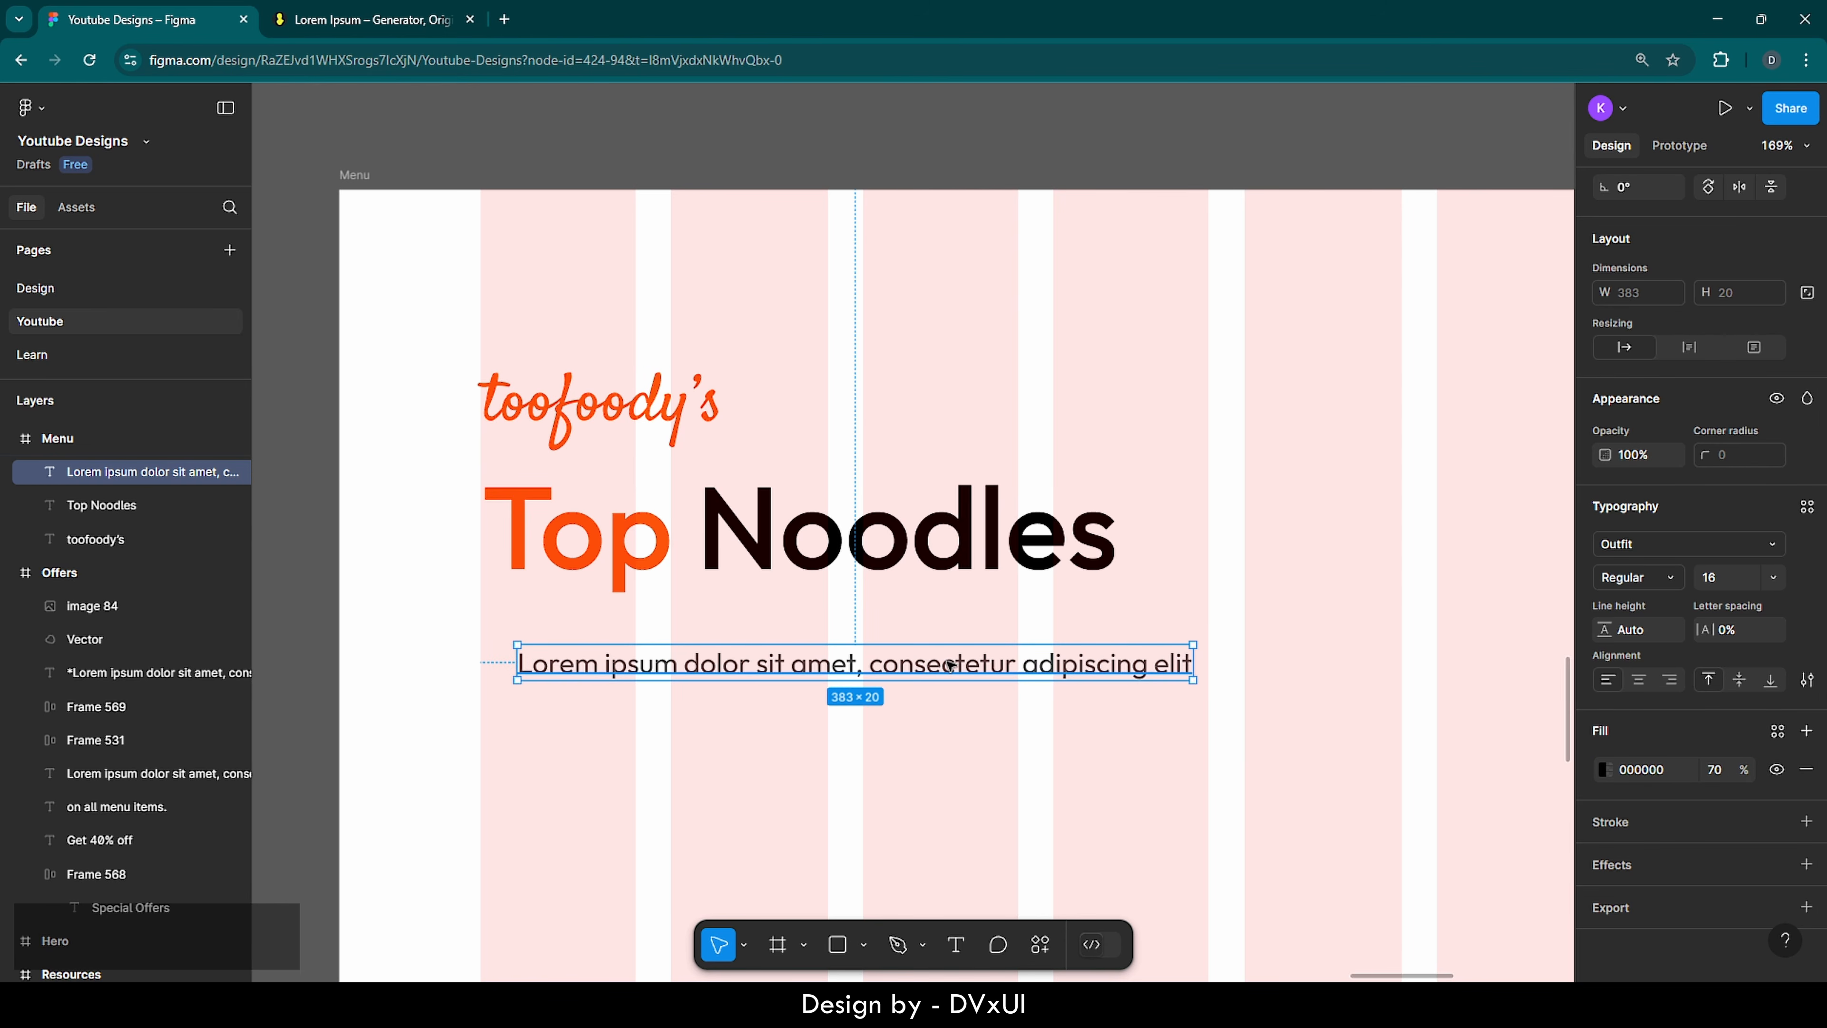
left_click_drag(932, 648, 914, 628)
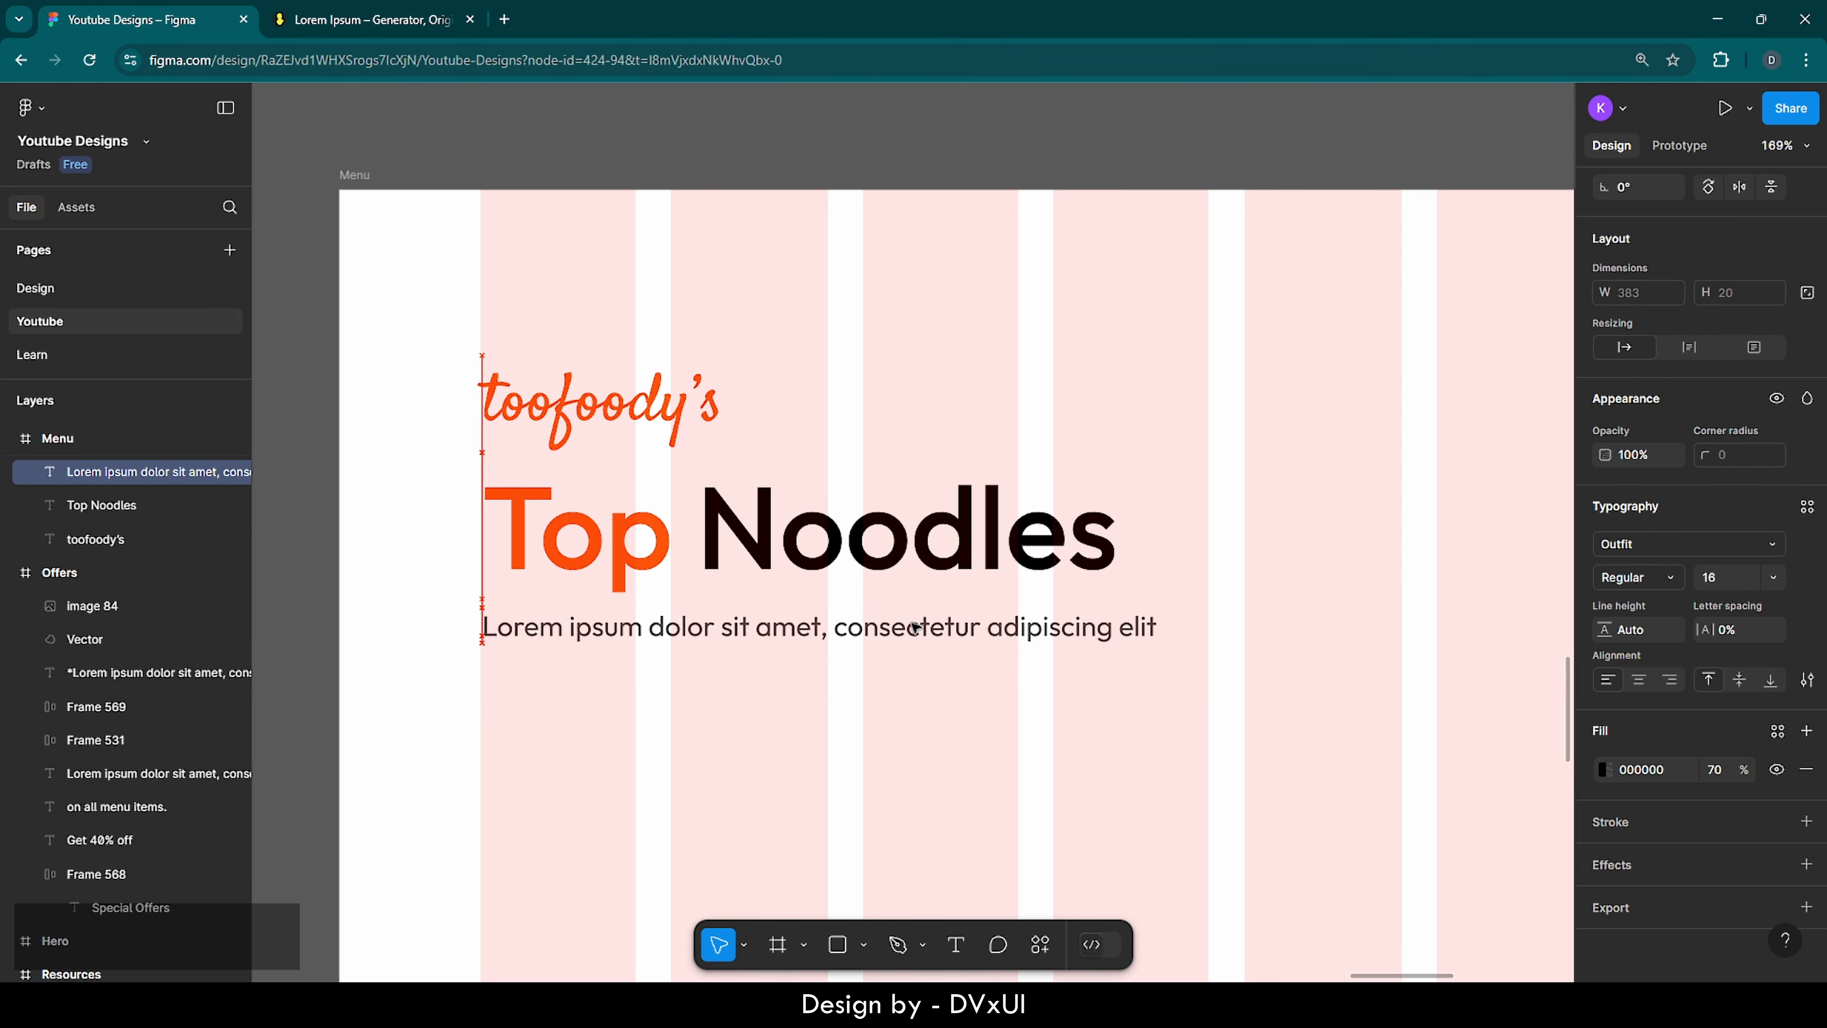
key("Escape")
- Set the font size of the sentence under the "Top Noodles" heading to 18
scroll(800, 749, "down", 3)
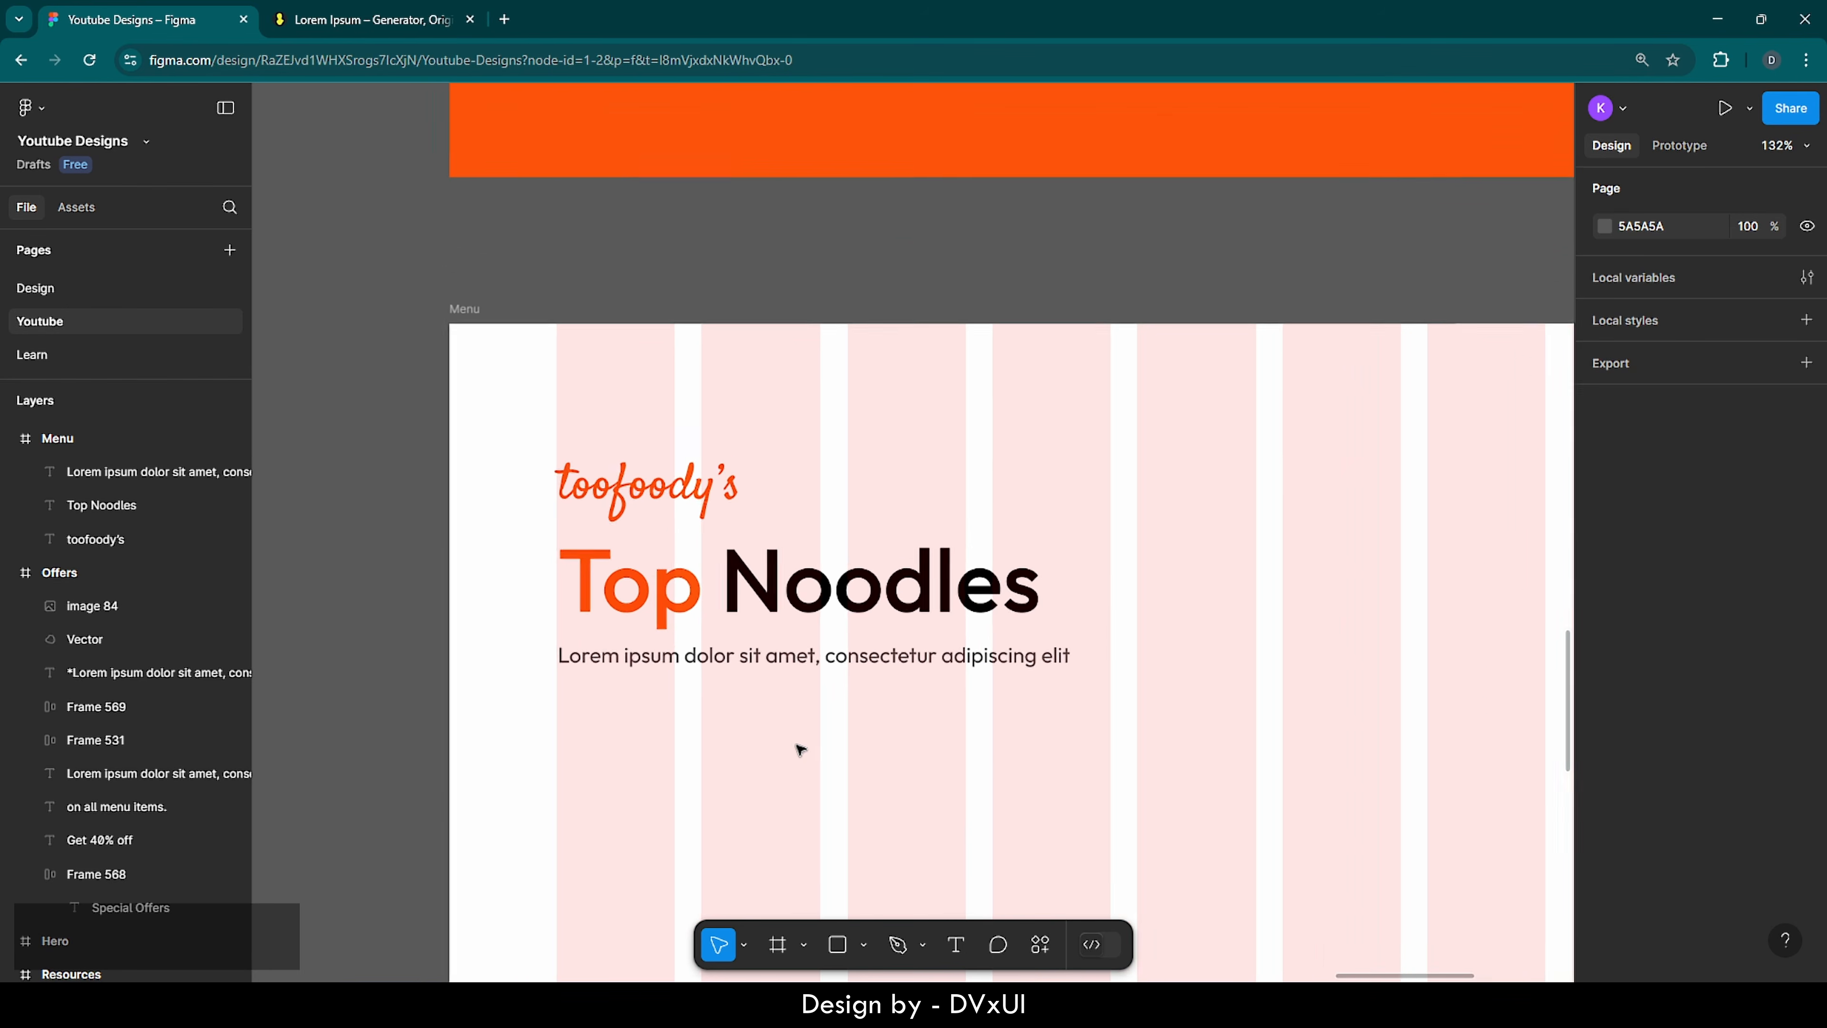
scroll(800, 748, "down", 3)
scroll(800, 748, "down", 3)
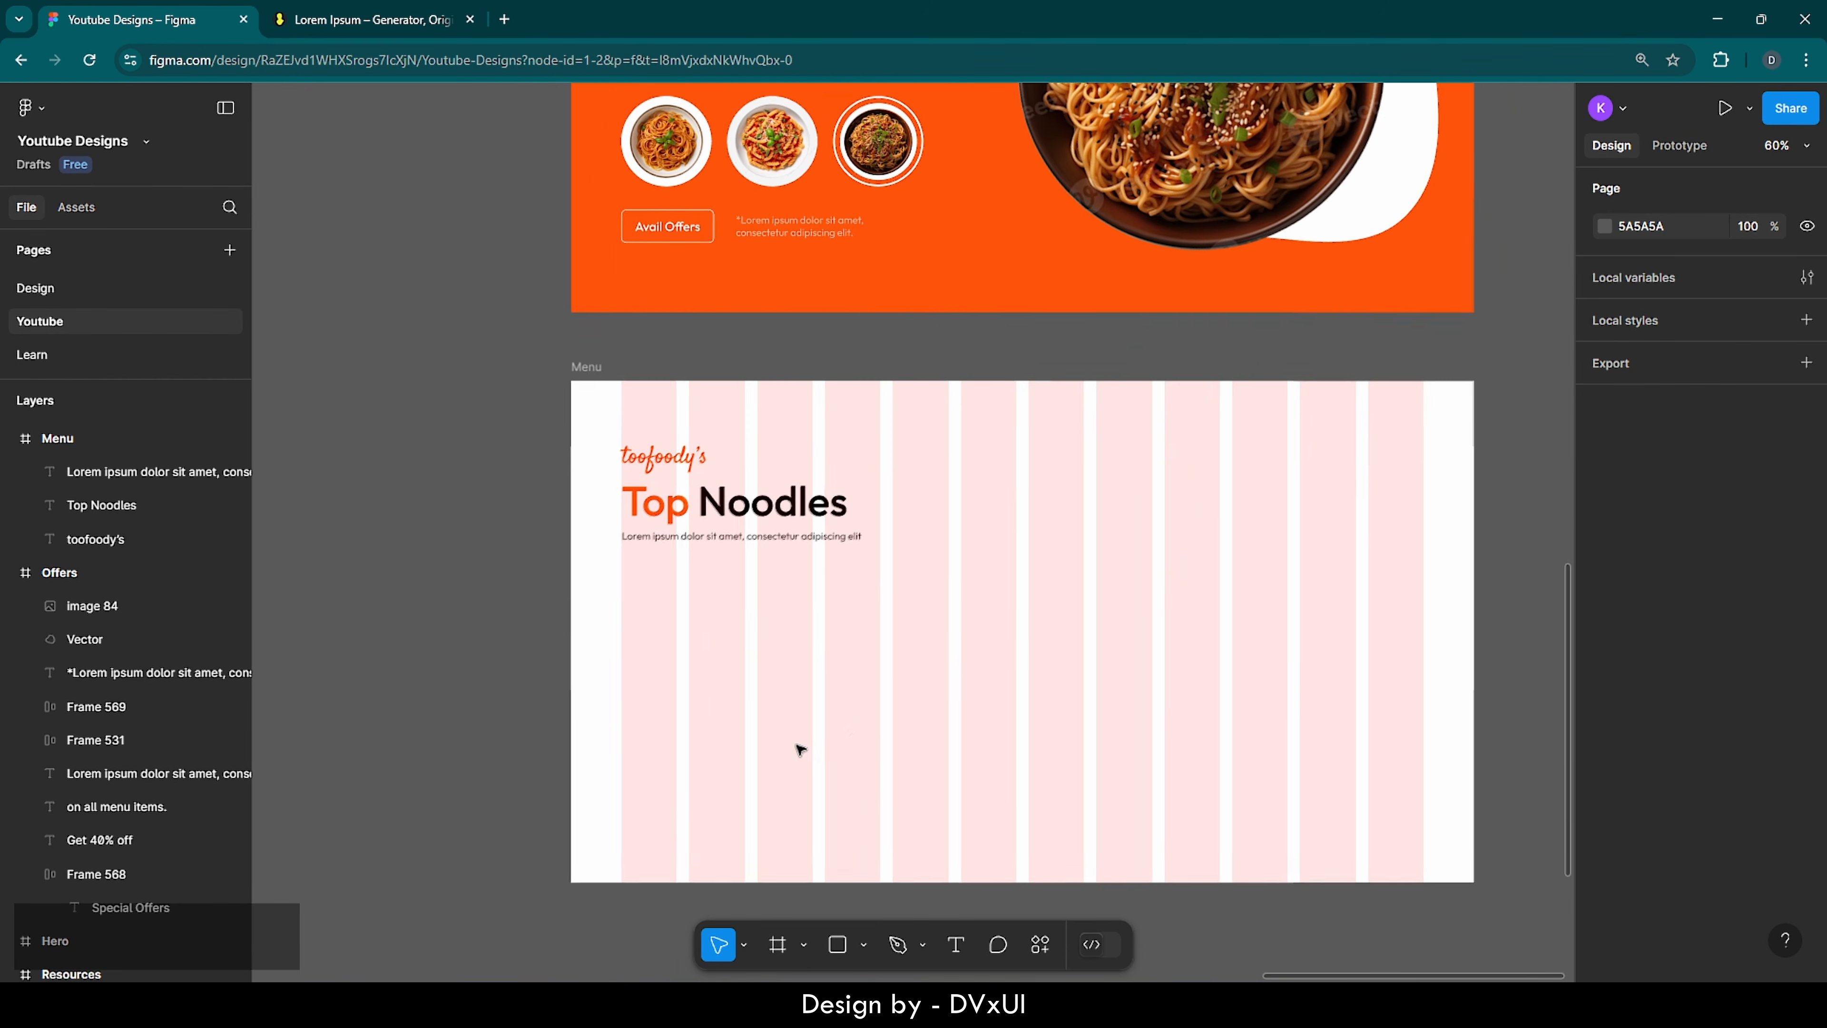
scroll(800, 749, "right", 1)
scroll(800, 748, "down", 1)
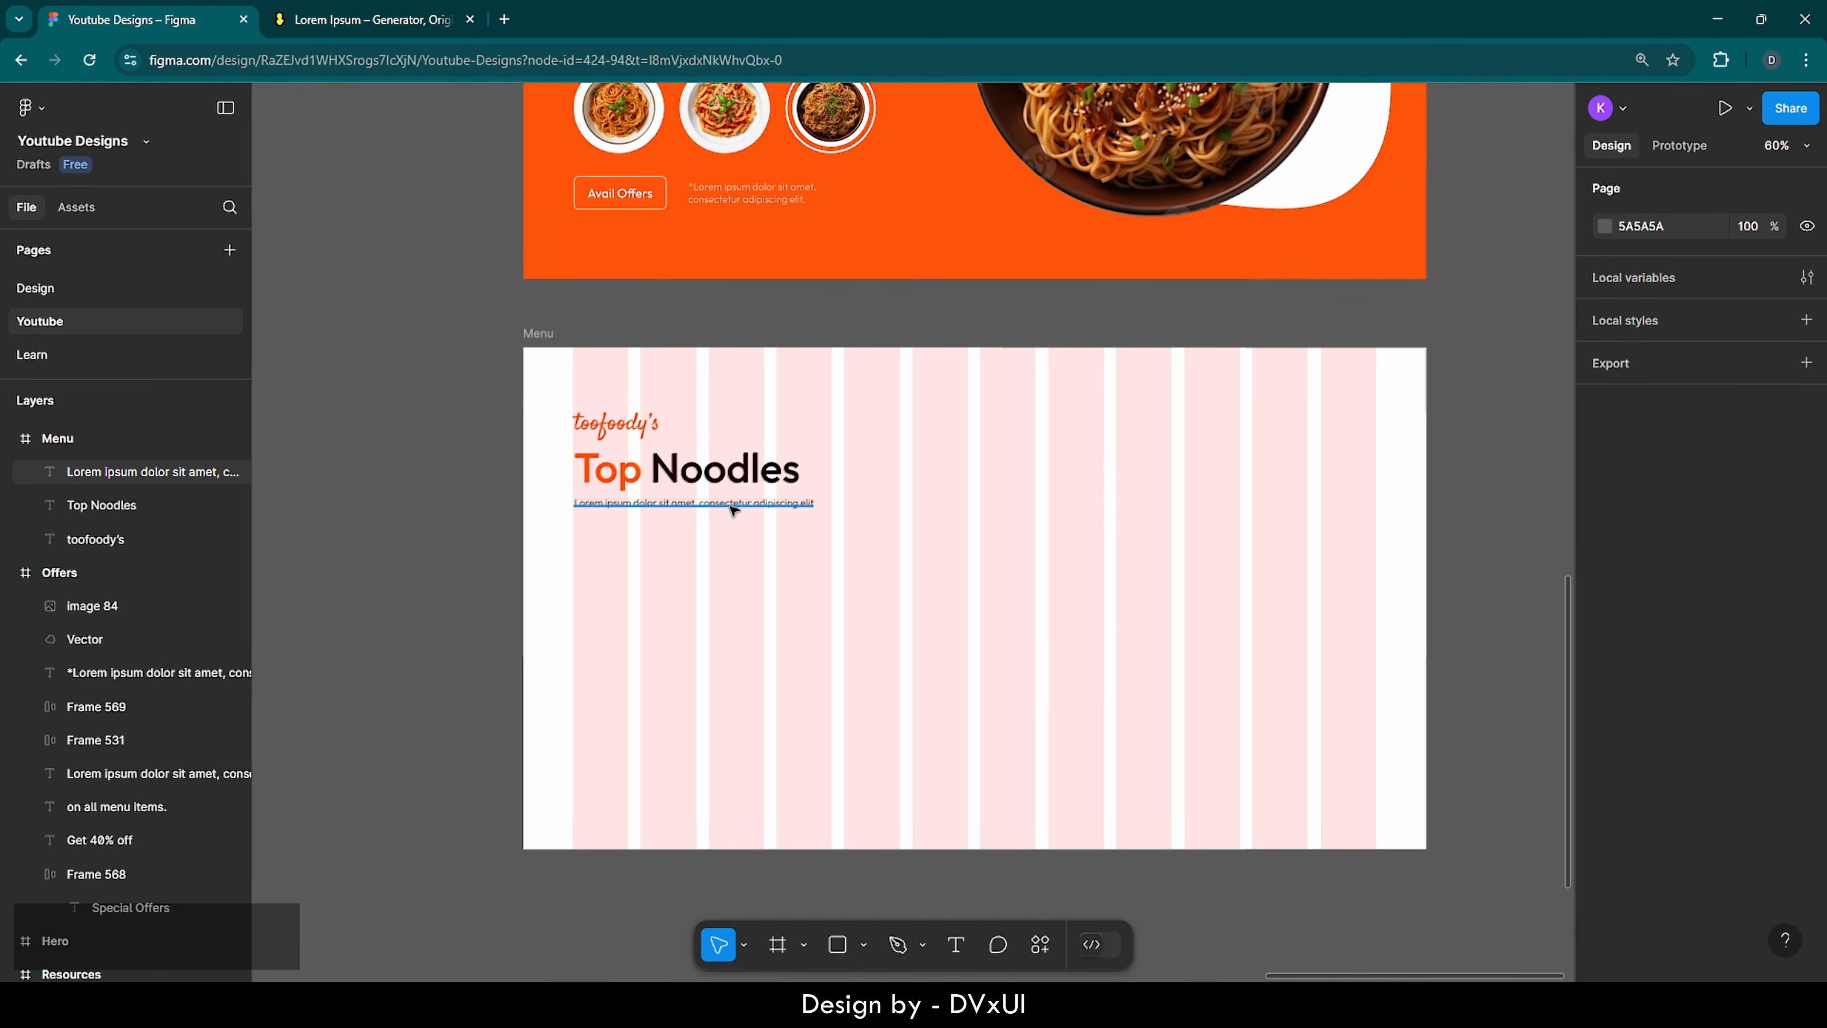
left_click(733, 510)
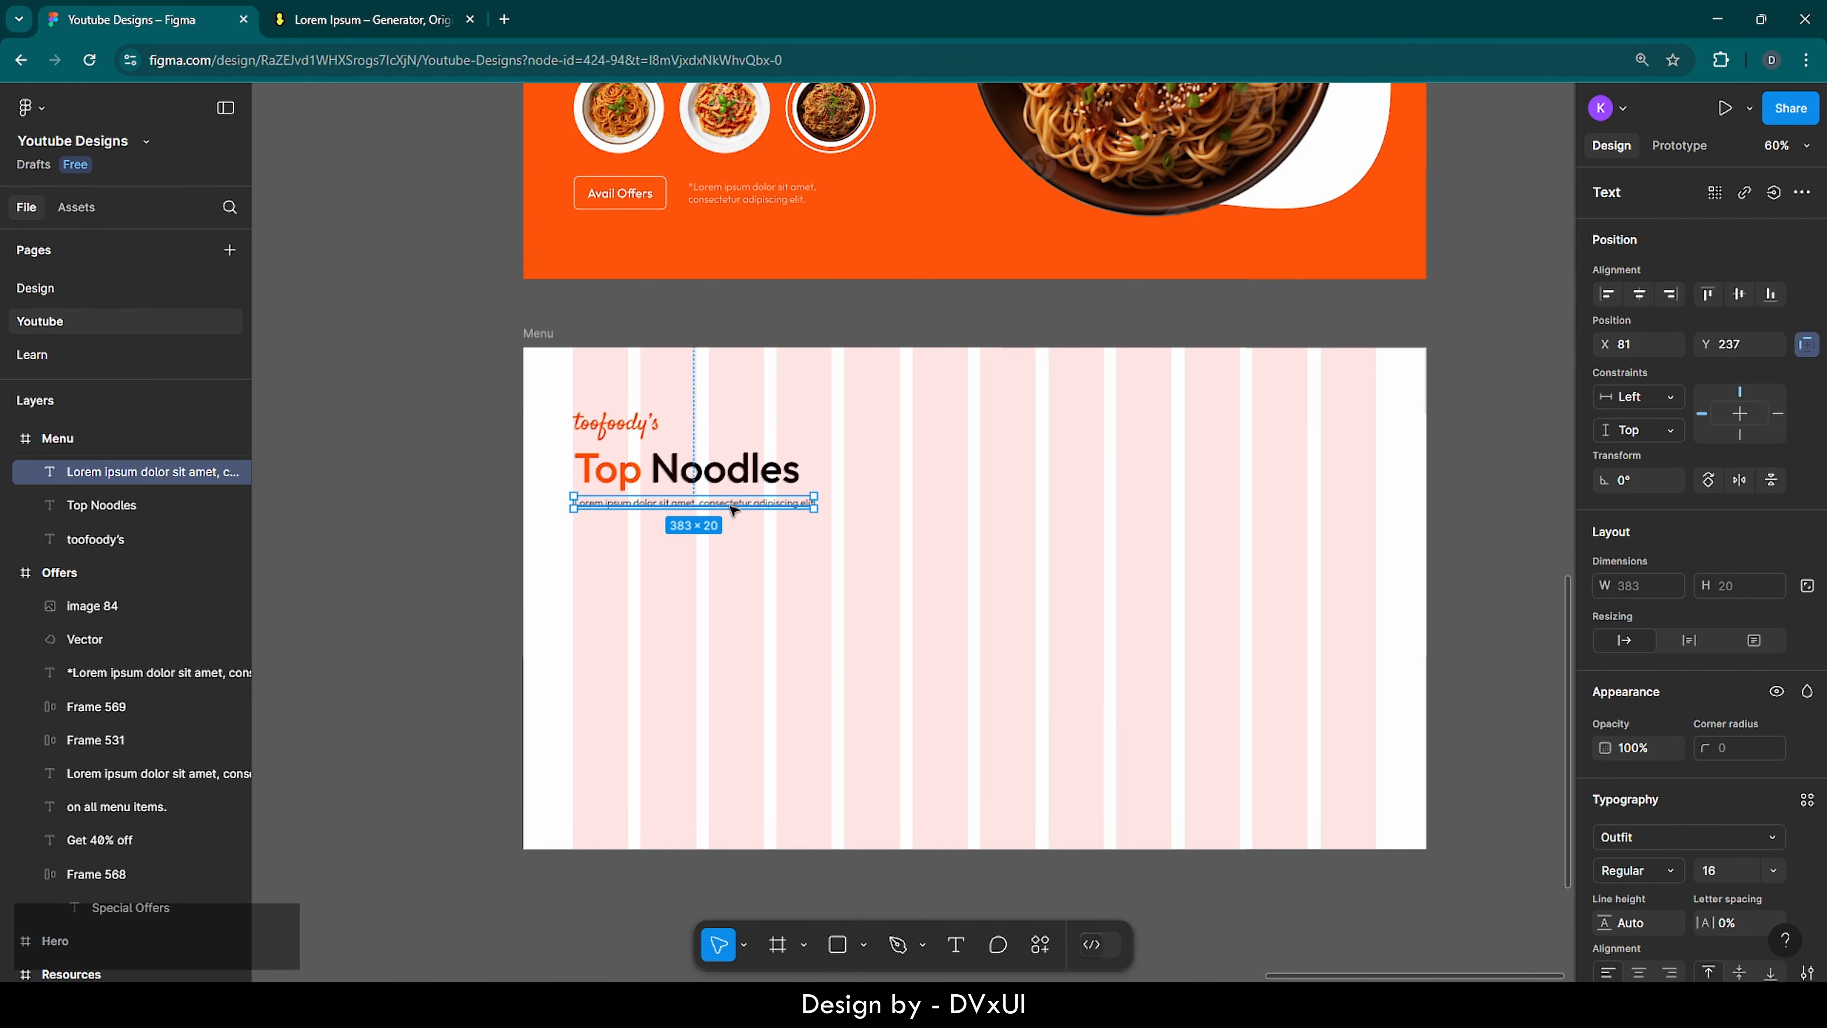
left_click(740, 597)
scroll(788, 603, "down", 1)
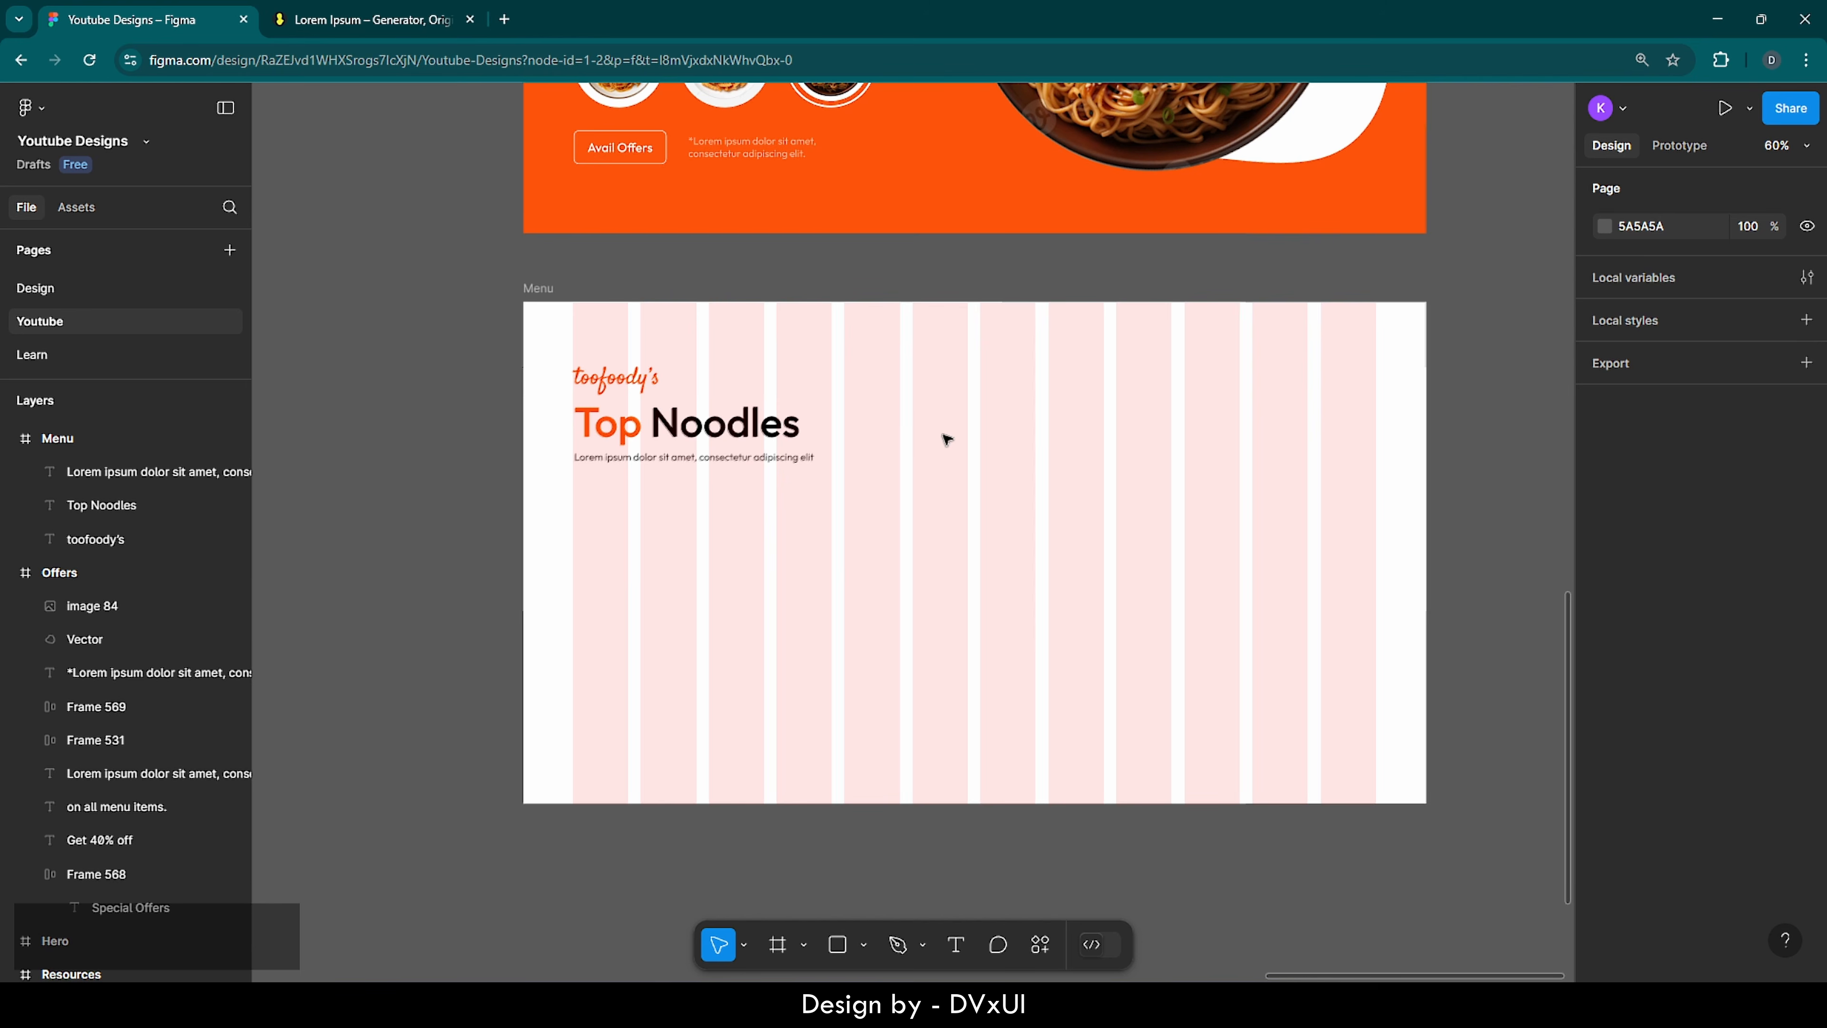
left_click(797, 460)
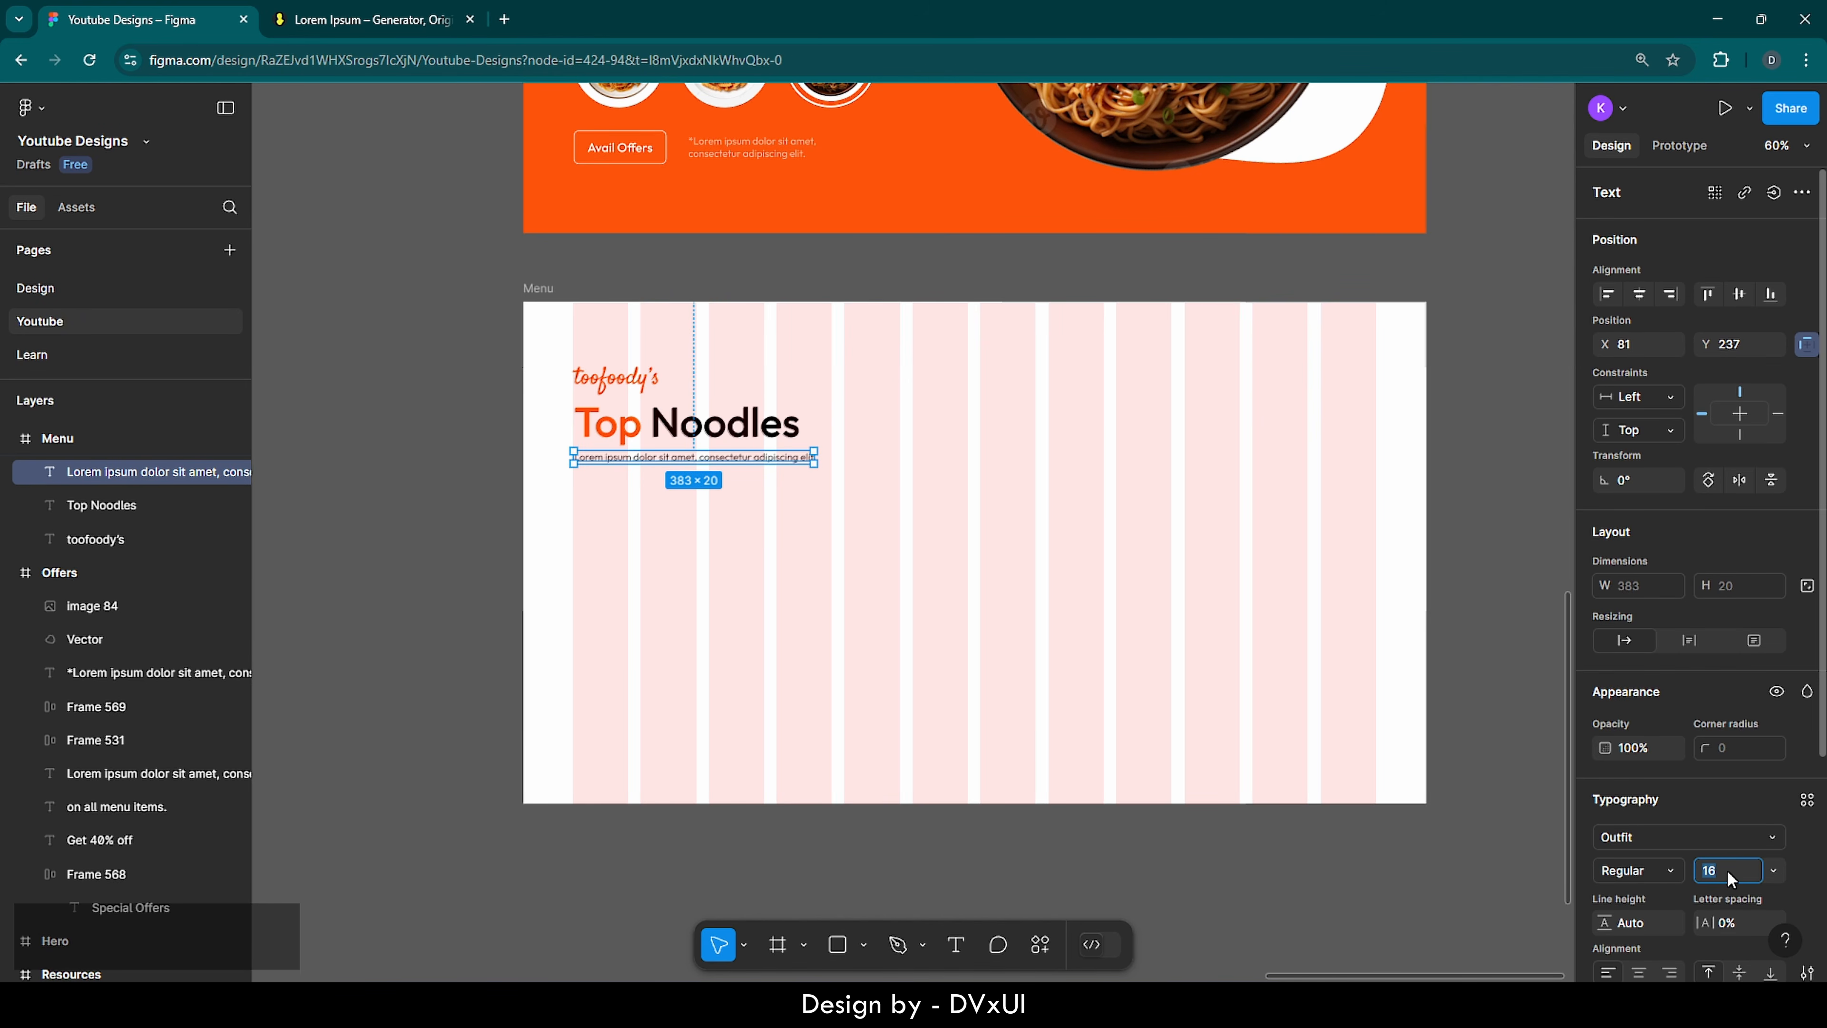
key("Up")
key("Up")
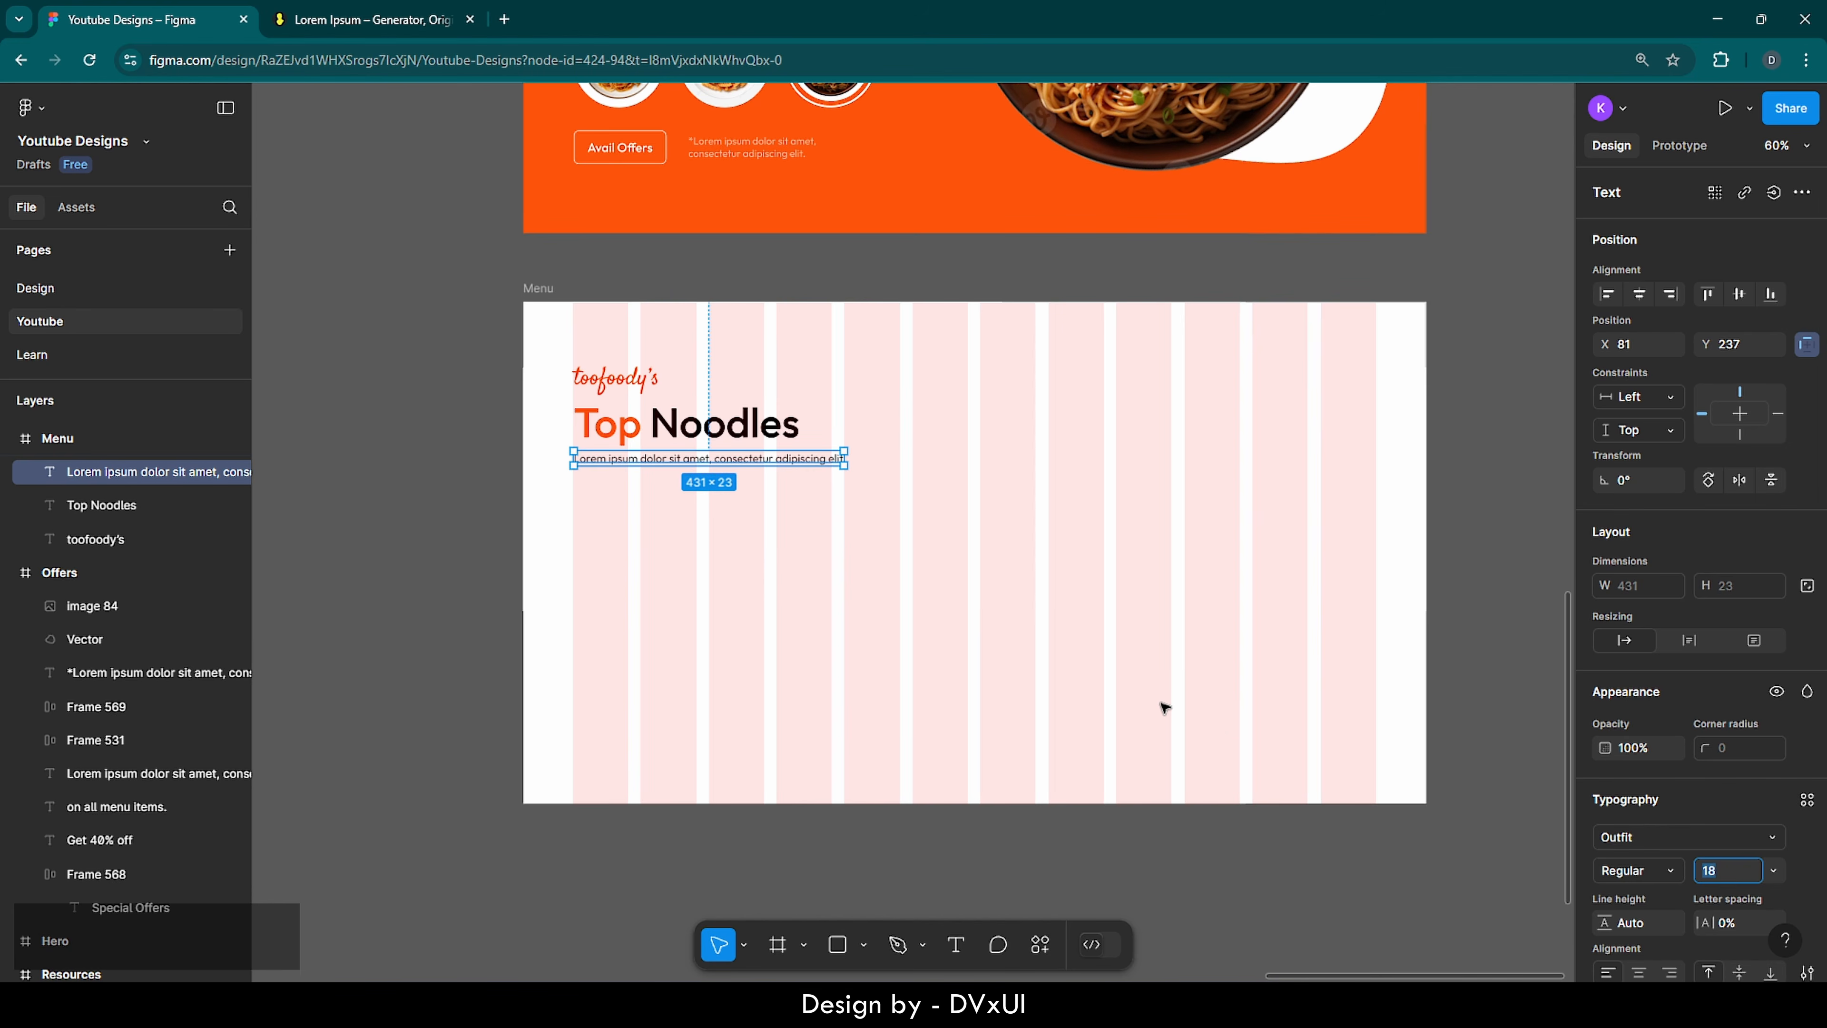
- Shorten the sentence to "Lorem ipsum dolor sit amet, consectetur adipiscing." by removing "elit" and ending it with a period
double_click(825, 465)
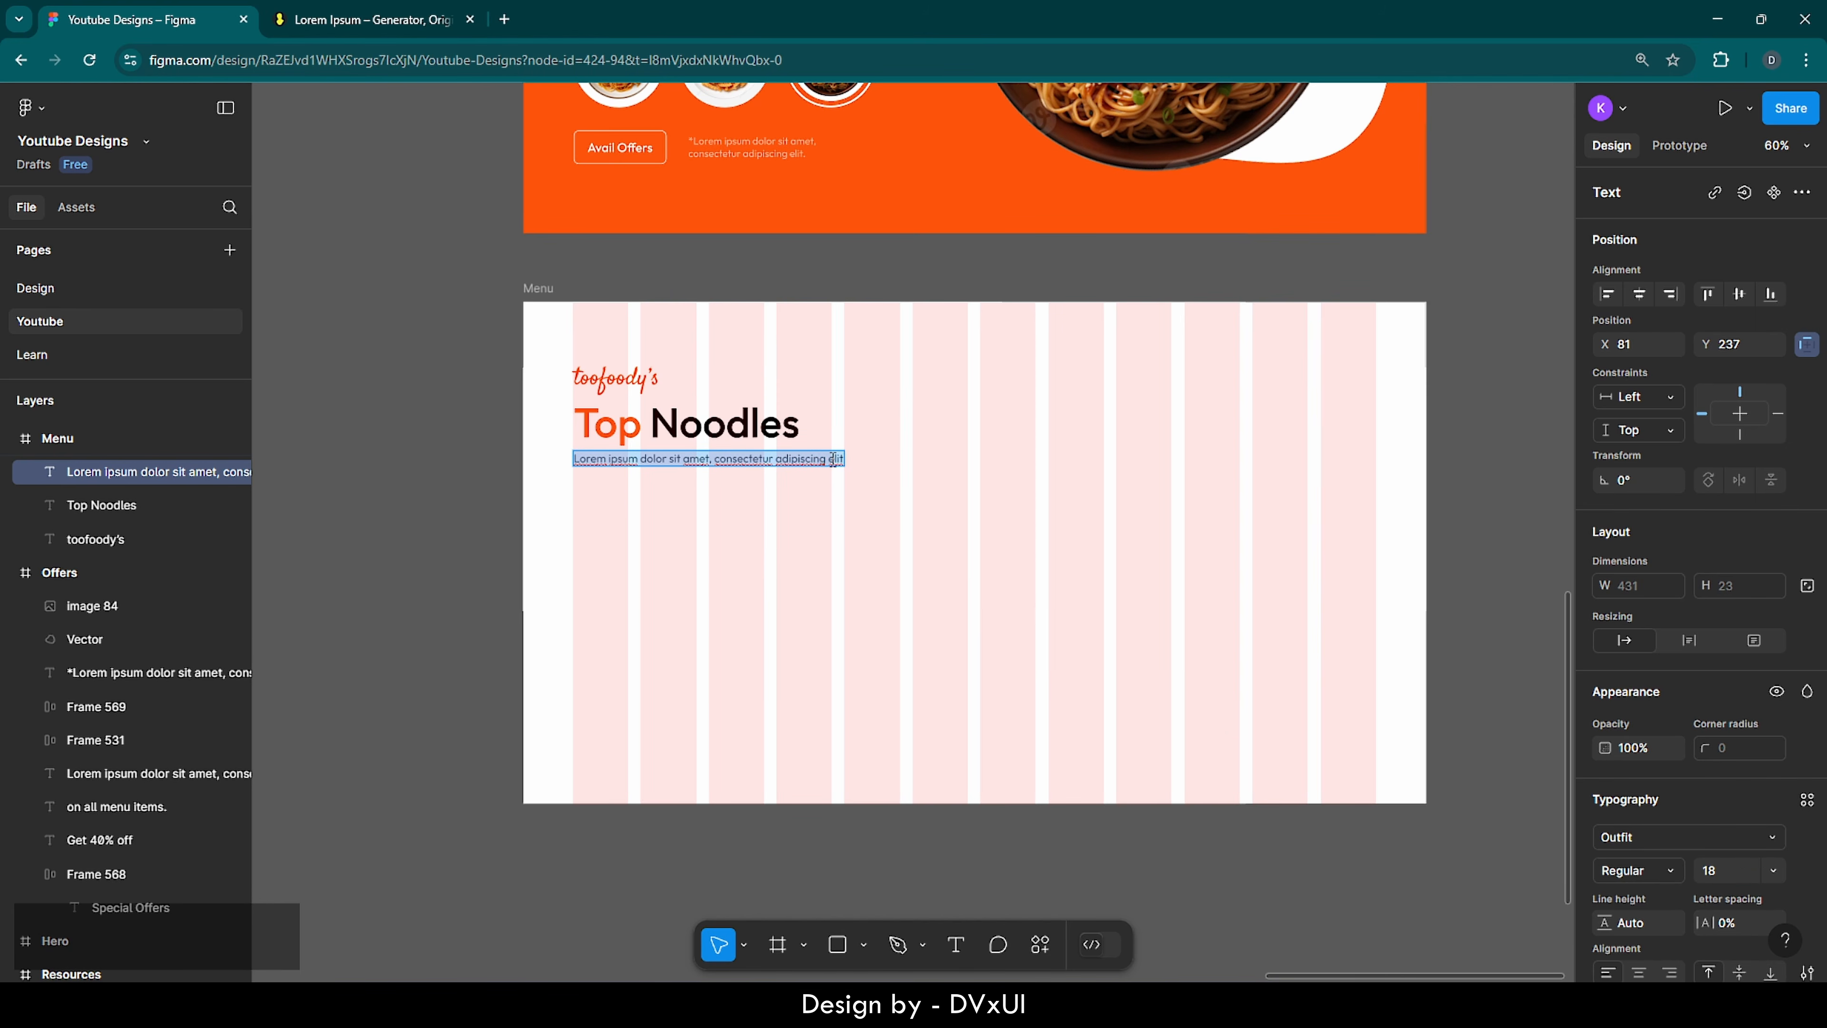
left_click(839, 459)
key("BackSpace")
key("BackSpace")
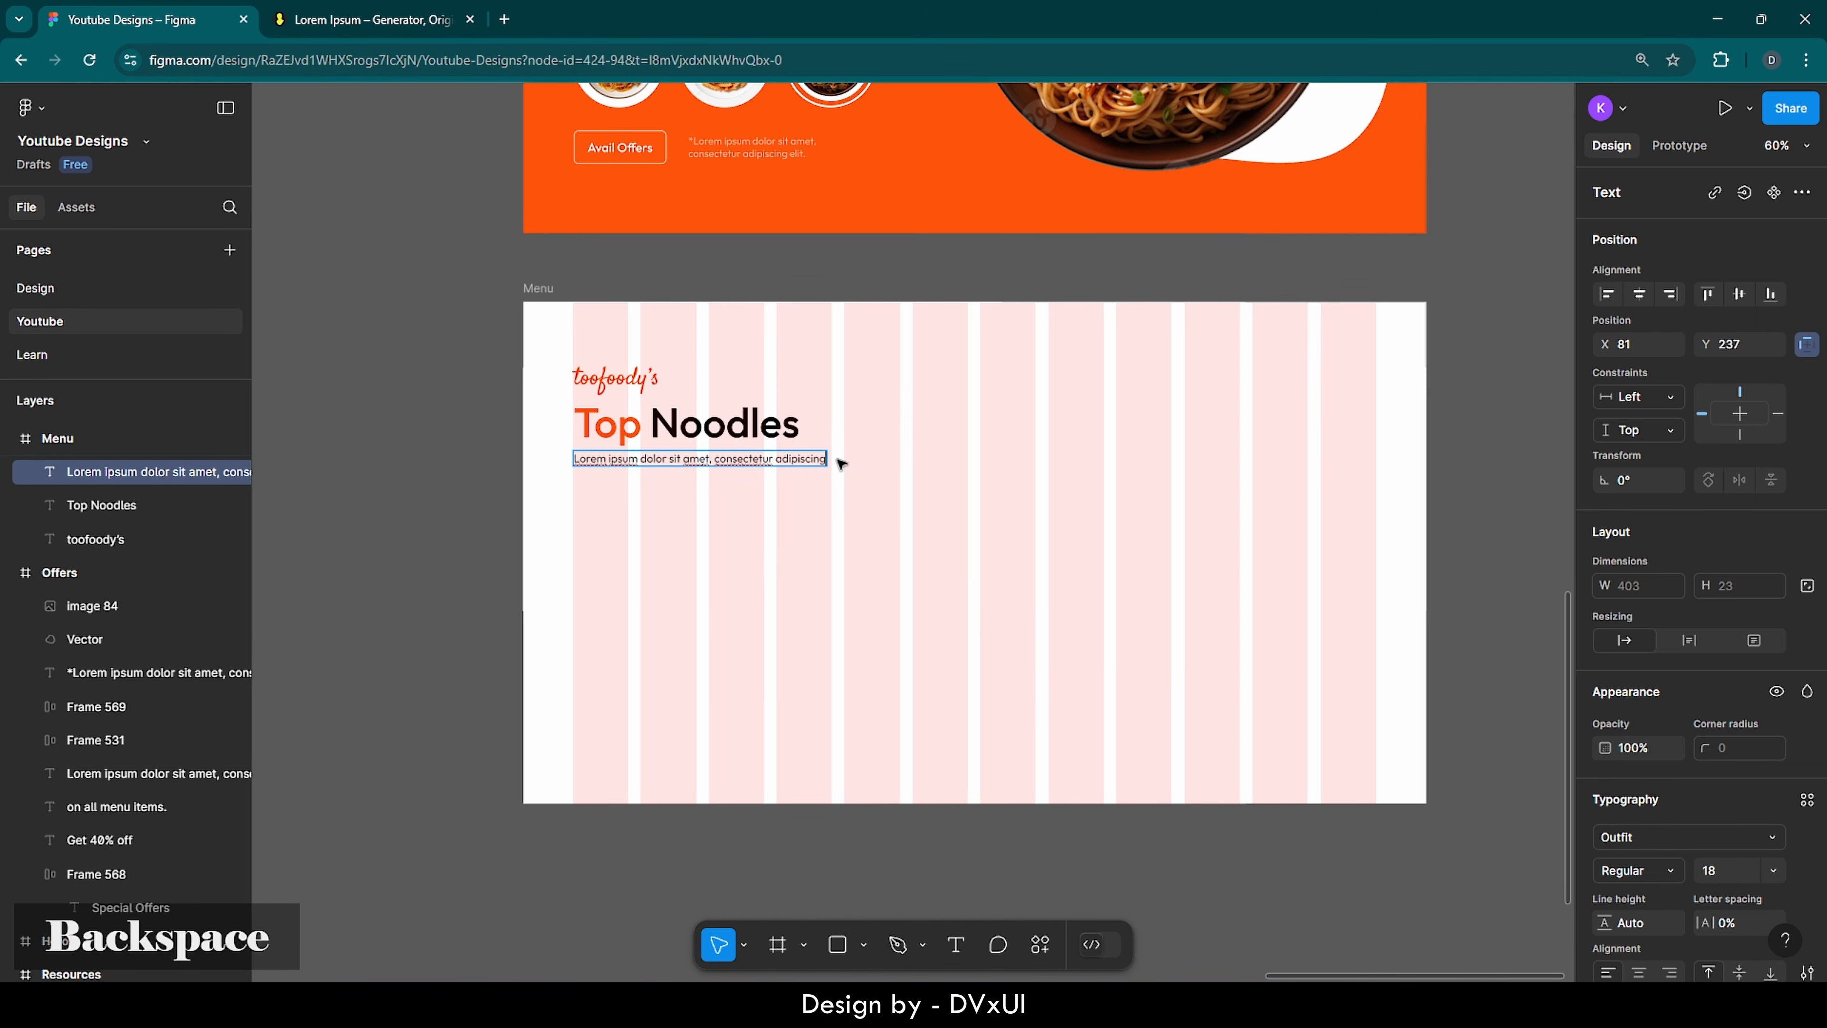
type(".")
left_click(929, 513)
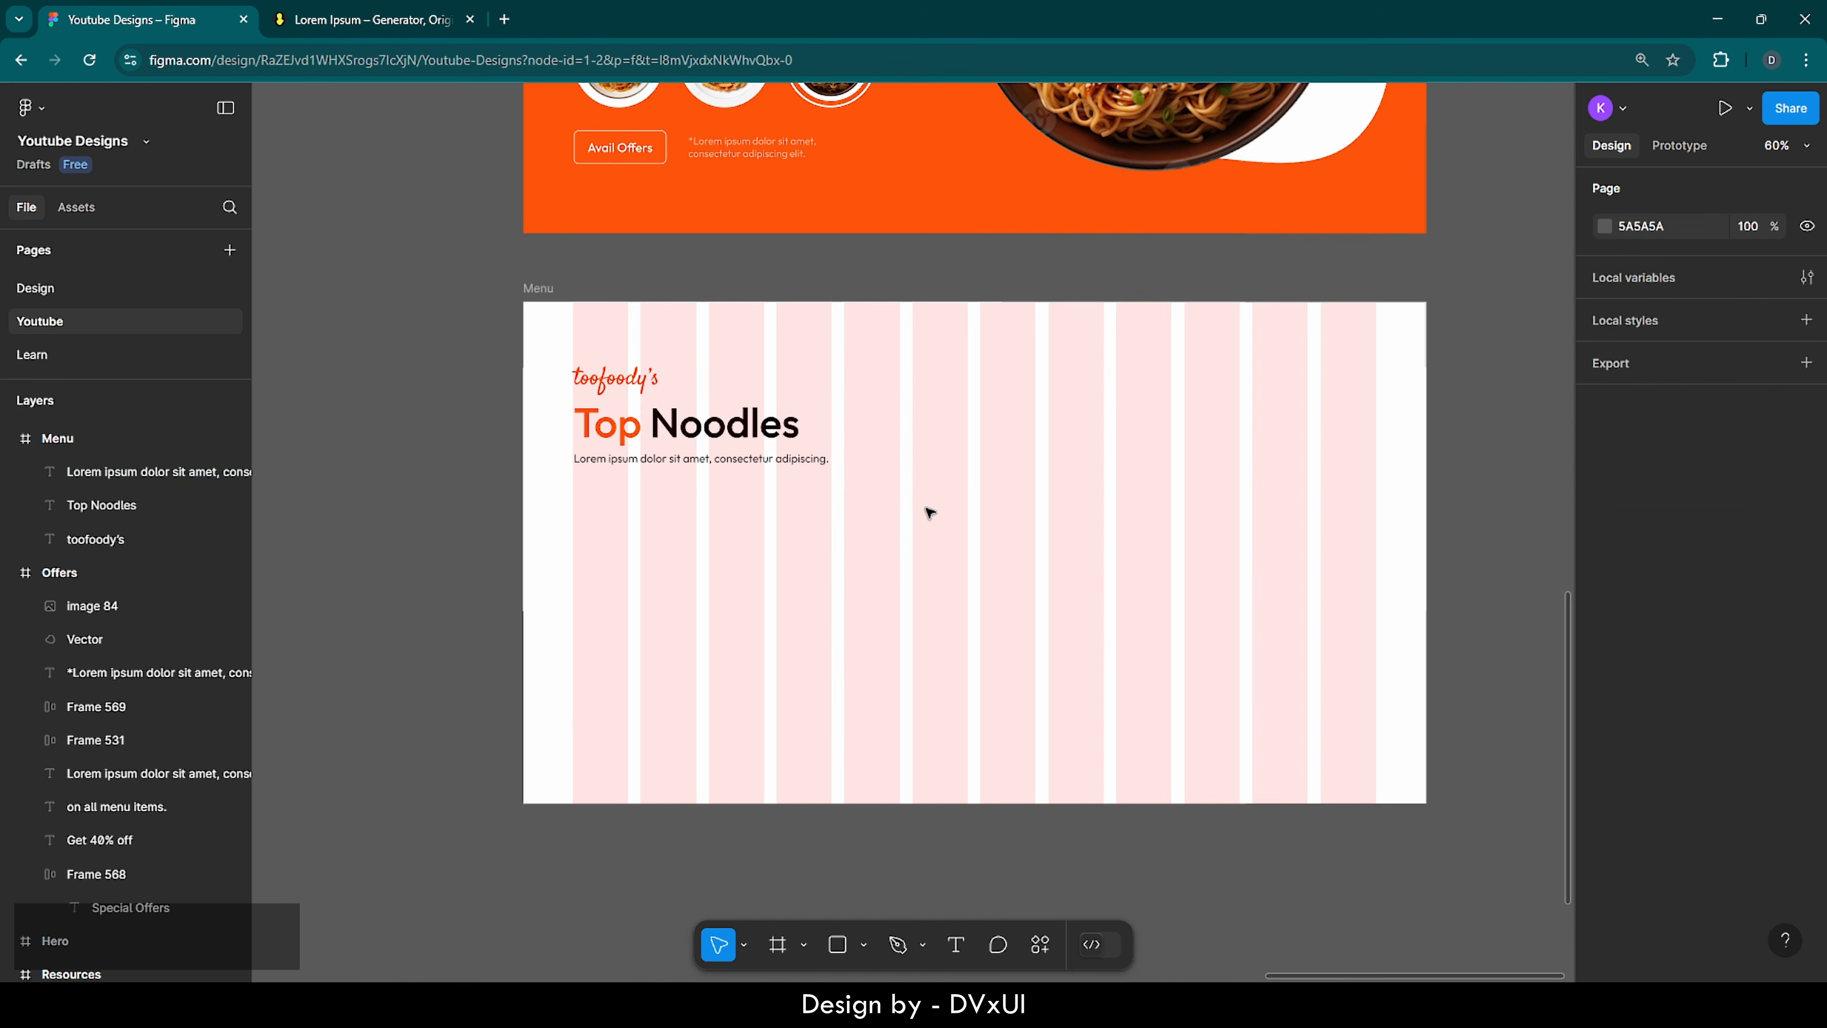
- Nudge the sentence under the heading one pixel down
left_click(799, 461)
key("Down")
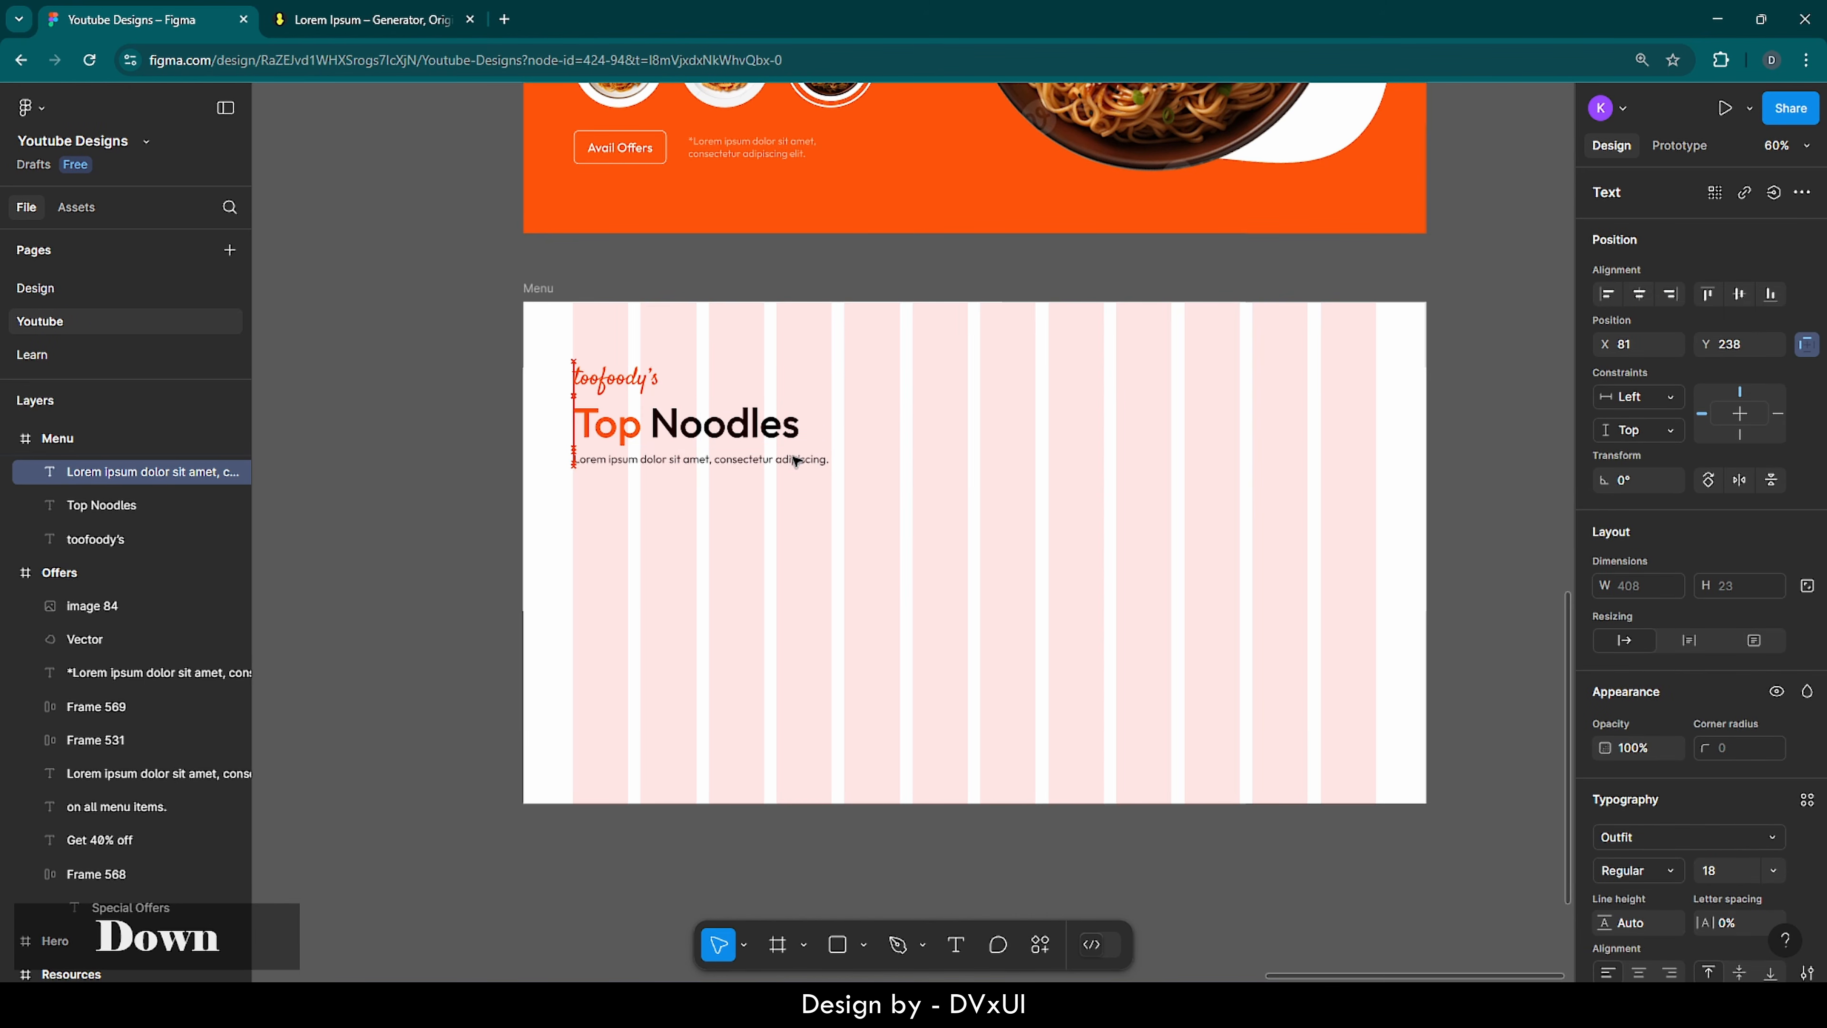
left_click(818, 538)
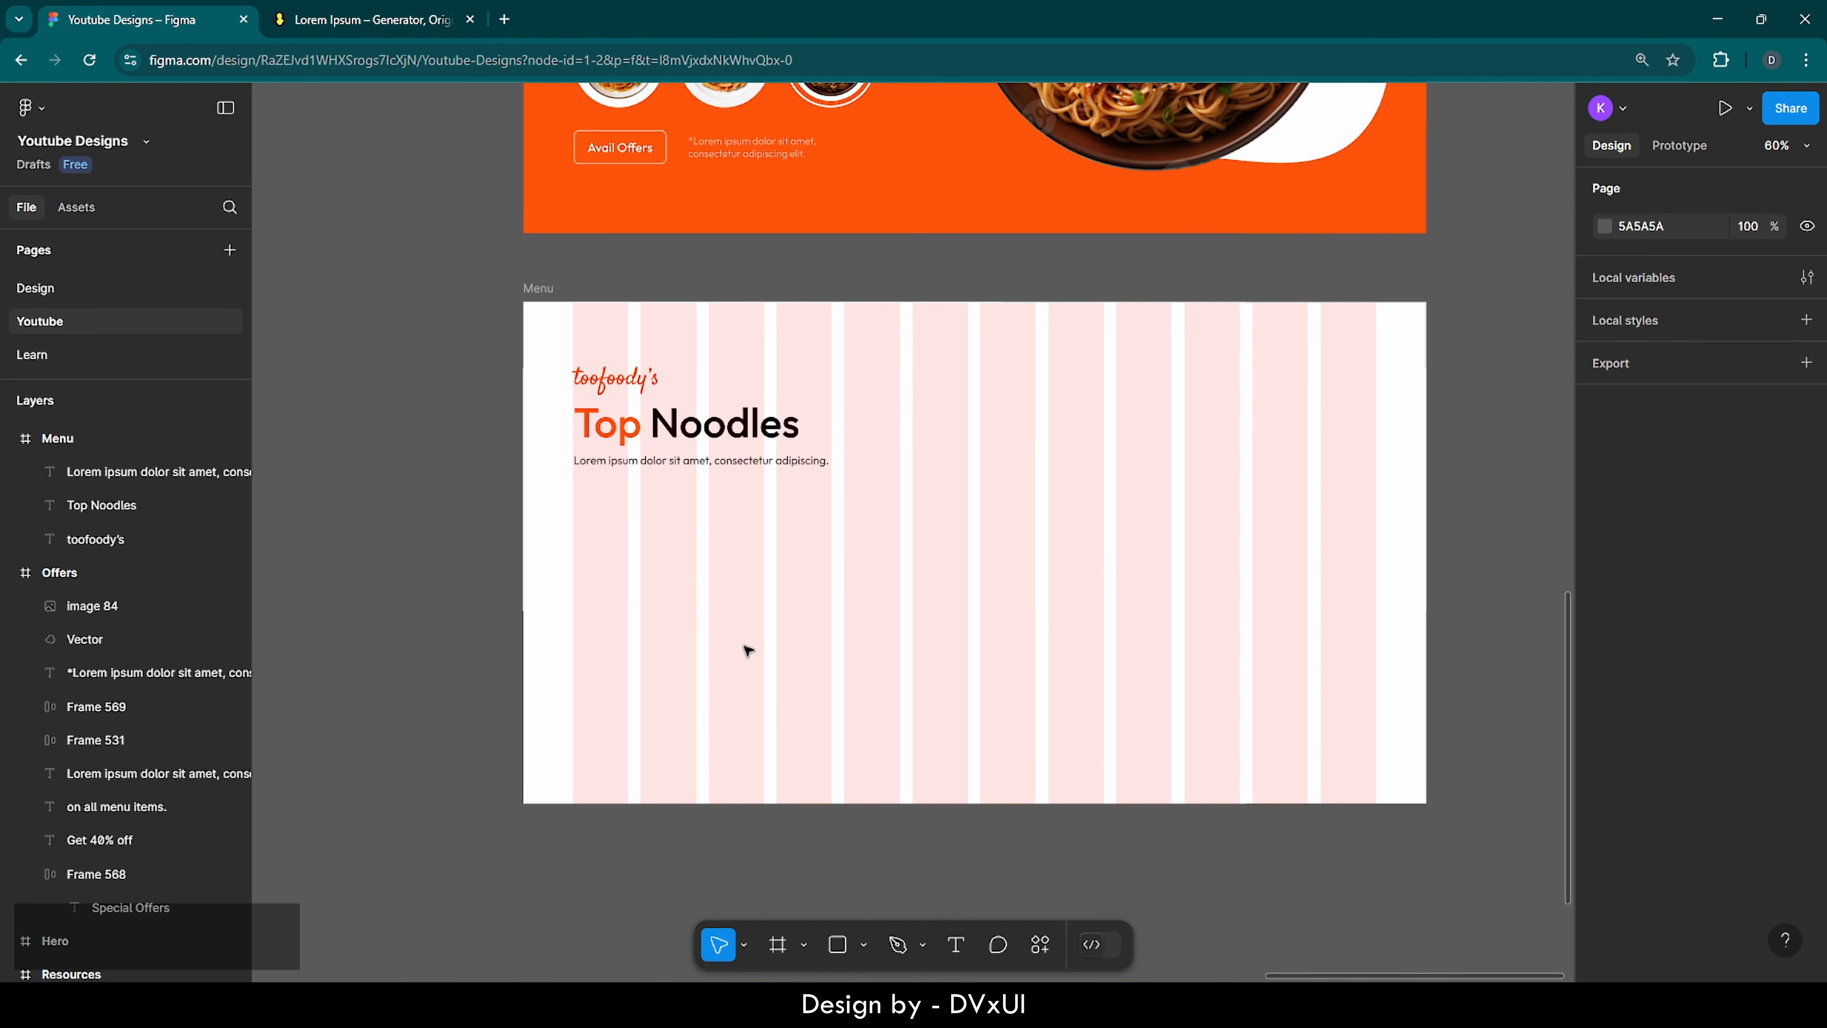
- Place a 100 × 100 frame below the sentence near the first grid column and give it a white FFFFFF fill
left_click(778, 945)
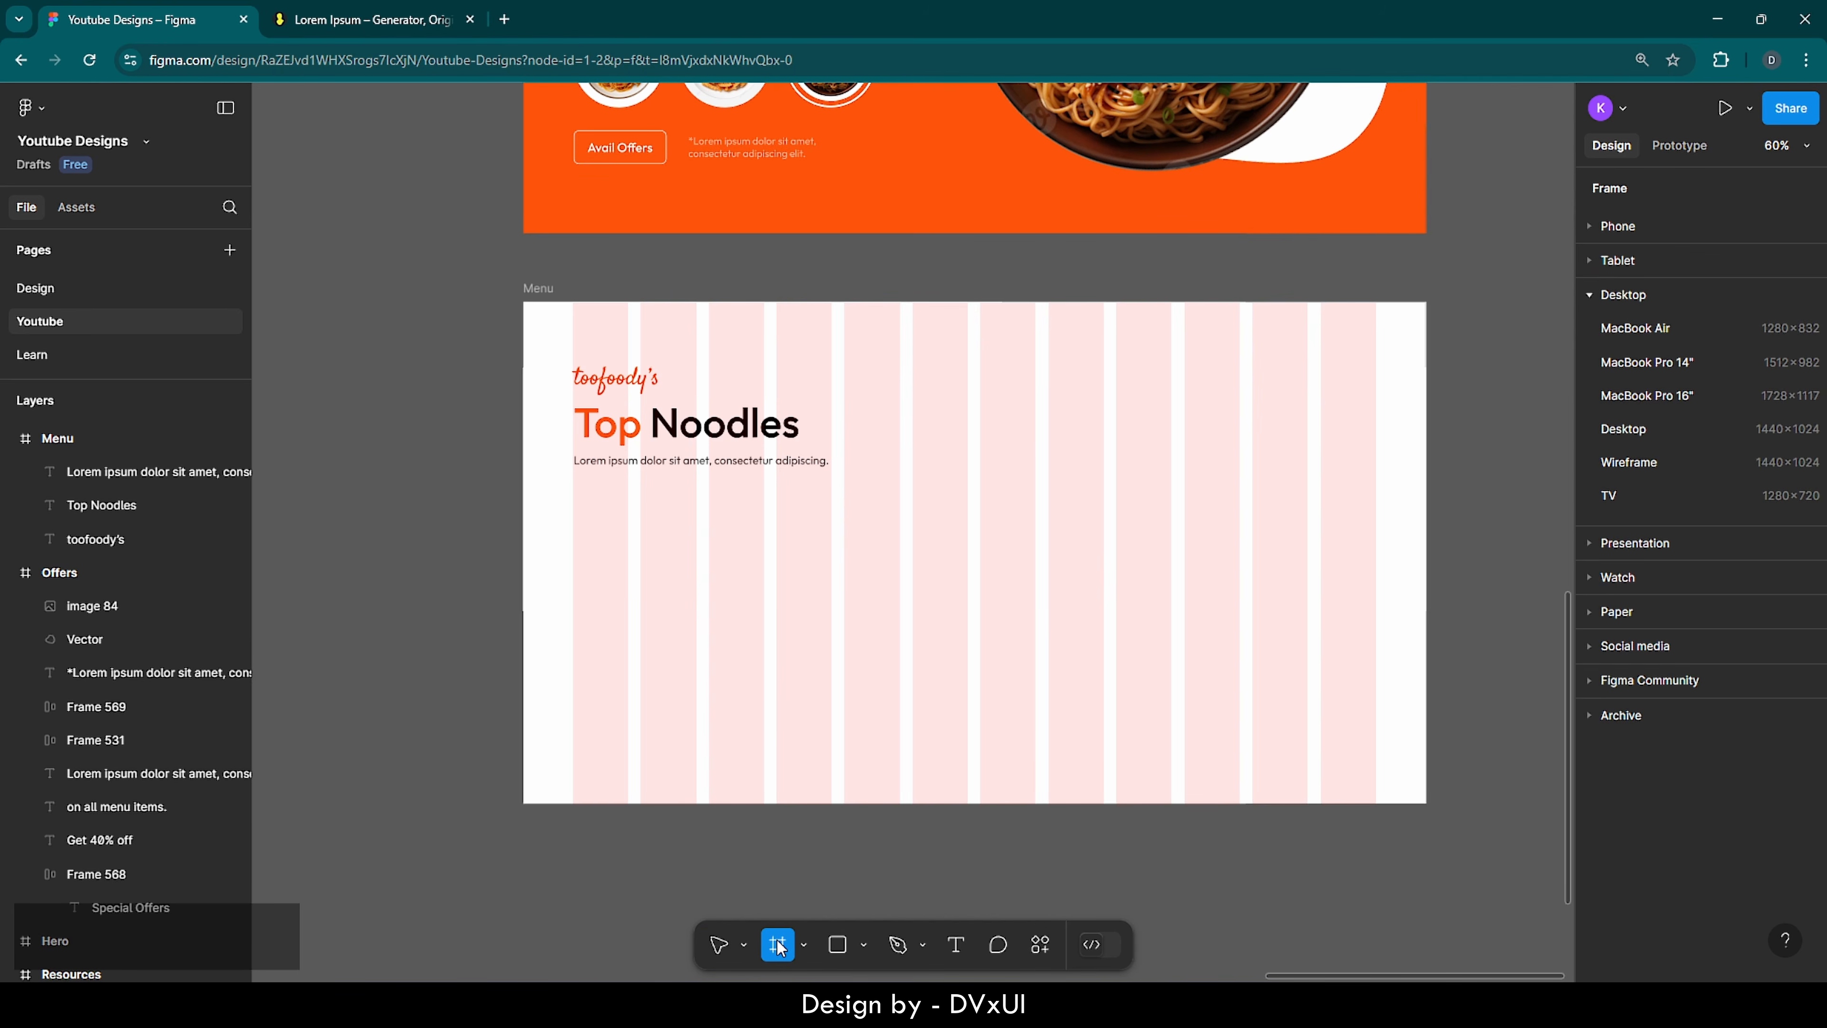
left_click(605, 593)
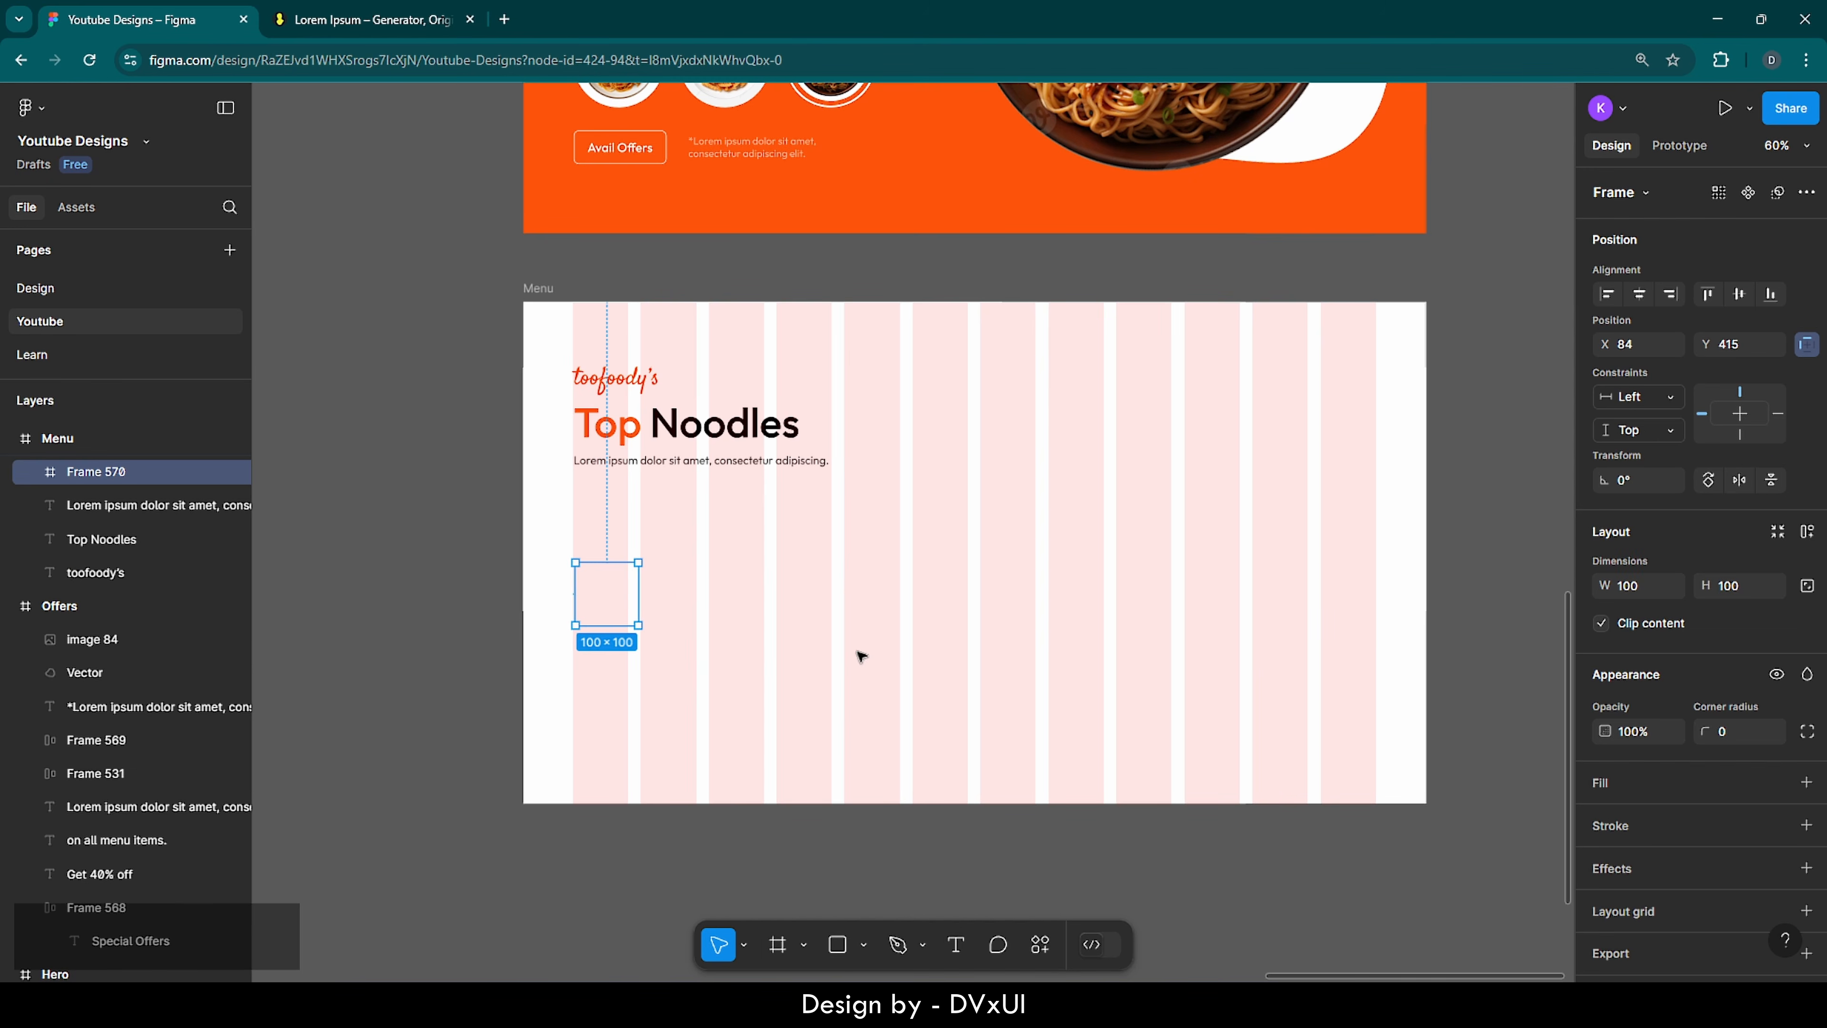
left_click(1613, 782)
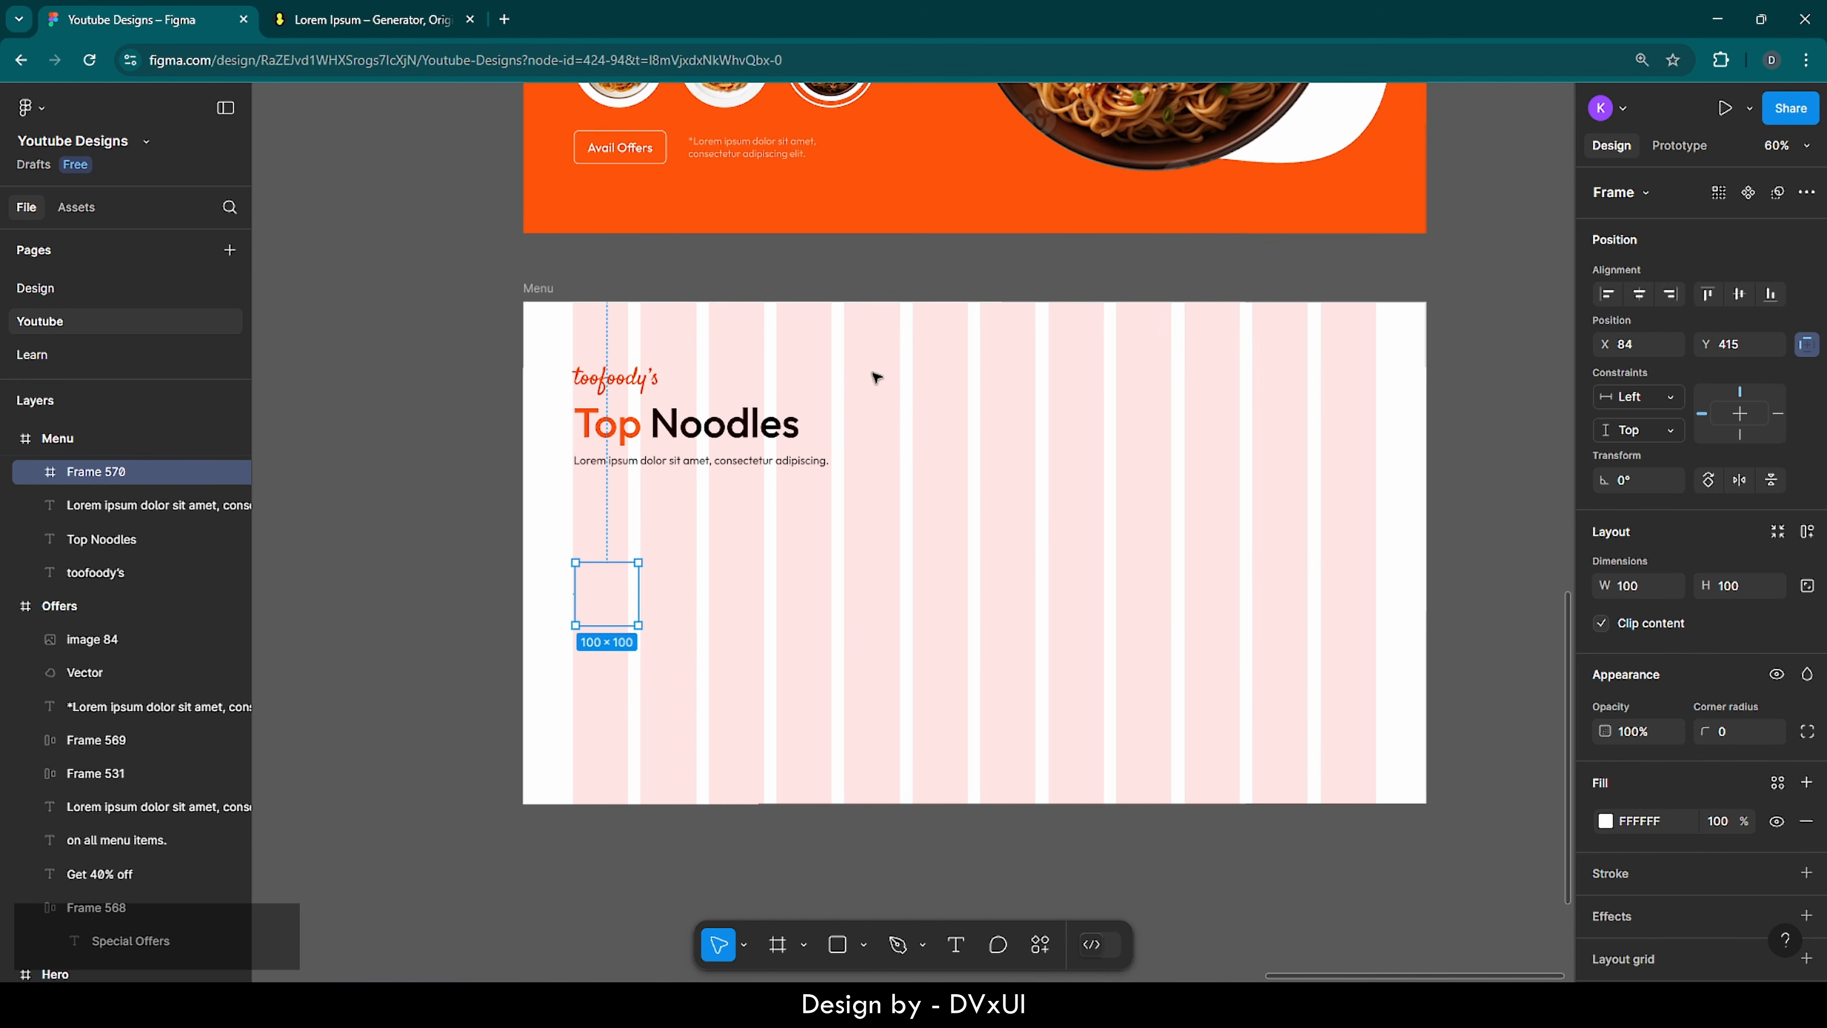
- Change the Menu frame's background fill to light grey EEEEEE
left_click(557, 287)
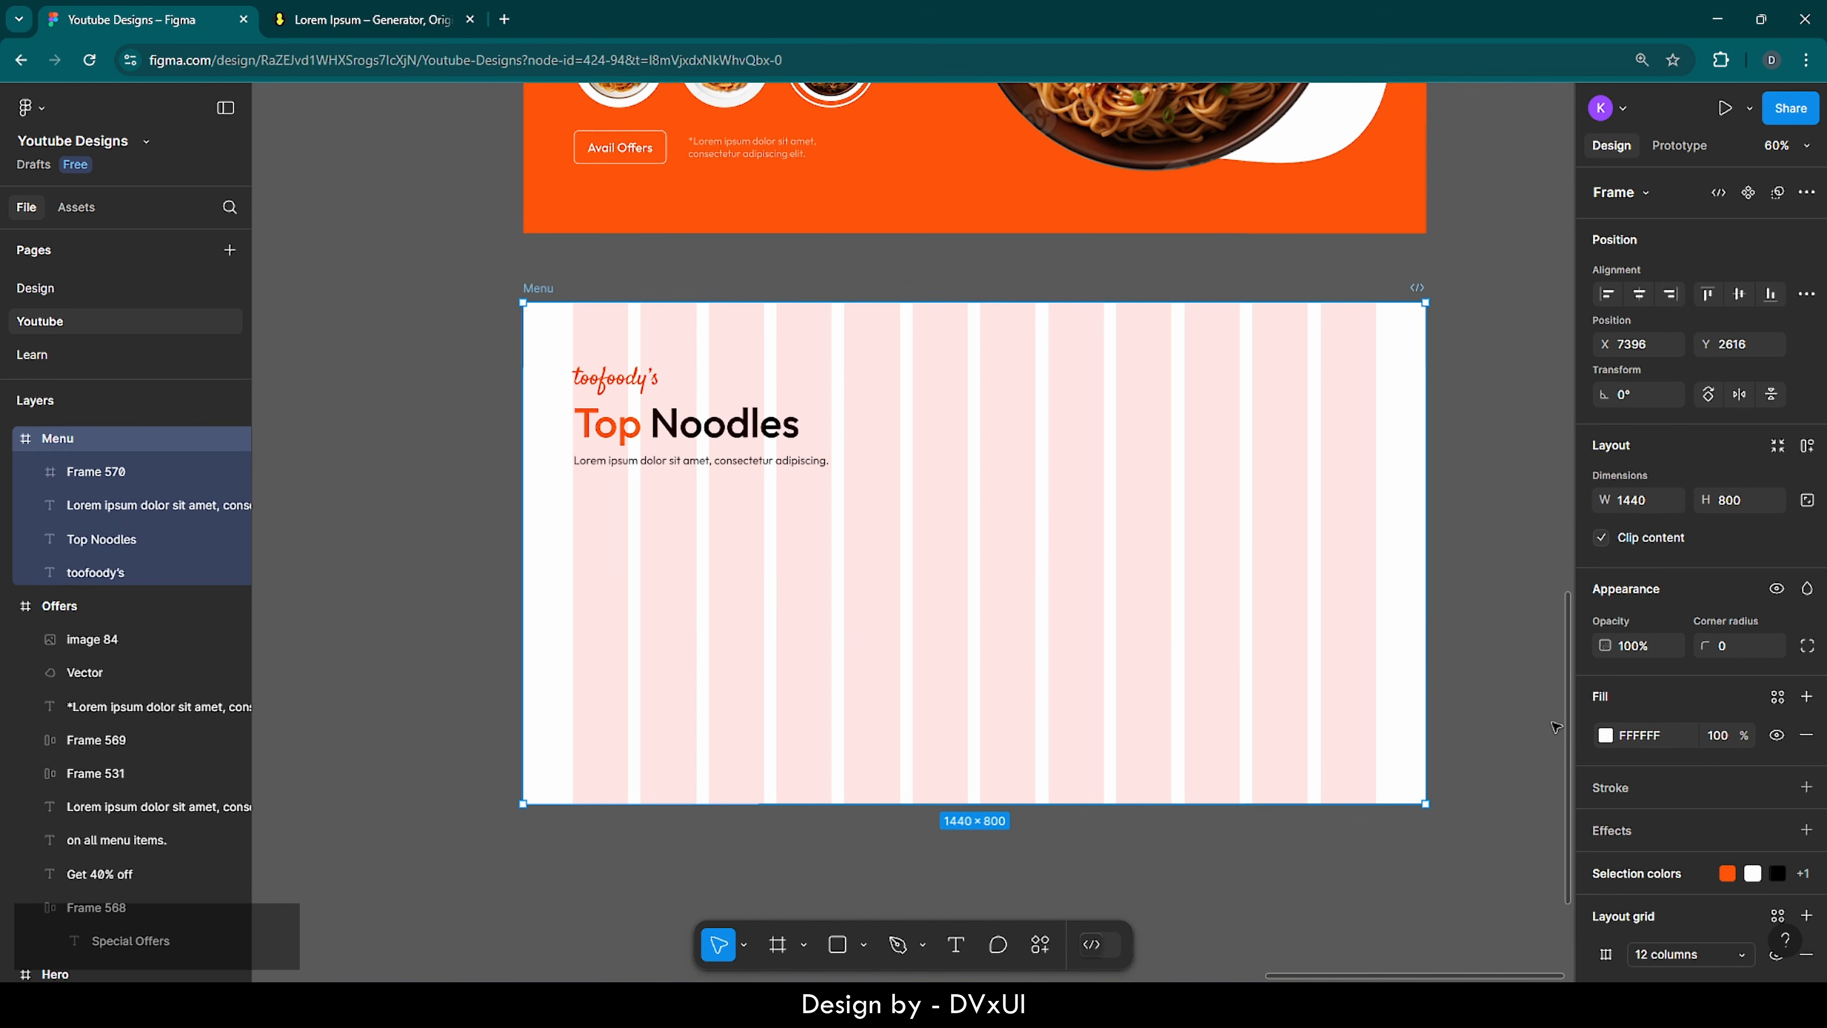
left_click(1605, 735)
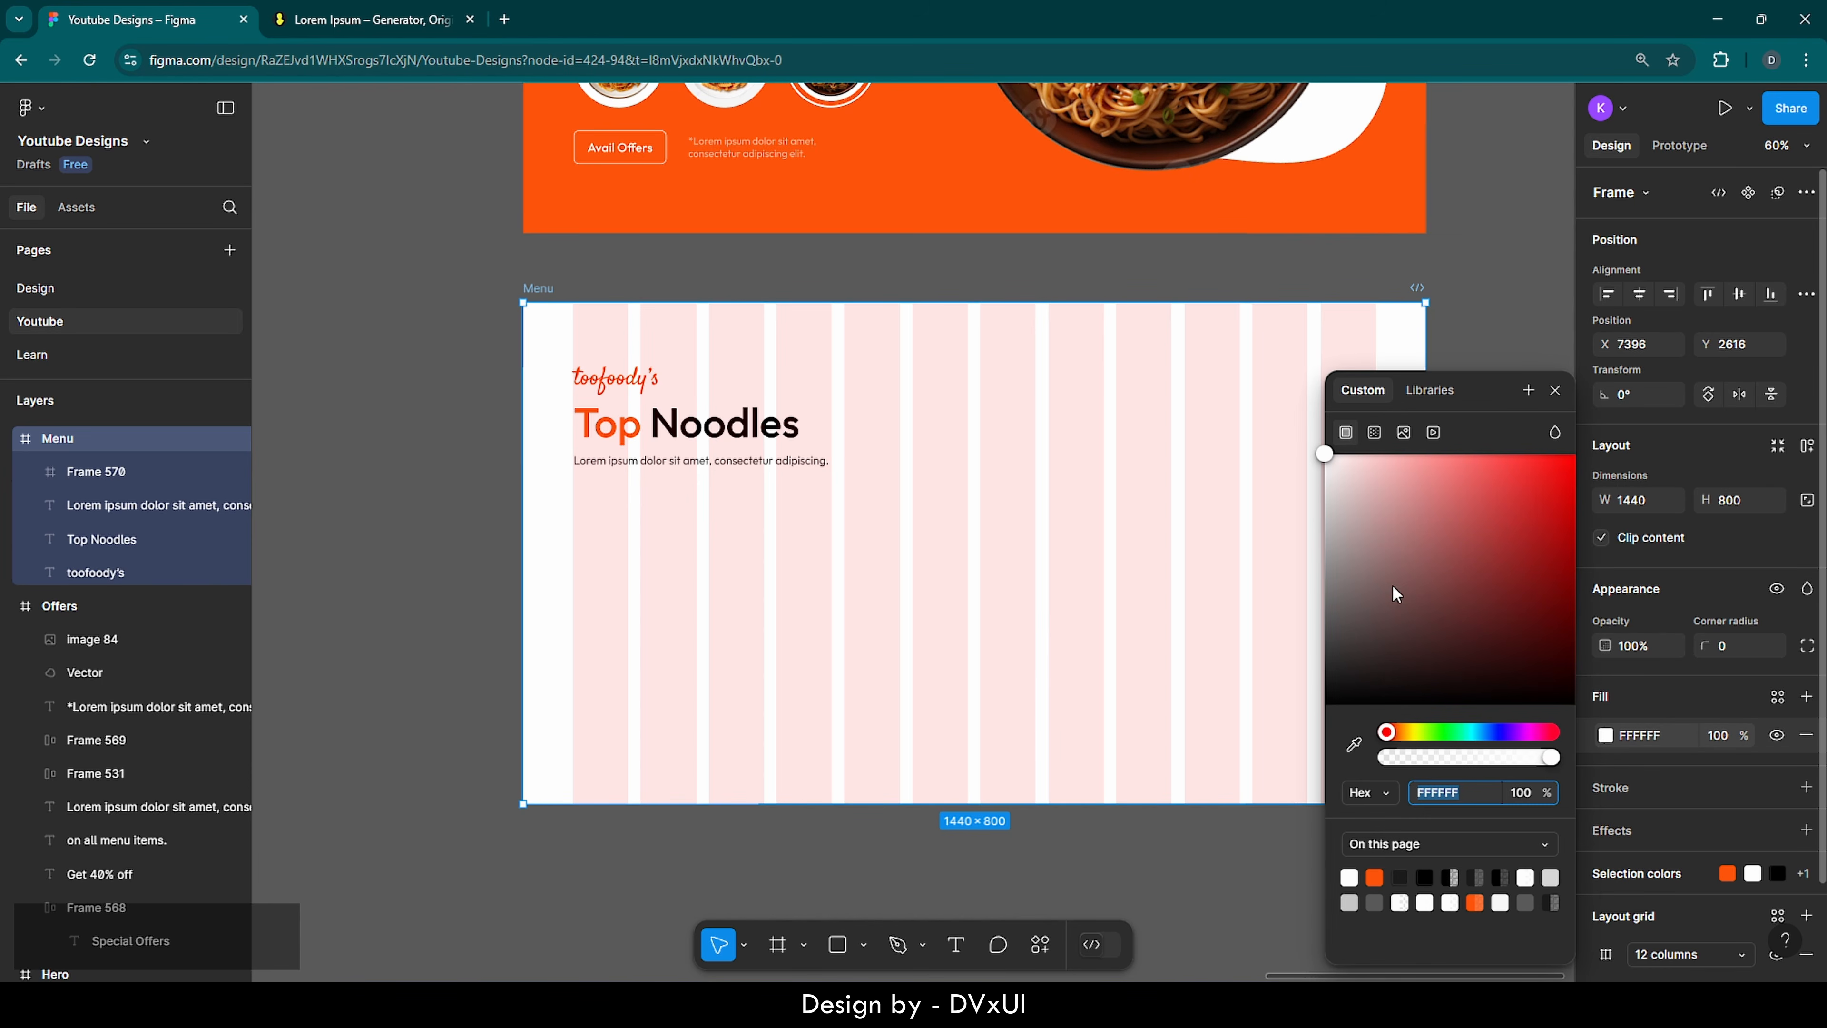
left_click_drag(1323, 456, 1321, 472)
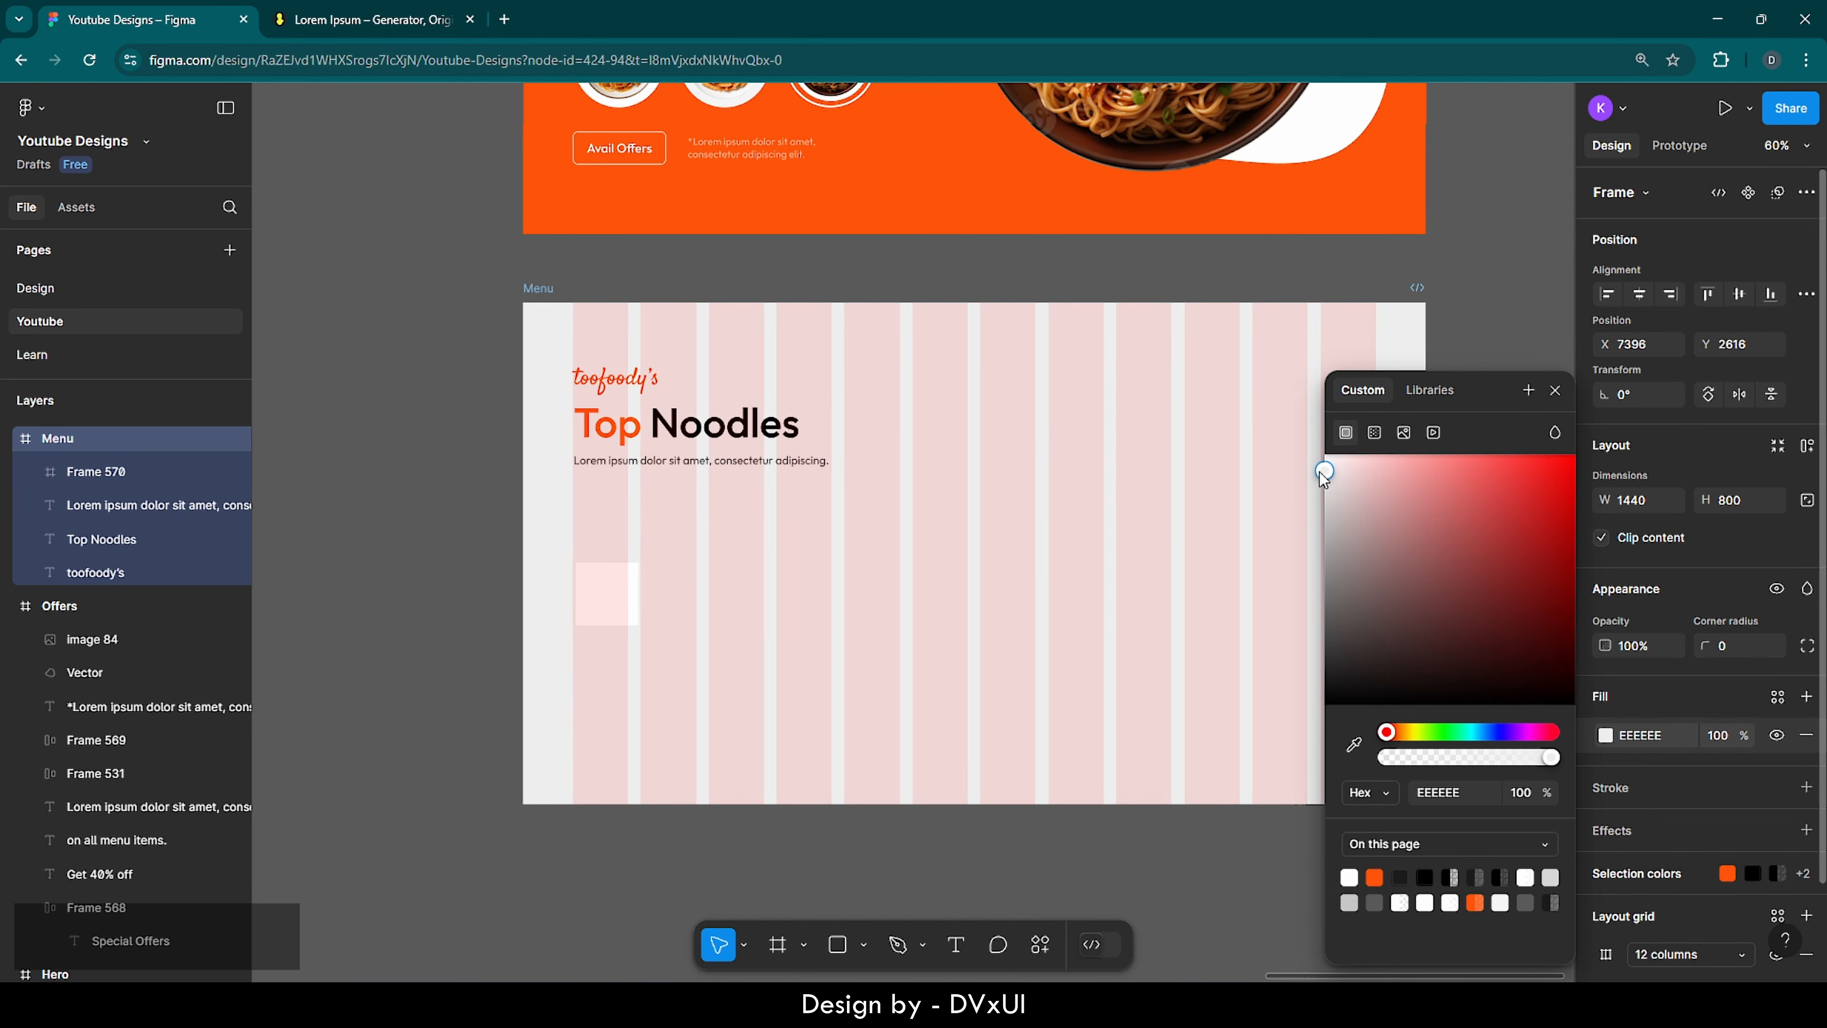
- Resize the small white frame below the text to 414 wide and 294 high
left_click(599, 591)
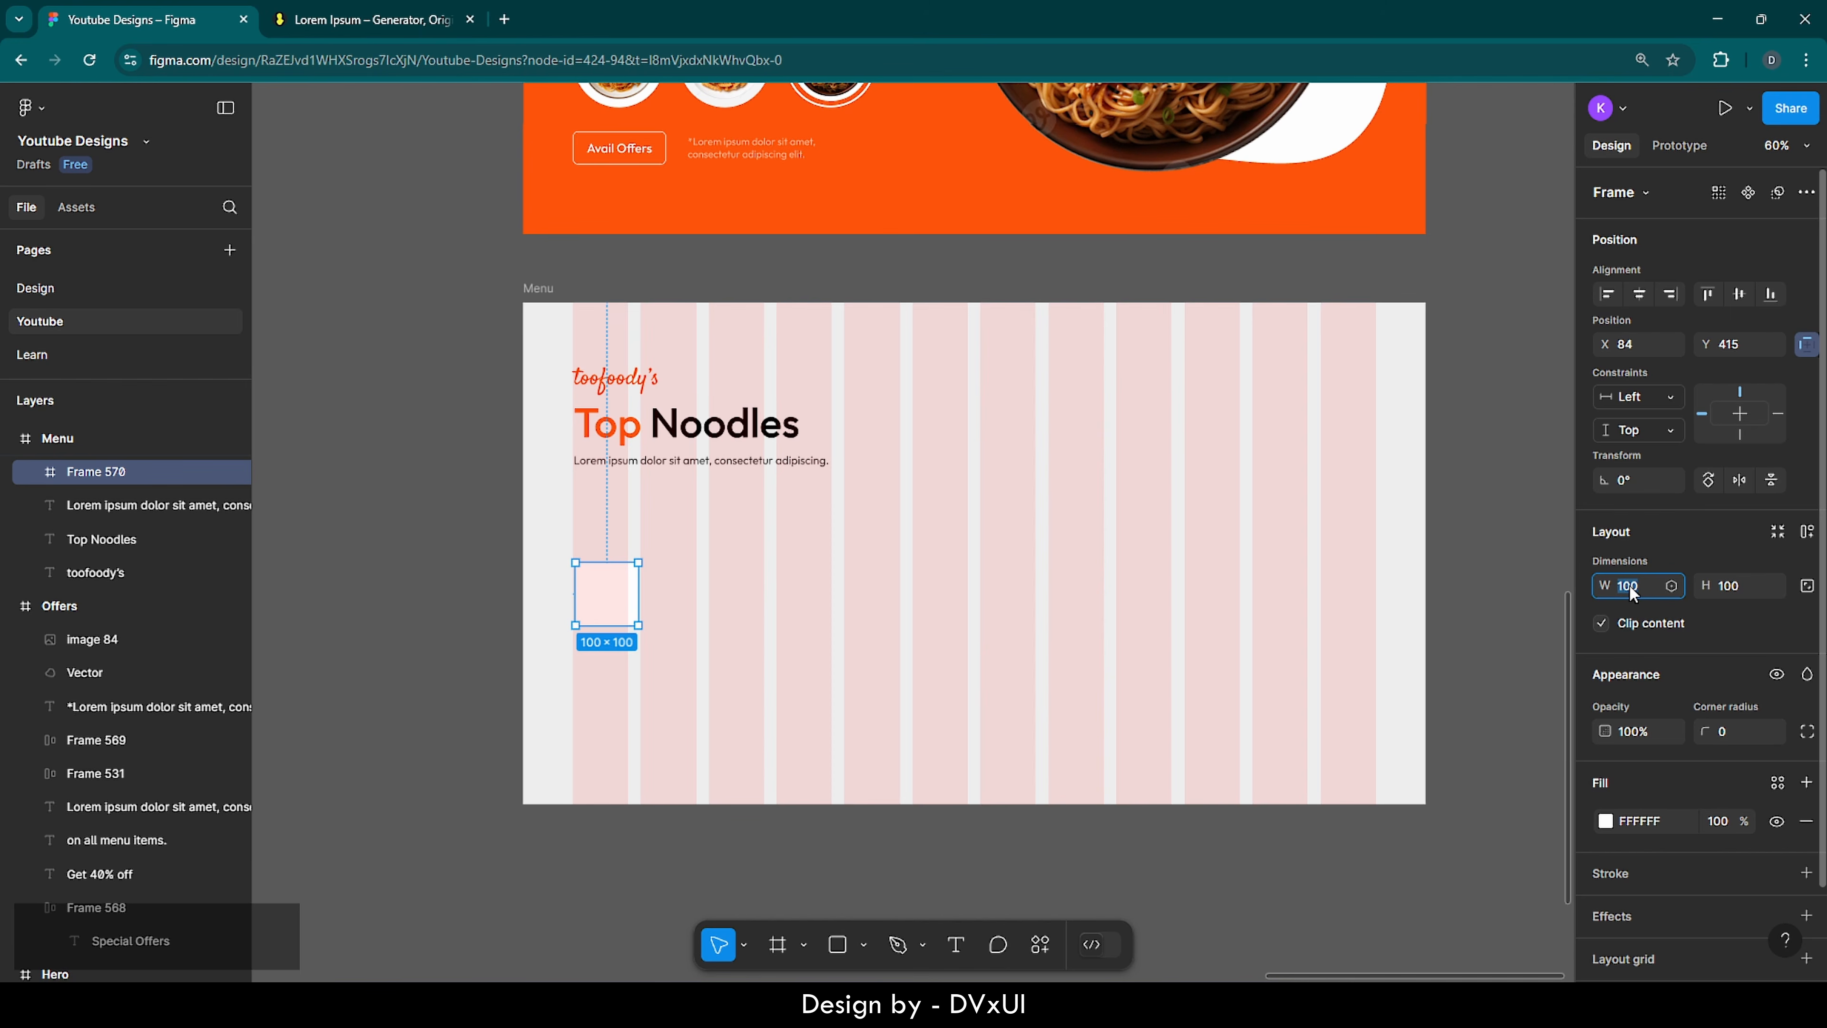
type("414")
key("Return")
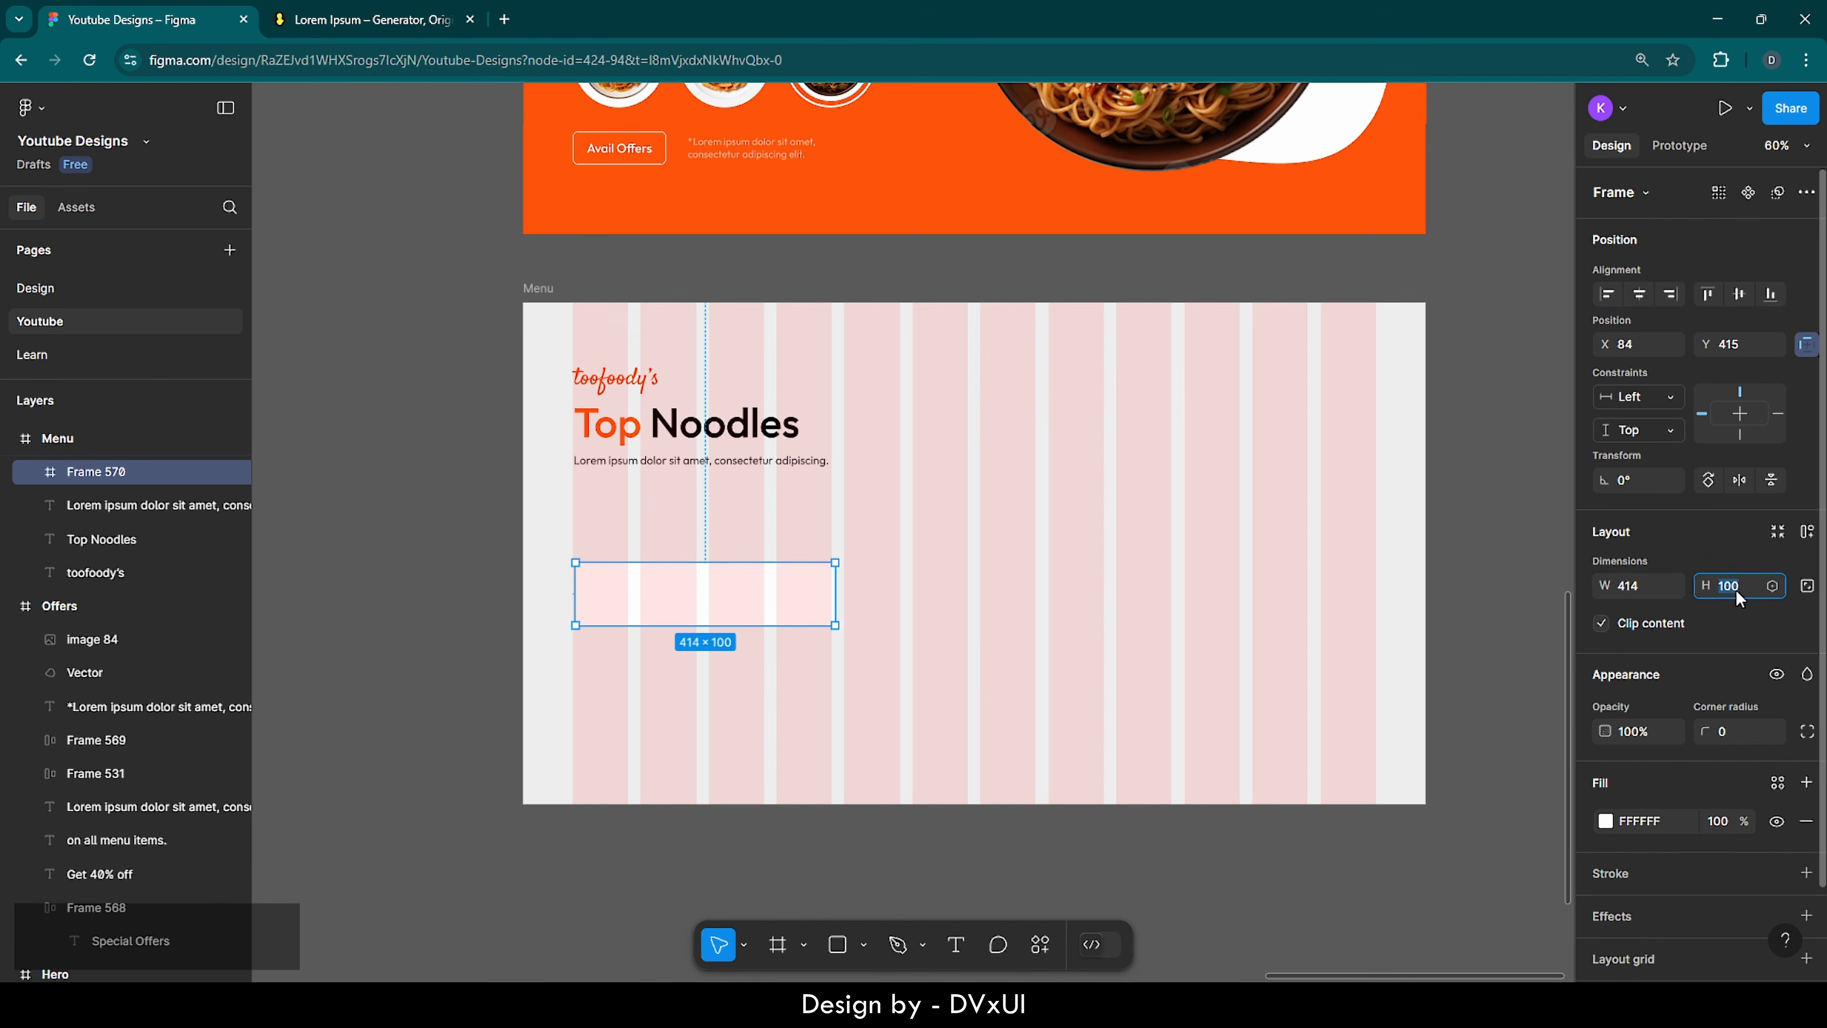
type("294")
key("Return")
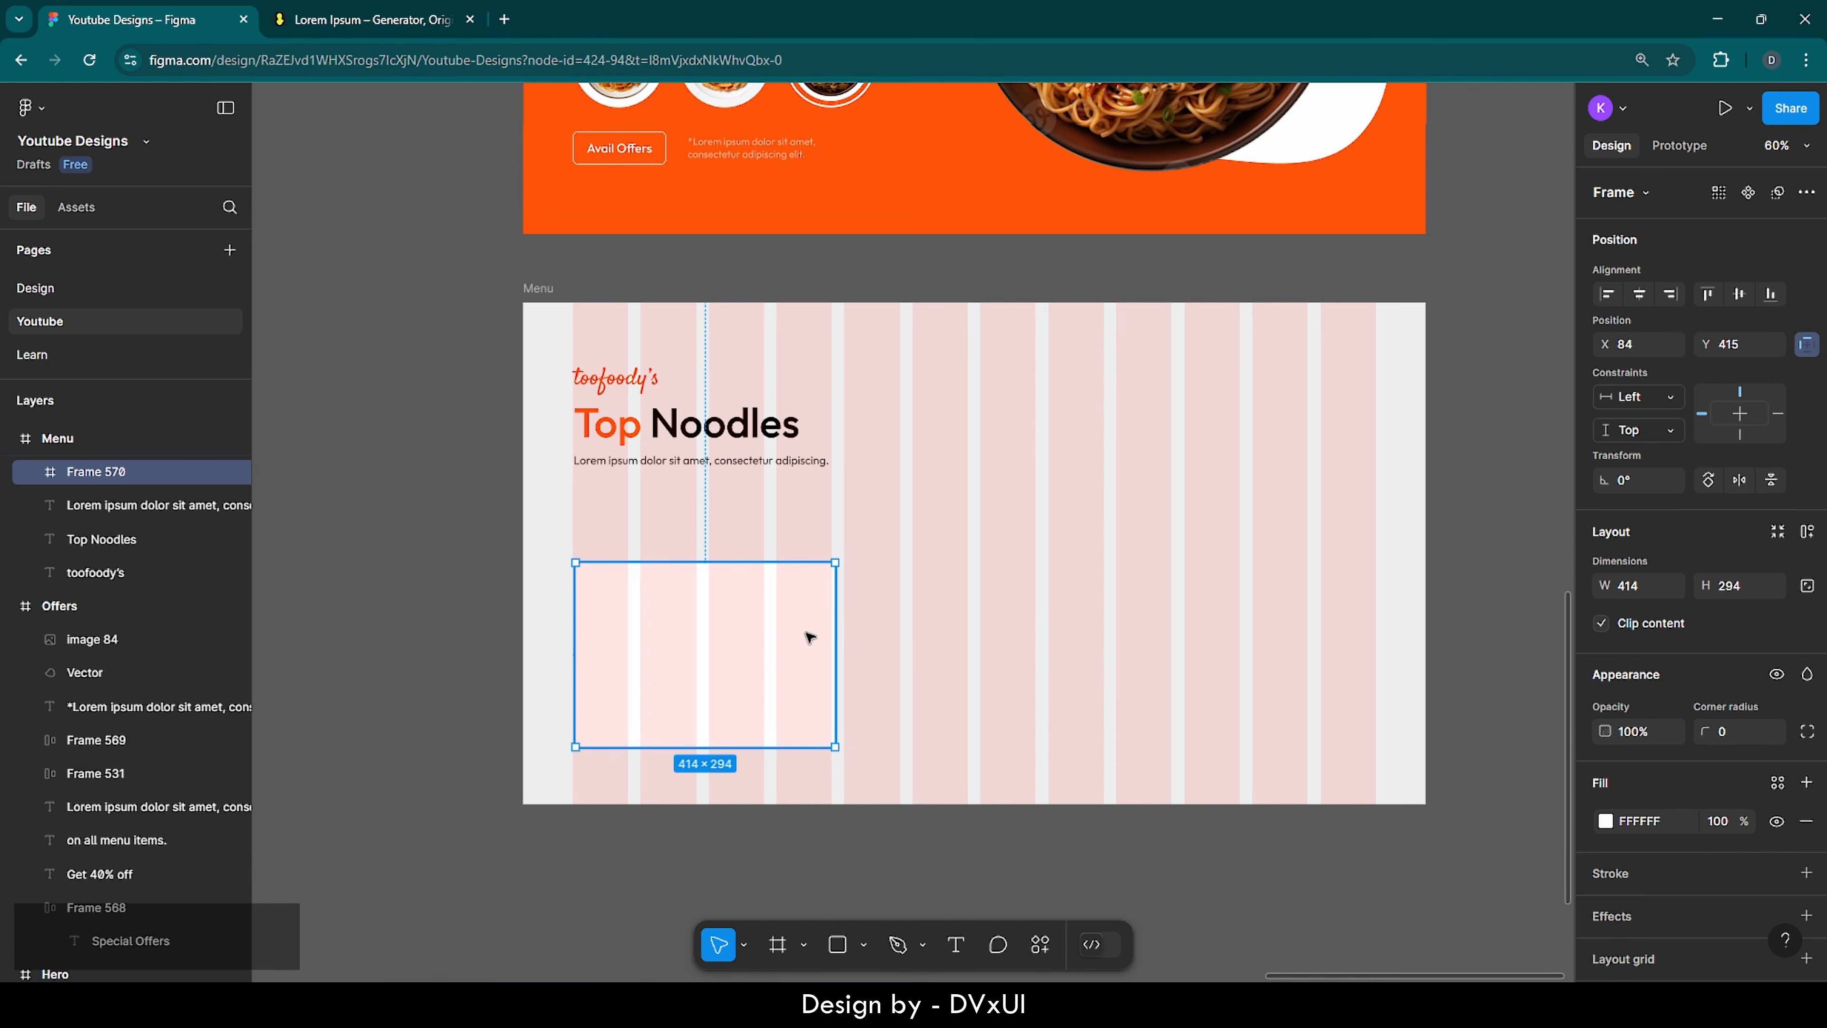
- Move the white card to X 80, Y 414 so its left edge lines up with the first grid column
scroll(818, 645, "up", 5)
scroll(821, 643, "up", 3)
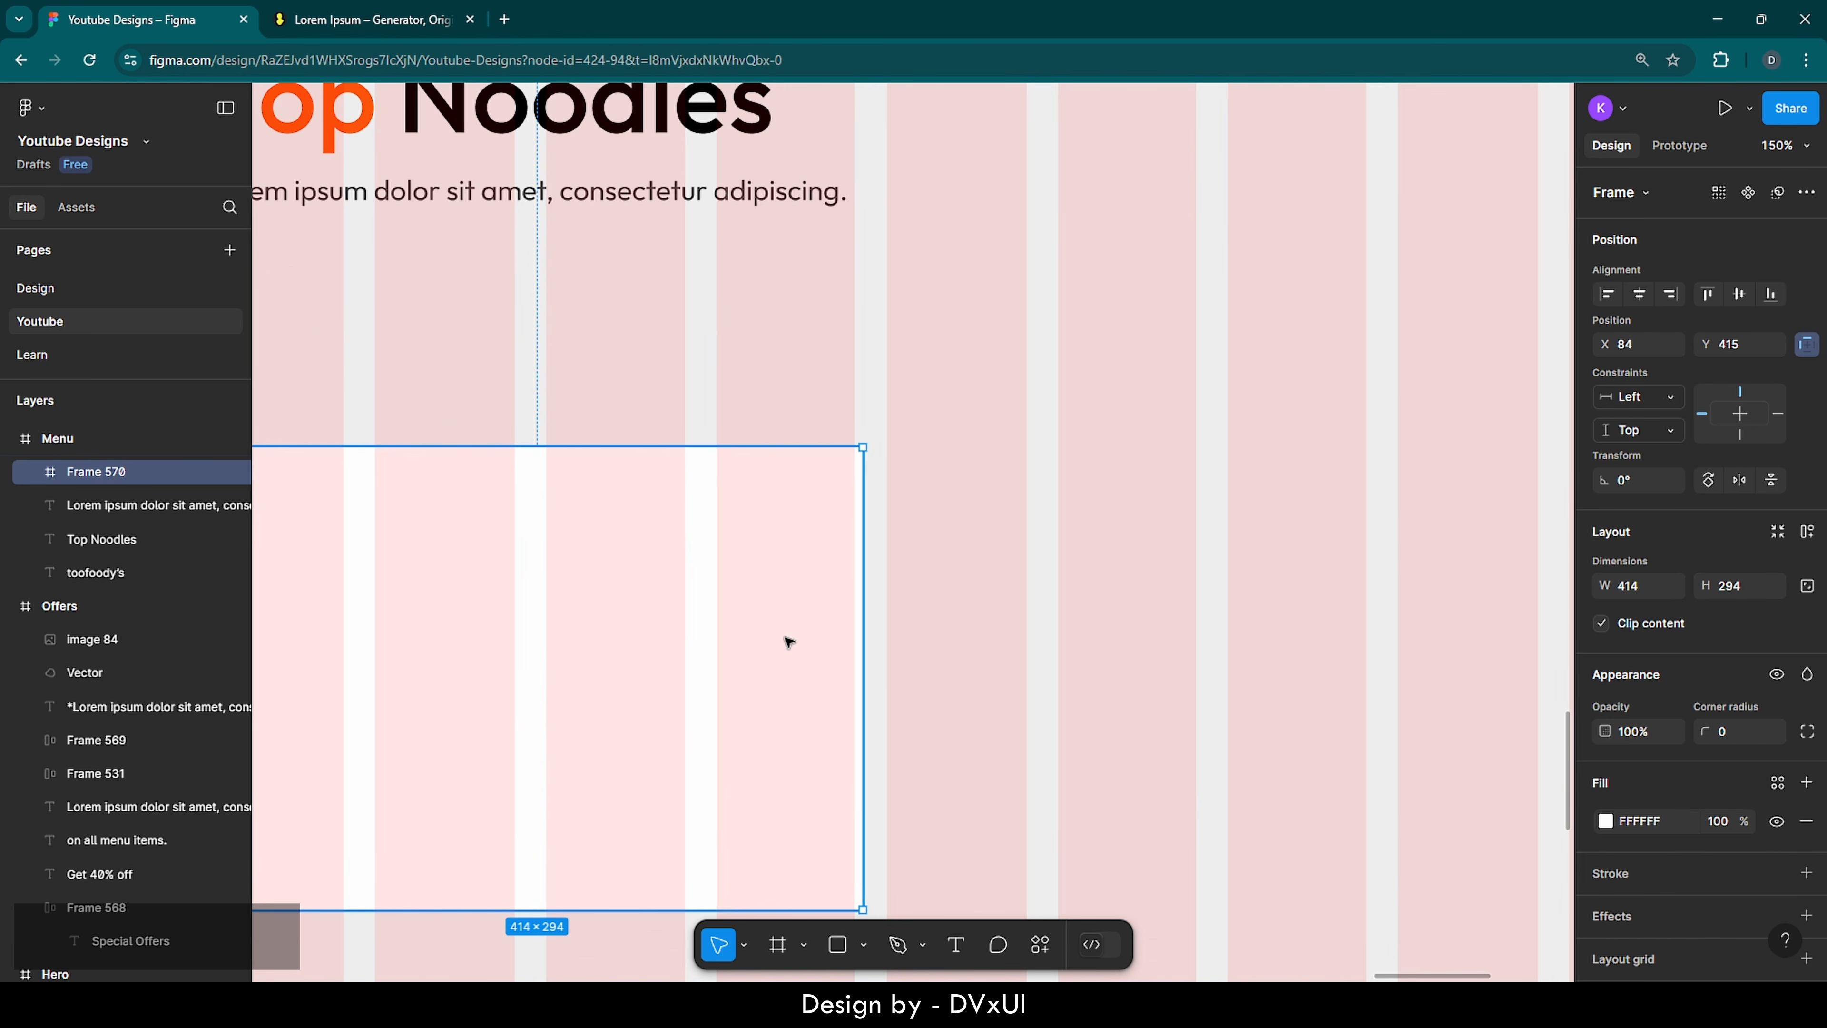
scroll(788, 642, "up", 3)
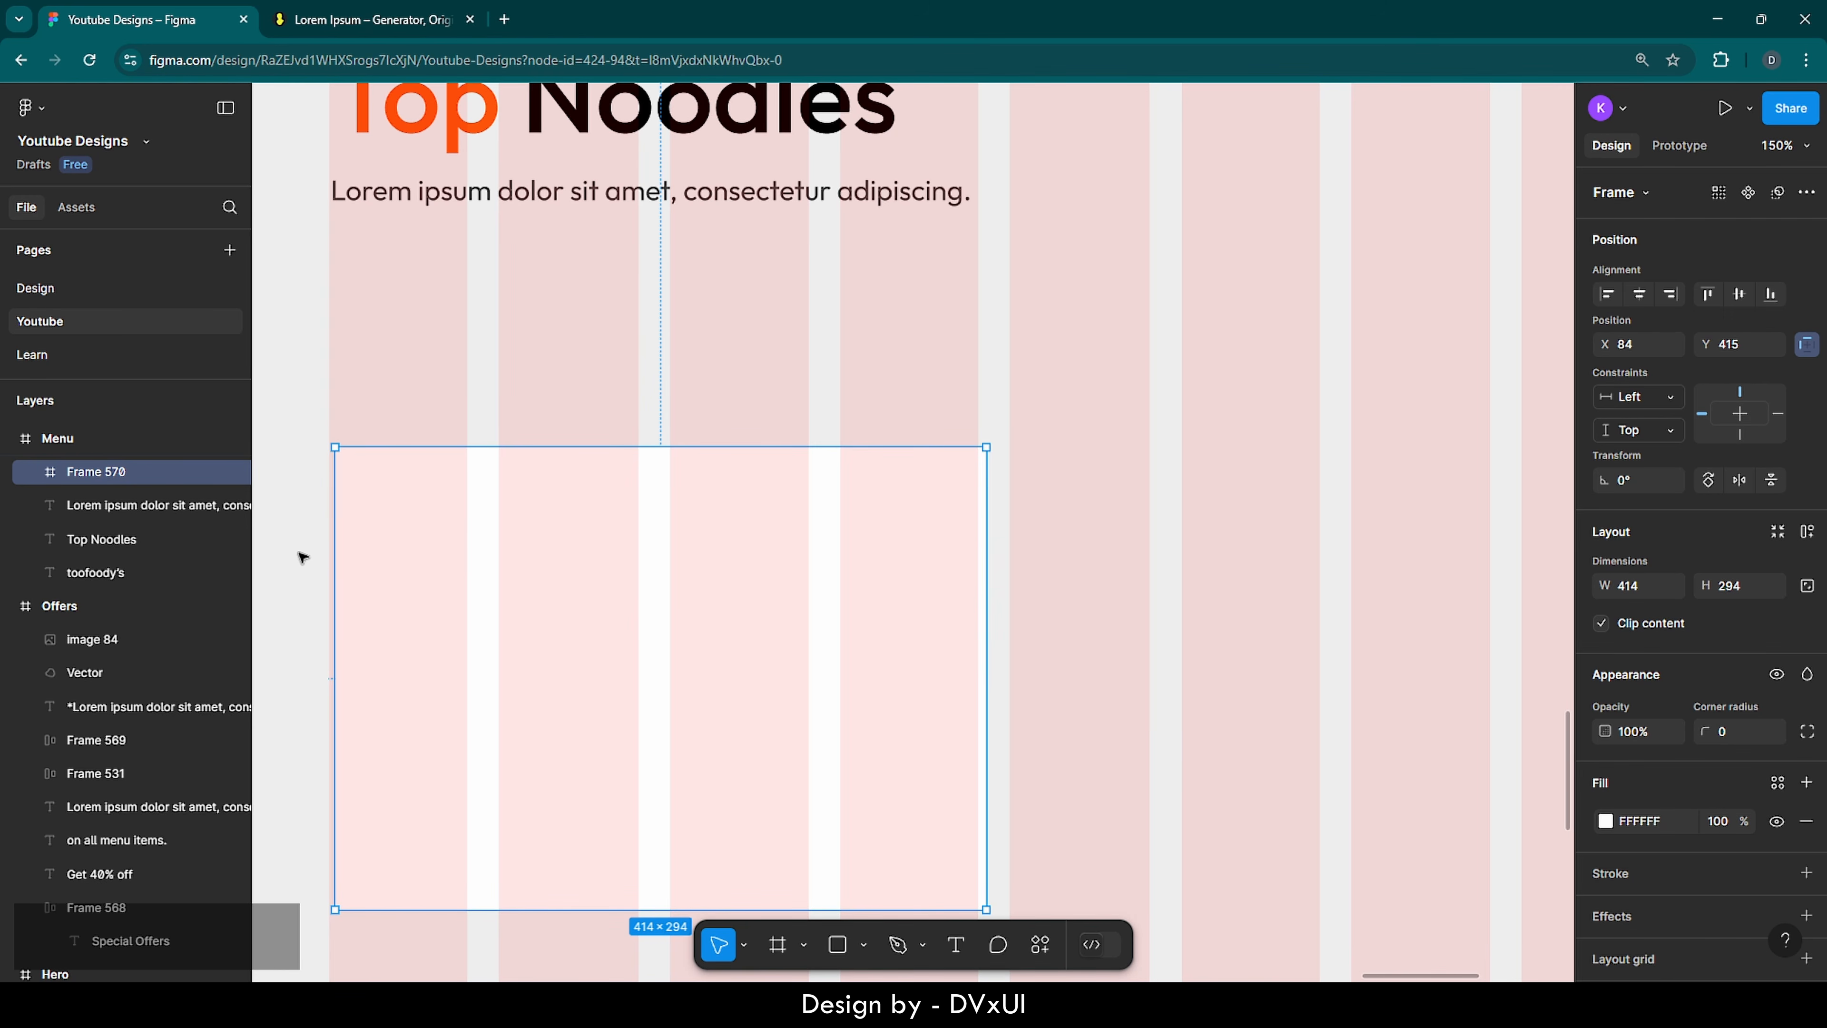
scroll(302, 558, "left", 3)
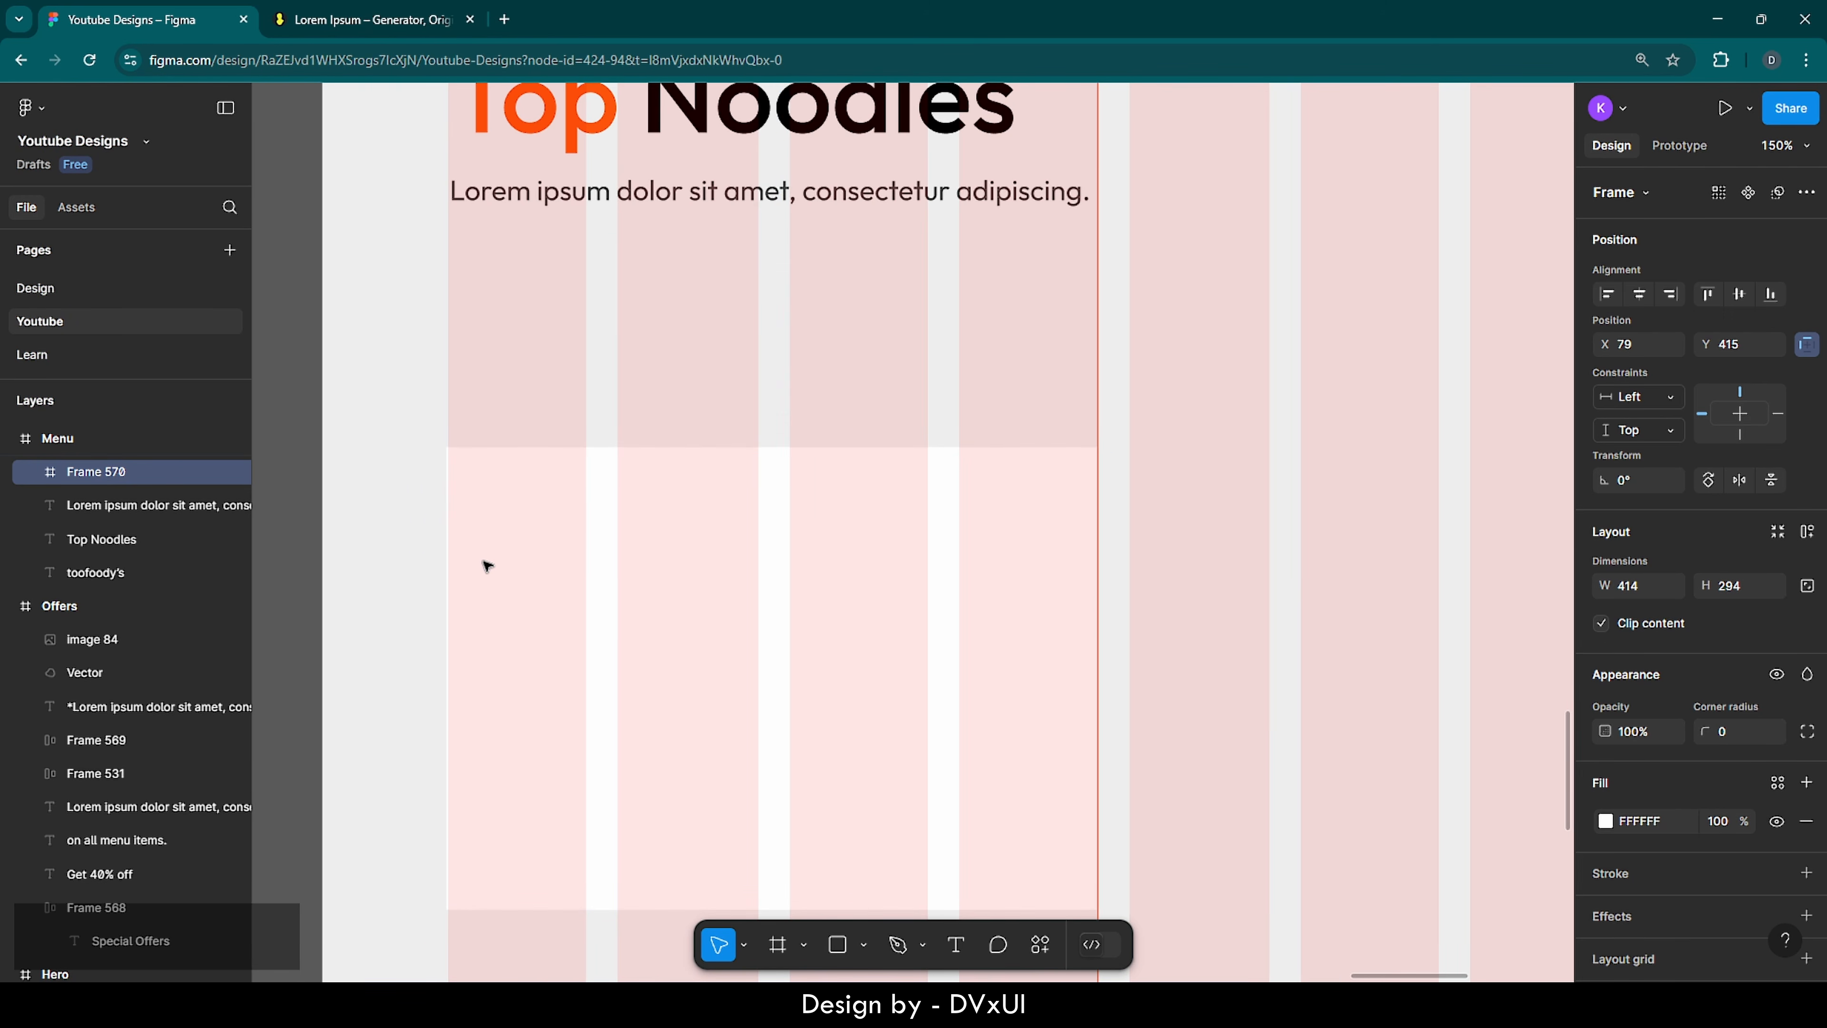
scroll(437, 599, "up", 5)
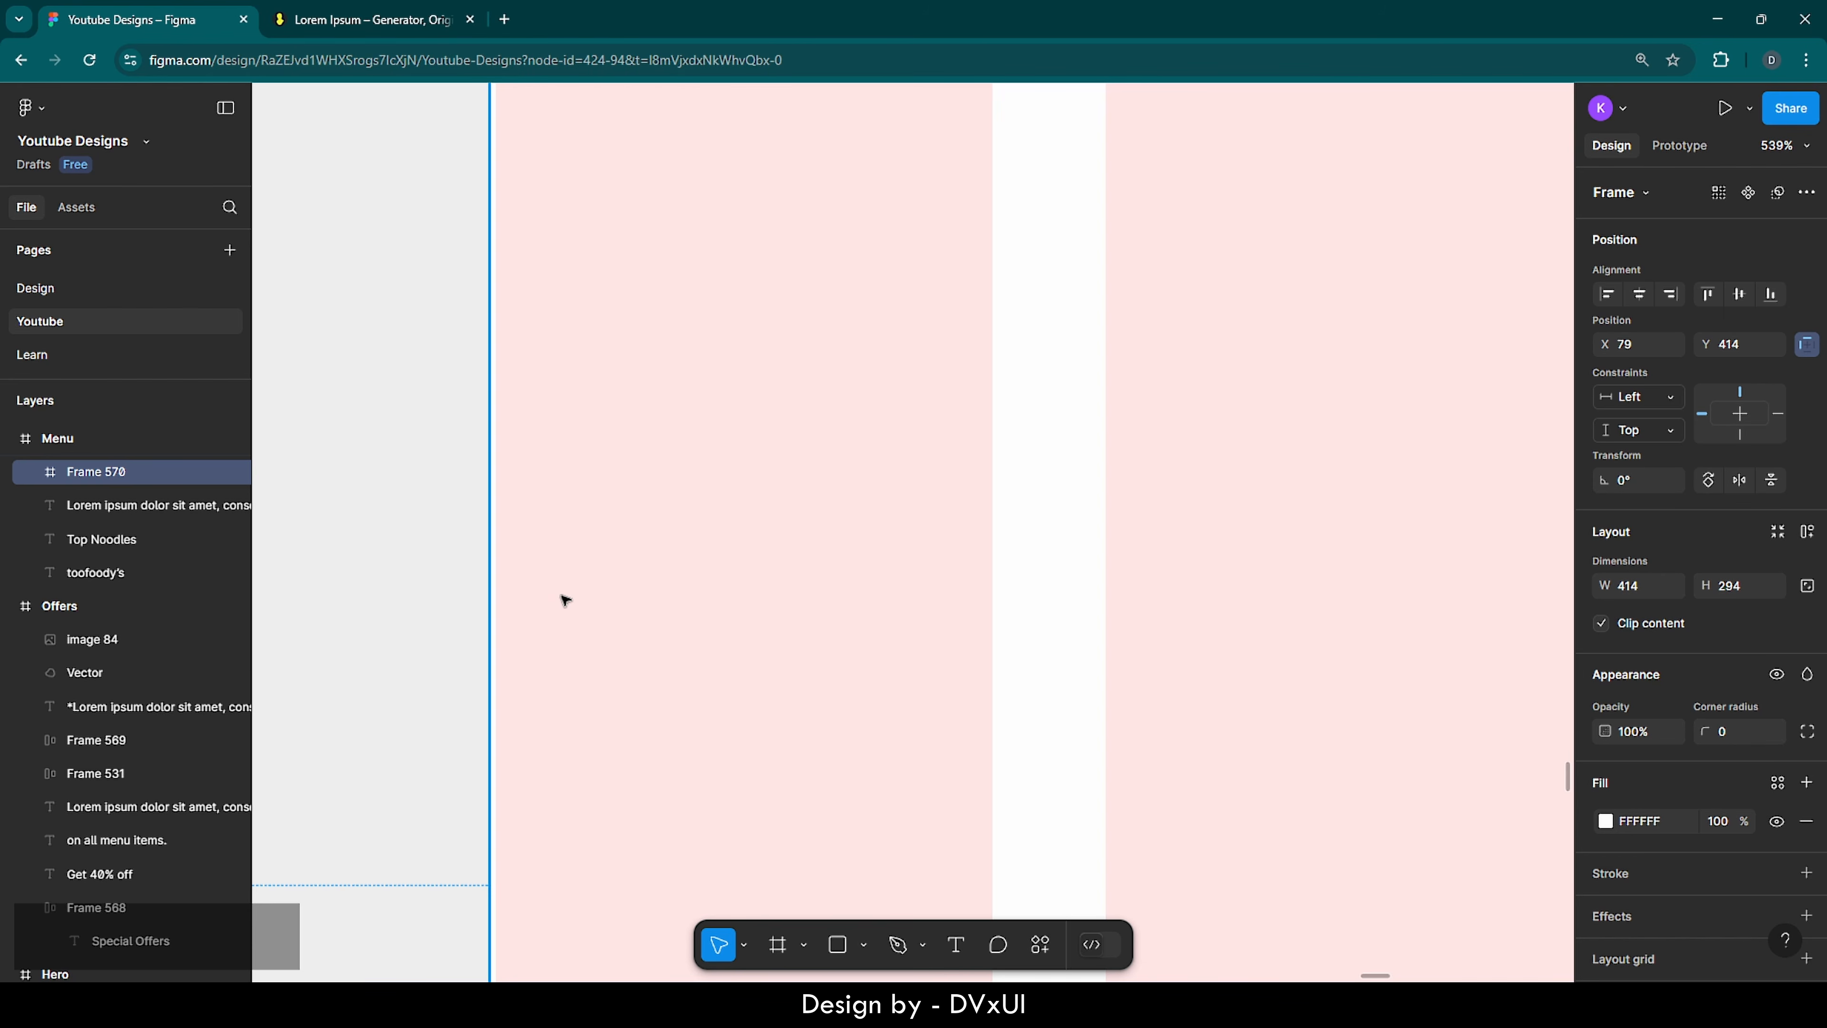
key("Right")
scroll(568, 601, "down", 5)
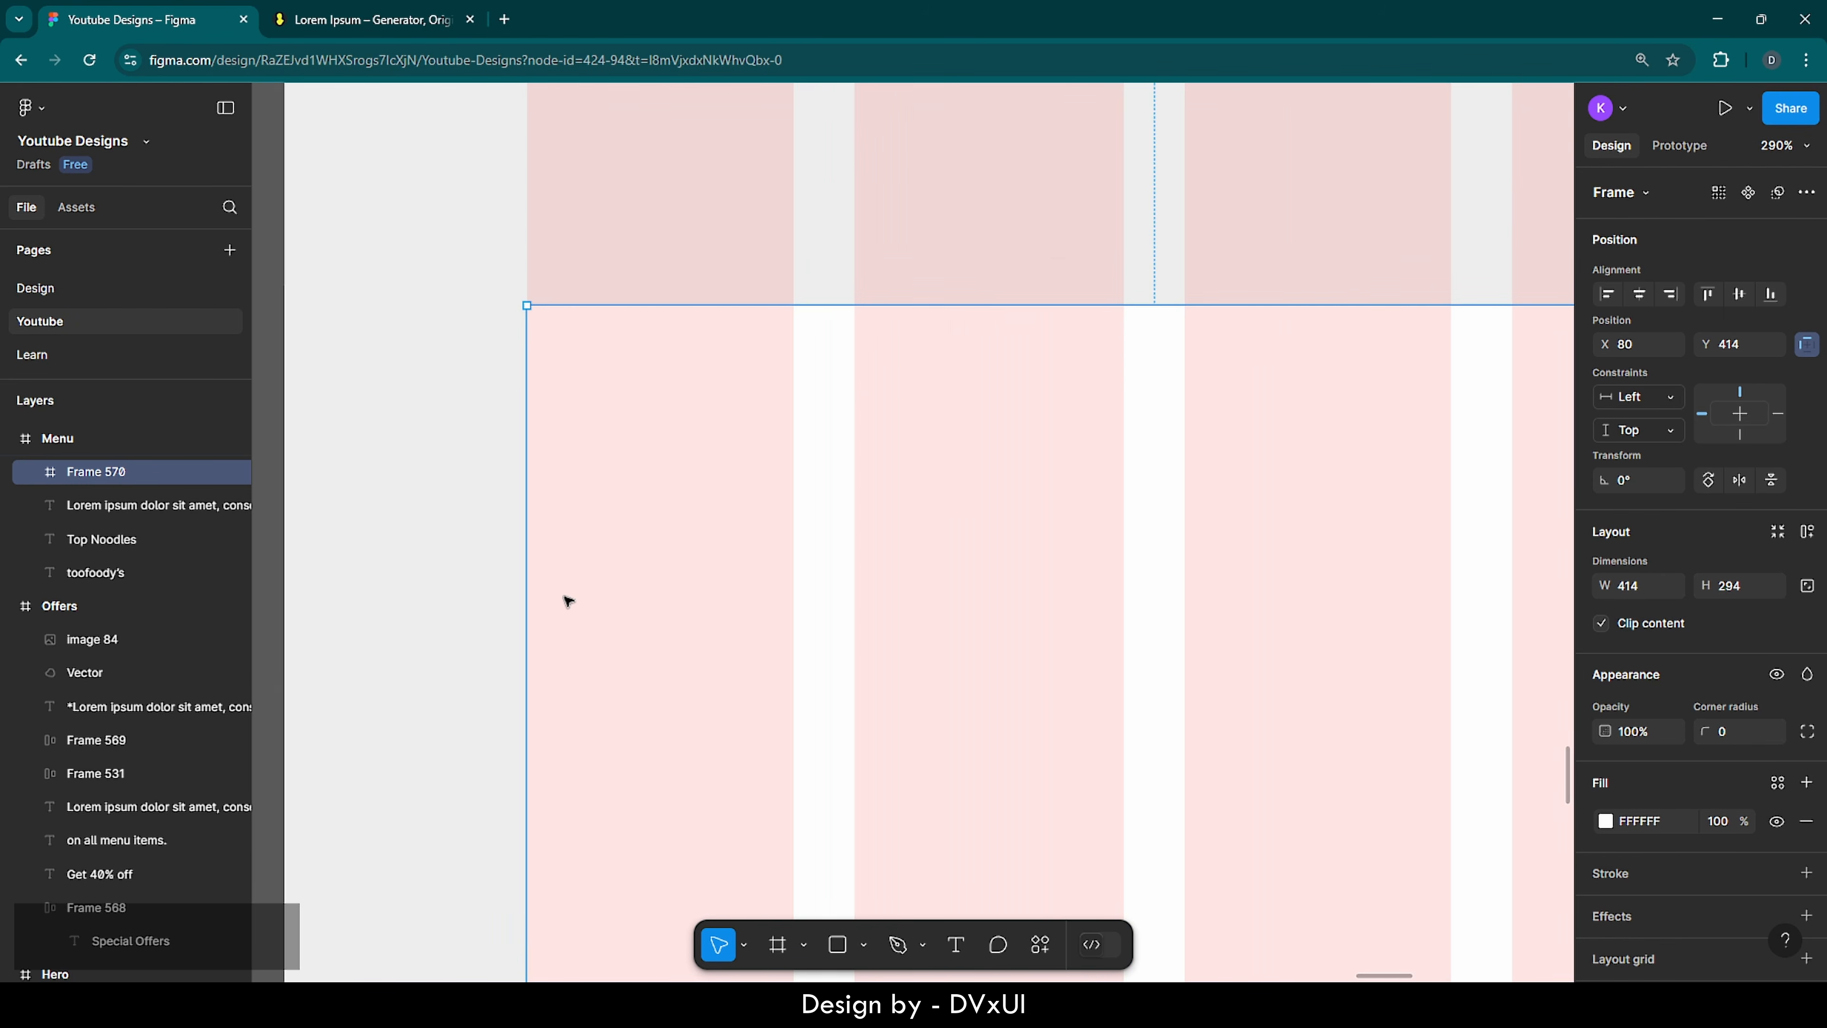
- Resize the white card to 413 wide so its right edge meets the end of the fourth grid column
scroll(1212, 637, "up", 5)
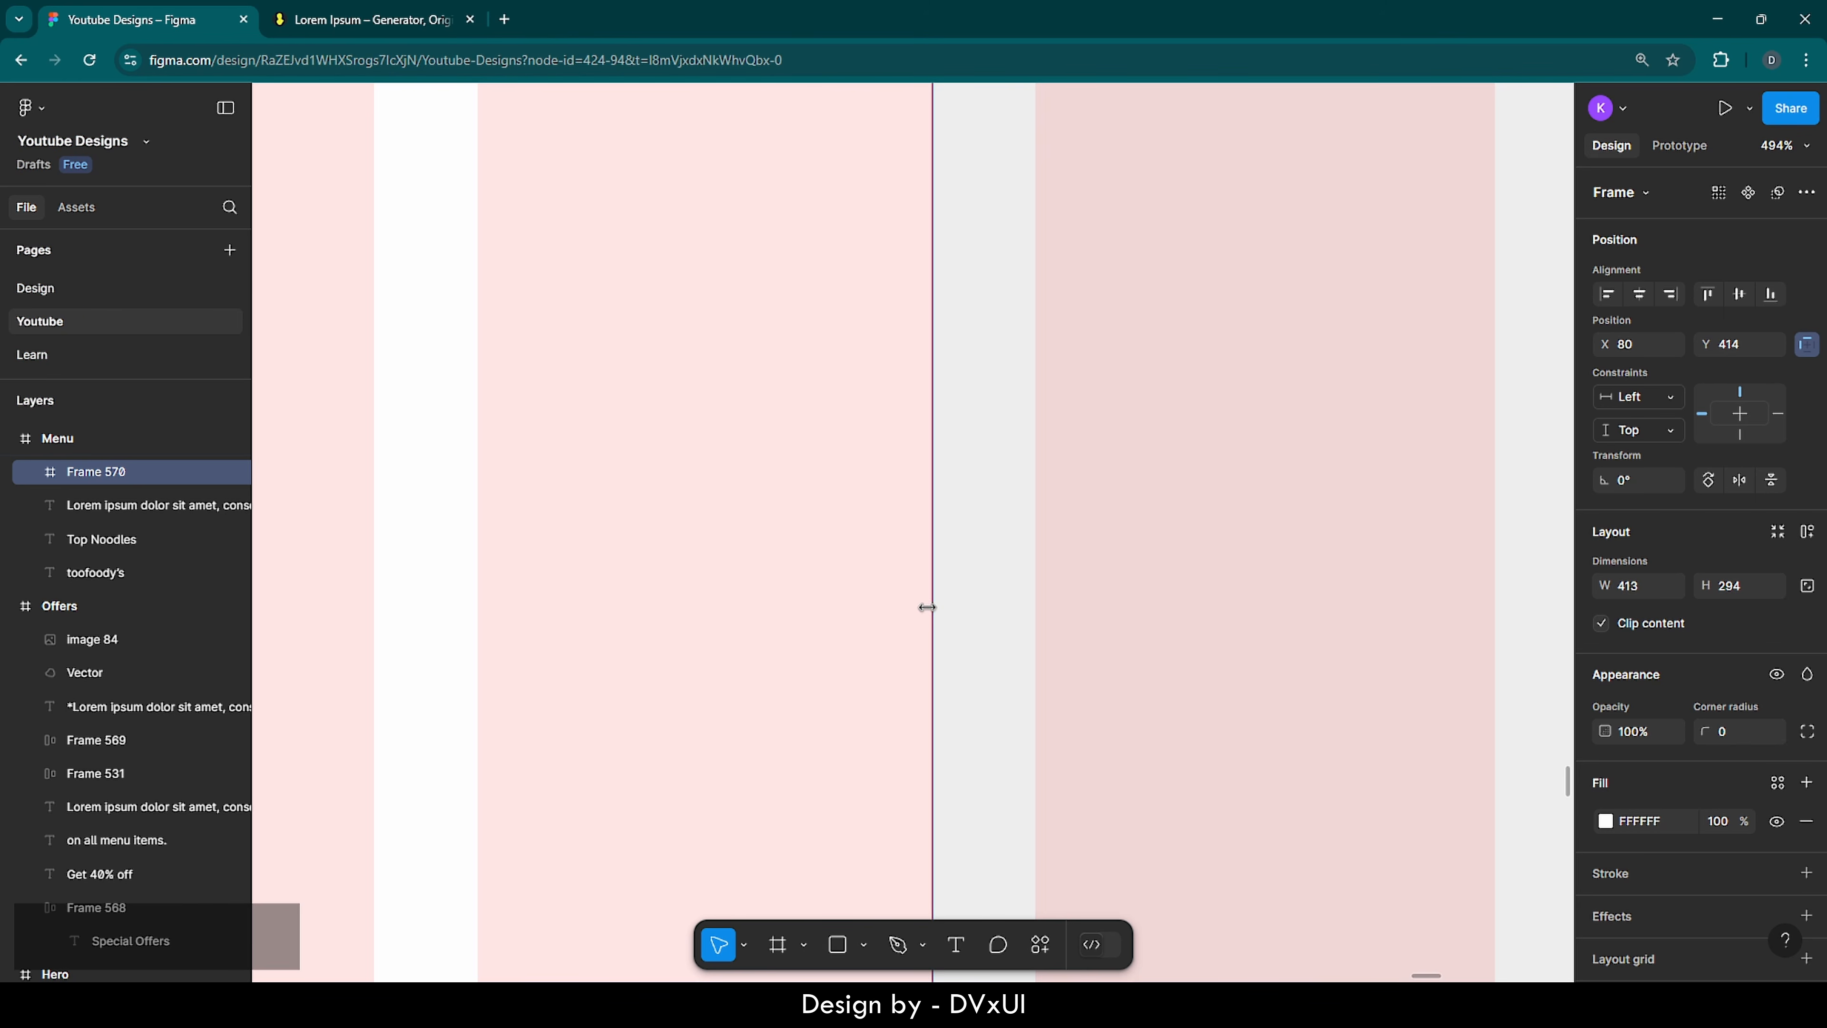
left_click(996, 631)
scroll(997, 630, "down", 2)
scroll(997, 631, "down", 4)
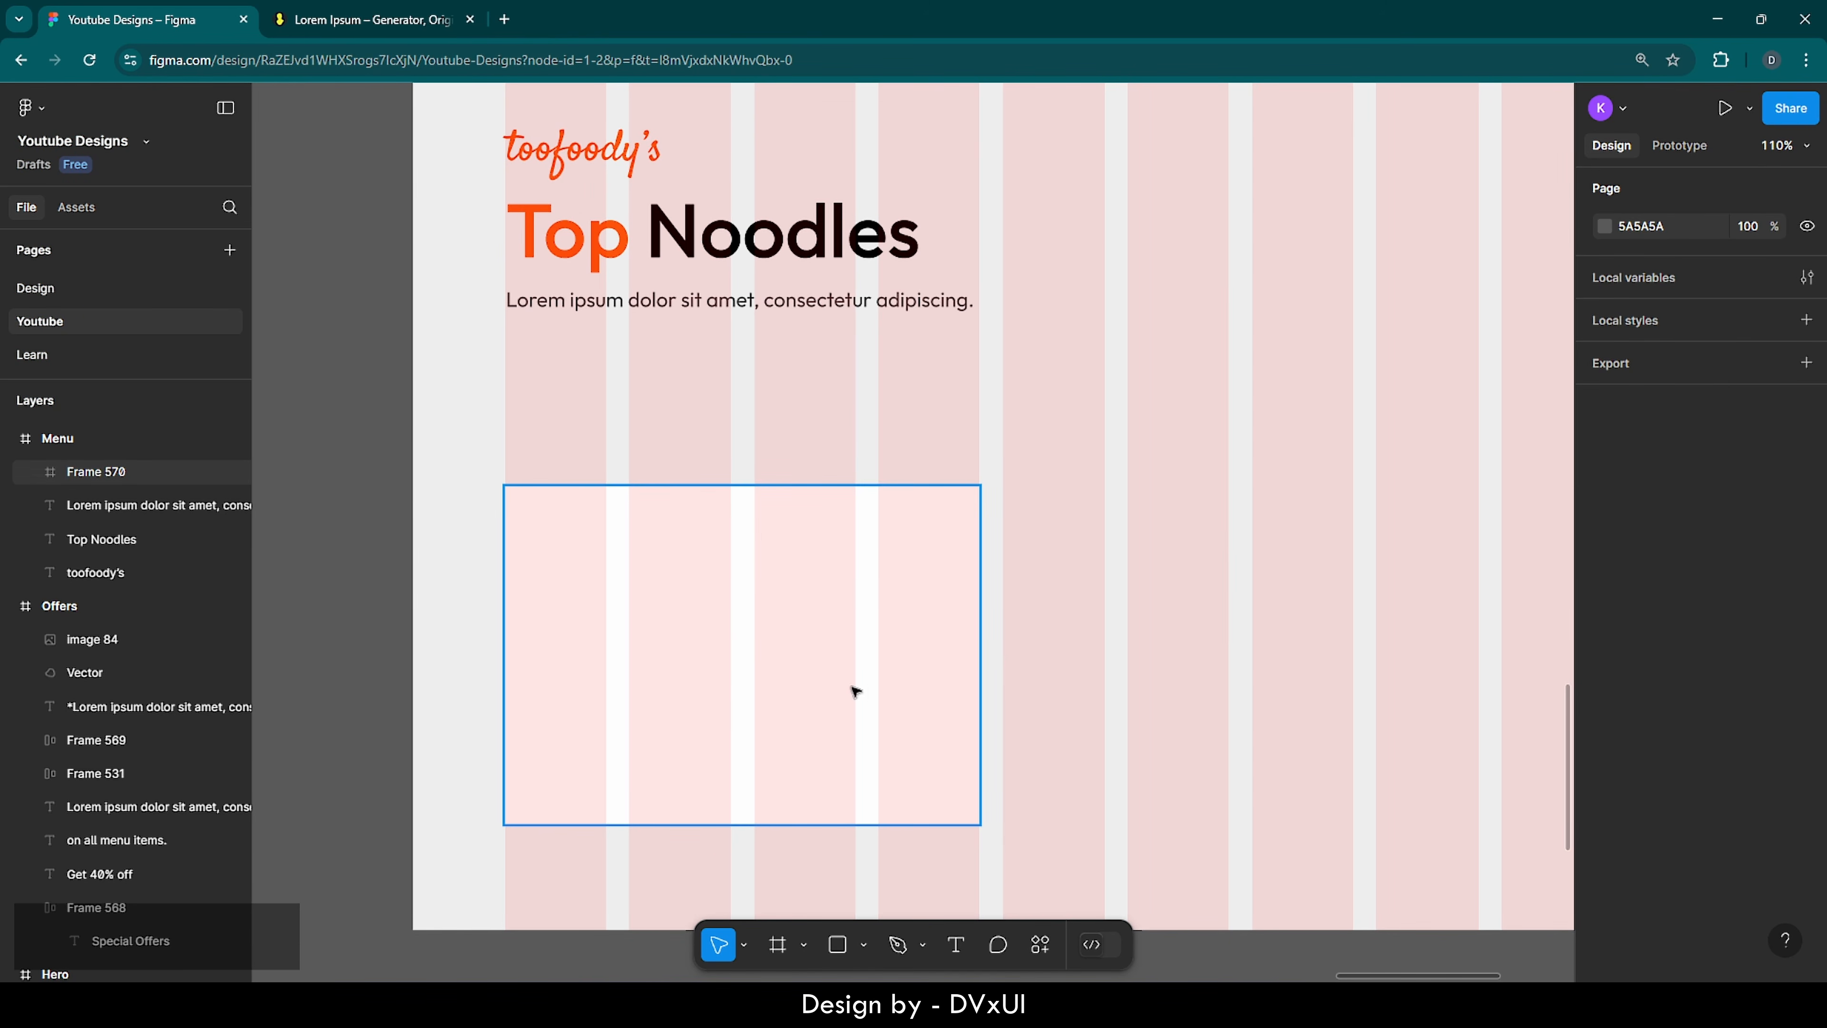
- Round the white card's corners with a radius of 12
left_click(794, 676)
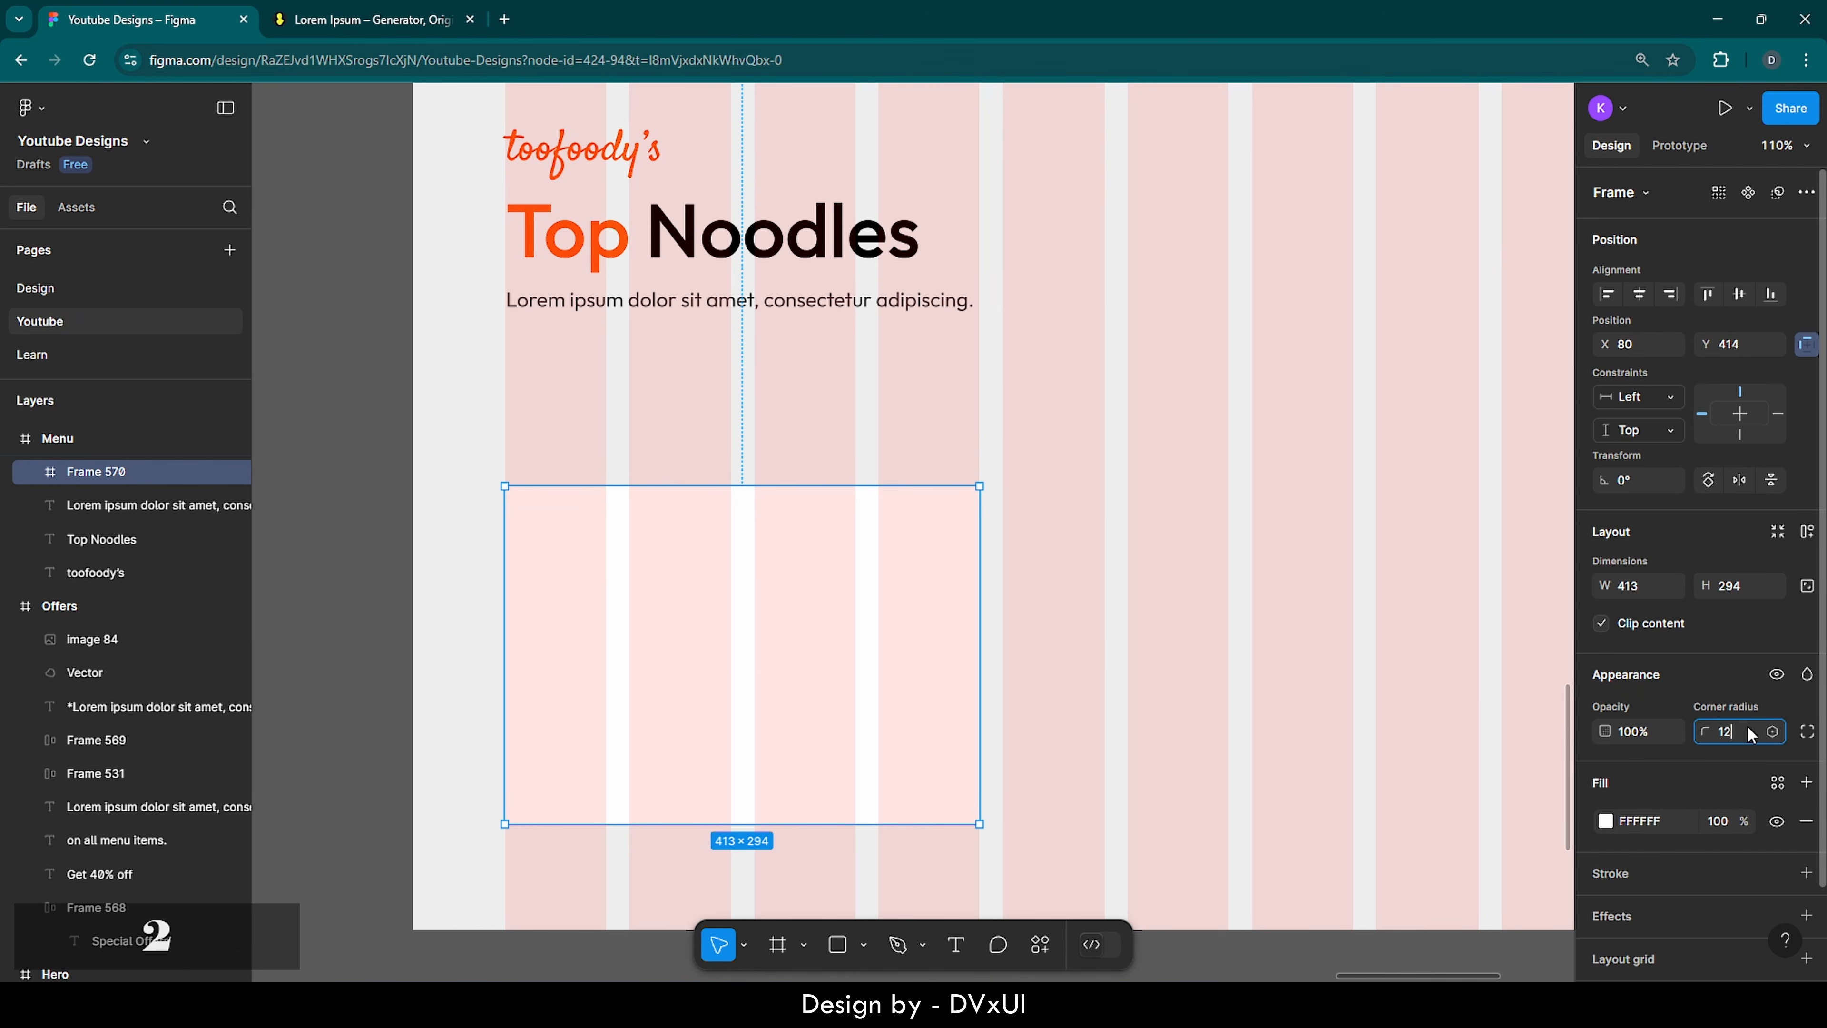
type("12")
key("Return")
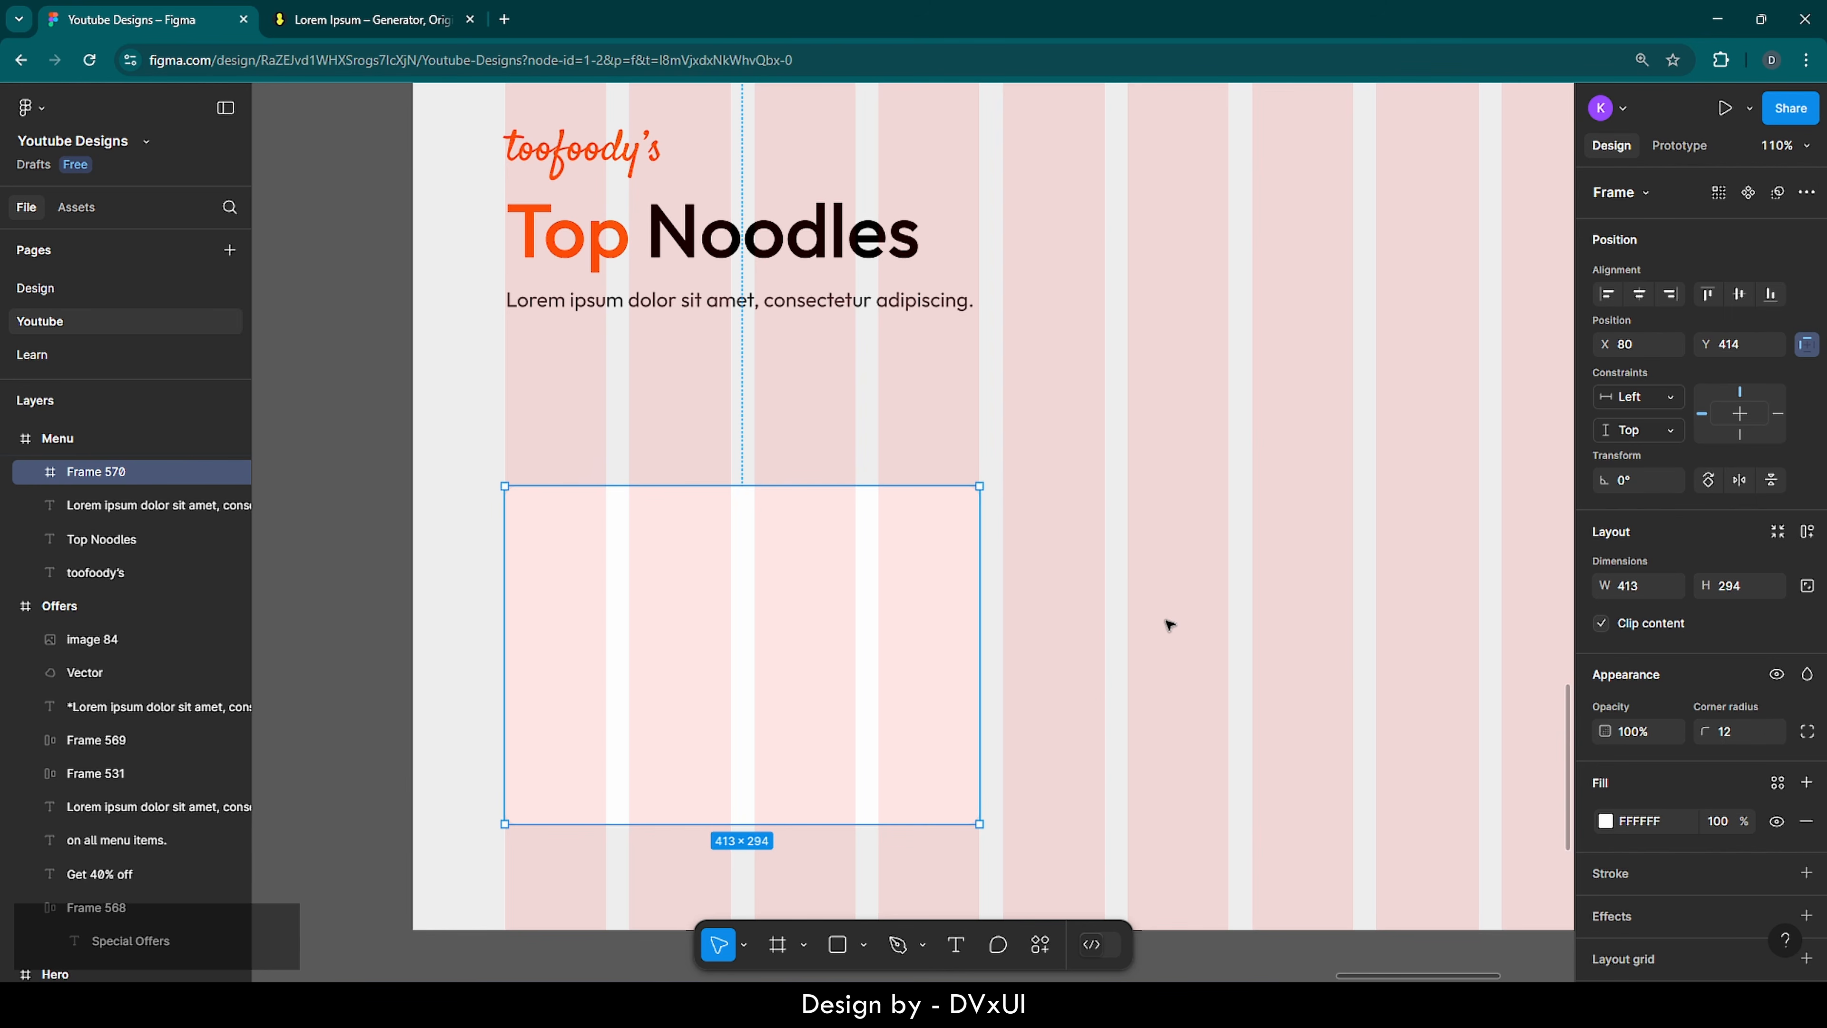
left_click(1169, 624)
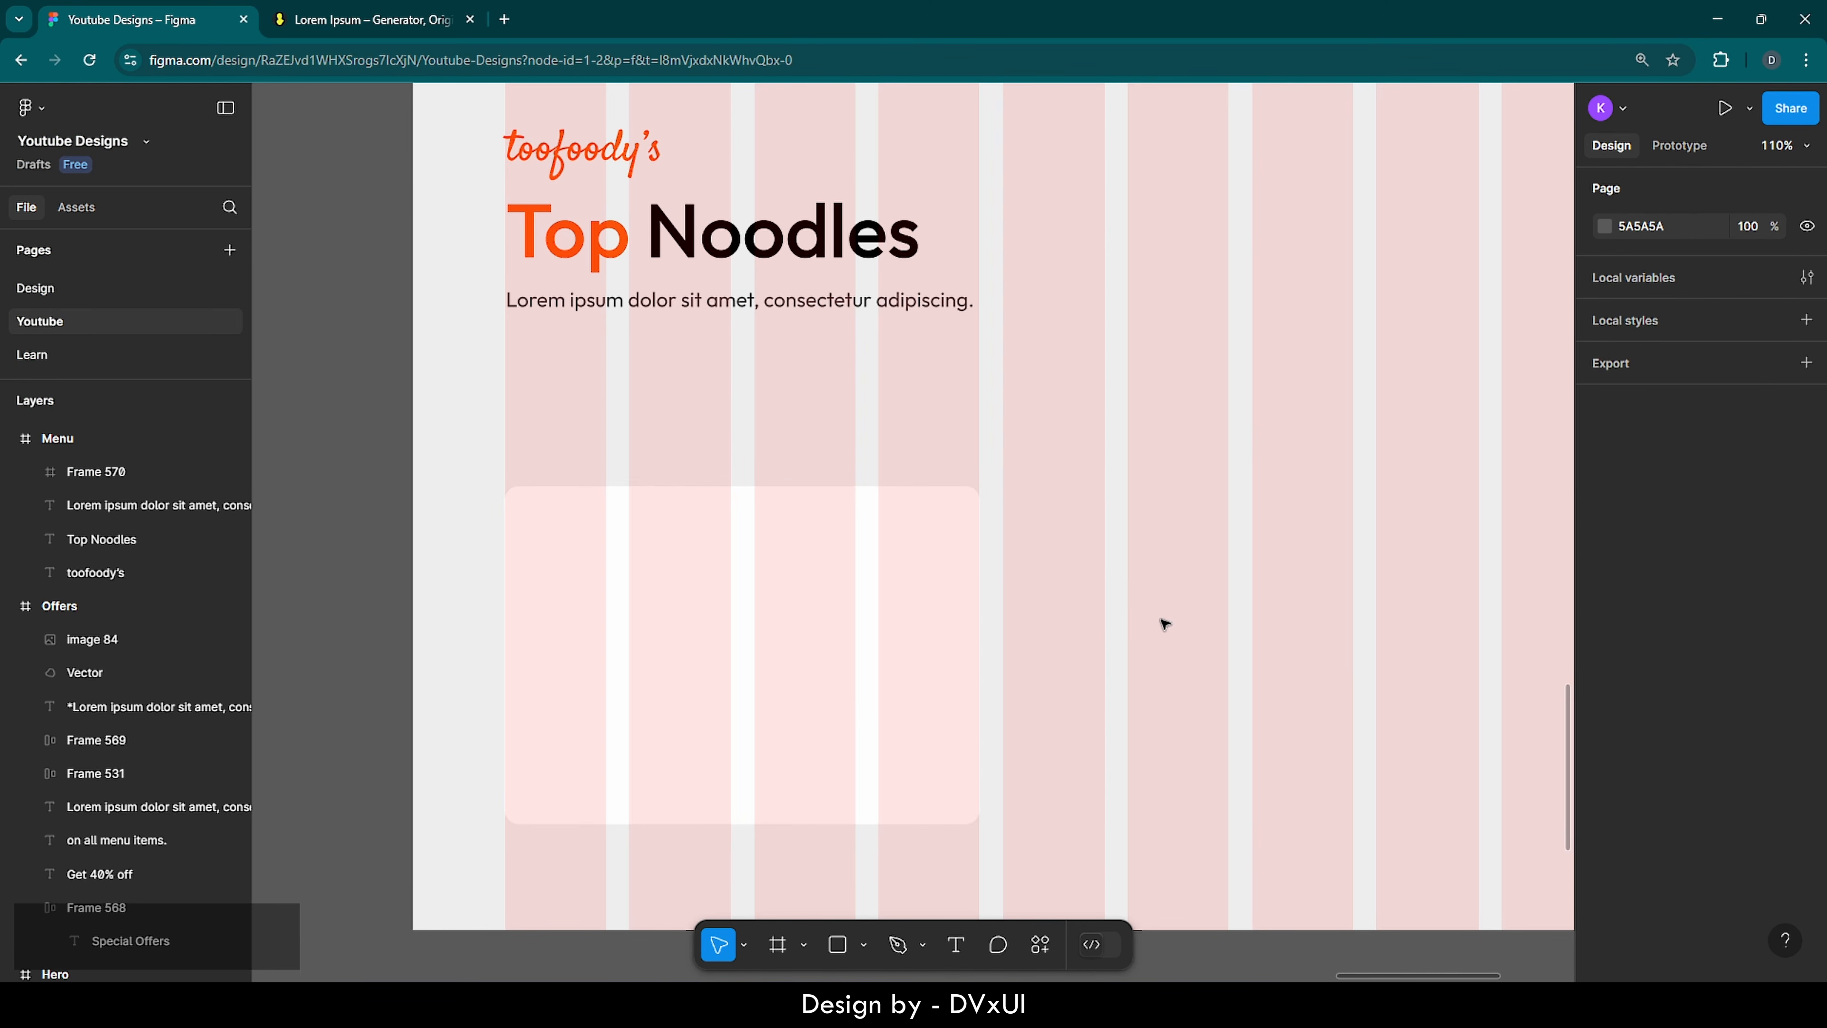
- Set the white card's corner radius to 16
left_click(725, 694)
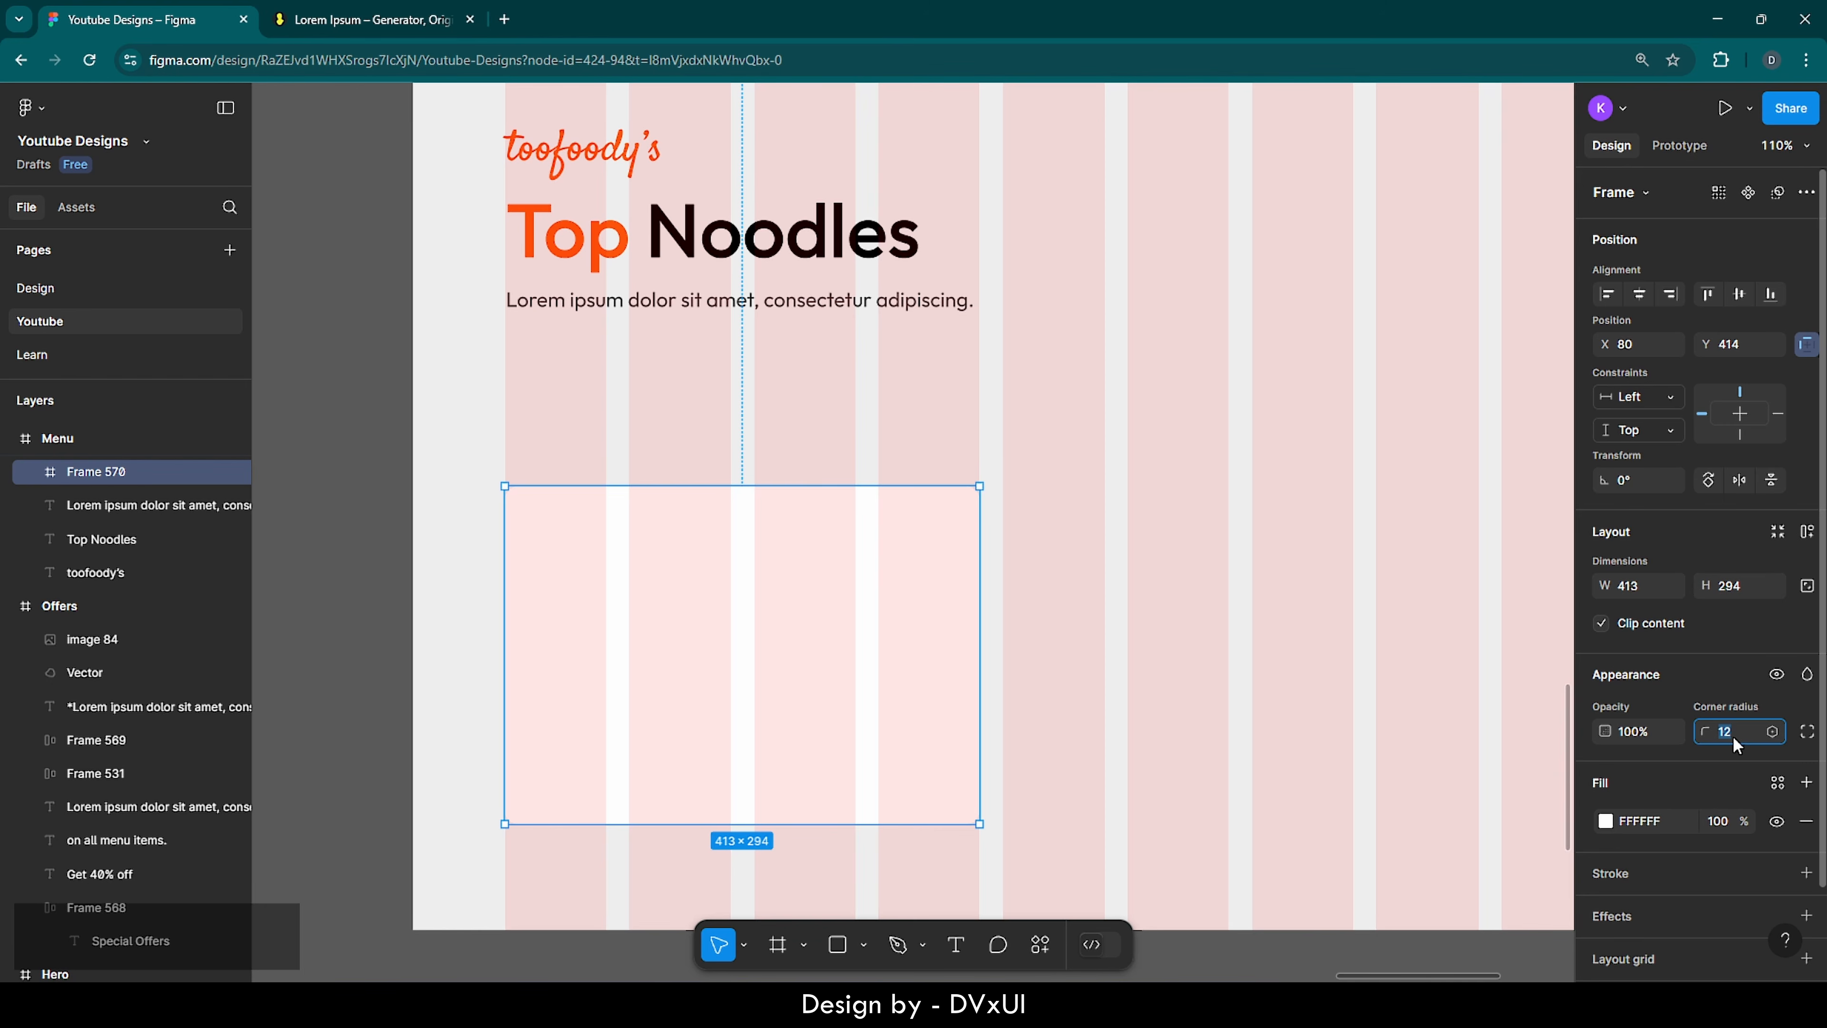
type("1")
key("Return")
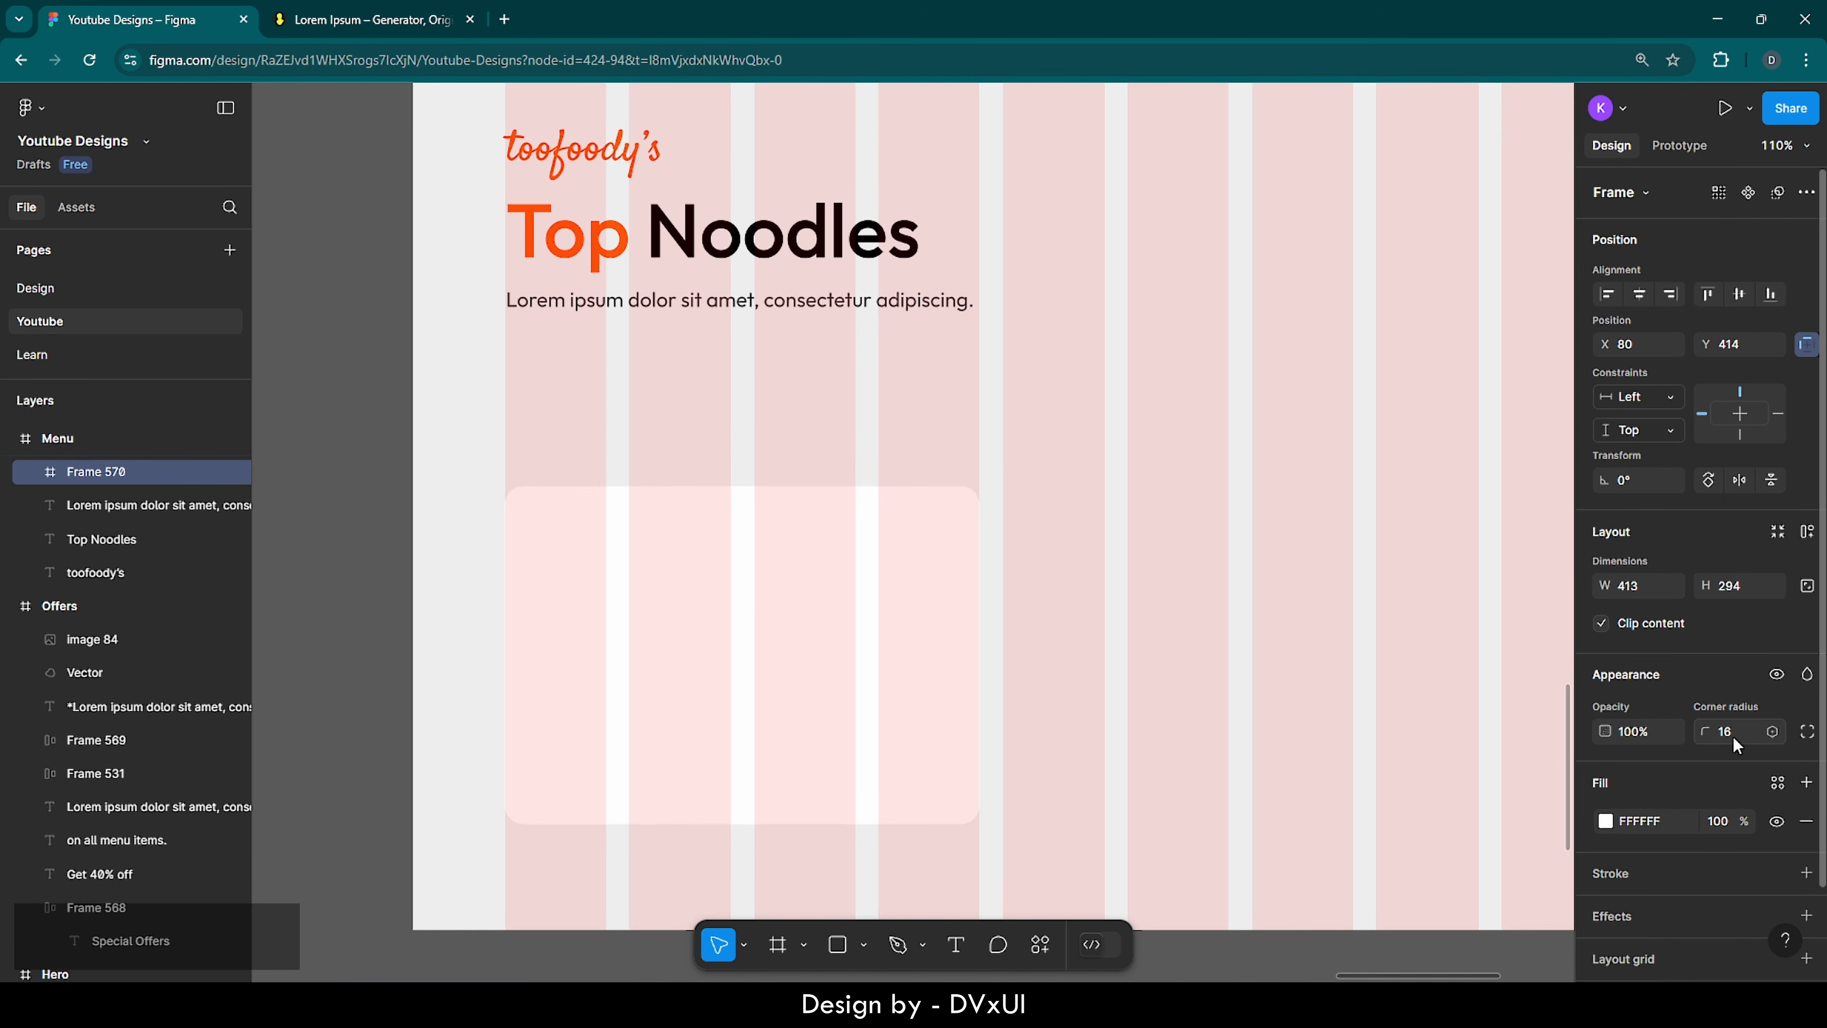
left_click(1106, 646)
- Add an inside stroke of weight 1 to the white card and colour it orange FC530A
left_click(787, 629)
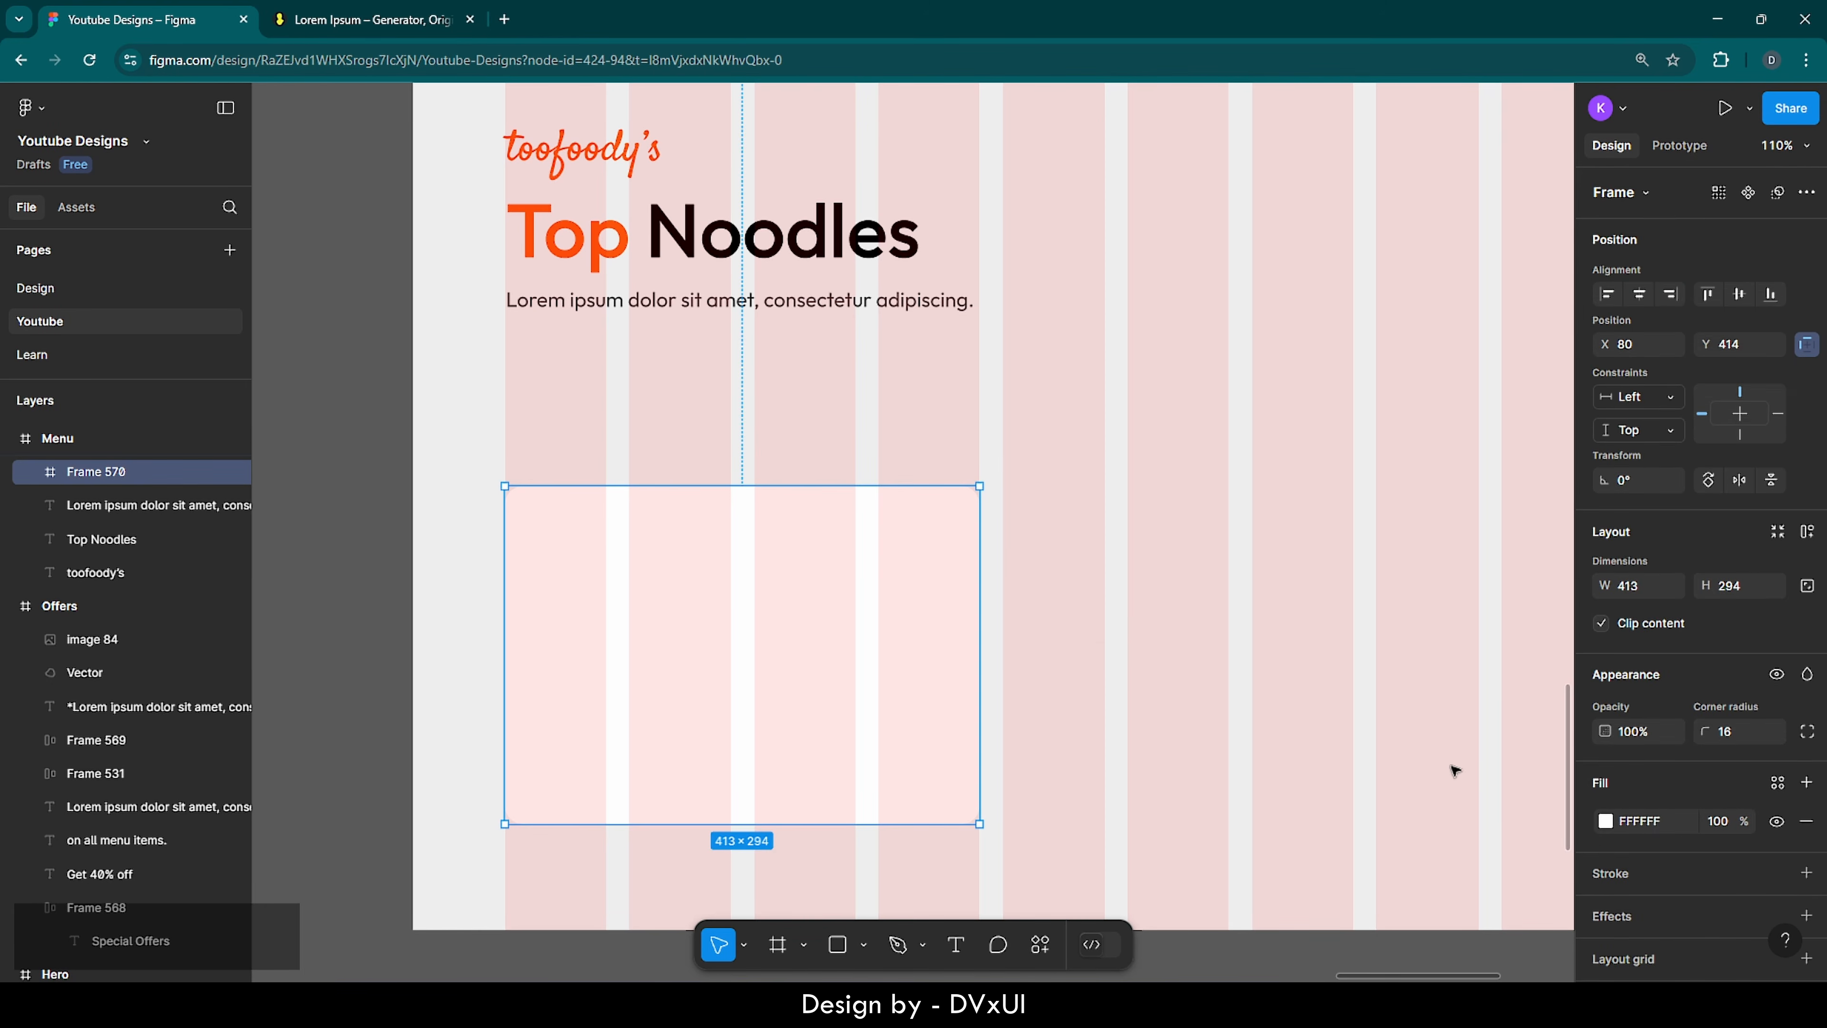
scroll(1636, 859, "down", 2)
left_click(1632, 776)
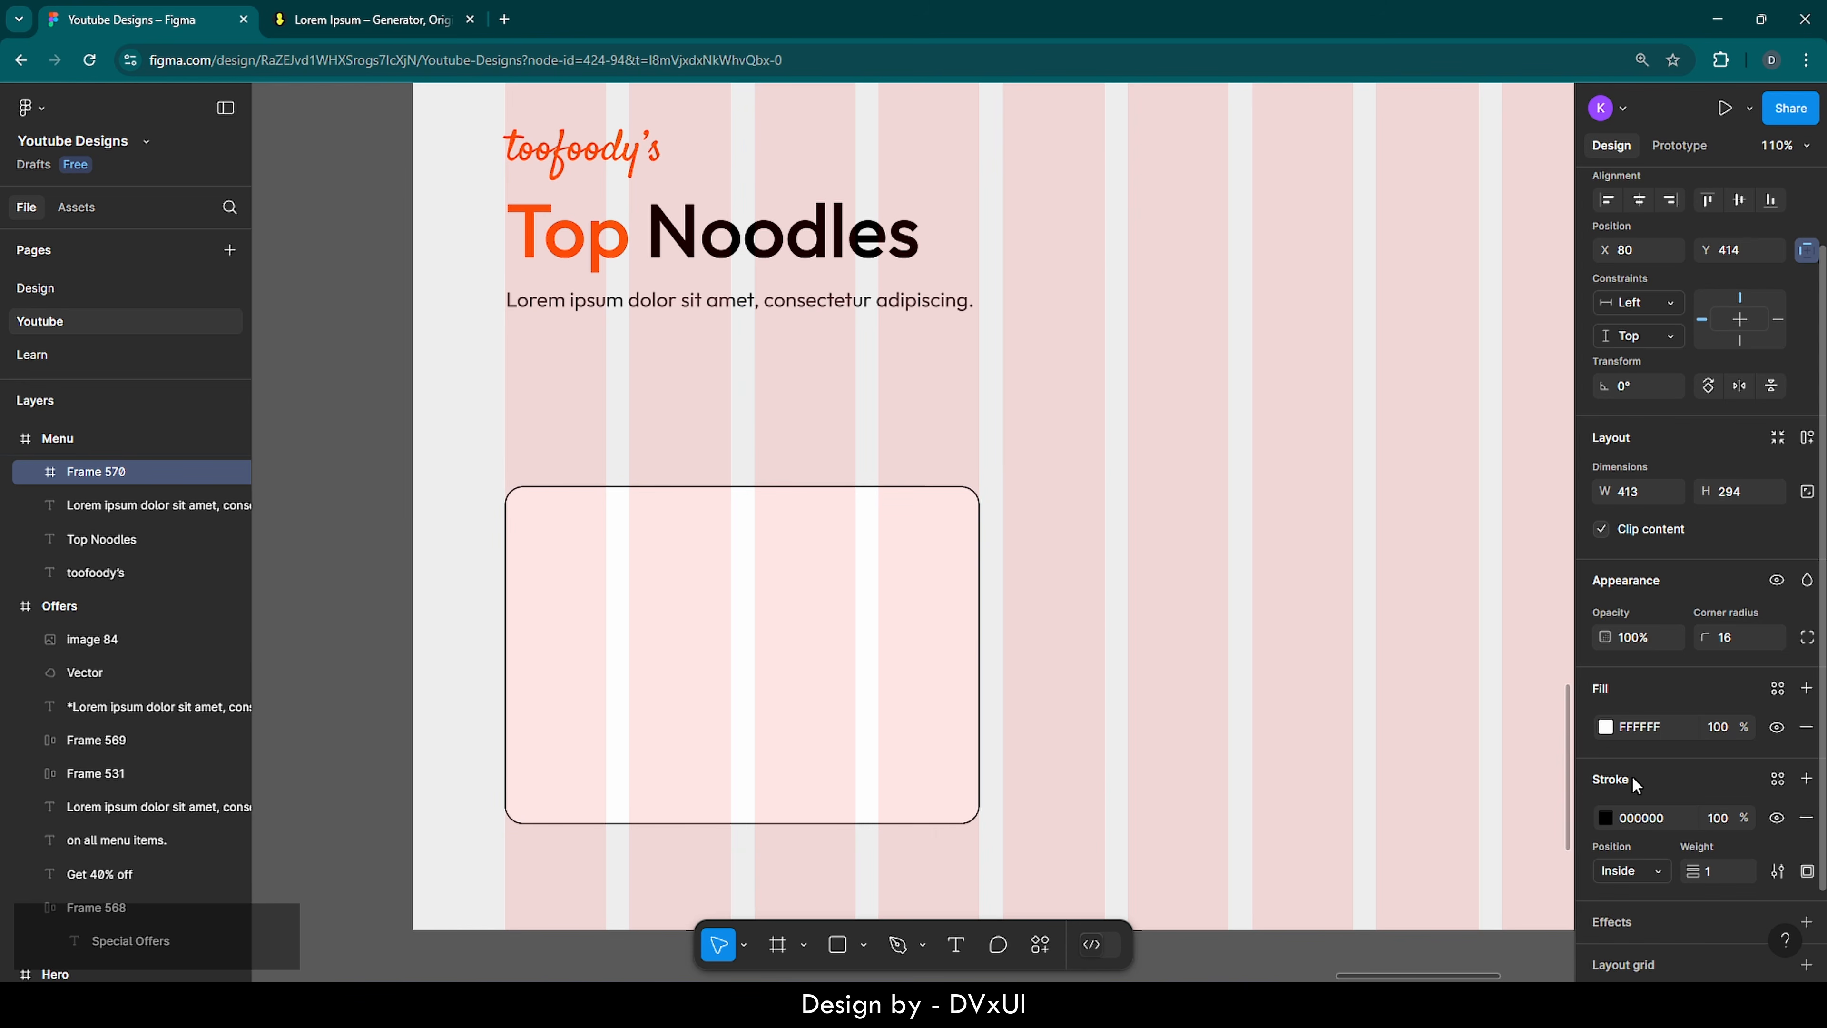
left_click(1605, 817)
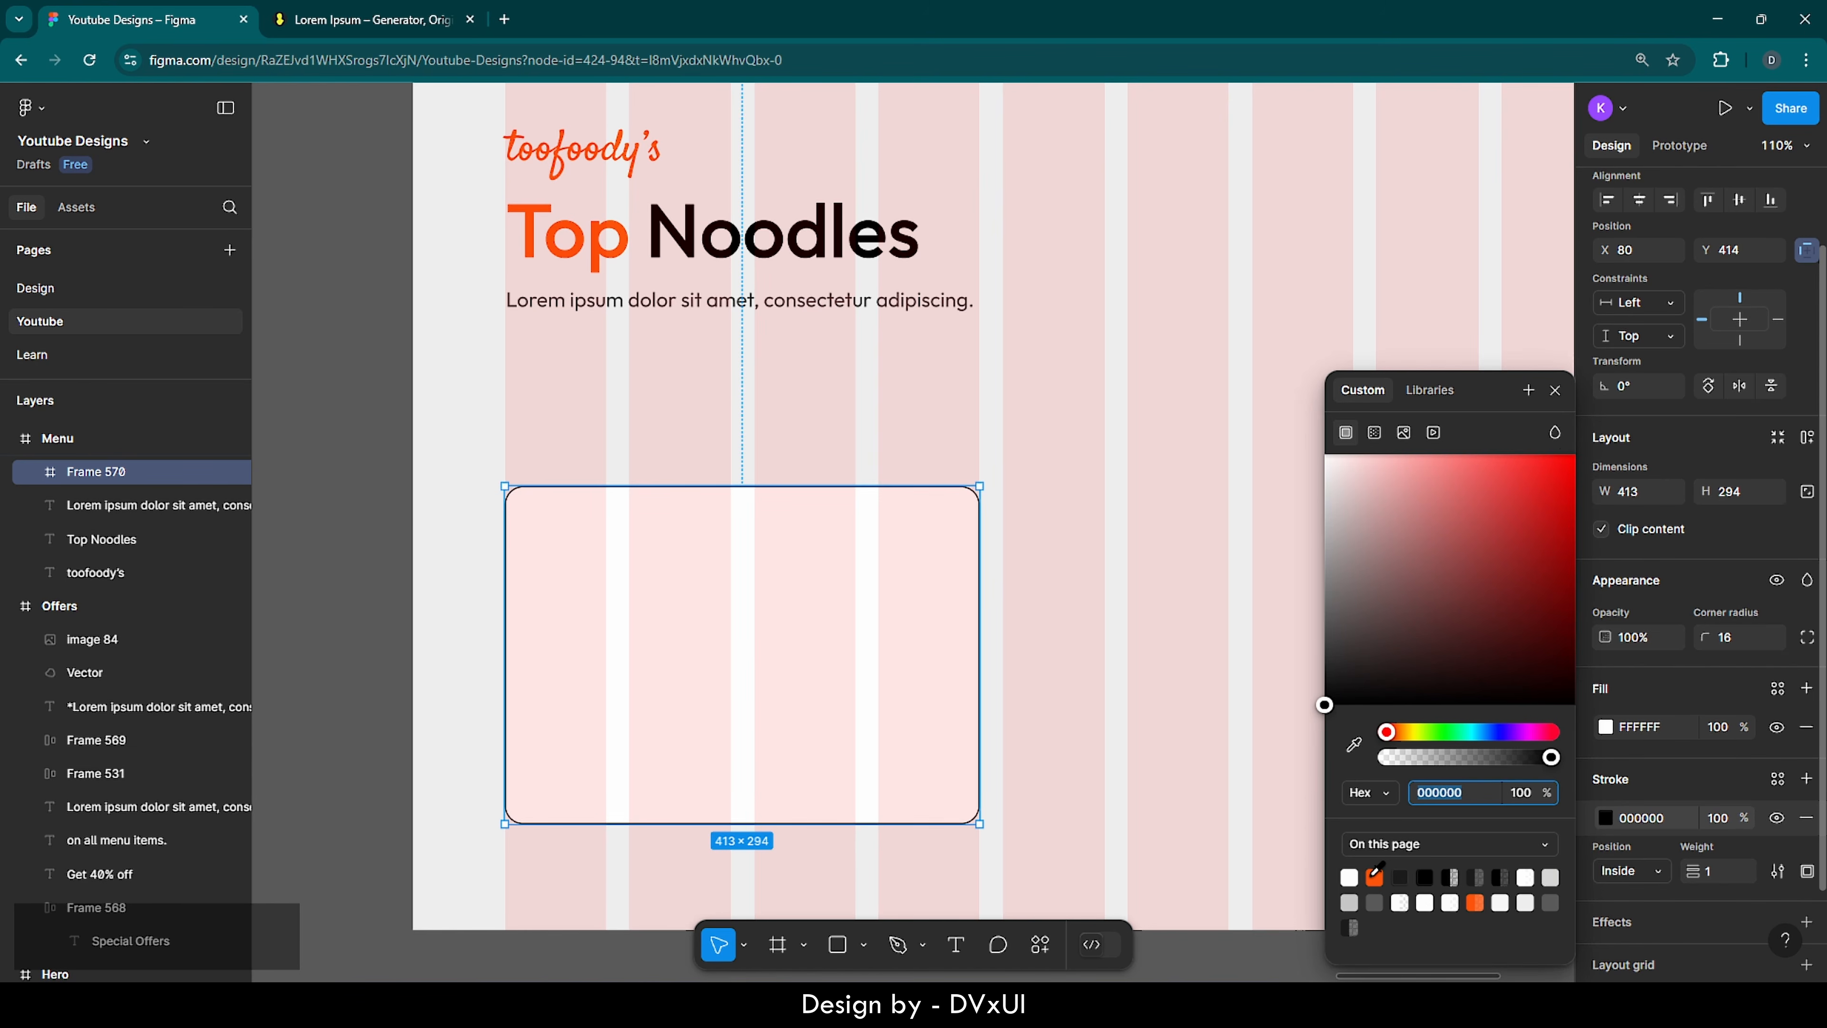
left_click(1374, 876)
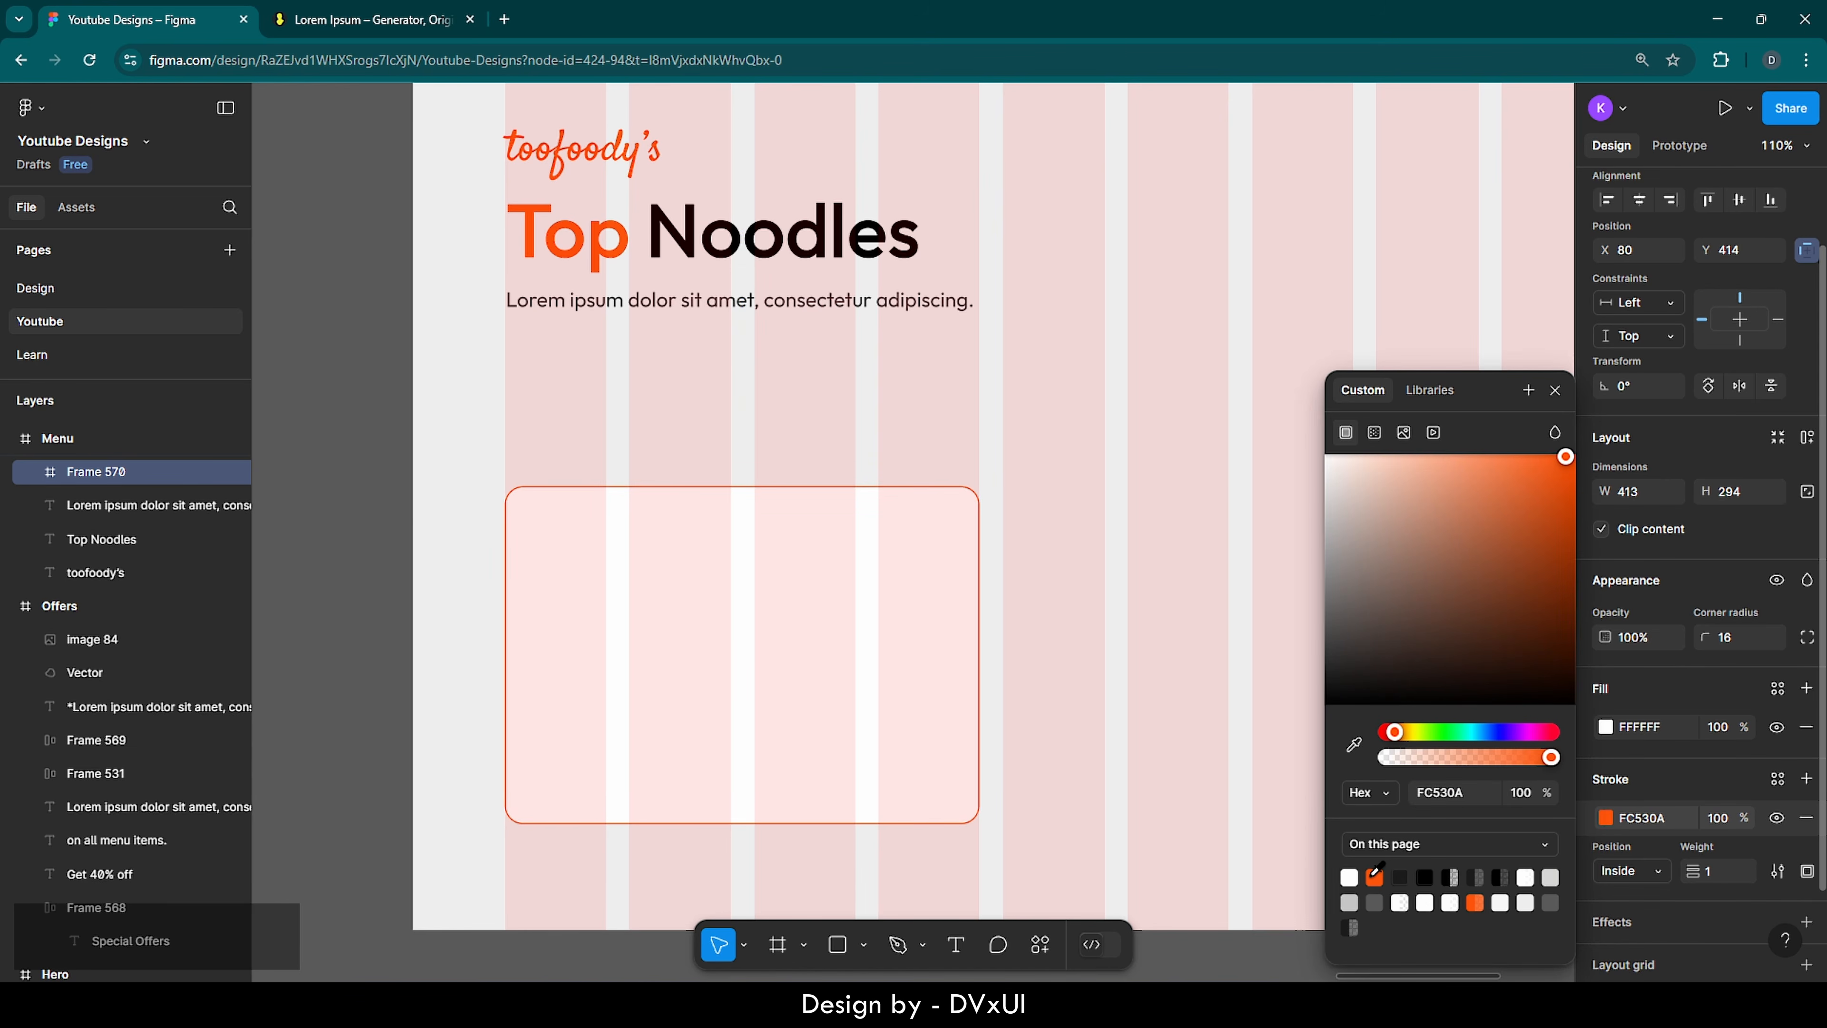
left_click(1556, 389)
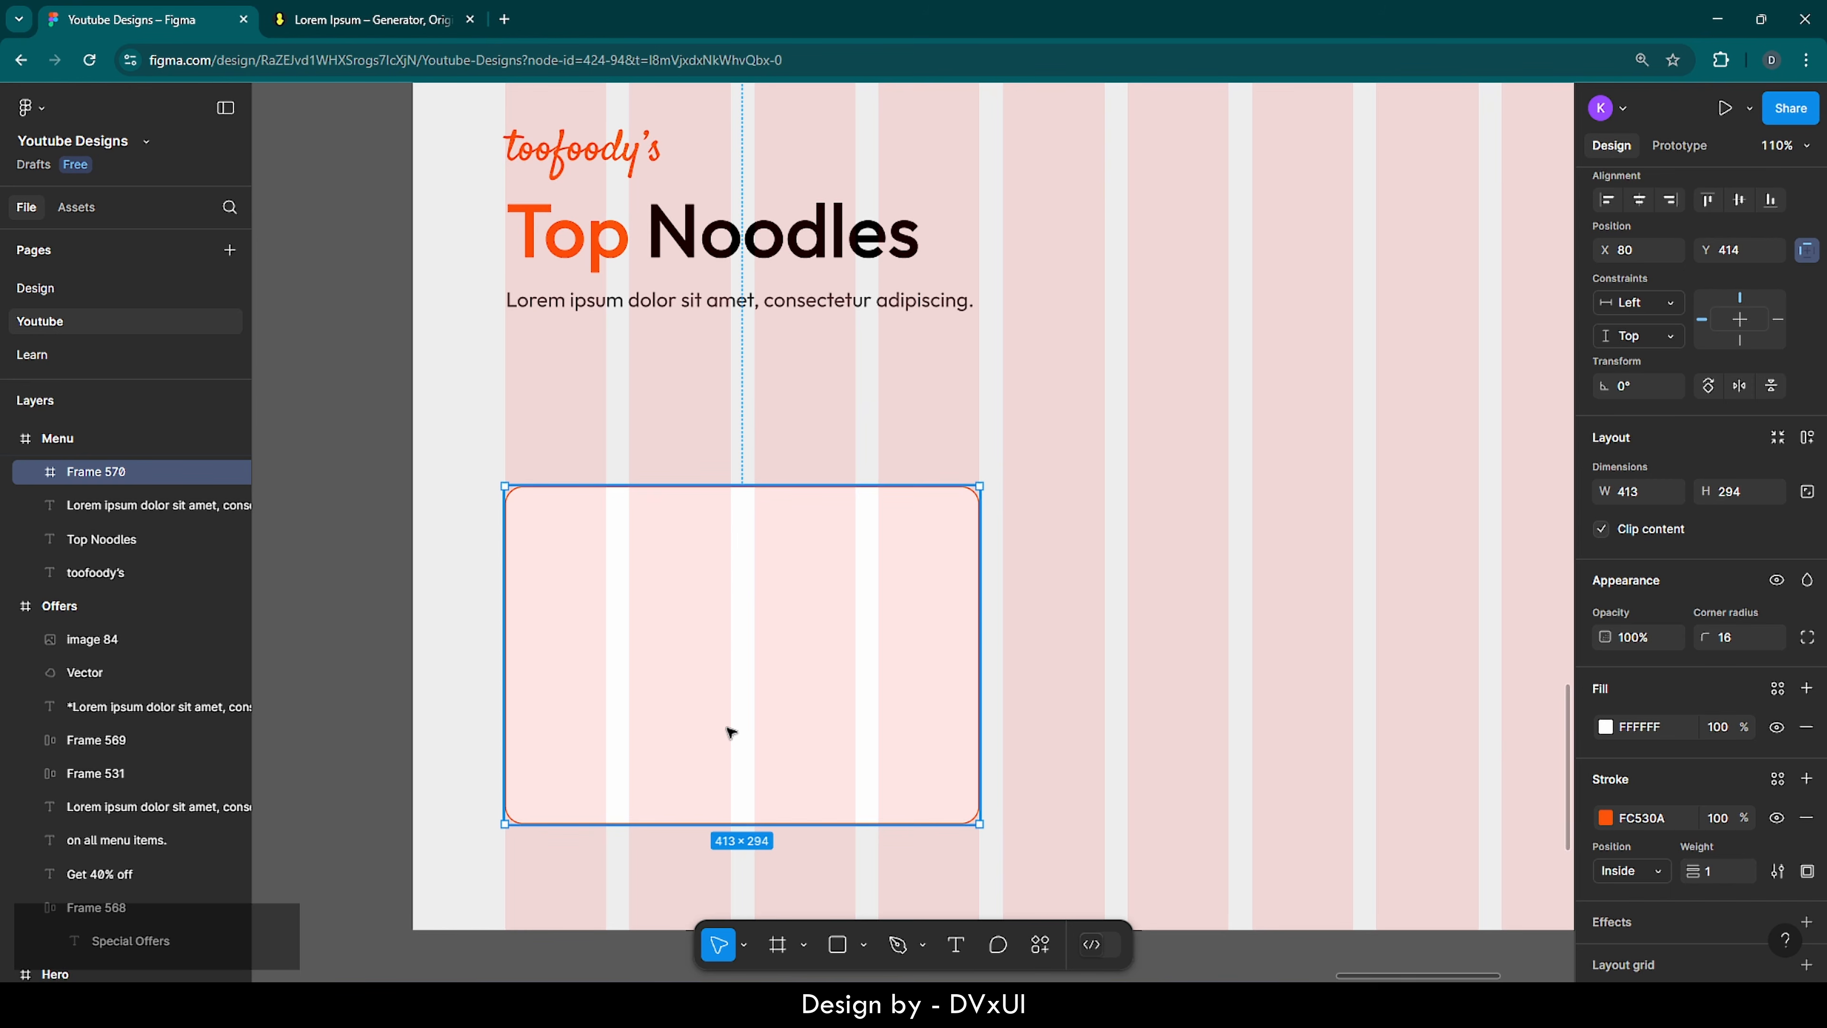
- Add a two-line text inside the card reading "Tasty" on the first line and "Soba Noodles" on the second
key("t")
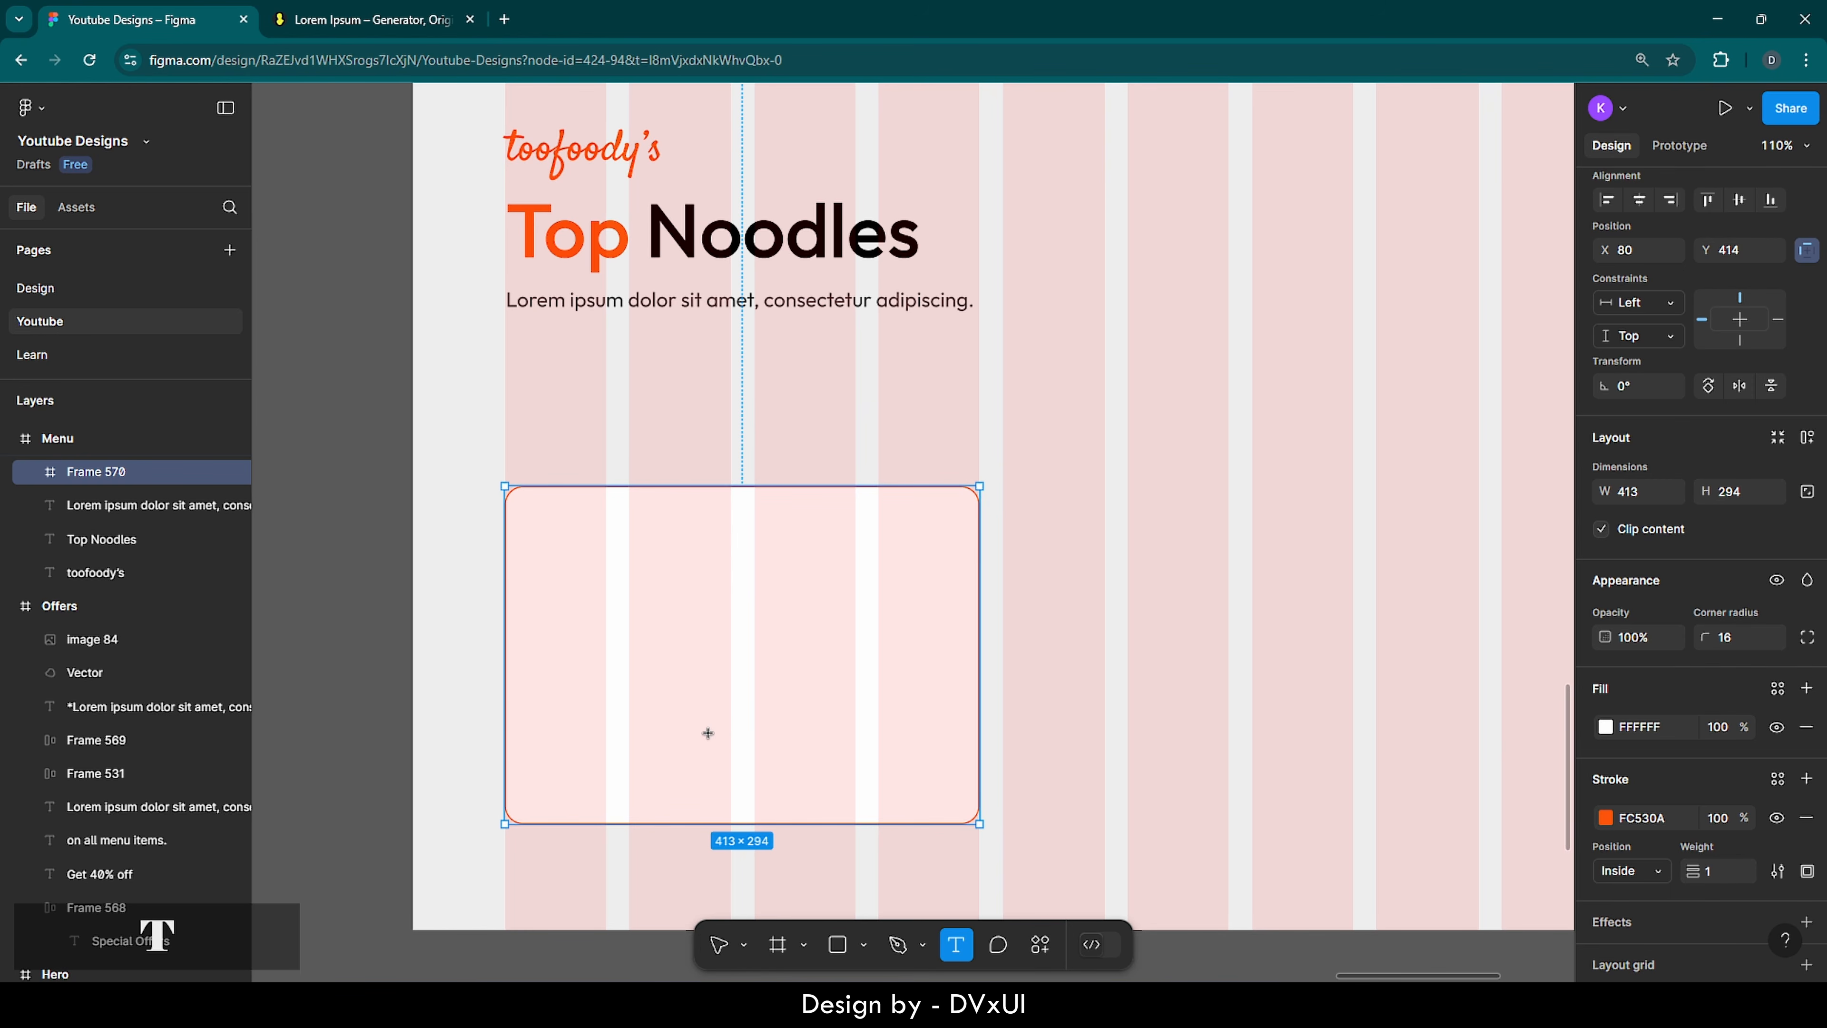
left_click(645, 664)
type("Tasty")
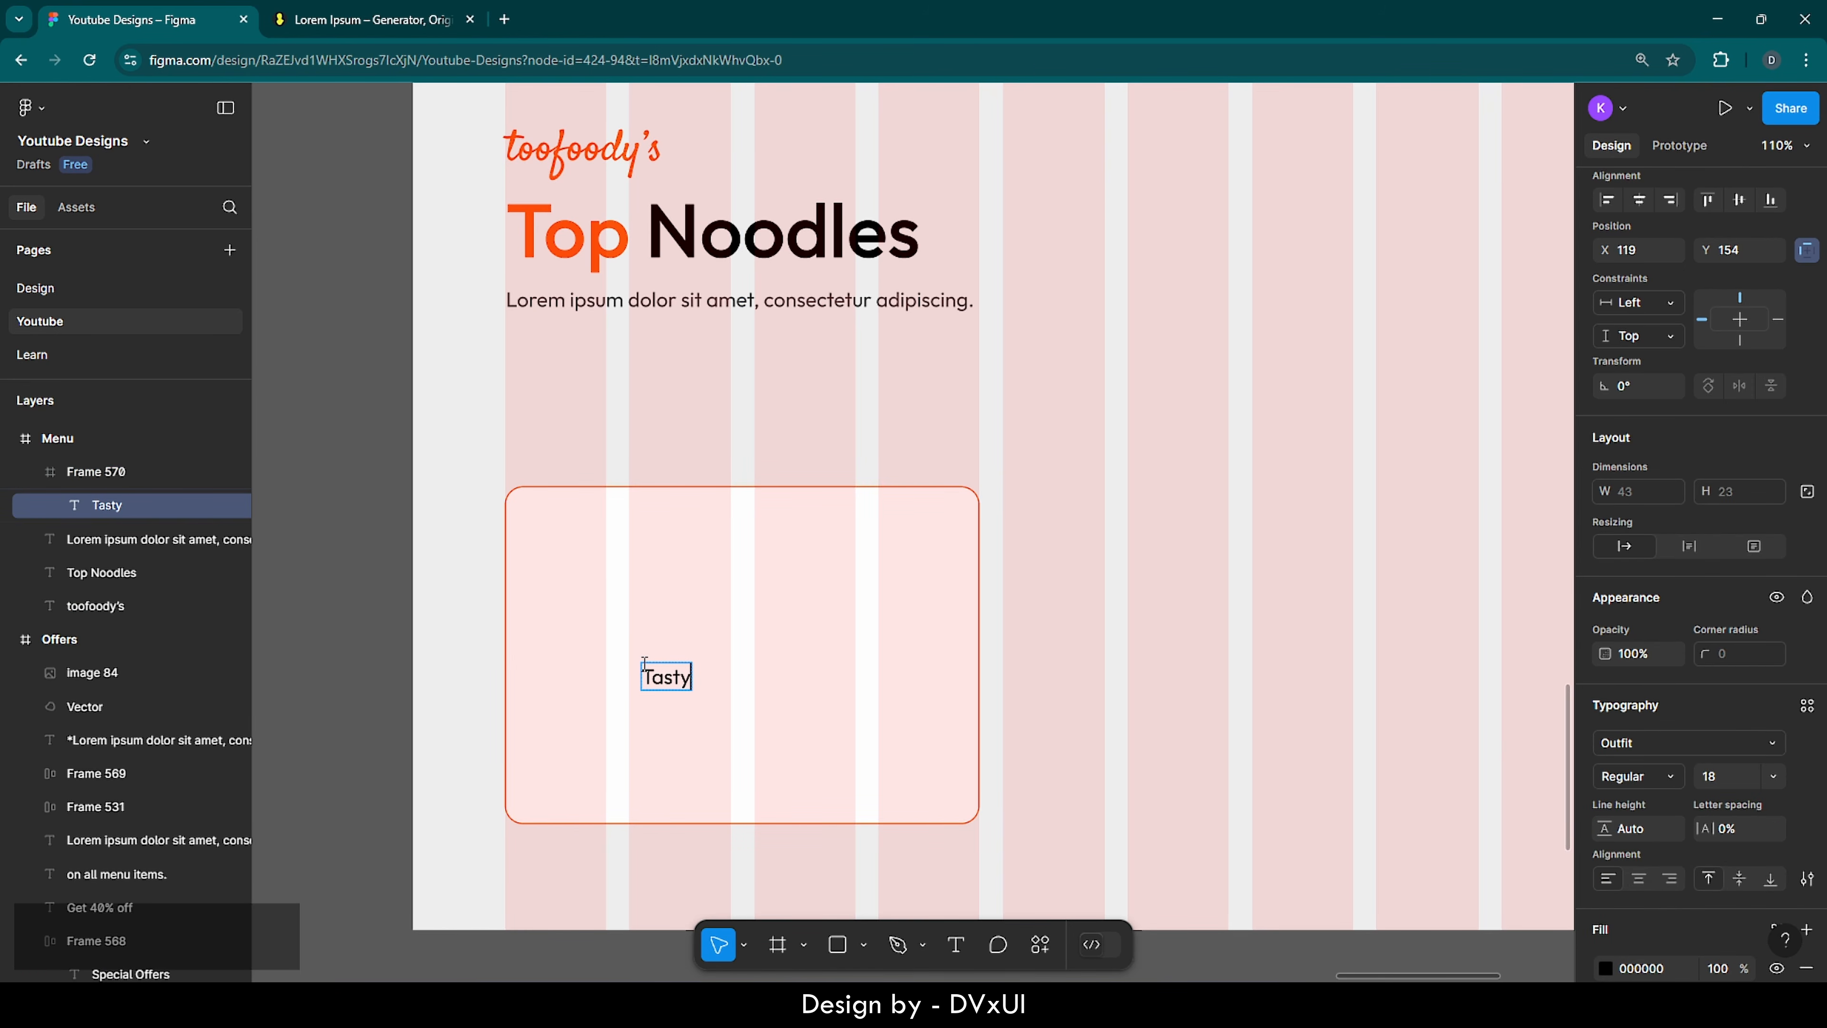
key("Return")
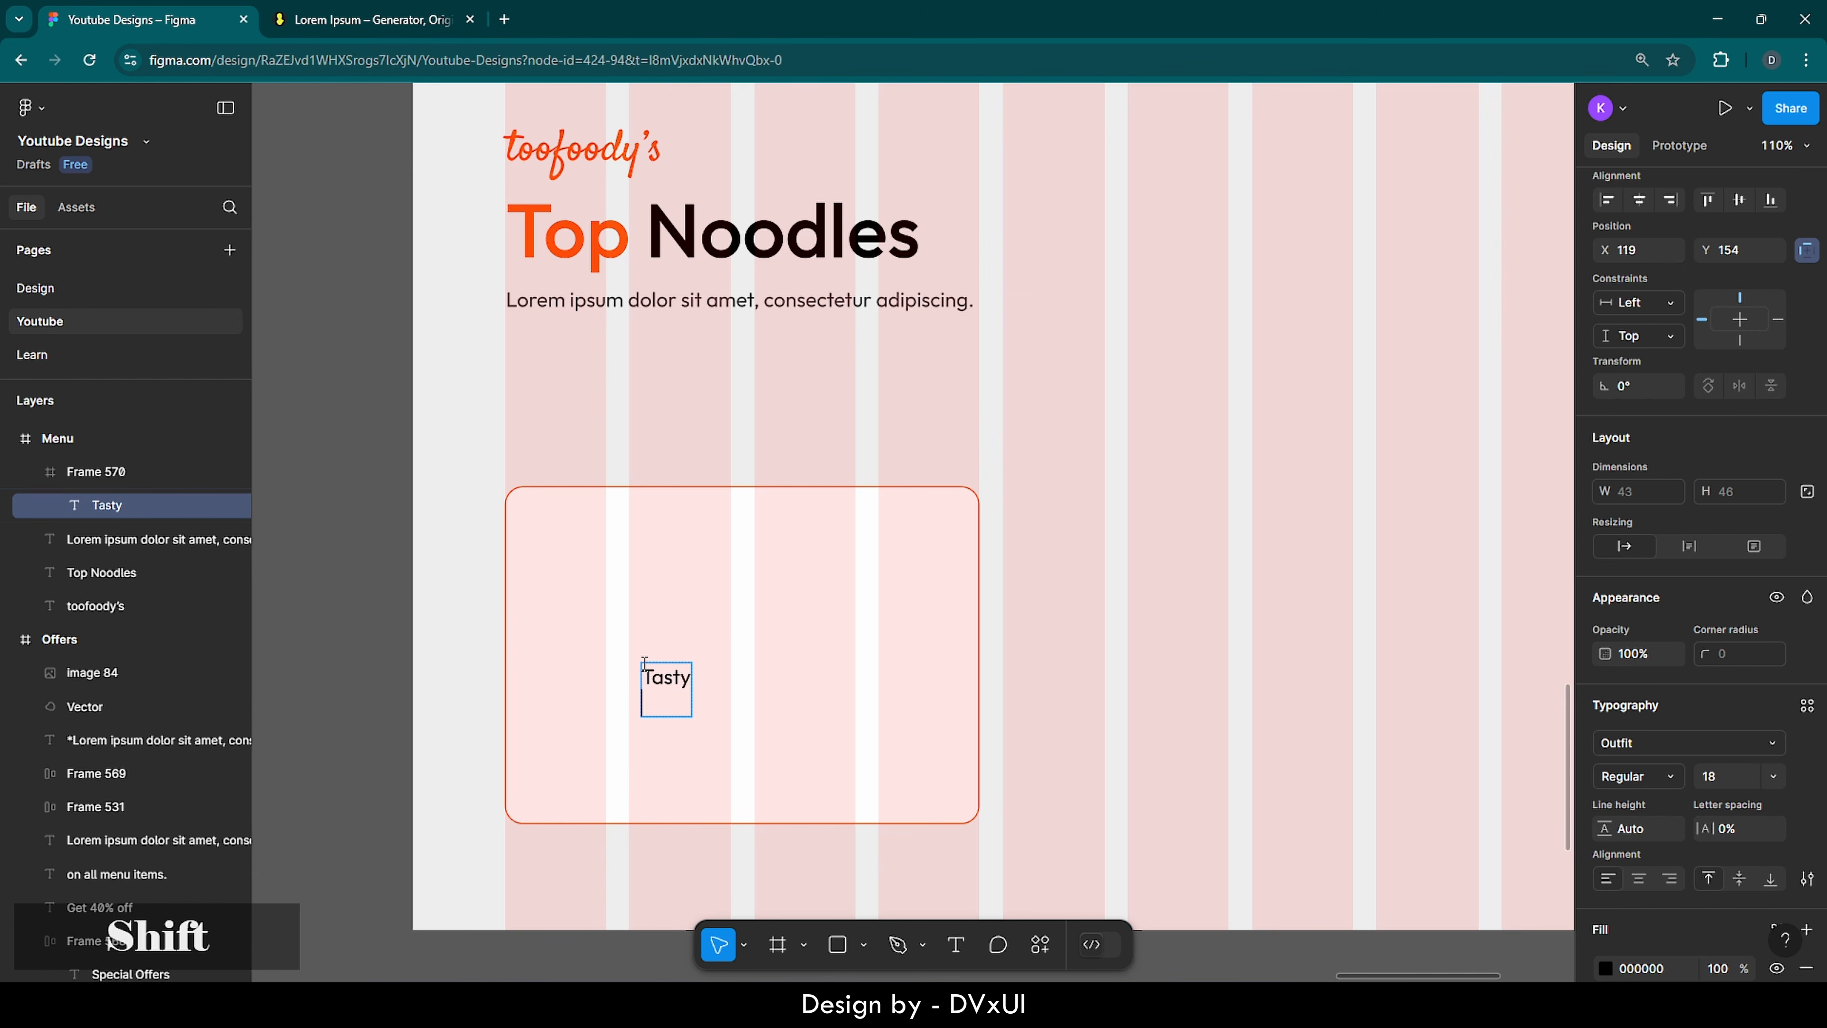
type("Soba Noodles")
key("BackSpace")
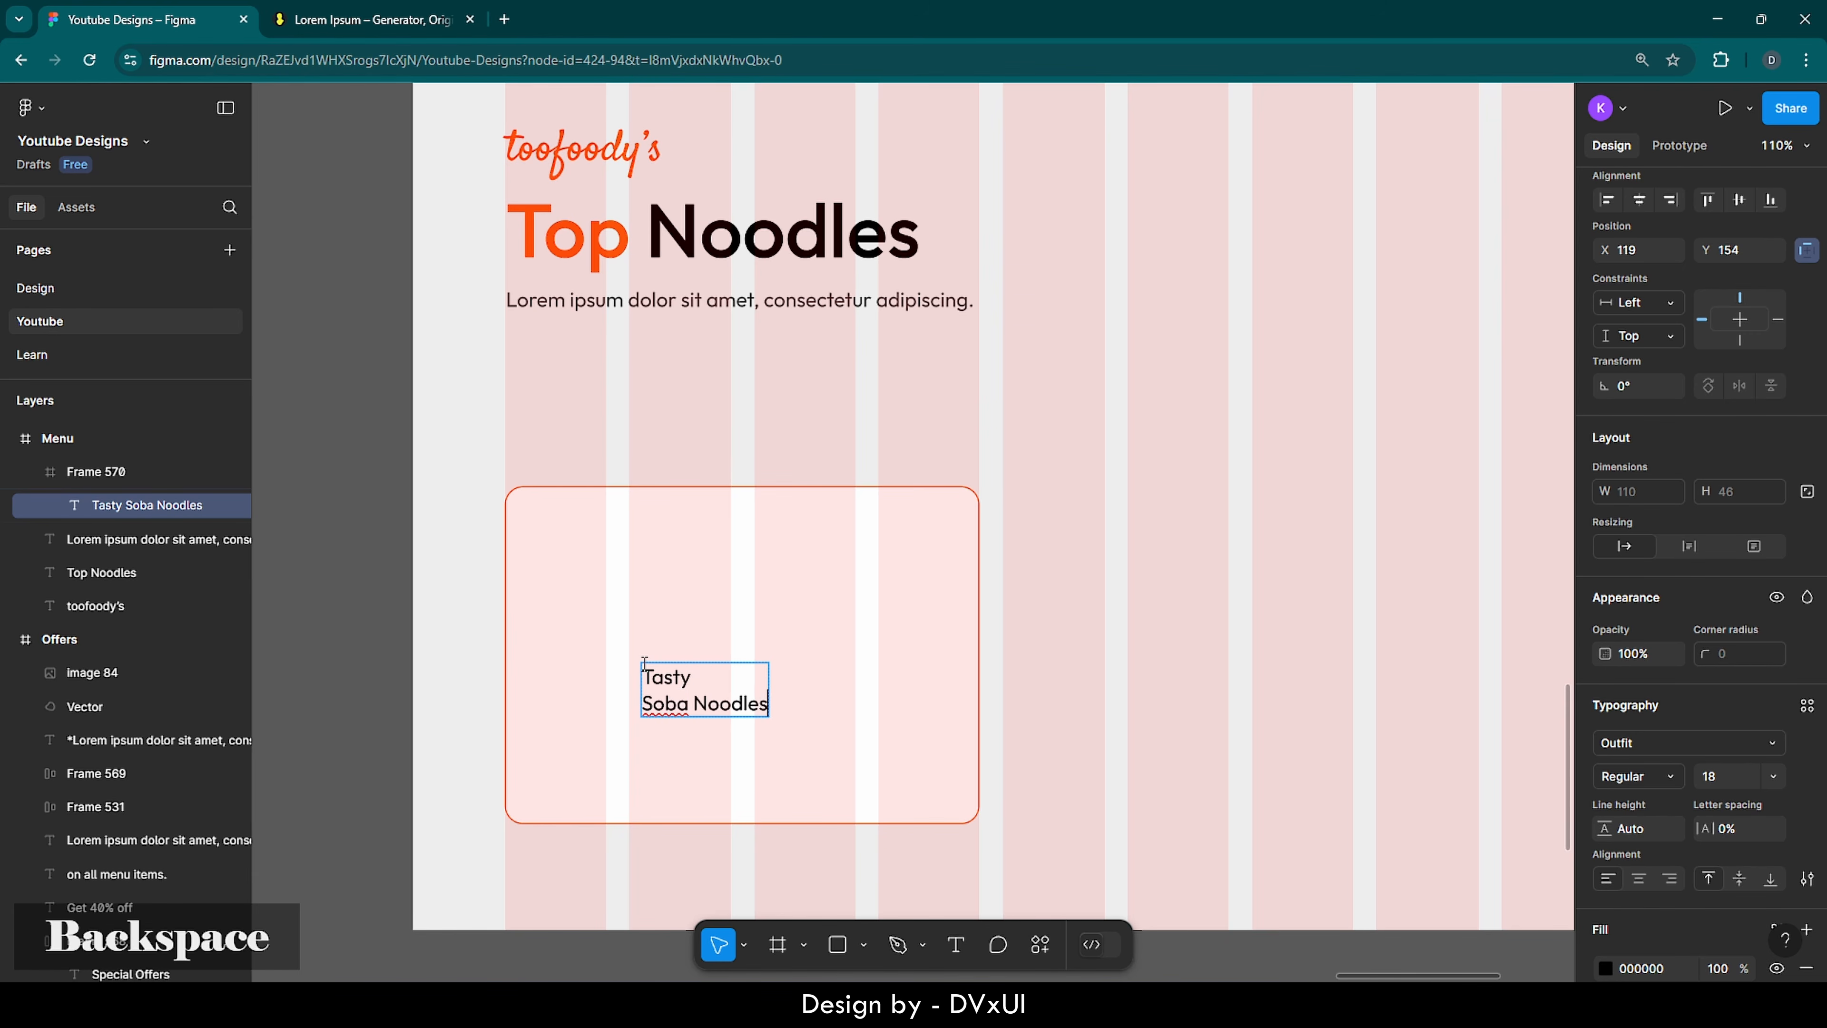
- Set the "Tasty Soba Noodles" text to size 42 with Medium weight
key("ctrl+a")
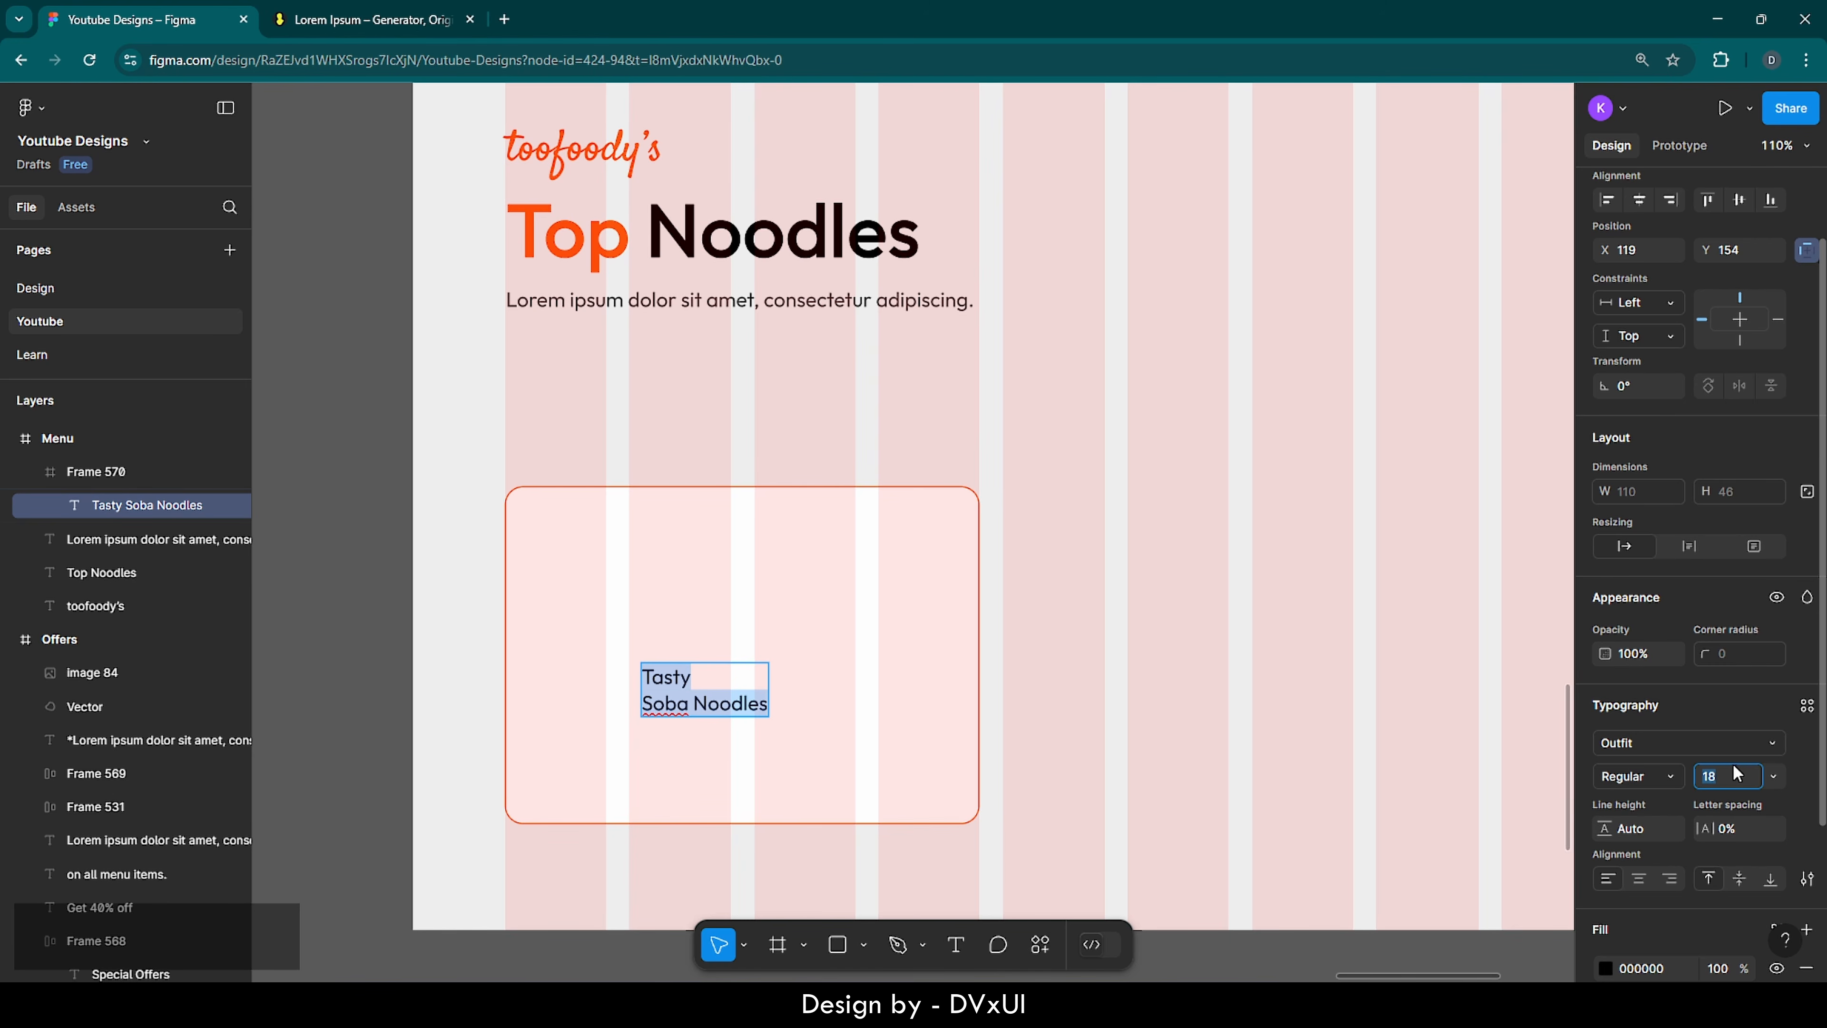
key("BackSpace")
type("42")
key("Return")
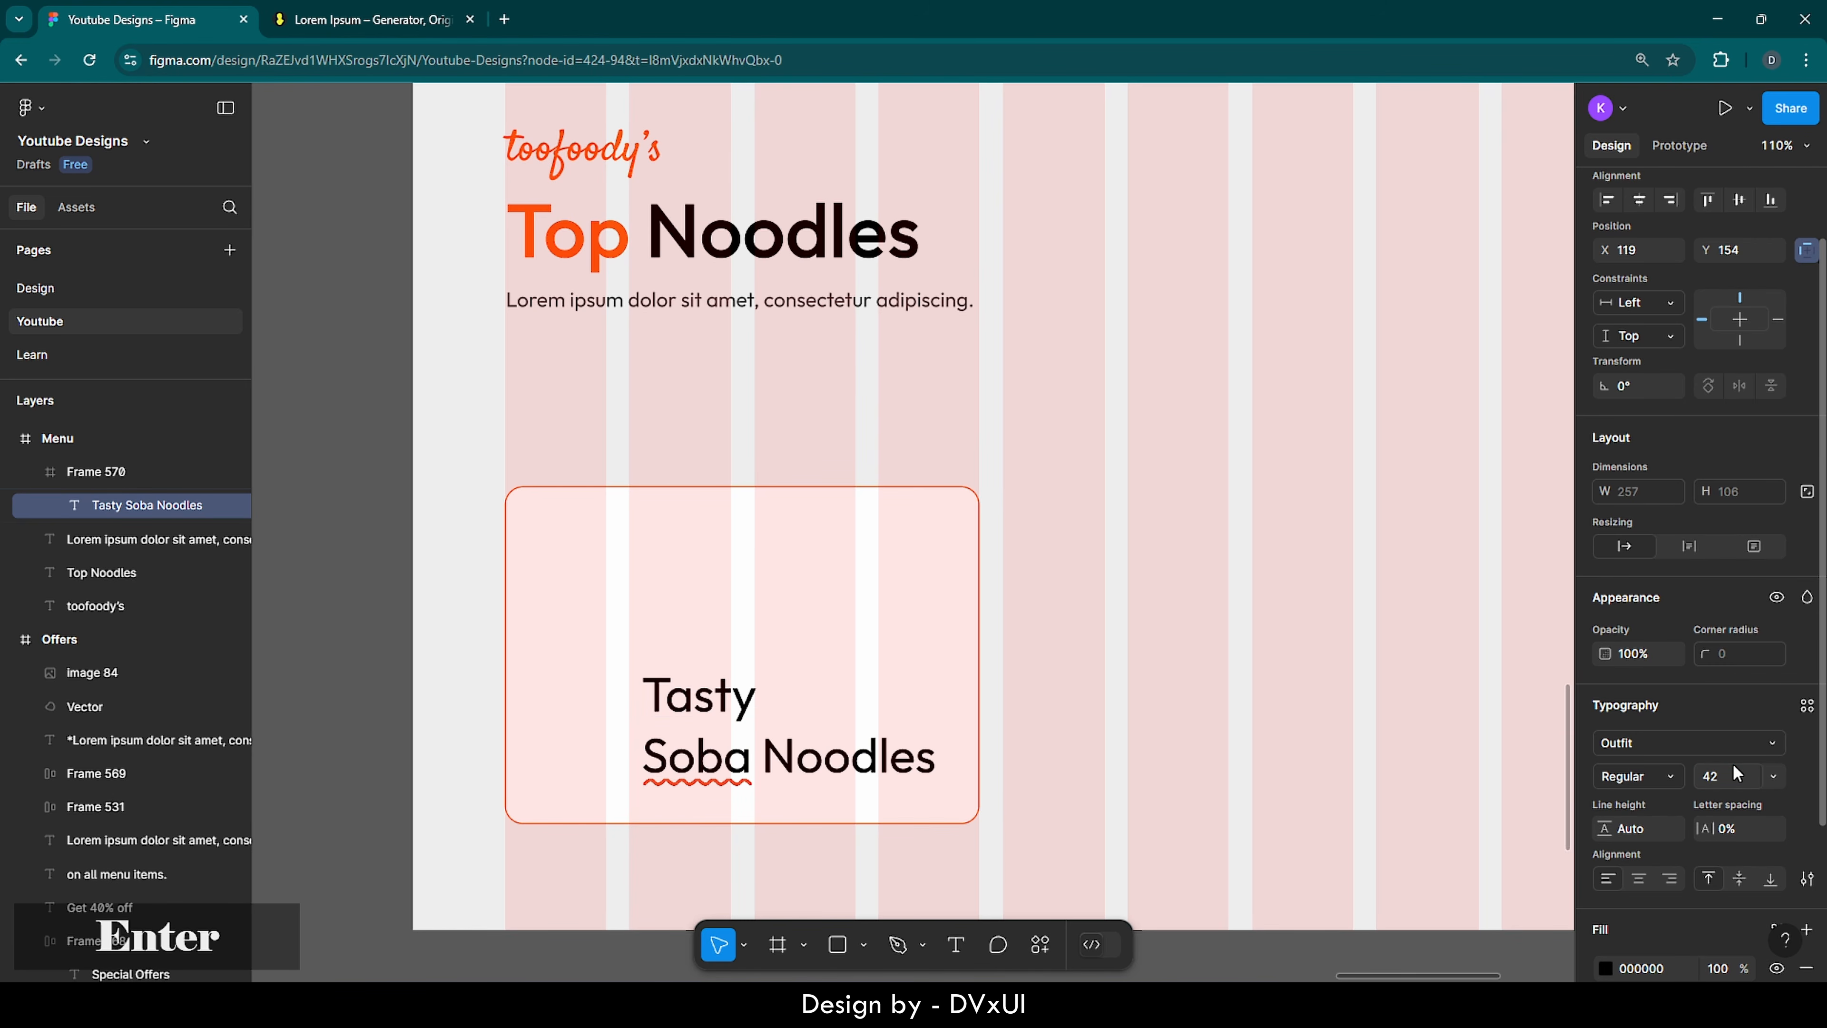
left_click(1645, 776)
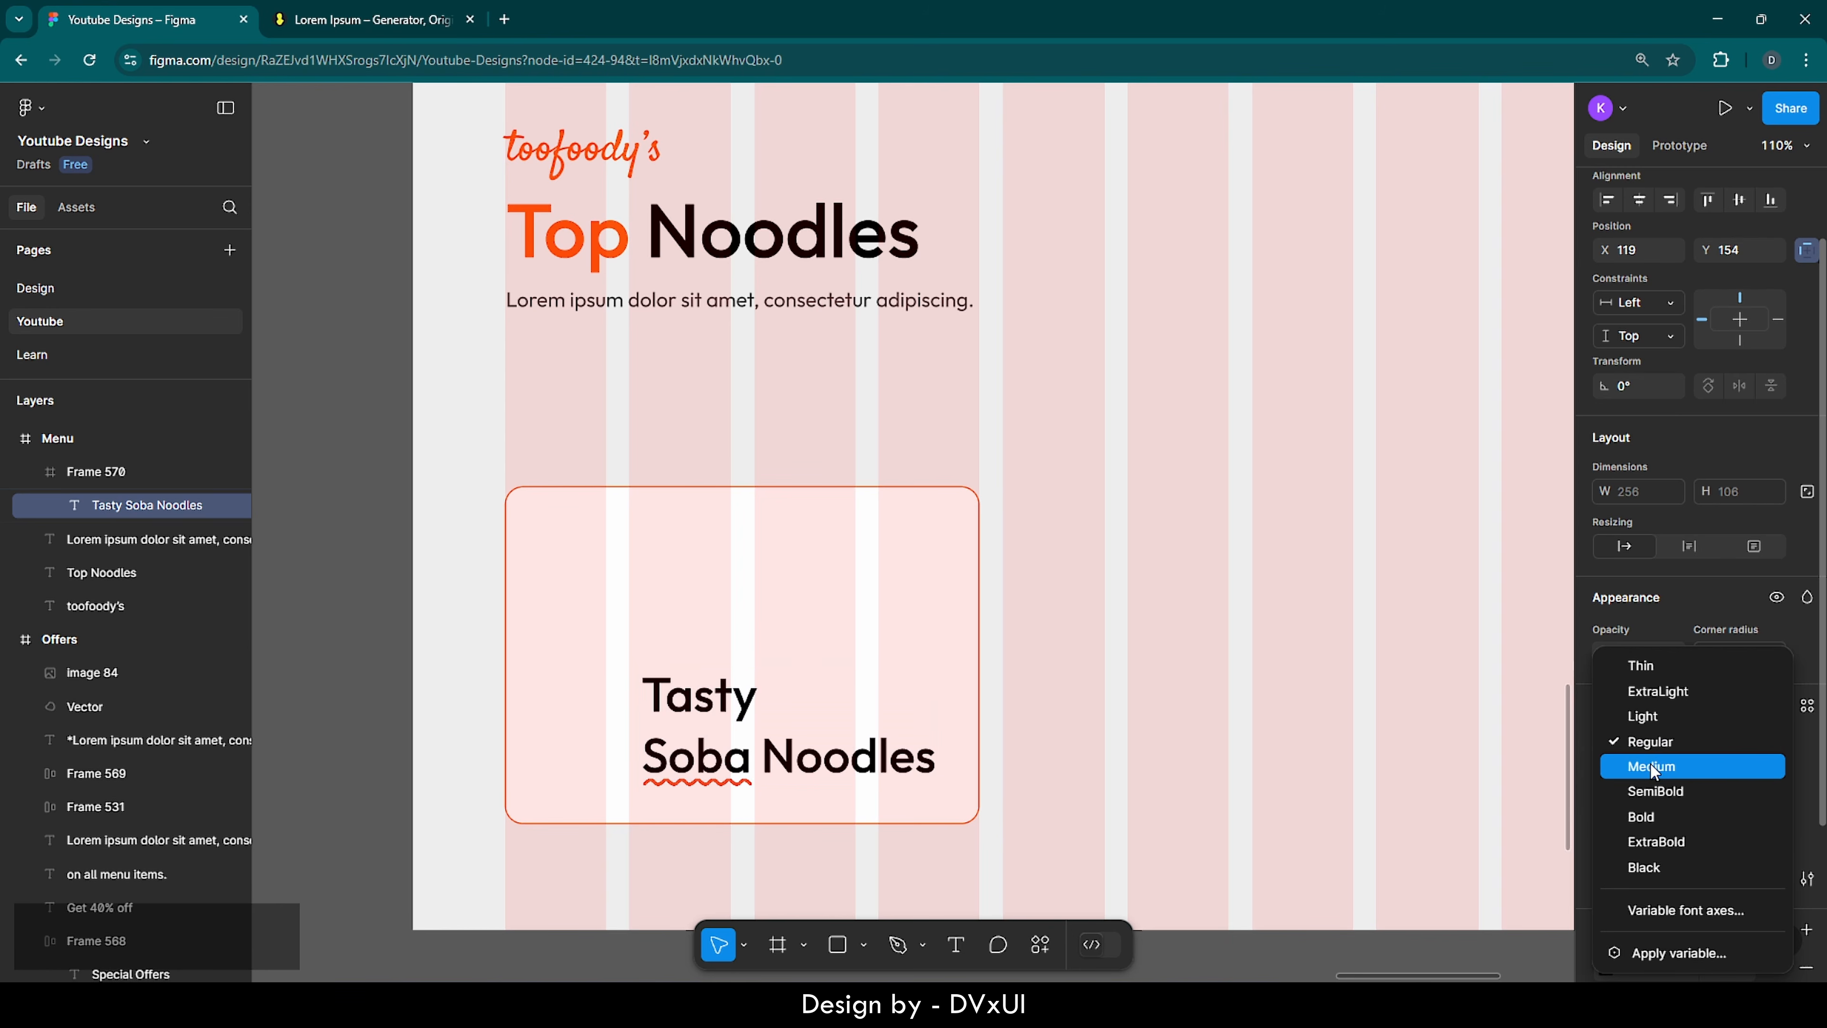
left_click(1650, 765)
- Change the "Tasty Soba Noodles" text fill to orange FC530A
scroll(1669, 875, "down", 3)
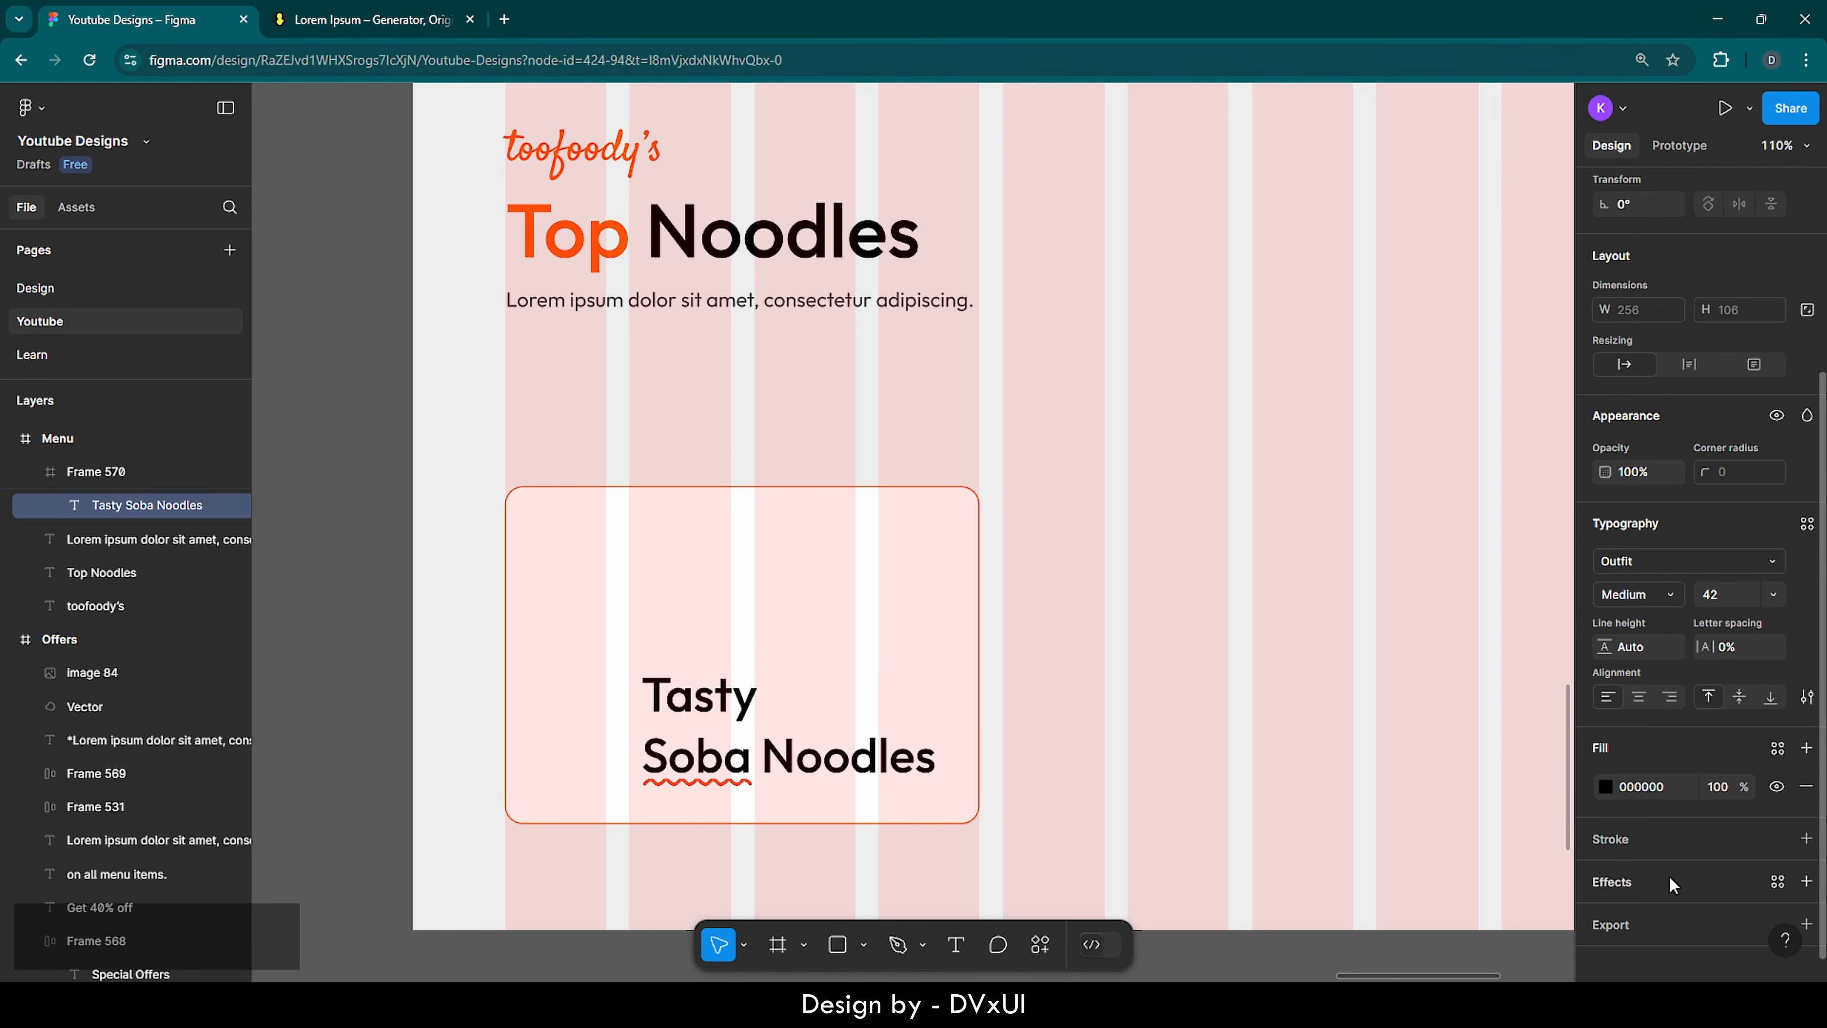
left_click(1602, 787)
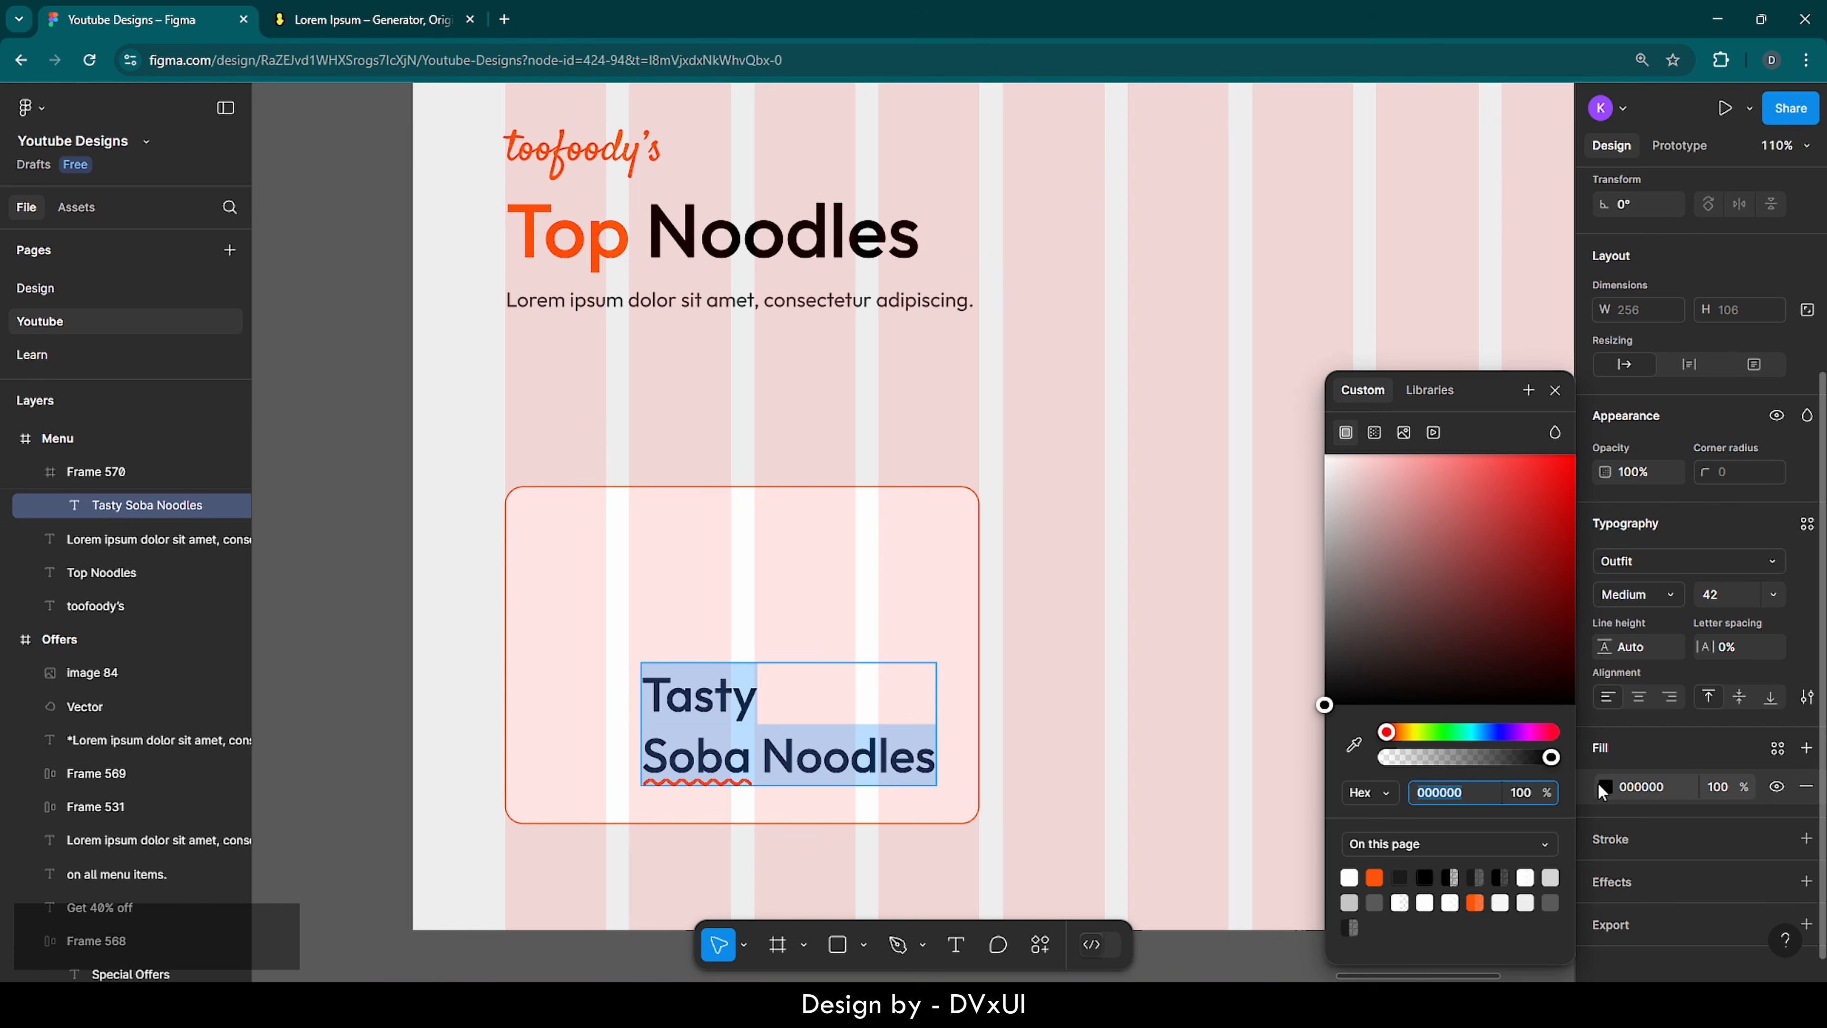
left_click(1376, 876)
key("Escape")
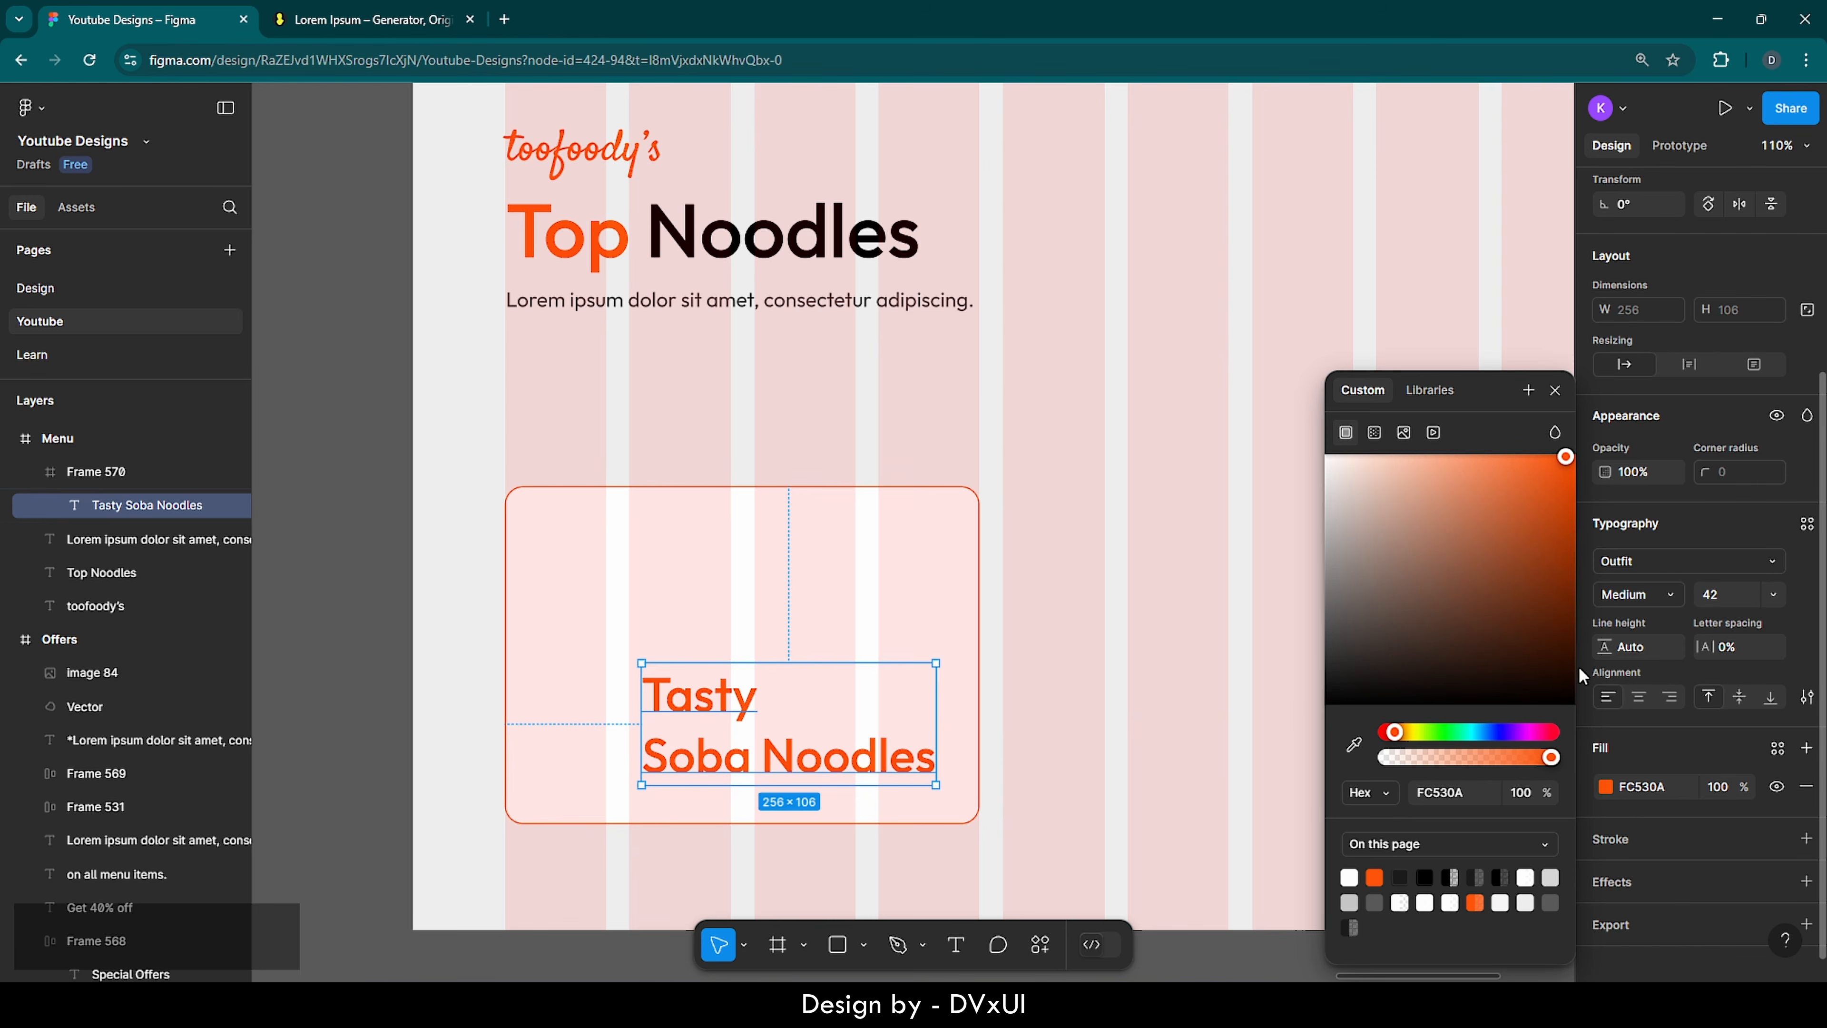
- Reduce the line height of the "Tasty Soba Noodles" text to 46
left_click(1628, 644)
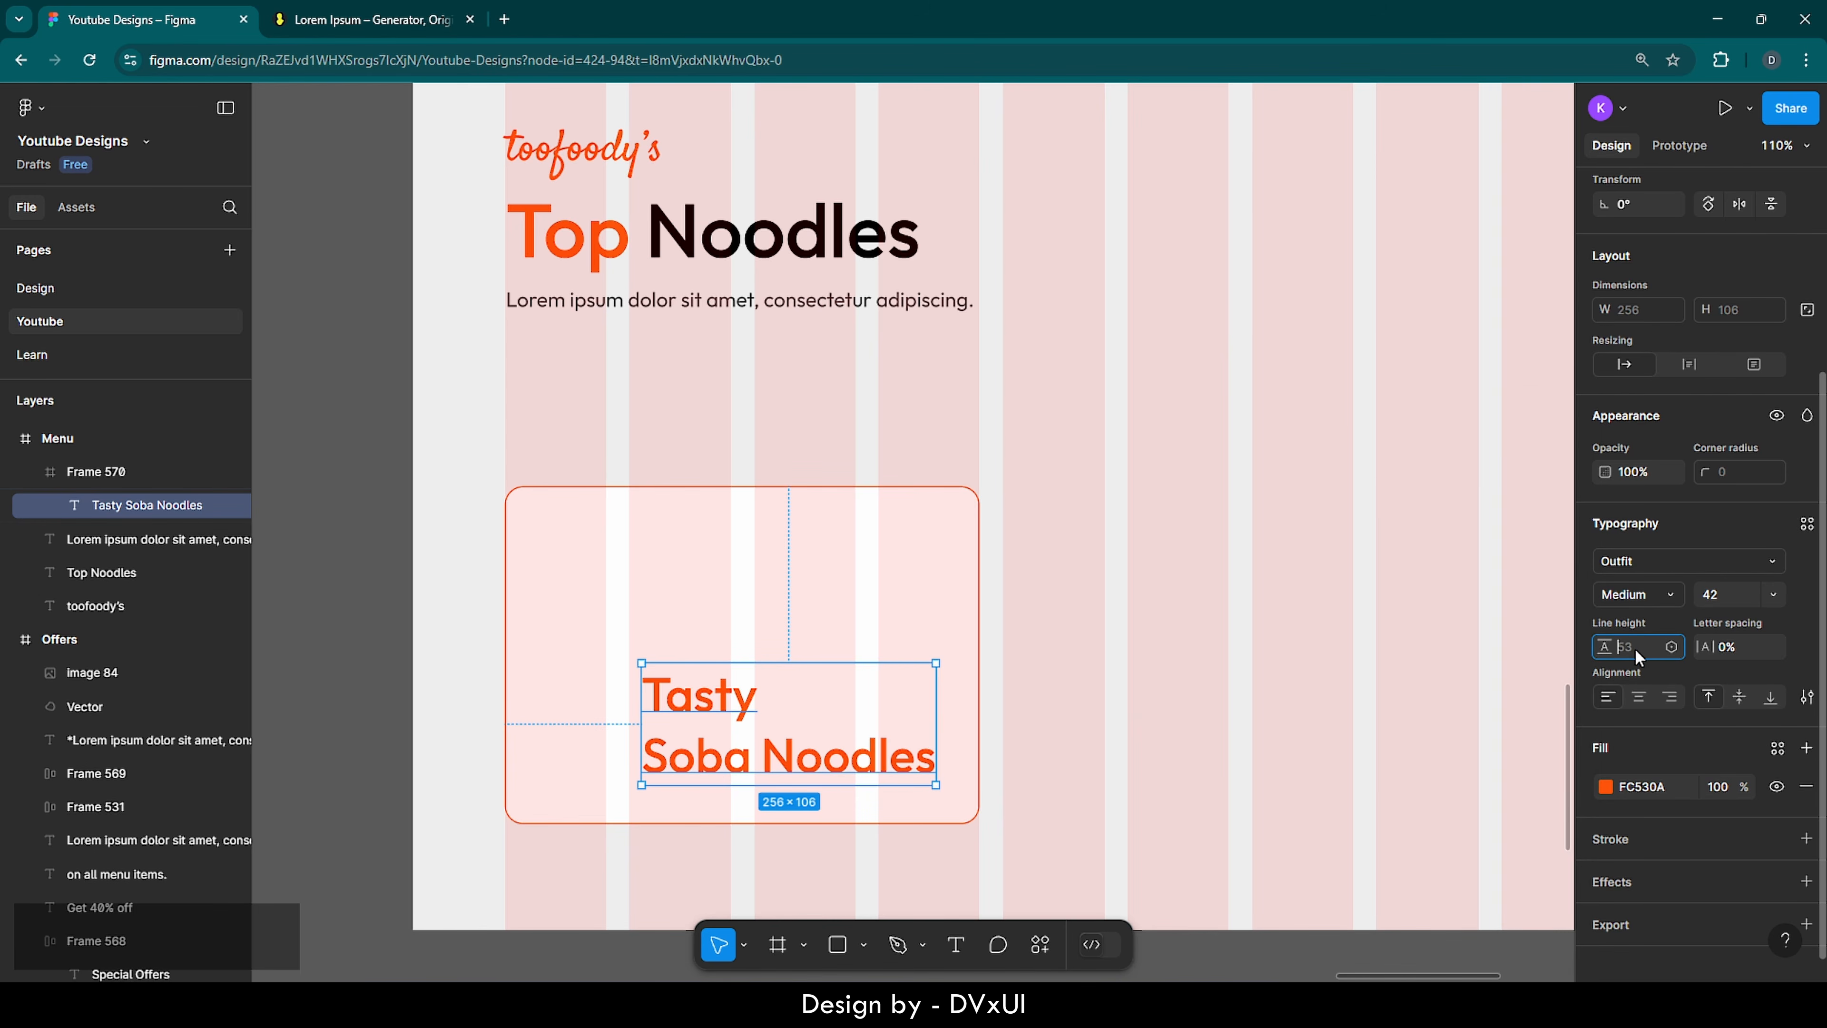
key("Down")
key("Down")
key("Down")
key("Down")
key("Down")
key("Down")
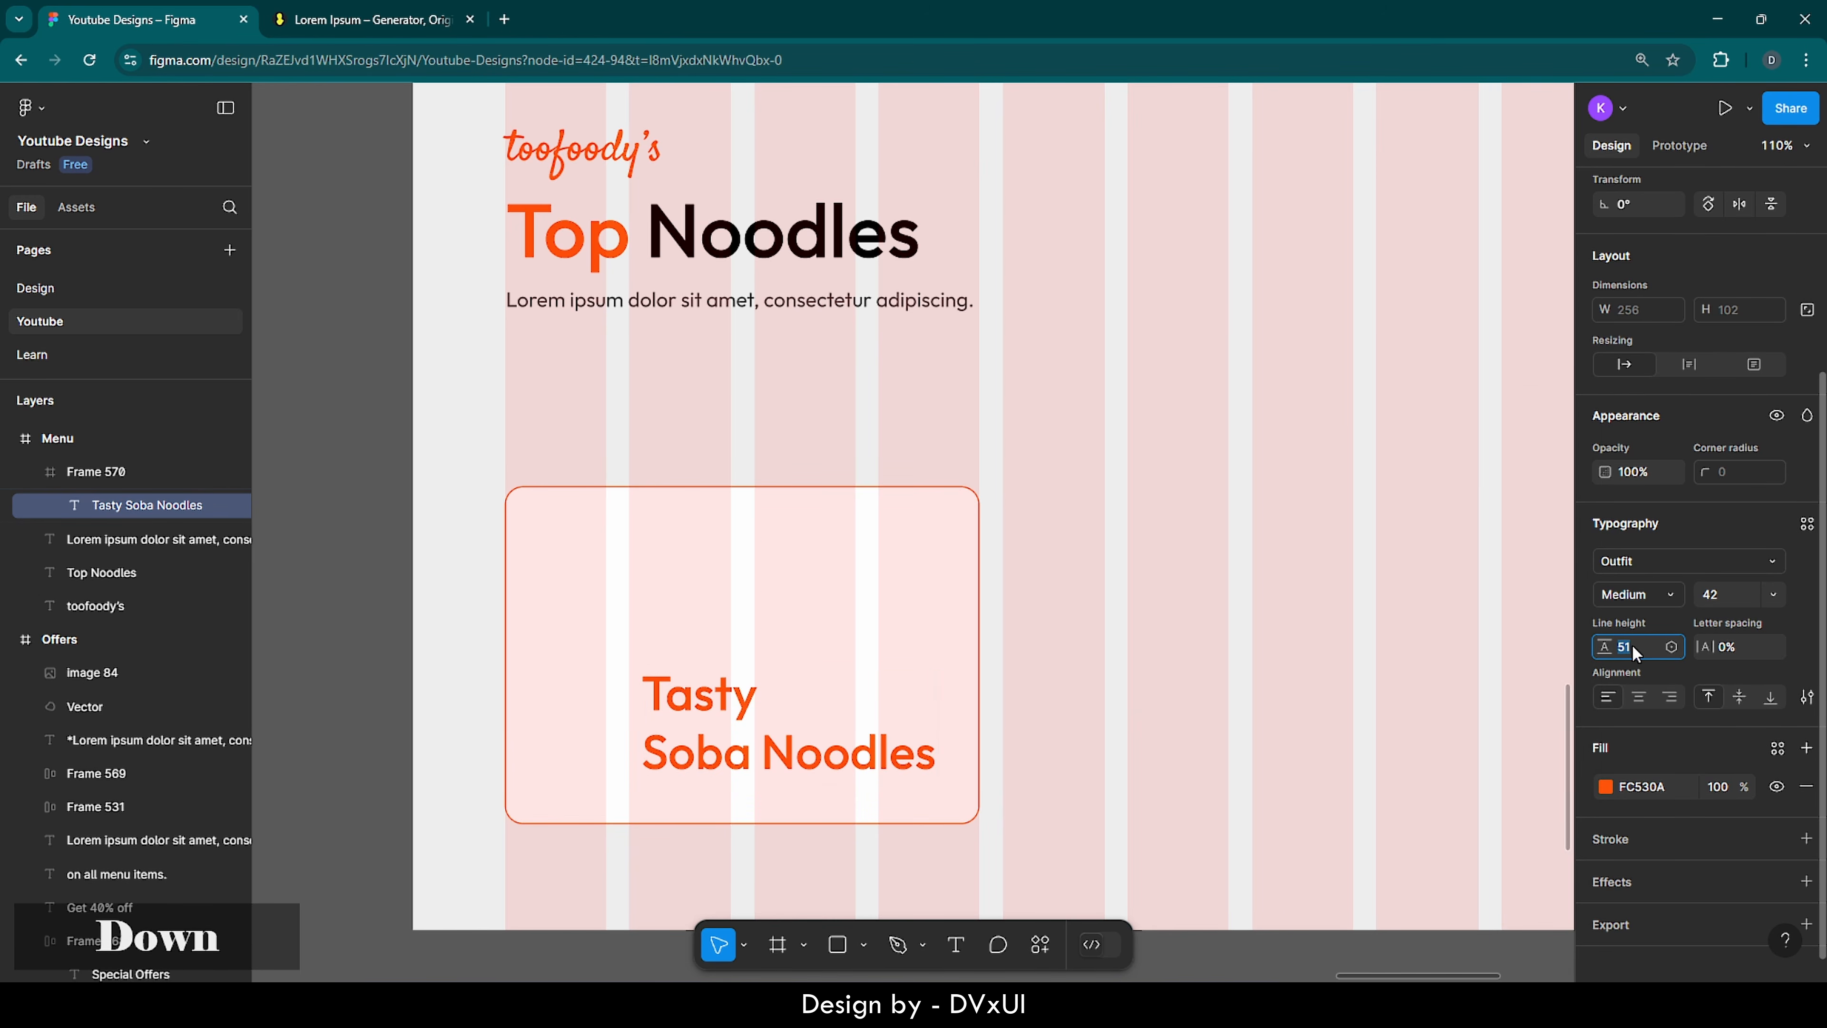
key("Down")
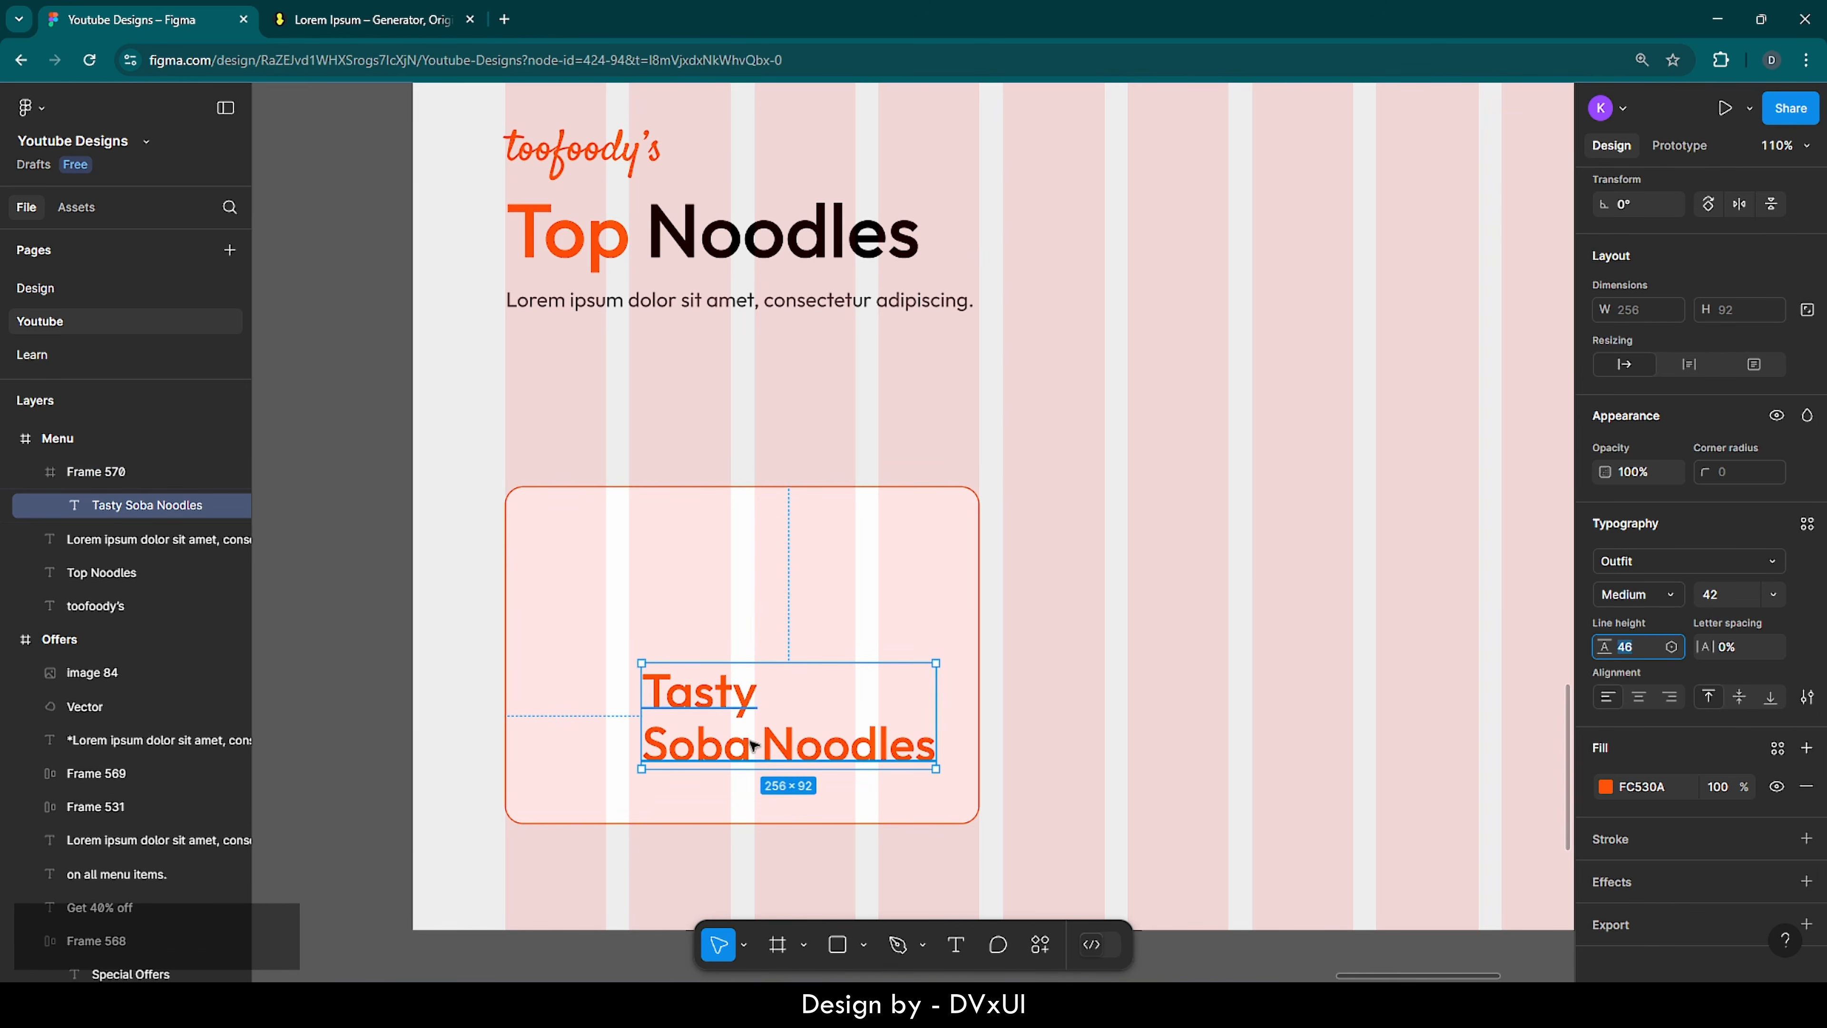
- Move the "Tasty Soba Noodles" text near the card's left edge and nudge it upward to leave room below
left_click_drag(713, 718, 610, 693)
key("Up")
key("Up")
key("Up")
key("Up")
key("Up")
key("Up")
key("Up")
key("Up")
key("Up")
key("Up")
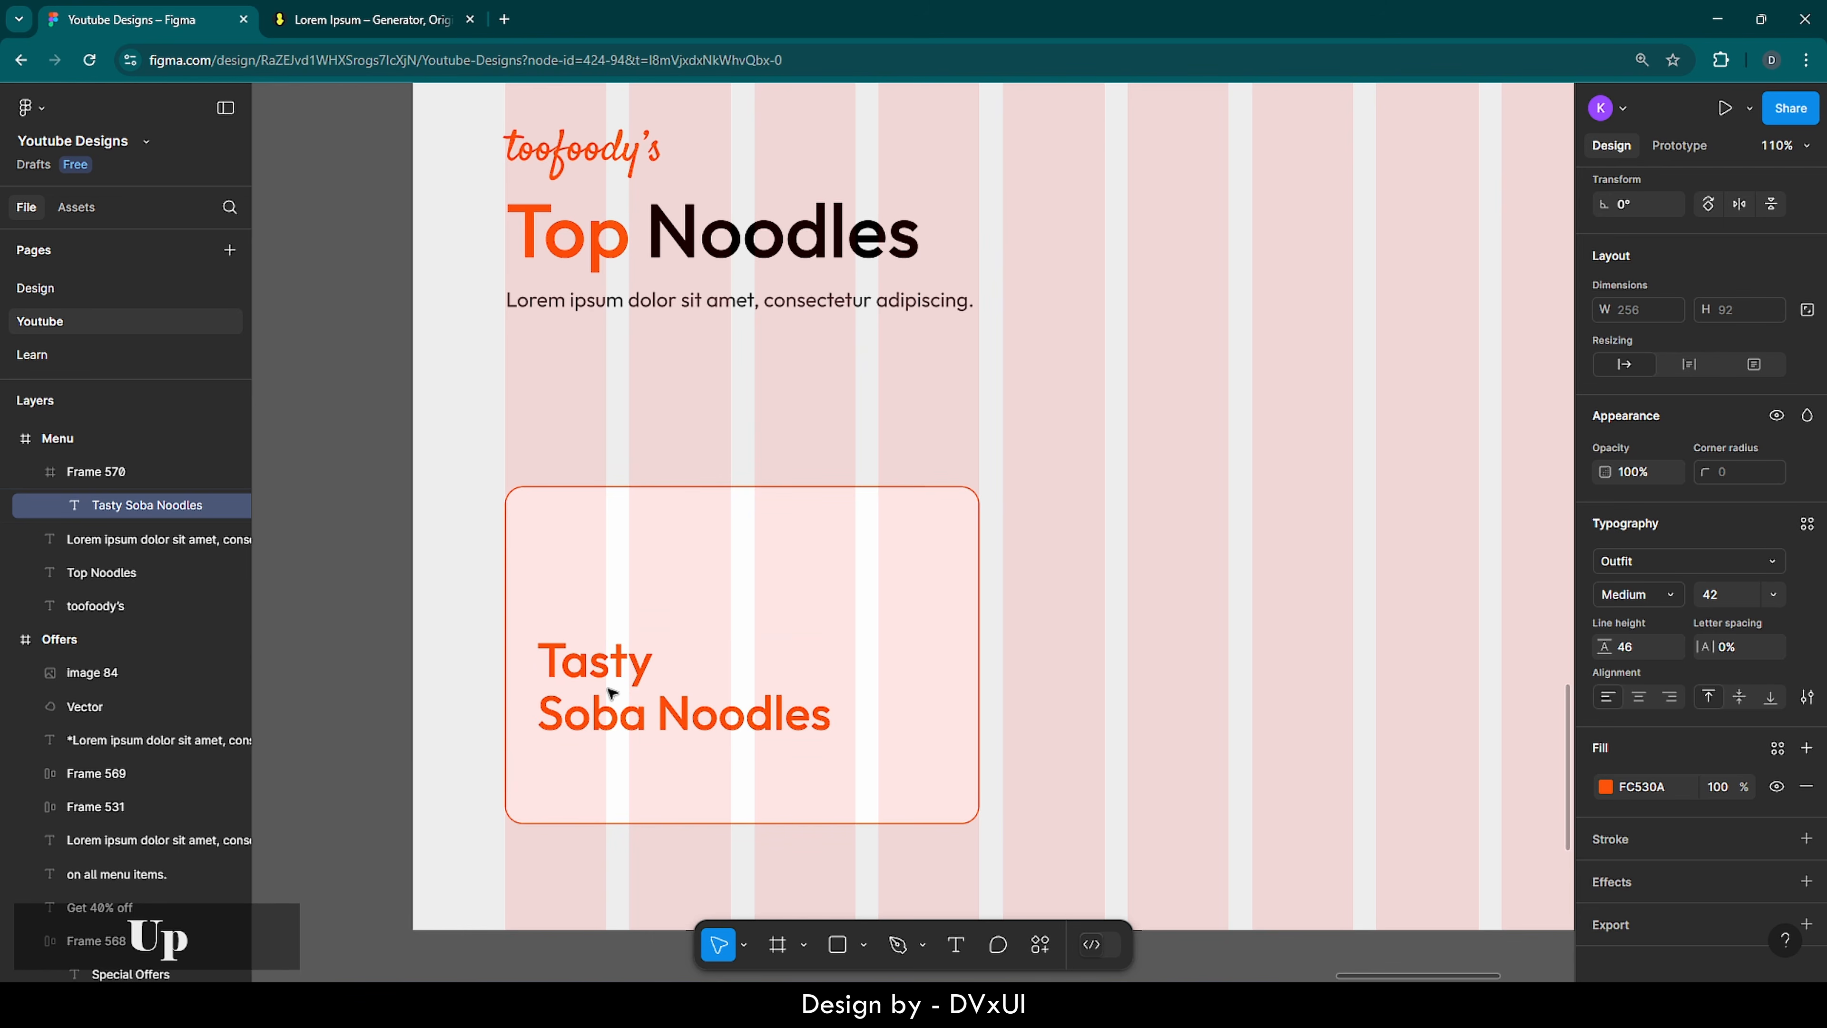
key("Up")
key("Up")
key("Up")
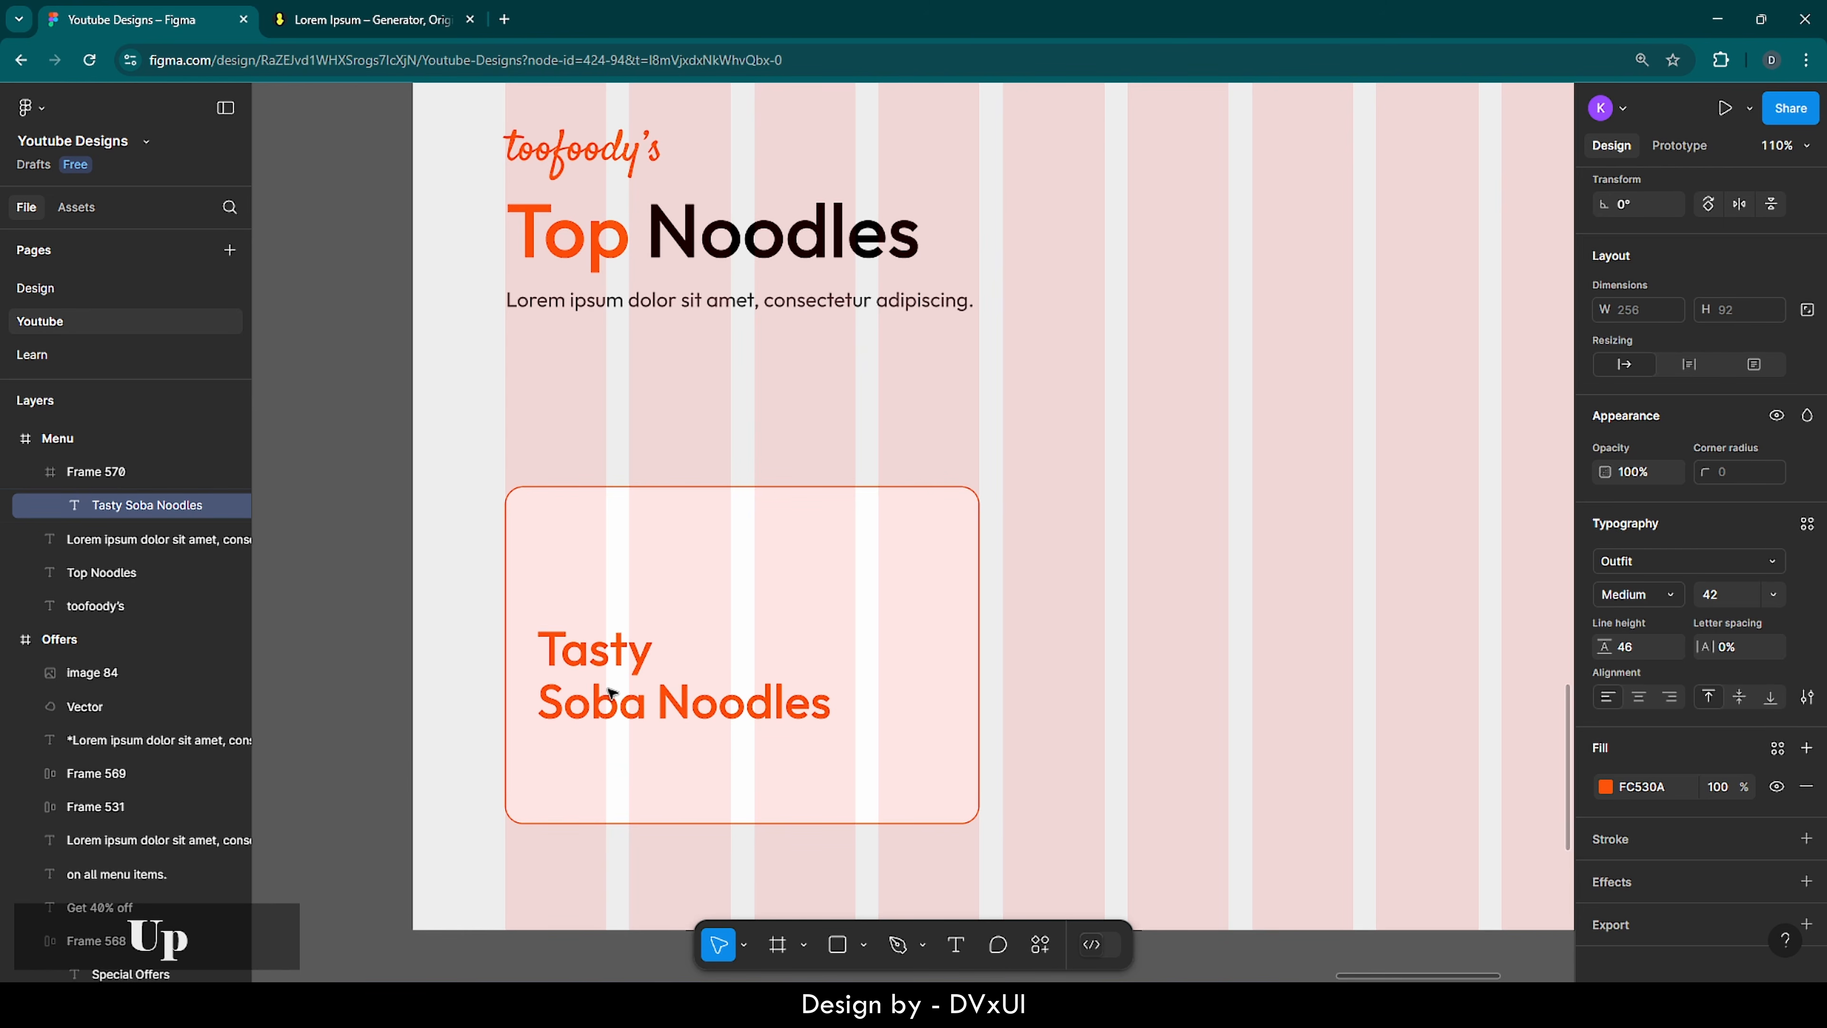
- Draw a nearly horizontal divider line about 356 long inside the card, just below the "Tasty Soba Noodles" text
left_click(722, 775)
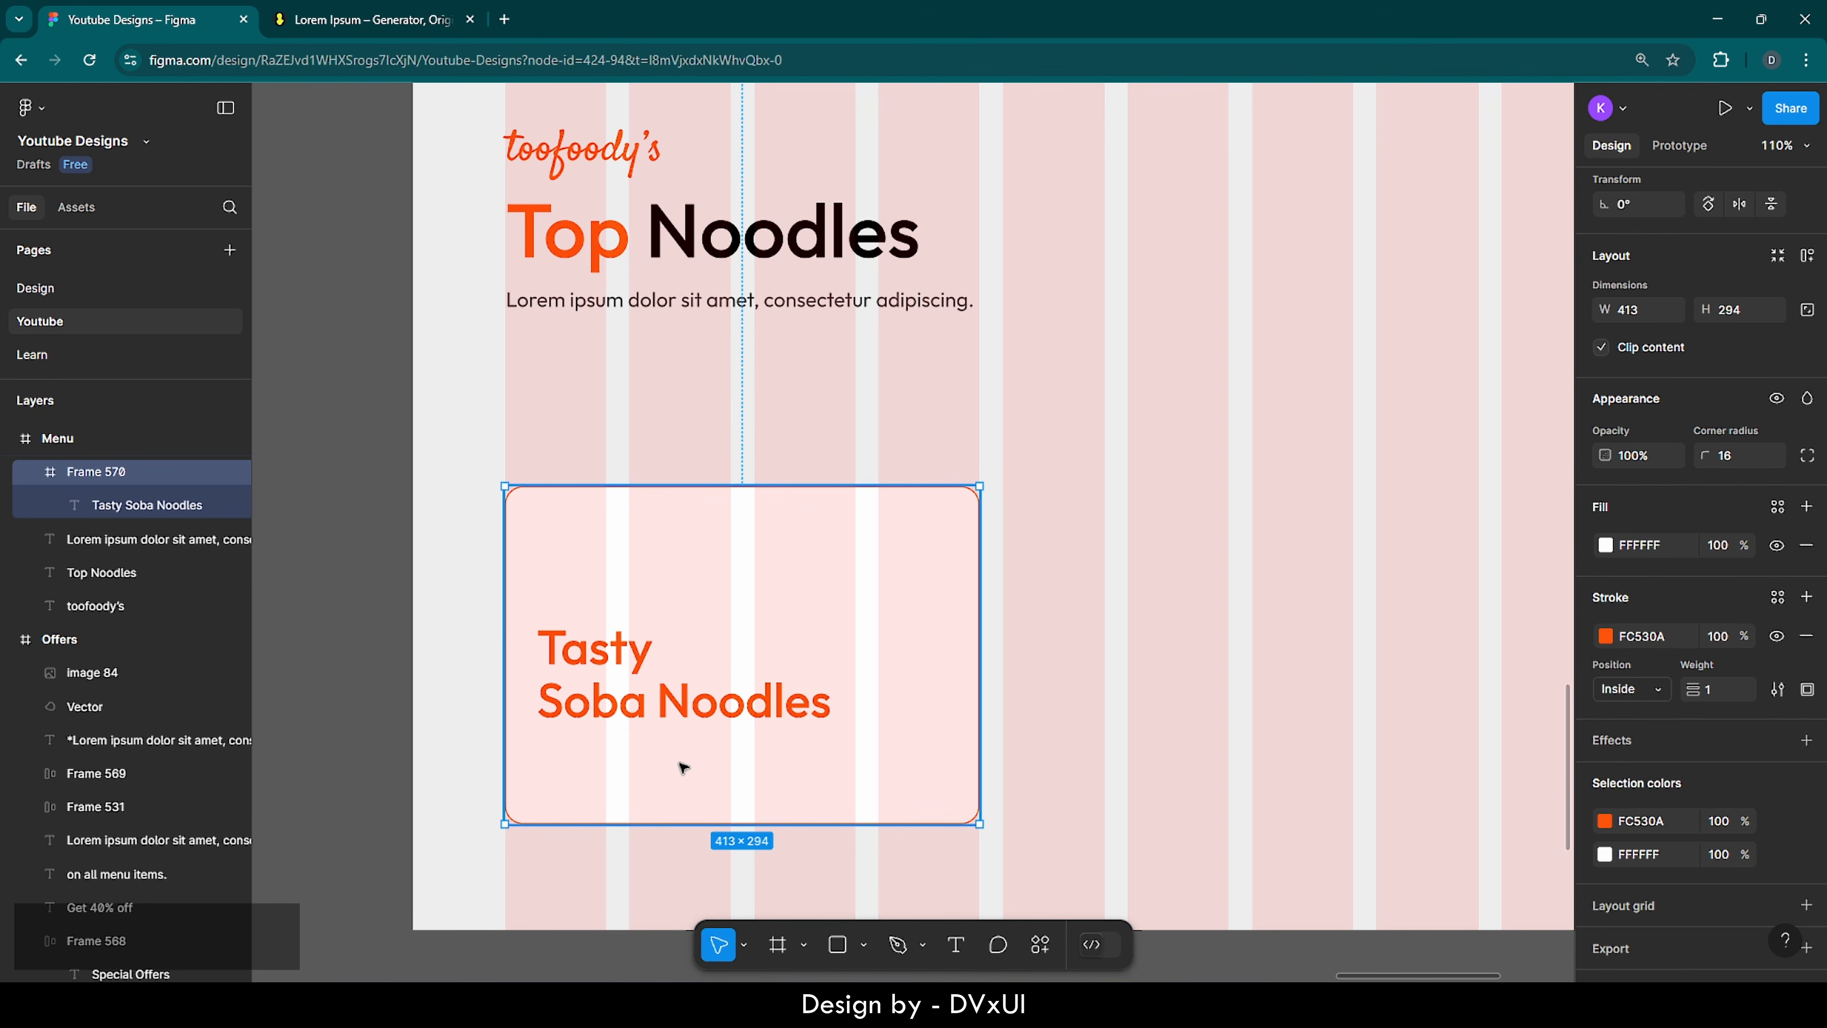
key("l")
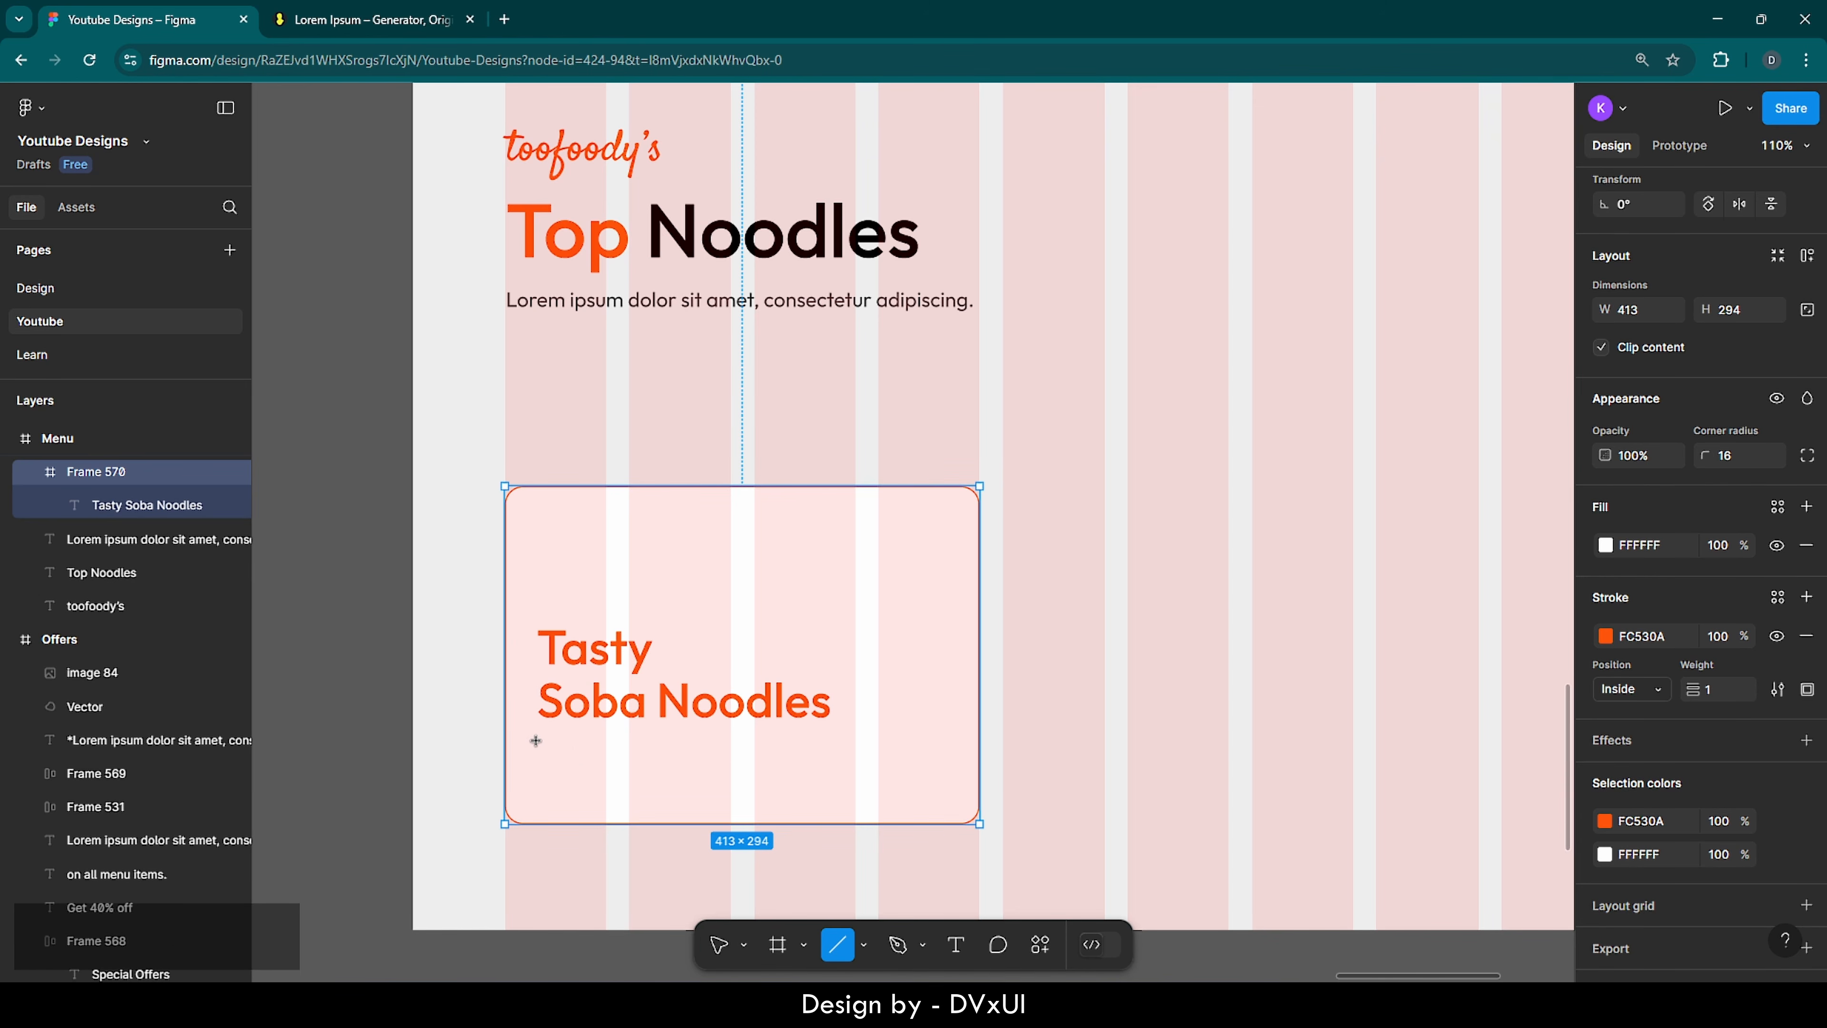
left_click_drag(537, 740, 946, 739)
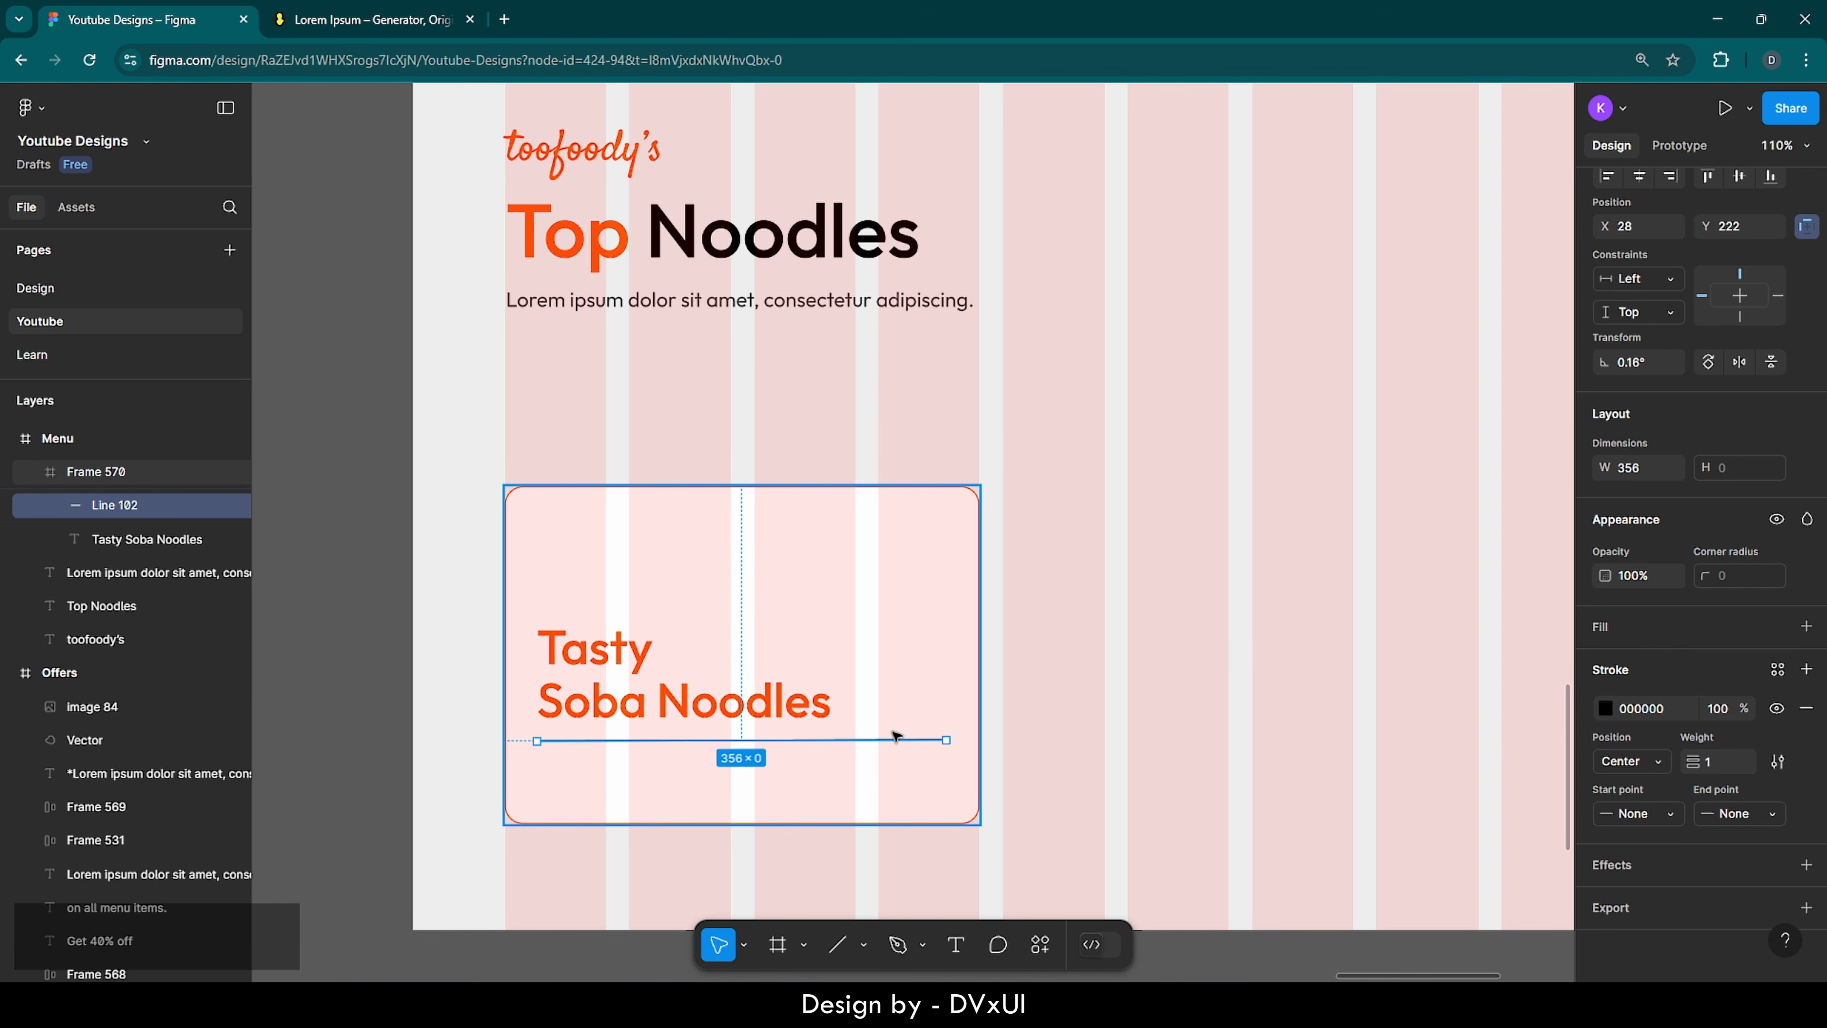
- Change the divider line's stroke color to orange FC530A
left_click(1599, 705)
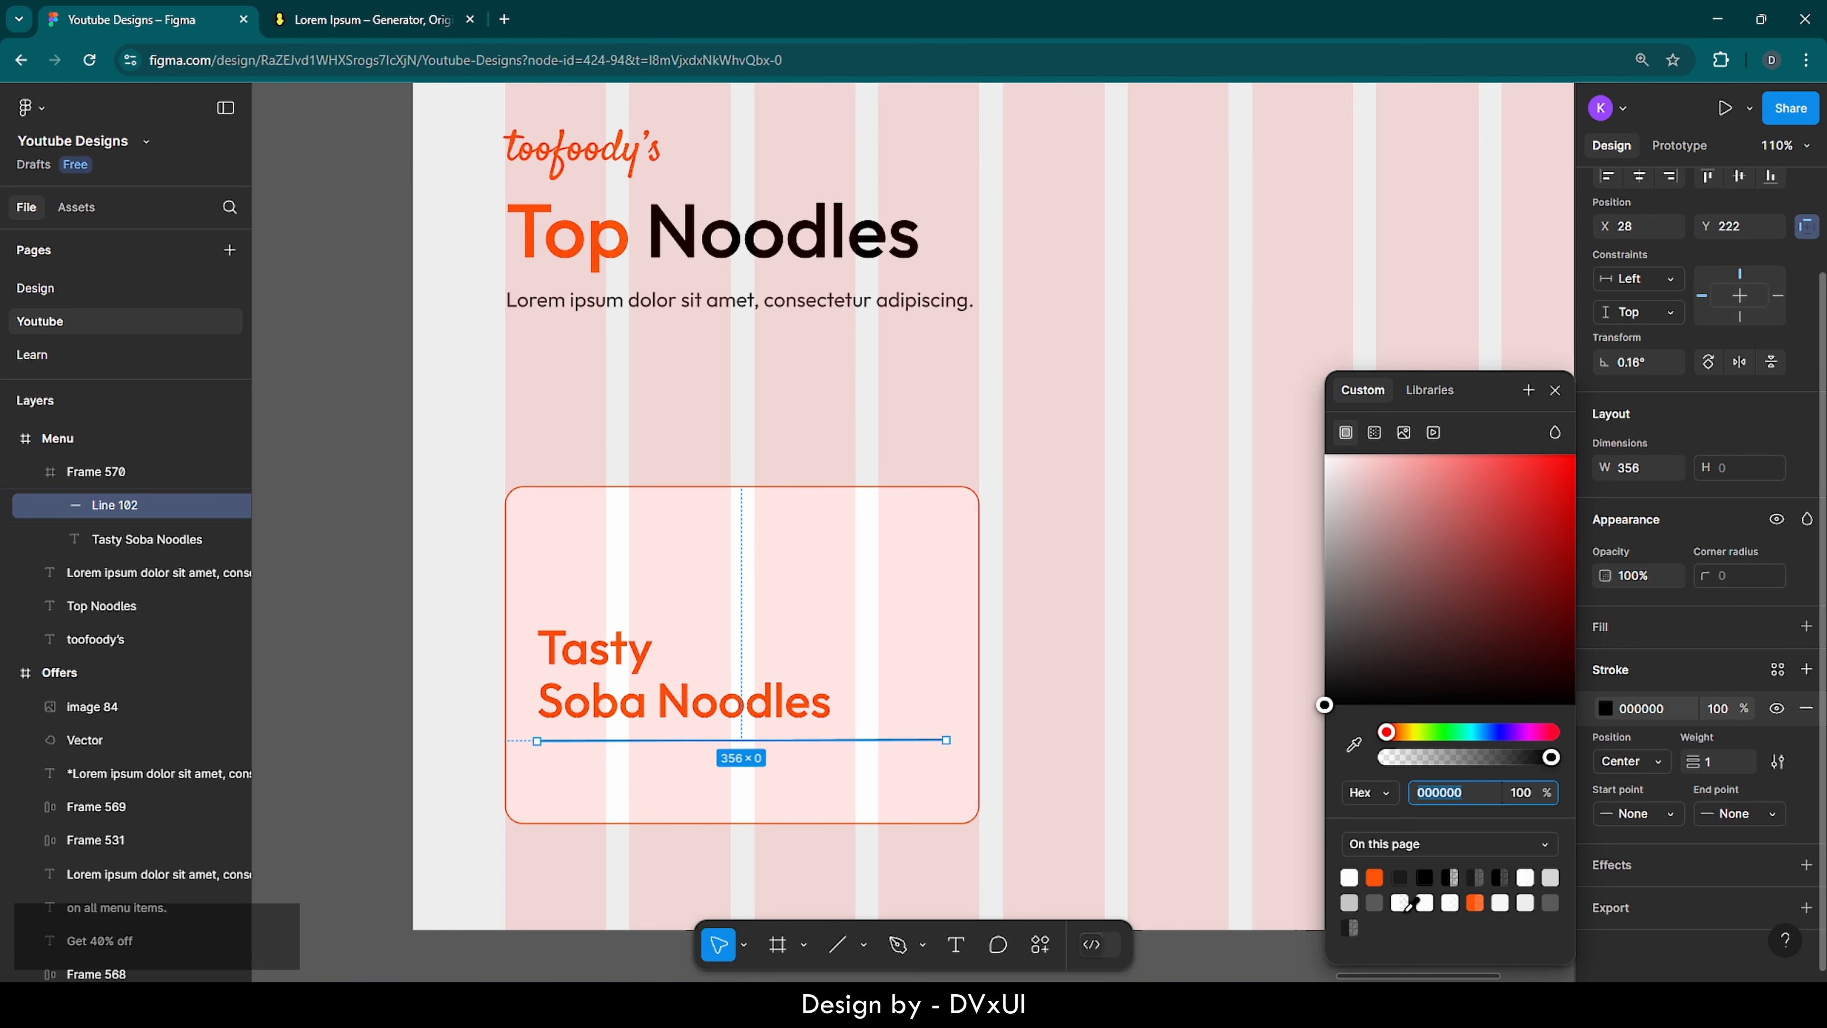
left_click(1375, 876)
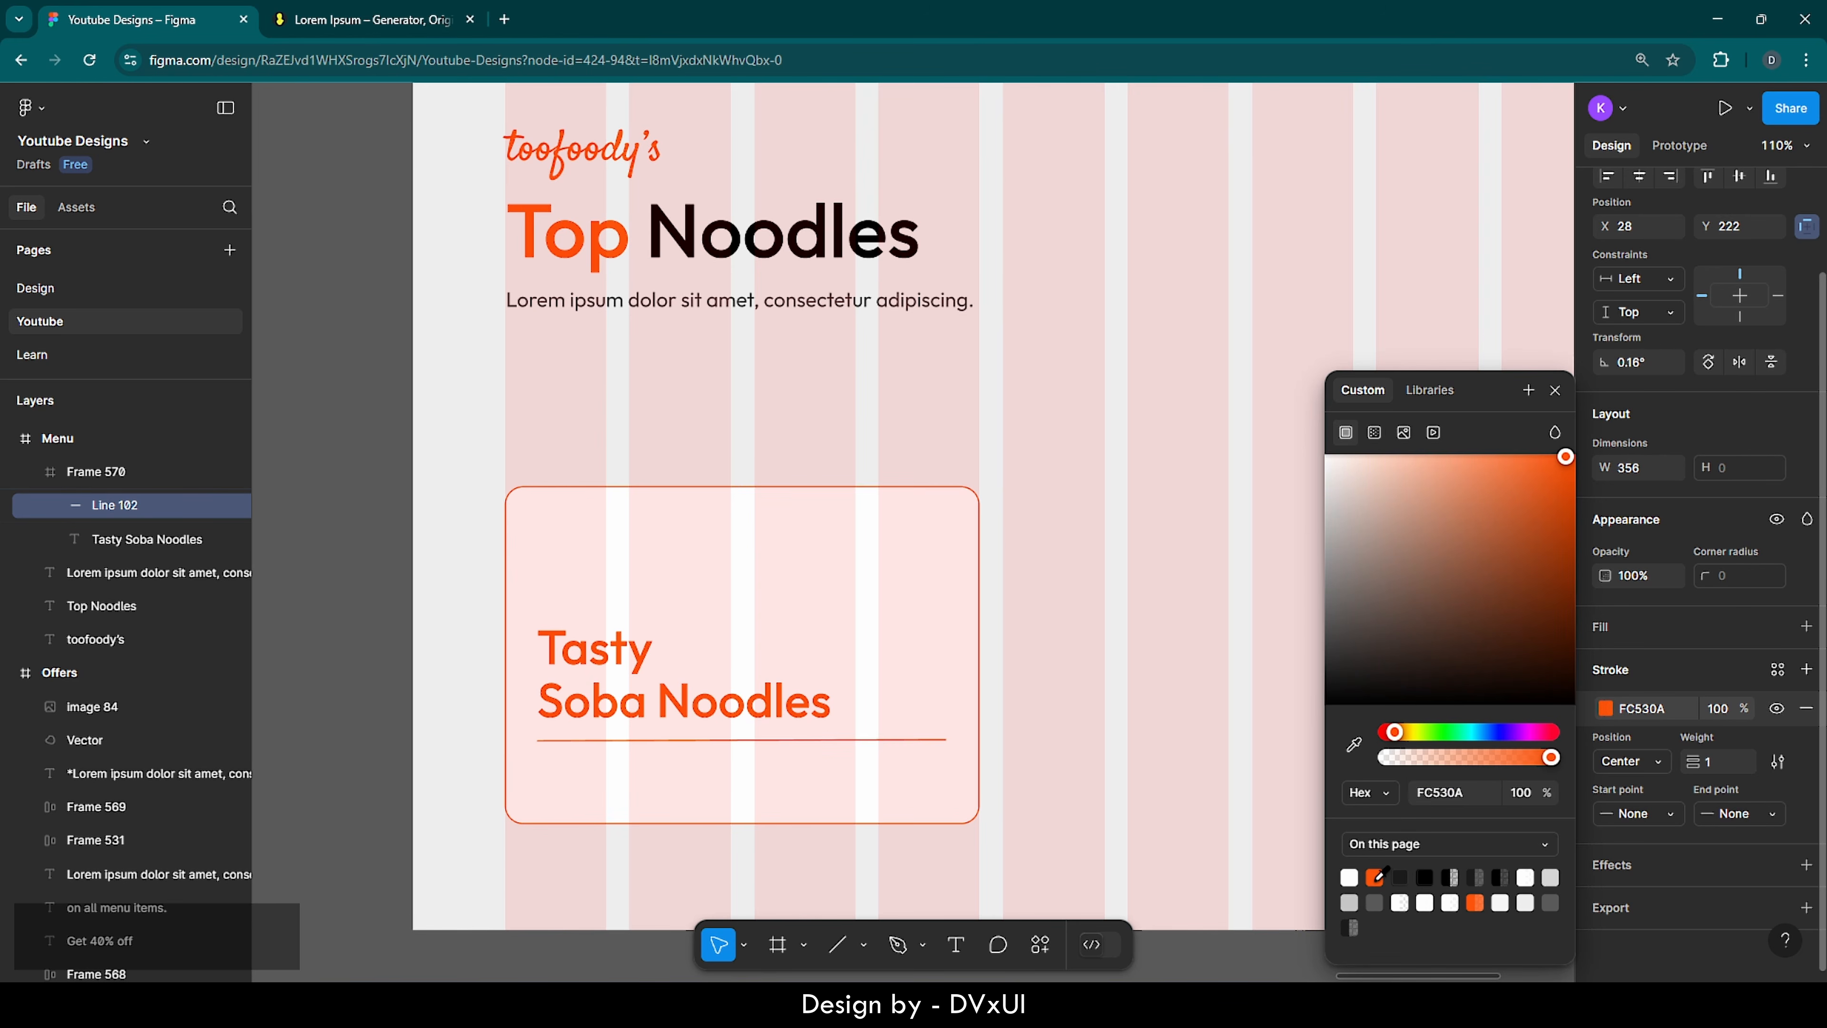
left_click(1555, 389)
- Set the divider line's rotation to 0° and center it horizontally in the card
scroll(1707, 289, "up", 2)
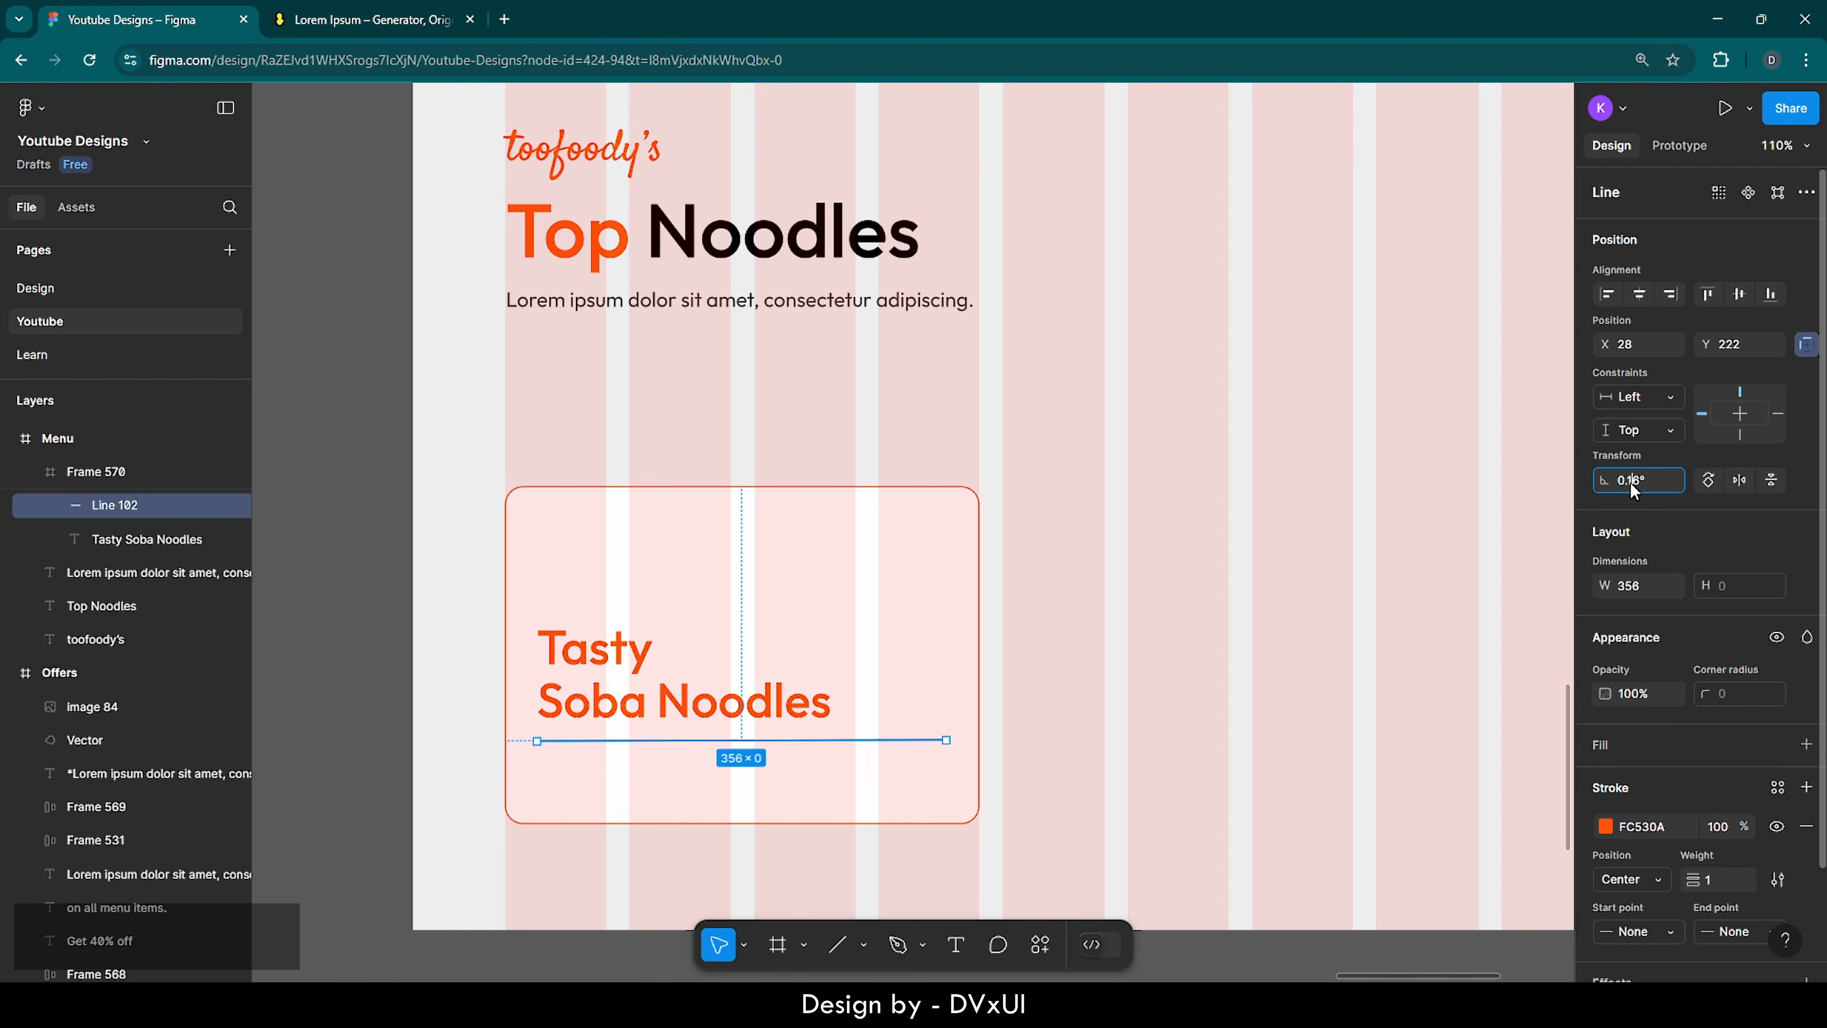
type("0")
key("Return")
left_click(1641, 295)
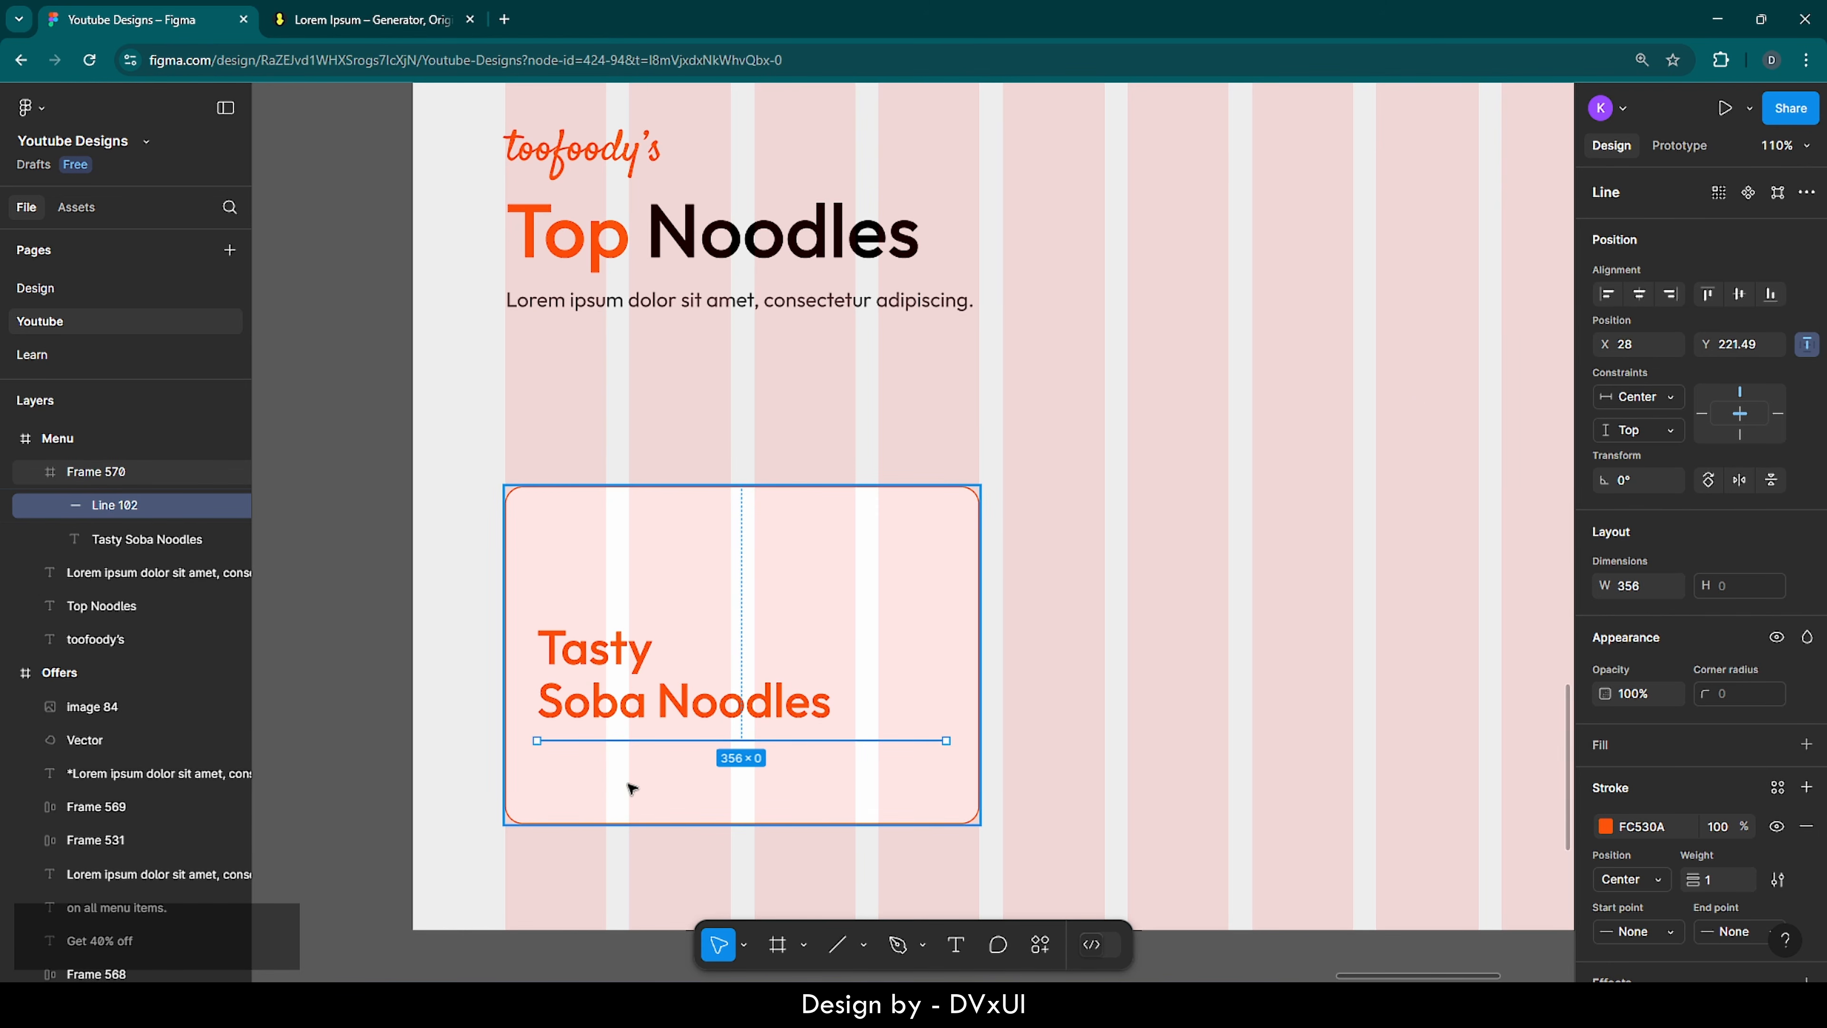
- Add the text "Price: $12" below the divider line and set its font size to 24
key("t")
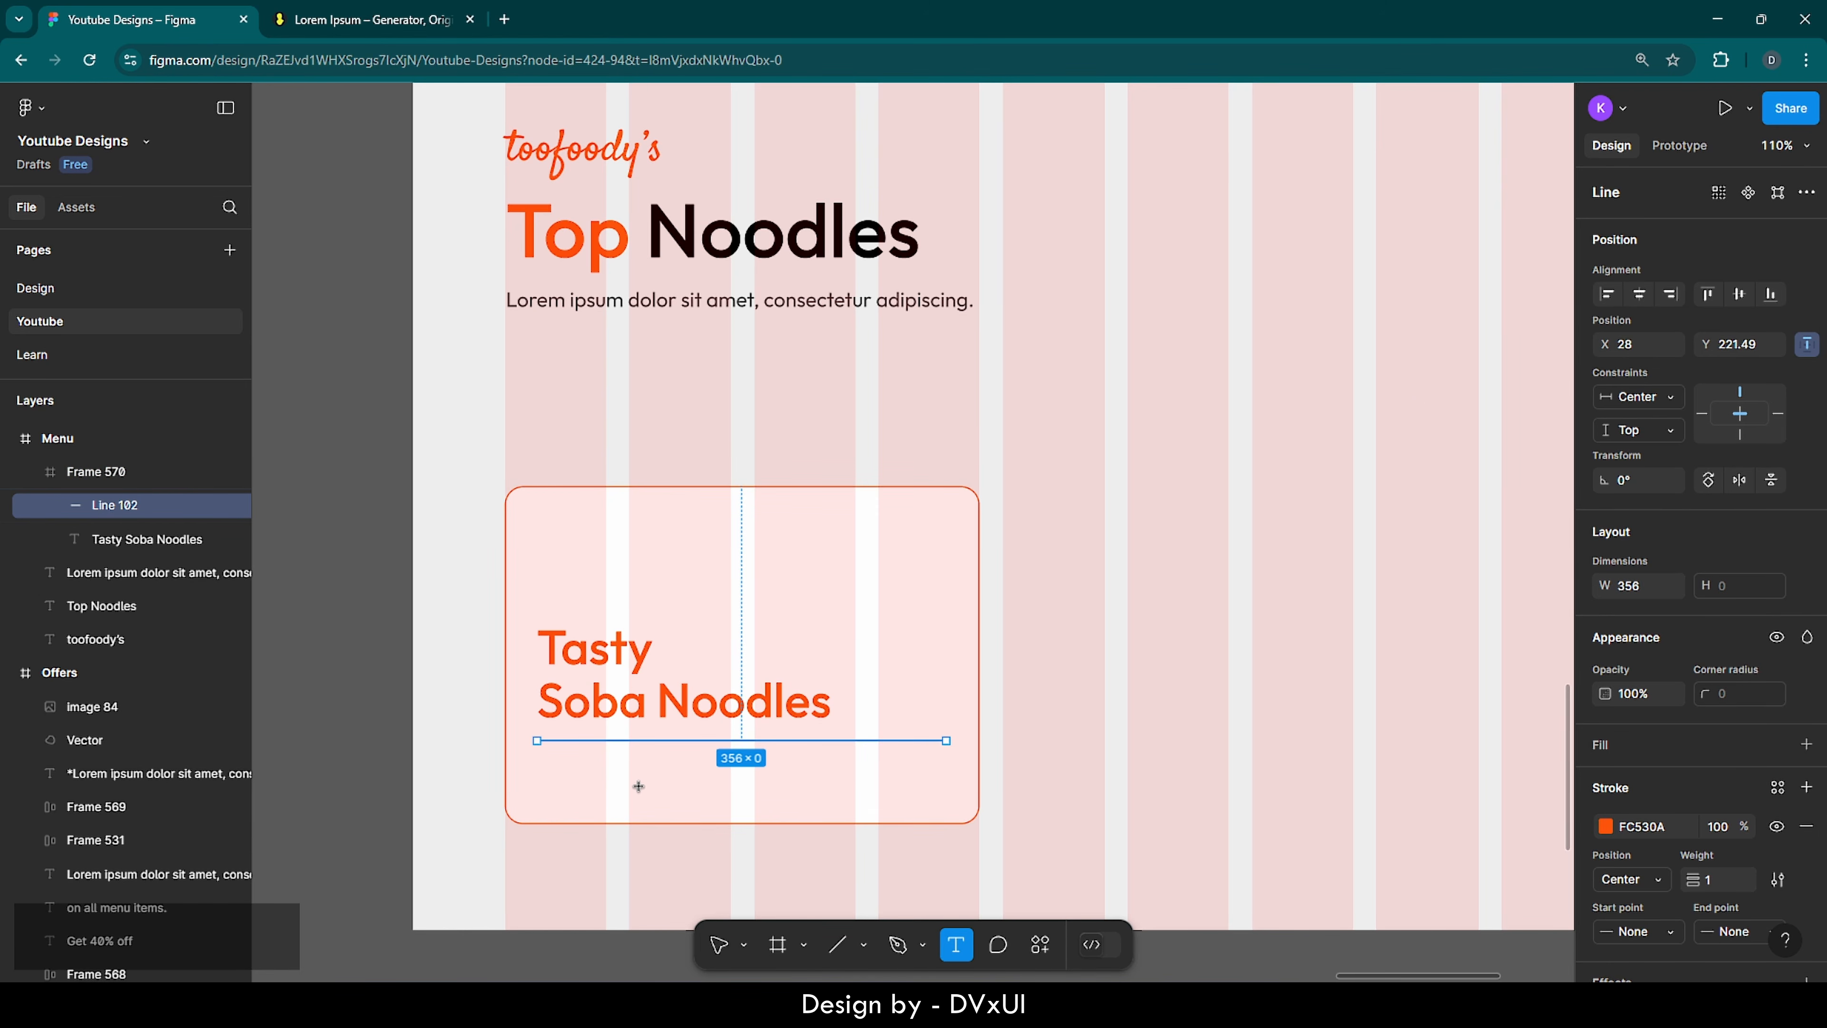
left_click(633, 780)
type("P")
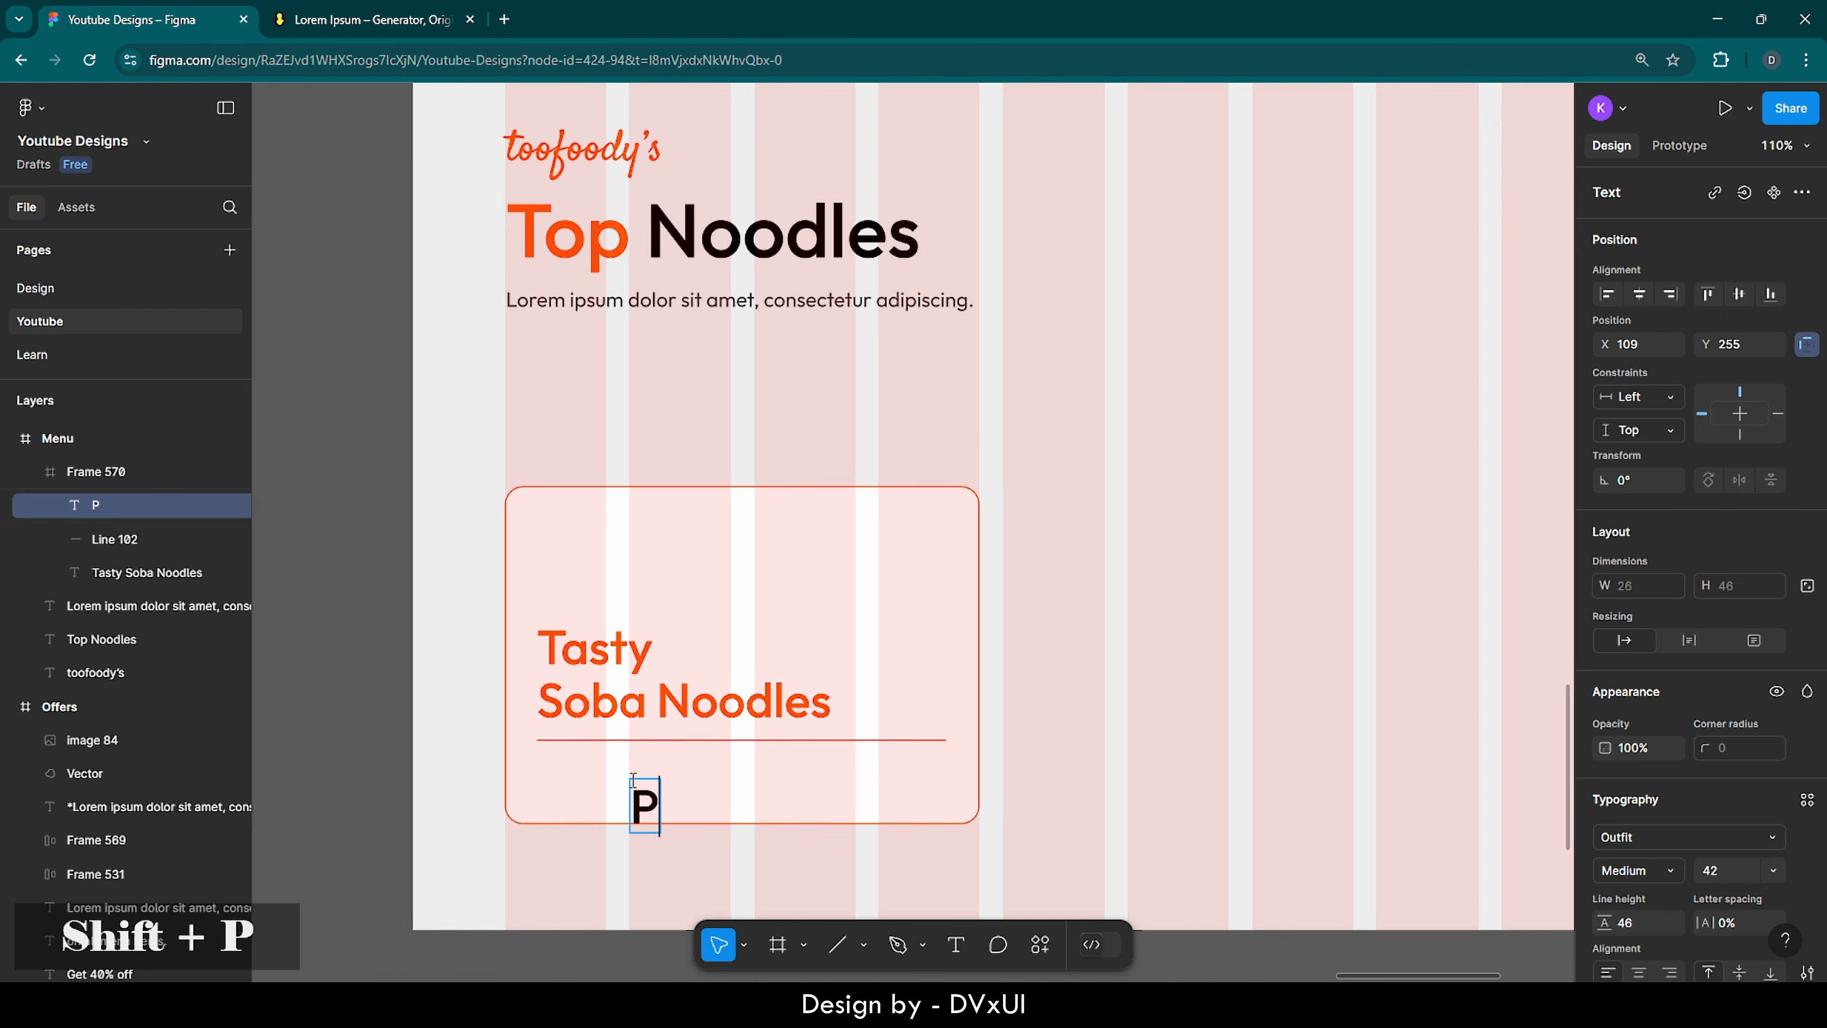
type("rice:")
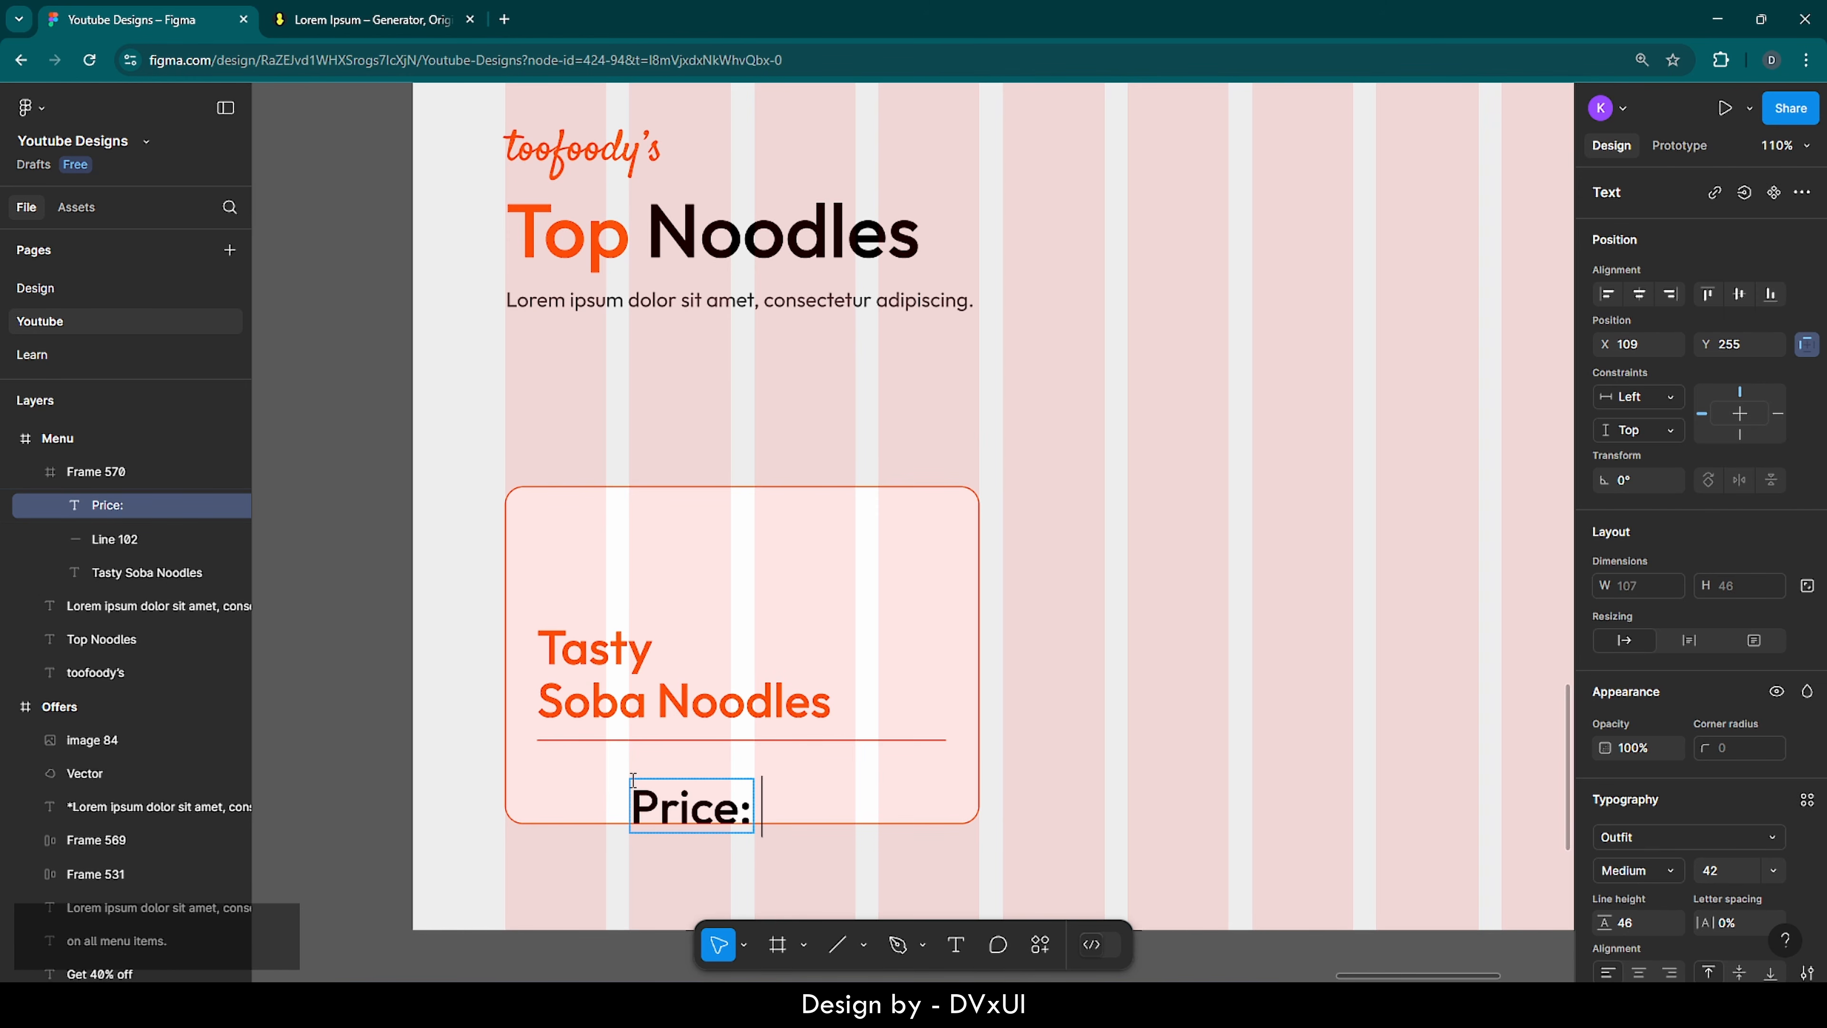
type(" $12")
key("ctrl+a")
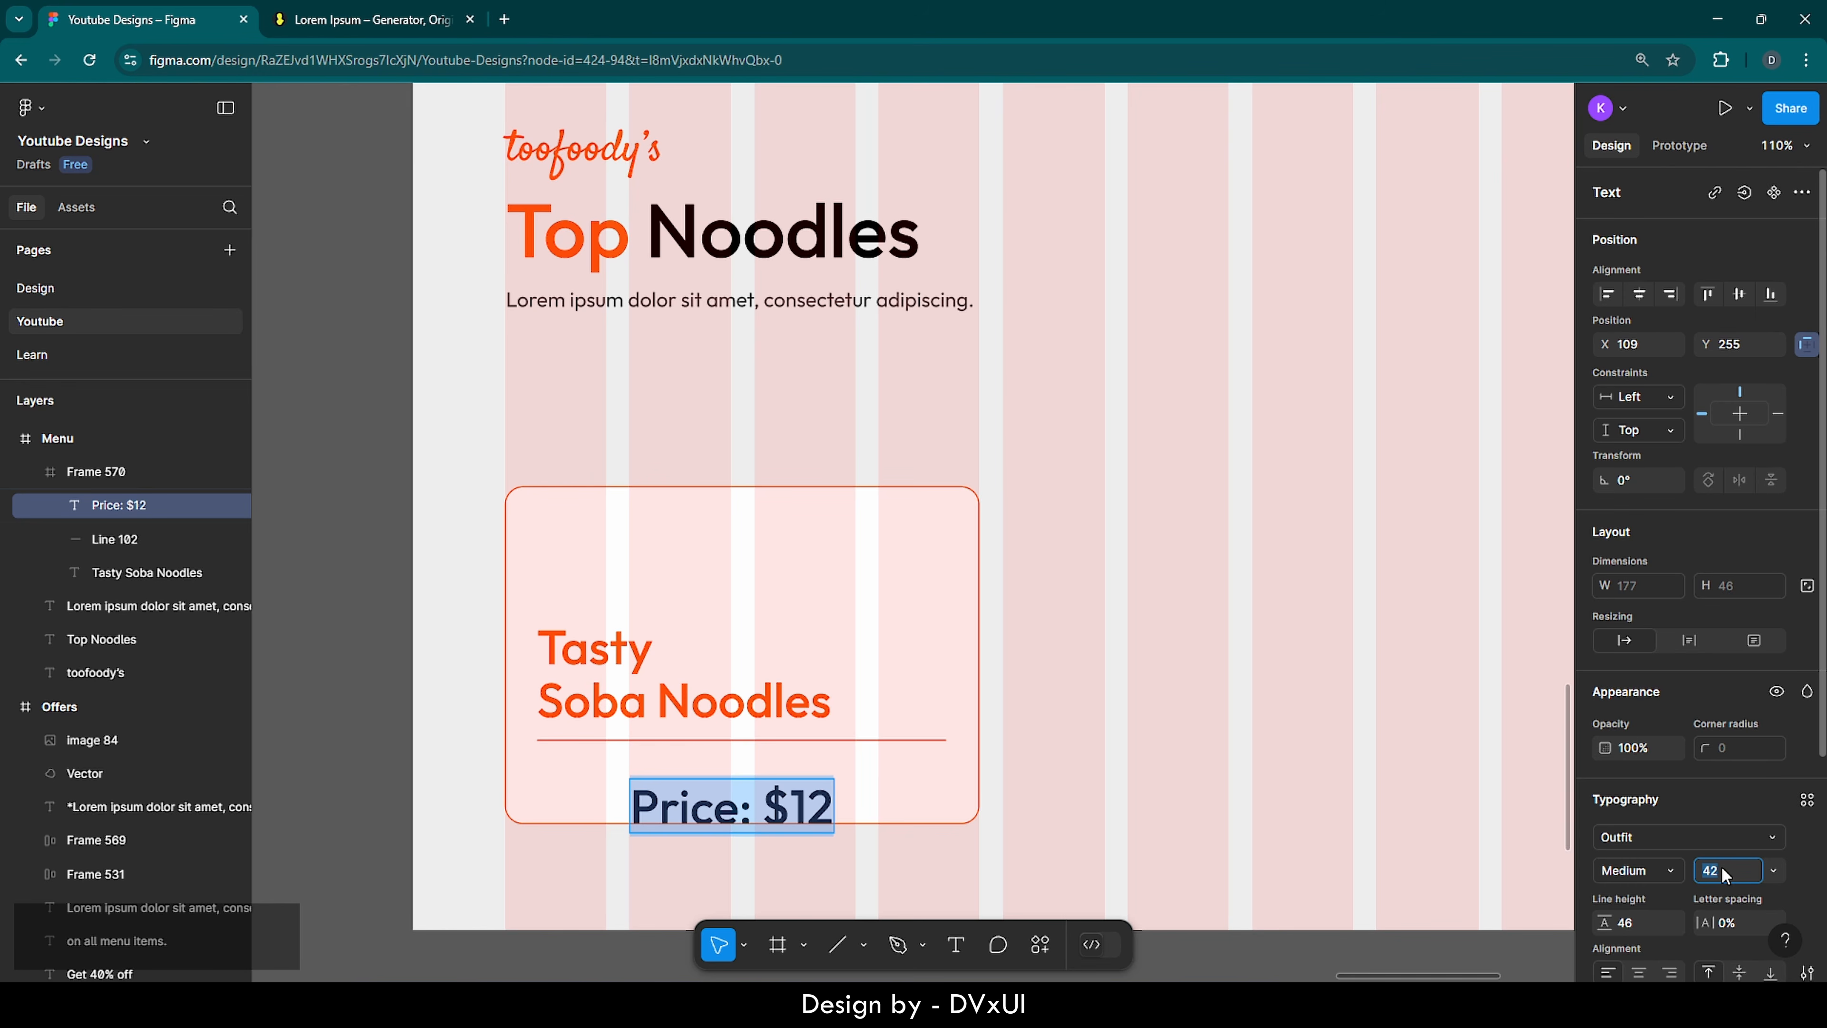
key("BackSpace")
type("24")
key("Return")
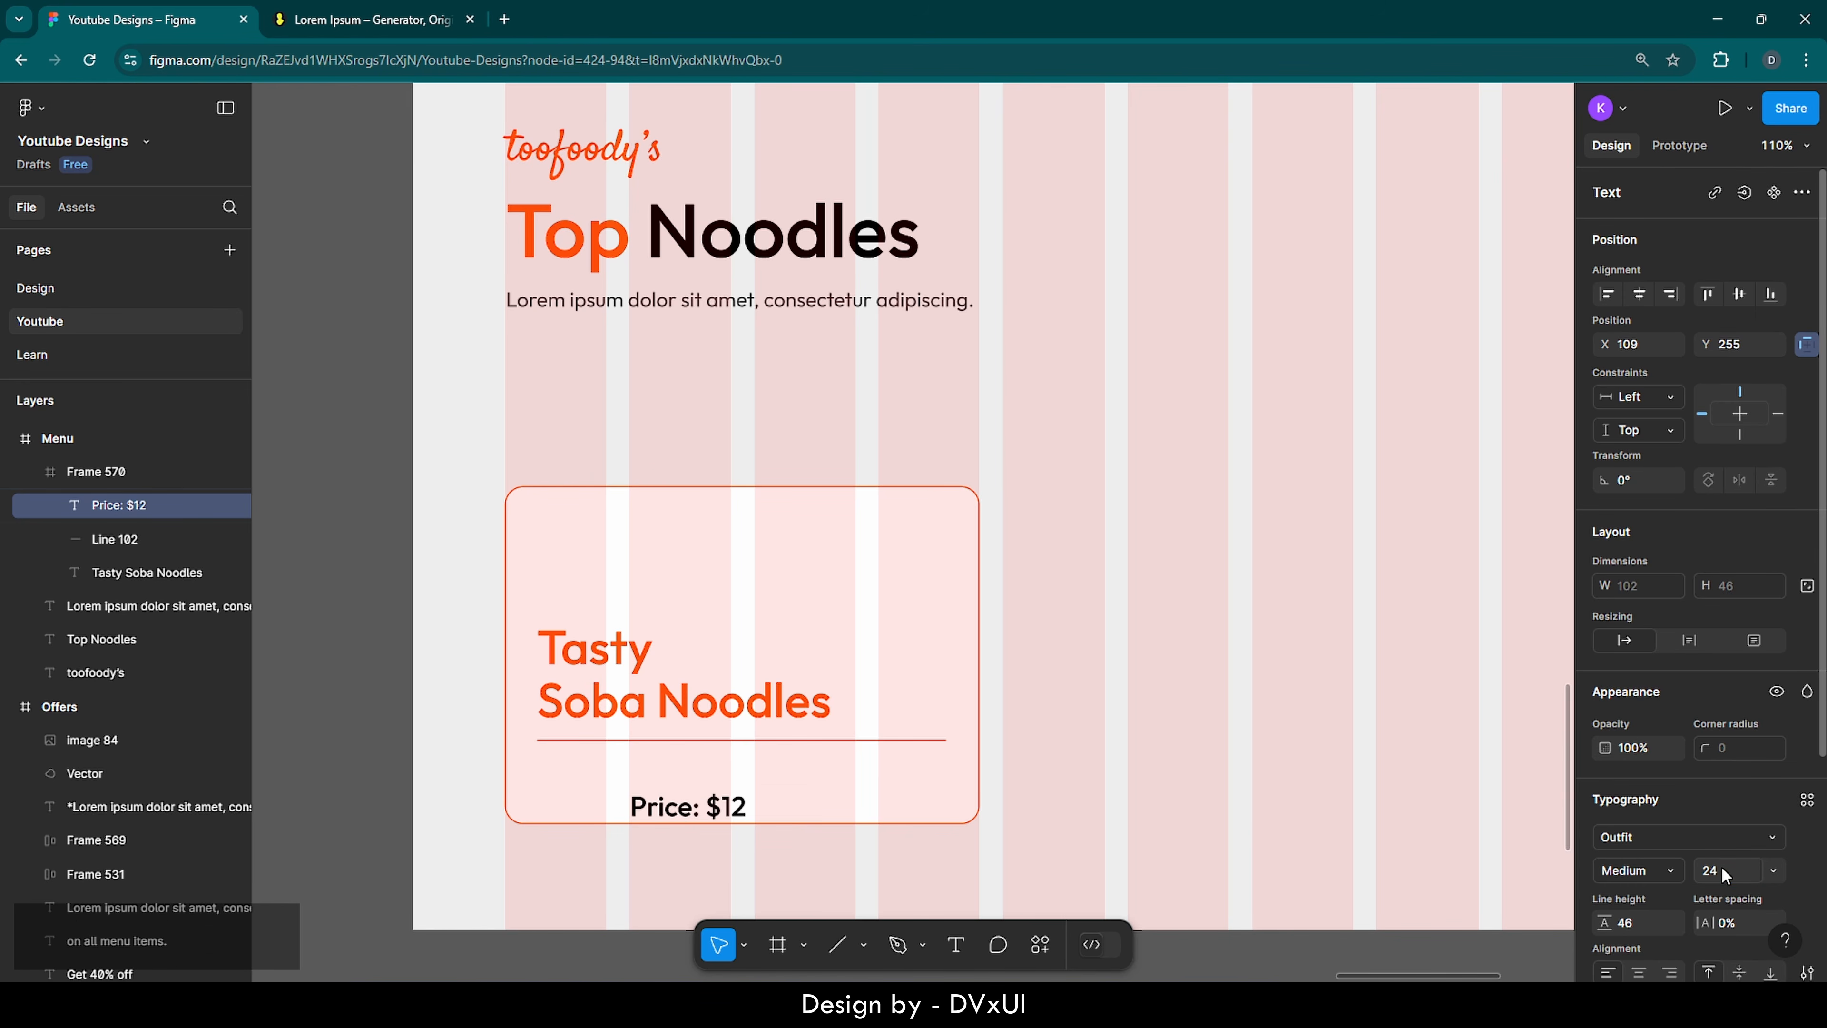
- Align the "Price: $12" text with the dish name's left edge just under the divider and wrap it in an auto layout frame
left_click_drag(711, 806, 620, 777)
right_click(620, 778)
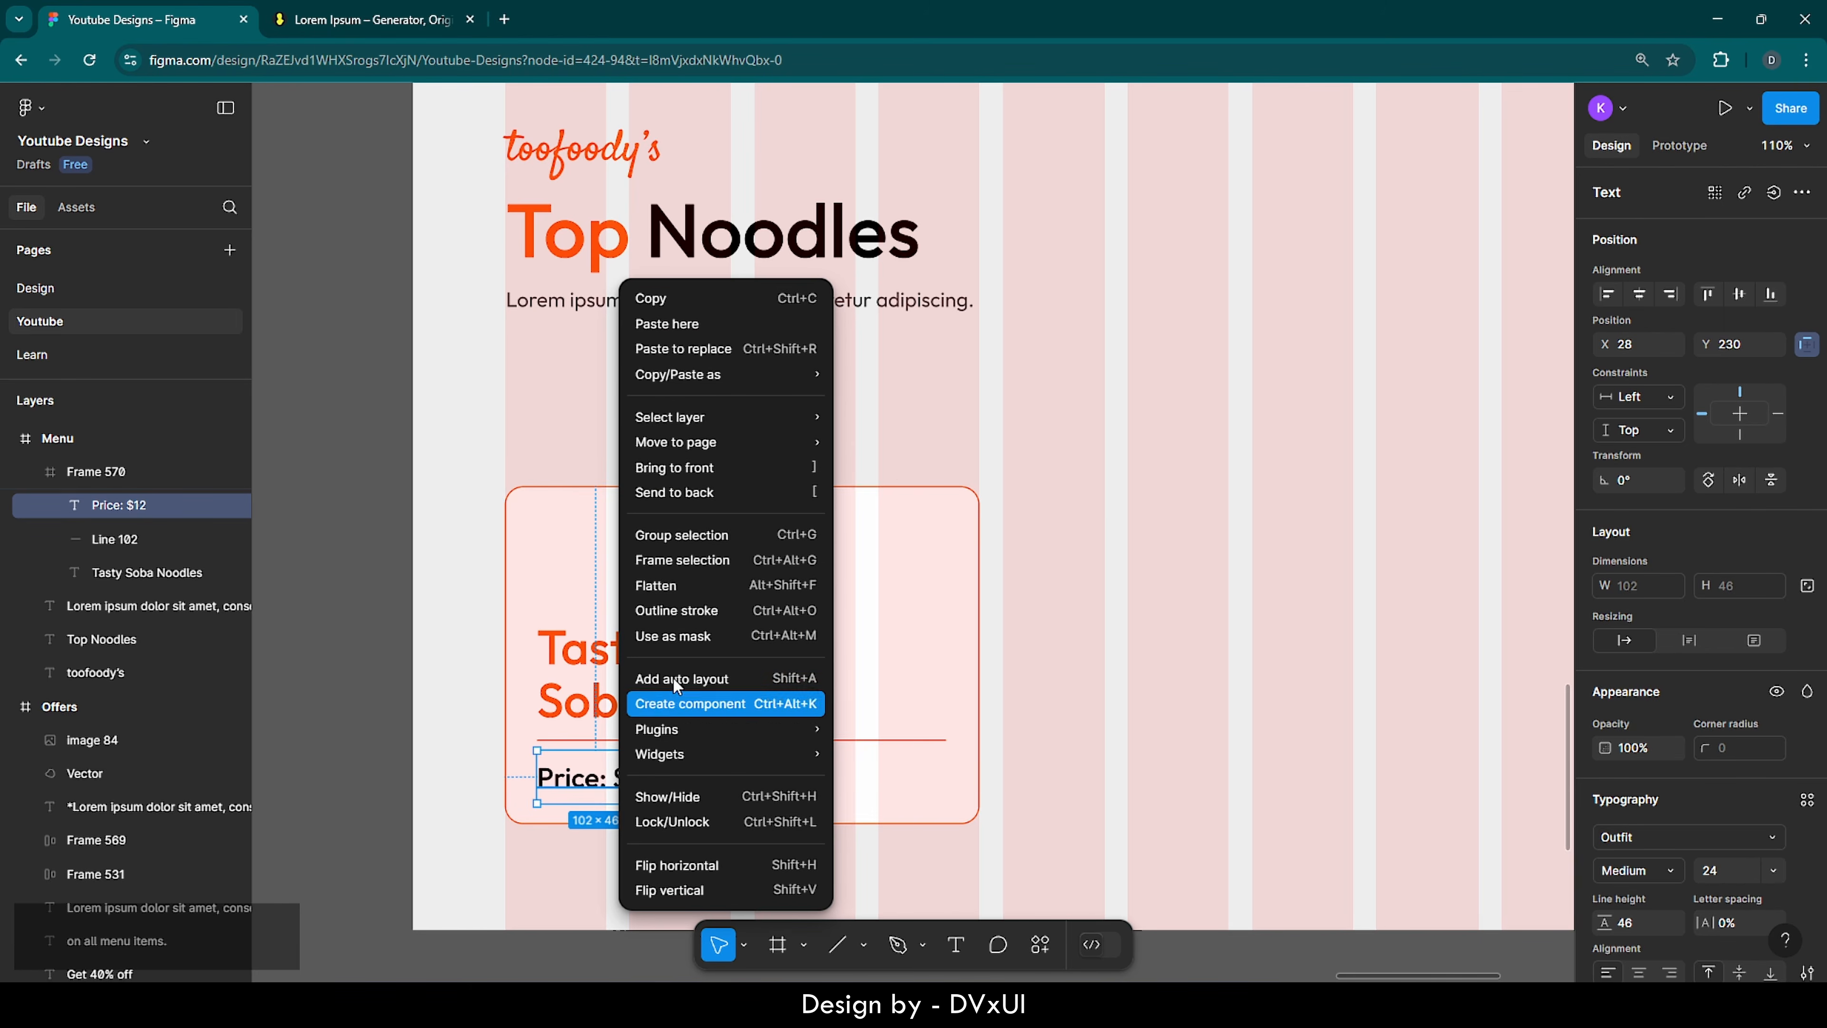
left_click(674, 679)
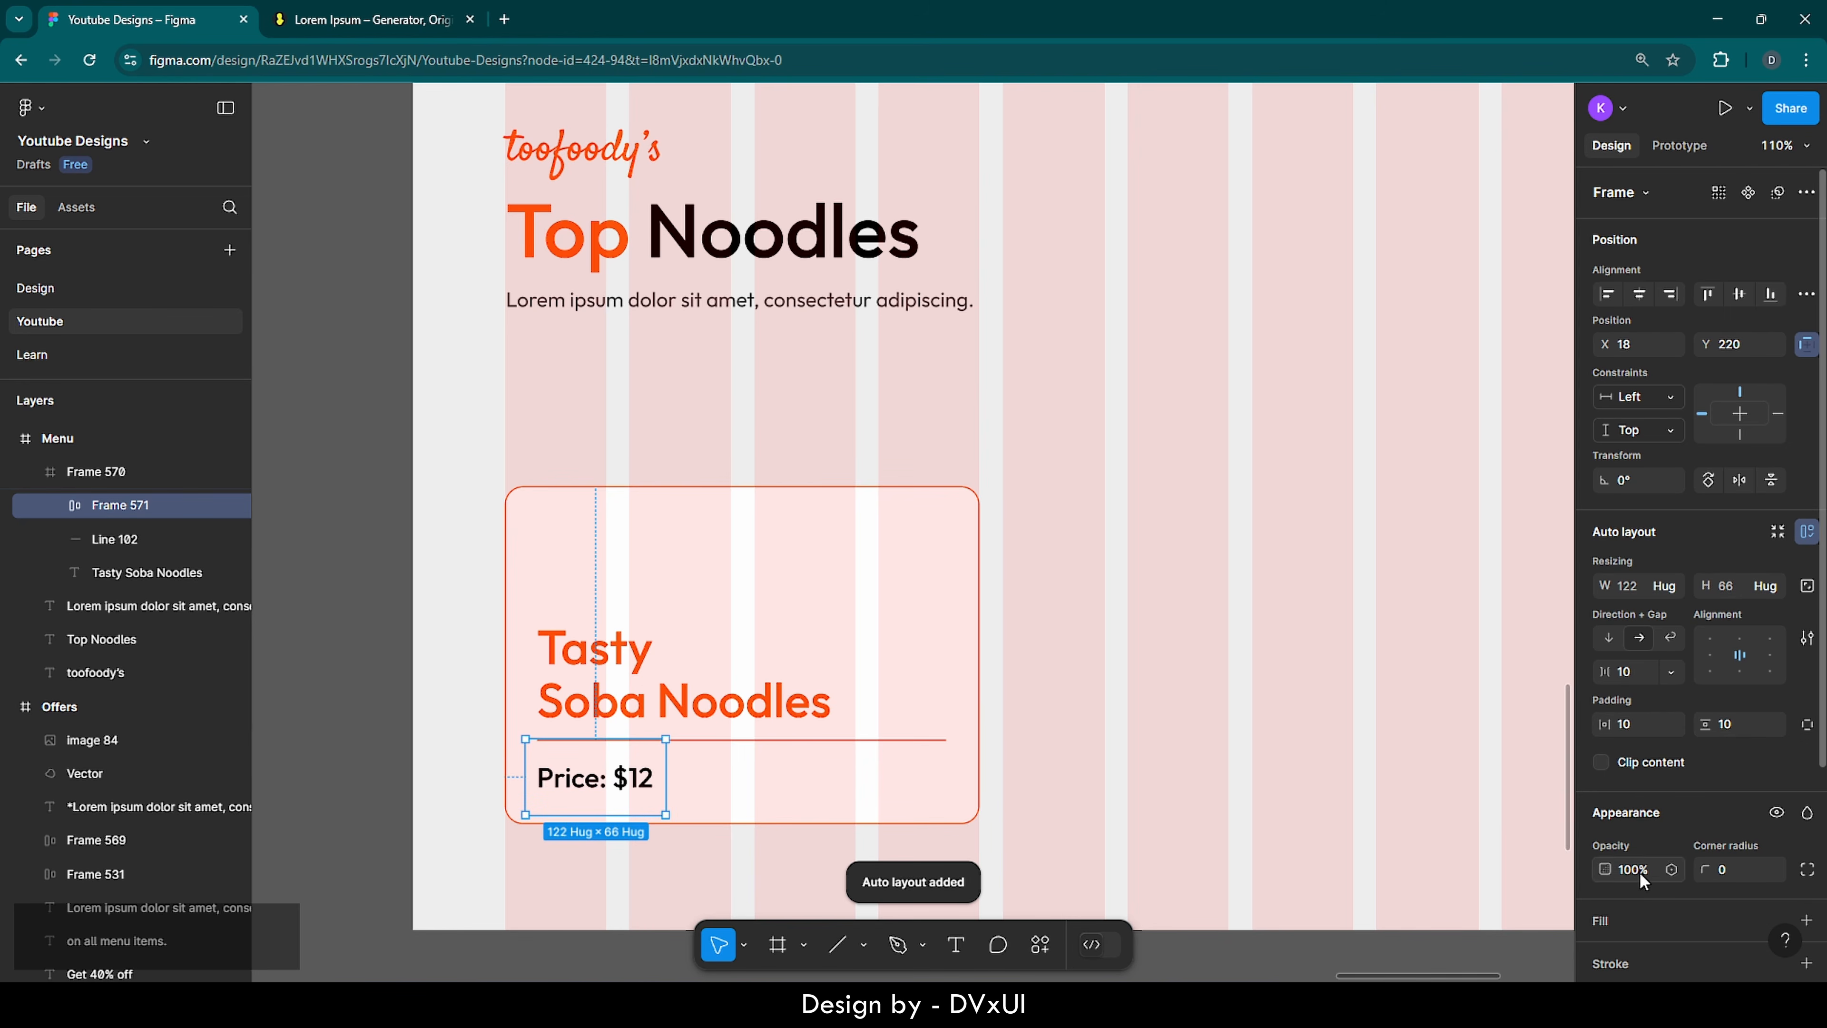
- Give the price's auto layout frame an orange FC530A fill
scroll(1642, 879, "down", 3)
left_click(1622, 762)
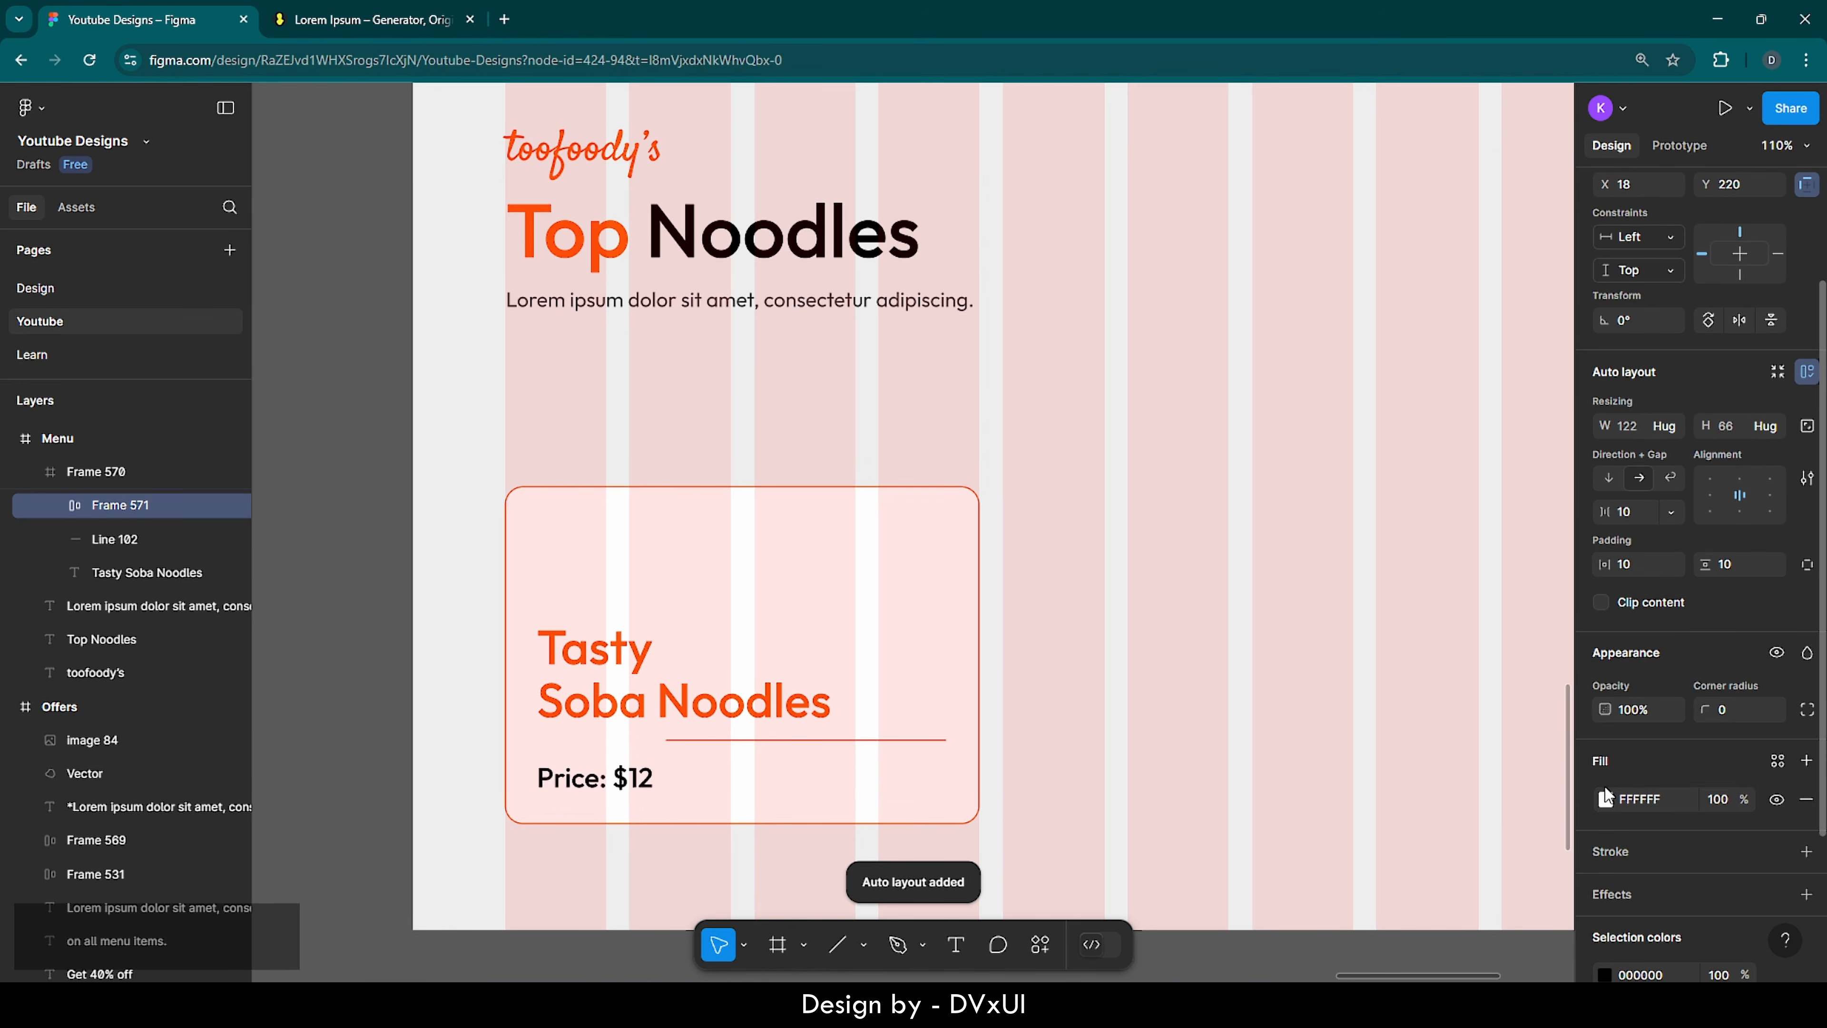
left_click(1607, 799)
left_click(1375, 876)
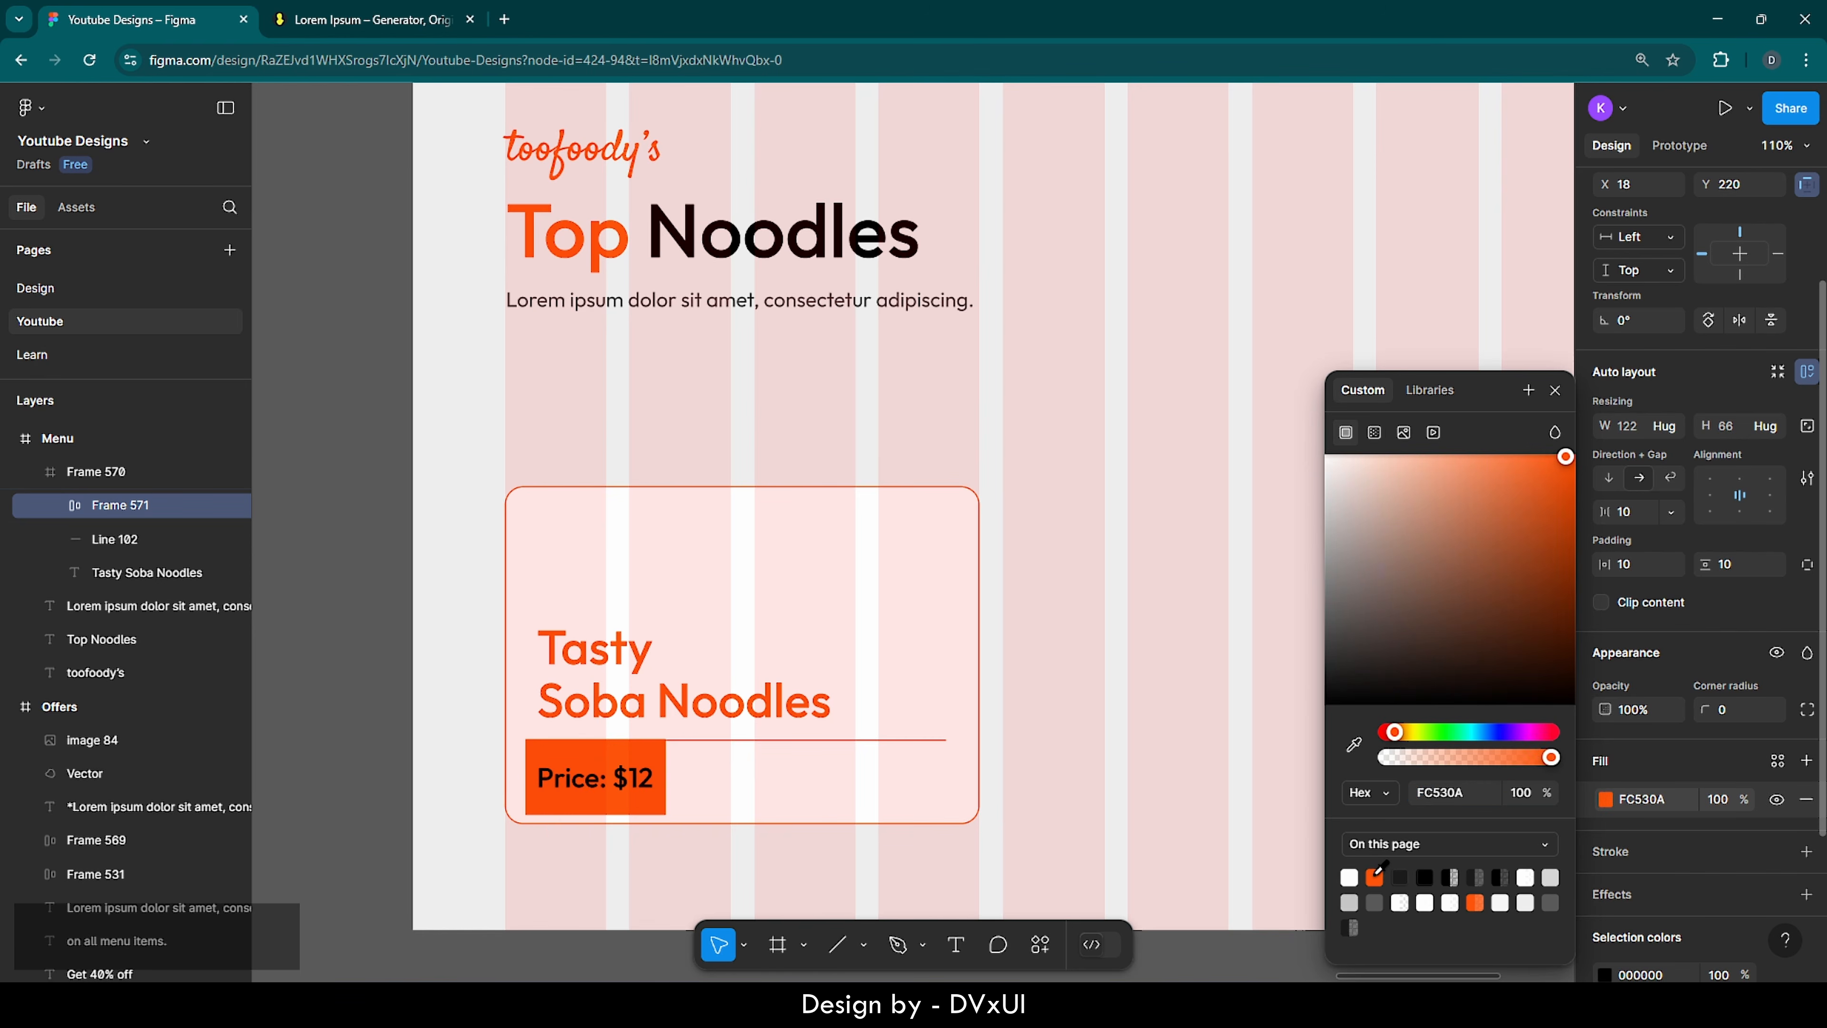
- Change the "Price: $12" text fill to white
double_click(569, 779)
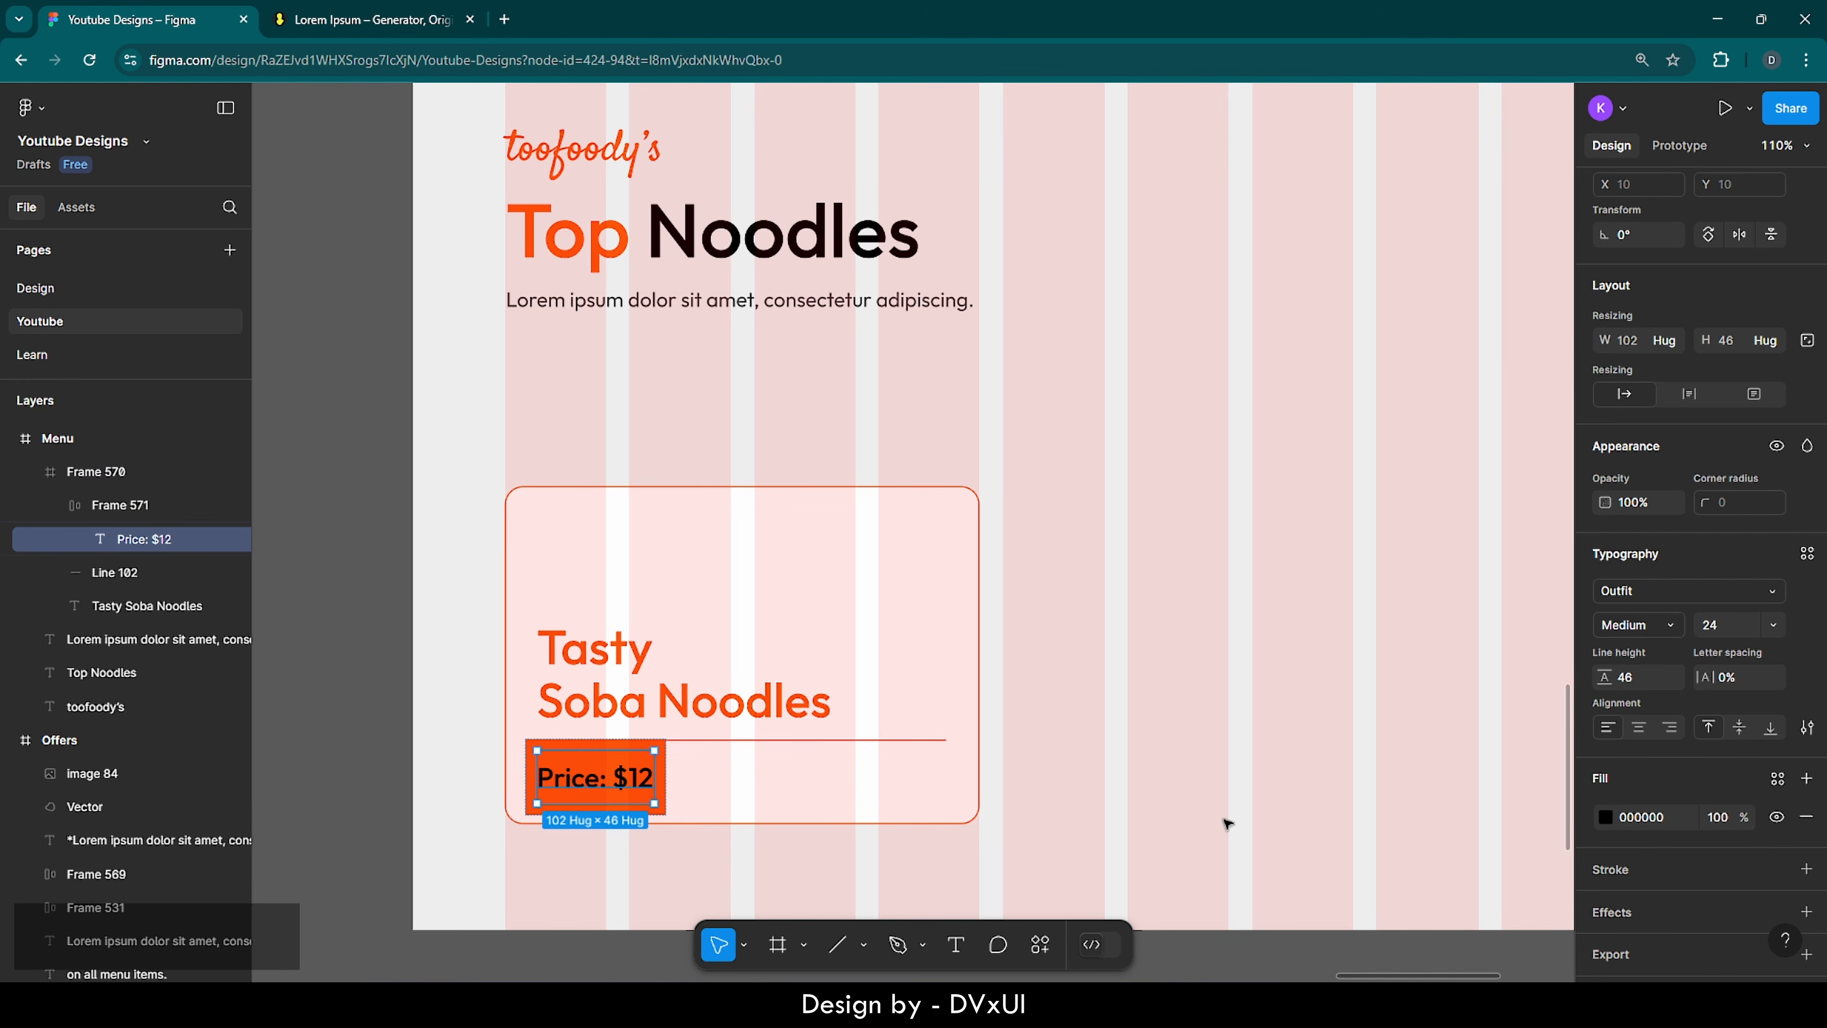
left_click(1643, 817)
type("ffffff")
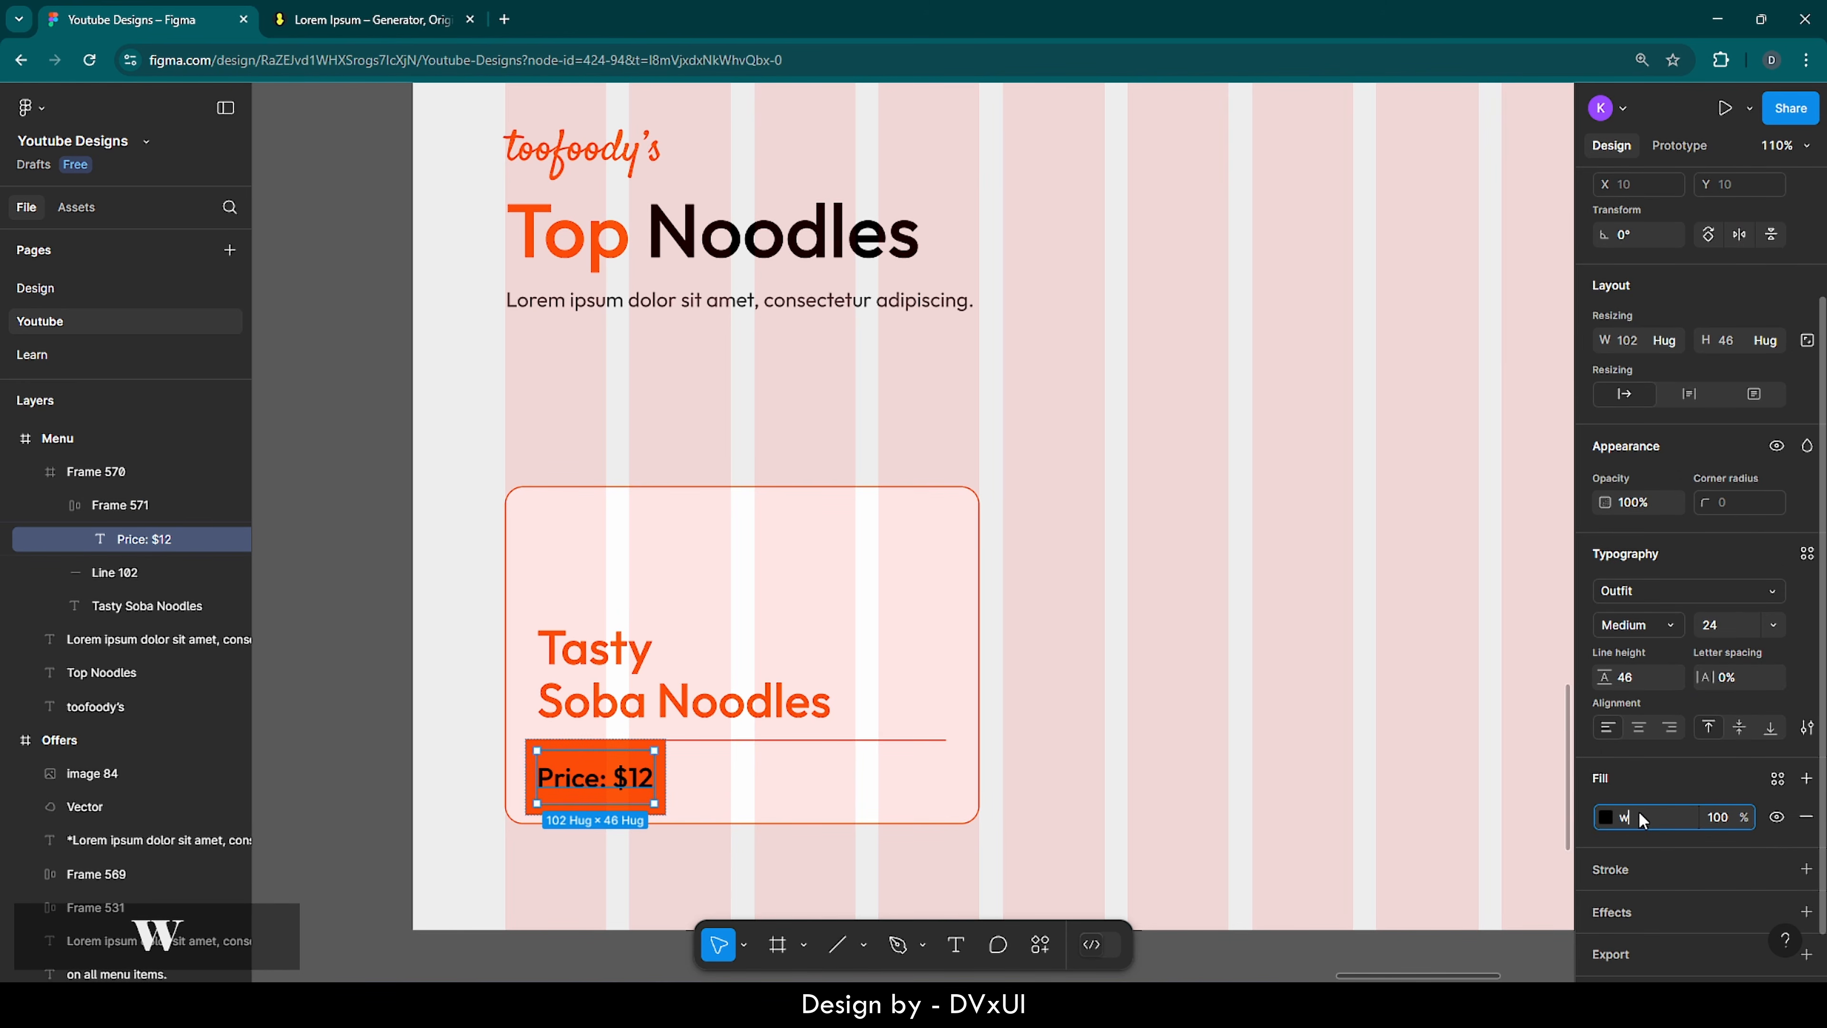
key("Return")
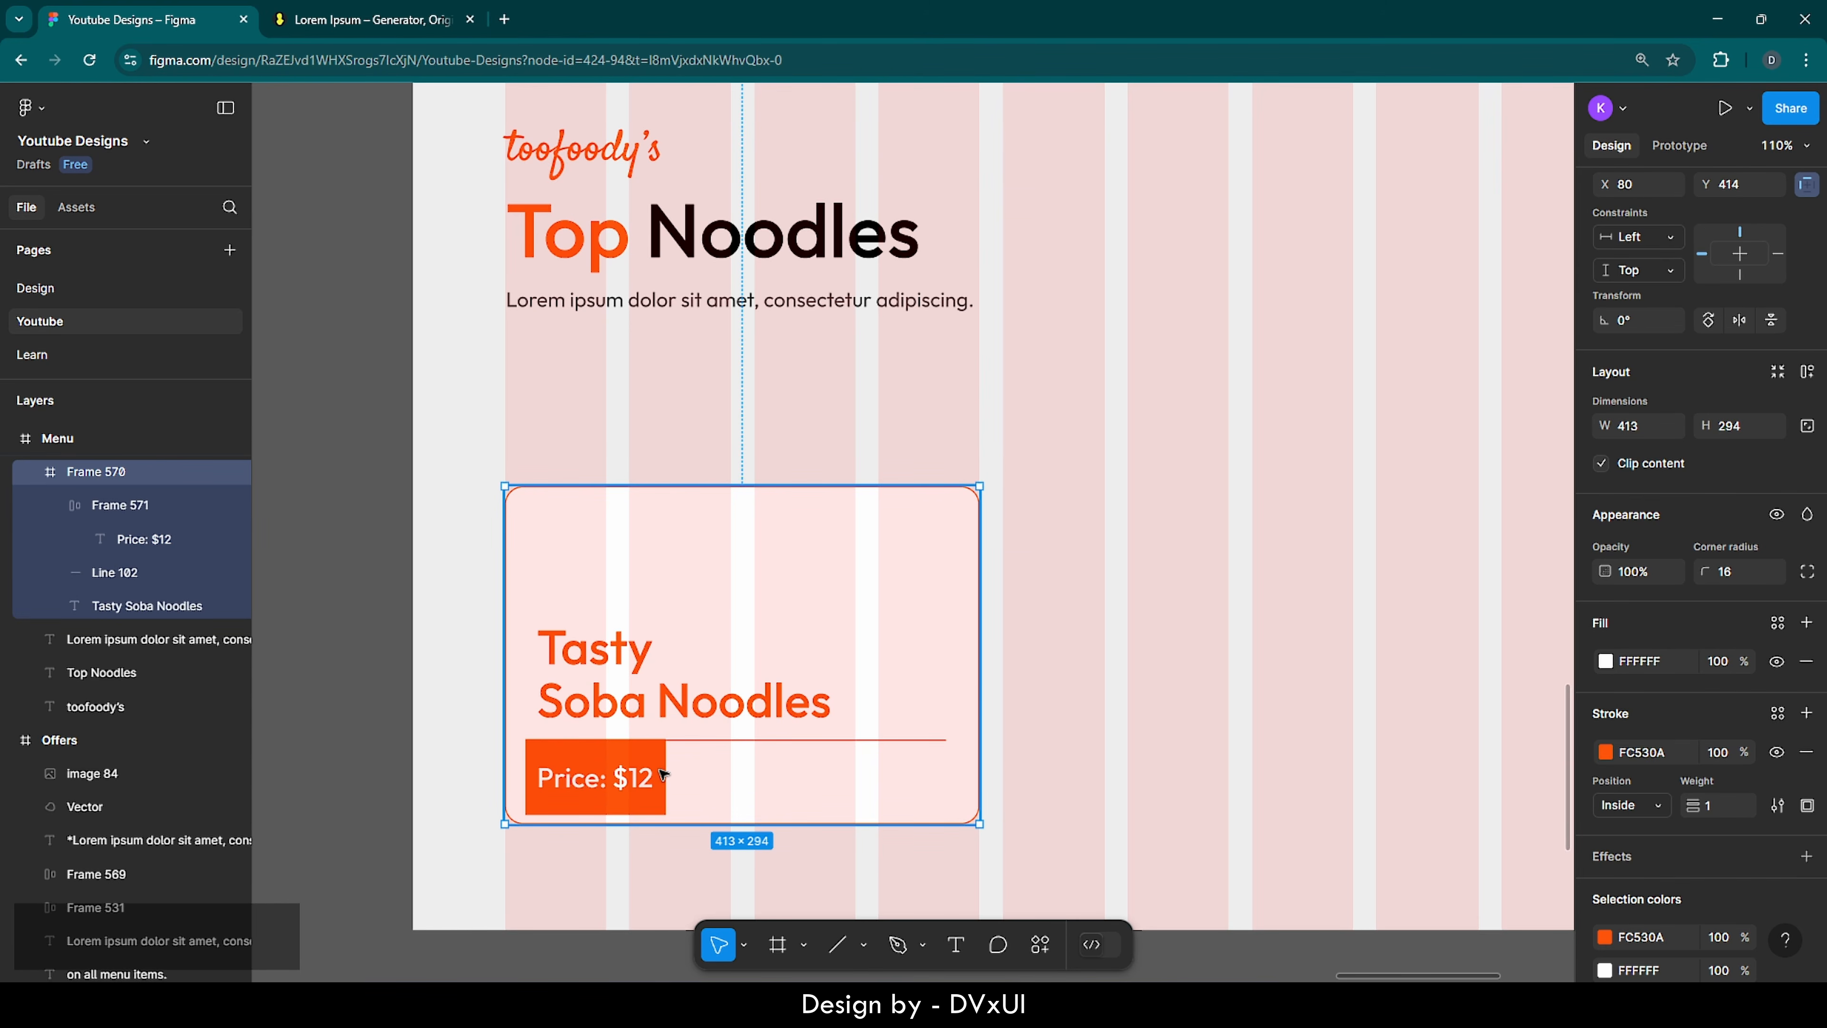
- Set the price tag's horizontal padding to 8 and vertical padding to 6
double_click(662, 774)
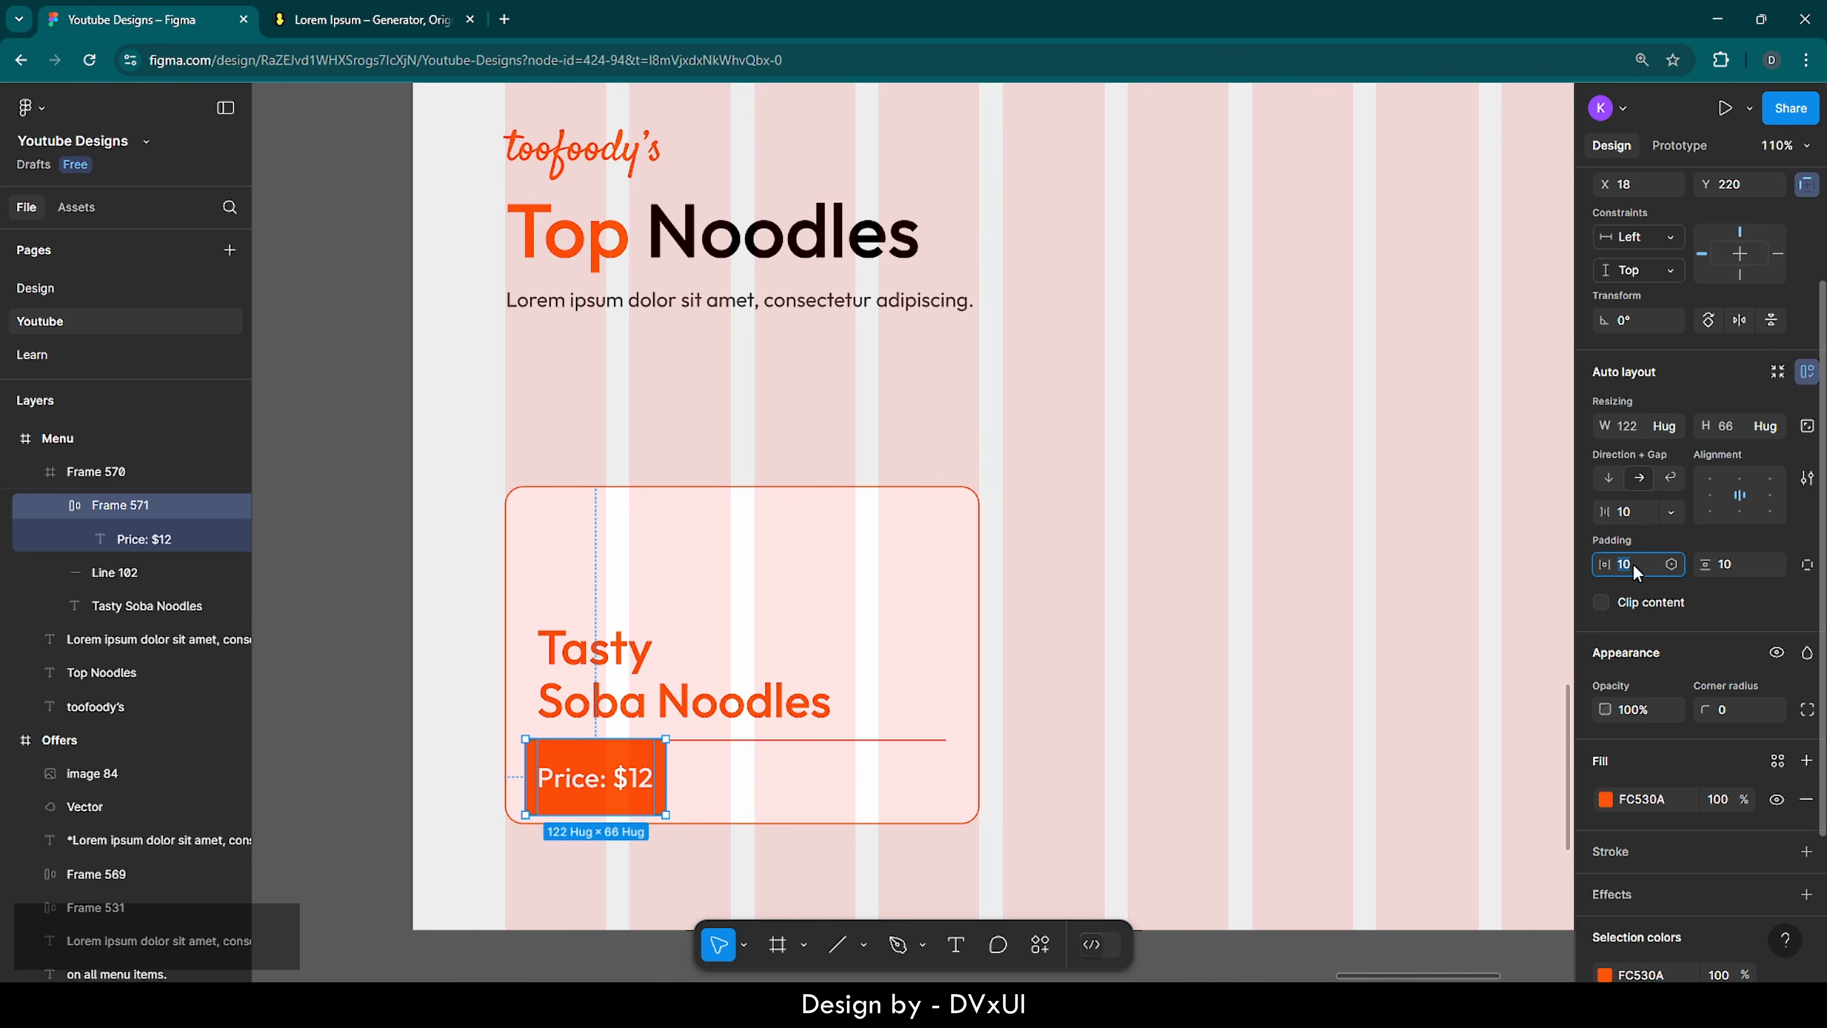
key("BackSpace")
type("8")
key("Return")
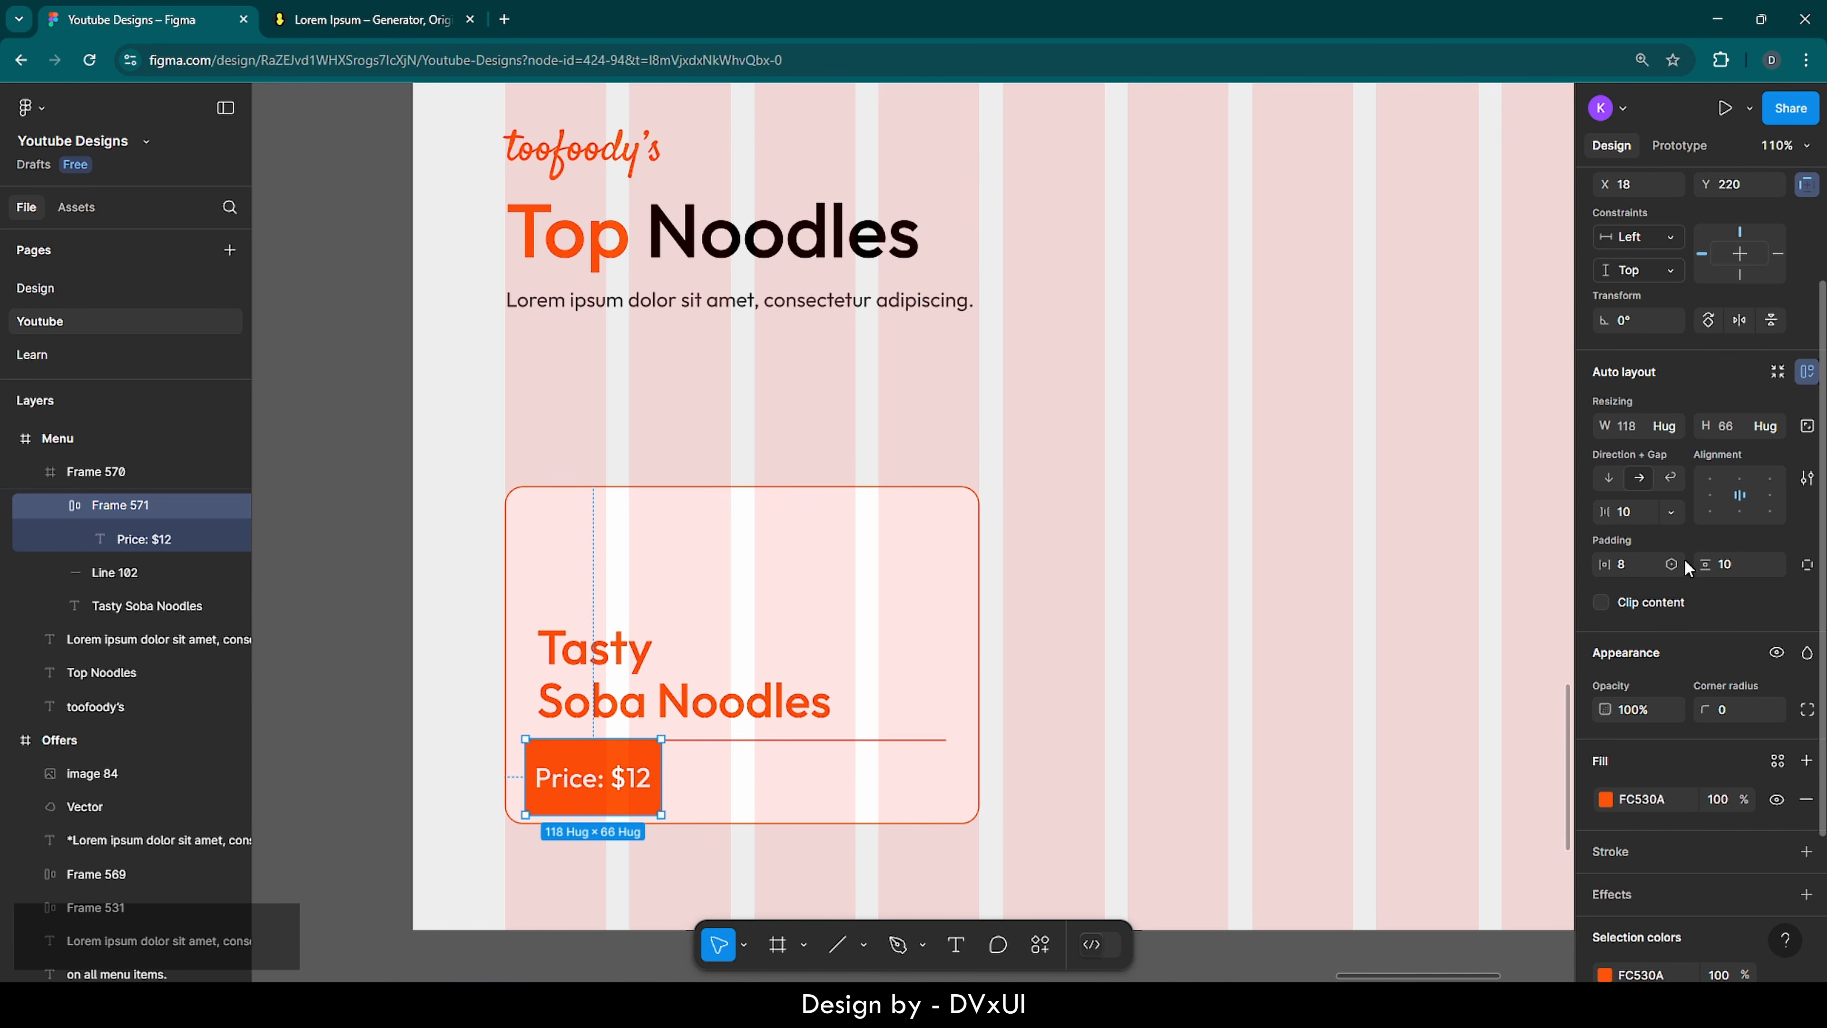
type("6")
key("Return")
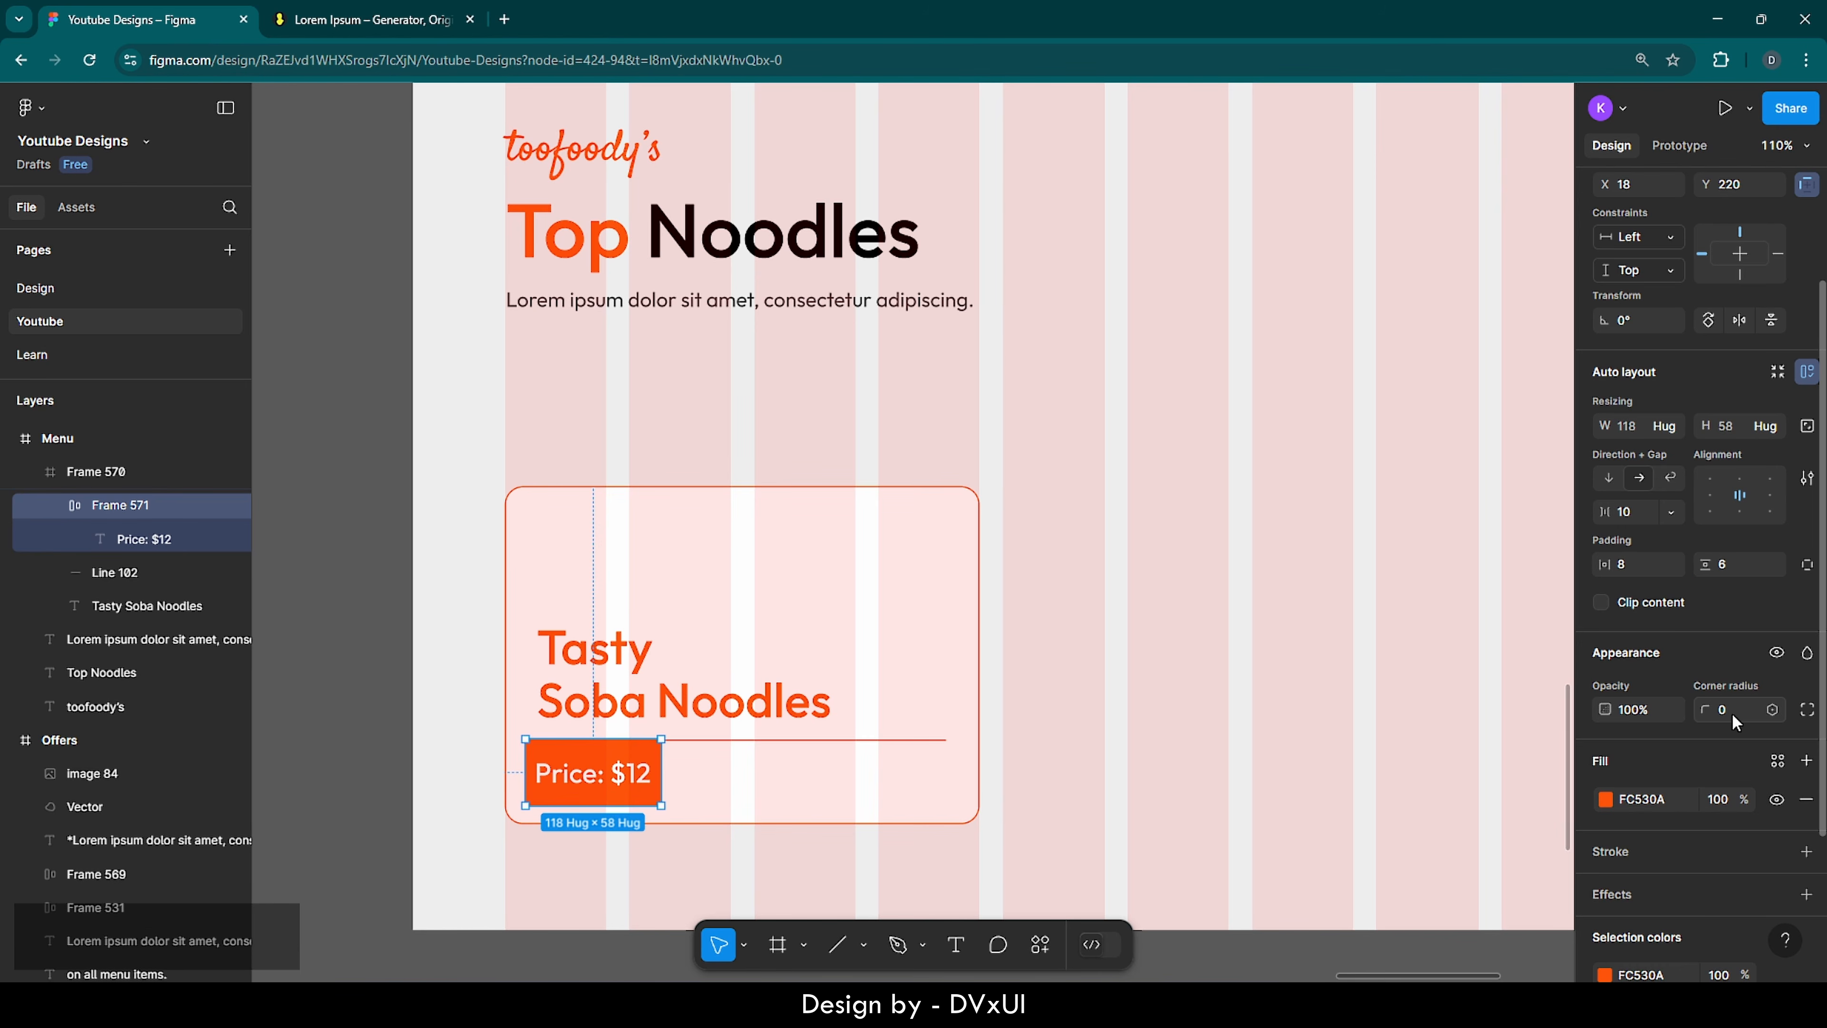
- Round the price tag's corners, trying a radius of 12 before settling on 8
key("BackSpace")
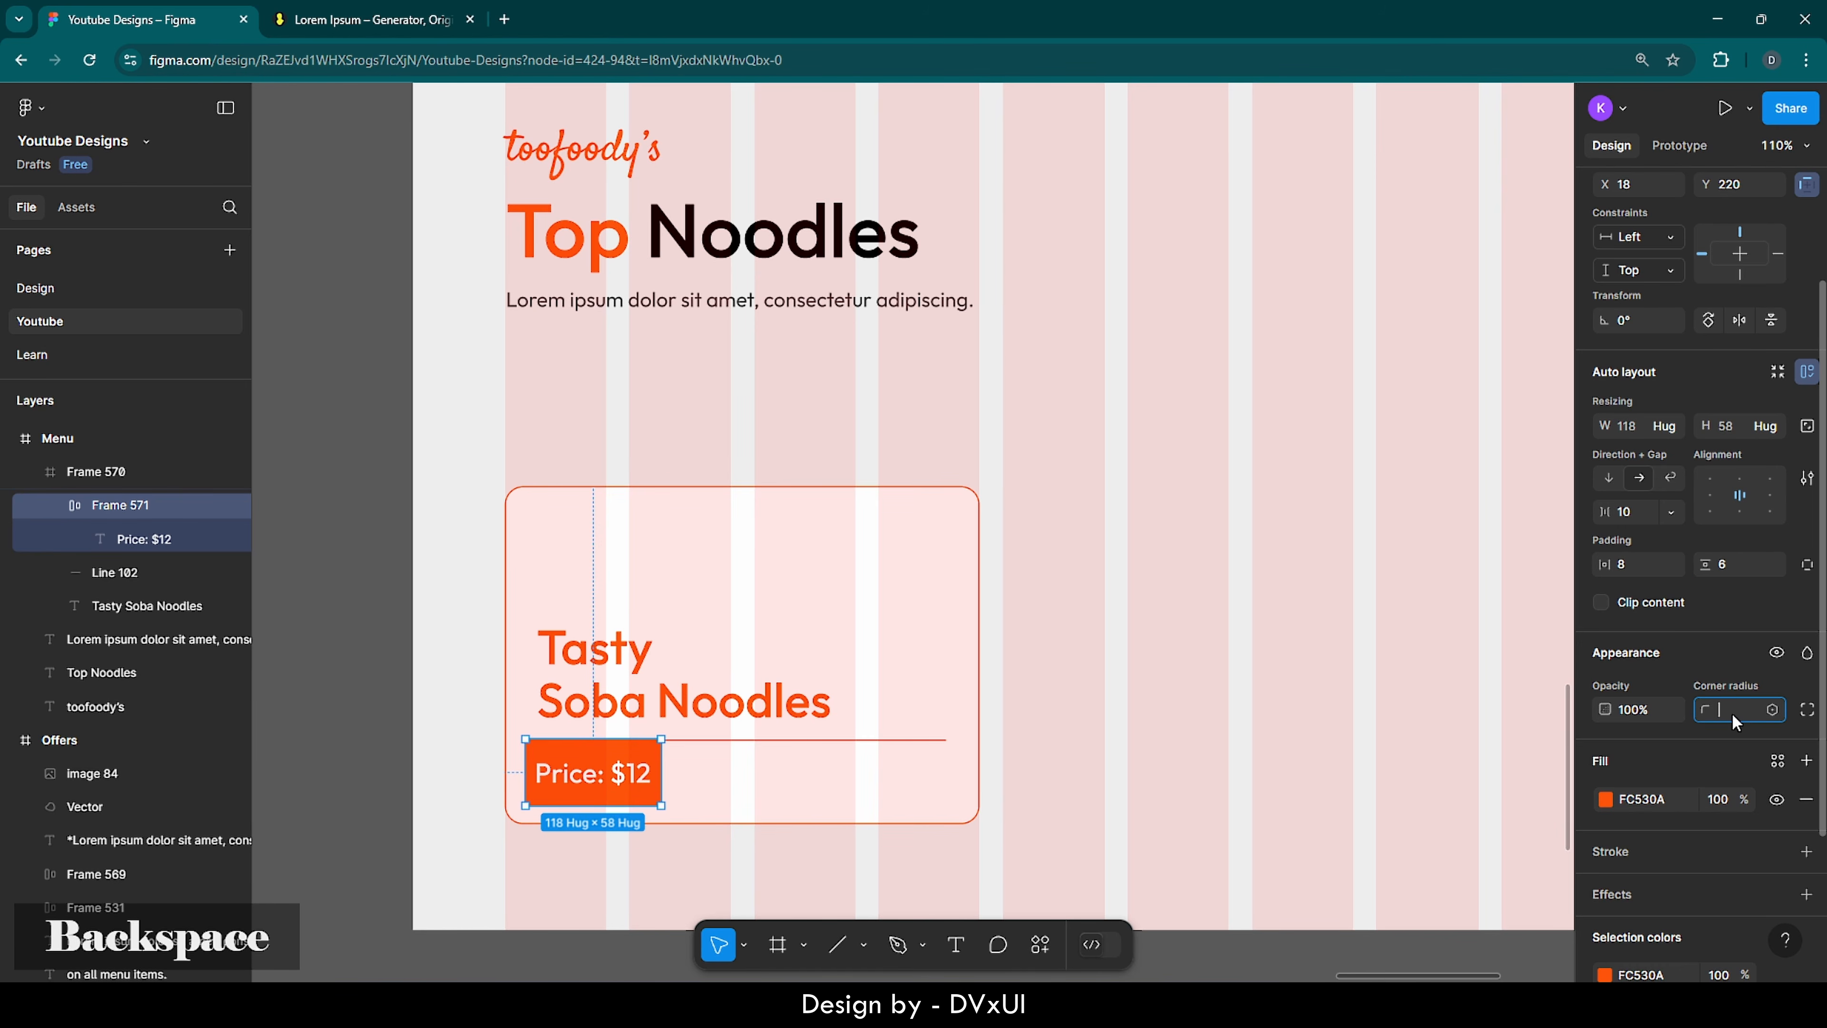
type("12")
key("Return")
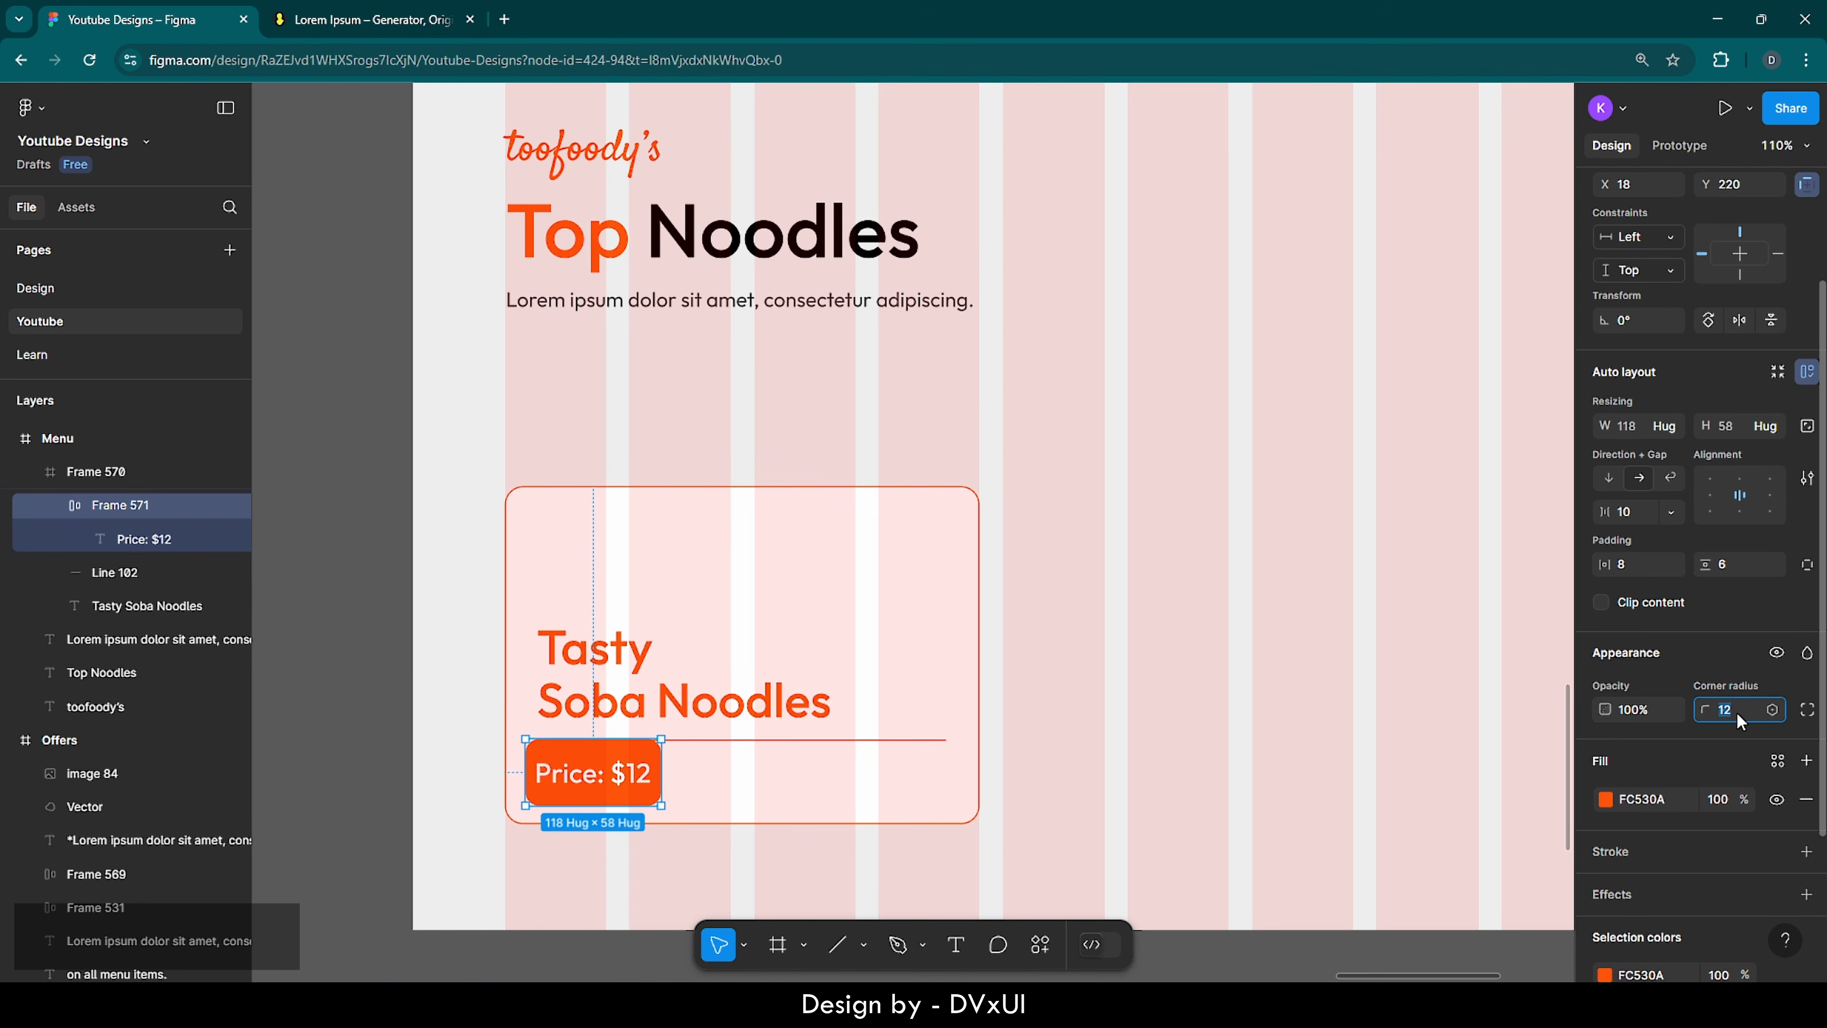
type("8")
key("Return")
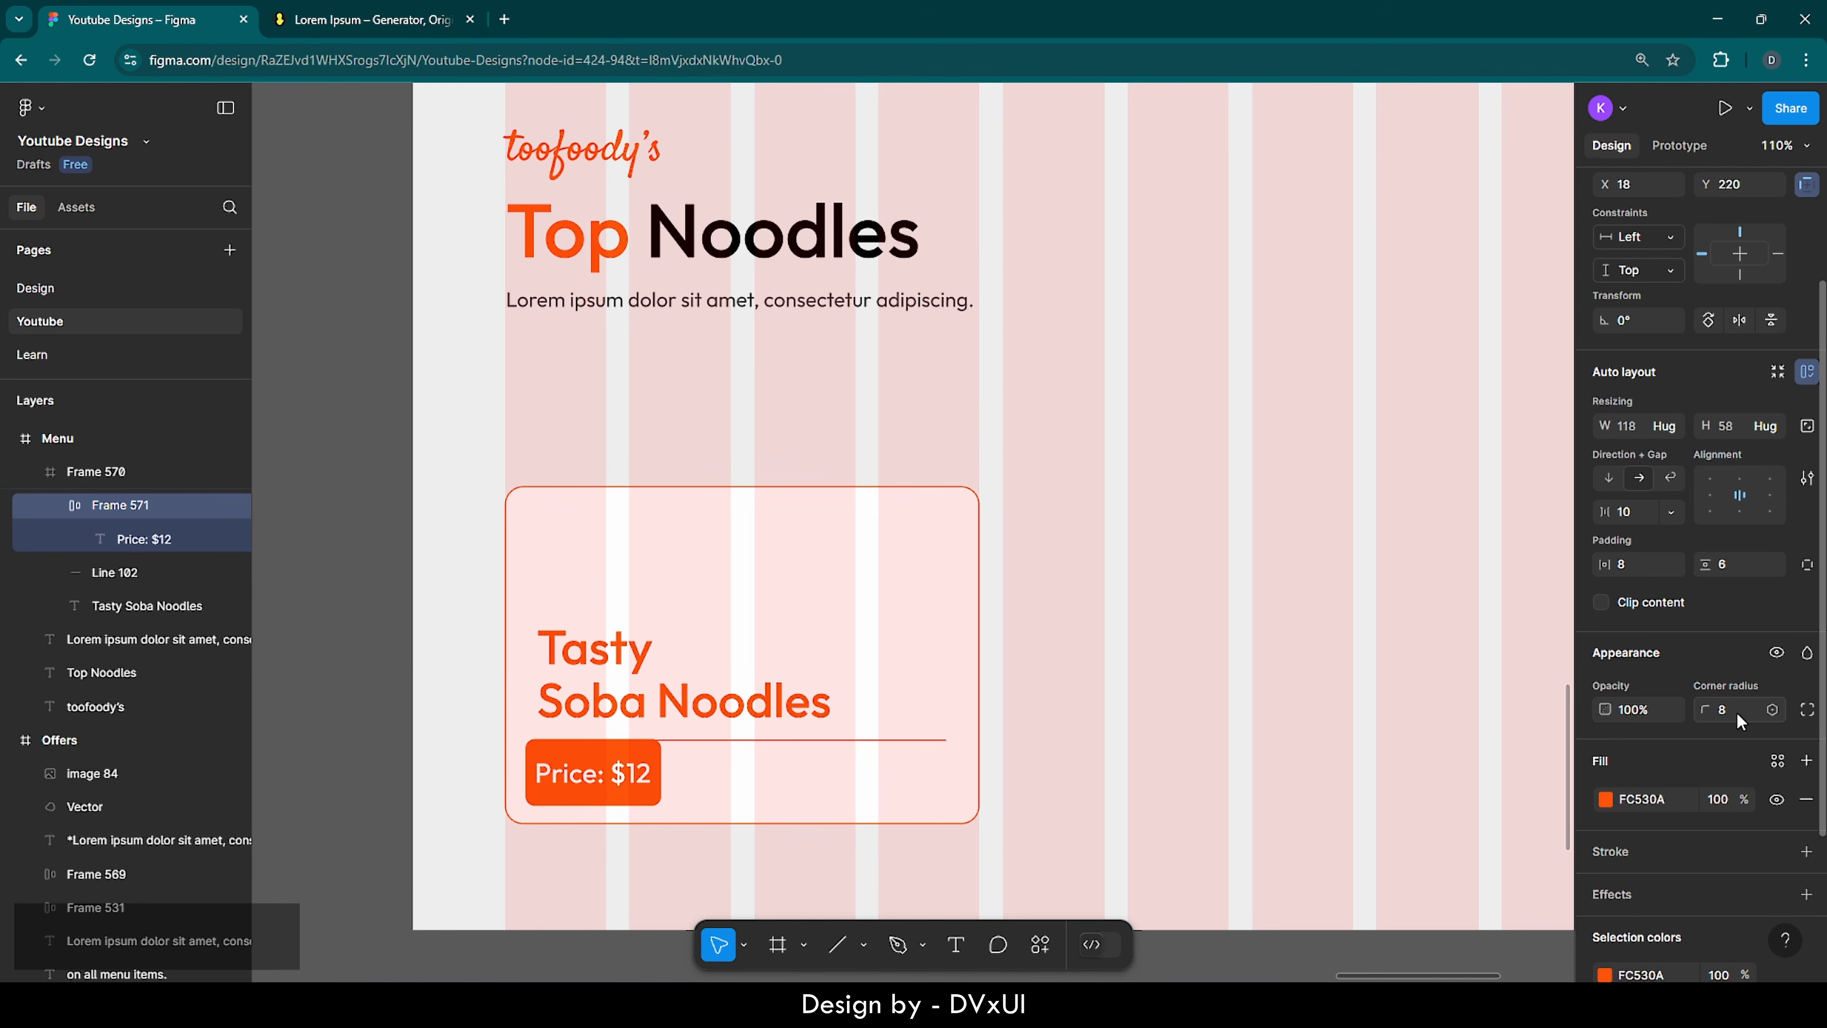
- Shift the divider line and "Tasty Soba Noodles" text together to X 20 and move them up by 11
scroll(642, 804, "up", 5)
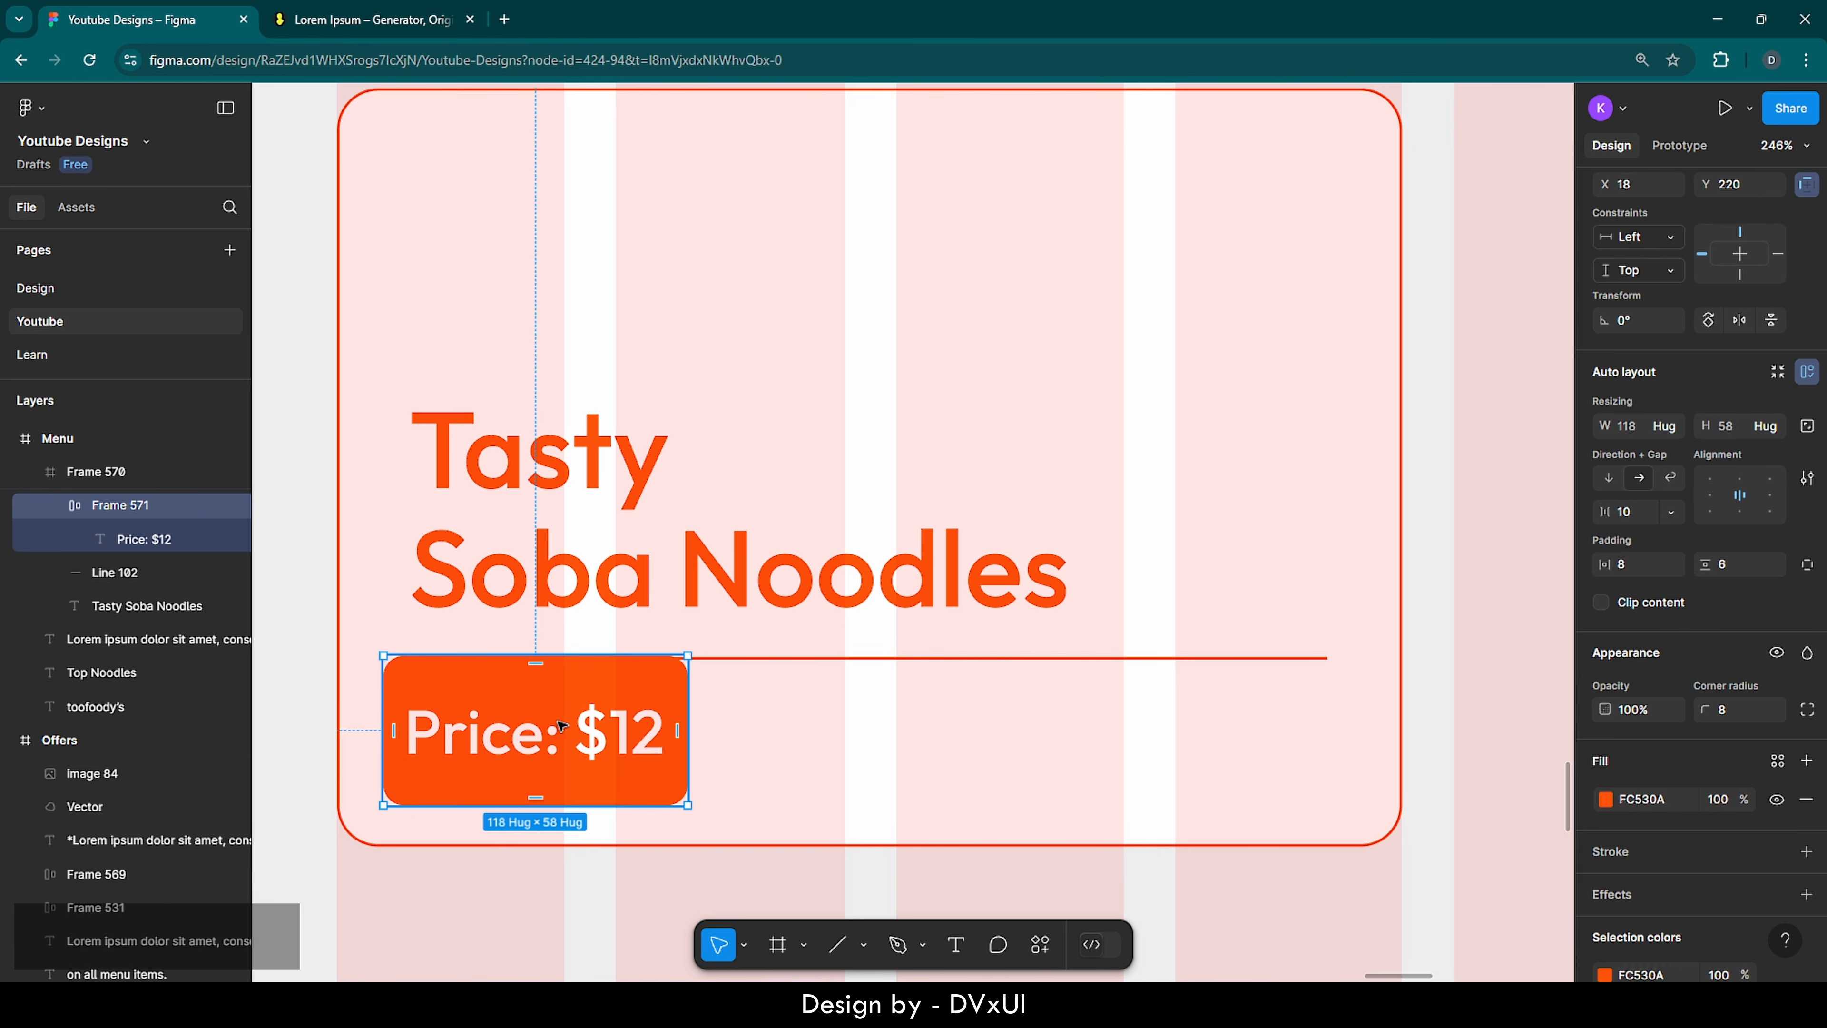
left_click(796, 659)
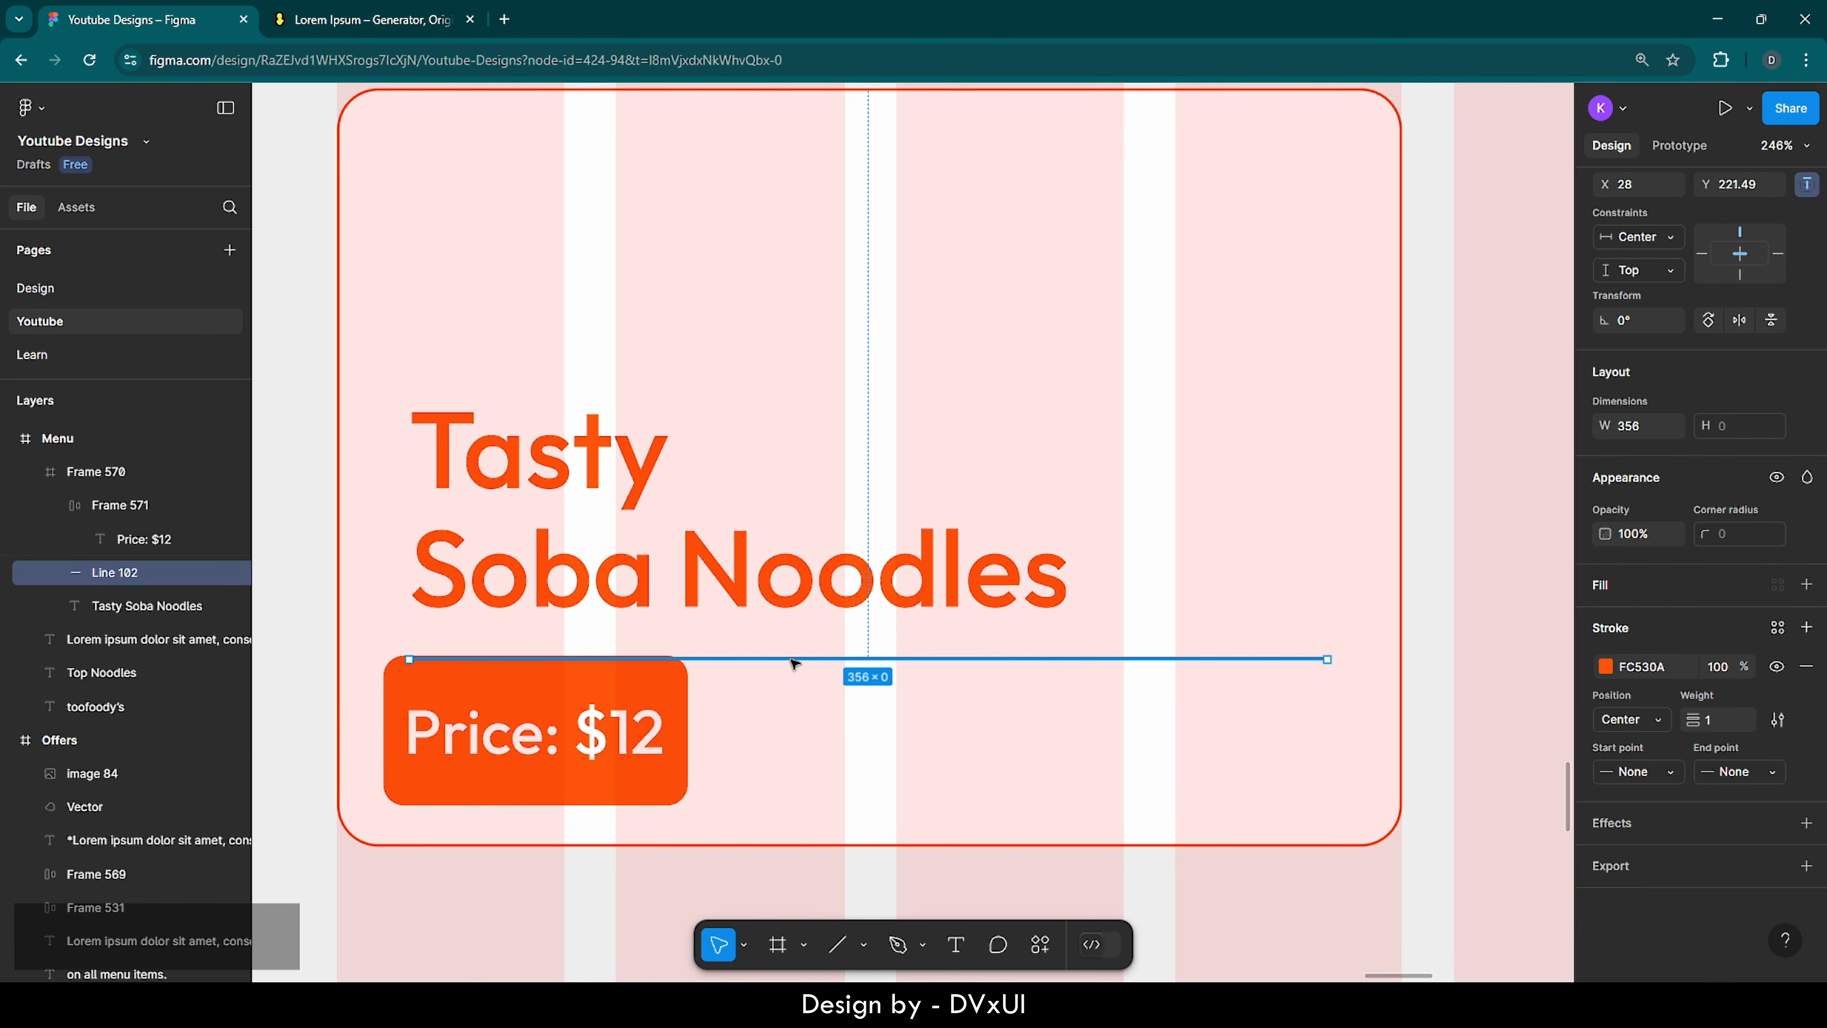
left_click(669, 579, "shift")
key("shift+Up")
key("Left")
key("Left")
key("Left")
key("Left")
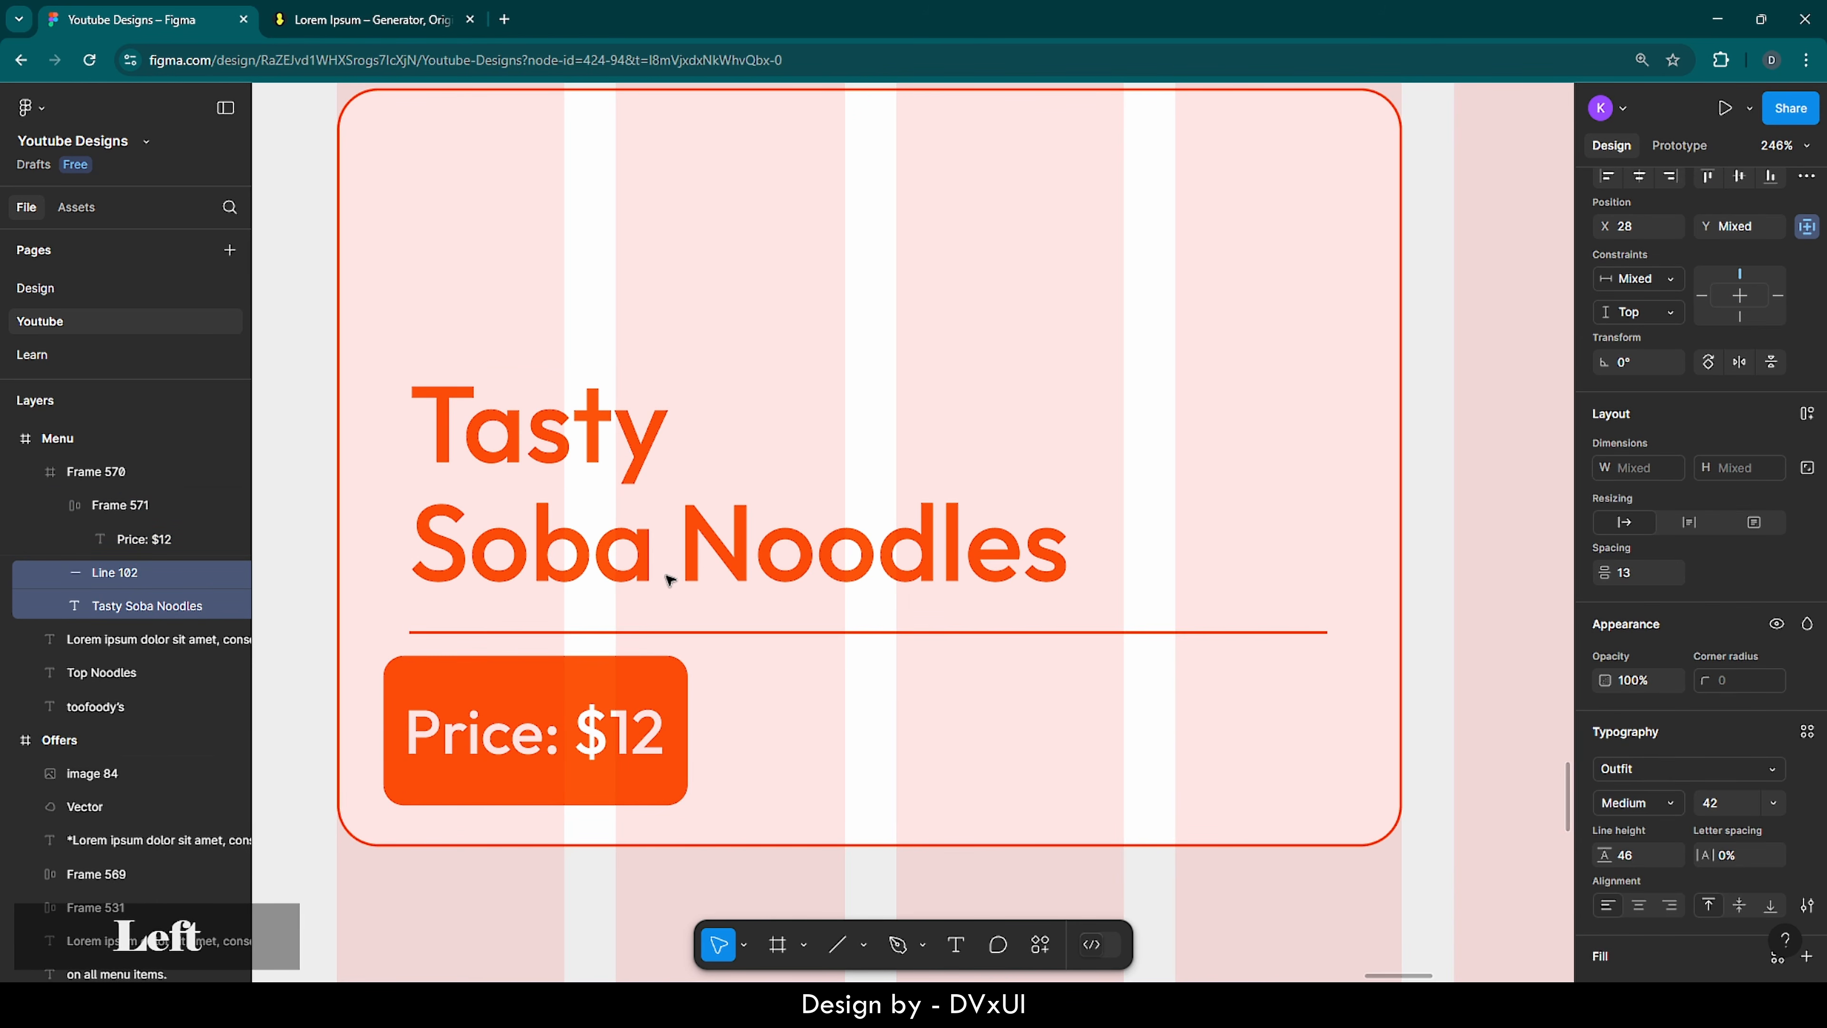
key("Left")
key("Left")
key("Left")
key("Left")
key("Left")
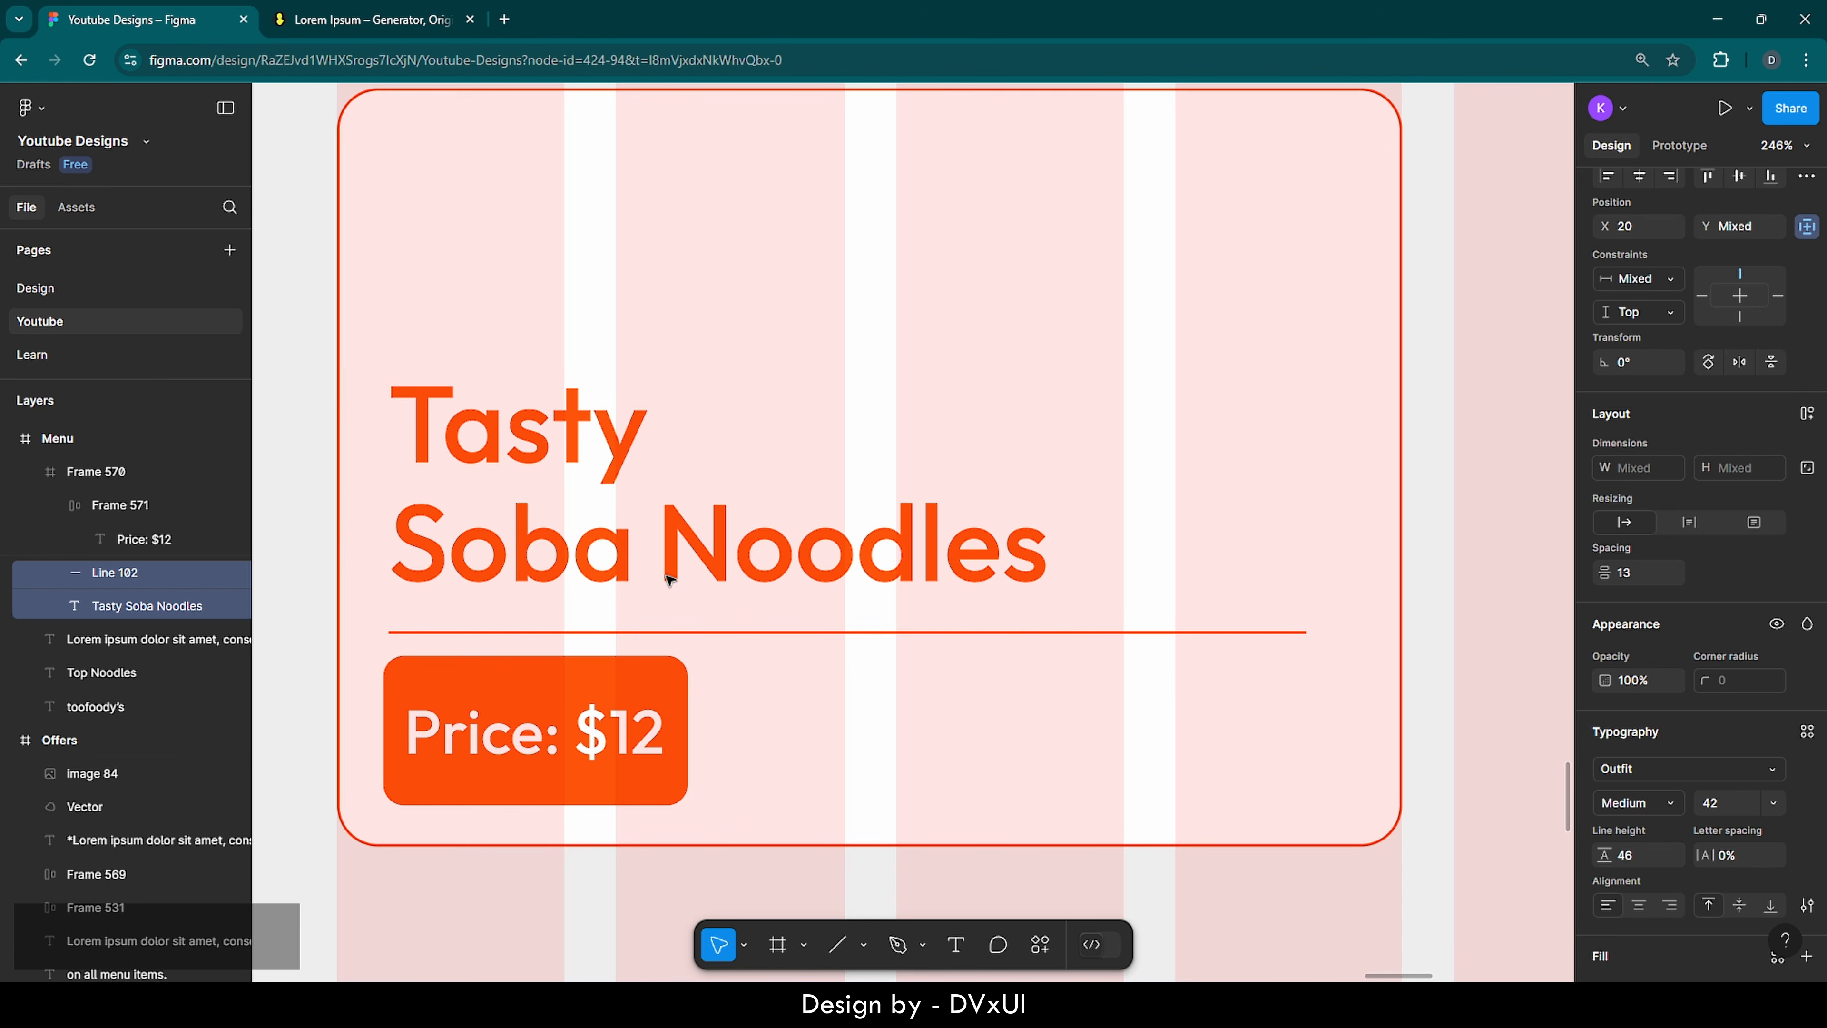
key("Up")
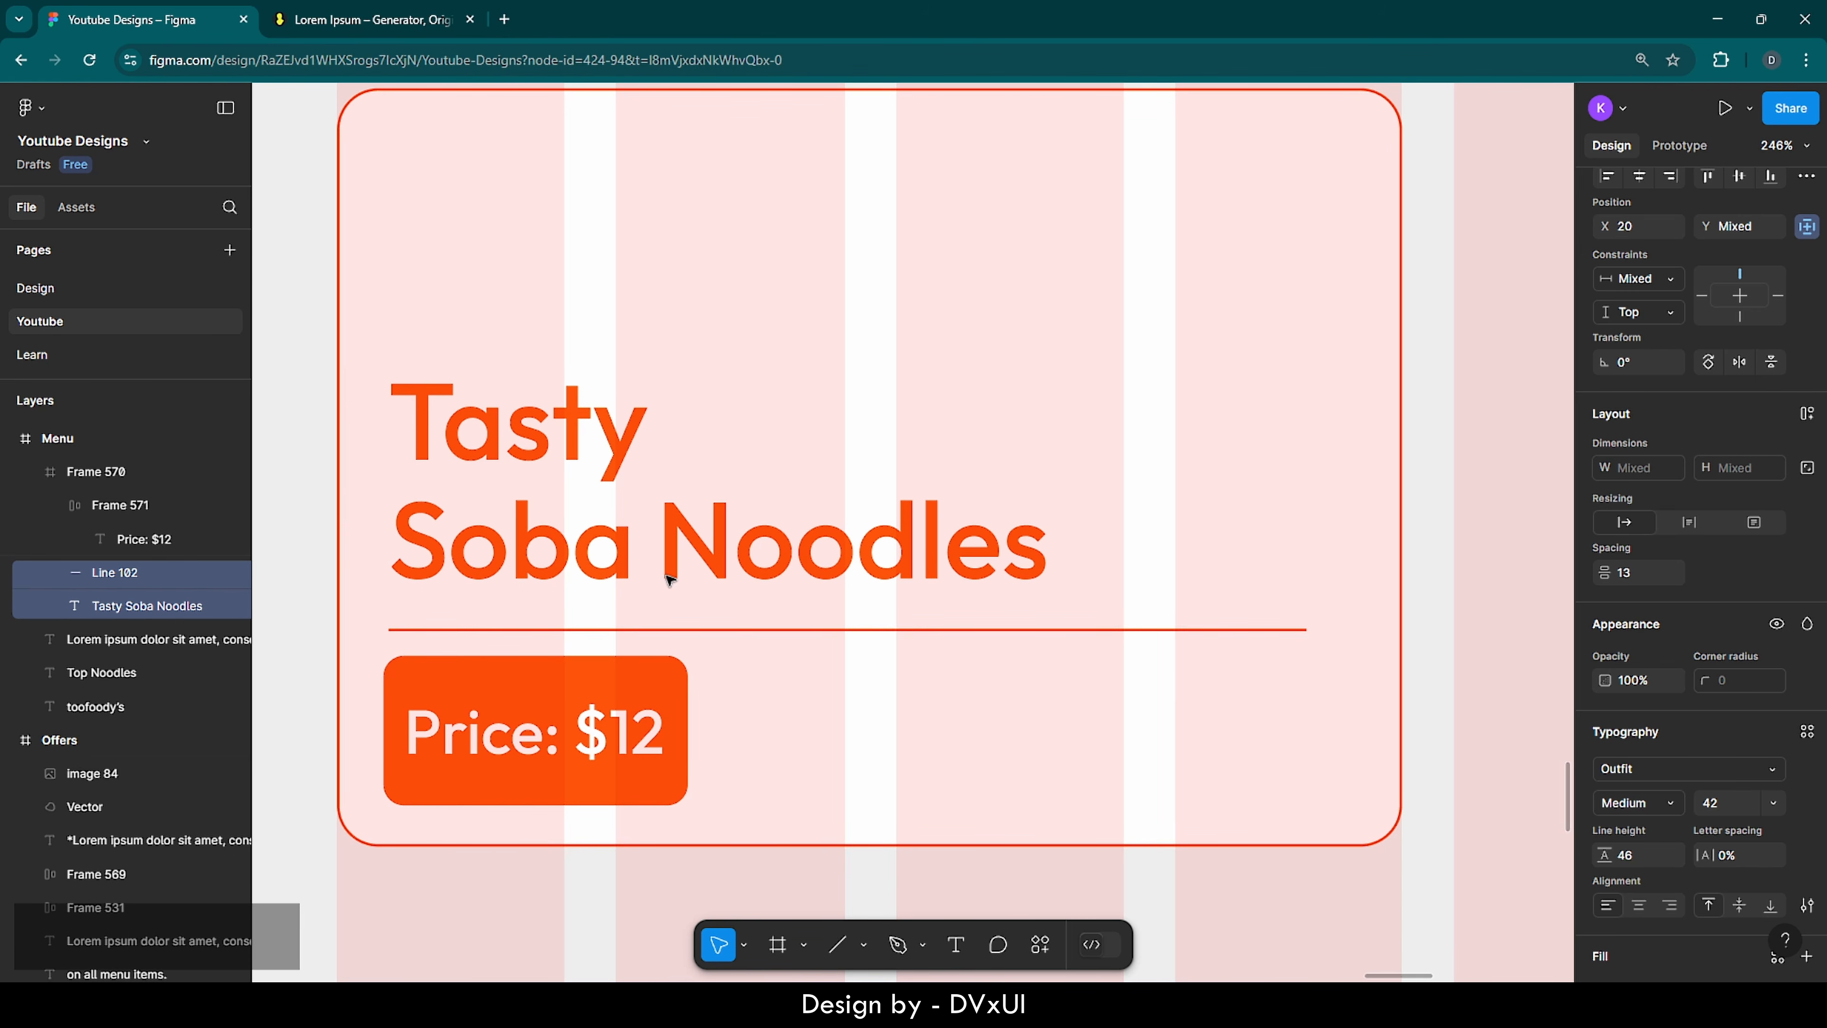
- Nudge the divider line and dish name up by another 2 to widen the gap above the price tag
left_click(791, 759)
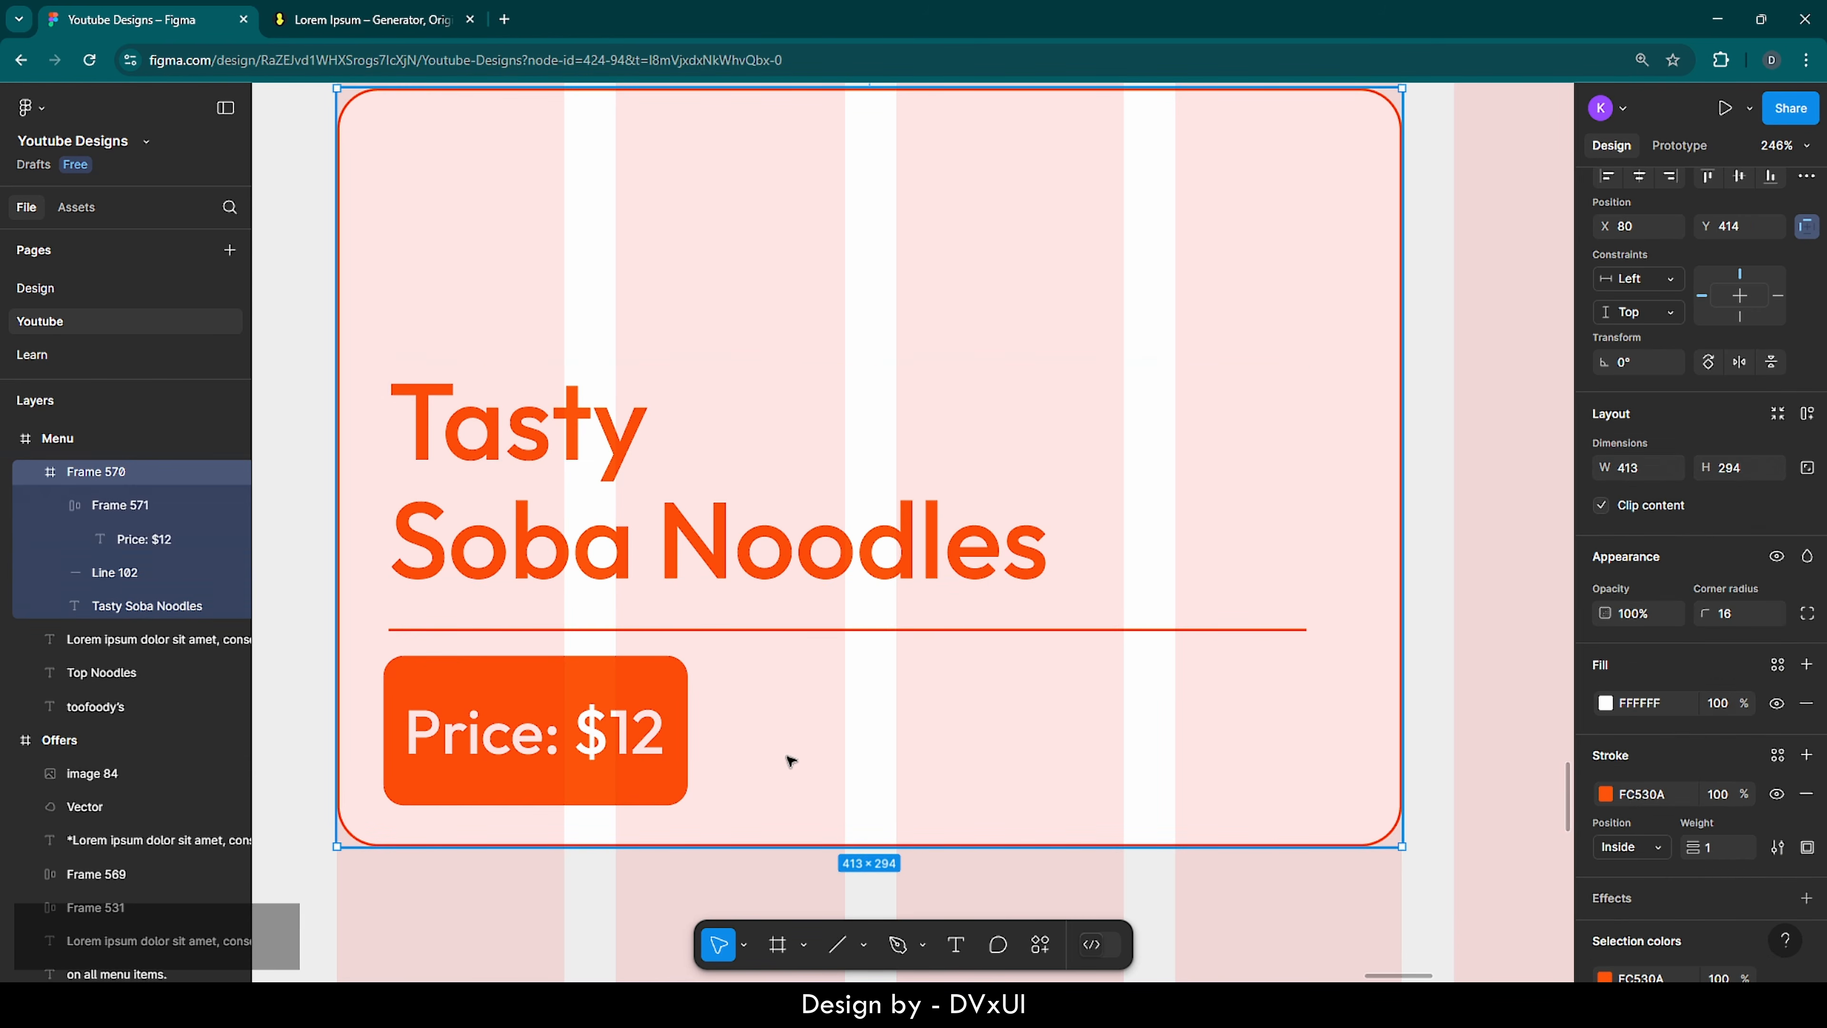
left_click(669, 631)
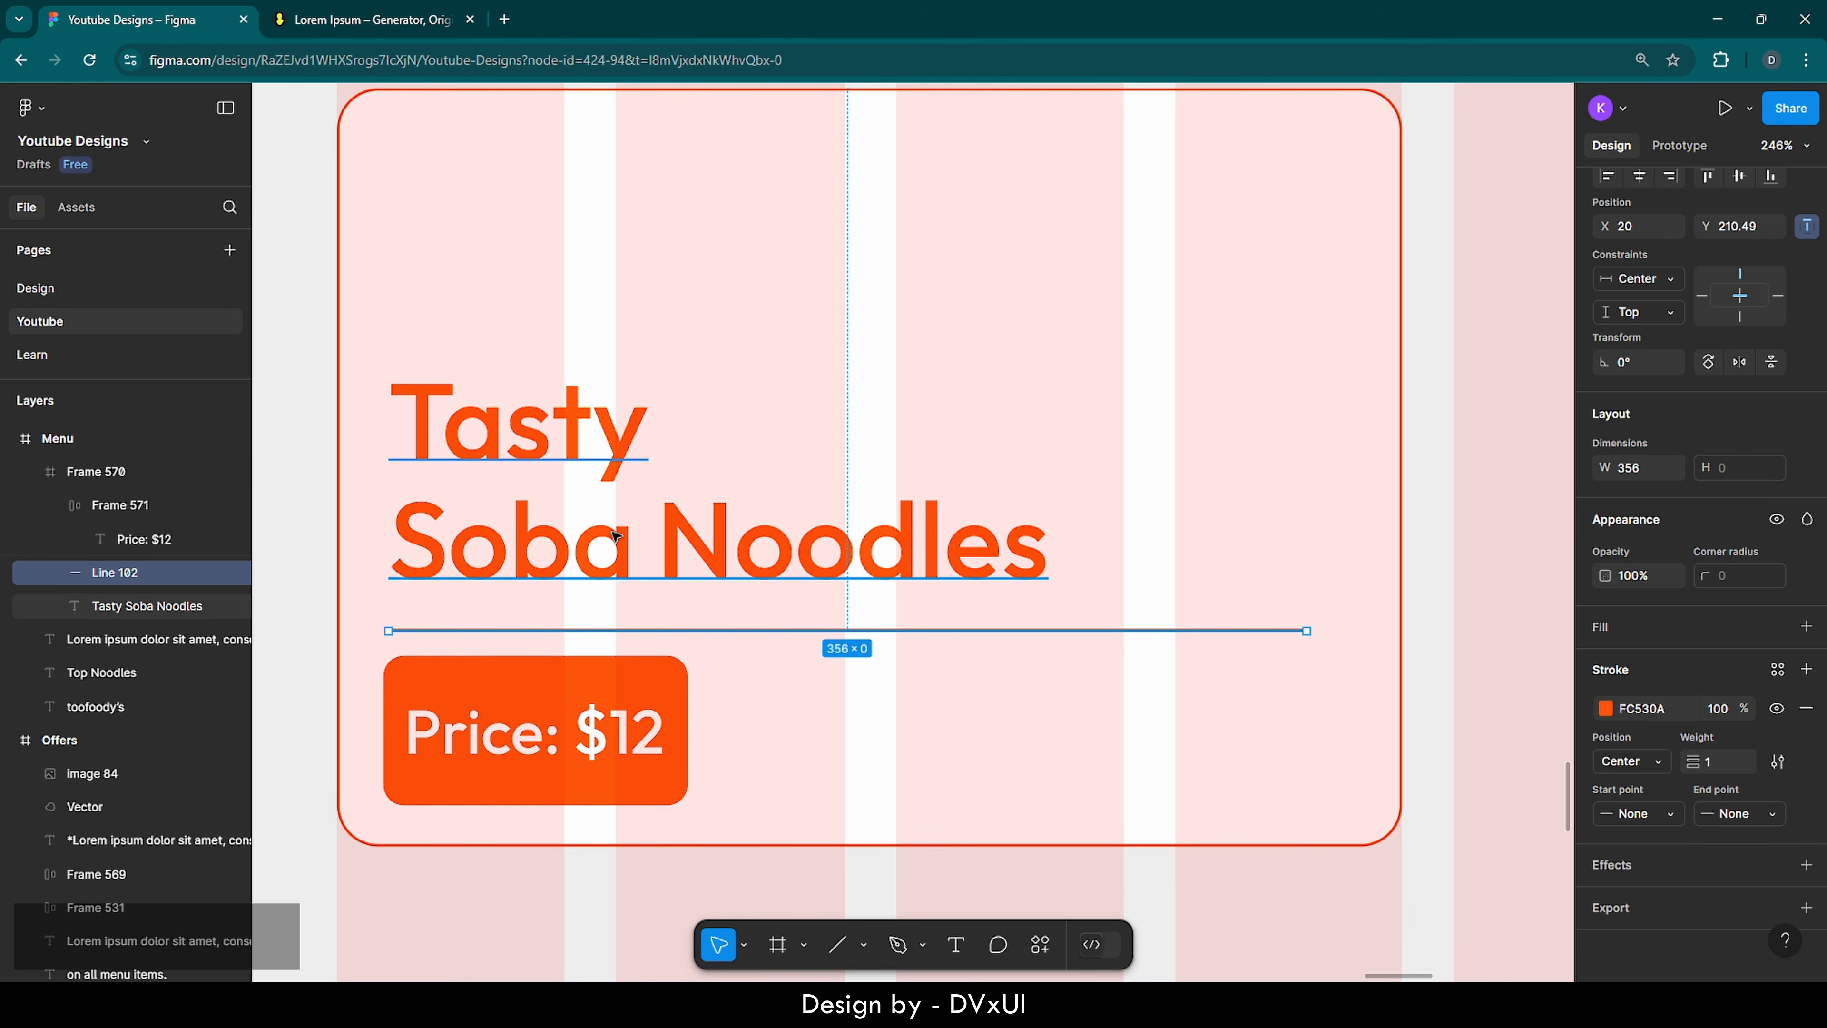
left_click(713, 478, "shift")
key("Up")
key("Up")
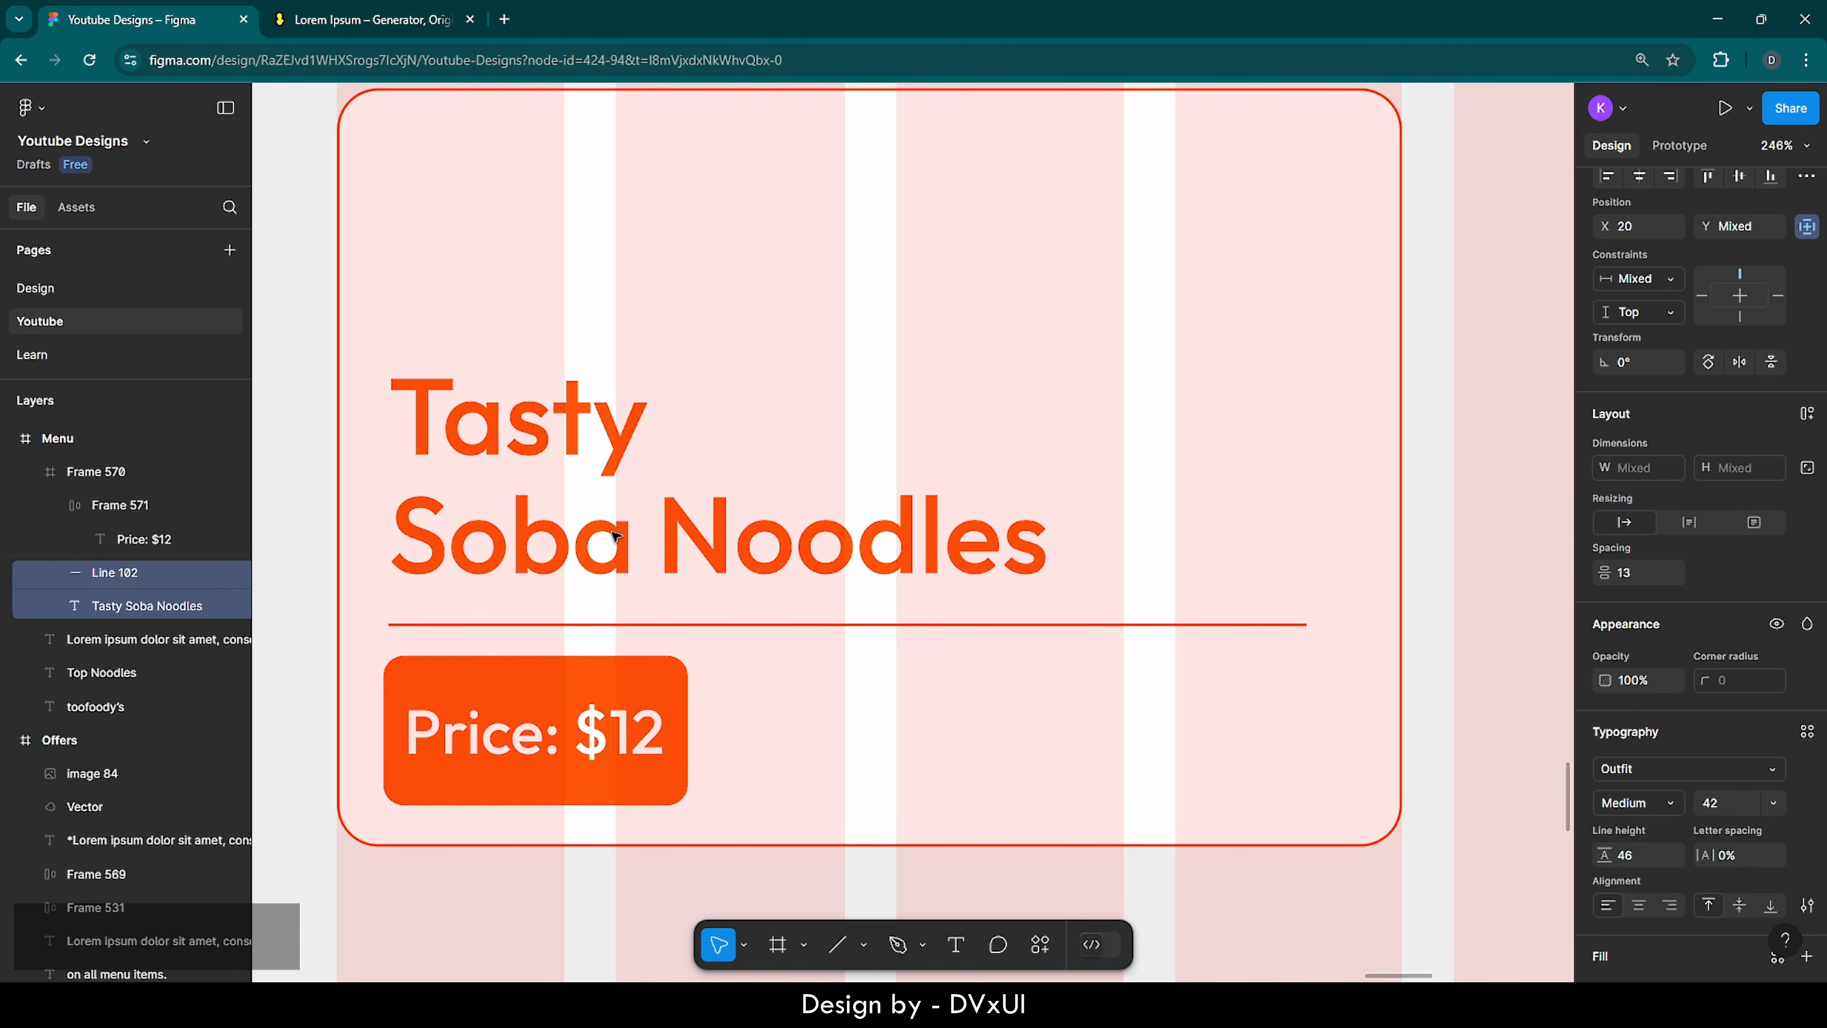
left_click(838, 727)
- Add the text "33% off" to the right of the price tag and set its font size to 20
scroll(838, 727, "down", 3)
scroll(838, 727, "right", 3)
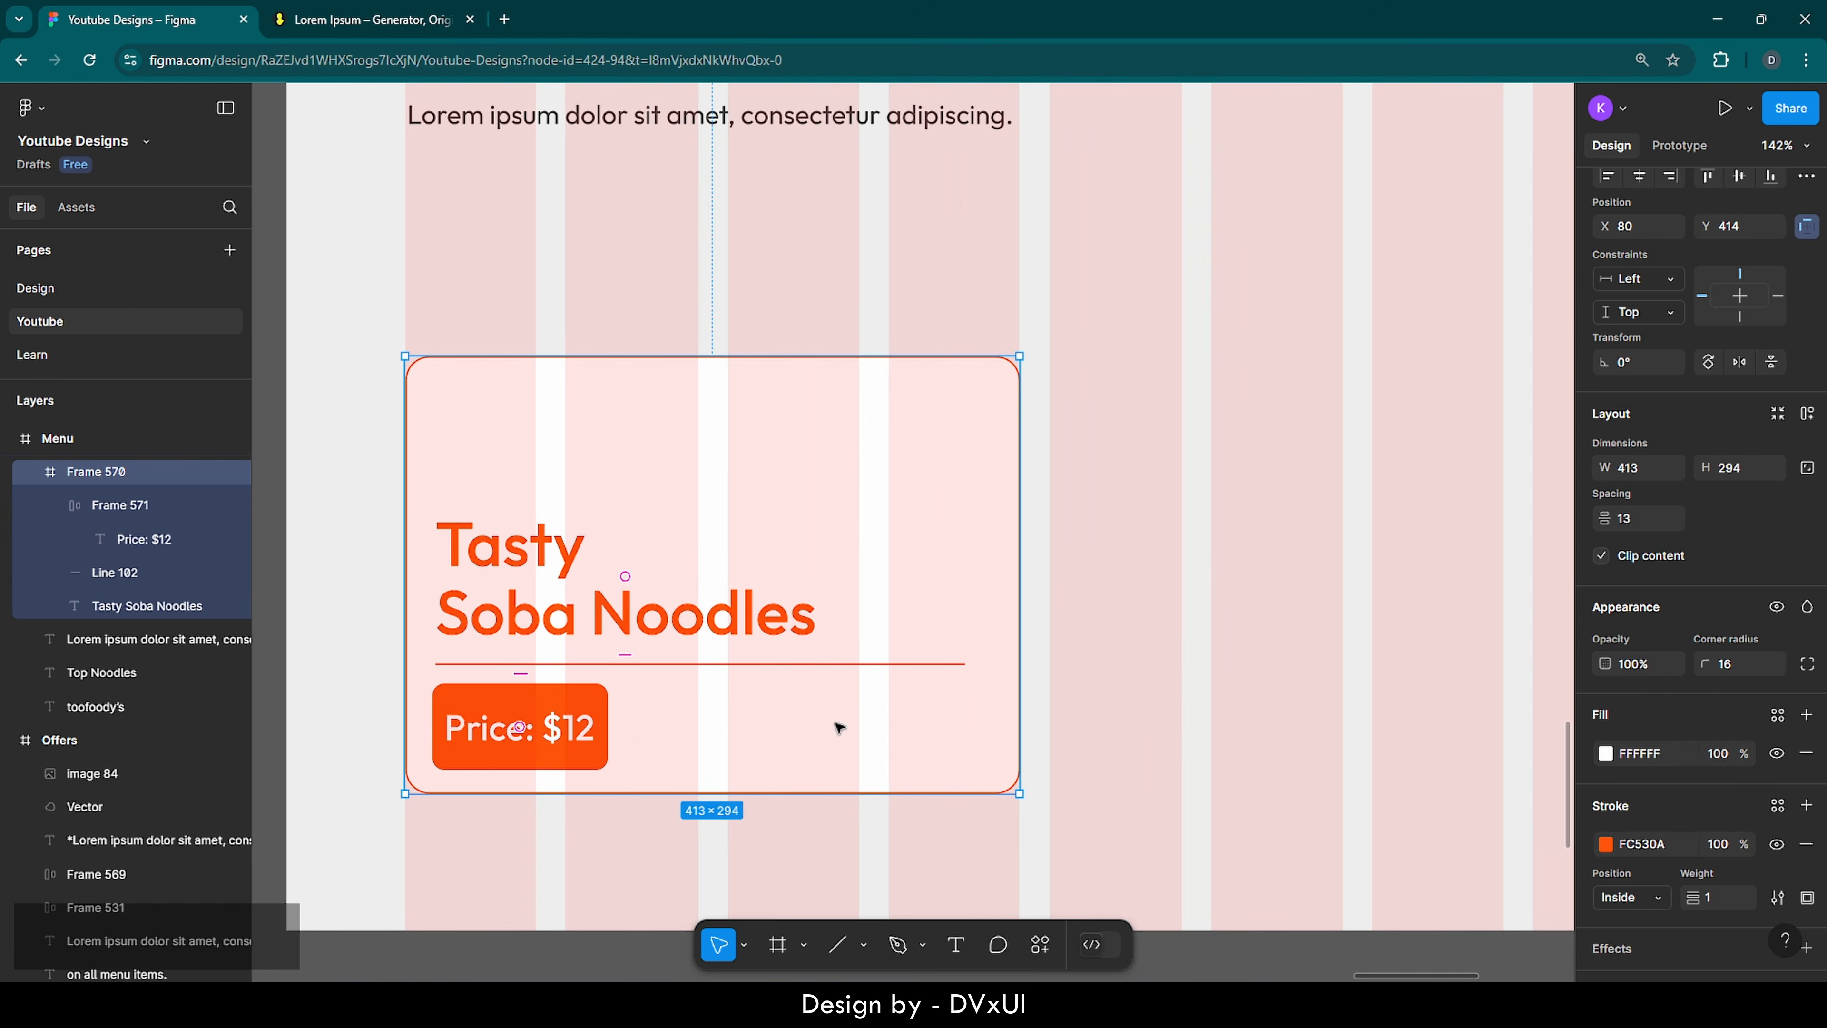
key("t")
left_click(667, 725)
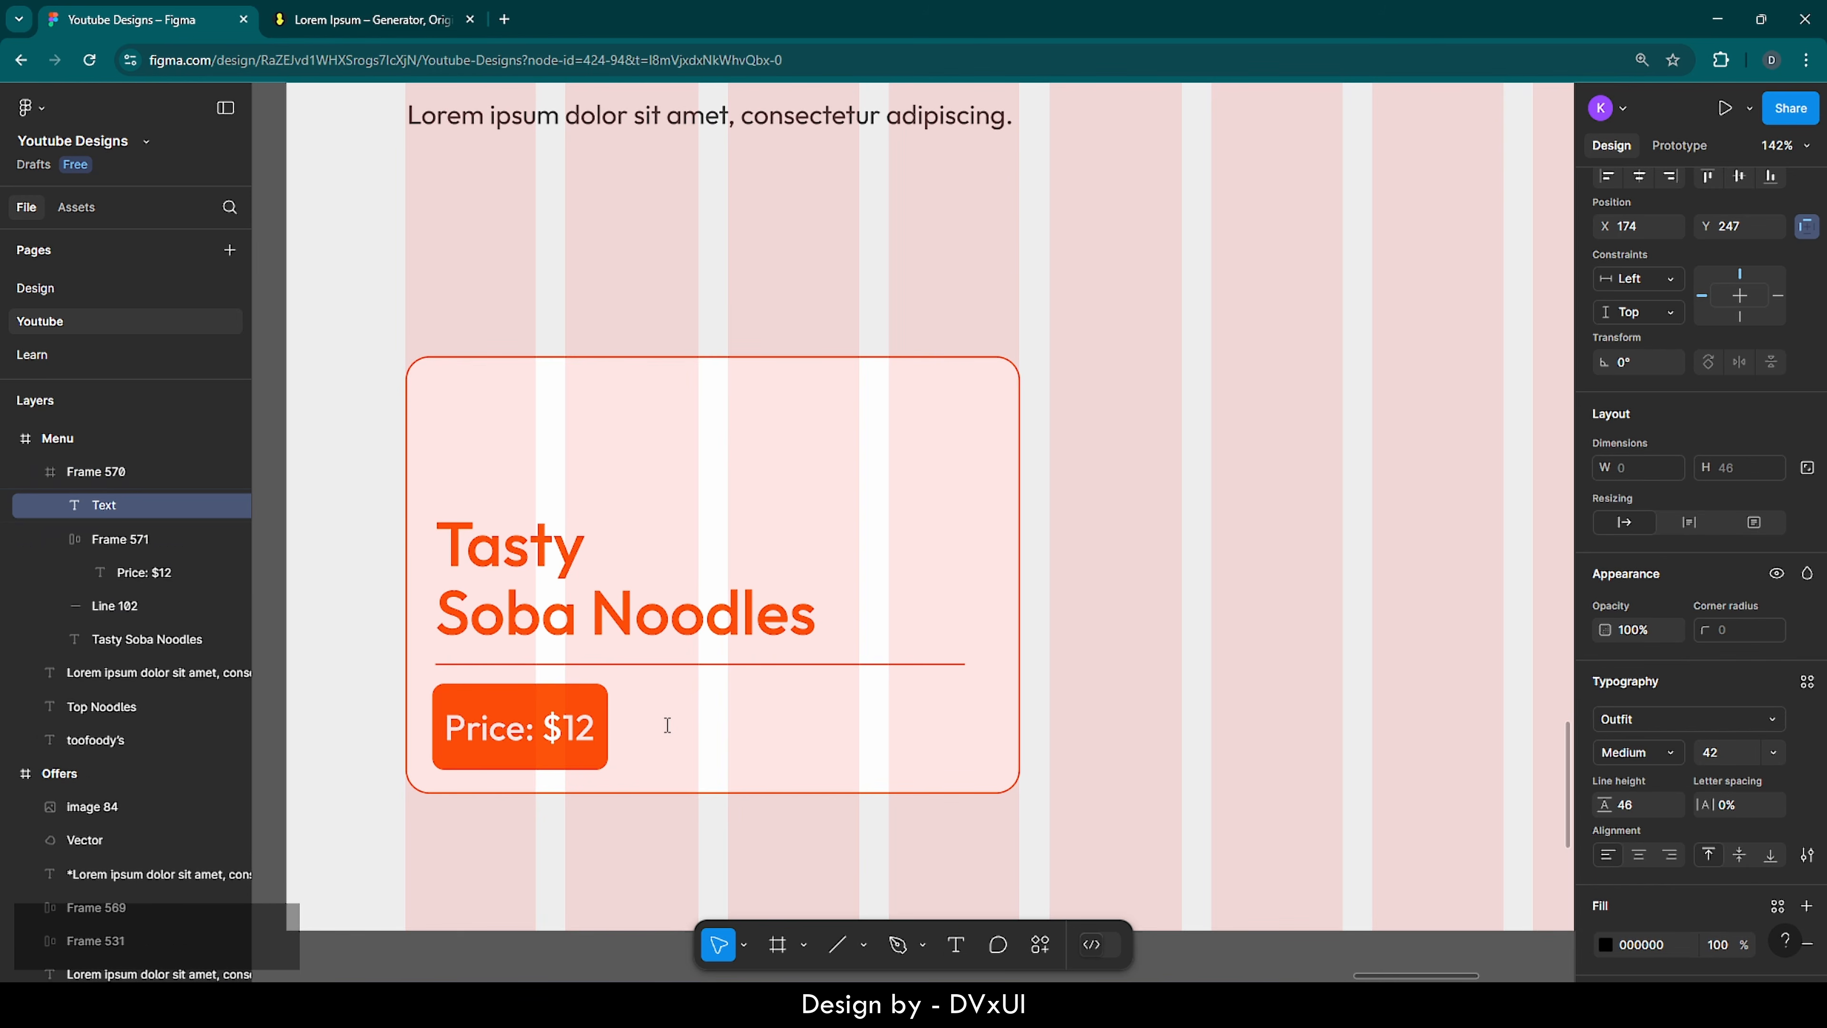
type("33")
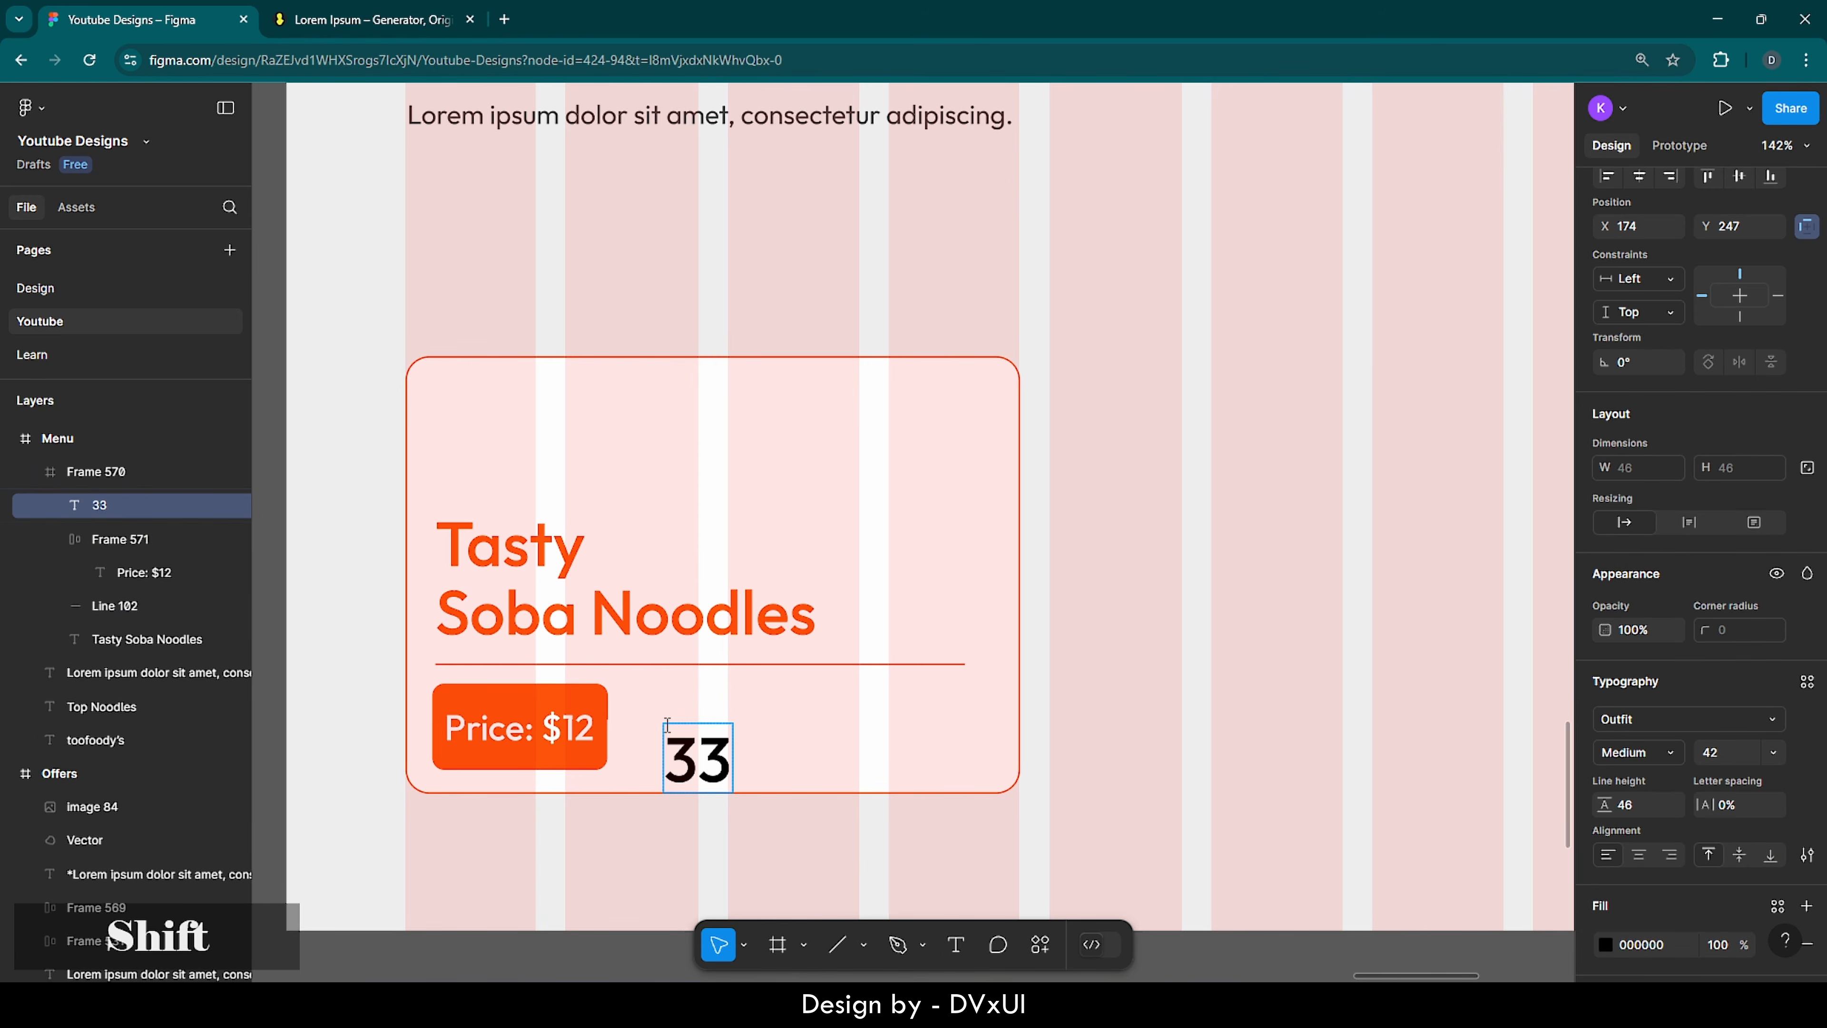
type("% off")
key("ctrl+a")
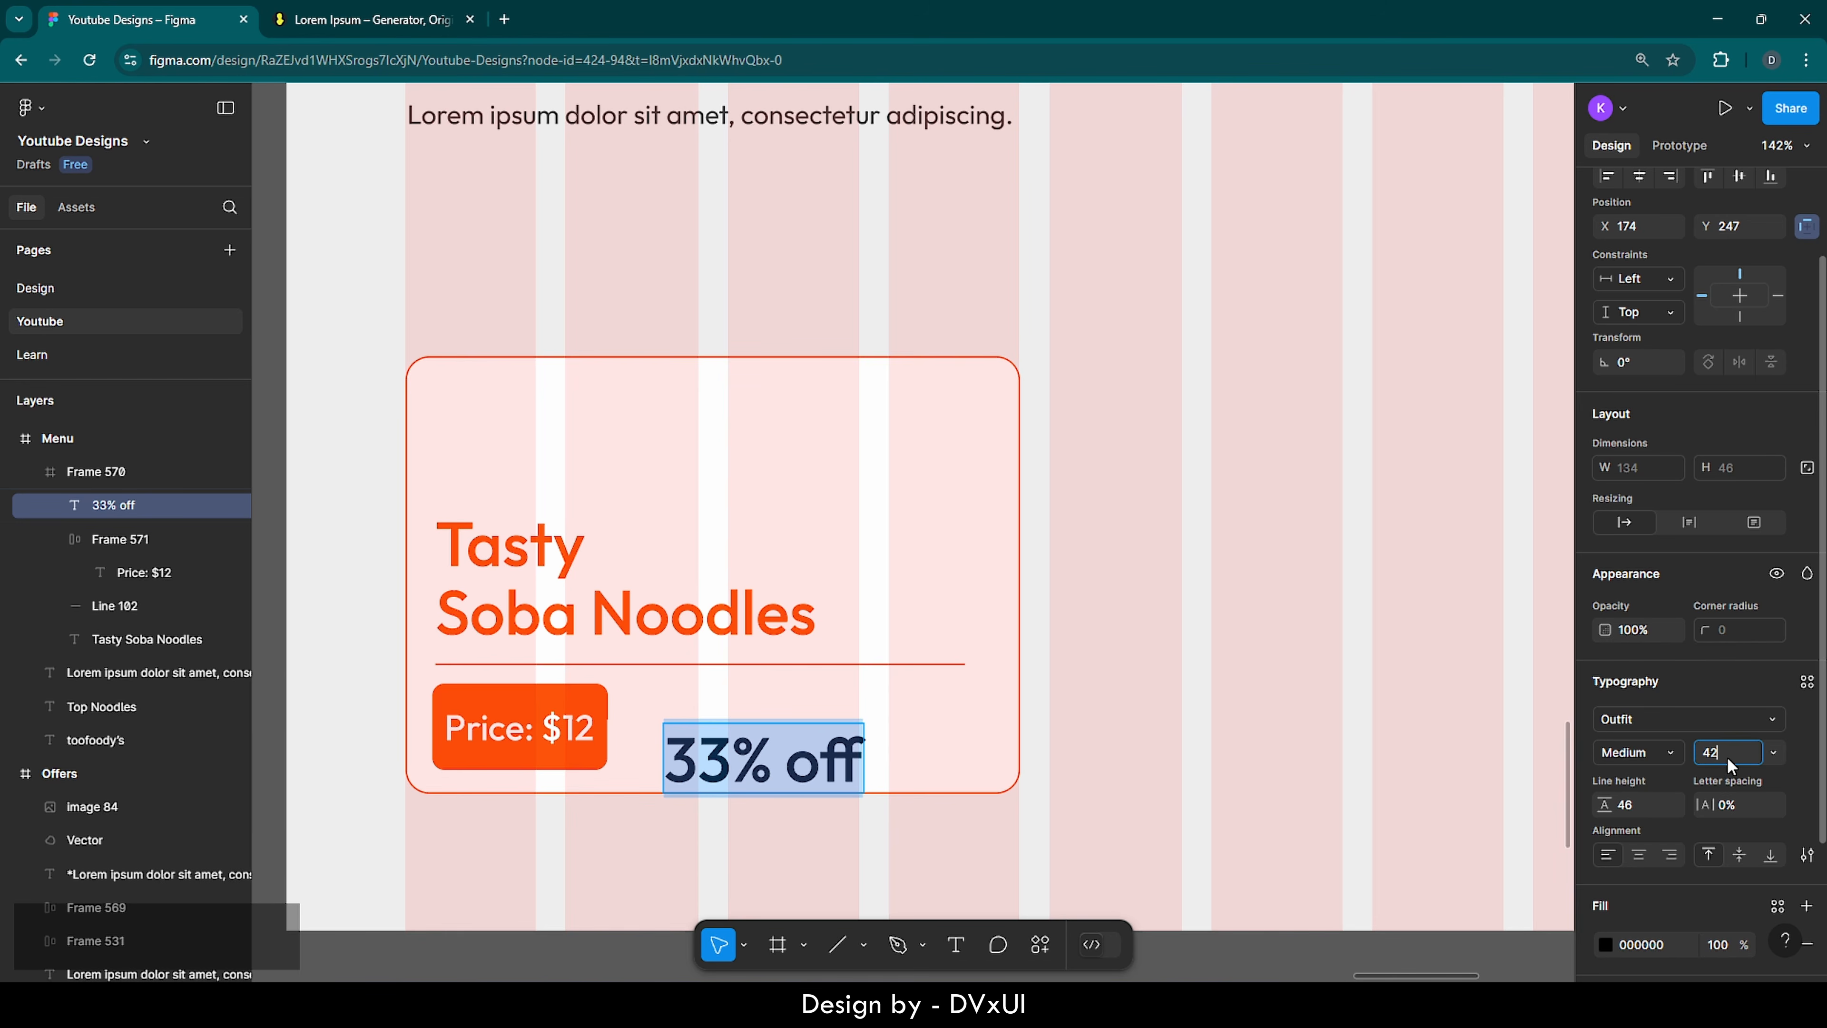
key("BackSpace")
type("20")
key("Return")
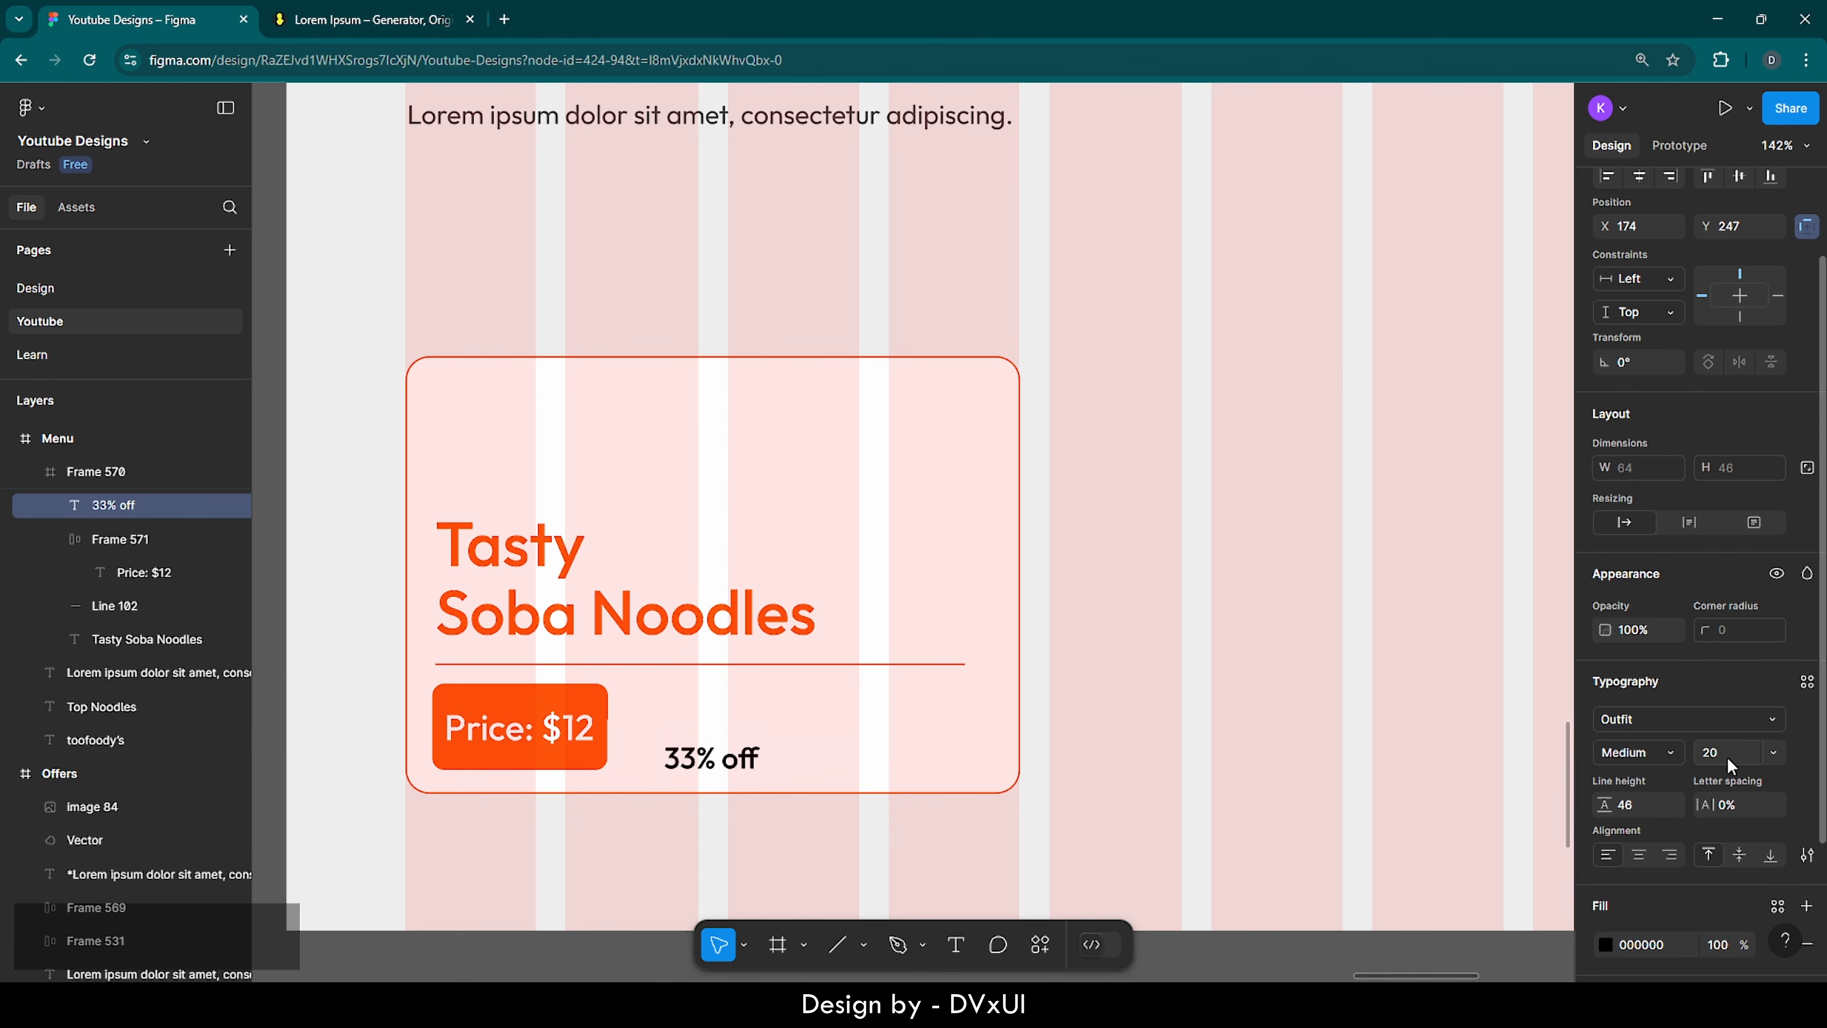
- Recolor the "33% off" text with FC530A and move it beside the price tag at X 161, Y 226
left_click(1606, 944)
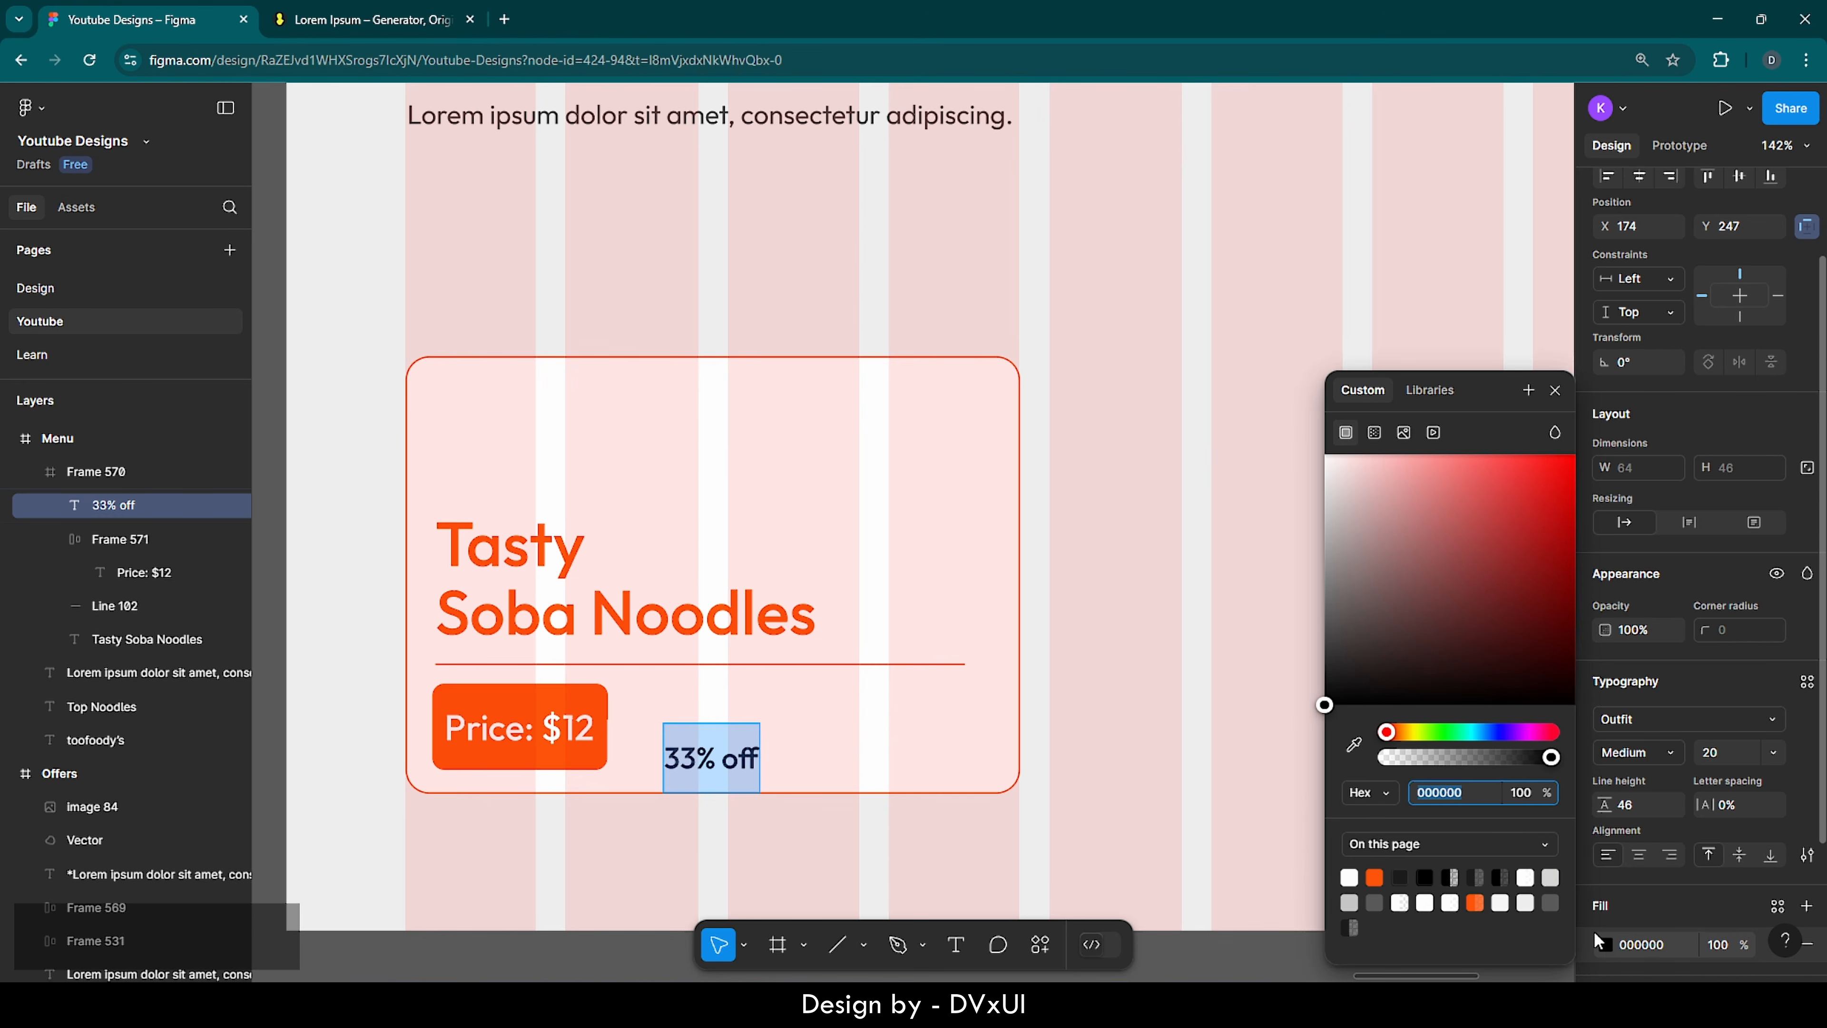
left_click(1374, 876)
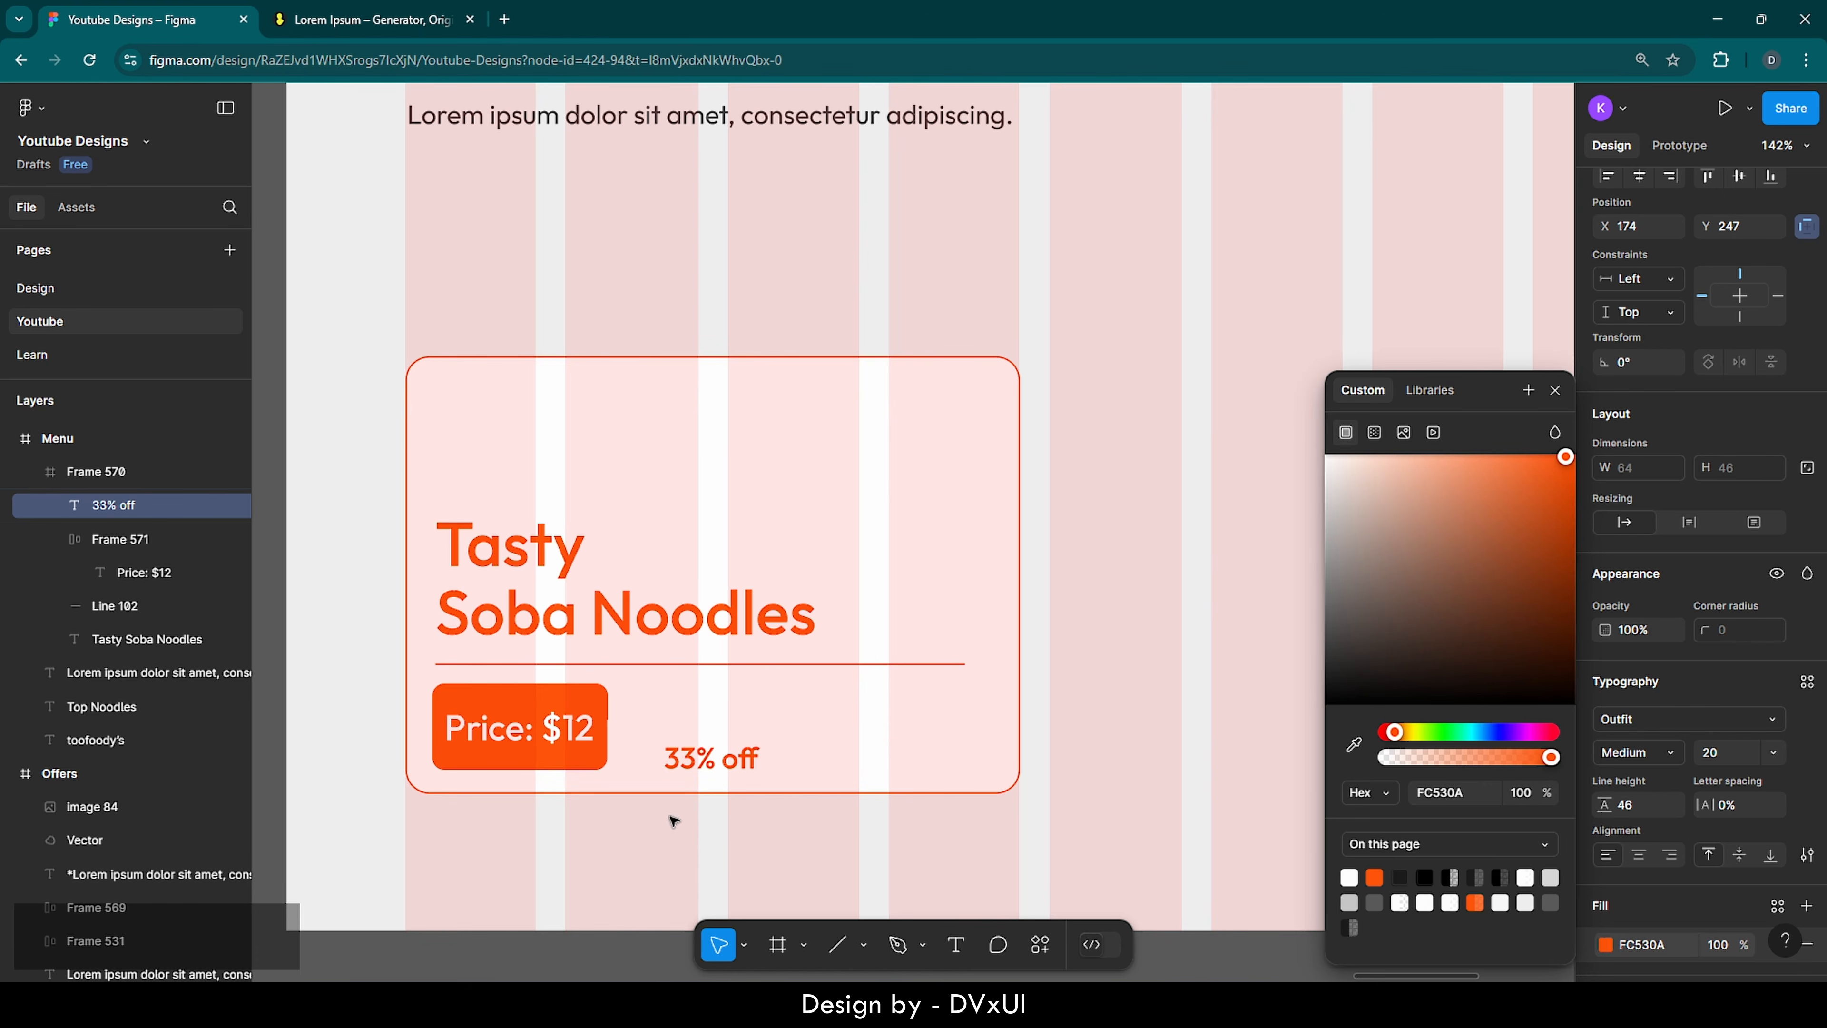
left_click(690, 759)
left_click_drag(698, 767, 679, 733)
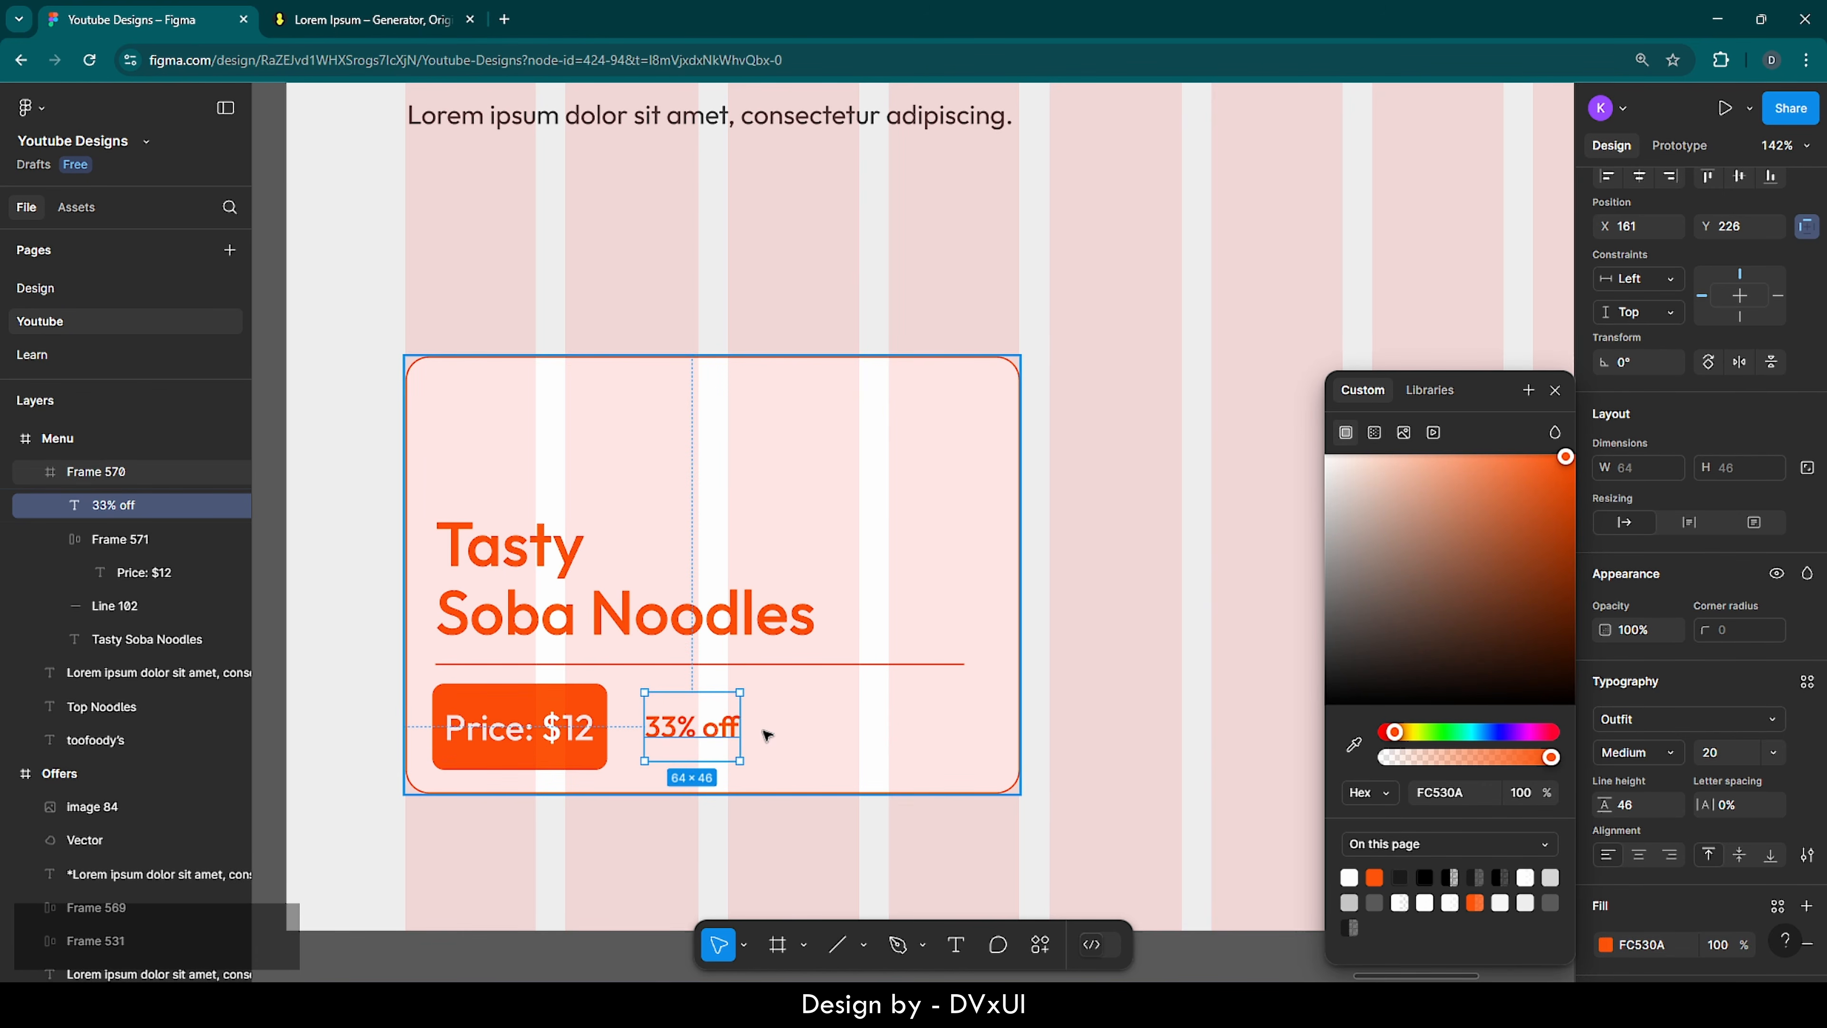
left_click(762, 734)
left_click(638, 838)
- Copy the dark-bowl noodle image from the Resources frame and paste it into the Menu frame
scroll(638, 839, "down", 5)
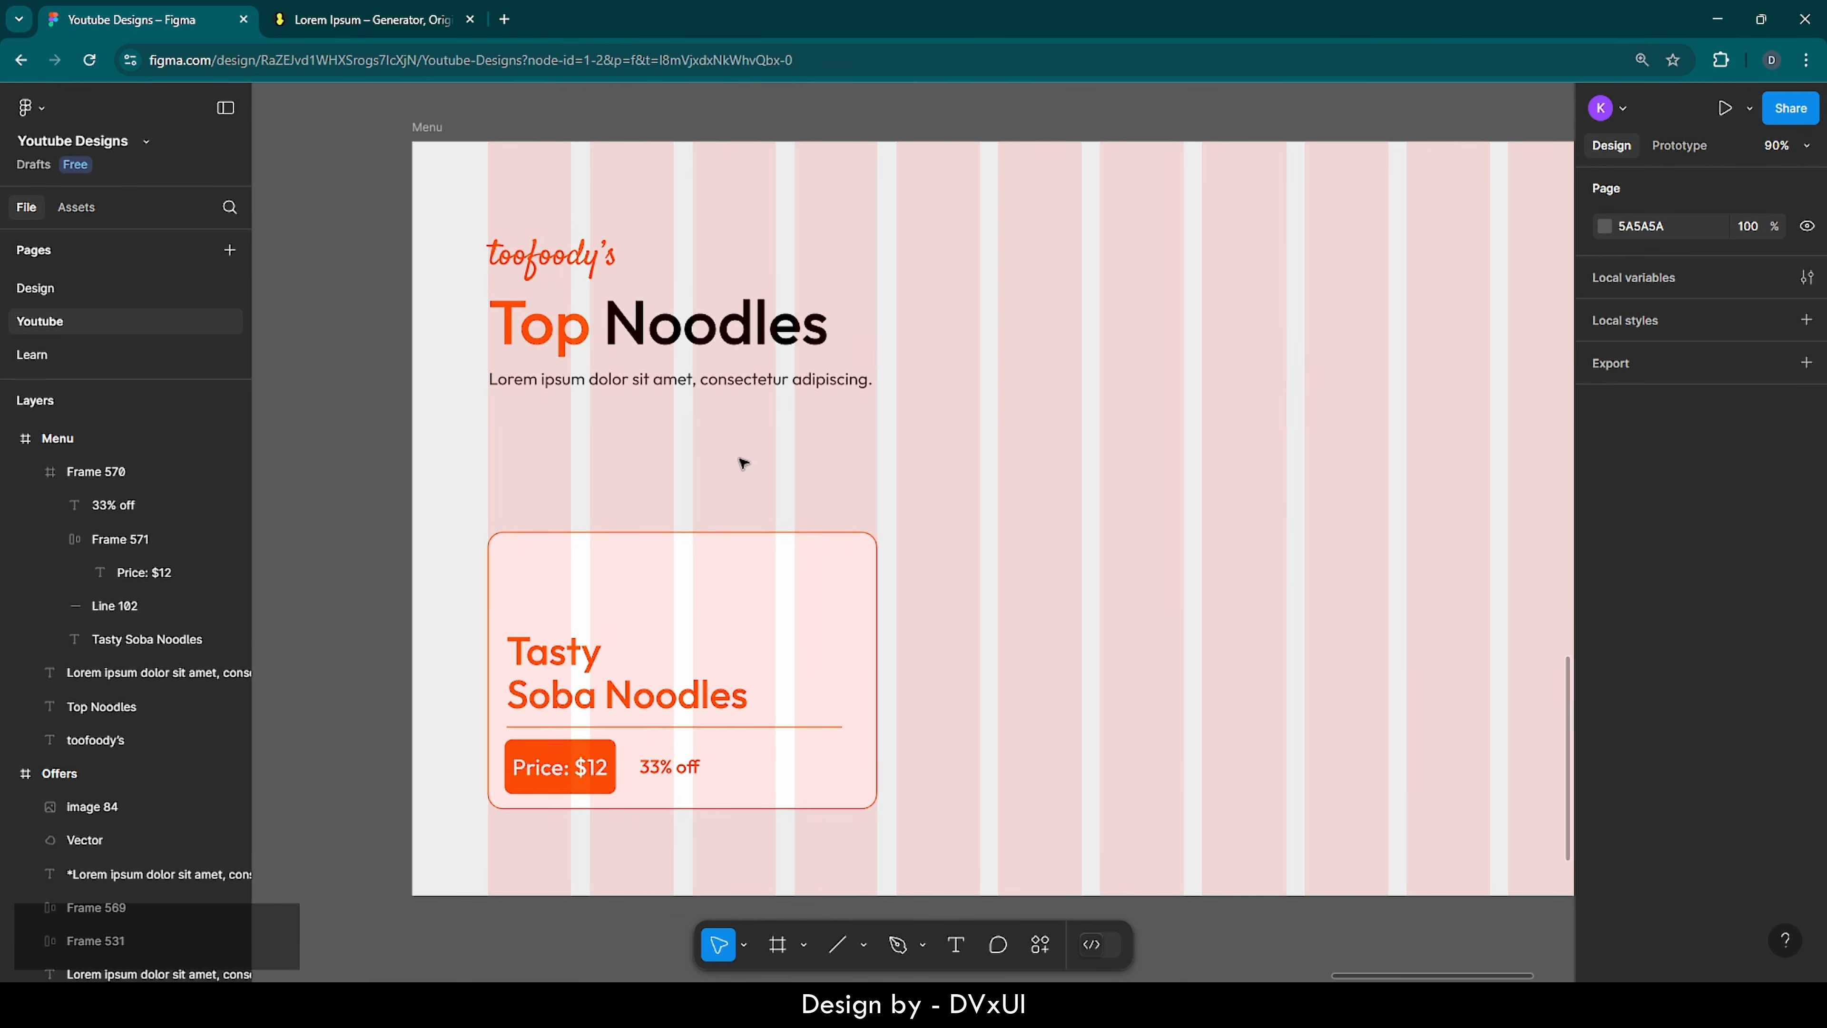
left_click(7, 439)
left_click(6, 474)
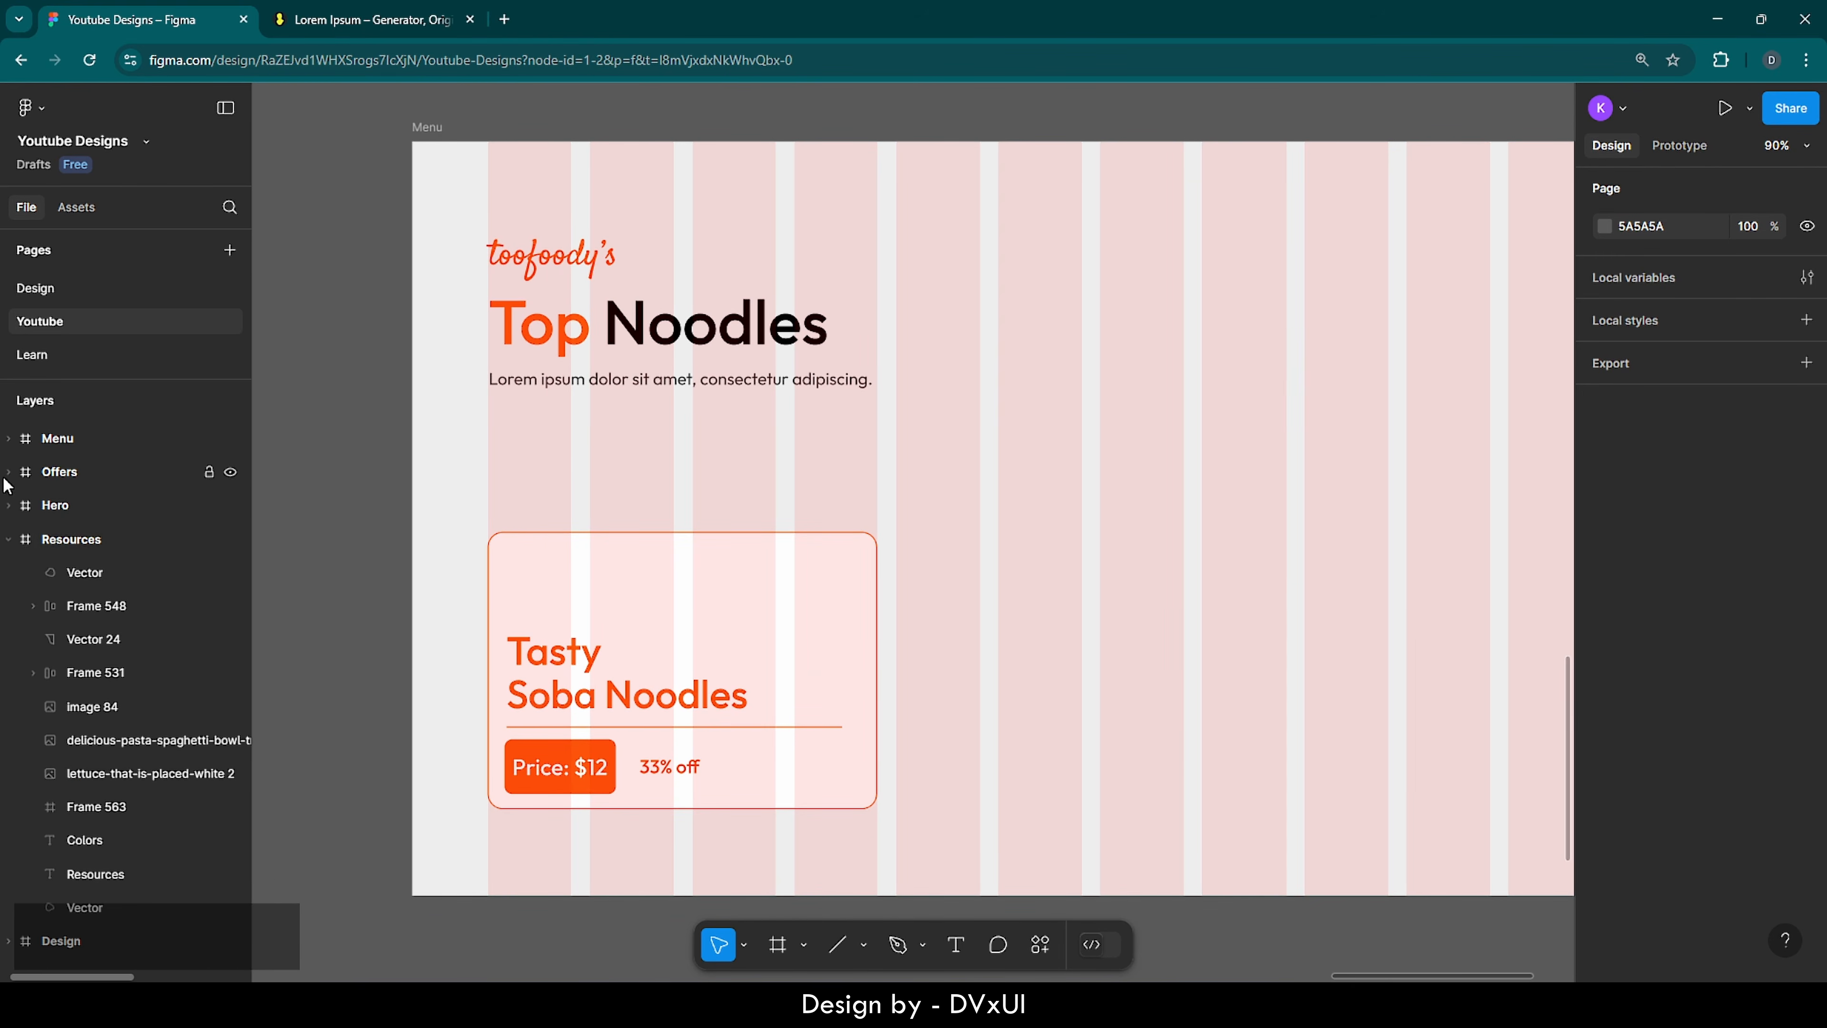
left_click(8, 540)
double_click(25, 539)
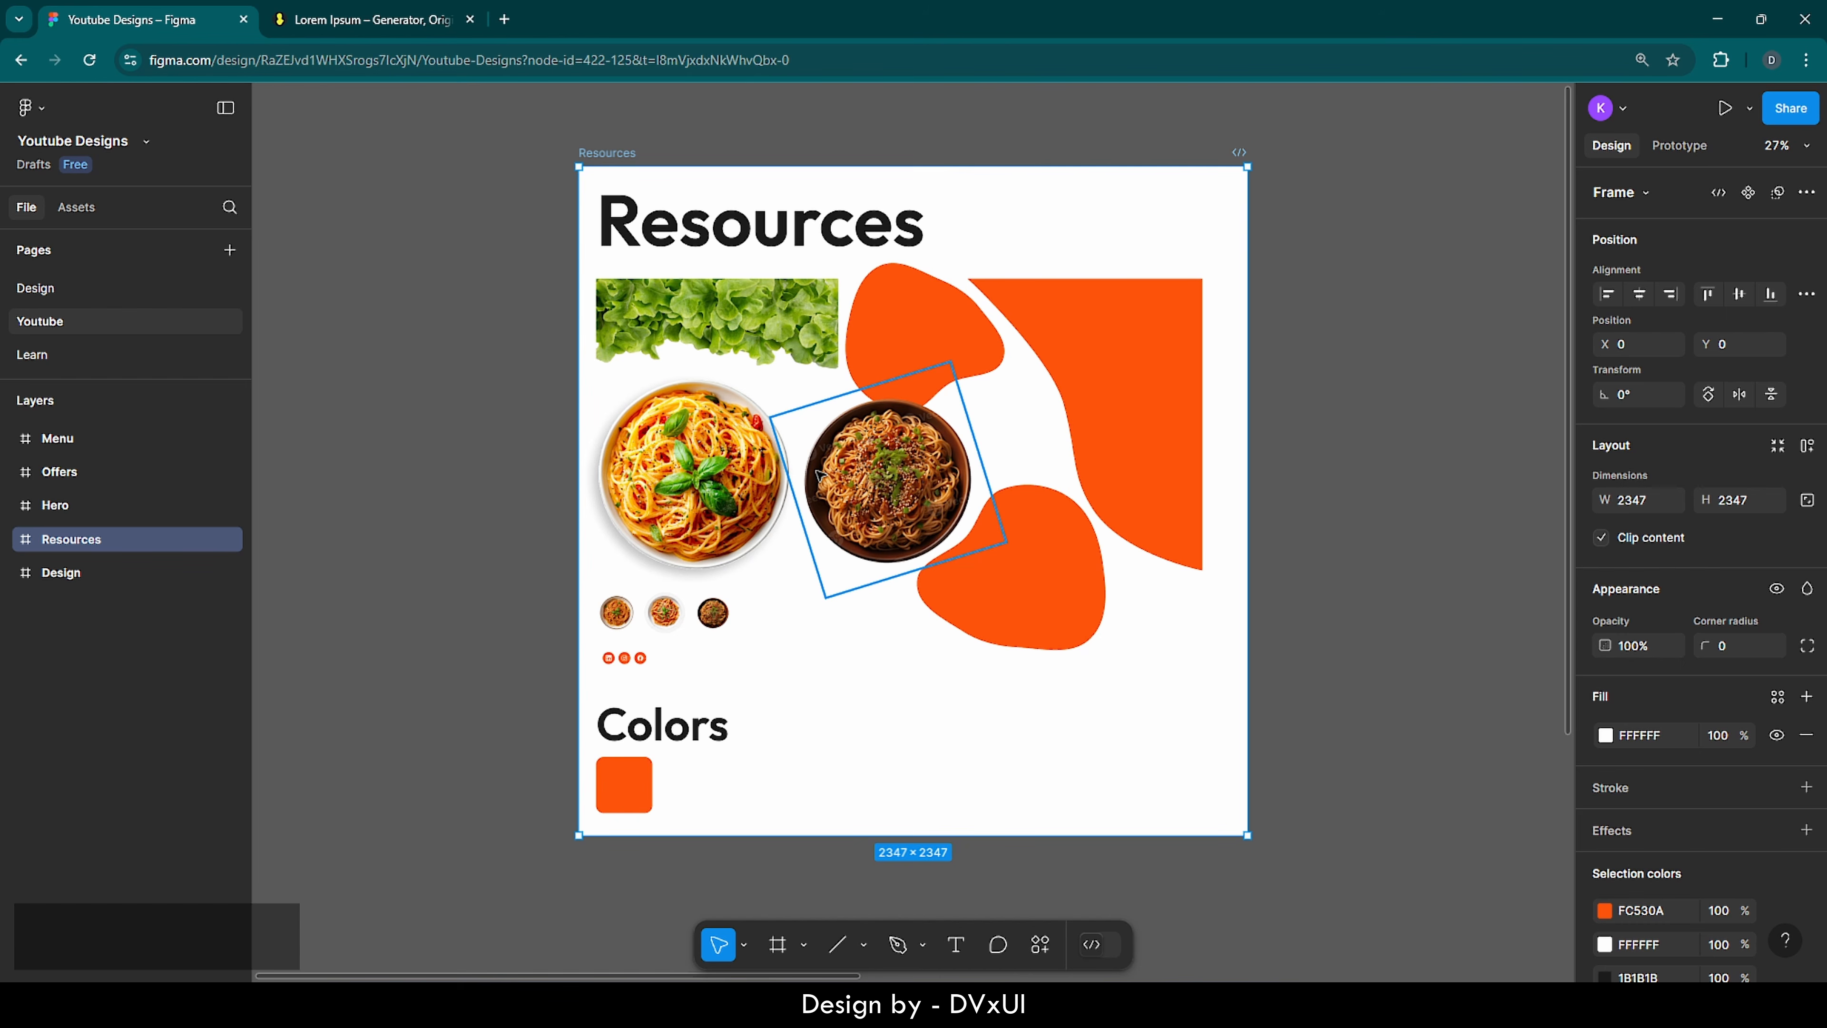
left_click(882, 473)
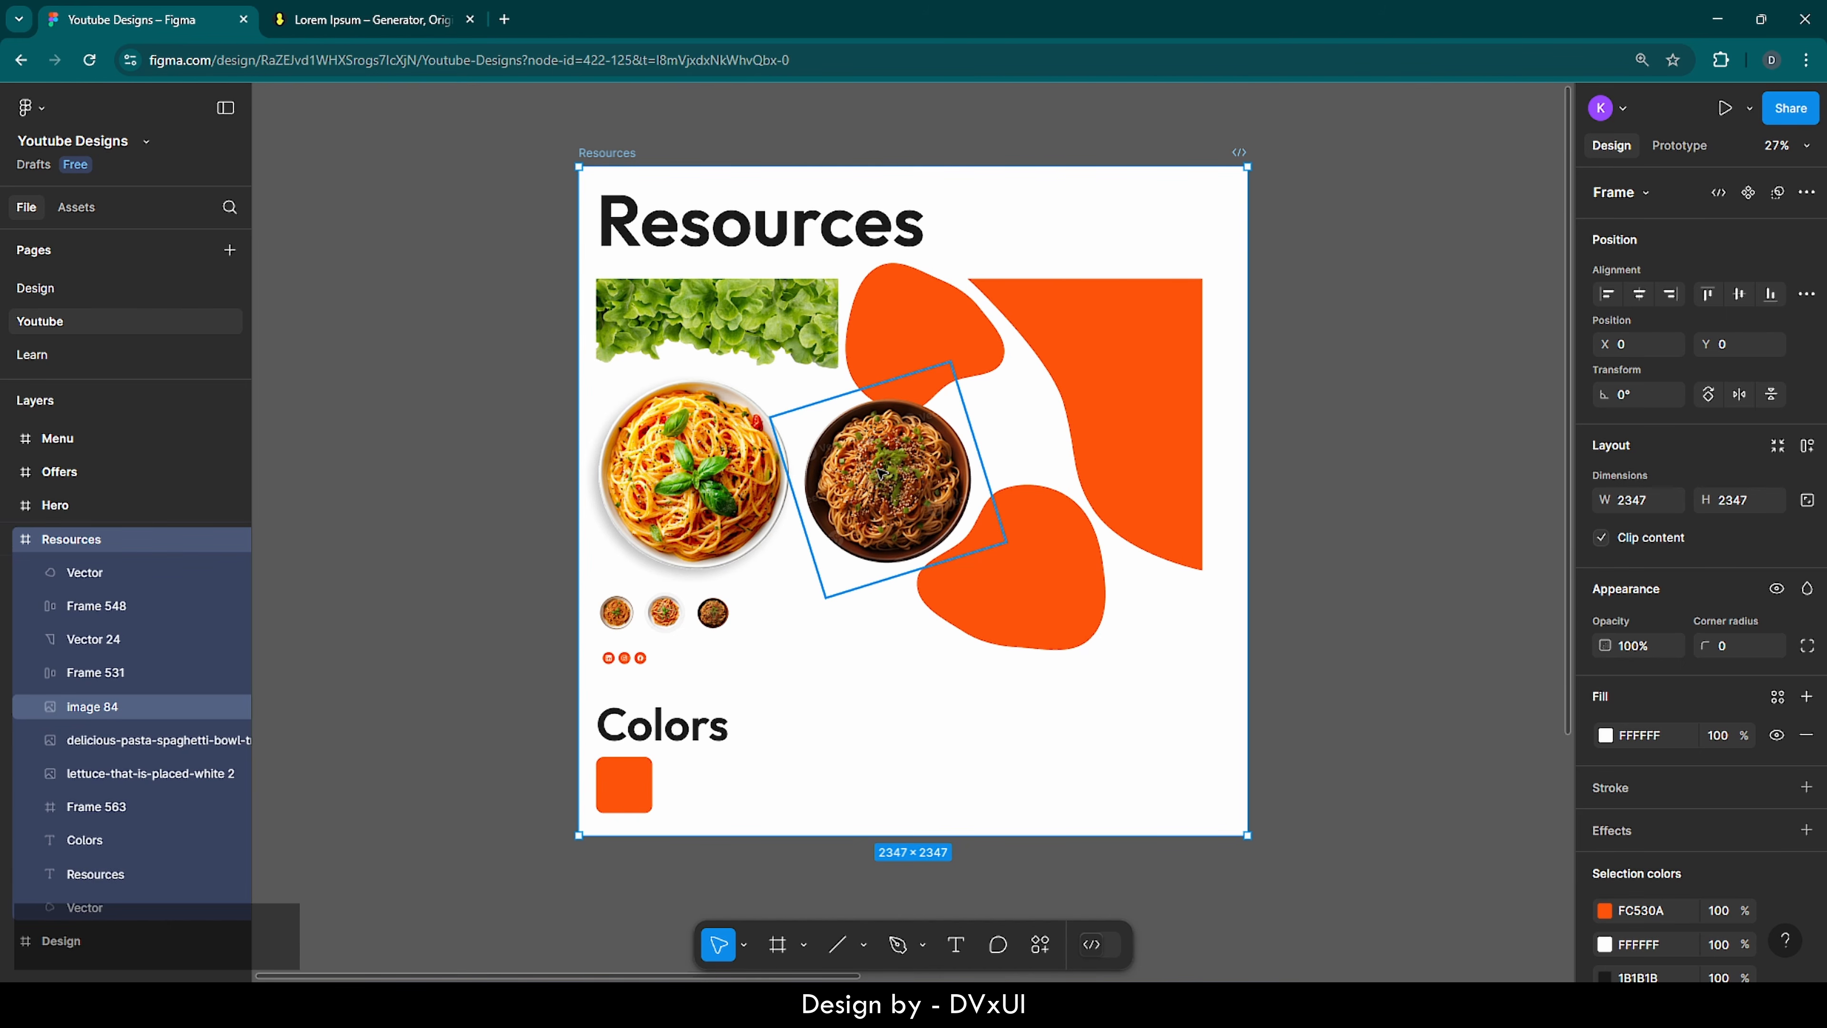
key("ctrl+c")
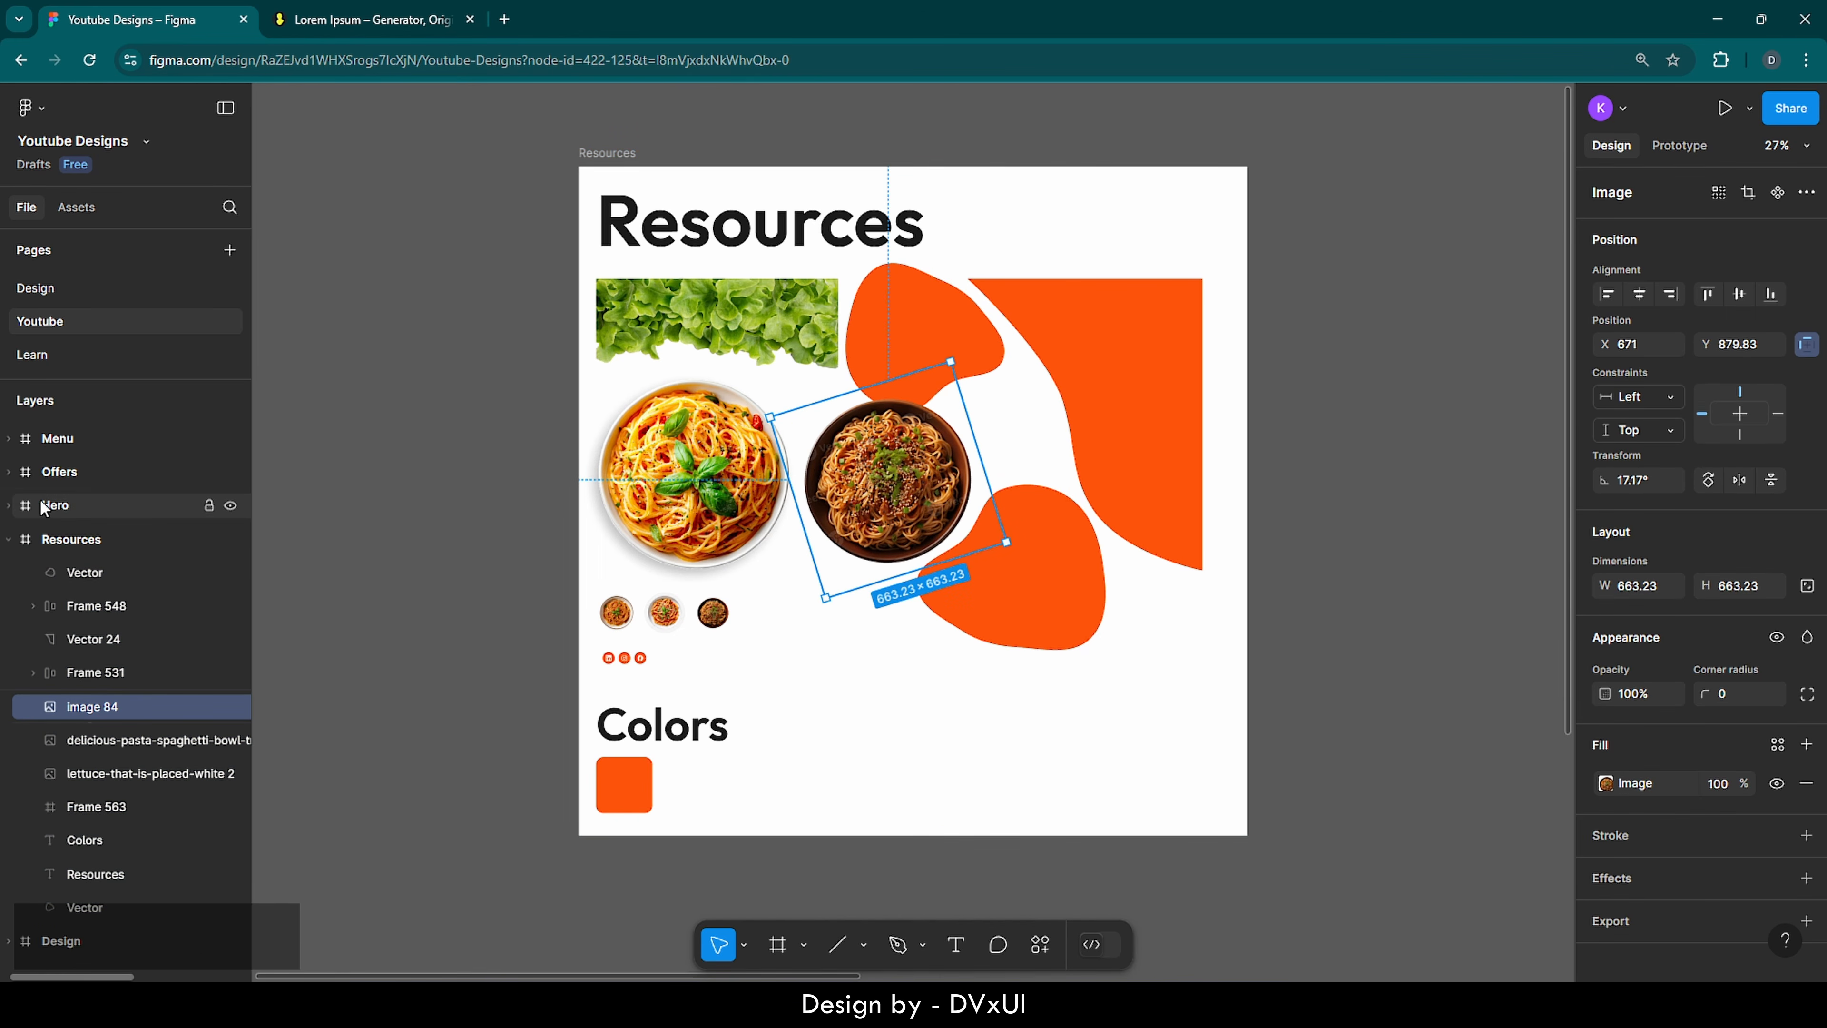
left_click(28, 440)
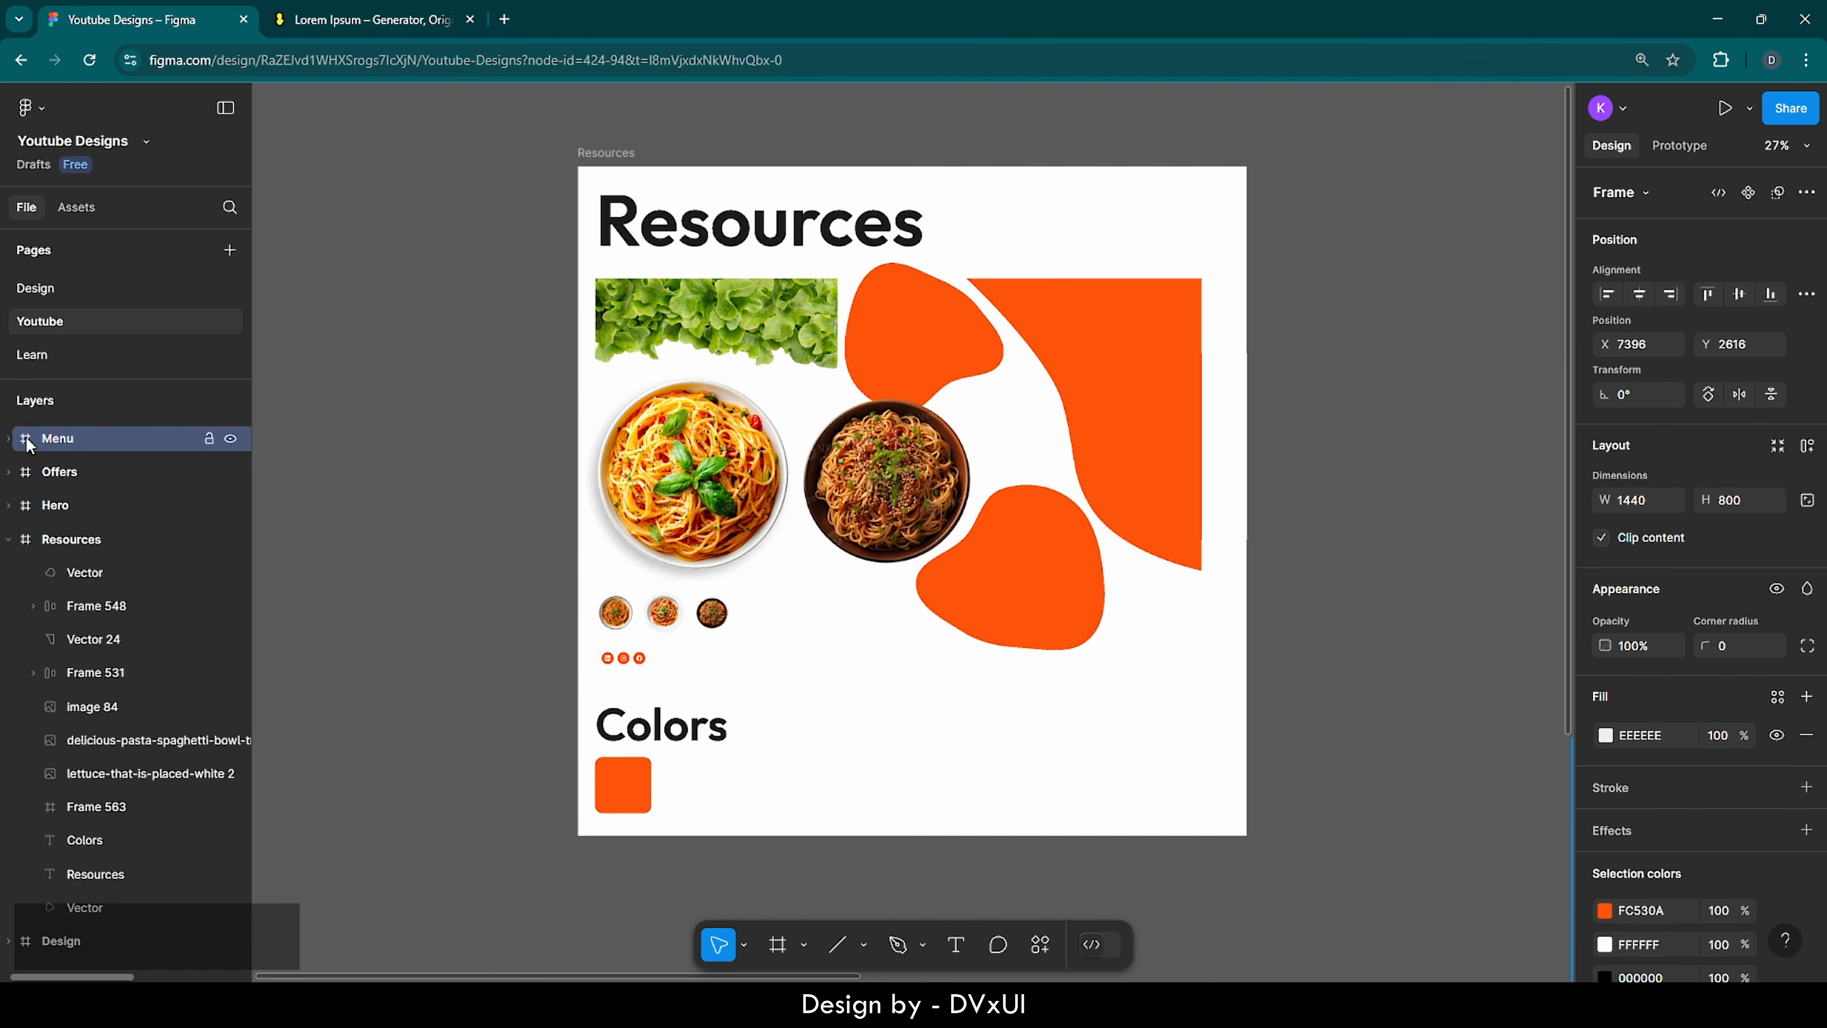
key("shift+2")
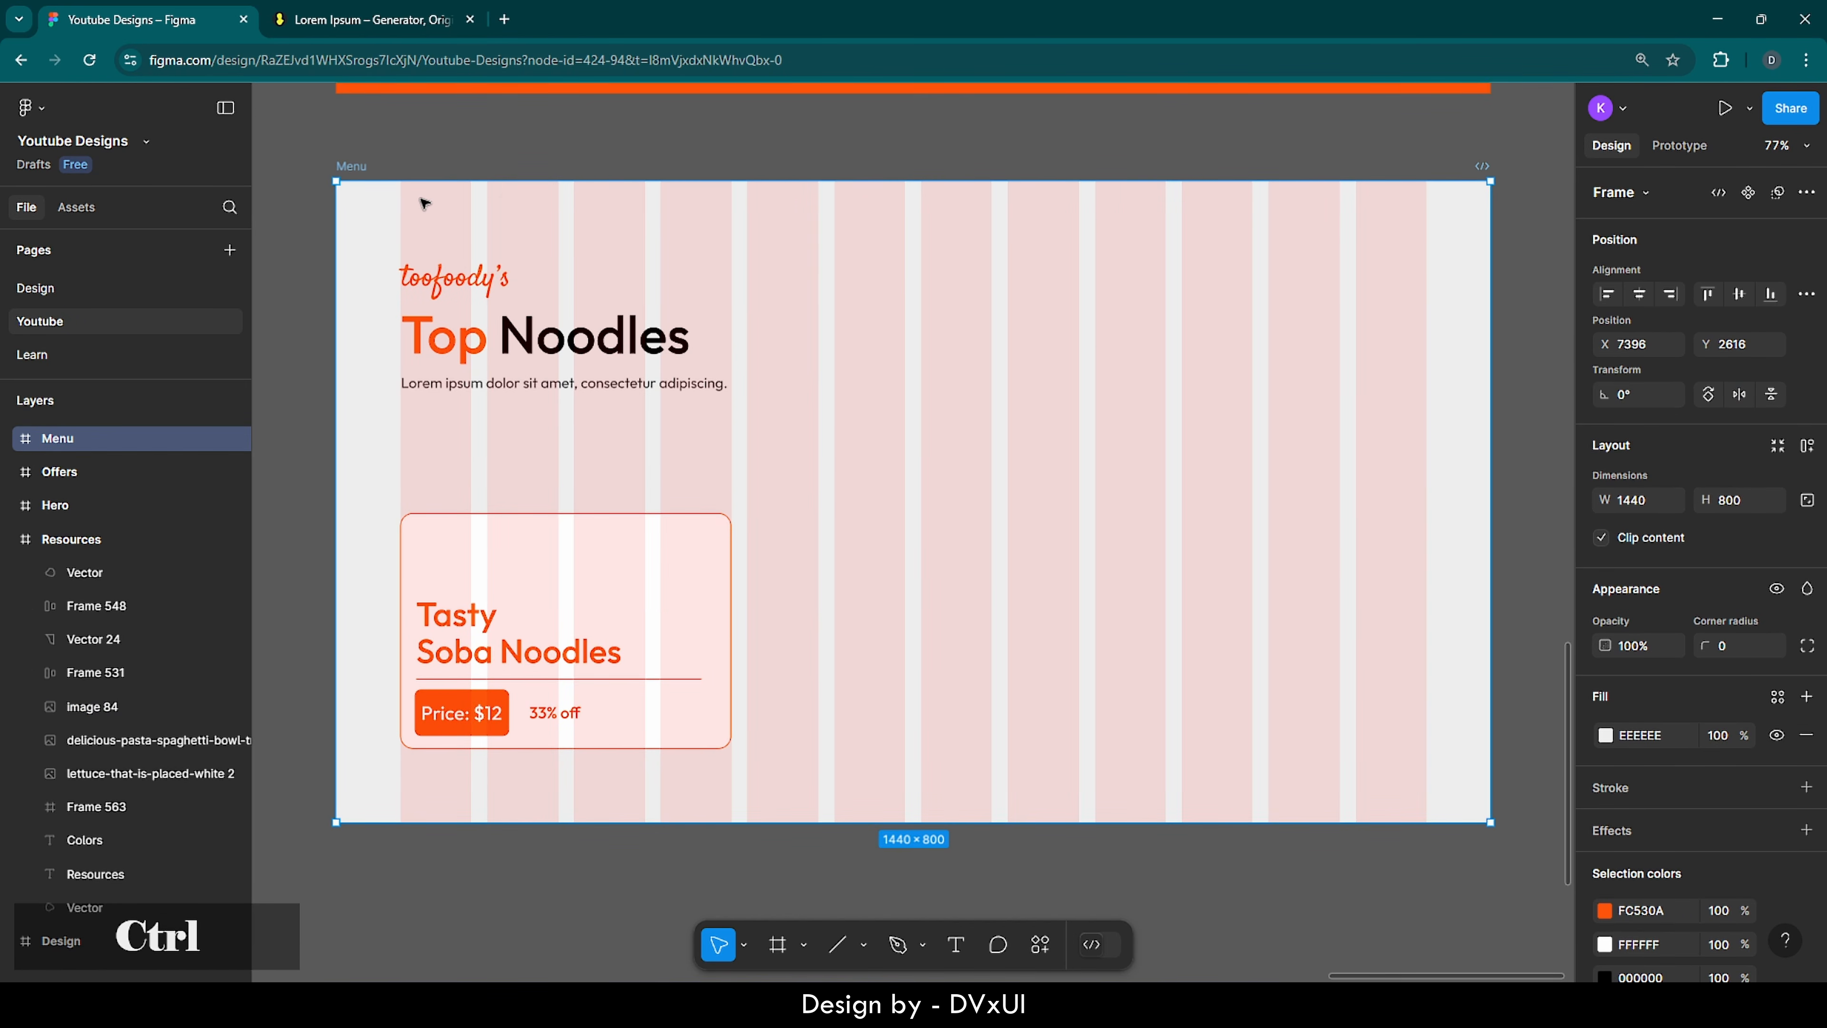
key("ctrl+v")
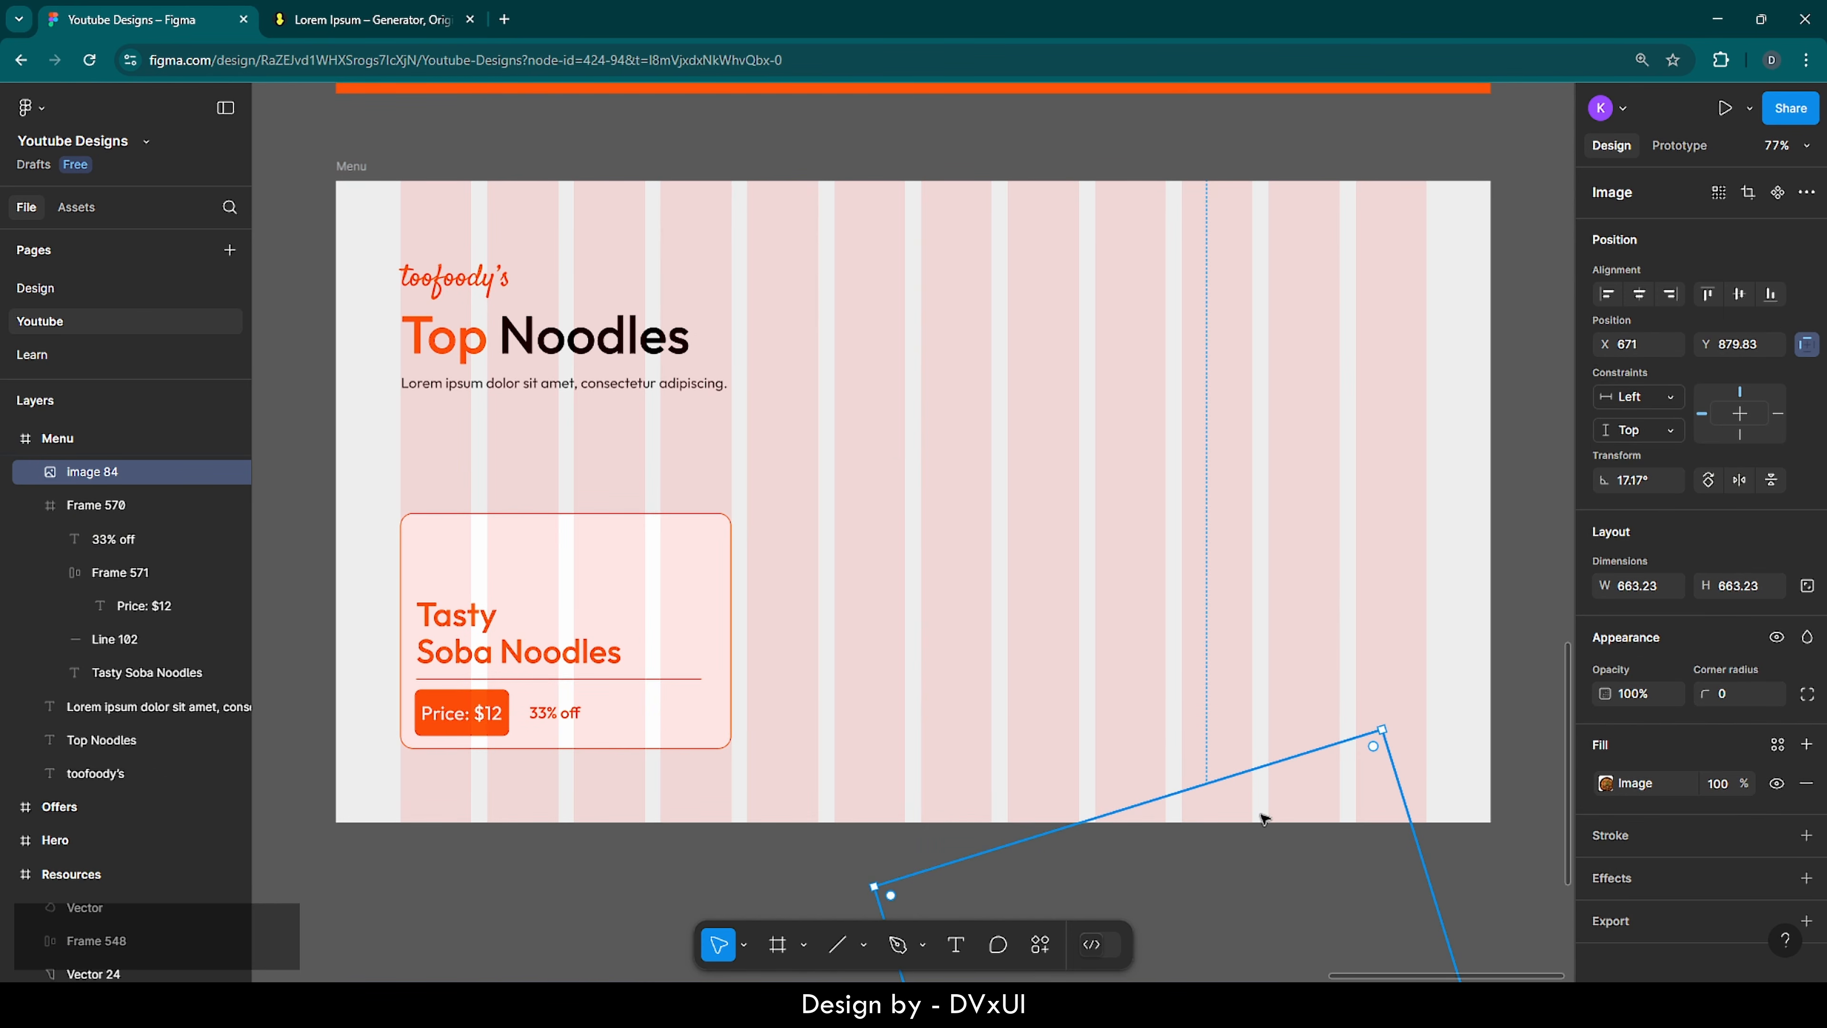
- Scale the noodle image to about 263 × 263 and place it over the card's top edge at X 114, Y 323.65
left_click_drag(1260, 816, 1024, 515)
left_click_drag(947, 656, 552, 507)
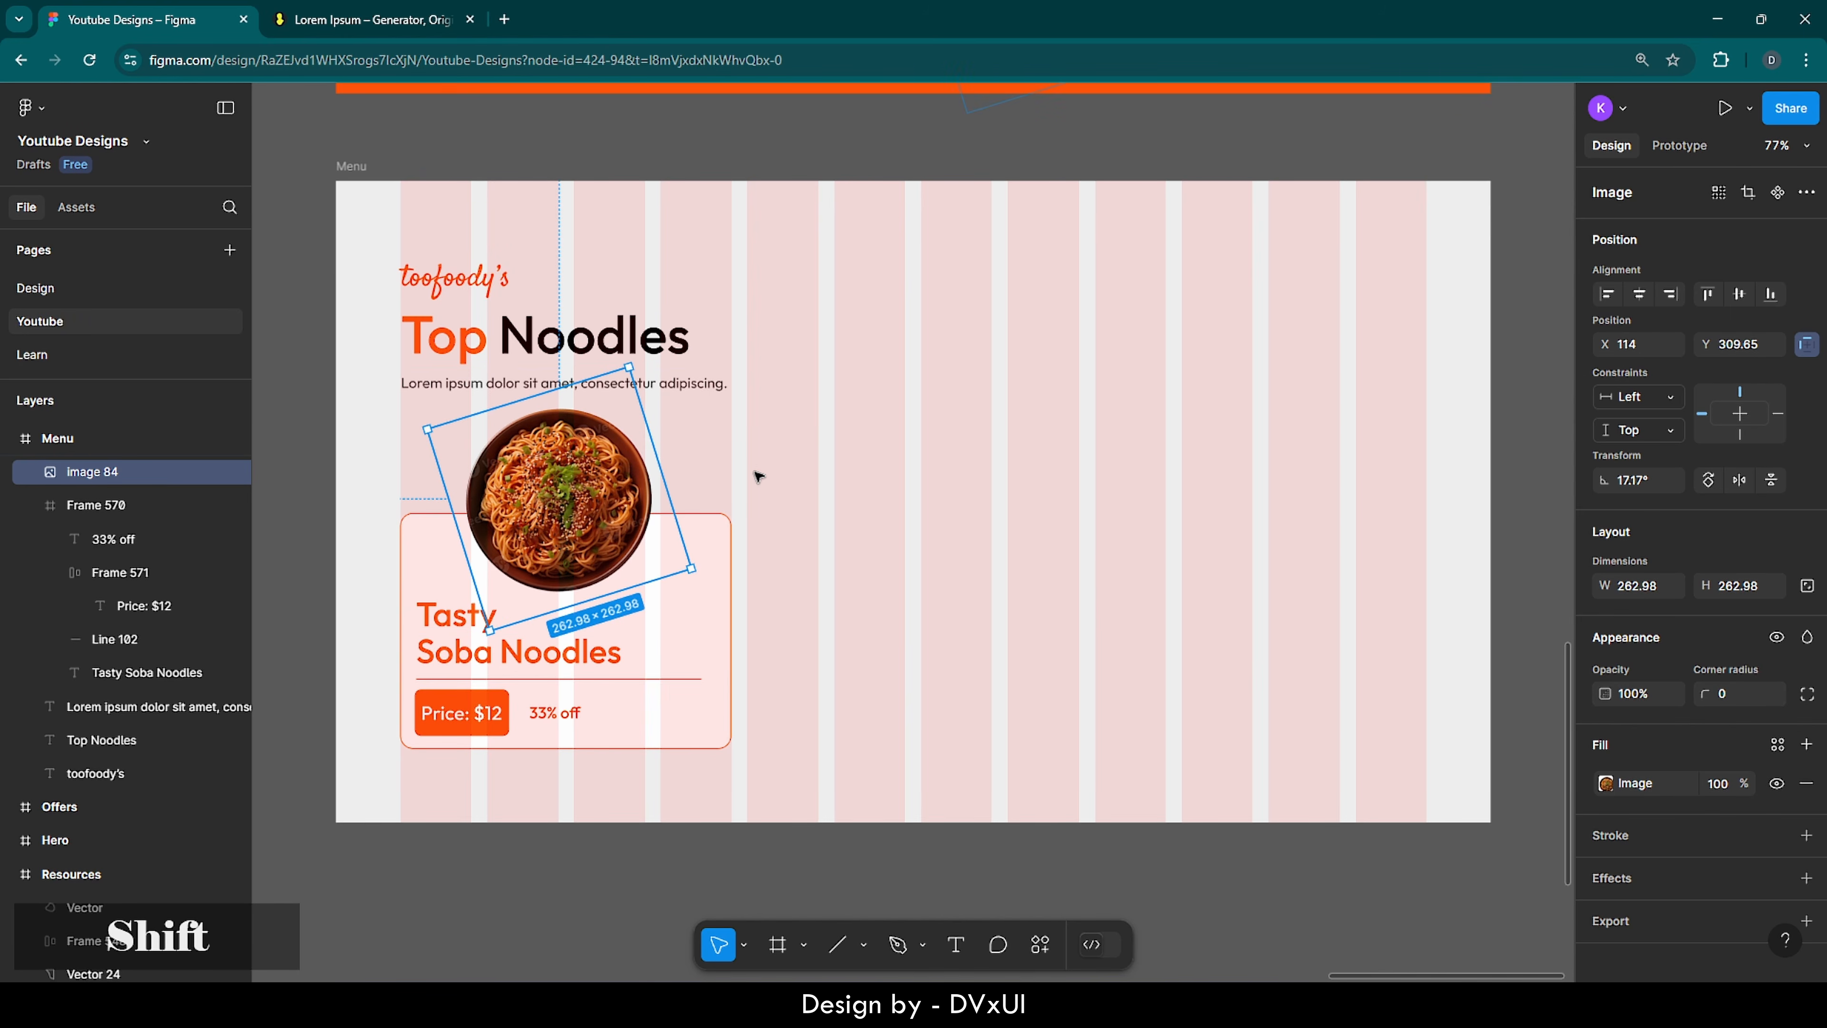
key("shift+Down")
key("Down")
key("Down")
key("Down")
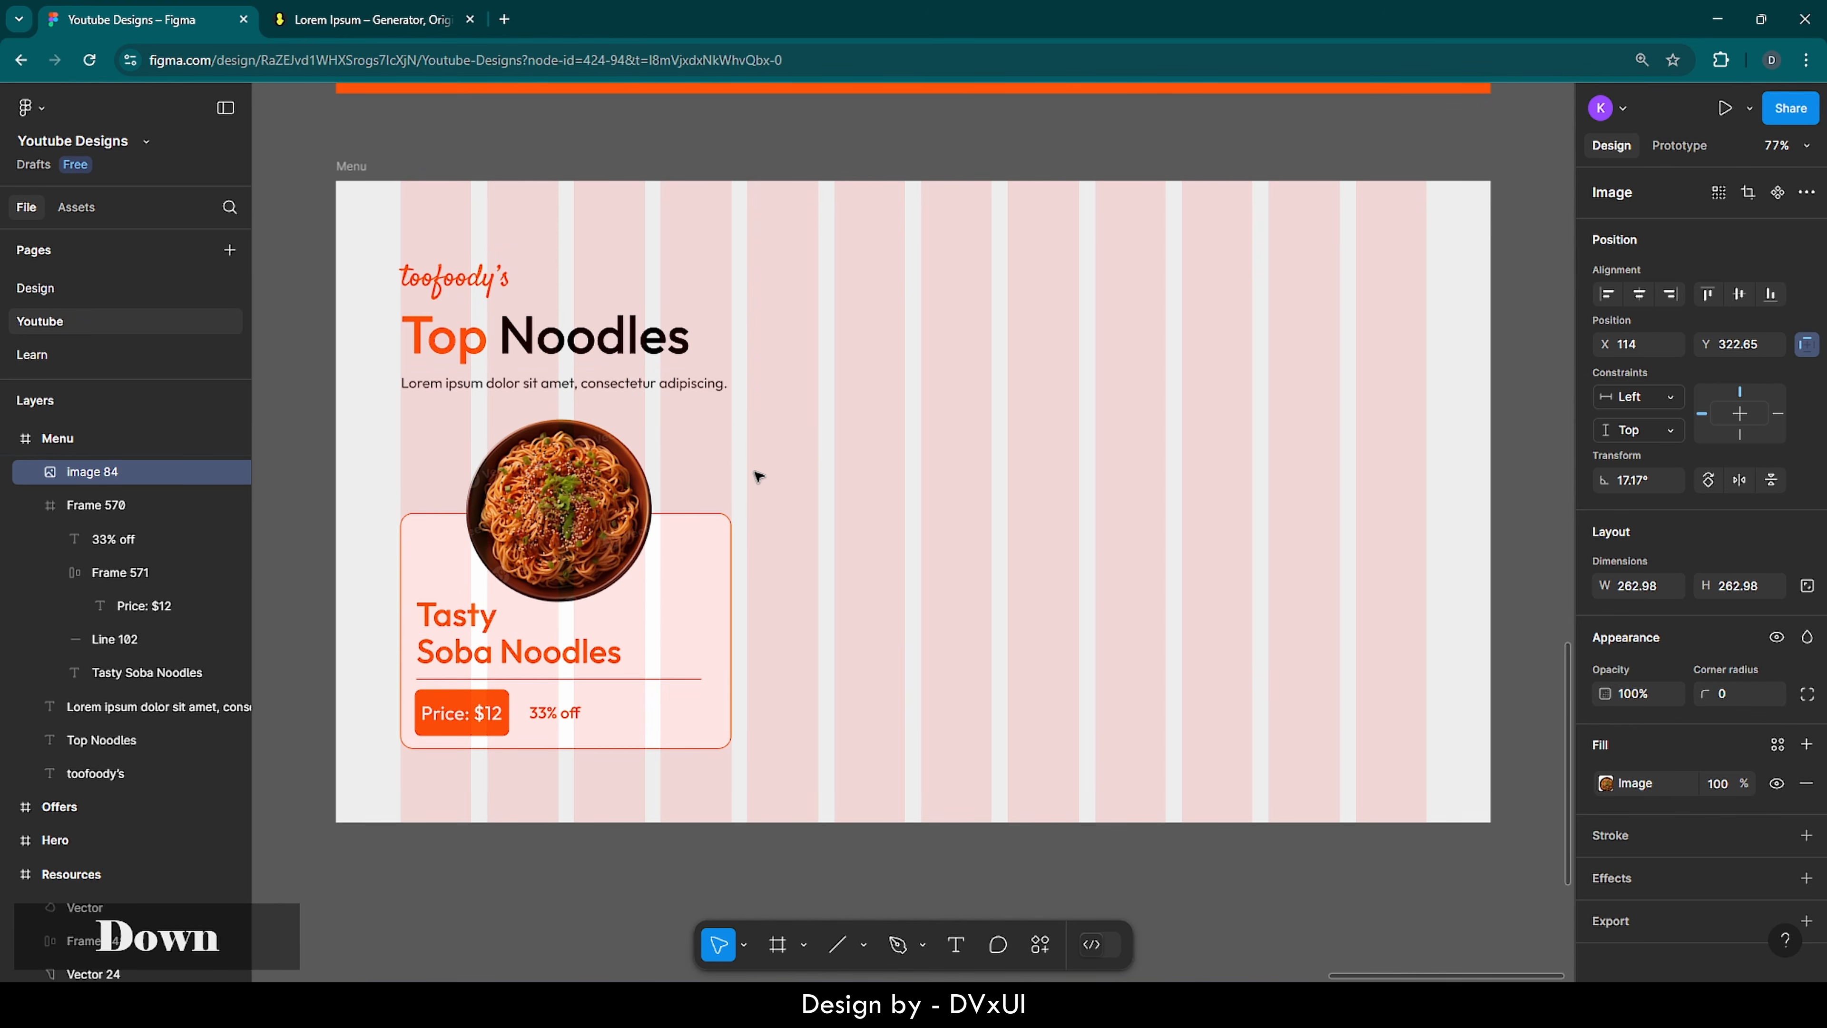
key("Down")
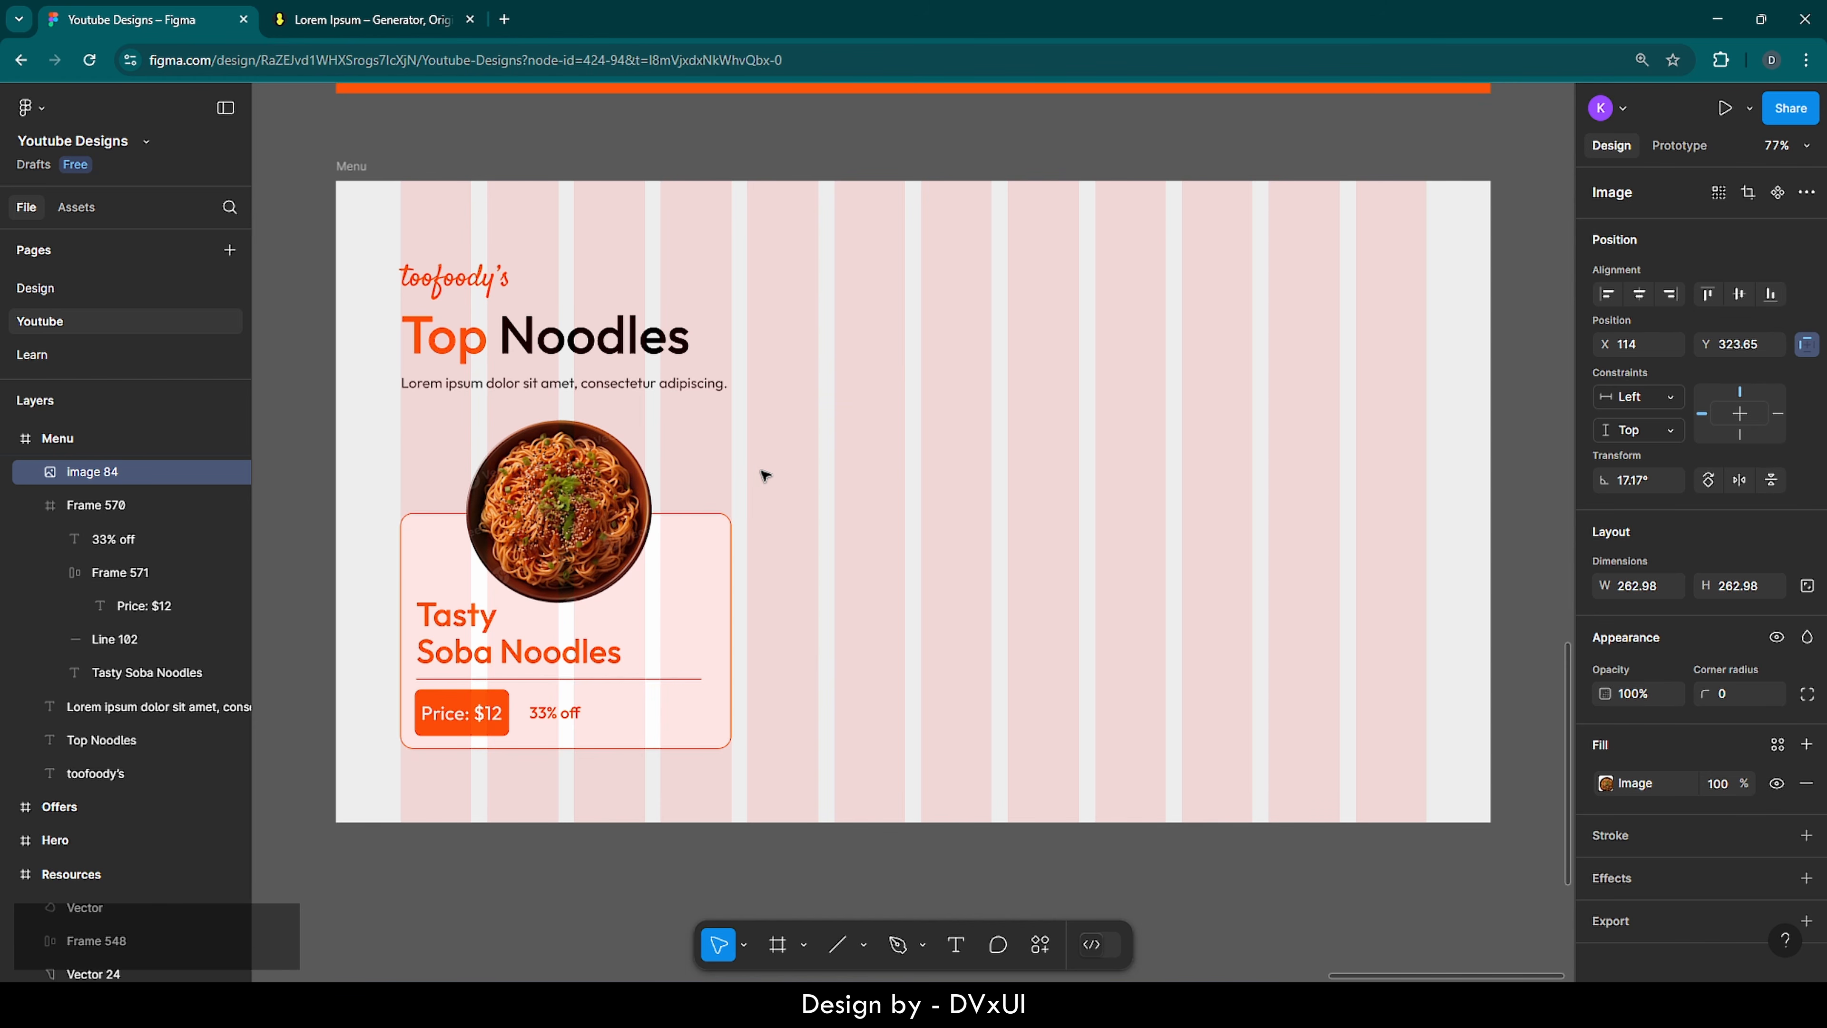
left_click(804, 424)
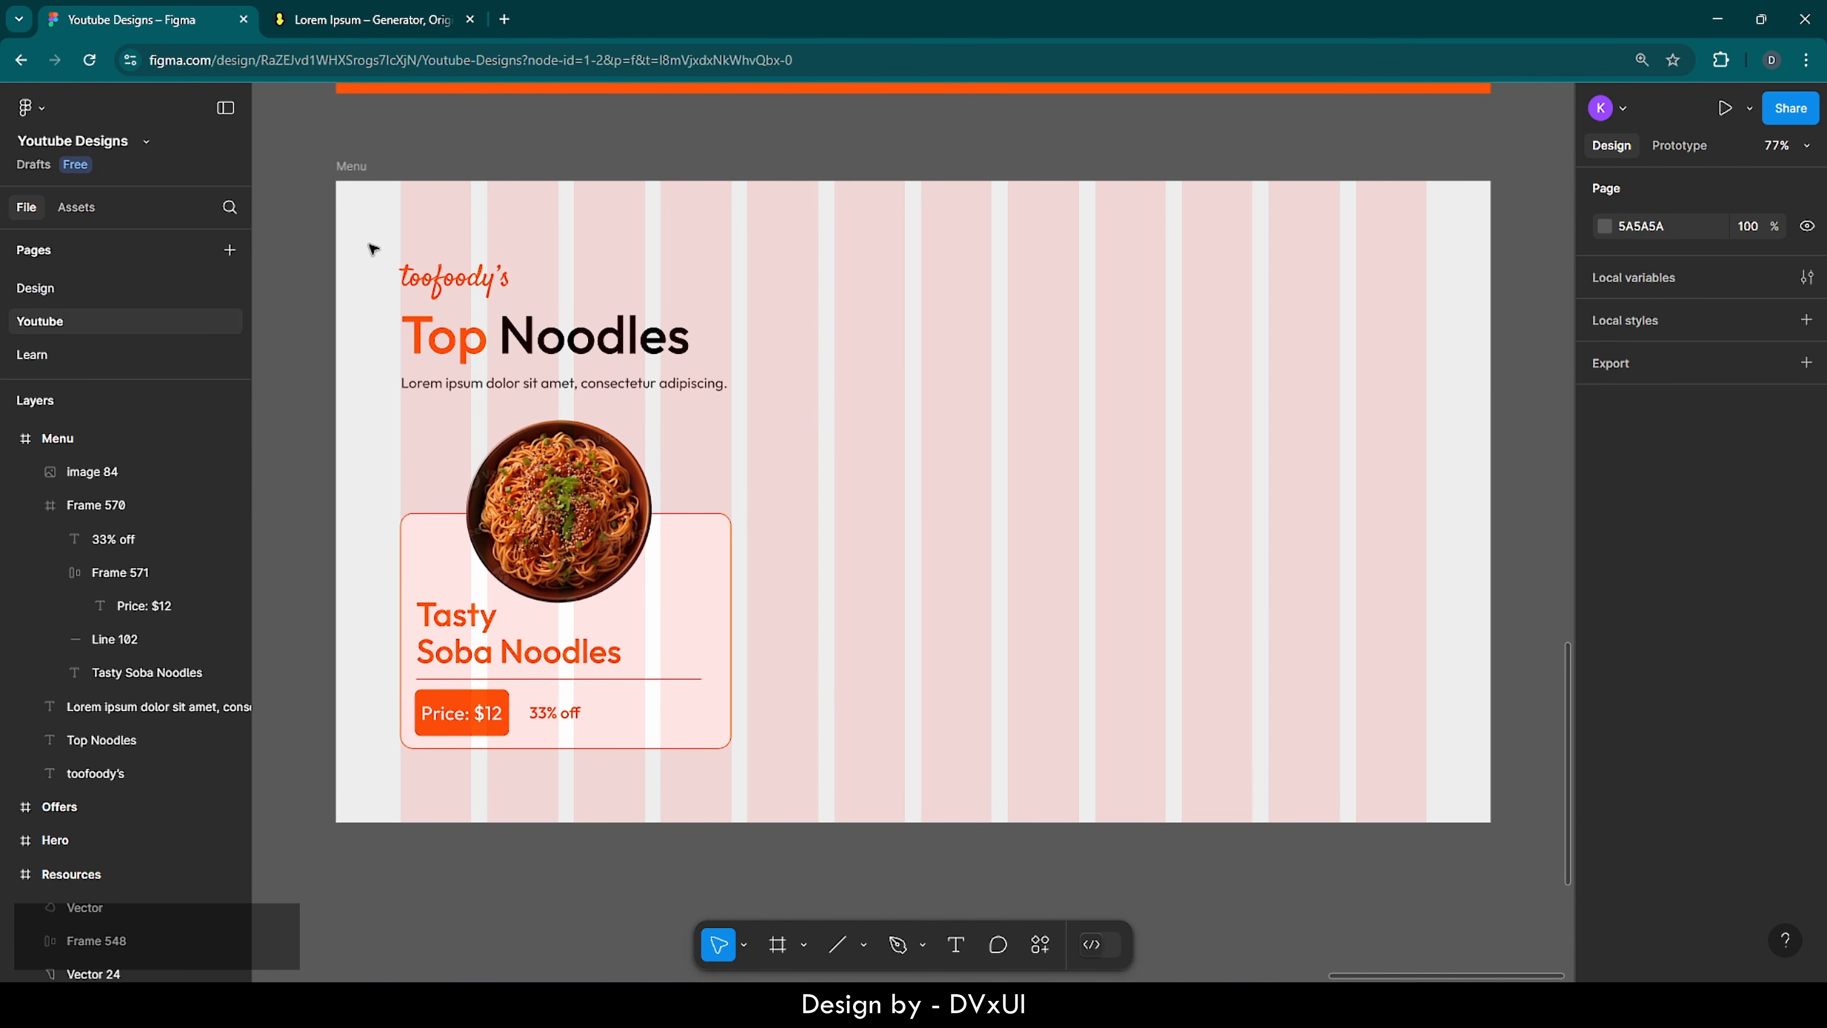
- Move the "toofoody's", "Top Noodles" and lorem ipsum texts up together by about 20, away from the noodle image
left_click_drag(373, 247, 498, 390)
key("shift+Up")
key("shift+Up")
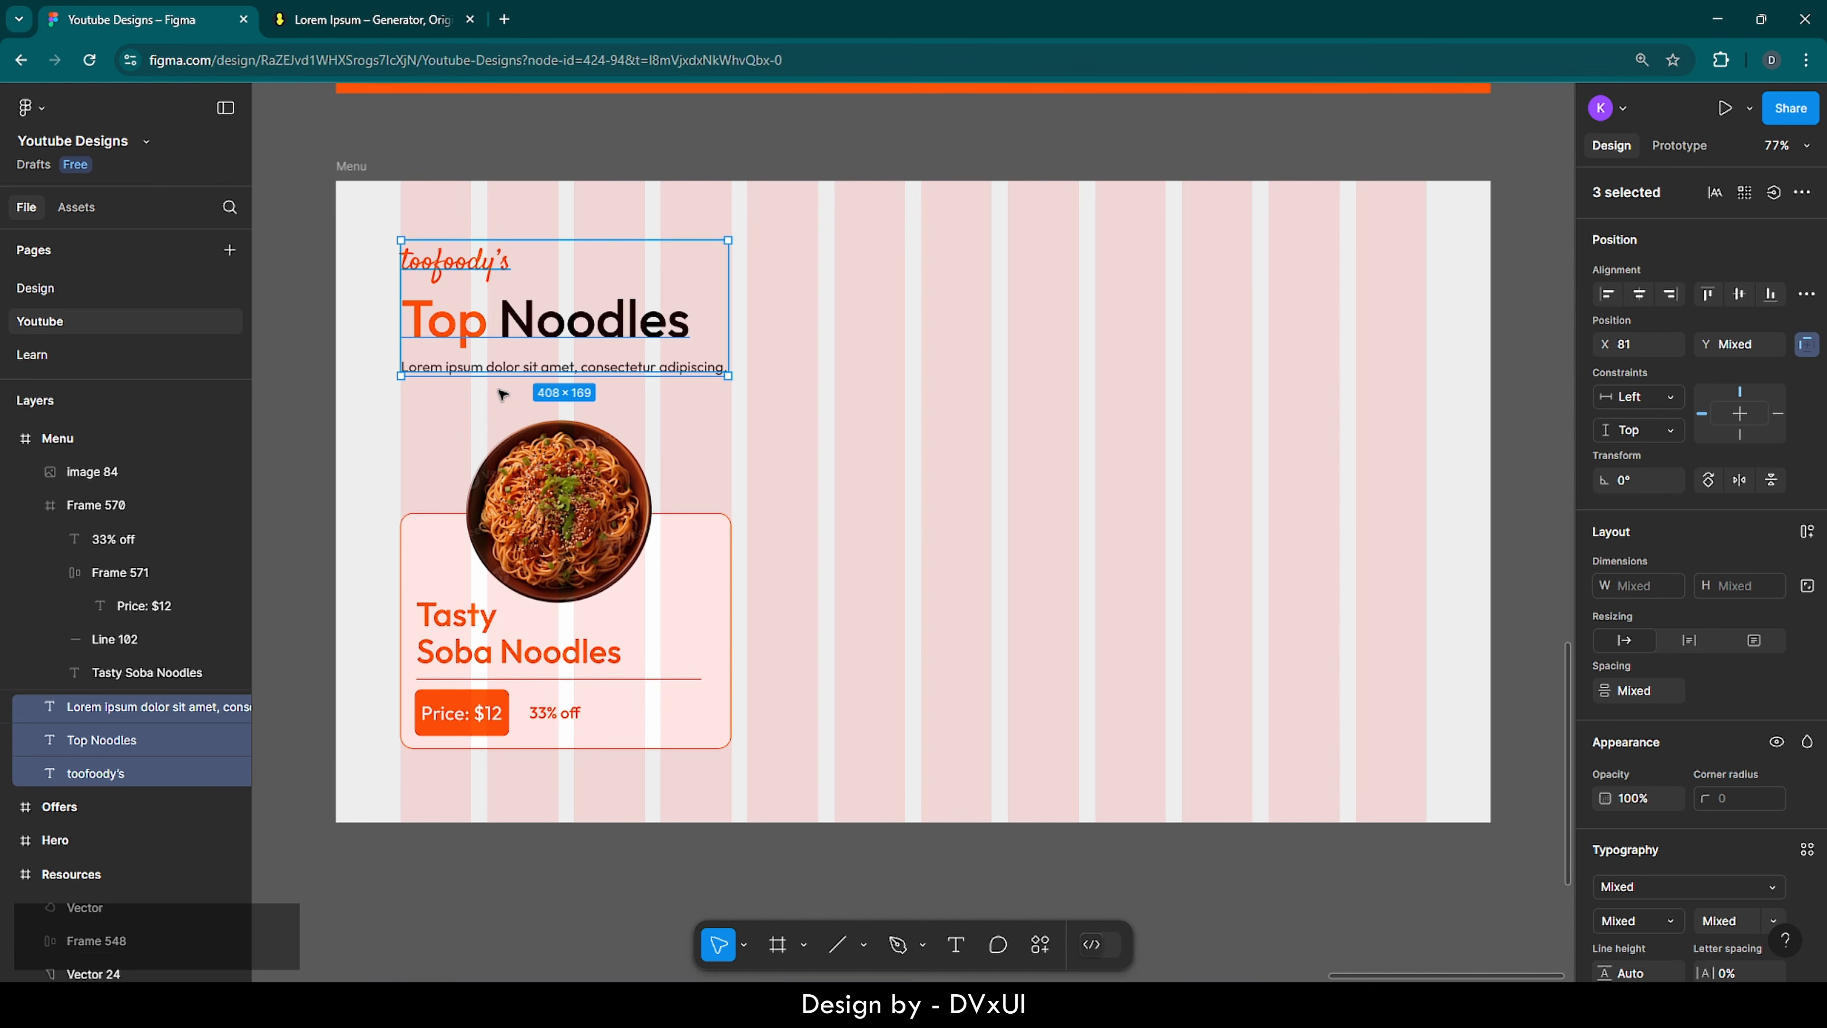
key("Down")
key("Up")
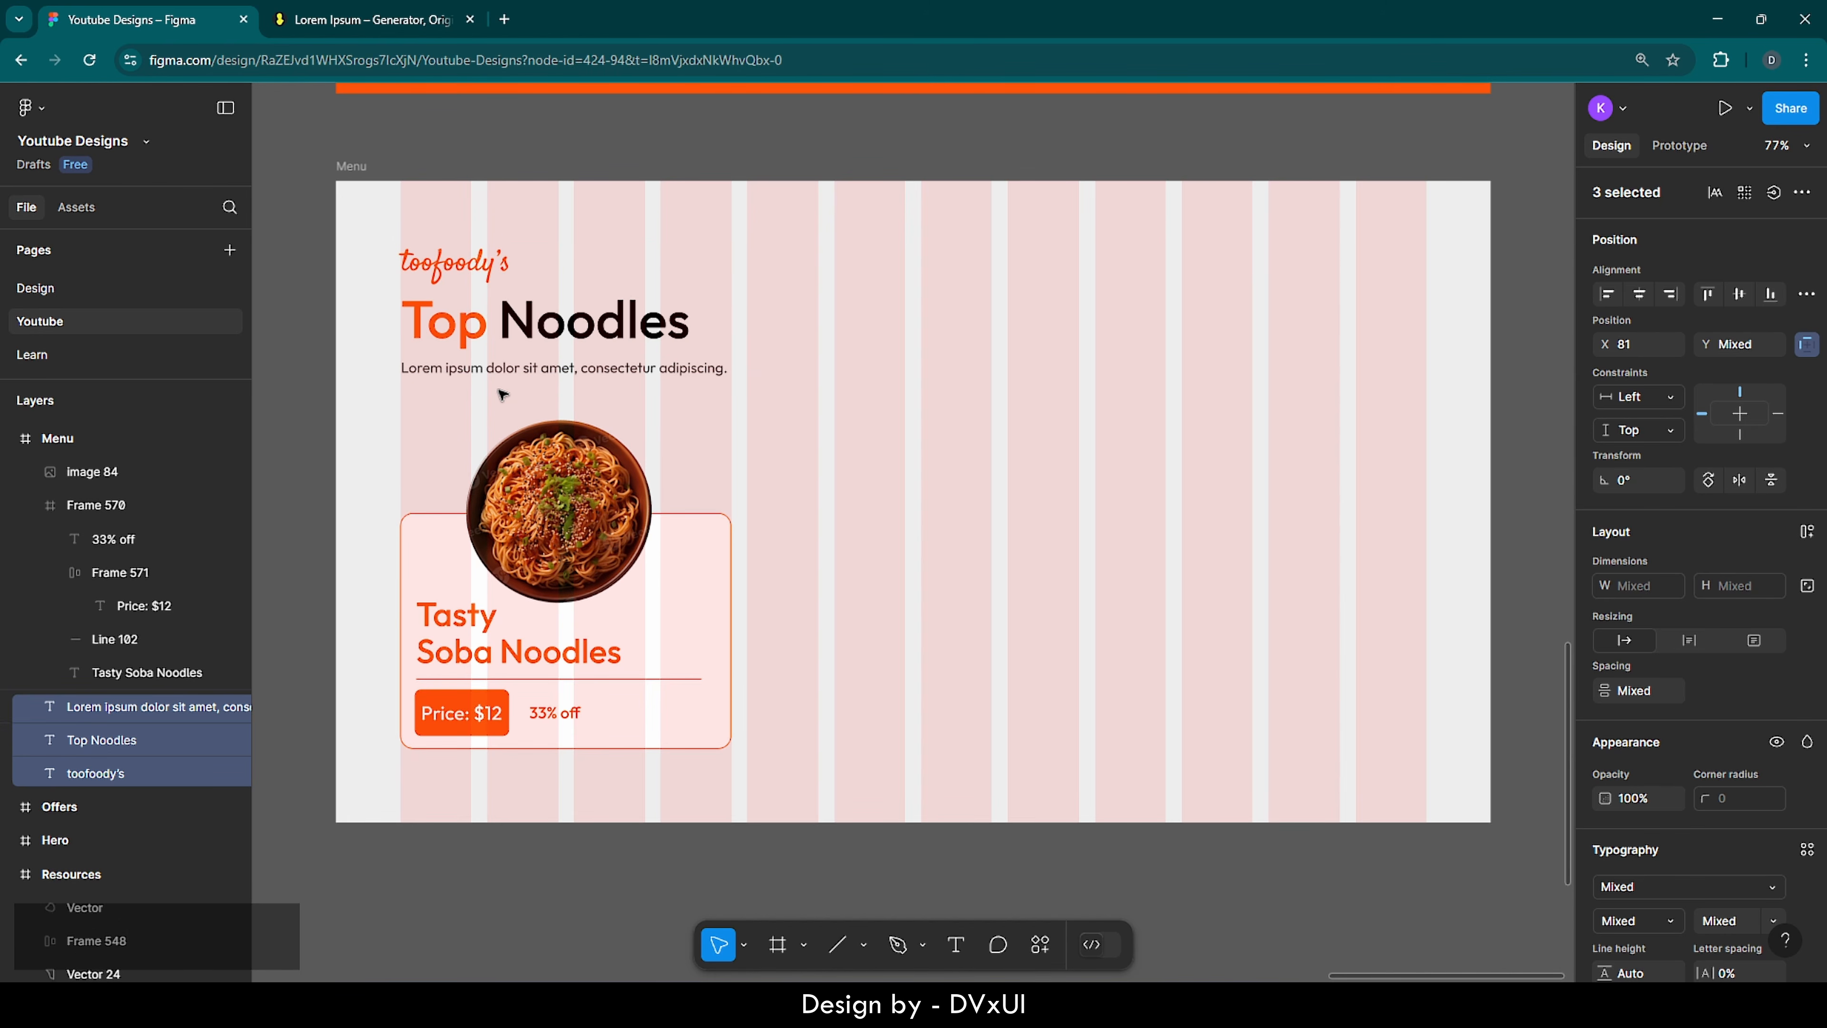
key("Escape")
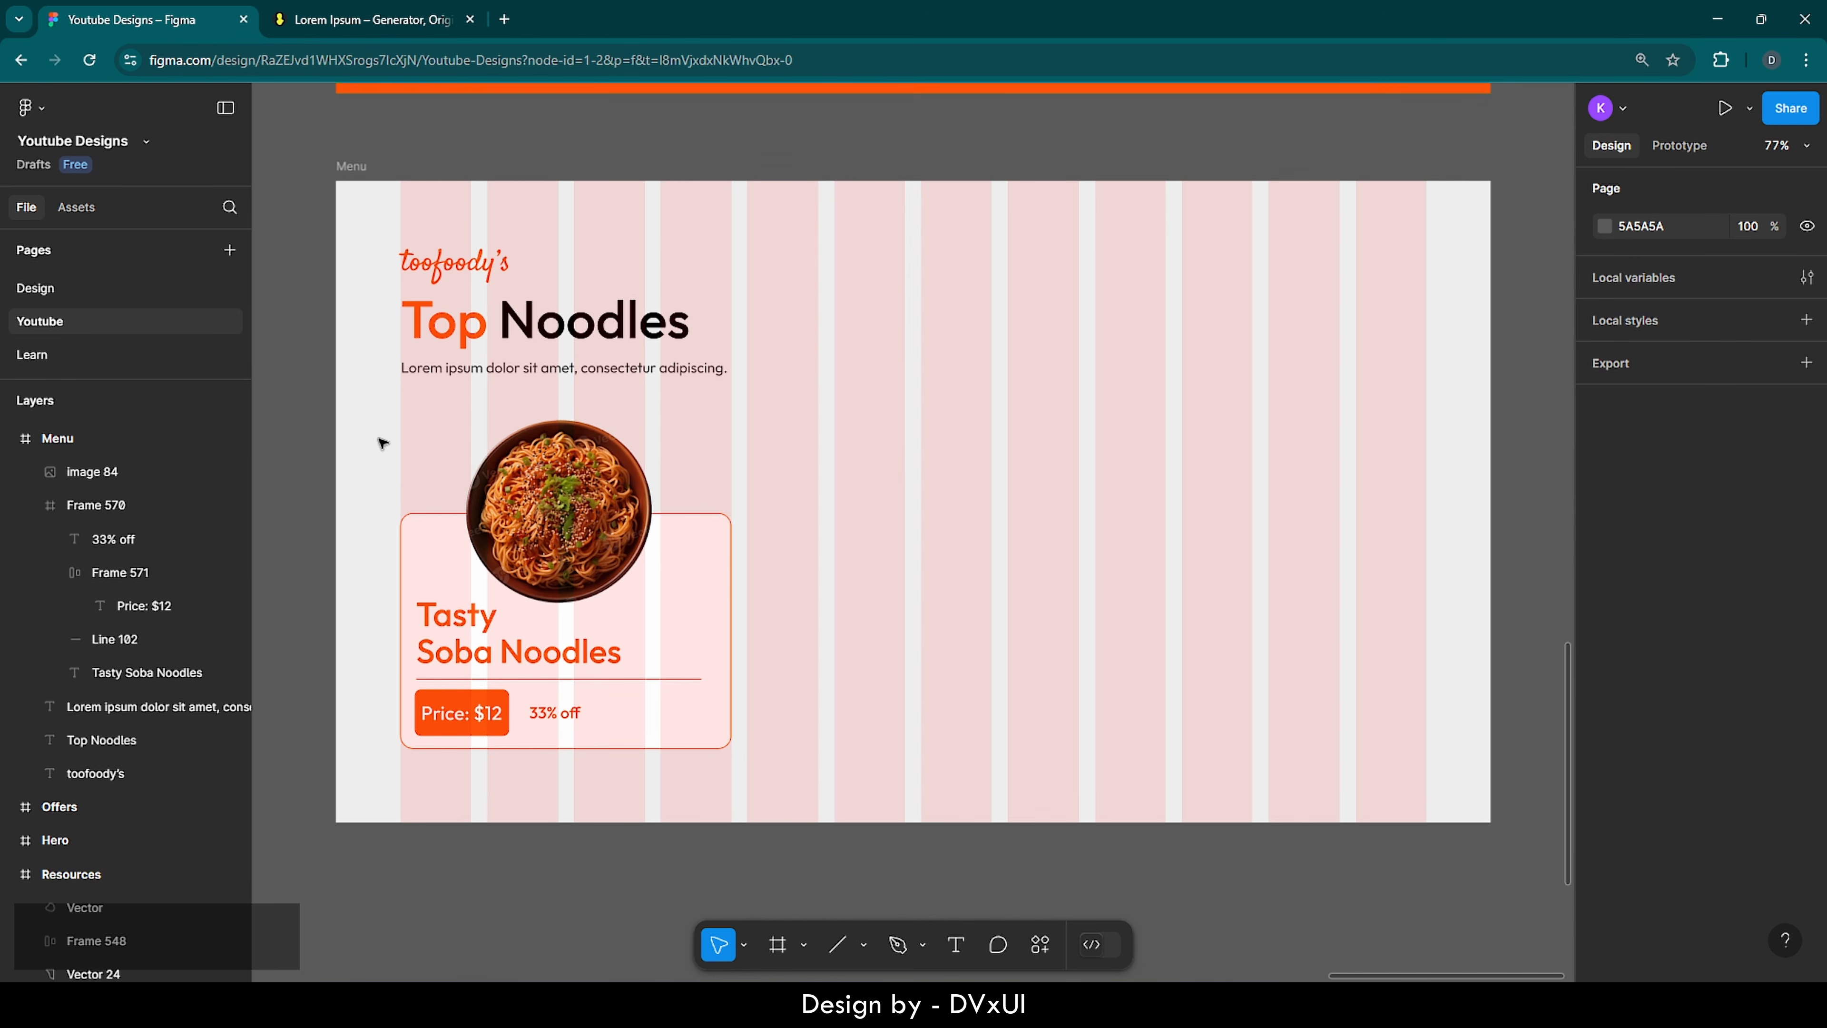
- Duplicate the dish card with its noodle image twice and place the copies across the remaining grid columns, forming a row of three
left_click_drag(381, 442, 642, 697)
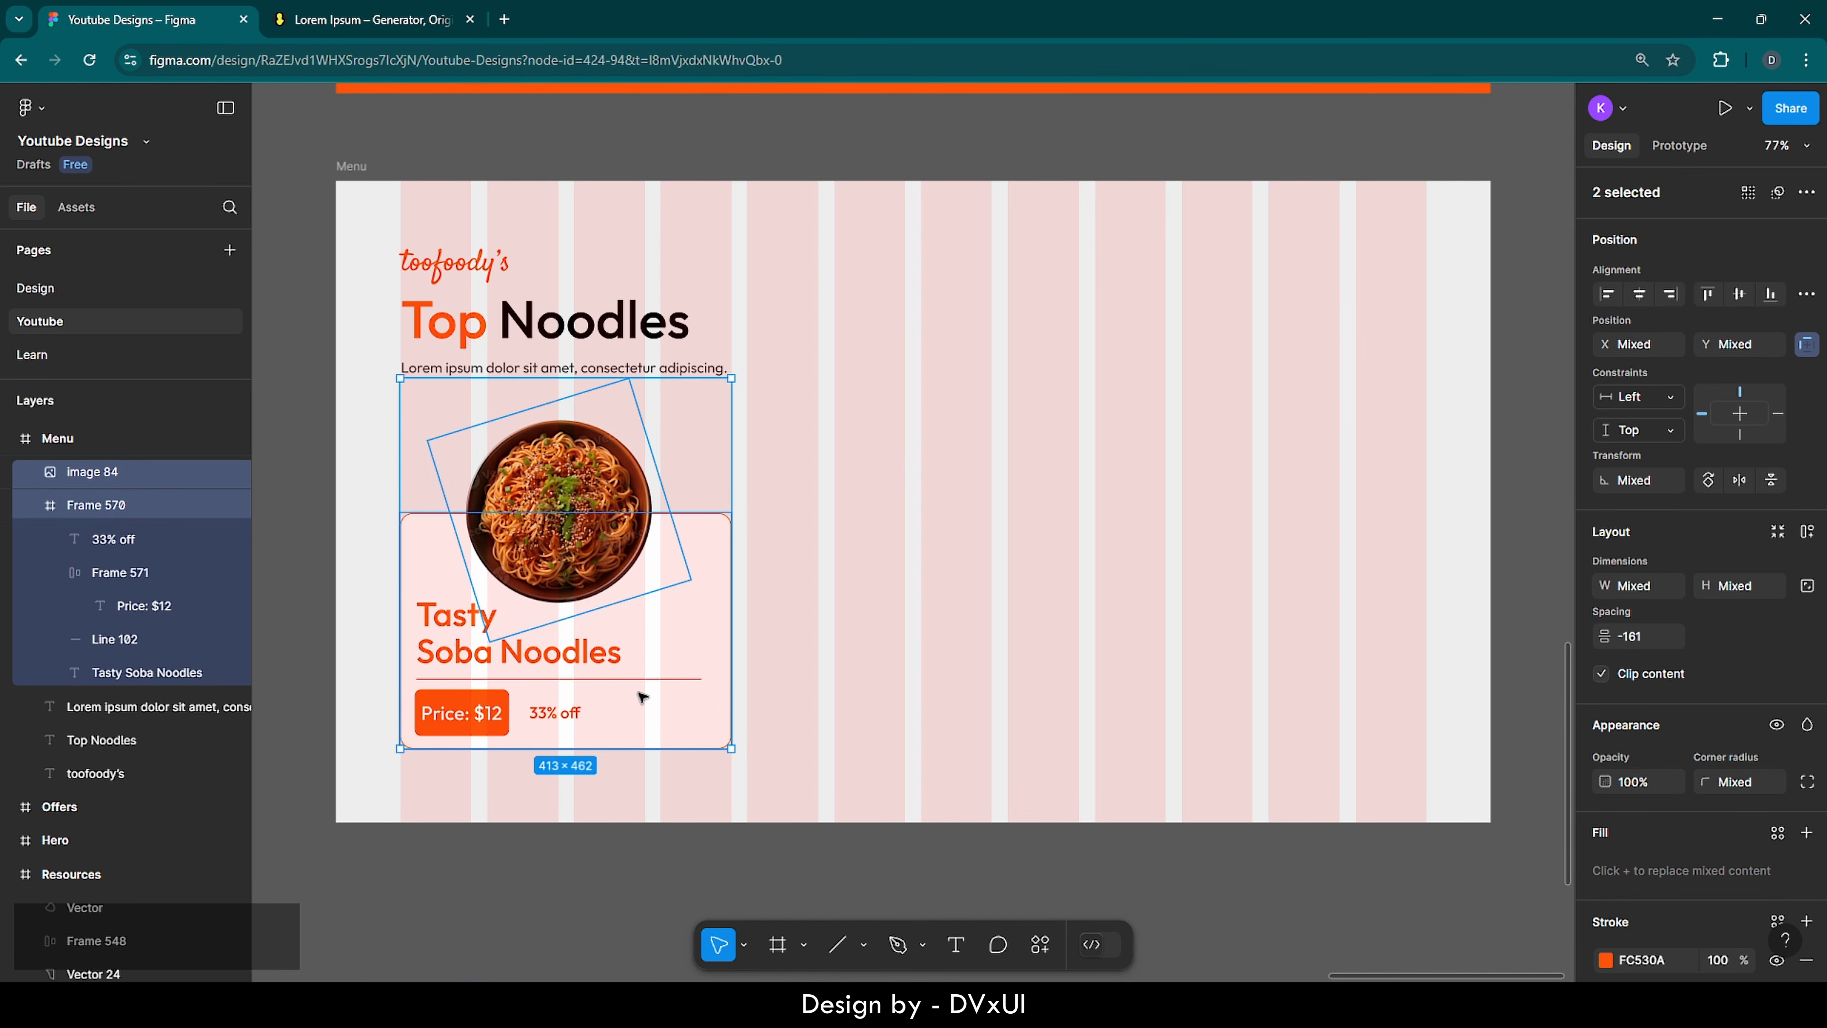
key("ctrl+v")
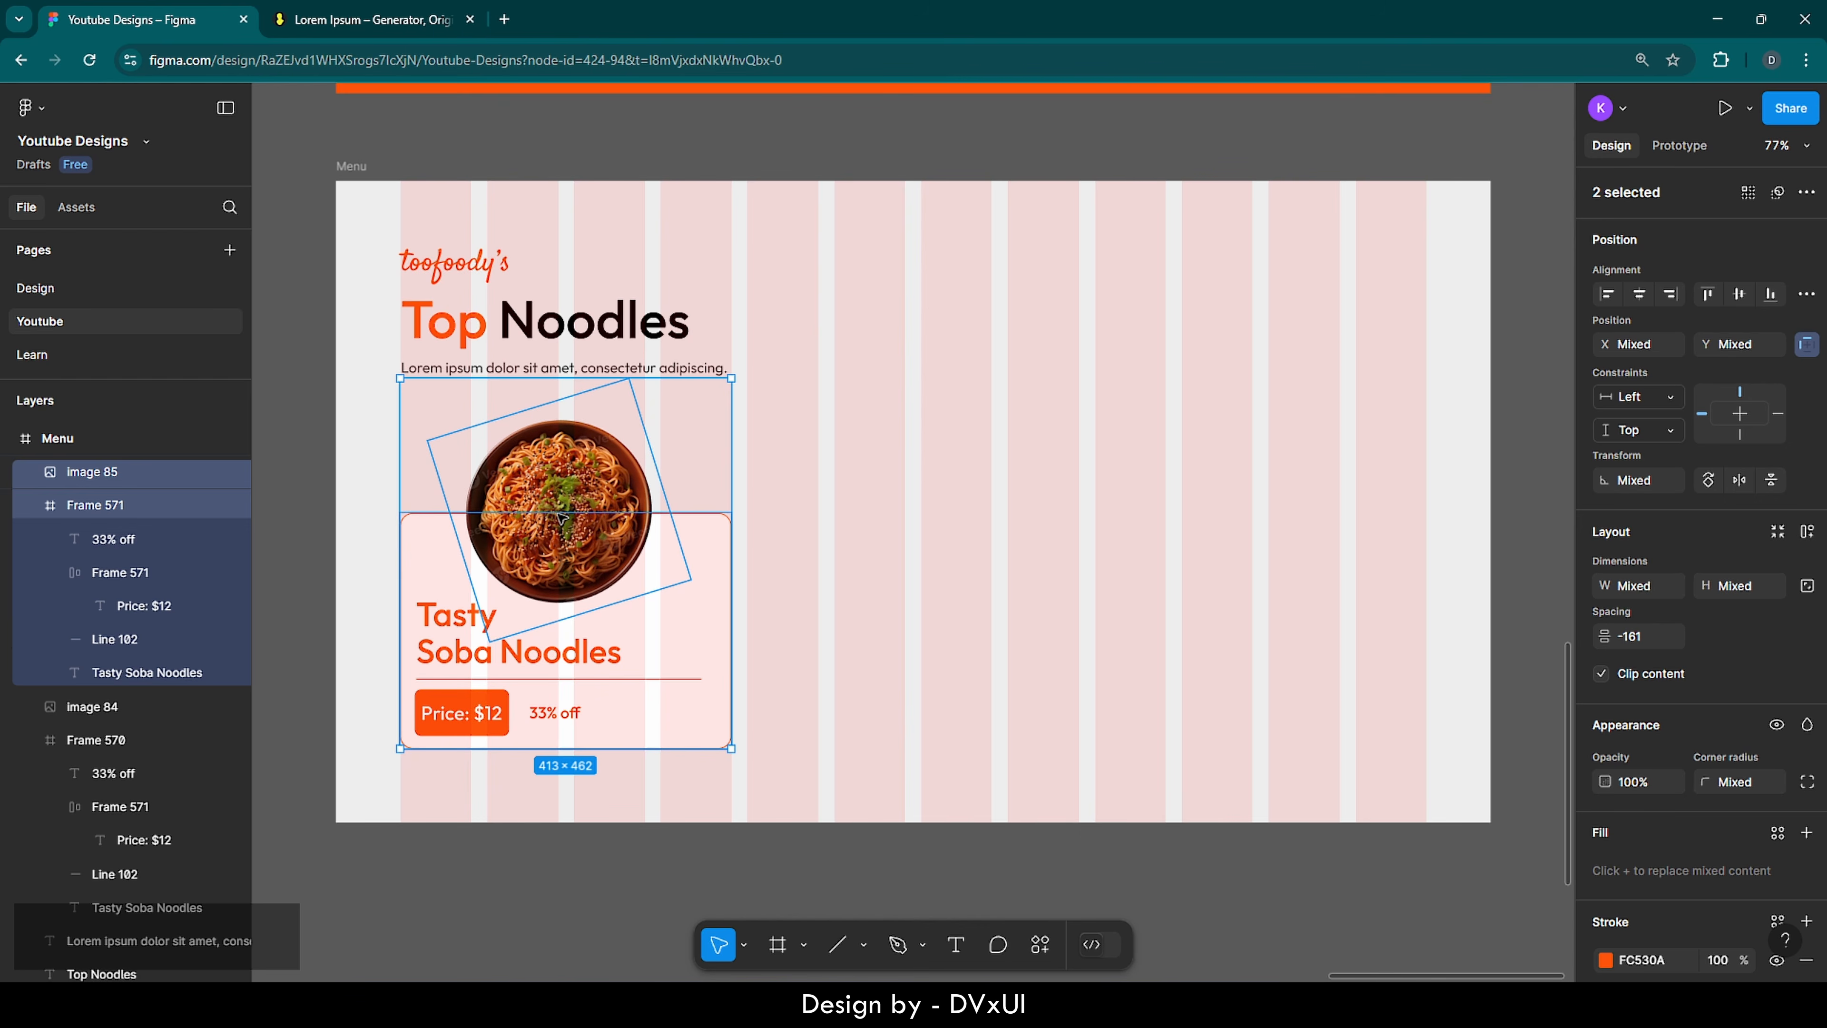
left_click_drag(562, 517, 907, 518)
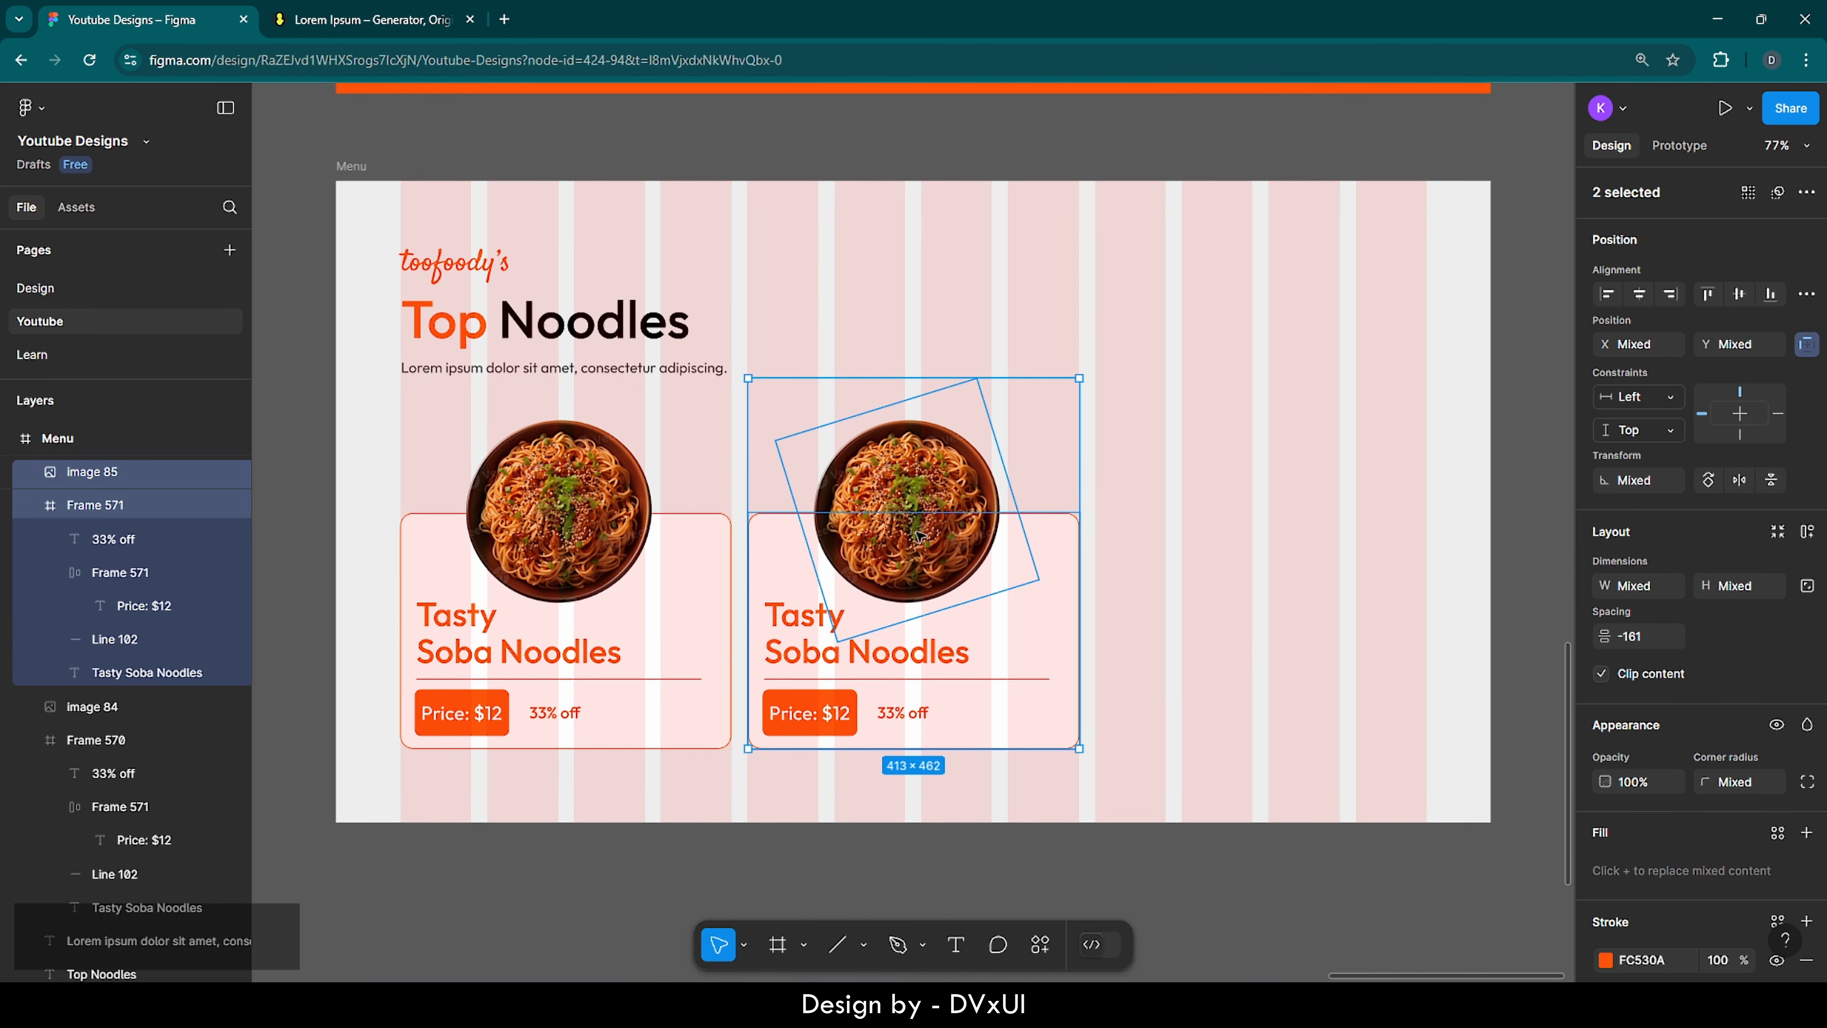
key("ctrl+c")
key("ctrl+v")
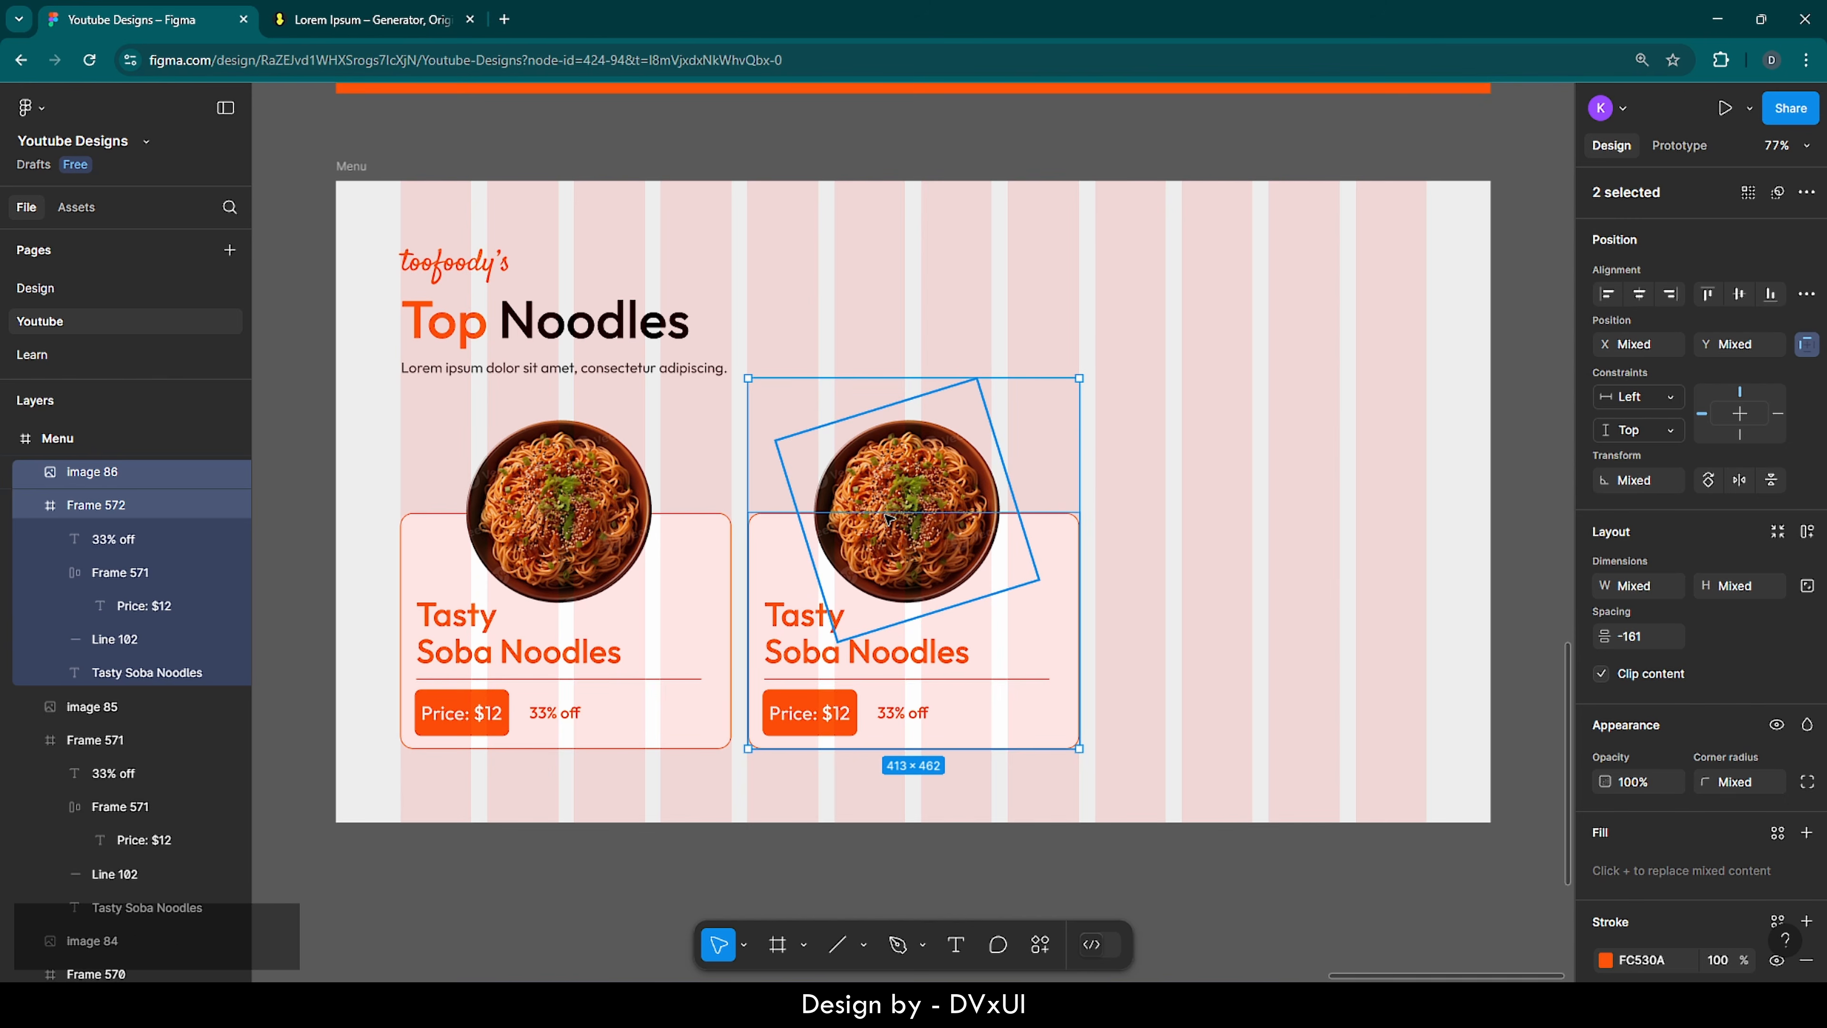
left_click_drag(890, 518, 1238, 515)
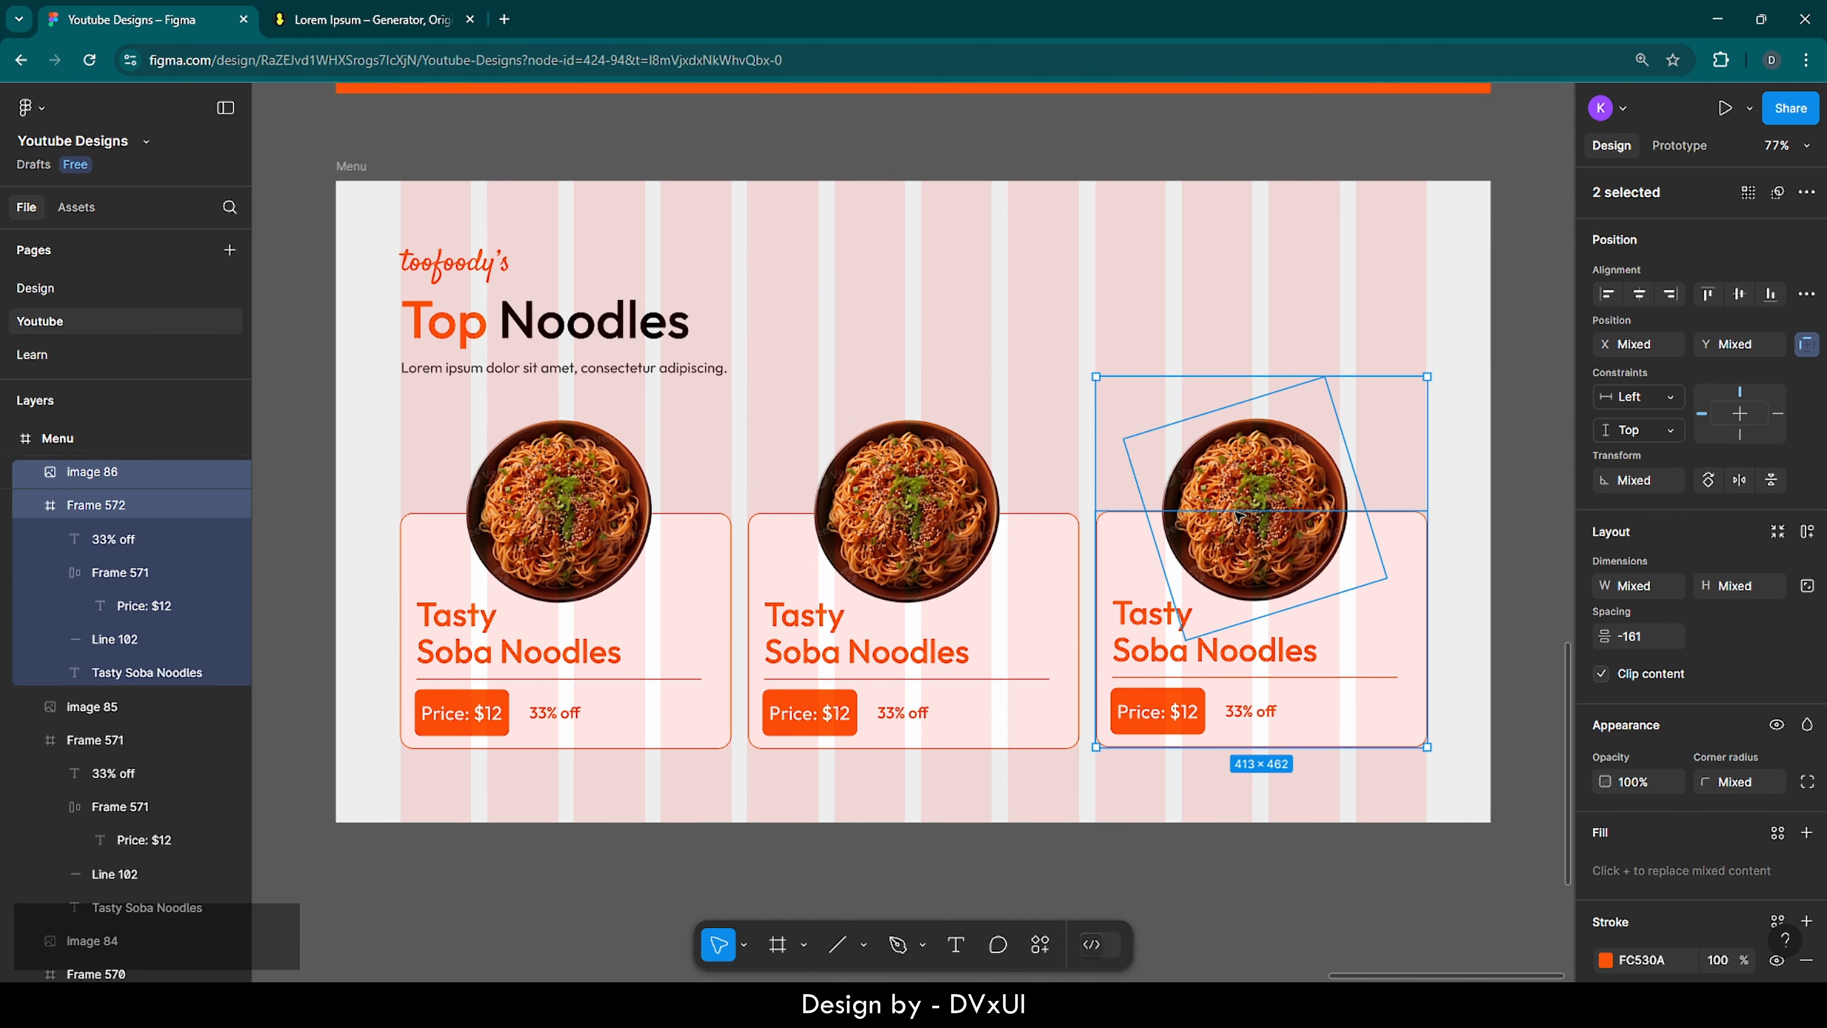
left_click(1052, 463)
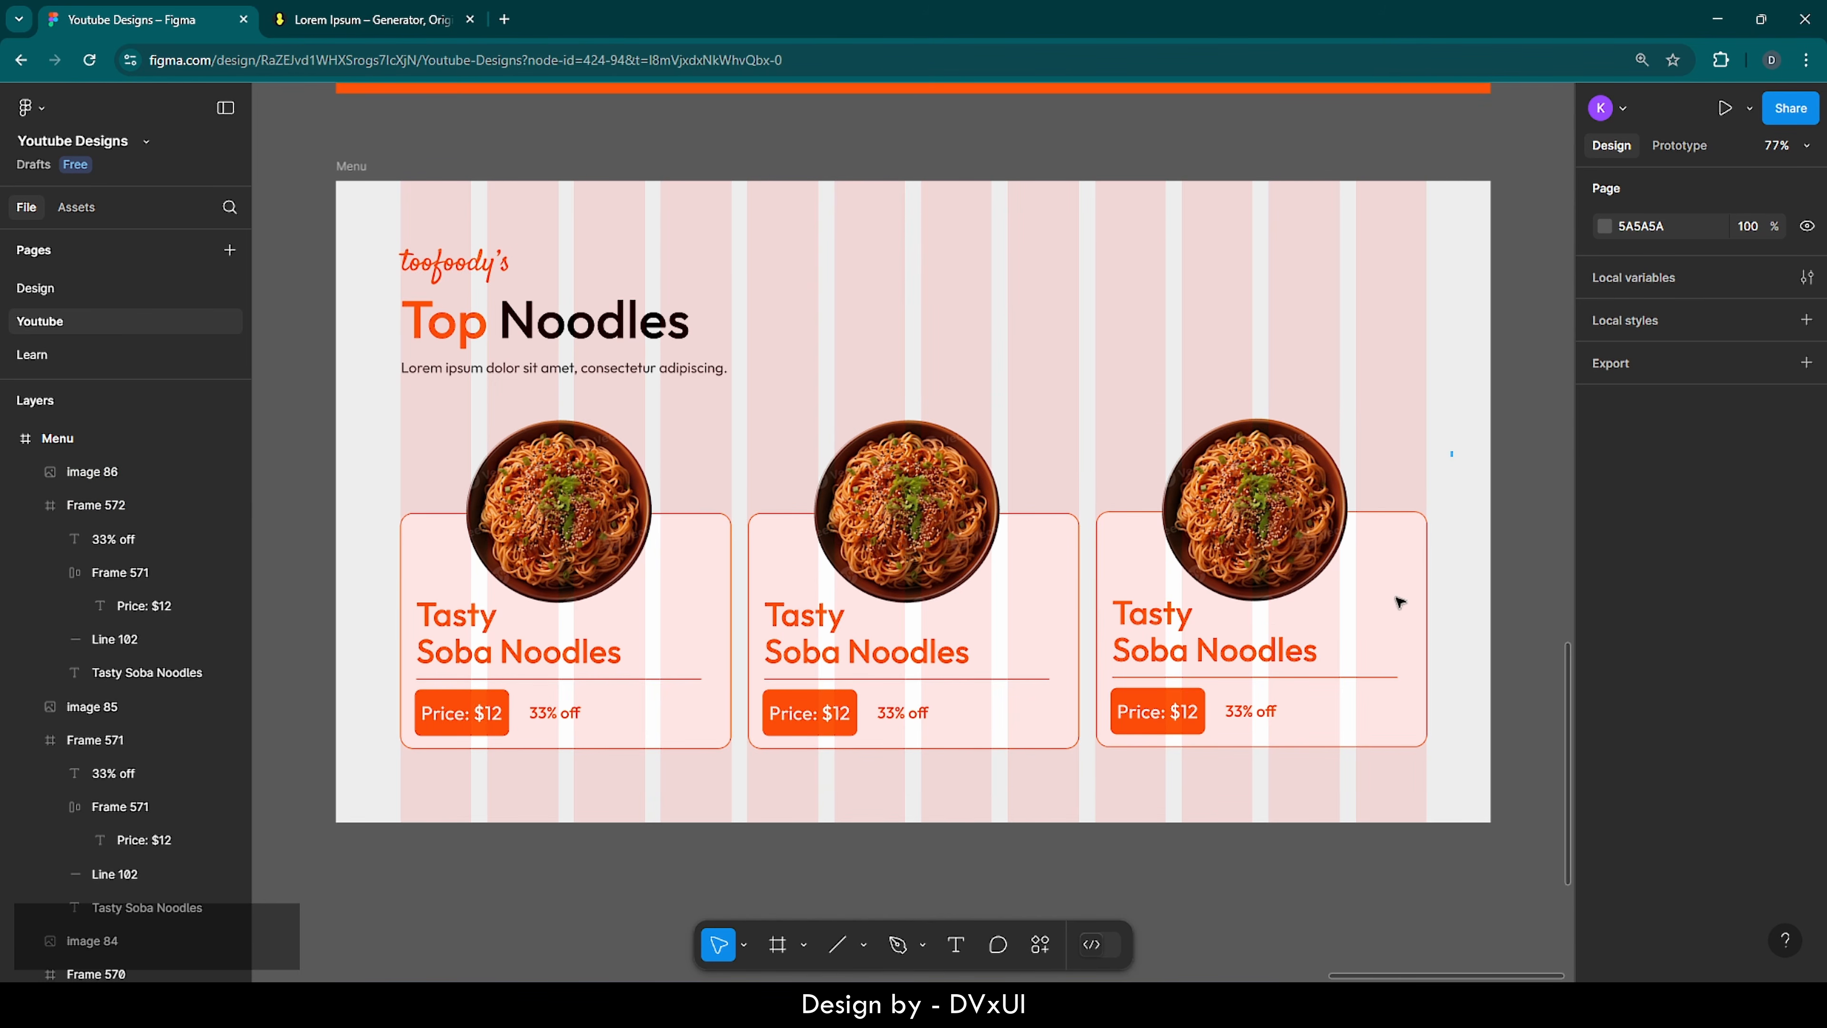
- Nudge the third card and its noodle image down until the card's bottom edge lines up with the second card
left_click_drag(1452, 452, 1225, 697)
scroll(1167, 743, "up", 6)
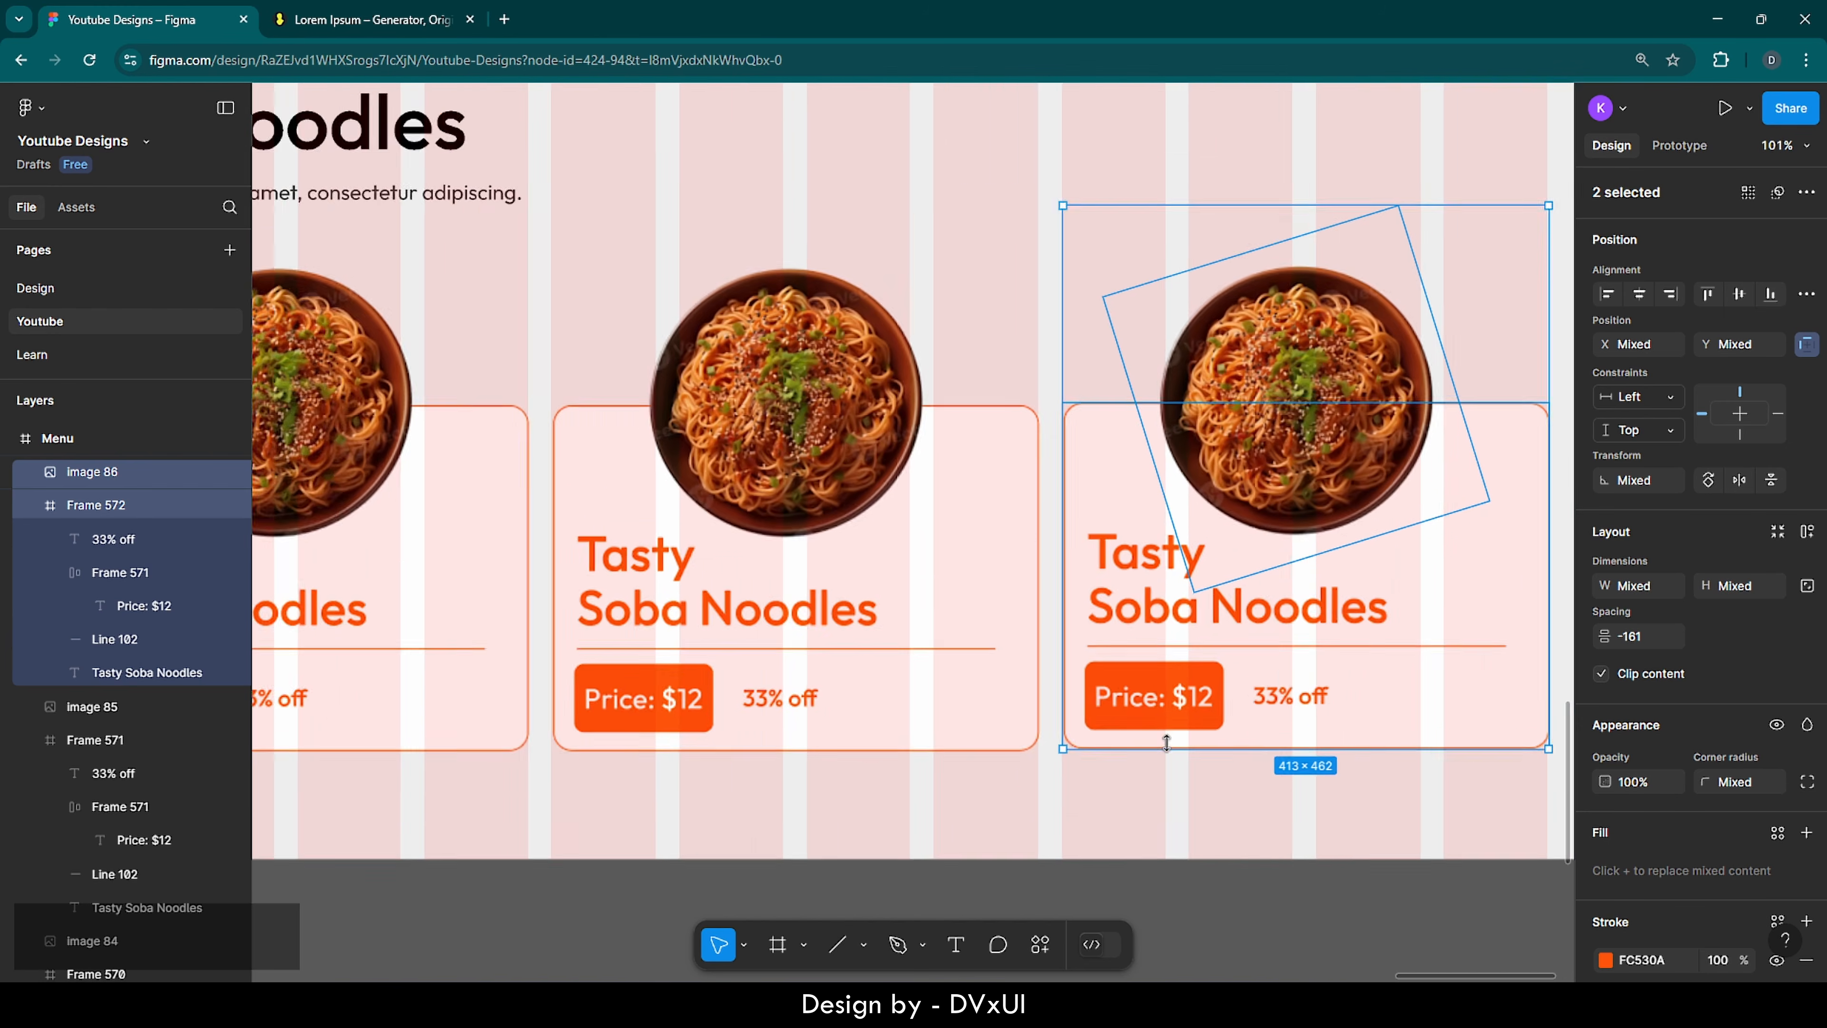
scroll(1171, 749, "up", 2)
key("Down")
key("Down")
key("Down")
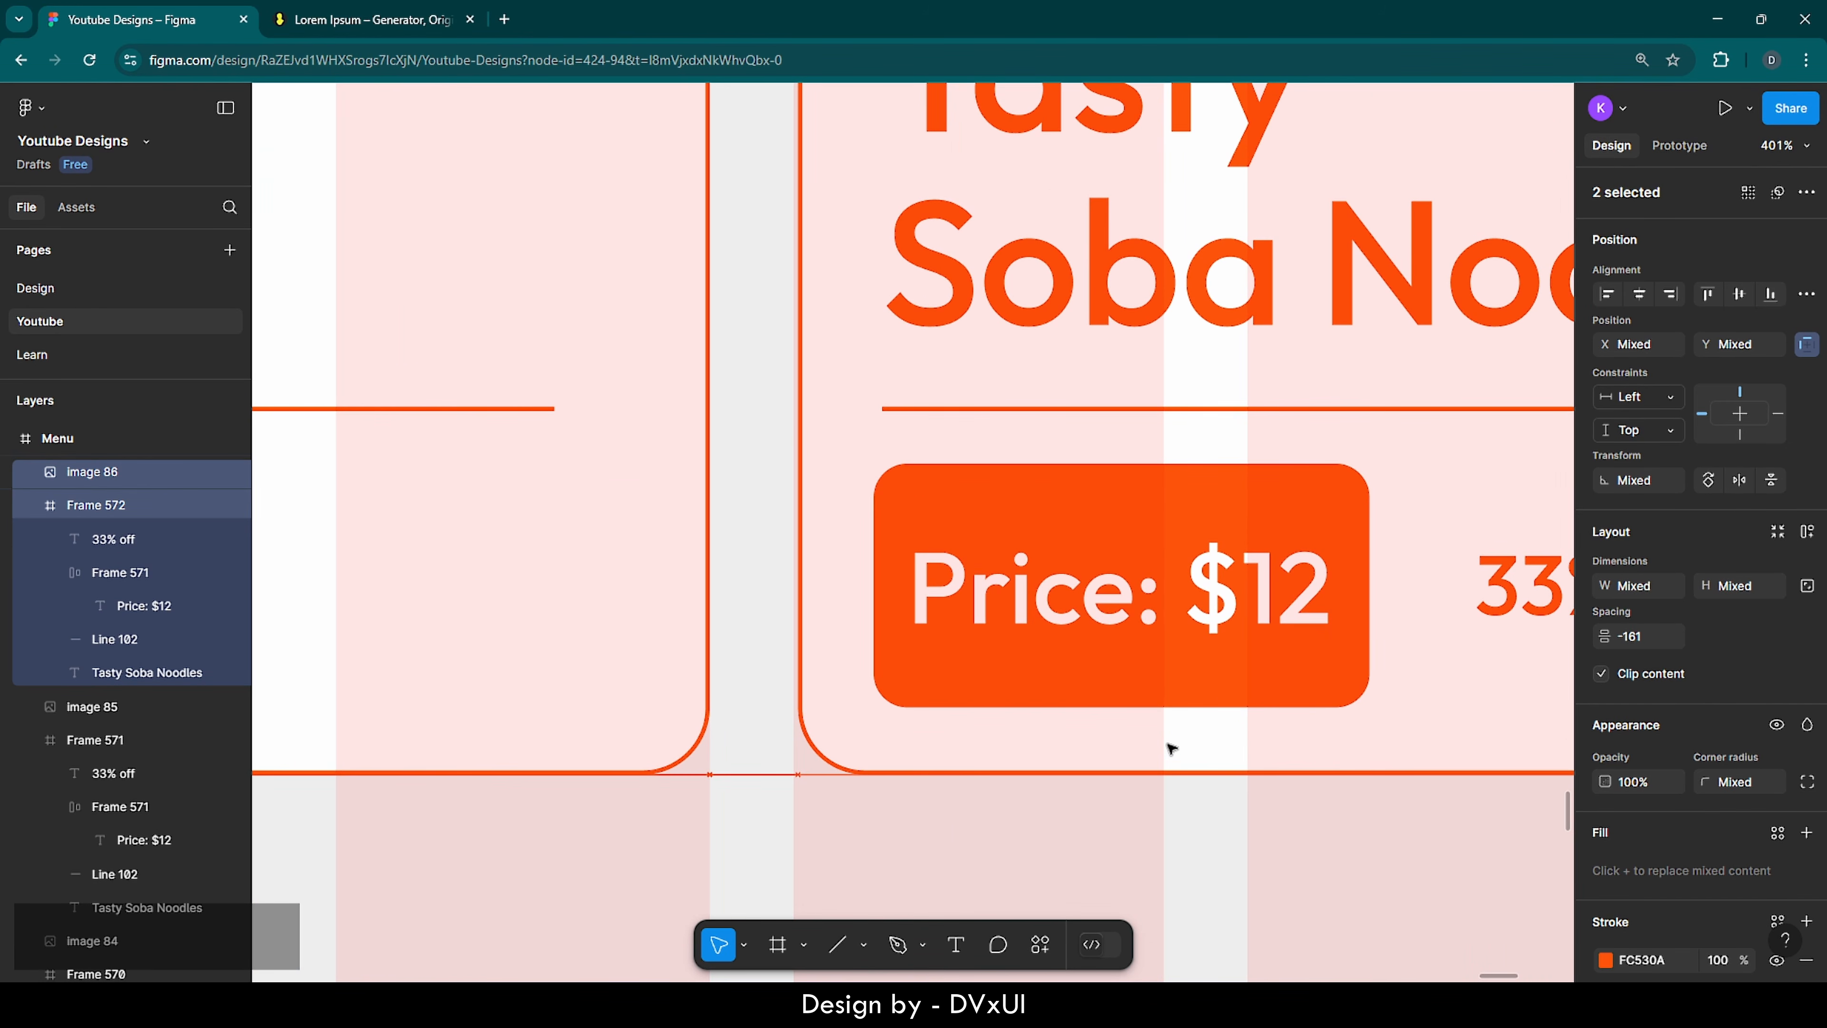
left_click(819, 853)
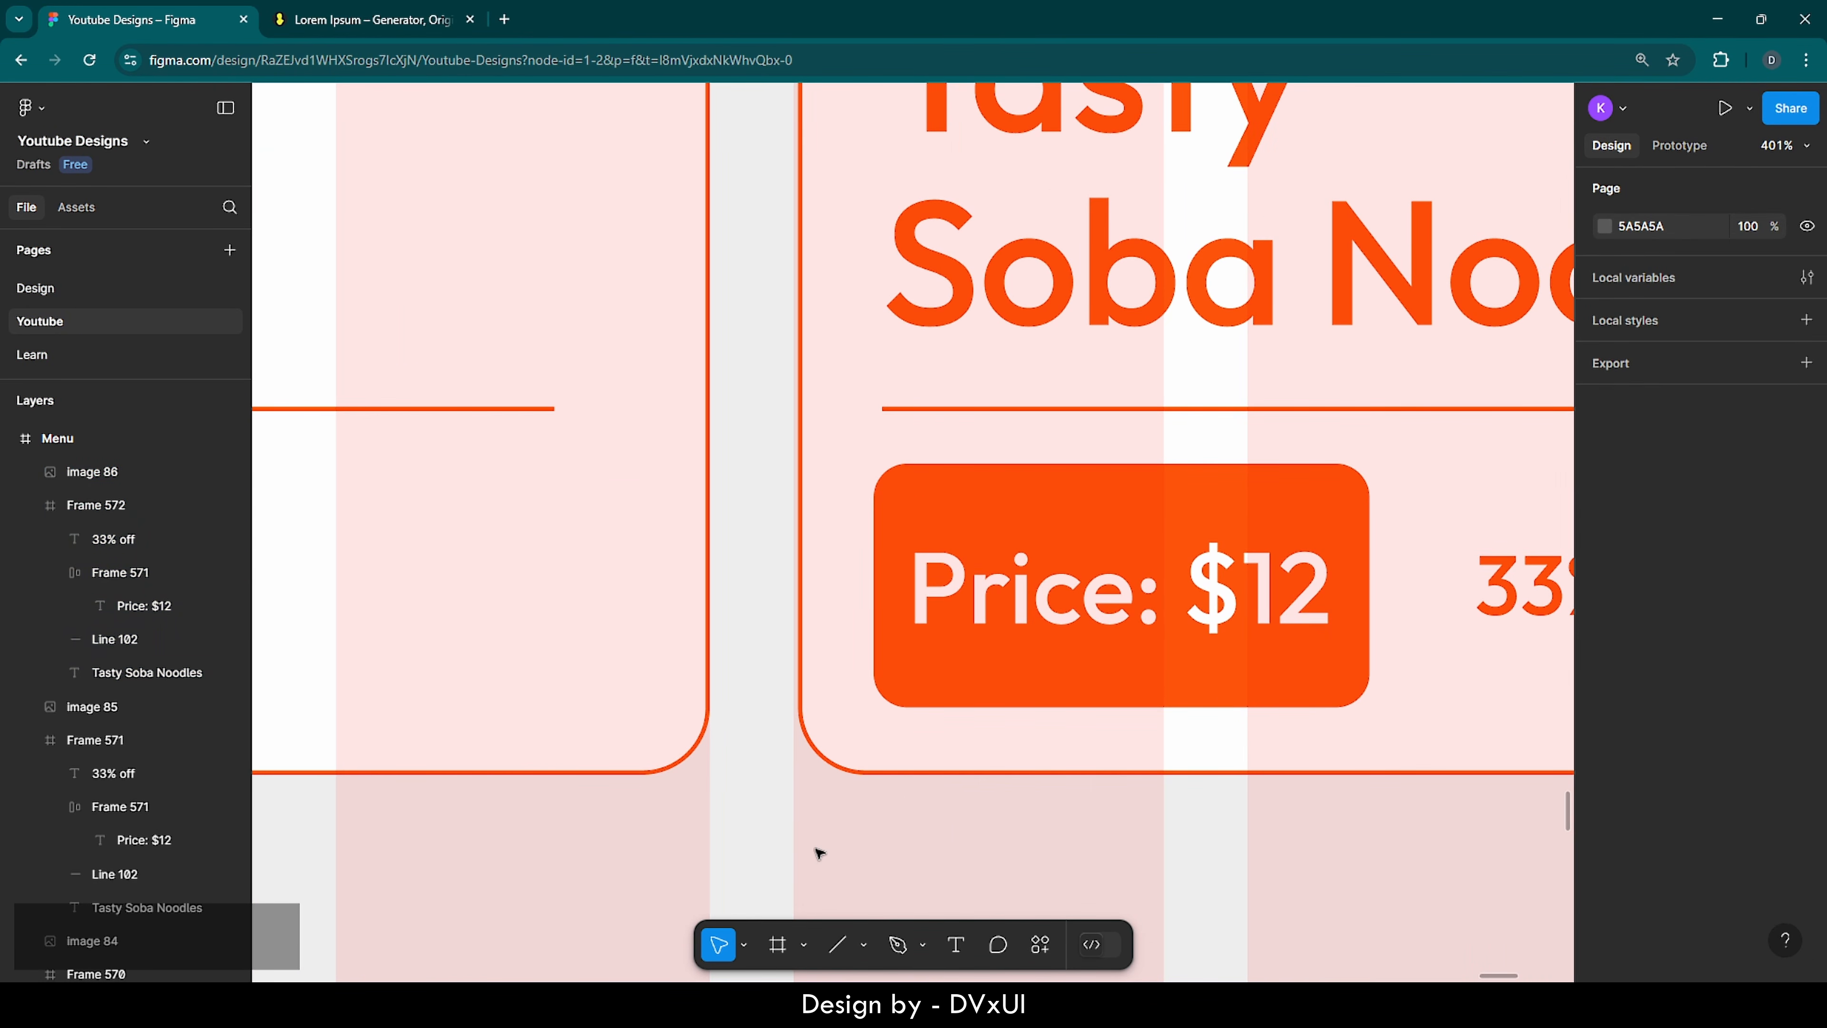
- Duplicate the Menu frame and place the copy directly below the original at X 7396, Y 3518
scroll(819, 853, "down", 7)
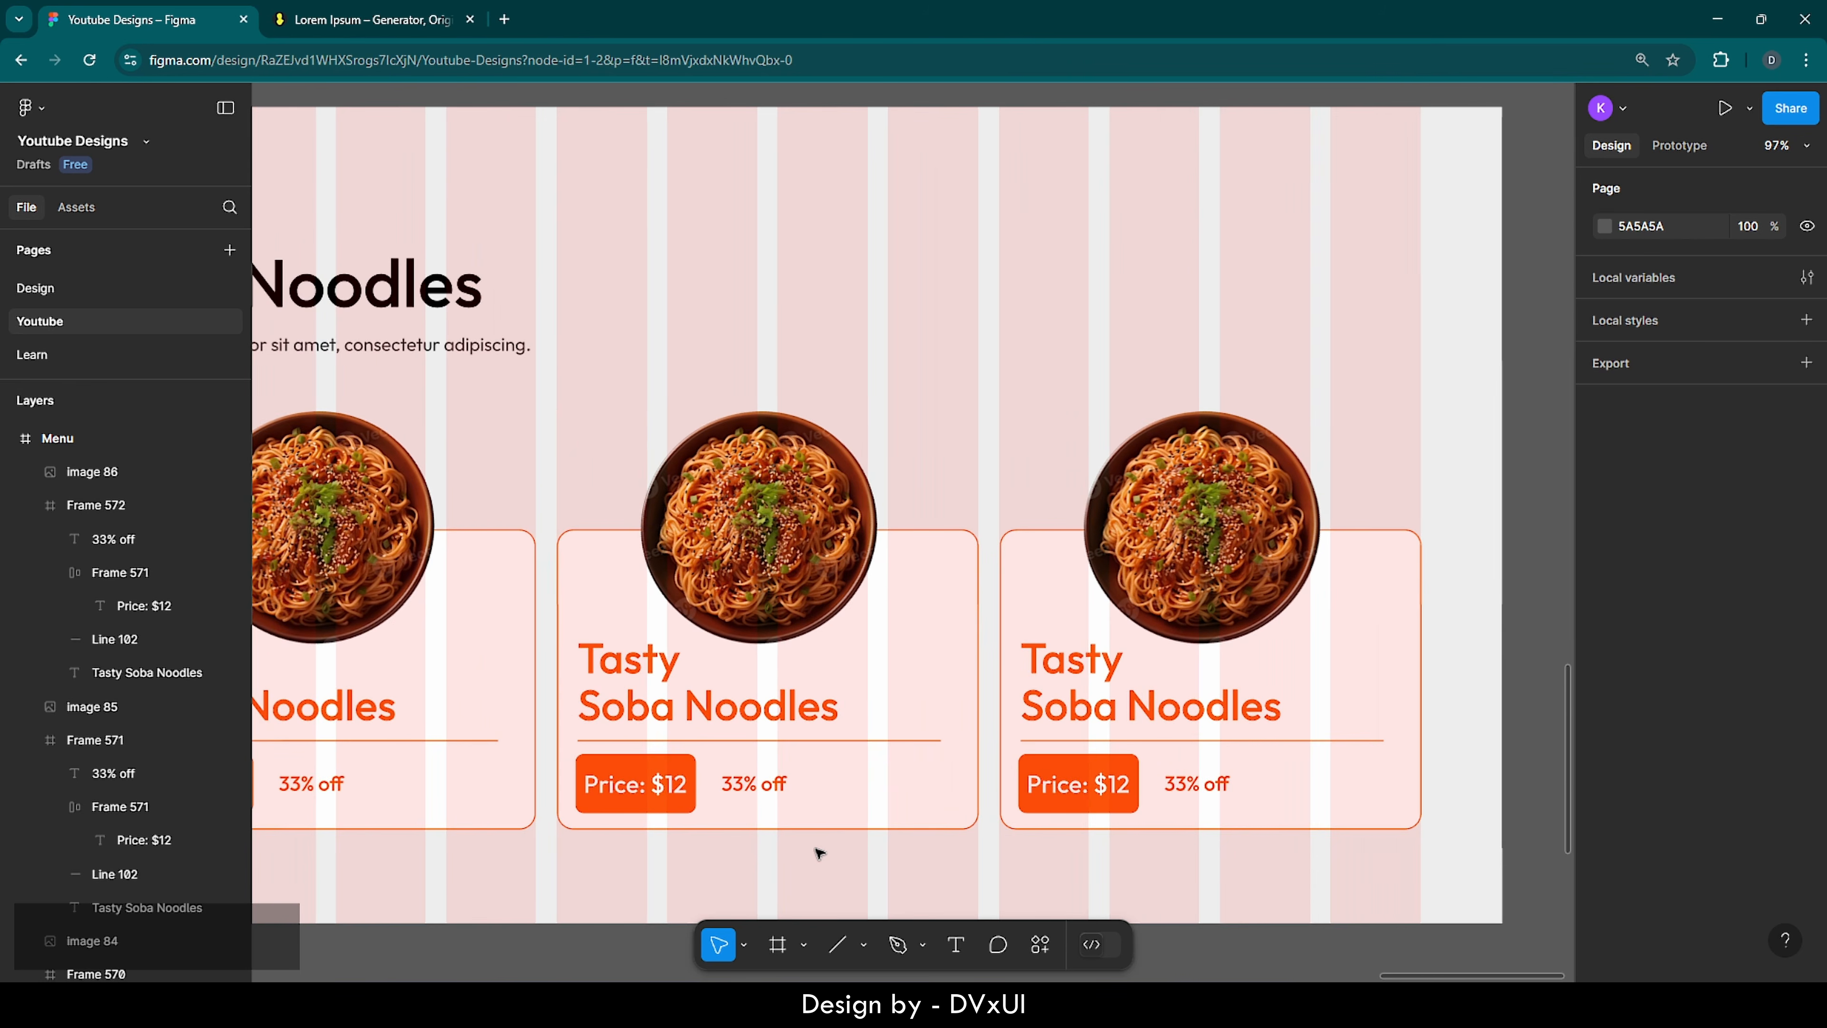
scroll(819, 853, "down", 2)
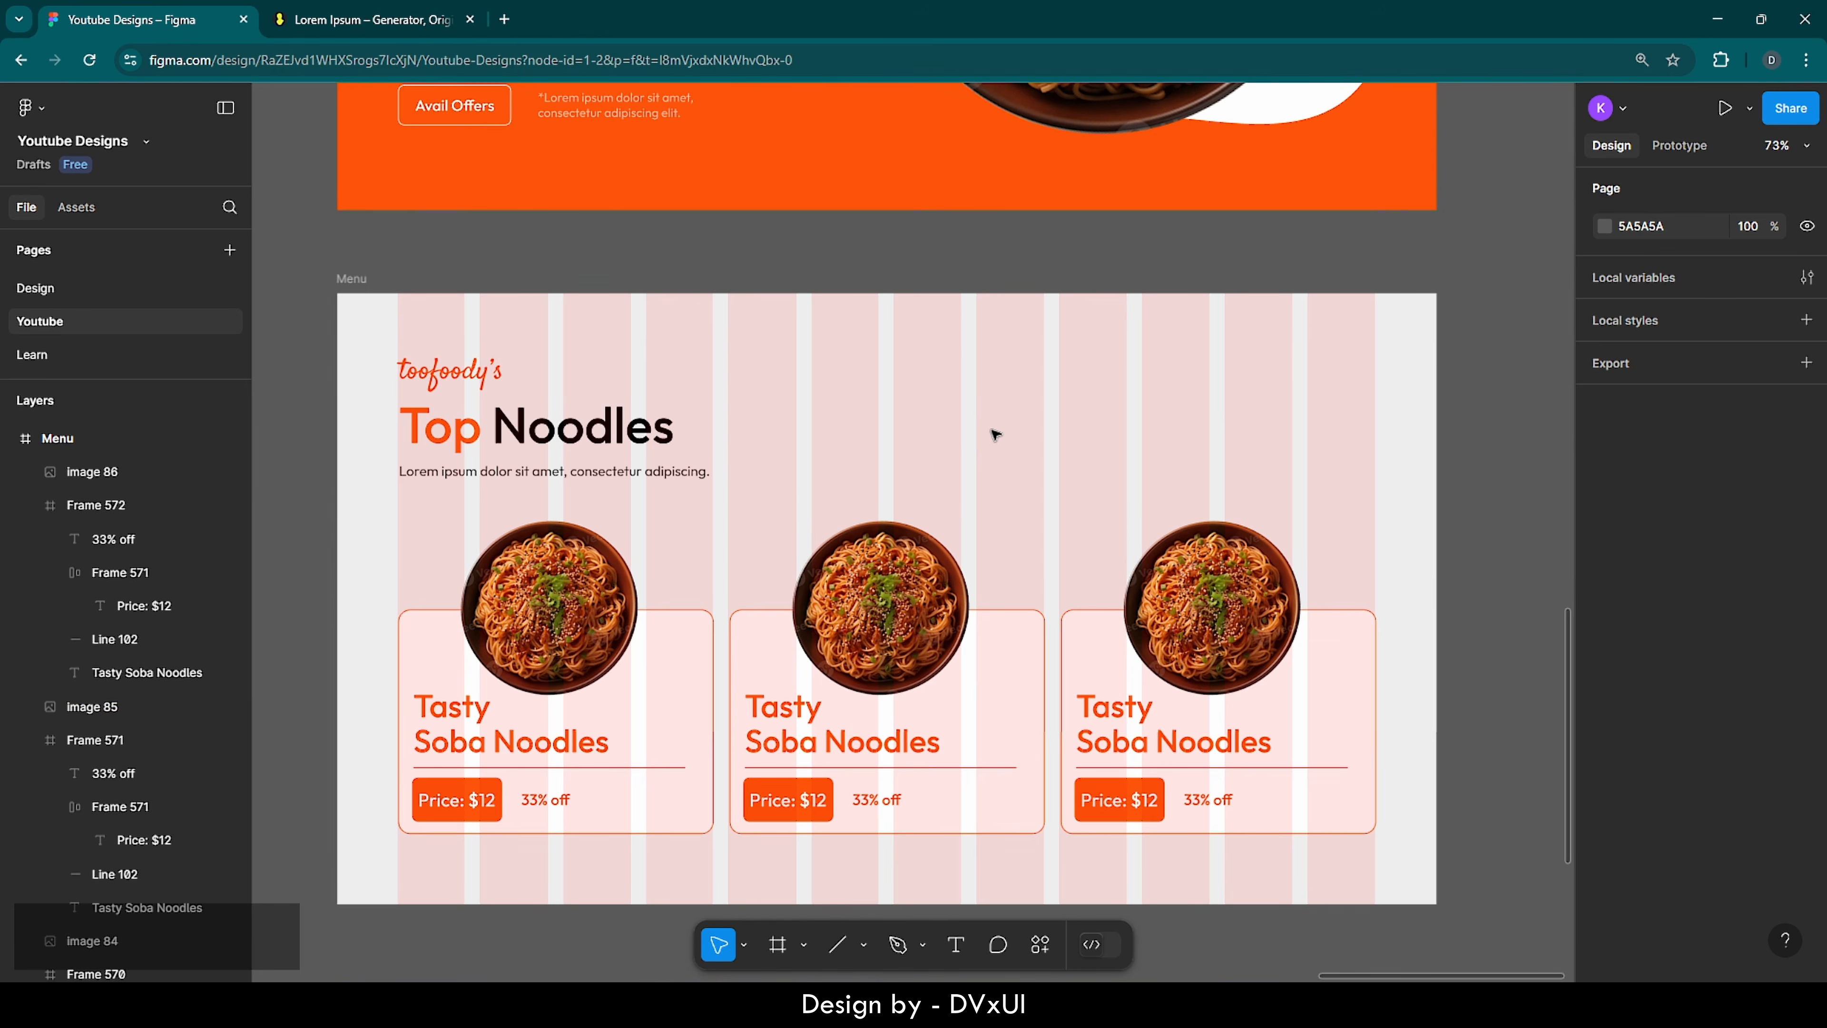
scroll(995, 434, "down", 1)
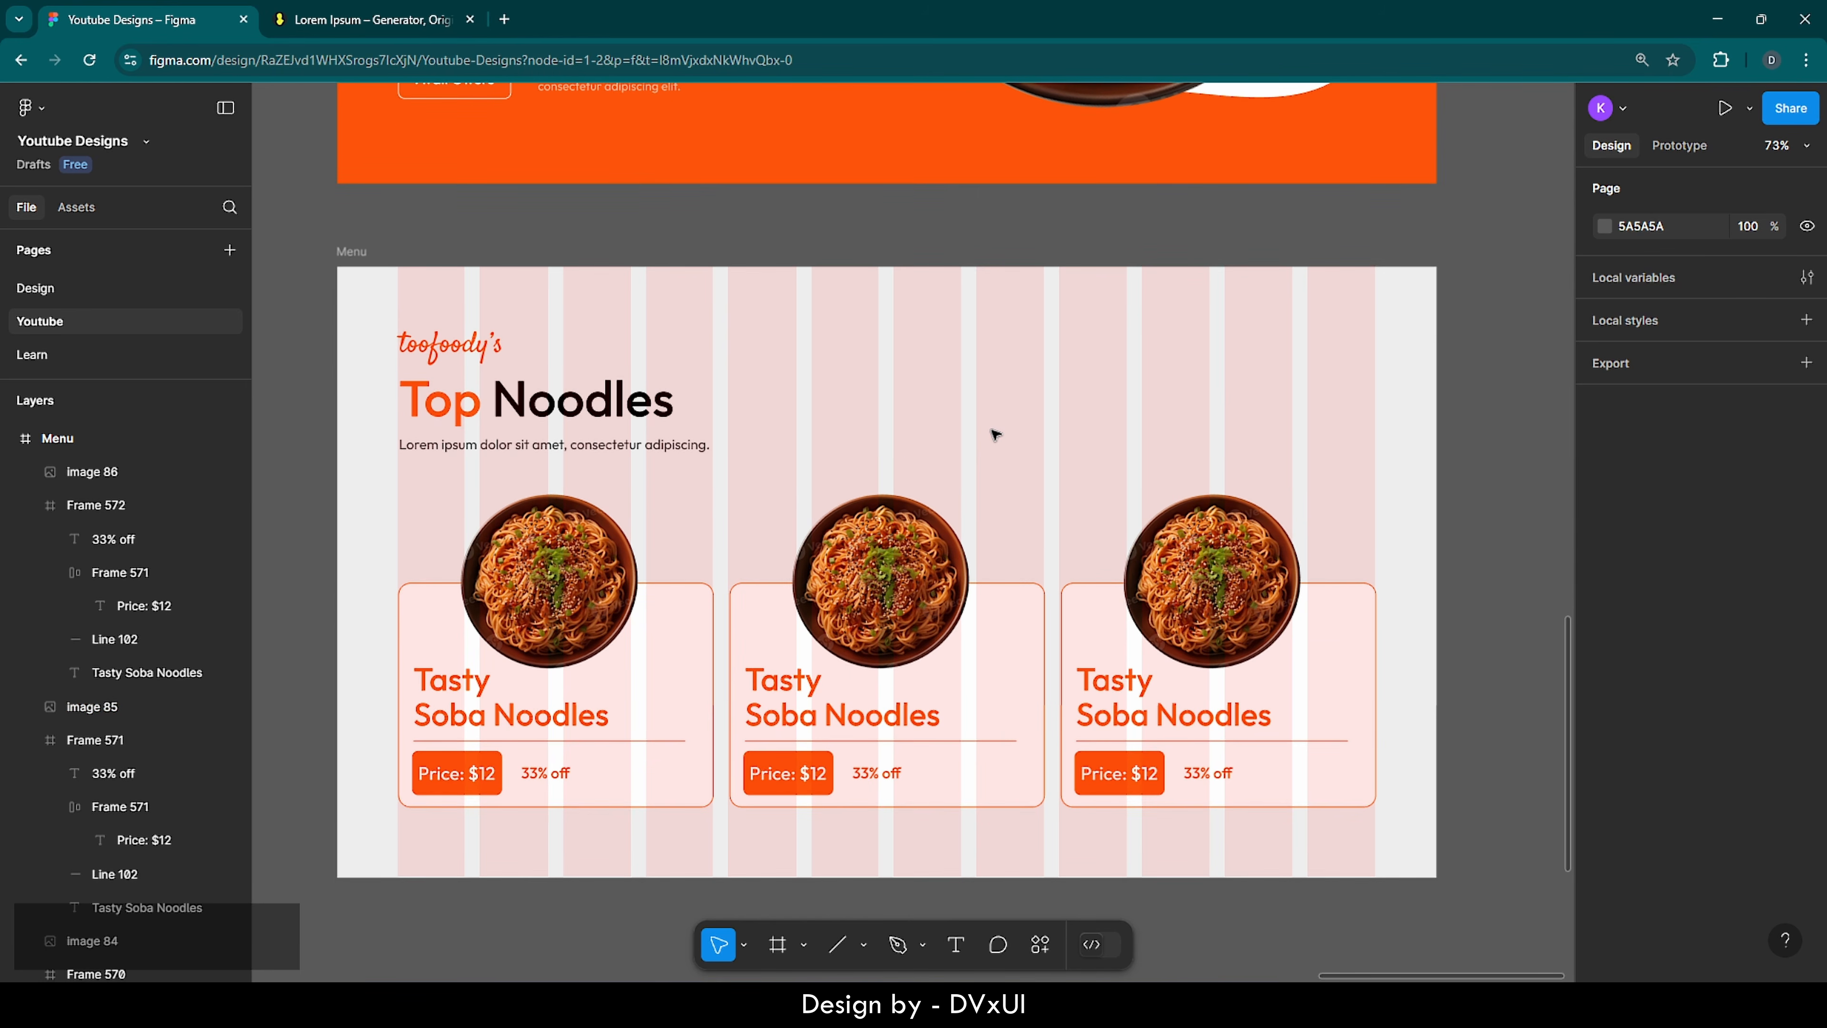
scroll(995, 434, "down", 3)
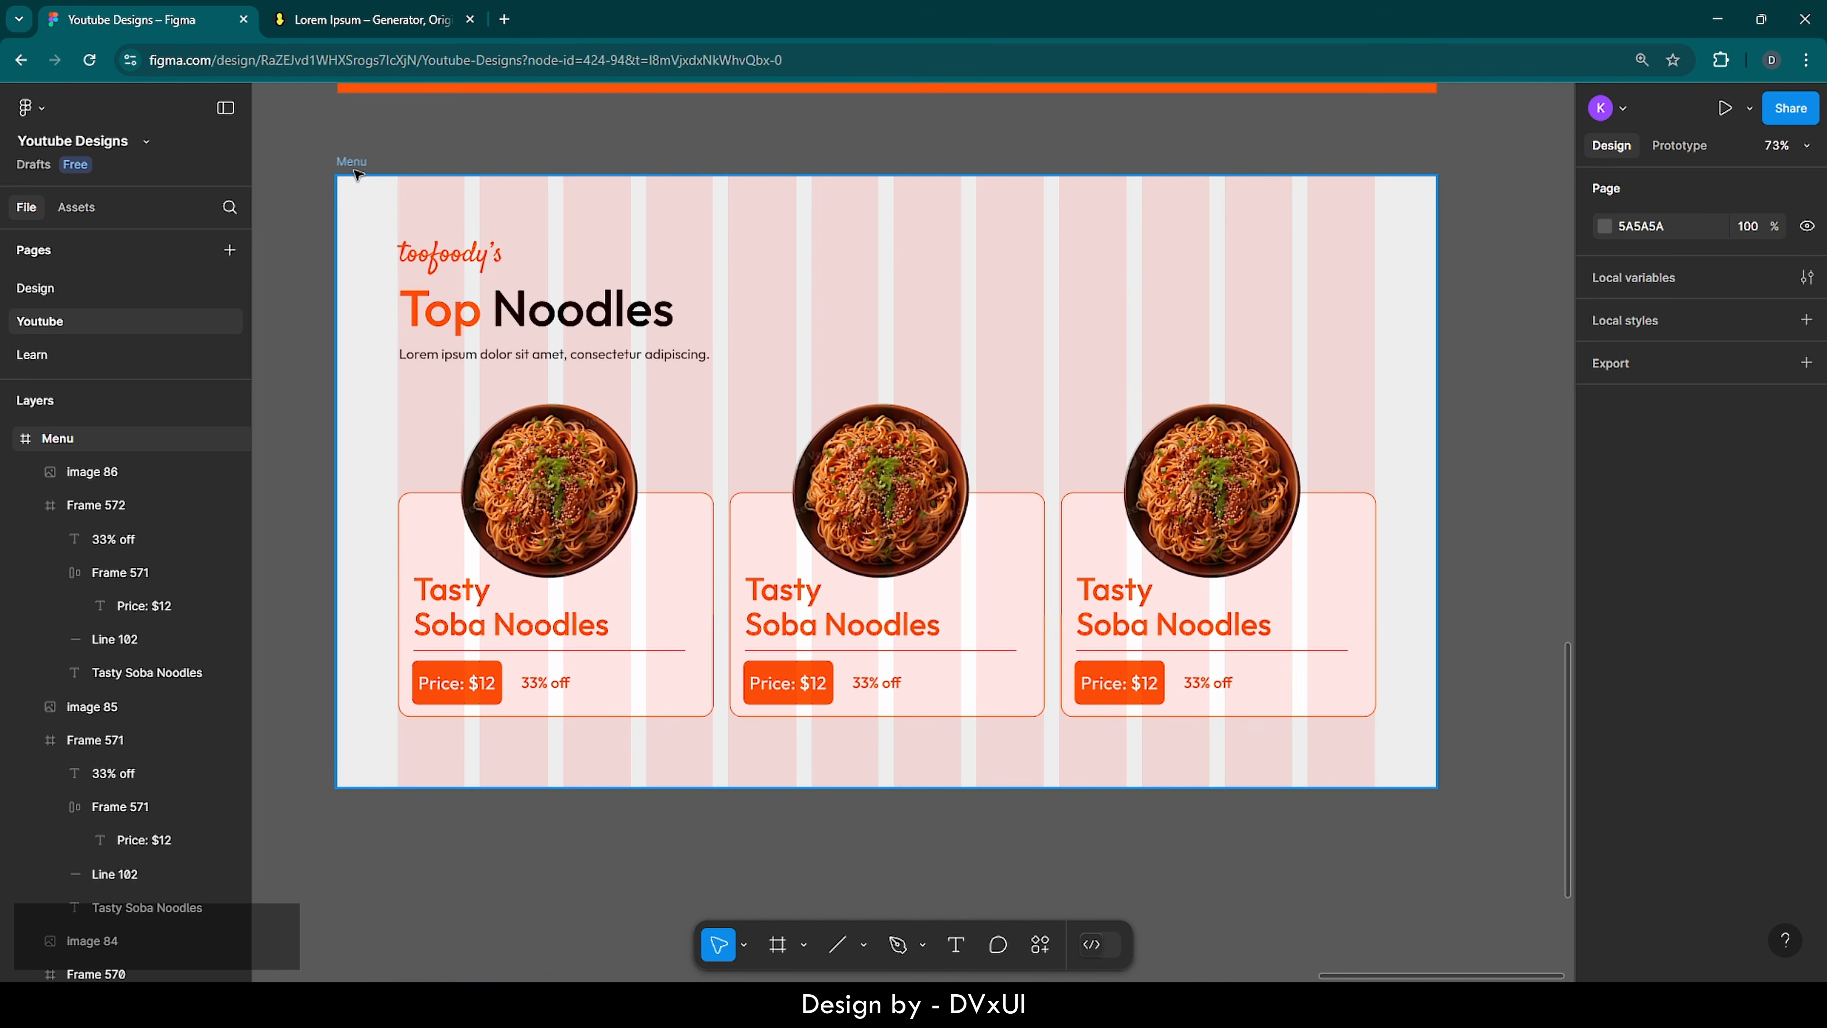
left_click(355, 170)
key("ctrl+c")
key("ctrl+v")
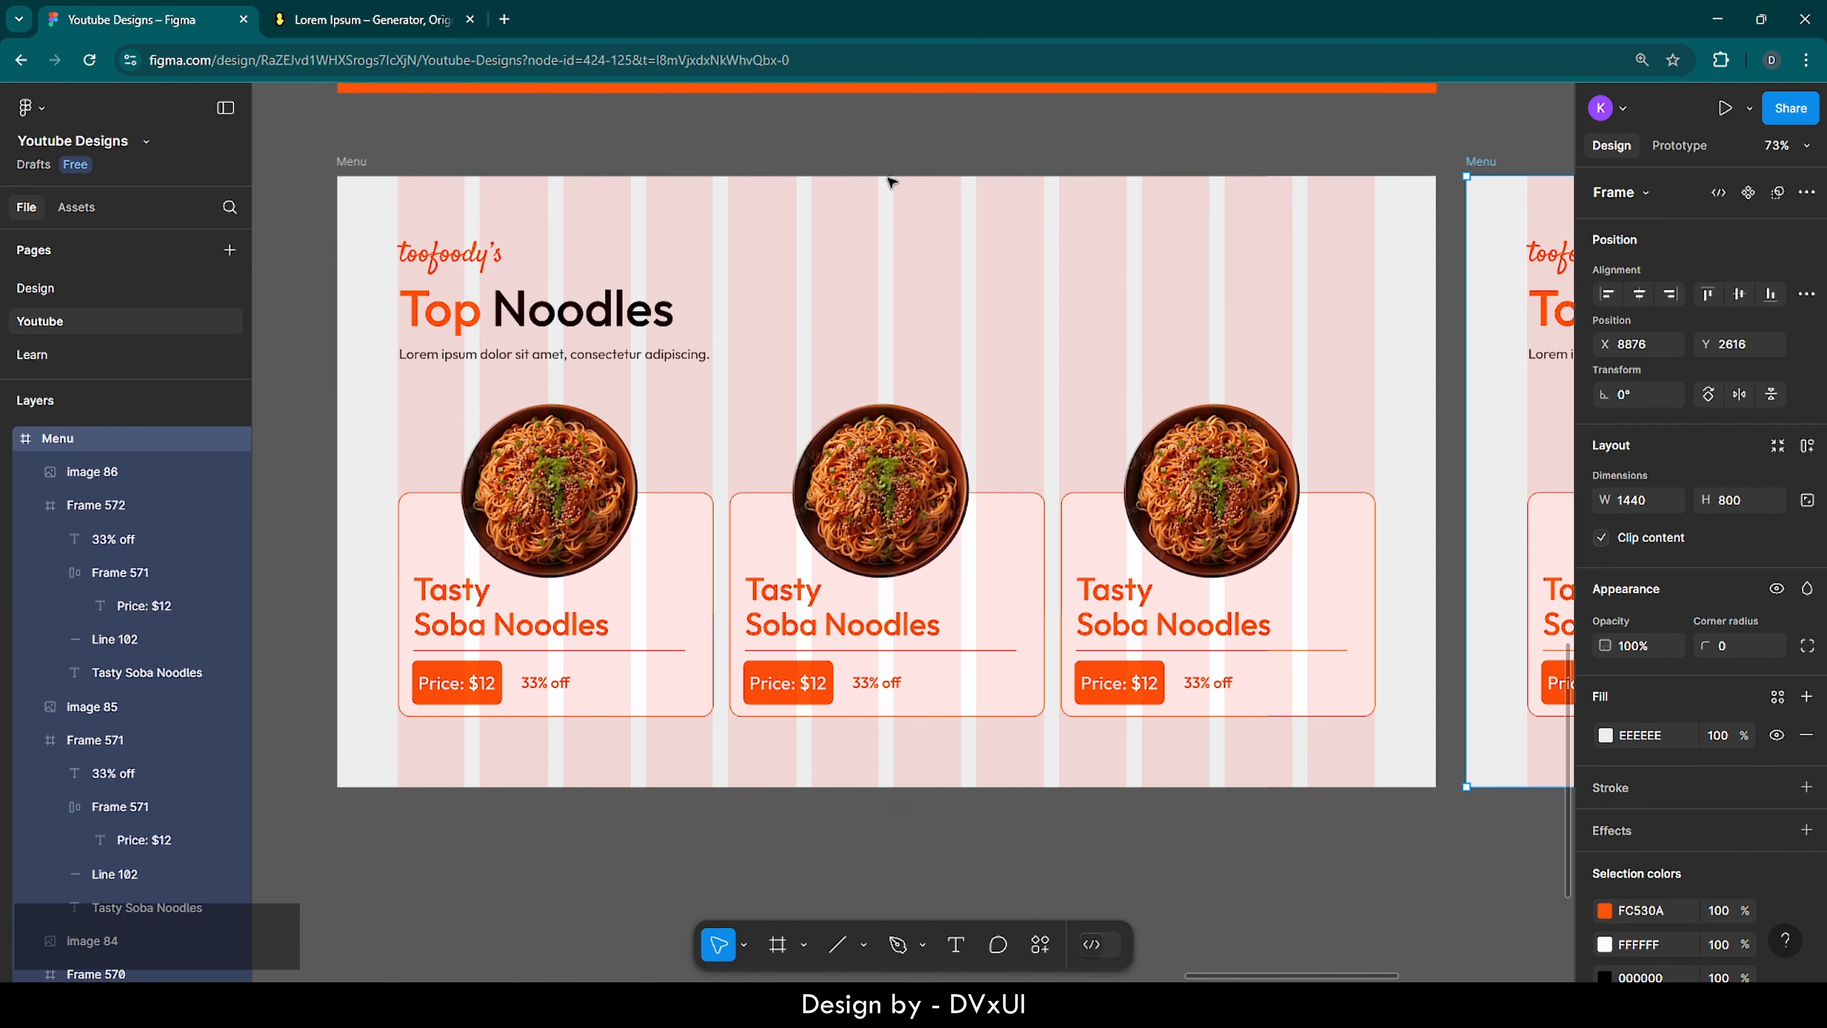
left_click_drag(1463, 174, 358, 854)
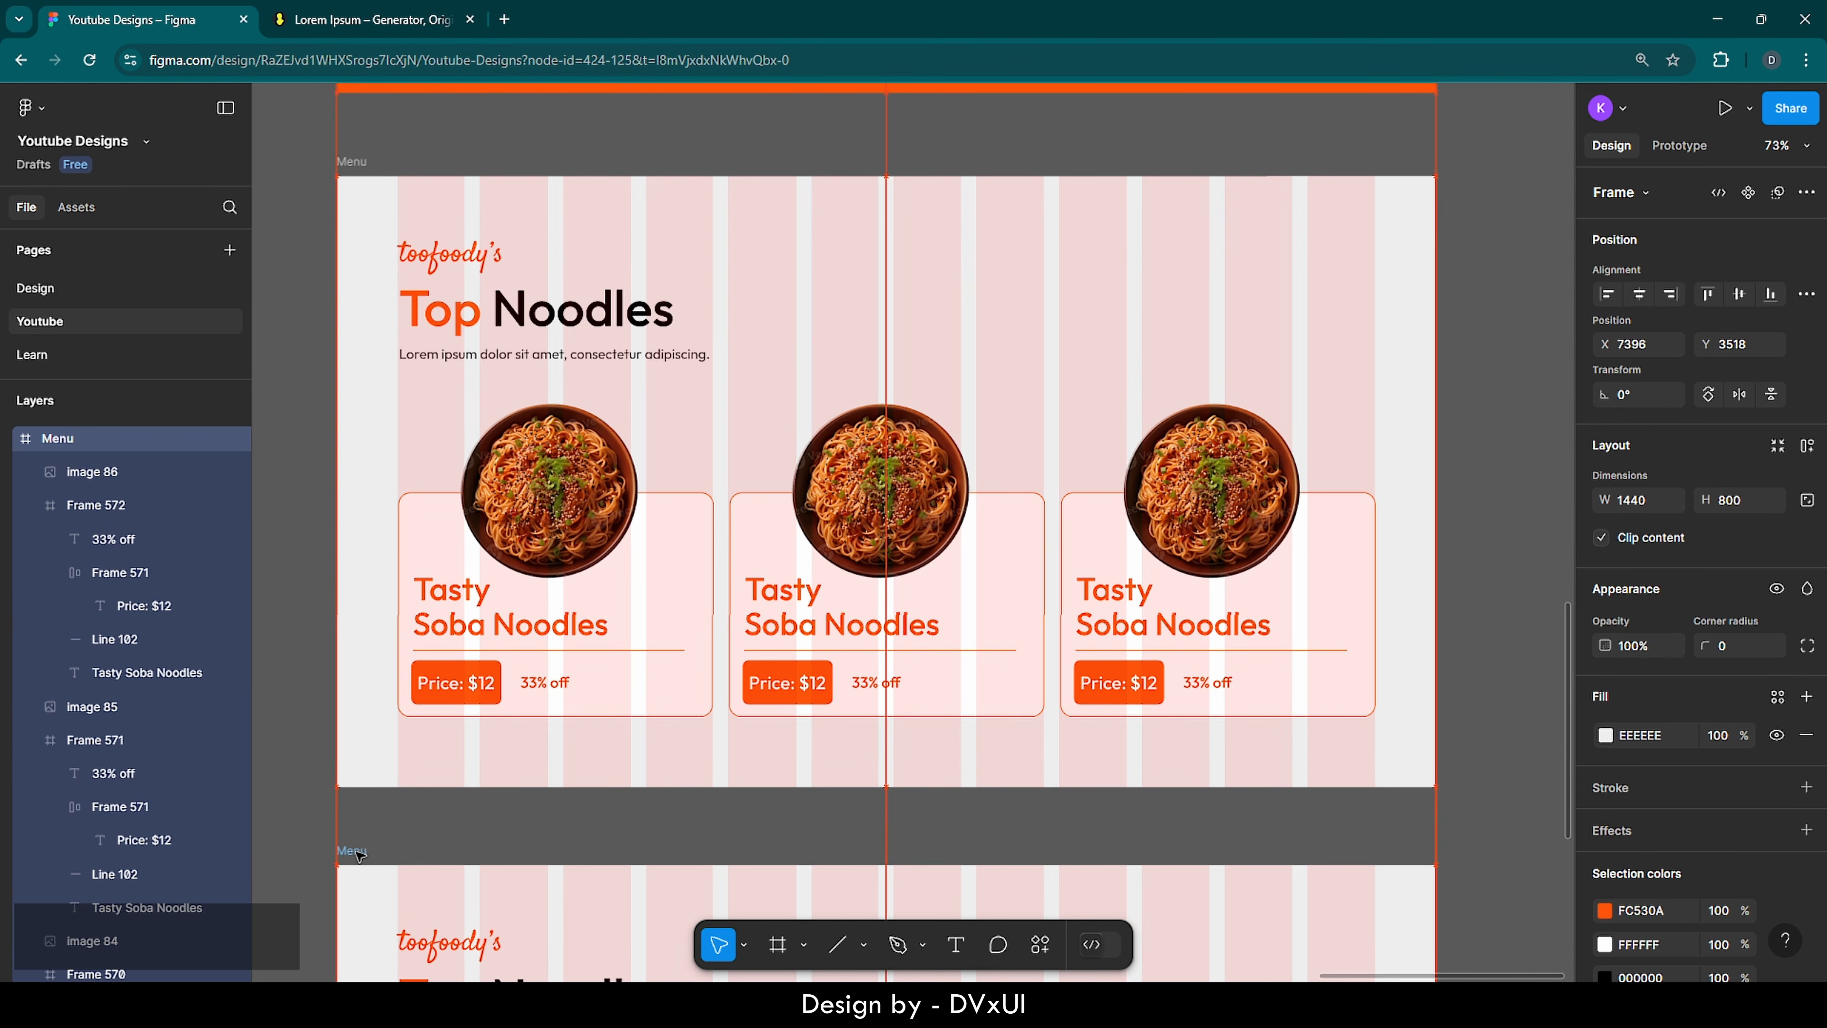
- Rename the duplicated lower Menu frame as "Review"
scroll(357, 853, "down", 8)
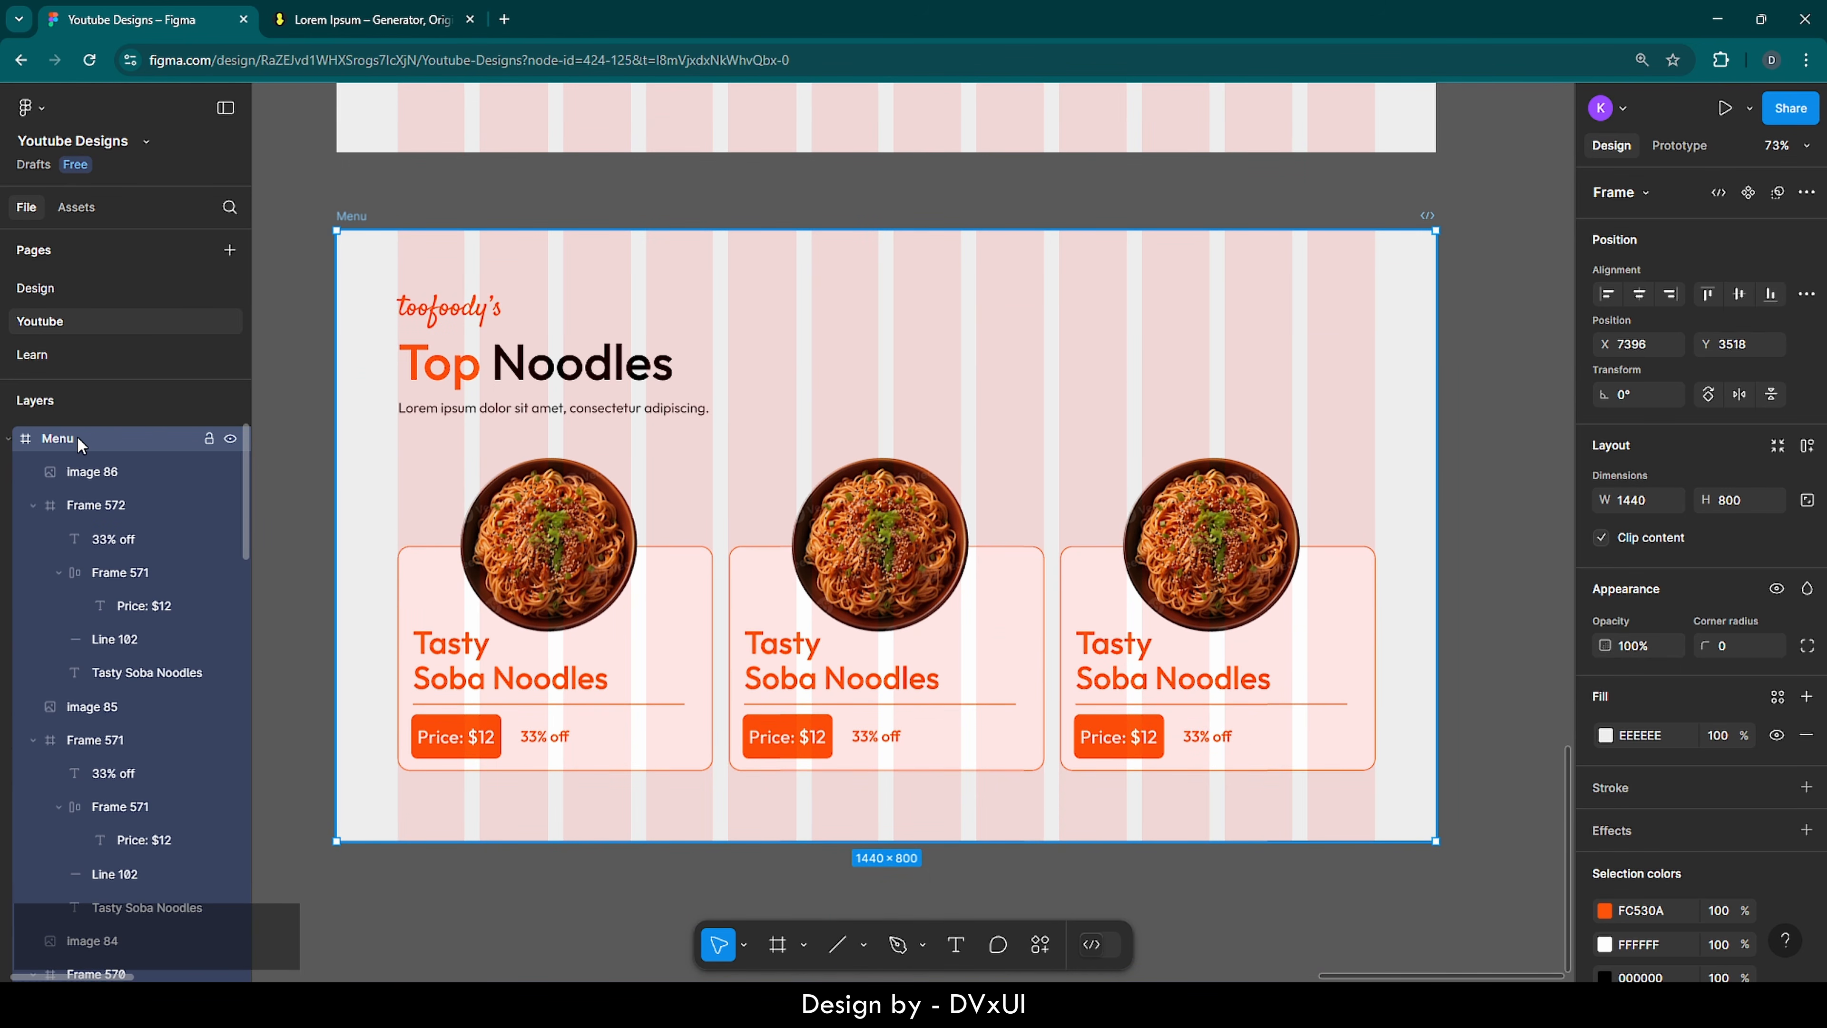
double_click(78, 438)
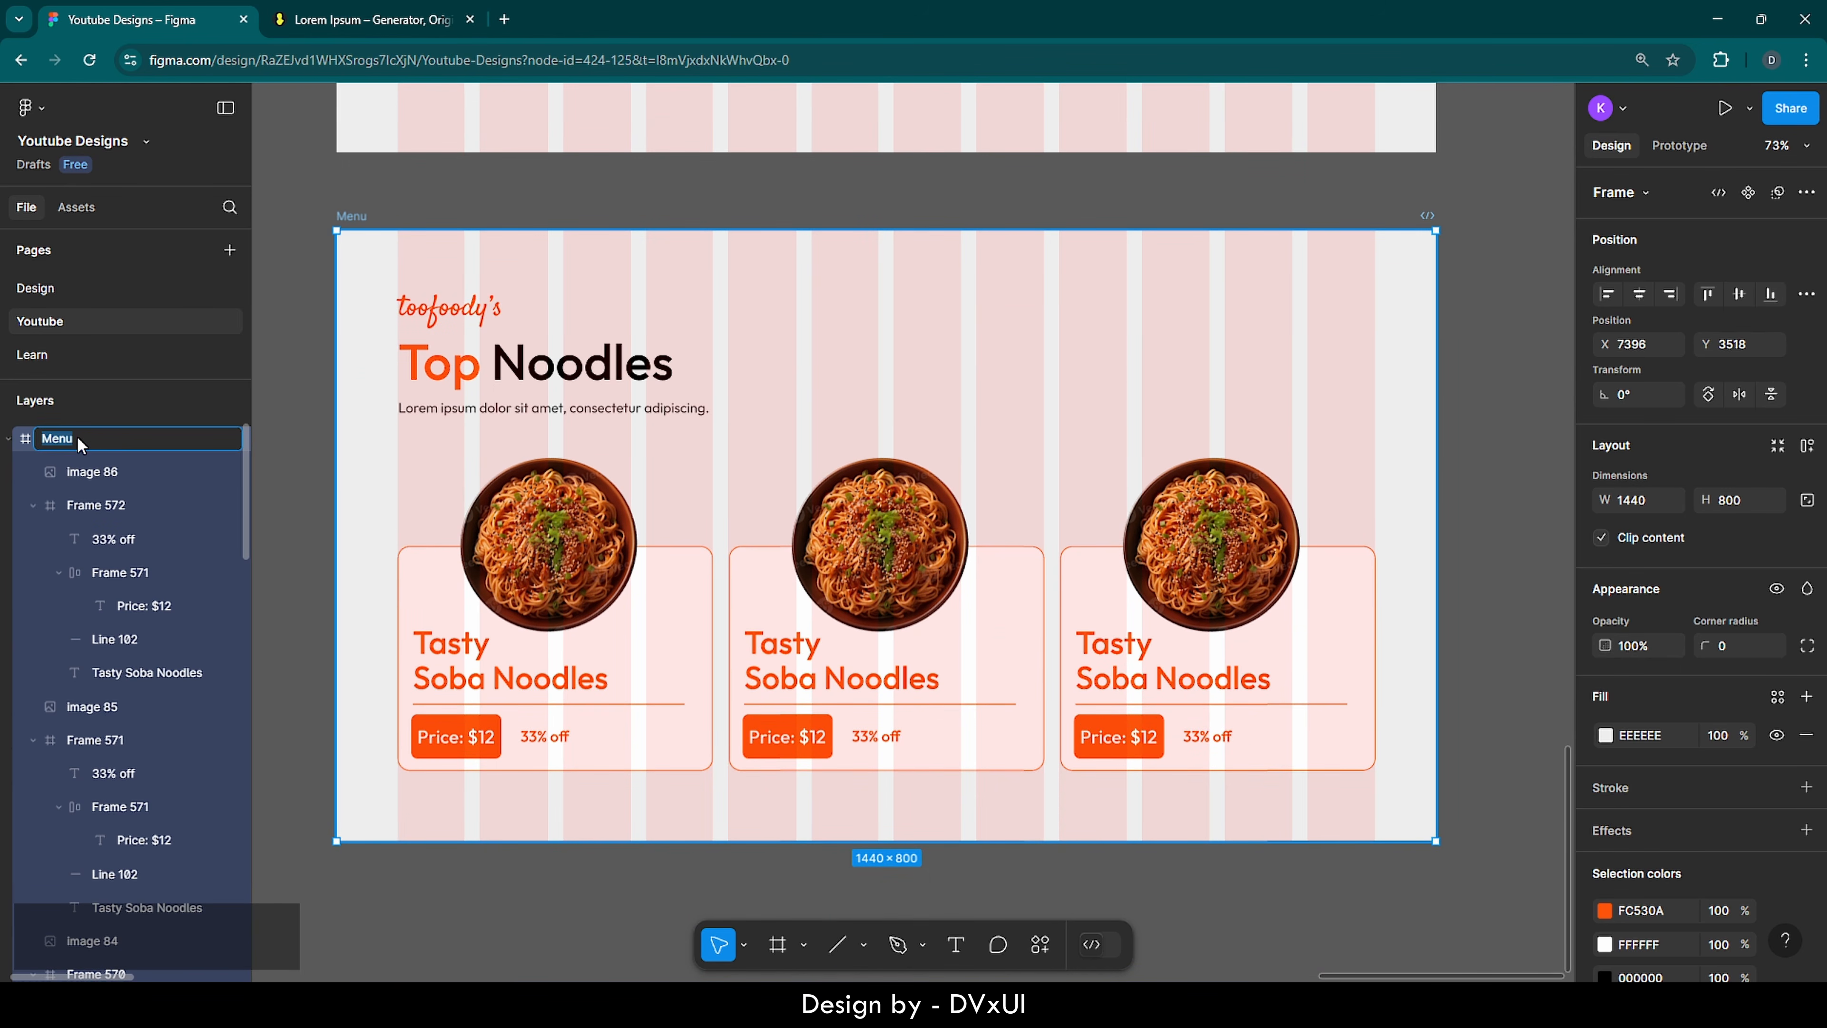
type("Review")
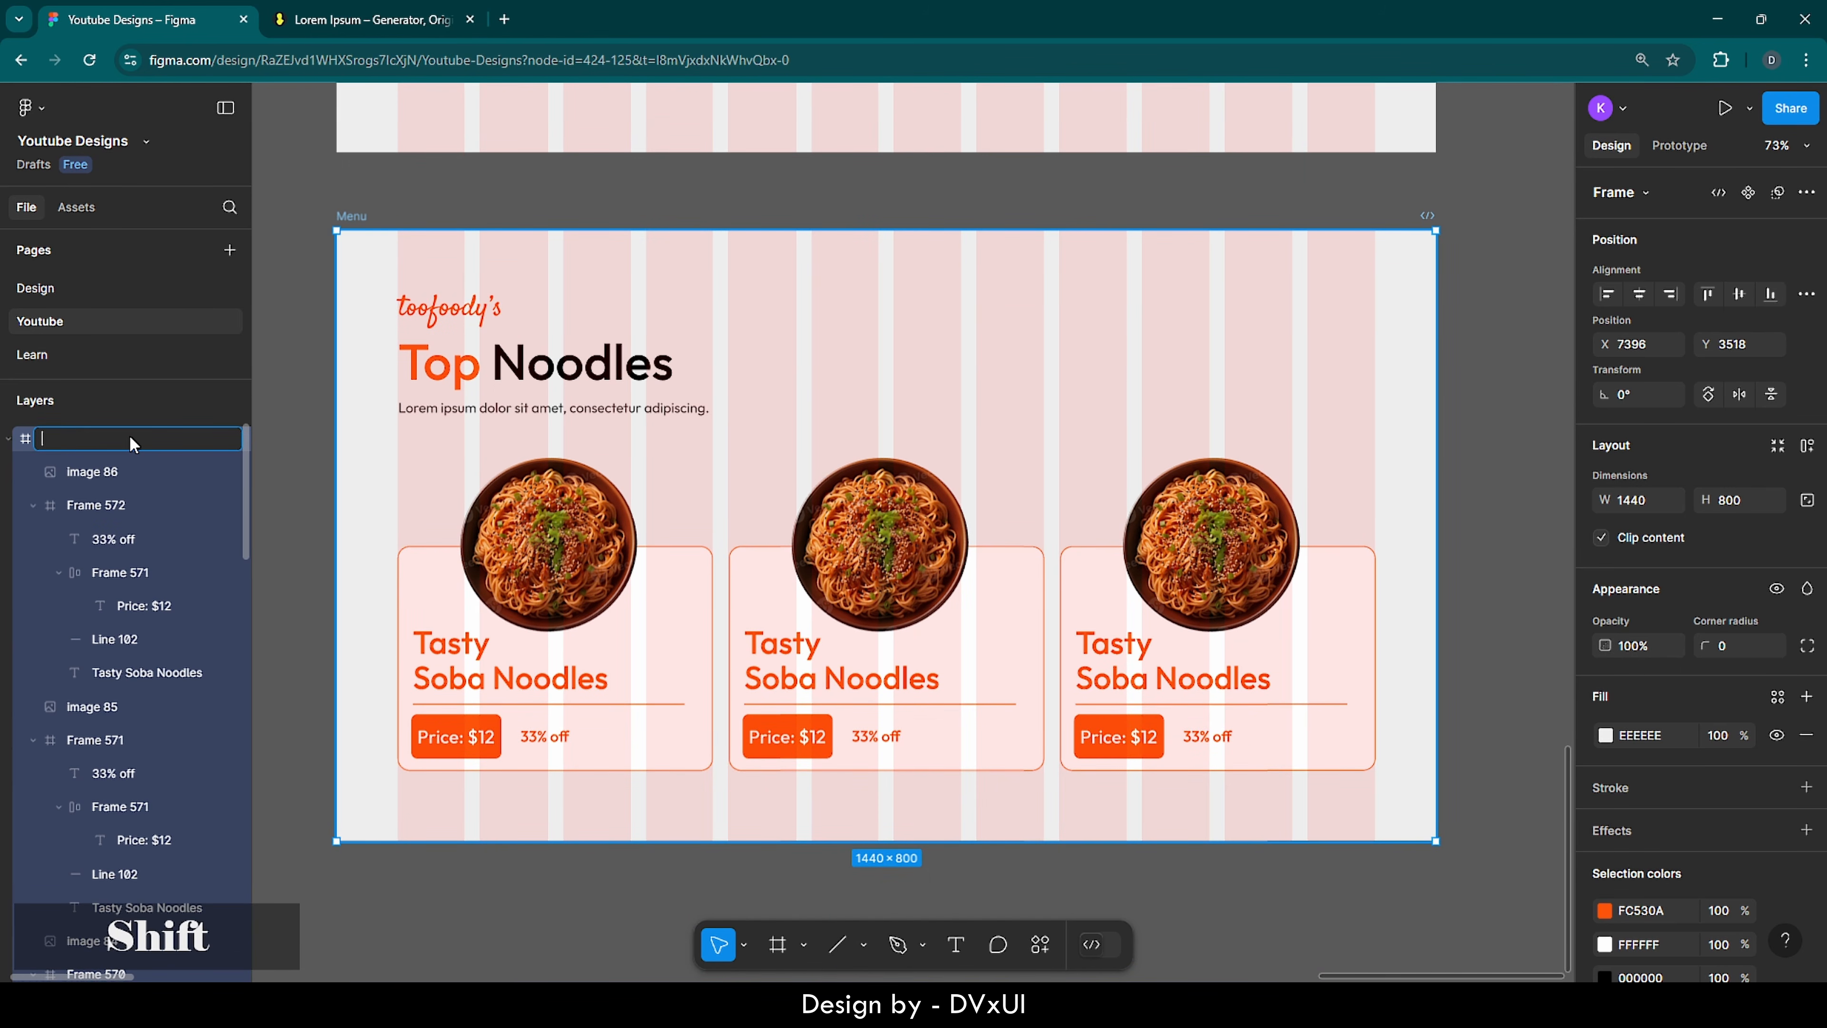
key("Return")
left_click(312, 402)
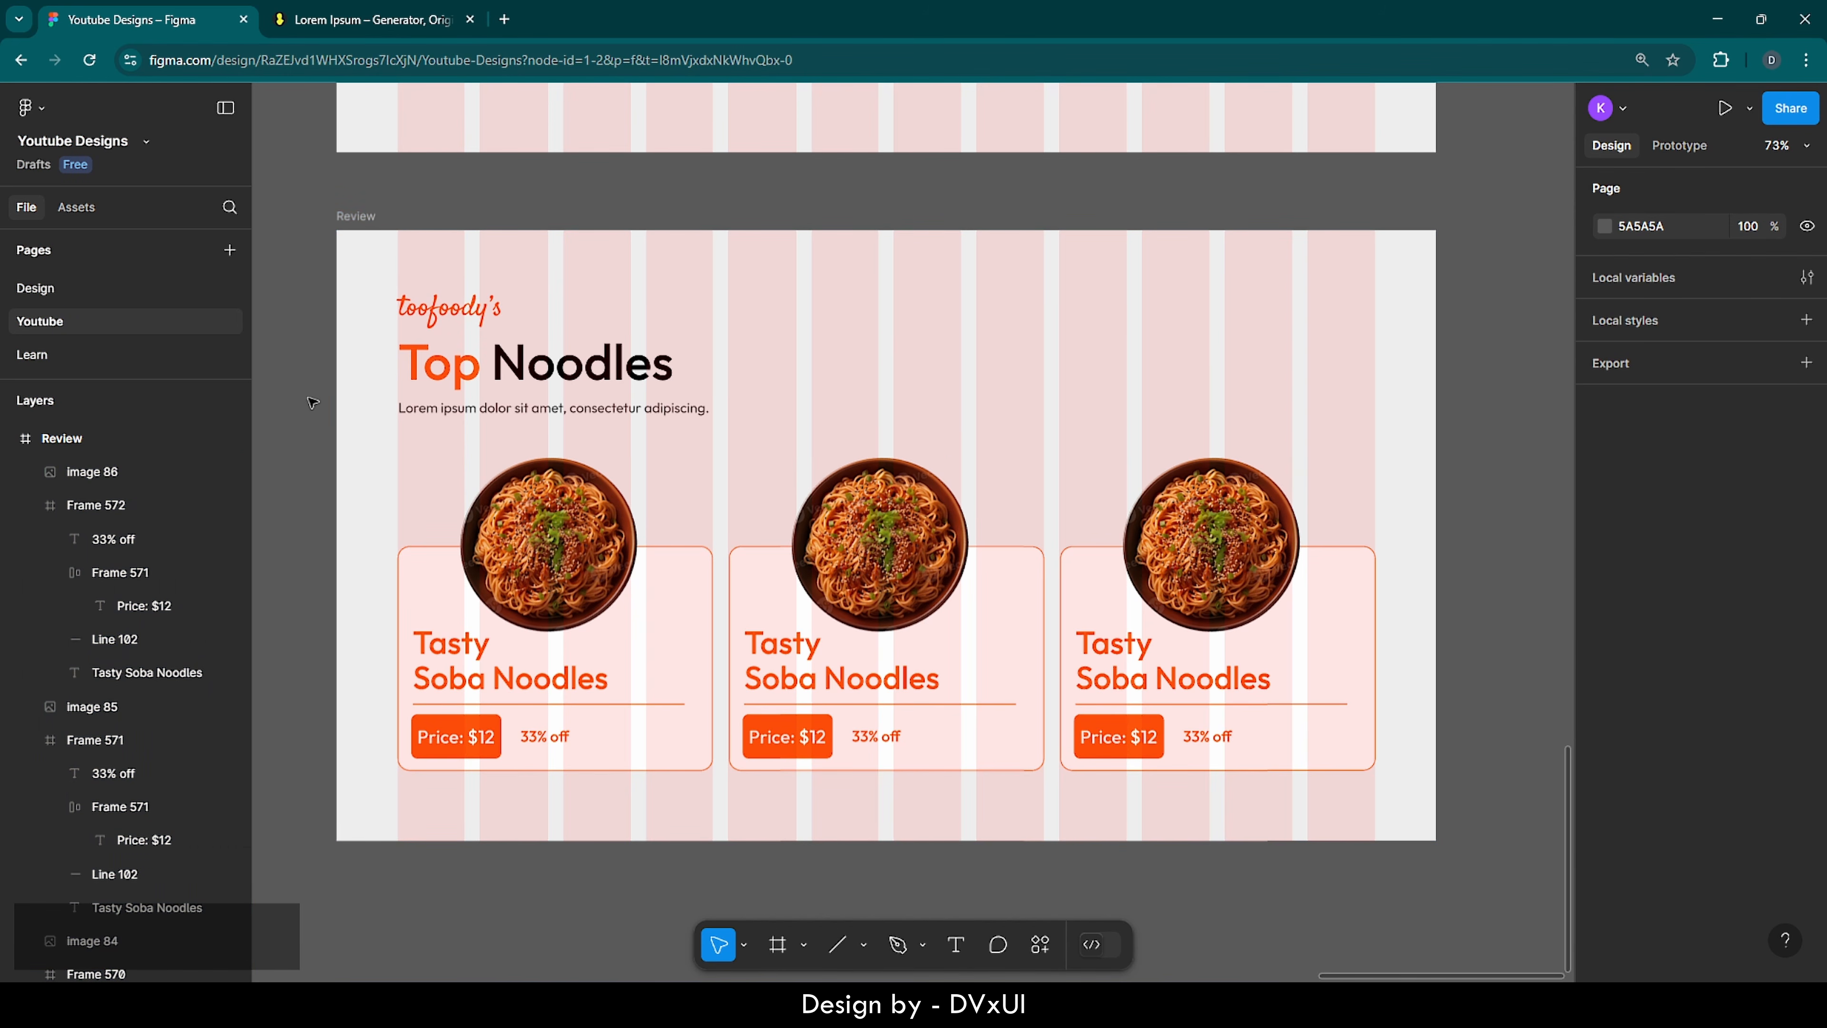
- Replace the "toofoody's" script text in the Review frame with "Our reviews"
left_click(472, 305)
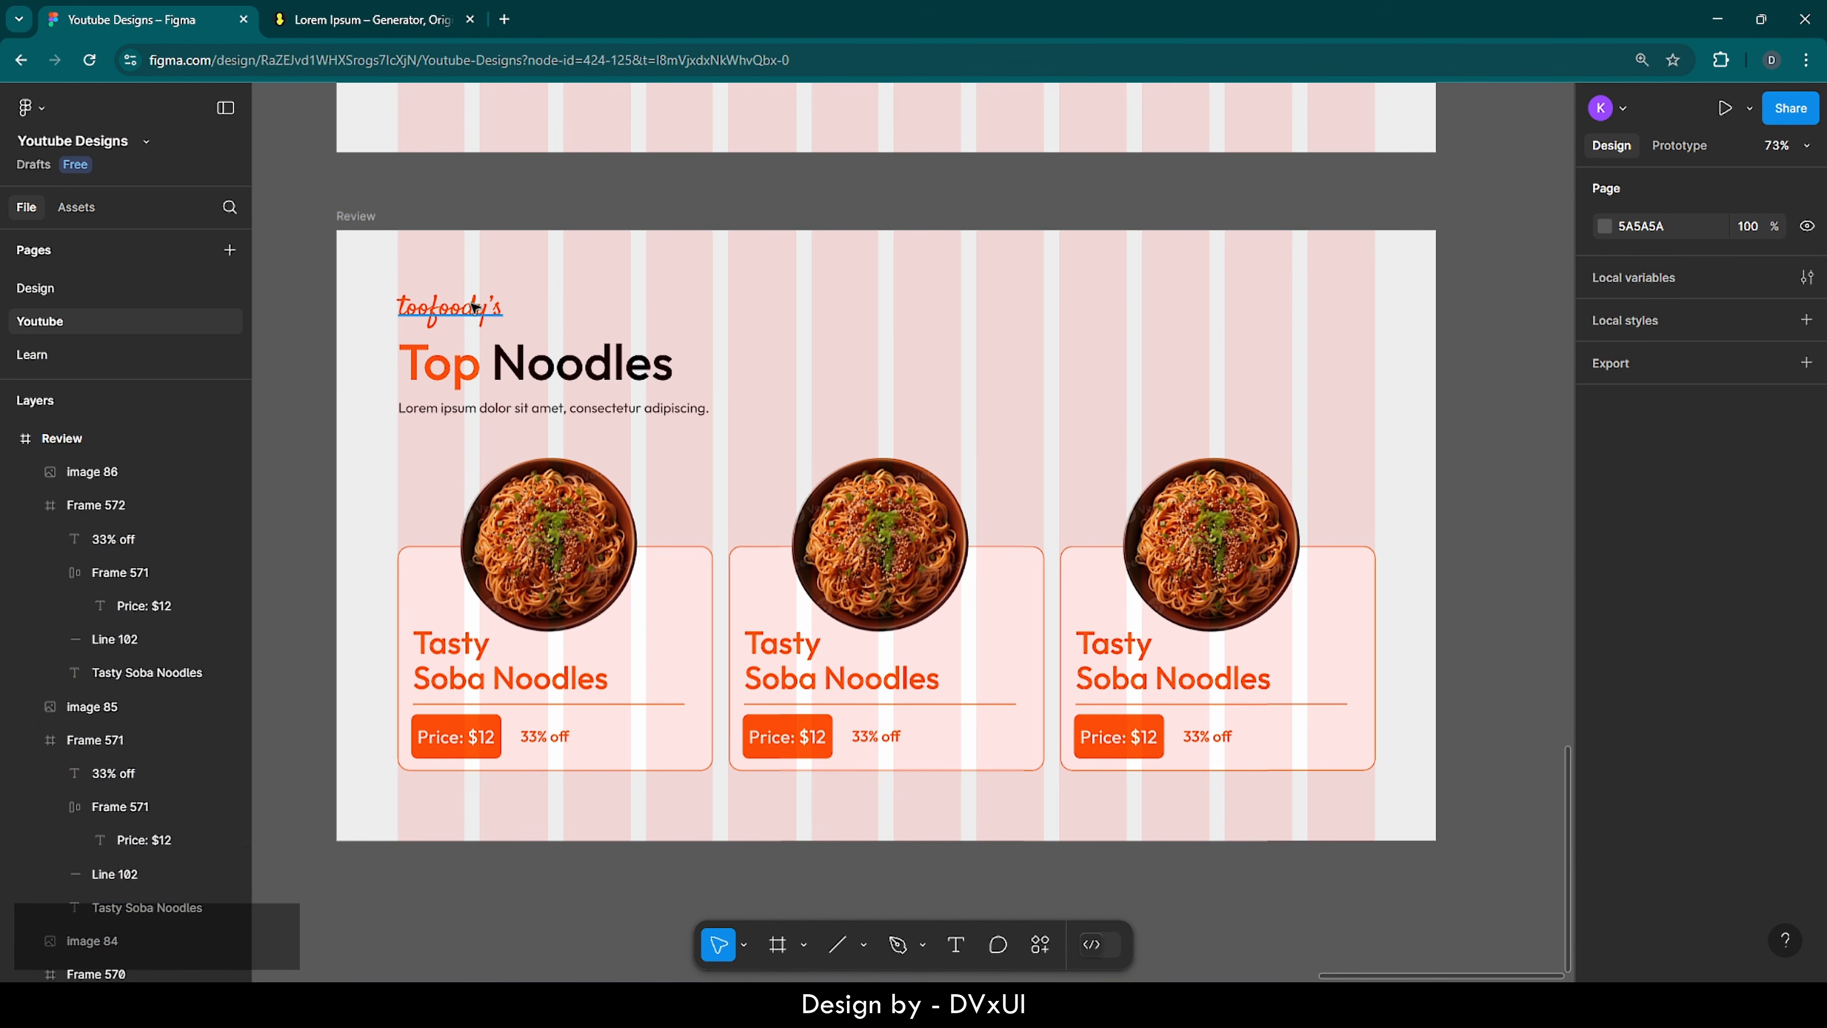
double_click(472, 305)
key("BackSpace")
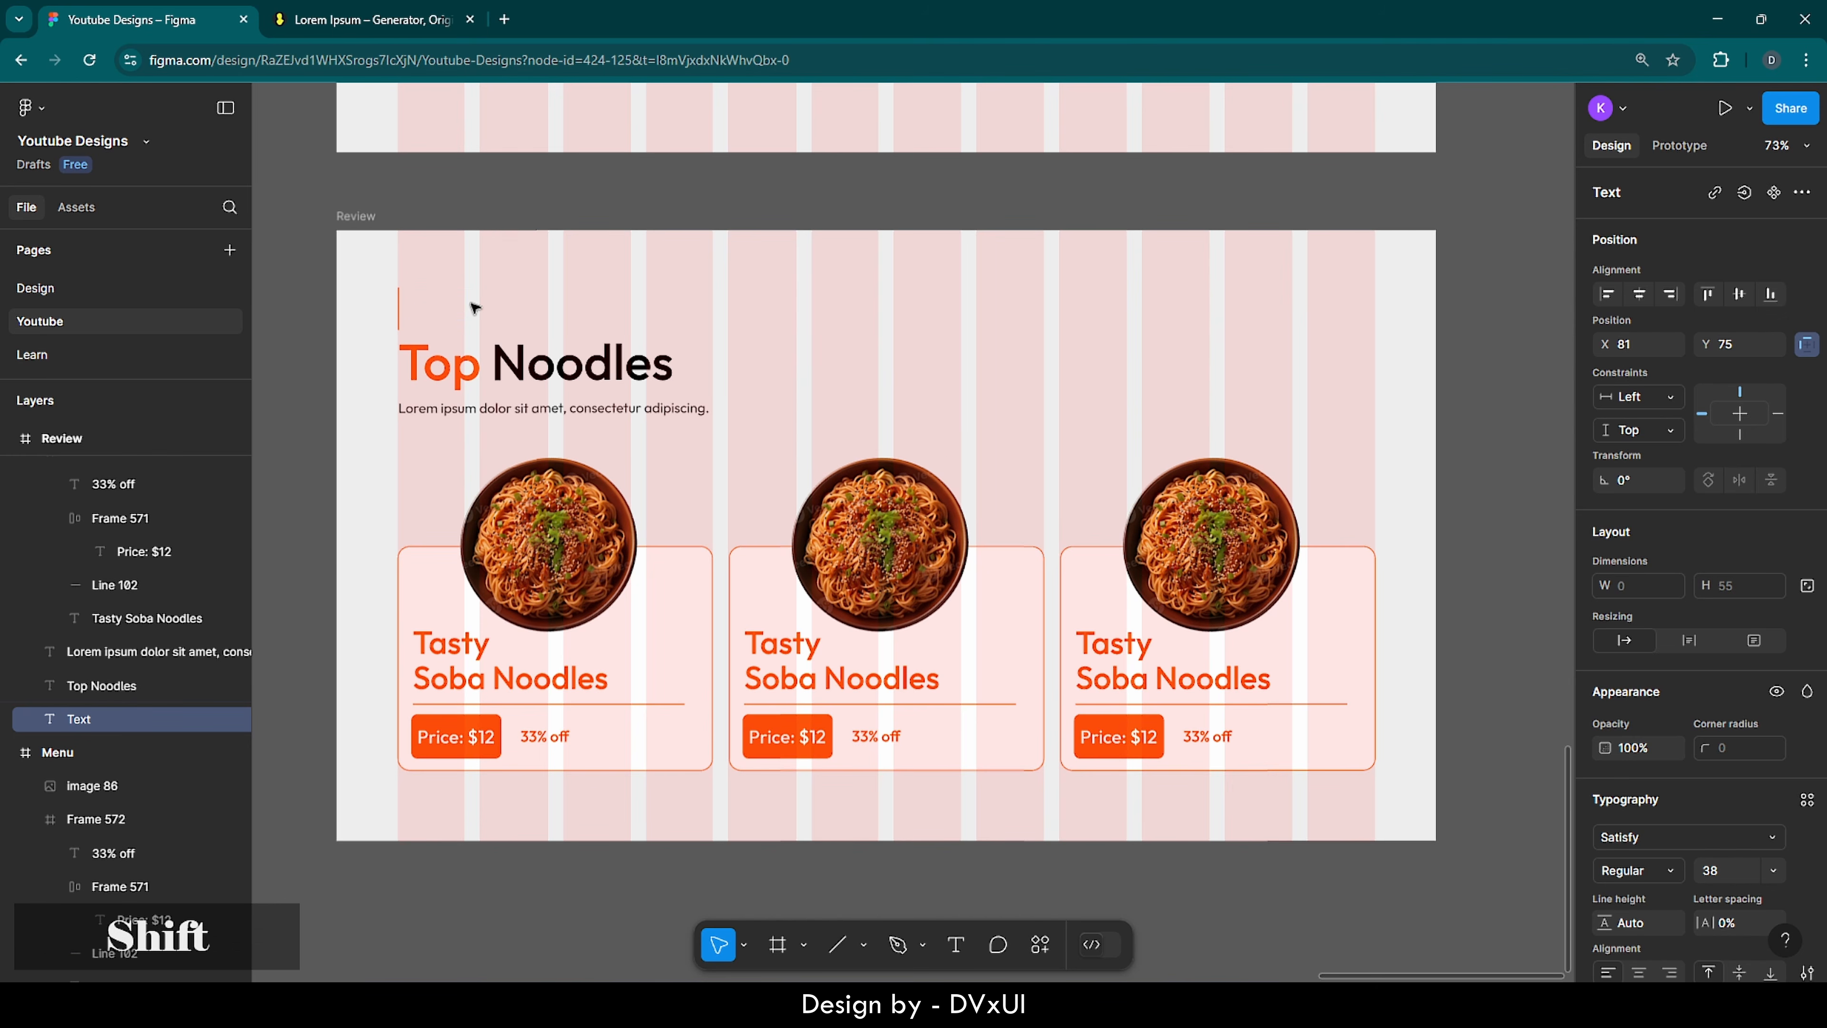
type("Our reviews")
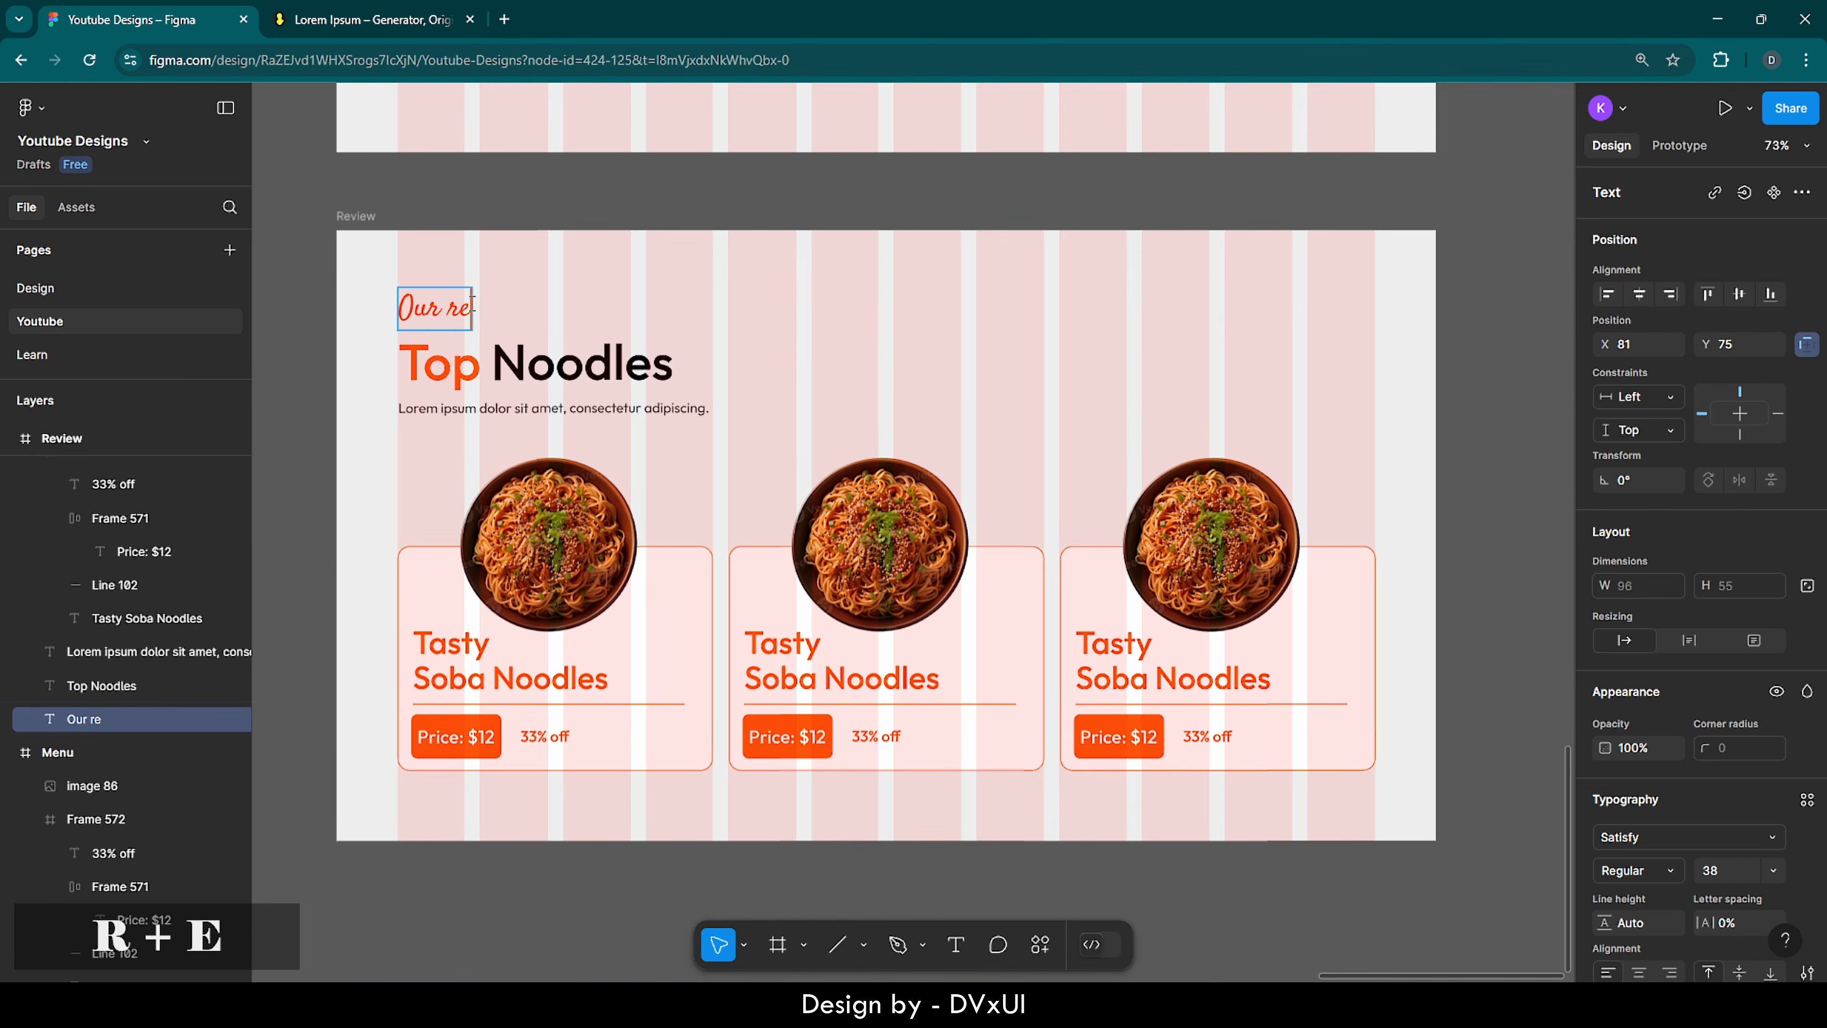
- Replace the "Top Noodles" heading in the Review frame with "Tasty food & review"
double_click(499, 389)
key("ctrl+a")
key("BackSpace")
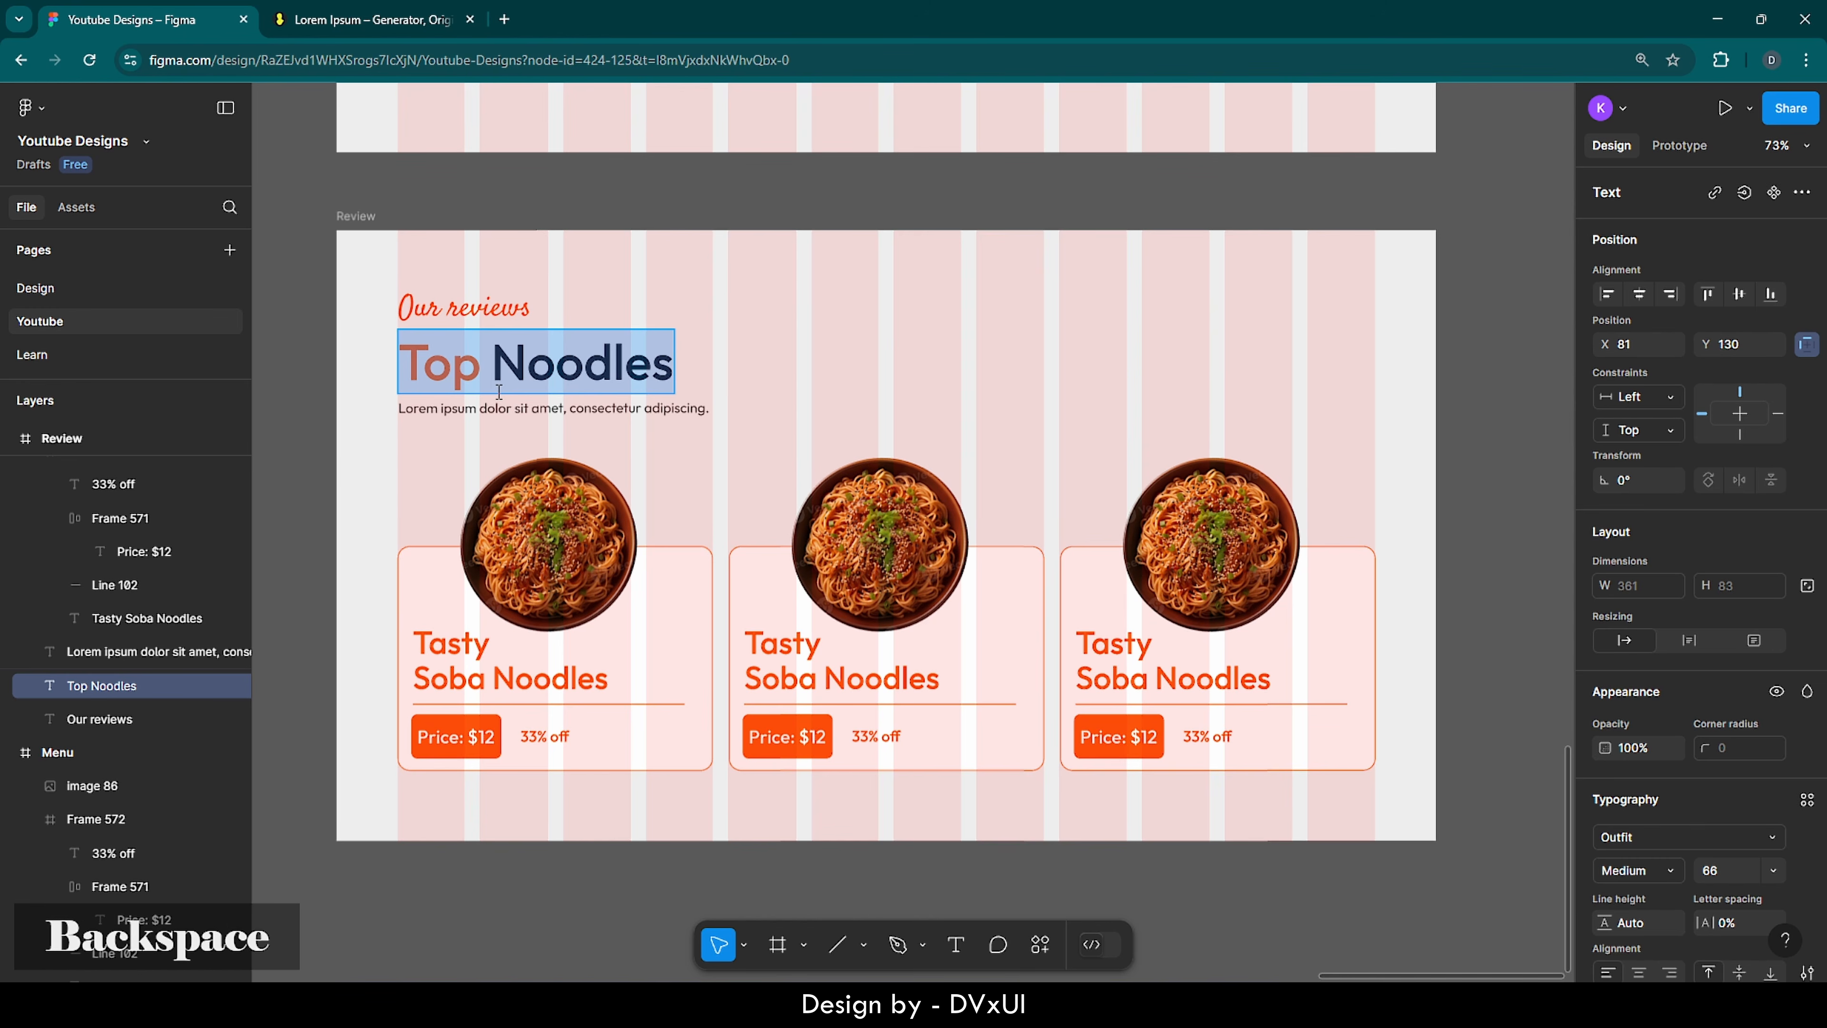
type("Tasy")
key("BackSpace")
key("BackSpace")
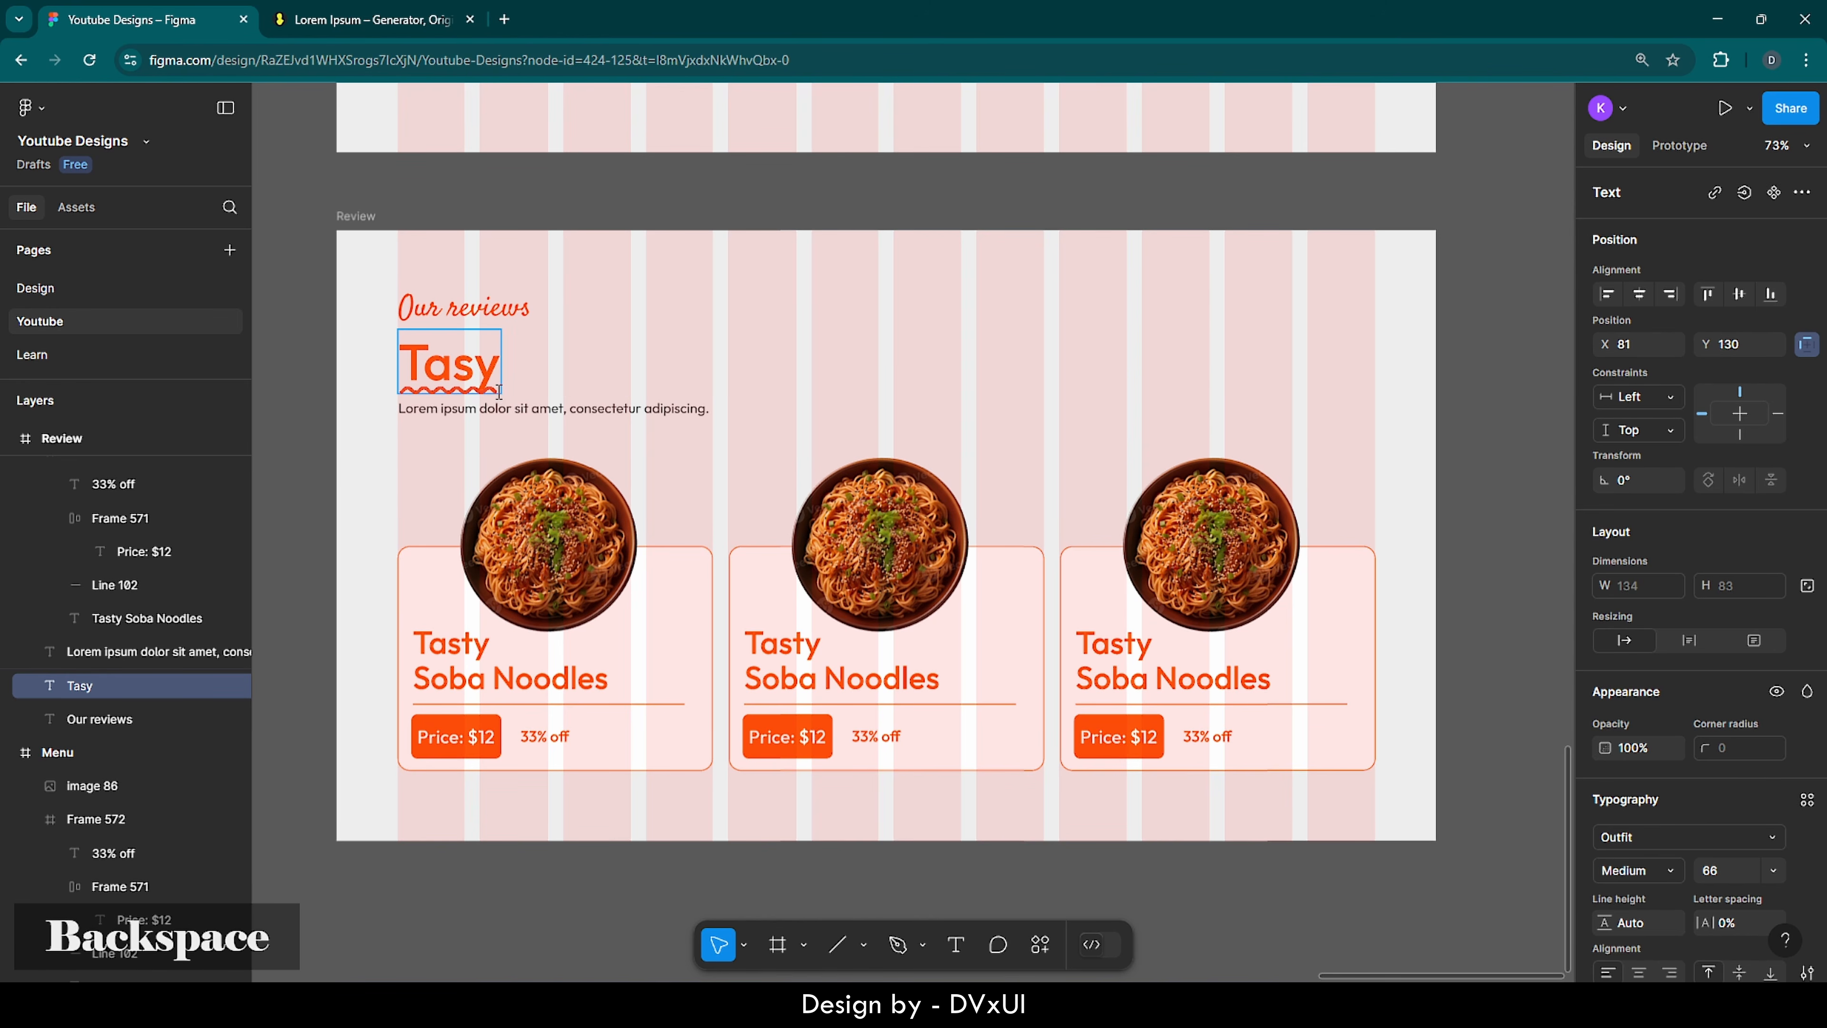
type("ty foo")
type("d")
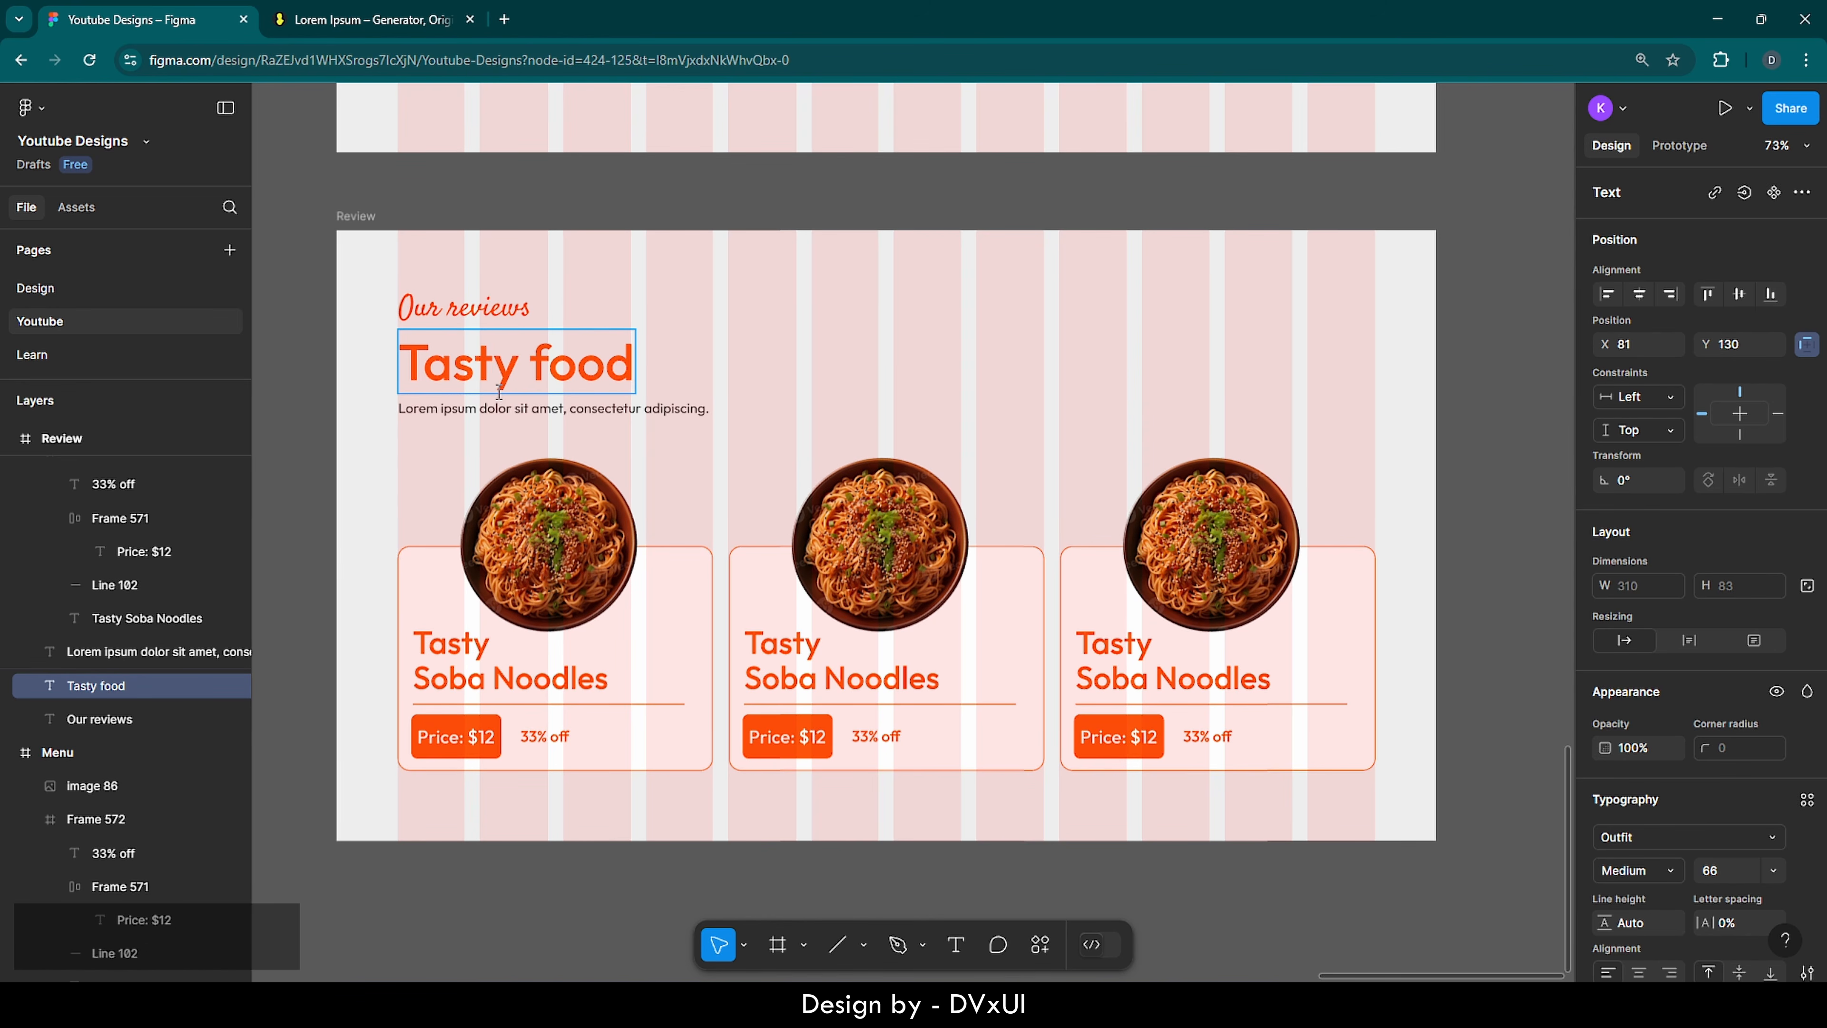
type(" & review")
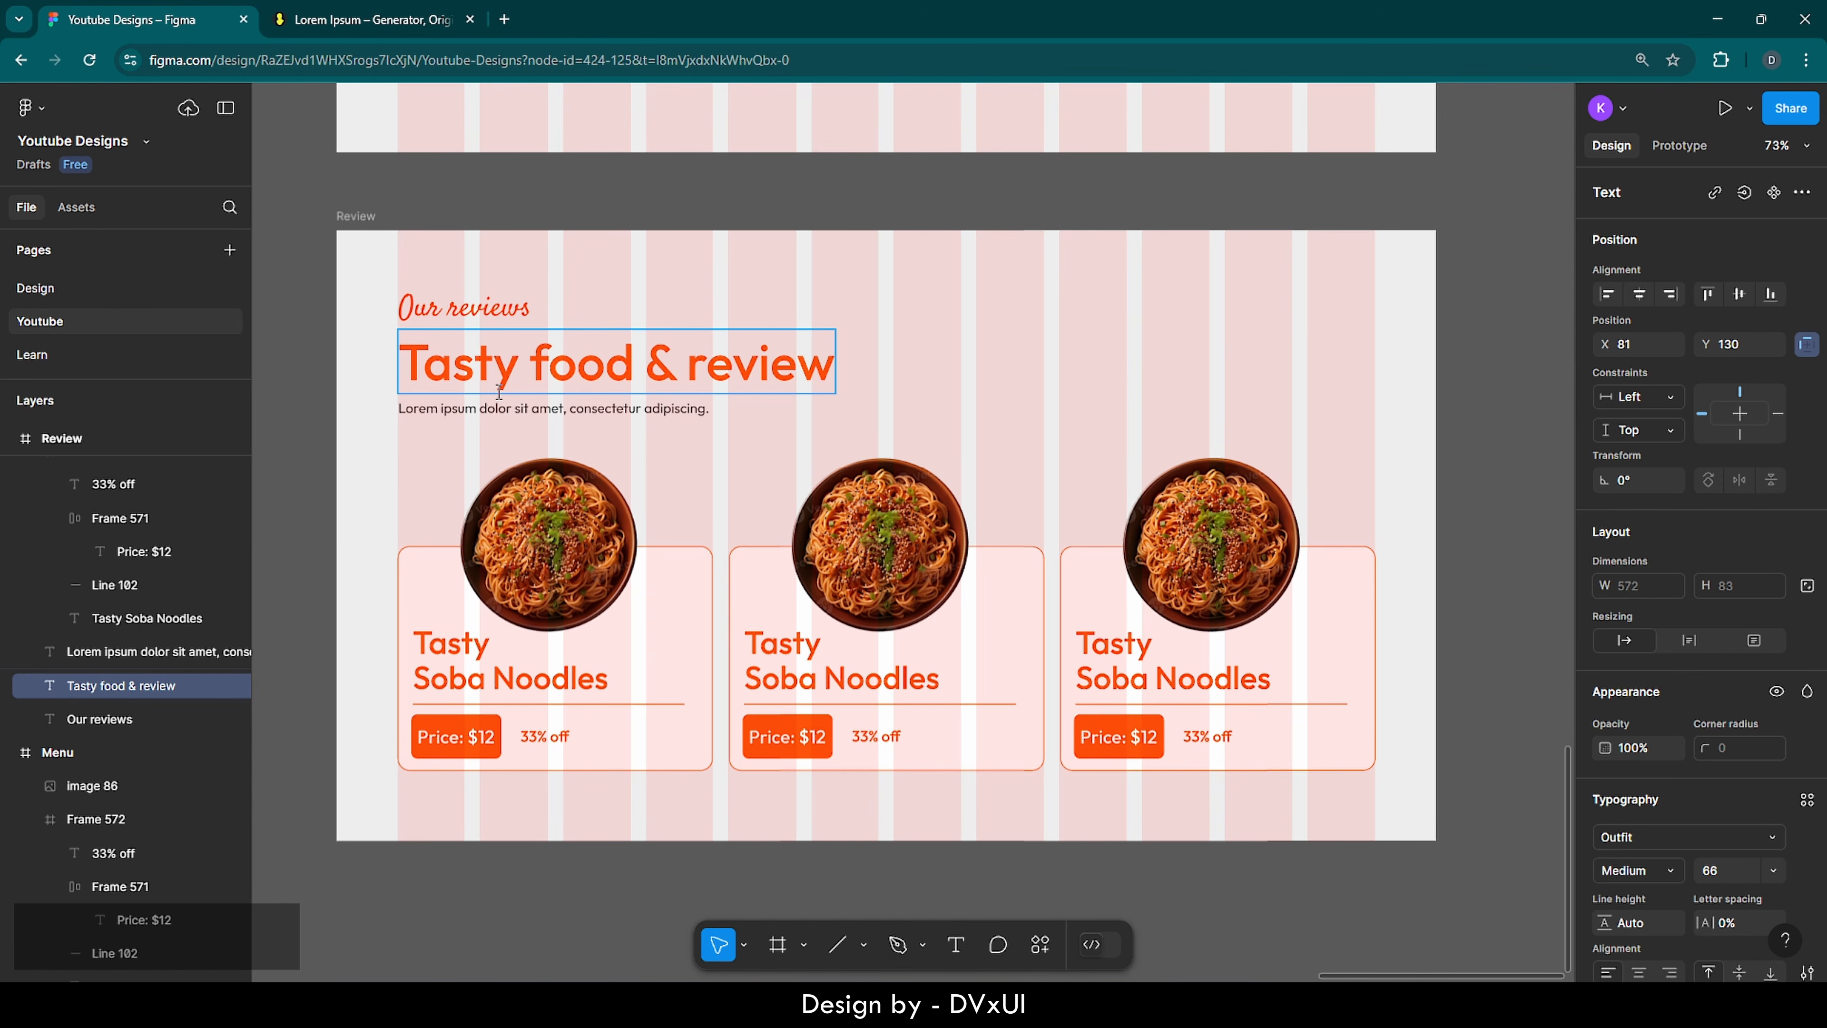
- Color the words "Tasty food &" in the Review heading black (000000), leaving out the word "review"
left_click_drag(674, 356, 401, 372)
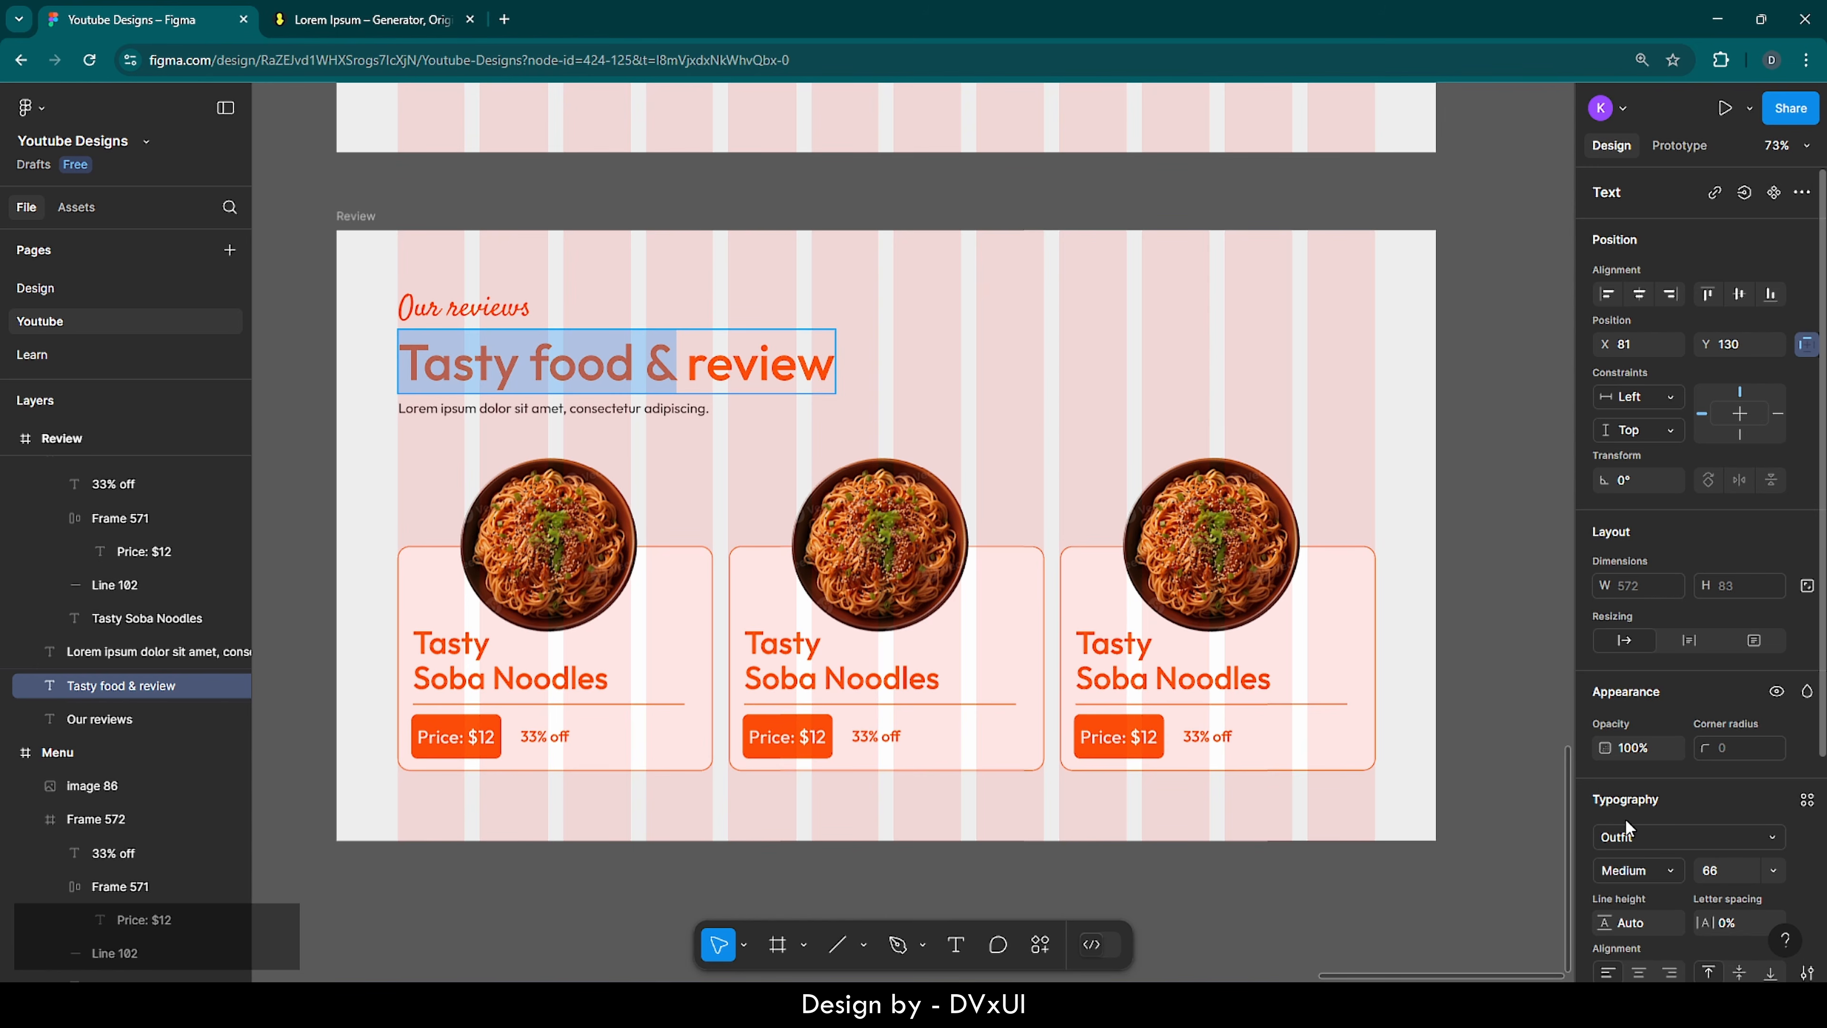
scroll(1625, 819, "down", 4)
left_click(1646, 795)
type("000000")
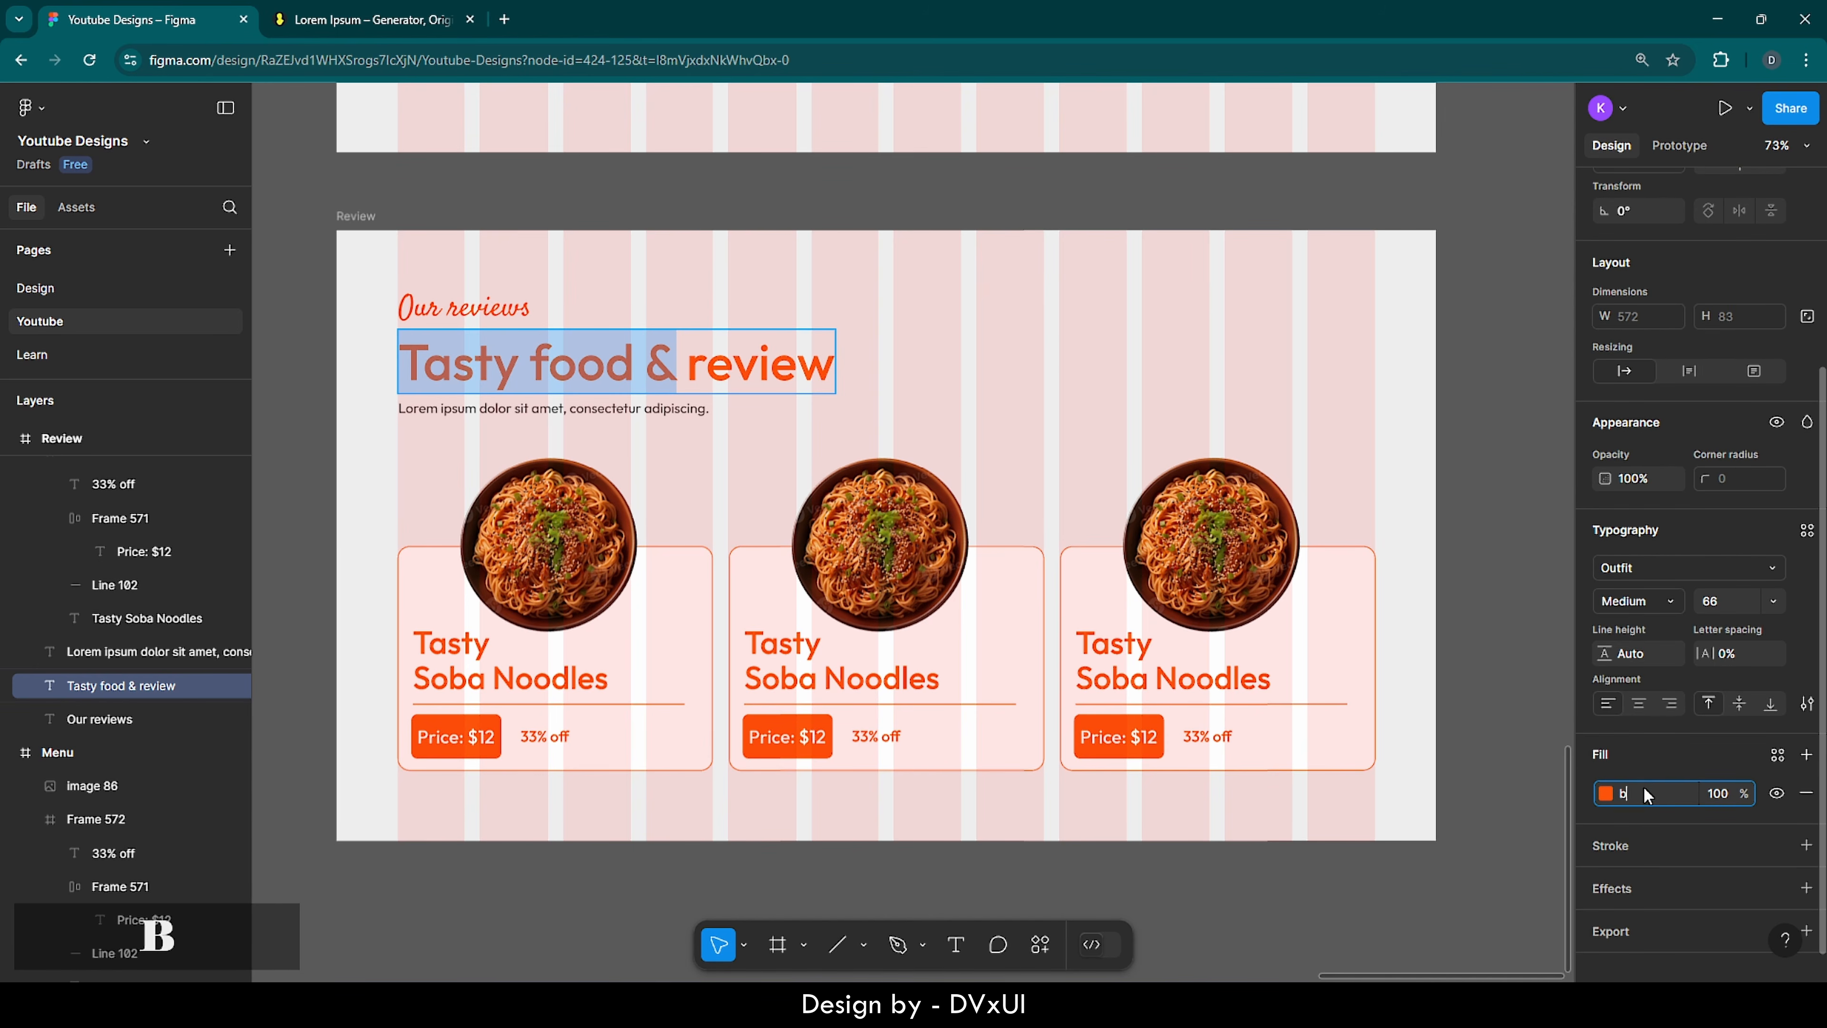
key("Return")
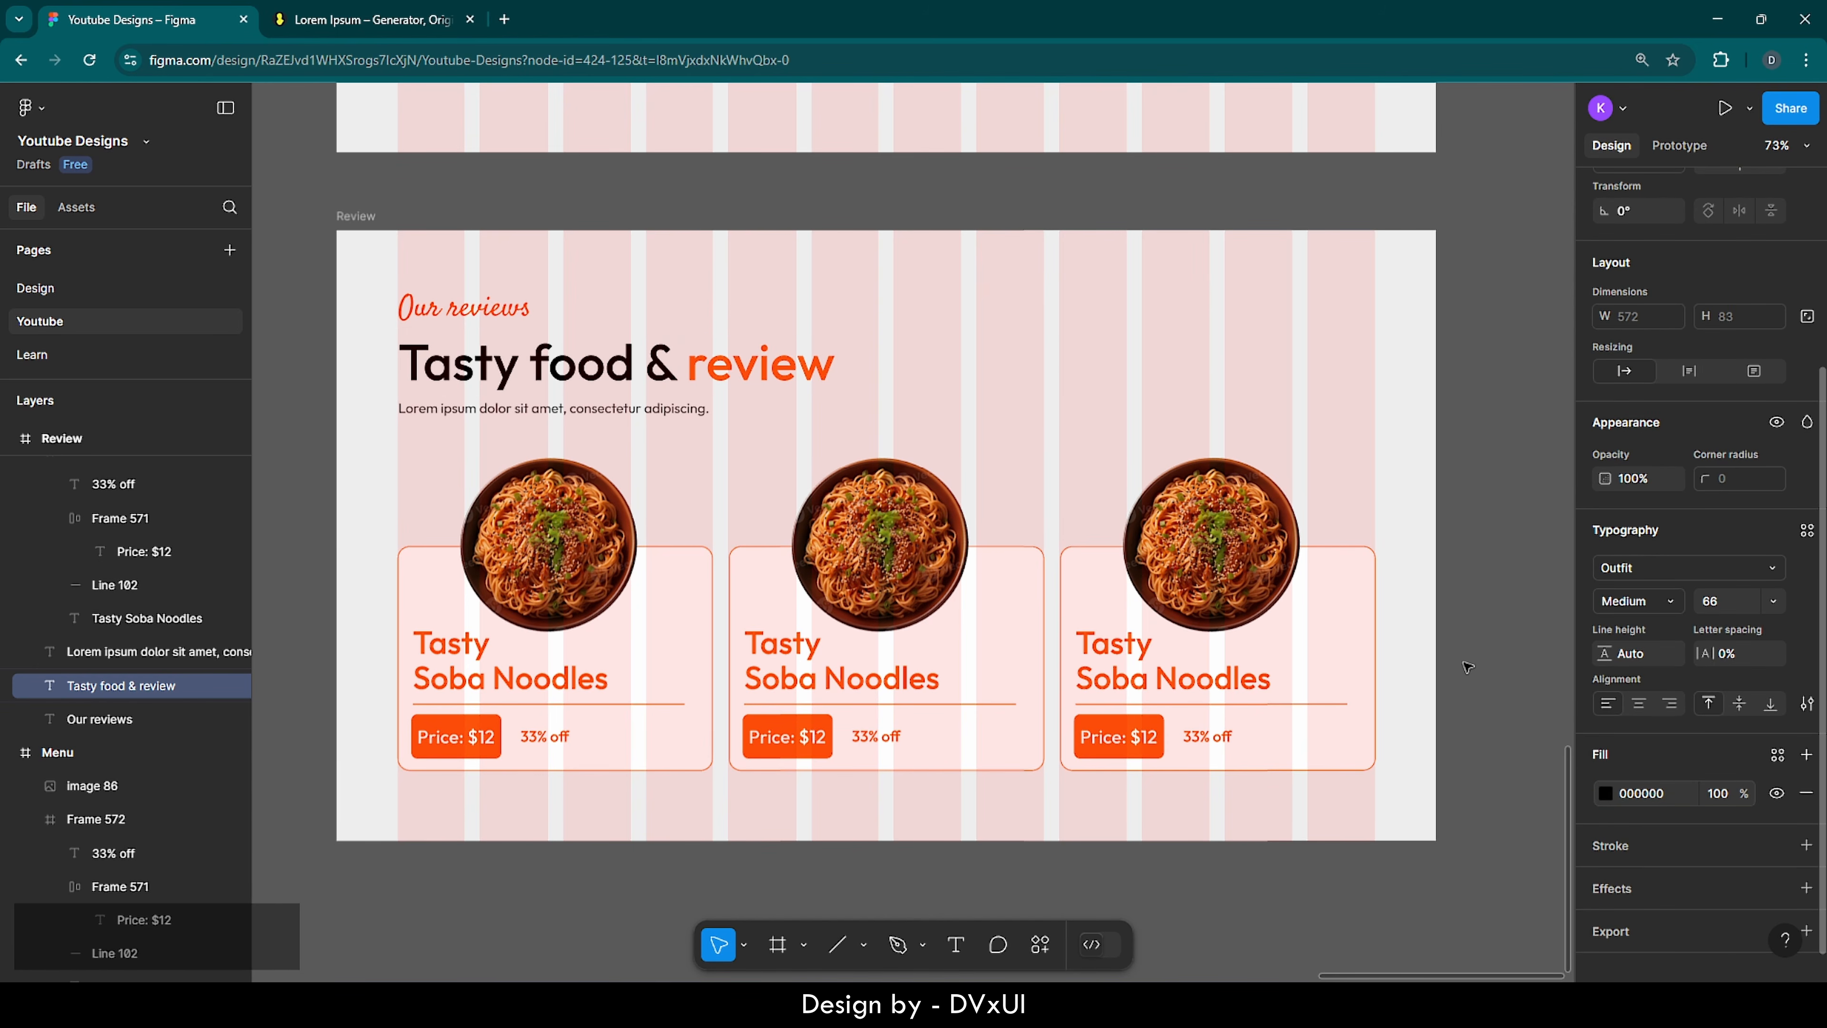
left_click(1019, 379)
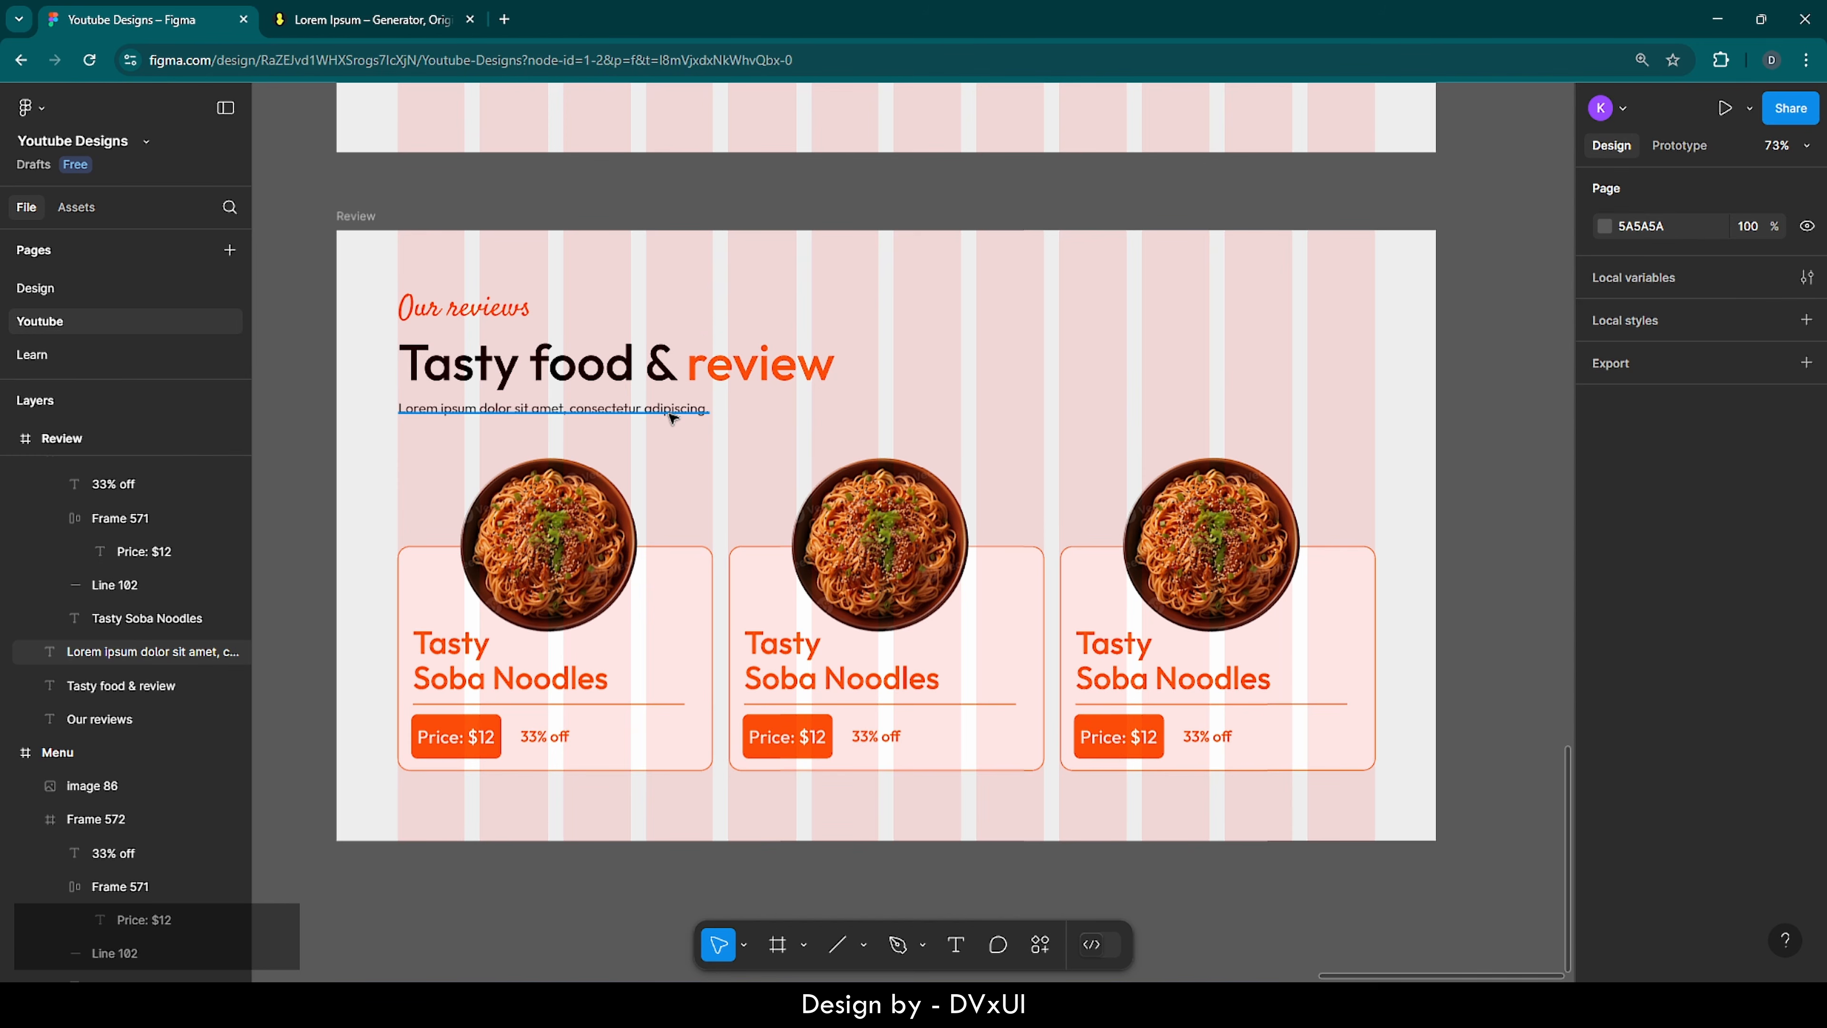
- Extend the Review frame's lorem ipsum line with a copied "ipsum dolor sit amet" so it spans about the heading's width
left_click(562, 410)
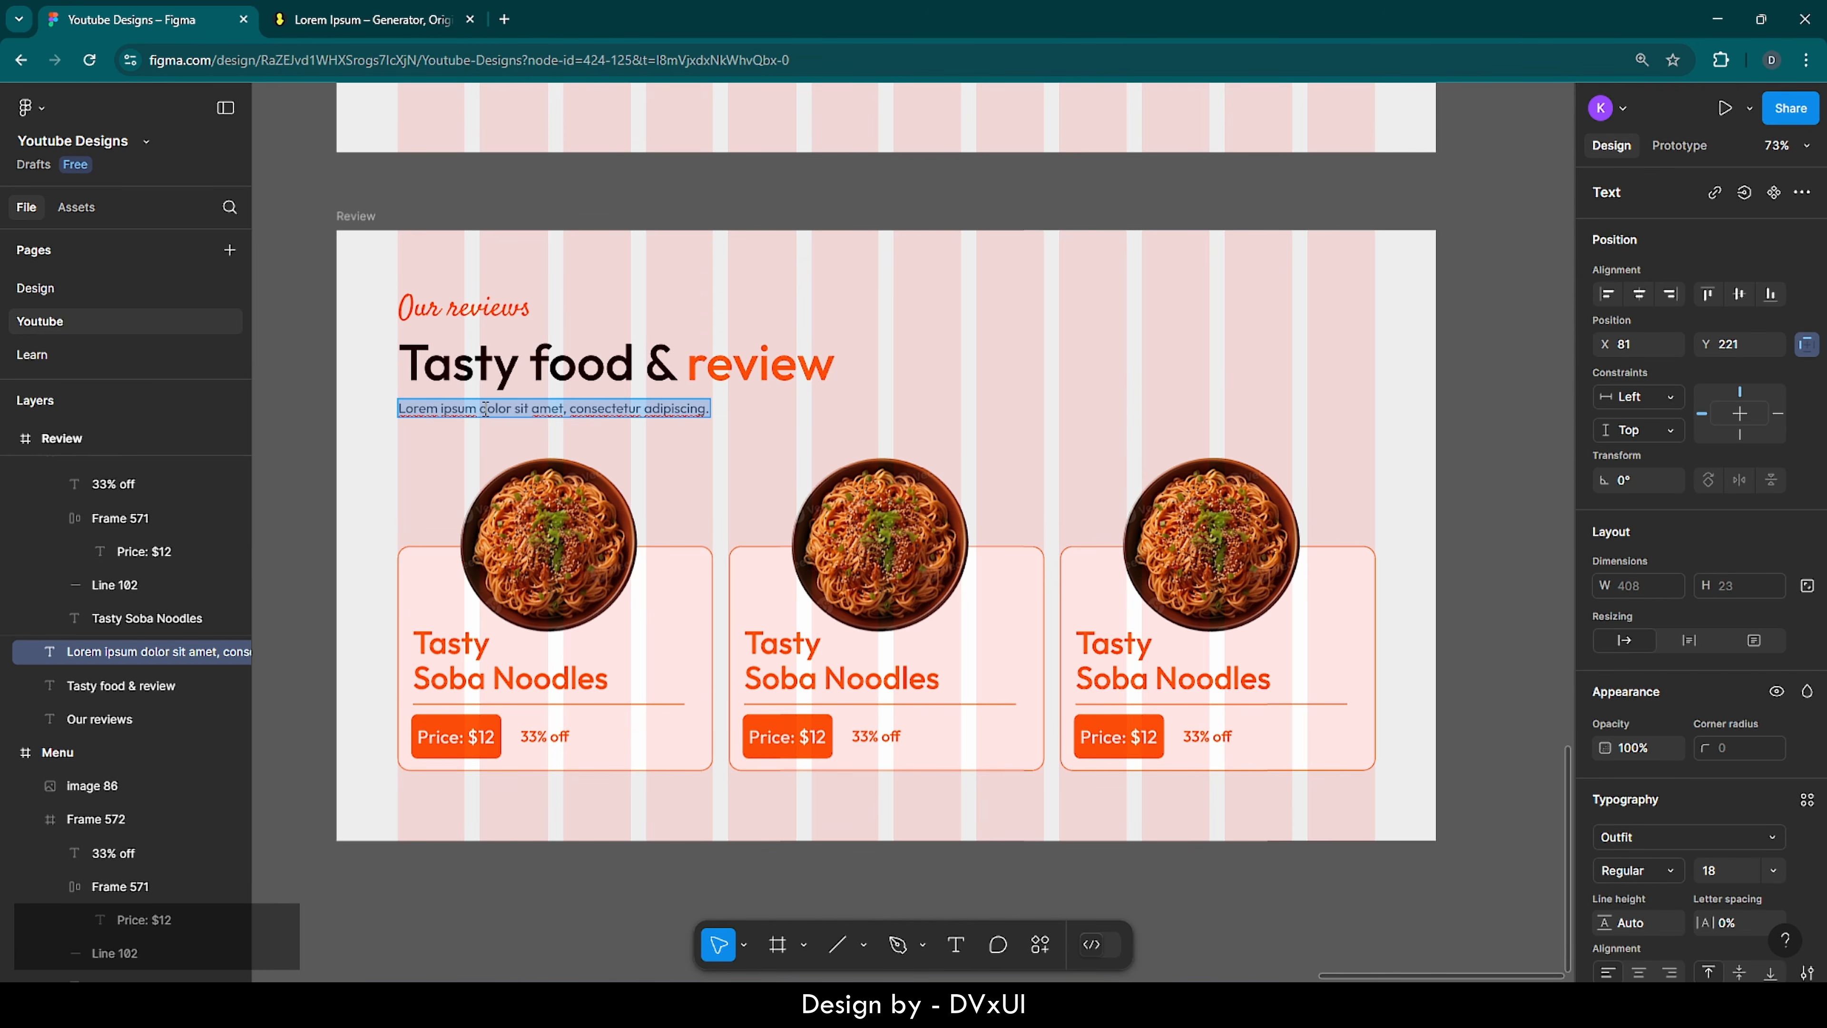
left_click_drag(441, 409, 636, 408)
key("ctrl+c")
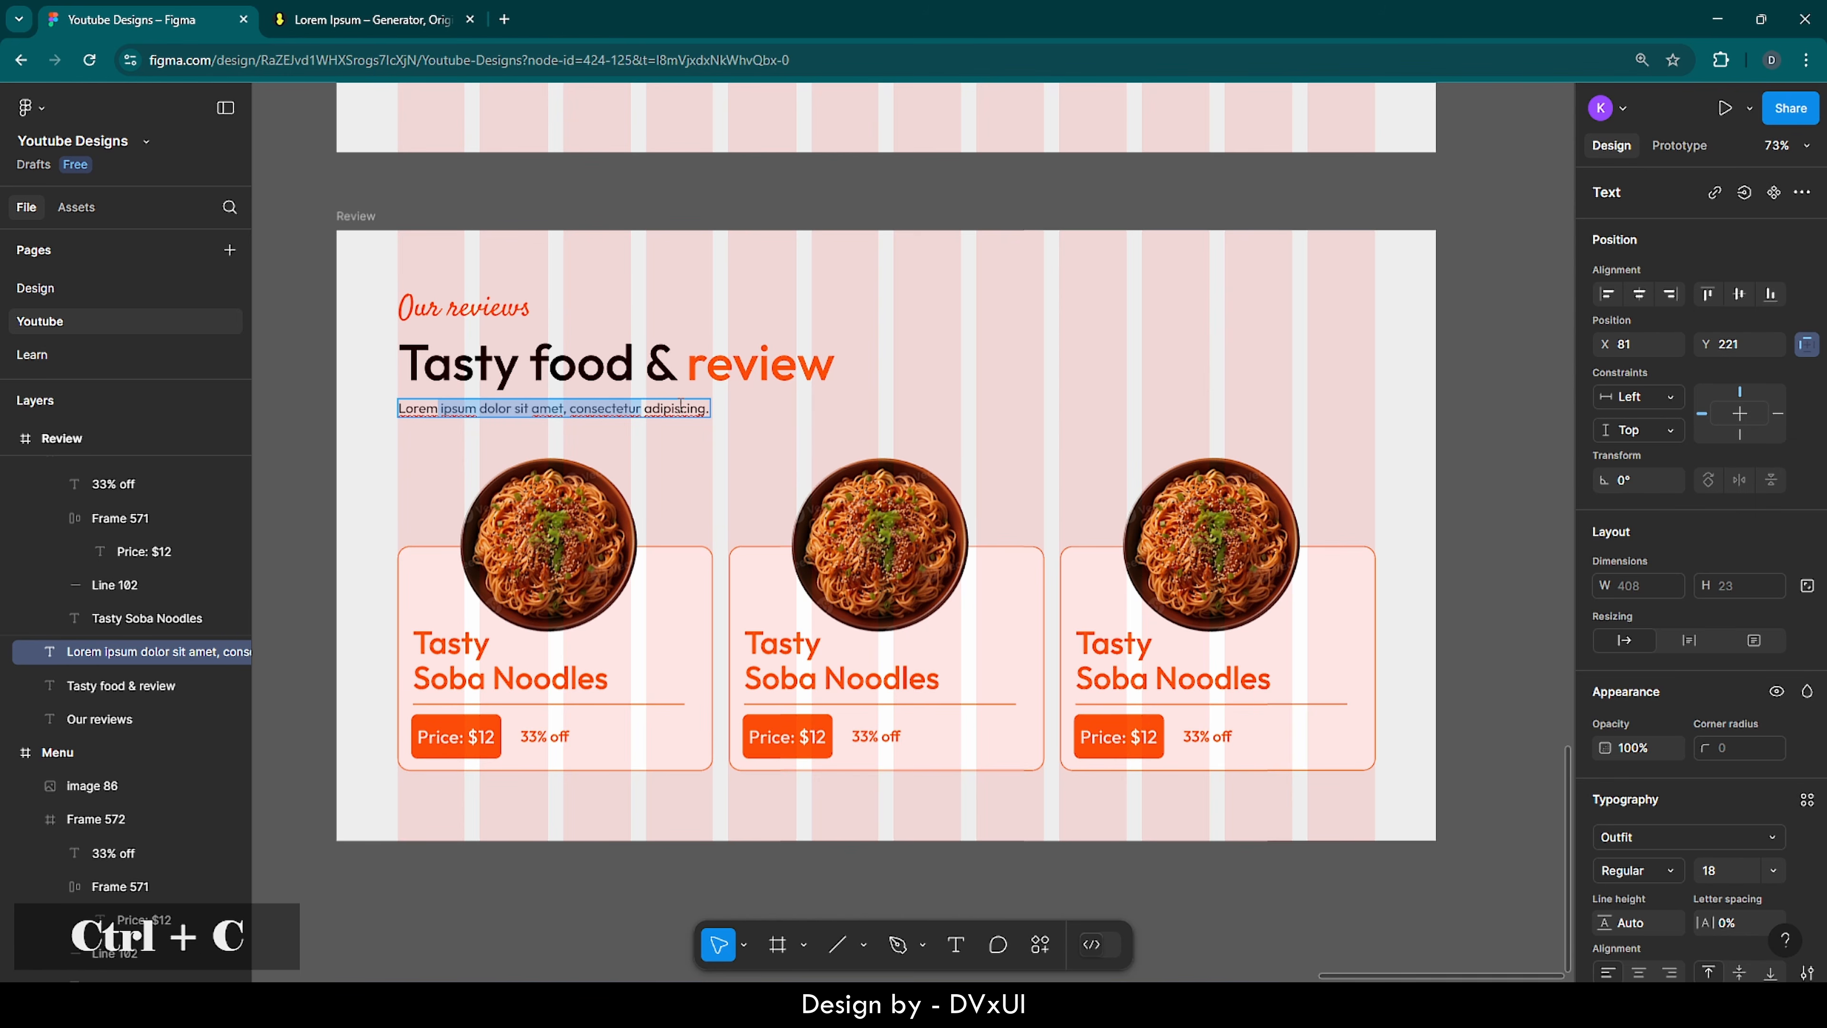
left_click(707, 409)
key("ctrl+v")
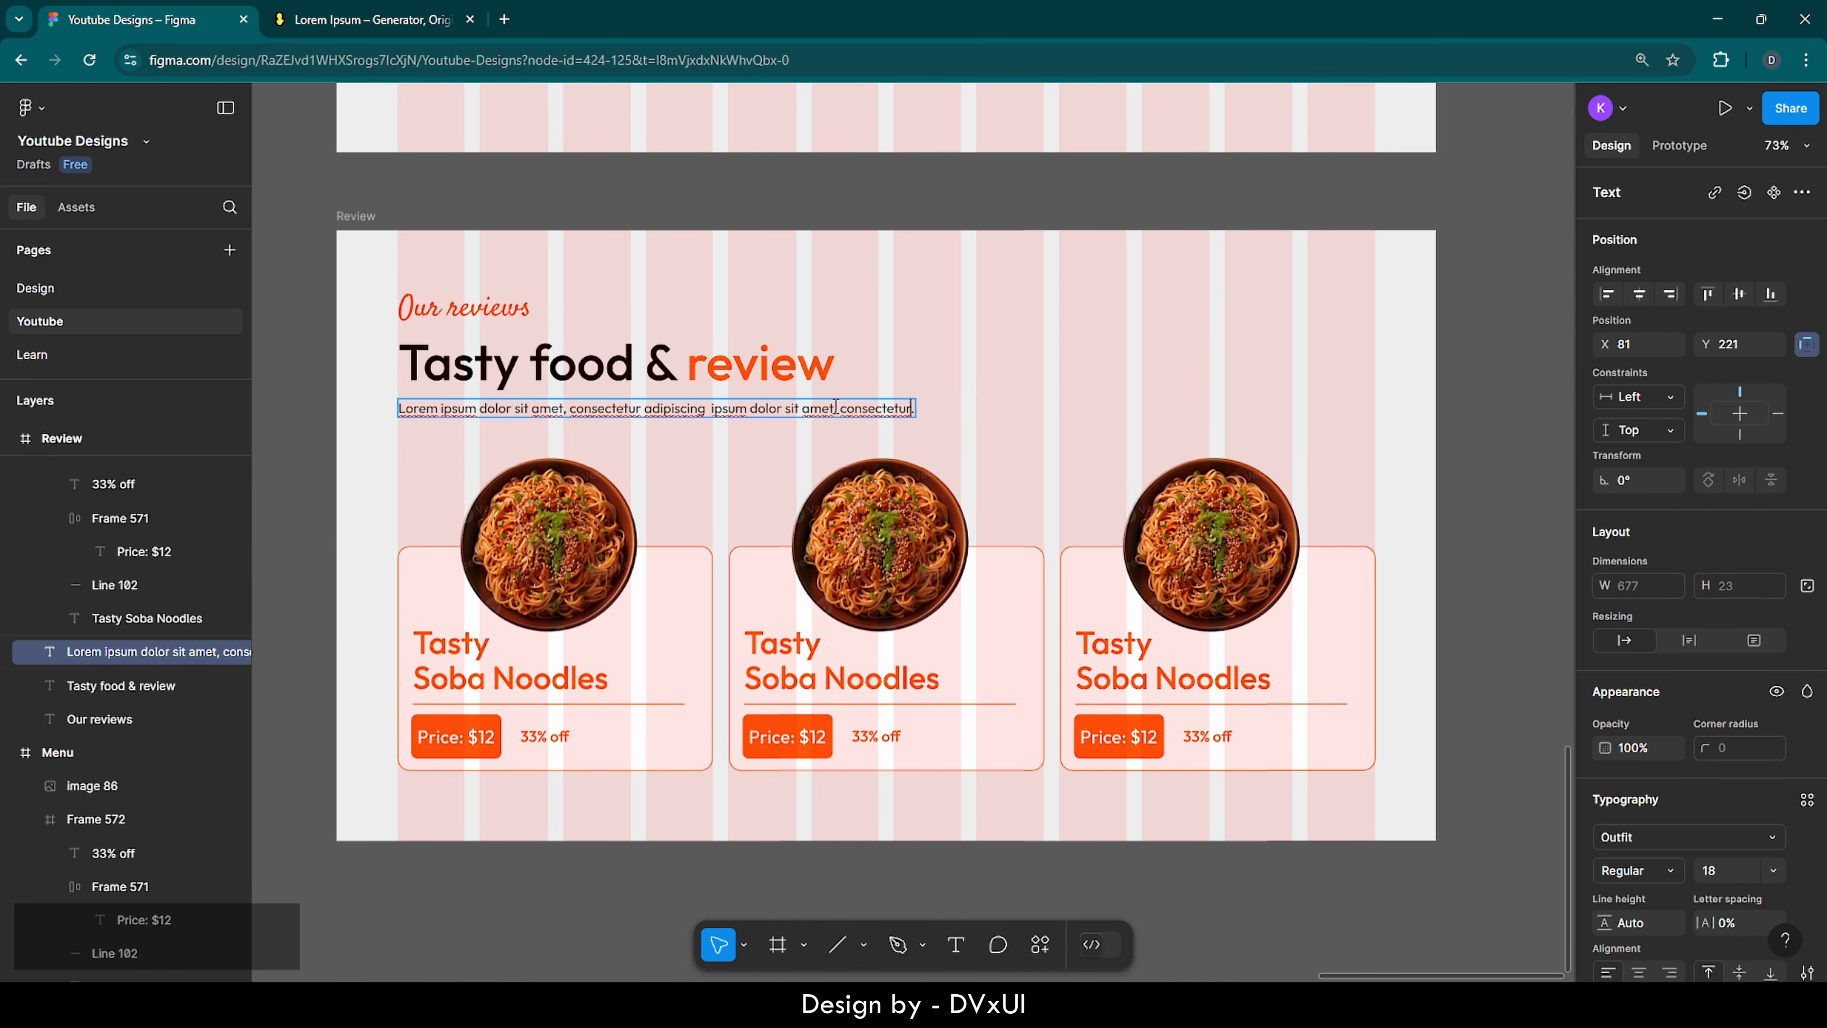
left_click_drag(833, 408, 917, 408)
key("BackSpace")
key("Escape")
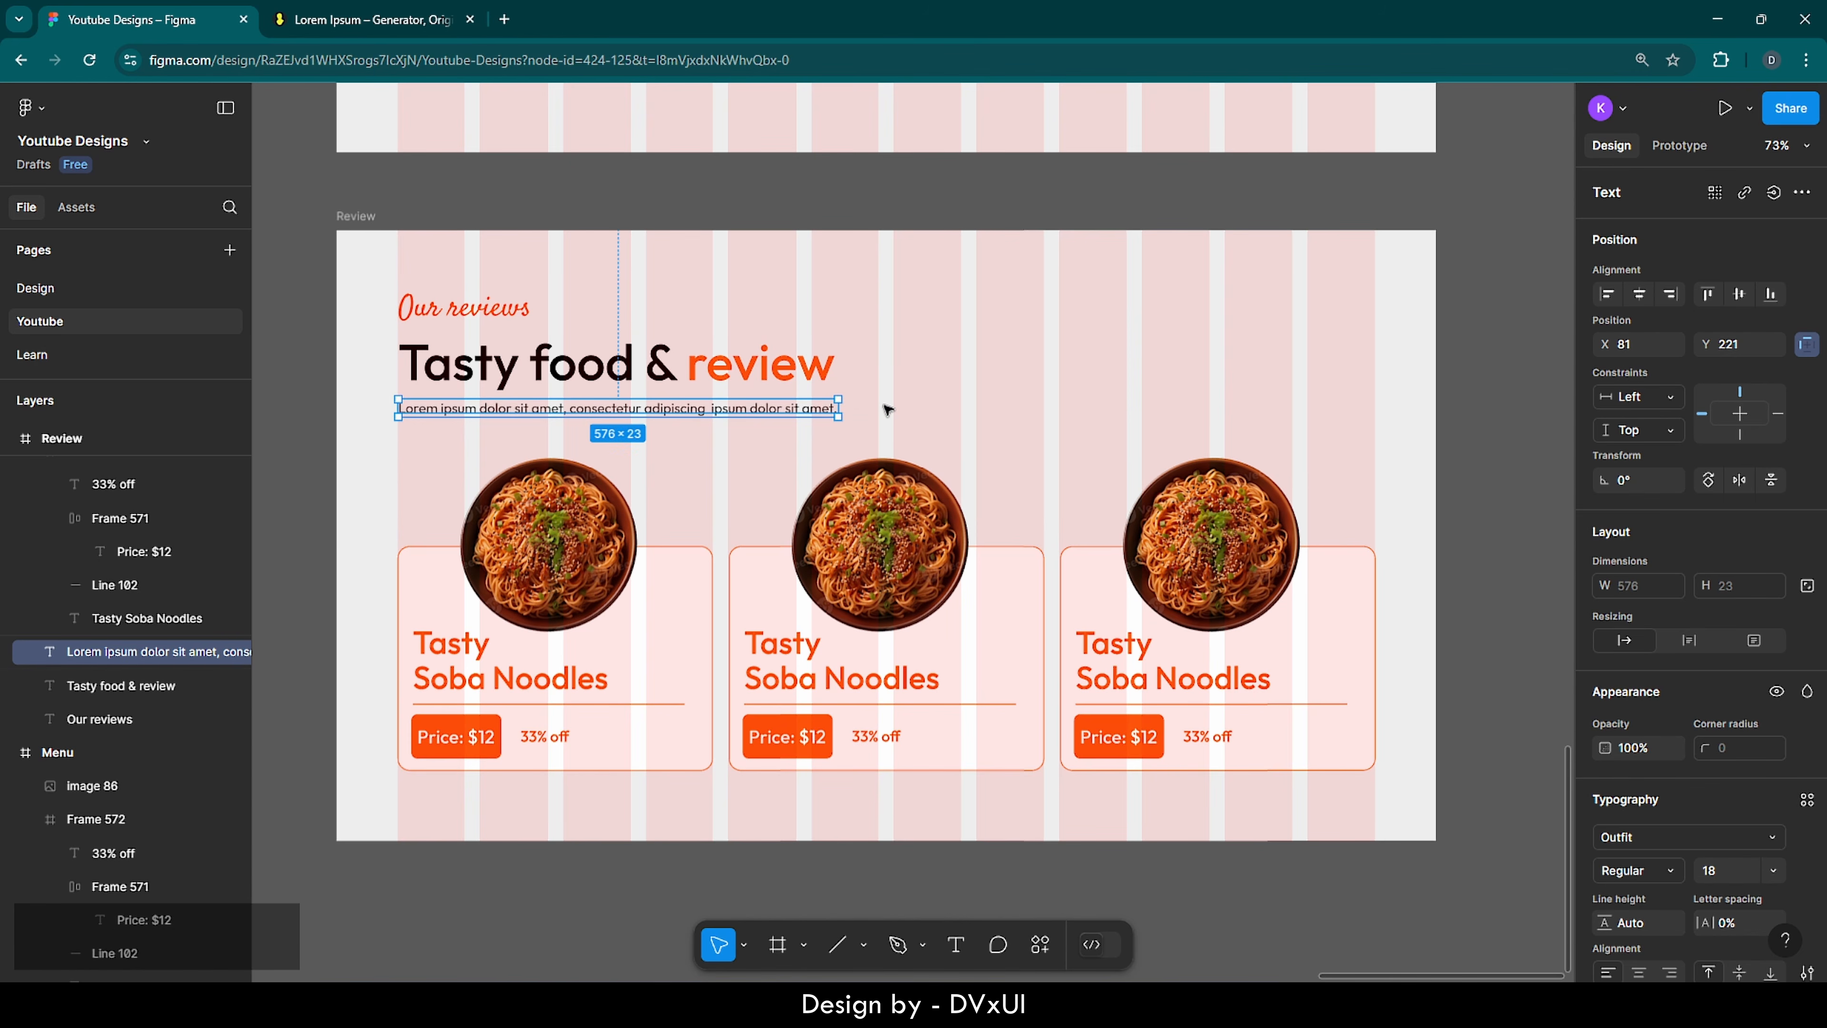
key("Escape")
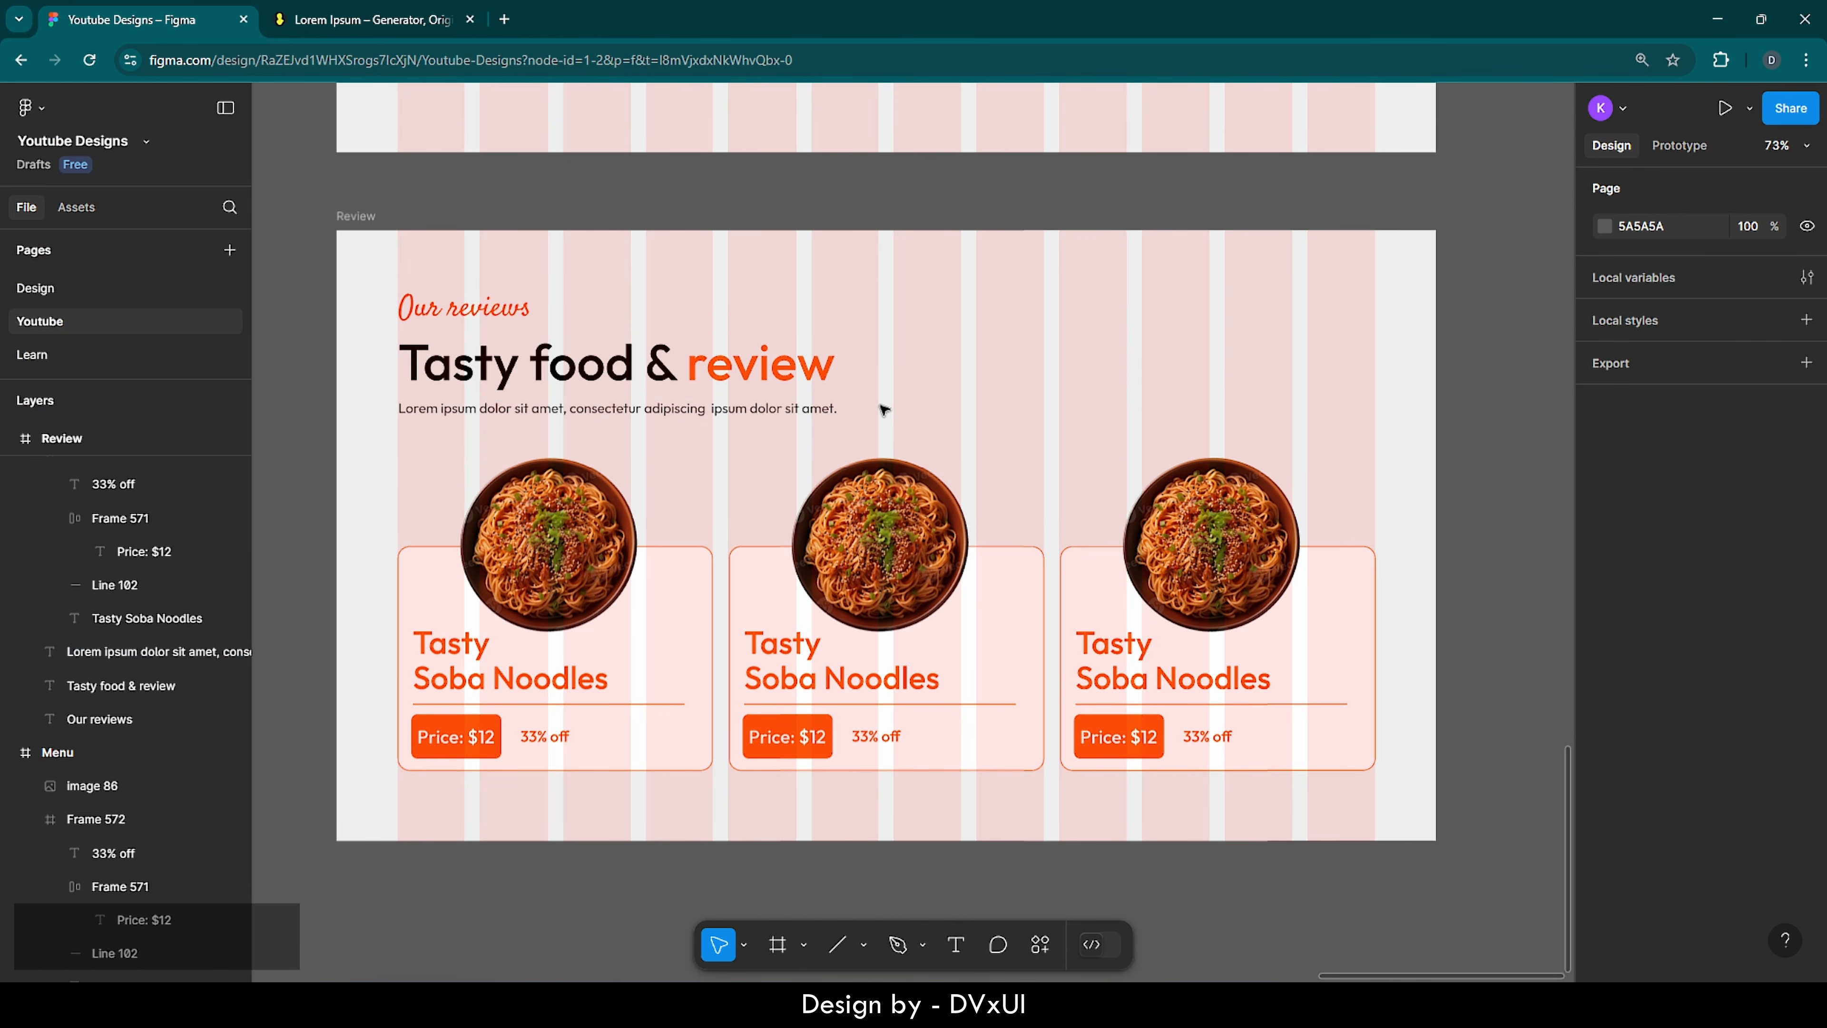
- Delete the three noodle cards and their images from the Review section and place a 100 × 100 frame in the cleared area
left_click_drag(330, 468, 1237, 779)
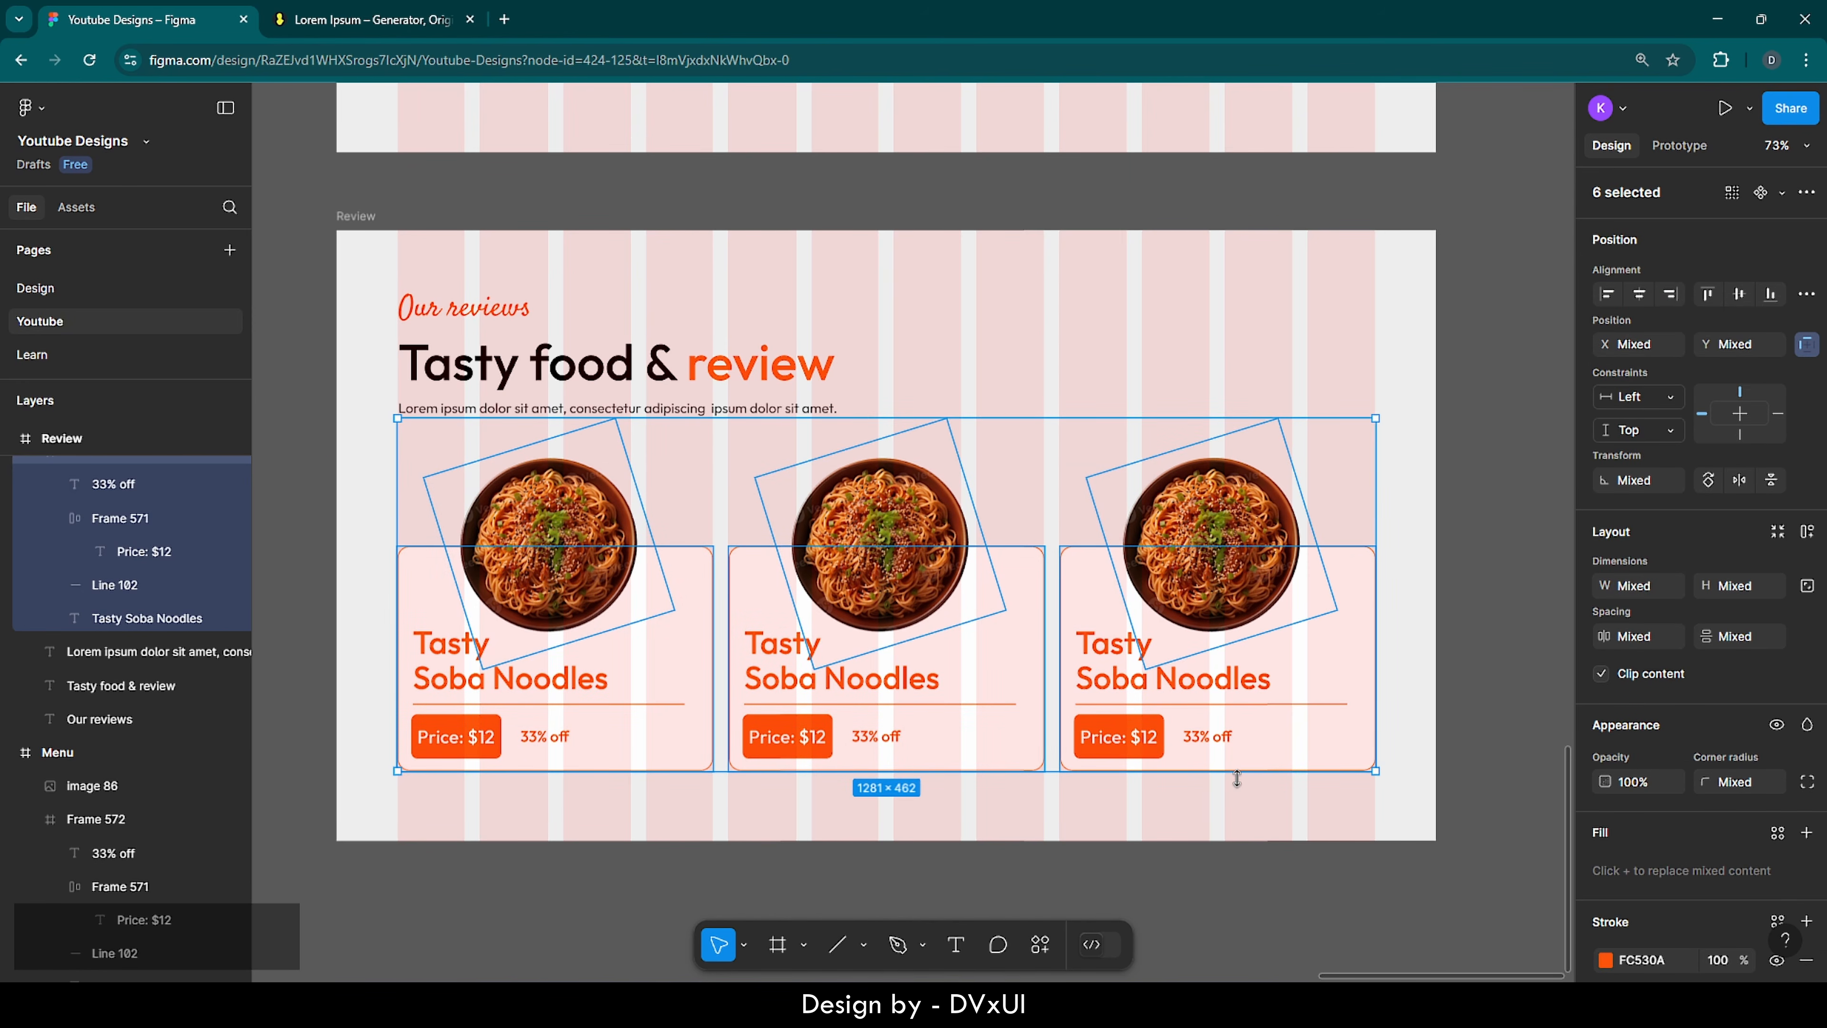
key("Delete")
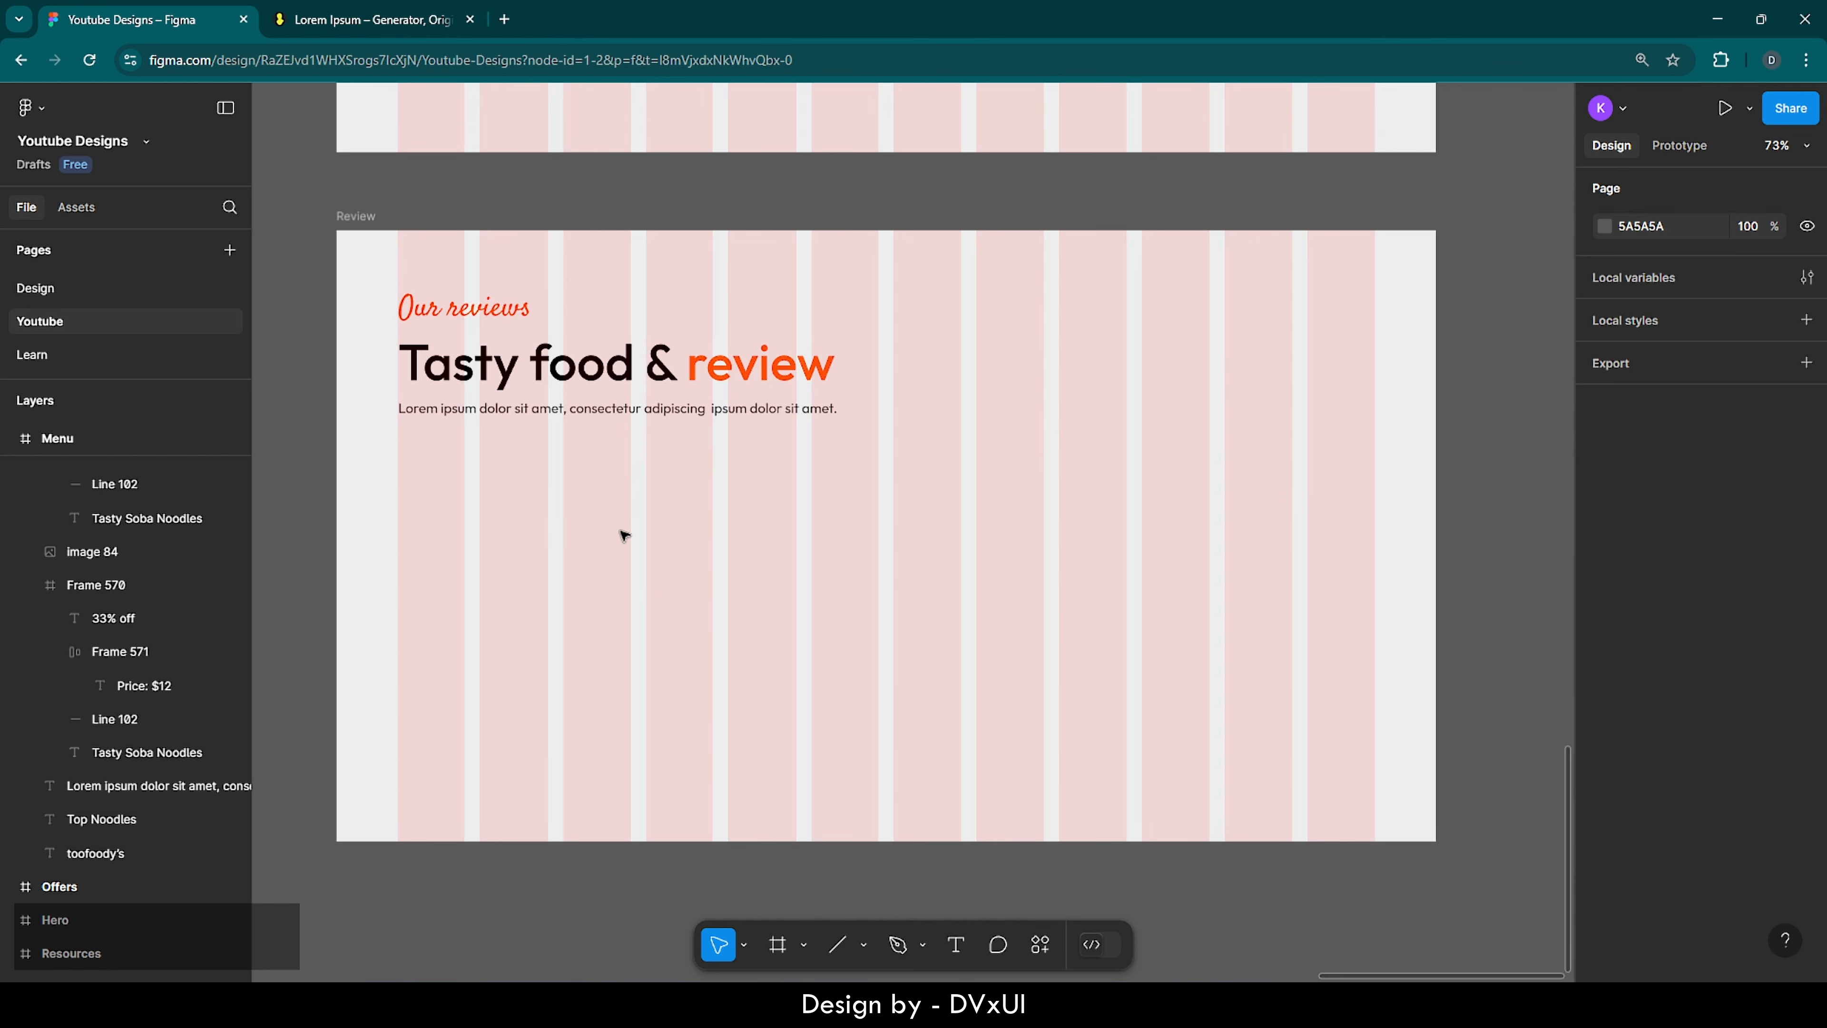
key("f")
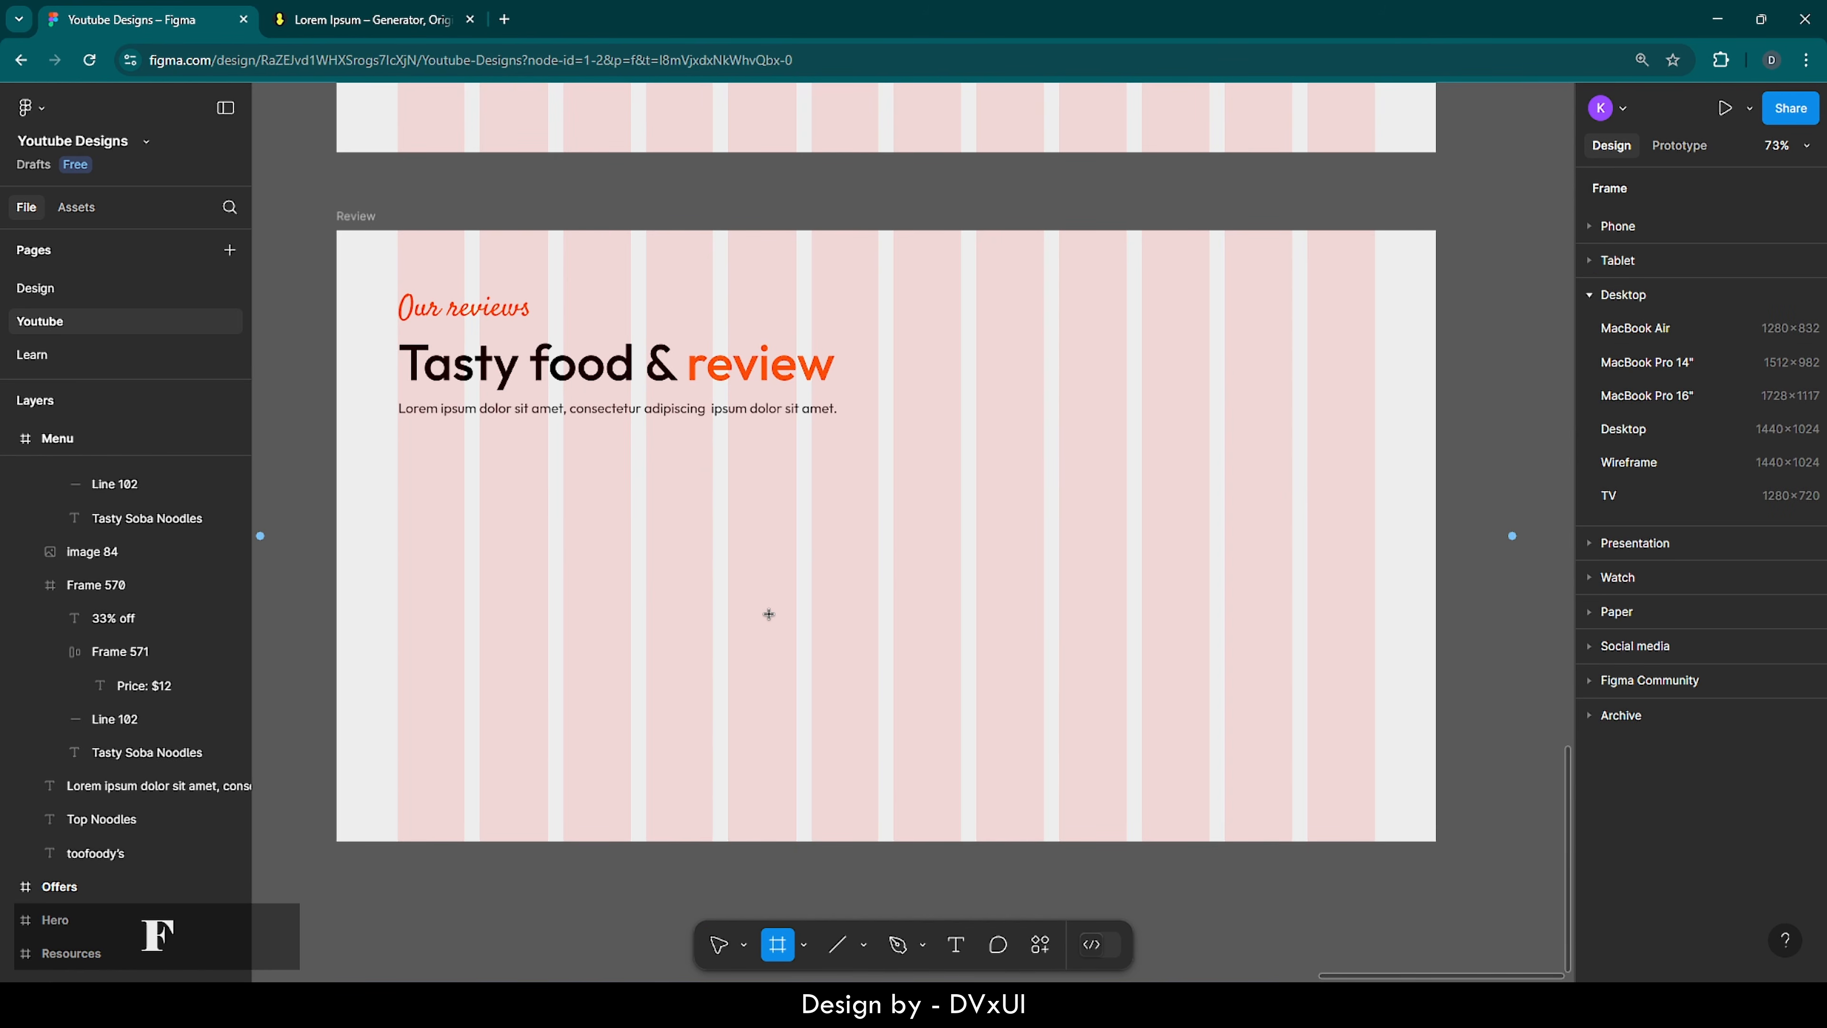
left_click(508, 556)
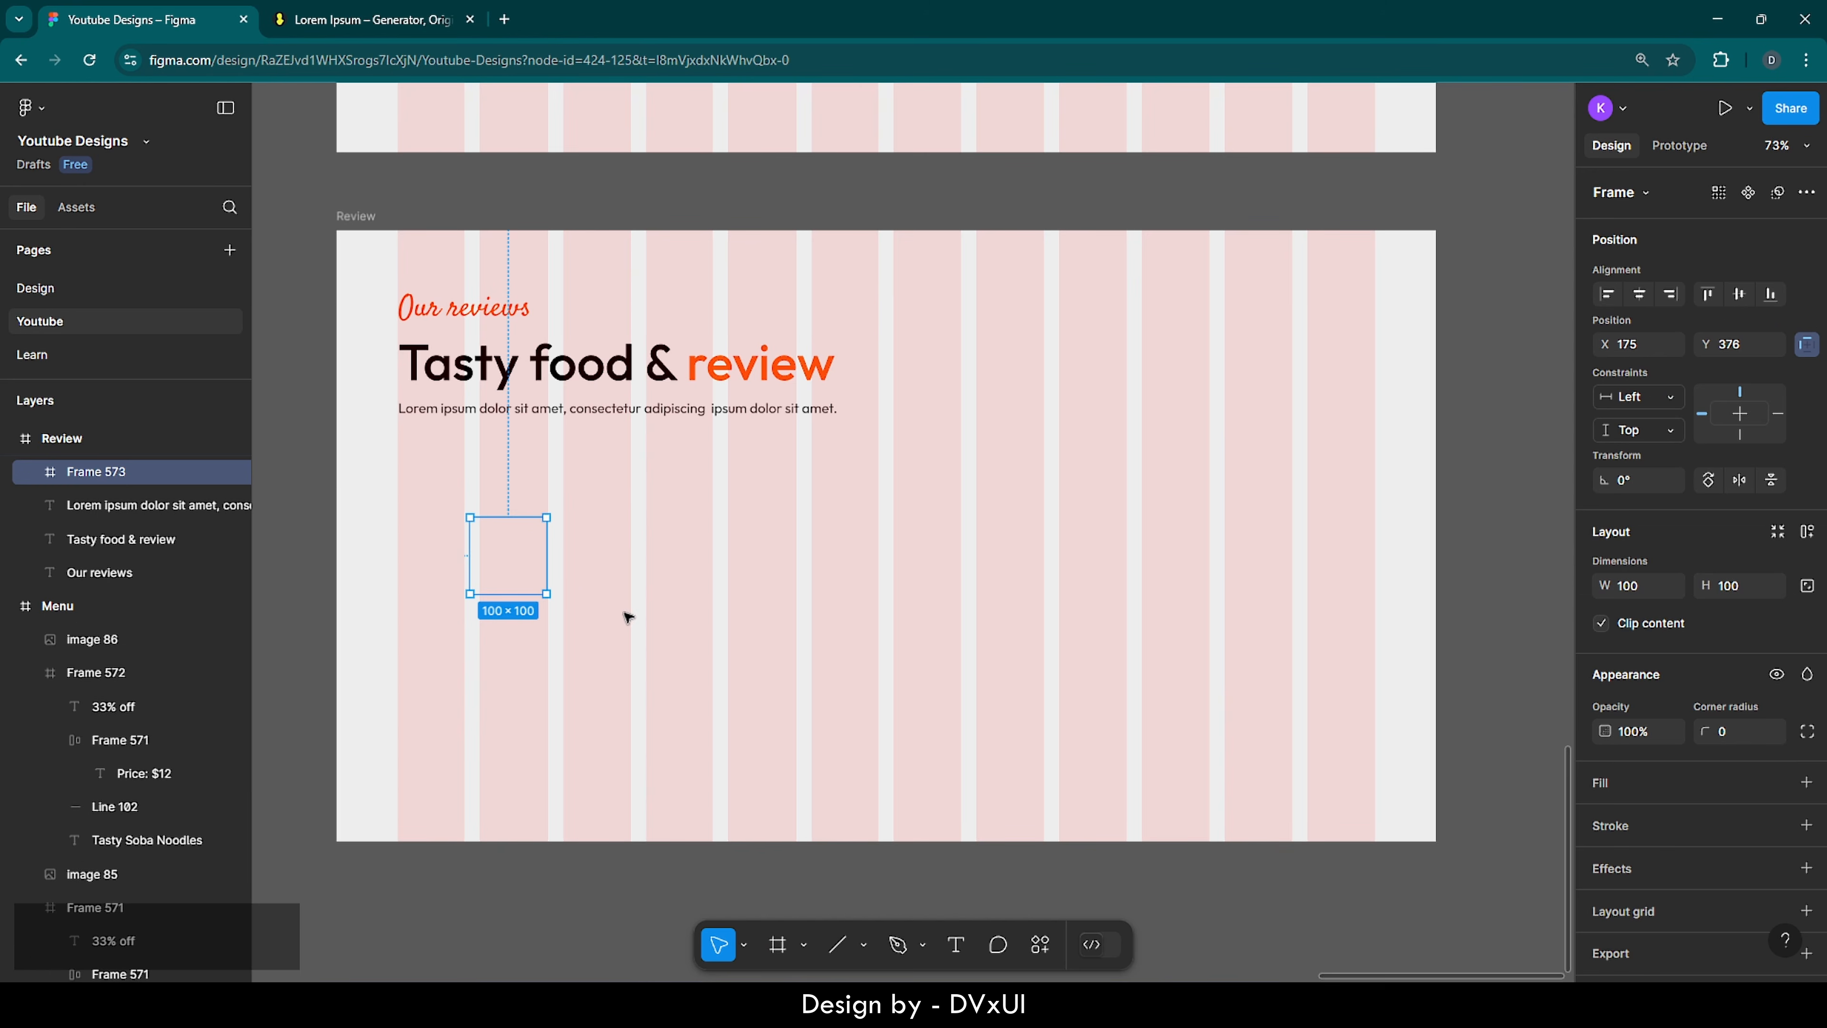
- Set the Review section's background fill to FFFFFF
left_click(356, 216)
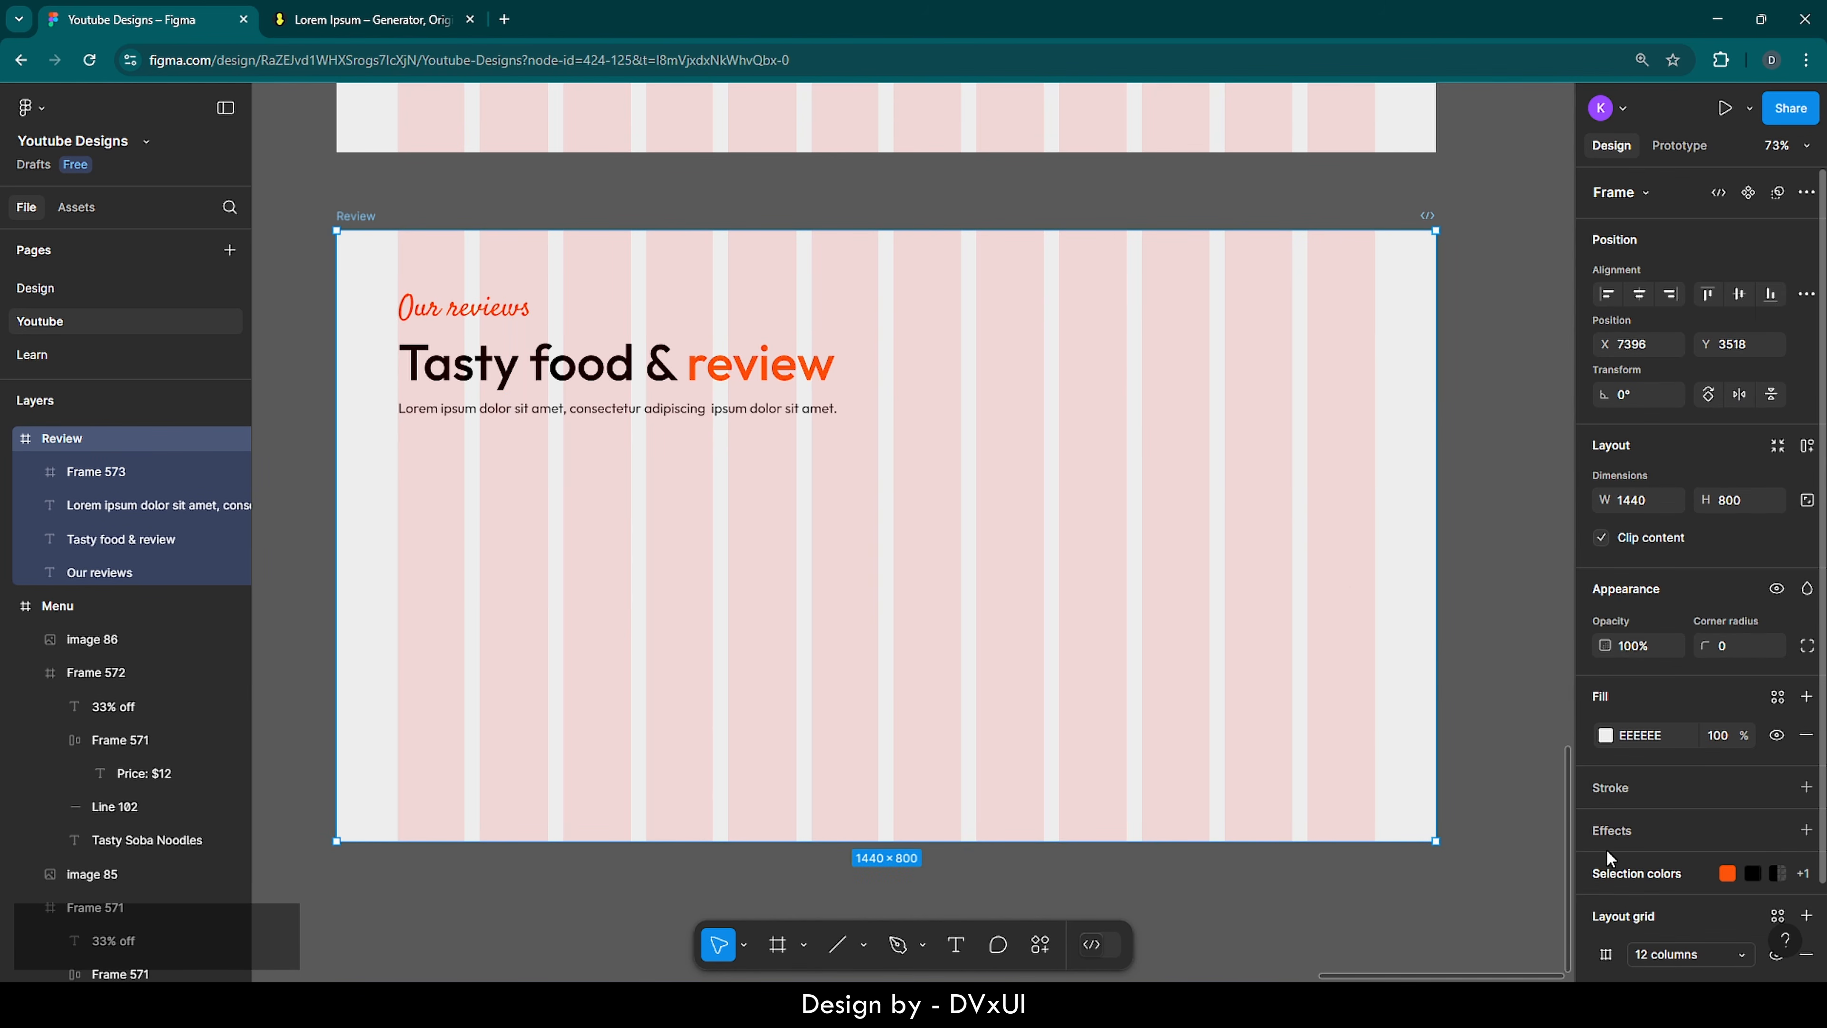
left_click(1659, 734)
type("FFFFFF")
key("Return")
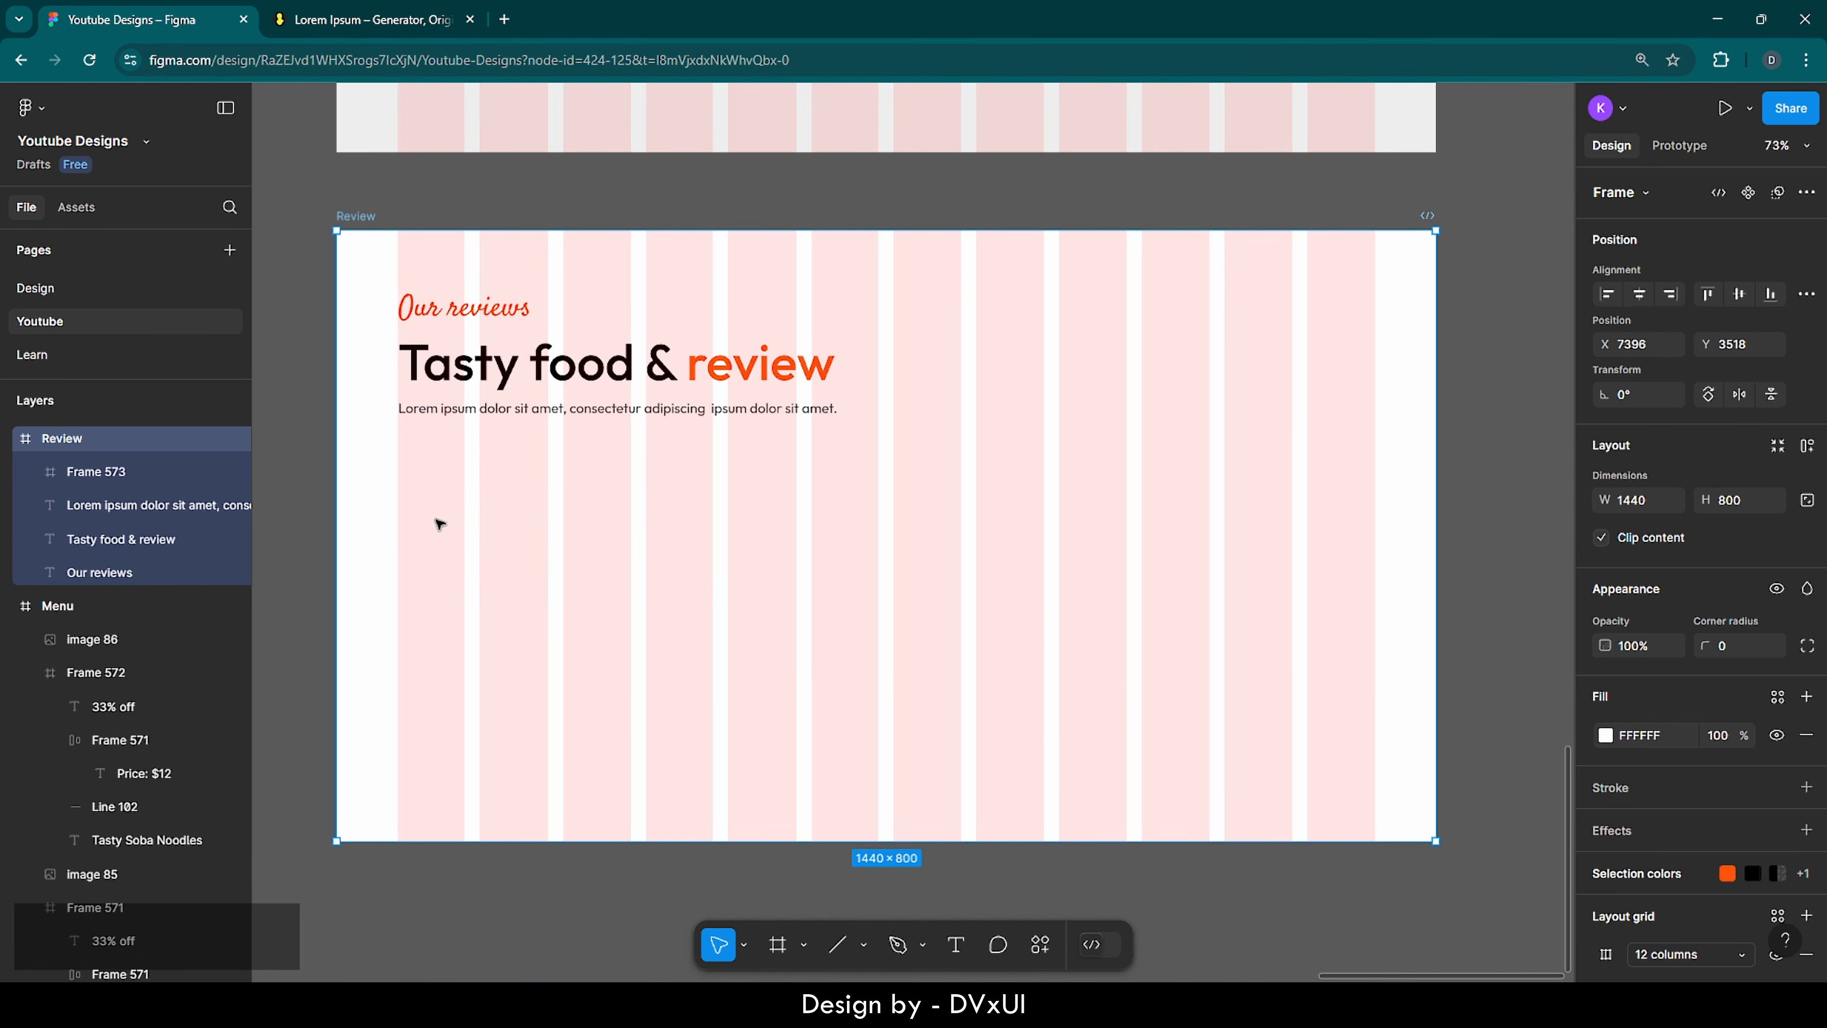
- Give the small frame below the heading an FC530A stroke with a weight of 2
left_click(523, 558)
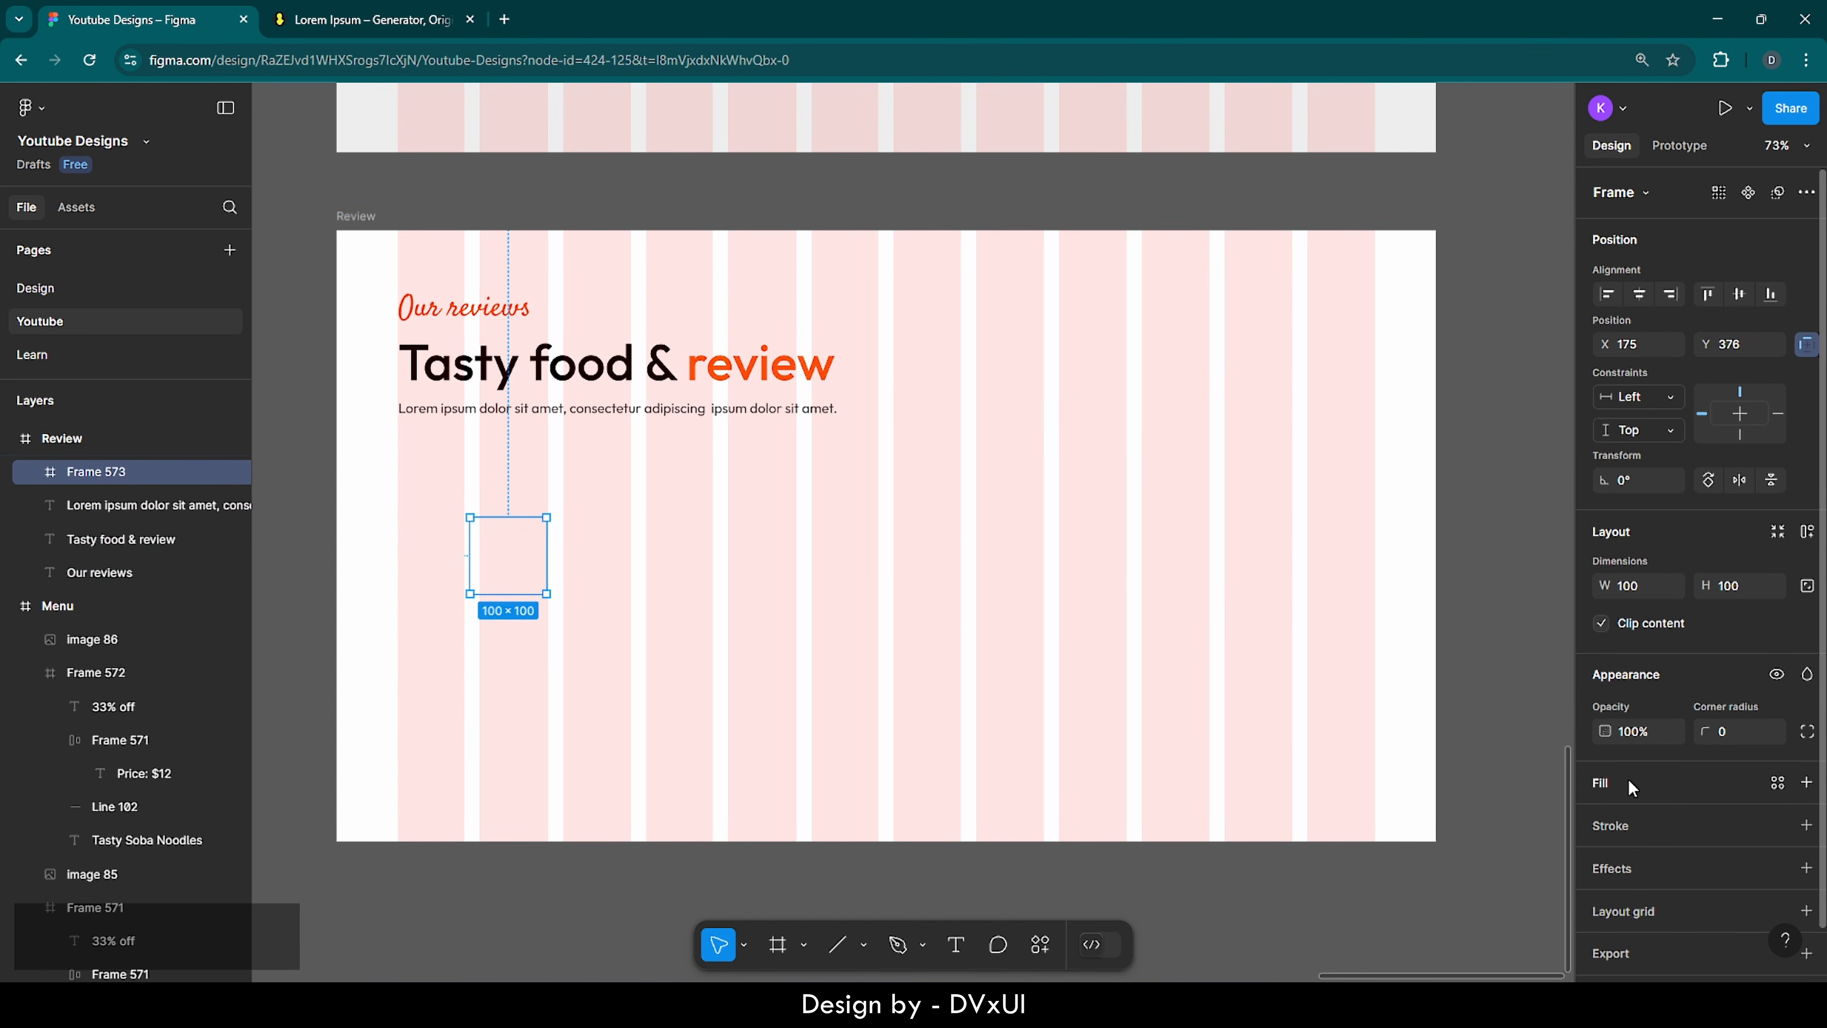
left_click(1630, 823)
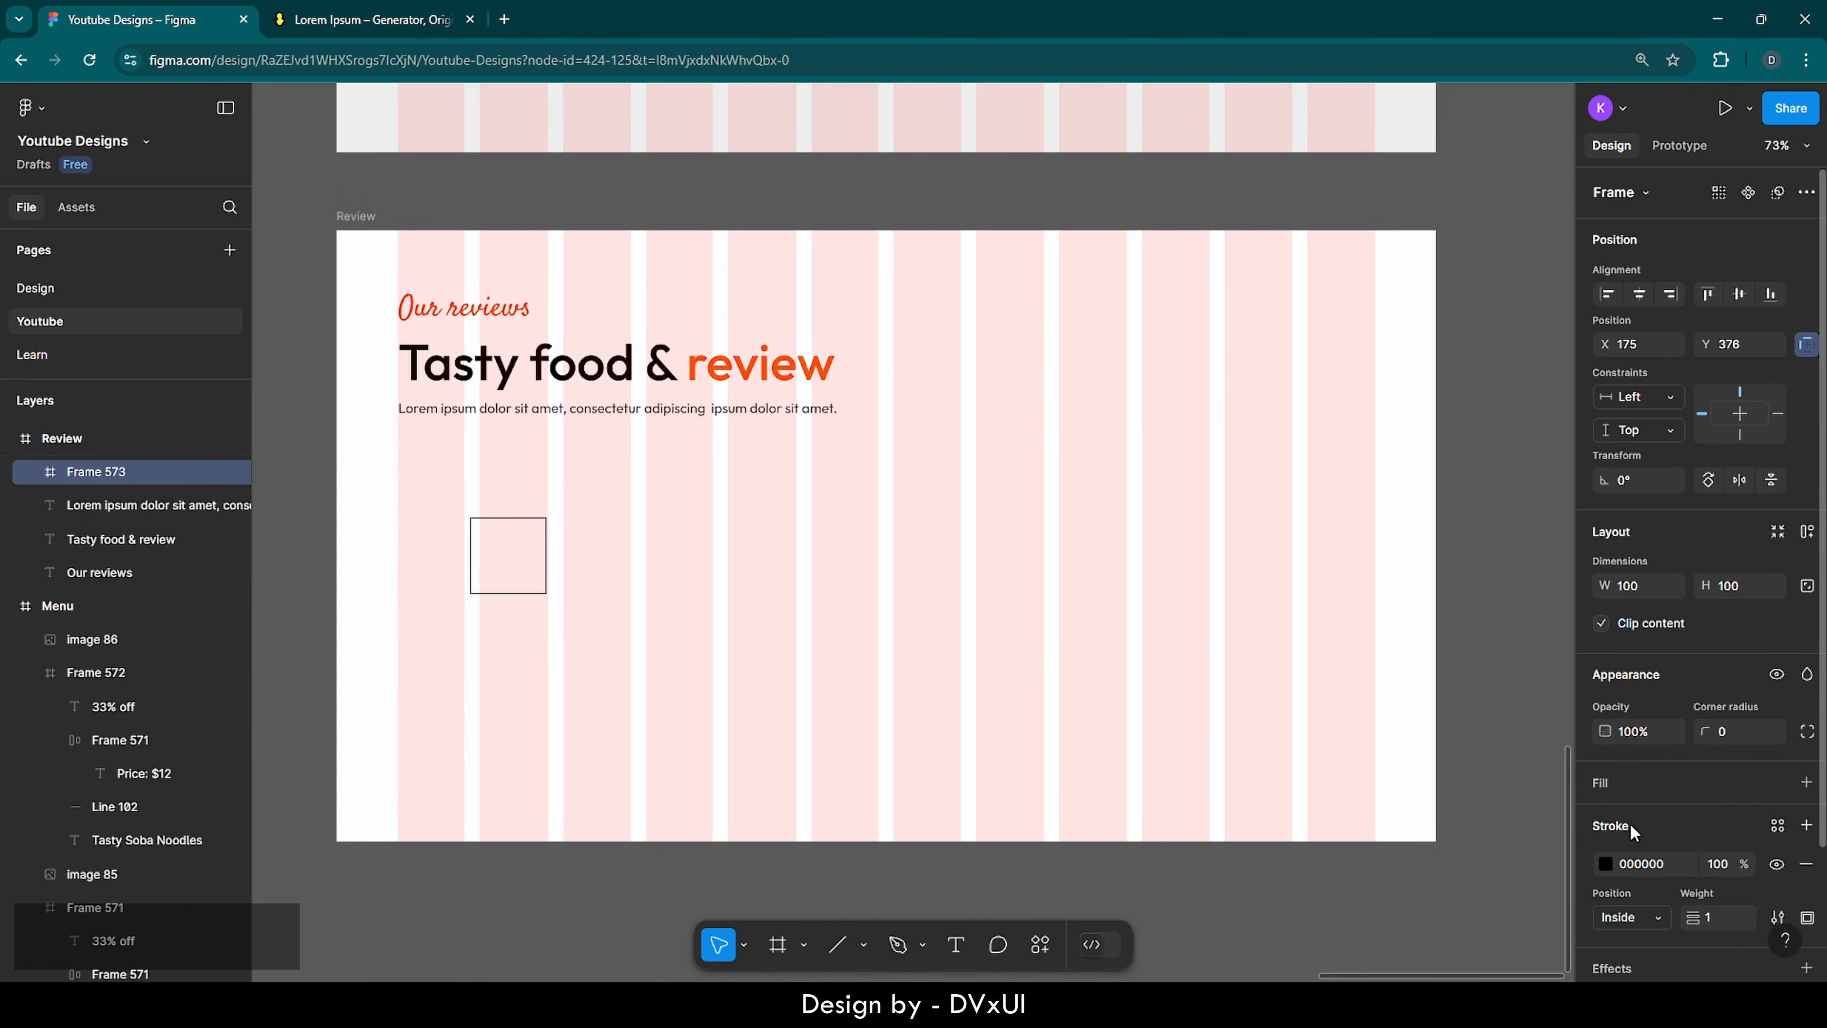
left_click(1606, 863)
left_click(1350, 877)
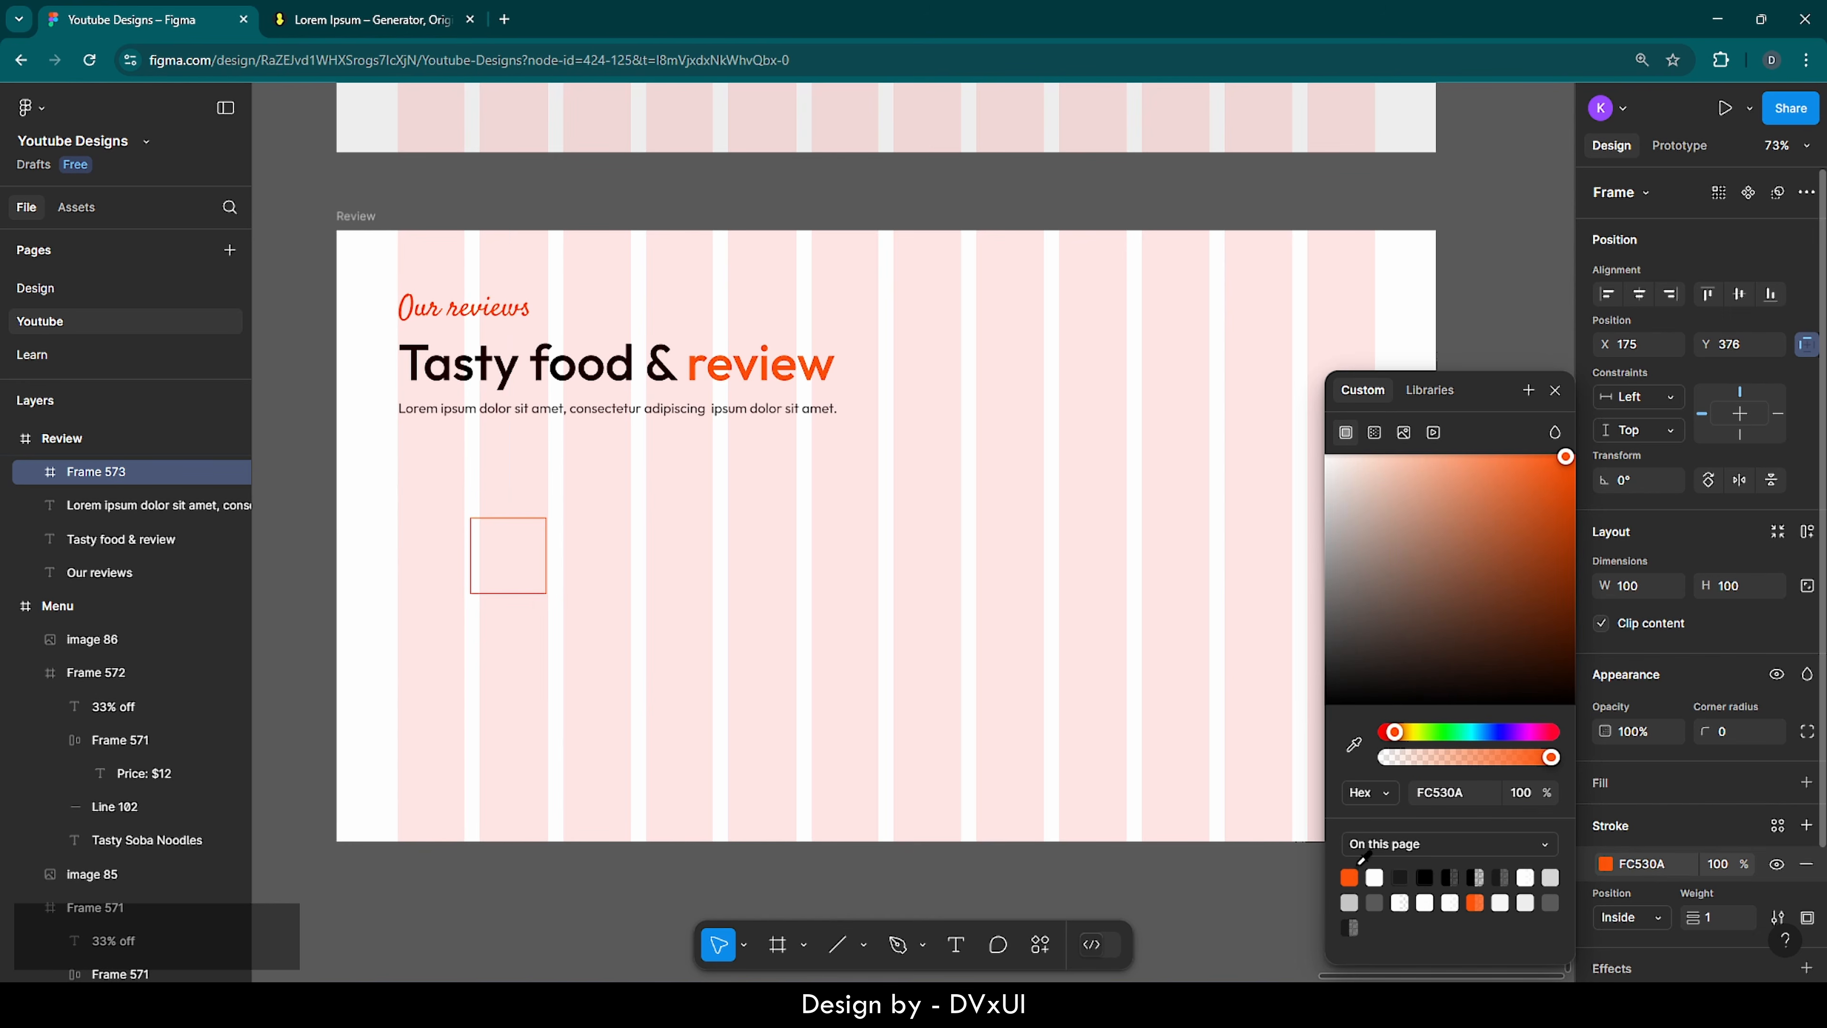
left_click(1555, 389)
scroll(1703, 756, "down", 2)
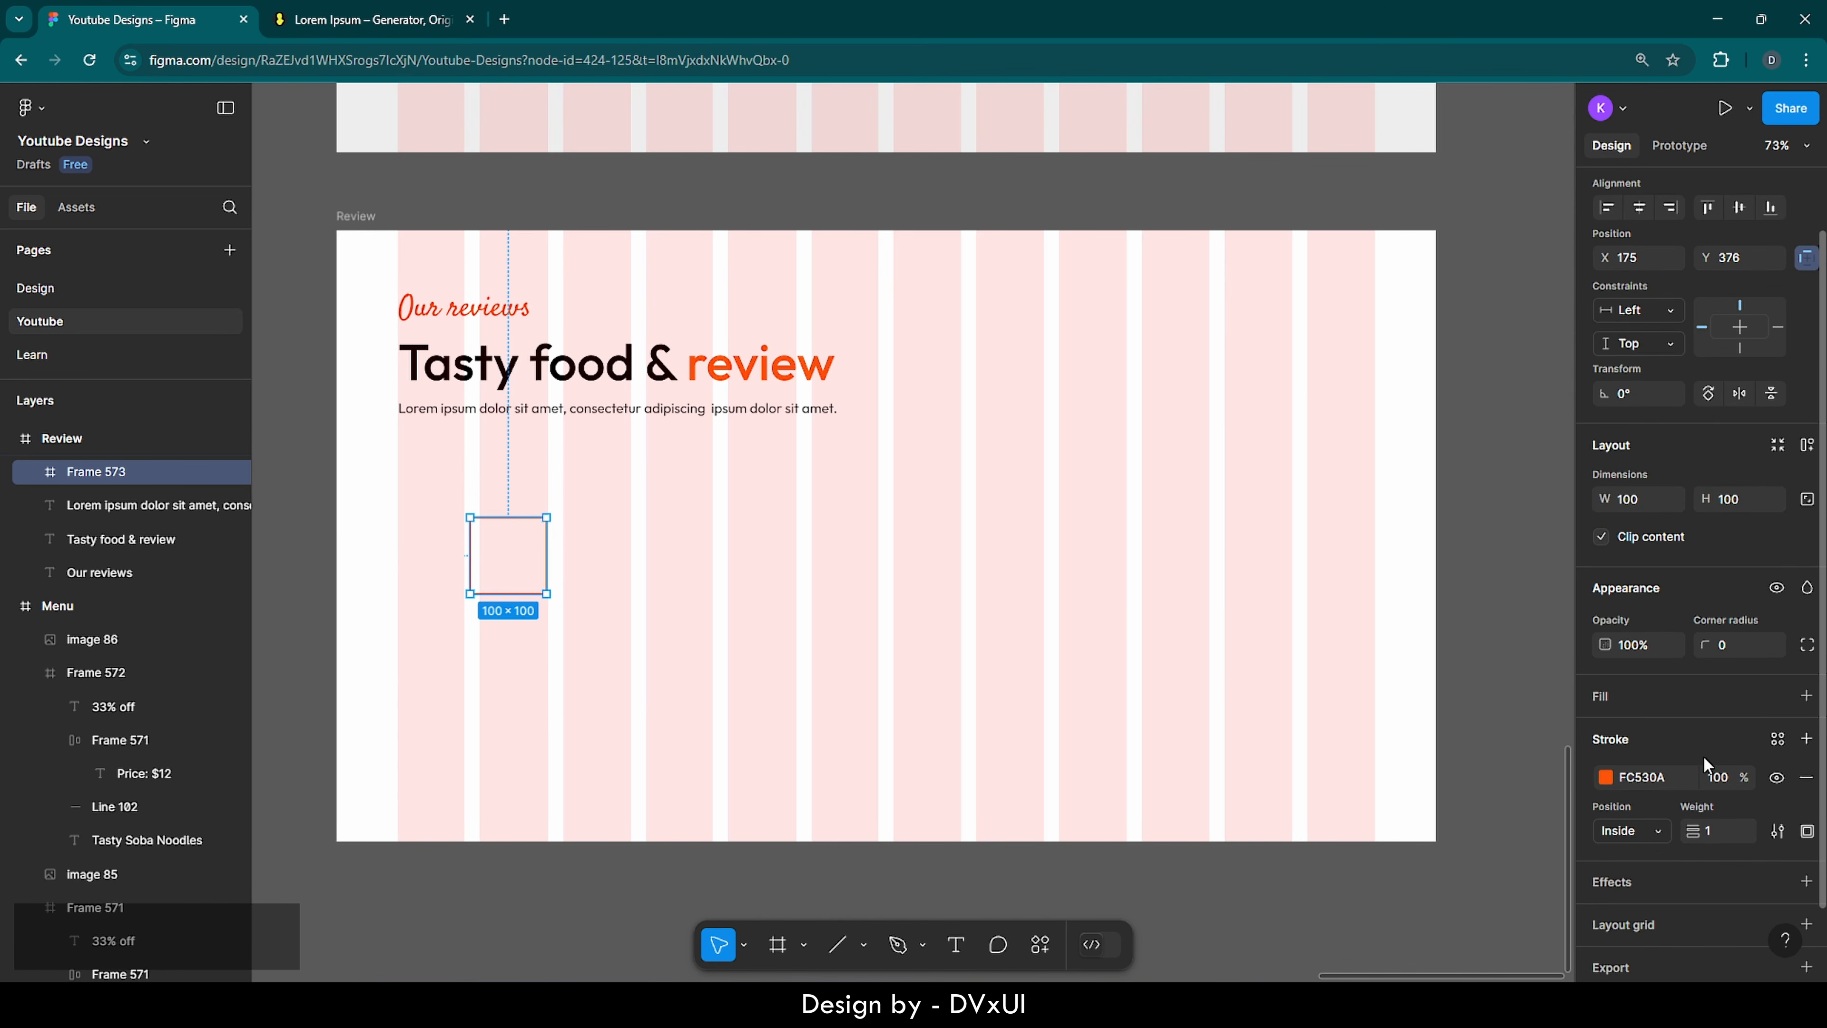
scroll(1703, 755, "down", 1)
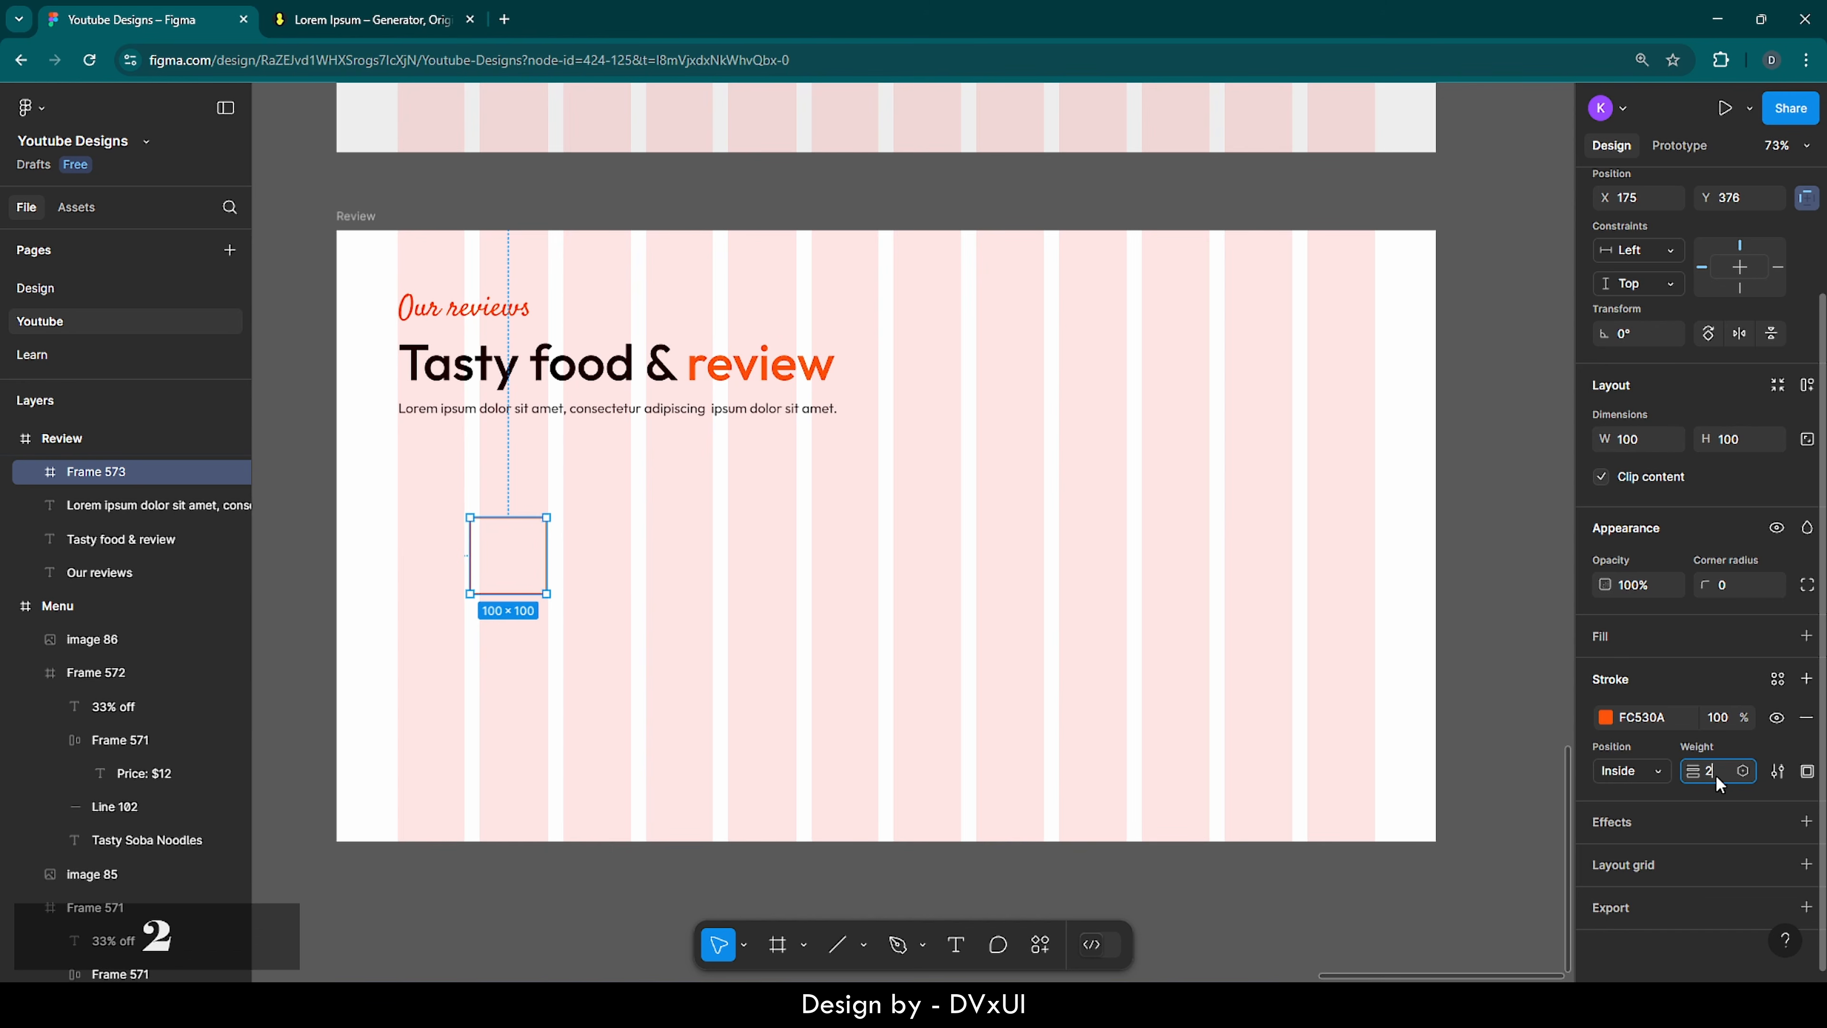
type("2")
key("Return")
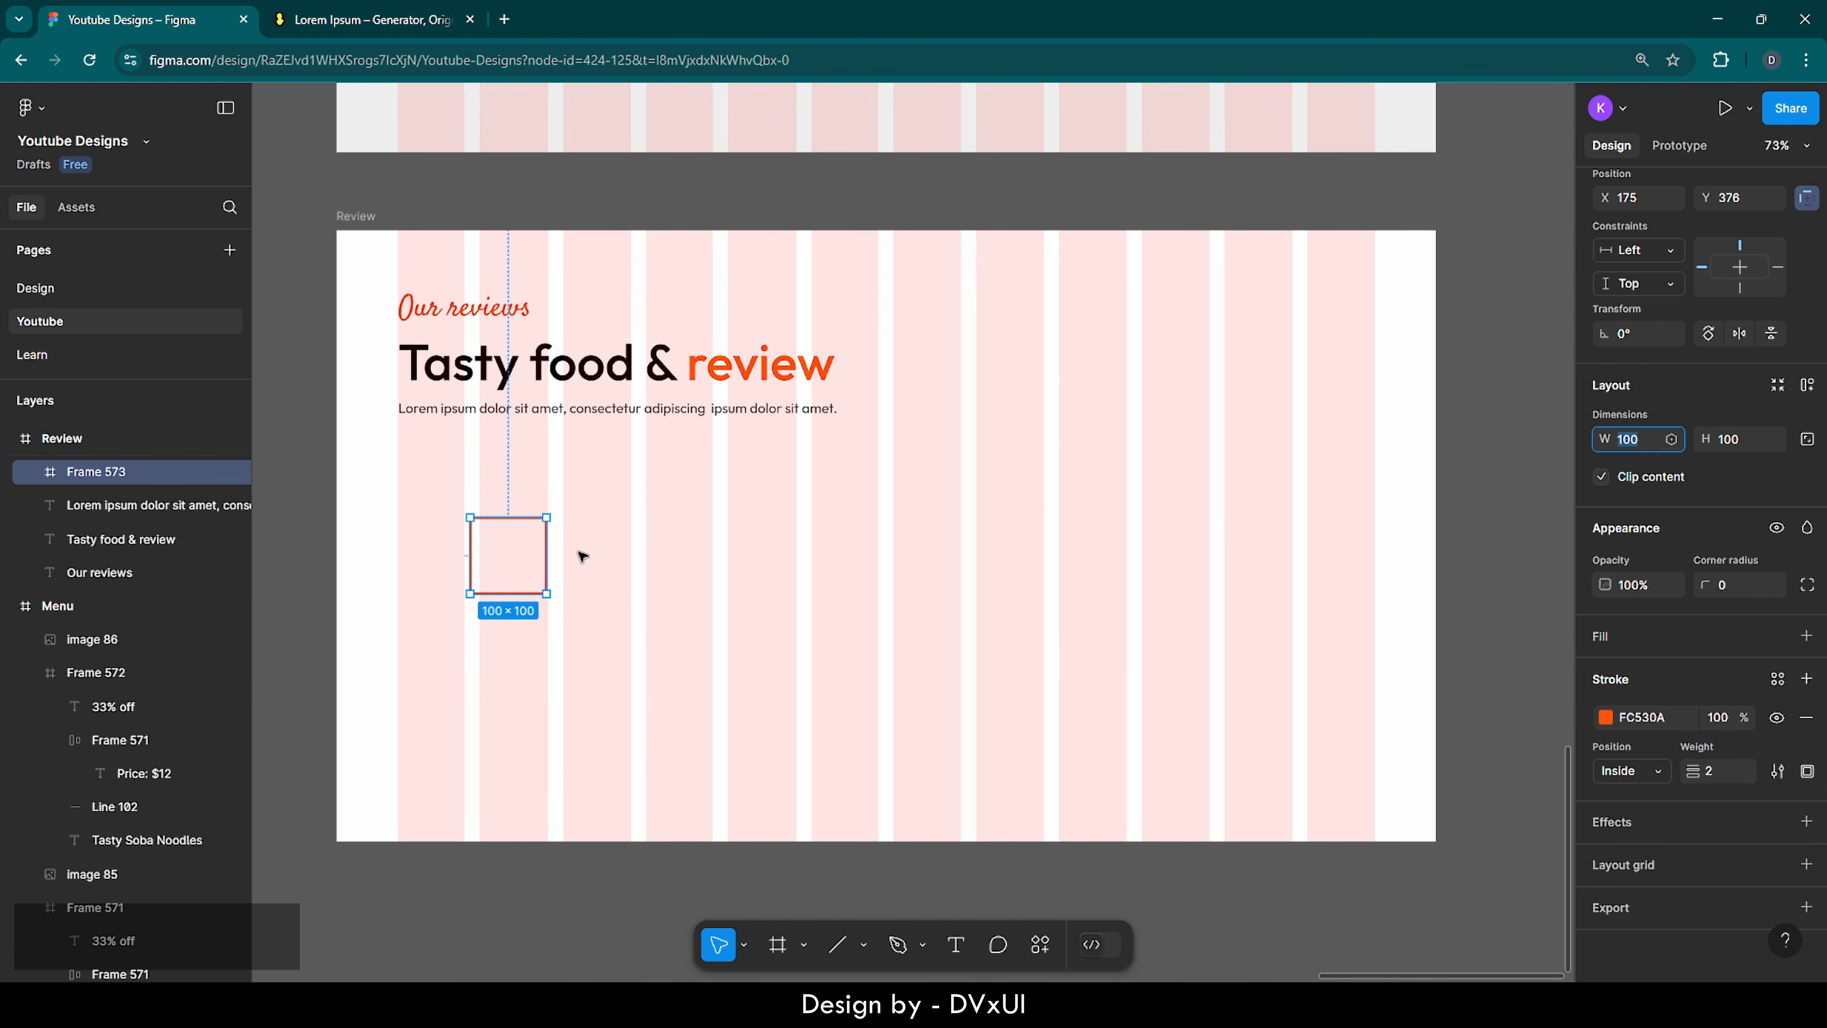
- Move the outlined frame to X 80, Y 300 and resize it to 413 × 360 so it spans the first four columns
left_click_drag(512, 556, 448, 733)
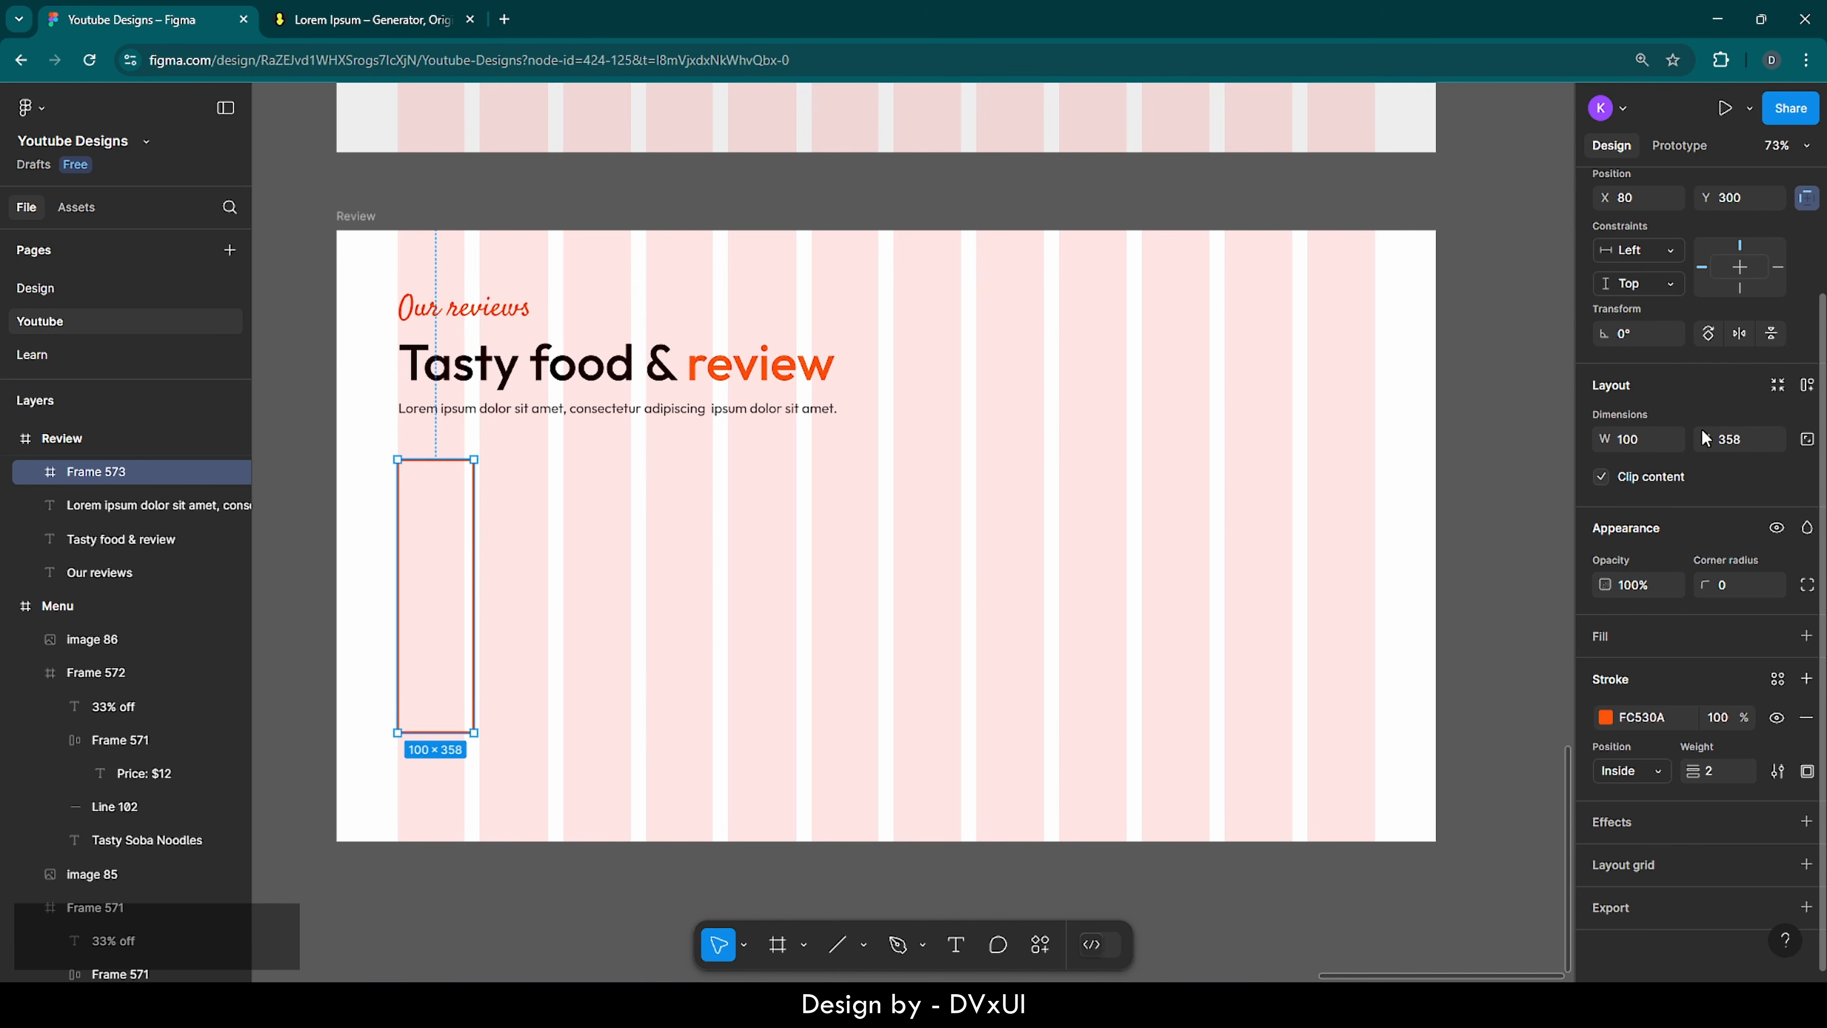
left_click(1747, 451)
type("360")
key("Return")
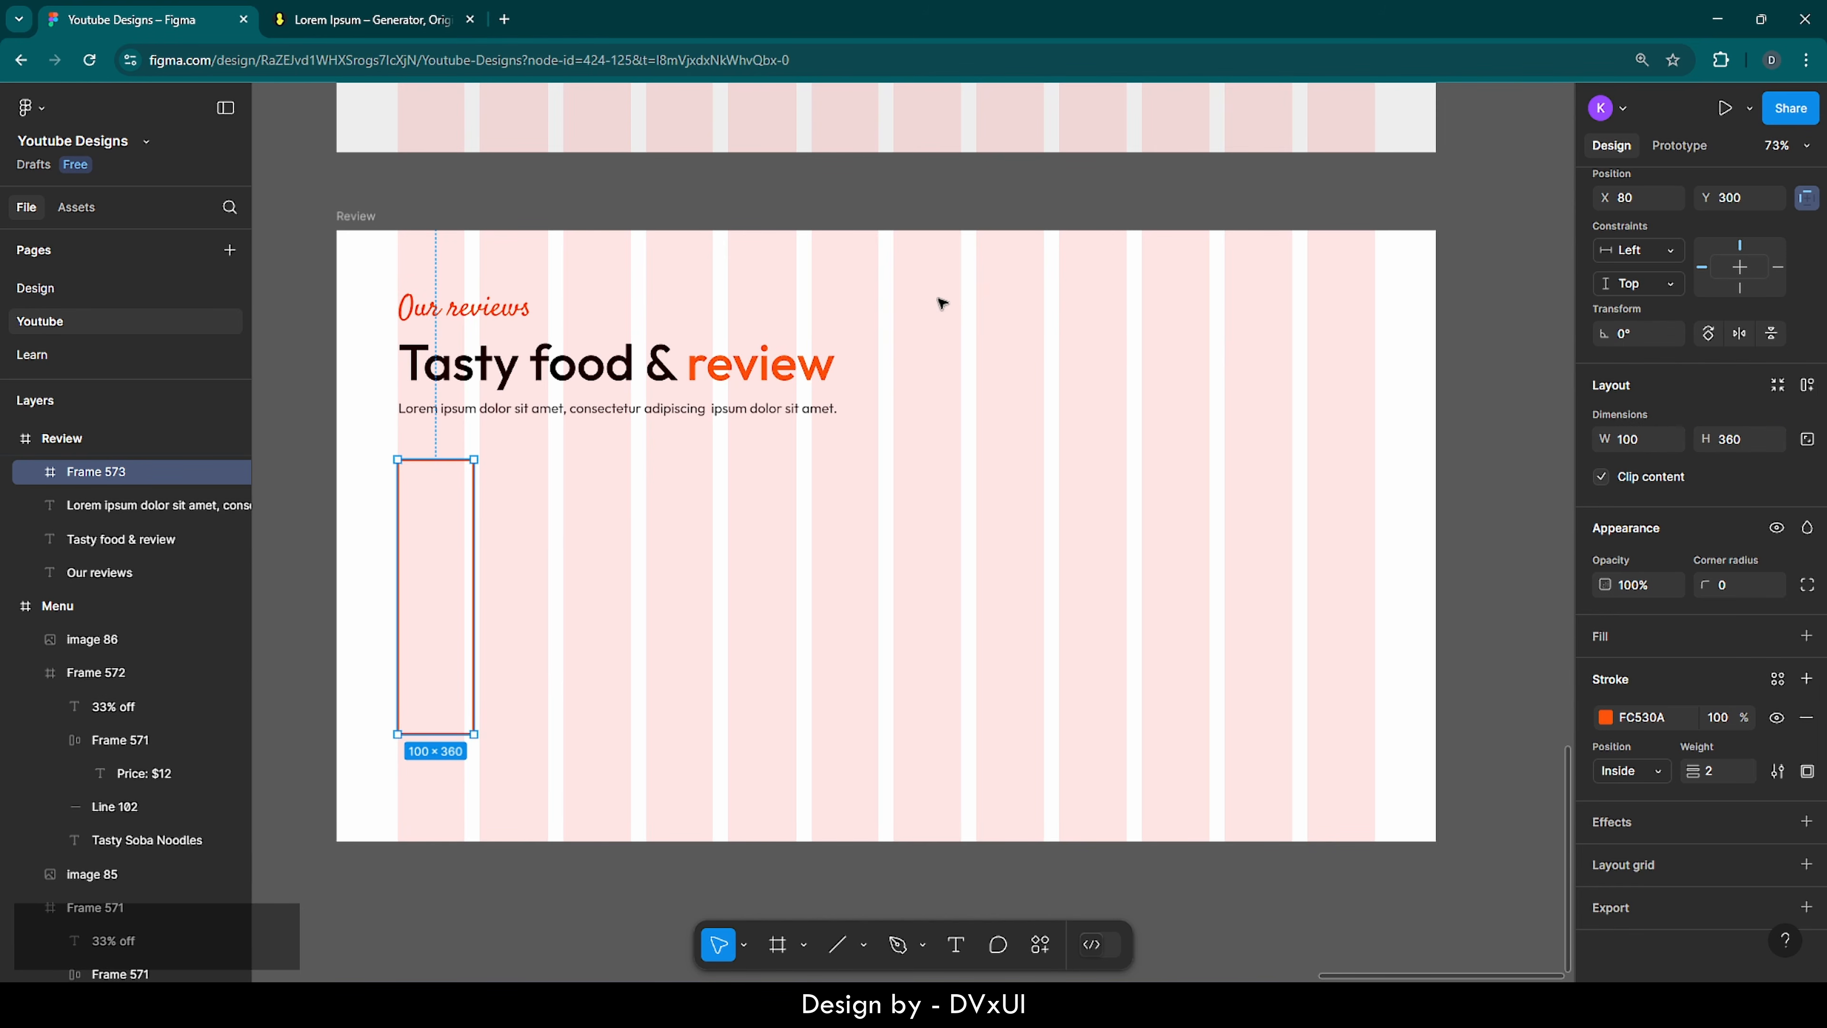
left_click_drag(474, 573, 713, 569)
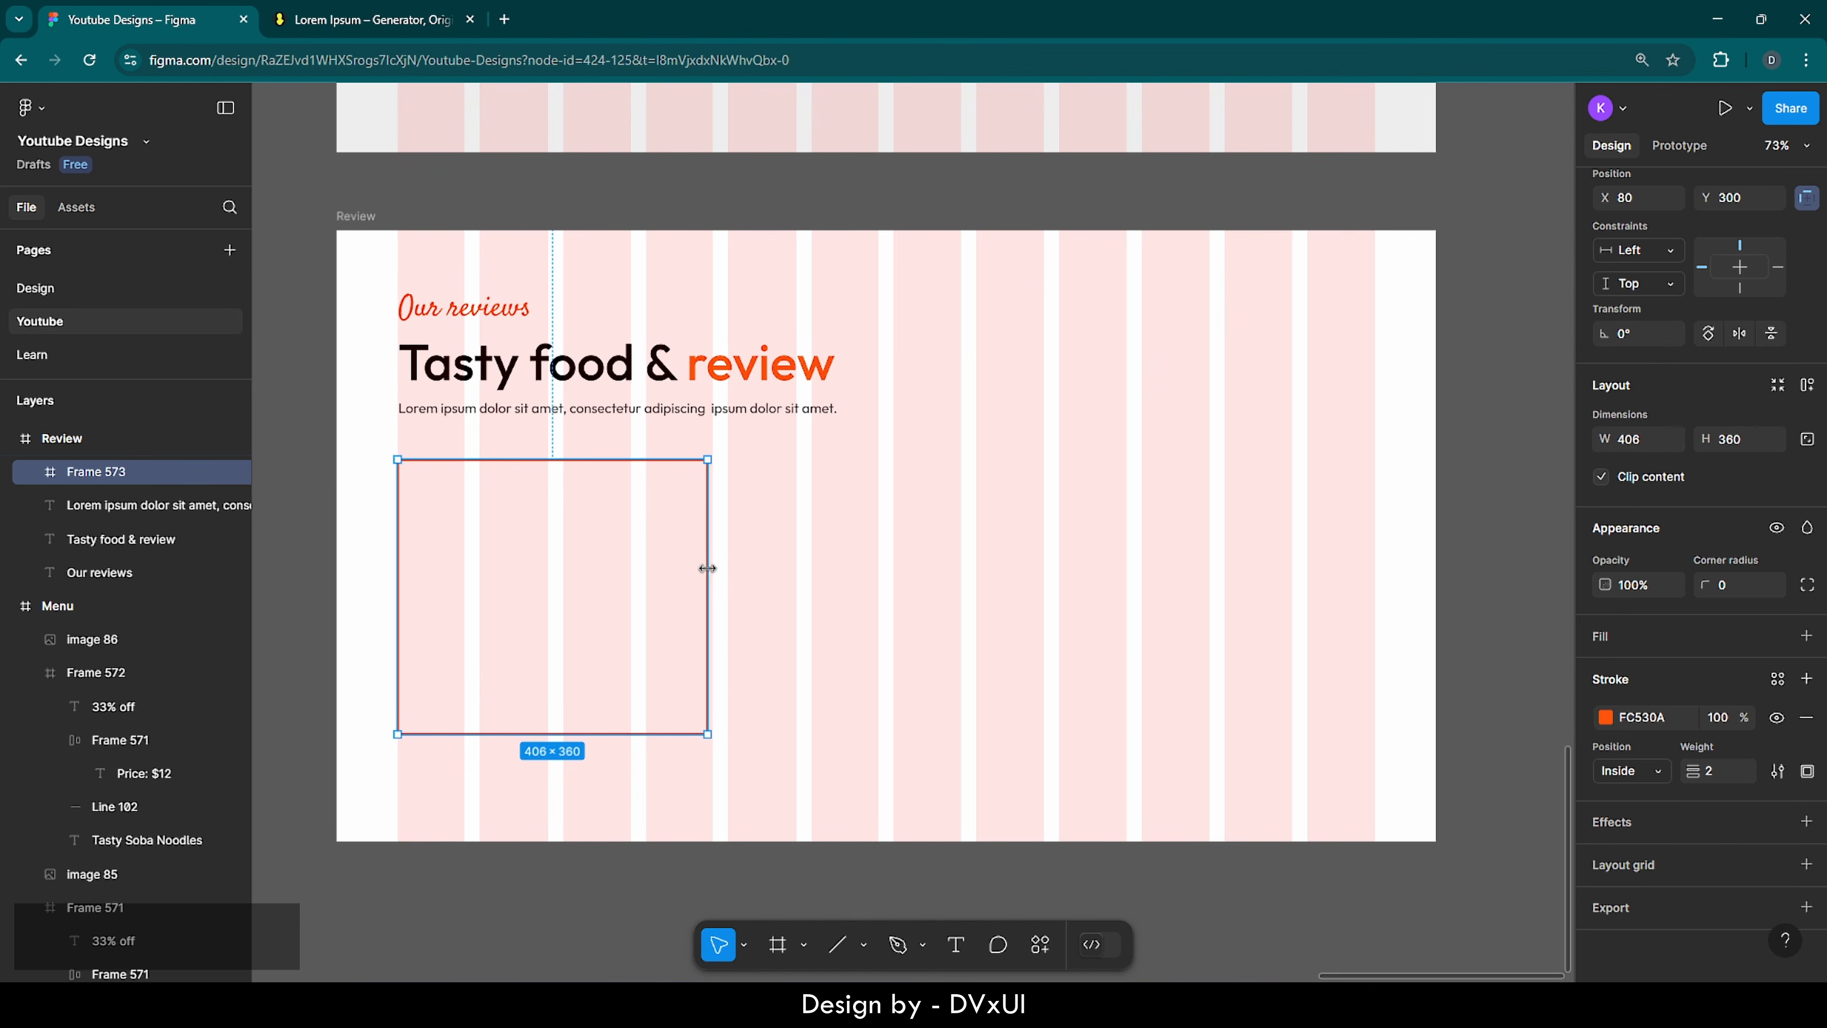
left_click(824, 589)
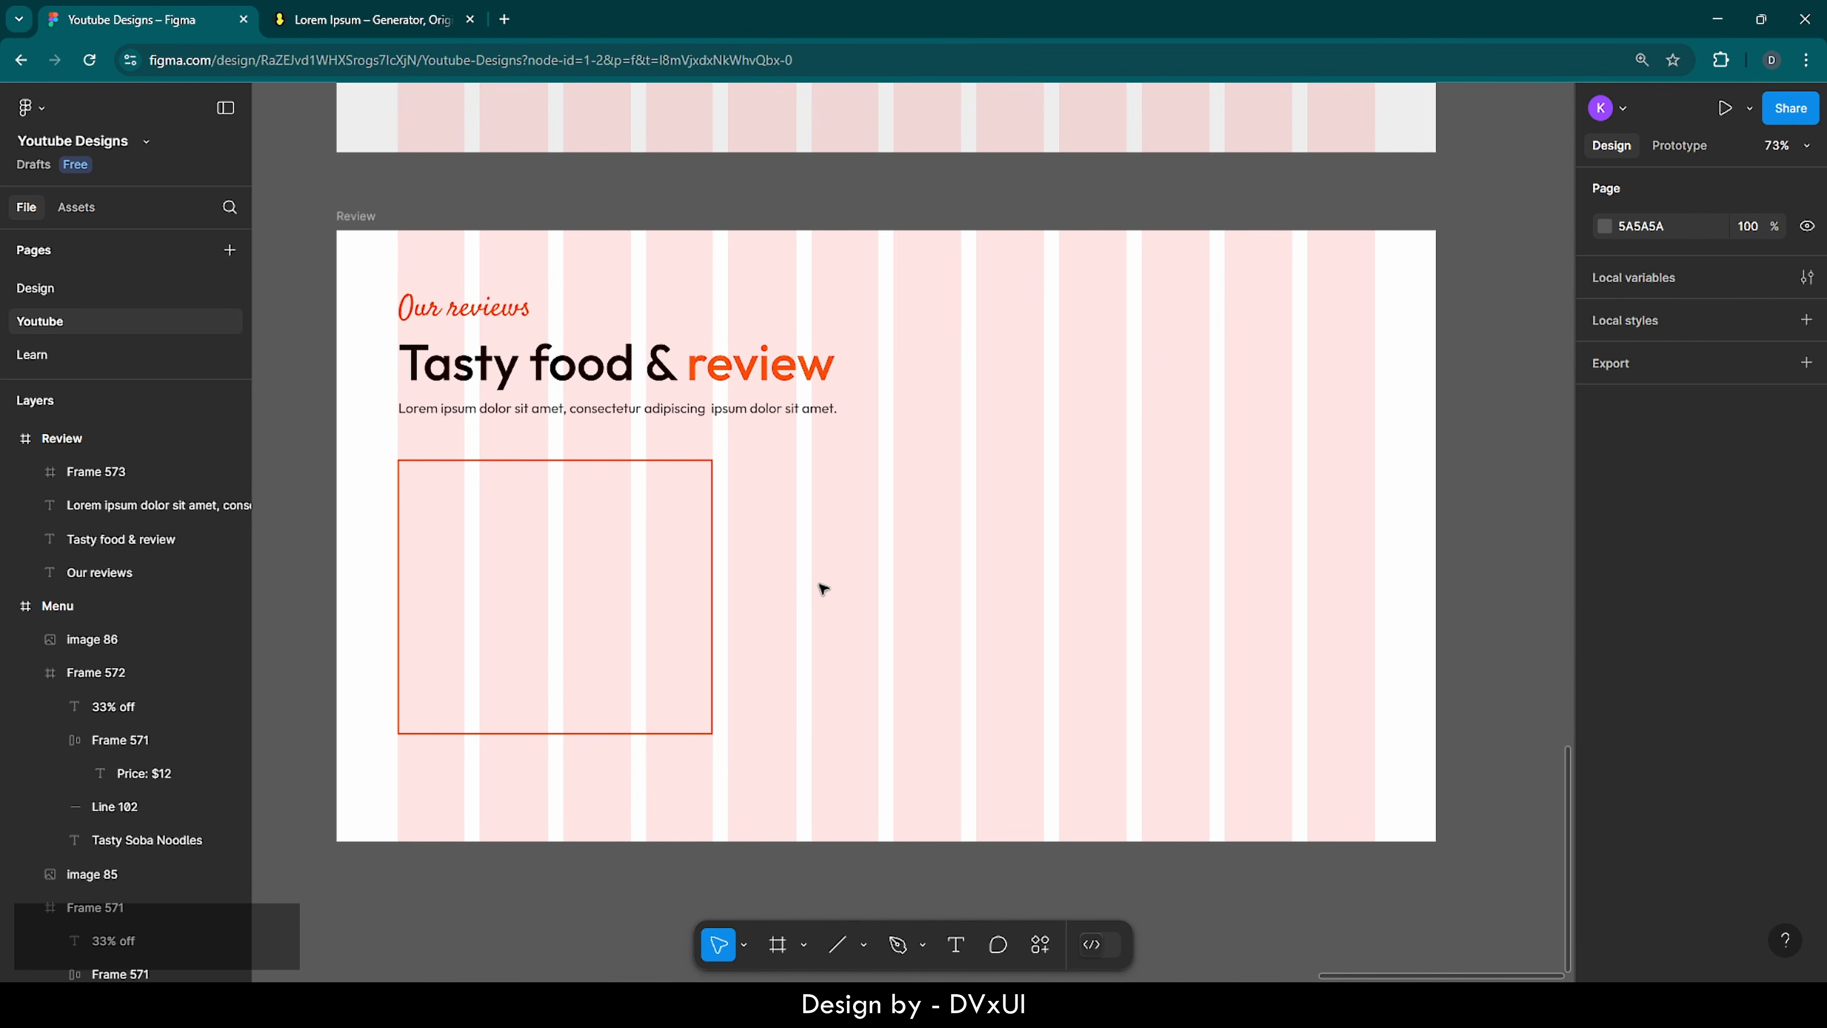
- Set the card frame's corner radius to 12 and move it up 10 px to Y 290
left_click(648, 563)
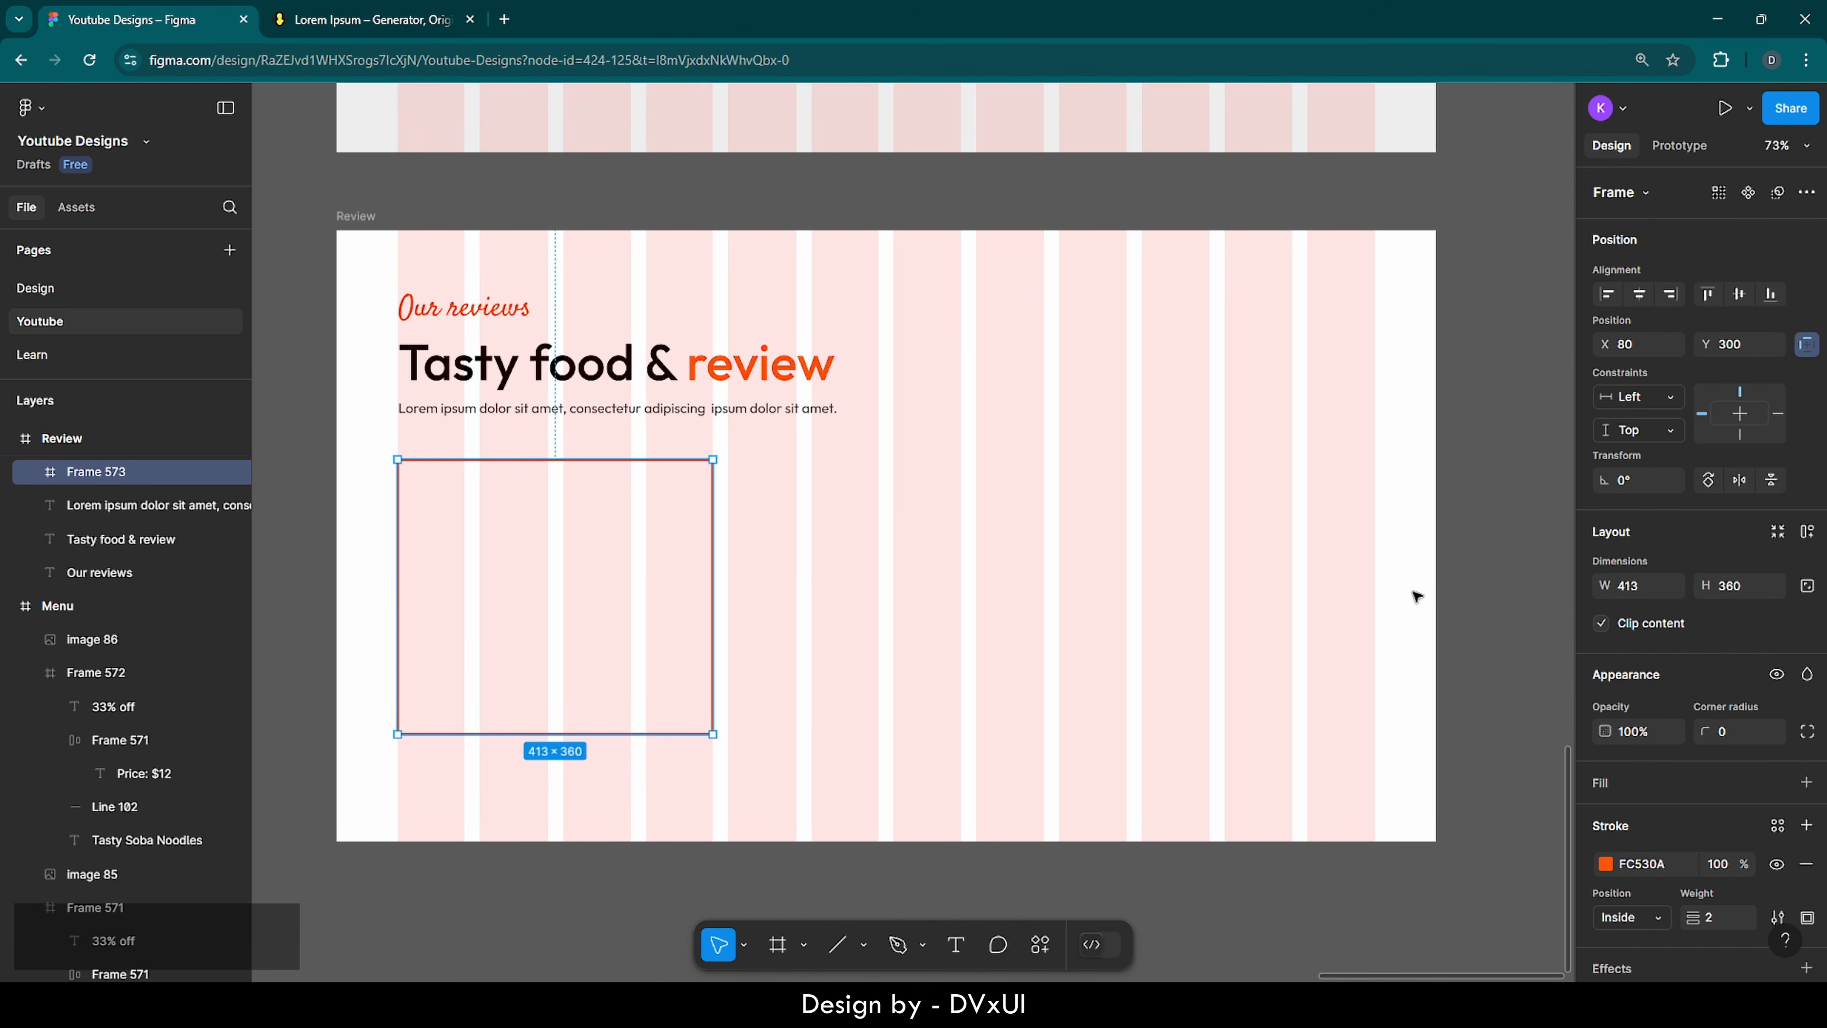
left_click(1744, 741)
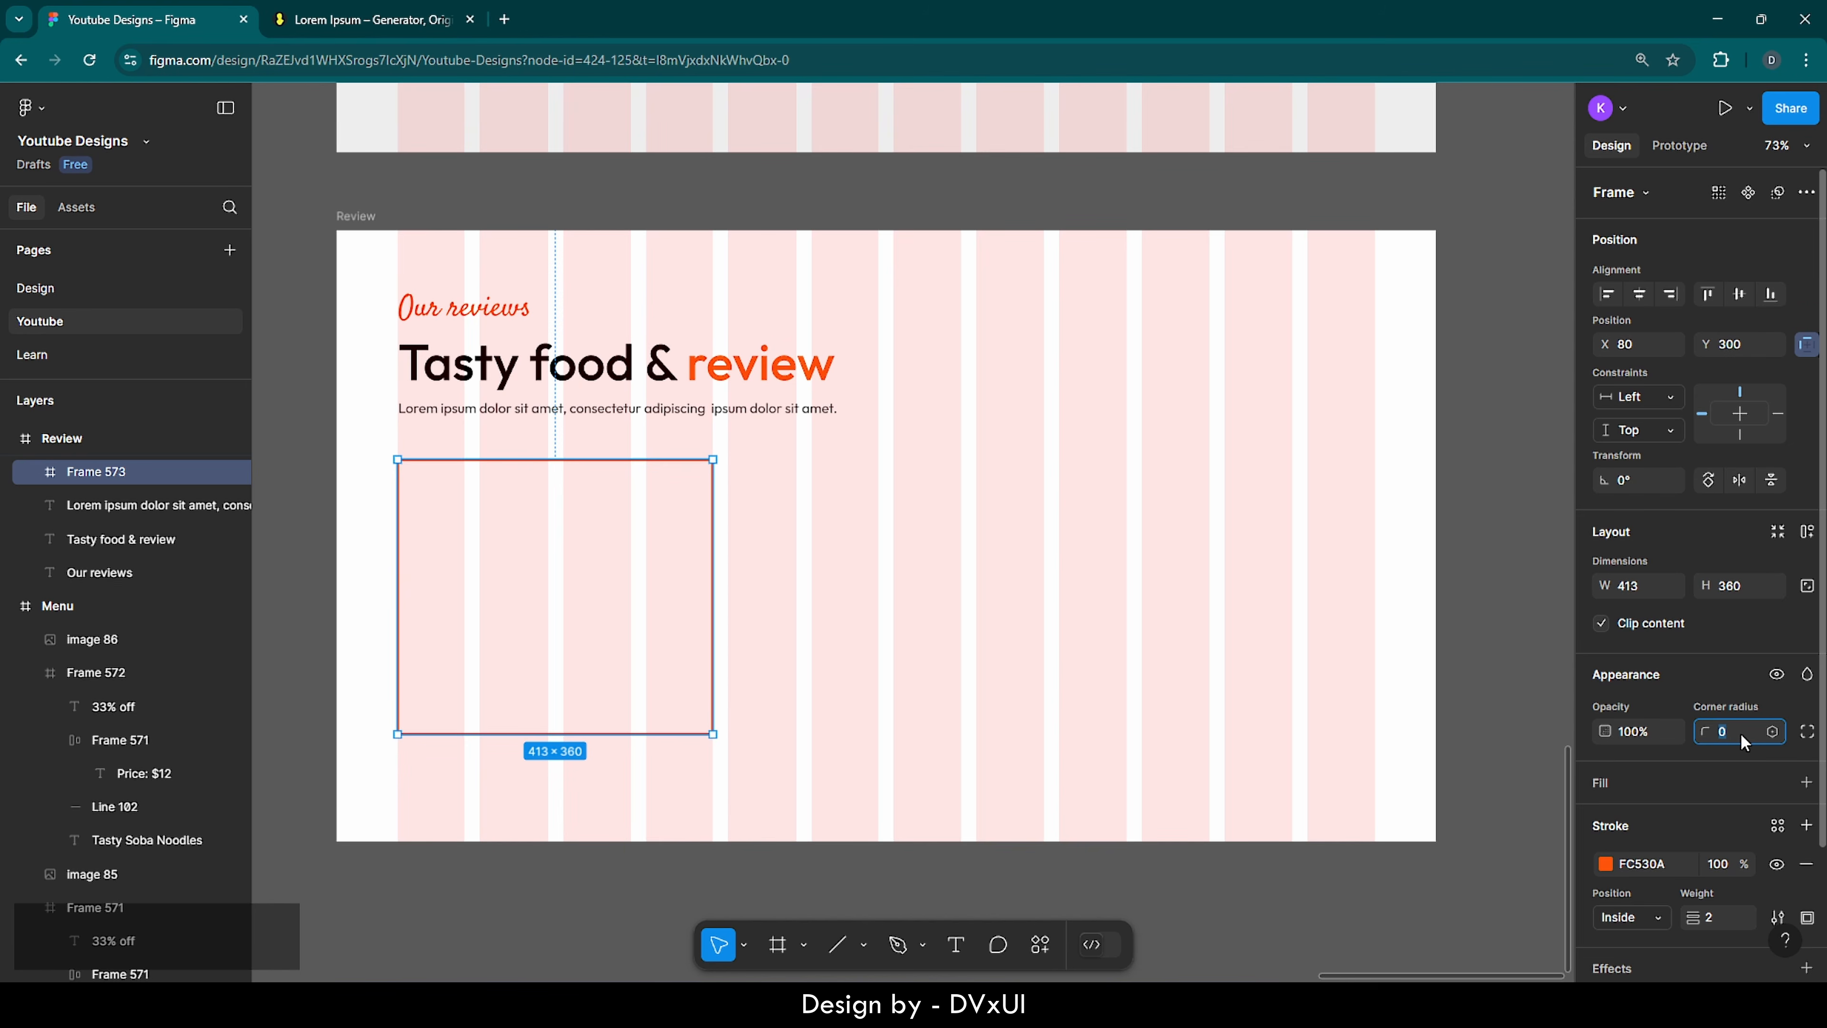
type("12")
key("Return")
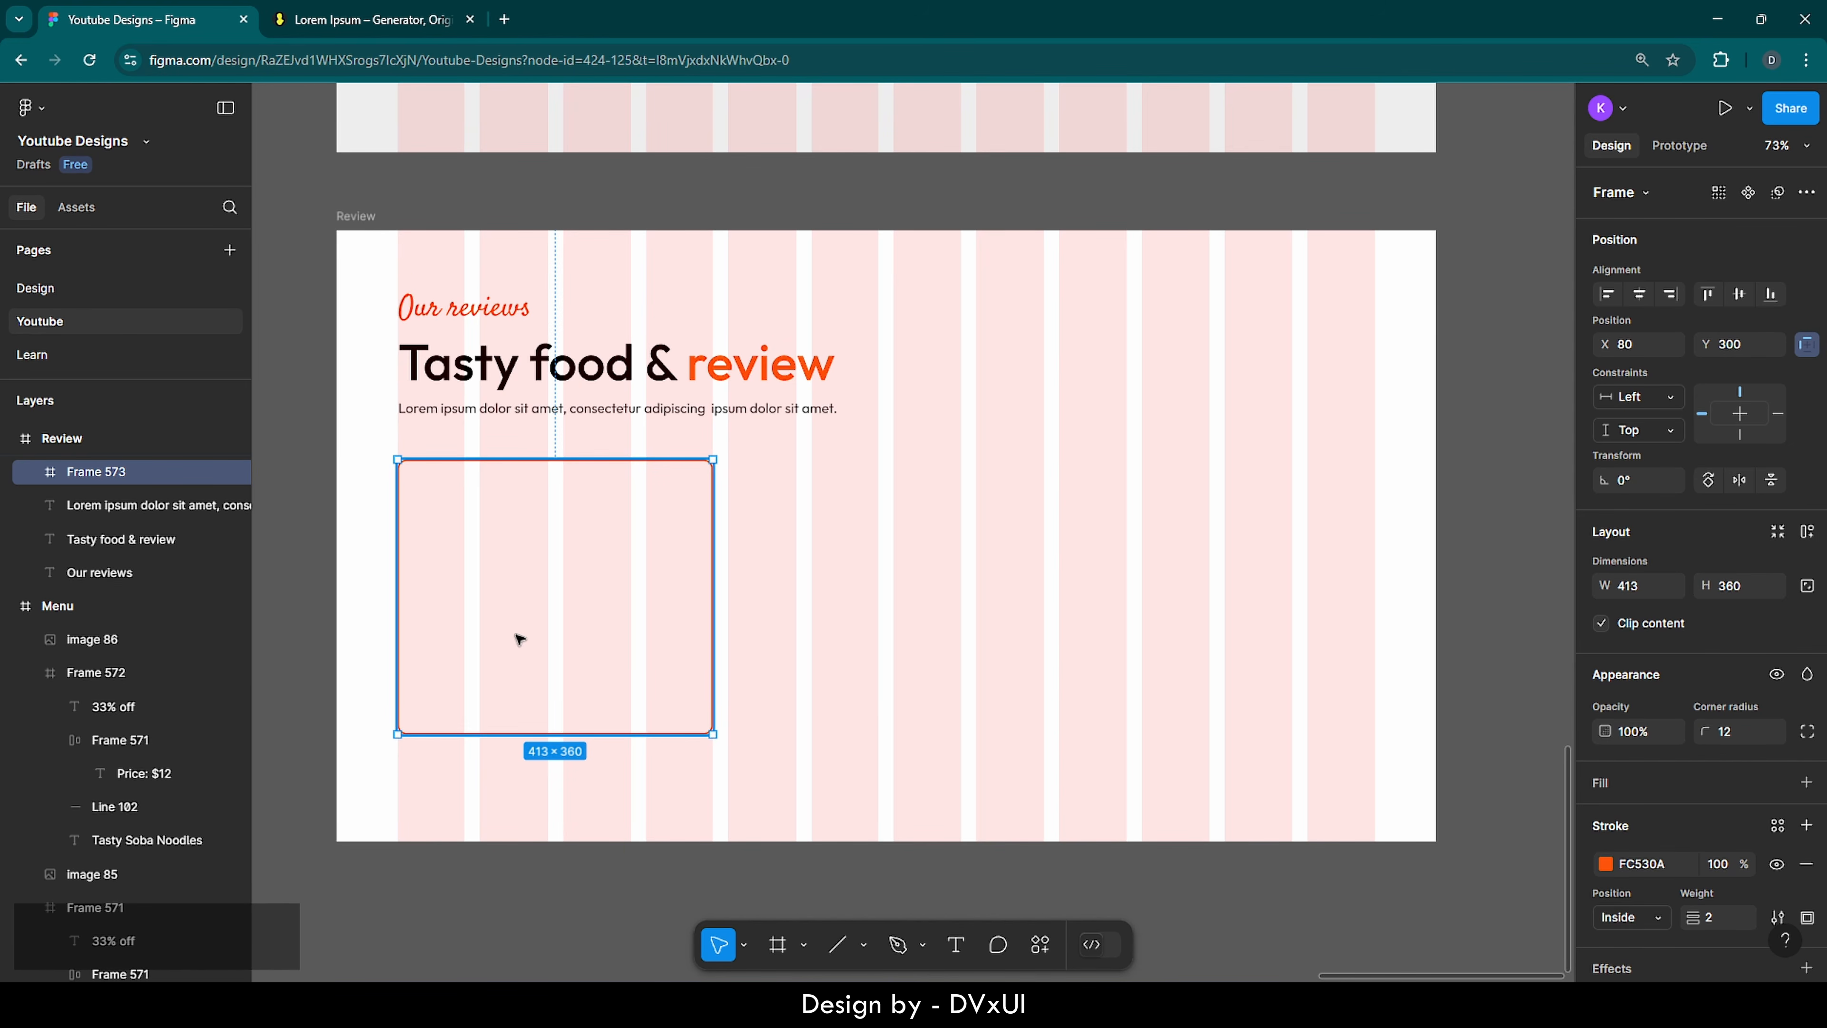
key("shift+Up")
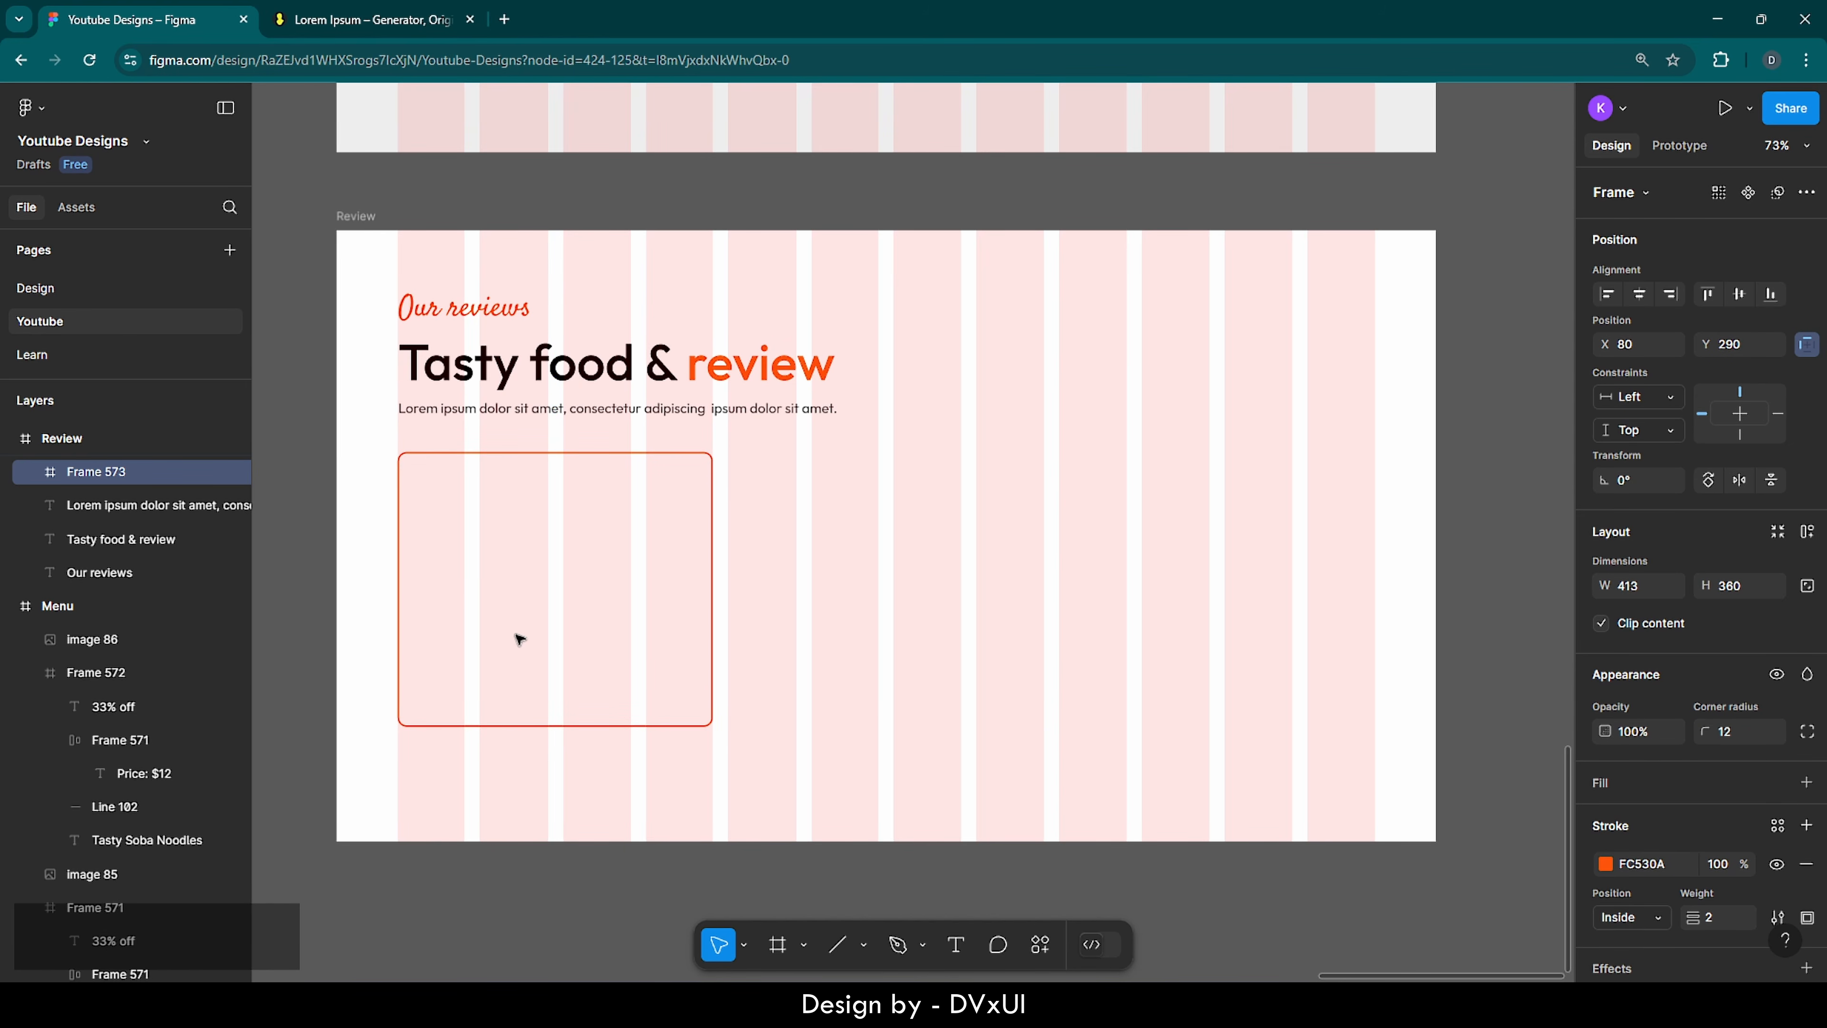
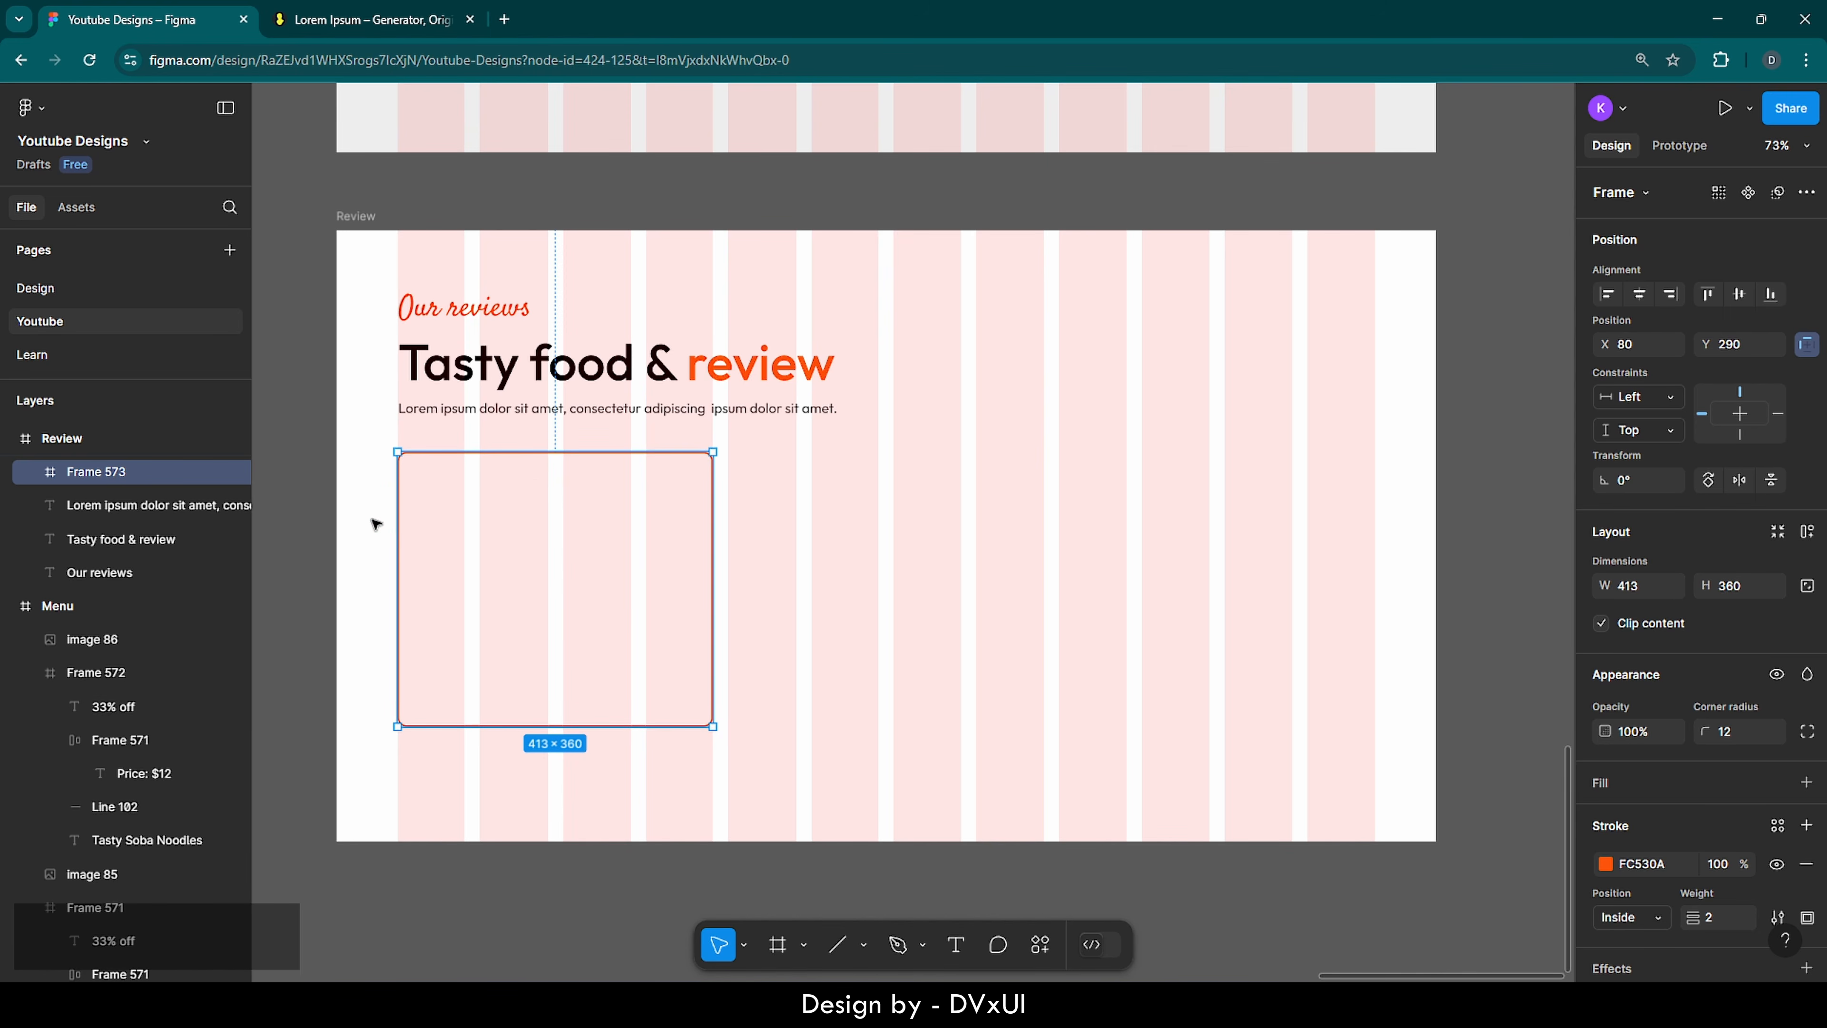
- Add a 100 × 100 circle in the upper part of the card and center it horizontally
scroll(374, 523, "up", 3)
scroll(374, 524, "up", 3)
scroll(374, 523, "down", 3)
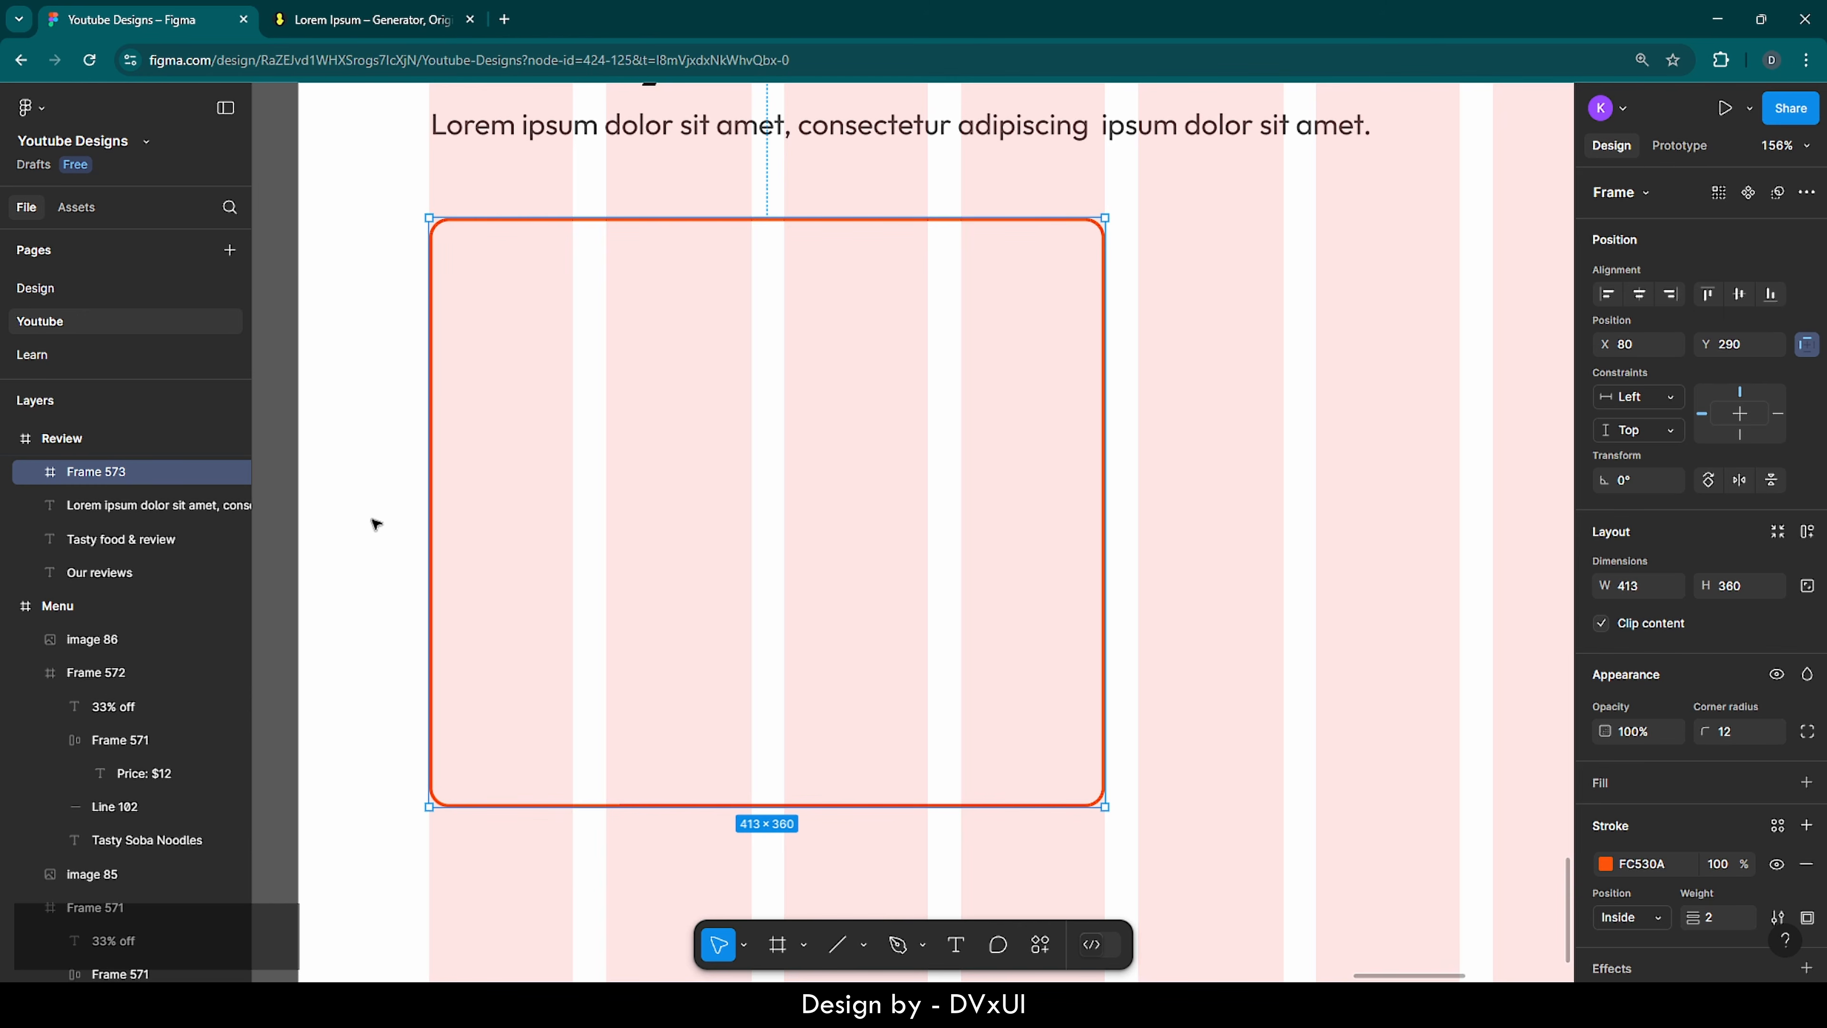
key("o")
left_click(774, 361)
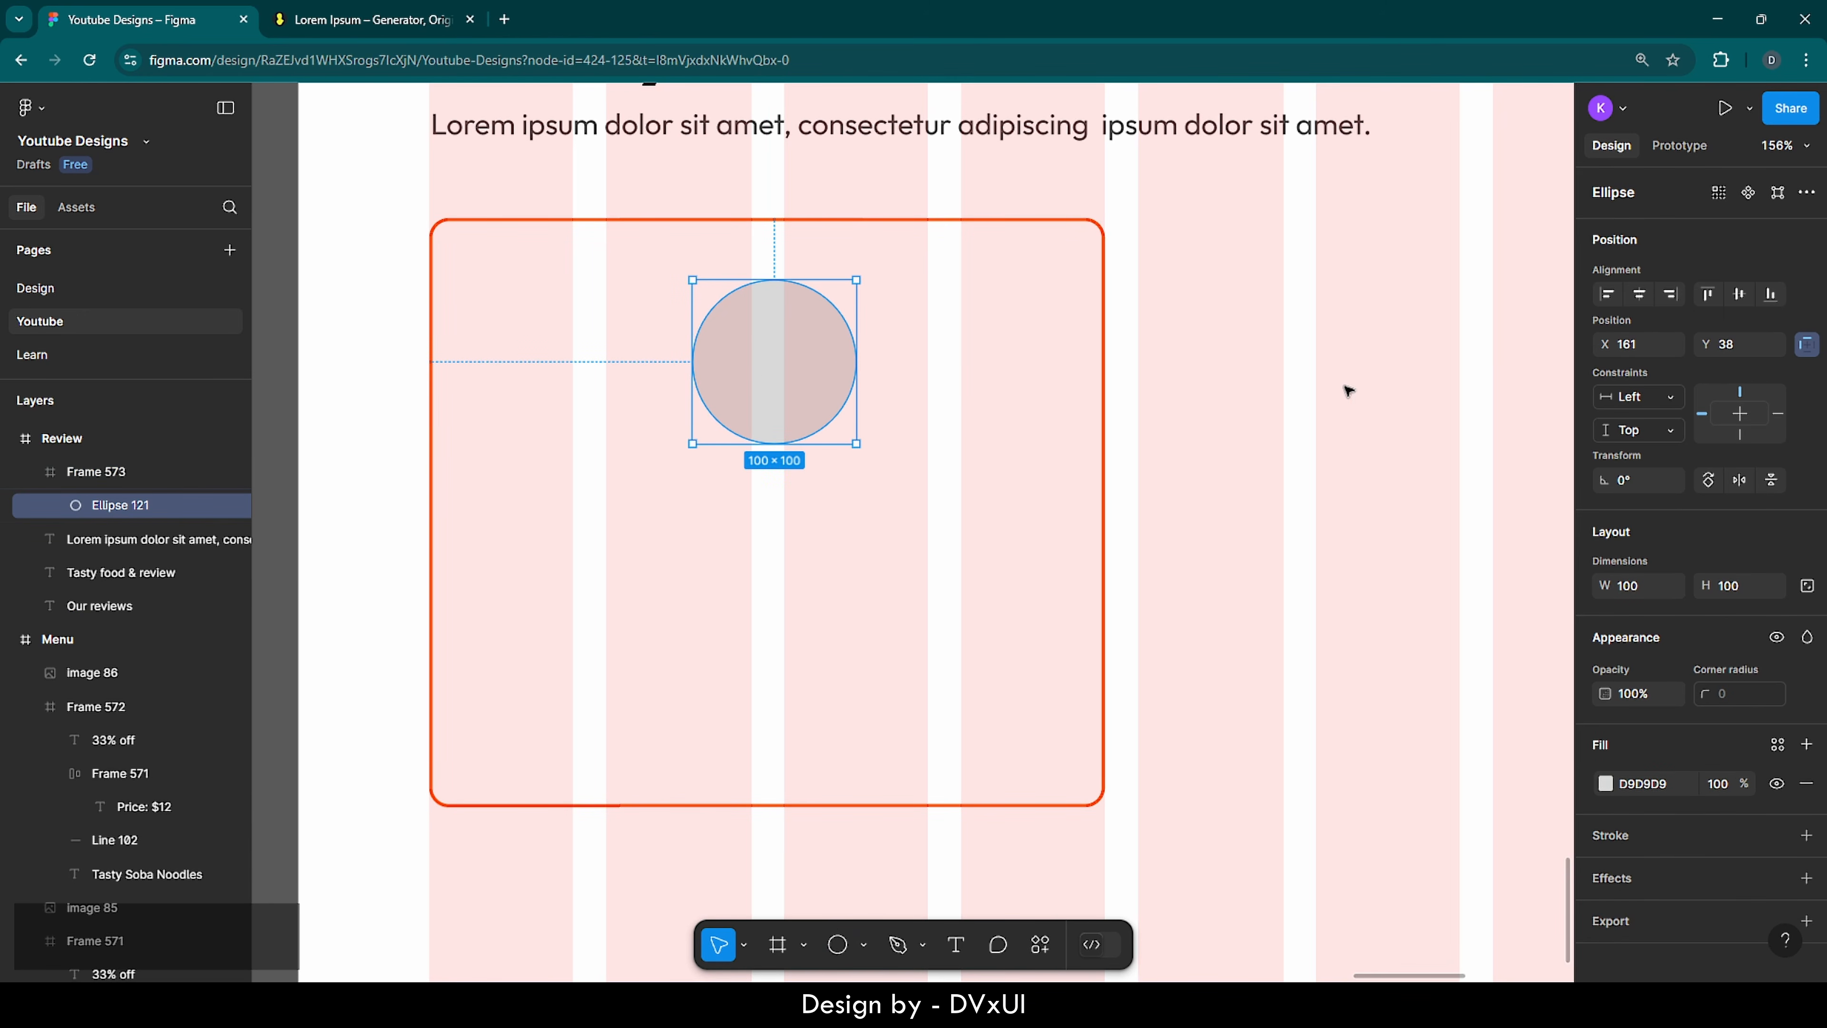
left_click(1639, 295)
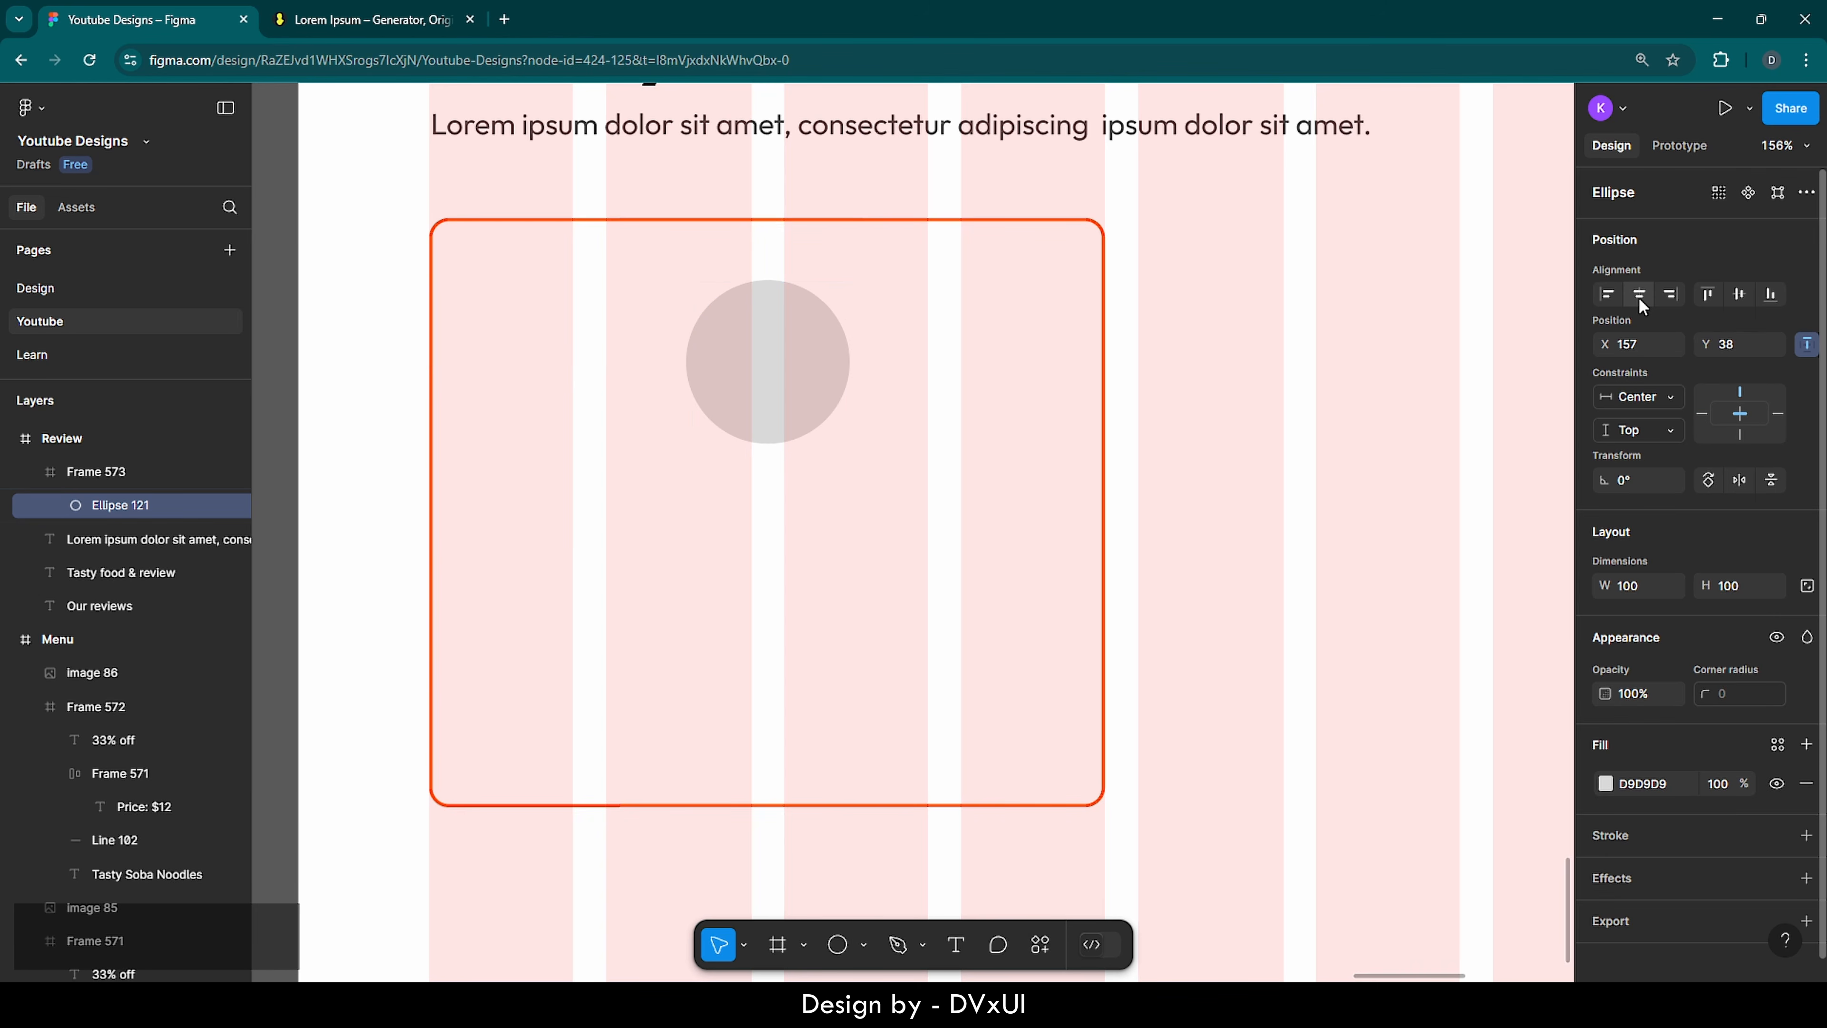
- Fill the circle with the orange page color FC530A and move it up 10 px to Y 28
left_click(1606, 782)
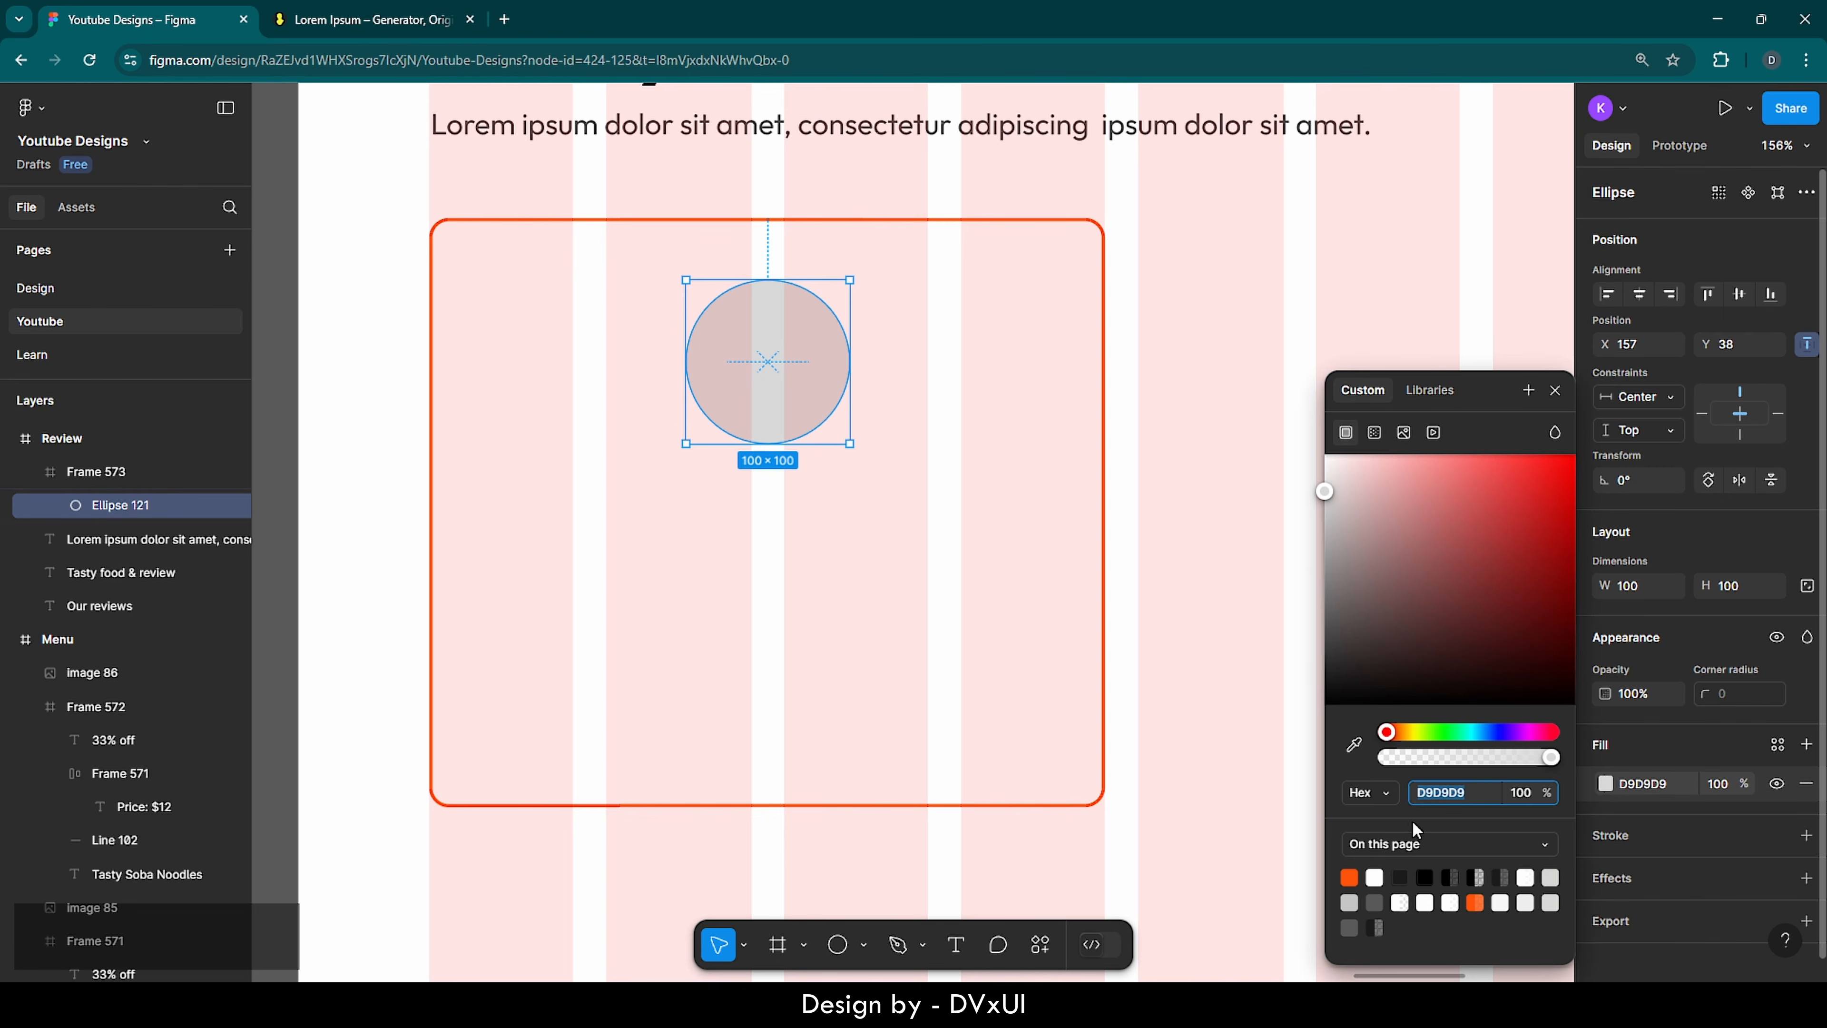
left_click(1351, 875)
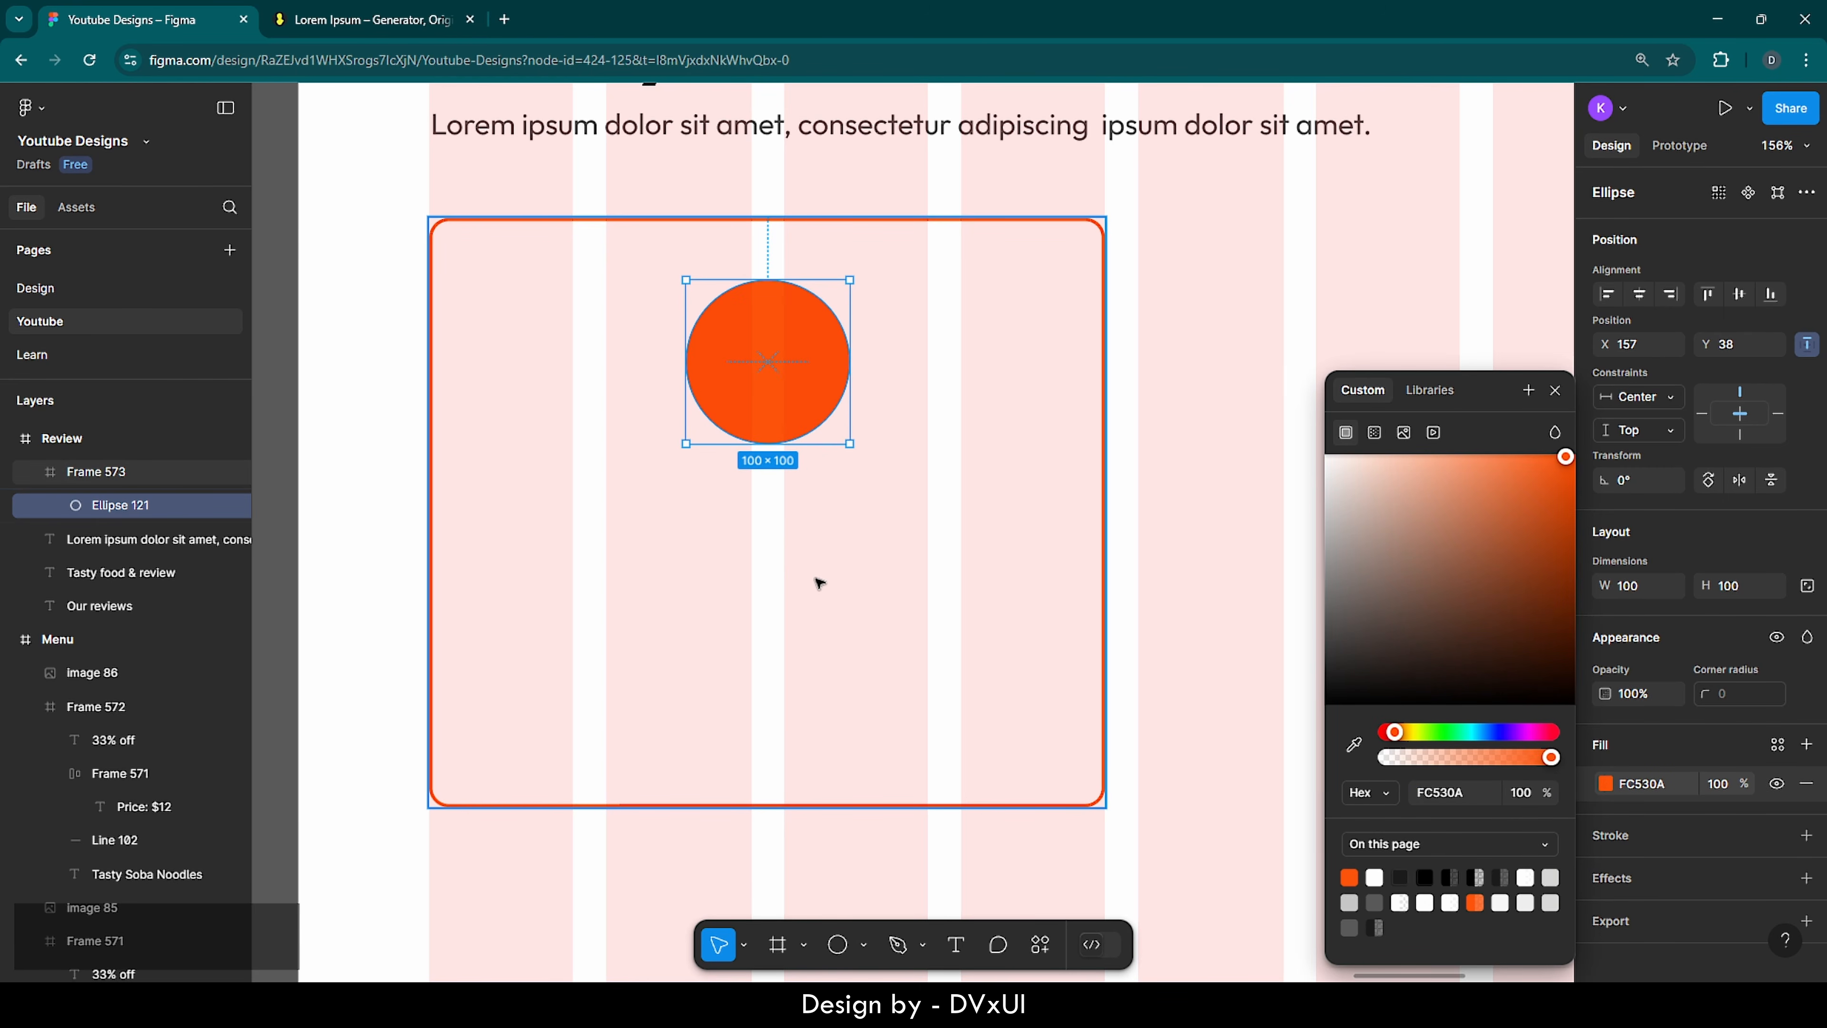
key("shift+Up")
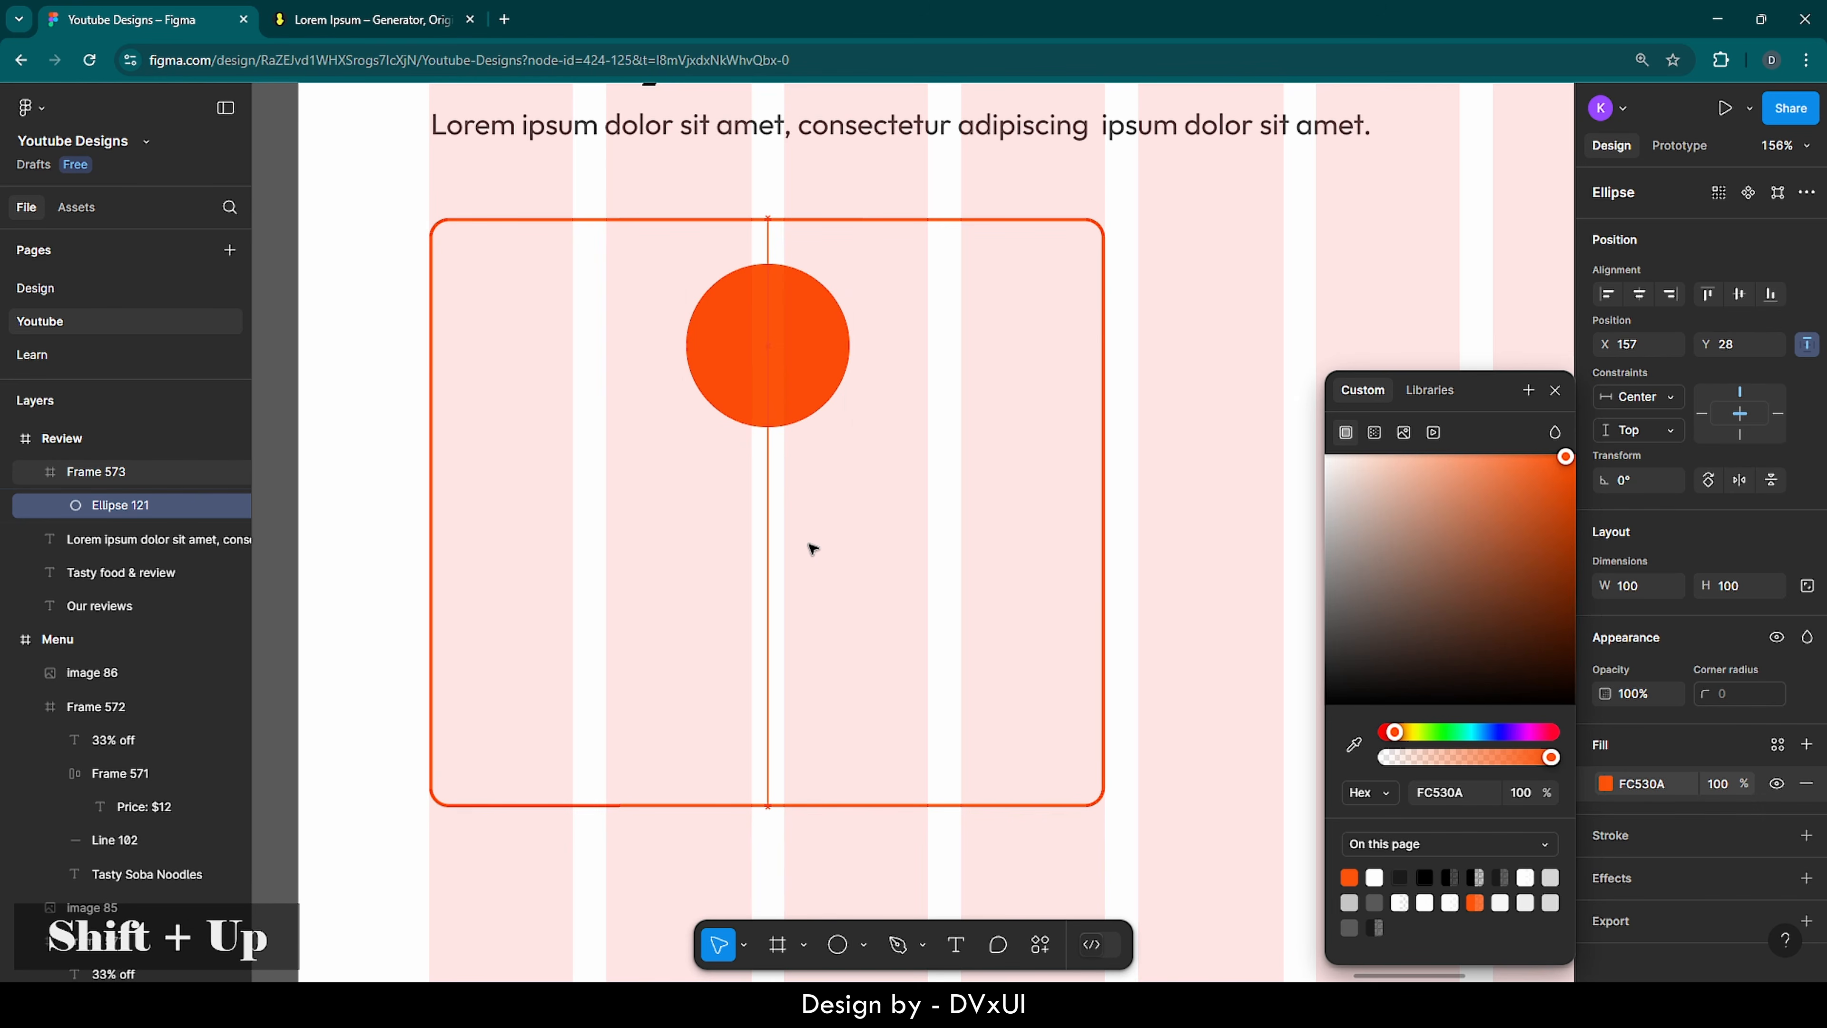
- Add a text layer with the reviewer's full name below the circle and center it horizontally in the card
left_click(826, 610)
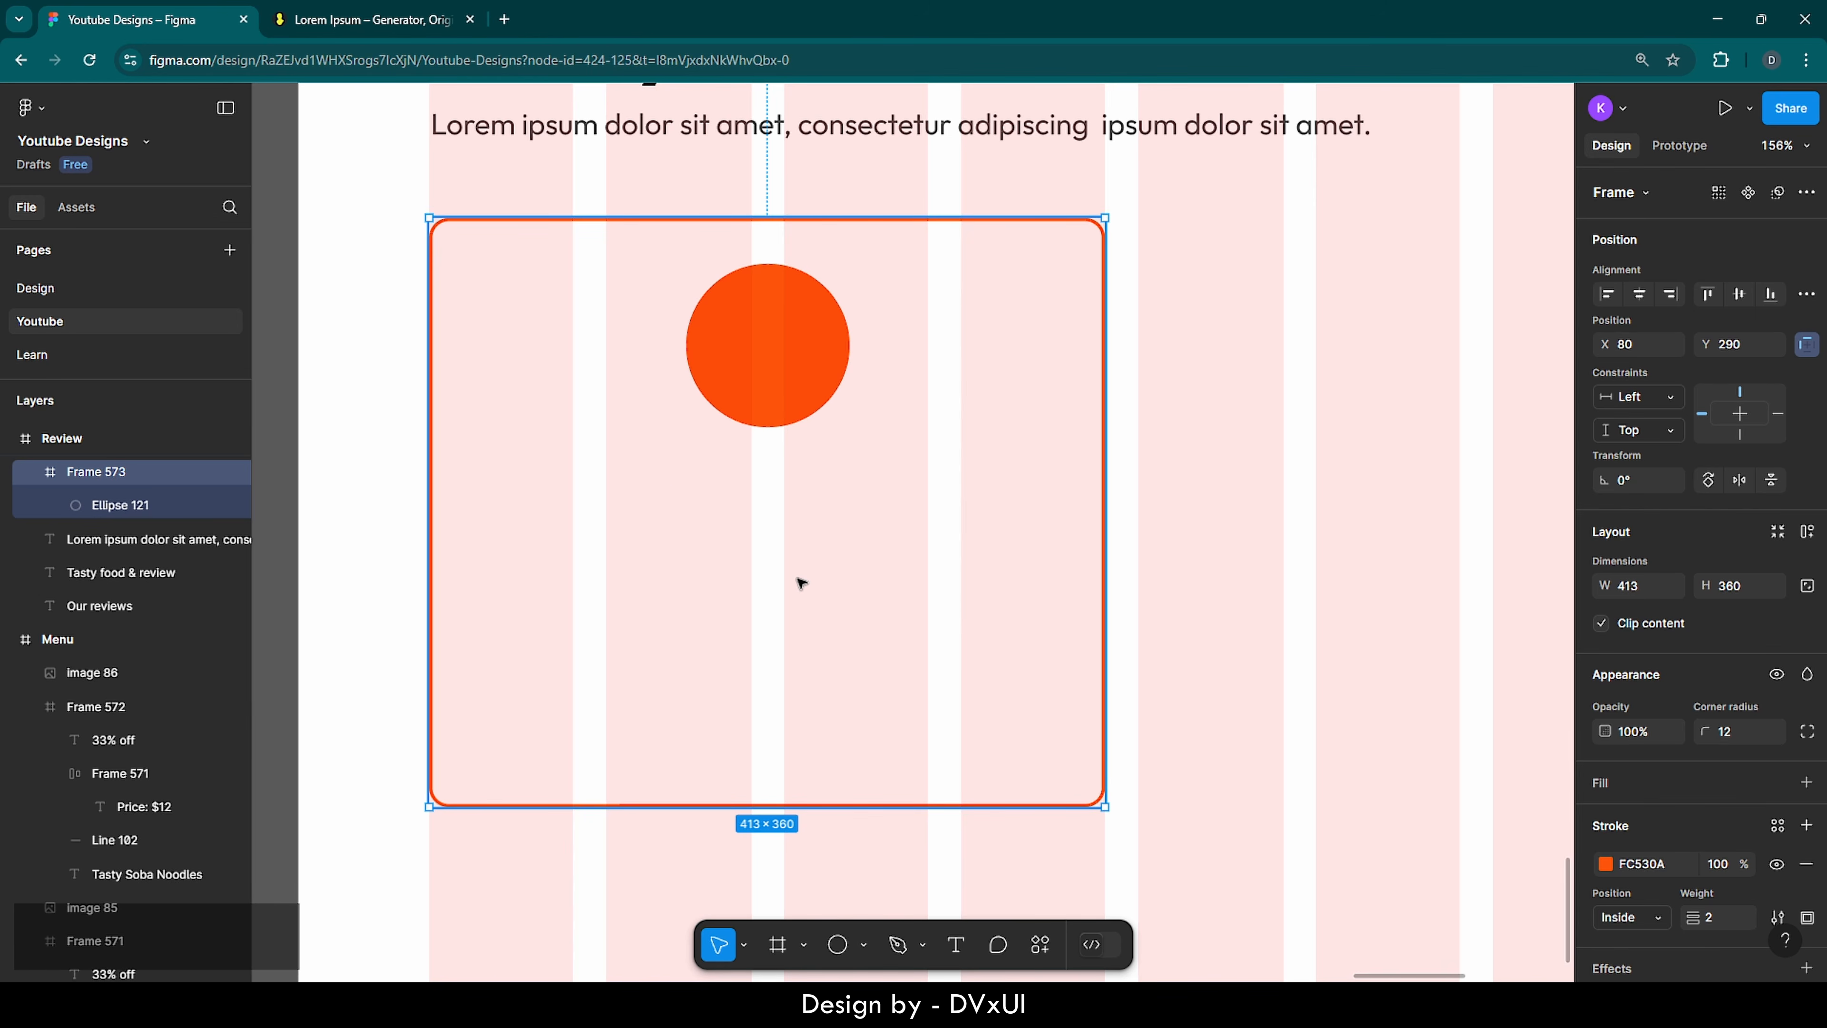
key("t")
left_click(683, 506)
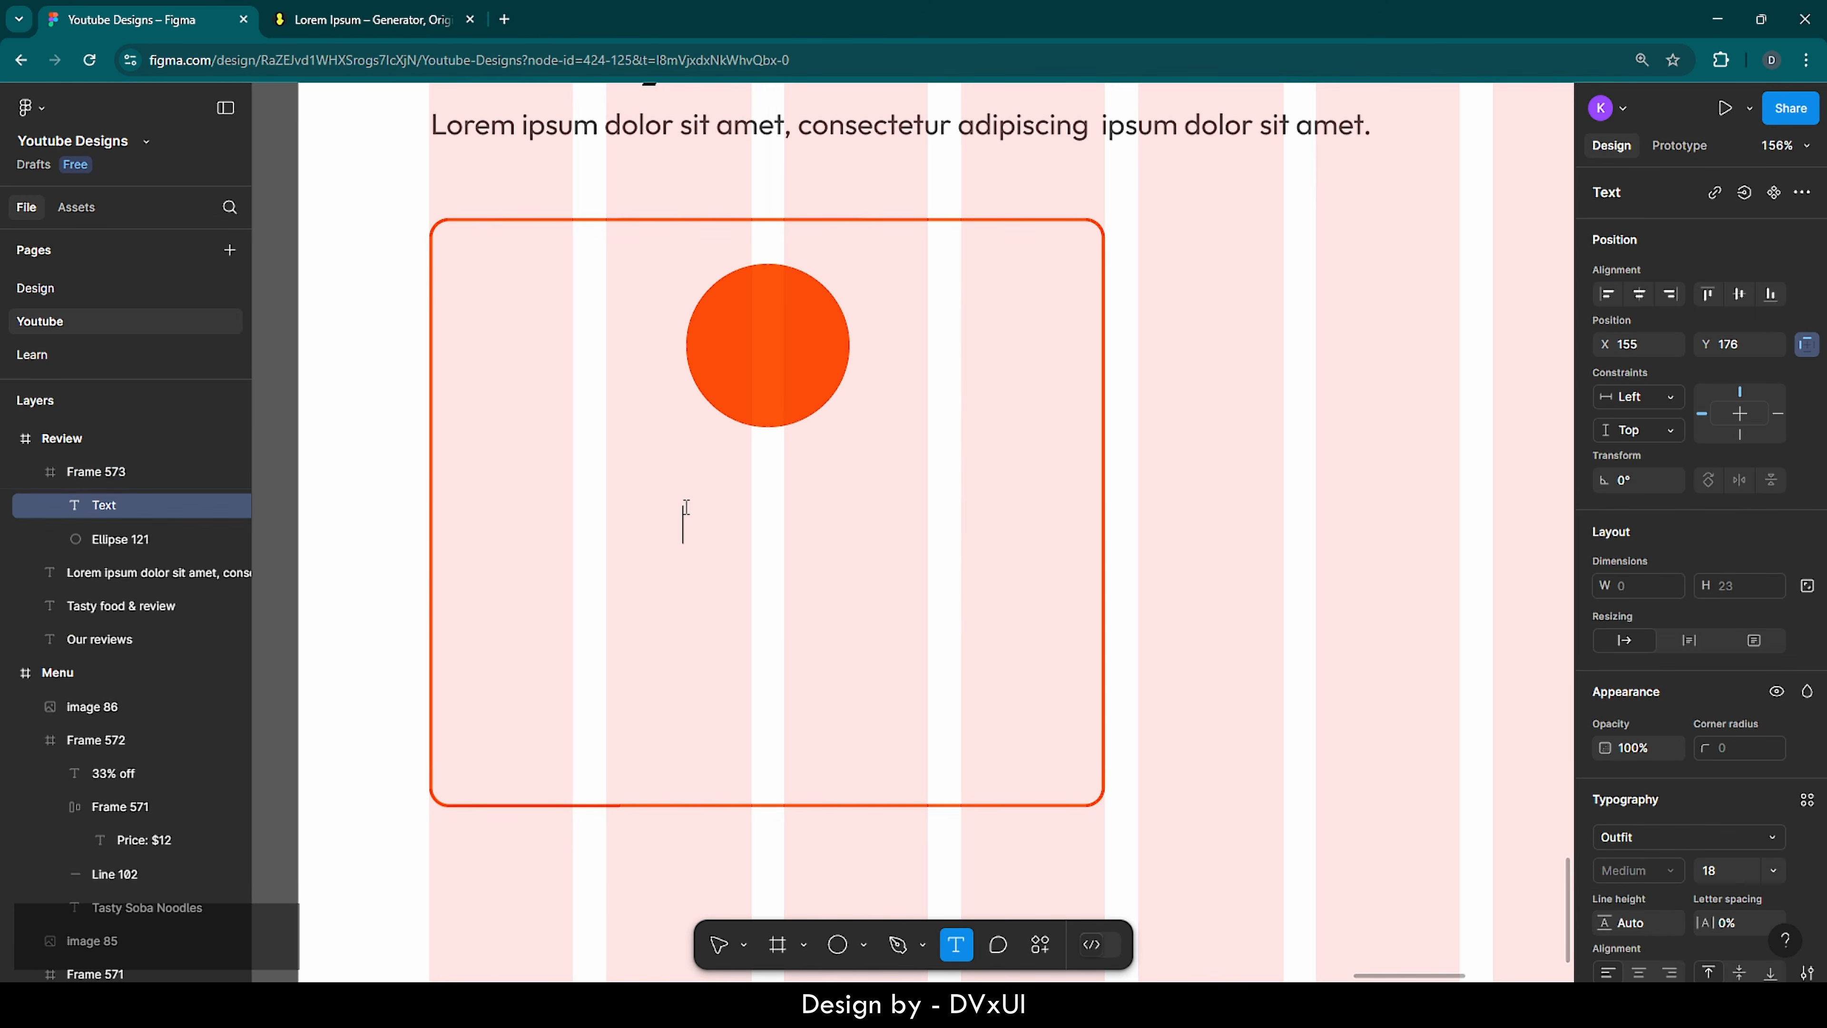
type("Olivia Rose")
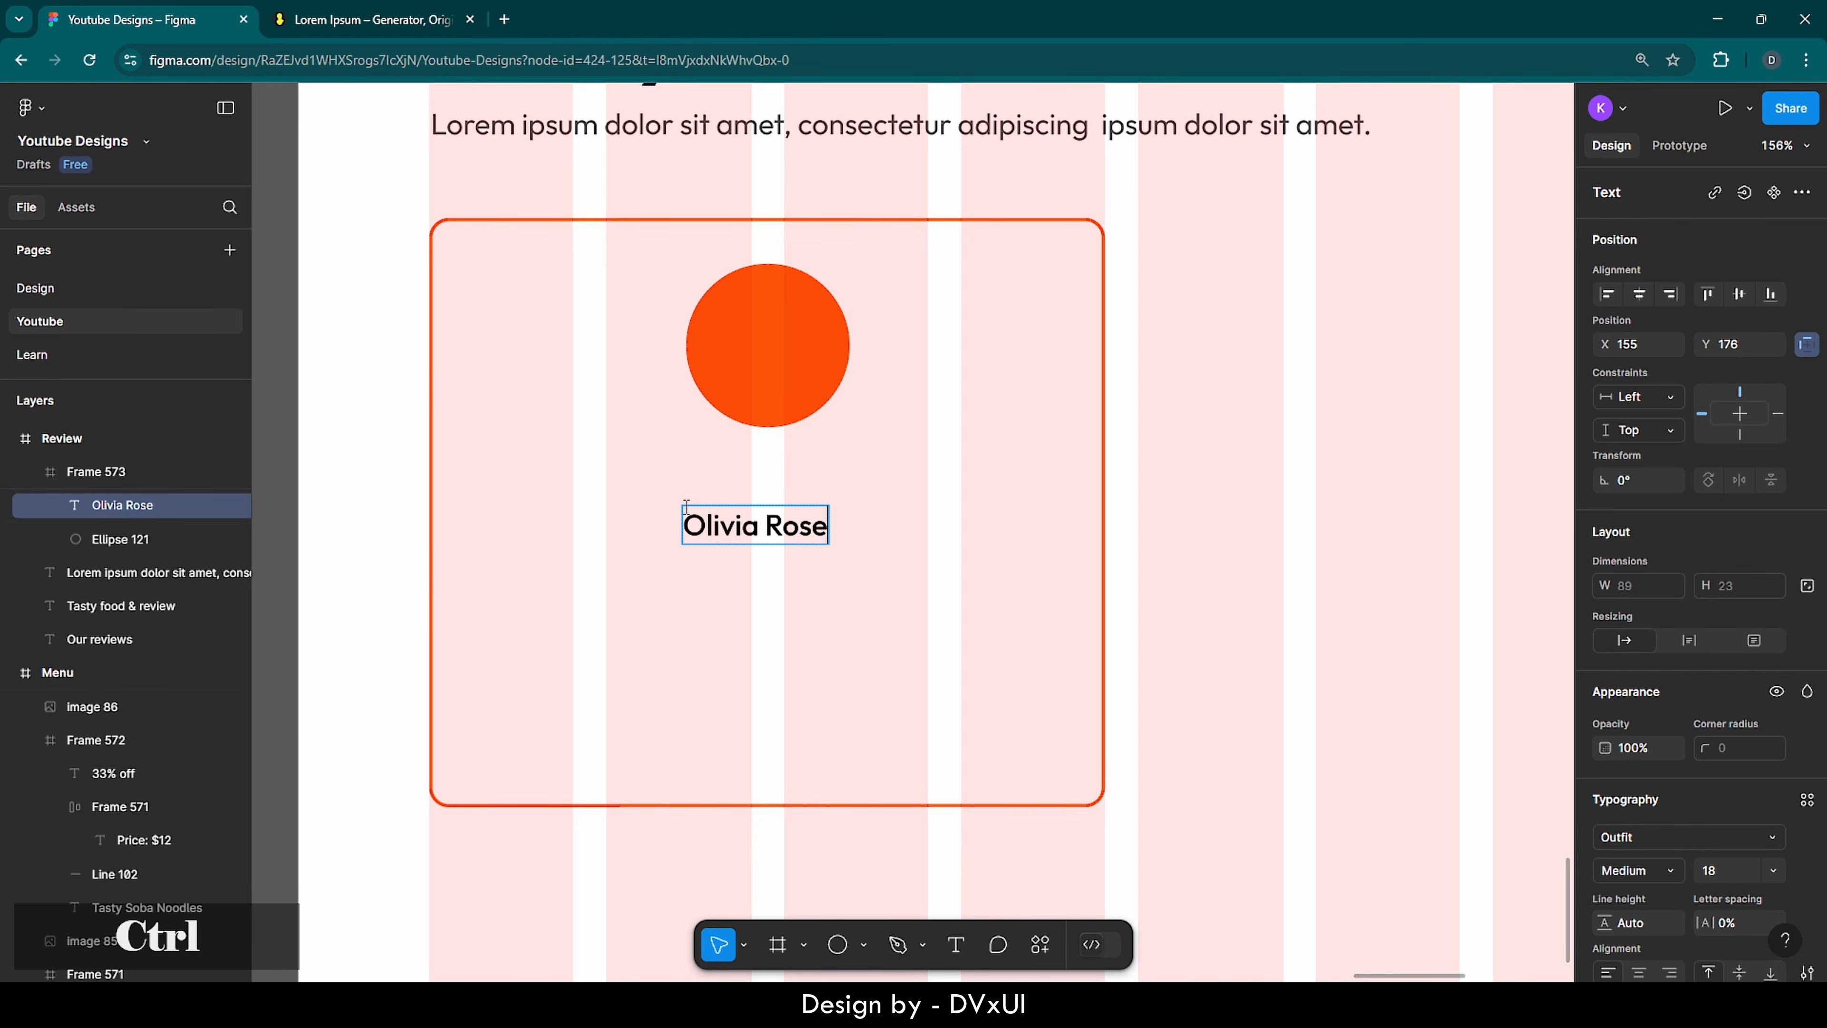
key("ctrl+a")
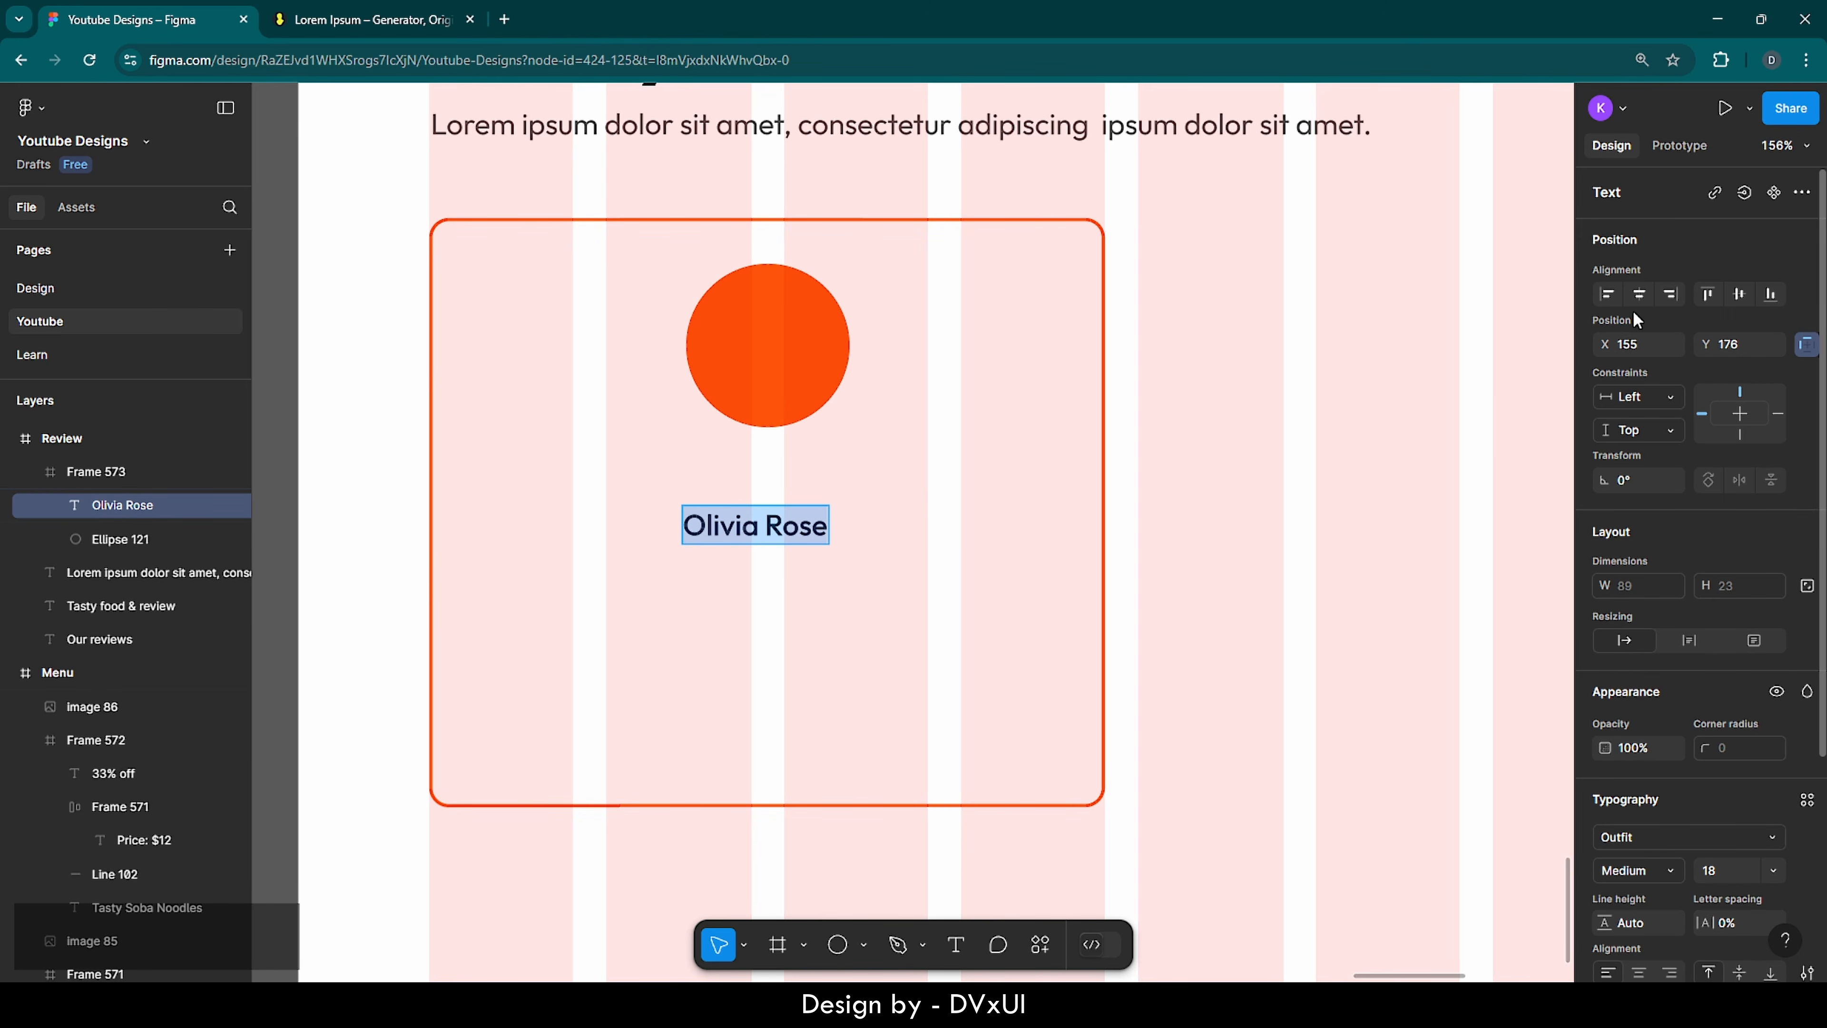
left_click(1642, 295)
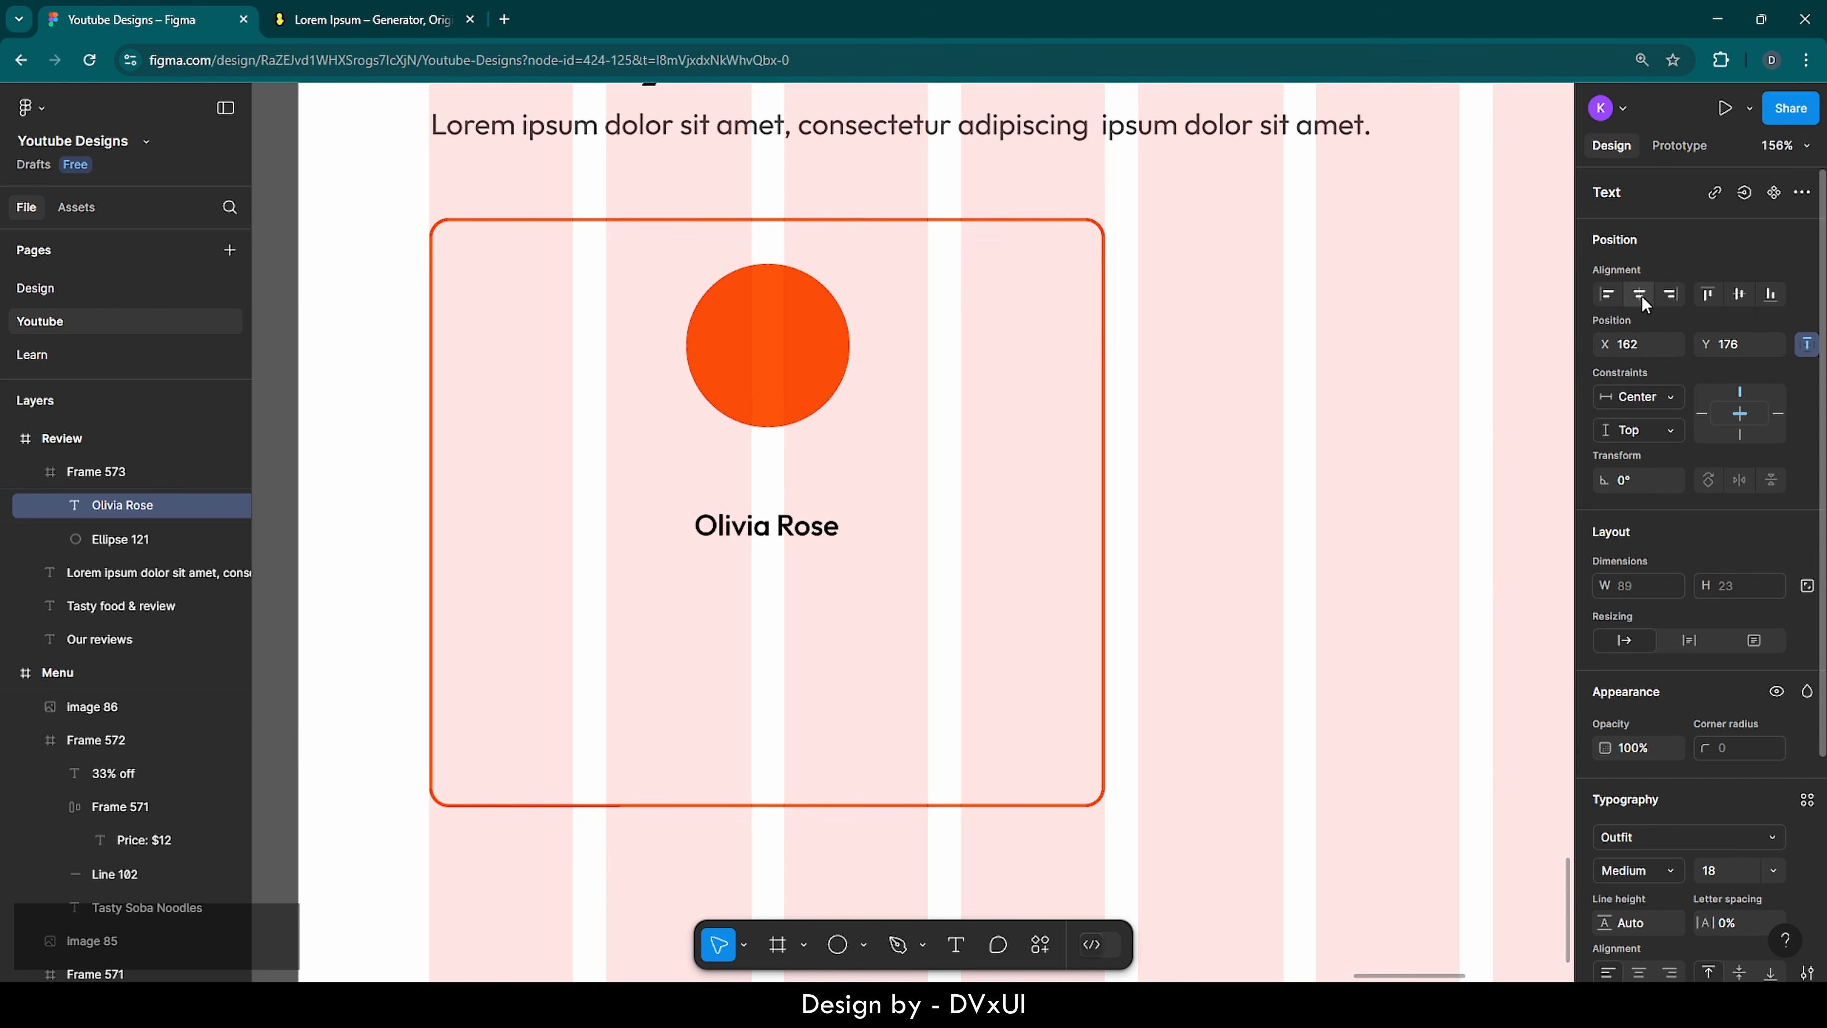
- Set the reviewer name's font size to 24 and recenter it horizontally in the card
scroll(1676, 804, "down", 2)
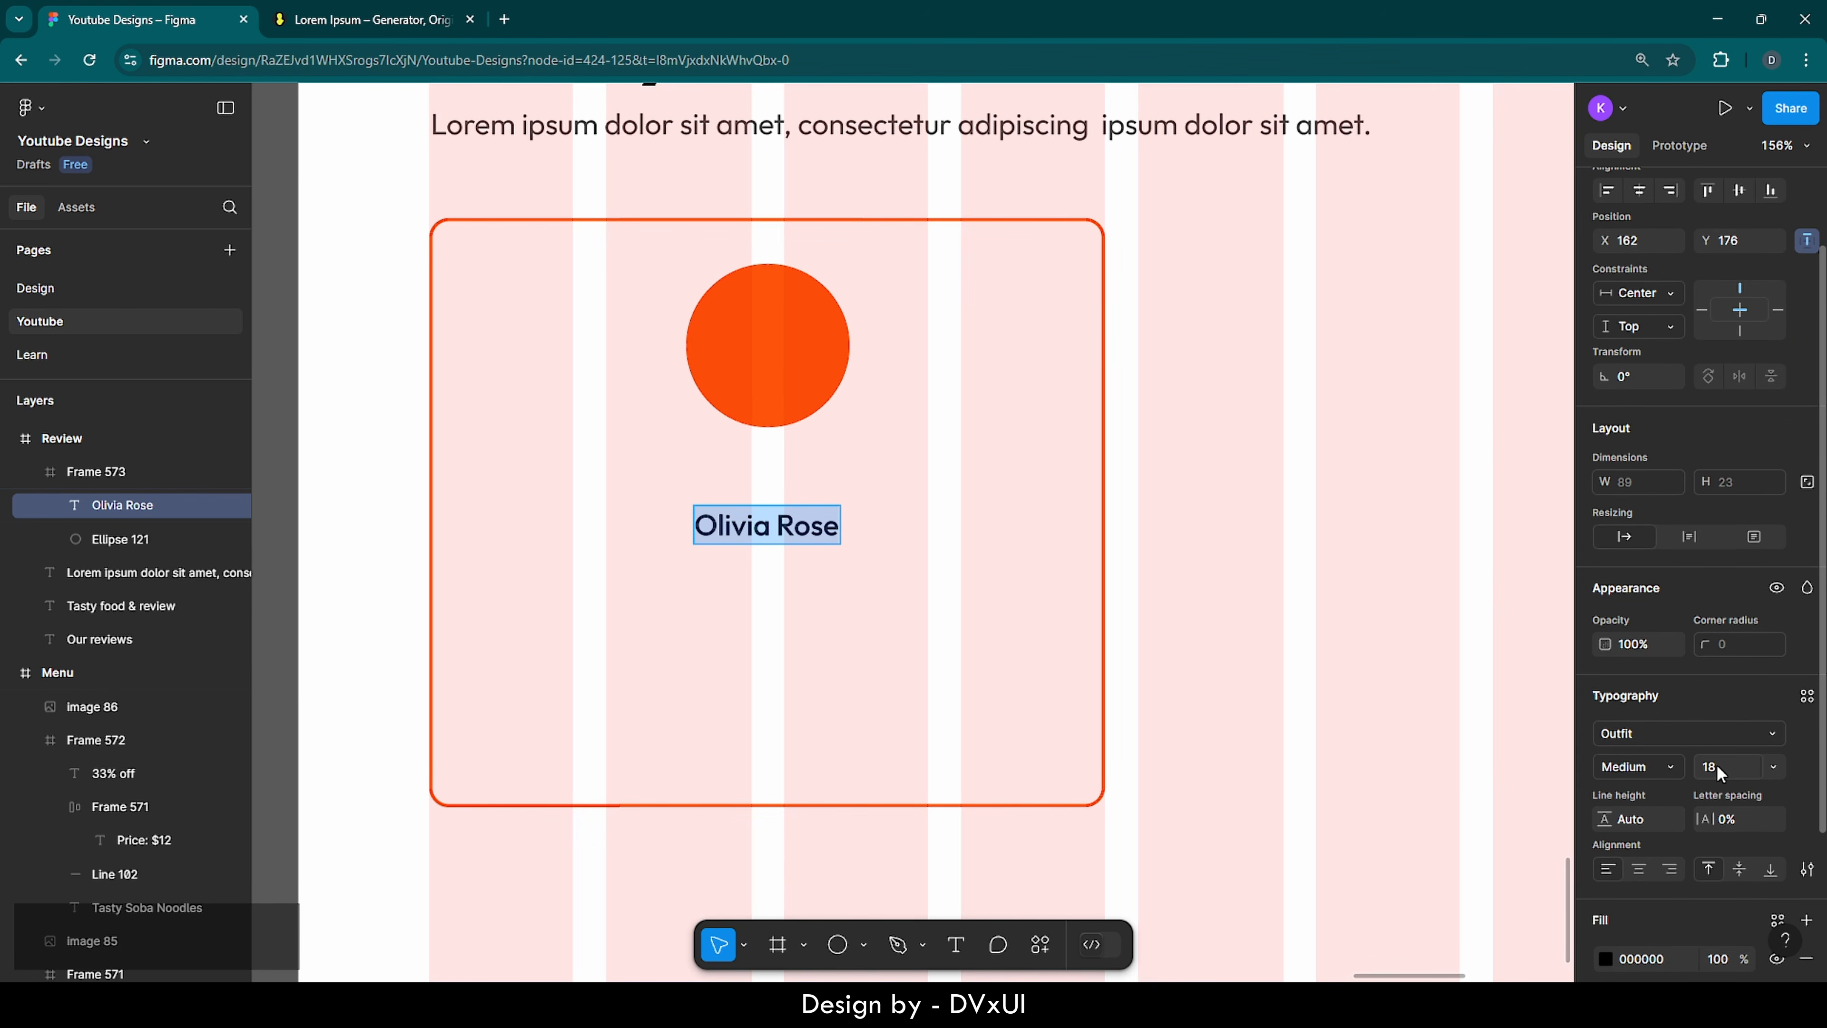
type("24")
key("Return")
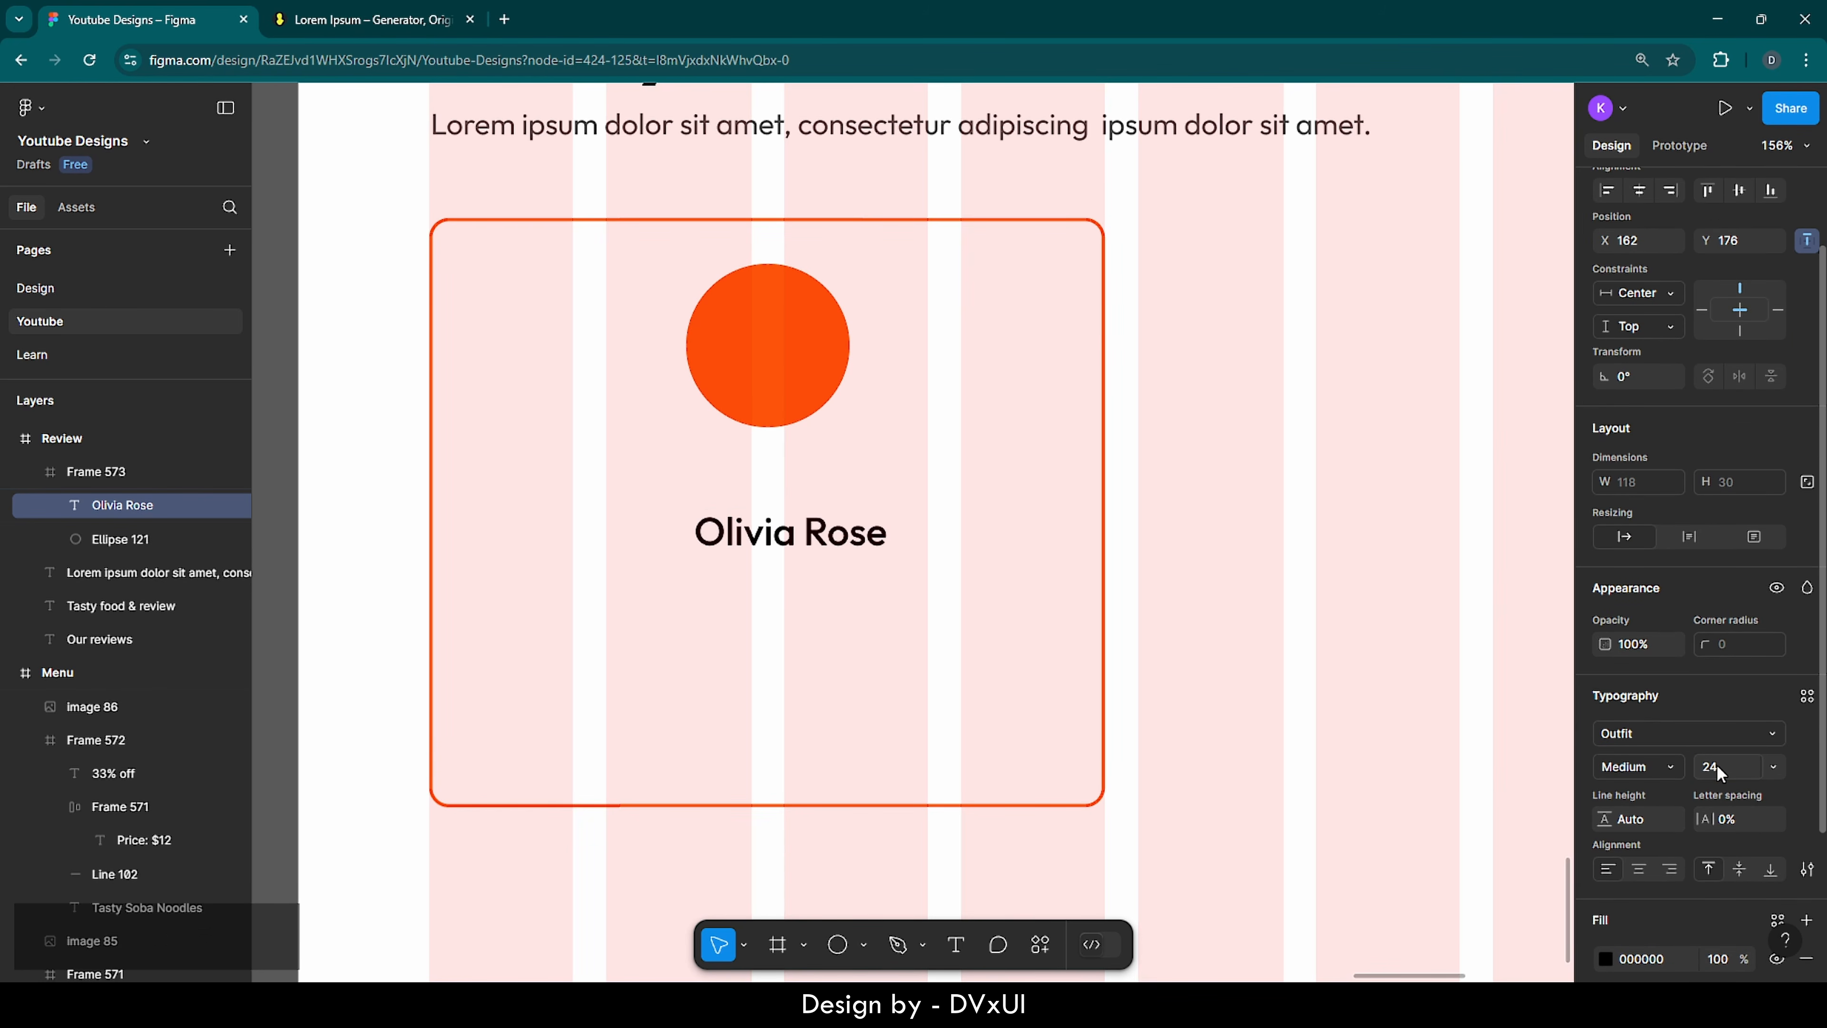
left_click(1638, 189)
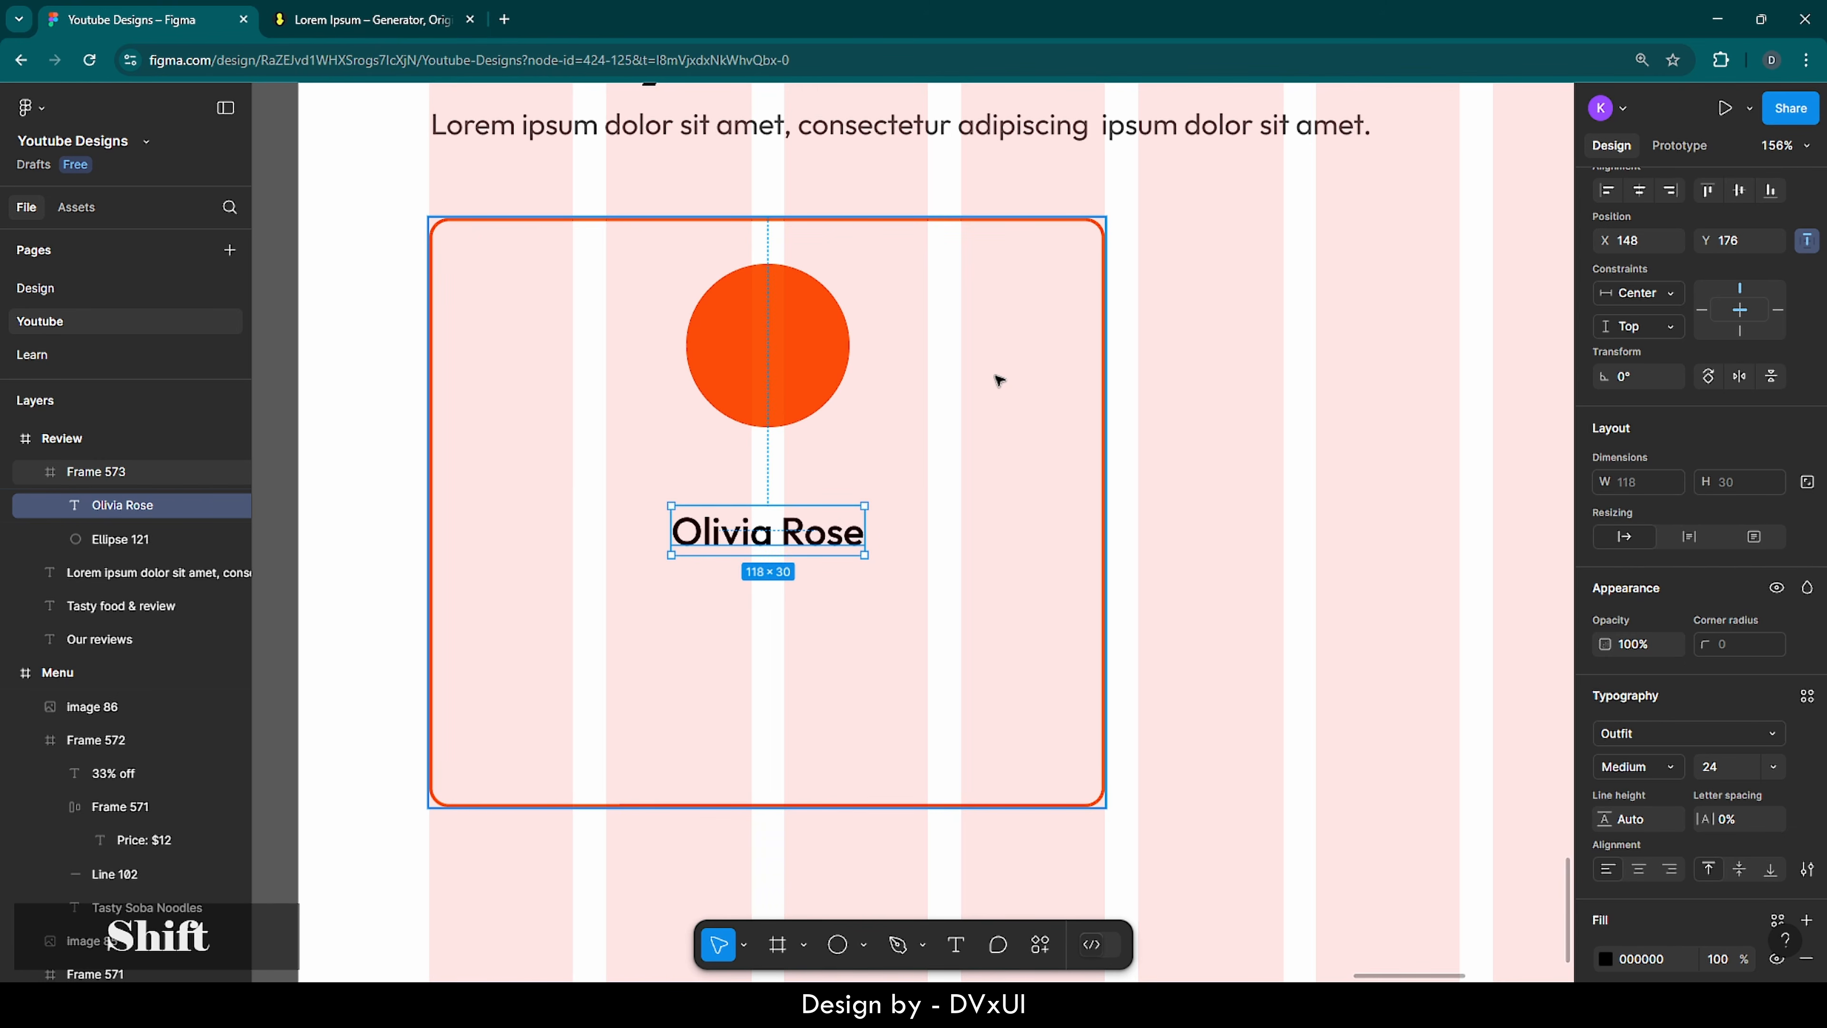
- Move the reviewer name up 40 px to Y 136, just below the avatar circle
key("shift+Up")
key("shift+Up")
key("shift+Up")
key("shift+Up")
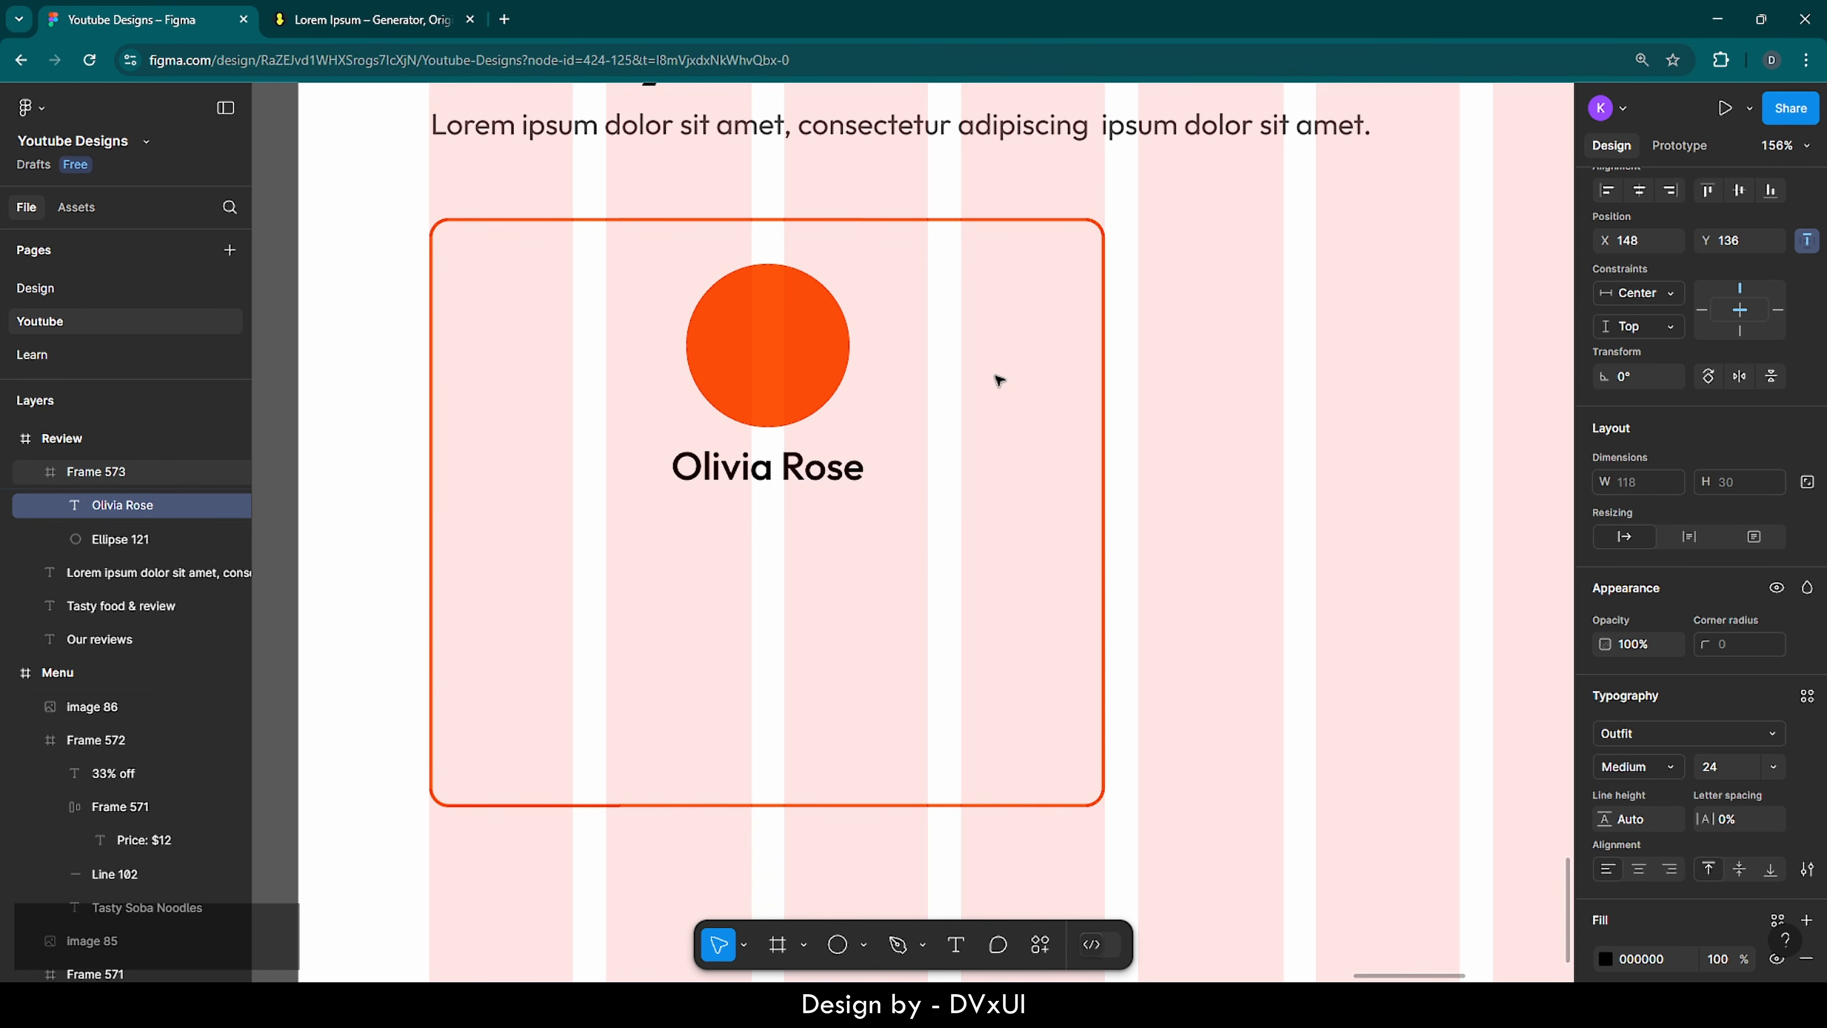
- Duplicate the reviewer name directly below the original and change the copy's text to "Our toofoody customer"
key("ctrl+c")
key("ctrl+v")
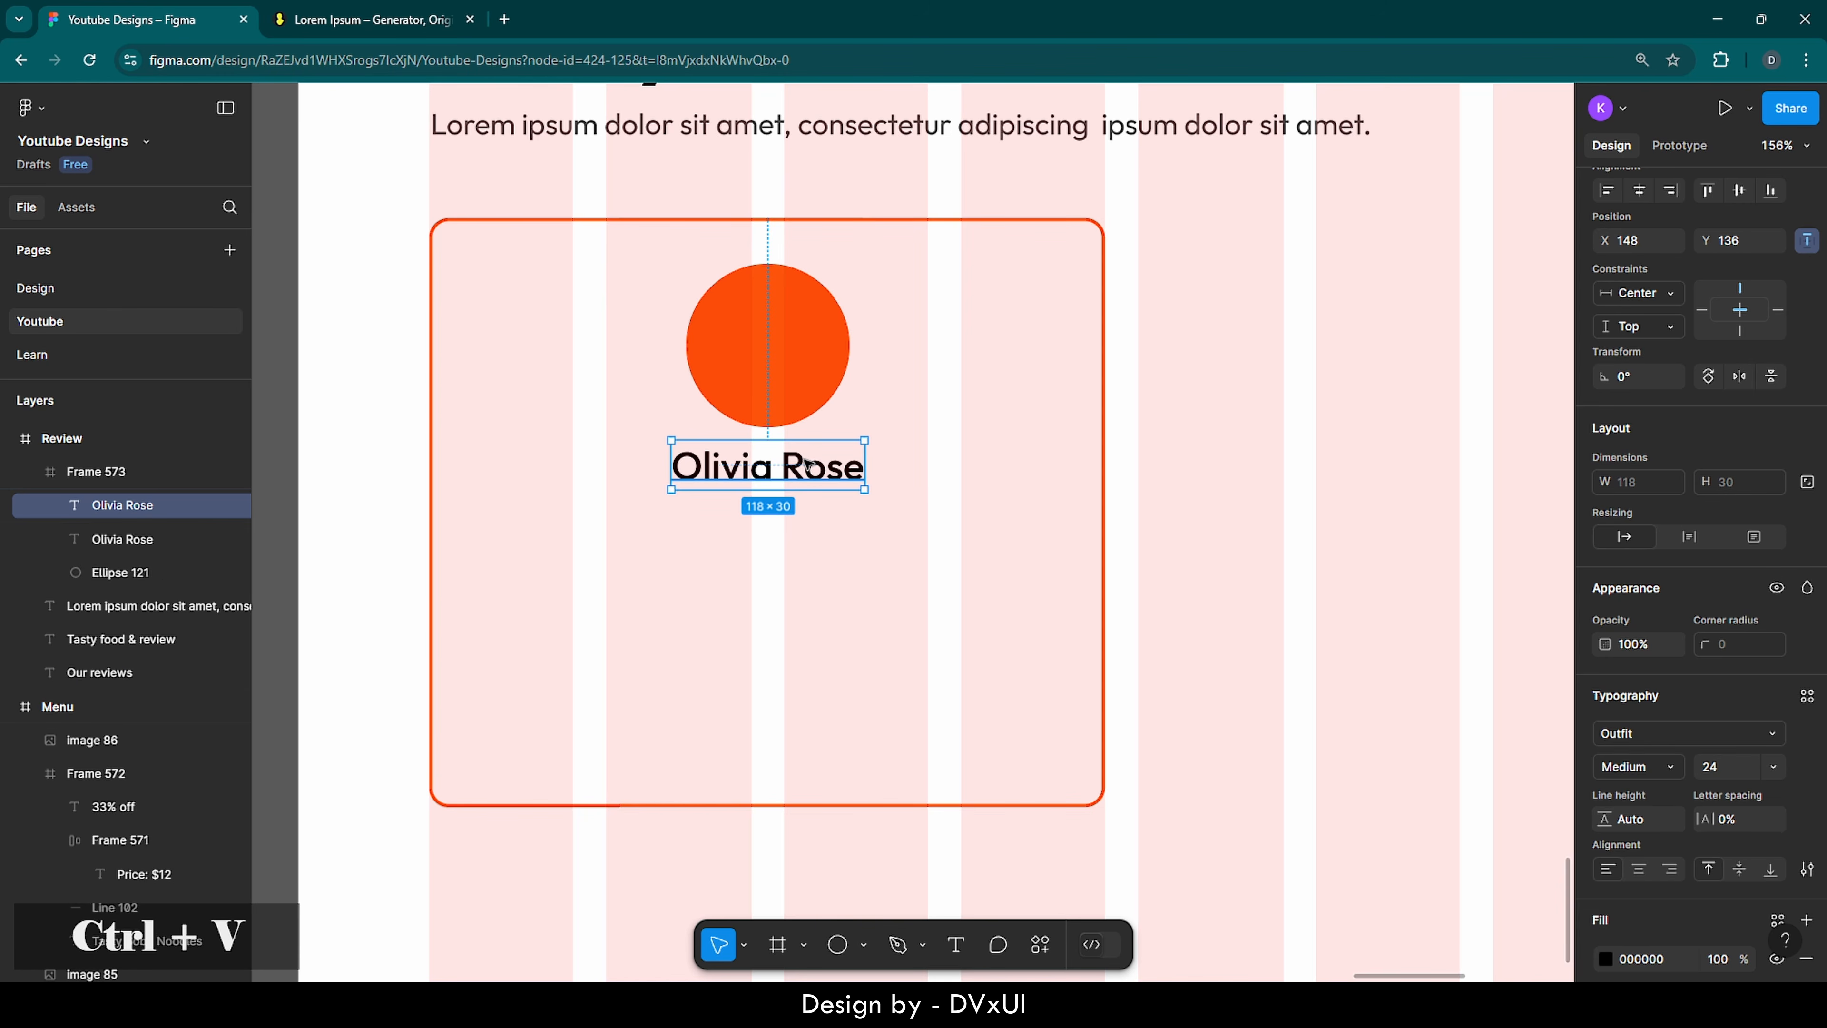
left_click_drag(807, 465, 807, 512)
double_click(807, 513)
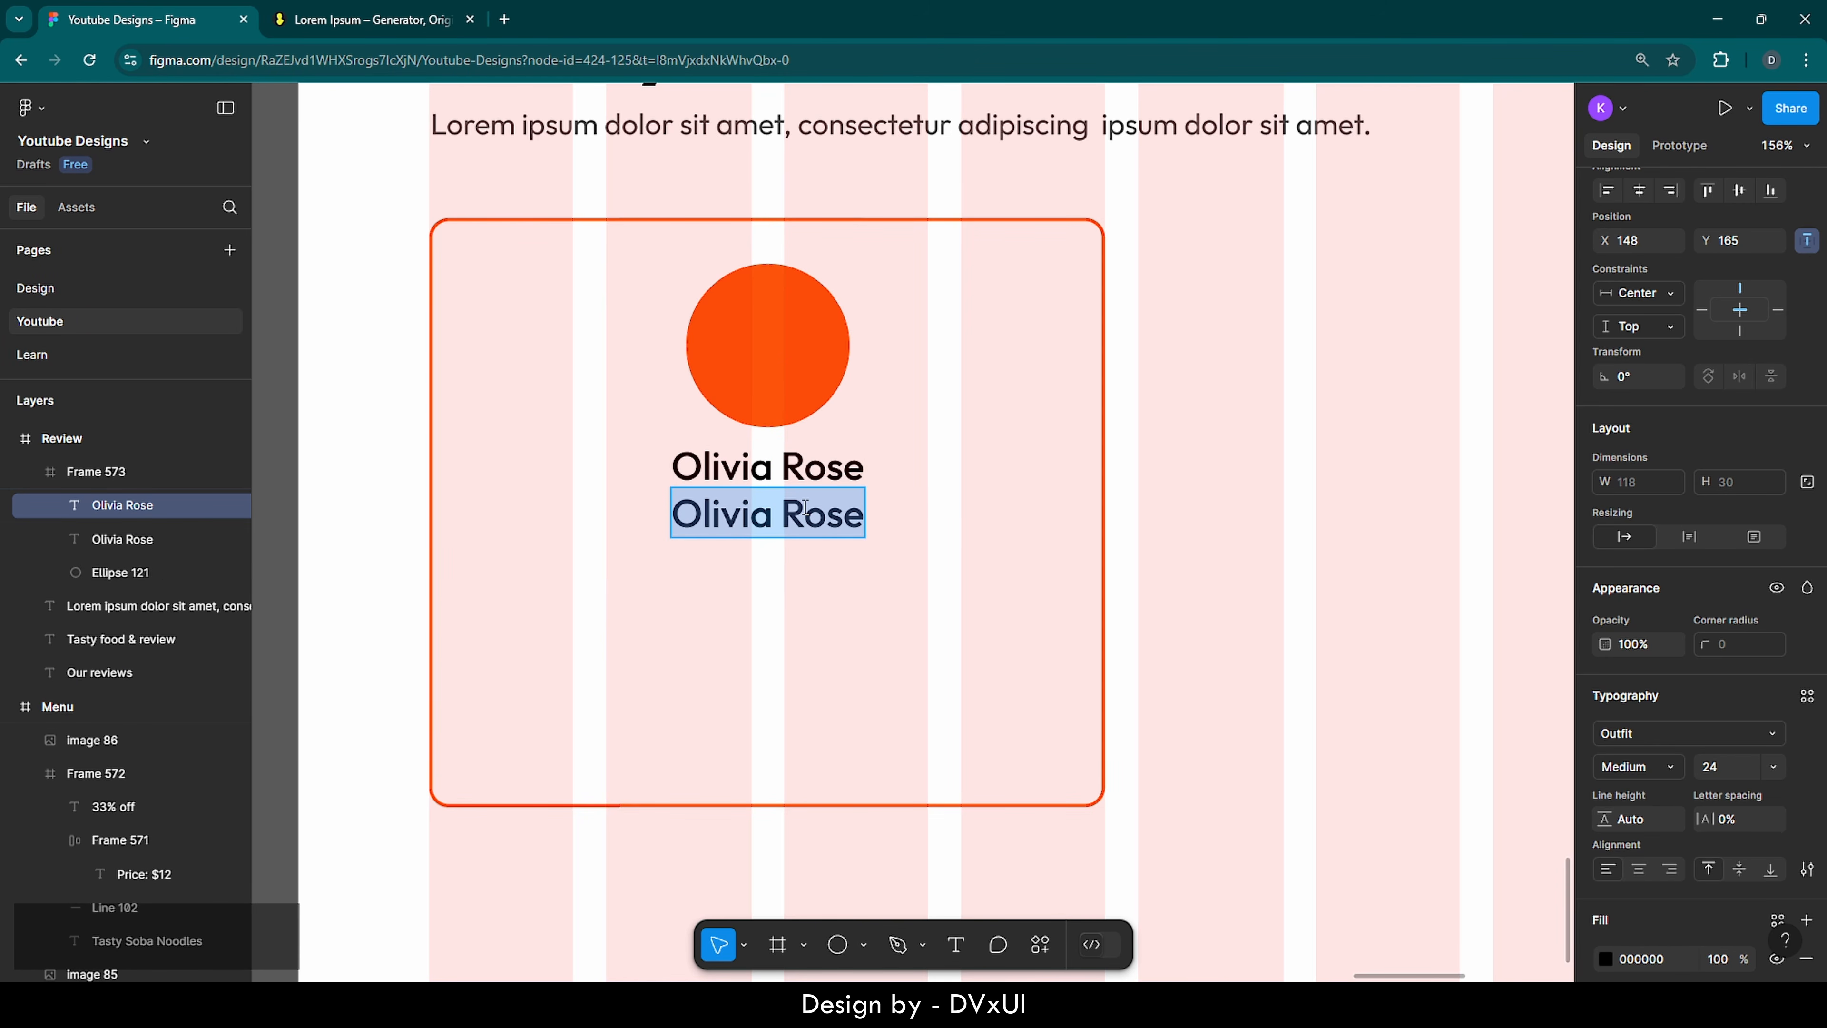
key("BackSpace")
type("Ou")
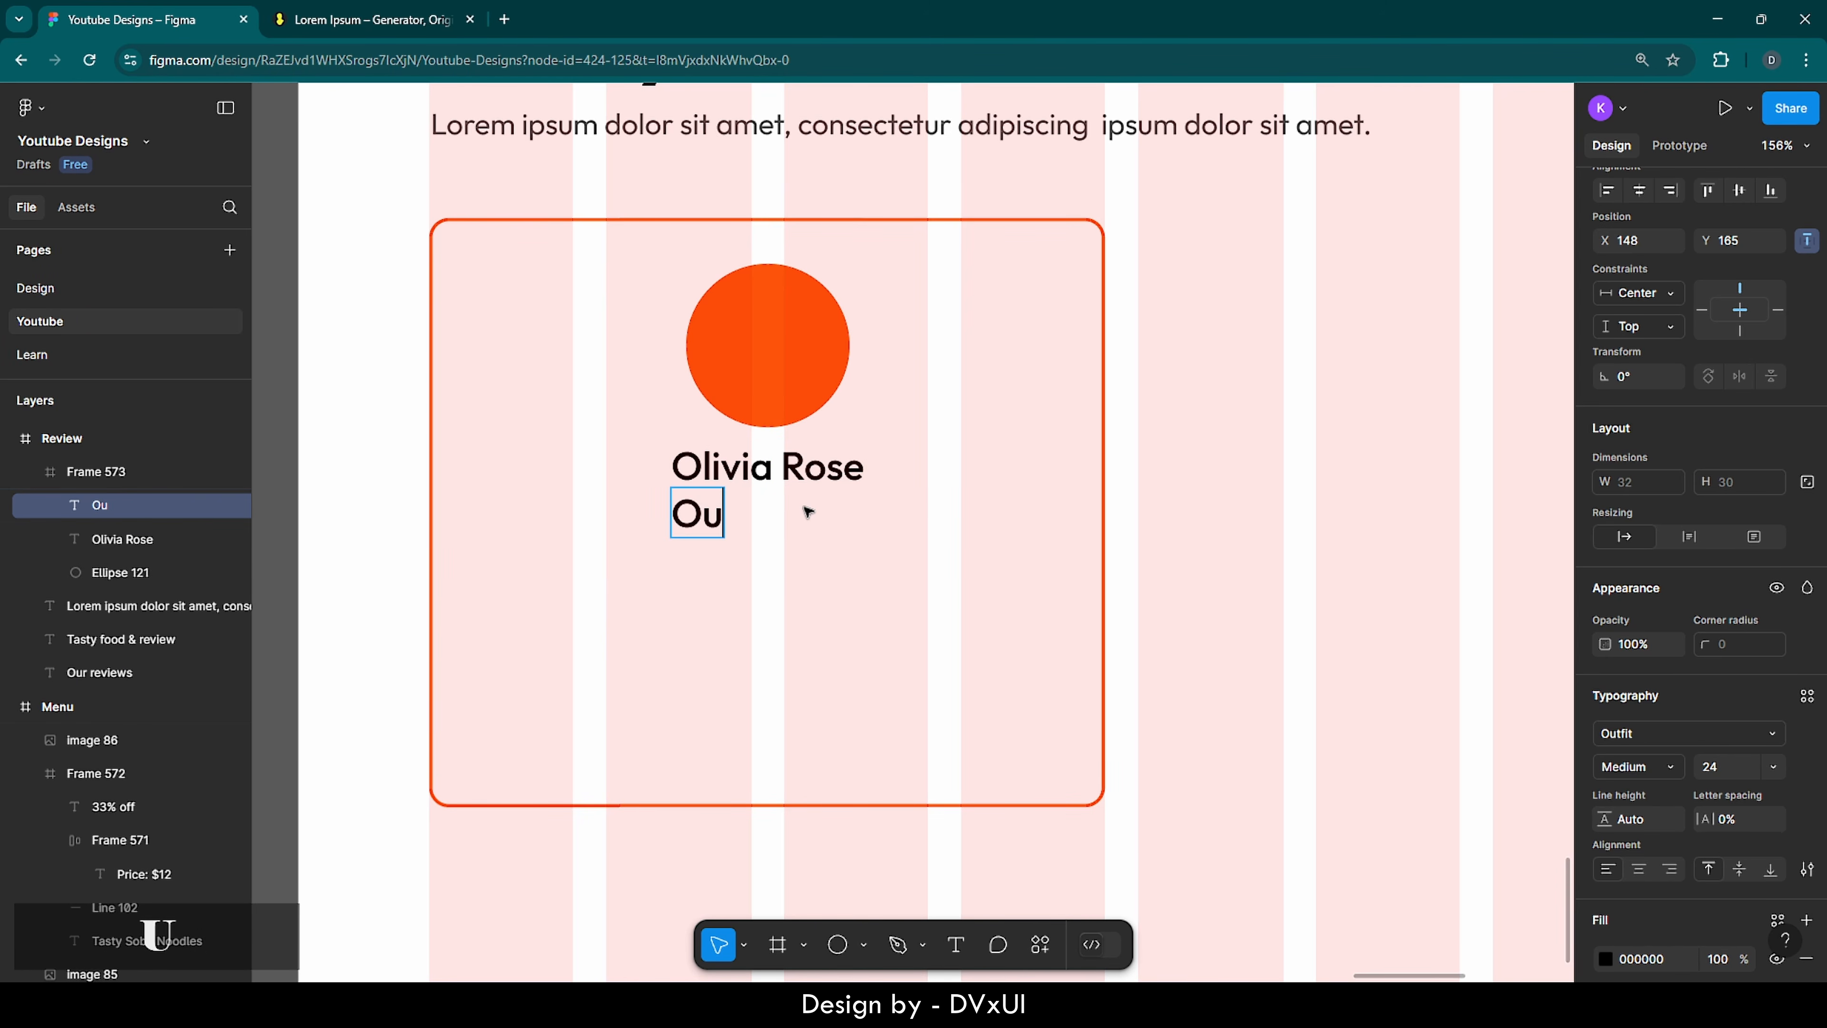
type("r toofoody")
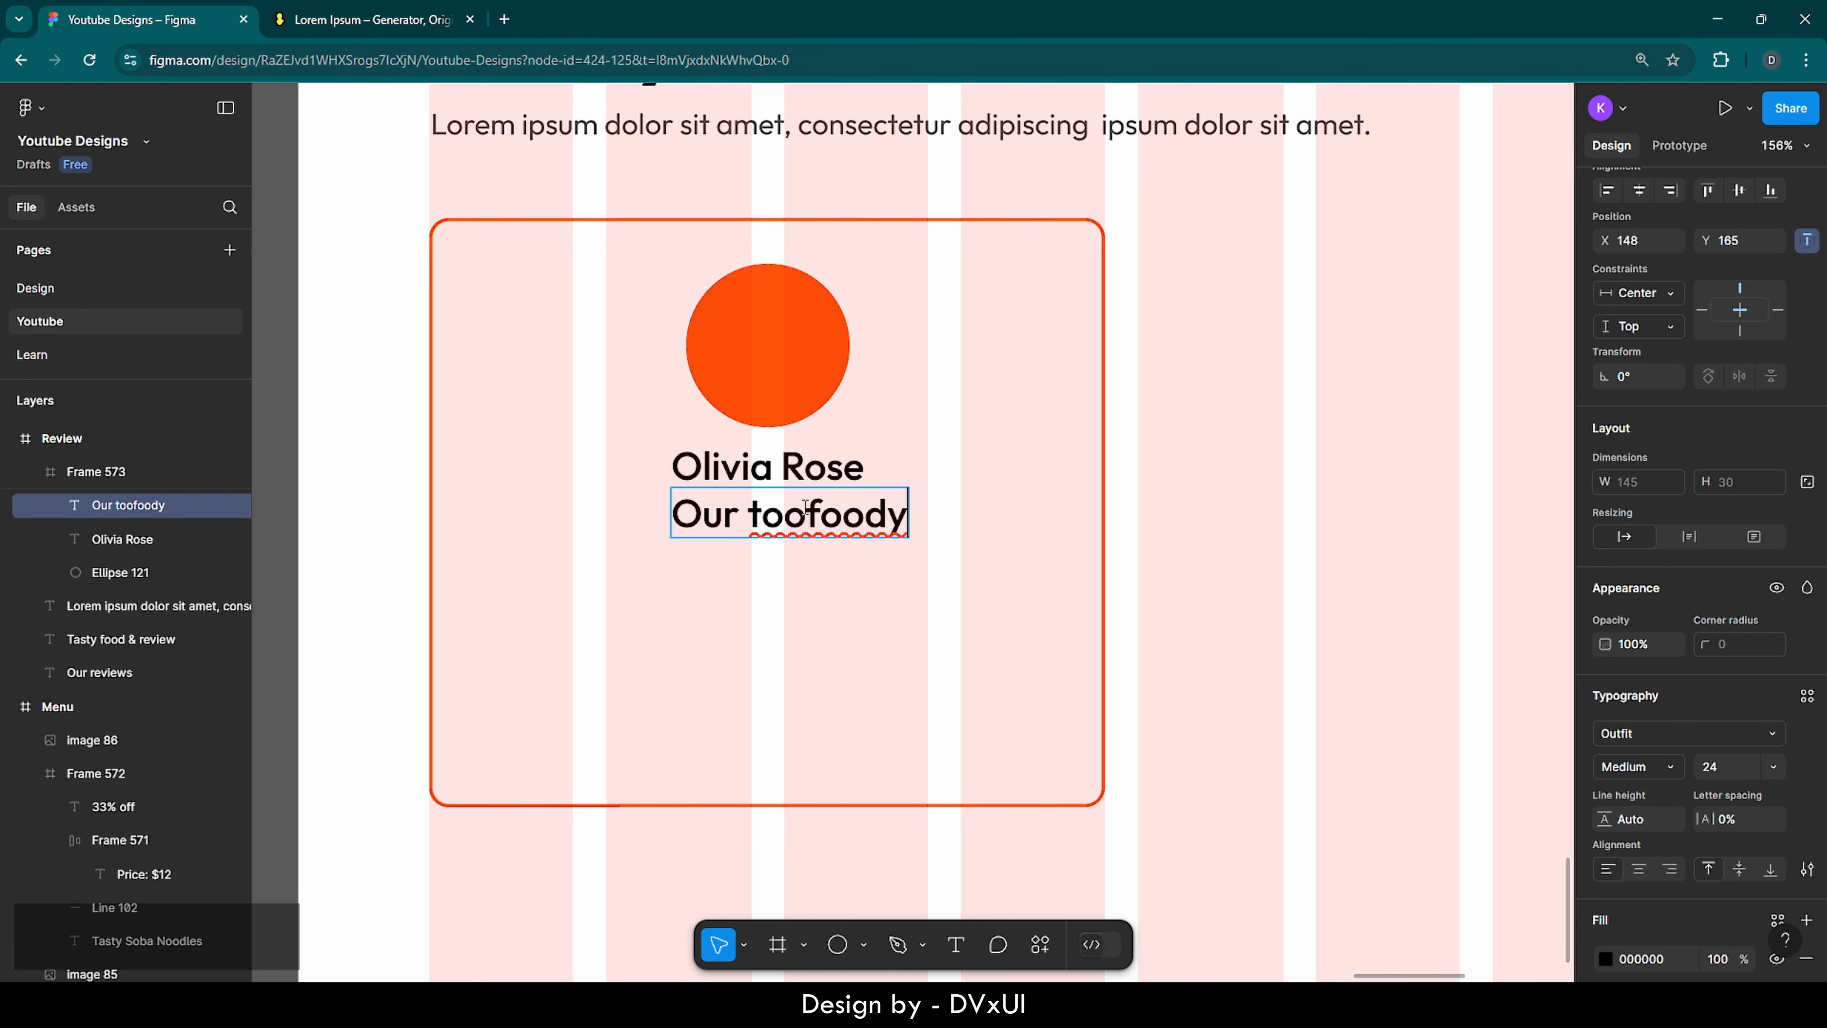
type(" customer")
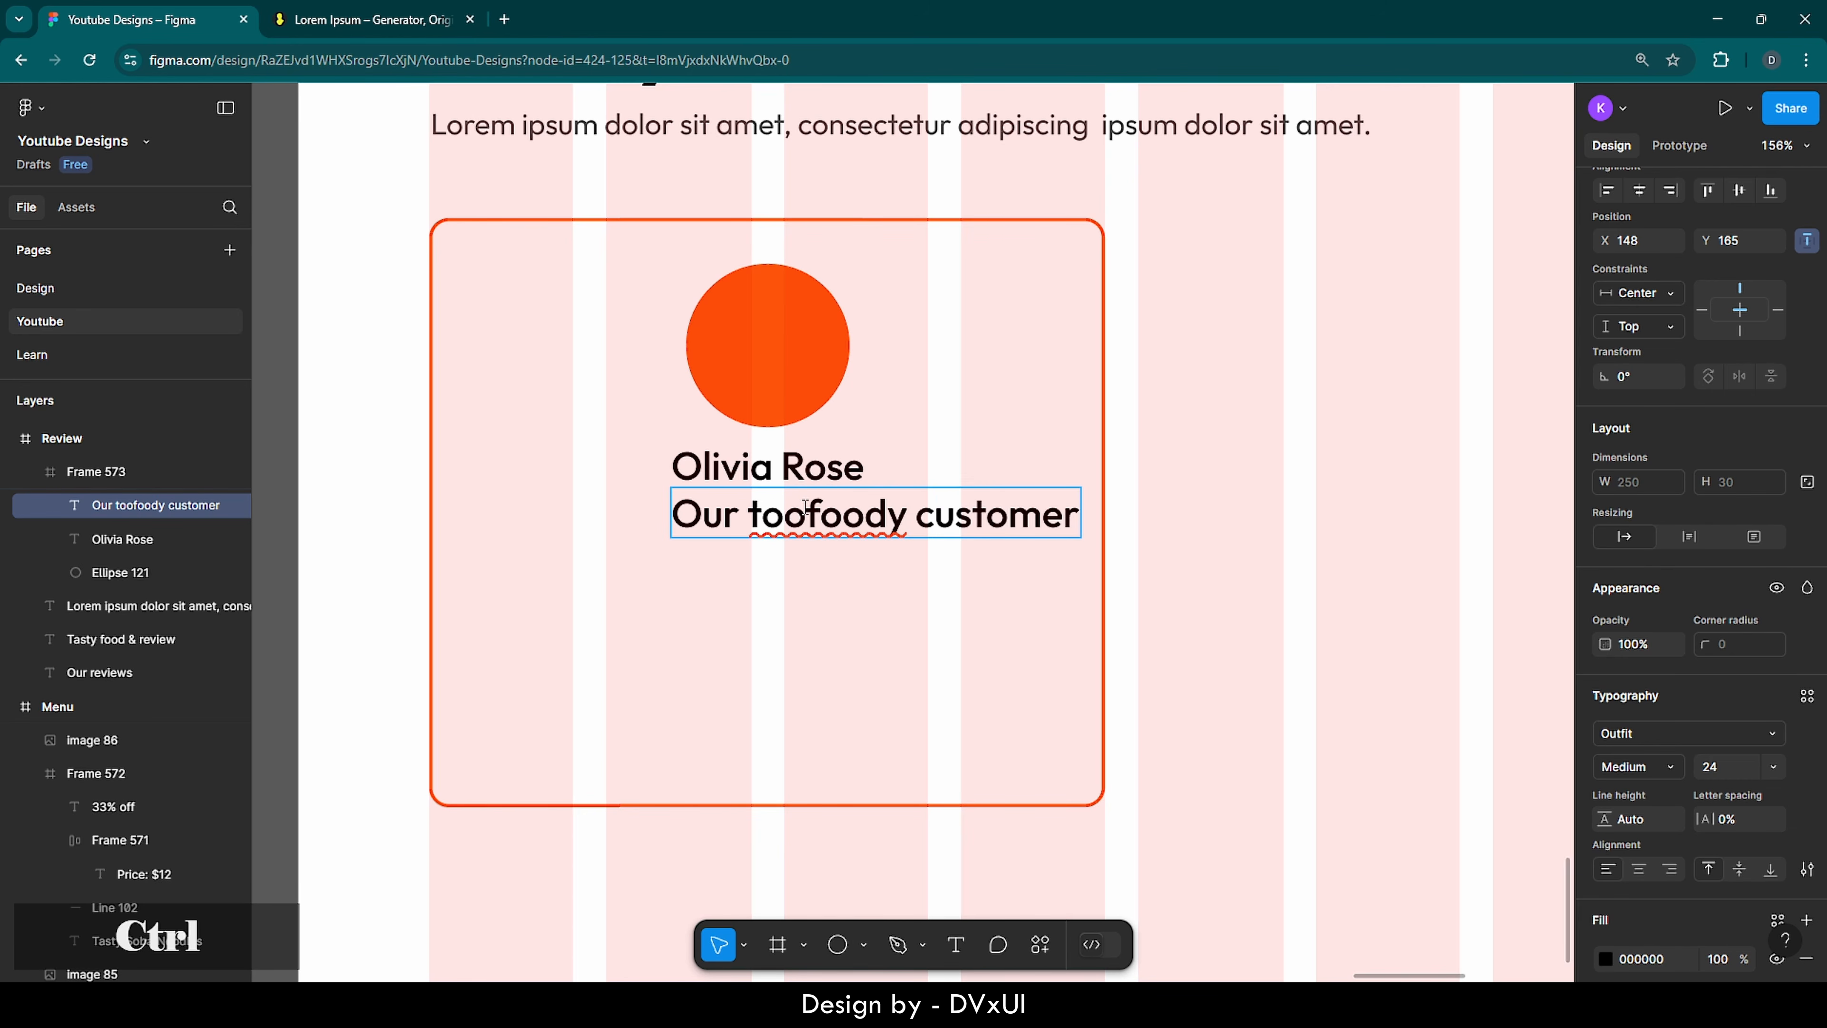
- Set the "Our toofoody customer" line to font size 18 and Regular weight
key("ctrl+a")
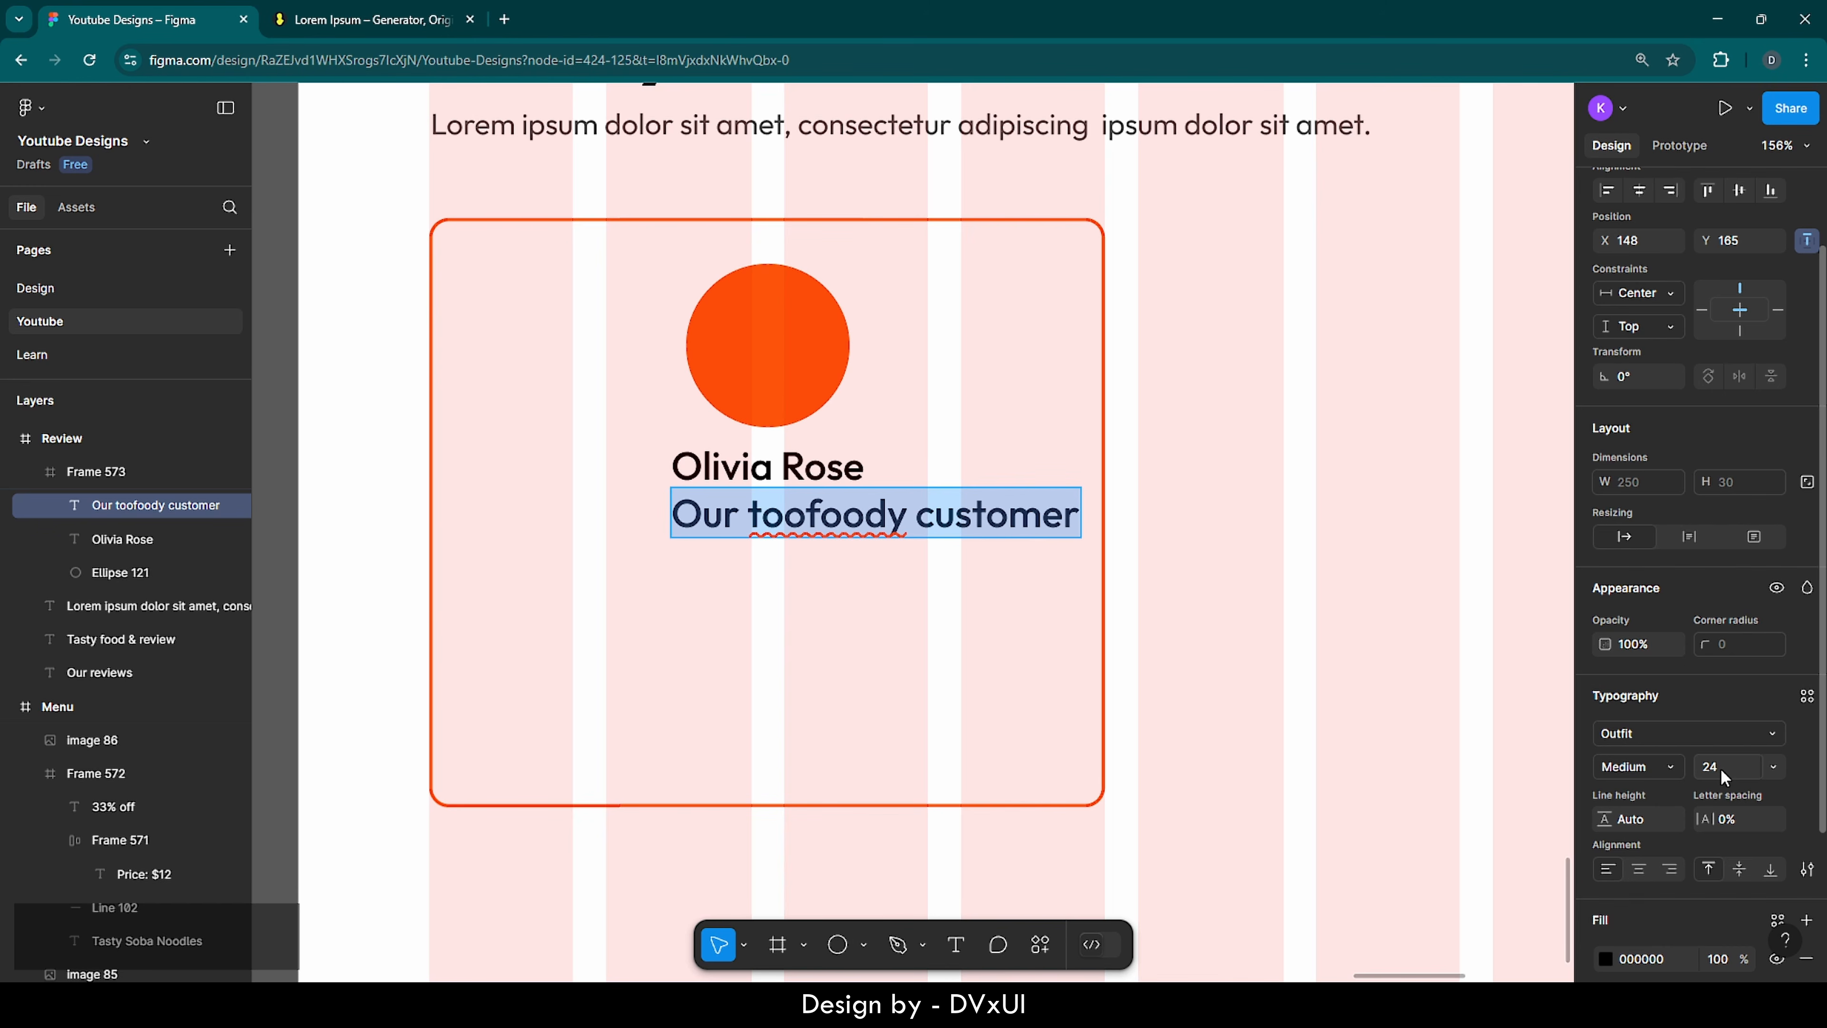
type("18")
key("Return")
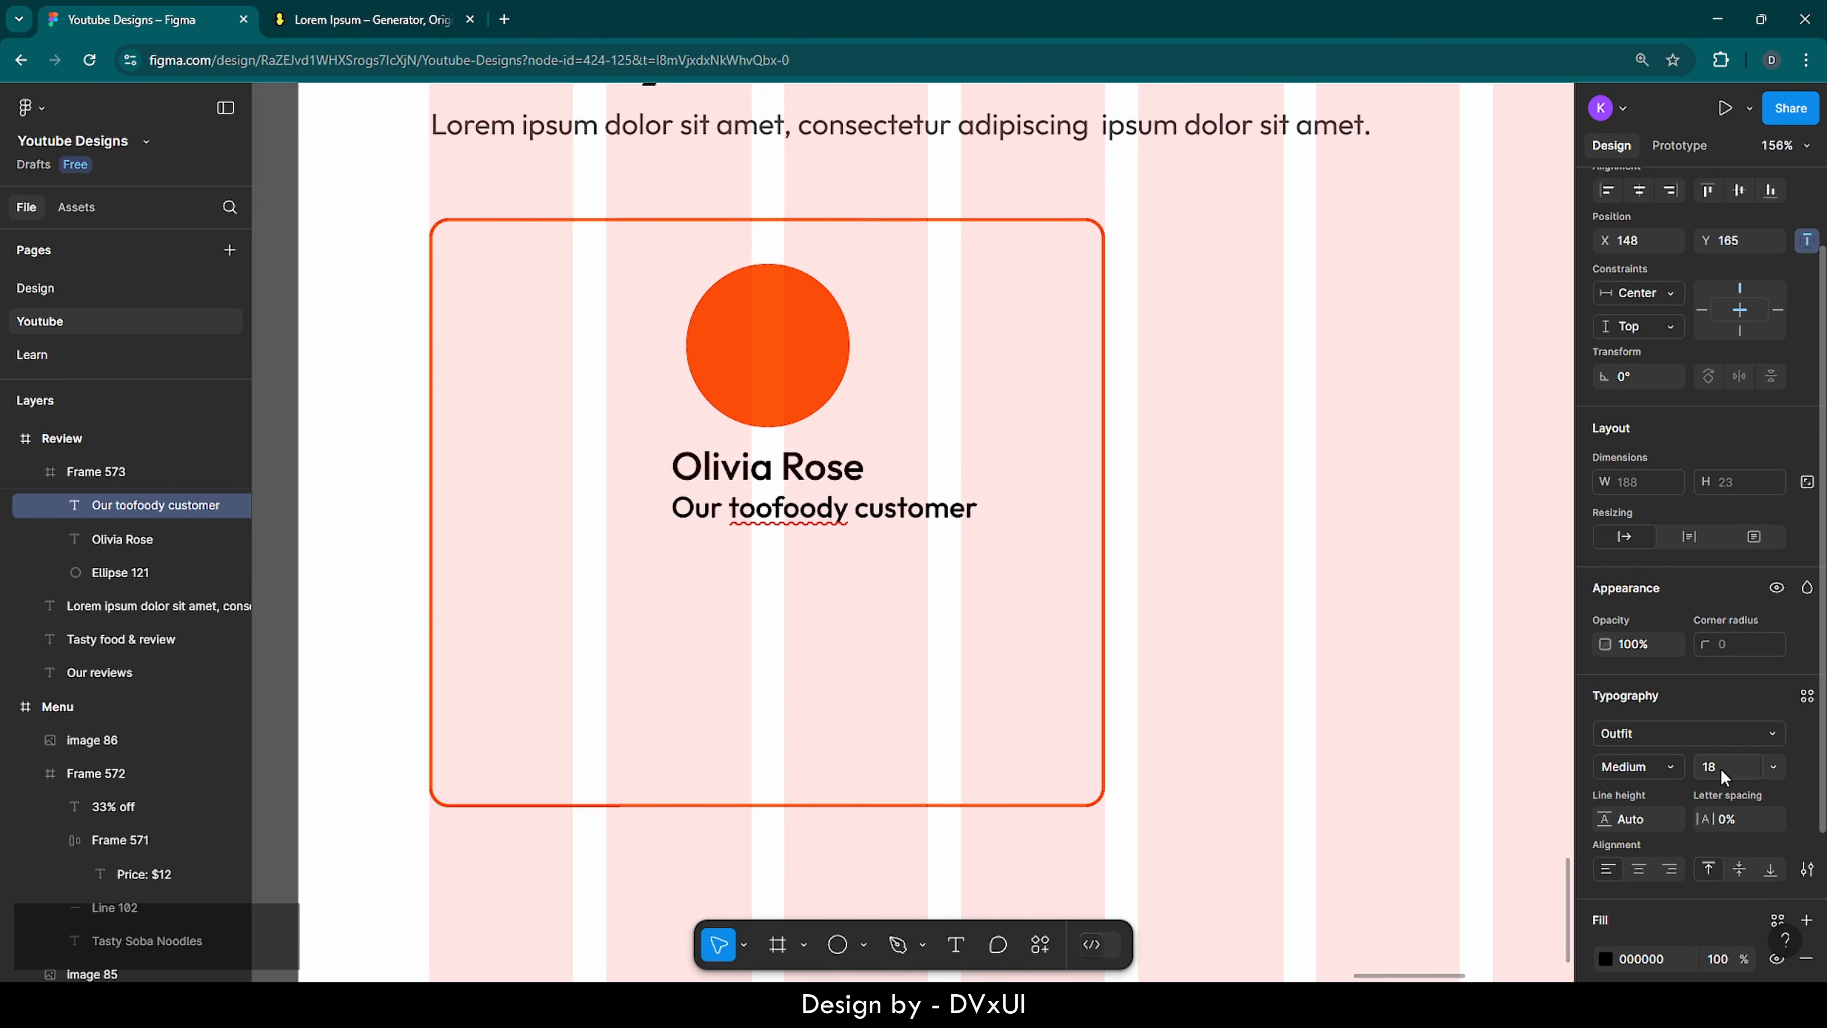
left_click(1637, 770)
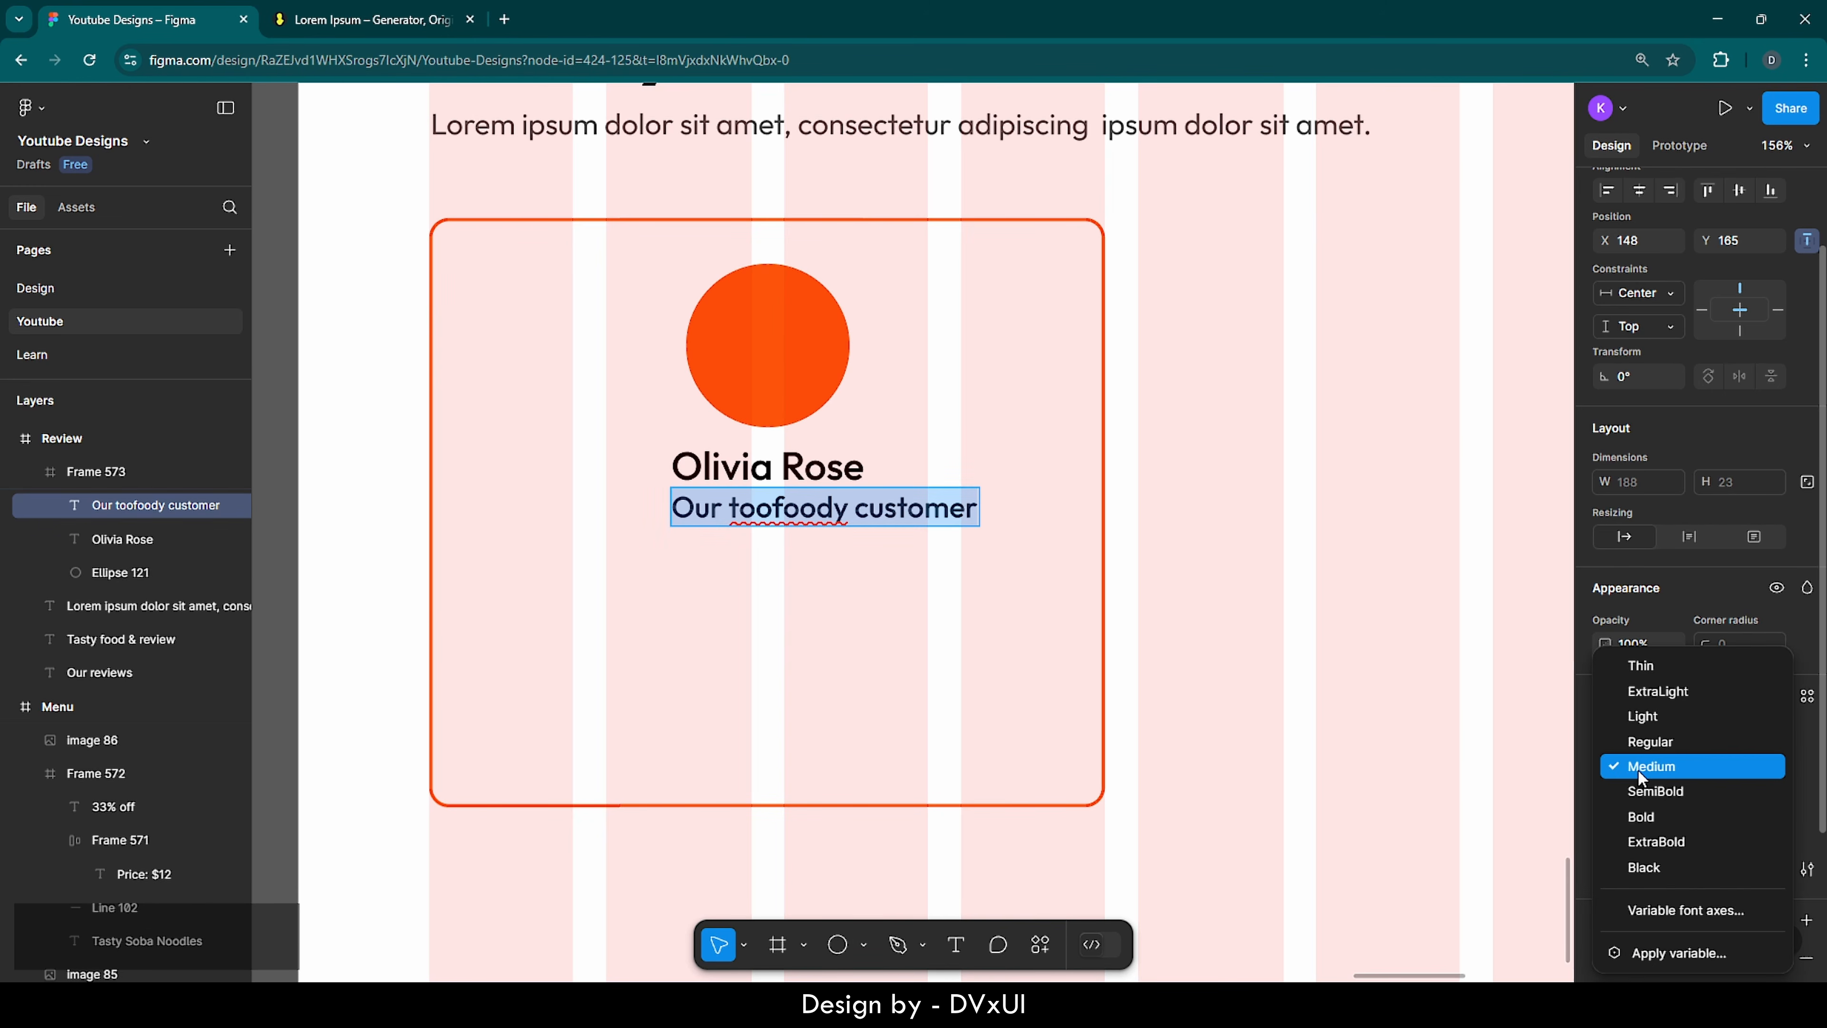
left_click(1643, 739)
- Reduce the fill opacity of the "Our toofoody customer" line to 60%
left_click(1722, 961)
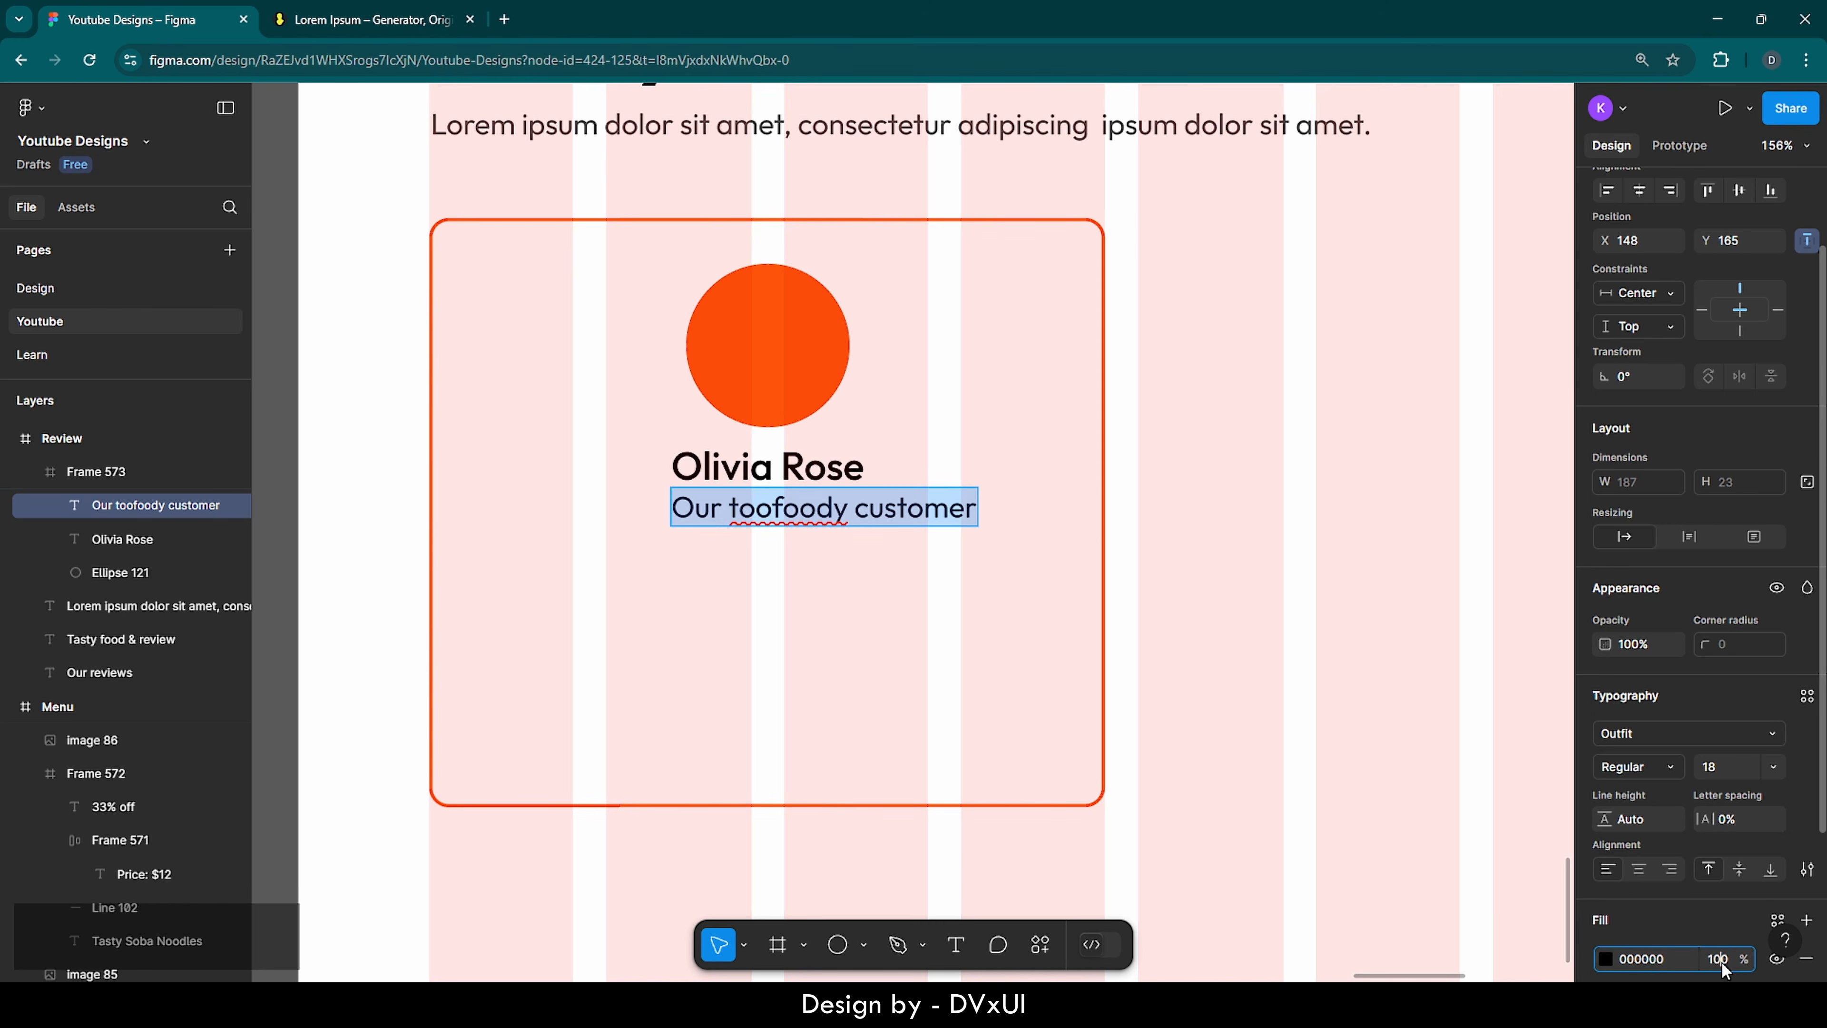
scroll(1722, 961, "down", 3)
type("70")
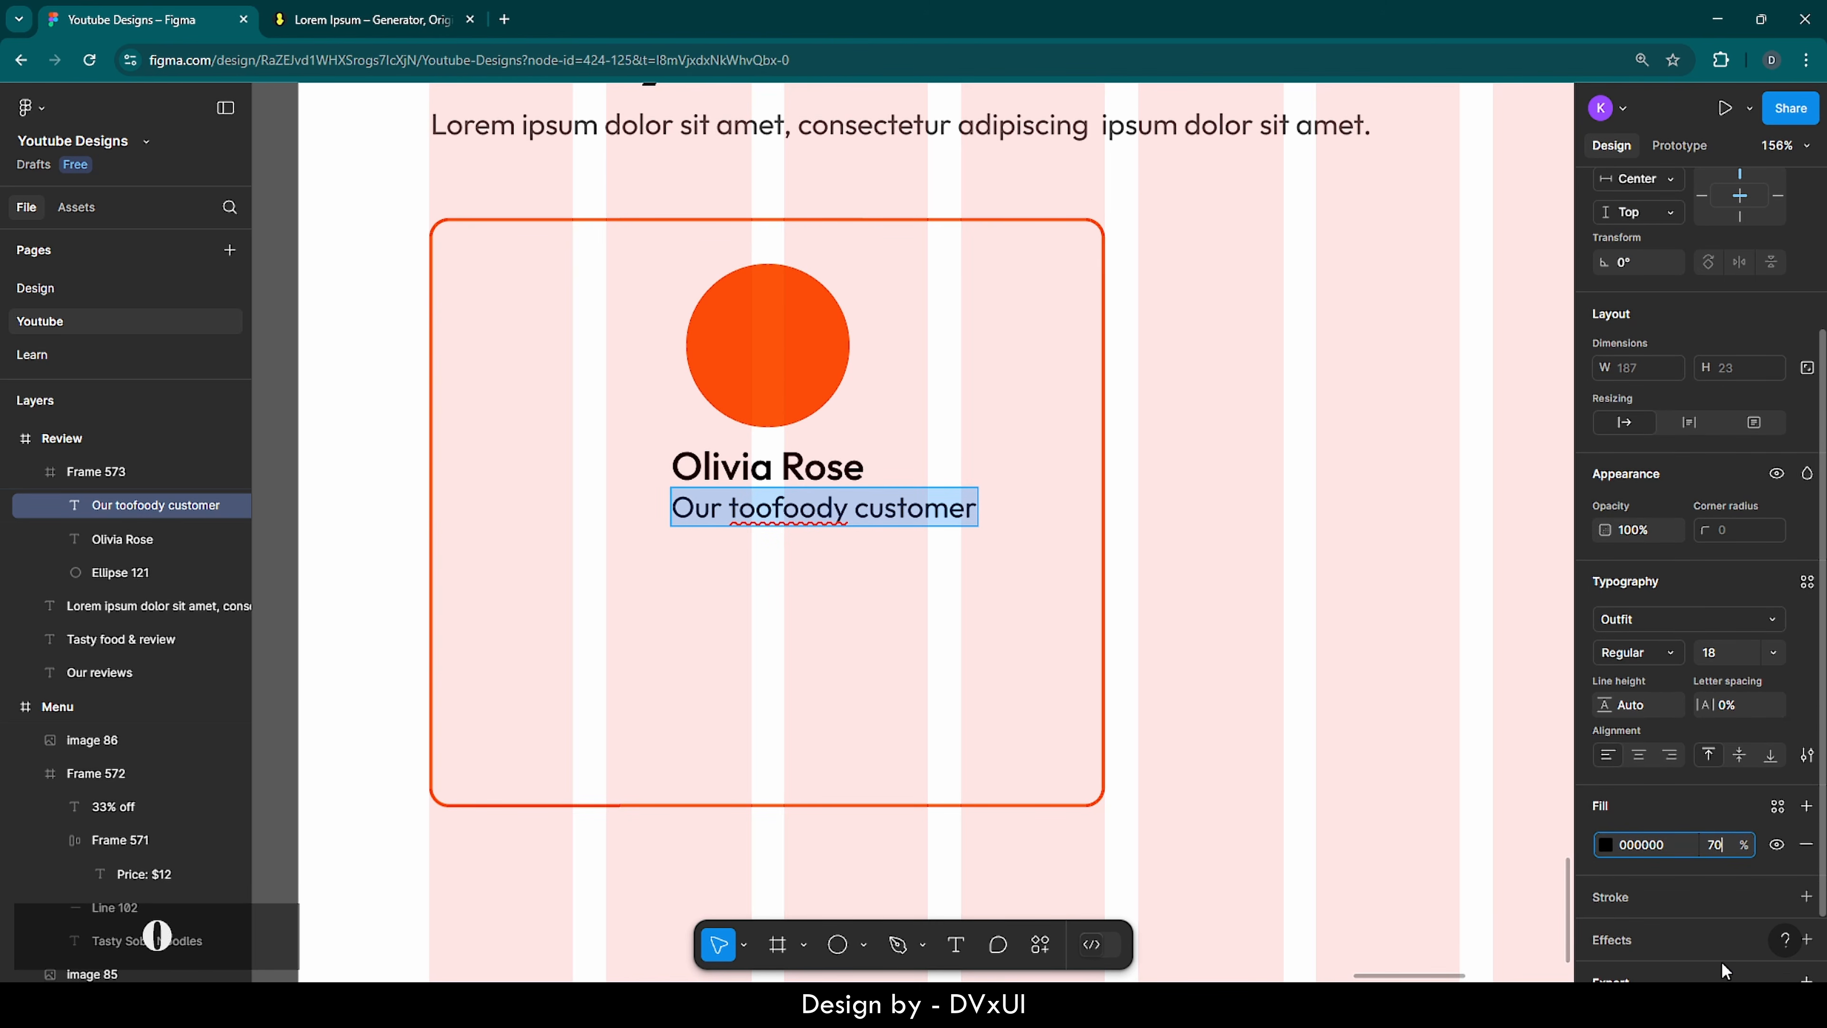
key("Return")
left_click(1717, 842)
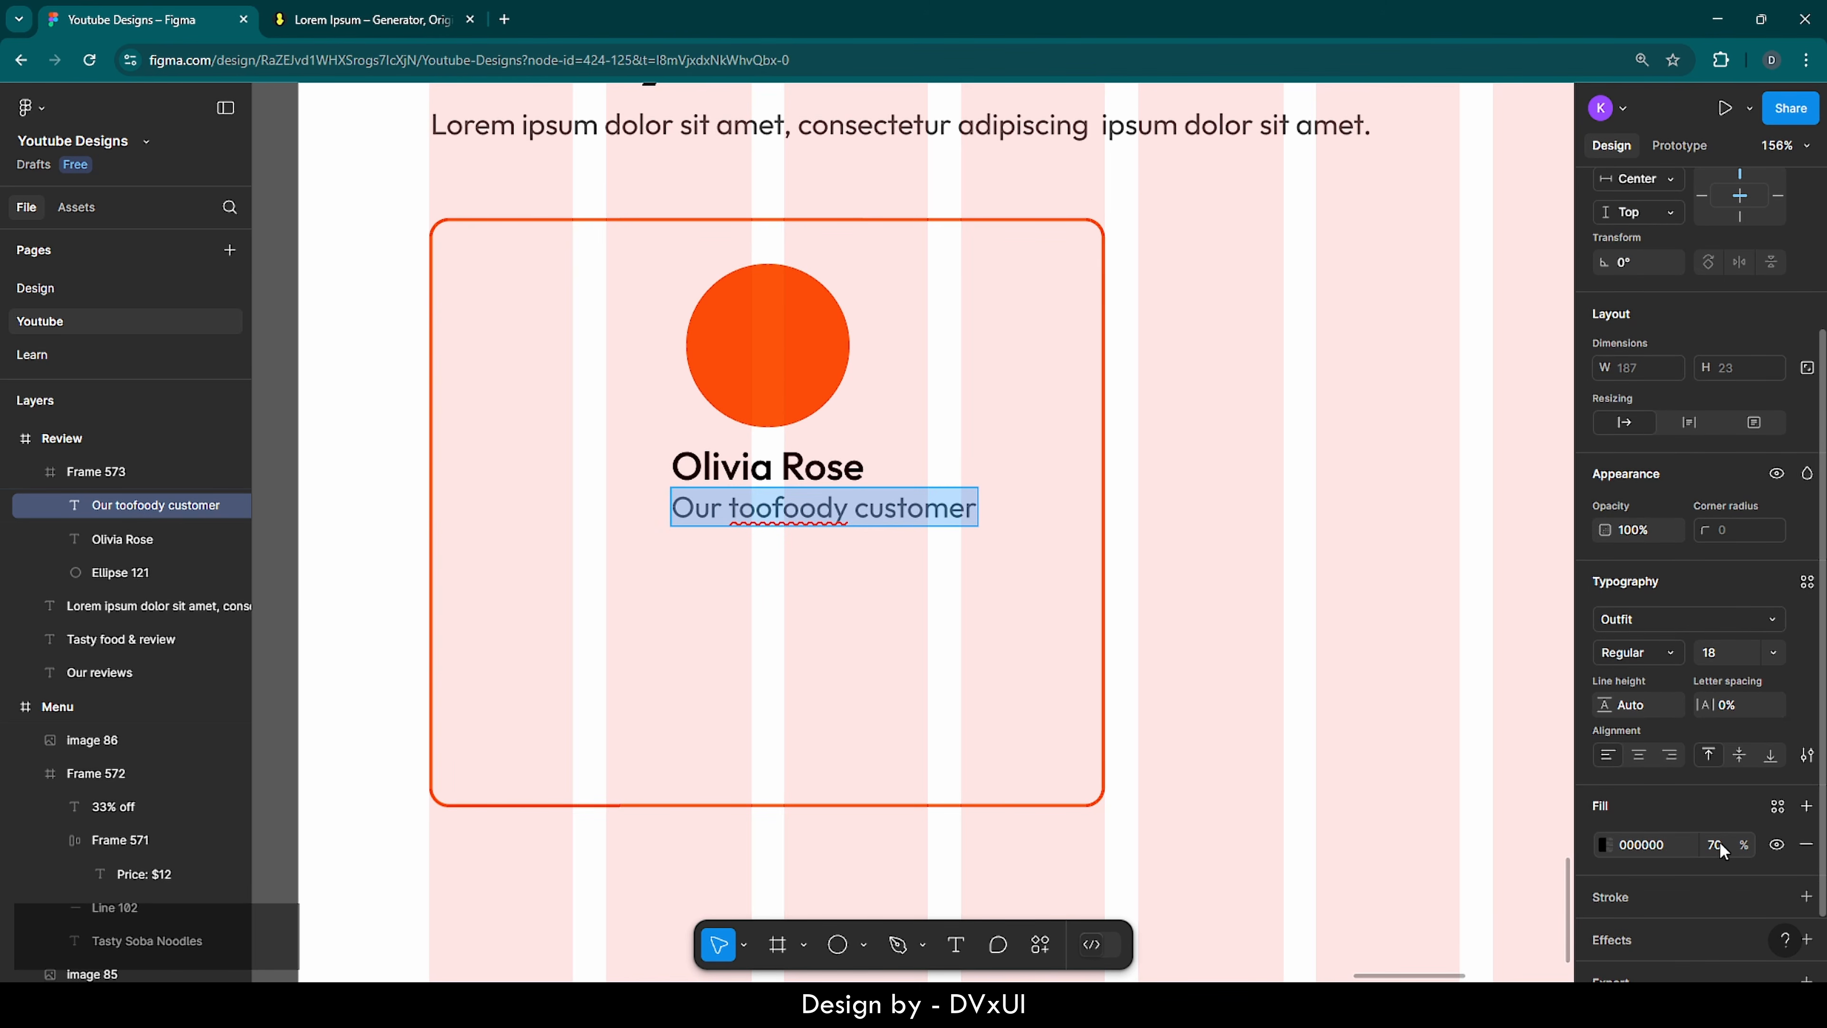
type("60")
key("Return")
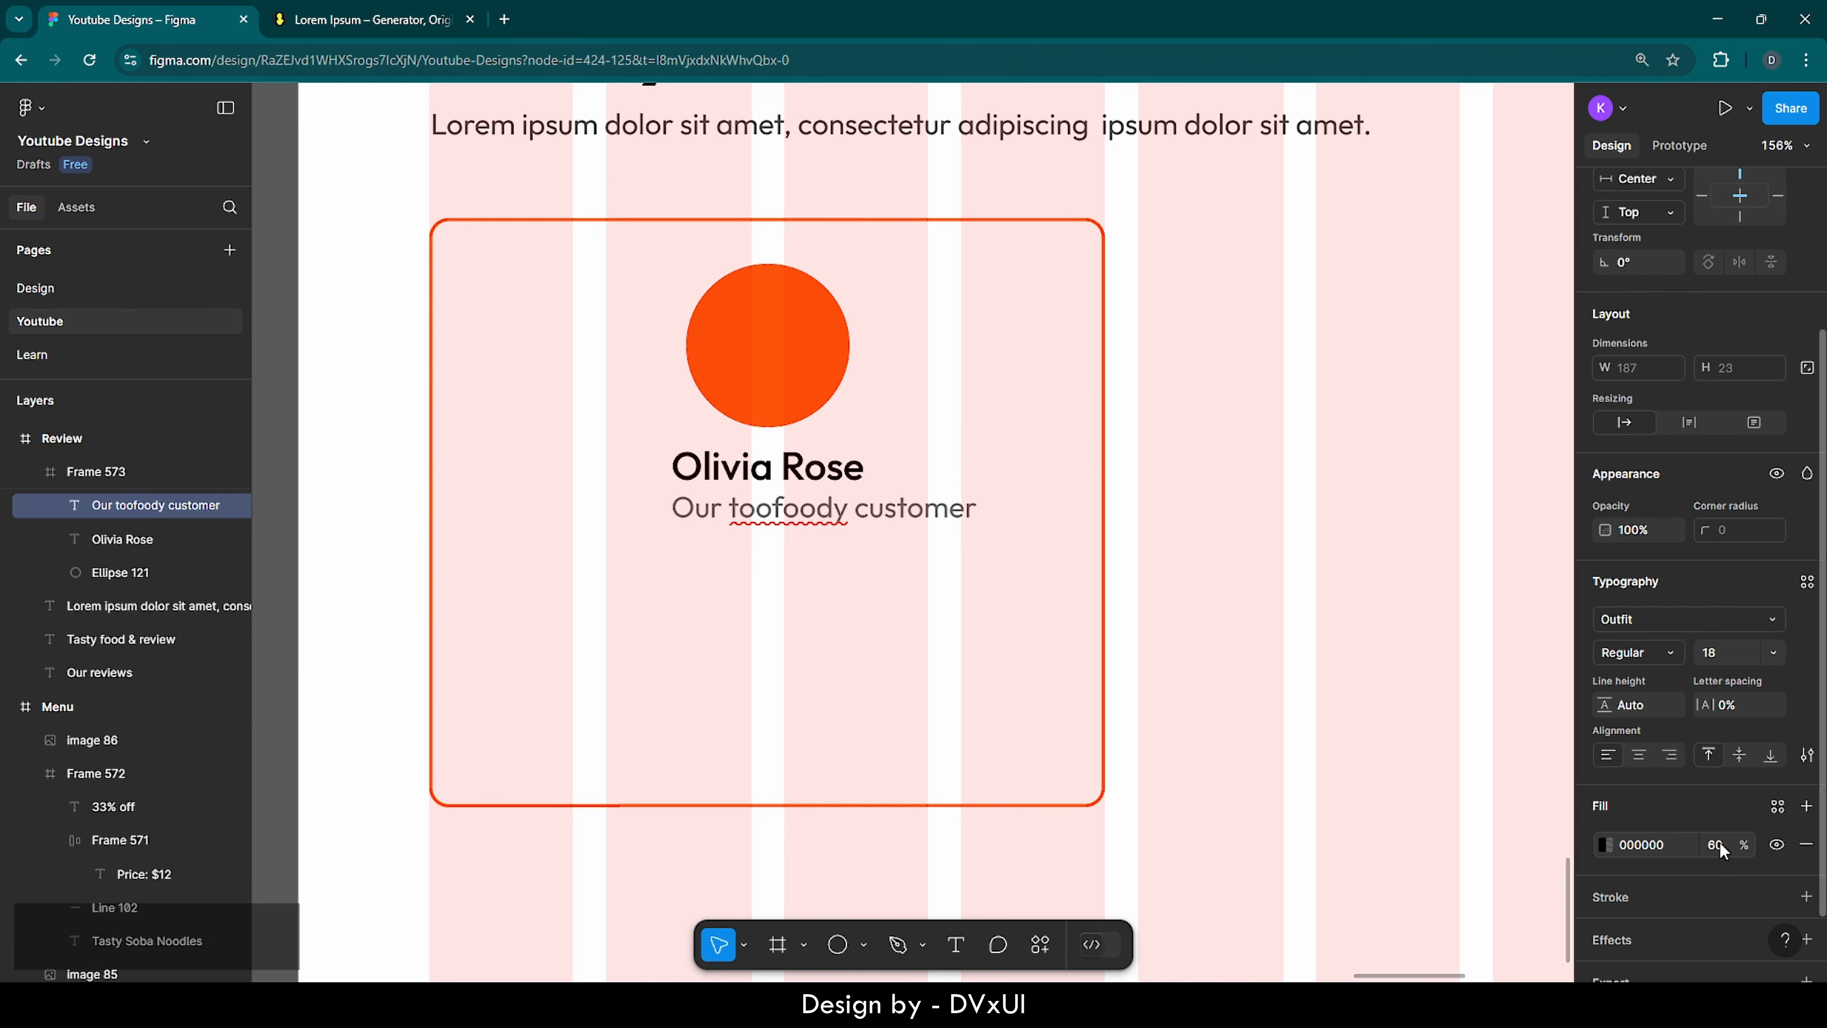
- Center the "Our toofoody customer" line horizontally in the card and nudge it down 2 px to Y 167
scroll(1751, 393, "up", 3)
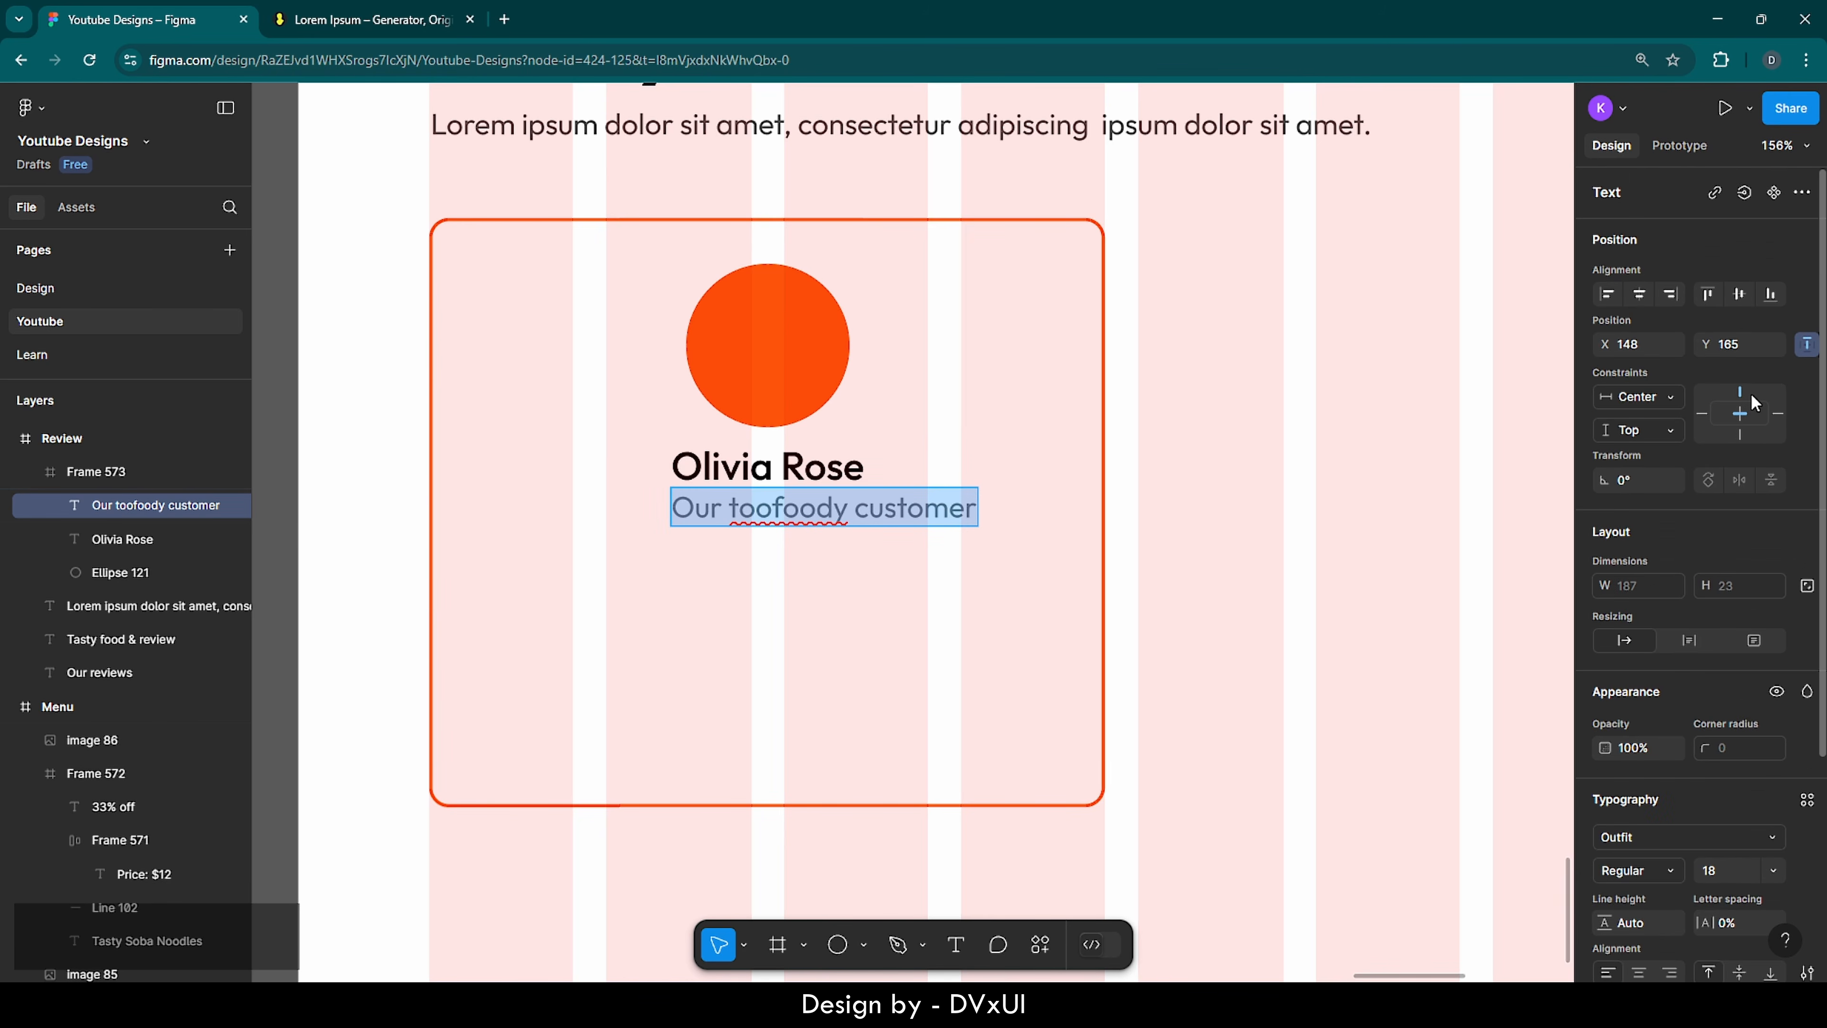
left_click(1641, 294)
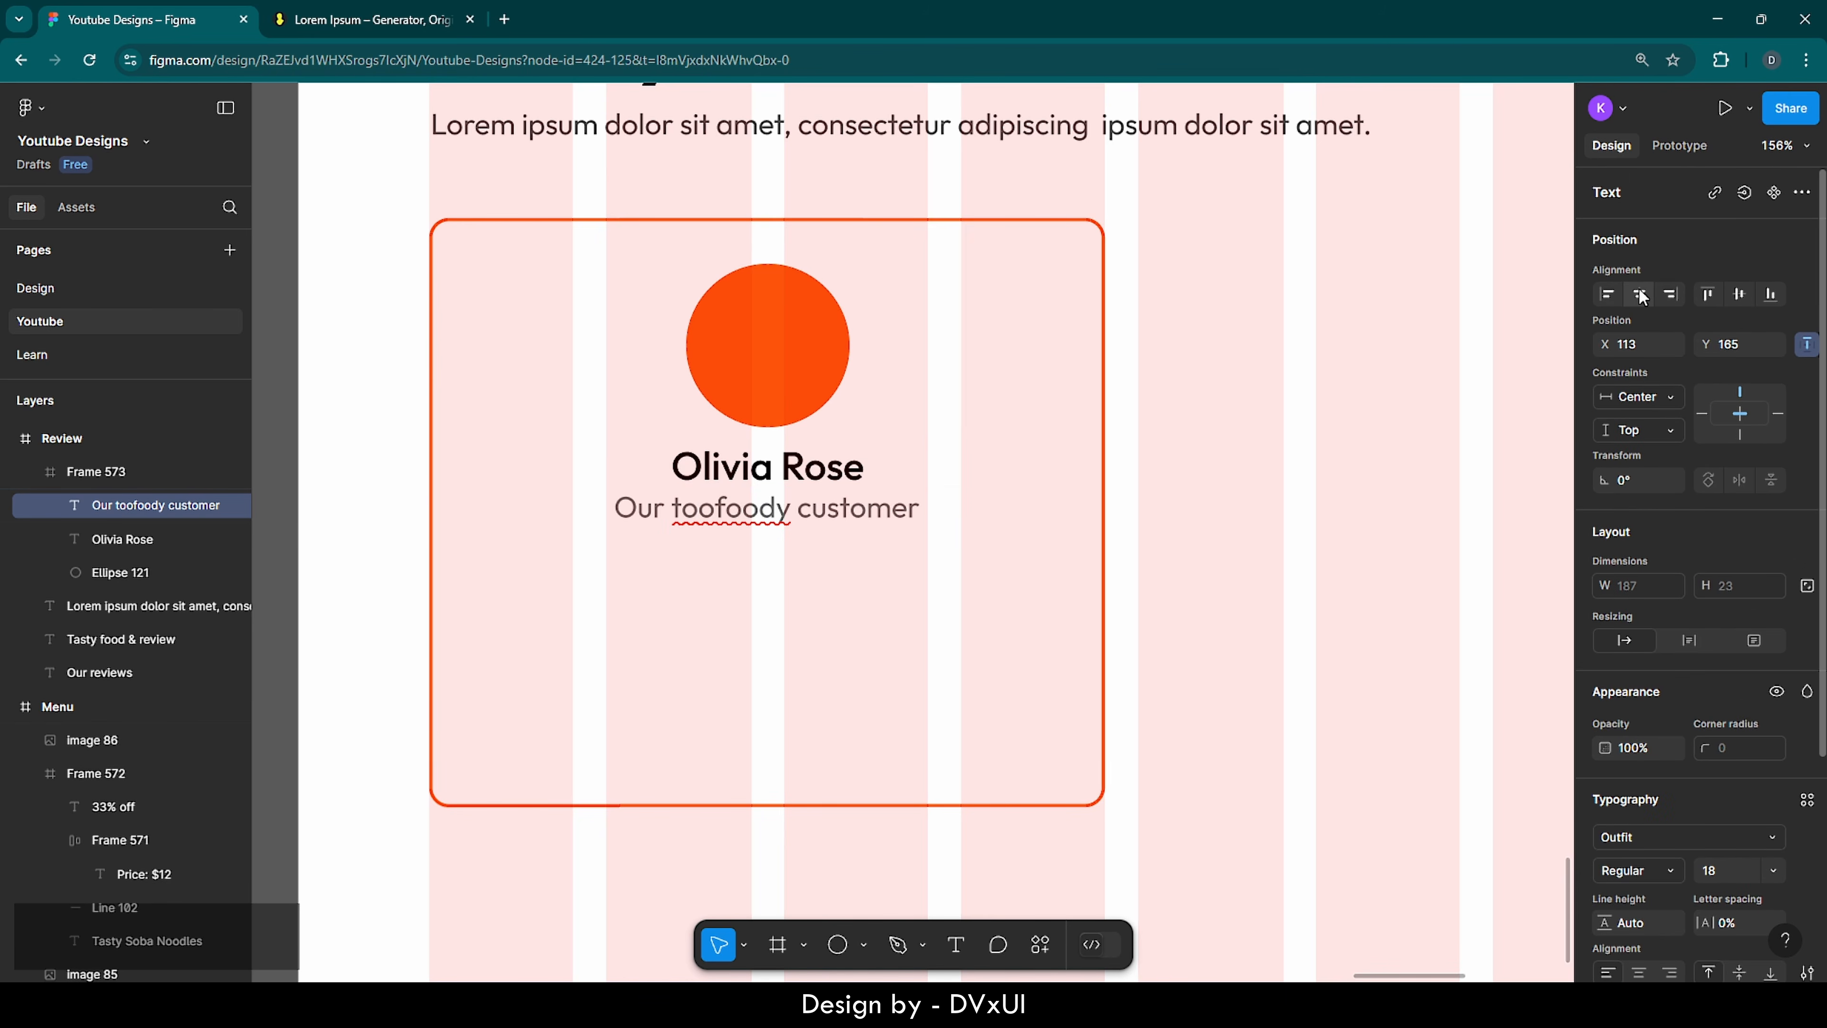
key("Escape")
key("Down")
key("Down")
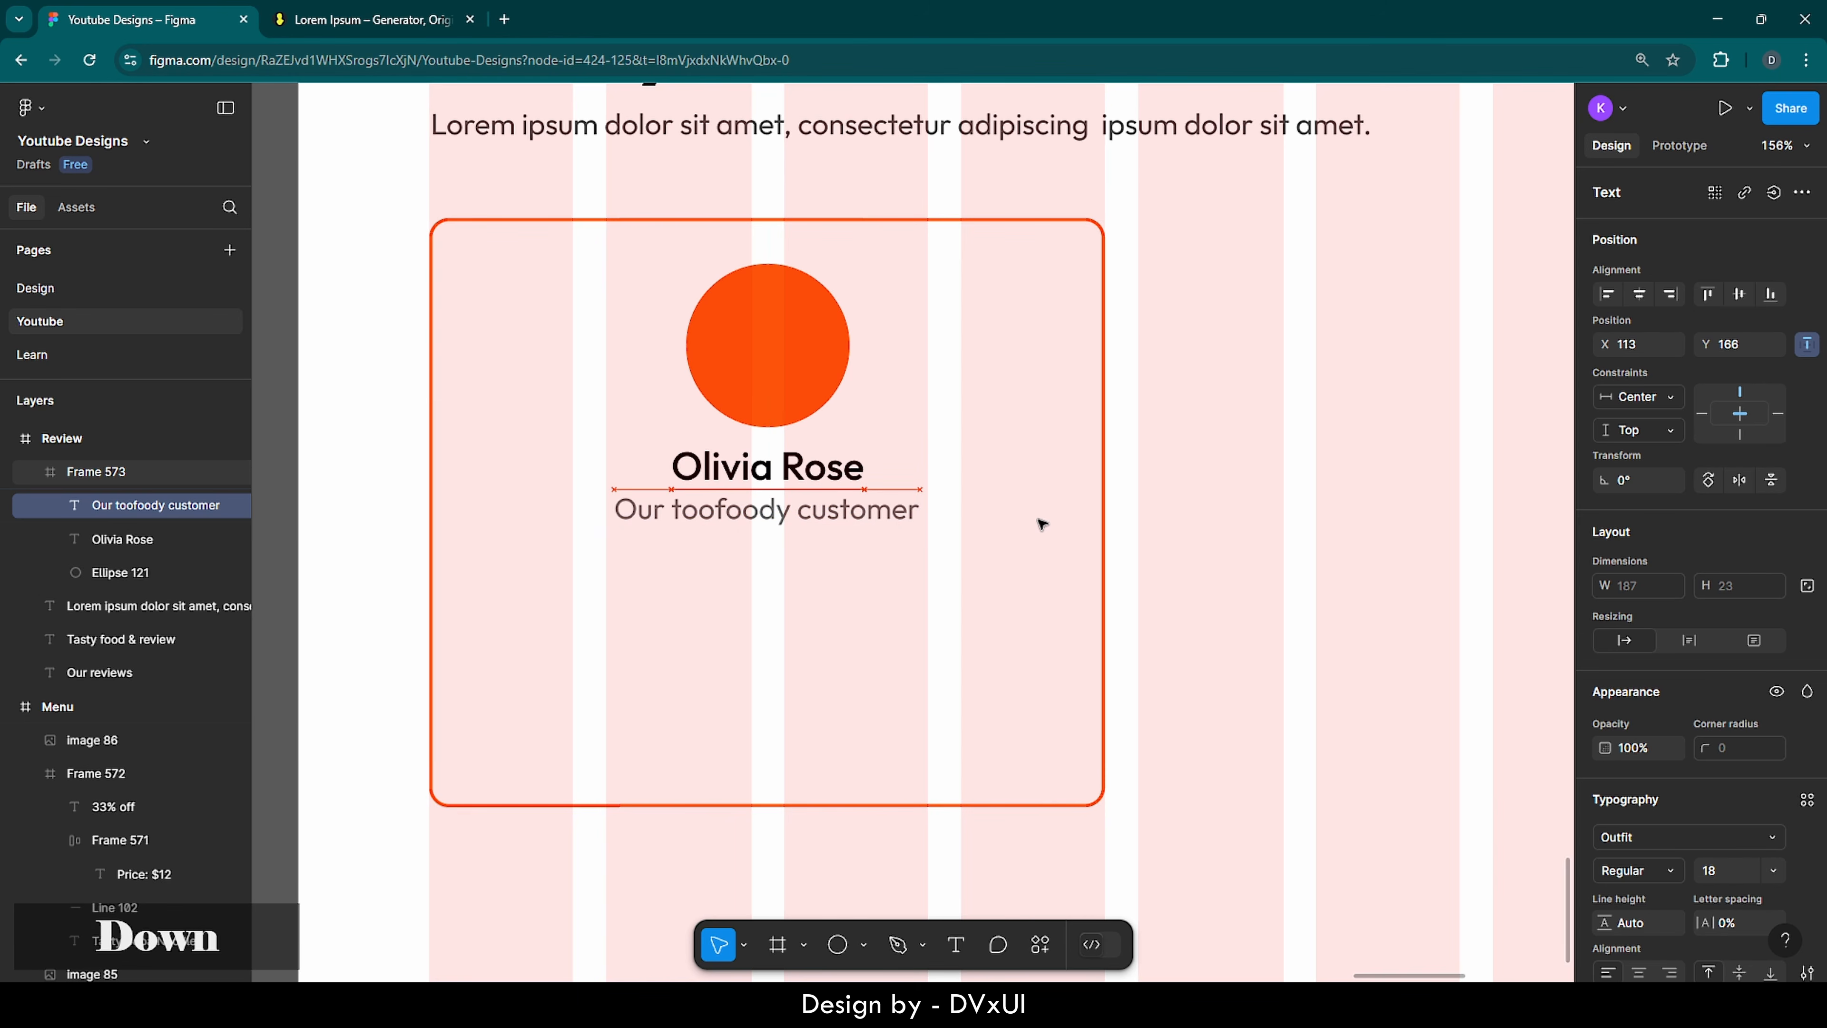
- Copy the first two sentences of placeholder text, through "commodo consequat.", from the Lorem Ipsum site and return to Figma
left_click(1011, 621)
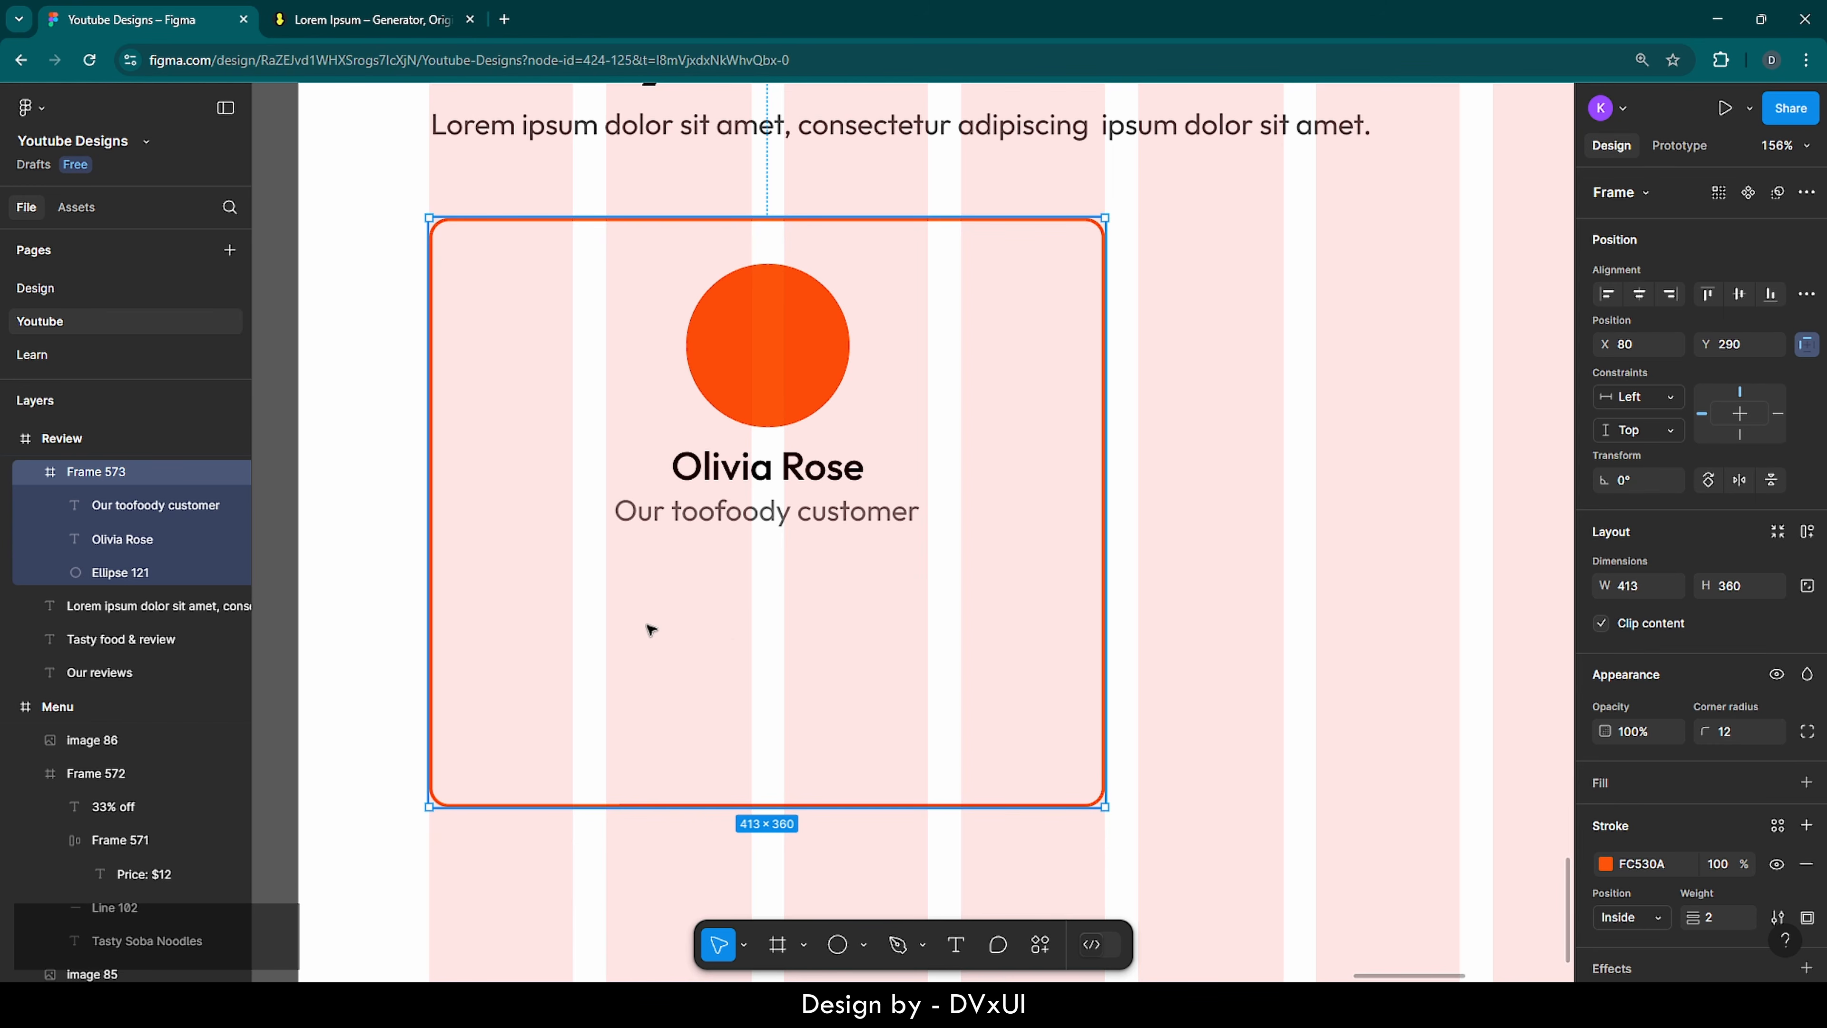
left_click(296, 8)
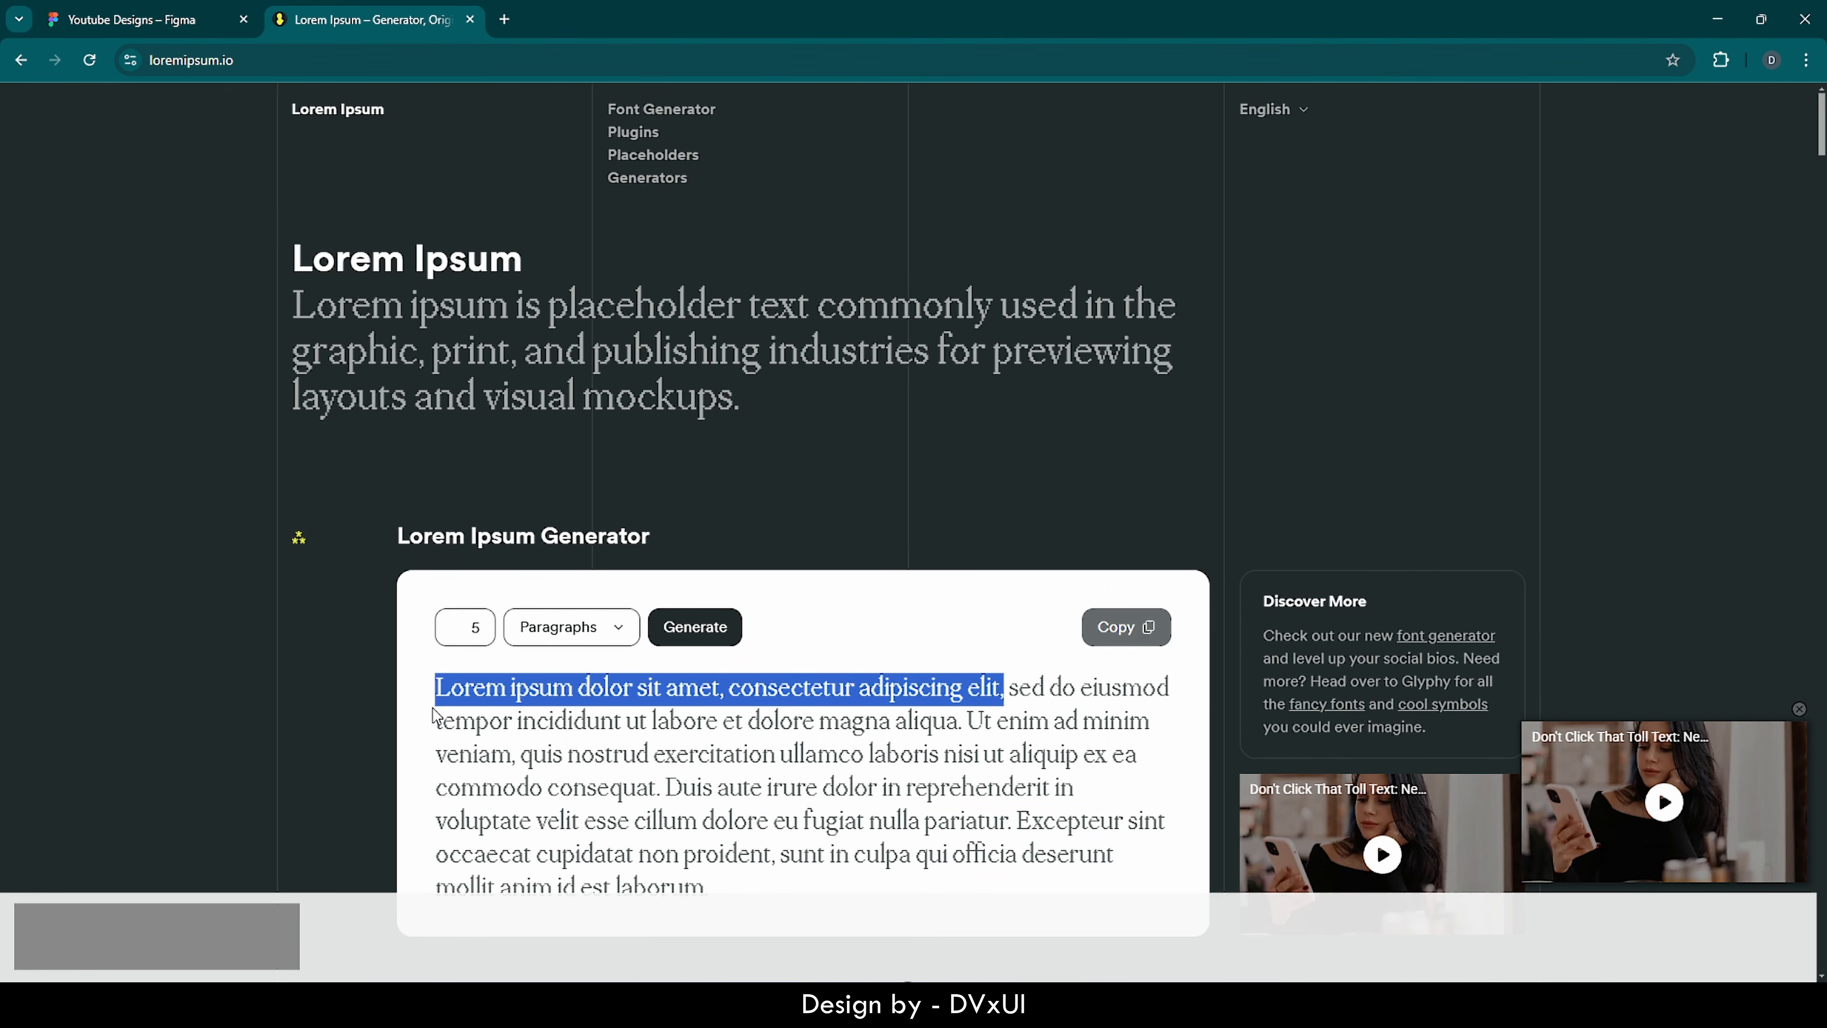
left_click(439, 689)
left_click_drag(439, 689, 665, 789)
key("ctrl+c")
left_click(163, 10)
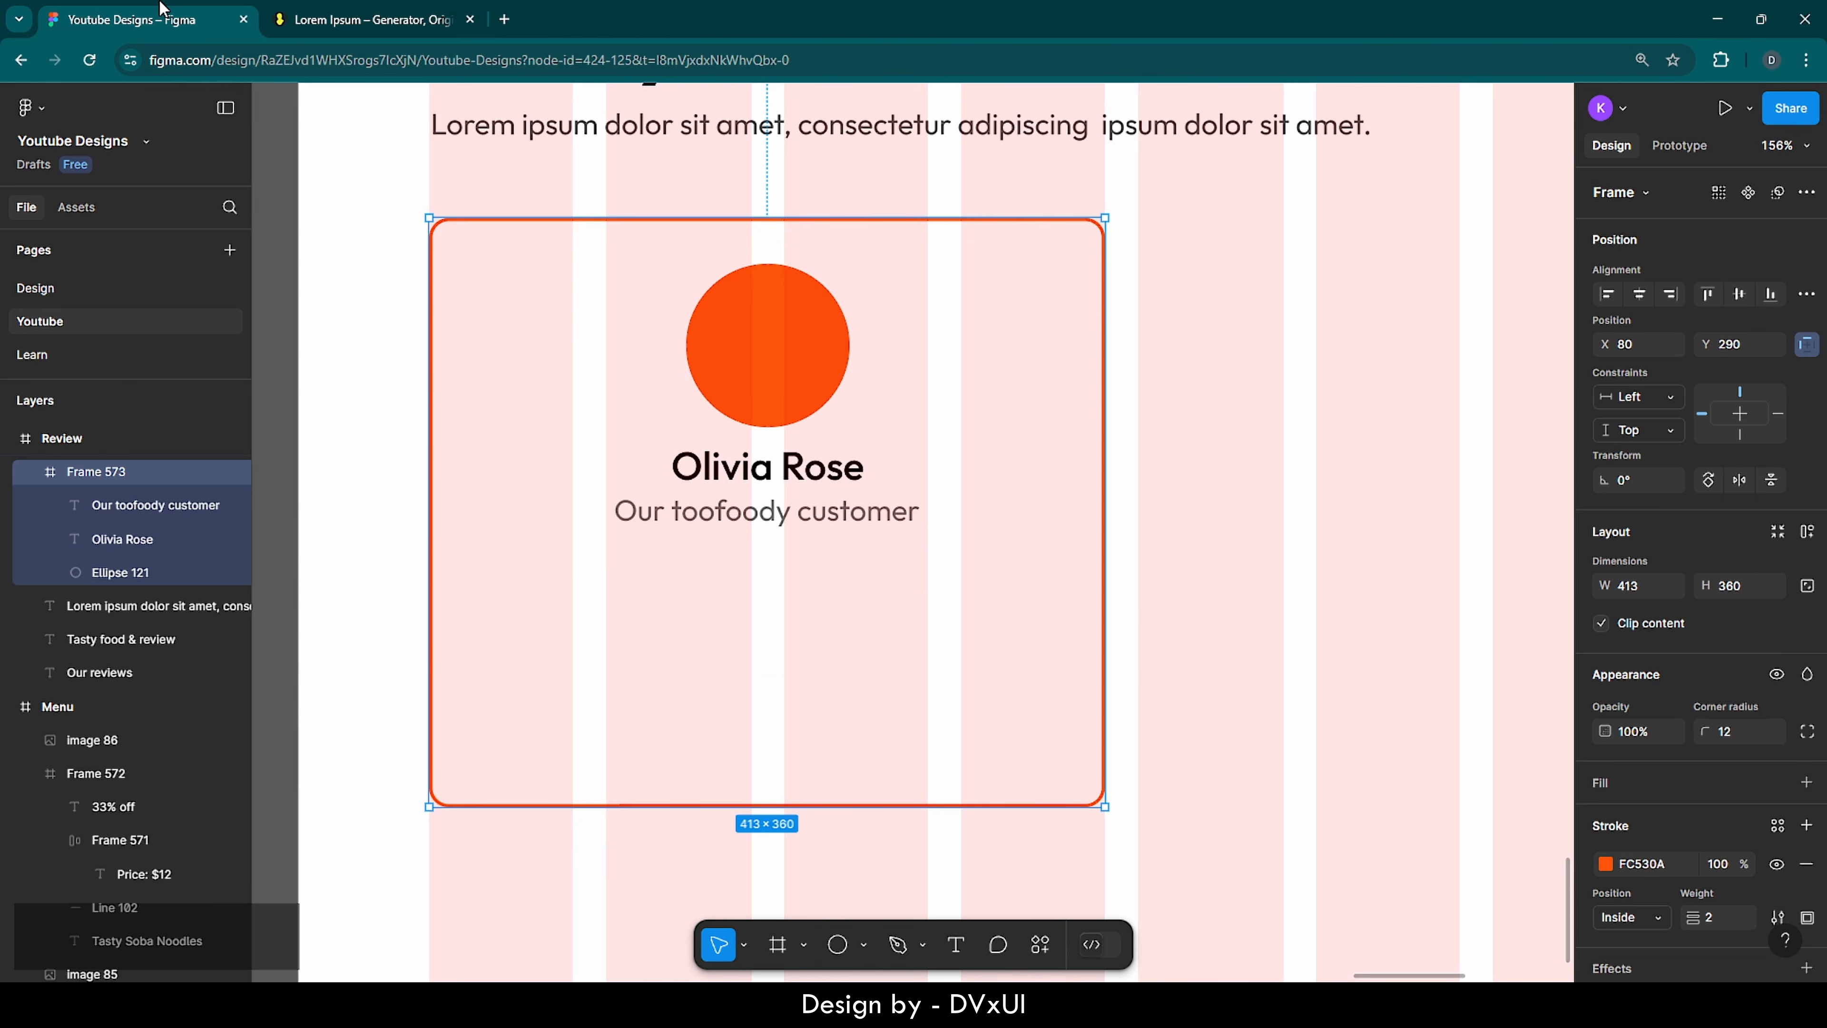
- Add a text layer below the customer line in the card and paste the copied lorem ipsum passage into it
left_click(956, 945)
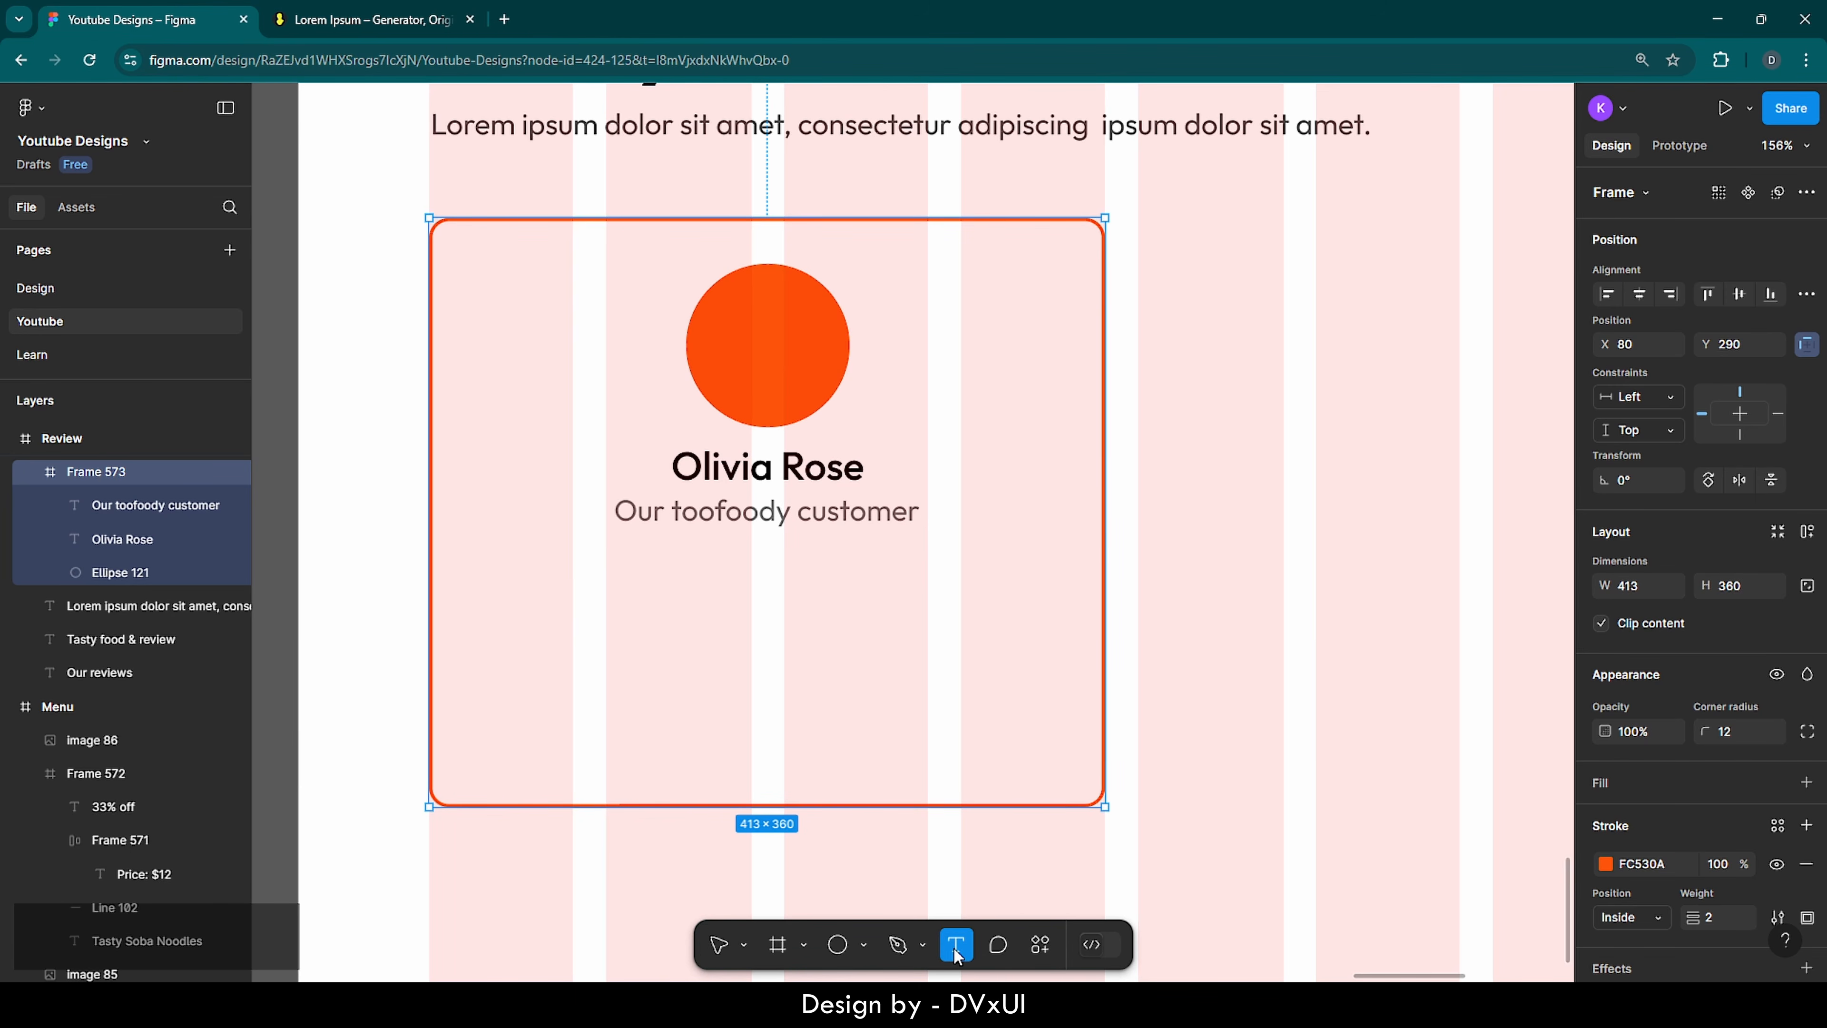
left_click(522, 601)
key("ctrl+v")
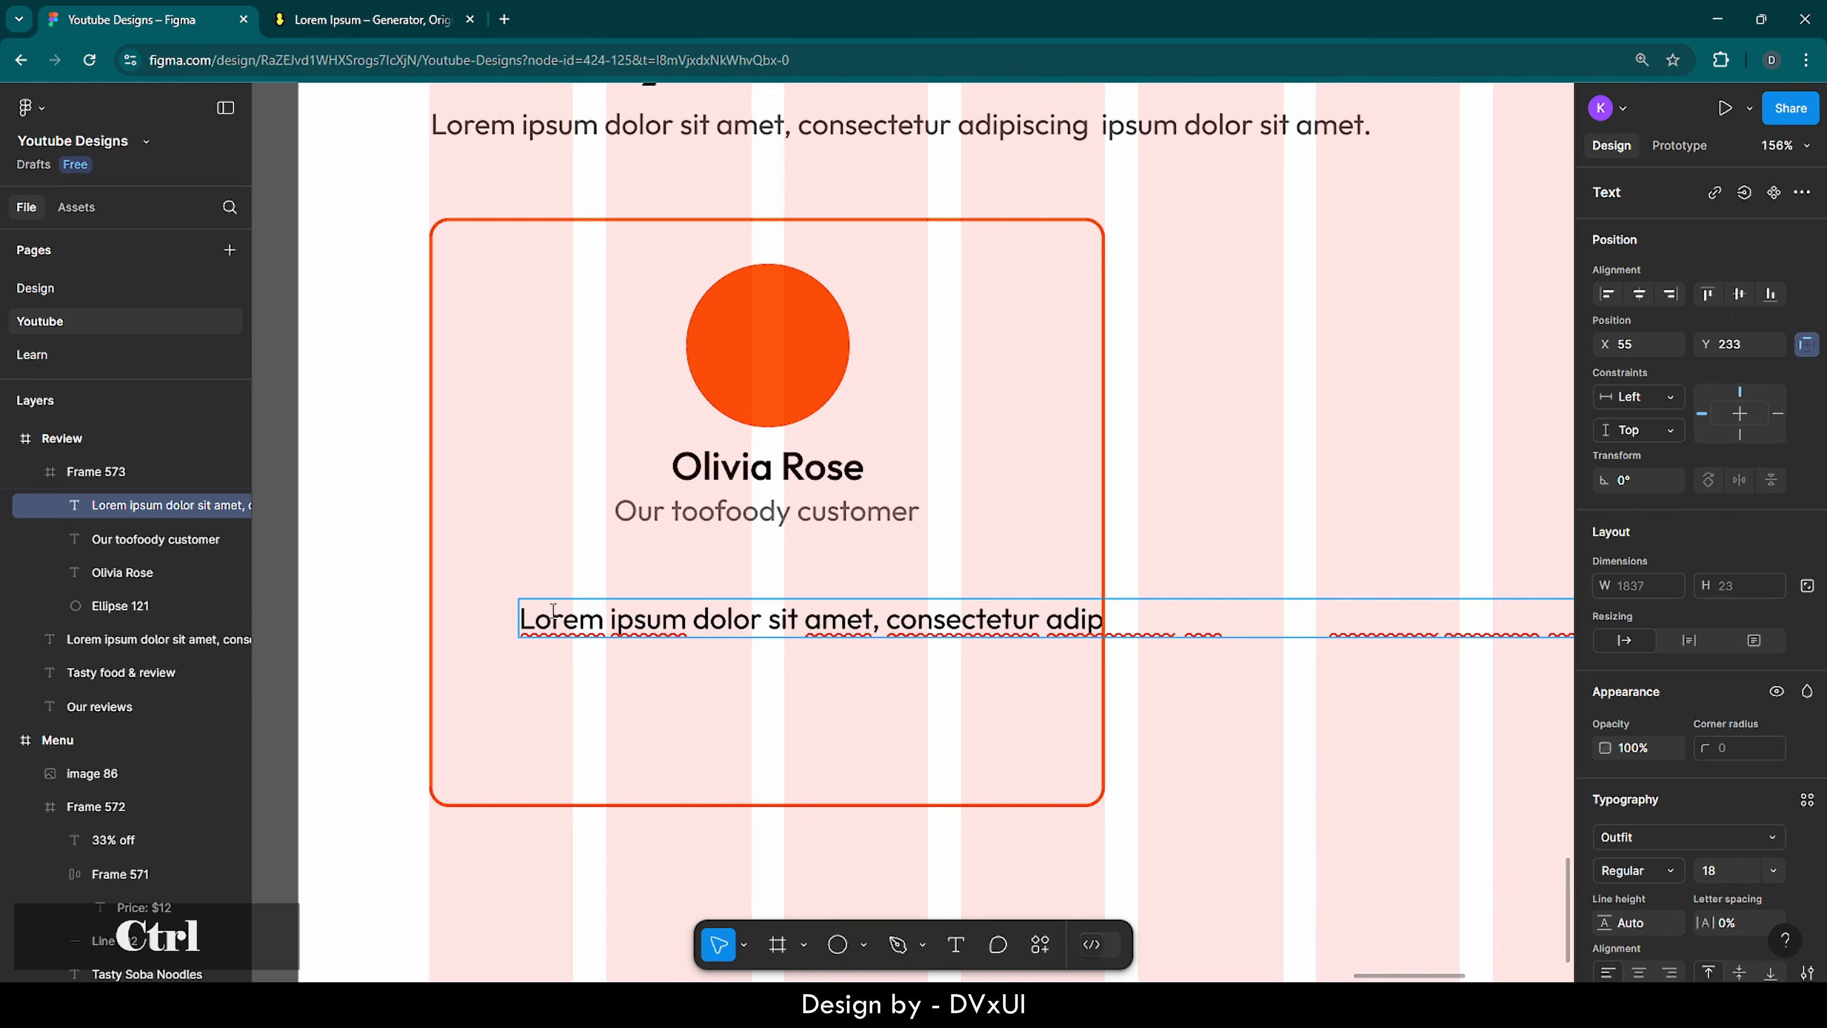
key("ctrl+a")
key("Escape")
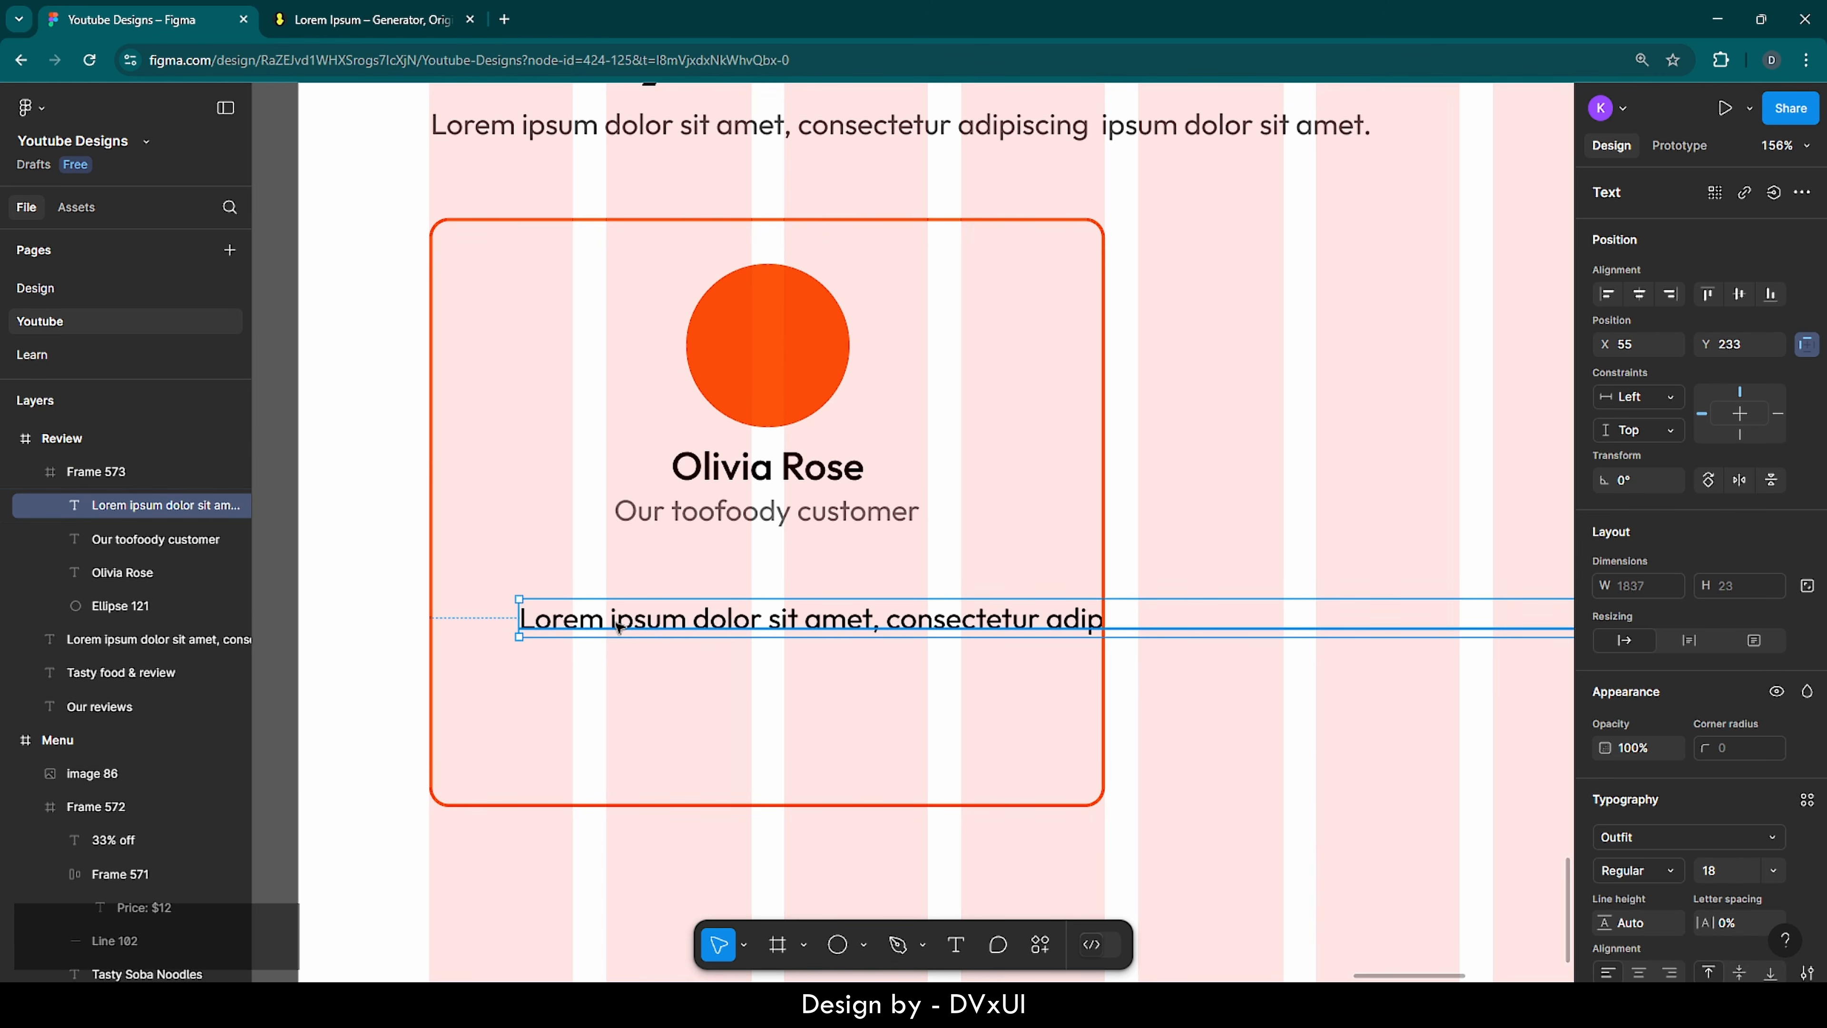
- Move the lorem ipsum text to X 22, Y 204 and narrow its box to 365 wide so it wraps inside the card
left_click_drag(620, 624, 565, 577)
scroll(743, 656, "down", 8)
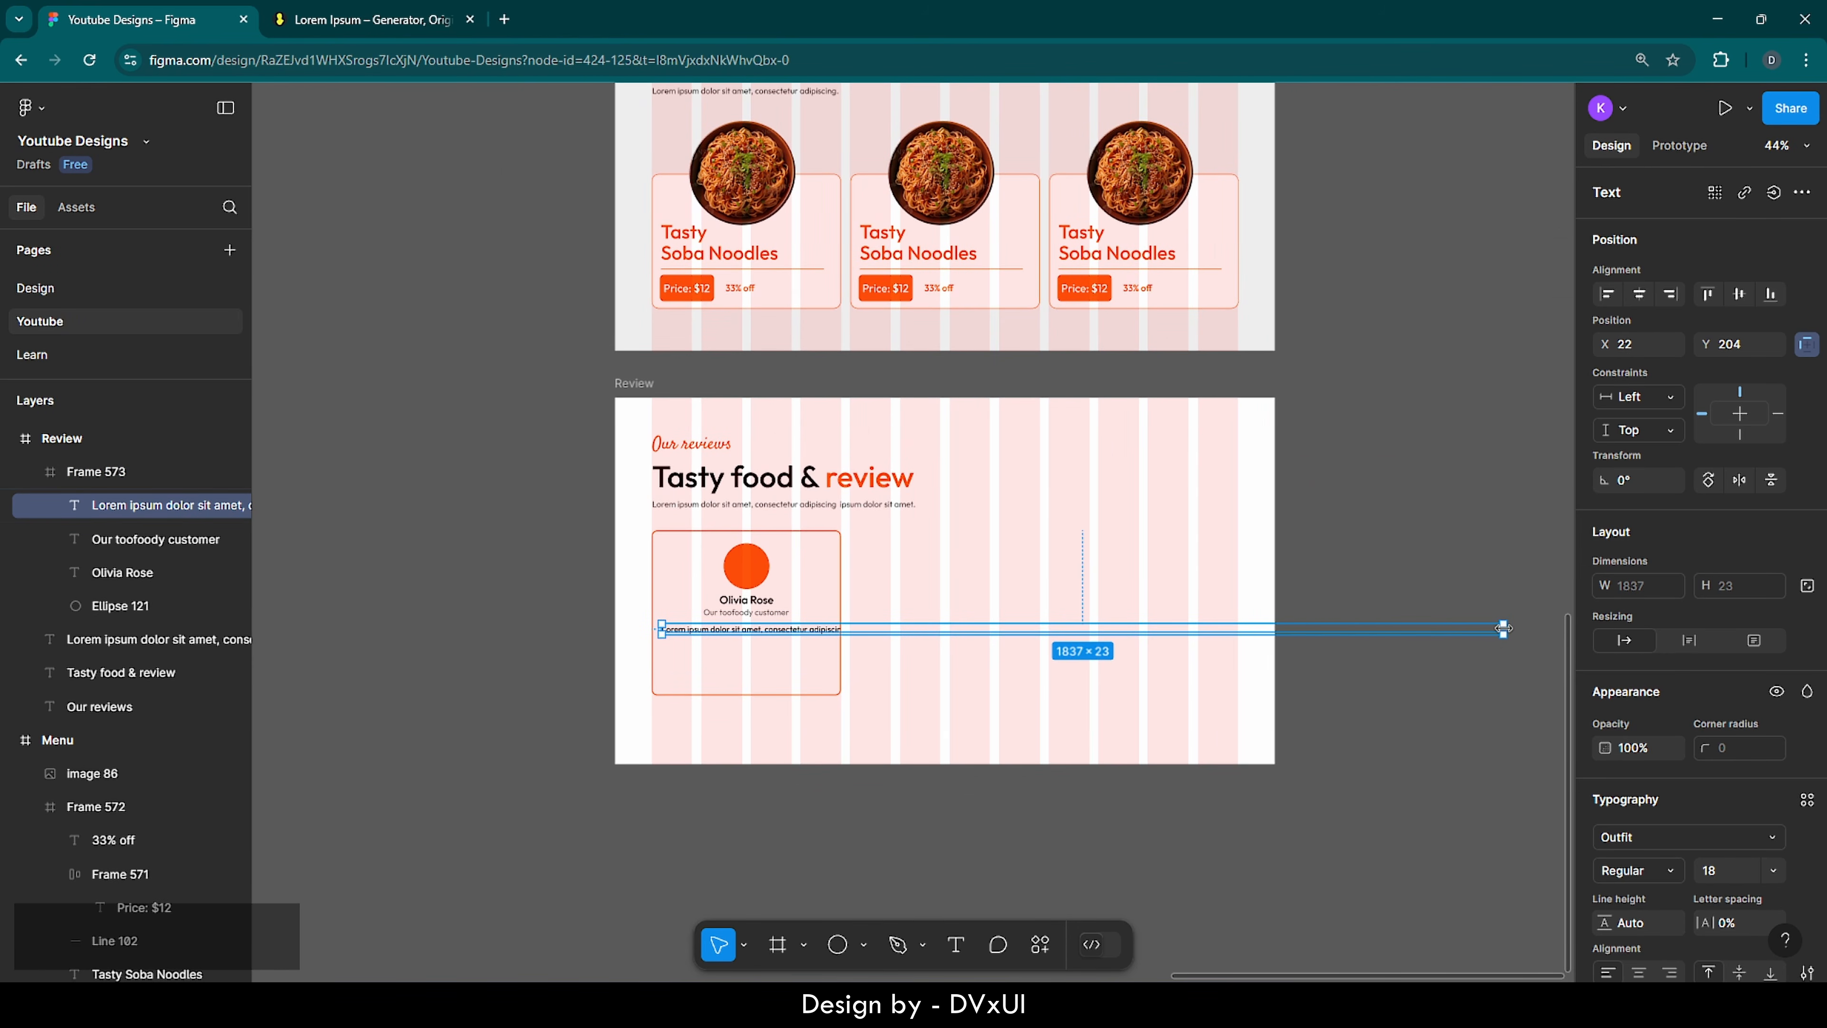
left_click_drag(1504, 630, 830, 670)
scroll(758, 673, "up", 5)
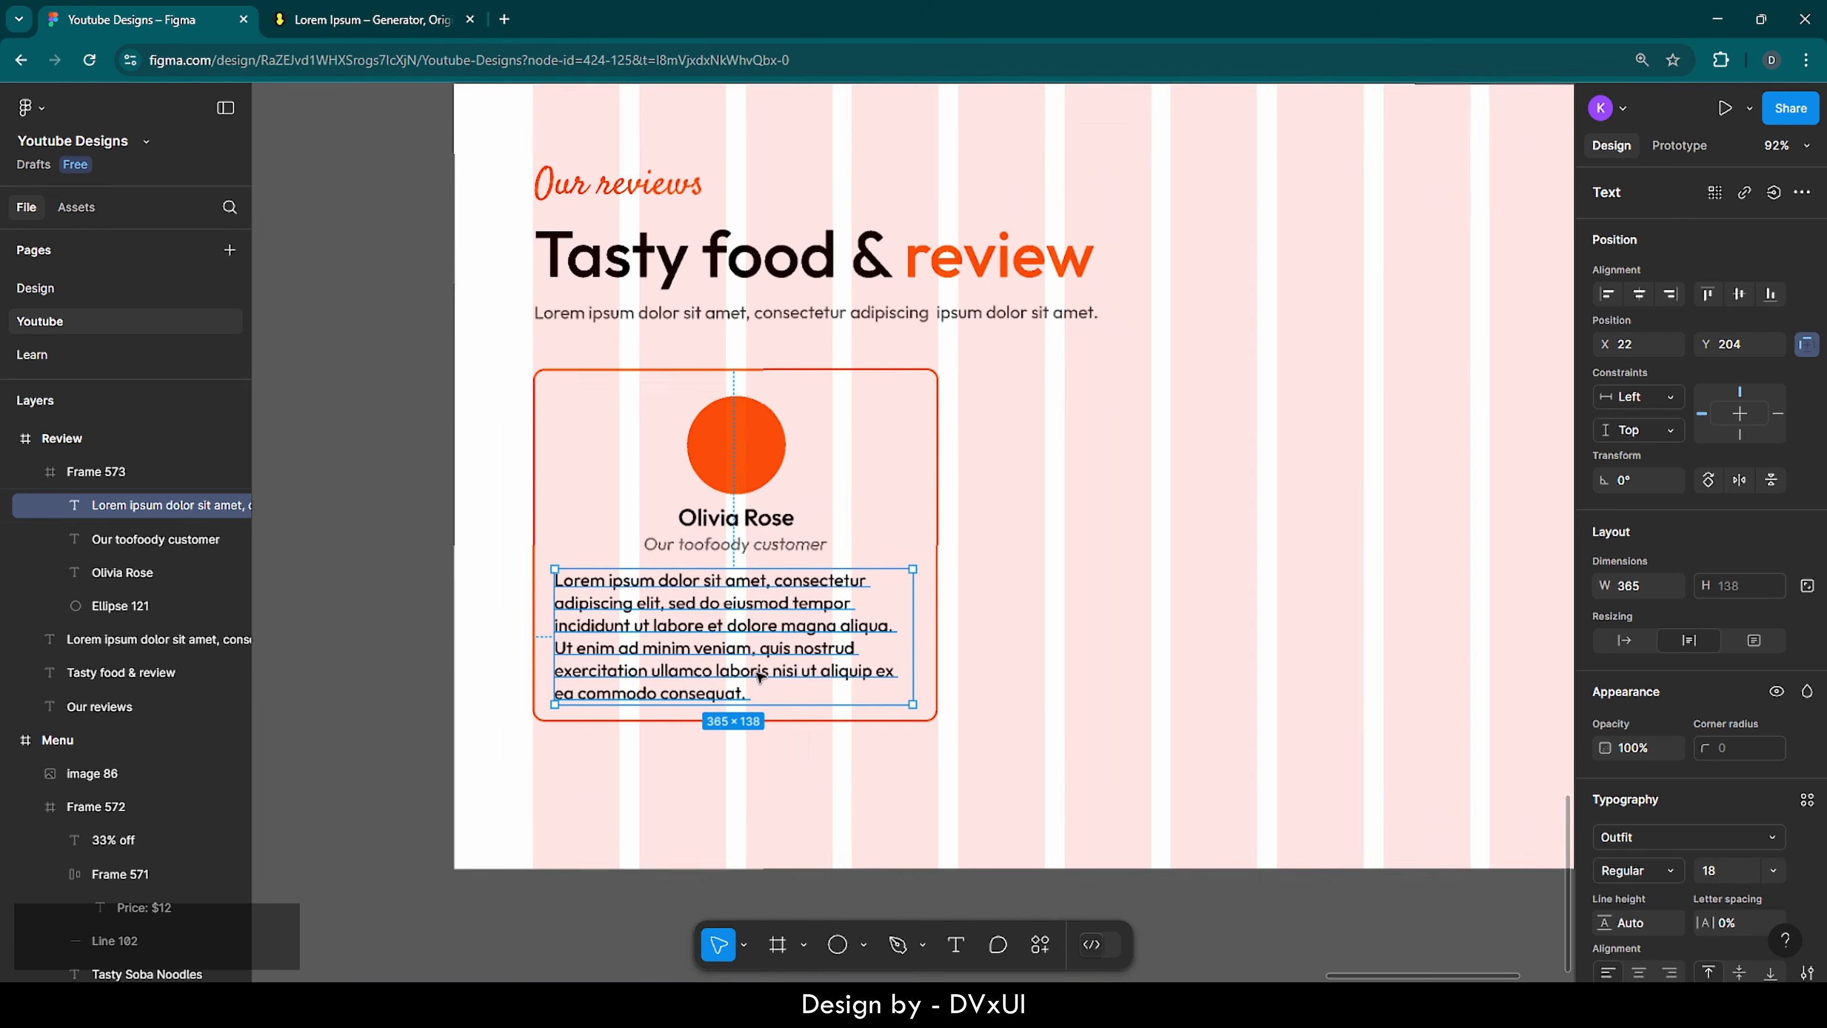
scroll(758, 672, "up", 2)
- Set the alignment of the review paragraph to justified
double_click(868, 647)
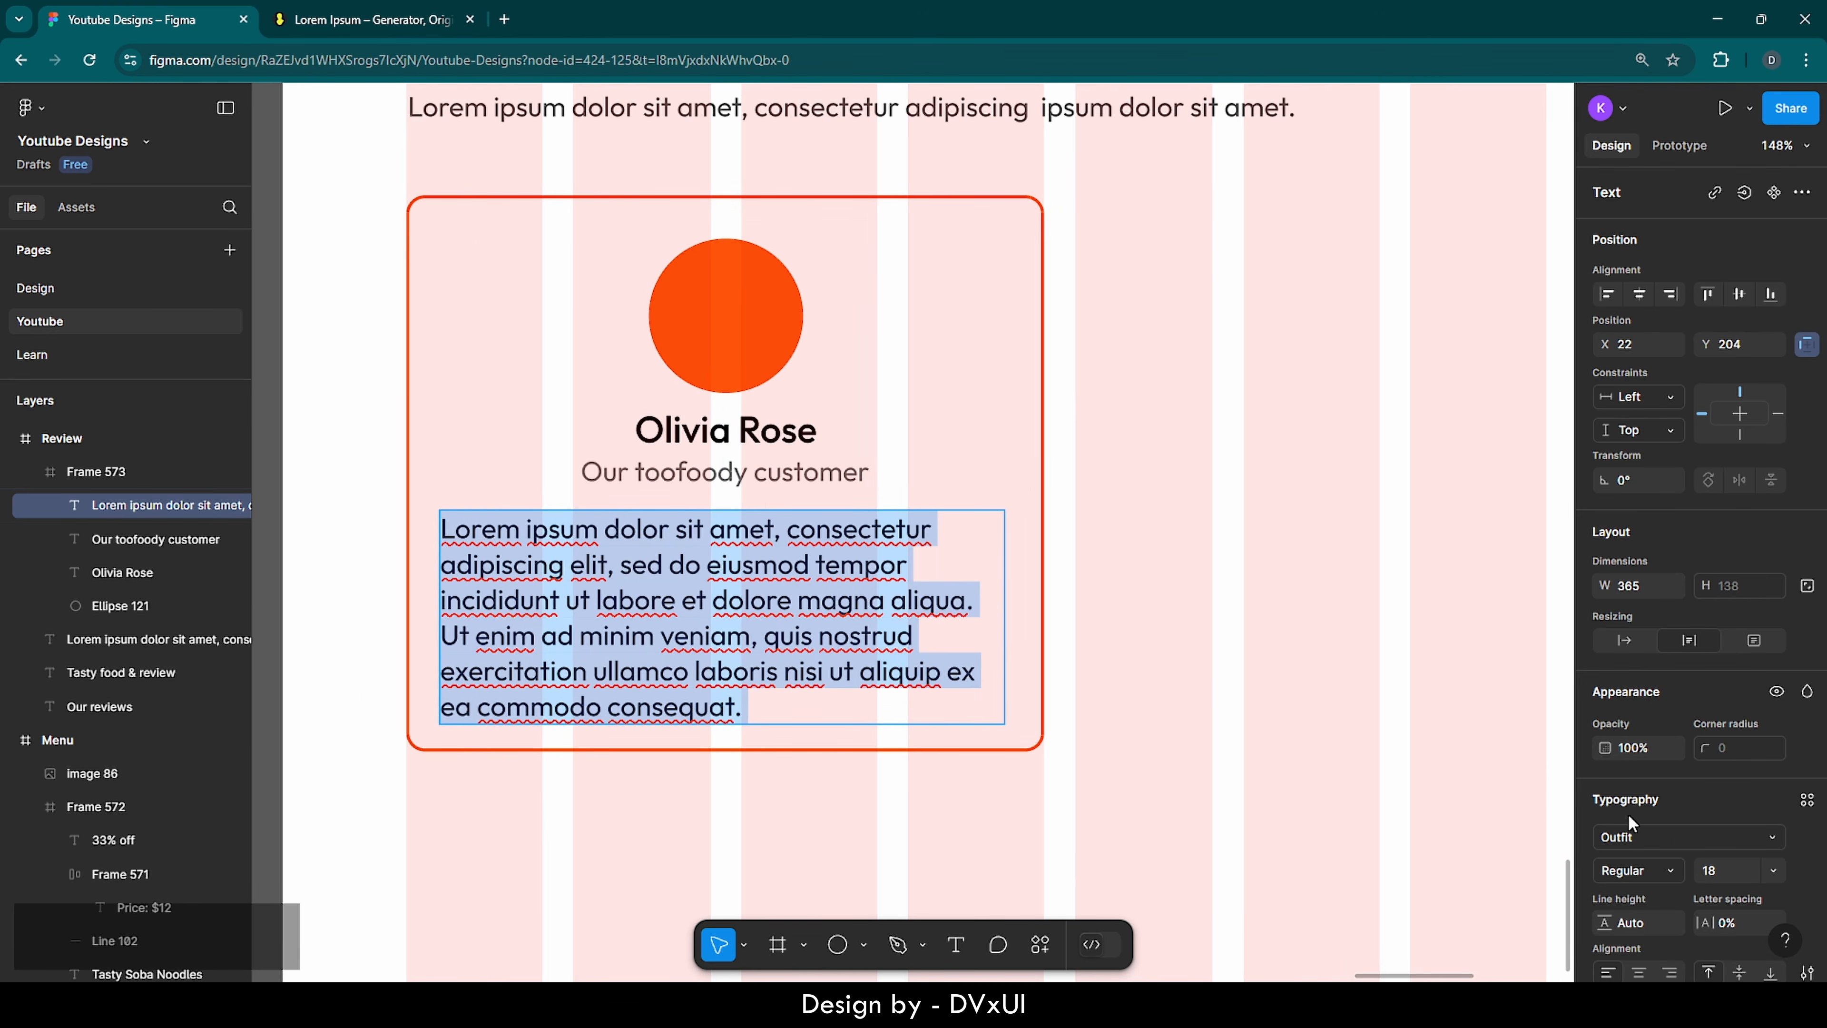
scroll(1738, 875, "down", 4)
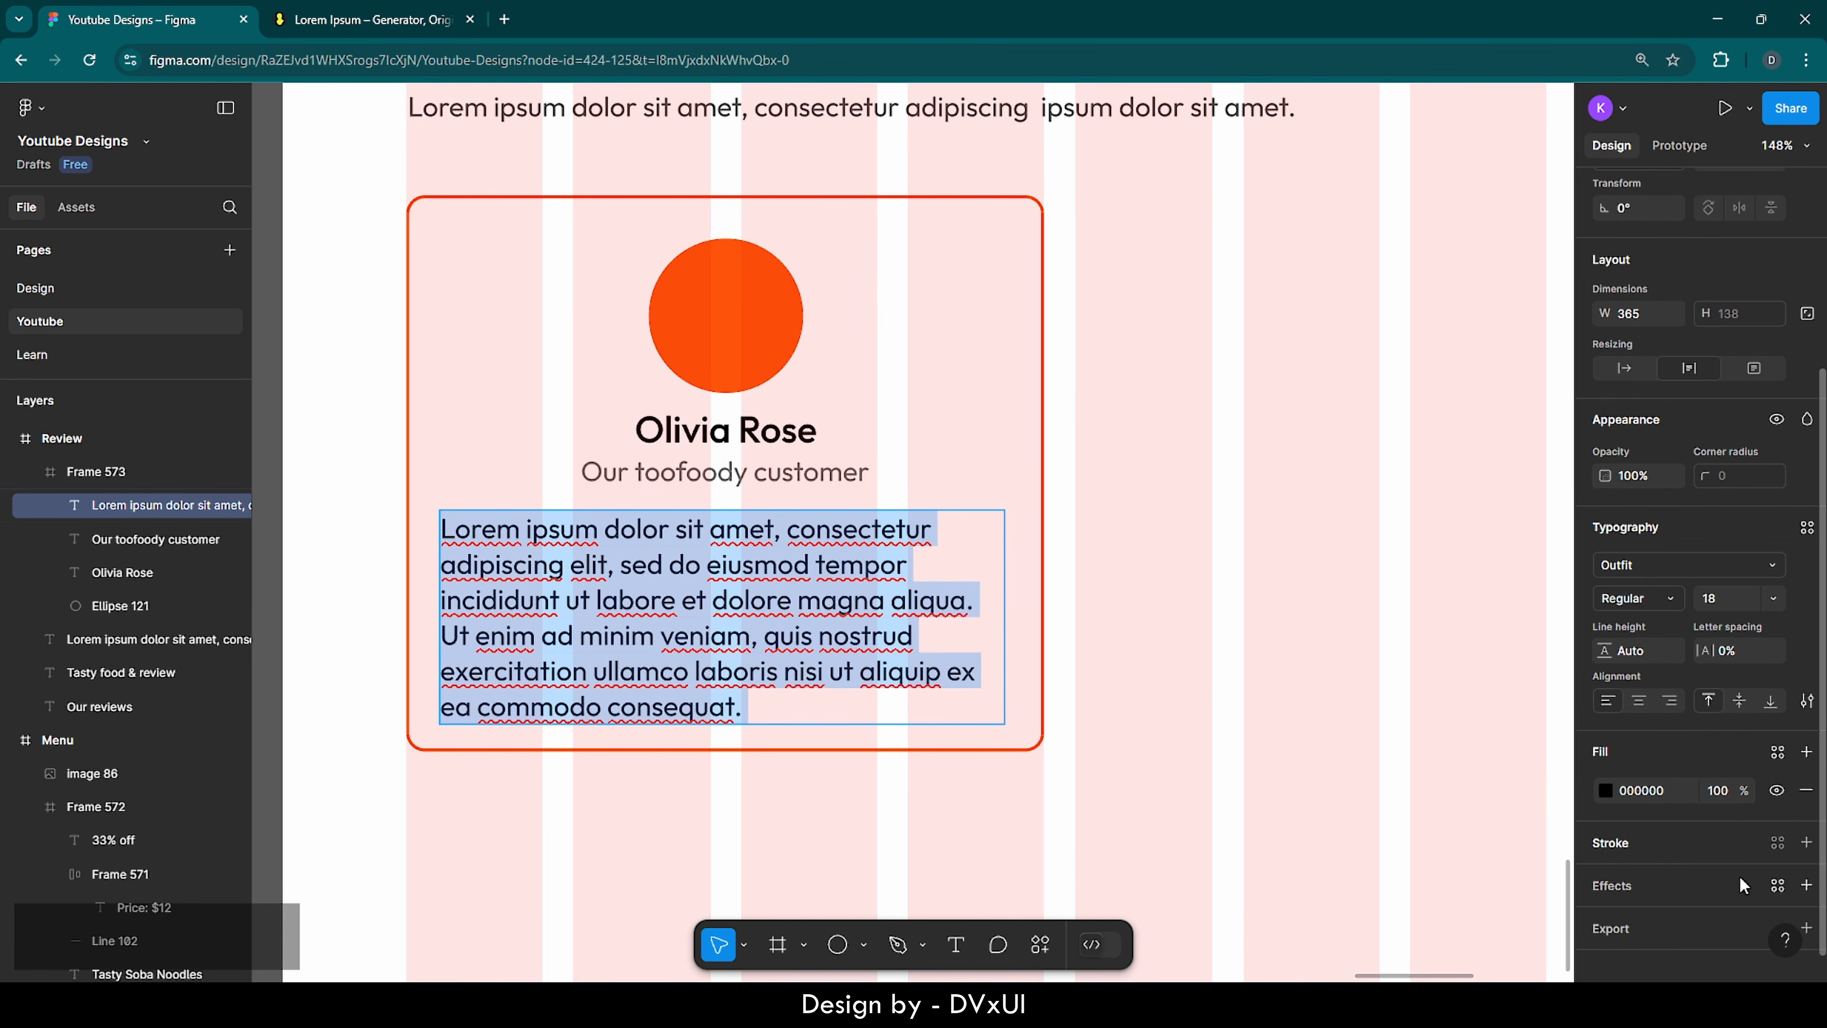
left_click(1808, 702)
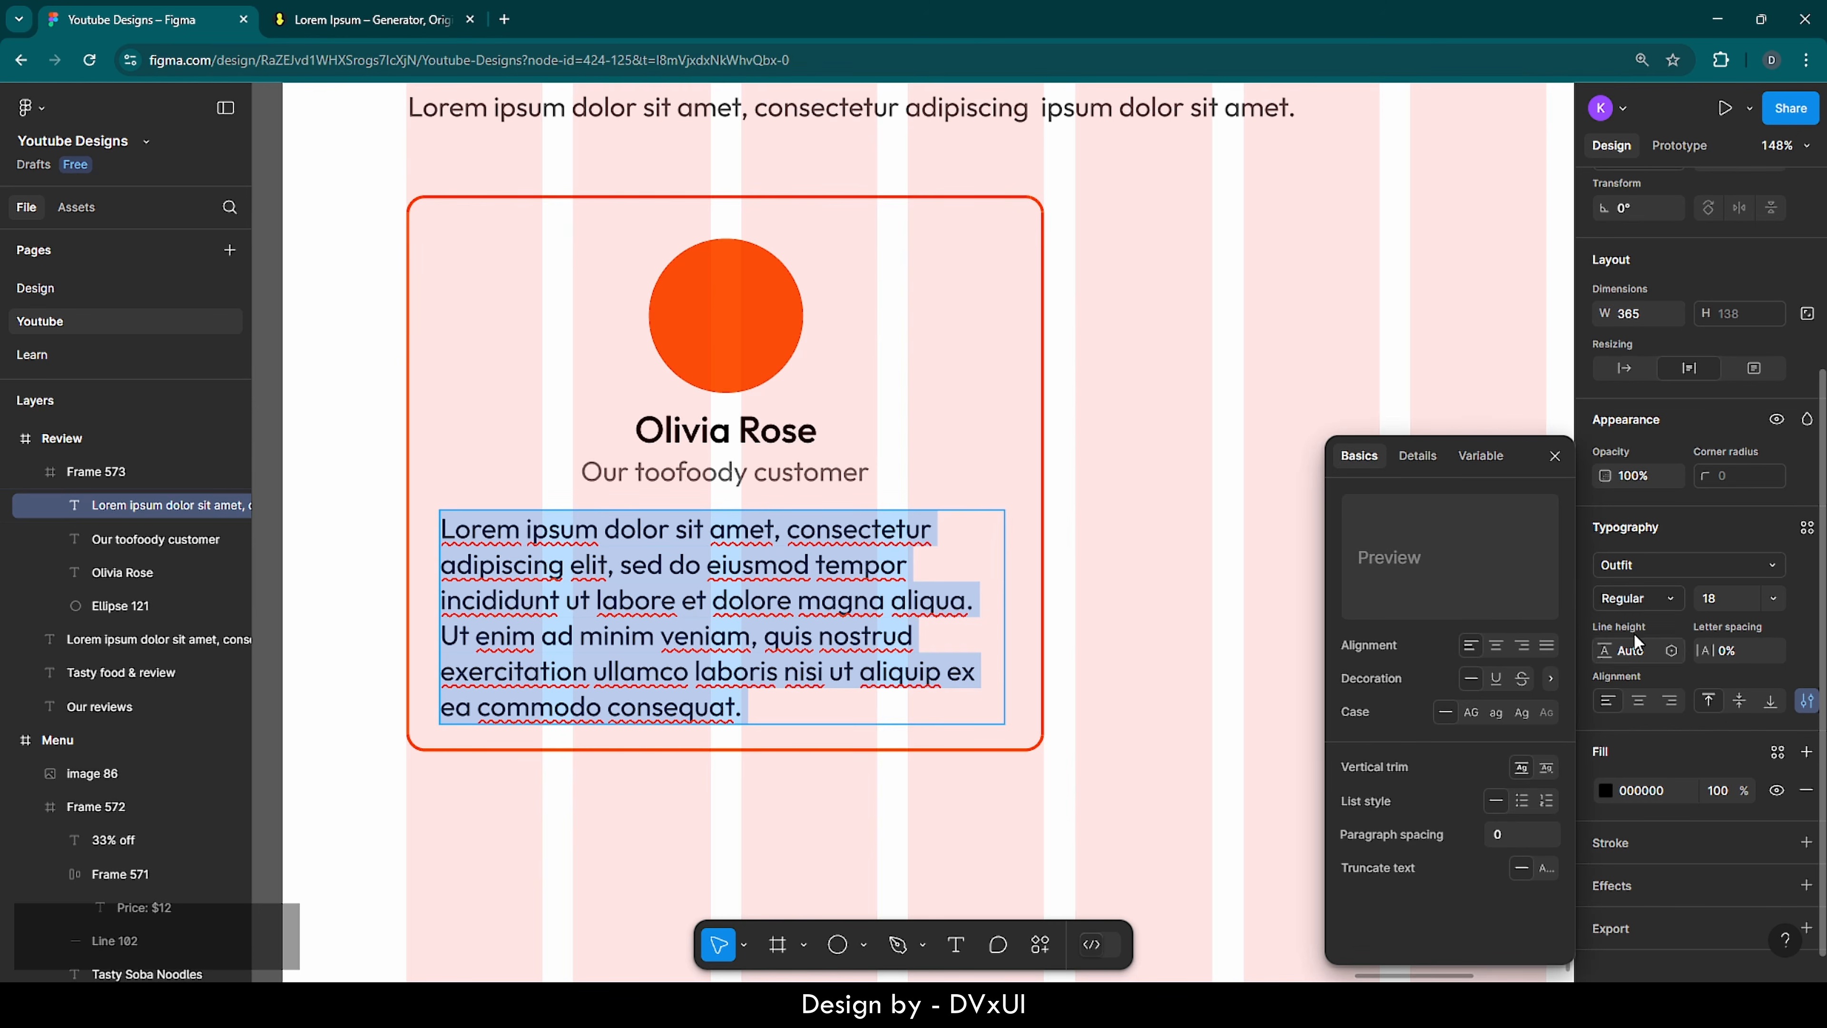
left_click(1547, 647)
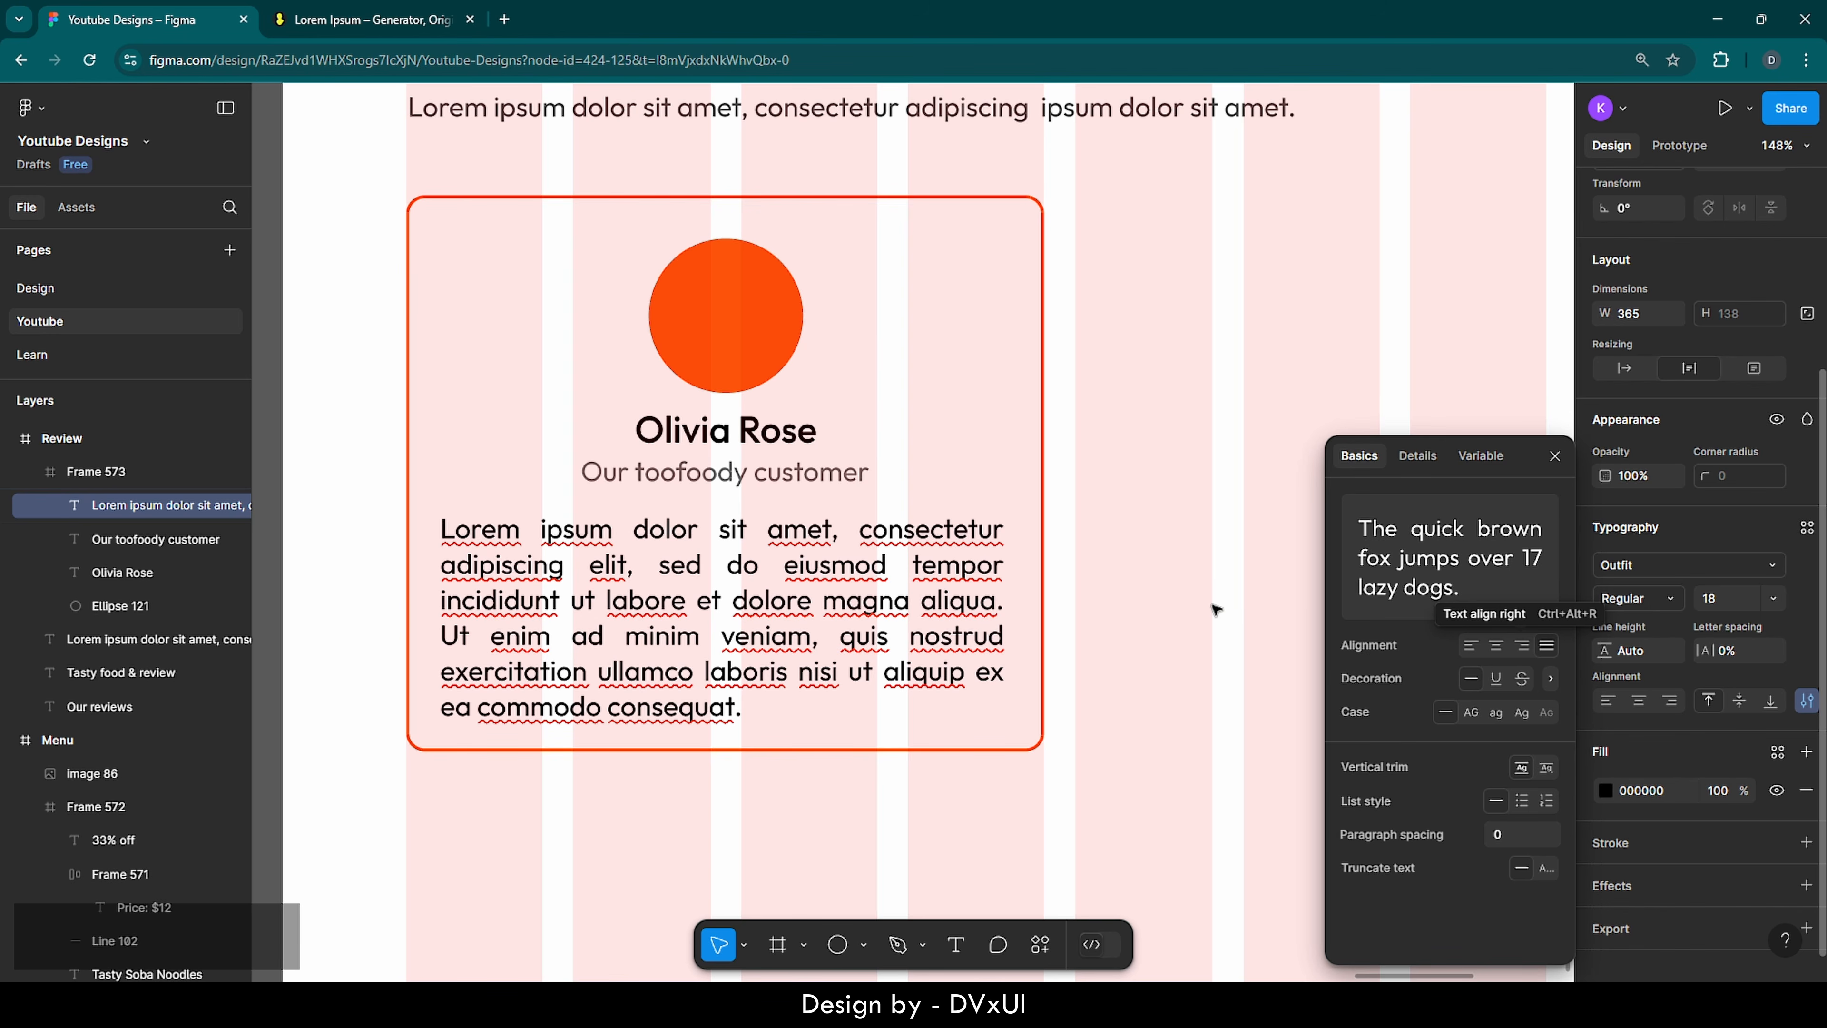
left_click(1202, 603)
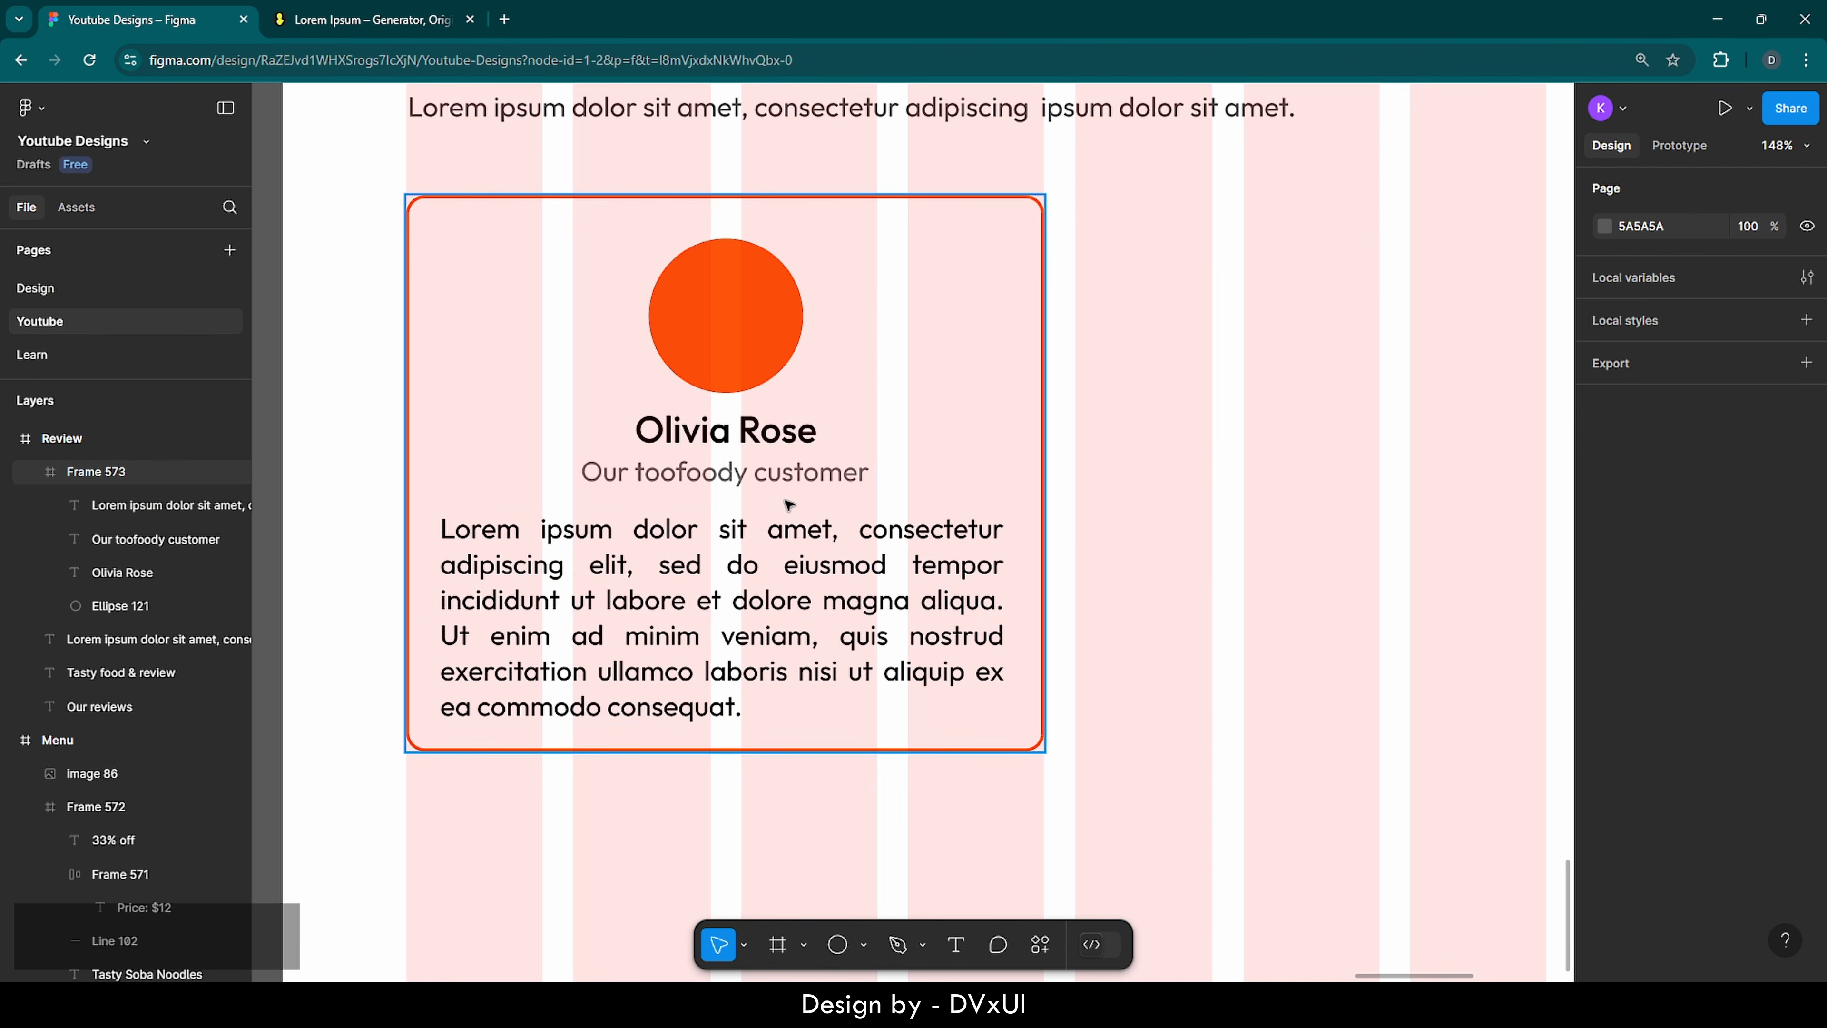
- Move the avatar circle, reviewer name and customer line up together by 10 px
double_click(739, 477)
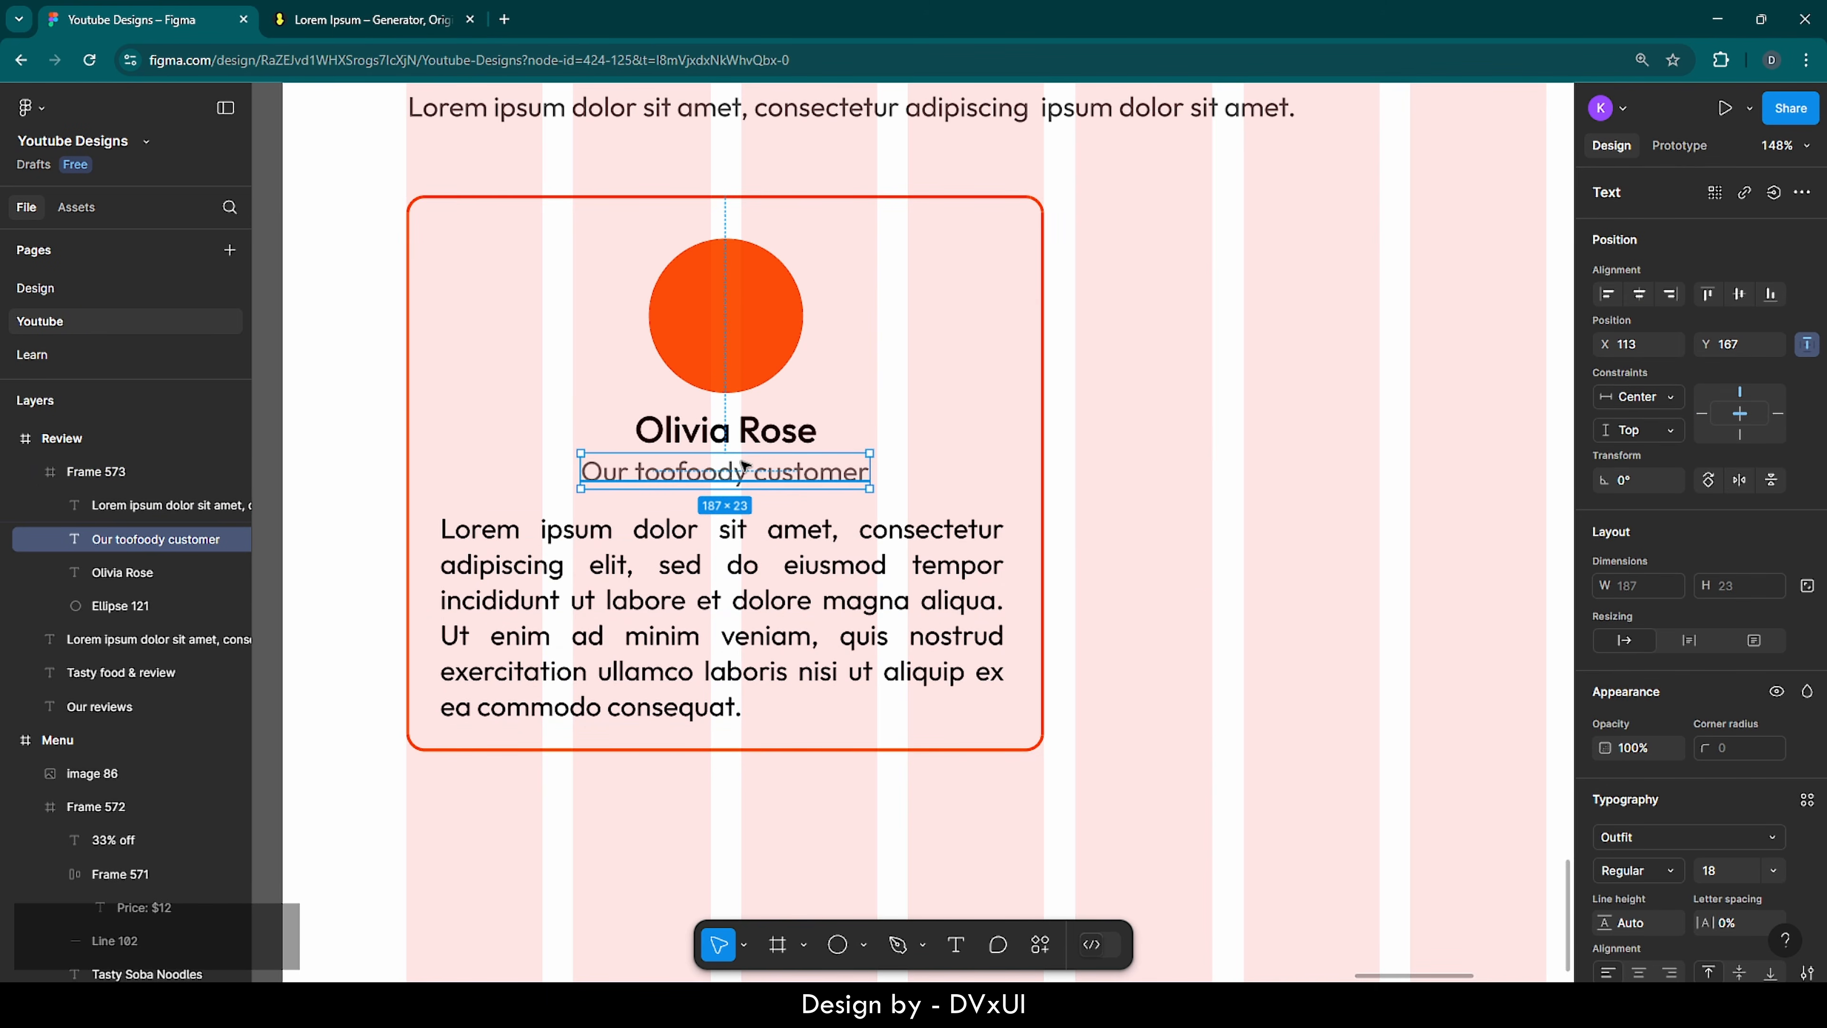
left_click(736, 430, "shift")
left_click(736, 352, "shift")
key("shift+Up")
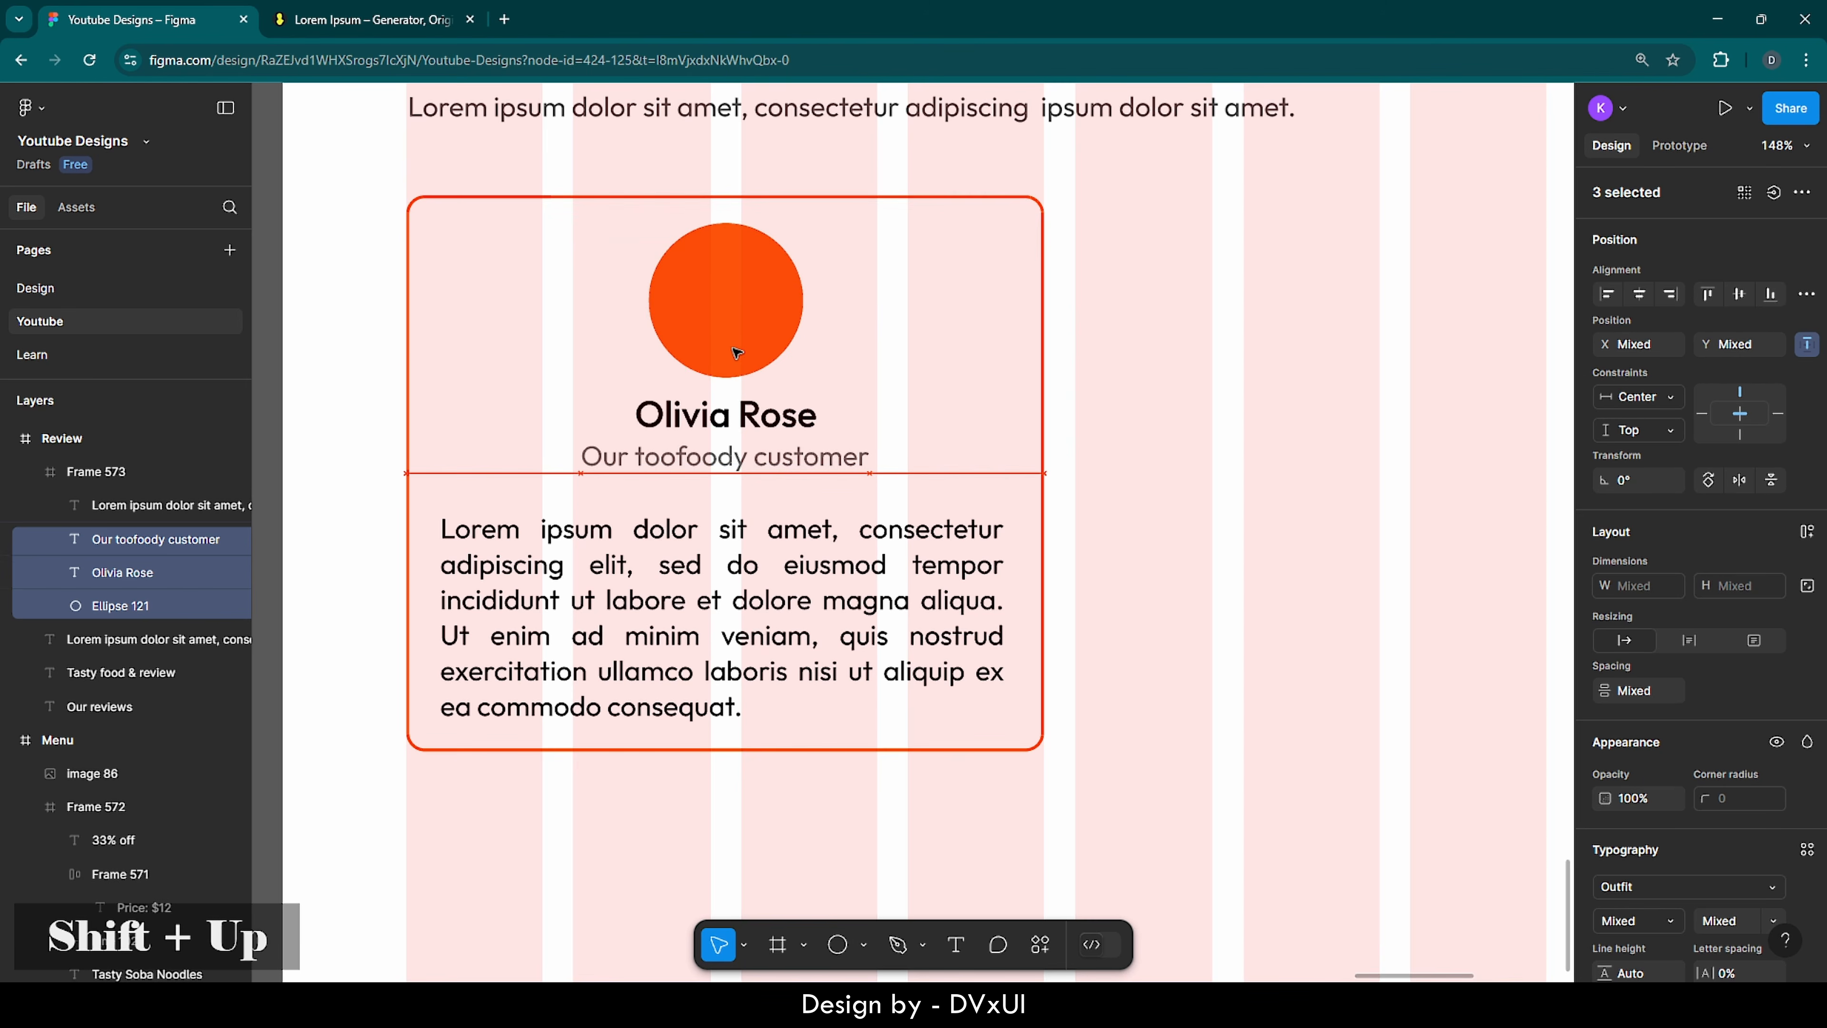
- Nudge the review paragraph up to Y 200 in the card
left_click(761, 562)
key("Up")
key("Up")
key("Up")
key("Up")
key("Up")
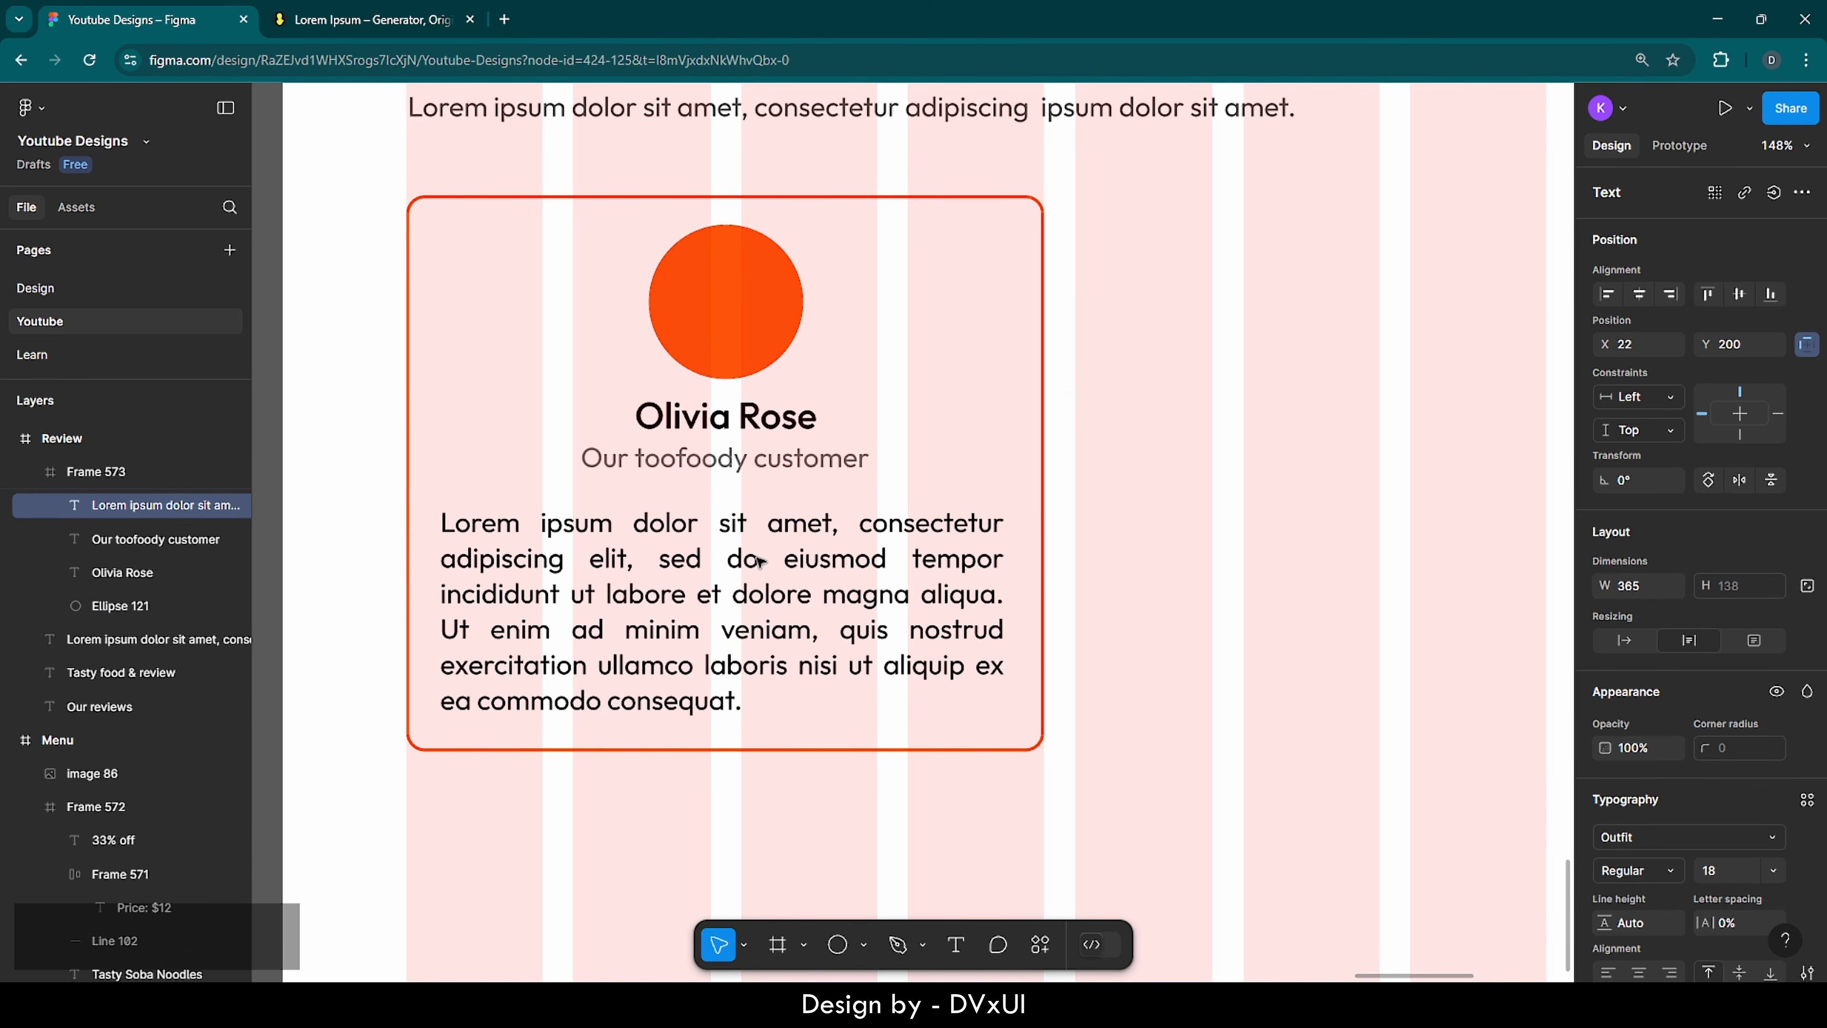
left_click(1117, 592)
- Duplicate the whole review card inside the Review frame
scroll(1126, 591, "down", 5)
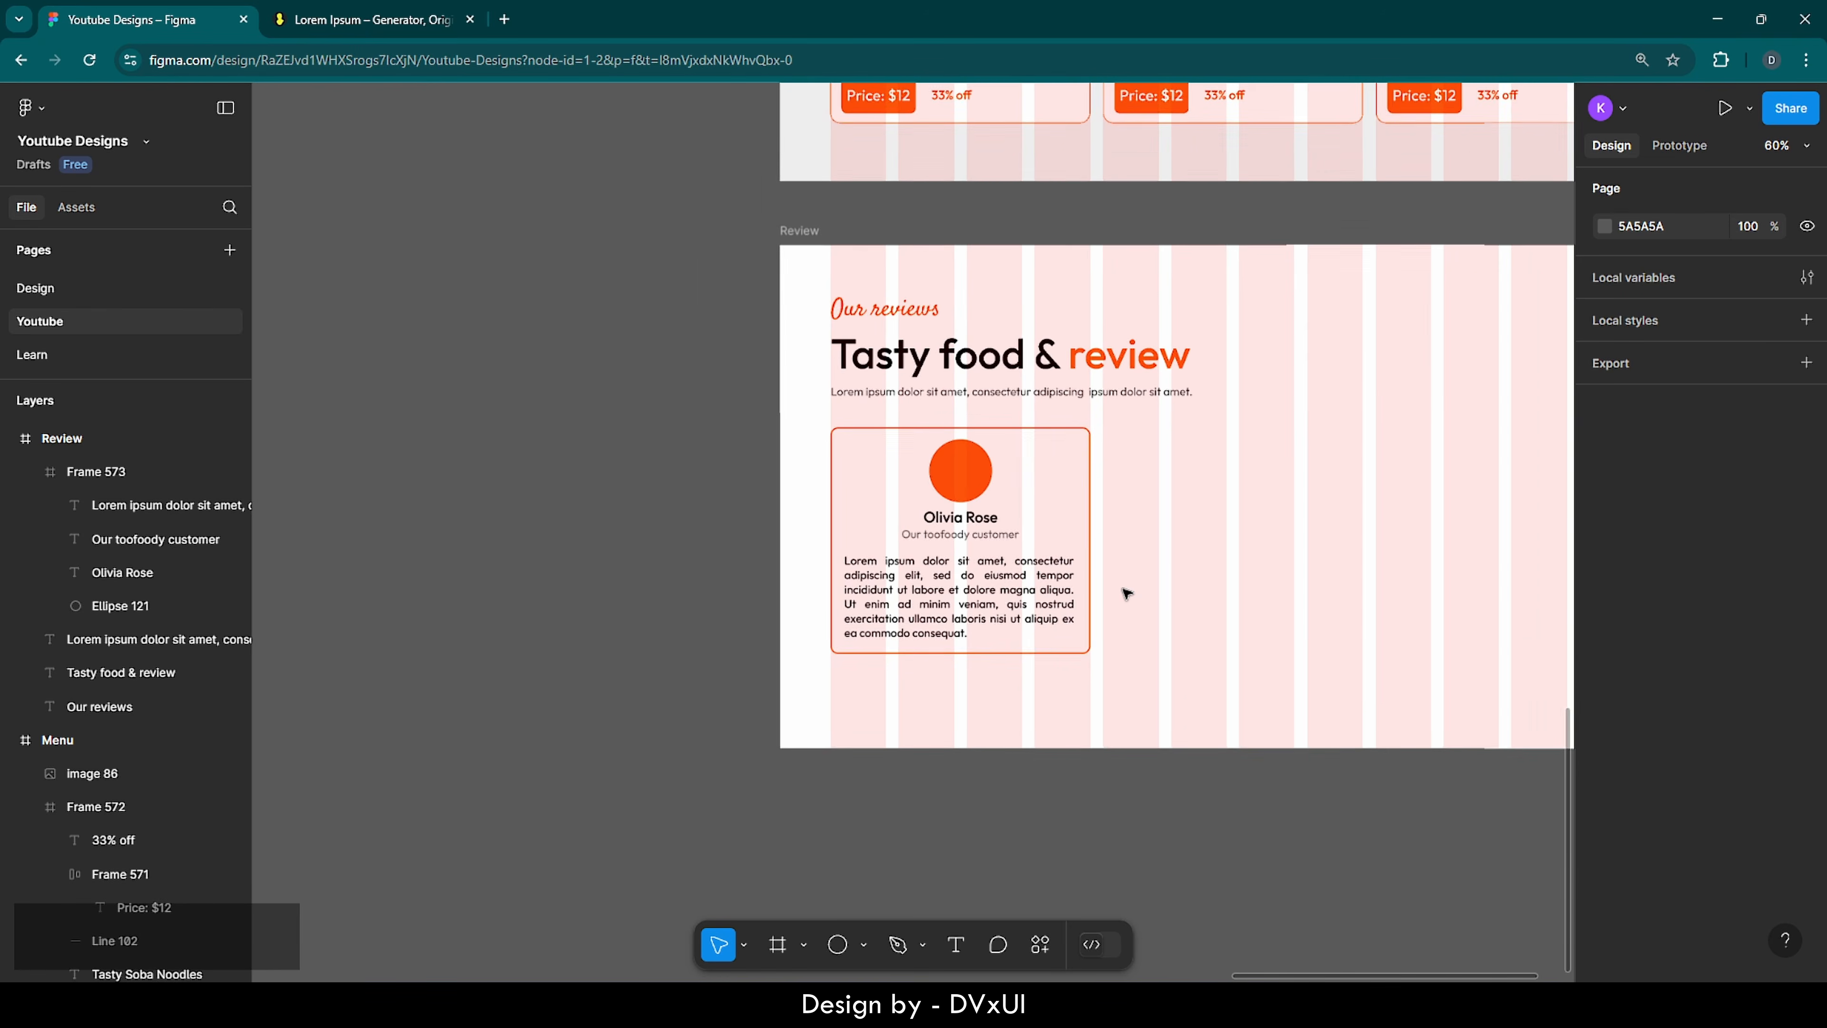
scroll(1126, 591, "right", 3)
scroll(1075, 580, "right", 3)
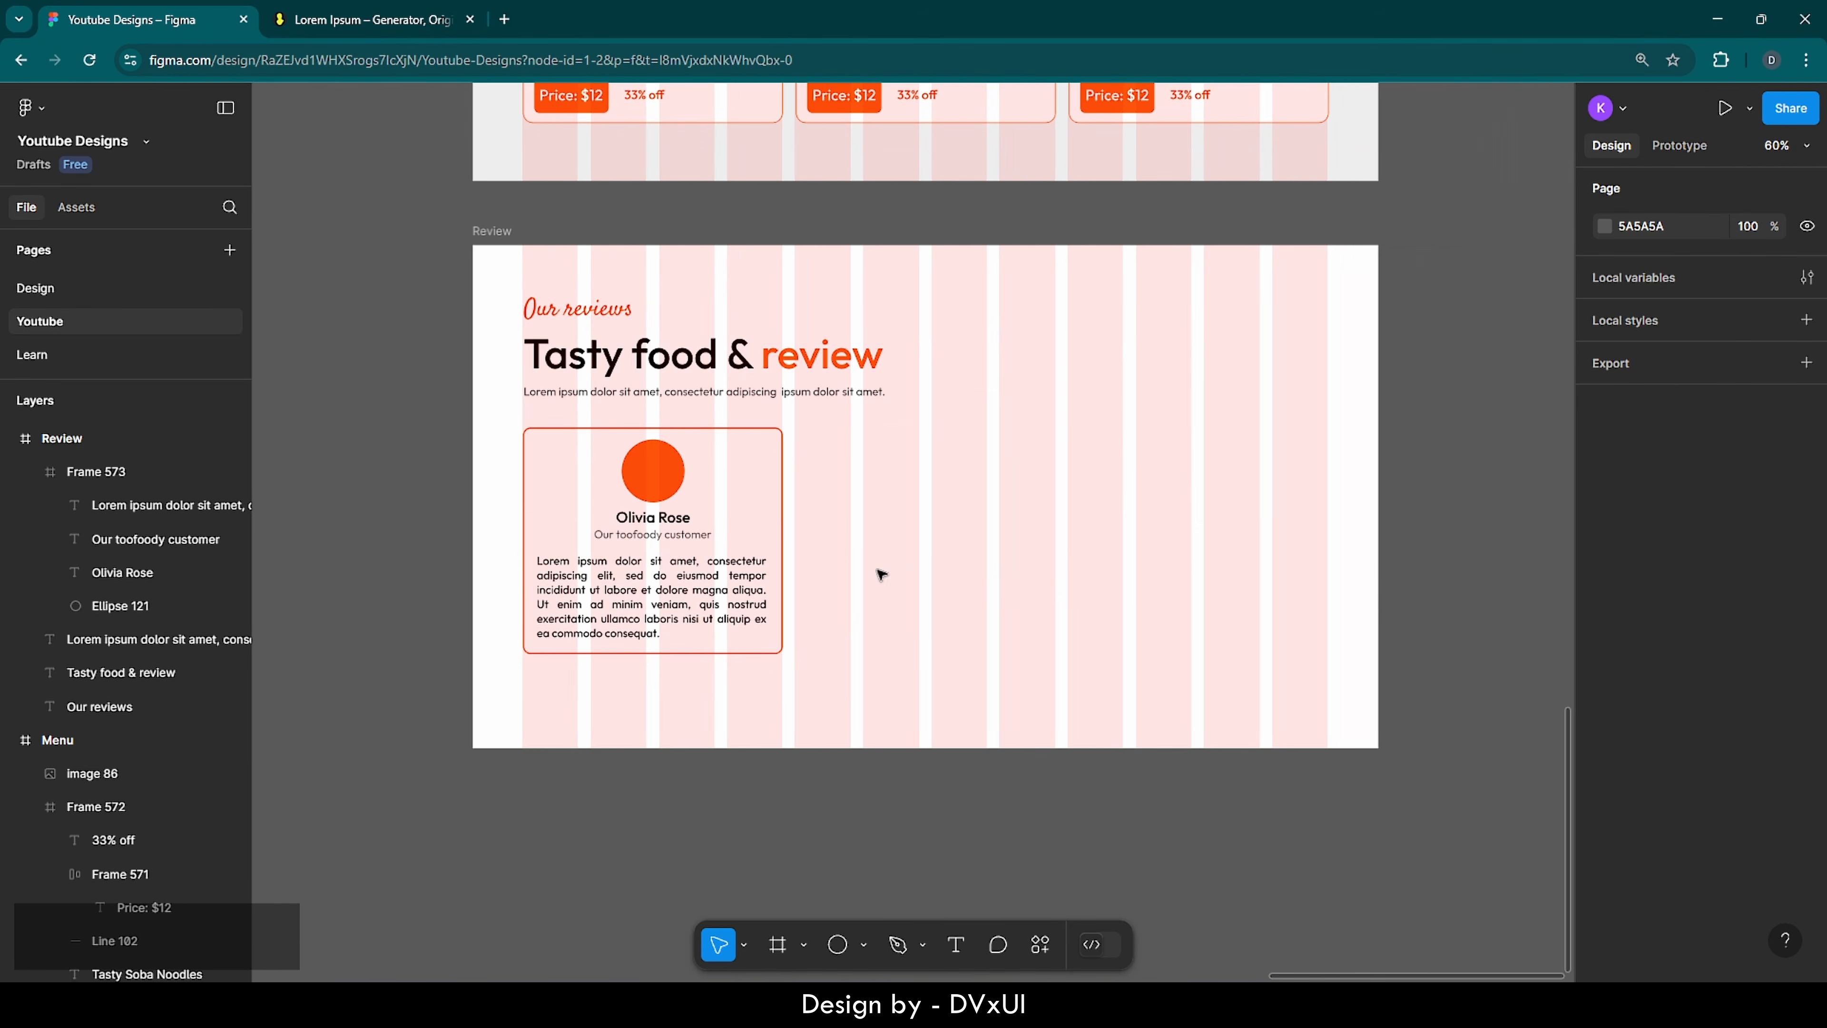
left_click(728, 508)
key("ctrl+v")
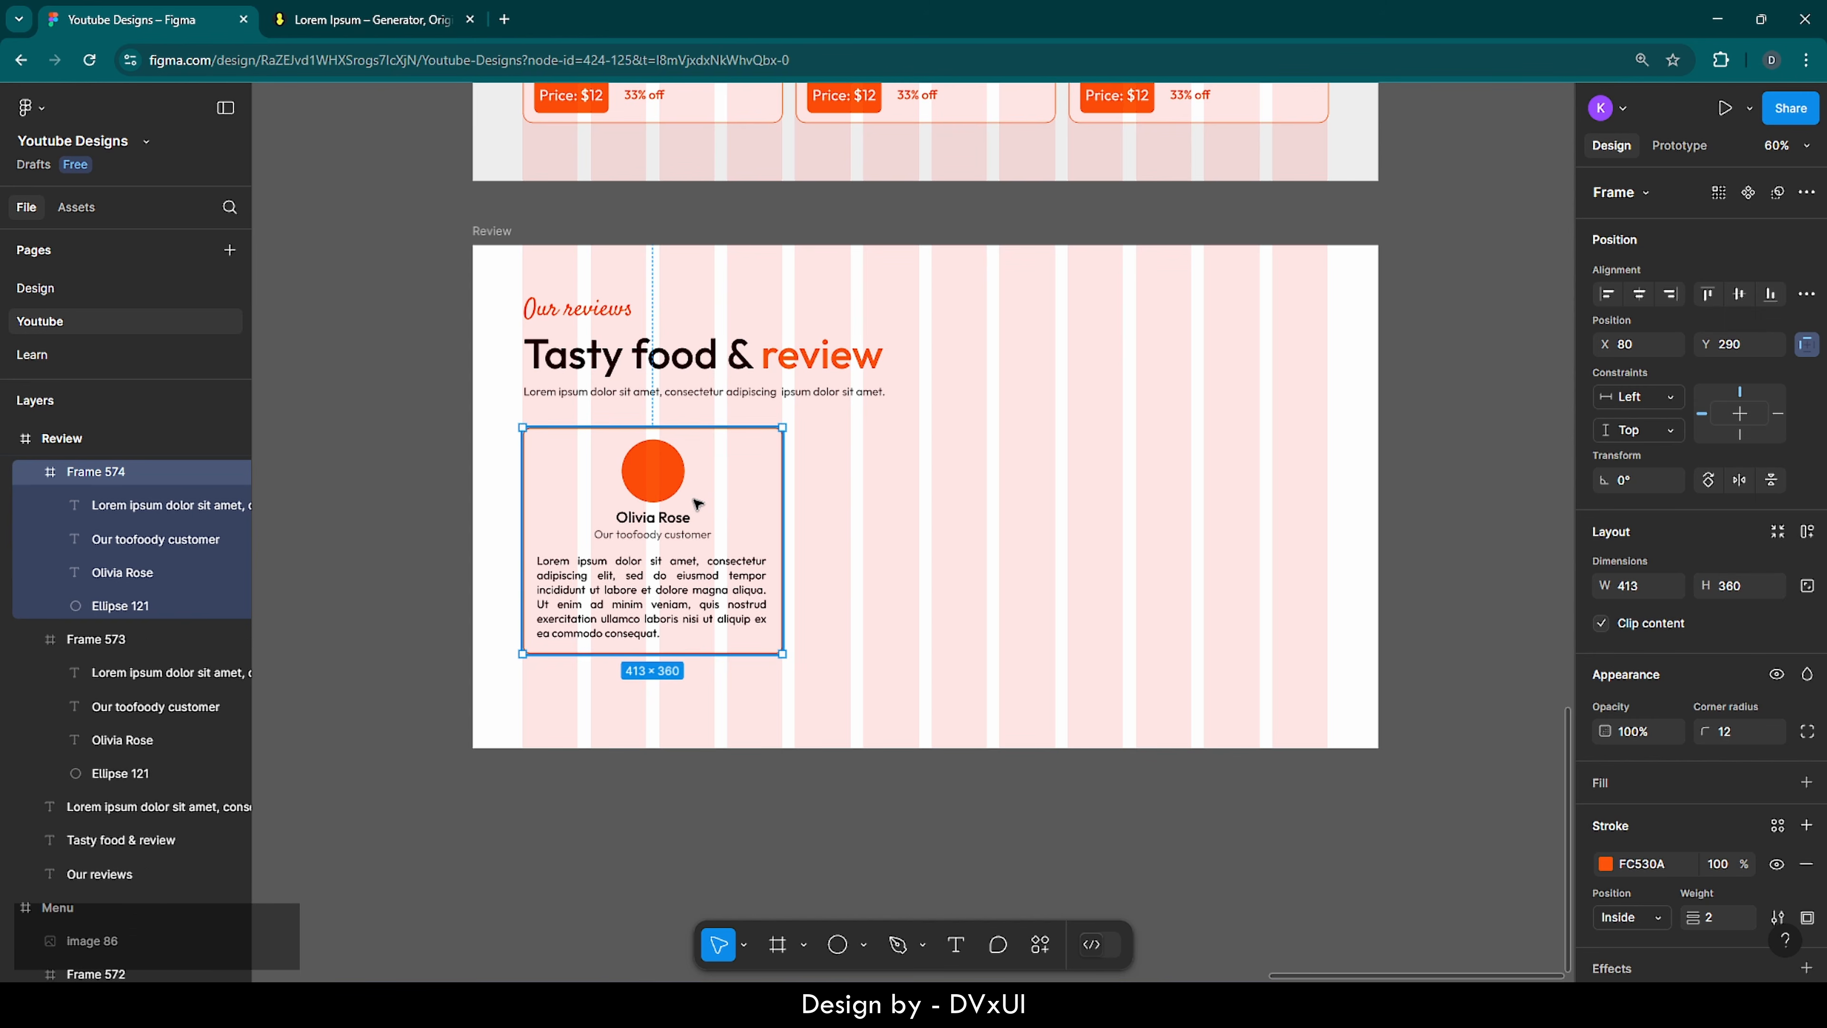
- Position the duplicated review card at X 514 and add a third copy beside it at X 948
left_click_drag(882, 504, 971, 504)
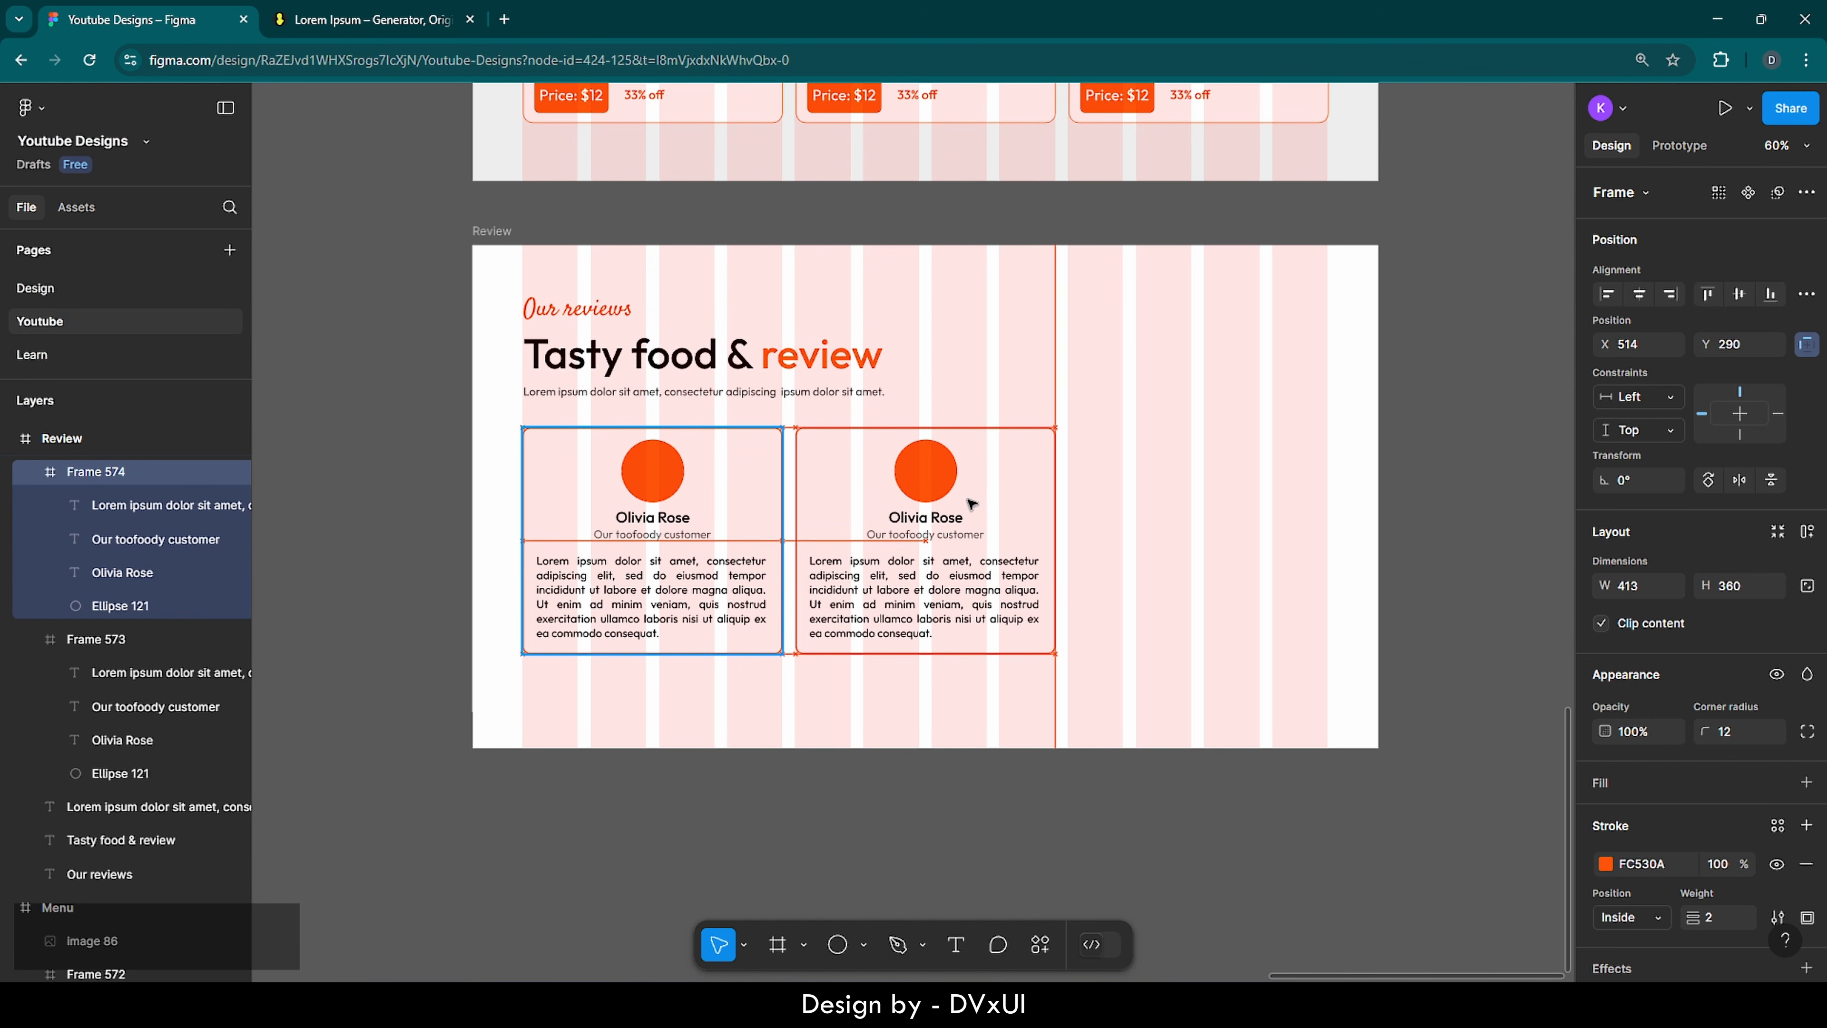
key("ctrl+v")
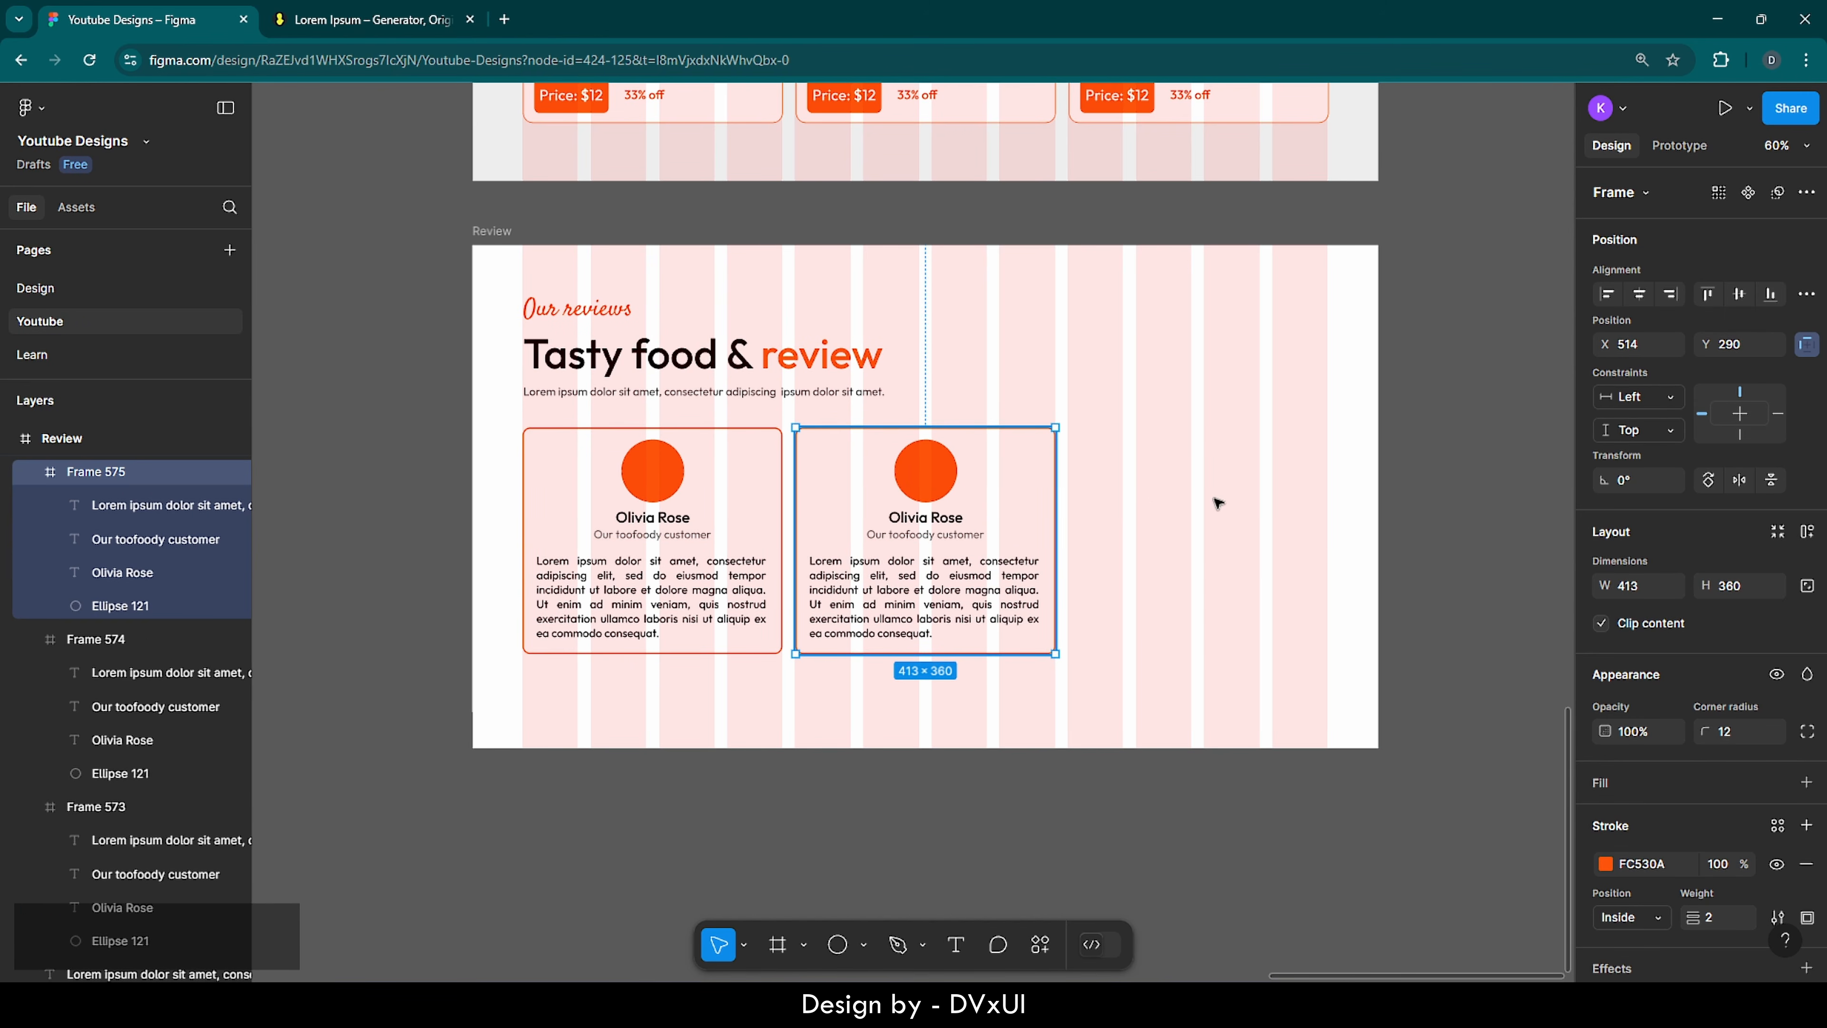
left_click_drag(971, 504, 1245, 504)
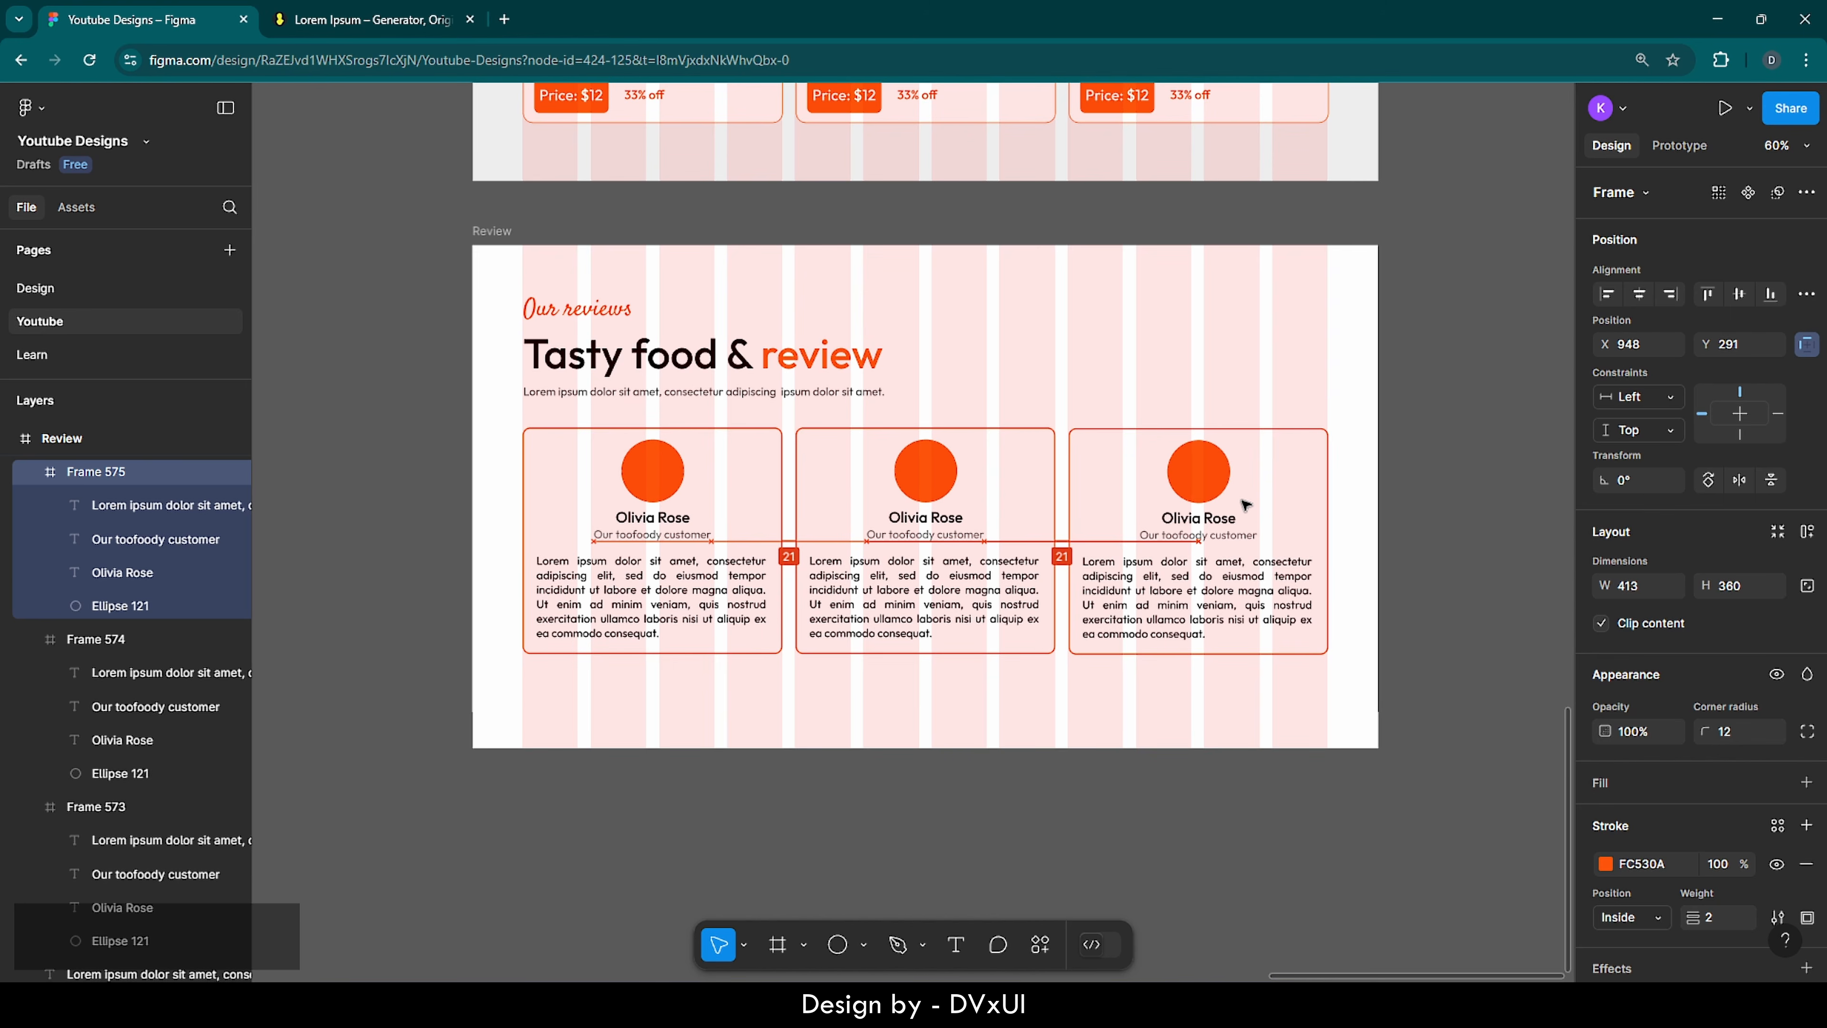
left_click(1359, 530)
- Add a circle below the middle review card, lock its aspect ratio and size it to 12 × 12
scroll(1362, 531, "down", 1)
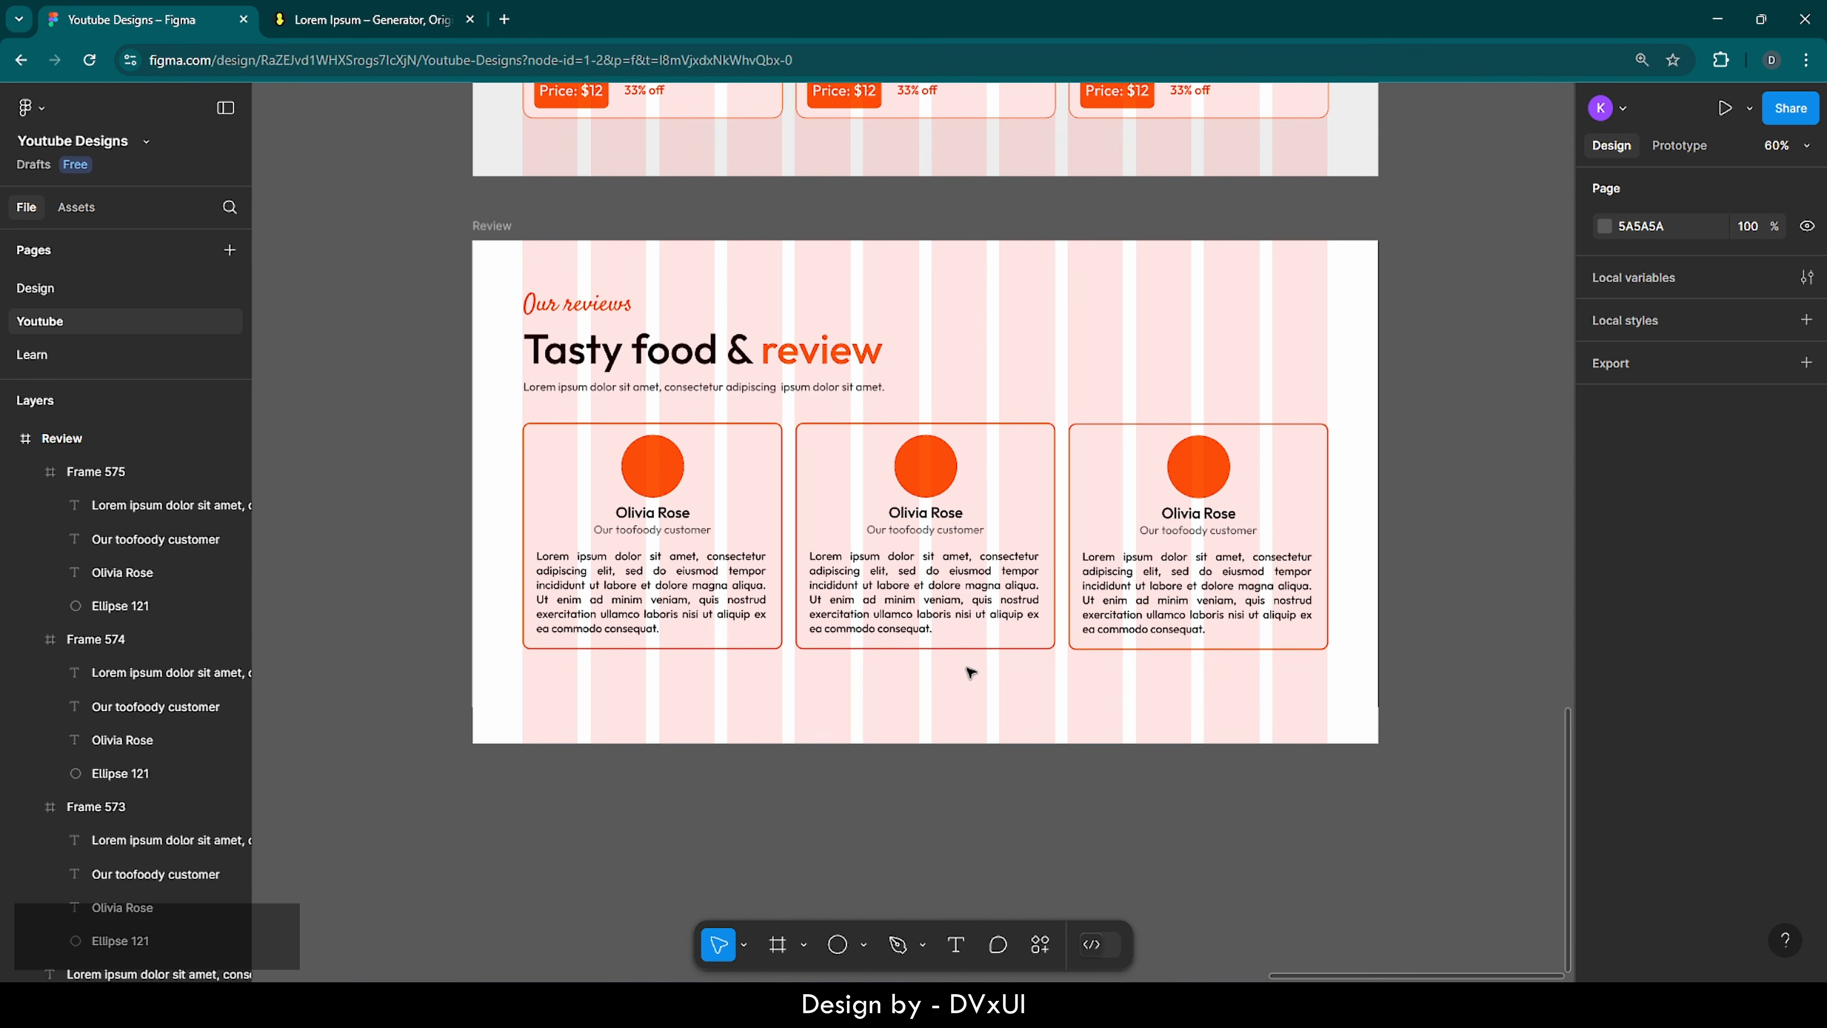
scroll(971, 673, "up", 5)
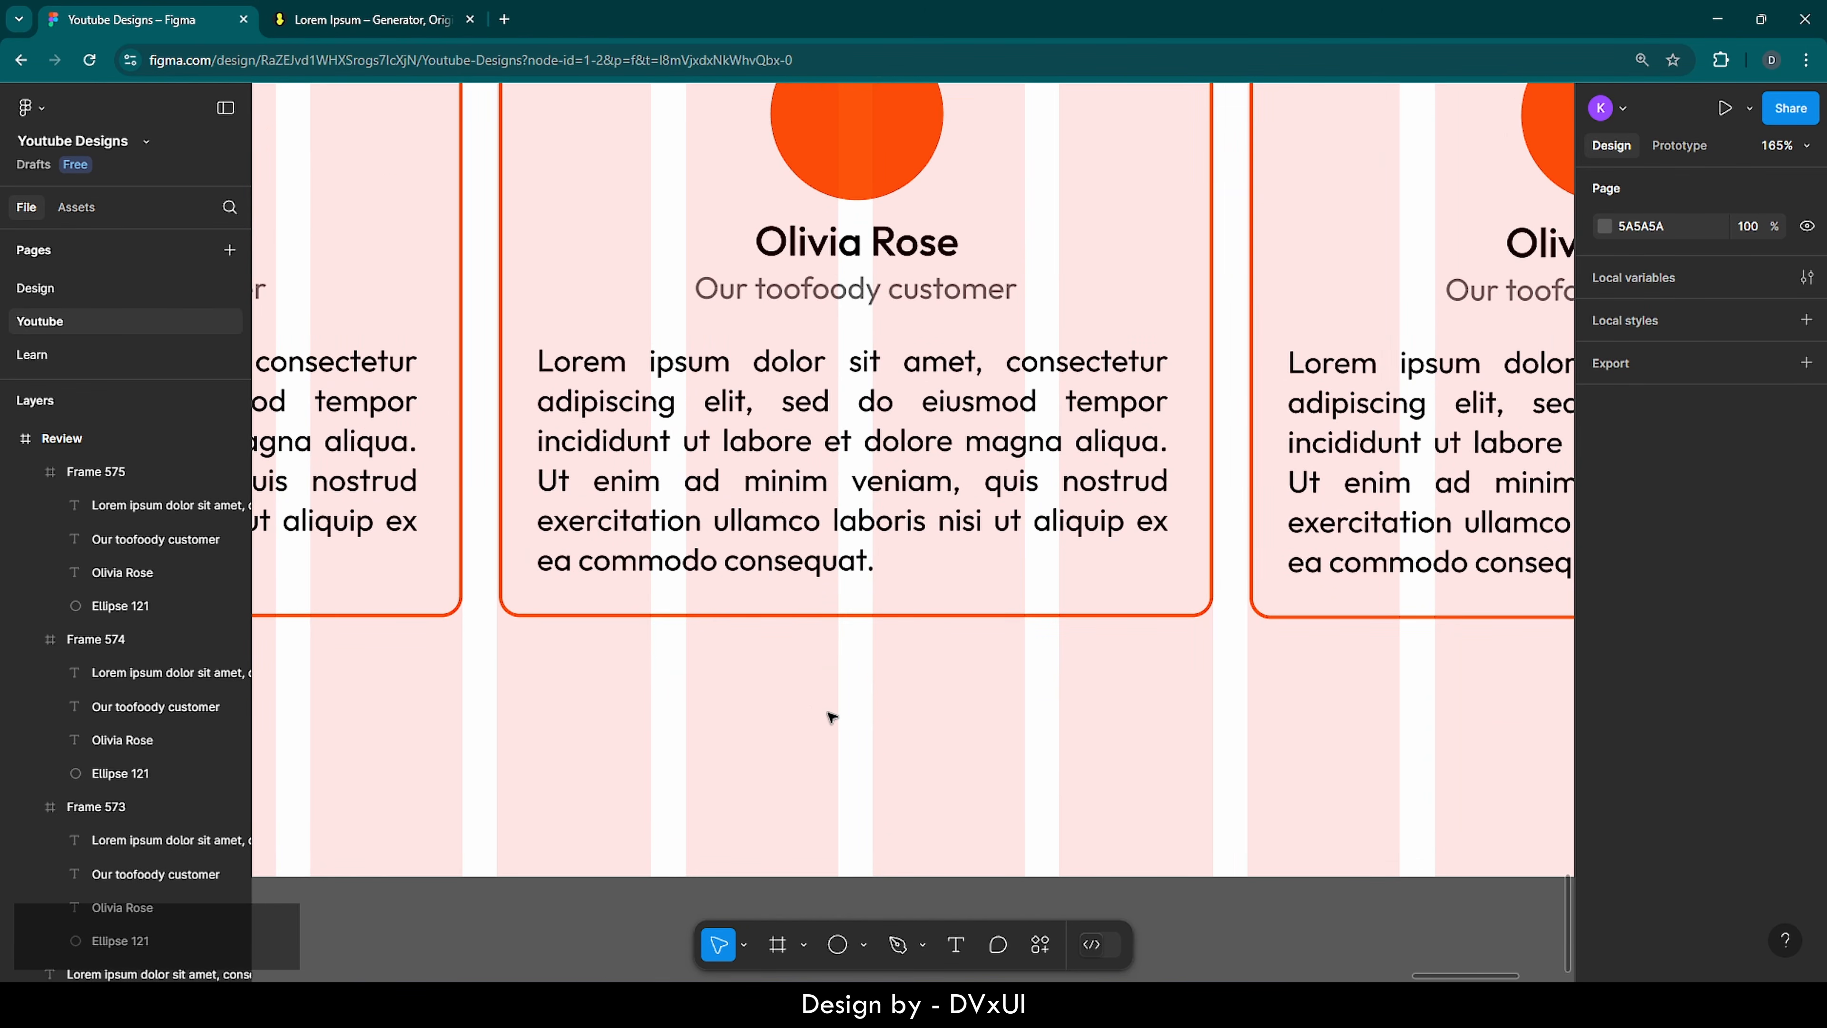
key("o")
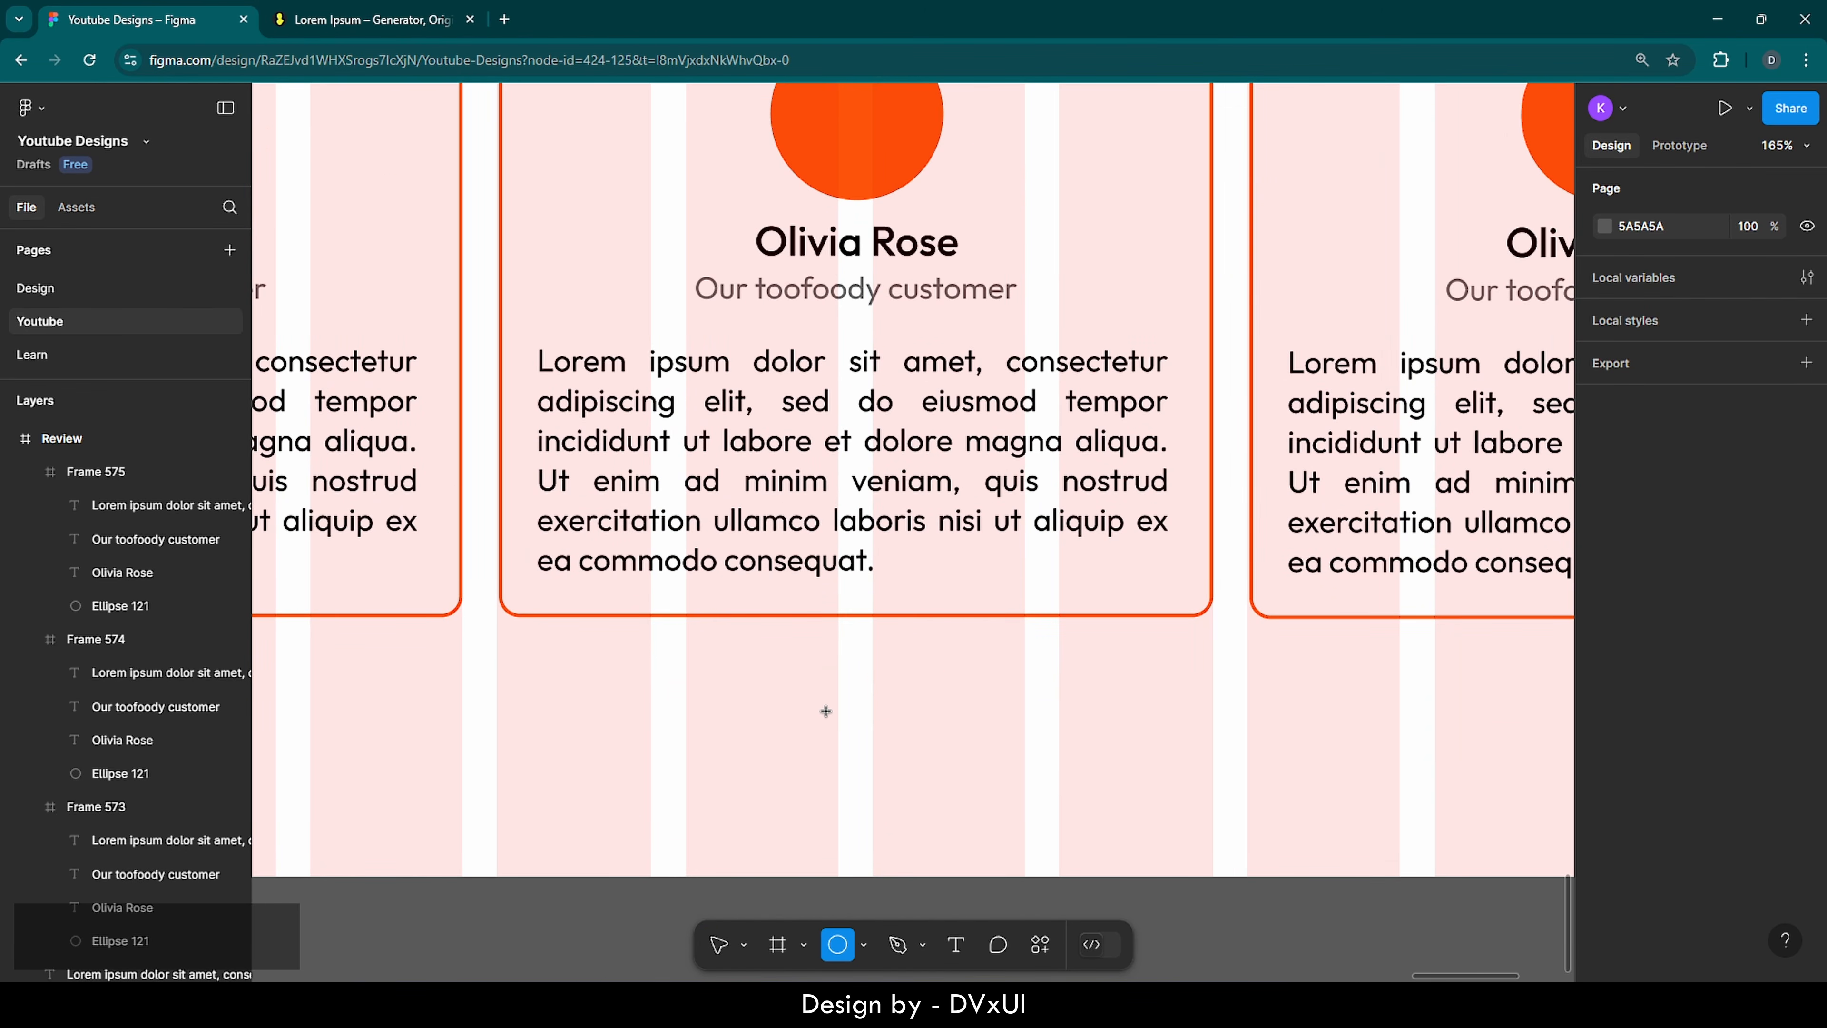
left_click(831, 716)
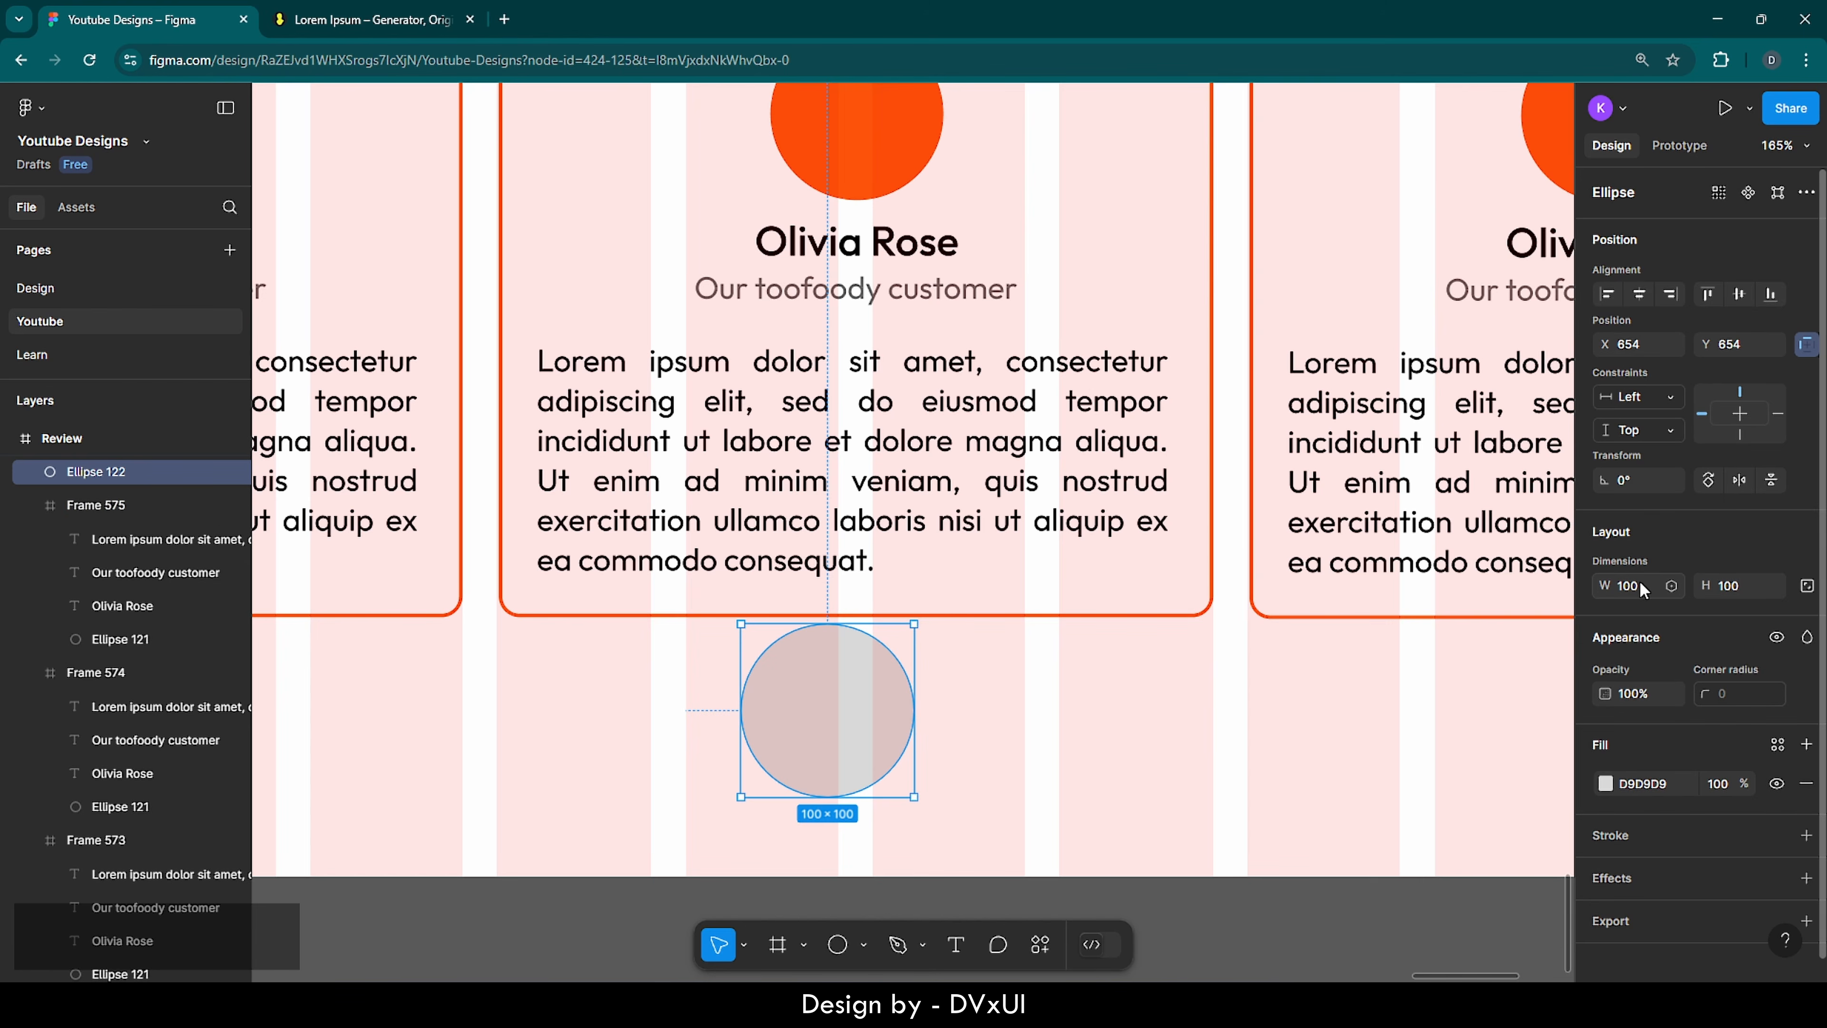
left_click(1808, 587)
left_click(1750, 586)
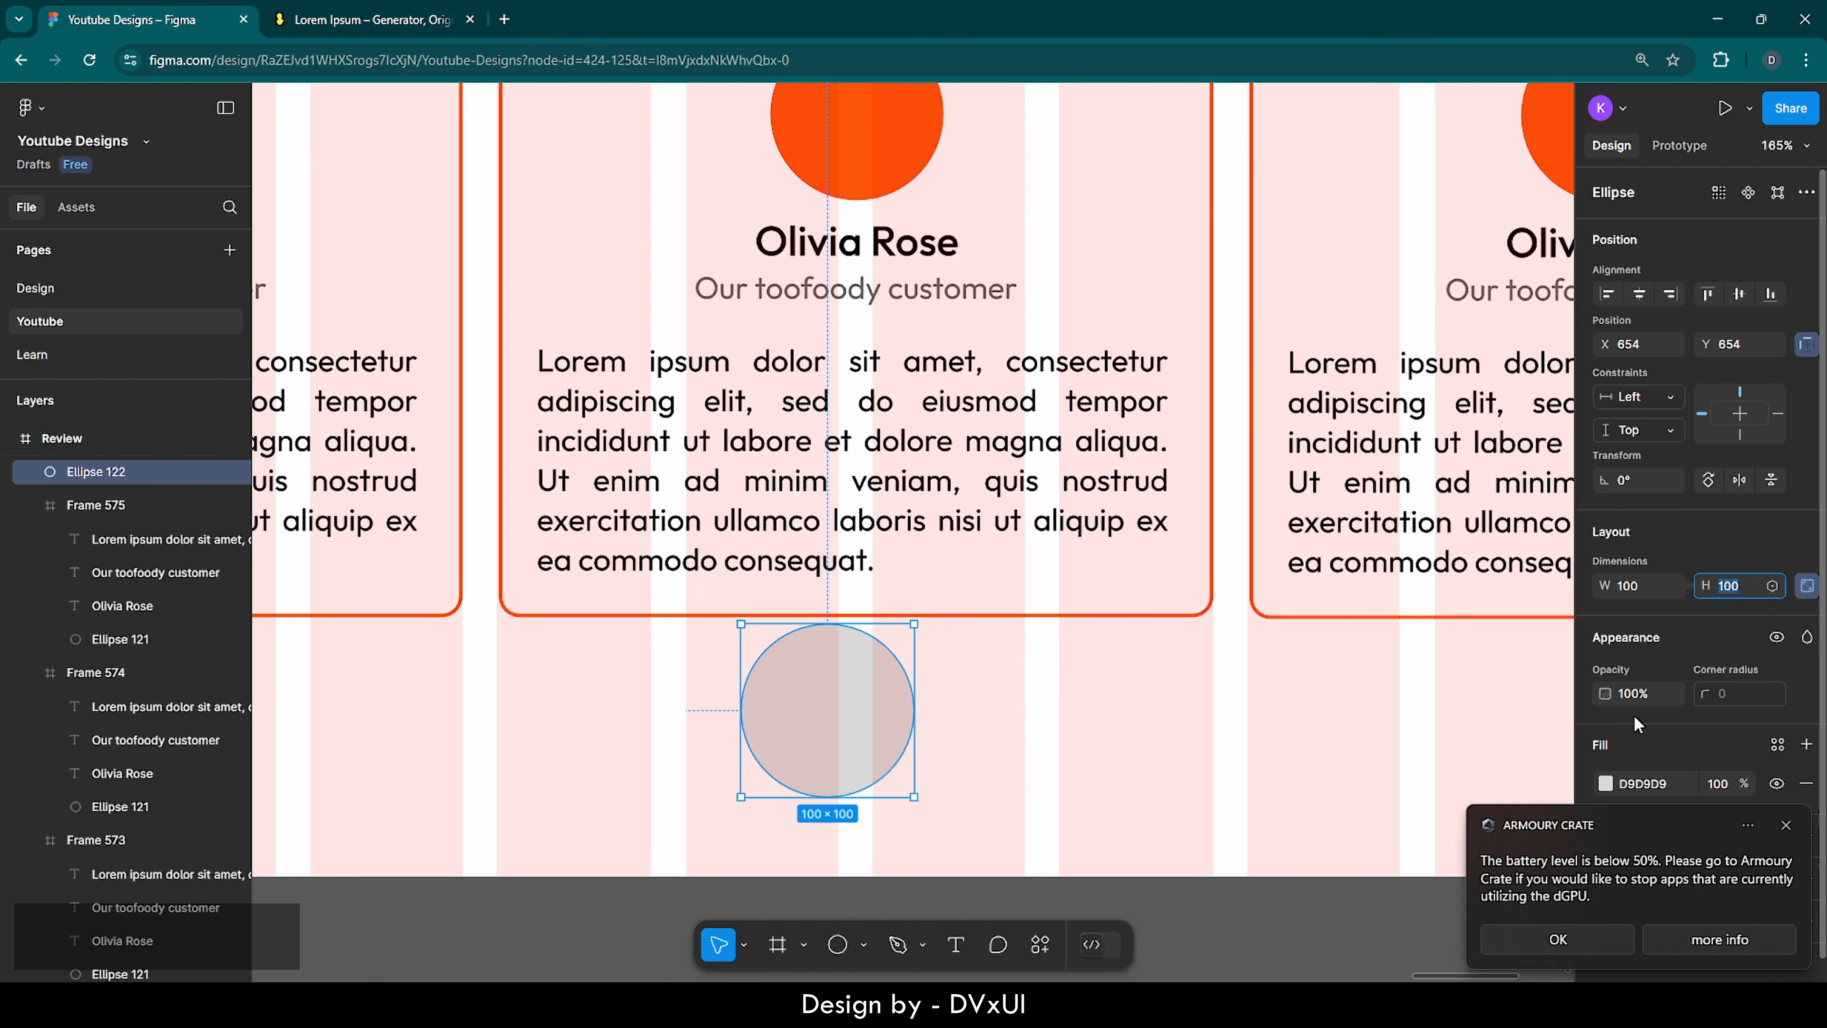
left_click(1786, 825)
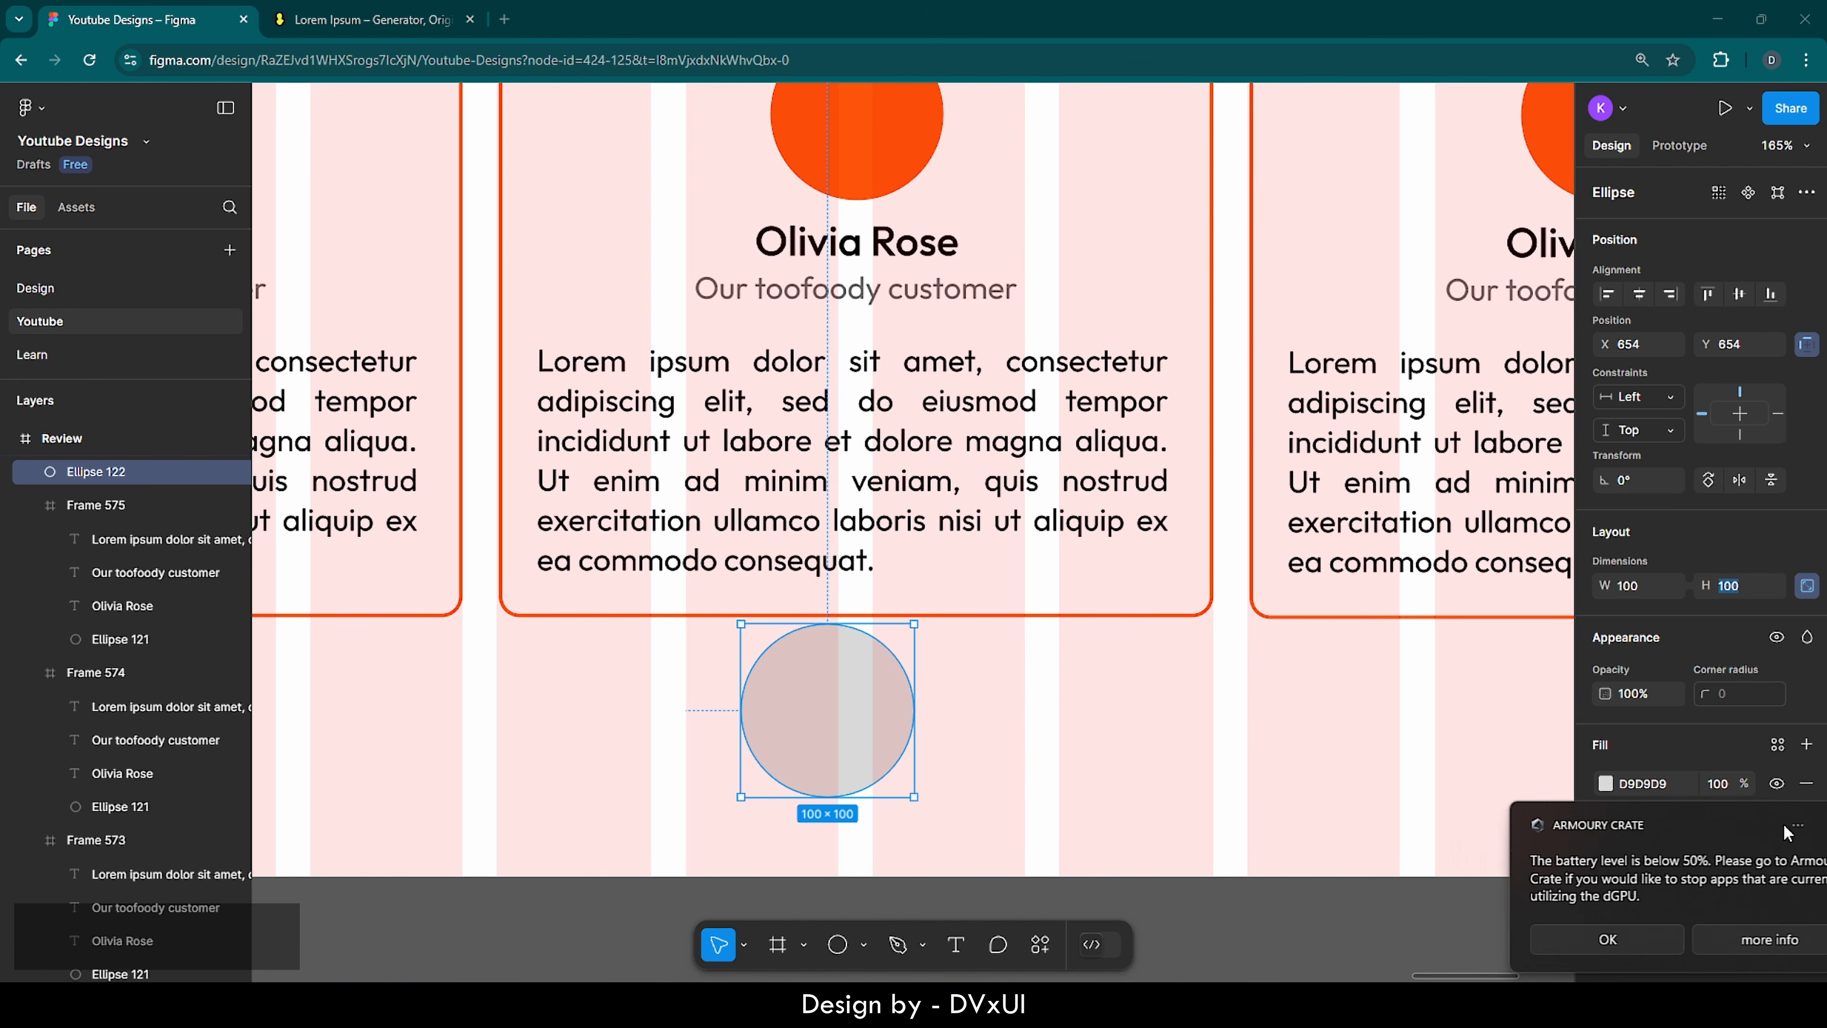
type("12")
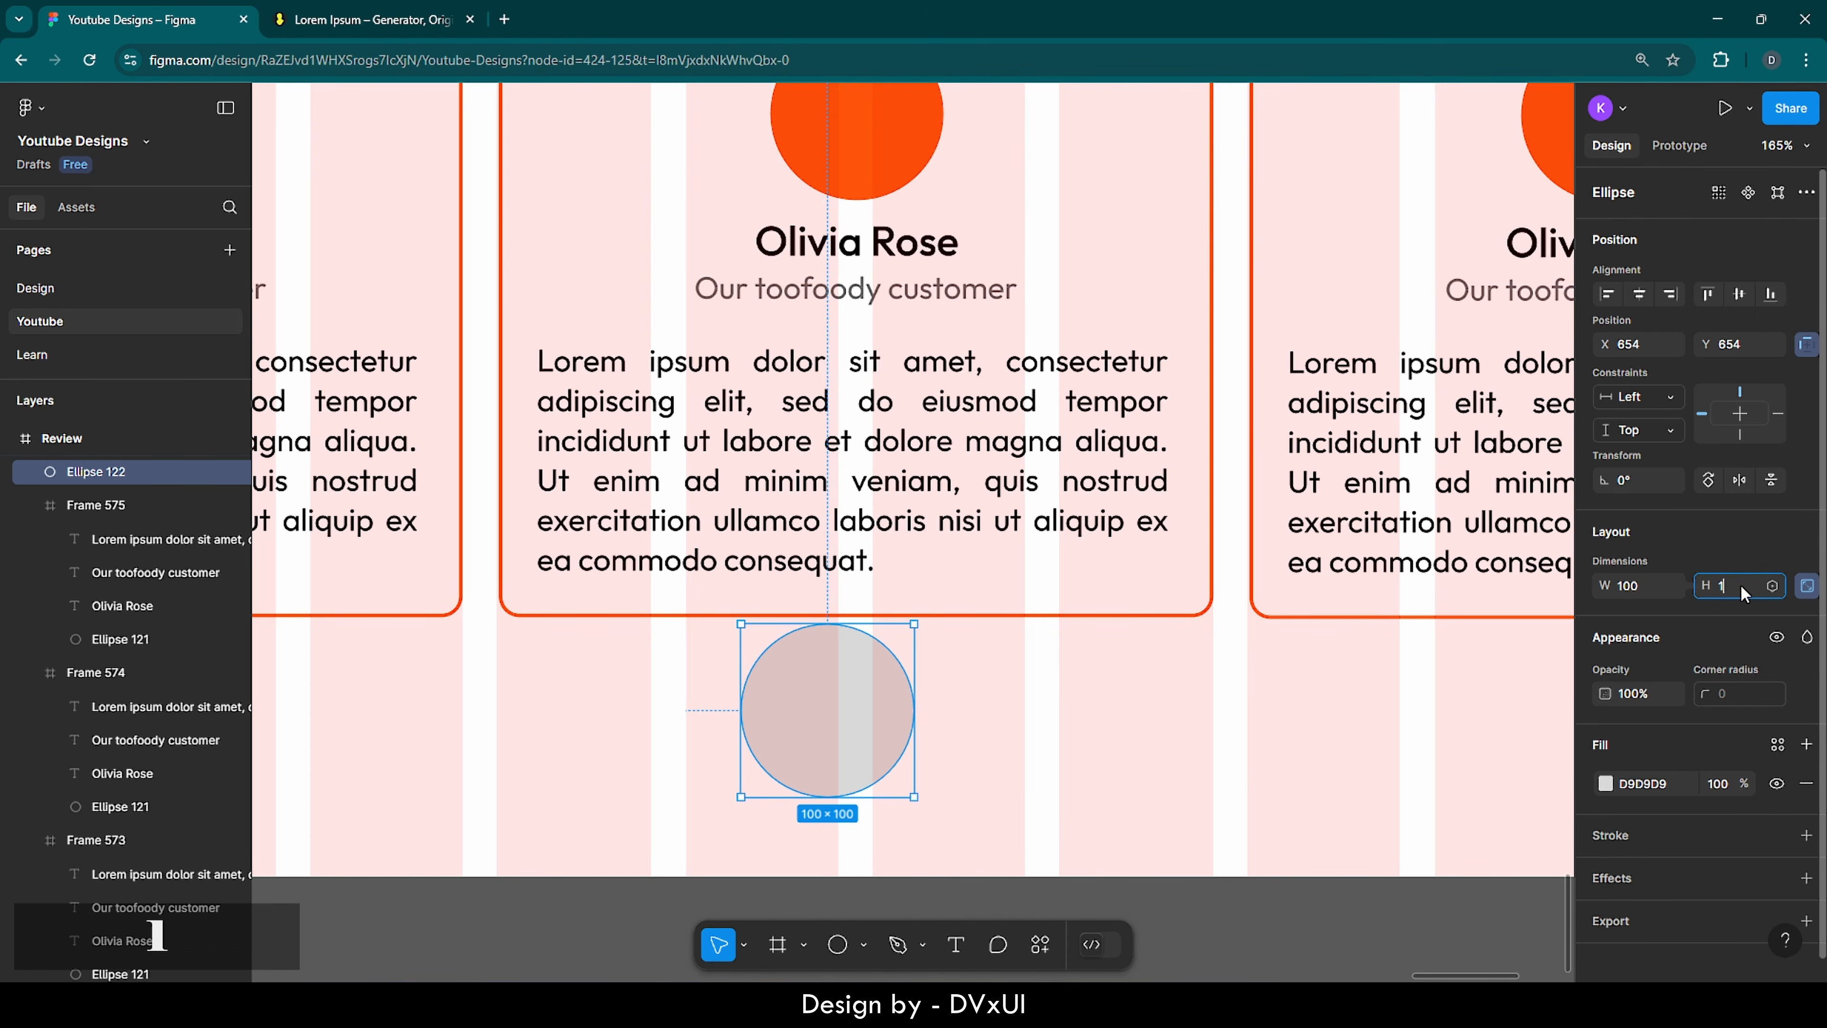
key("Return")
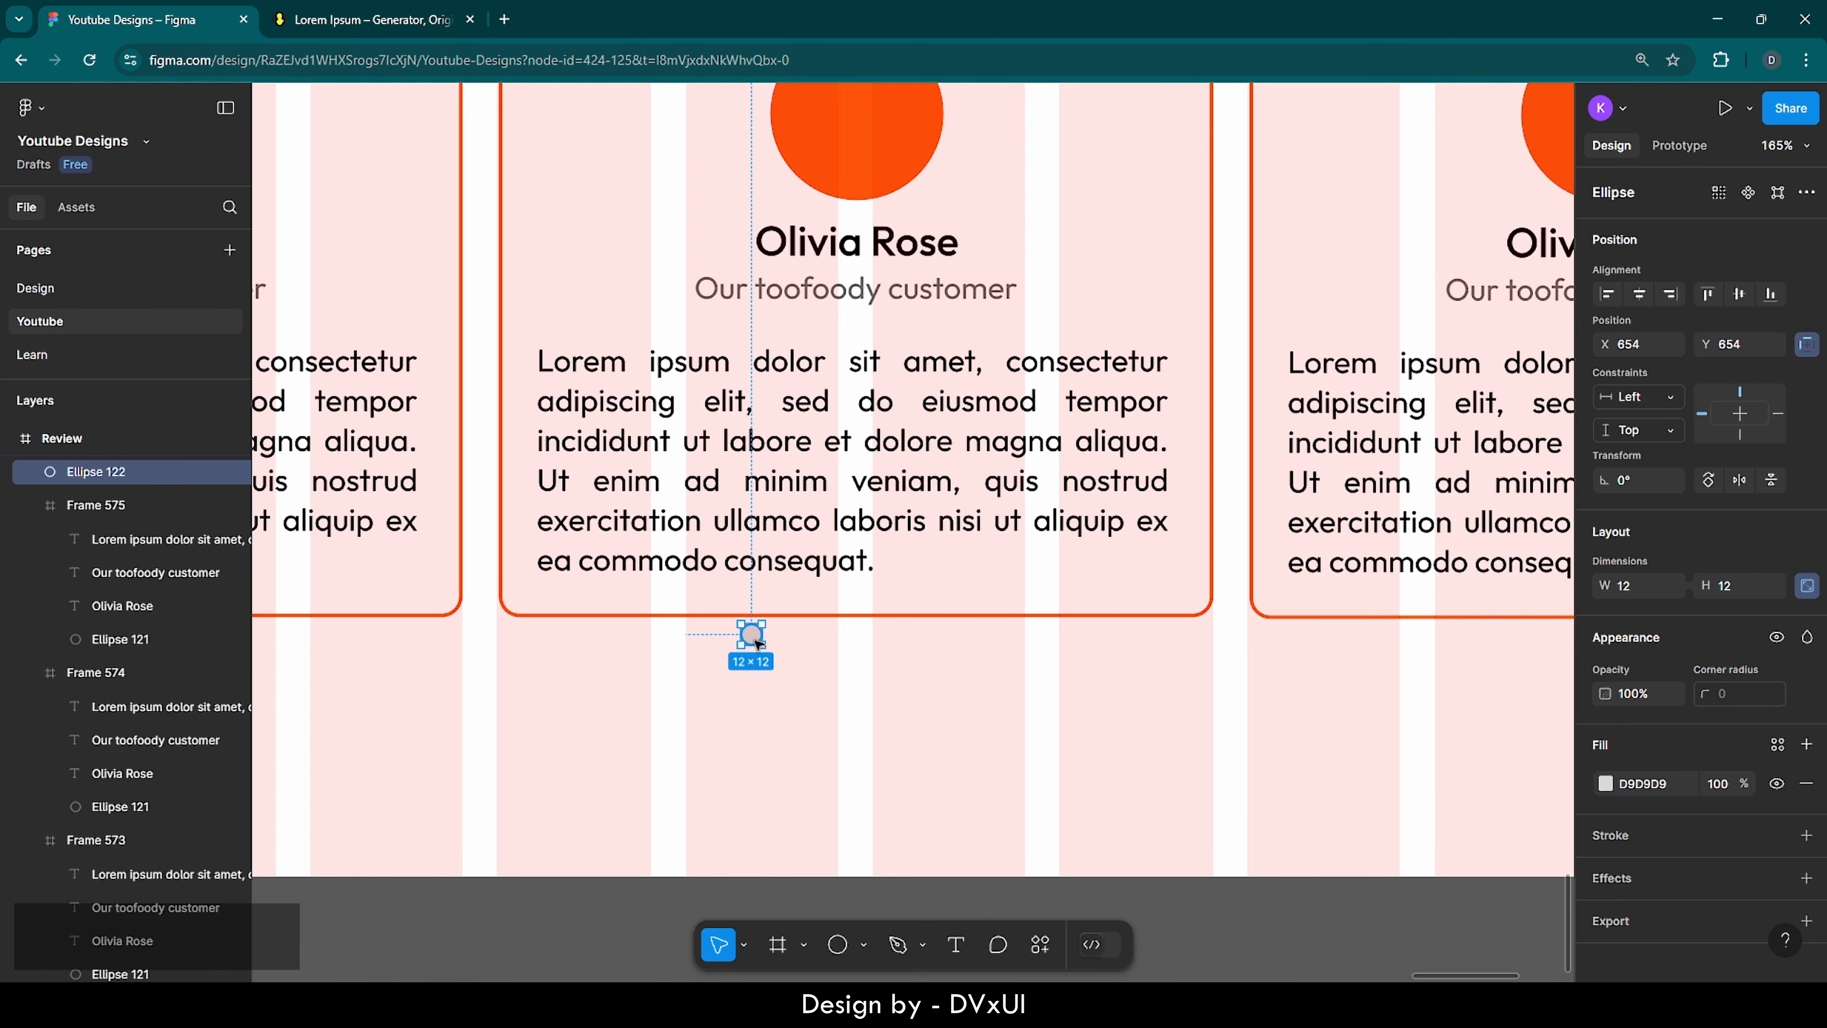
- Move the small circle down into the space below the middle card and make three copies of it in a row
left_click_drag(756, 641, 890, 703)
key("ctrl+v")
key("ctrl+v")
key("ctrl+v")
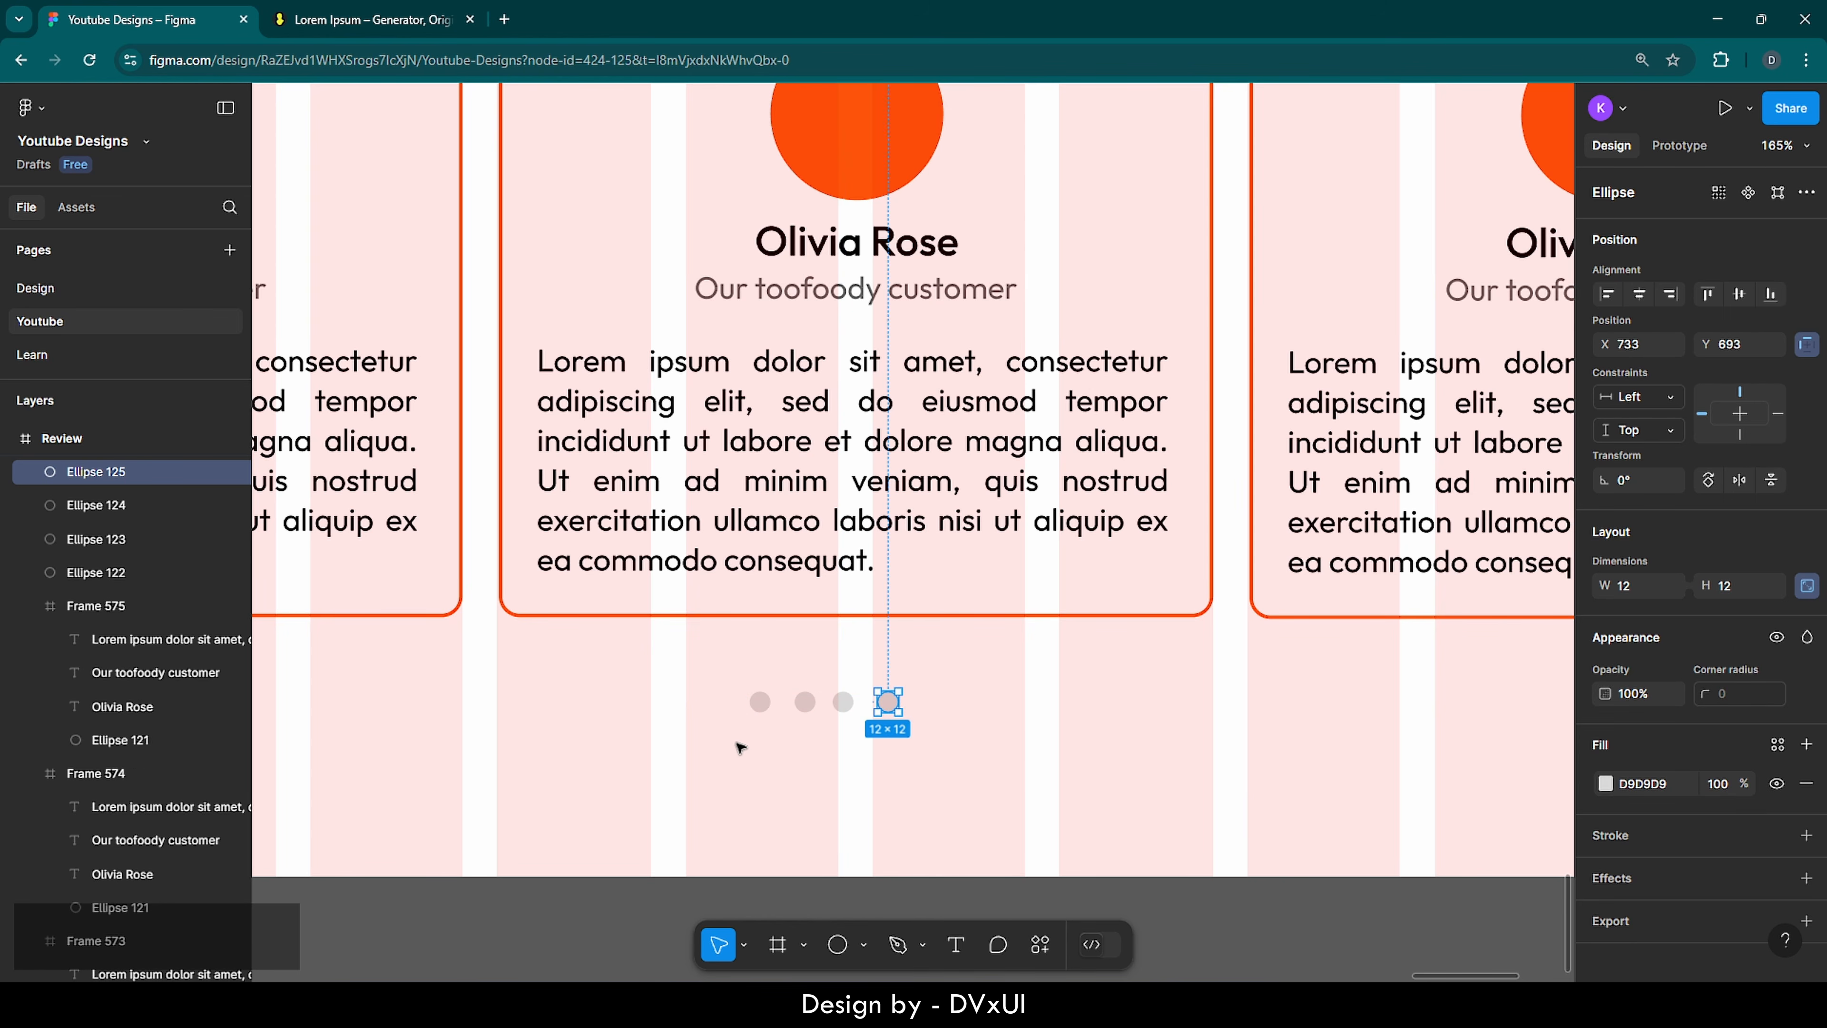
- Wrap the four small circles in a horizontal auto layout with a gap of 8
left_click(748, 745)
left_click_drag(735, 742, 925, 691)
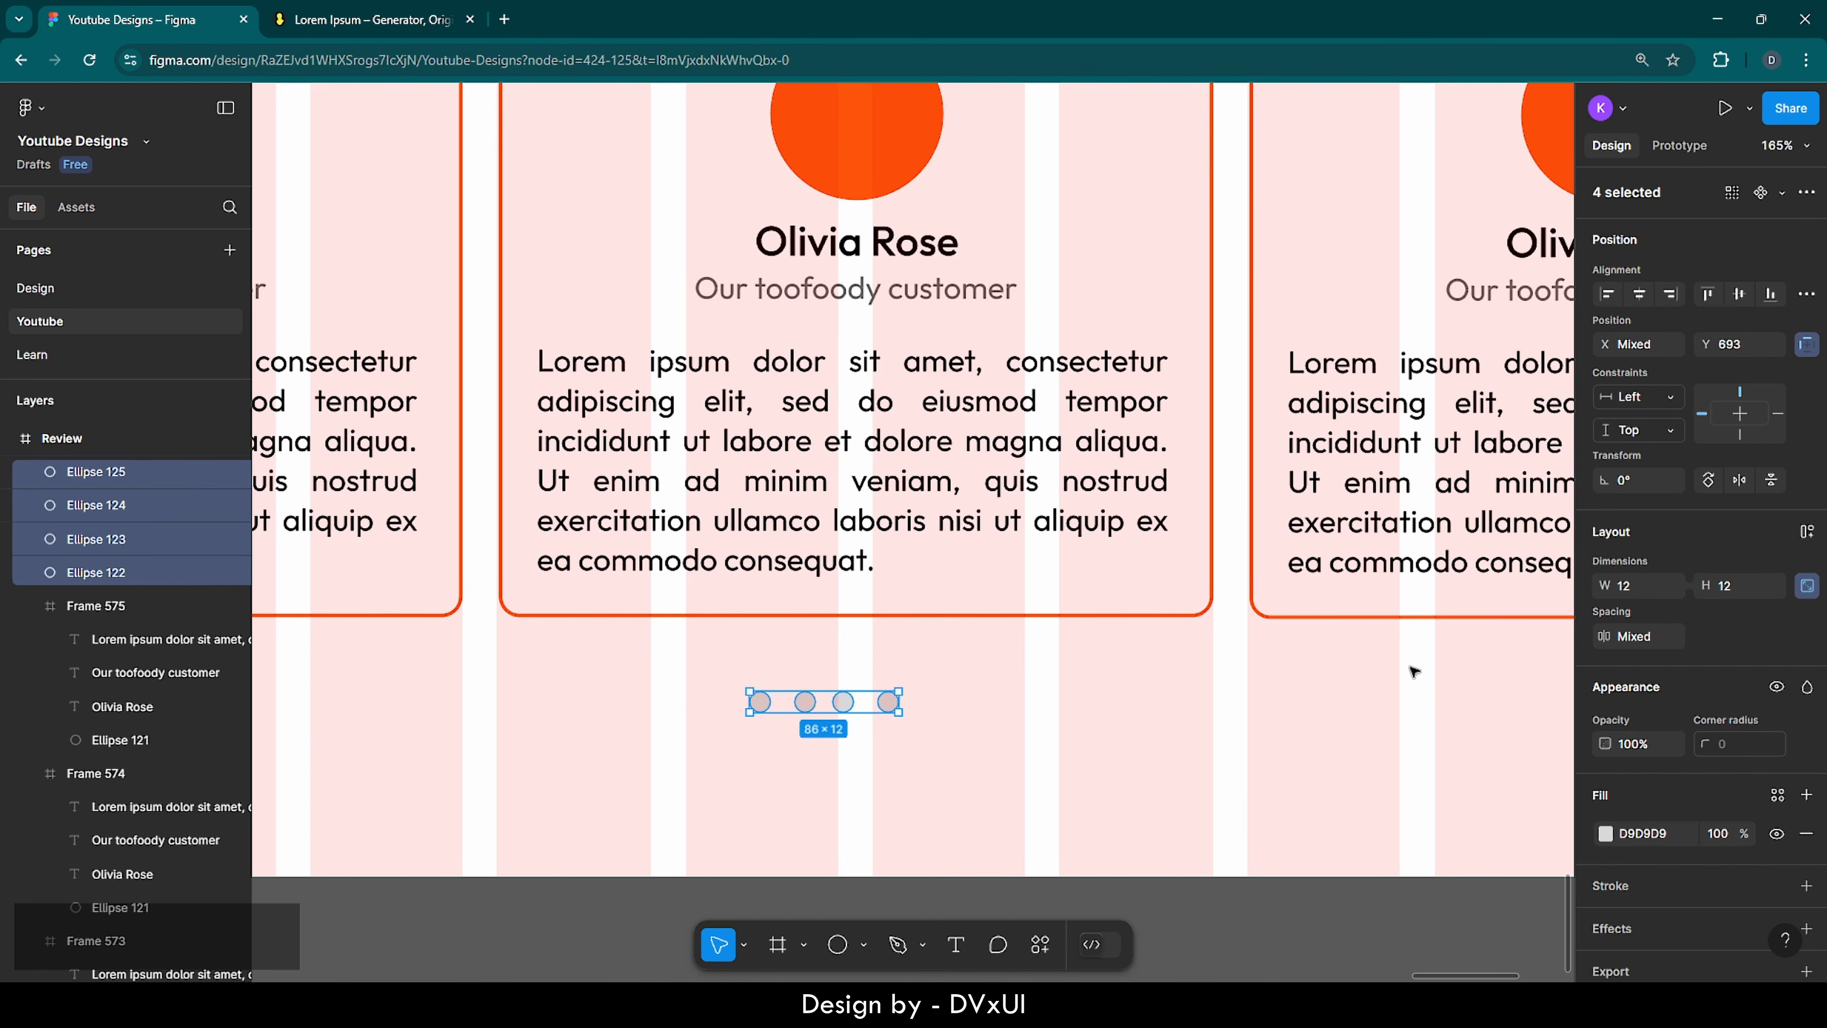
left_click(1647, 639)
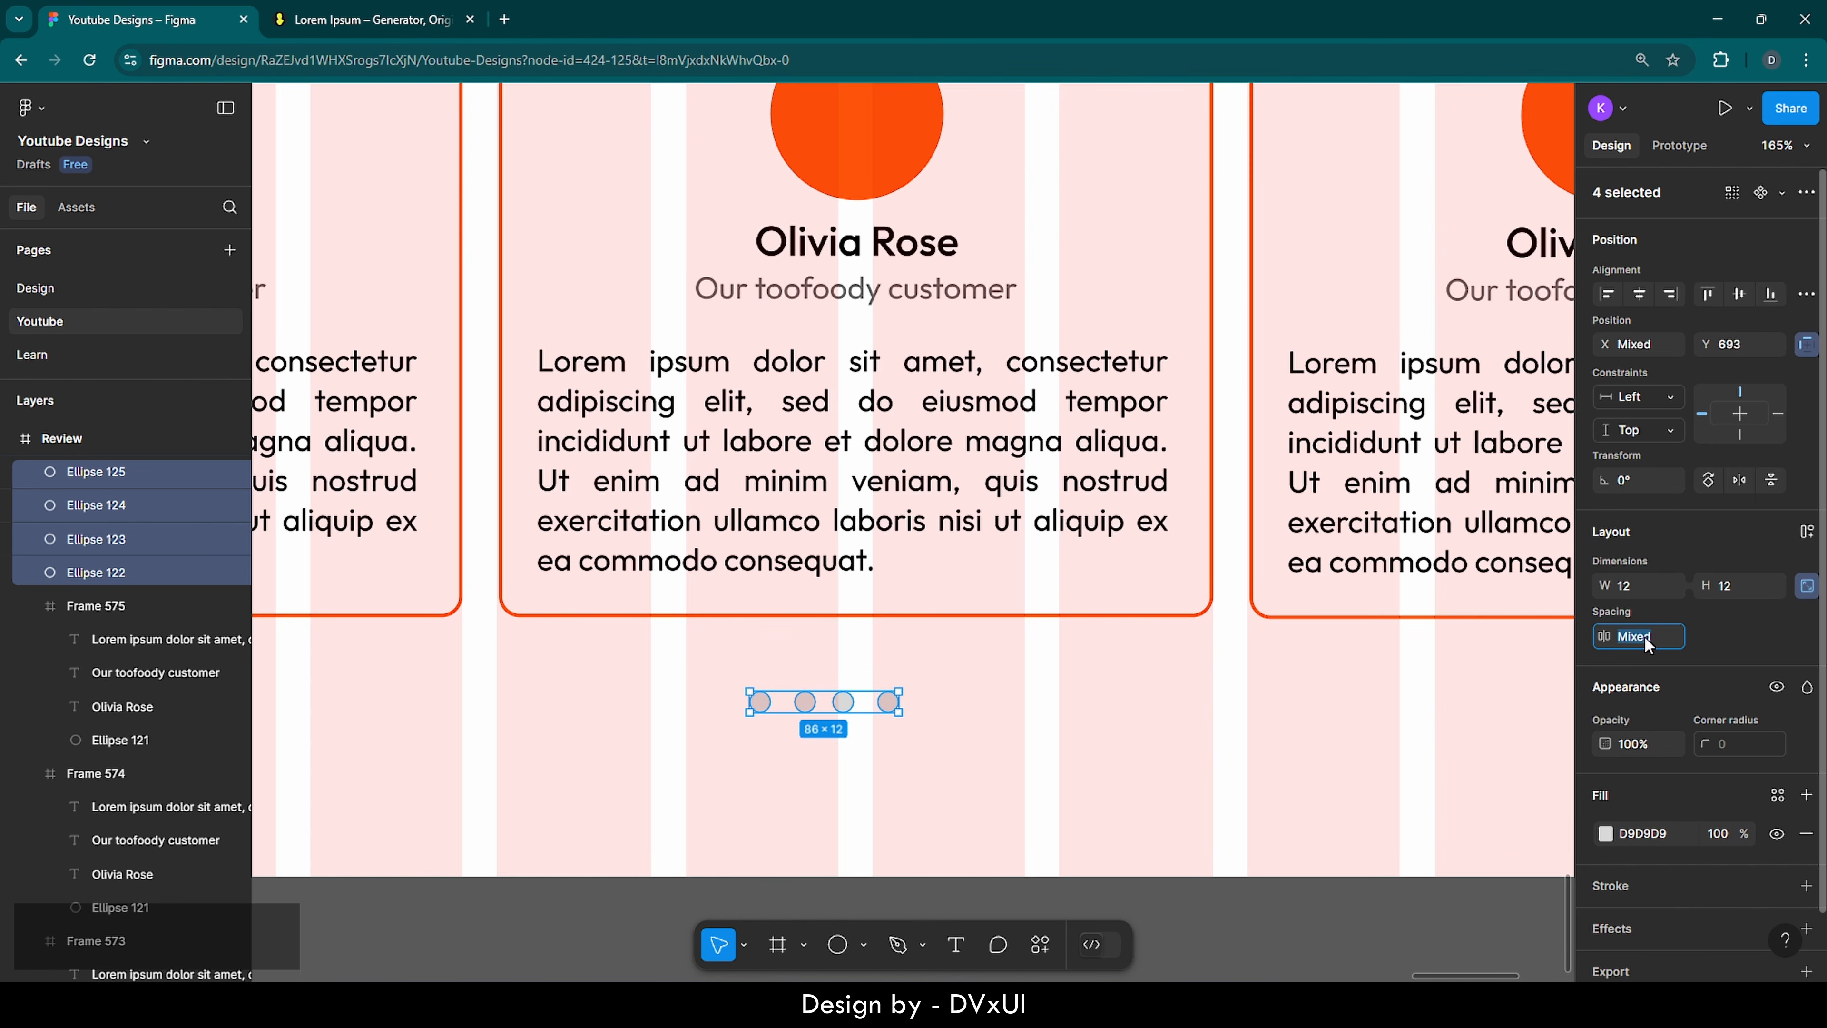
left_click(1807, 532)
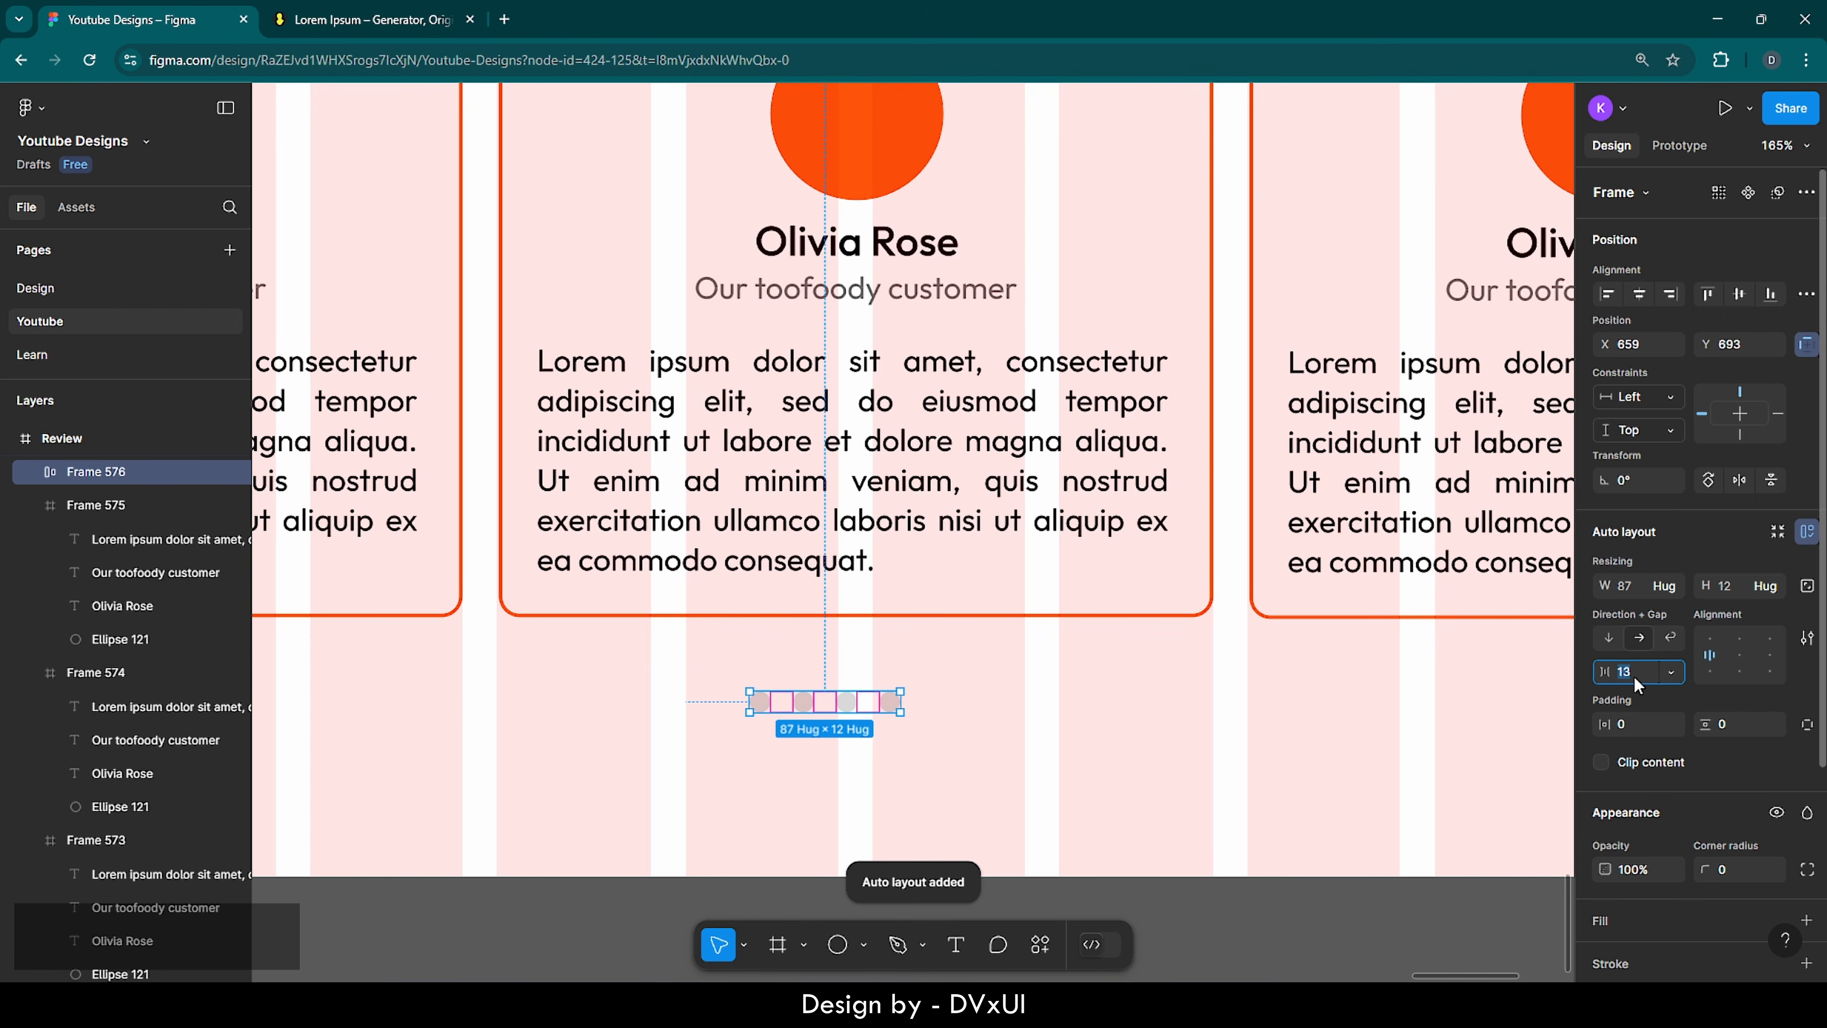
type("12")
key("Return")
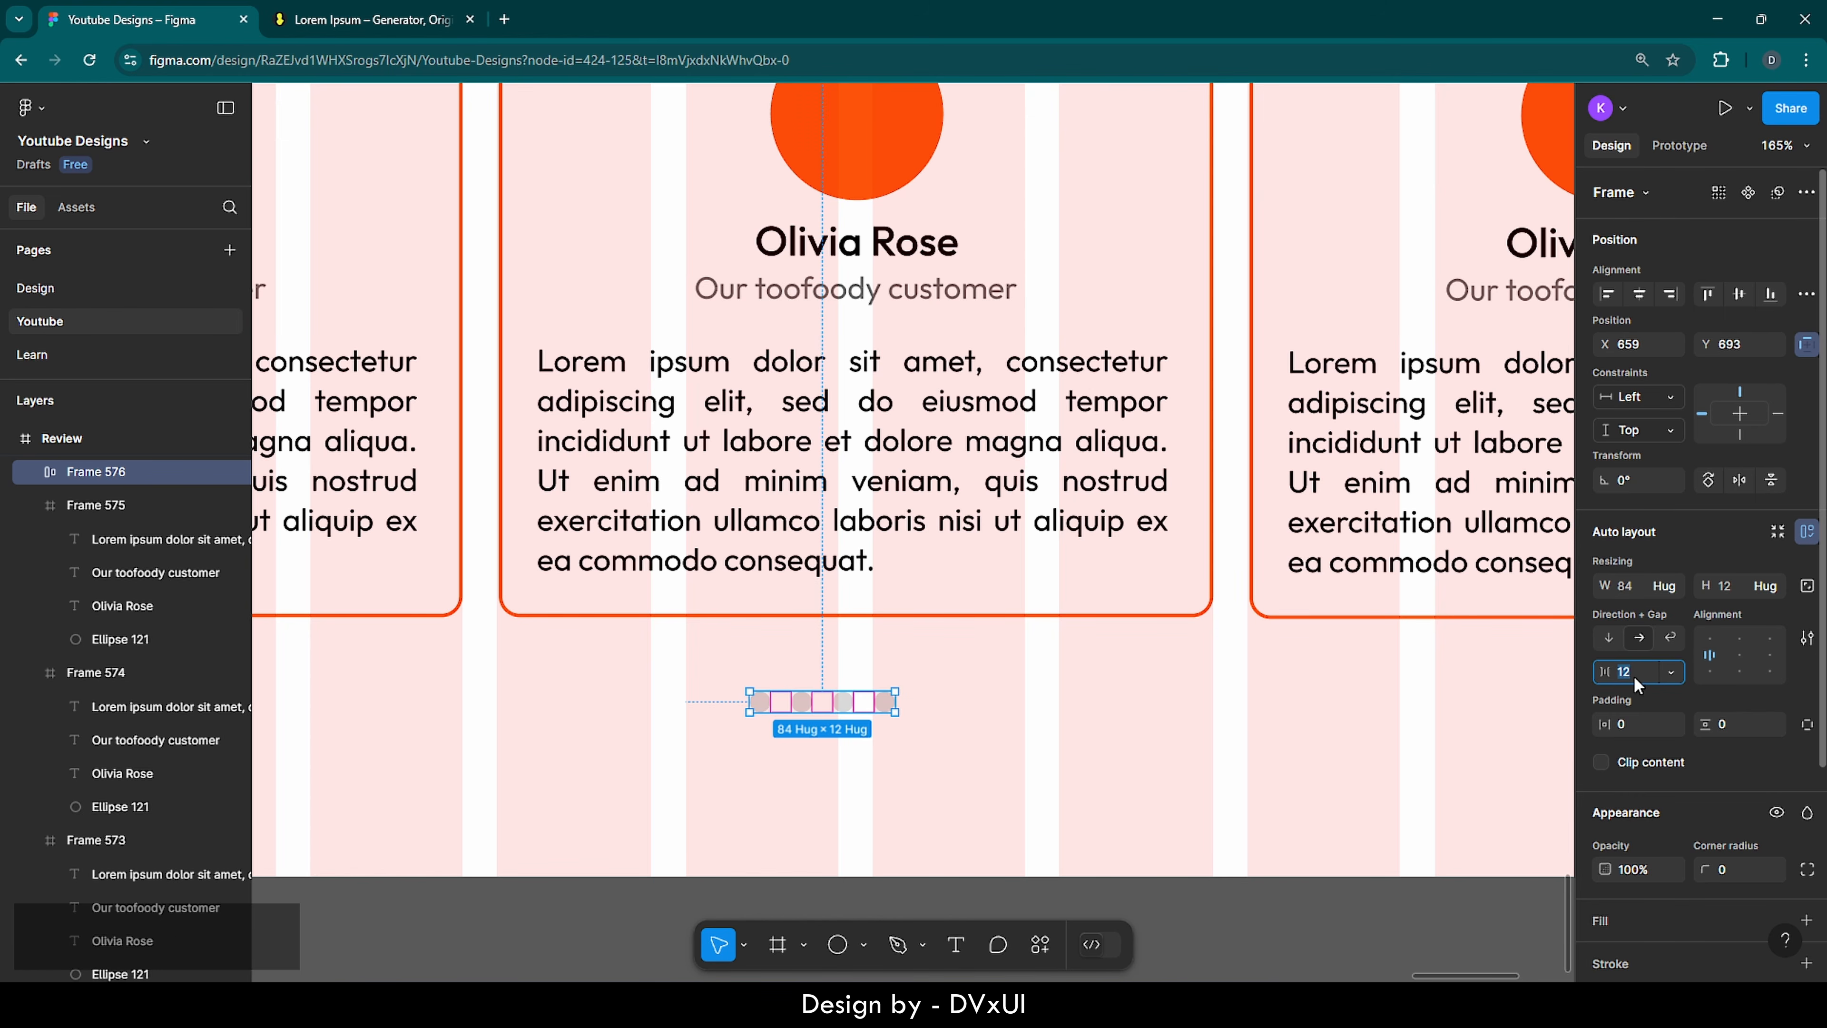
key("BackSpace")
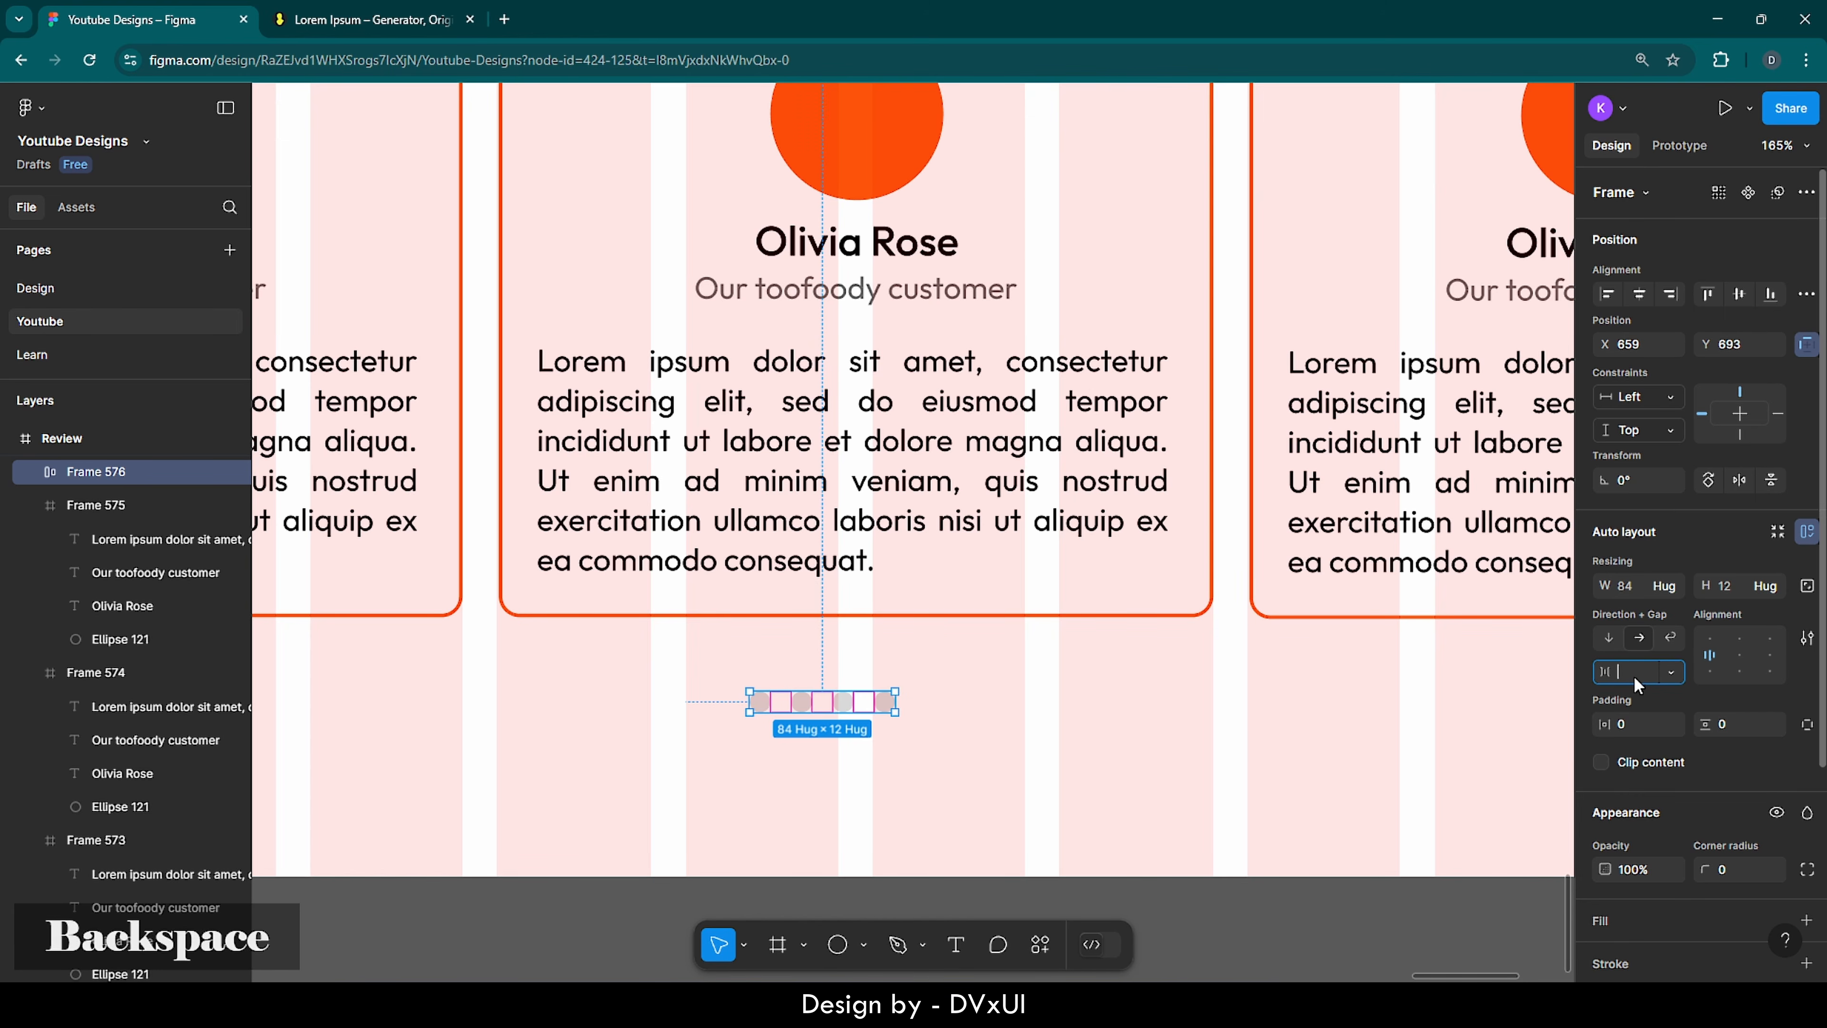
type("8")
key("Return")
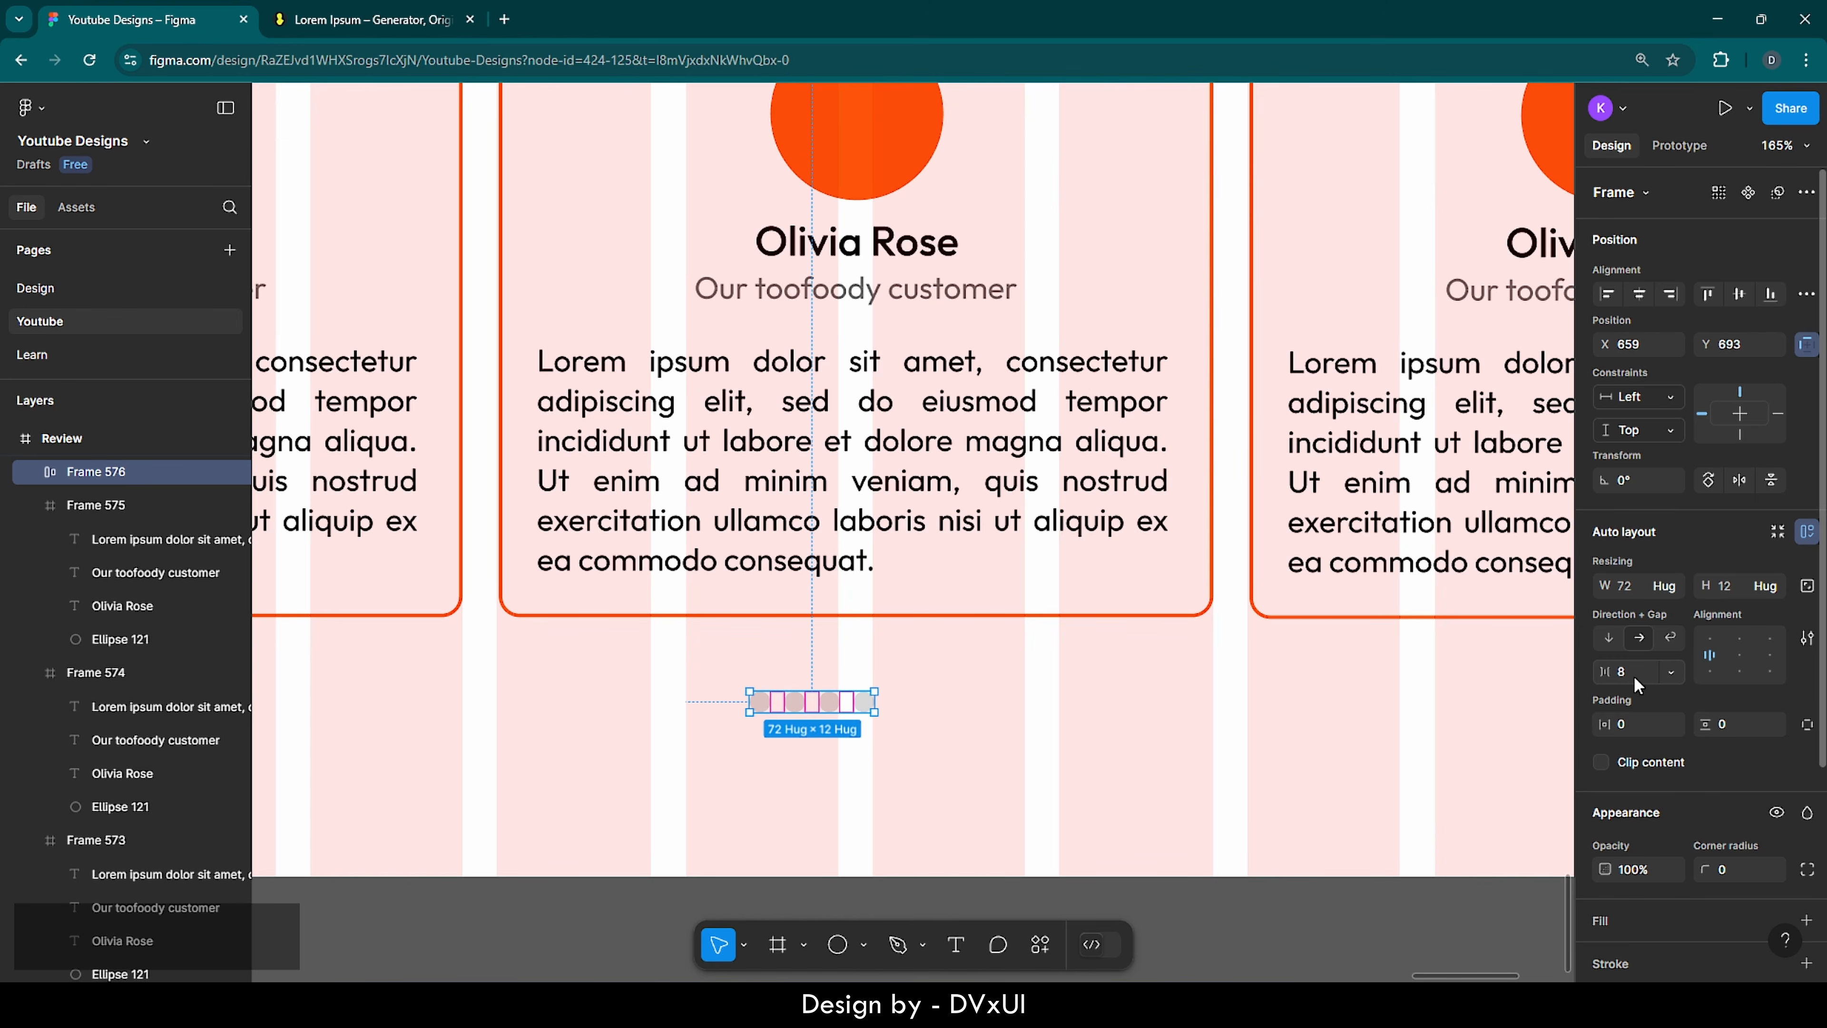
- Fill the second pagination dot with the orange colour already used on this page
double_click(795, 702)
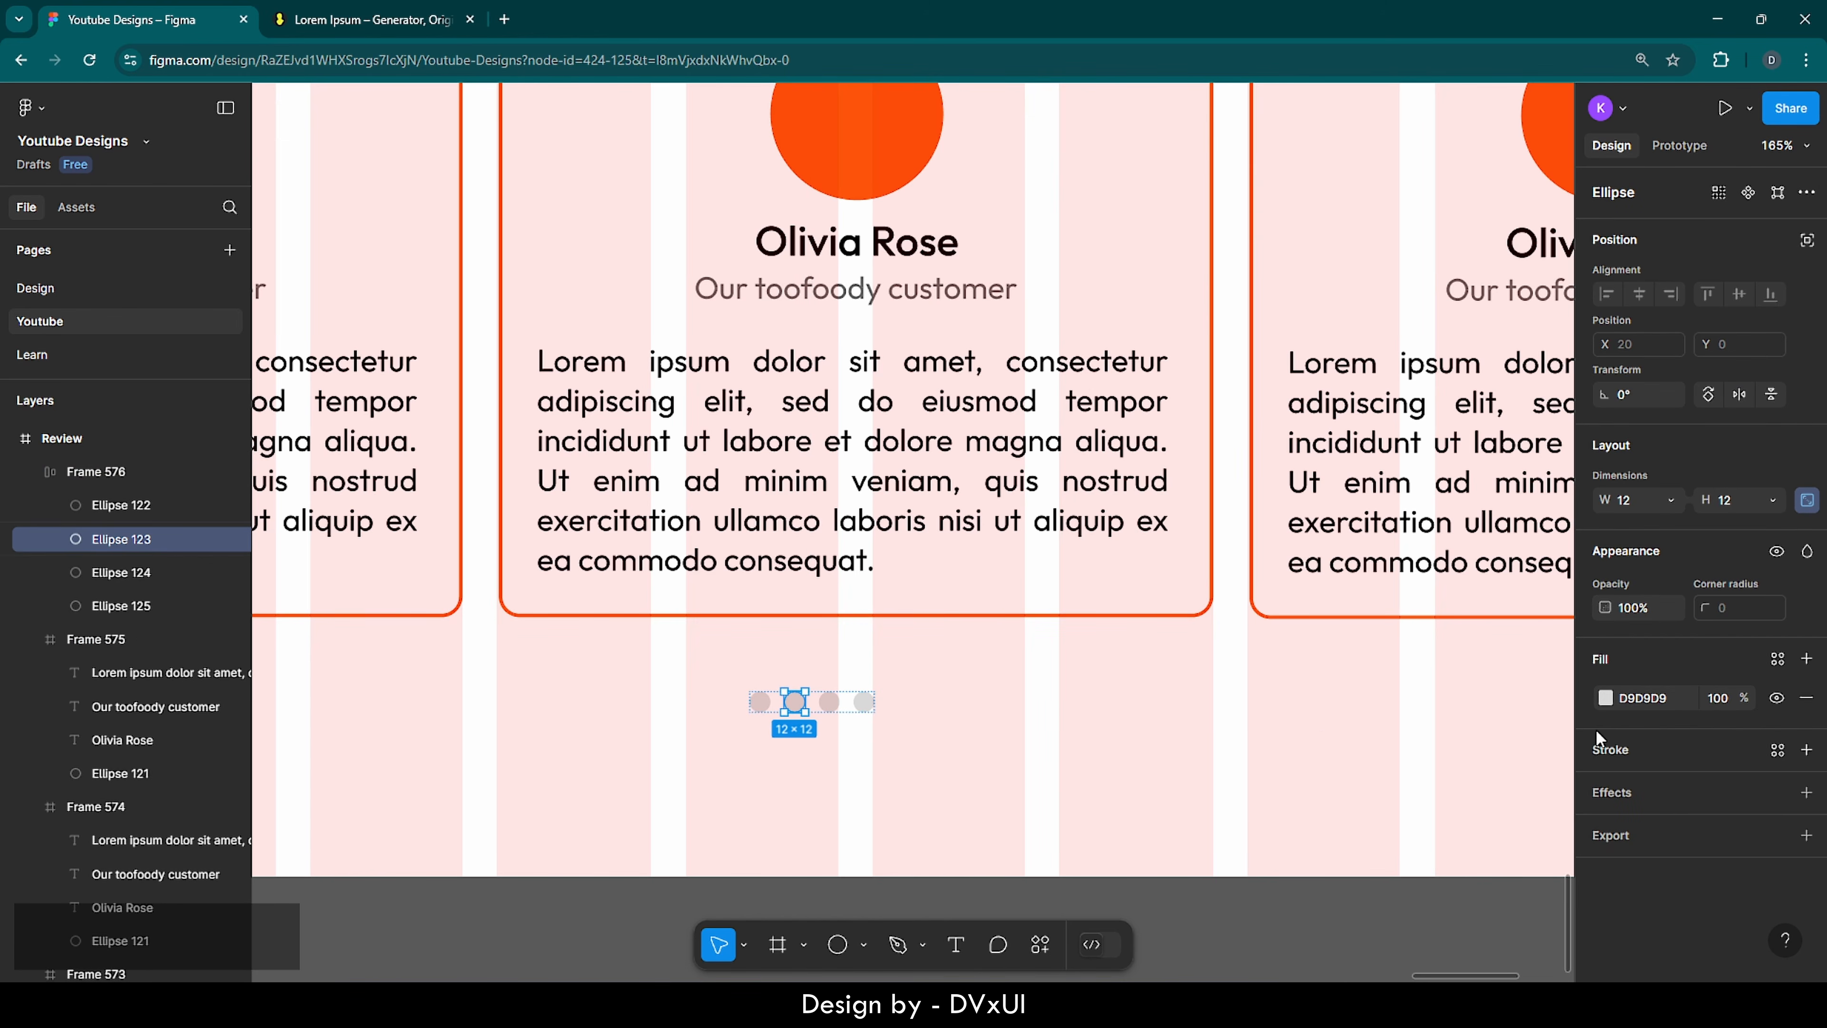
left_click(1606, 698)
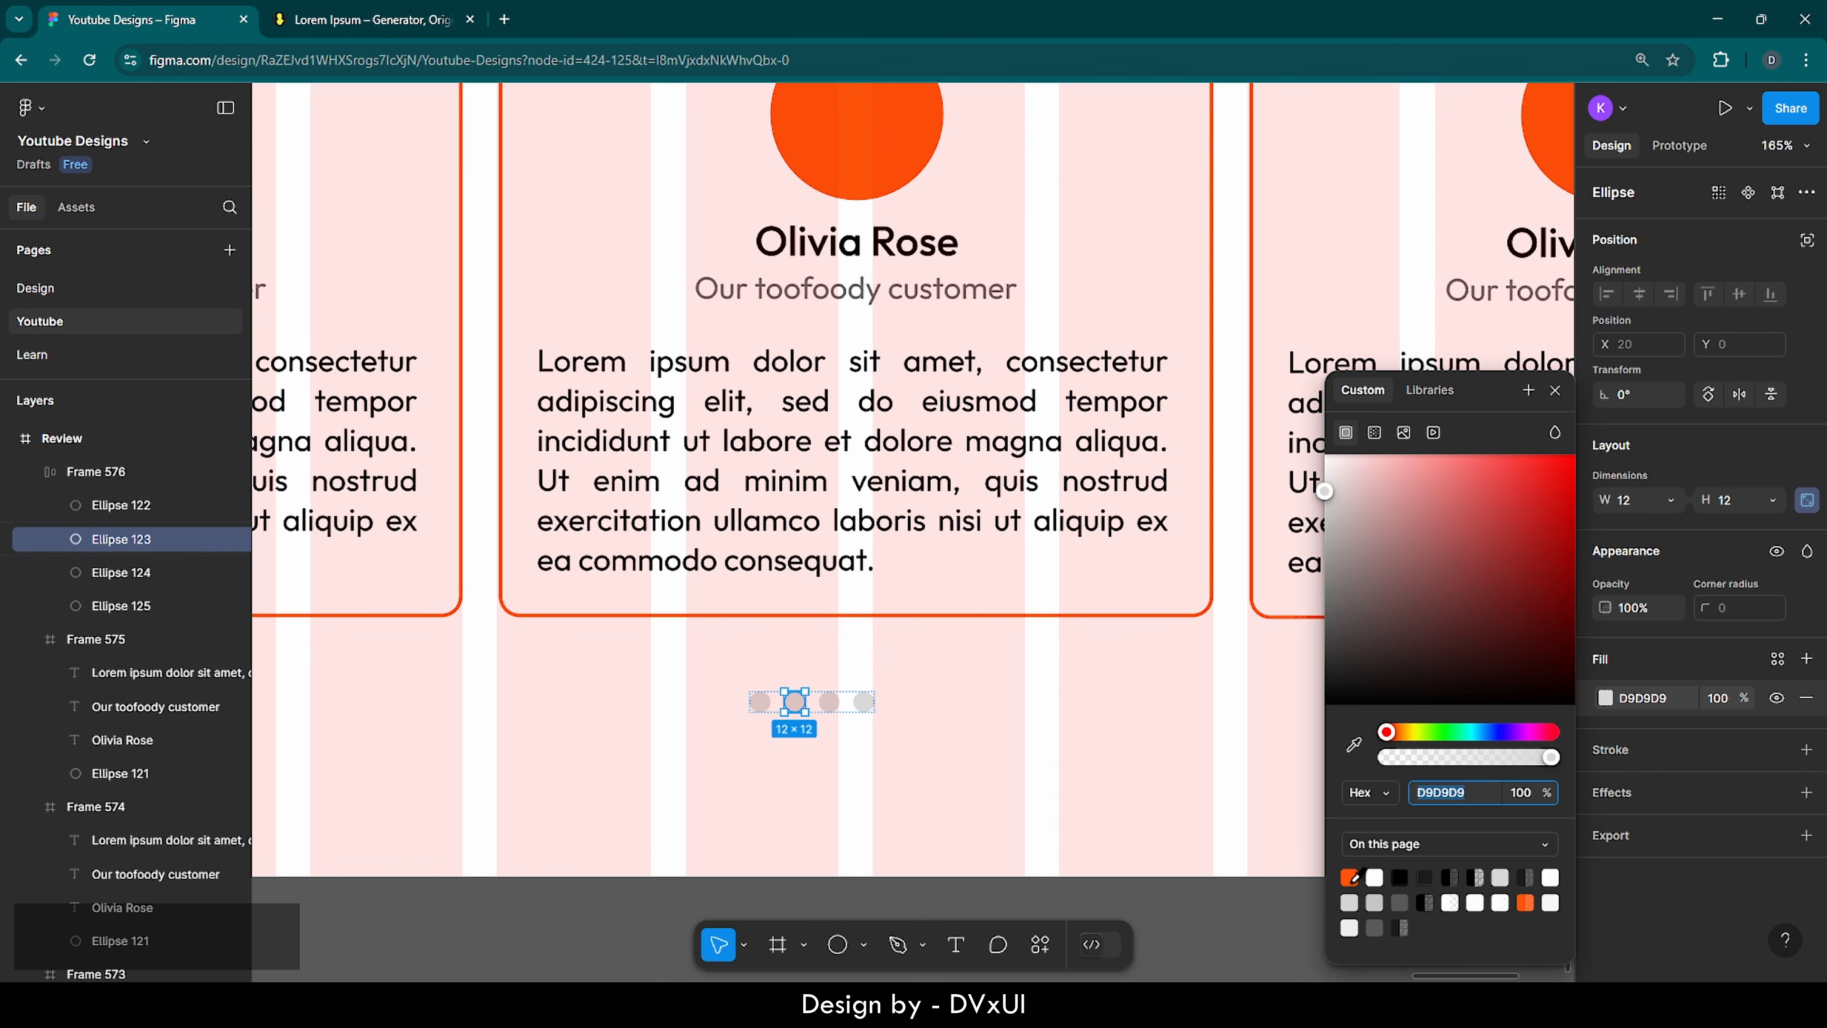
left_click(1349, 876)
left_click(987, 793)
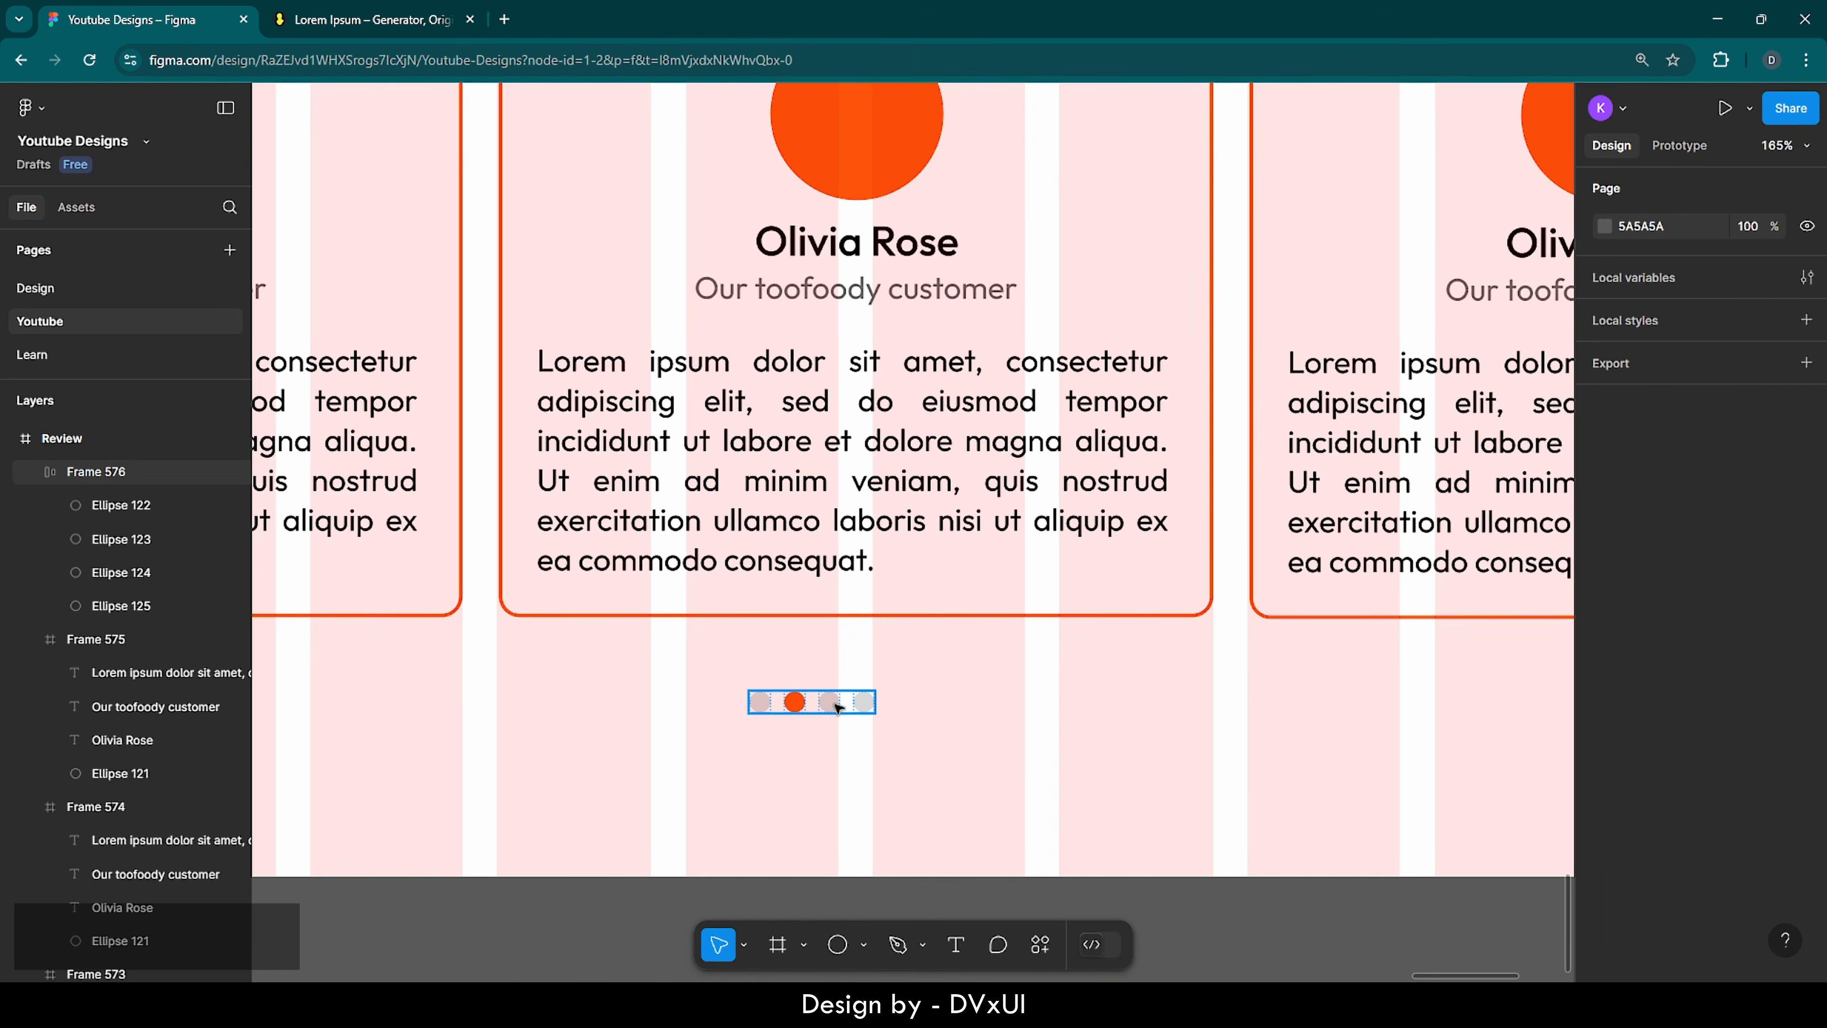
- Center the row of pagination dots horizontally in the Review frame
left_click(811, 702)
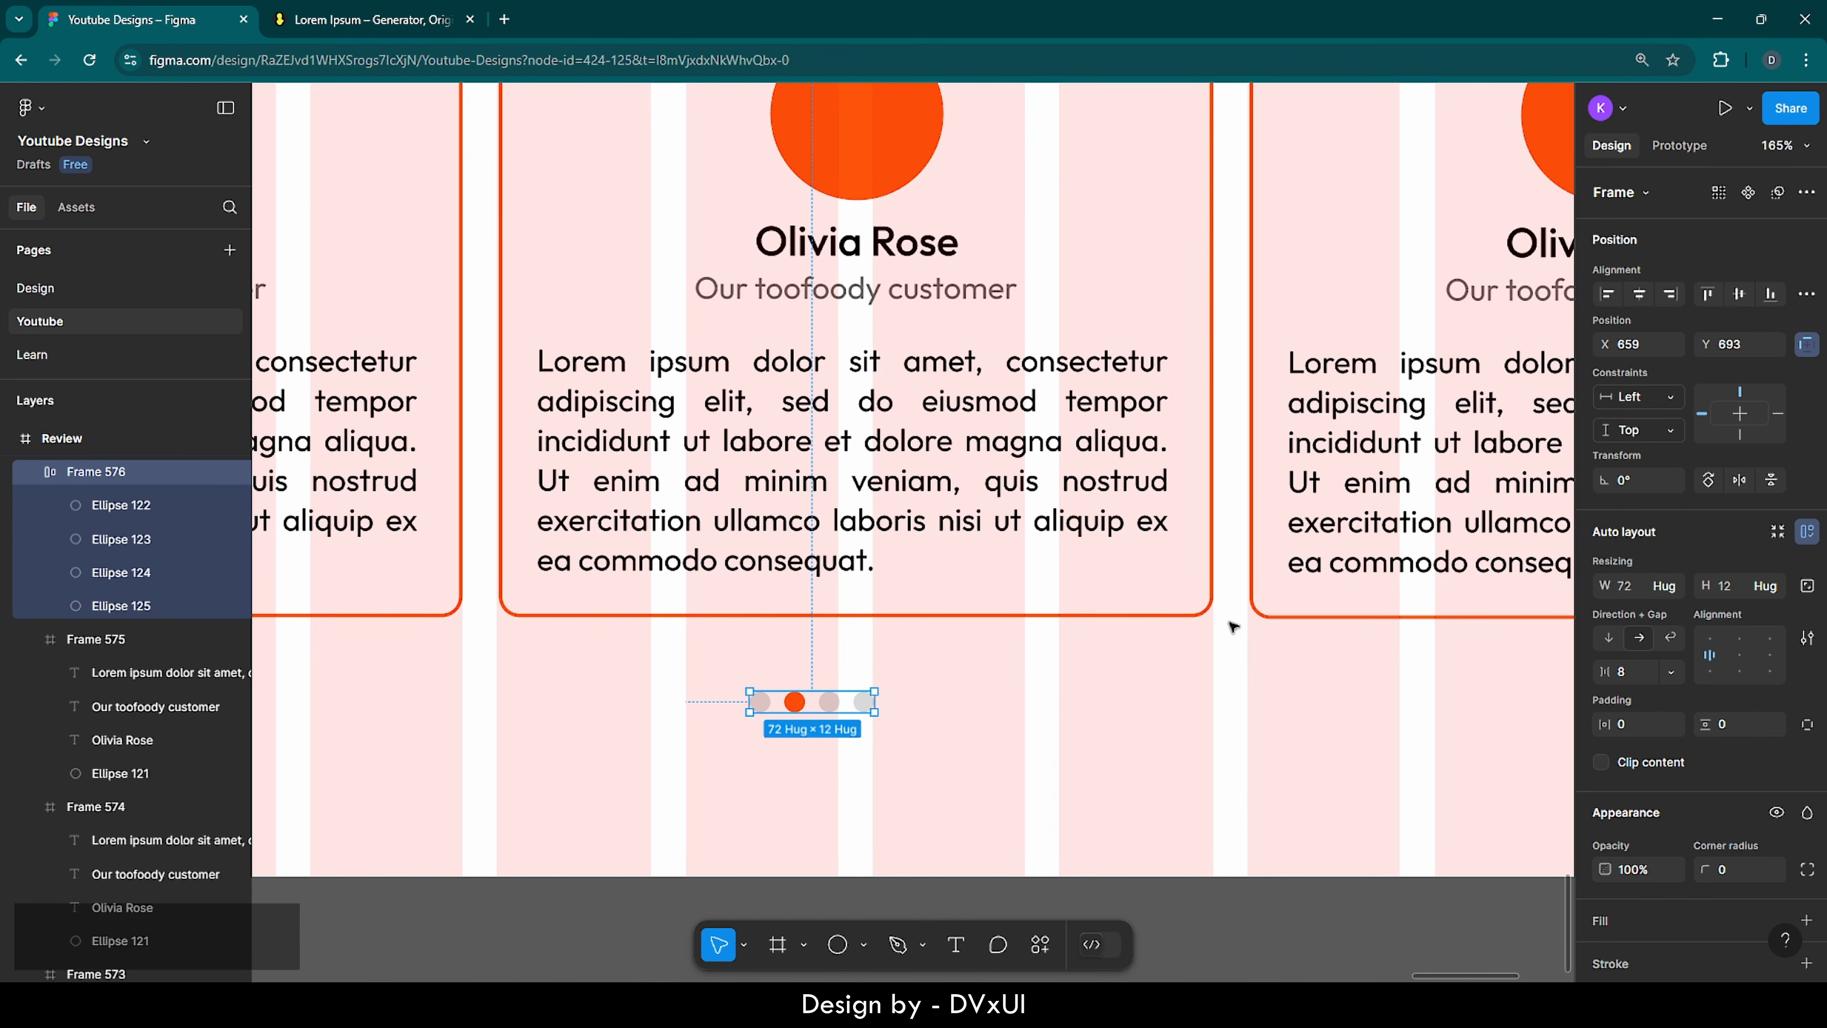
left_click(1641, 298)
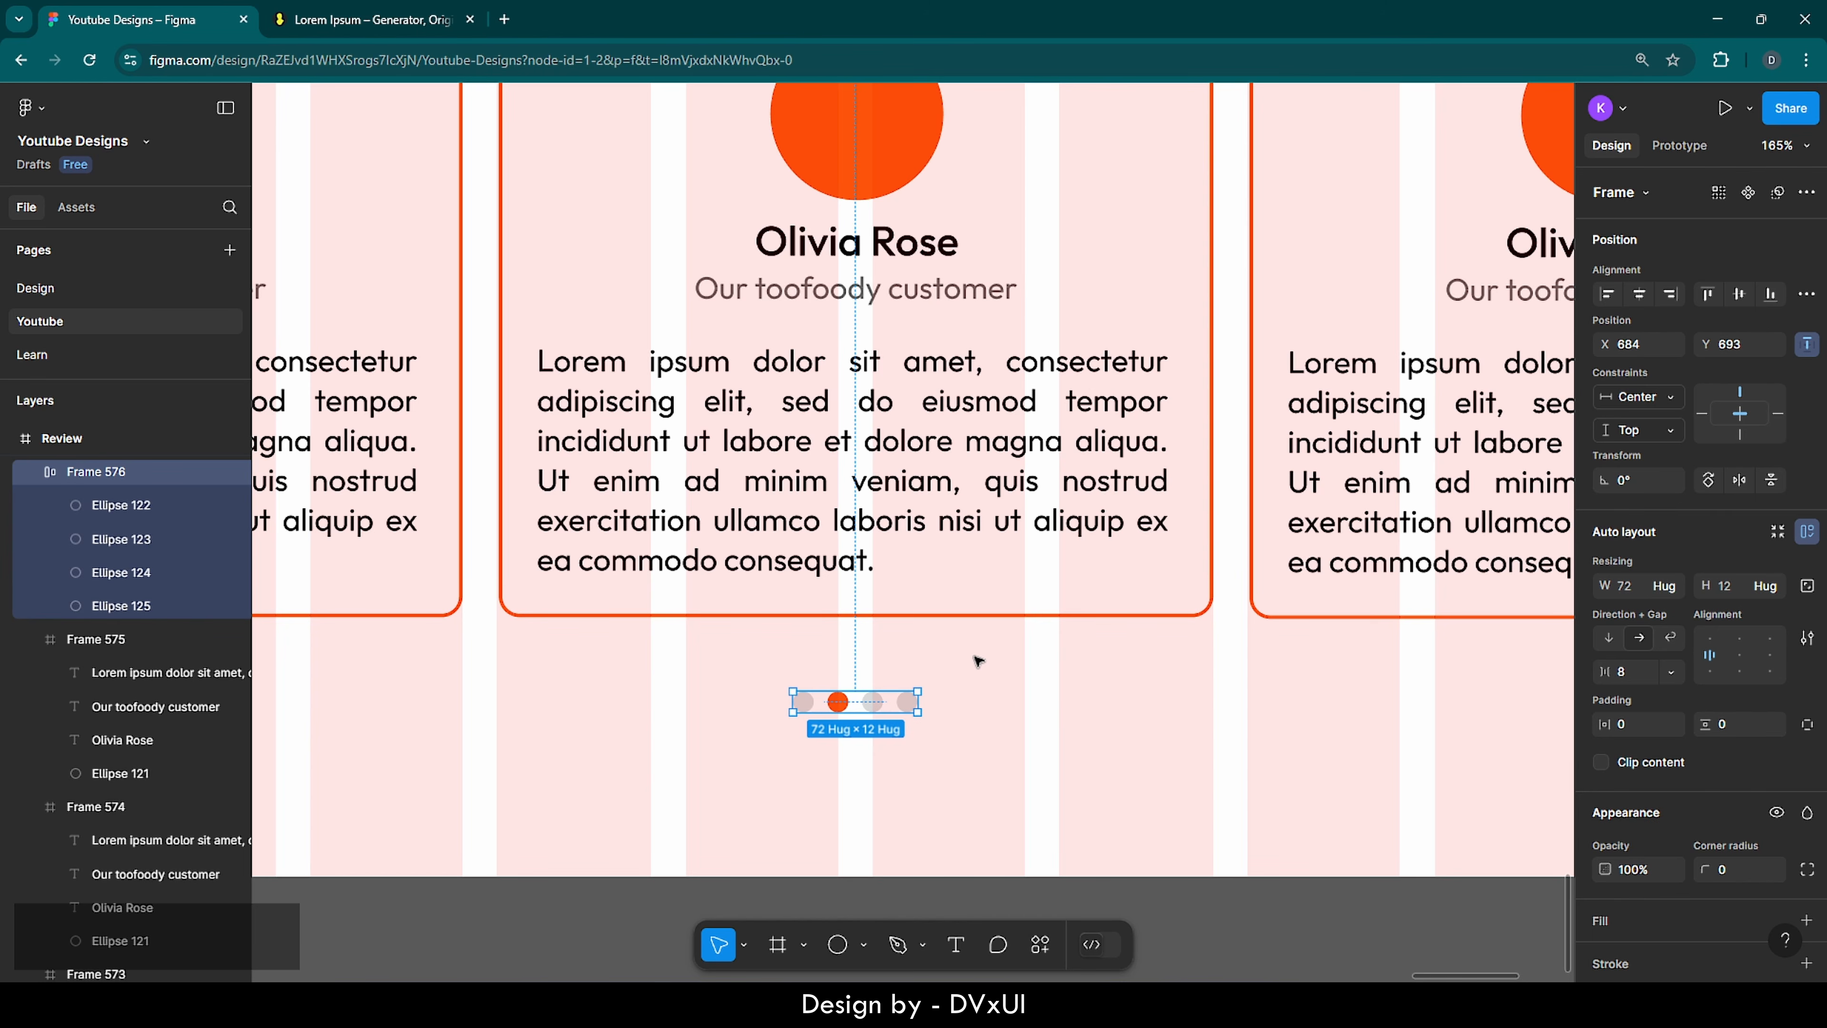
left_click(1057, 699)
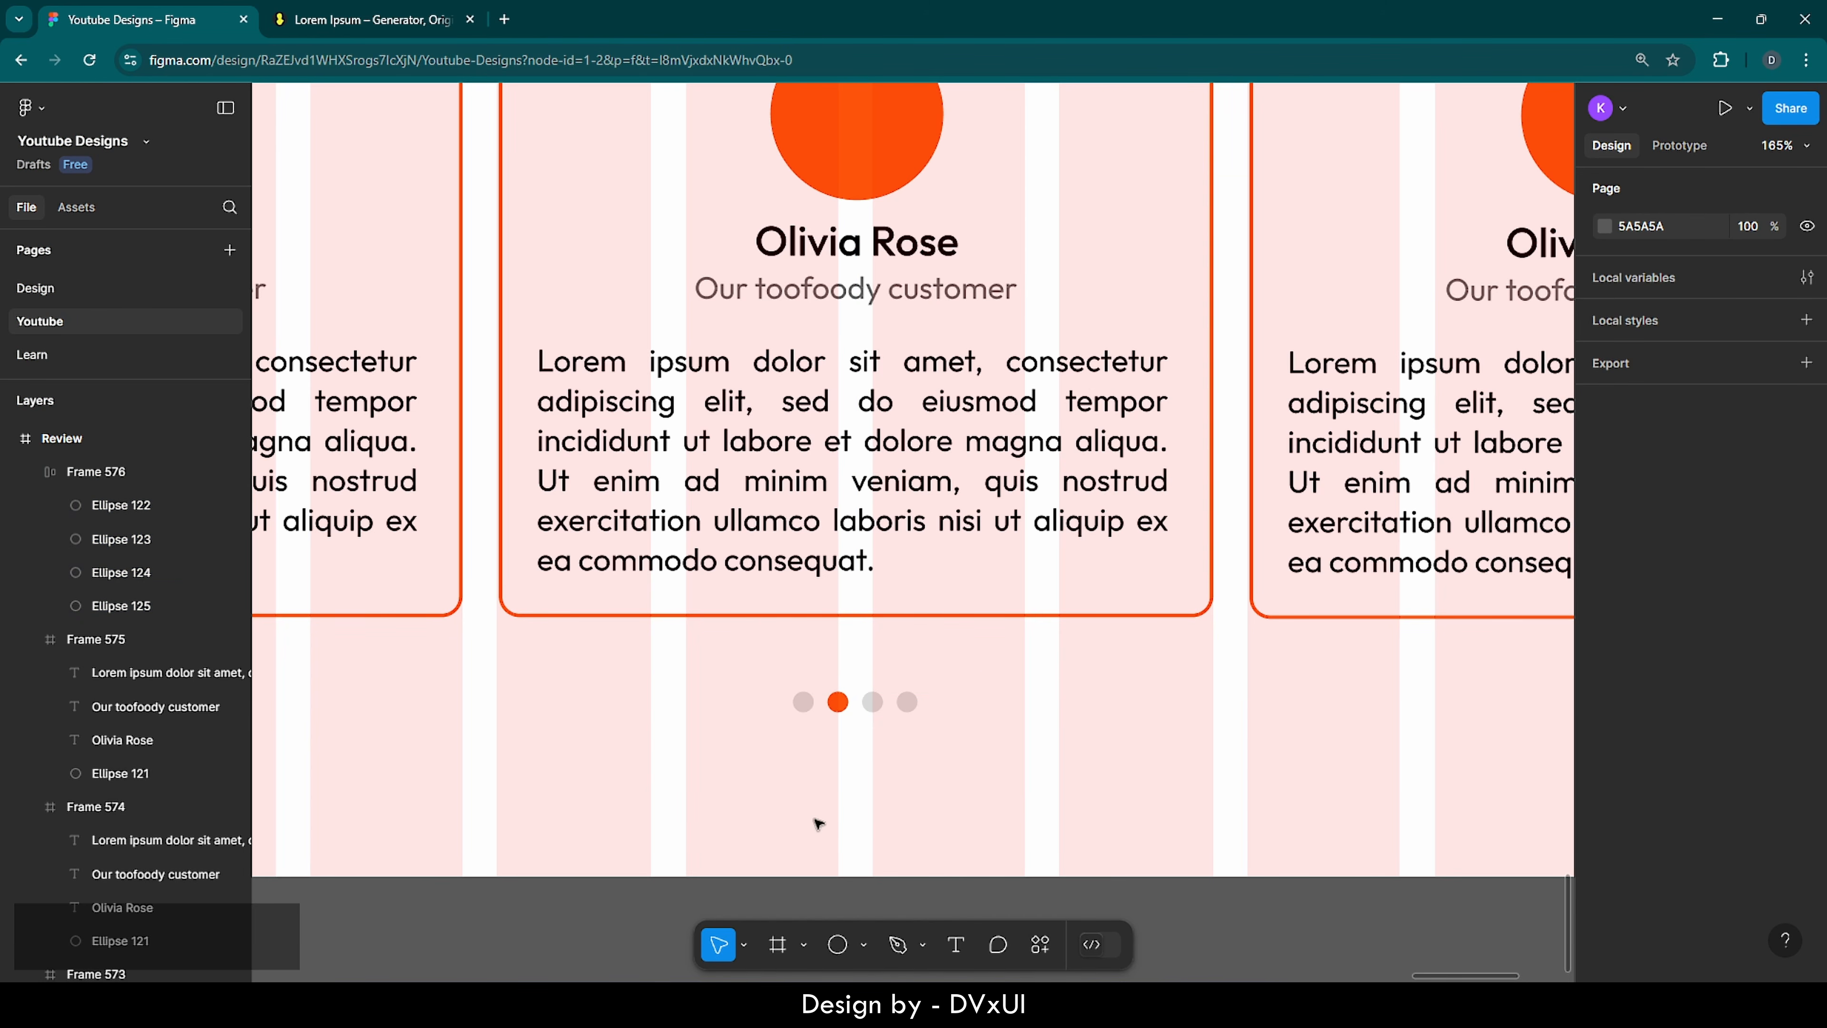
- Add a text line below the dots reading "Lorem ipsum dolor sit amet, consectetur adipiscing elit," copied from the middle card's review paragraph
left_click(957, 945)
left_click(669, 796)
type("Lorem")
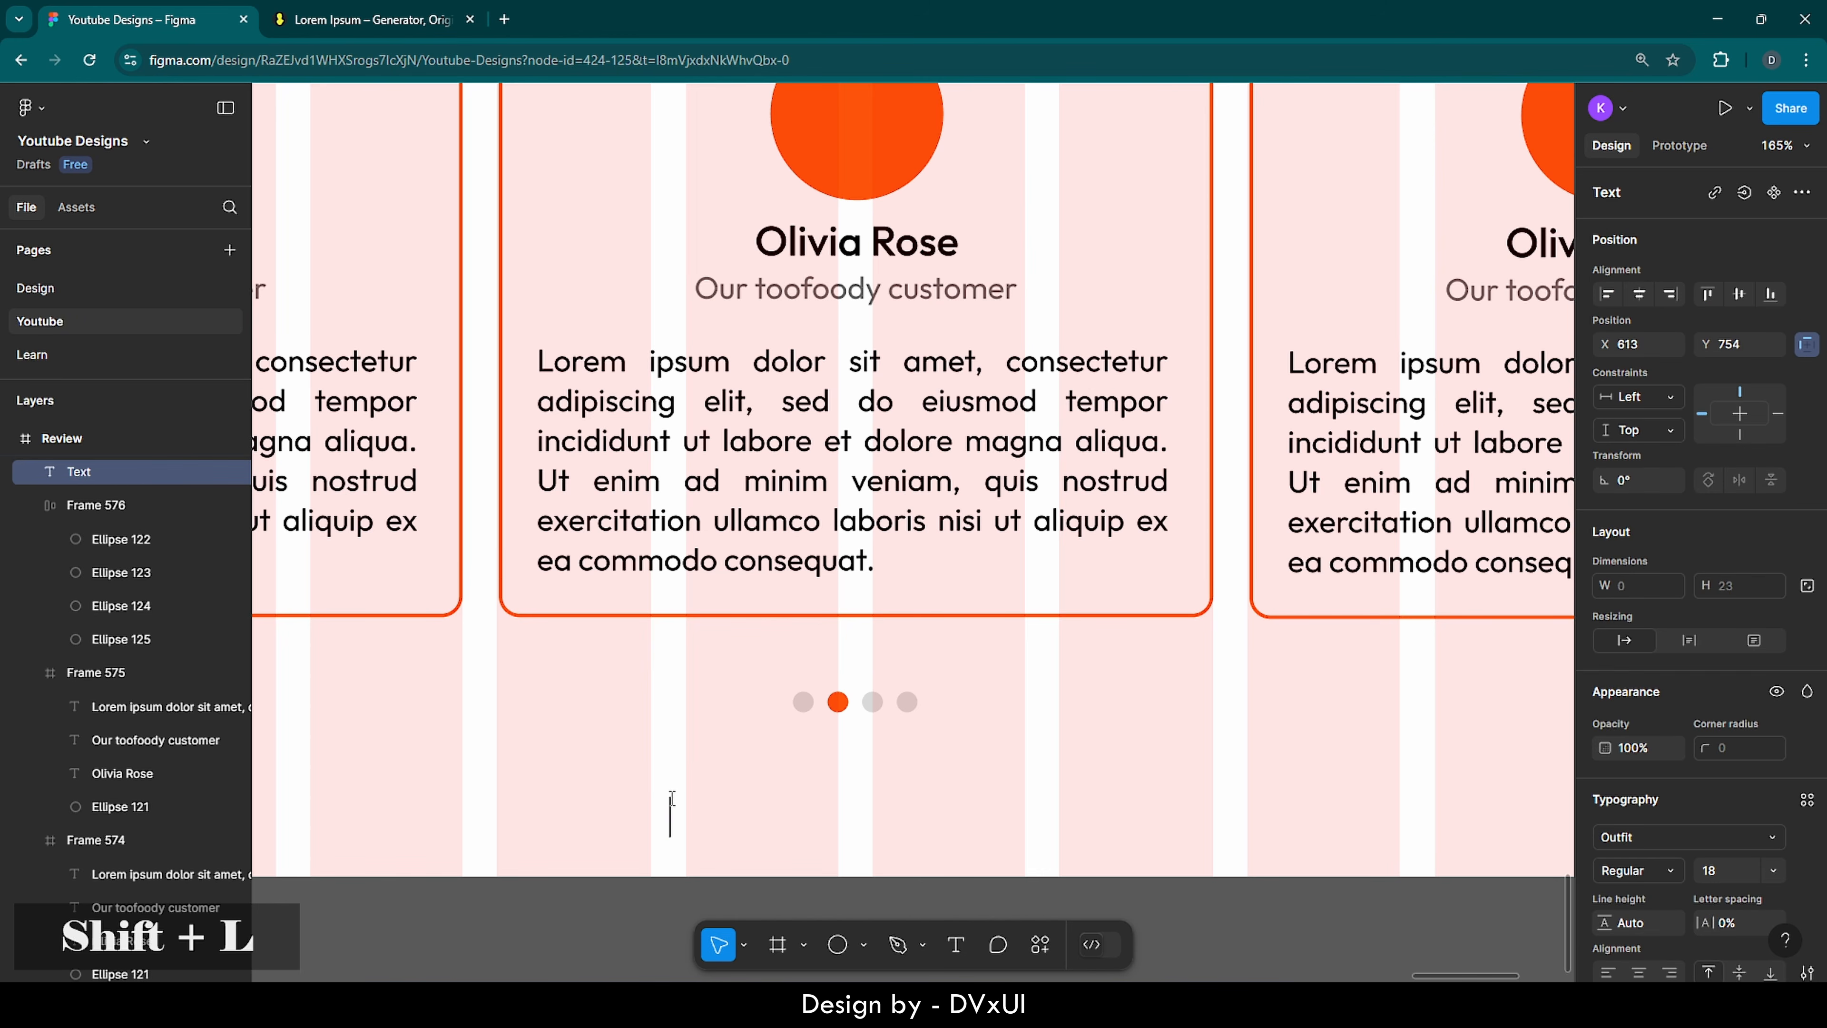
left_click(541, 360)
left_click_drag(542, 359, 763, 408)
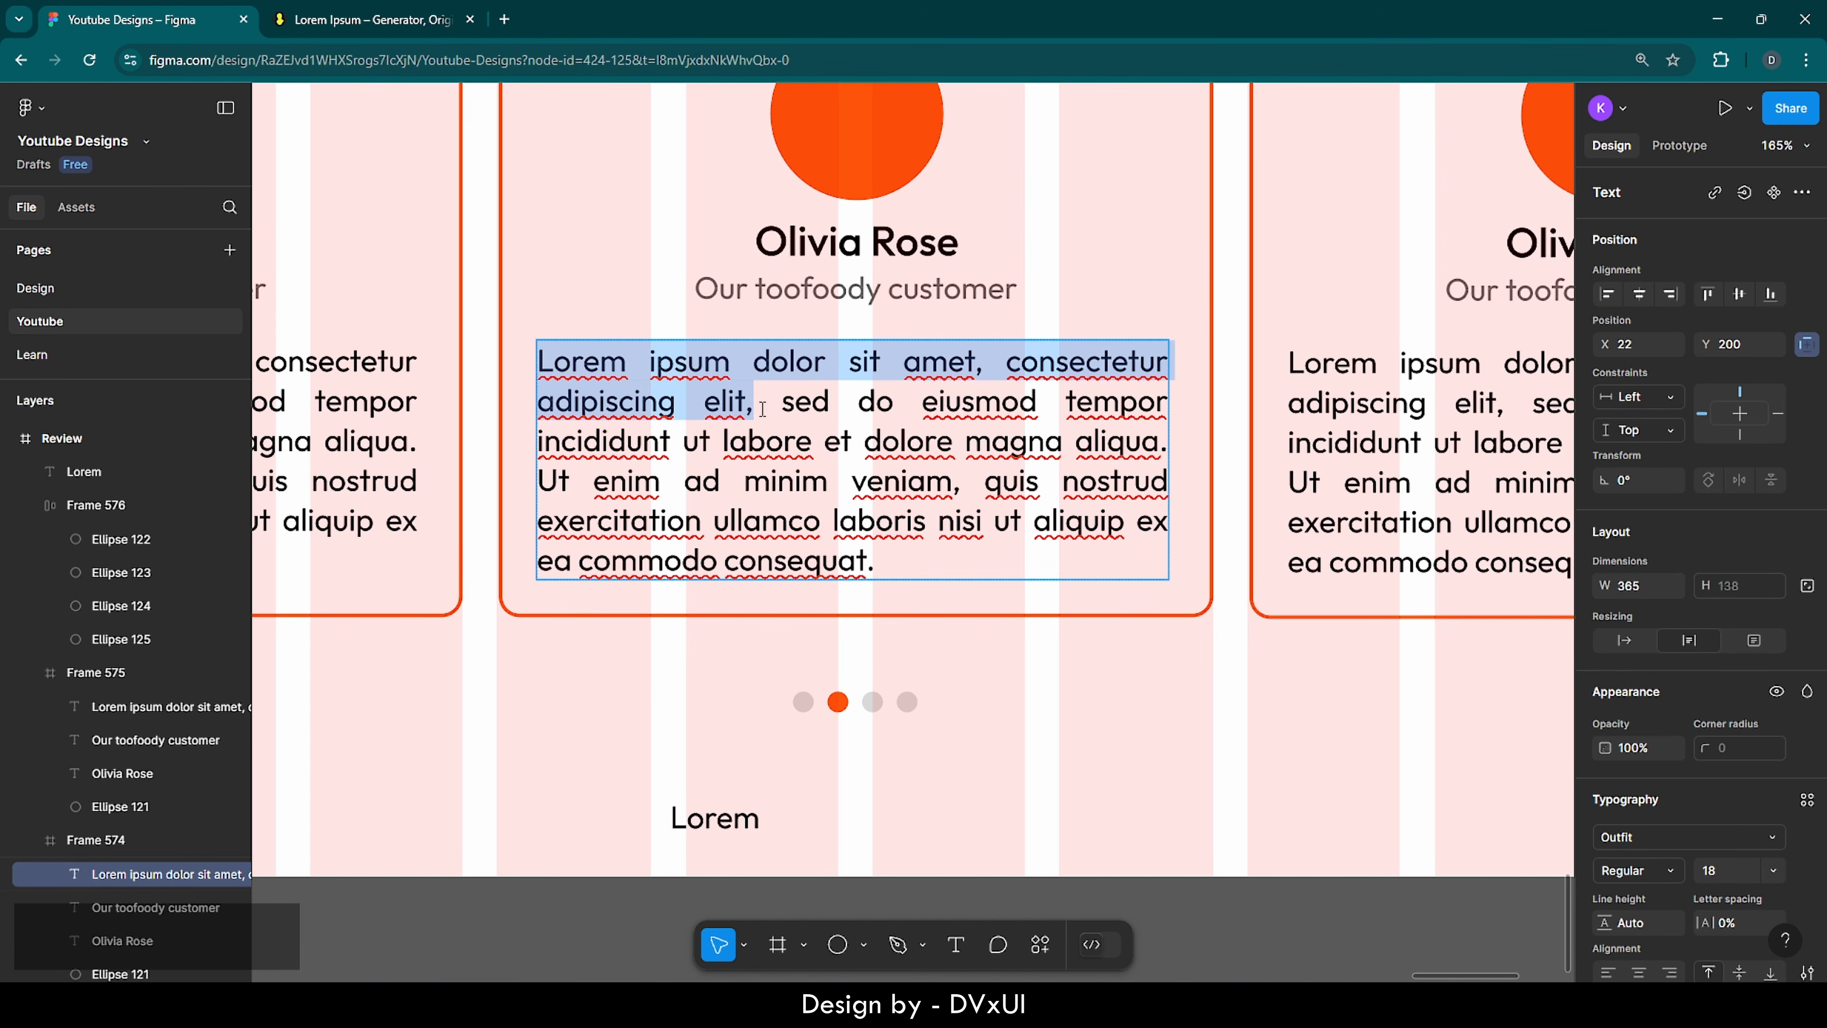
key("ctrl+c")
double_click(737, 823)
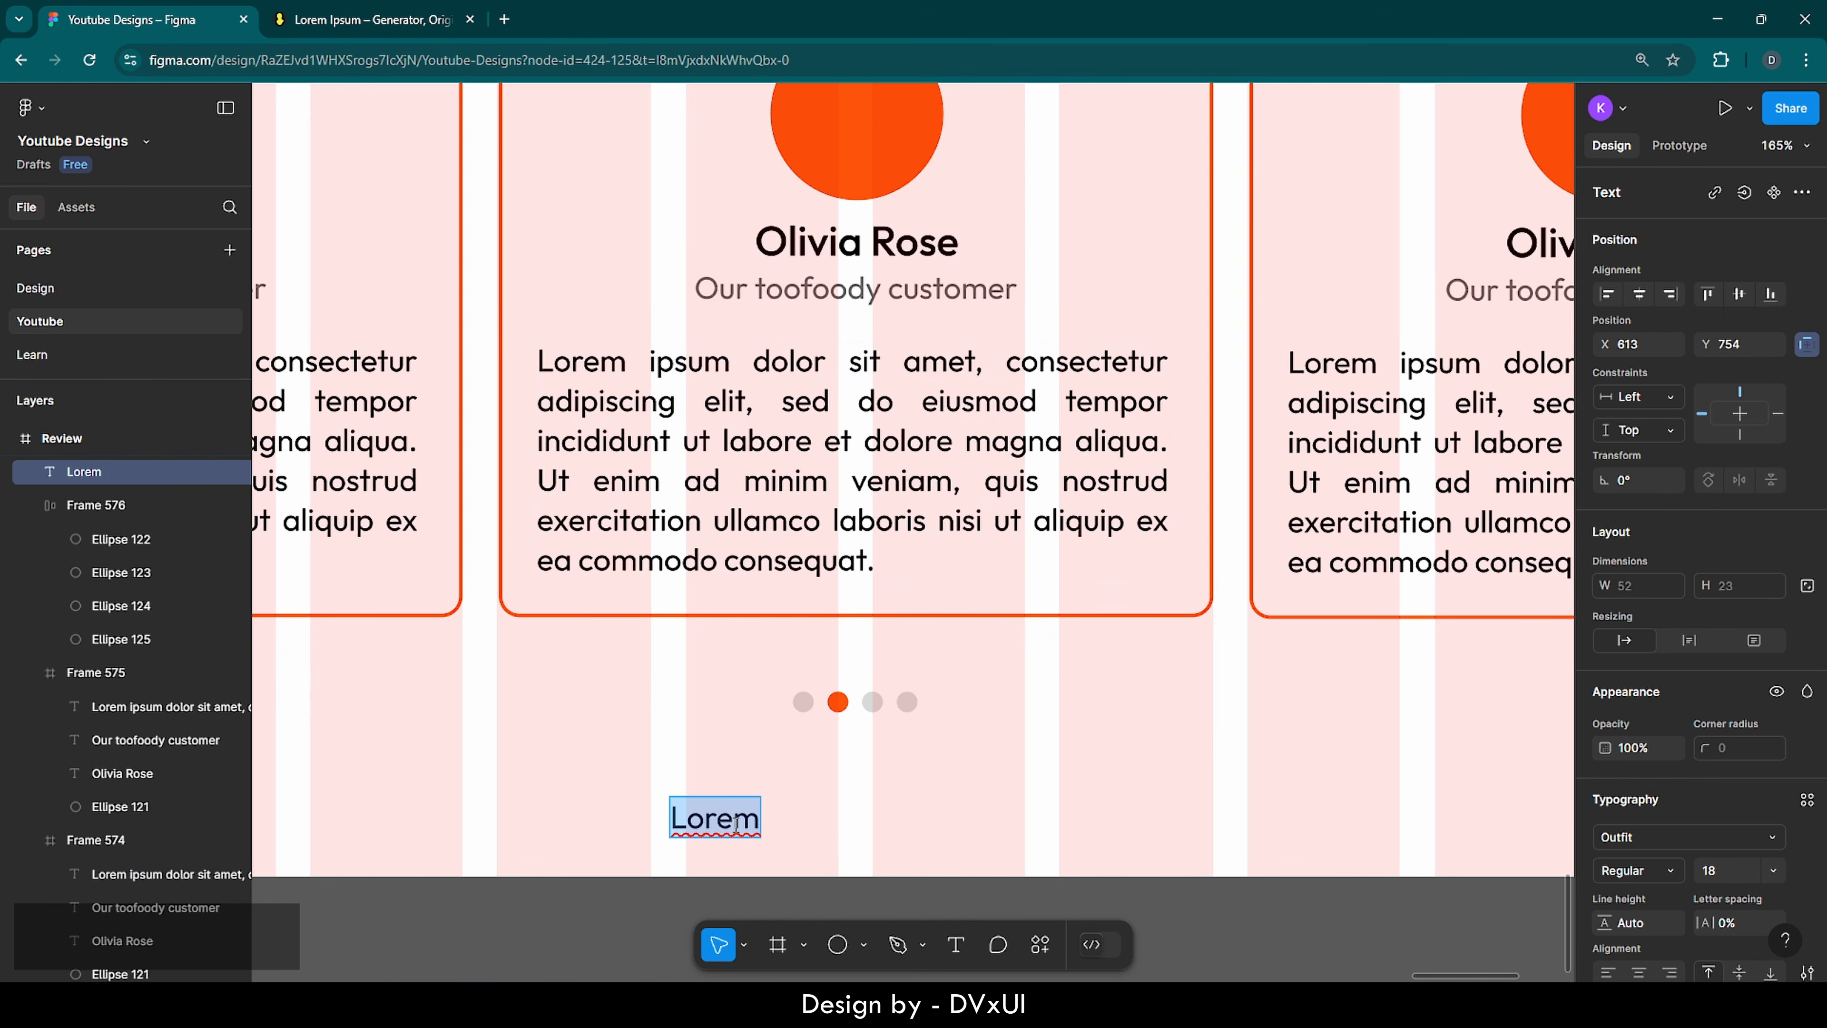
key("ctrl+v")
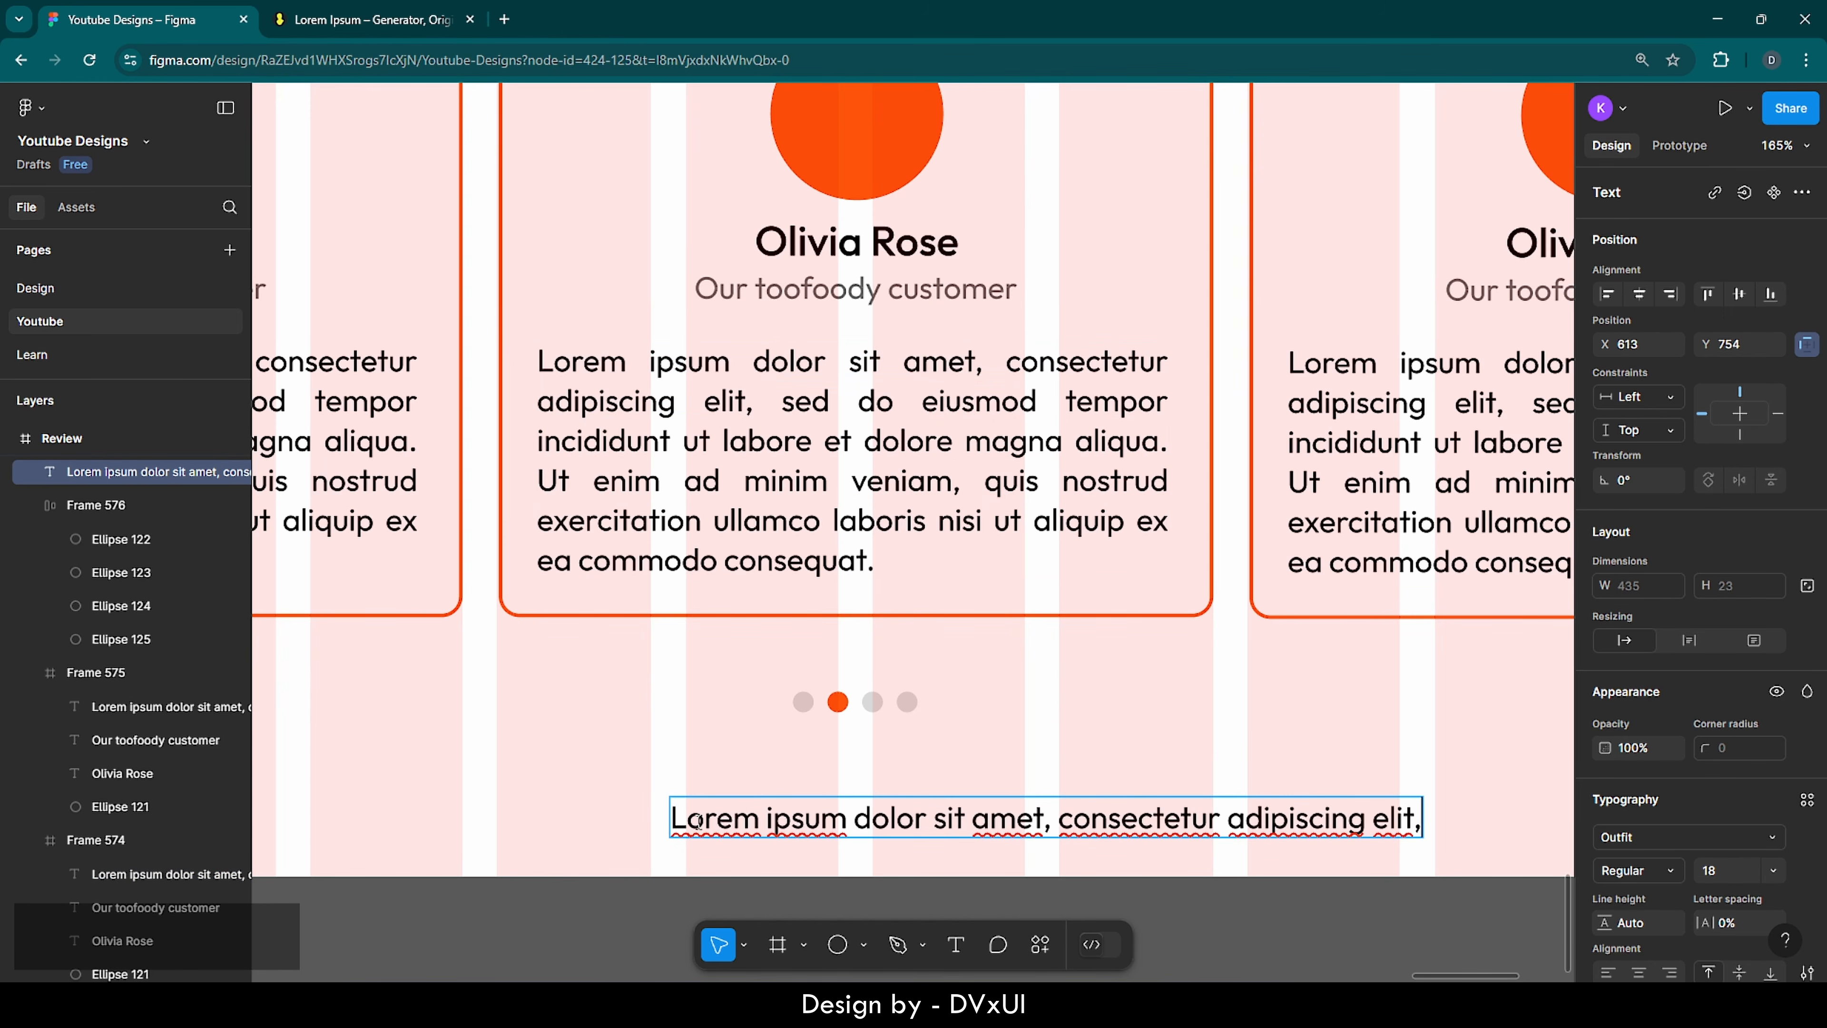
- Edit the new line to "*Lorem ipsum dolor sit amet, consectetur adipiscing elit." and center it horizontally in the Review frame
left_click(674, 819)
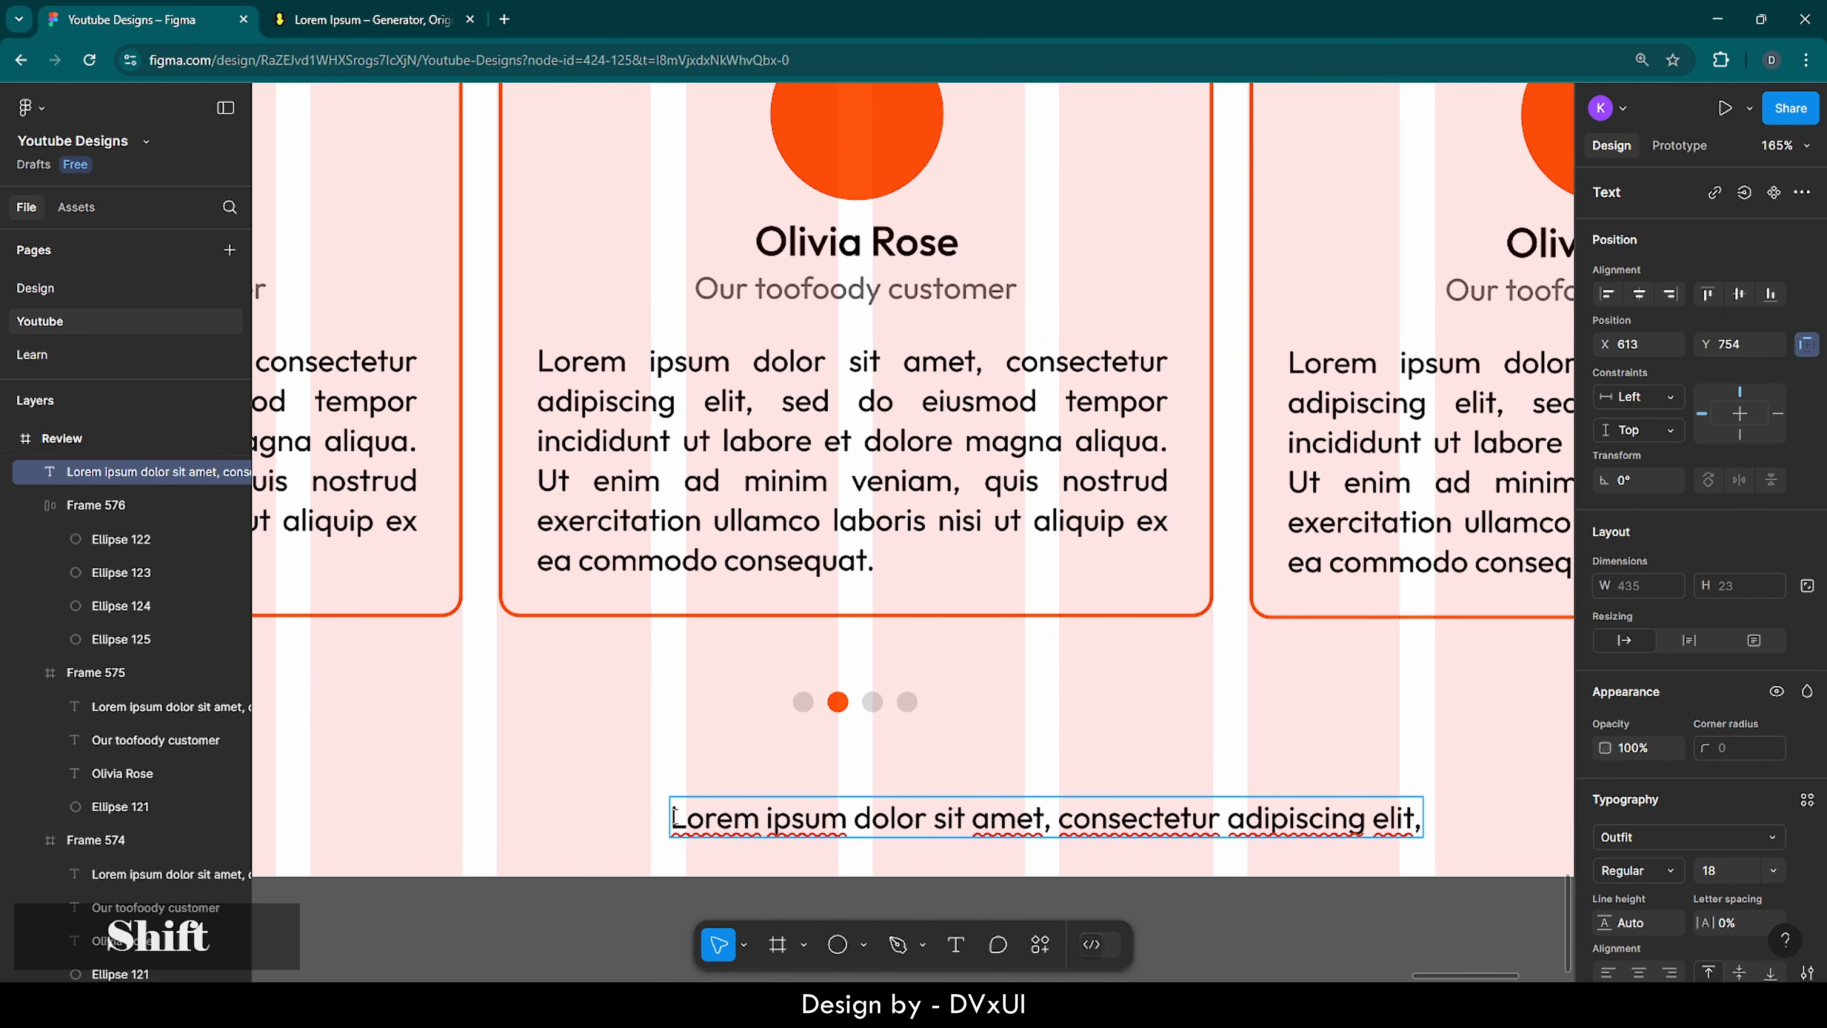
type("*")
key("ctrl+a")
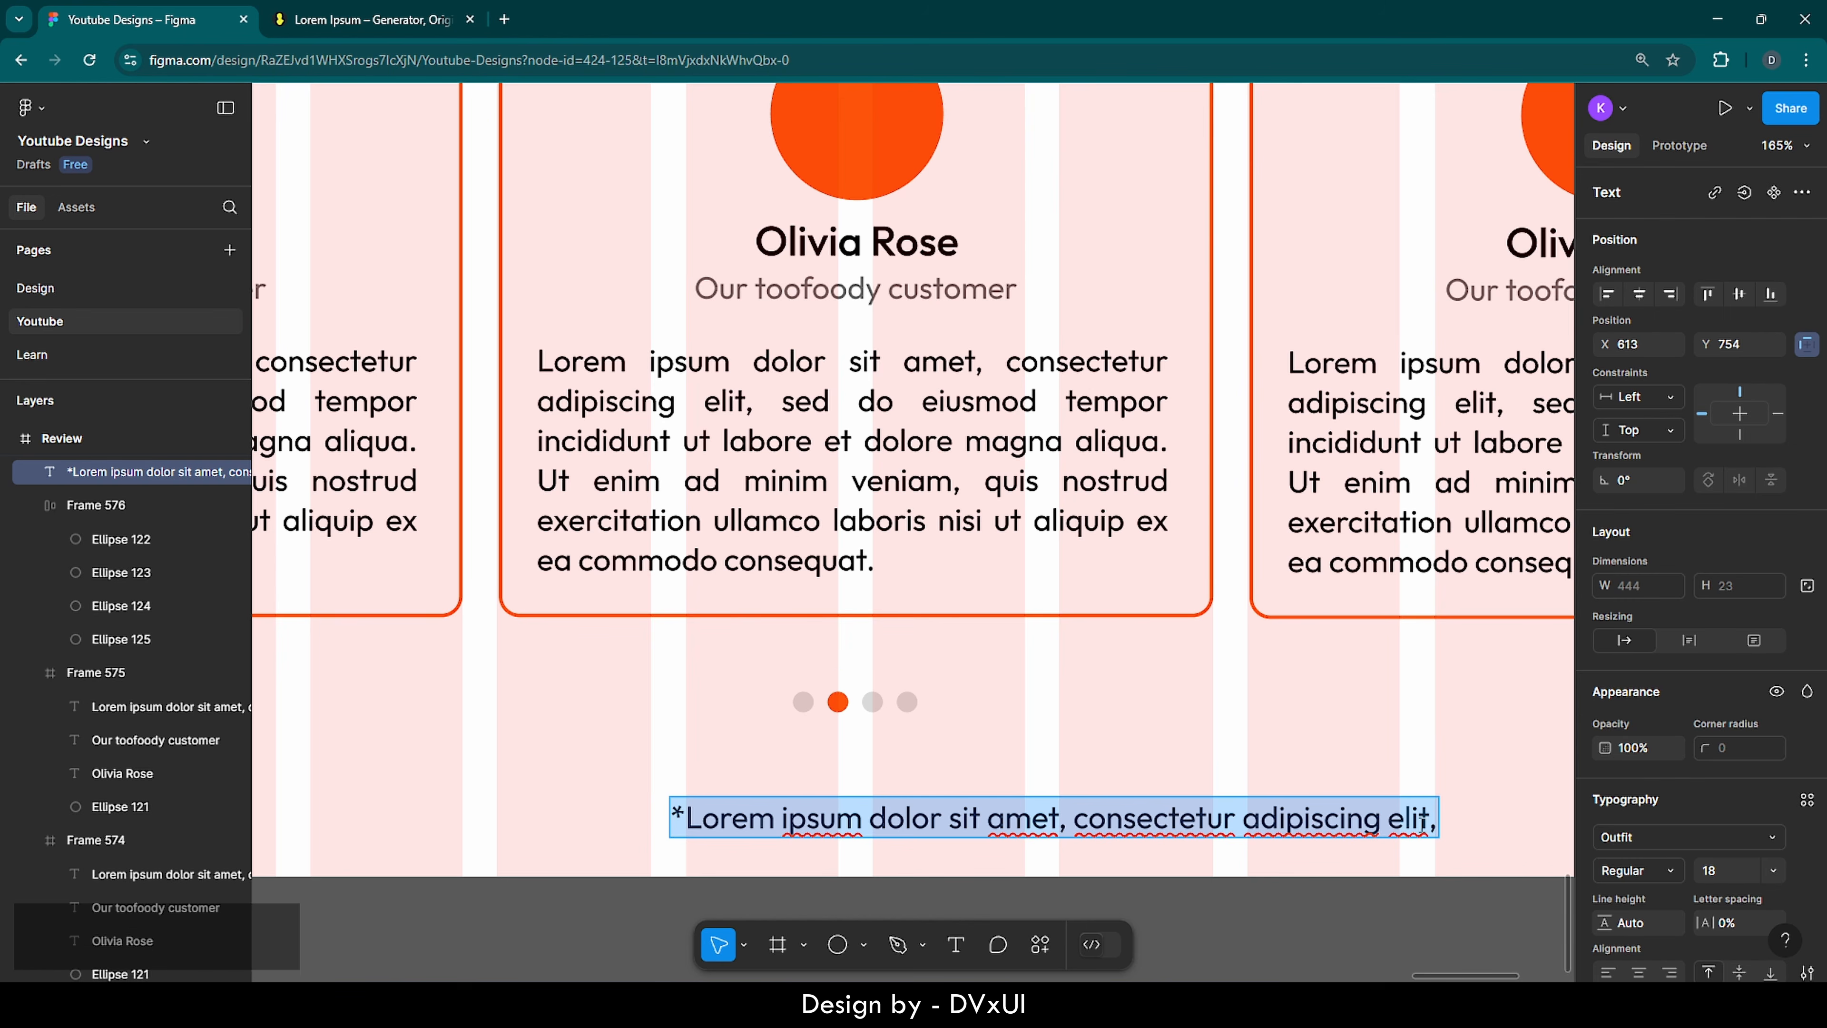
key("Escape")
left_click(1641, 295)
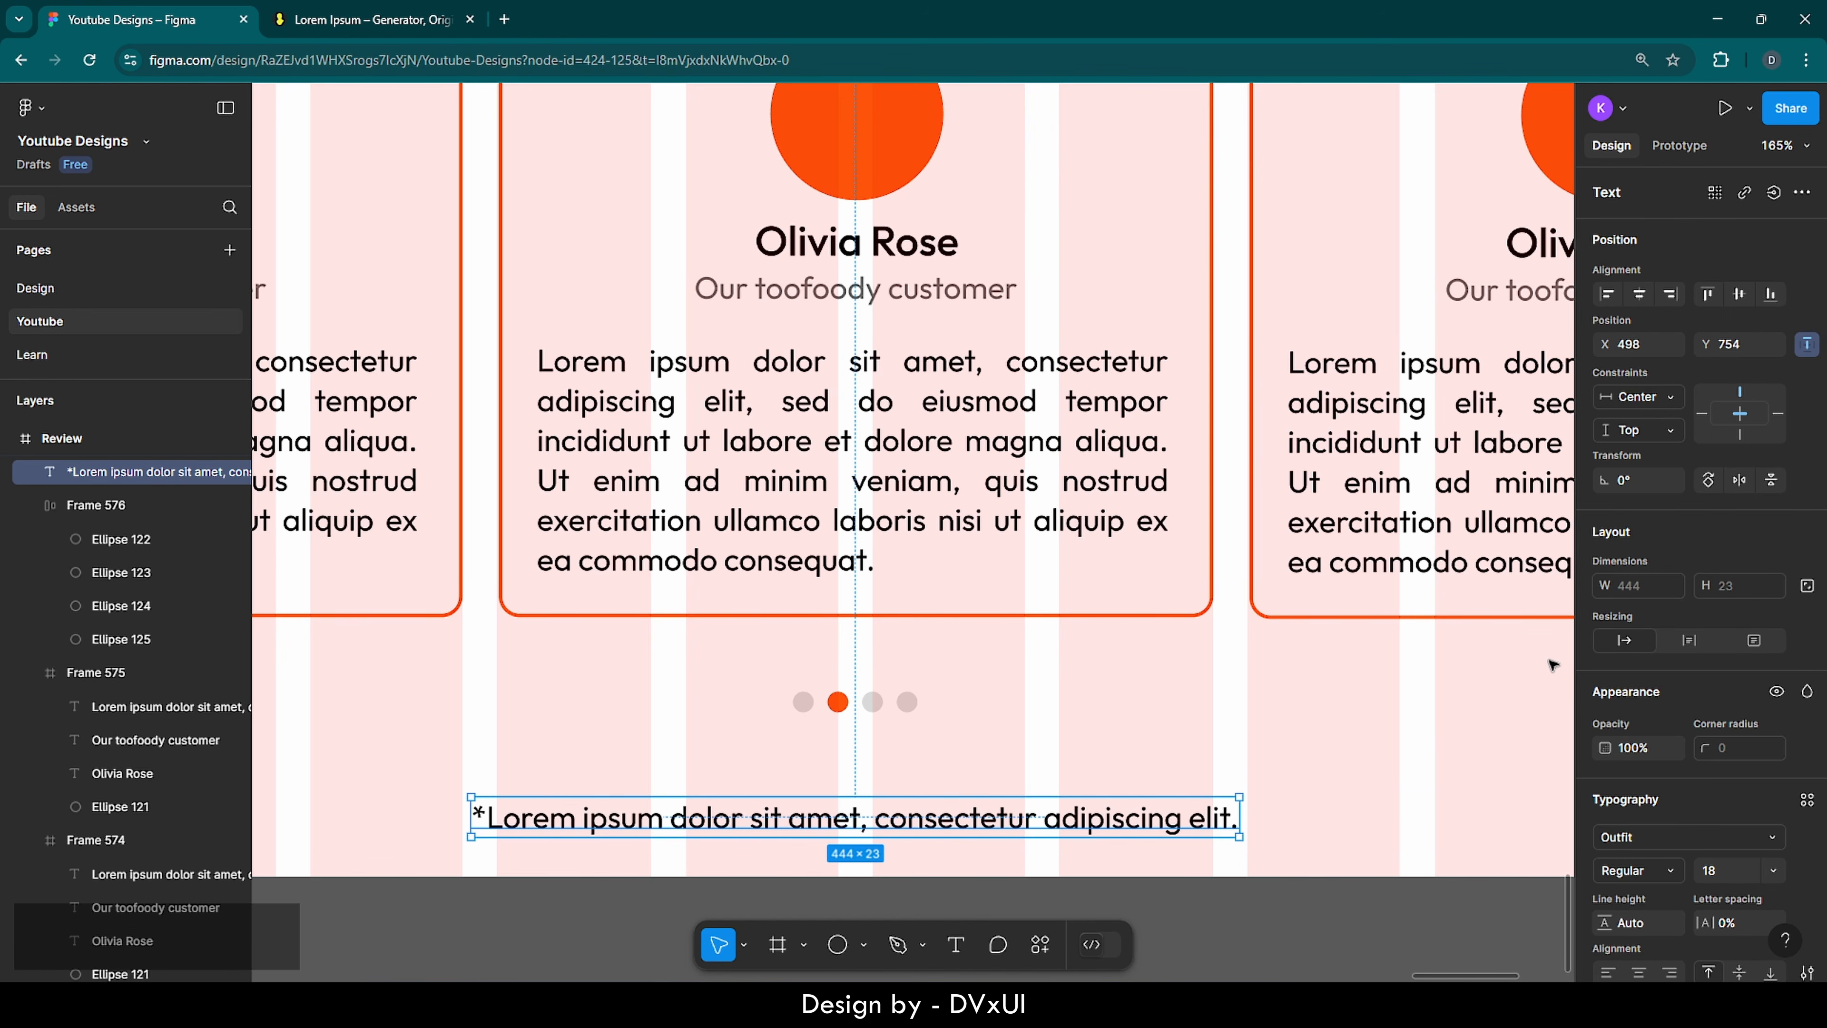
- Set the footnote text's fill opacity to 40% and move it up by 10 px to Y 744
scroll(1723, 875, "down", 3)
scroll(1723, 883, "down", 2)
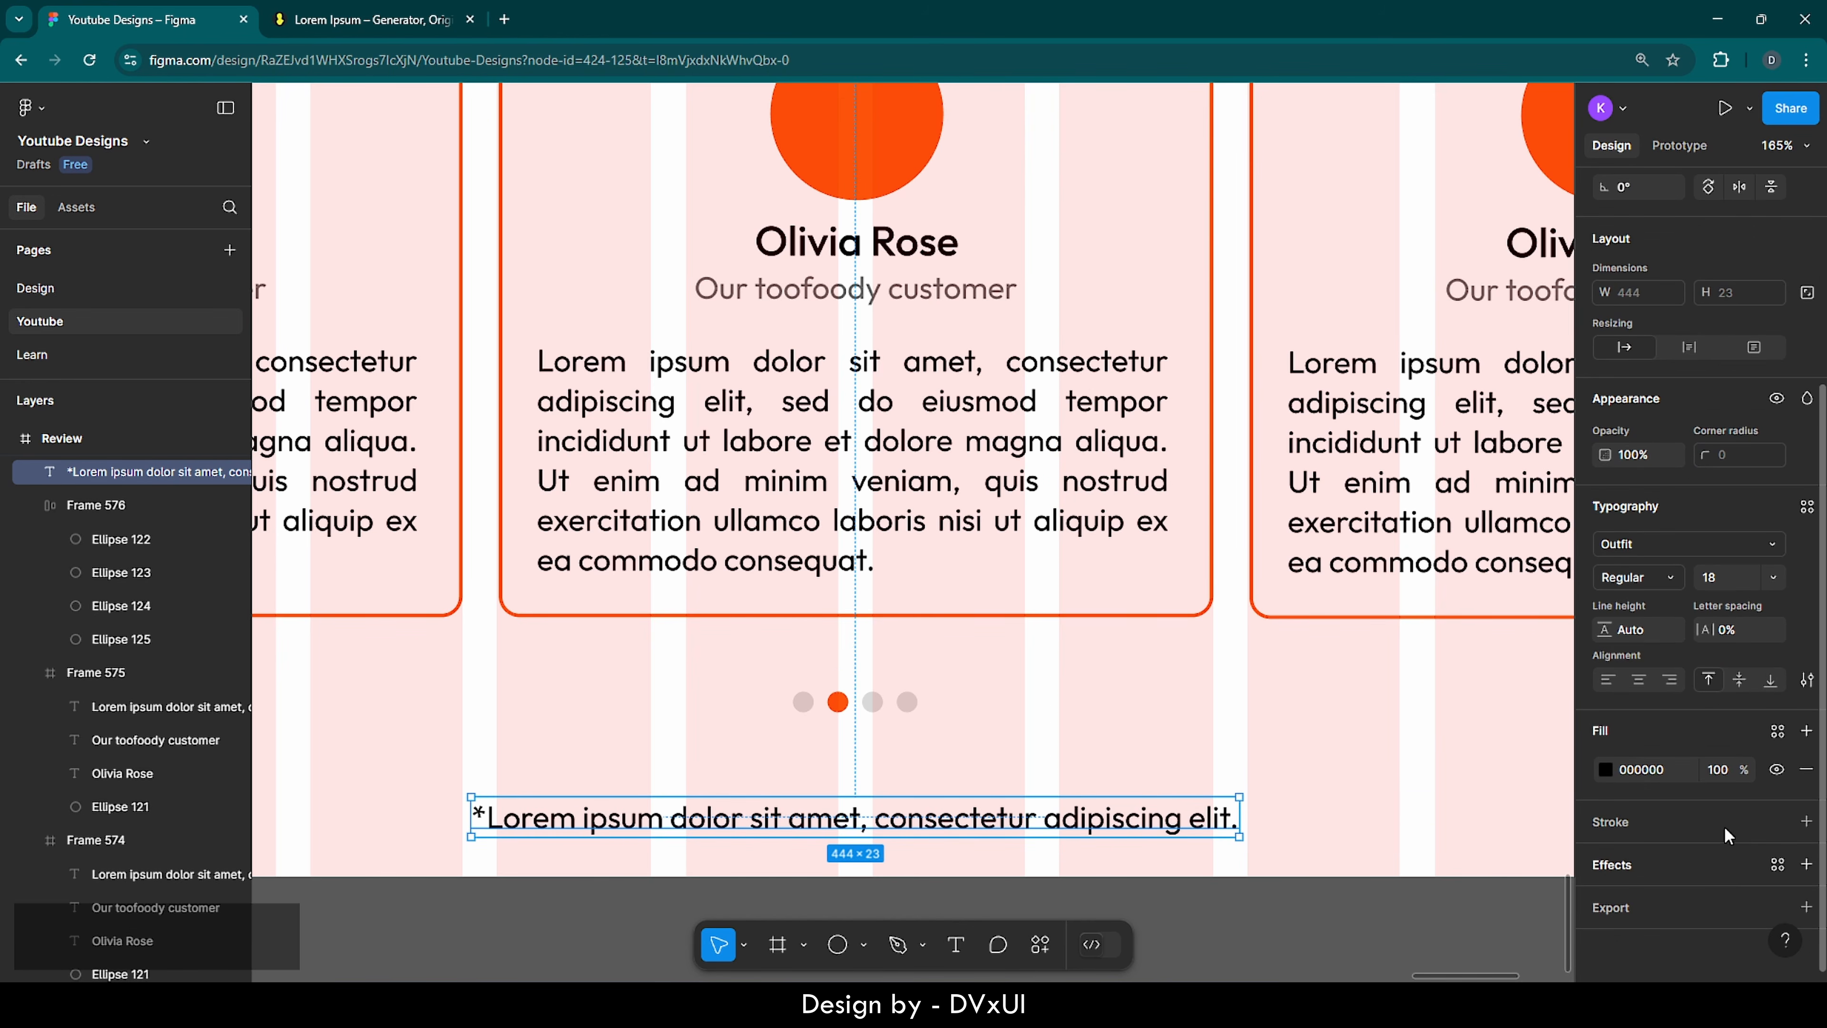
left_click(1723, 770)
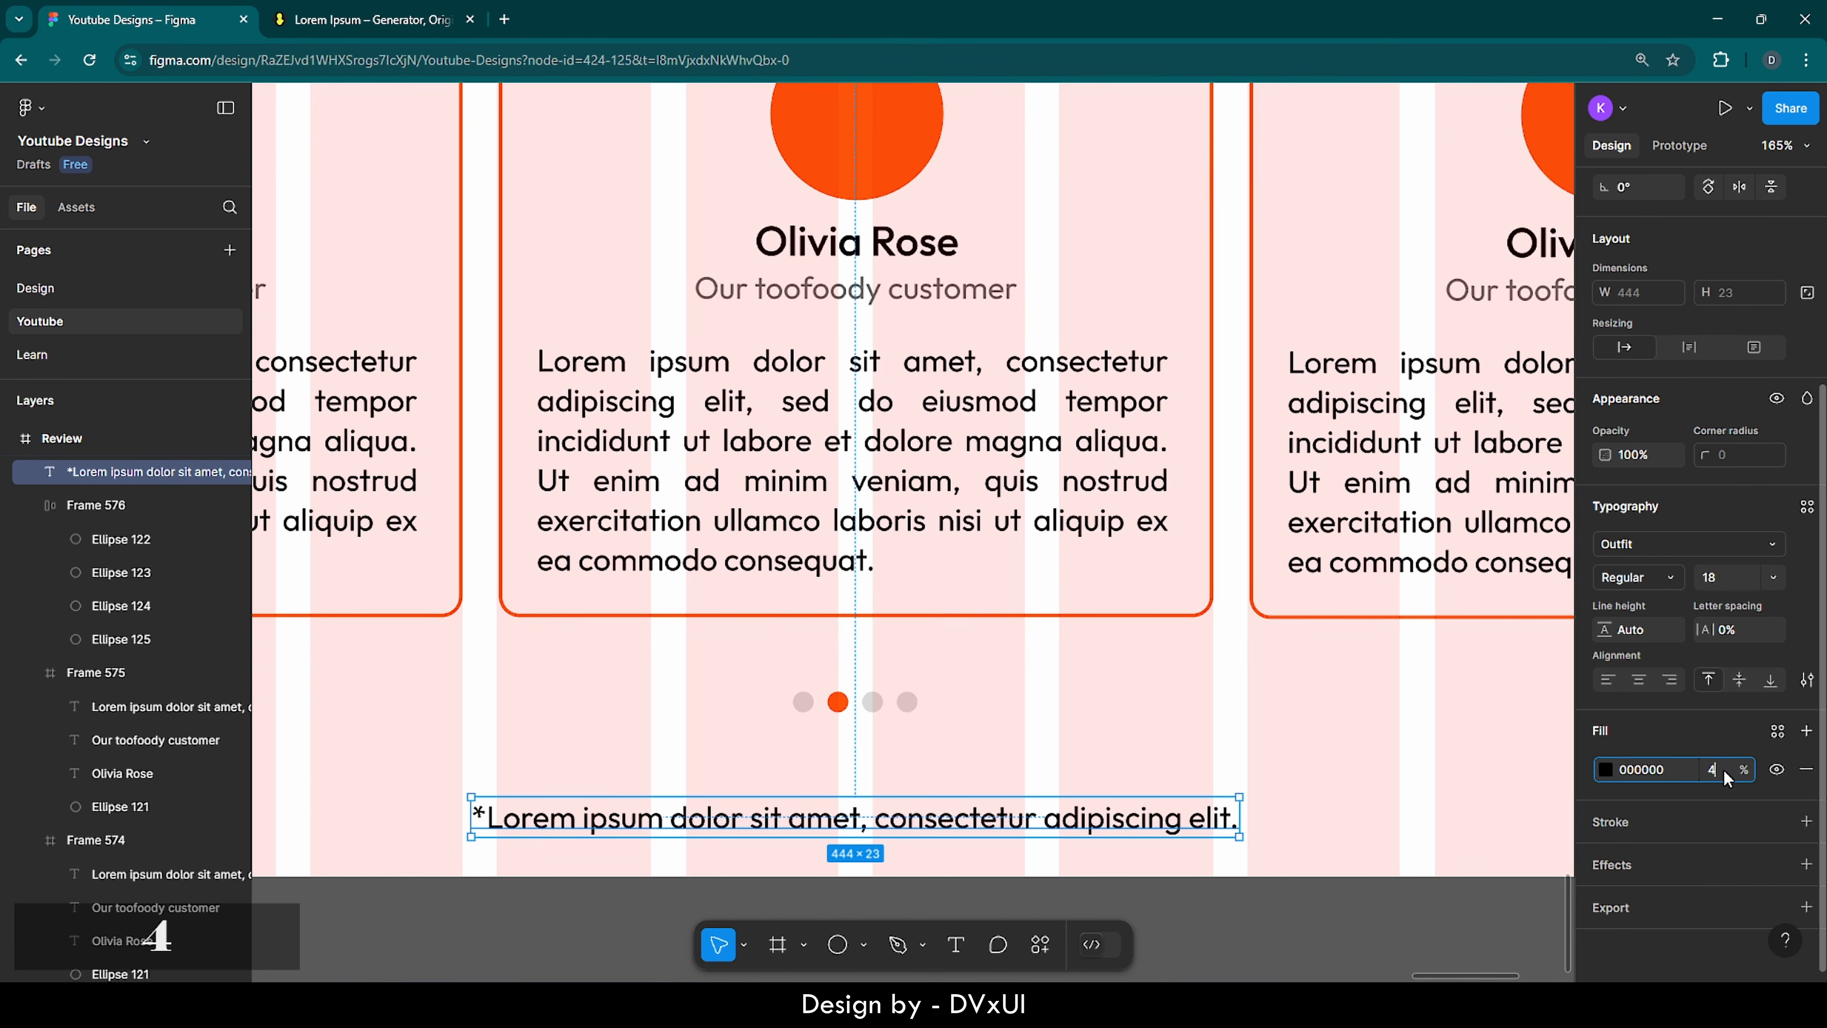
type("40")
key("Return")
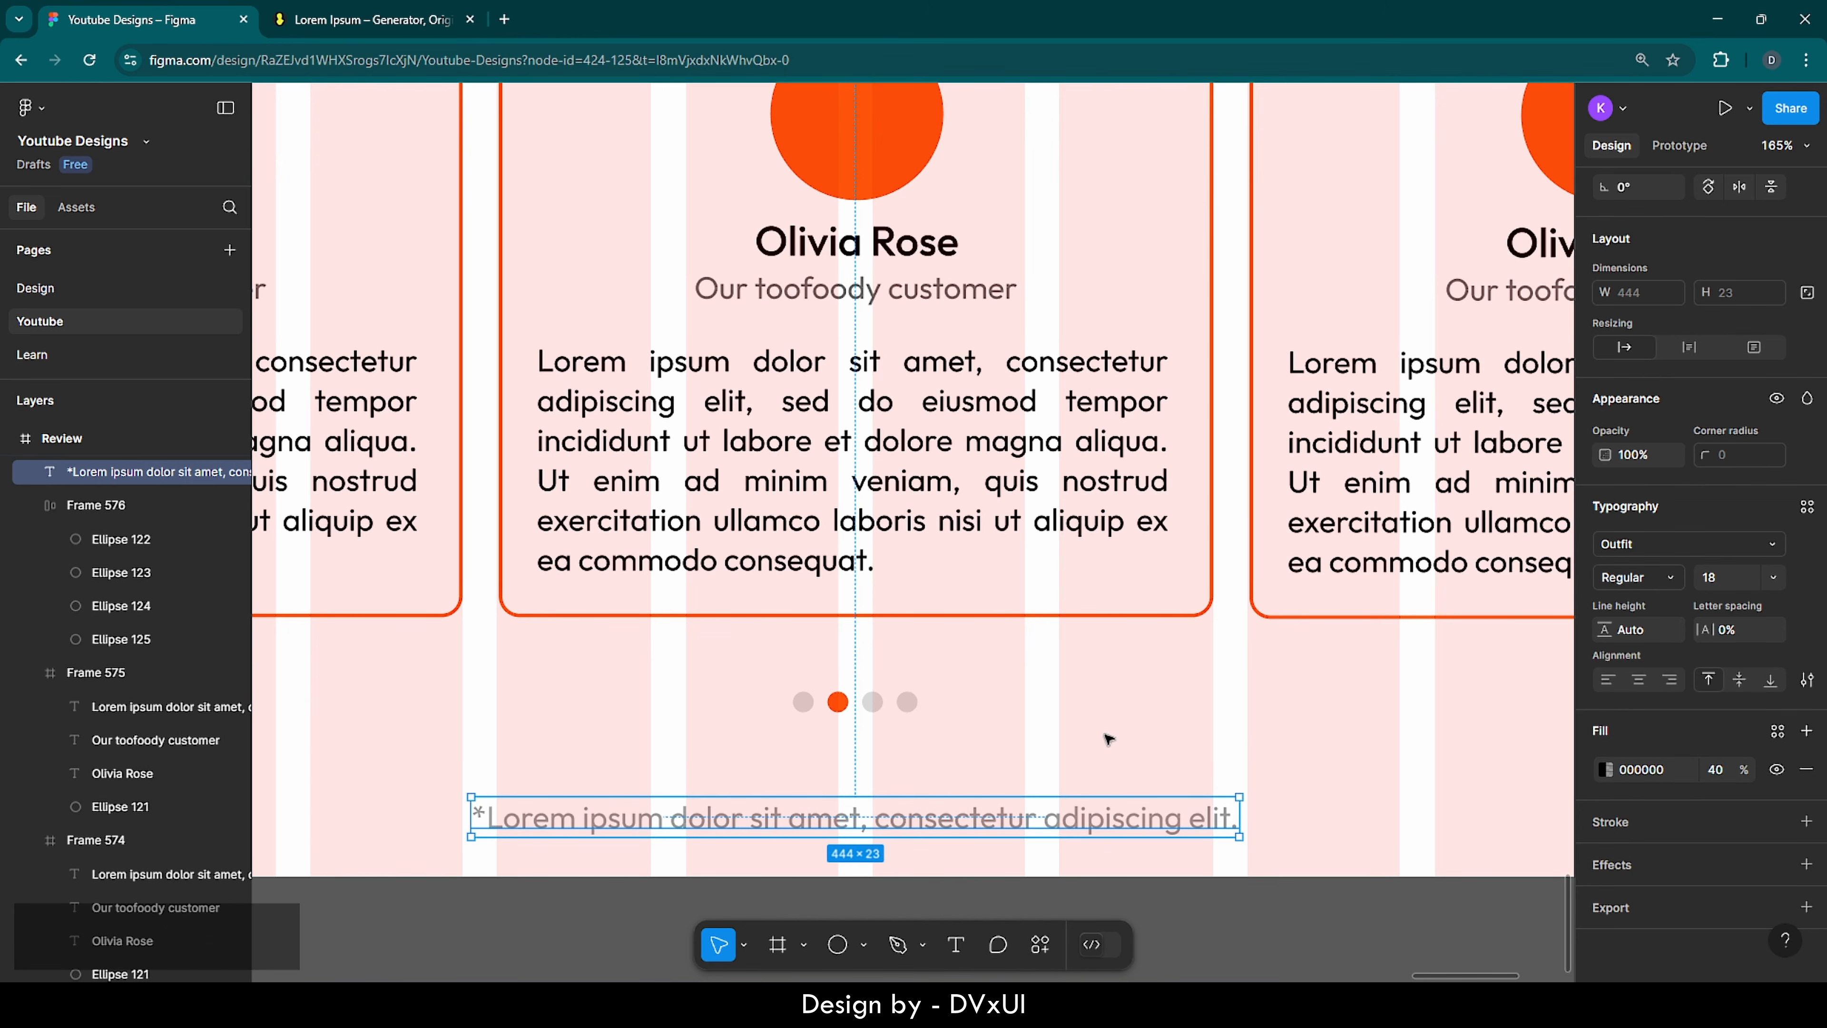
key("Escape")
left_click(1093, 813)
key("shift+Up")
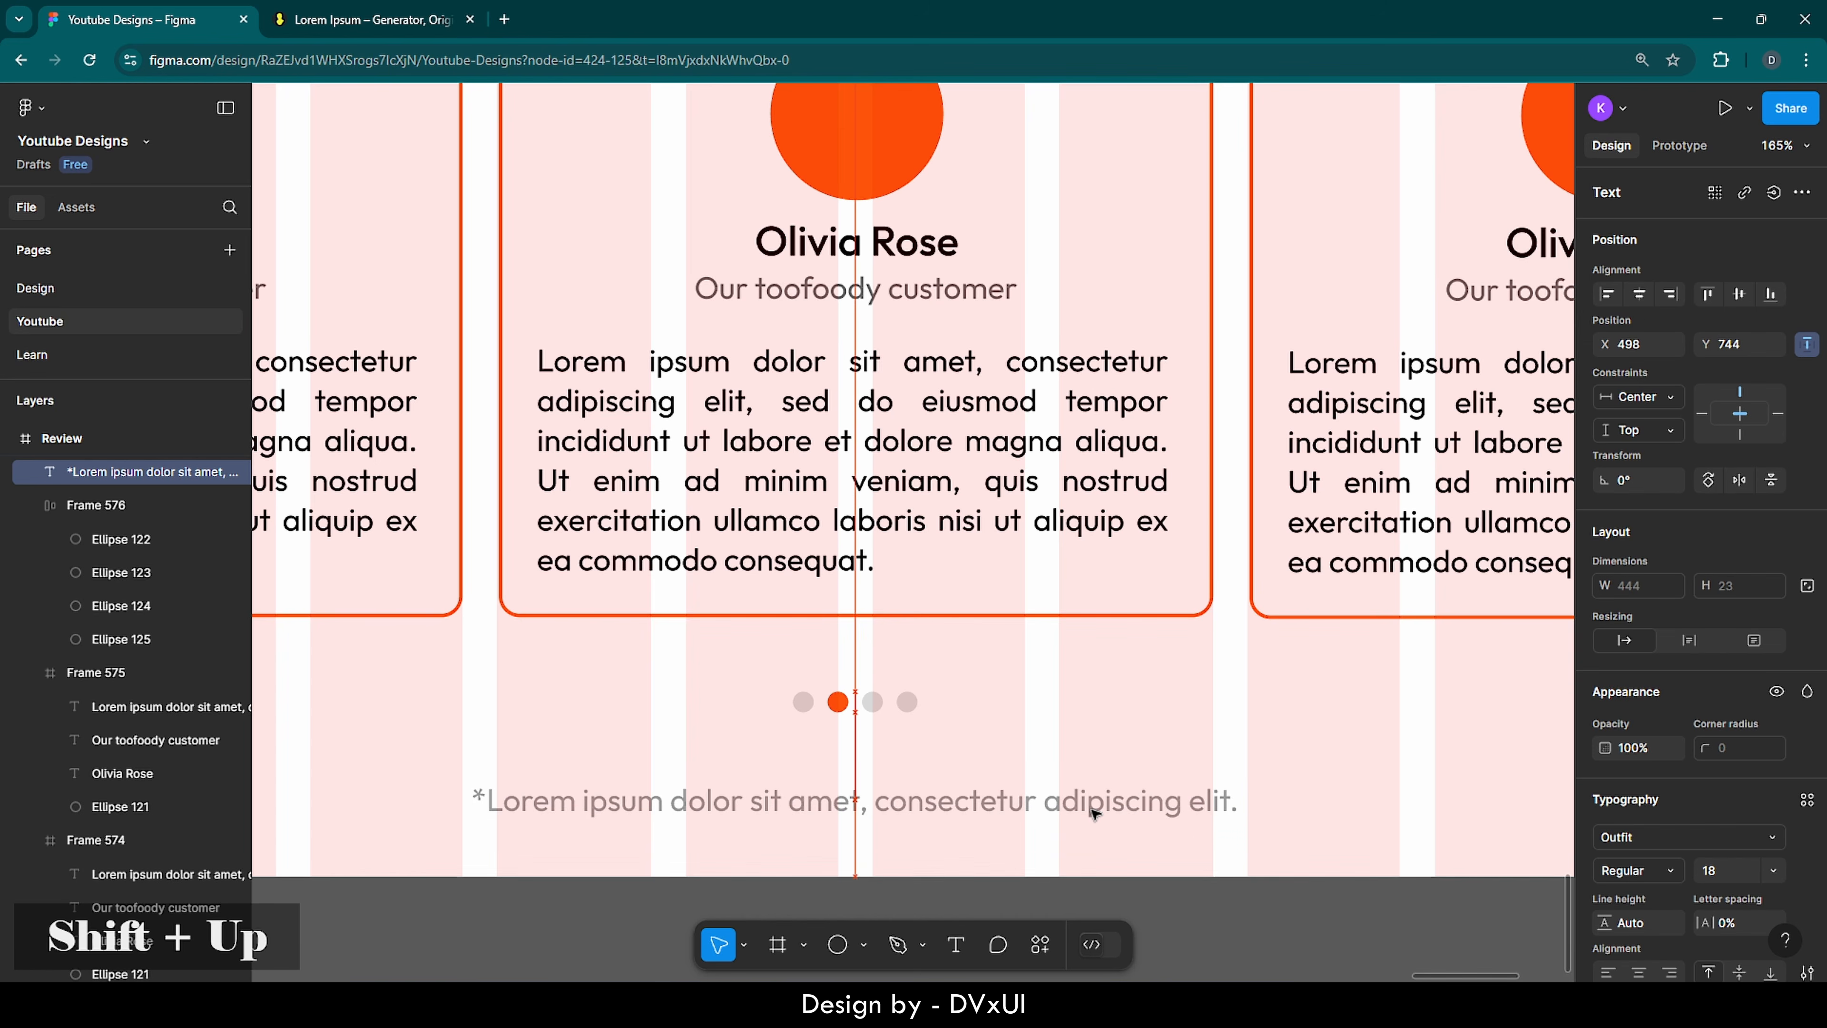
- Move the row of pagination dots up by 10 px to Y 683
left_click(856, 702)
key("shift+Up")
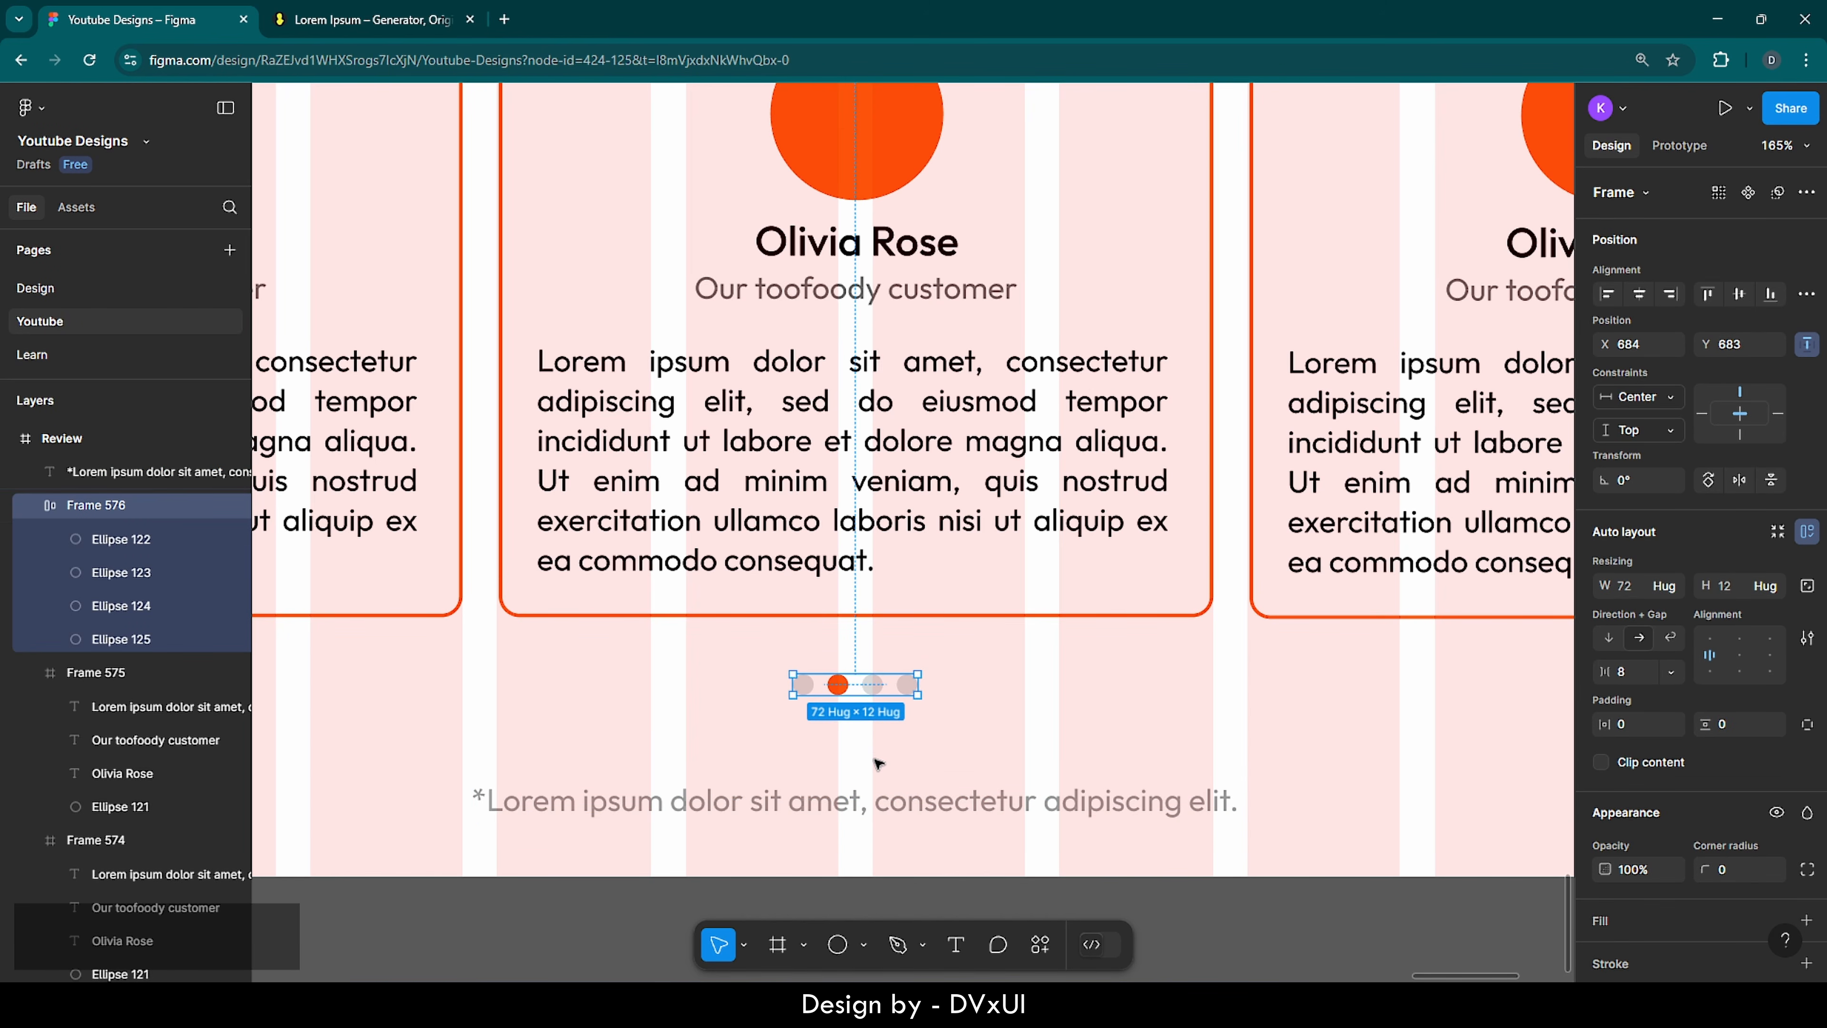
key("Escape")
scroll(867, 727, "down", 5)
scroll(877, 763, "down", 2)
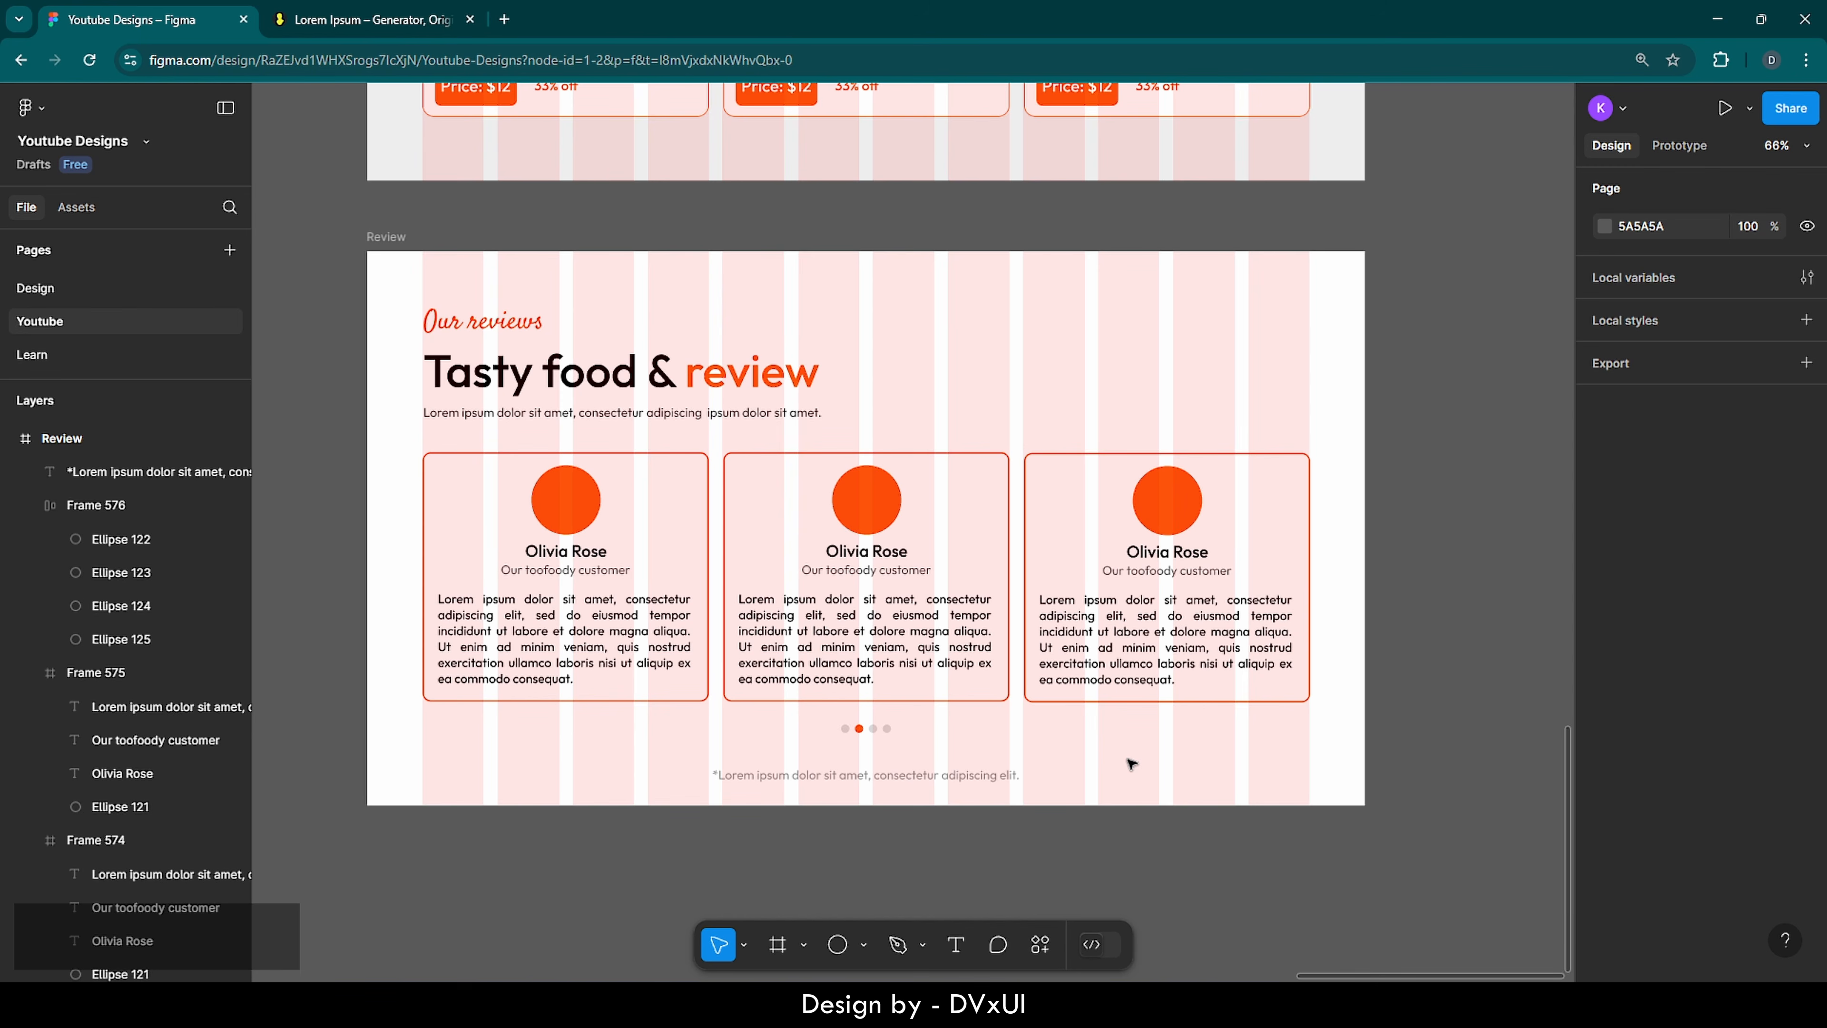
- Duplicate the Review frame and place the copy directly below the original, aligned at X 7396, Y 4447
left_click(387, 238)
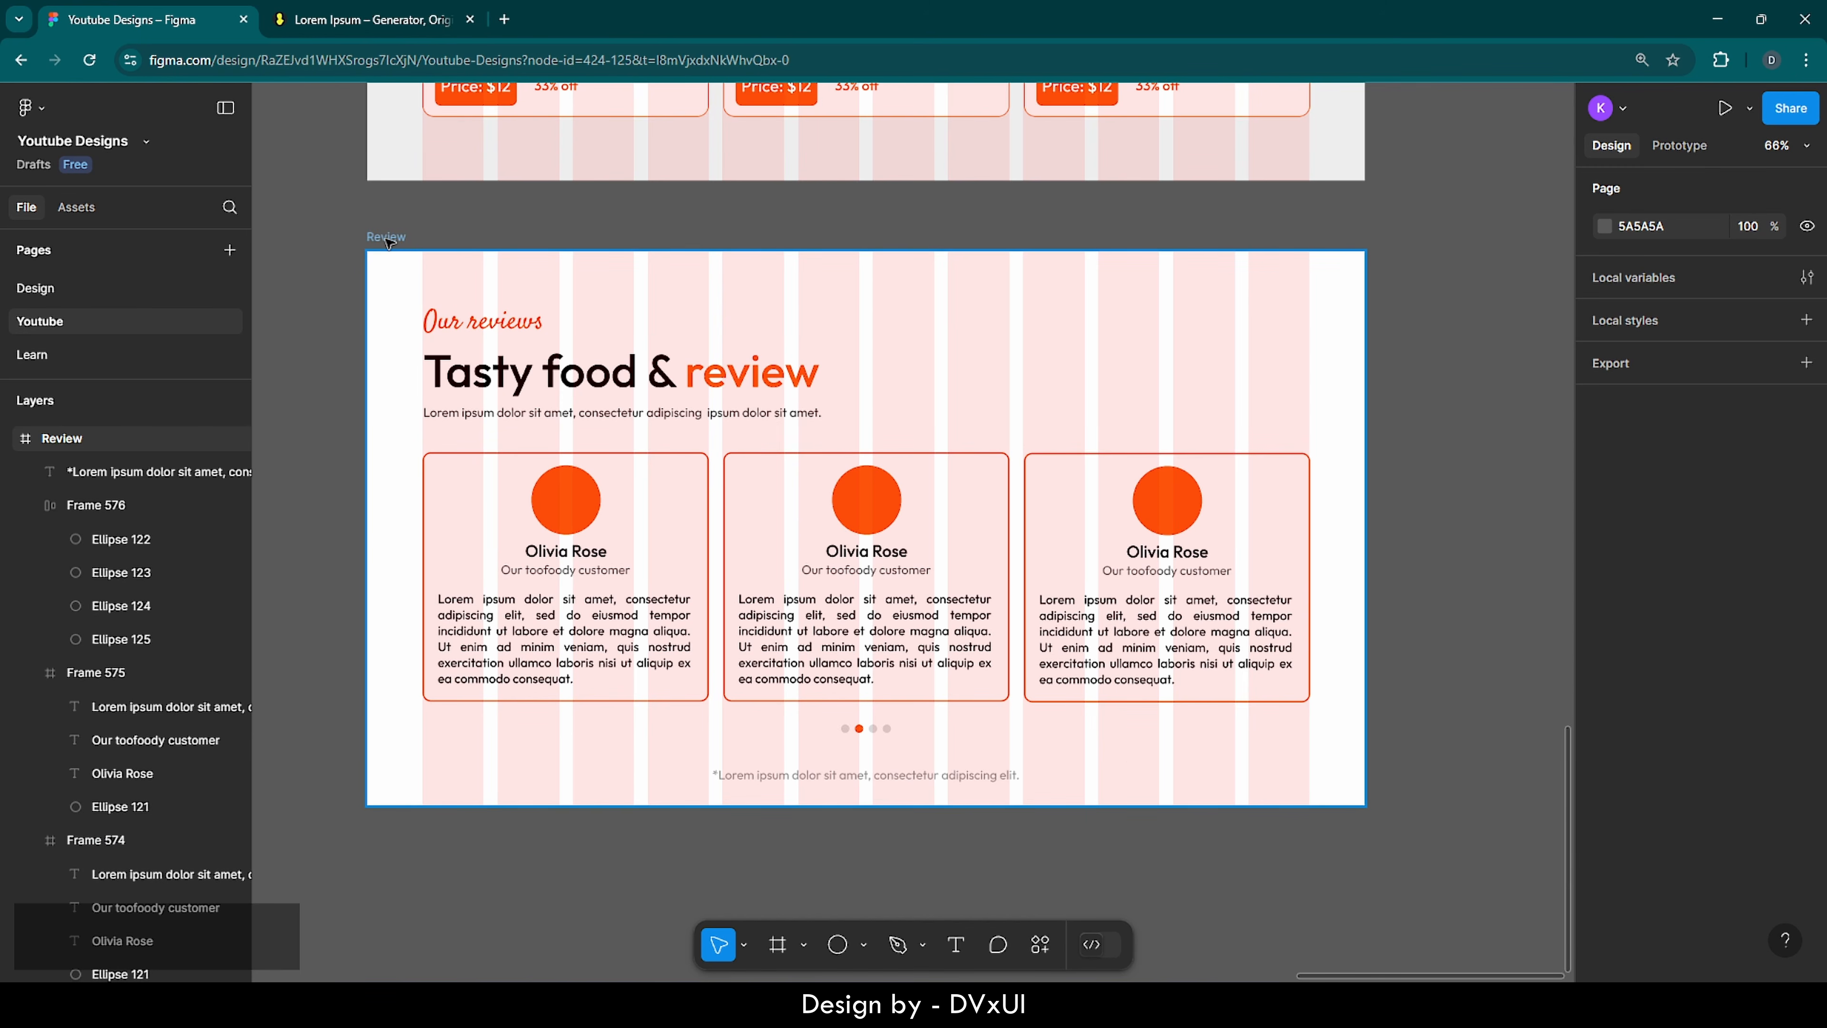
key("ctrl+v")
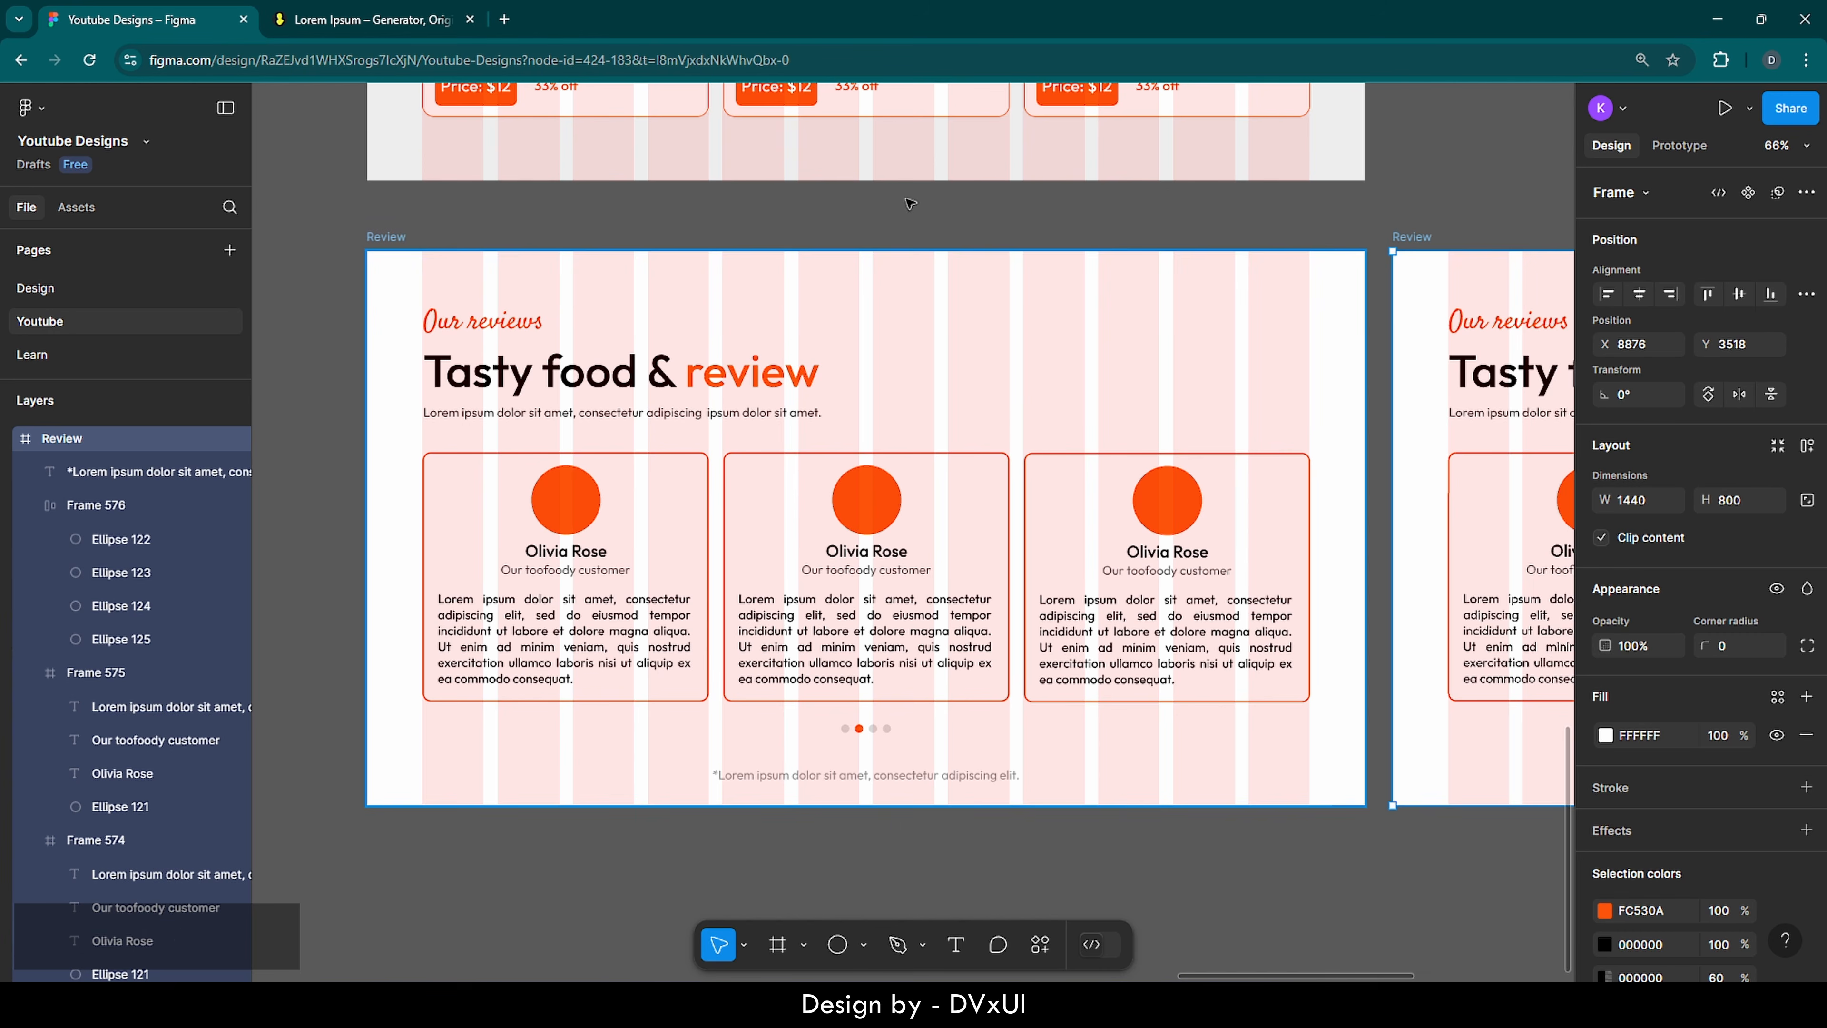
left_click_drag(1439, 252, 392, 888)
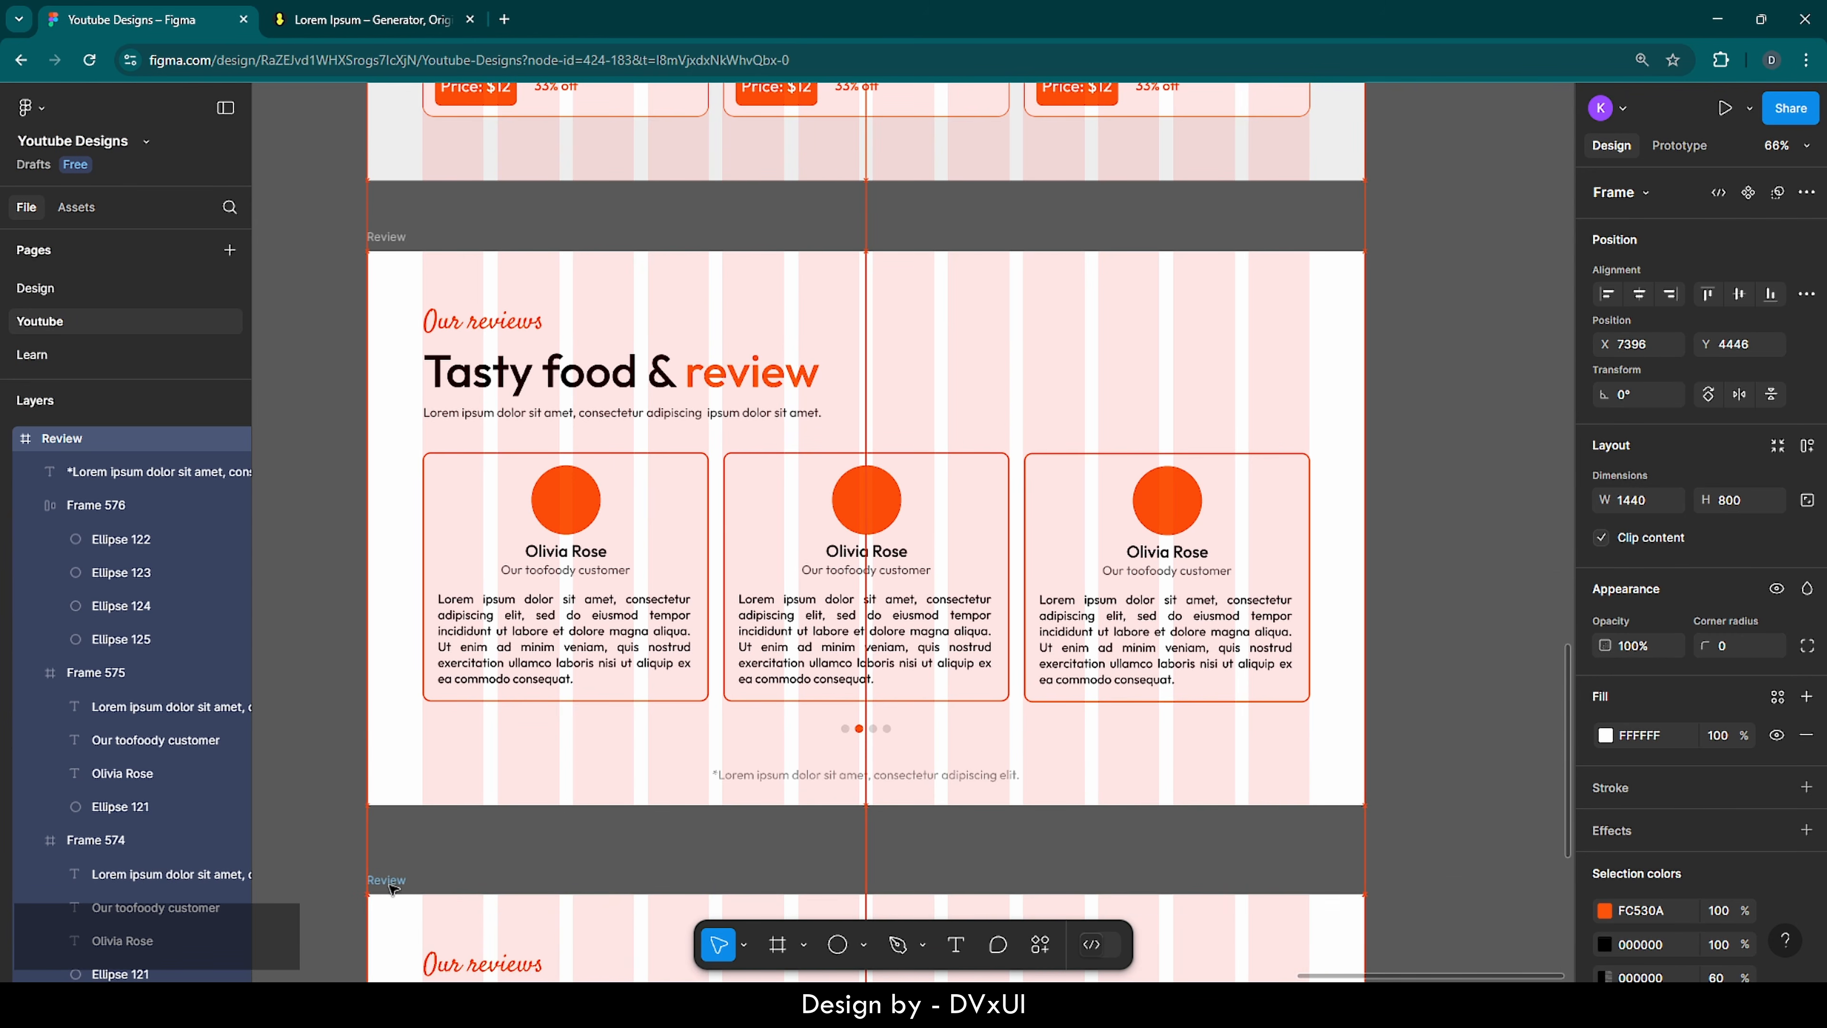
scroll(392, 889, "down", 7)
scroll(393, 890, "down", 2)
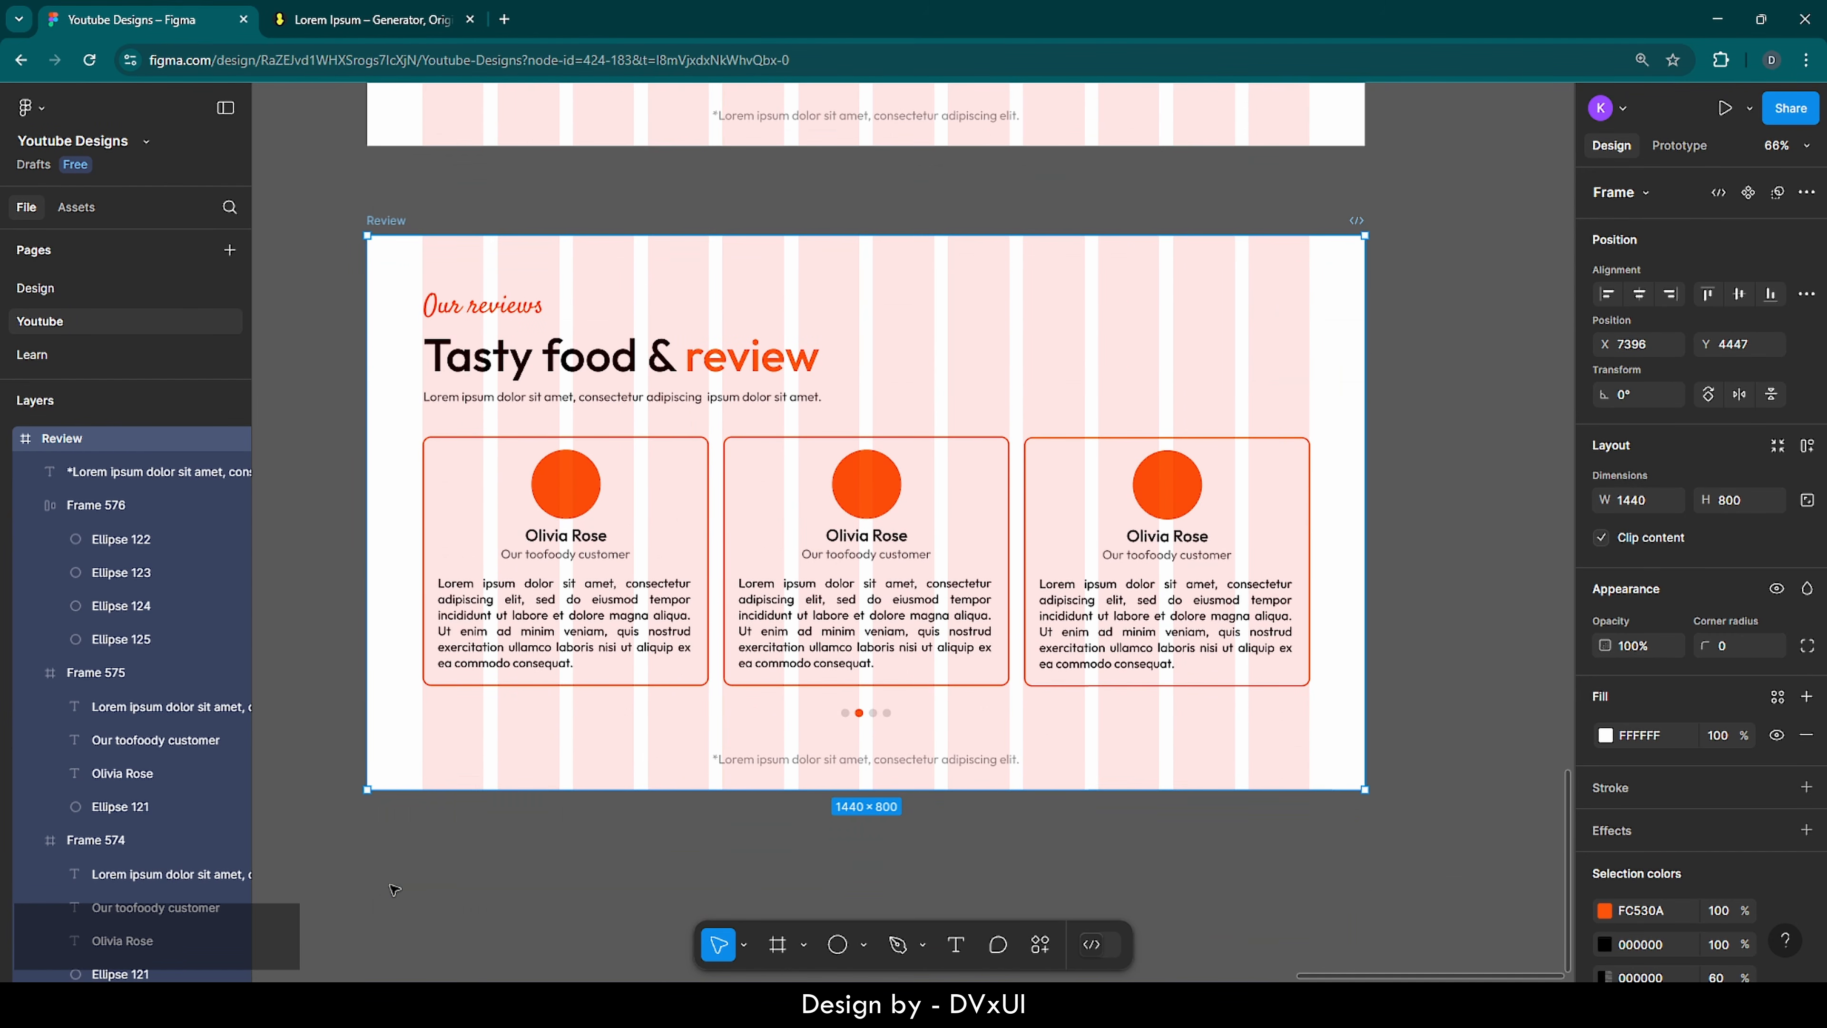
- Delete all content inside the copied Review frame and set the frame's height to 400
left_click_drag(300, 306, 1043, 766)
key("Delete")
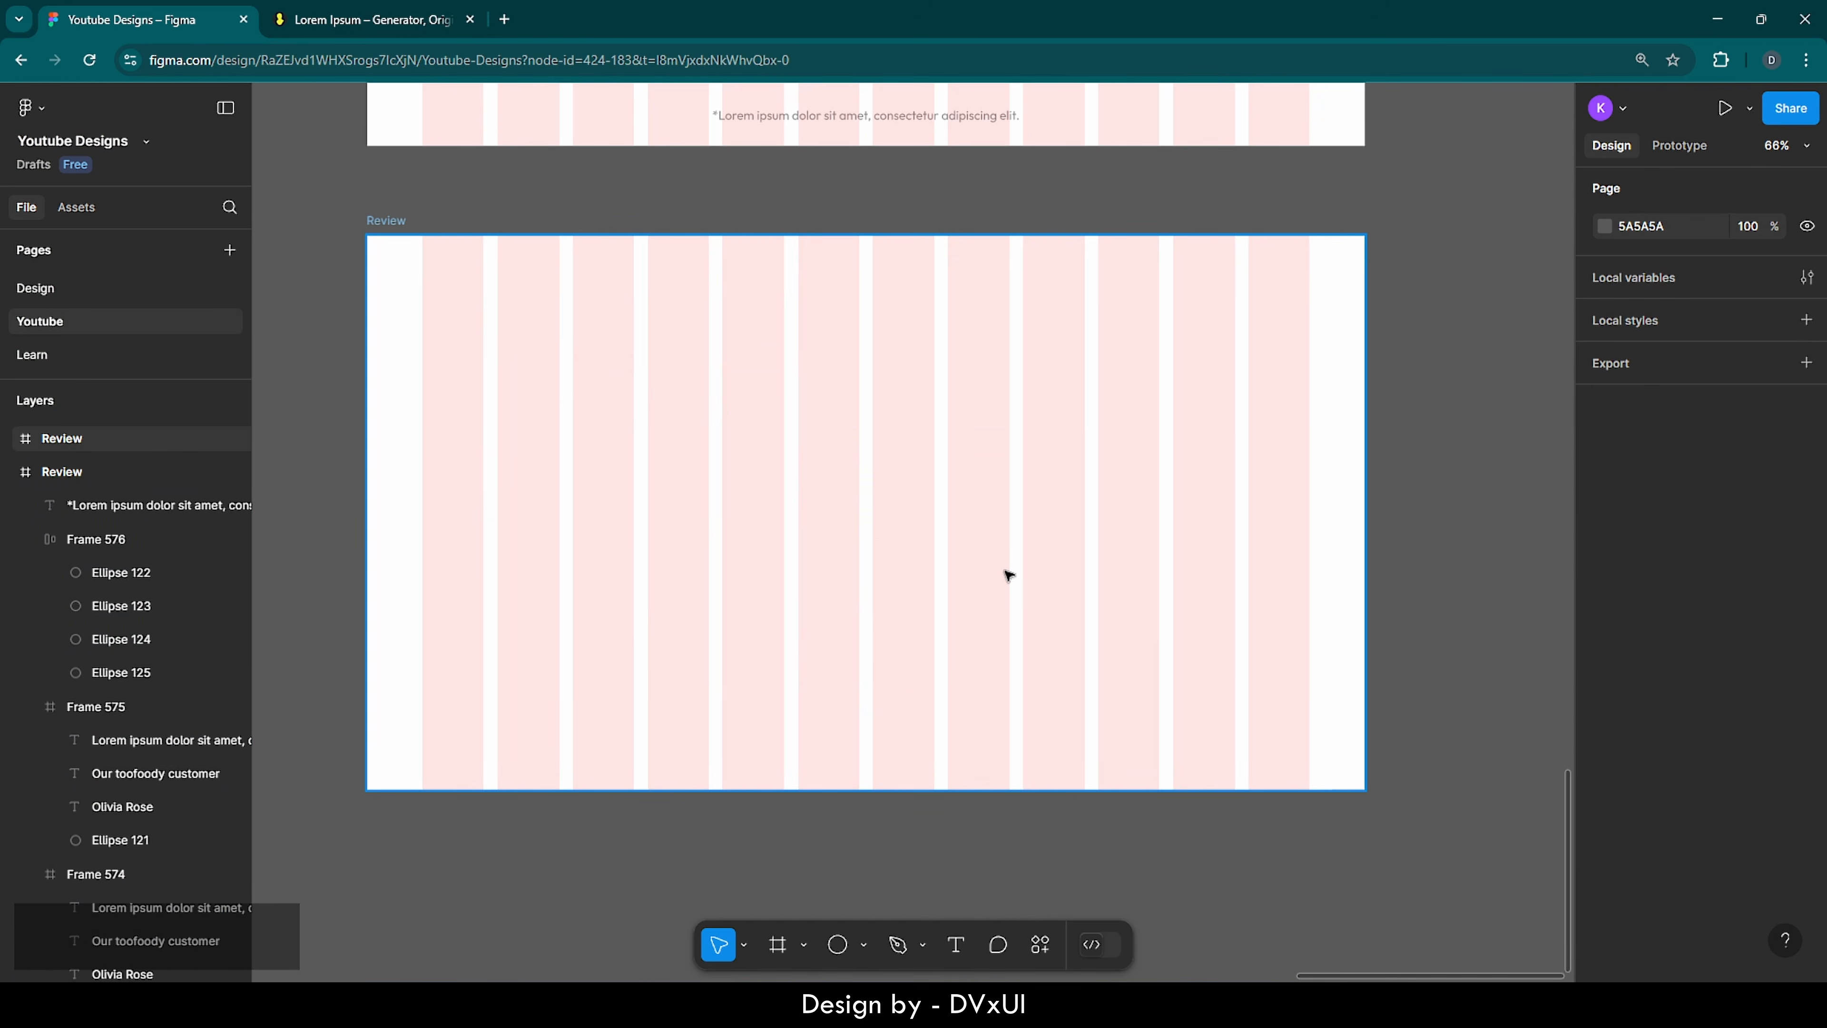
left_click(1008, 574)
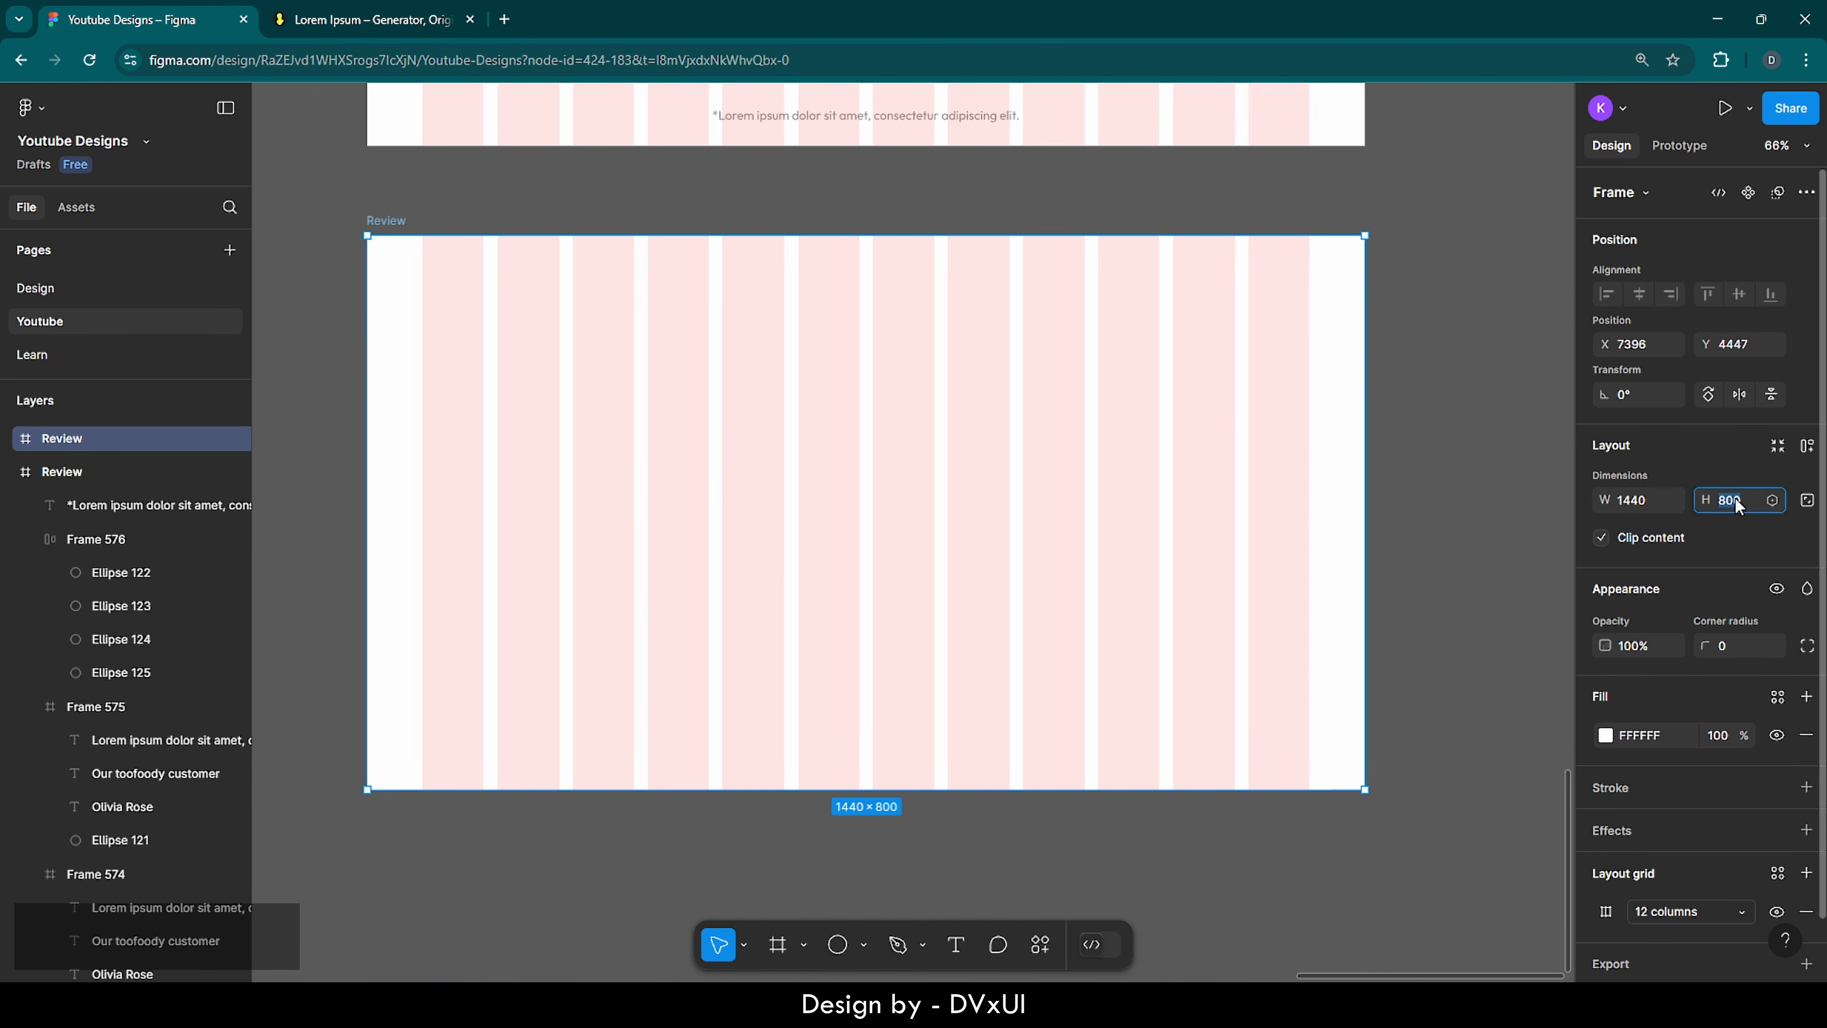
type("400")
key("Return")
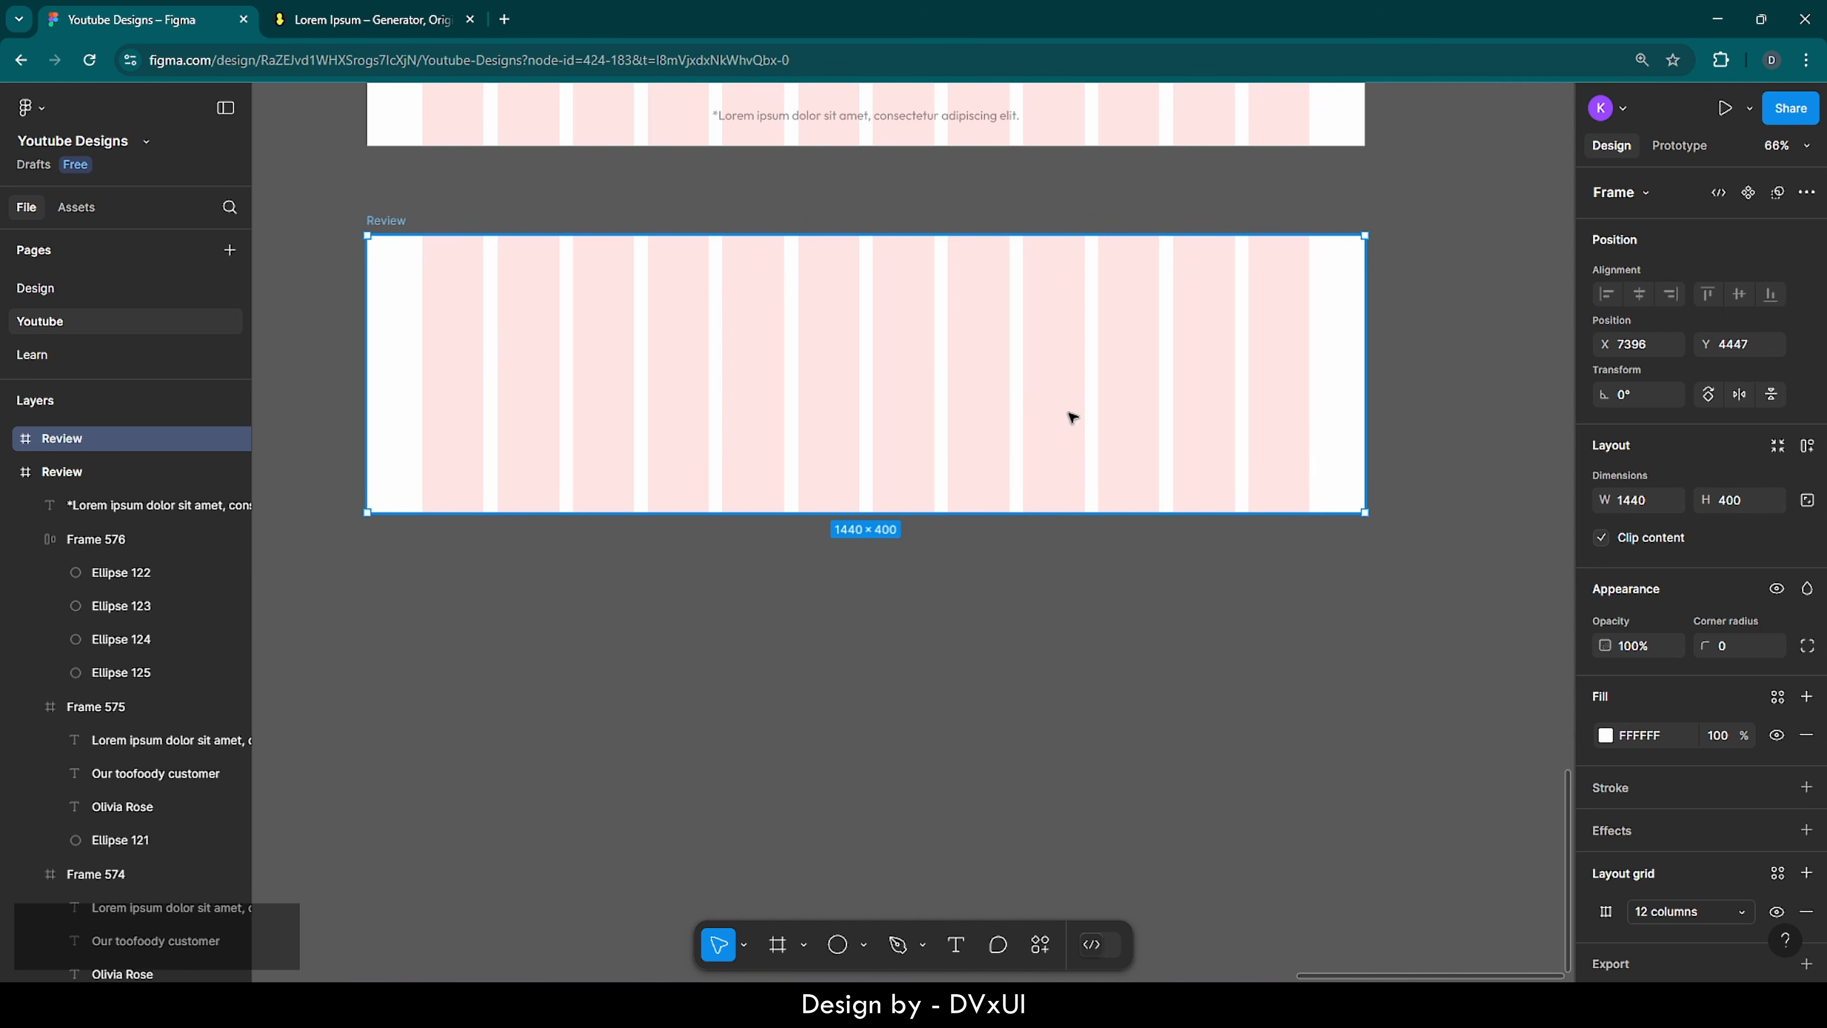
- Copy the pasta bowl image from the Hero section
scroll(877, 416, "up", 20)
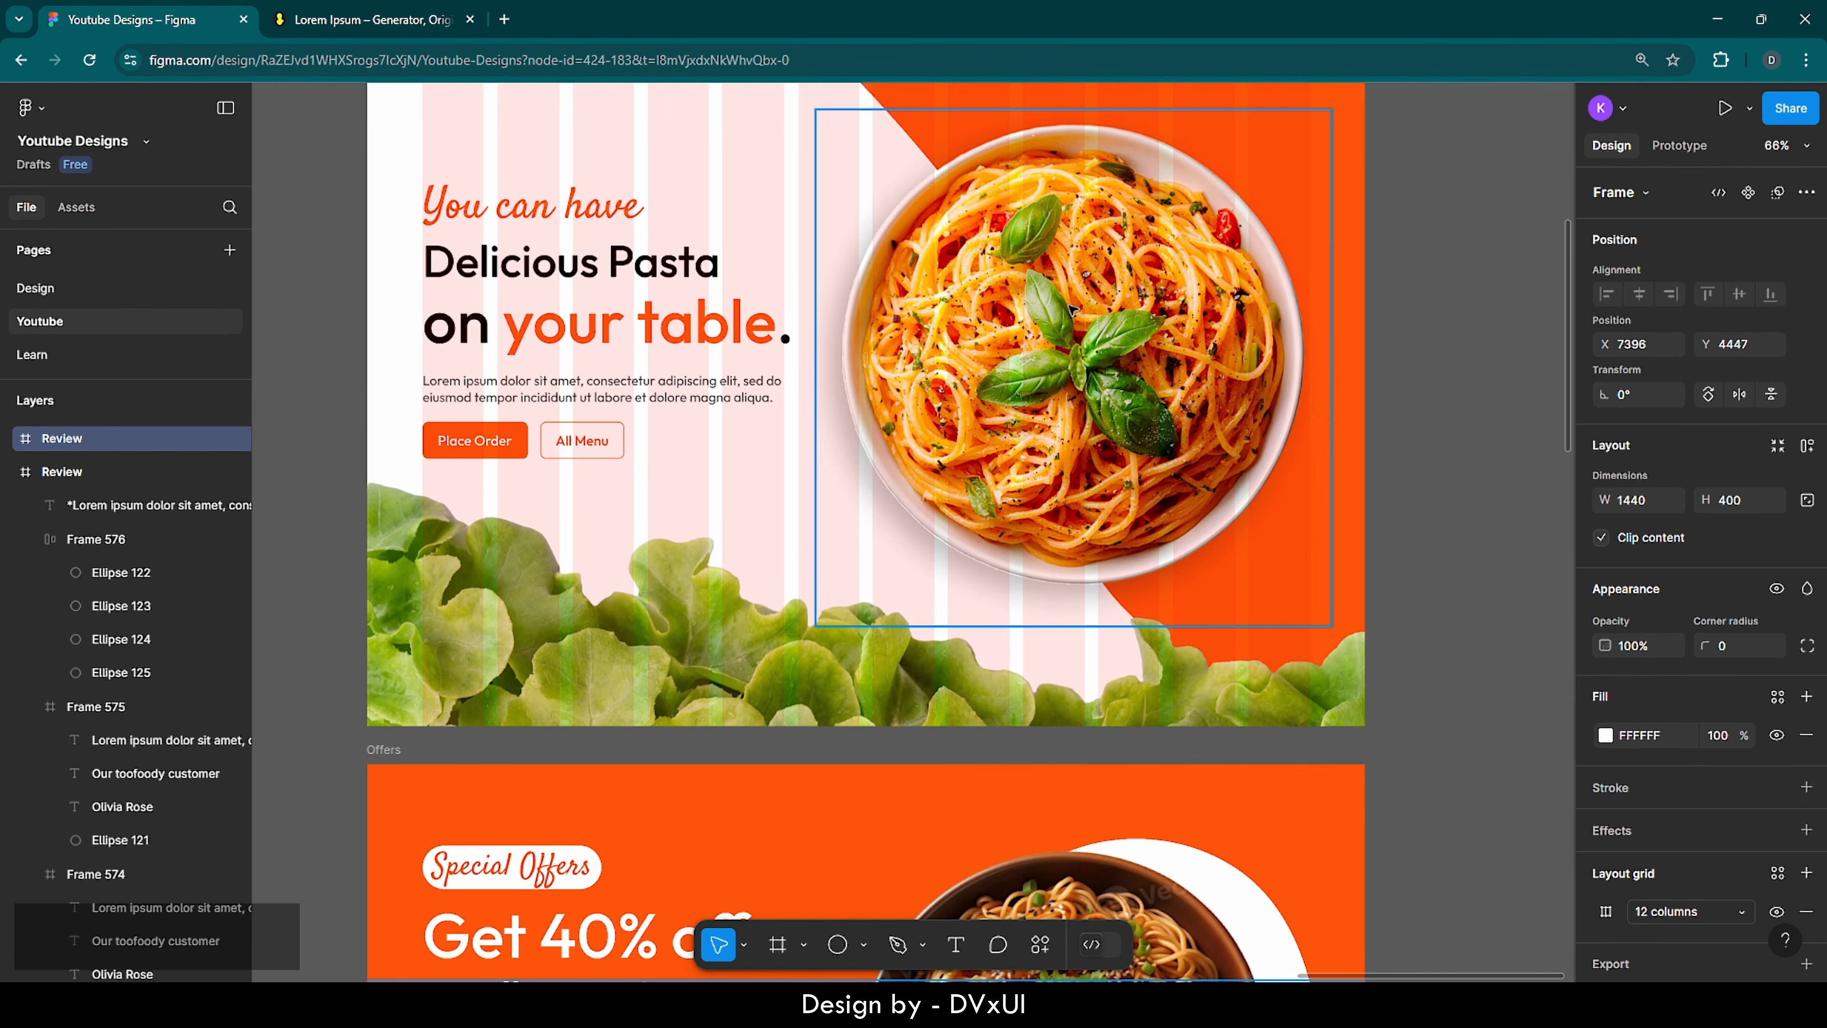
left_click(1072, 310)
key("ctrl+c")
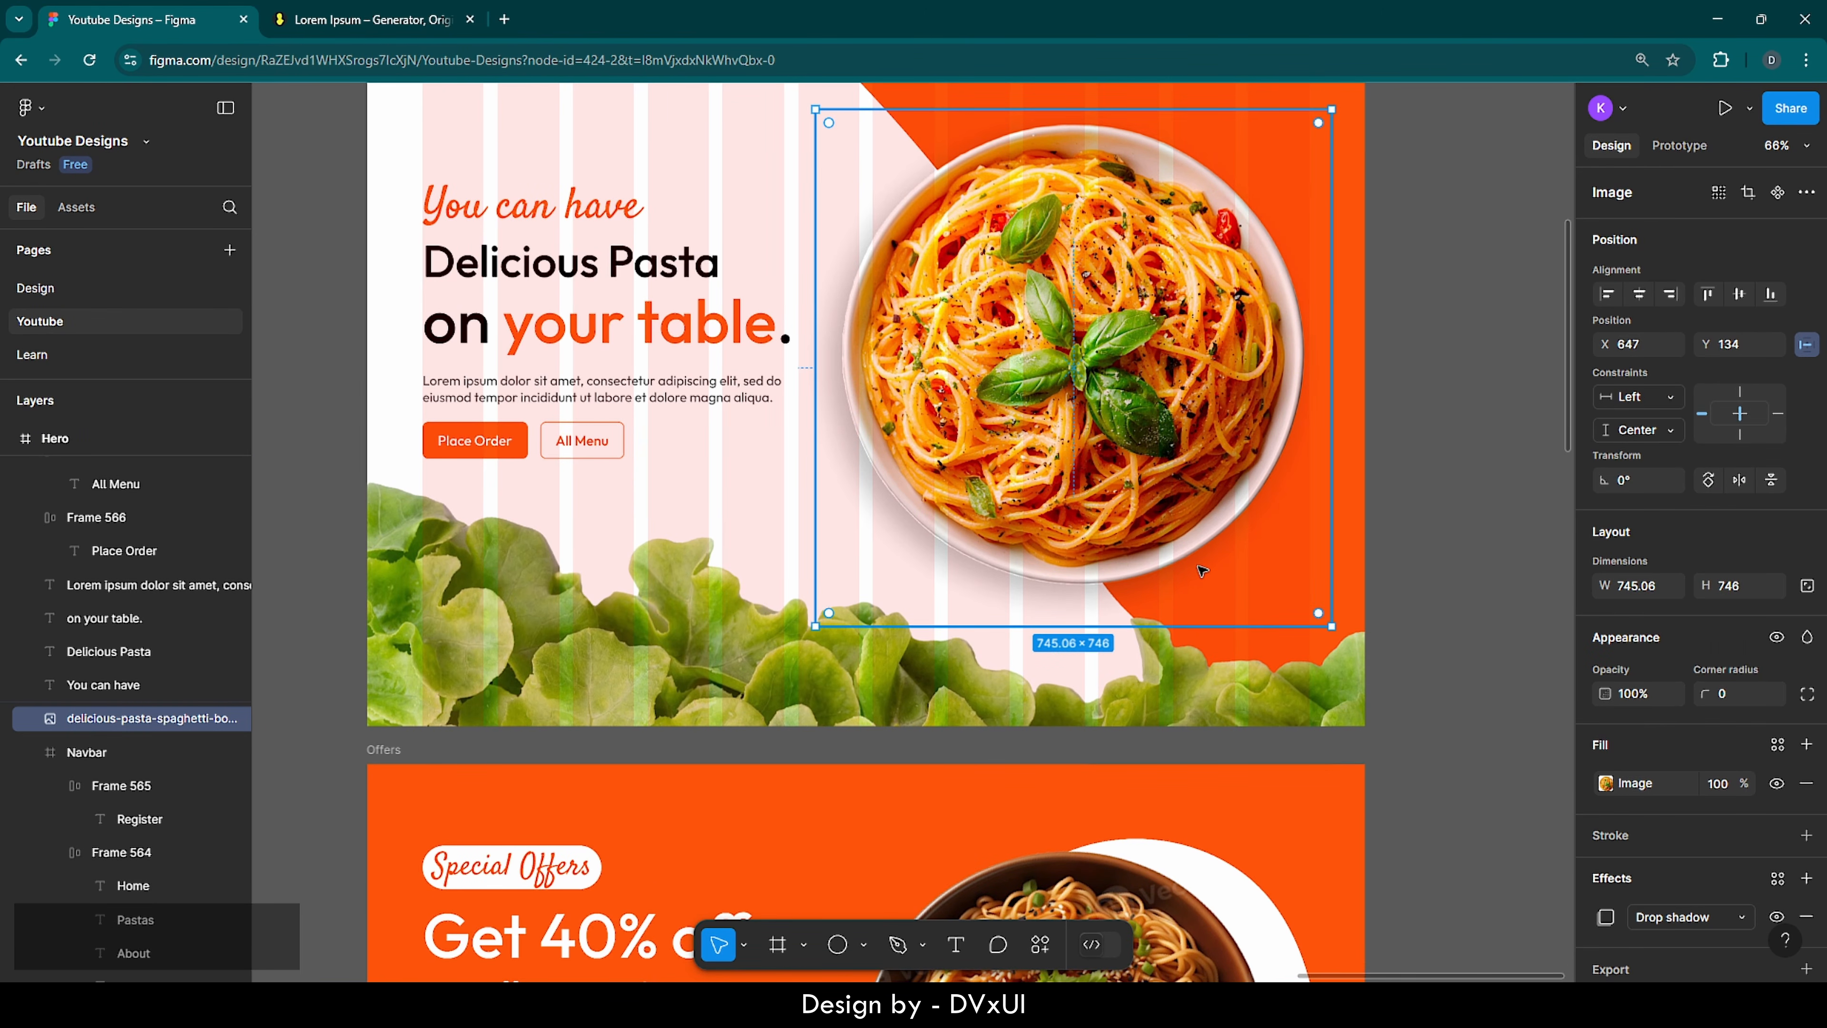
- Rename the empty frame below the Review section as Callback
scroll(1201, 571, "down", 20)
scroll(1201, 571, "up", 4)
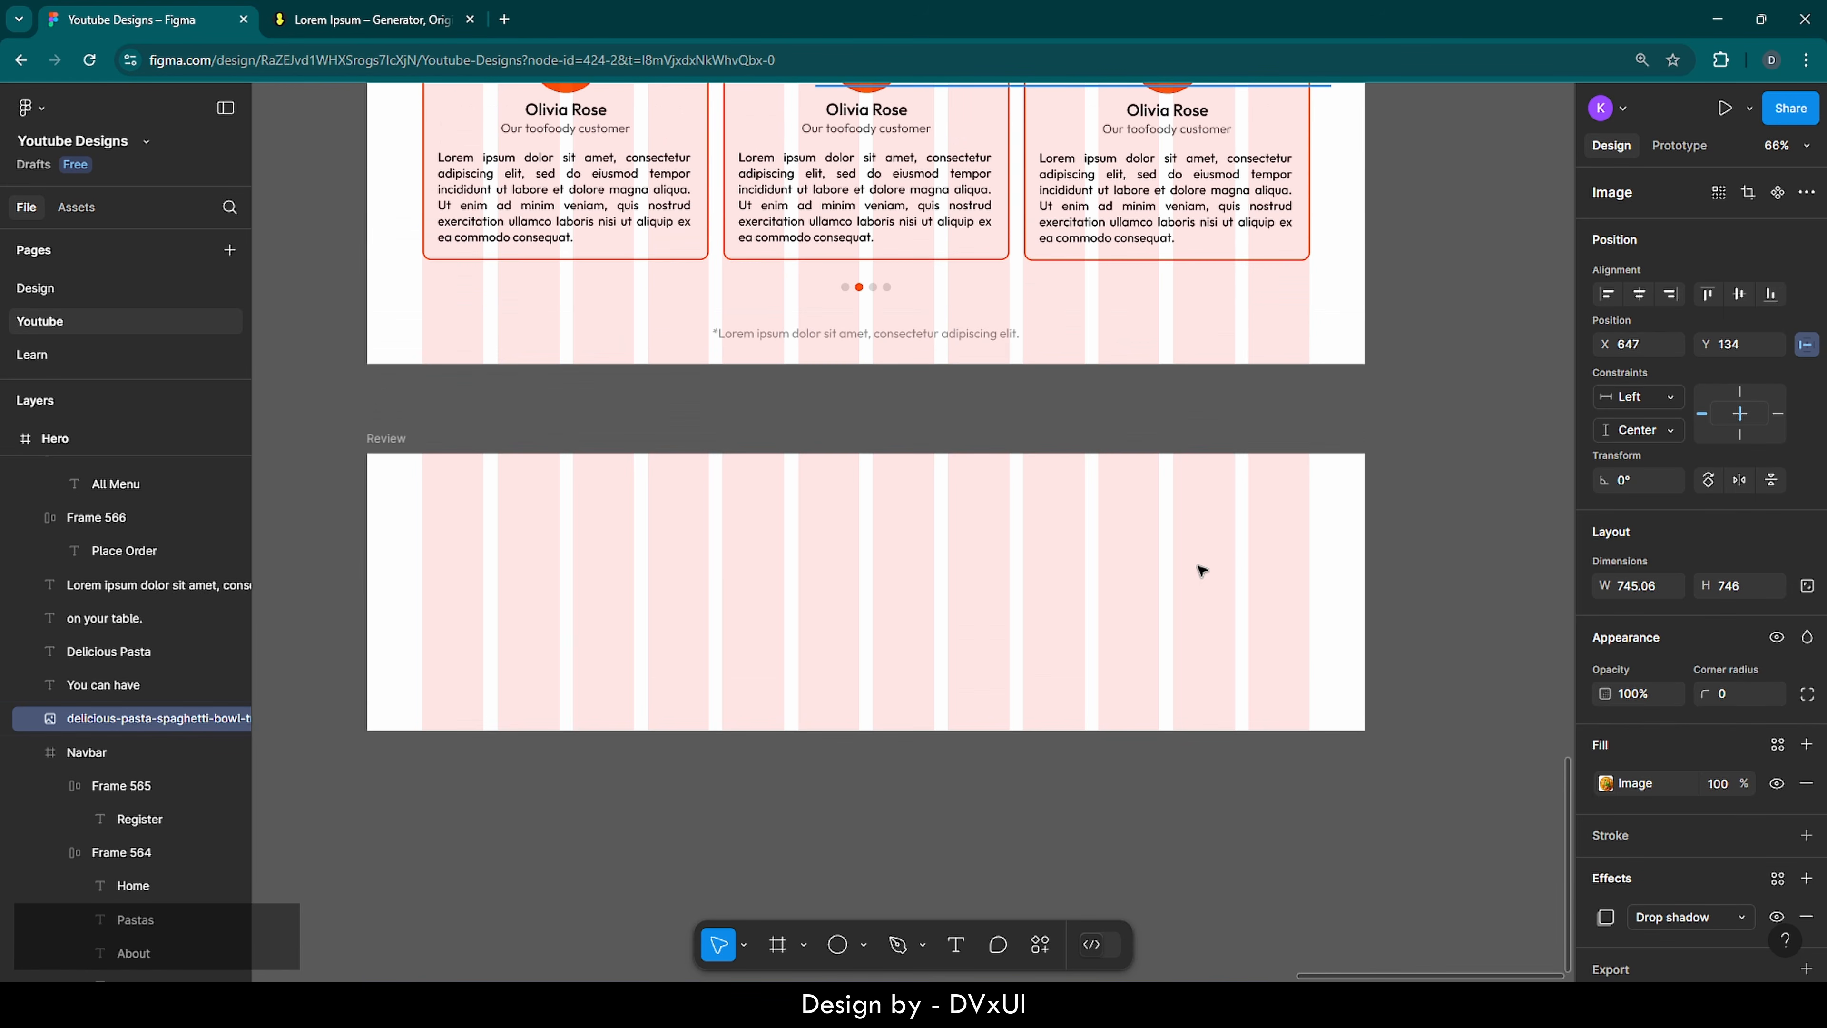
left_click(421, 477)
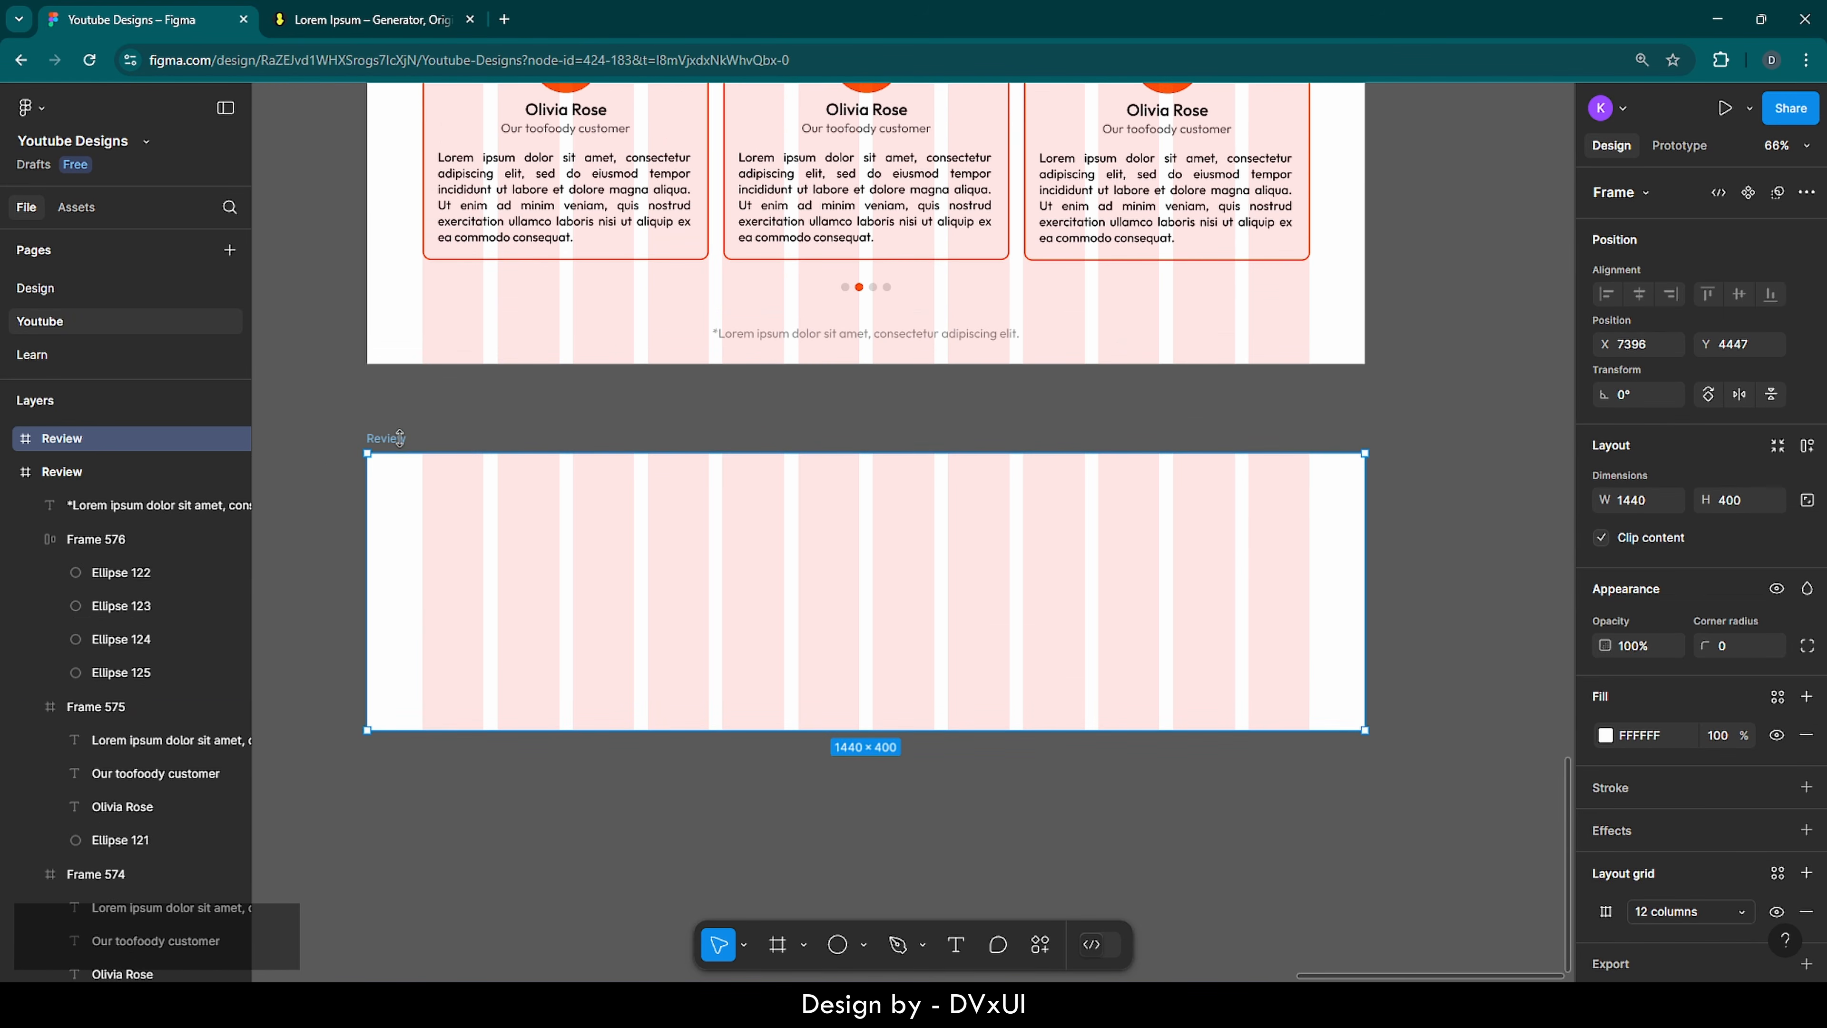
double_click(77, 438)
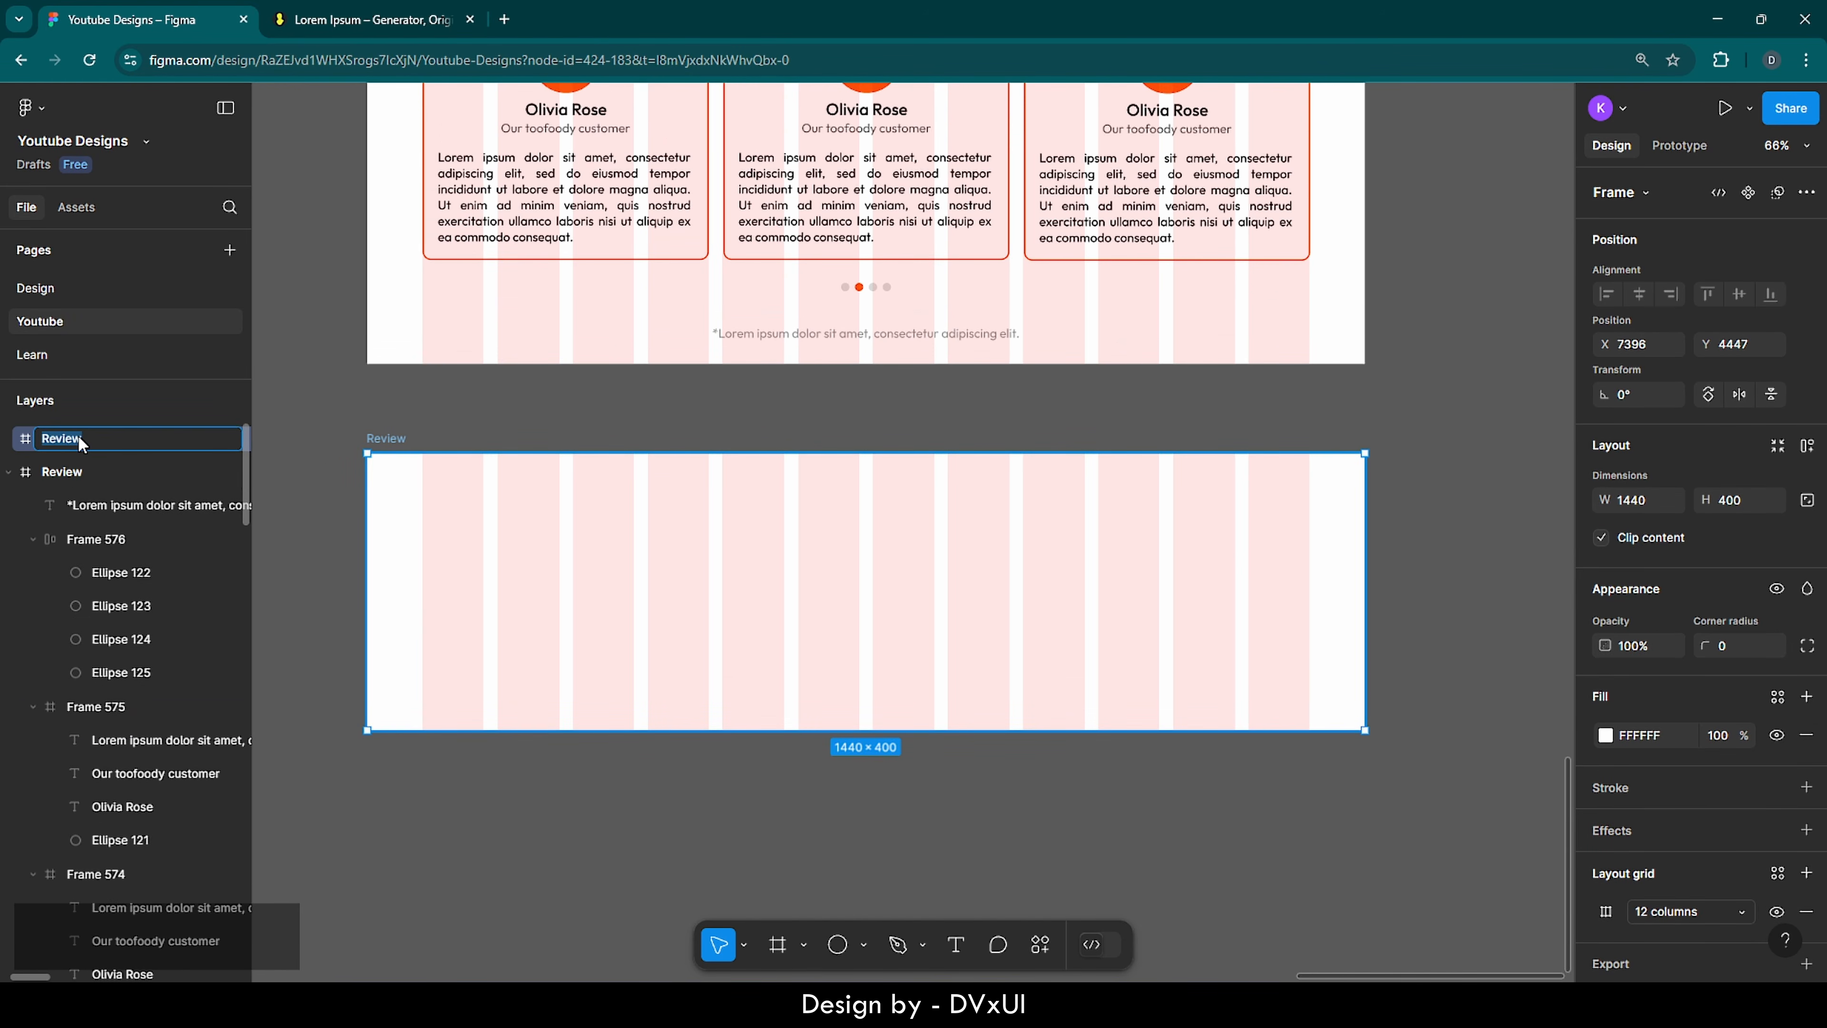
type("Callback")
key("Return")
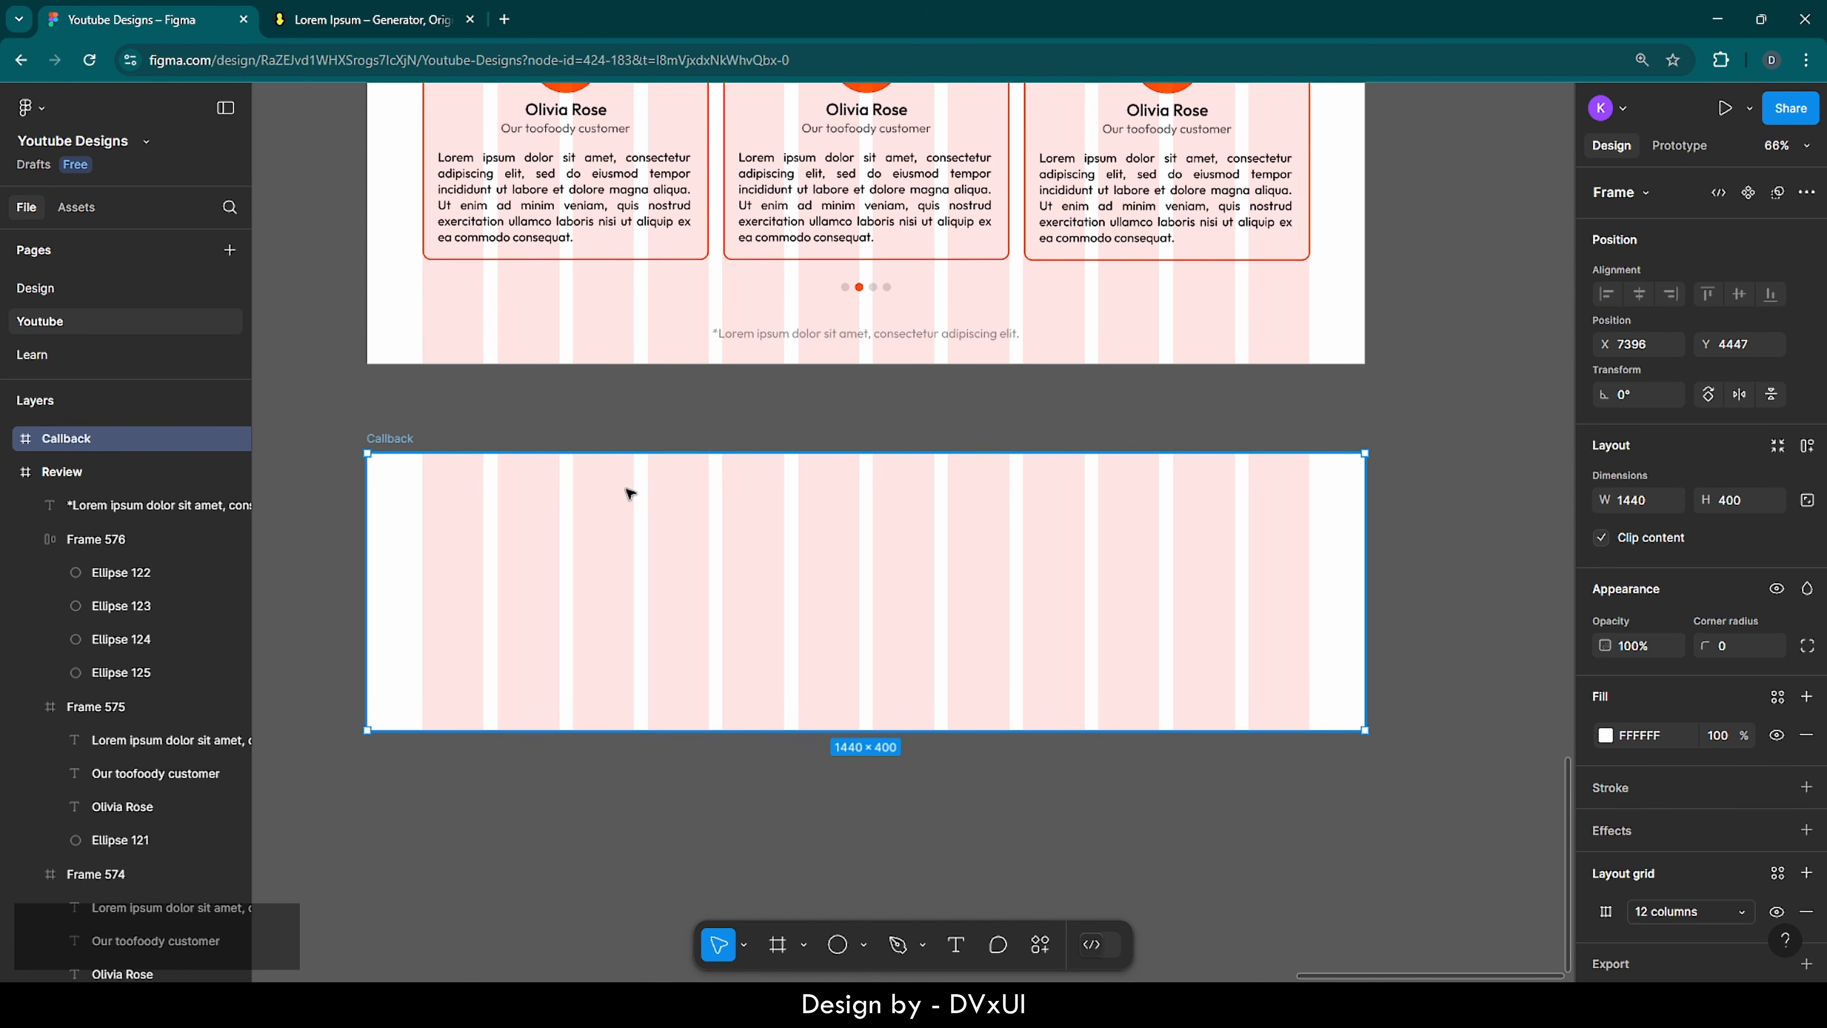
- Paste the pasta image into the Callback frame, enlarge it to about 1969 × 1972 and position it to cover the frame
key("ctrl+v")
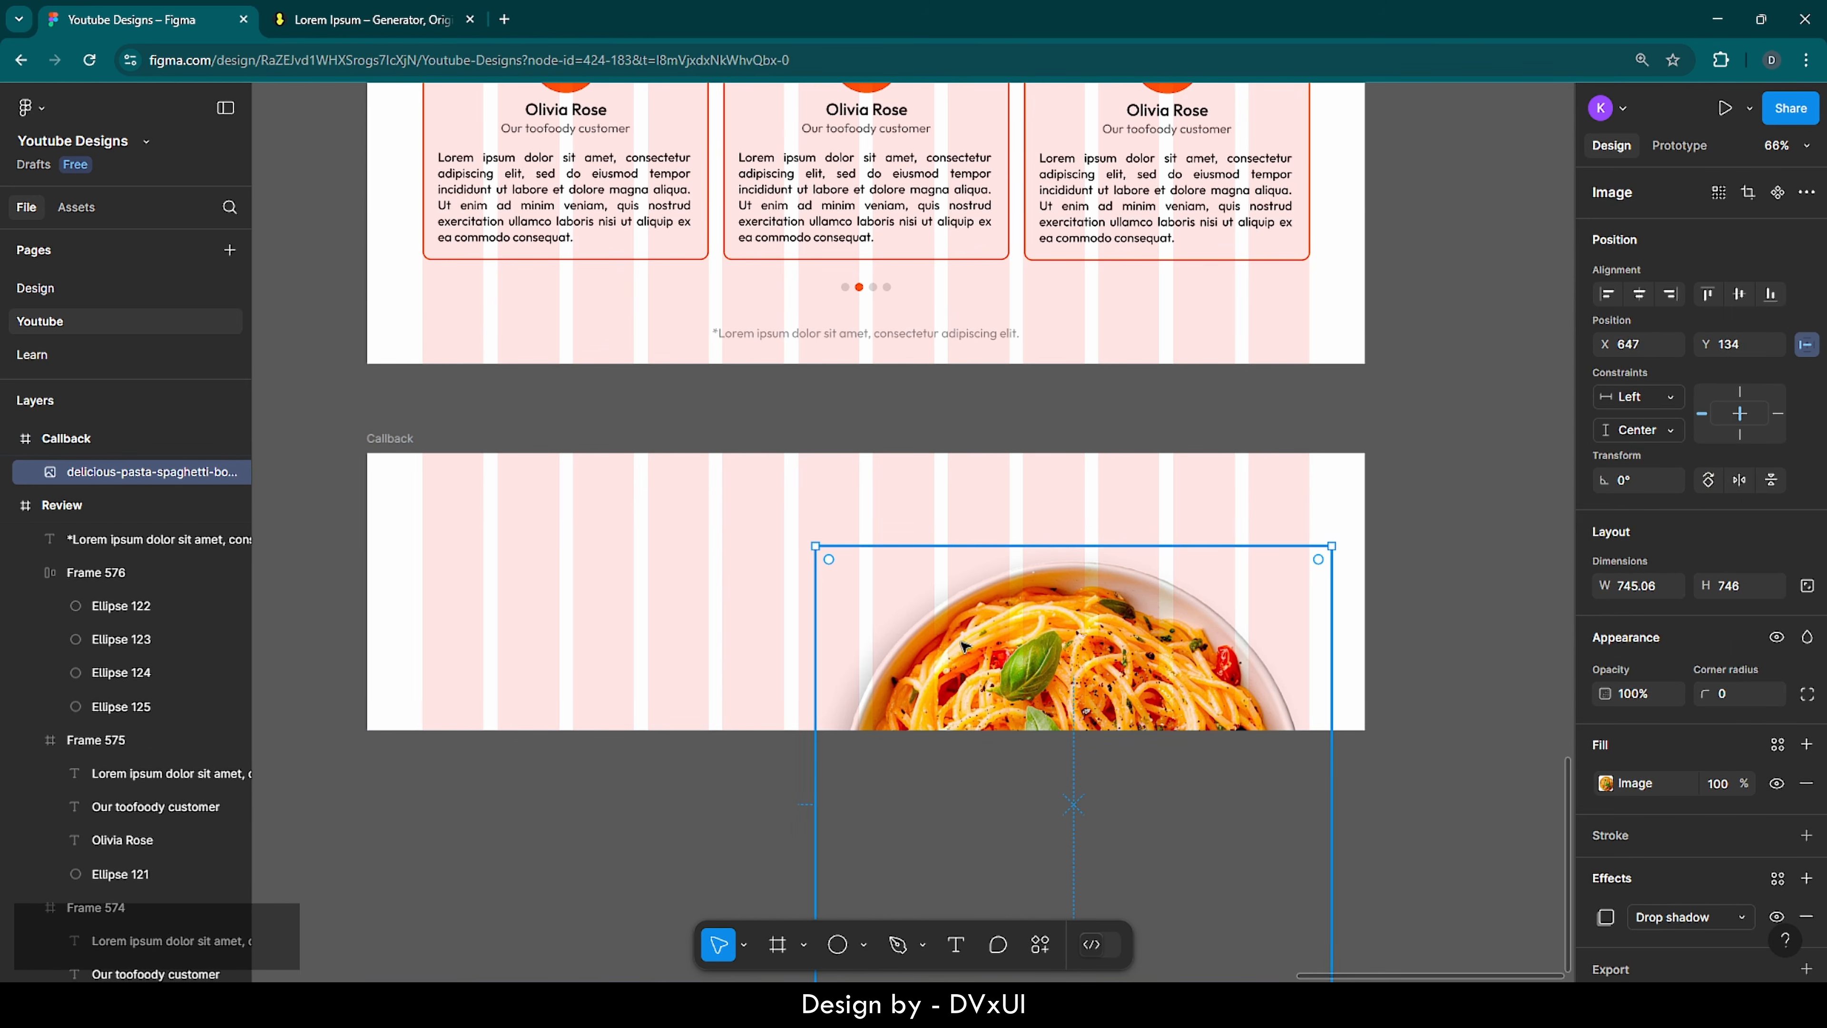
left_click_drag(977, 647, 674, 554)
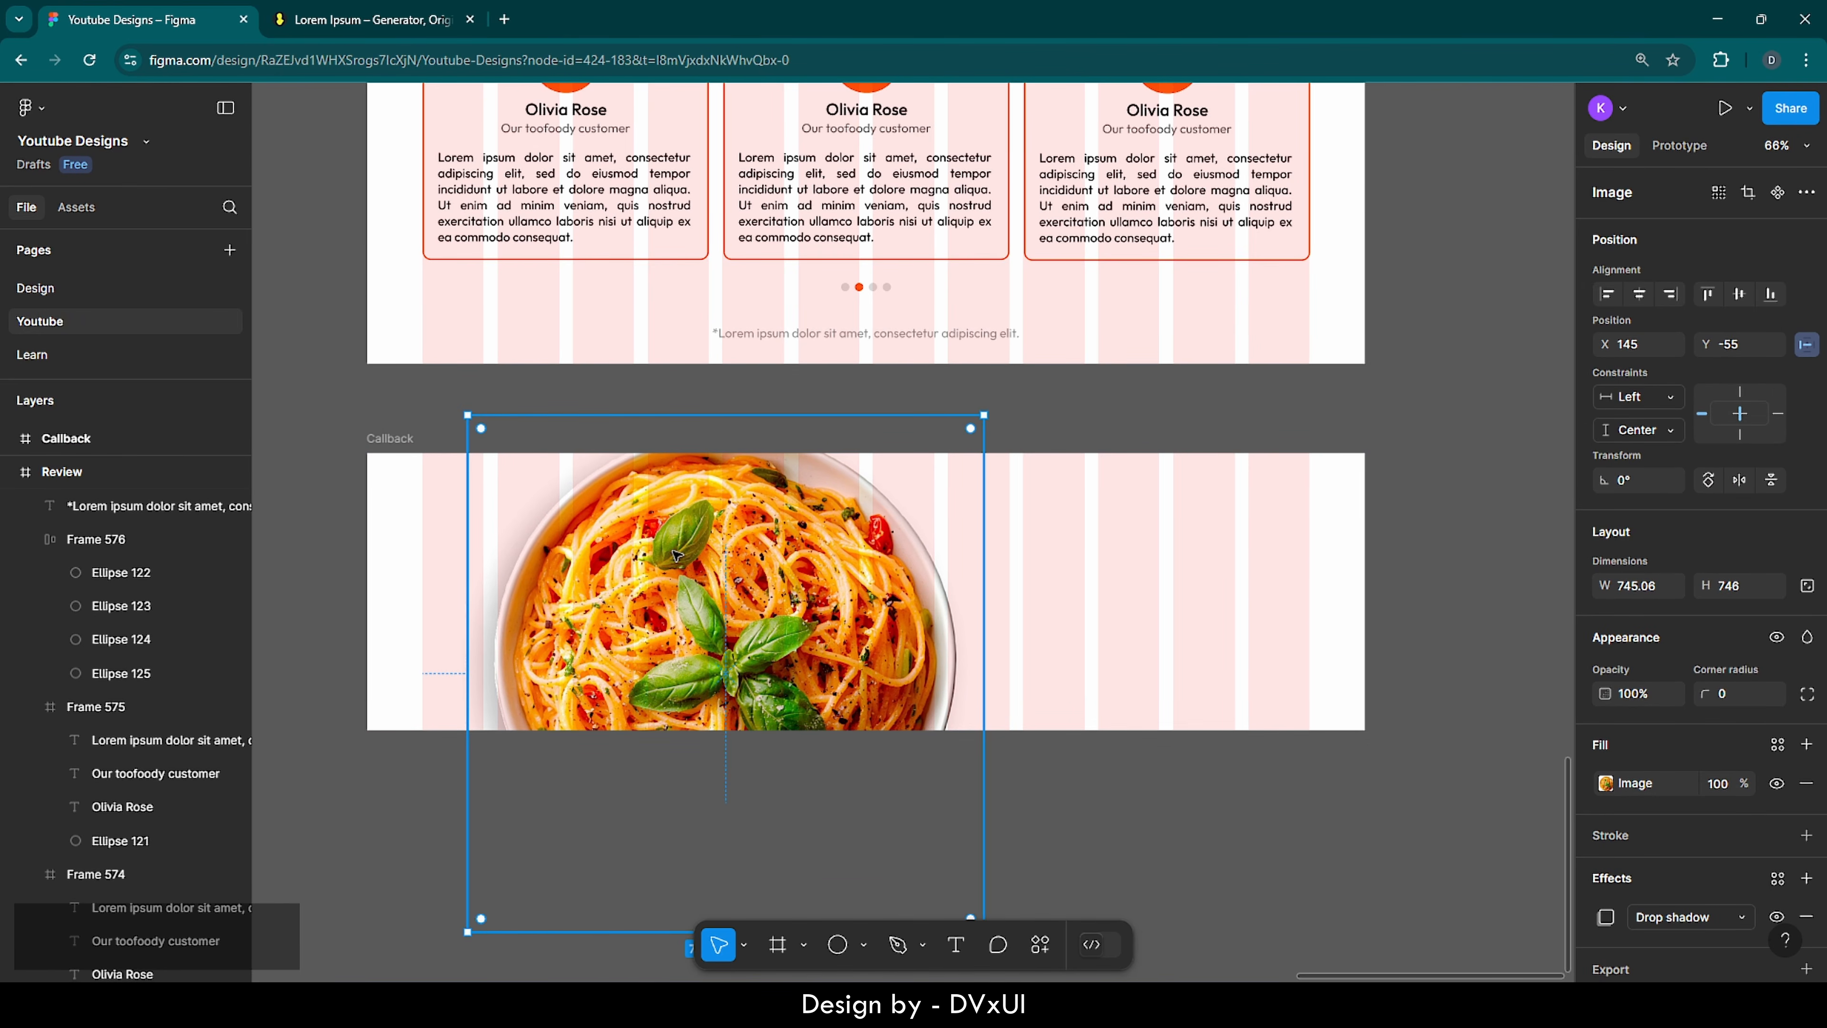
scroll(675, 555, "down", 2)
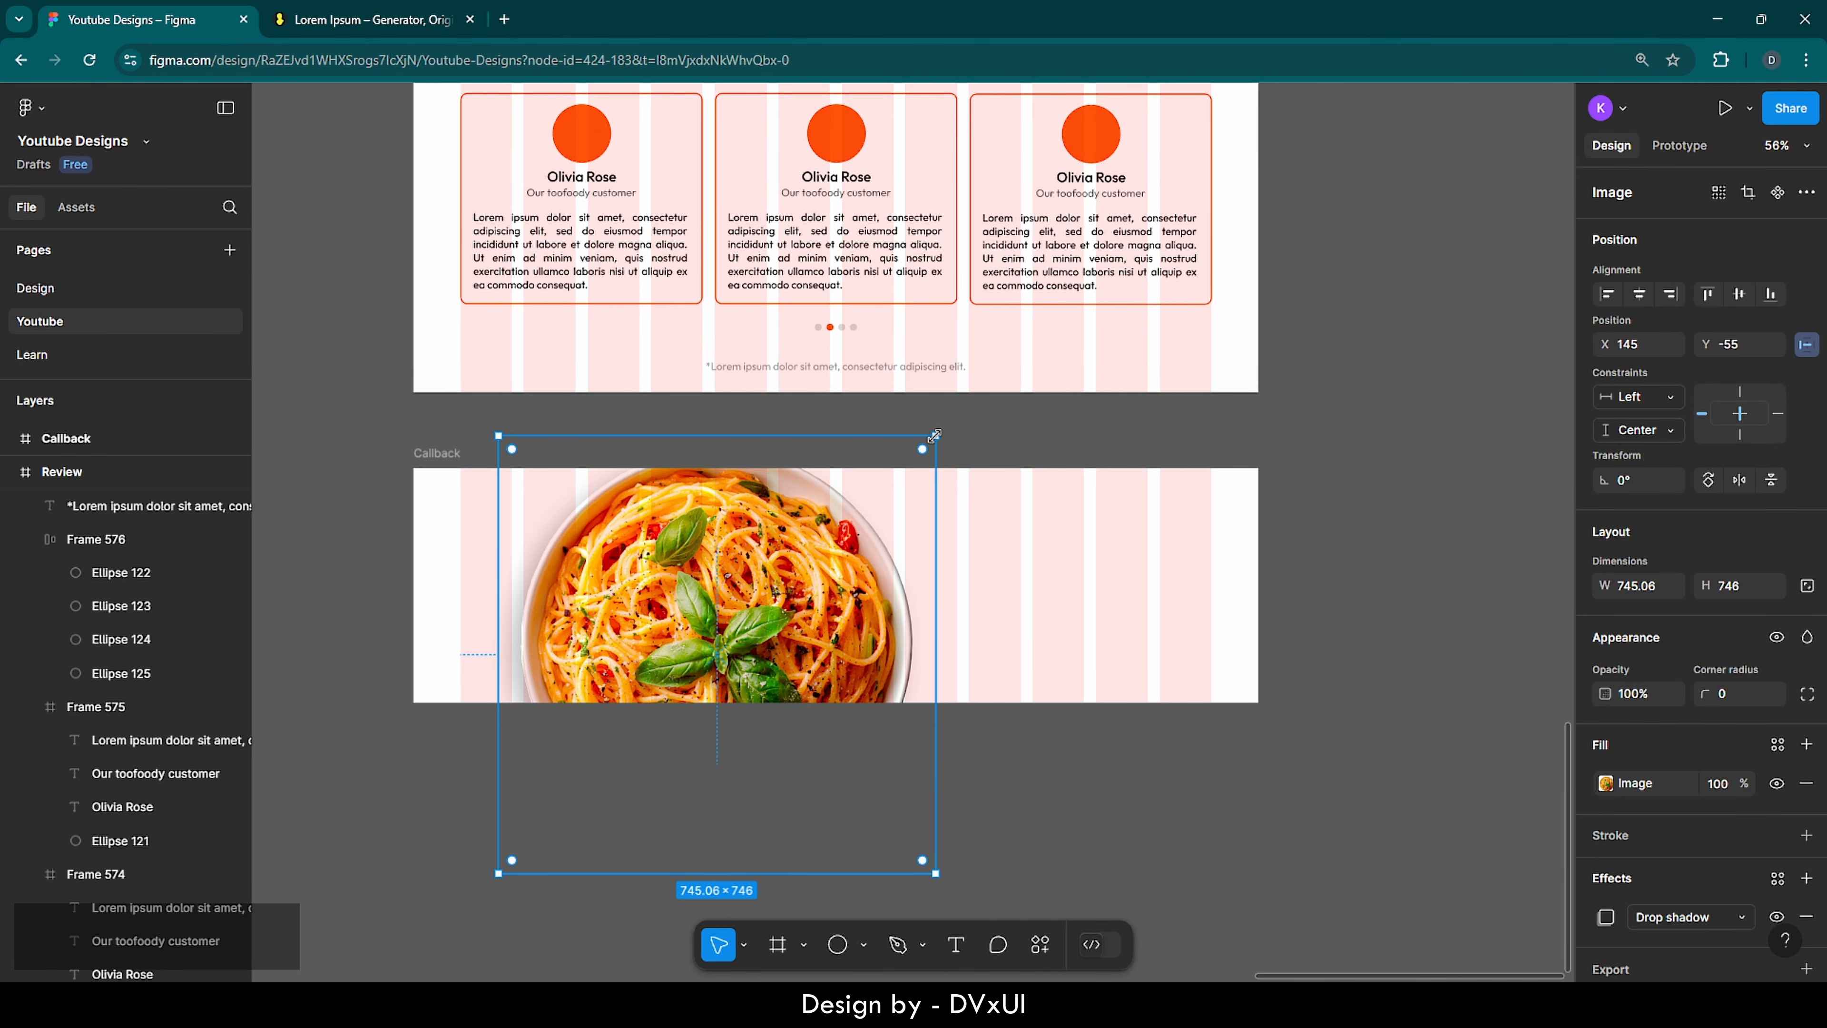
left_click_drag(934, 436, 1295, 75)
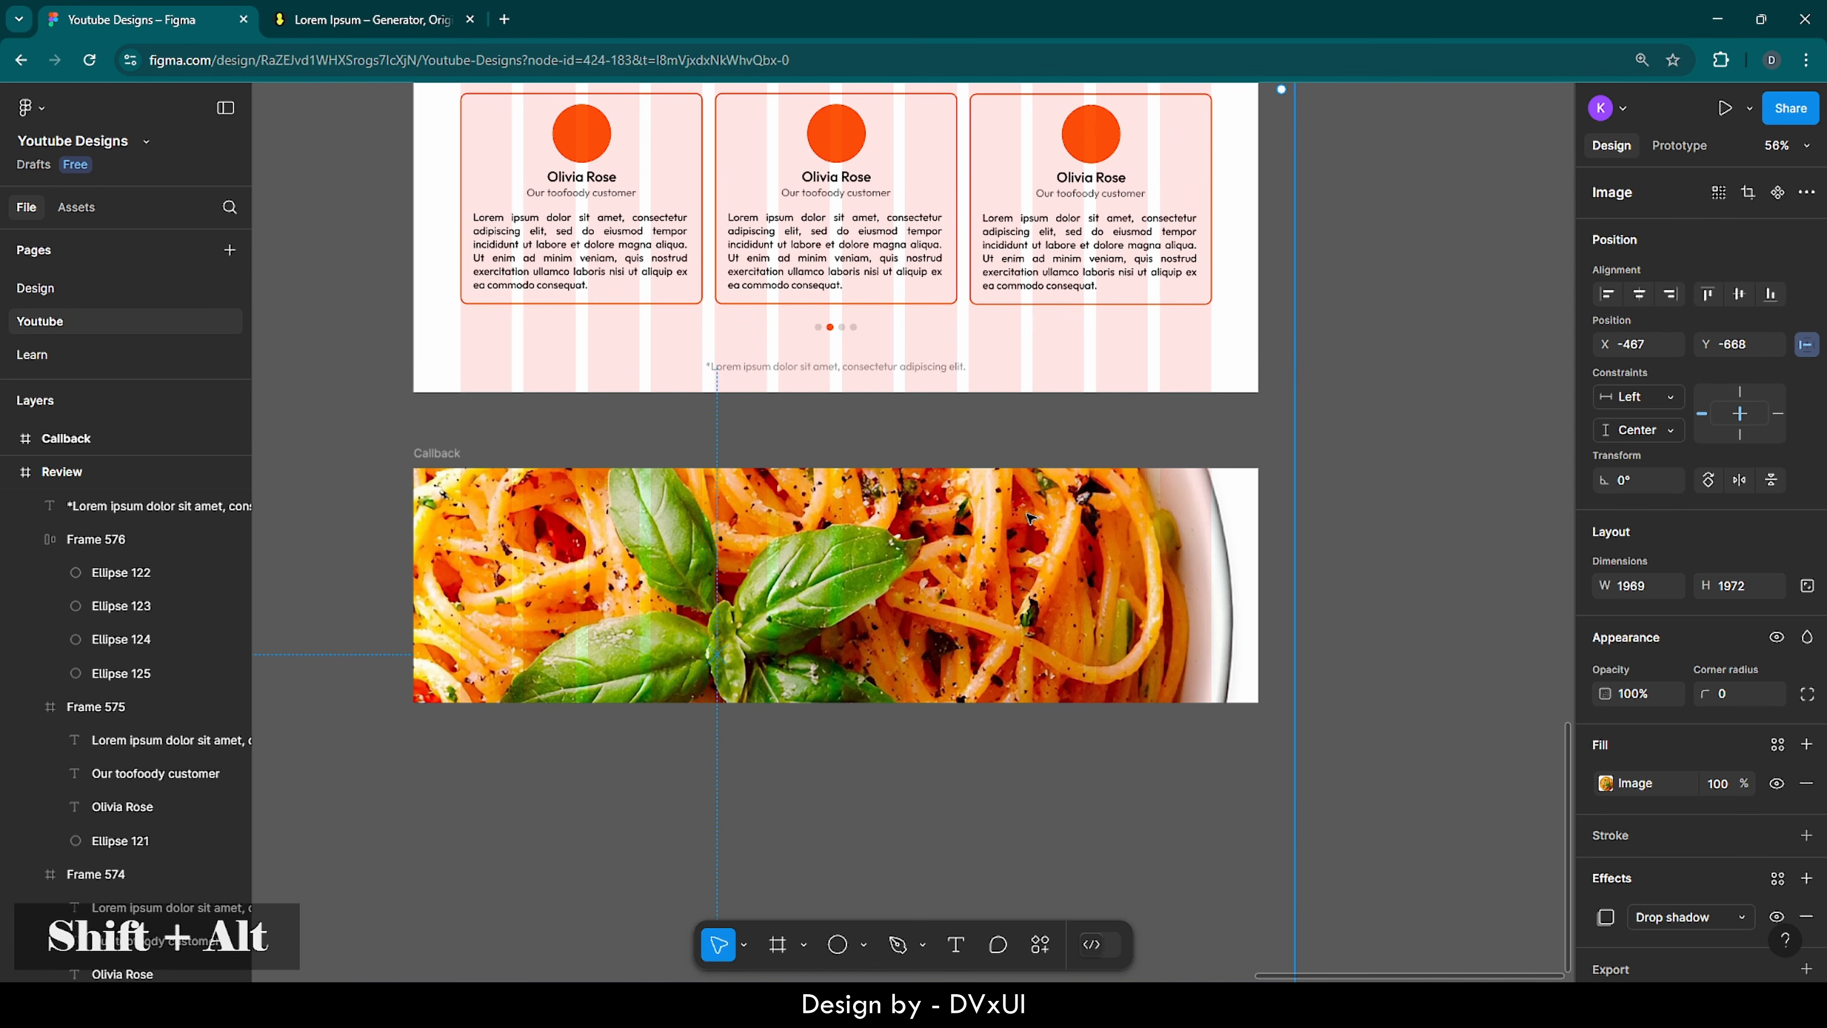
left_click_drag(1028, 516, 1077, 567)
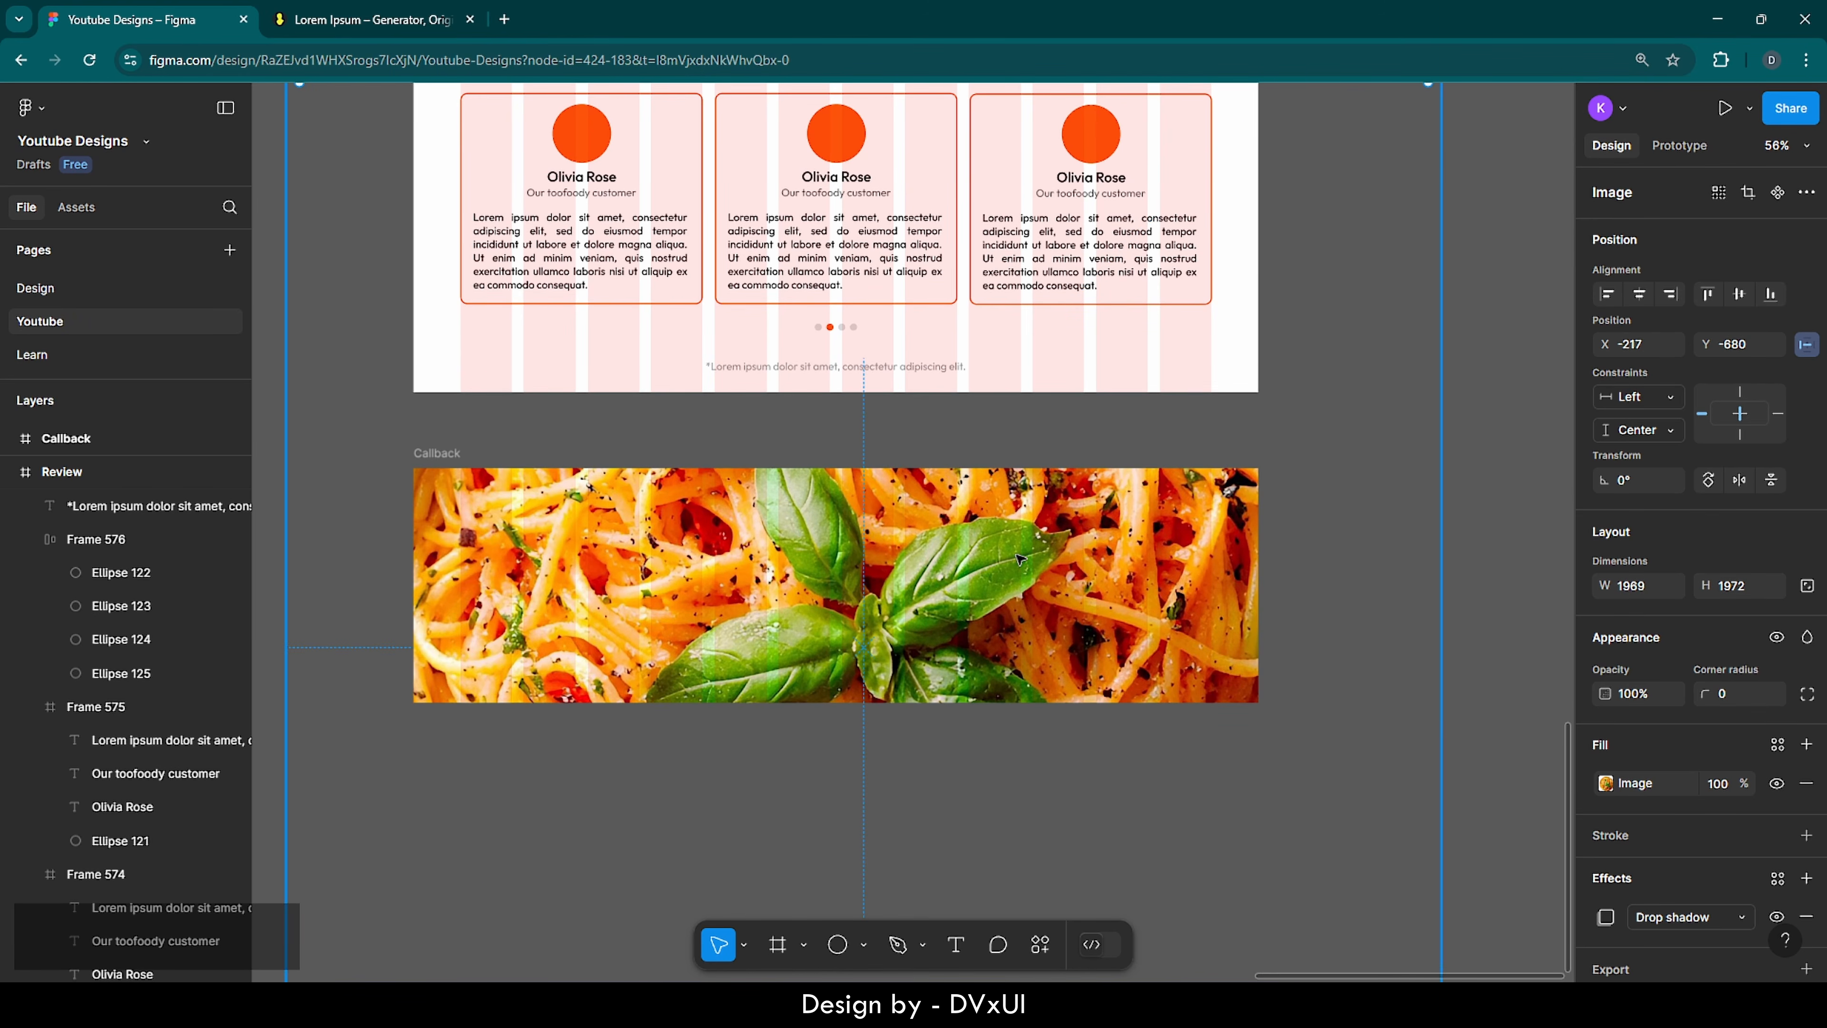
- Center the pasta image horizontally in the Callback frame and resize it proportionally to about 1875 × 1878
scroll(1029, 539, "down", 3)
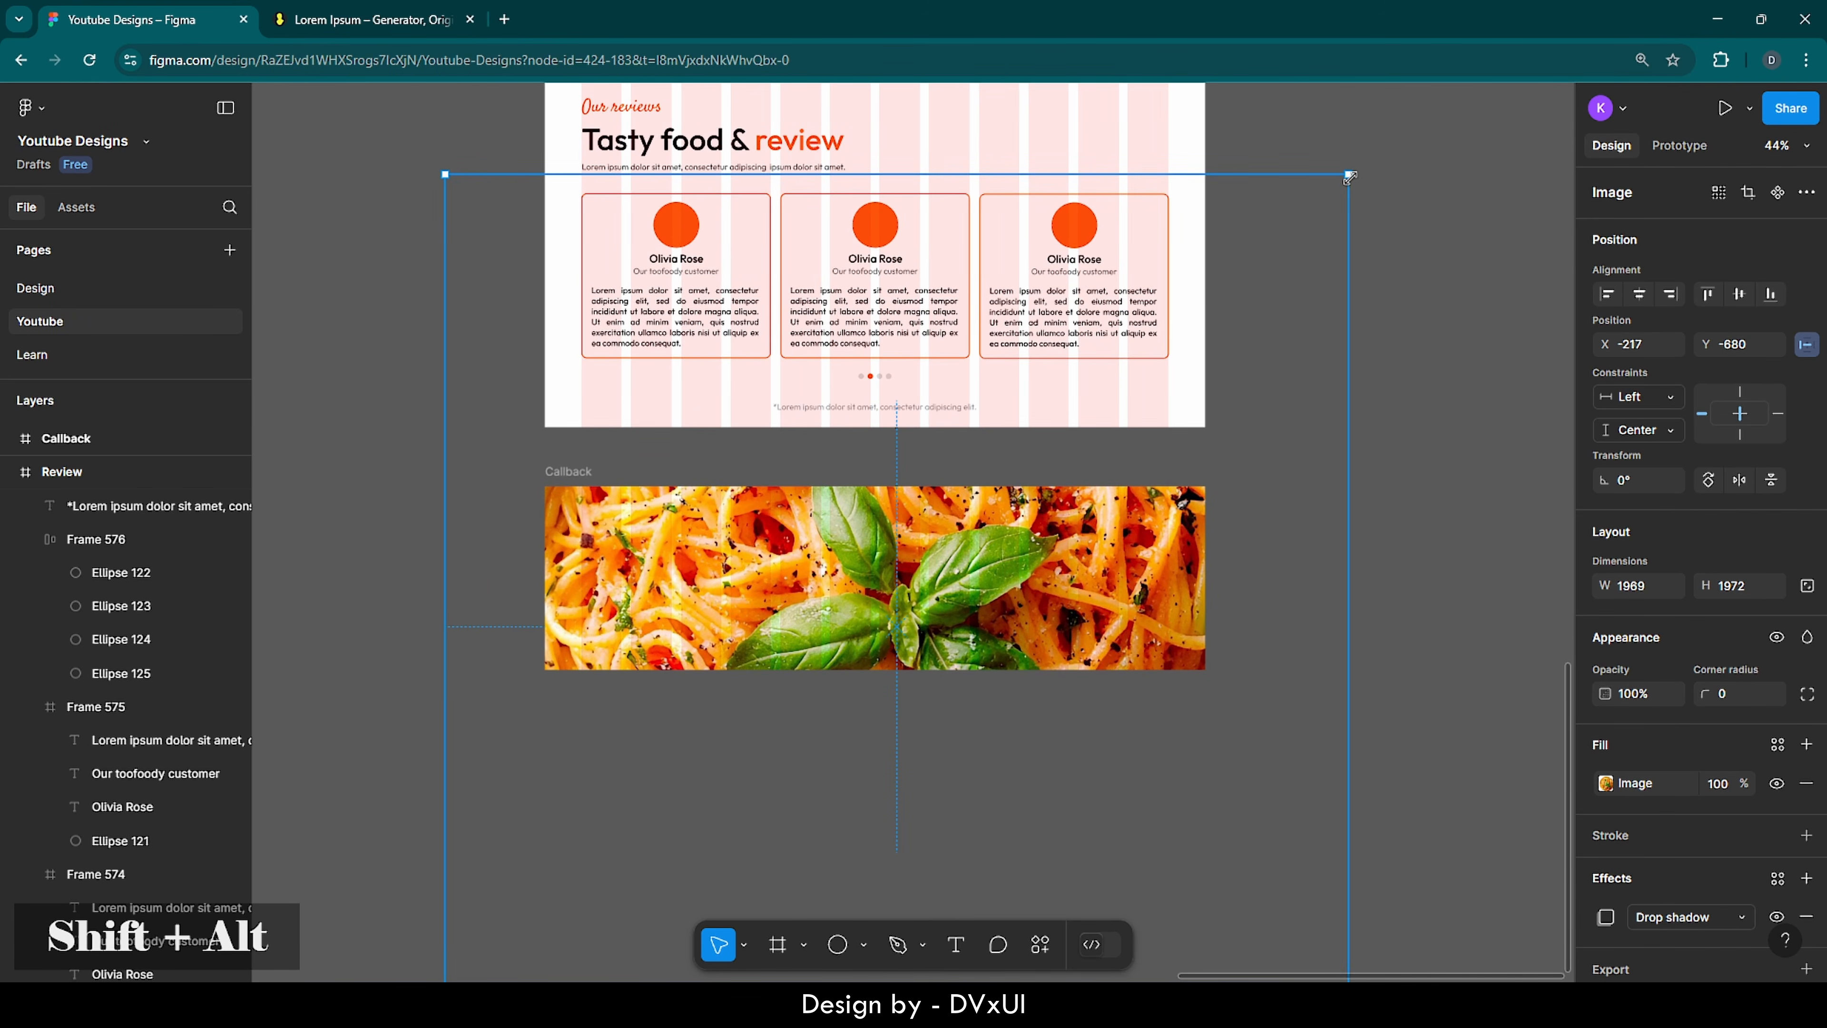
left_click_drag(1350, 178, 1268, 254)
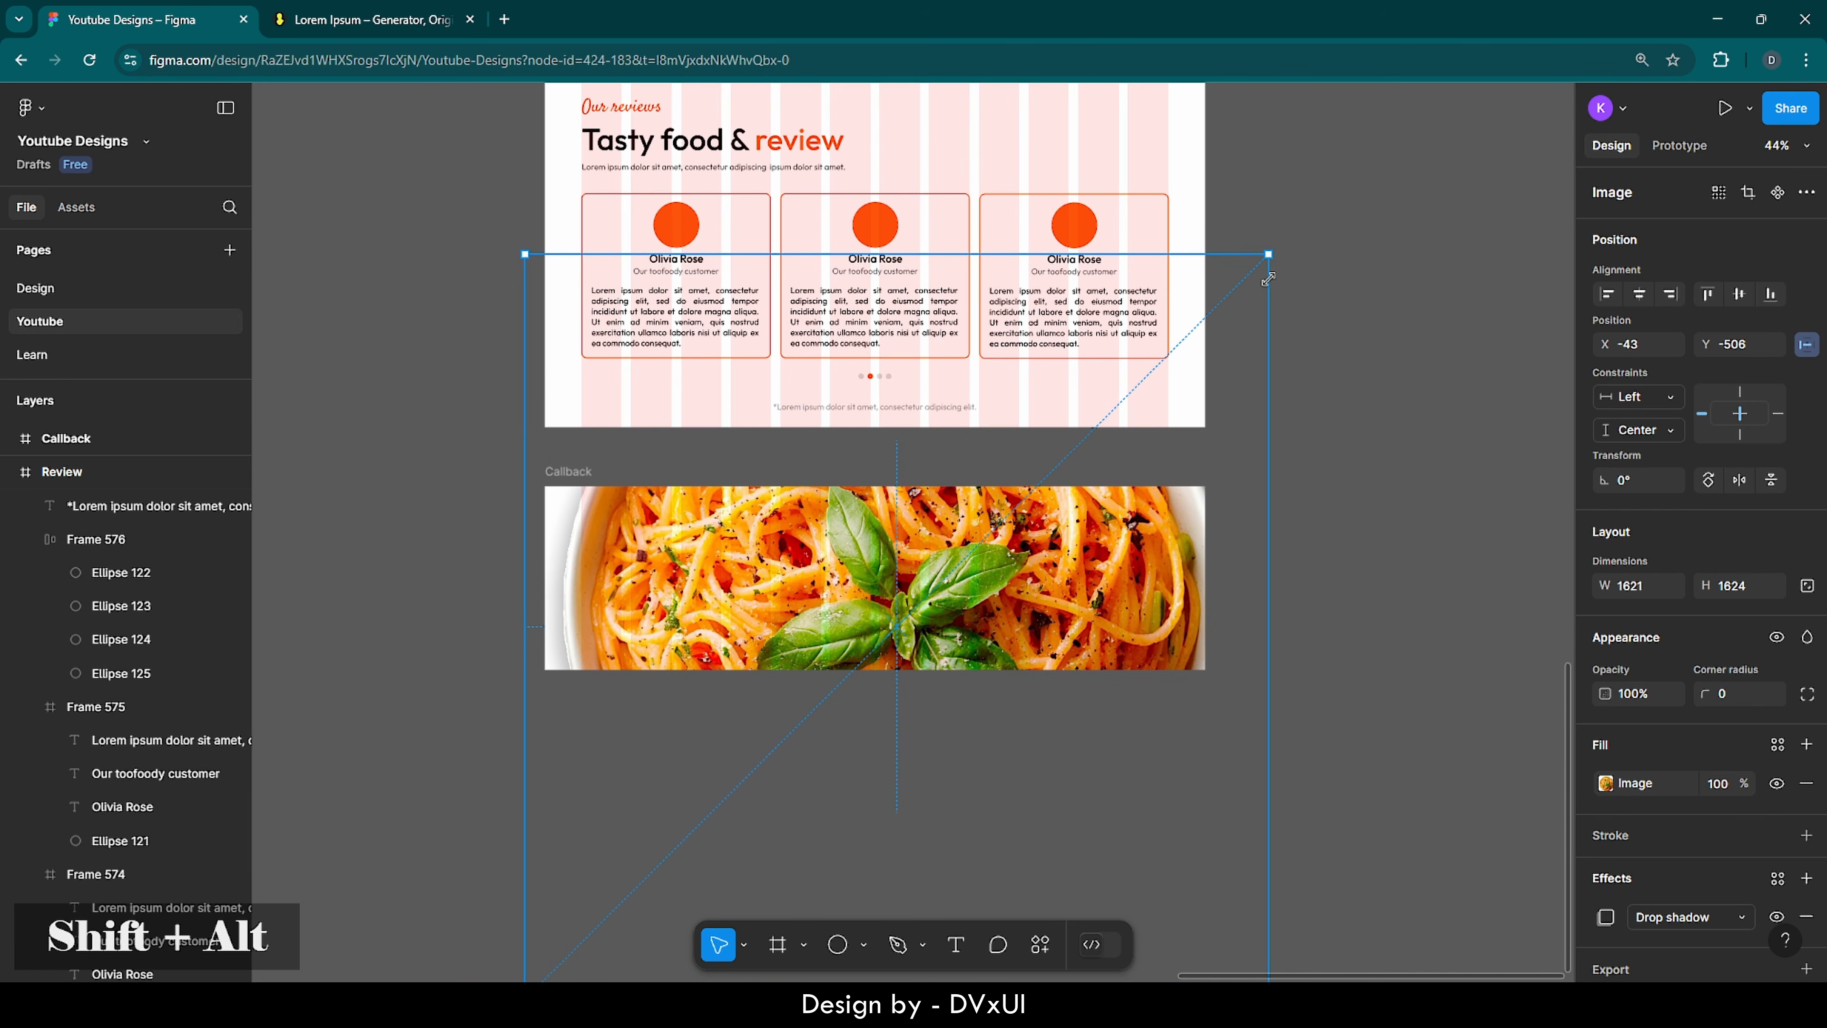
left_click(1640, 295)
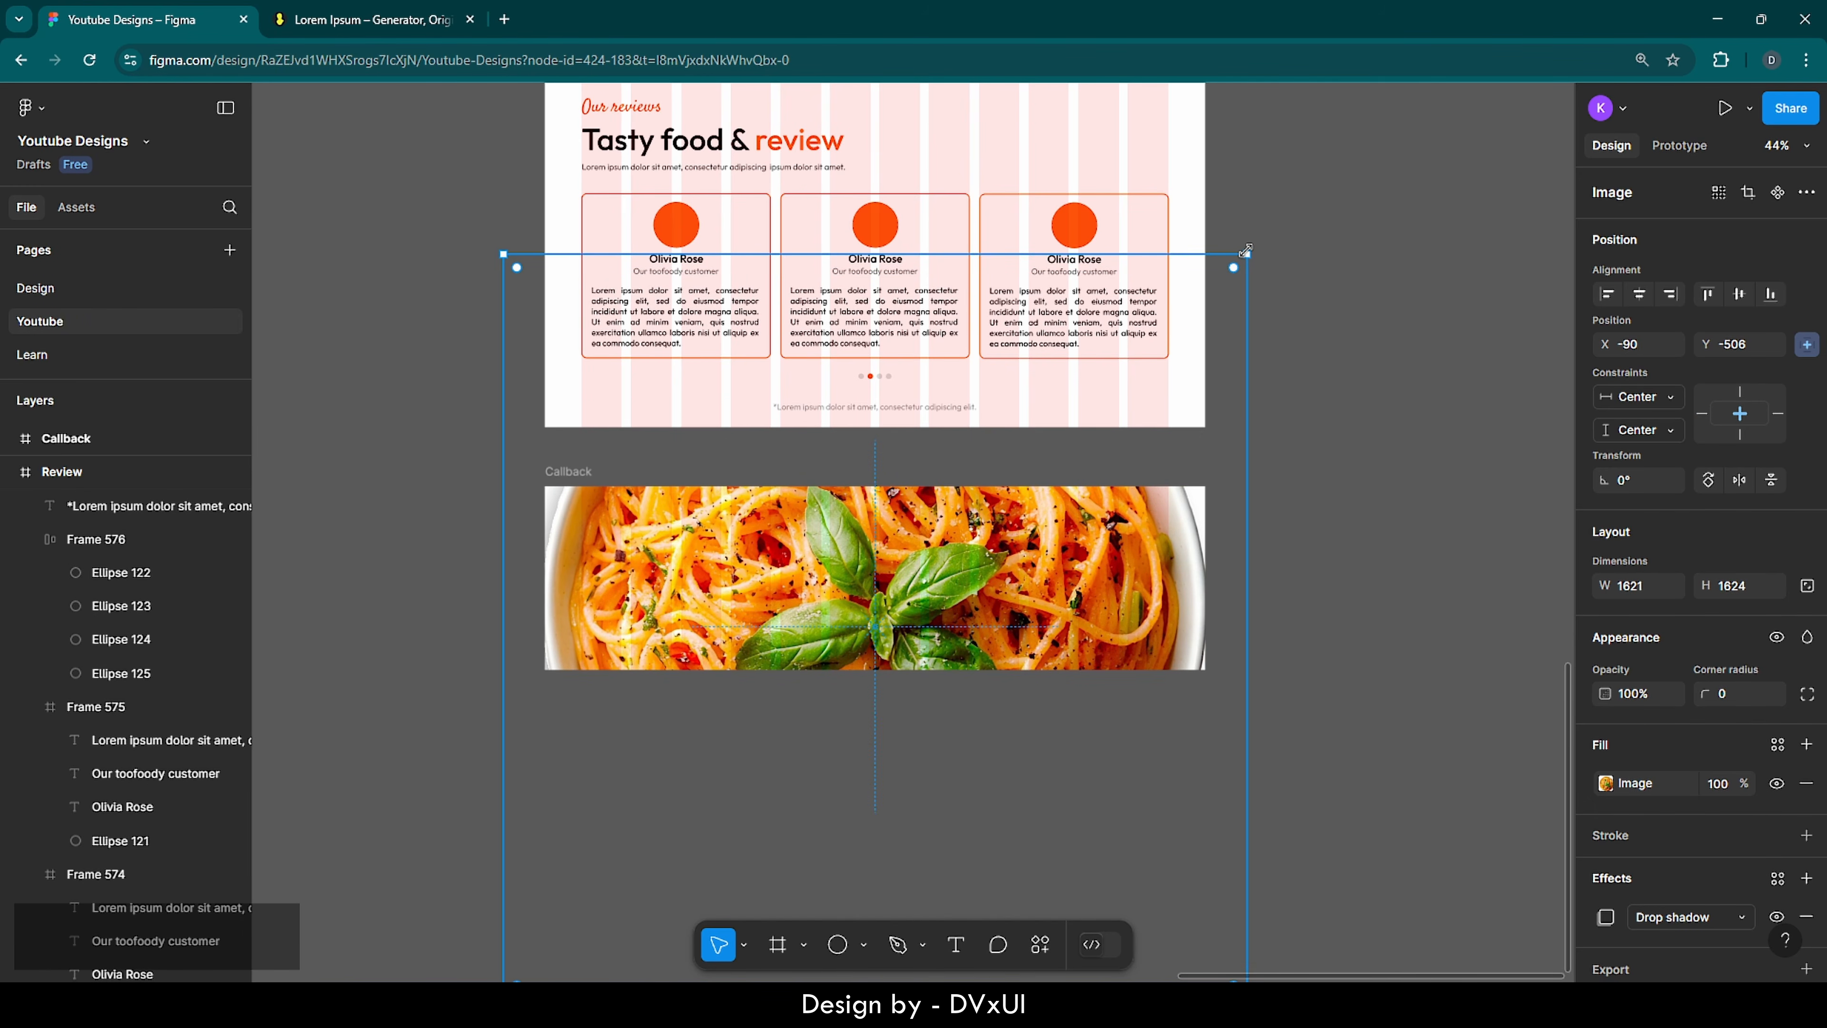
left_click_drag(1245, 251, 1302, 235)
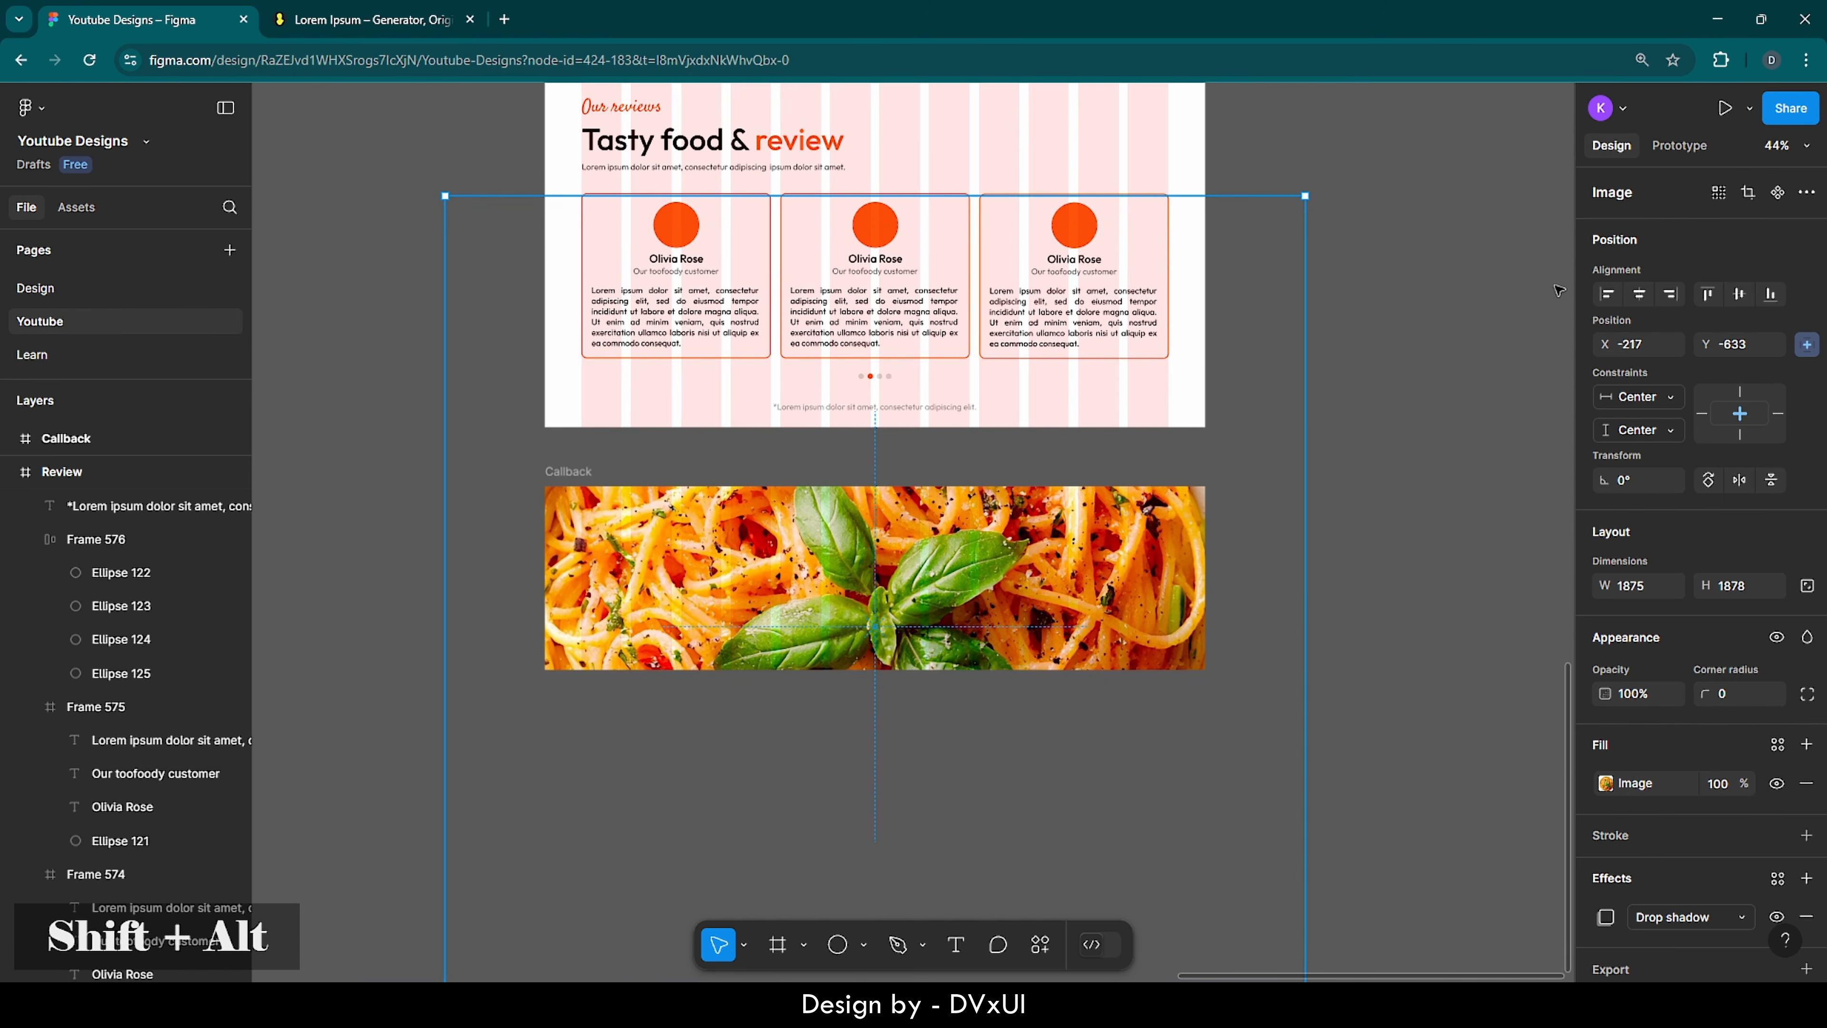
left_click(1466, 480)
- Draw a 1440 × 400 rectangle covering the Callback frame and fill it with the page's orange FC530A
scroll(913, 601, "down", 1)
scroll(913, 601, "up", 3)
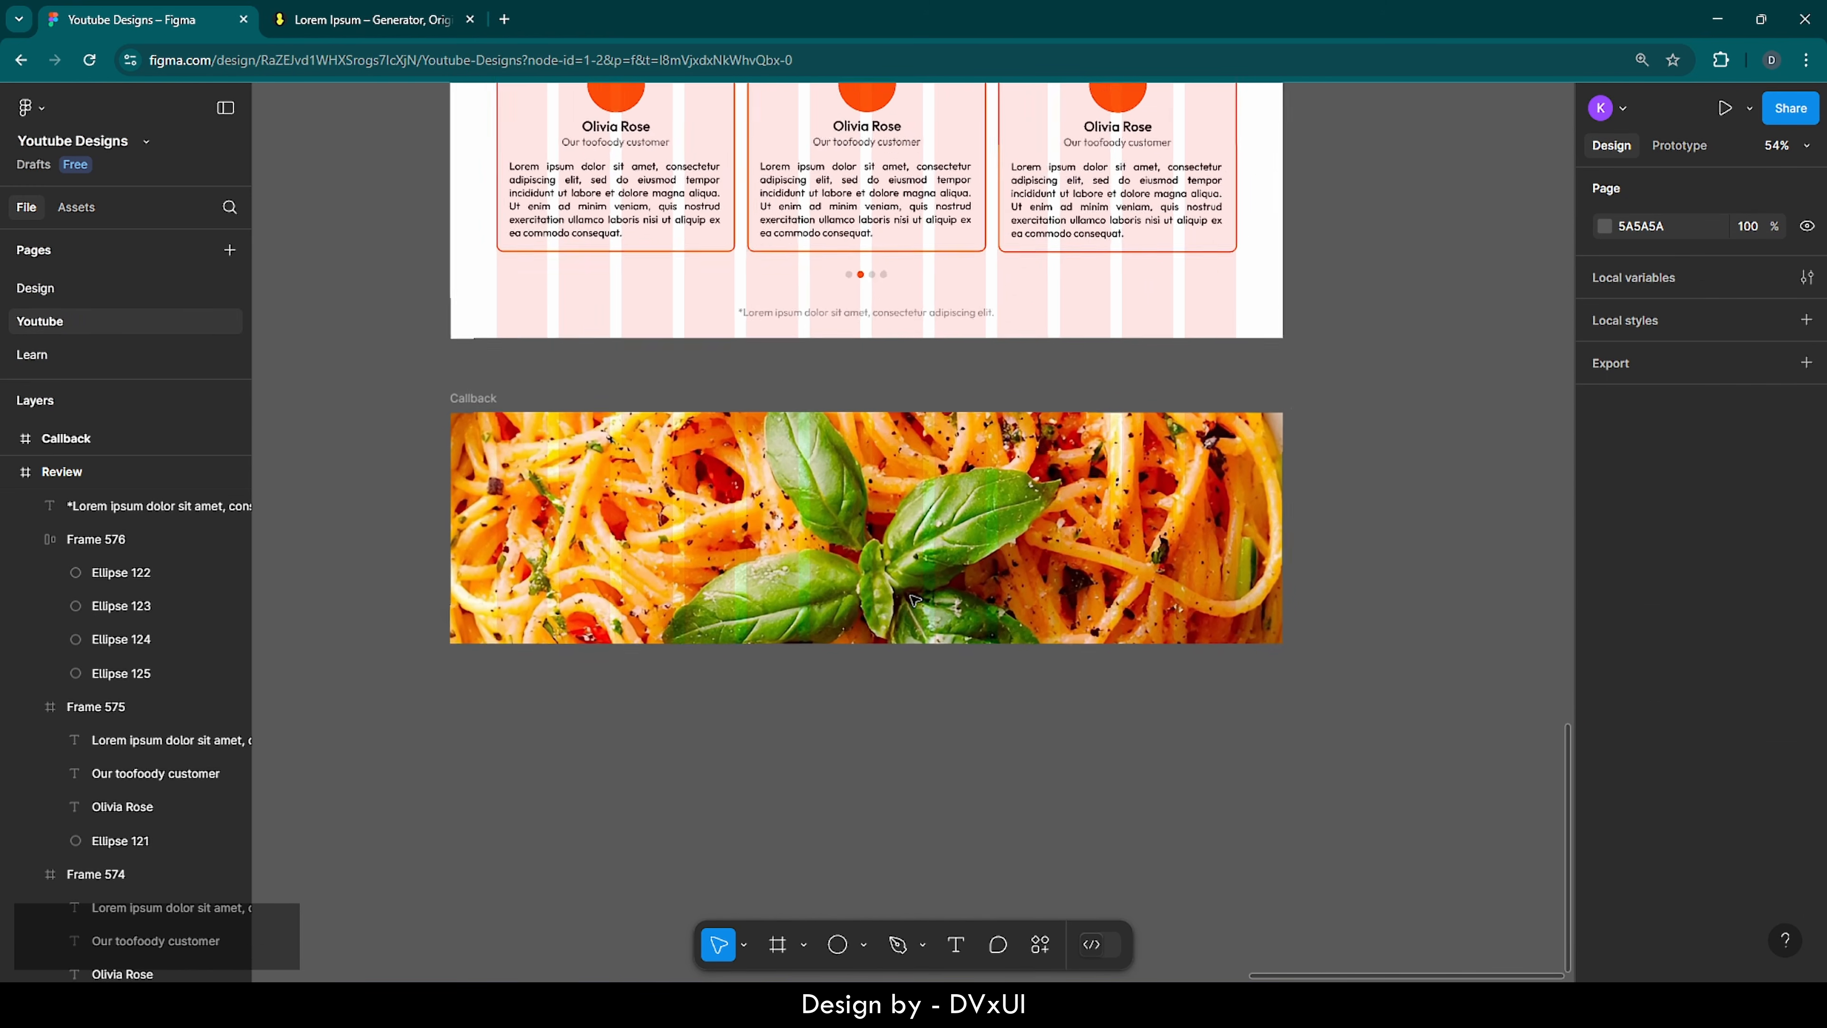
key("r")
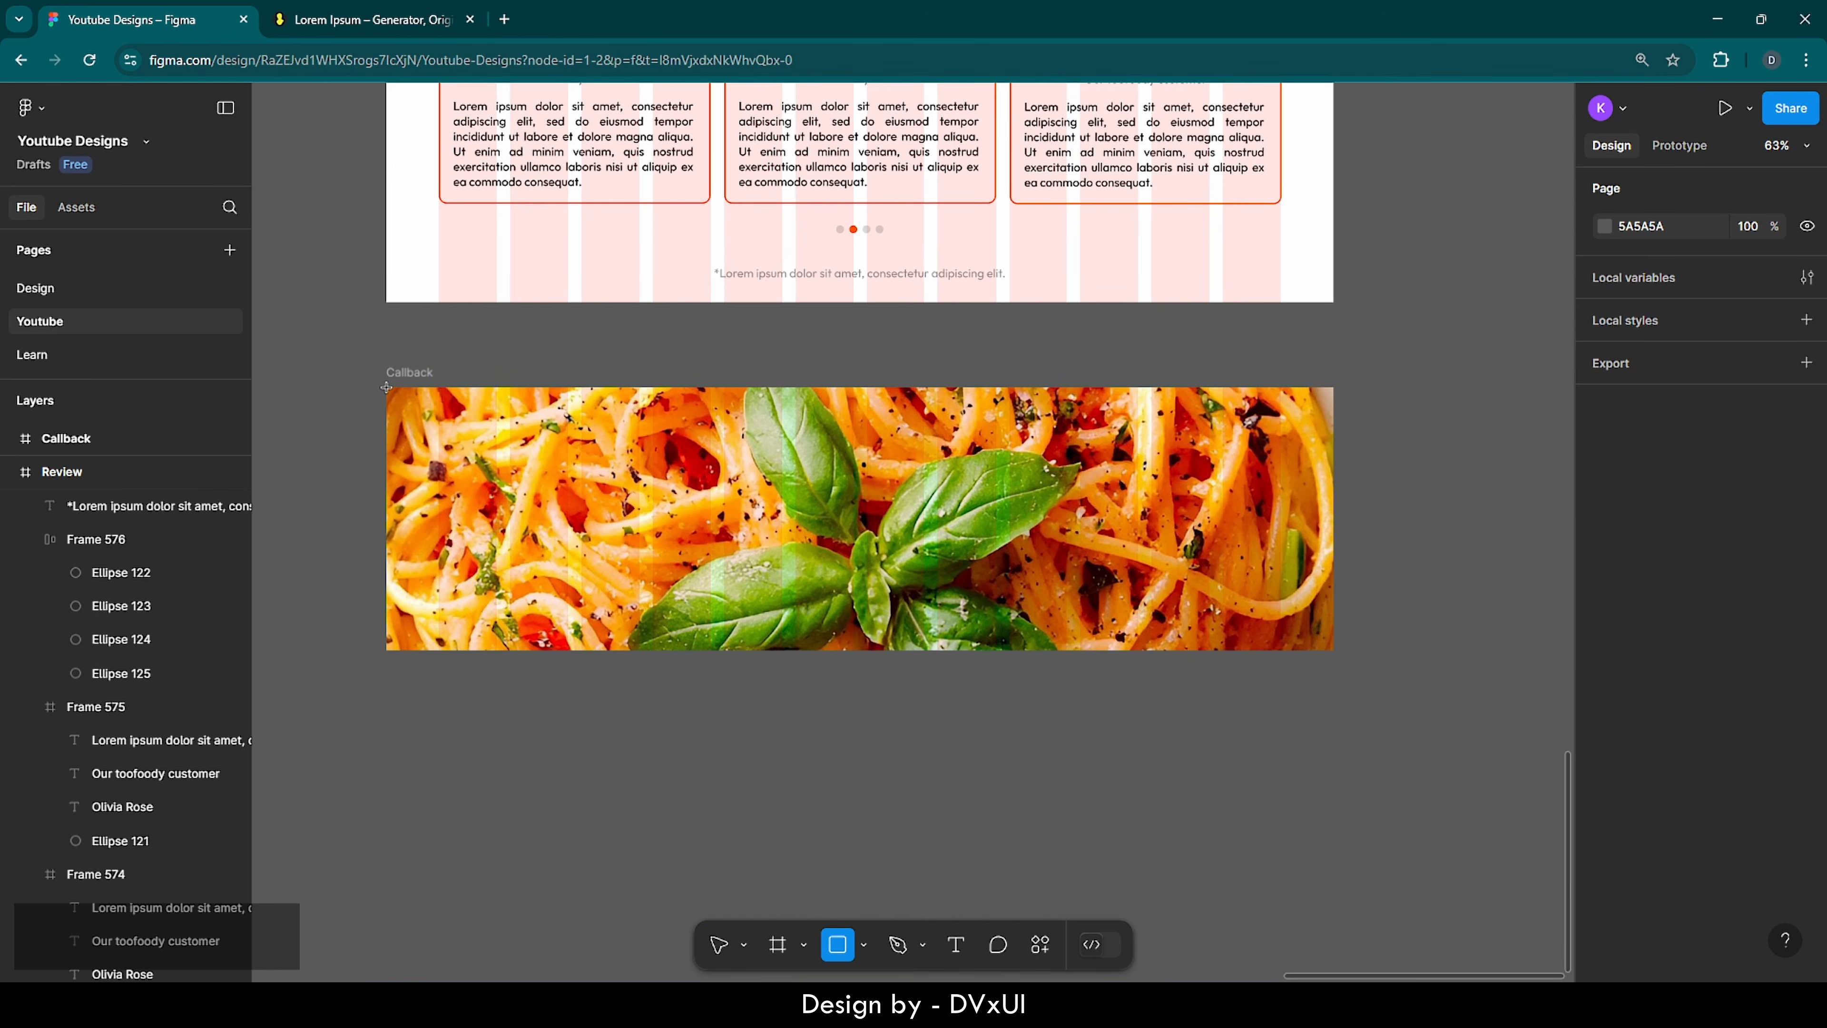
left_click_drag(386, 388, 1332, 650)
left_click(1605, 786)
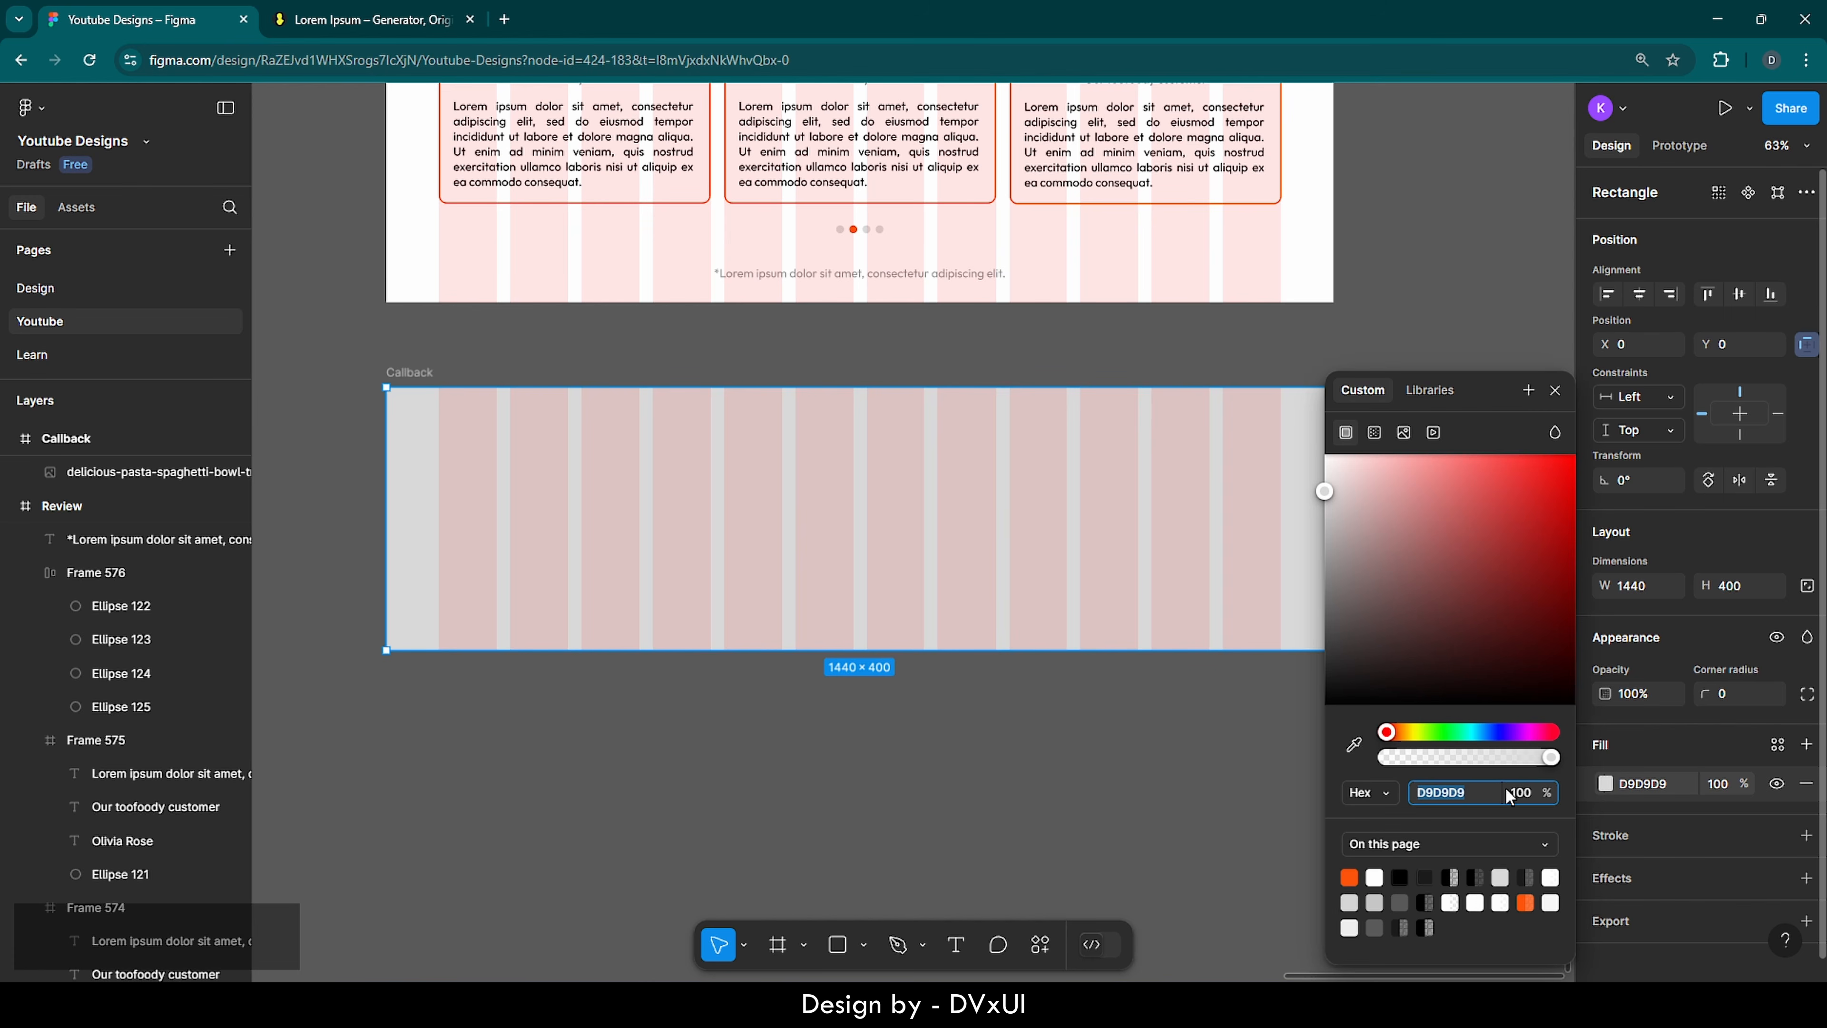
left_click(1351, 877)
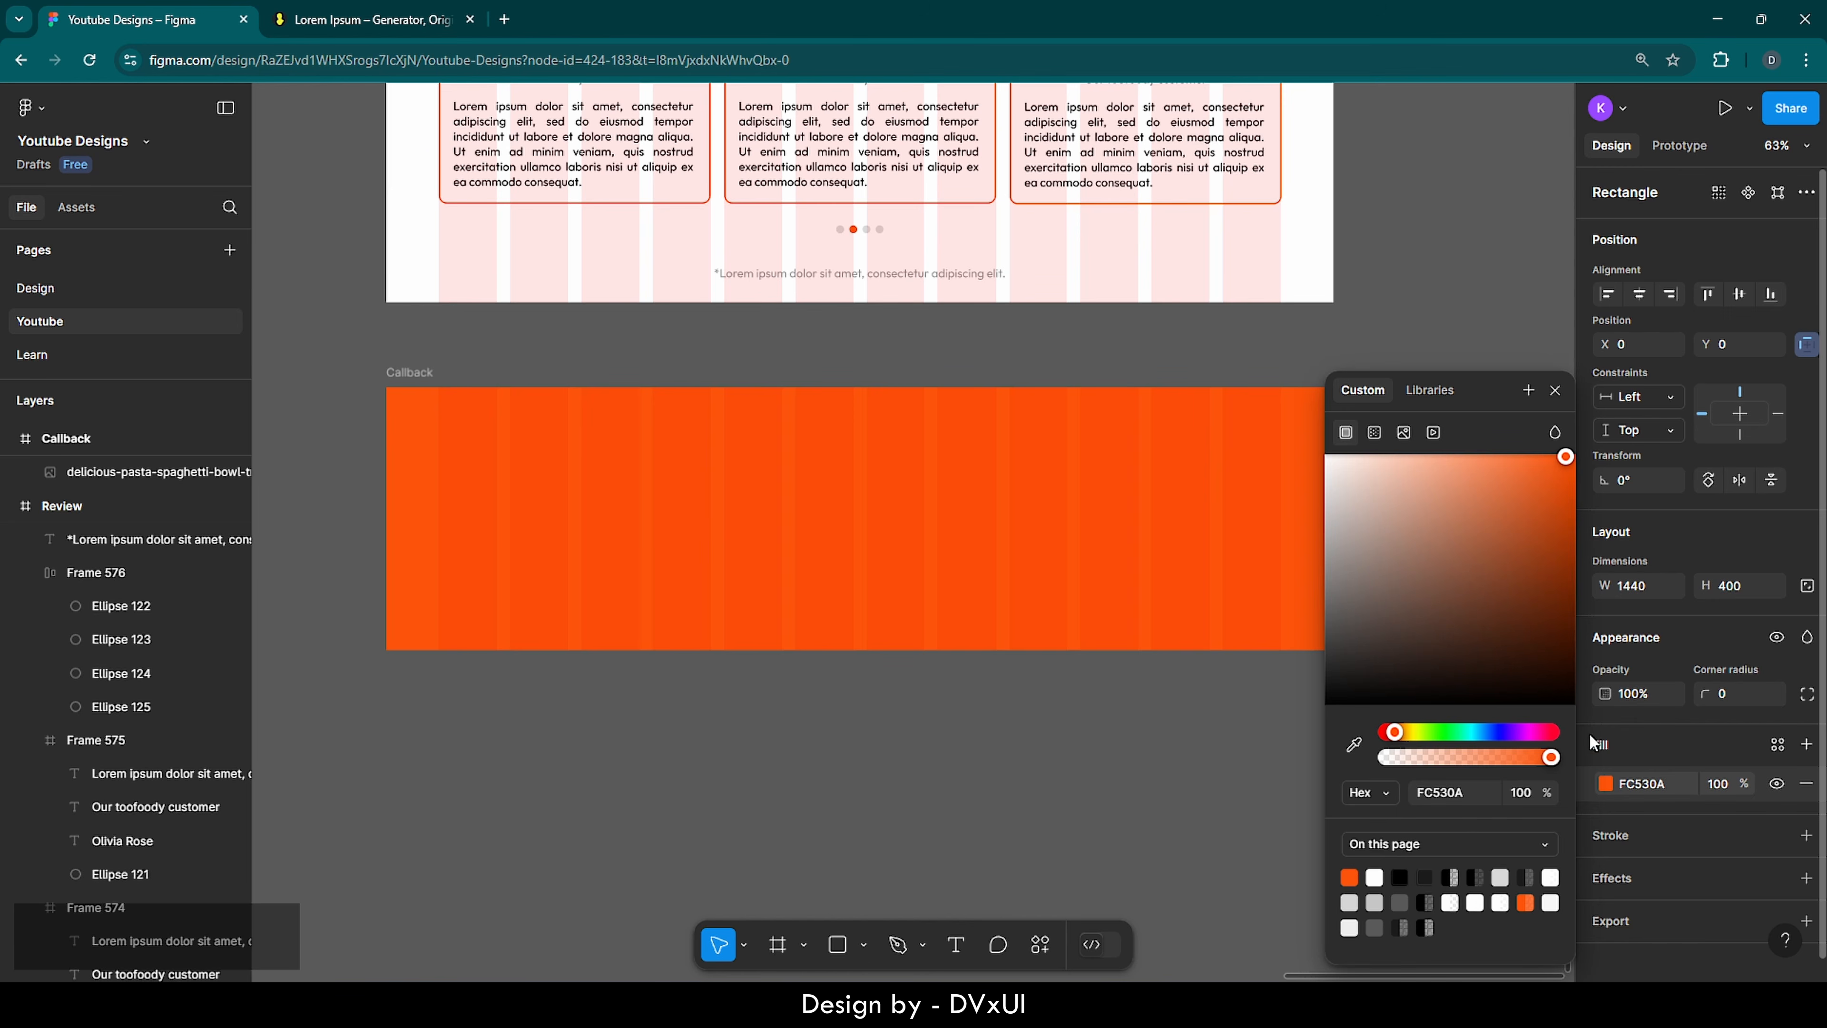
- Set the orange rectangle's fill opacity to 80%
left_click(1724, 785)
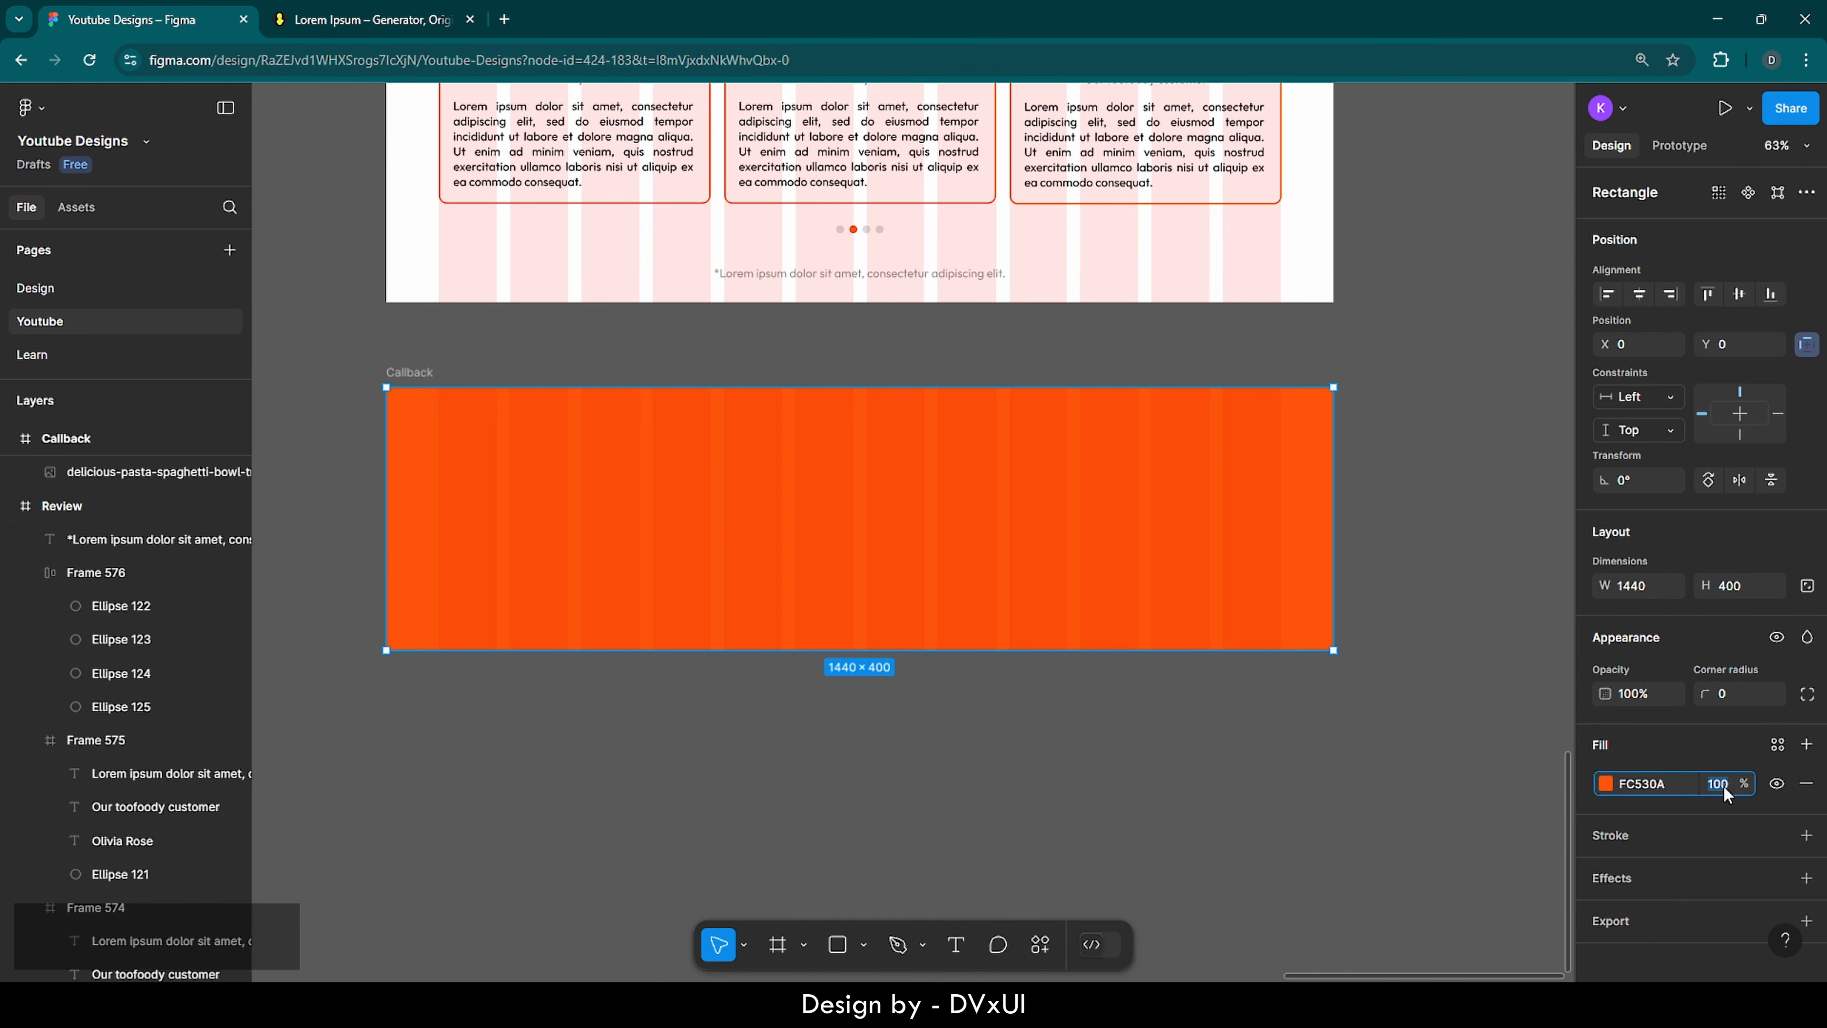
type("80")
key("Return")
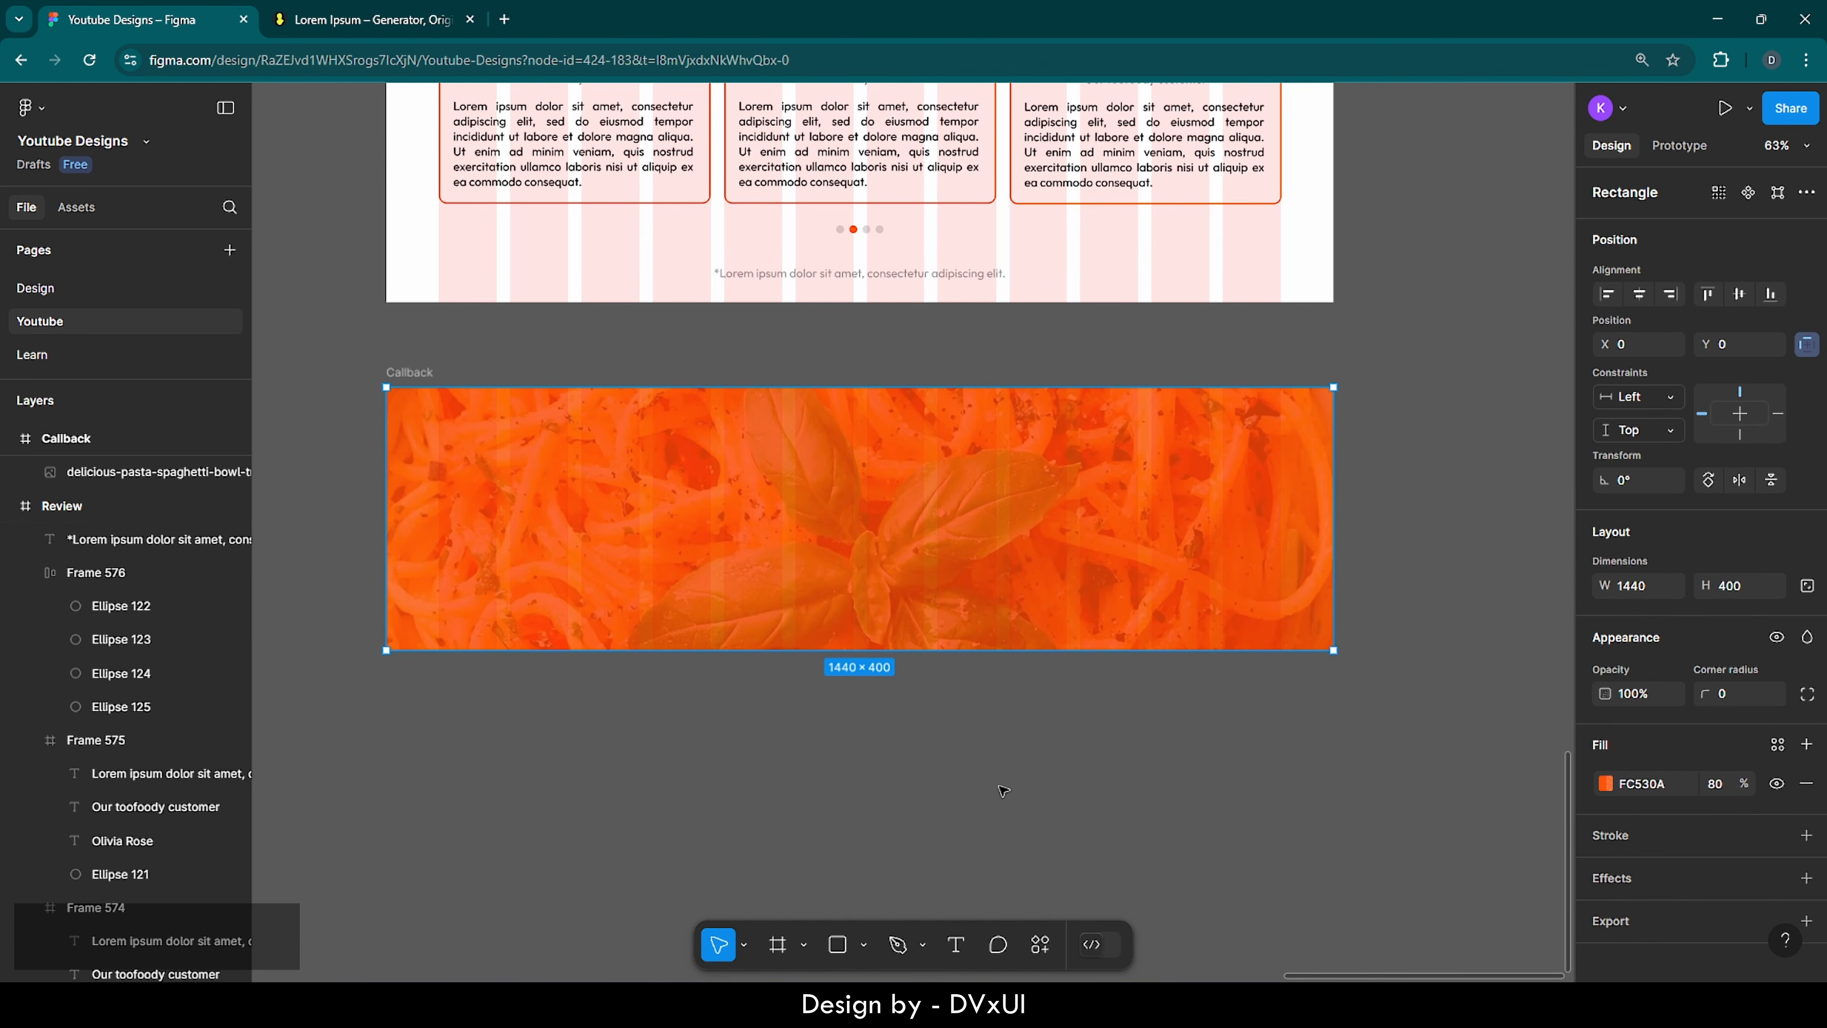
left_click(1003, 792)
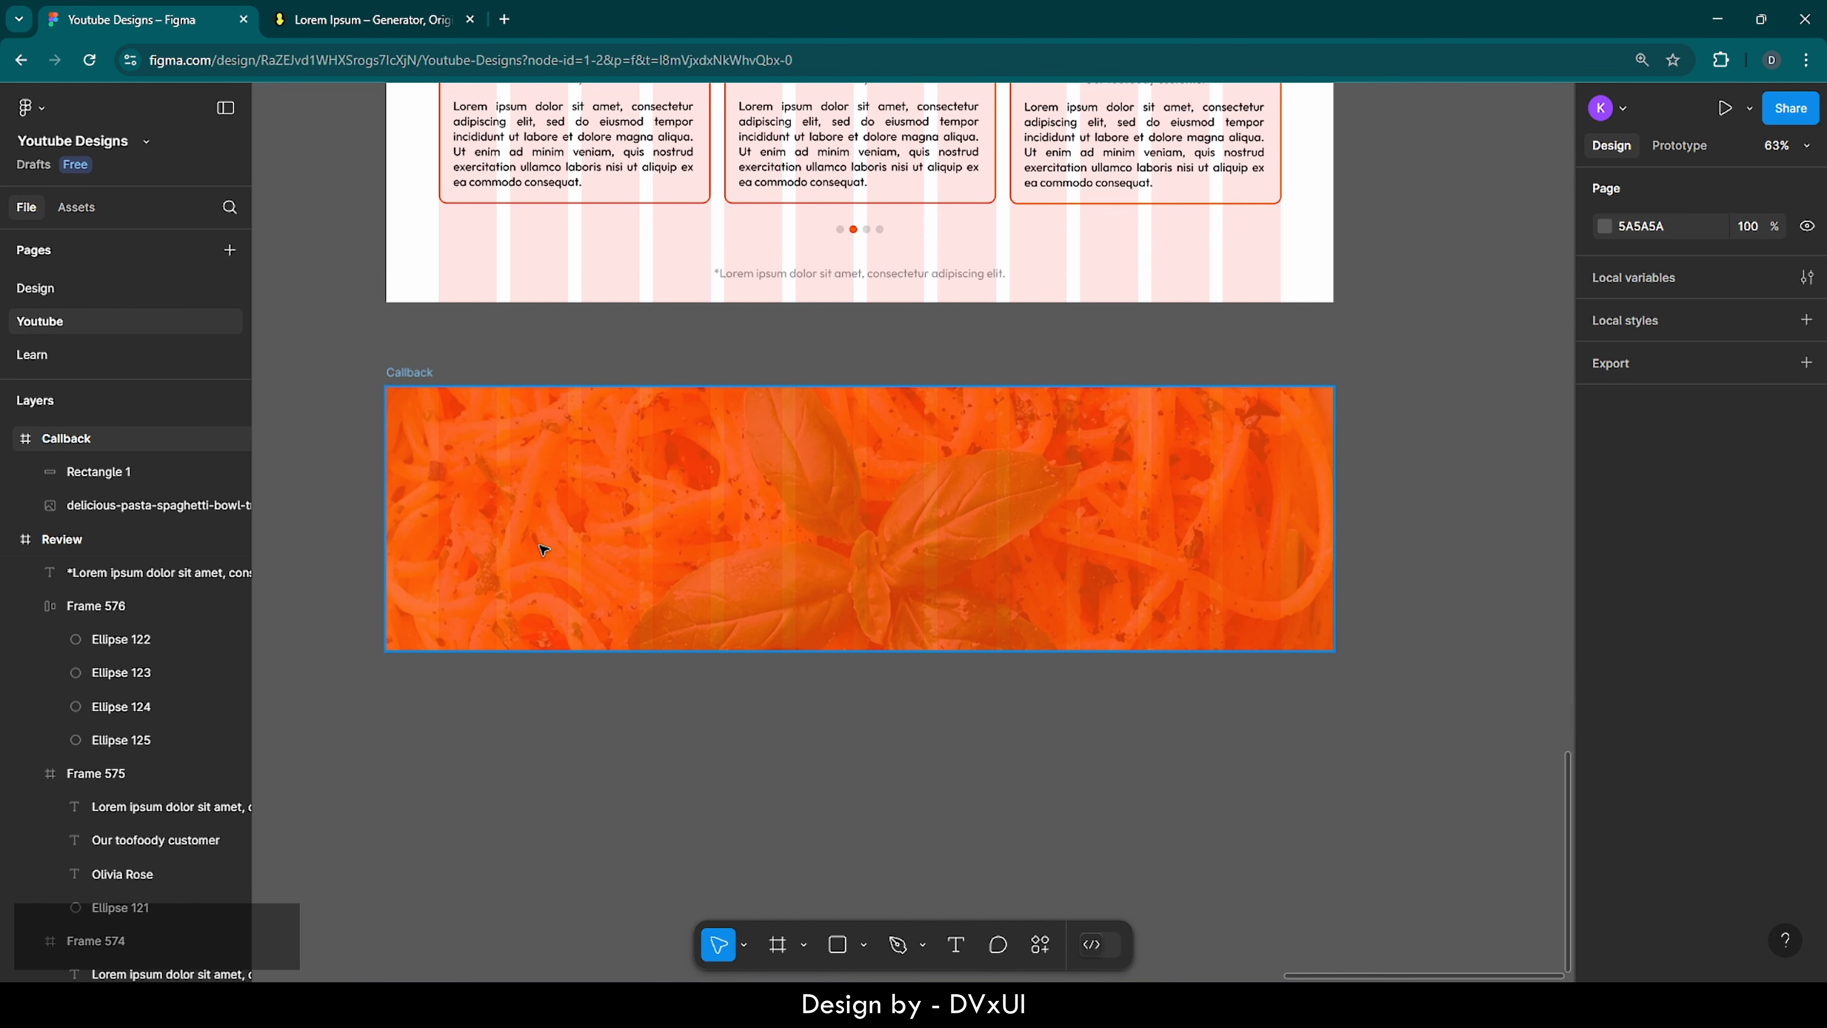
- Add the text "Get your food from" in the Callback frame at X 153, Y 126 and select all of it
key("t")
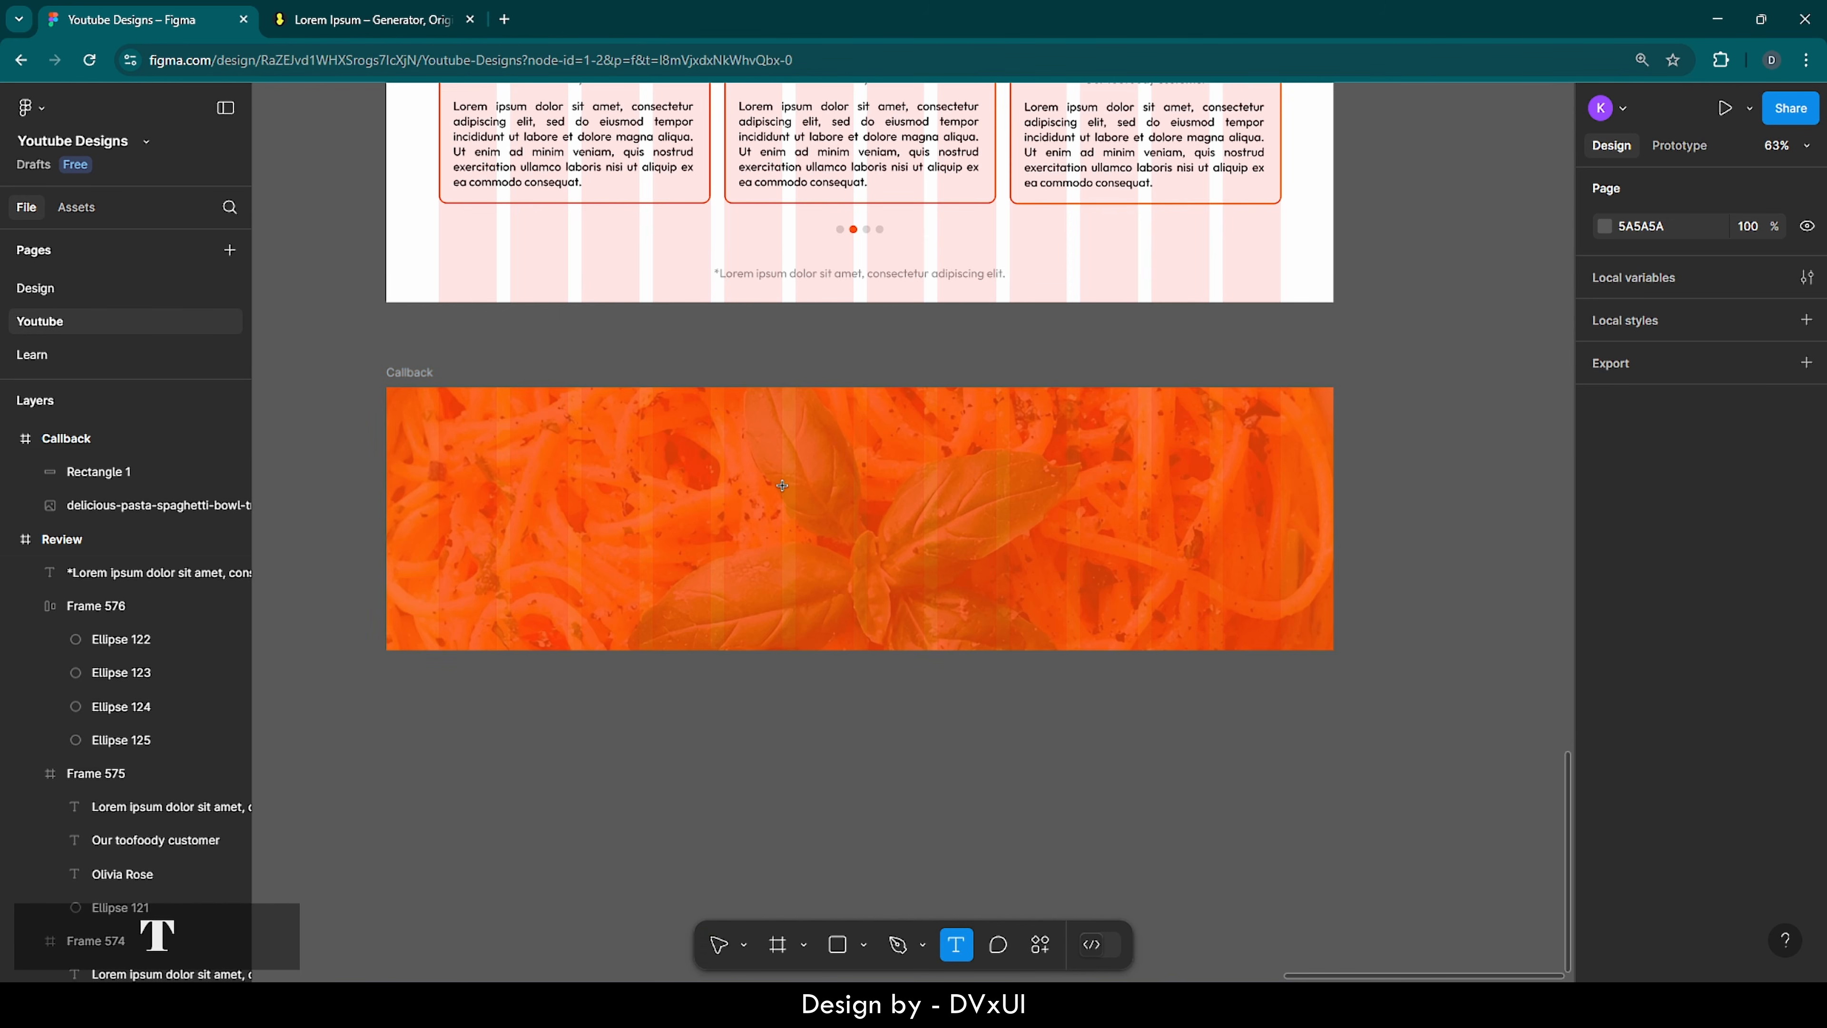
left_click(489, 470)
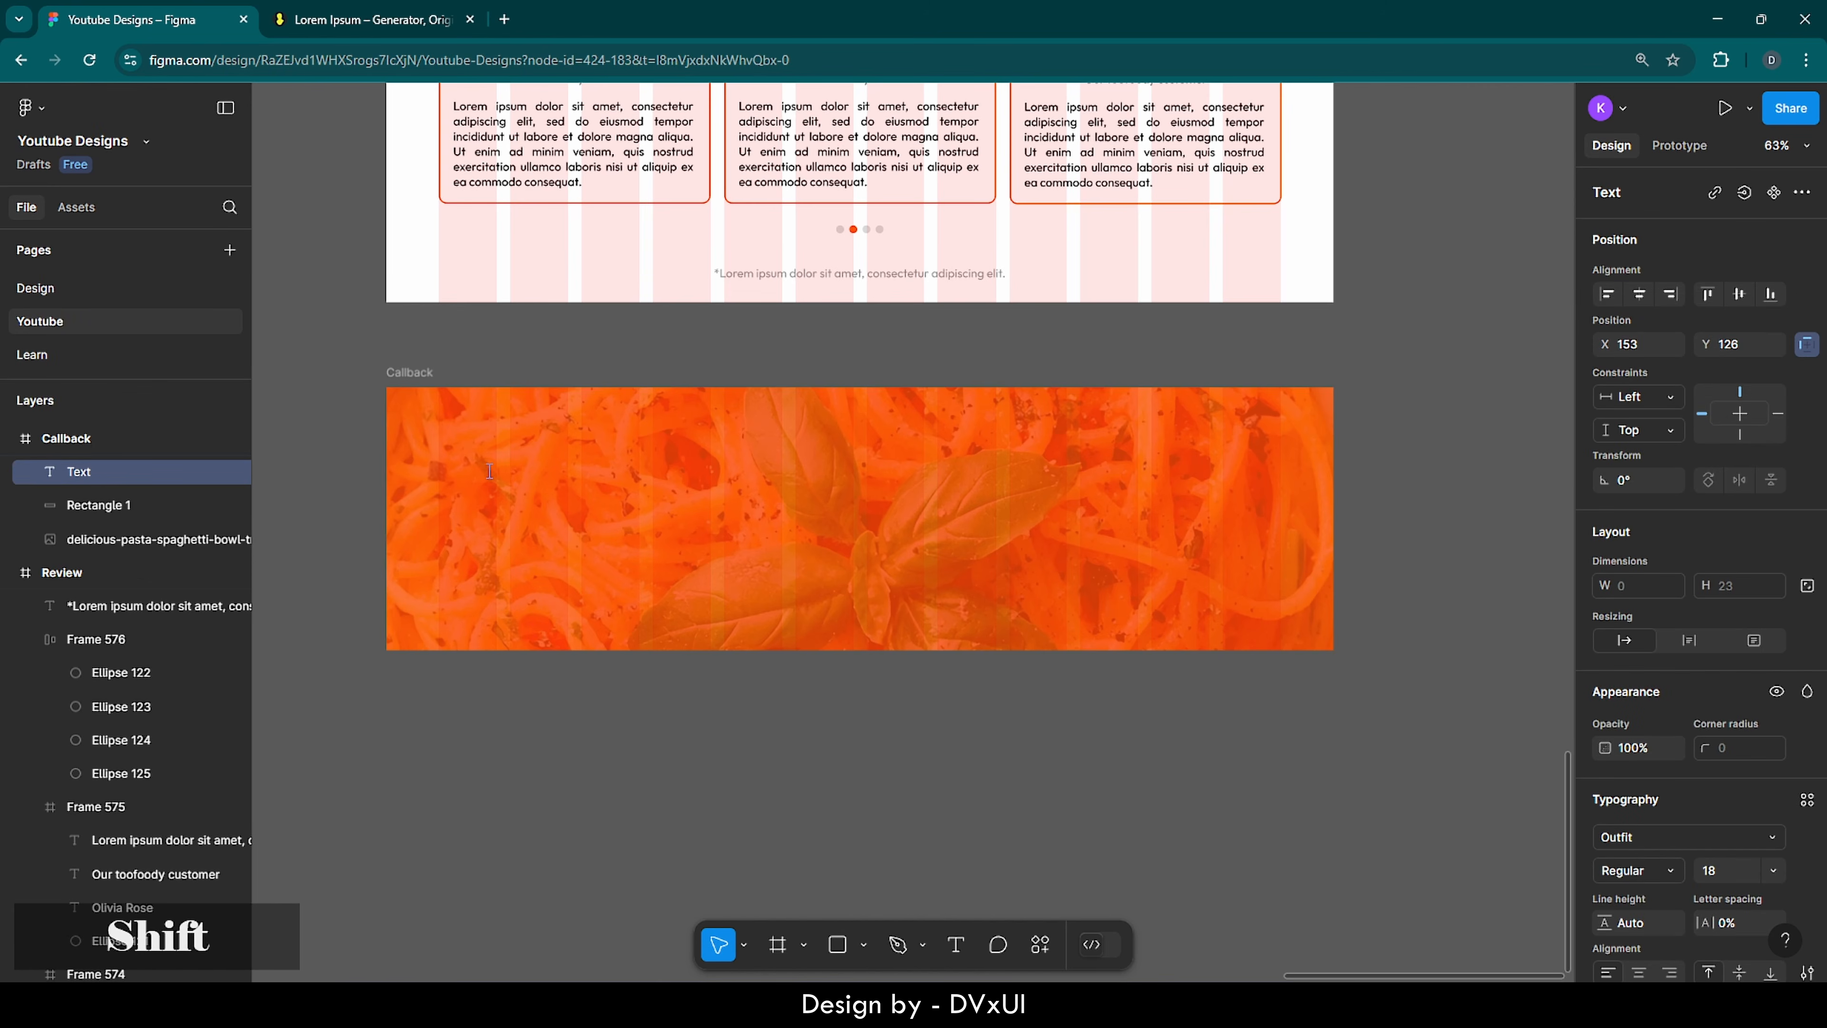
type("Get")
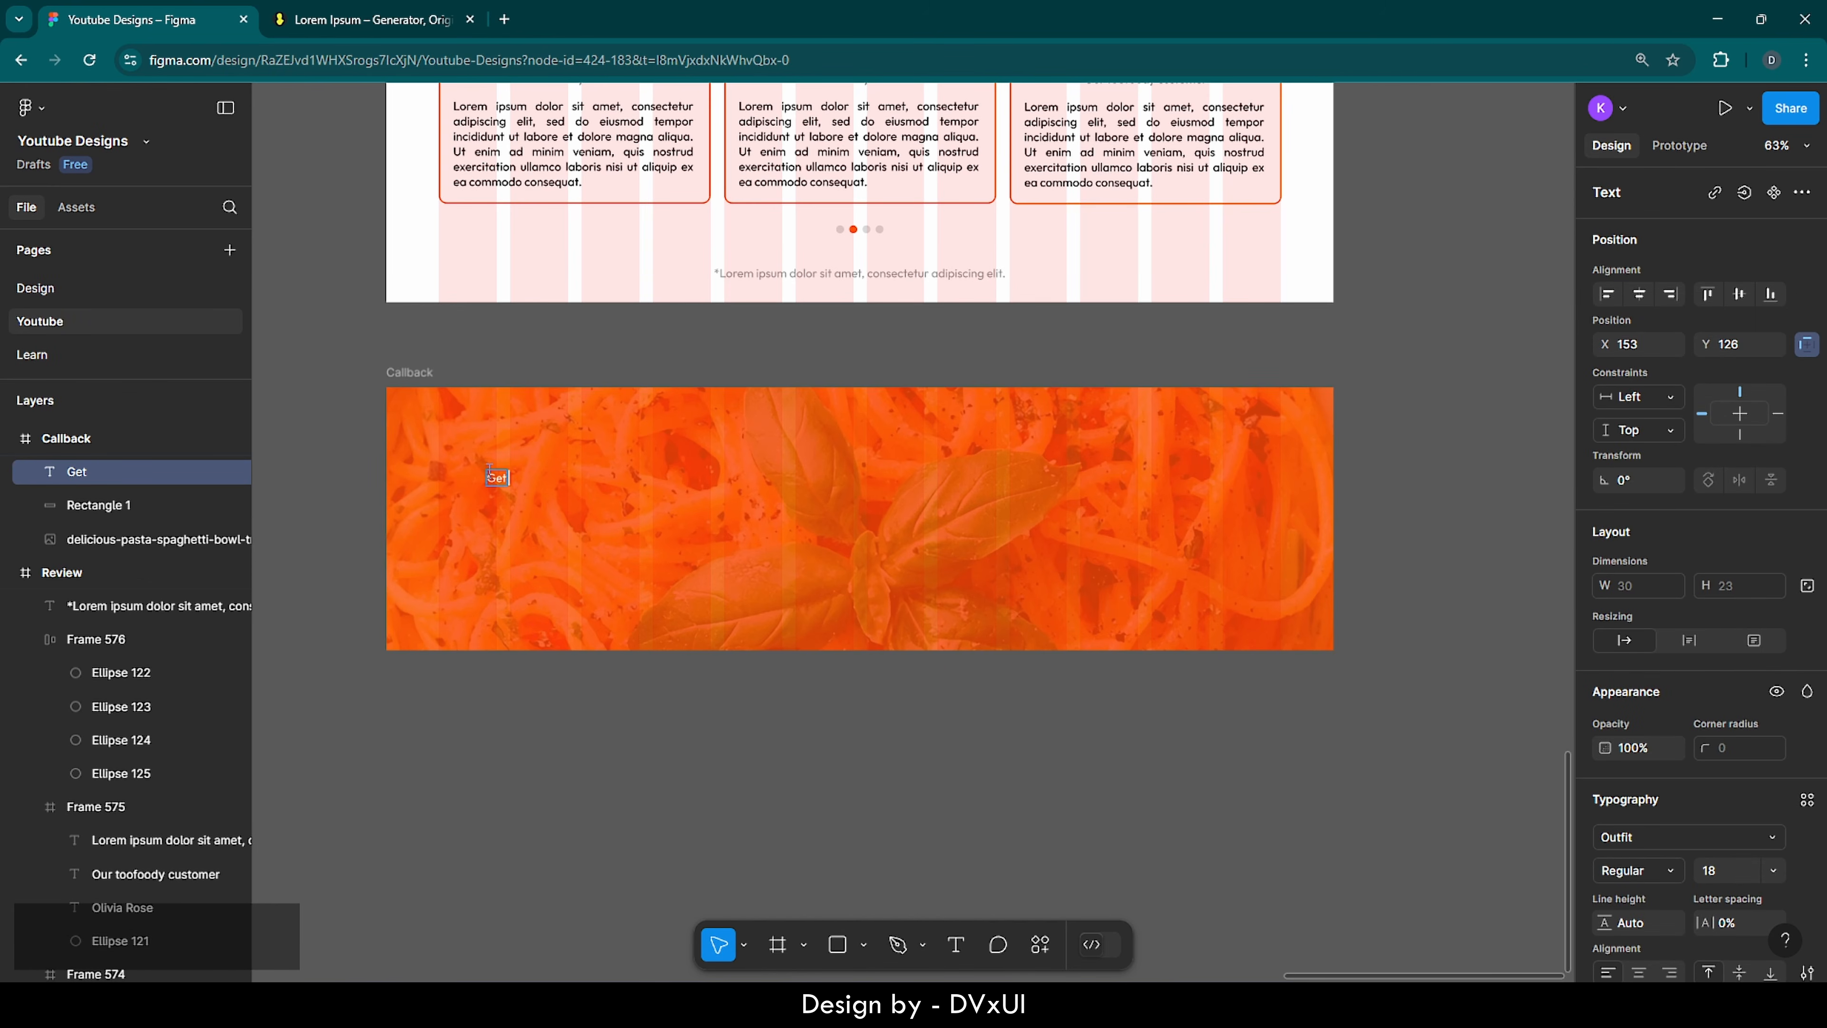
type(" your food from")
key("ctrl+a")
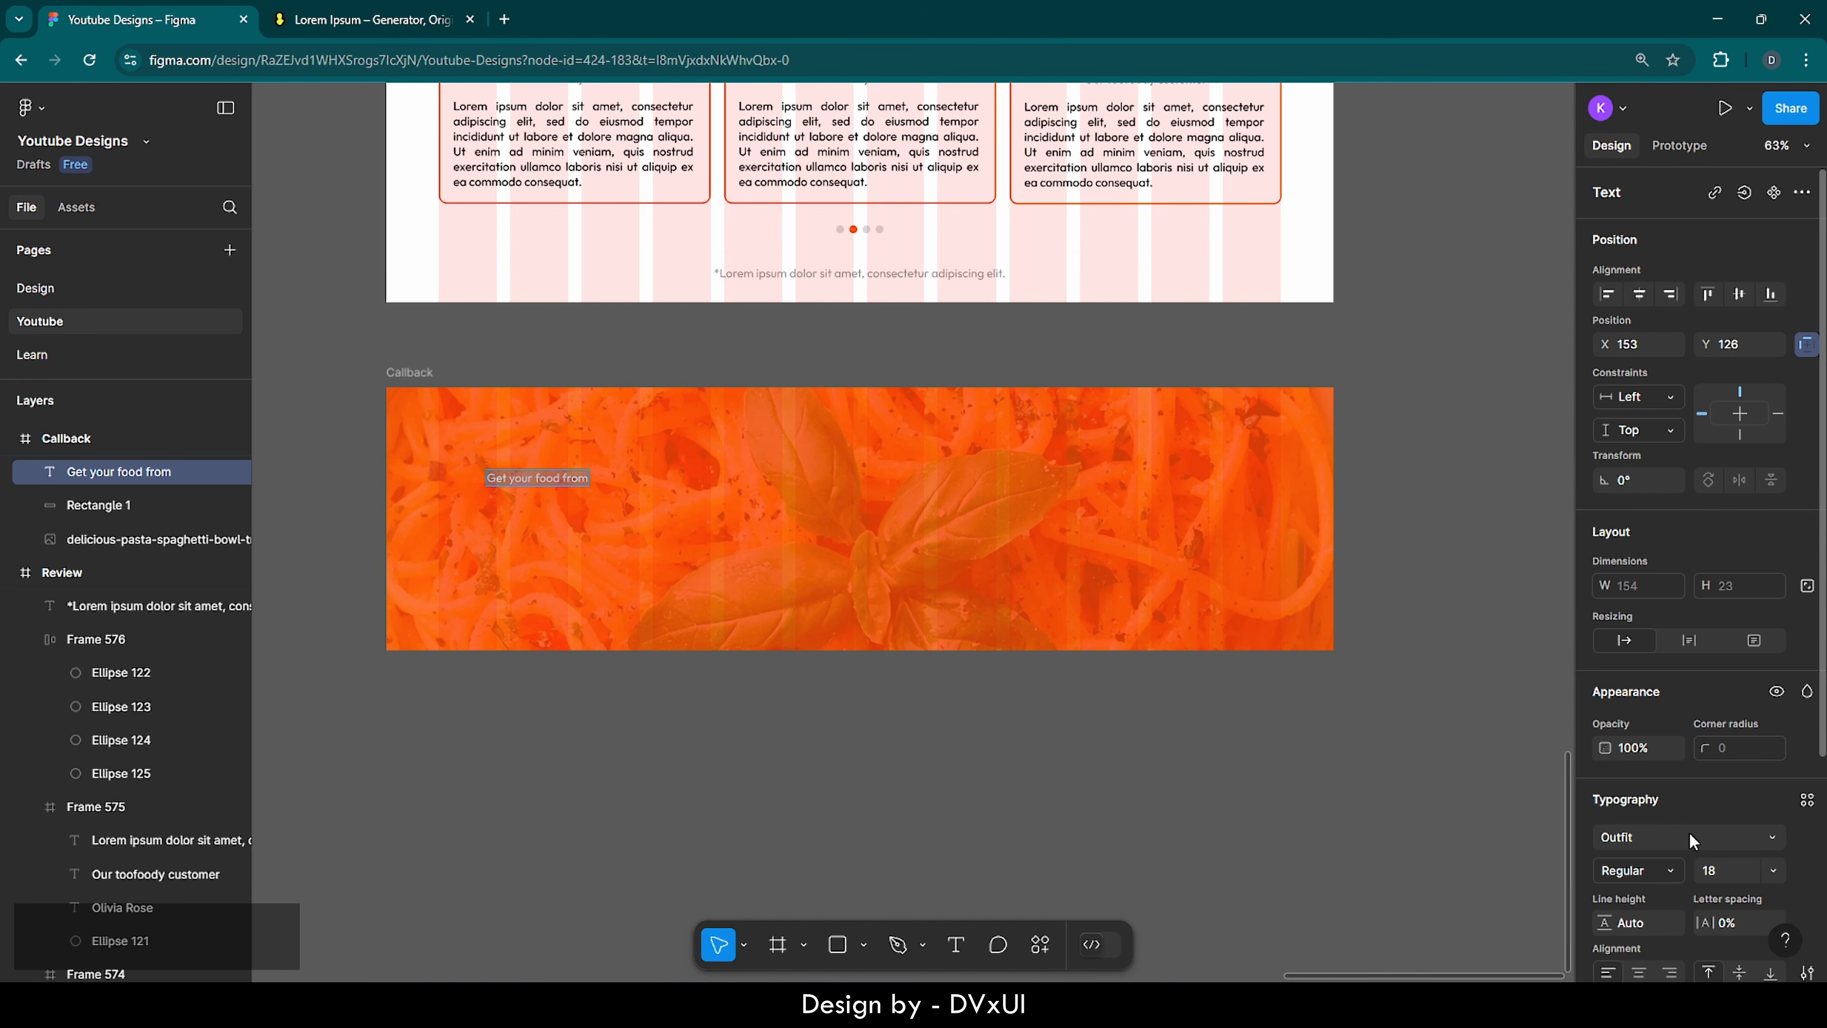
- Set the "Get your food from" text size to 60 and move it up to the grid's left margin at X 80
scroll(1690, 831, "down", 2)
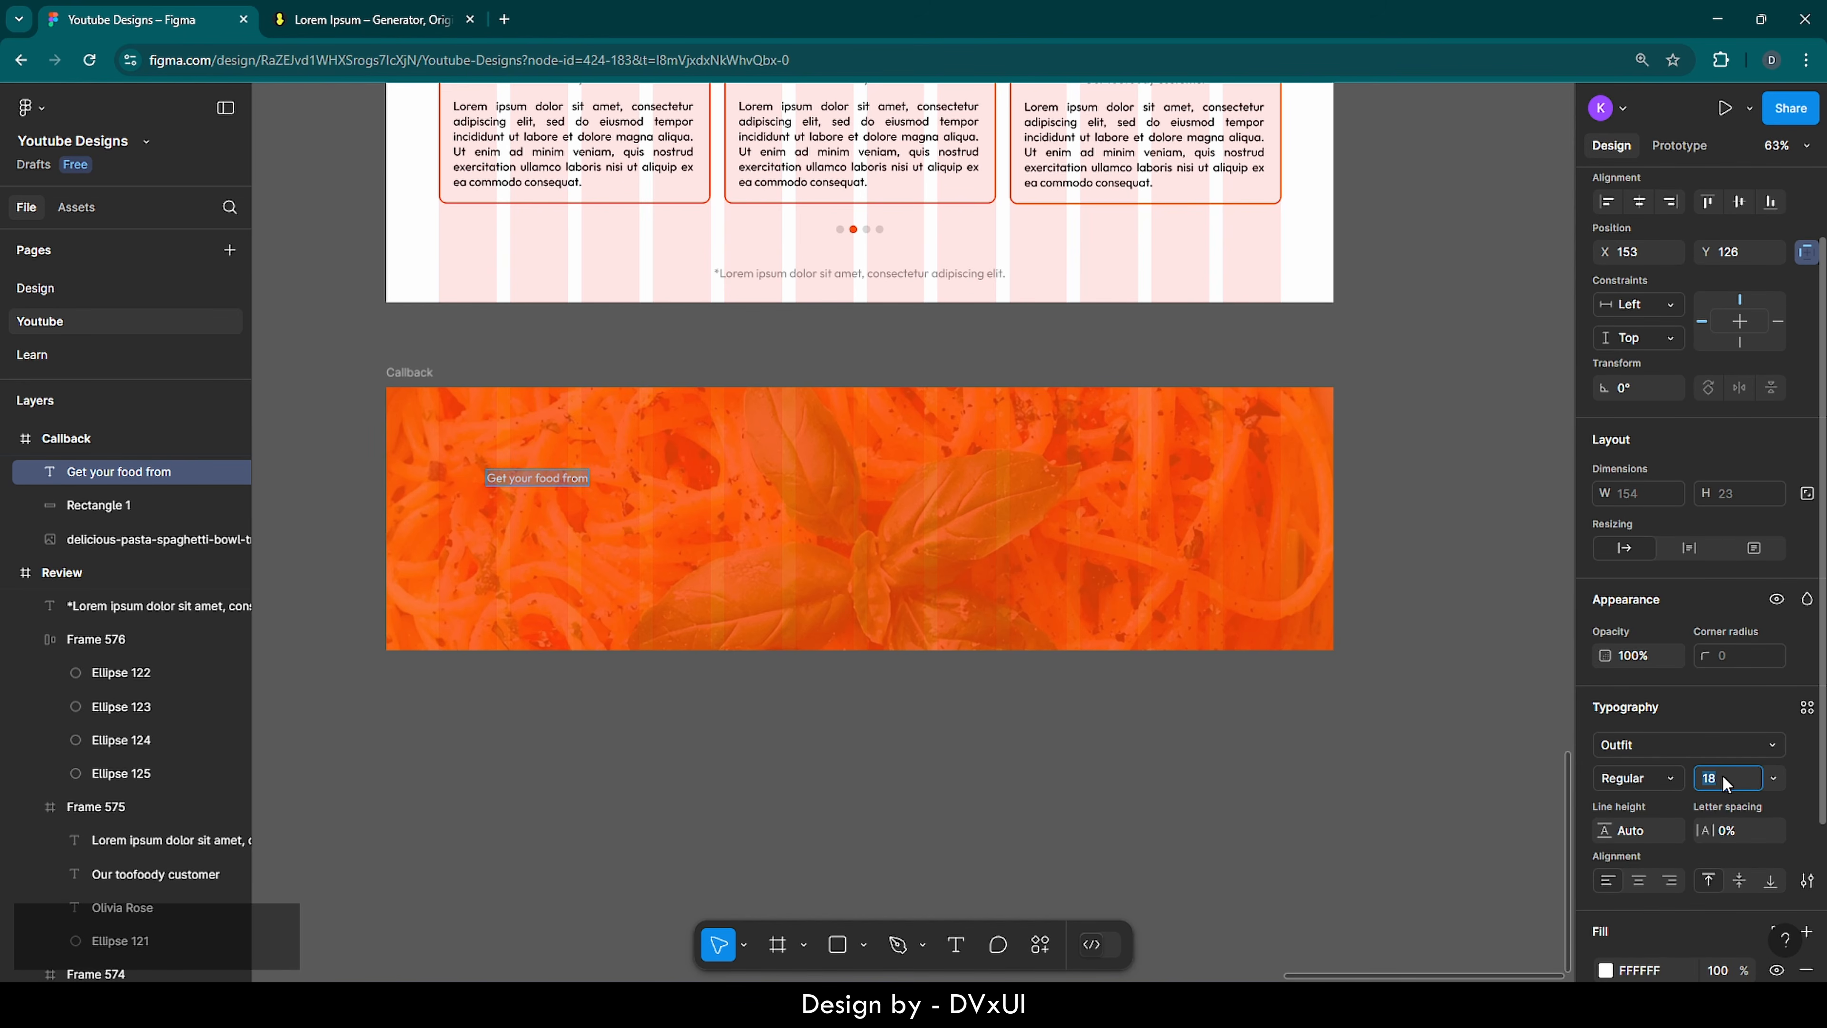
type("60")
key("Return")
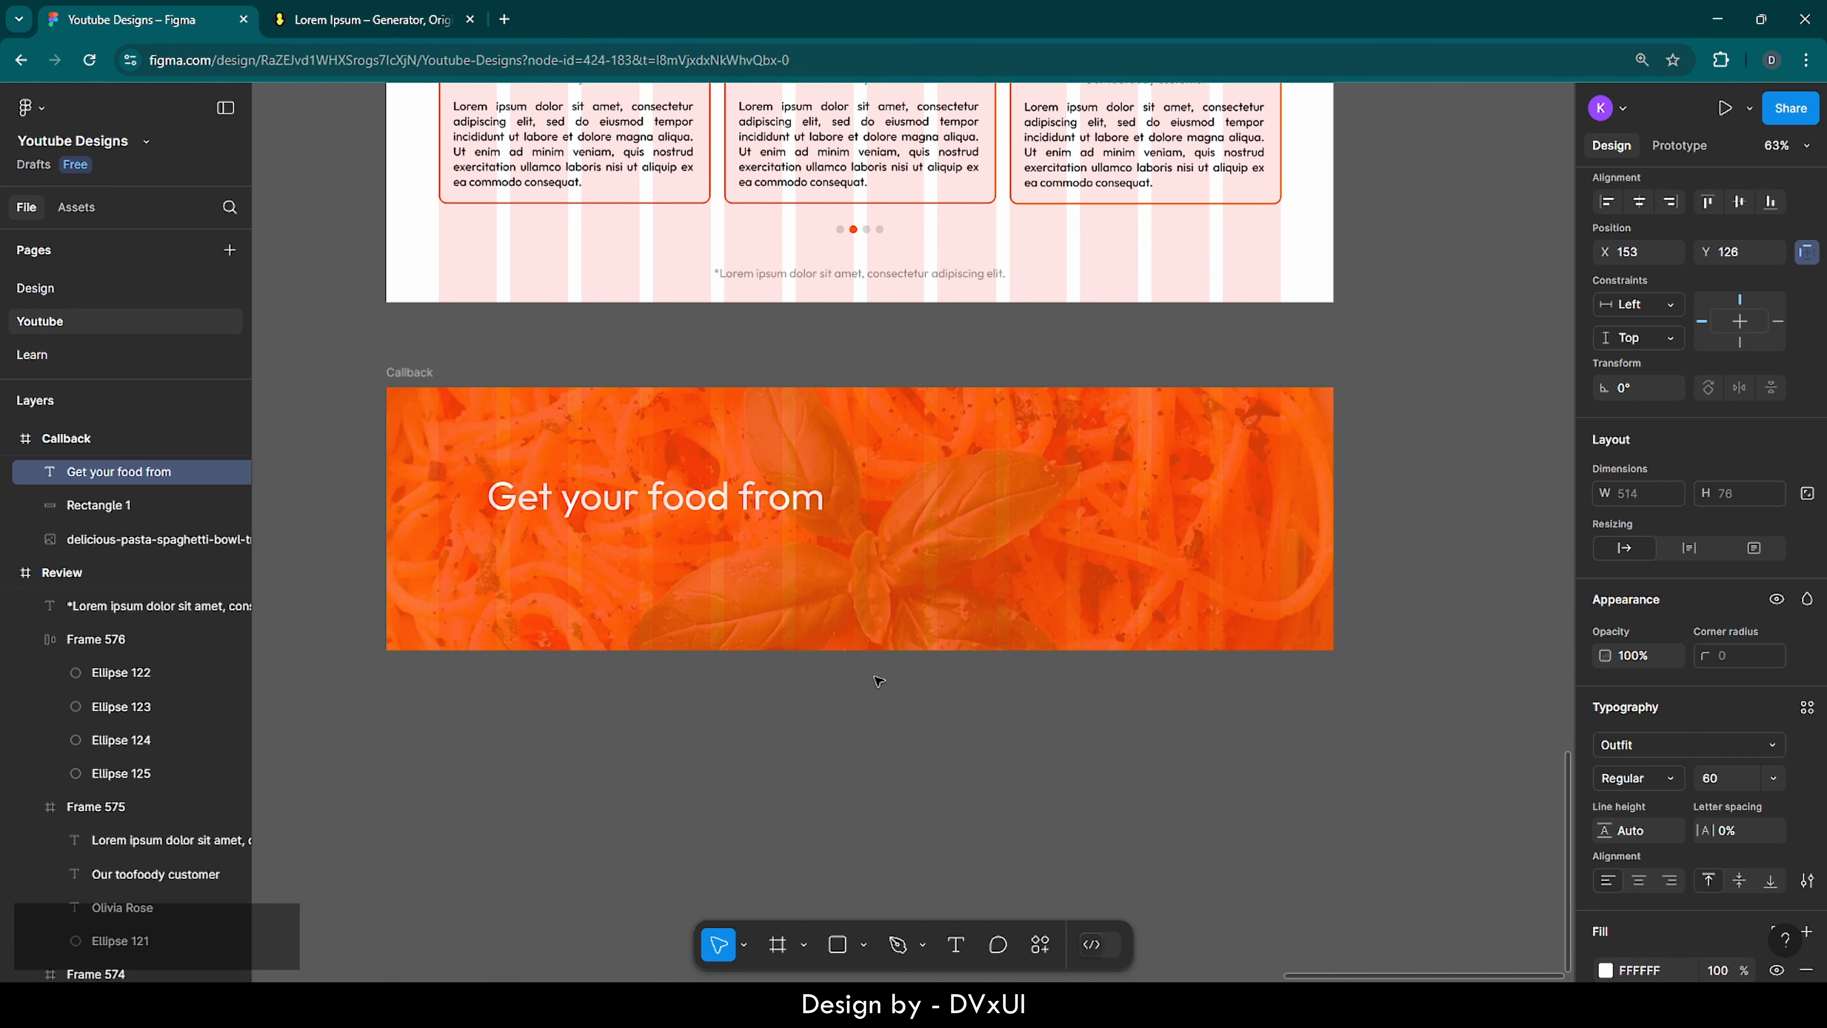
left_click_drag(667, 489, 624, 517)
- Duplicate the heading line below itself at X 80, Y 162 and change the copy's text to "toofoody"
key("ctrl+c")
key("ctrl+v")
double_click(623, 517)
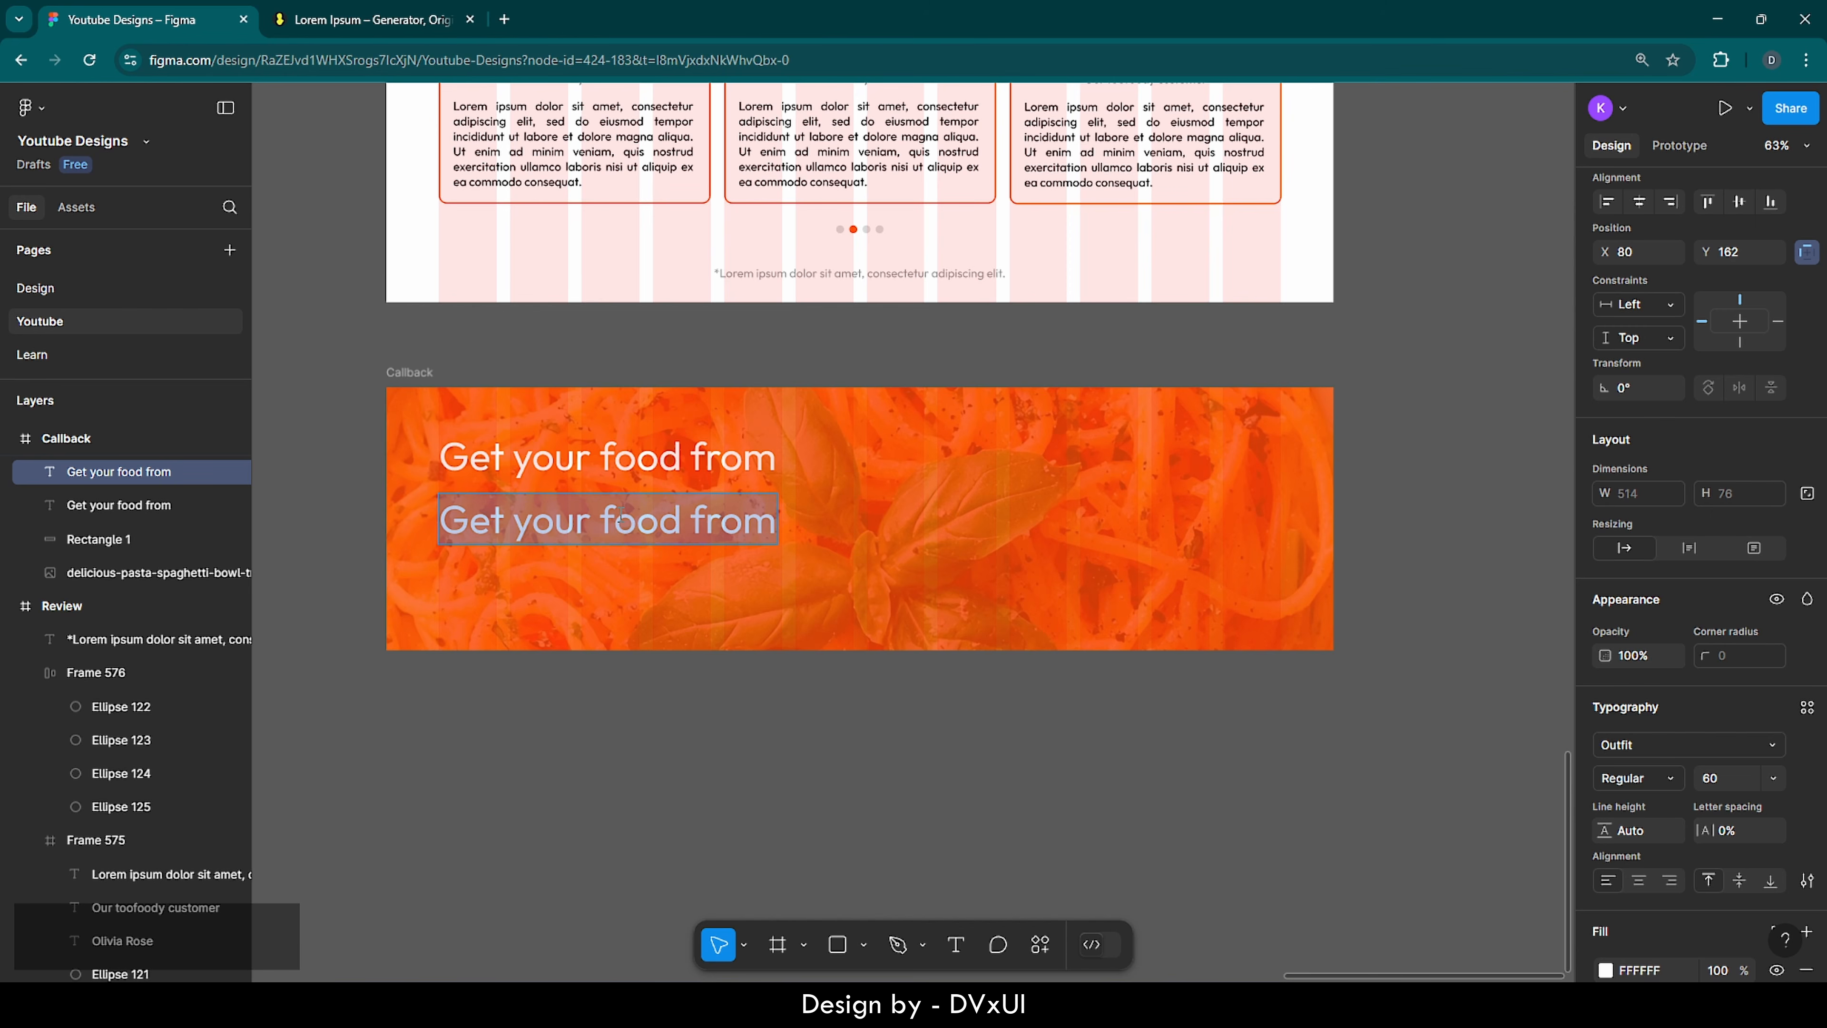
key("BackSpace")
type("toot")
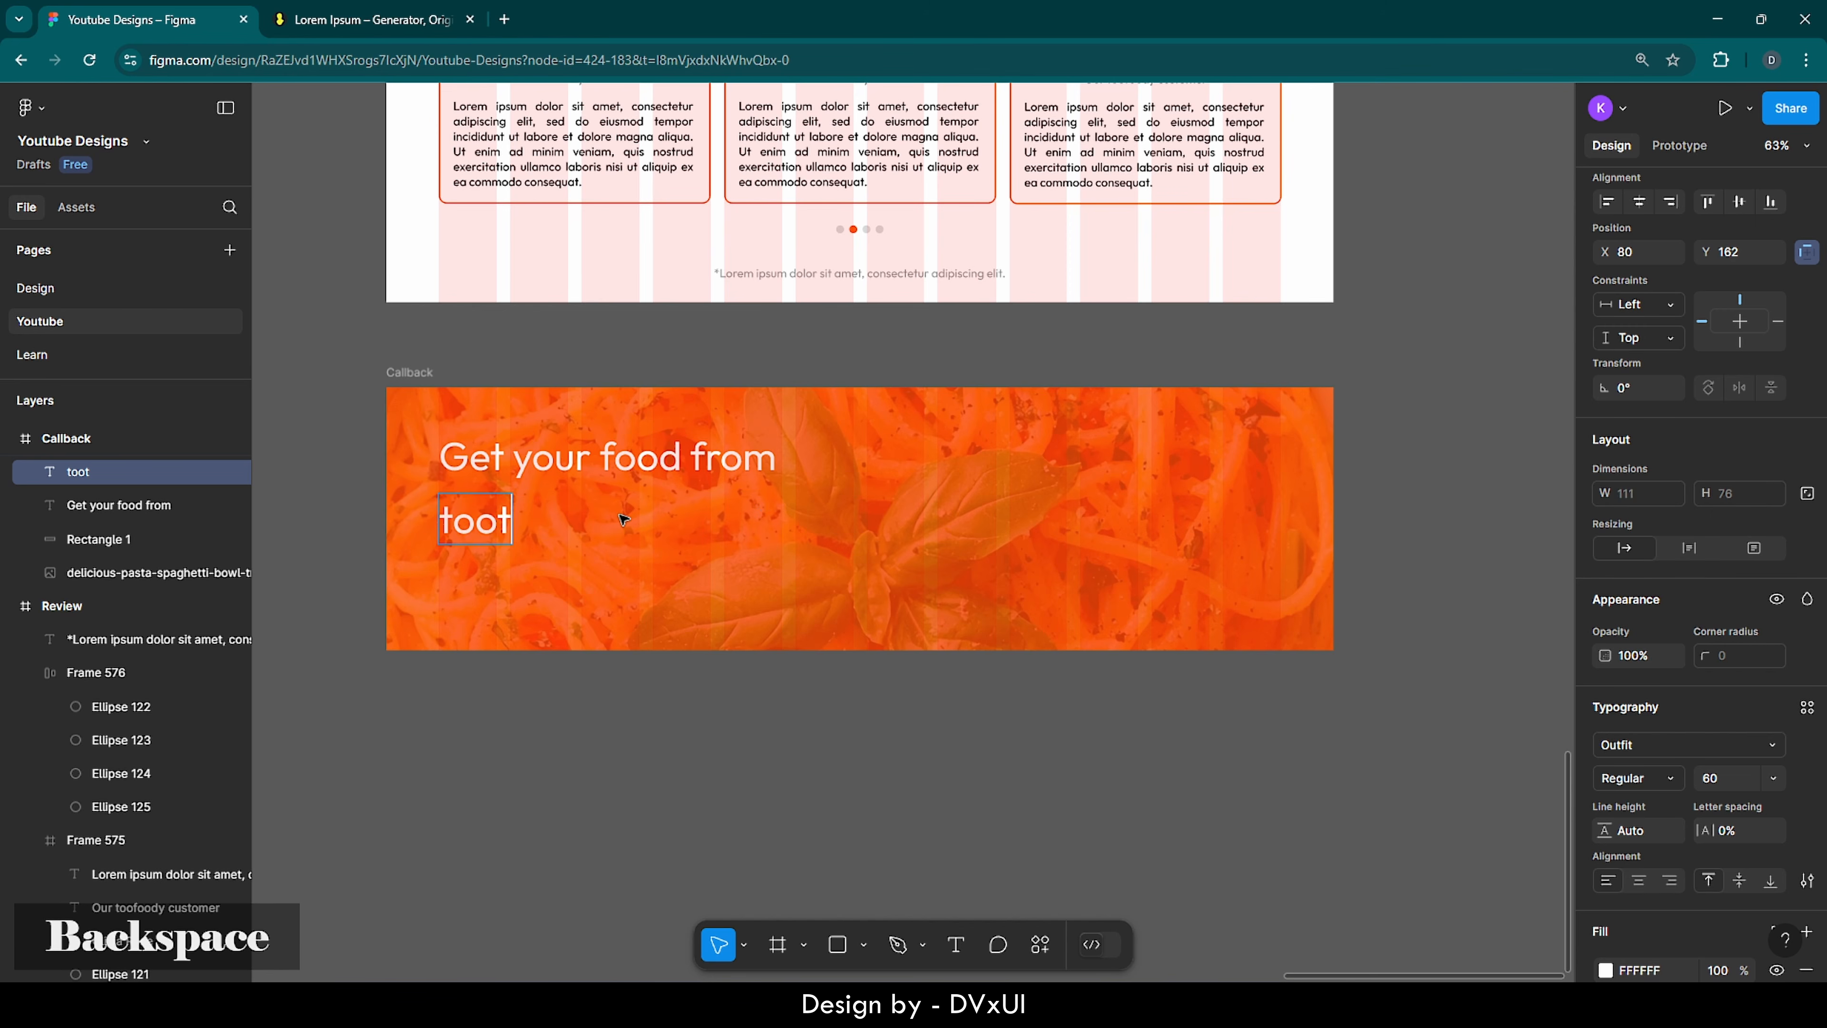
key("BackSpace")
type("foody")
- Set the "toofoody" text to size 156 in the Satisfy font
key("ctrl+a")
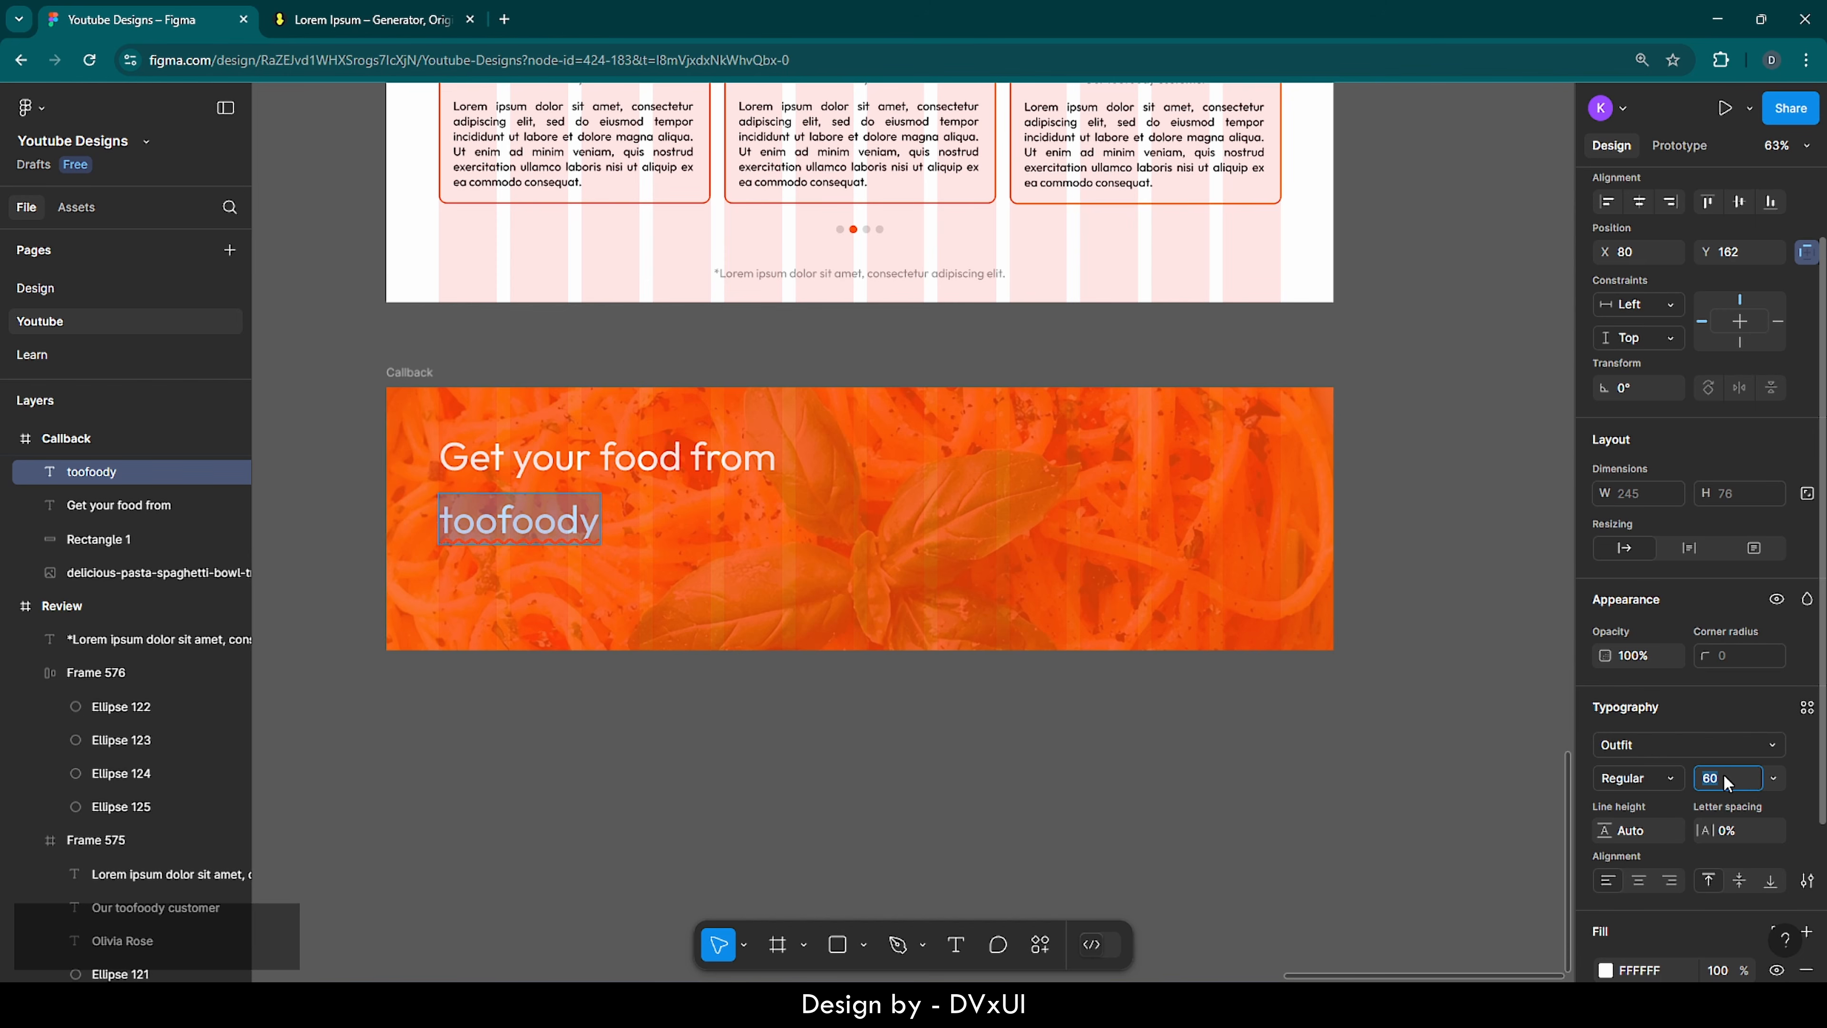
type("156")
key("Return")
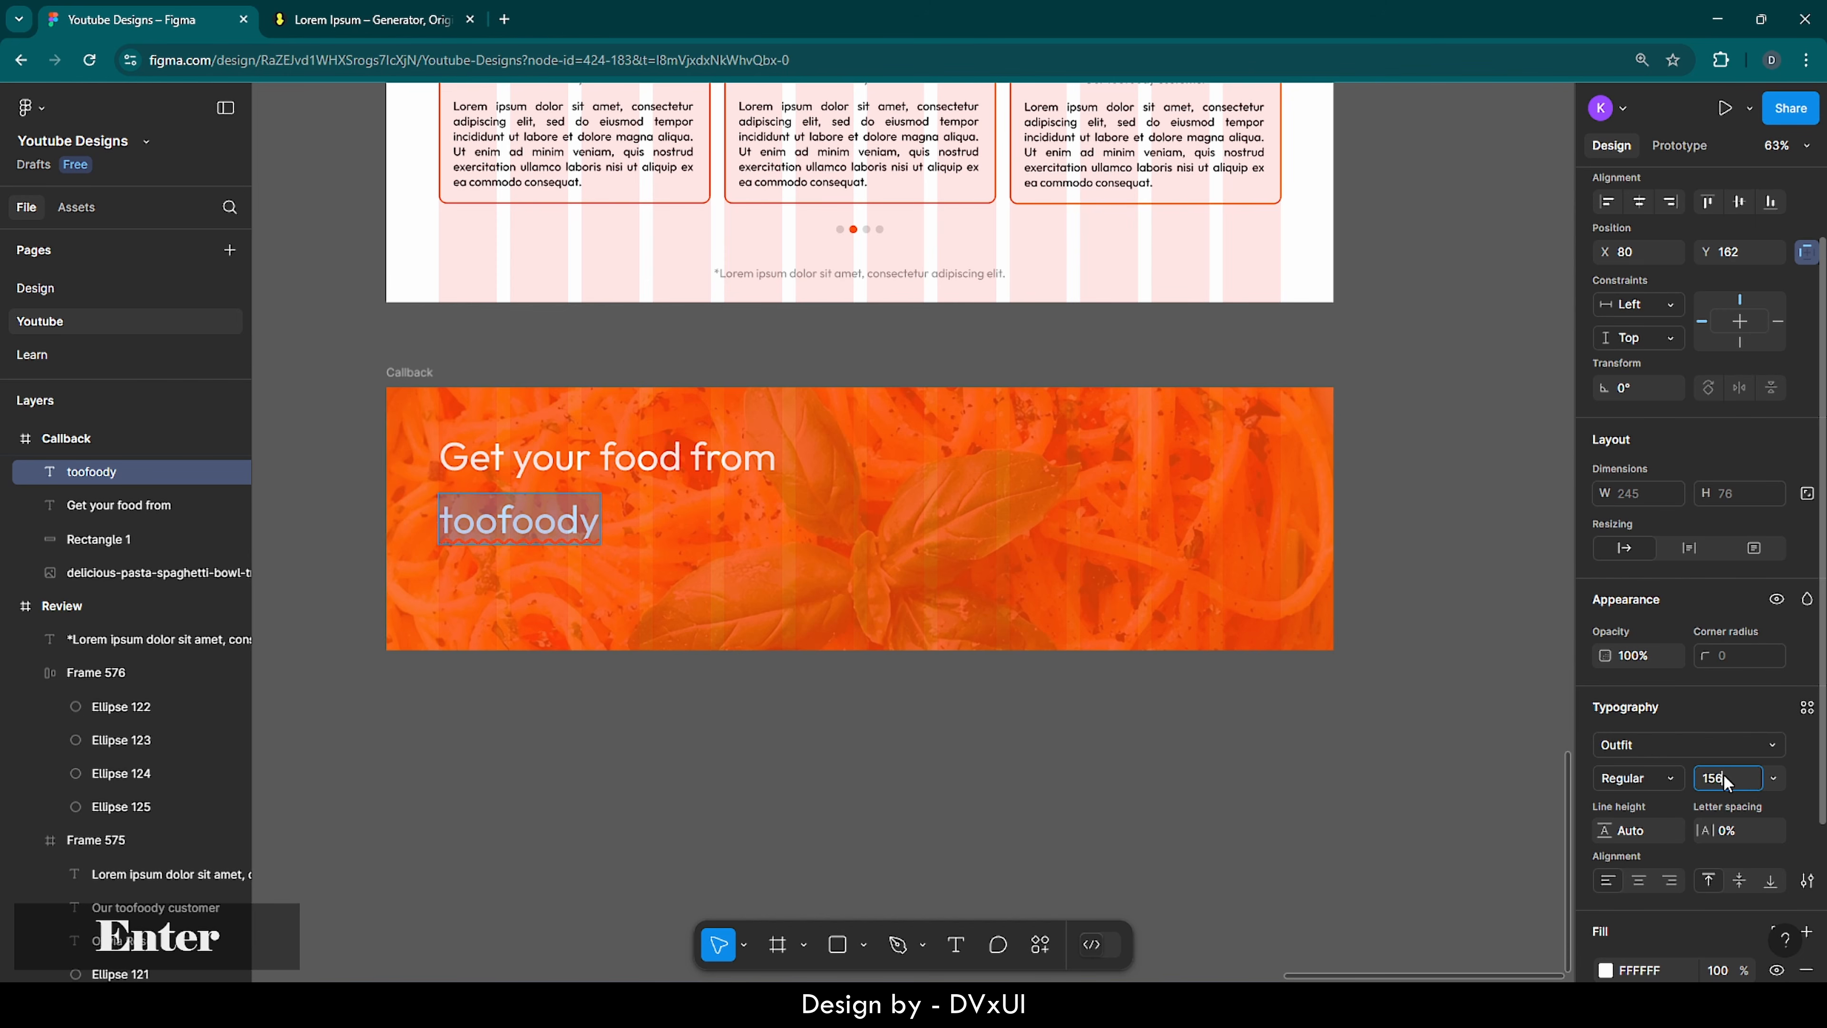
left_click(1660, 748)
type("satuf")
key("Return")
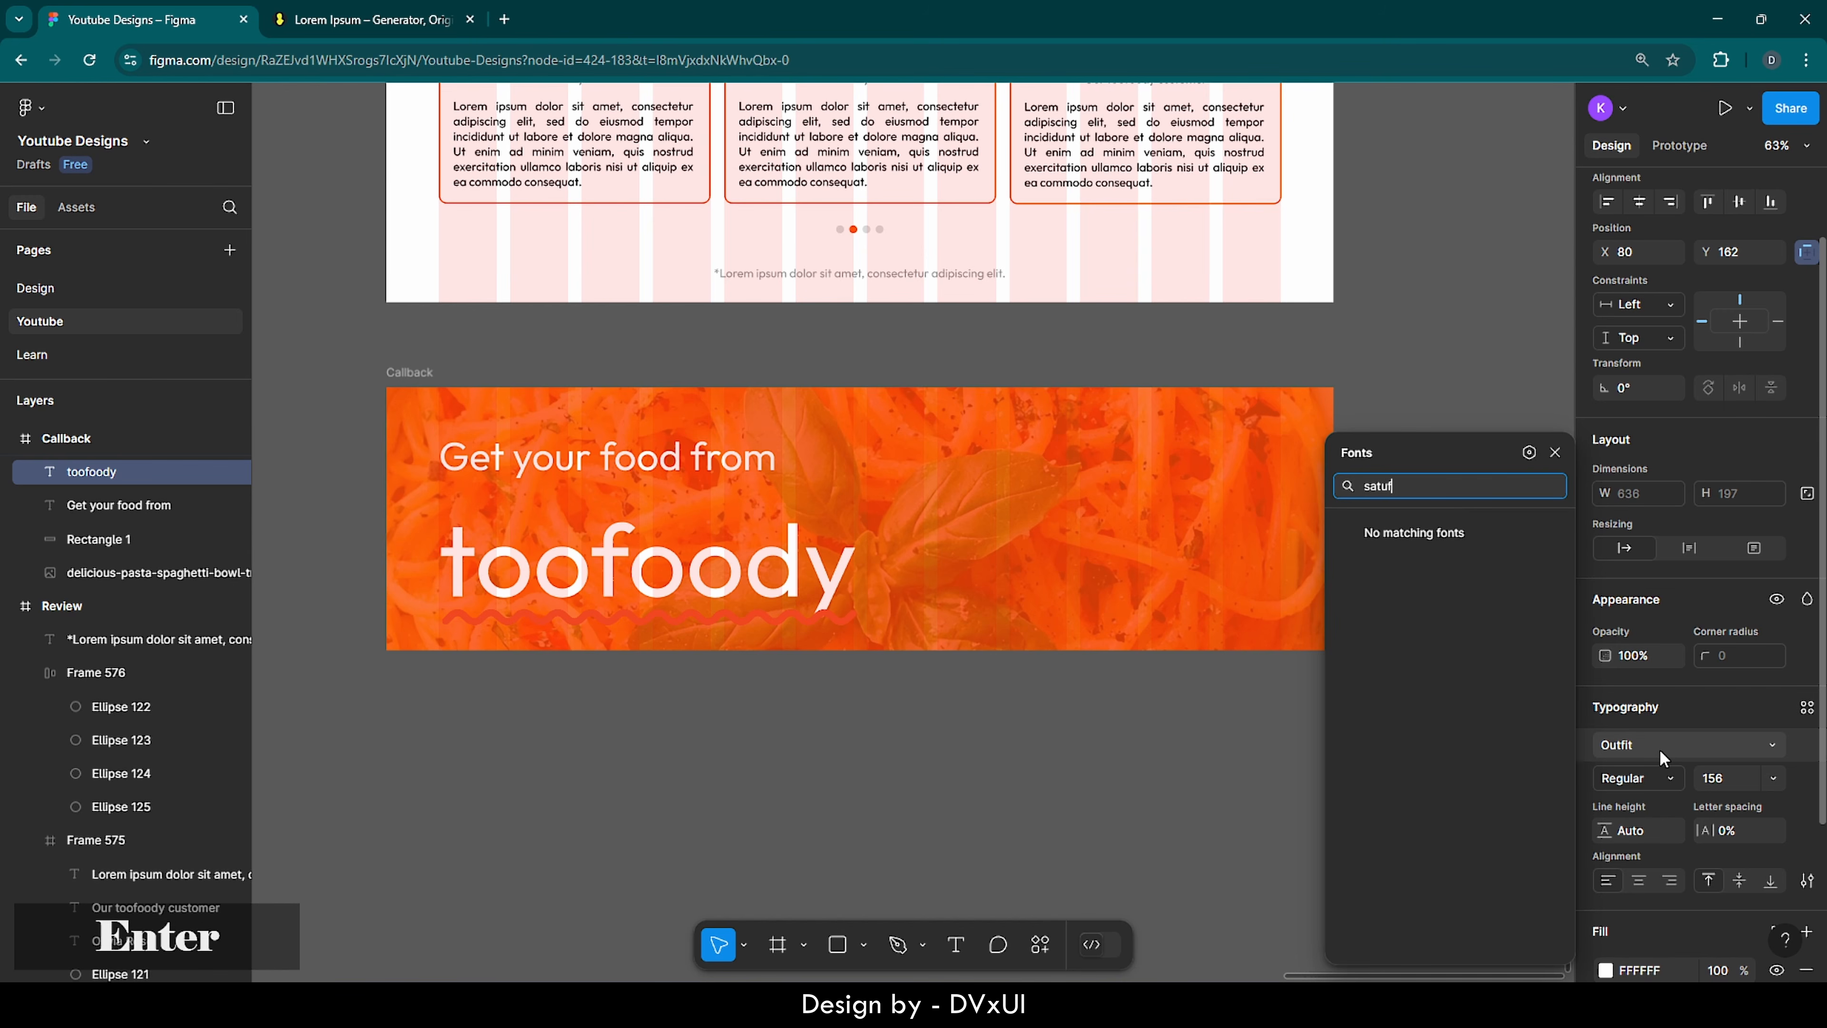
key("BackSpace")
key("BackSpace")
key("Return")
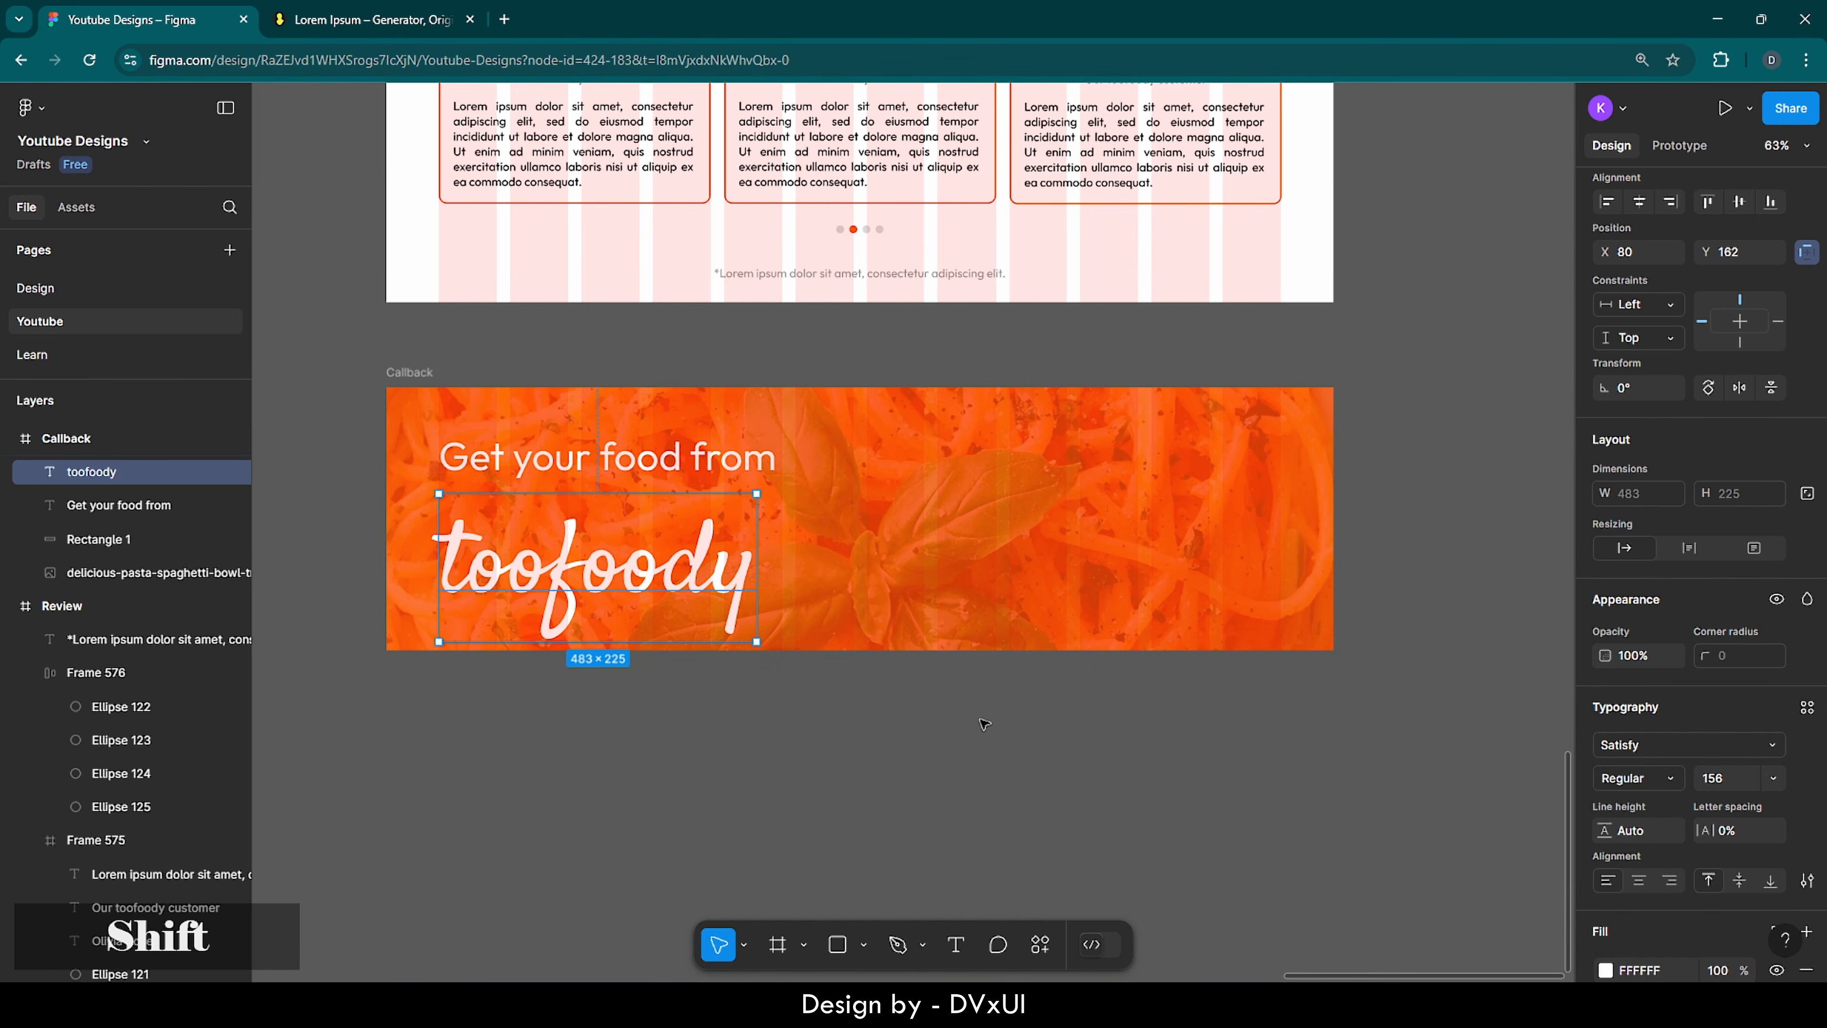
- Move the "toofoody" text to X 100, Y 130, closer beneath the first heading line
key("shift+Up")
key("shift+Up")
key("shift+Up")
key("shift+Right")
key("shift+Right")
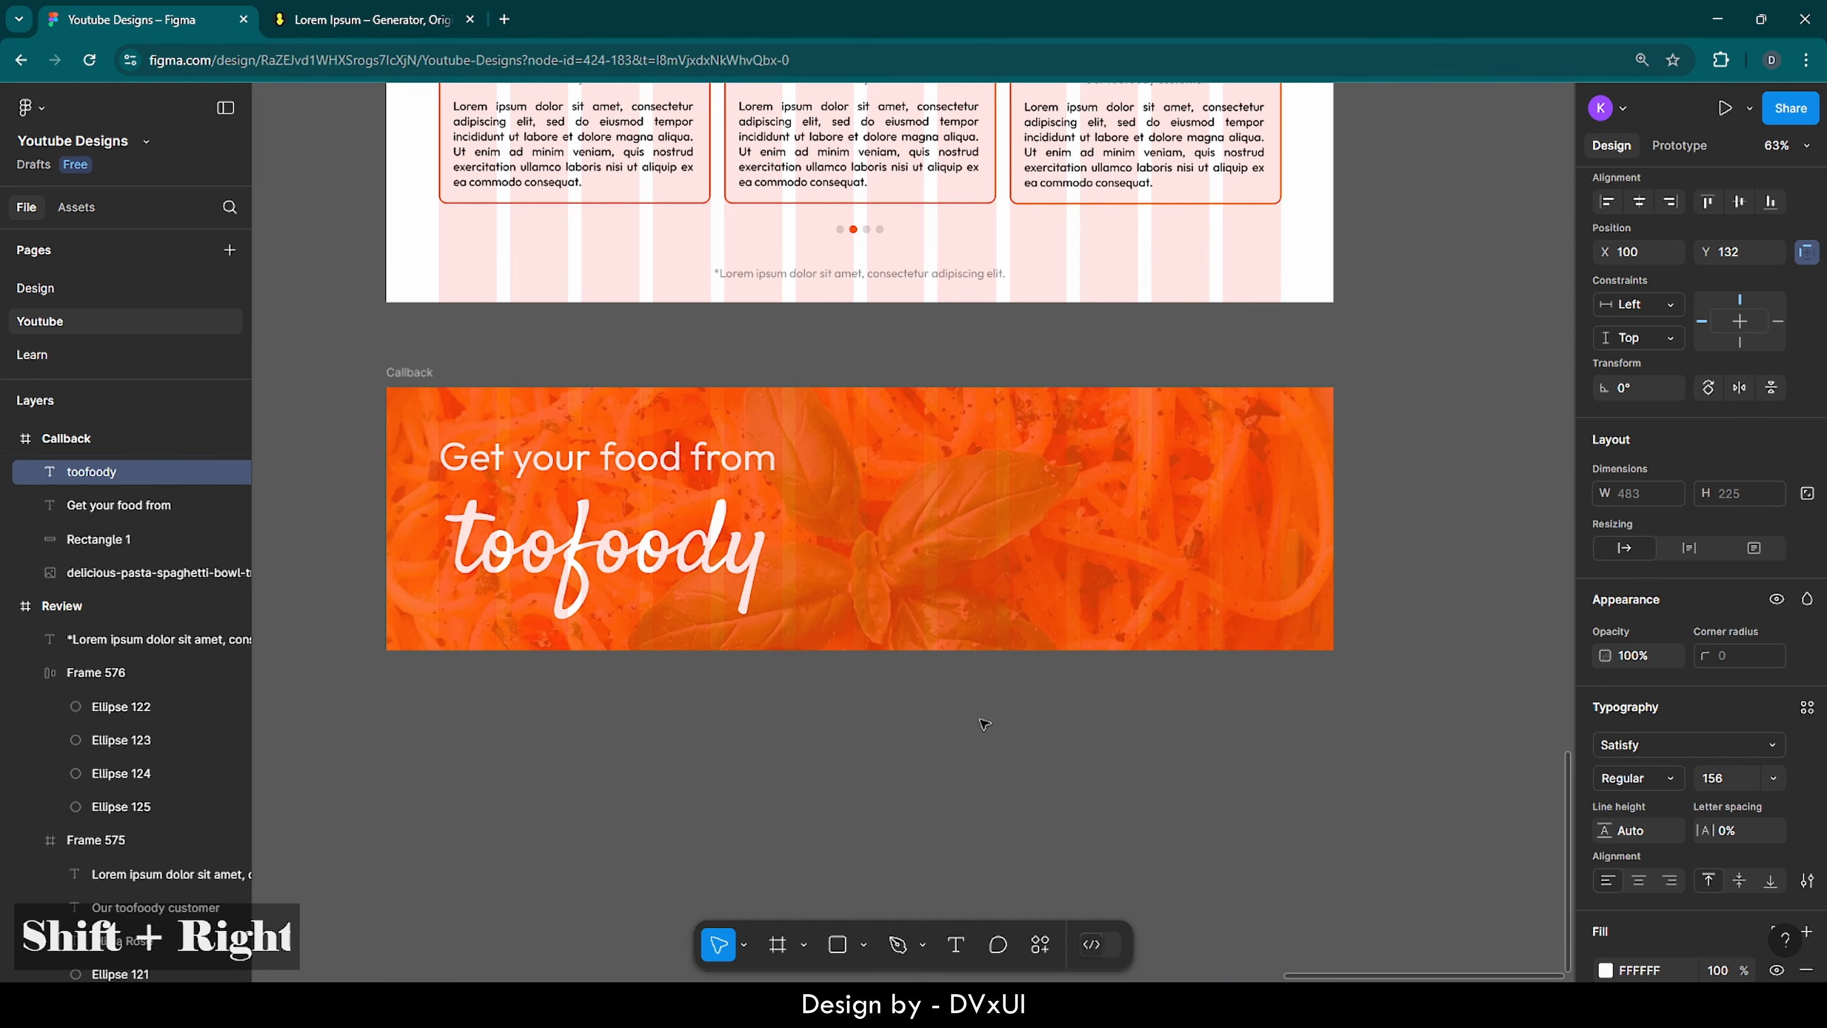
key("Up")
key("Up")
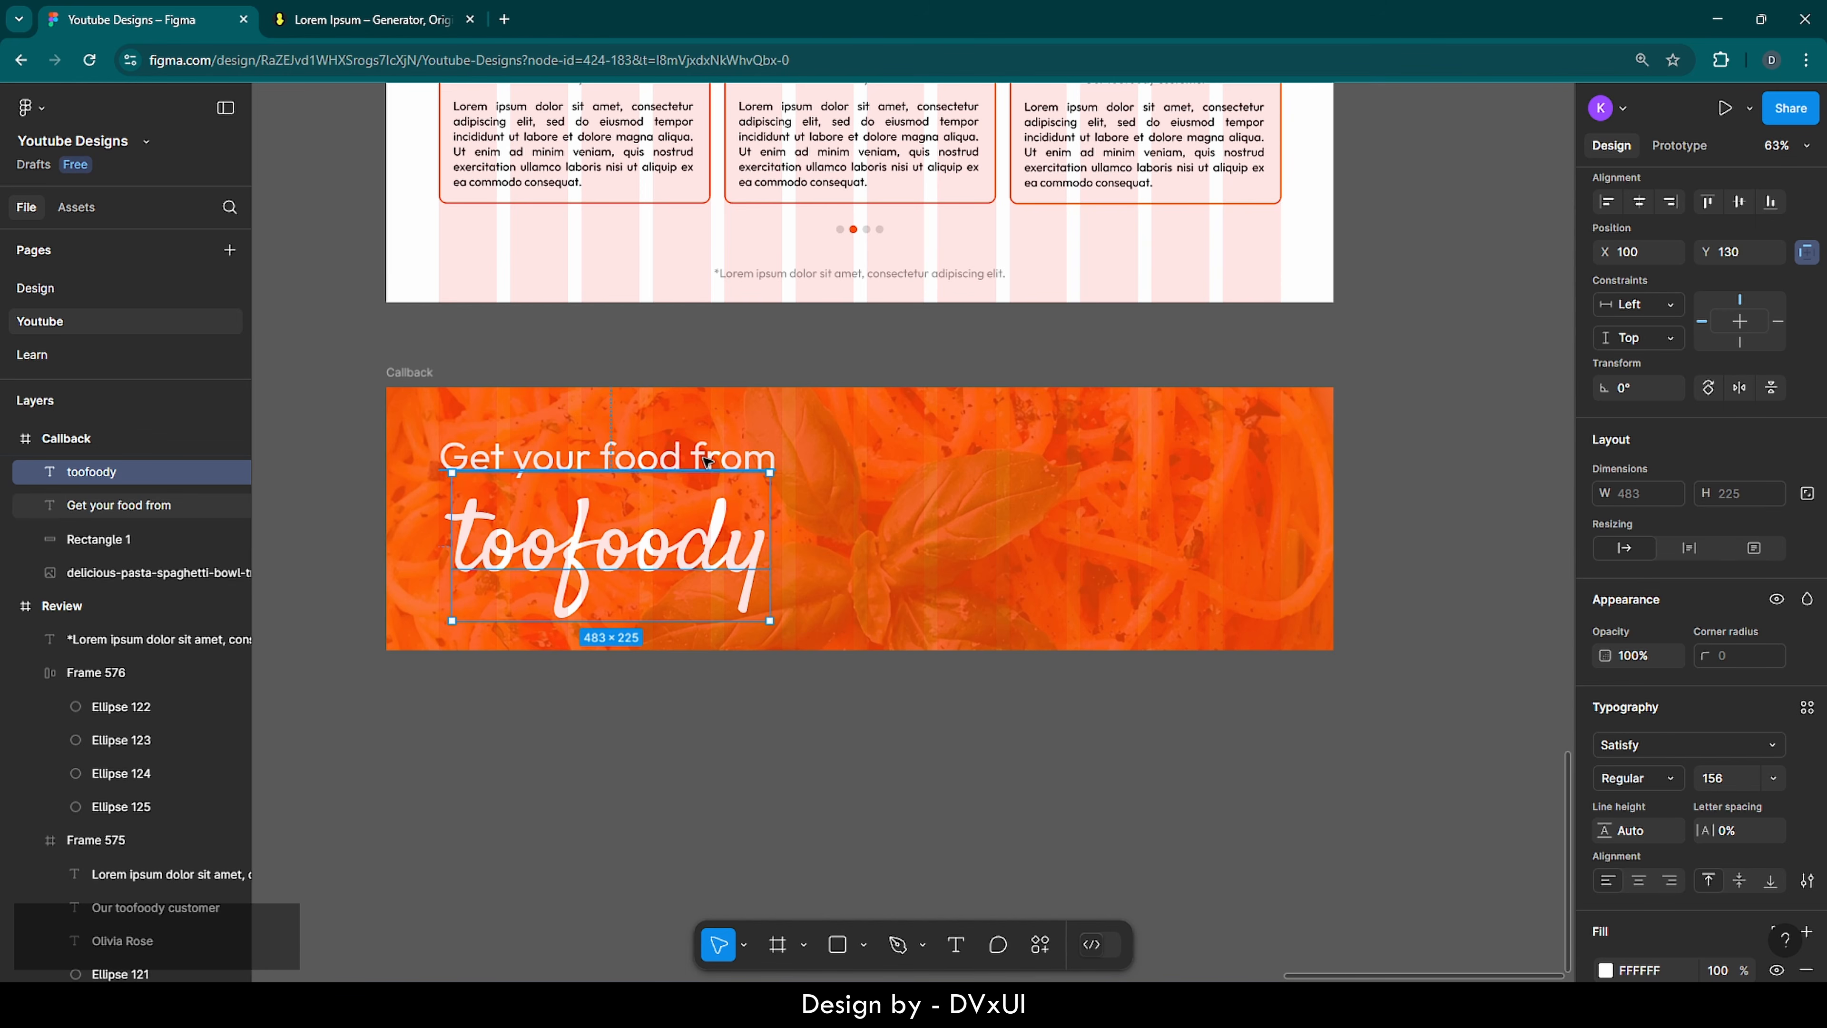
- Nudge both heading lines up together by a few pixels in the Callback frame
left_click(703, 459, "shift")
key("Up")
key("Up")
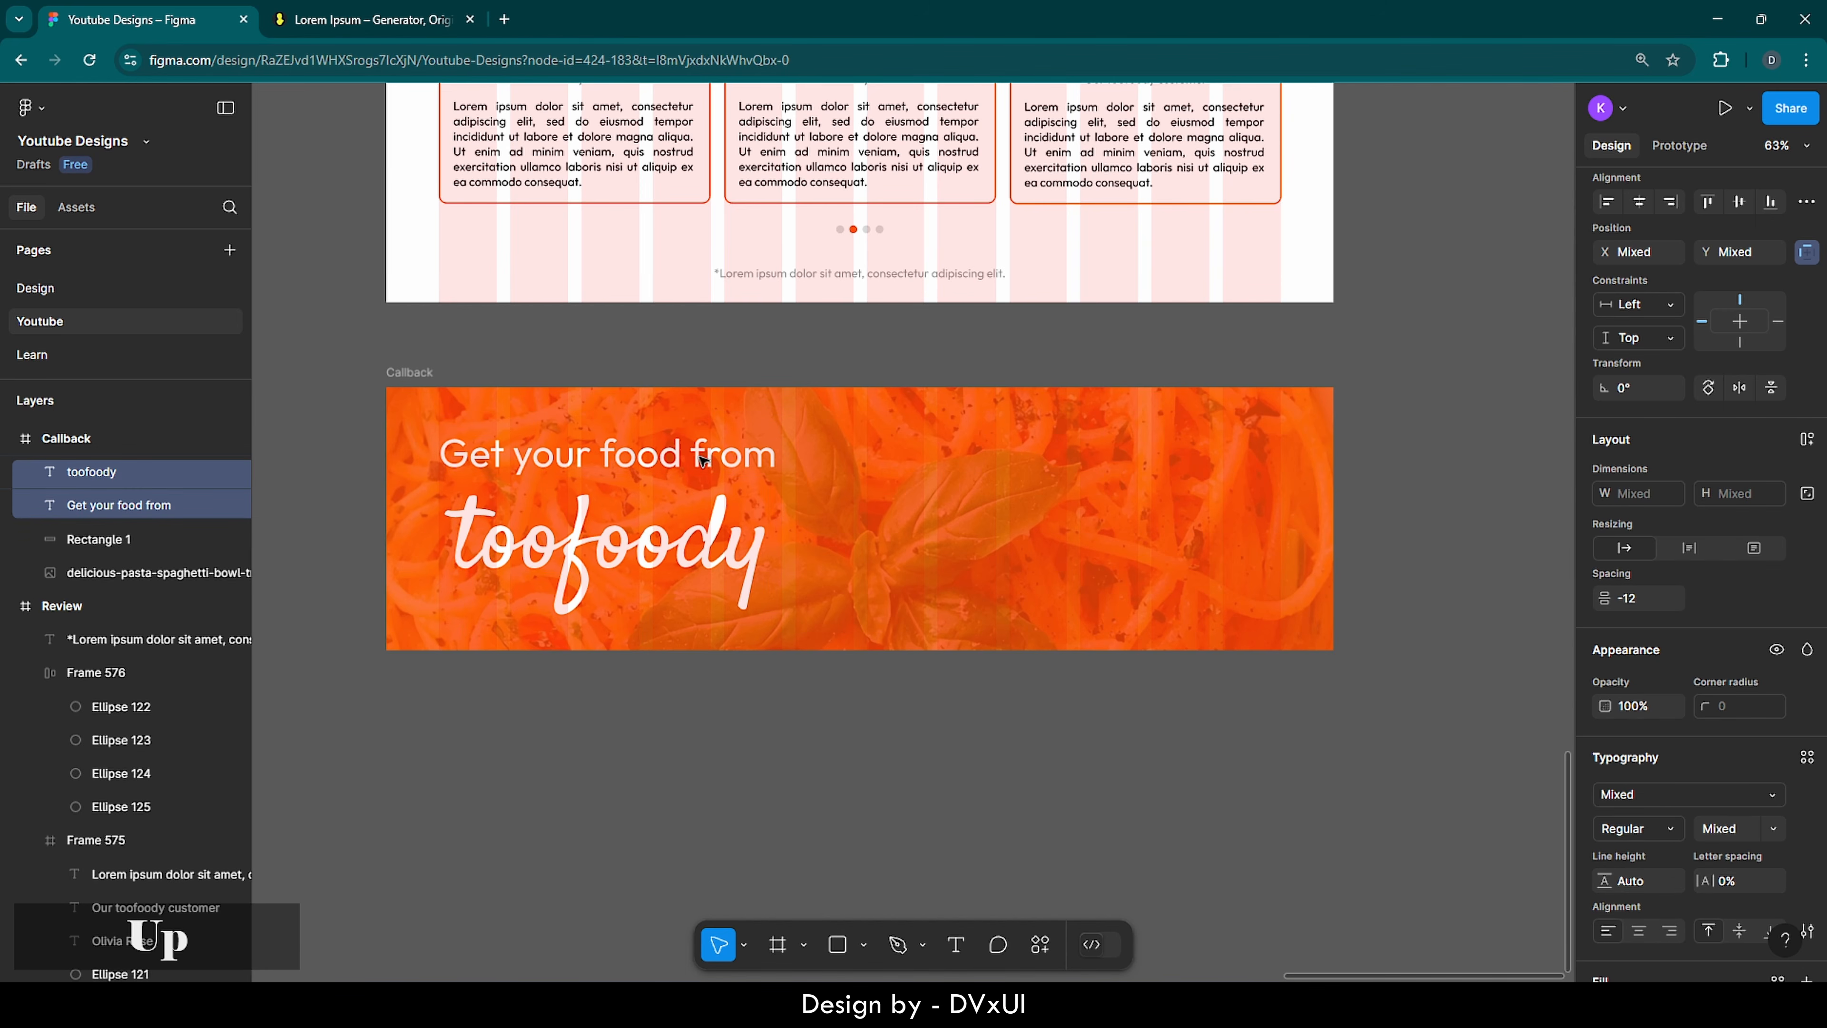
key("Down")
key("Up")
key("Up")
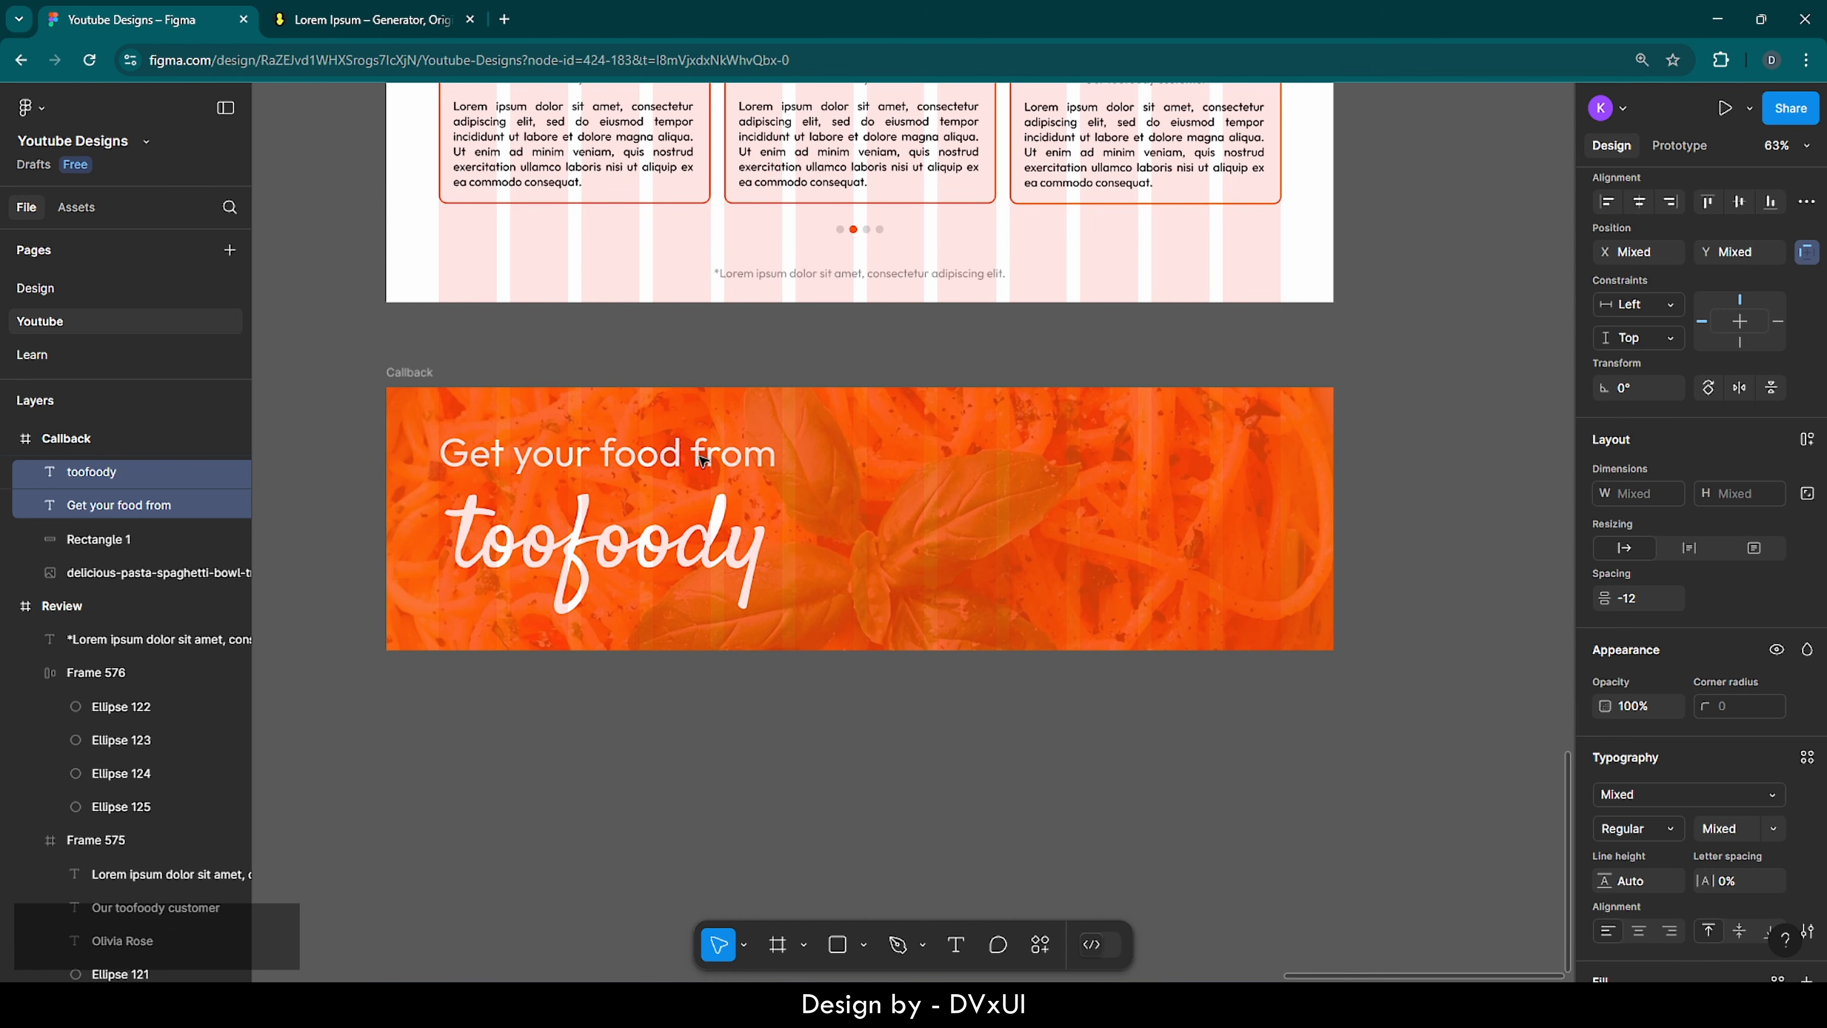
key("Down")
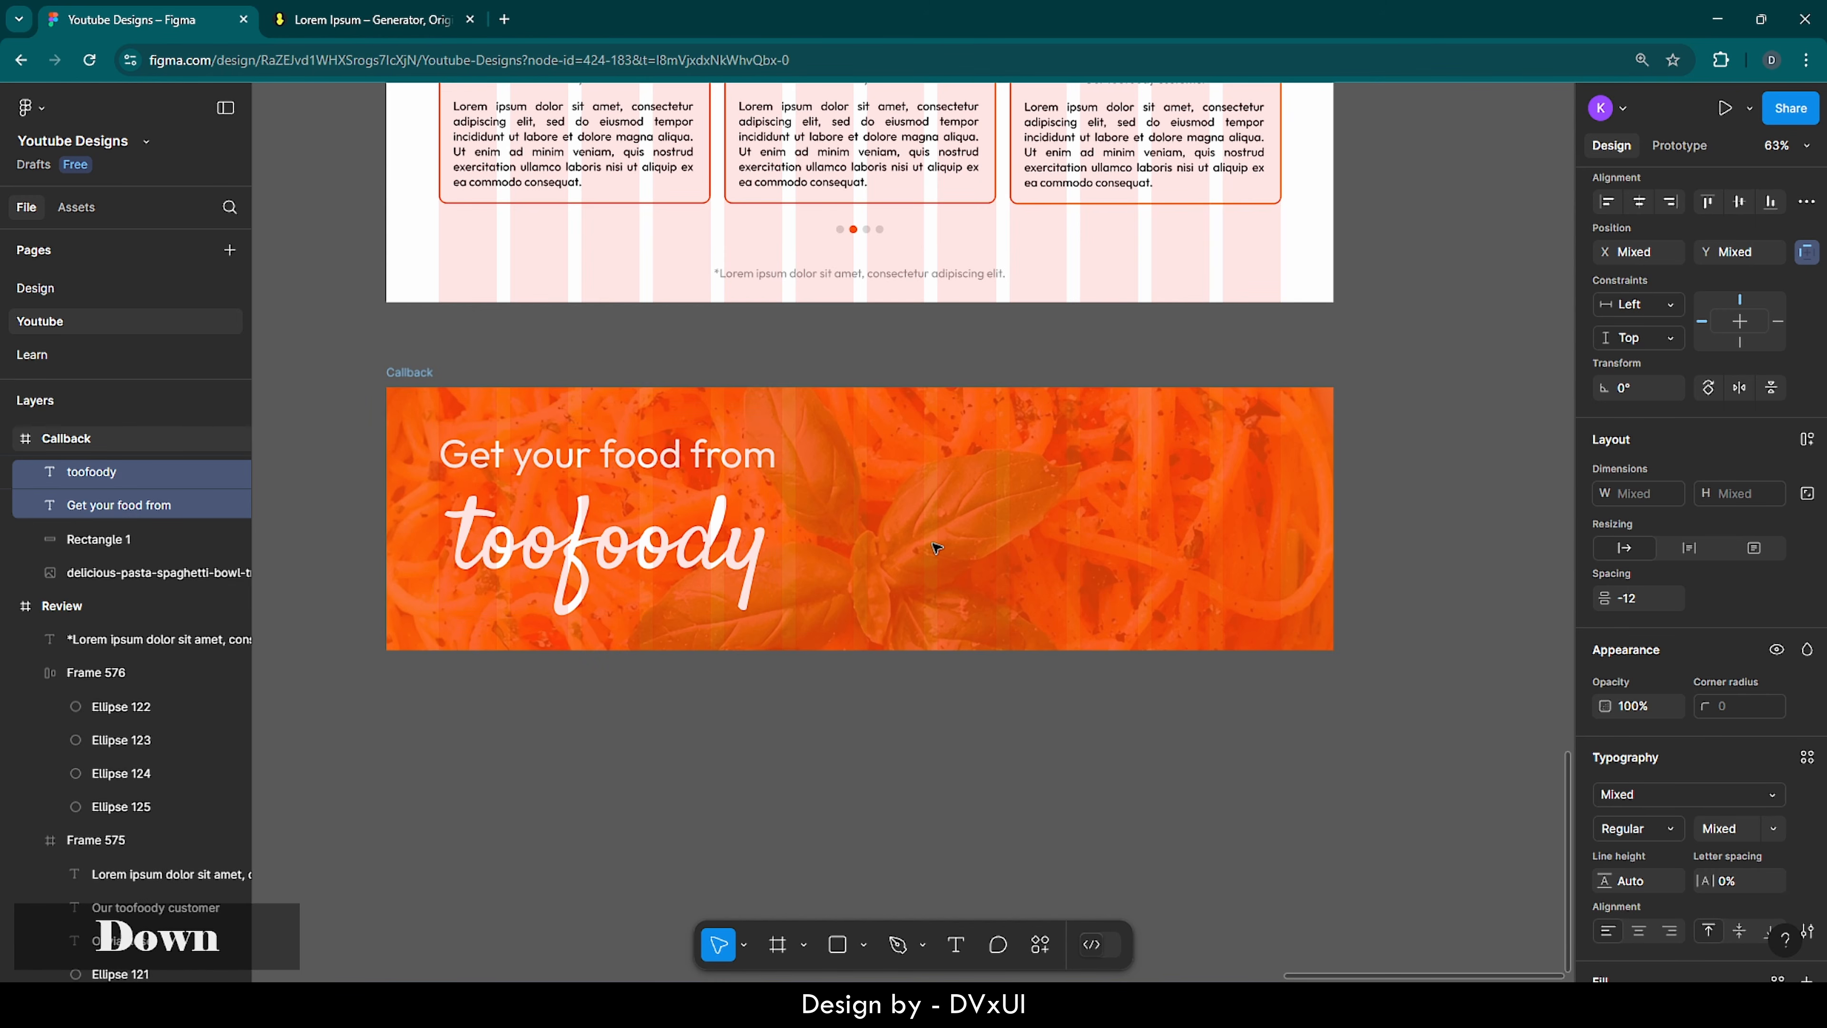
left_click(1050, 720)
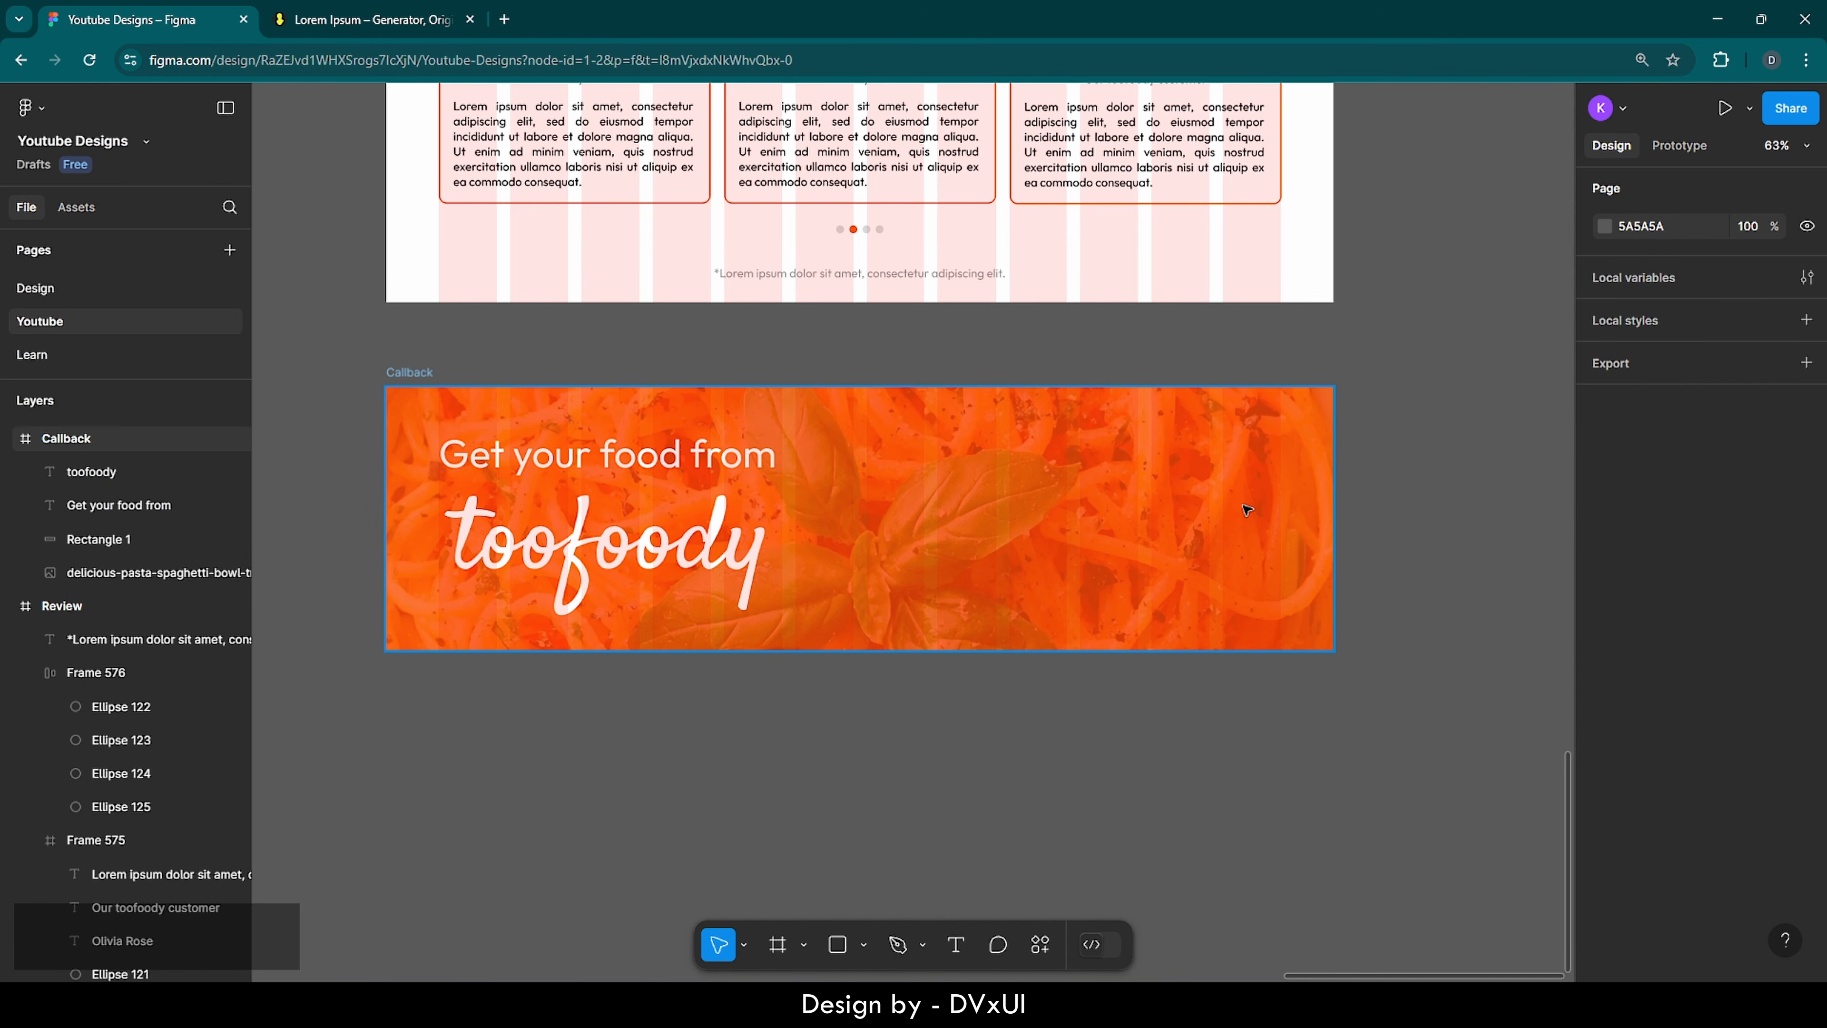
- Add the text "Order Now" on the right side of the Callback frame at X 1077, Y 160
key("t")
left_click(1098, 494)
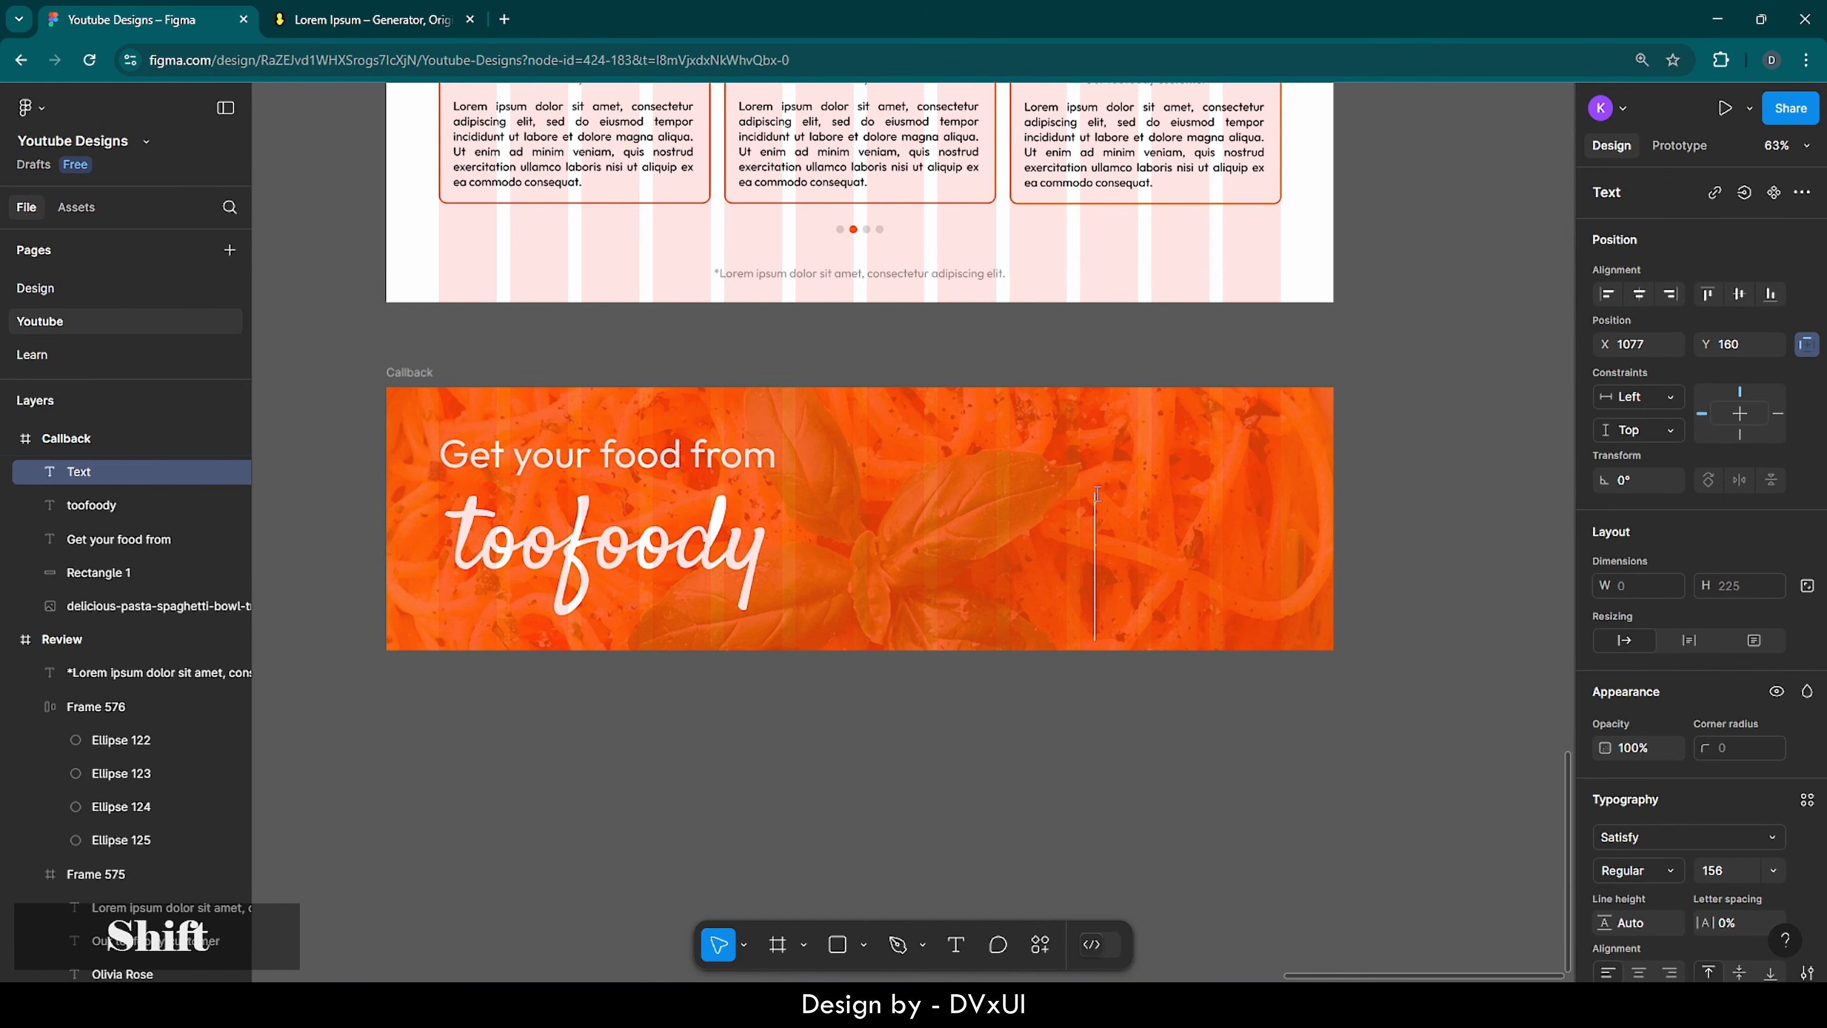
type("Order Now")
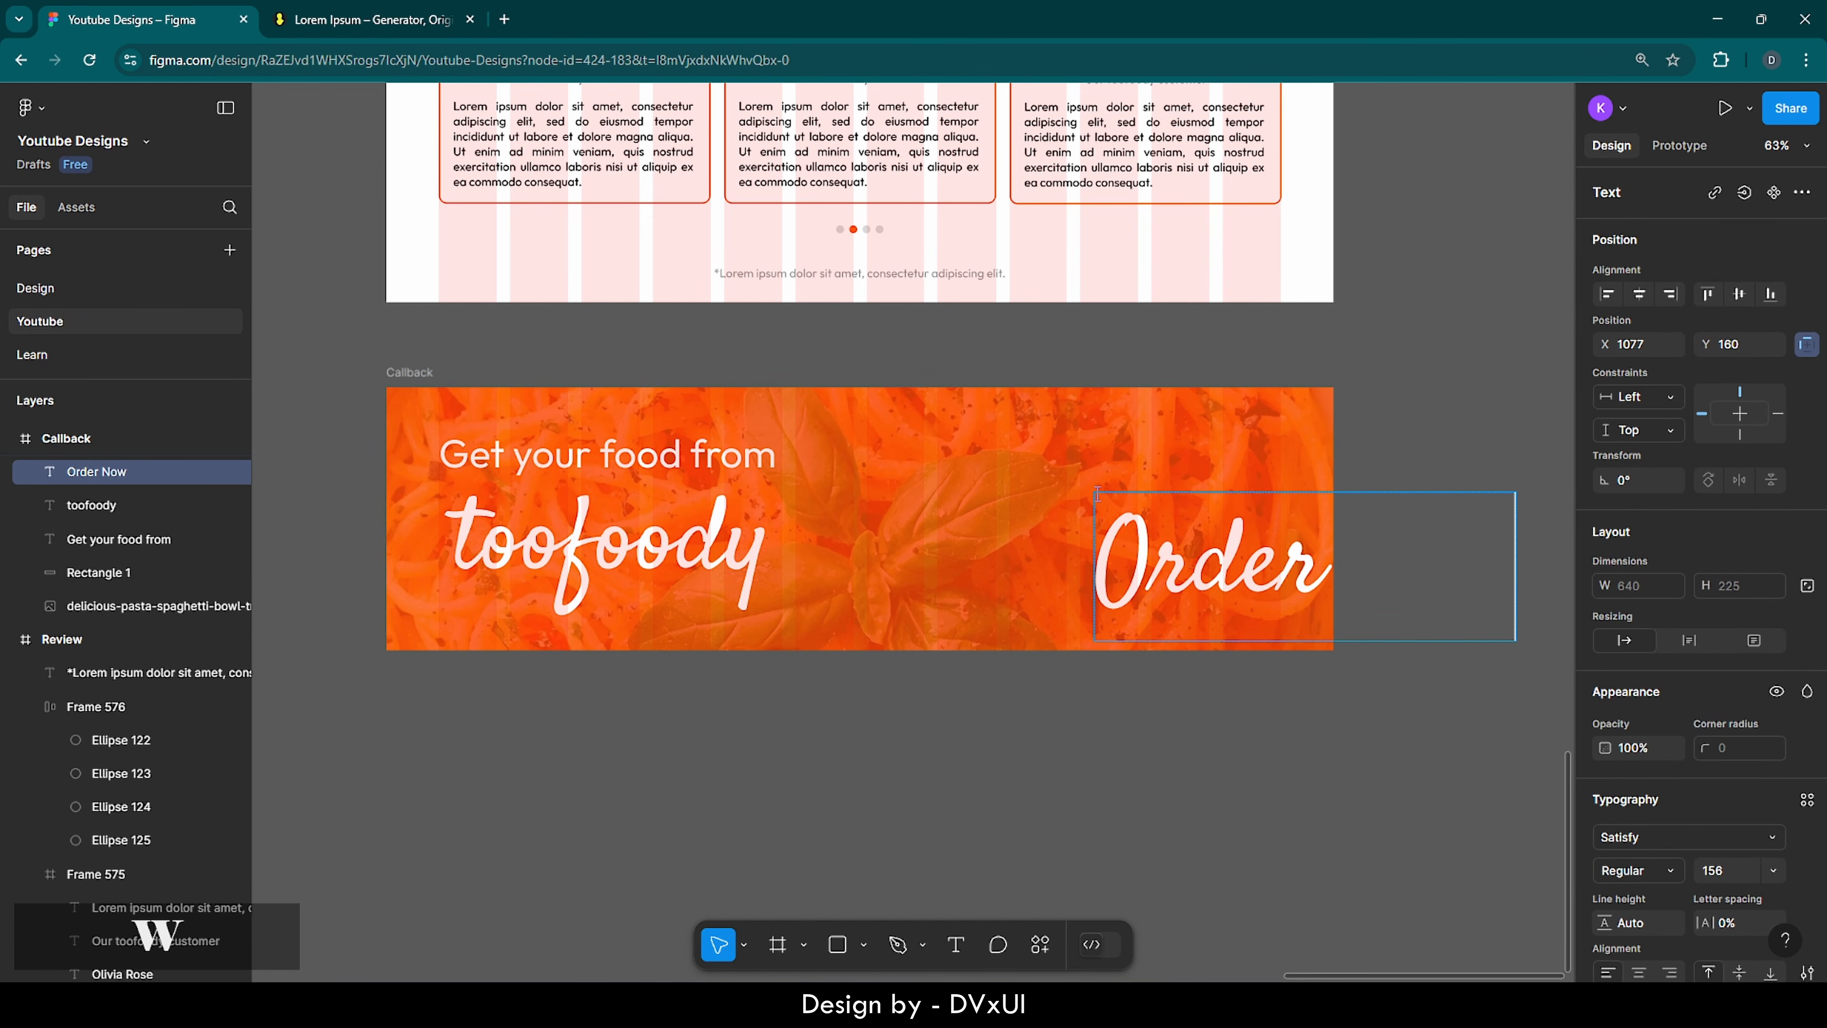
- Format the "Order Now" text in Outfit Medium at size 48
key("ctrl+a")
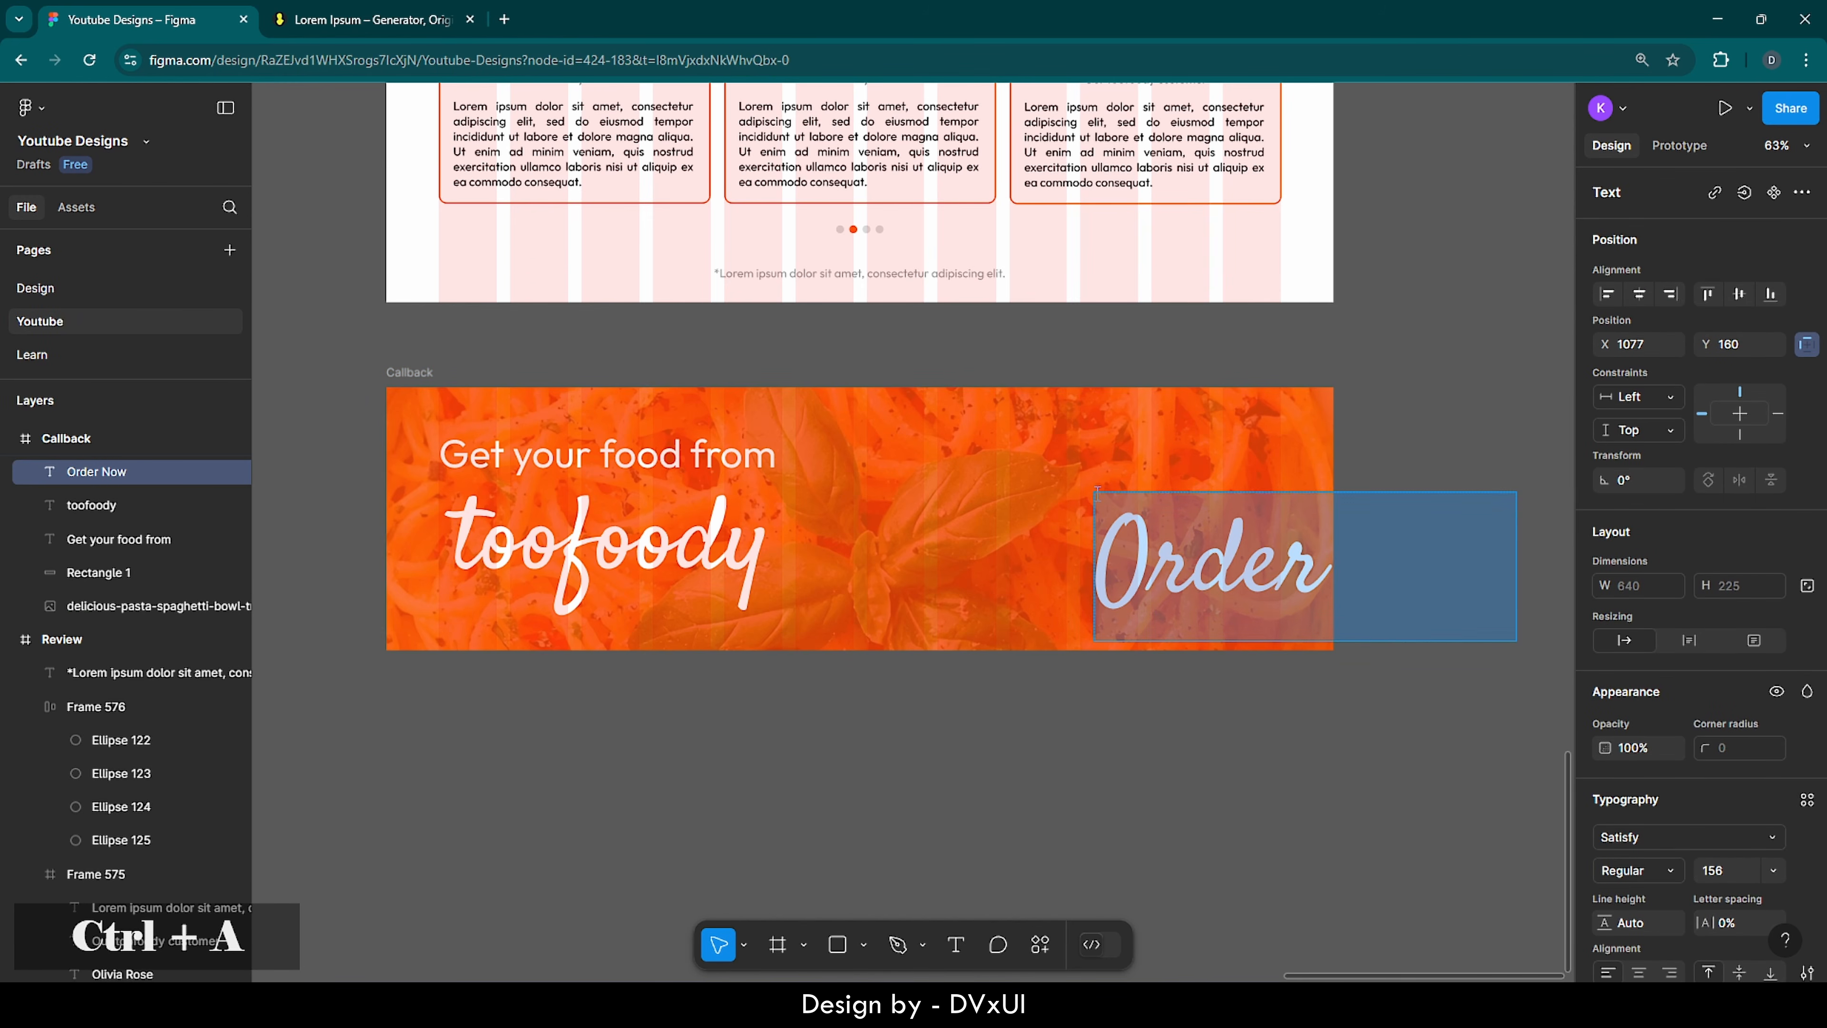
left_click(1636, 834)
type("out")
key("Return")
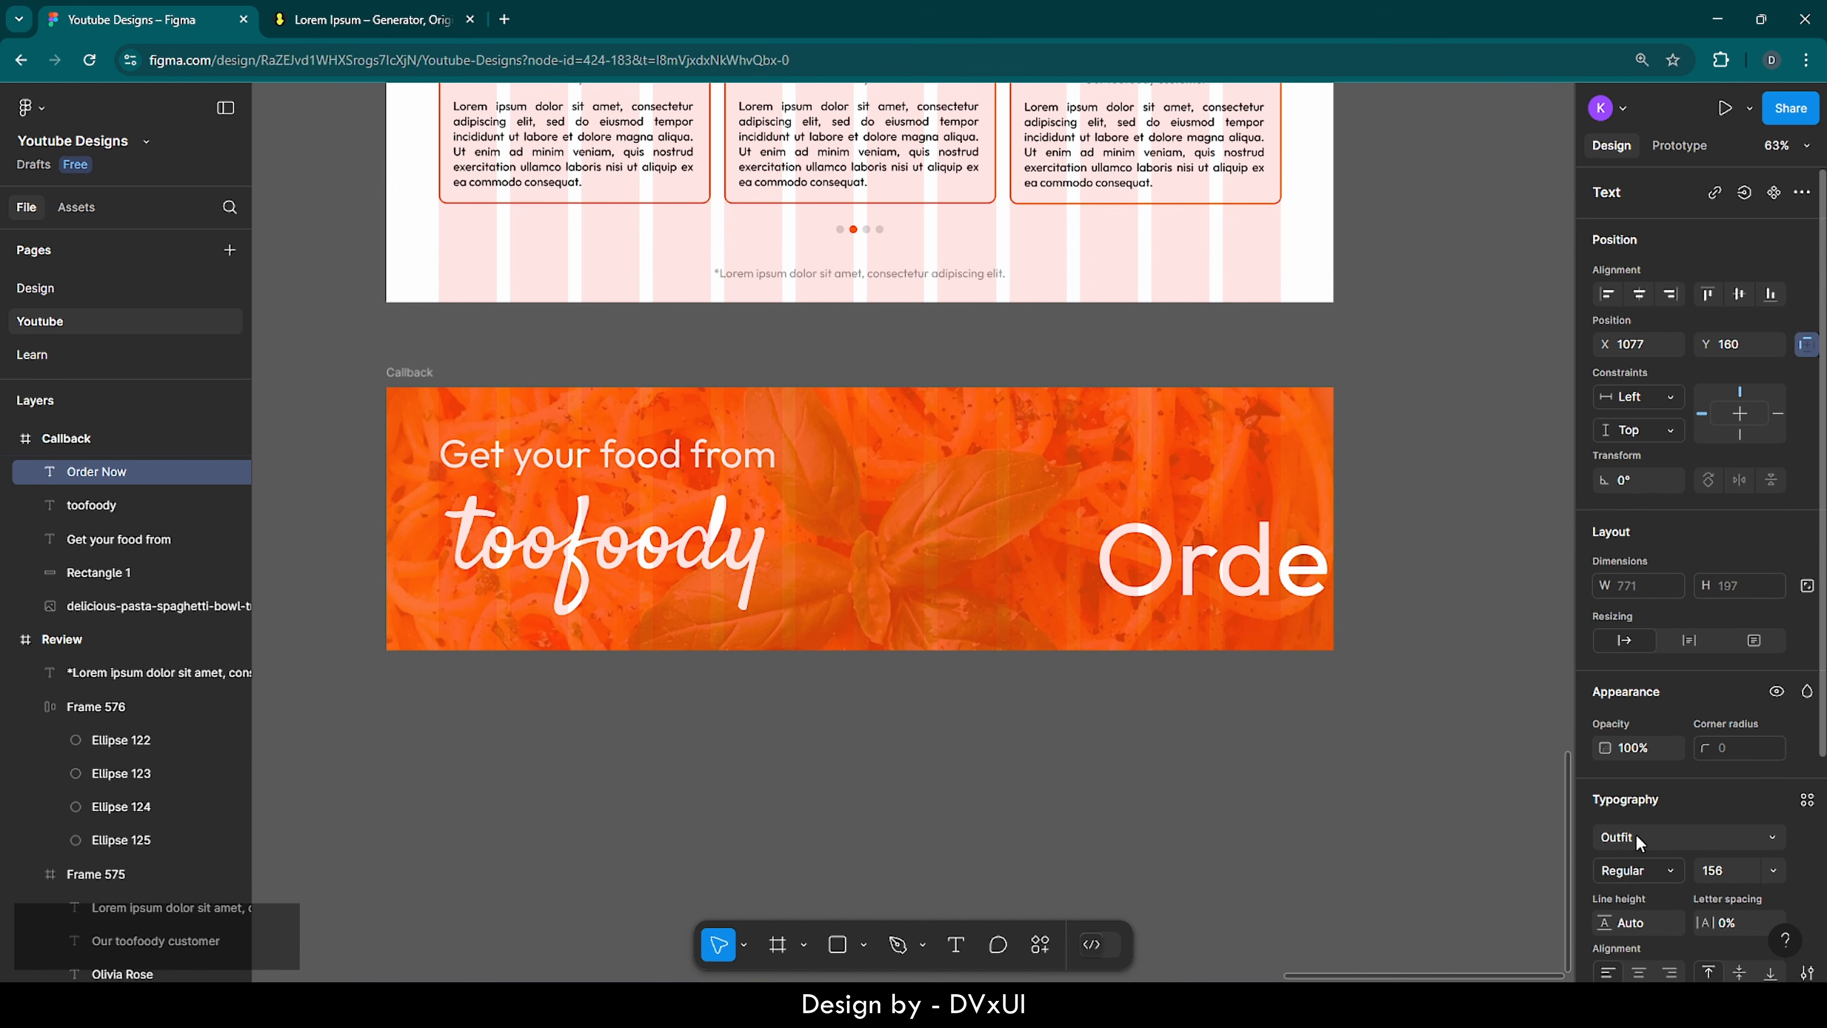
left_click(1713, 869)
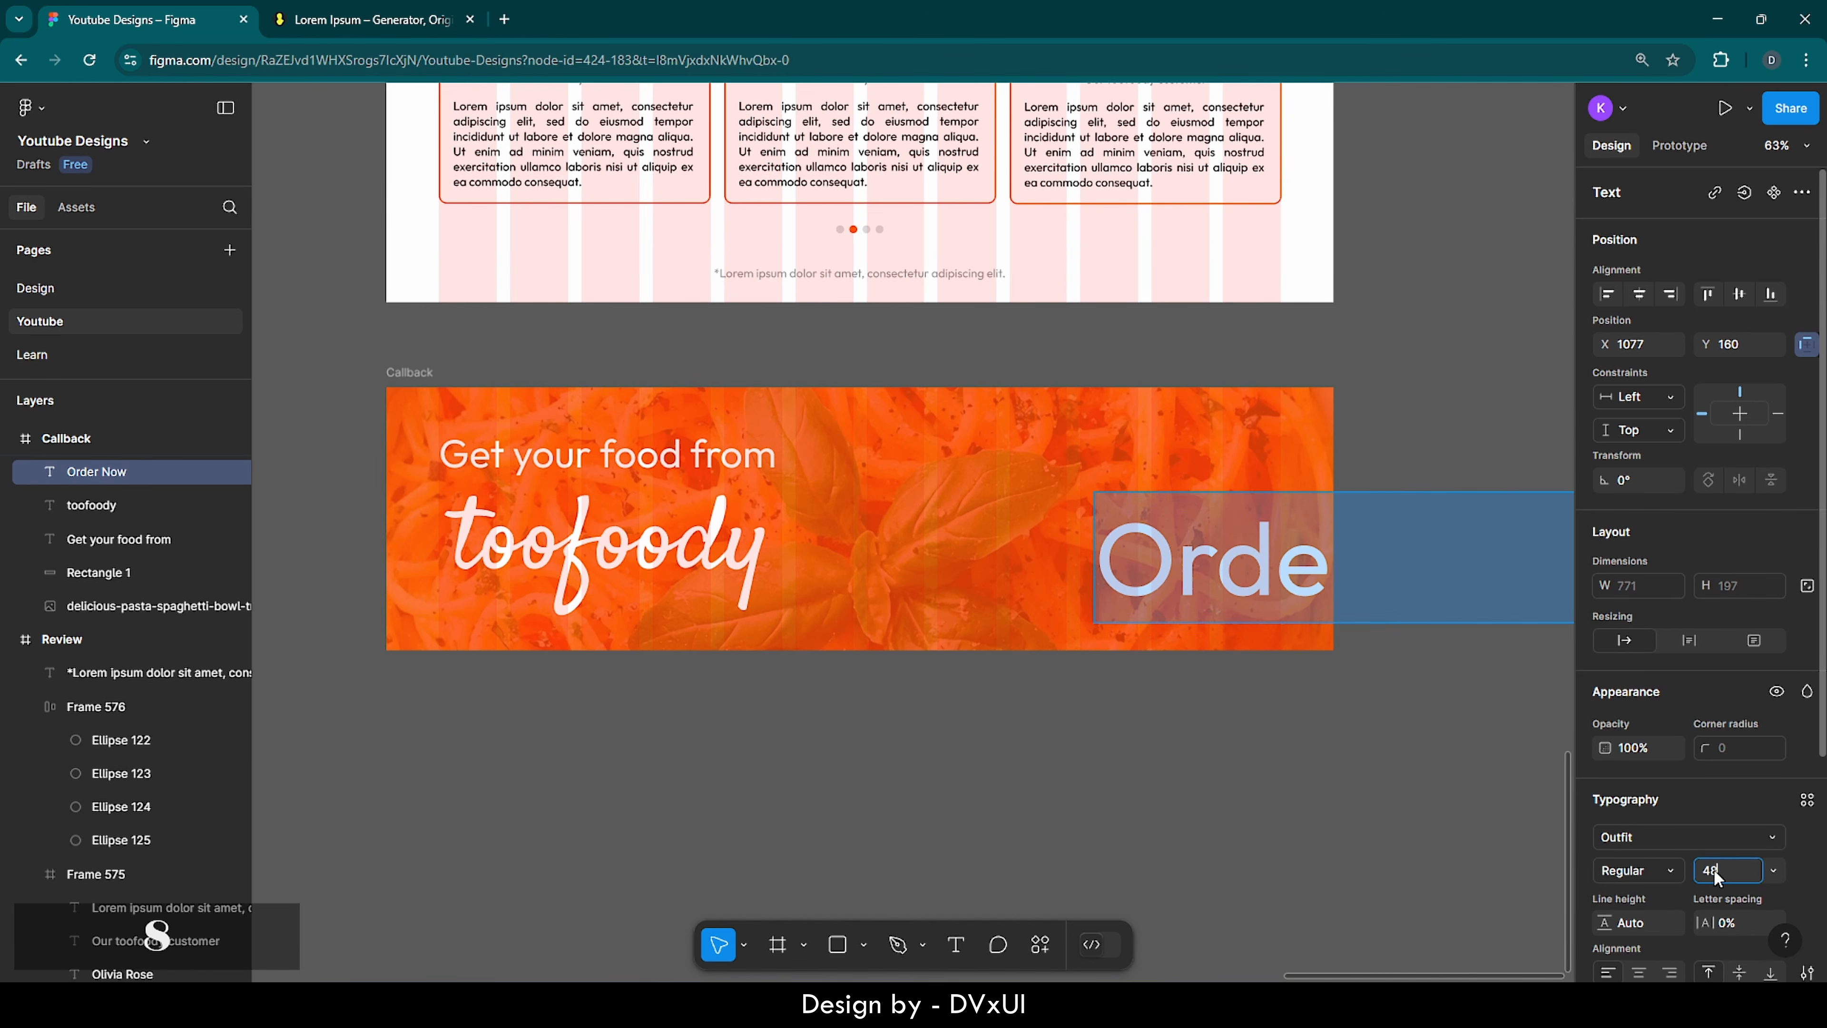
type("48")
key("Return")
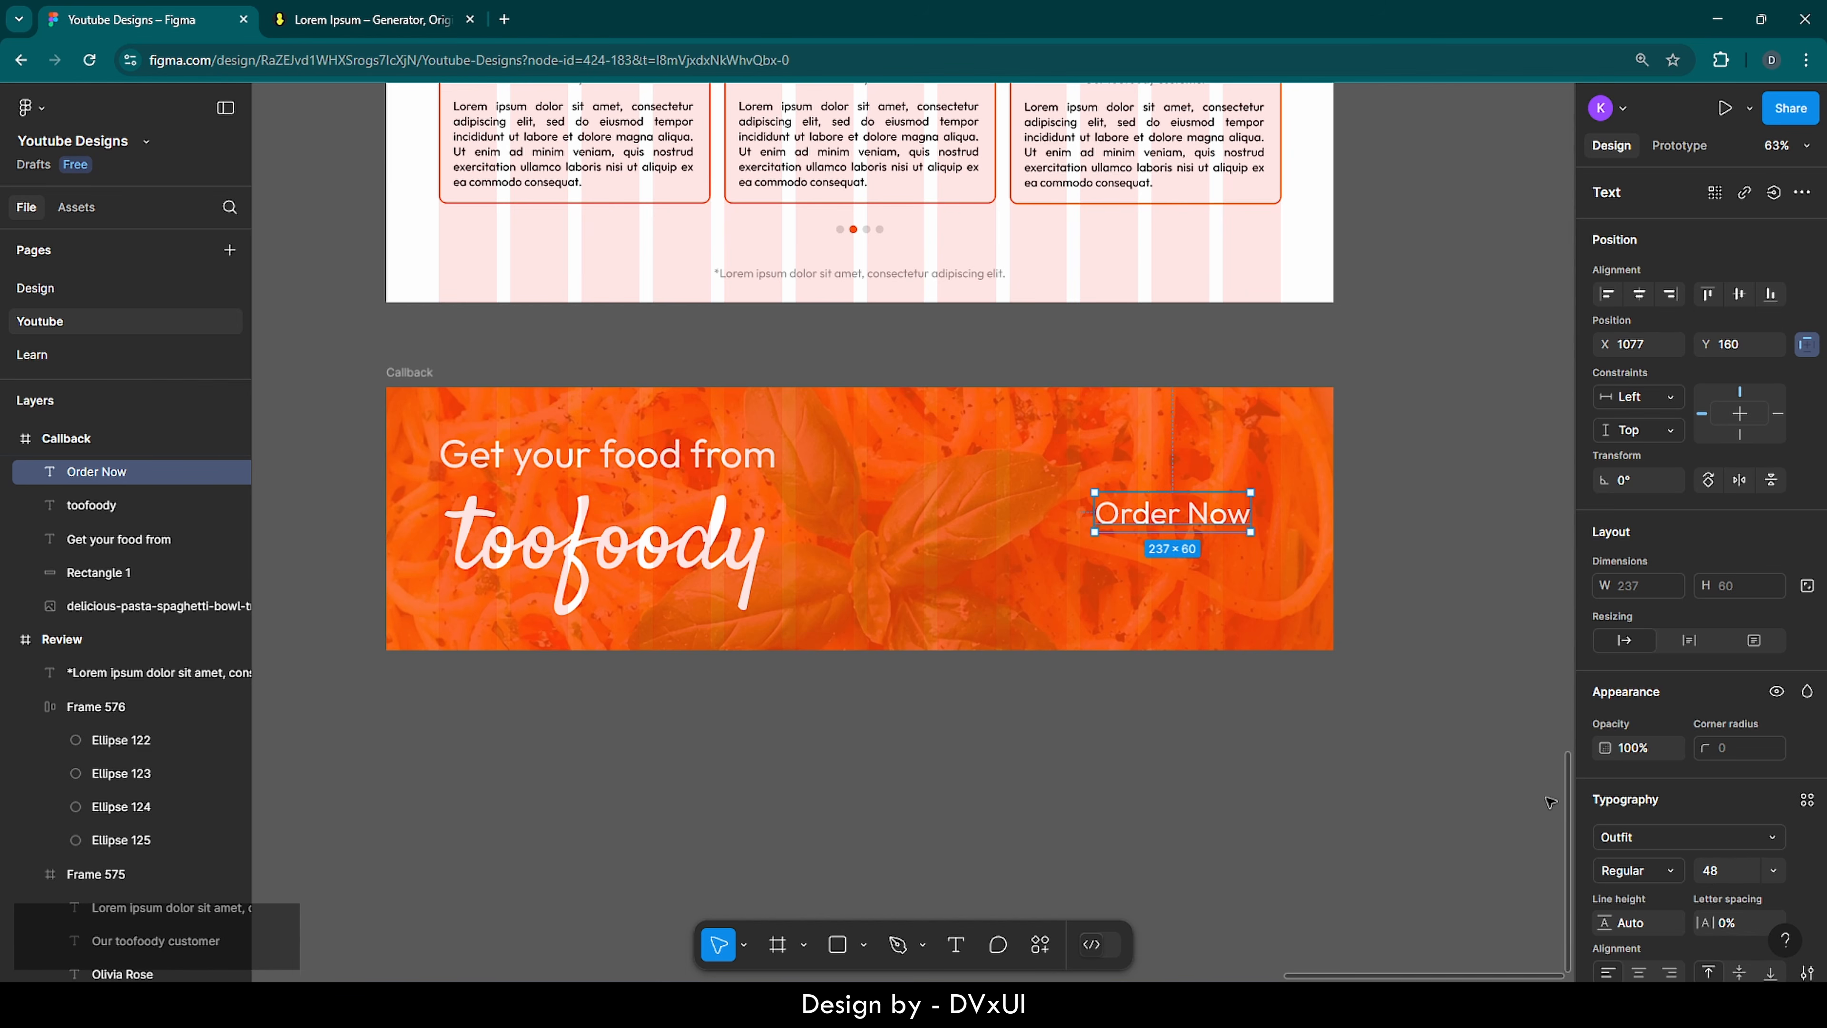
left_click(1638, 877)
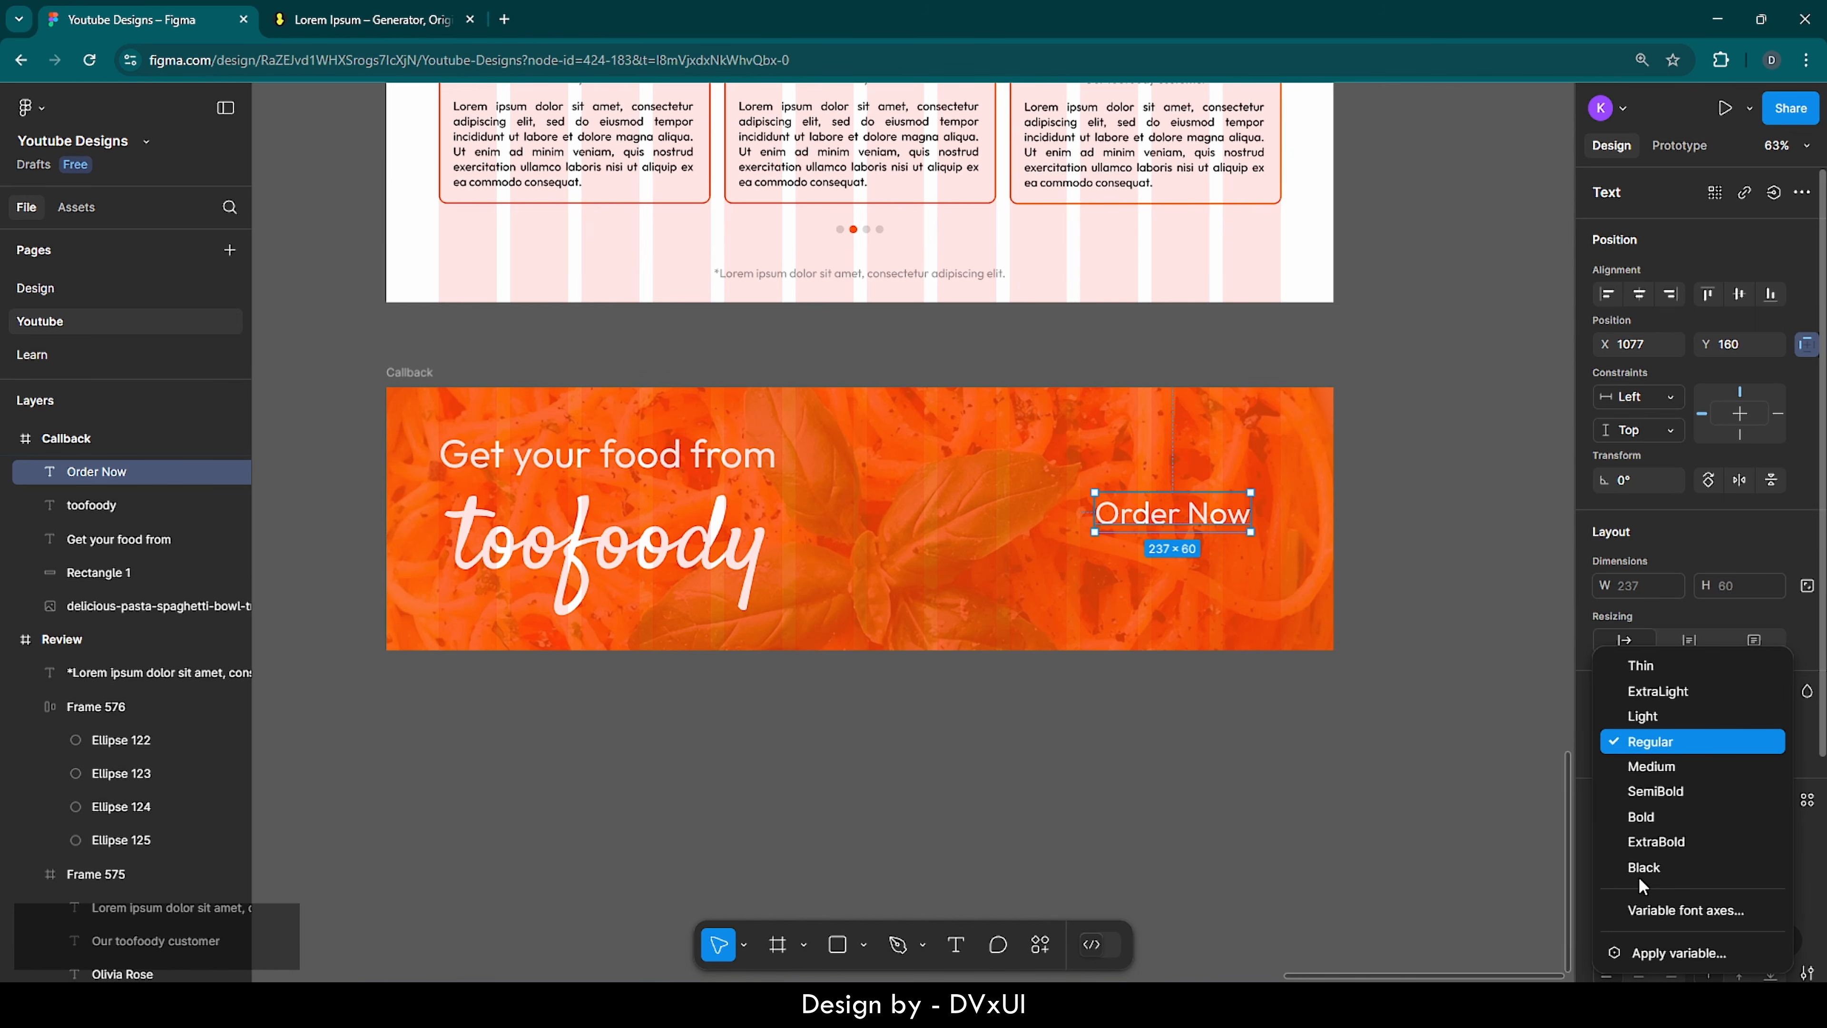
left_click(1644, 771)
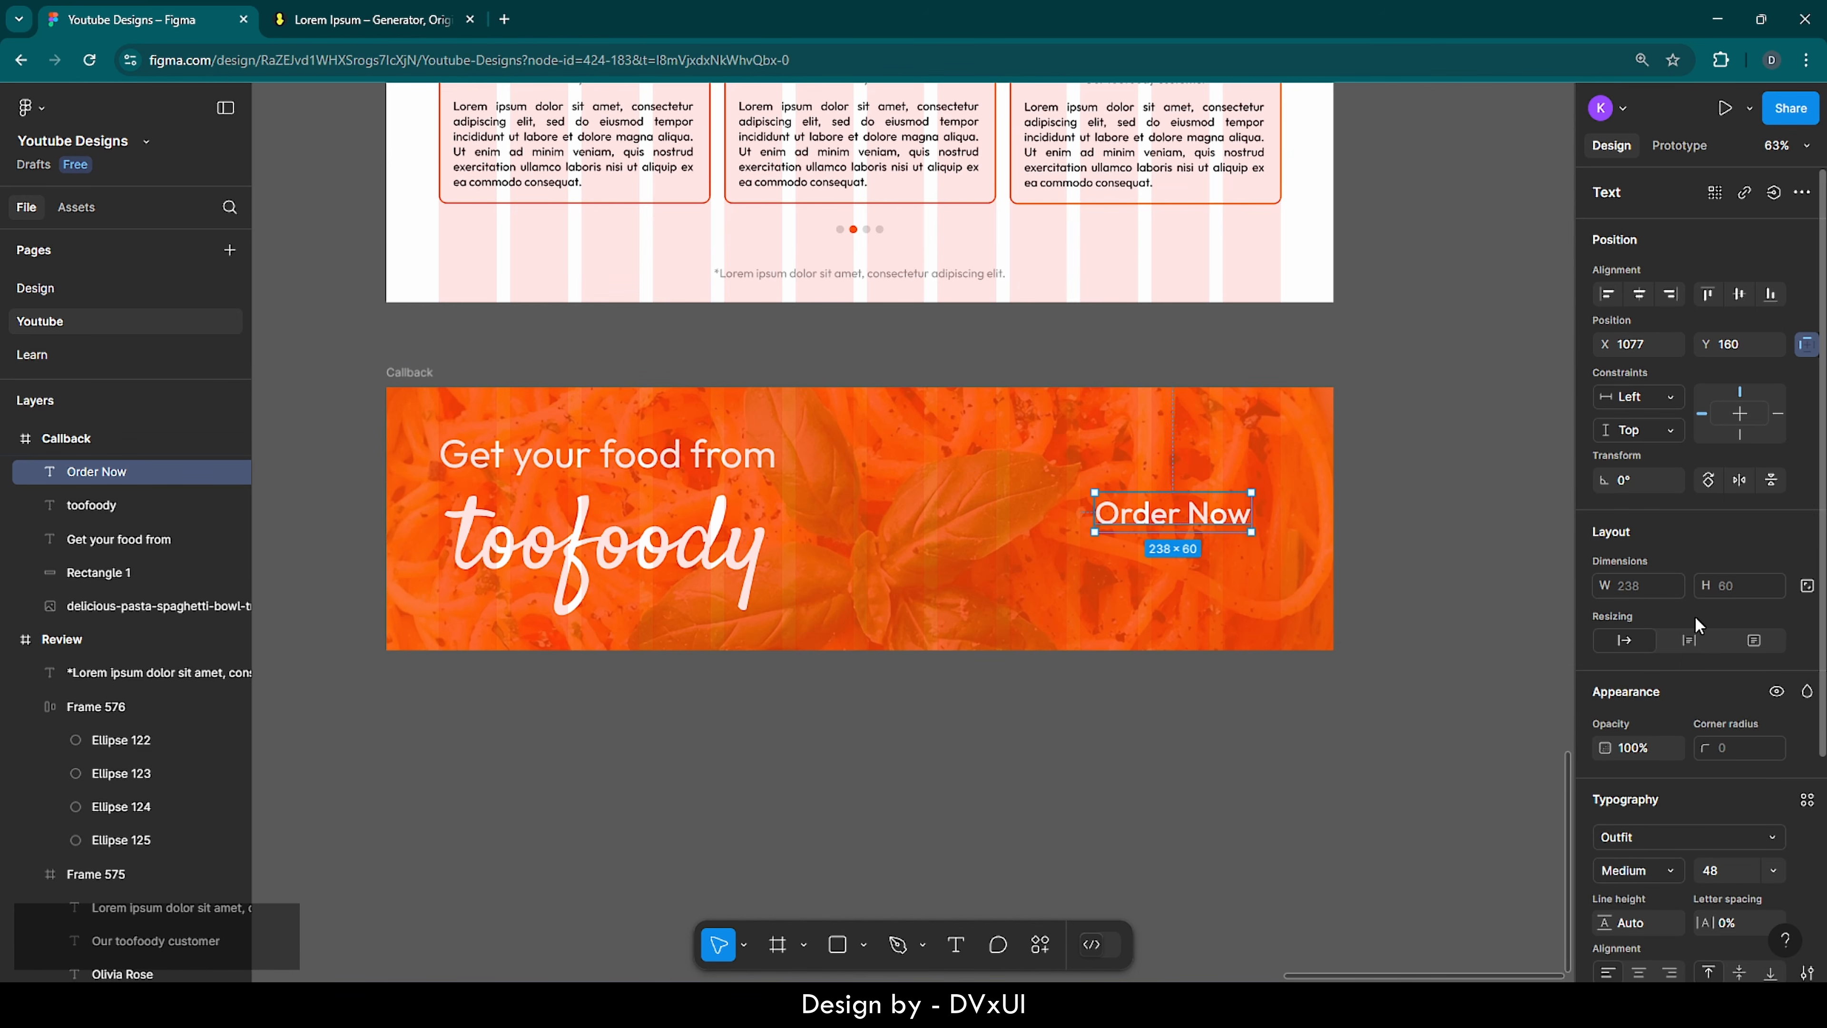
- Wrap "Order Now" in an auto layout frame with horizontal padding 22 and vertical padding 16
right_click(1194, 513)
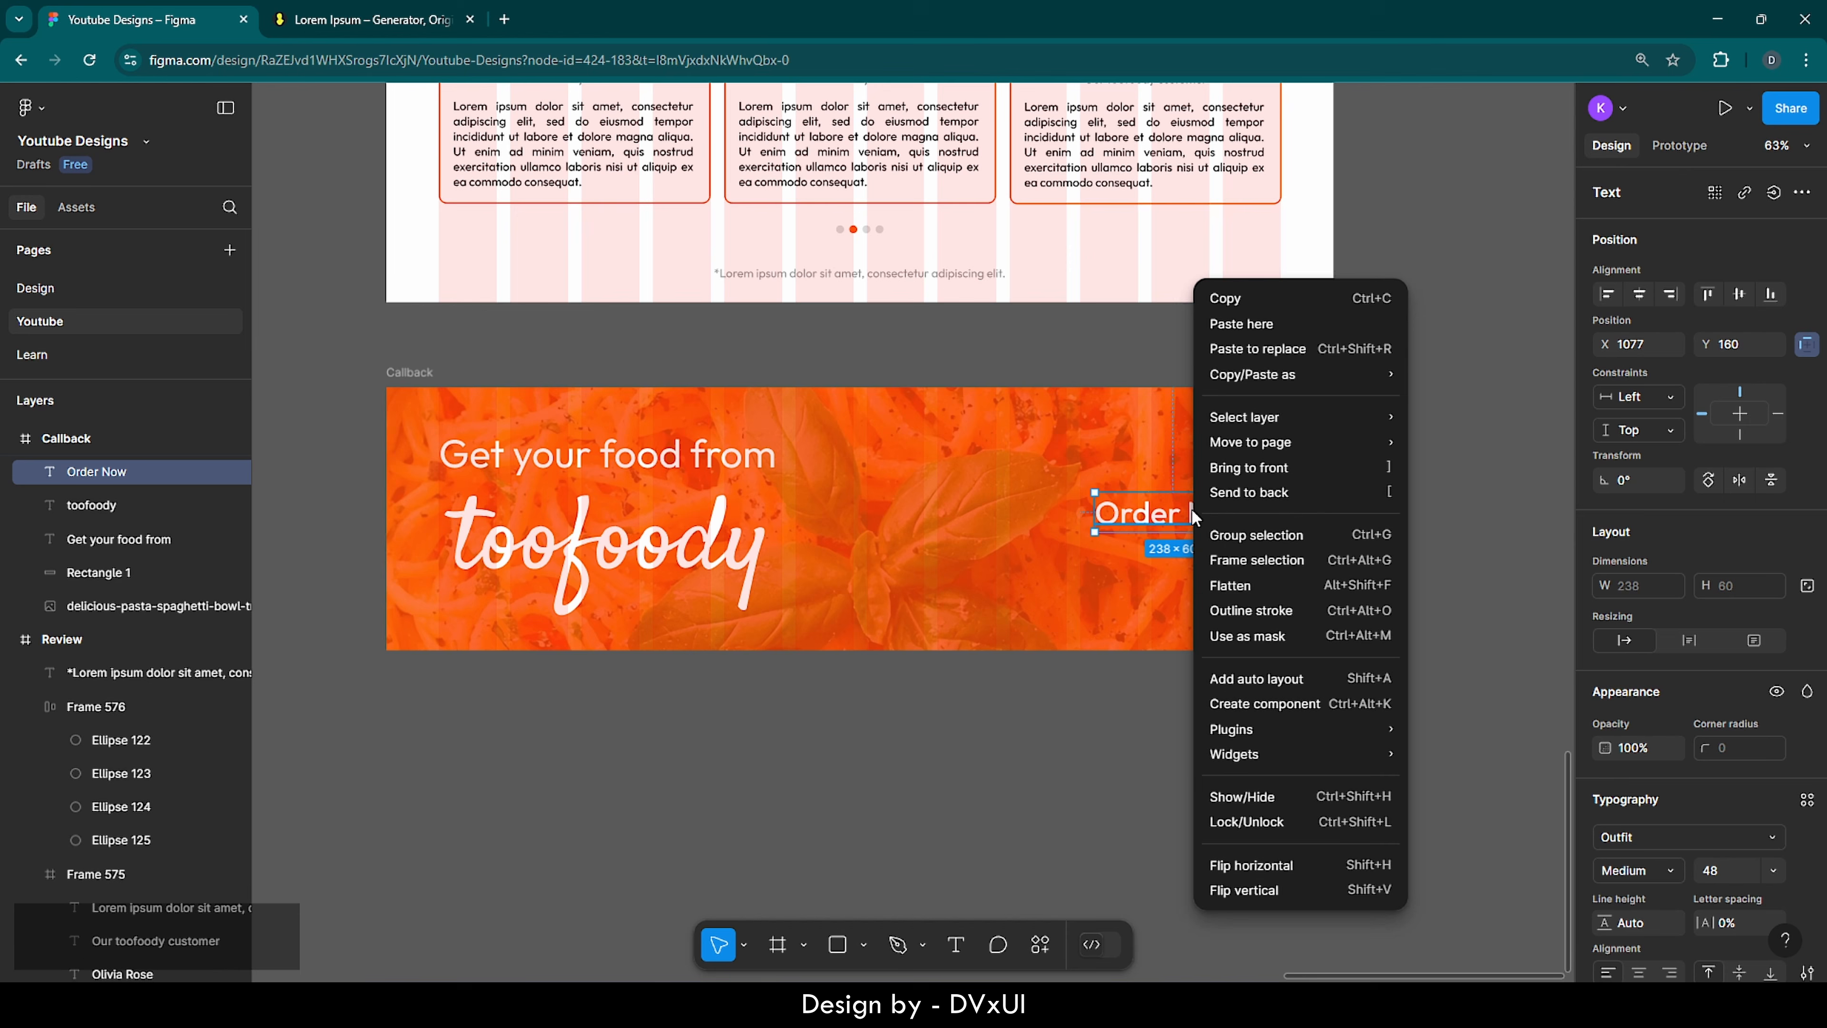
left_click(1262, 680)
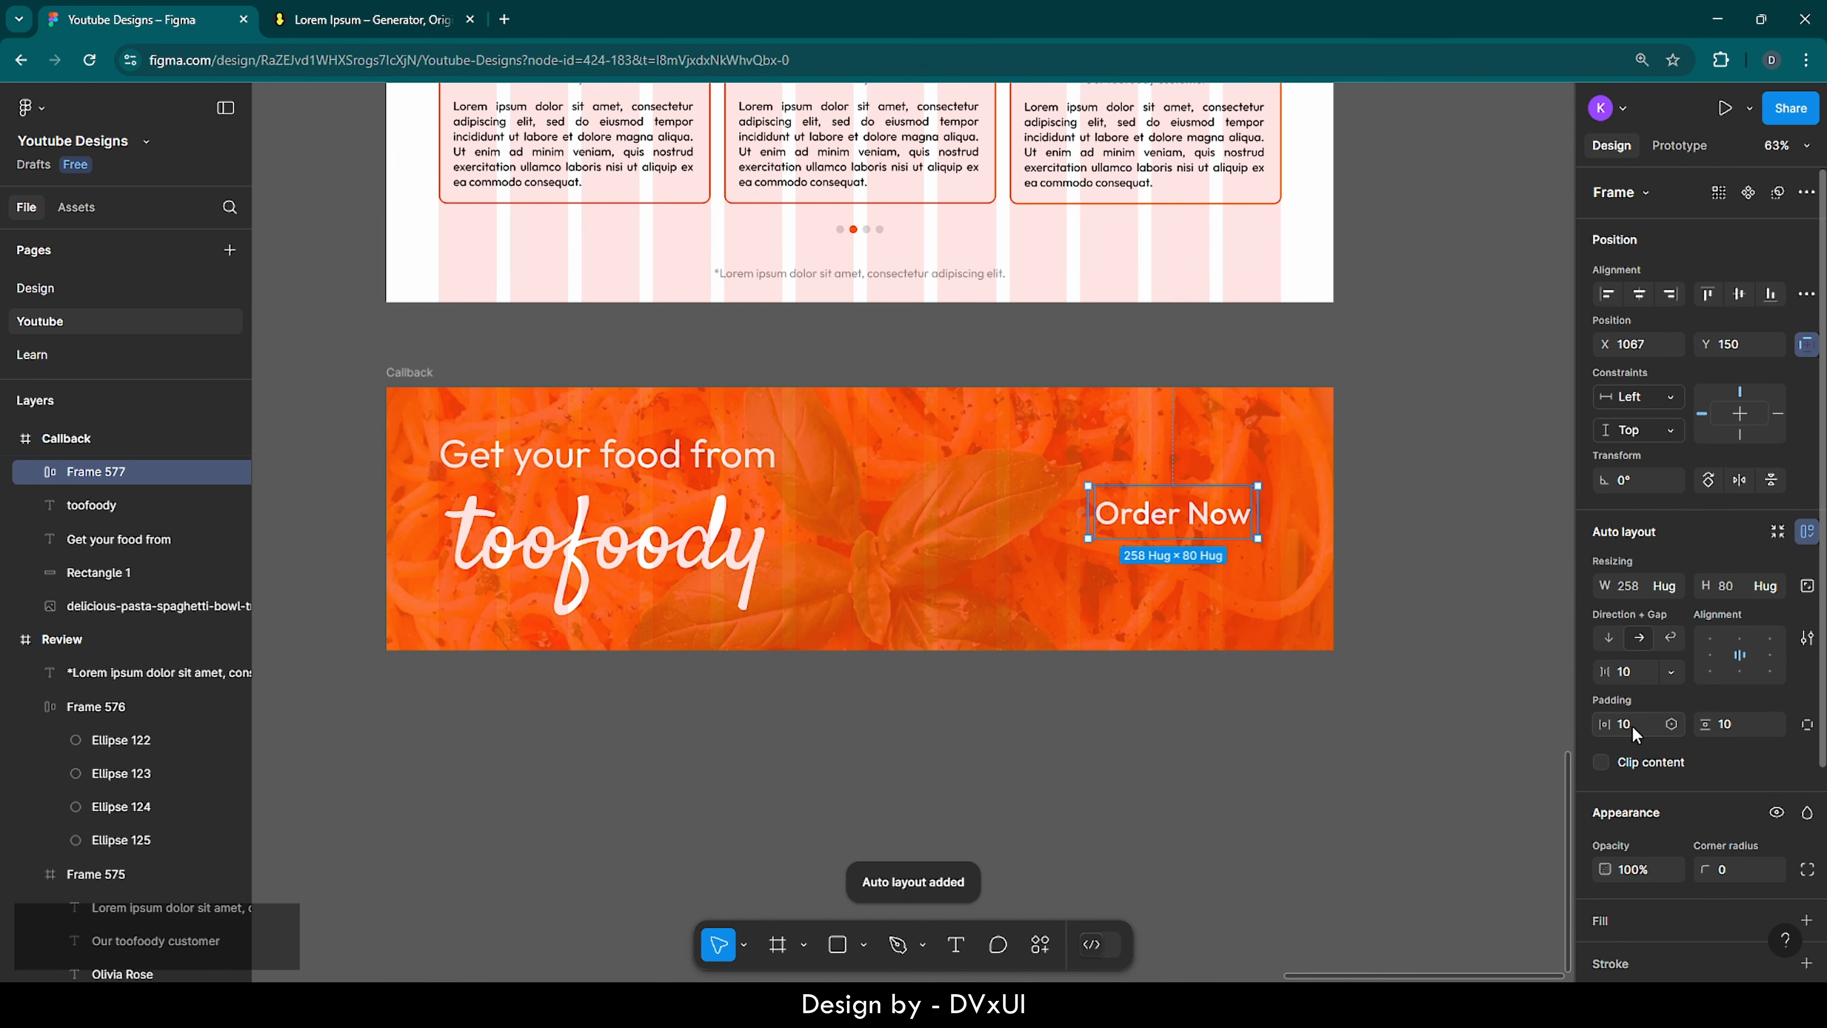
type("22")
key("Return")
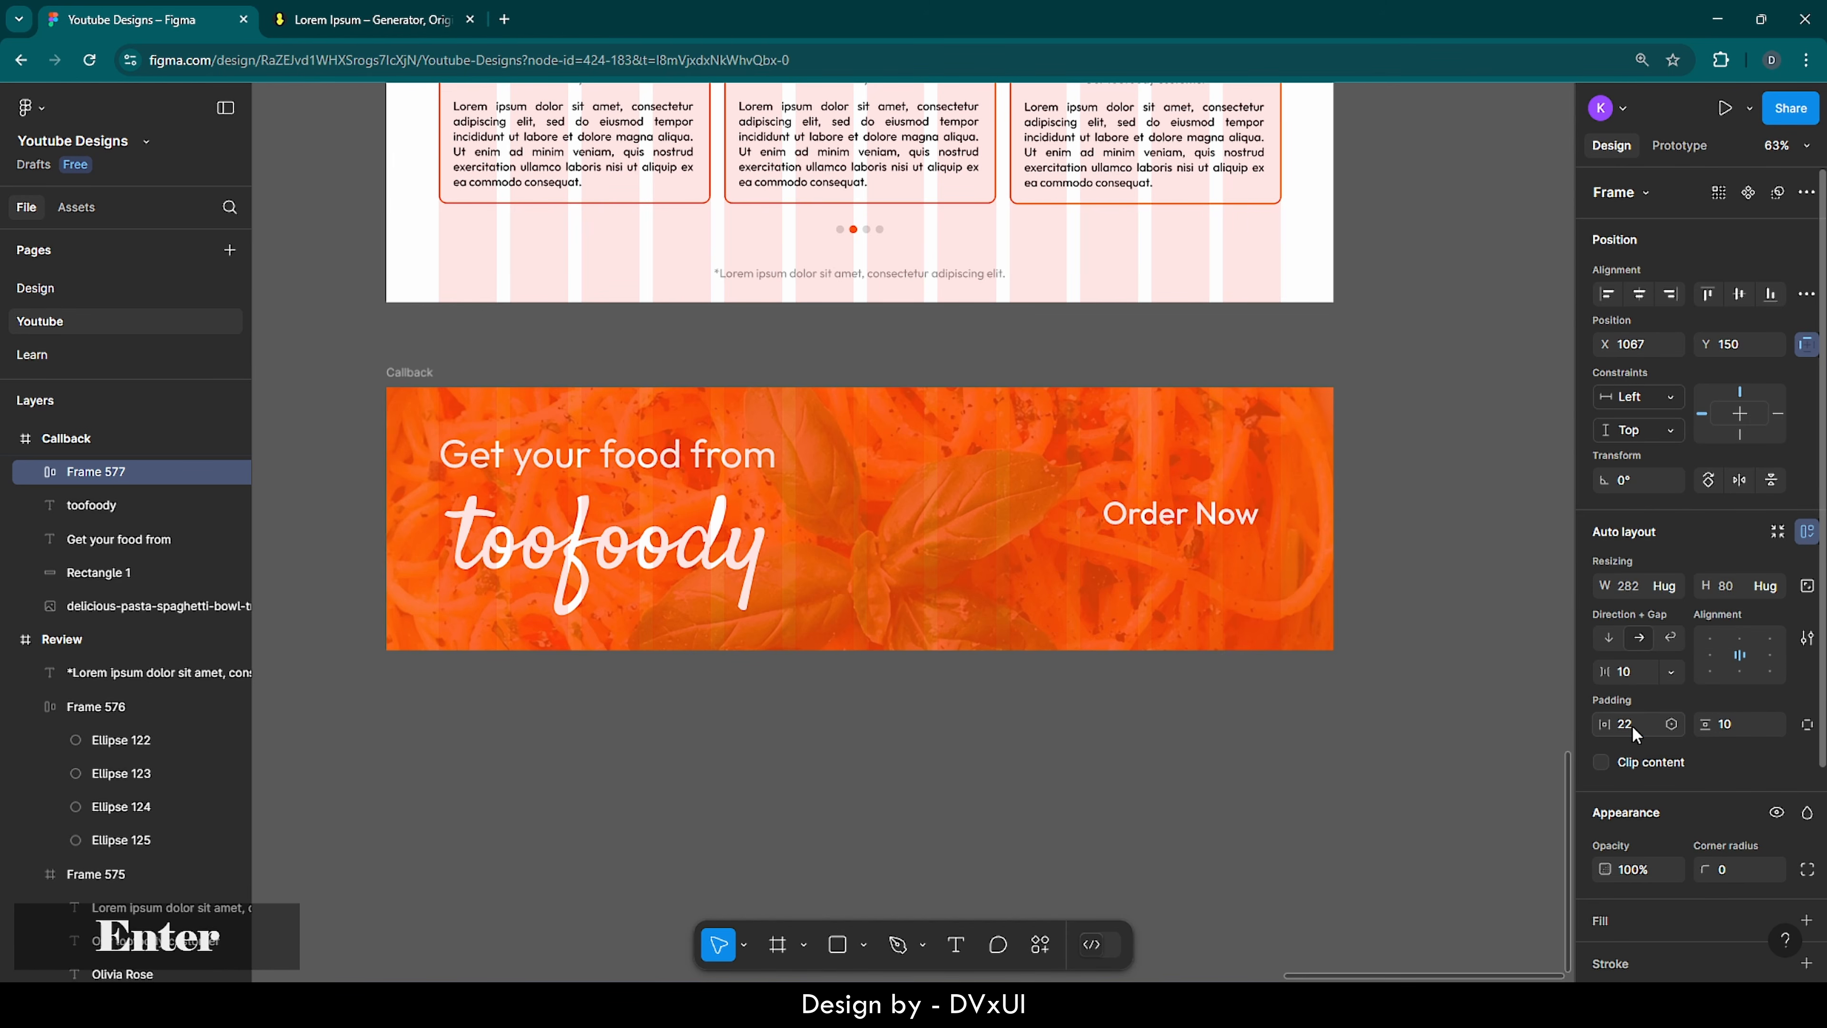
left_click(1730, 724)
type("16")
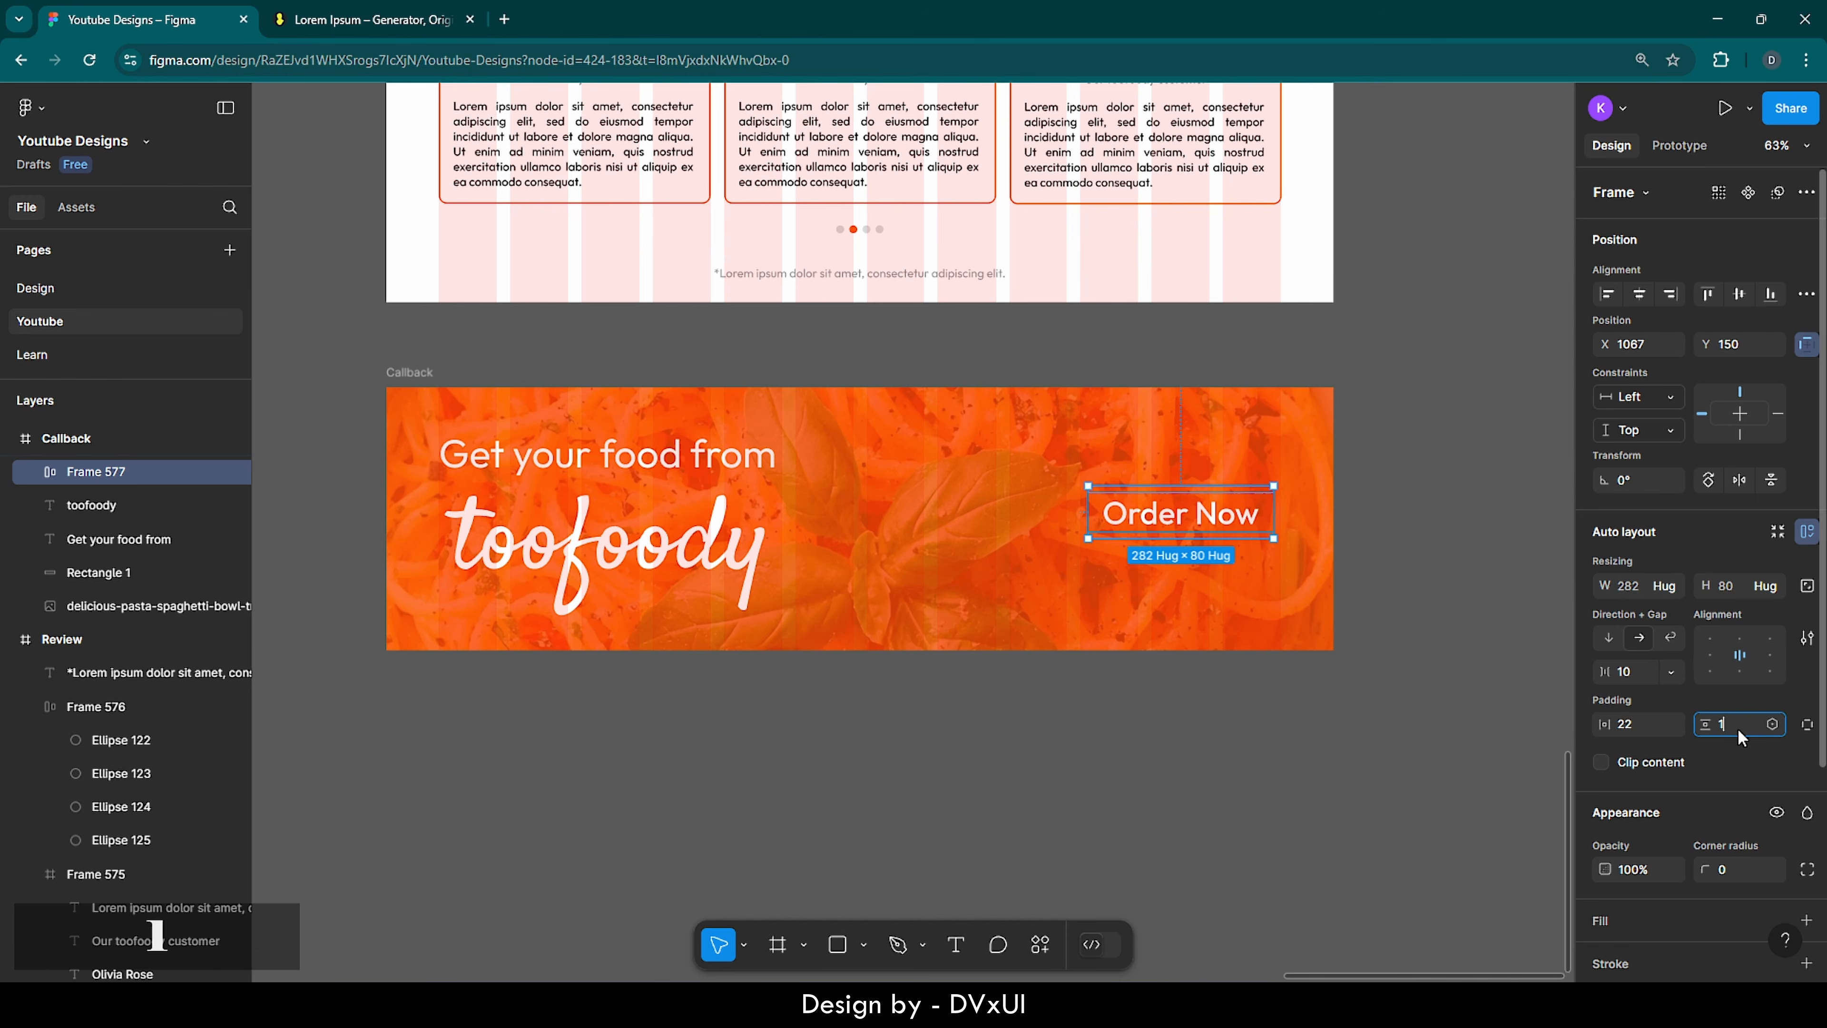
key("Return")
- Fill the Order Now button frame with white FFFFFF and color its text with the page's orange FC530A
scroll(1640, 872, "down", 2)
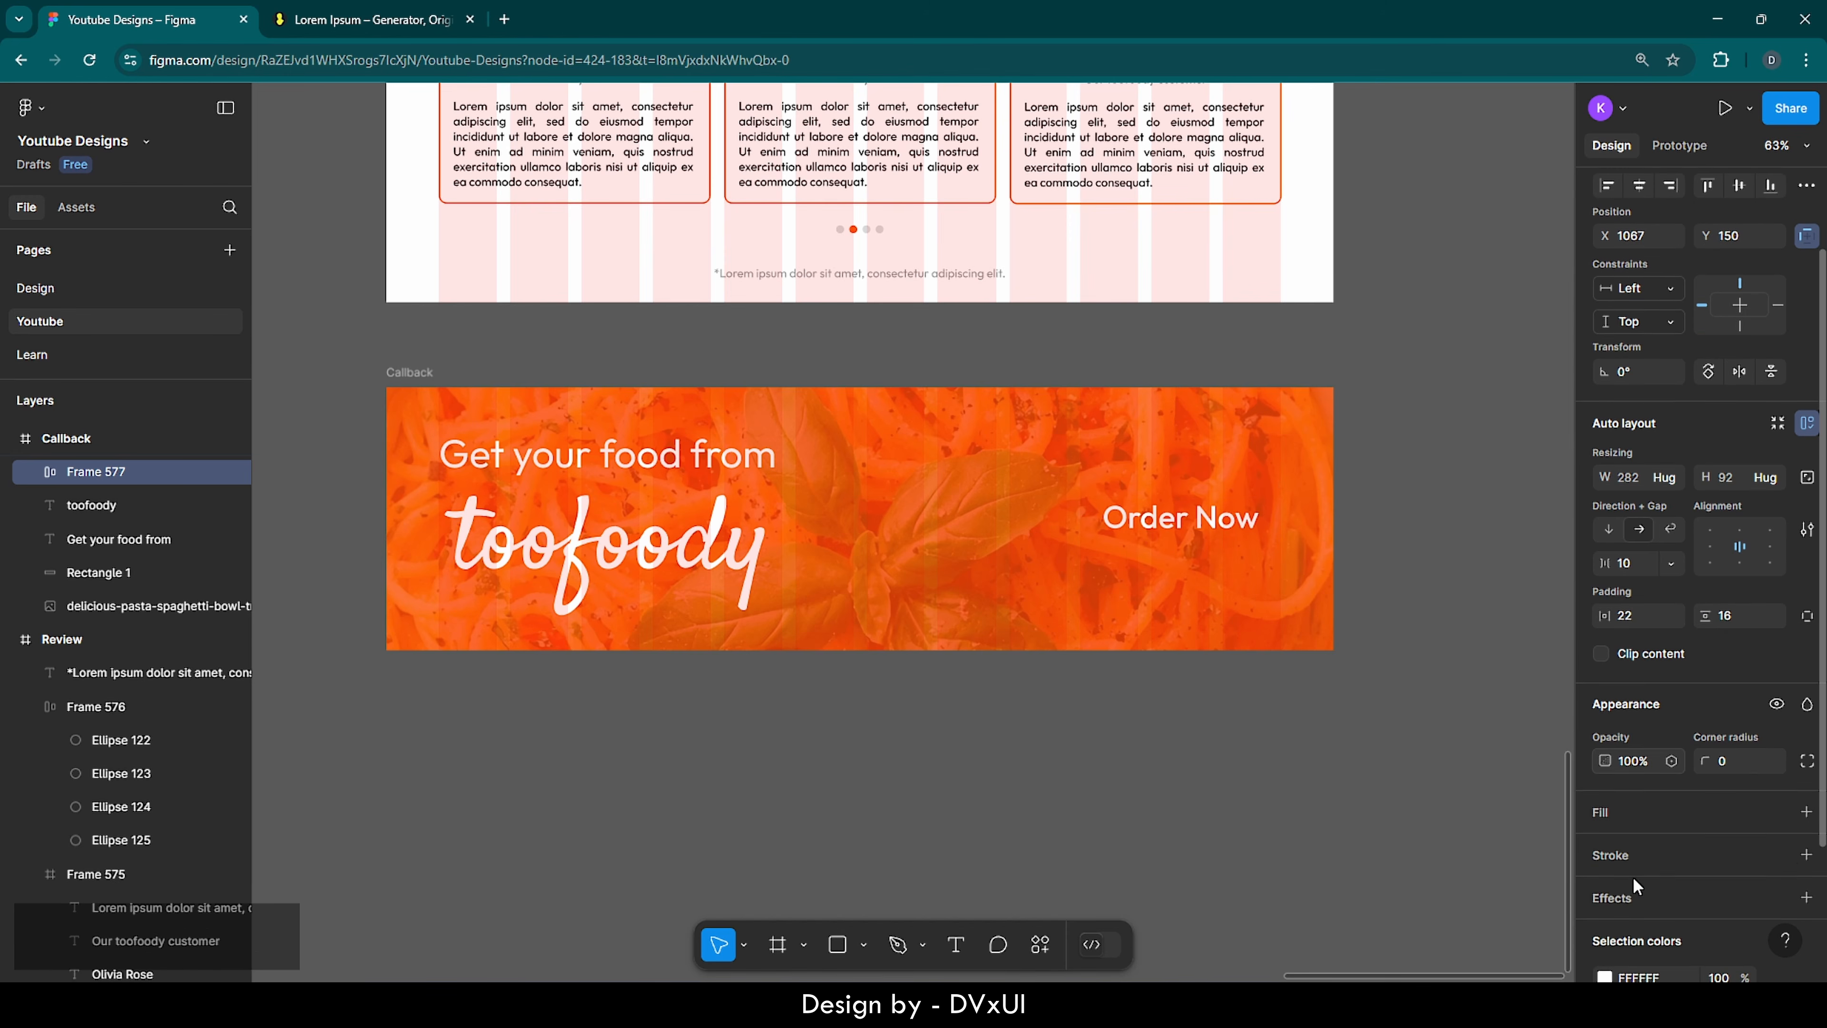
left_click(1610, 815)
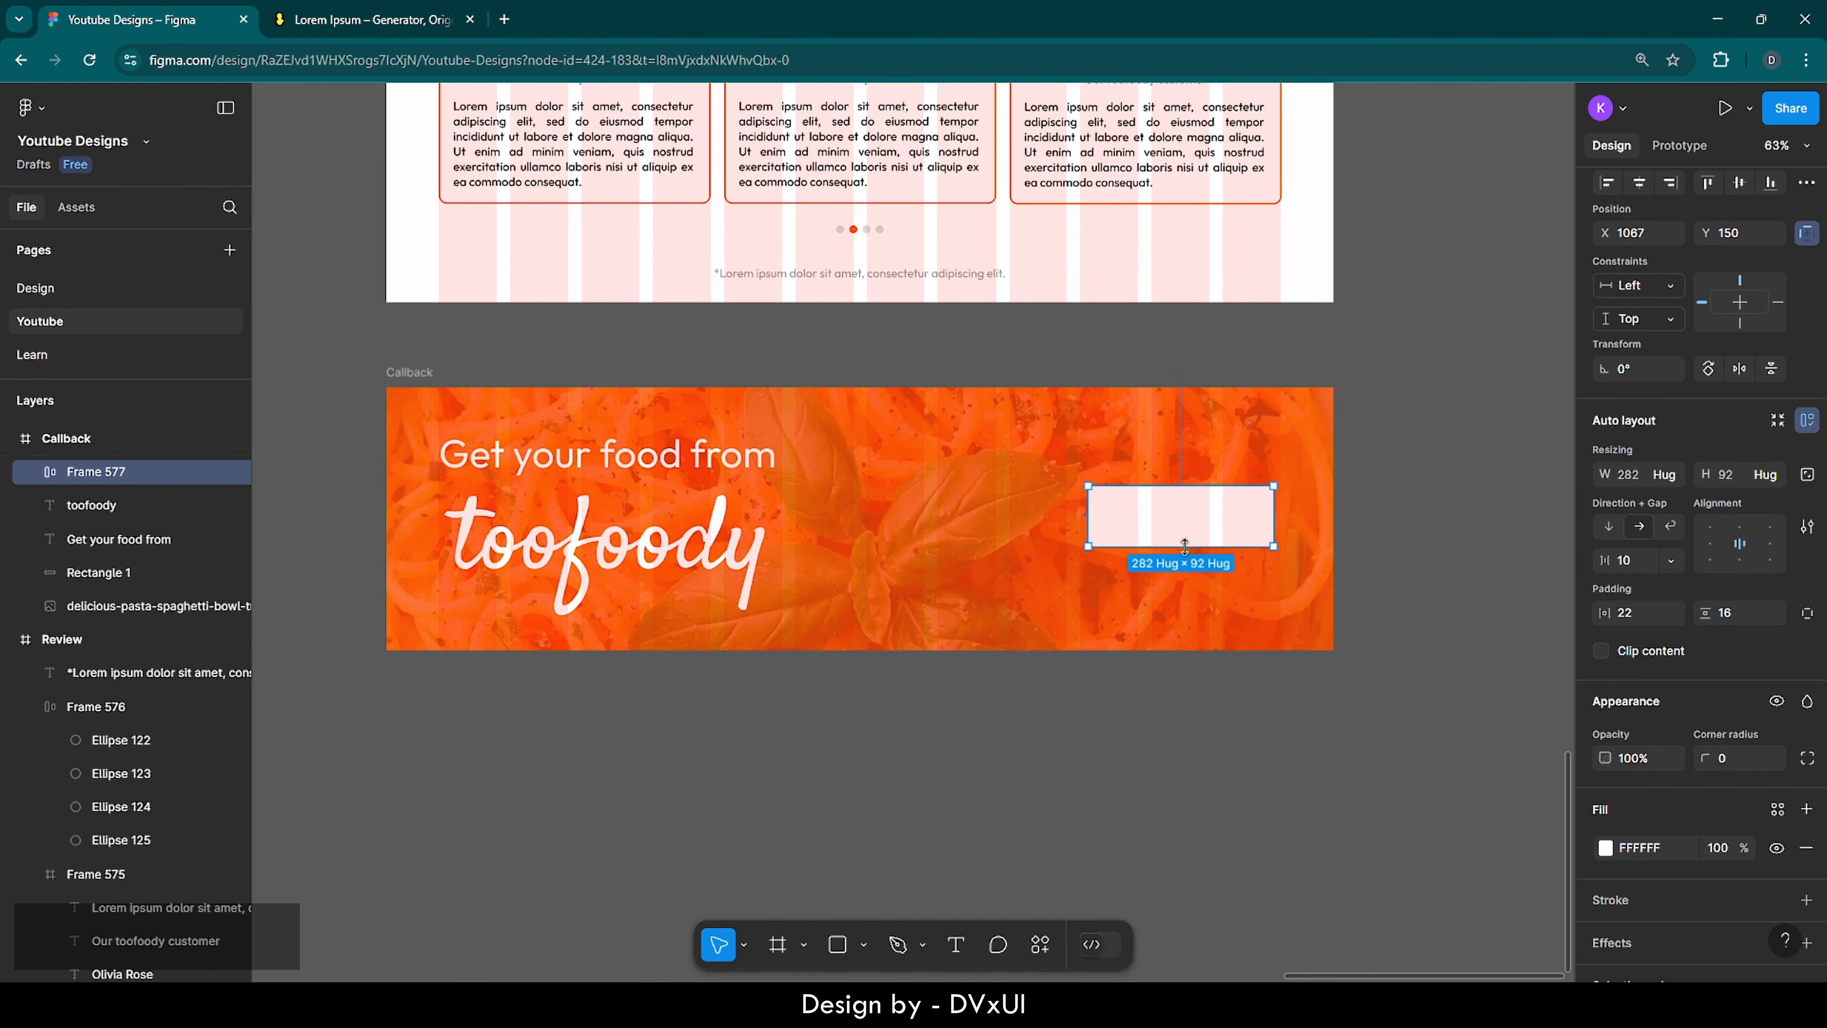
double_click(1182, 529)
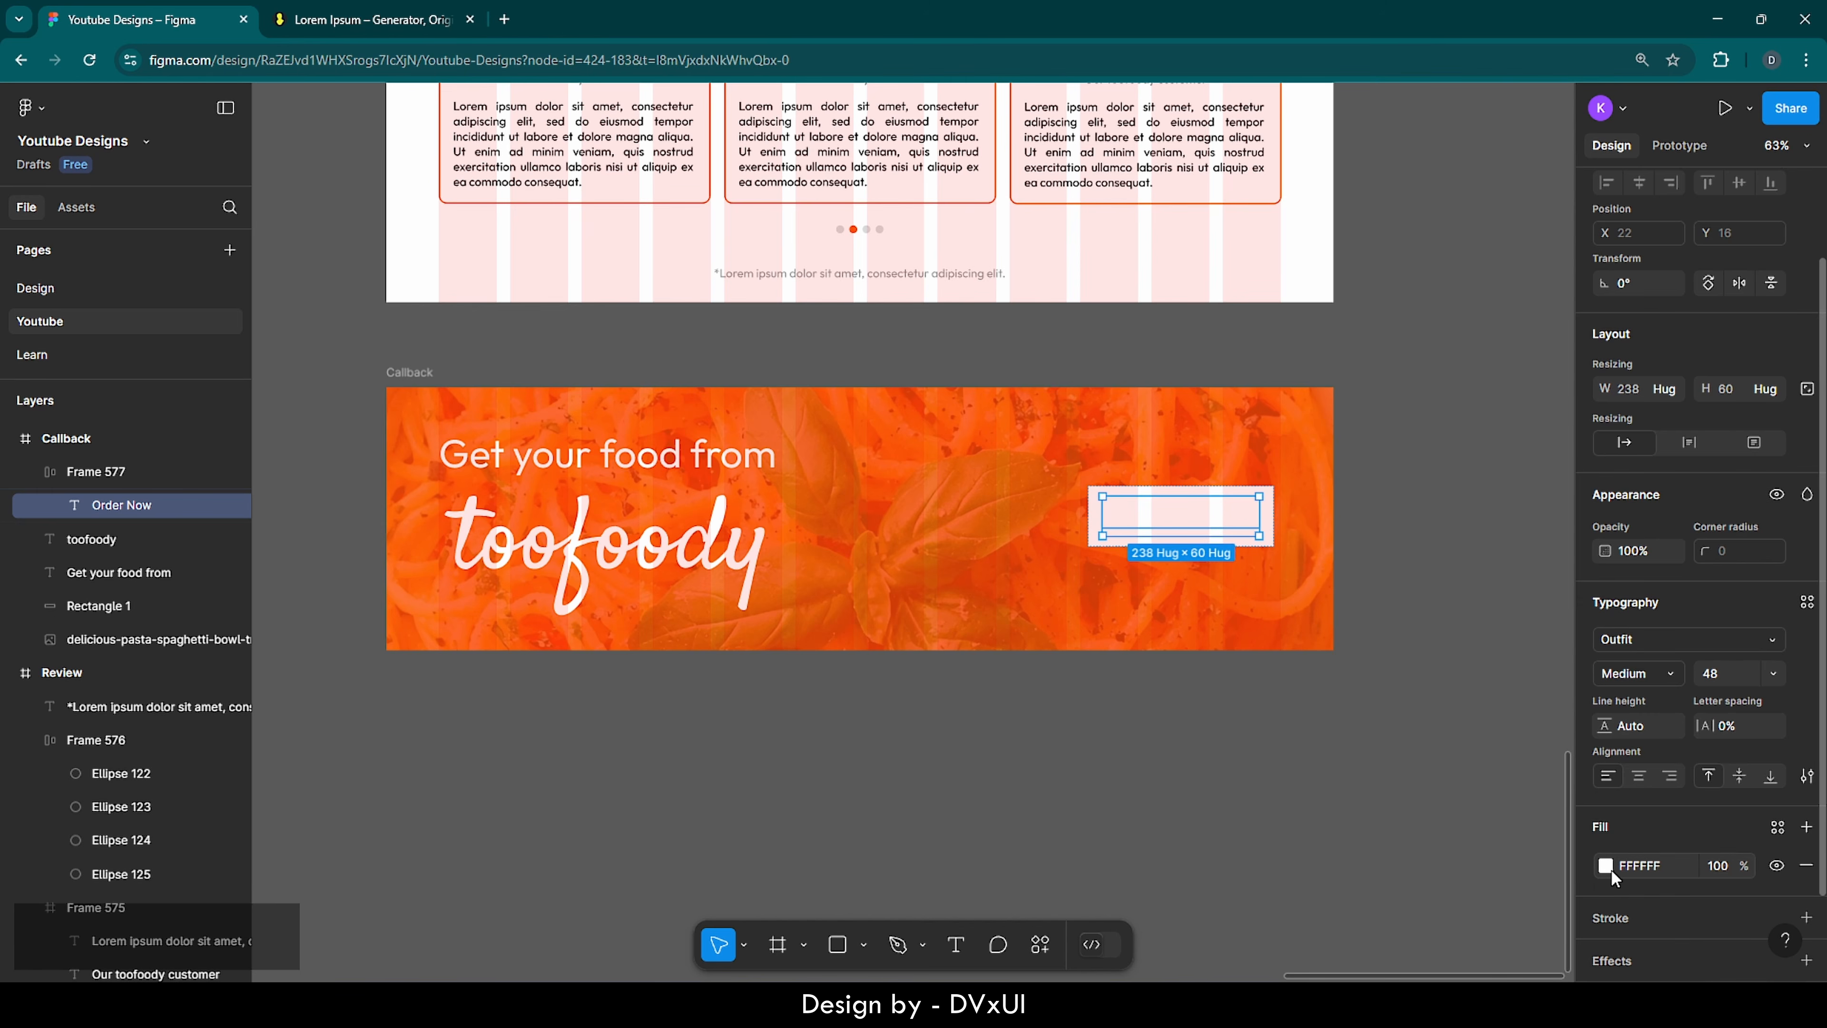
left_click(1606, 867)
left_click(1349, 877)
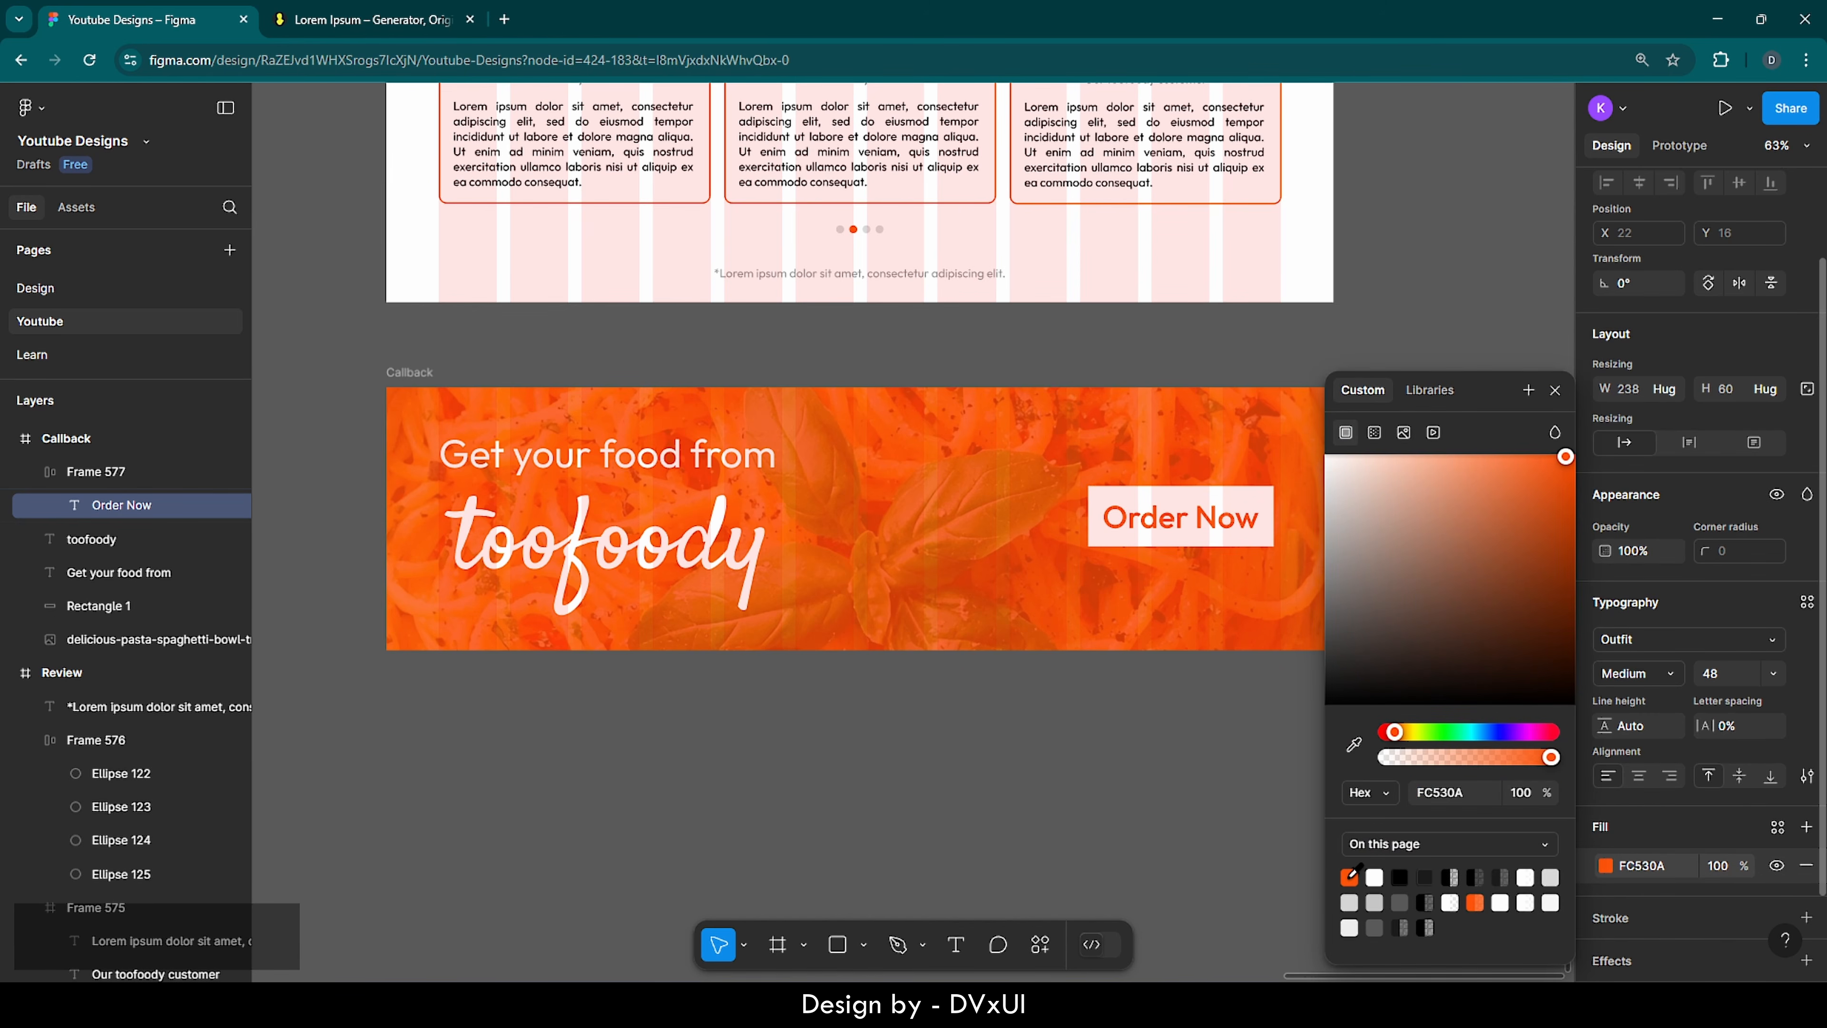
left_click(1087, 749)
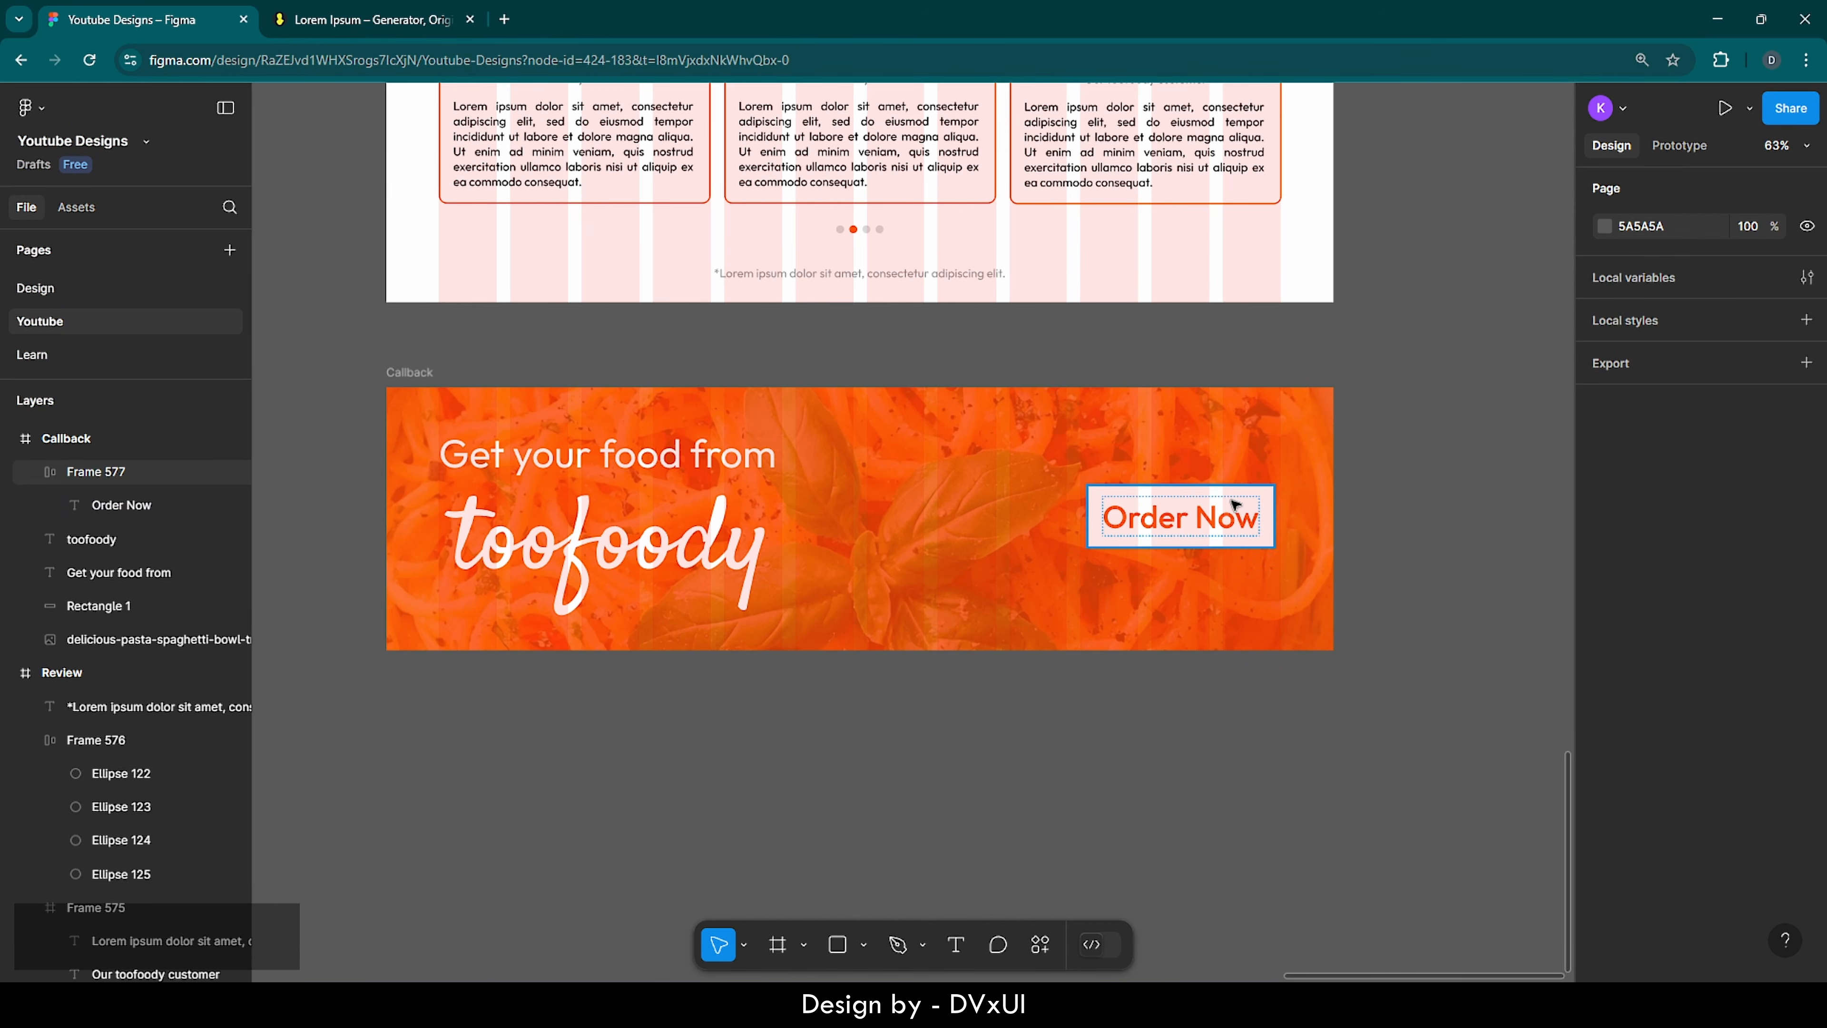
- Set the Order Now button's corner radius to 12
left_click(1183, 517)
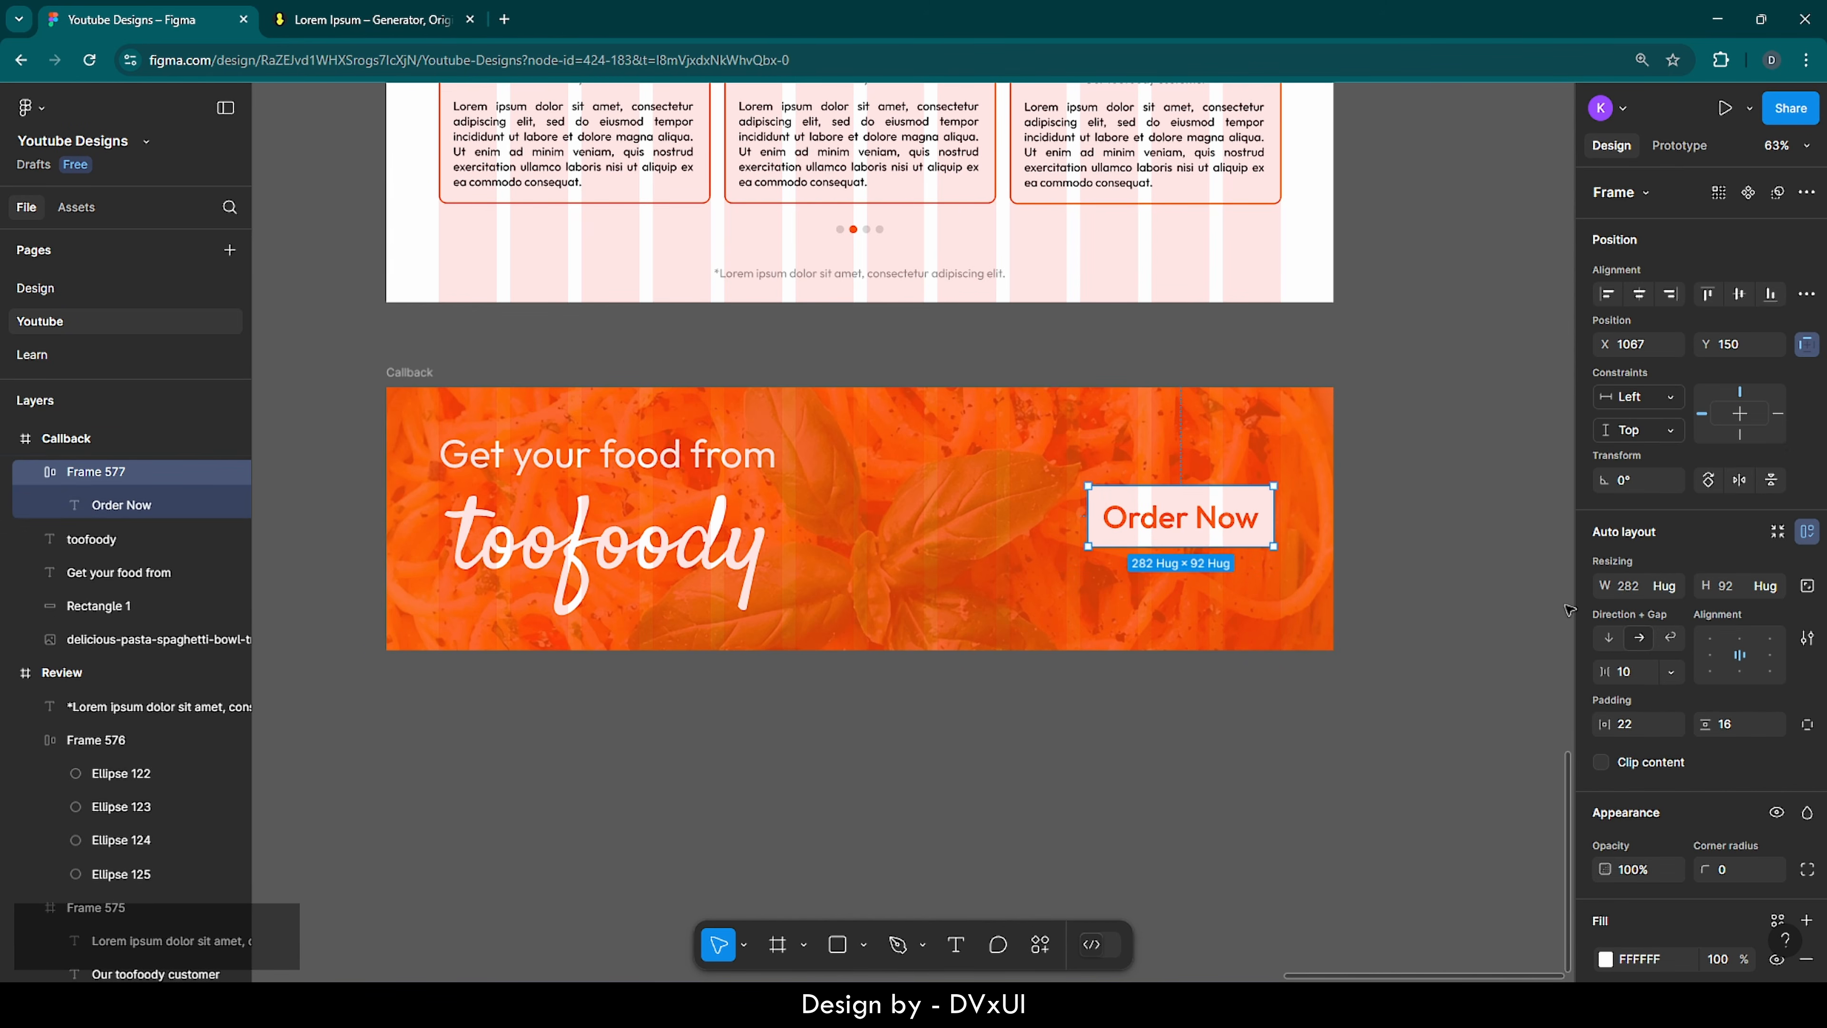
left_click(1741, 873)
scroll(1740, 870, "down", 3)
type("12")
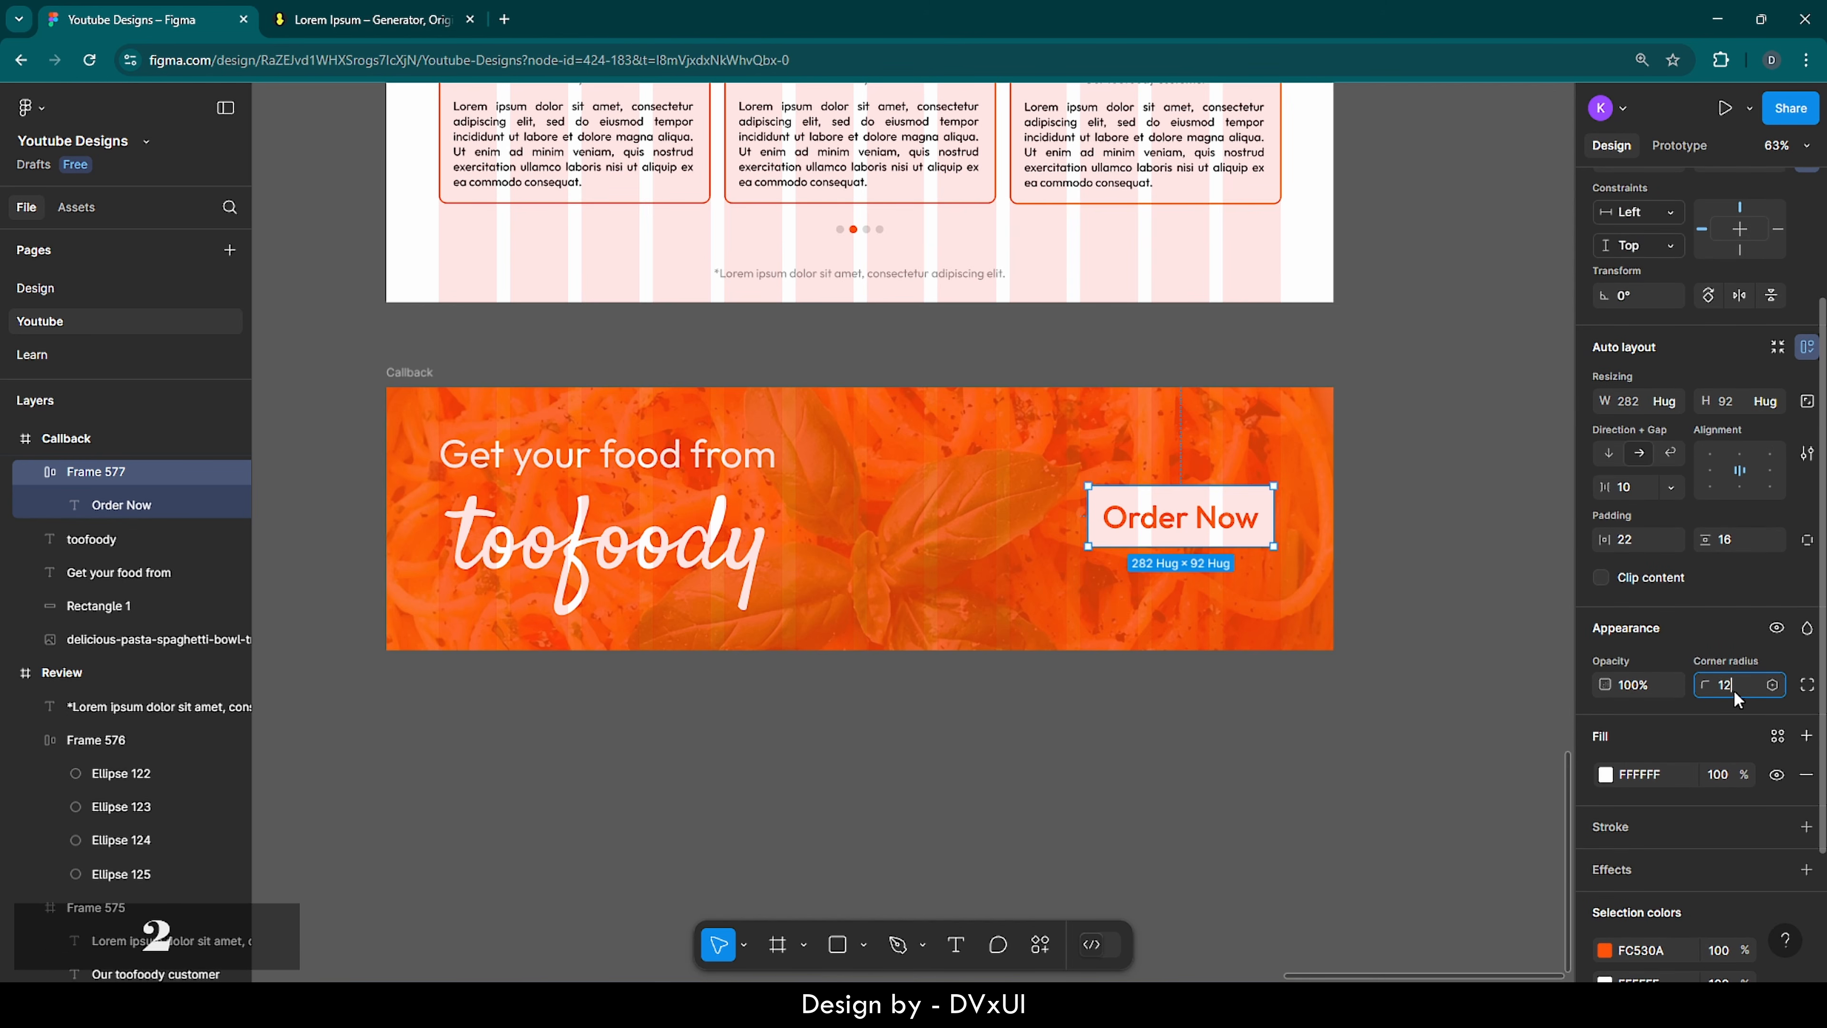
key("Return")
left_click(1402, 565)
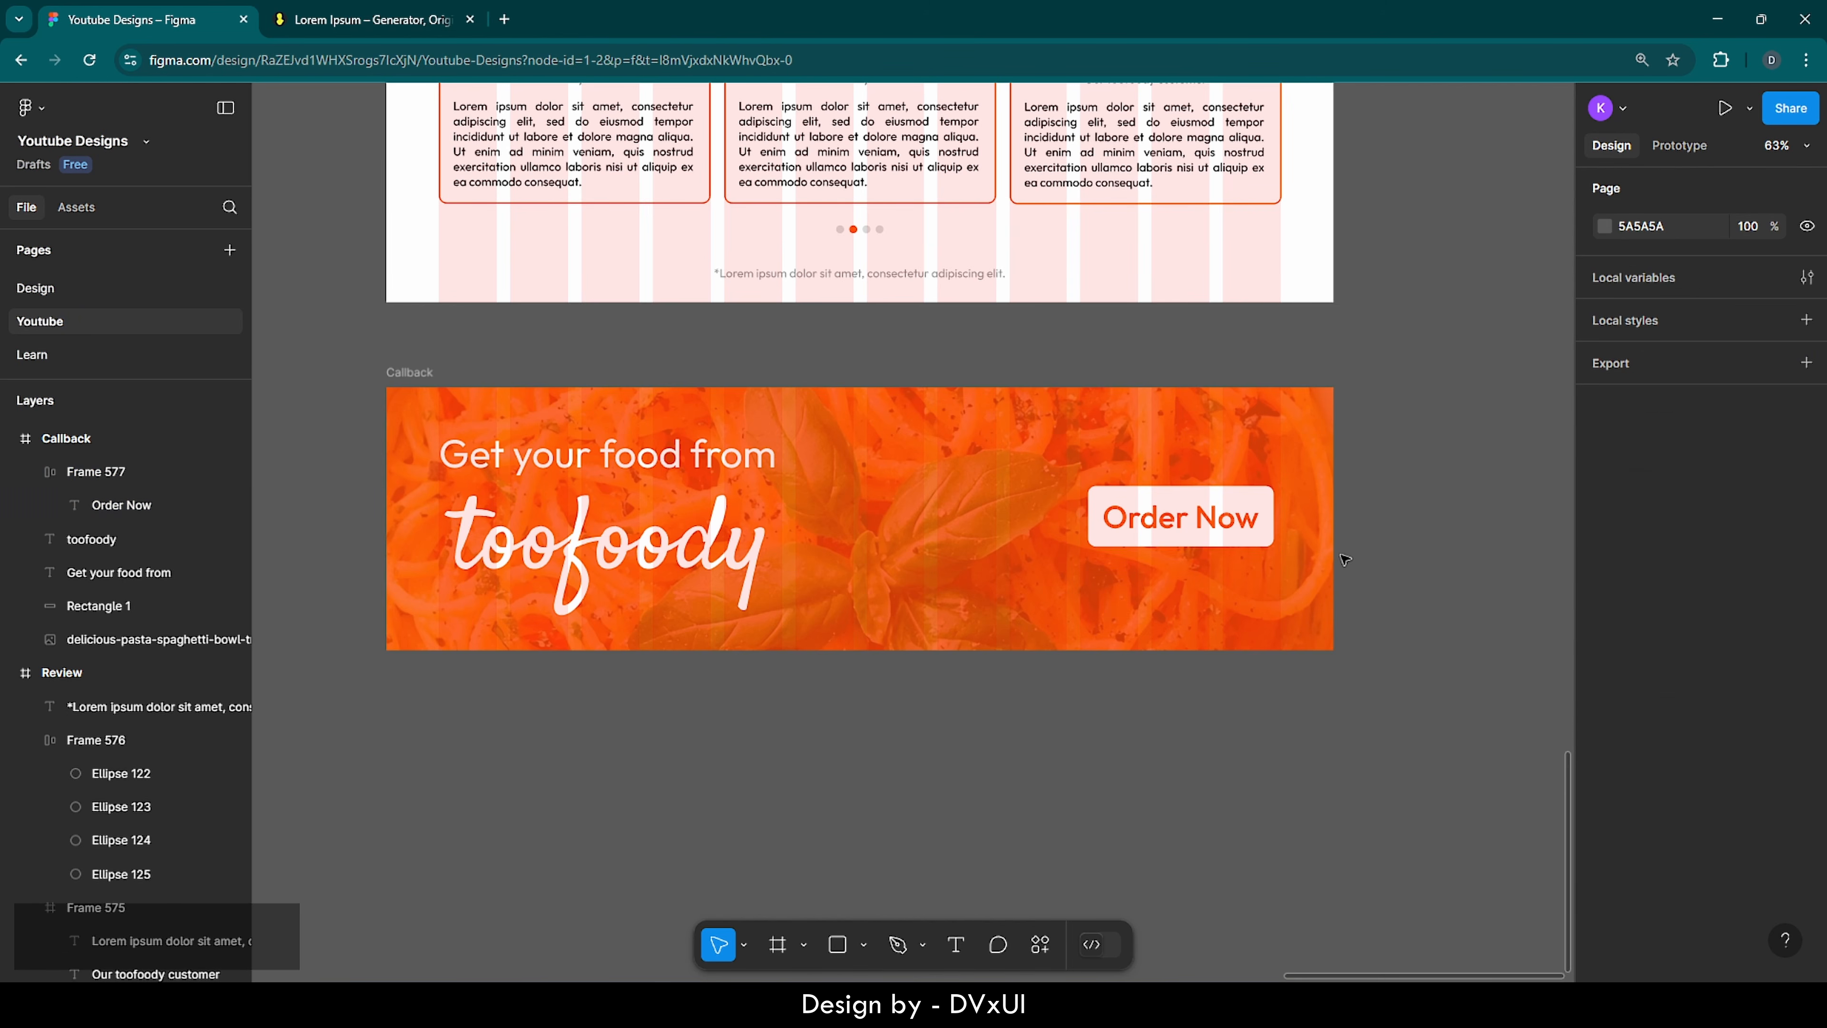
- Move the Order Now button to X 1078, Y 154, against the grid's right margin and vertically centered in the Callback frame
left_click_drag(1153, 510, 1160, 512)
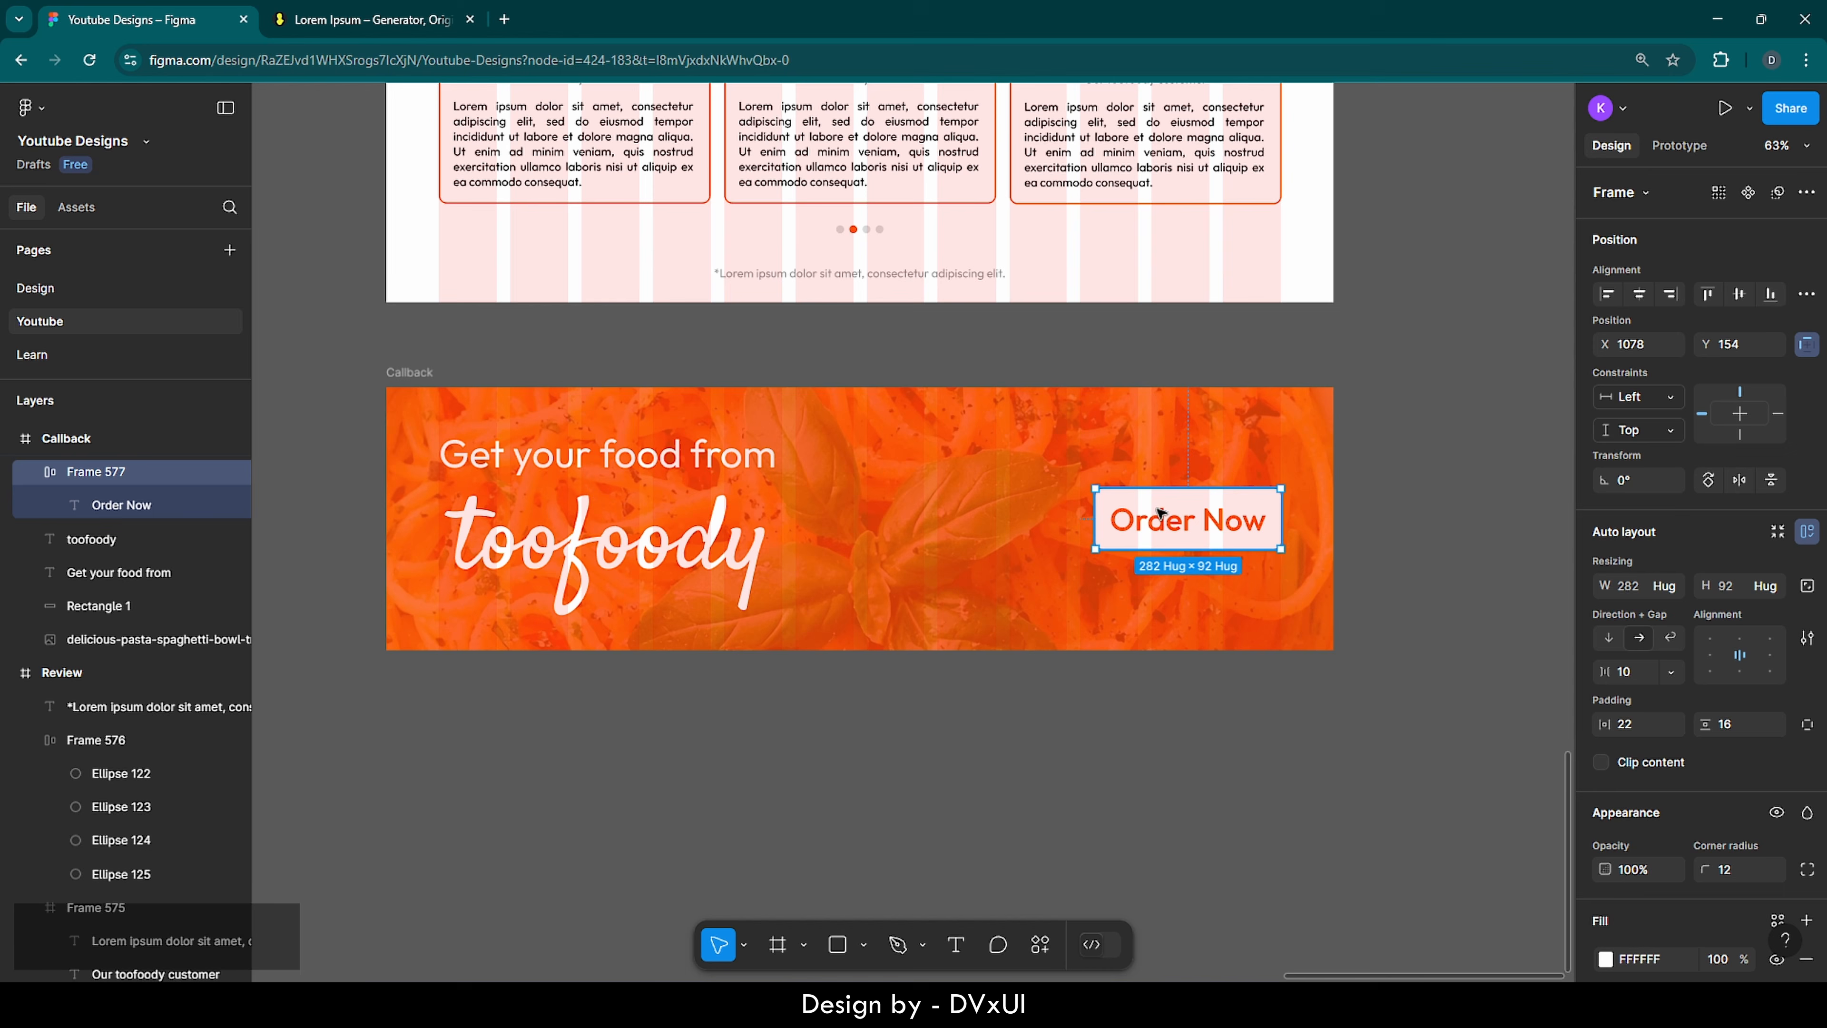
- Add a 1440 × 1024 desktop frame and place it directly below the Callback section, aligned with its side edges
left_click(1368, 544)
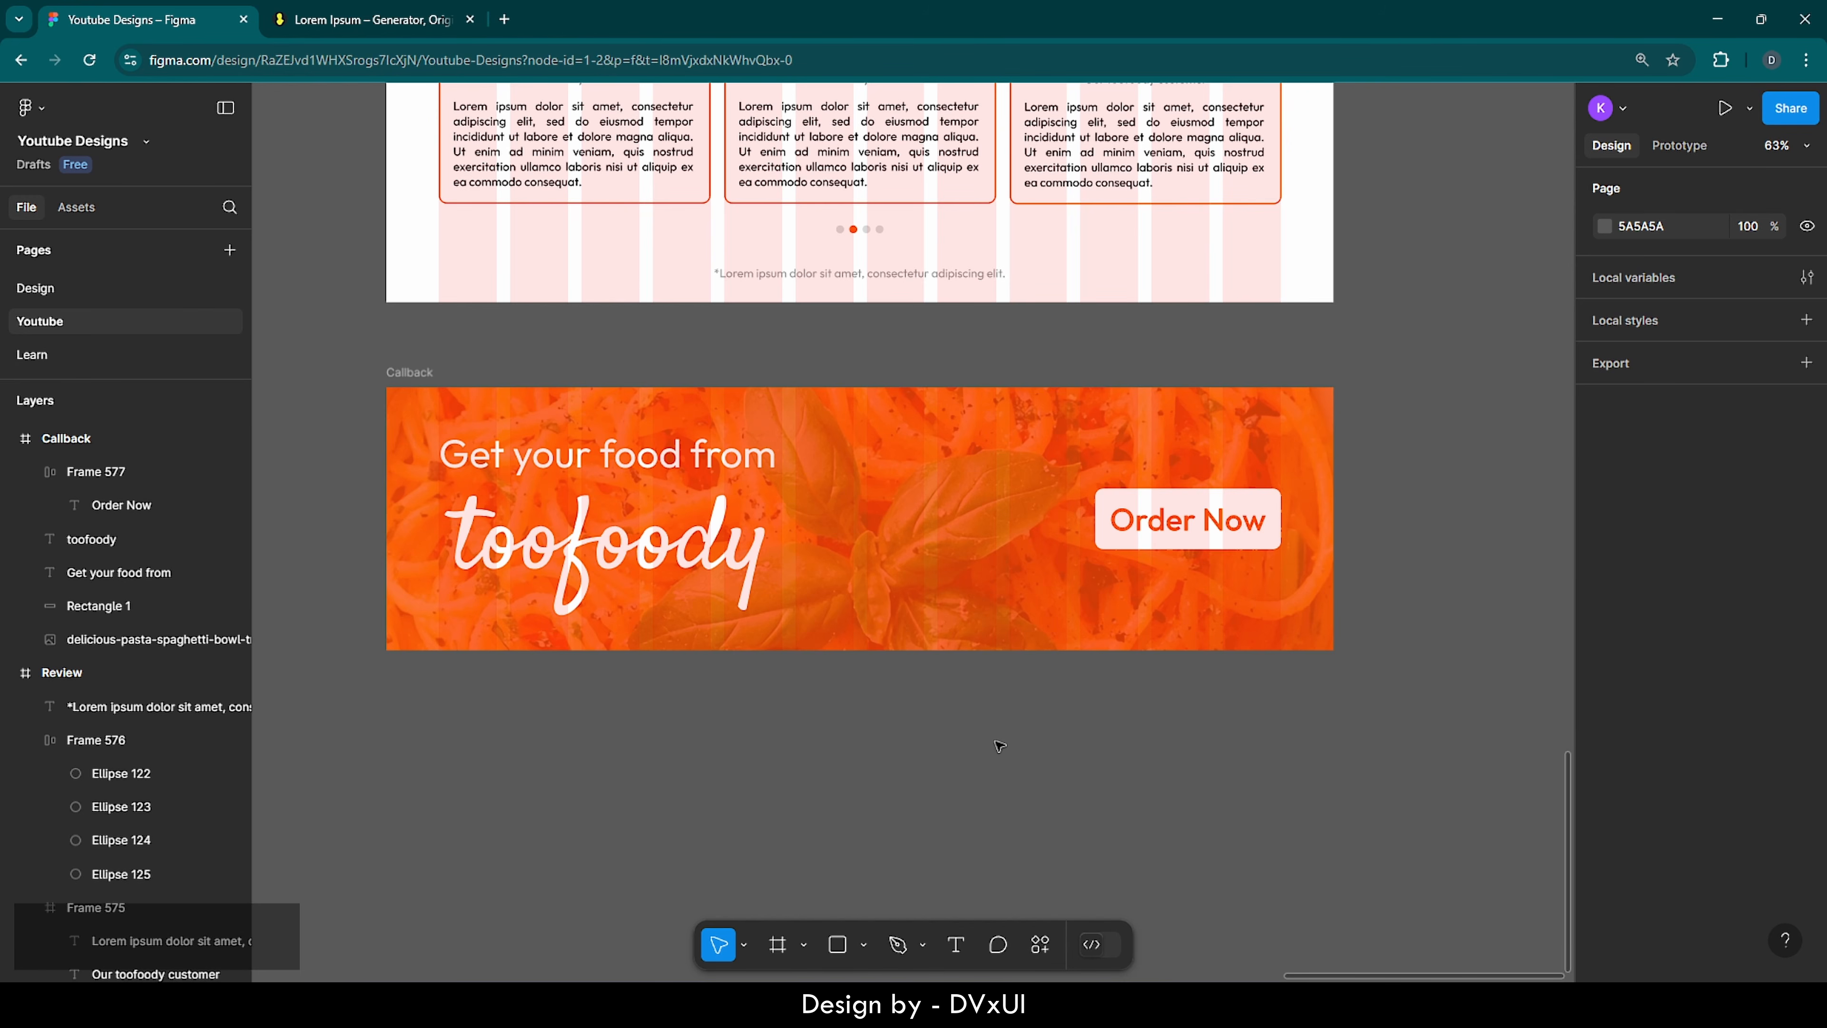
key("f")
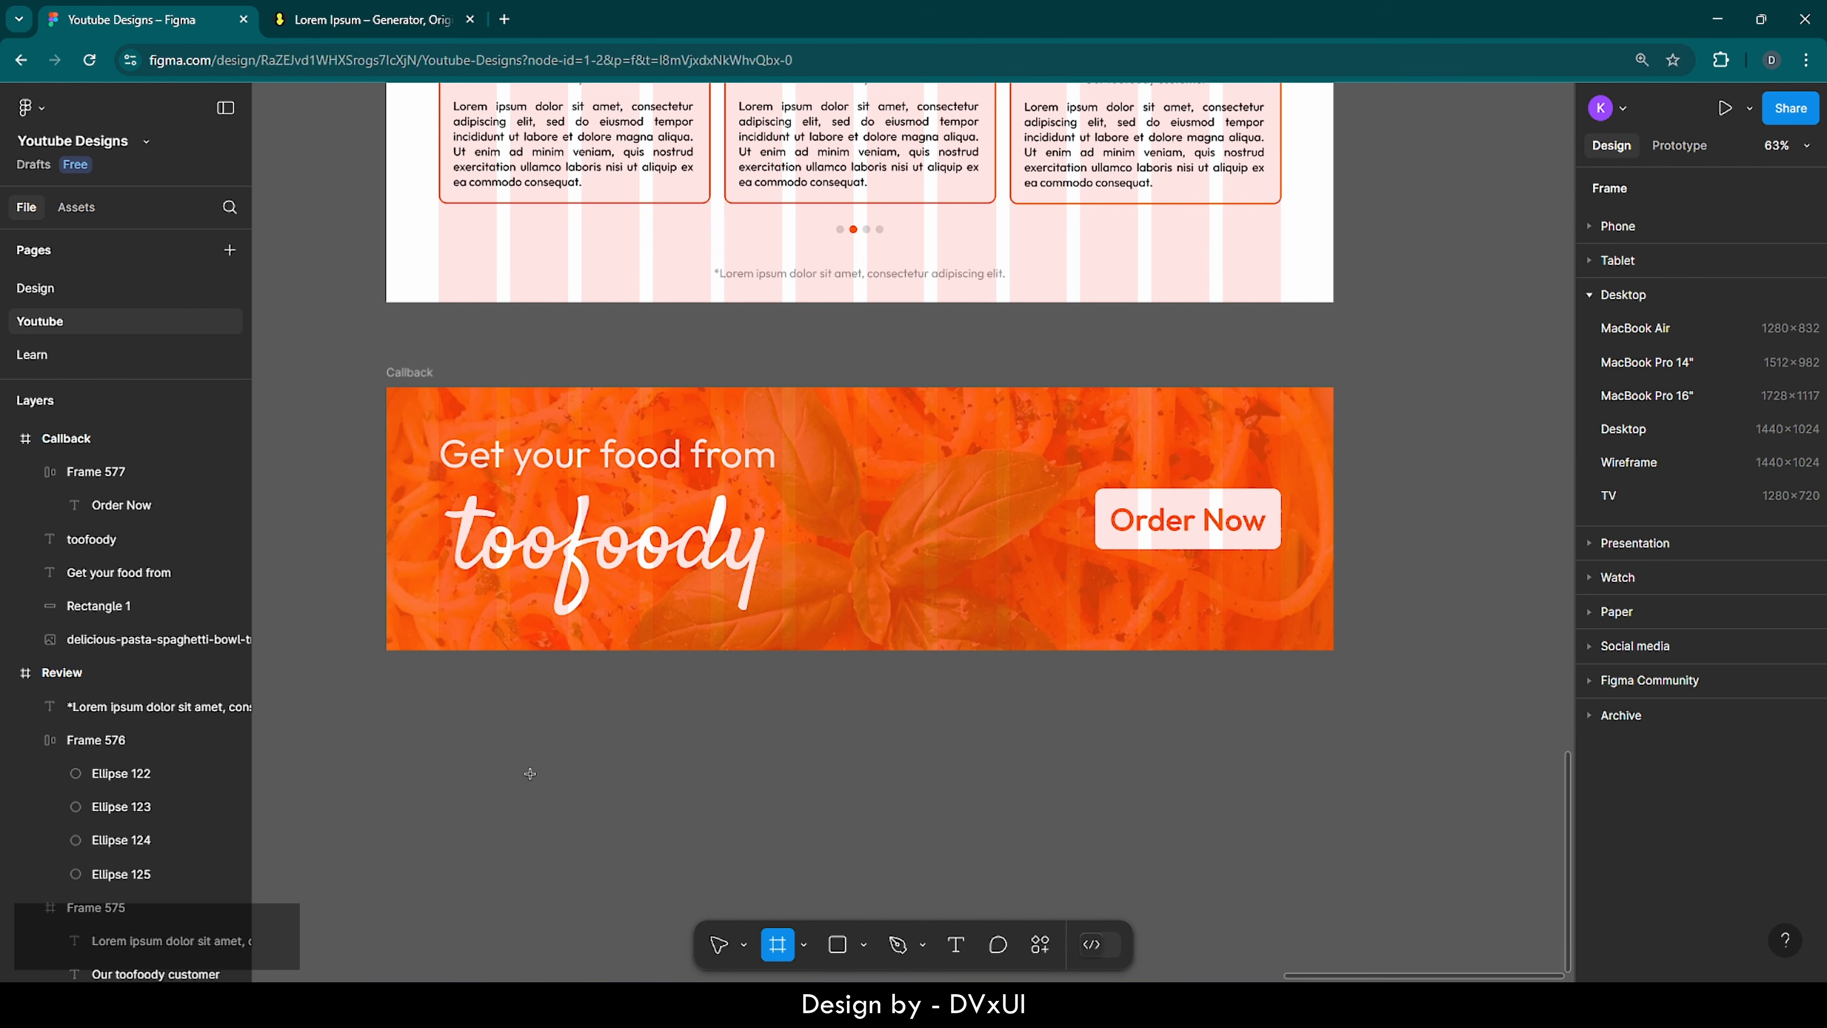
left_click(533, 774)
scroll(662, 783, "down", 5)
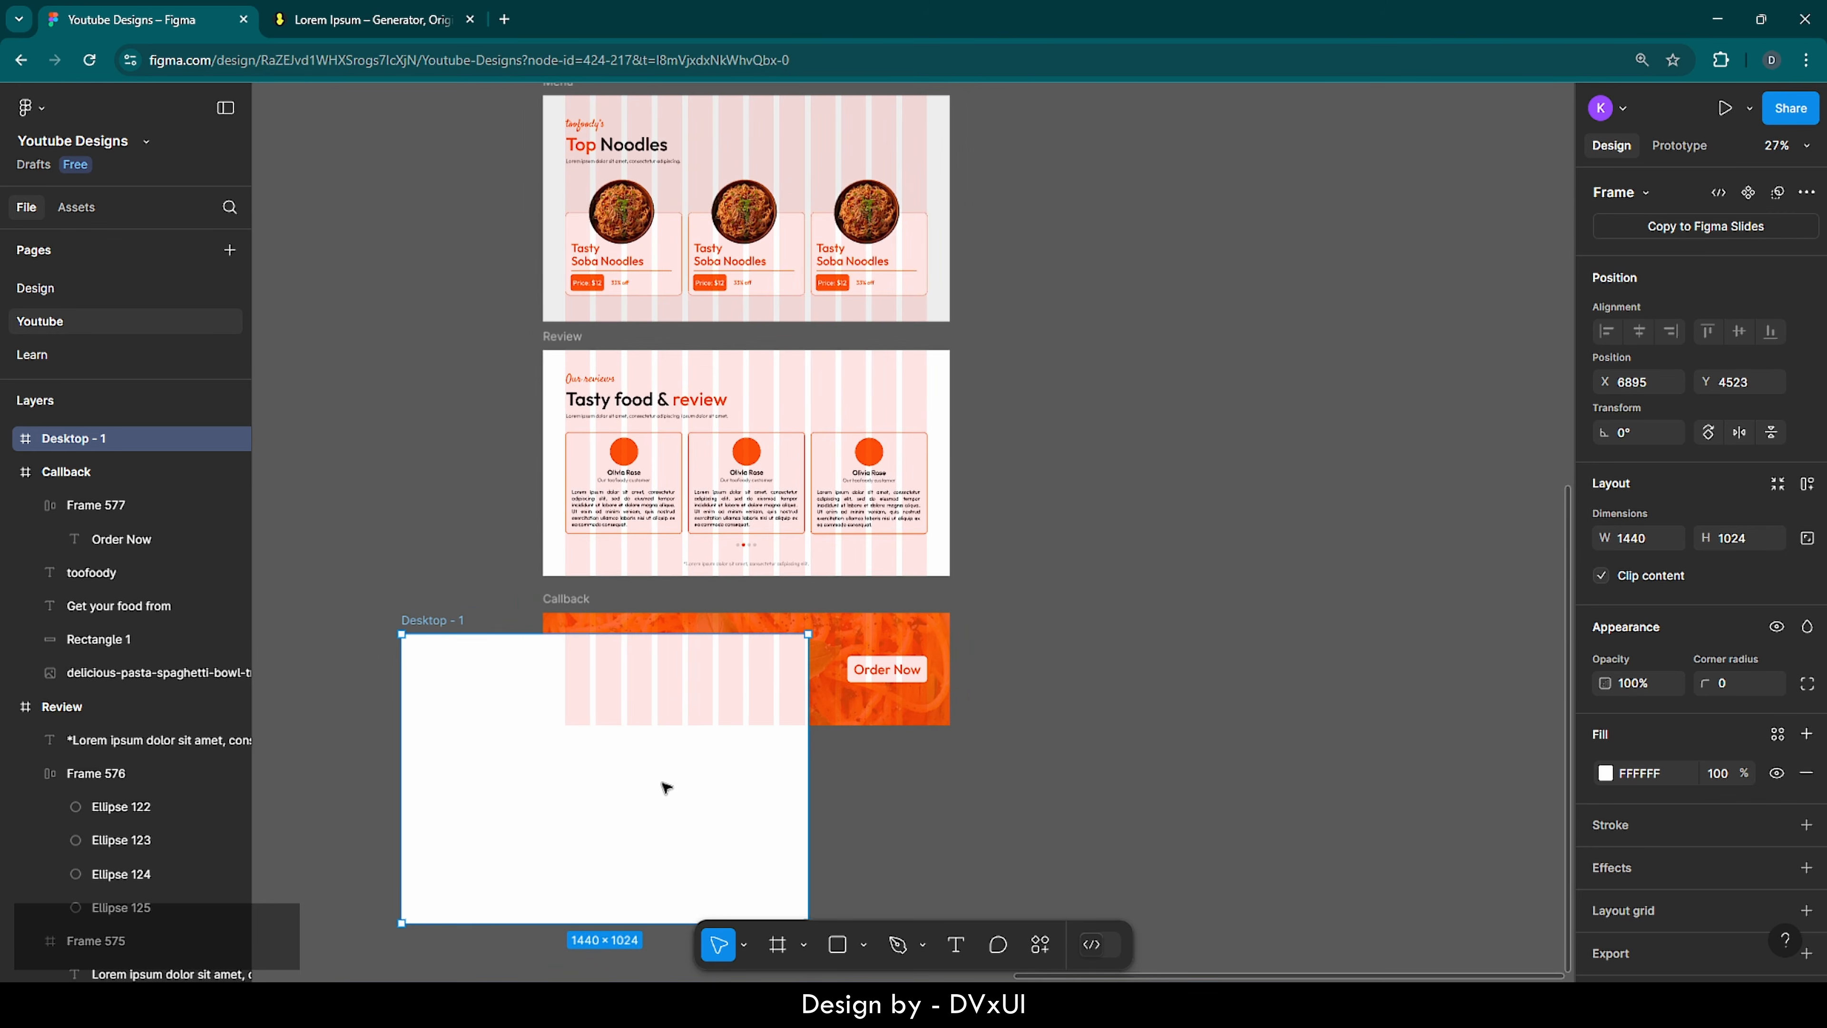
left_click_drag(523, 795, 662, 919)
scroll(662, 920, "down", 3)
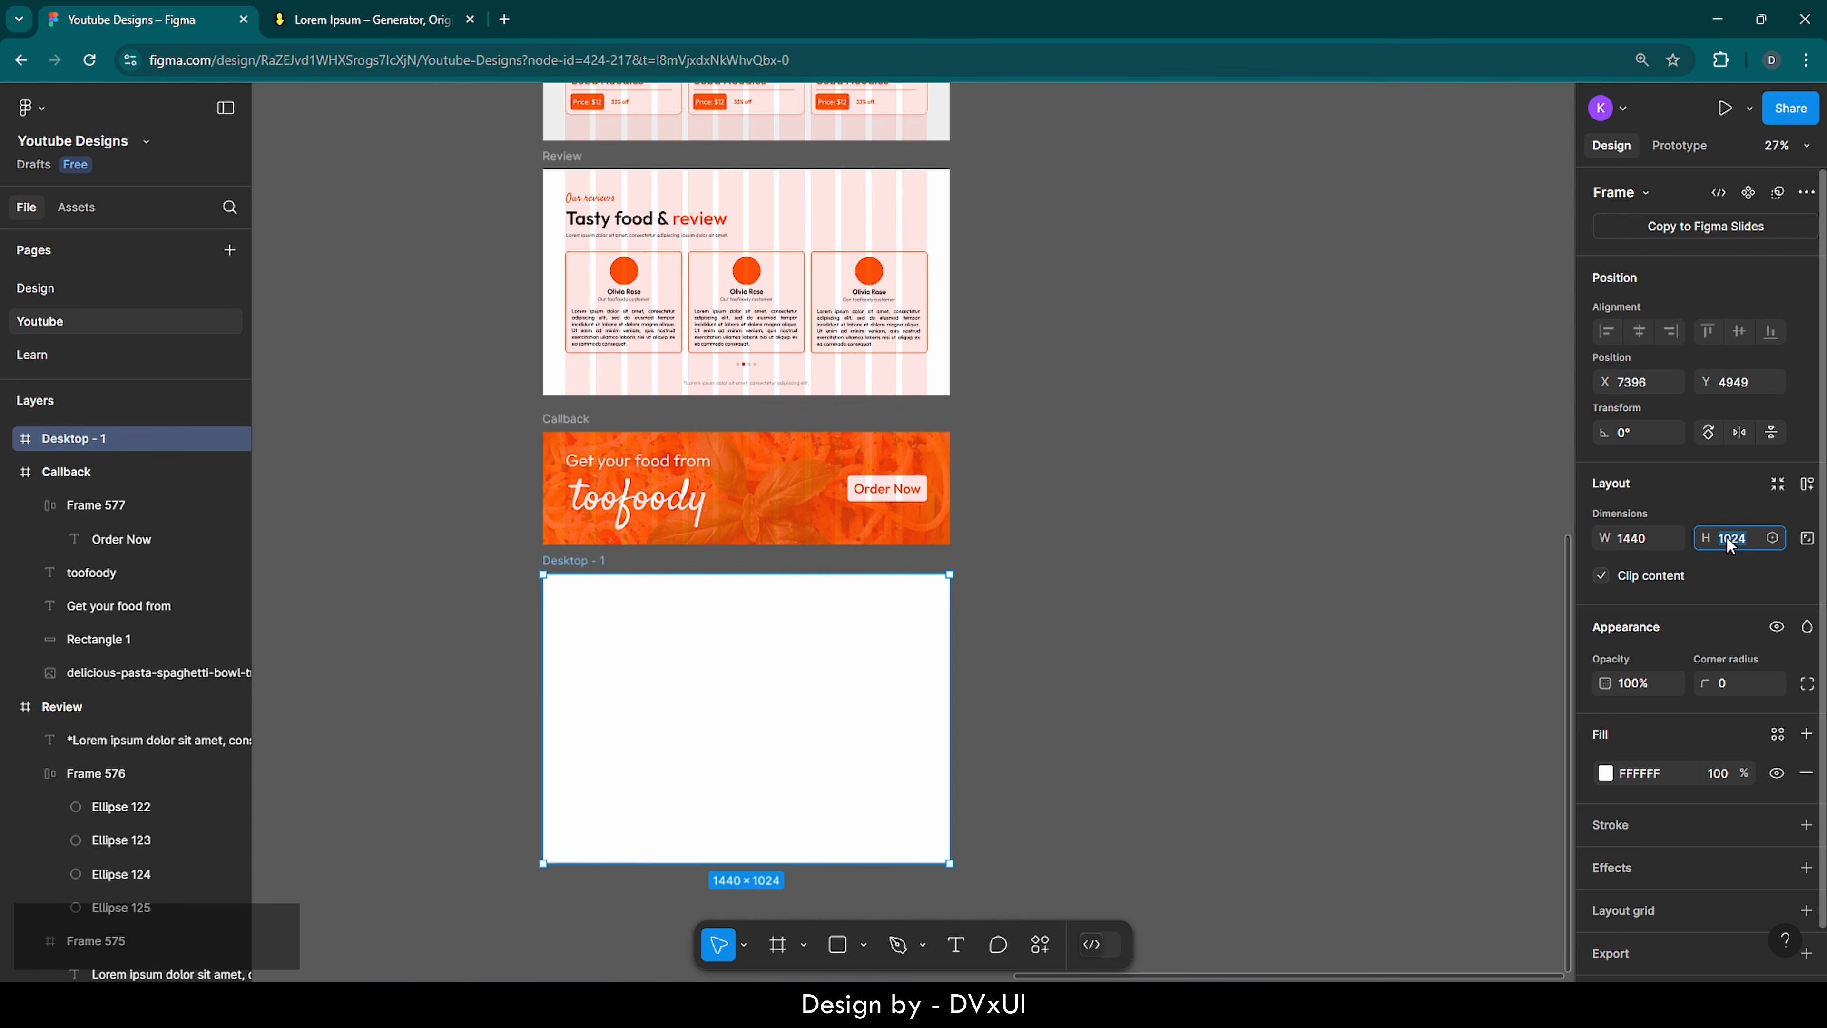
- Set the new frame's height to 180
type("180")
key("Return")
key("shift+2")
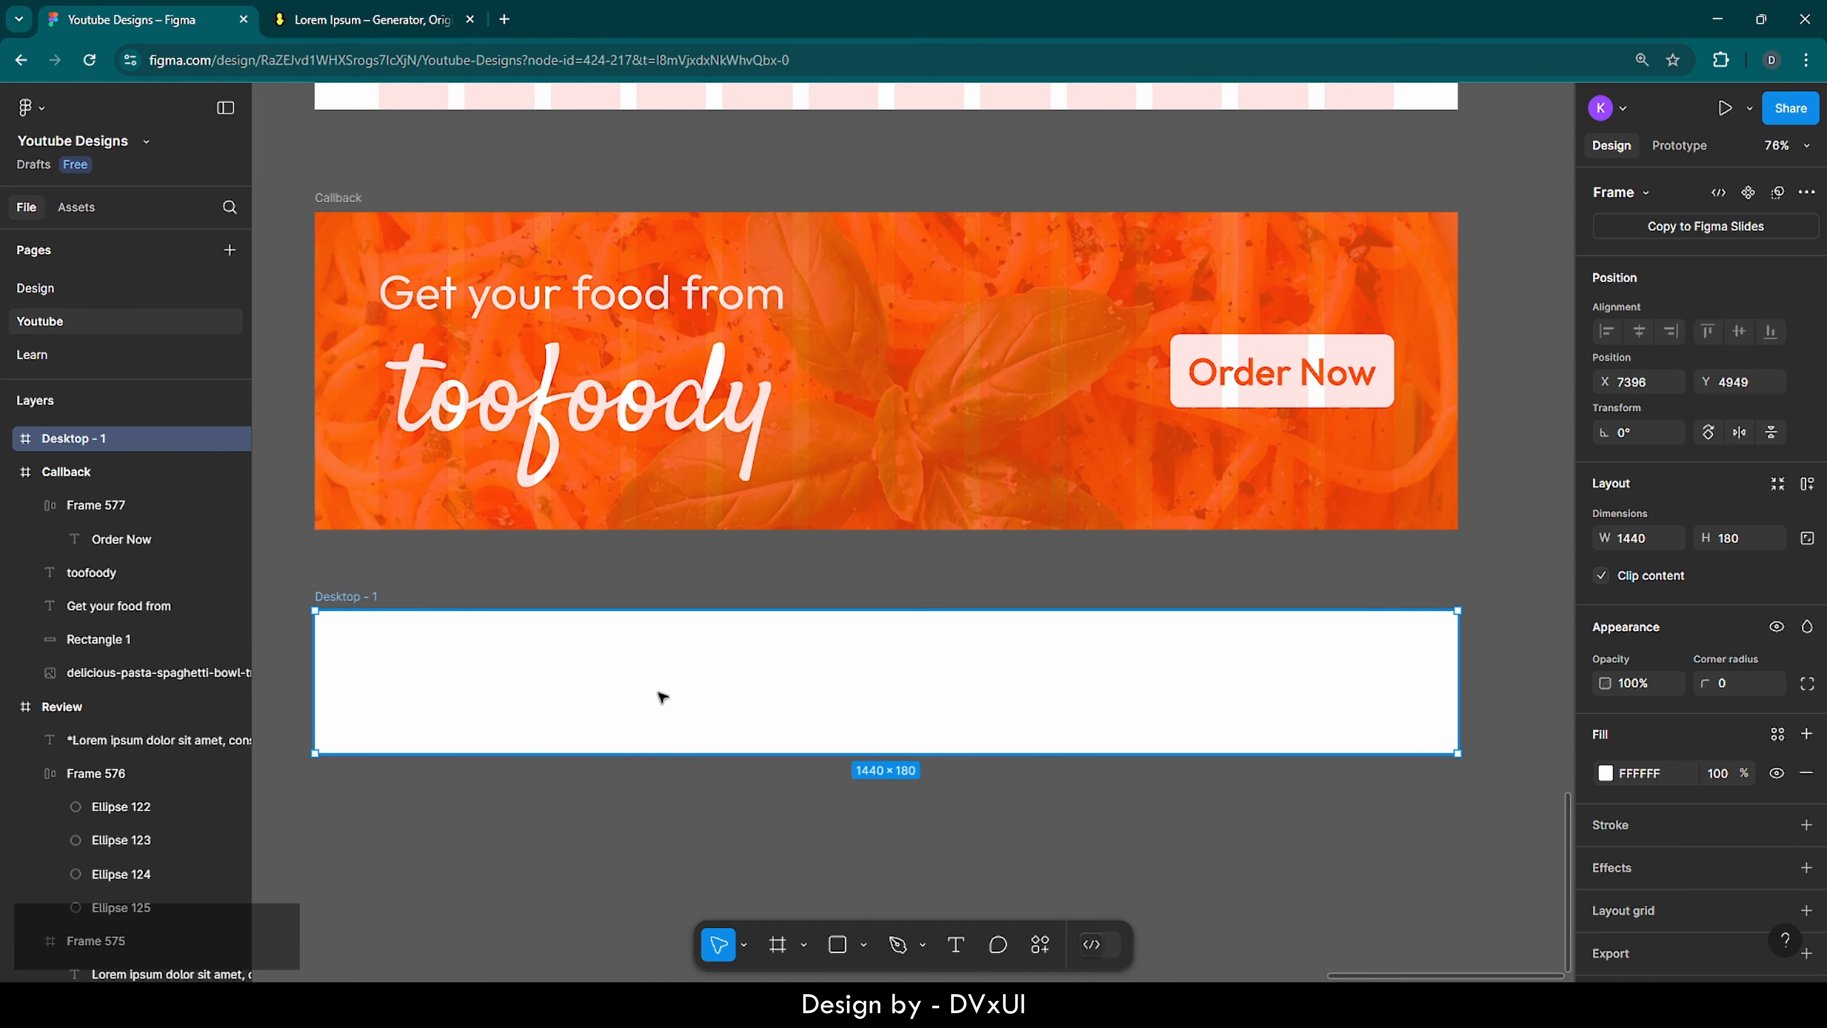
- Draw an inner frame about 206 × 54 at the new frame's lower left and fill it with the page's orange FC530A
key("f")
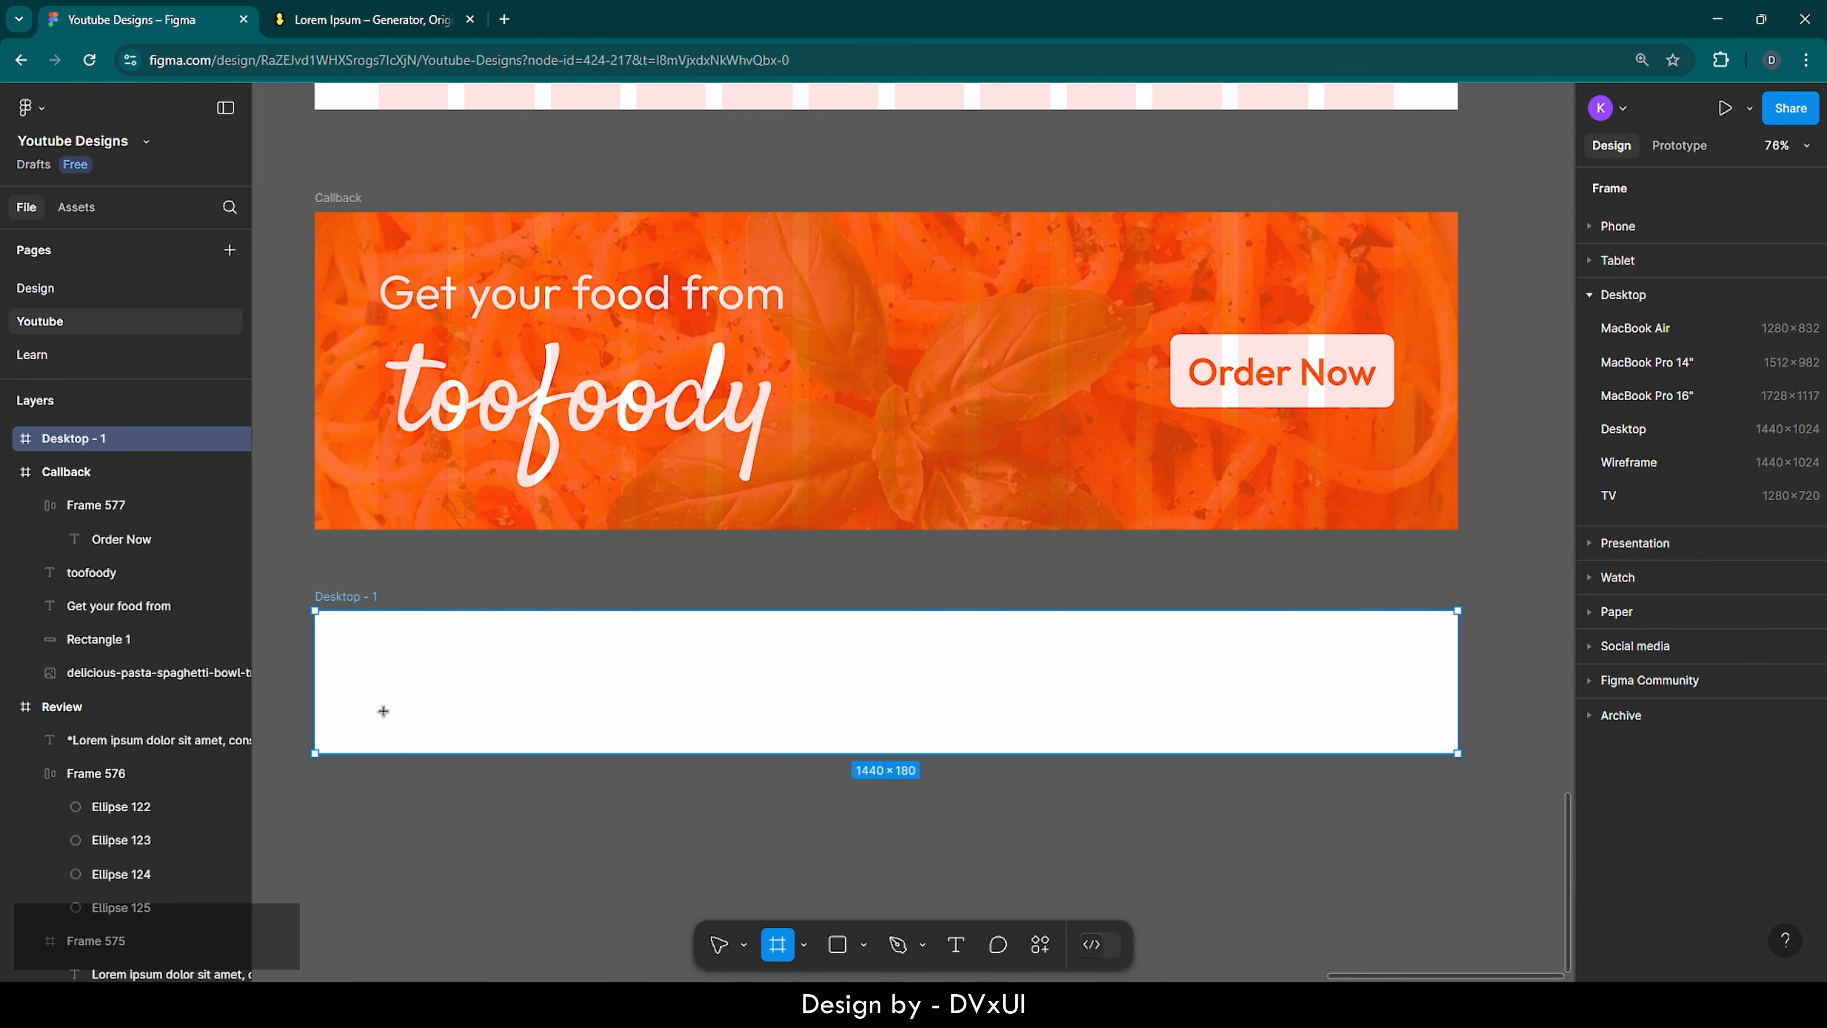
left_click_drag(383, 711, 549, 753)
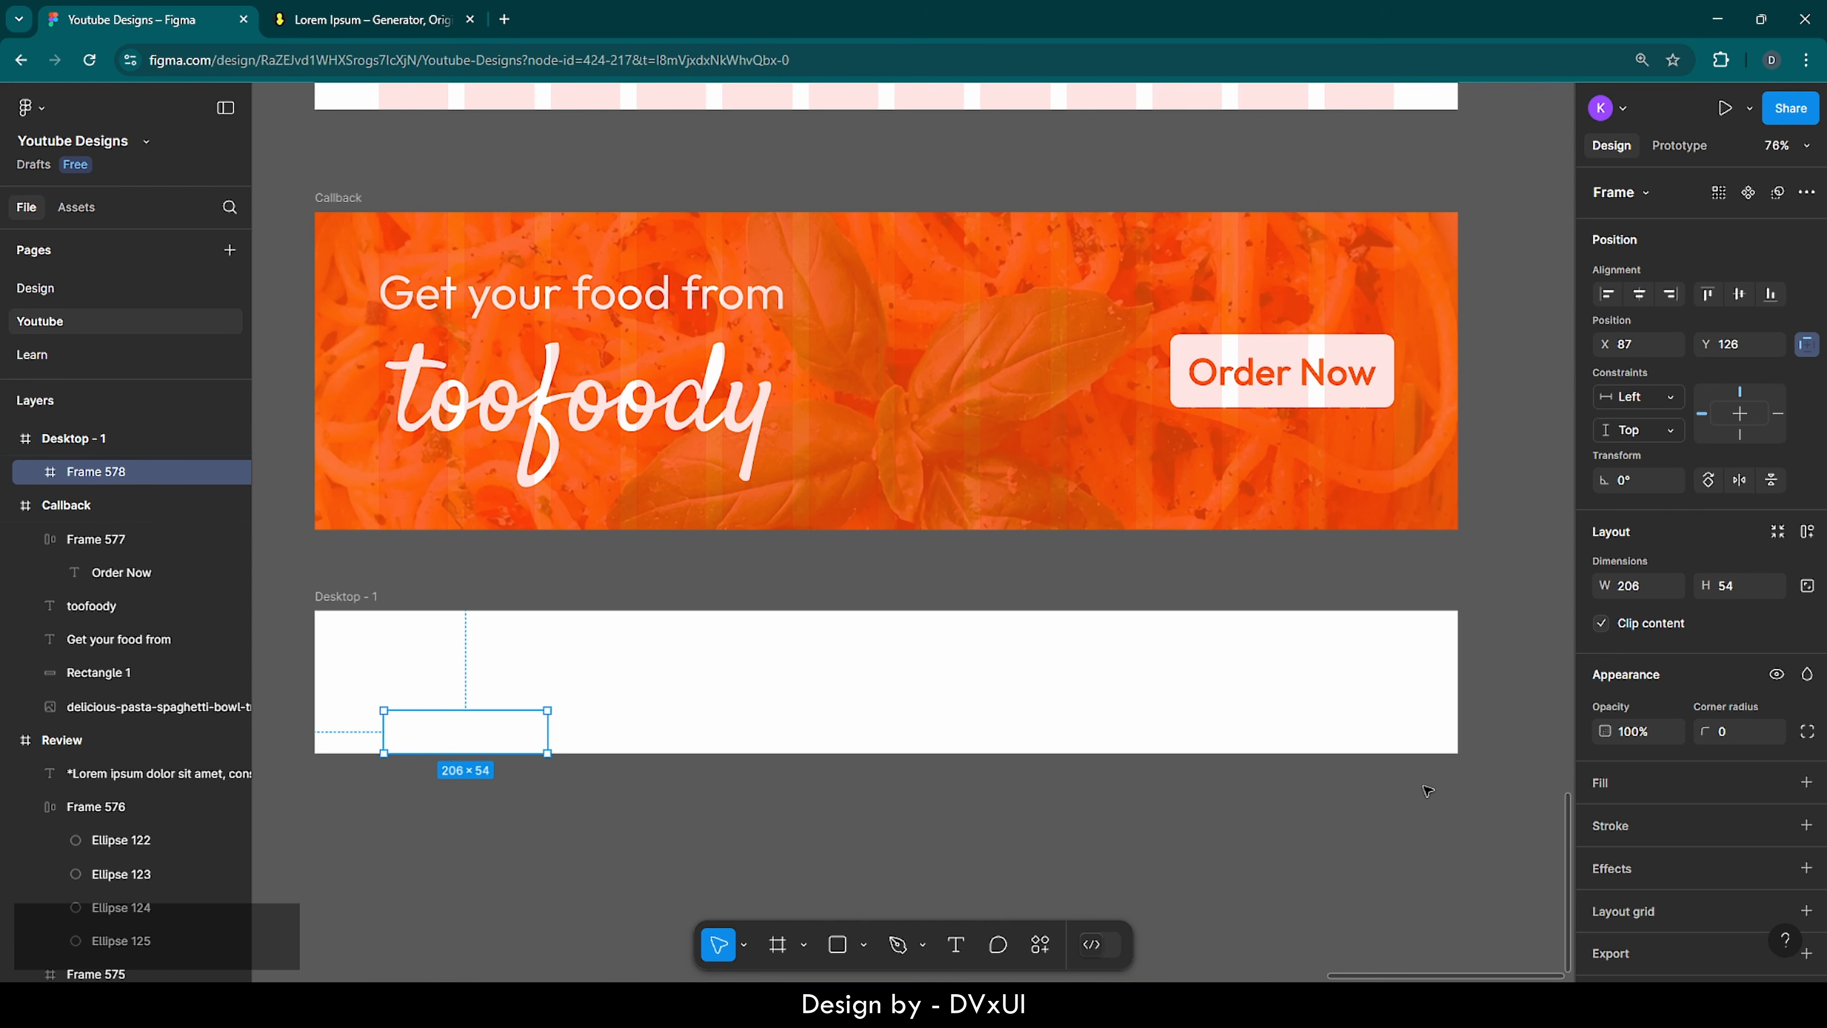
left_click(1601, 784)
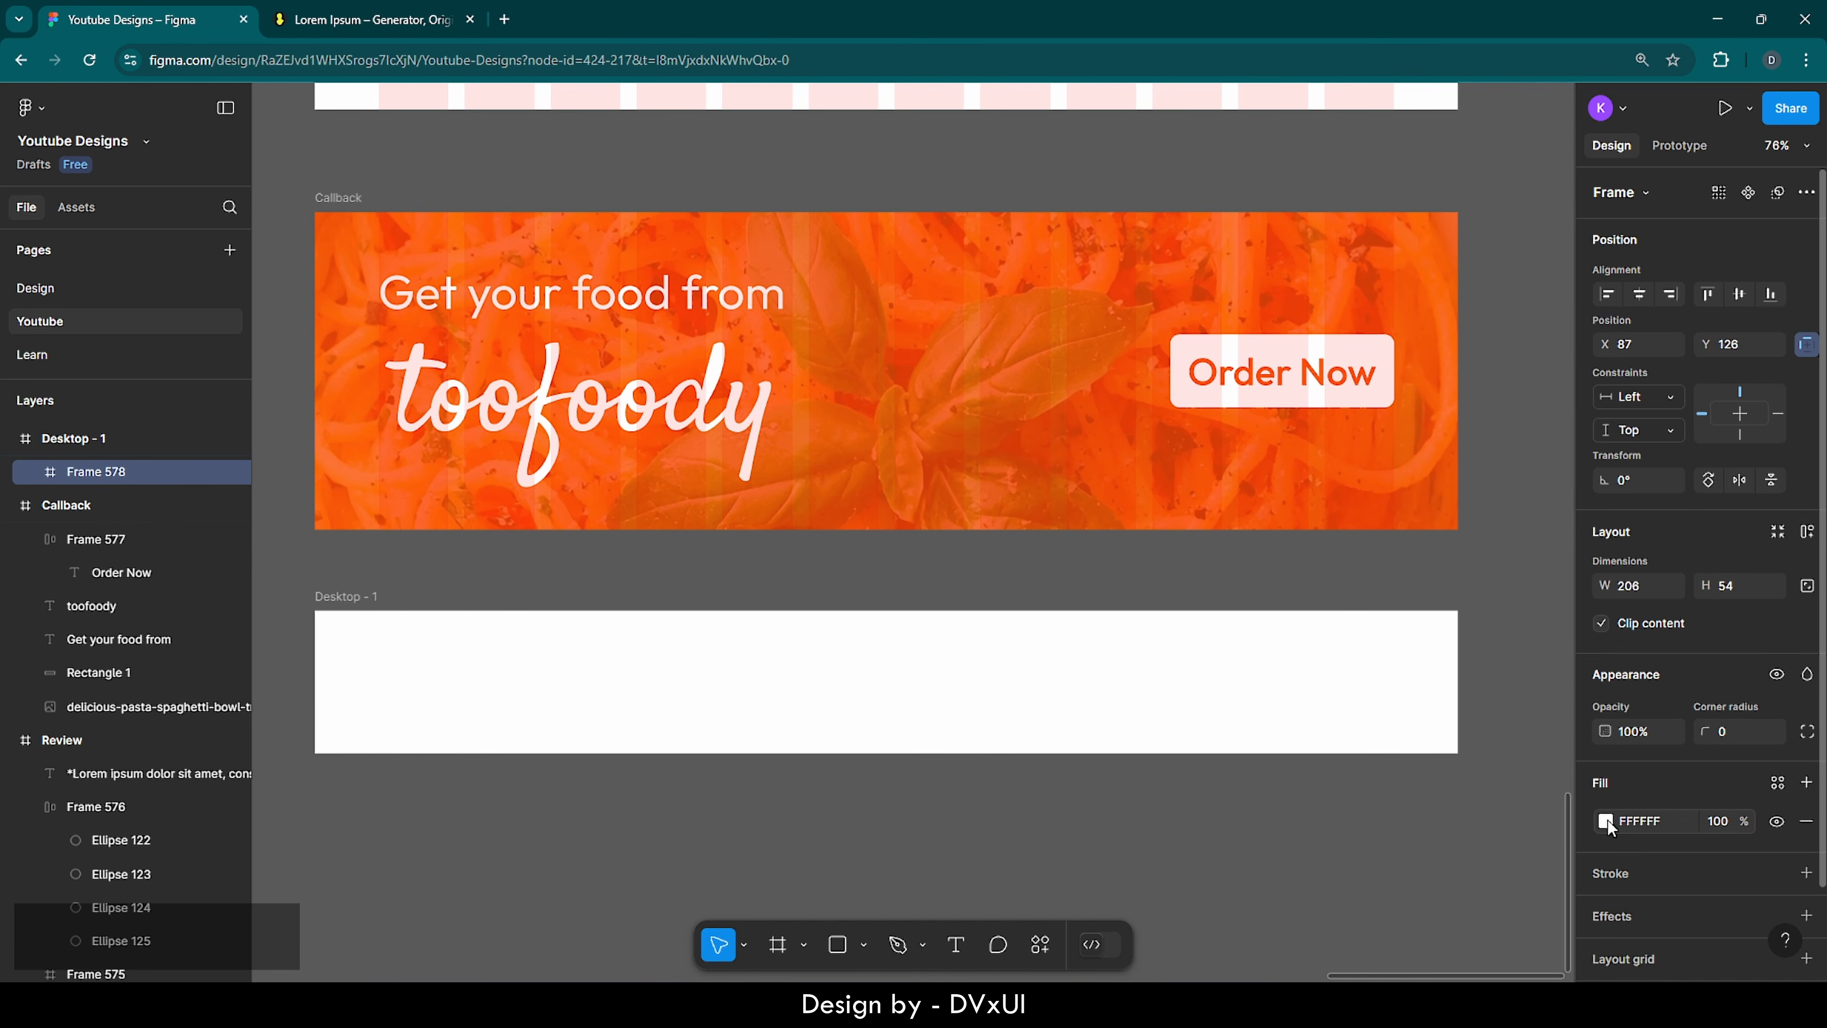
left_click(1605, 821)
left_click(1349, 877)
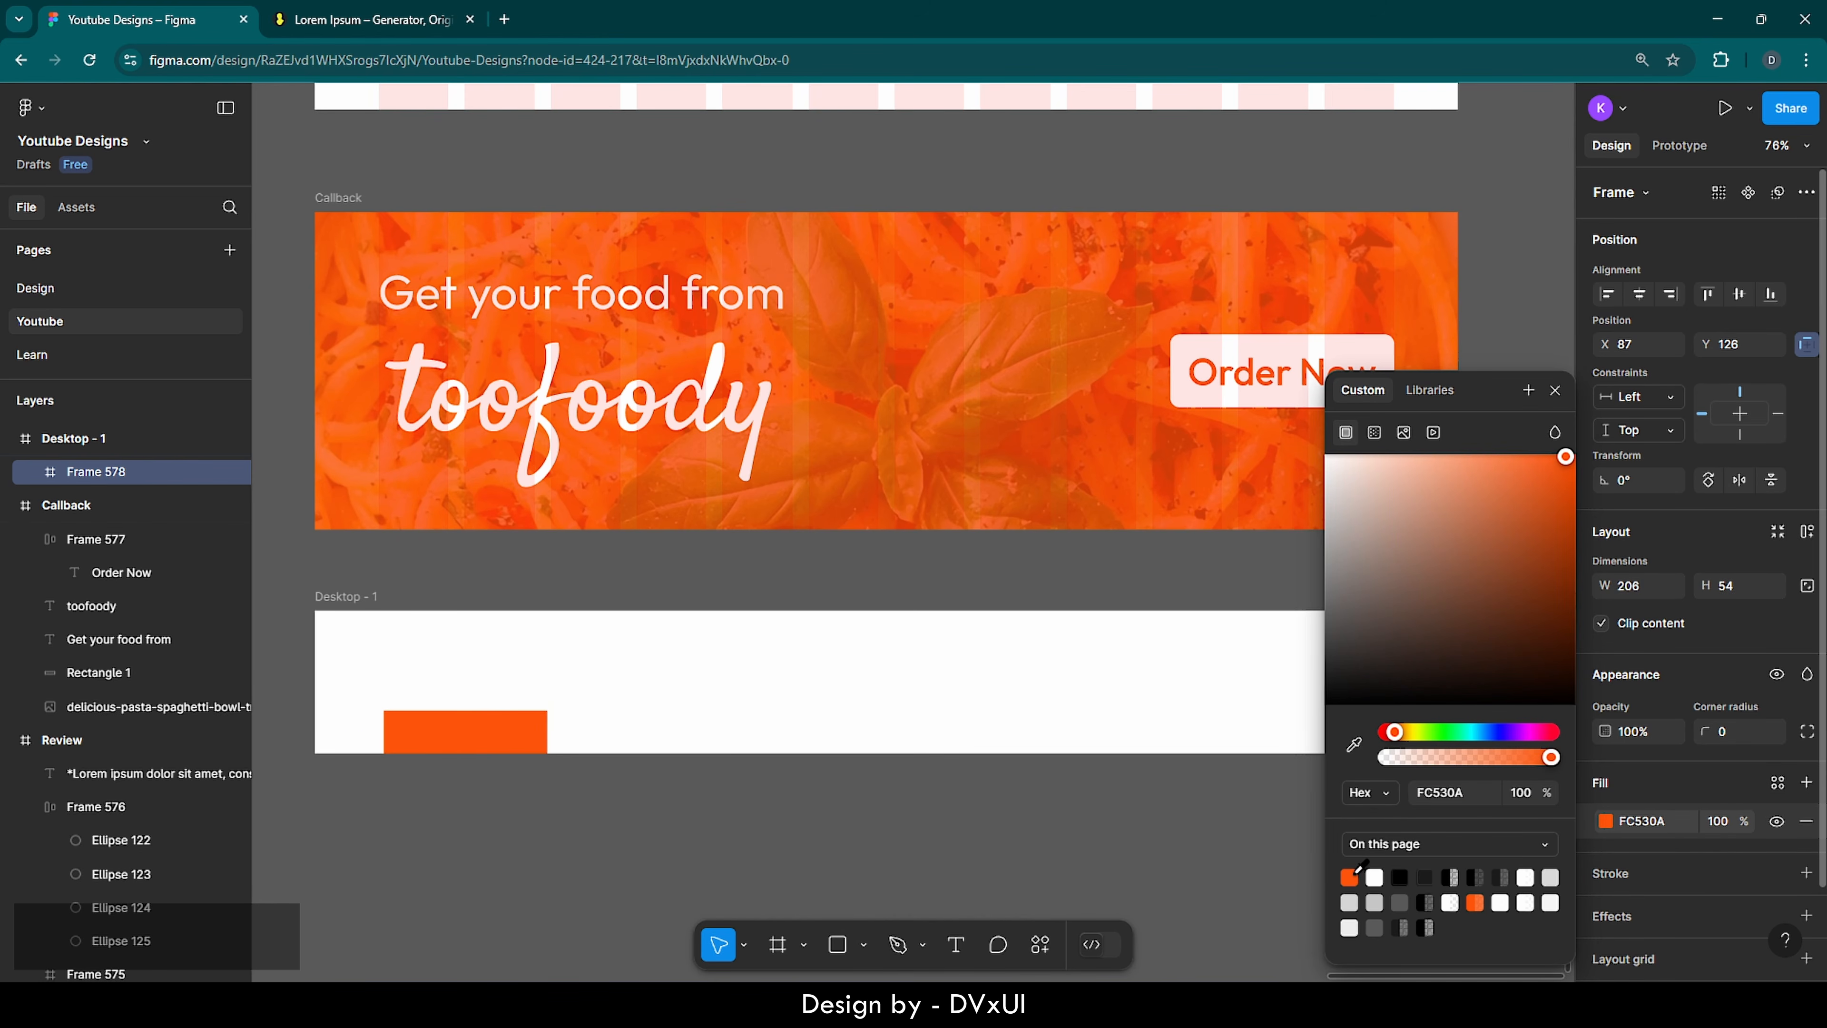
left_click(725, 774)
- Set the orange bar's height to 46, align it to the parent frame's bottom and stretch it across the full width
left_click(487, 725)
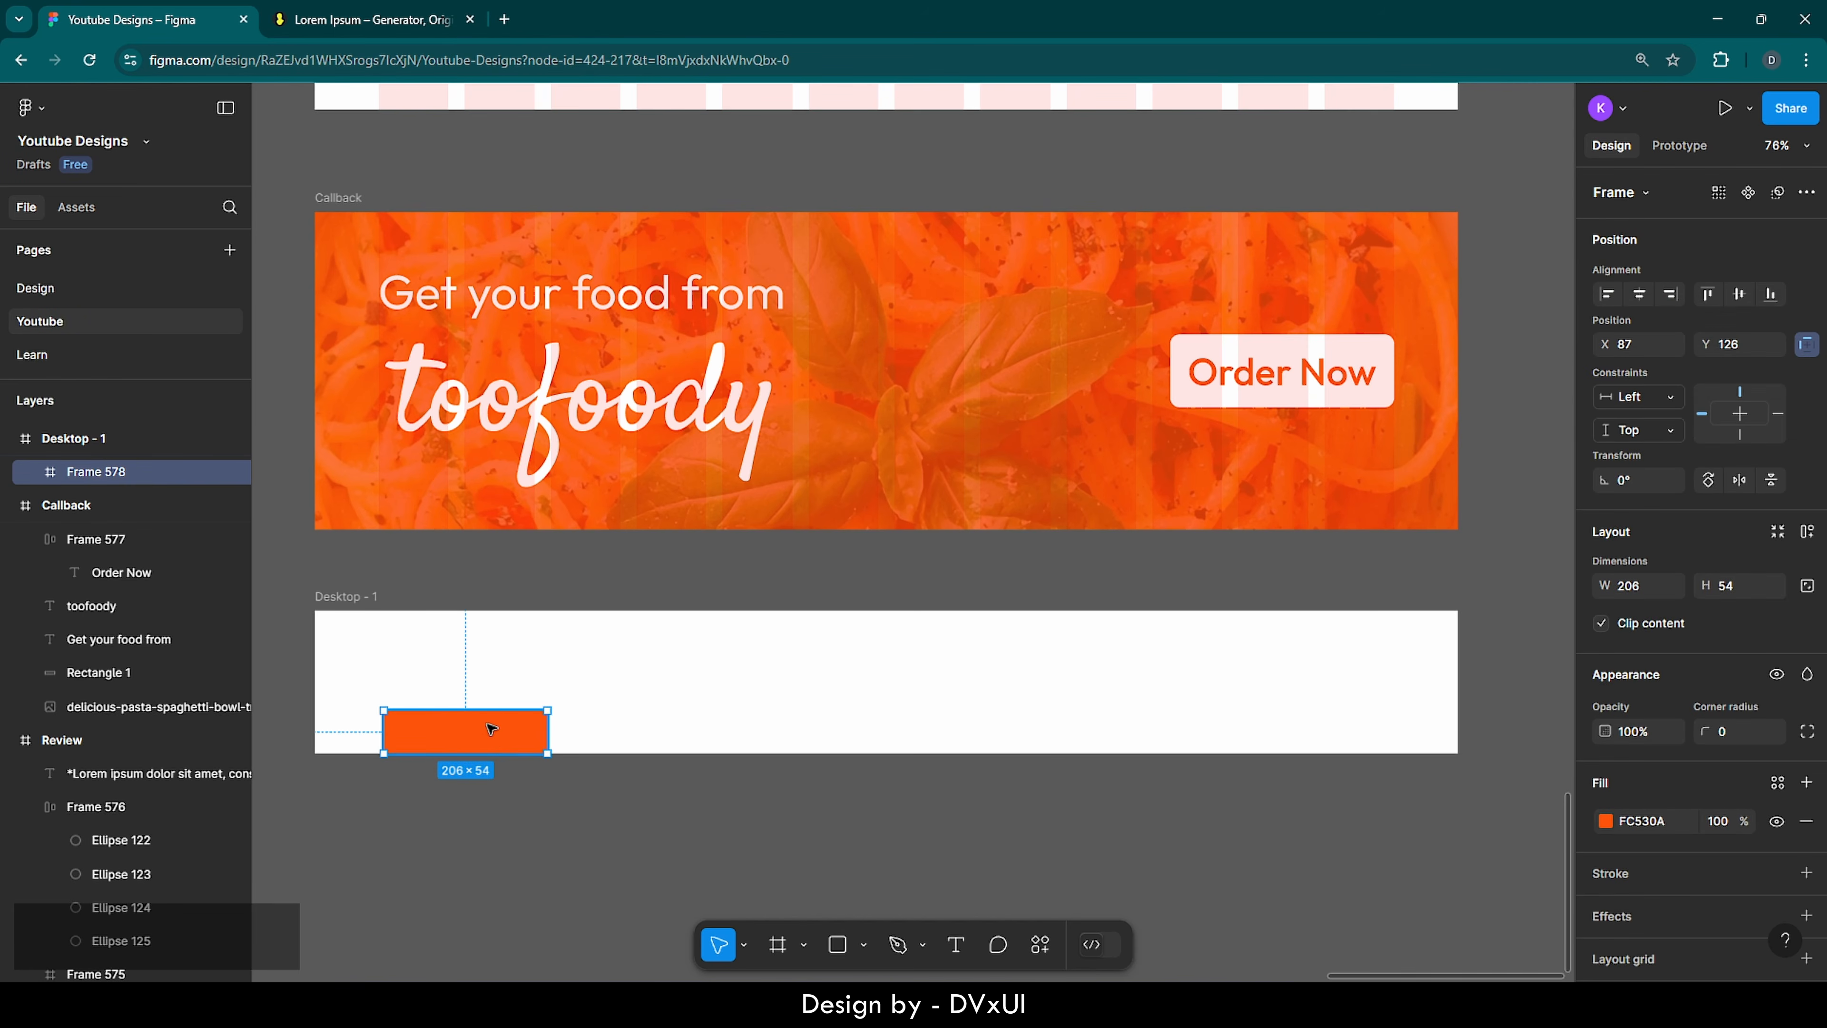
left_click(1730, 587)
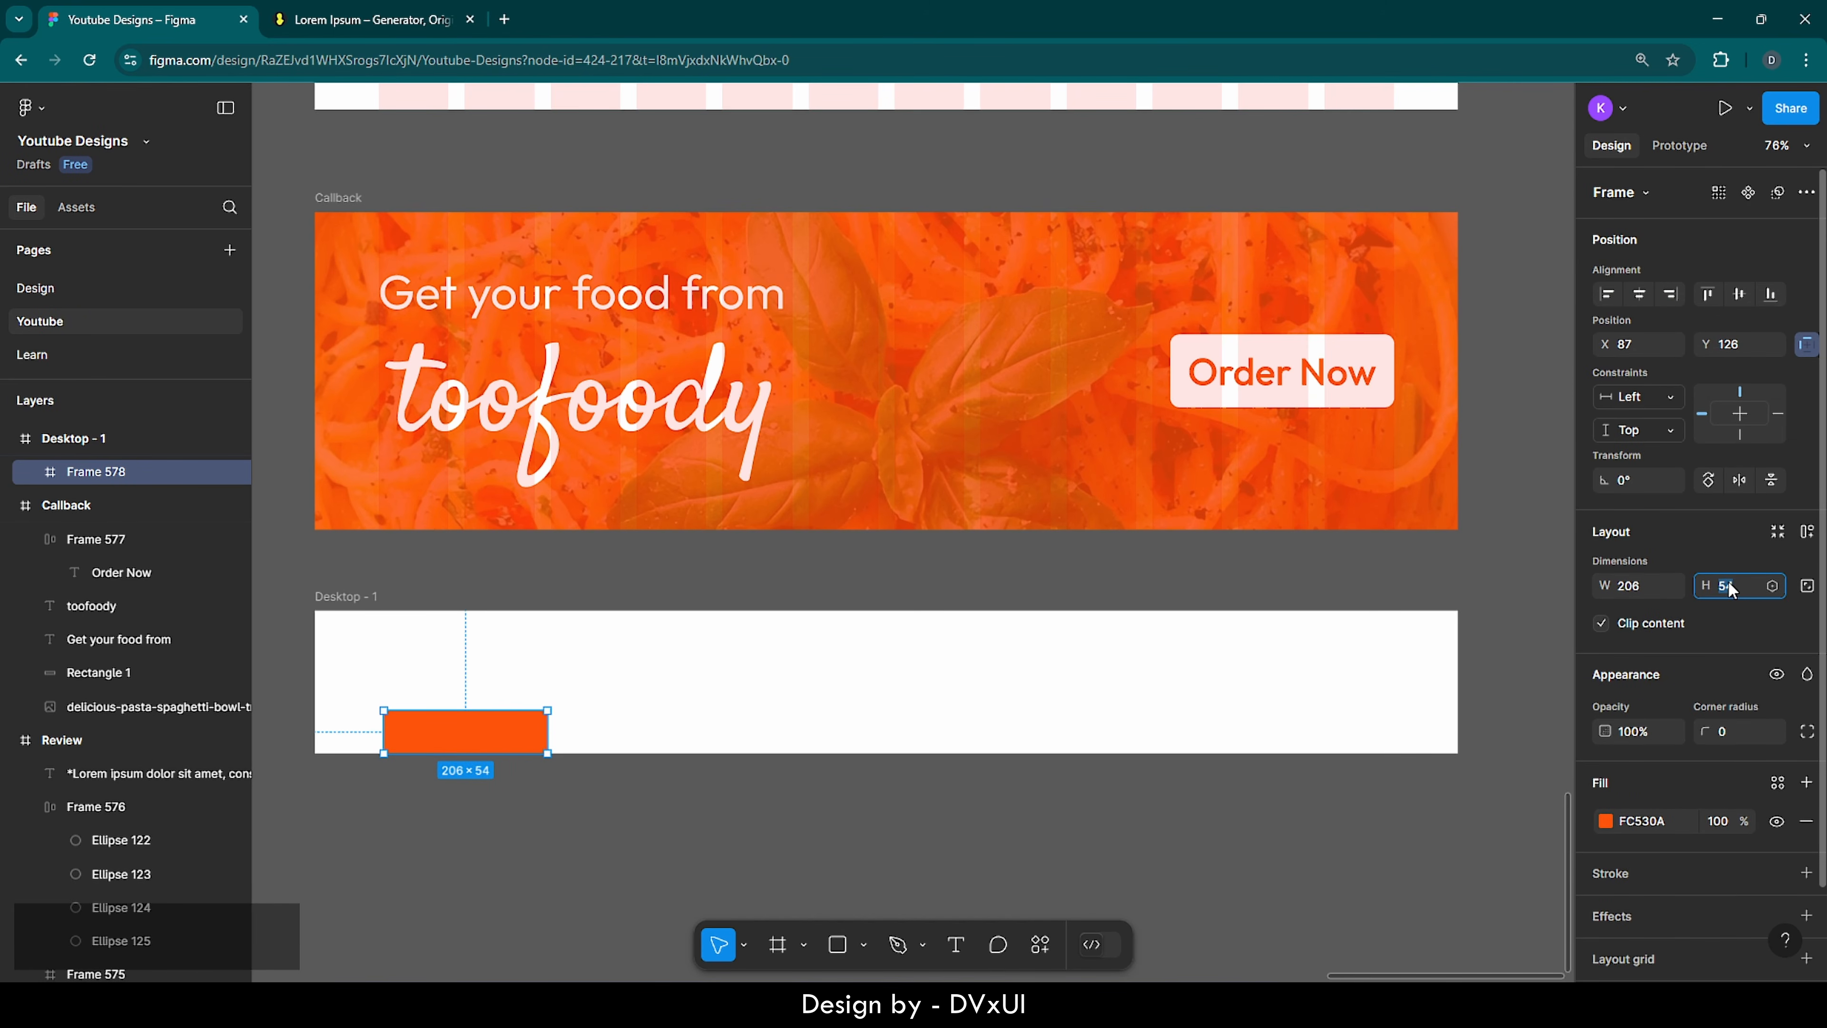
type("46")
key("Return")
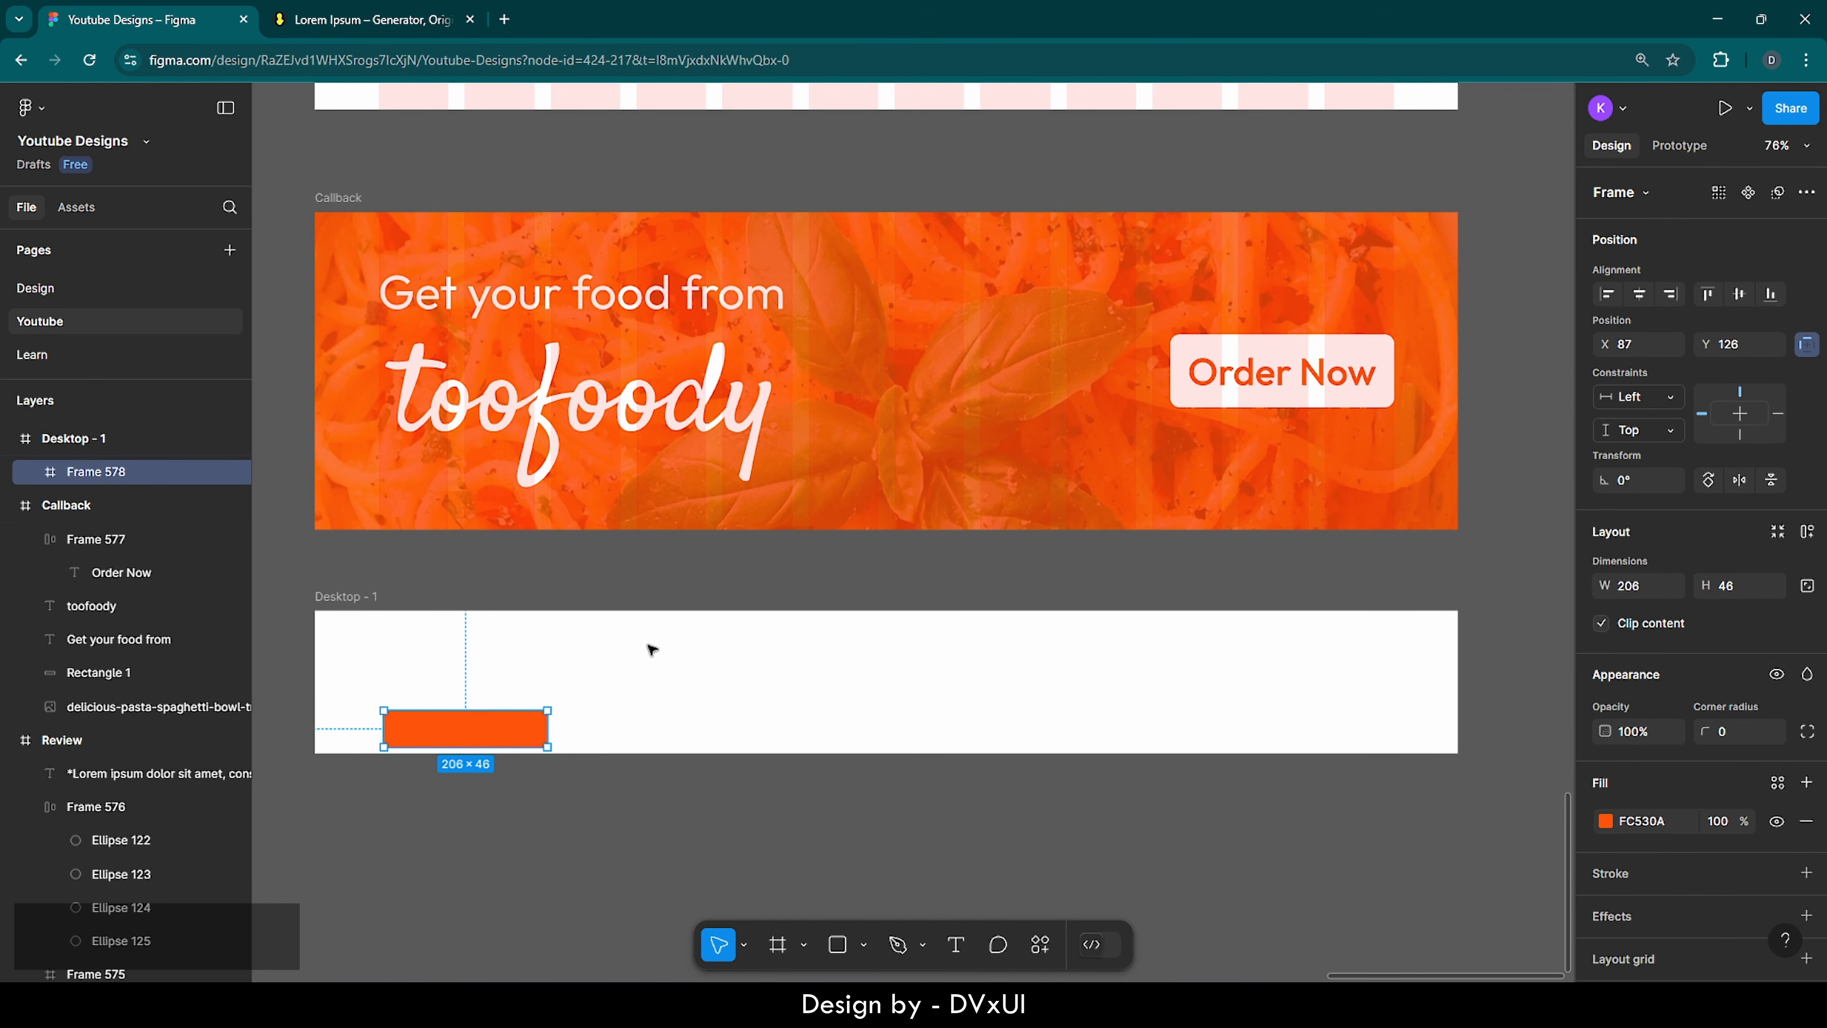
left_click(1771, 293)
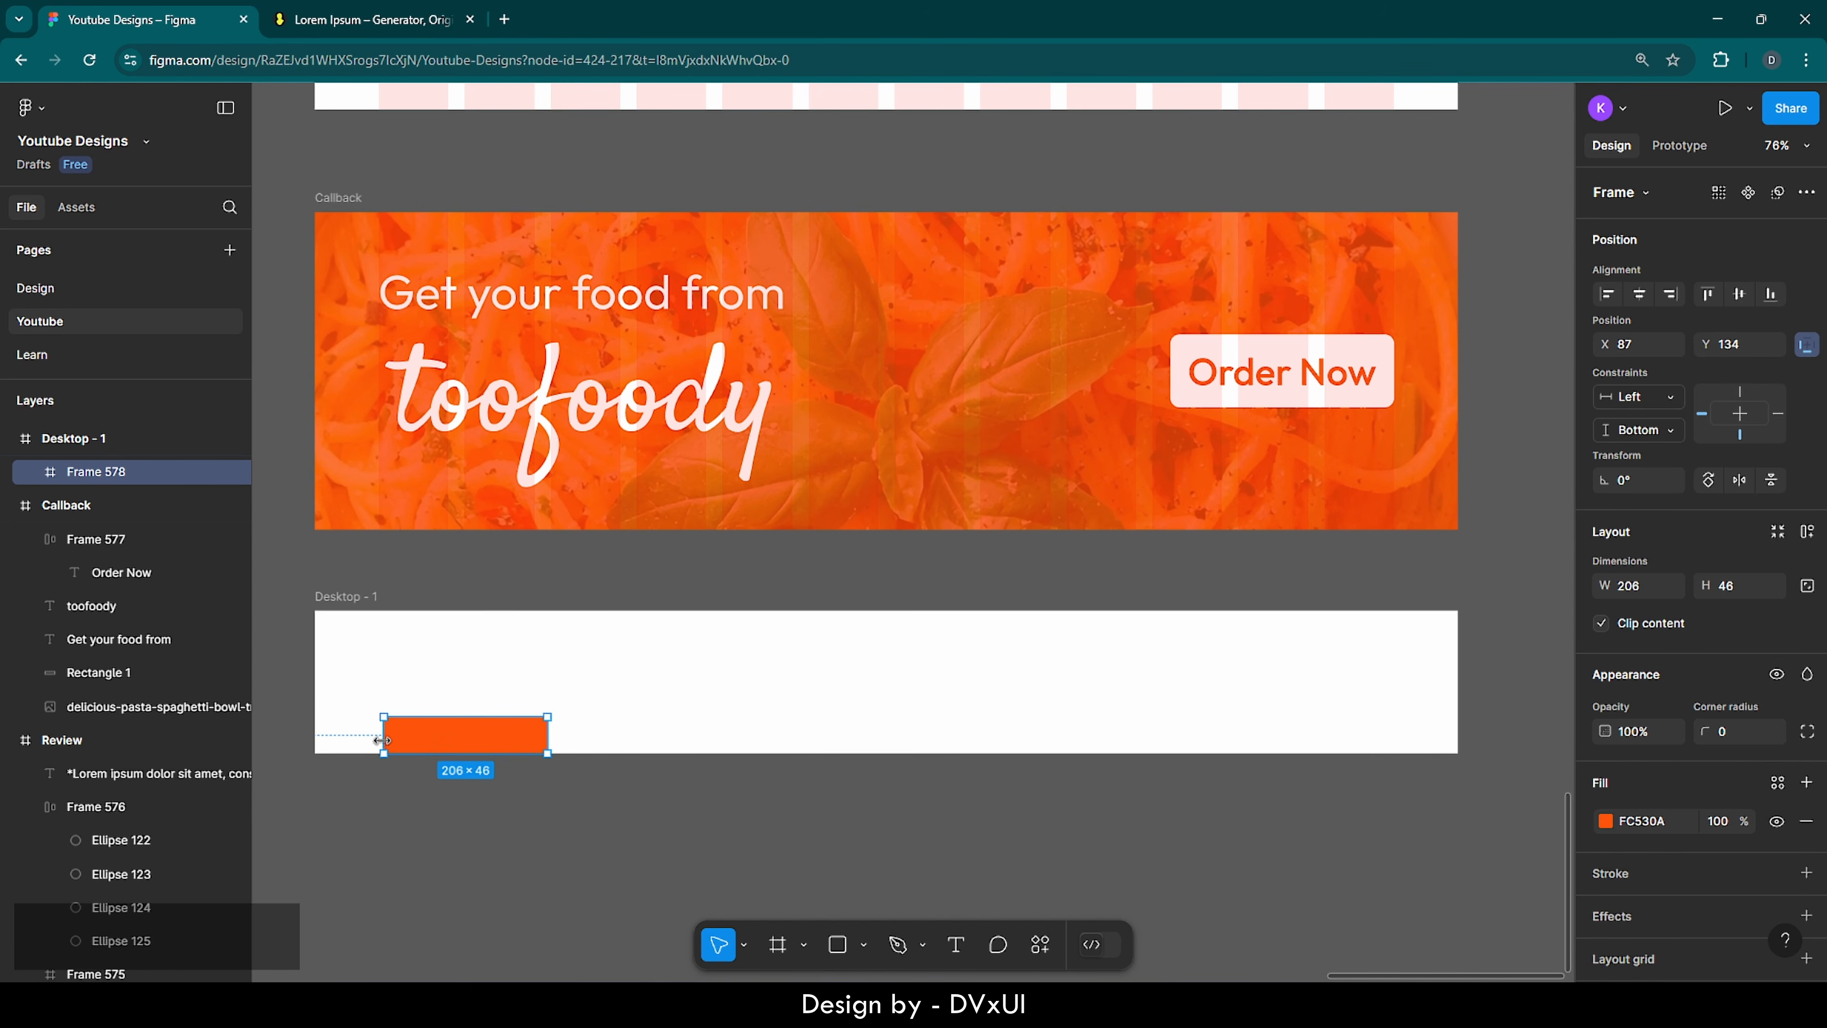
left_click_drag(381, 740, 320, 739)
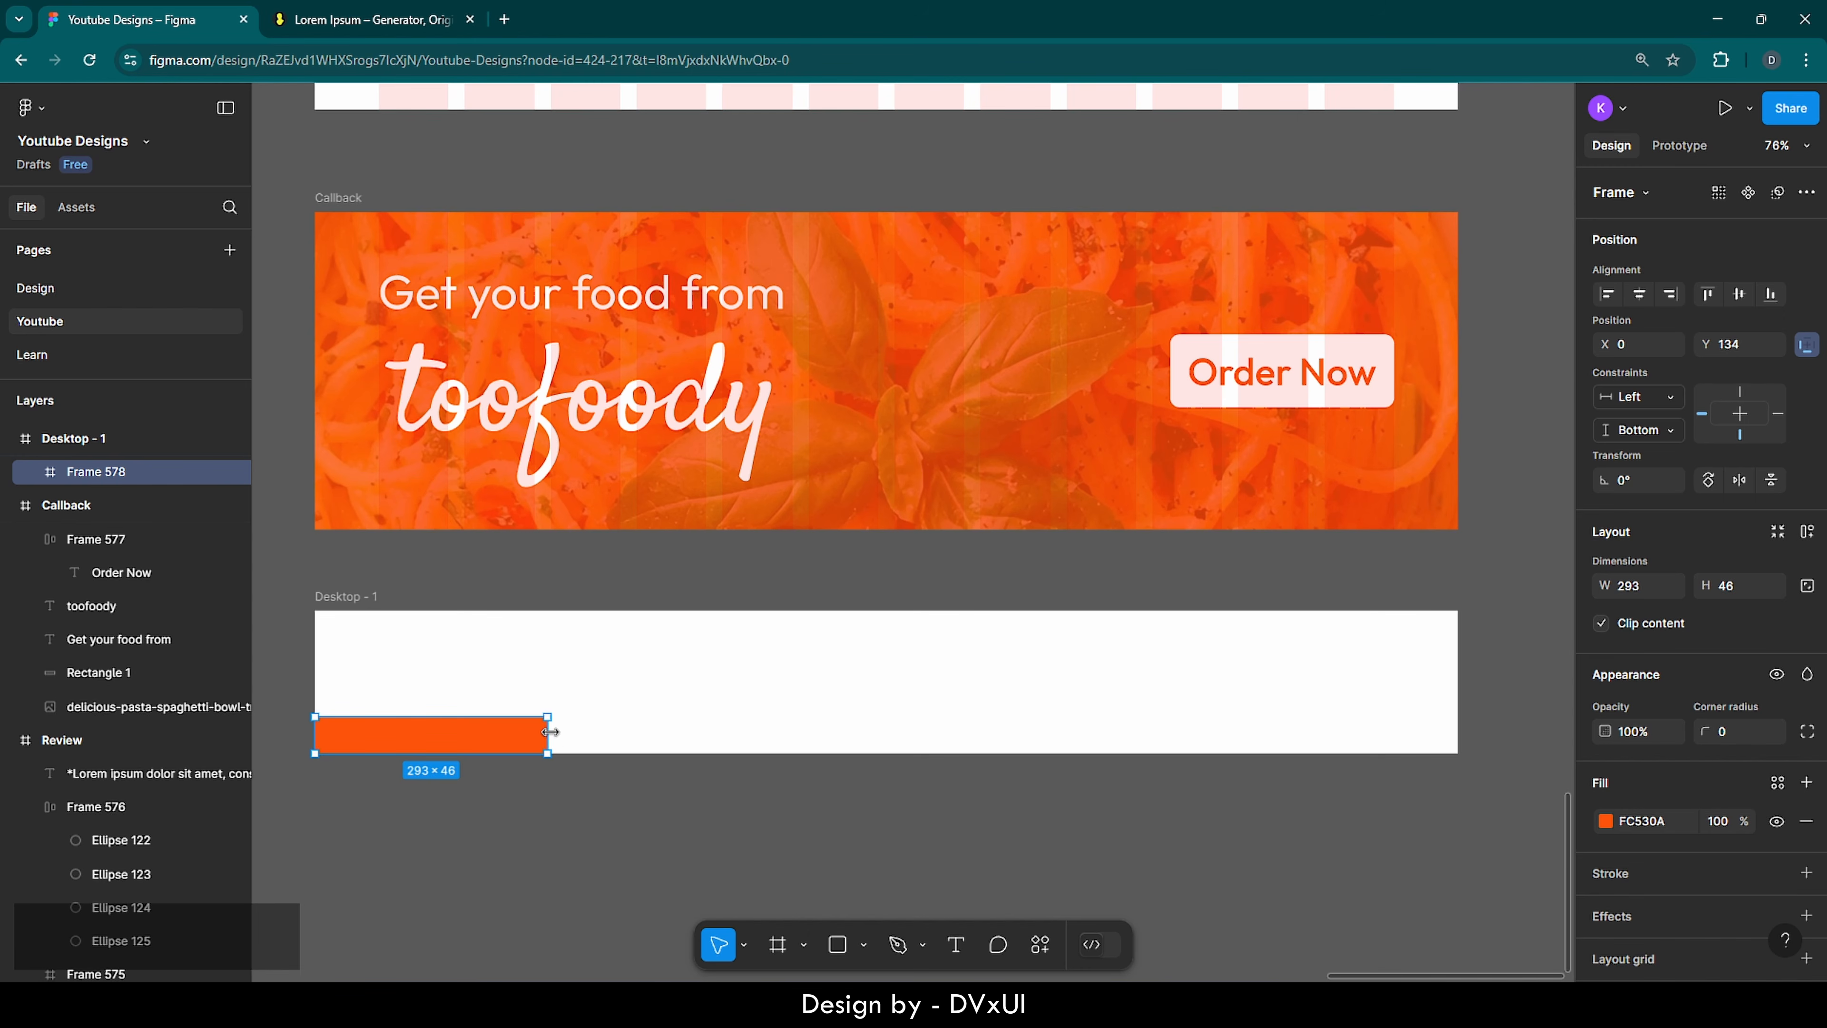
left_click_drag(551, 732, 1458, 734)
left_click(1516, 739)
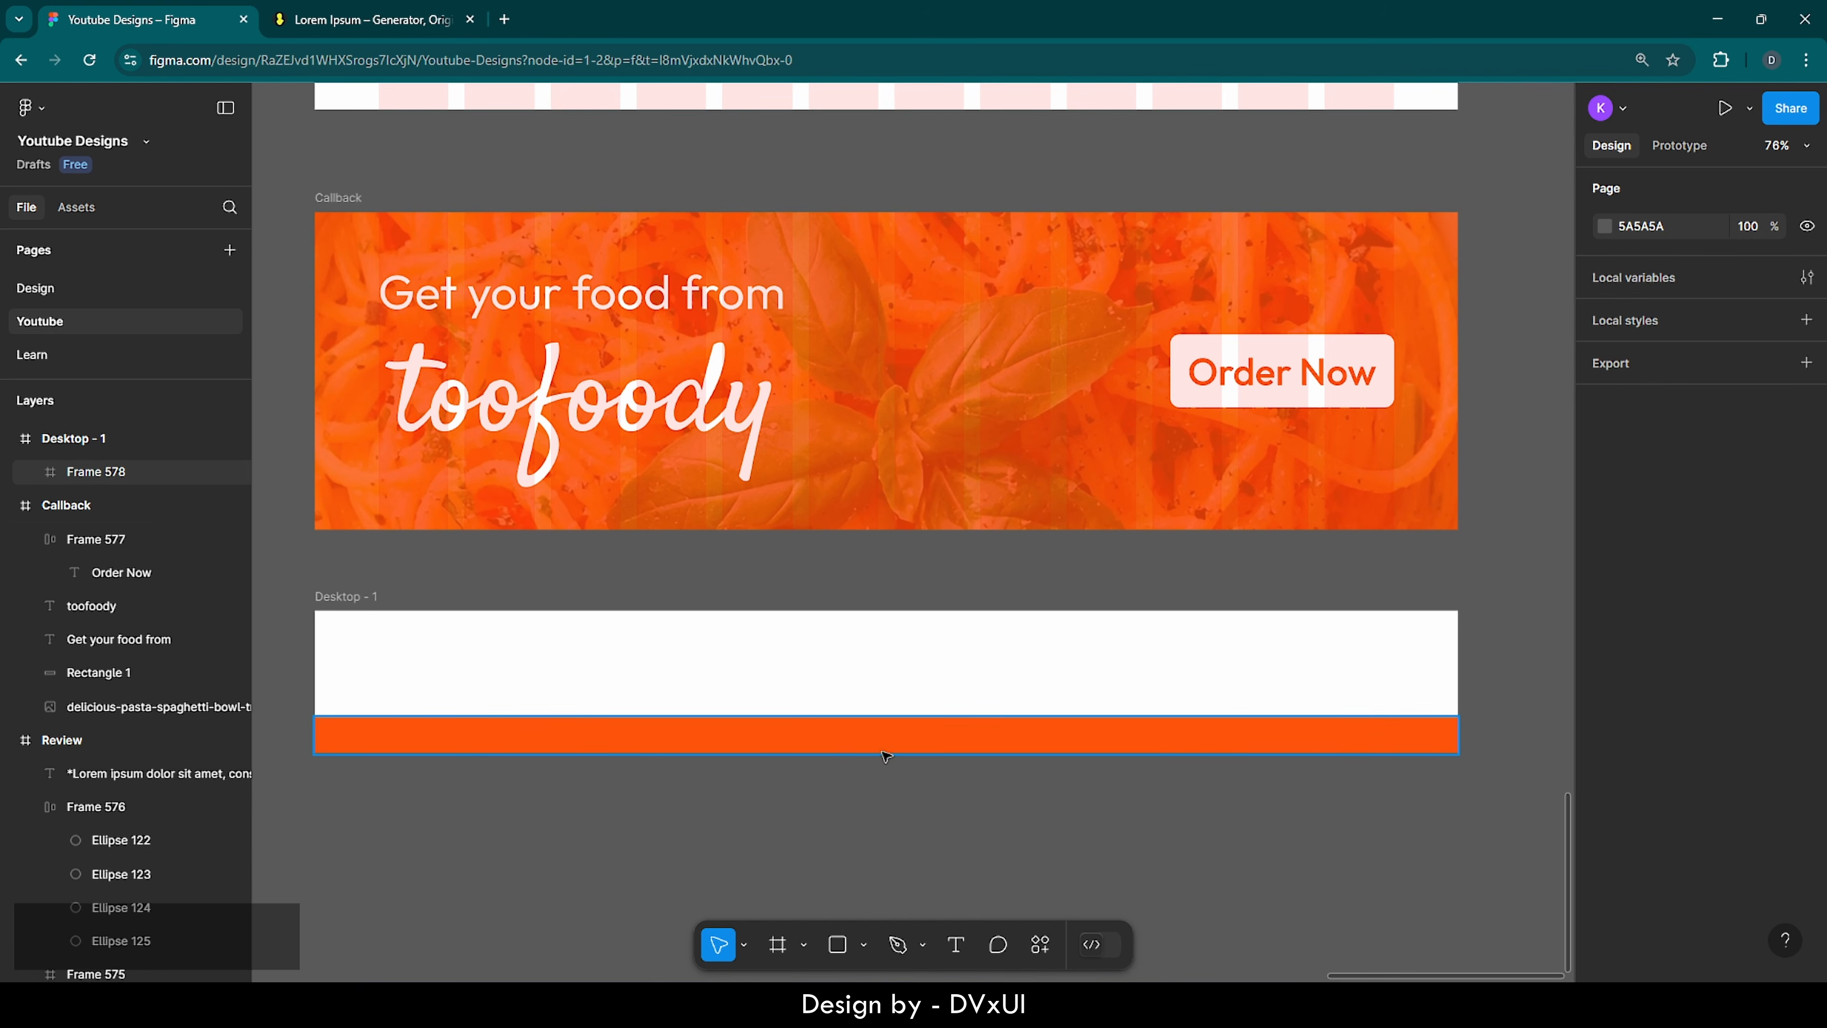
- Add the text "2025, toofoody" at font size 16, centered horizontally and vertically in the orange bar
key("t")
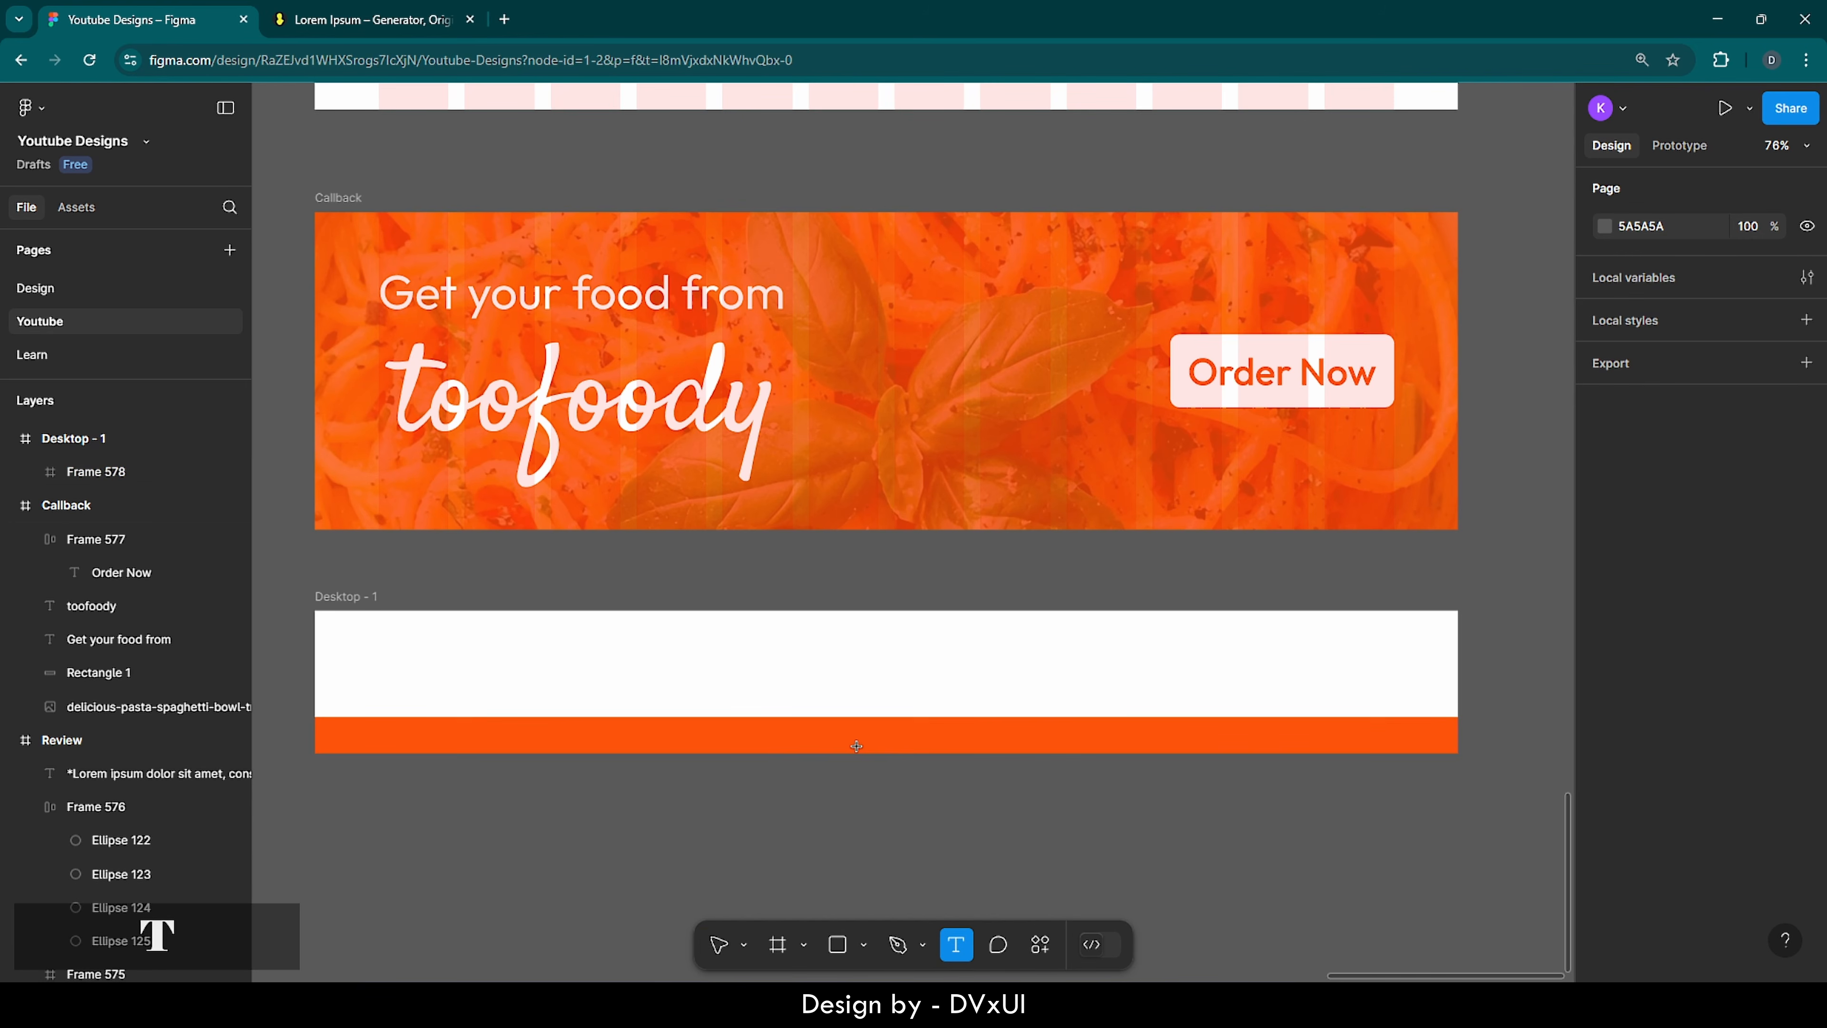
left_click(785, 733)
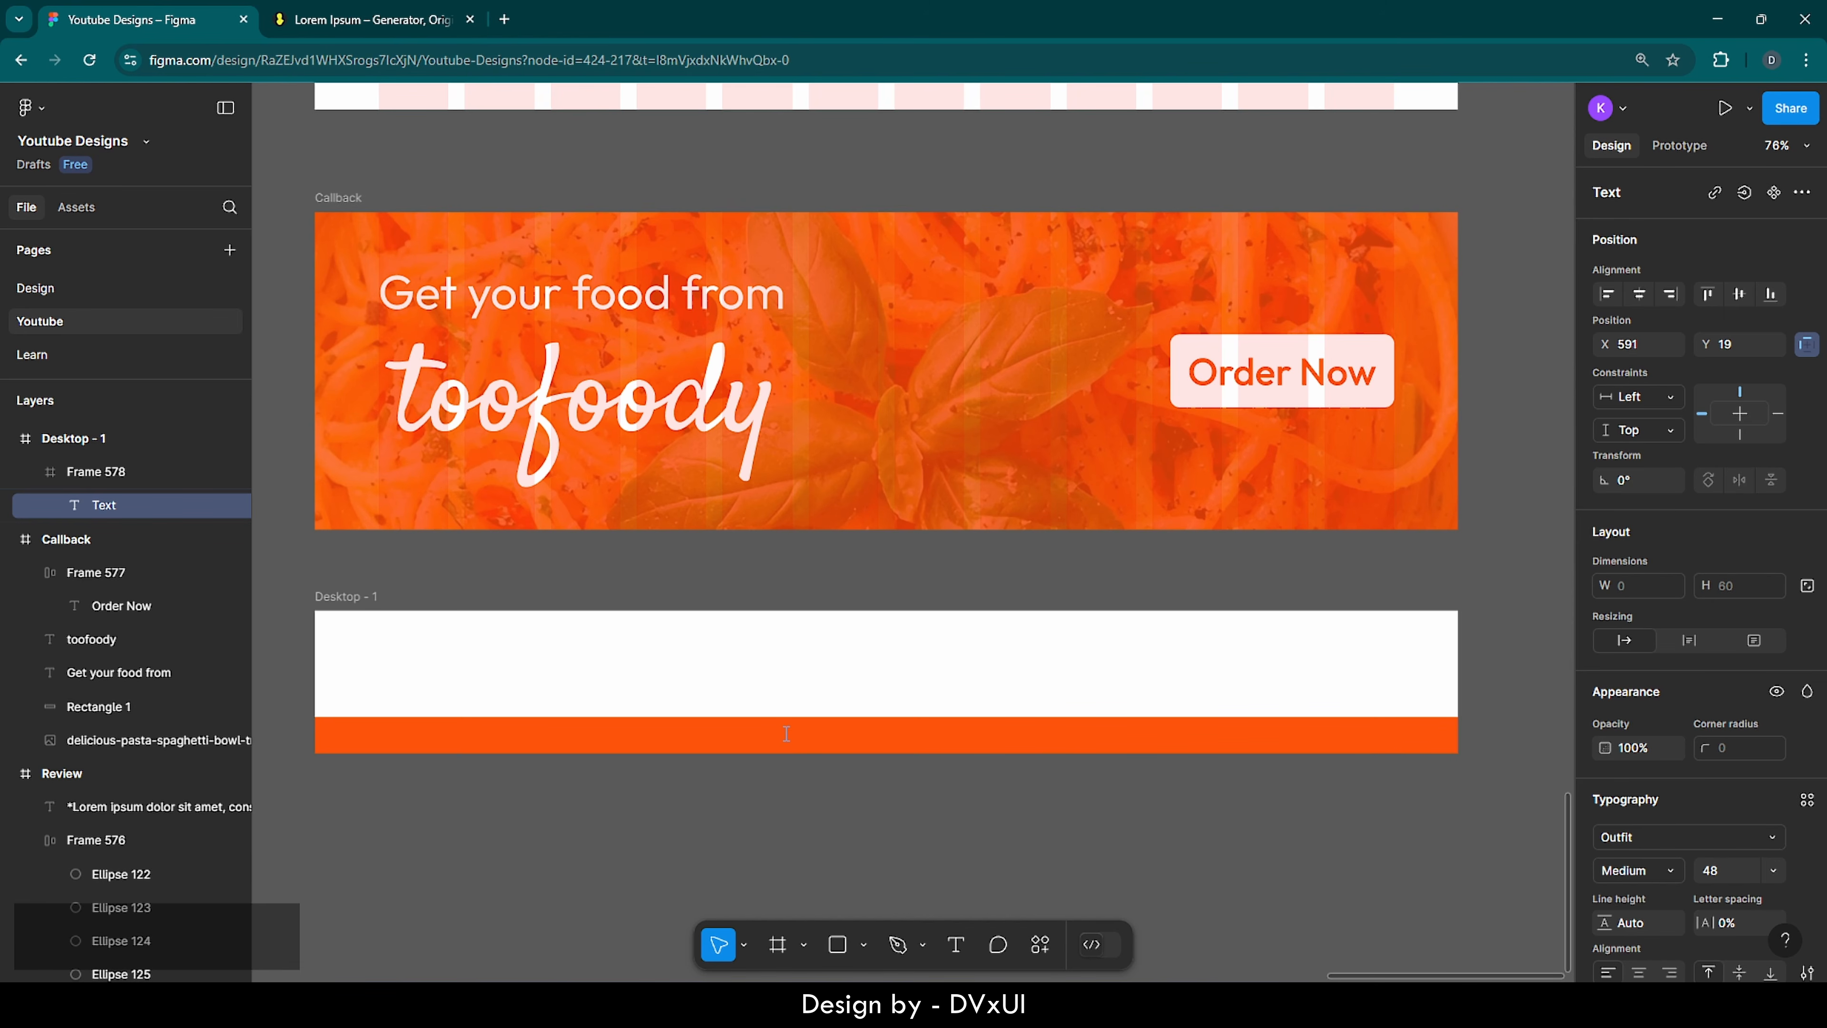
type("2025")
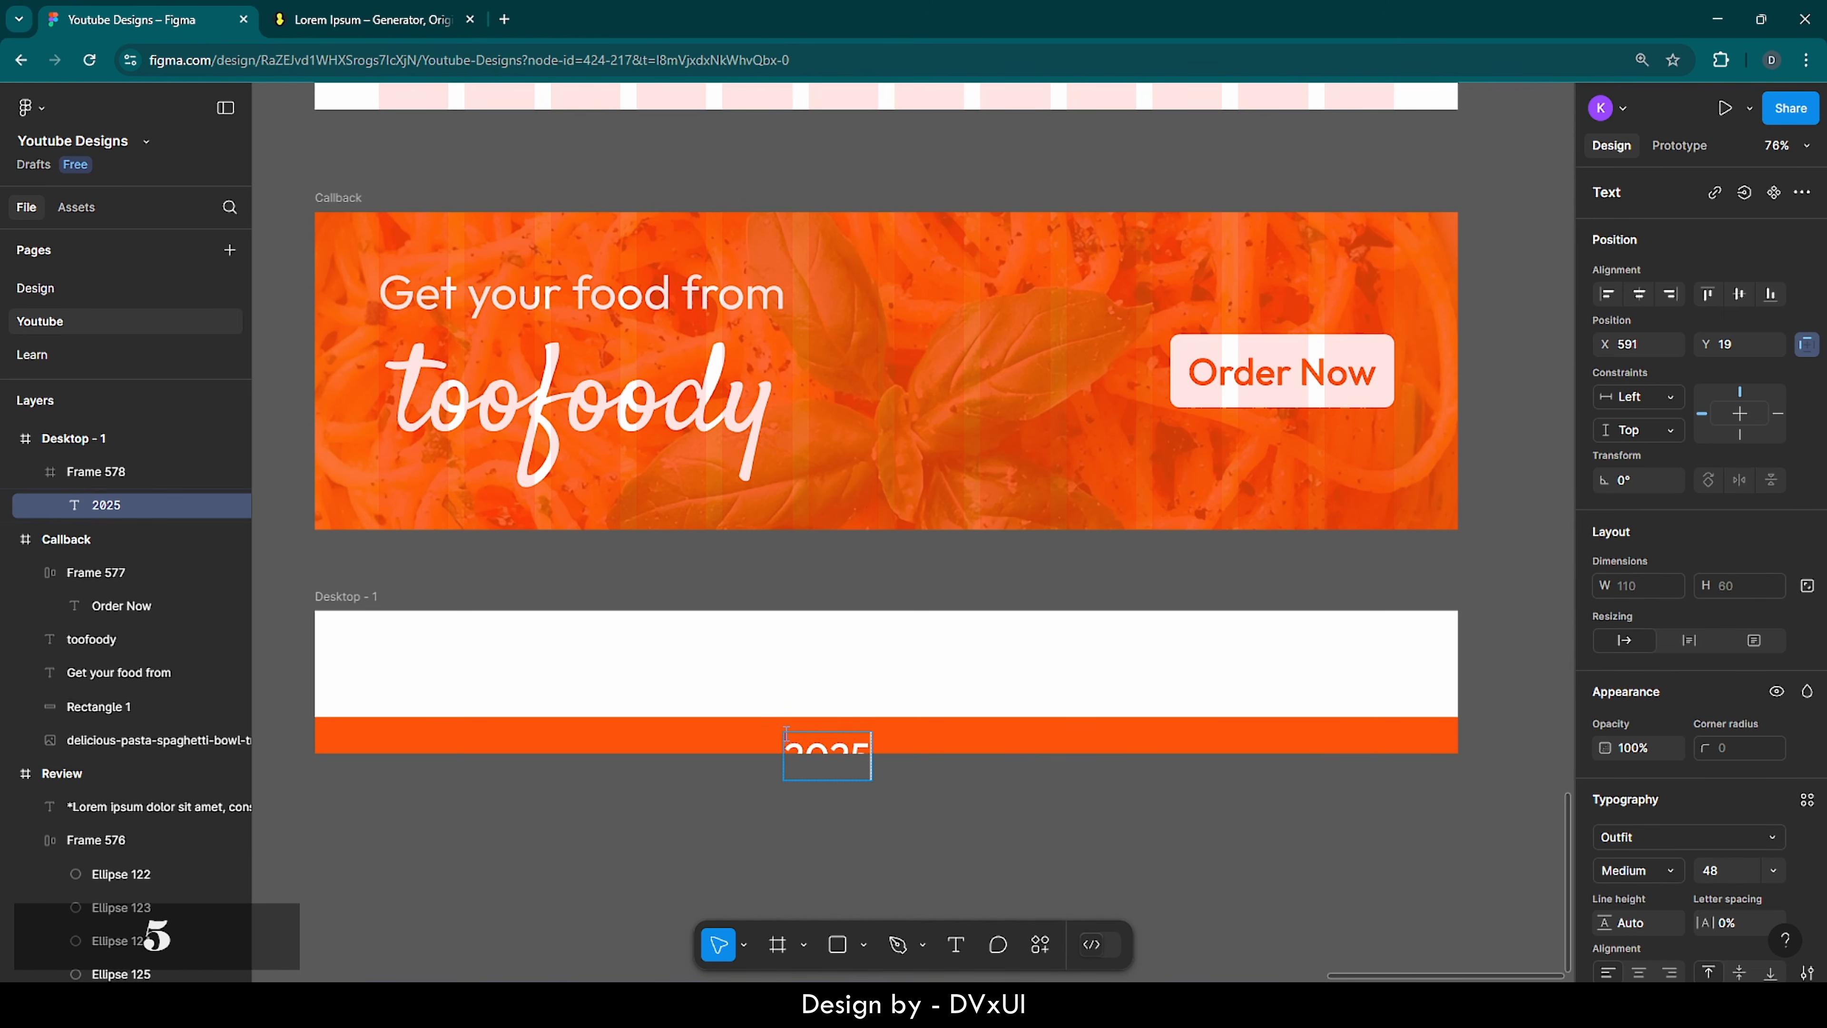
type(", toofoody")
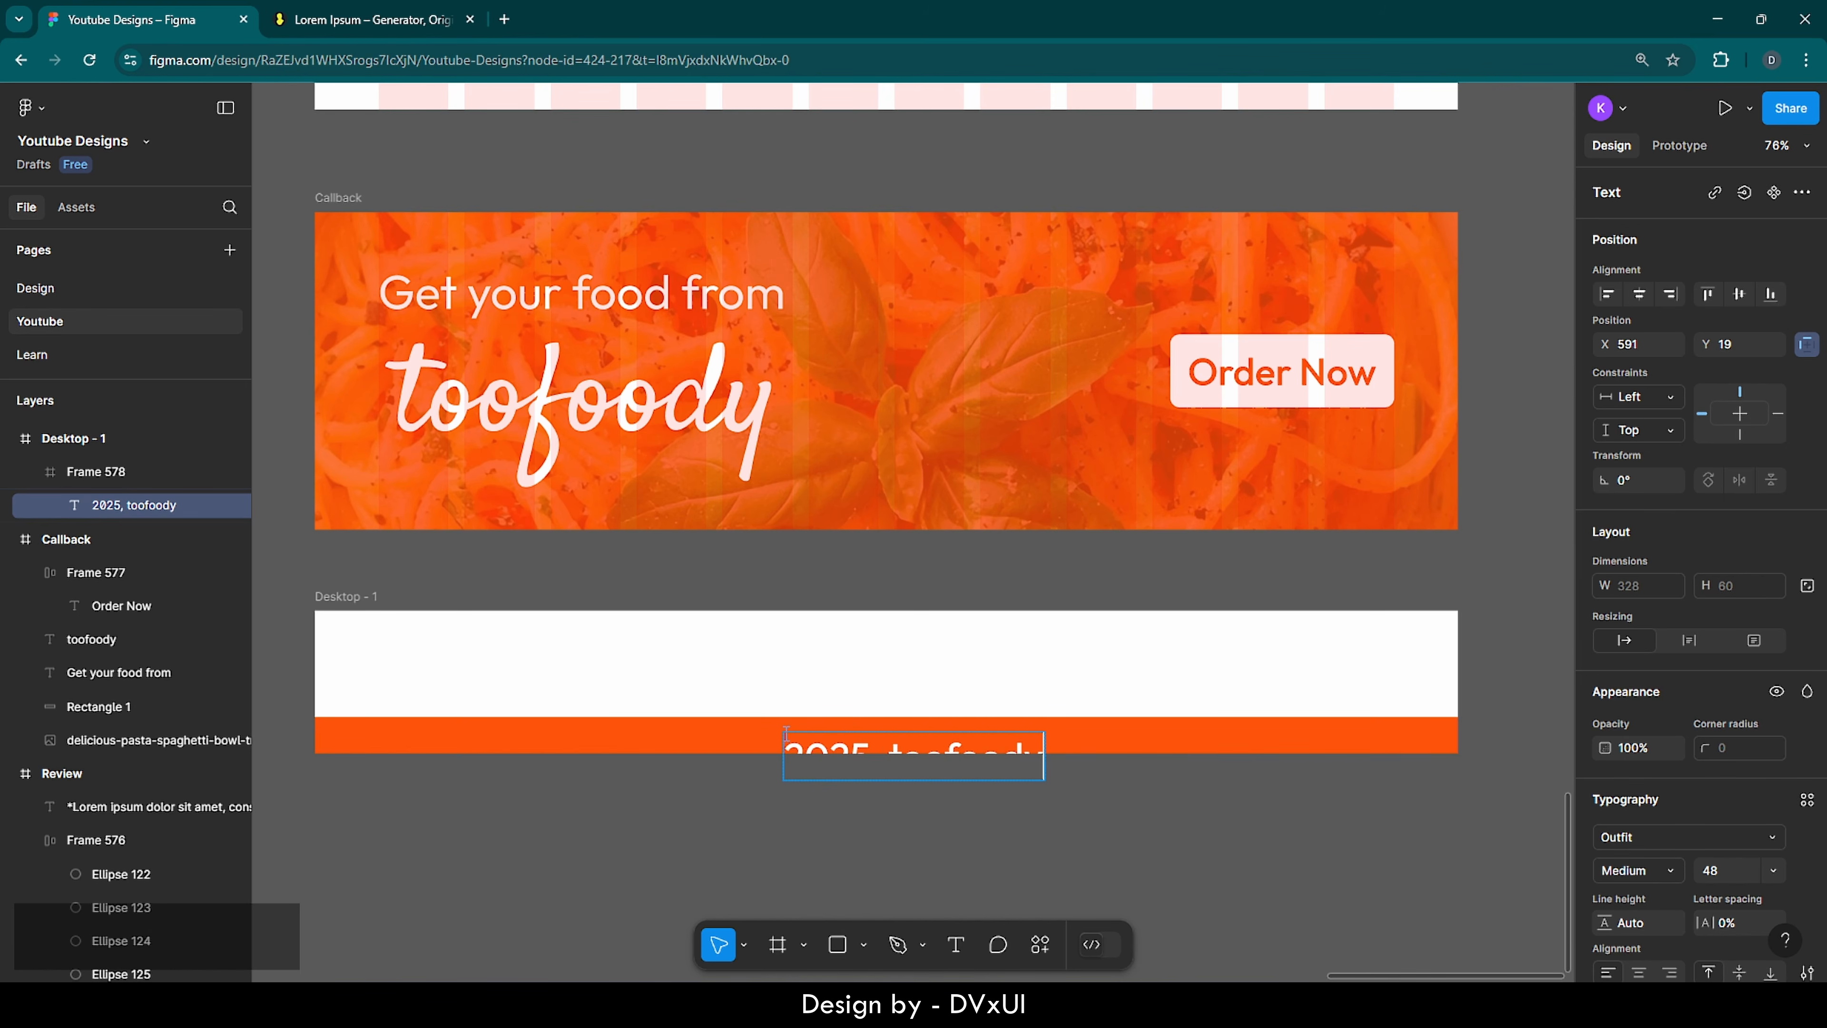
key("ctrl+a")
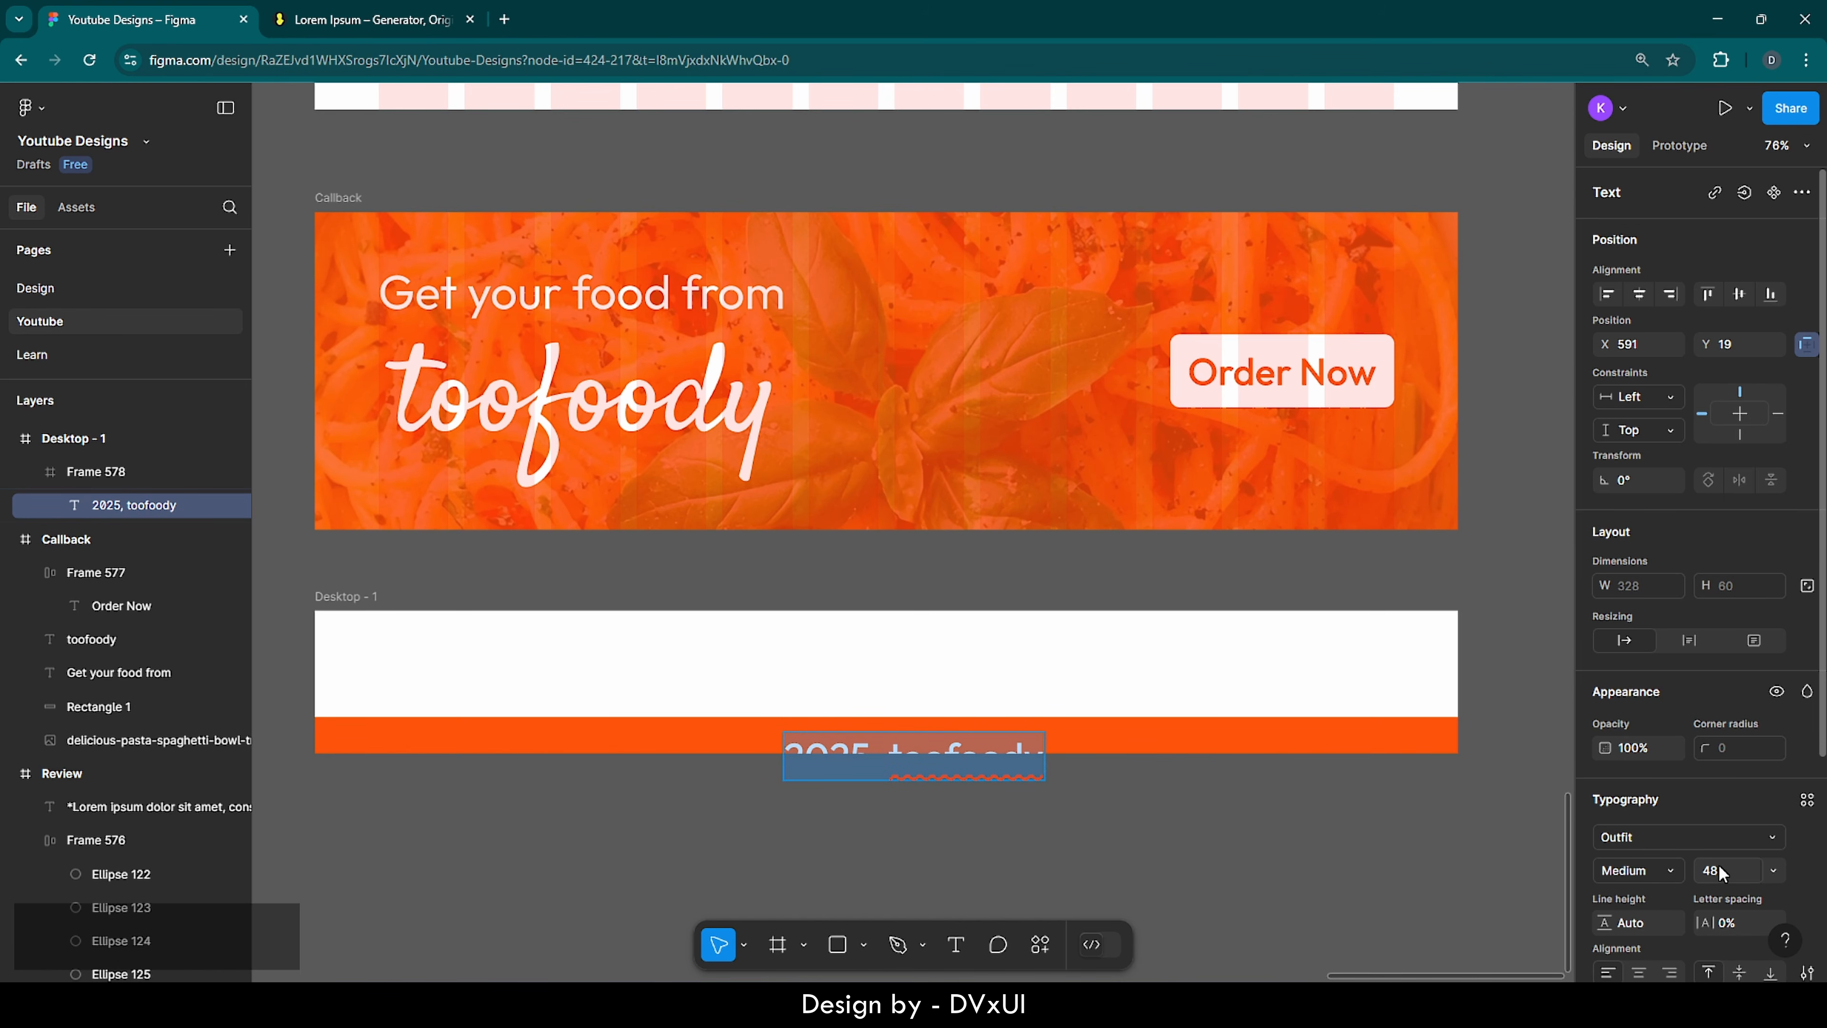
type("16")
key("Return")
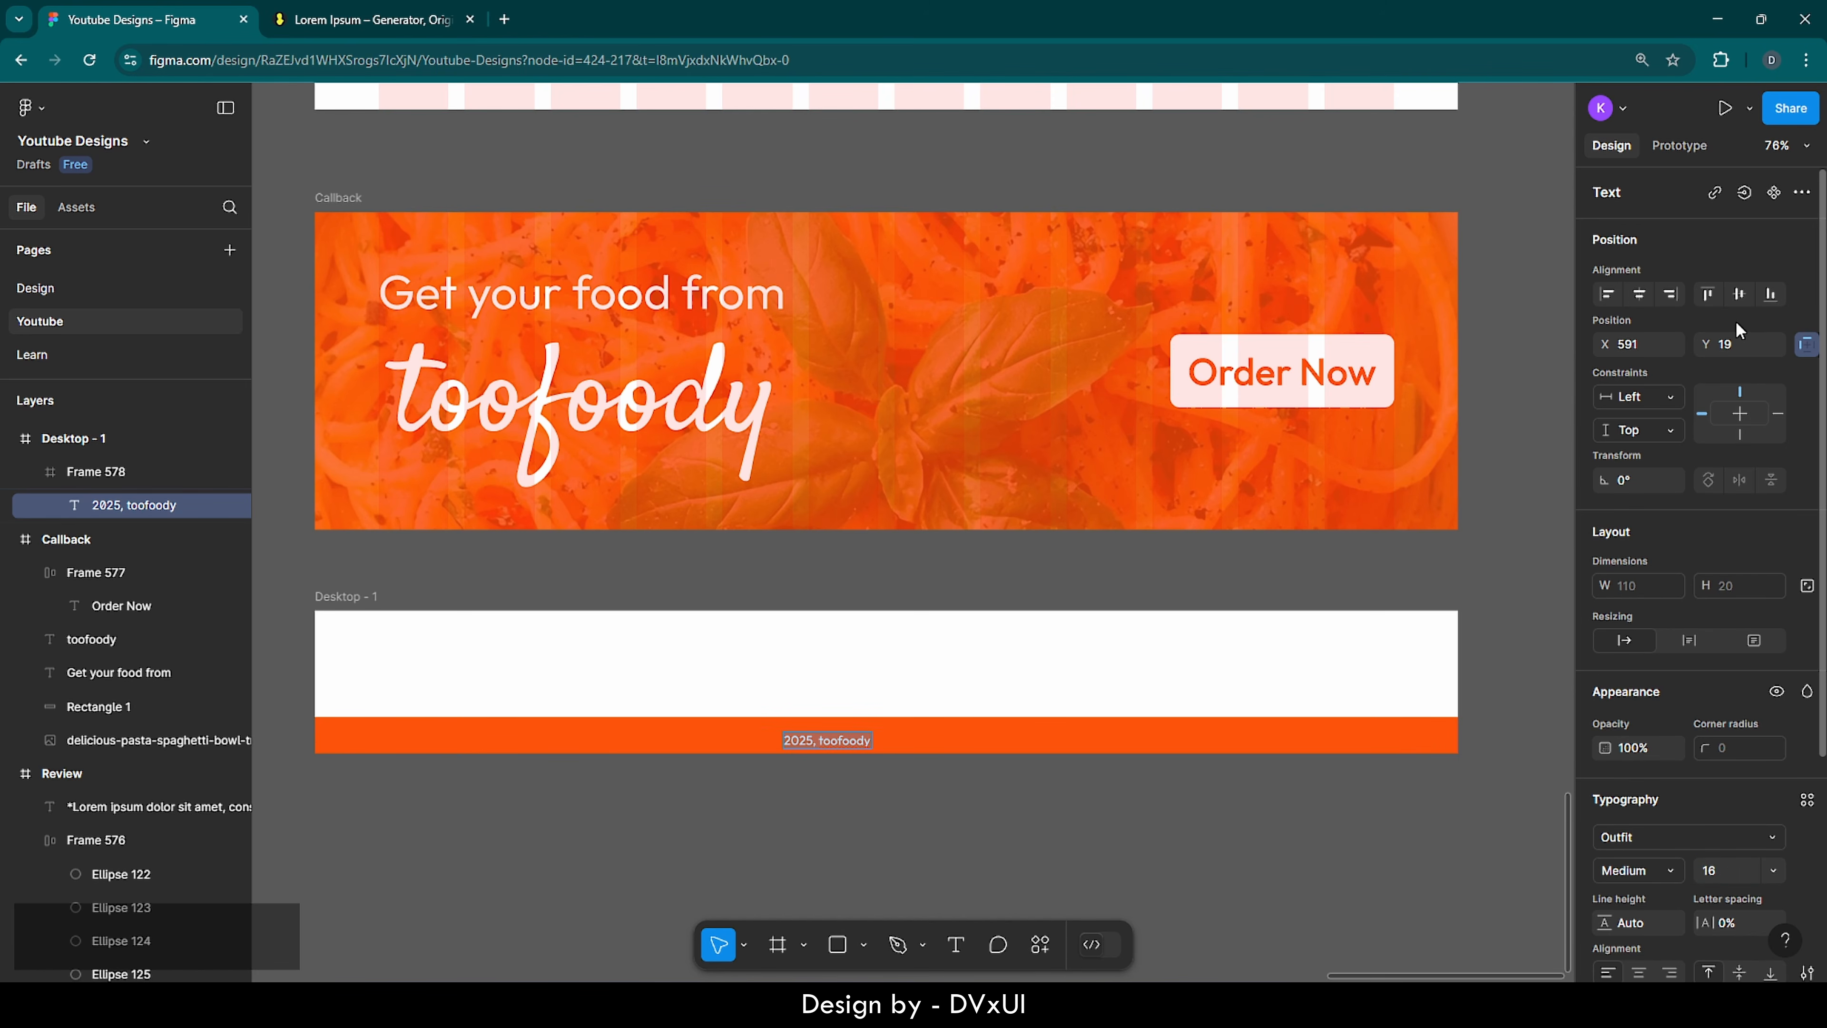
left_click(1642, 295)
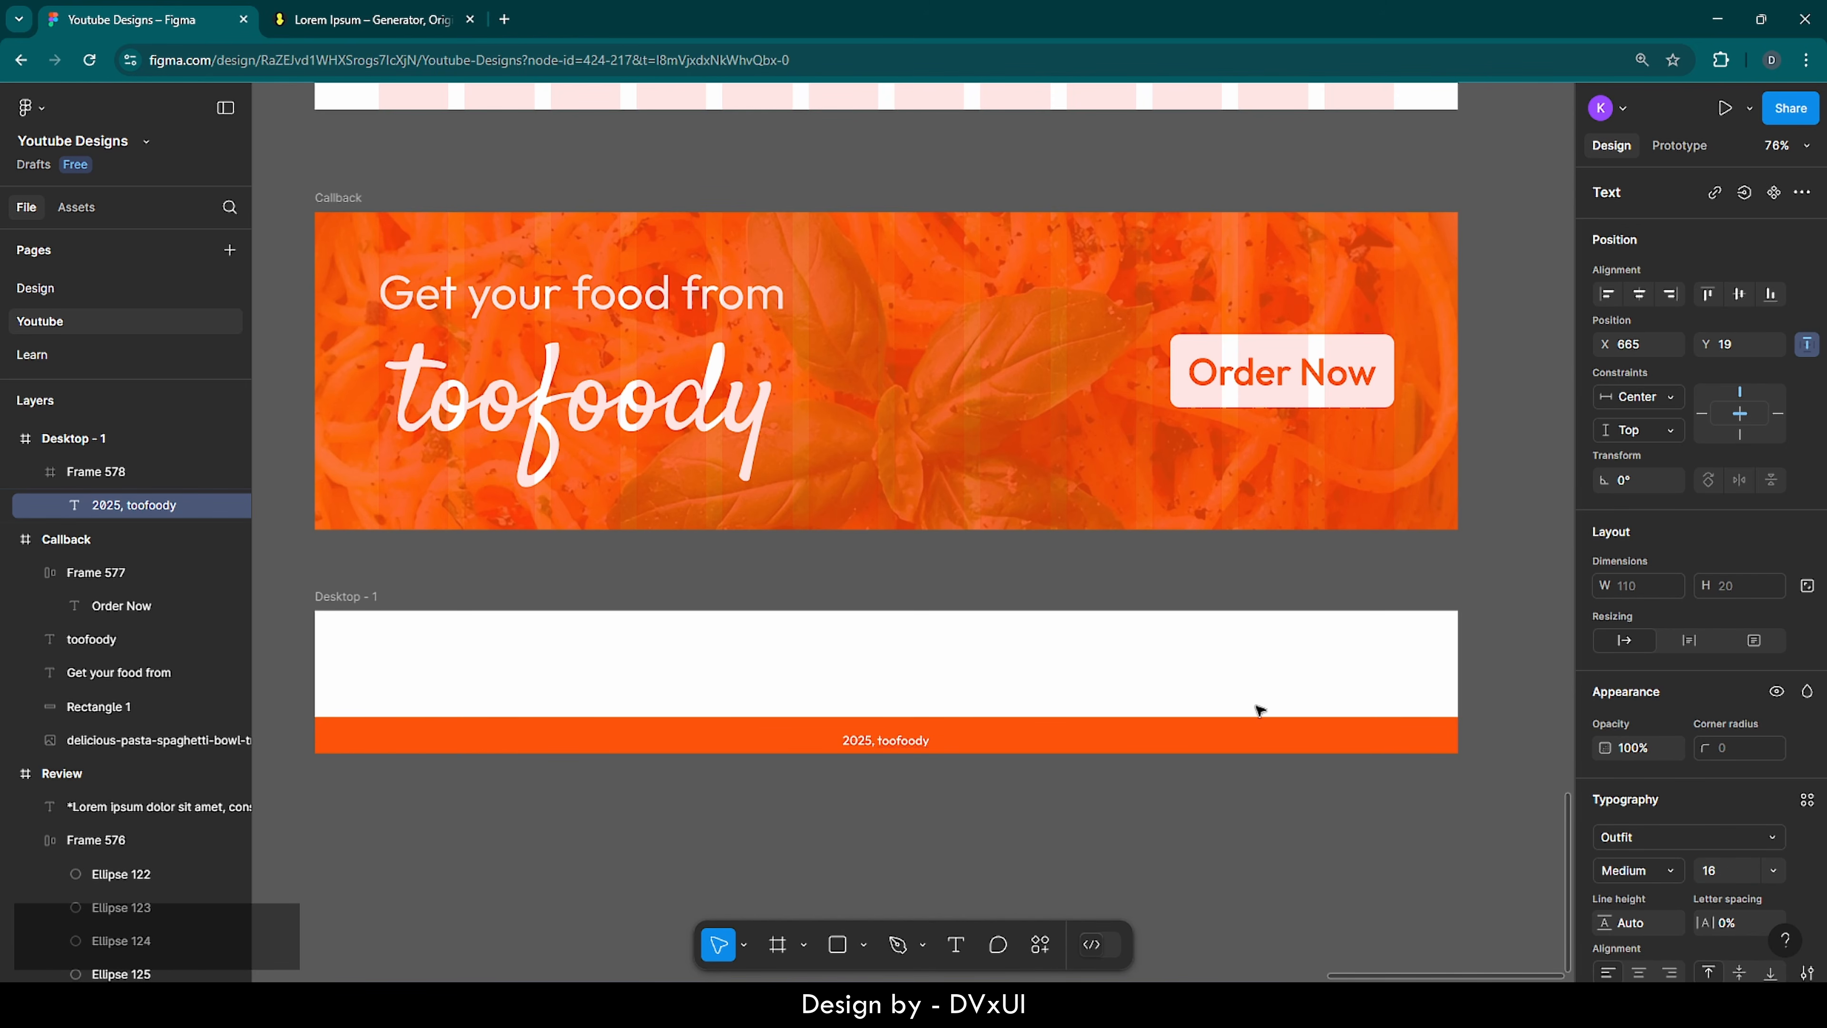
left_click(1740, 294)
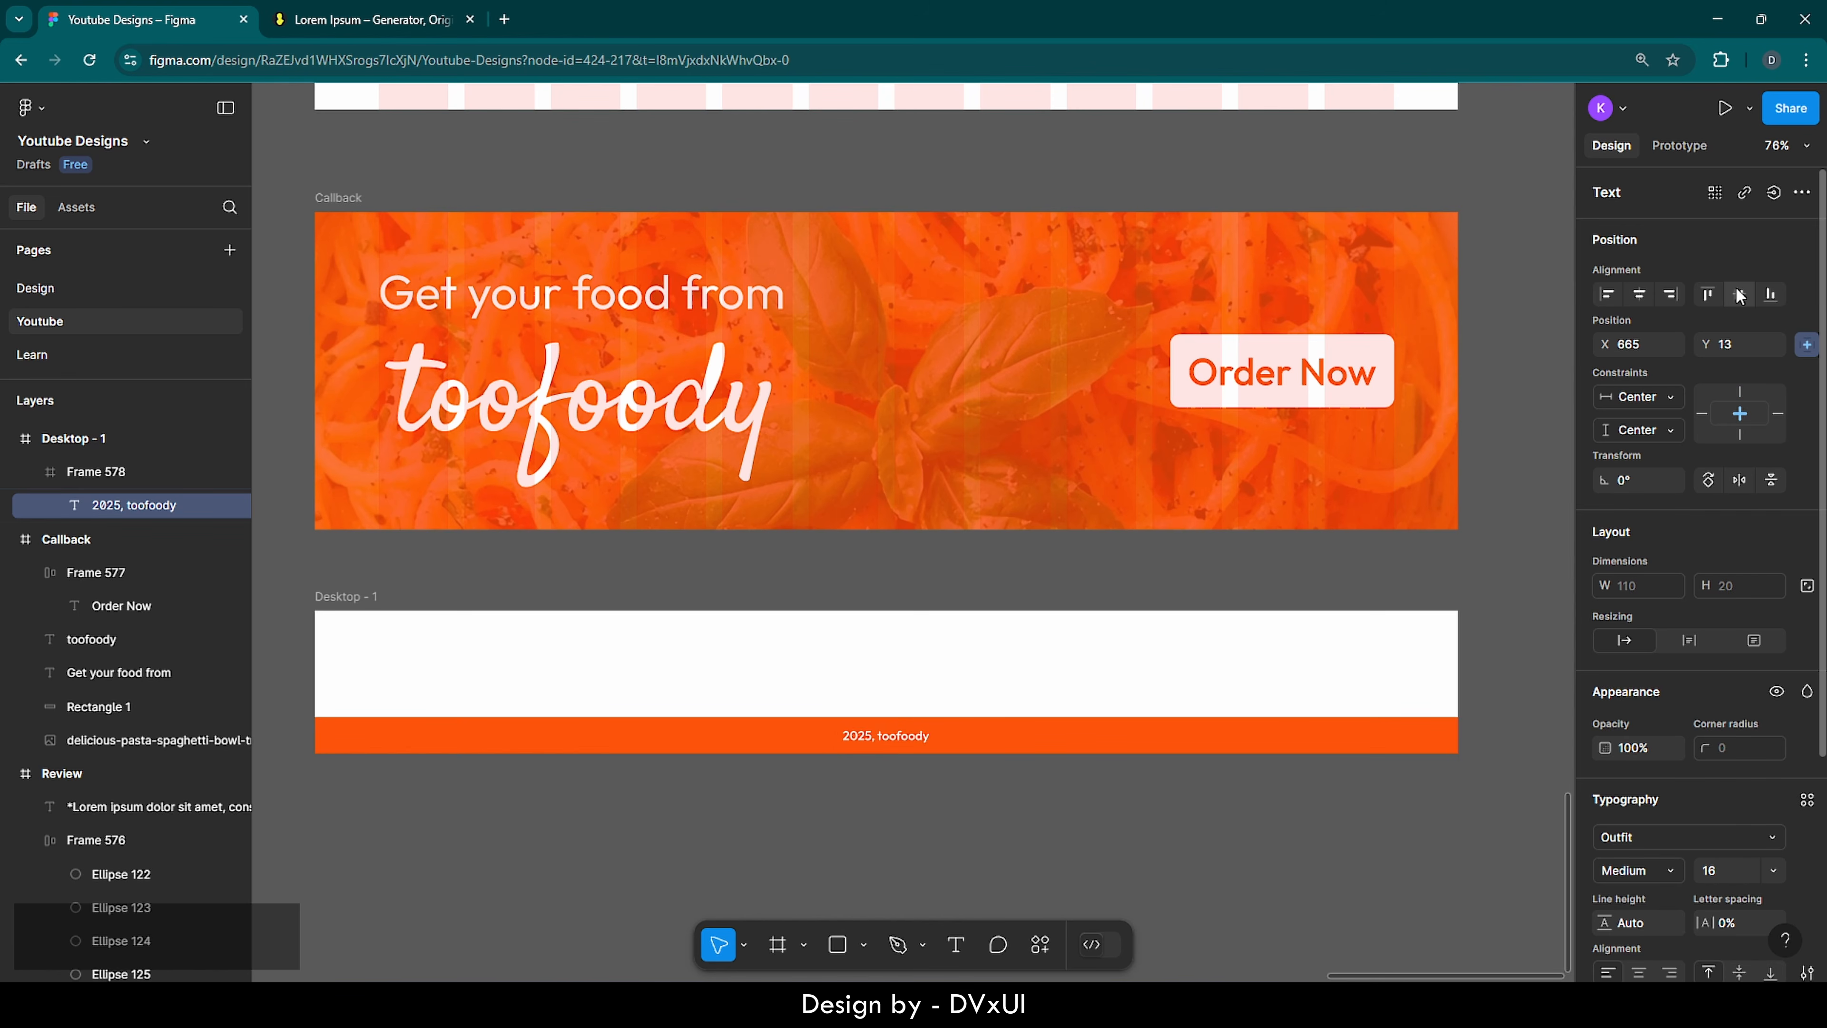
- Search Google for "copyright symbol" in a new browser tab and copy the © character from the results
left_click(506, 18)
type("copyy")
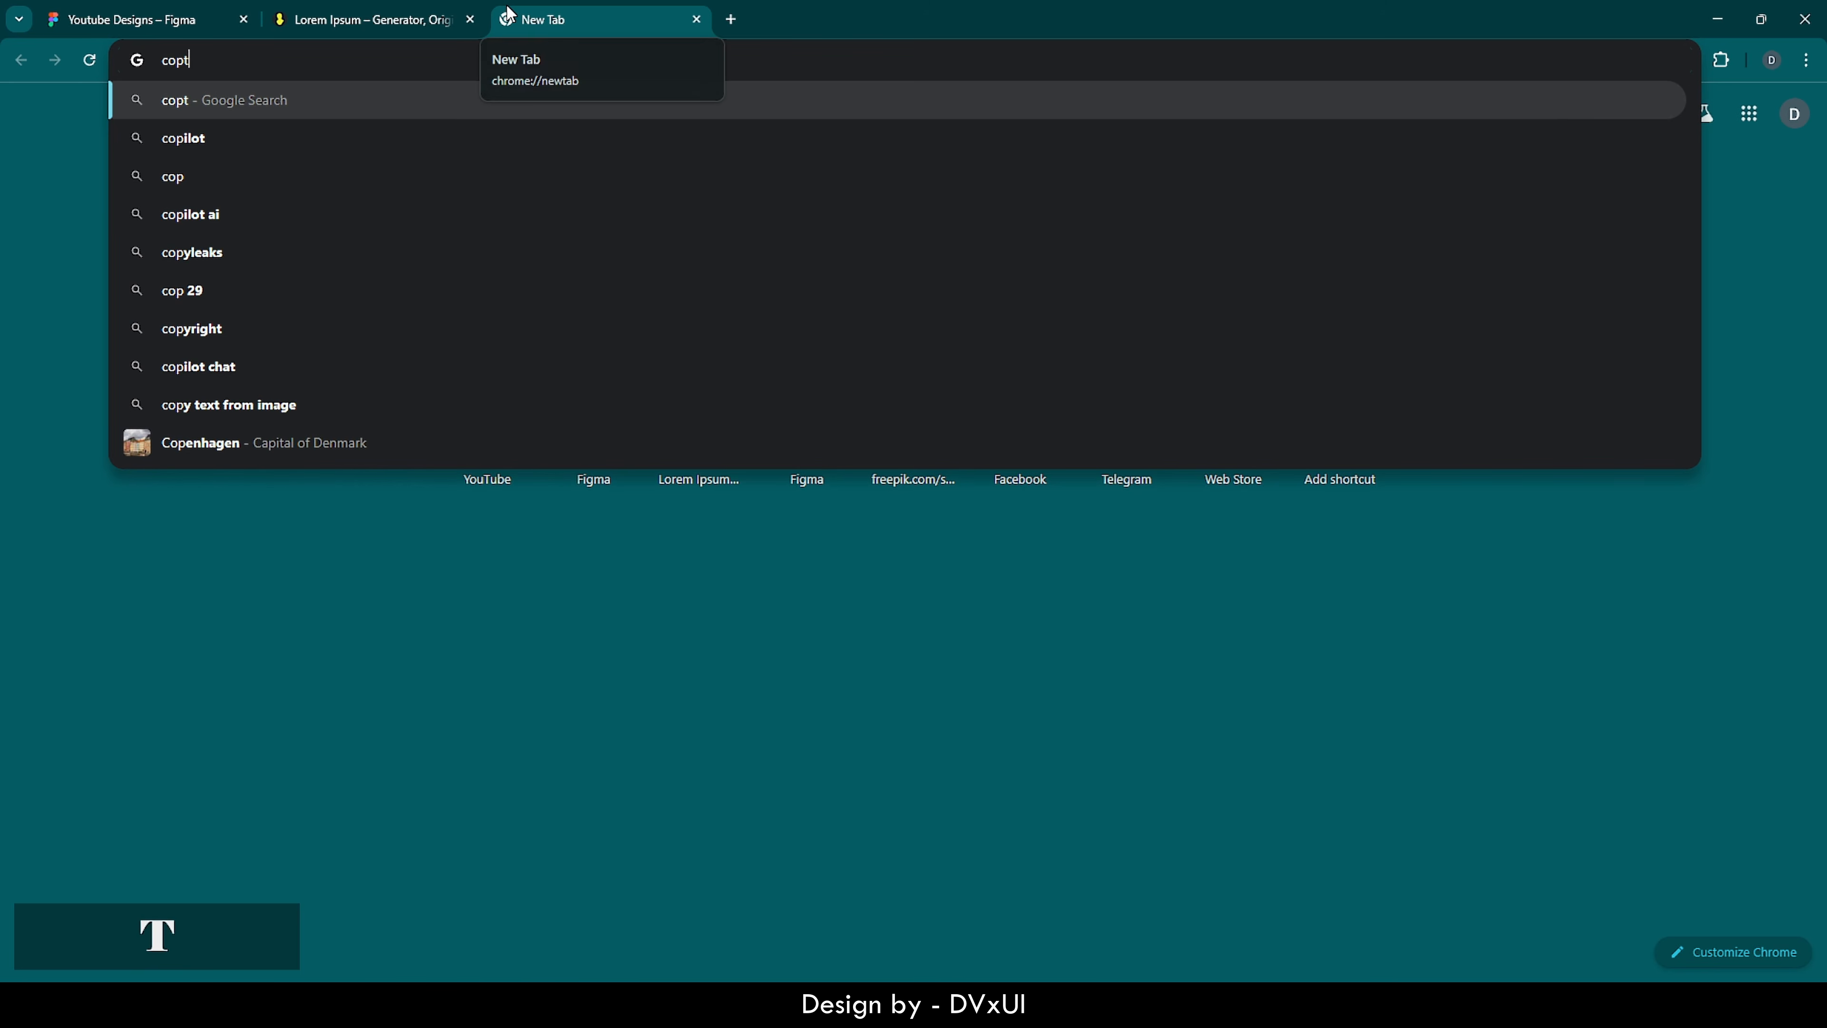
key("BackSpace")
type("ri")
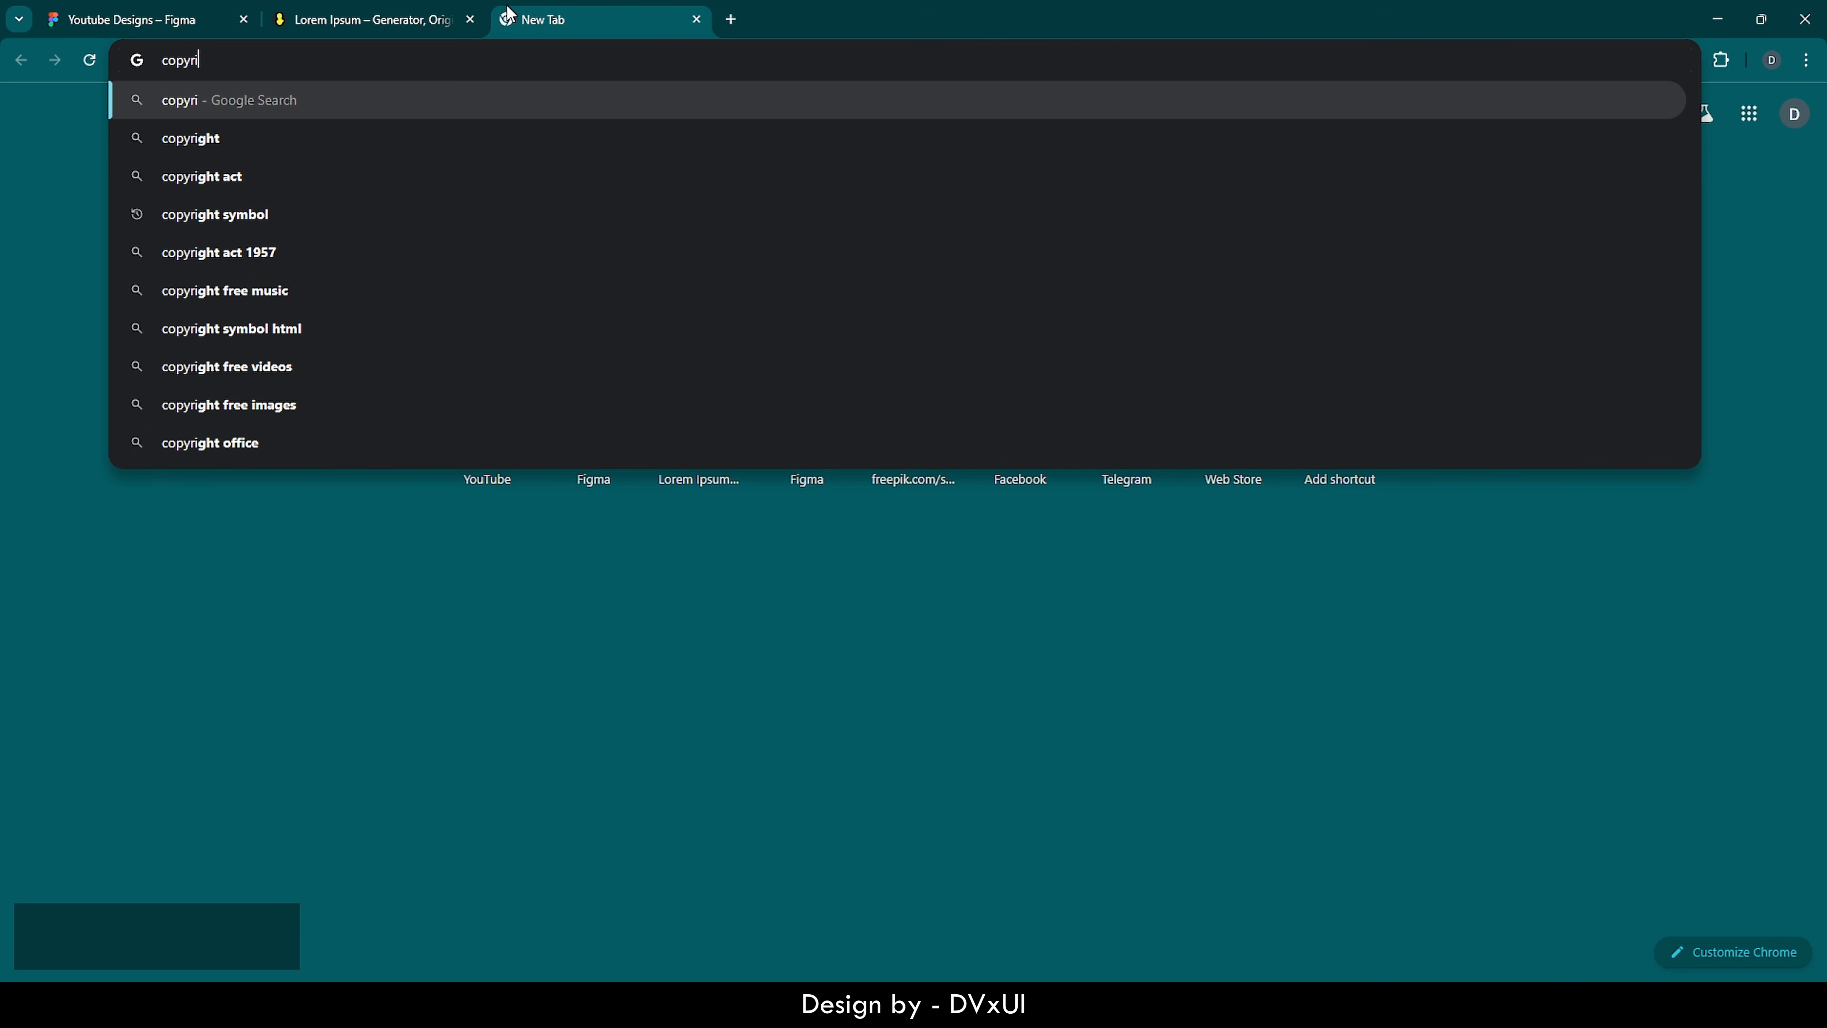
key("Down")
key("Return")
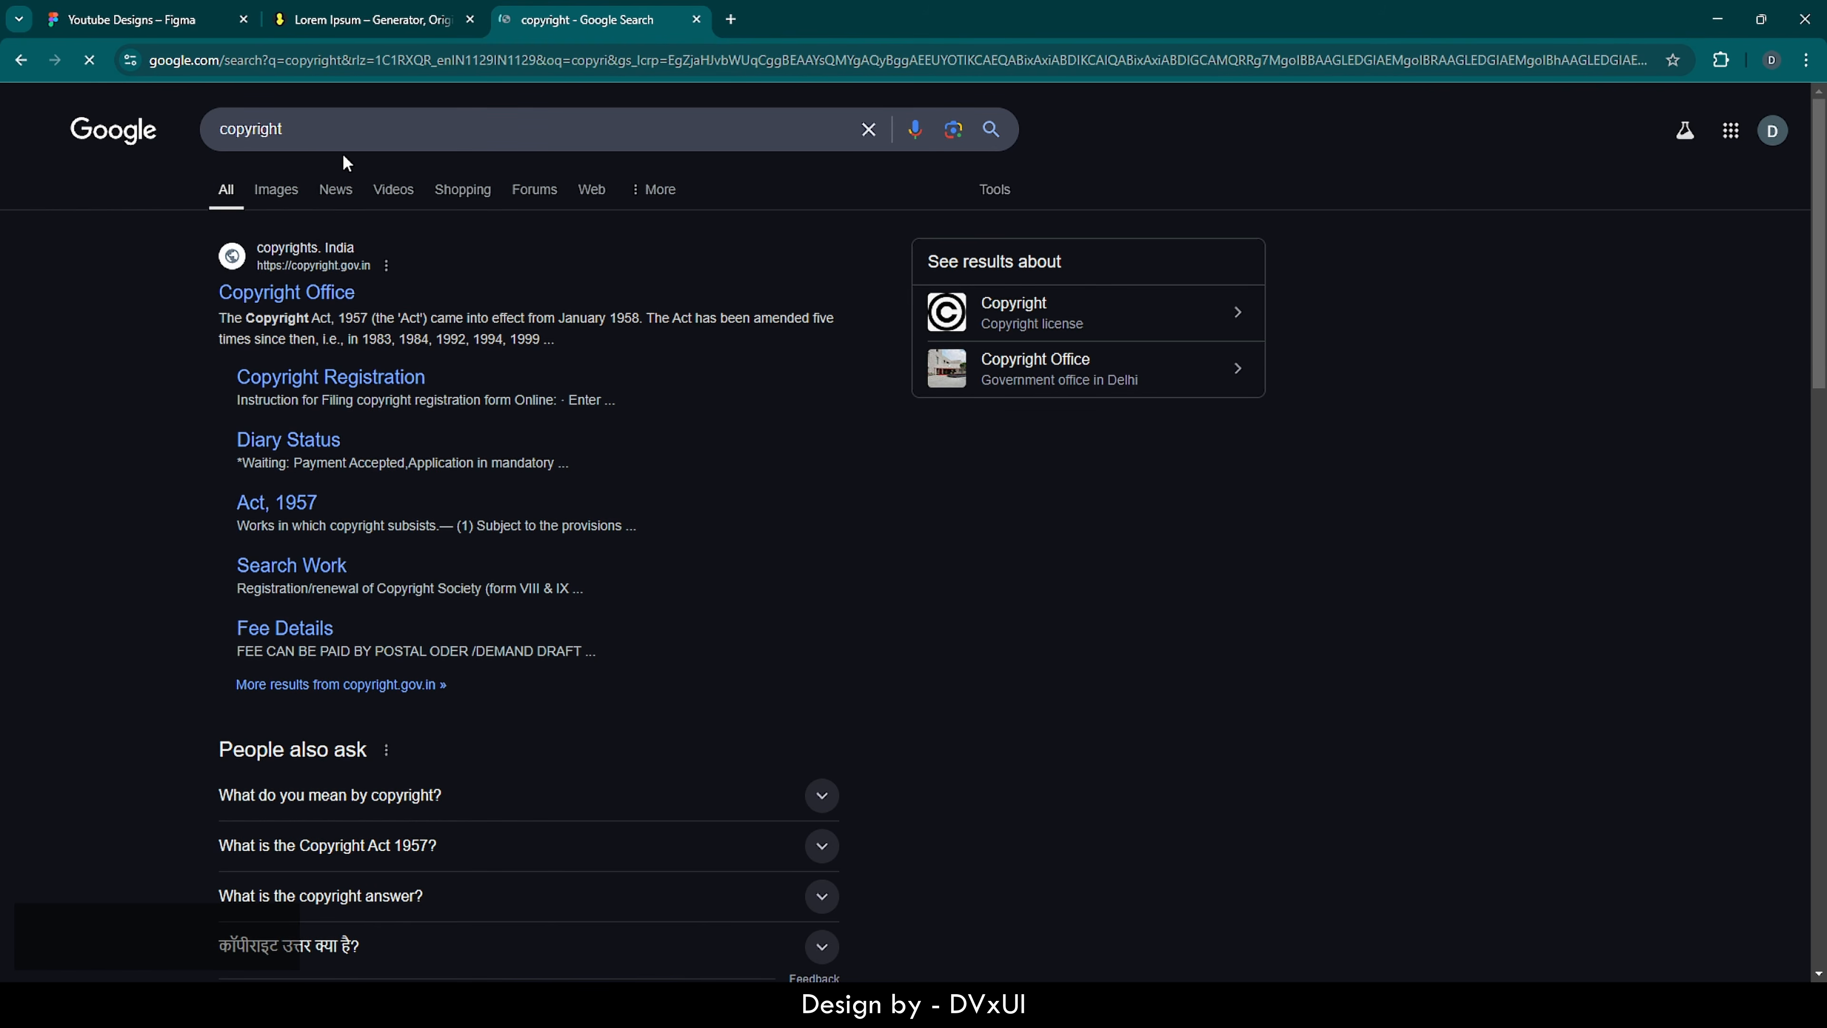
left_click(334, 135)
type("sym")
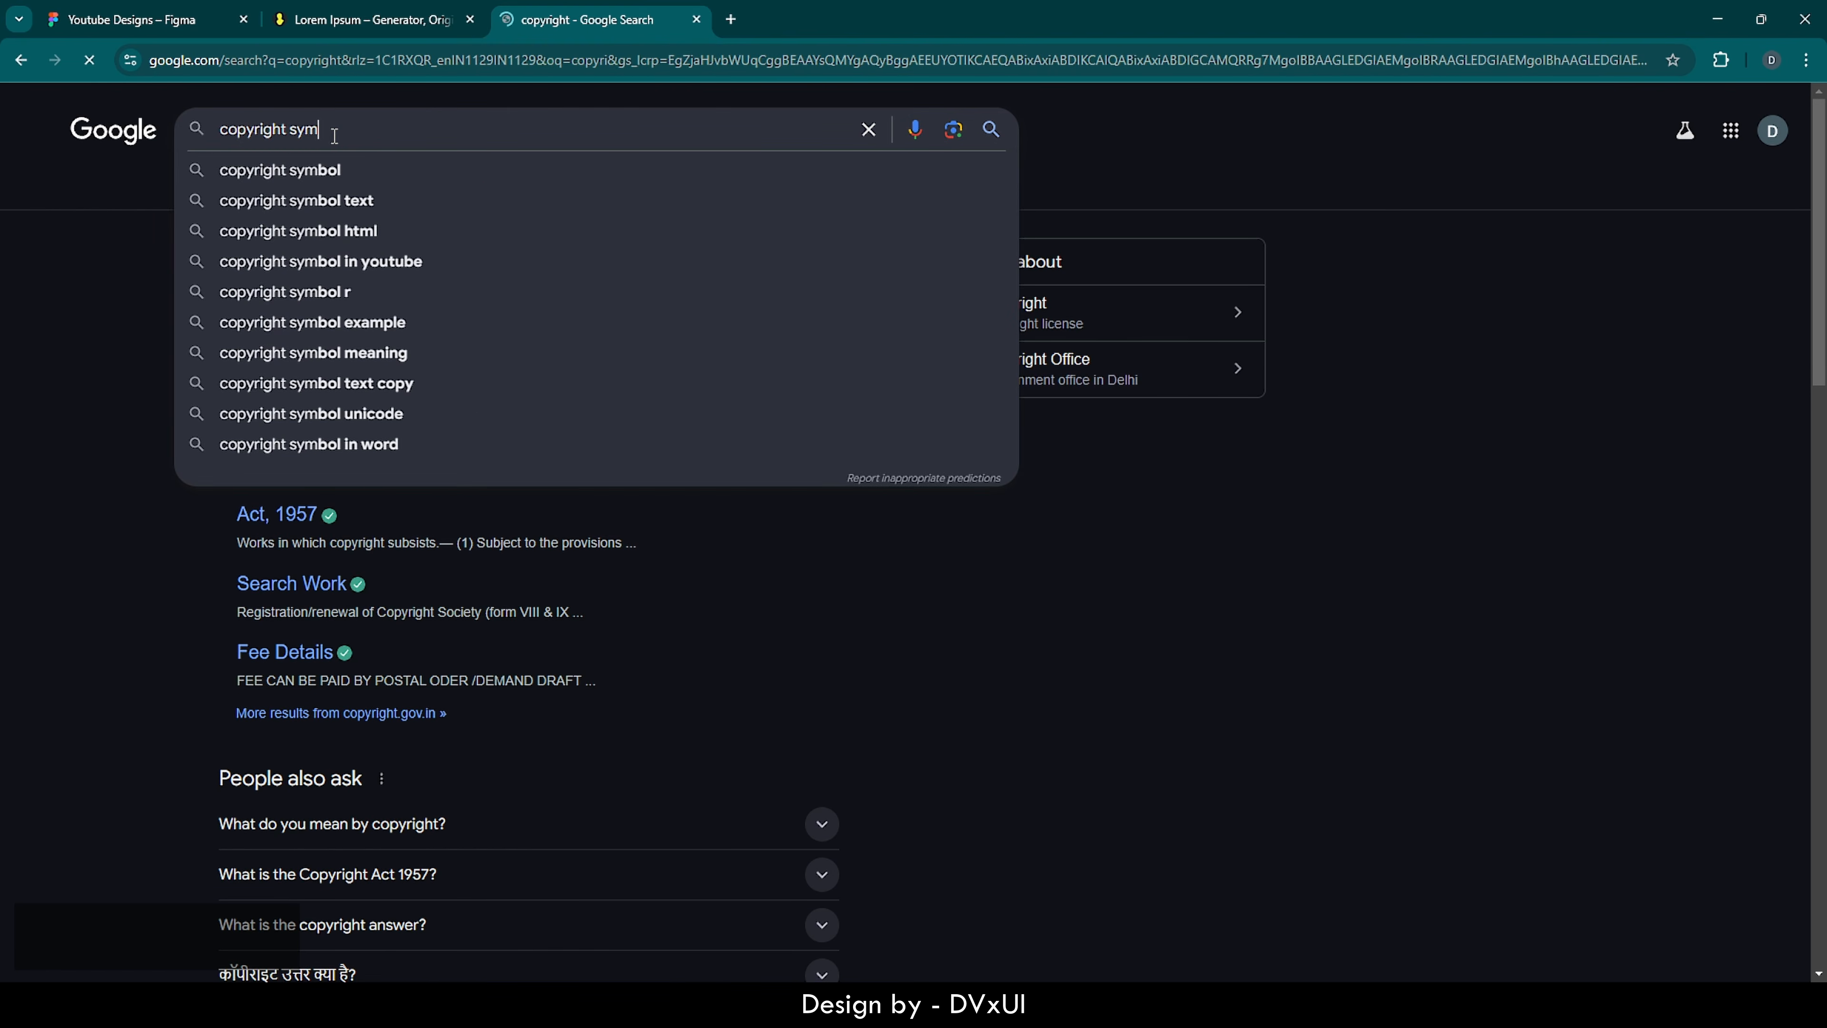
key("Down")
key("Return")
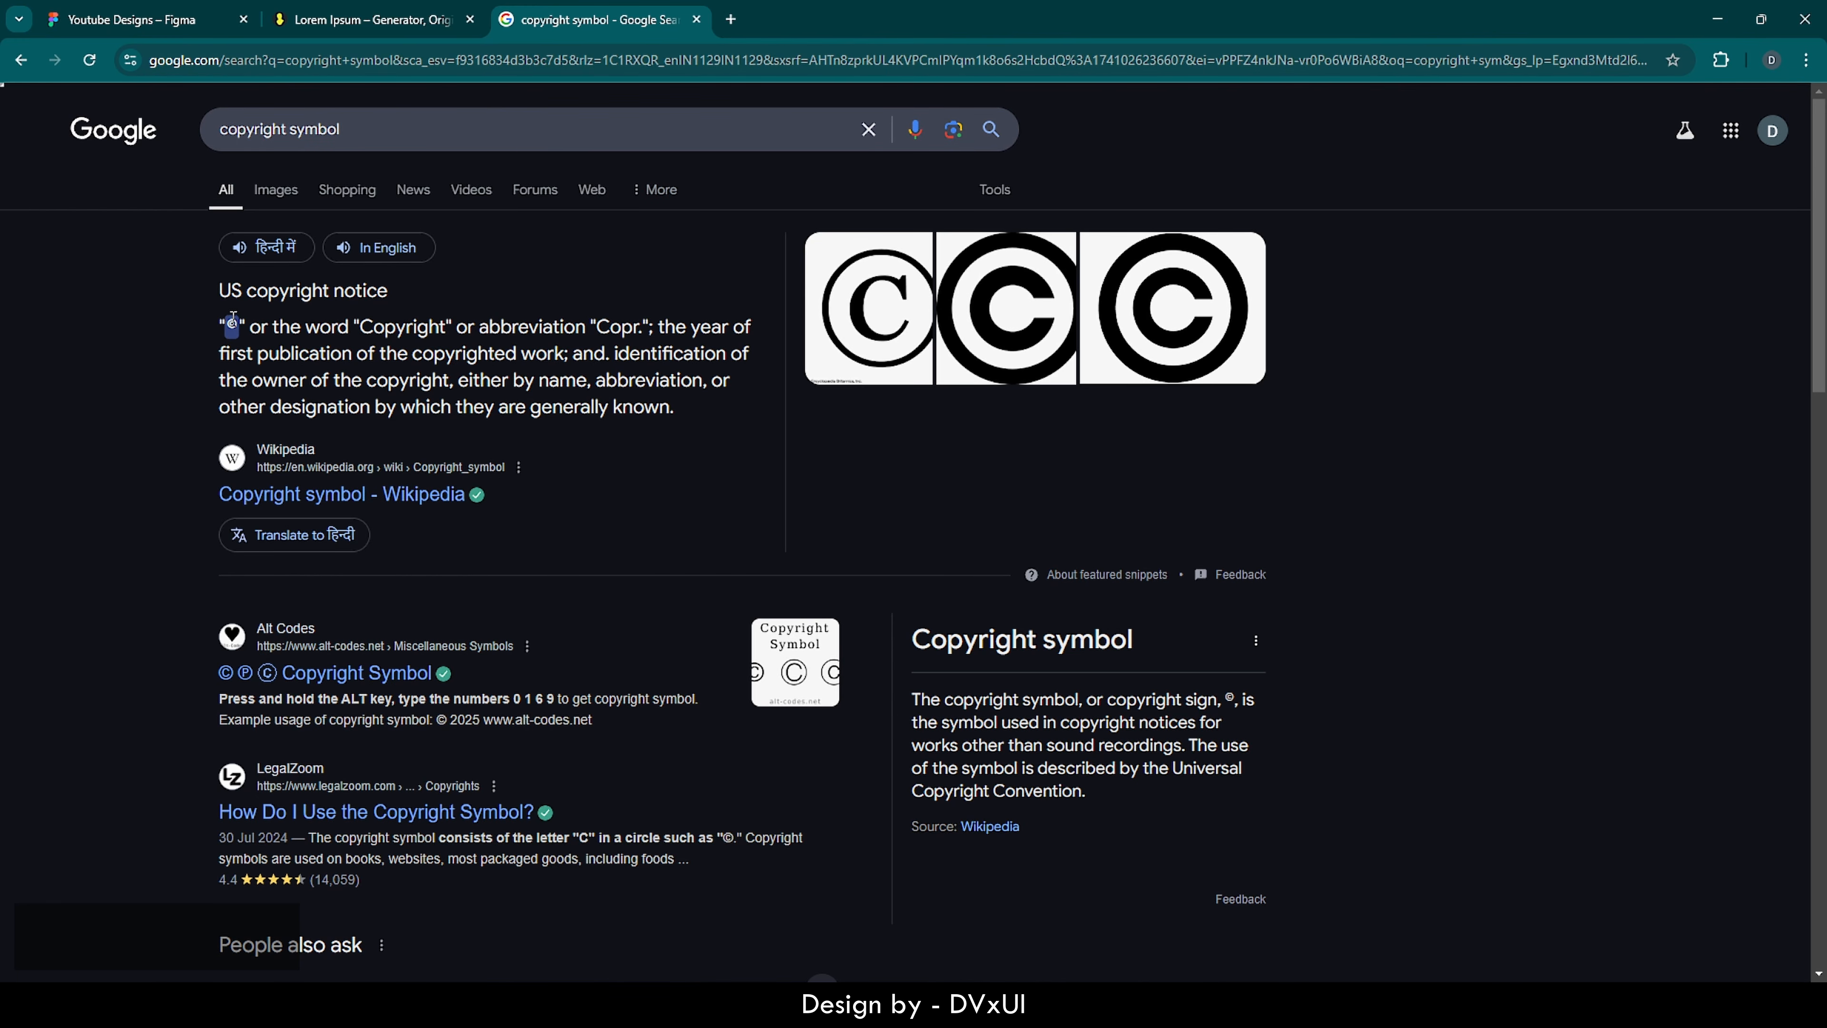
key("ctrl+c")
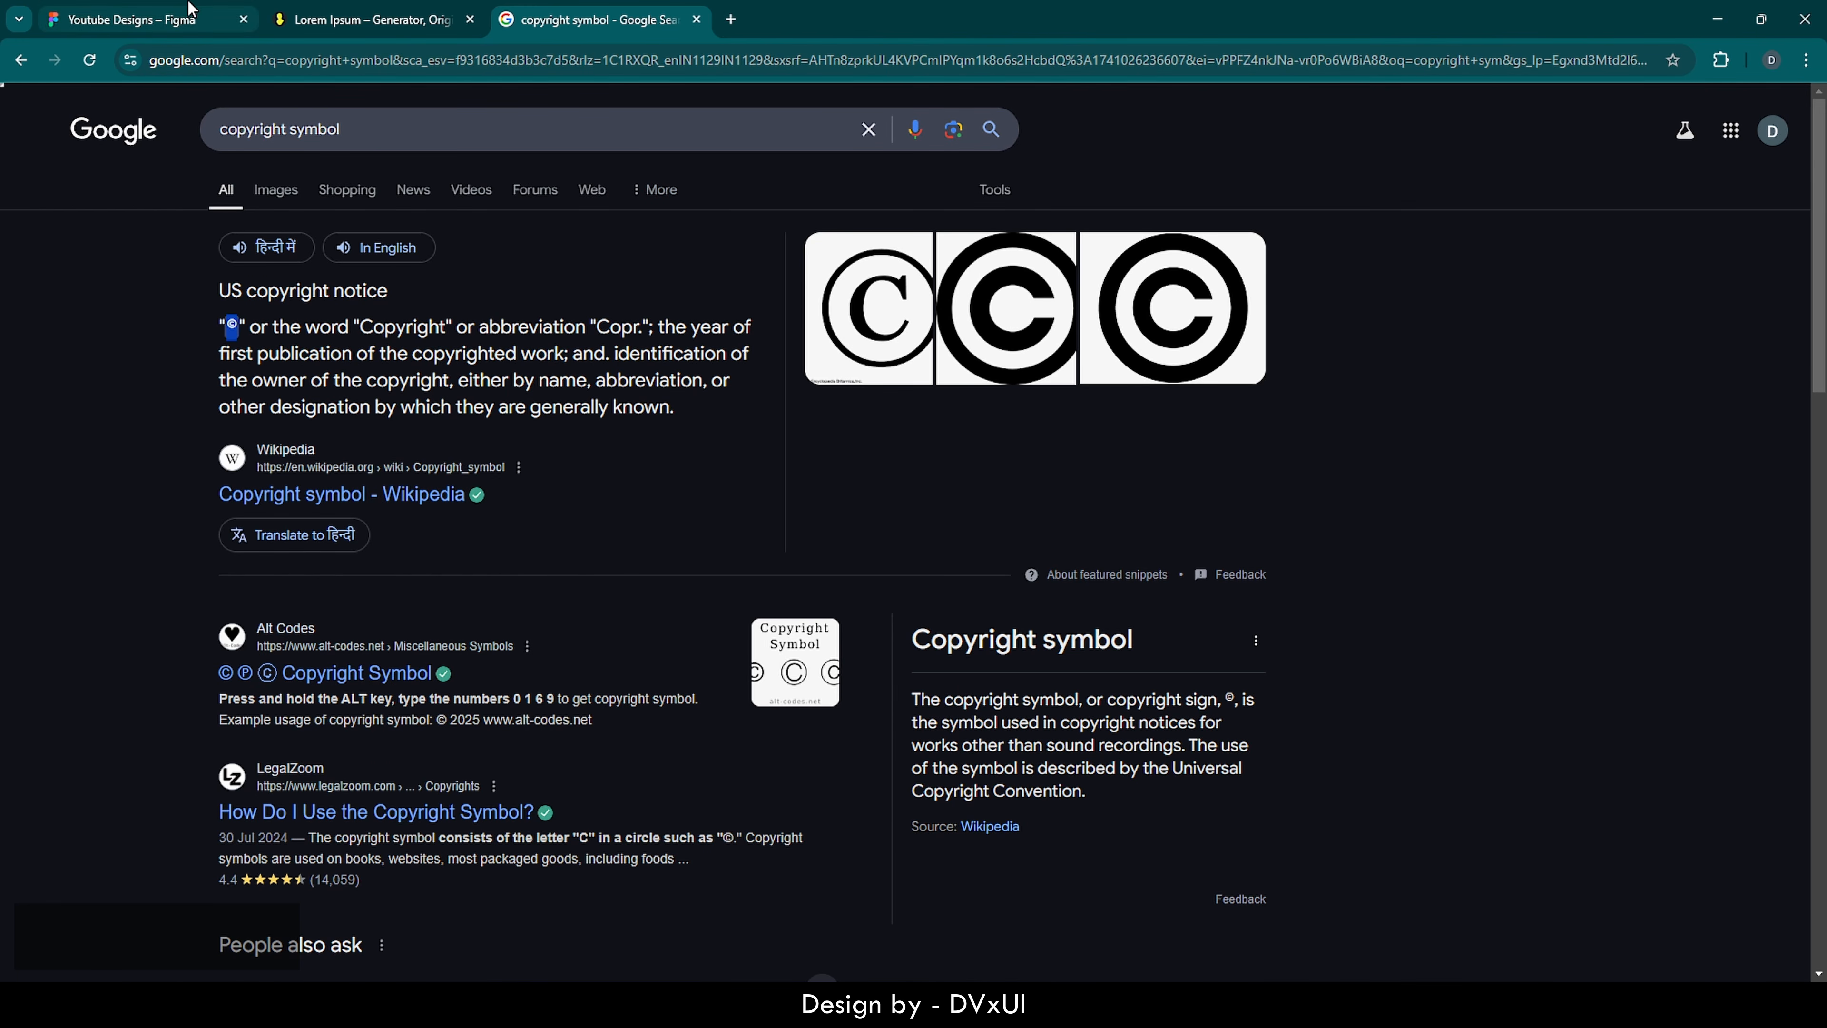
- Return to the Figma design and insert the copied © before 2025 so the bar's text reads "© 2025, toofoody"
left_click(130, 20)
scroll(875, 739, "up", 5)
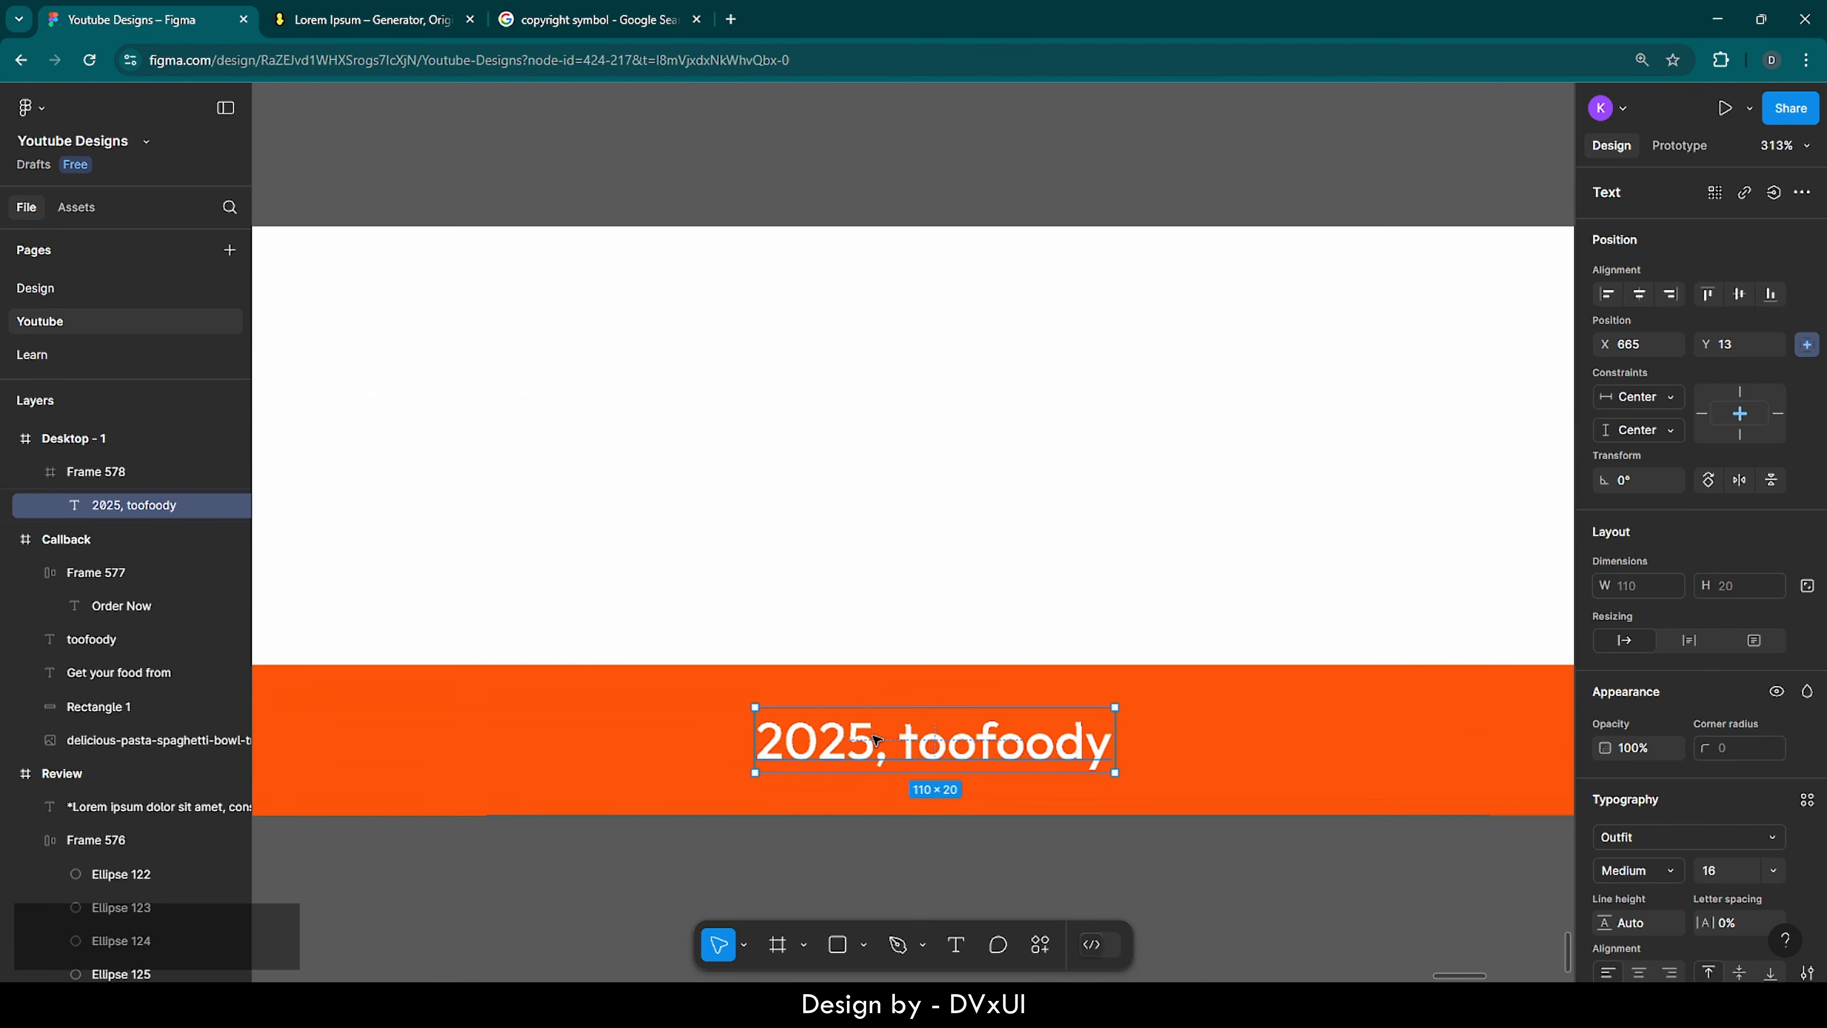
double_click(769, 747)
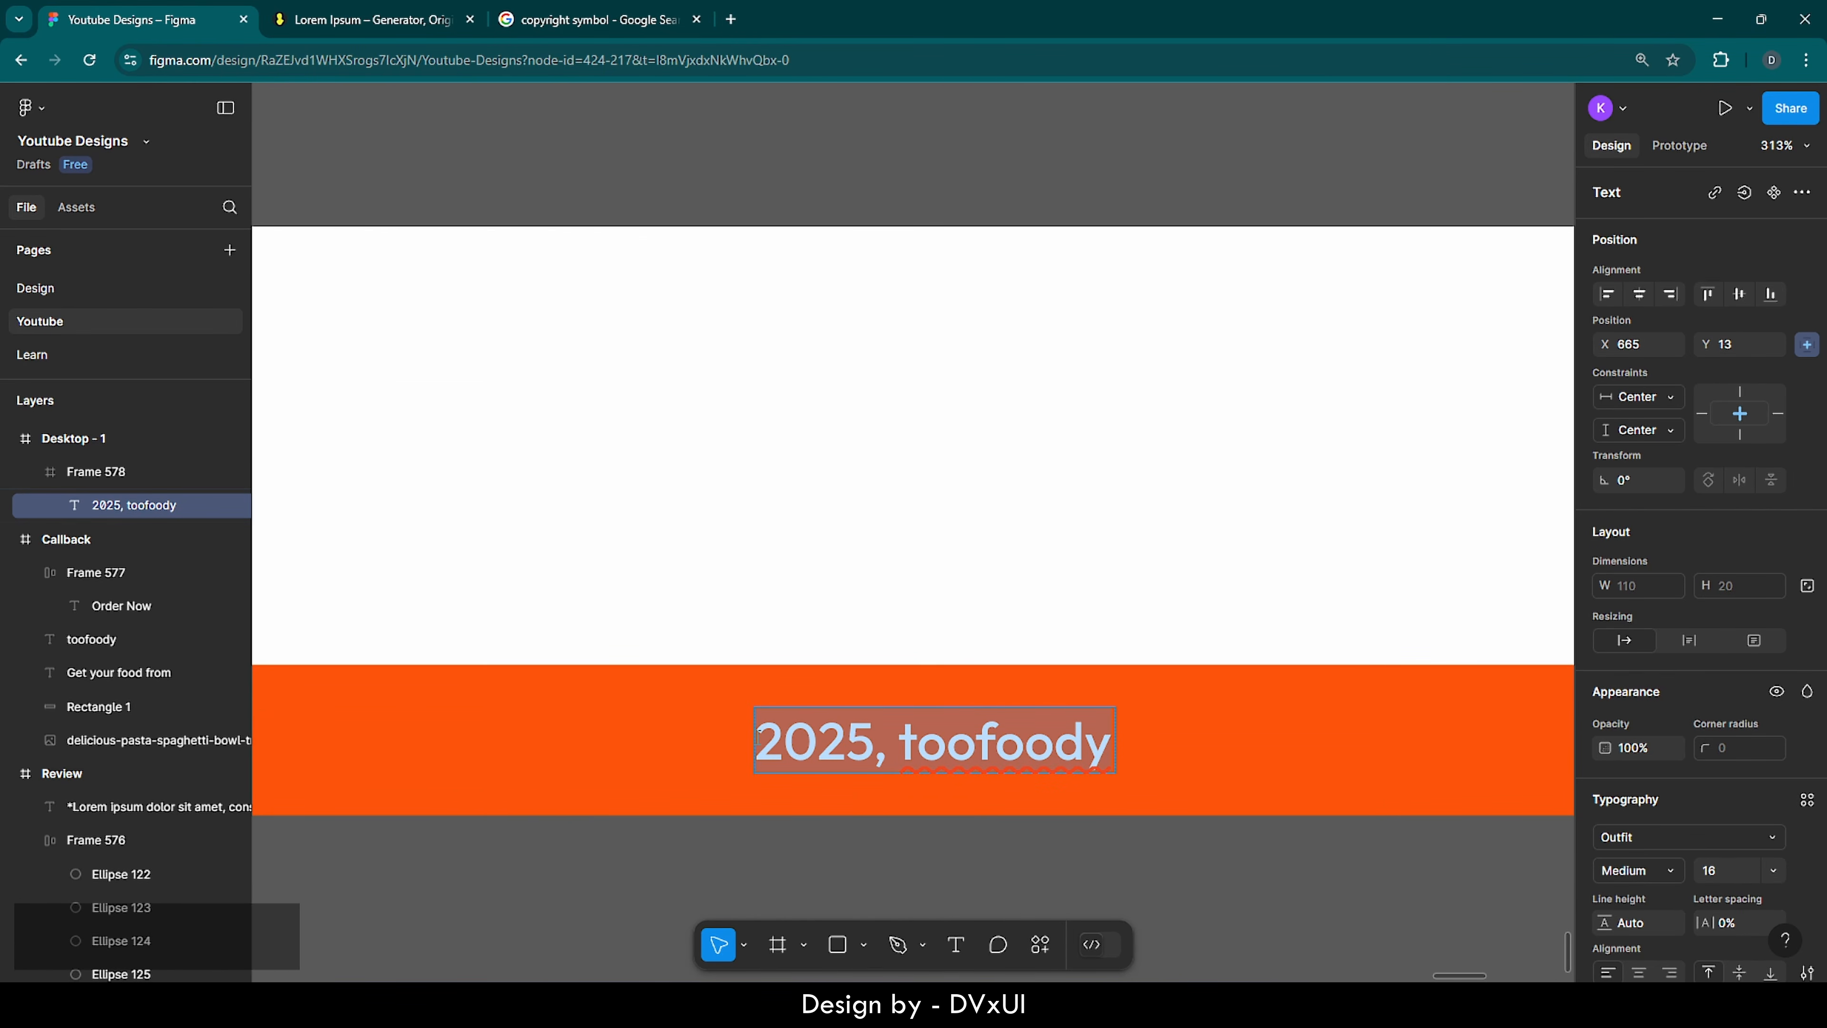
key("Escape")
double_click(767, 742)
left_click(769, 737)
key("ctrl+v")
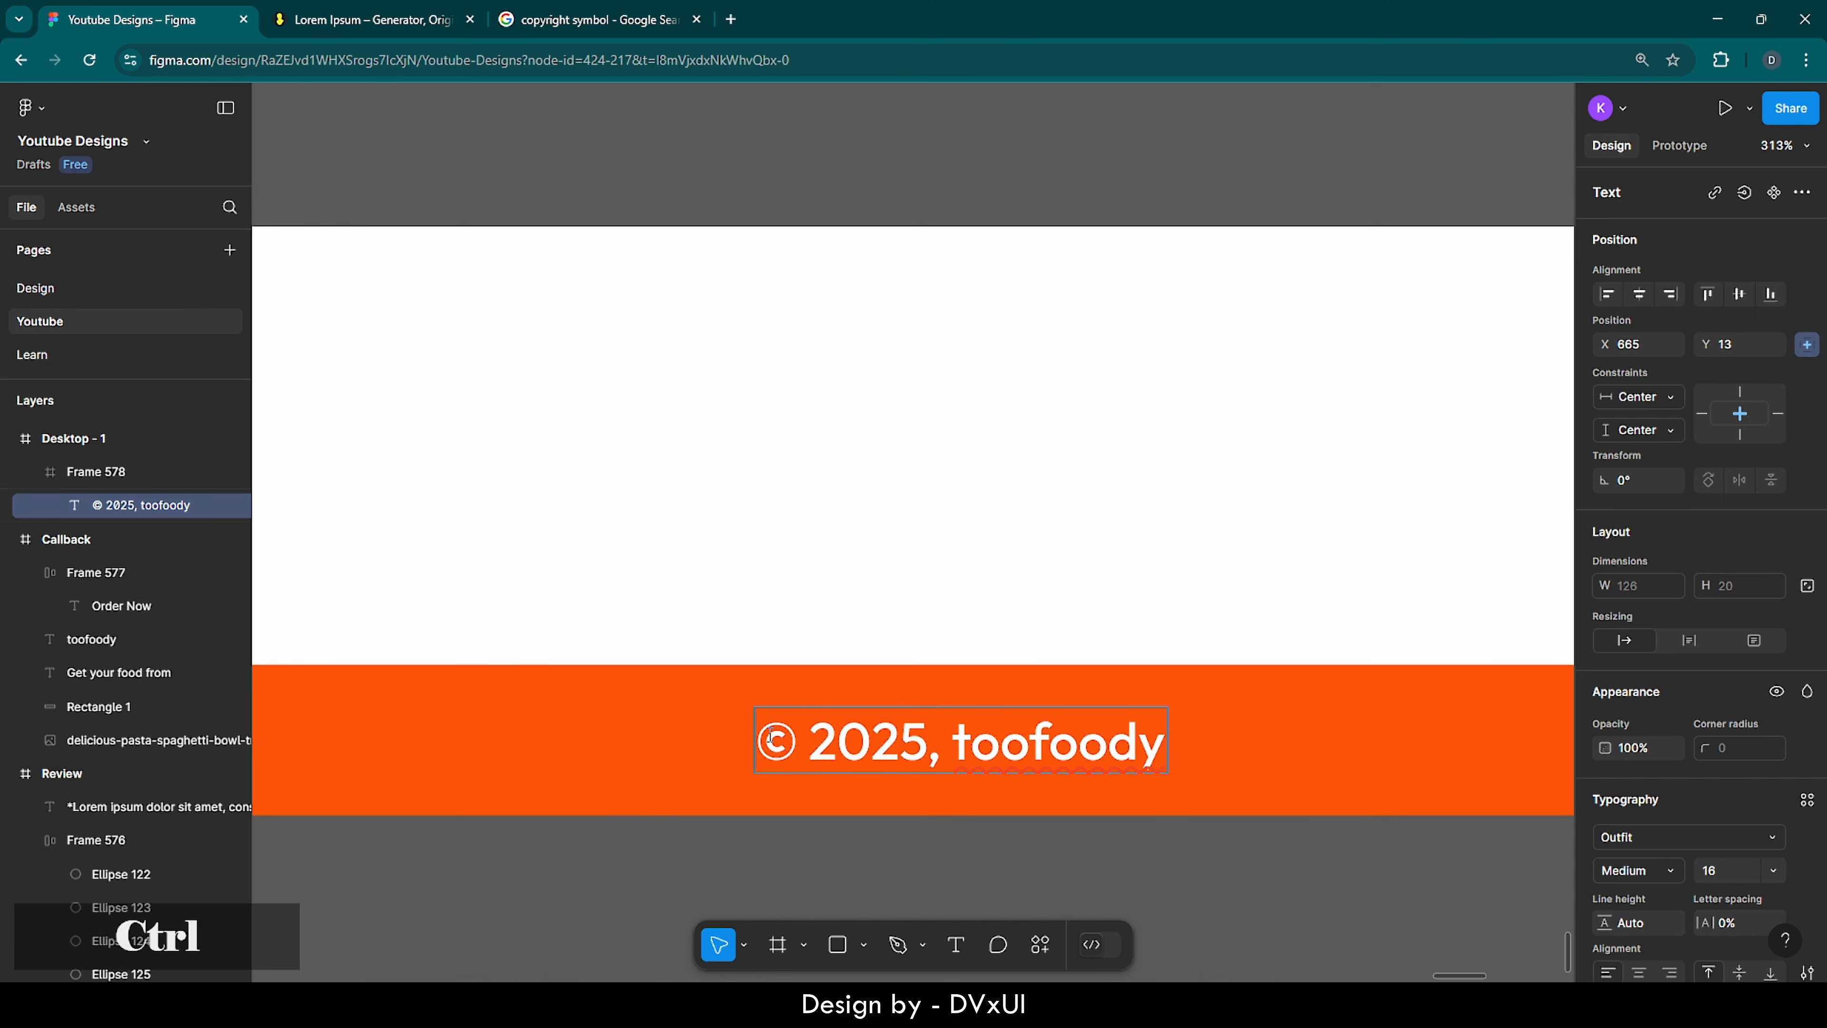
- Finish editing the copyright text and center it horizontally in the orange bar again
key("ctrl+a")
key("Escape")
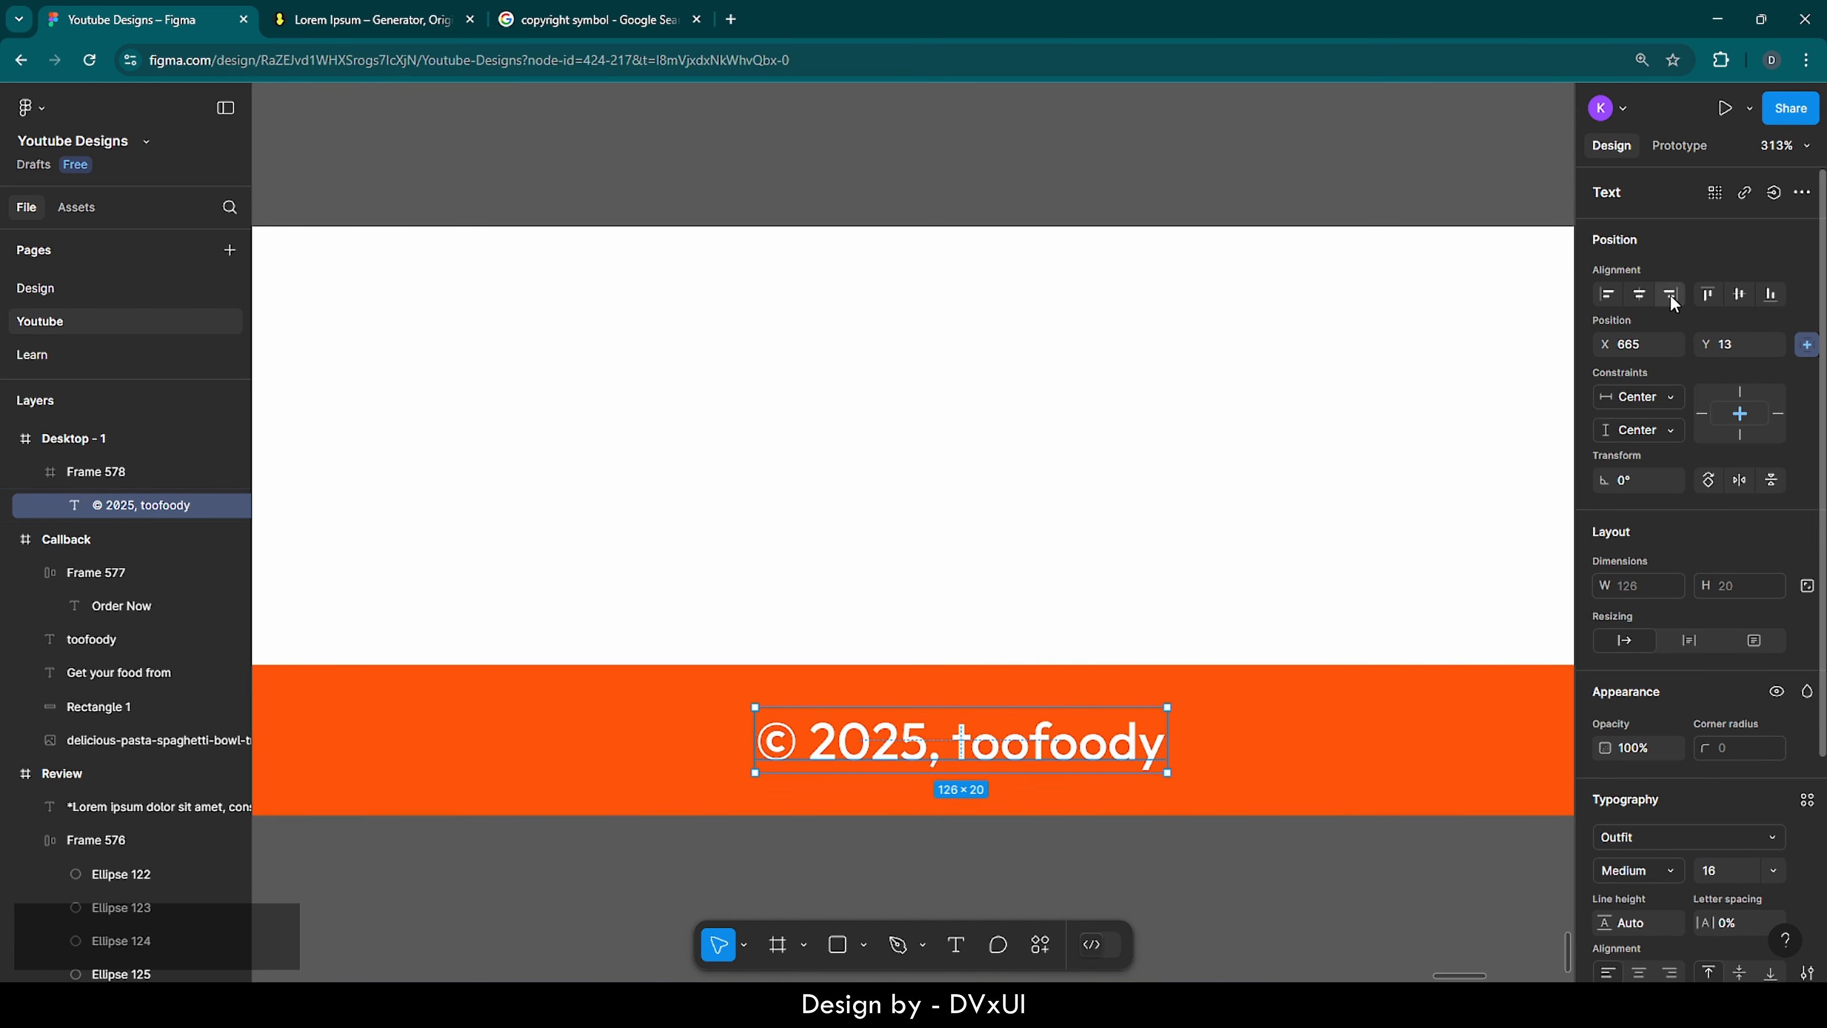
left_click(1644, 297)
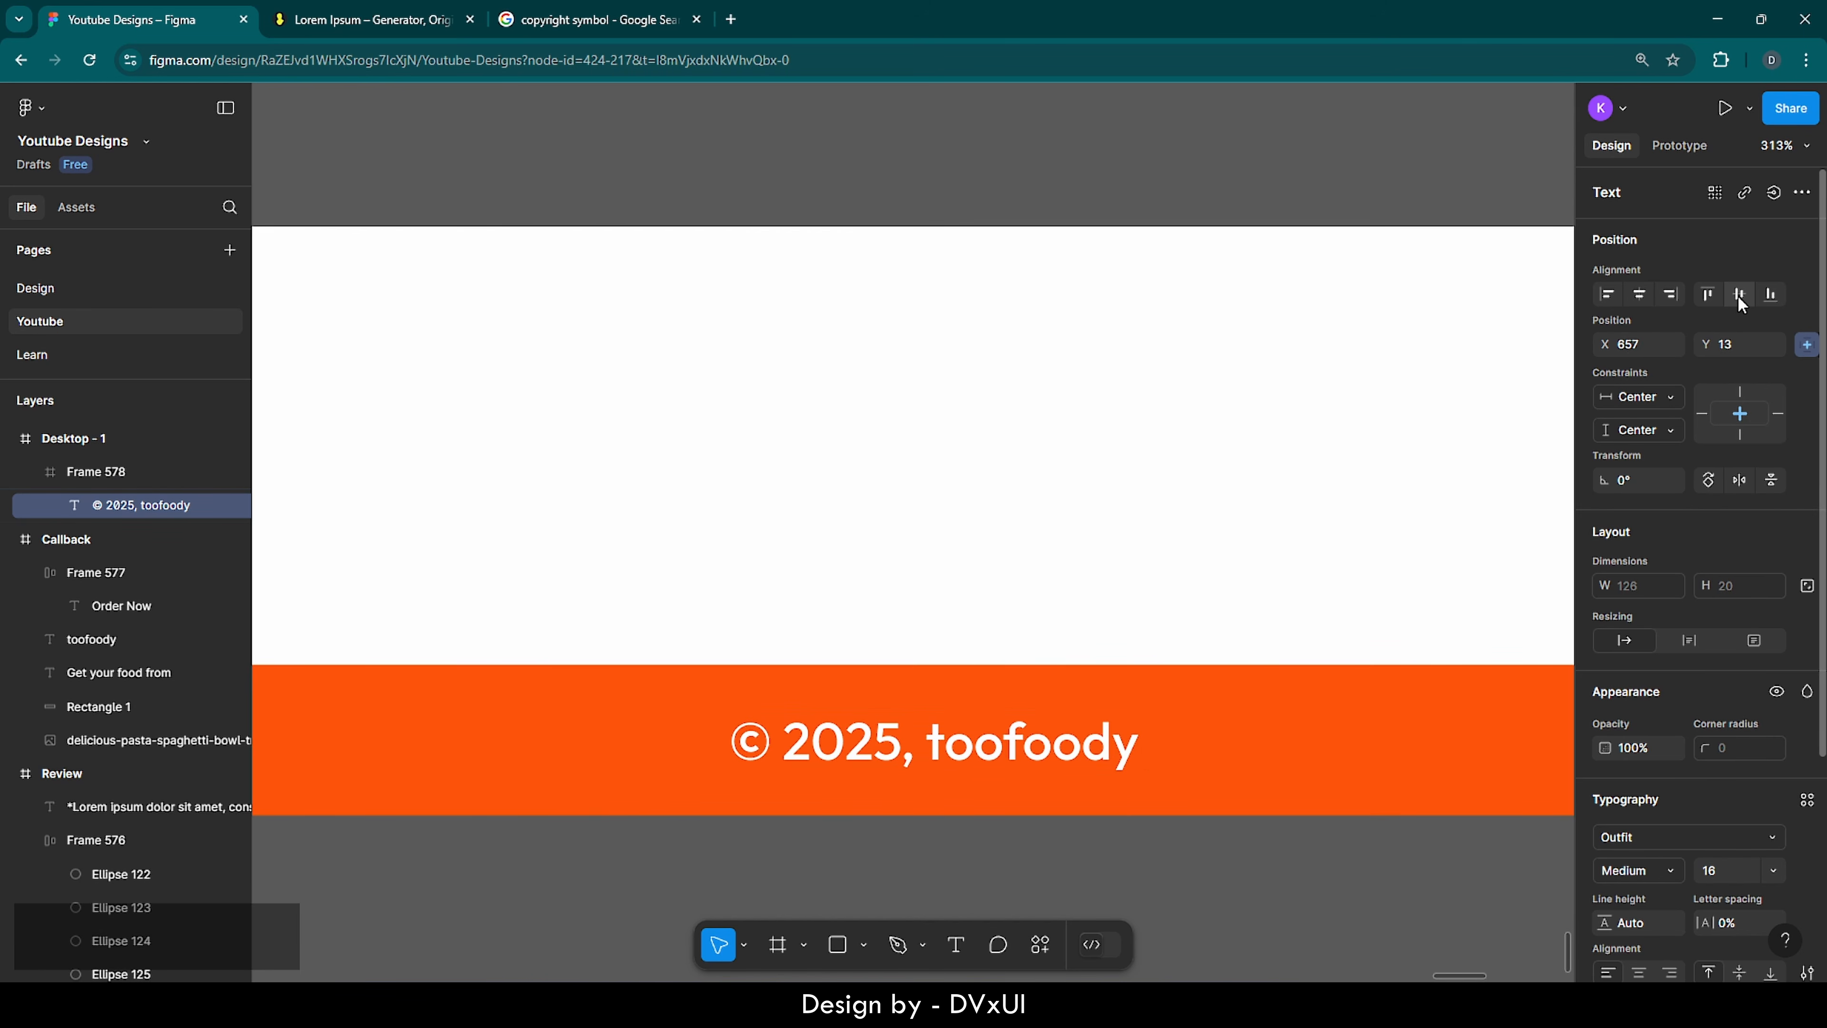
scroll(1592, 852, "down", 4)
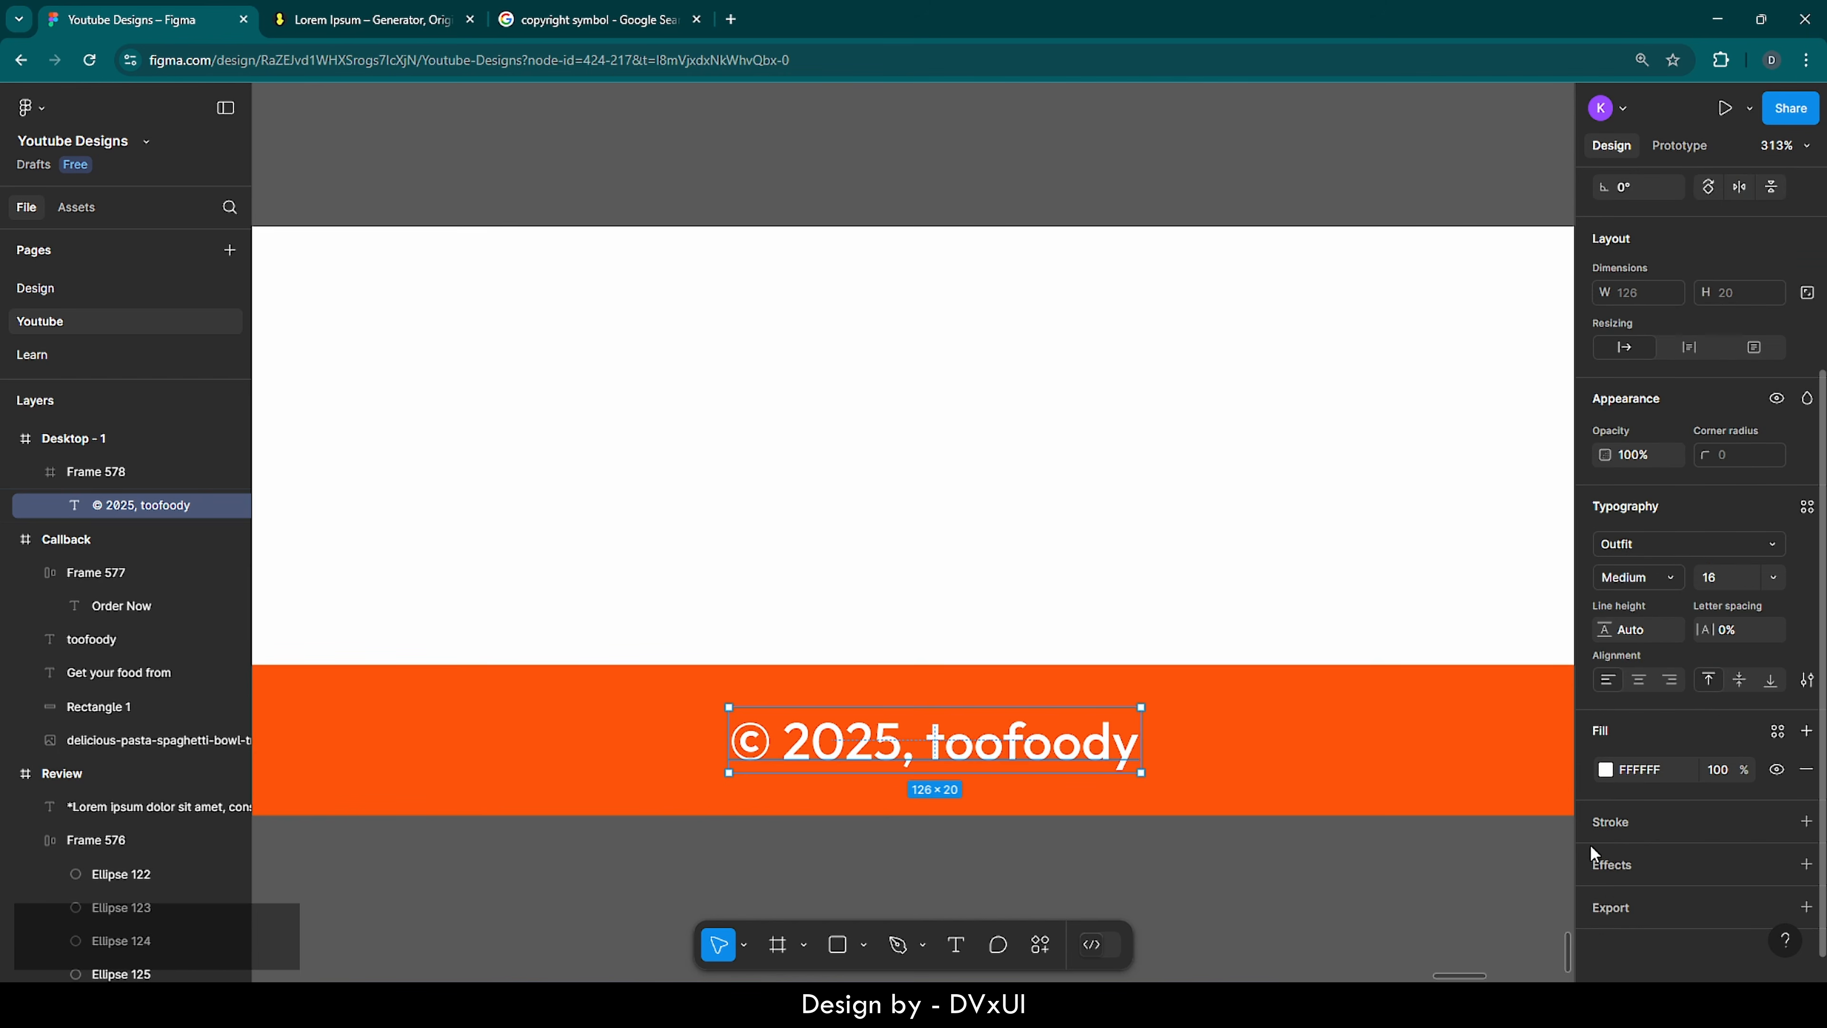
- Set the white fill opacity of the copyright text in the orange bar to 60%
type("60")
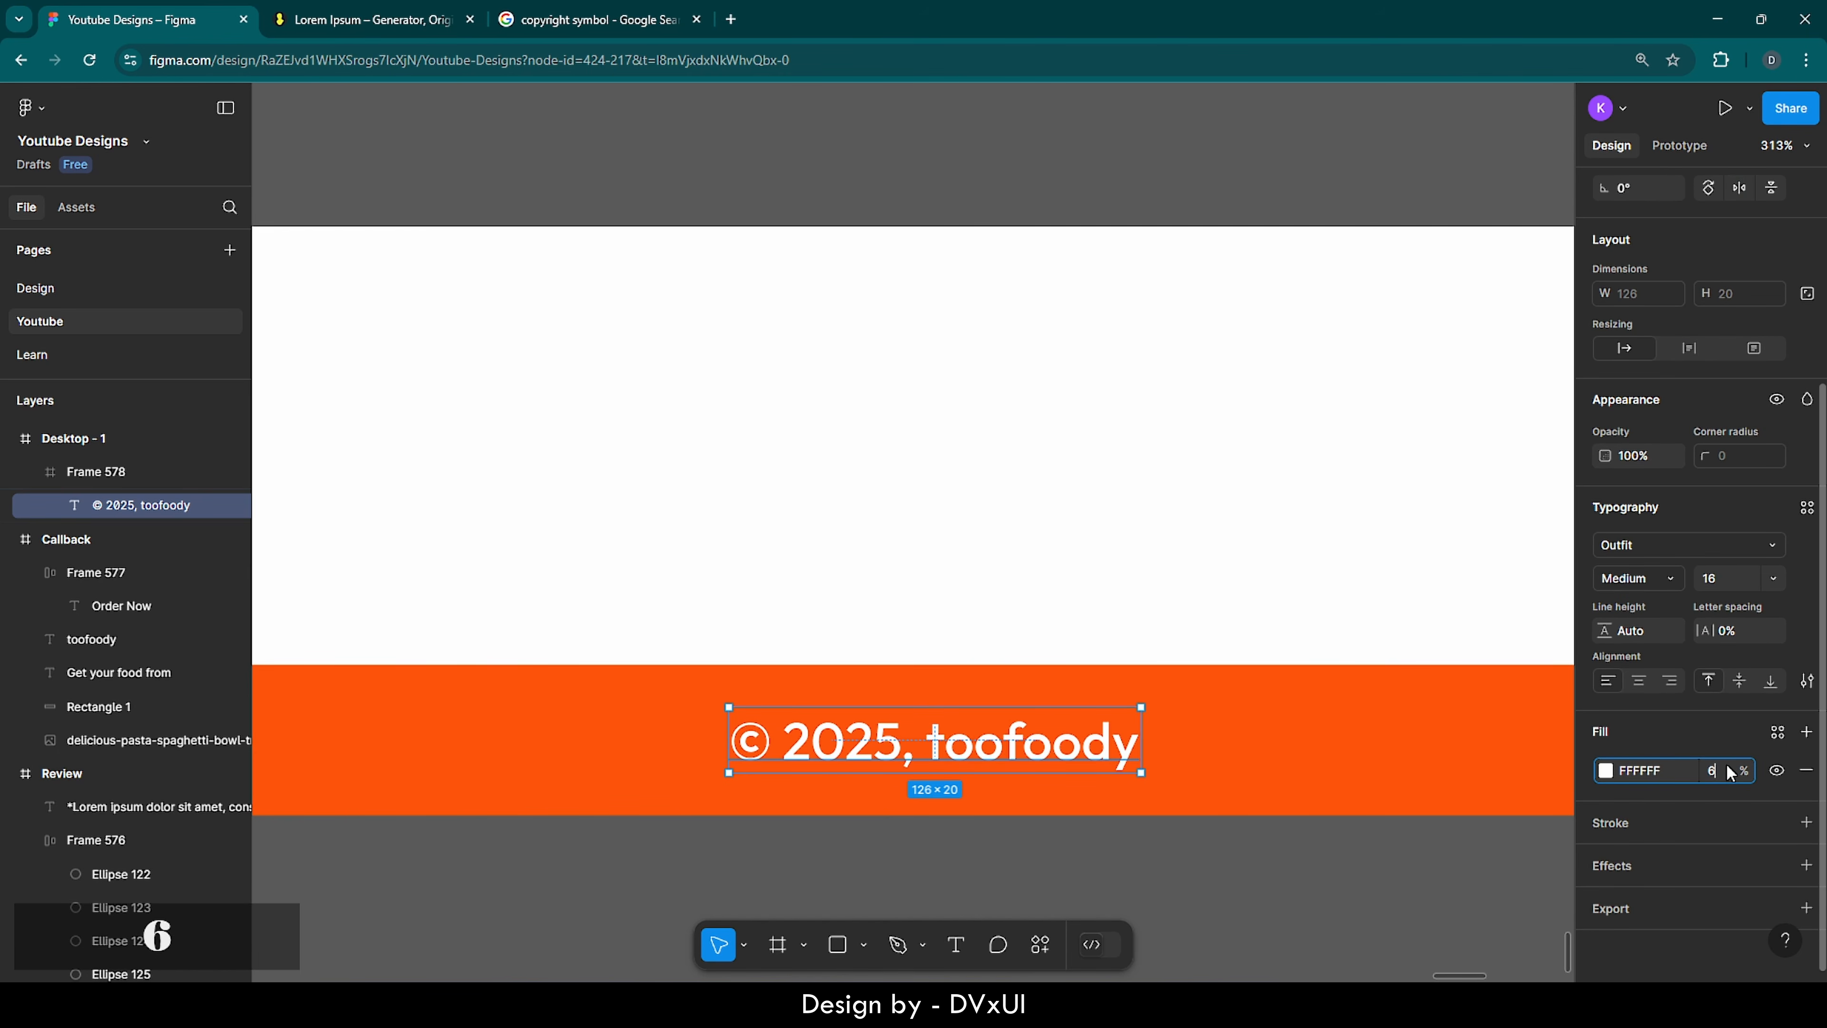
key("Return")
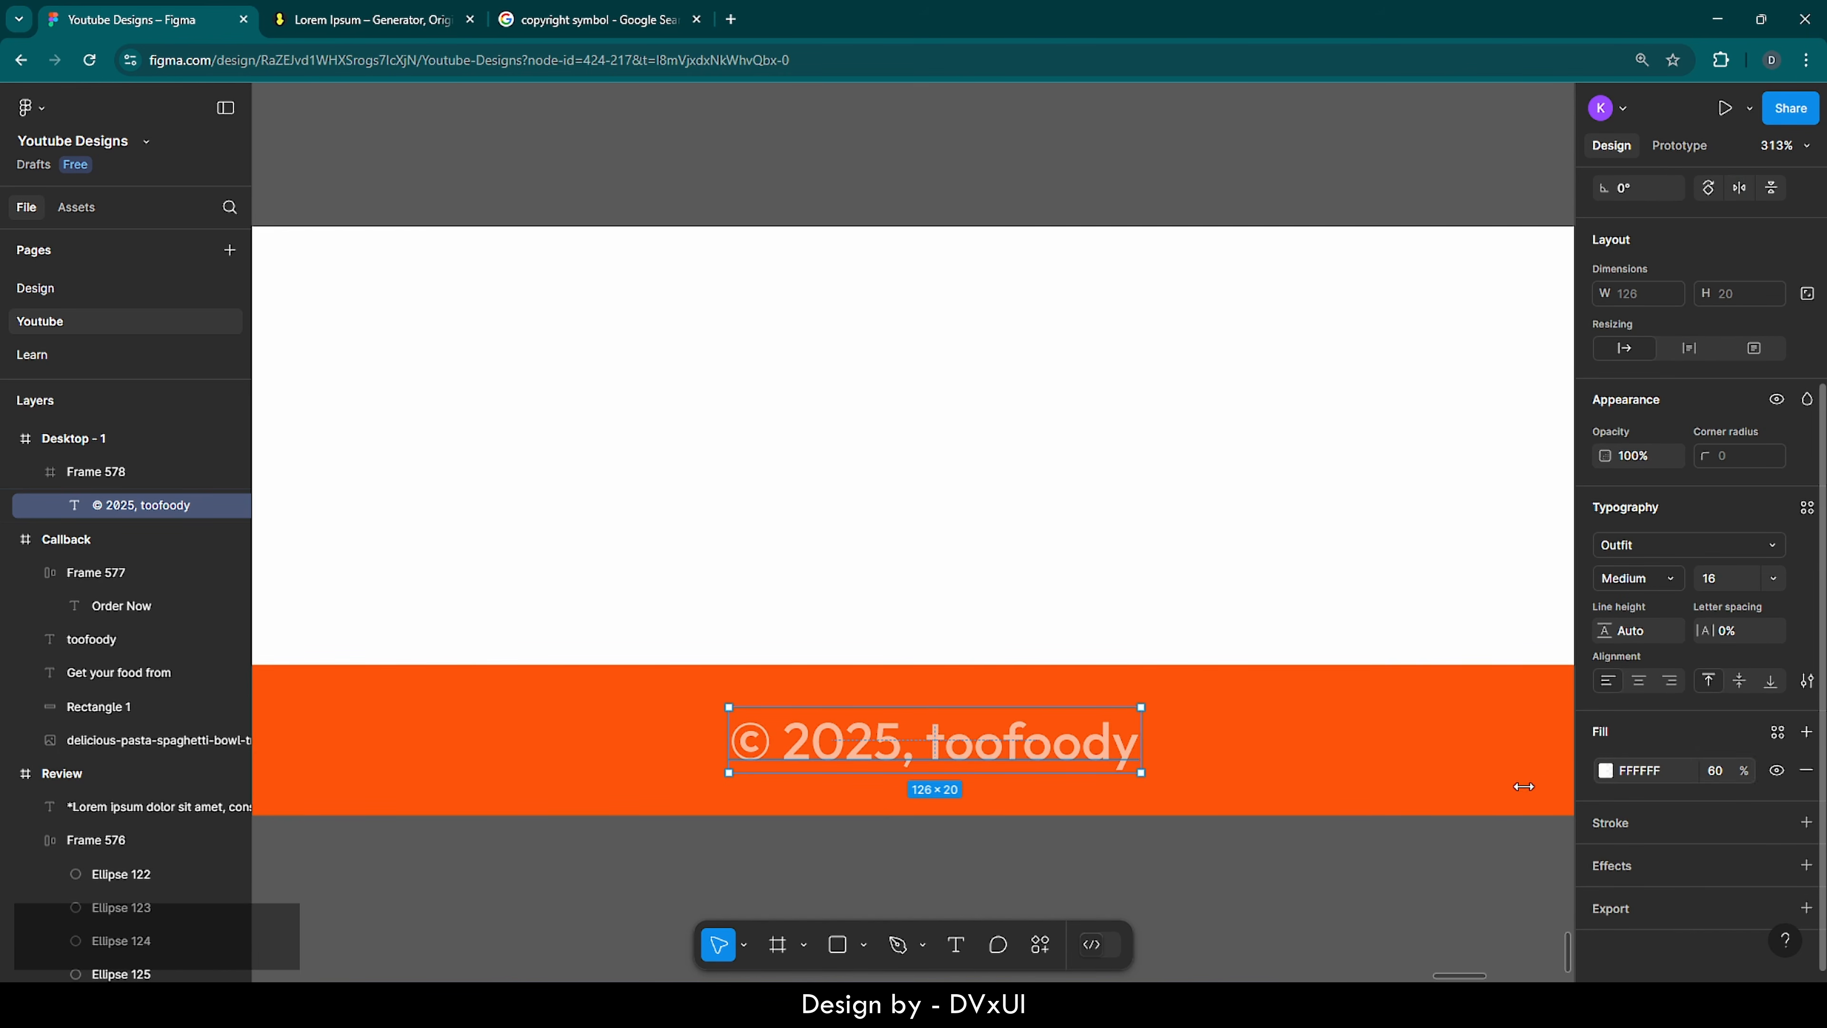
left_click(1041, 879)
- Add the text "toofoody.com" in the white area of the footer frame at font size 36
scroll(1042, 879, "down", 4)
scroll(1043, 882, "down", 4)
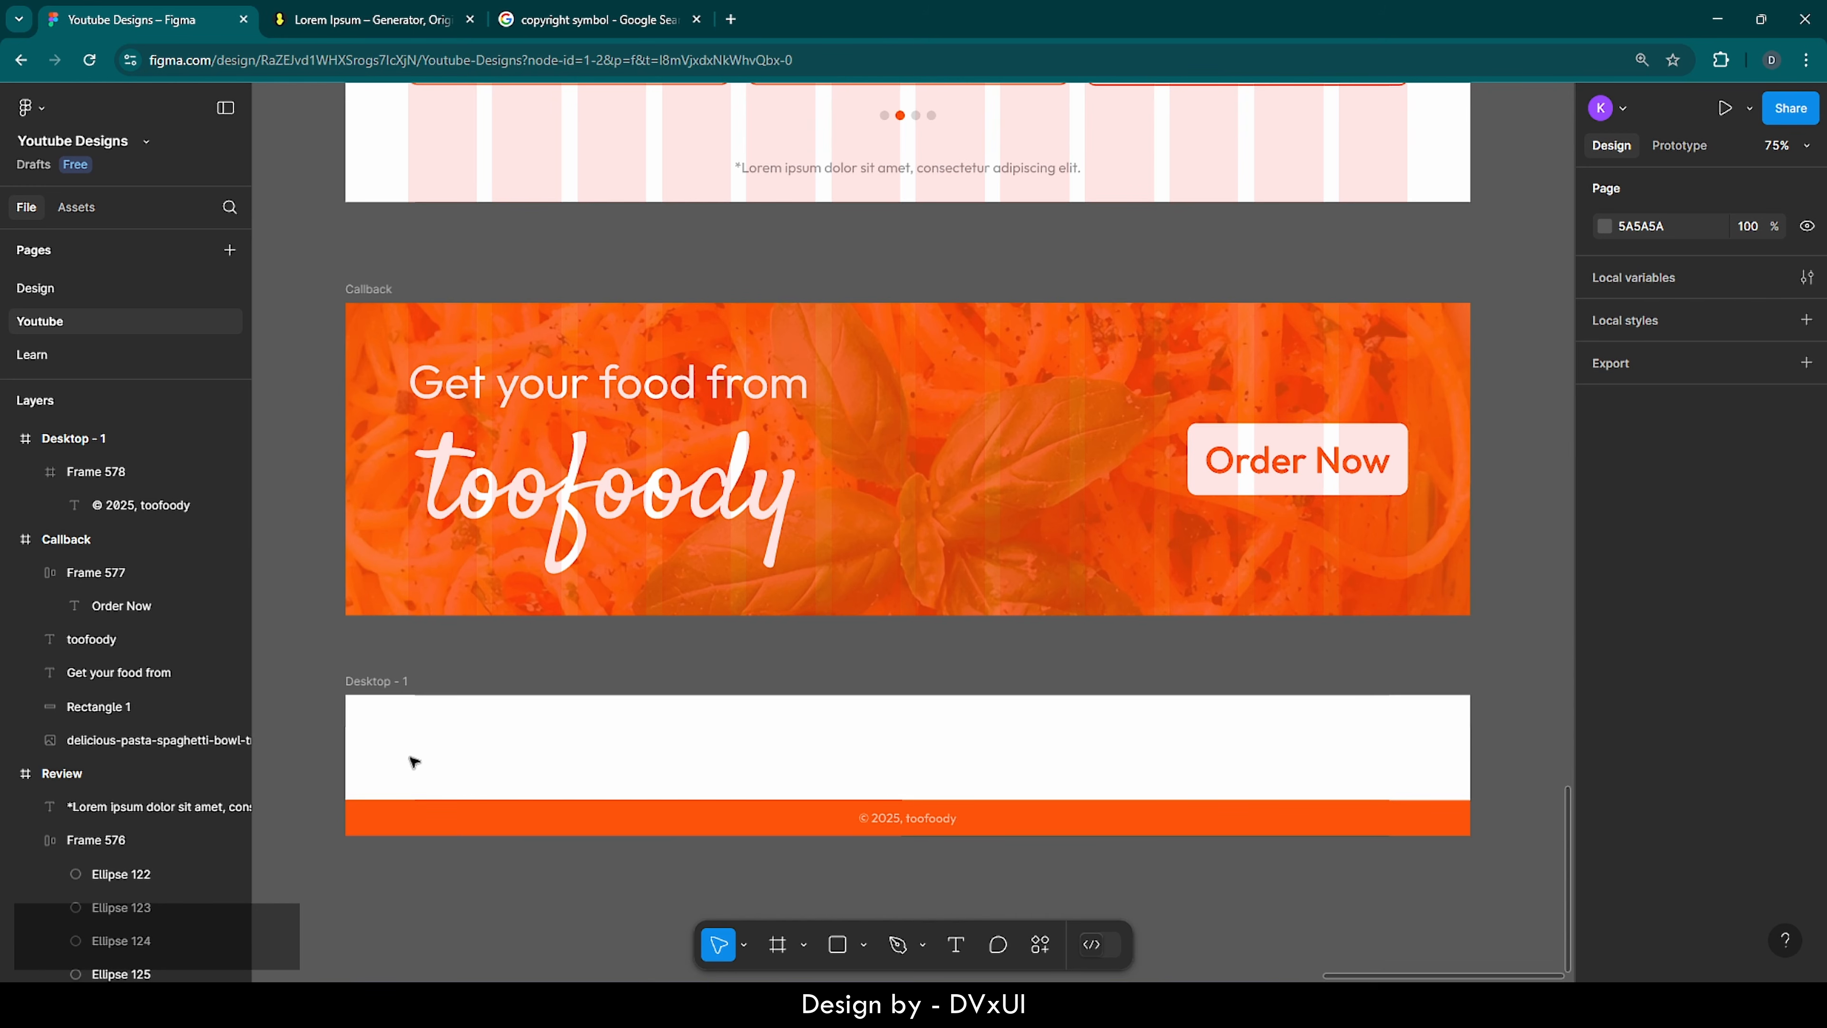
key("t")
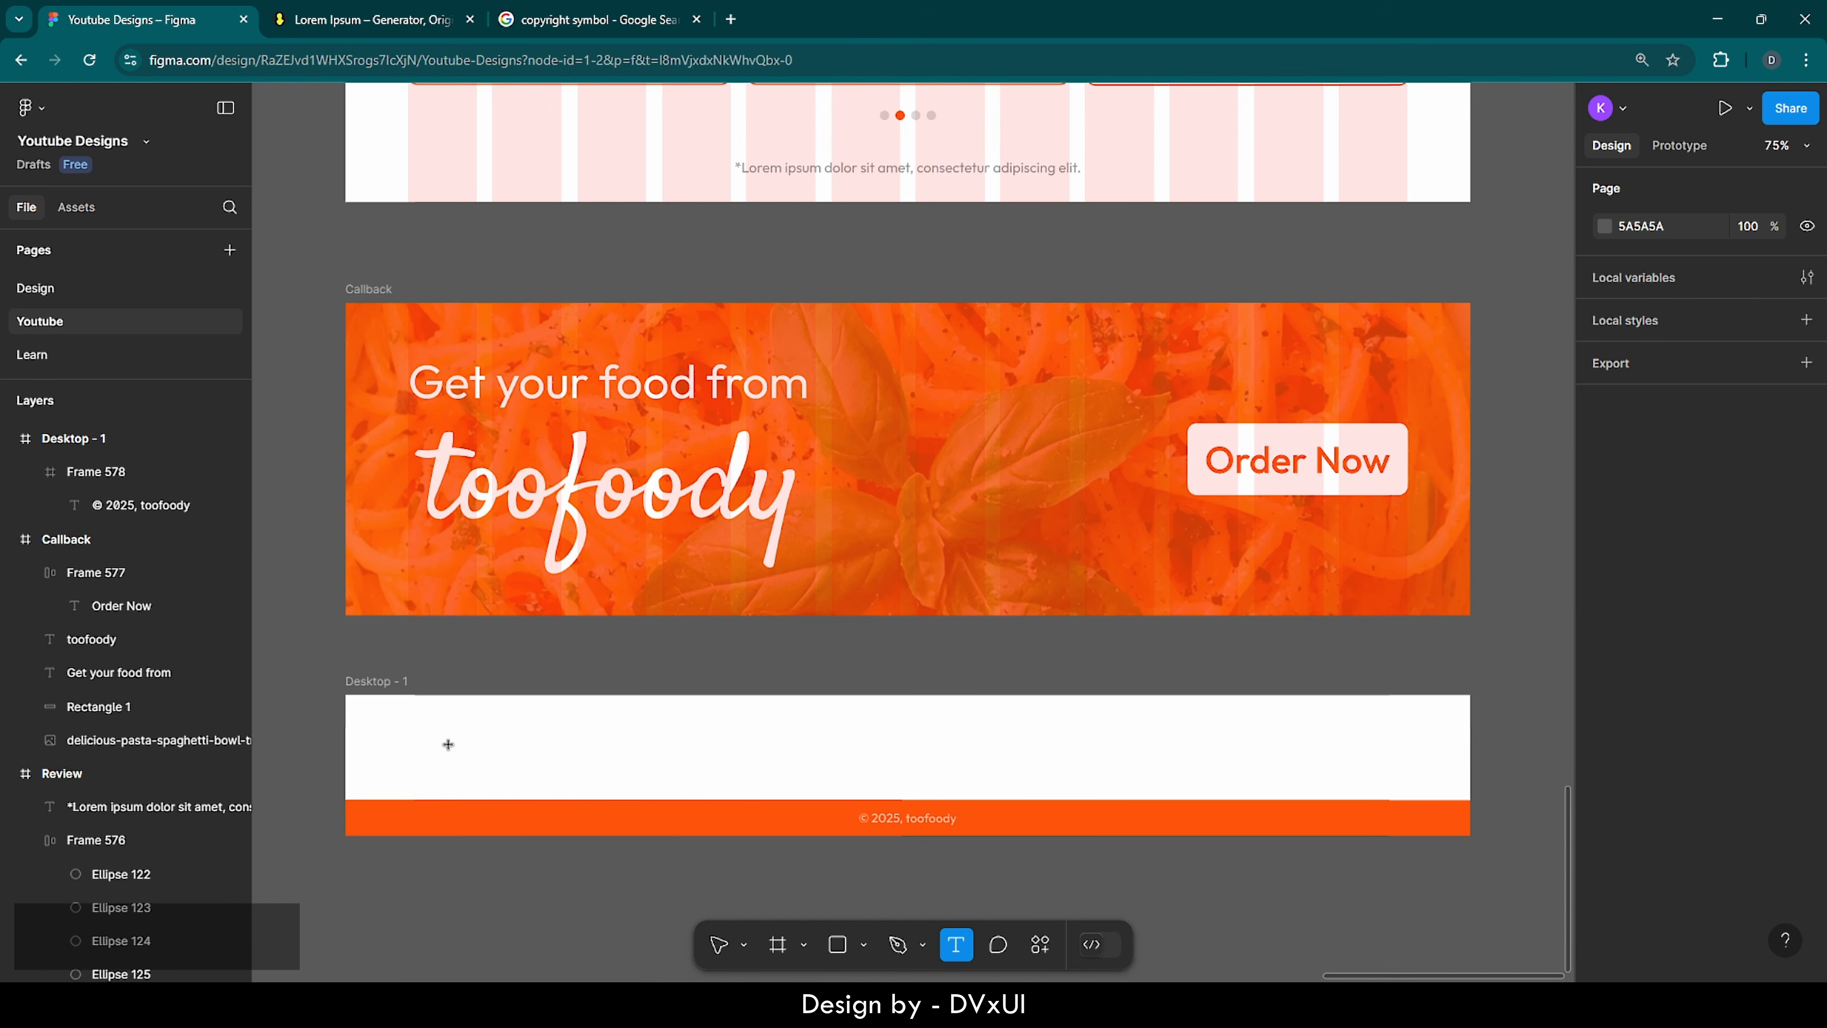
left_click(417, 745)
type("t")
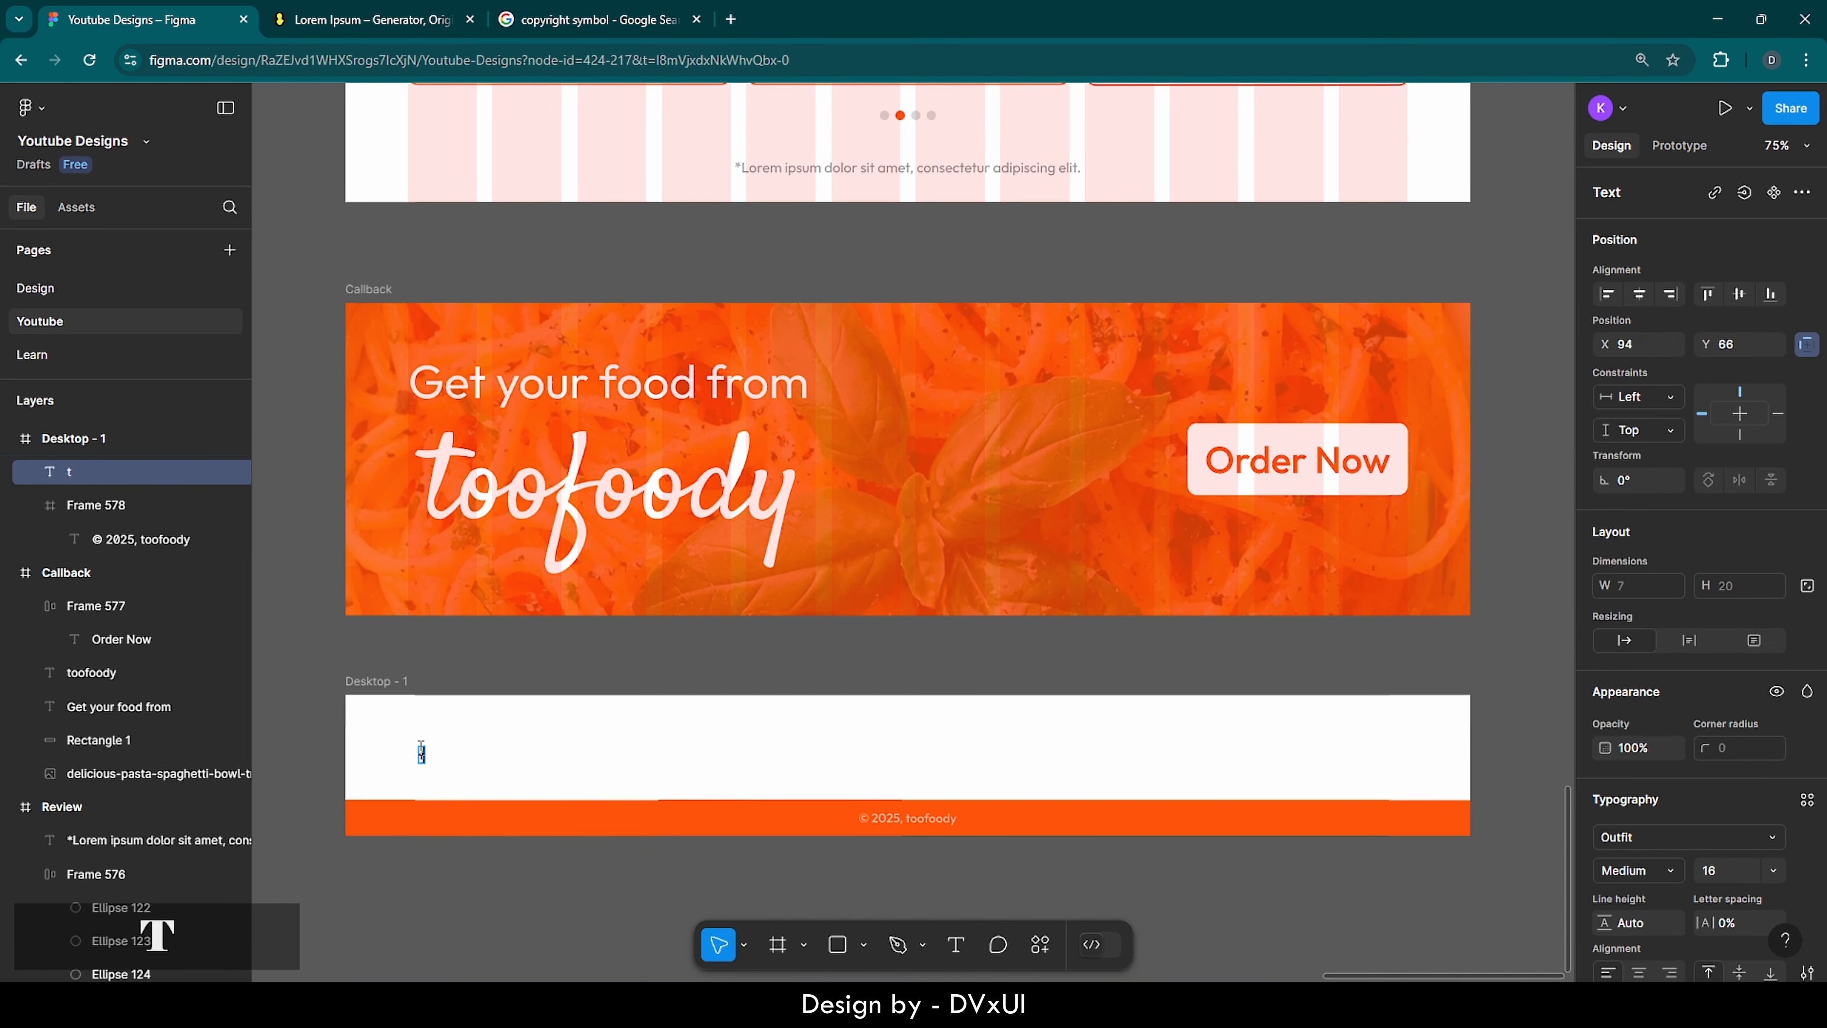
type("oofoody")
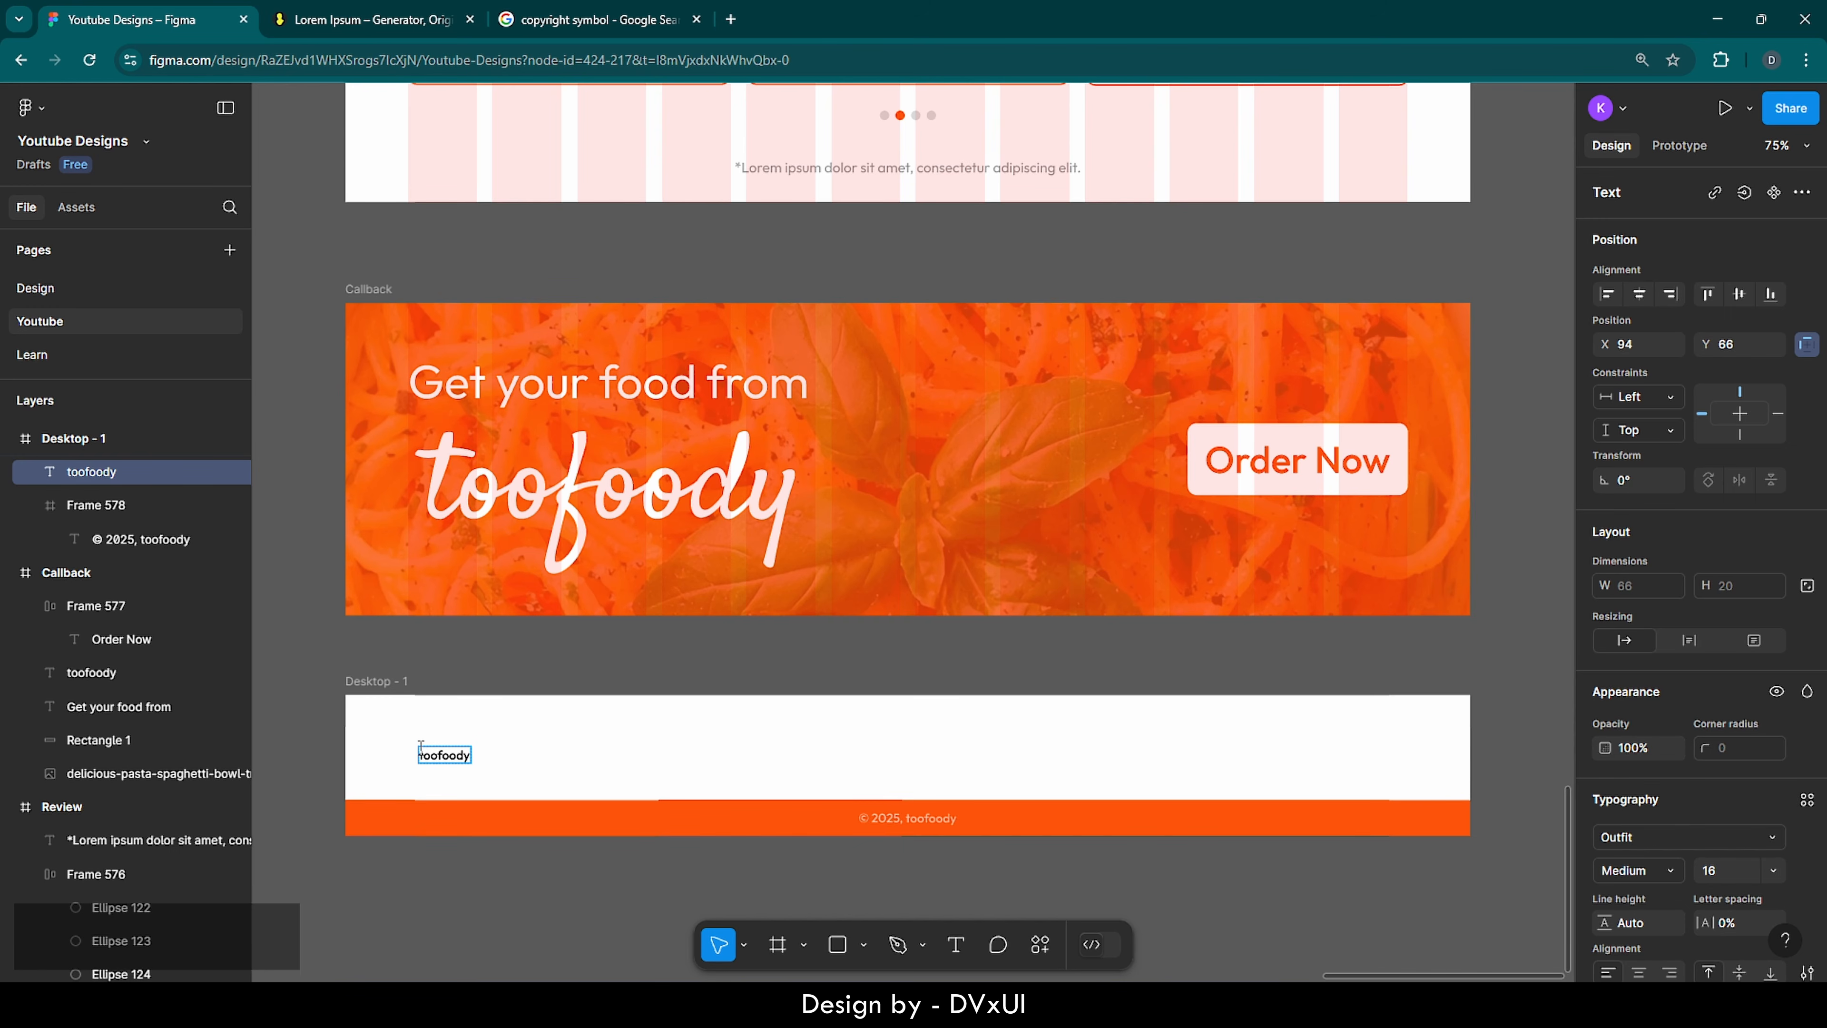
type(".com")
key("ctrl+a")
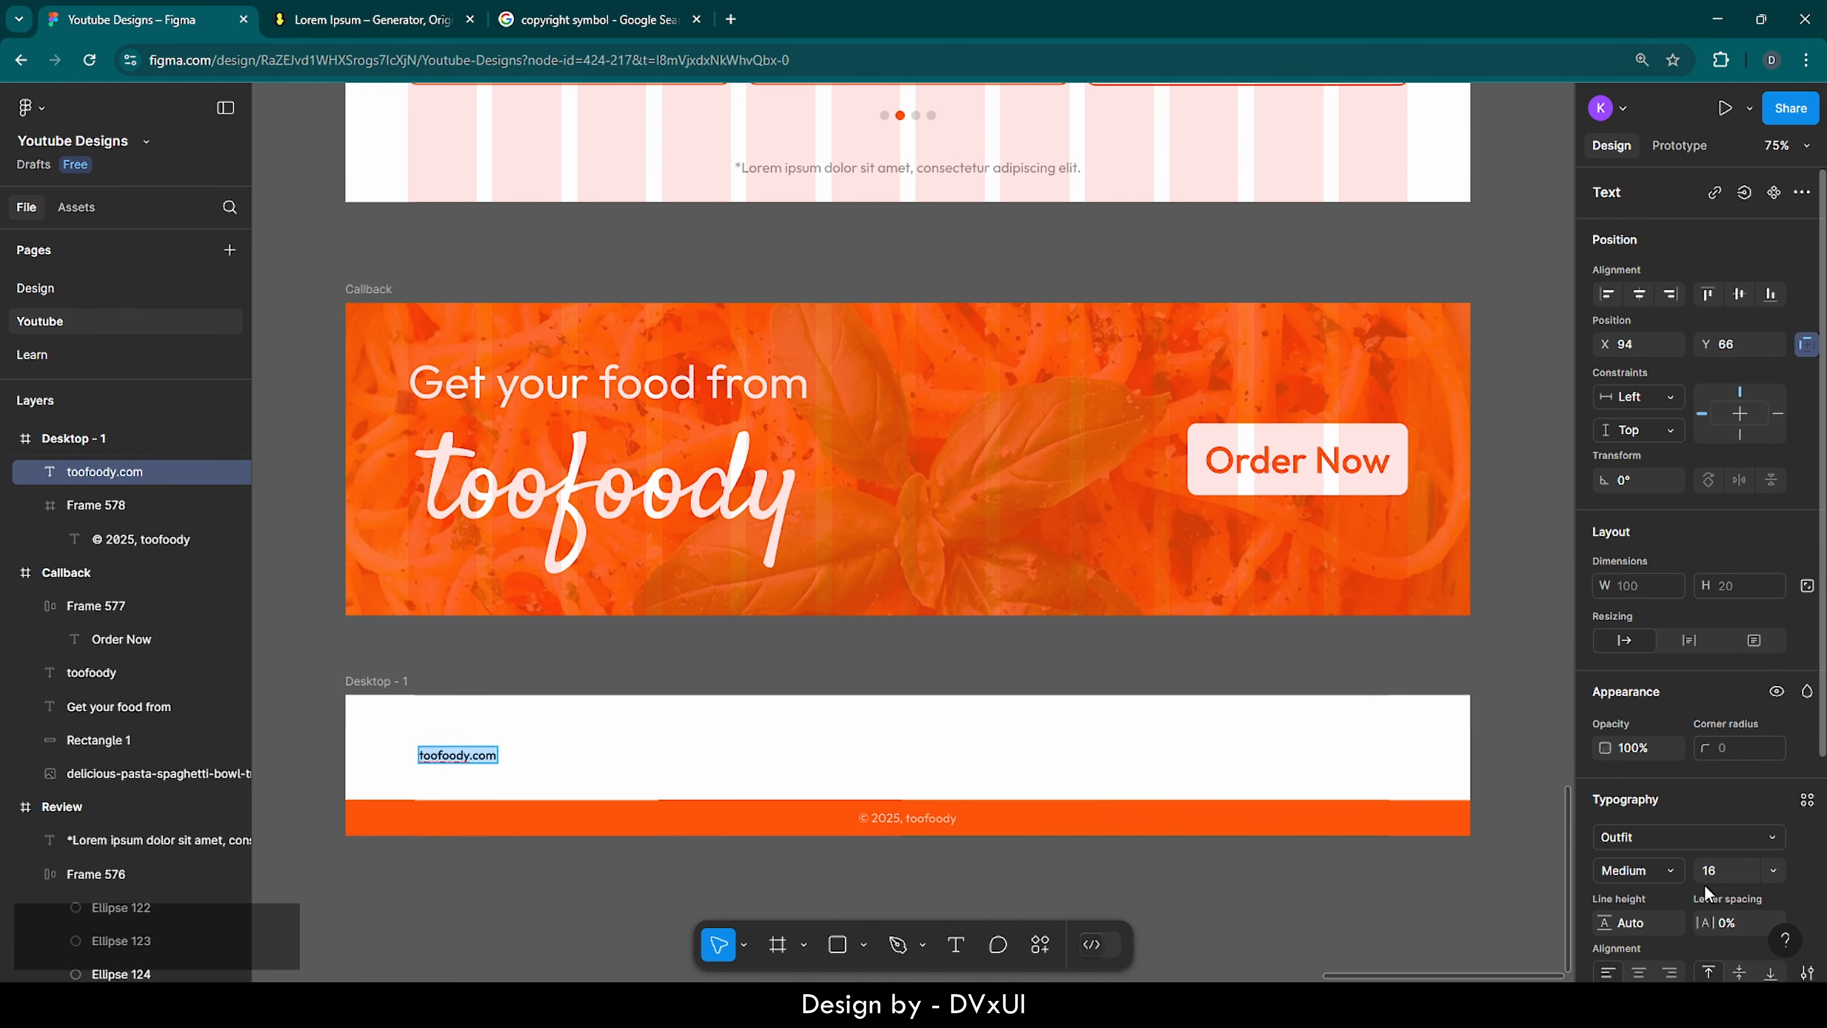
scroll(1704, 883, "down", 5)
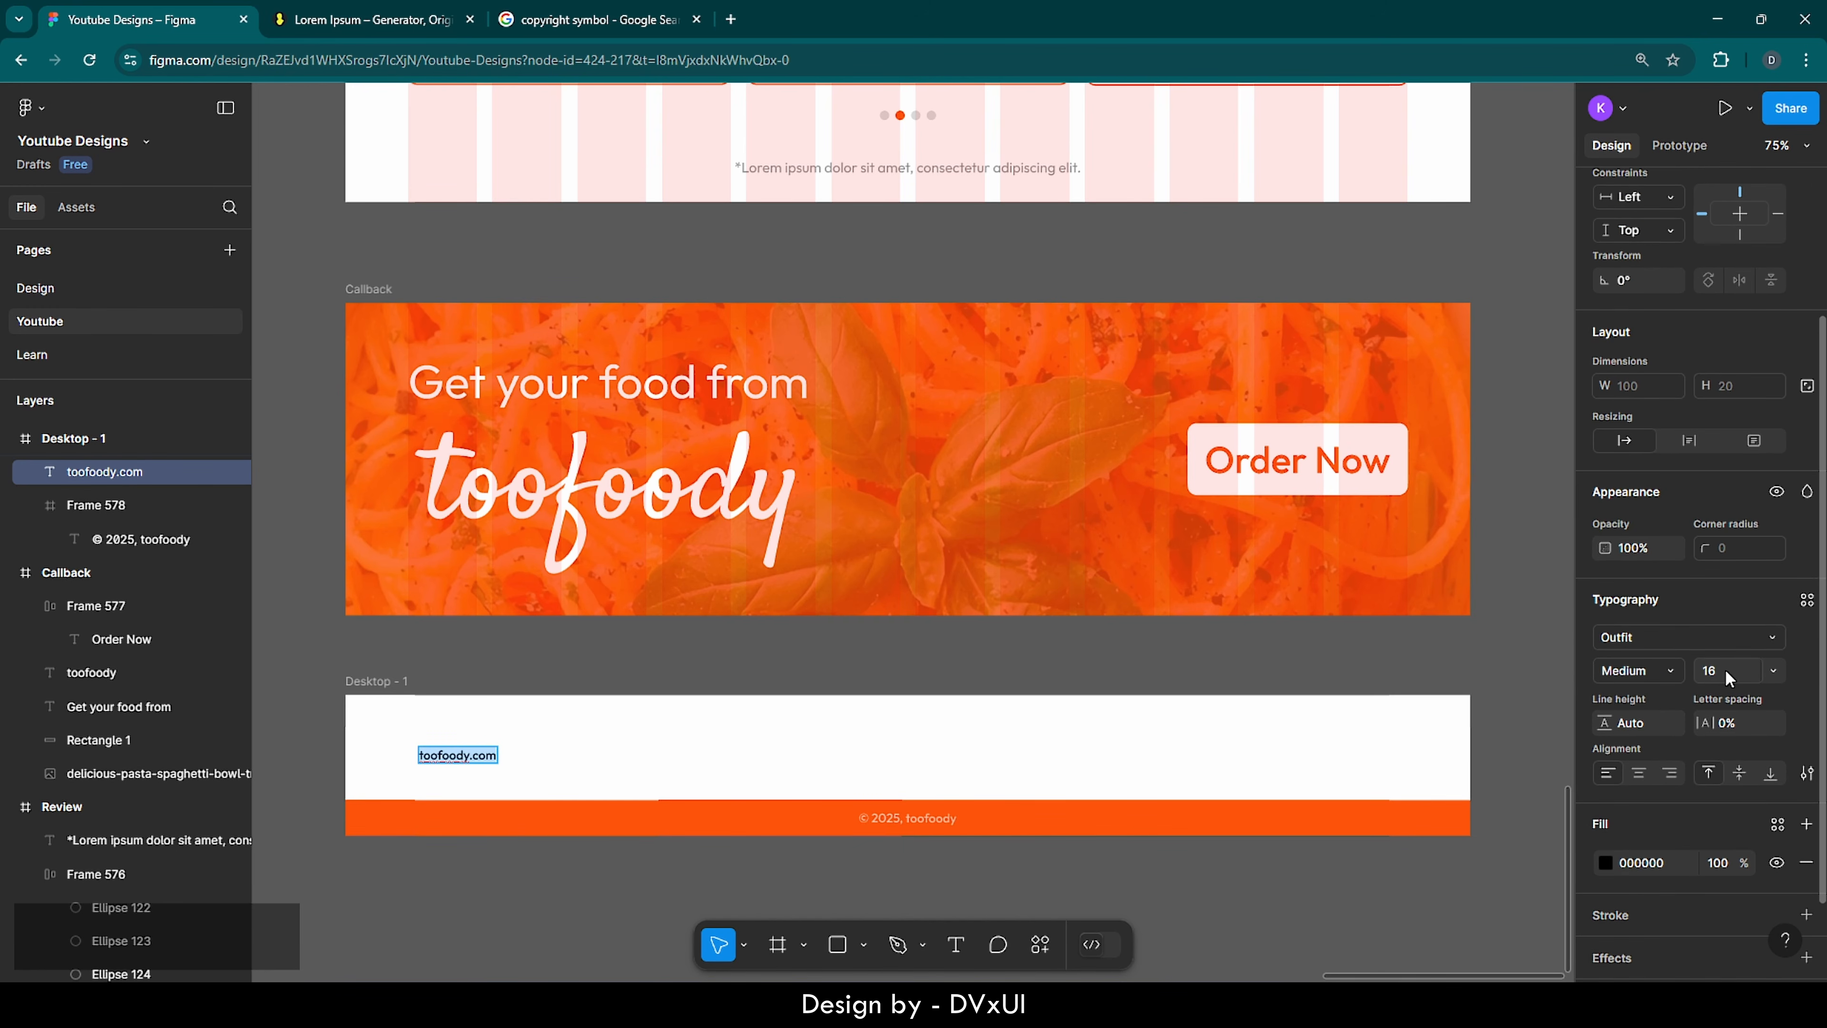
type("36")
key("Return")
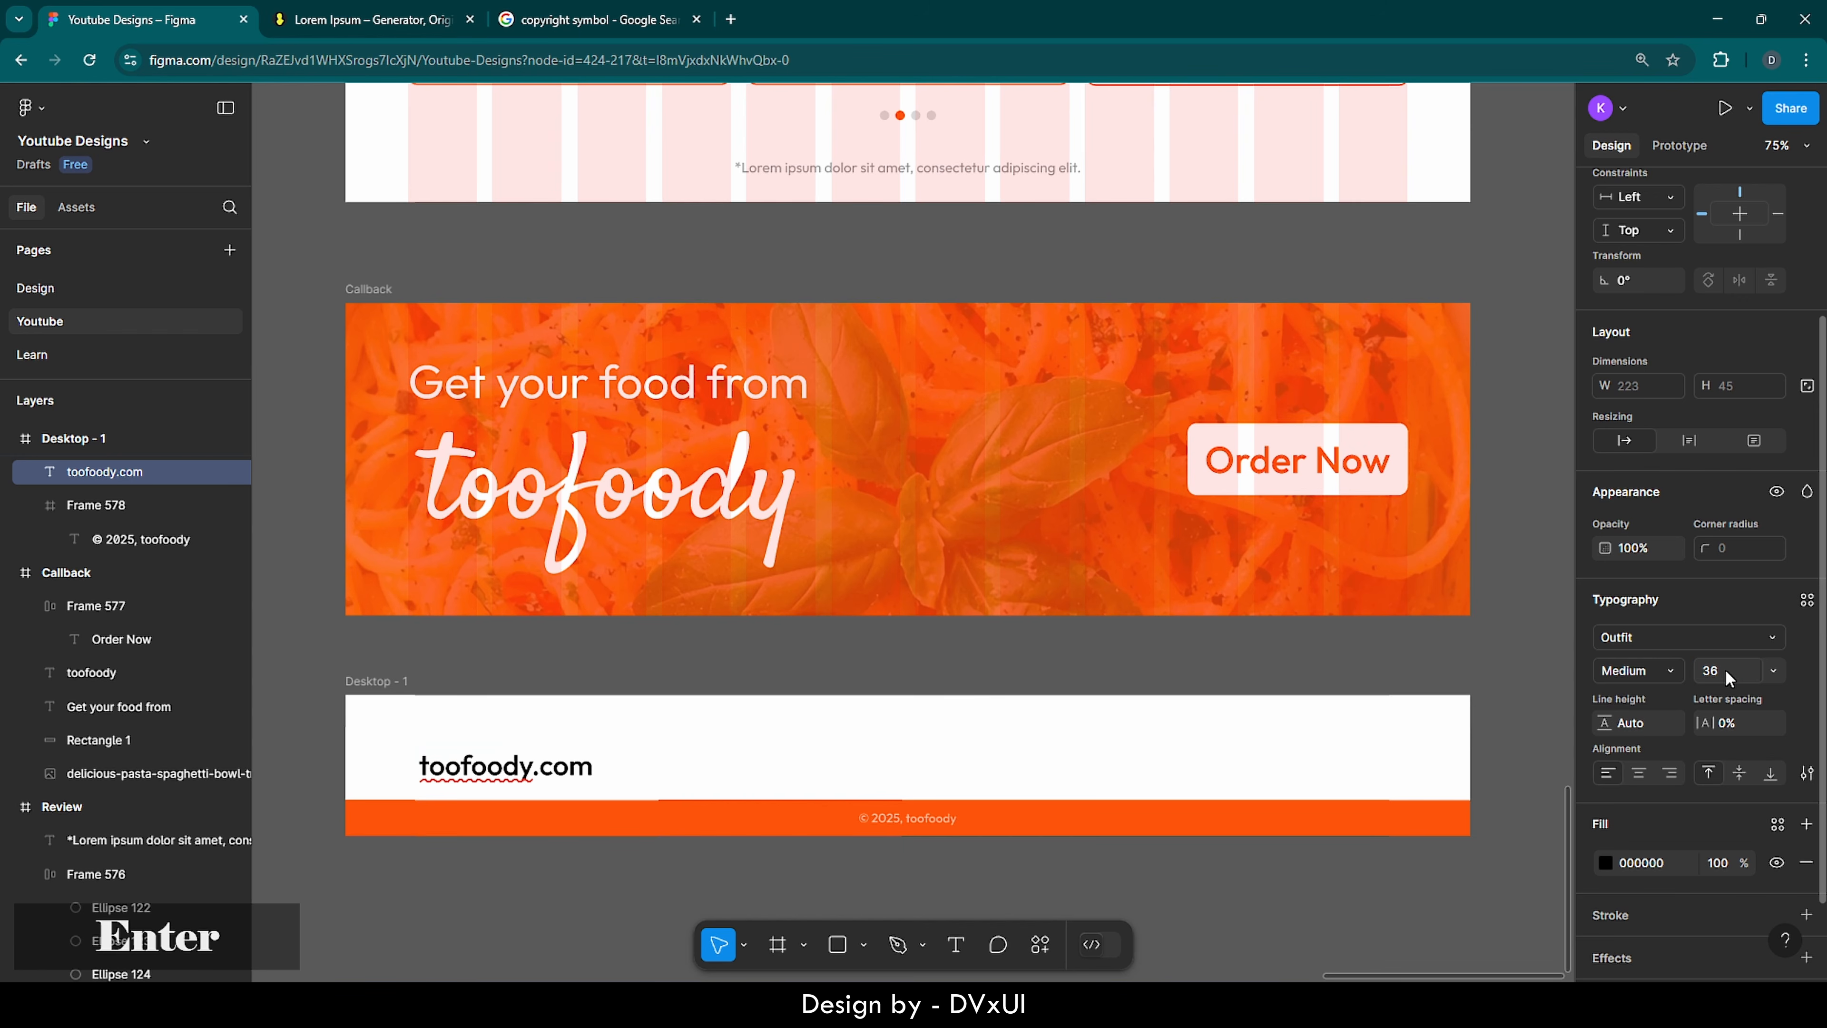
- Color the "foody" part of the toofoody.com text with the page's existing orange
double_click(497, 754)
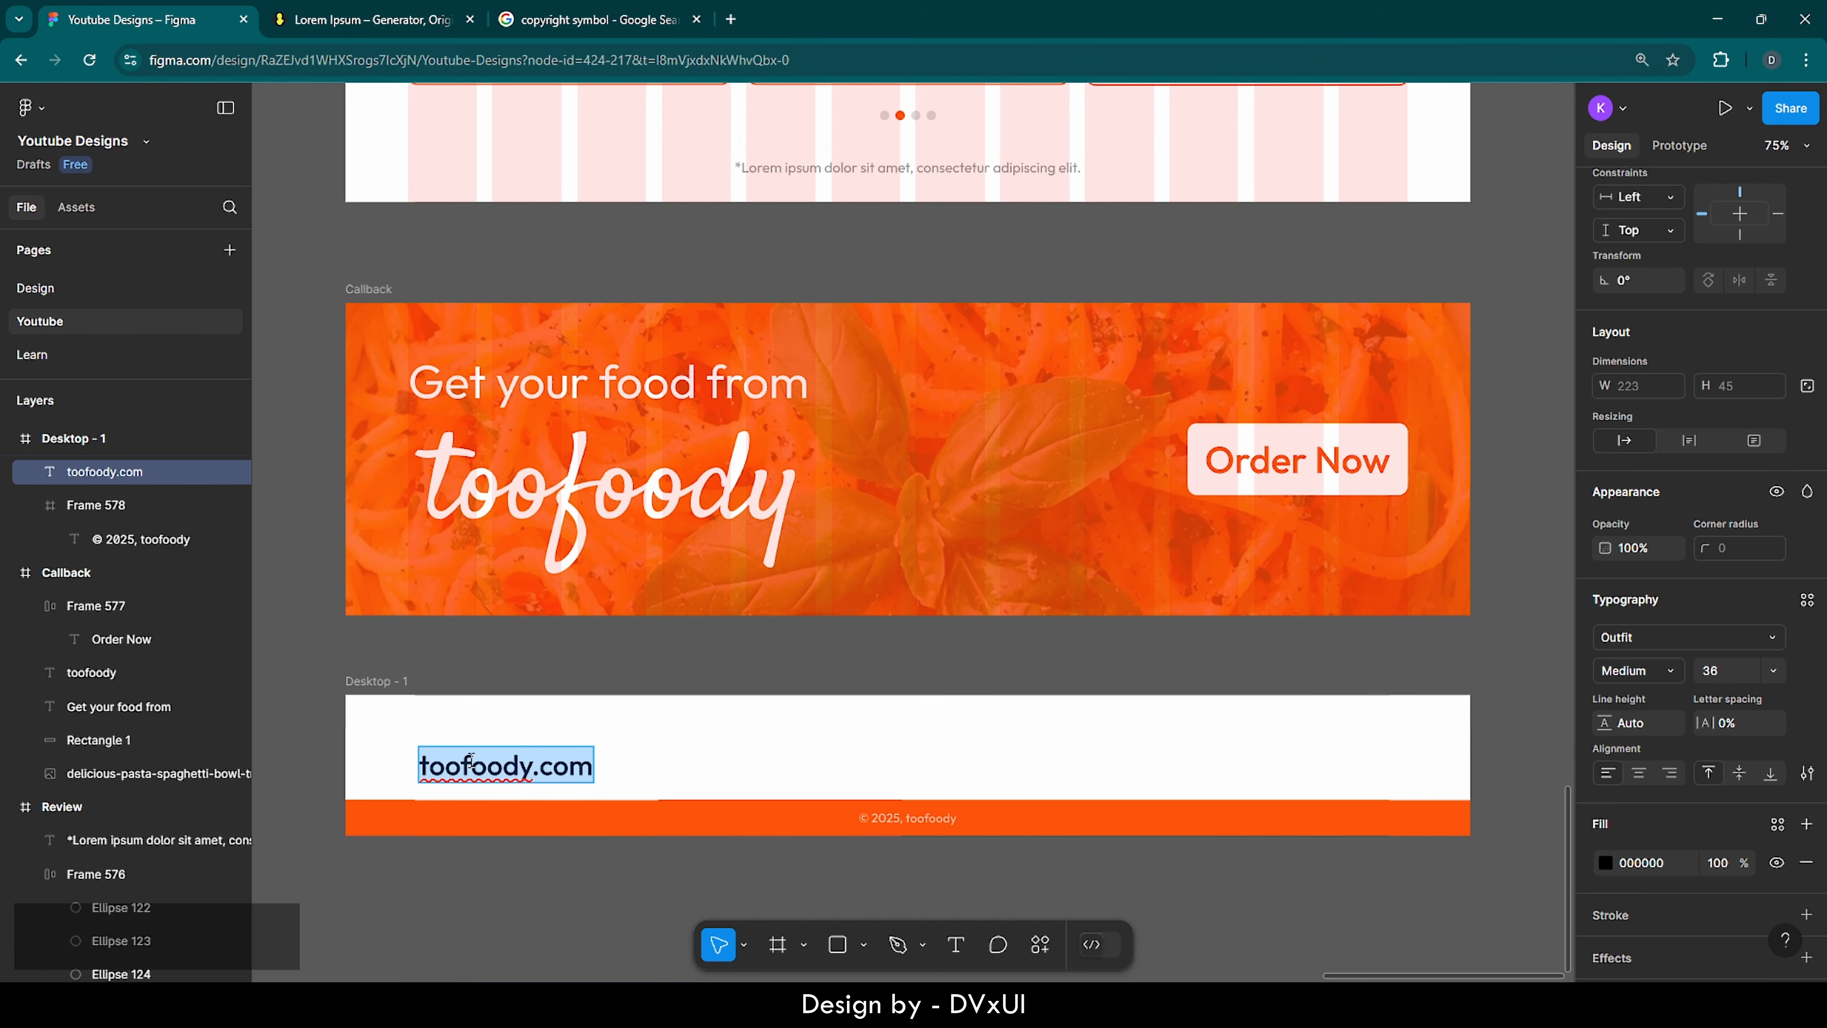
left_click_drag(462, 762, 531, 769)
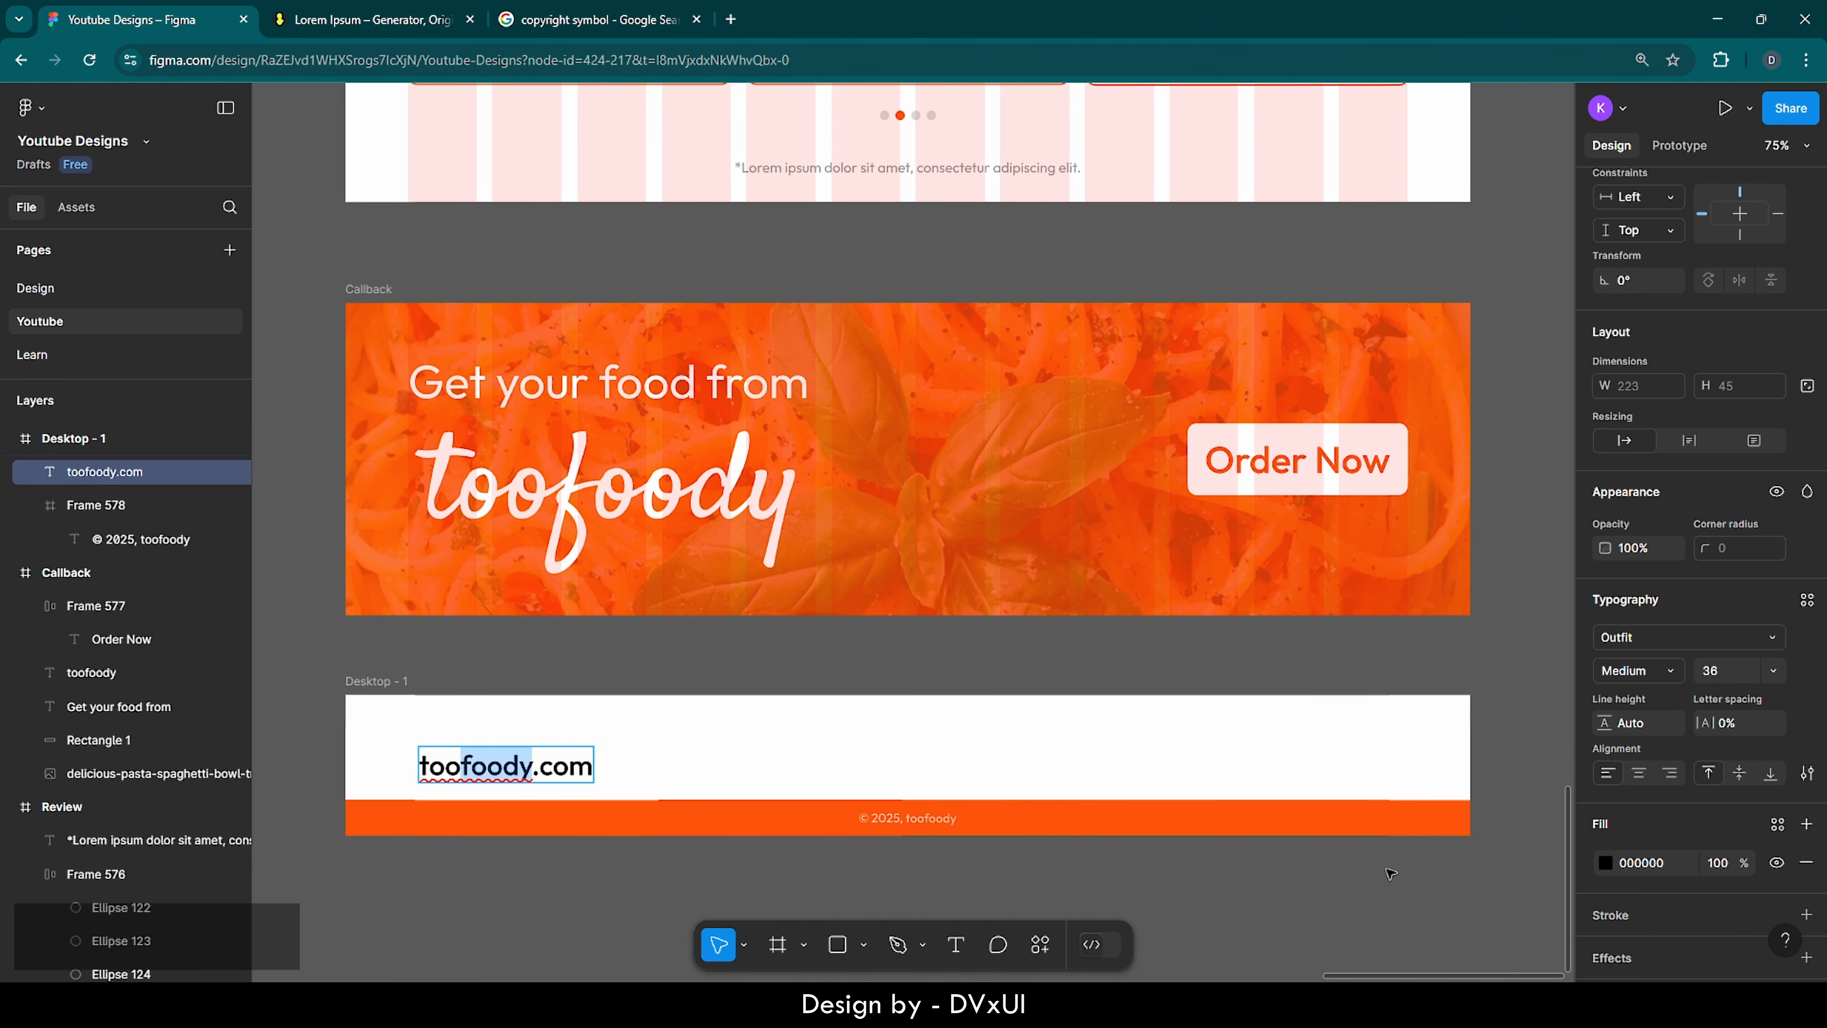
left_click(1606, 861)
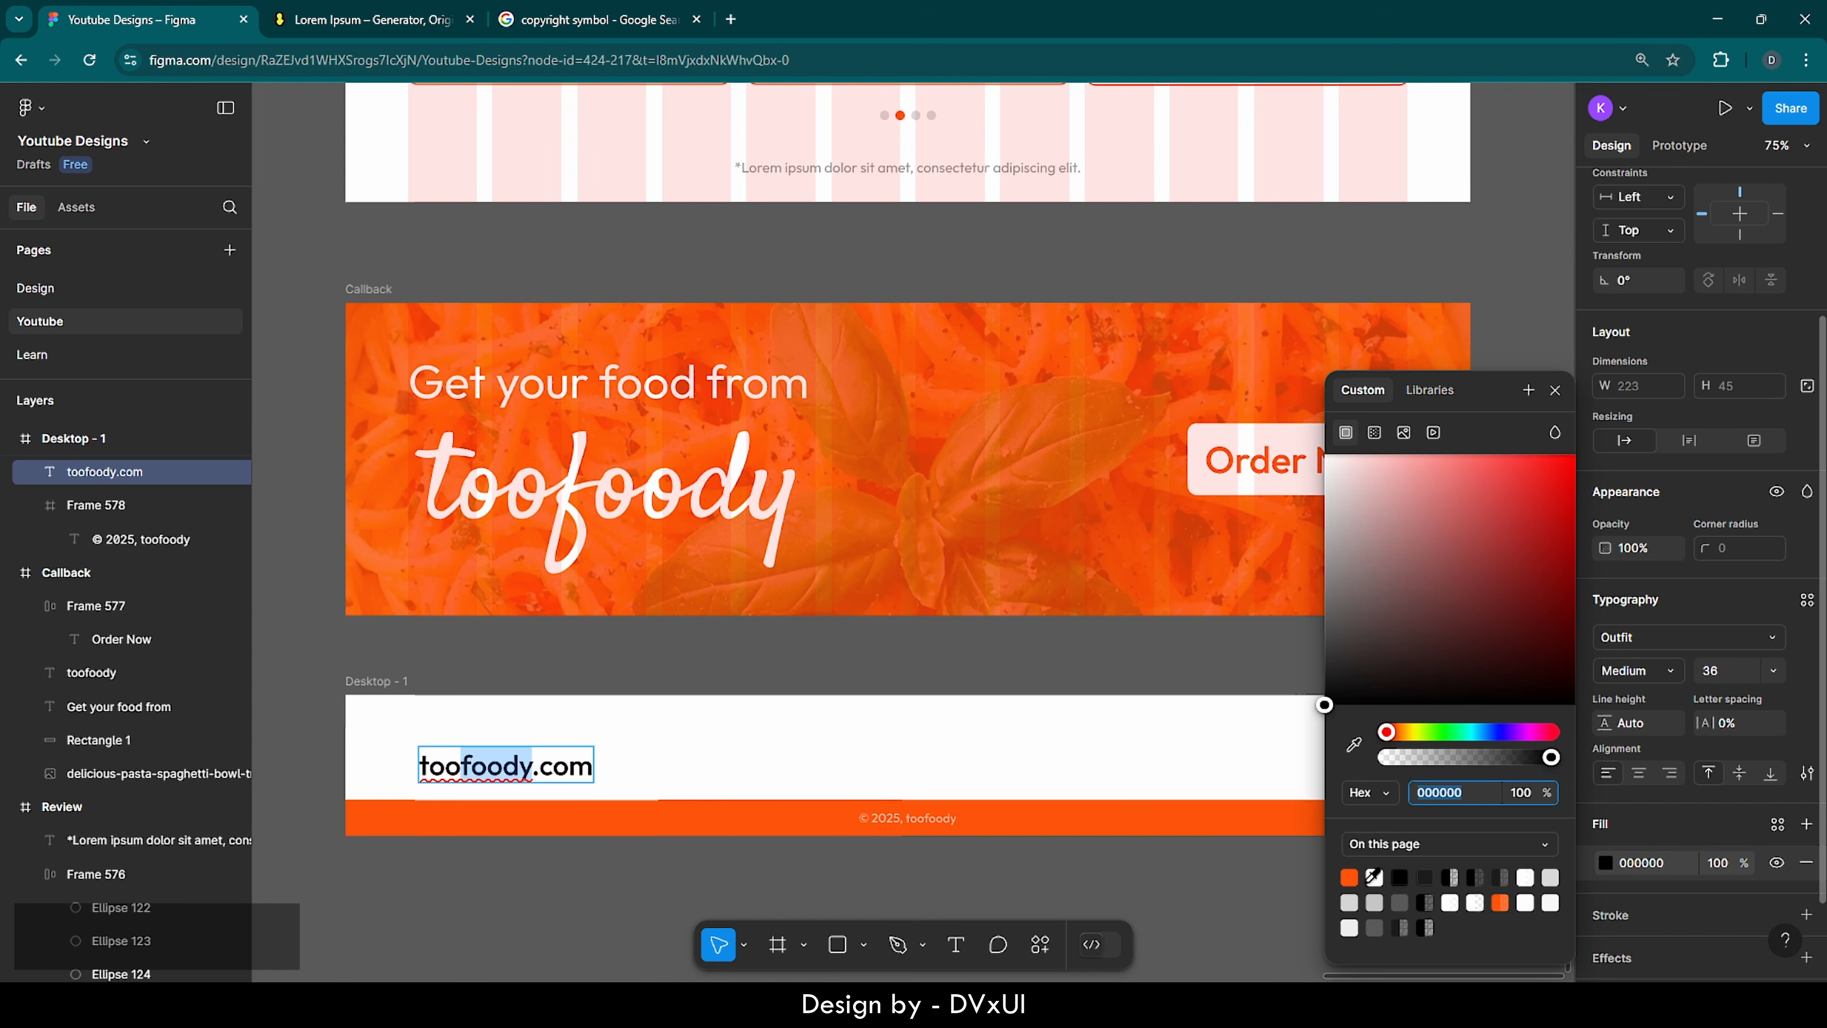
left_click(1351, 877)
key("Escape")
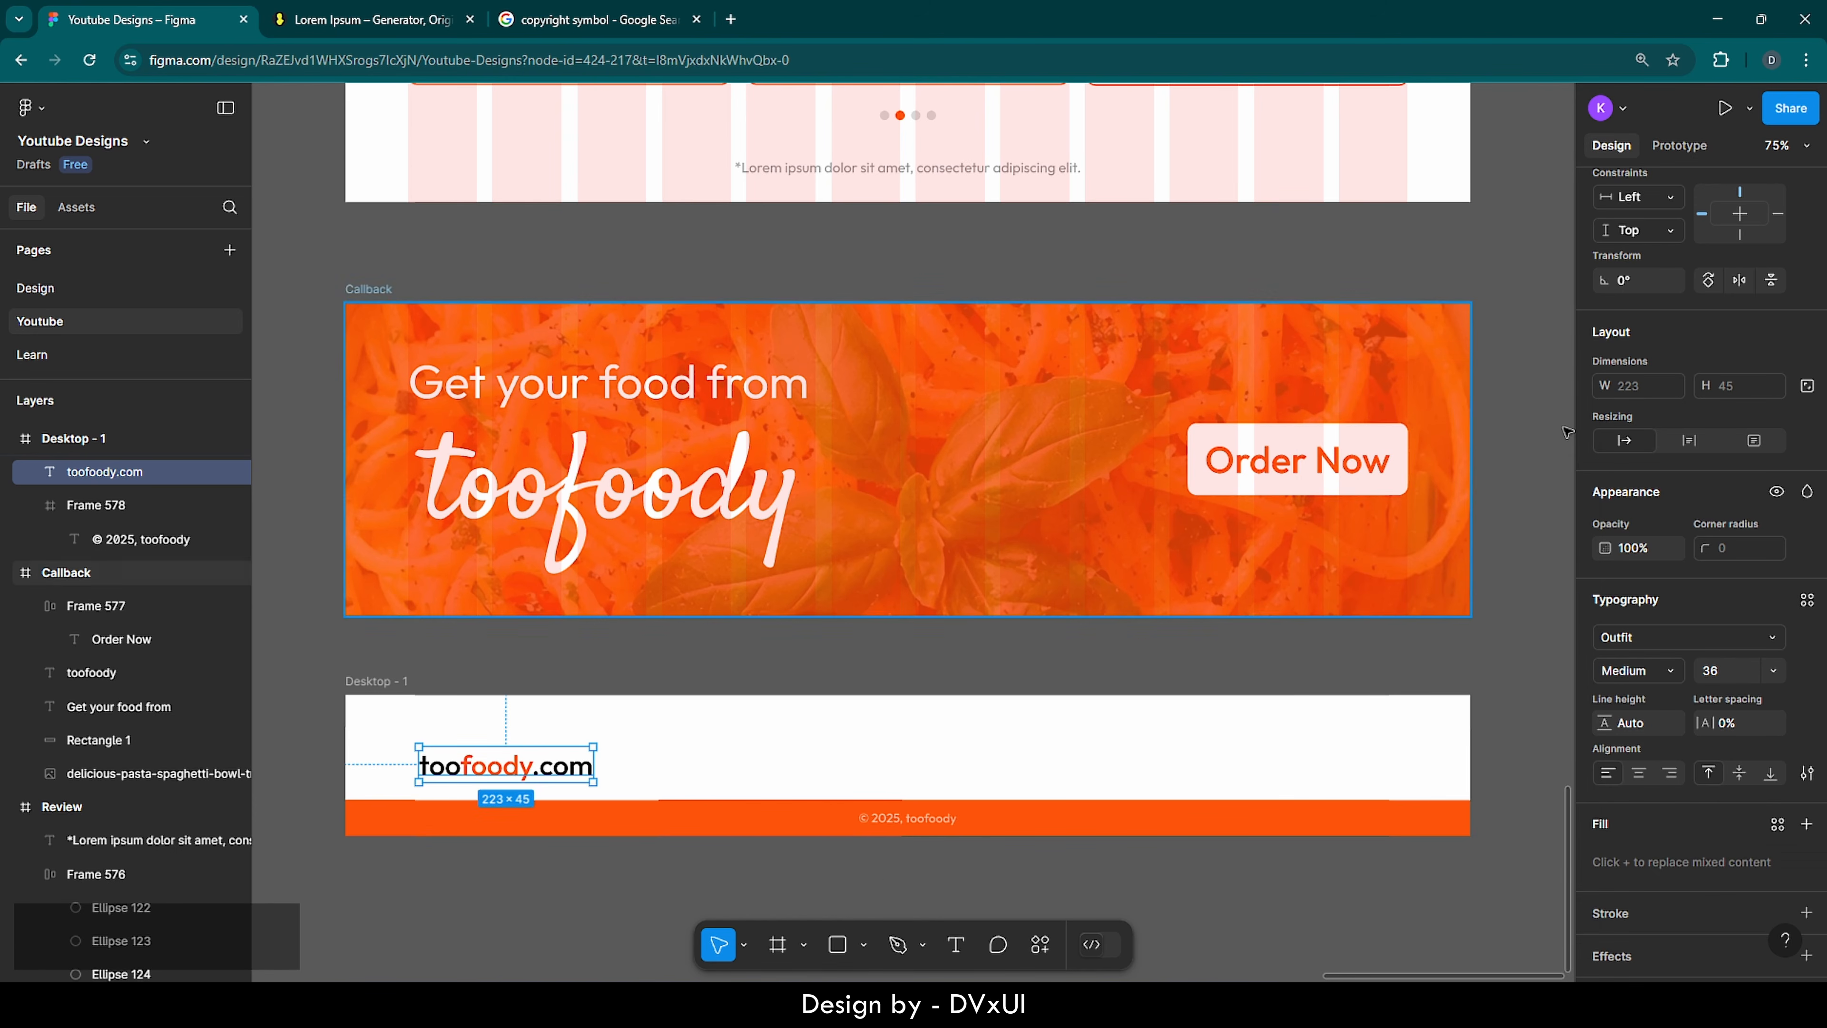
- Center the toofoody.com text vertically in the footer frame, then nudge it to X 83, Y 48 within the white area
scroll(1716, 260, "up", 3)
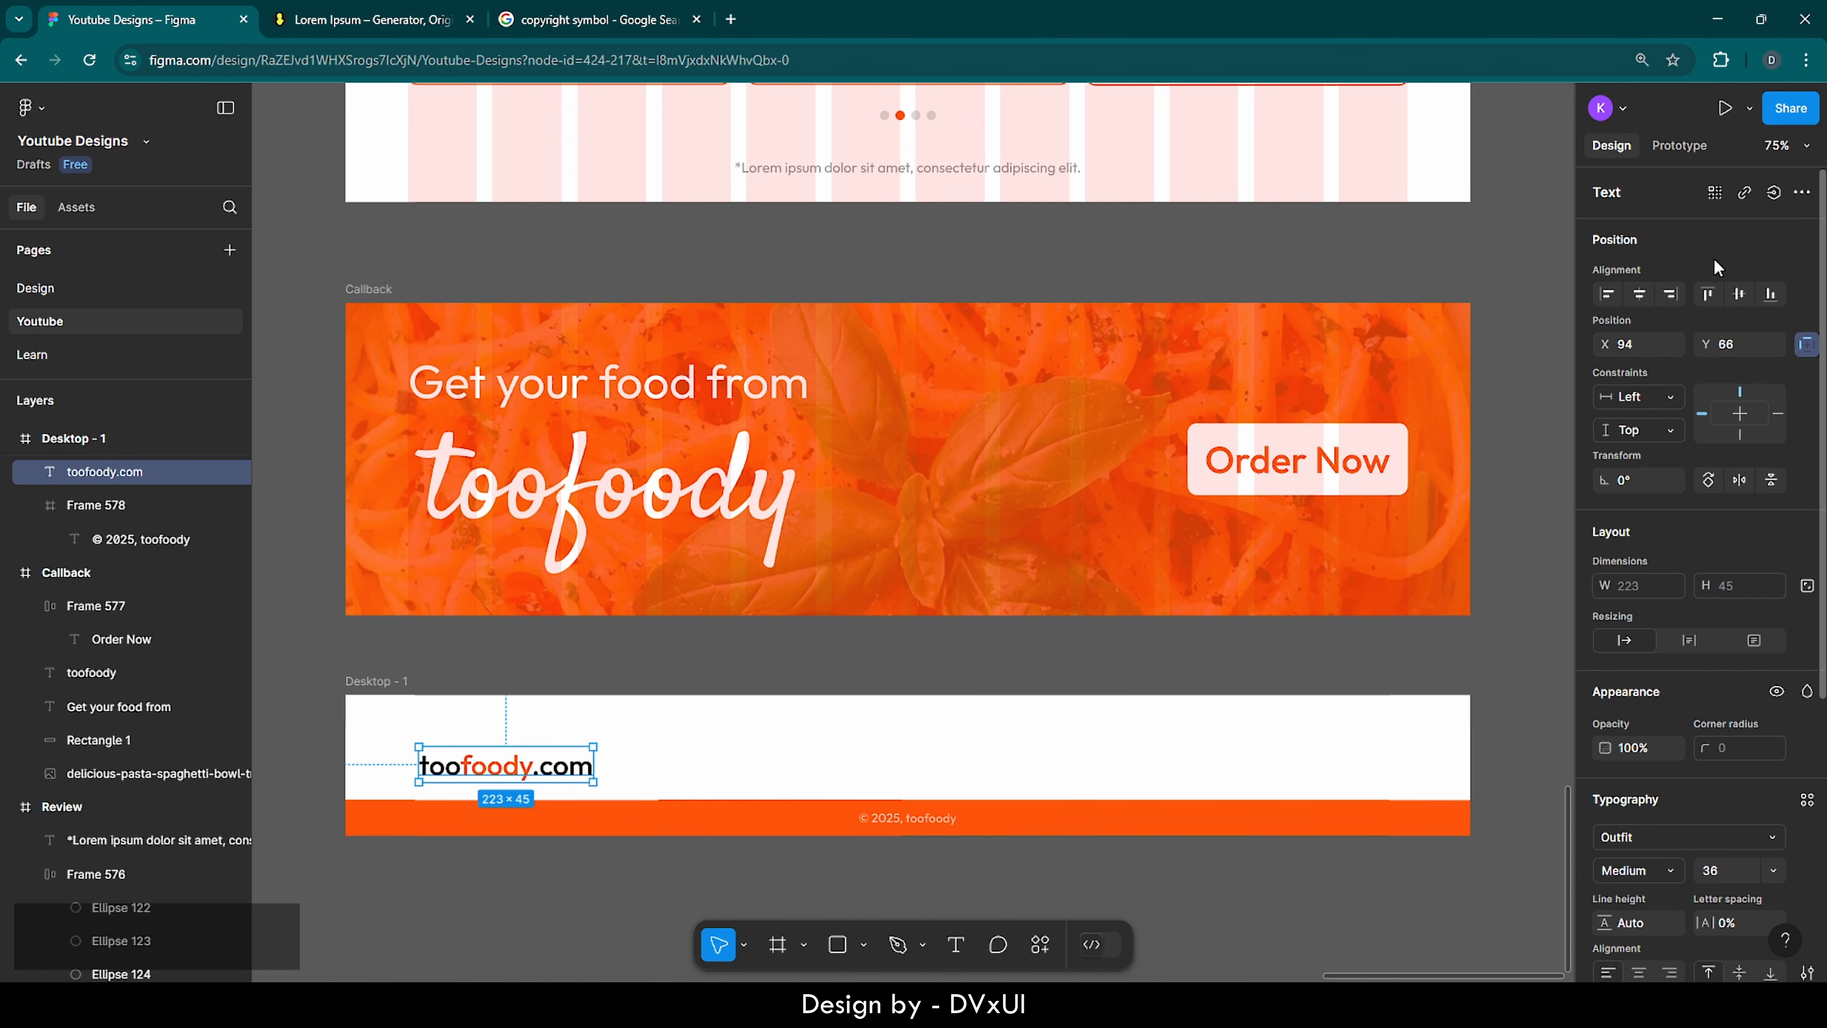
left_click(1742, 295)
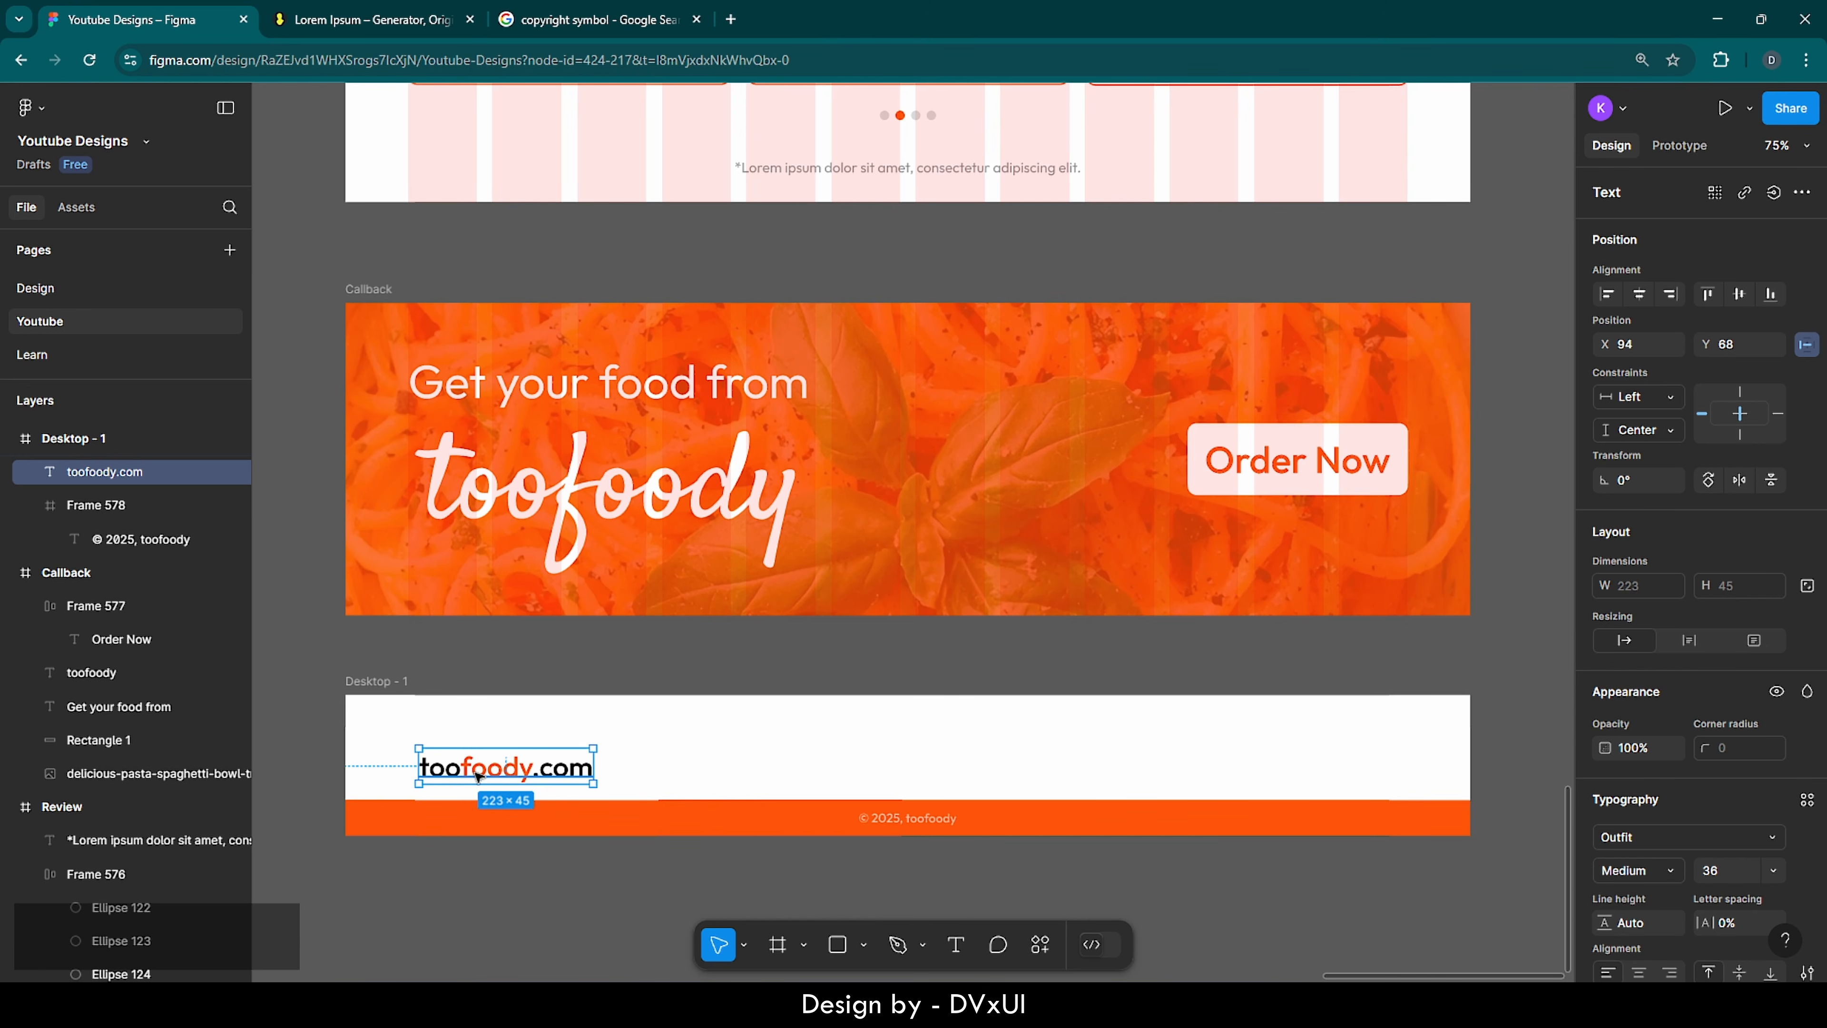
key("shift+Up")
key("shift+Up")
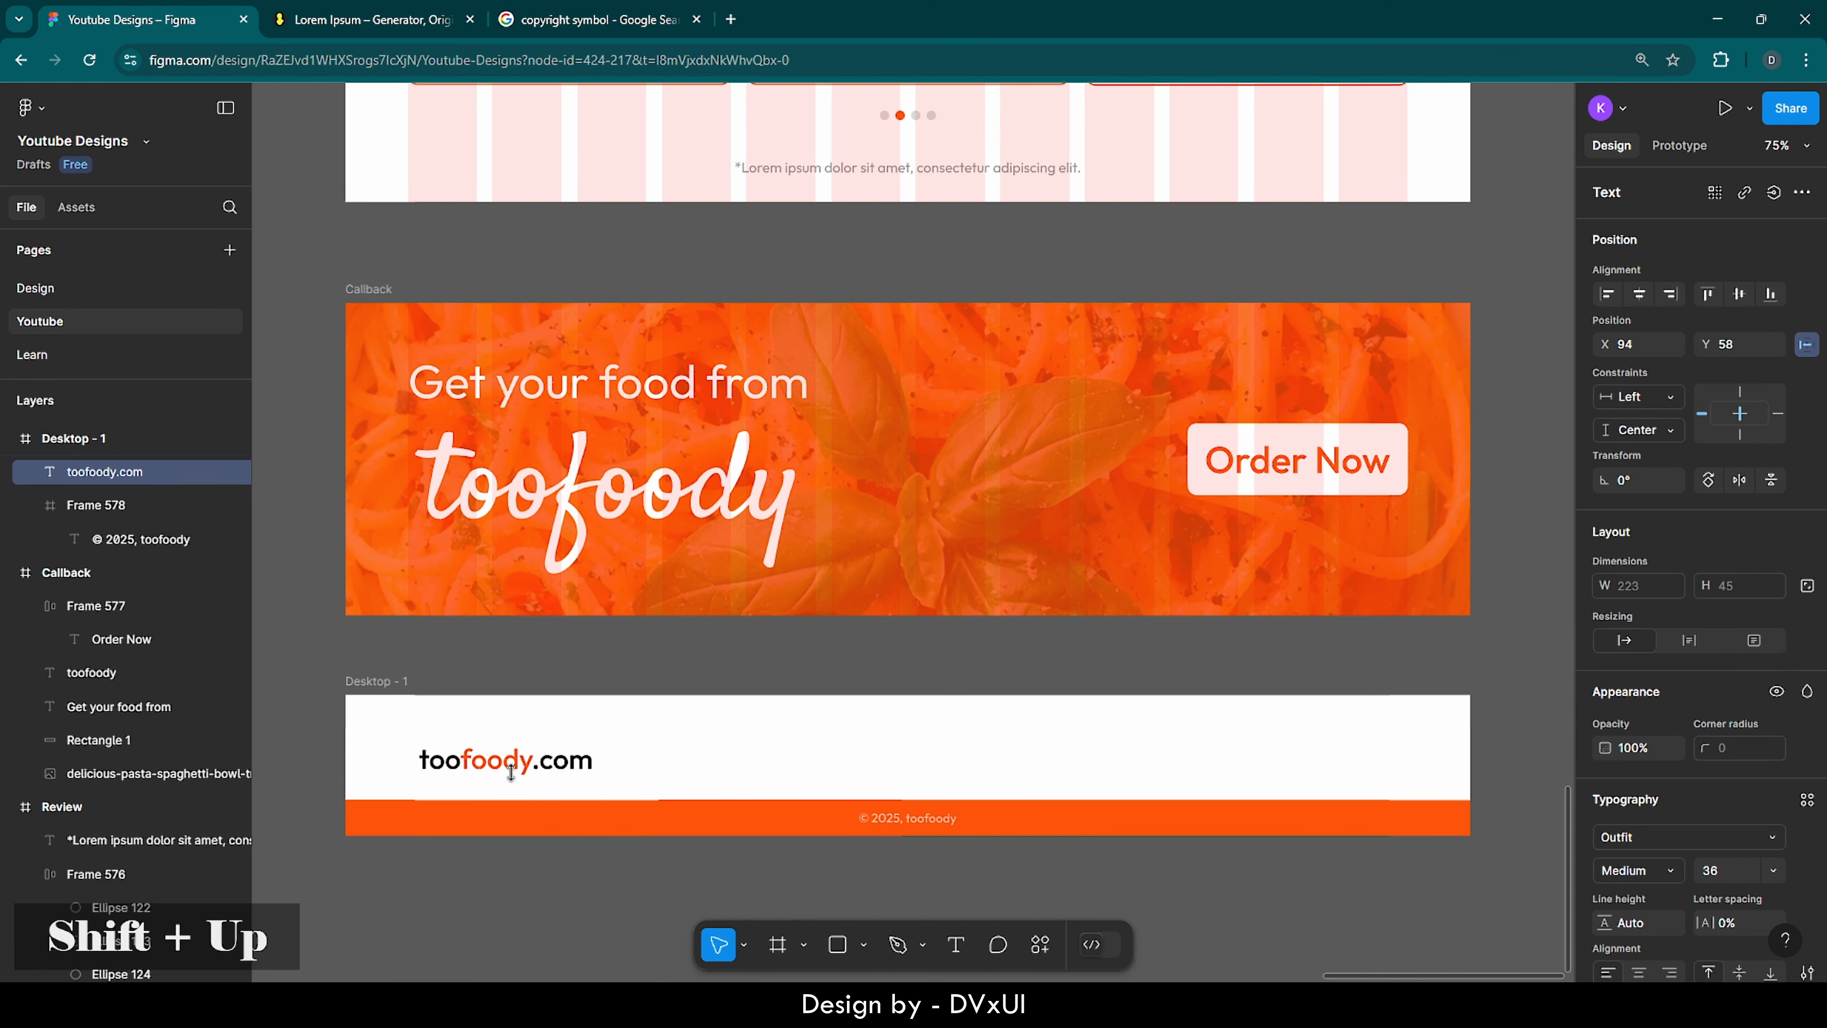
key("shift+Down")
key("shift+Up")
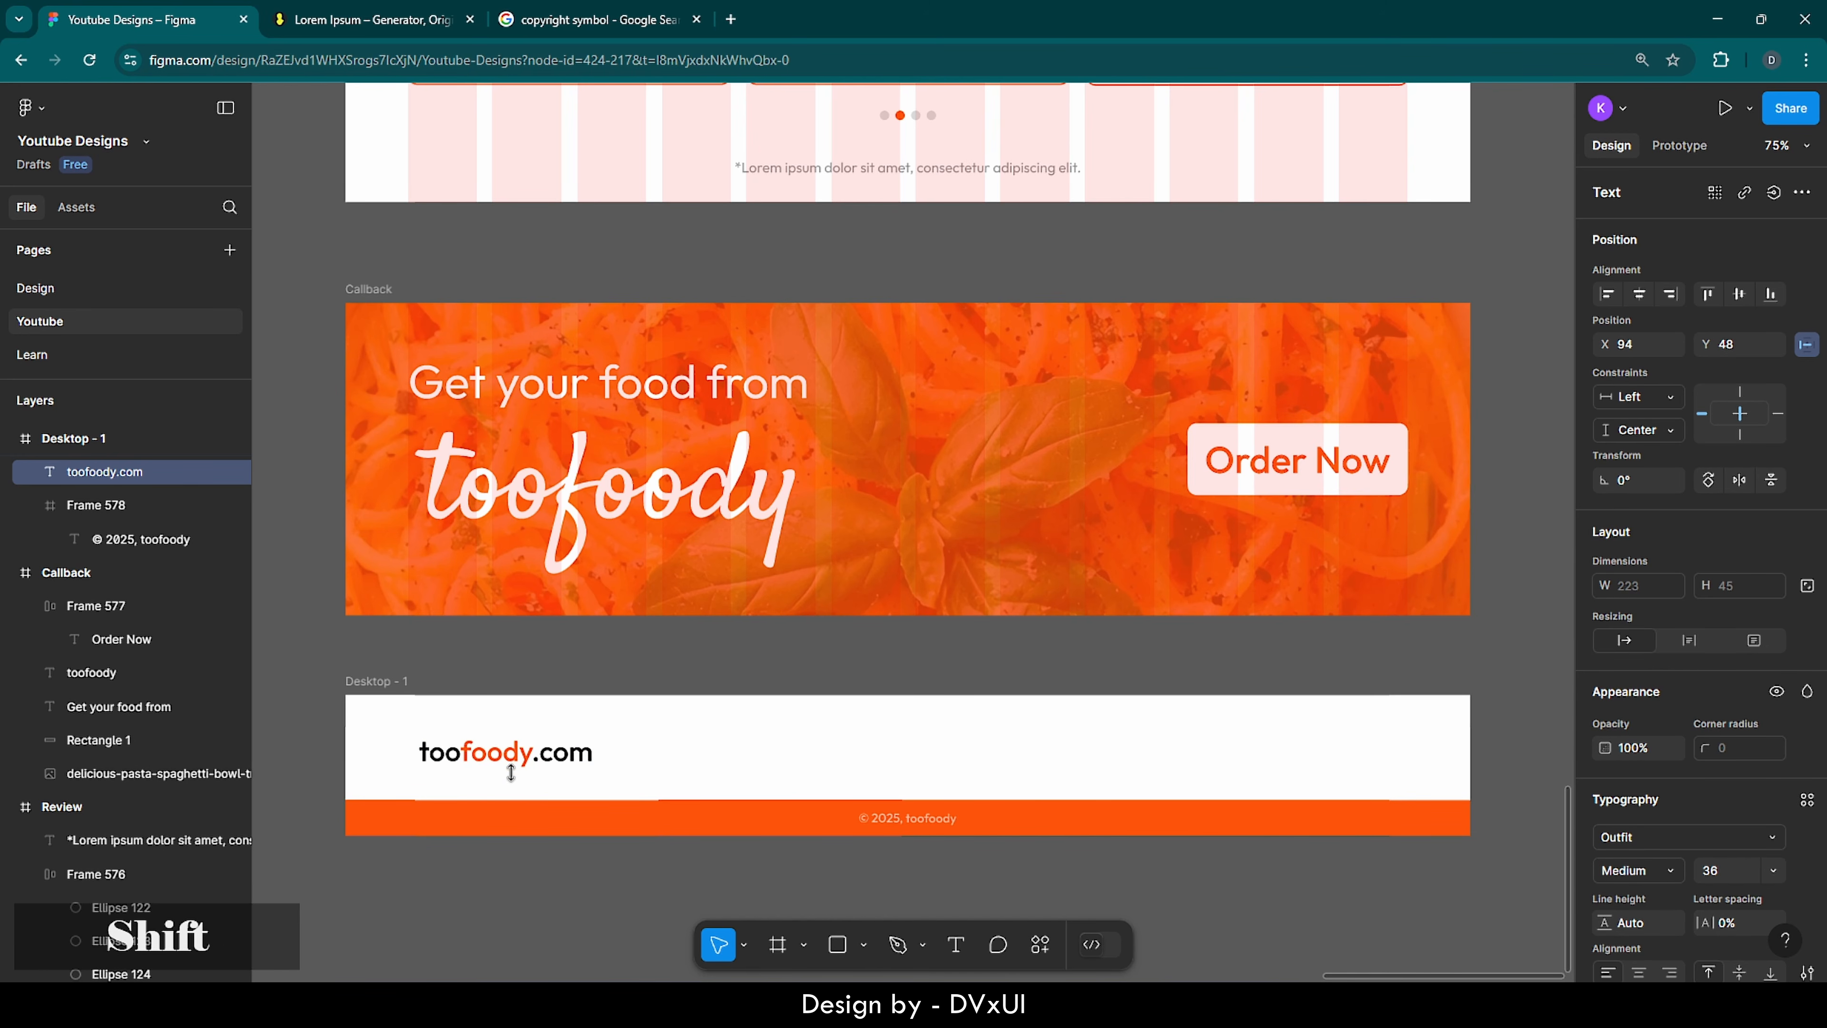
key("shift+Left")
key("Left")
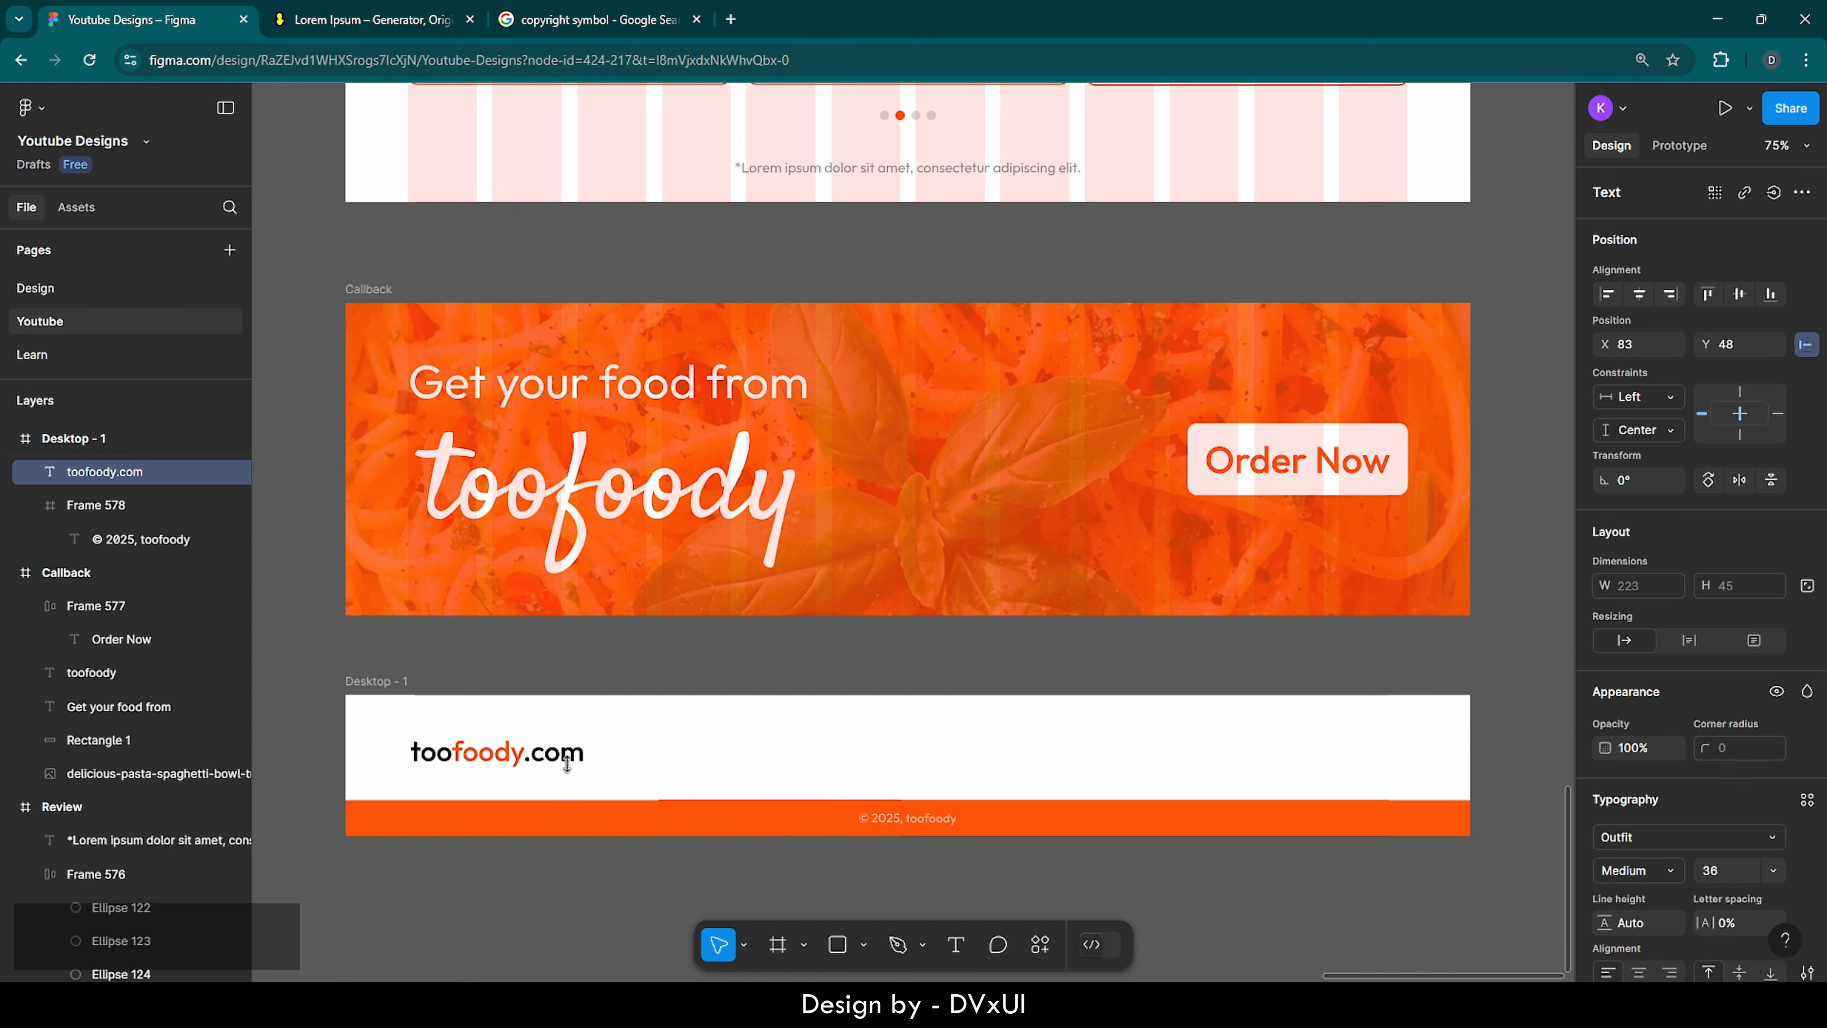
left_click(669, 753)
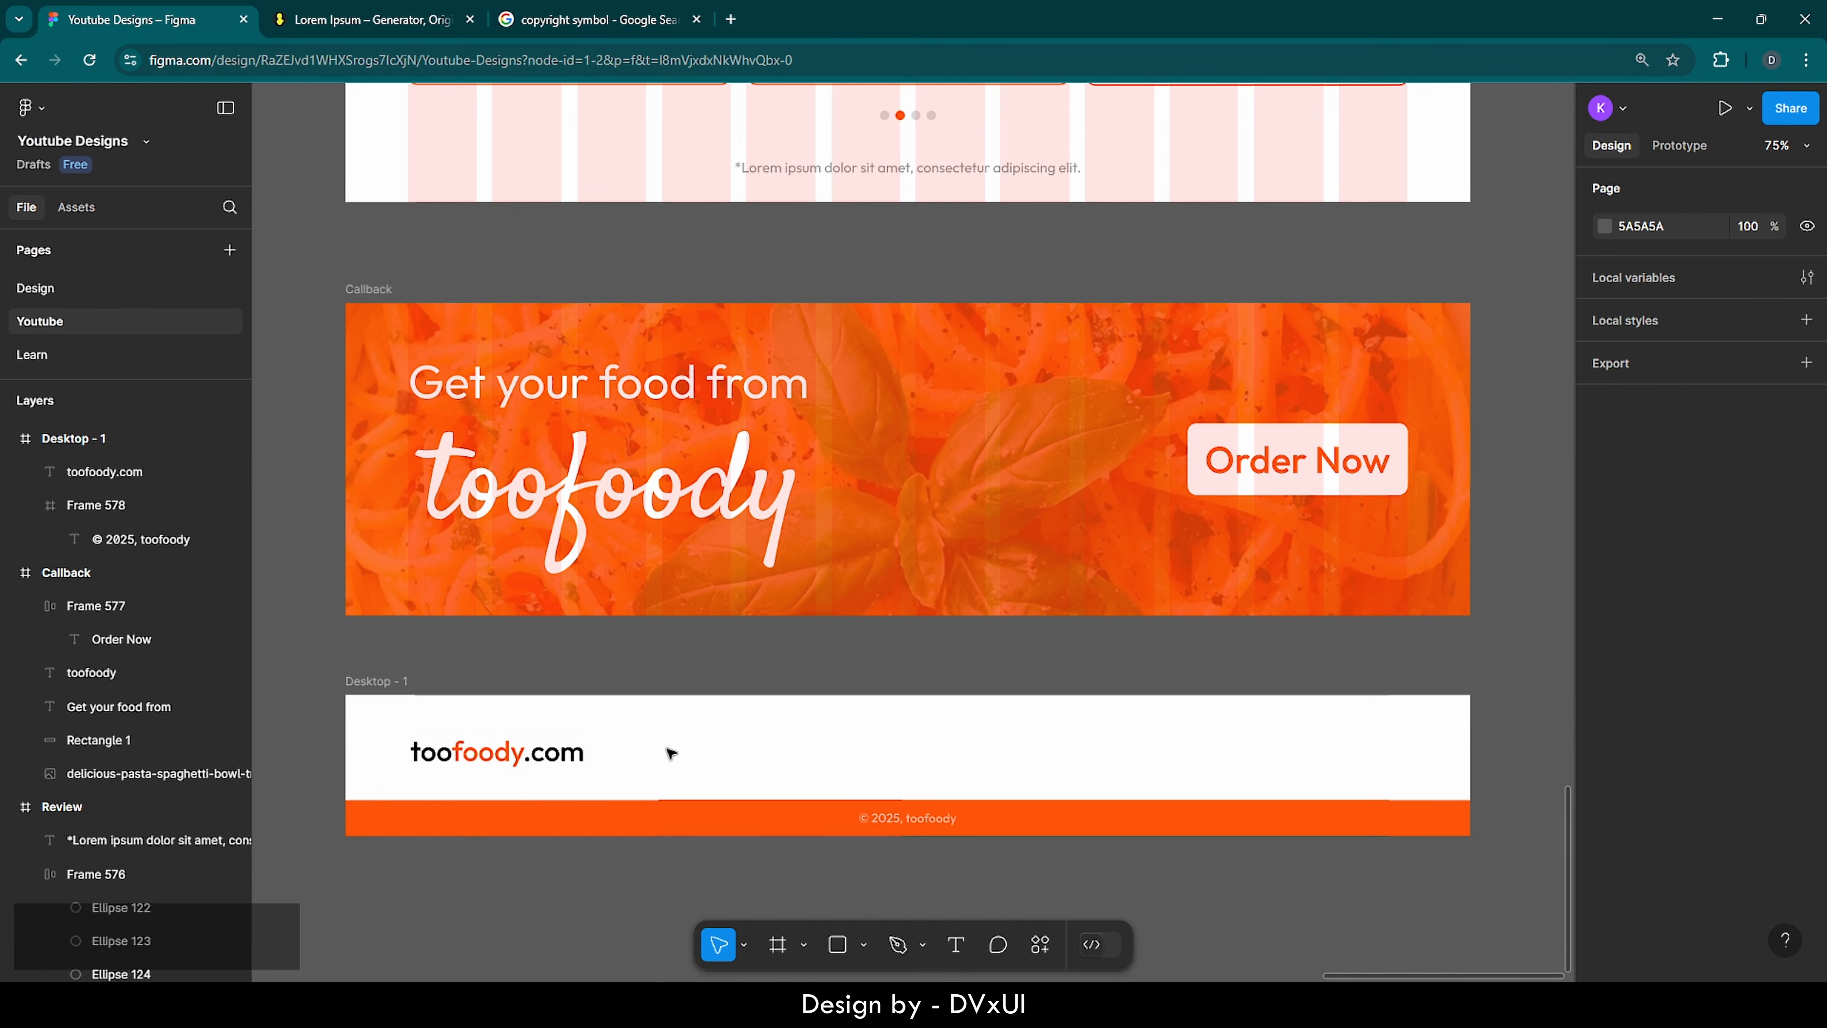
- Place a copy of toofoody.com beside the original at X 464 and replace its text with the bulleted item "Terms and Conditions"
left_click(492, 756)
key("ctrl+v")
left_click_drag(492, 759, 789, 762)
double_click(788, 757)
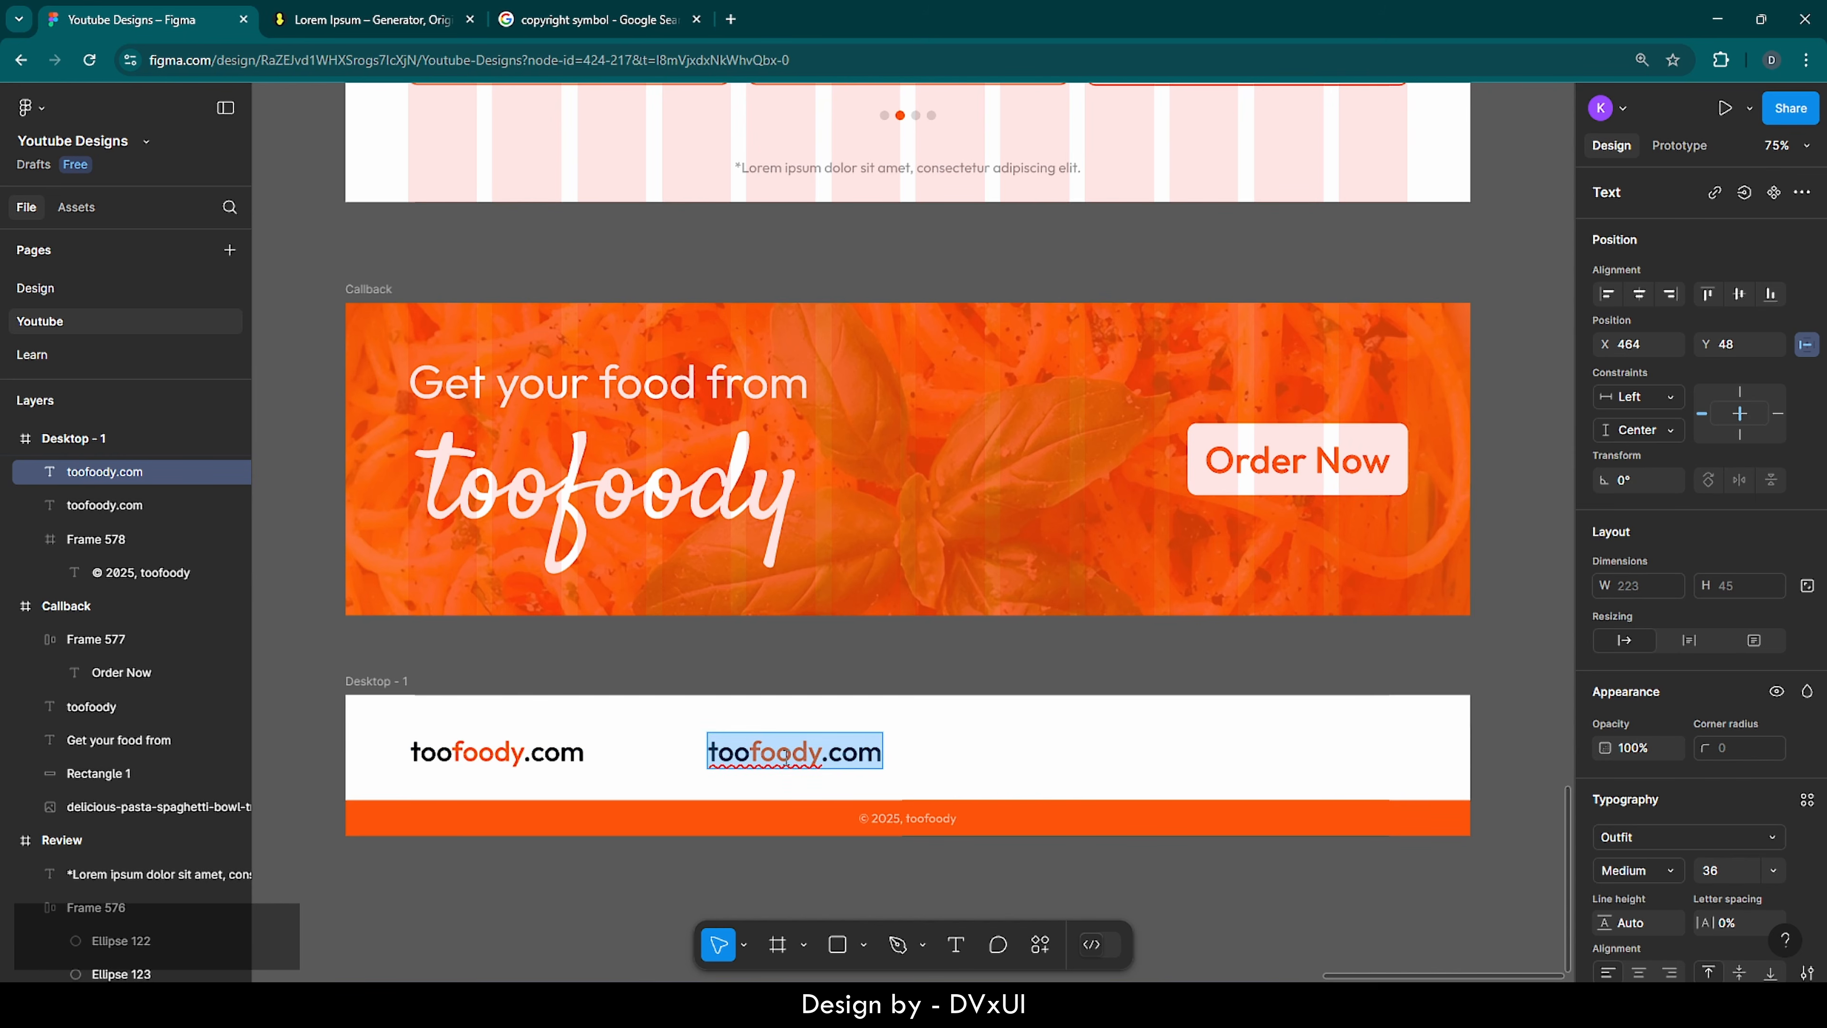
key("BackSpace")
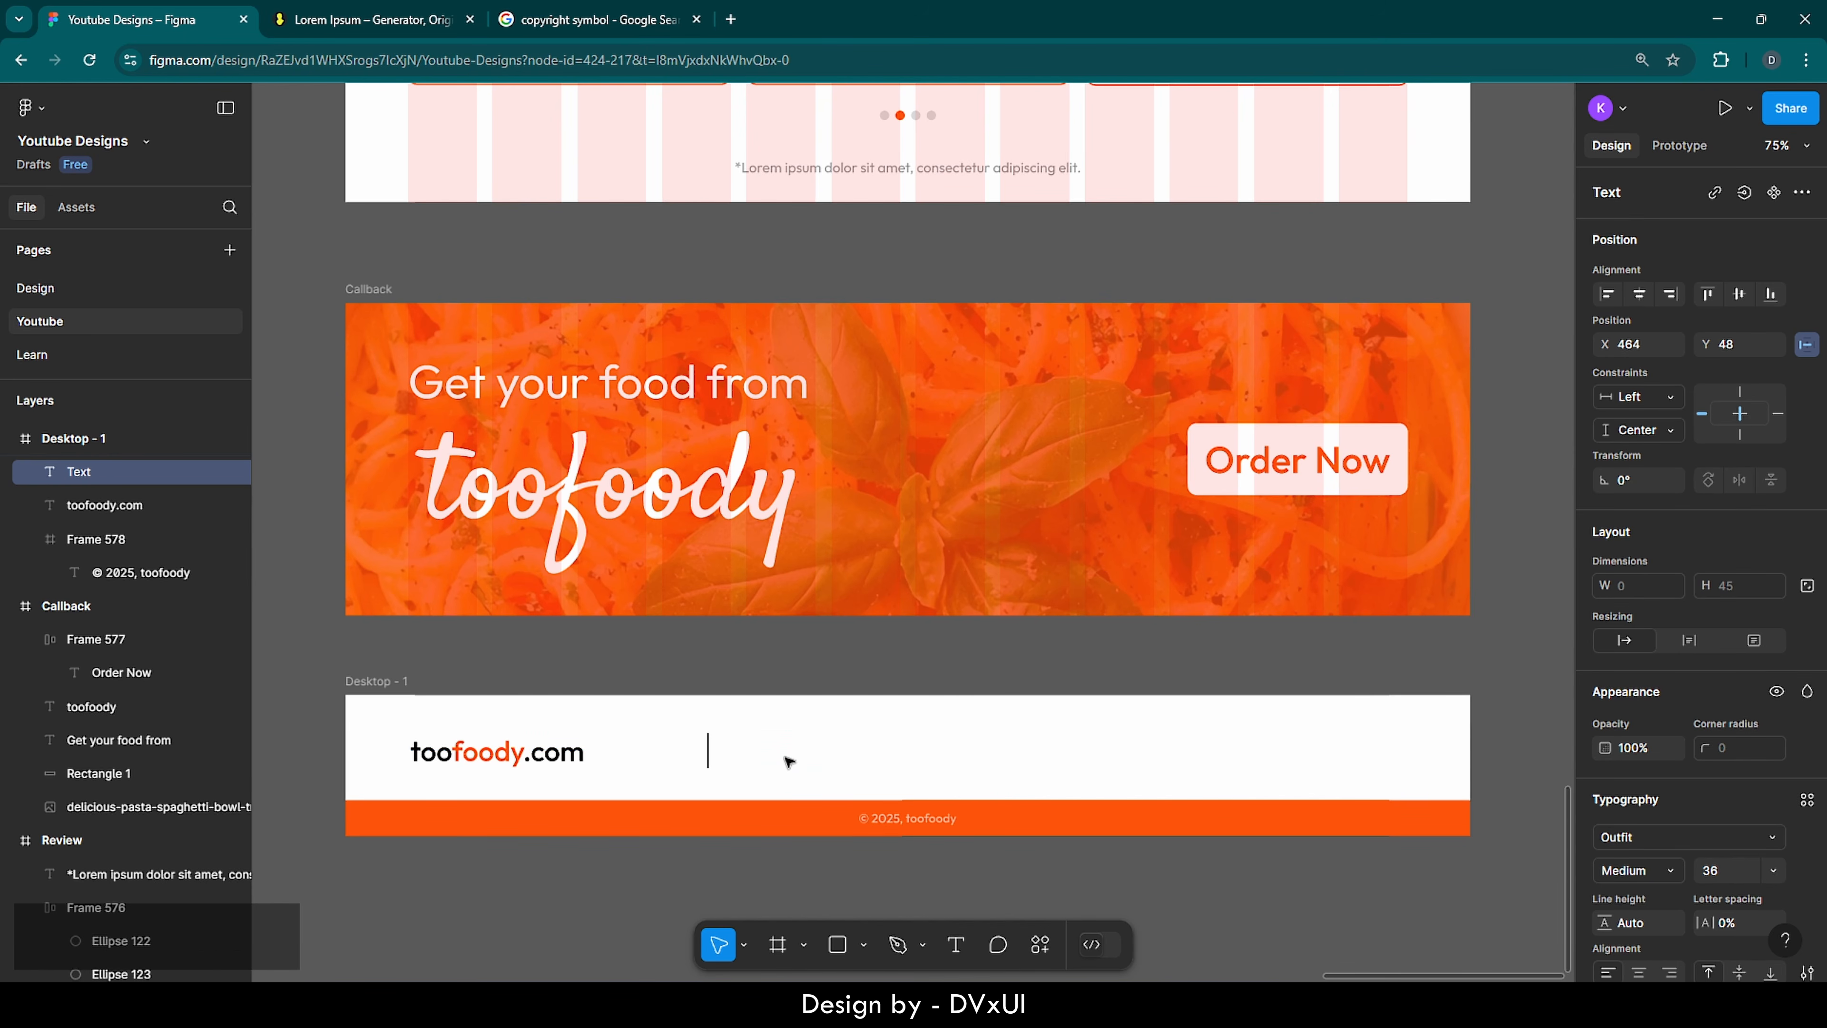
type("-")
type(" Terms and")
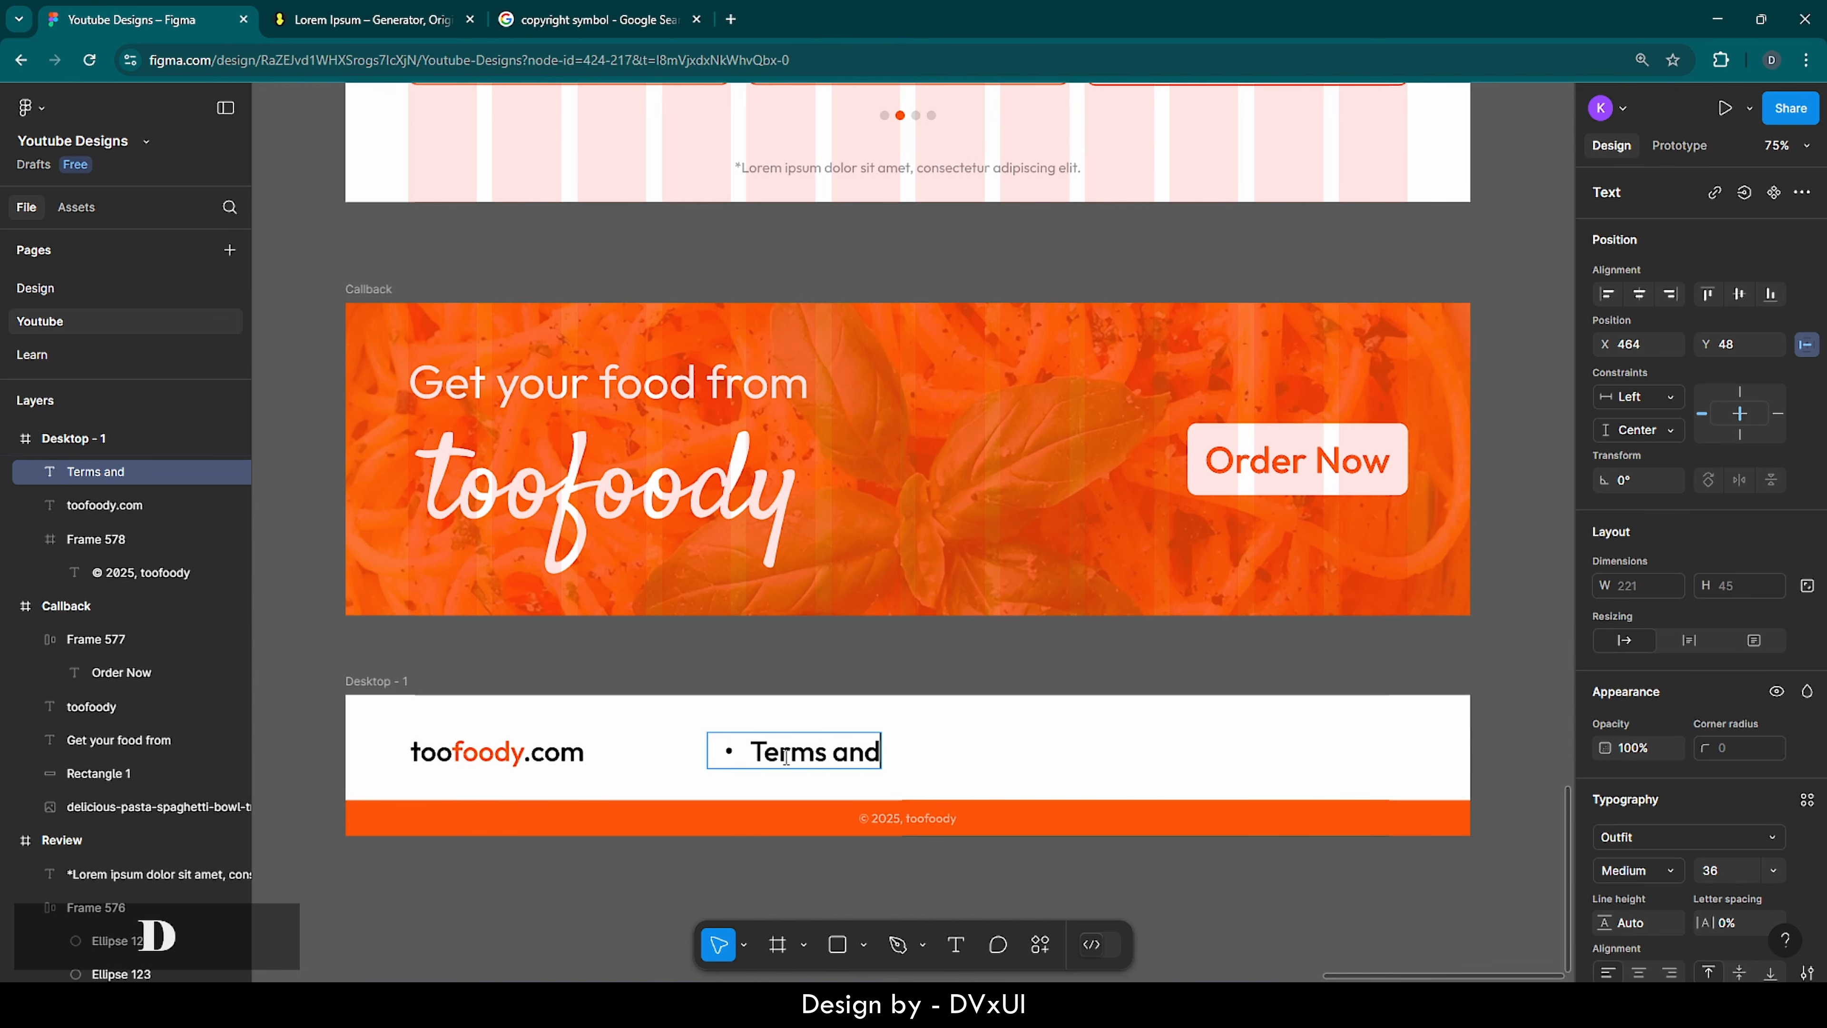
type(" Cond")
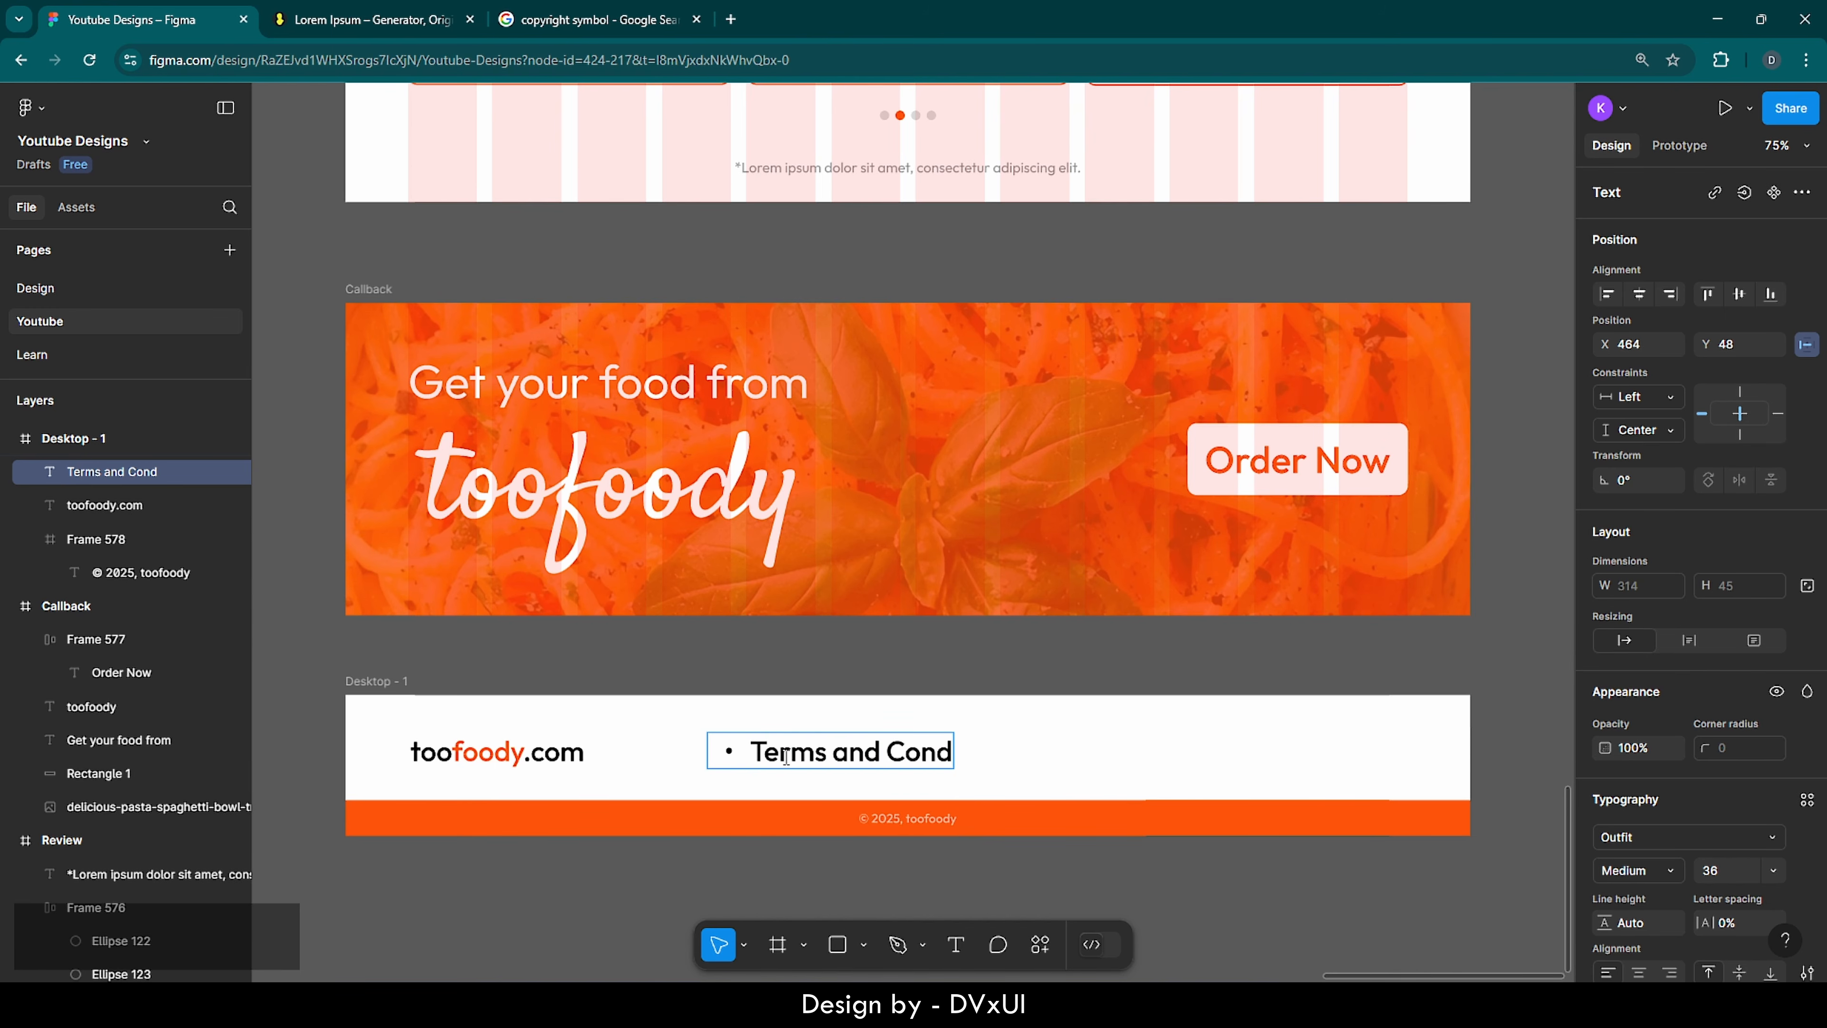
type("itions")
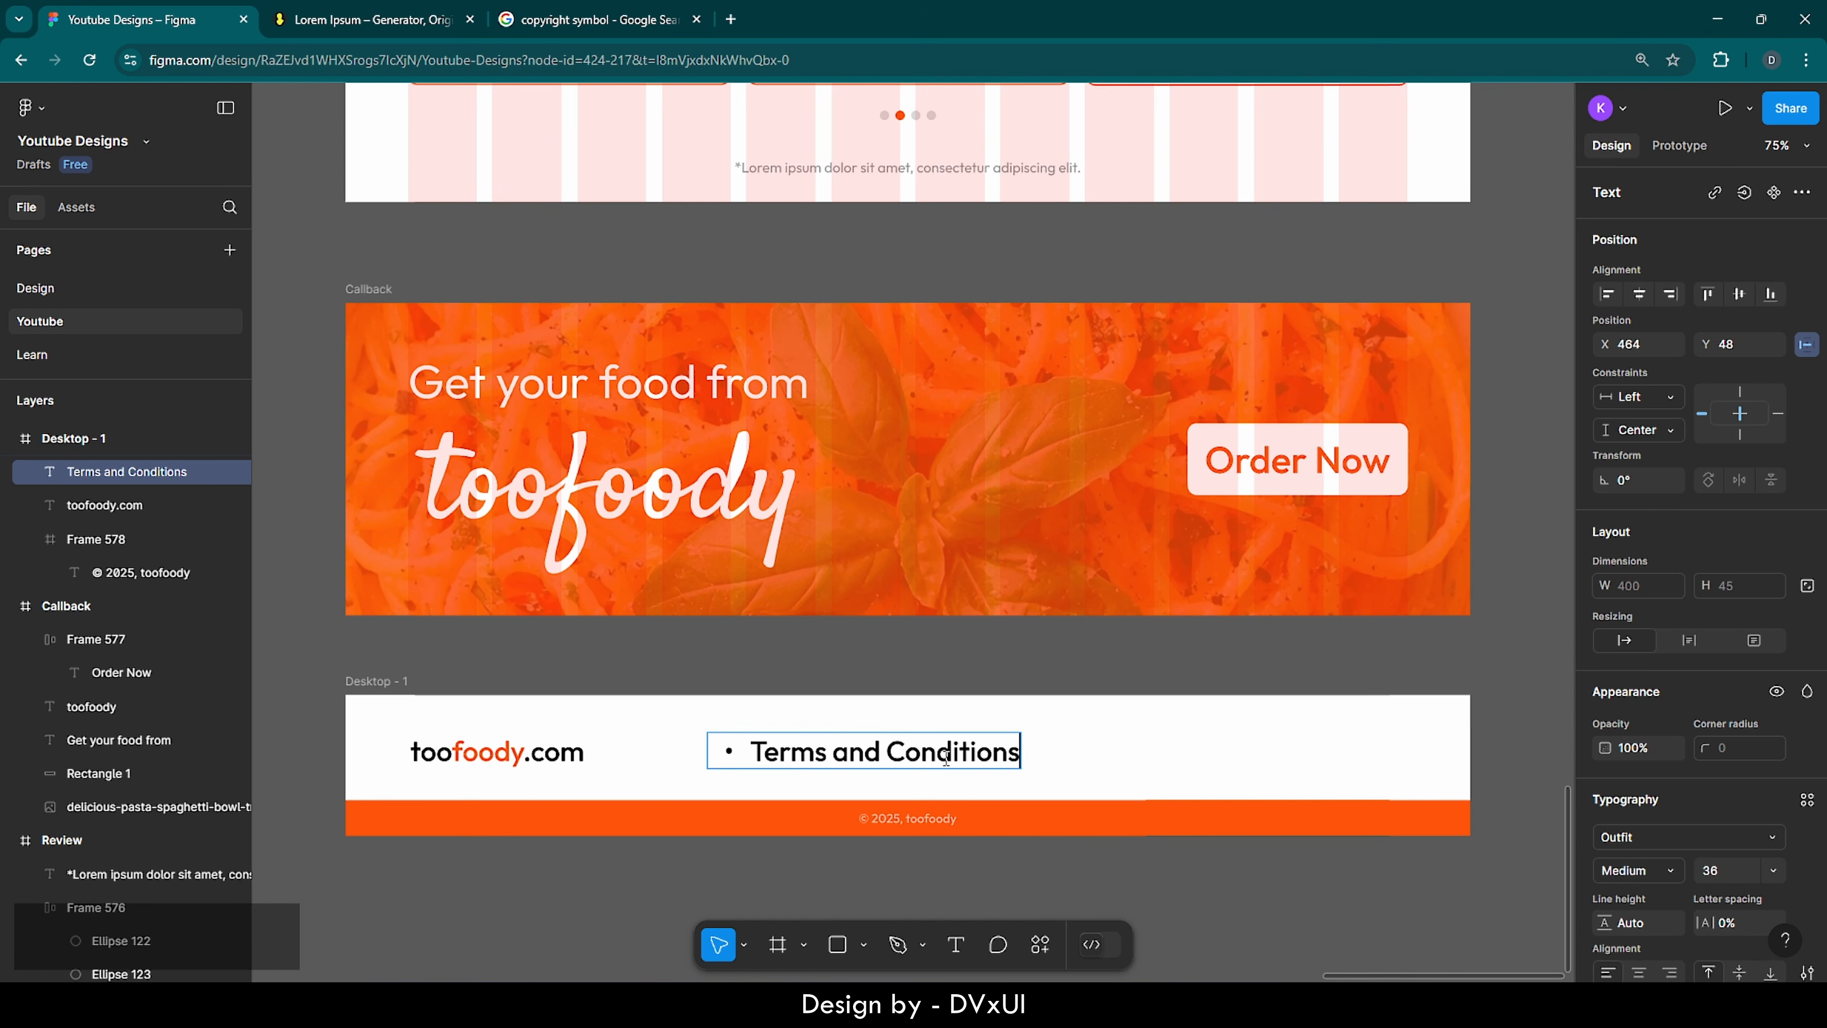
key("Escape")
- Duplicate the Terms and Conditions item, place the copy at X 783, and change its text to "Privacy Policy"
key("ctrl+c")
key("ctrl+v")
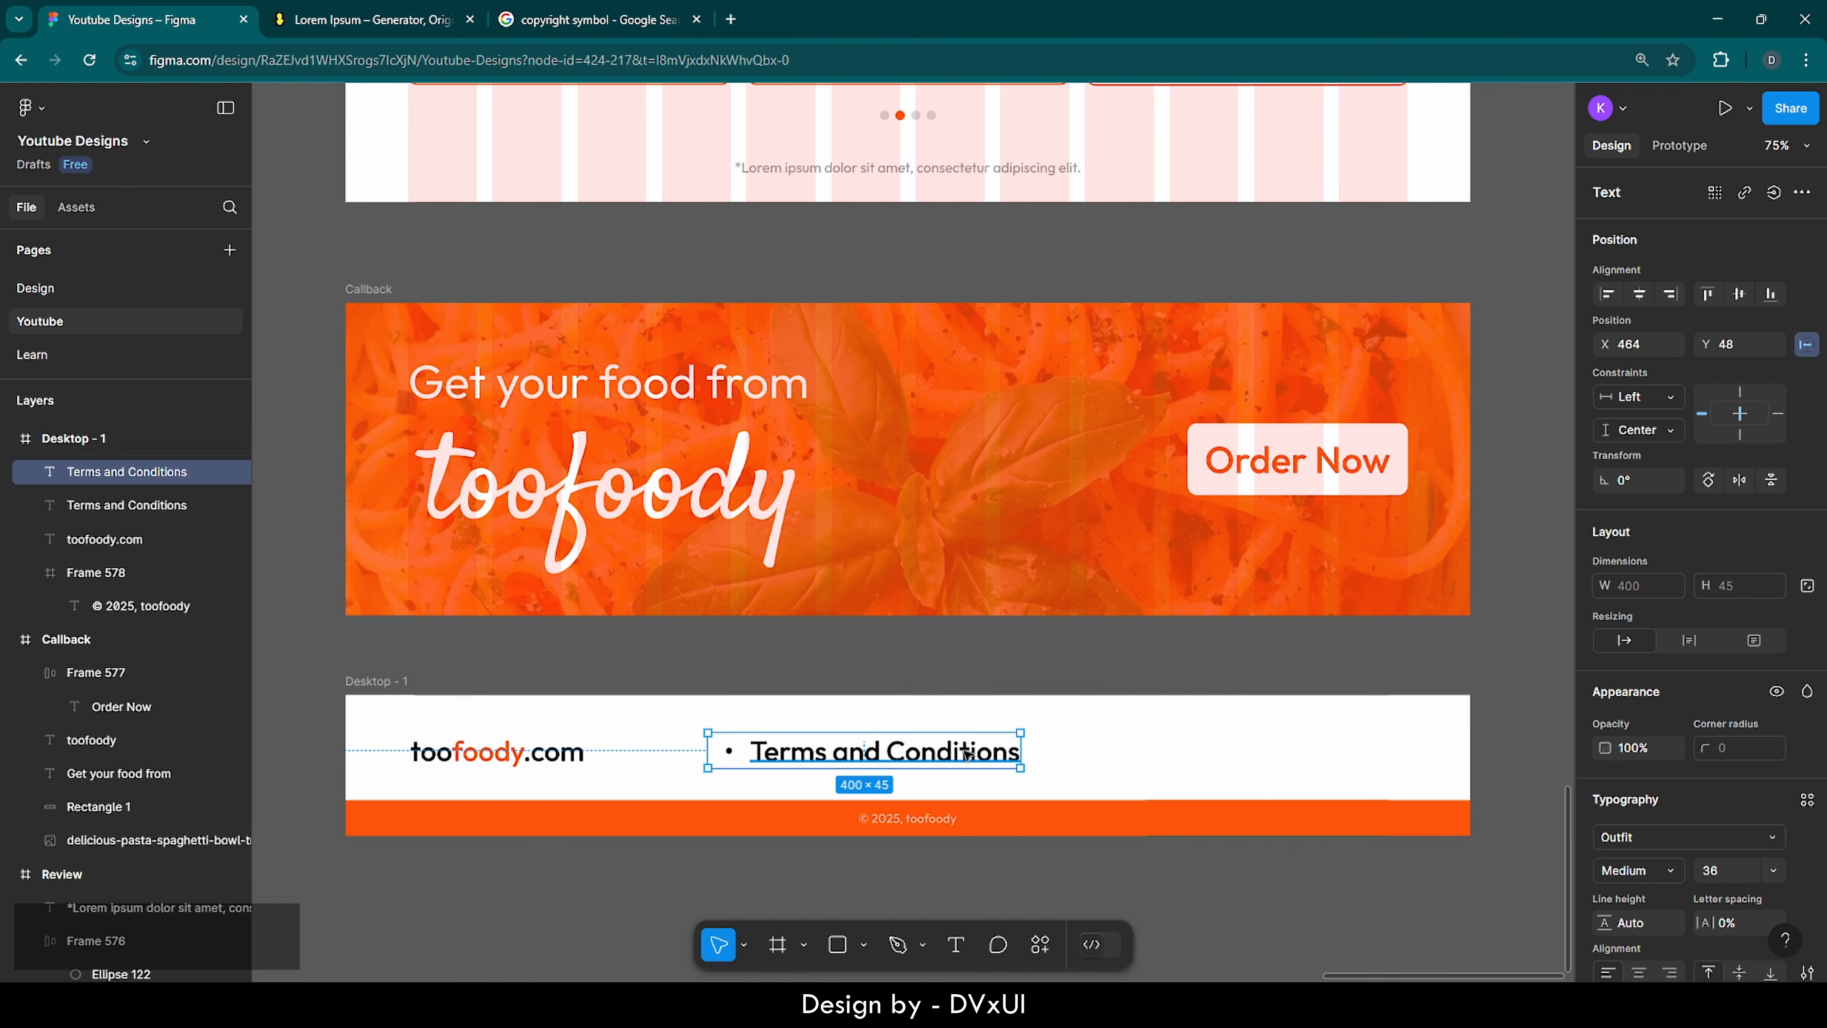
left_click_drag(1199, 749, 1216, 753)
double_click(1216, 753)
key("BackSpace")
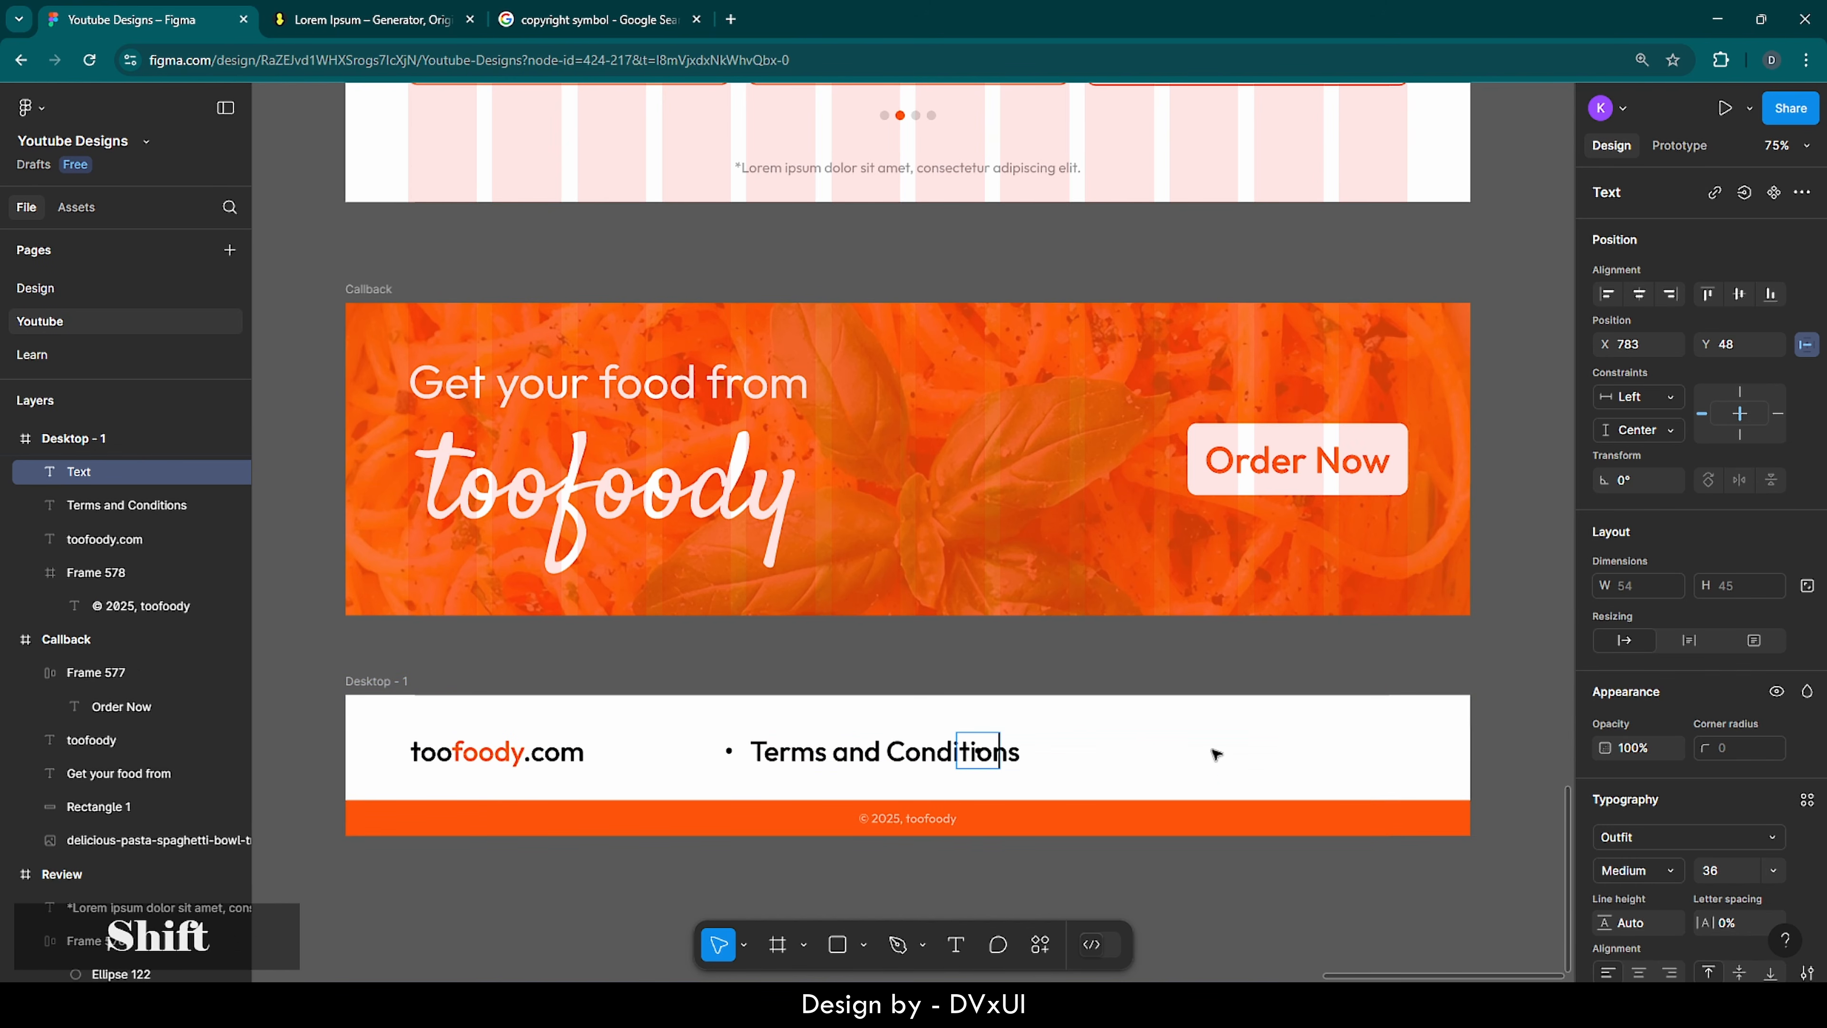
type("Privacy P")
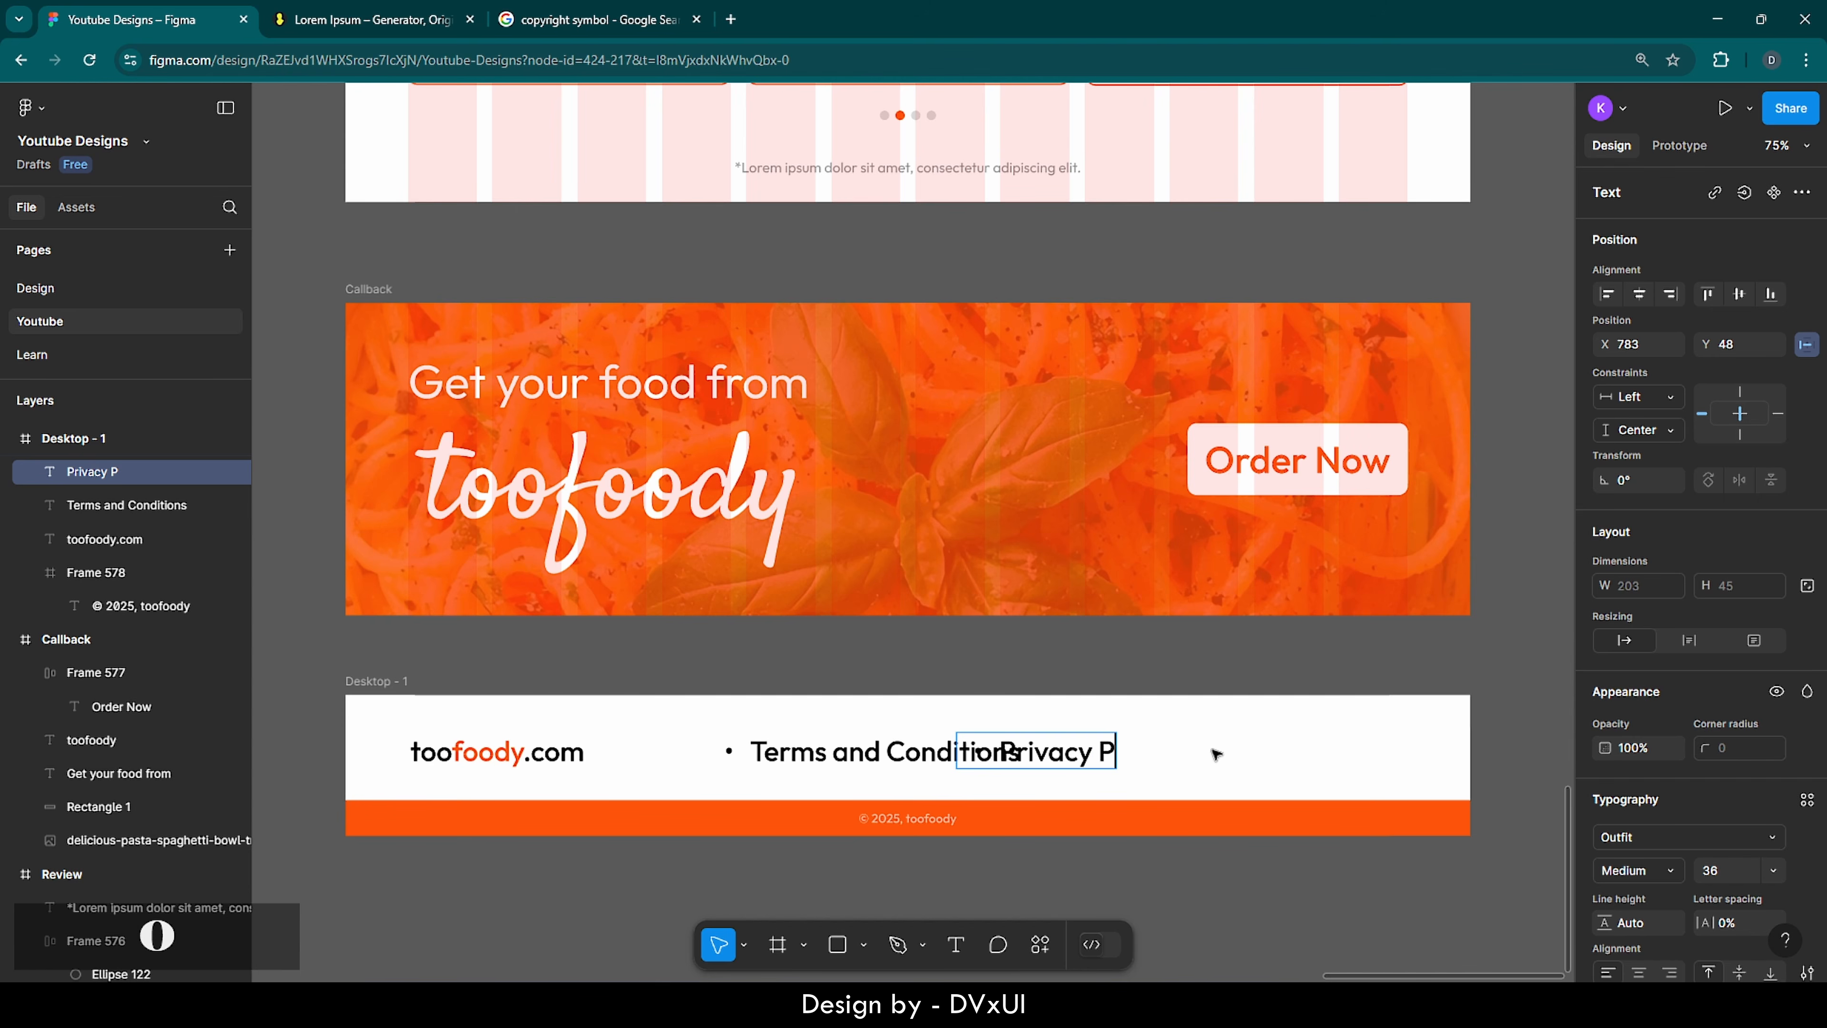
type("olicy")
key("Escape")
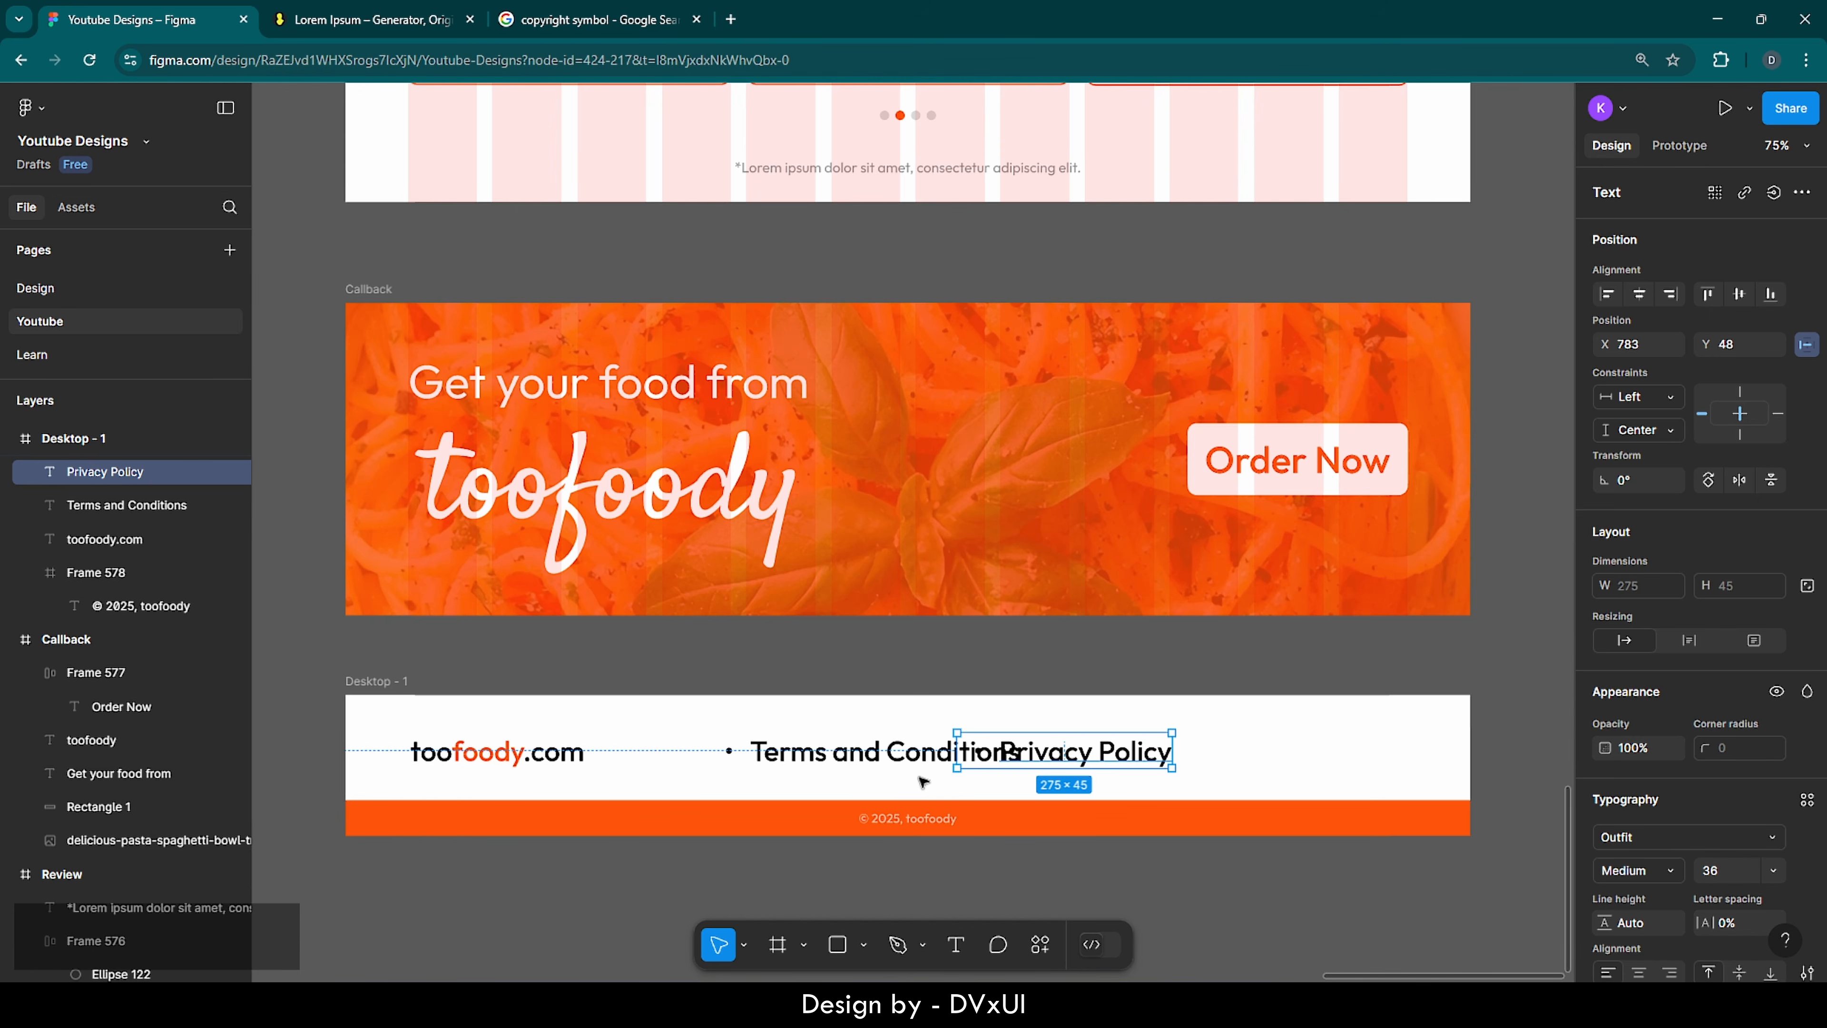
- Set the font size of both the Terms and Conditions and Privacy Policy items to 20
left_click(870, 767, "shift")
scroll(1742, 876, "down", 3)
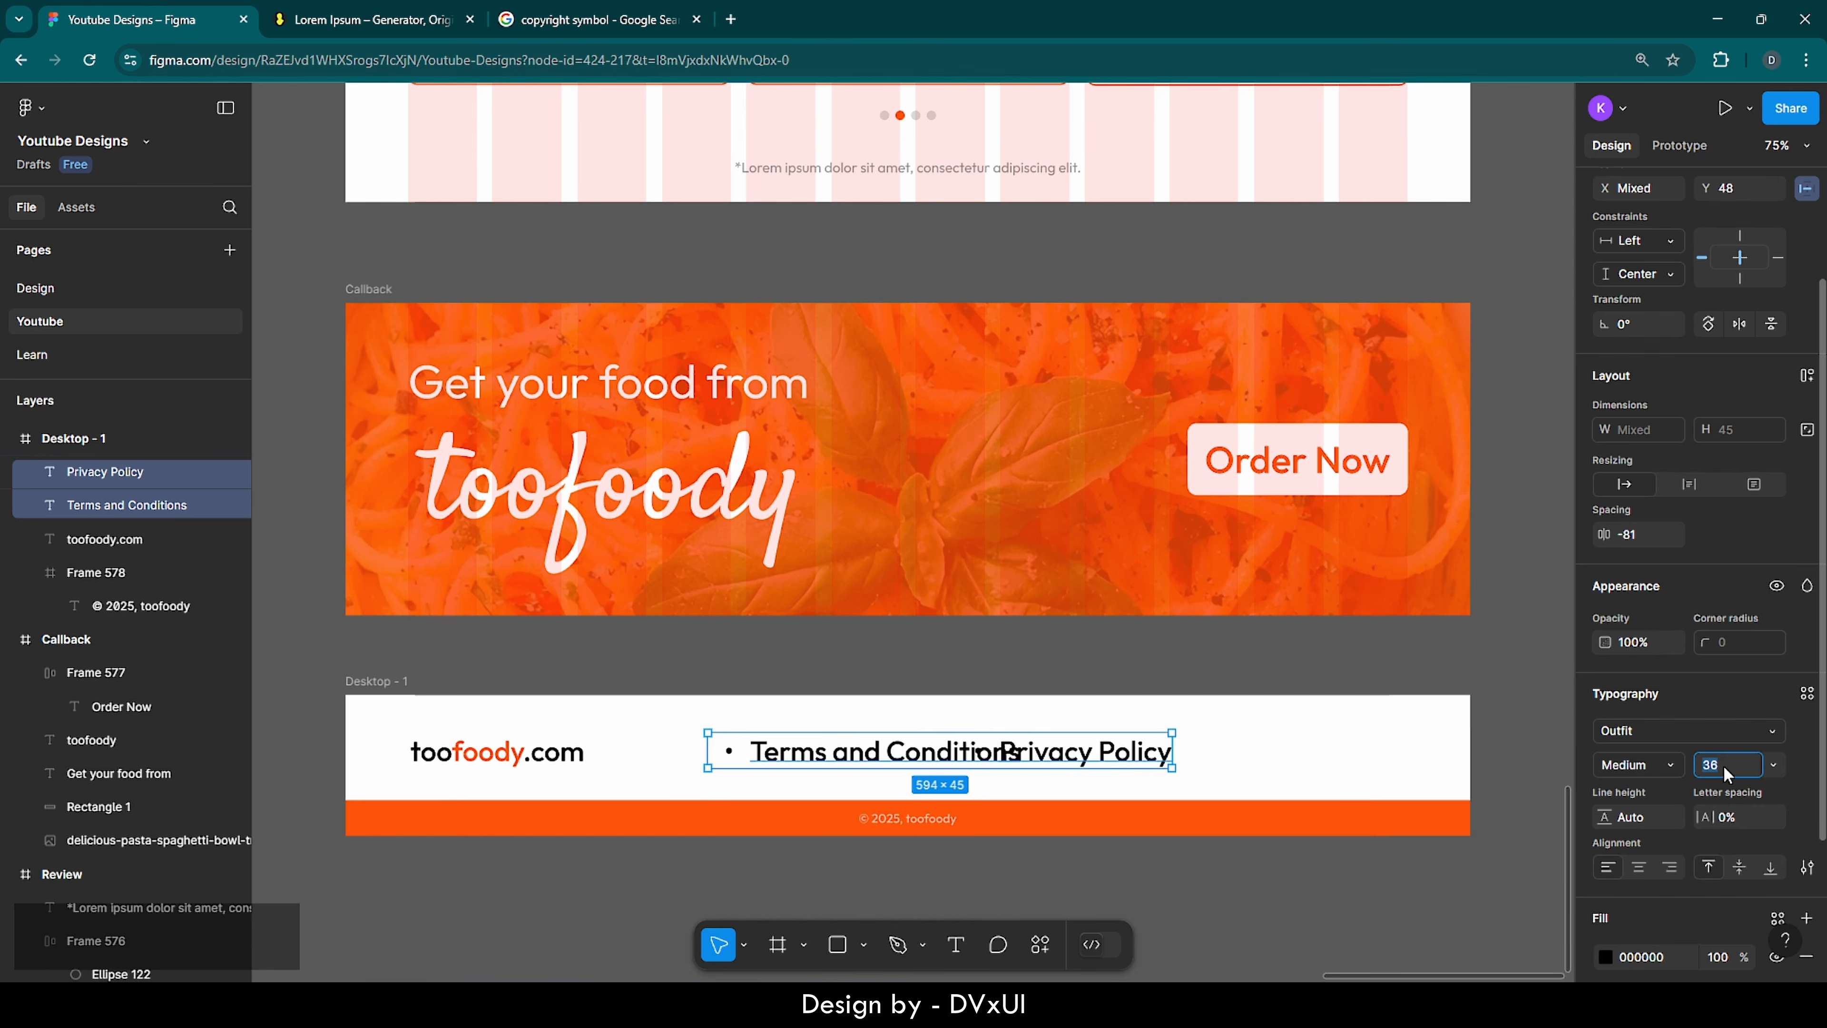
type("20")
key("Return")
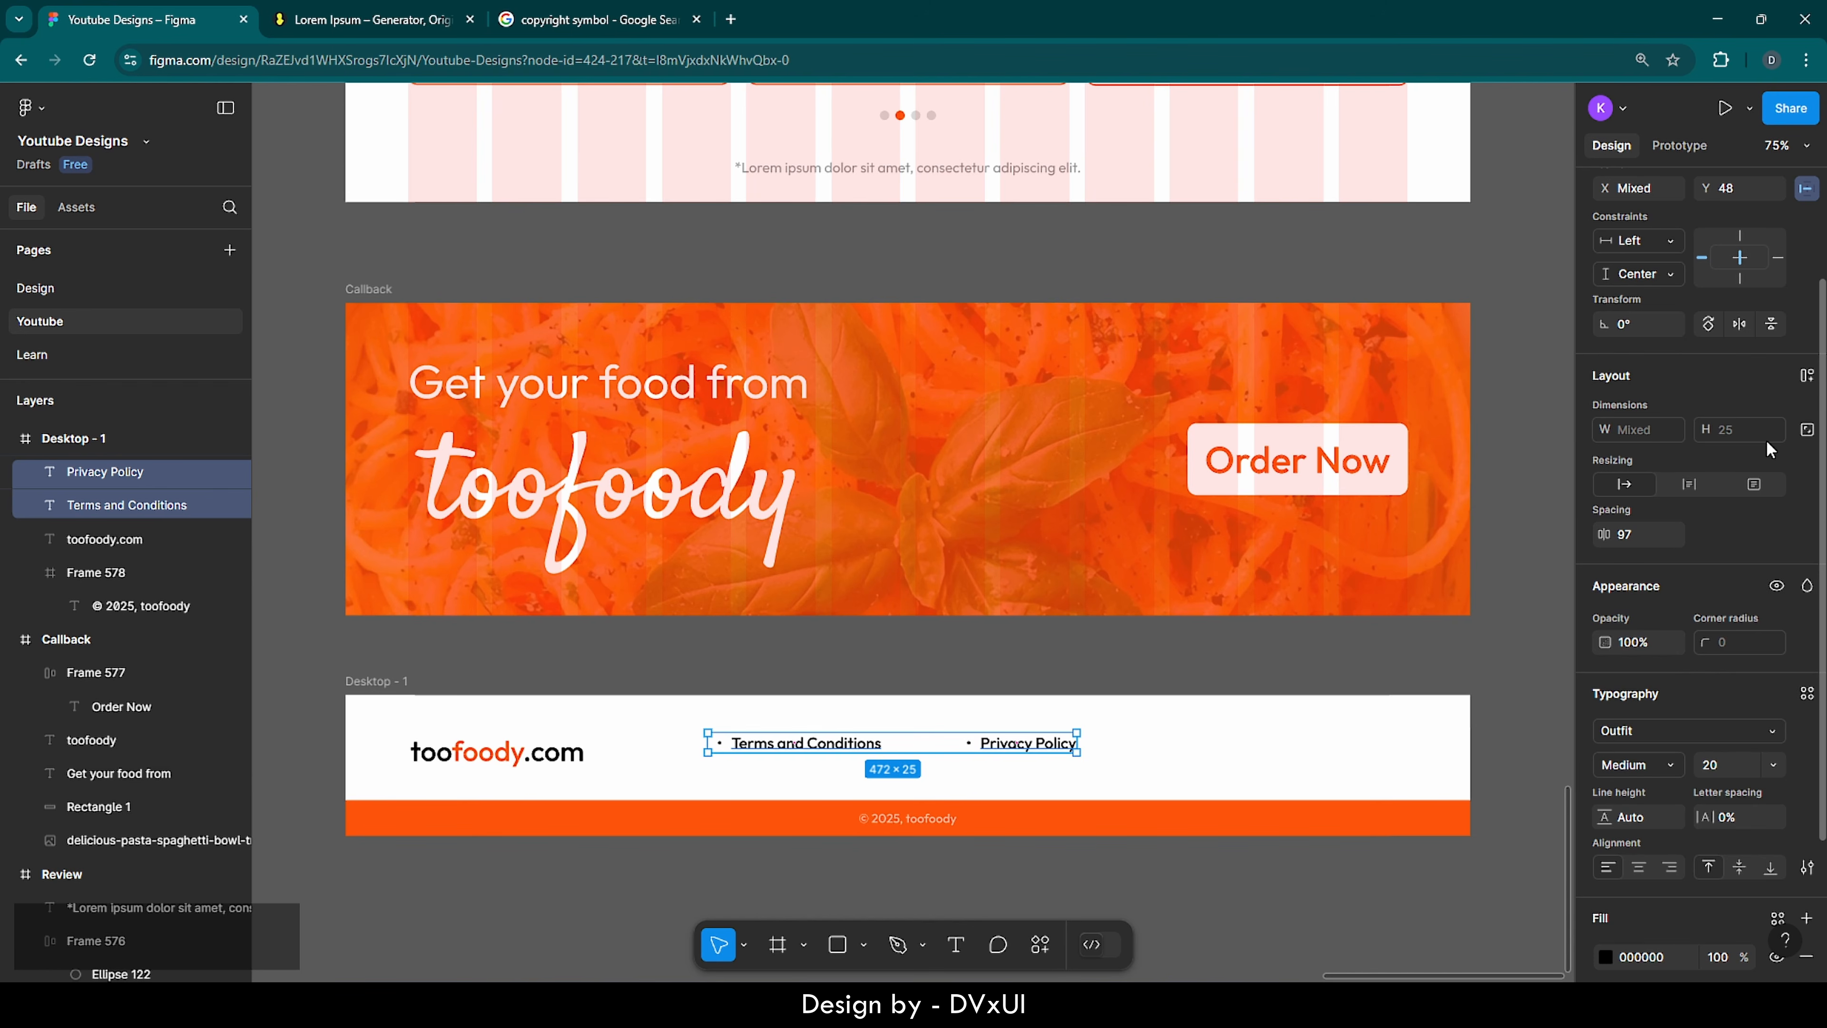
- Wrap the two footer link items in a horizontal auto layout with a gap of 80
left_click(1807, 375)
left_click(1637, 512)
key("BackSpace")
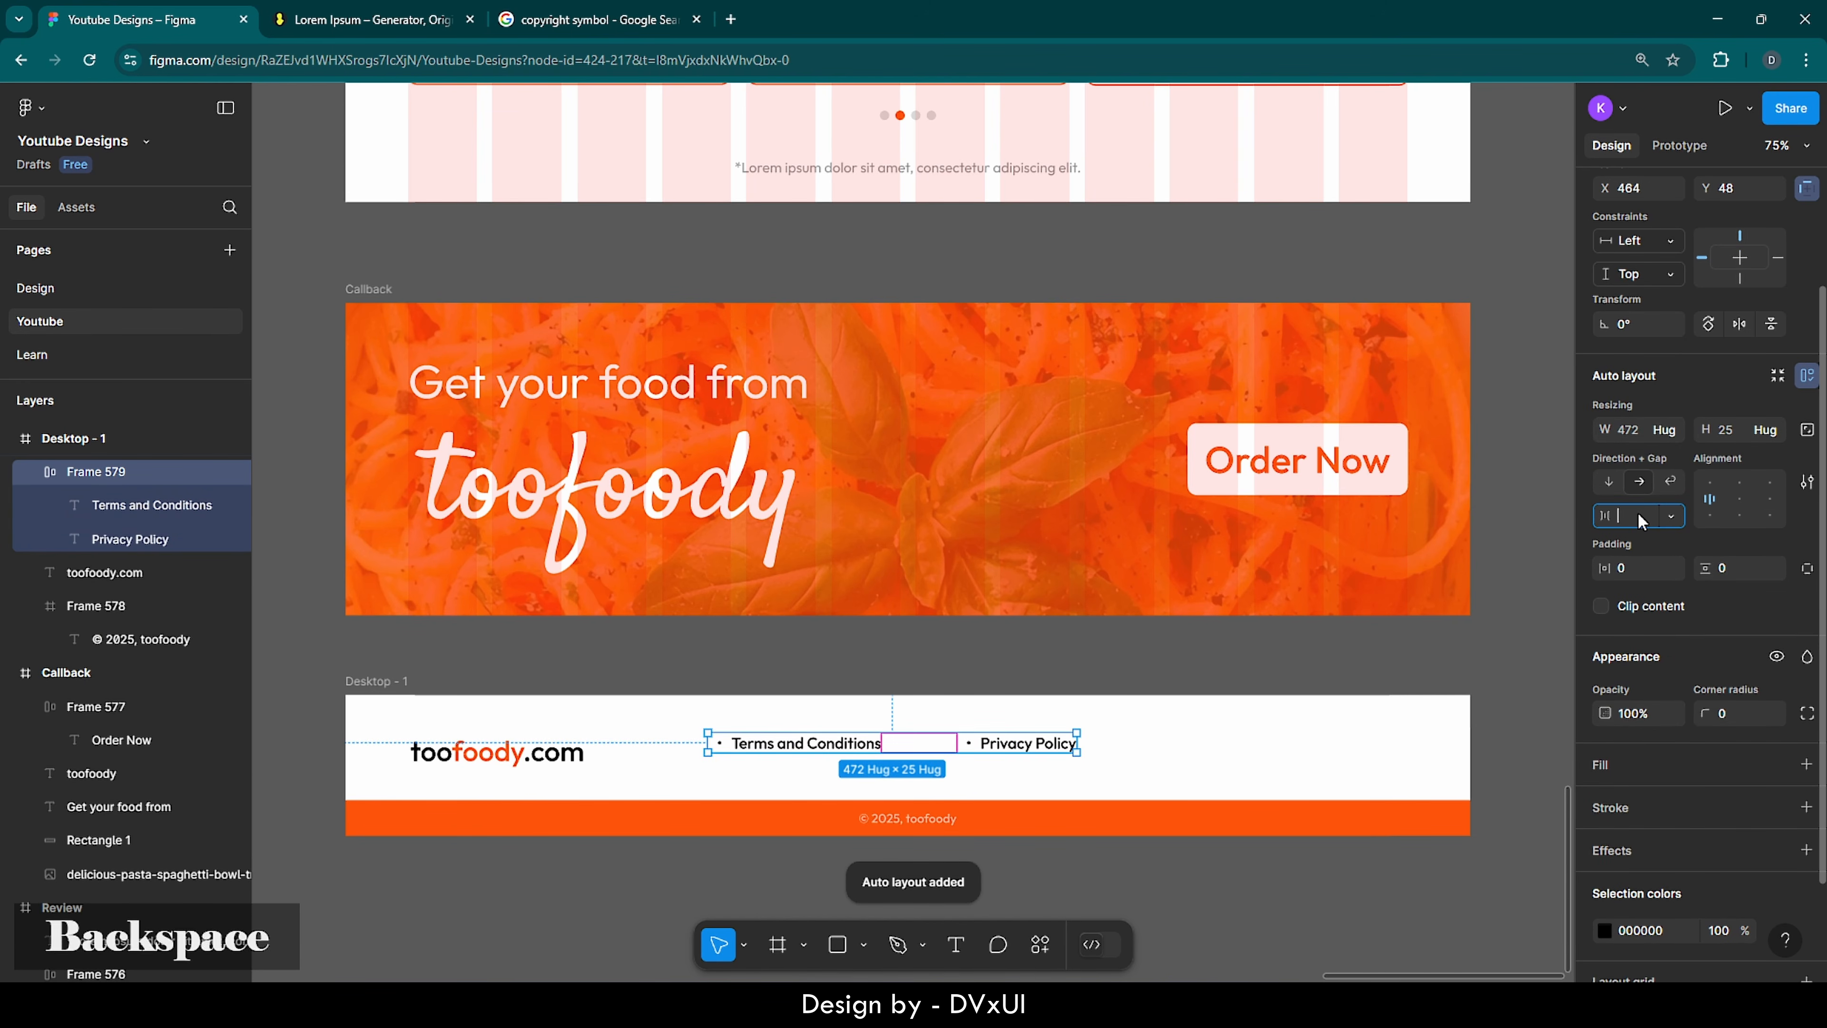
type("80")
key("Return")
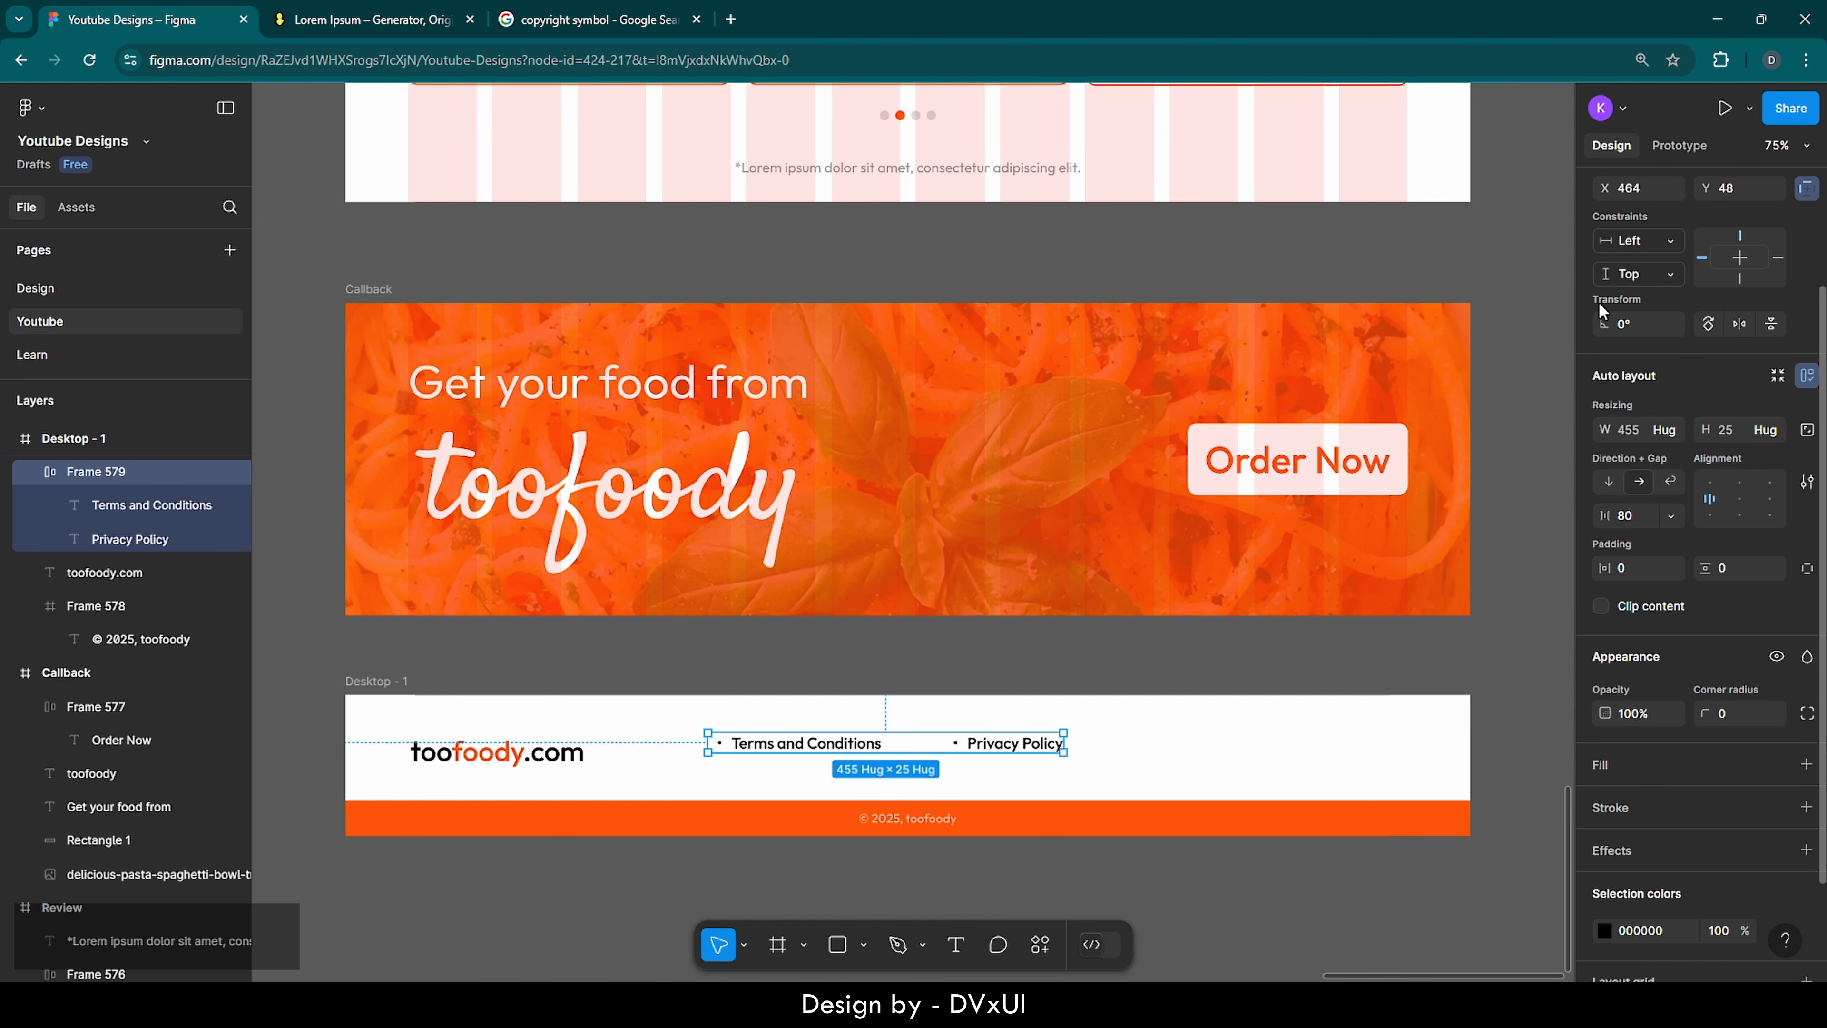
- Center the link group horizontally in the footer frame and nudge it down to Y 59, level with toofoody.com
scroll(1604, 302, "up", 2)
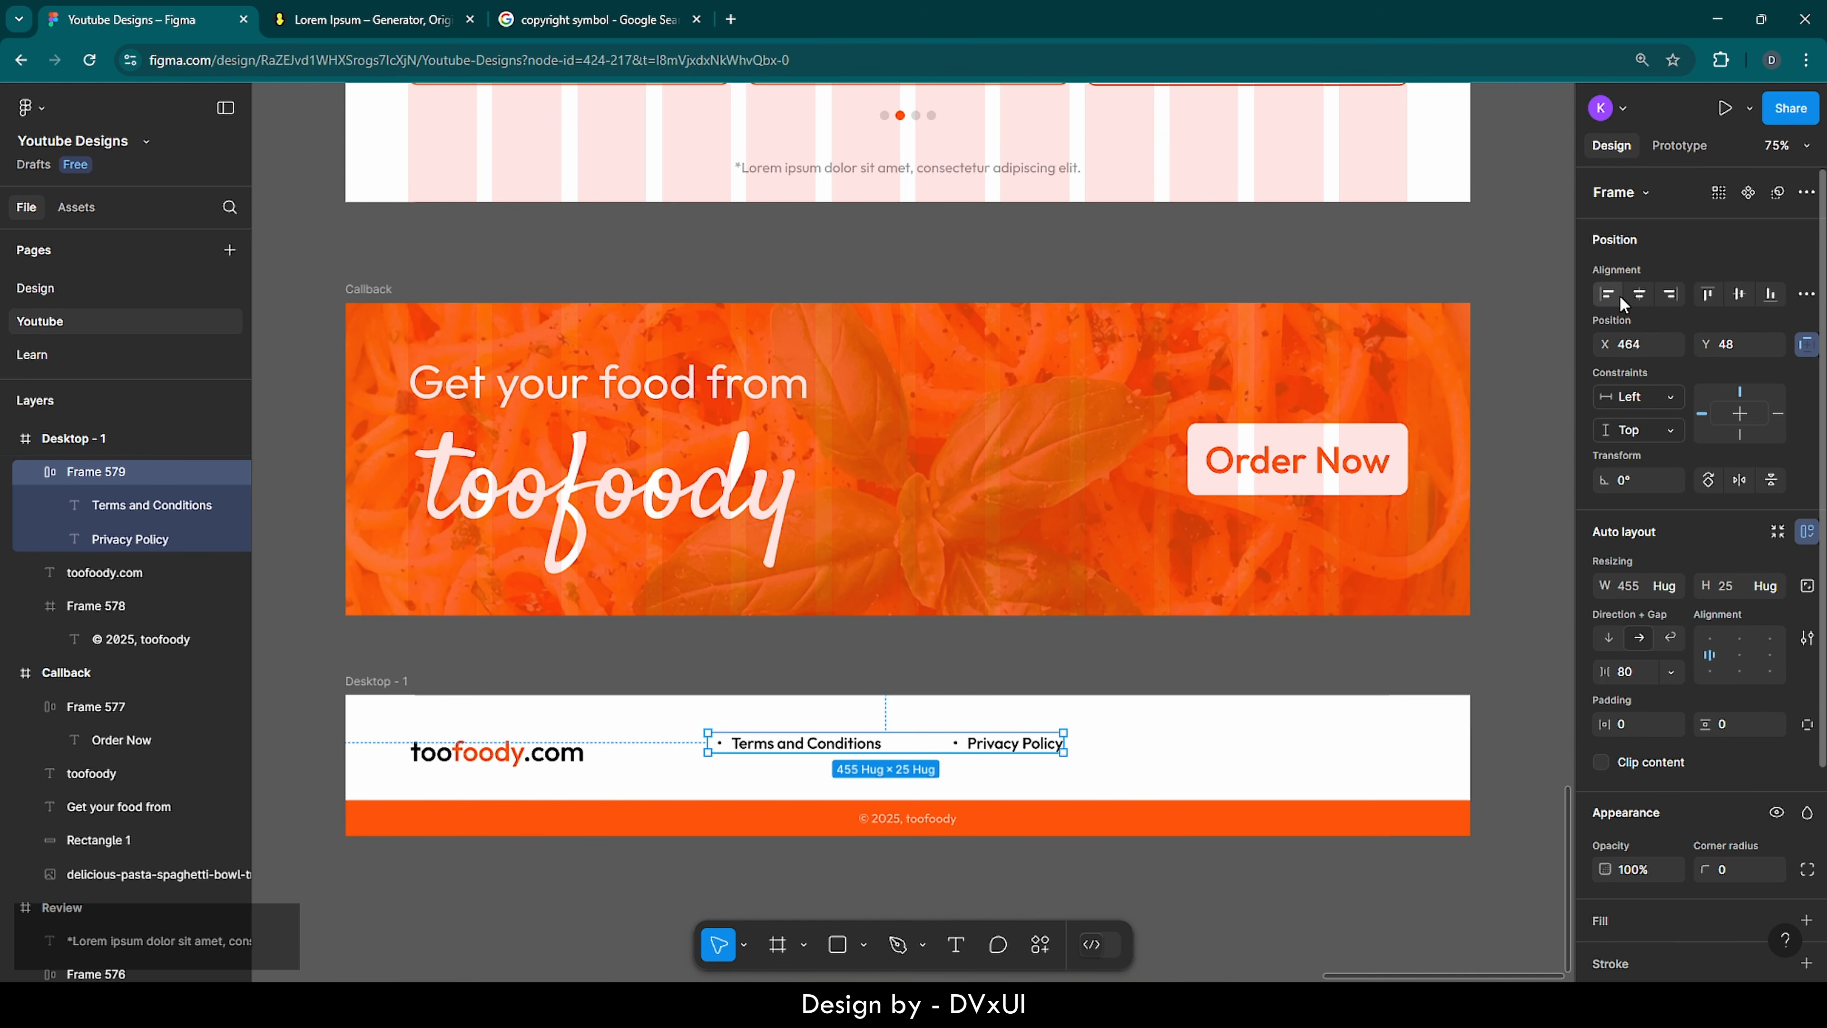
left_click(1640, 295)
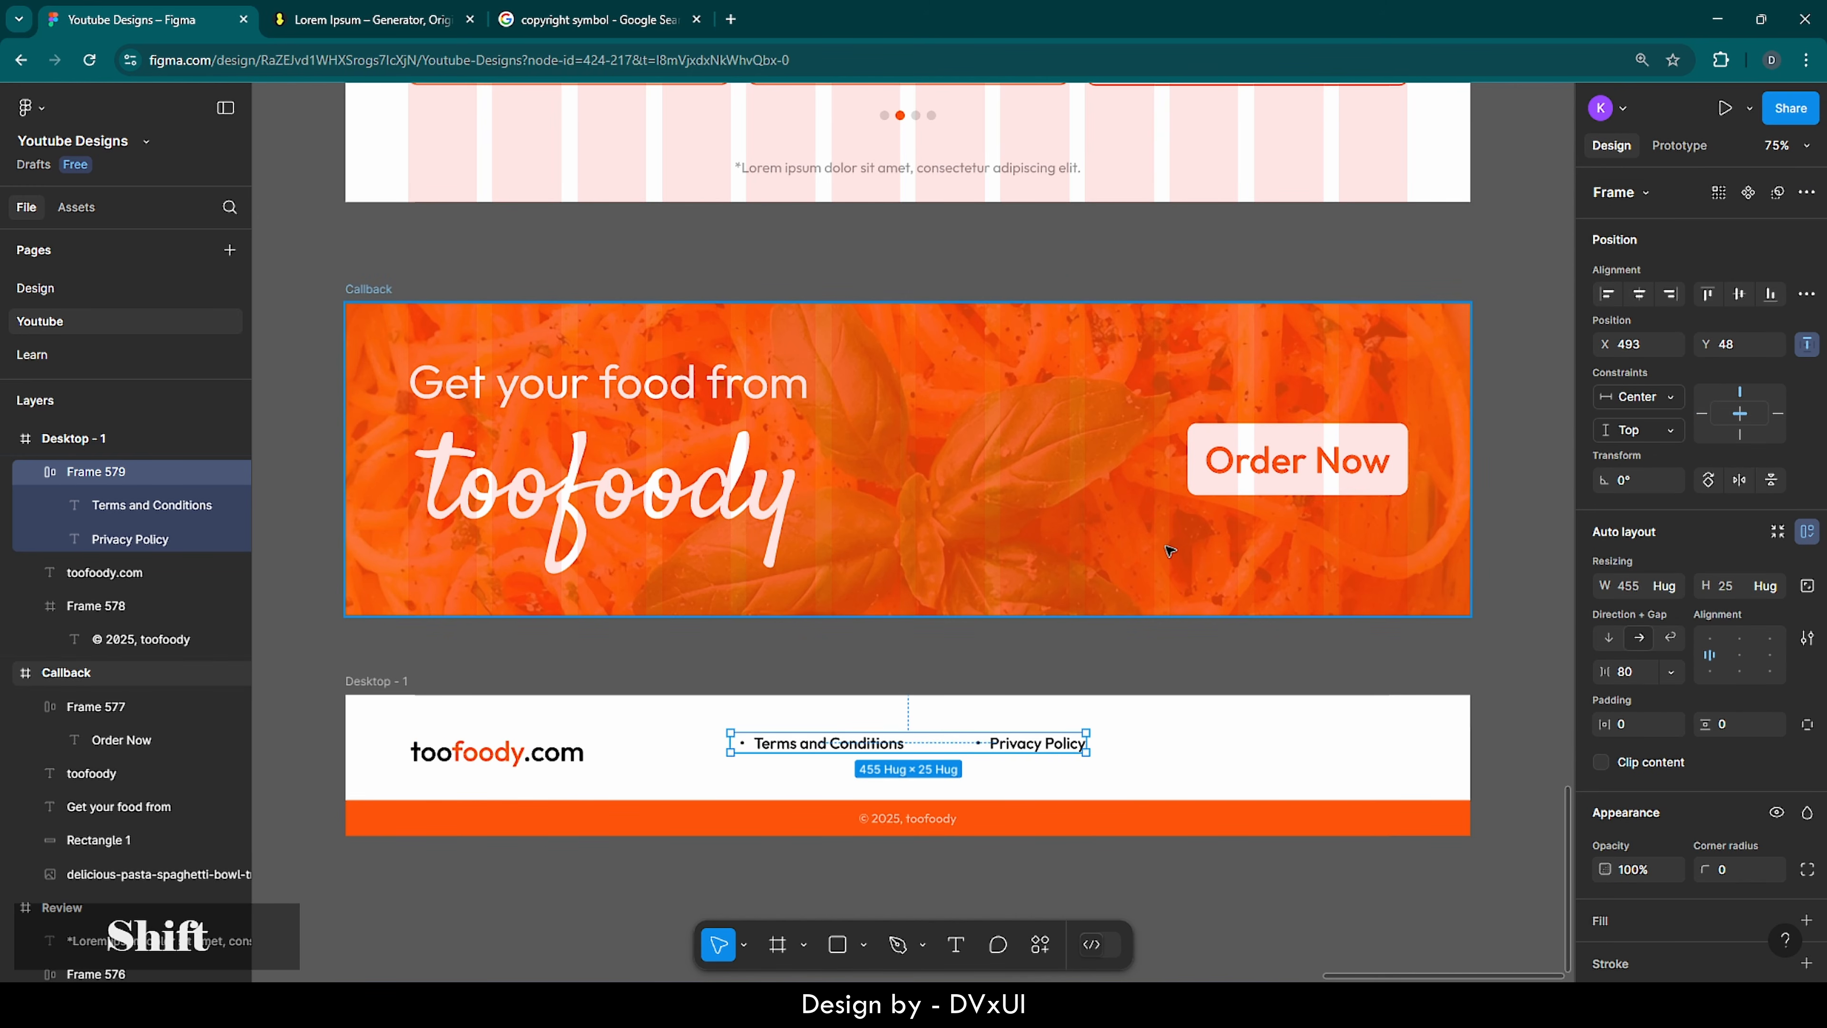
key("shift+Down")
key("Down")
key("Up")
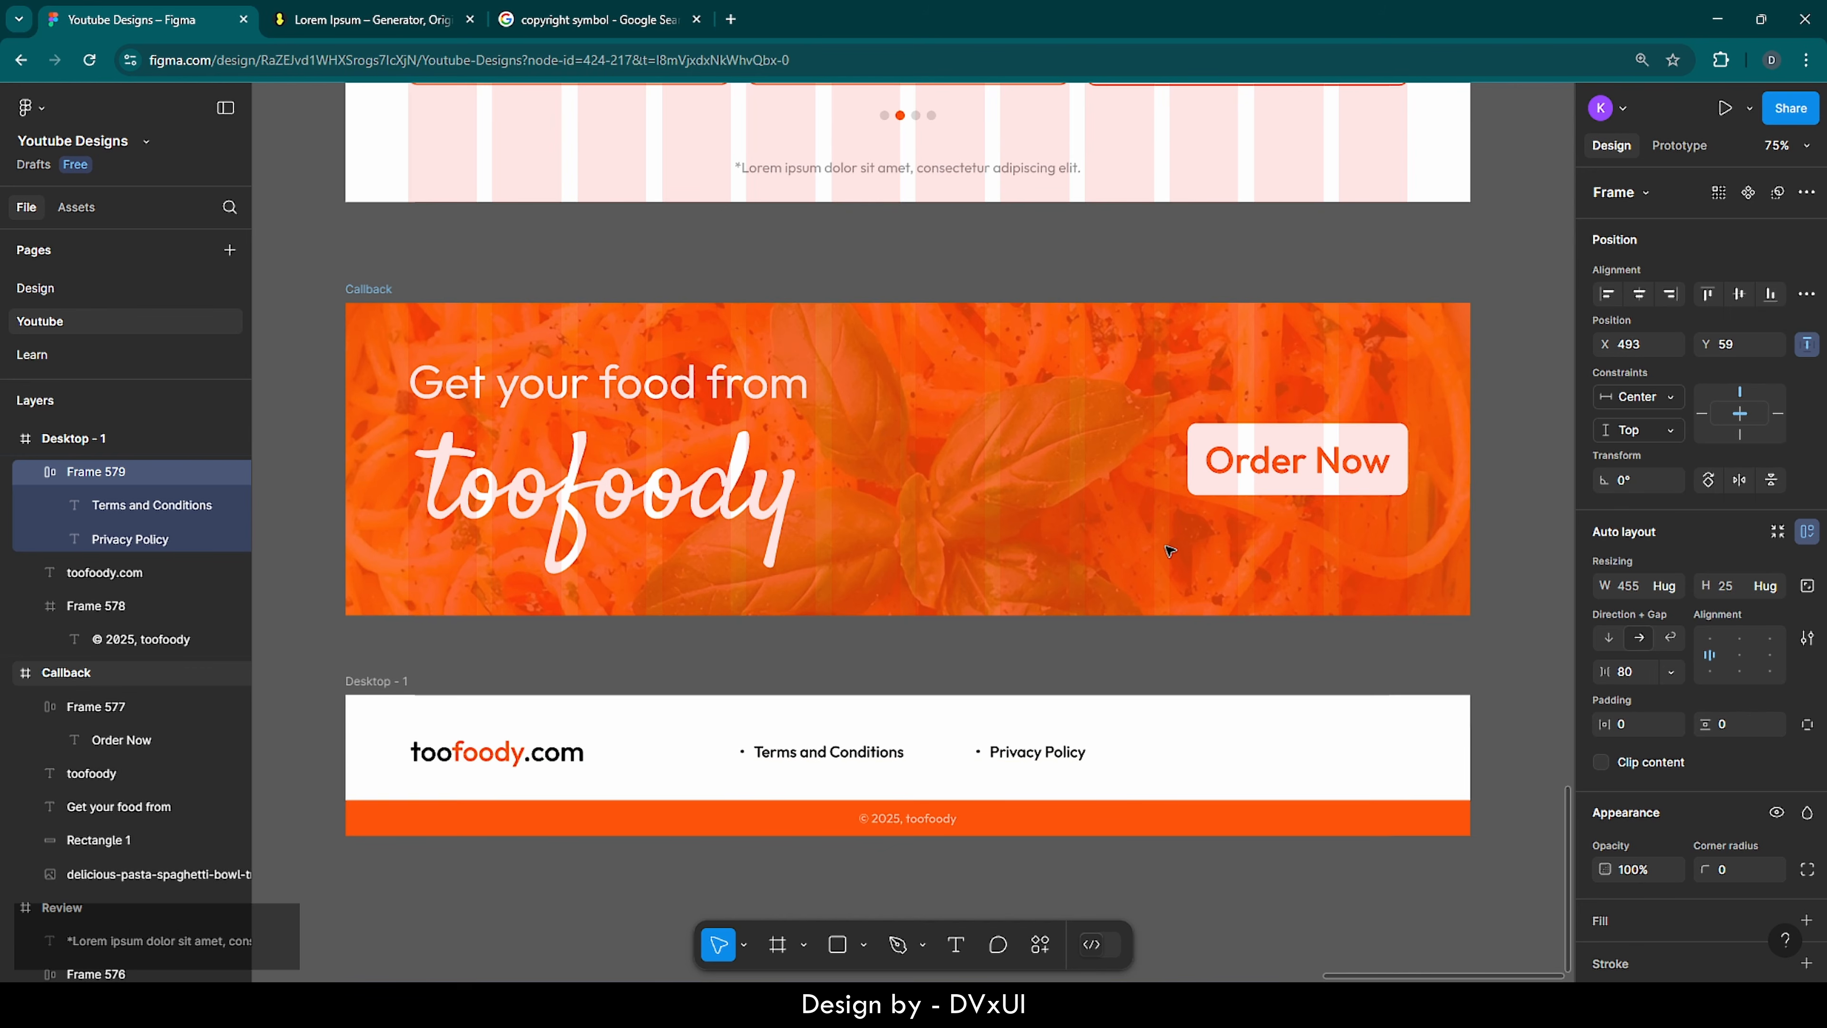
- Nudge the footer's policy link group down to Y 60
key("Down")
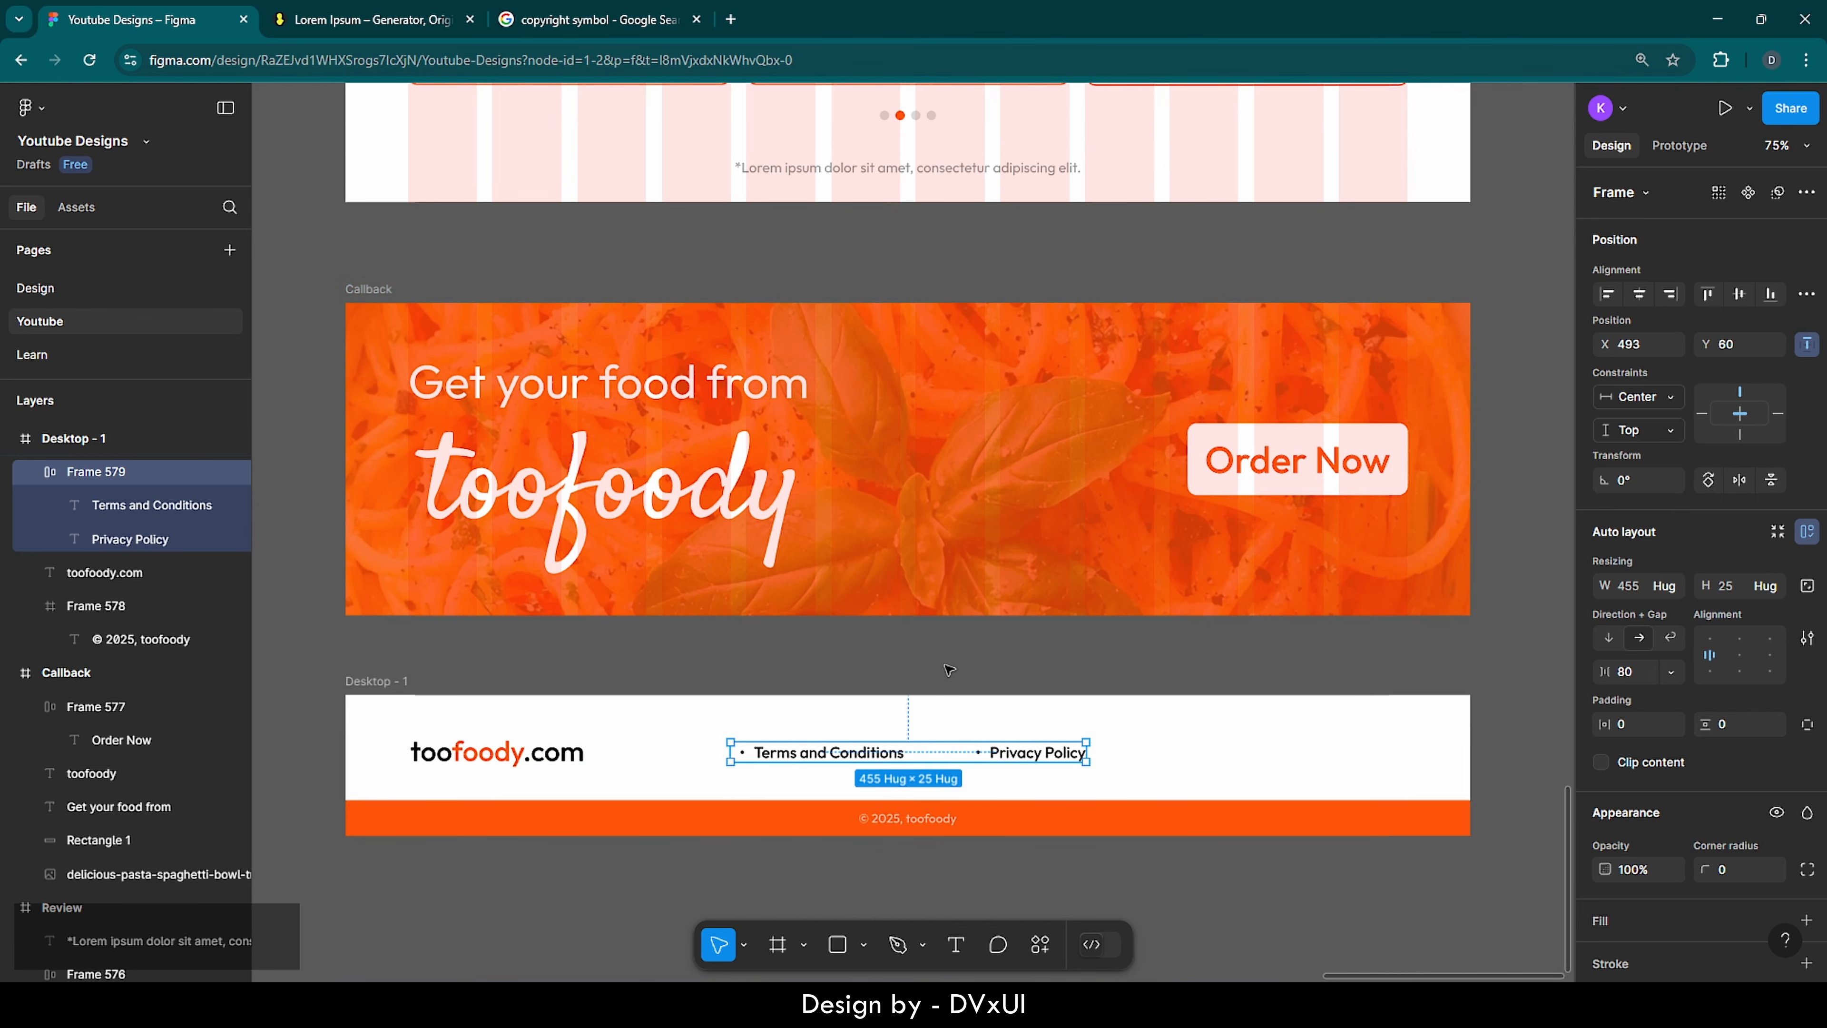
left_click(948, 669)
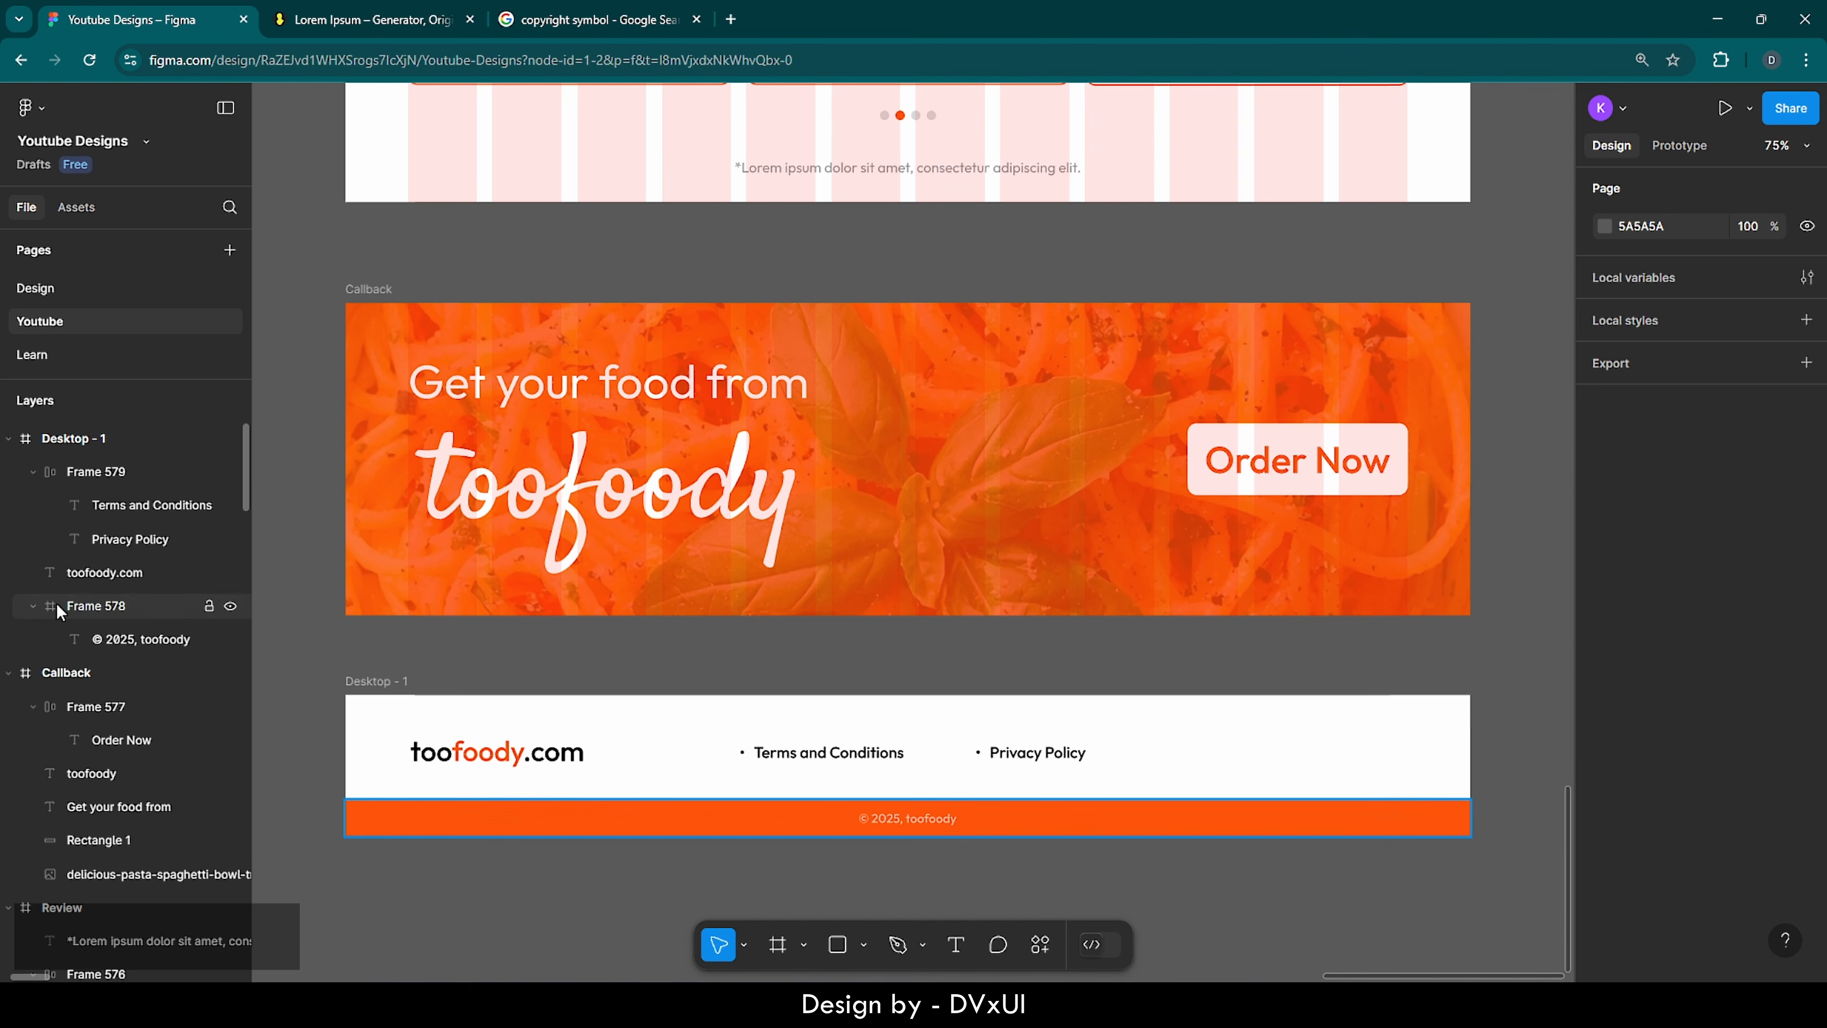
- Collapse the Desktop - 1 and Callback layers and rename the Desktop - 1 frame to "Footer"
left_click(8, 438)
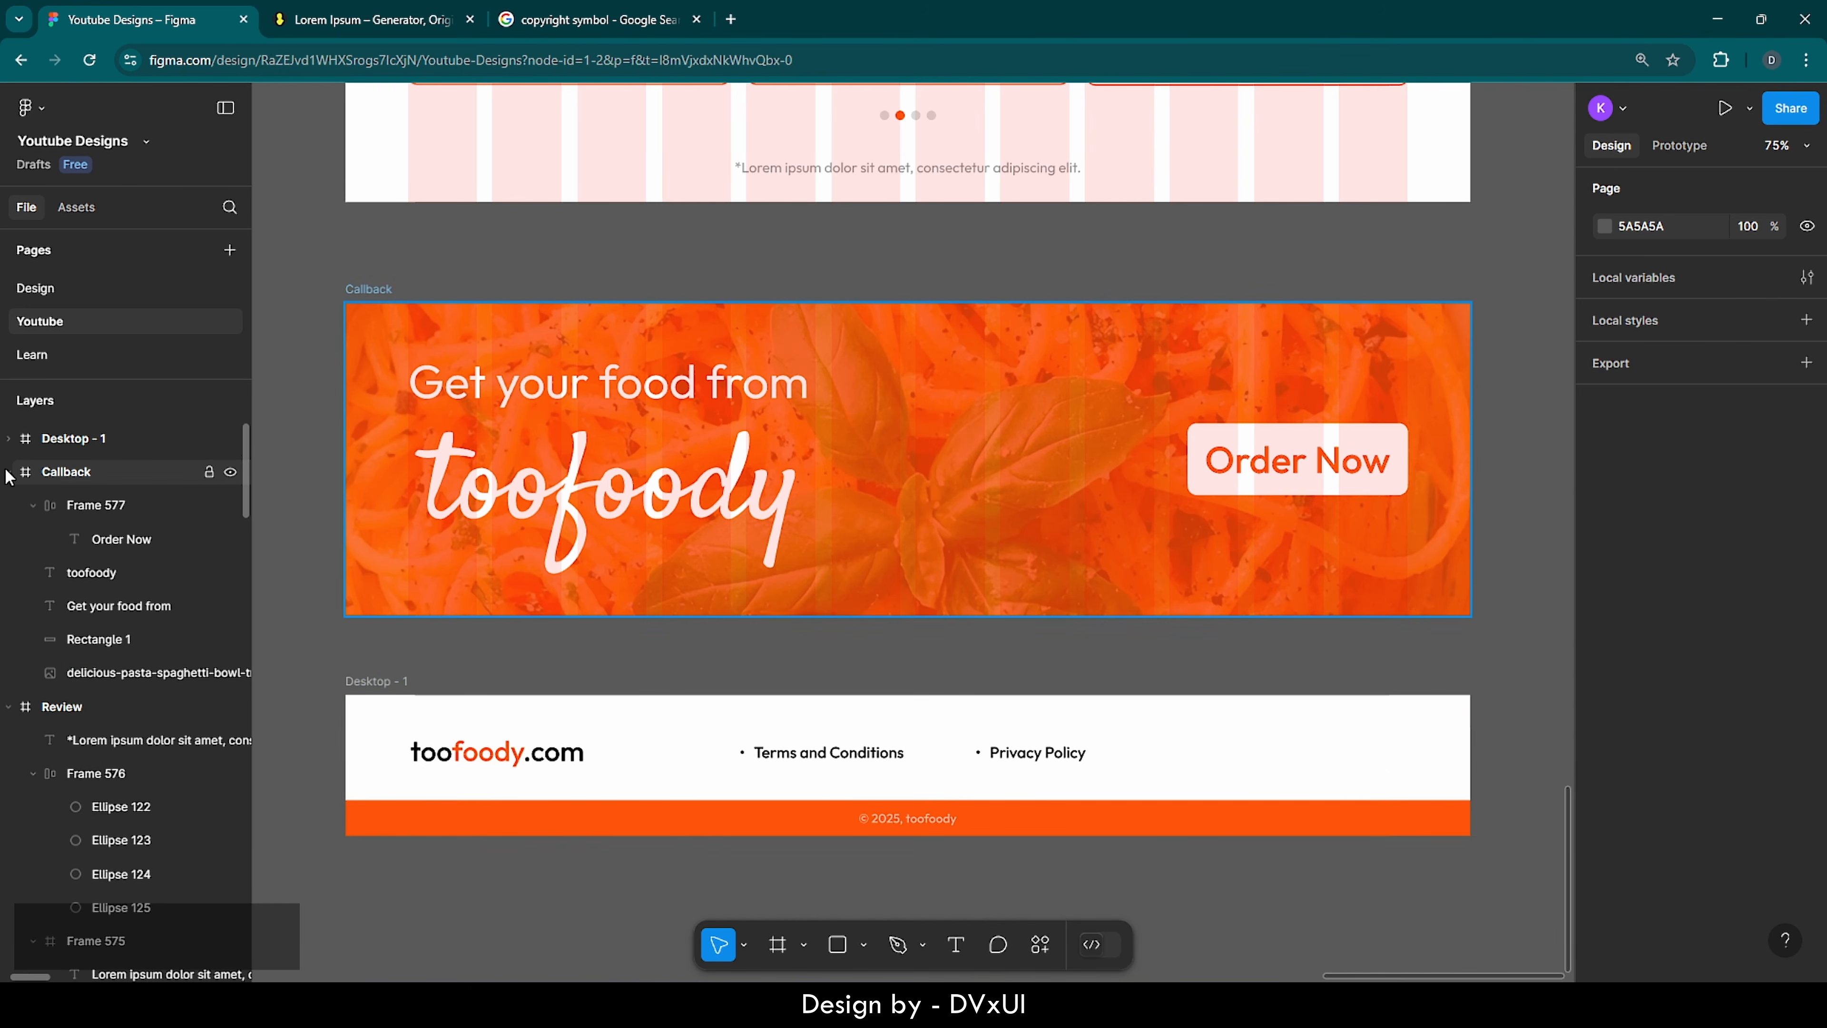
left_click(8, 472)
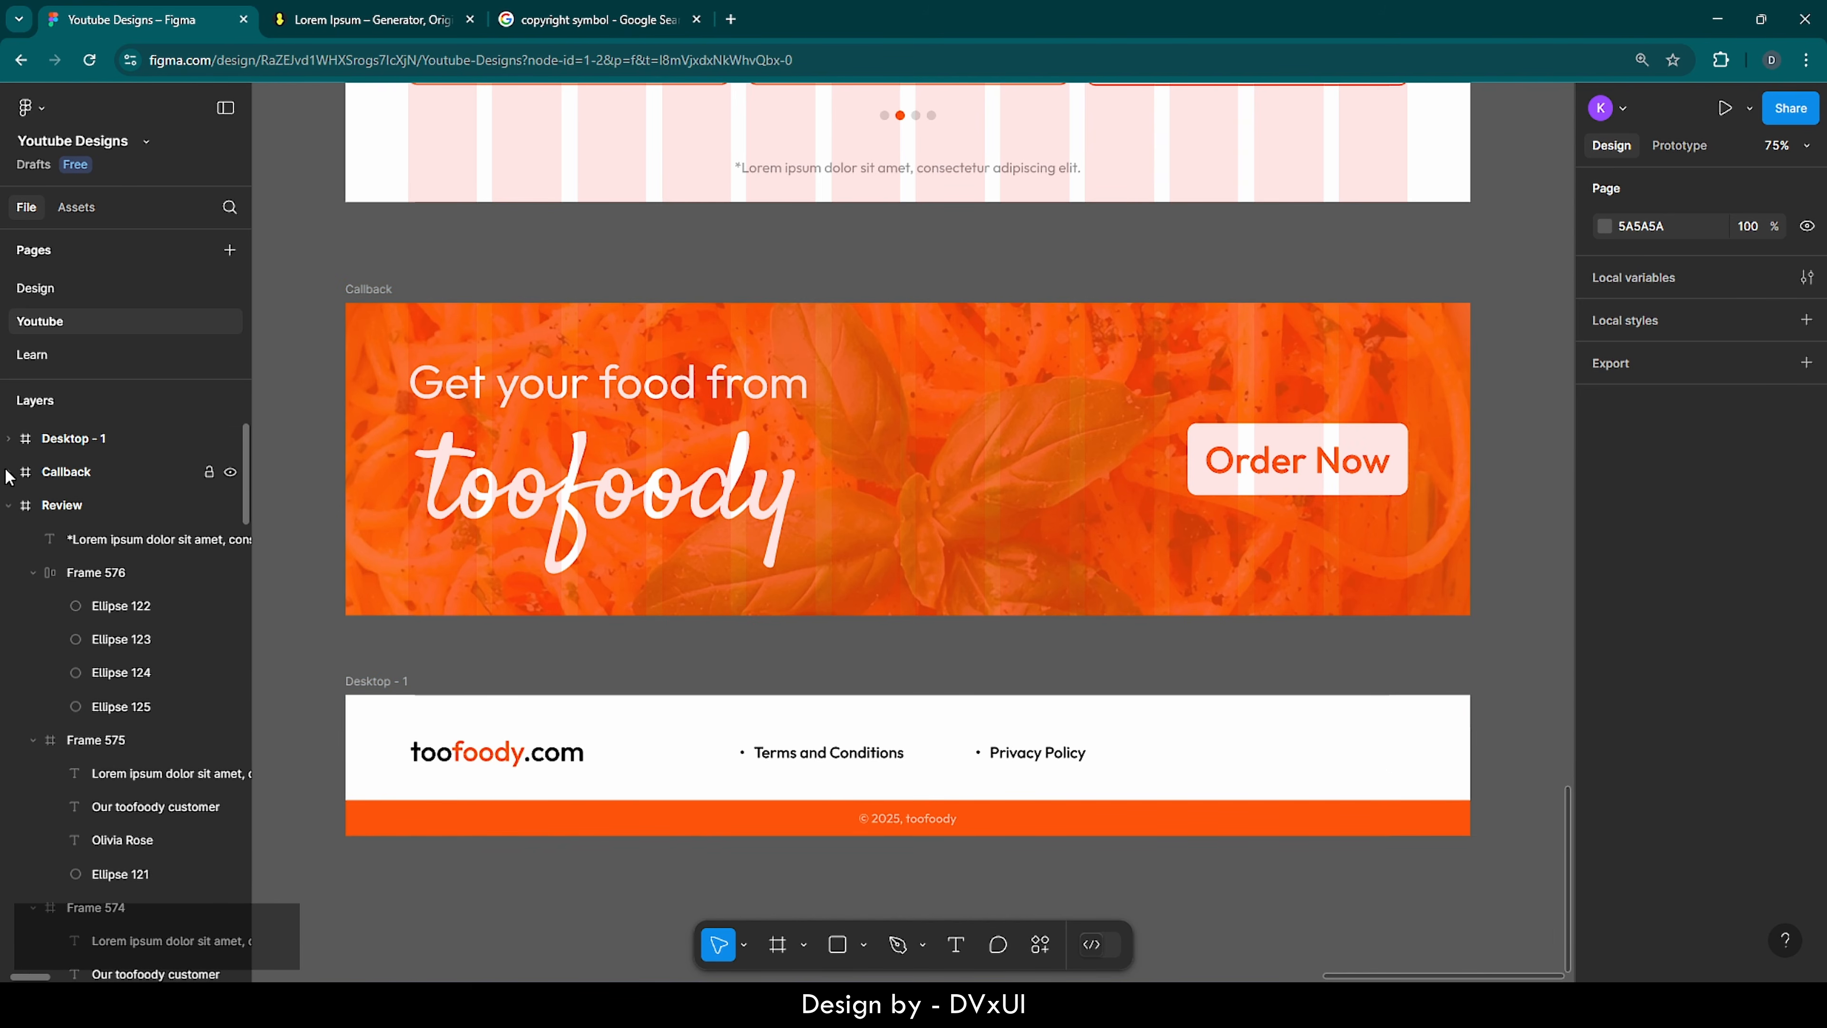
double_click(83, 439)
key("ctrl+a")
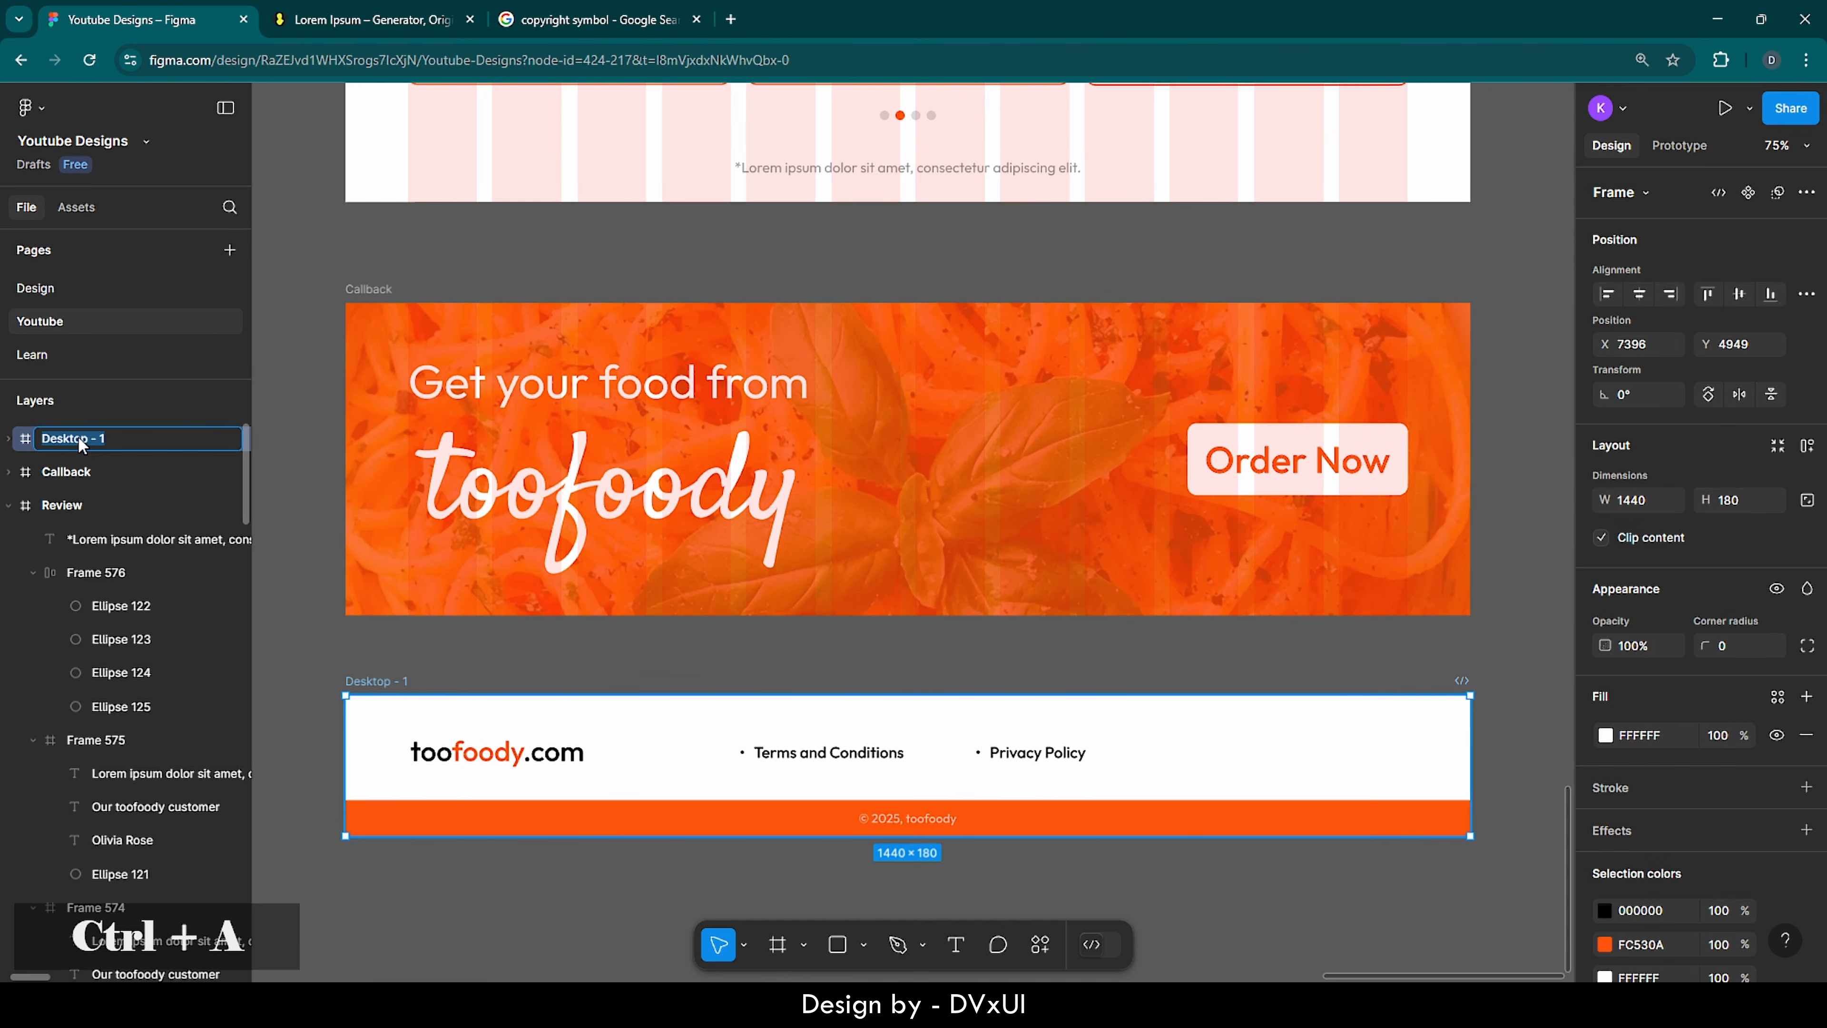
type("Footer")
key("Return")
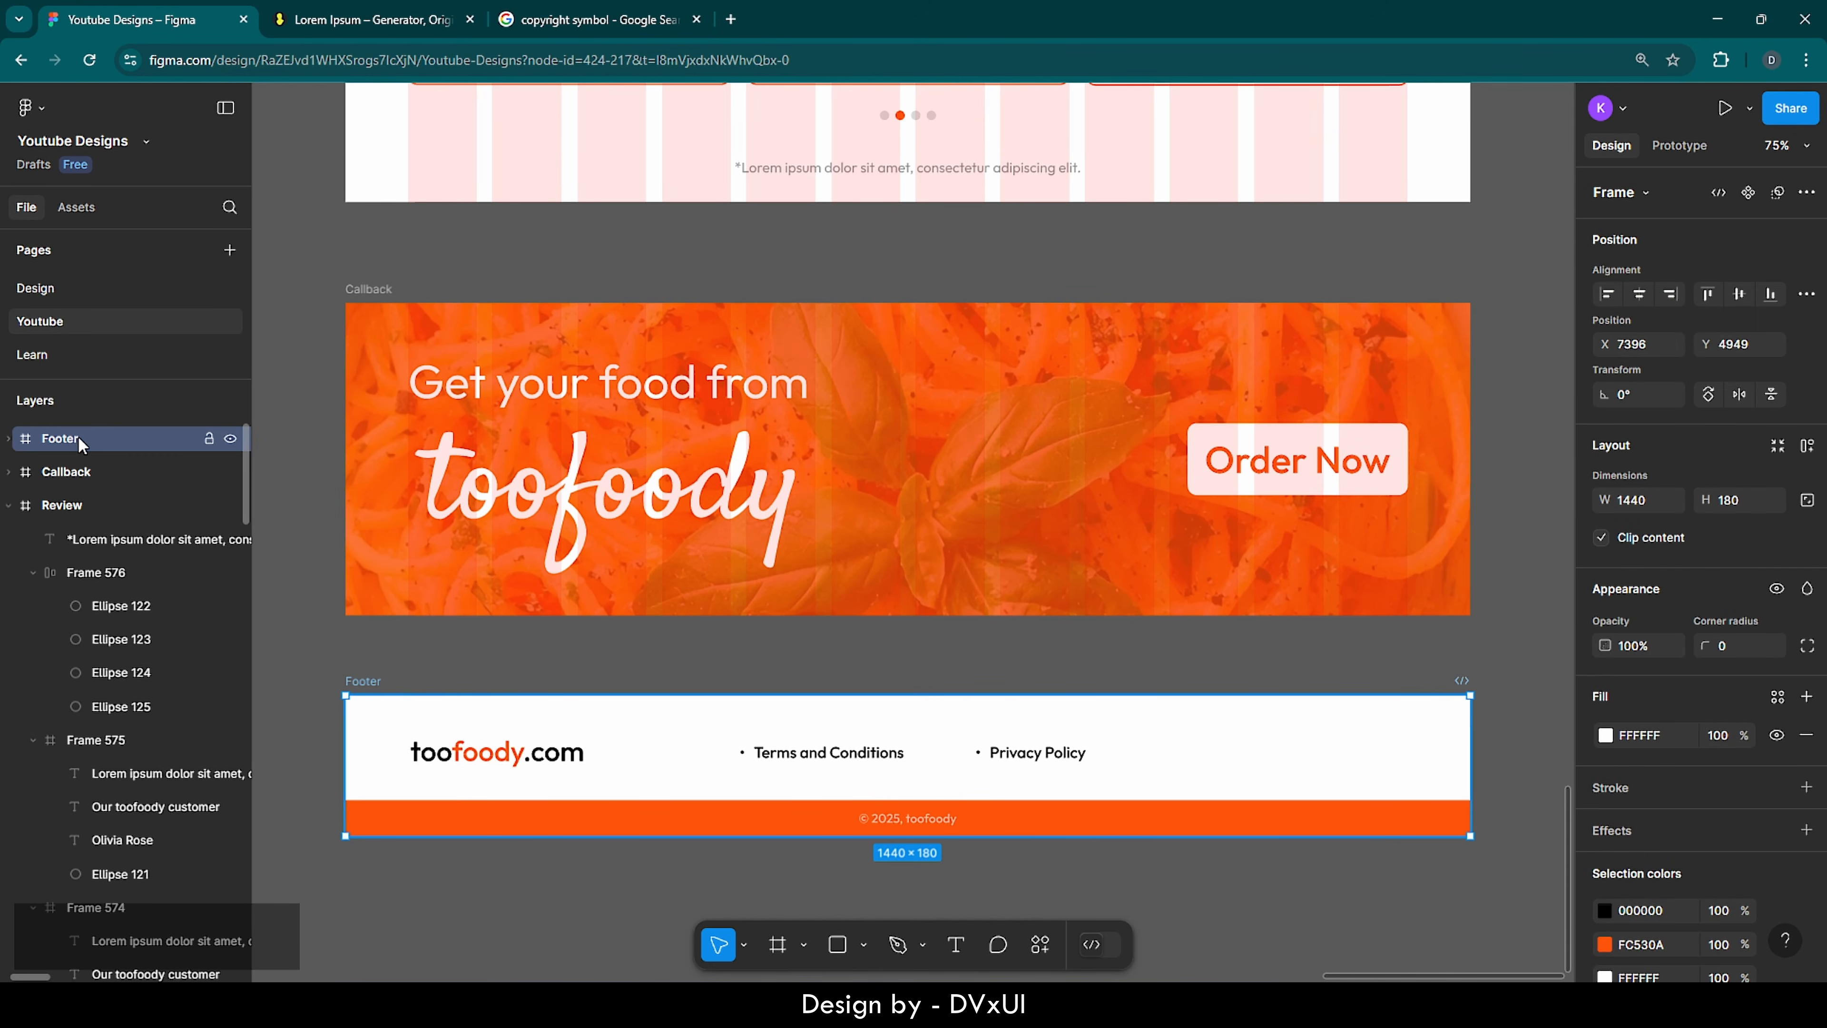
- Collapse the Review, Menu, Offers and Hero frames in the layer list
left_click(9, 506)
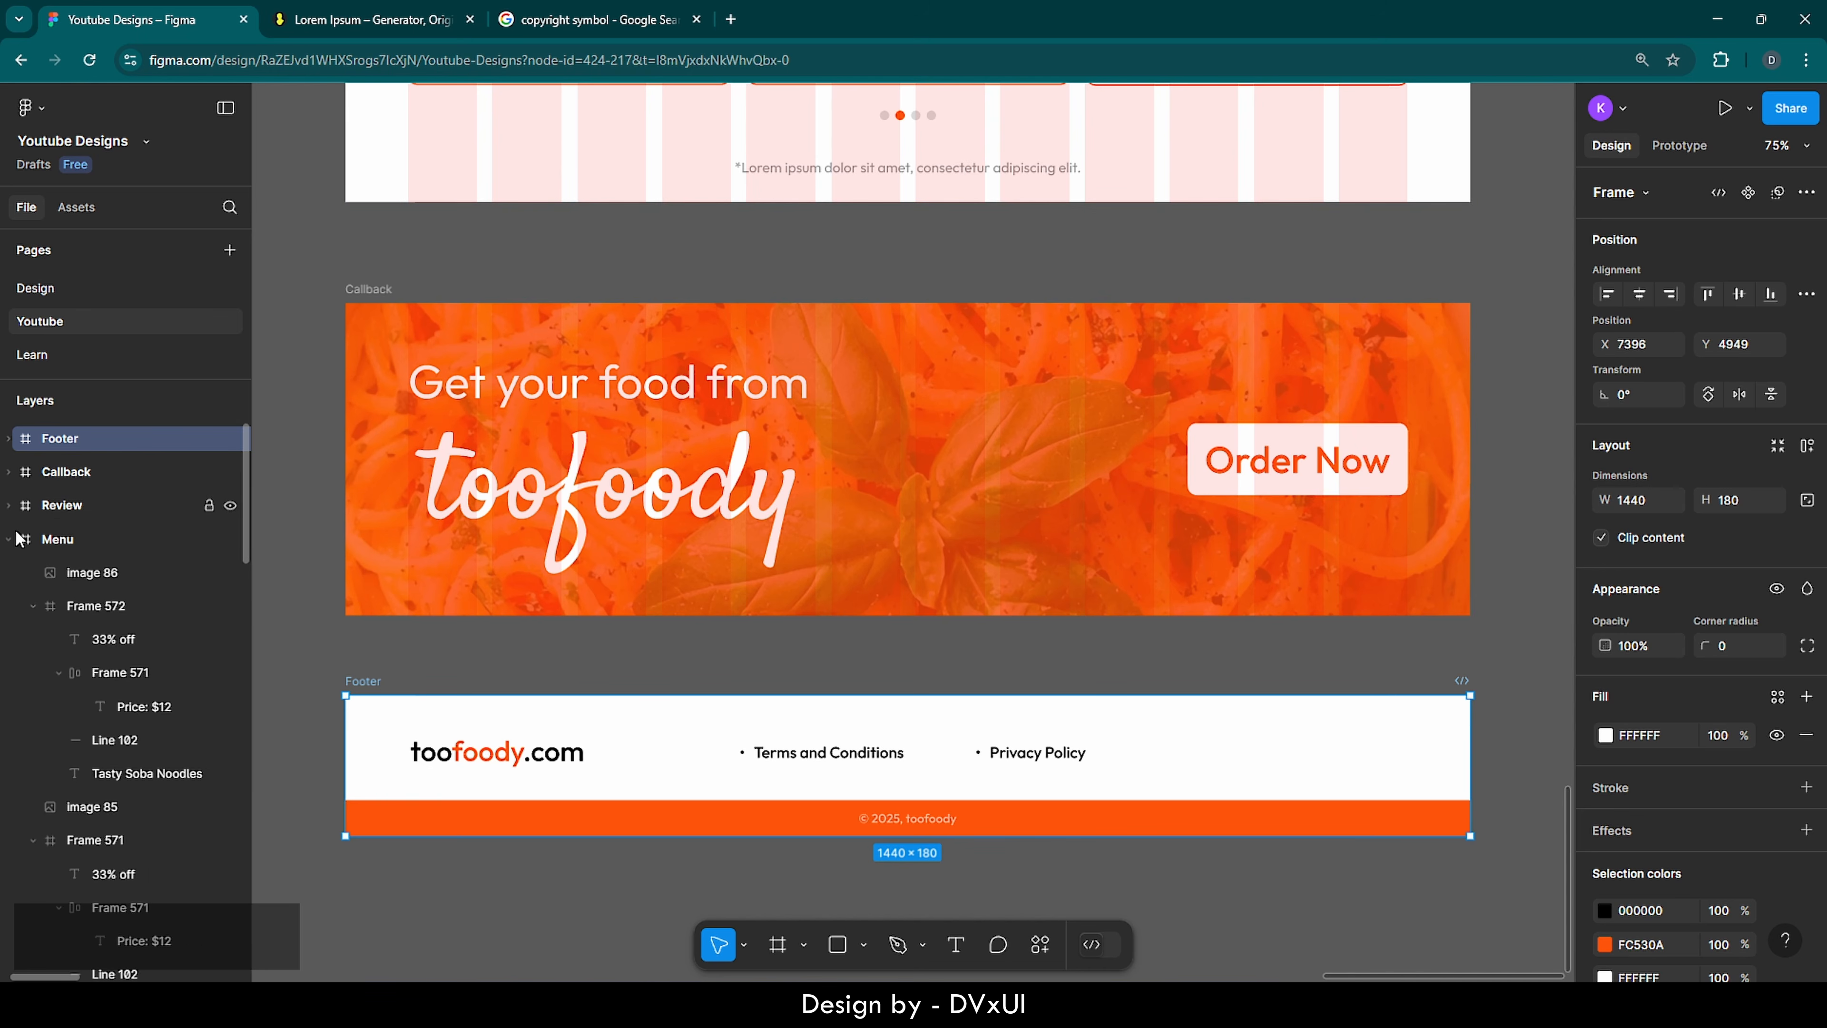
left_click(9, 539)
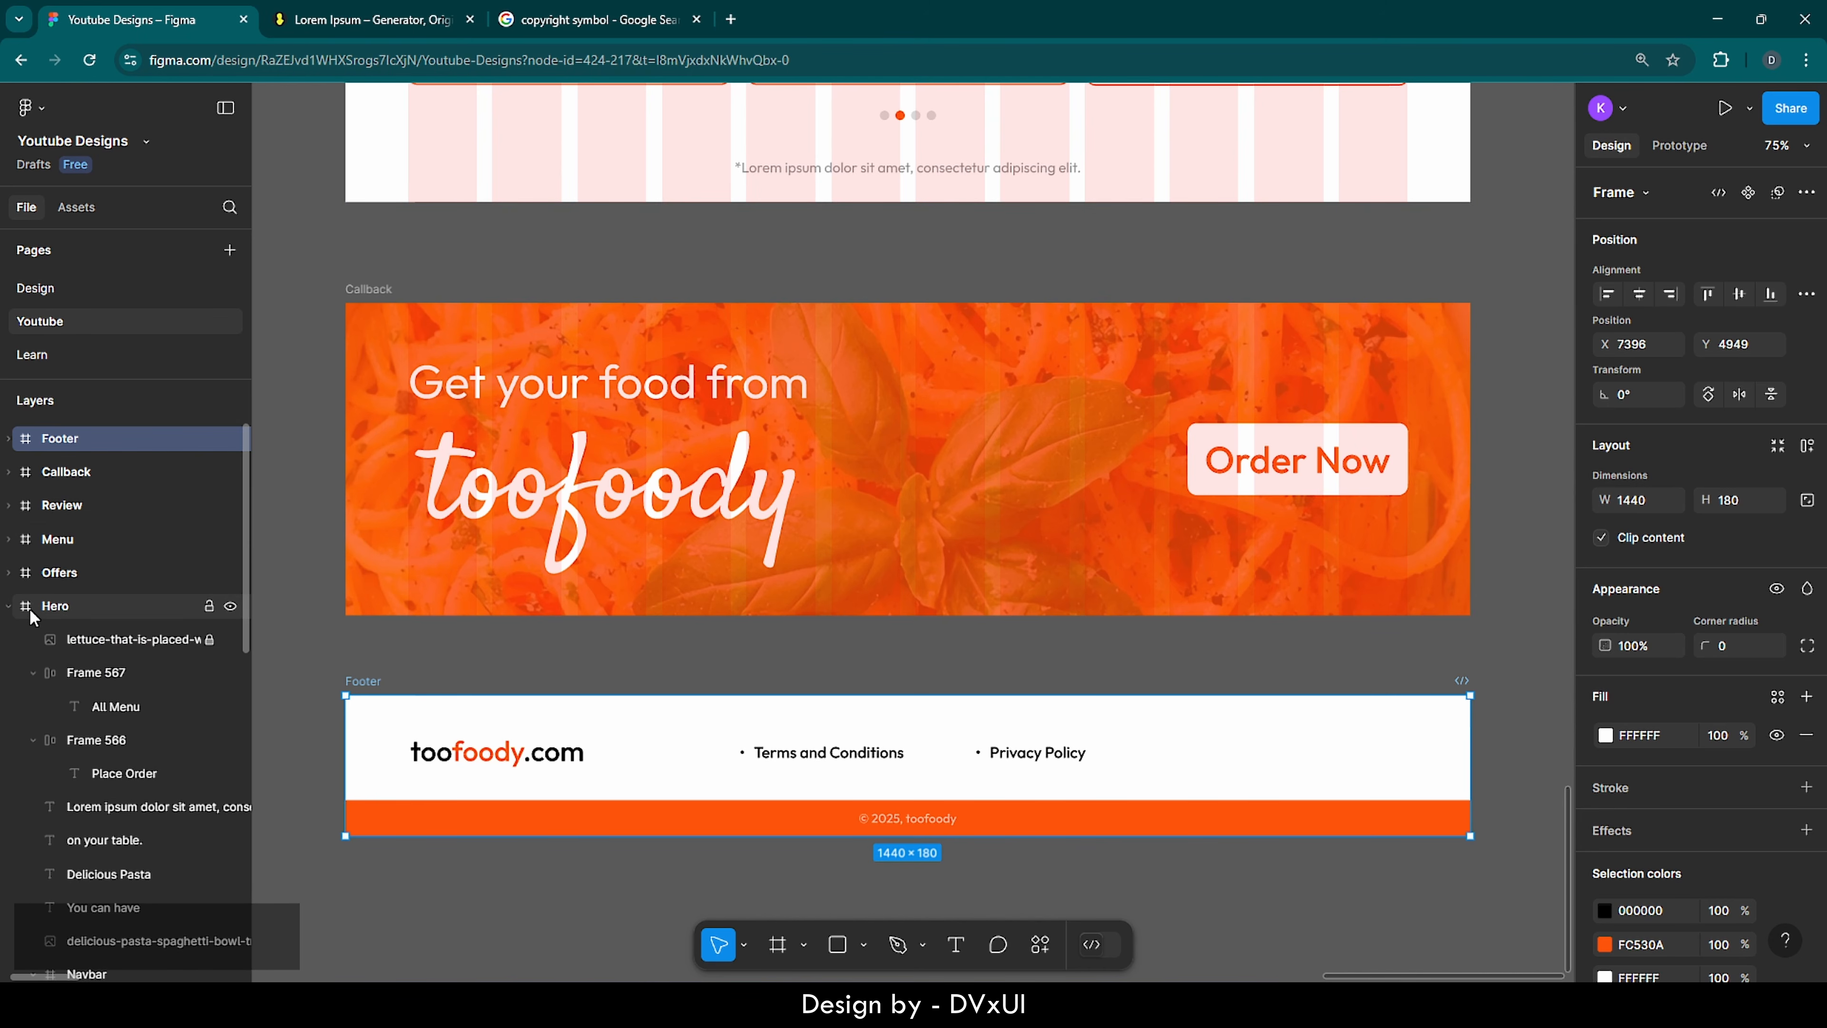
left_click(9, 606)
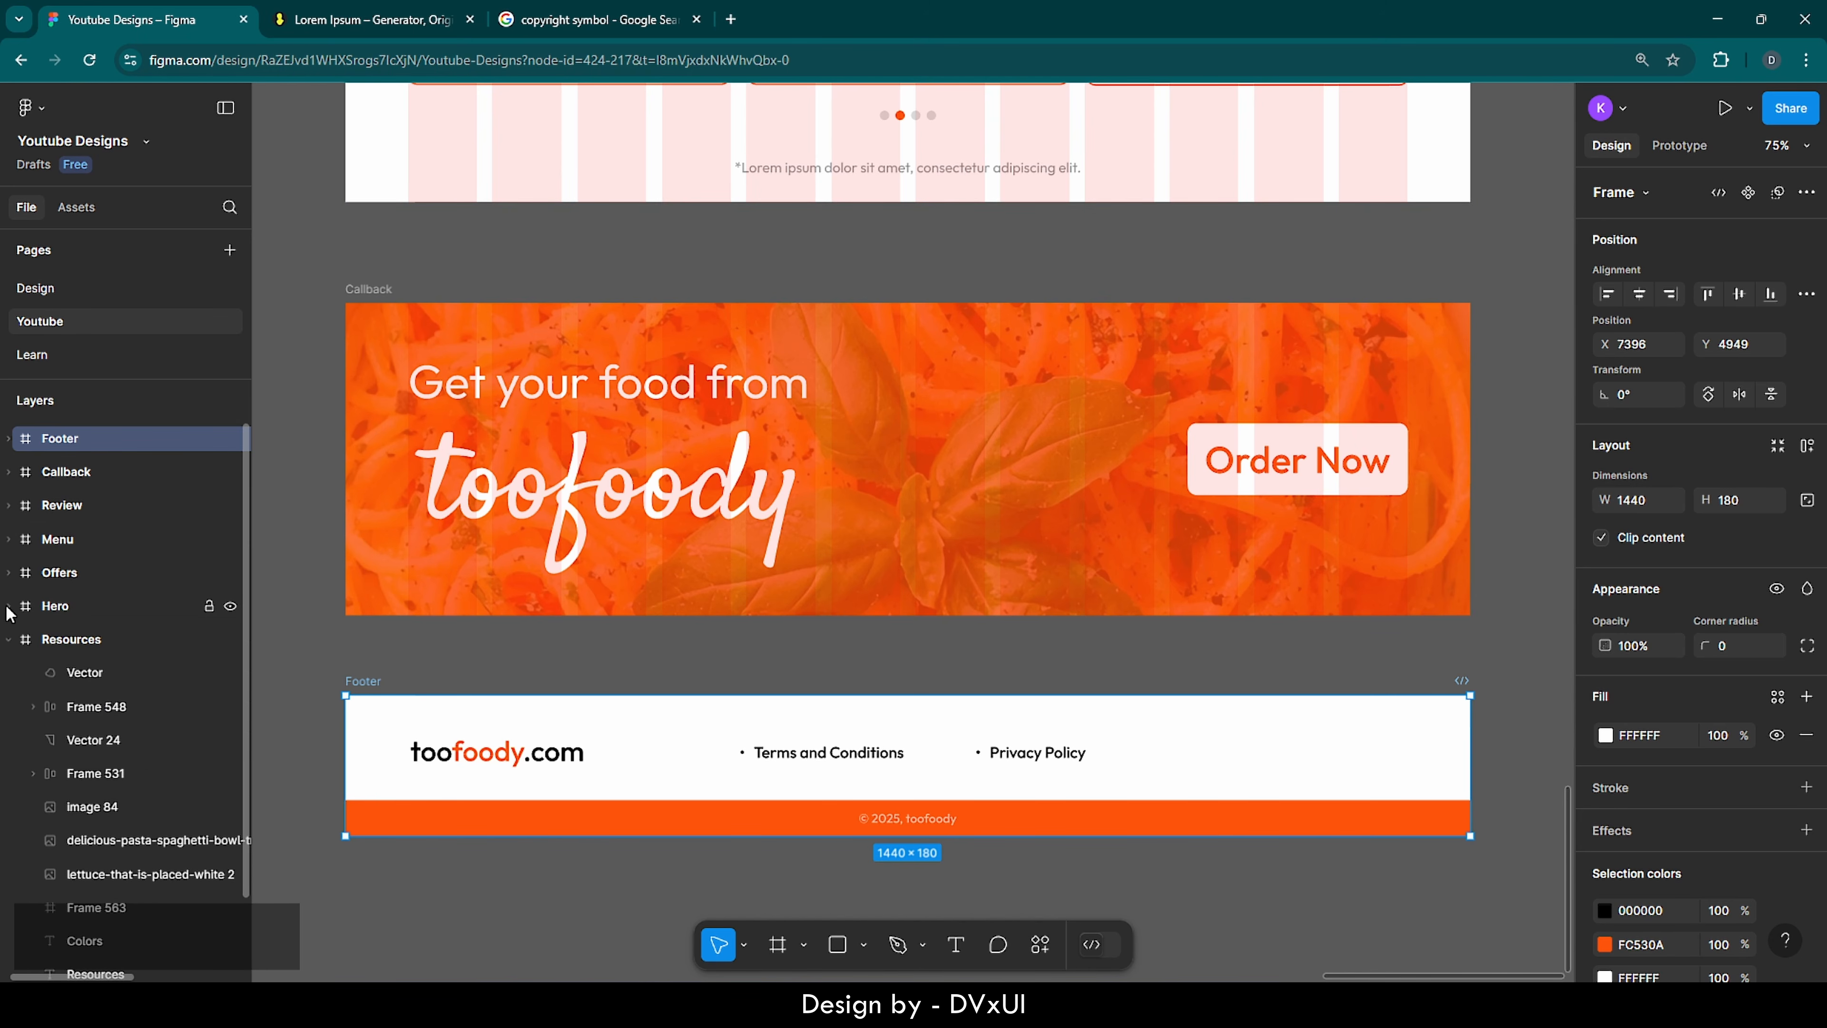
- Copy the LinkedIn, Instagram and Facebook icon group from the Resources frame into the Footer frame
left_click(30, 640)
key("shift+2")
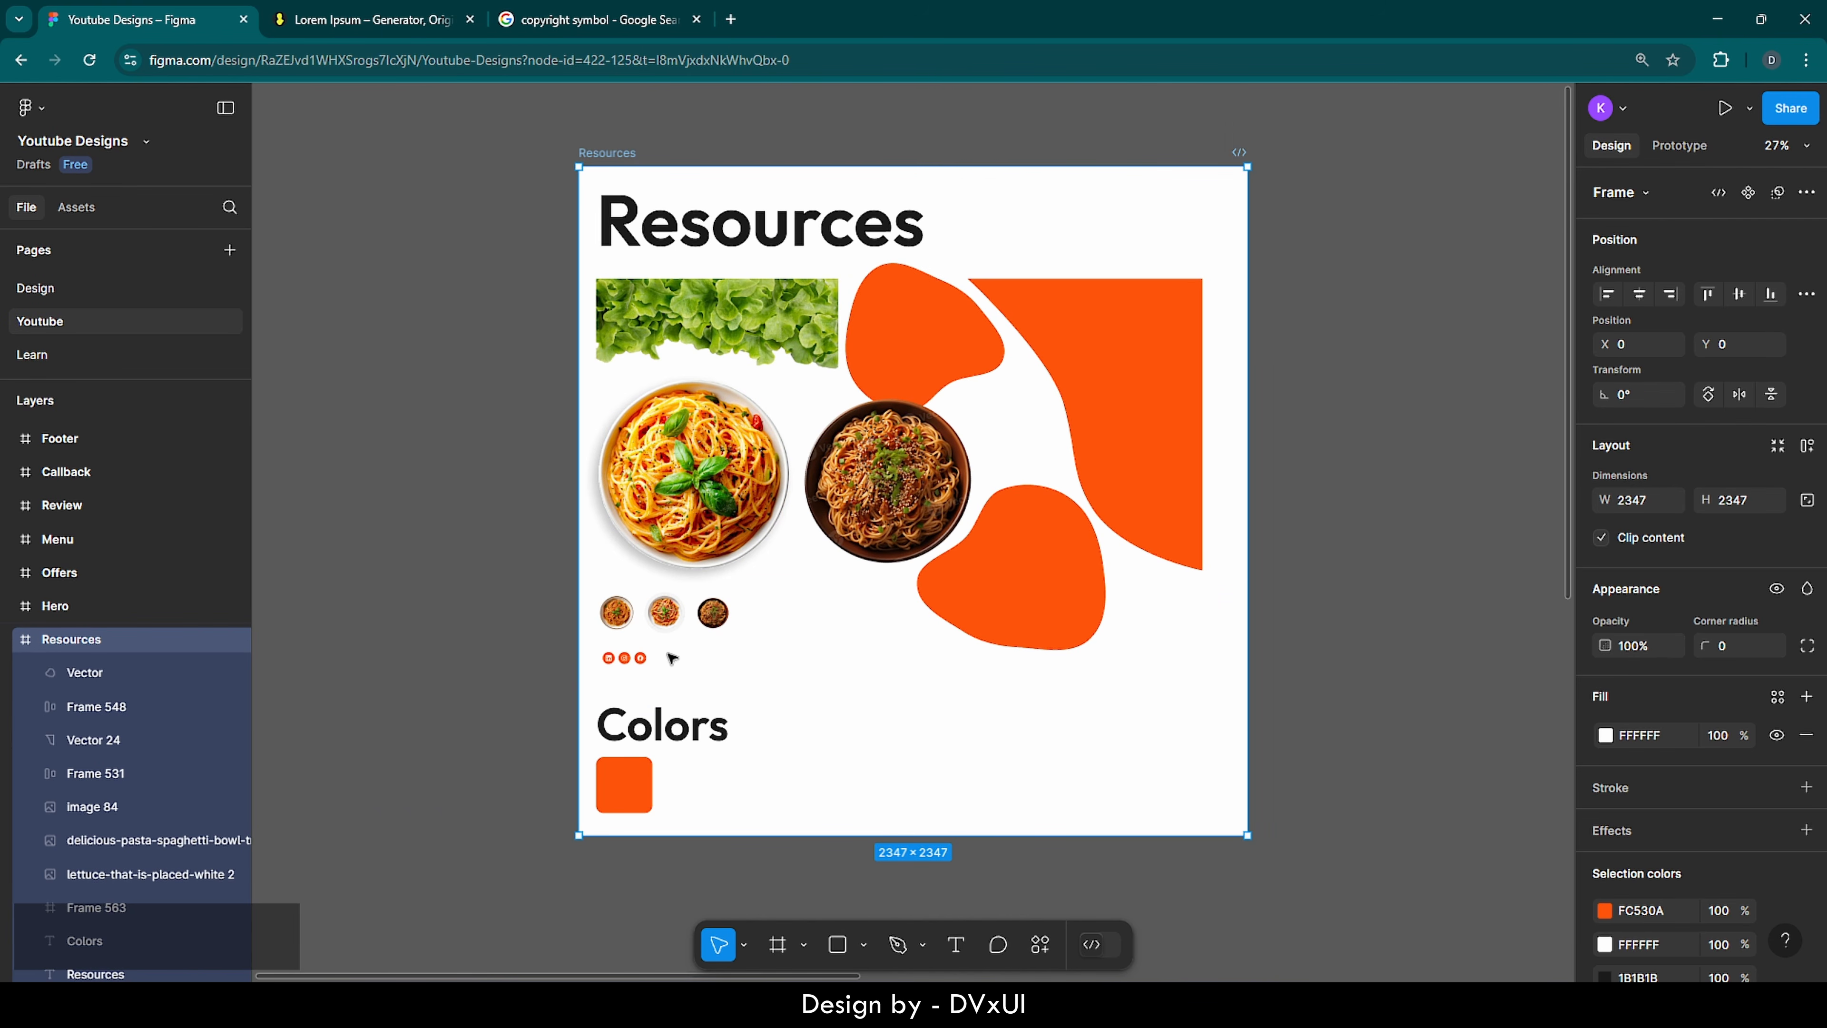
left_click(607, 661)
scroll(606, 661, "up", 5)
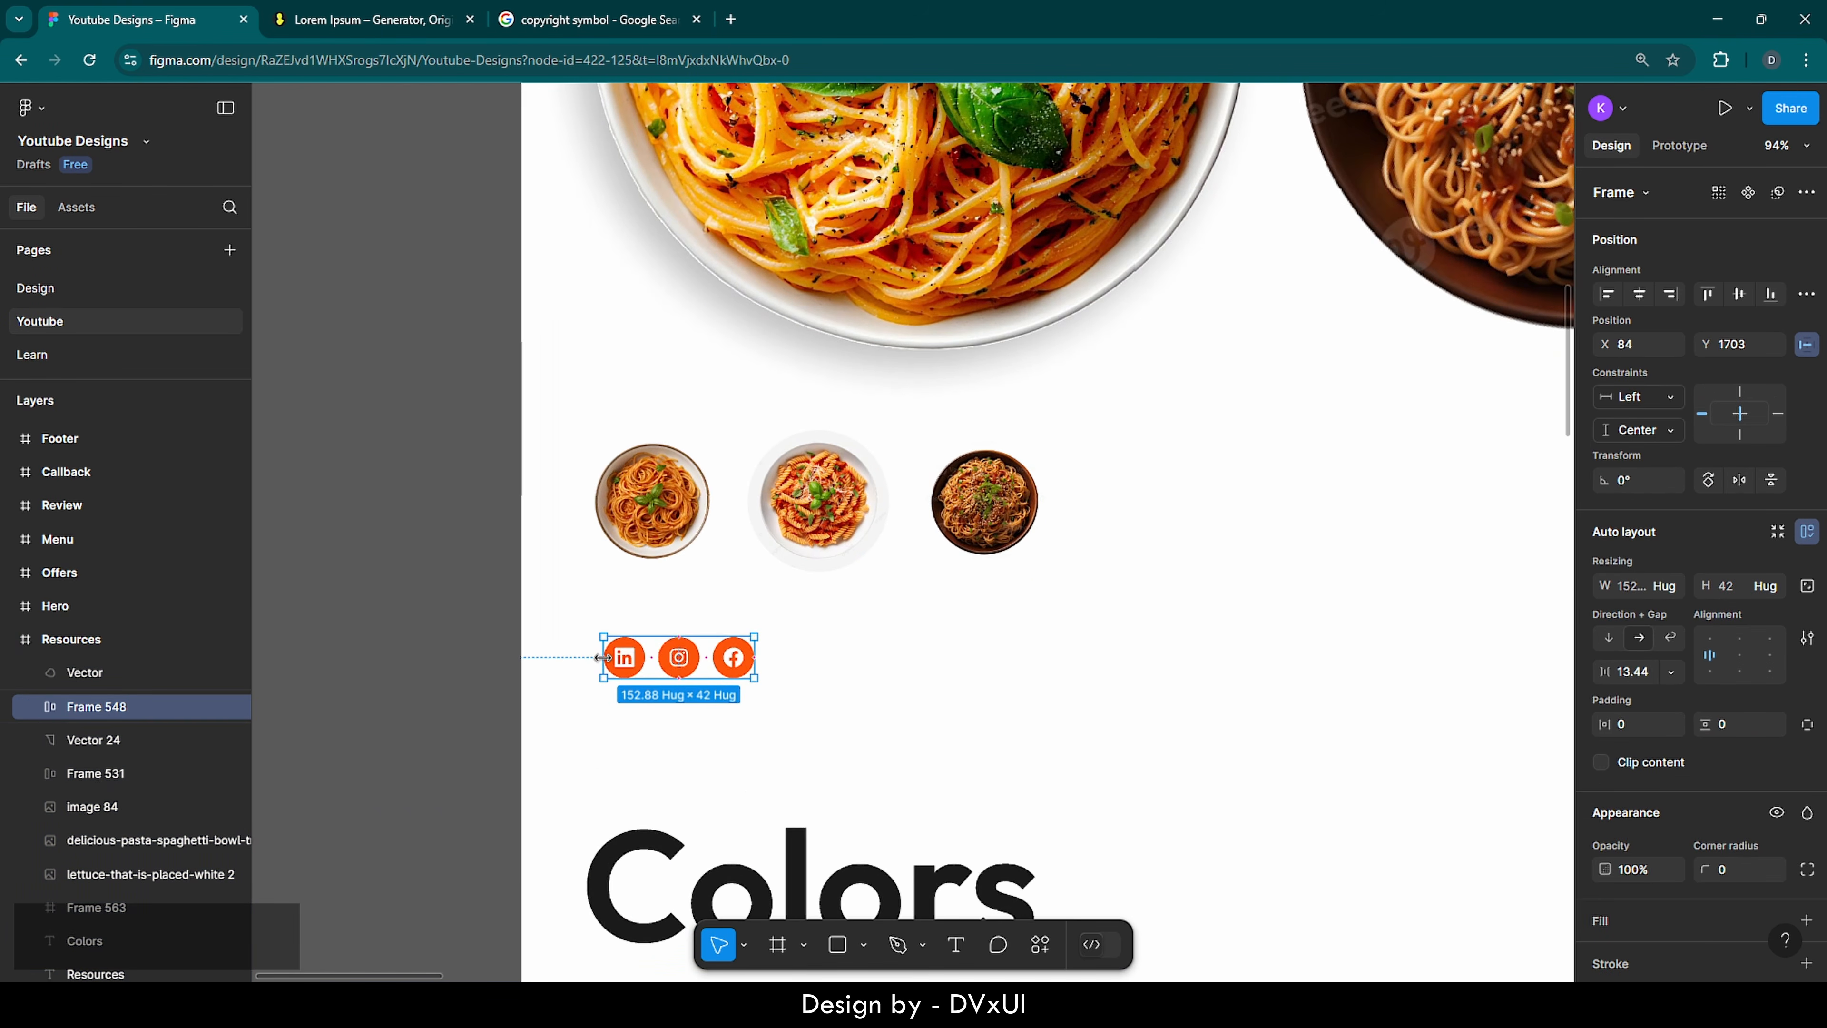
key("ctrl+c")
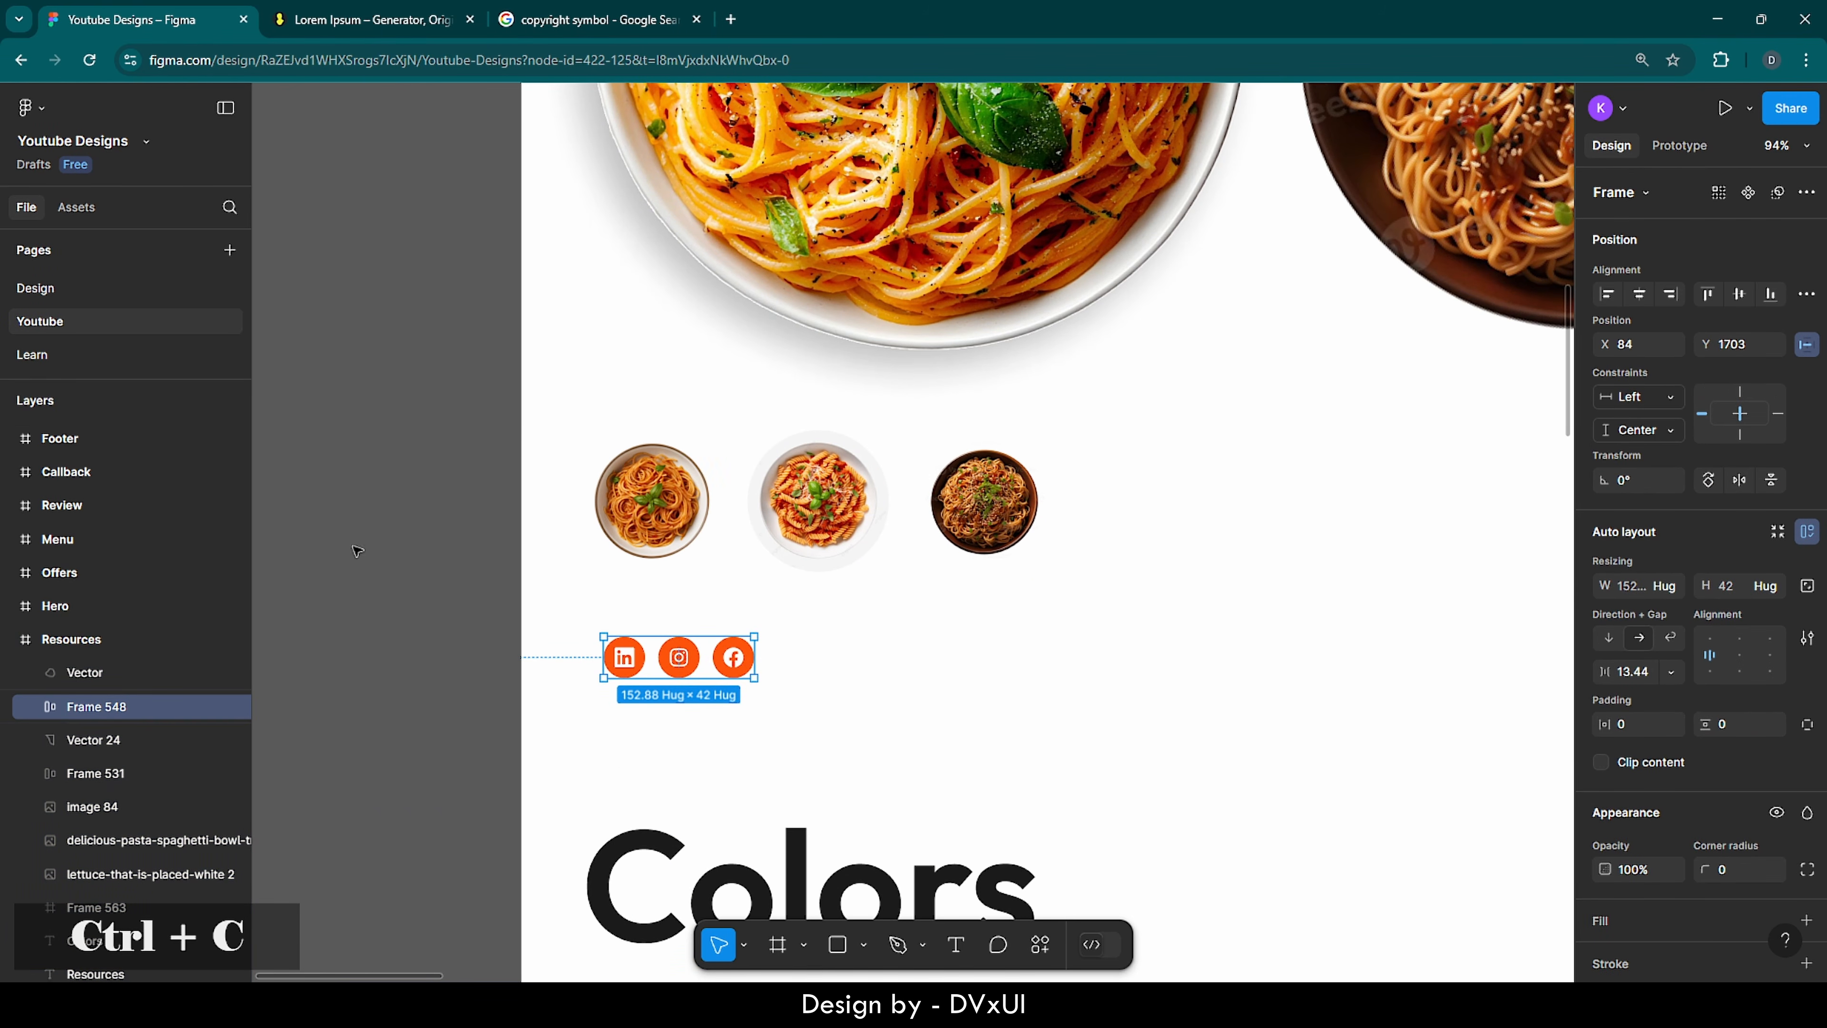
left_click(32, 443)
key("shift+2")
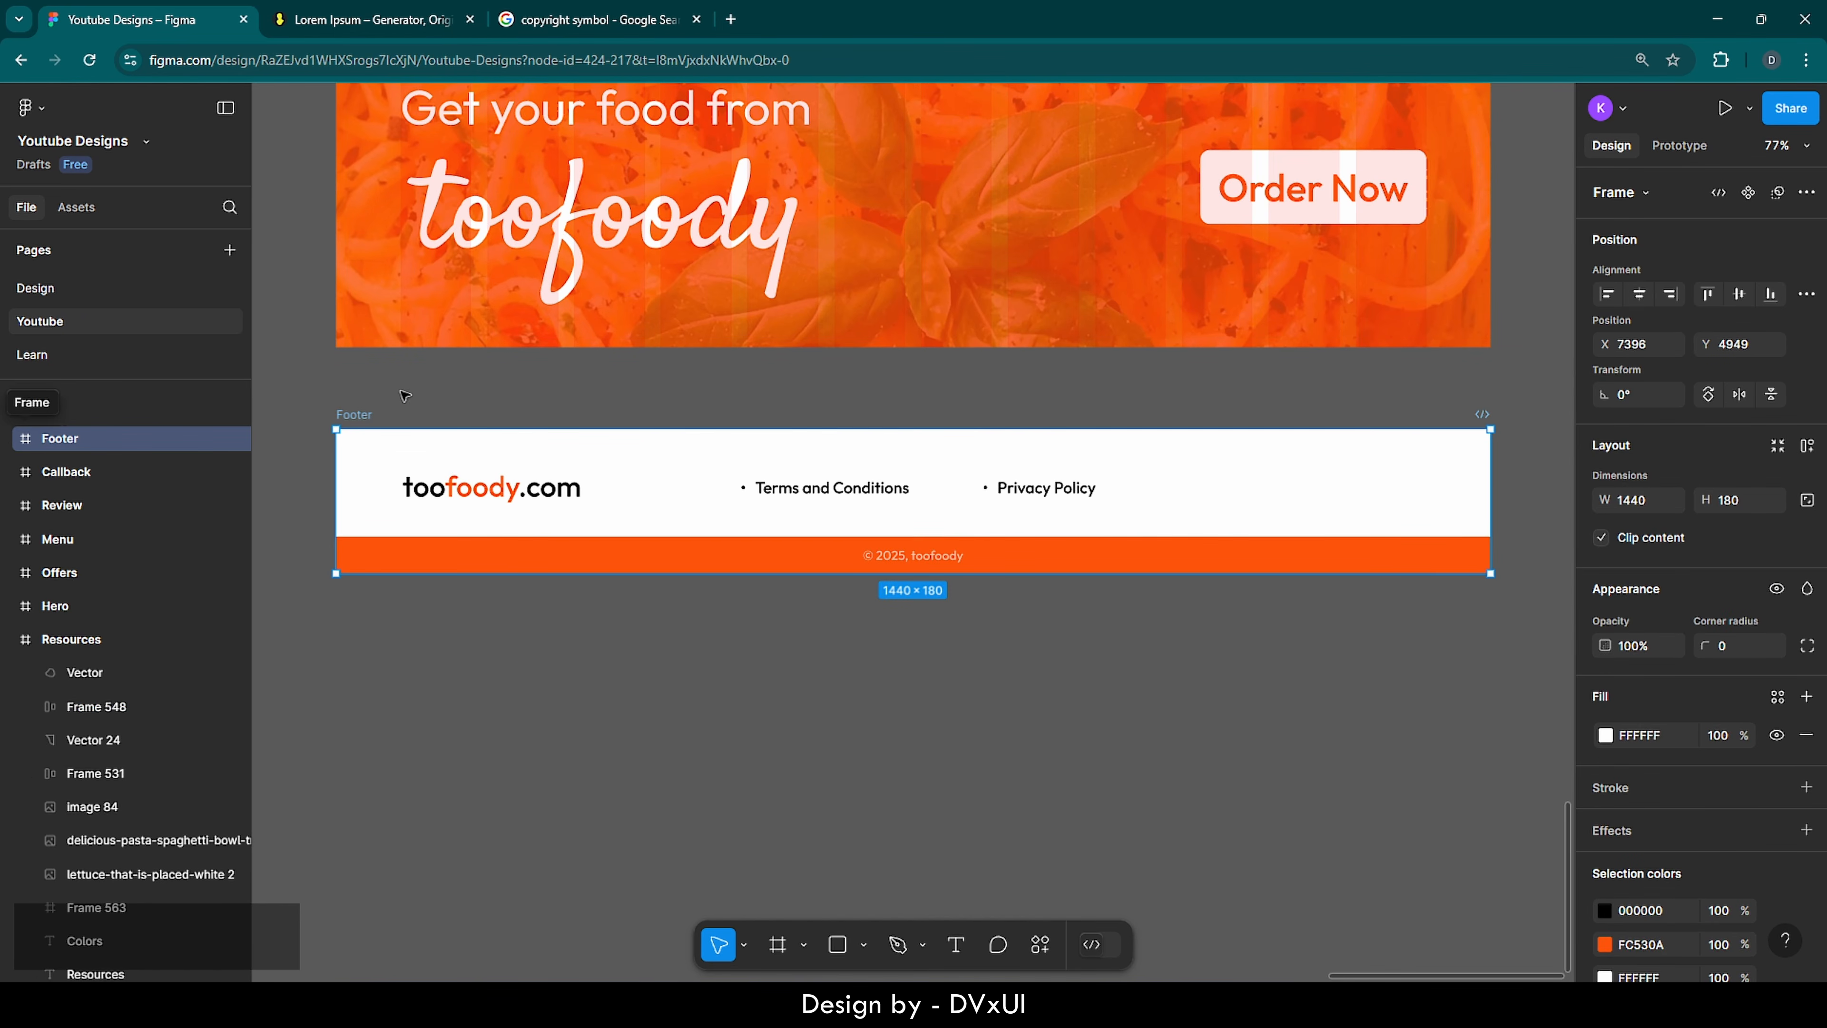
key("ctrl+v")
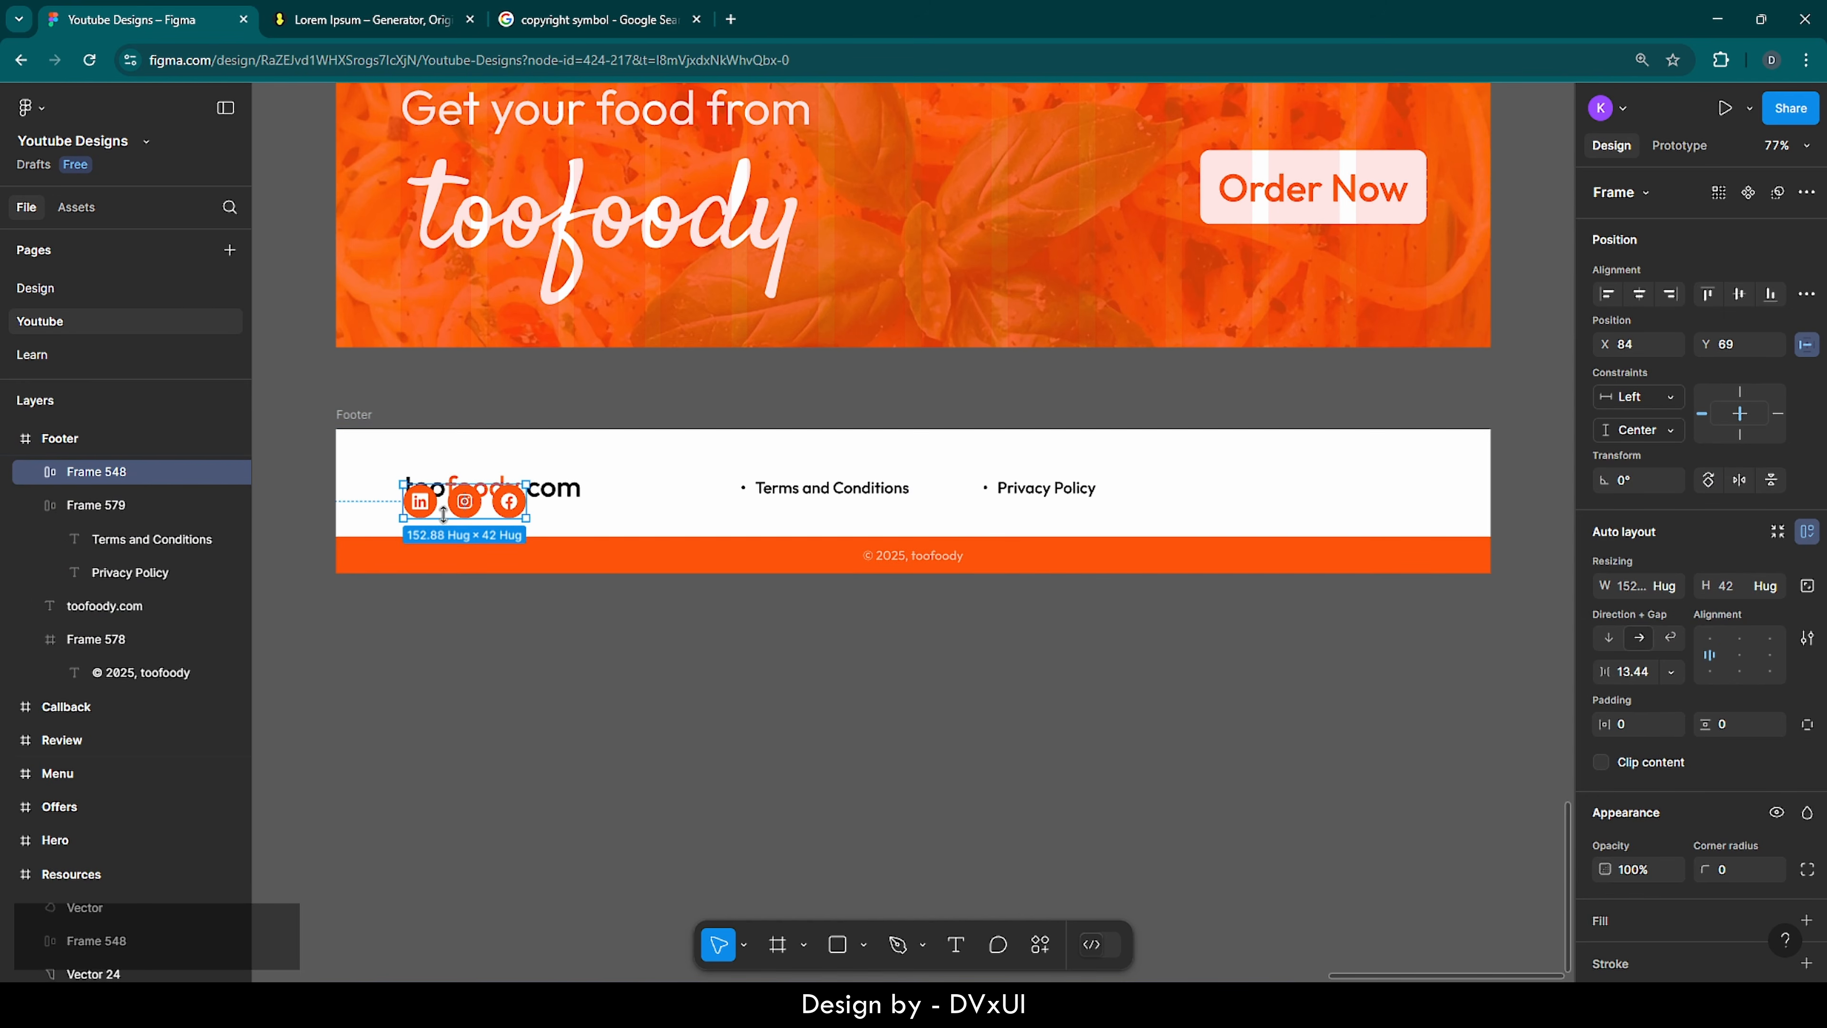
- Place the social icon group at X 1200, Y 52 in the footer, level with the policy links
left_click_drag(465, 504, 1365, 491)
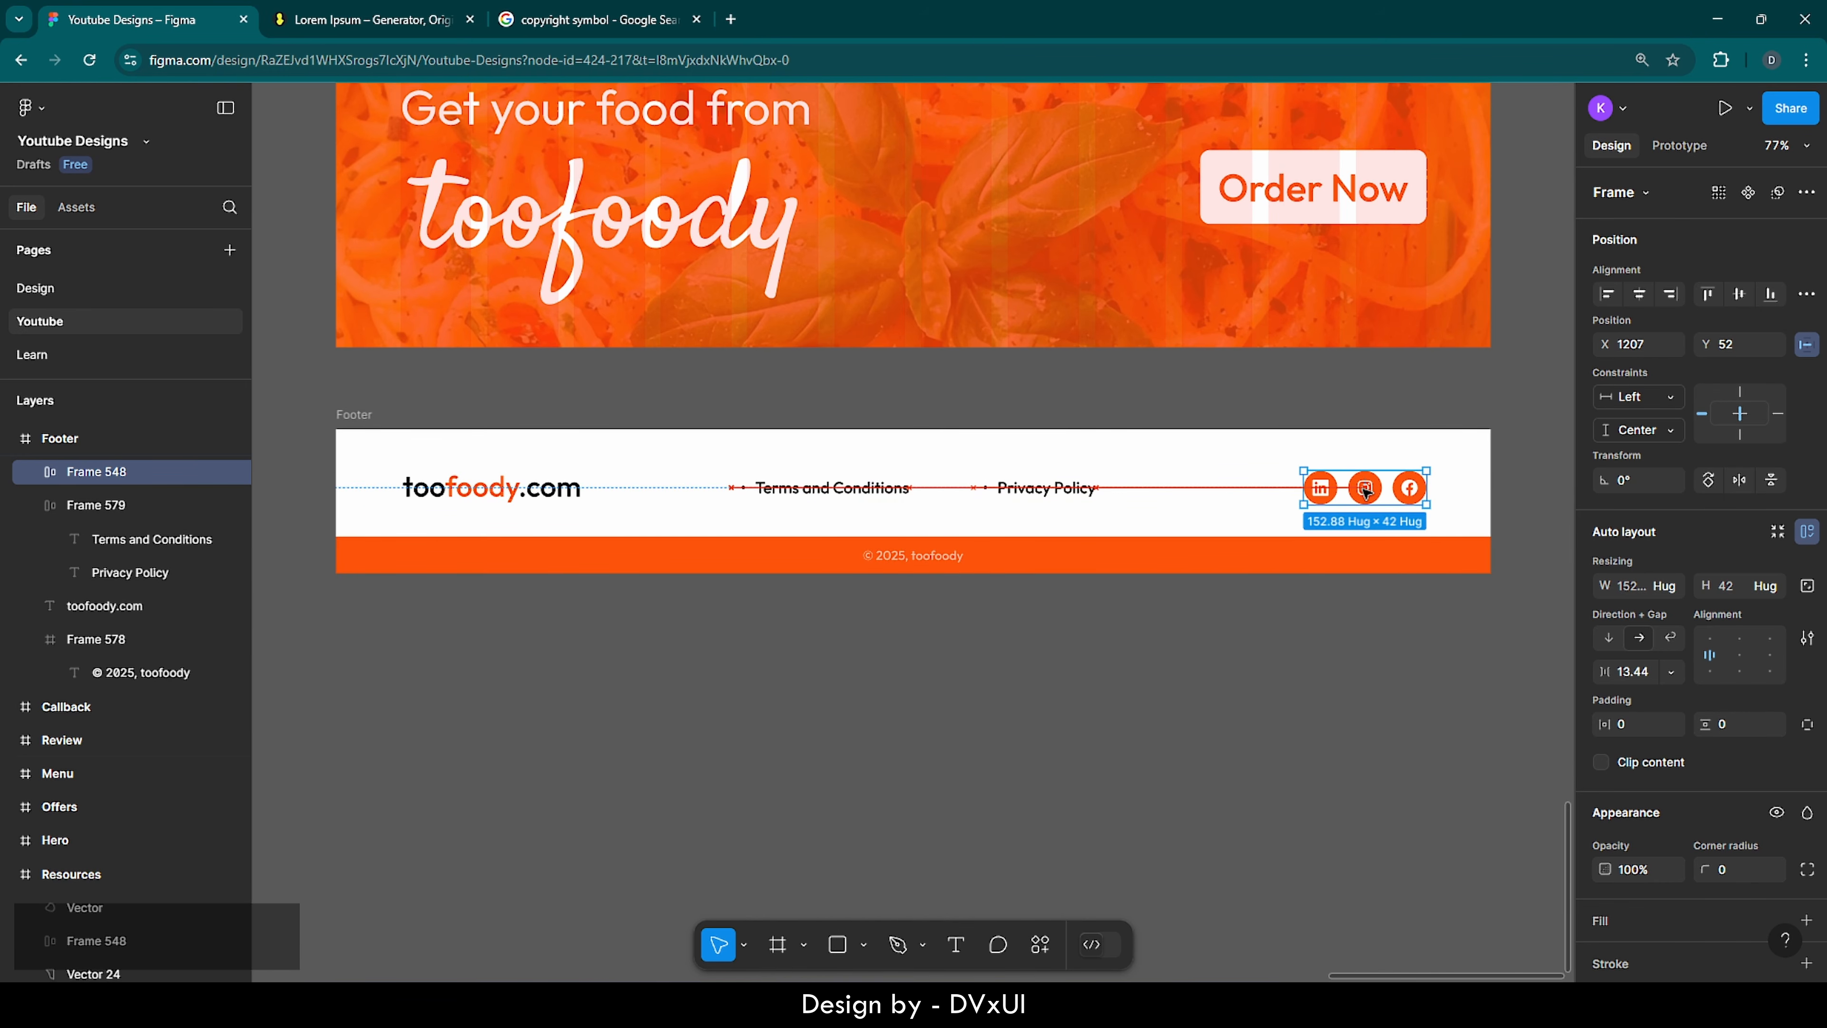
left_click_drag(1365, 491, 1365, 488)
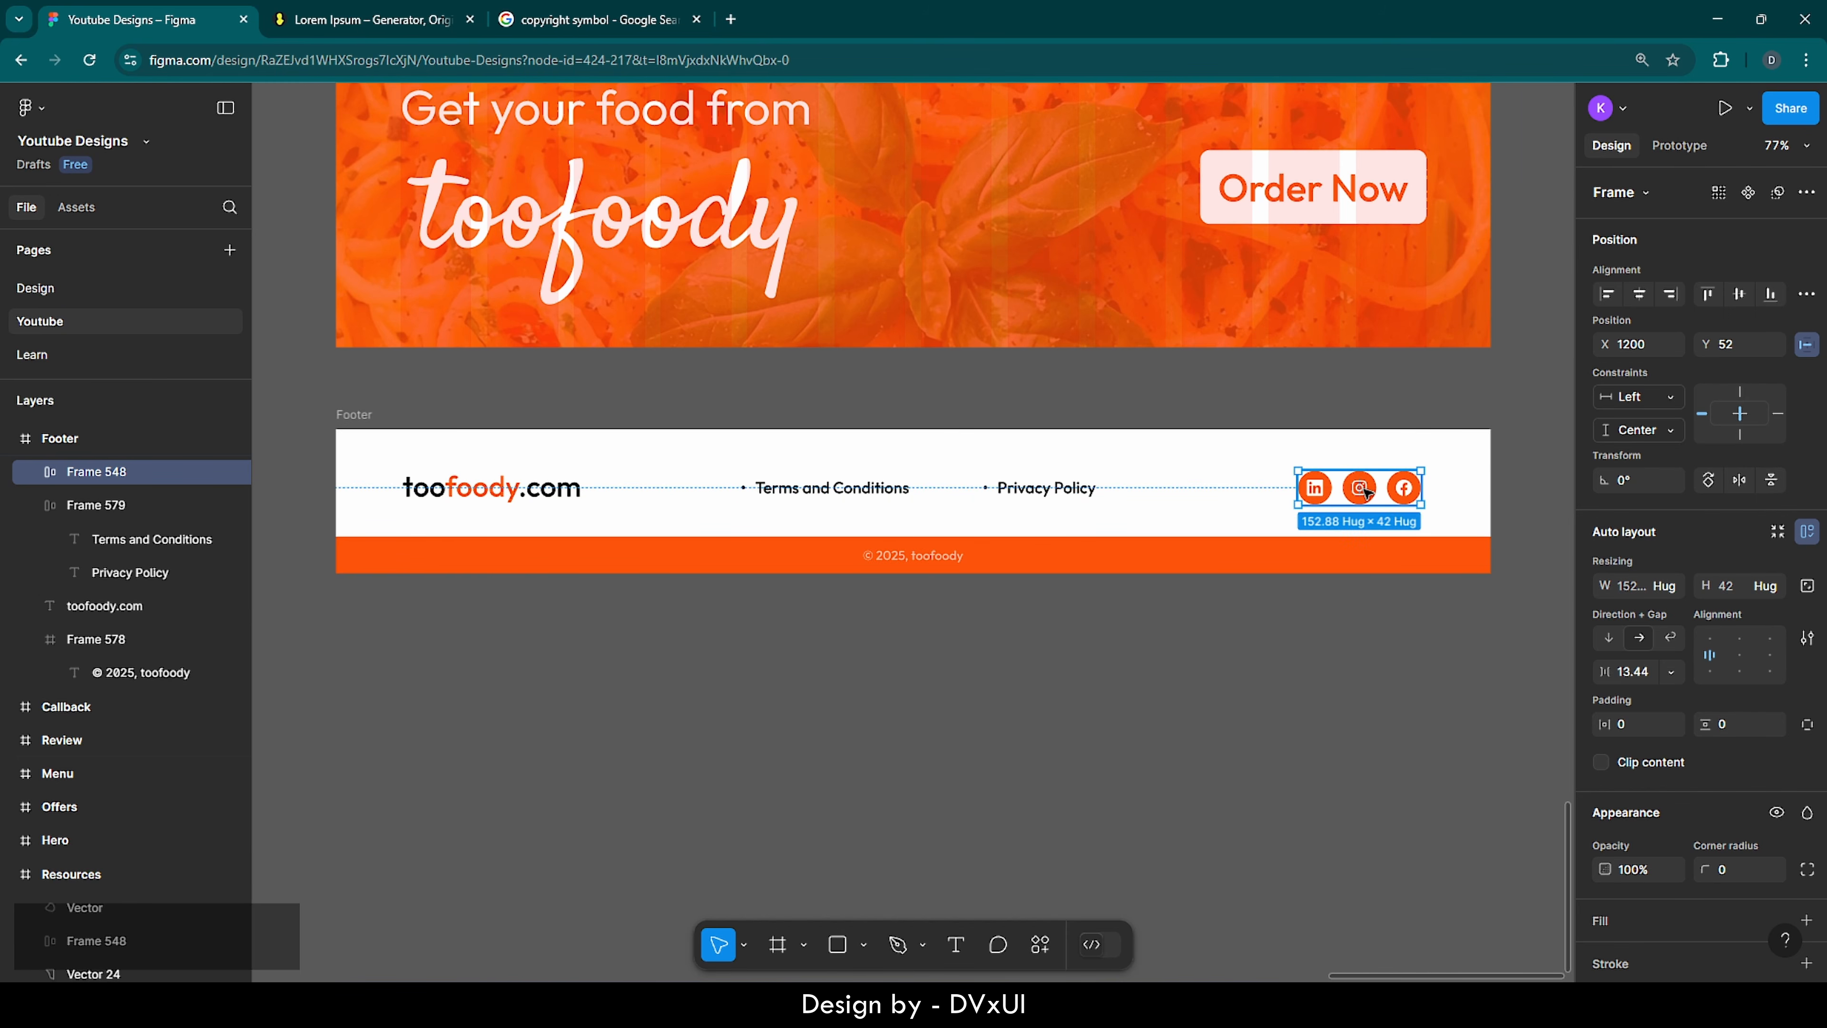
left_click(1337, 631)
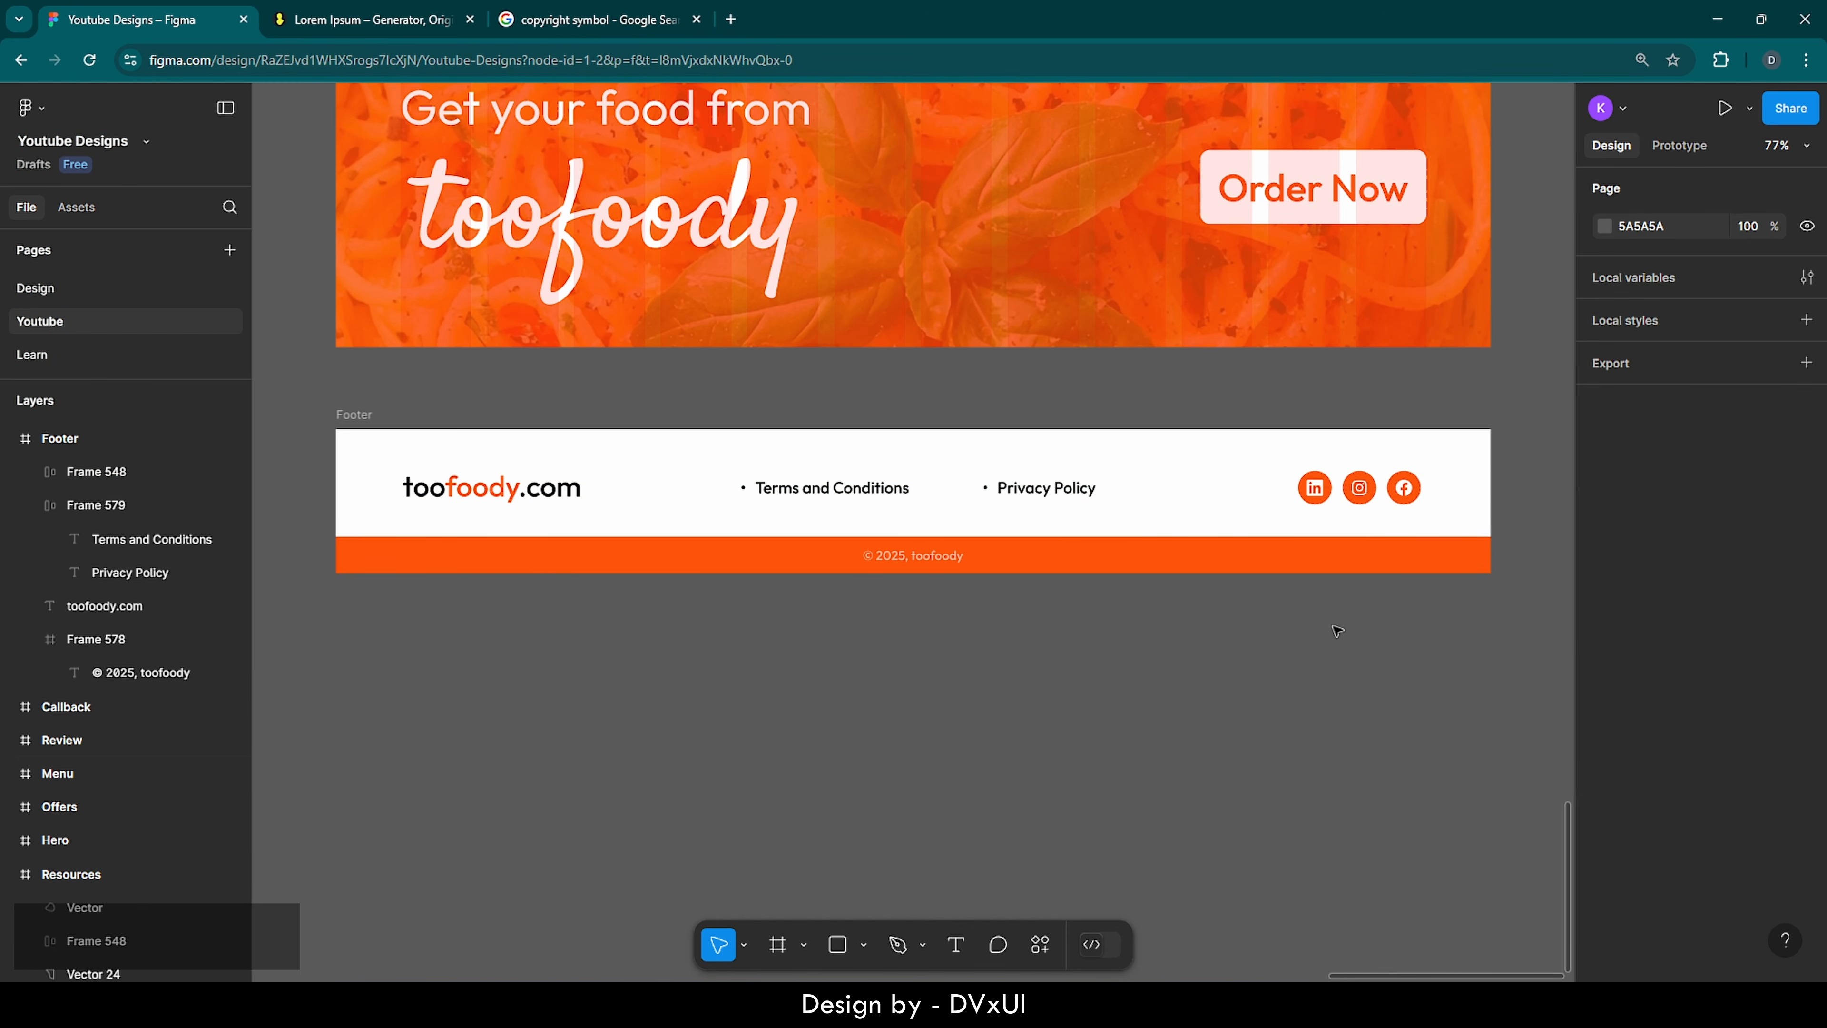
- Remove the 12-column layout grid from the Callback, Review and Menu frames together
scroll(1336, 631, "right", 1)
scroll(923, 689, "down", 5)
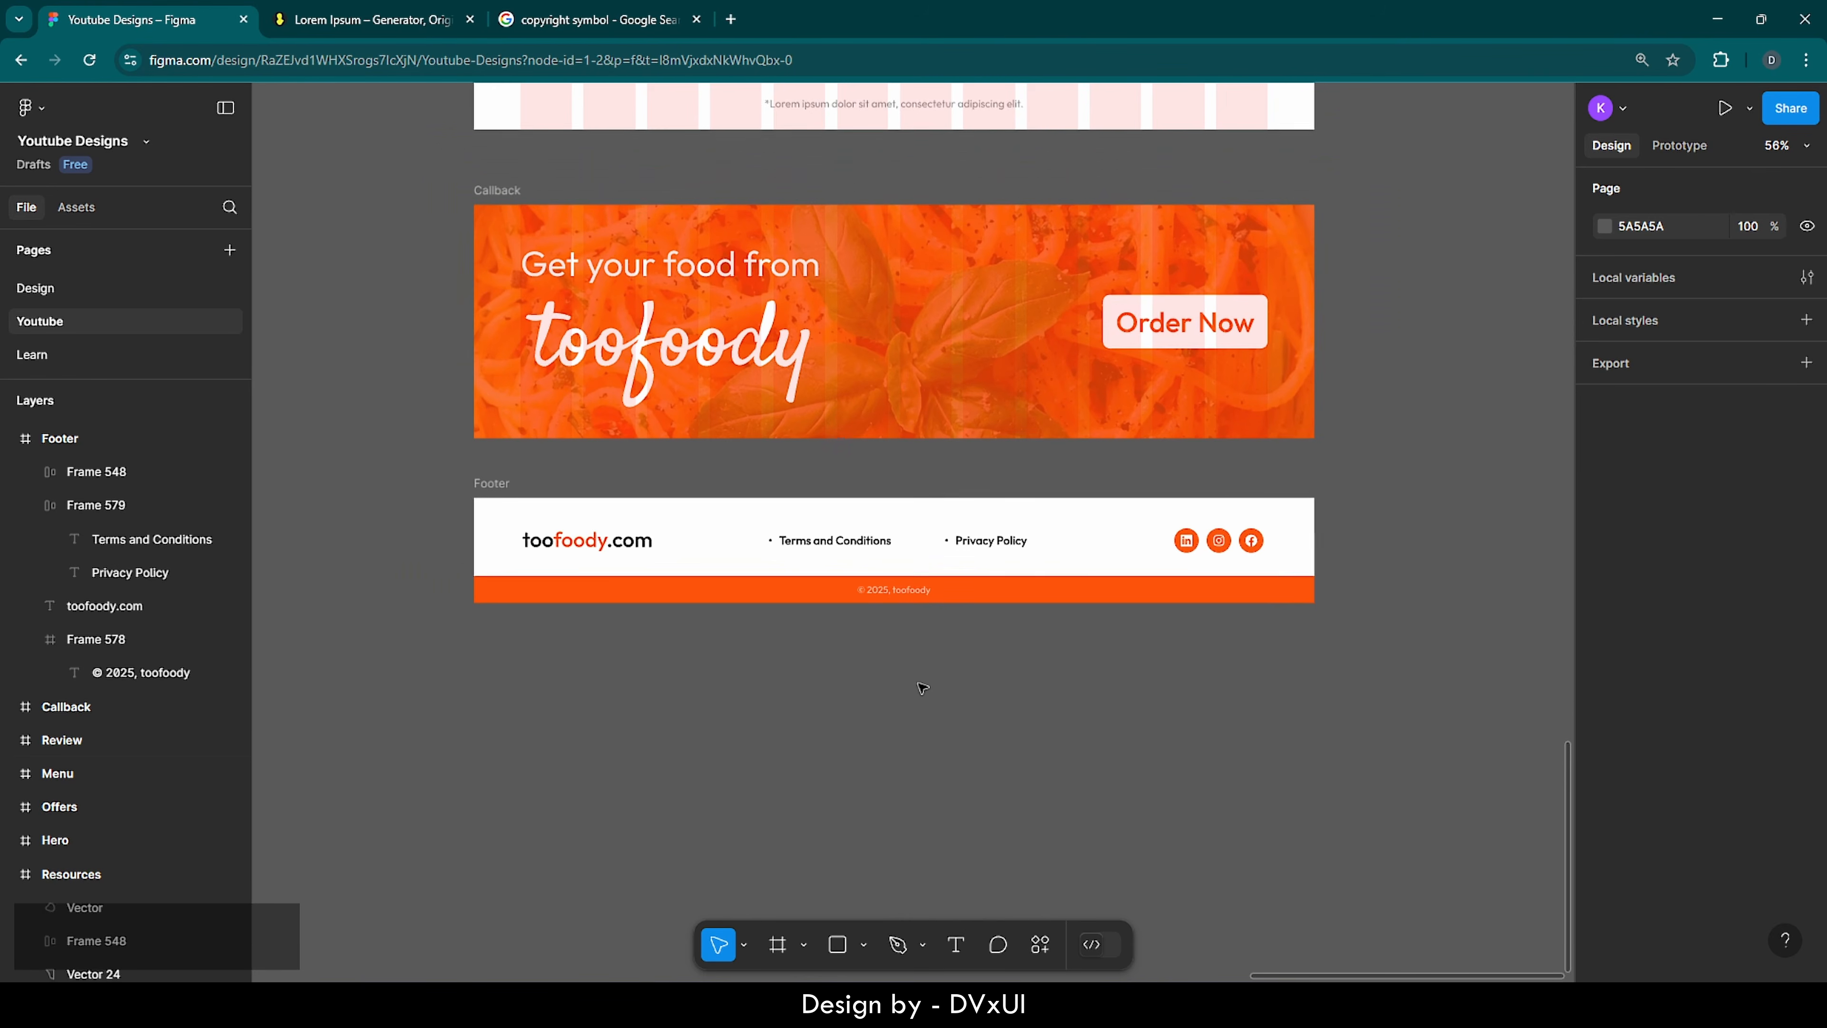
scroll(923, 689, "up", 2)
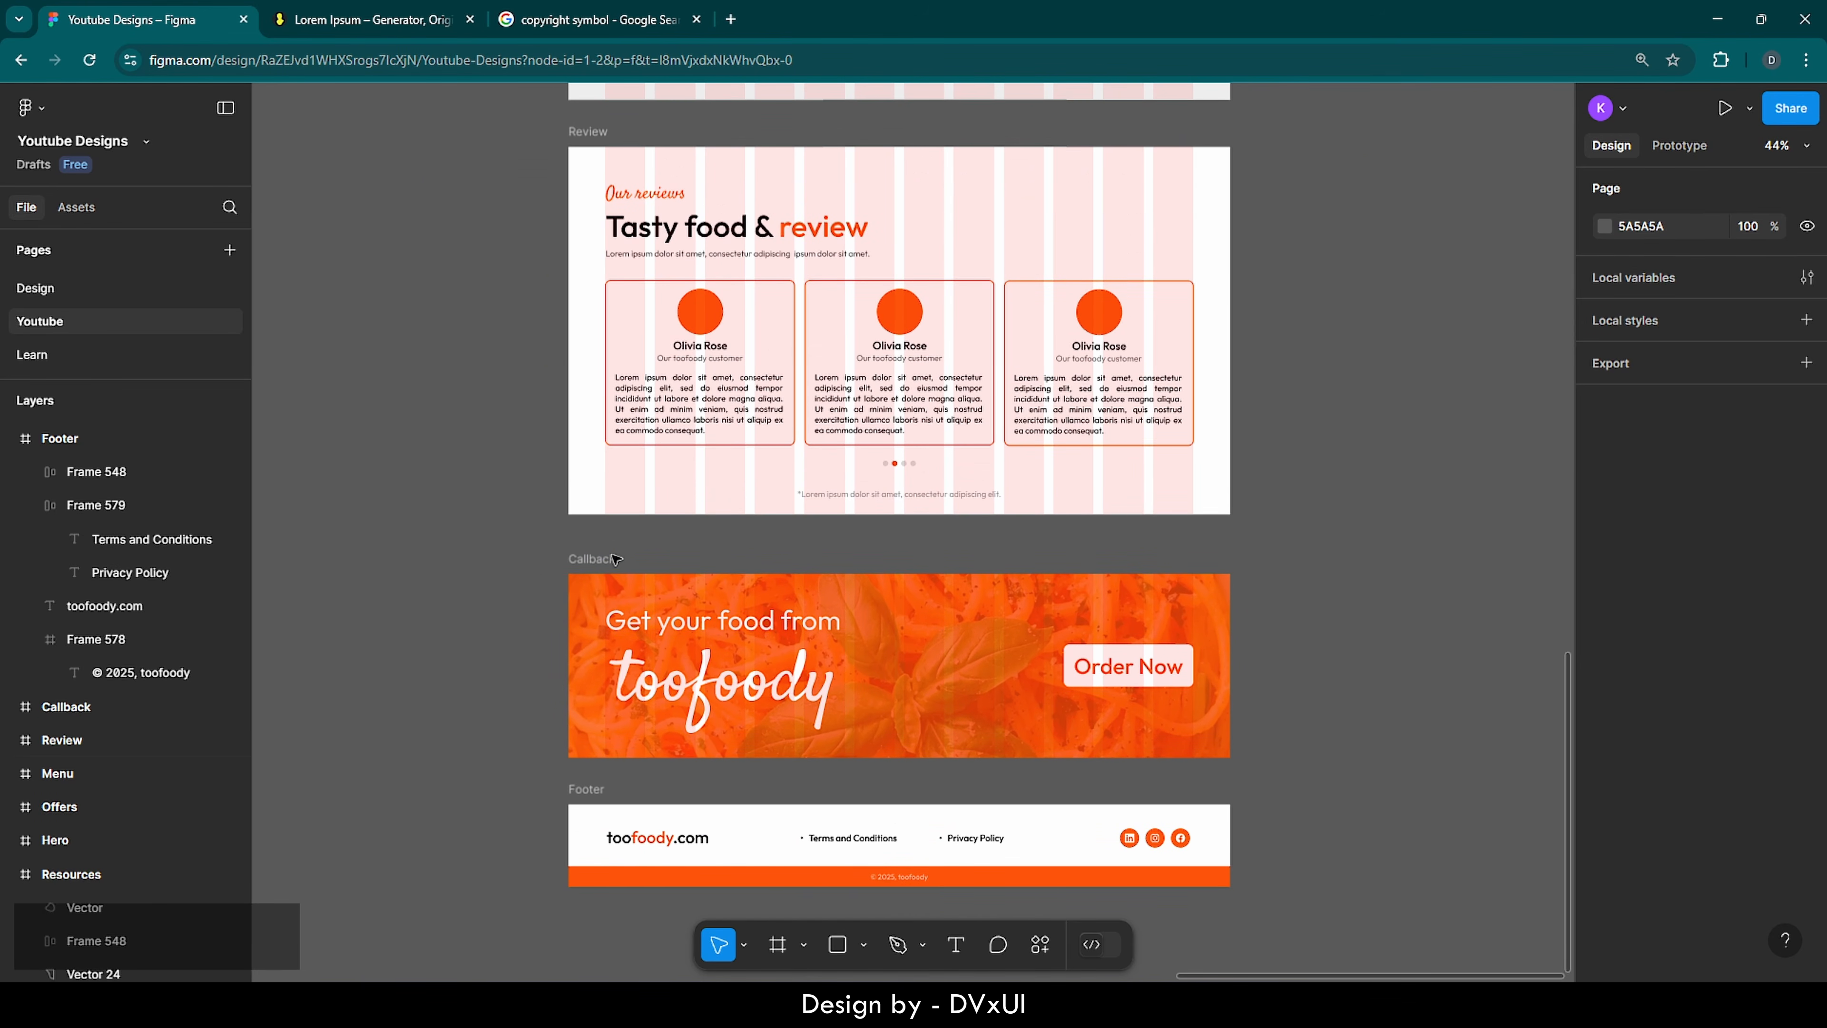
left_click(587, 561)
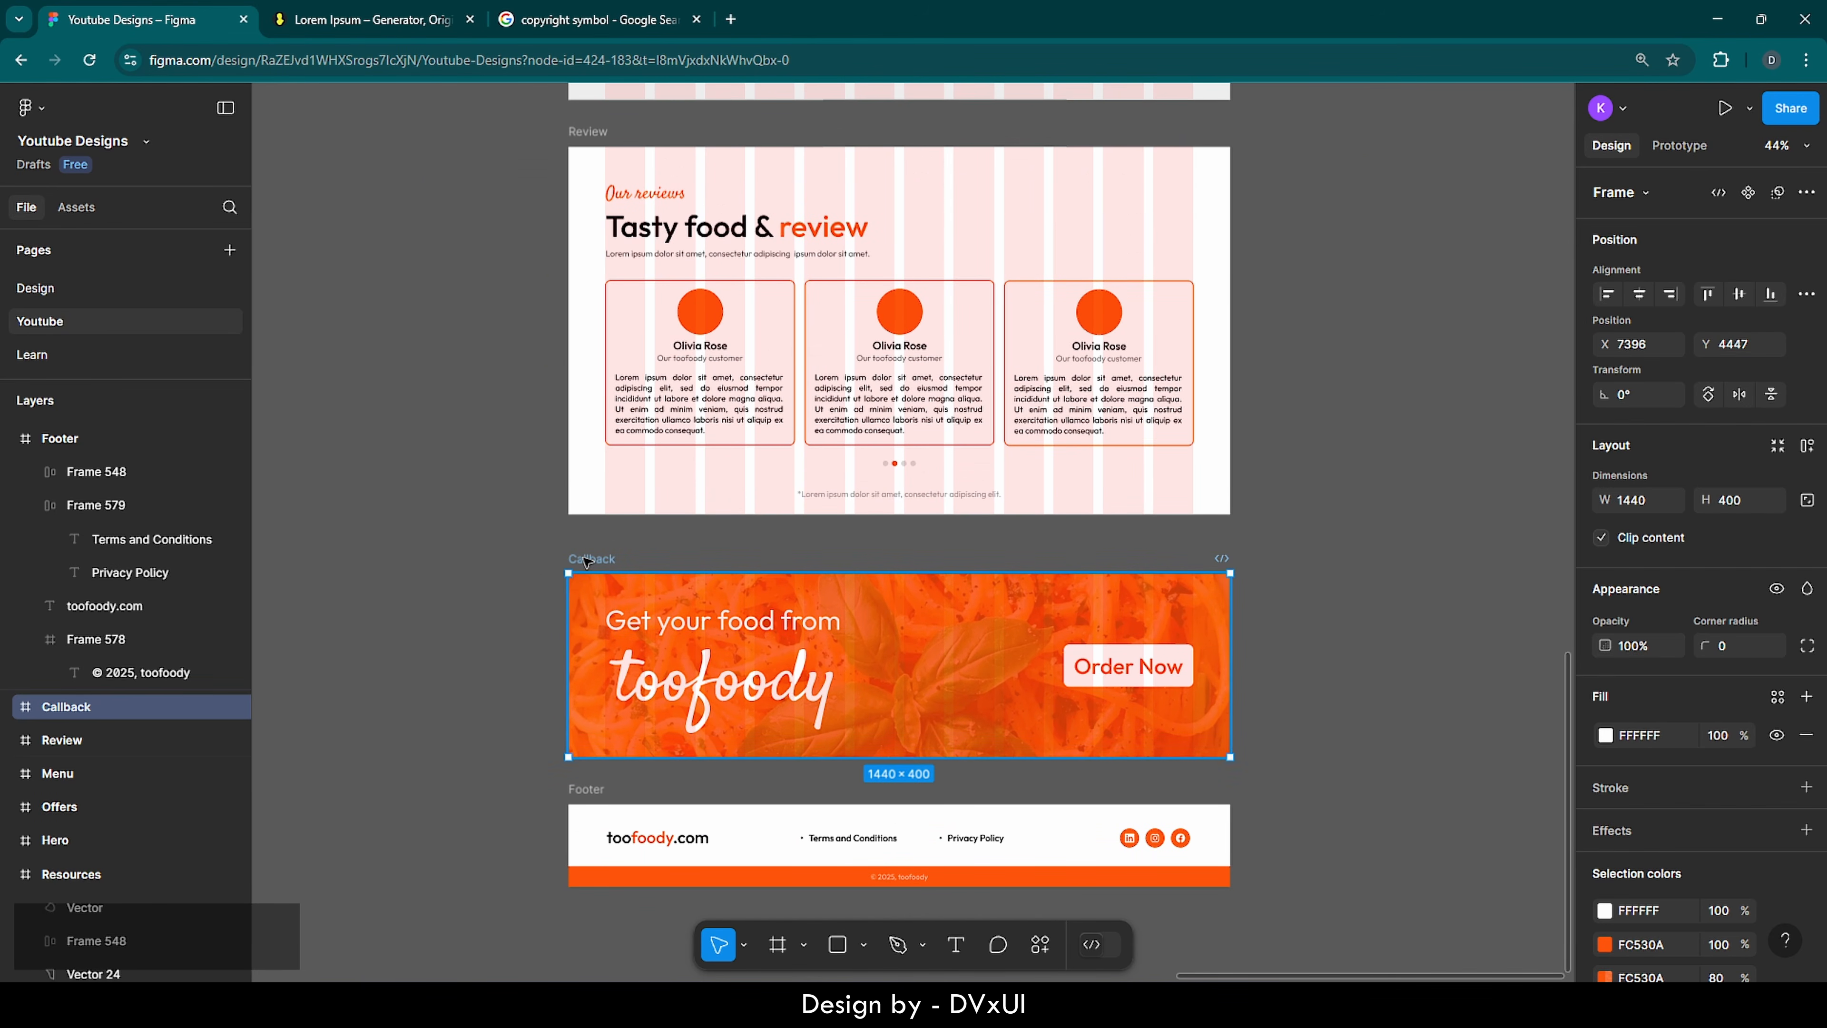
left_click(604, 135, "shift")
scroll(1293, 446, "up", 10)
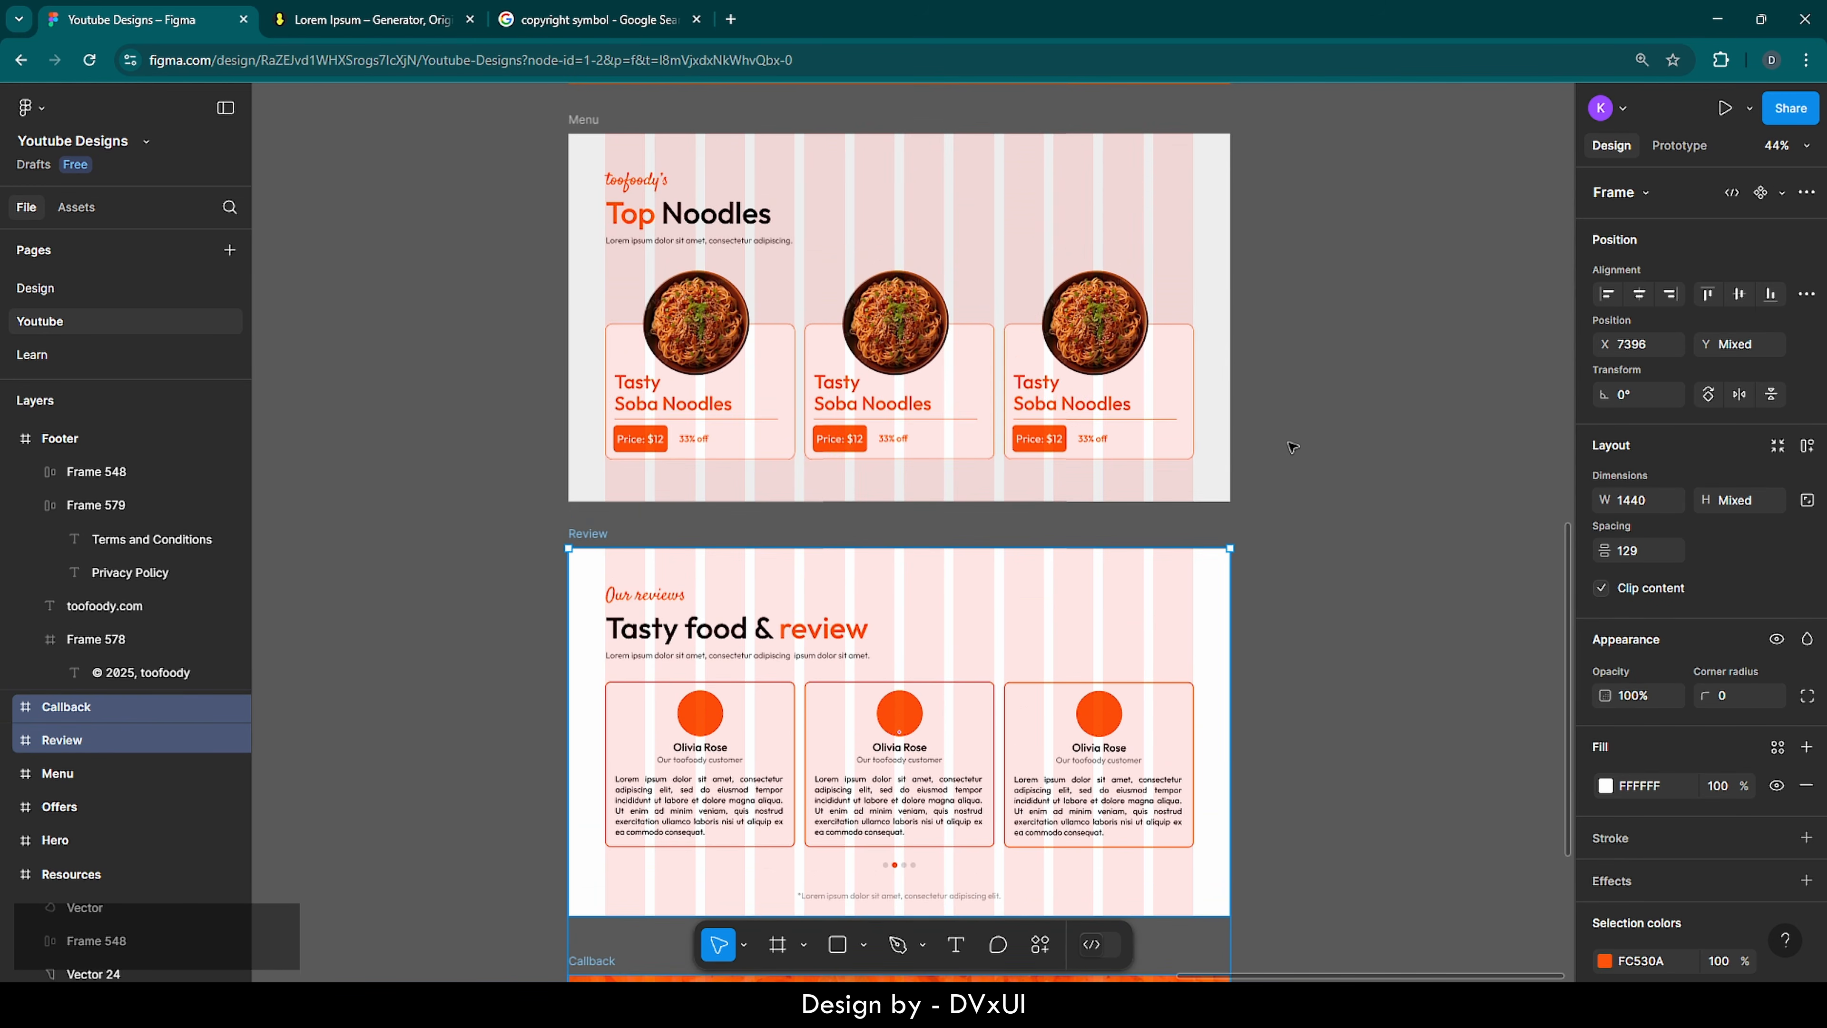
scroll(1292, 447, "up", 3)
left_click(585, 345, "shift")
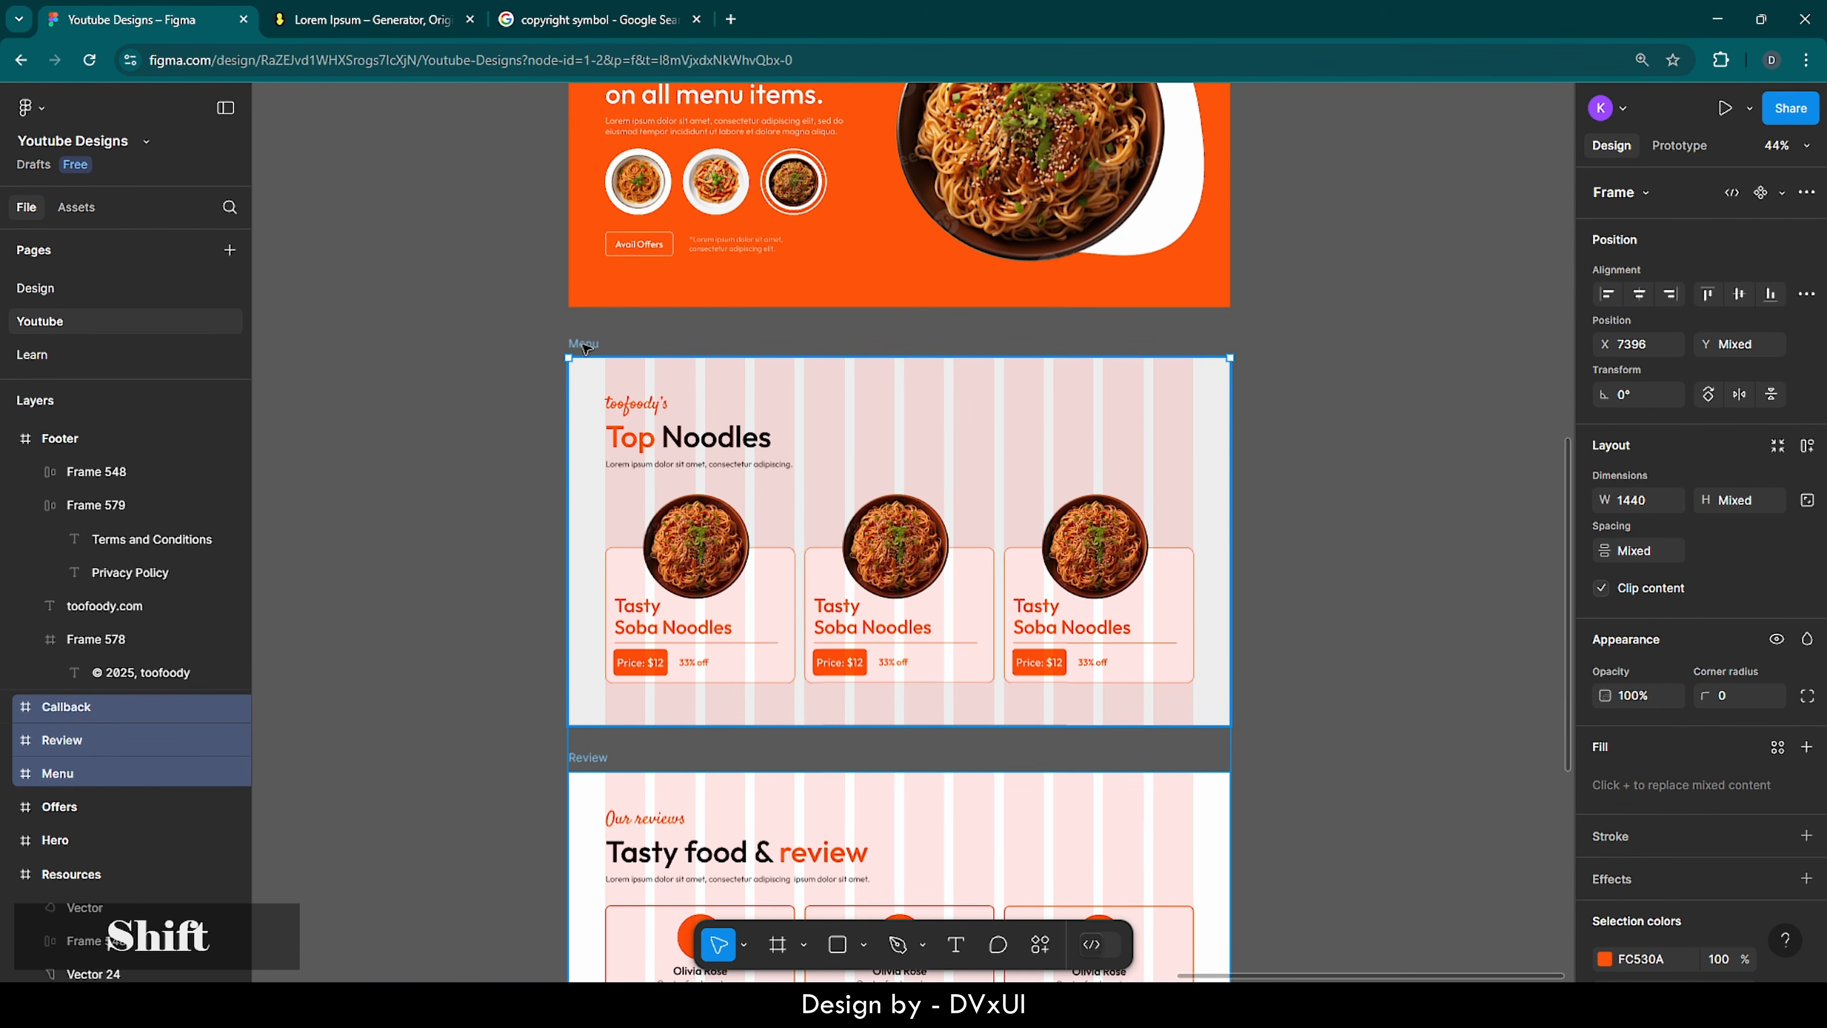
scroll(1749, 860, "down", 6)
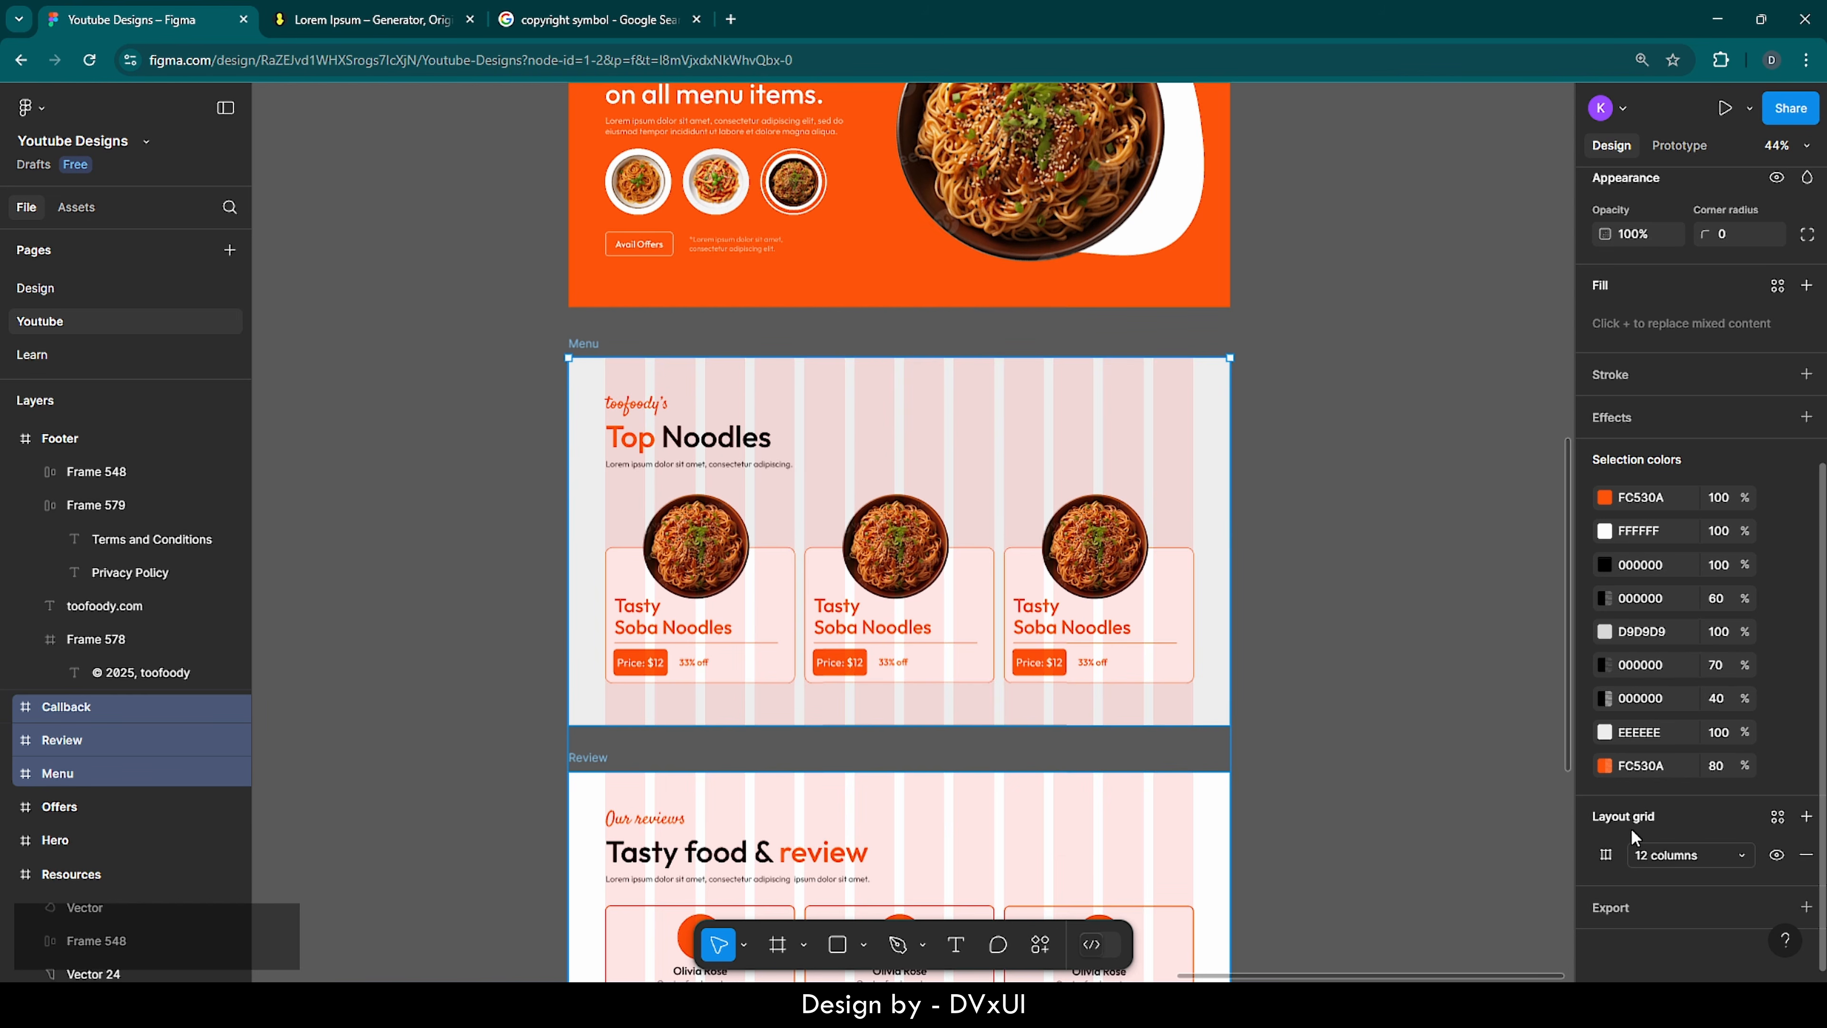
left_click(1808, 857)
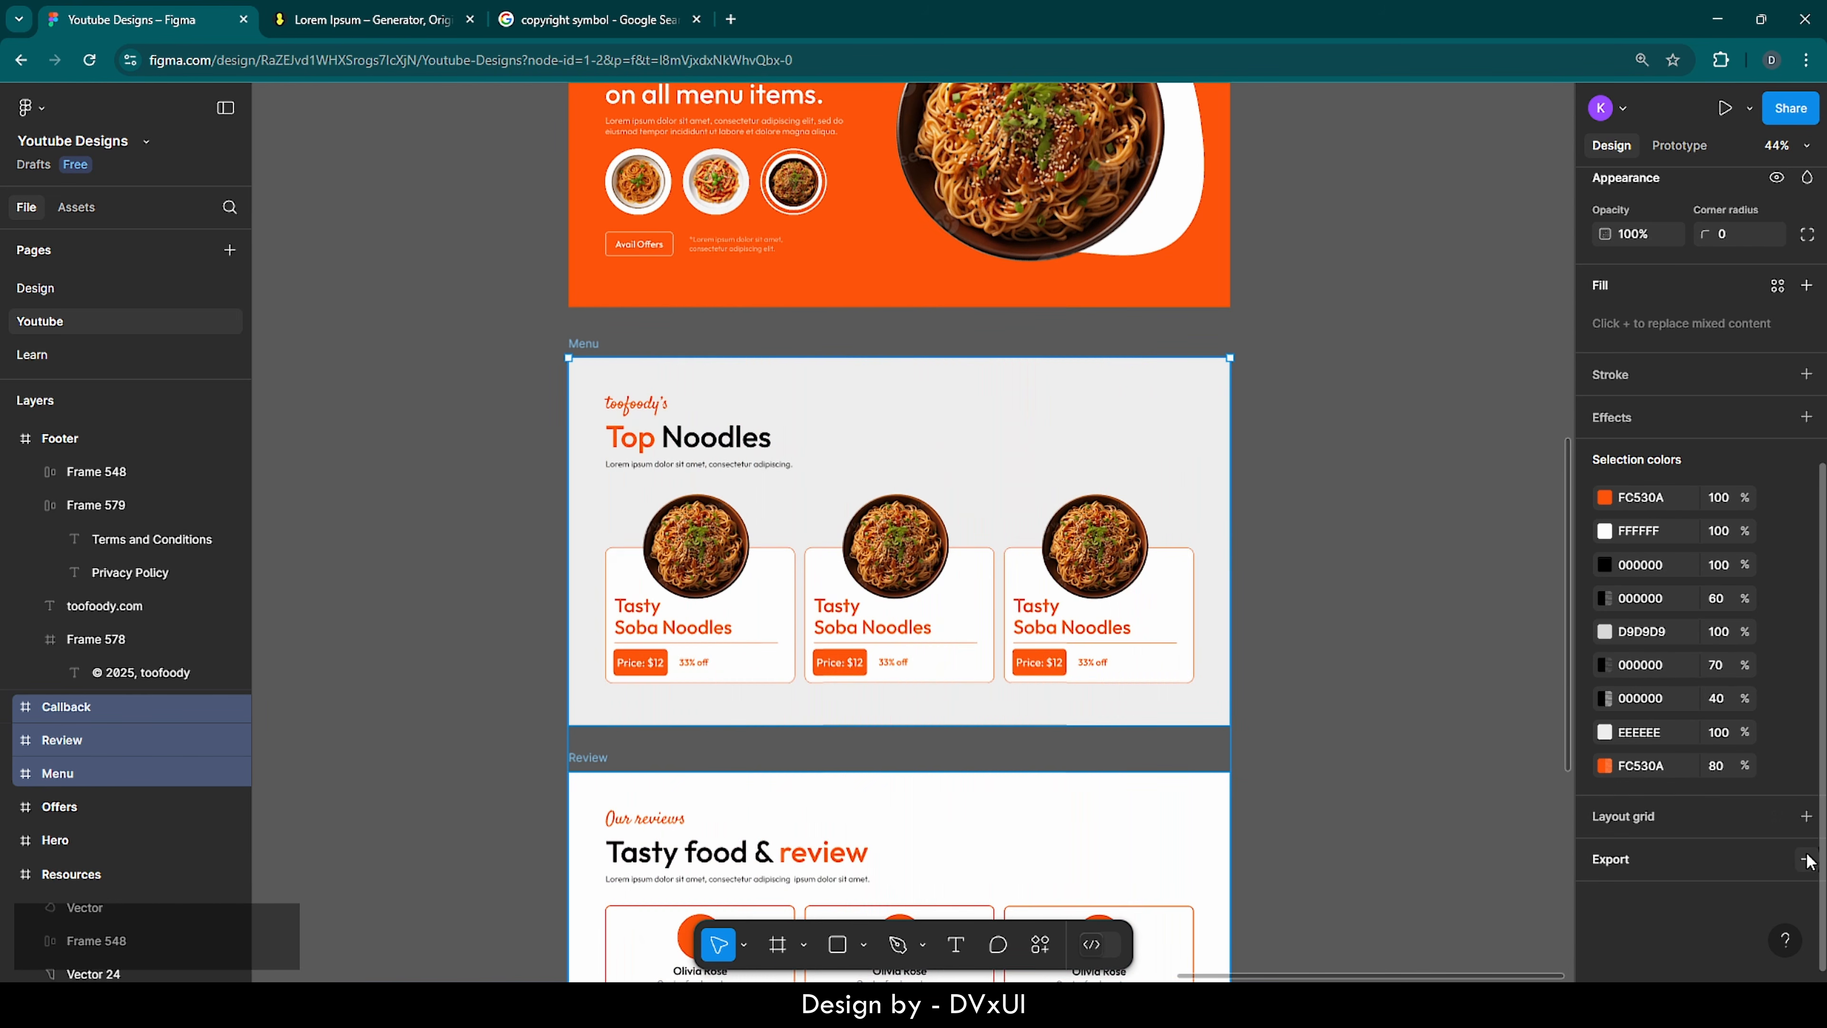
left_click(1366, 719)
- Add a 1440 × 1024 Desktop frame and place it beside the Hero frame at X 9098, Y 628
scroll(1367, 718, "down", 3)
scroll(1366, 719, "down", 3)
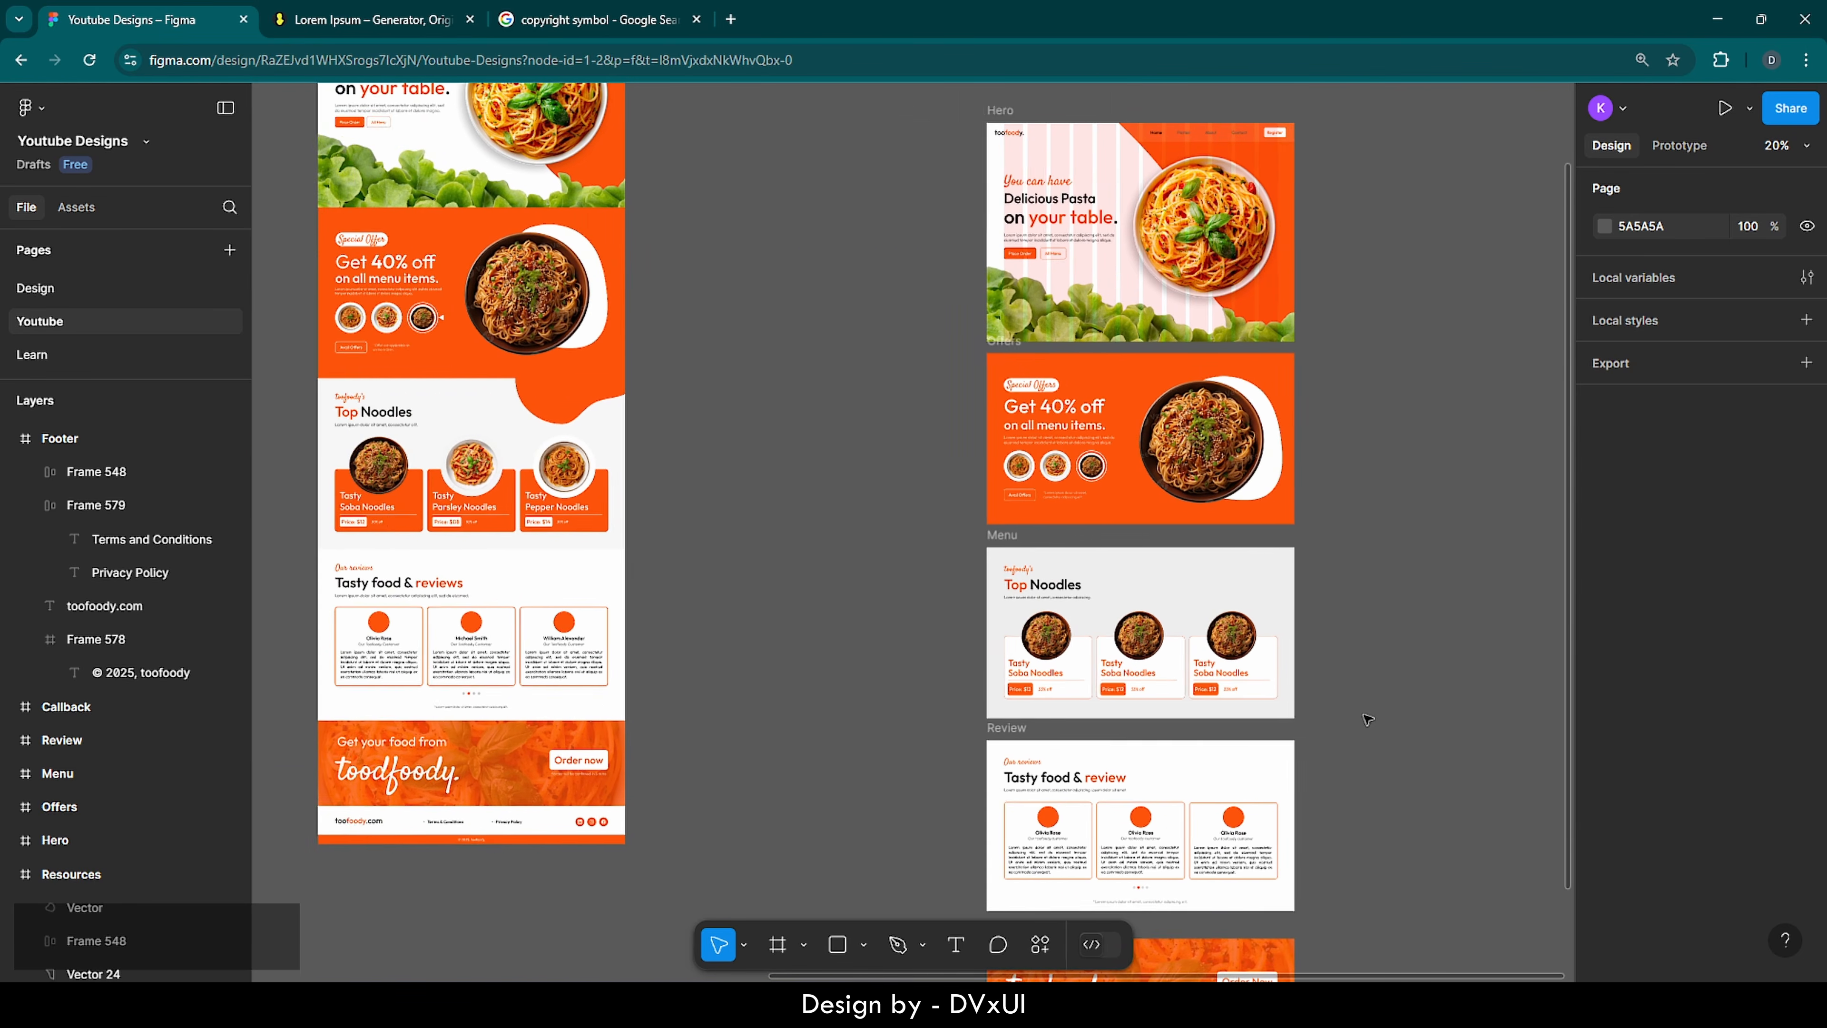
scroll(1249, 709, "down", 3)
scroll(1250, 709, "down", 3)
scroll(1250, 709, "right", 3)
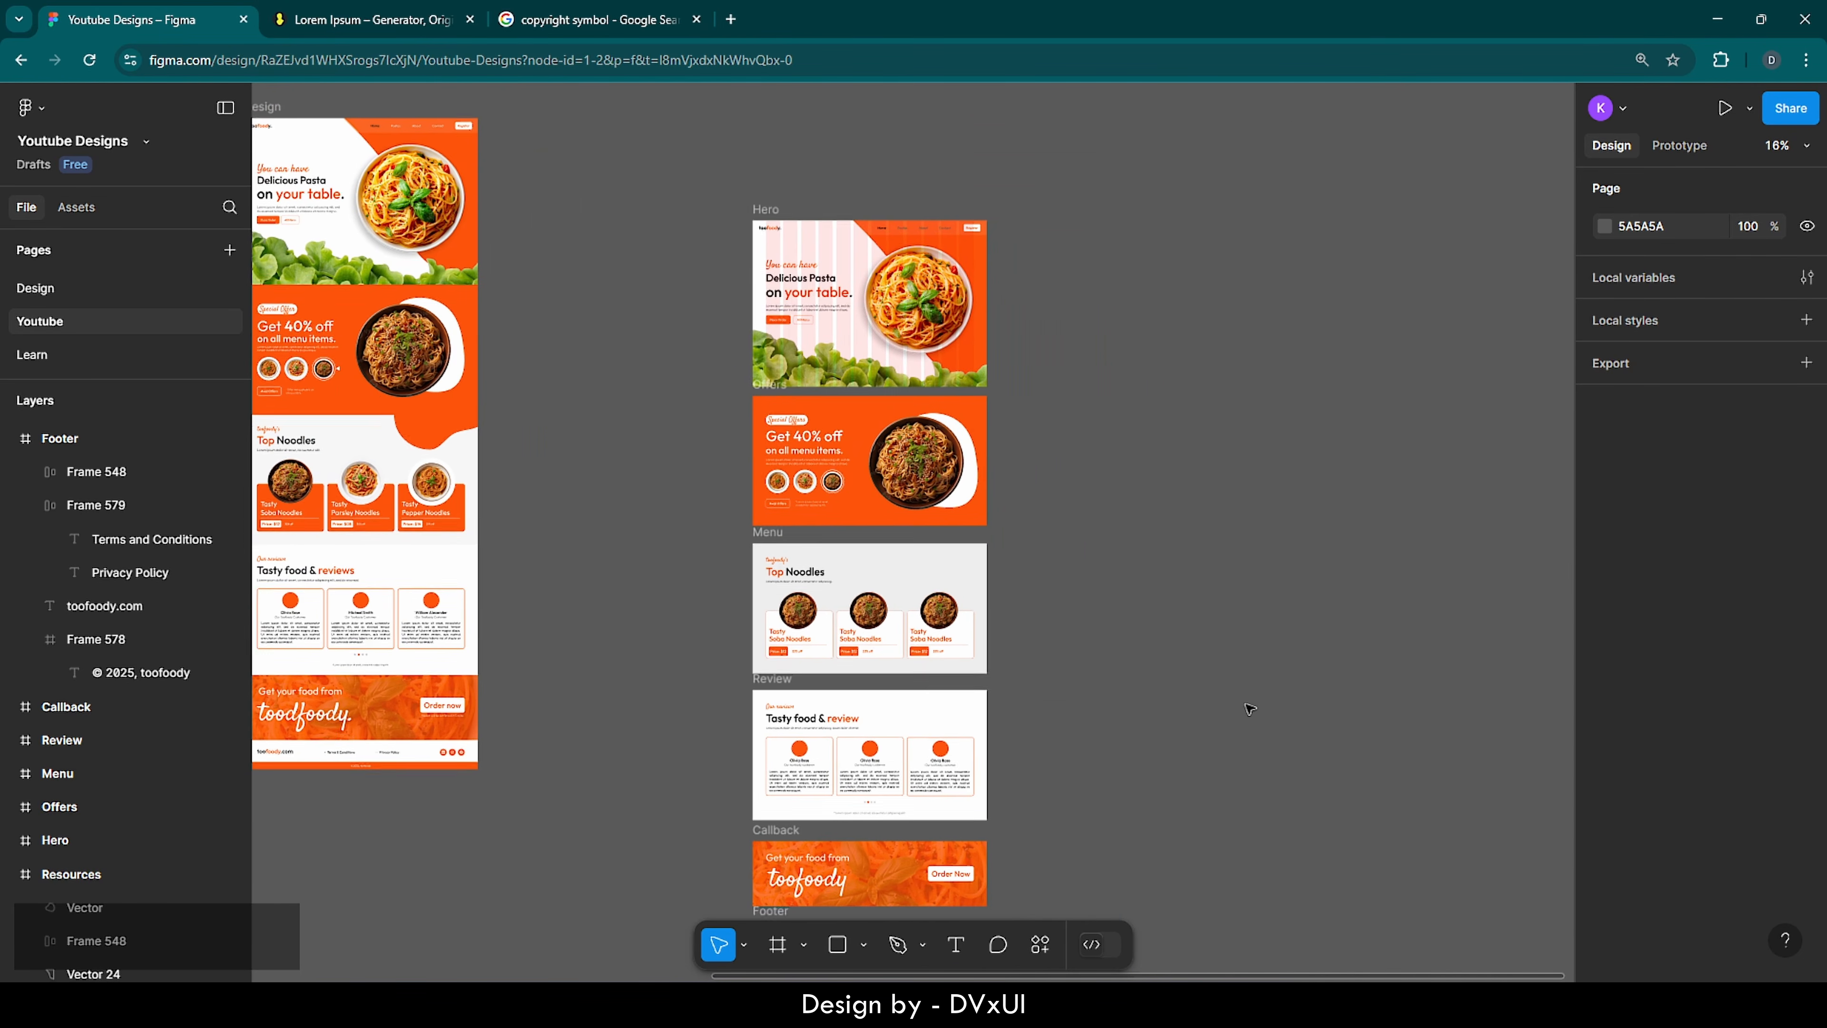
scroll(1145, 719, "up", 1)
scroll(1145, 718, "left", 1)
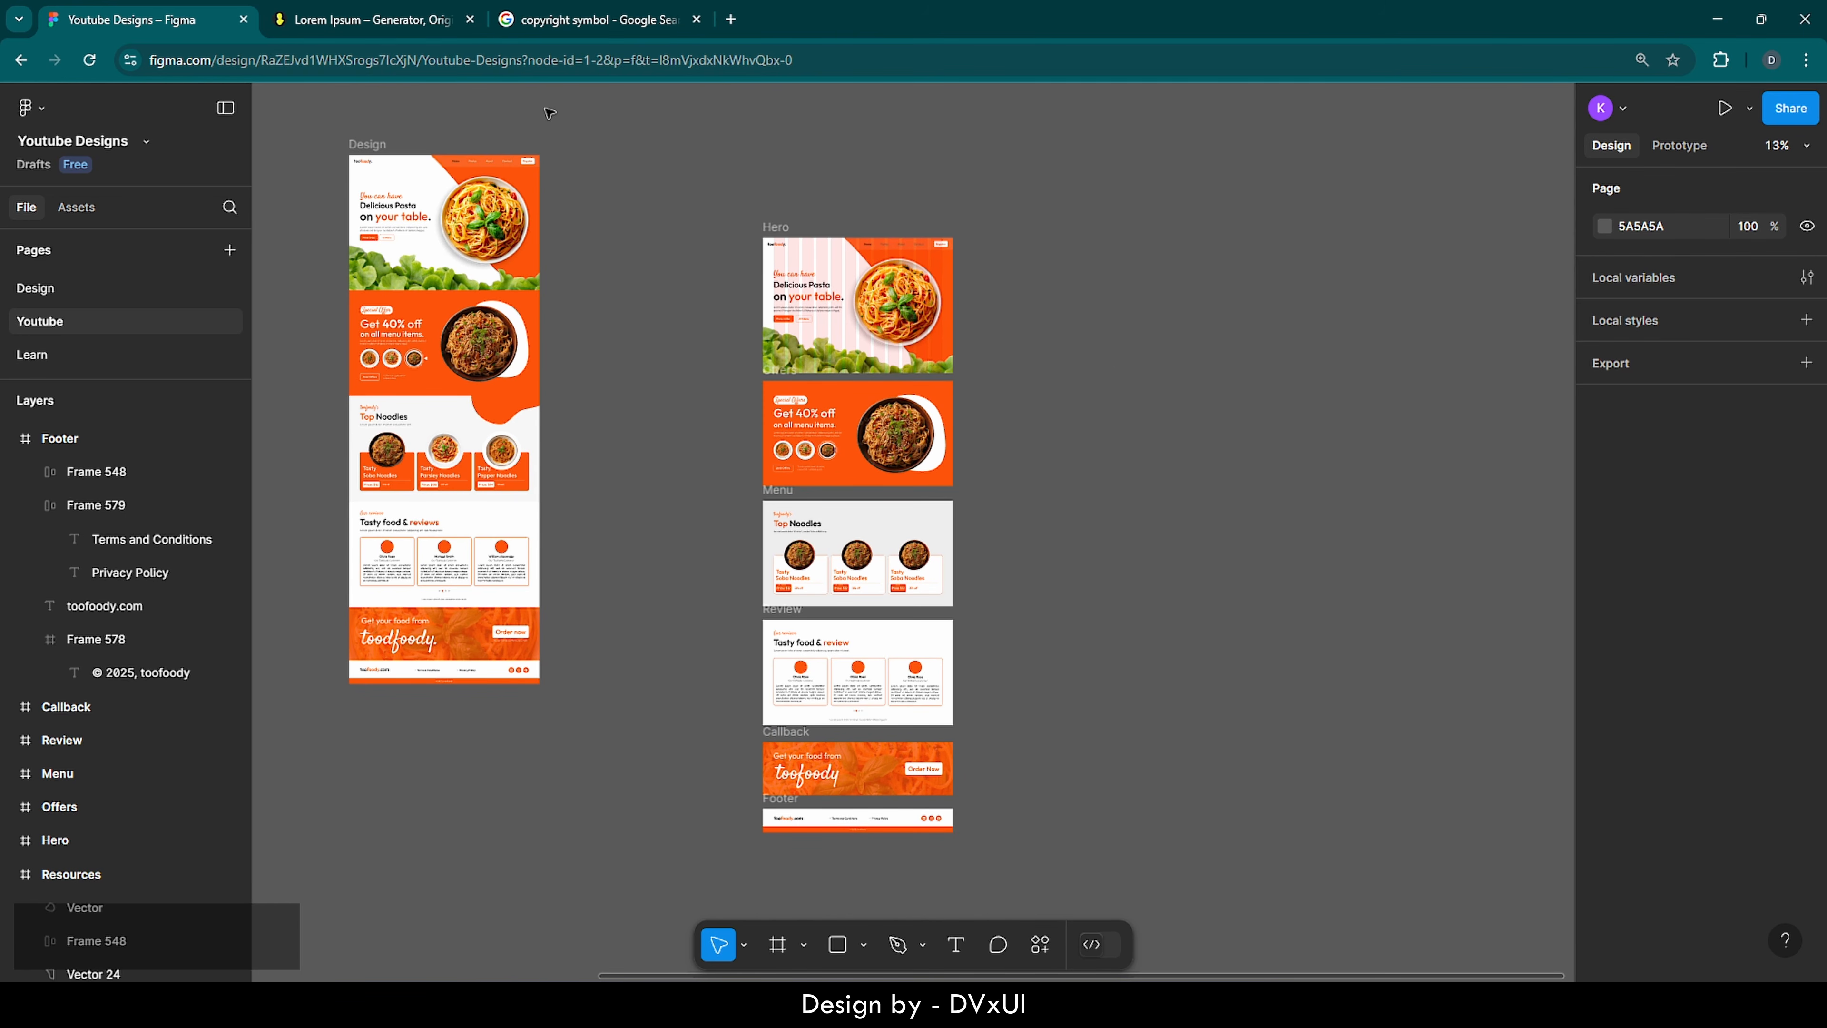
scroll(1115, 552, "right", 2)
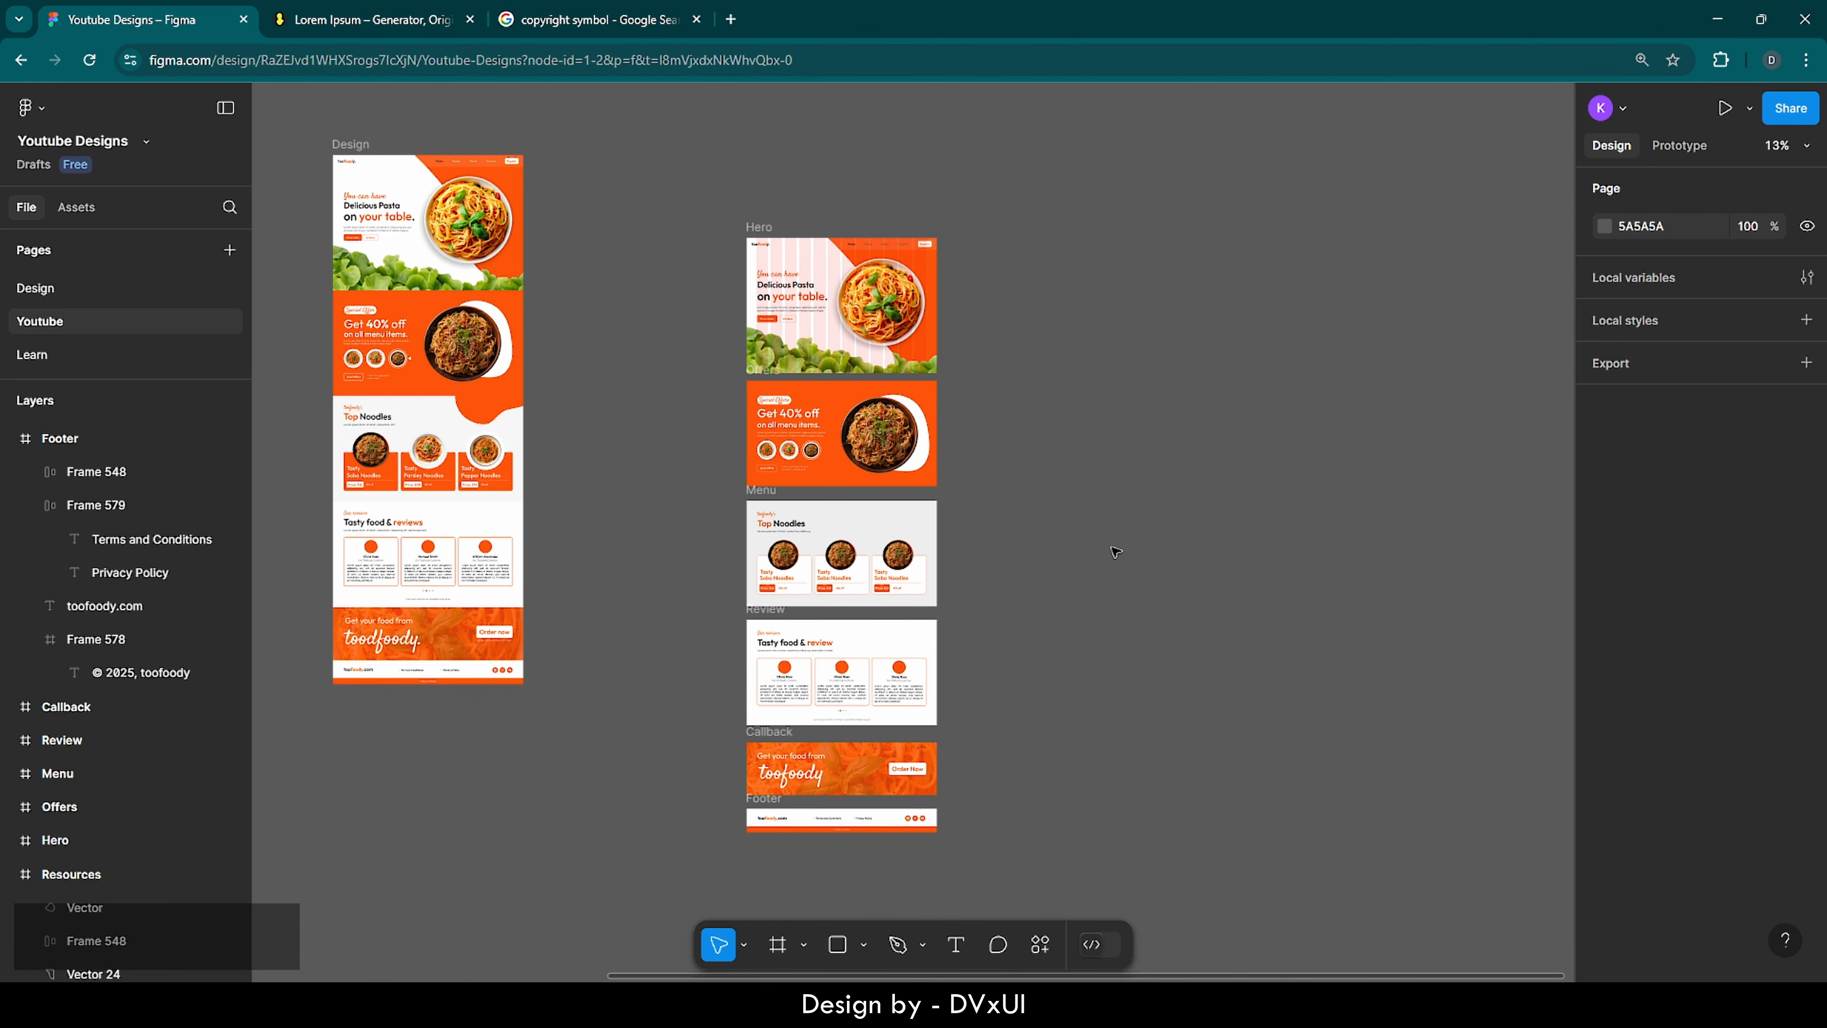
left_click(777, 945)
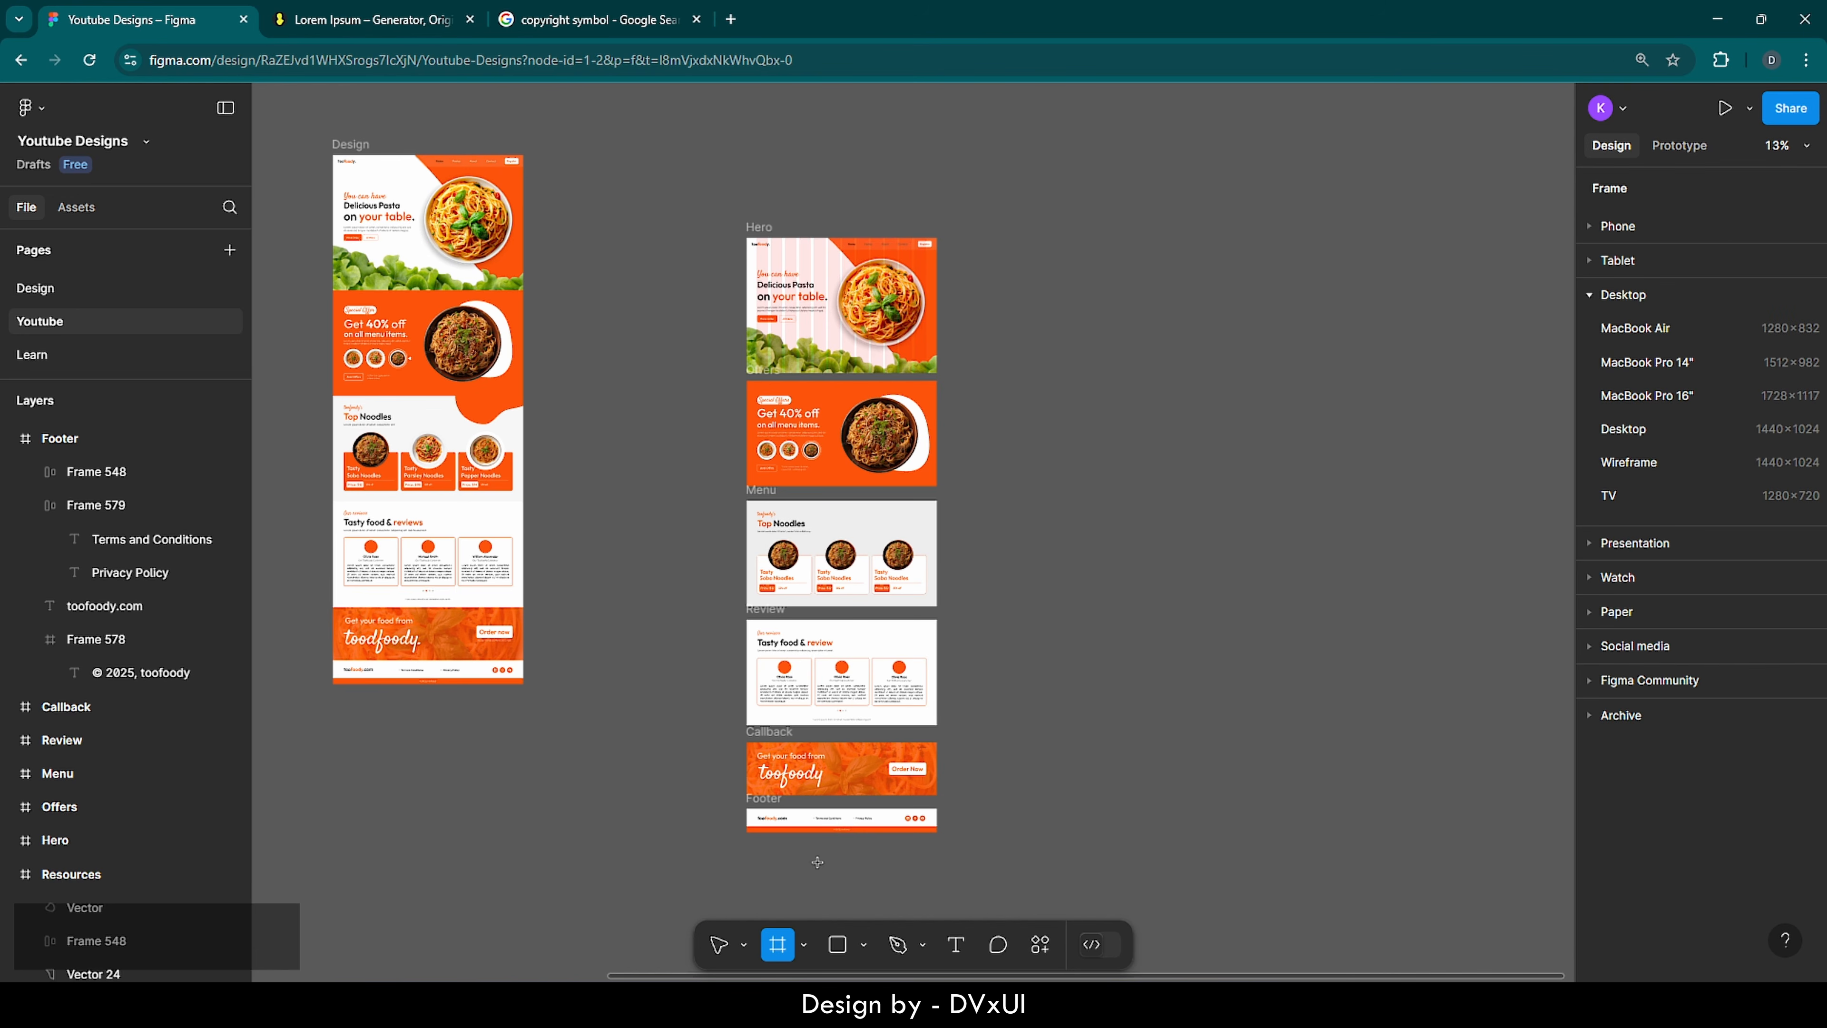
left_click(1623, 428)
left_click_drag(985, 541, 1013, 315)
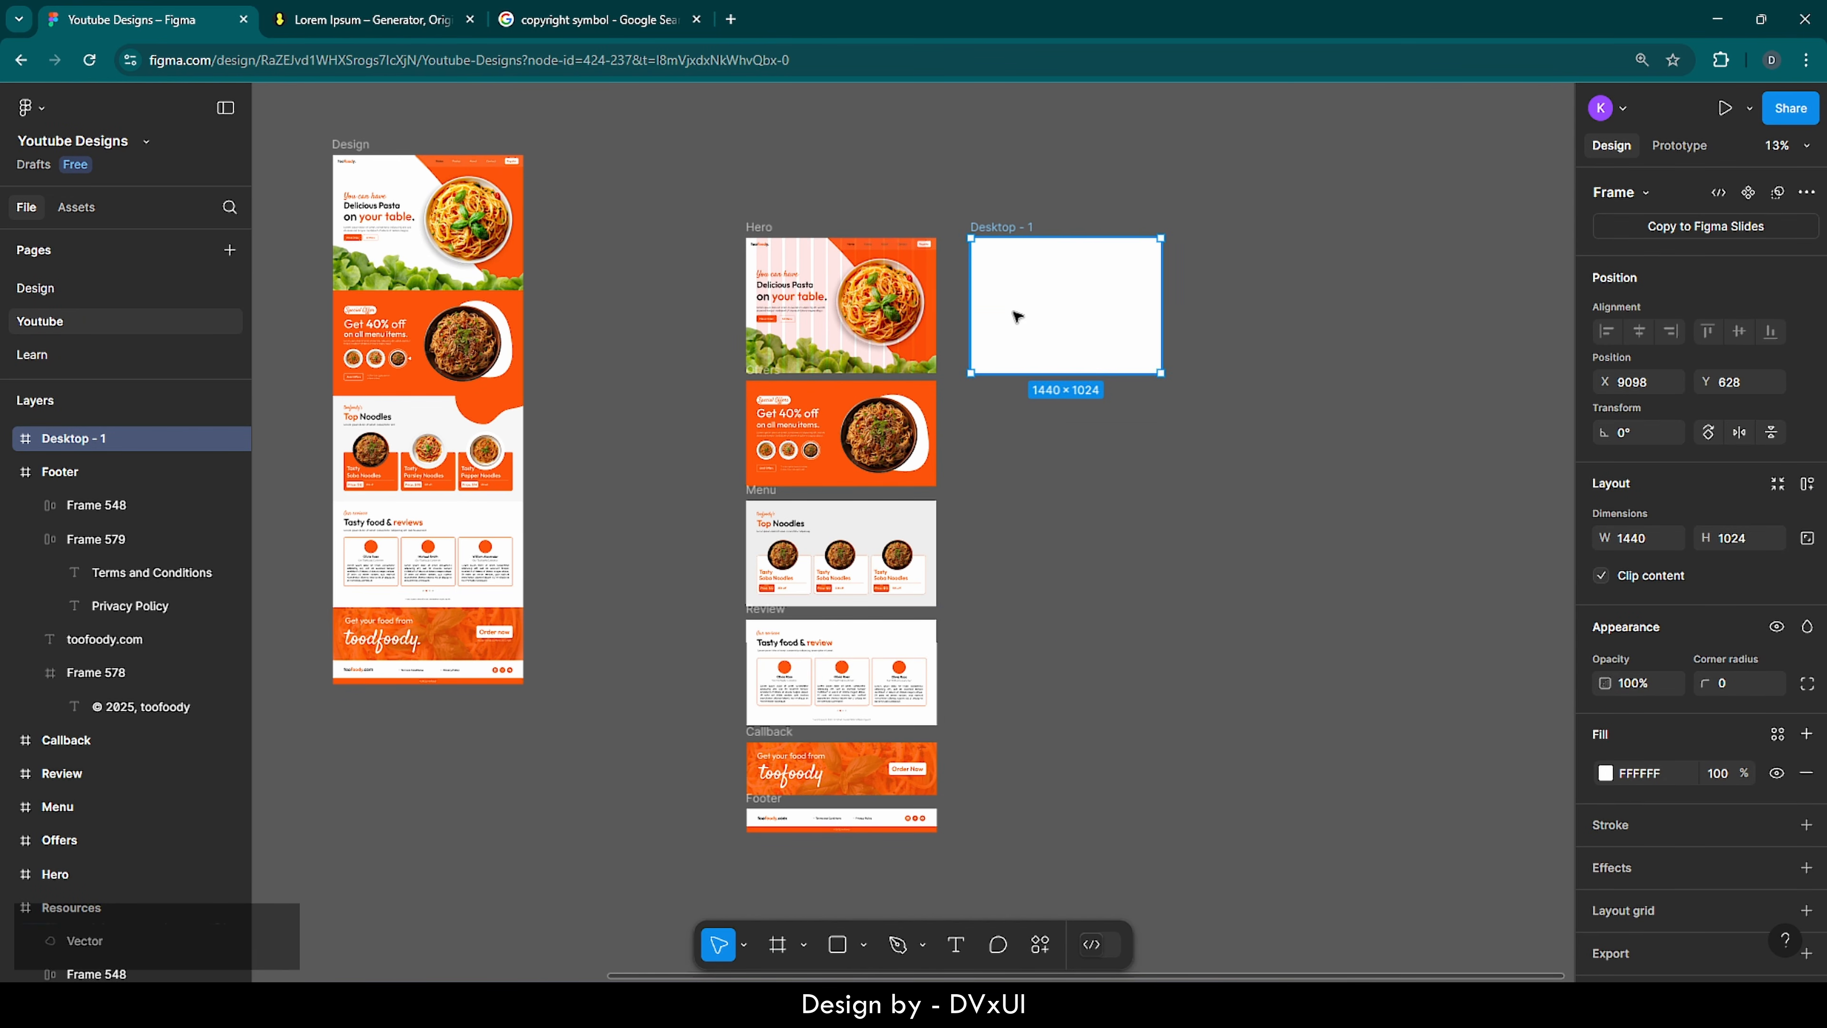
- Check the reference Design frame's dimensions and set the blank Desktop - 1 frame's height to 4000
left_click(363, 145)
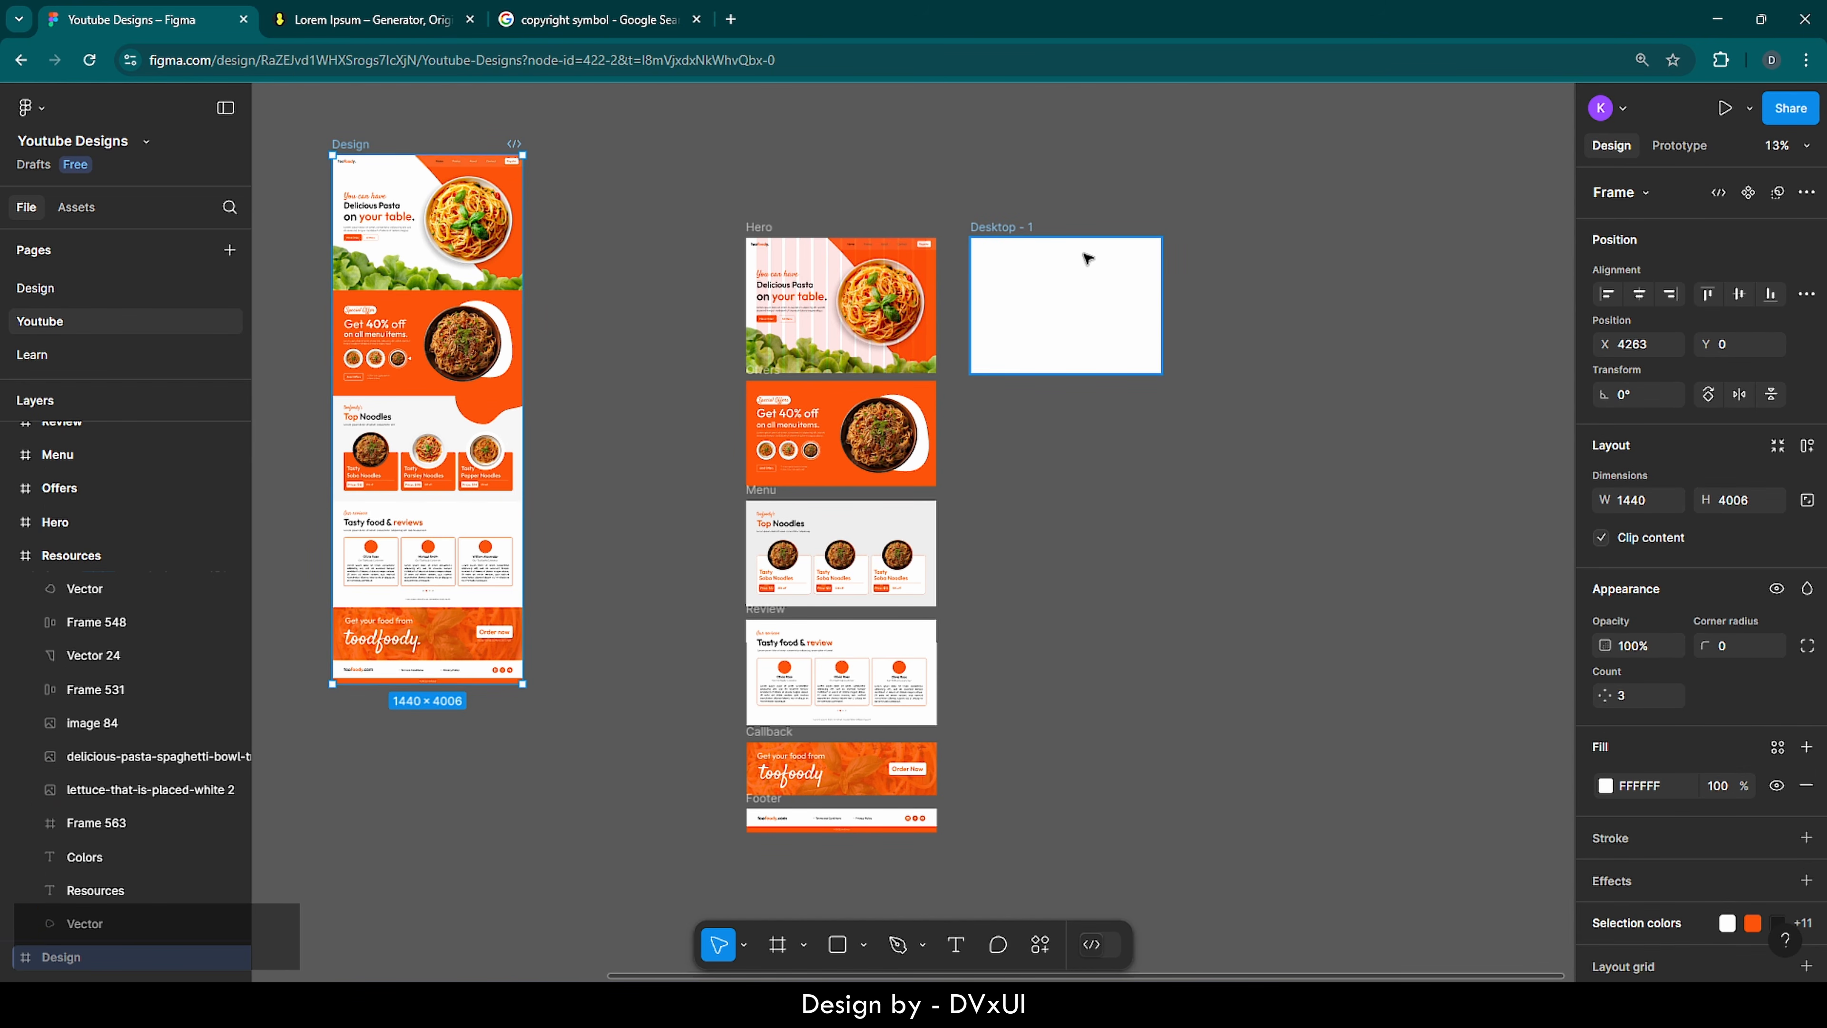
left_click(1045, 268)
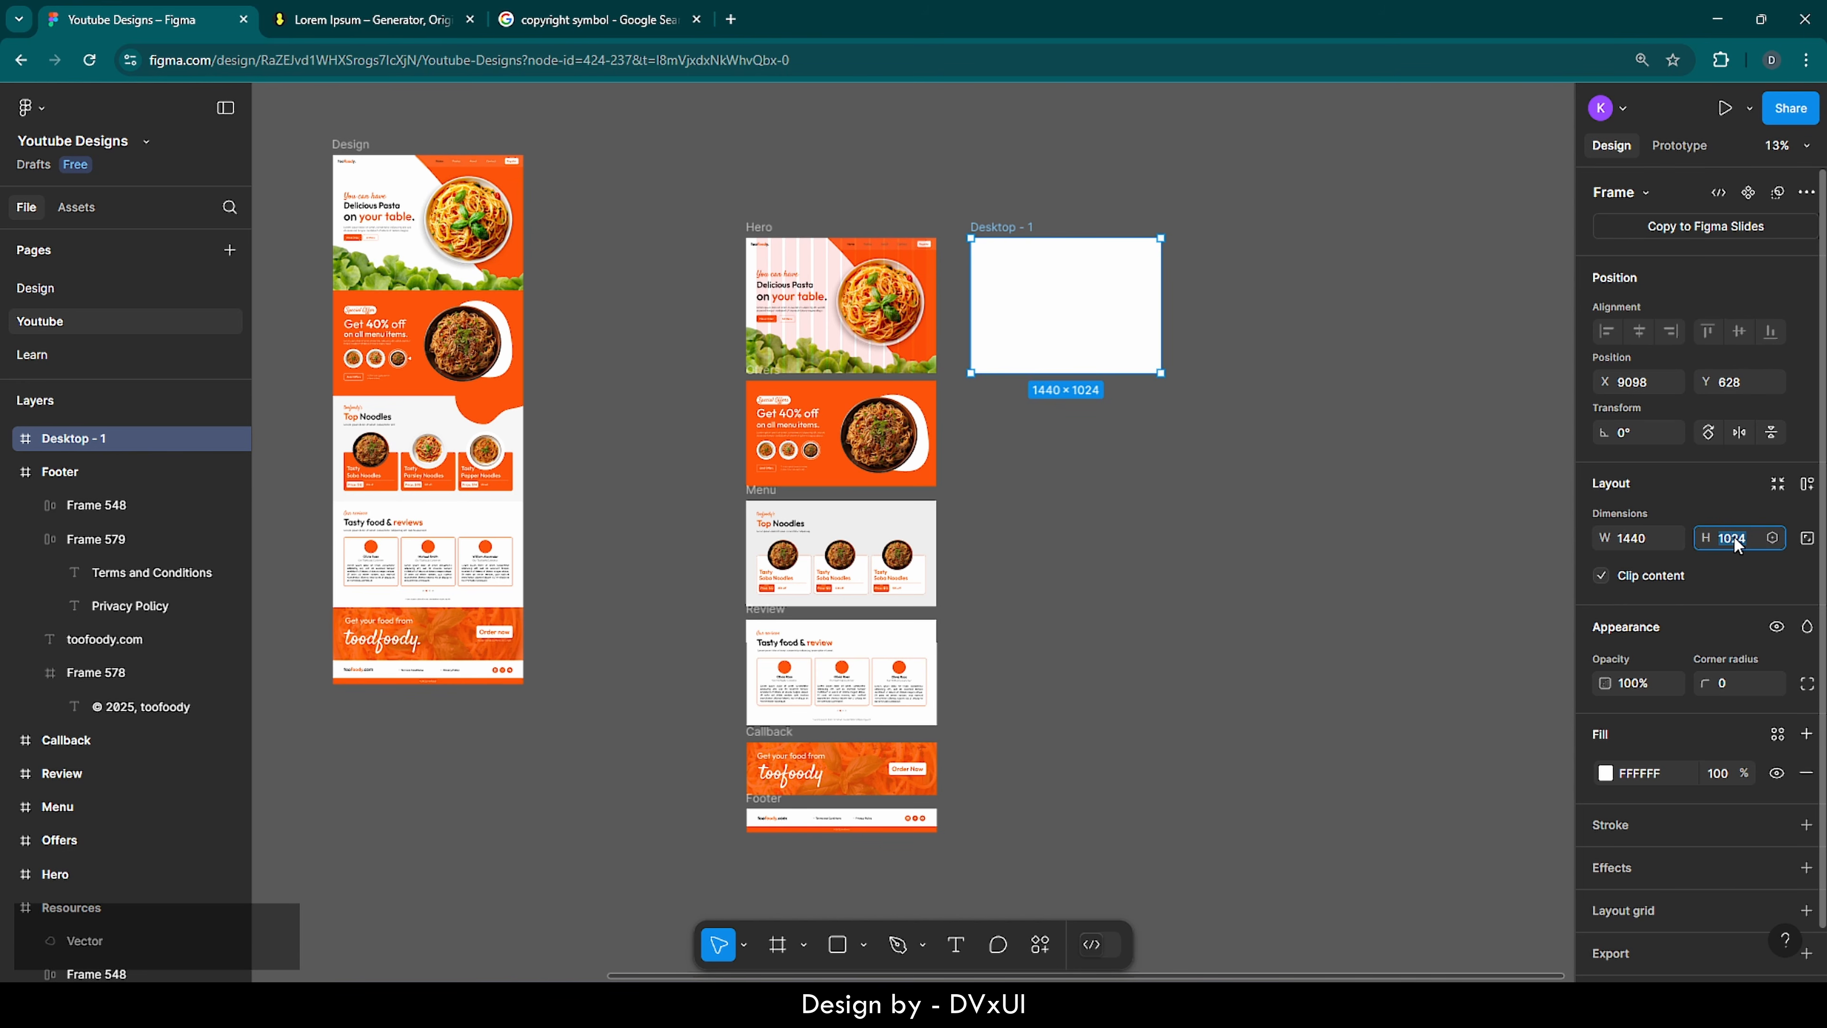
type("4000")
key("Return")
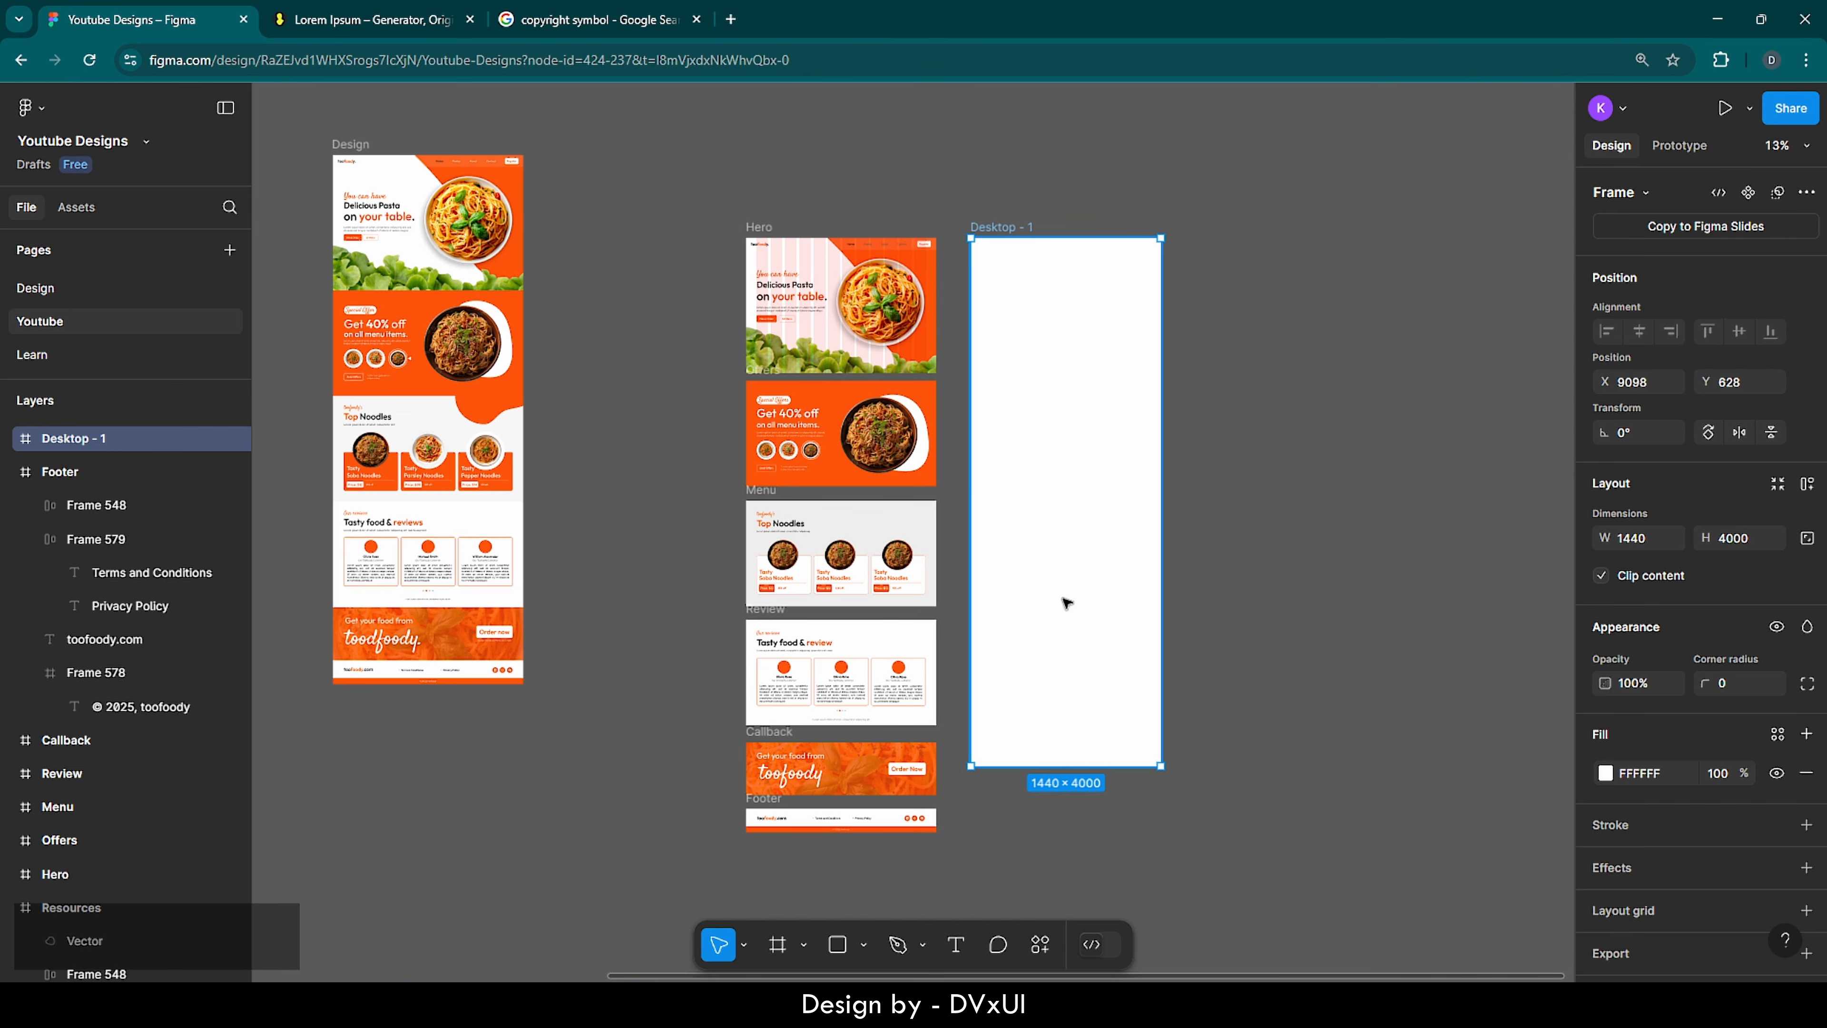
- Check the reference Design frame's height and set the Desktop - 1 frame's height to 4006 to match it
left_click(367, 144)
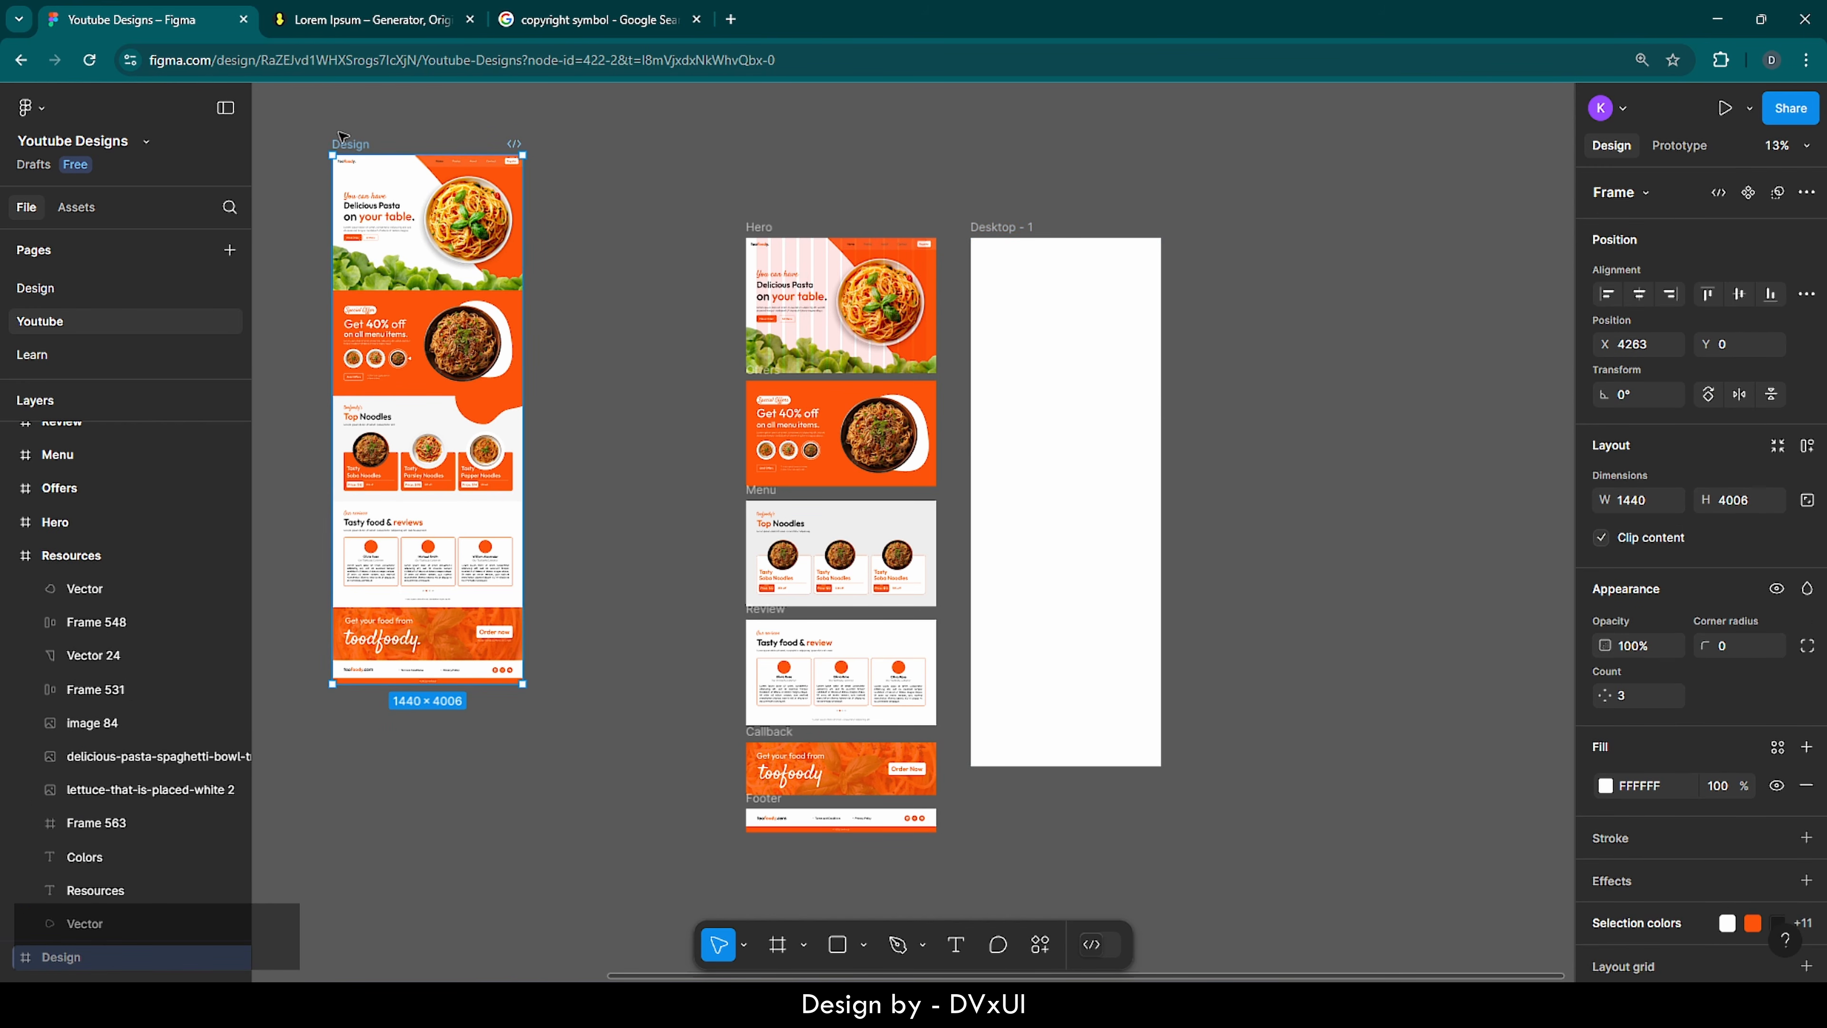
left_click(1123, 404)
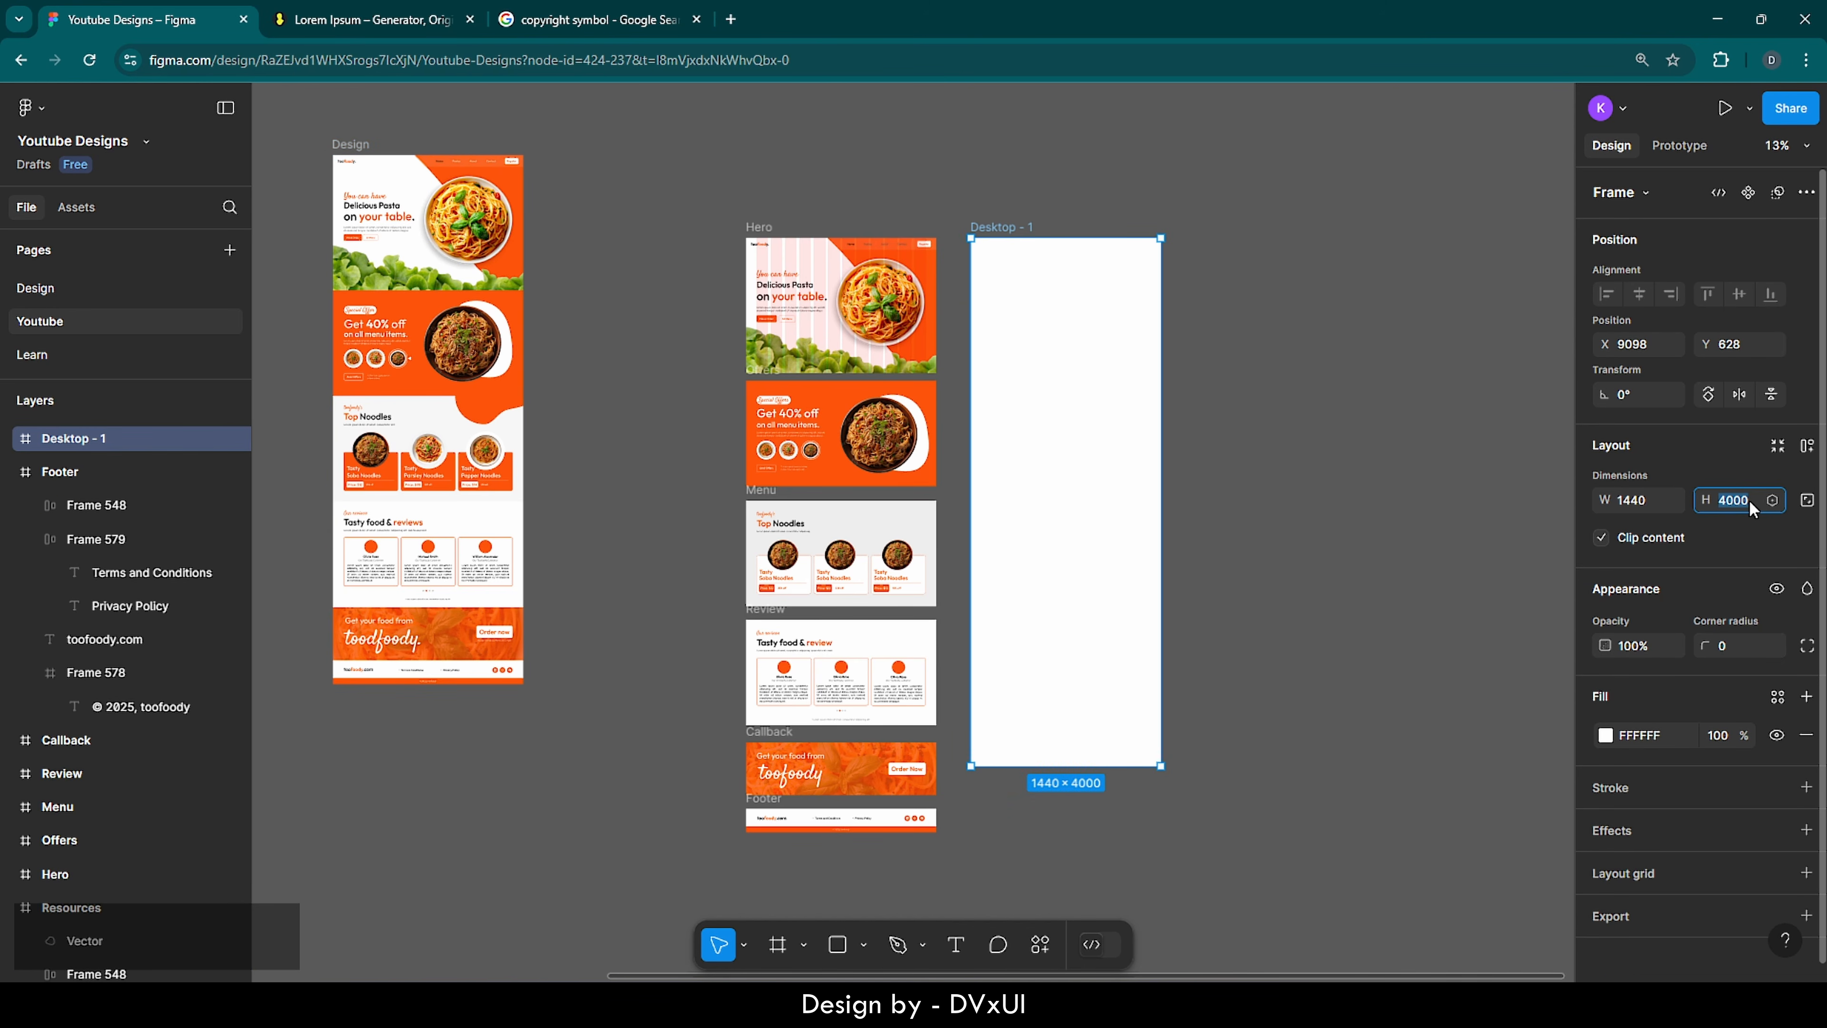
left_click(1355, 426)
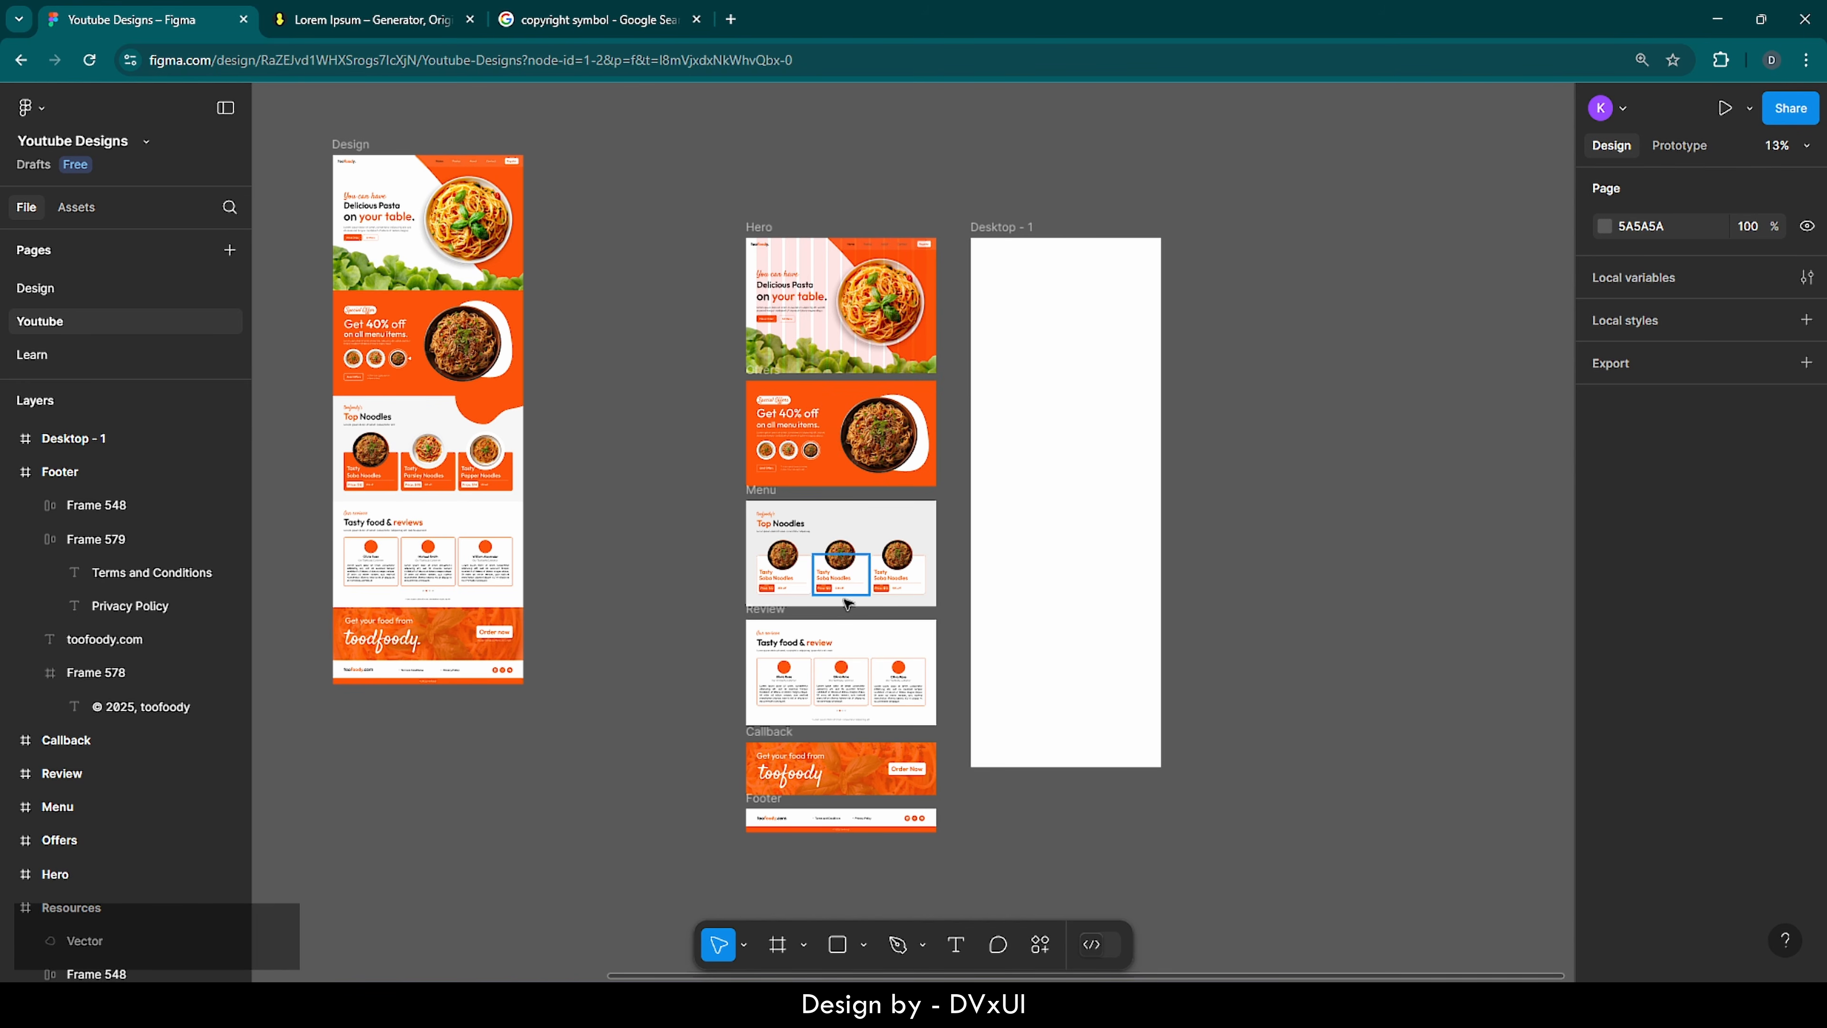
- Move the Hero frame into Desktop - 1 at X 0 and align it to the frame's top edge
scroll(1082, 390, "right", 1)
scroll(1082, 390, "right", 3)
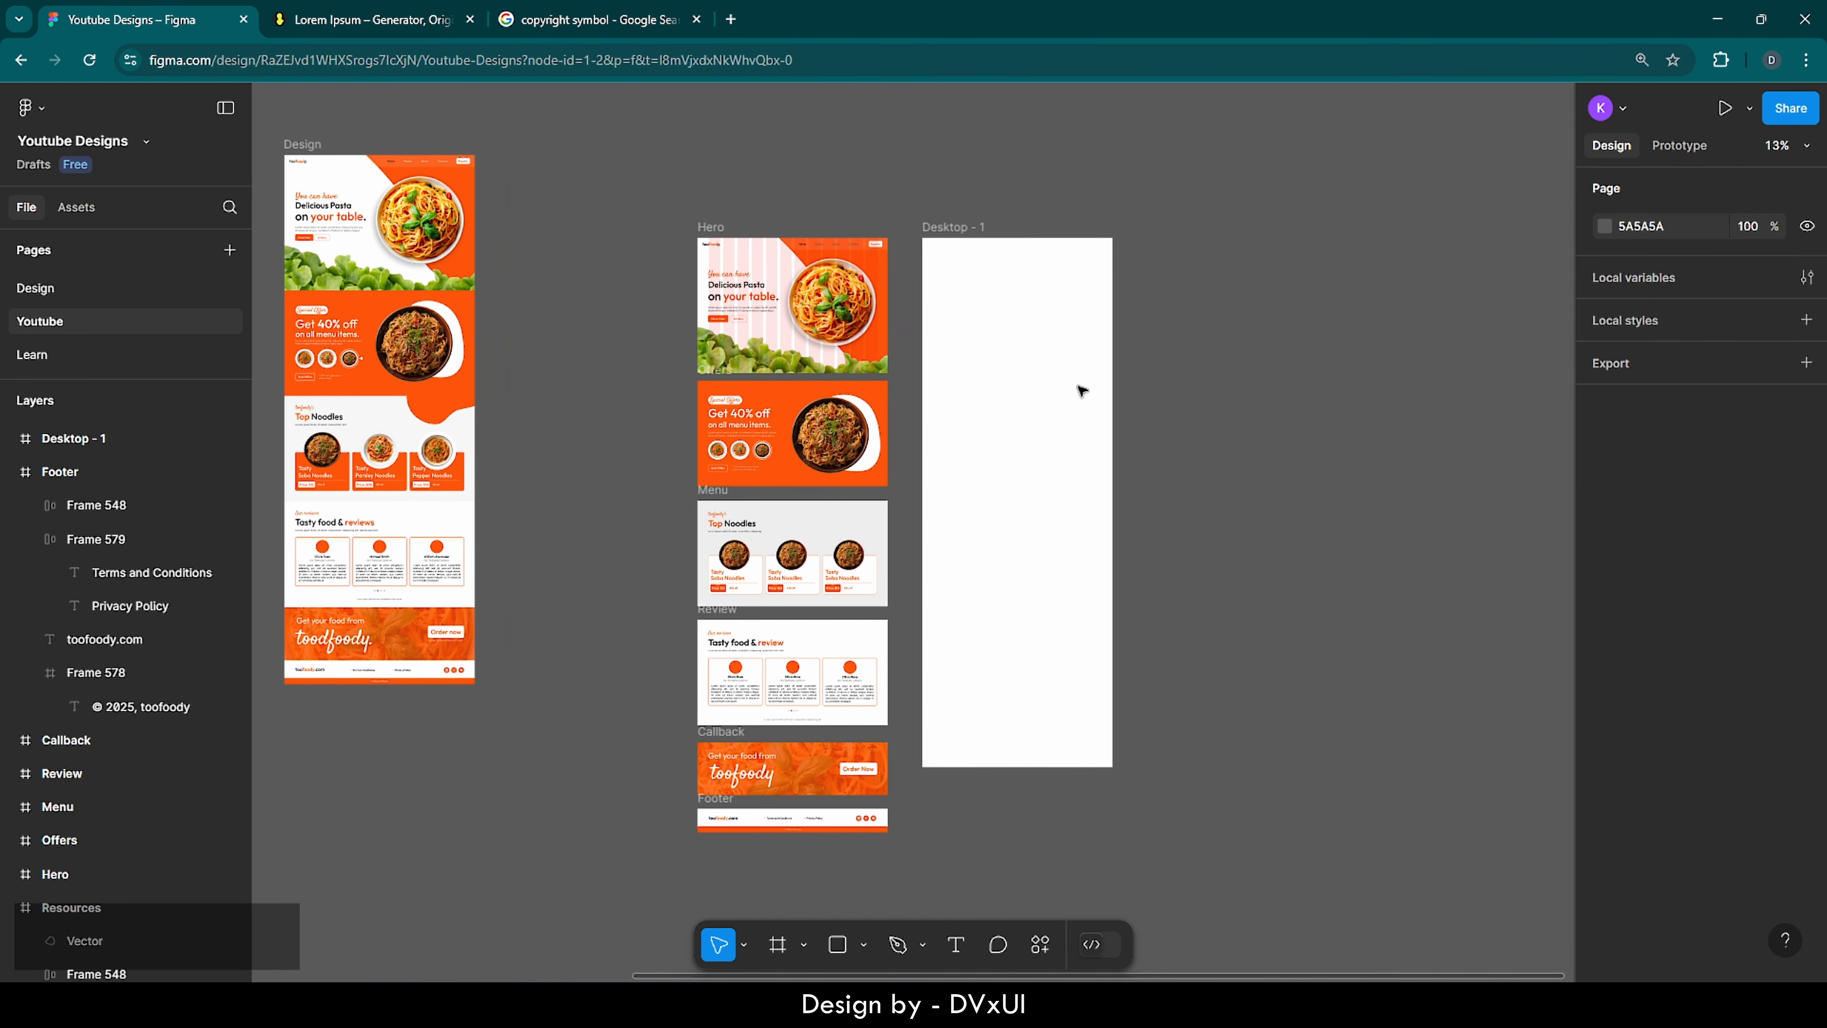
left_click(689, 227)
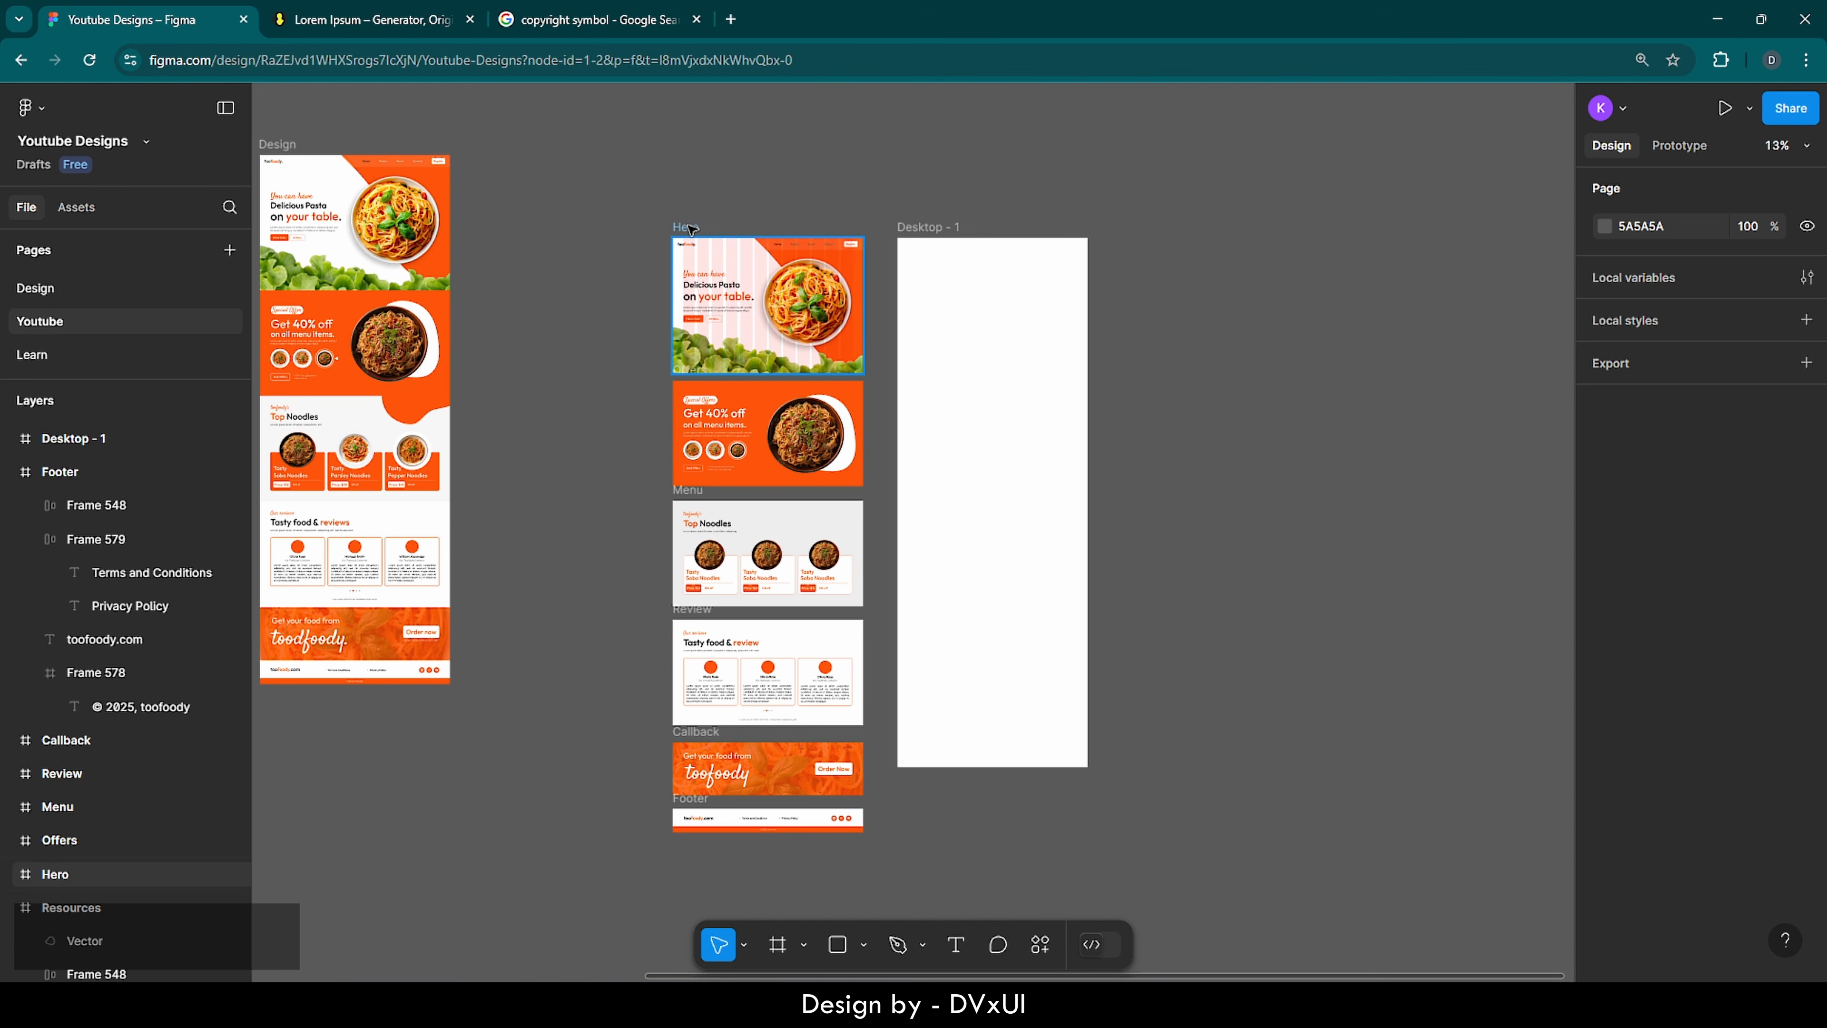
left_click_drag(691, 244, 921, 259)
left_click(1640, 336)
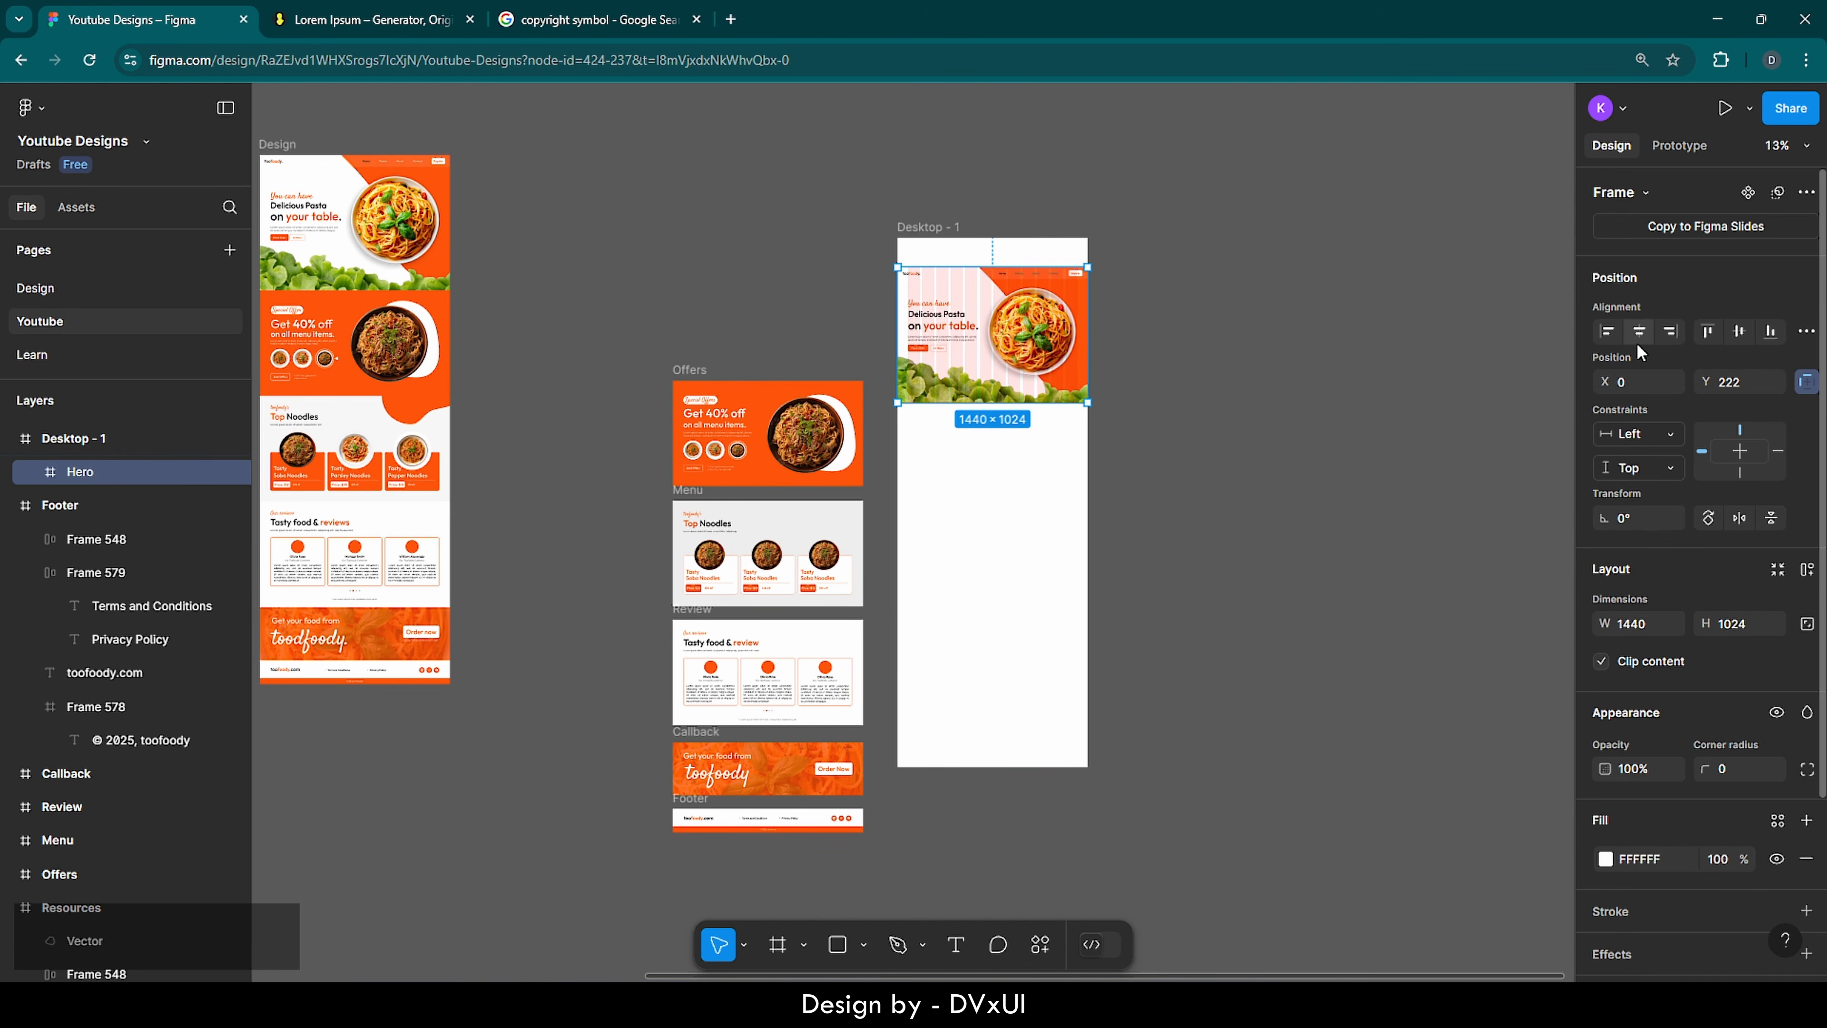
left_click(1708, 333)
- Move the Offers frame into Desktop - 1 directly below Hero at X 0, Y 1024, centred horizontally
left_click_drag(823, 392, 957, 352)
scroll(987, 397, "up", 5)
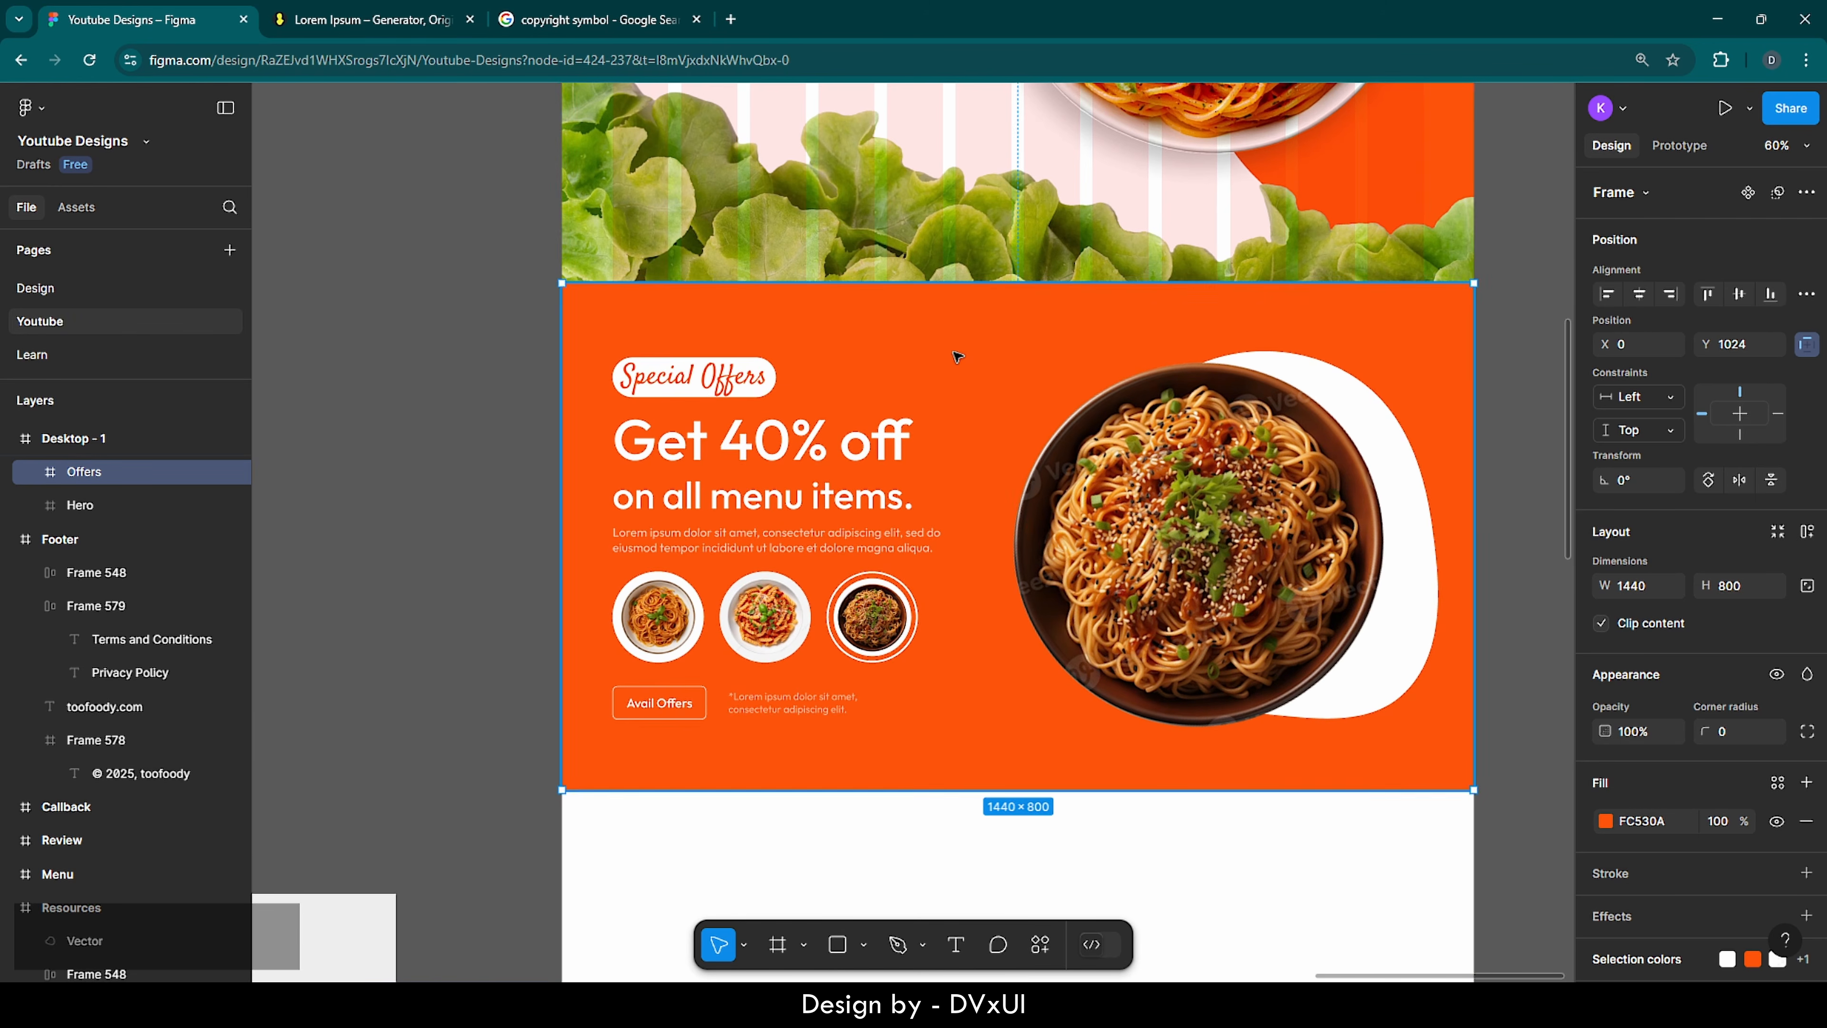
scroll(957, 351, "down", 2)
left_click(1640, 294)
- Move the Menu frame into Desktop - 1 and nudge it up to X 0, Y 1823 against the Offers section
scroll(1309, 403, "down", 3)
scroll(648, 489, "left", 5)
left_click_drag(379, 486, 1116, 516)
scroll(1116, 517, "right", 3)
key("shift+Up")
key("shift+Up")
key("shift+Up")
key("shift+Up")
key("shift+Up")
key("shift+Up")
key("shift+Up")
key("shift+Up")
key("shift+Up")
key("shift+Up")
key("shift+Up")
key("shift+Up")
key("shift+Up")
key("shift+Up")
key("shift+Up")
key("shift+Up")
key("shift+Up")
key("shift+Up")
key("shift+Up")
key("shift+Up")
key("shift+Up")
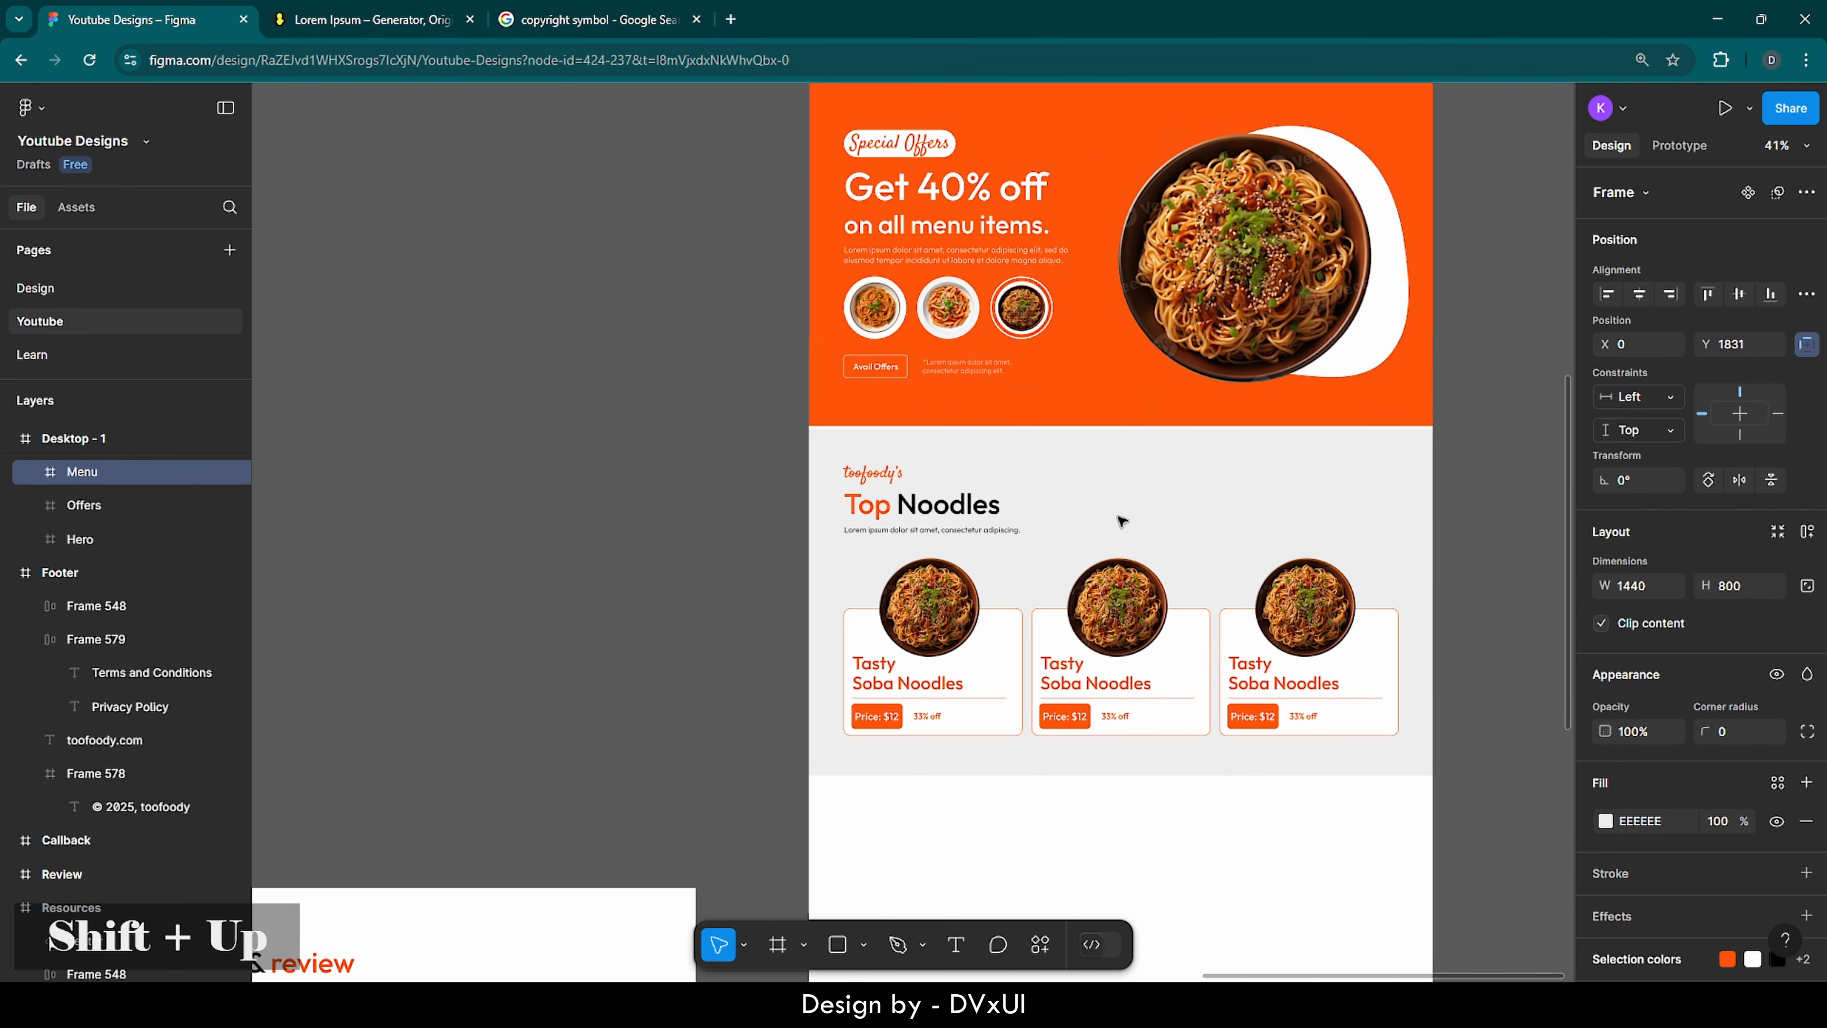
key("Up")
key("Up")
key("Up")
key("Up")
key("Up")
key("Up")
key("Up")
key("Up")
- Move the Review frame into Desktop - 1, centre it horizontally at X 0 and nudge it up against the Menu section's lower edge
scroll(1064, 506, "down", 5)
scroll(639, 520, "left", 1)
scroll(639, 521, "left", 2)
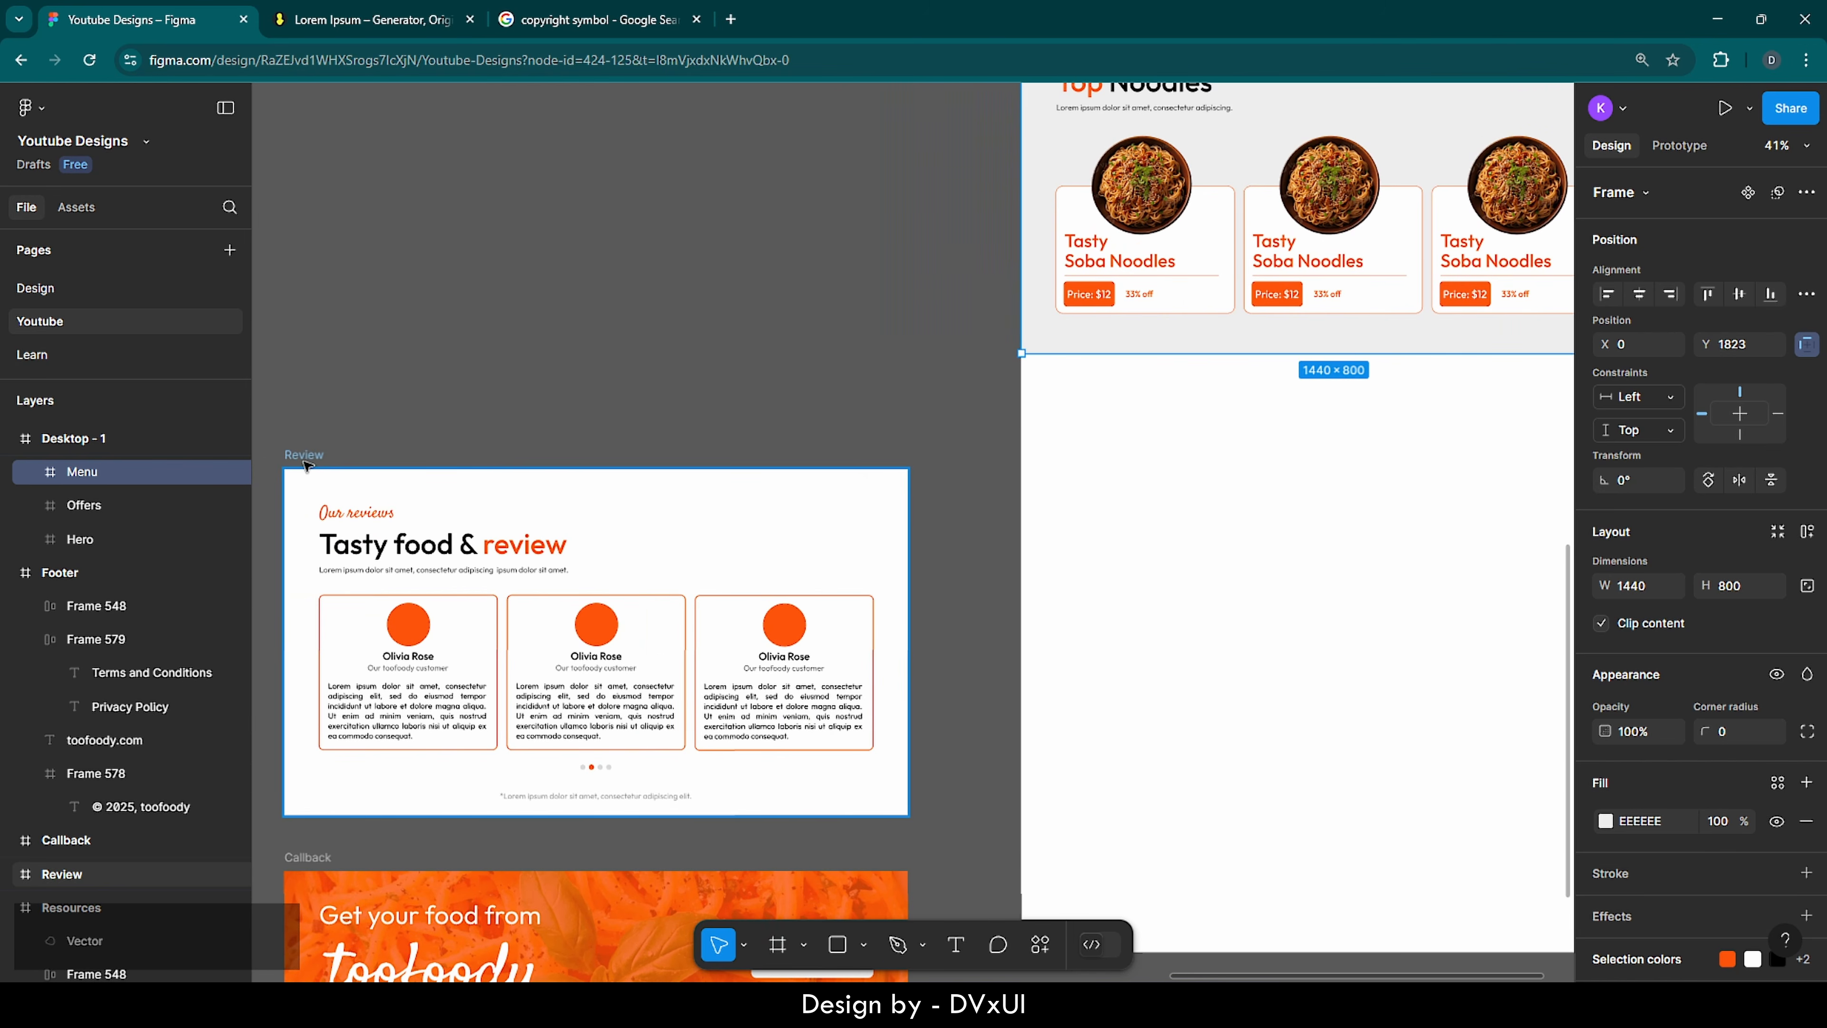
left_click_drag(303, 459, 1033, 418)
scroll(1227, 425, "right", 3)
left_click(1639, 294)
key("shift+Up")
key("shift+Up")
key("shift+Up")
key("shift+Up")
key("shift+Up")
key("shift+Up")
key("shift+Up")
key("shift+Up")
key("shift+Up")
key("shift+Up")
key("shift+Up")
key("shift+Up")
key("shift+Up")
key("shift+Up")
key("shift+Up")
key("shift+Up")
key("shift+Up")
key("shift+Up")
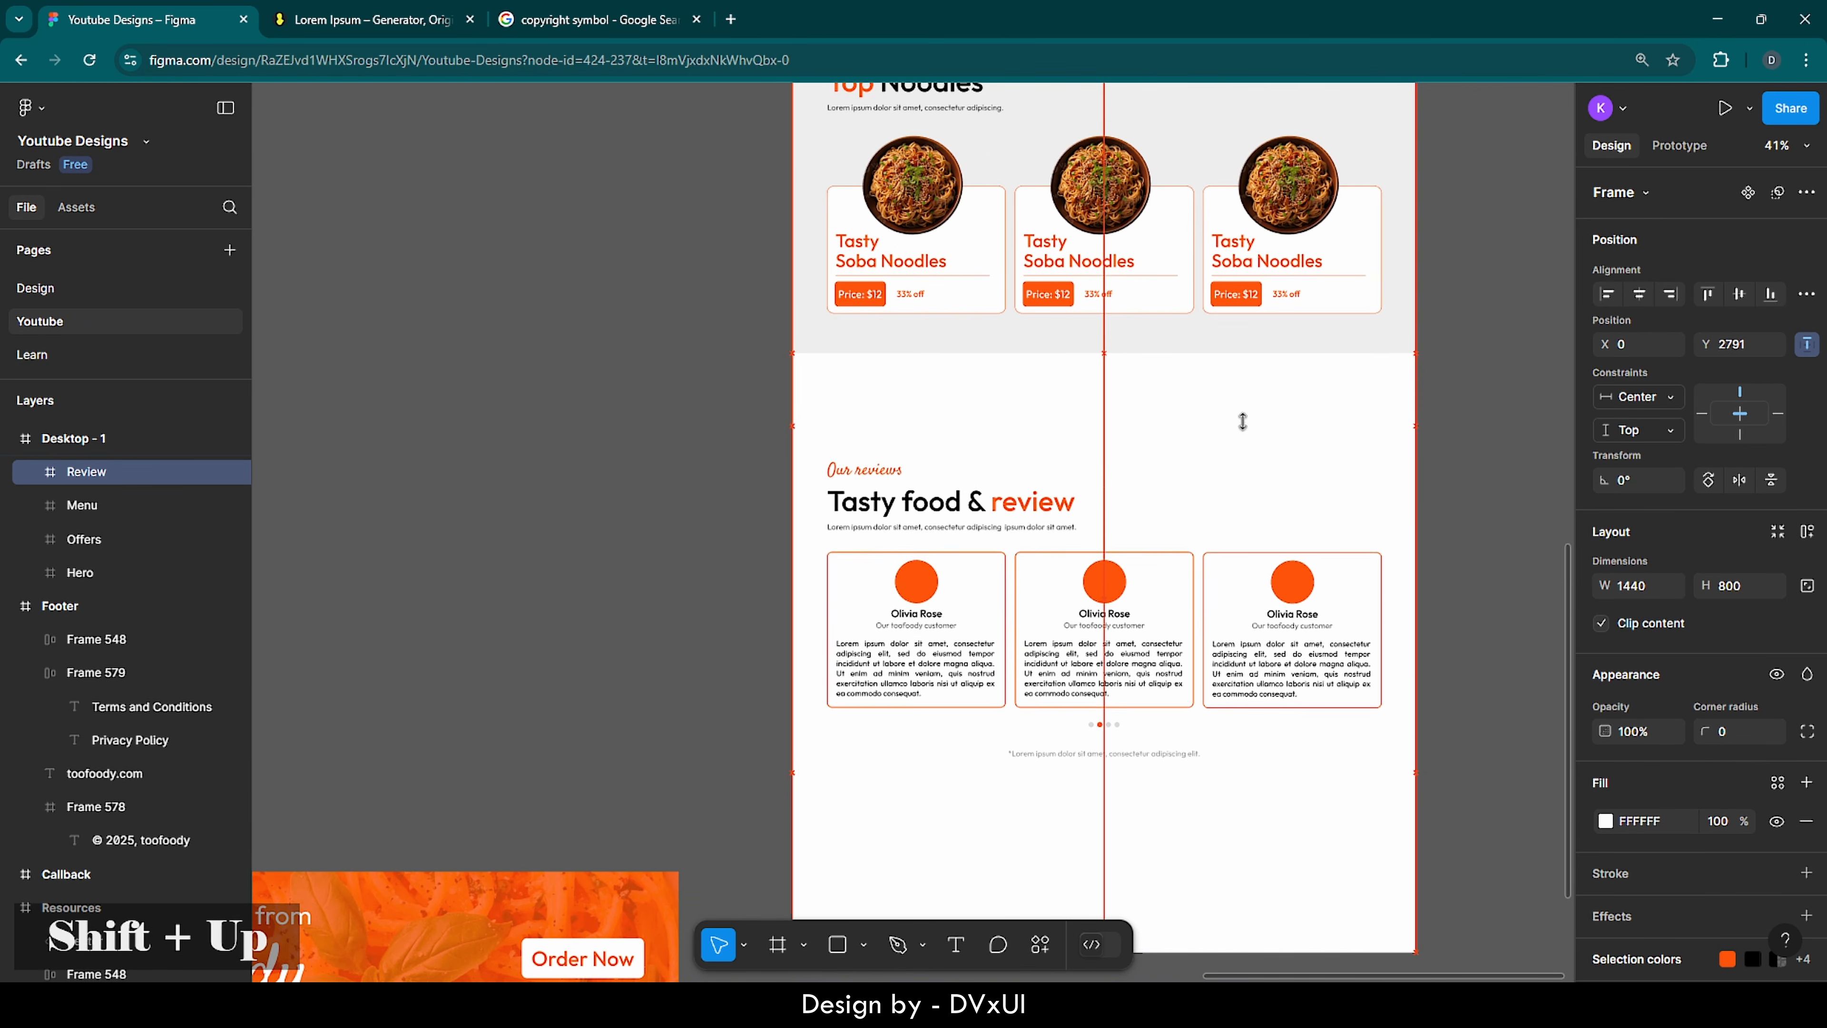
key("shift+Down")
scroll(1086, 358, "up", 5)
key("shift+Up")
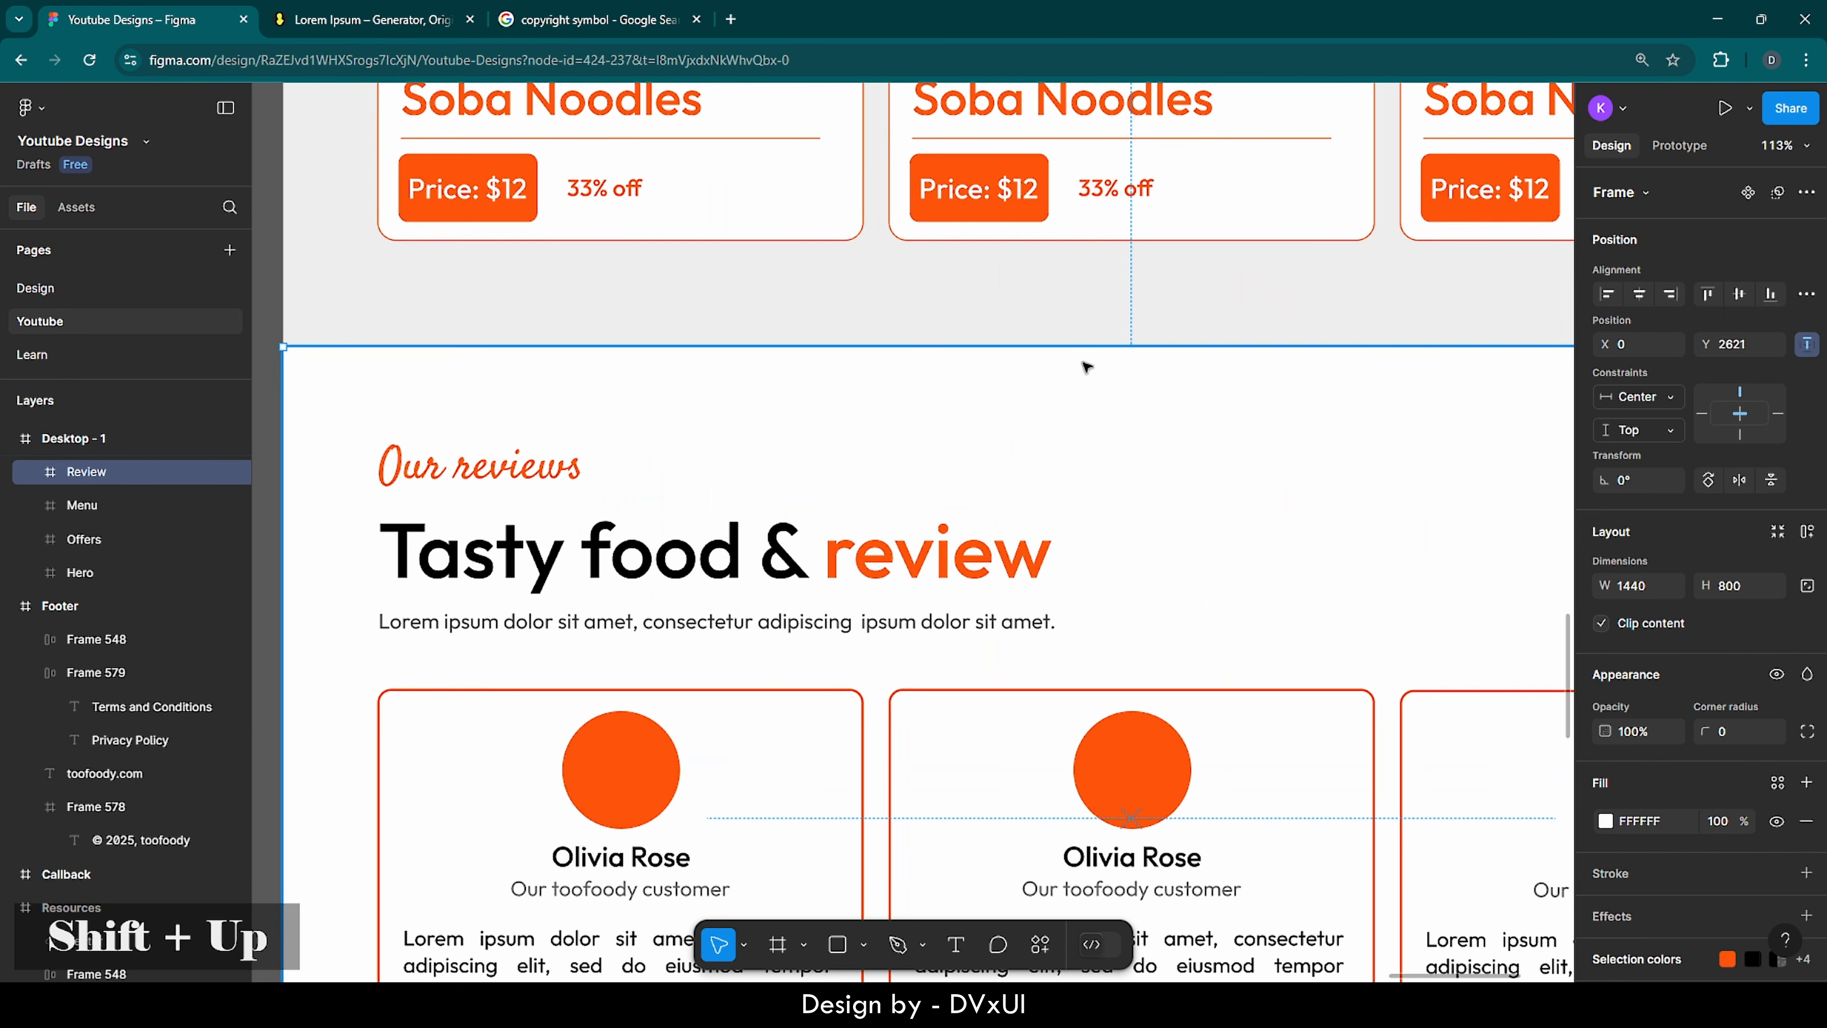
key("Down")
key("Down")
- Move the Callback frame into Desktop - 1 below the Review section at X 0, Y 3443, centred horizontally
scroll(1083, 364, "down", 4)
scroll(1085, 368, "down", 5)
scroll(1085, 372, "left", 6)
left_click_drag(405, 597, 965, 490)
scroll(1318, 469, "right", 6)
left_click(1639, 293)
scroll(1079, 691, "down", 2)
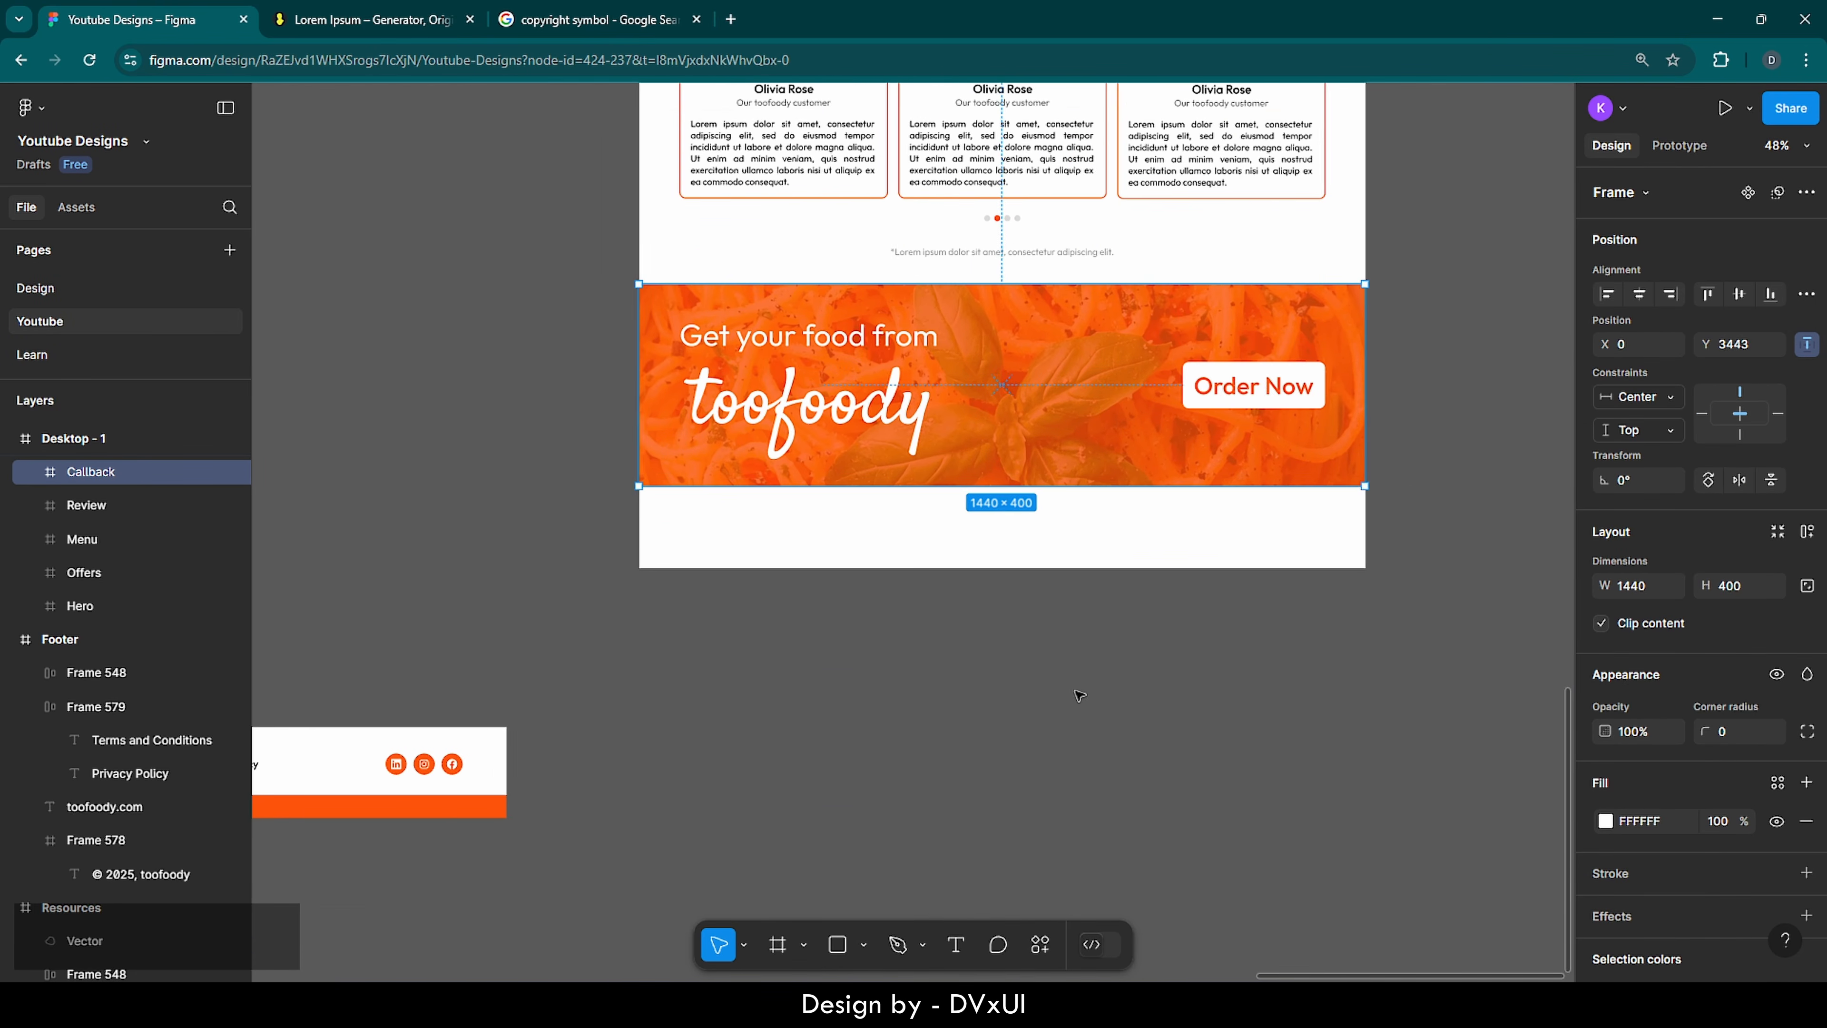
- Move the Footer frame into Desktop - 1 and place it centred directly below the Callback section at X 0, Y 3843
scroll(720, 698, "left", 8)
left_click_drag(456, 696, 1369, 506)
scroll(1368, 505, "right", 8)
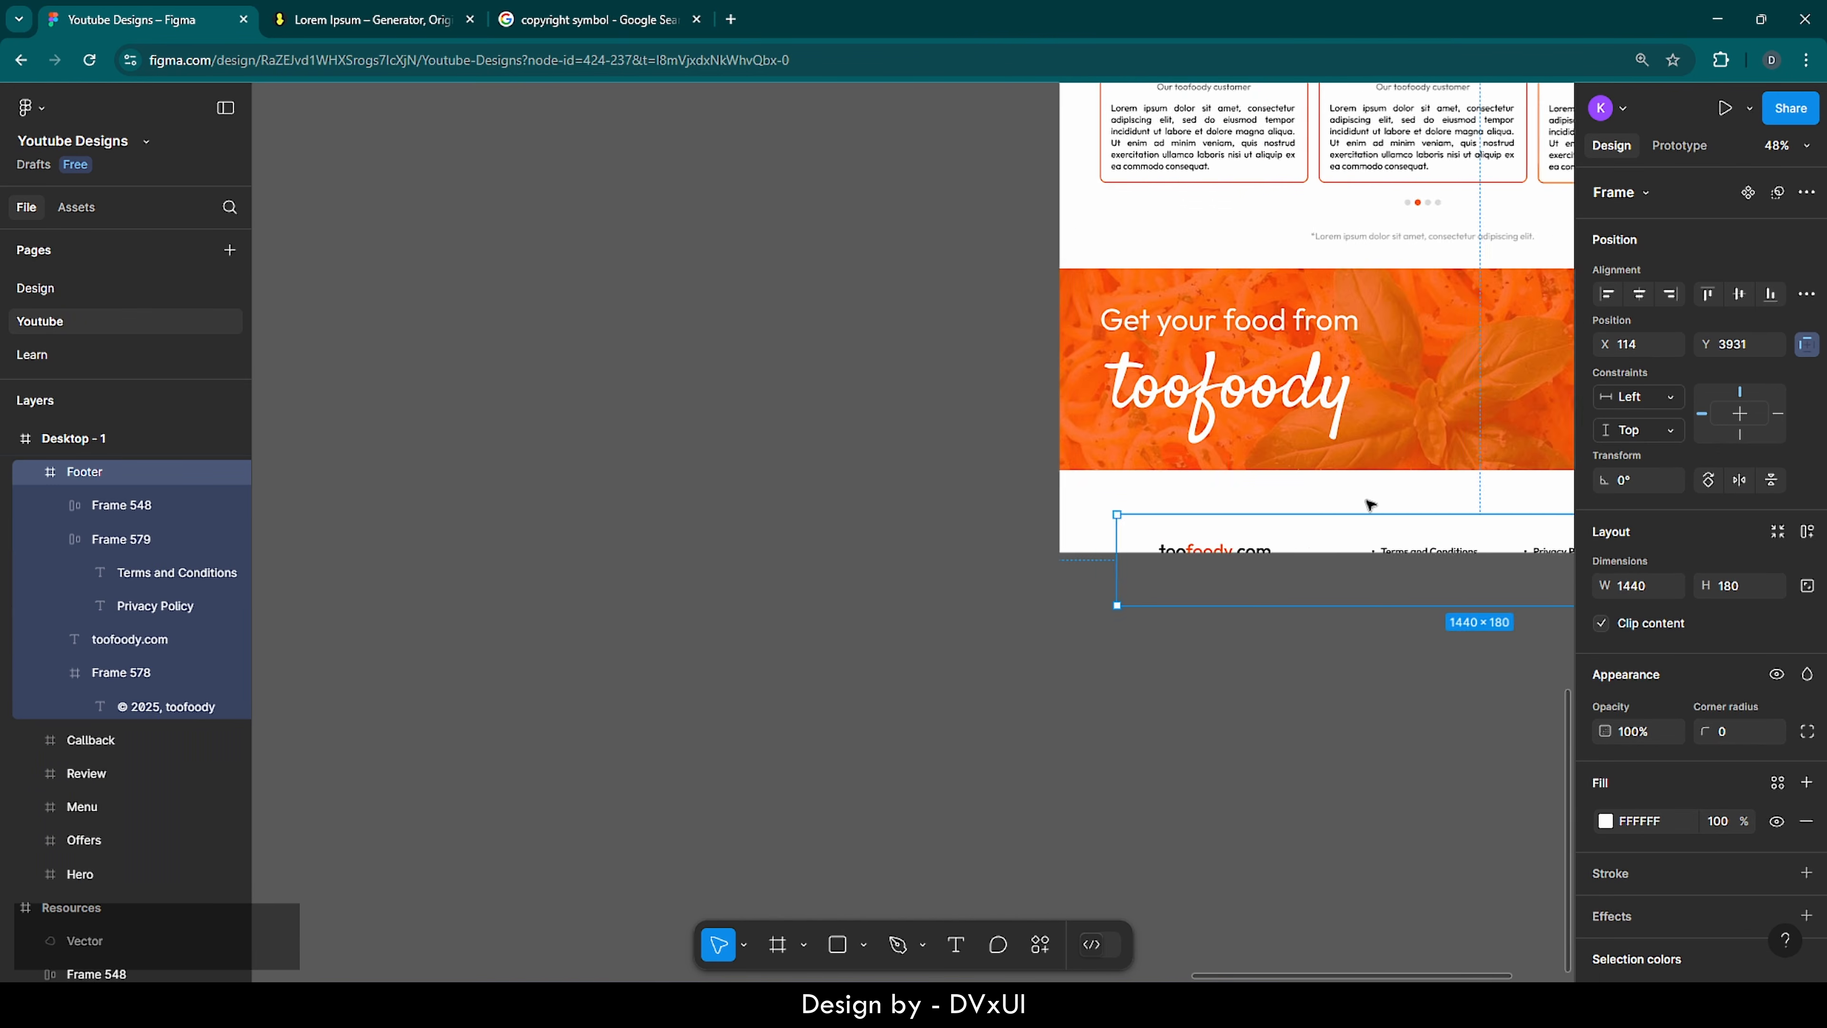
left_click(1771, 295)
scroll(872, 550, "down", 1)
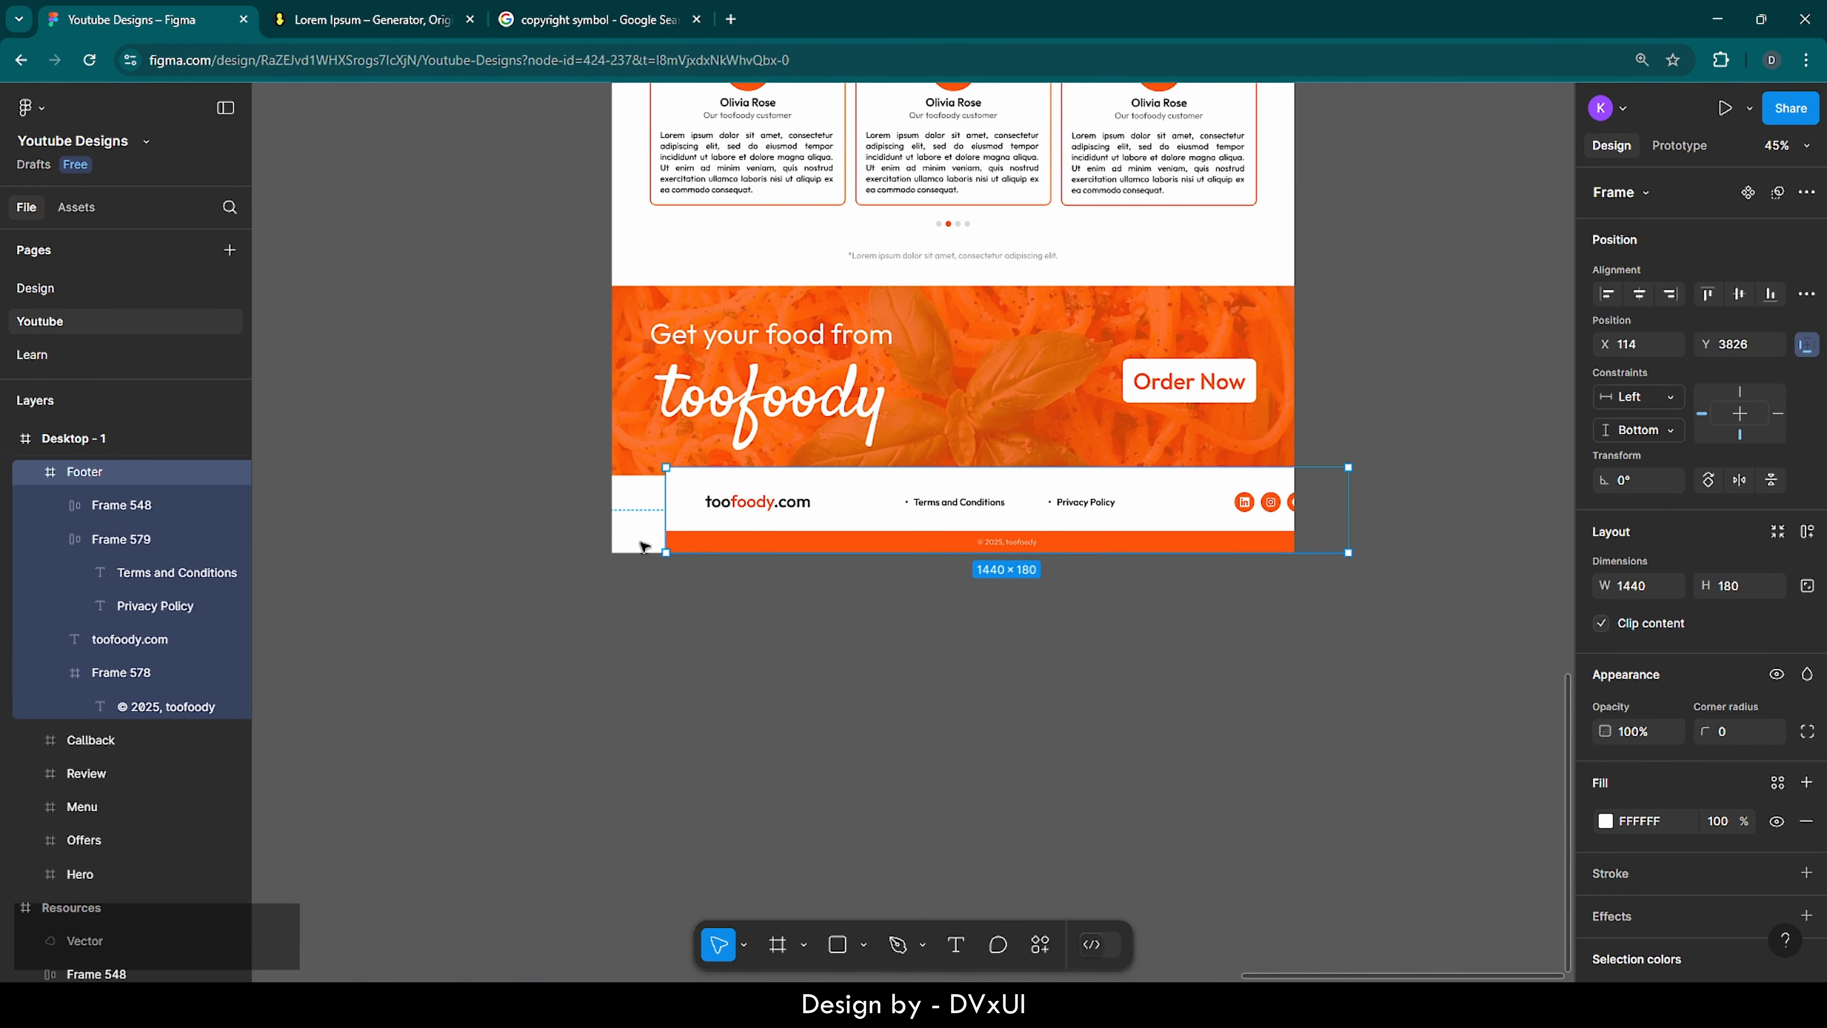
scroll(642, 547, "down", 5)
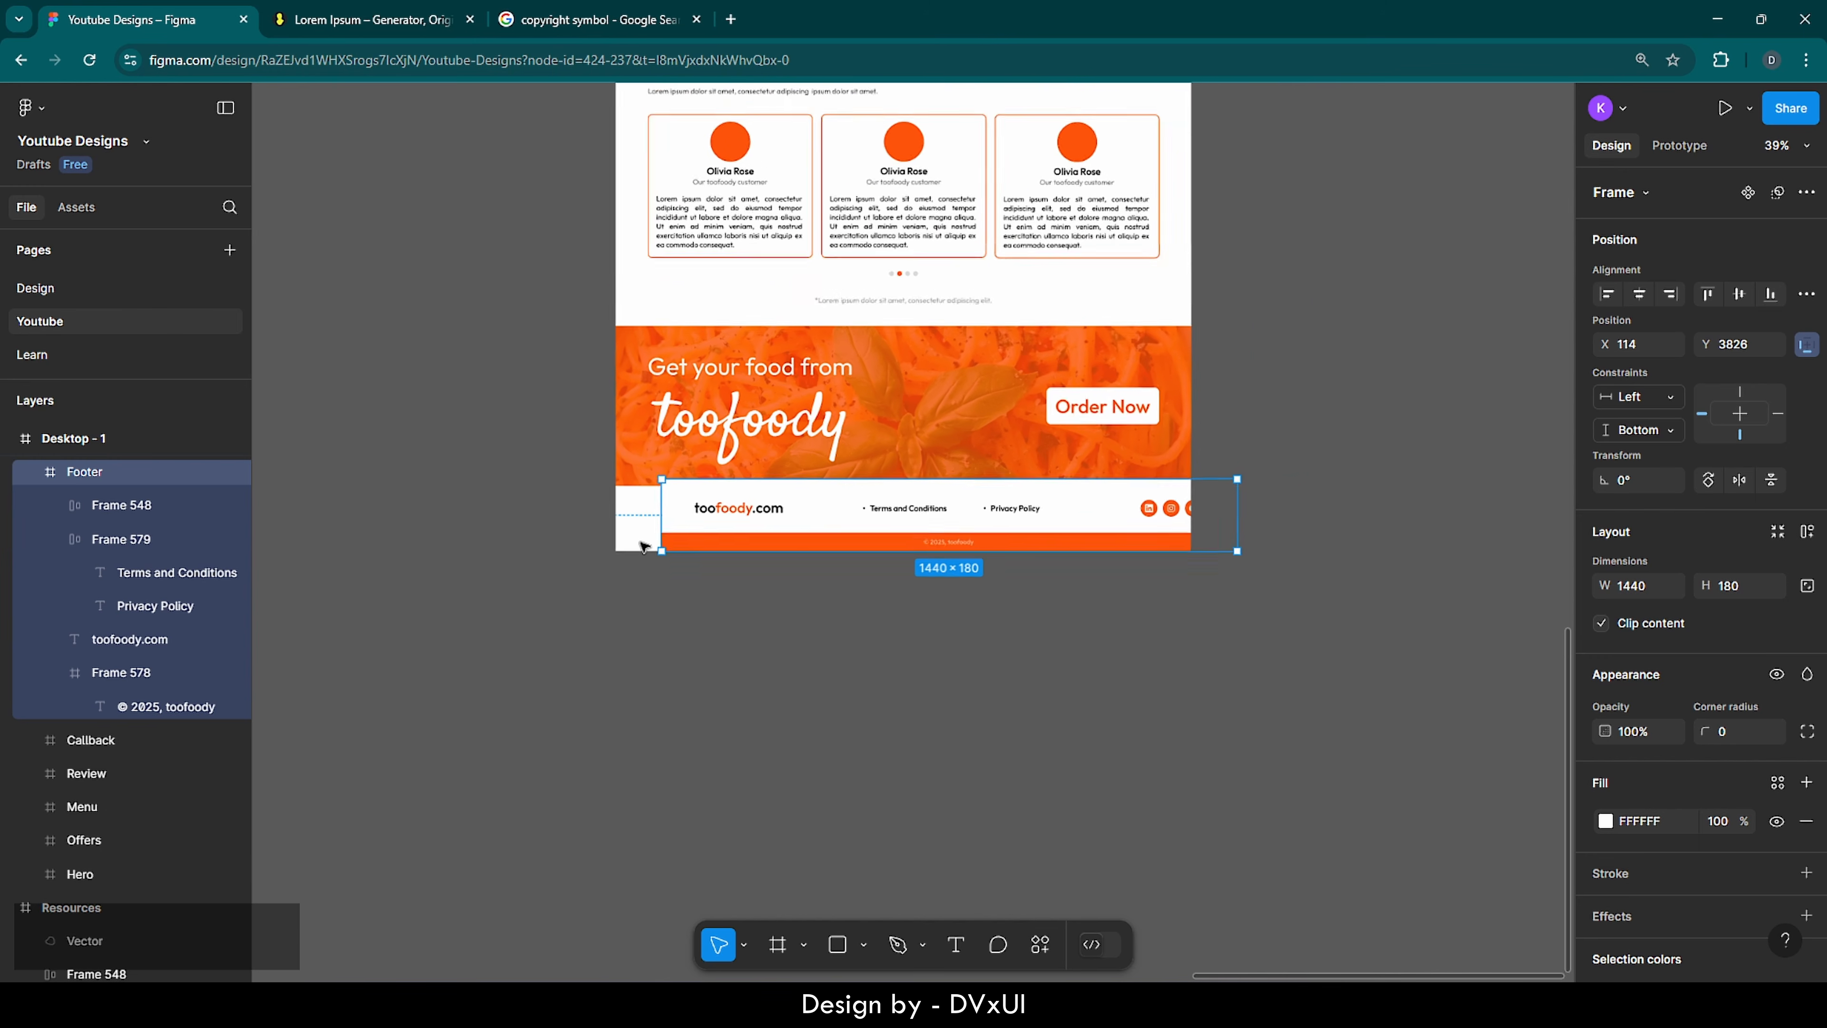
scroll(643, 547, "up", 3)
scroll(643, 547, "up", 5)
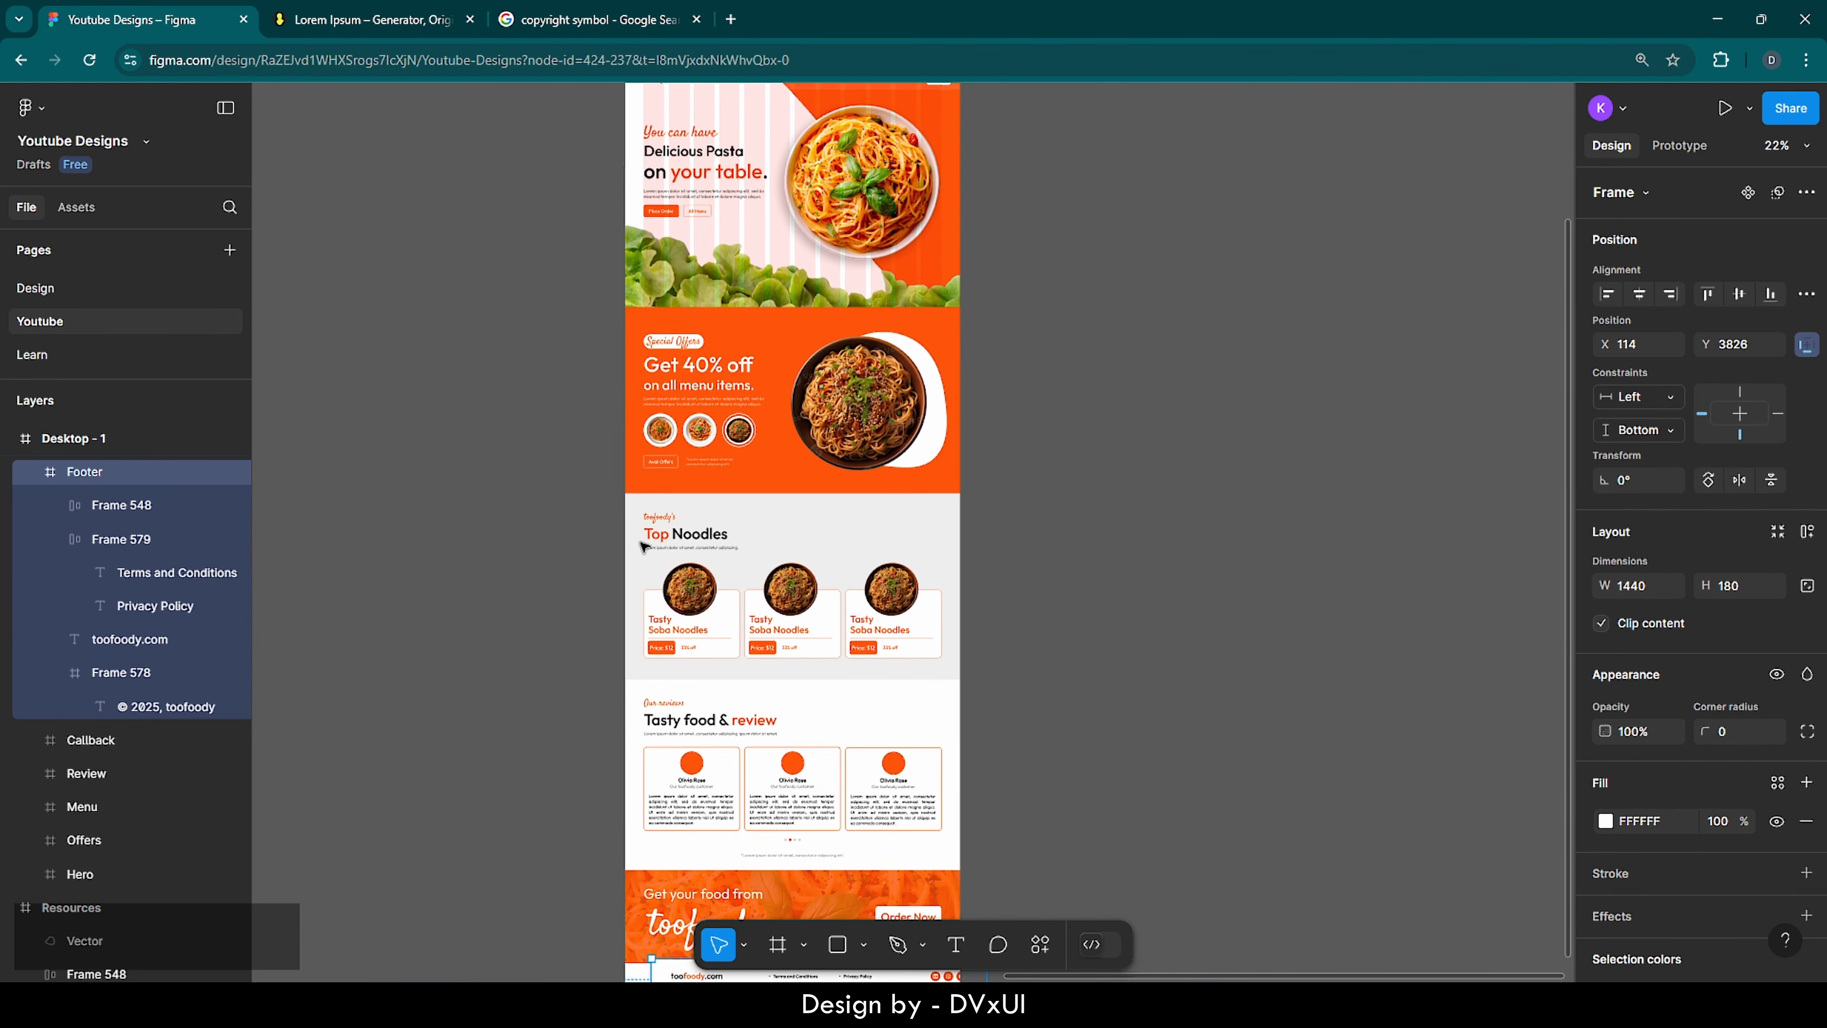
scroll(622, 674, "down", 6)
scroll(623, 674, "up", 8)
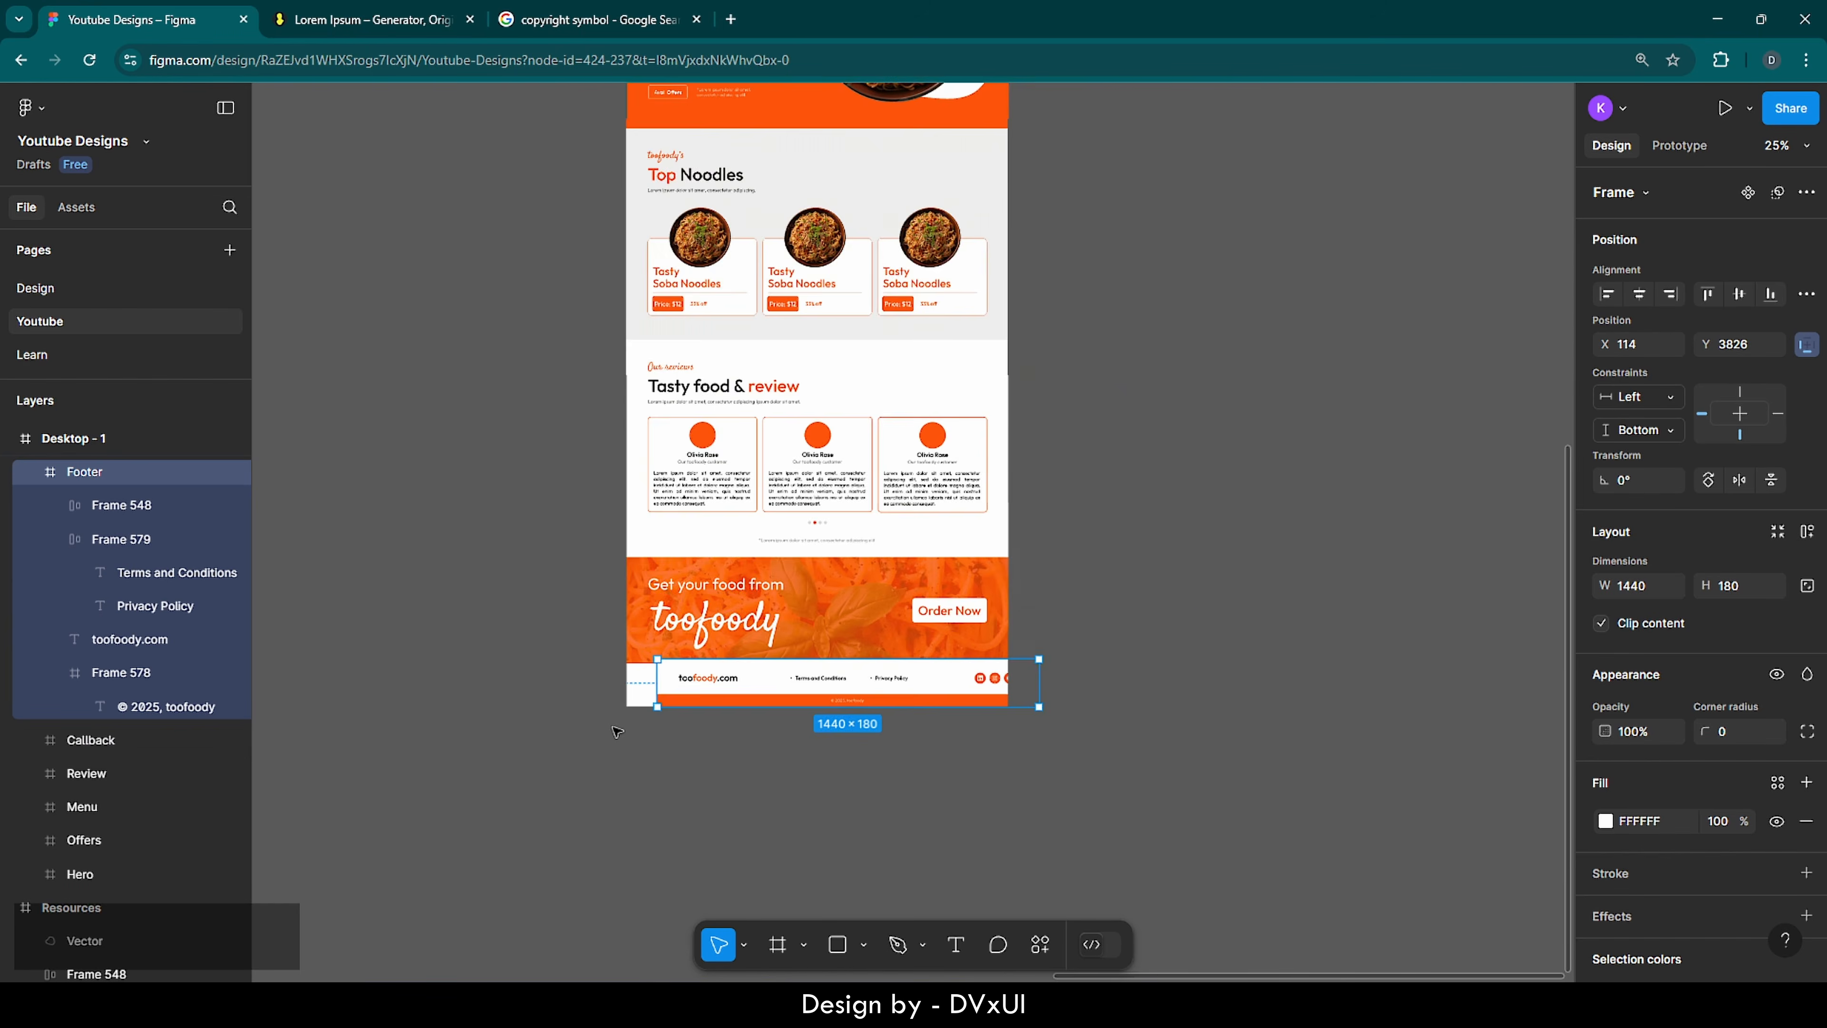
left_click_drag(1003, 570, 877, 589)
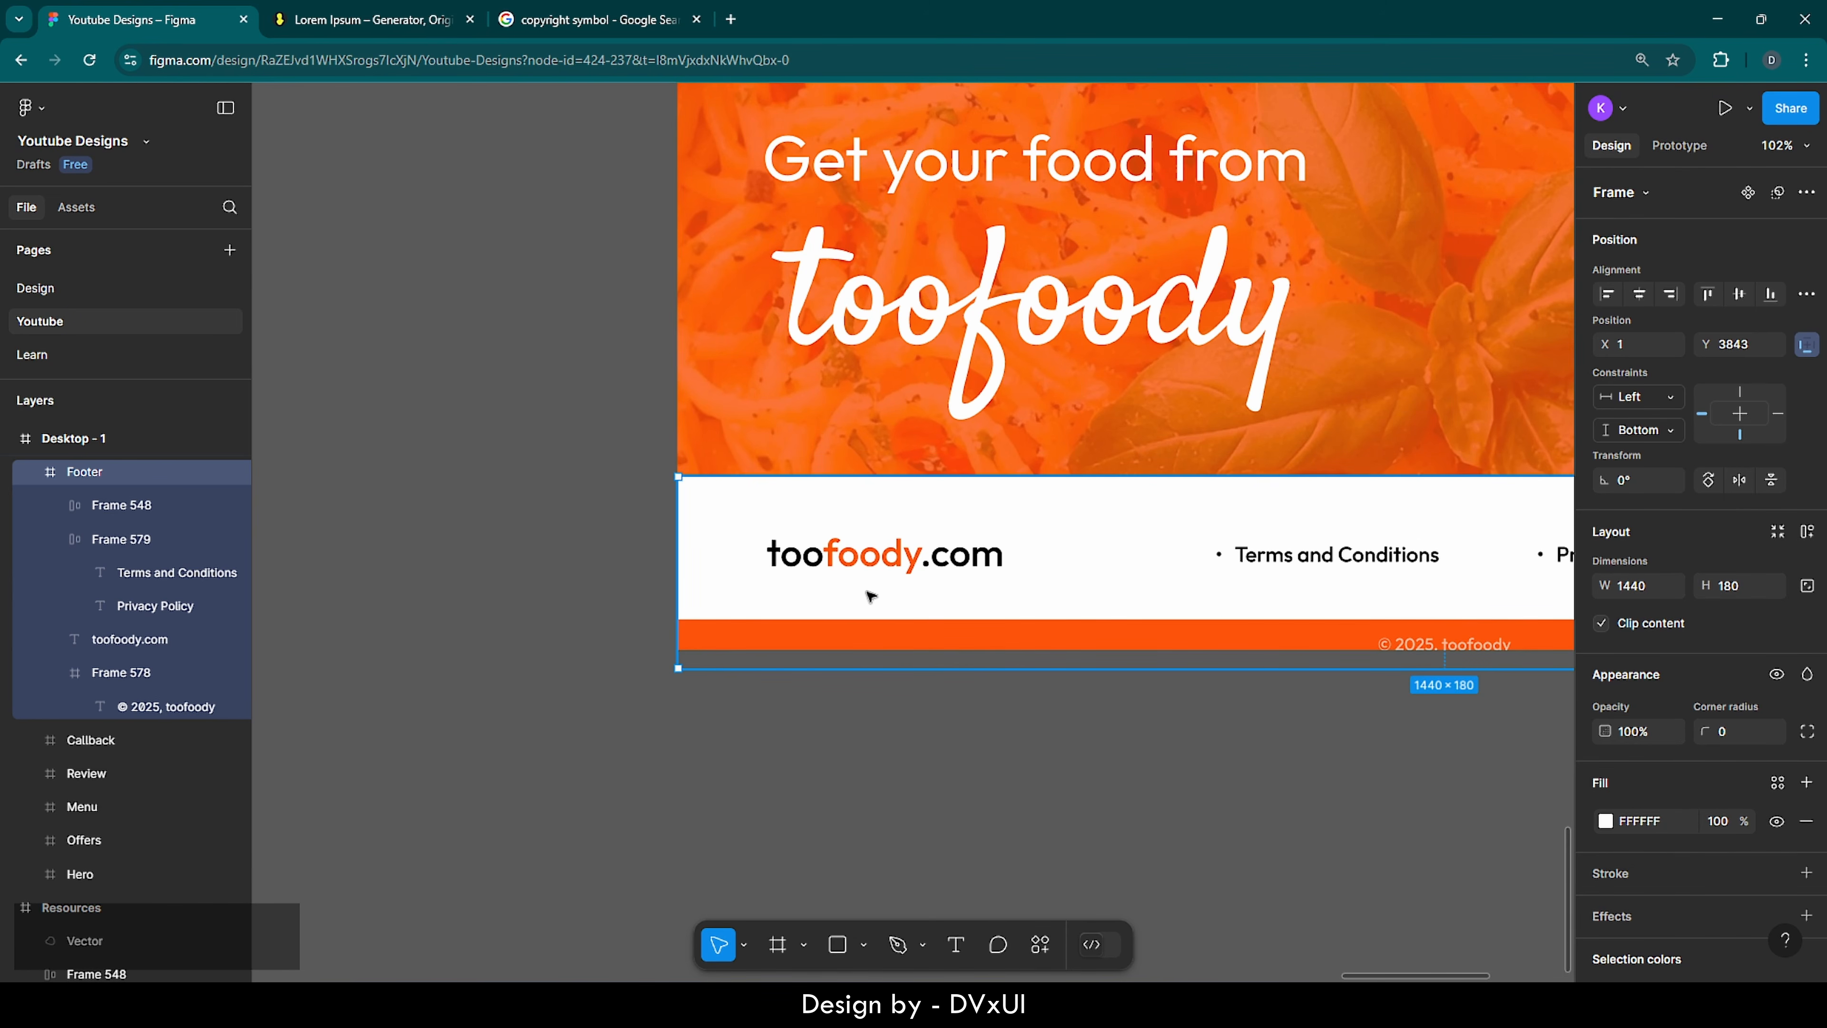
left_click(1639, 294)
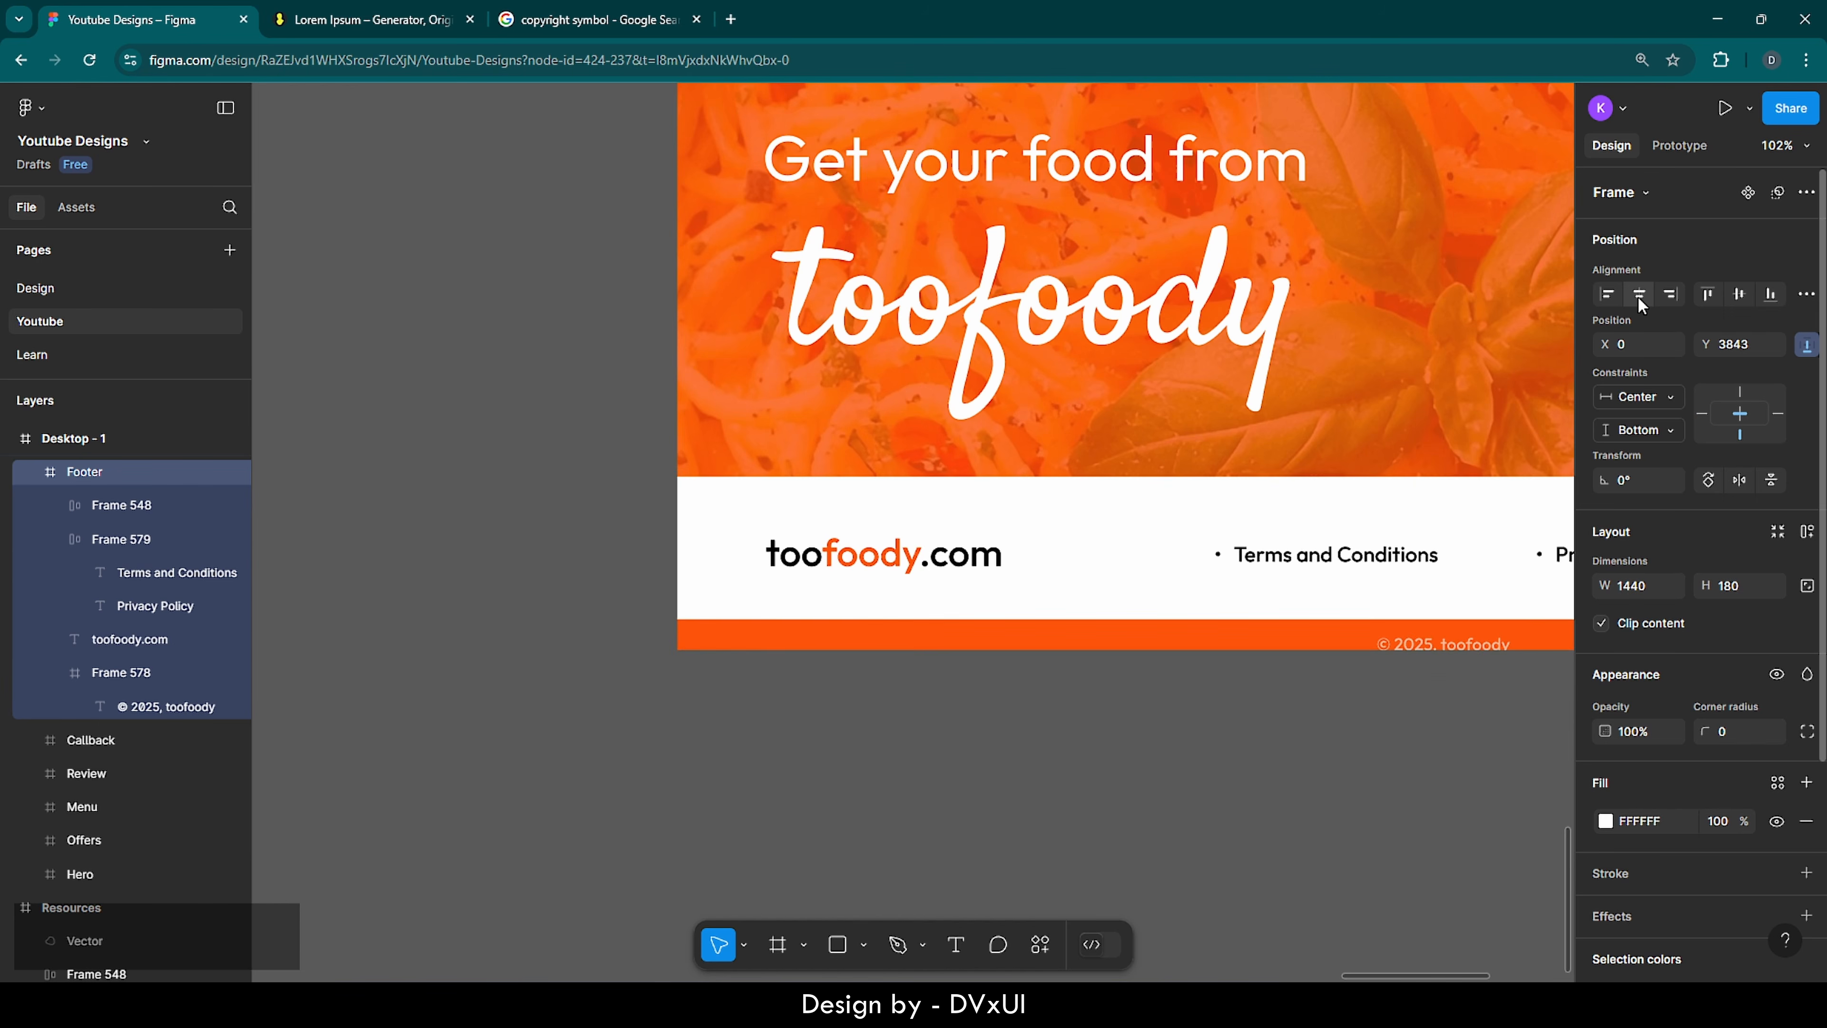
- Extend the Desktop - 1 frame downward to a height of 4016 and move the Footer back up to Y 3843
scroll(933, 792, "down", 5)
scroll(934, 791, "down", 7)
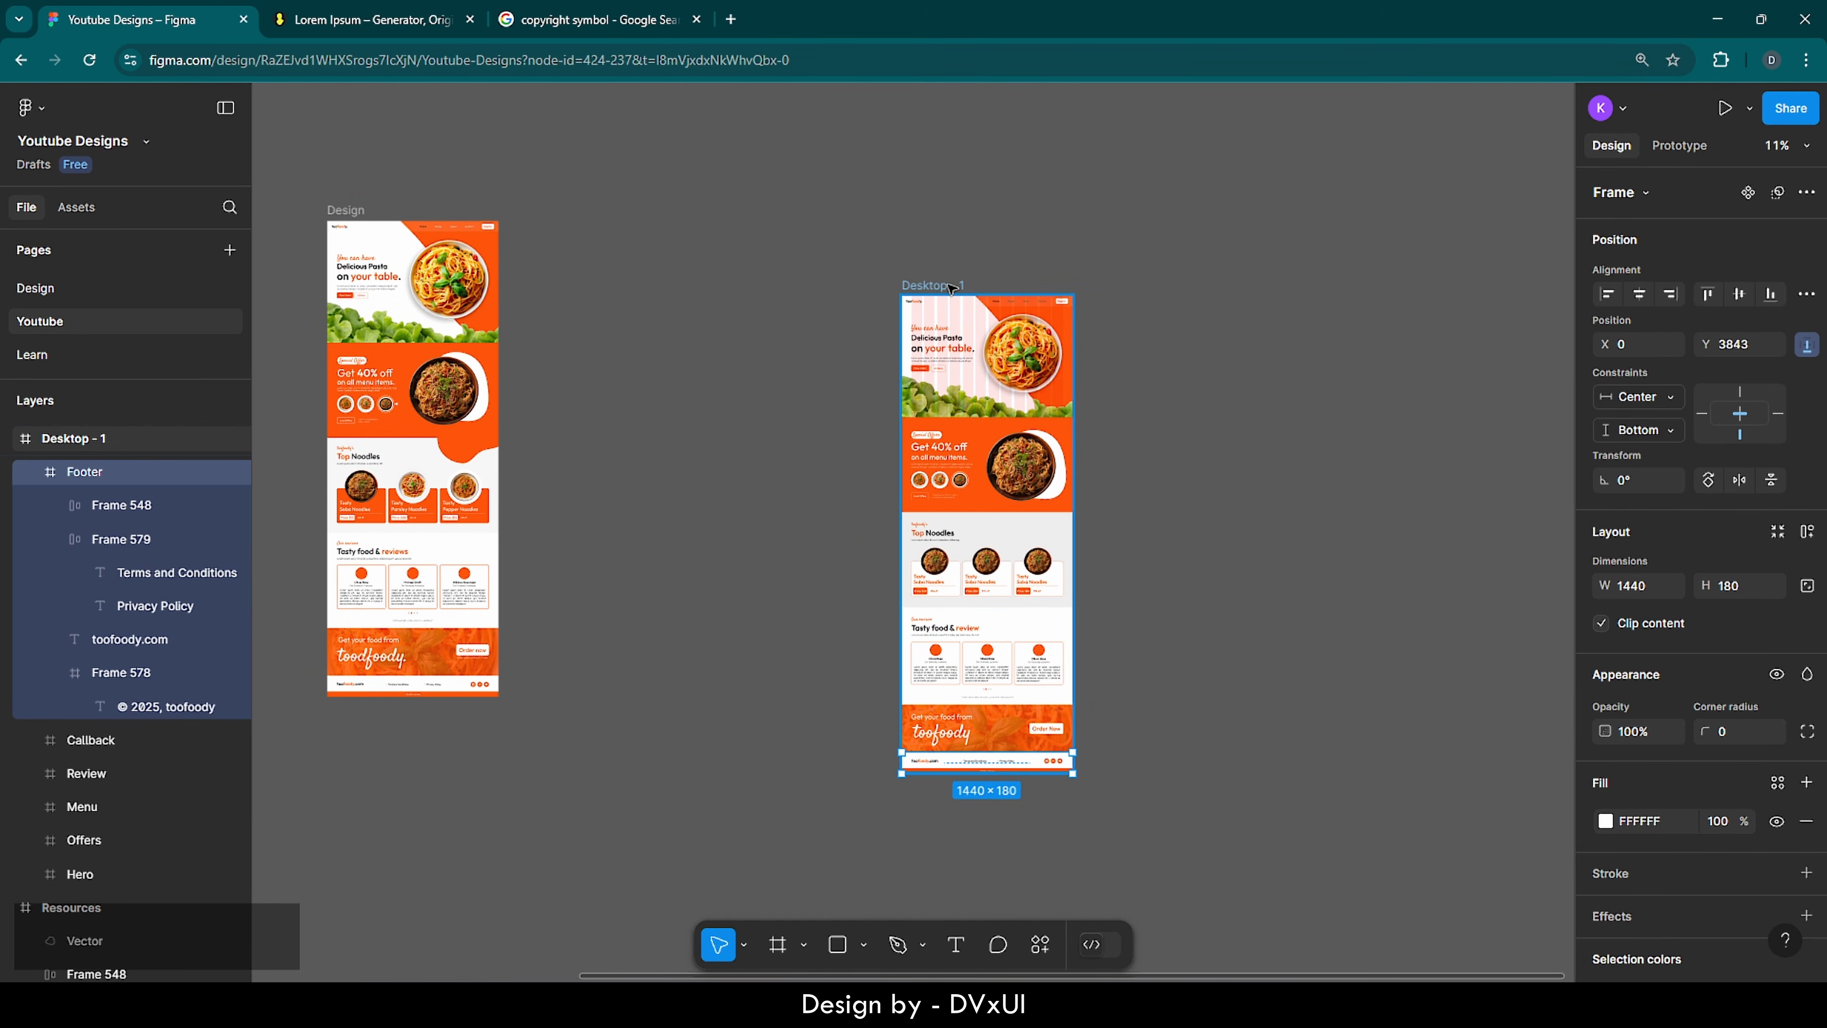
left_click(951, 289)
scroll(987, 786, "up", 8)
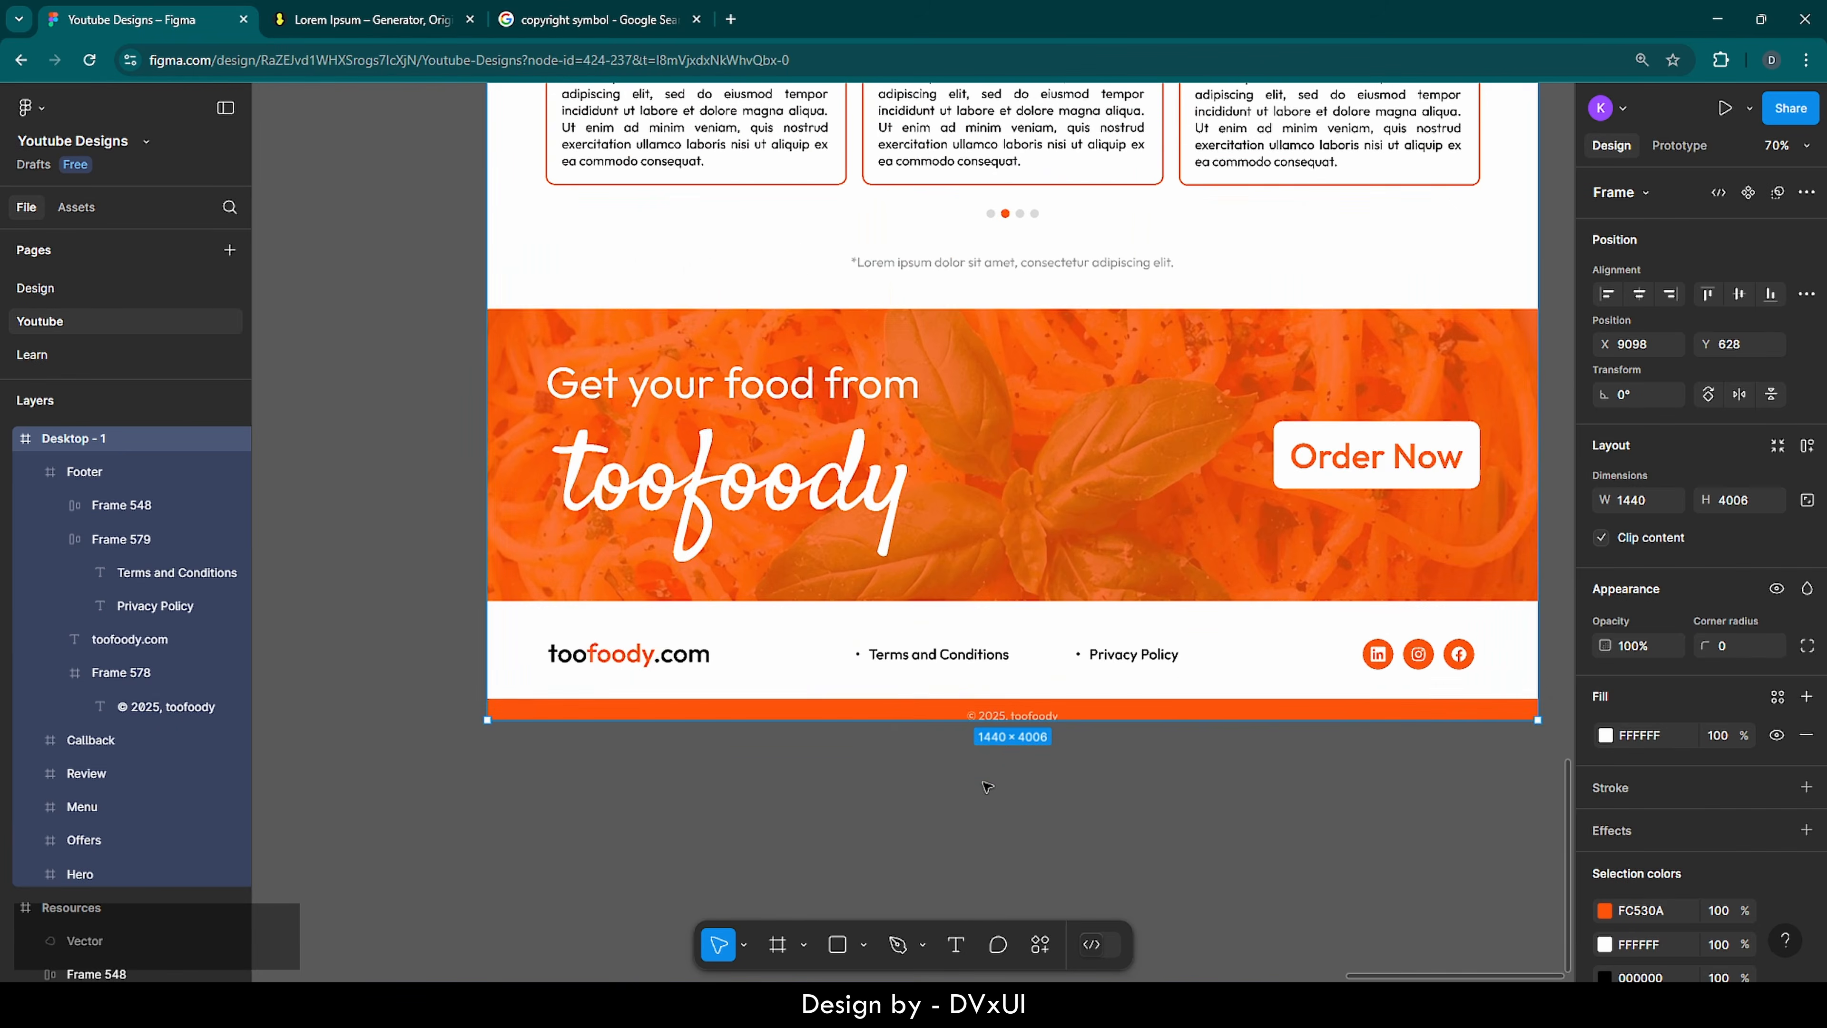
scroll(987, 787, "up", 4)
left_click_drag(916, 629, 916, 646)
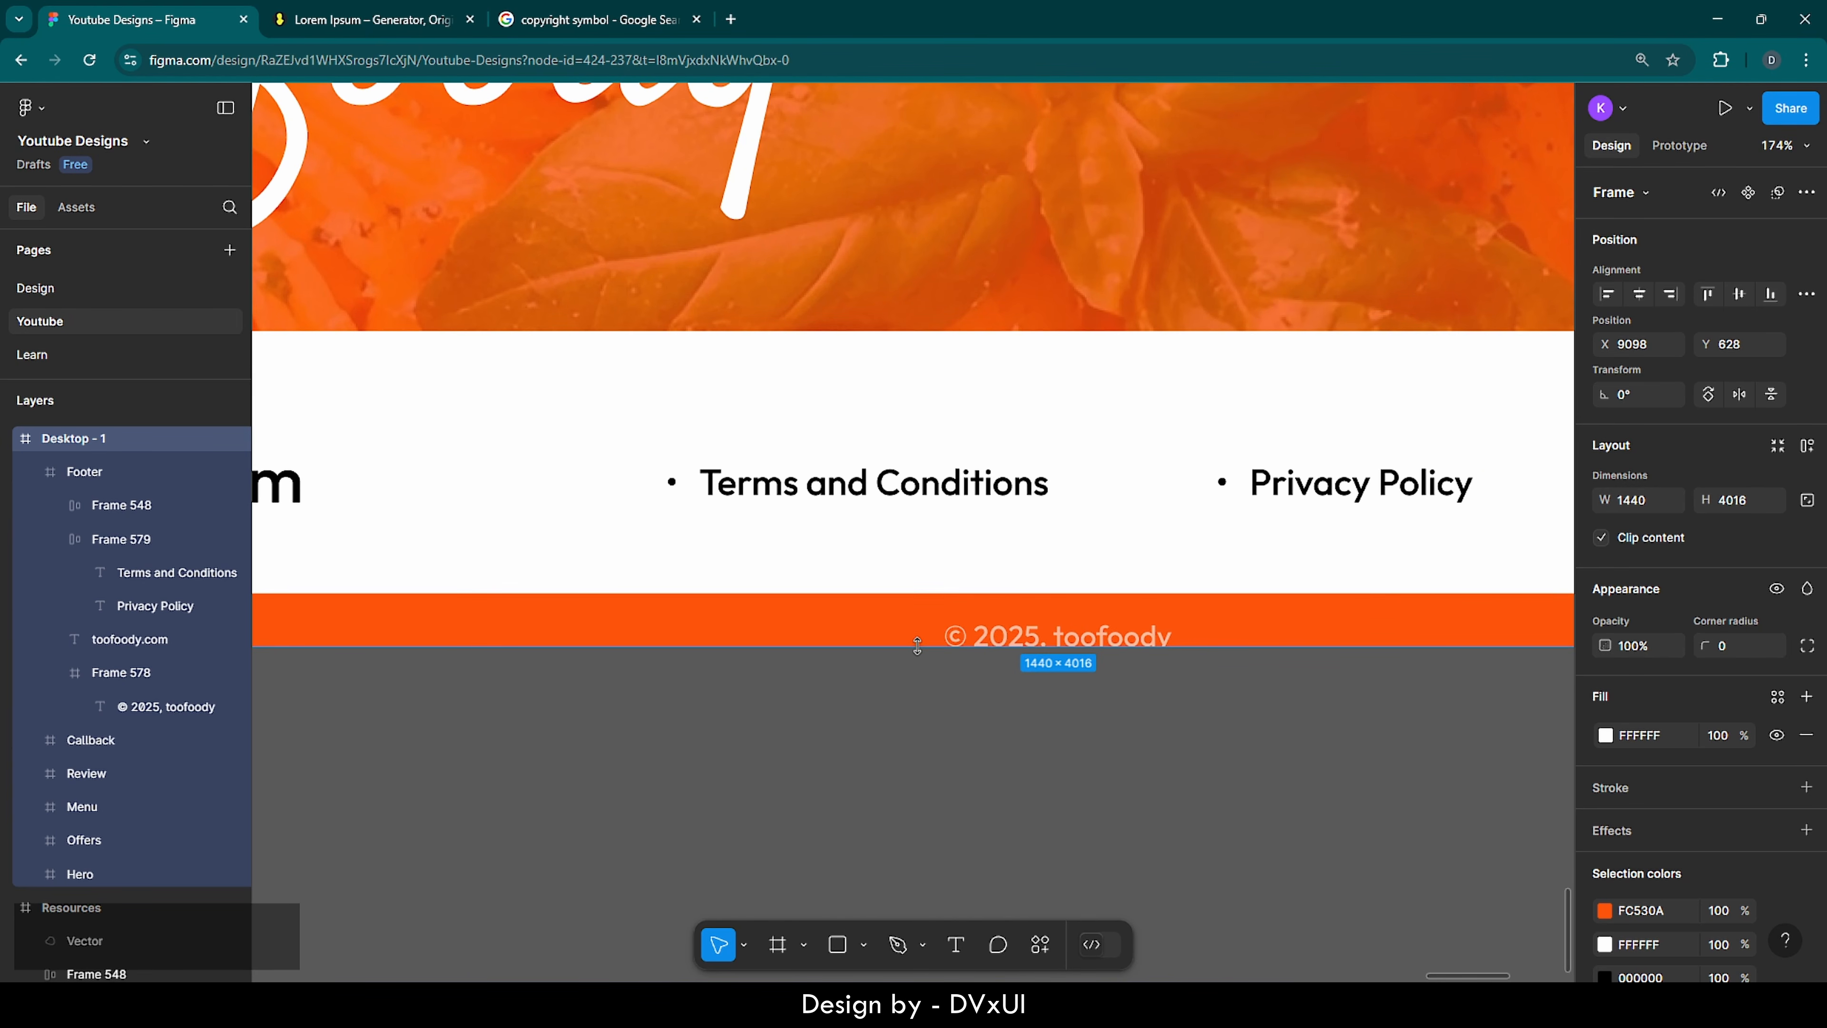
left_click(1100, 404)
key("shift+Up")
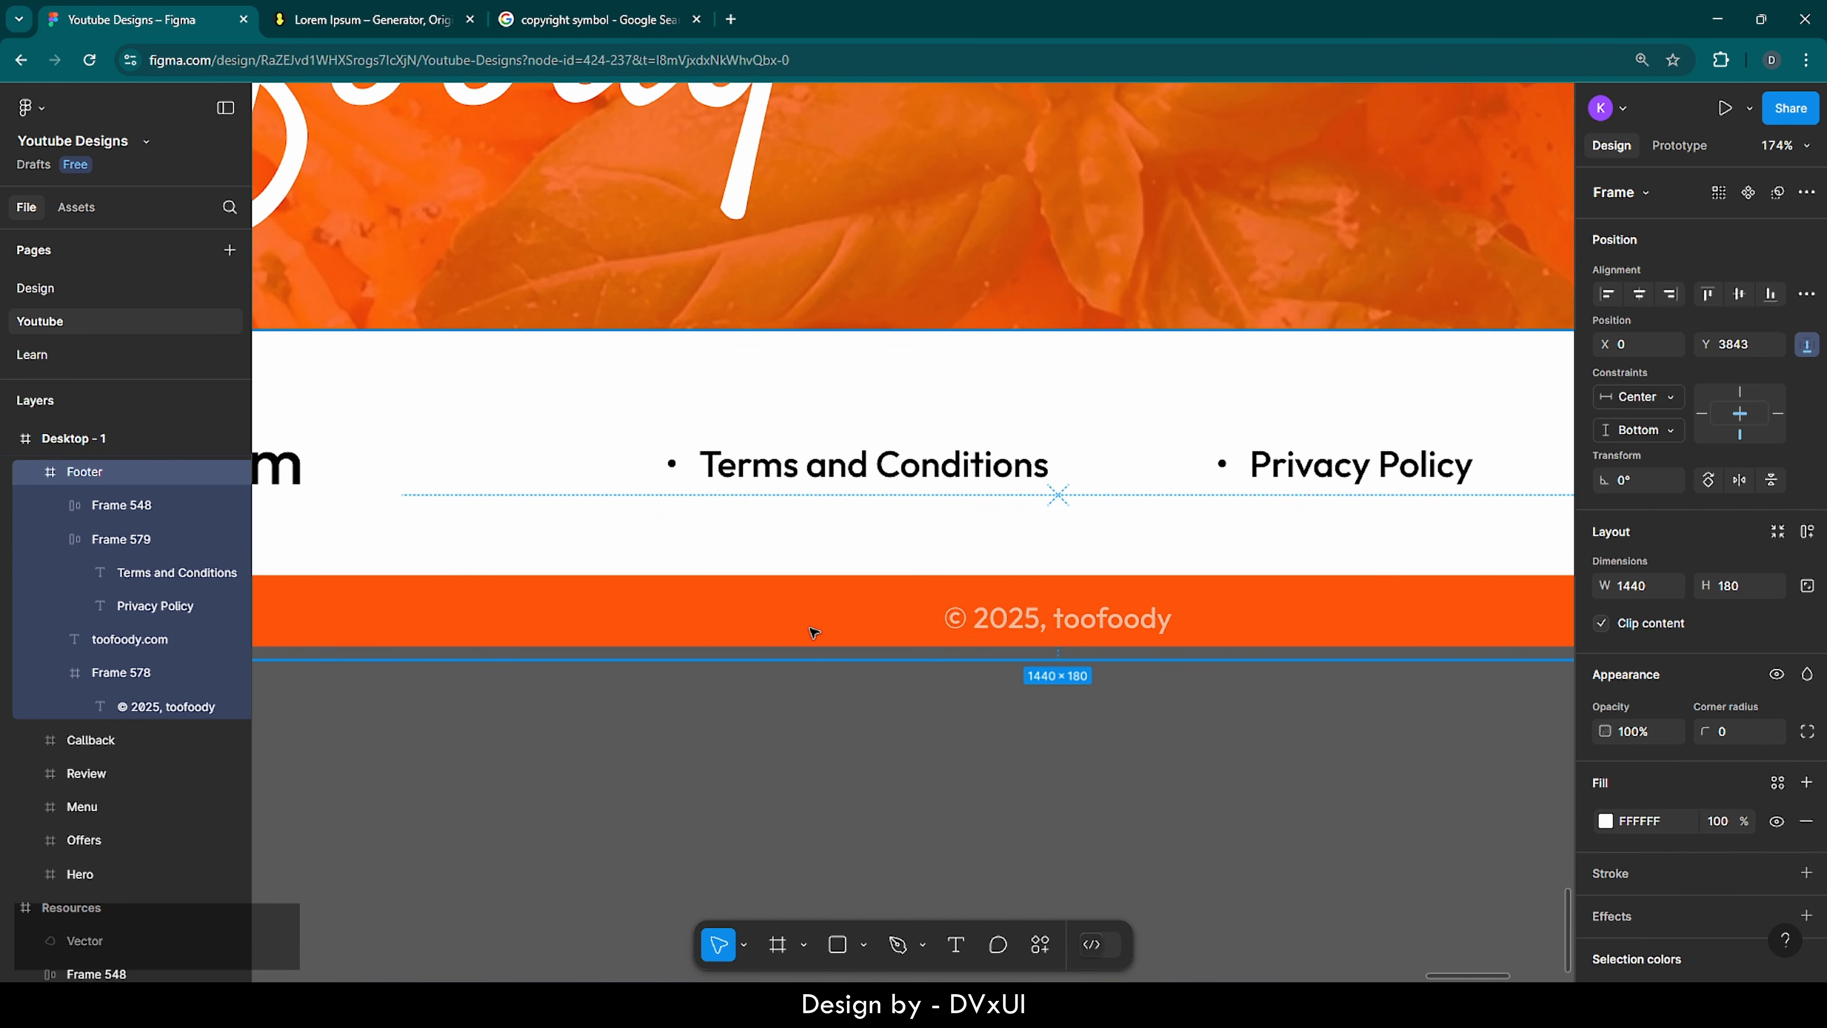
scroll(811, 630, "down", 5)
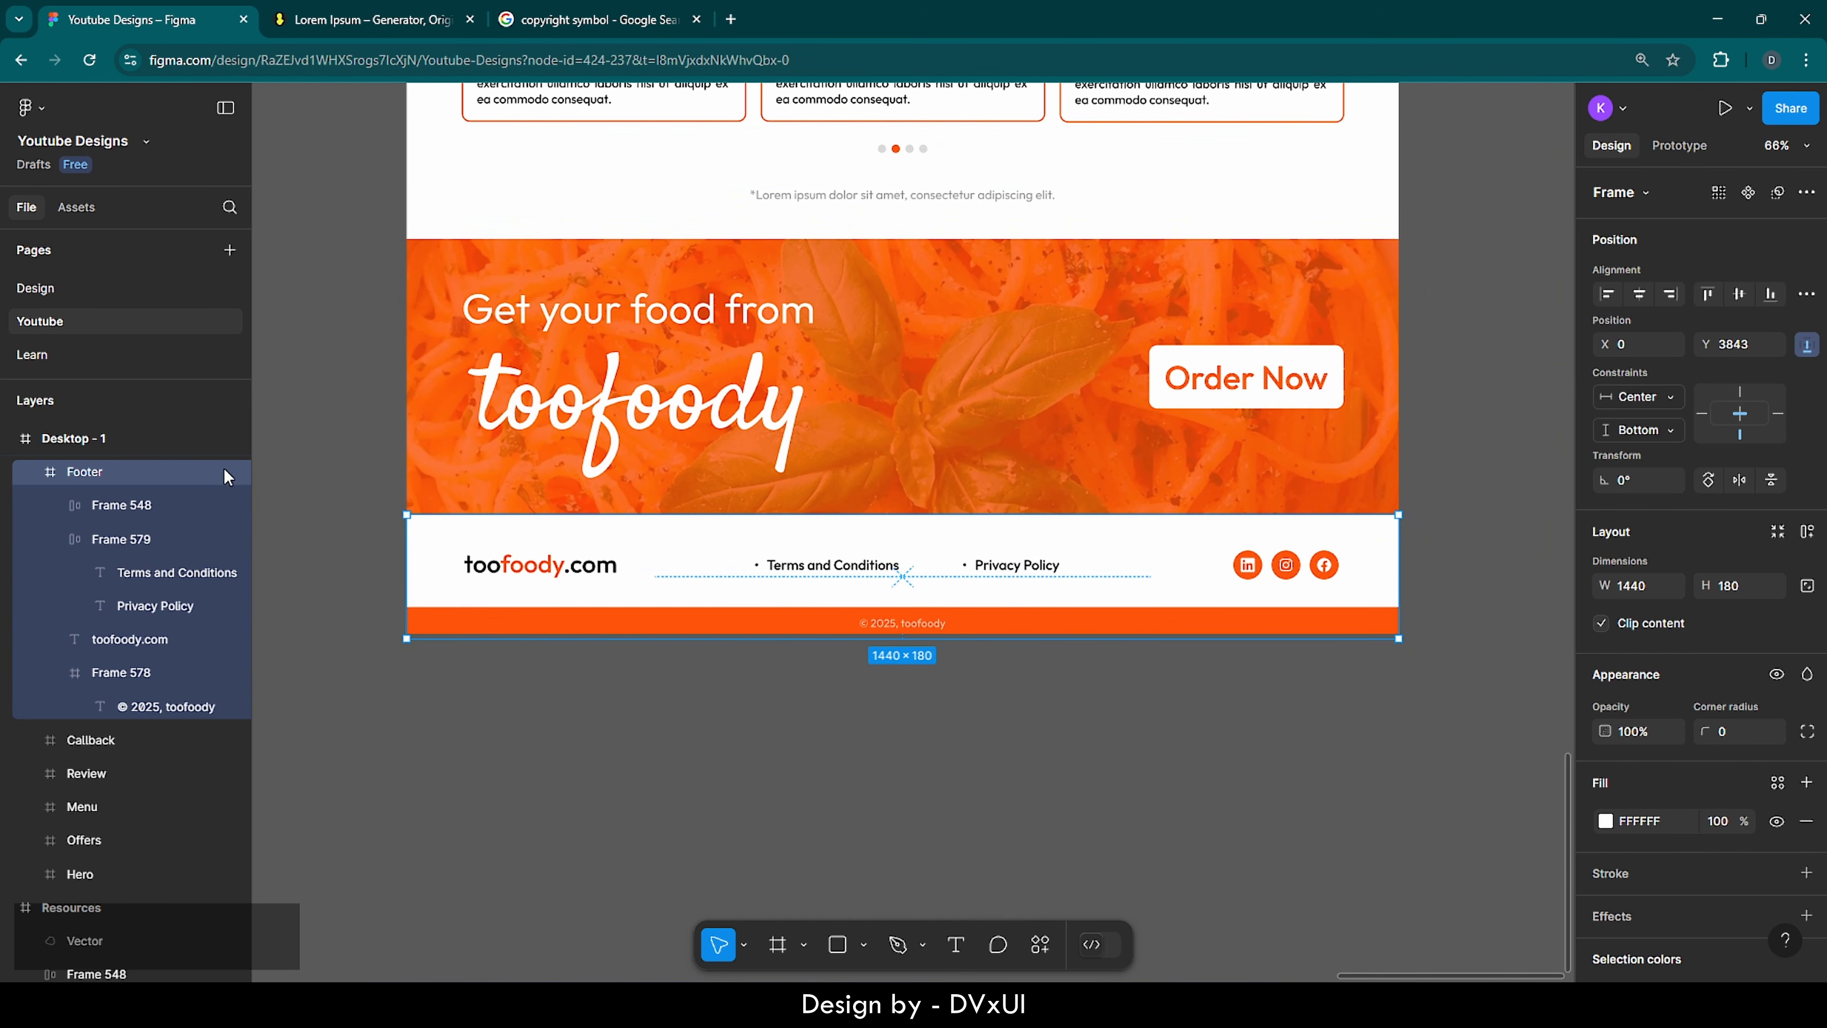
- Extend the Desktop - 1 frame's height to 4025 and nudge the Footer up to Y 3843 against the Callback section
left_click(113, 441)
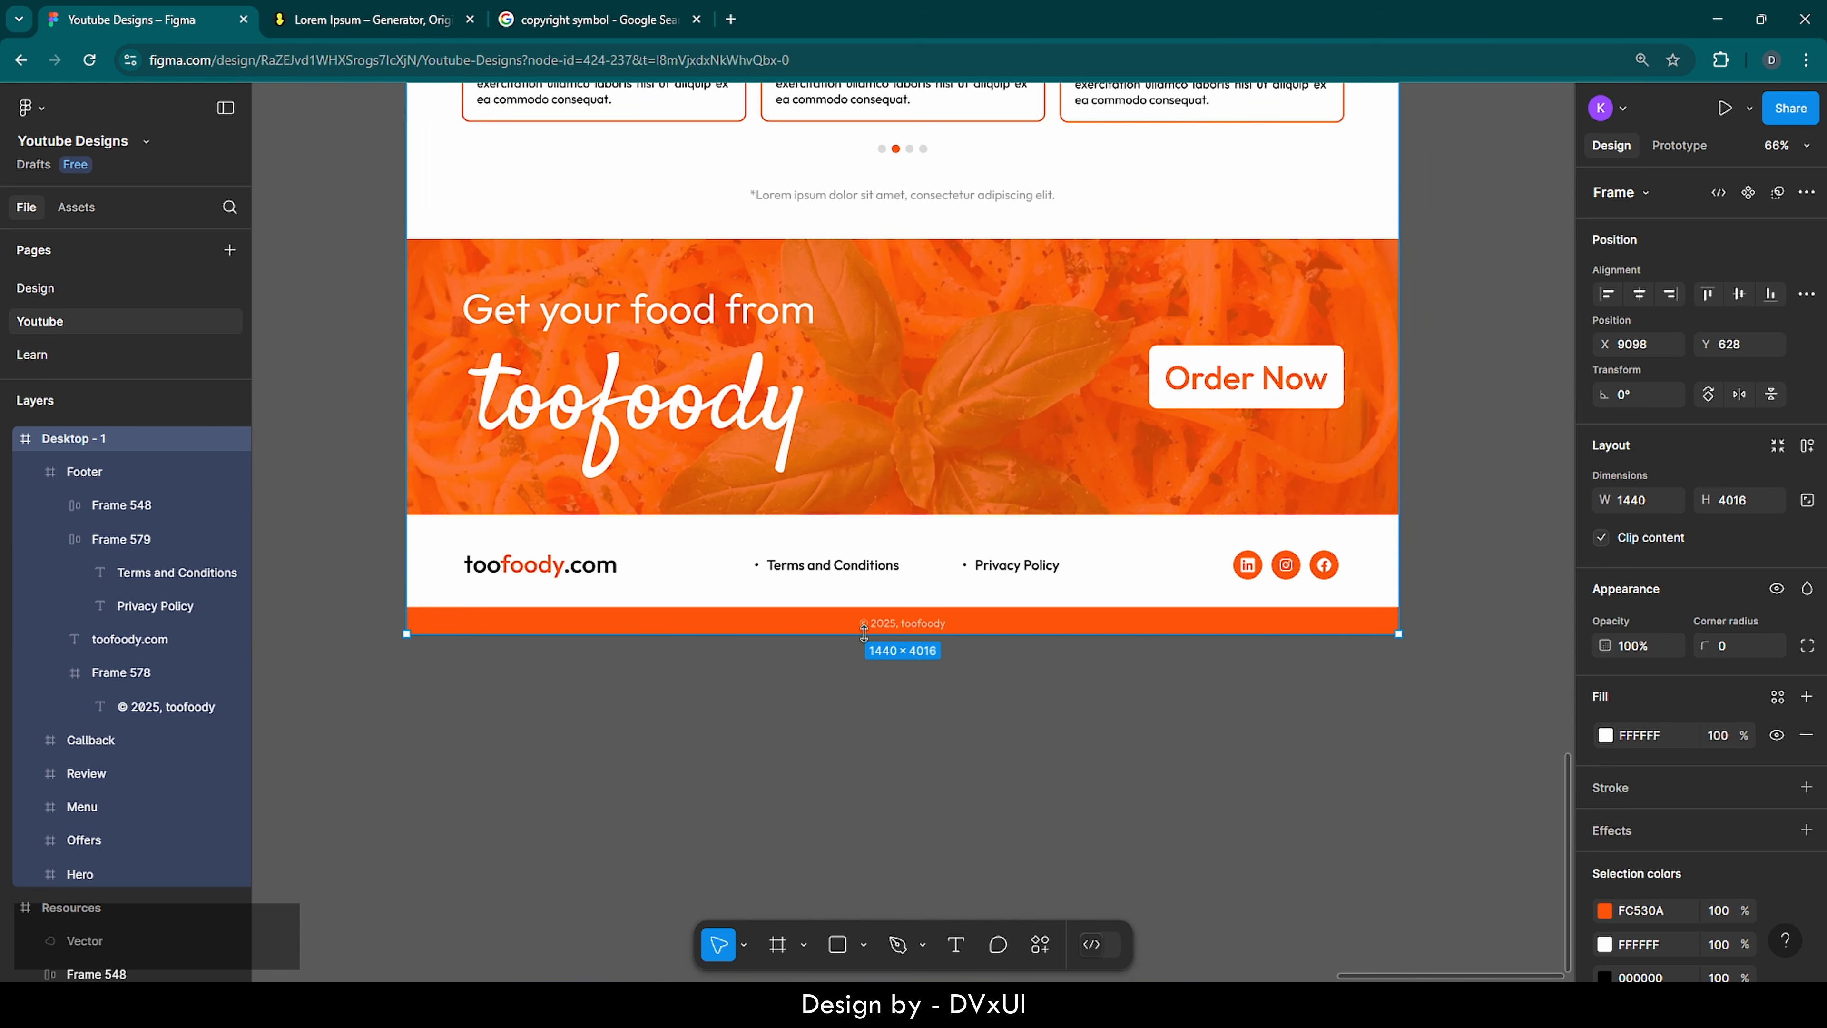
scroll(864, 632, "up", 5)
left_click_drag(863, 652, 864, 665)
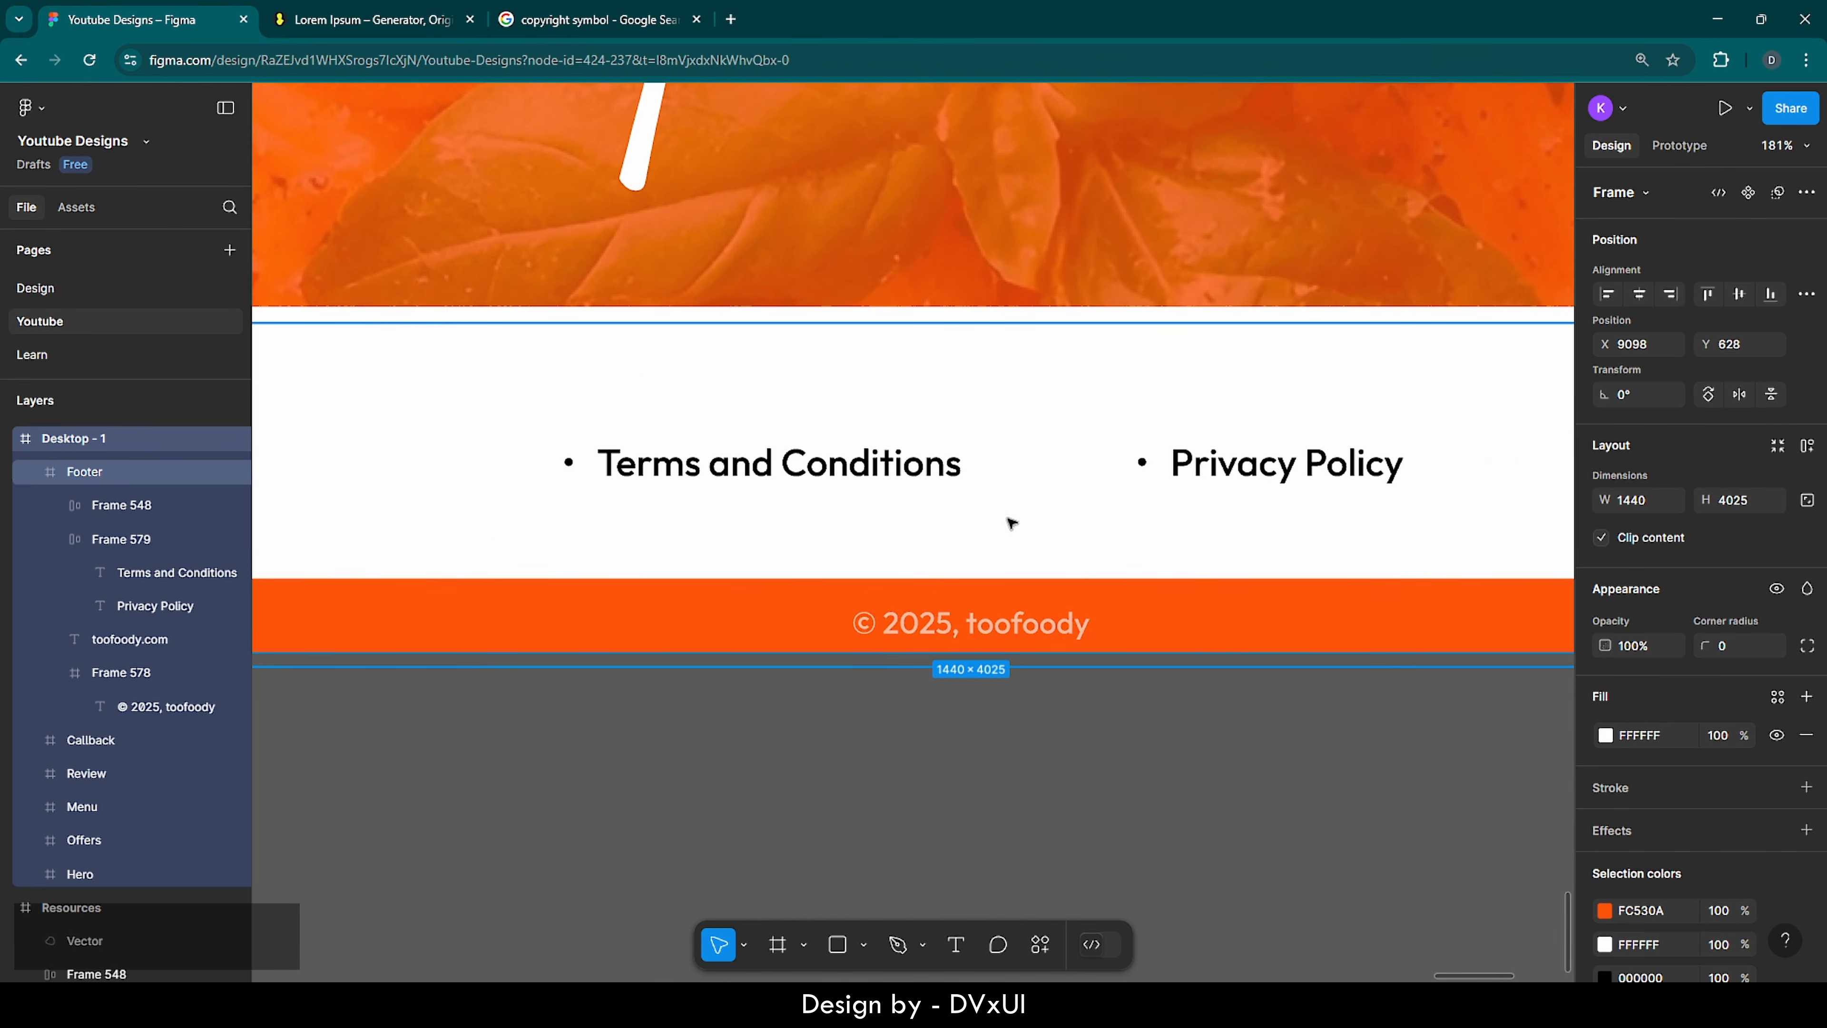
left_click(1103, 455)
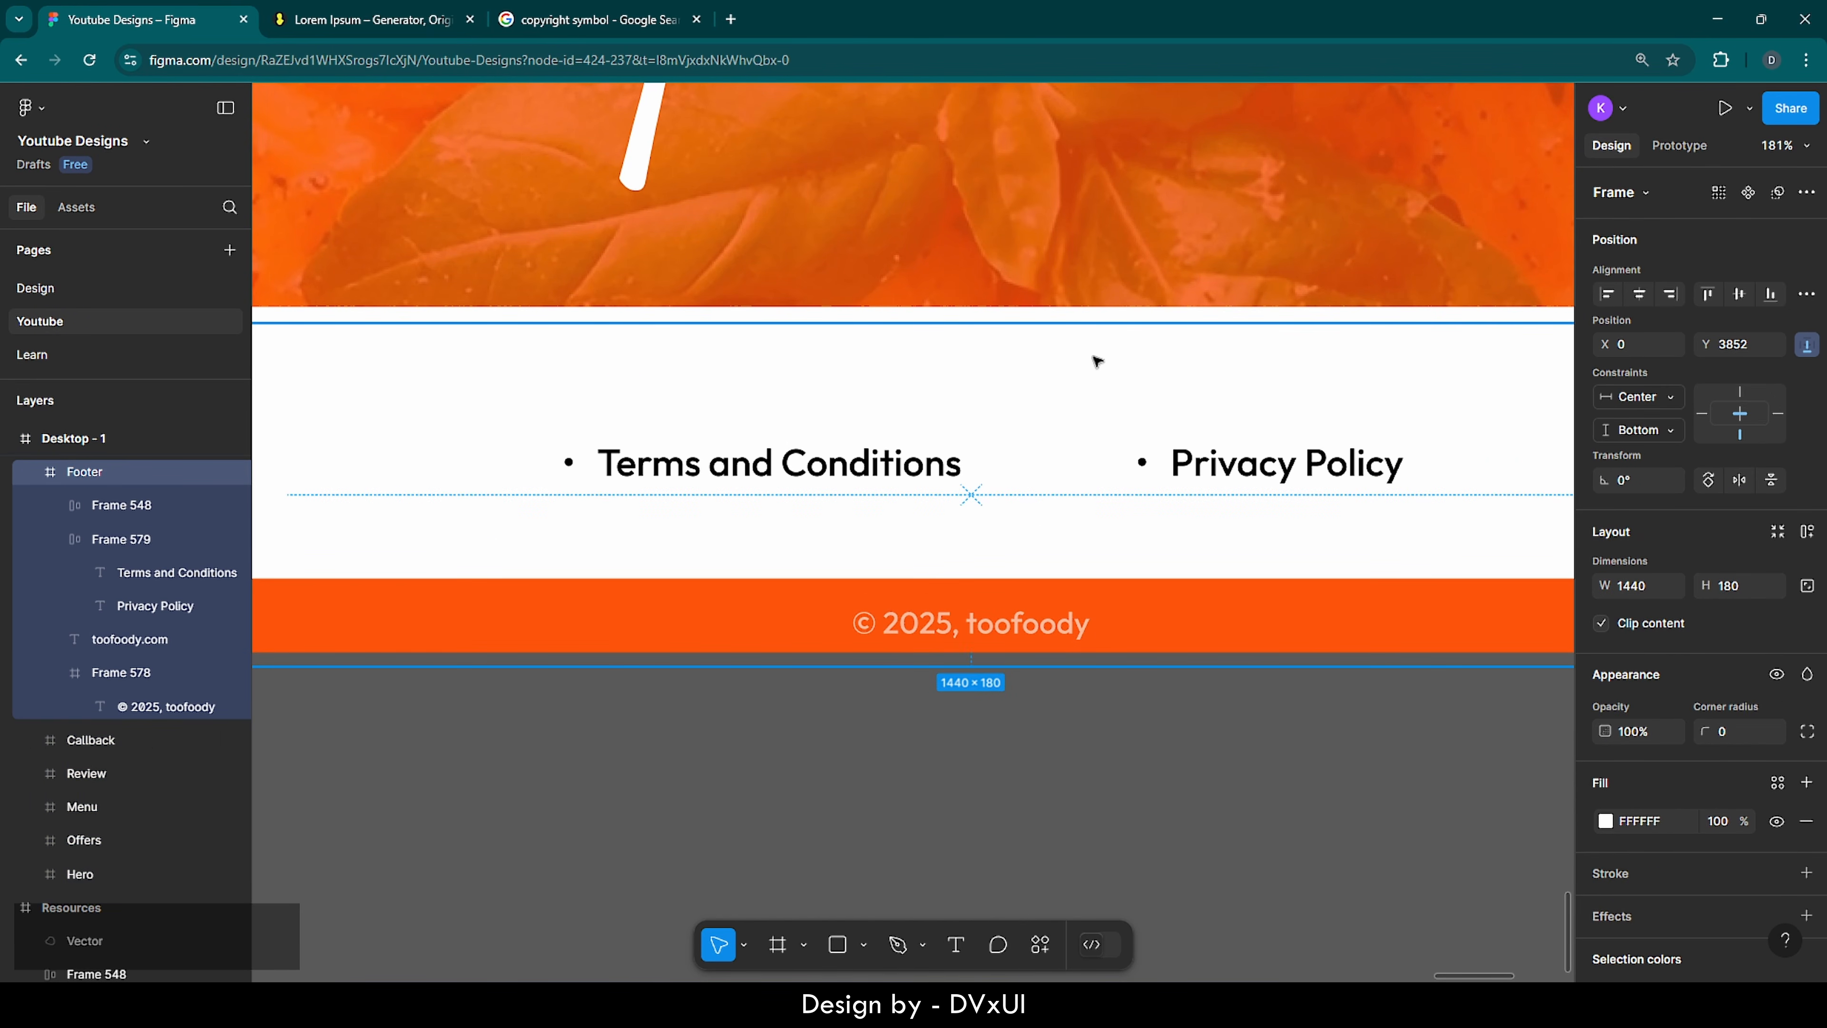
key("Up")
key("Up")
key("Up")
key("Up")
key("Up")
key("Up")
key("Up")
key("Up")
key("Up")
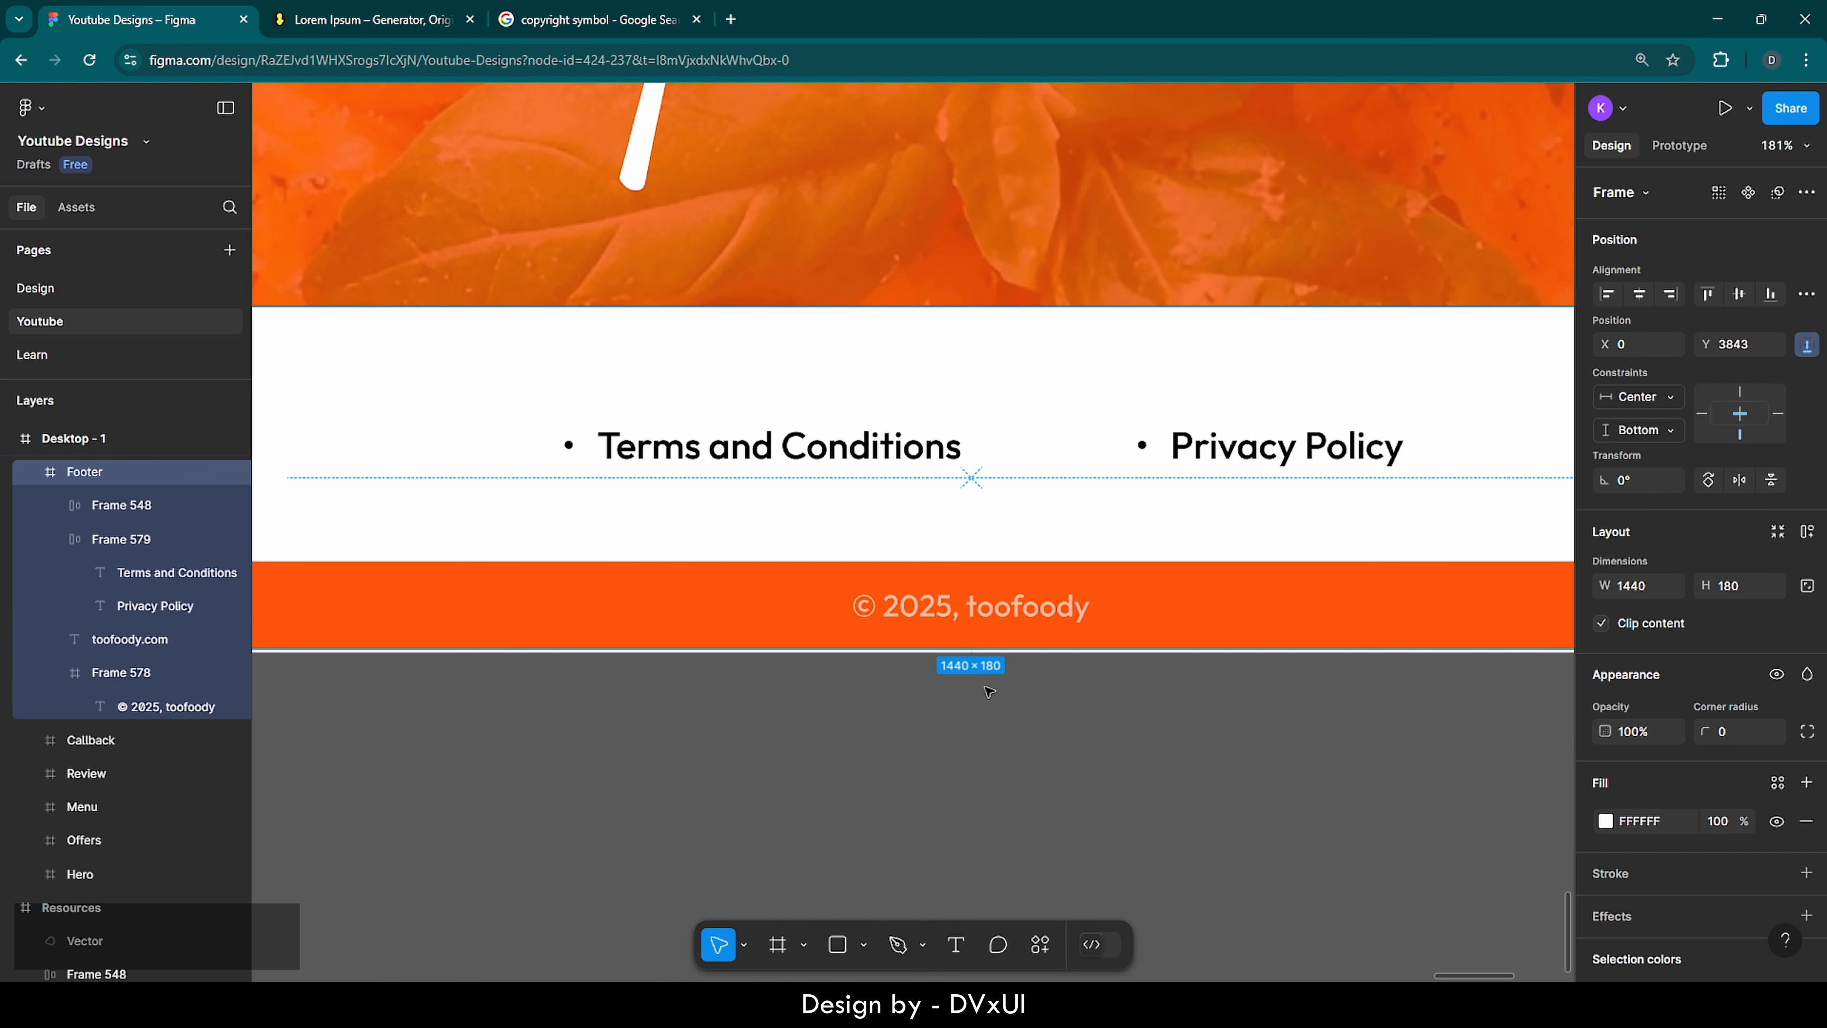
left_click(985, 689)
- Reduce the Desktop - 1 frame's height to about 4020 to trim the white strip below the footer
scroll(986, 689, "down", 10)
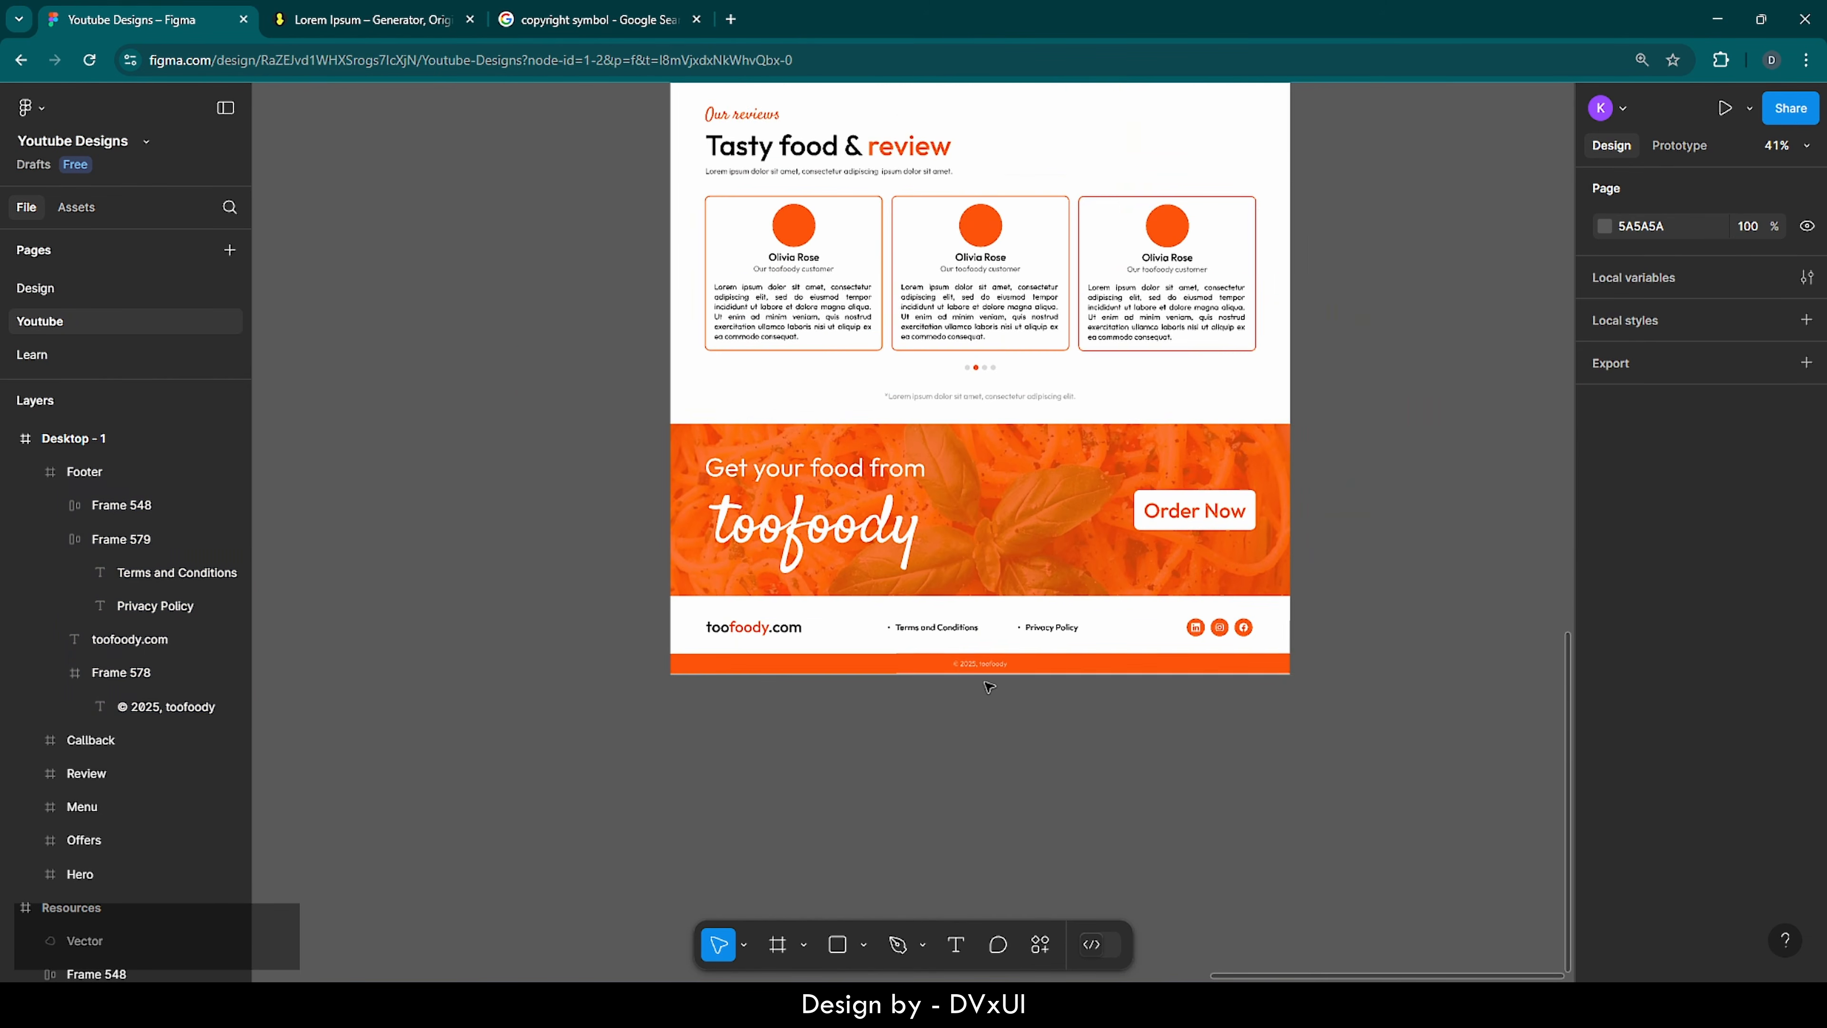
scroll(985, 689, "up", 10)
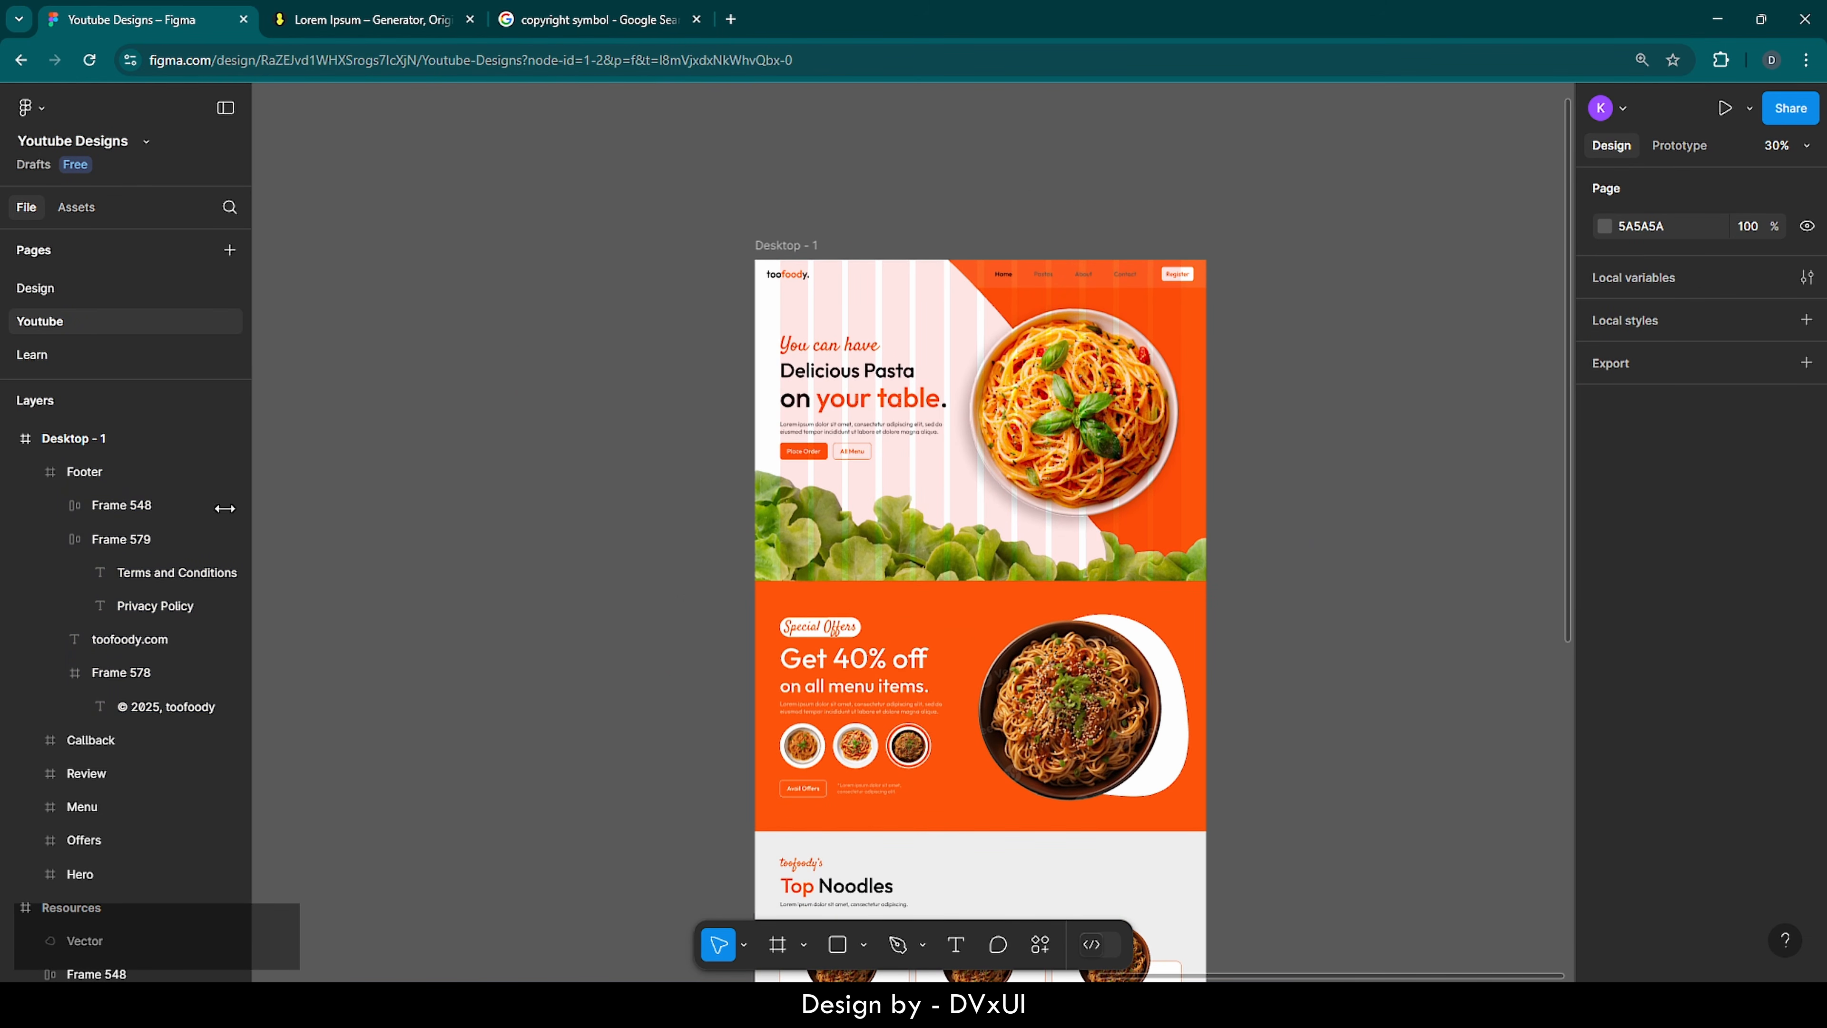
left_click(81, 439)
left_click(81, 439)
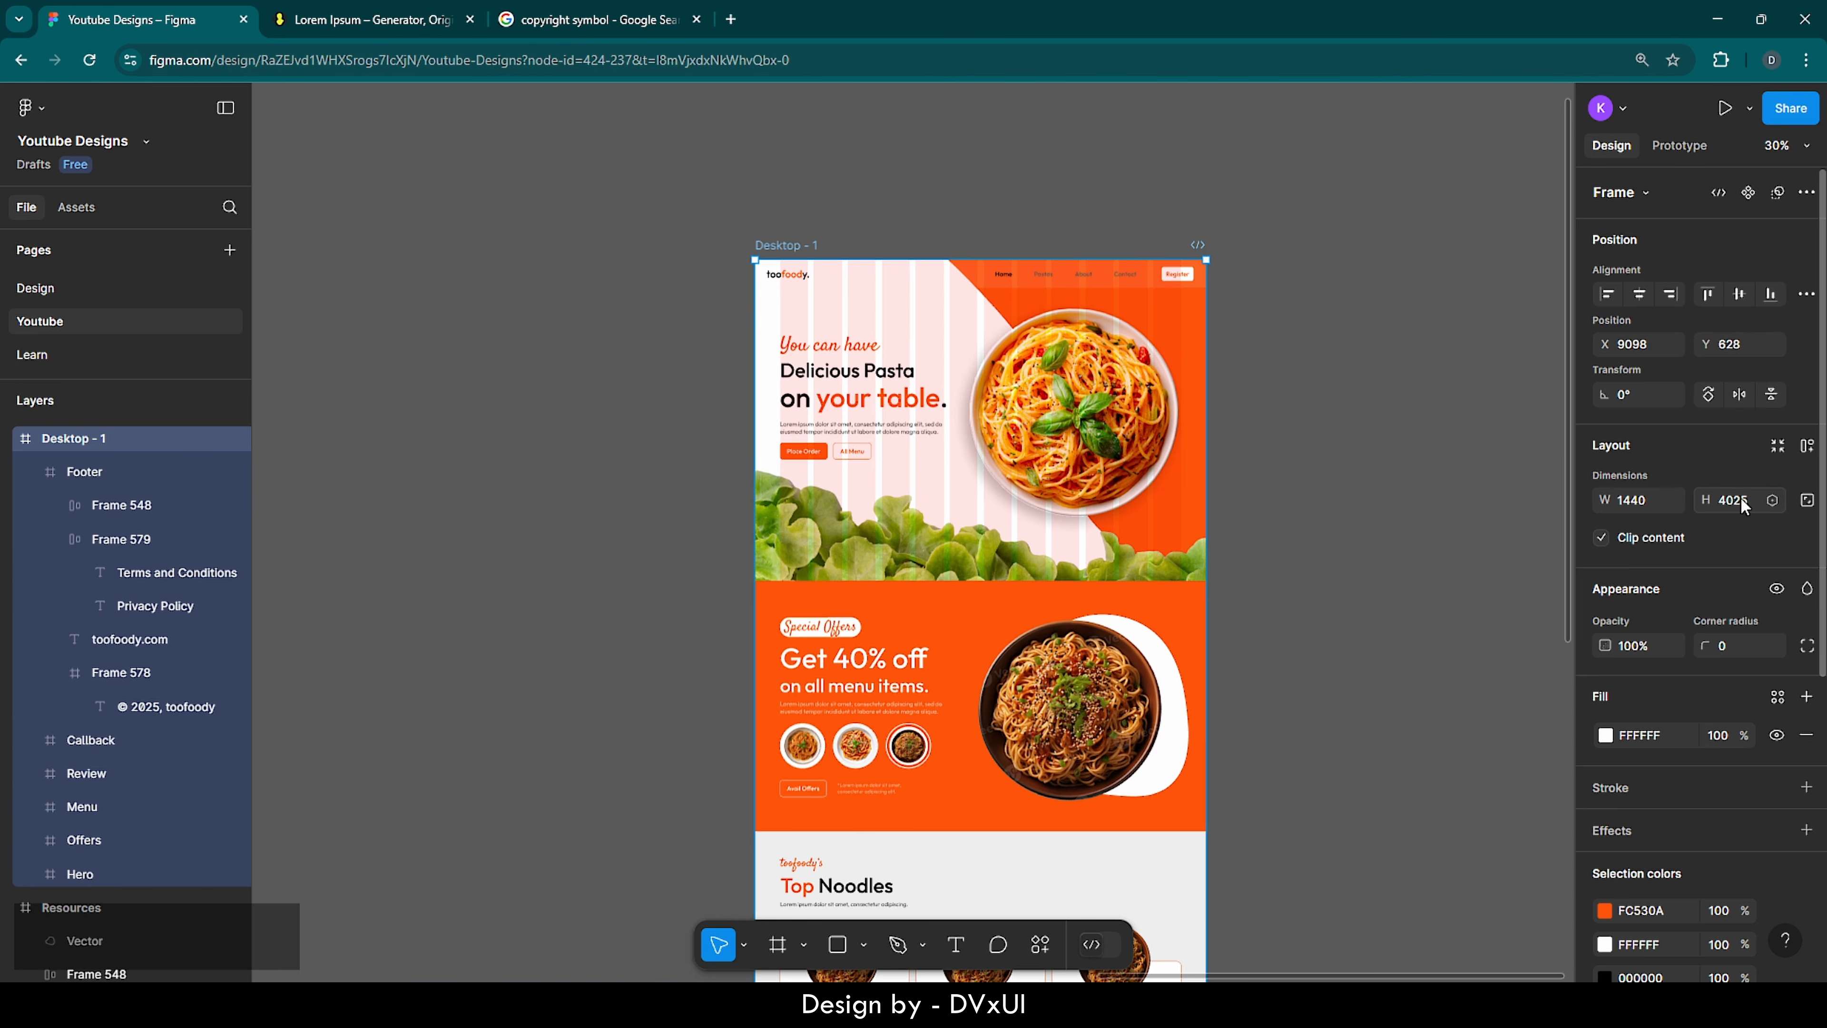
key("Down")
key("Down")
key("Down")
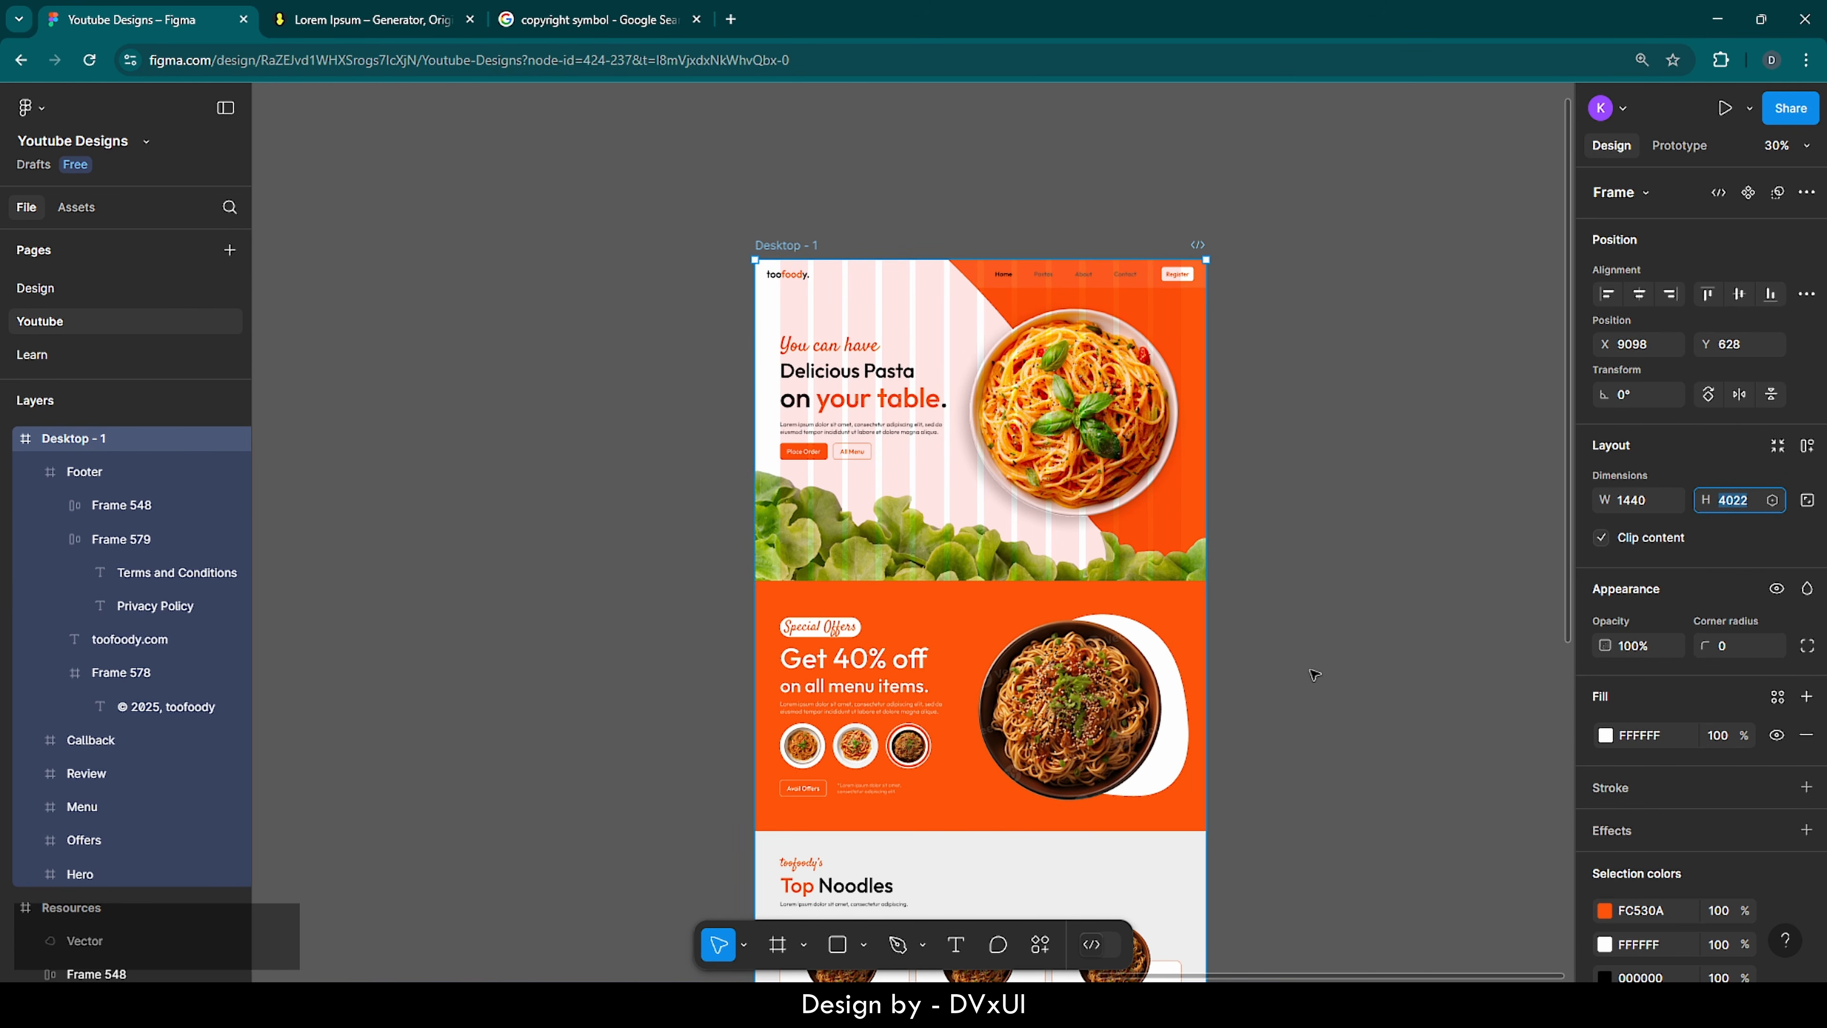
scroll(1314, 674, "down", 10)
scroll(1075, 770, "up", 10)
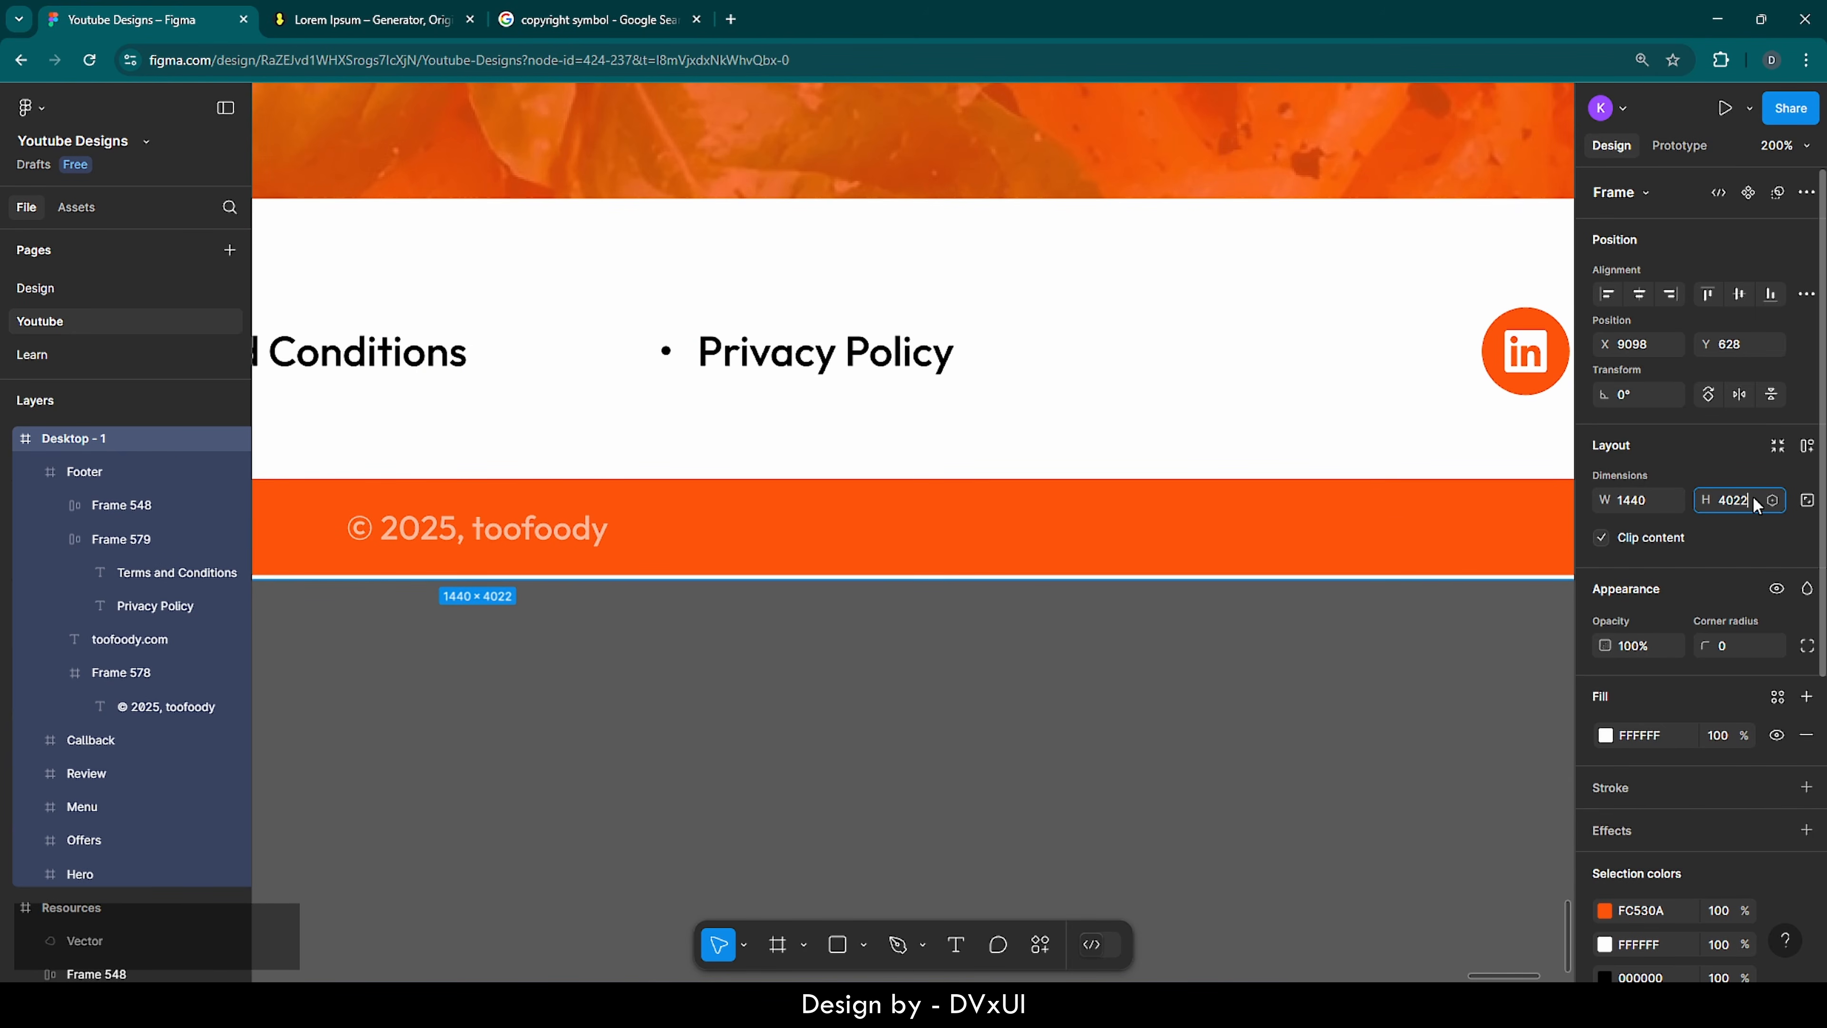
key("Down")
key("Down")
key("Down")
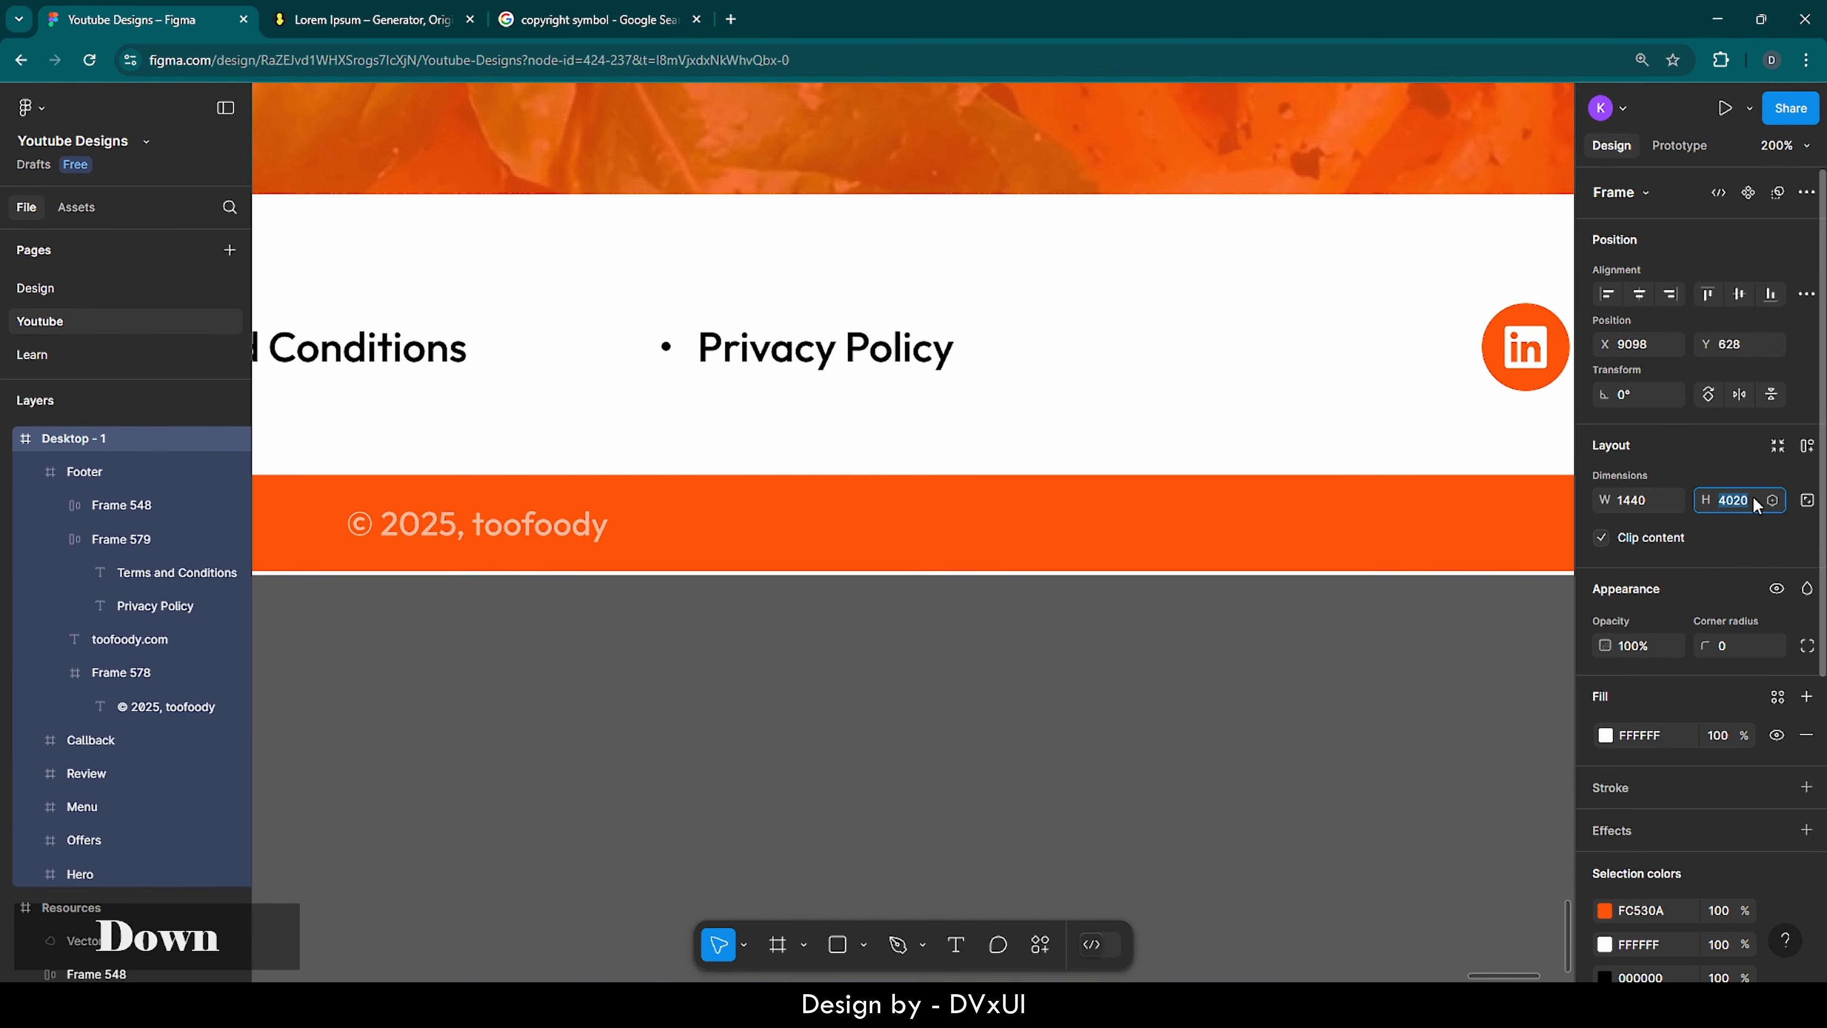
left_click(1314, 274)
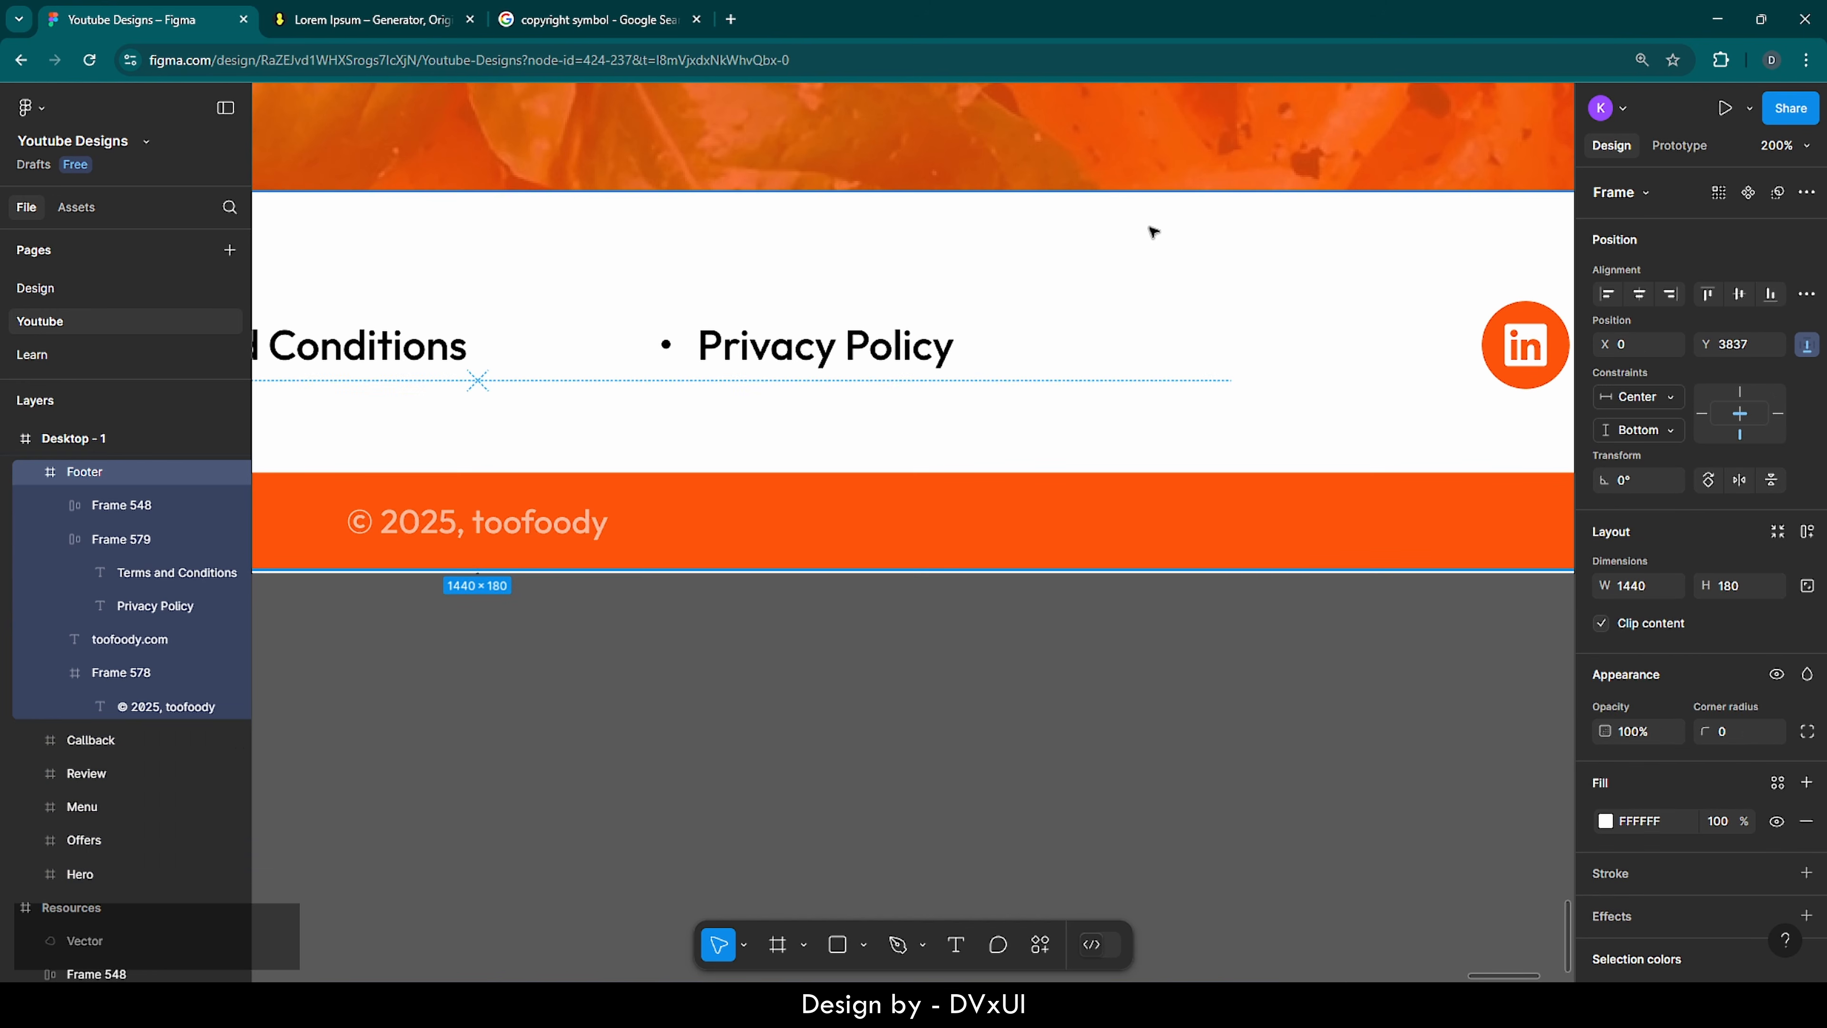
- Nudge the Footer frame down to Y 3839 to close the gap at the bottom of Desktop - 1, and clear the selection
key("Down")
key("Down")
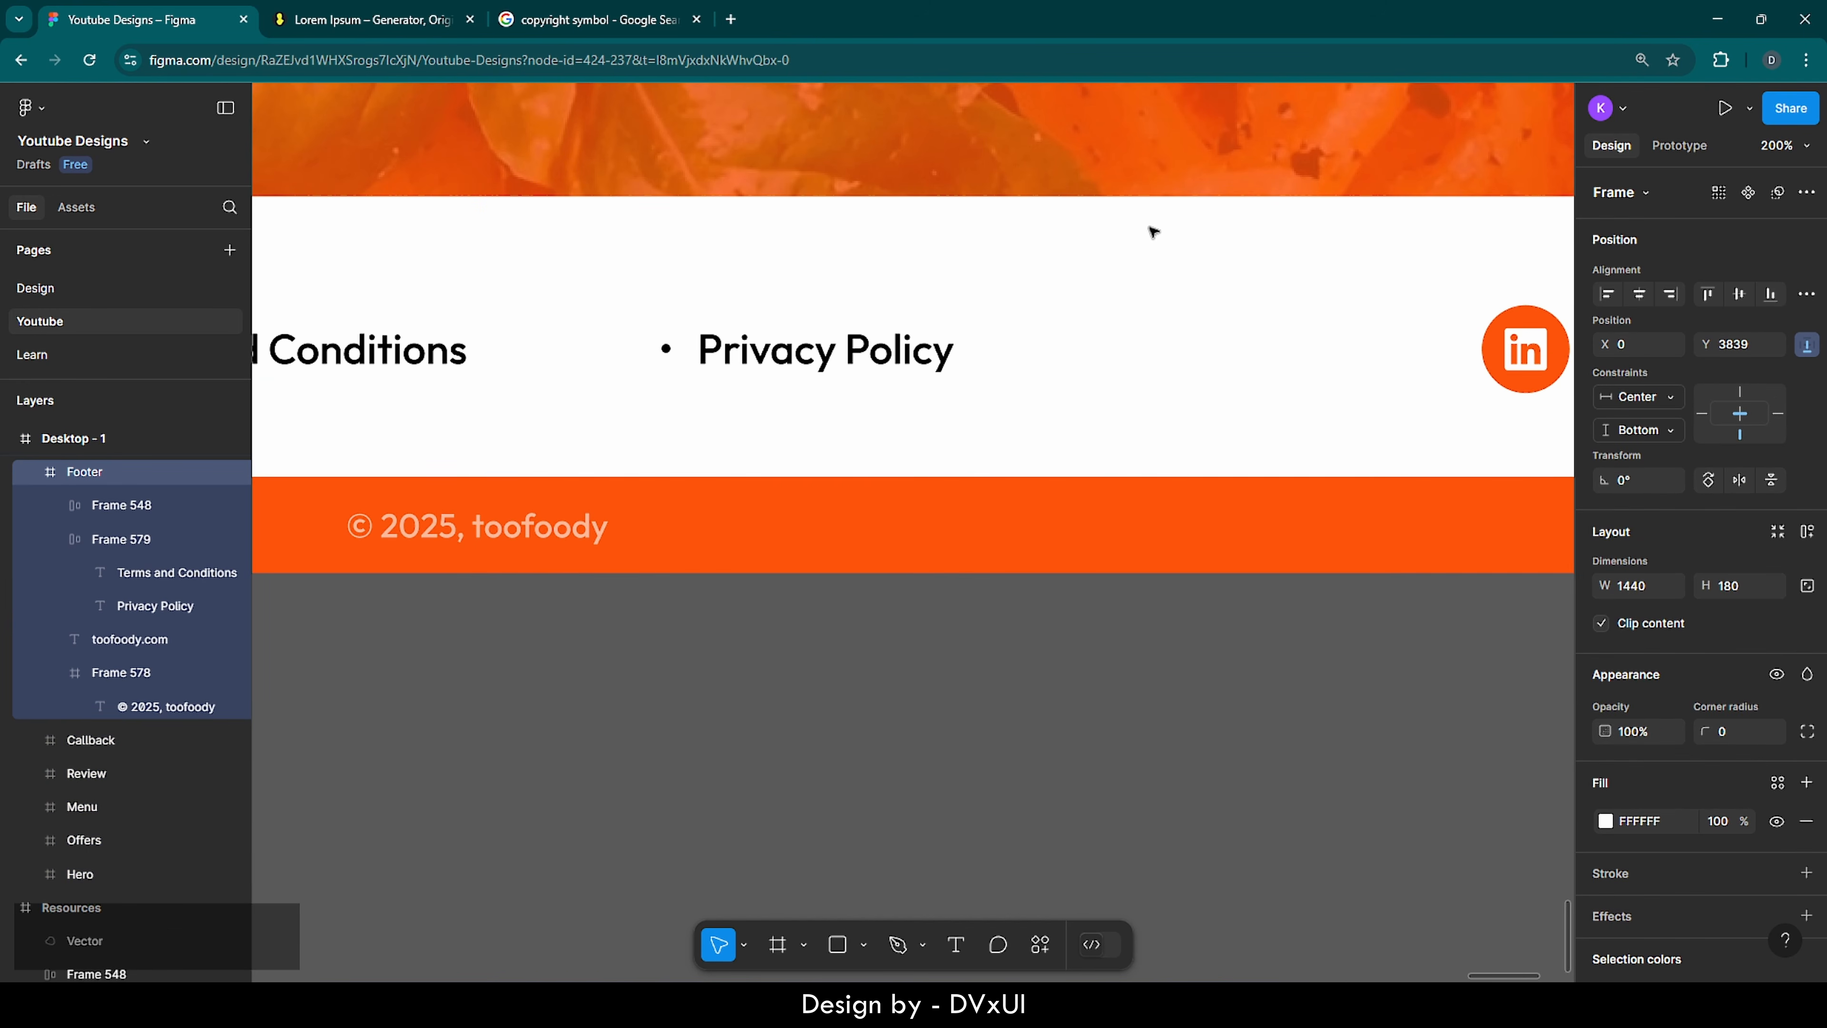
scroll(1153, 232, "down", 3)
scroll(1153, 231, "down", 5)
scroll(1260, 252, "up", 2)
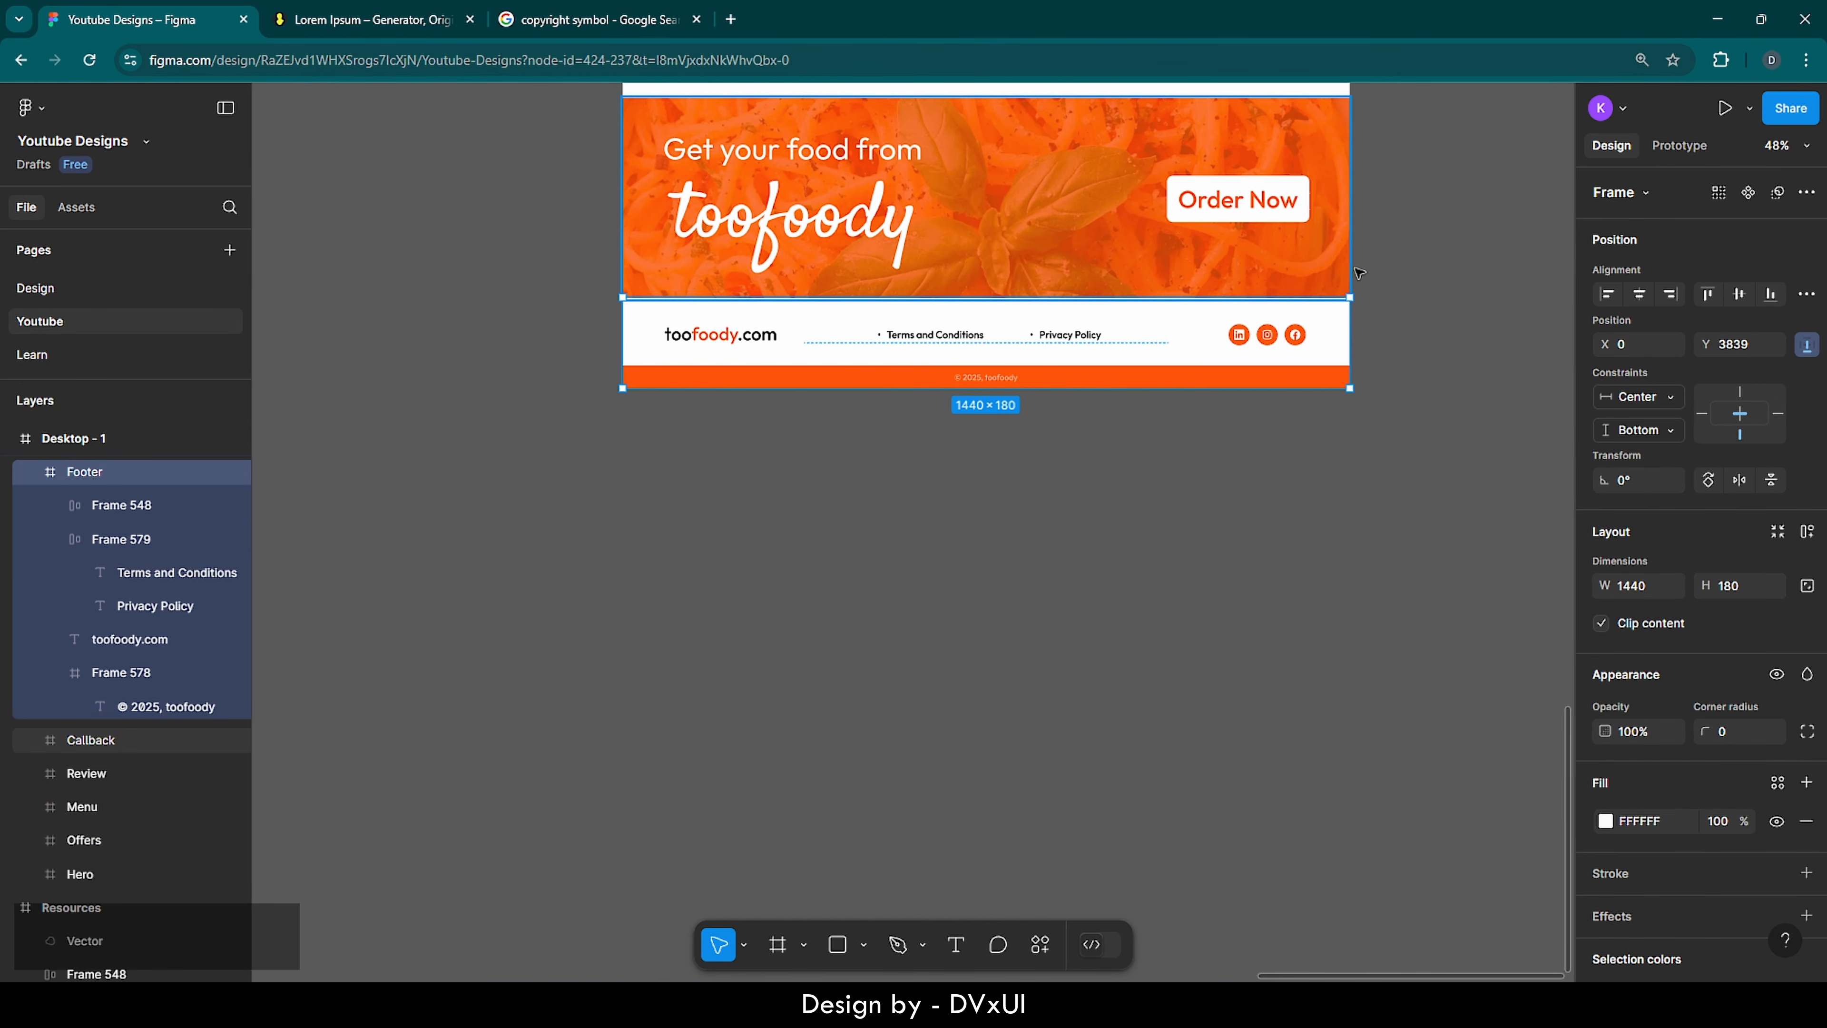
left_click(1339, 267)
left_click(1444, 277)
- Present the Desktop - 1 frame as a prototype and show it in full screen
scroll(1446, 278, "up", 1)
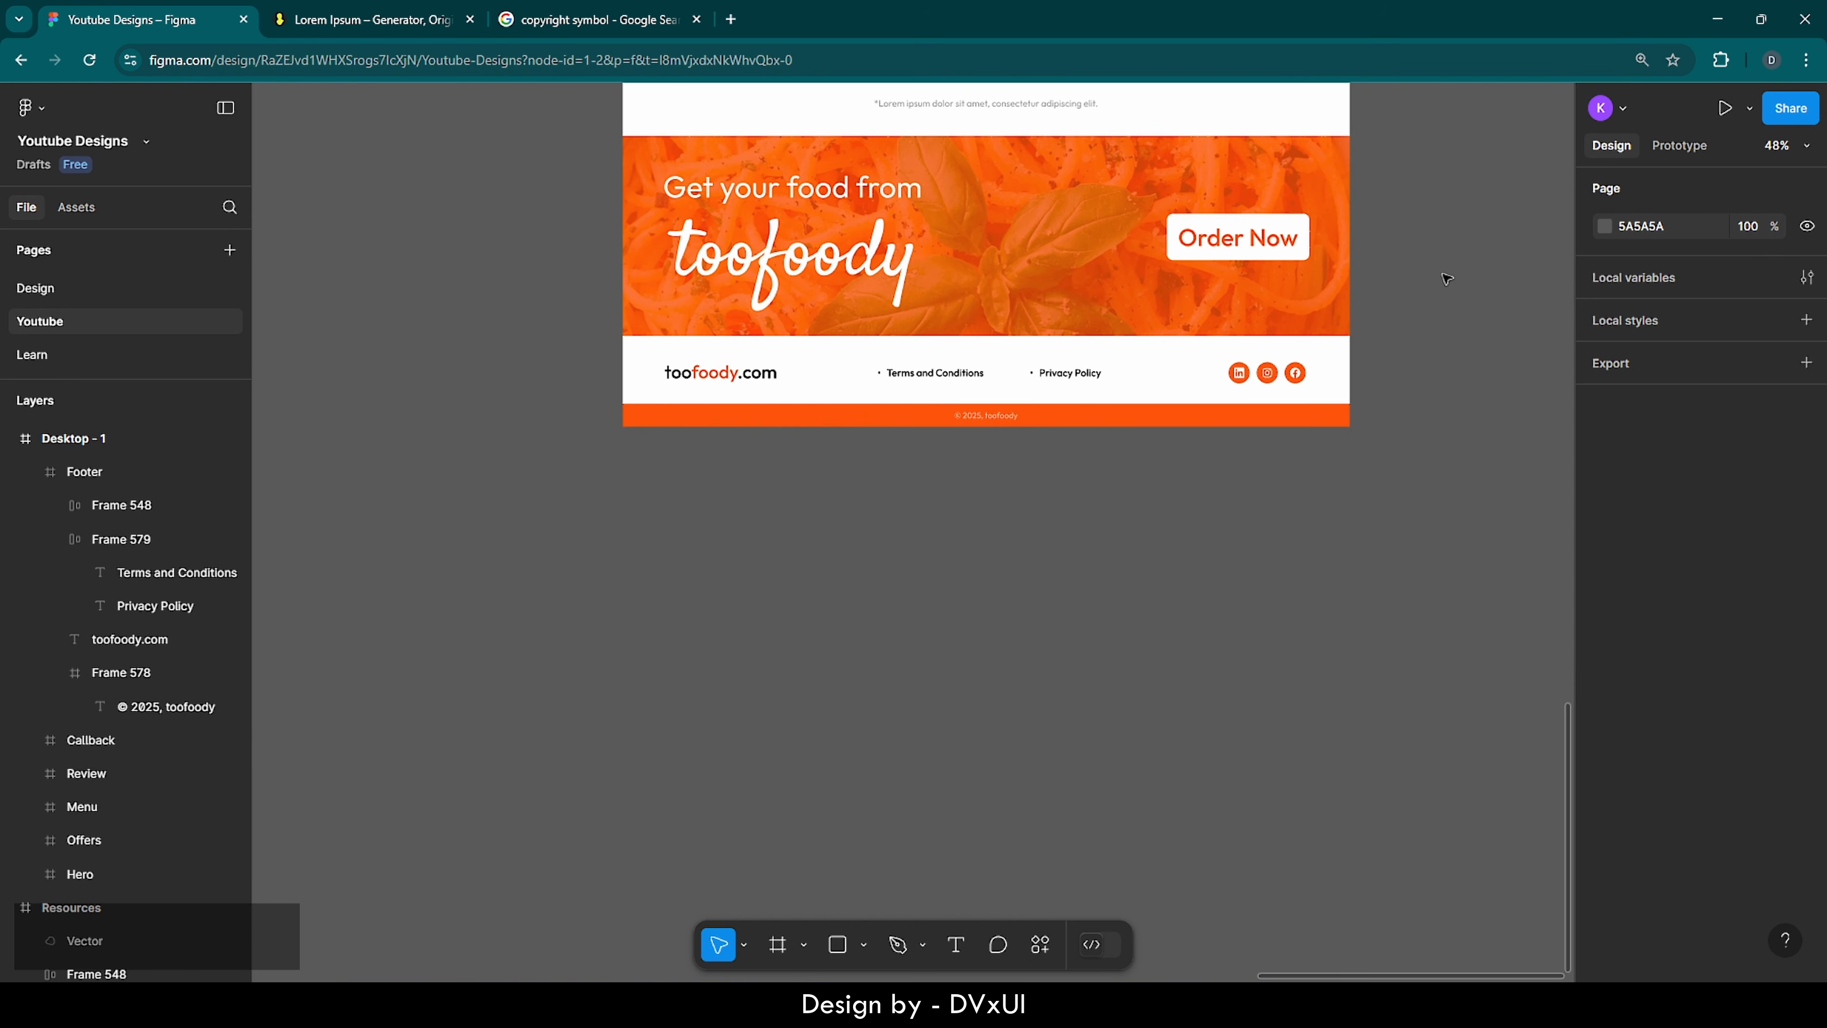
scroll(1447, 279, "down", 2)
scroll(1446, 278, "up", 5)
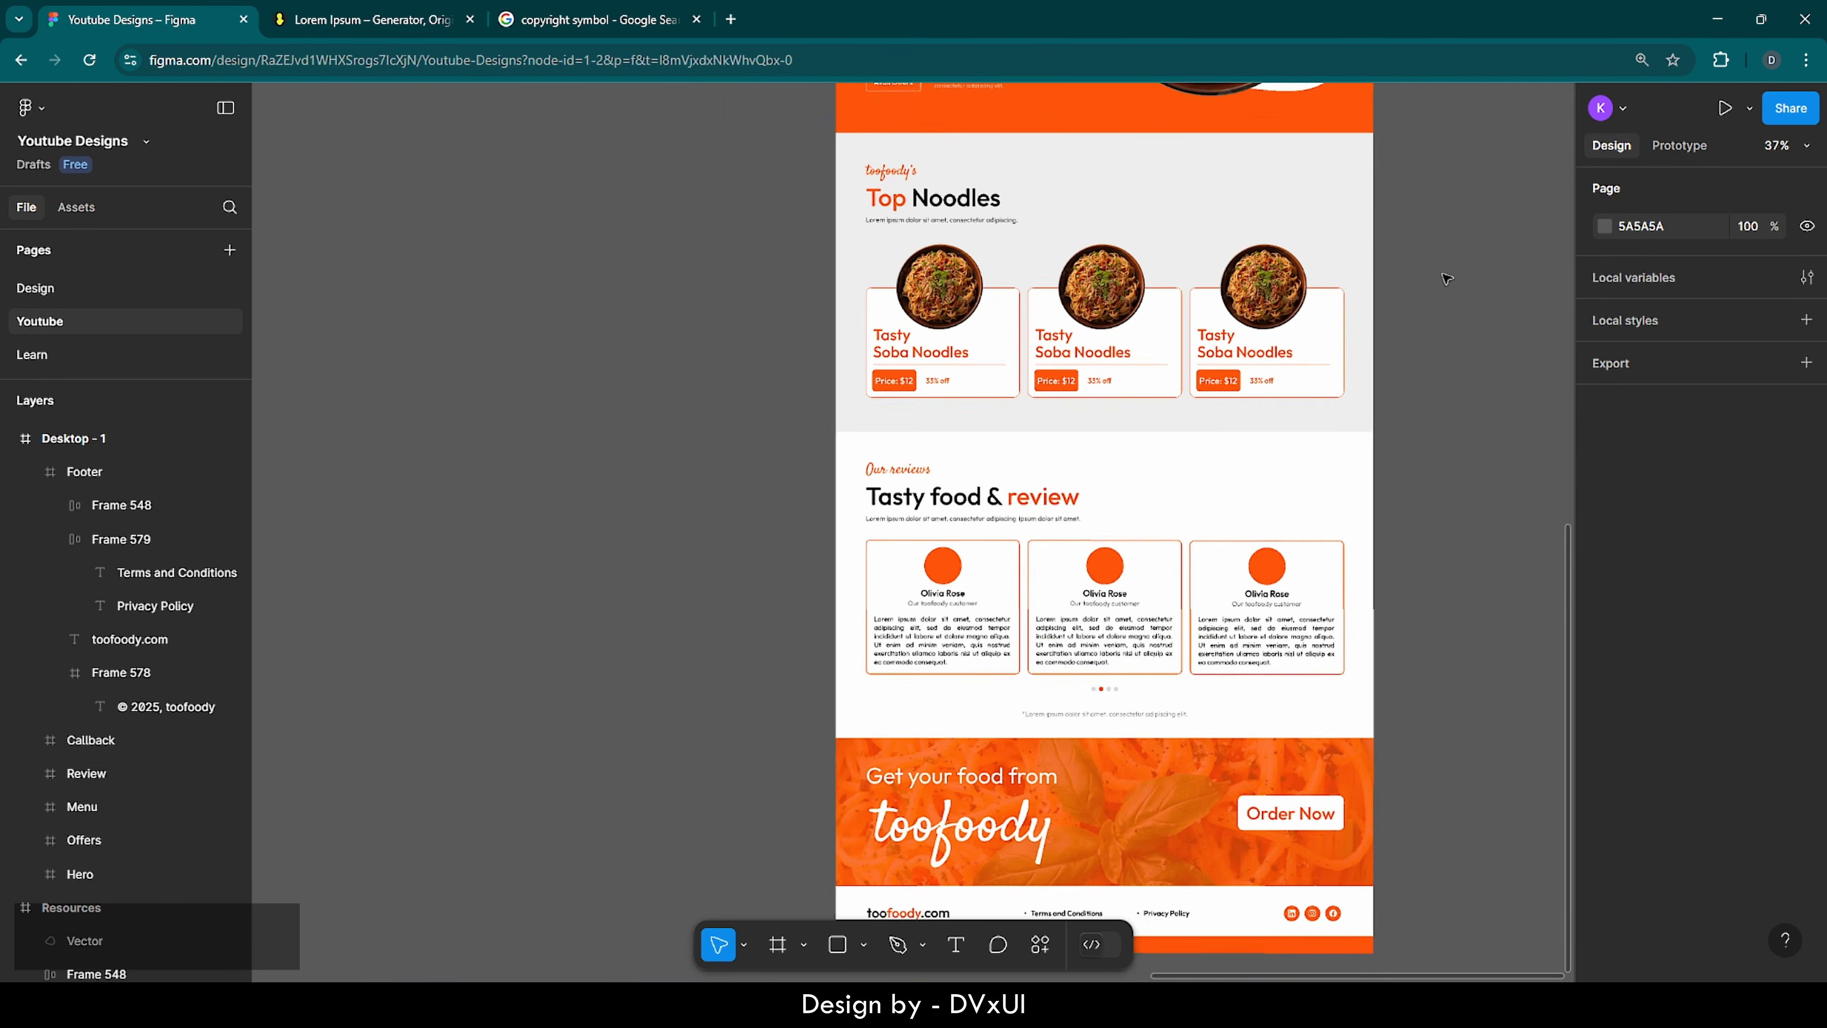
scroll(1446, 278, "down", 5)
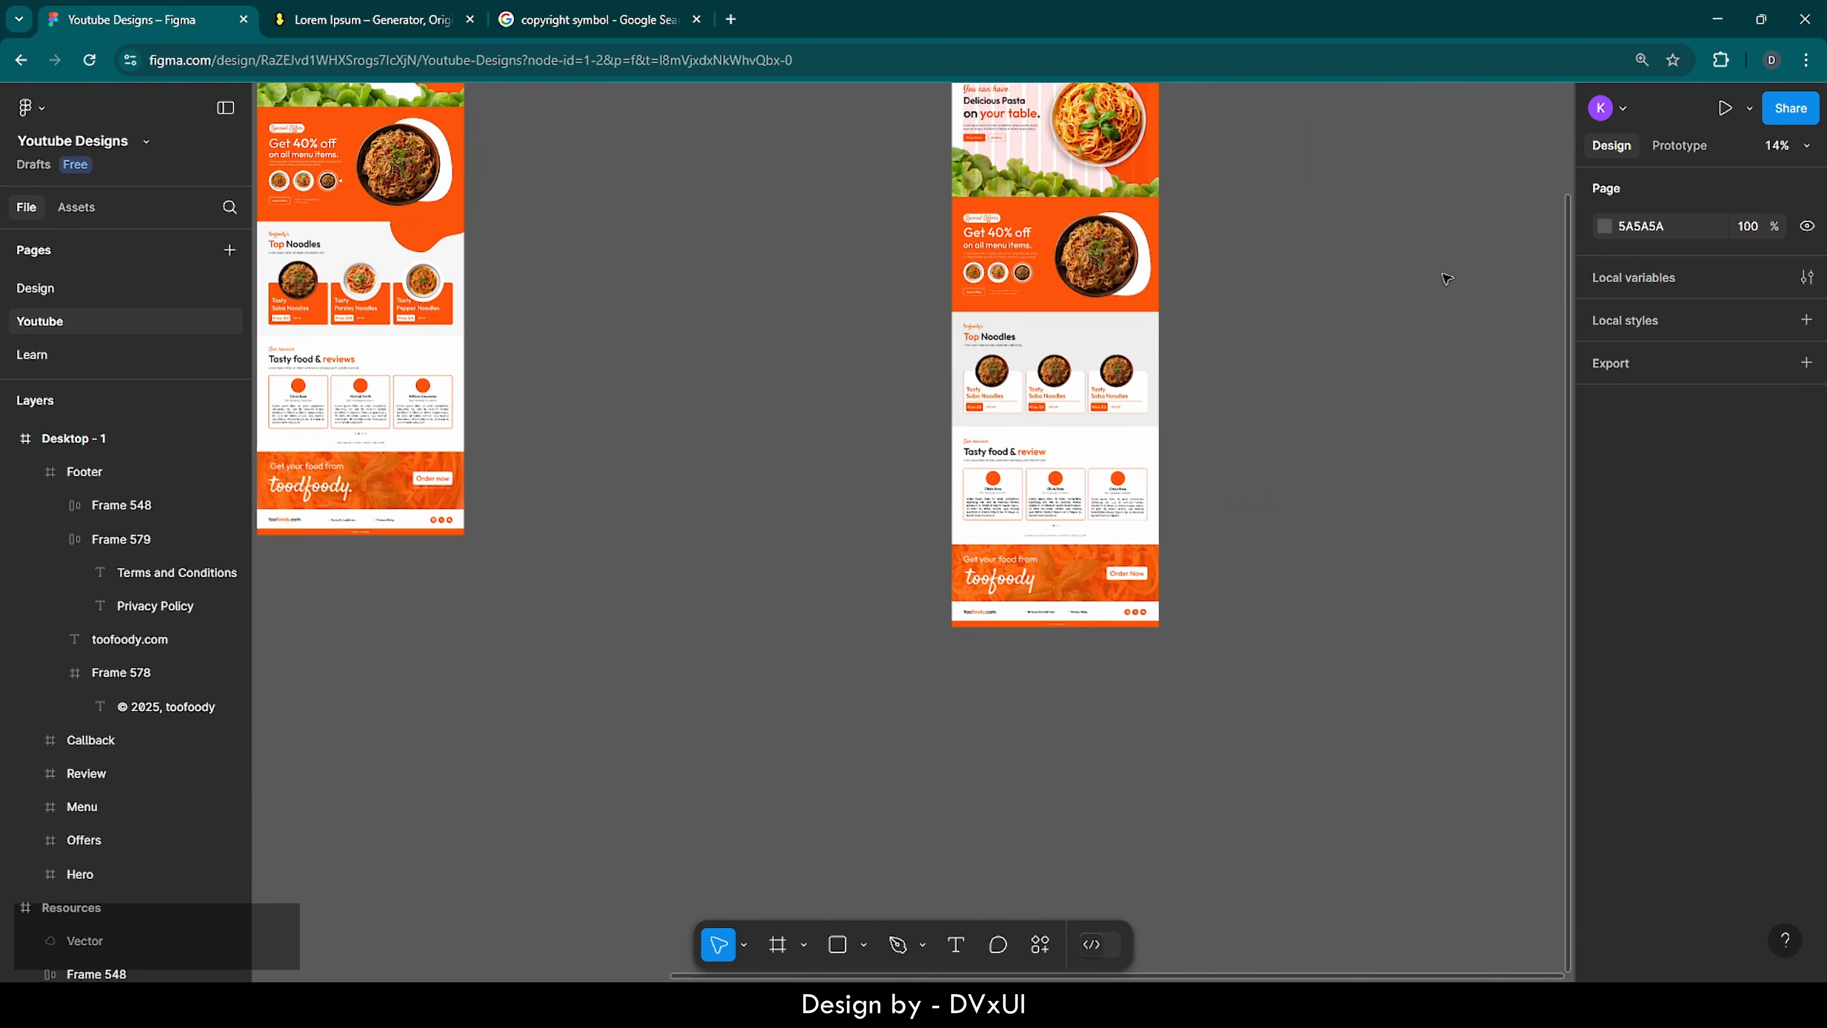
scroll(1446, 279, "up", 3)
scroll(1432, 270, "right", 3)
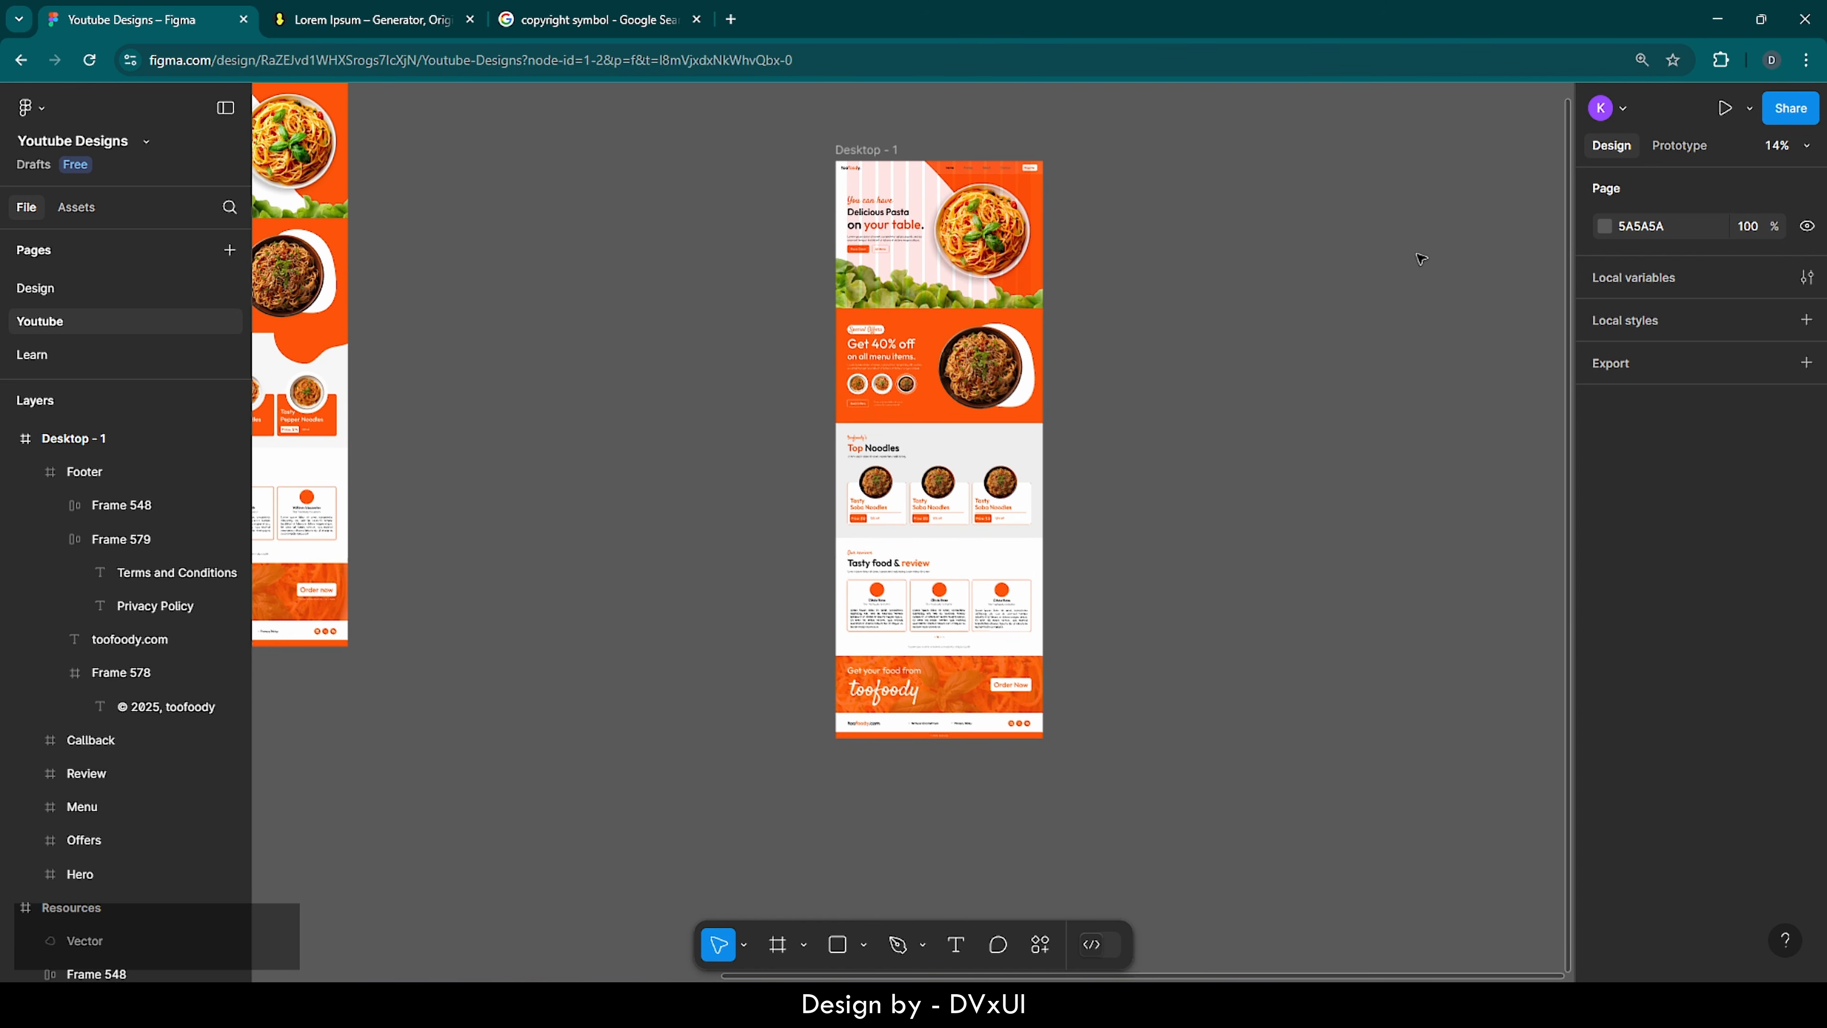
left_click(890, 147)
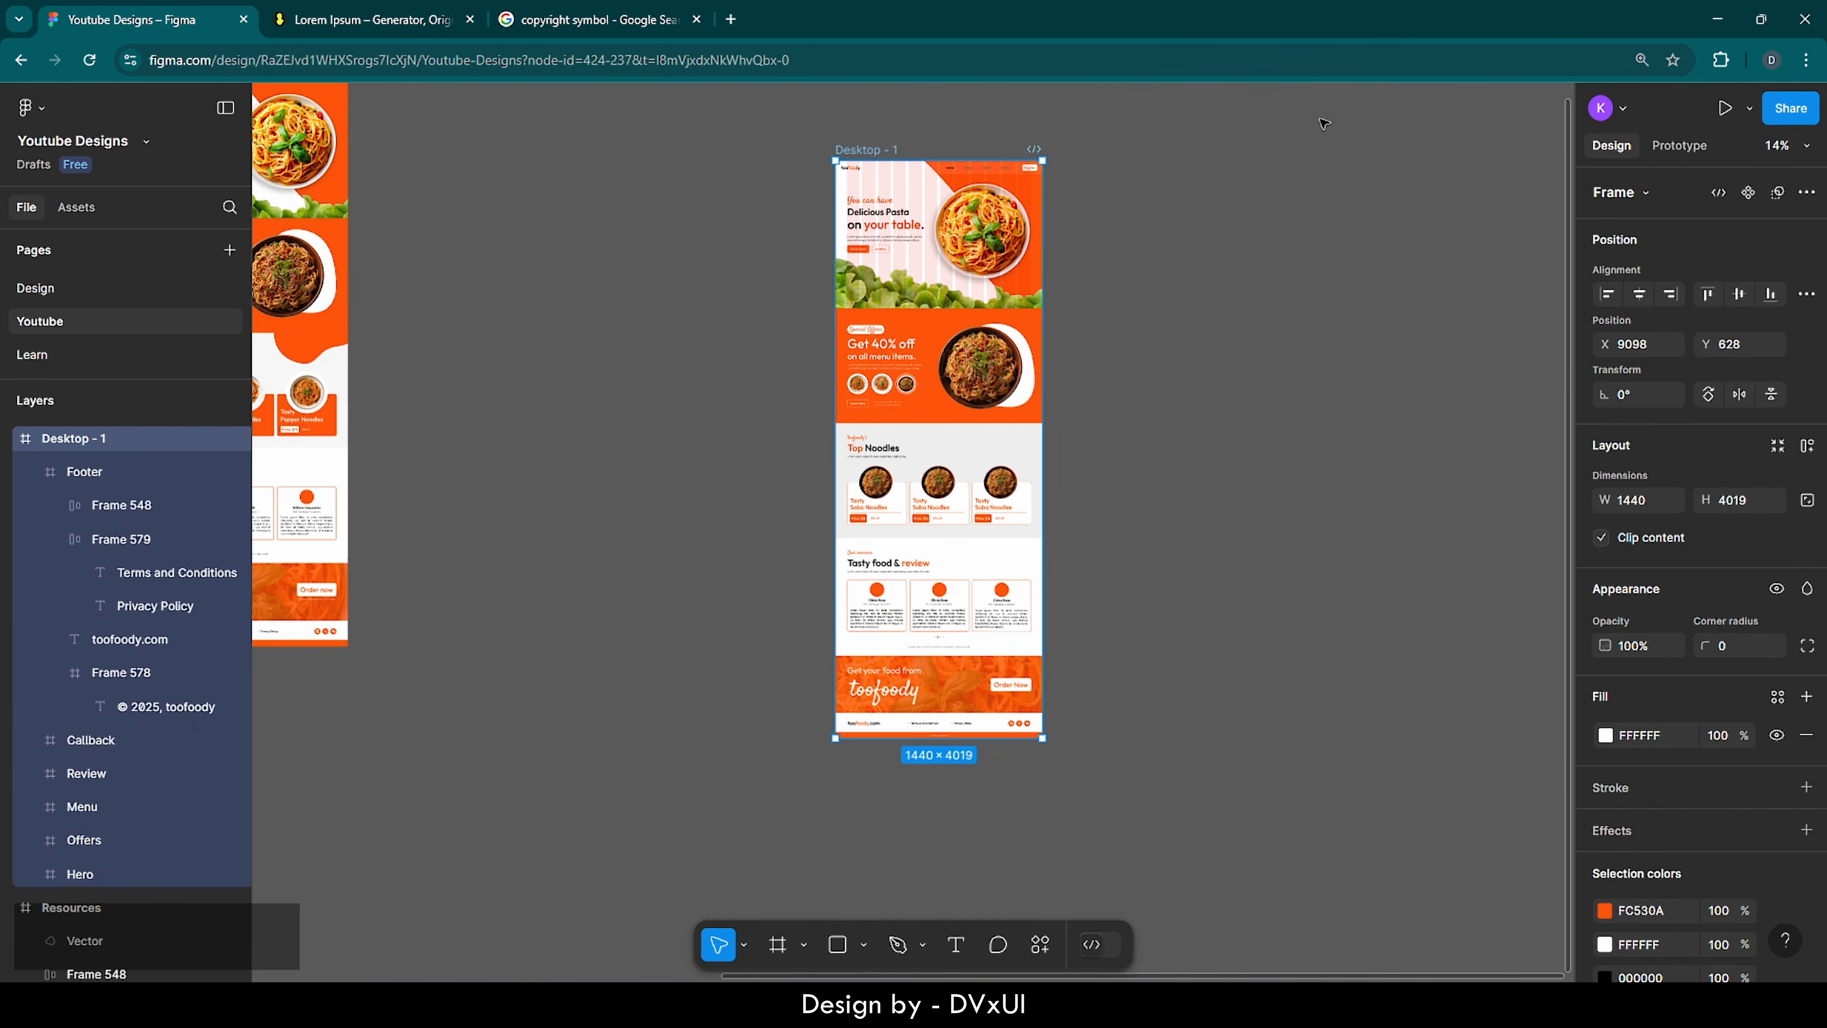
left_click(1726, 108)
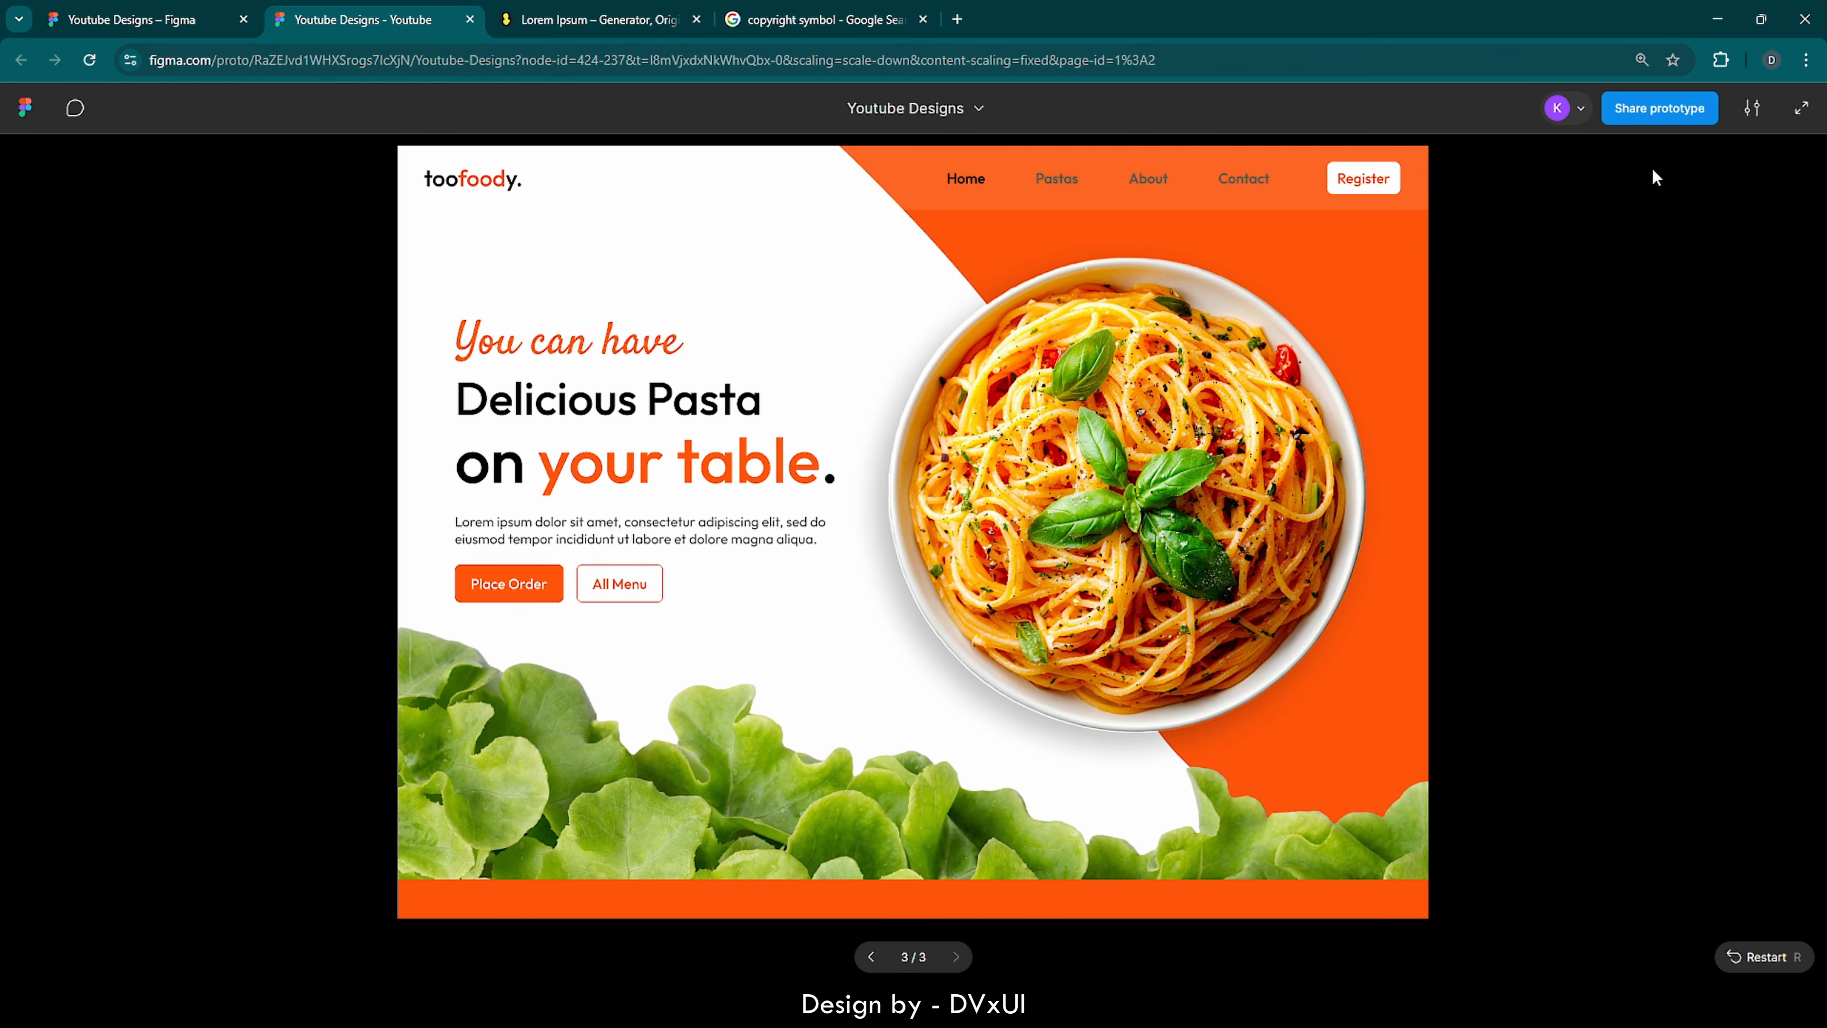
left_click(1799, 109)
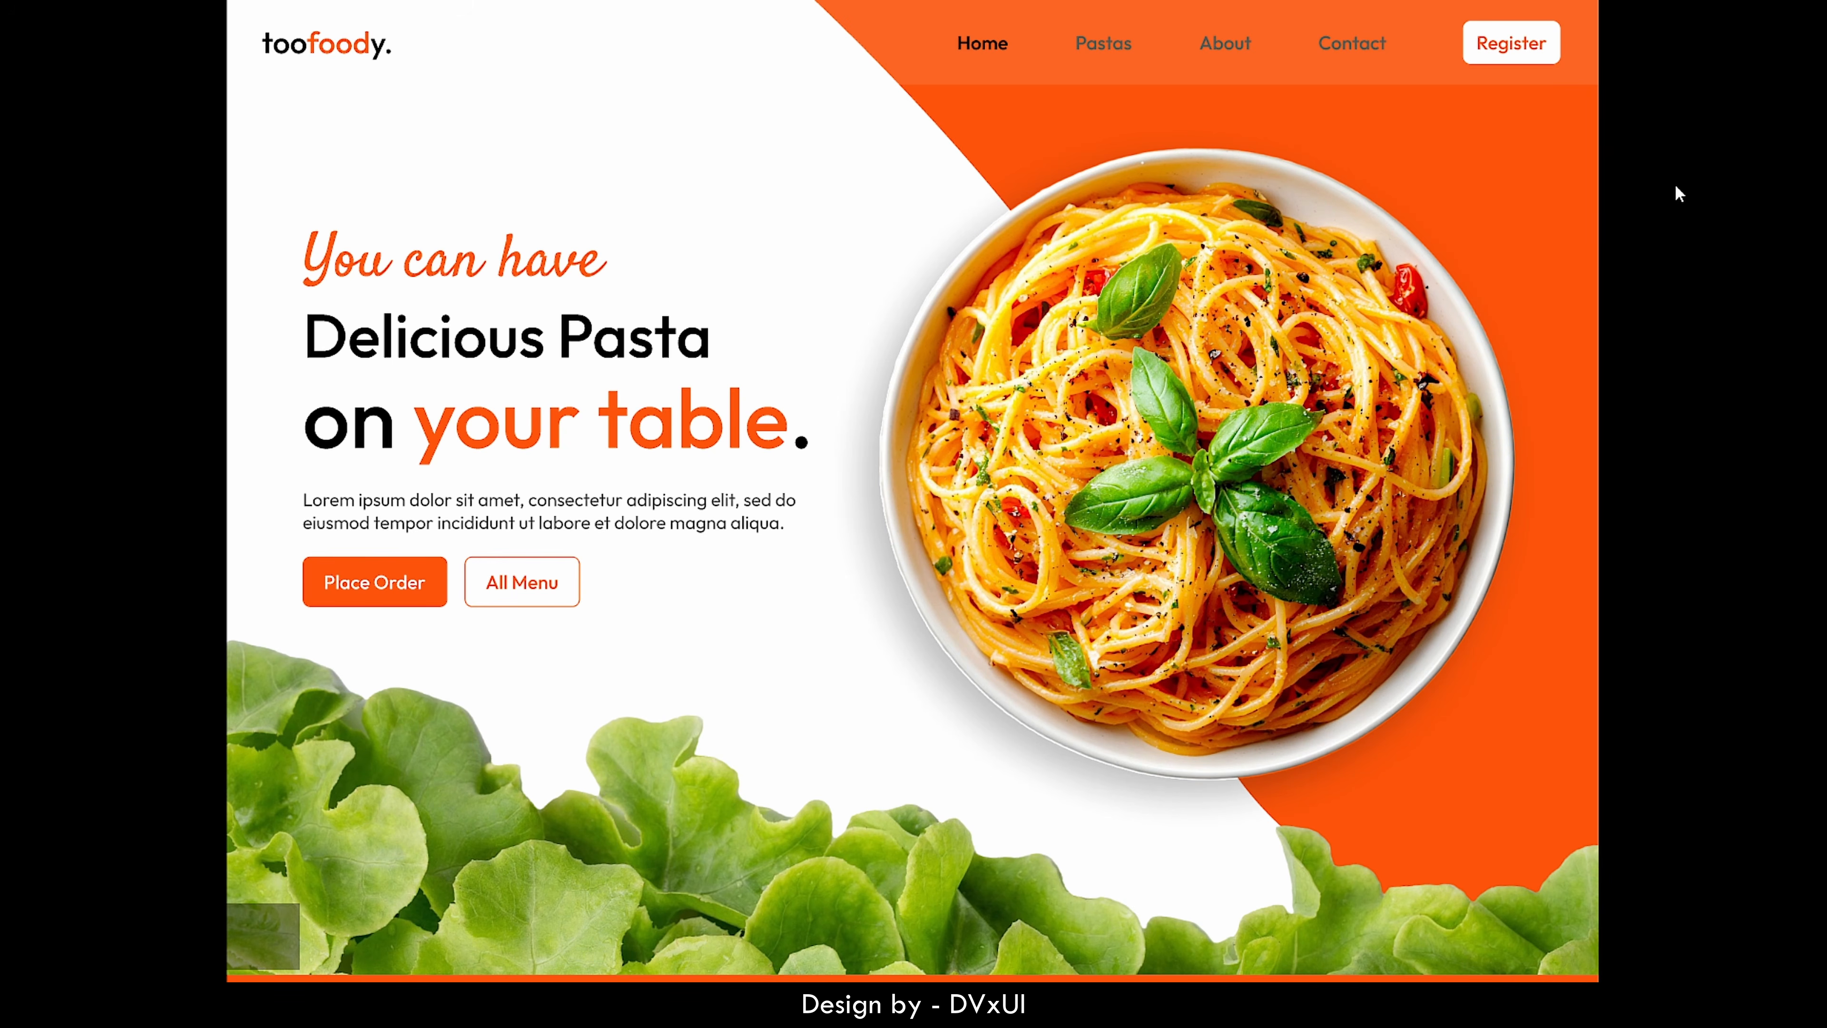
- Examine the presented page from the hero section down to the footer and return to its top
scroll(1102, 571, "down", 10)
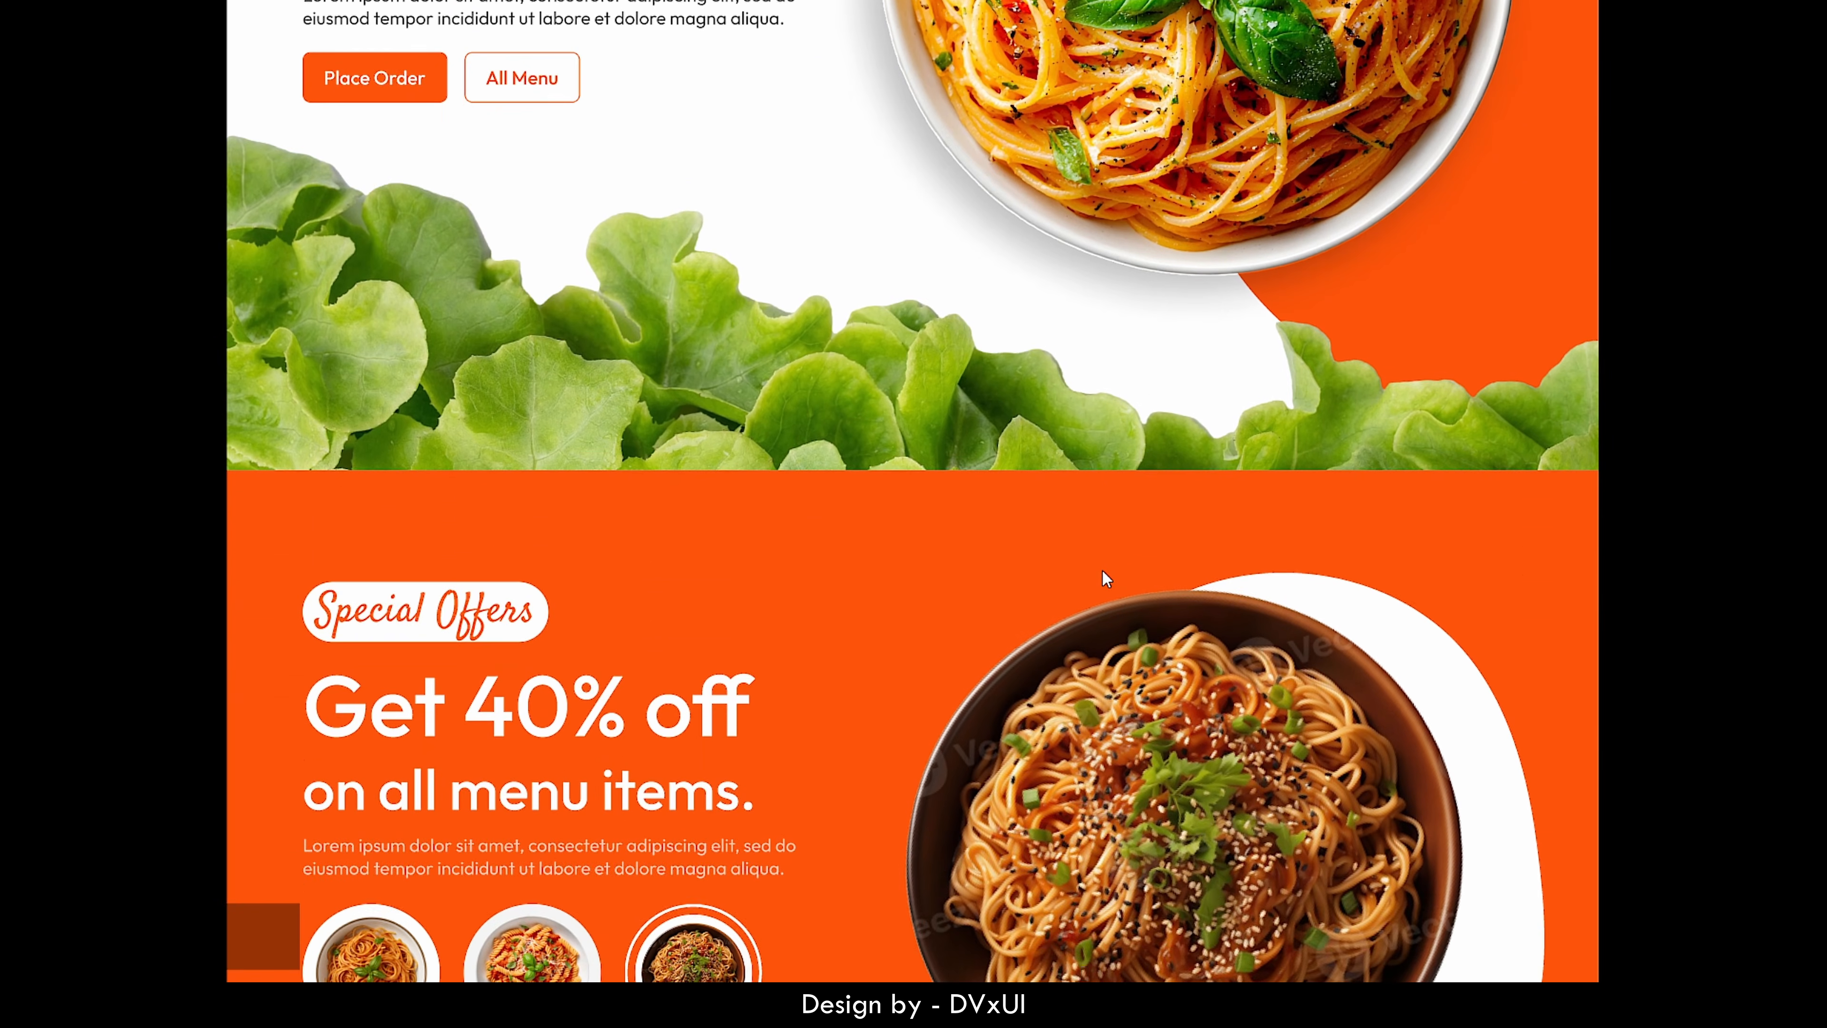
scroll(1106, 580, "down", 8)
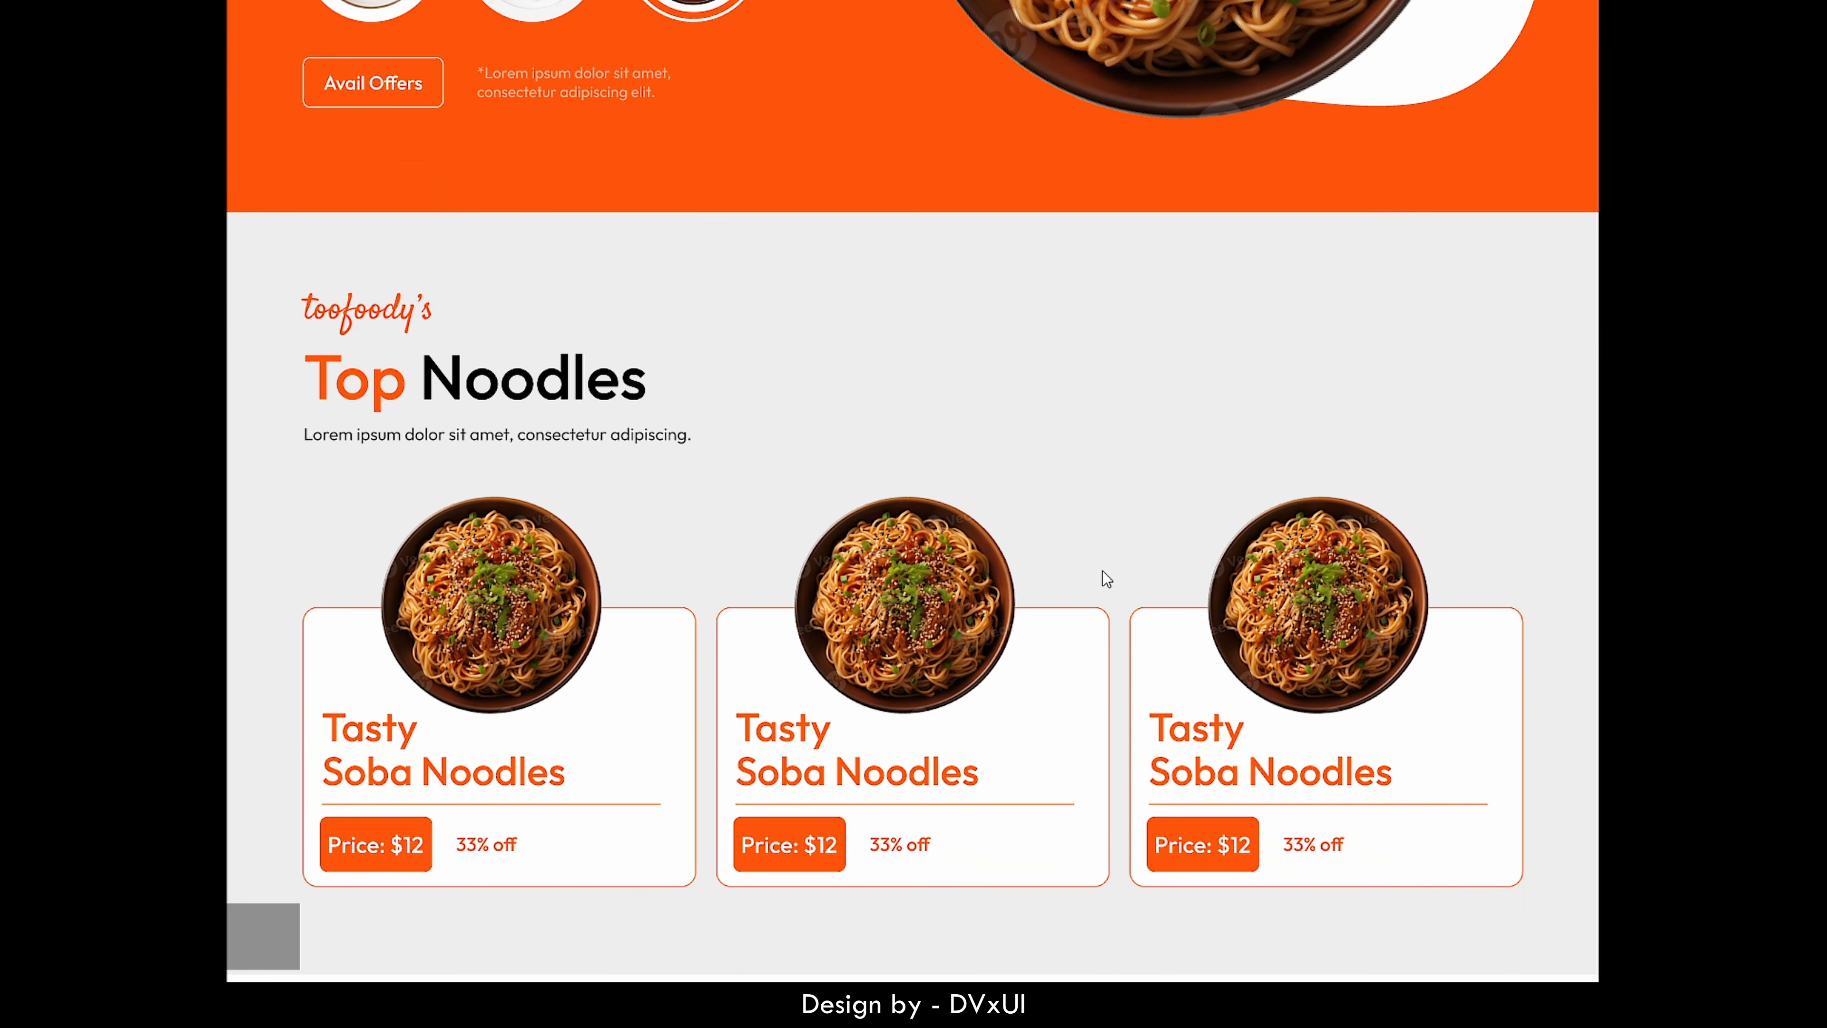
scroll(1105, 576, "down", 6)
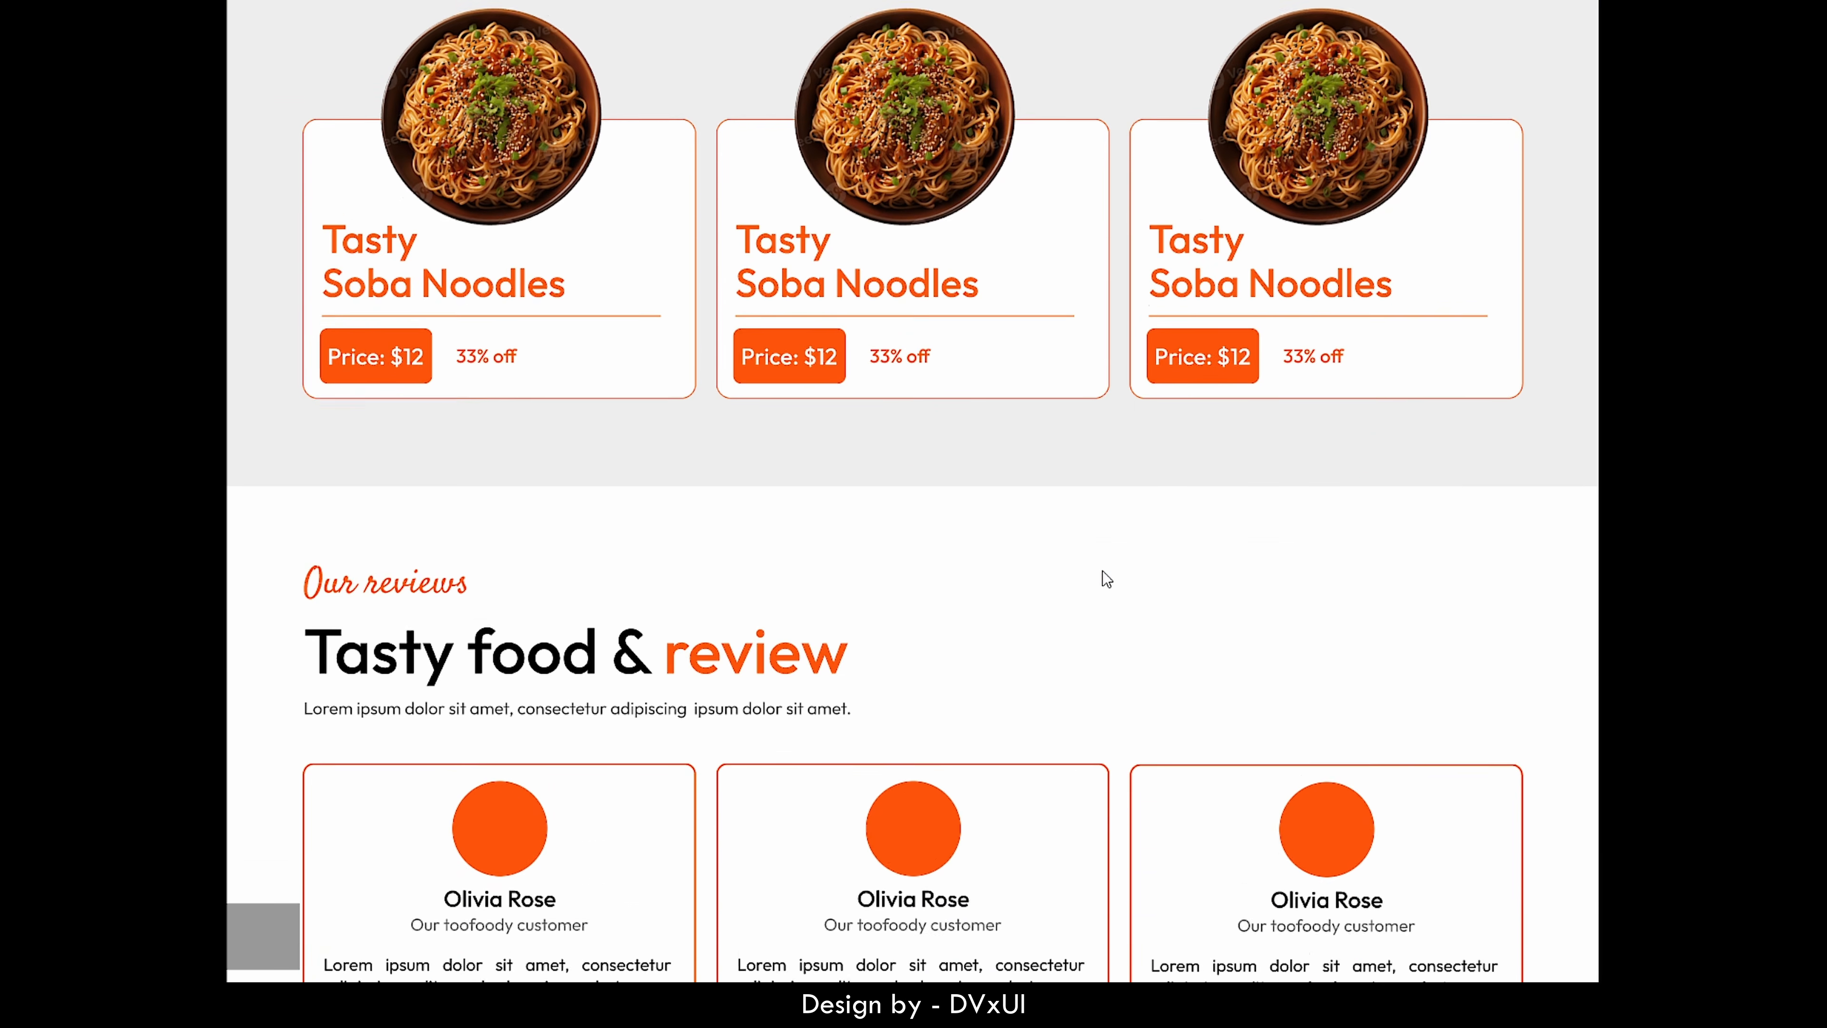
scroll(1106, 579, "down", 5)
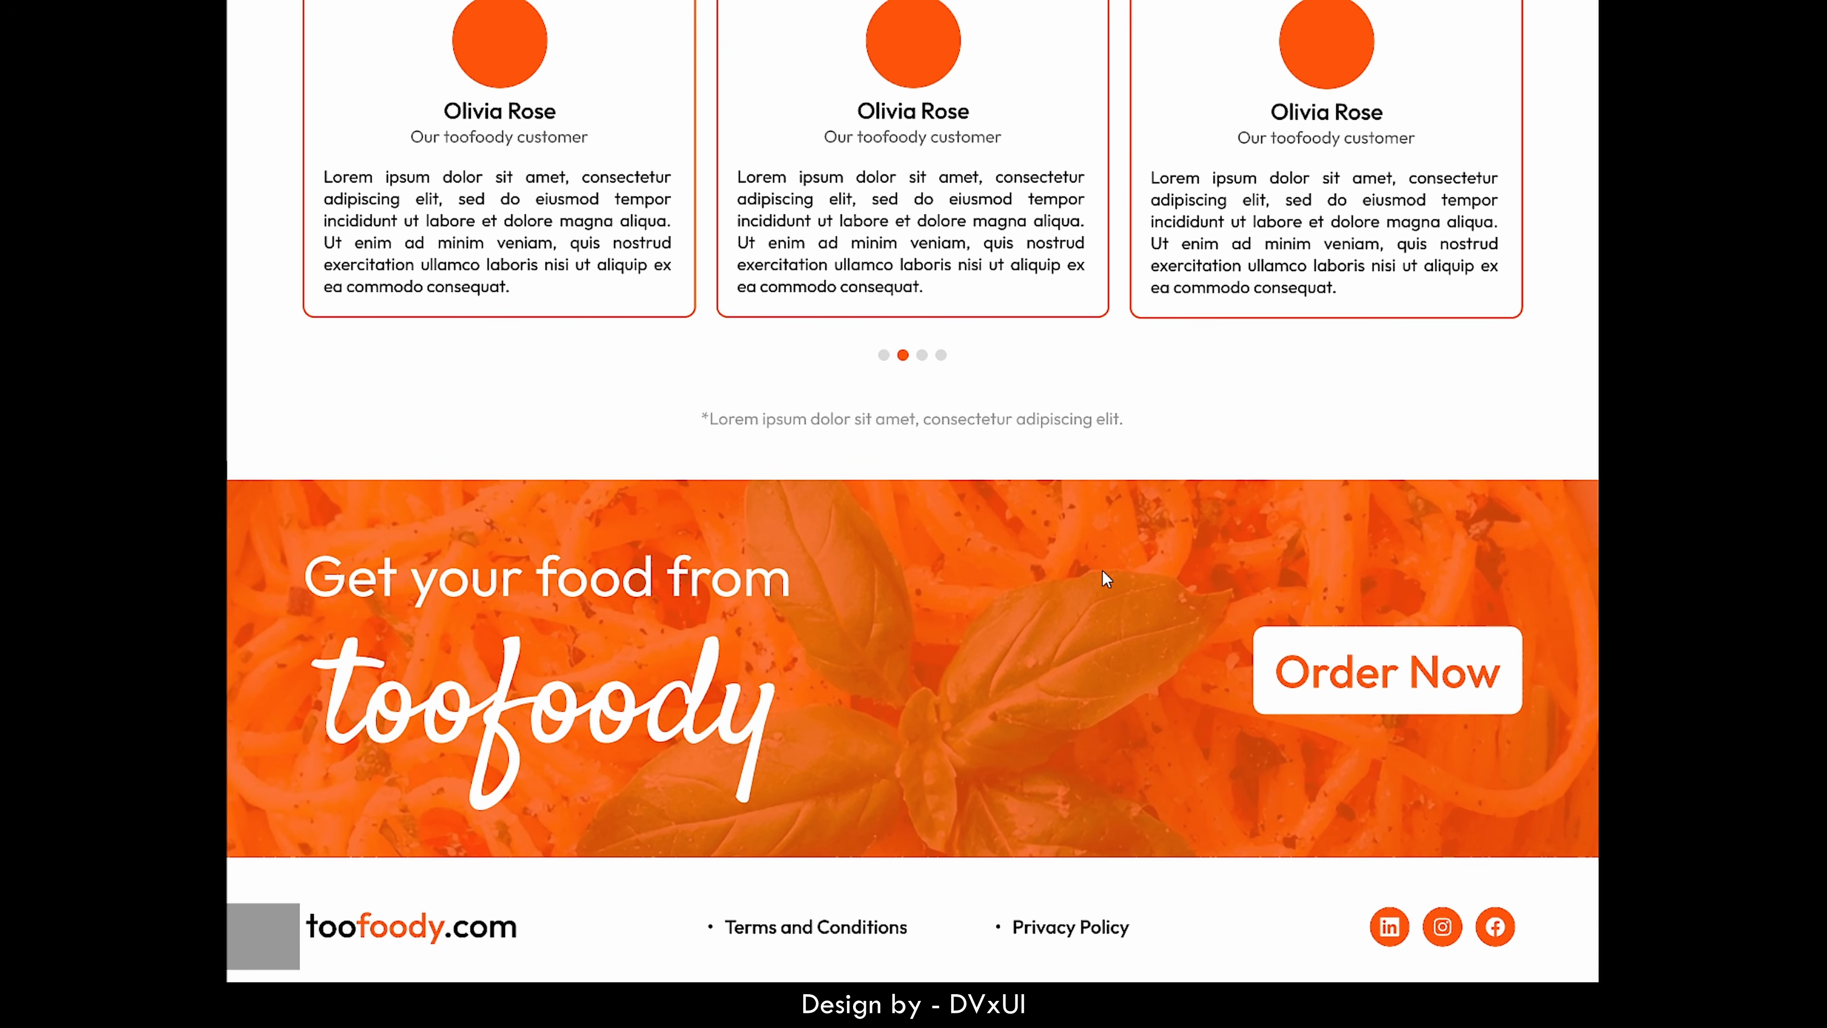
scroll(1106, 578, "up", 20)
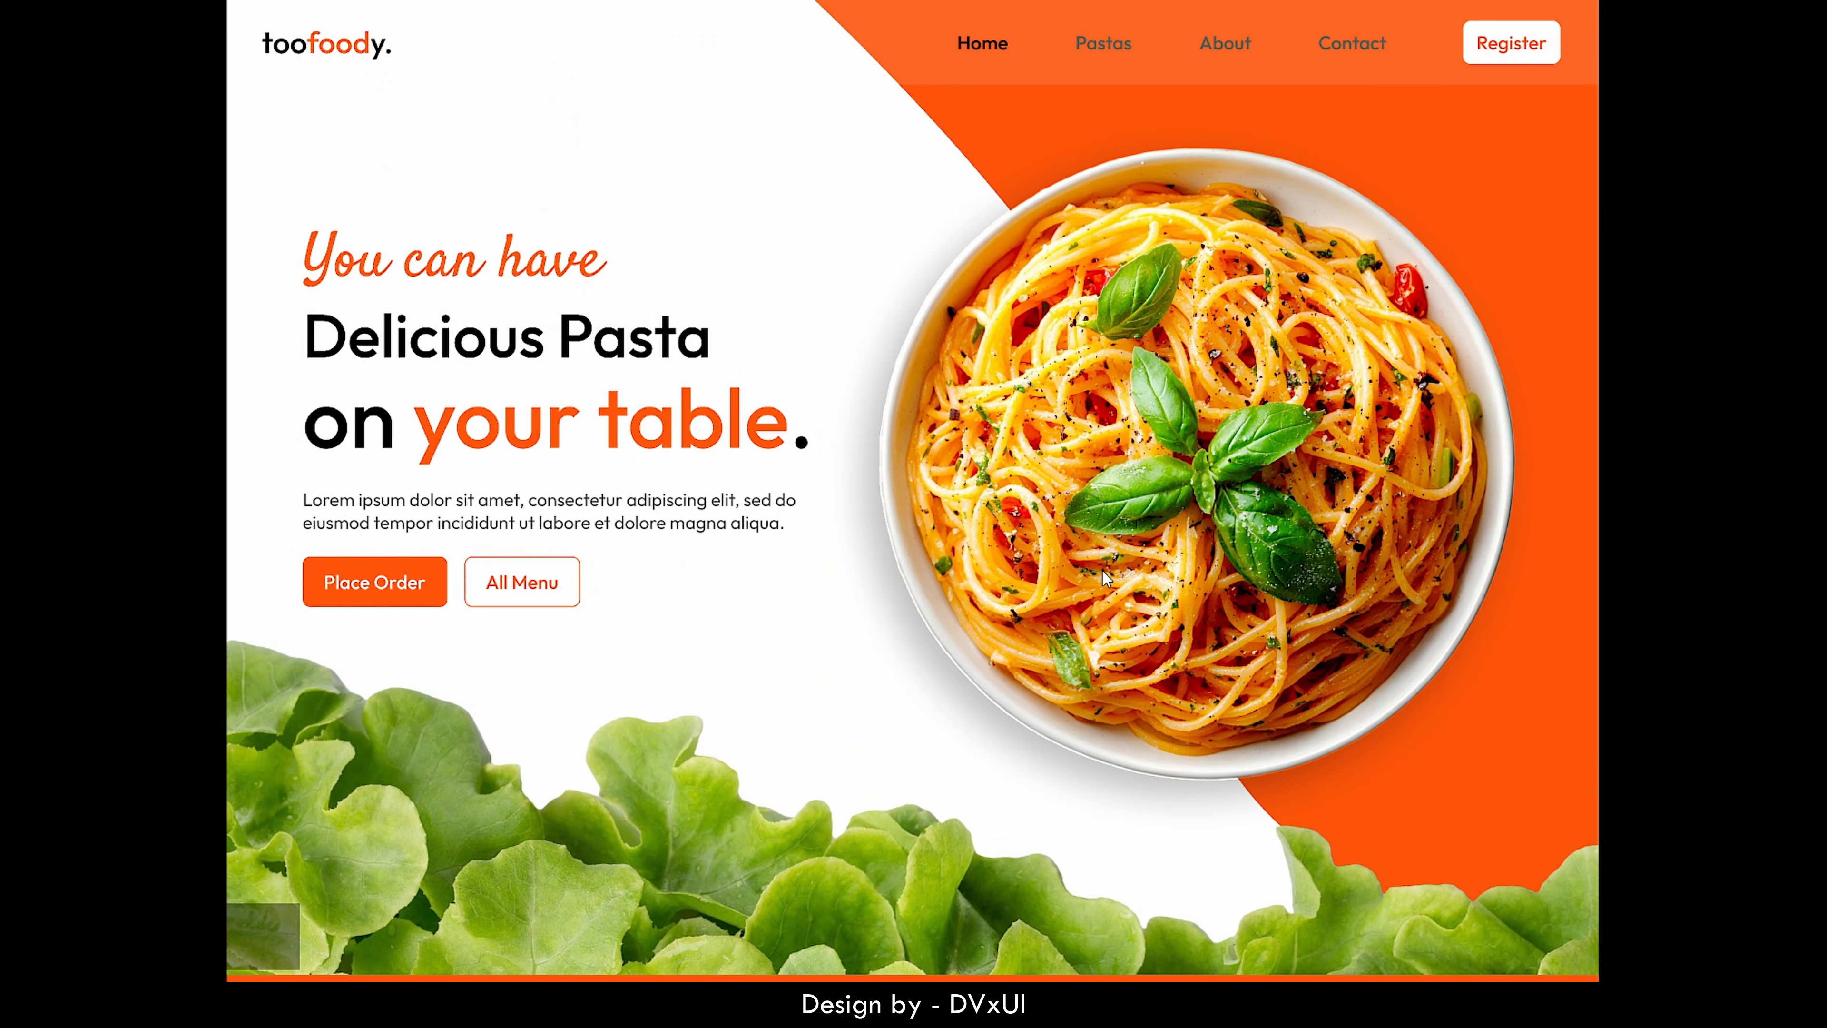